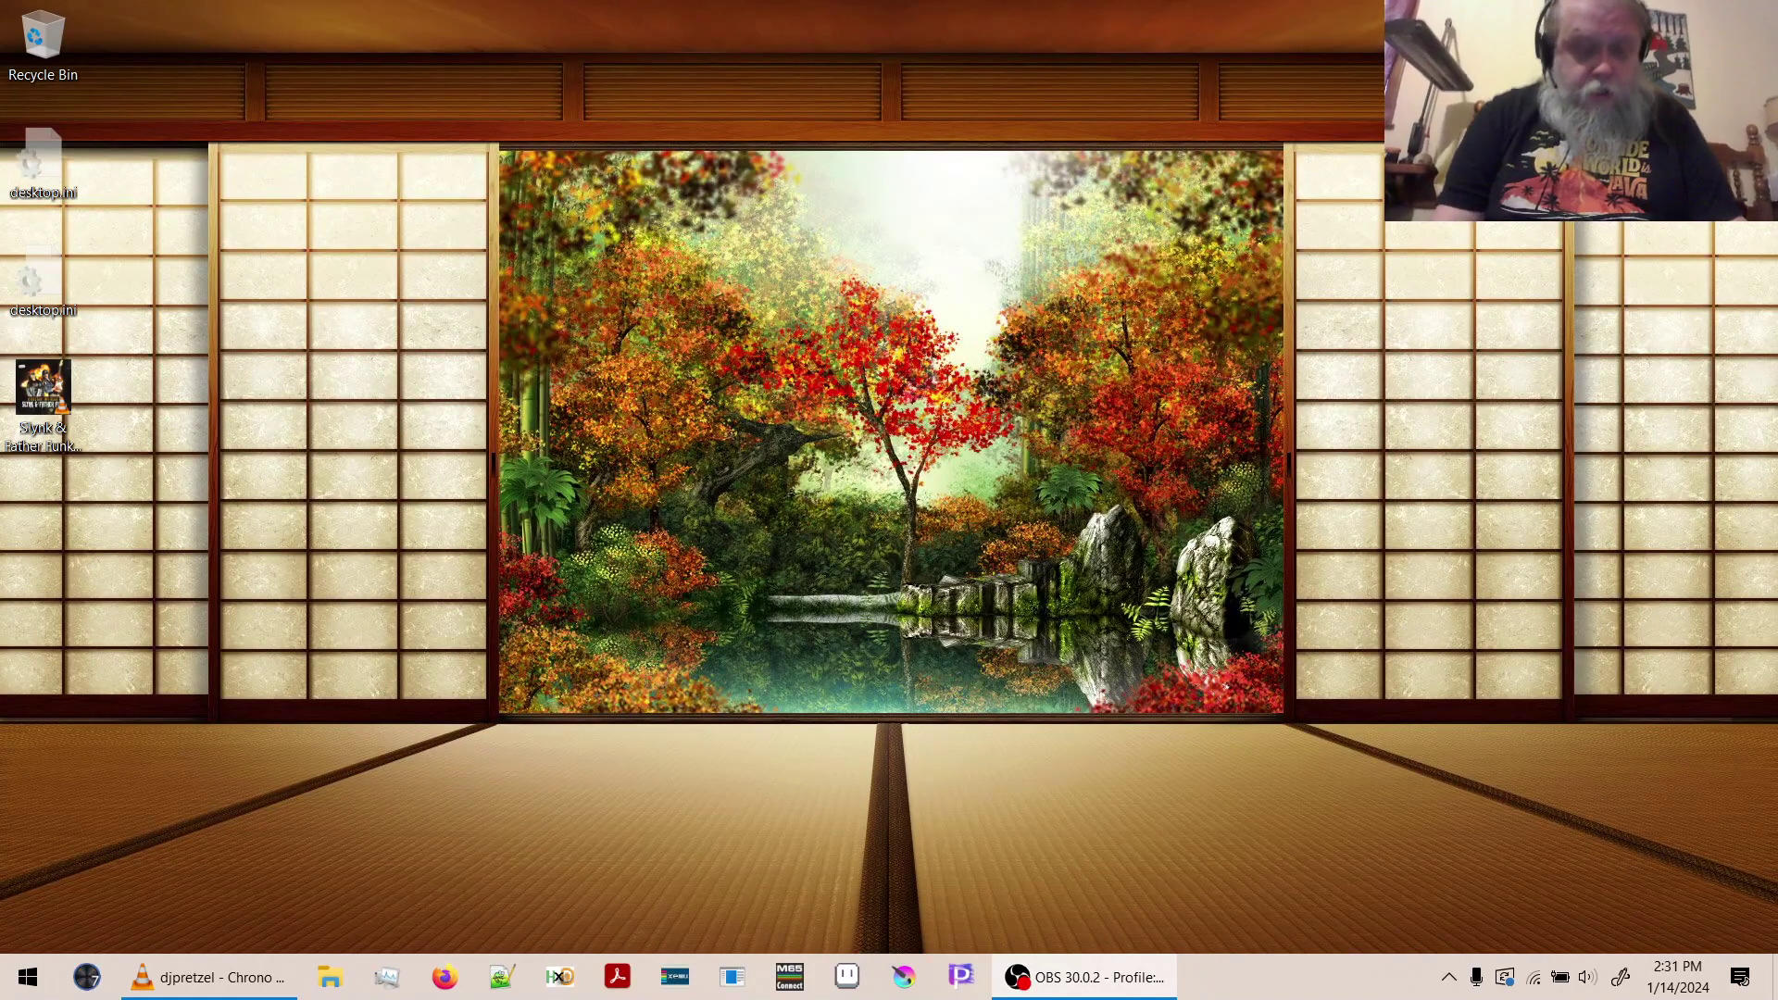
Launch Ableton Live 11 Suite and raise the system volume.
{"action": "key", "text": "super"}
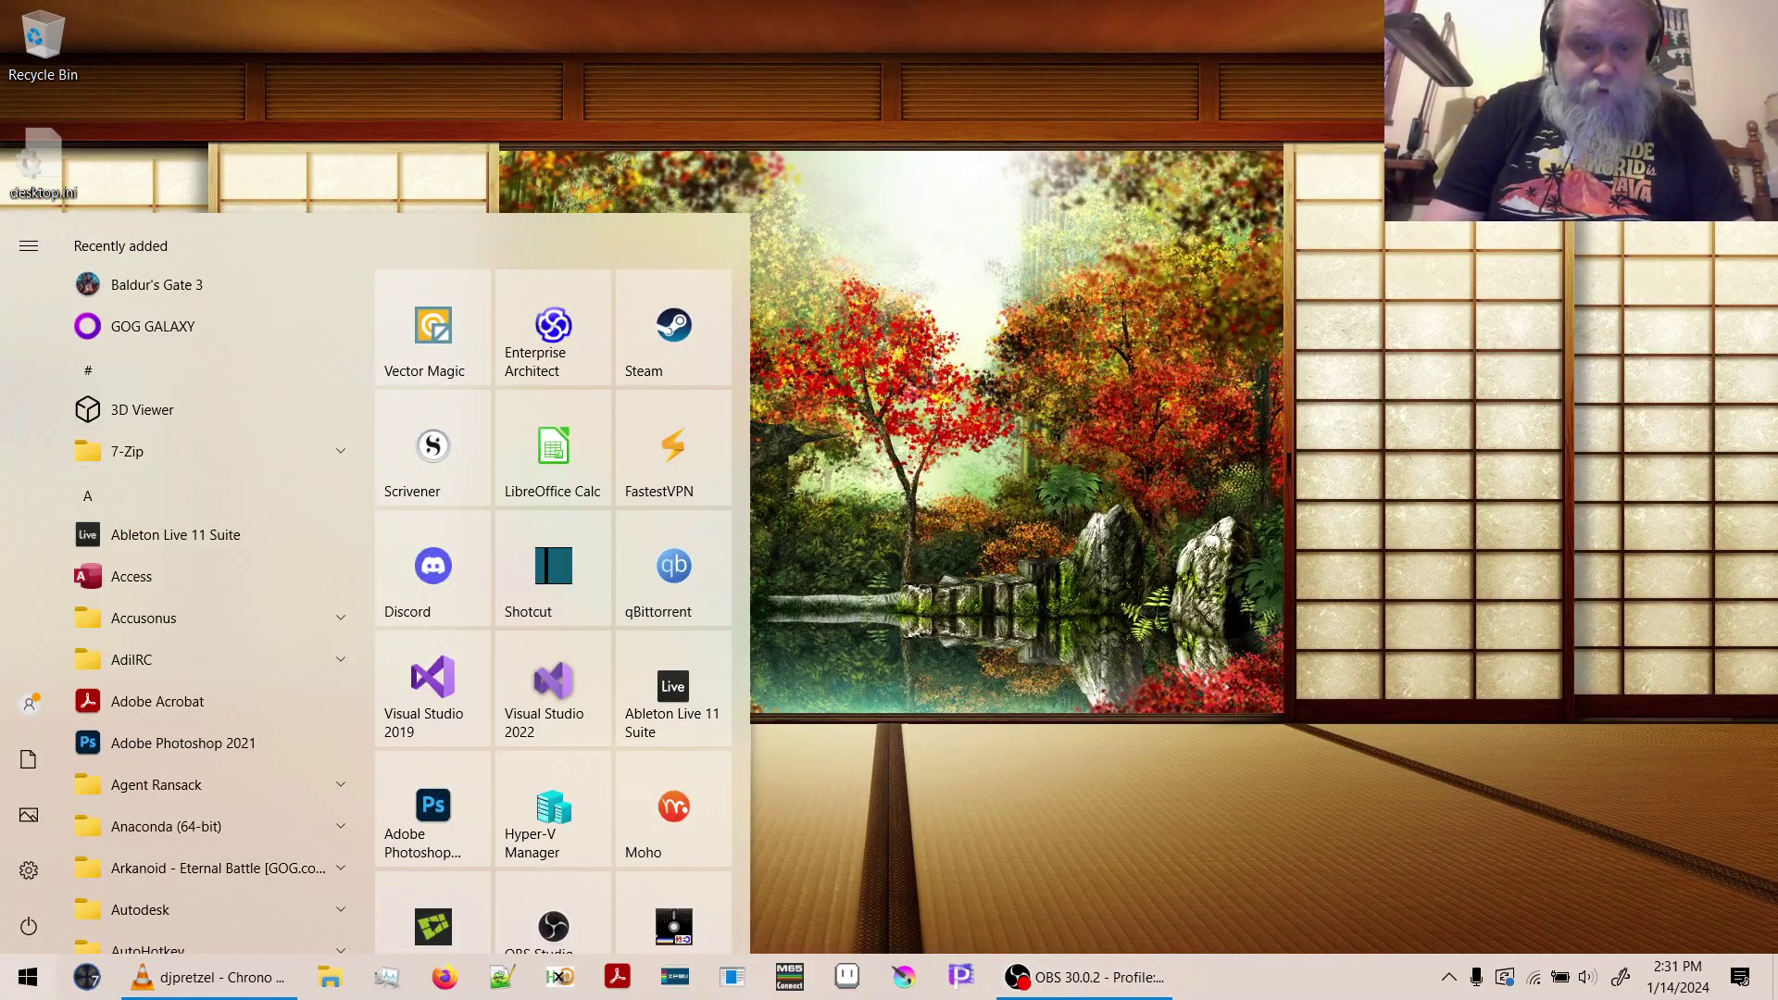
{"action": "left_click", "coordinate": [699, 706]}
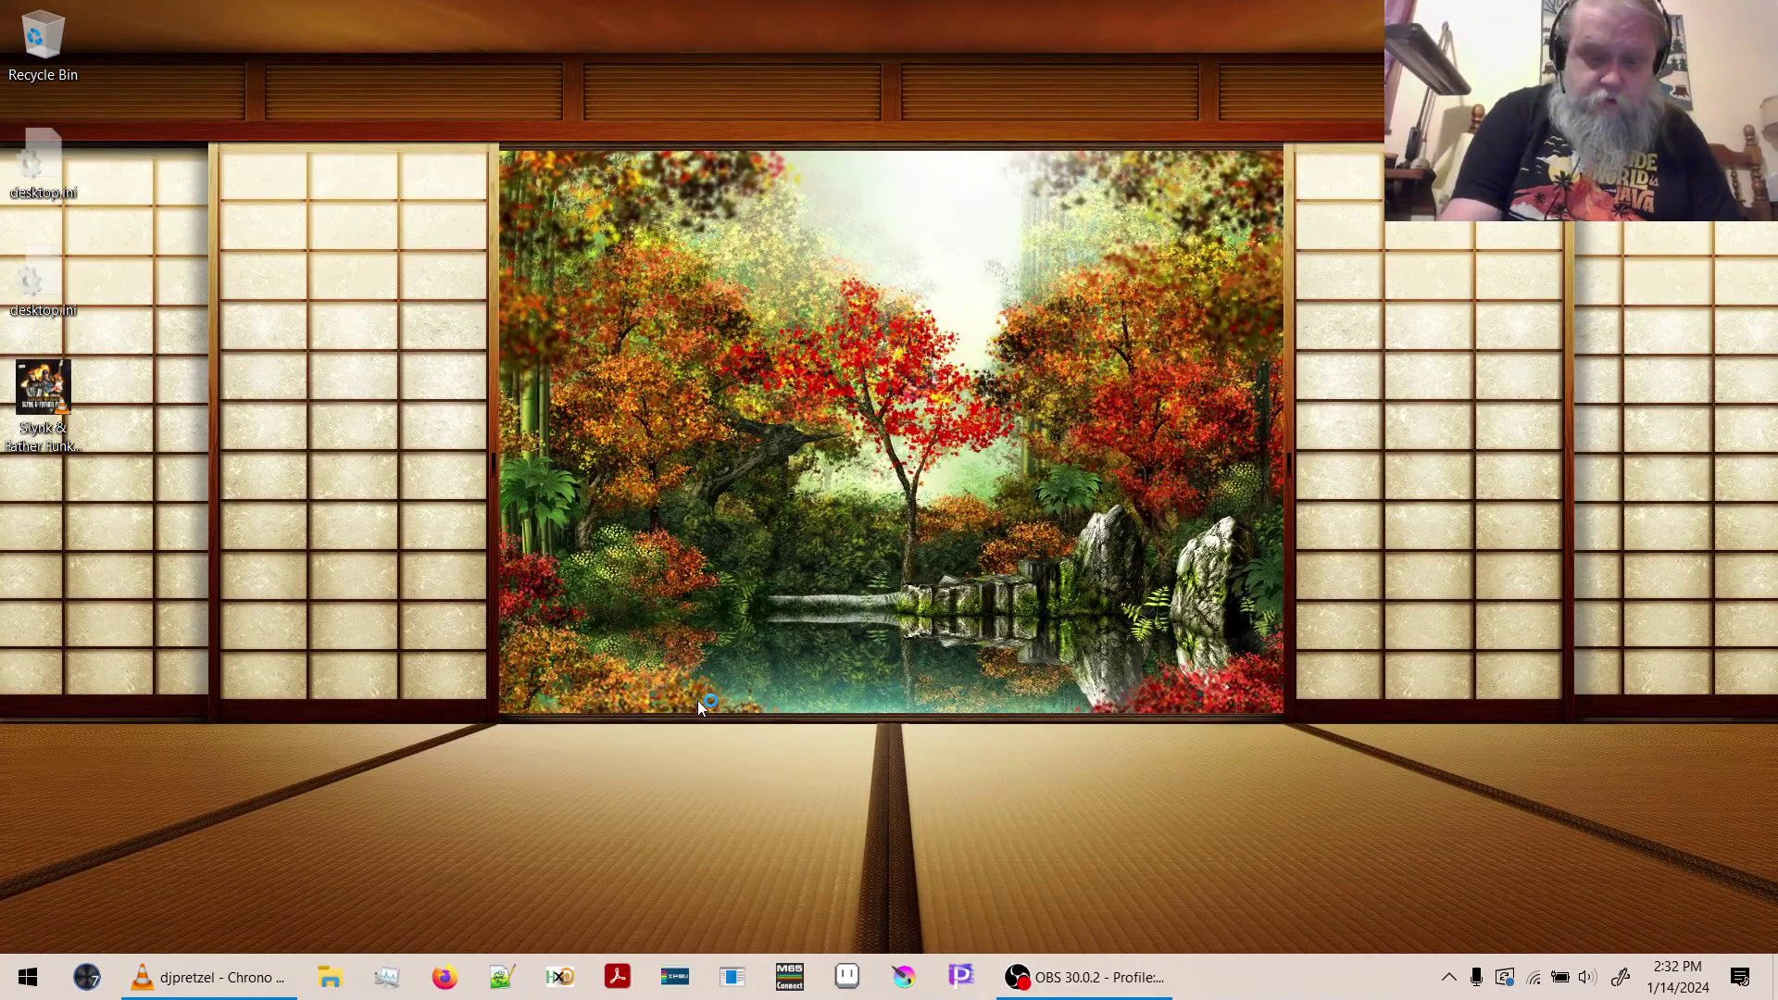
{"action": "key", "text": "XF86AudioRaiseVolume"}
{"action": "key", "text": "XF86AudioRaiseVolume"}
{"action": "key", "text": "XF86AudioRaiseVolume"}
{"action": "key", "text": "XF86AudioRaiseVolume"}
{"action": "key", "text": "XF86AudioRaiseVolume"}
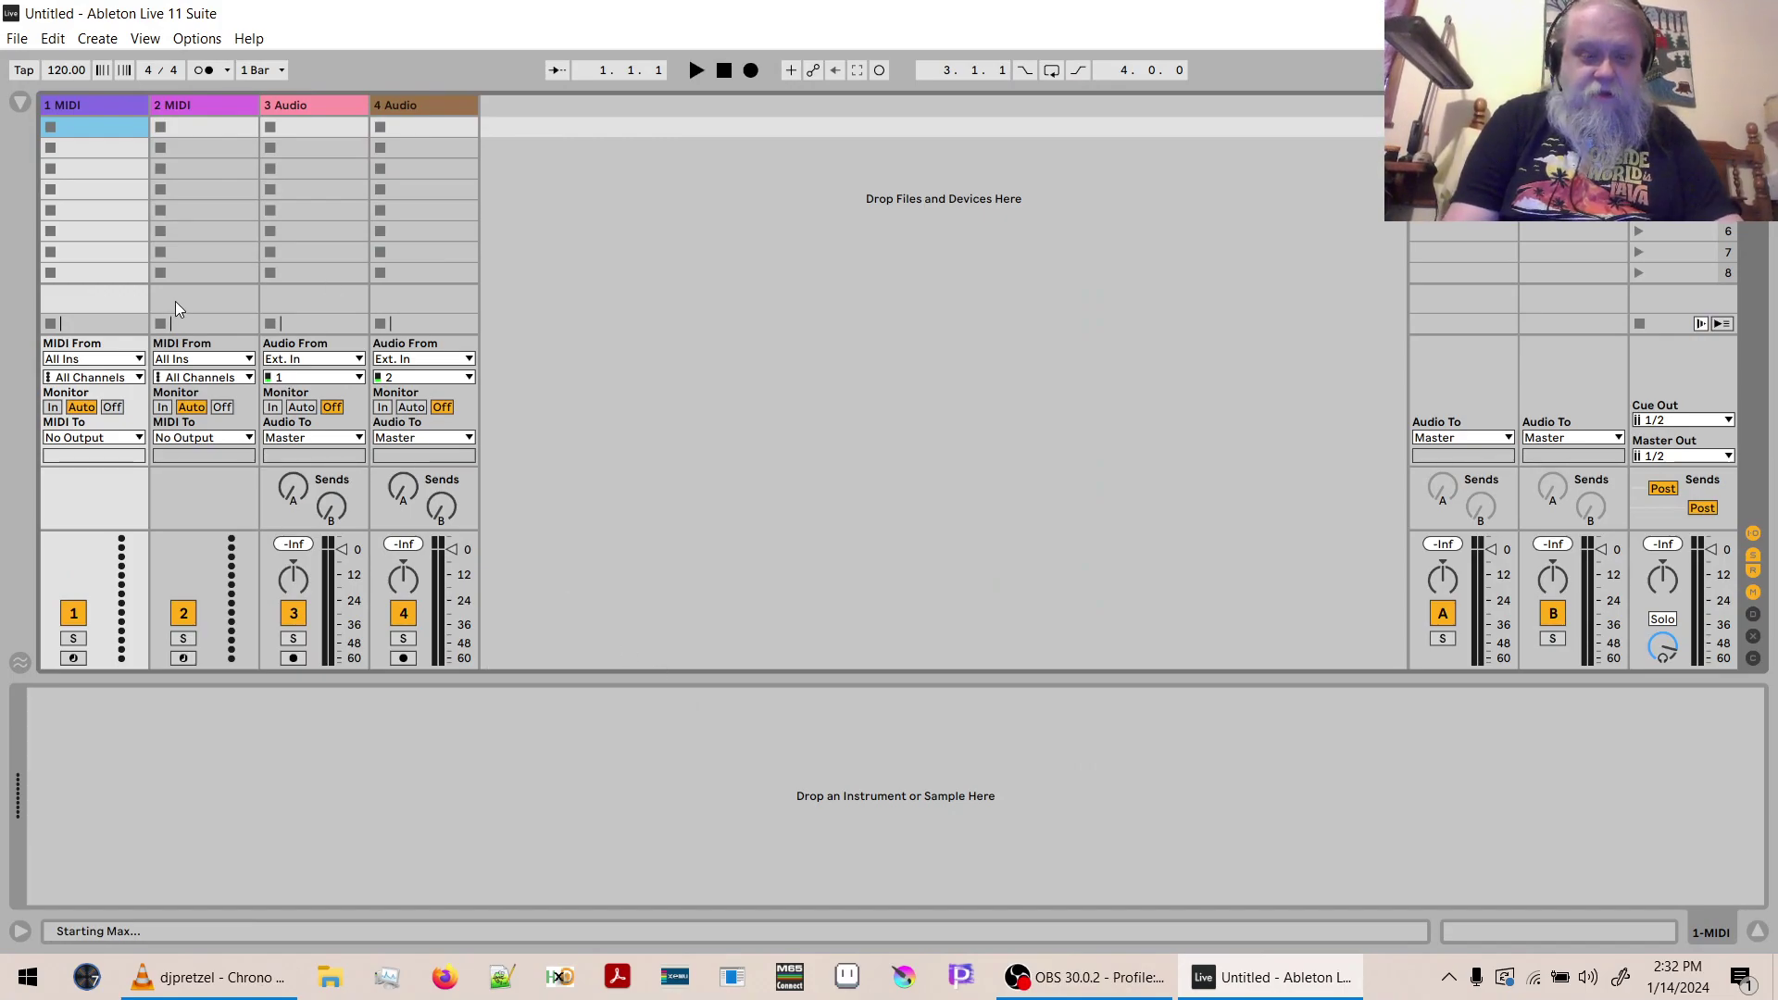
Switch to the Arrangement View and open the recent set Motions Of Fire.als.
{"action": "key", "text": "Tab"}
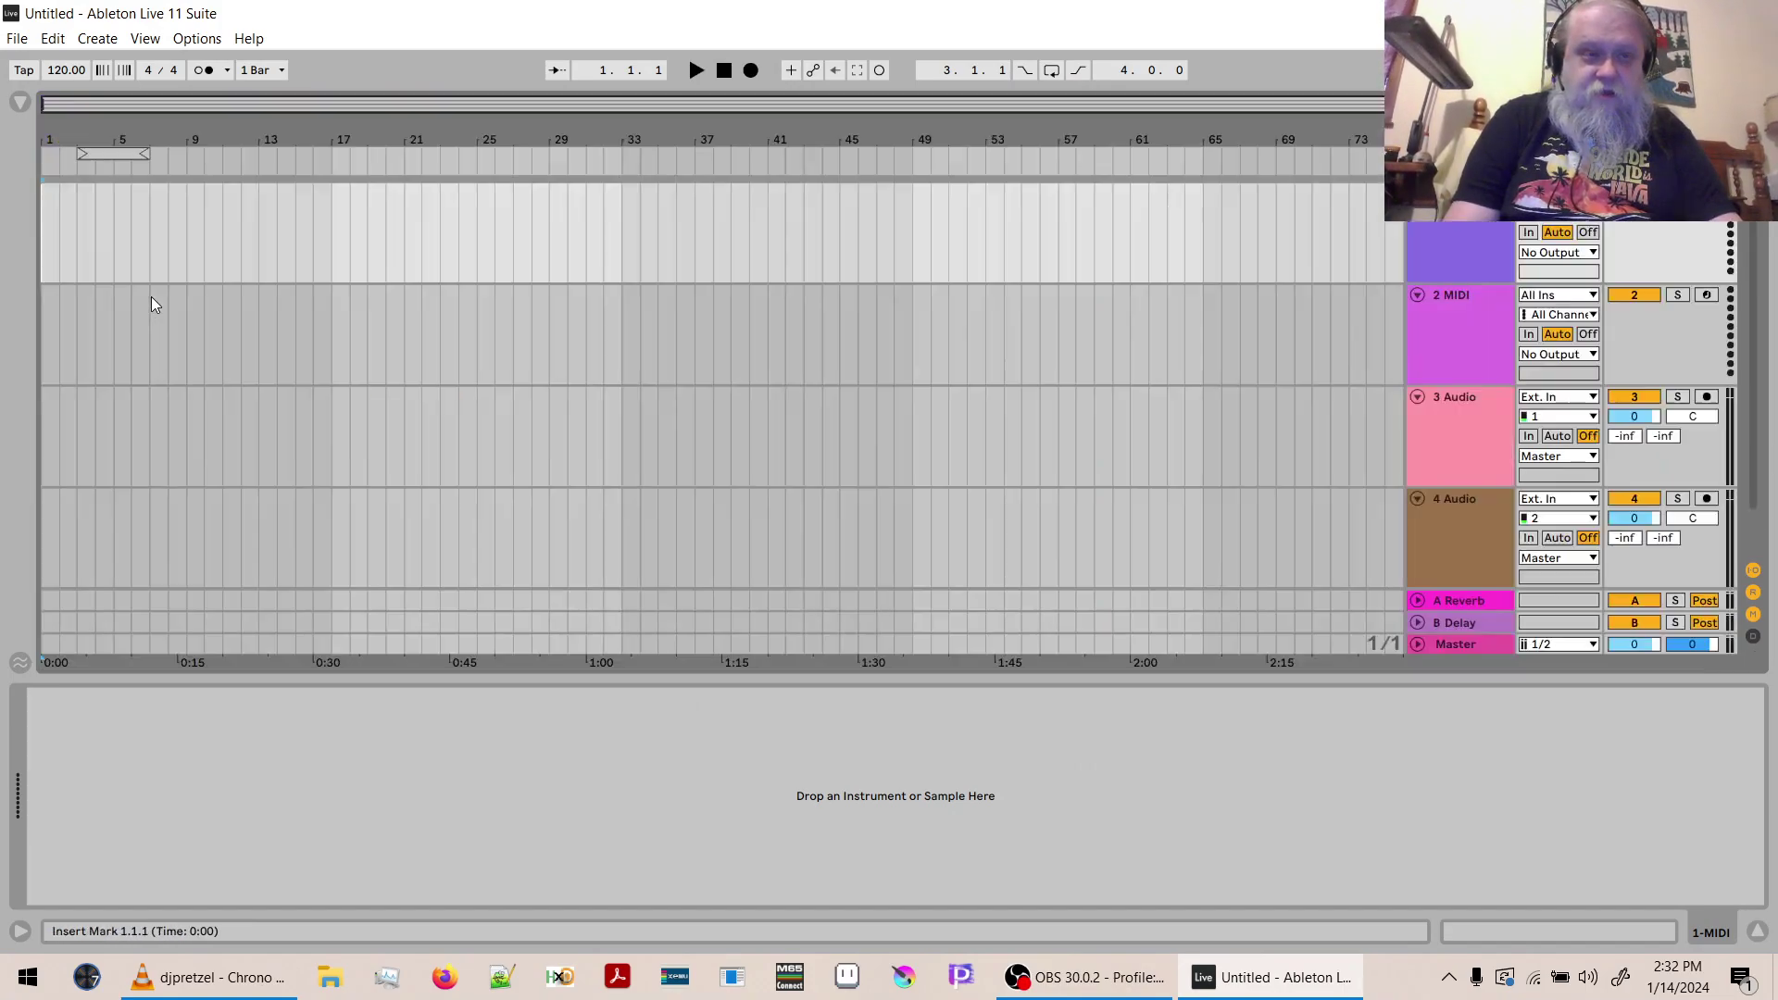
{"action": "left_click", "coordinate": [17, 38]}
{"action": "mouse_move", "coordinate": [53, 38]}
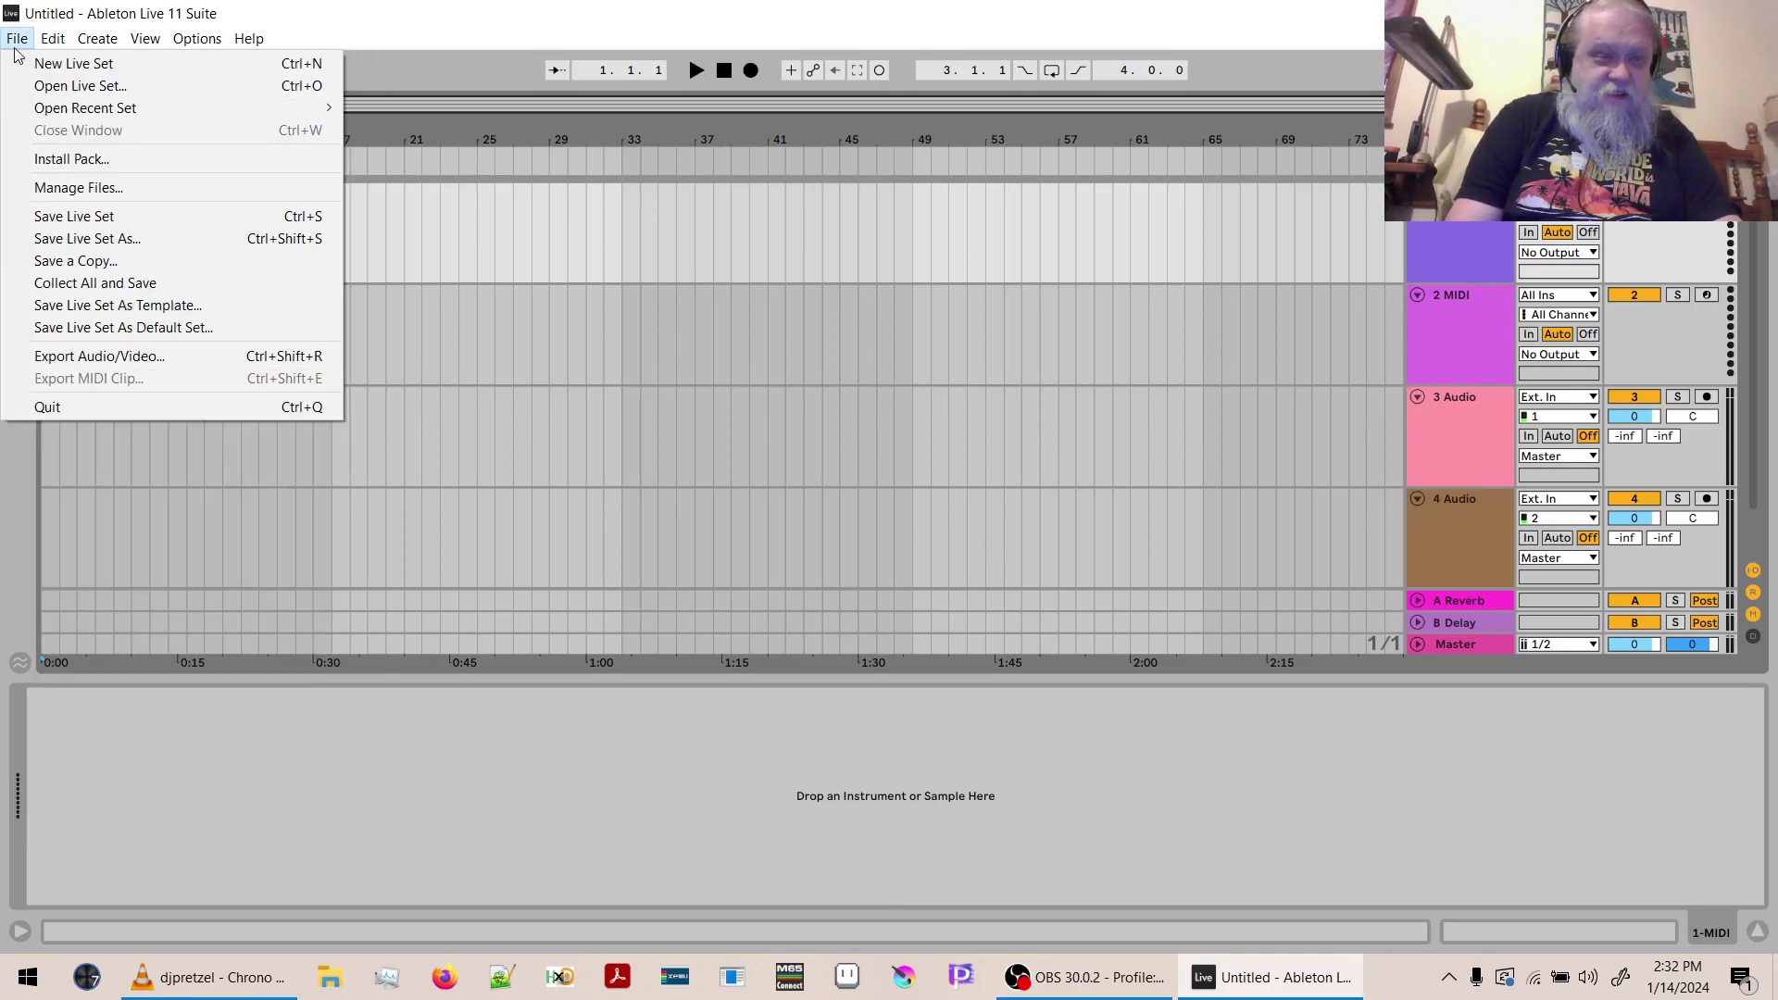
{"action": "mouse_move", "coordinate": [28, 111]}
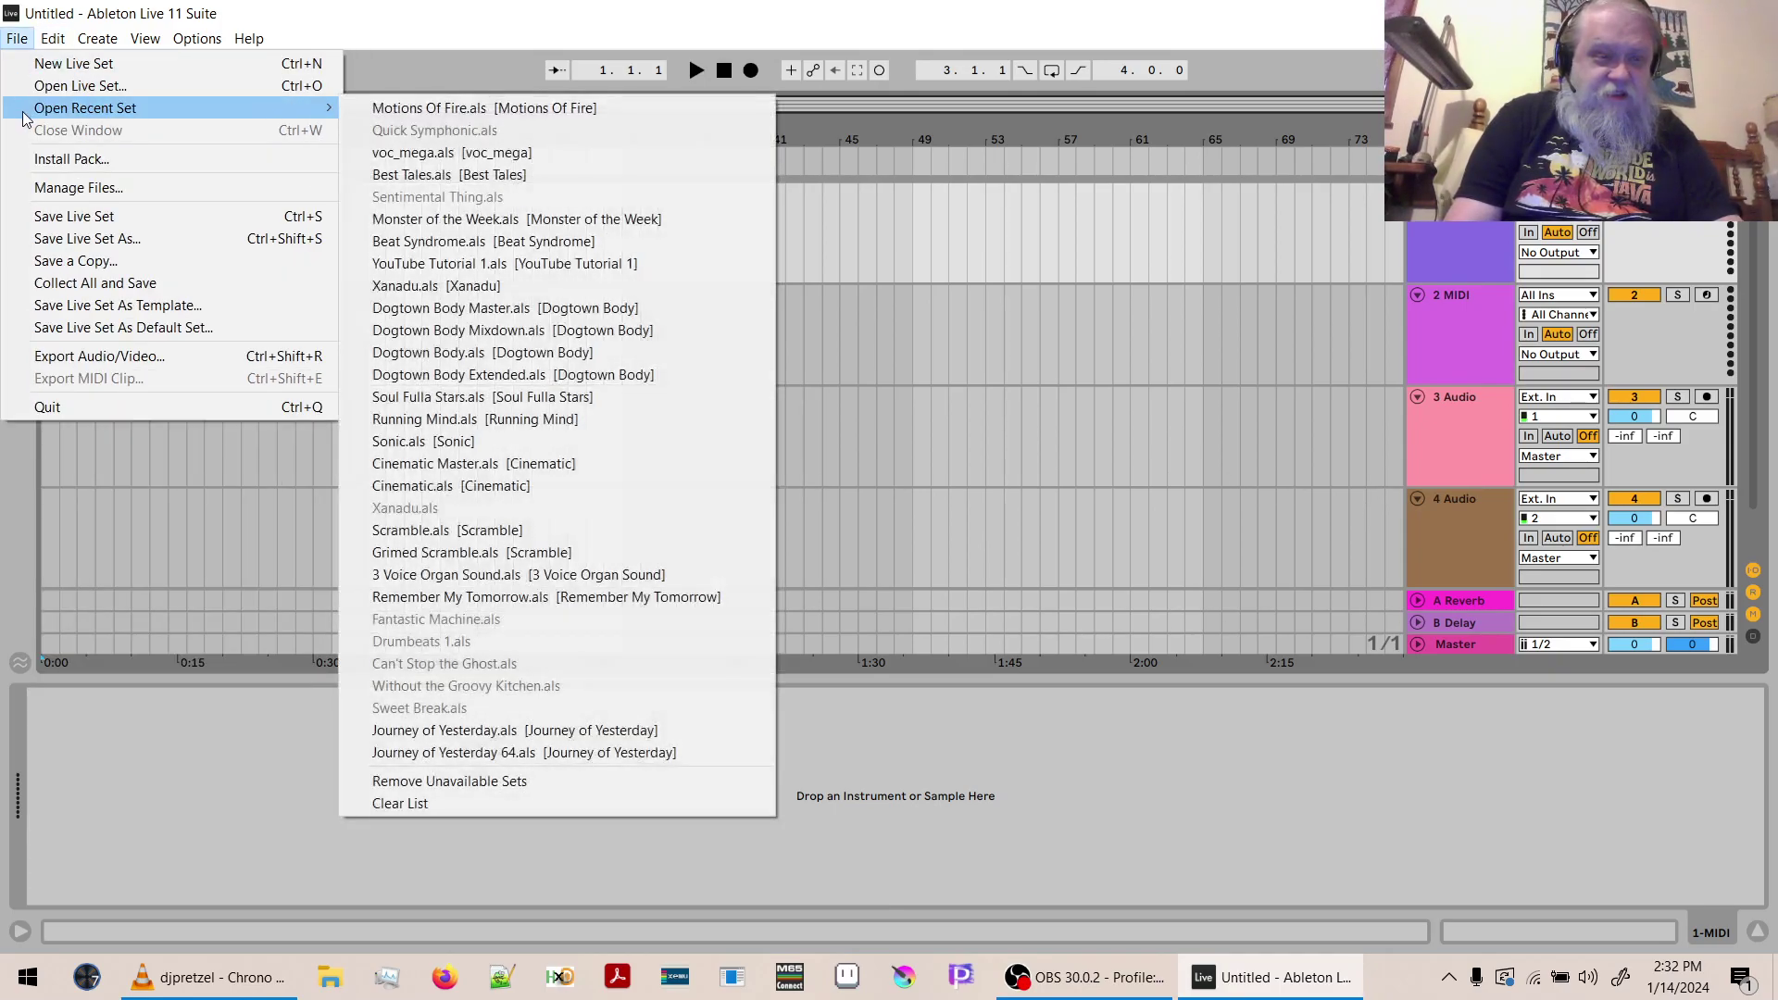
{"action": "left_click", "coordinate": [454, 109]}
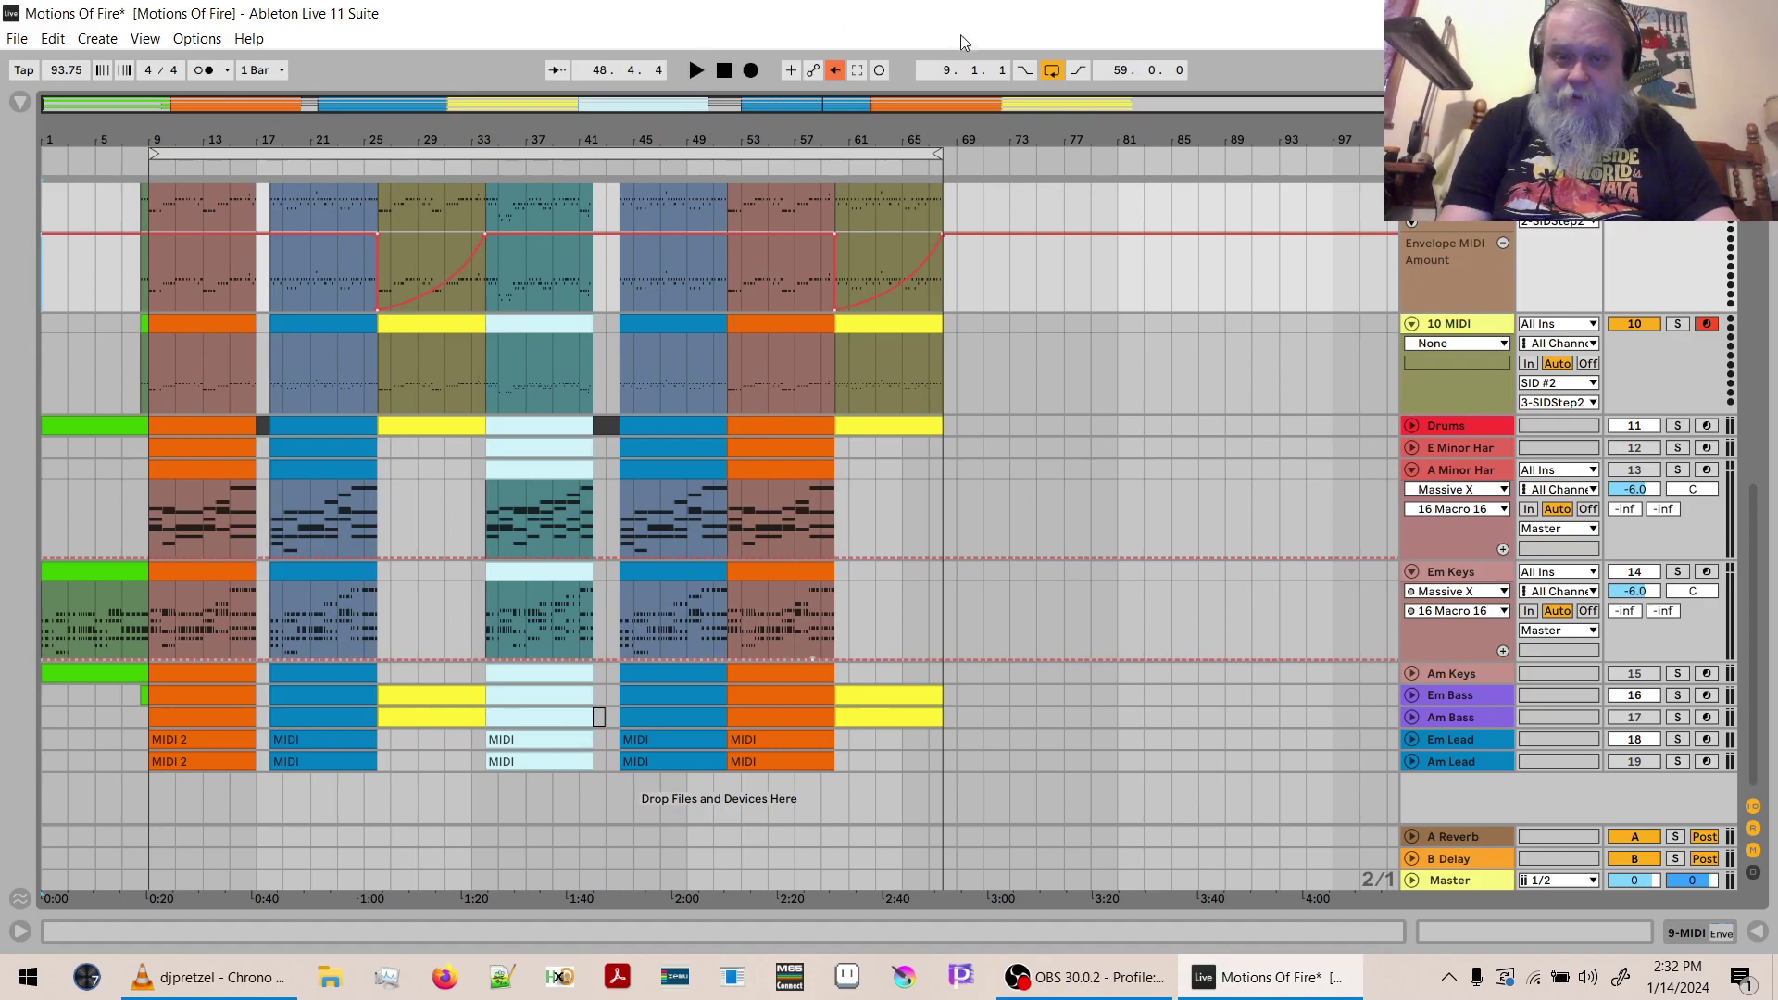
Turn off looping and play the arrangement from bar 9.
{"action": "left_click", "coordinate": [1049, 74]}
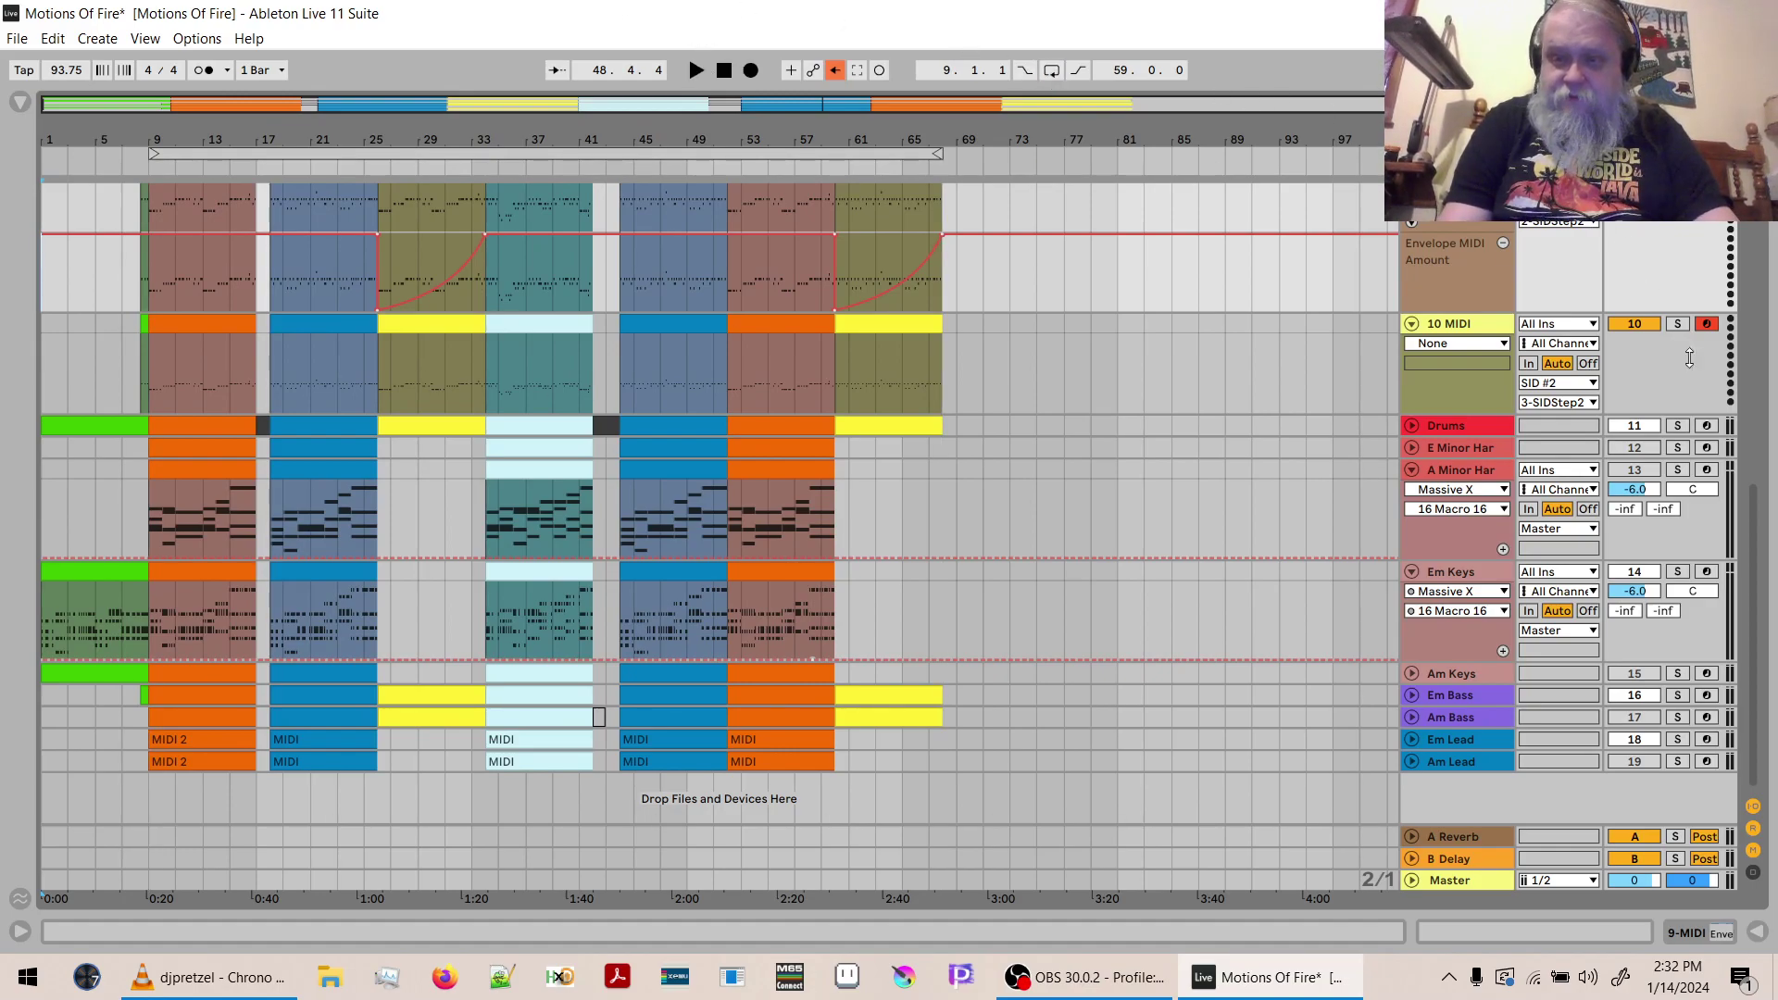
{"action": "left_click_drag", "start_coordinate": [1756, 505], "coordinate": [1764, 278]}
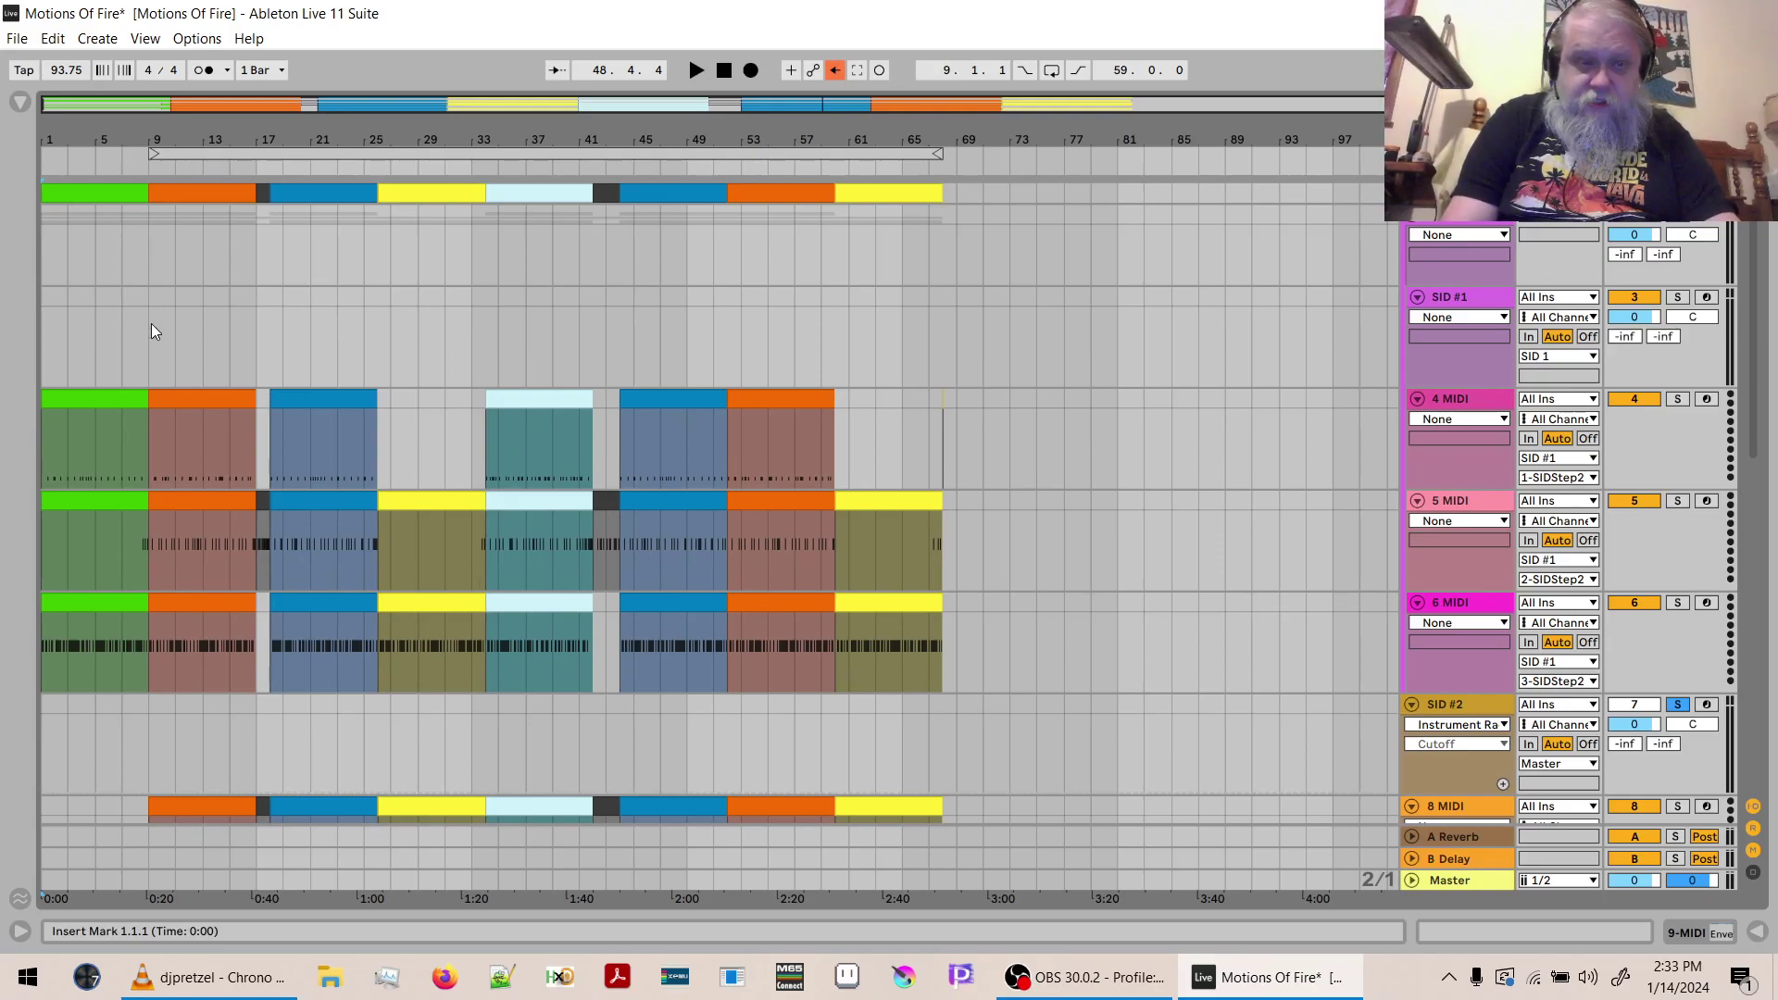
{"action": "left_click", "coordinate": [148, 267]}
{"action": "key", "text": "space"}
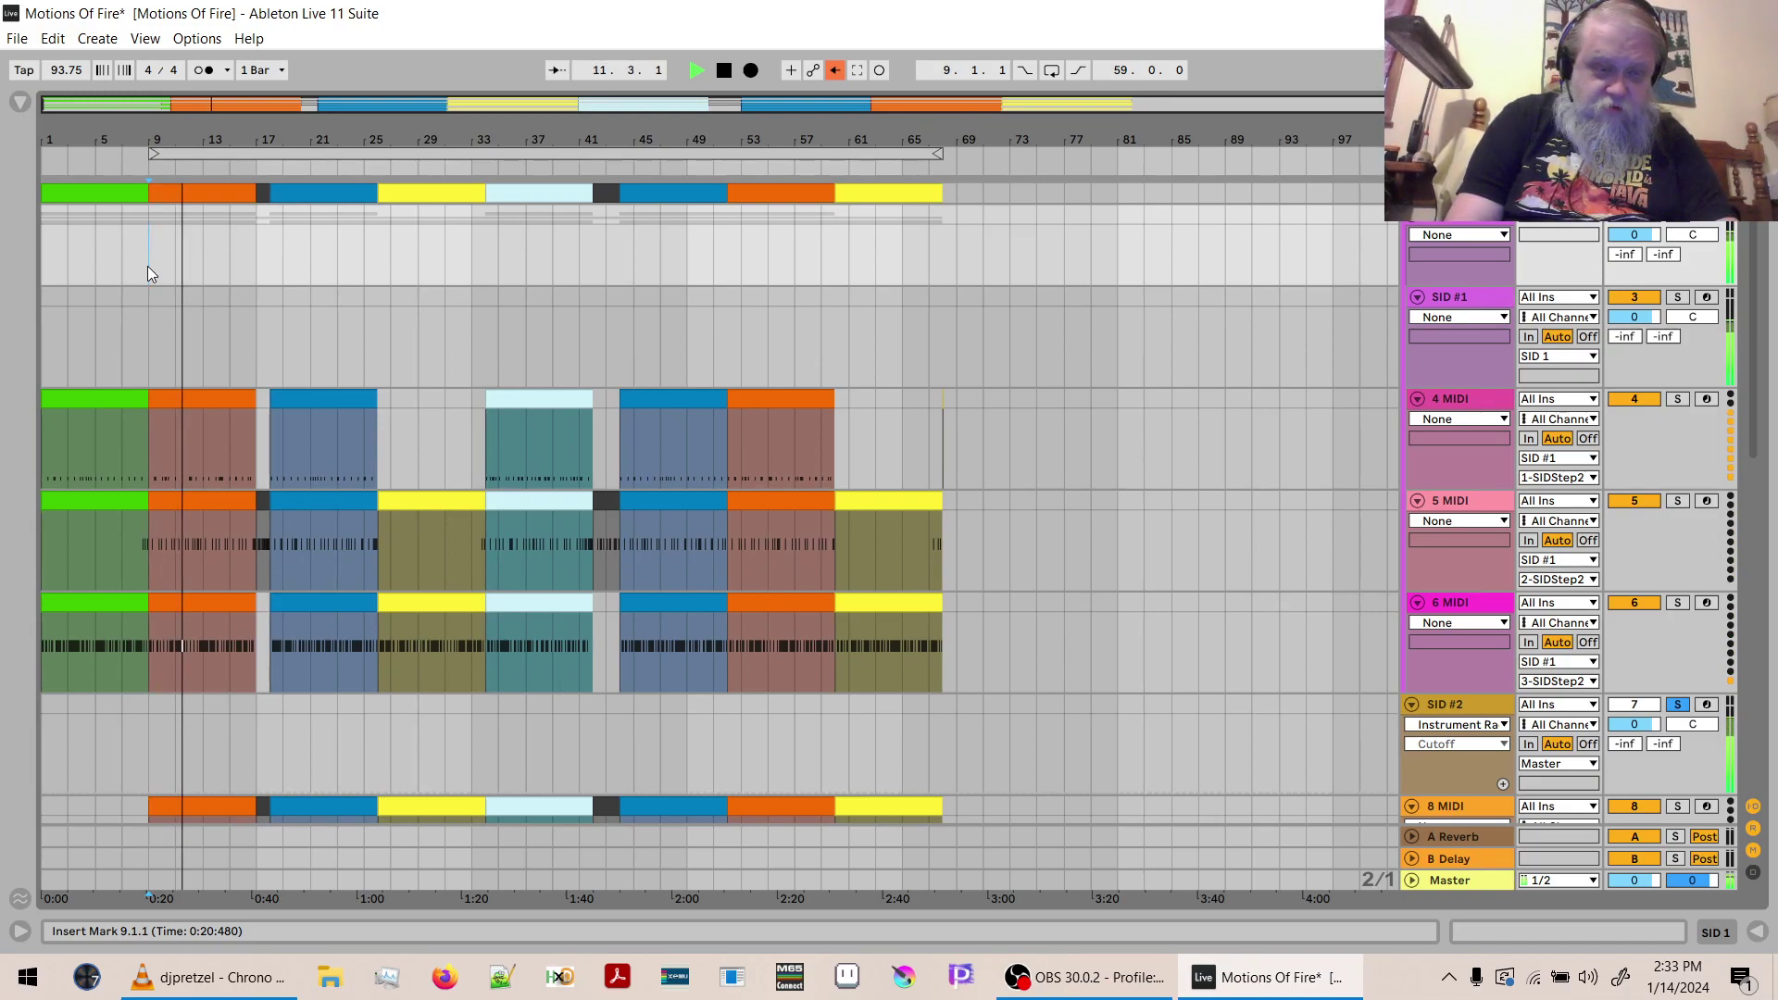
Lower the system volume while the song plays.
{"action": "key", "text": "XF86AudioLowerVolume"}
{"action": "key", "text": "XF86AudioLowerVolume"}
{"action": "key", "text": "XF86AudioLowerVolume"}
{"action": "key", "text": "XF86AudioLowerVolume"}
{"action": "key", "text": "XF86AudioLowerVolume"}
{"action": "key", "text": "XF86AudioLowerVolume"}
{"action": "key", "text": "XF86AudioLowerVolume"}
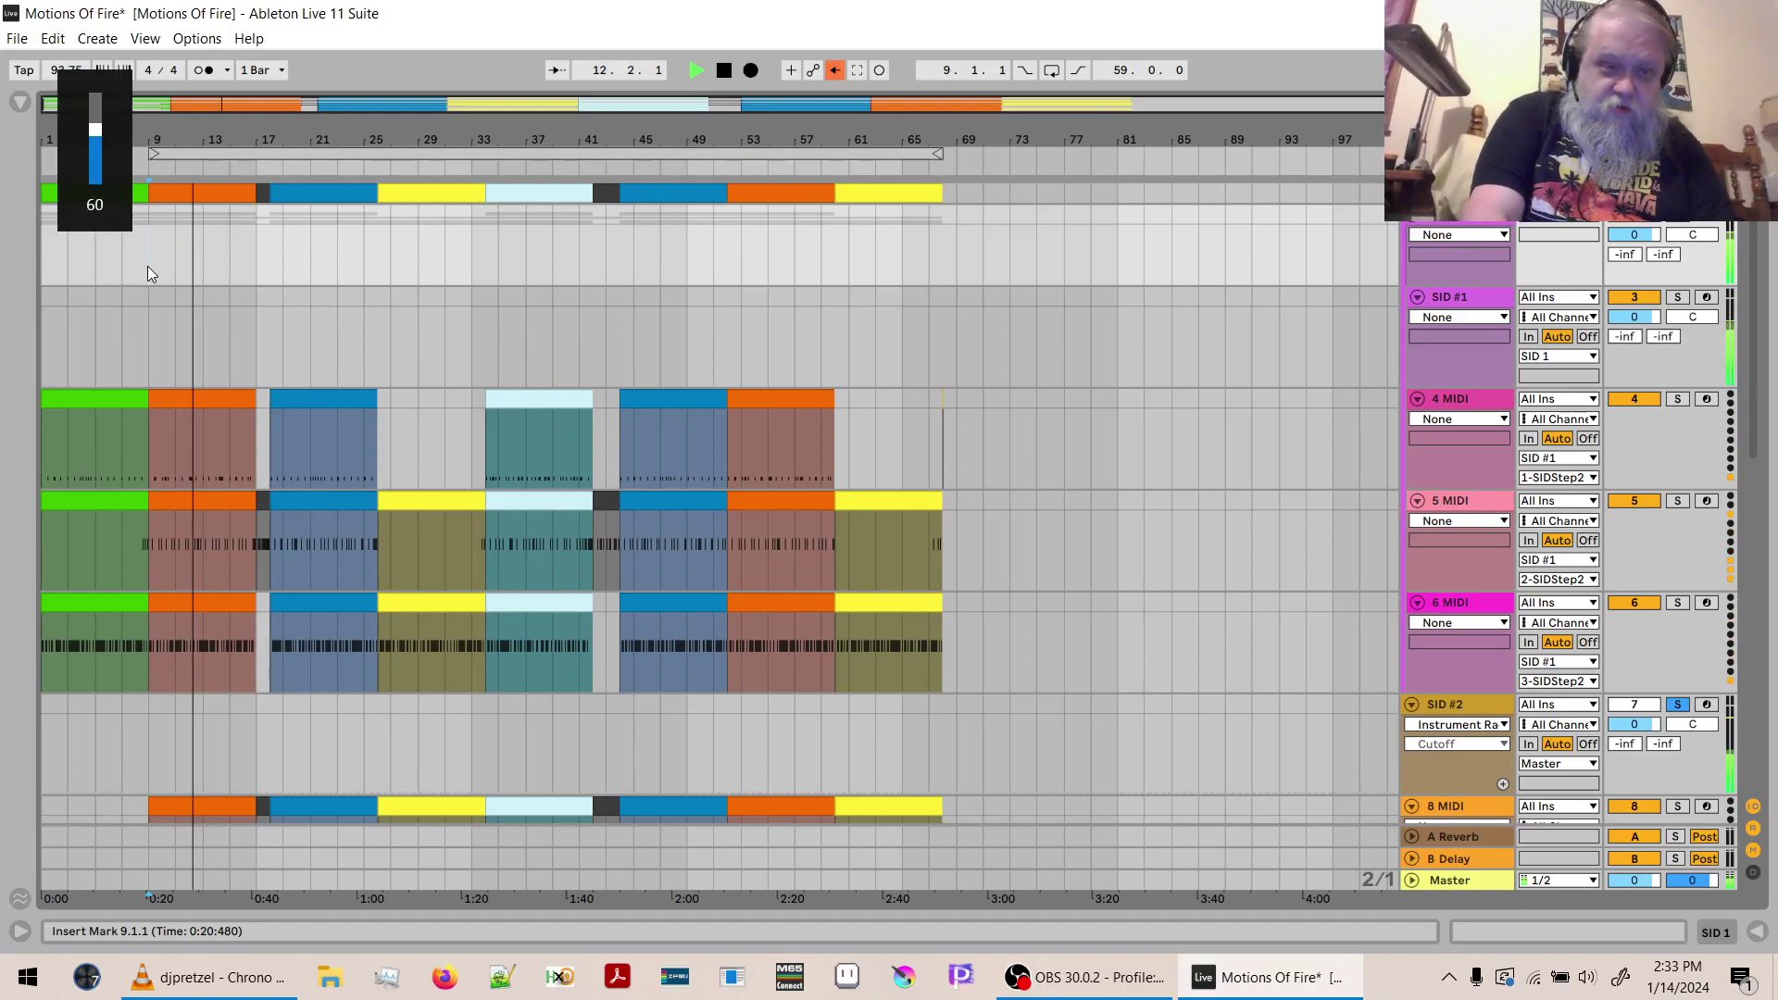
{"action": "key", "text": "XF86AudioLowerVolume"}
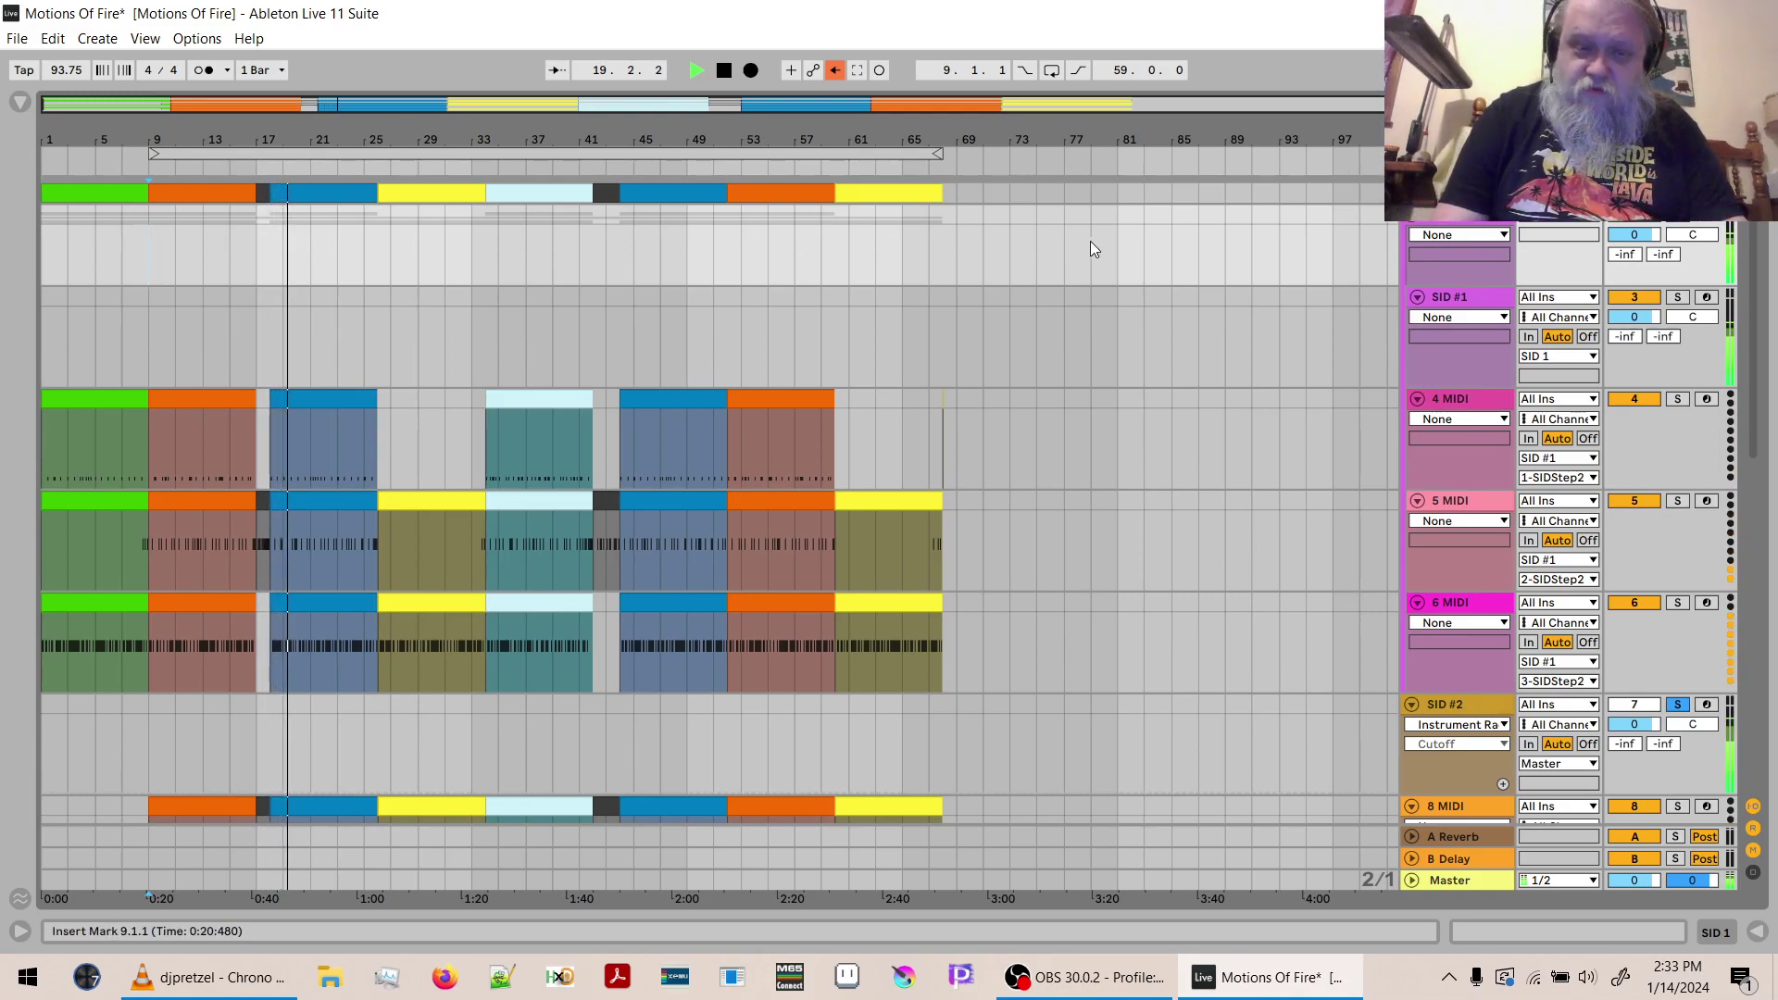
Examine MIDI tracks 8 to 10 routed to SID #2 during playback, and stop the song.
{"action": "scroll", "coordinate": [1753, 318], "scroll_direction": "down", "scroll_amount": 3}
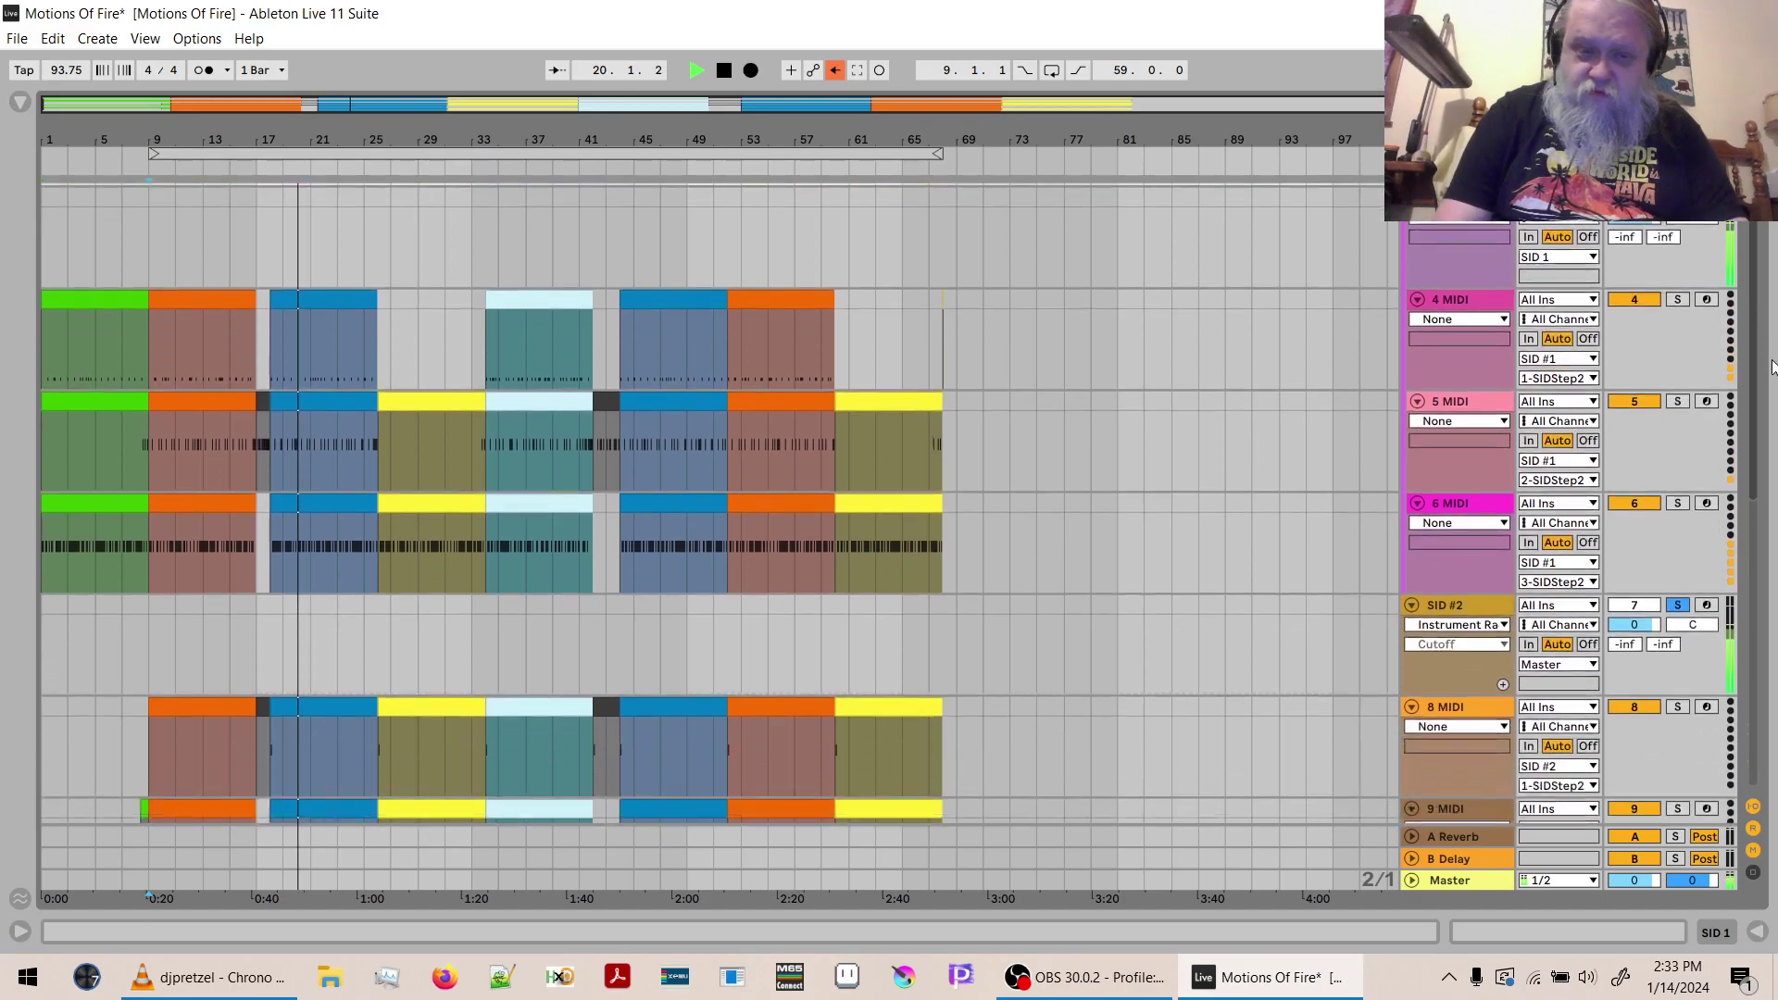
{"action": "left_click_drag", "start_coordinate": [1775, 397], "coordinate": [1775, 553]}
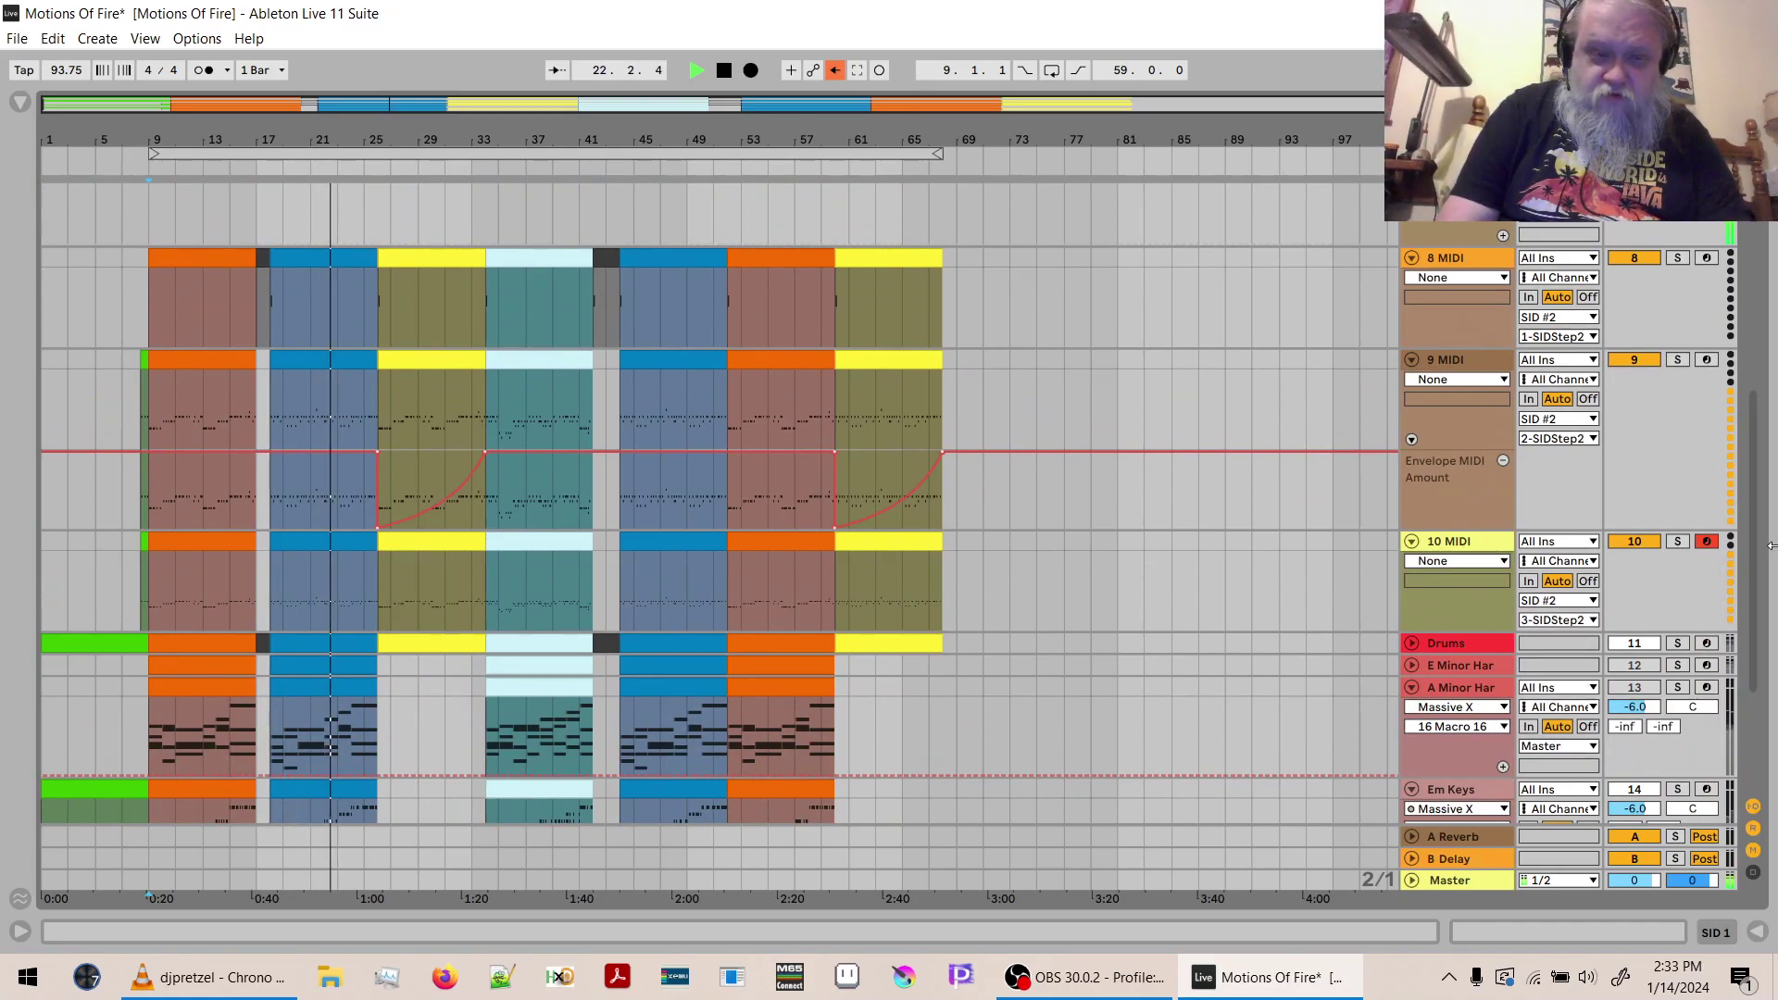
{"action": "key", "text": "space"}
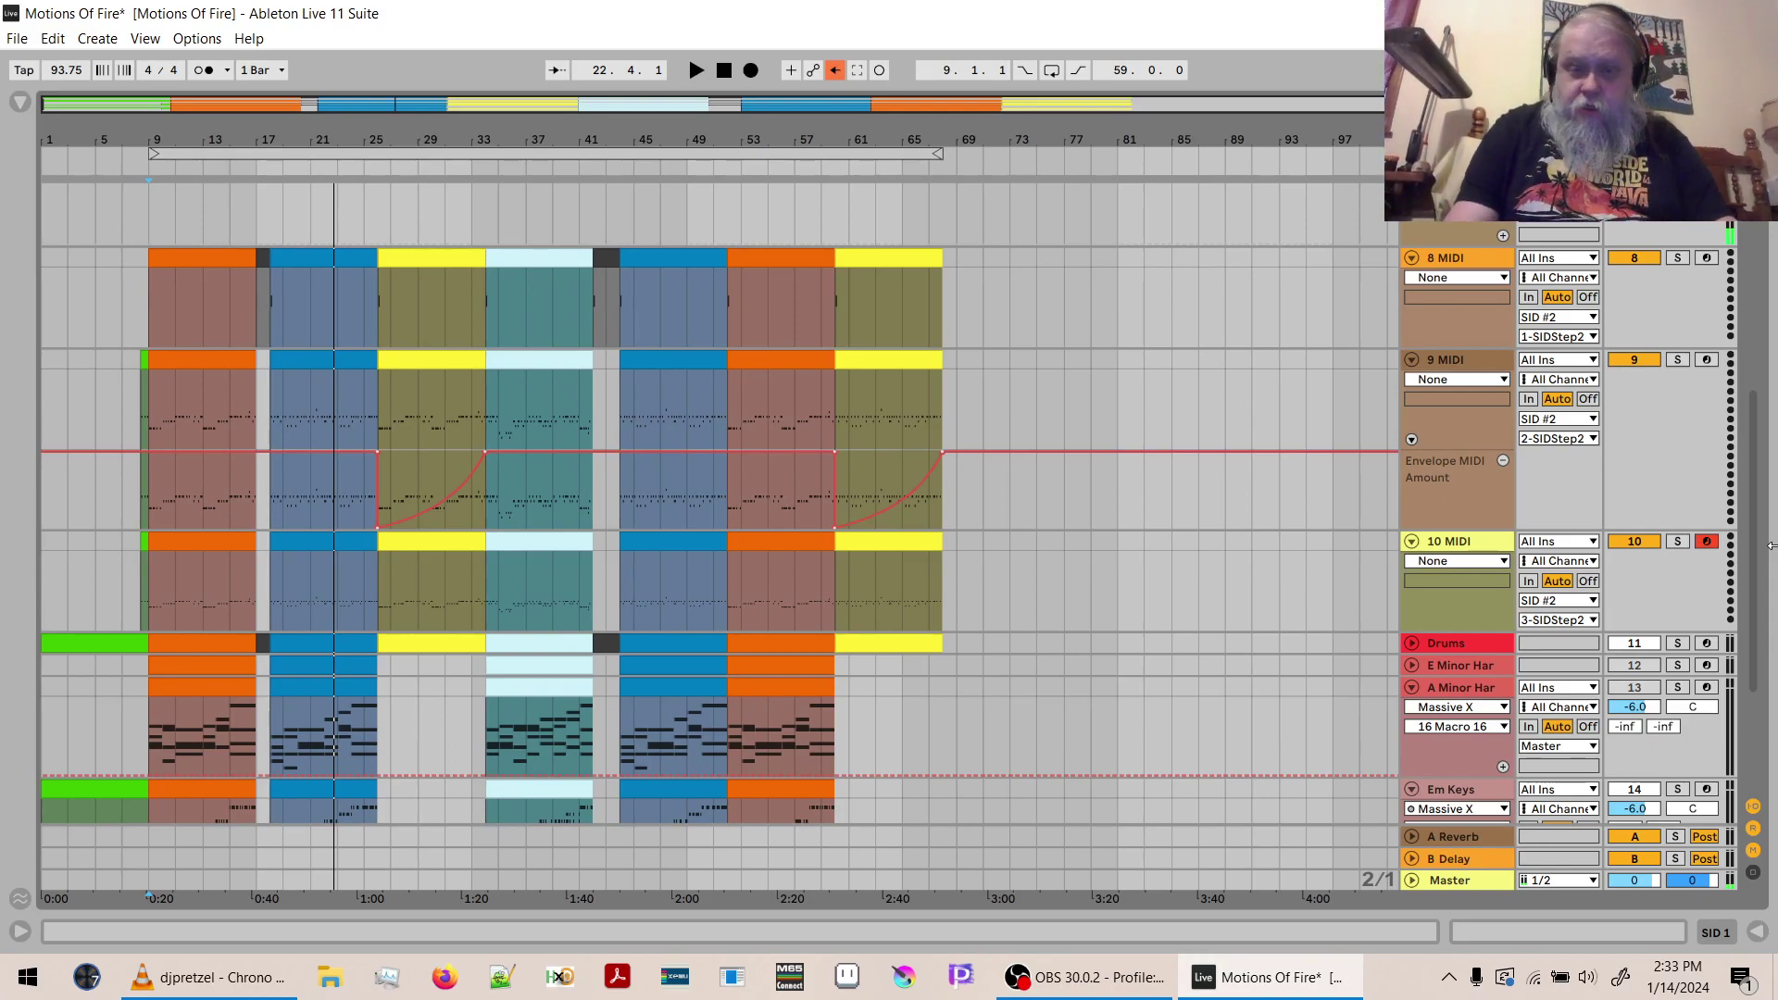
Insert a new MIDI track below track 10 and load the SIDStep2 instrument from the Favorites collection onto it.
{"action": "left_click", "coordinate": [1453, 607]}
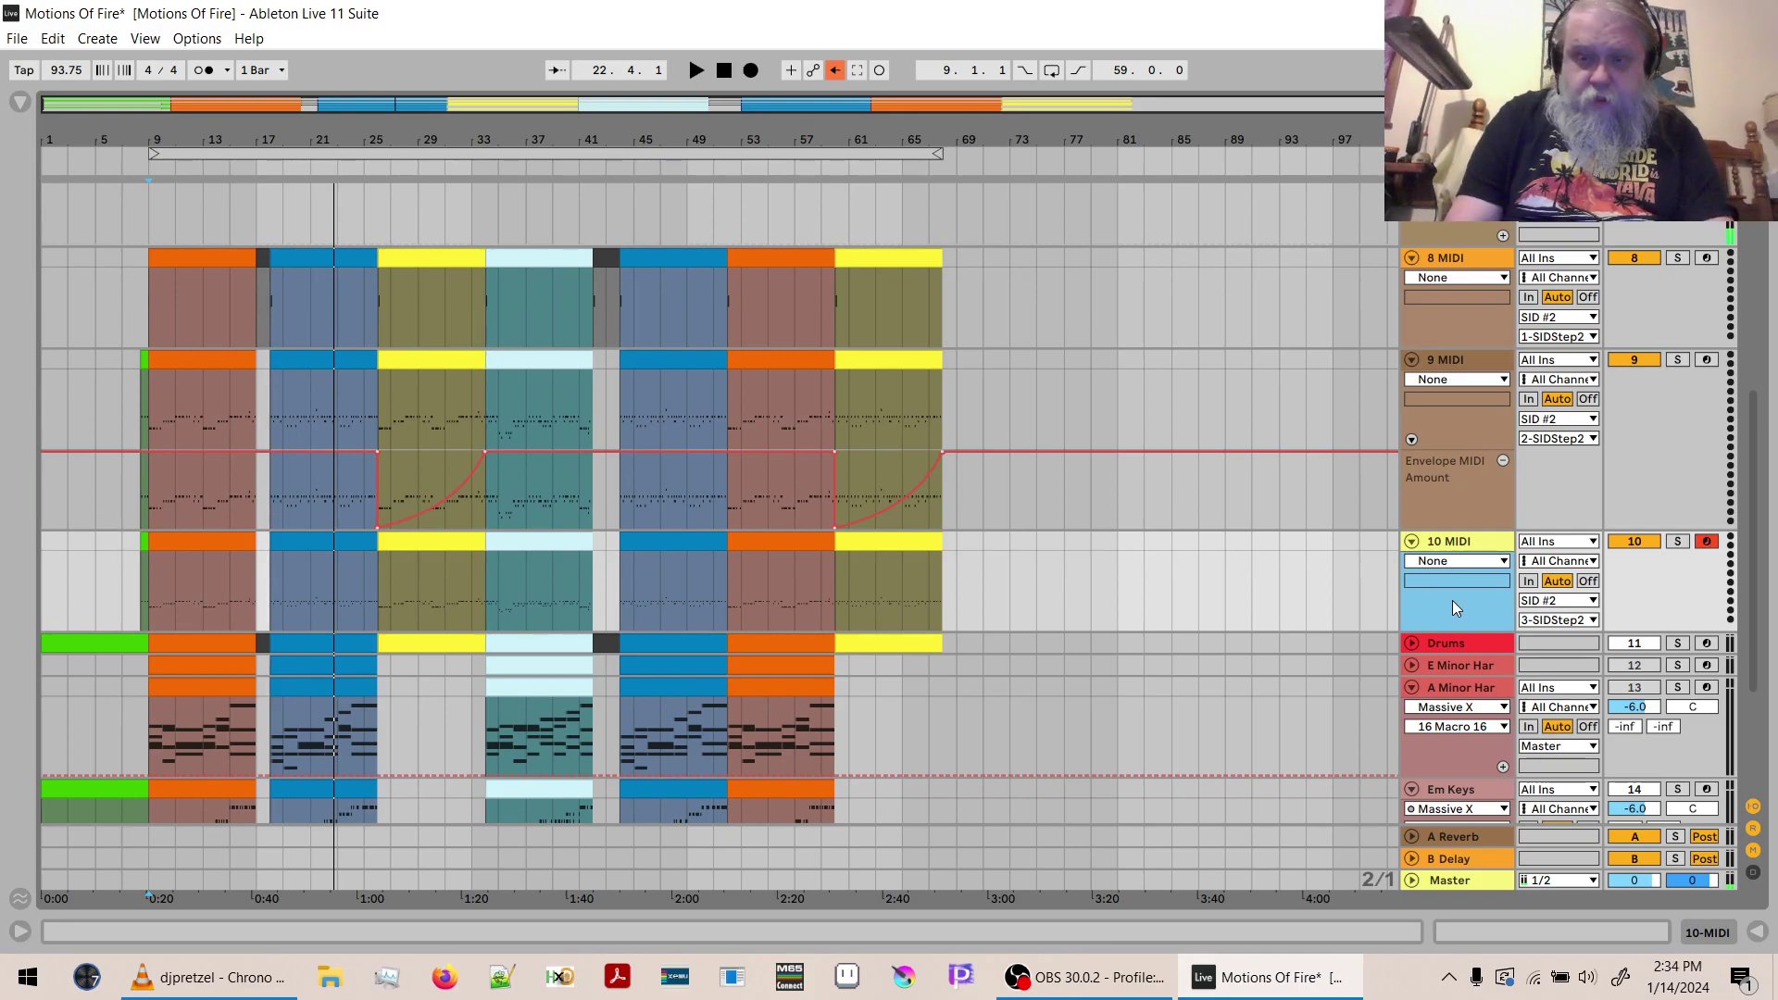
{"action": "key", "text": "ctrl+shift+t"}
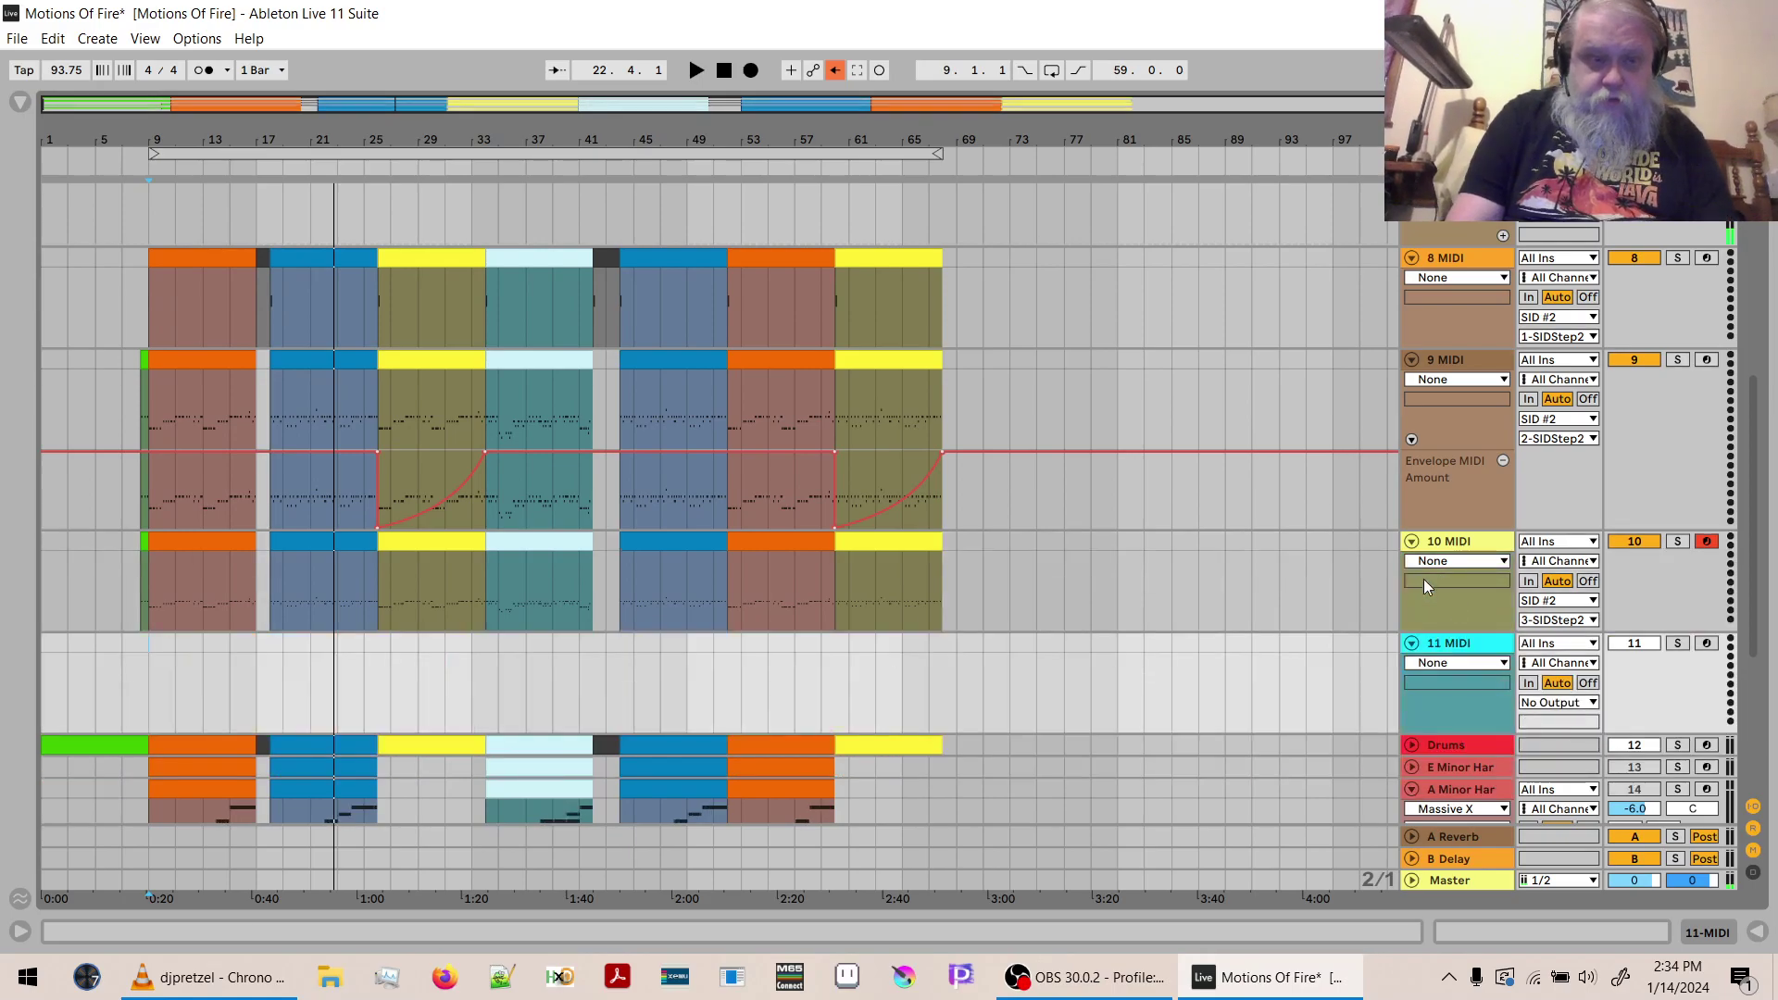
{"action": "left_click", "coordinate": [19, 102]}
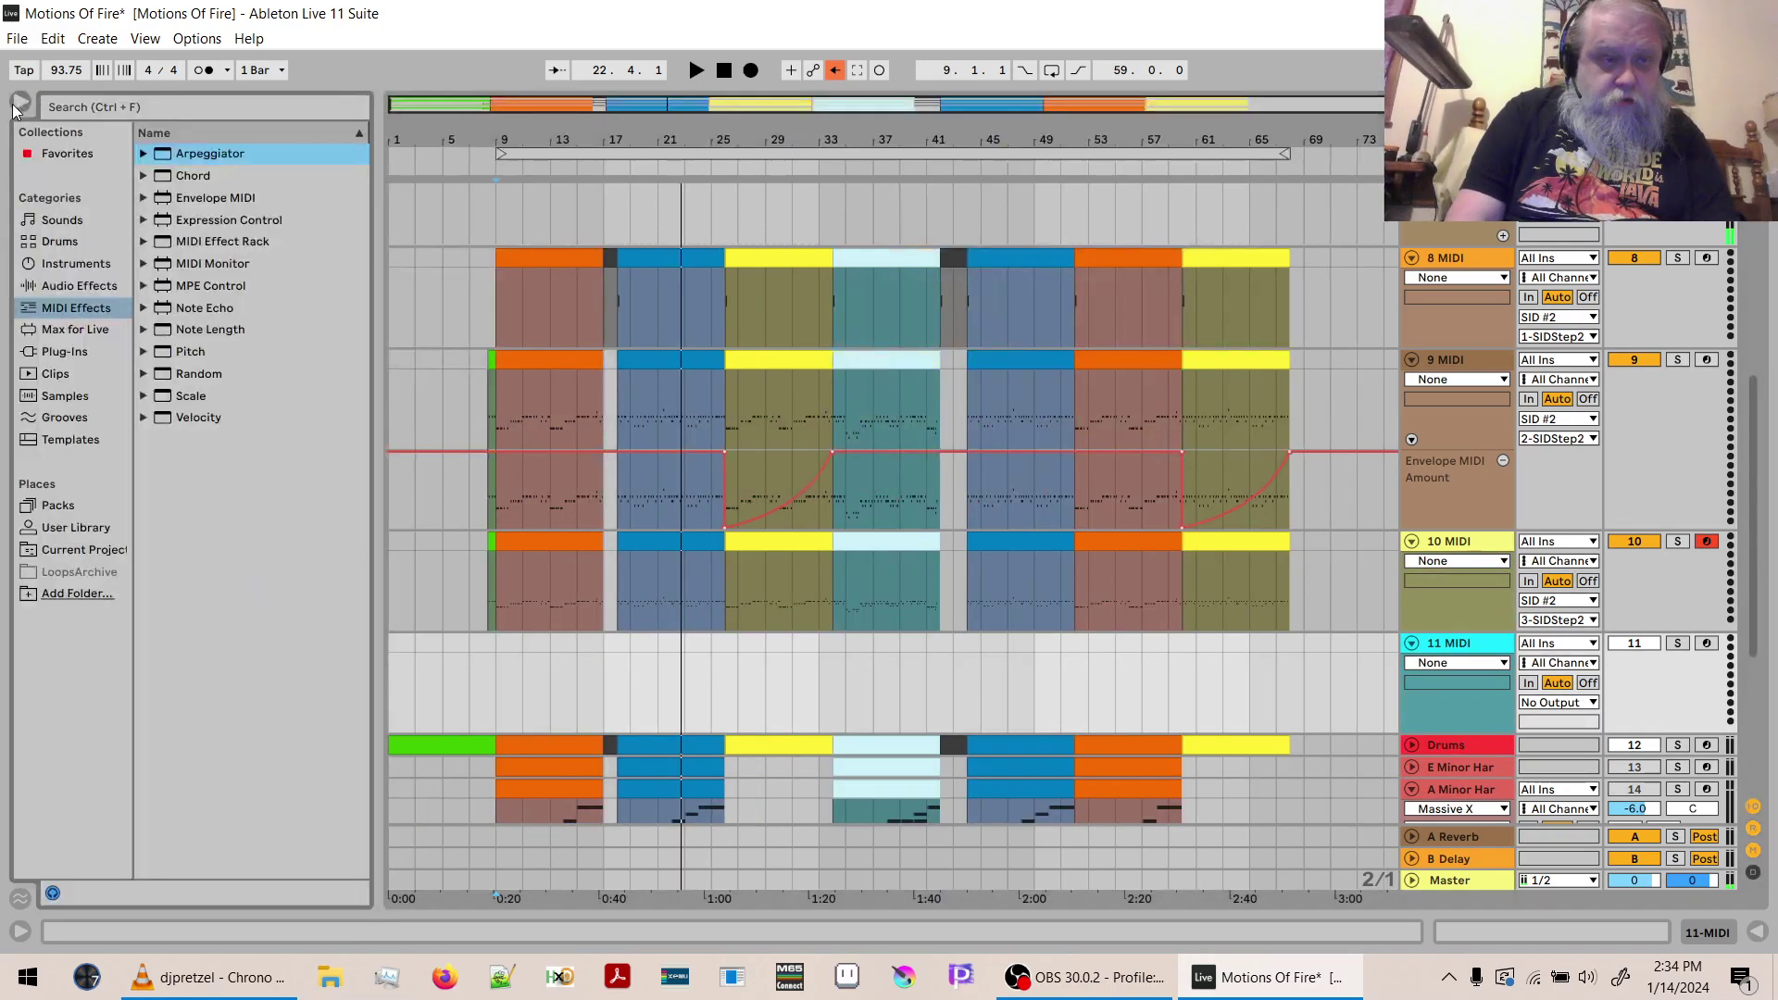
{"action": "left_click", "coordinate": [74, 154]}
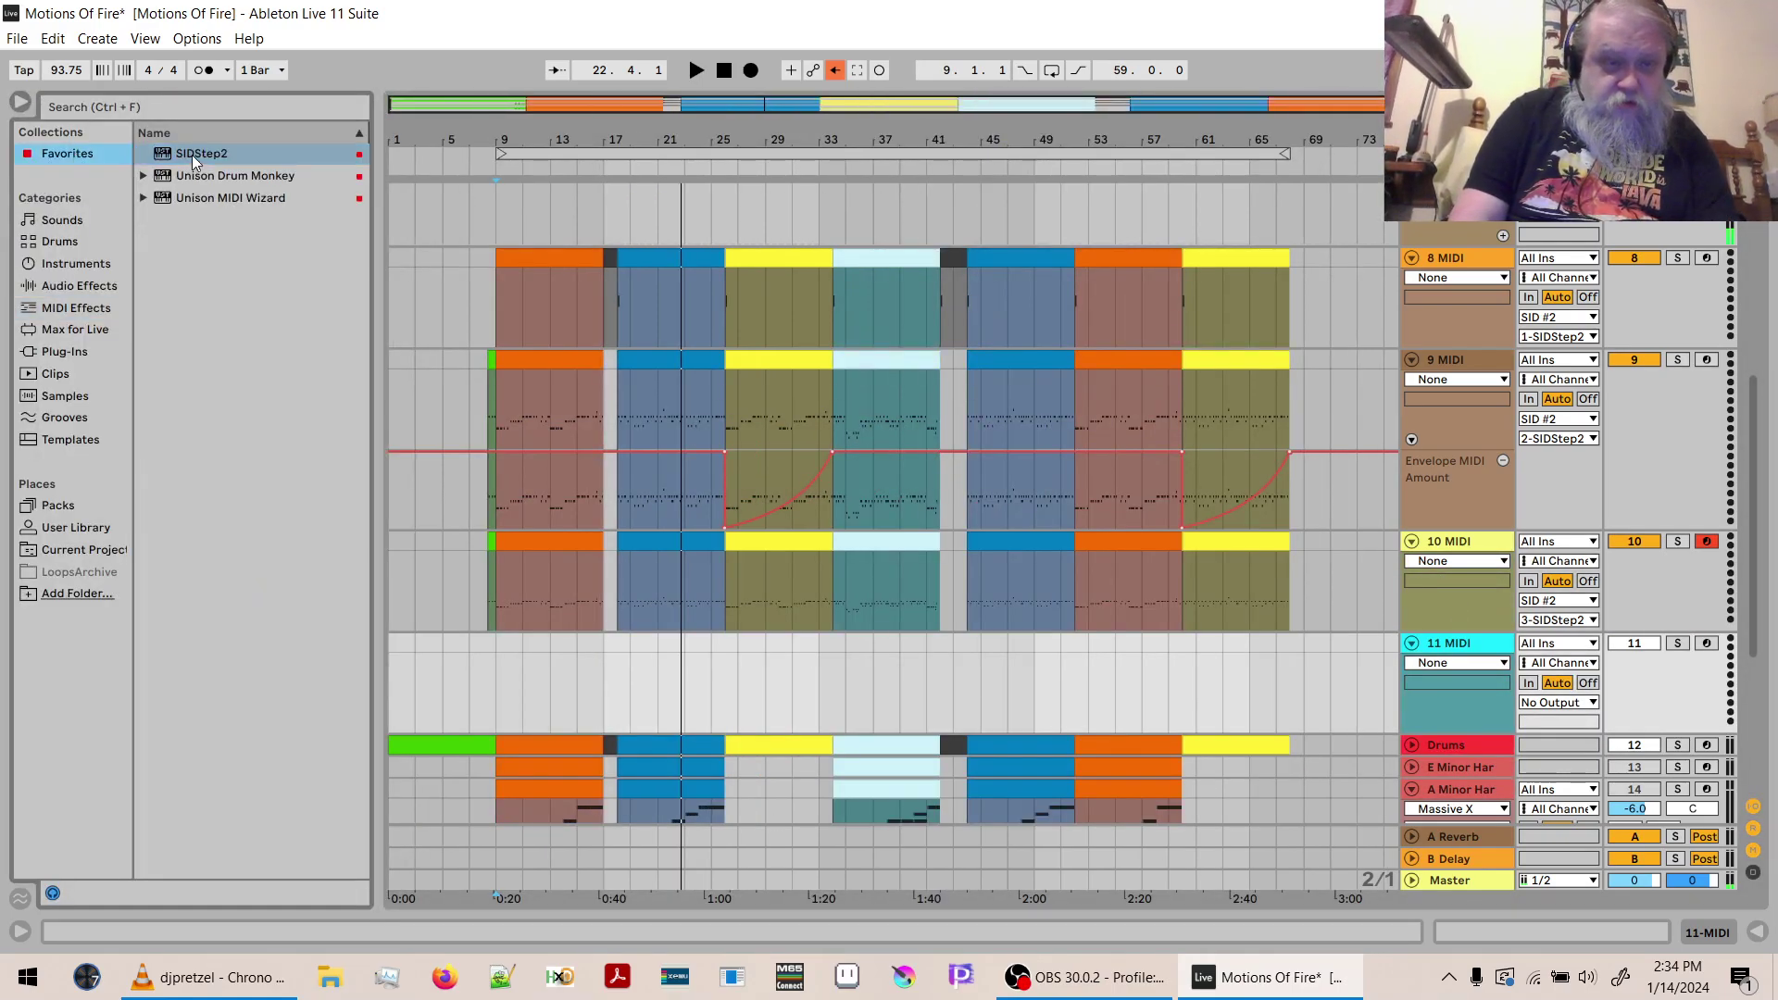
{"action": "left_click_drag", "start_coordinate": [195, 152], "coordinate": [635, 663]}
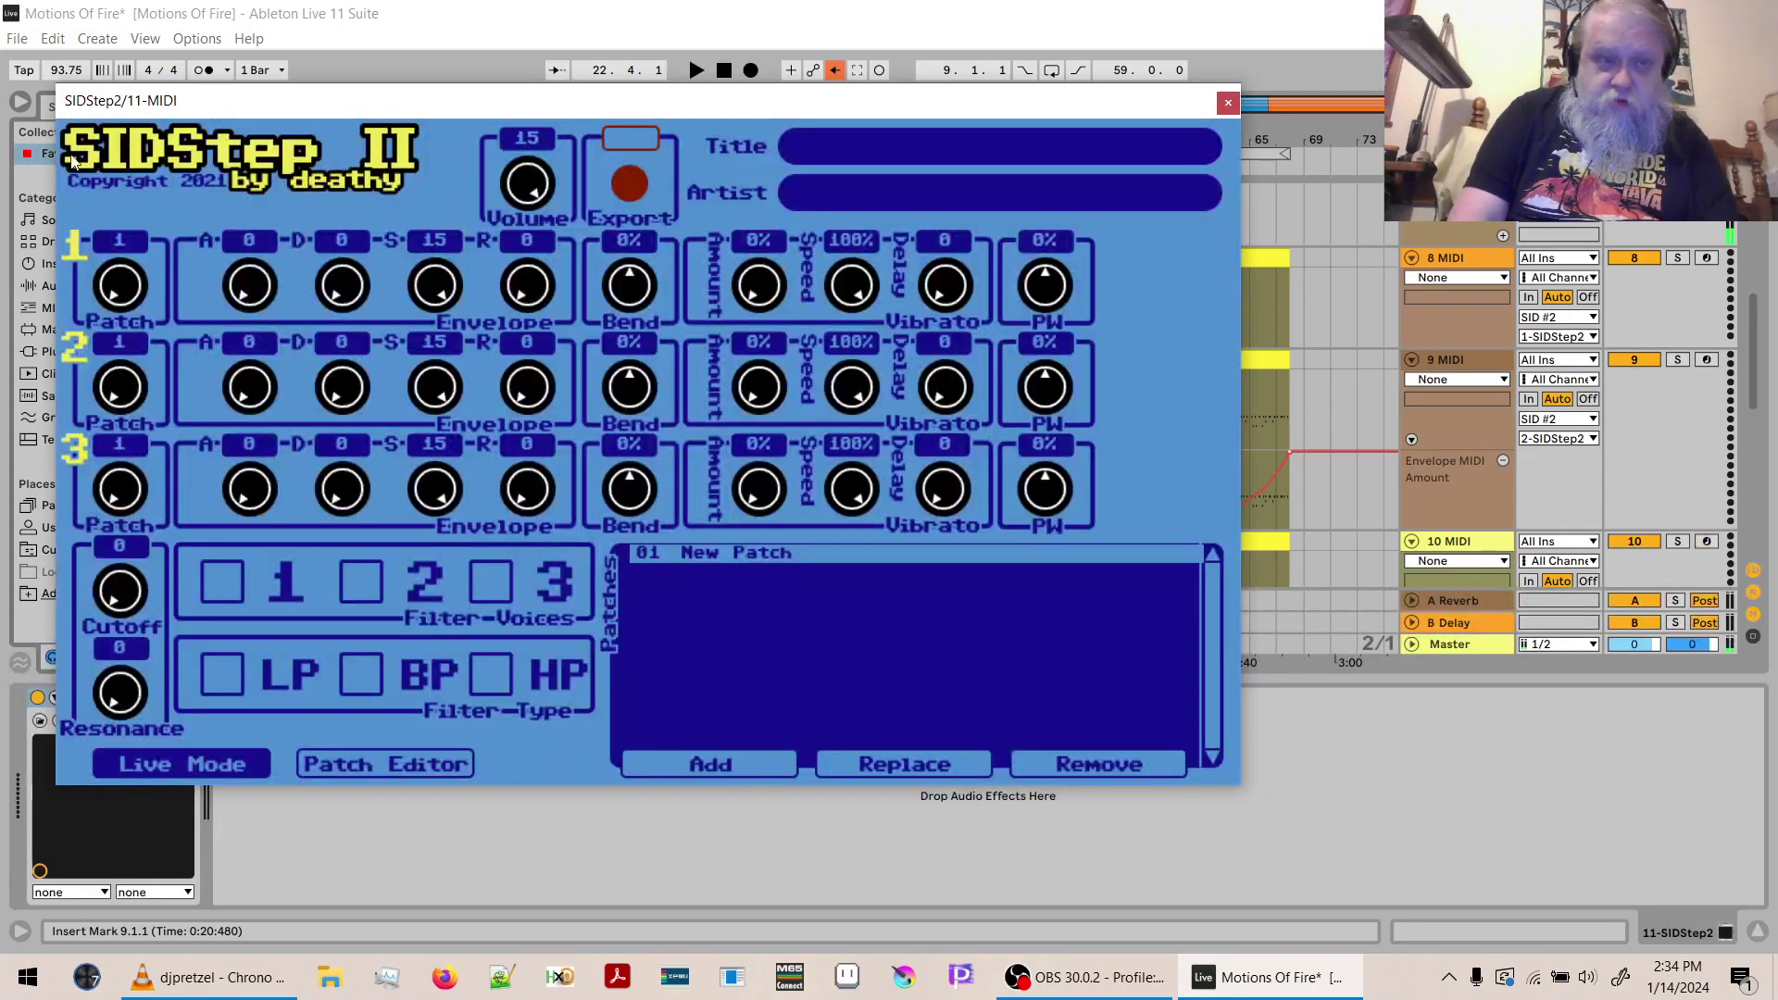
{"action": "left_click", "coordinate": [20, 102]}
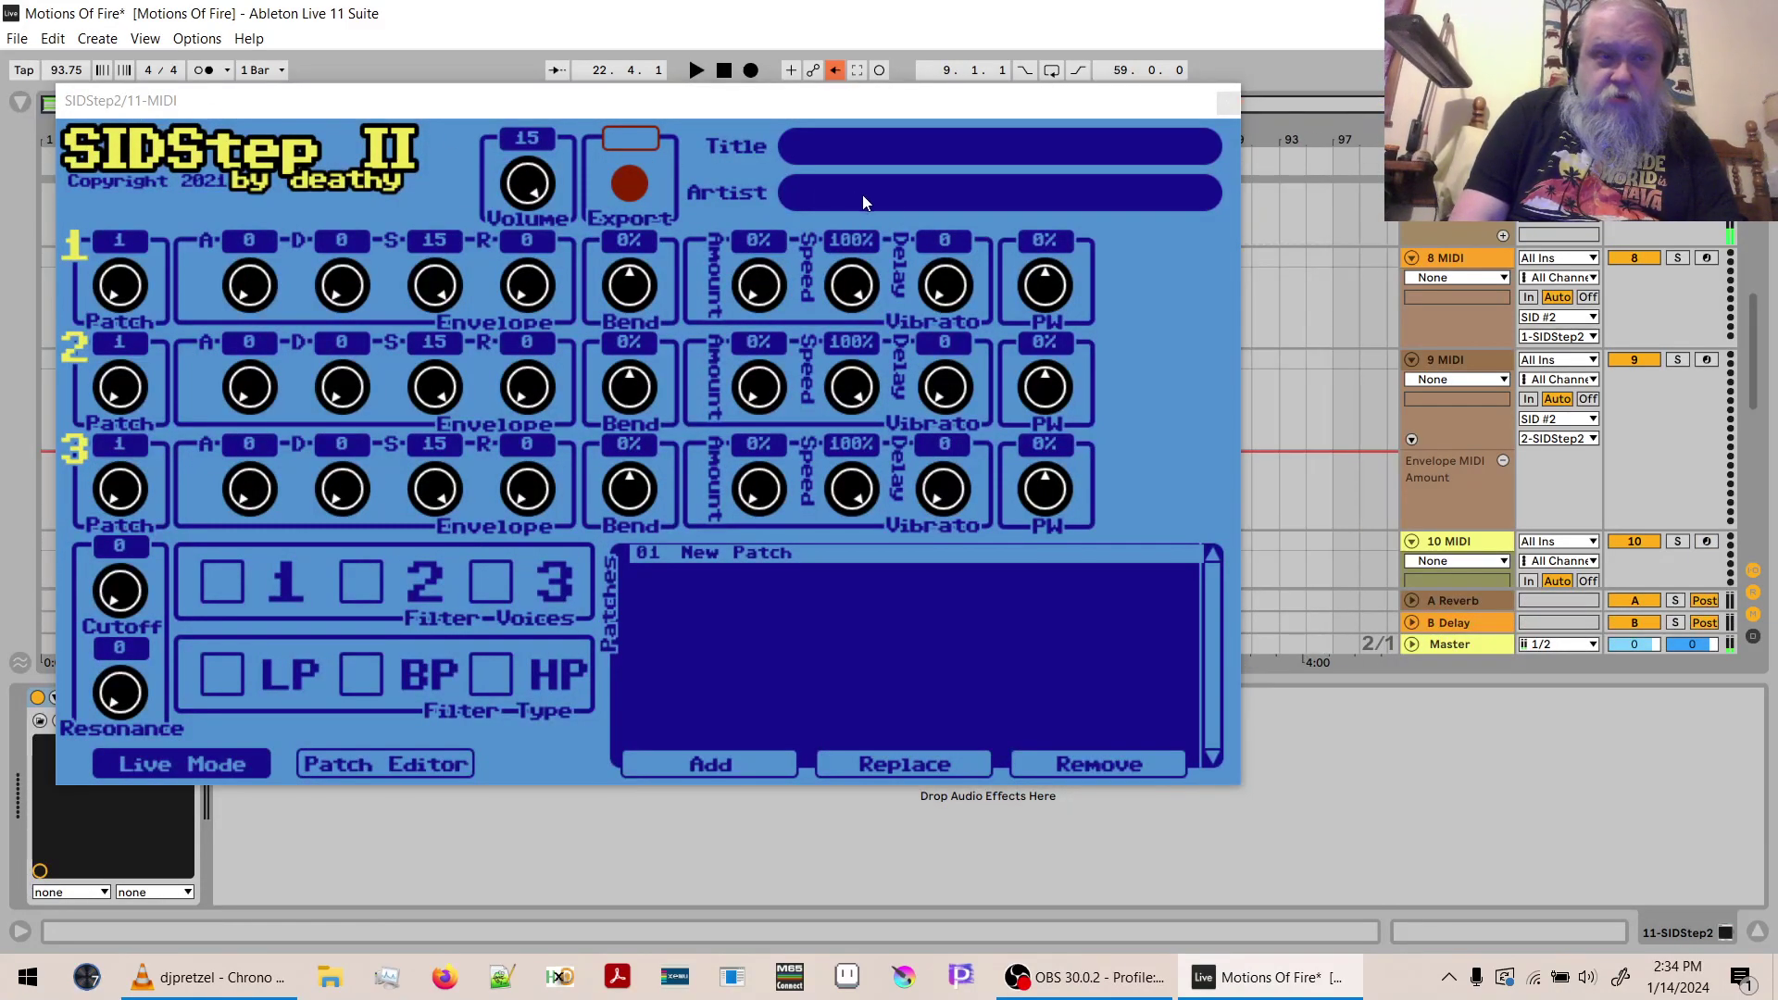
Set the new SIDStep II instance's title to "Motions of Fire" and fill in the artist's handle.
{"action": "left_click", "coordinate": [870, 151]}
{"action": "type", "text": "Moti"}
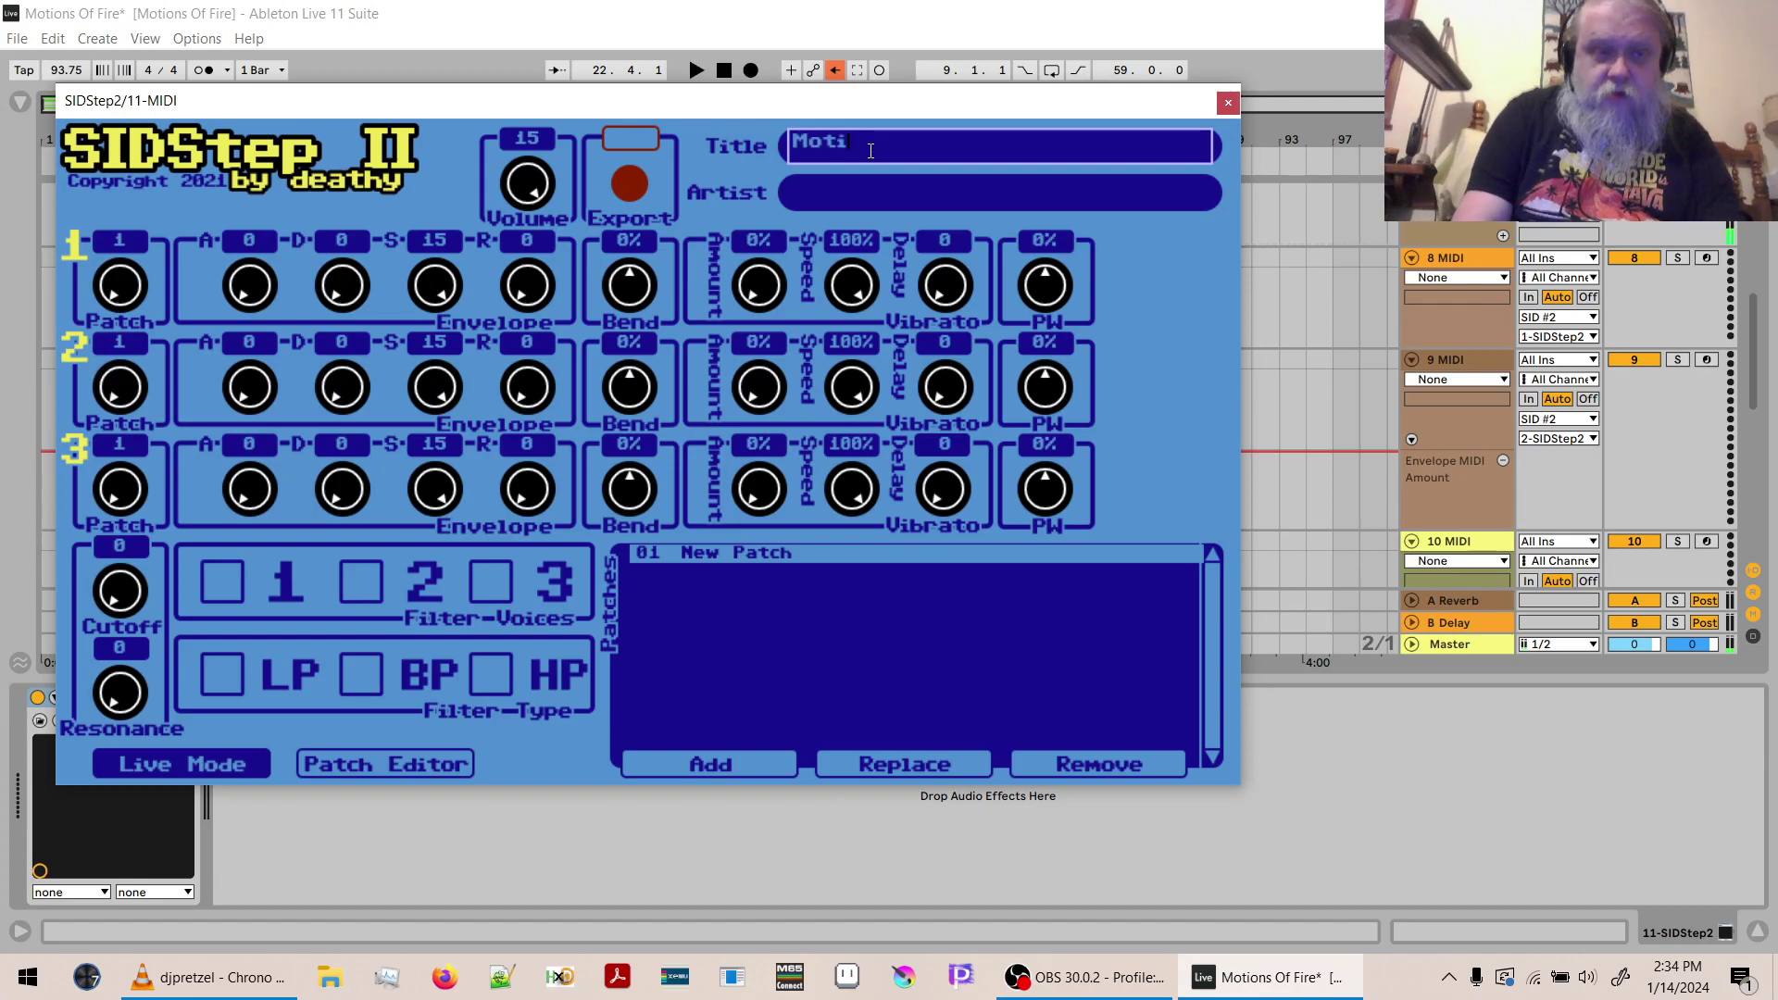
{"action": "type", "text": "ons of Fire"}
{"action": "key", "text": "Return"}
{"action": "key", "text": "Tab"}
{"action": "type", "text": "deathy/BAS"}
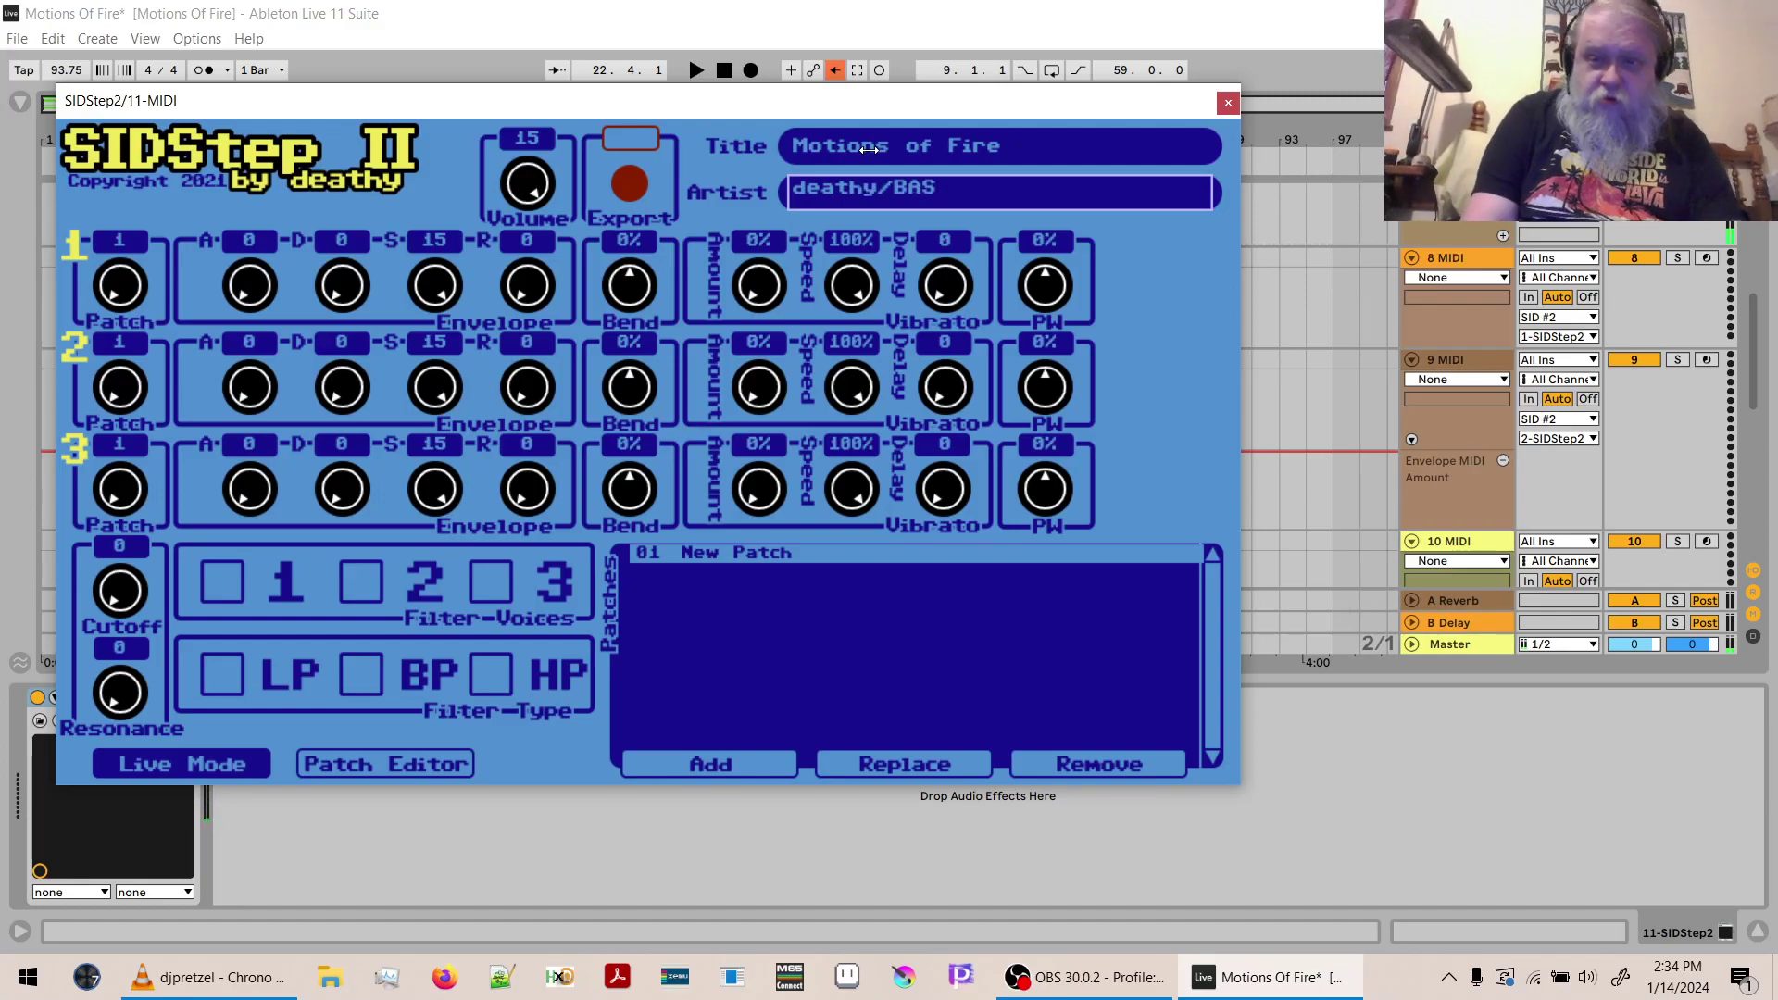
{"action": "key", "text": "Return"}
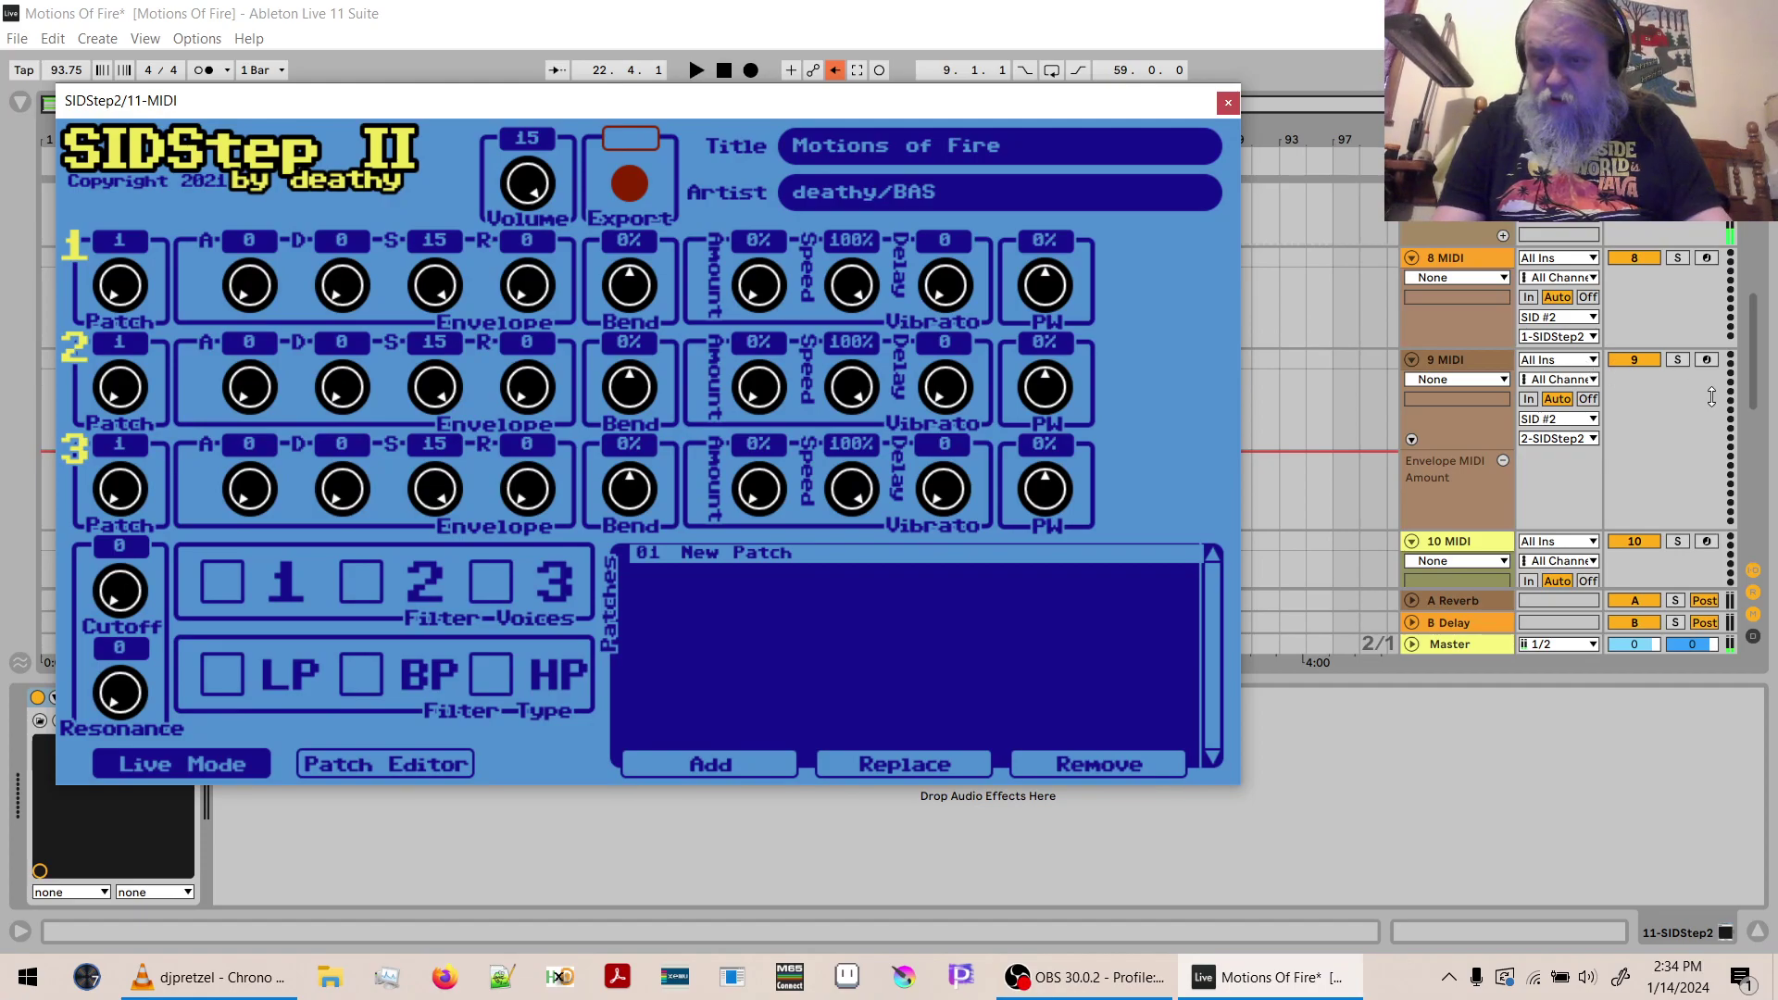
Rename the new SIDStep2 track below track 10 as "SID #3".
{"action": "left_click", "coordinate": [1463, 541]}
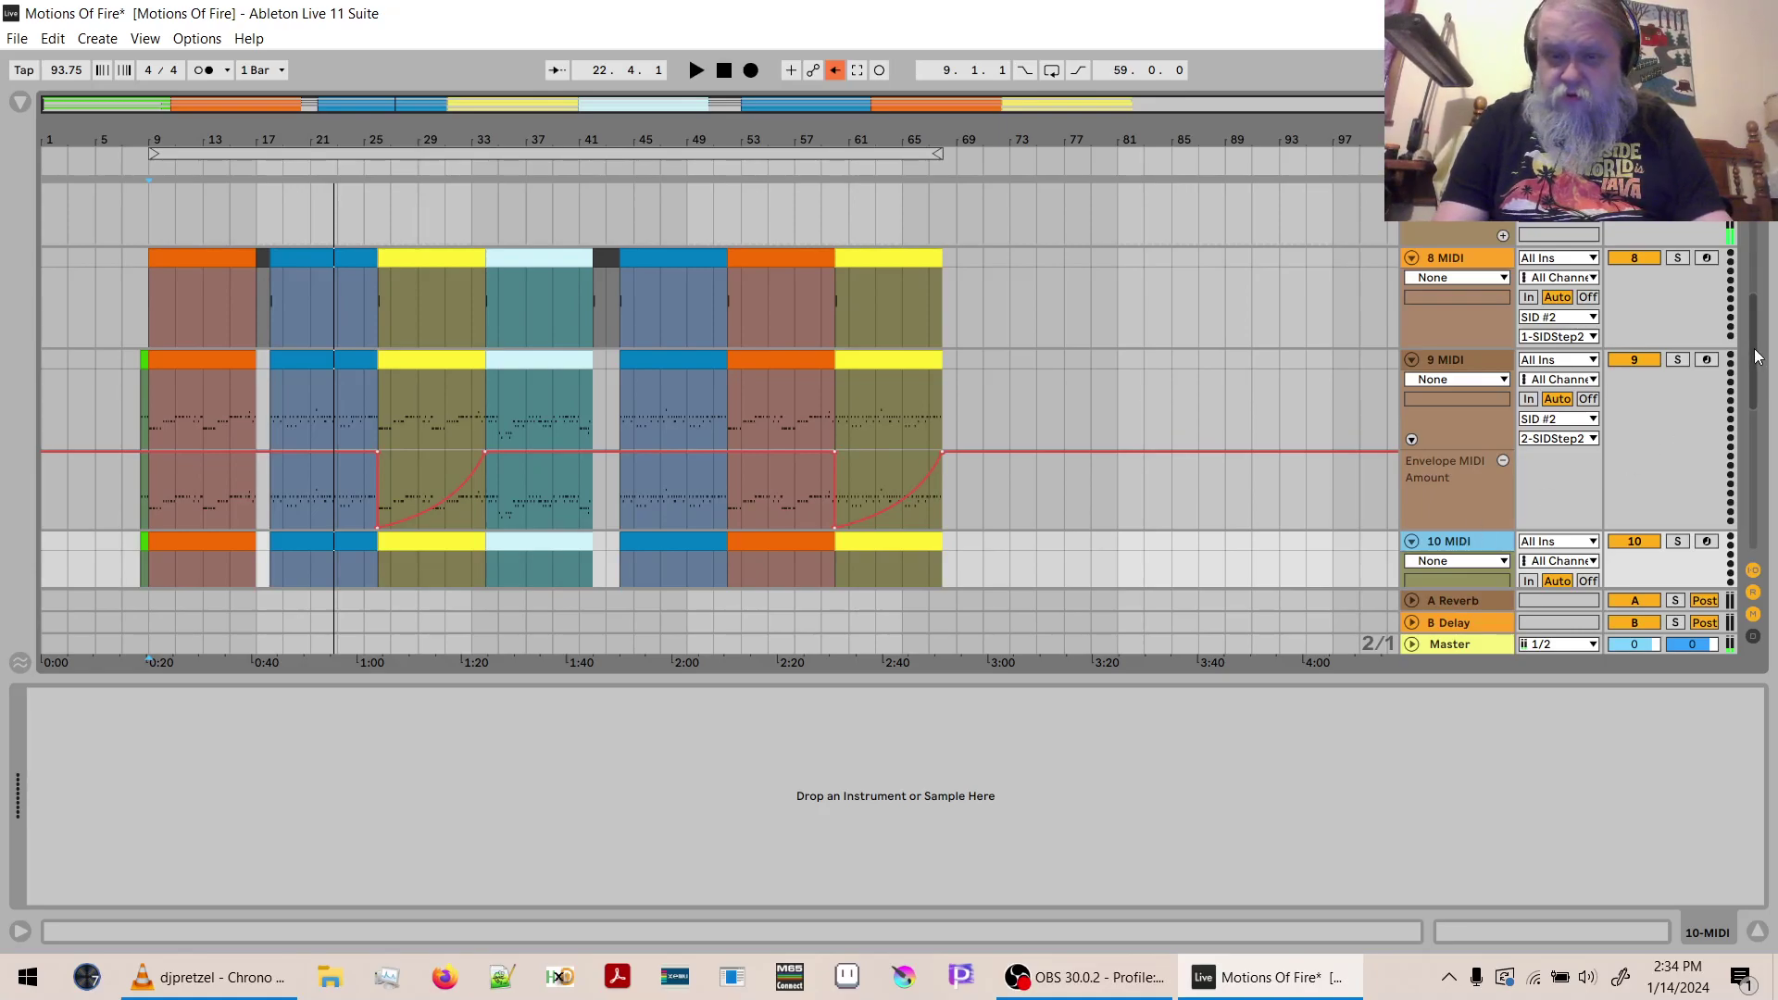
{"action": "scroll", "coordinate": [1573, 296], "scroll_direction": "down", "scroll_amount": 5}
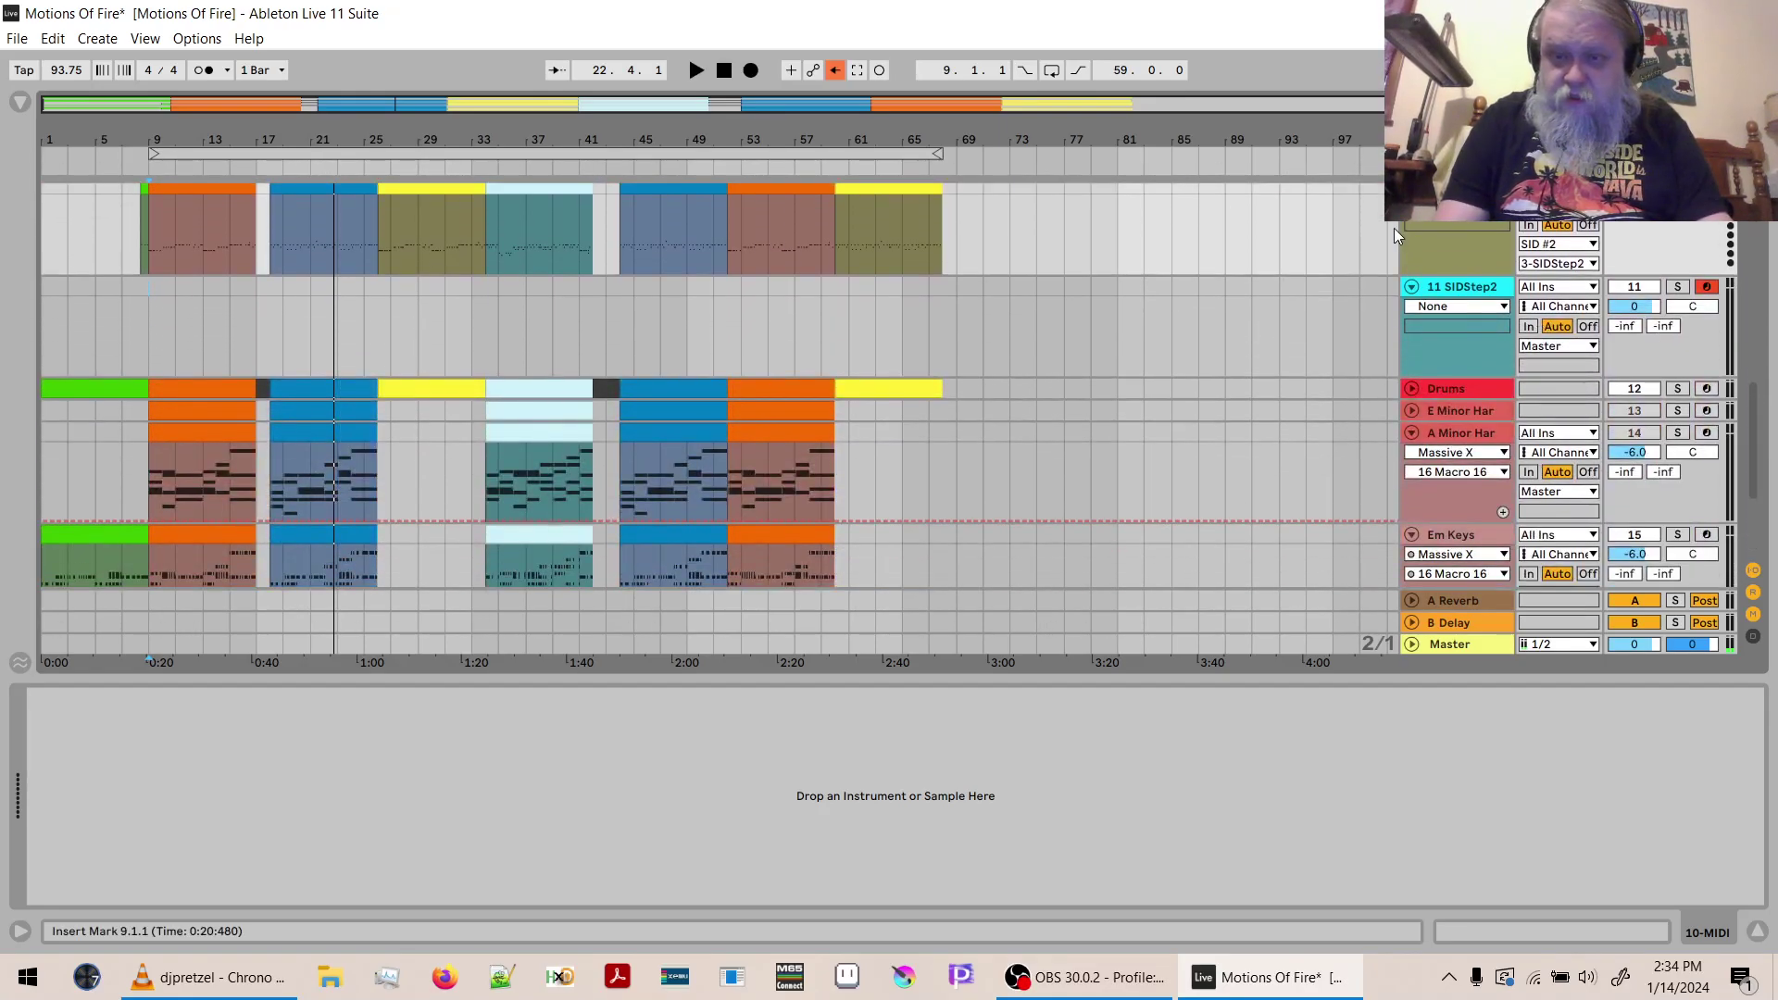
{"action": "left_click", "coordinate": [1457, 284]}
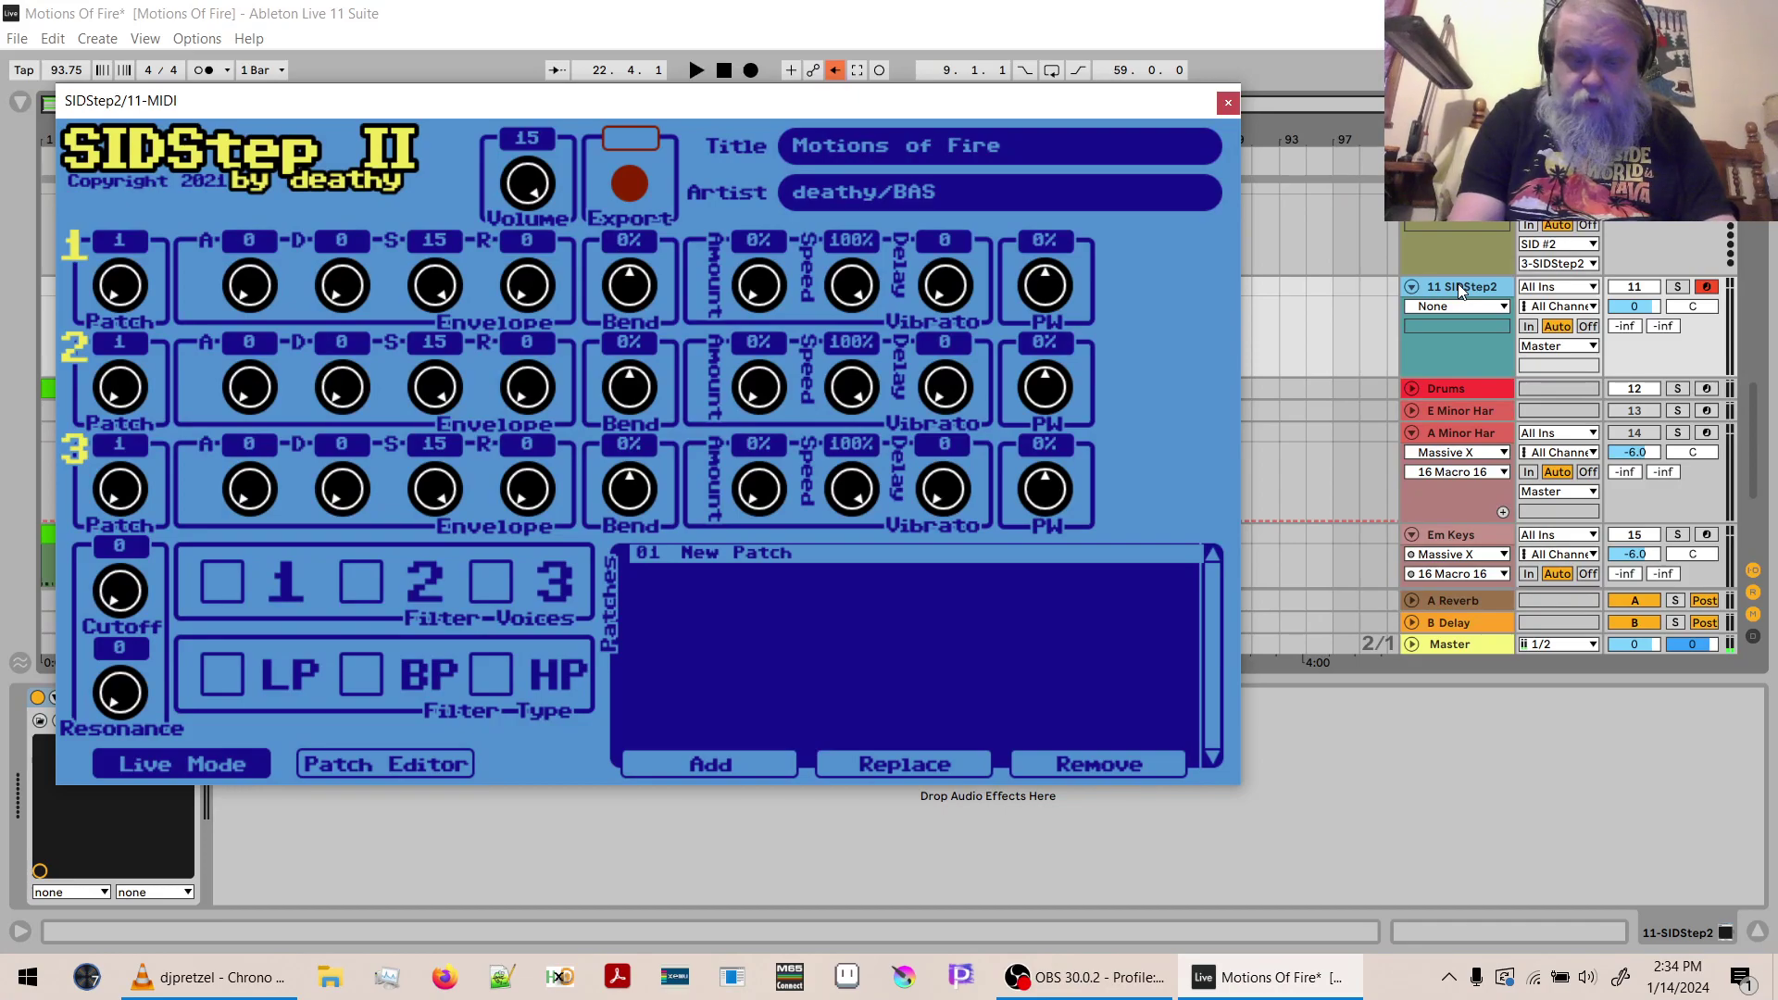
{"action": "double_click", "coordinate": [1457, 285]}
{"action": "type", "text": "SID #3"}
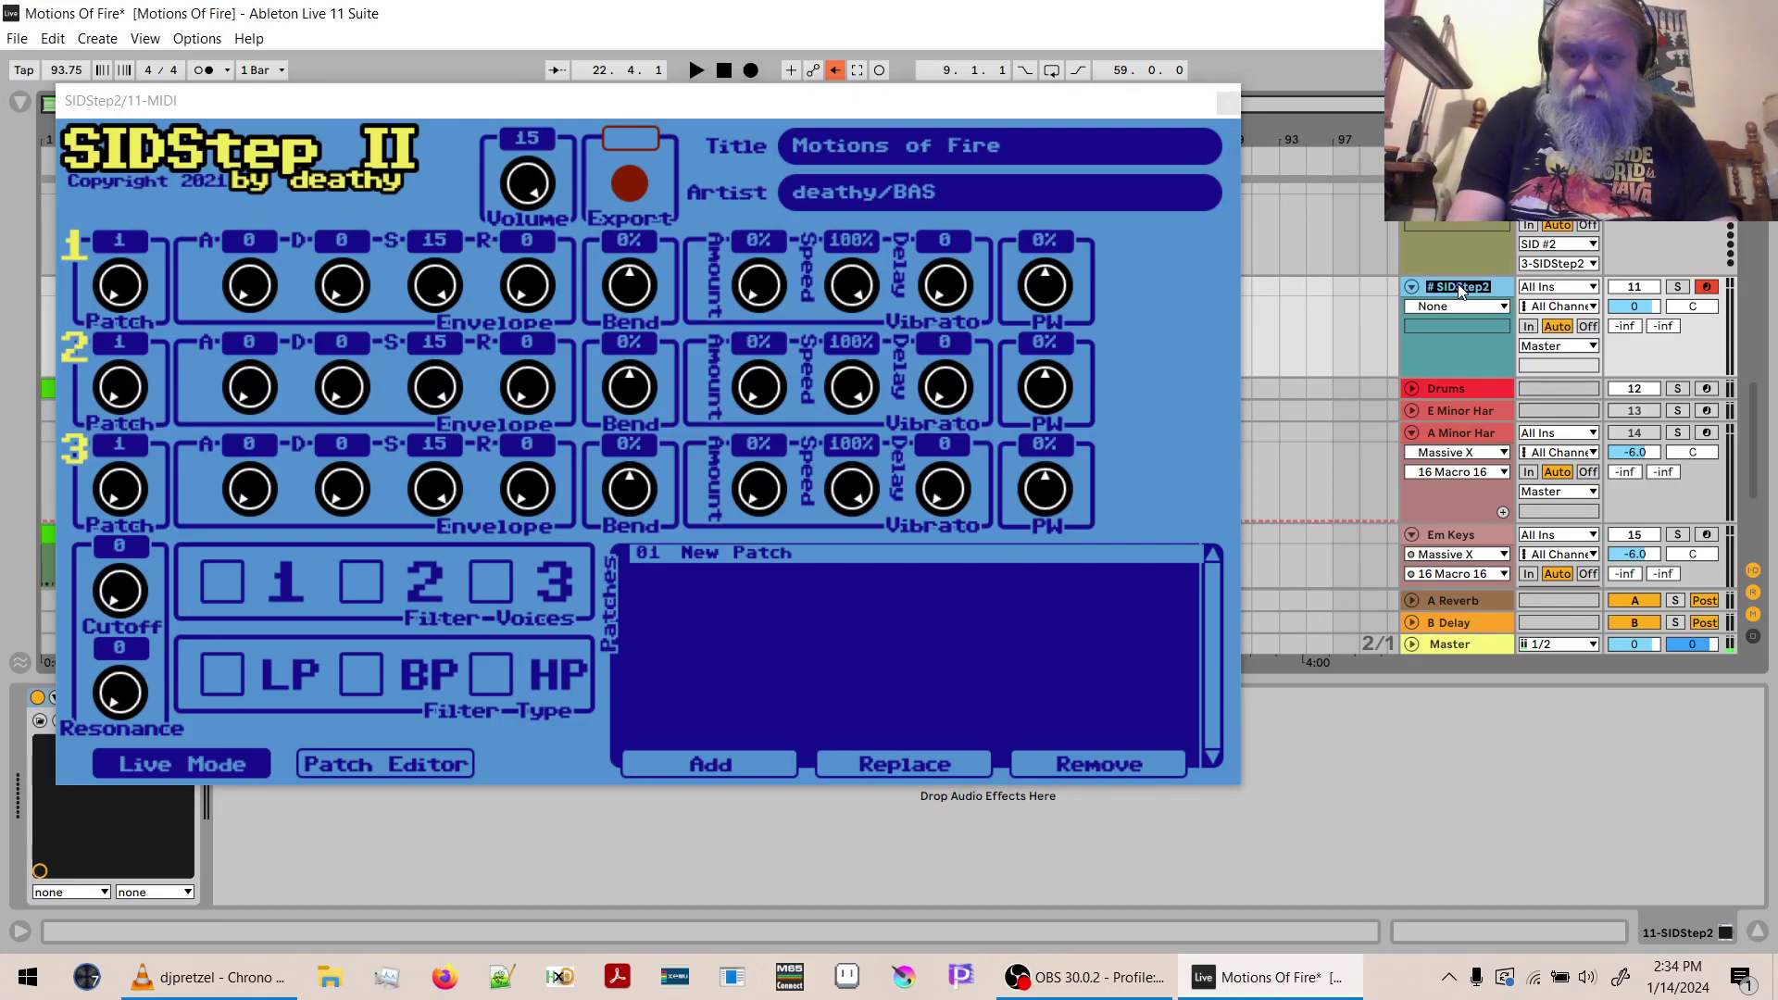
{"action": "key", "text": "Return"}
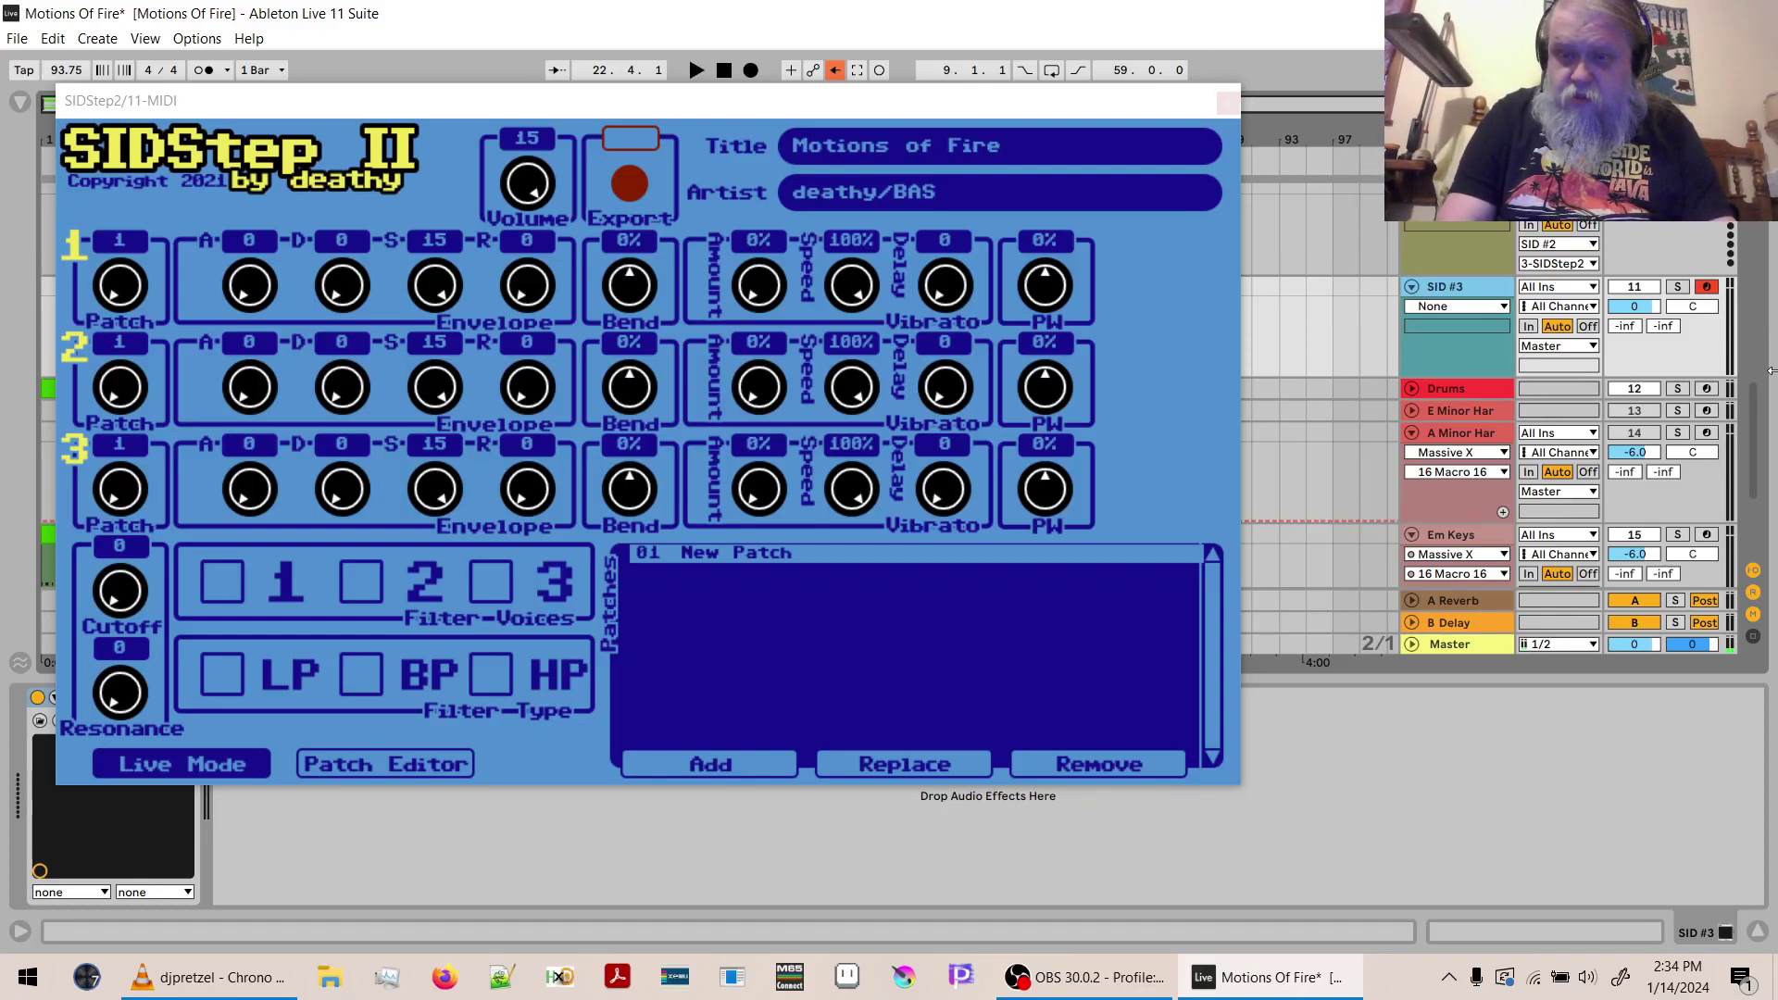
Examine the patches and voice settings in the SIDStep2 instrument on SID #1, and return to the SID #3 track.
{"action": "left_click_drag", "start_coordinate": [1752, 467], "coordinate": [1750, 231]}
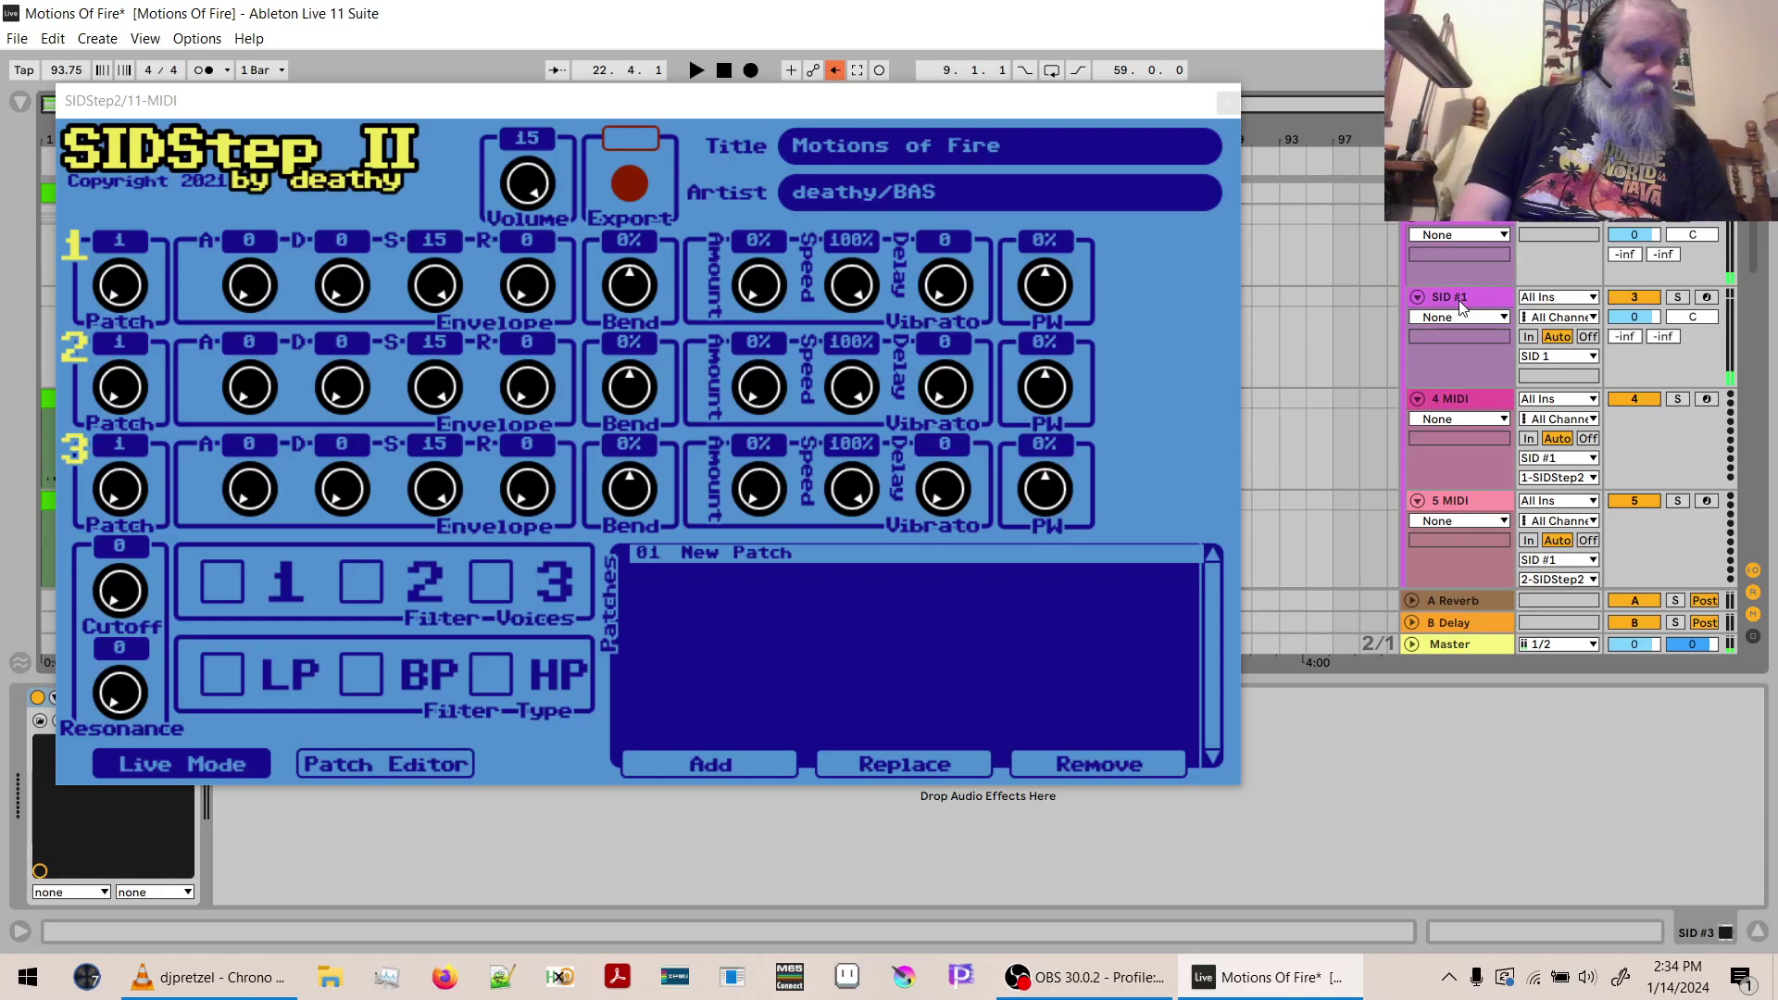
{"action": "left_click", "coordinate": [1450, 224]}
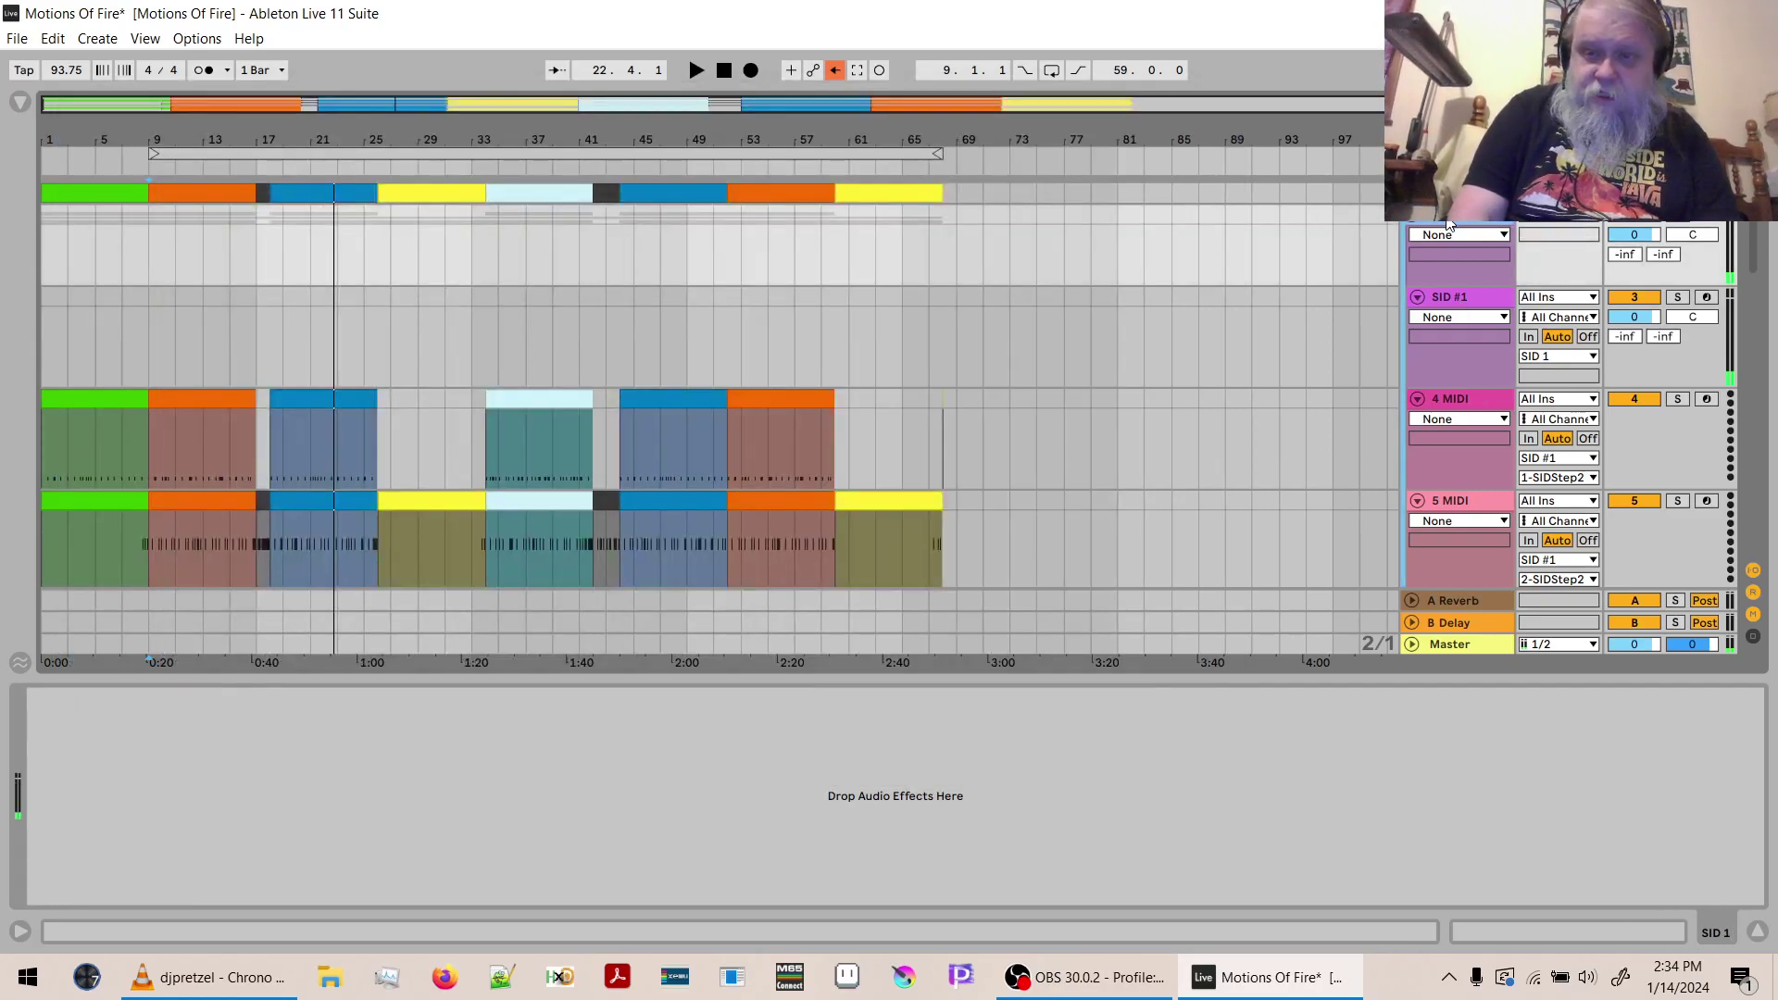
{"action": "left_click", "coordinate": [1442, 294]}
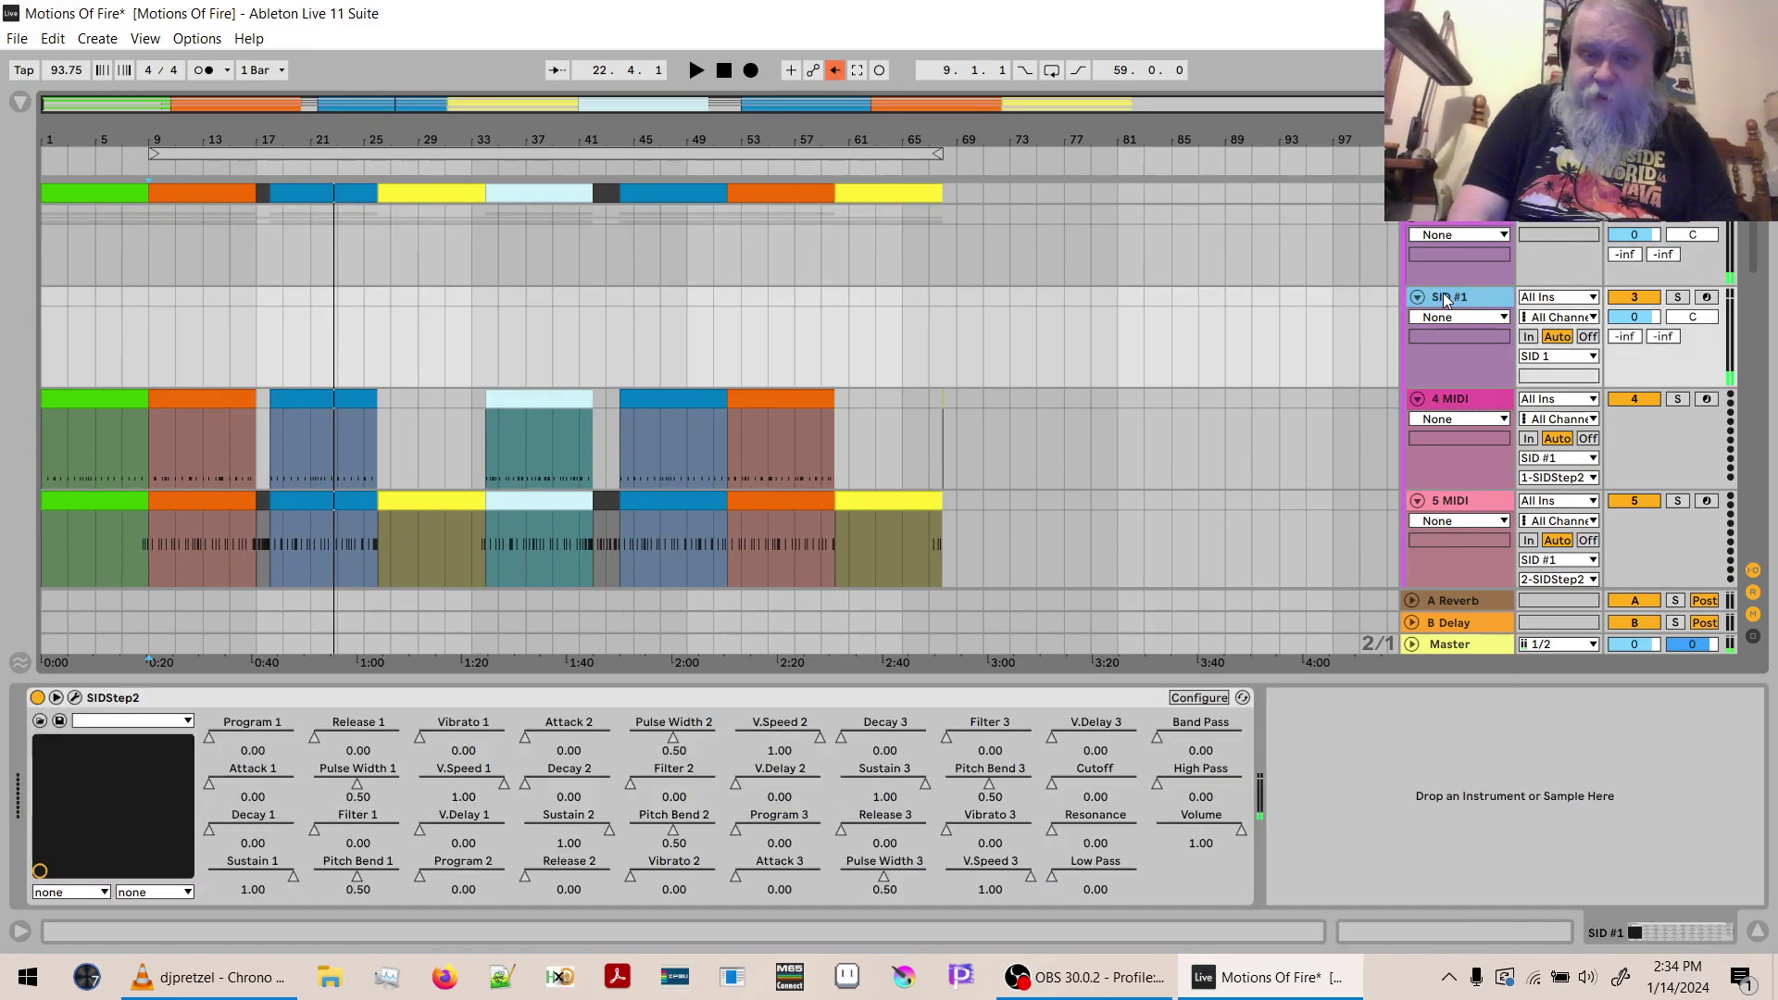
{"action": "left_click", "coordinate": [75, 697]}
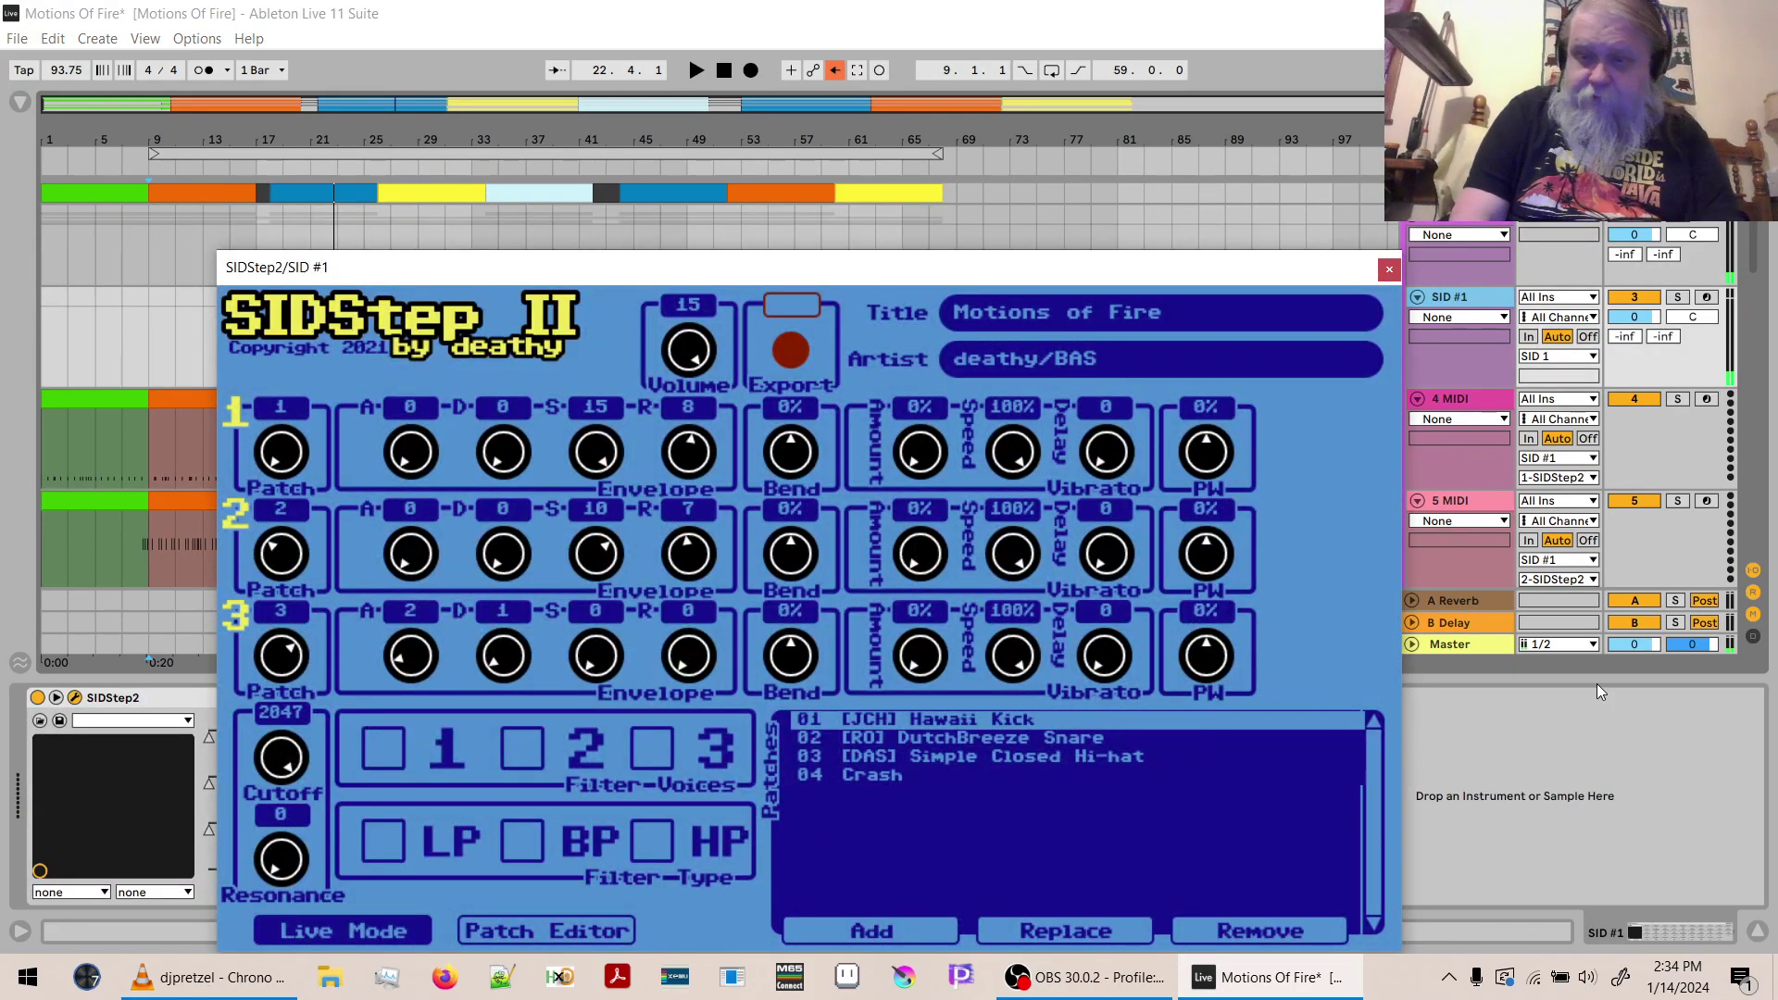
{"action": "left_click_drag", "start_coordinate": [1764, 290], "coordinate": [1773, 500]}
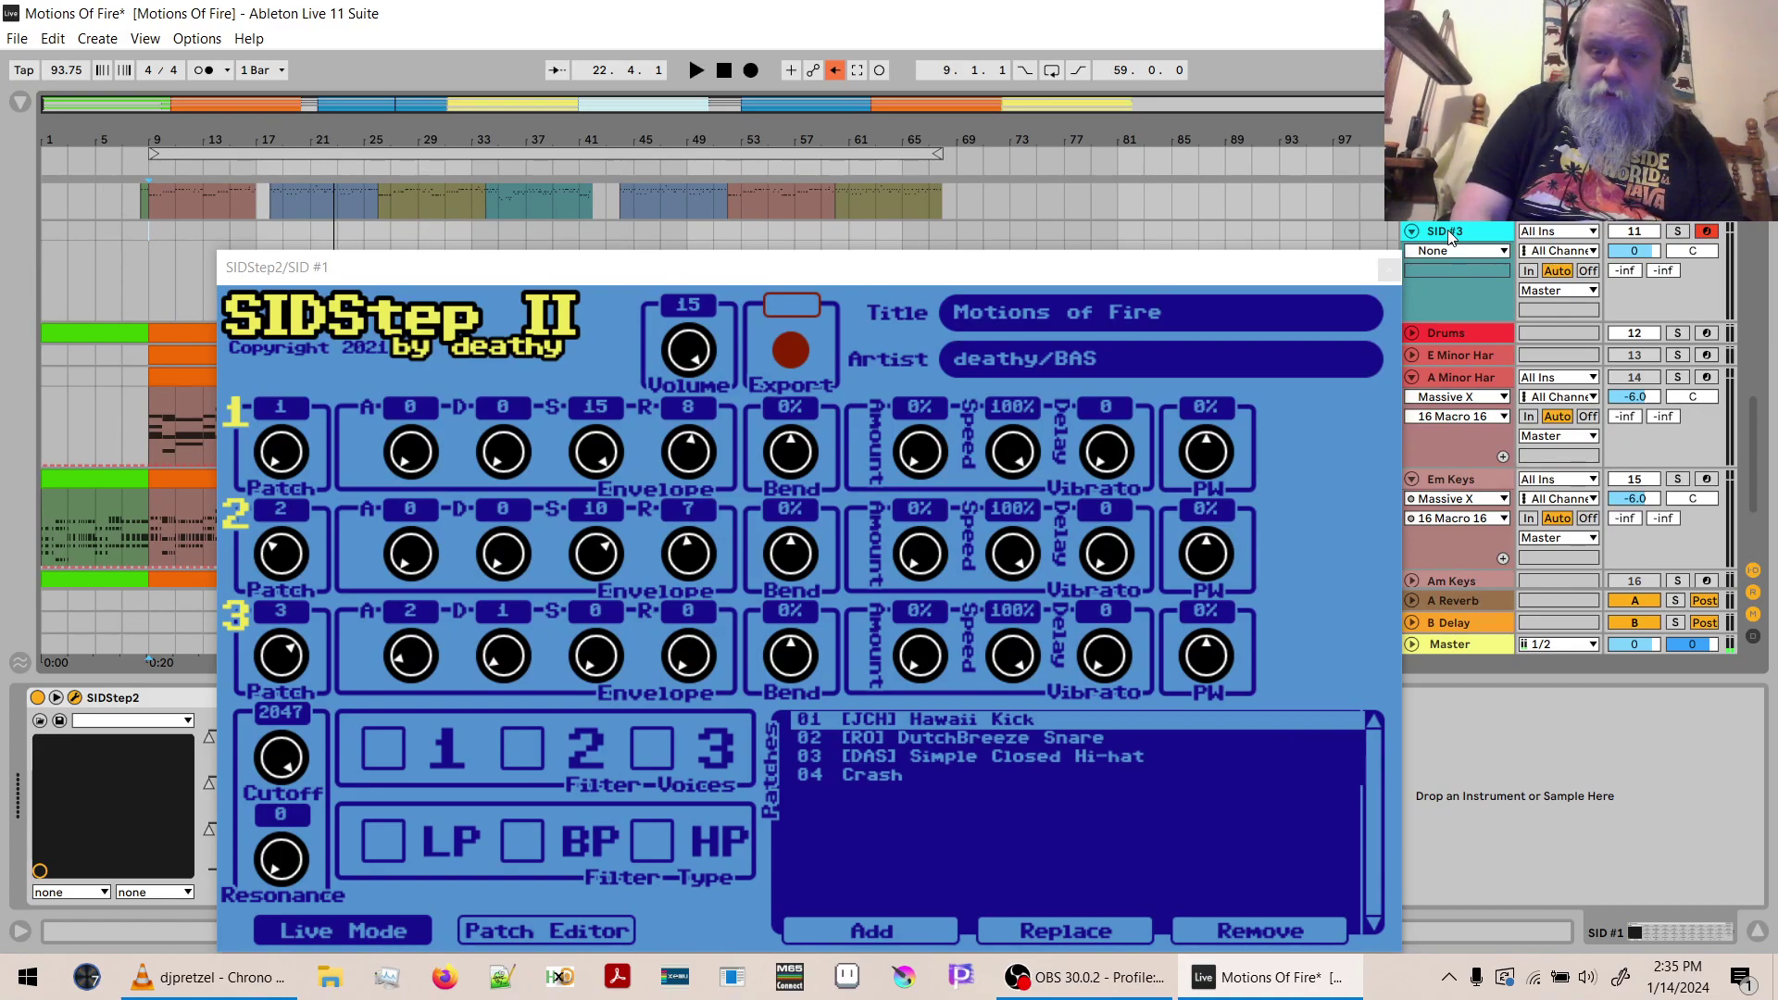
{"action": "left_click", "coordinate": [1448, 232]}
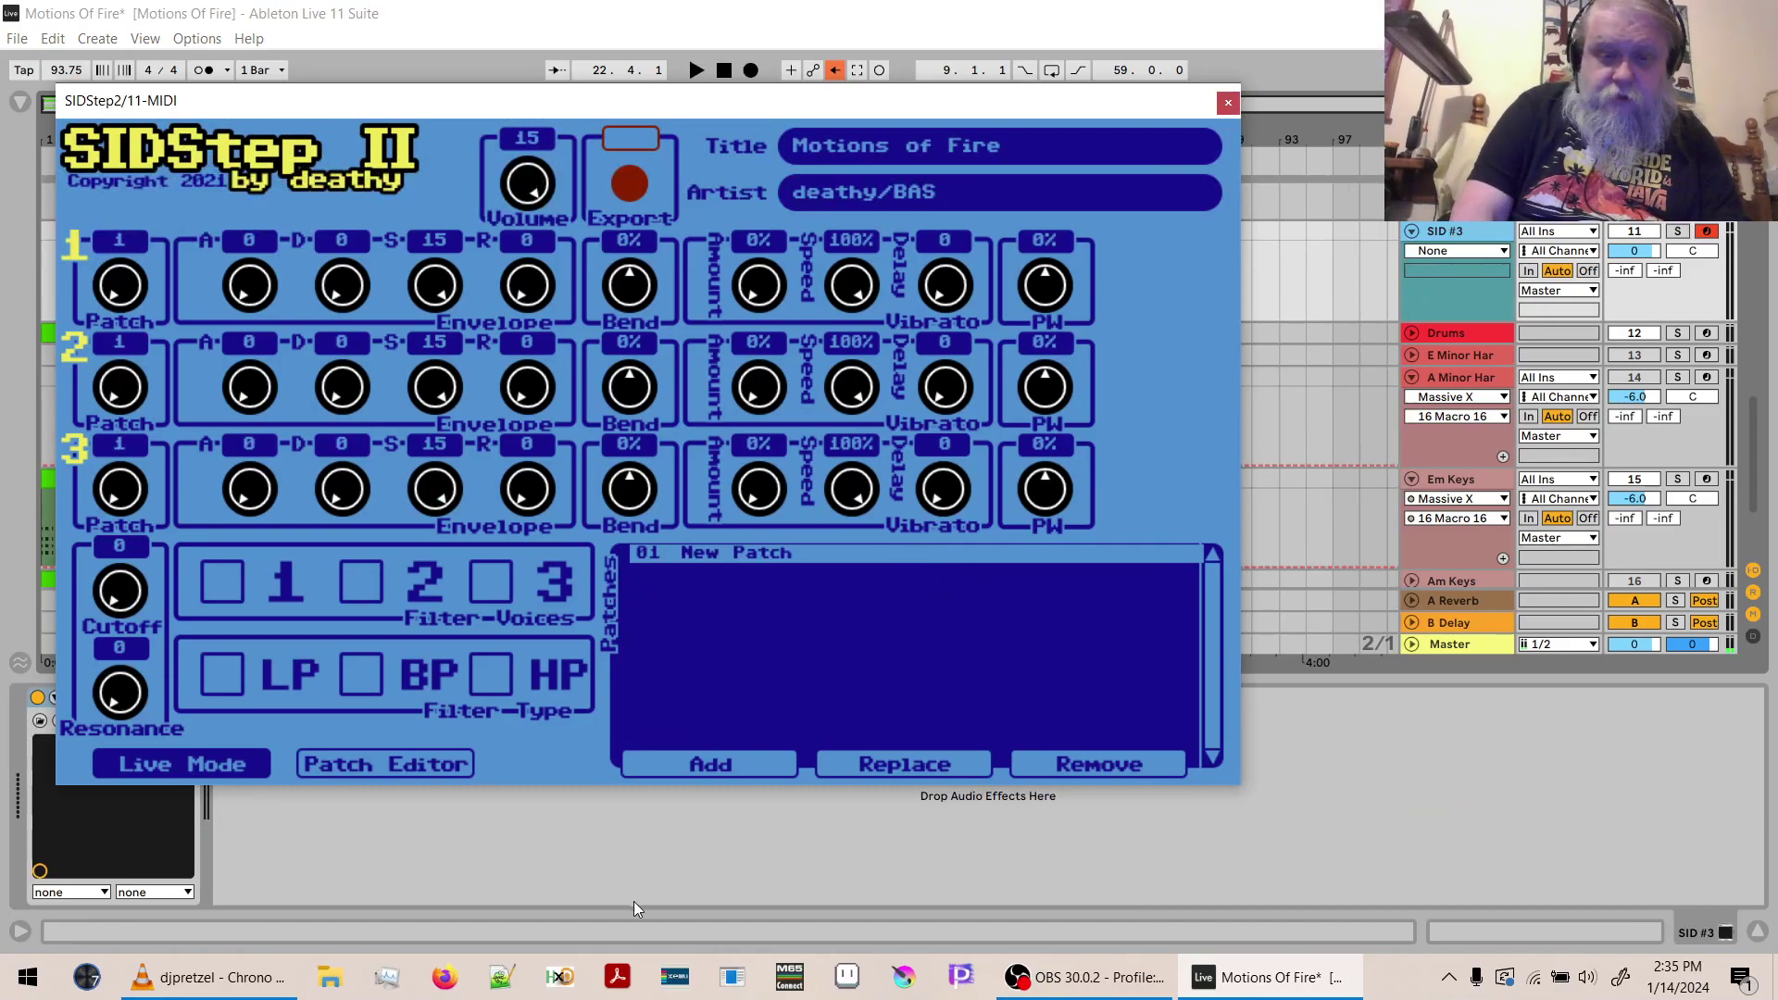
Replace the first patch in SID #3's SIDStep2 with [JCH] Hawaii Kick from the Drums category.
{"action": "left_click", "coordinate": [856, 763]}
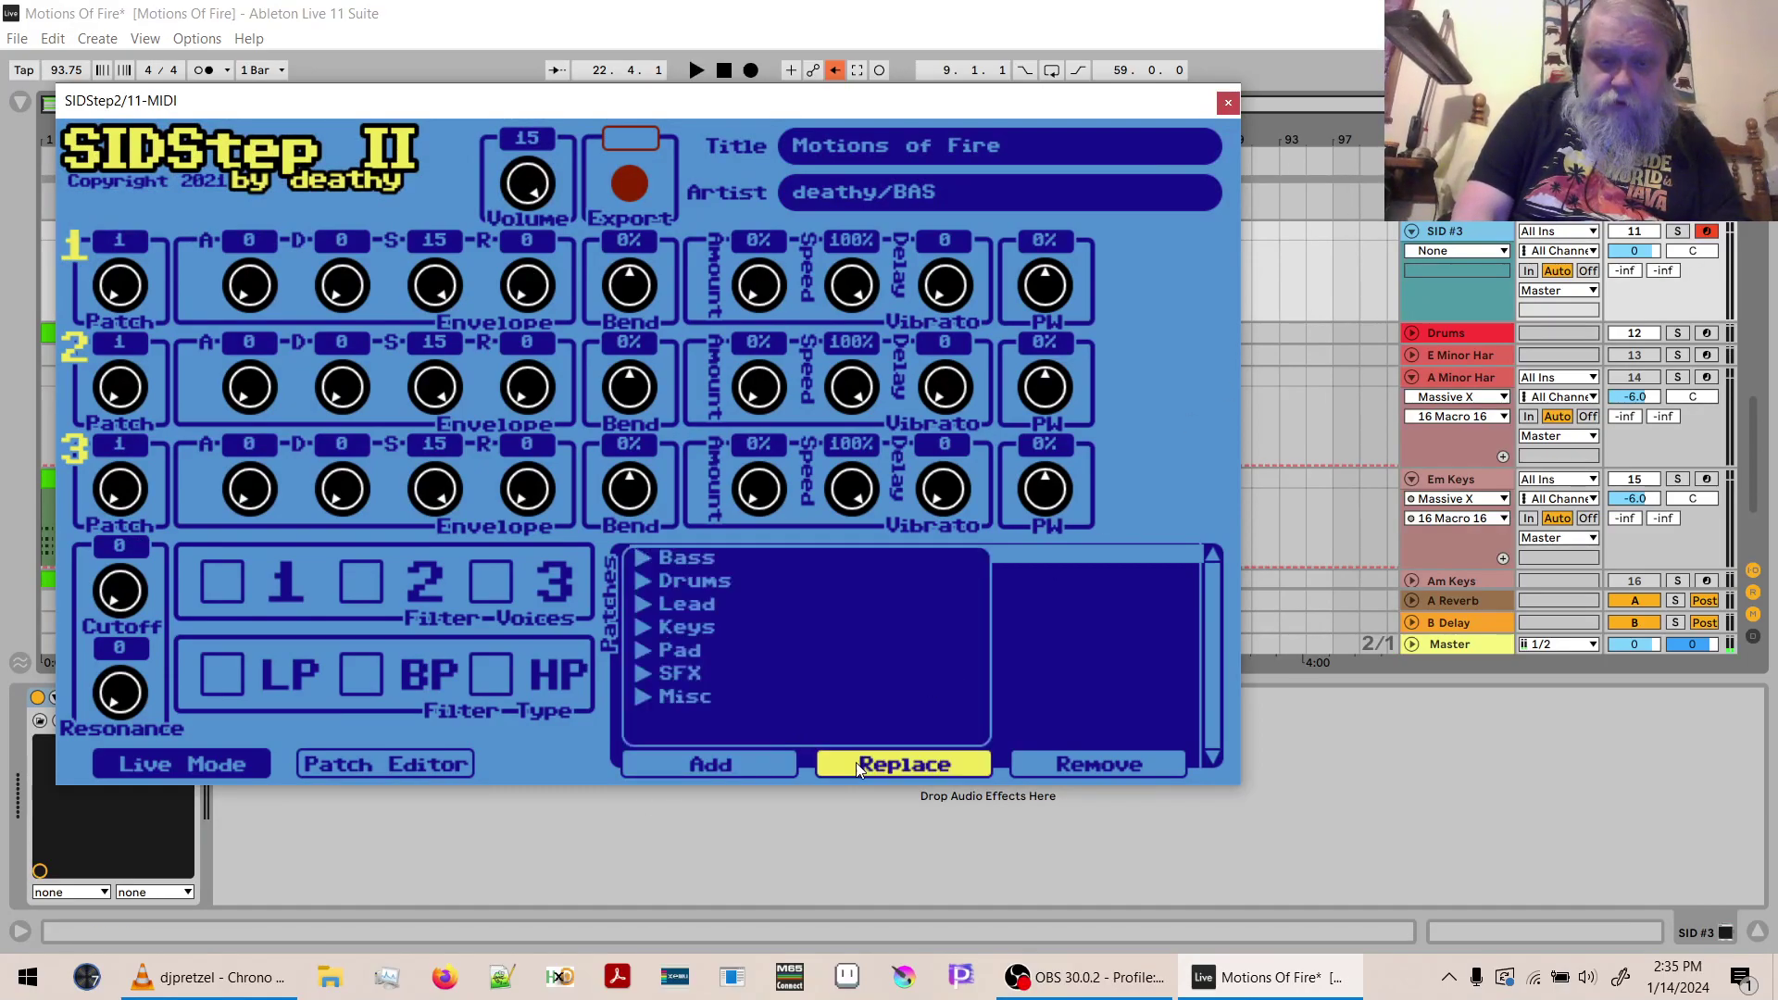
{"action": "left_click", "coordinate": [642, 579]}
{"action": "double_click", "coordinate": [822, 657]}
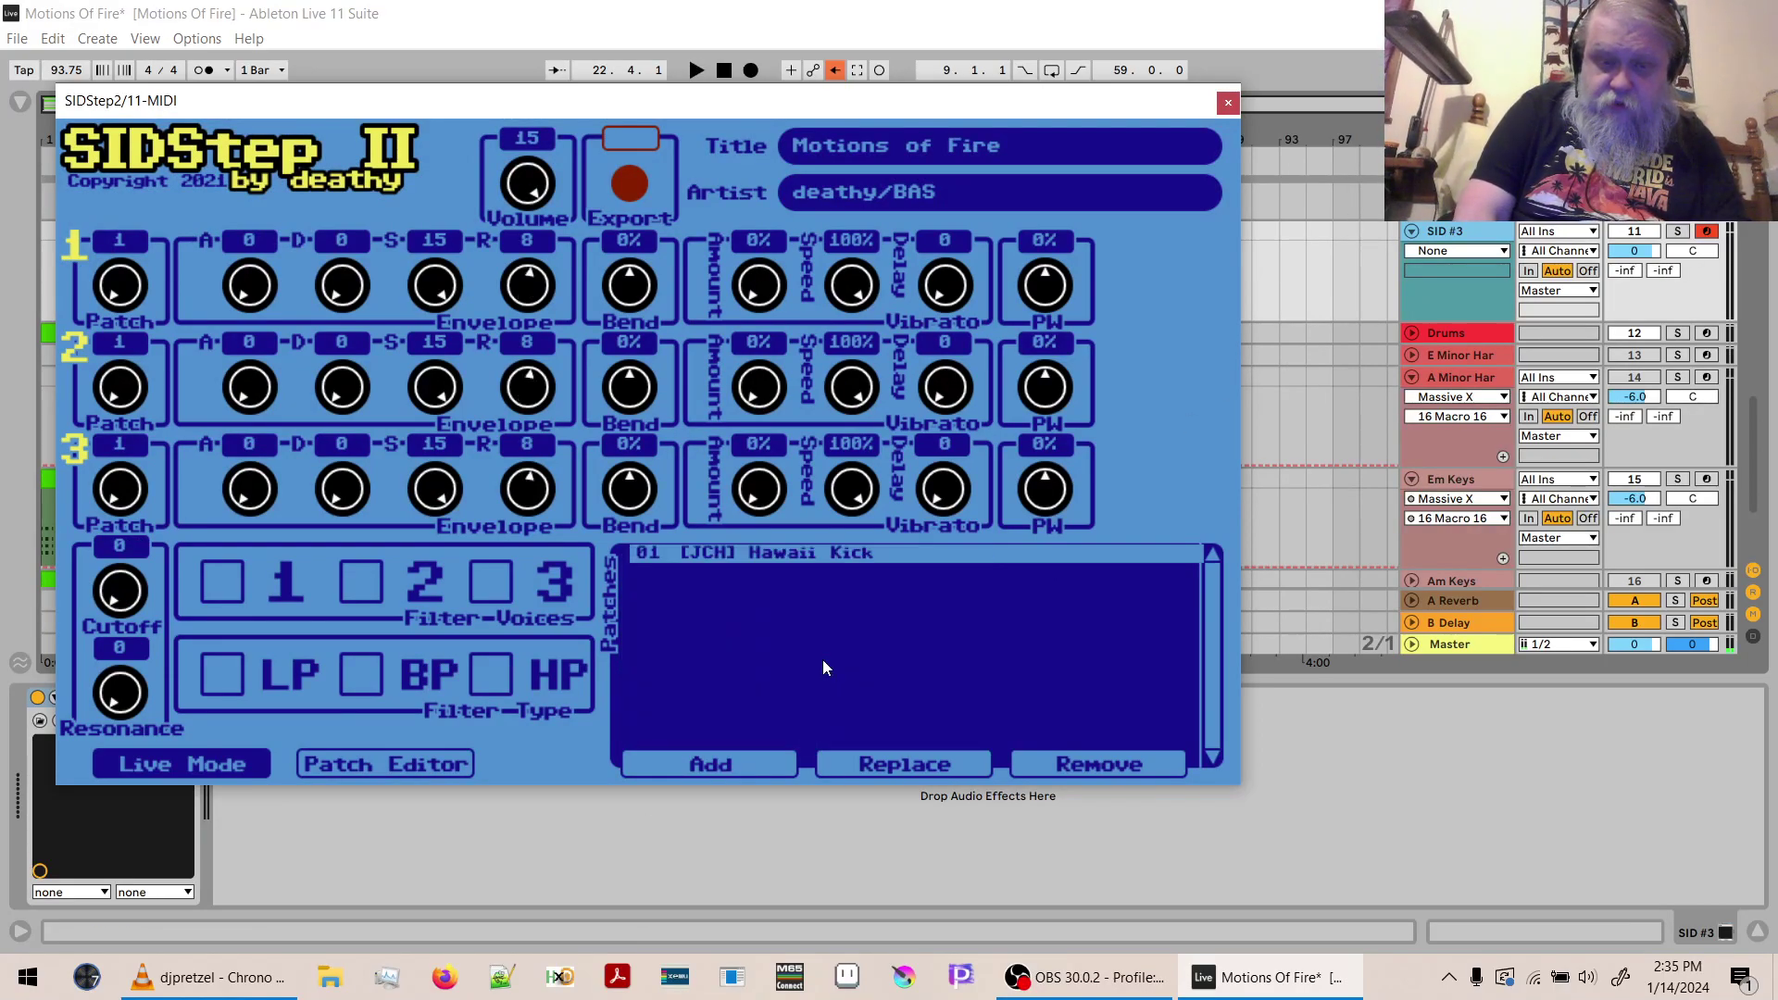
Fold the three MIDI tracks 8, 9 and 10 between SID #2 and SID #3.
{"action": "left_click", "coordinate": [1465, 229]}
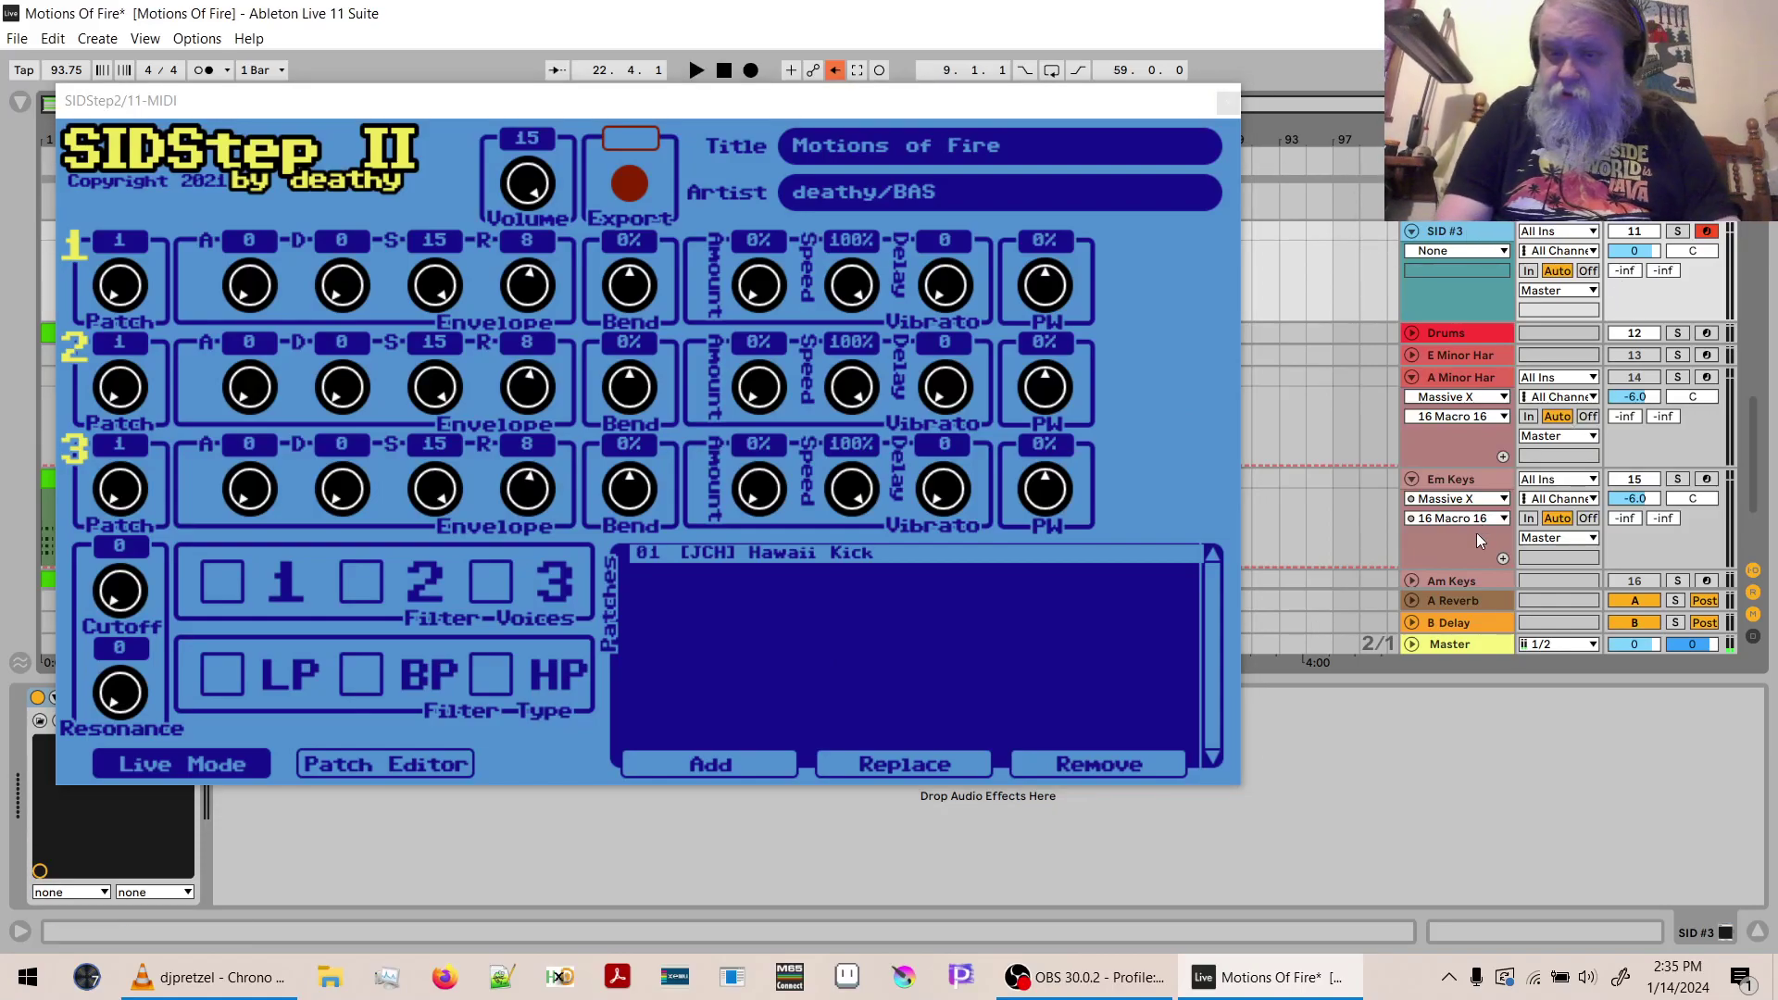
{"action": "left_click_drag", "start_coordinate": [1752, 459], "coordinate": [1756, 345]}
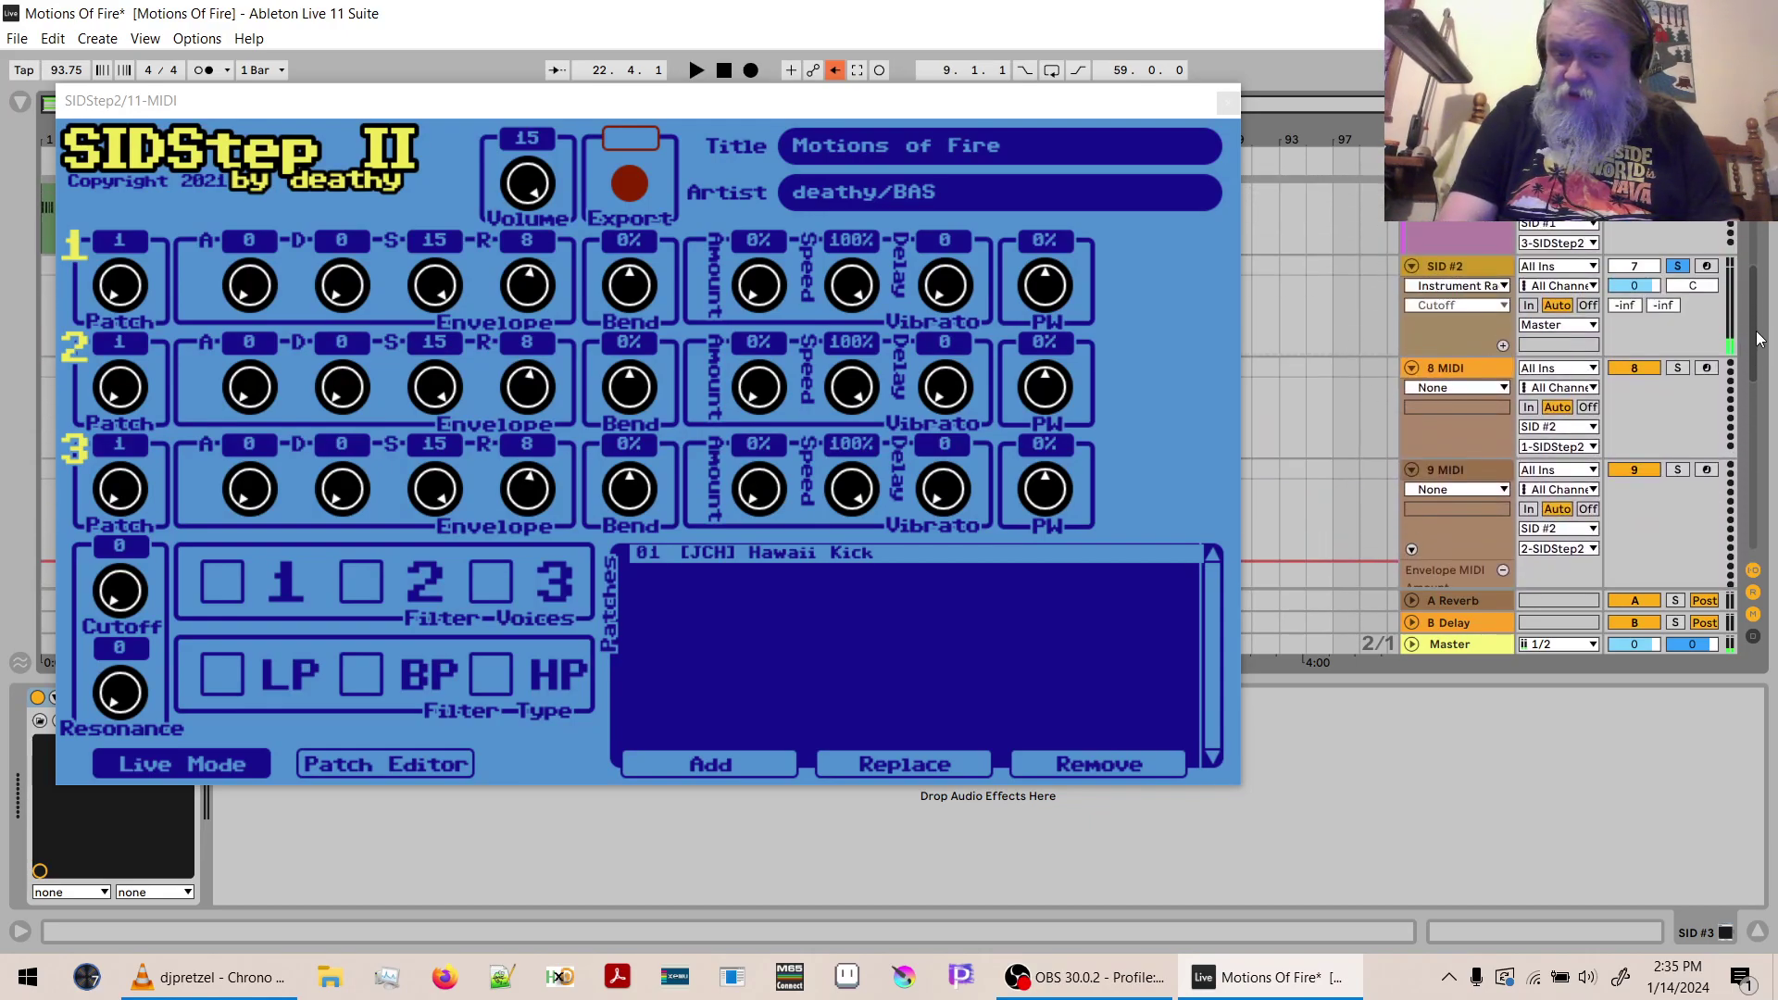
{"action": "left_click", "coordinate": [1409, 546]}
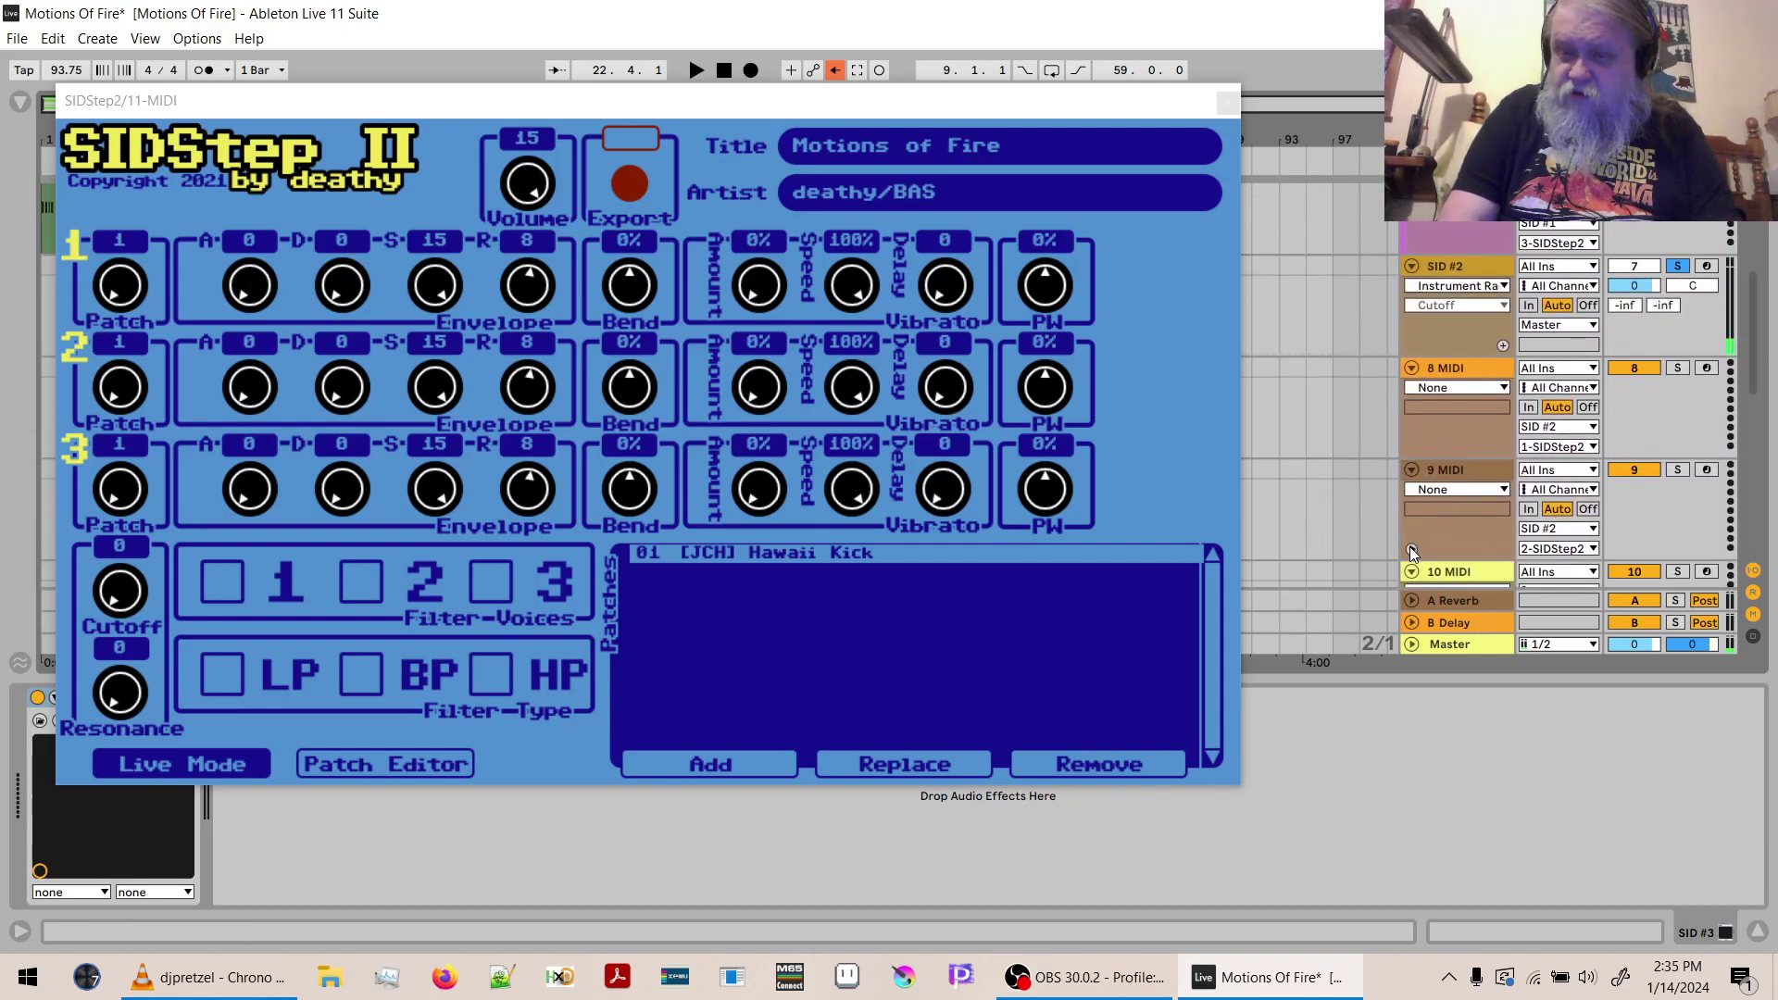
{"action": "left_click", "coordinate": [1411, 370]}
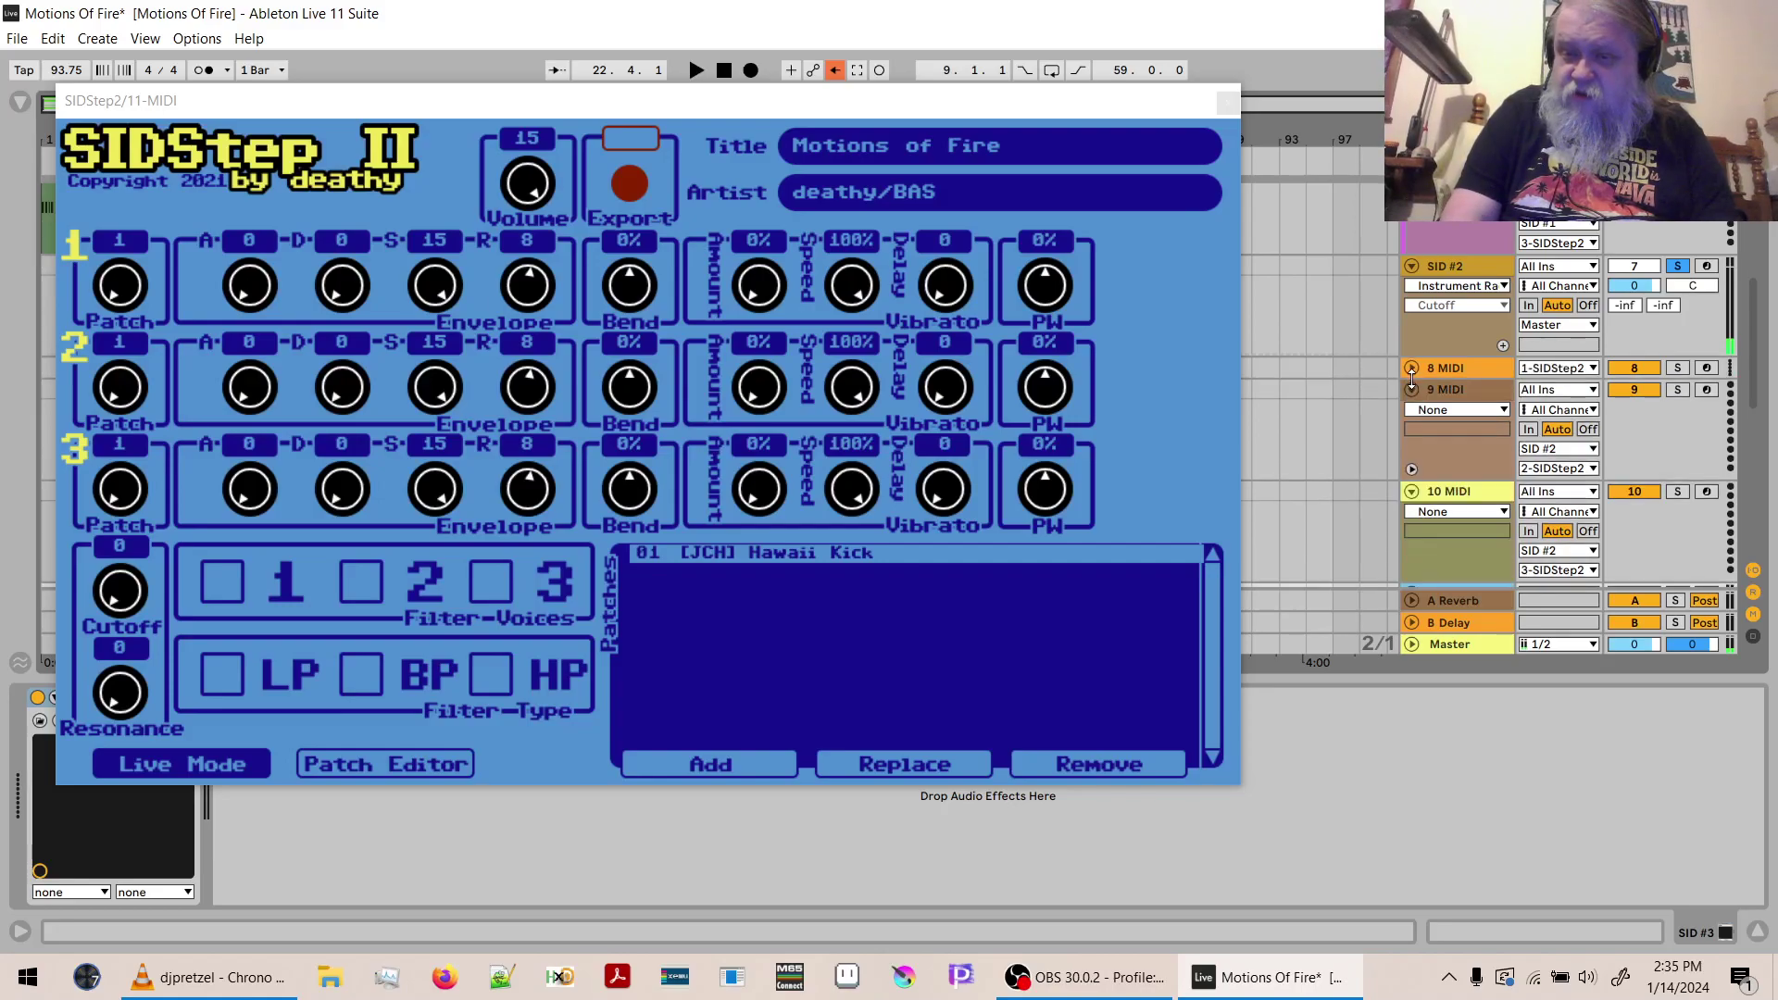
{"action": "left_click", "coordinate": [1411, 389]}
{"action": "left_click", "coordinate": [1411, 411]}
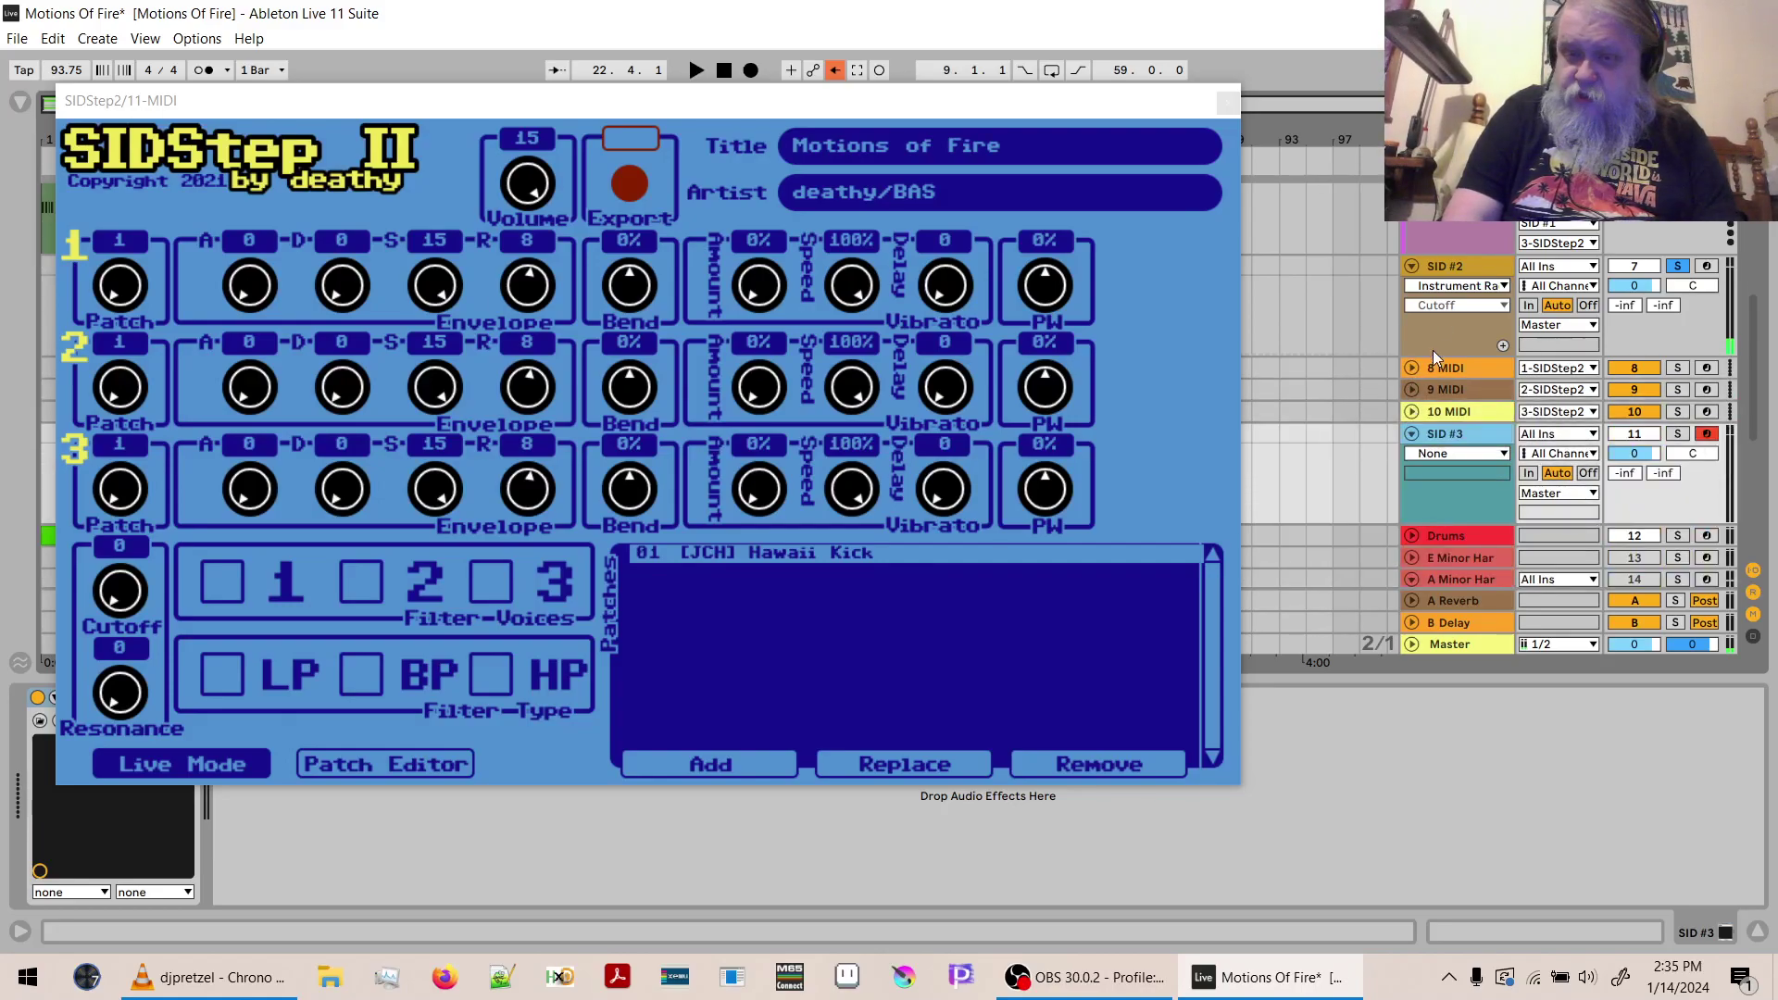
Open the SIDStep2 window on SID #2 for reference and add the [RO] DutchBreeze Snare drum patch to SID #3.
{"action": "left_click", "coordinate": [1443, 271]}
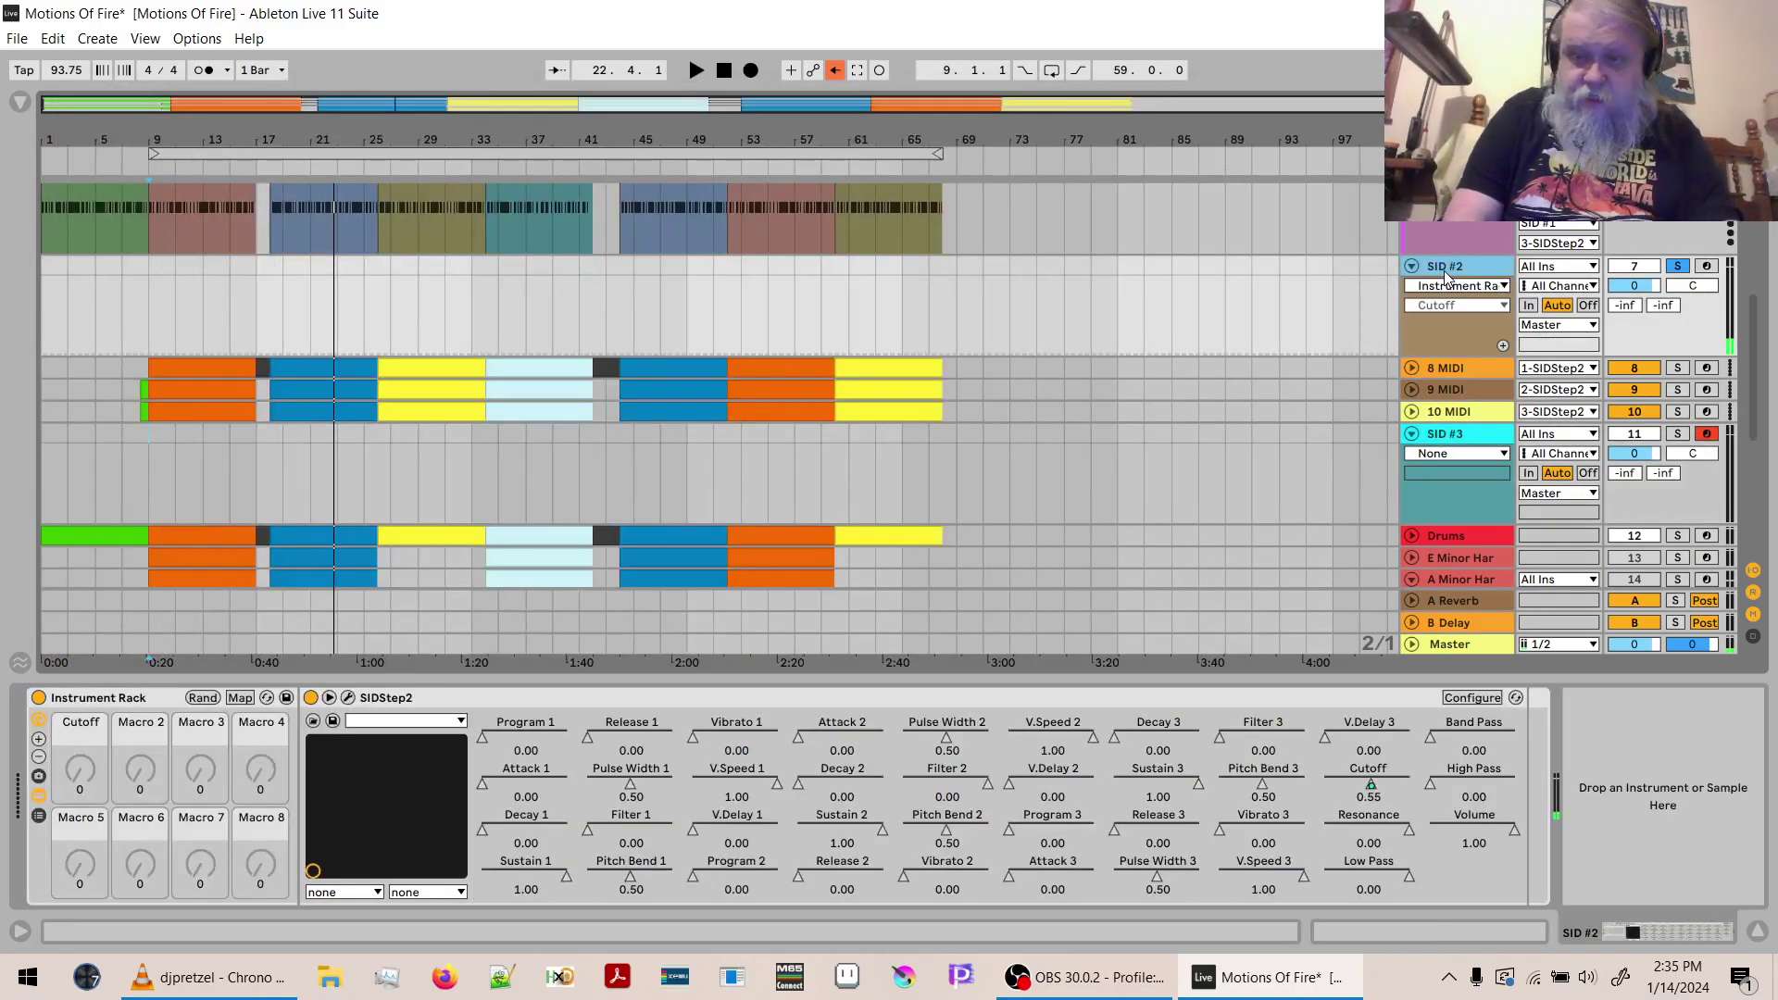
{"action": "left_click", "coordinate": [348, 697]}
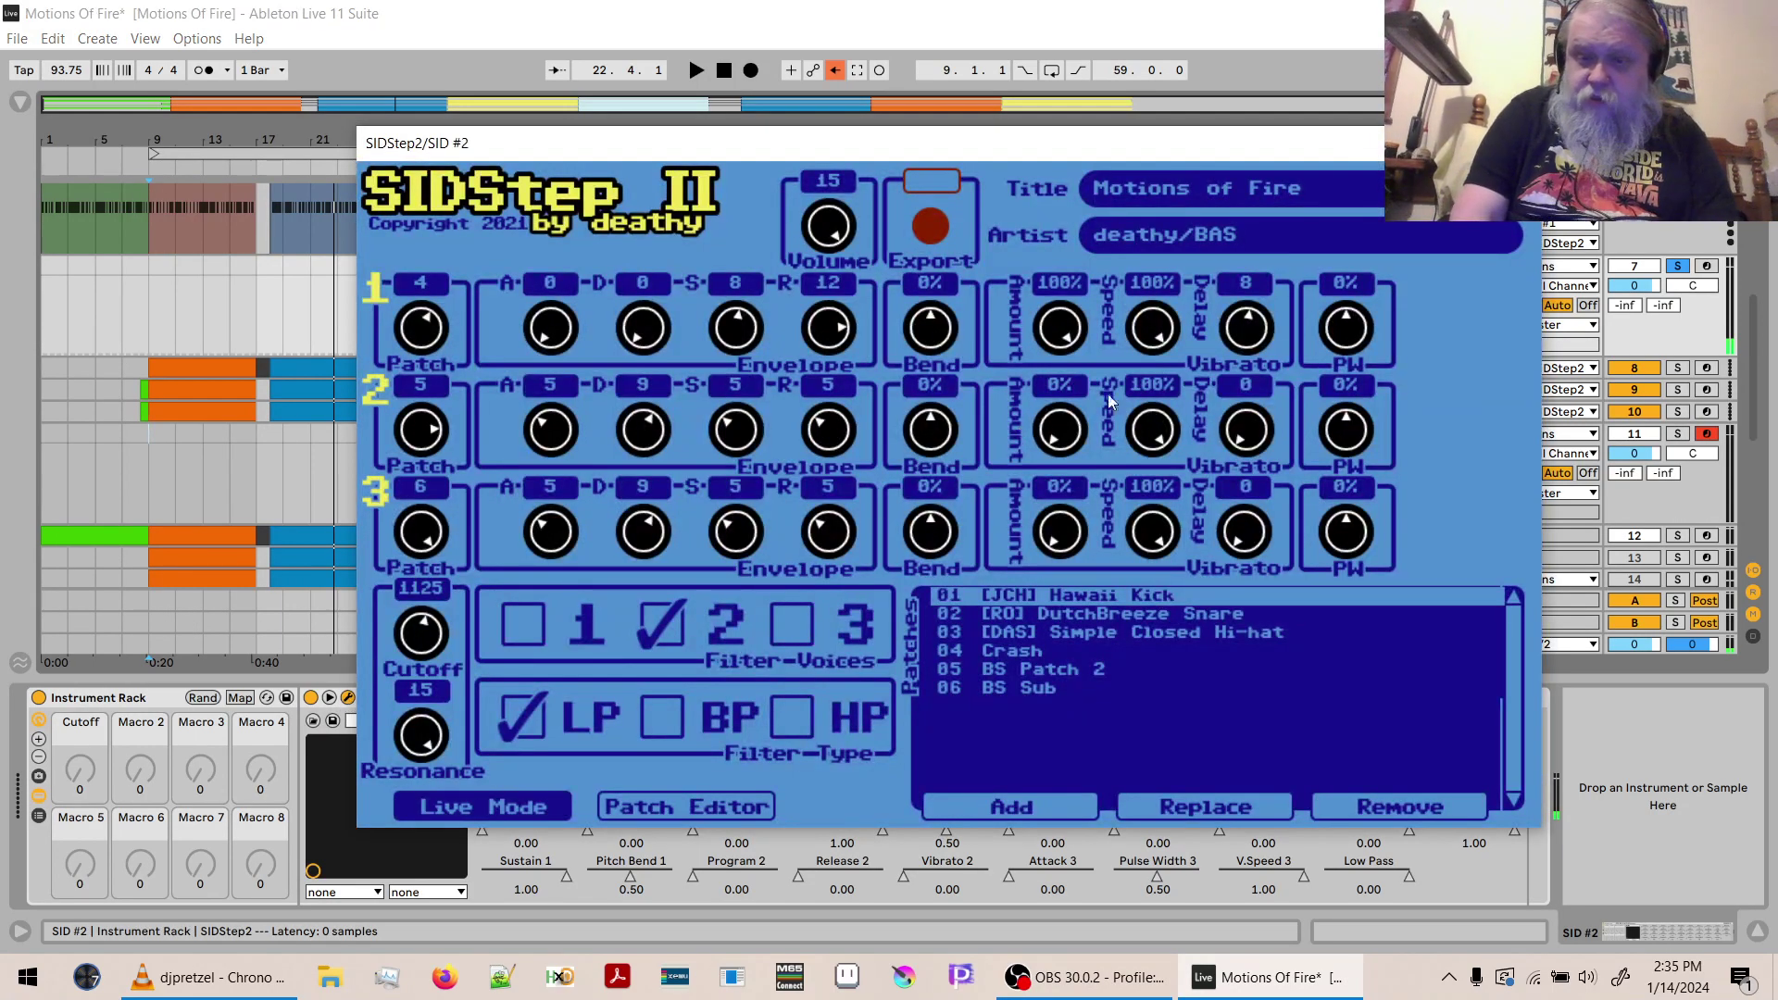
{"action": "left_click_drag", "start_coordinate": [1159, 148], "coordinate": [946, 153]}
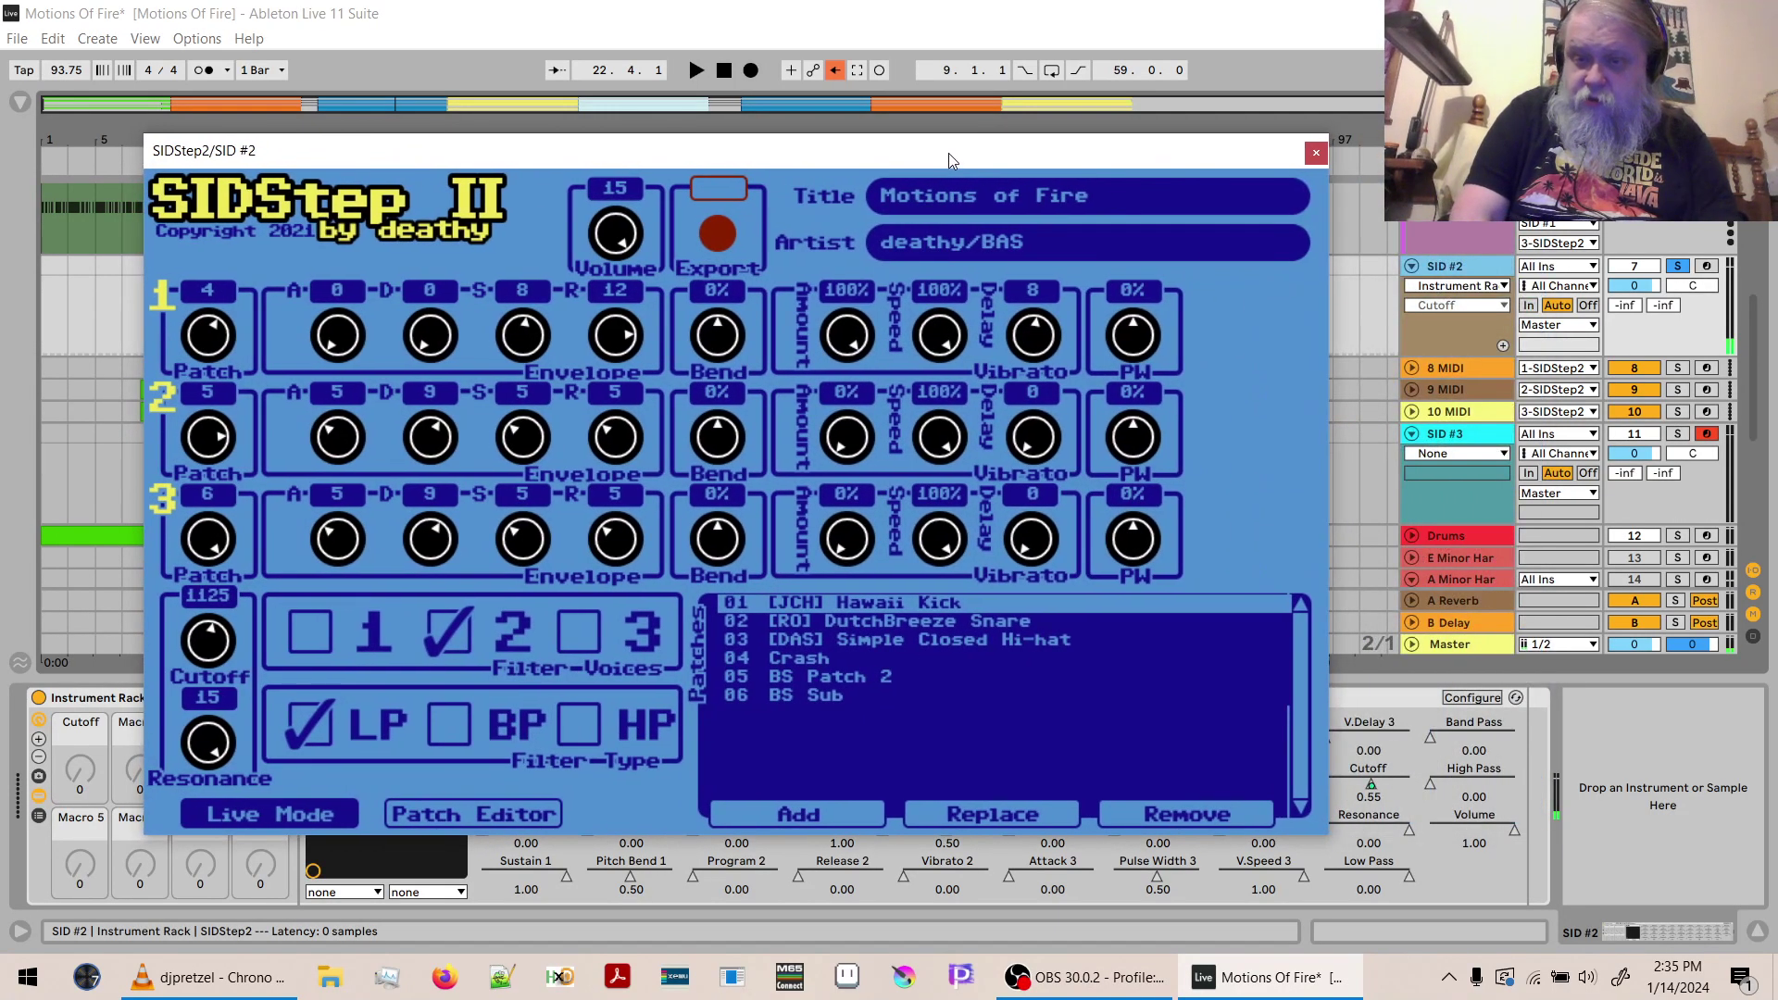
{"action": "left_click", "coordinate": [1443, 439]}
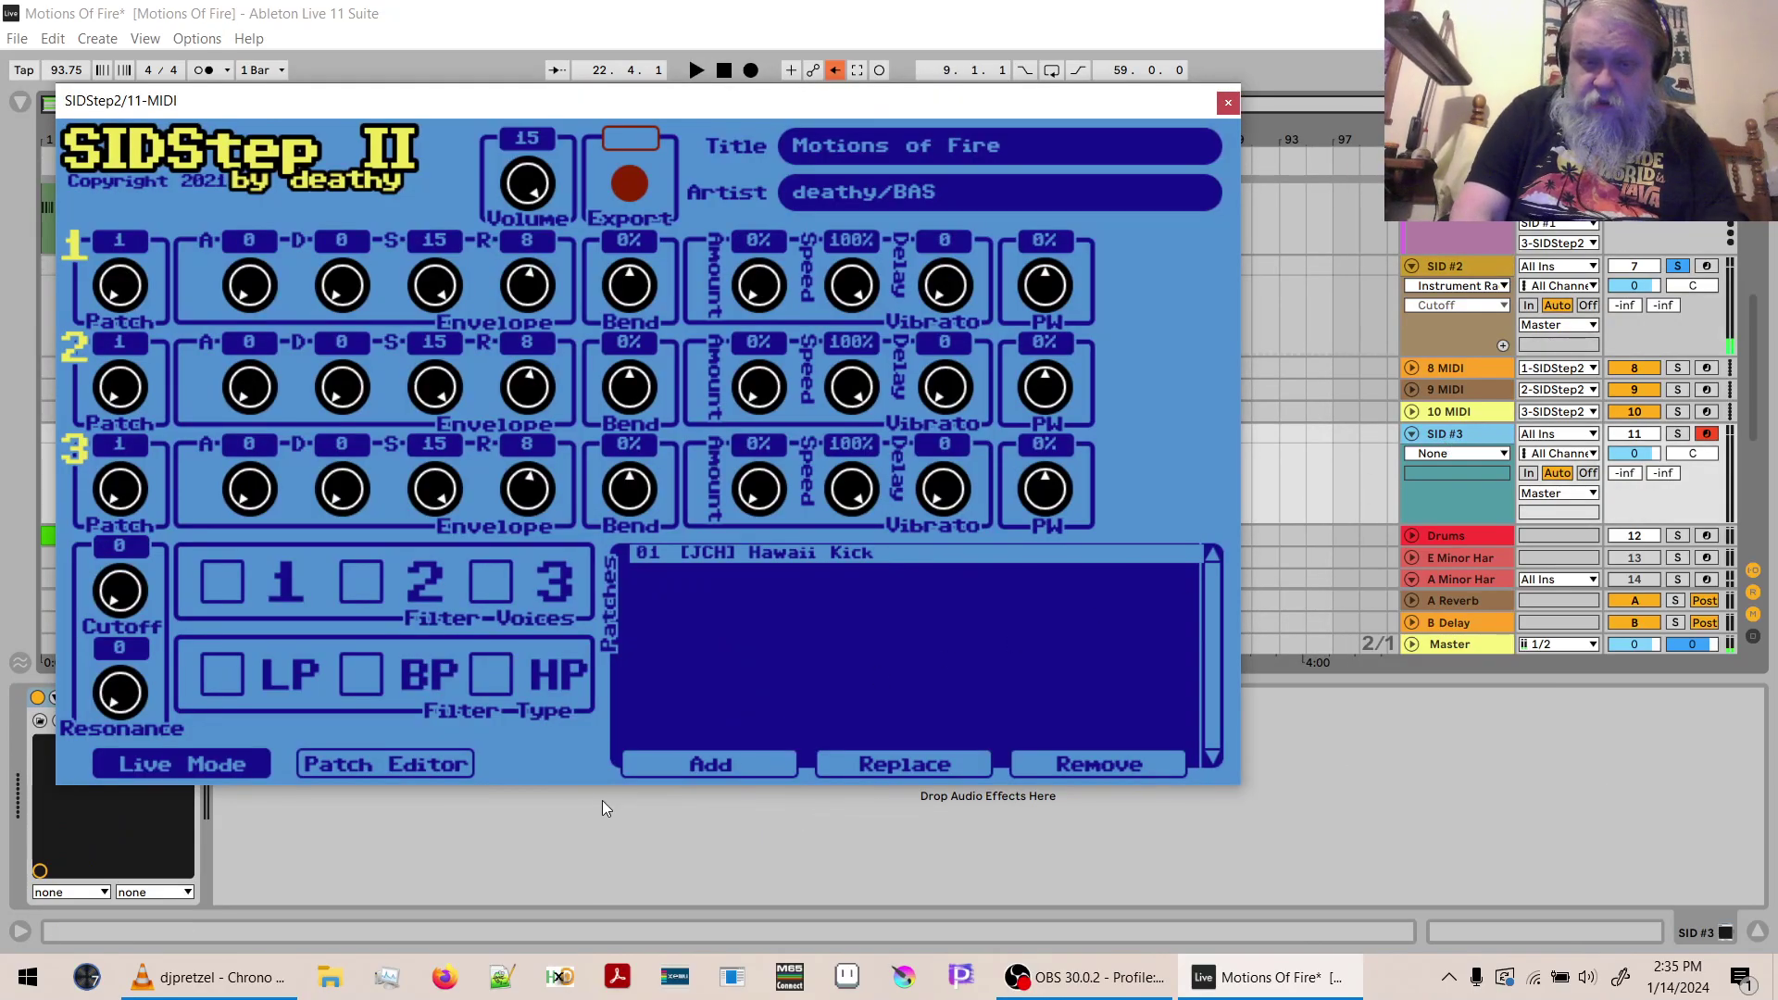
{"action": "left_click", "coordinate": [771, 765]}
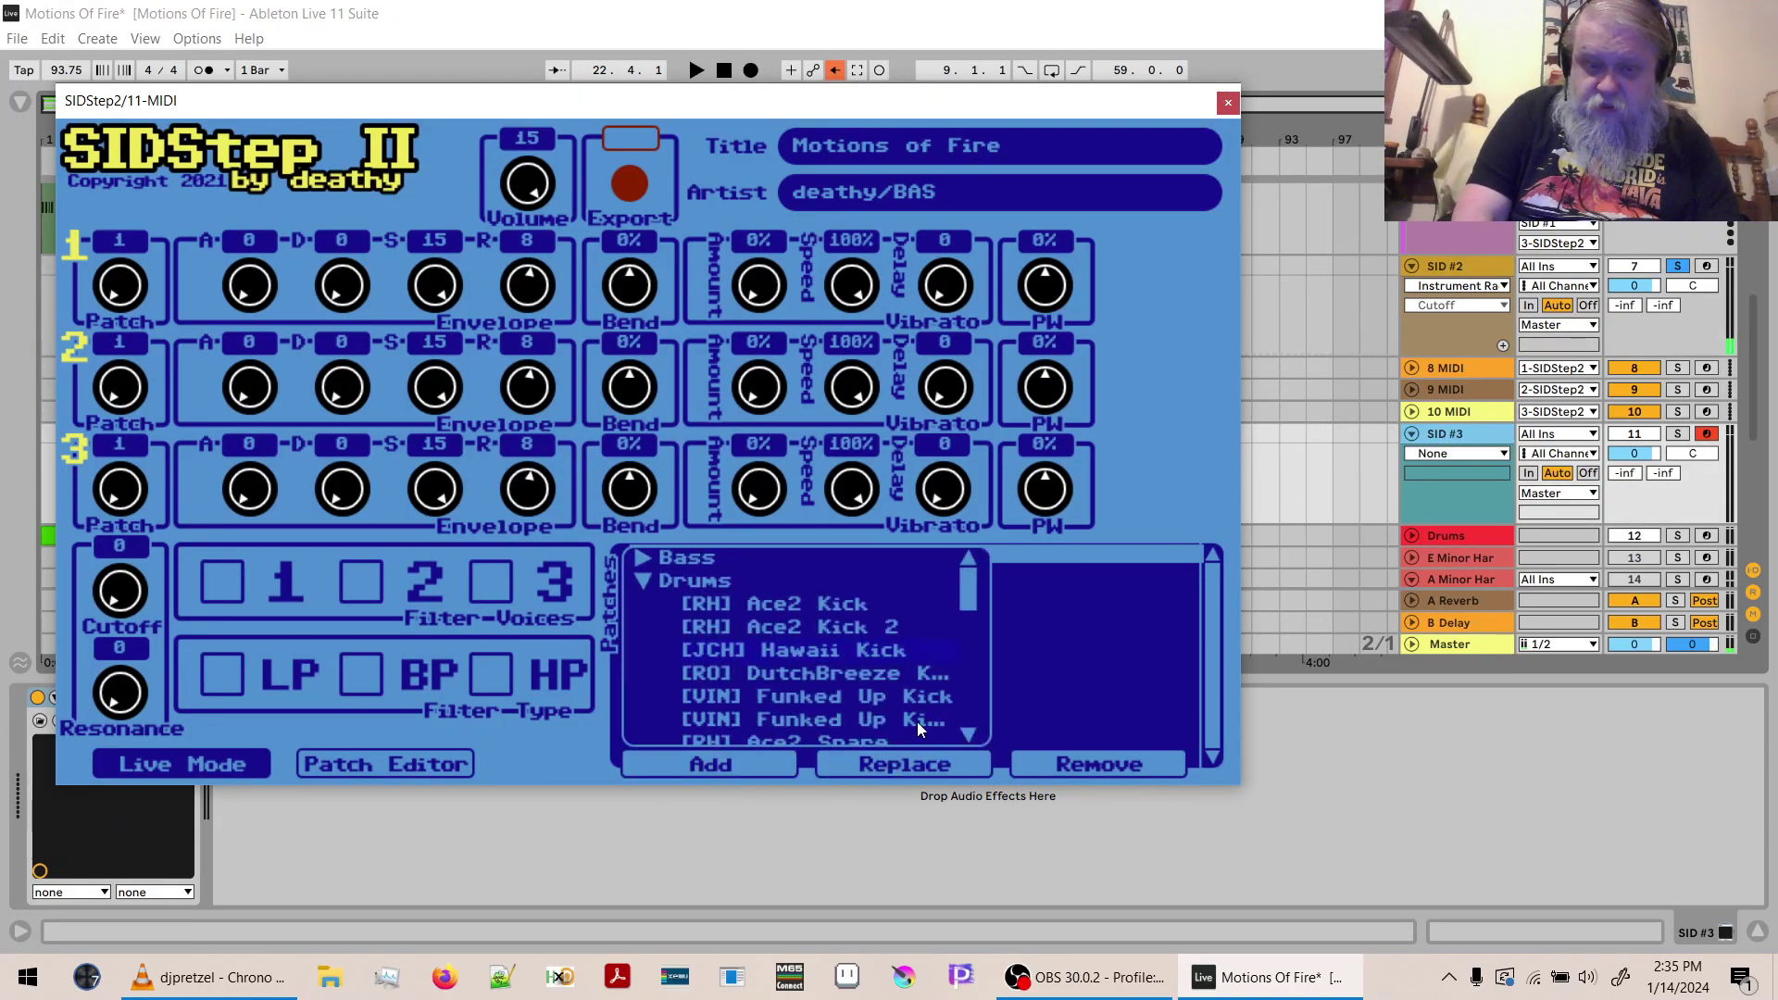
{"action": "left_click_drag", "start_coordinate": [970, 585], "coordinate": [976, 619]}
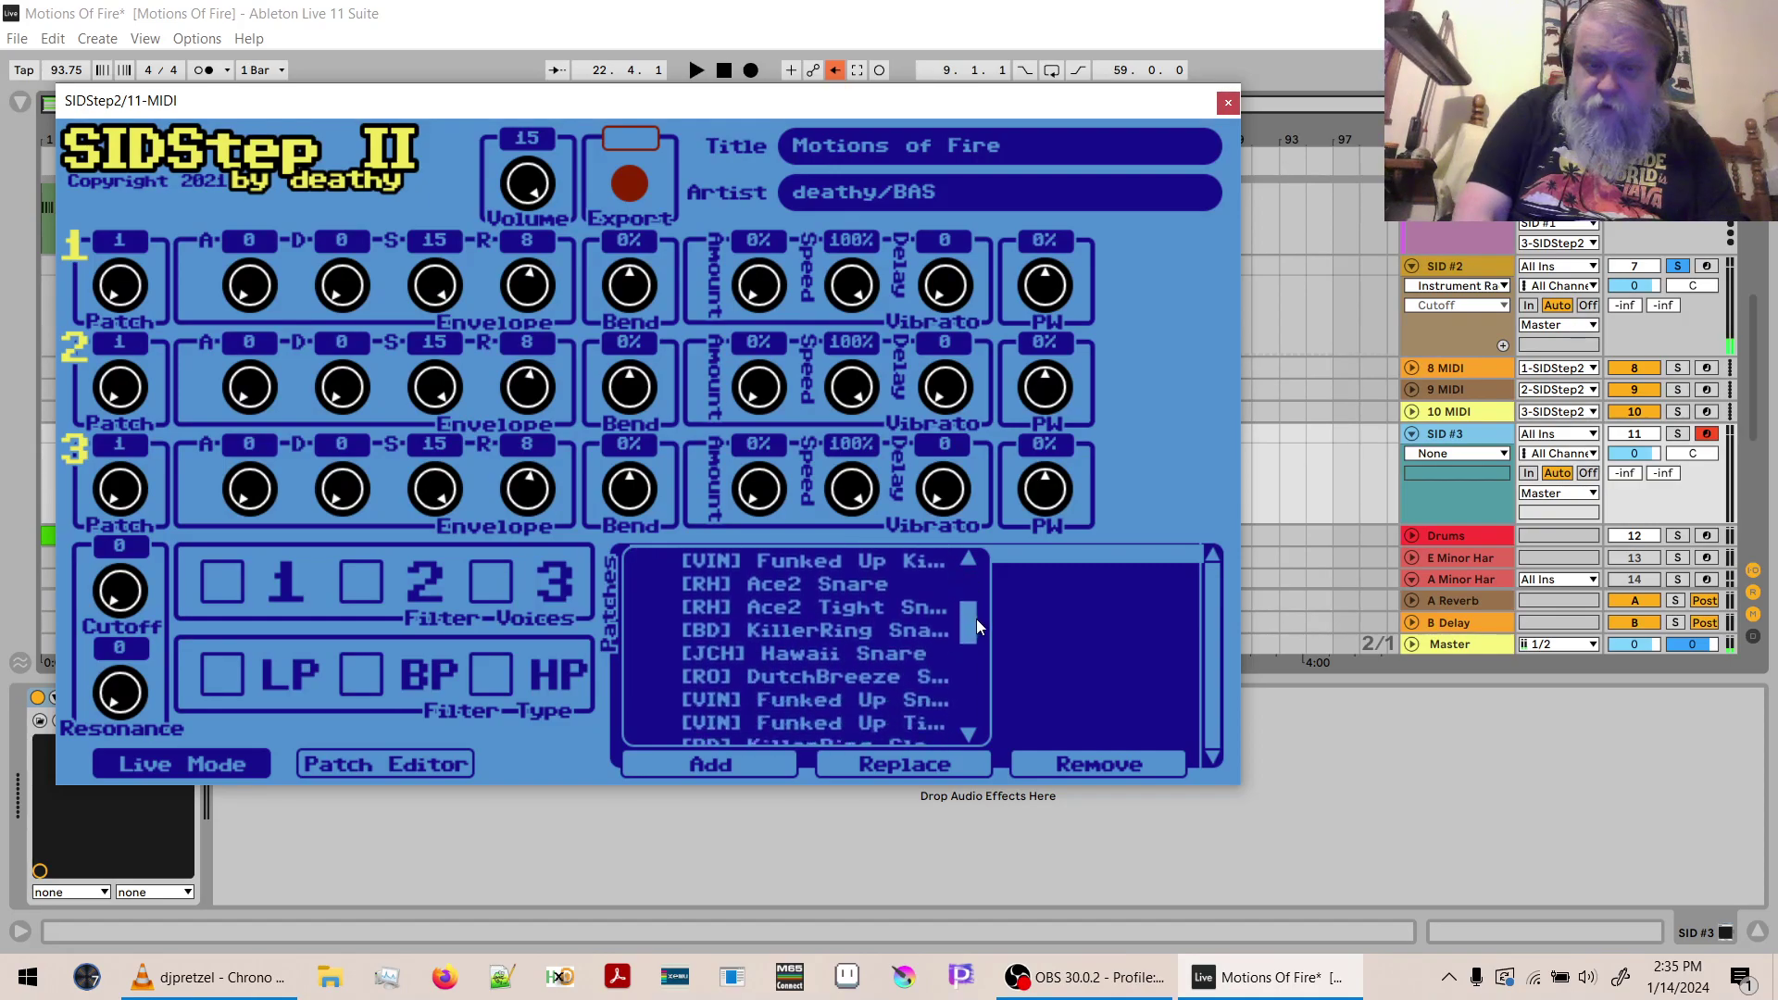
{"action": "left_click", "coordinate": [889, 676]}
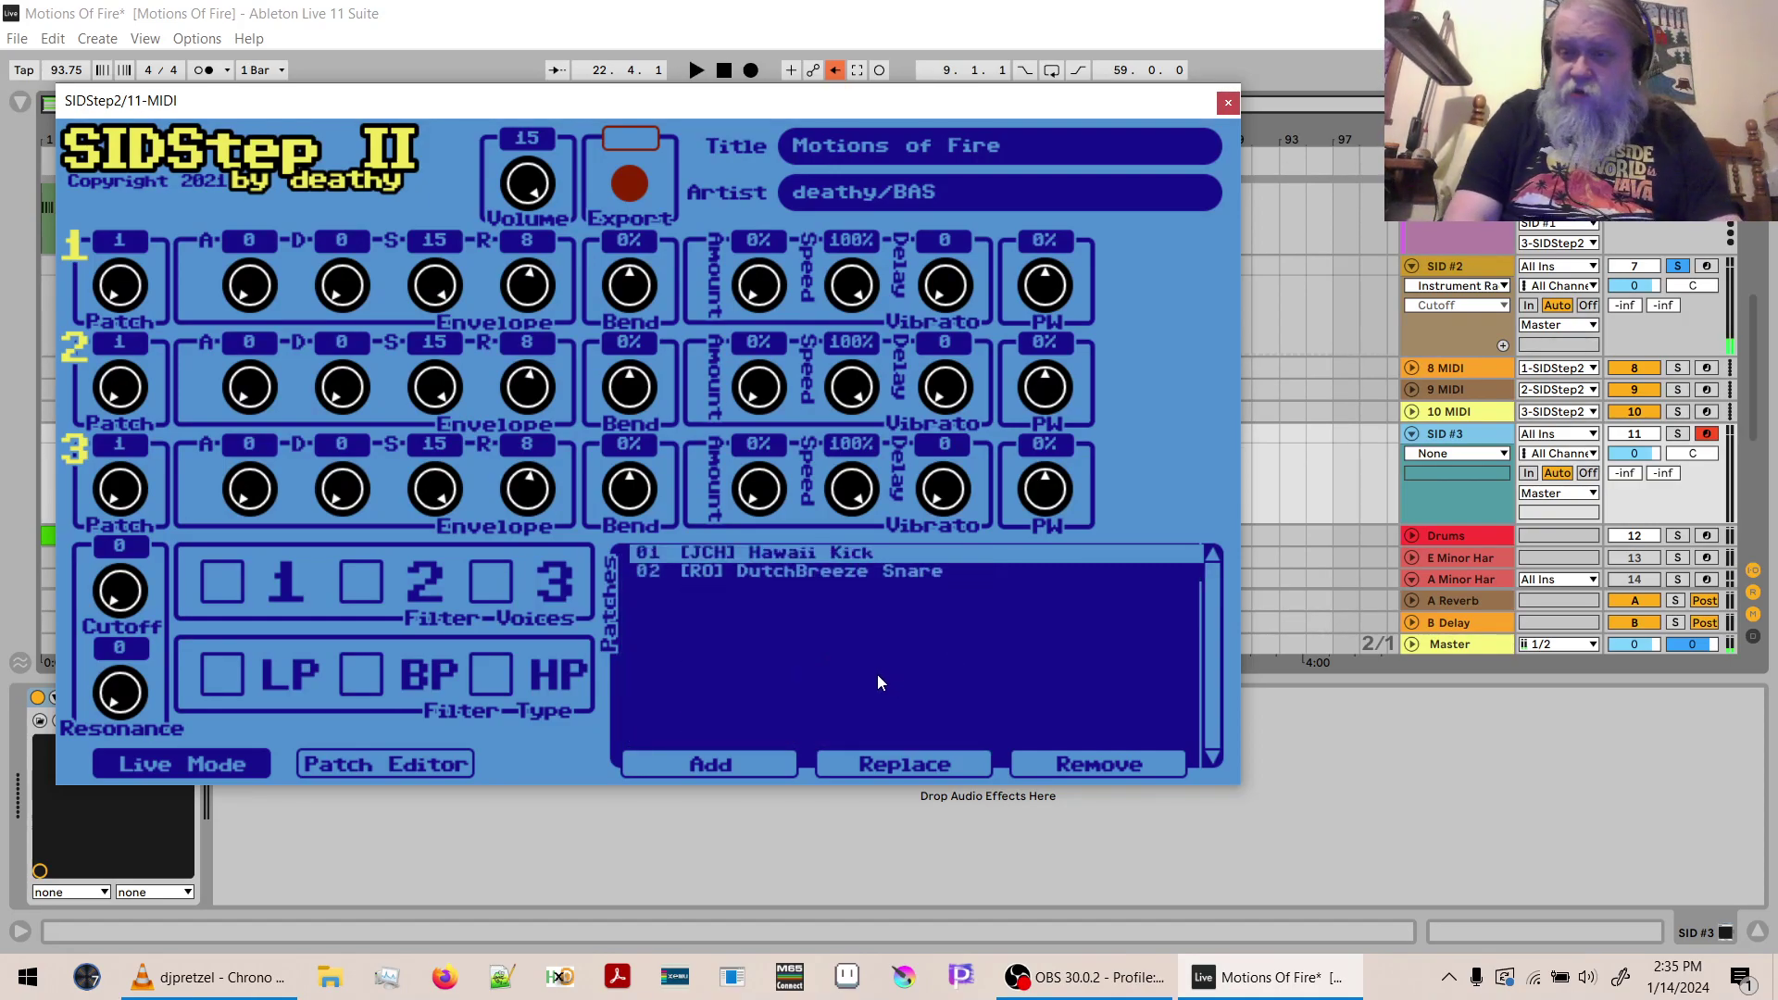
Check SID #2's patch list and add the [DAS] Simple Closed Hi-hat patch to SID #3.
{"action": "left_click", "coordinate": [1466, 269]}
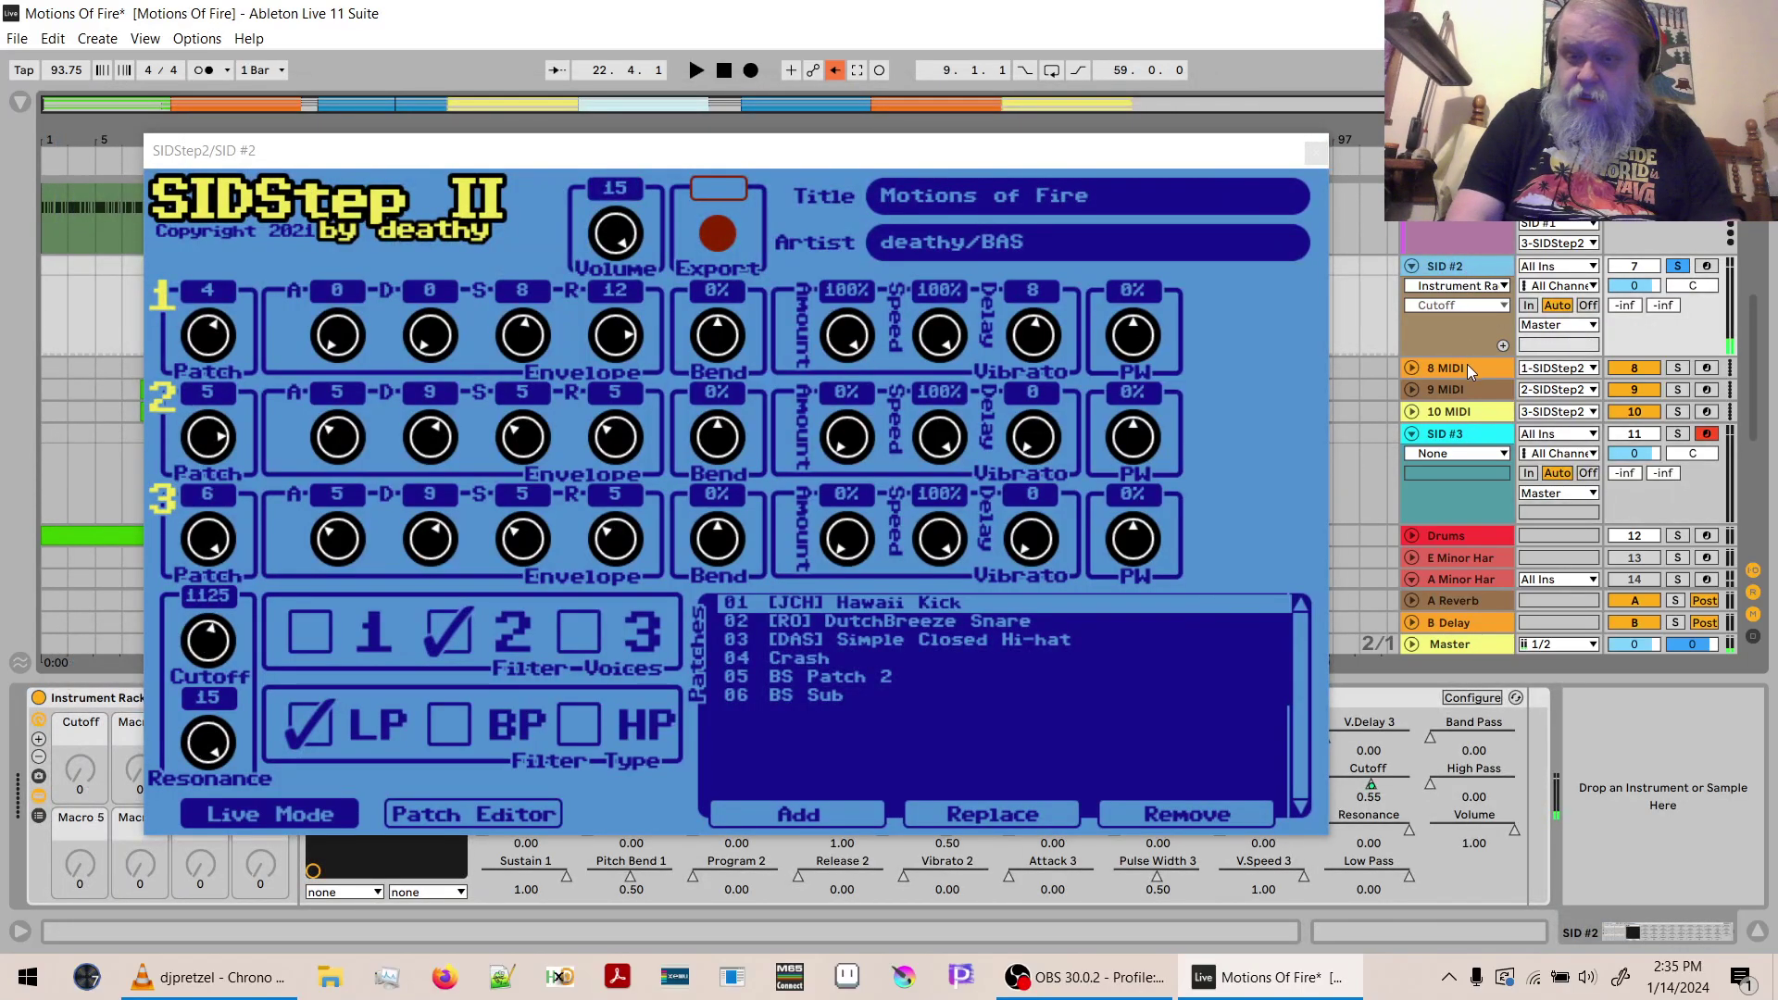
{"action": "left_click", "coordinate": [1456, 441]}
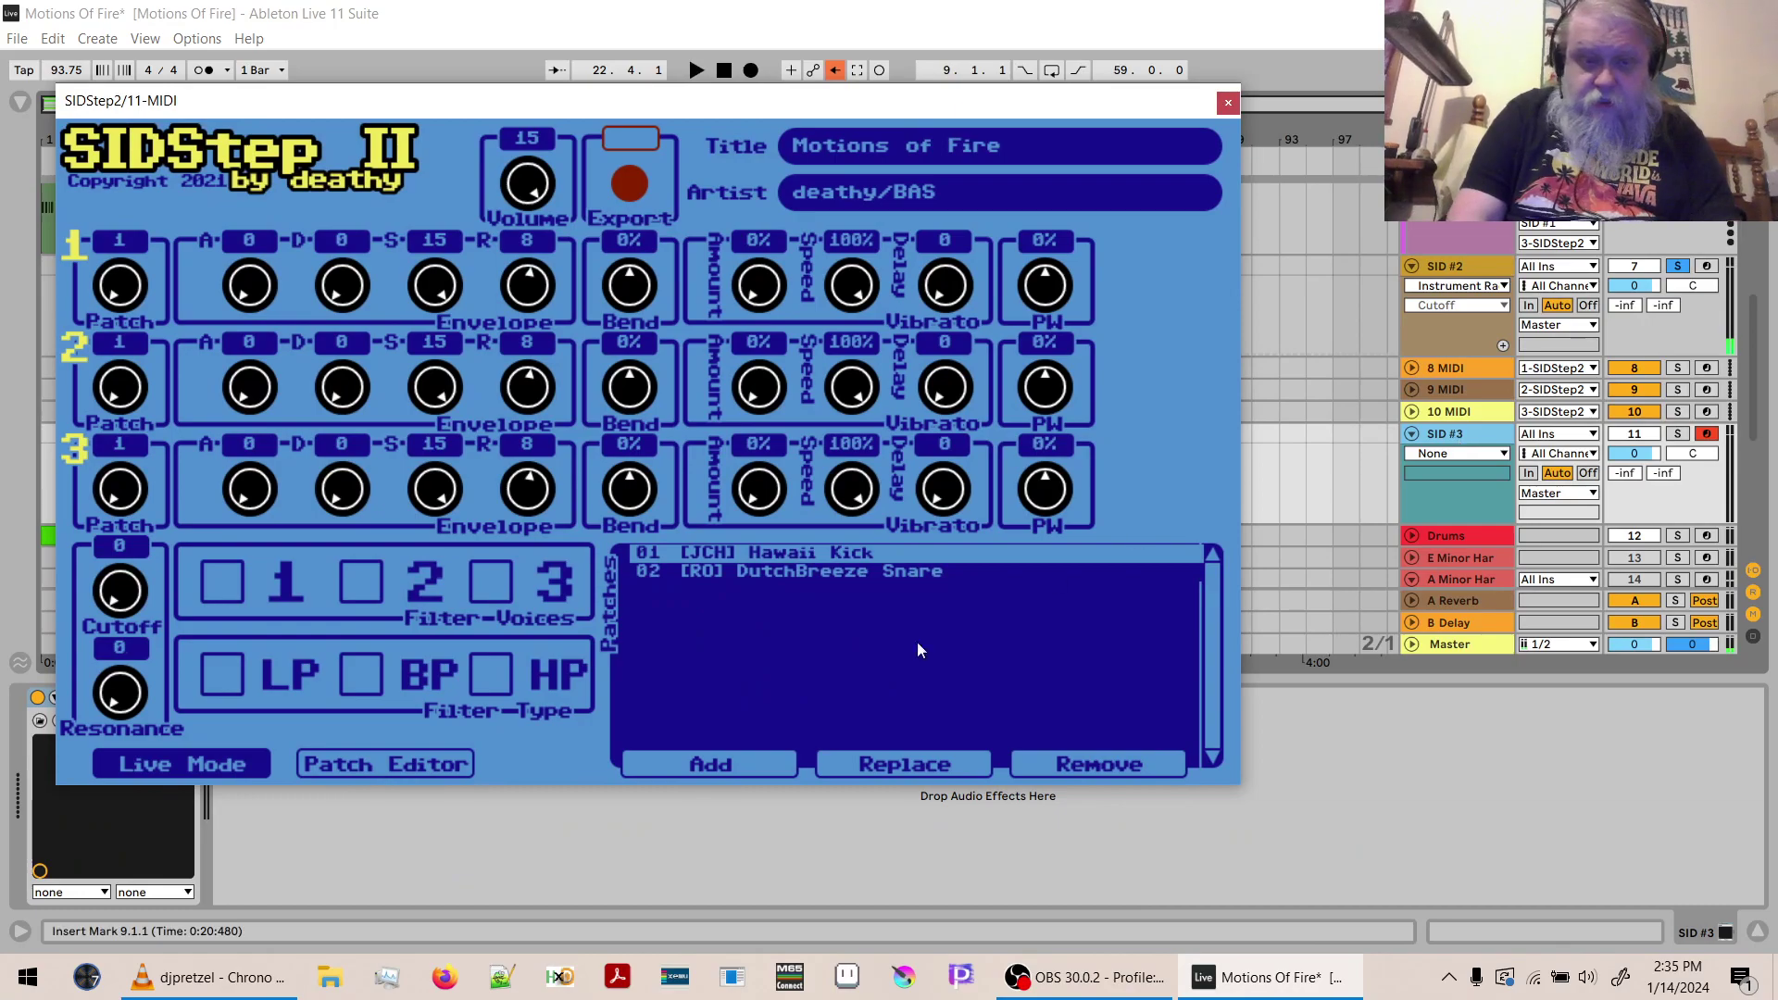
{"action": "left_click", "coordinate": [742, 772]}
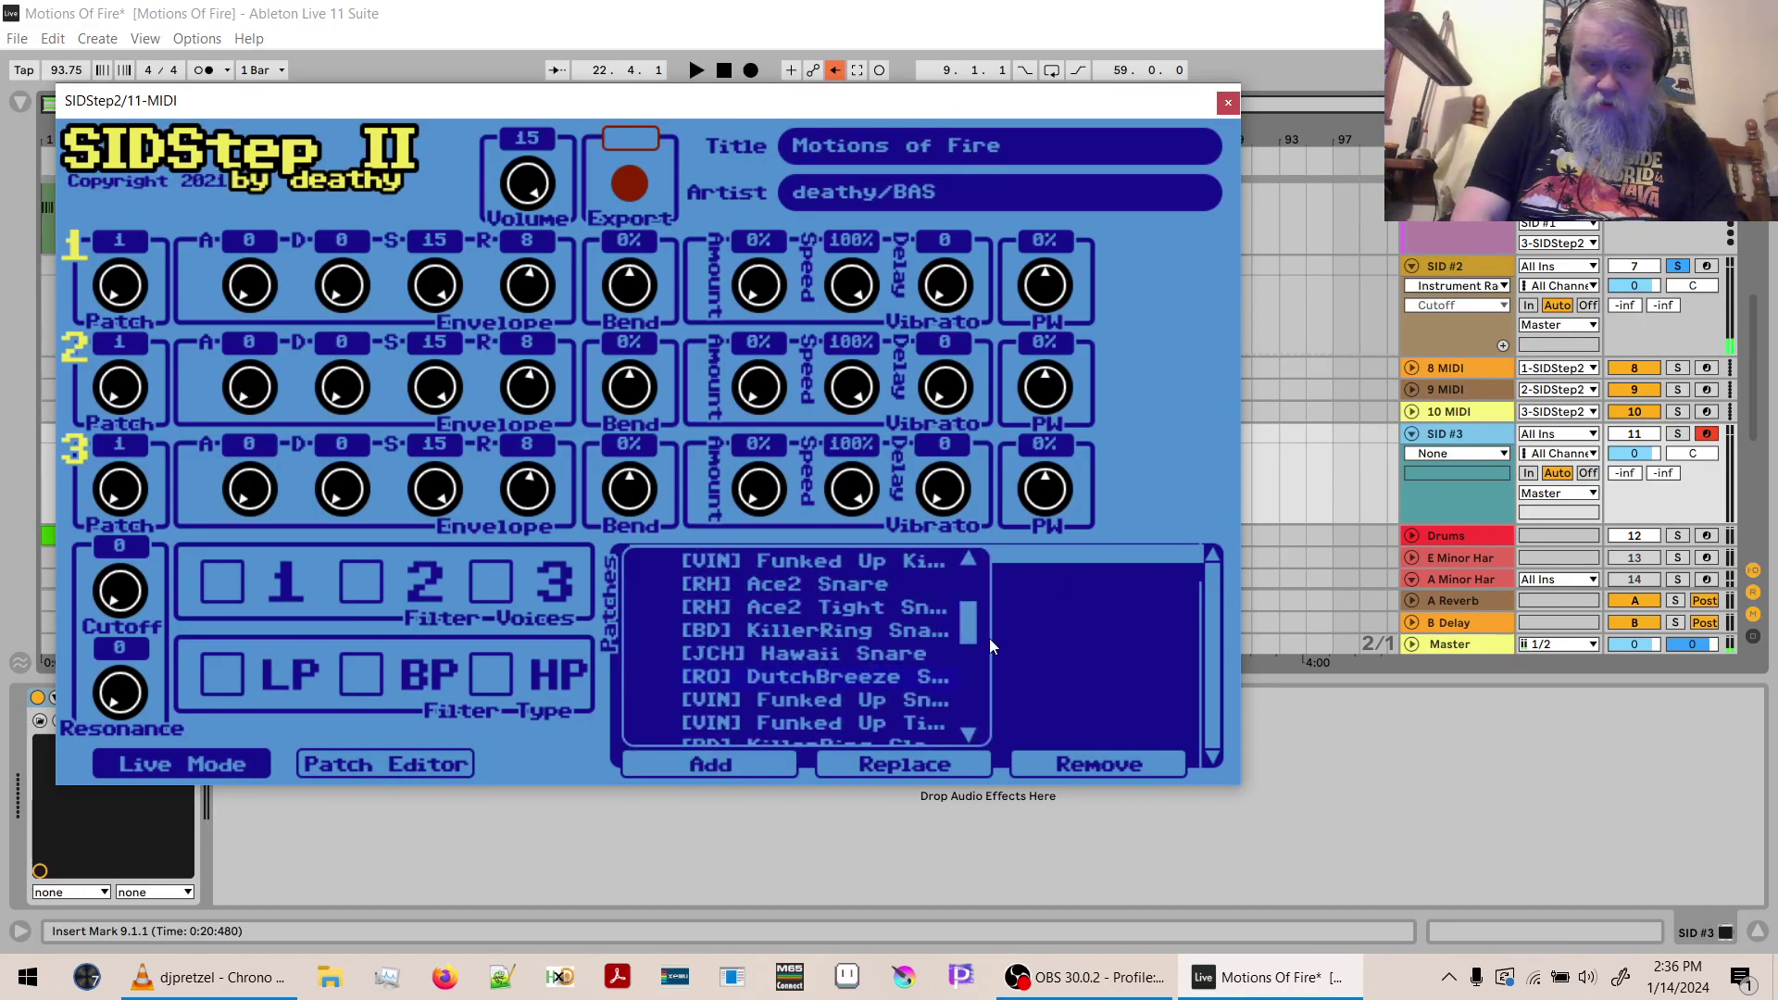
{"action": "left_click_drag", "start_coordinate": [969, 626], "coordinate": [970, 691]}
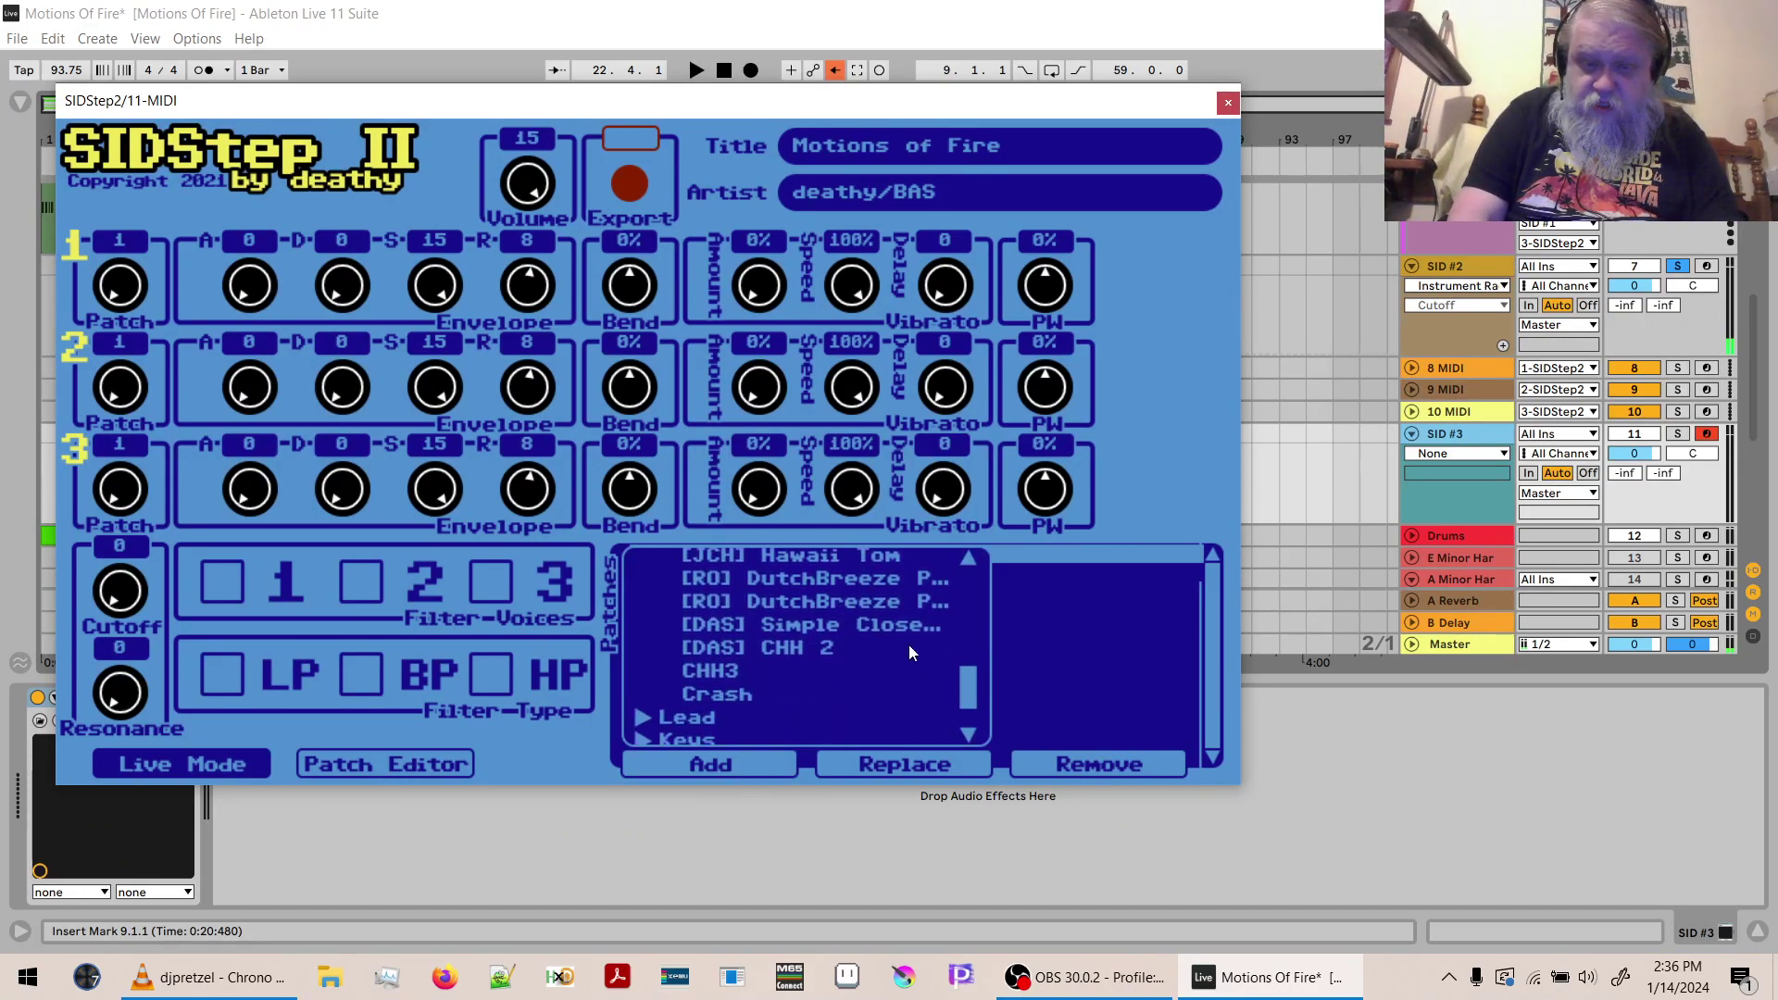
{"action": "left_click", "coordinate": [891, 626]}
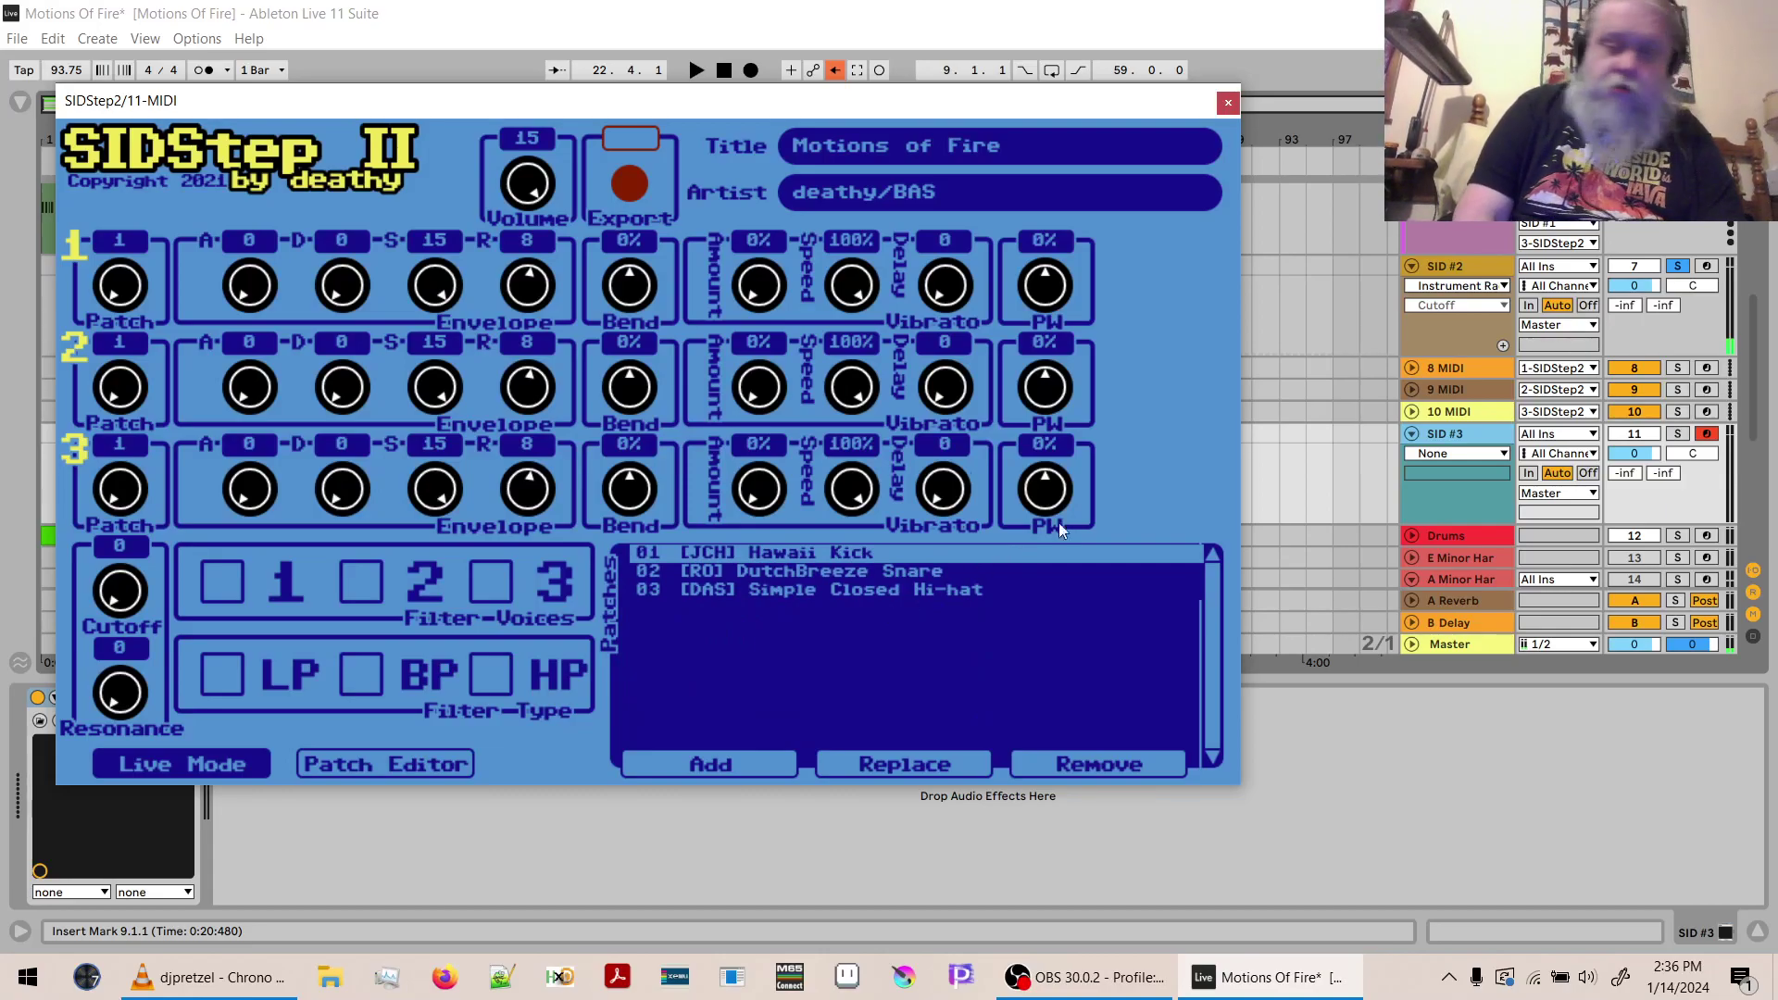
Recheck SID #2's patch list and add the Crash drum patch to SID #3.
{"action": "left_click", "coordinate": [1434, 270]}
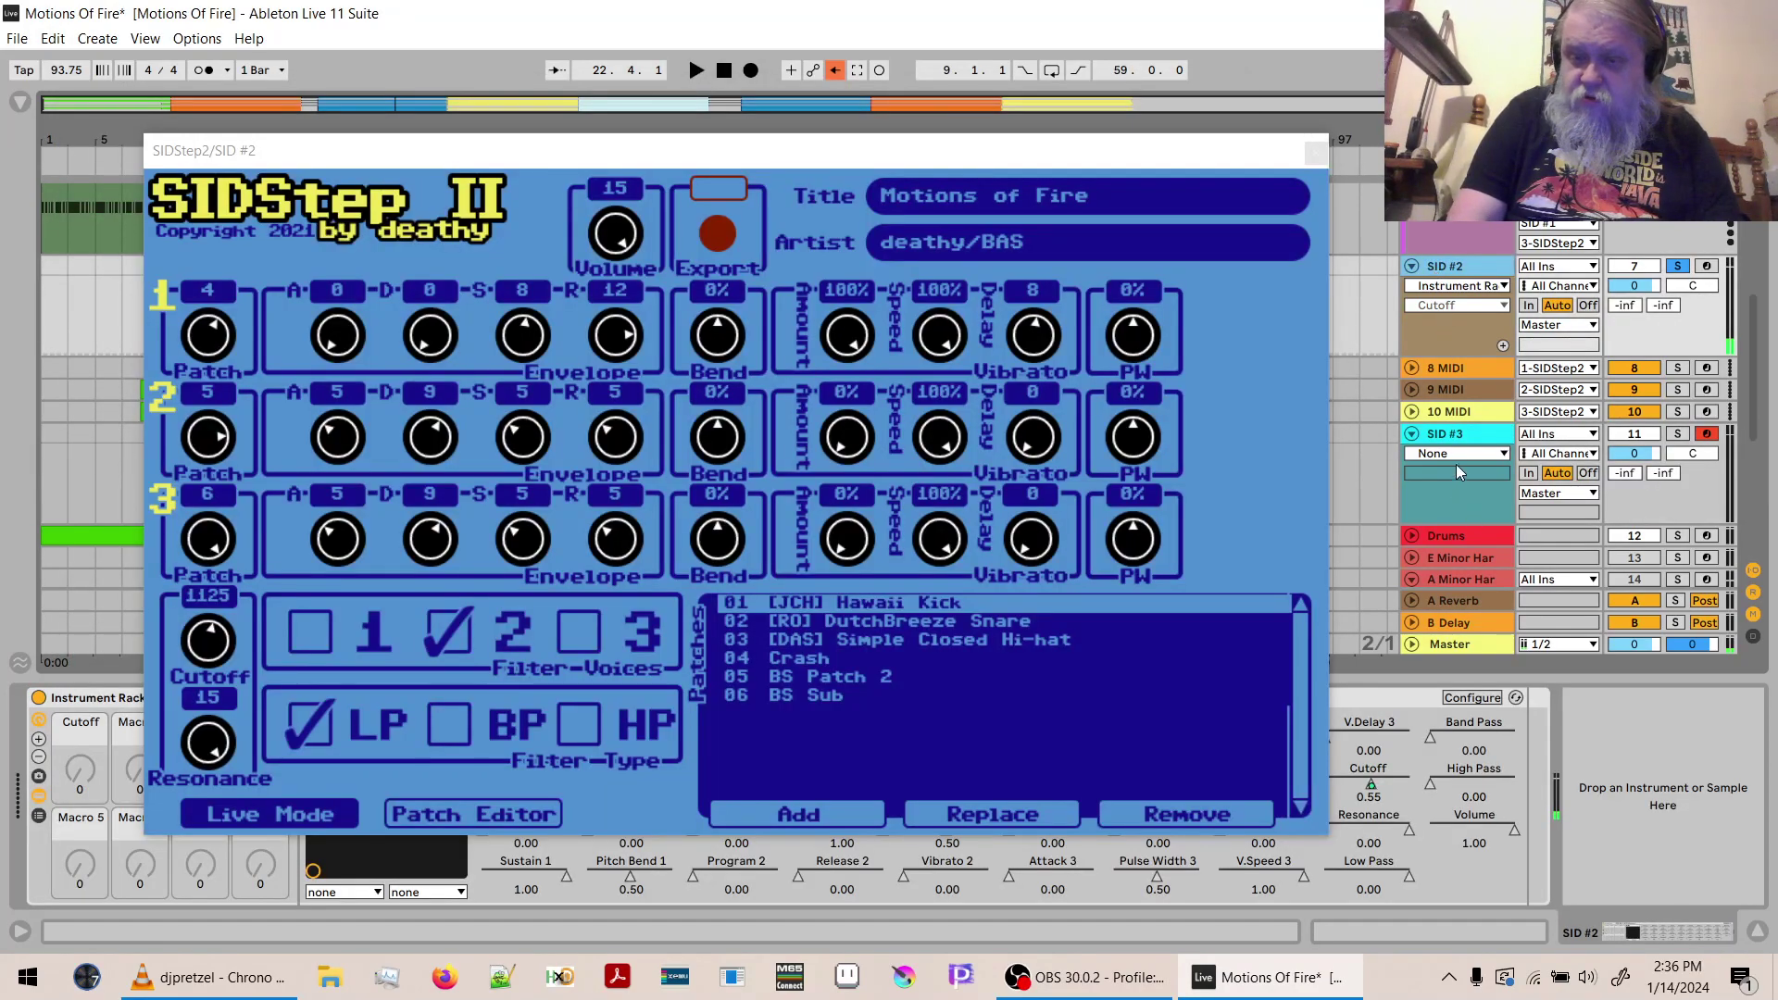
{"action": "left_click", "coordinate": [1449, 434]}
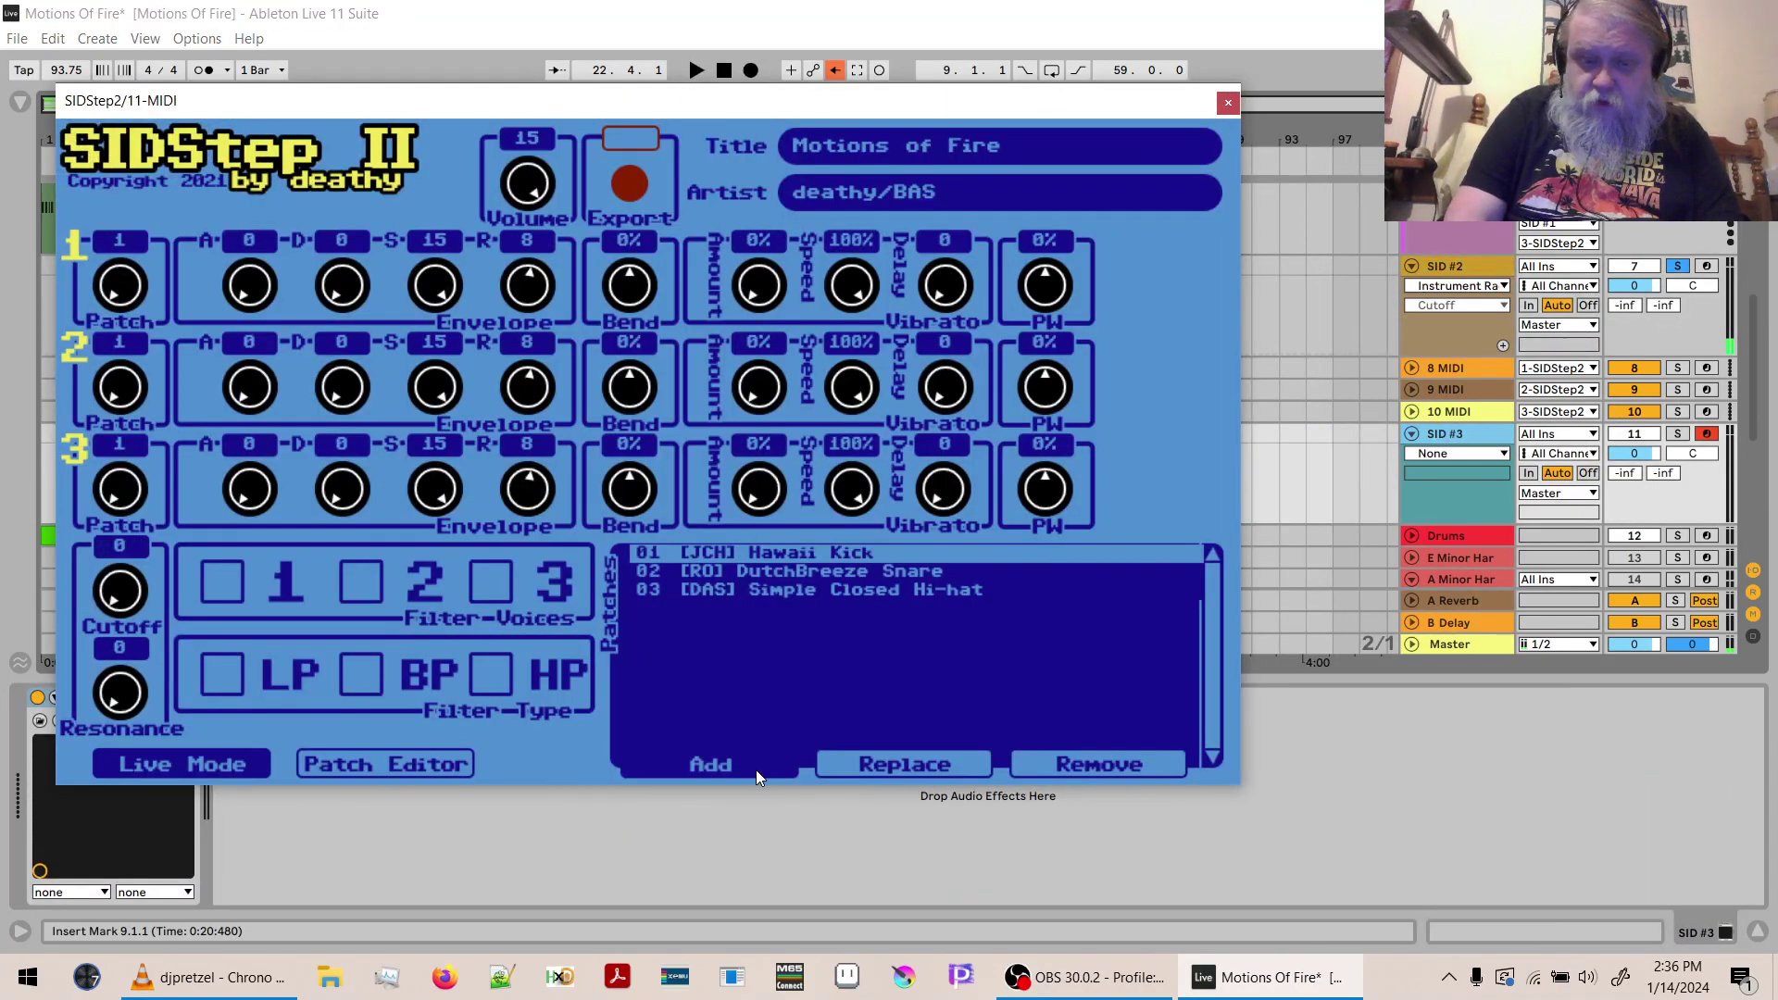
{"action": "double_click", "coordinate": [746, 702]}
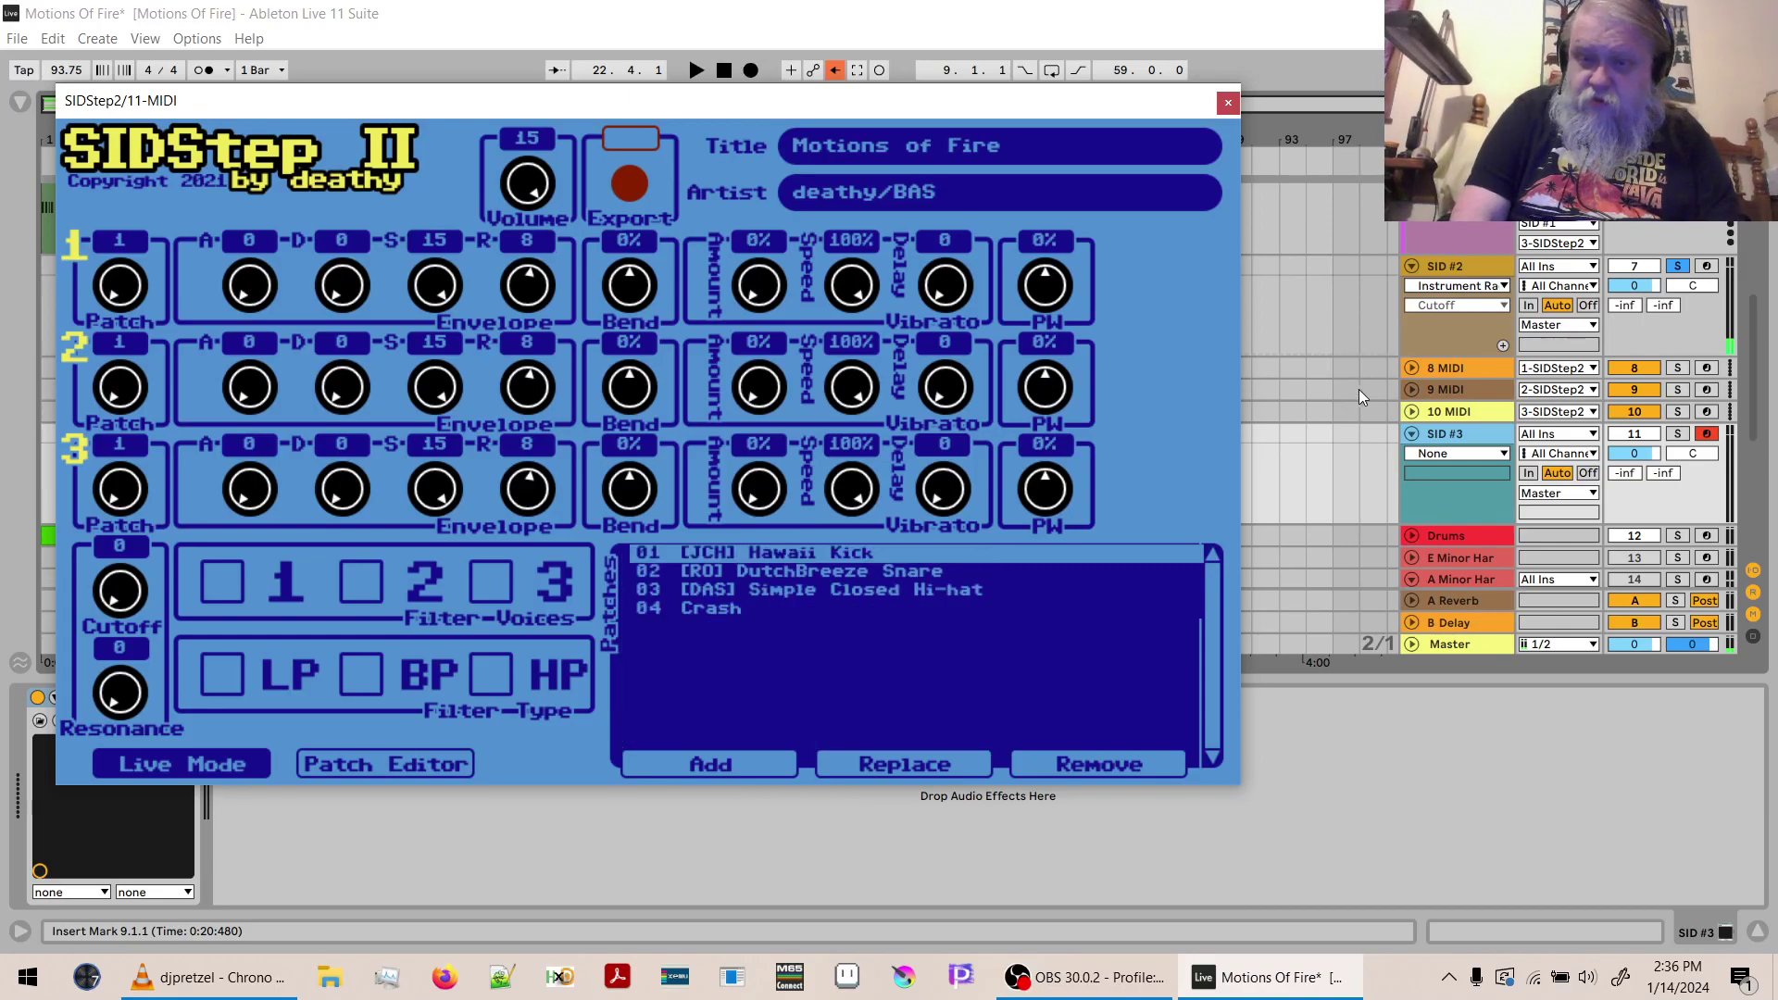
Save SID #2's BS Patch 2 from the patch editor as "Saw Bass" in the Bass category and return to Live Mode.
{"action": "left_click", "coordinate": [1452, 269]}
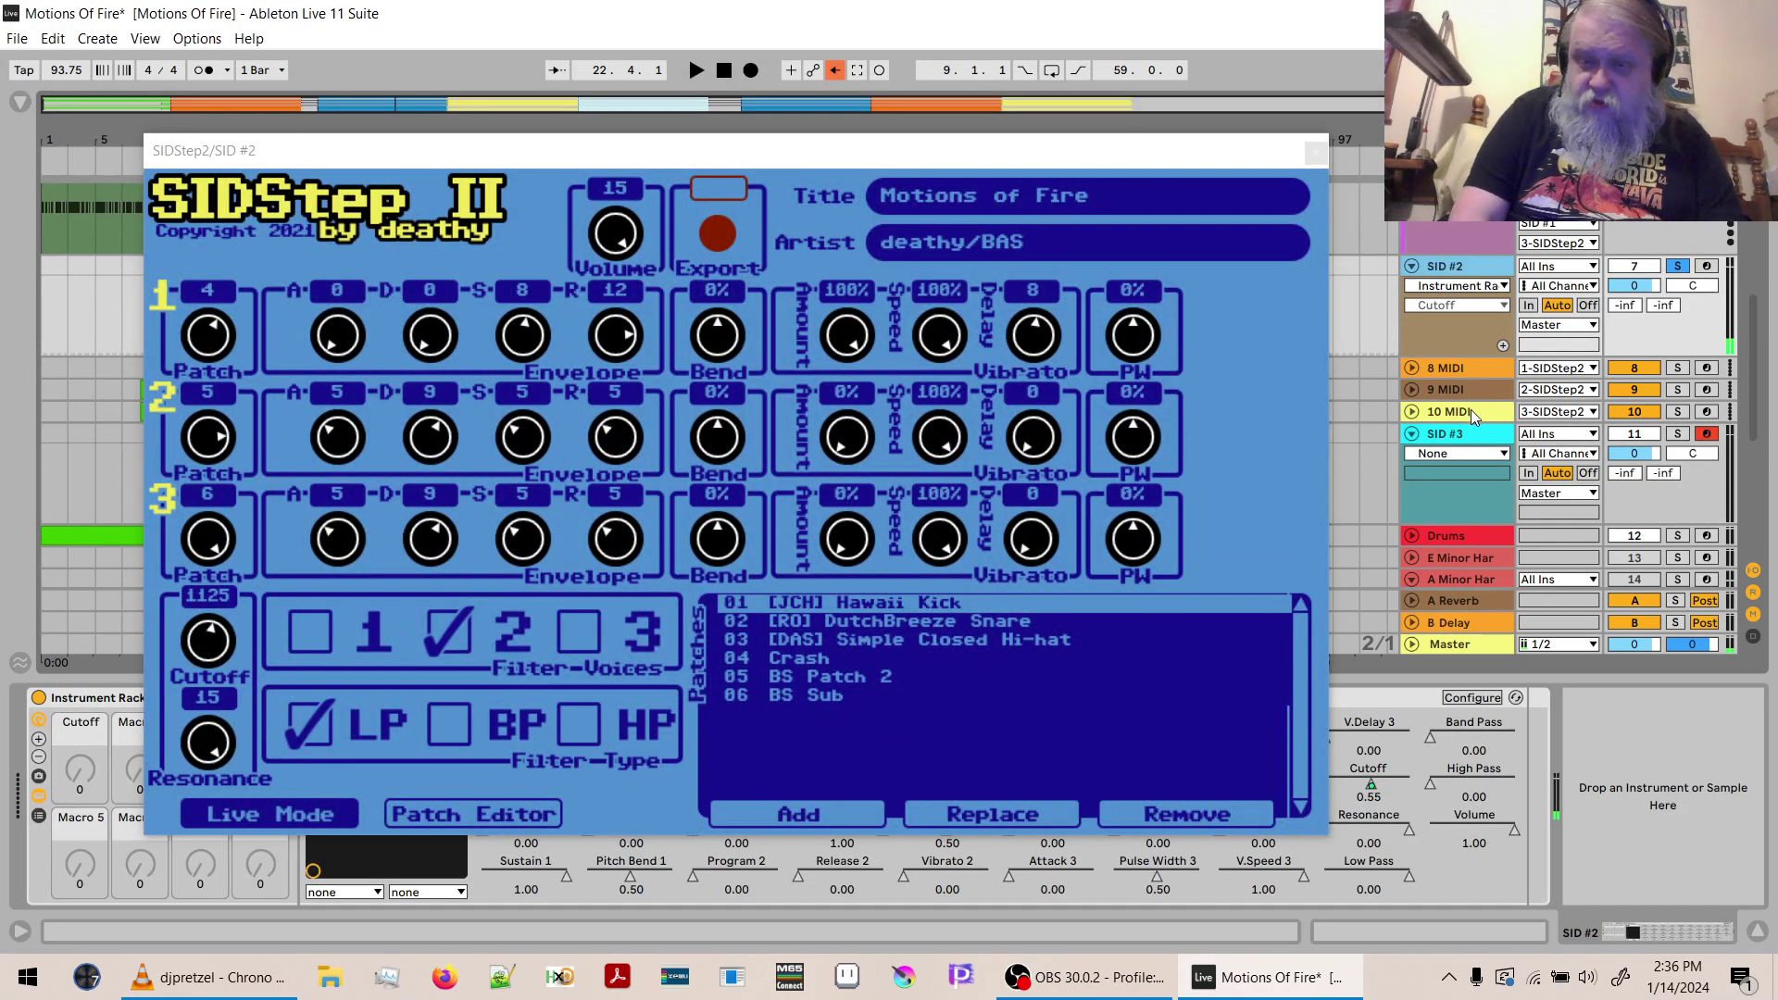
{"action": "left_click", "coordinate": [816, 676]}
{"action": "left_click", "coordinate": [502, 799]}
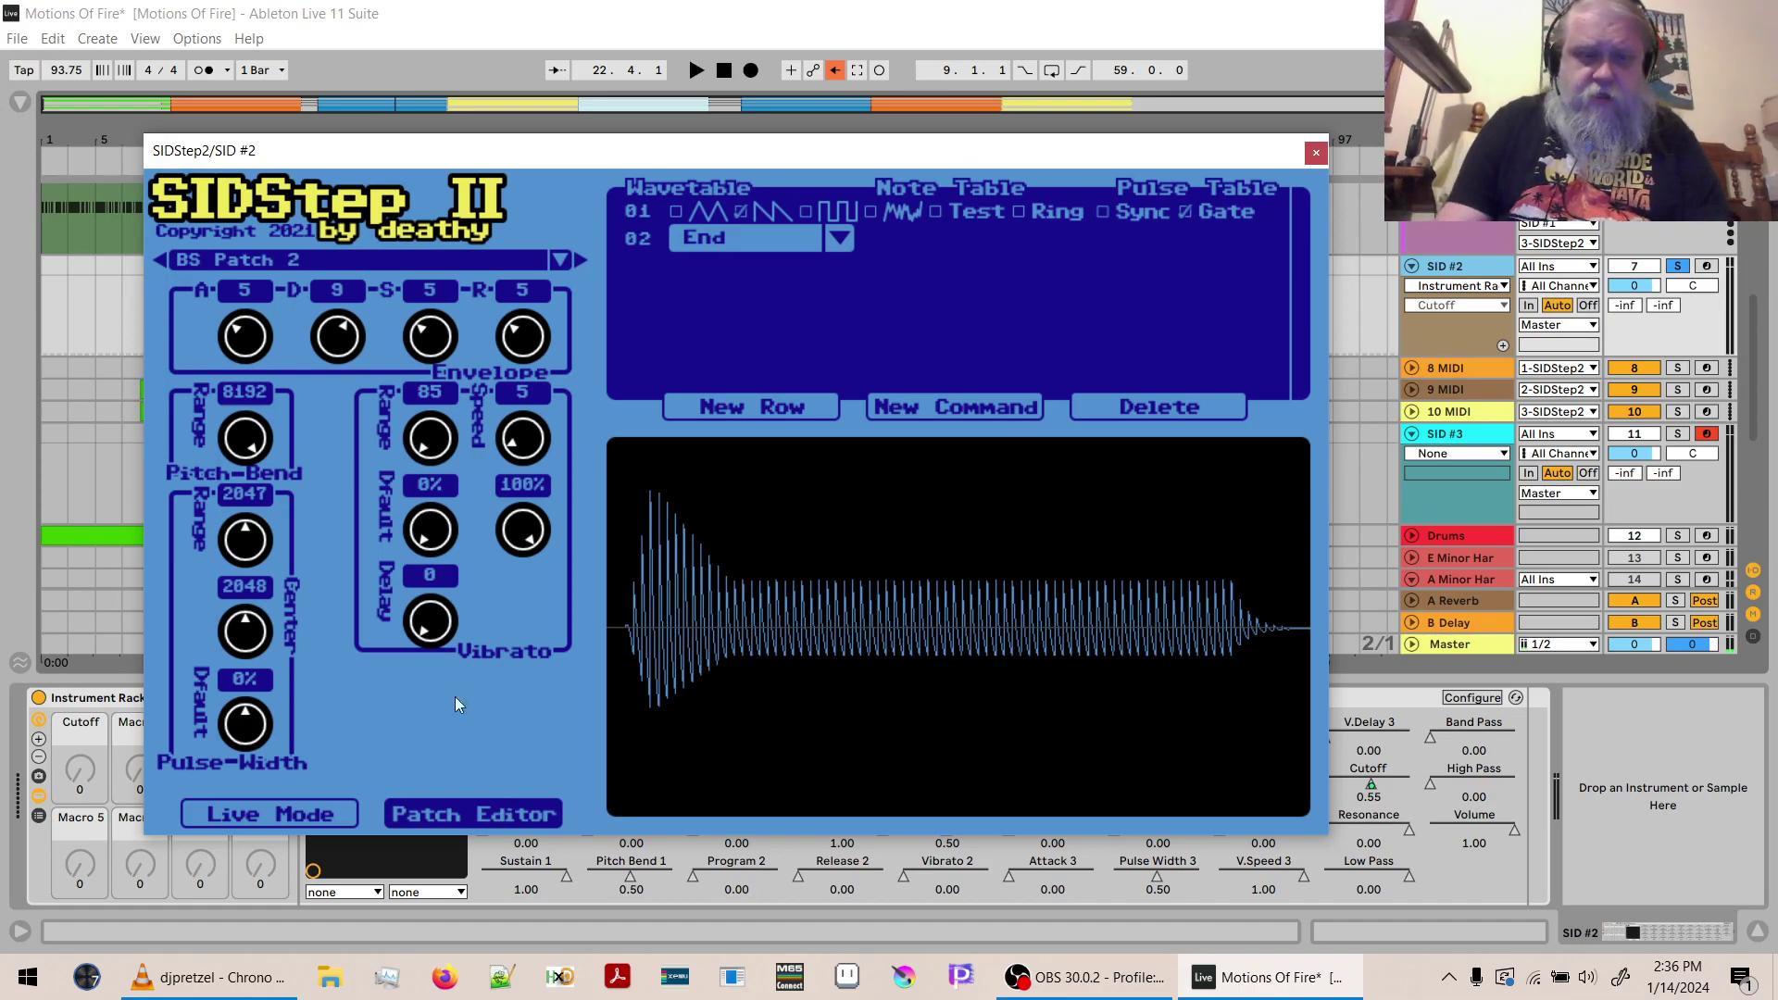
{"action": "left_click", "coordinate": [561, 262]}
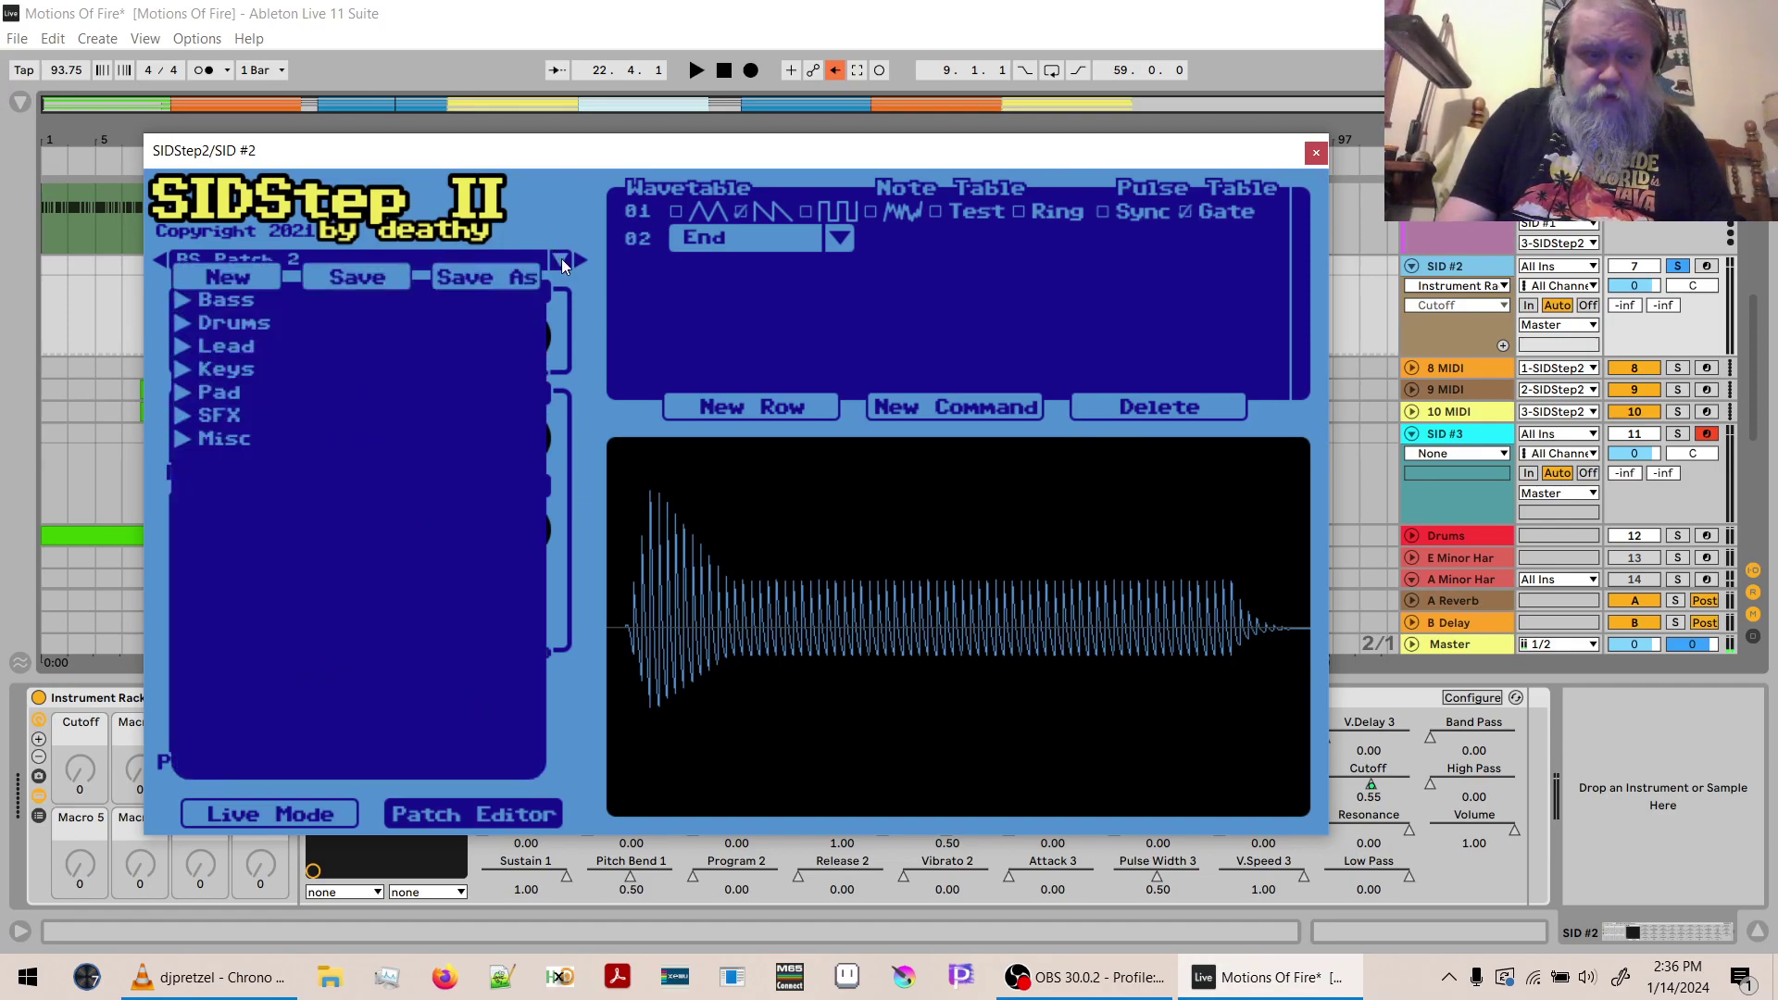
{"action": "left_click", "coordinate": [505, 278]}
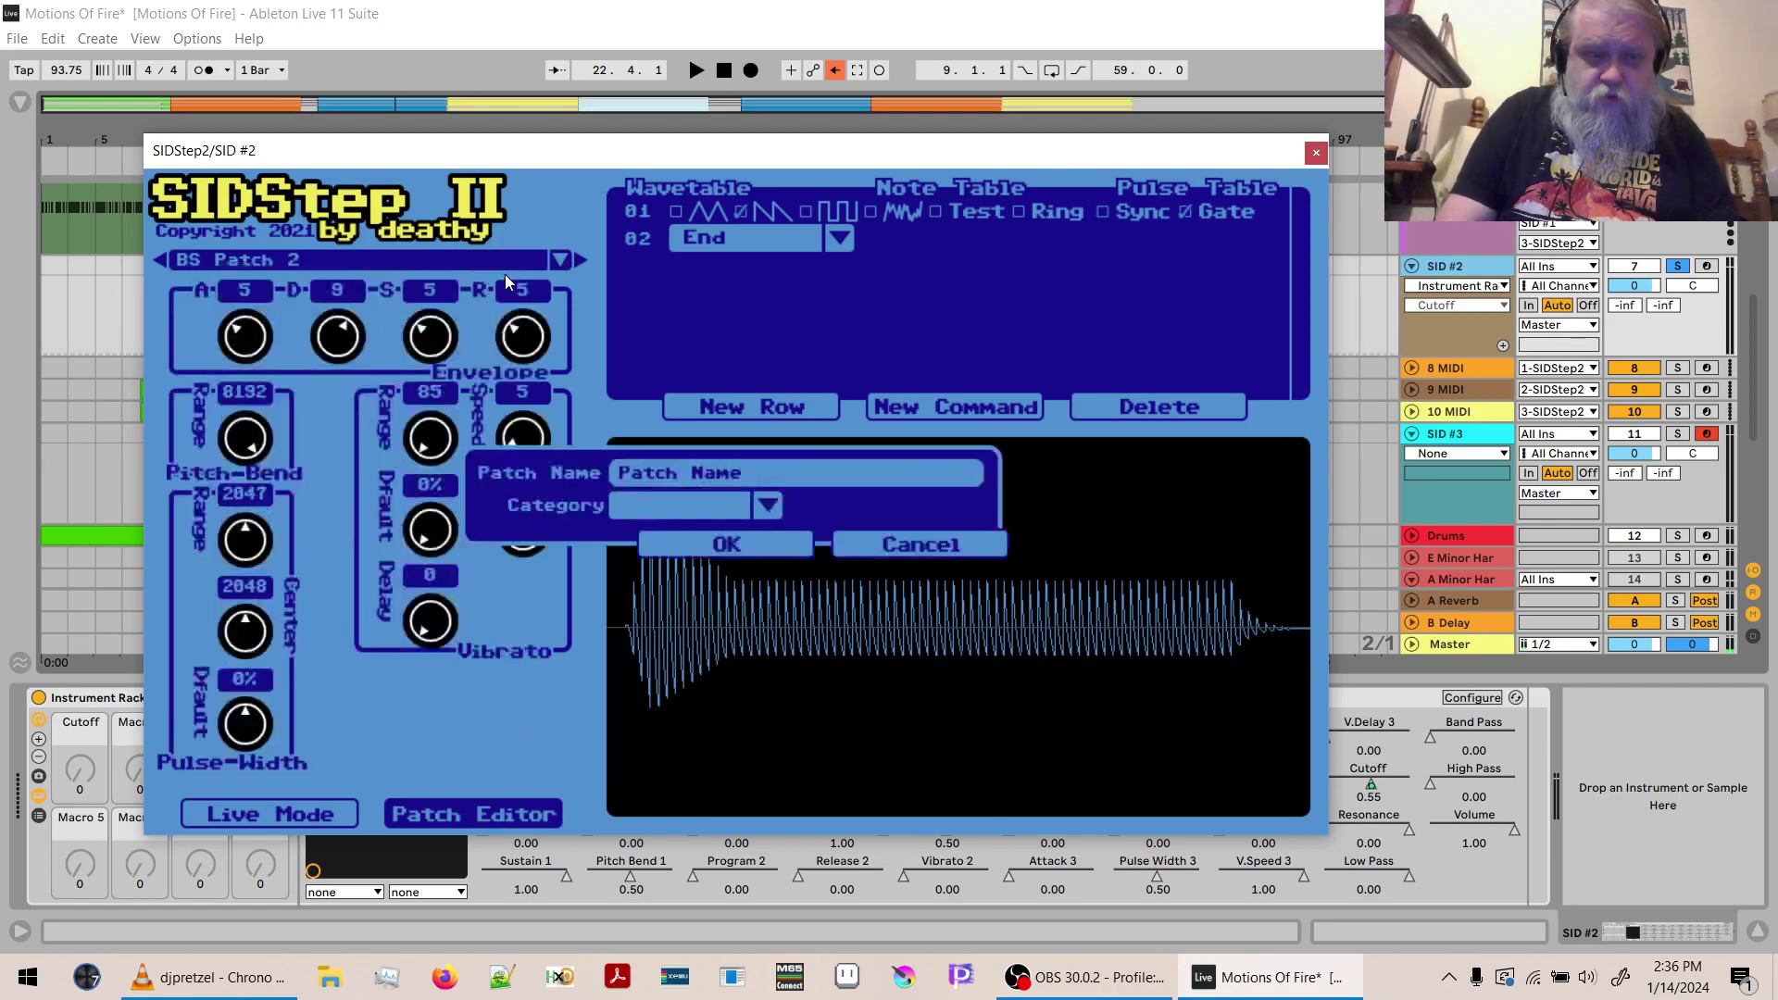
{"action": "left_click", "coordinate": [771, 470]}
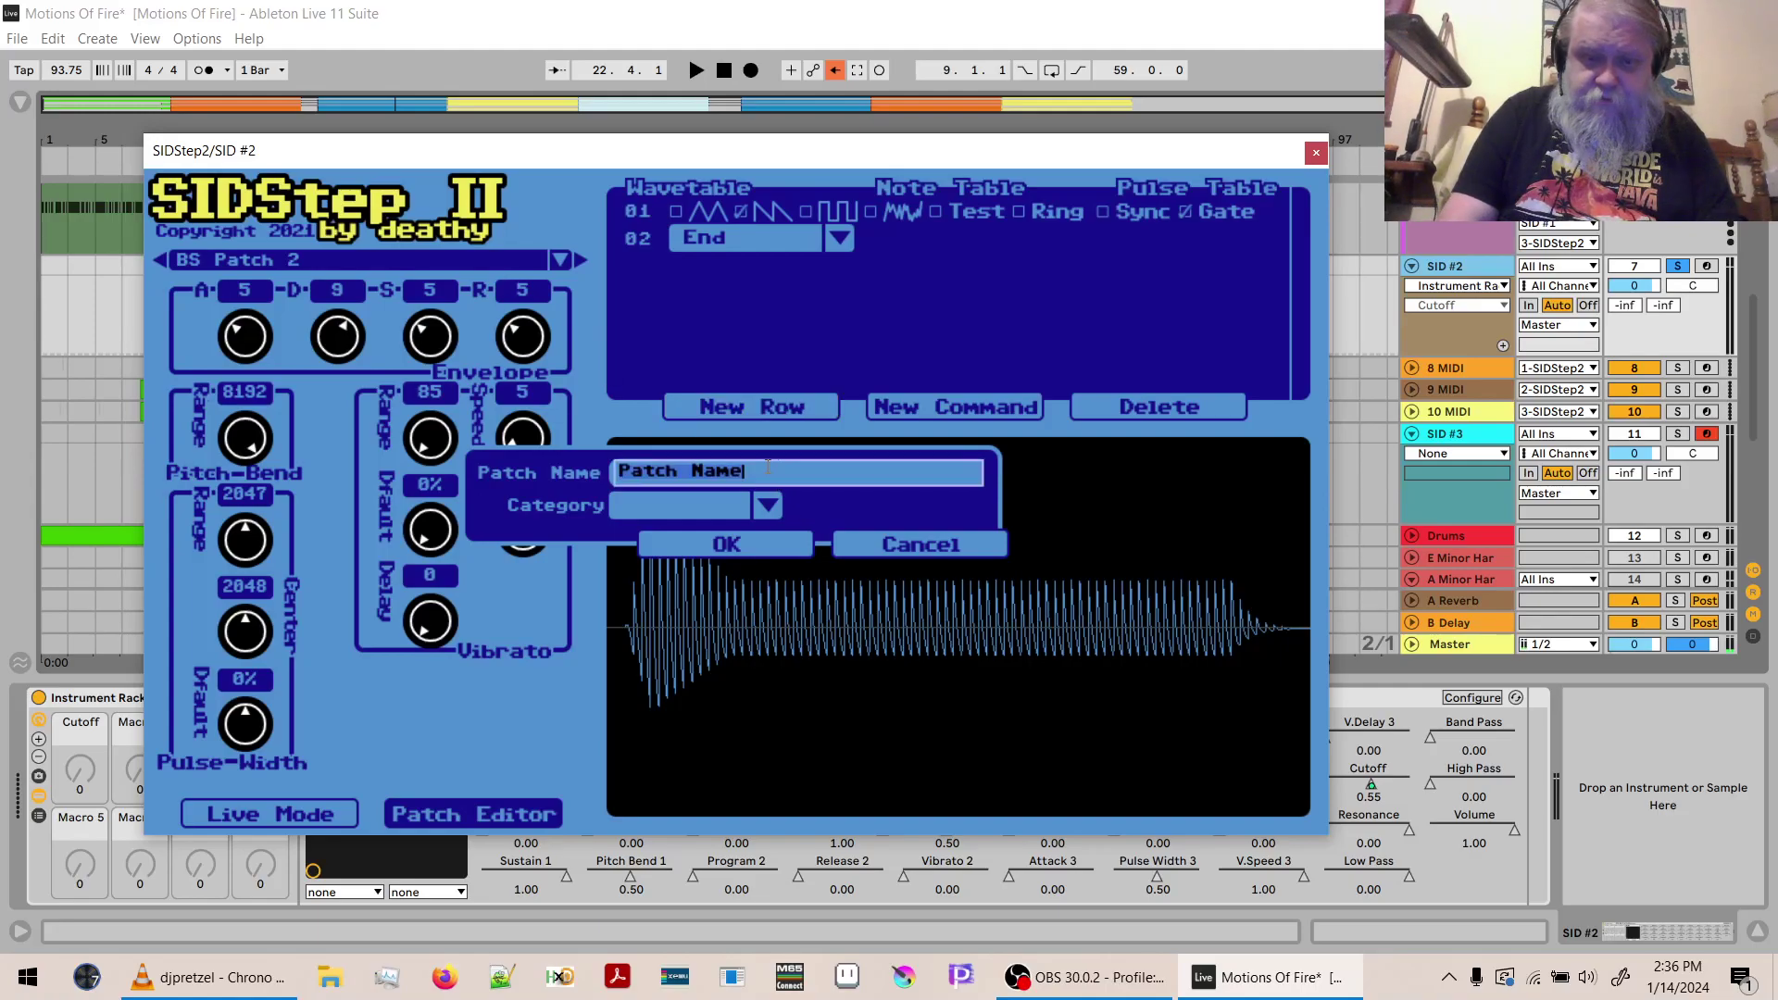
{"action": "type", "text": "Saw Bass"}
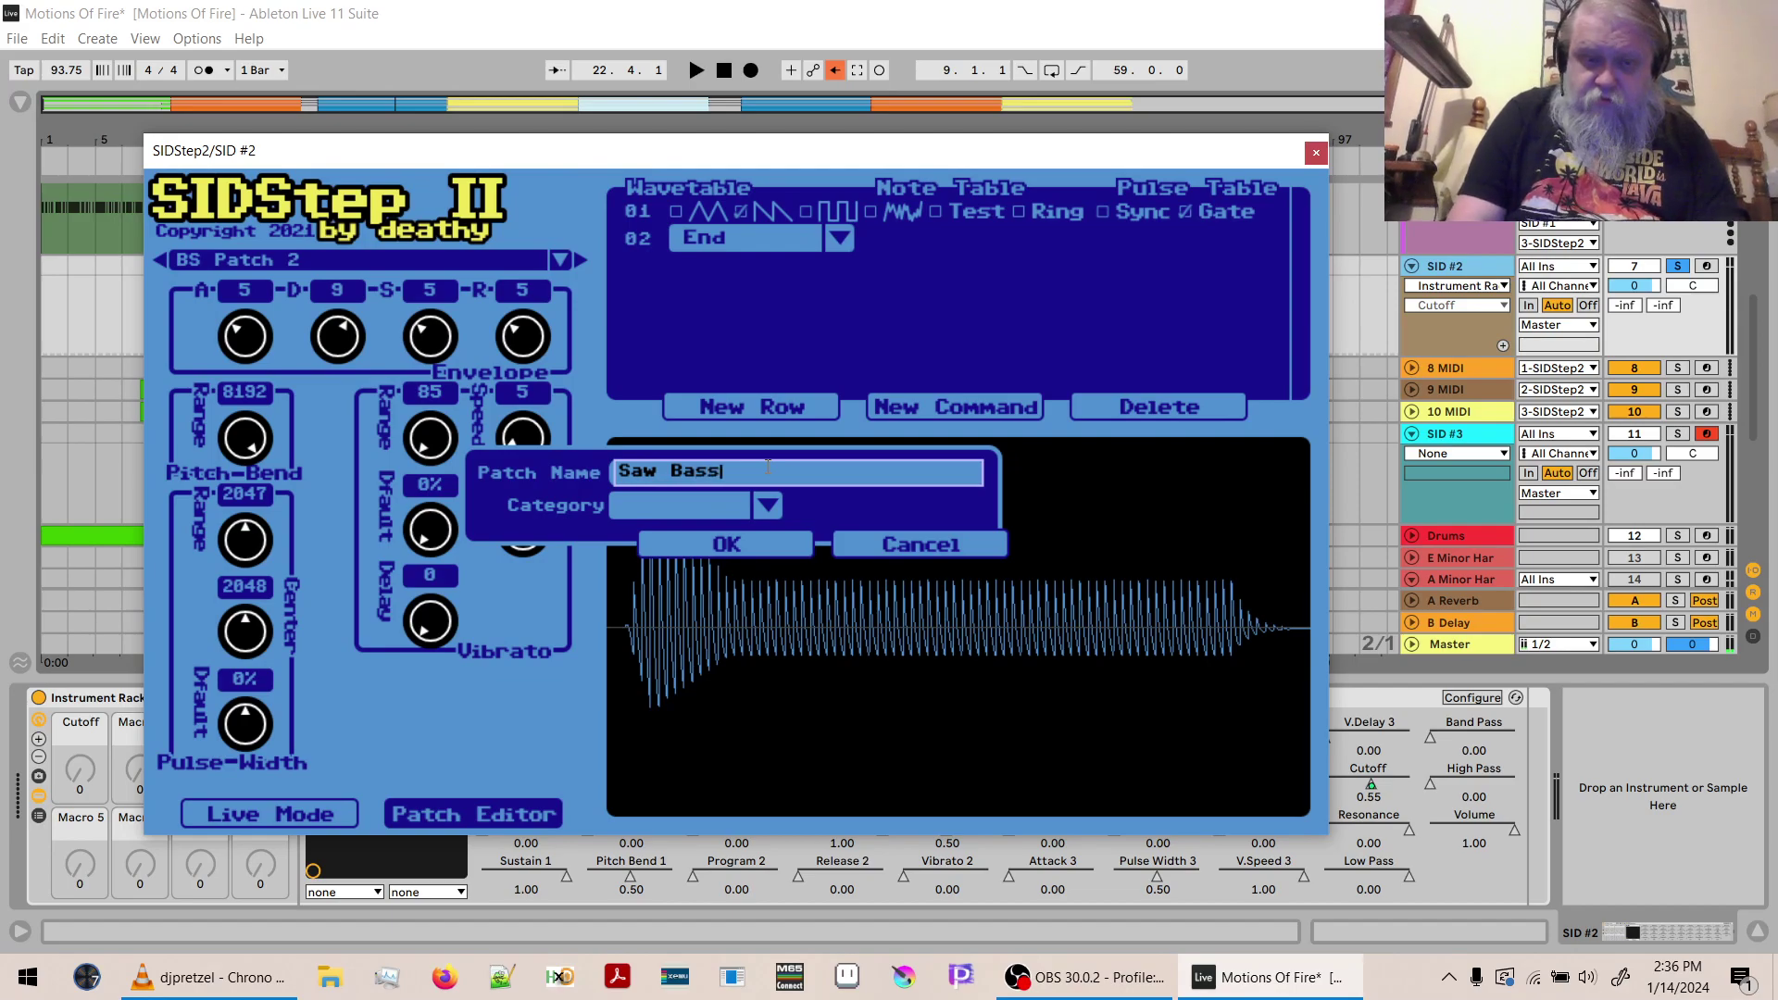
{"action": "left_click", "coordinate": [761, 511]}
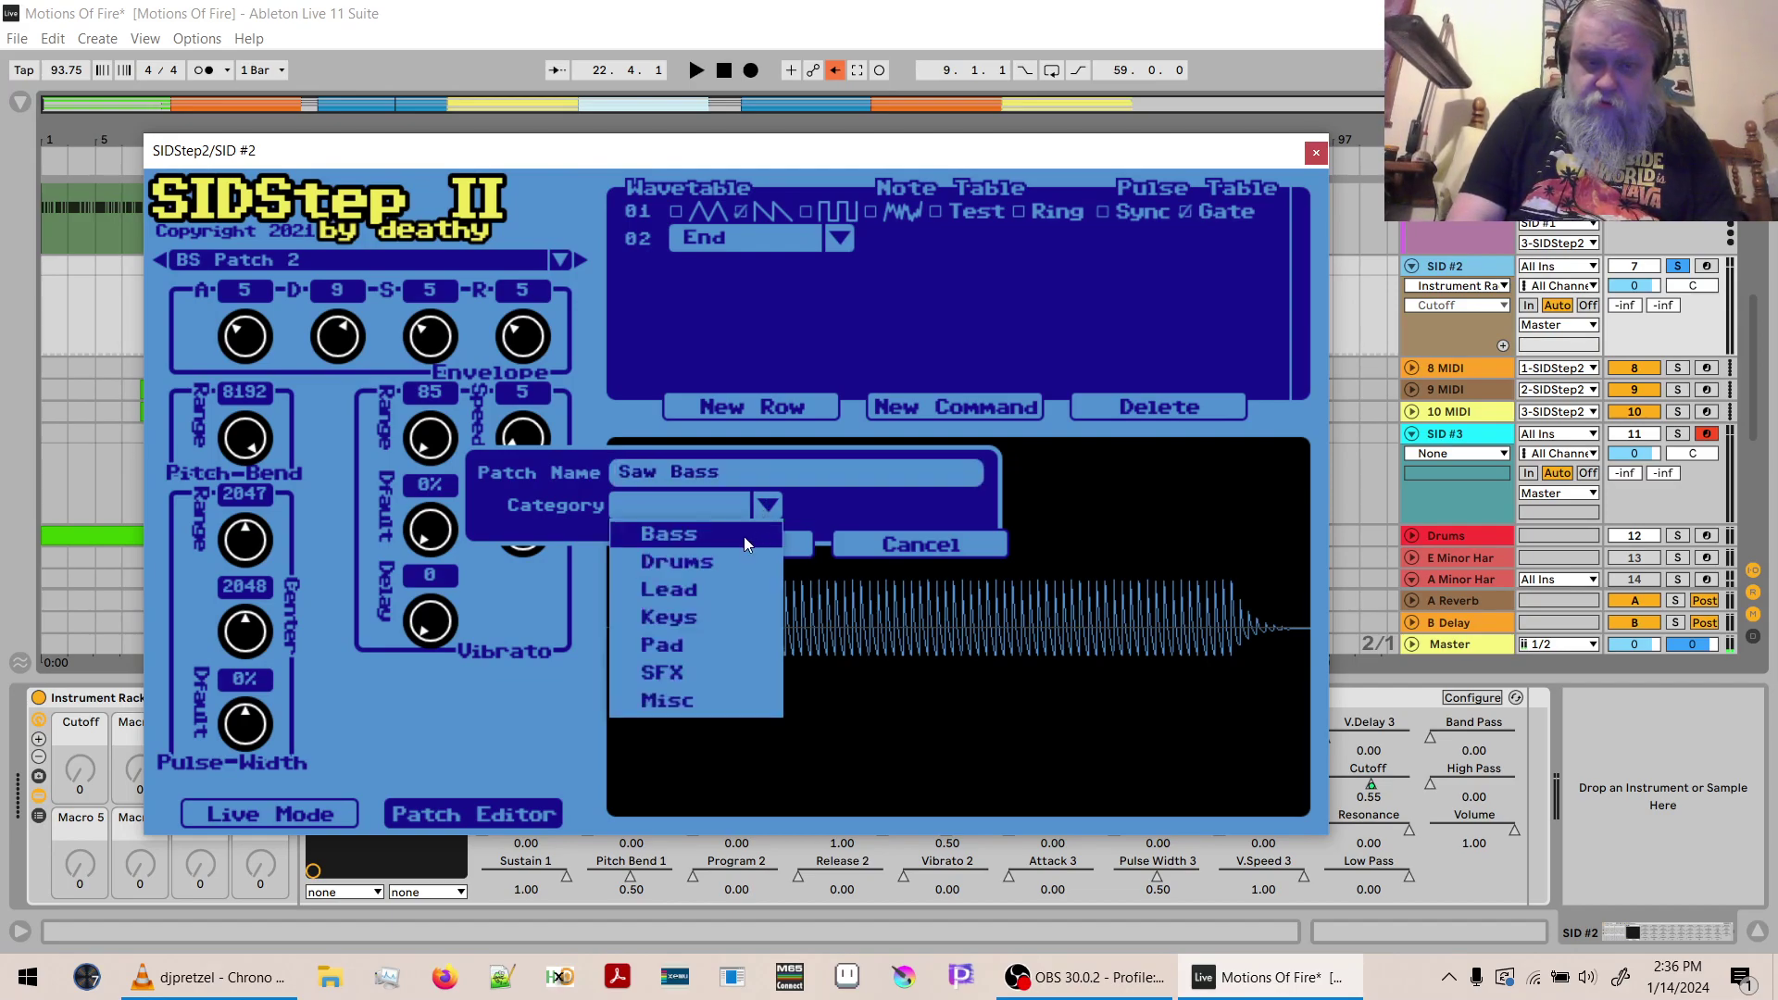
{"action": "left_click", "coordinate": [744, 536]}
{"action": "left_click", "coordinate": [745, 548]}
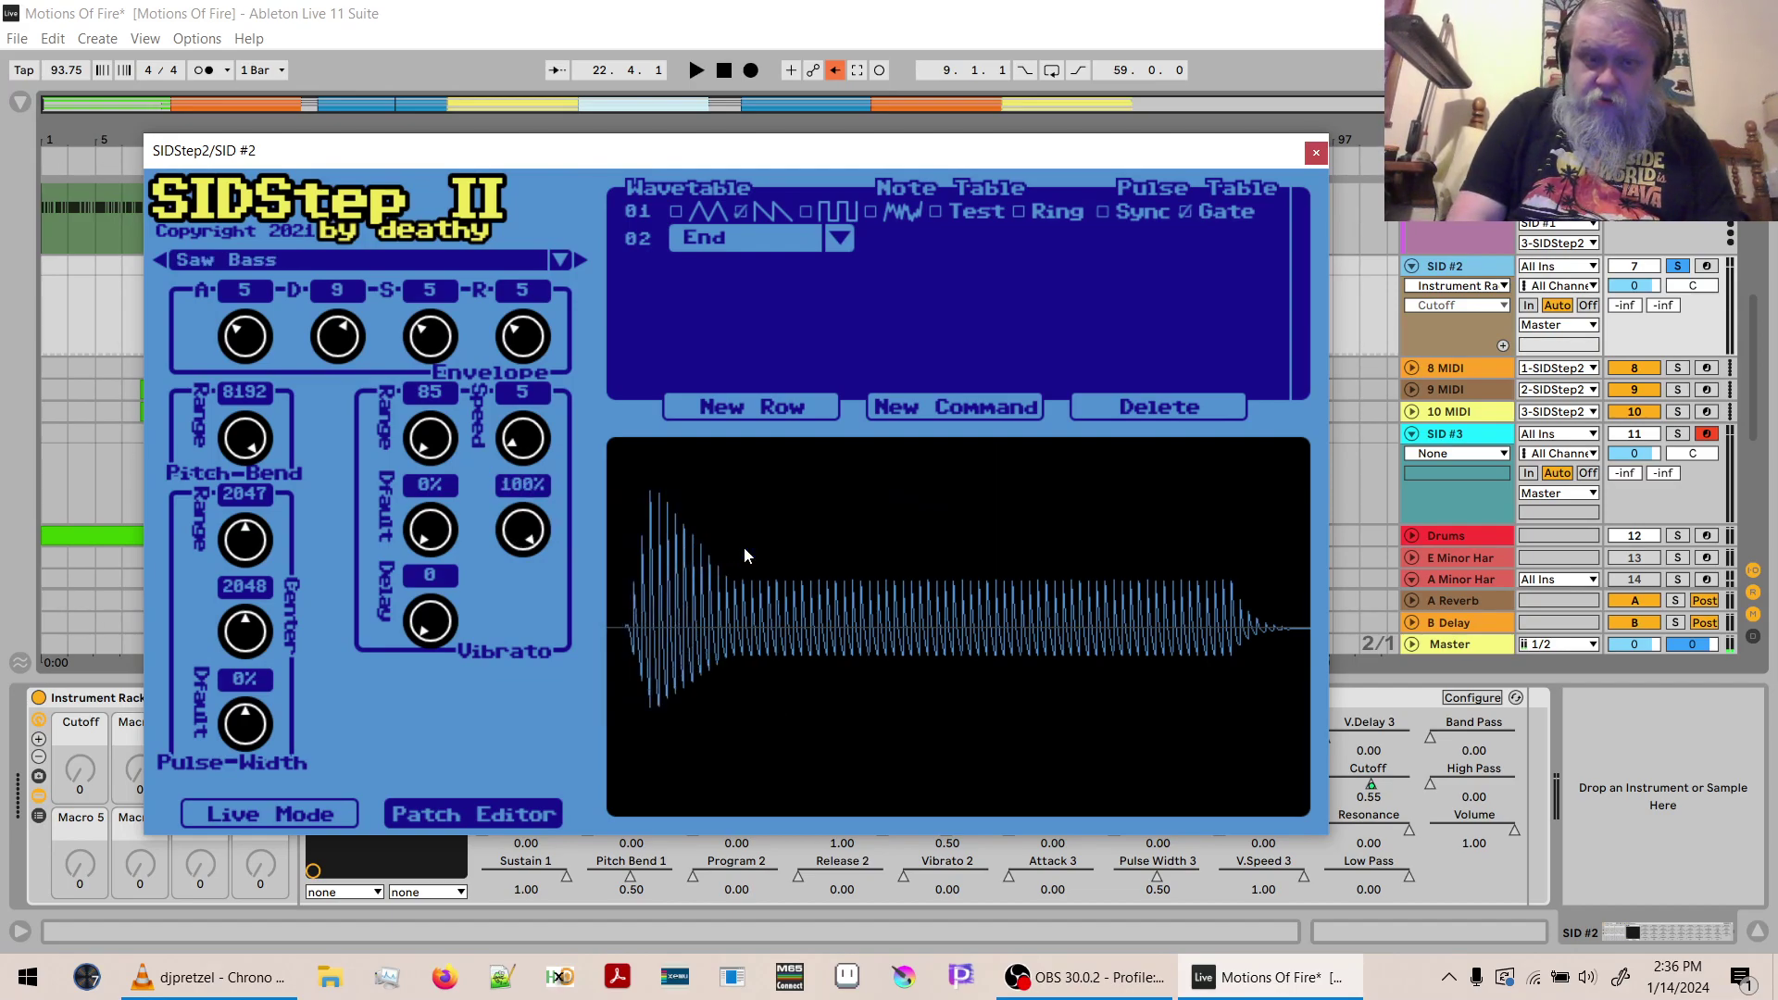
{"action": "left_click", "coordinate": [256, 822]}
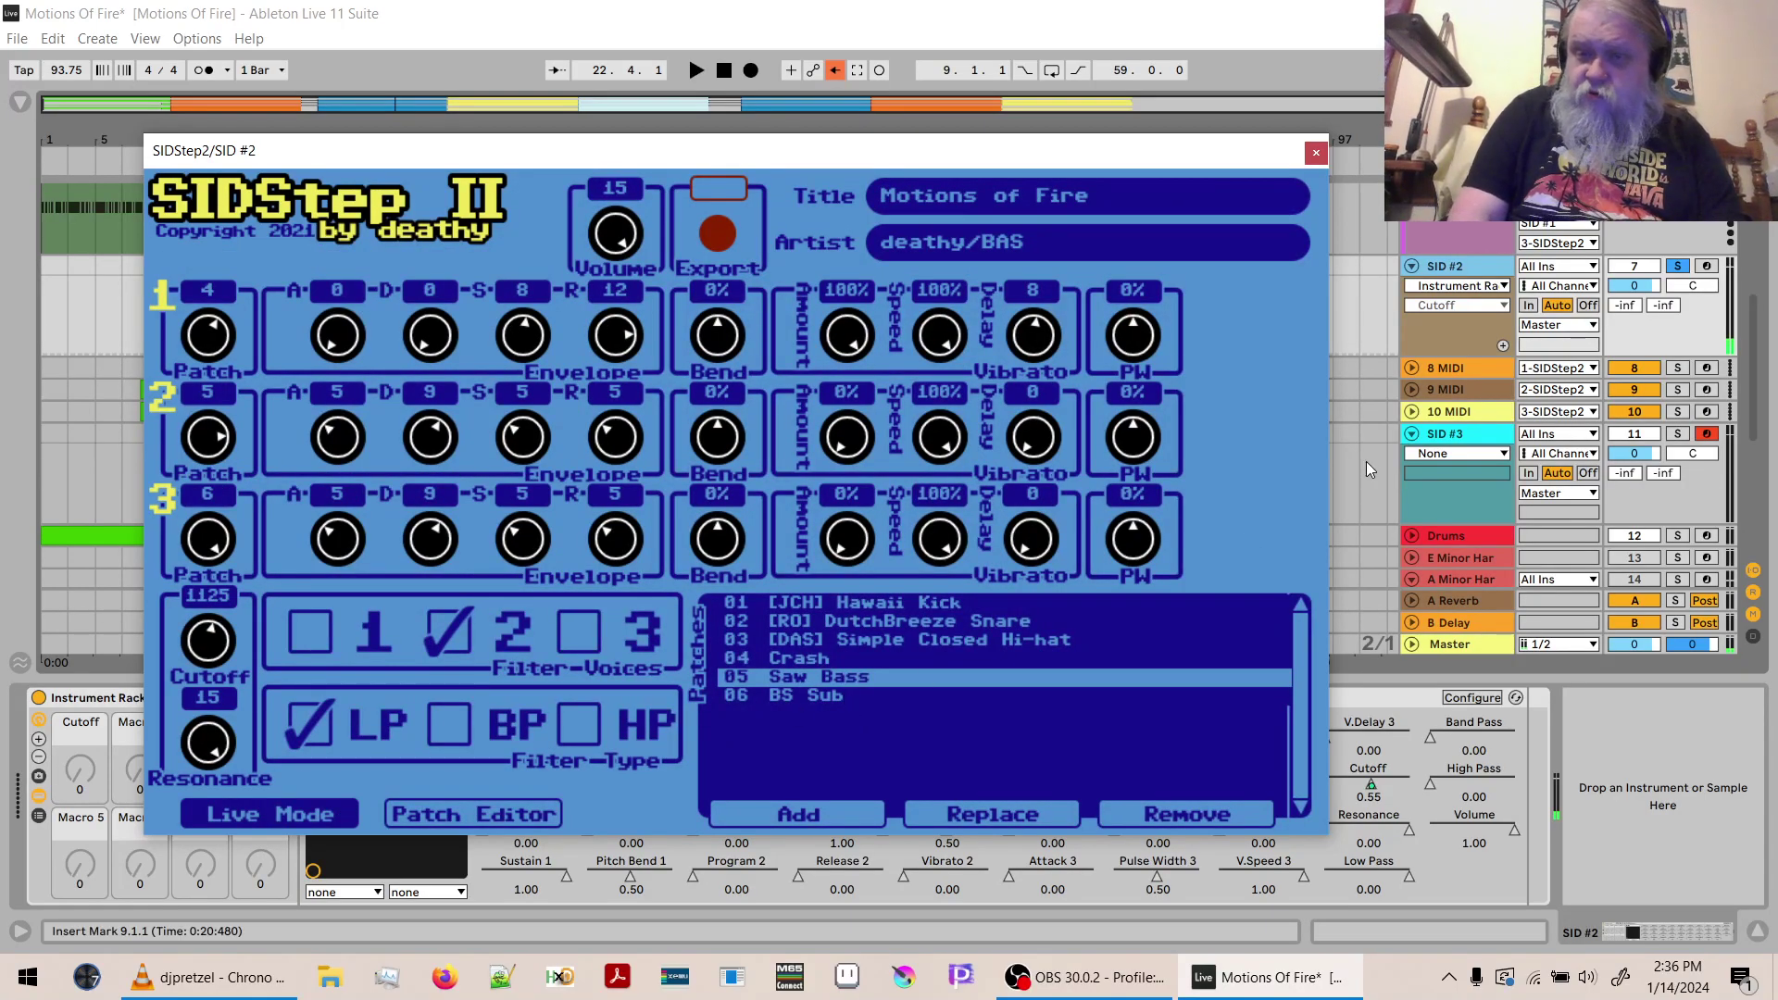
Close the SIDStep2 window of SID #3 and save the Live set.
{"action": "left_click", "coordinate": [1441, 437]}
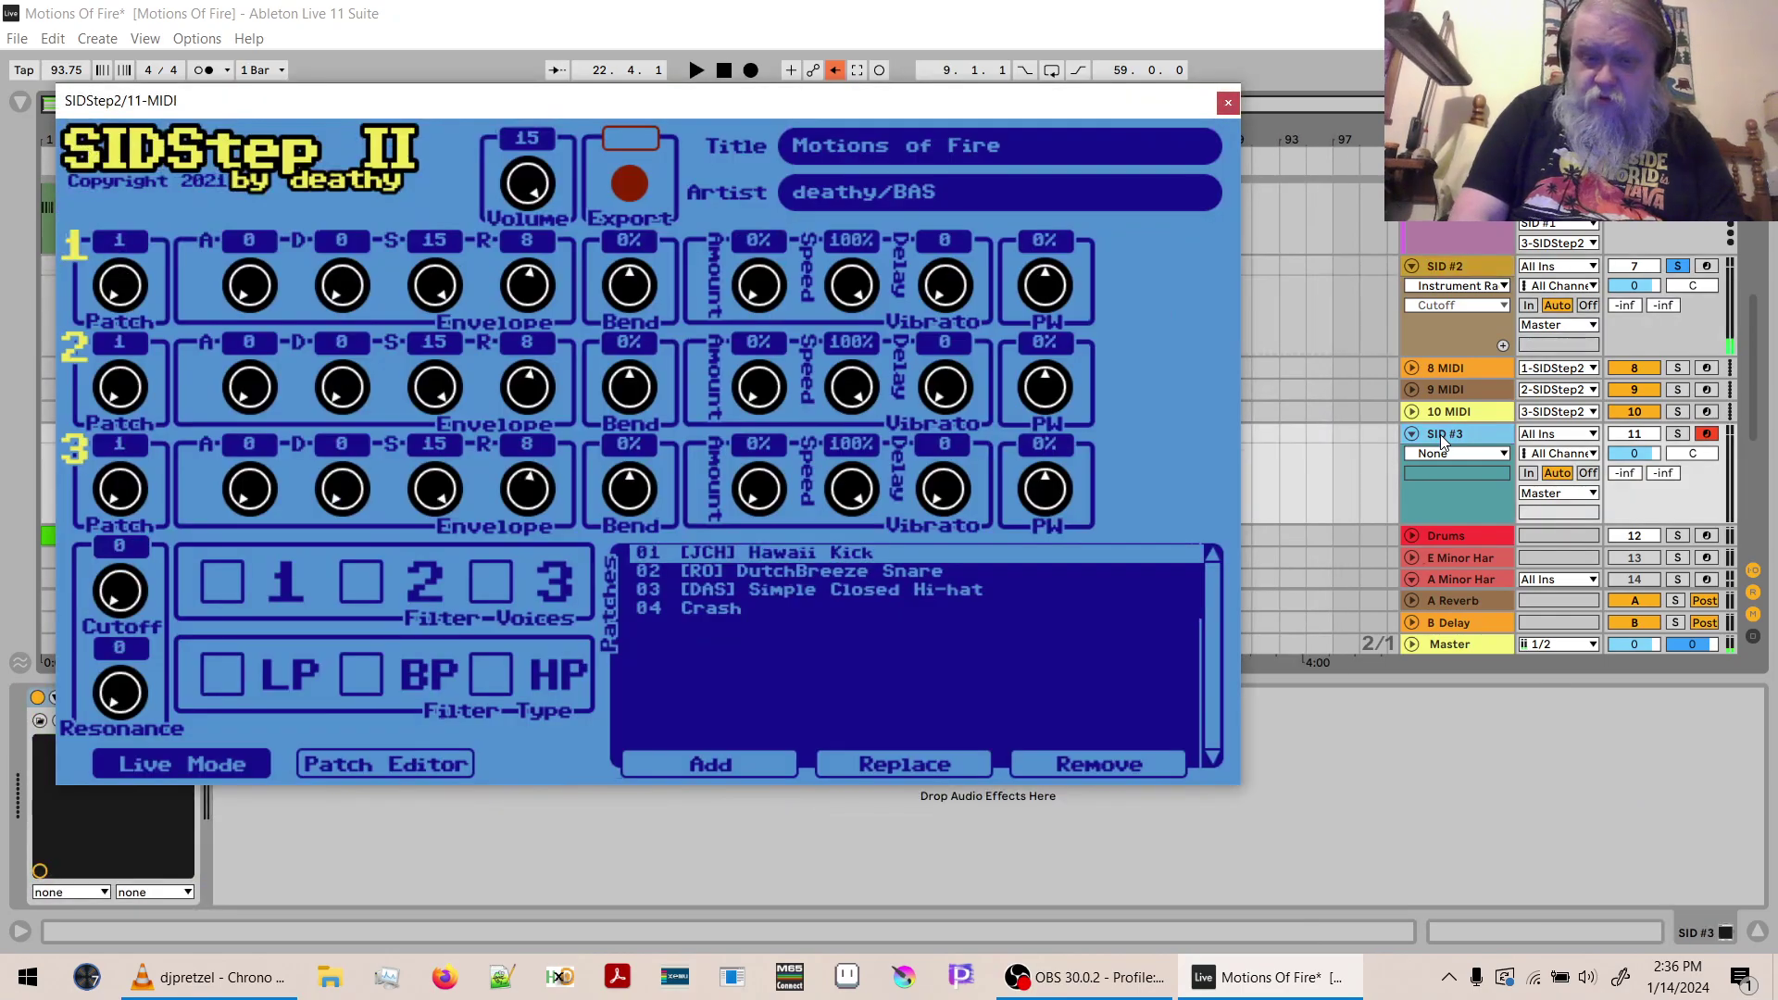
{"action": "left_click", "coordinate": [710, 762]}
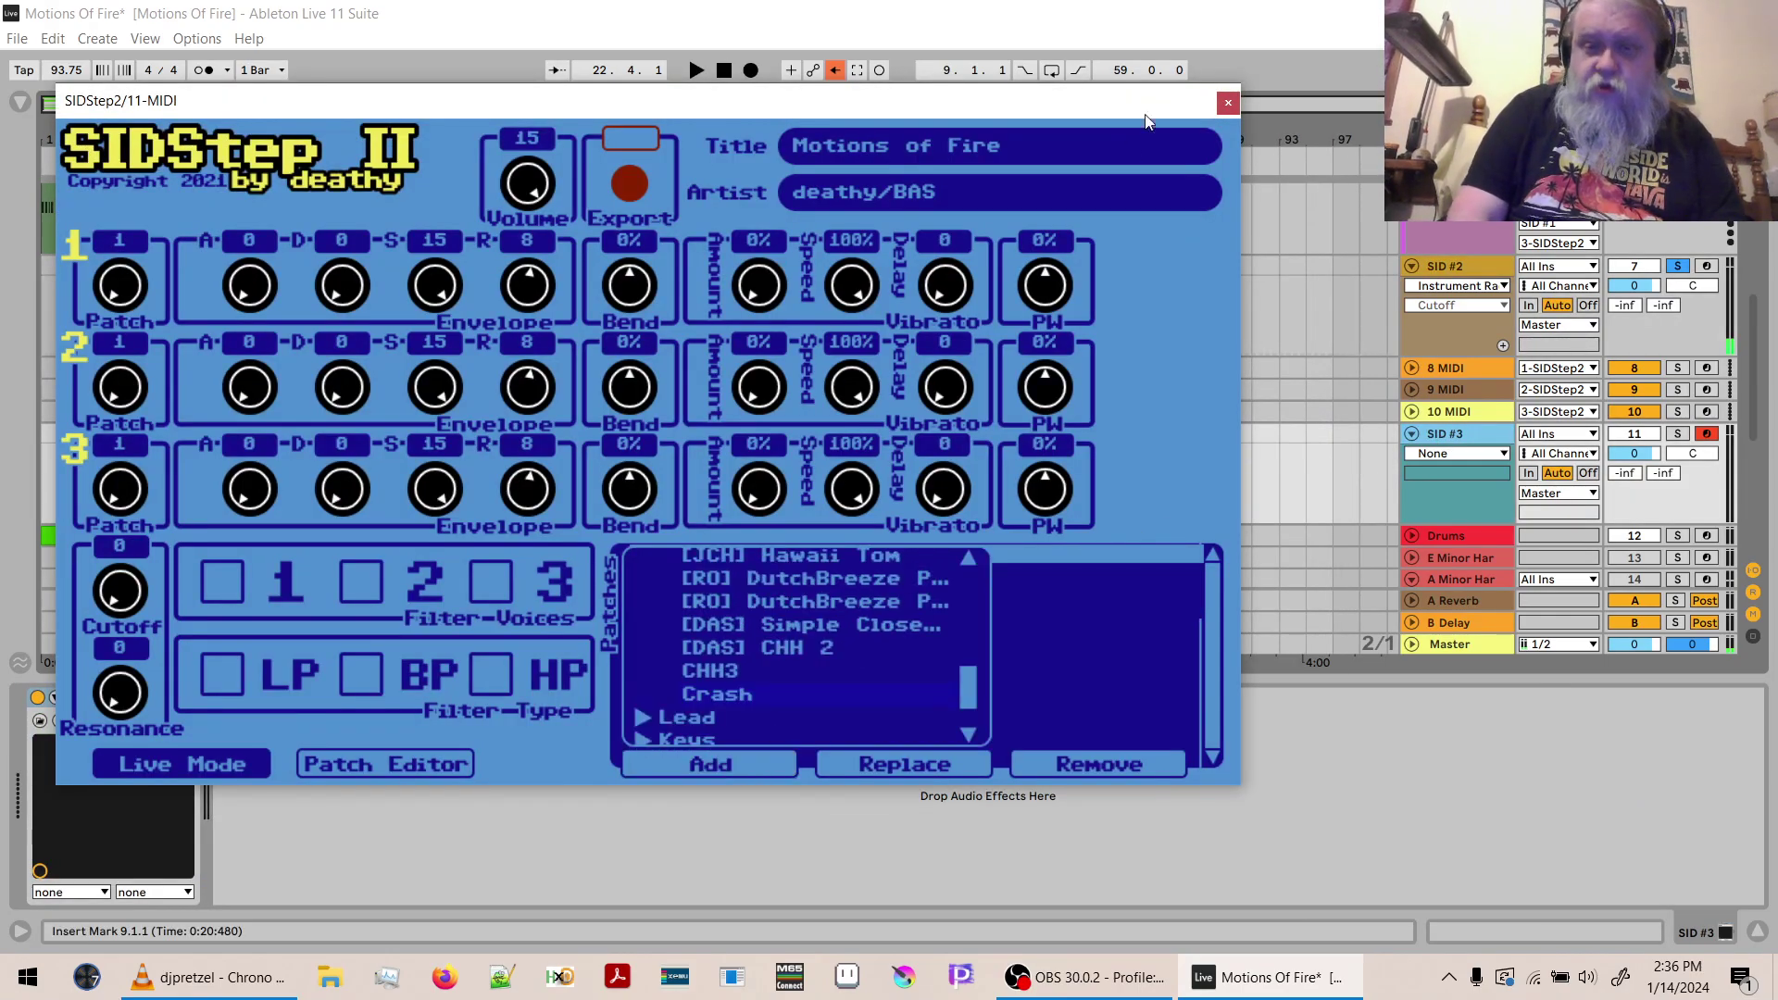
{"action": "left_click", "coordinate": [1224, 103]}
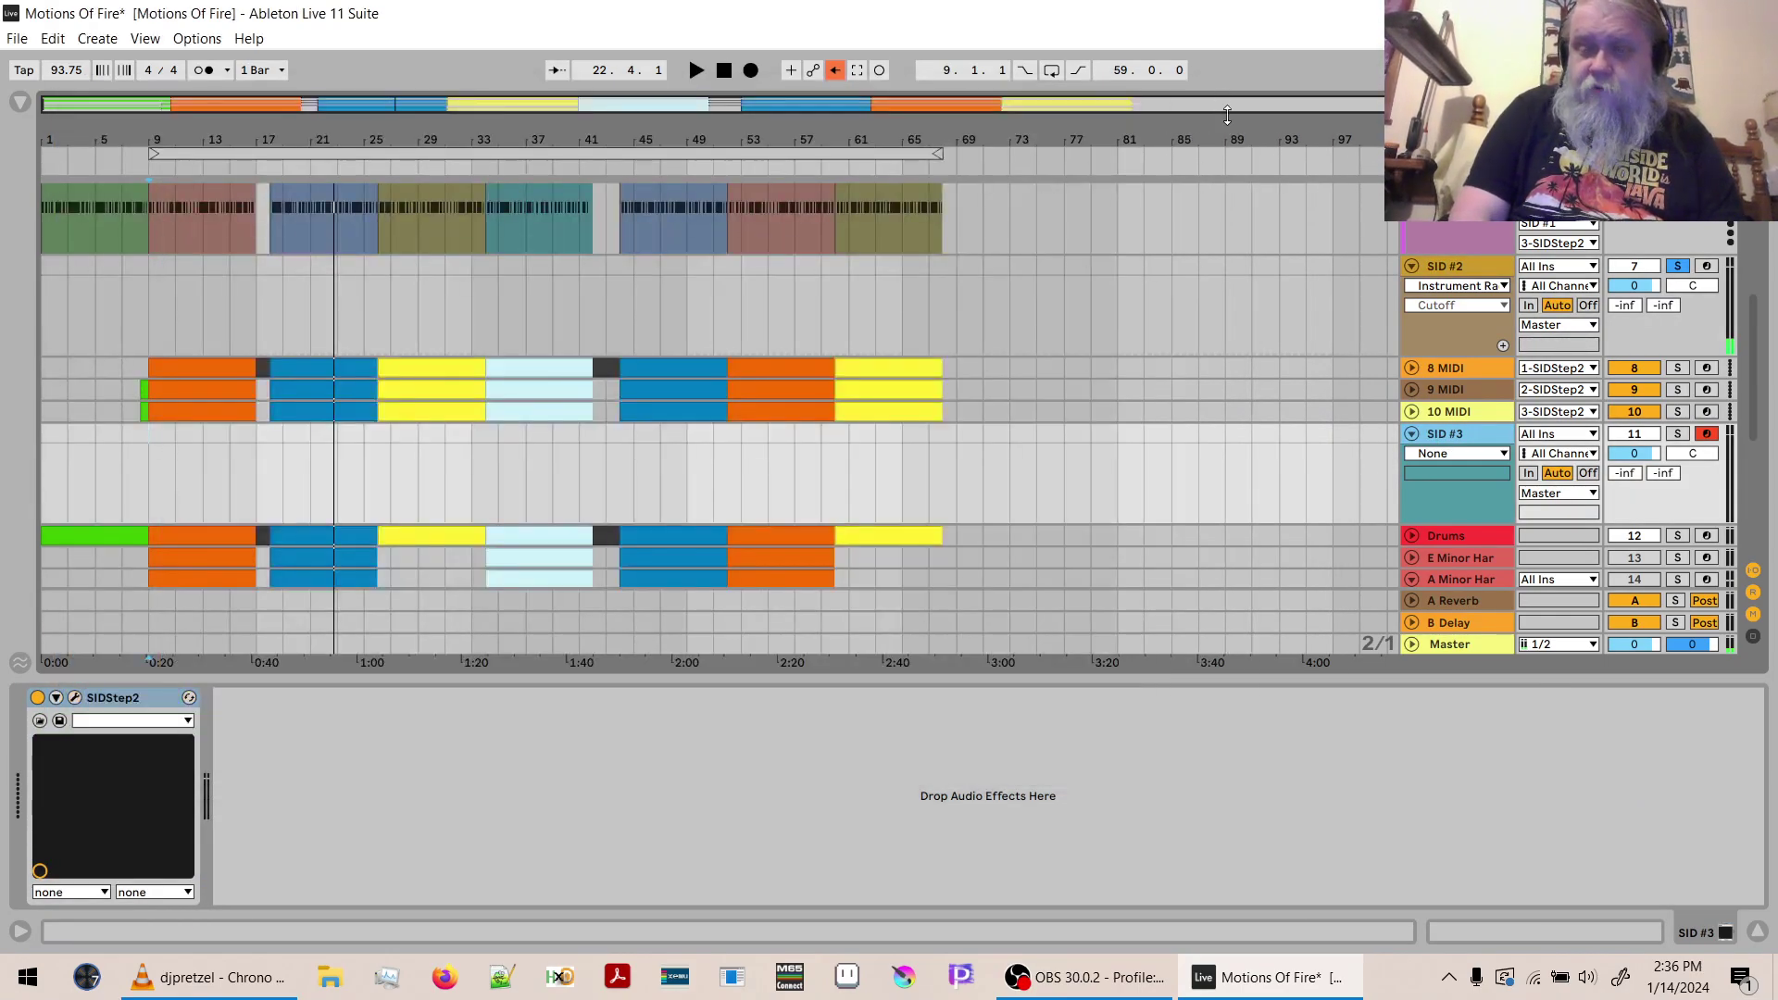
{"action": "key", "text": "ctrl+s"}
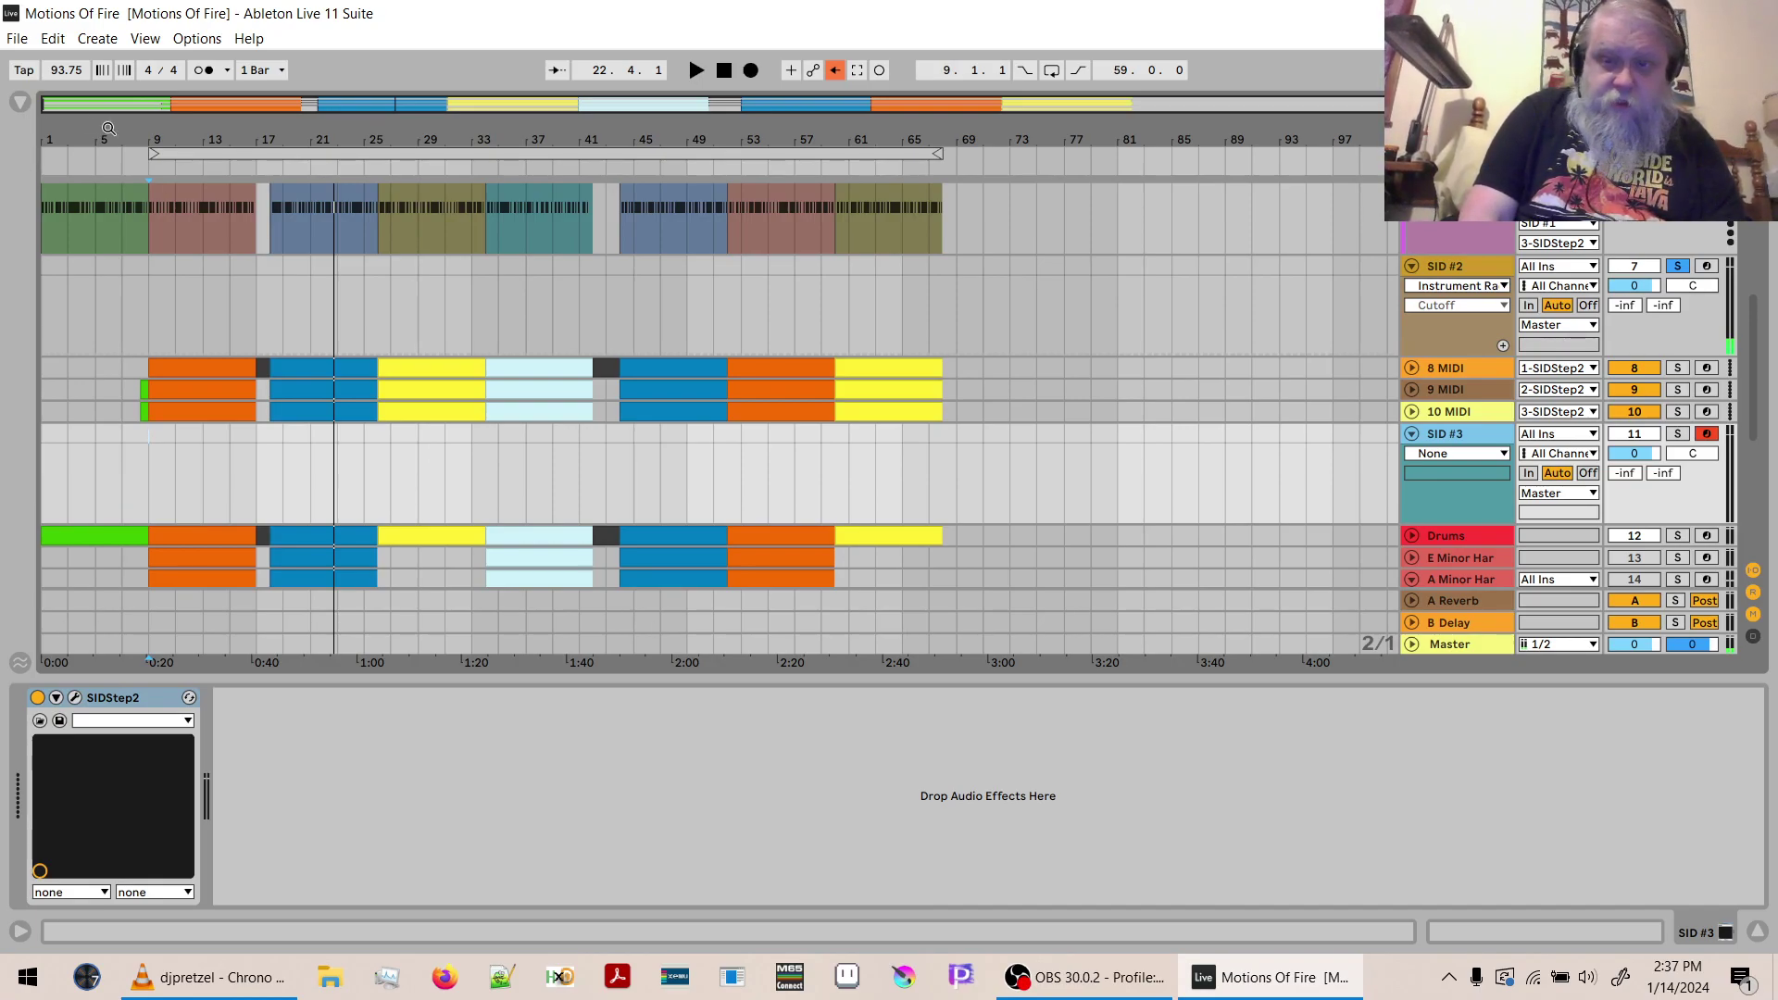
Reopen the Motions Of Fire set from the recent sets and check SID #2's SIDStep2 patch list.
{"action": "left_click", "coordinate": [18, 39]}
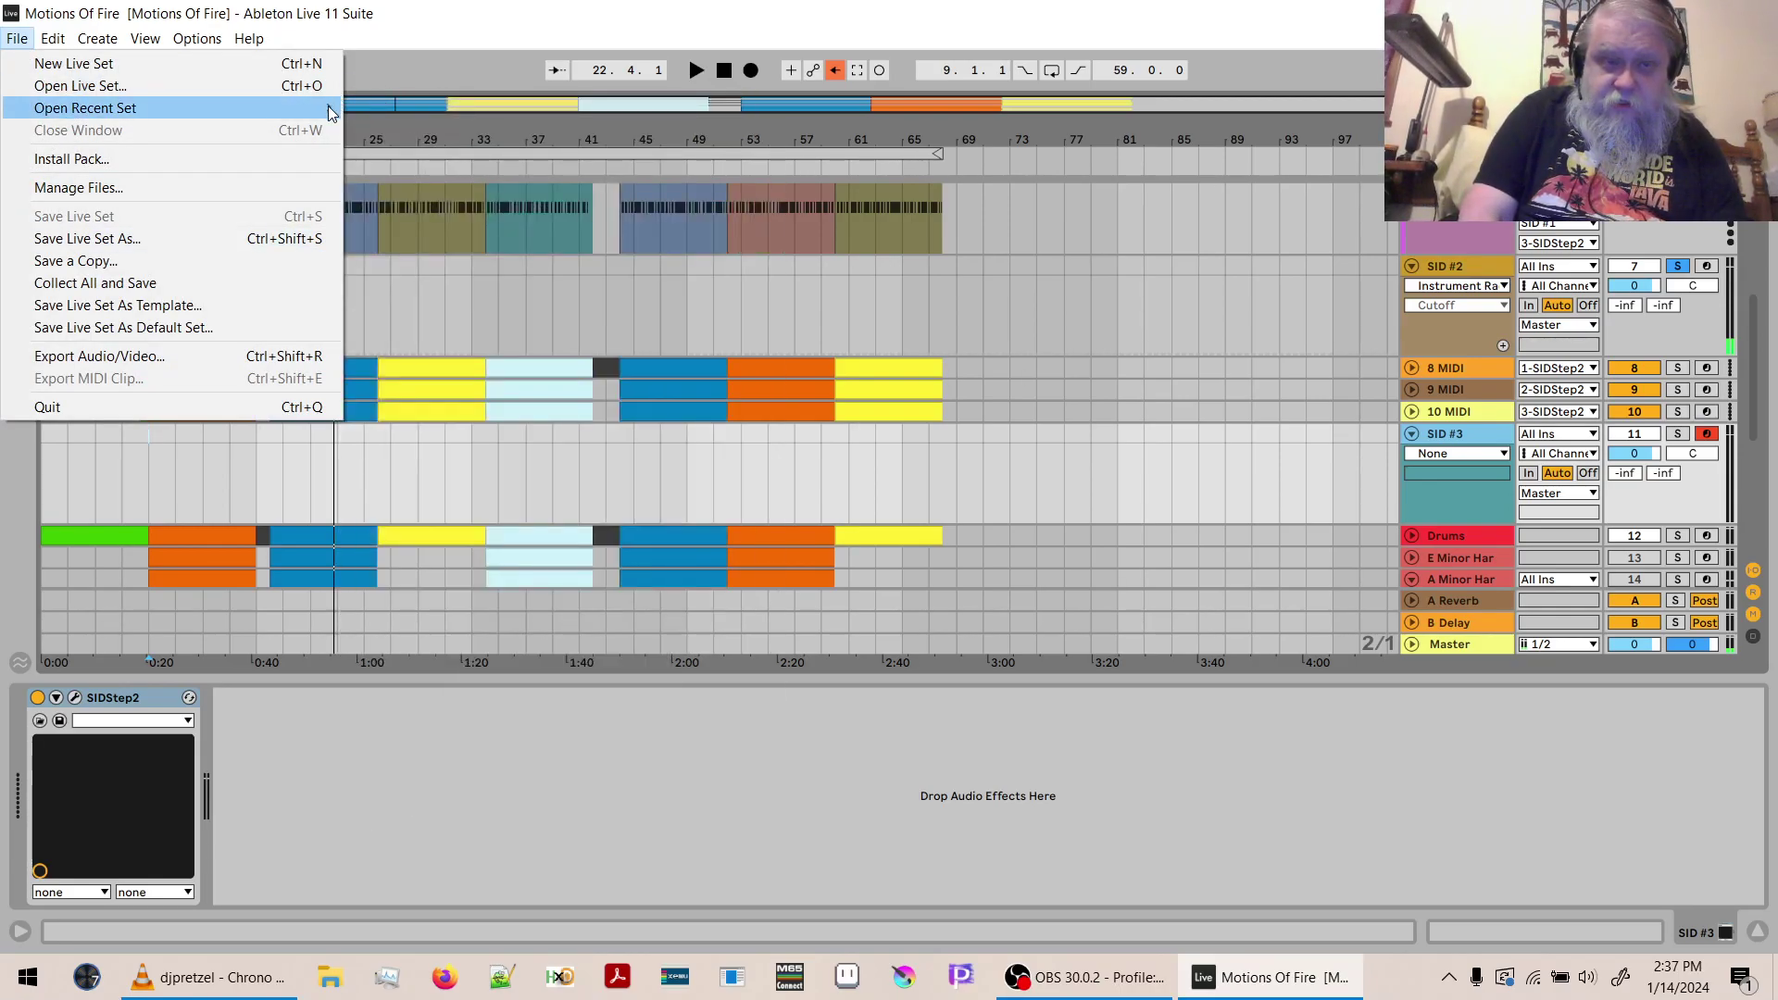
{"action": "left_click", "coordinate": [376, 114]}
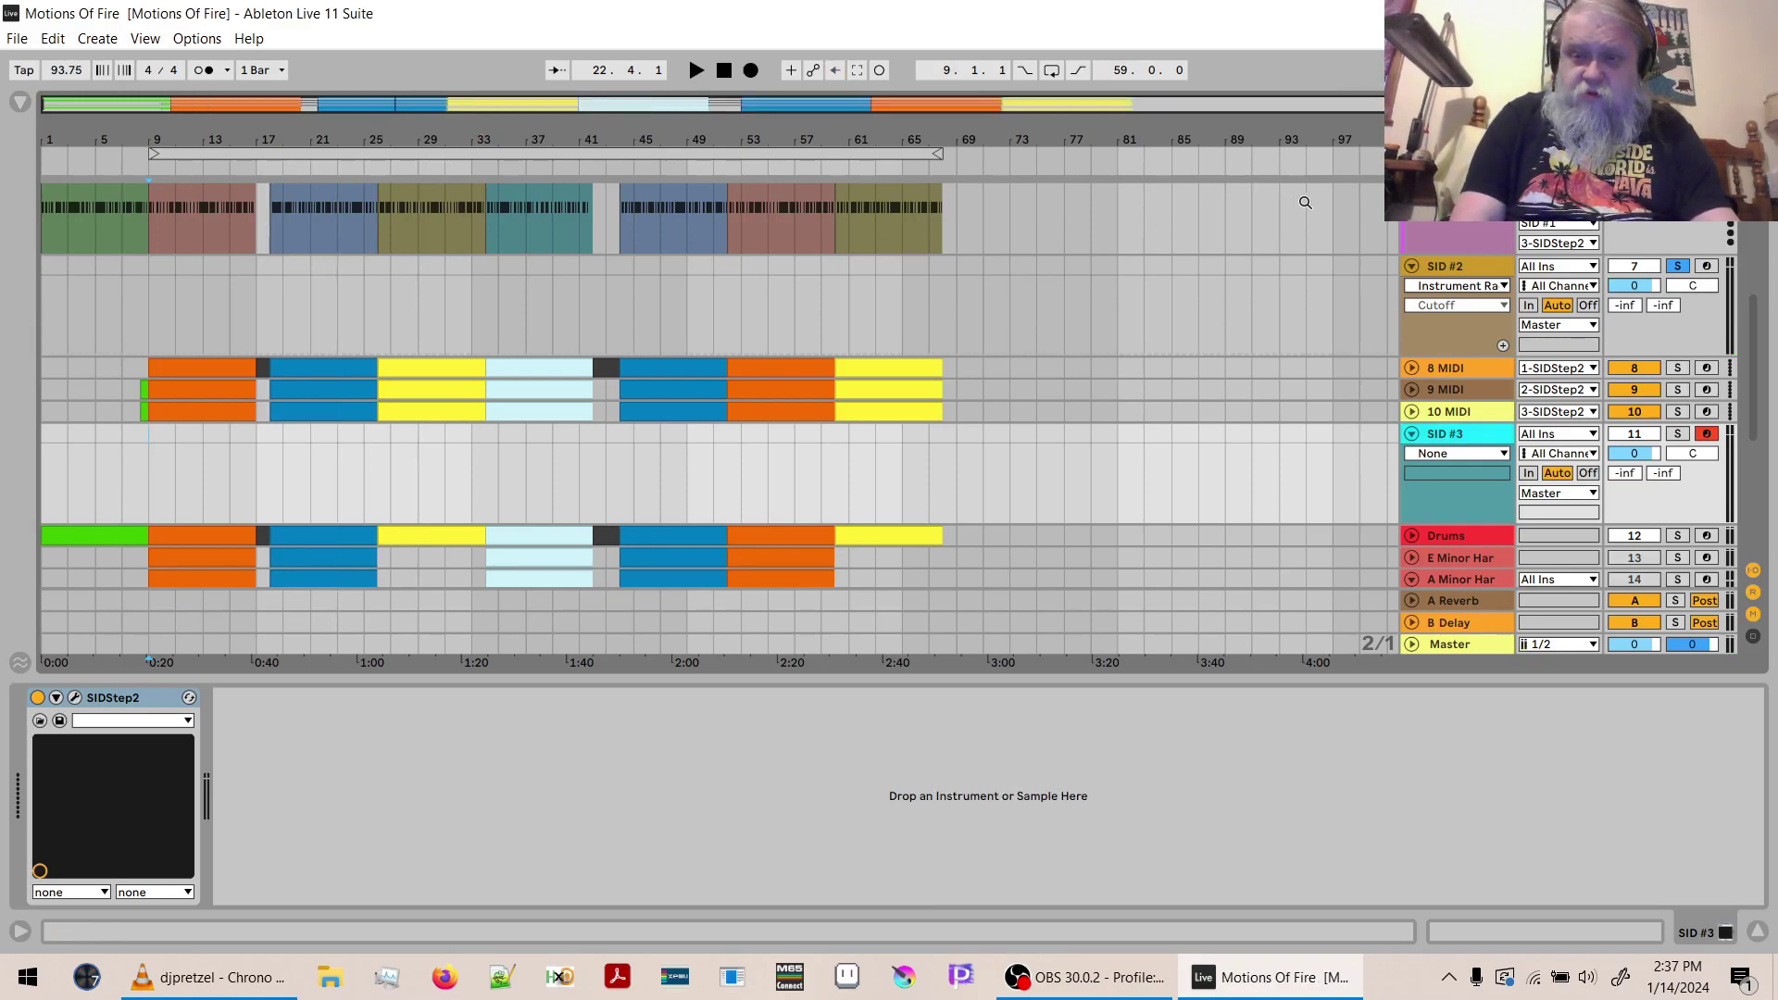
{"action": "left_click", "coordinate": [1444, 267]}
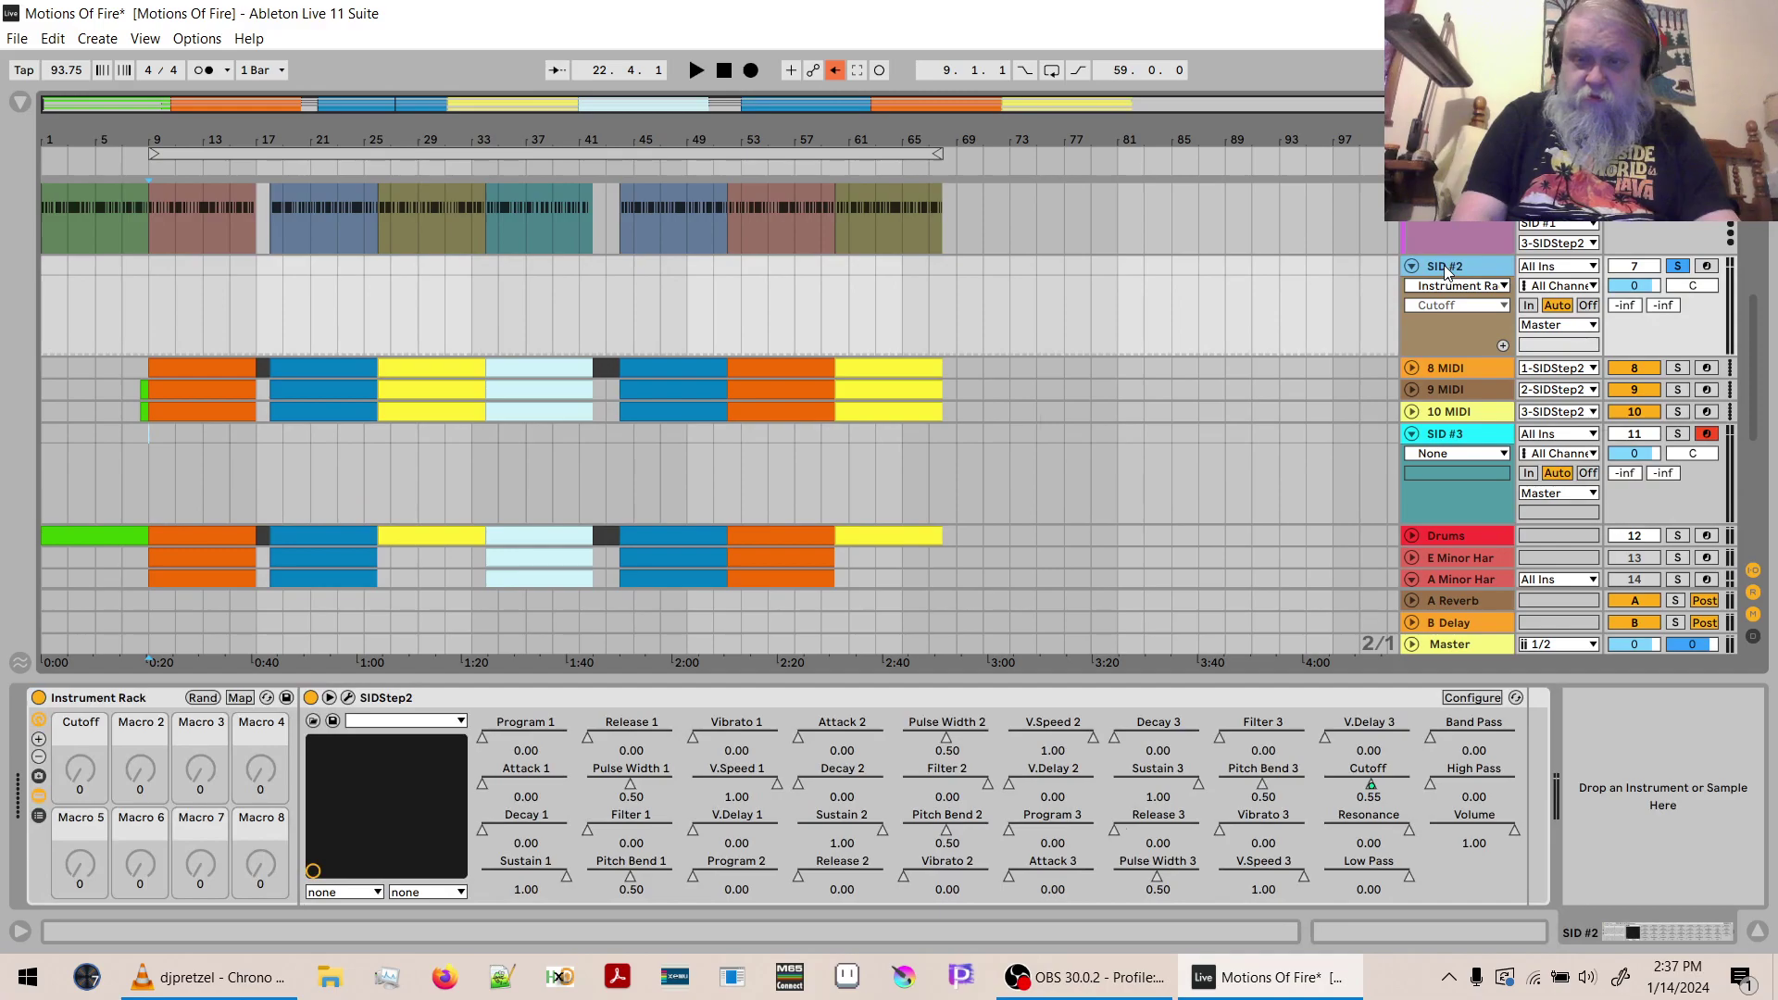
{"action": "left_click", "coordinate": [348, 698]}
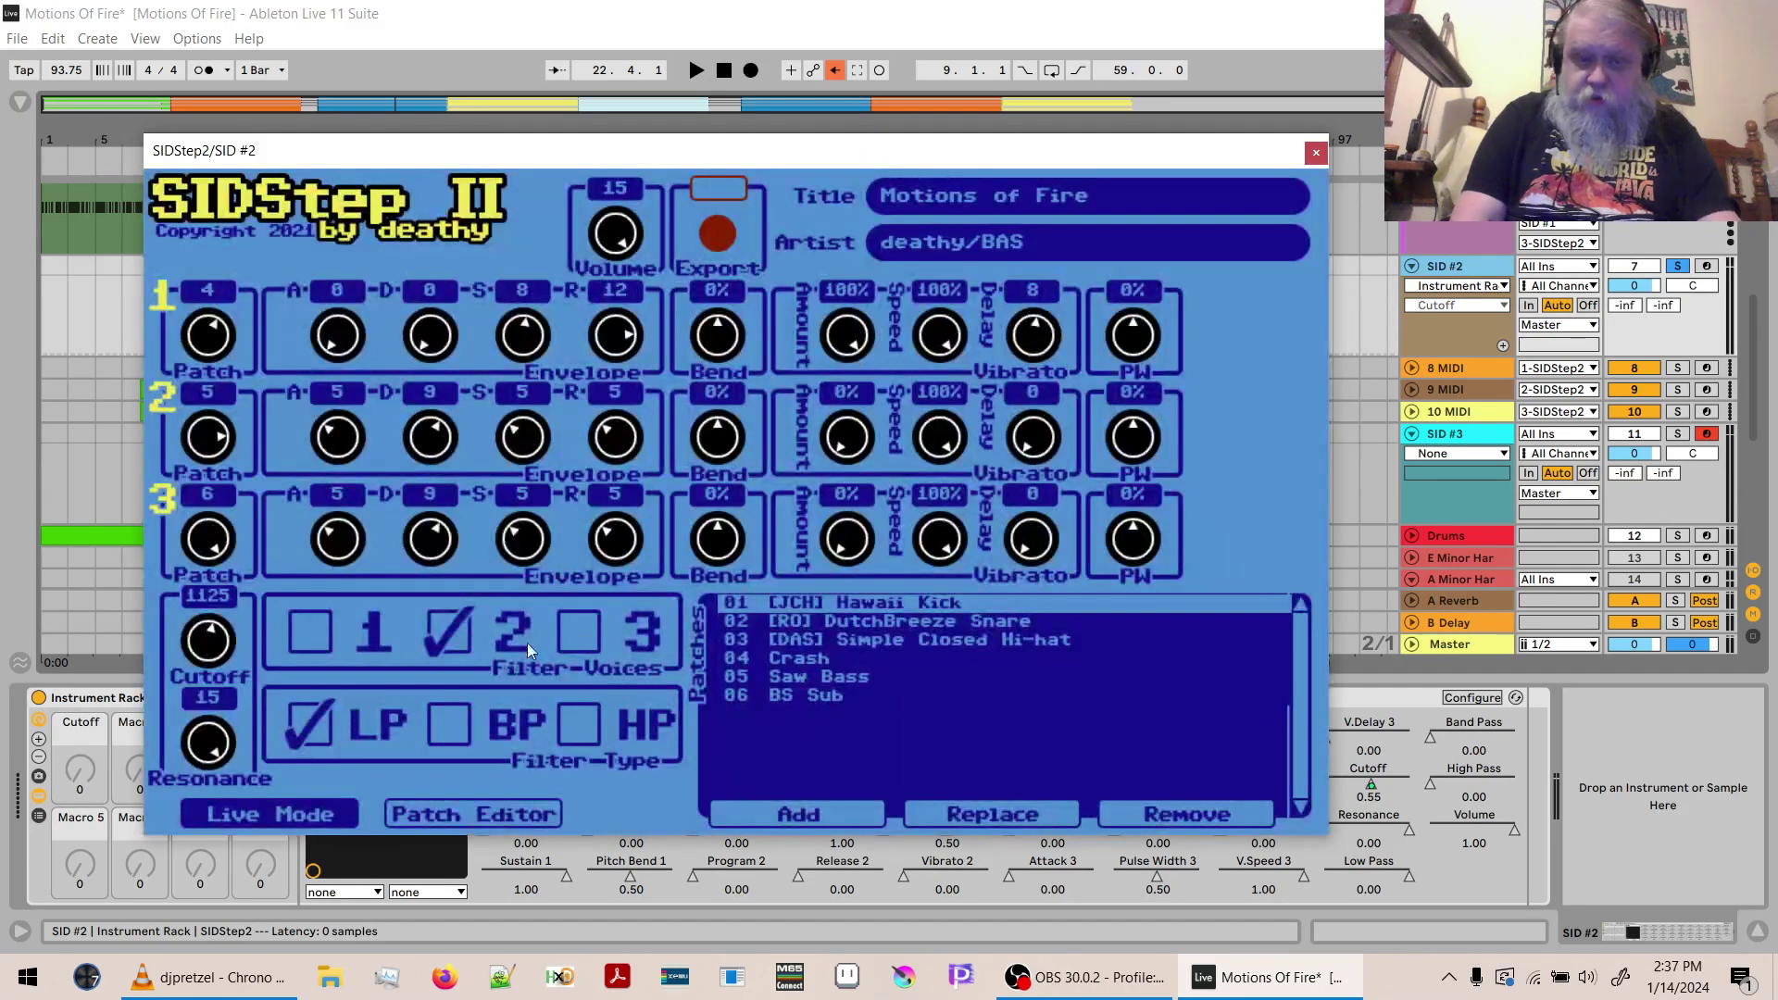
Open SID #3's SIDStep2 window and add the Saw Bass patch from the Bass category.
{"action": "left_click", "coordinate": [1439, 513]}
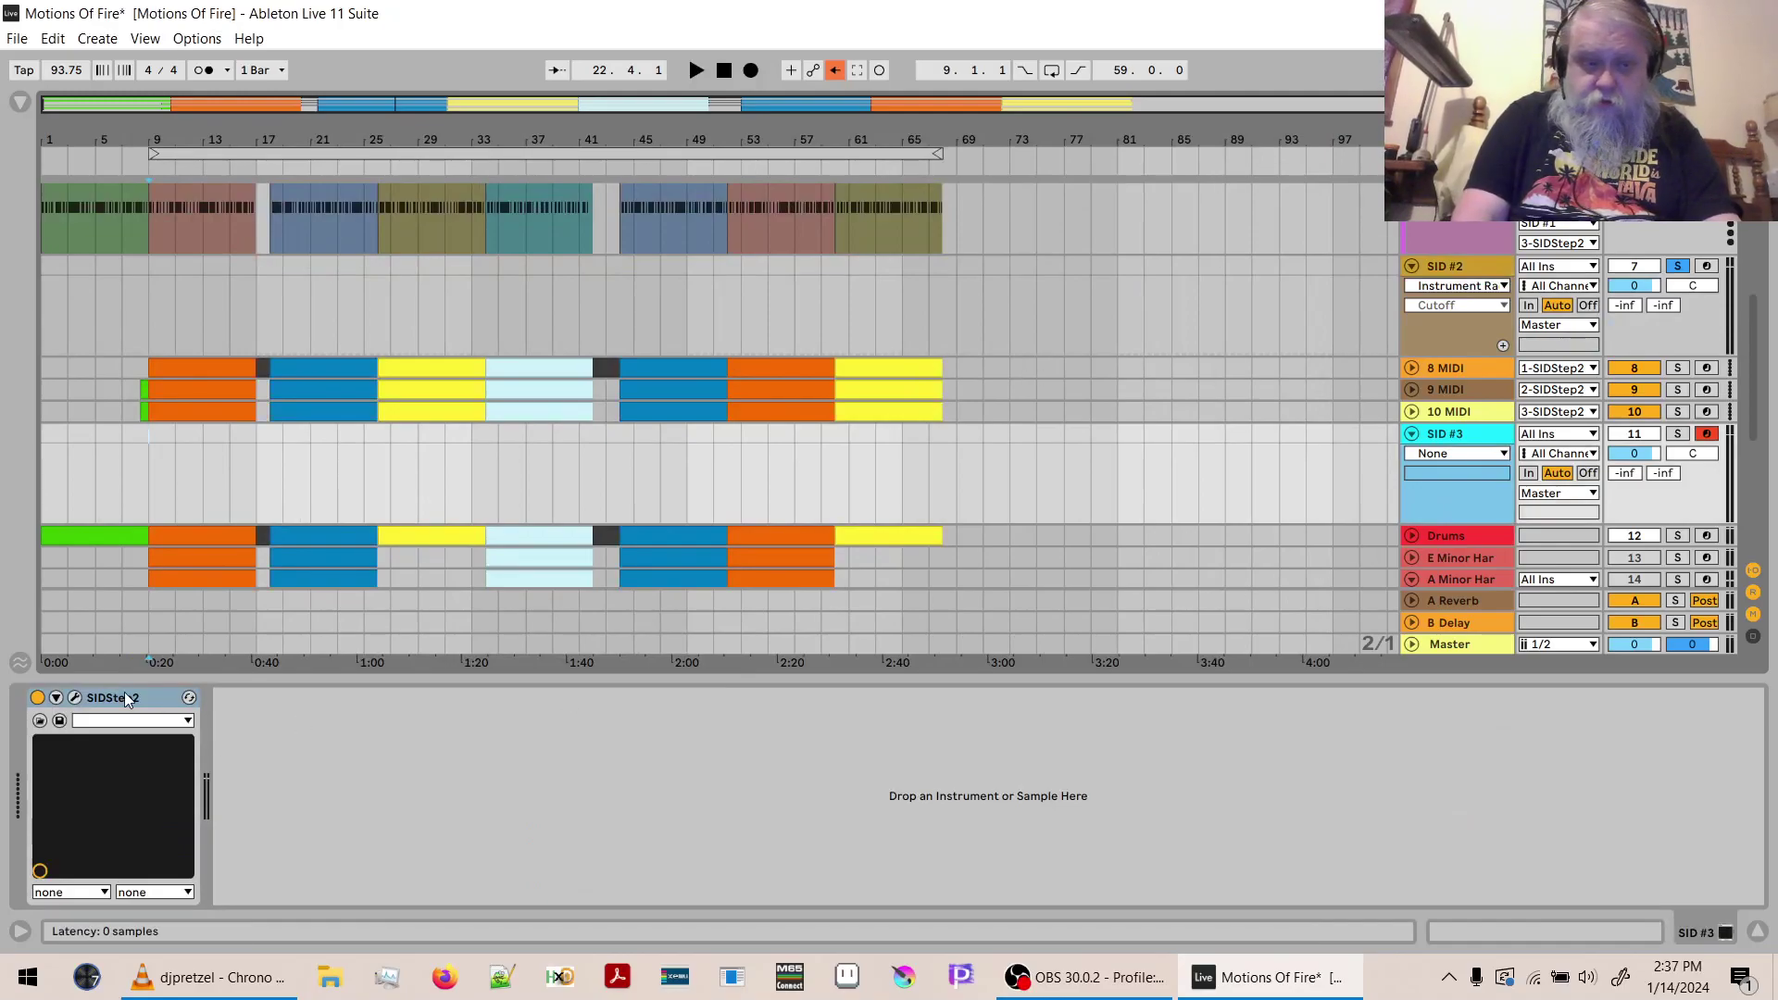
{"action": "left_click", "coordinate": [75, 697]}
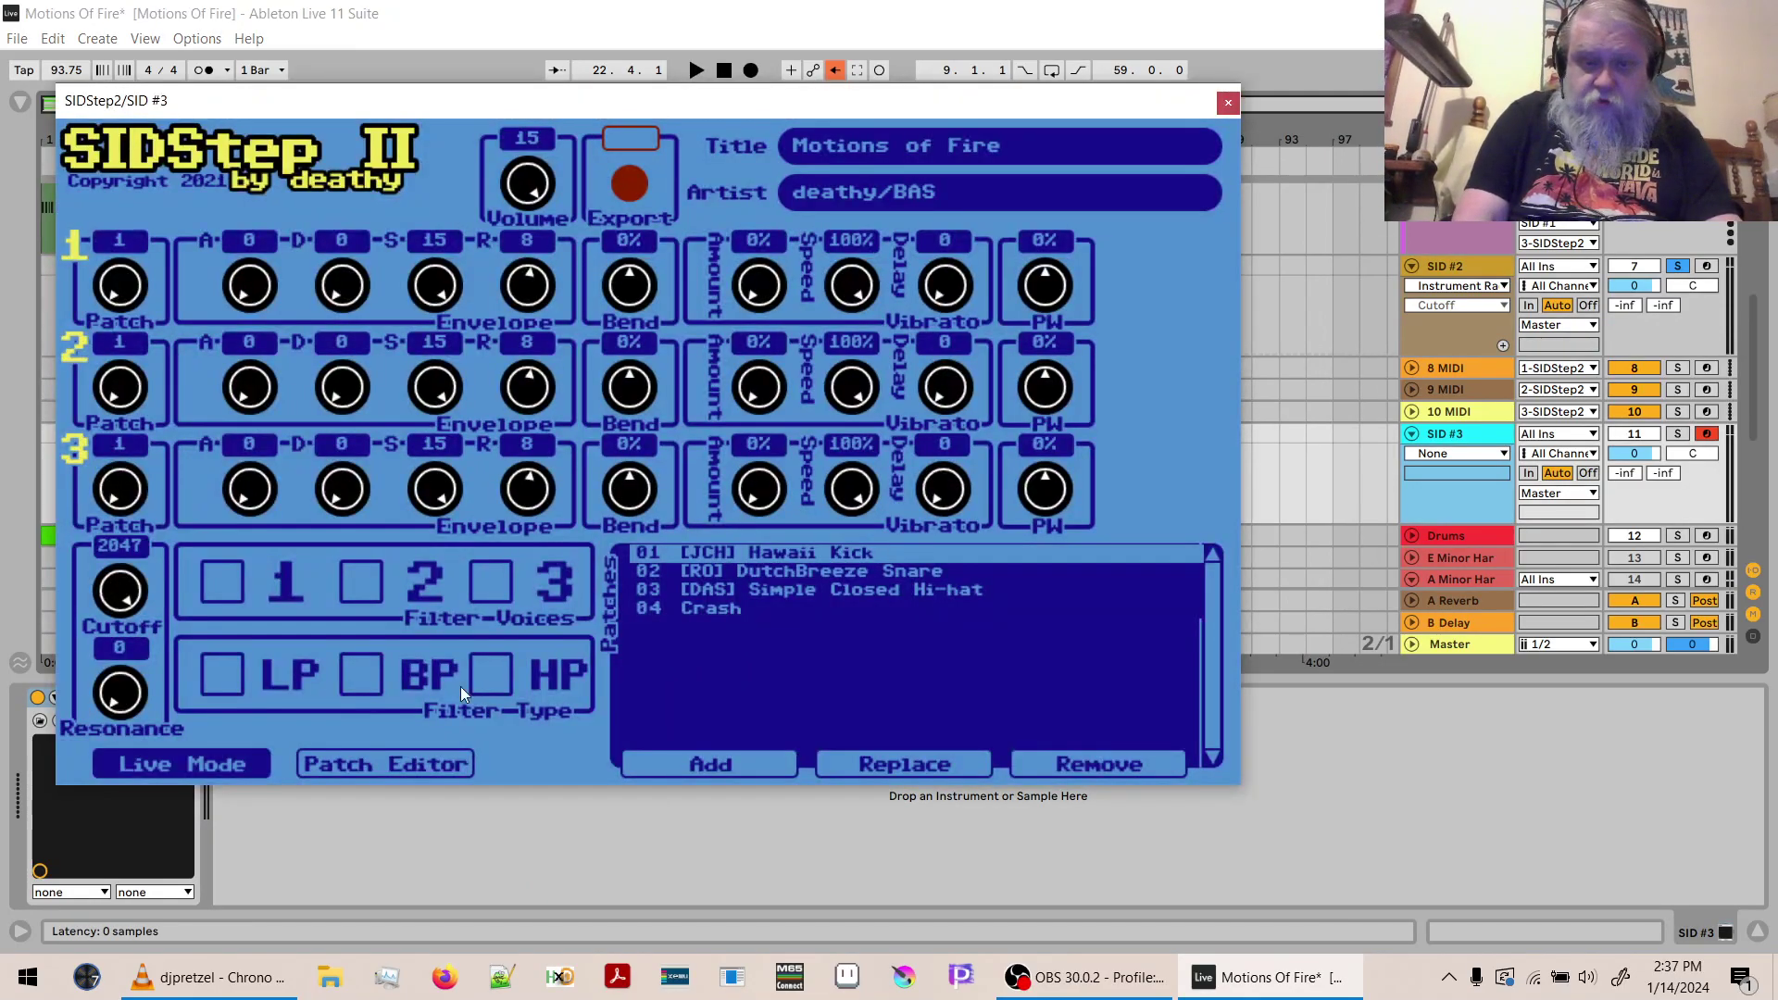
{"action": "left_click", "coordinate": [685, 765]}
{"action": "left_click", "coordinate": [636, 554]}
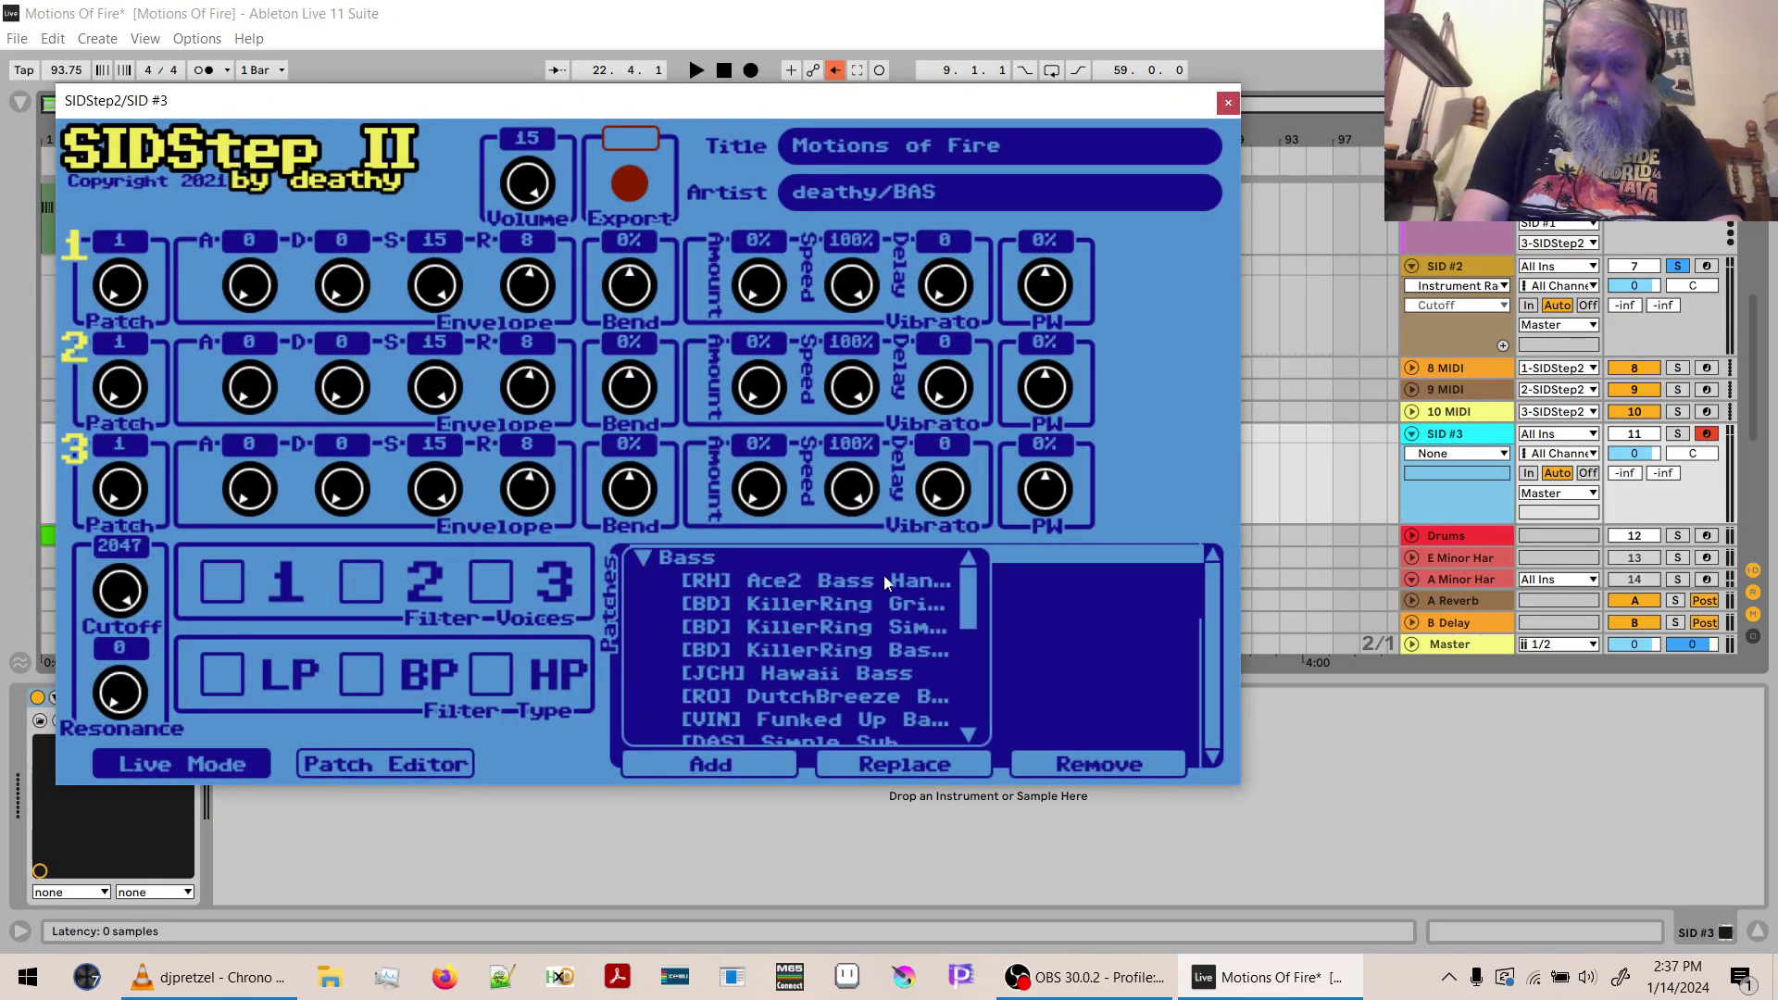
{"action": "left_click_drag", "start_coordinate": [965, 566], "coordinate": [987, 722]}
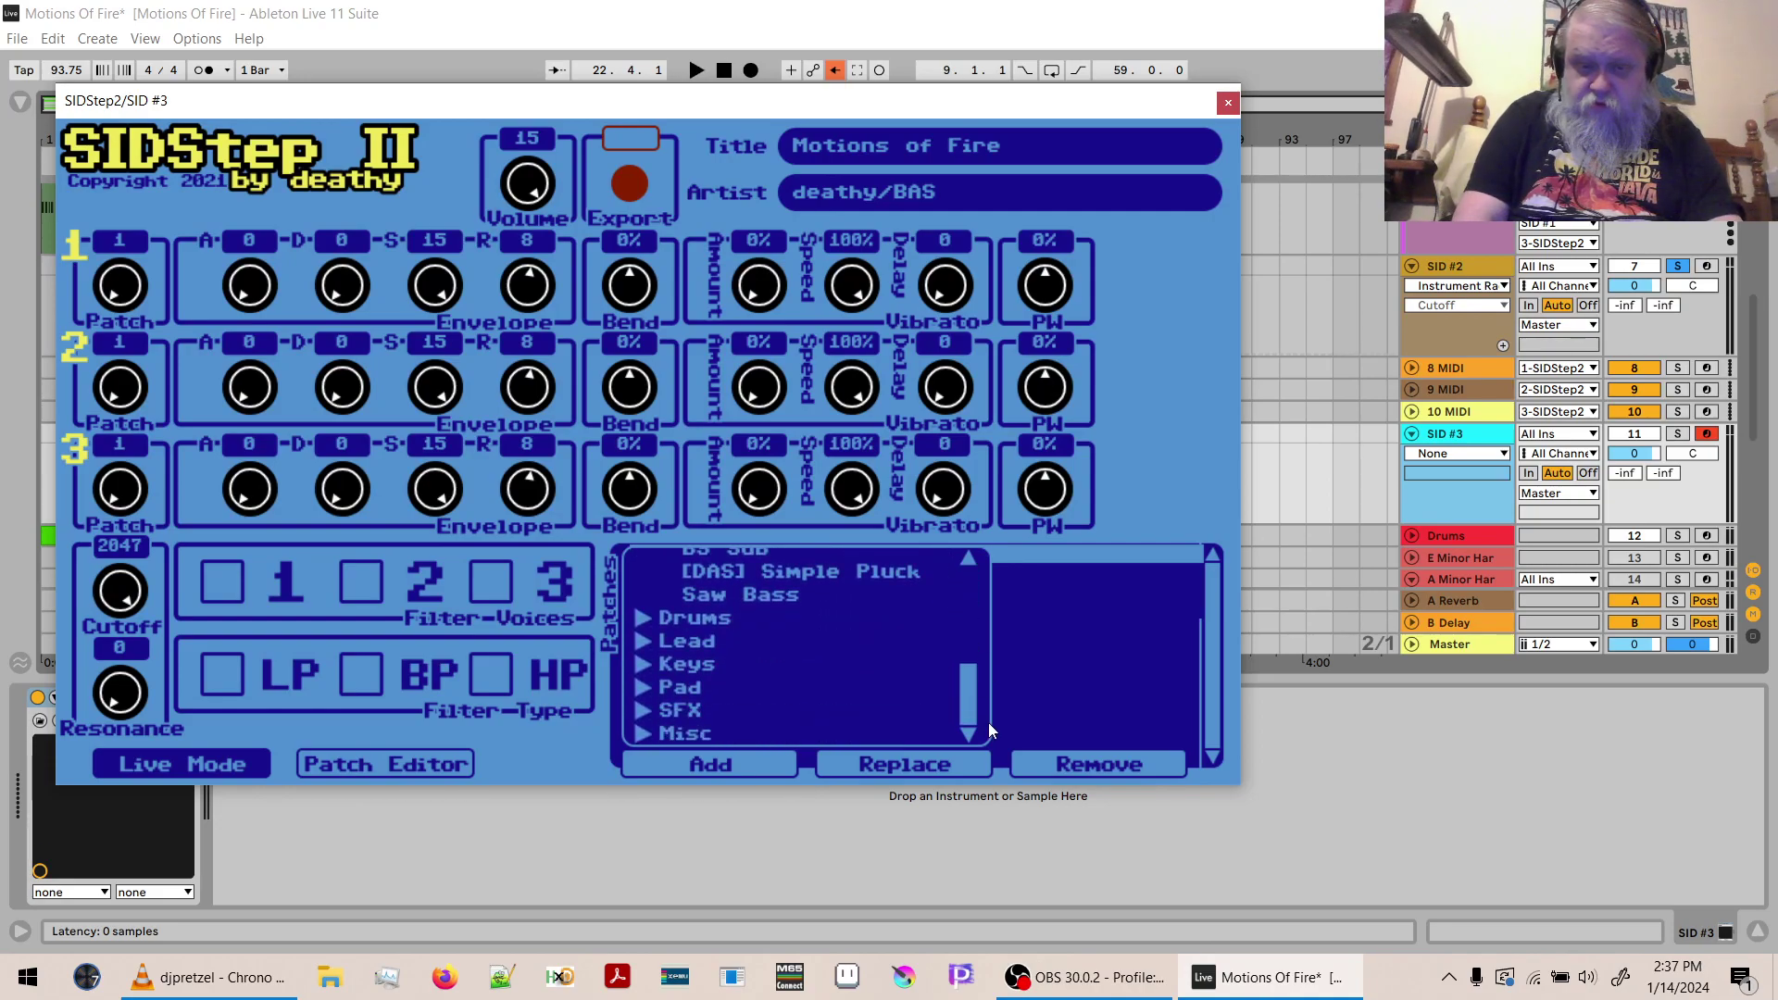
{"action": "left_click", "coordinate": [785, 598]}
Add the BS Sub patch from the Bass category to SID #3.
{"action": "left_click", "coordinate": [700, 765]}
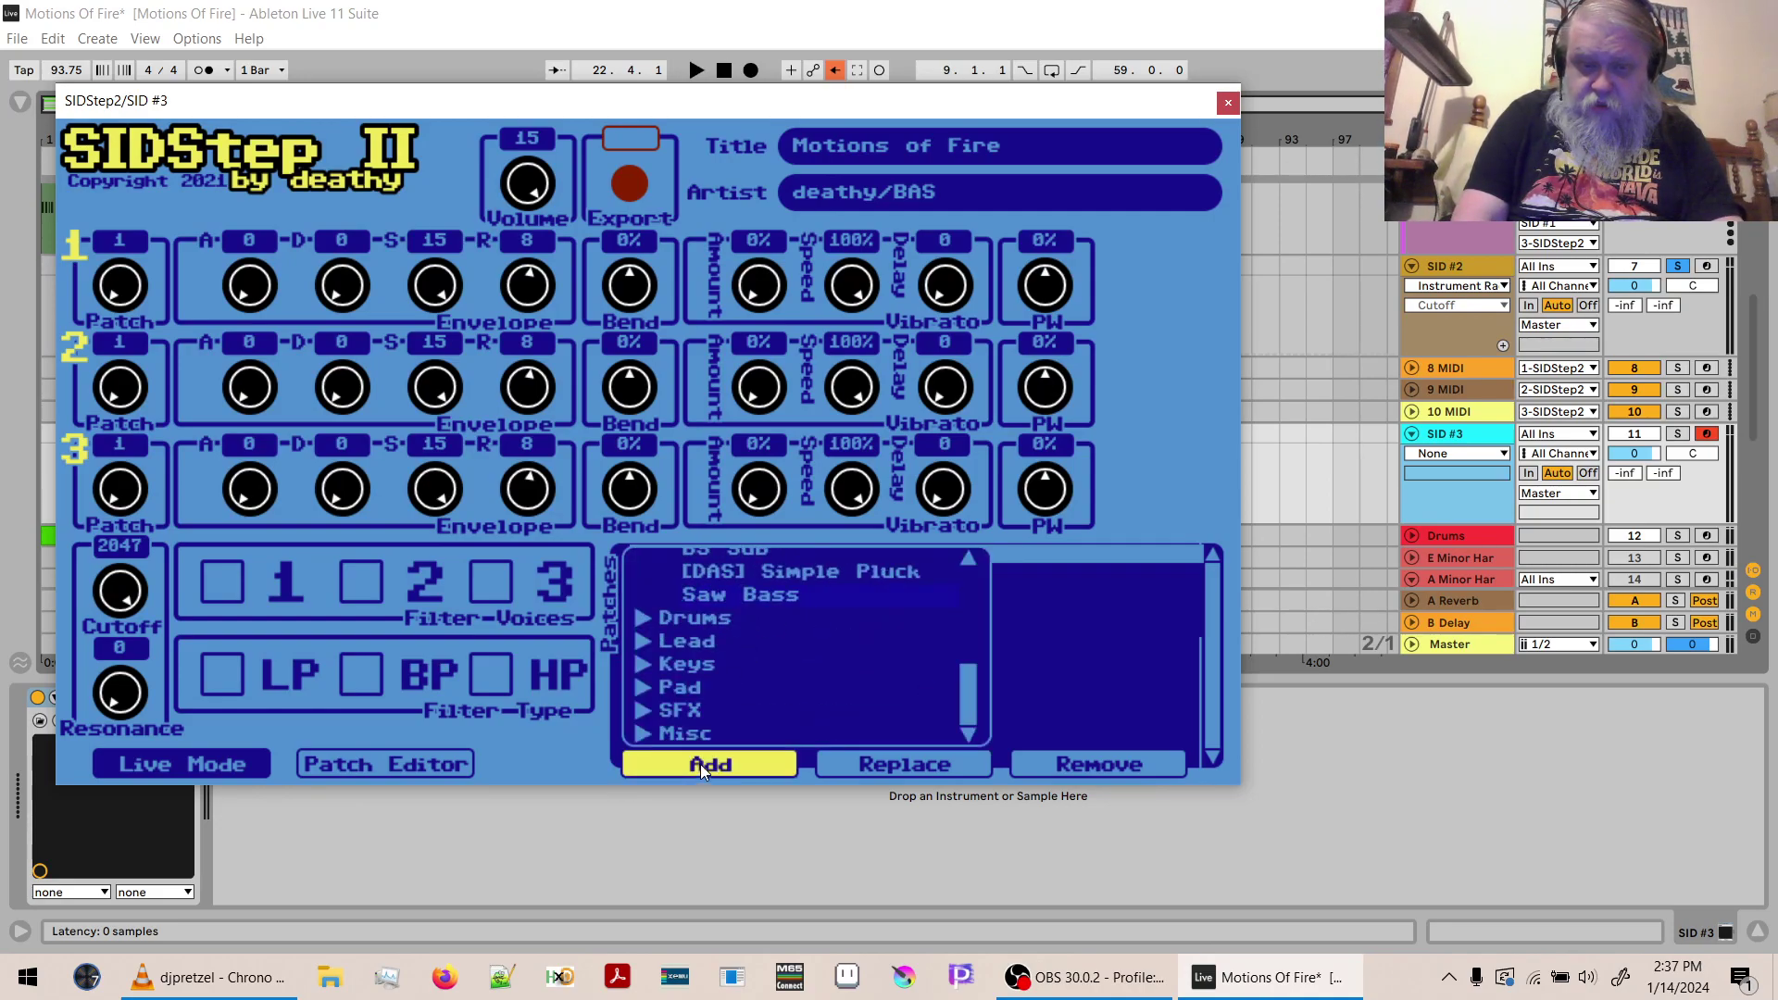
{"action": "scroll", "coordinate": [964, 696], "scroll_direction": "up", "scroll_amount": 2}
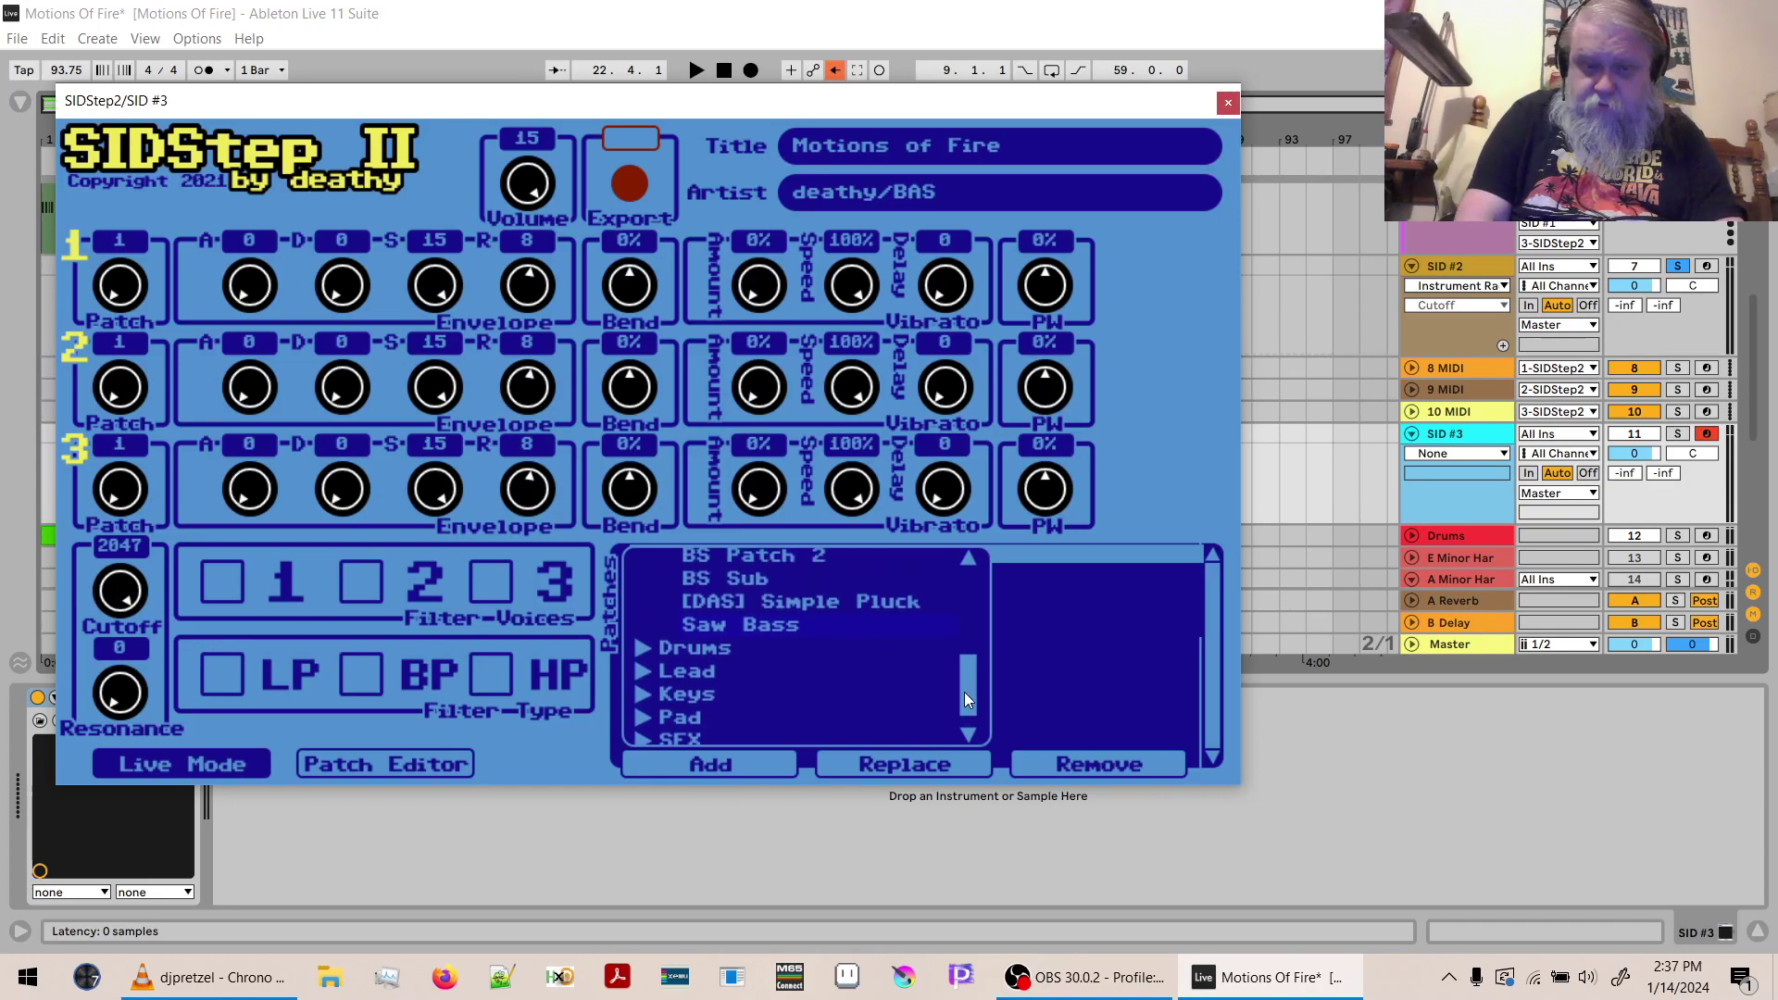
{"action": "left_click", "coordinate": [742, 588]}
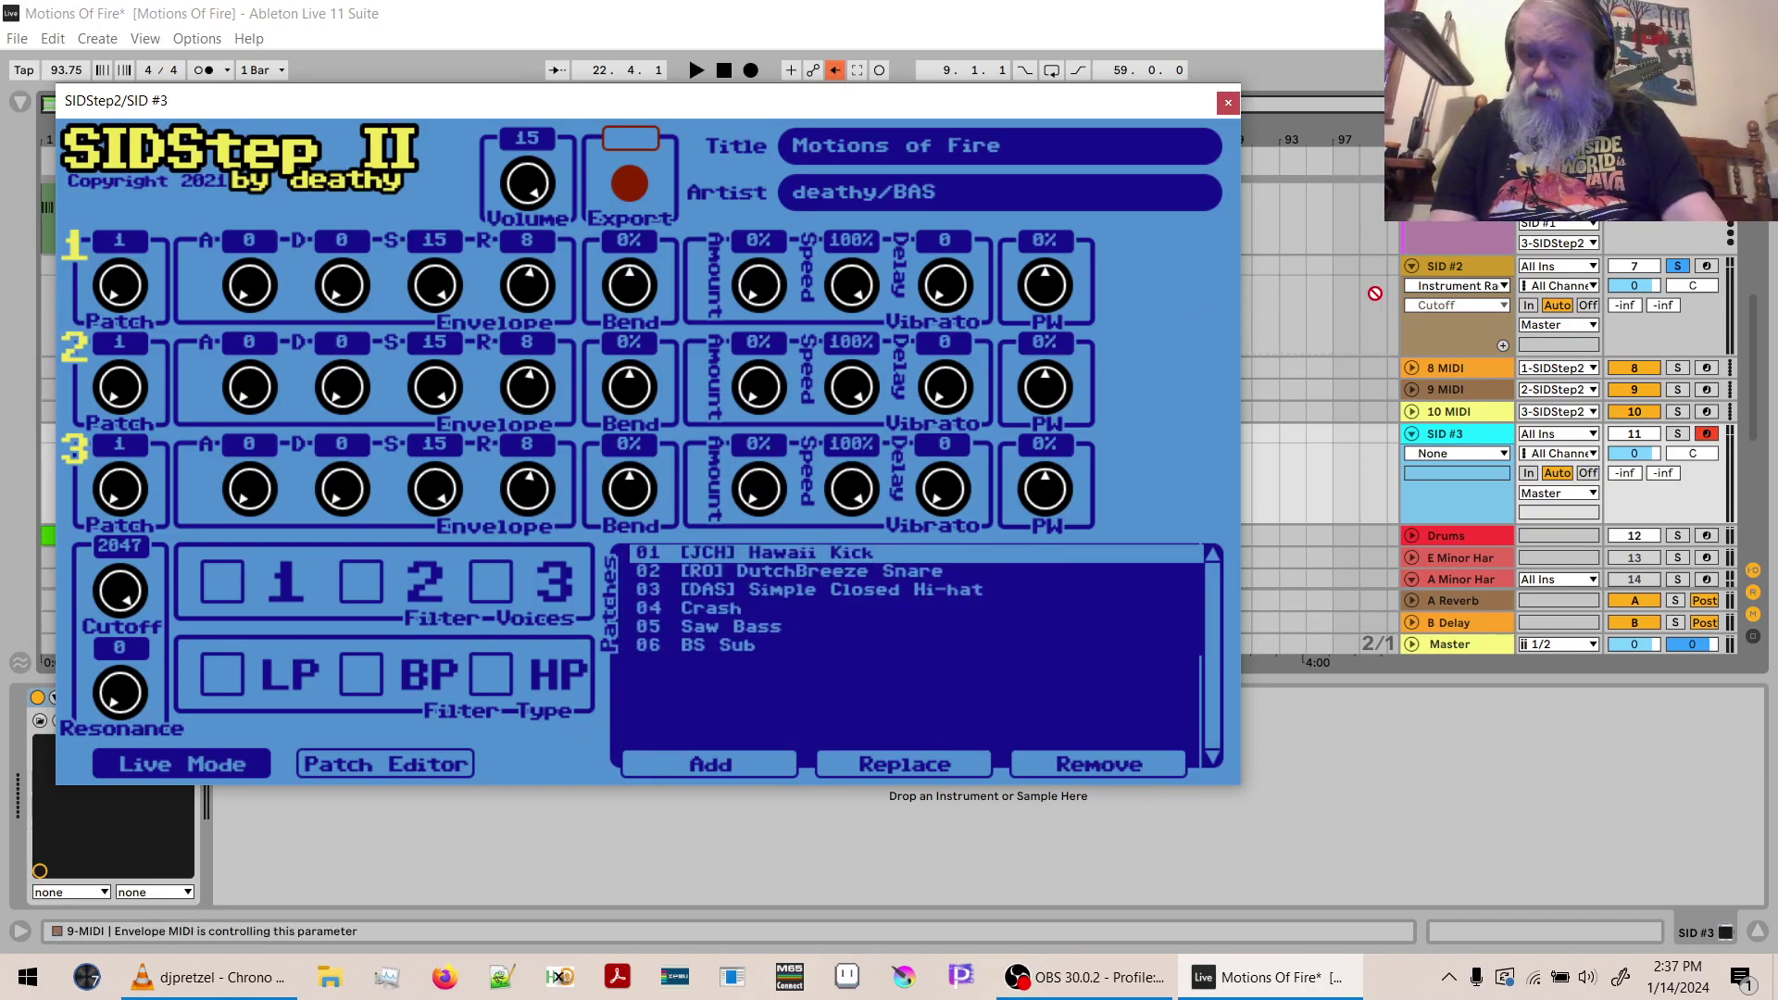
Fold the 4 MIDI, 5 MIDI and 6 MIDI tracks above SID #2.
{"action": "left_click", "coordinate": [1450, 266]}
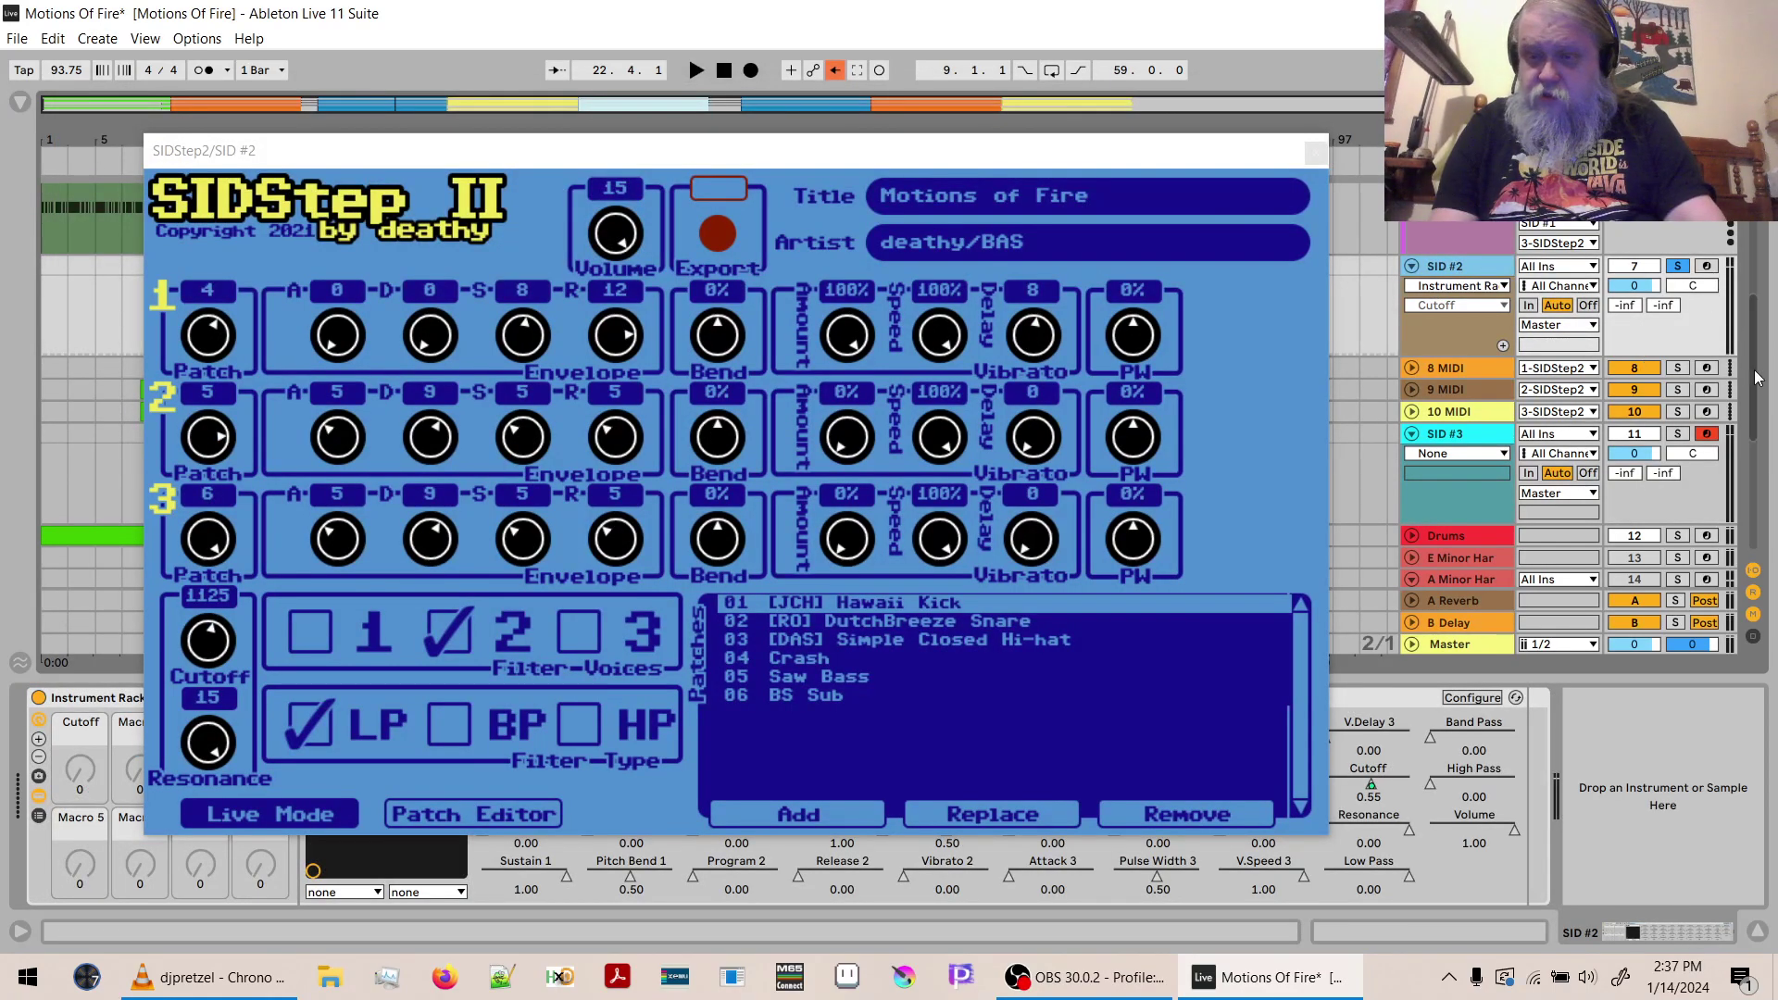
{"action": "left_click_drag", "start_coordinate": [1758, 375], "coordinate": [1757, 266]}
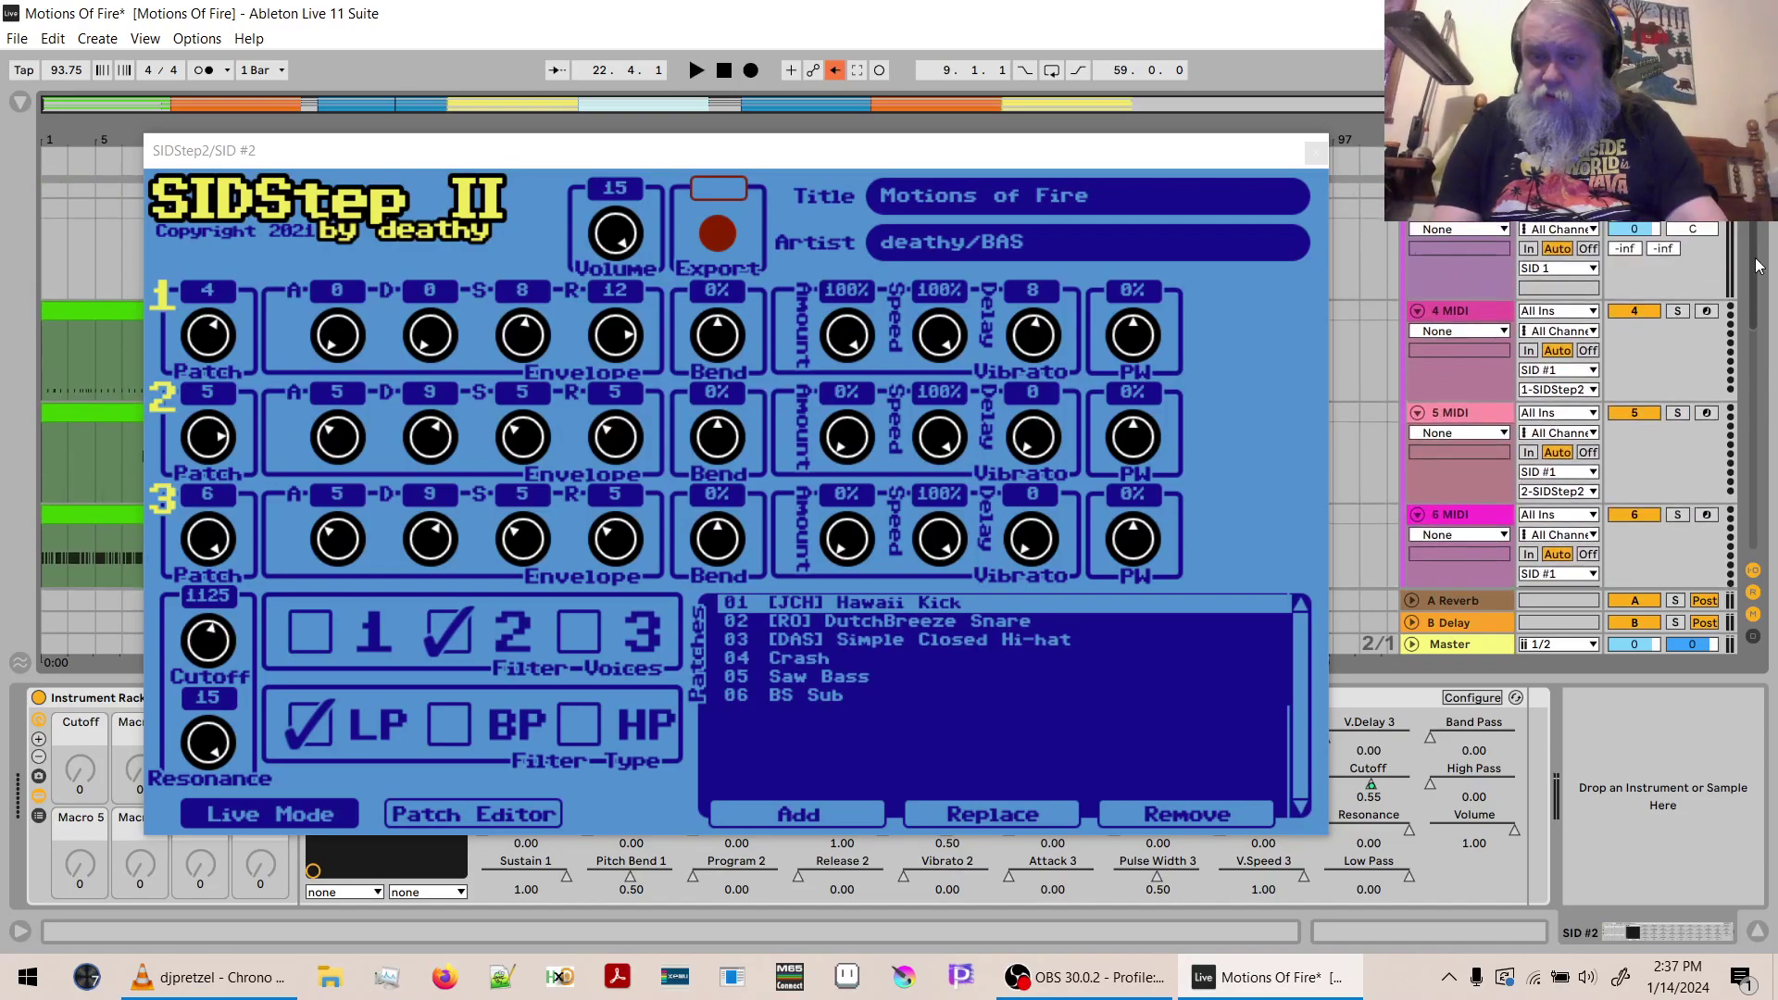
{"action": "left_click", "coordinate": [1415, 311]}
{"action": "left_click", "coordinate": [1417, 334]}
{"action": "left_click", "coordinate": [1416, 356]}
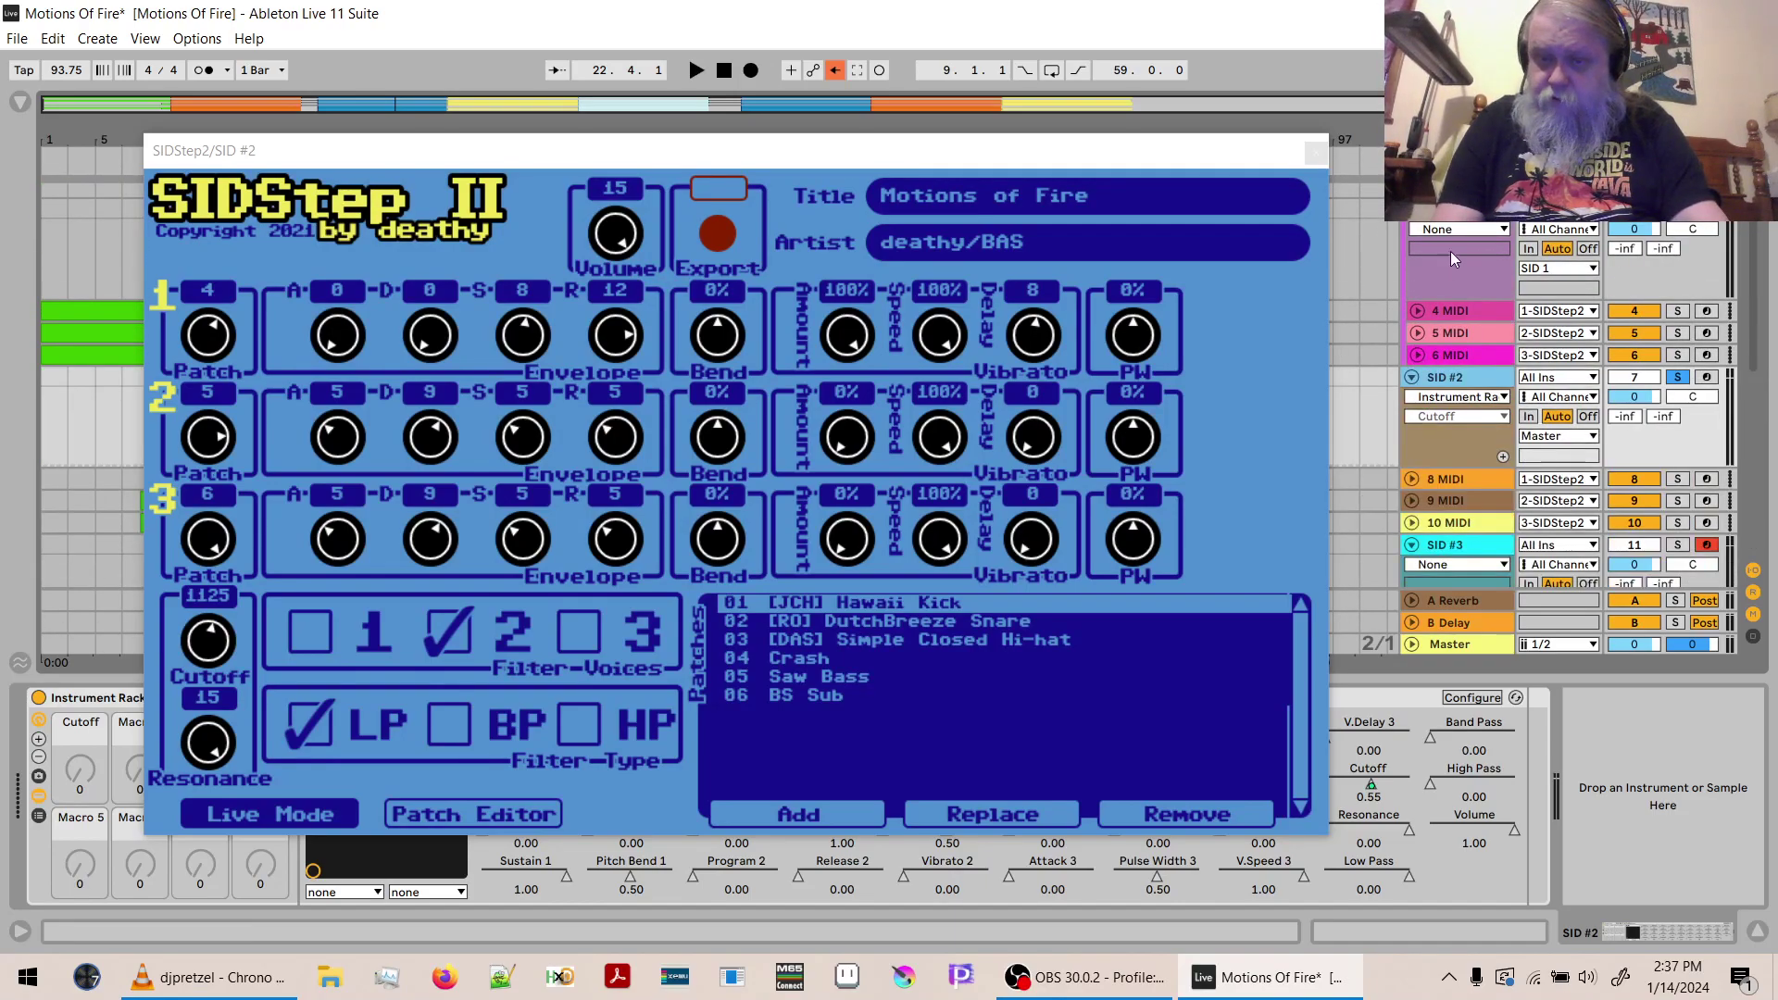
Open SID #1's SIDStep2 window and compare its patch list with SID #2's.
{"action": "left_click", "coordinate": [1458, 219]}
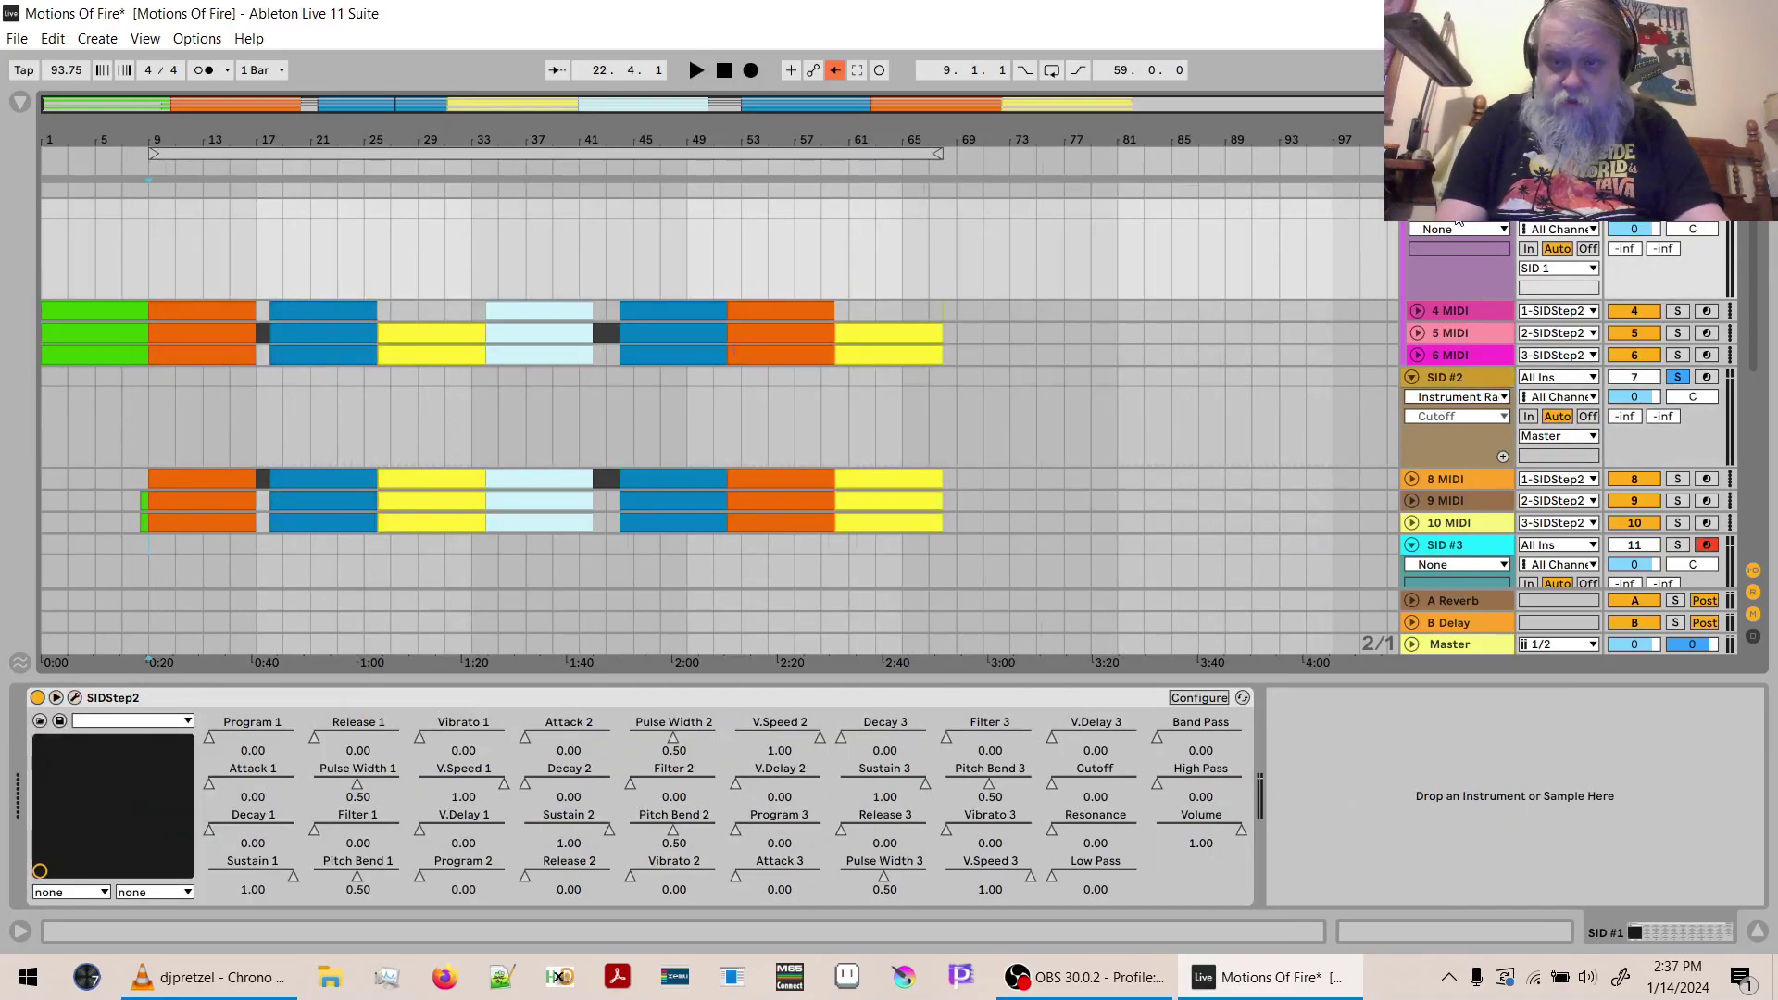
{"action": "left_click", "coordinate": [80, 698]}
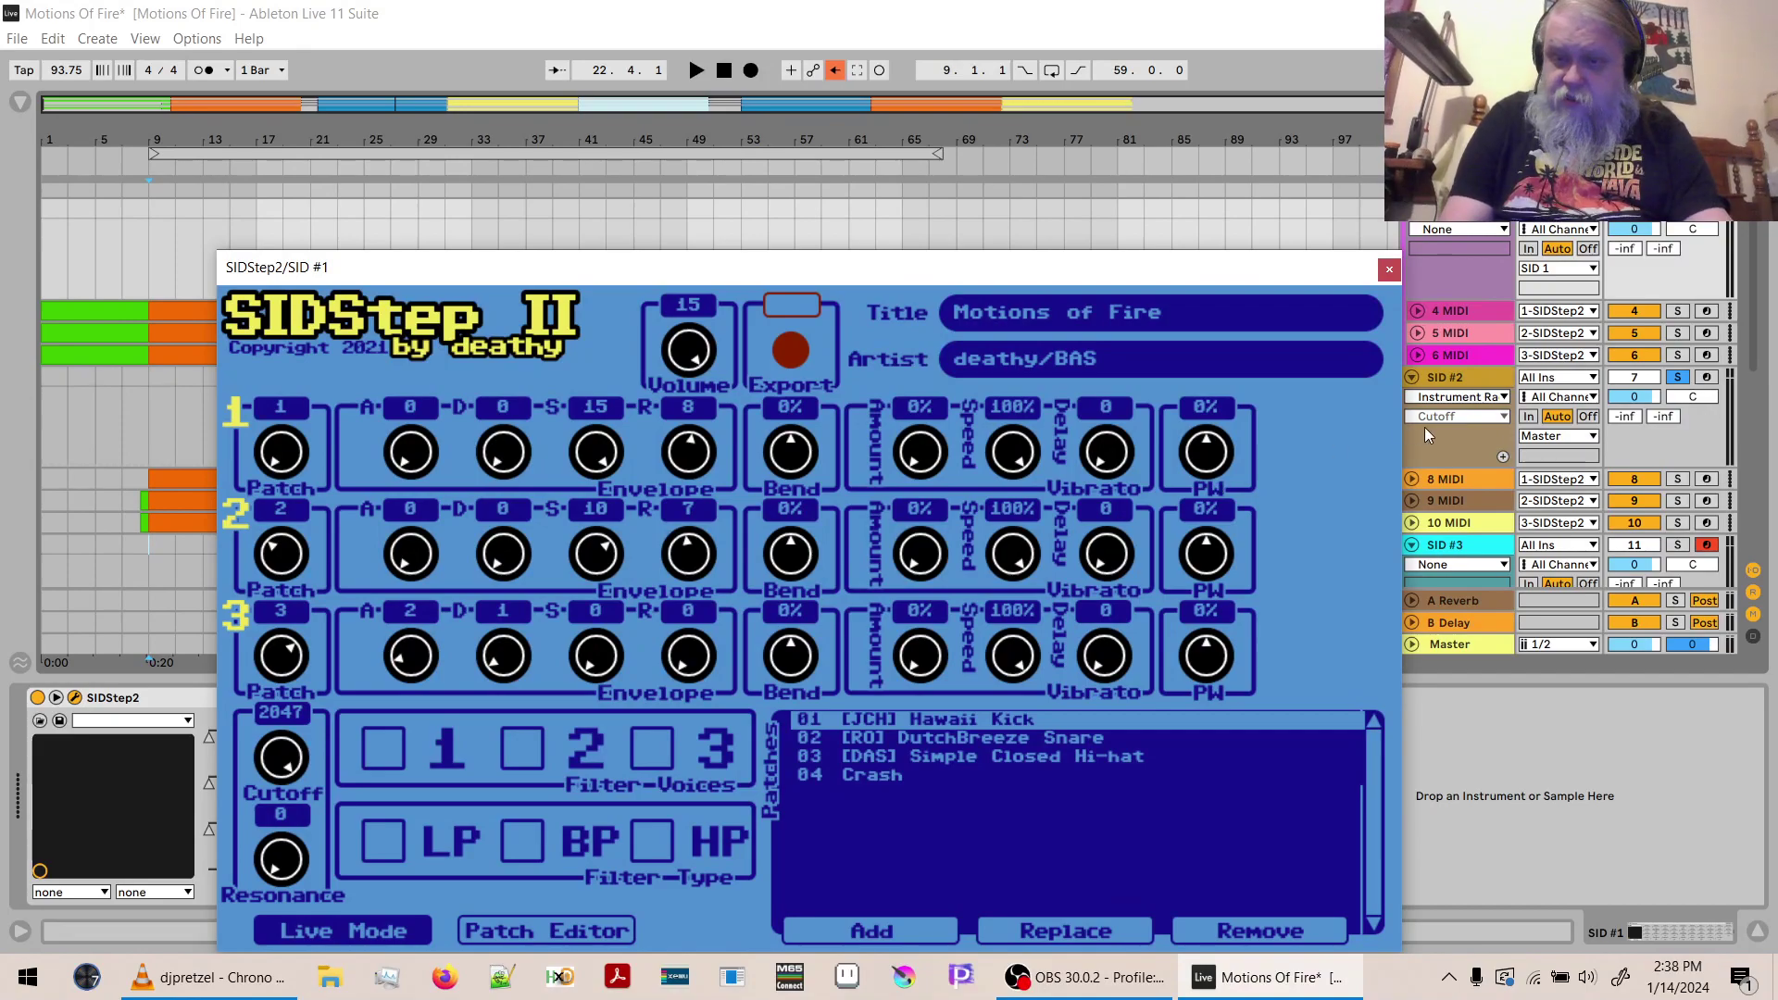
{"action": "left_click", "coordinate": [1447, 378]}
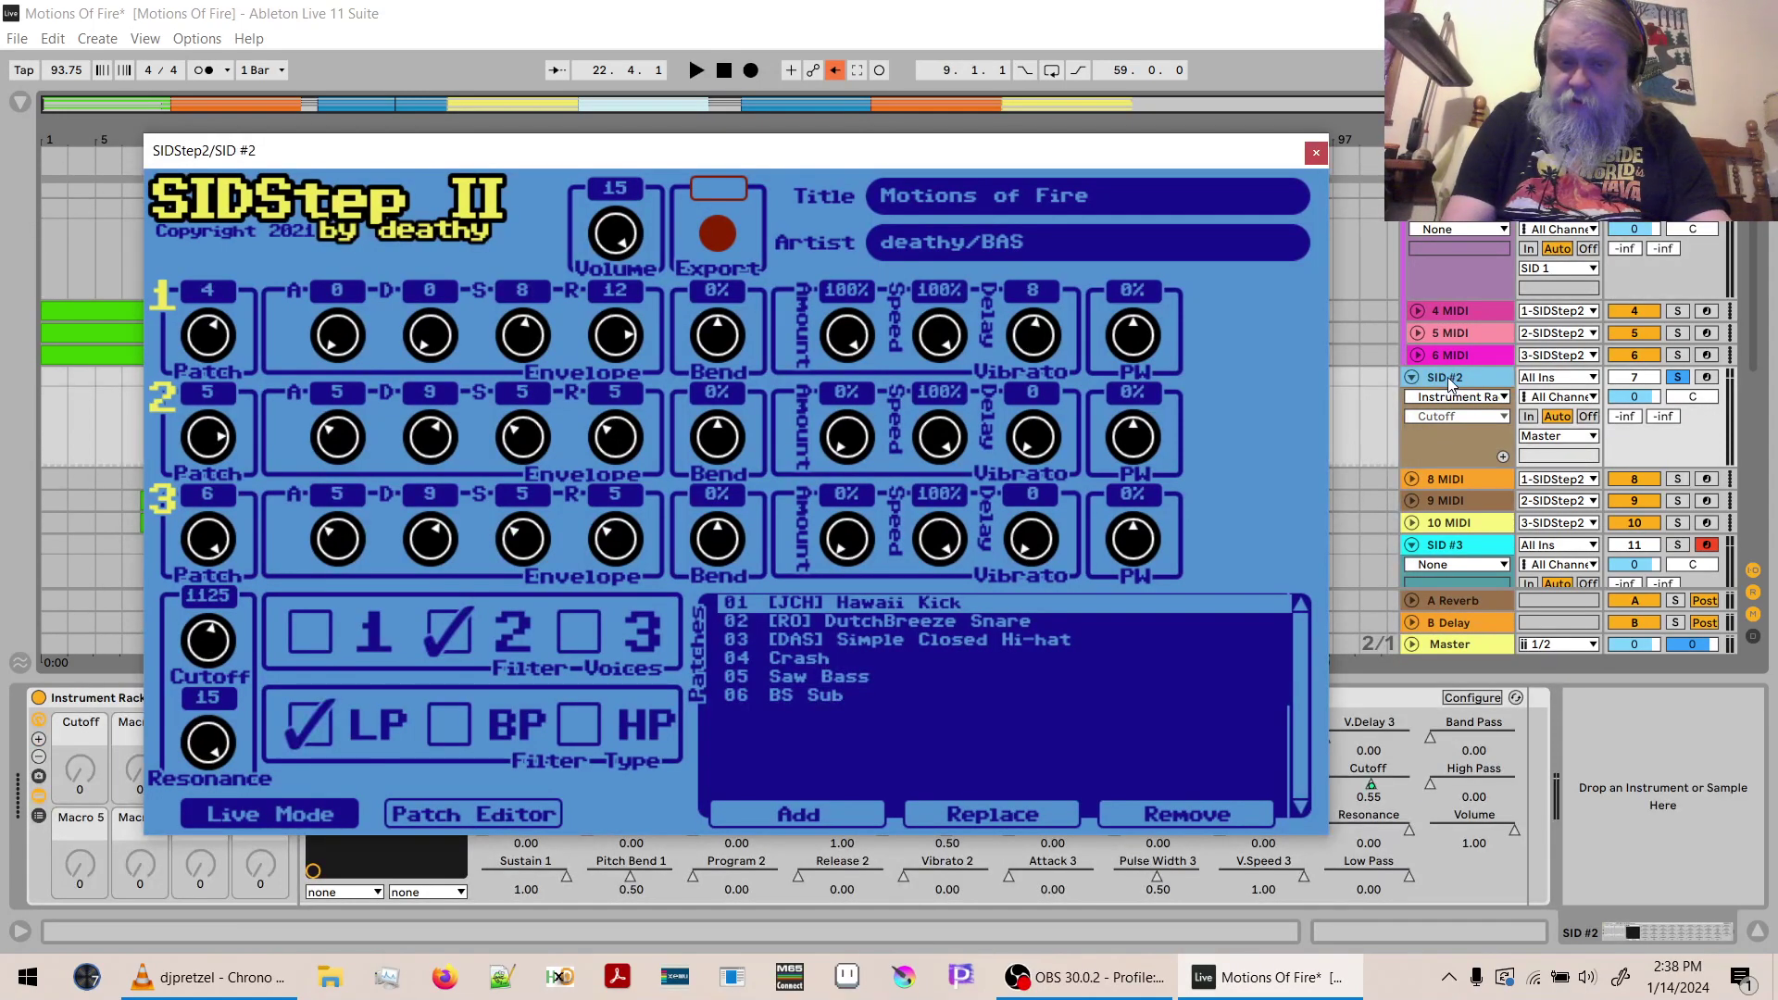
{"action": "left_click", "coordinate": [1458, 207]}
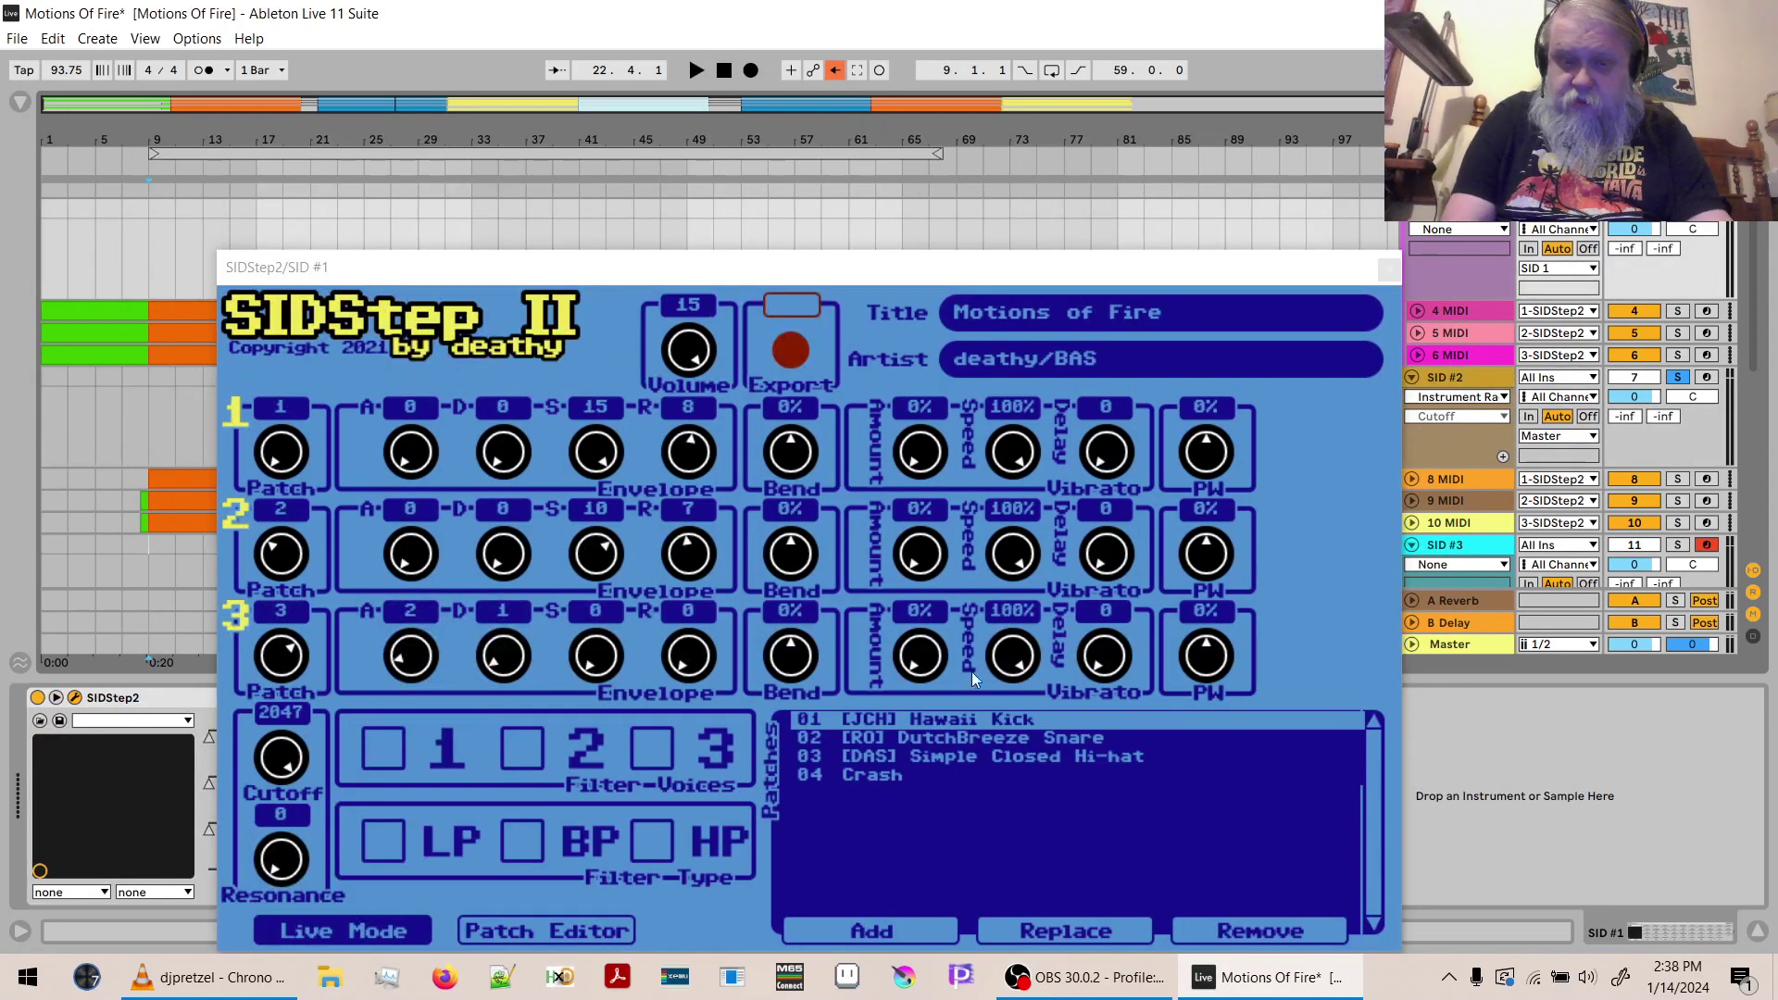
Add the Saw Bass patch from the Bass category to SID #1.
{"action": "left_click", "coordinate": [874, 927]}
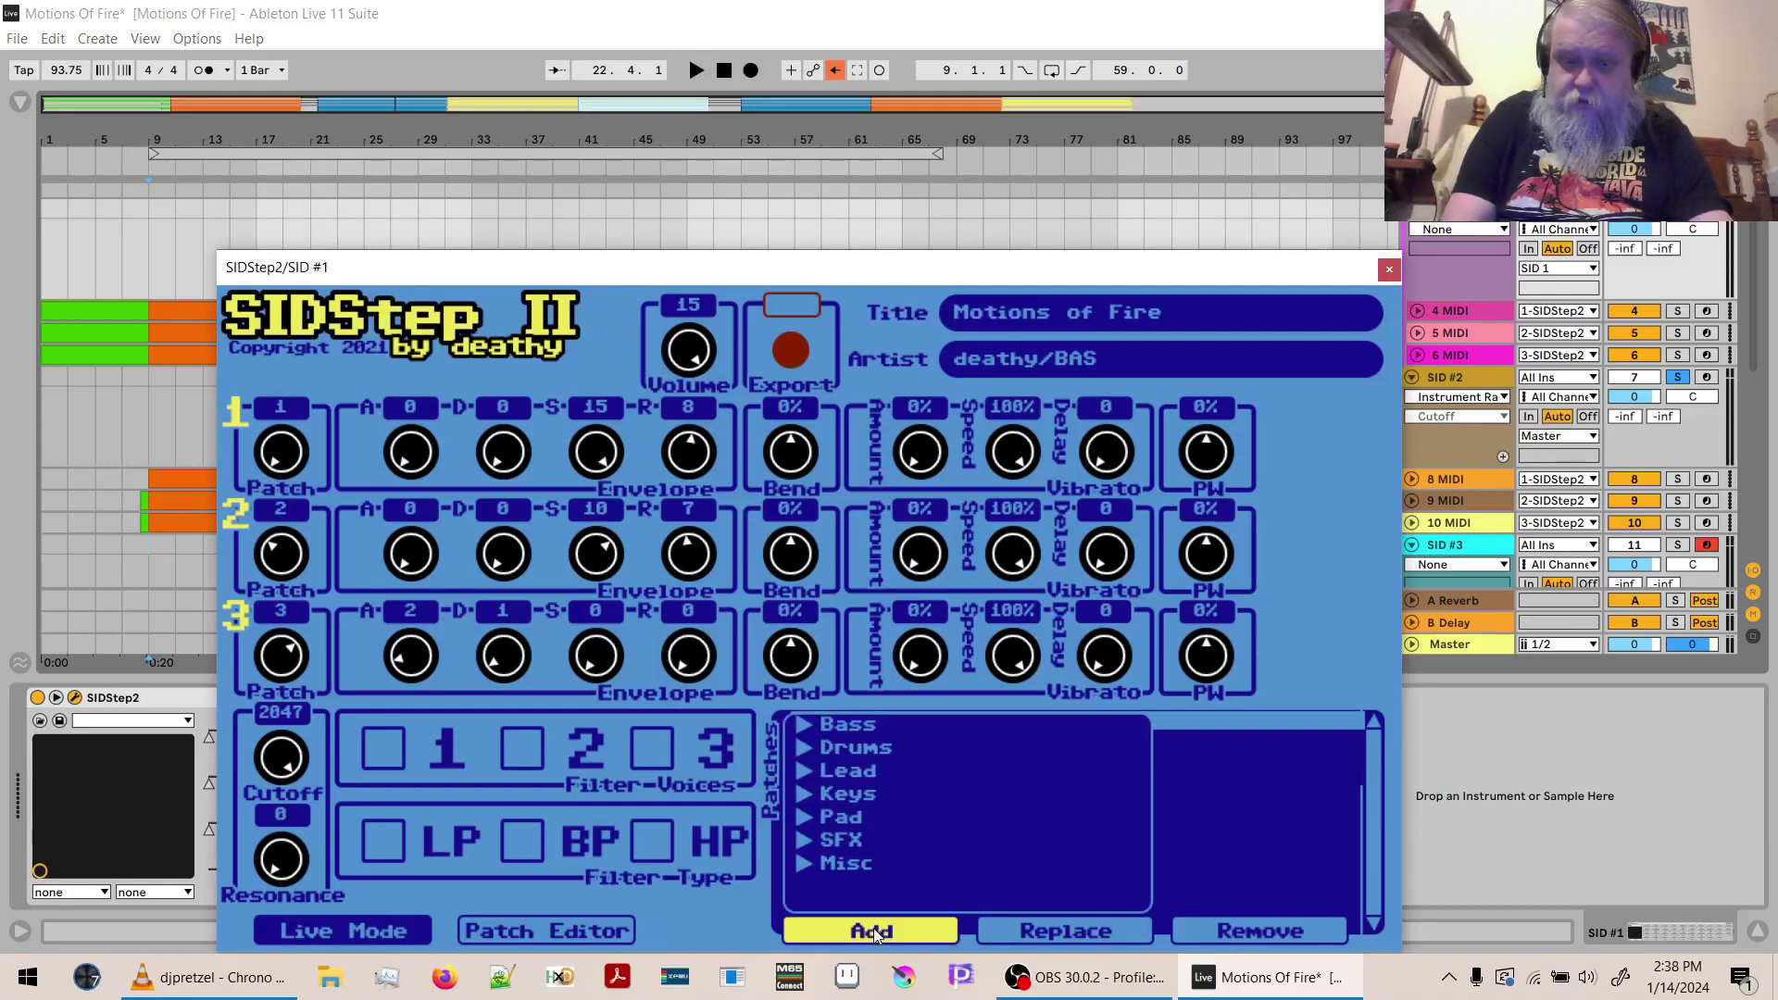
{"action": "left_click", "coordinate": [809, 726]}
{"action": "left_click_drag", "start_coordinate": [1126, 778], "coordinate": [1142, 880]}
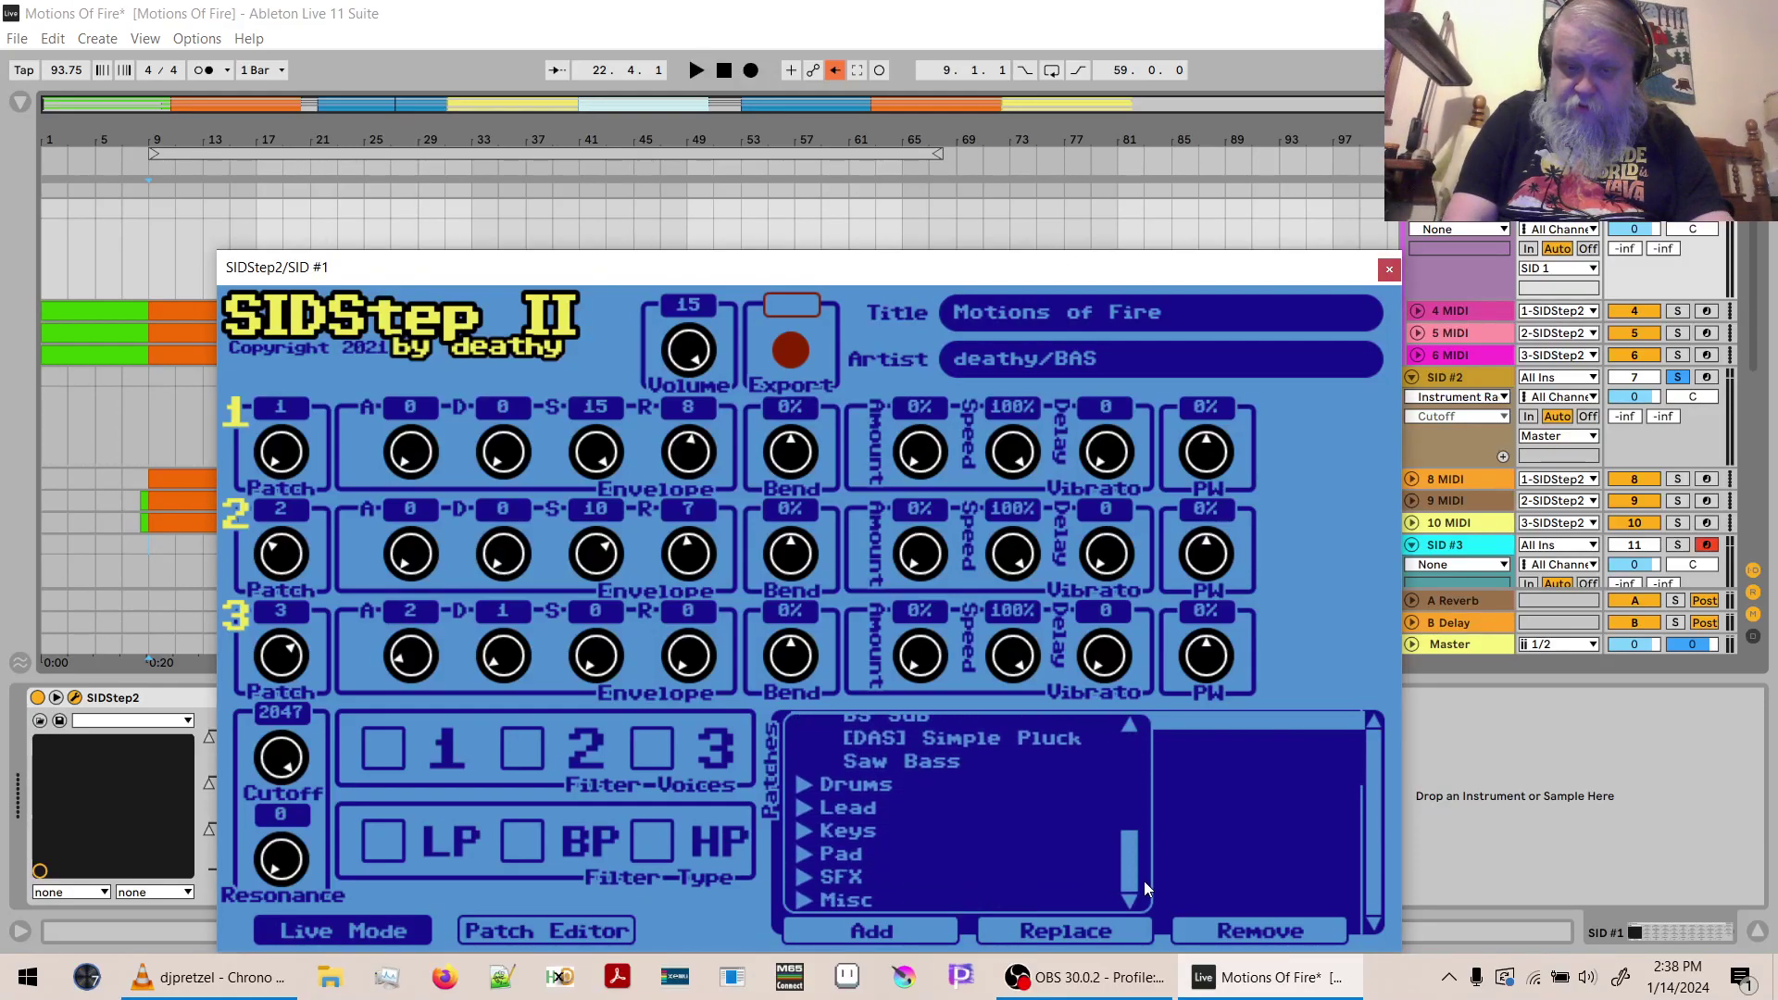
{"action": "left_click", "coordinate": [936, 757]}
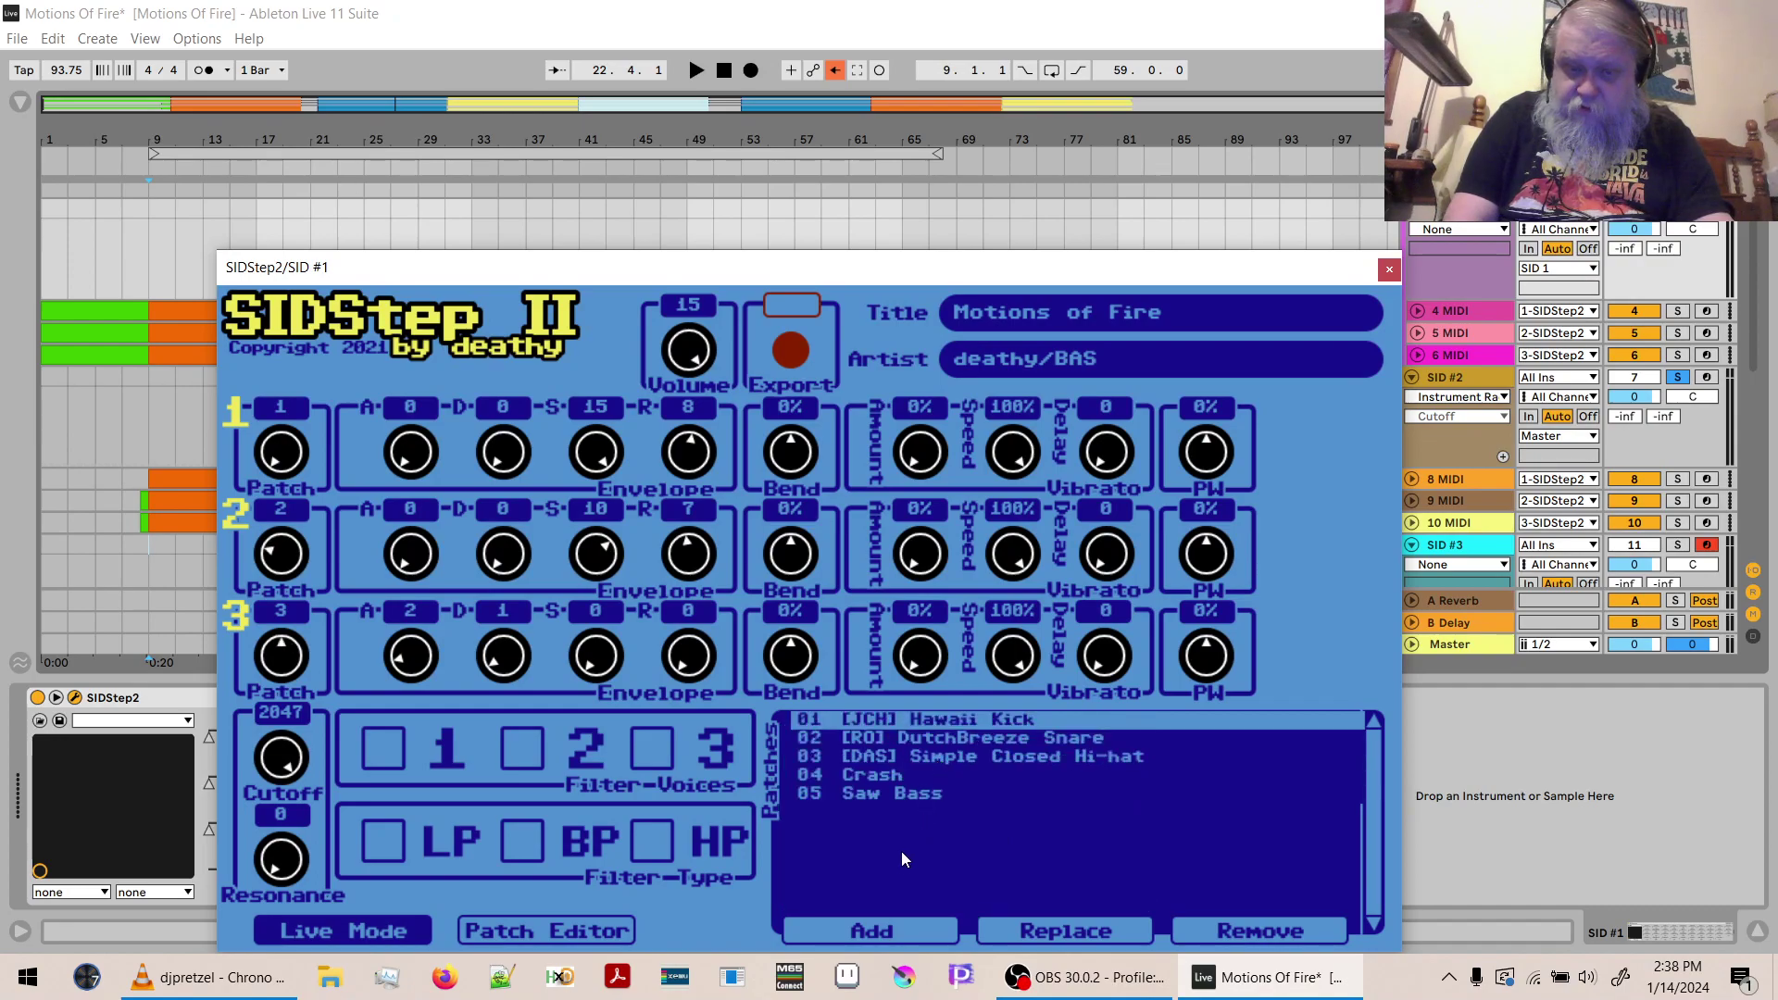
Add the BS Sub bass patch to SID #1, closing its SIDStep2 window, and save the Live set.
{"action": "left_click", "coordinate": [885, 926]}
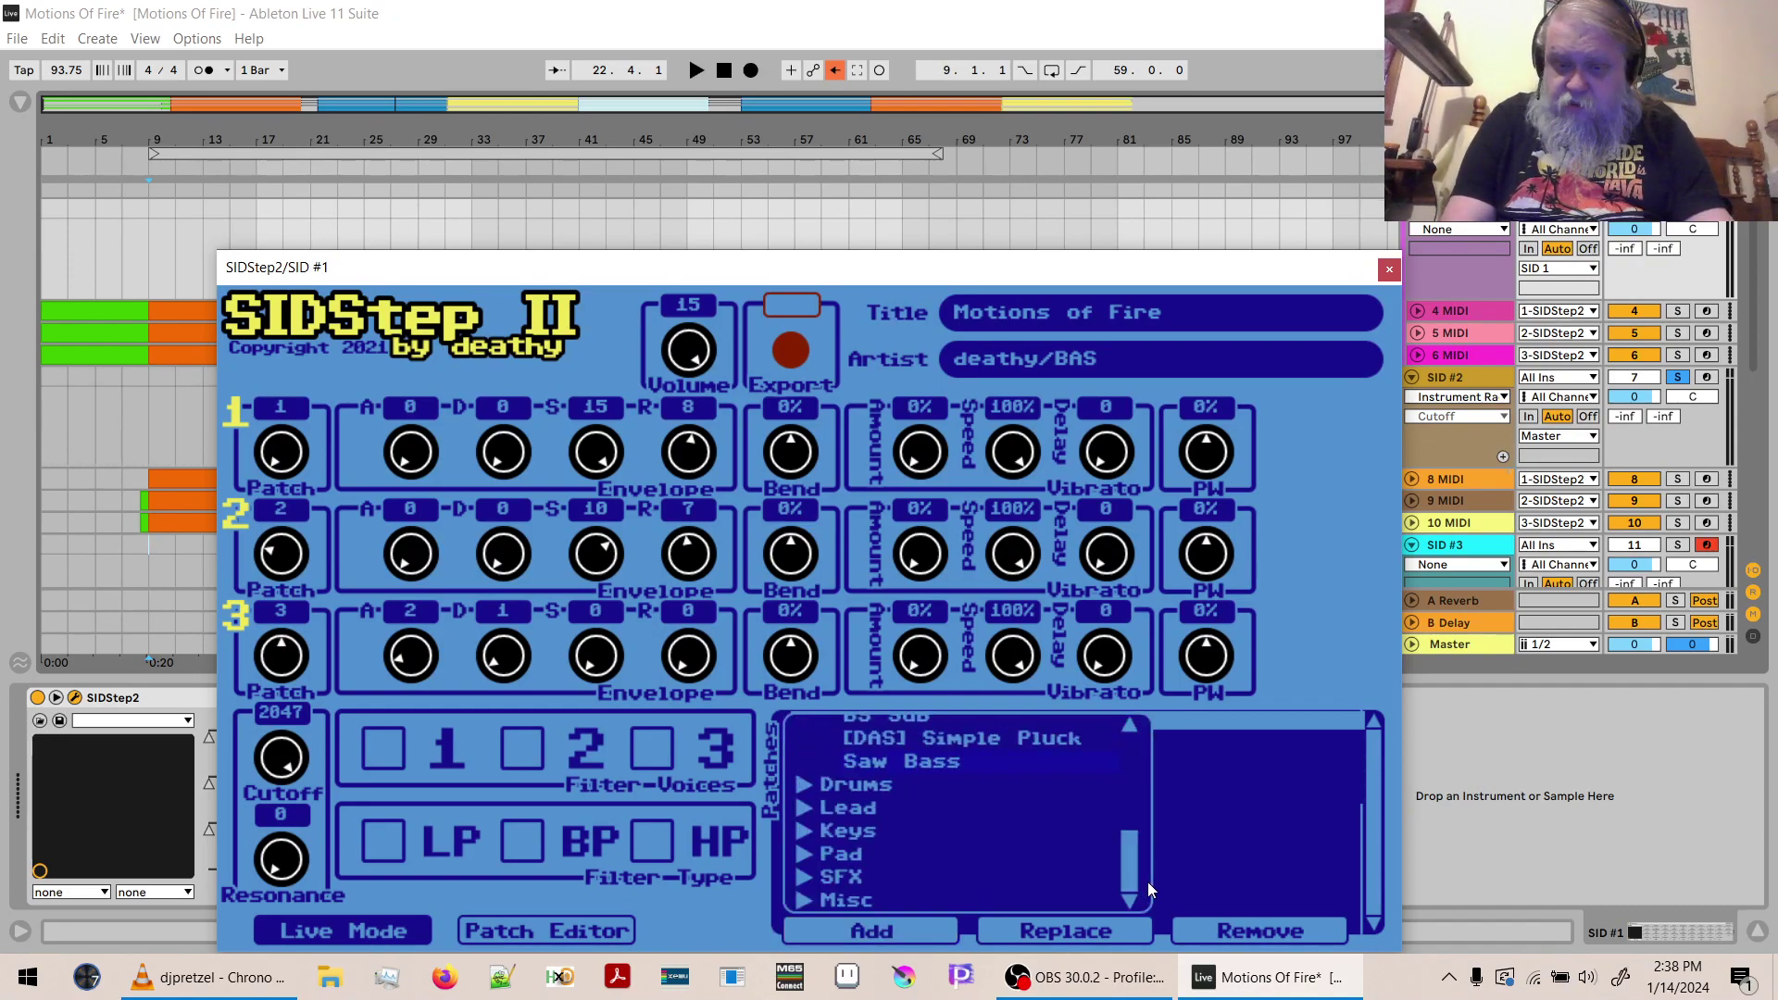
{"action": "left_click_drag", "start_coordinate": [1134, 866], "coordinate": [1133, 859]}
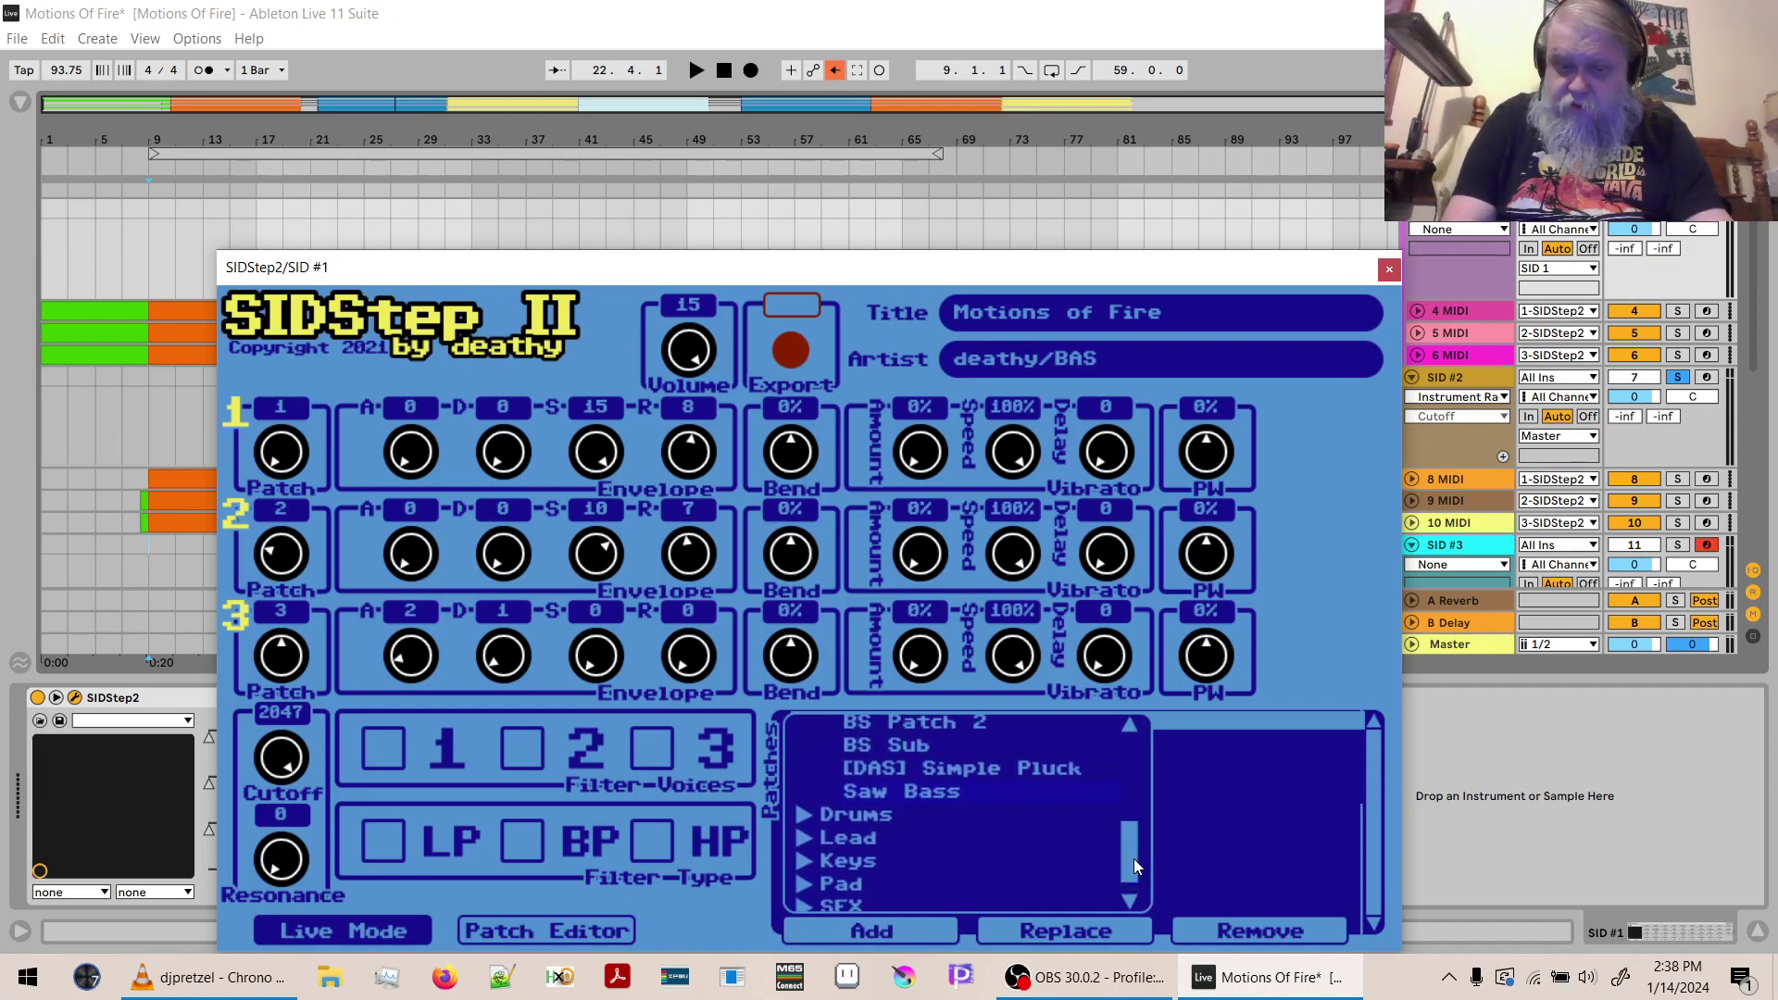
{"action": "left_click", "coordinate": [919, 746]}
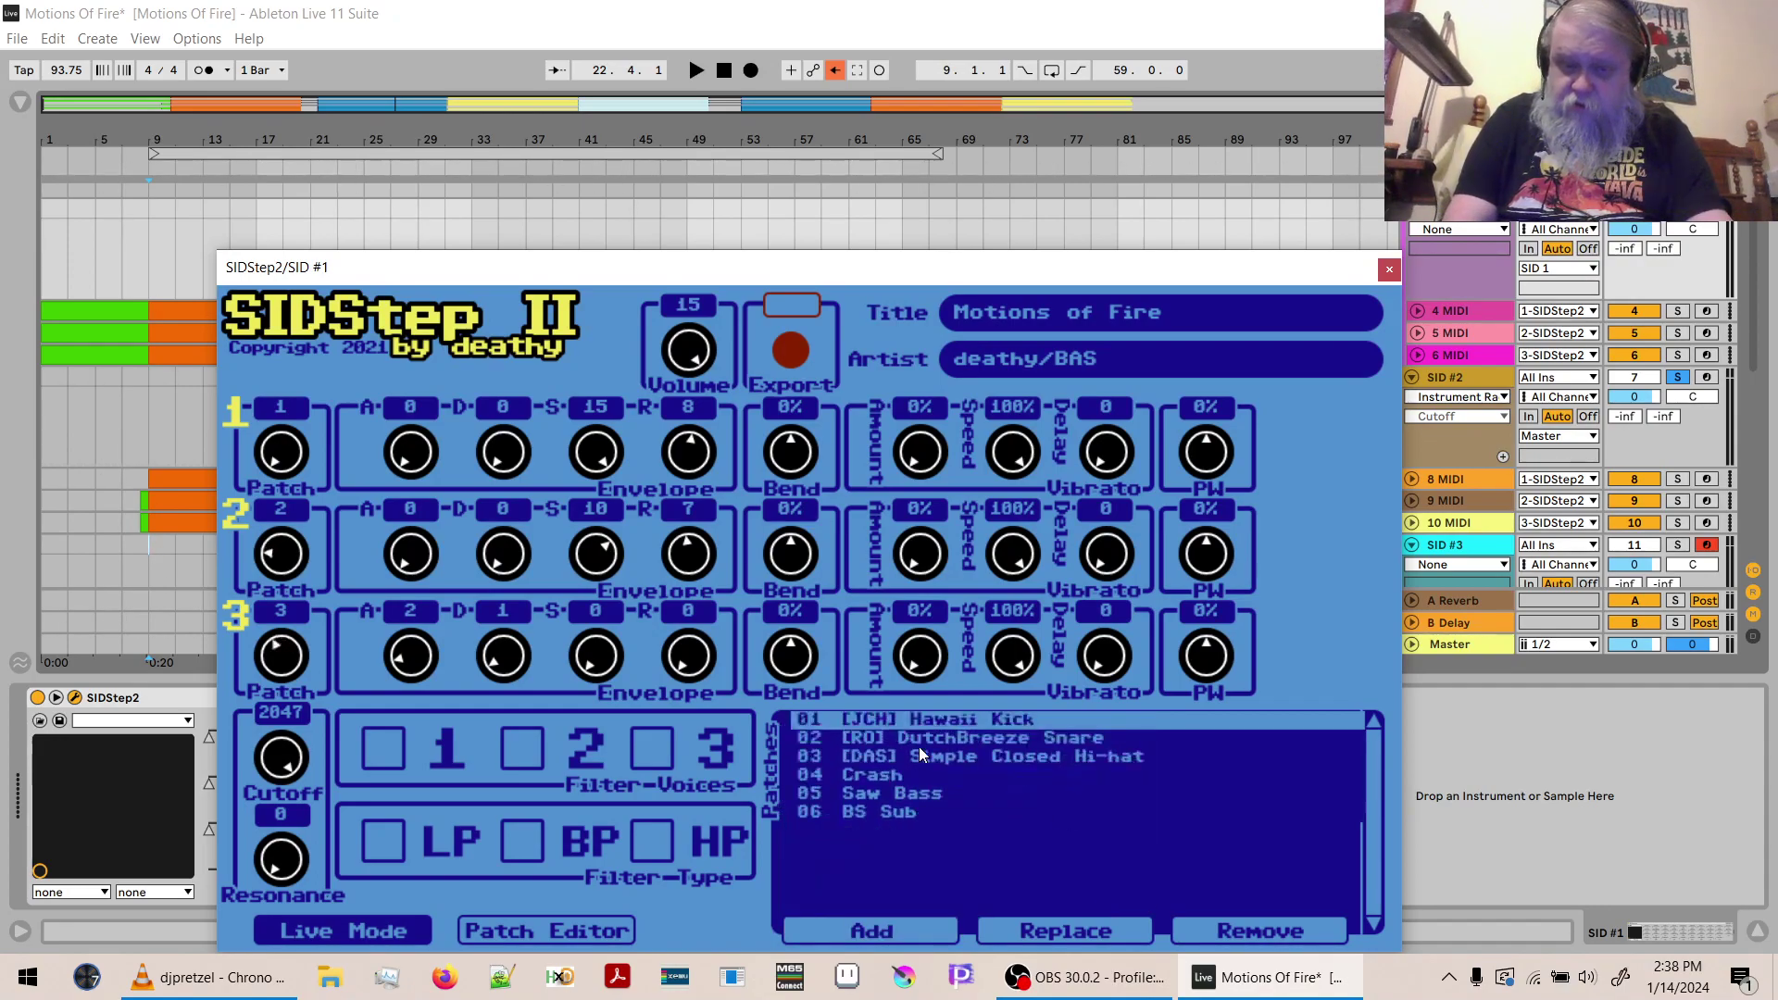
{"action": "left_click", "coordinate": [1390, 265]}
{"action": "key", "text": "ctrl+s"}
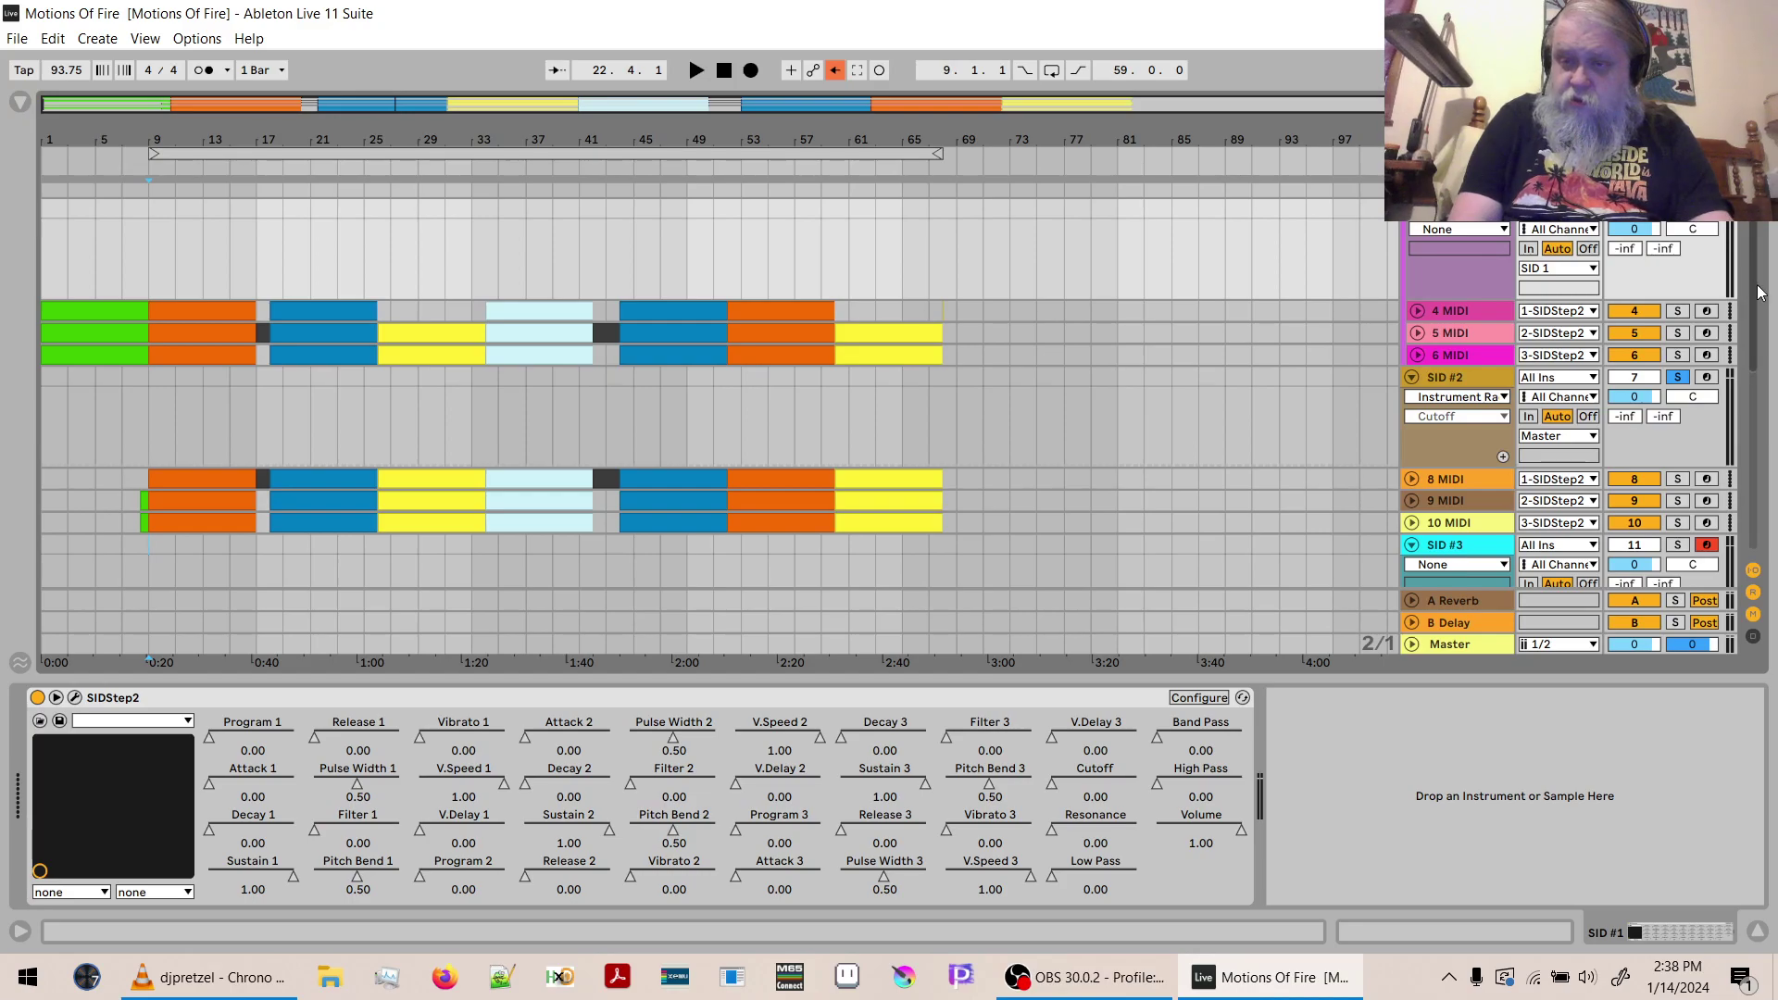
Solo the SID #3 track and add the [JCH] Hawaii High Keys patch from the Keys category to its SIDStep2.
{"action": "scroll", "coordinate": [1758, 295], "scroll_direction": "down", "scroll_amount": 5}
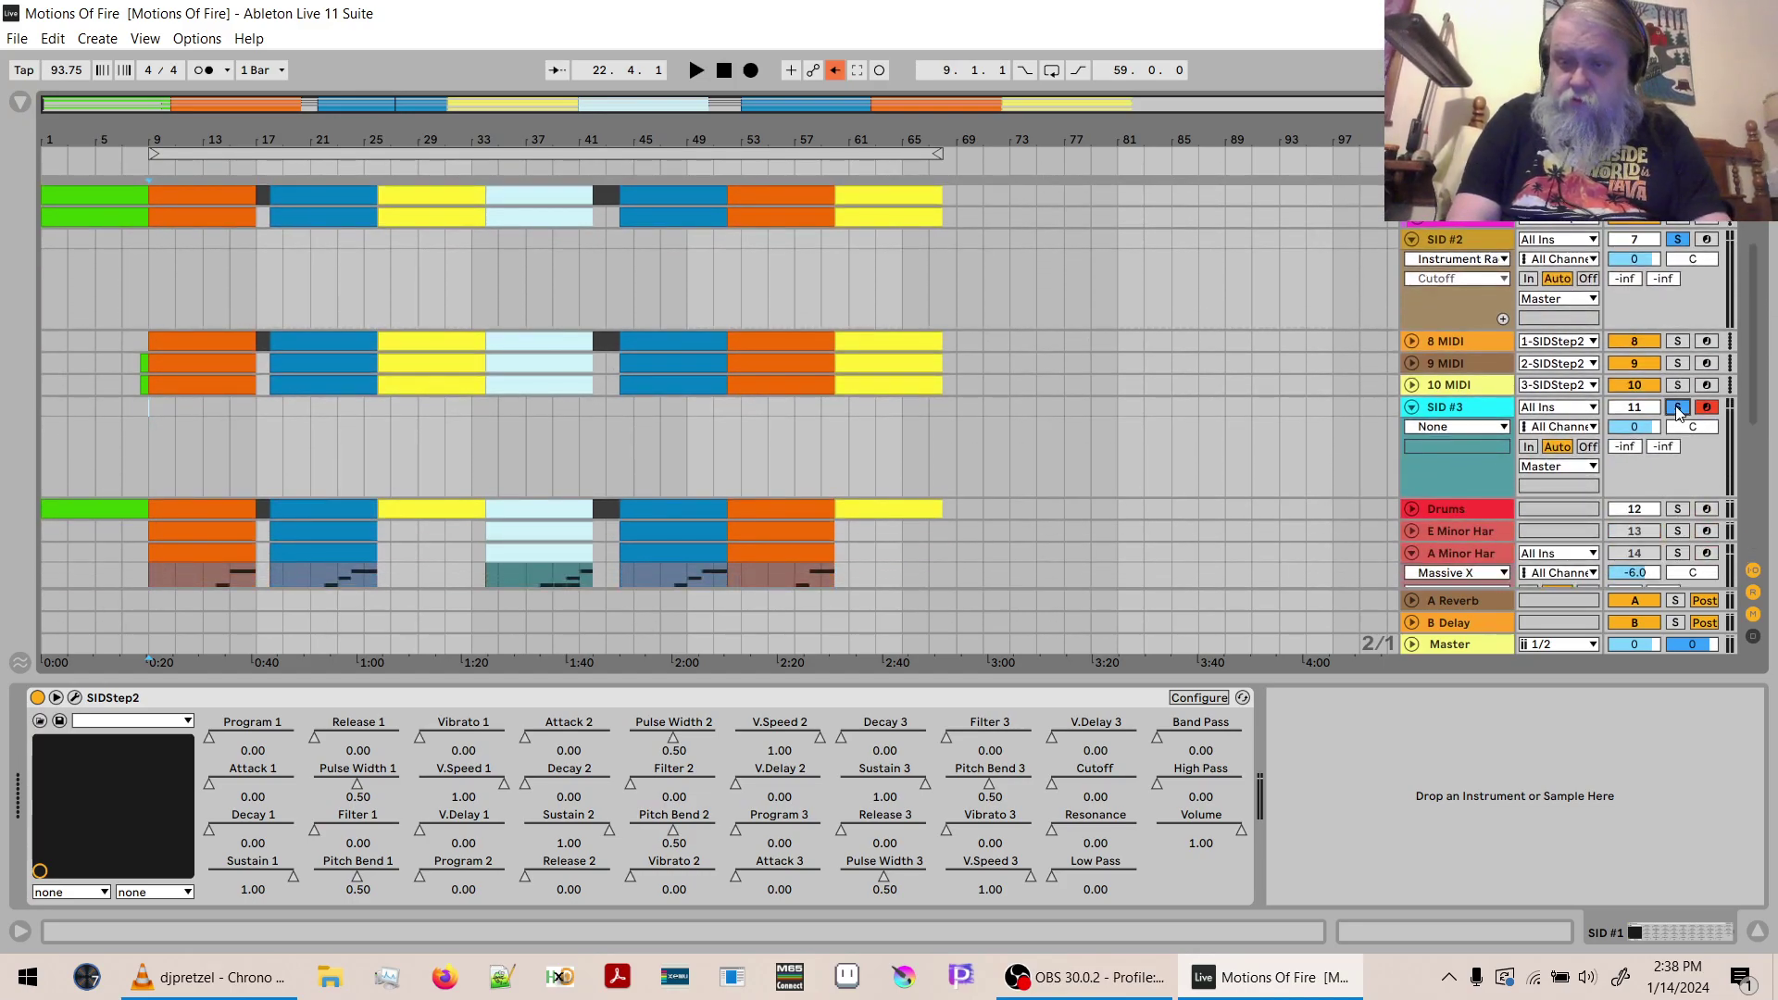
{"action": "left_click", "coordinate": [1437, 412]}
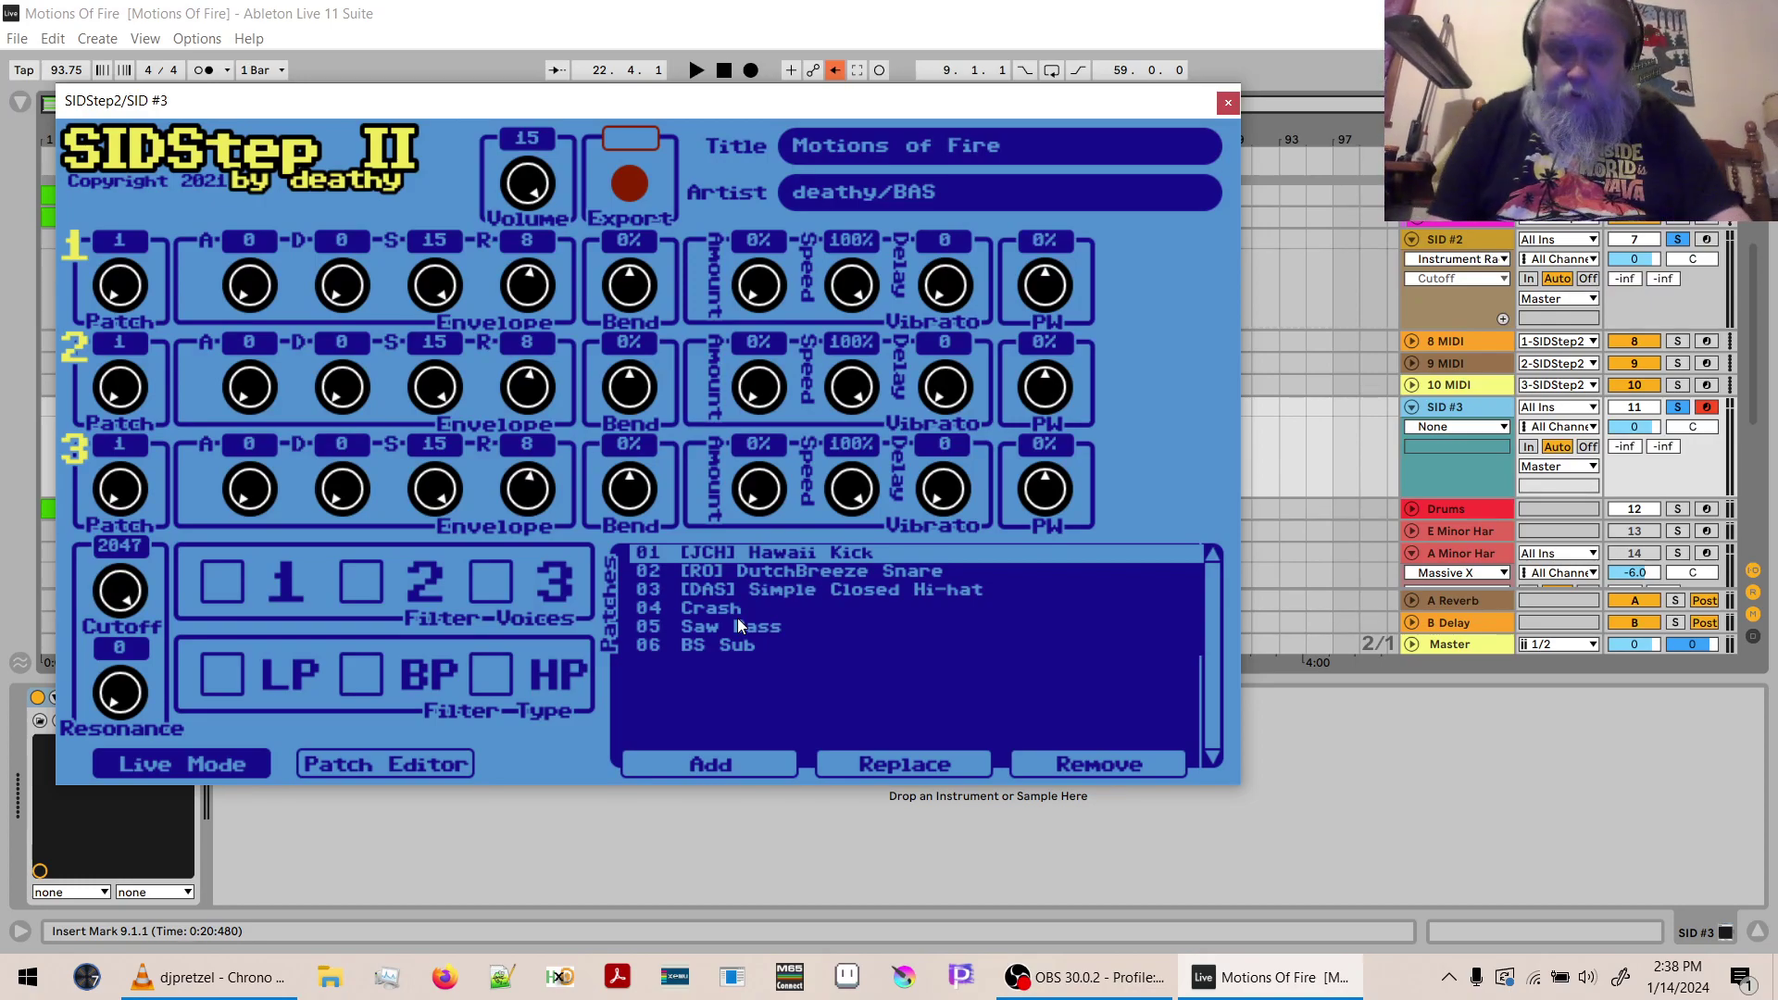
{"action": "left_click", "coordinate": [681, 652]}
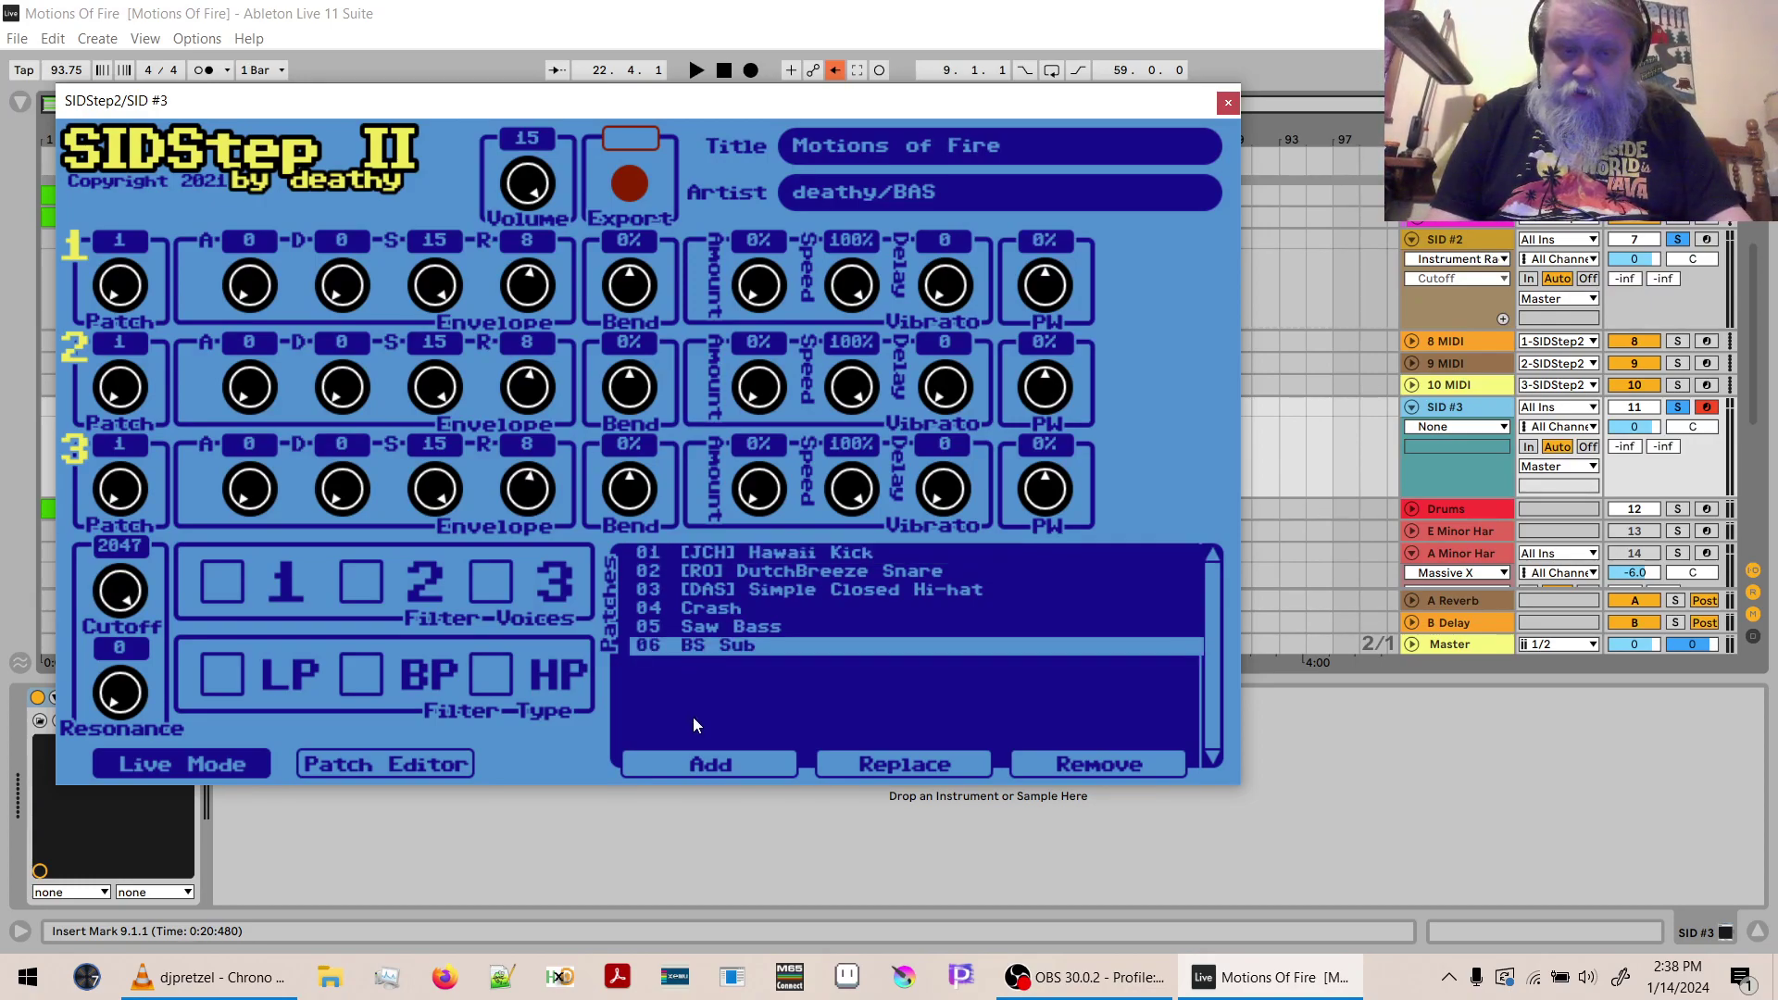
{"action": "left_click", "coordinate": [699, 765]}
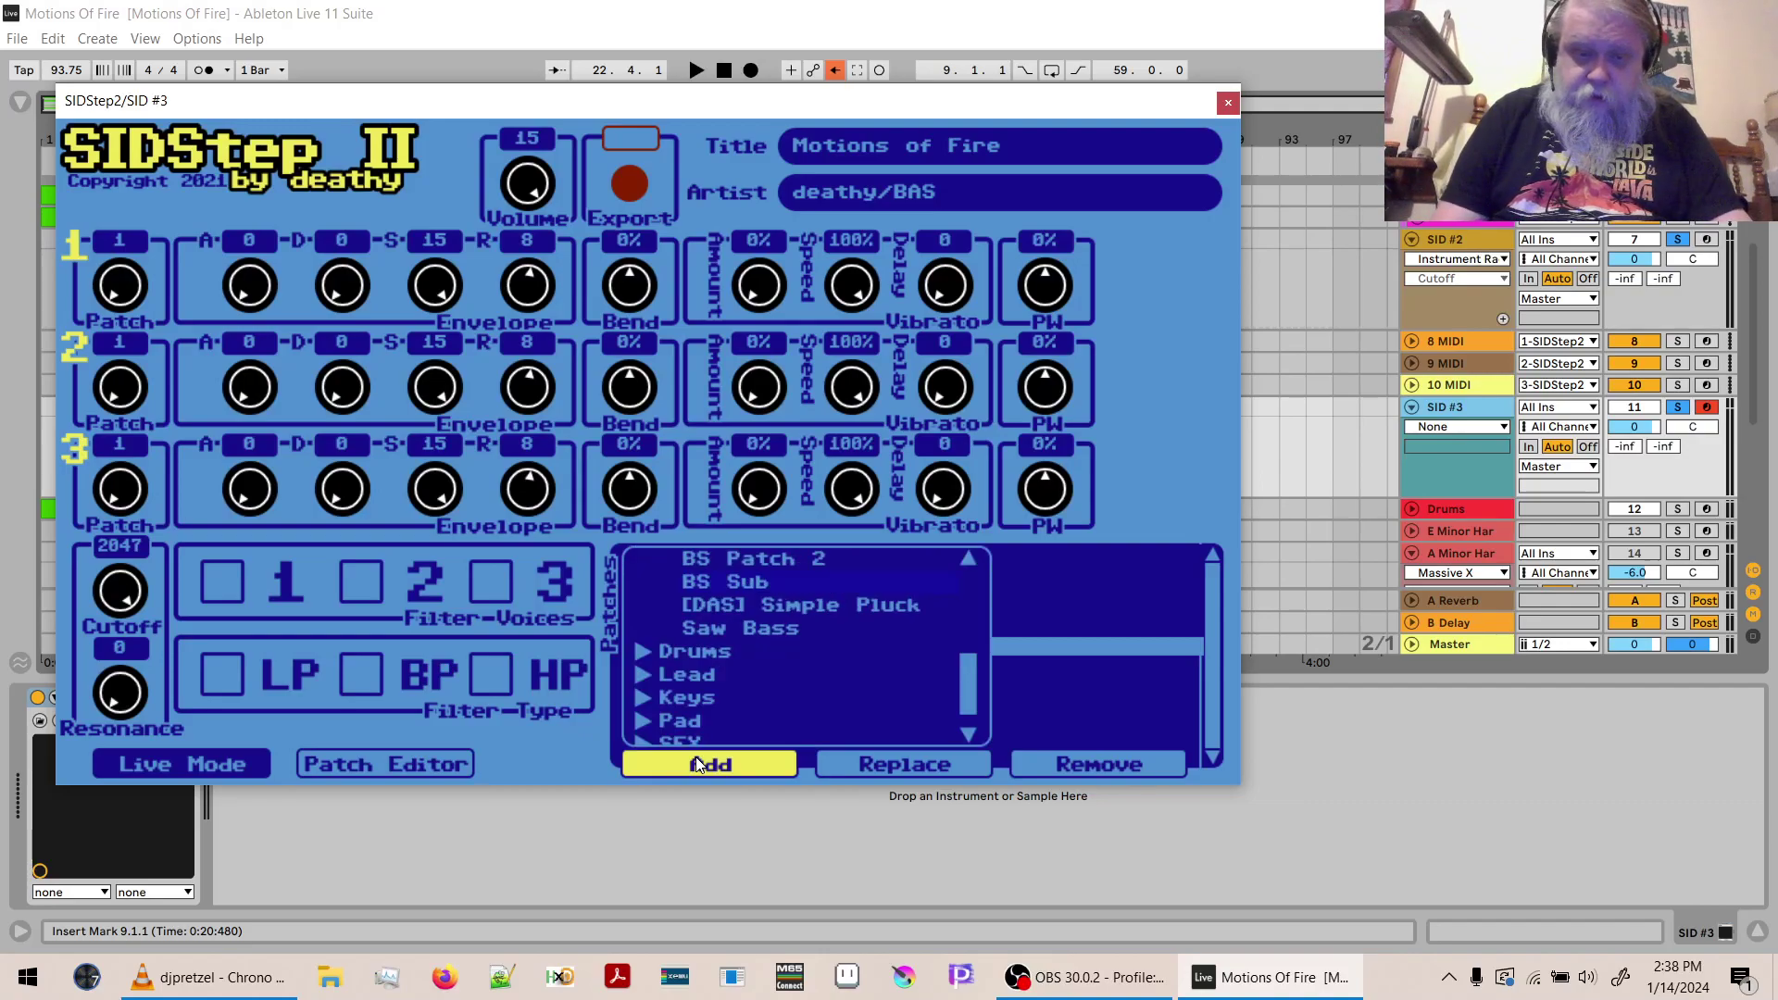
{"action": "left_click_drag", "start_coordinate": [968, 683], "coordinate": [972, 579]}
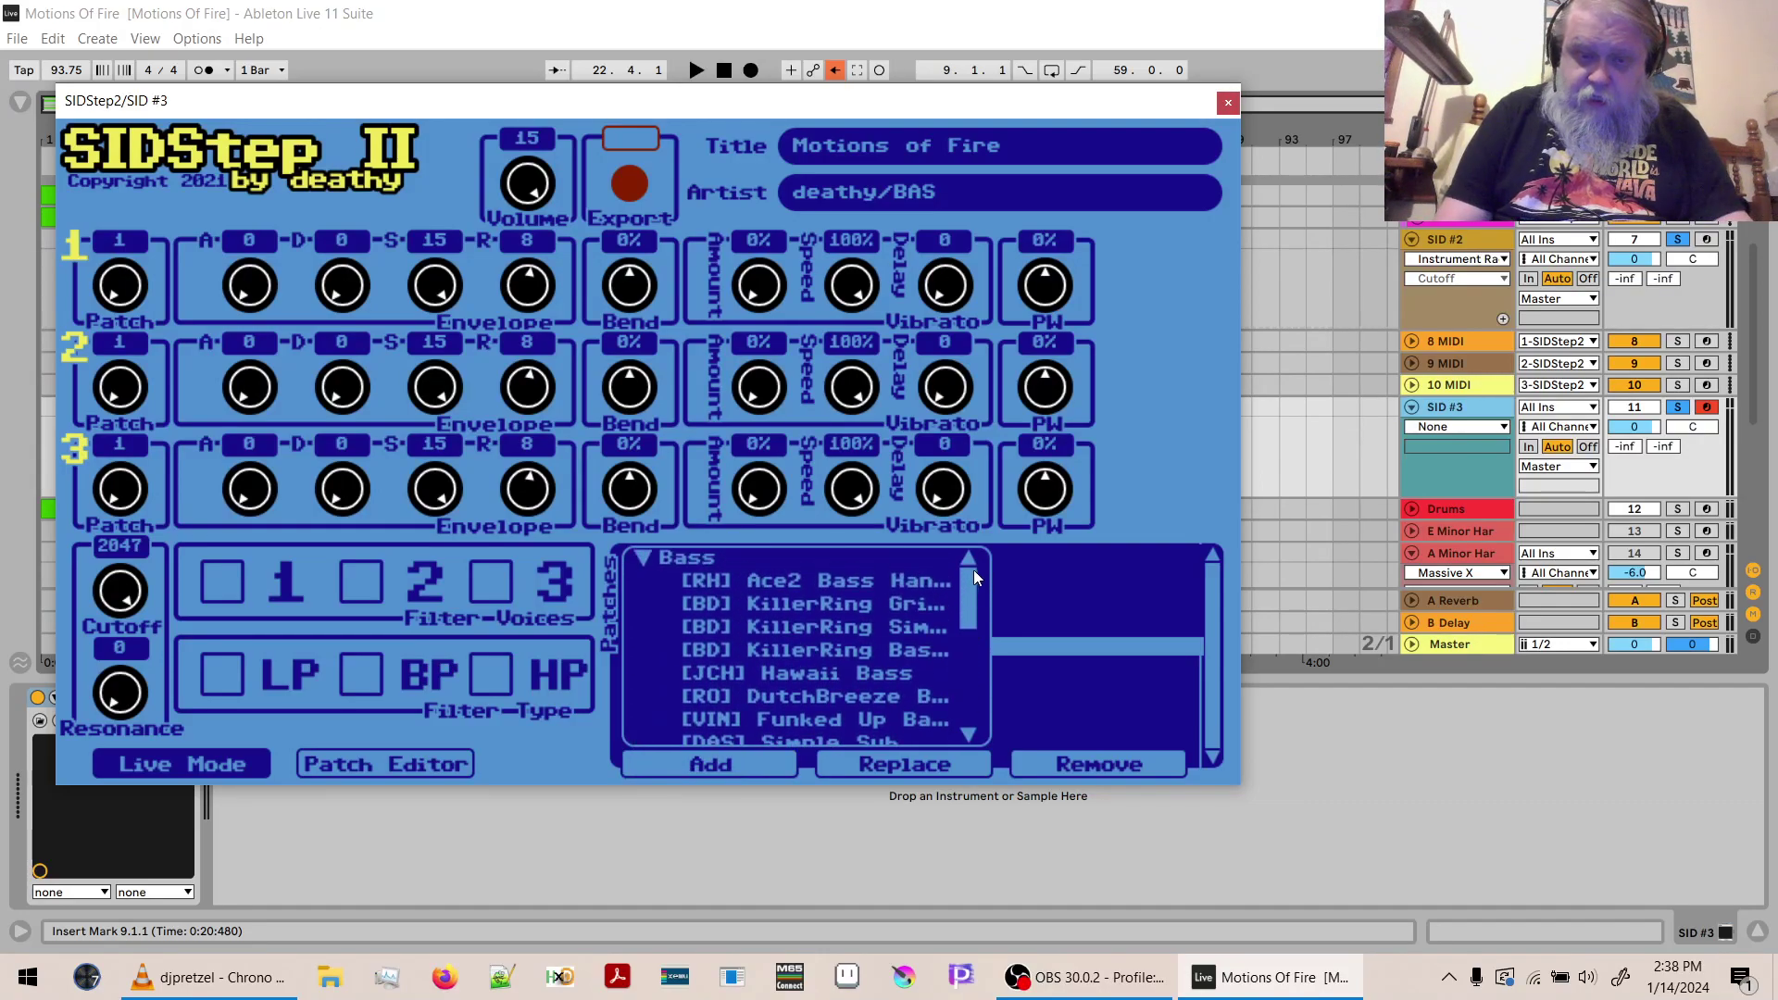
{"action": "left_click", "coordinate": [646, 556]}
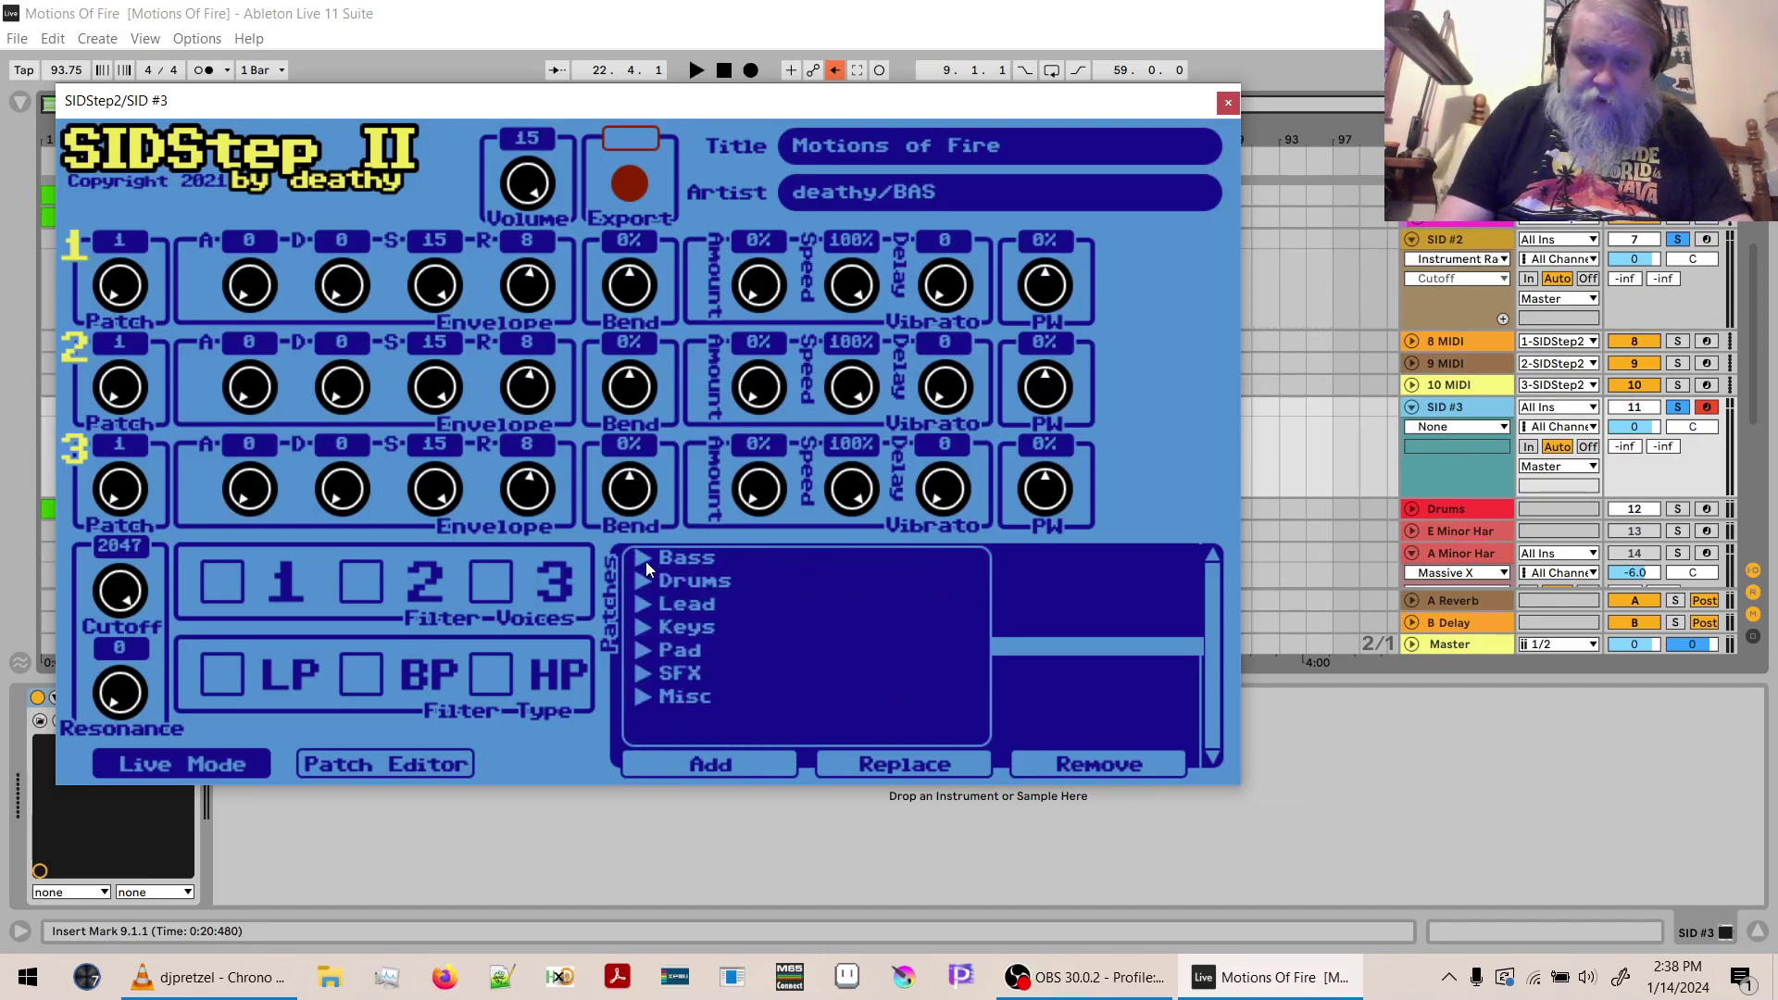
{"action": "left_click", "coordinate": [637, 622]}
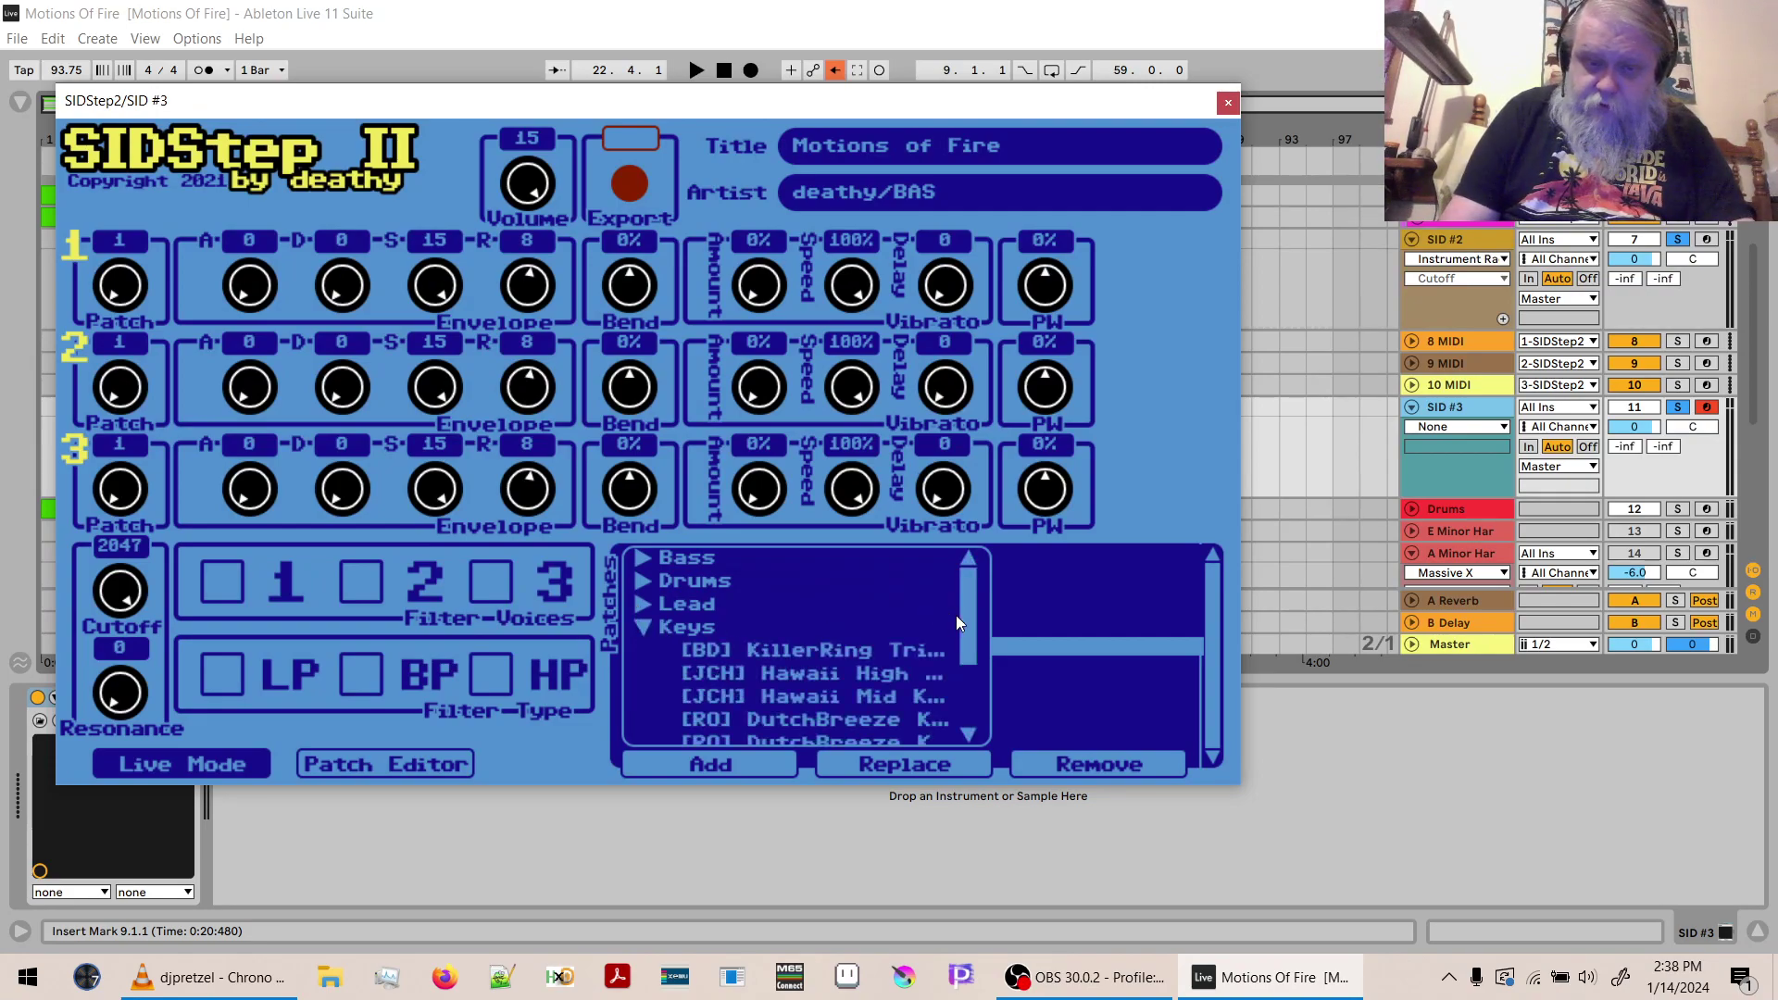
{"action": "left_click_drag", "start_coordinate": [959, 616], "coordinate": [903, 628]}
{"action": "double_click", "coordinate": [892, 625]}
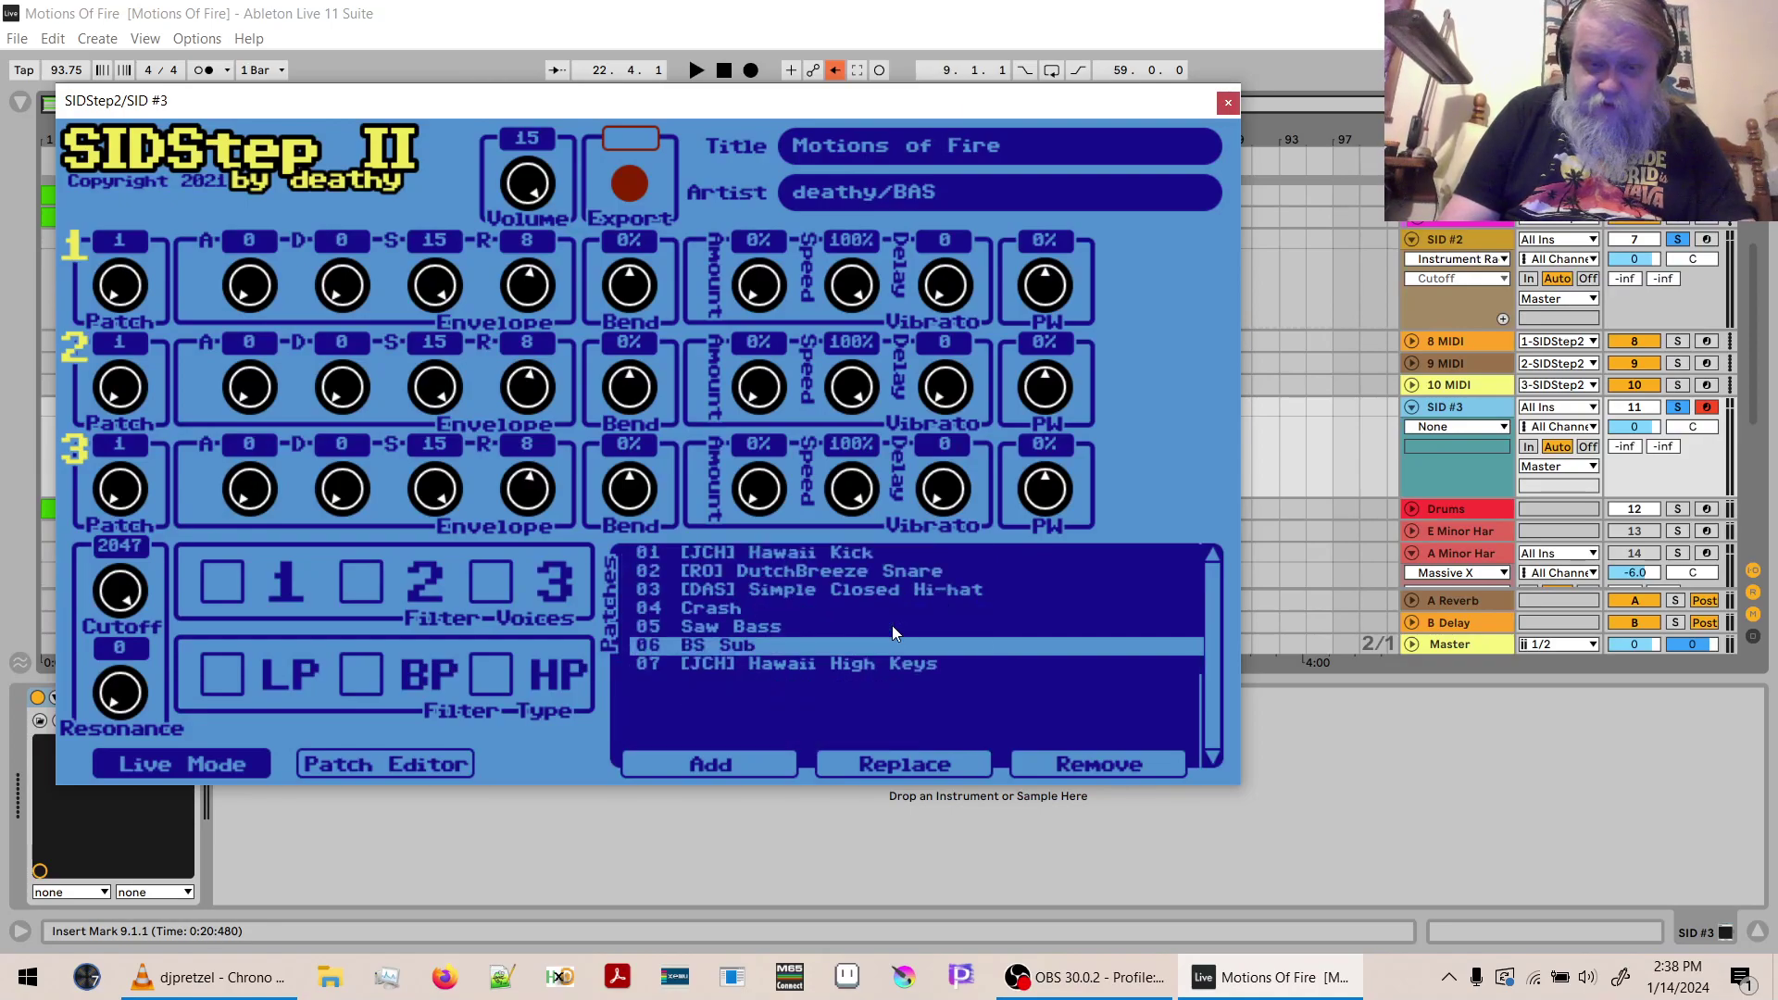
Set voice 1 of SID #3 to patch 7 and close its SIDStep2 window.
{"action": "left_click_drag", "start_coordinate": [125, 302], "coordinate": [157, 7]}
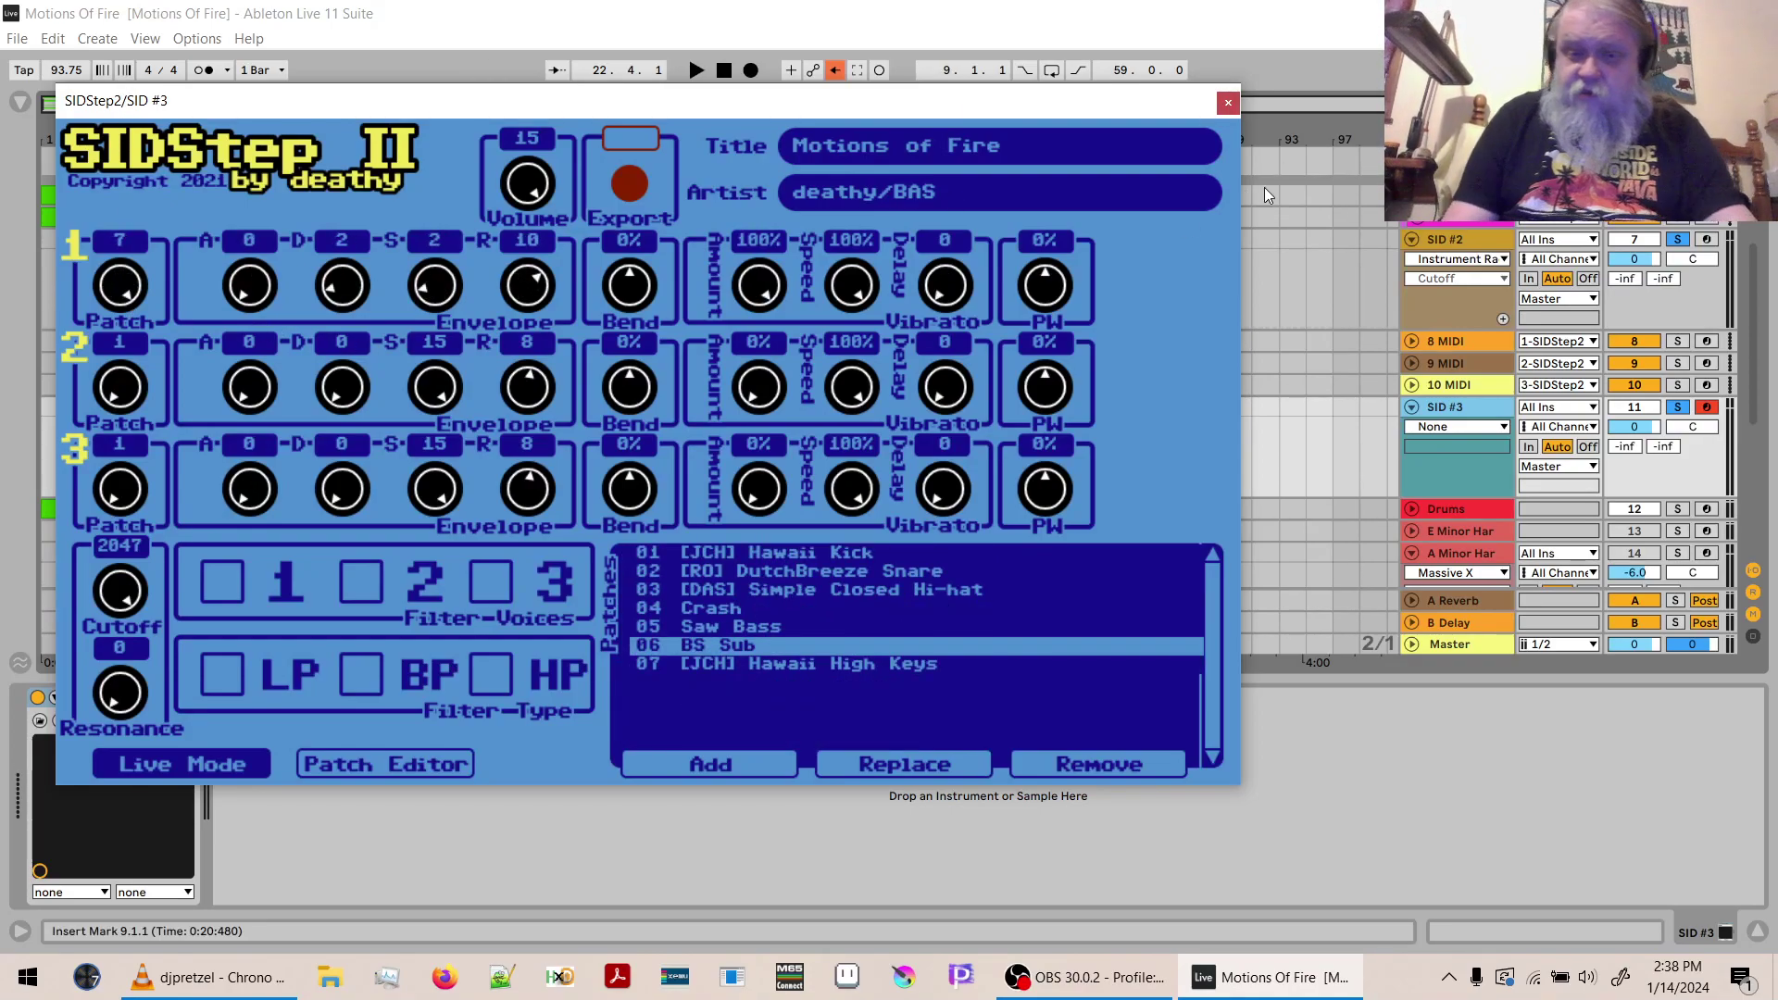
{"action": "left_click", "coordinate": [1228, 104]}
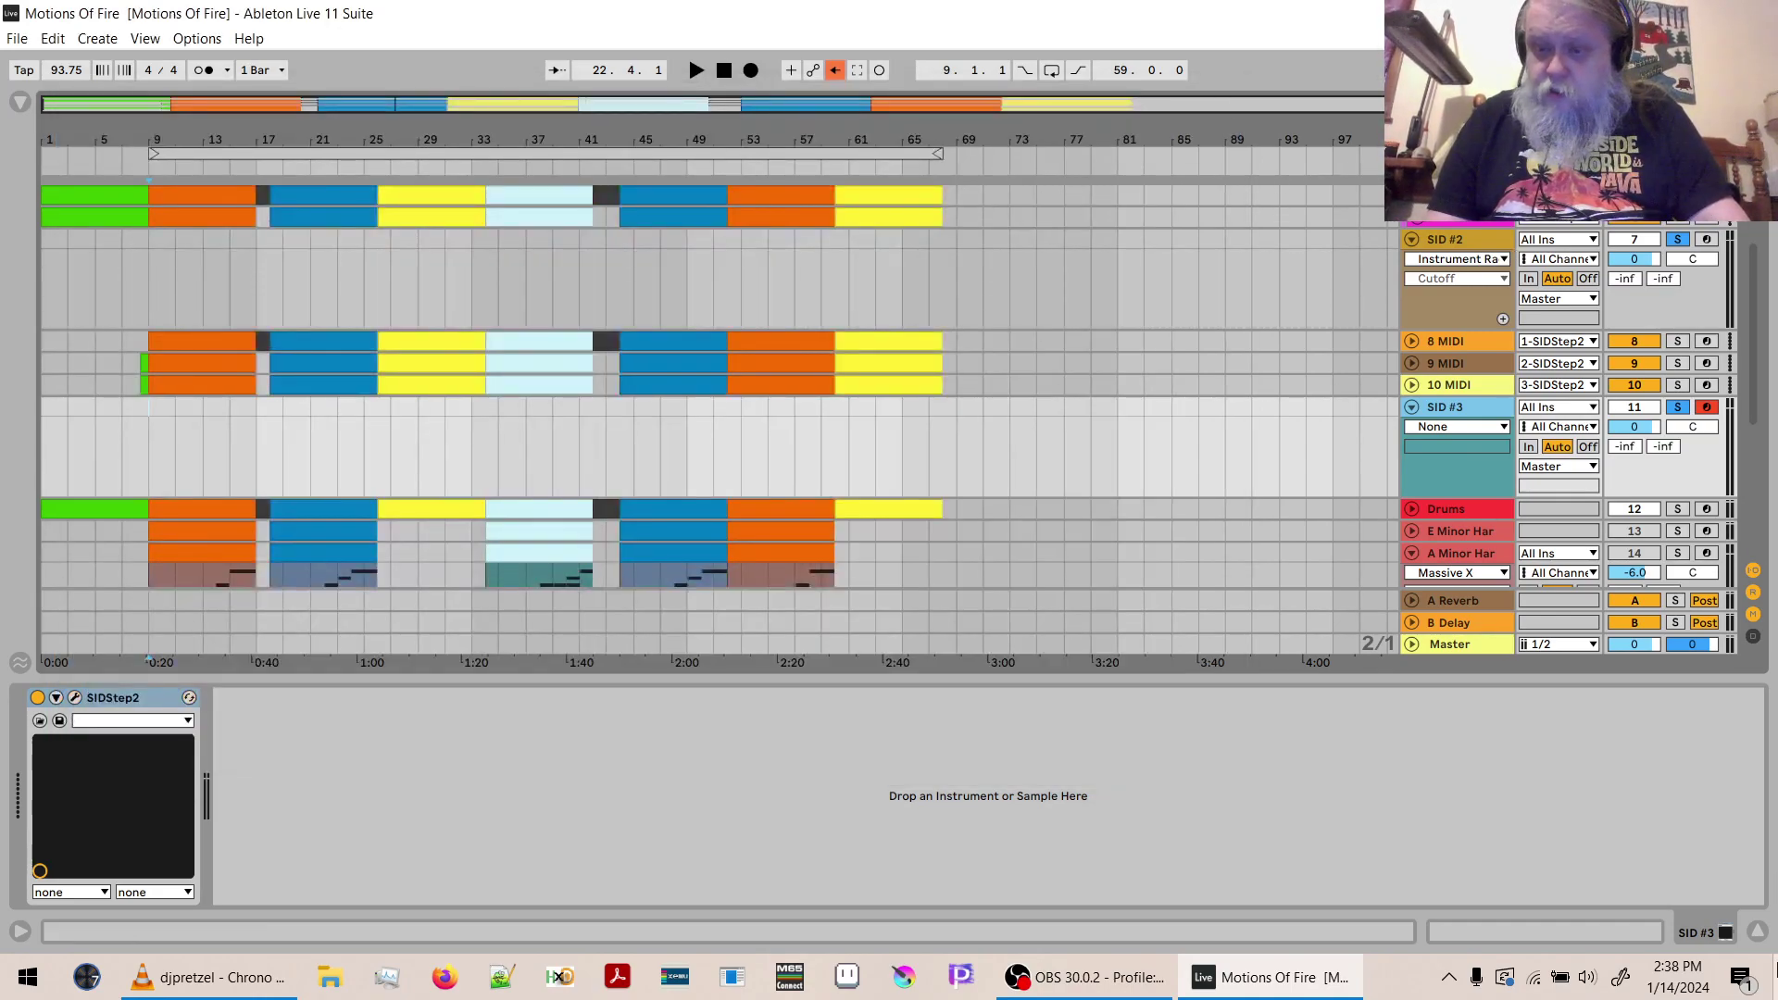
Copy all Em Keys clips from bar 1 to bar 60 onto the SID #3 track, starting at bar 1.
{"action": "left_click", "coordinate": [1759, 933]}
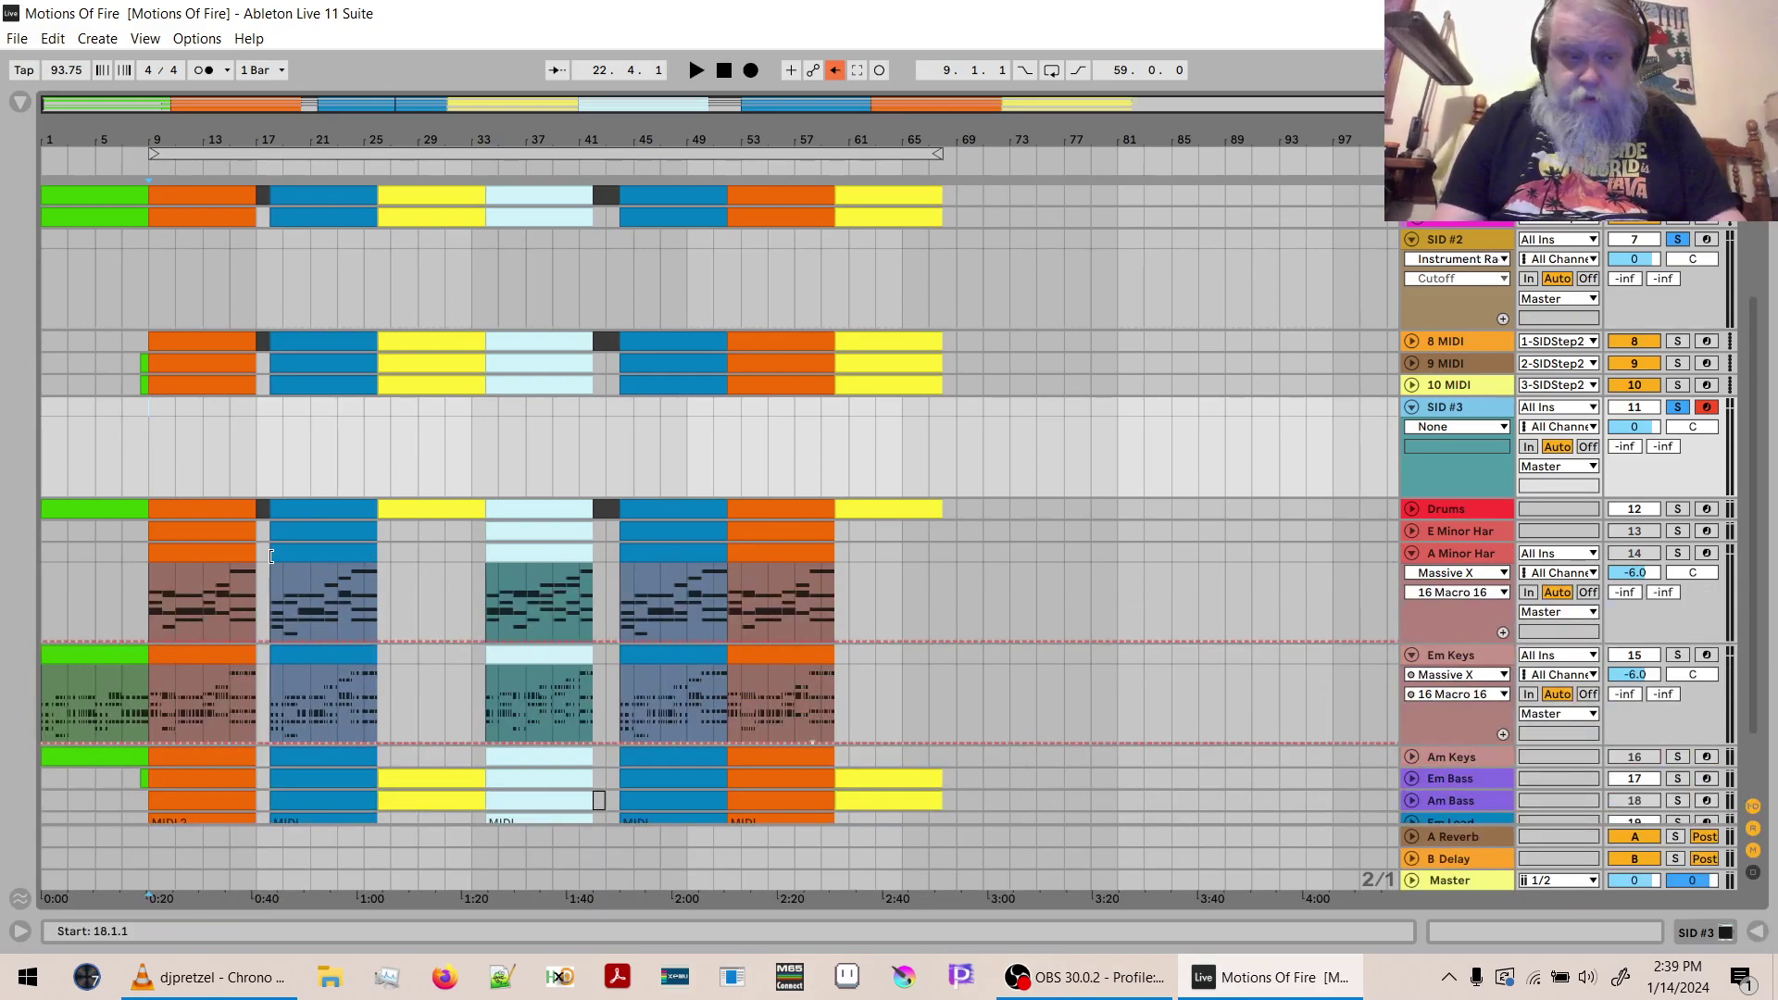
{"action": "left_click", "coordinate": [107, 657]}
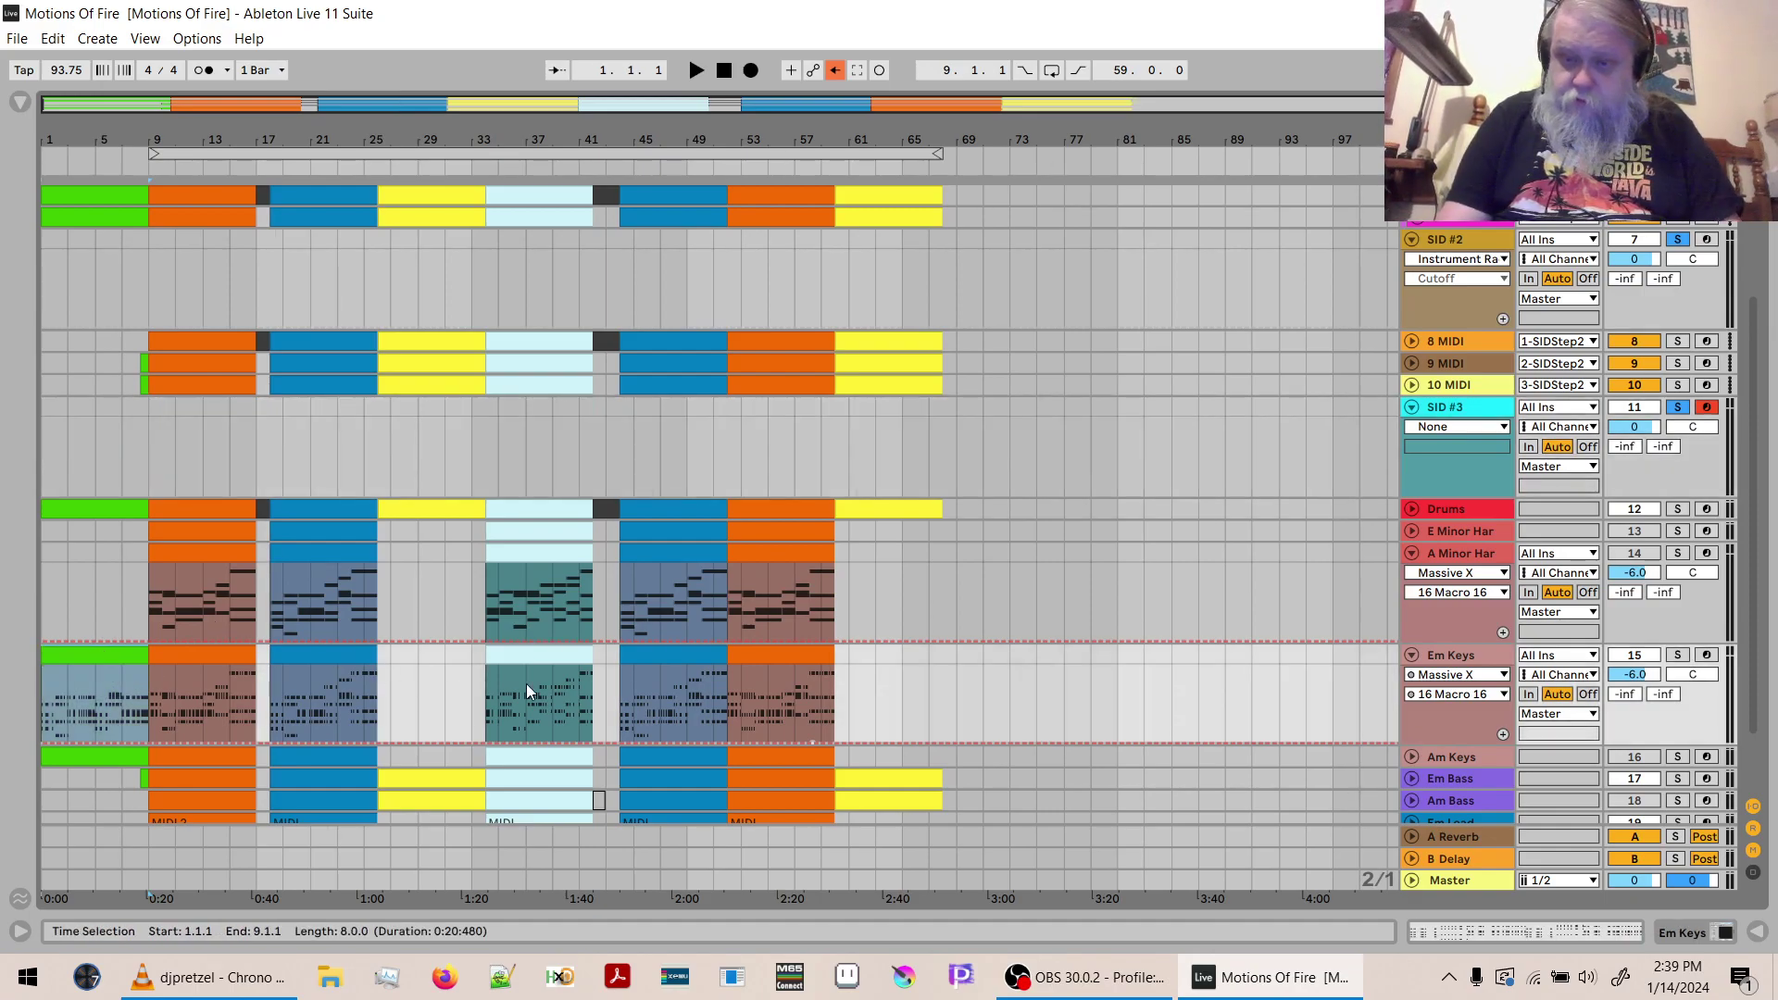
{"action": "left_click", "coordinate": [743, 655], "text": "shift"}
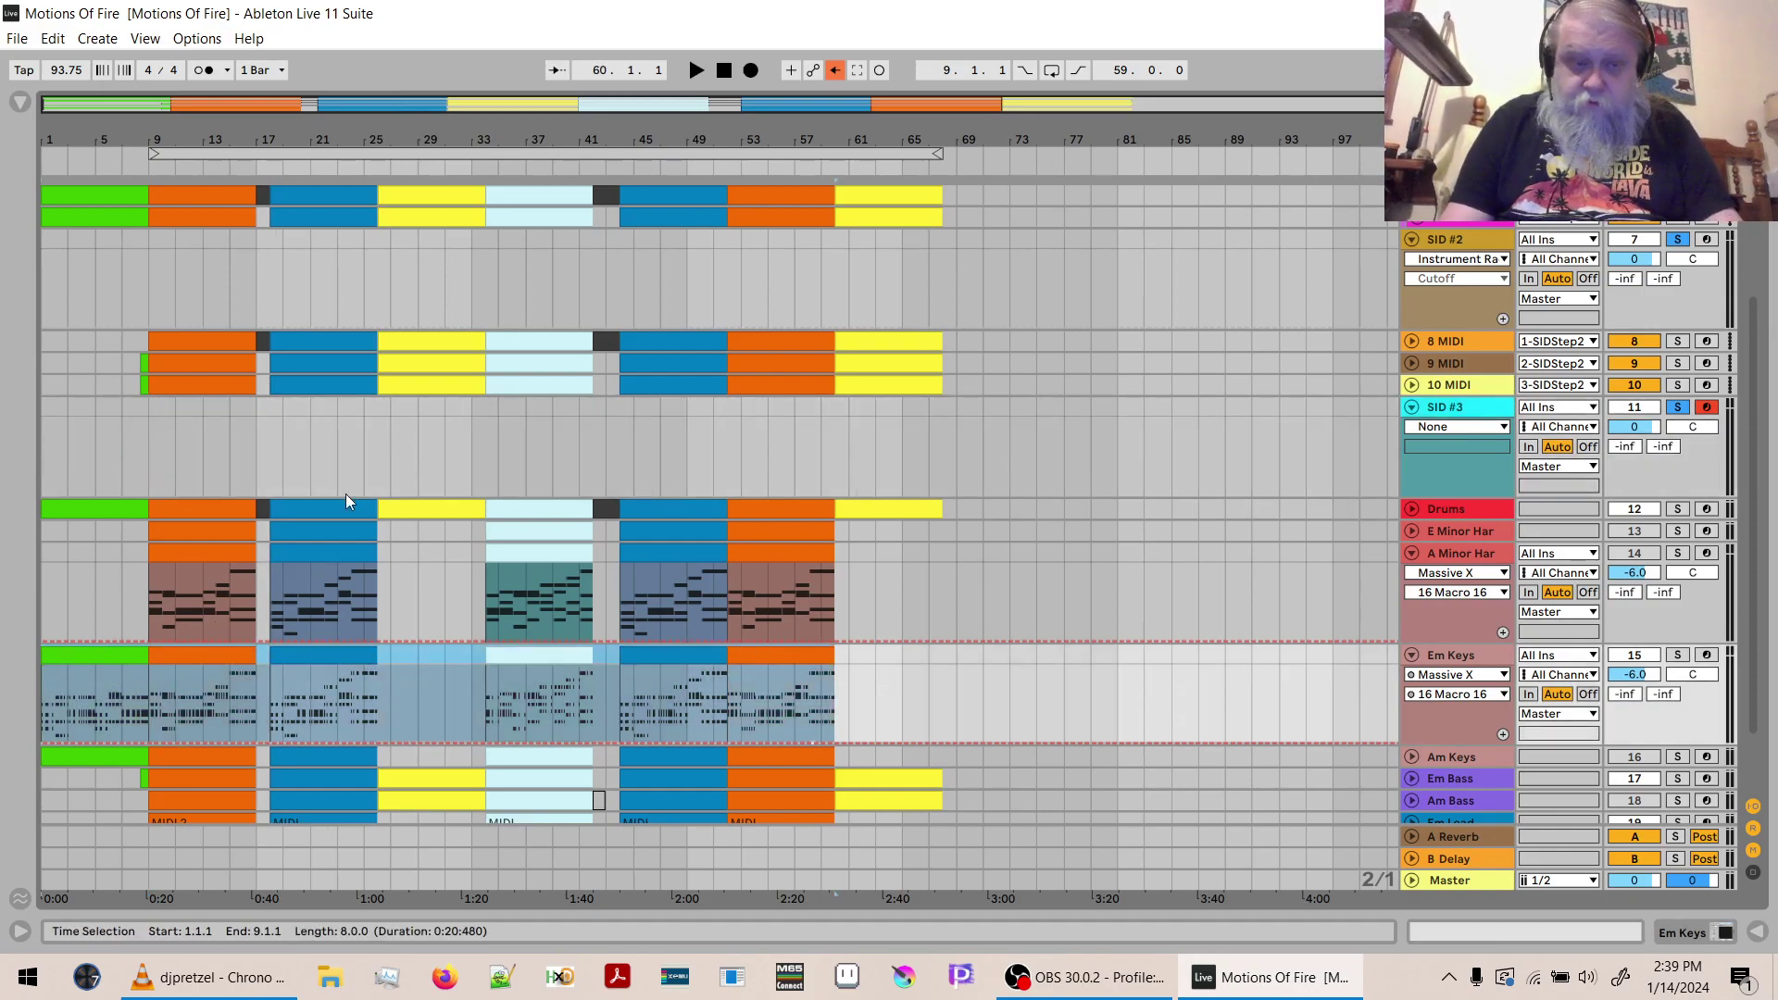
{"action": "left_click", "coordinate": [41, 437]}
{"action": "key", "text": "ctrl+v"}
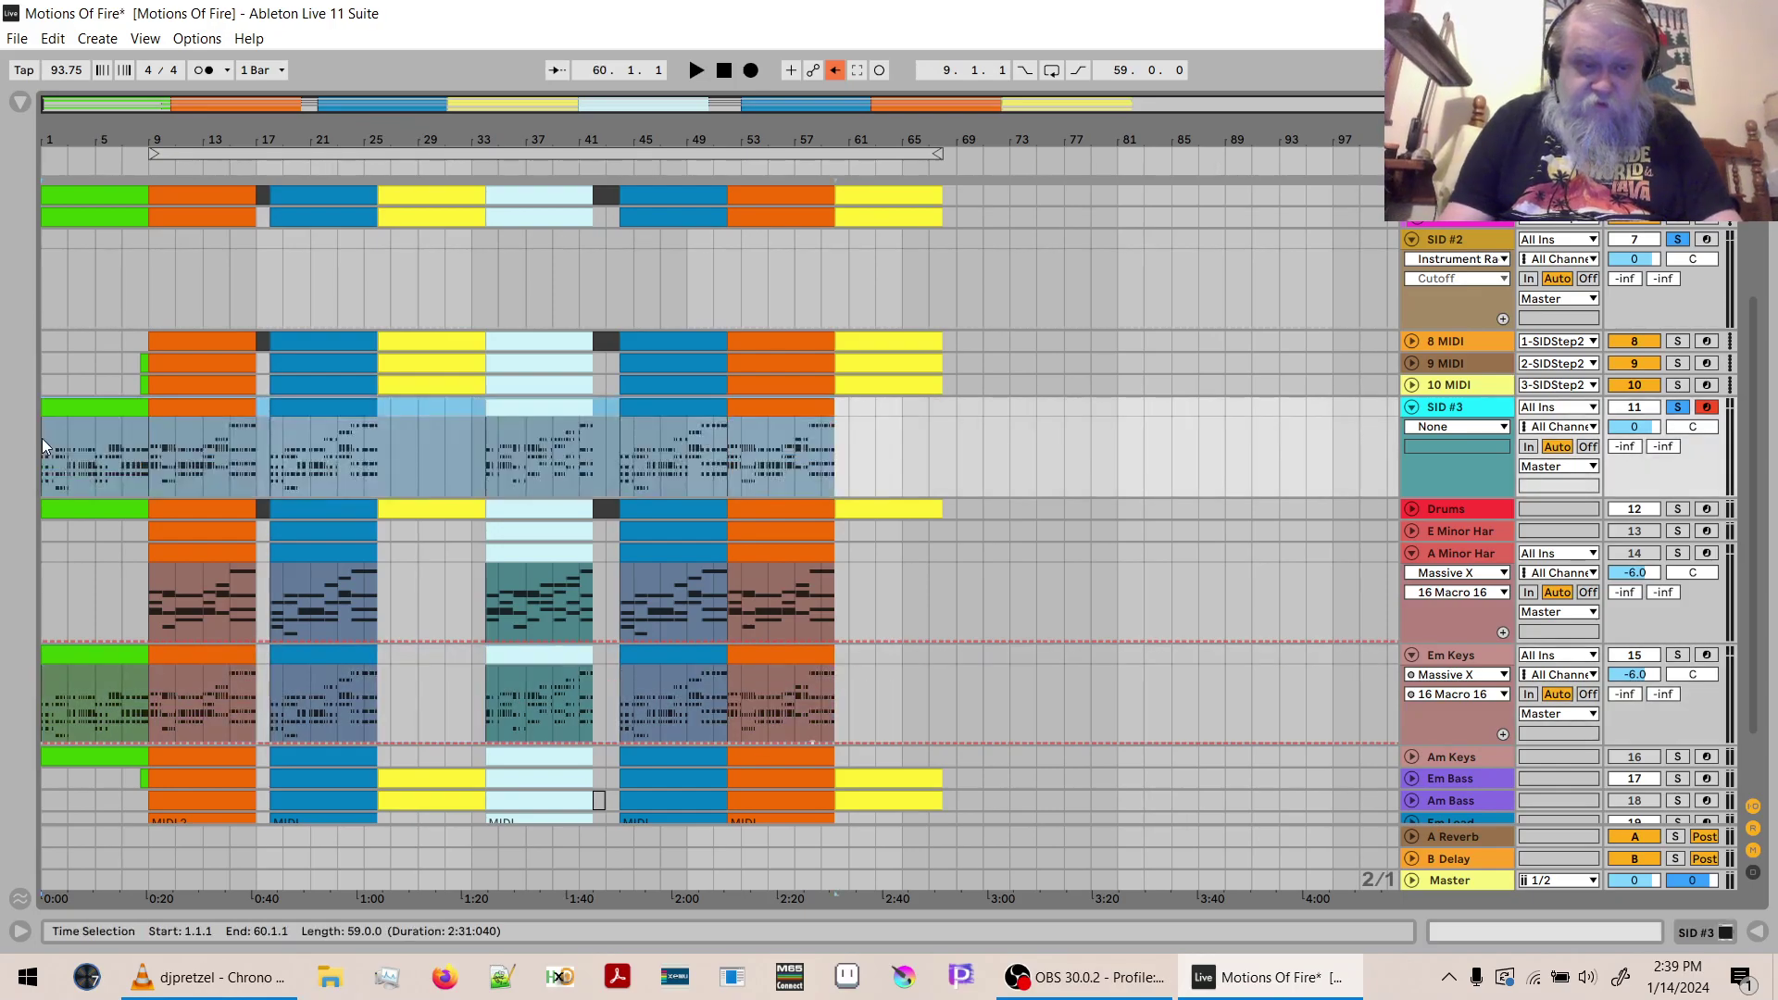
Turn on arrangement looping and briefly play the copied SID #3 part from the start.
{"action": "left_click", "coordinate": [1049, 72]}
{"action": "key", "text": "space"}
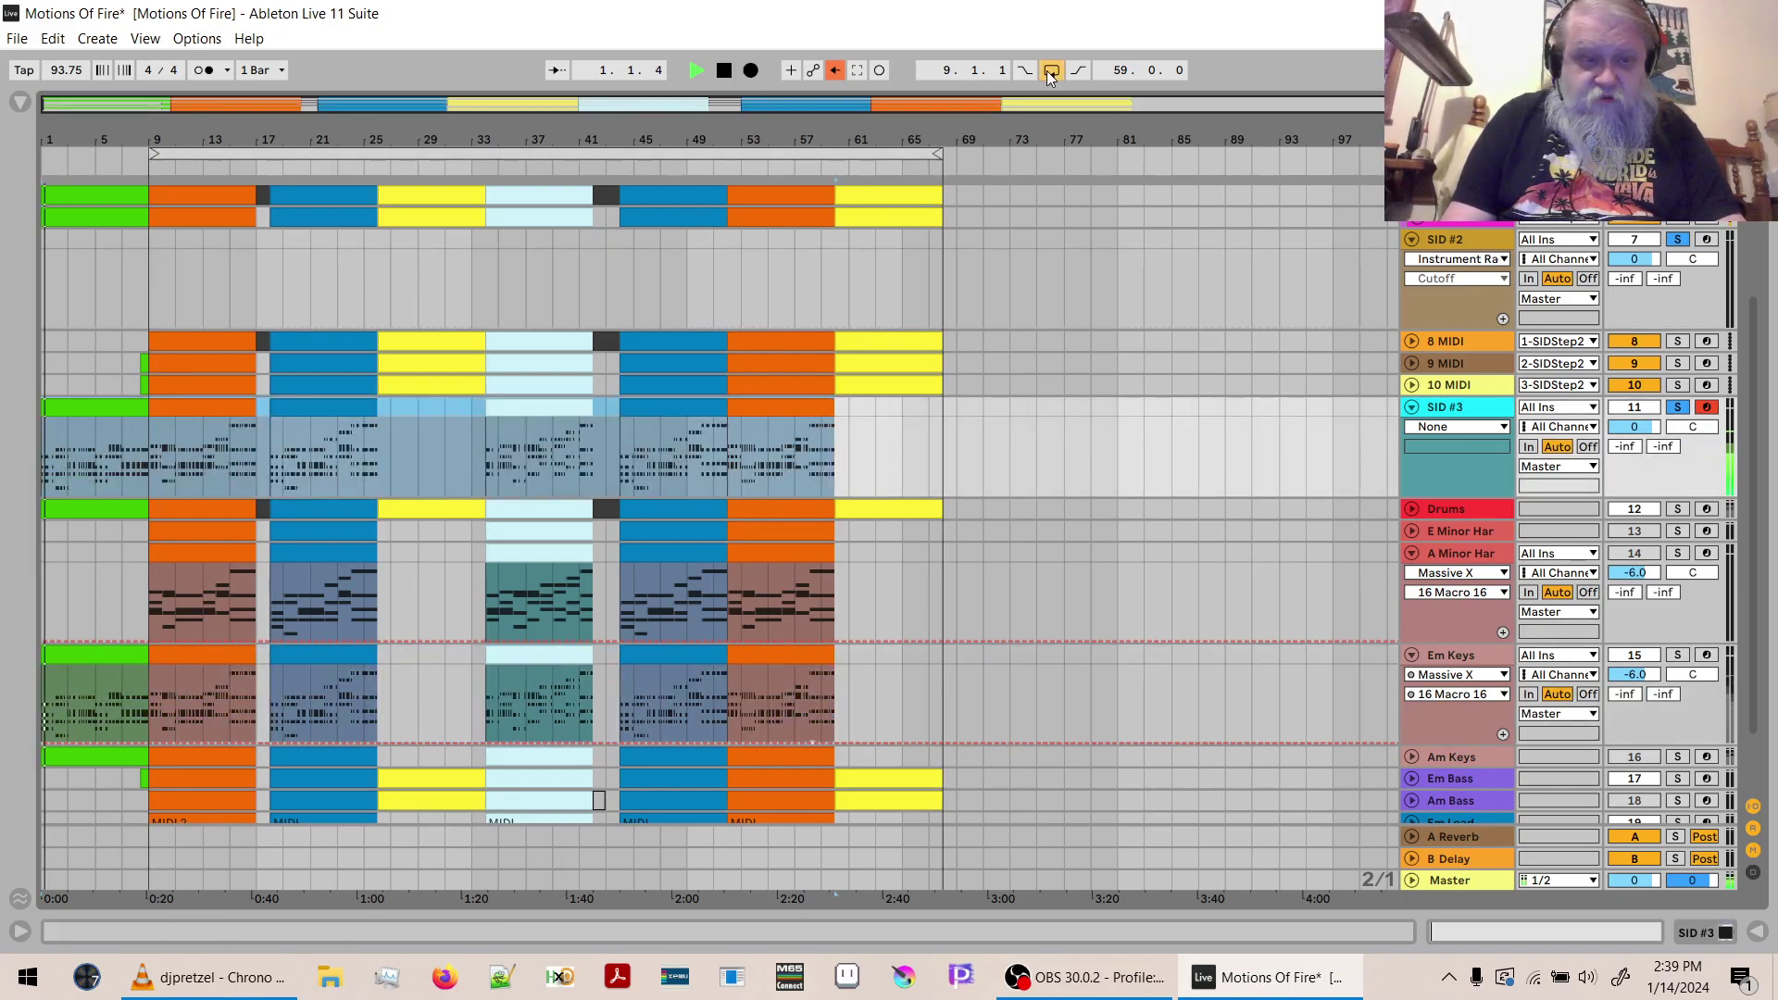
{"action": "key", "text": "space"}
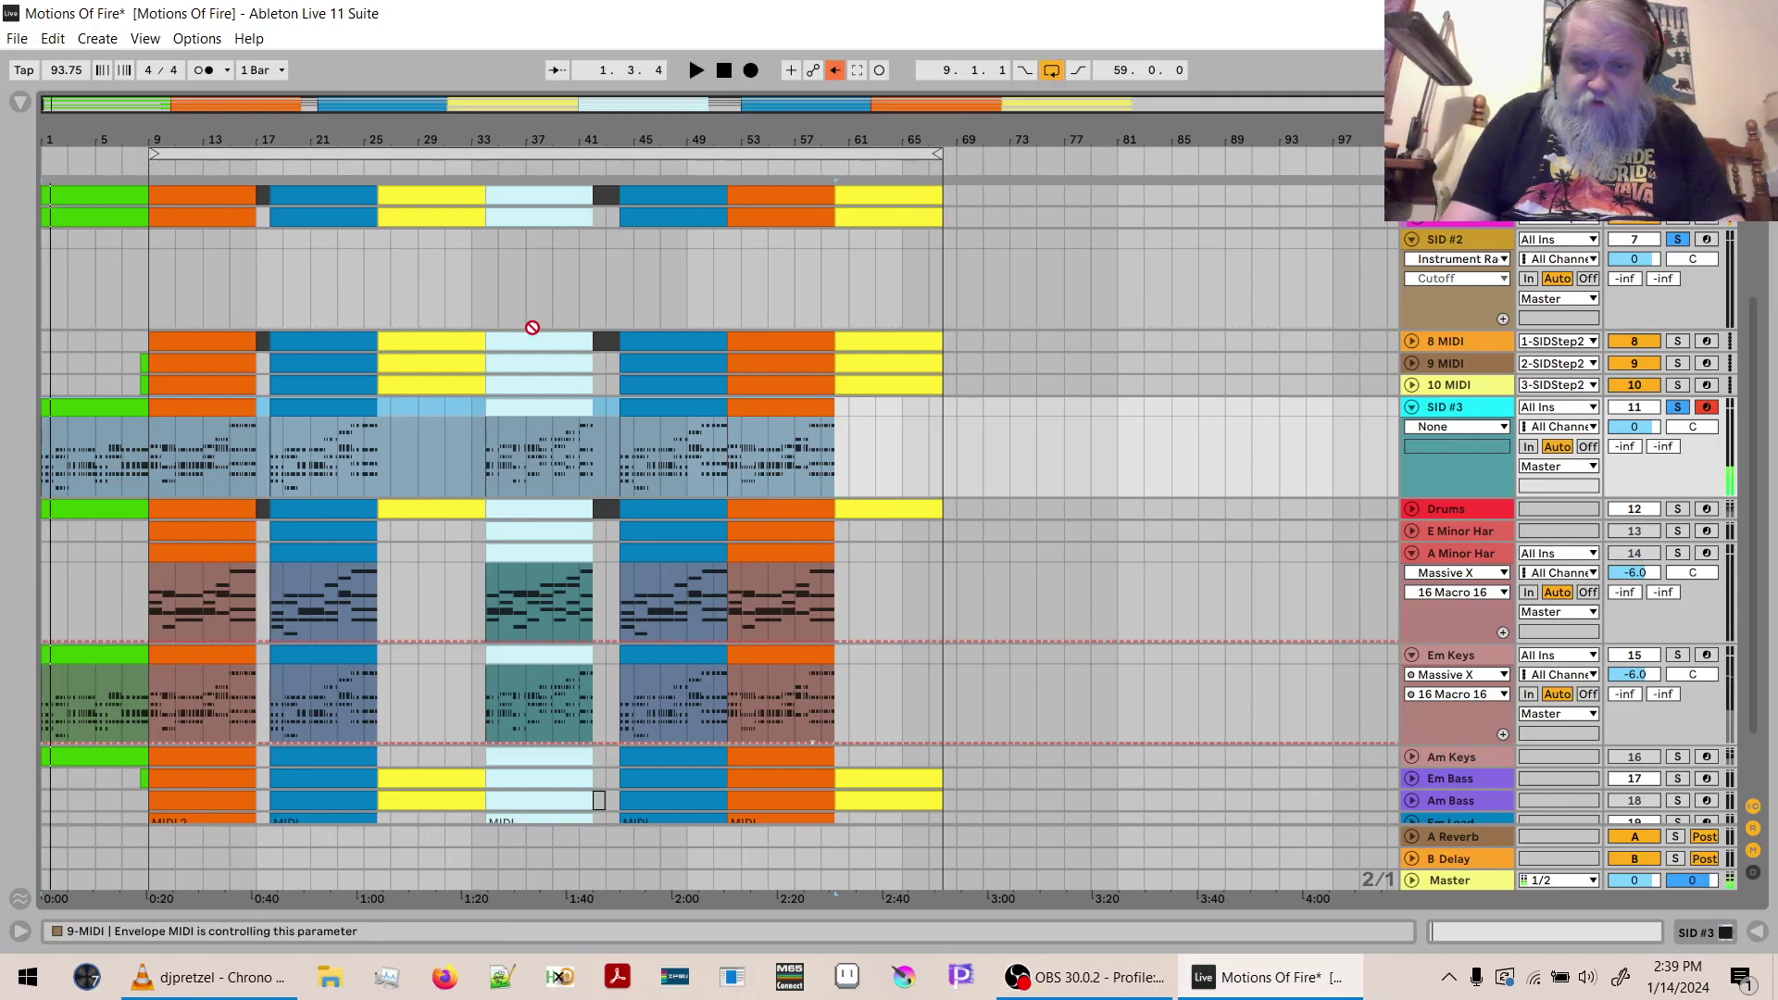
Open all six SID #3 clips together, transpose their notes up 12 semitones and audition the part.
{"action": "left_click", "coordinate": [768, 400]}
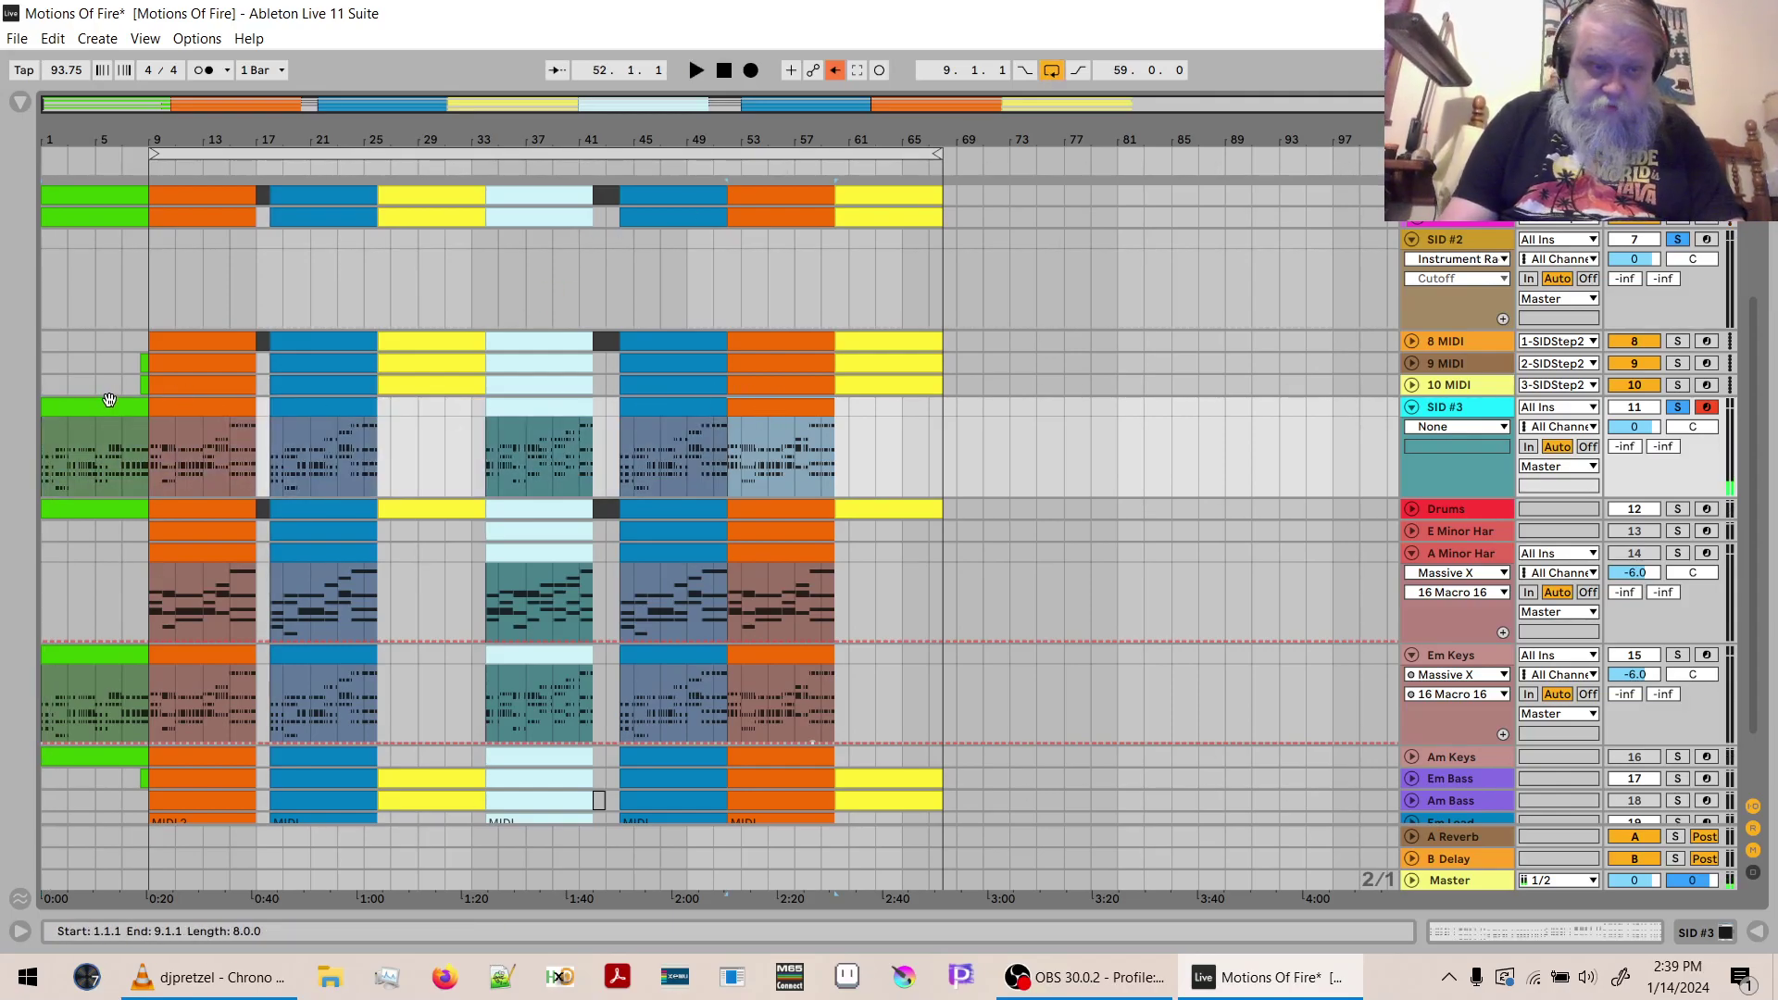
{"action": "left_click", "coordinate": [109, 400], "text": "shift"}
{"action": "double_click", "coordinate": [109, 405]}
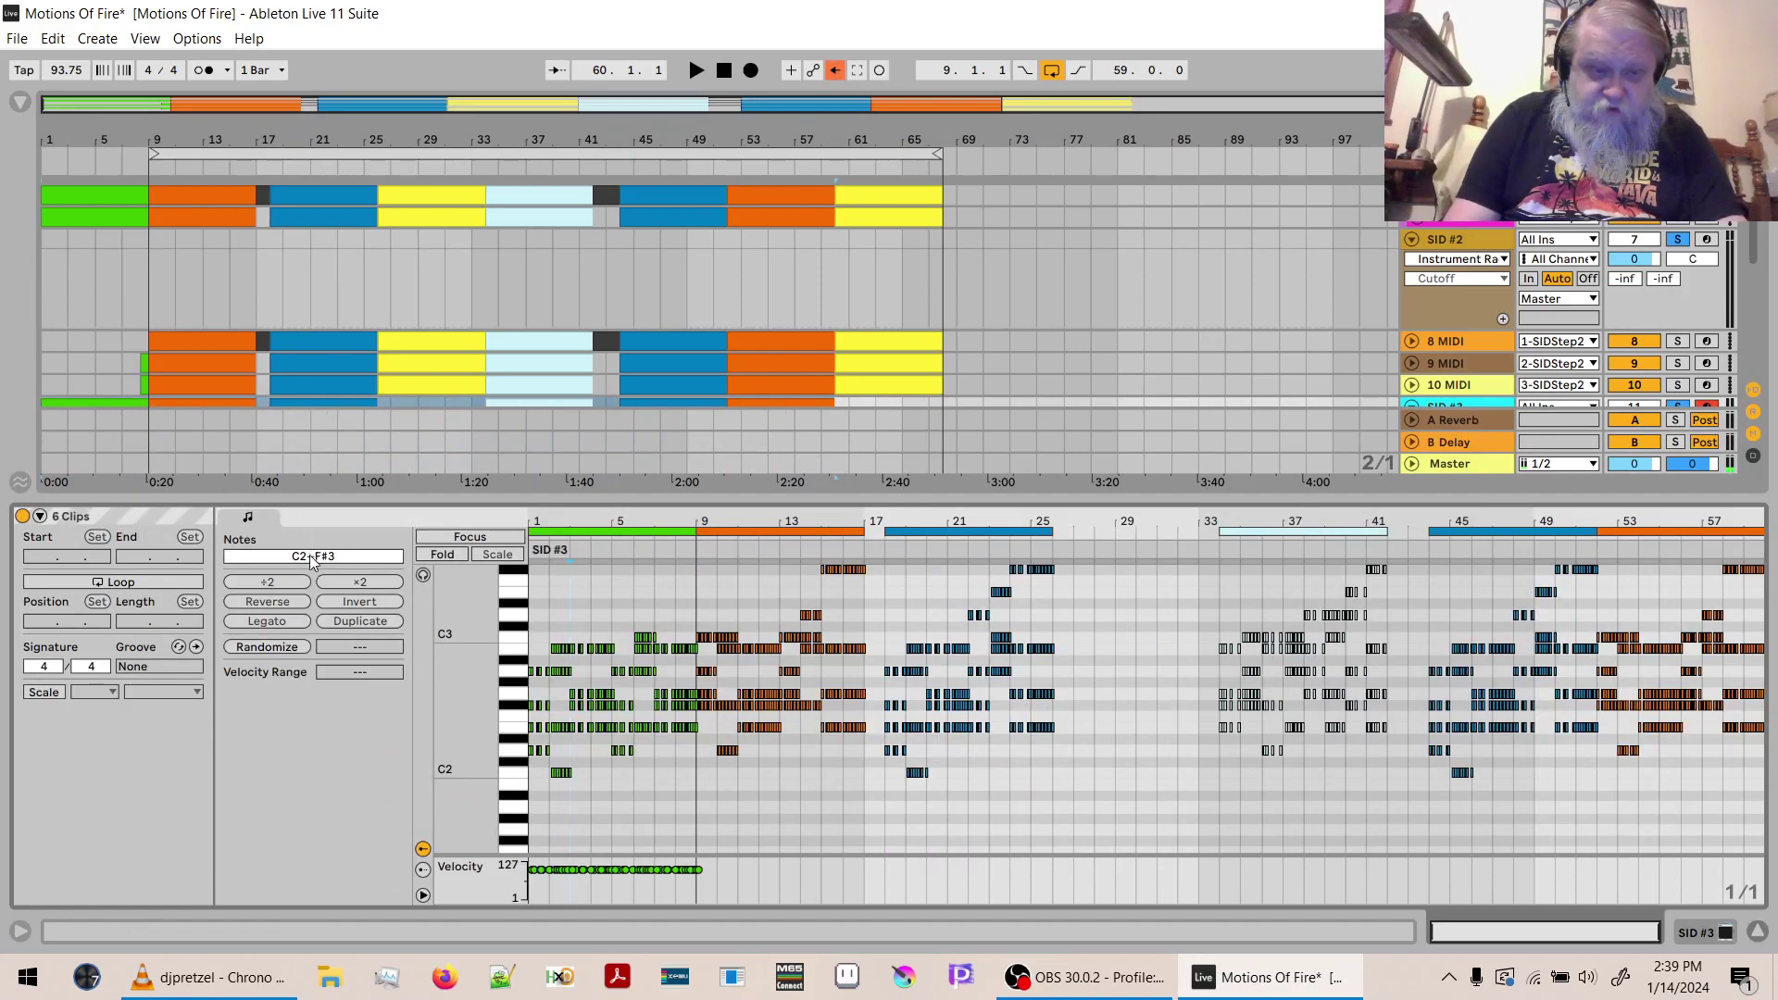
{"action": "left_click_drag", "start_coordinate": [311, 559], "coordinate": [312, 537]}
{"action": "key", "text": "space"}
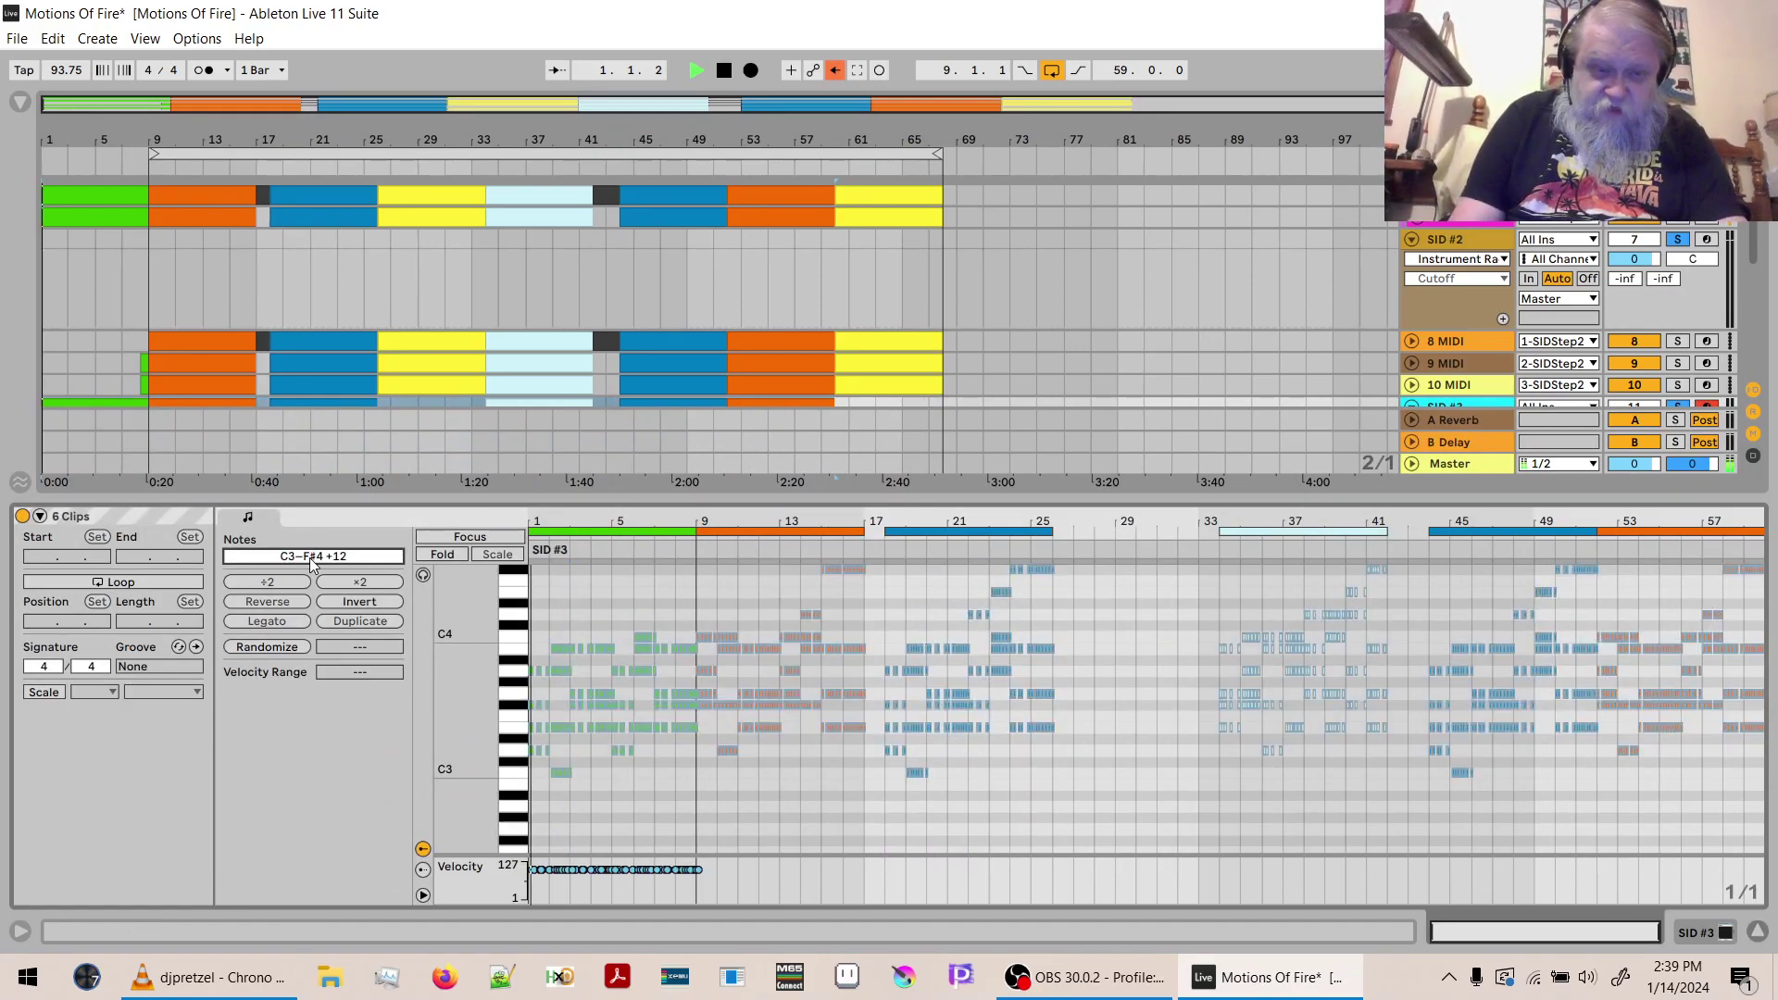
{"action": "key", "text": "space"}
Set the transposition of all SID #3 notes to 24 semitones up and audition the part.
{"action": "left_click", "coordinate": [311, 556]}
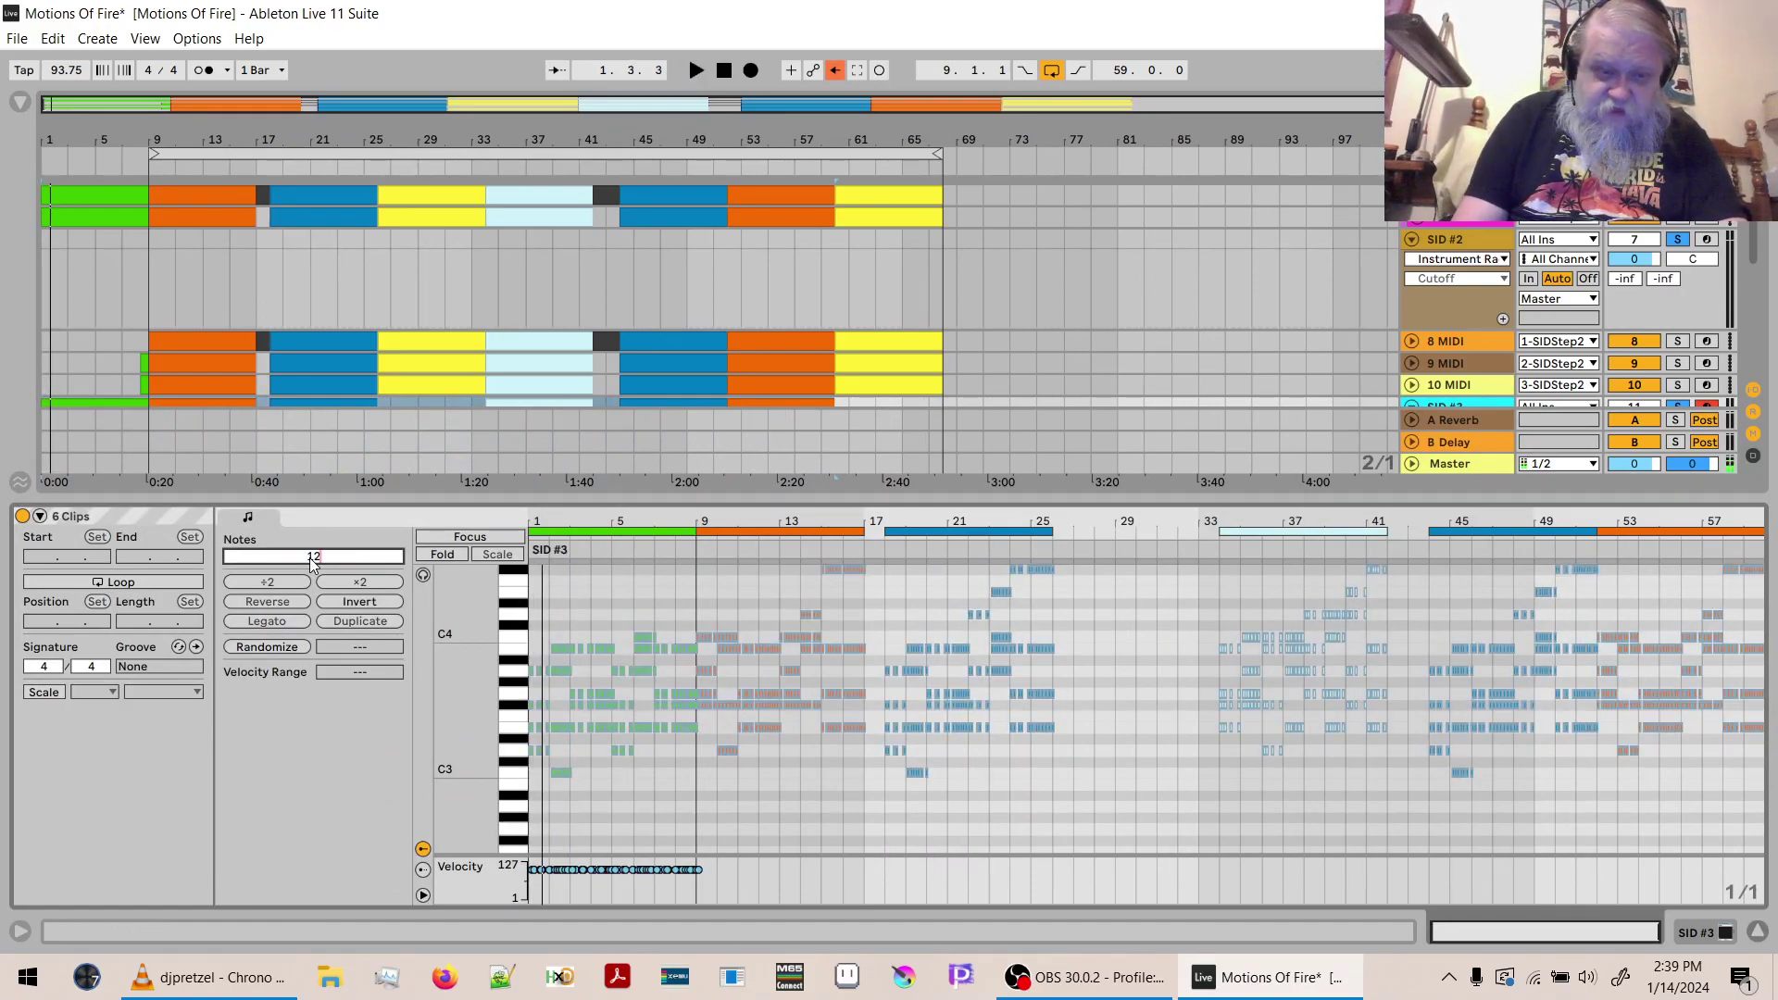
{"action": "type", "text": "24"}
{"action": "key", "text": "Return"}
{"action": "key", "text": "space"}
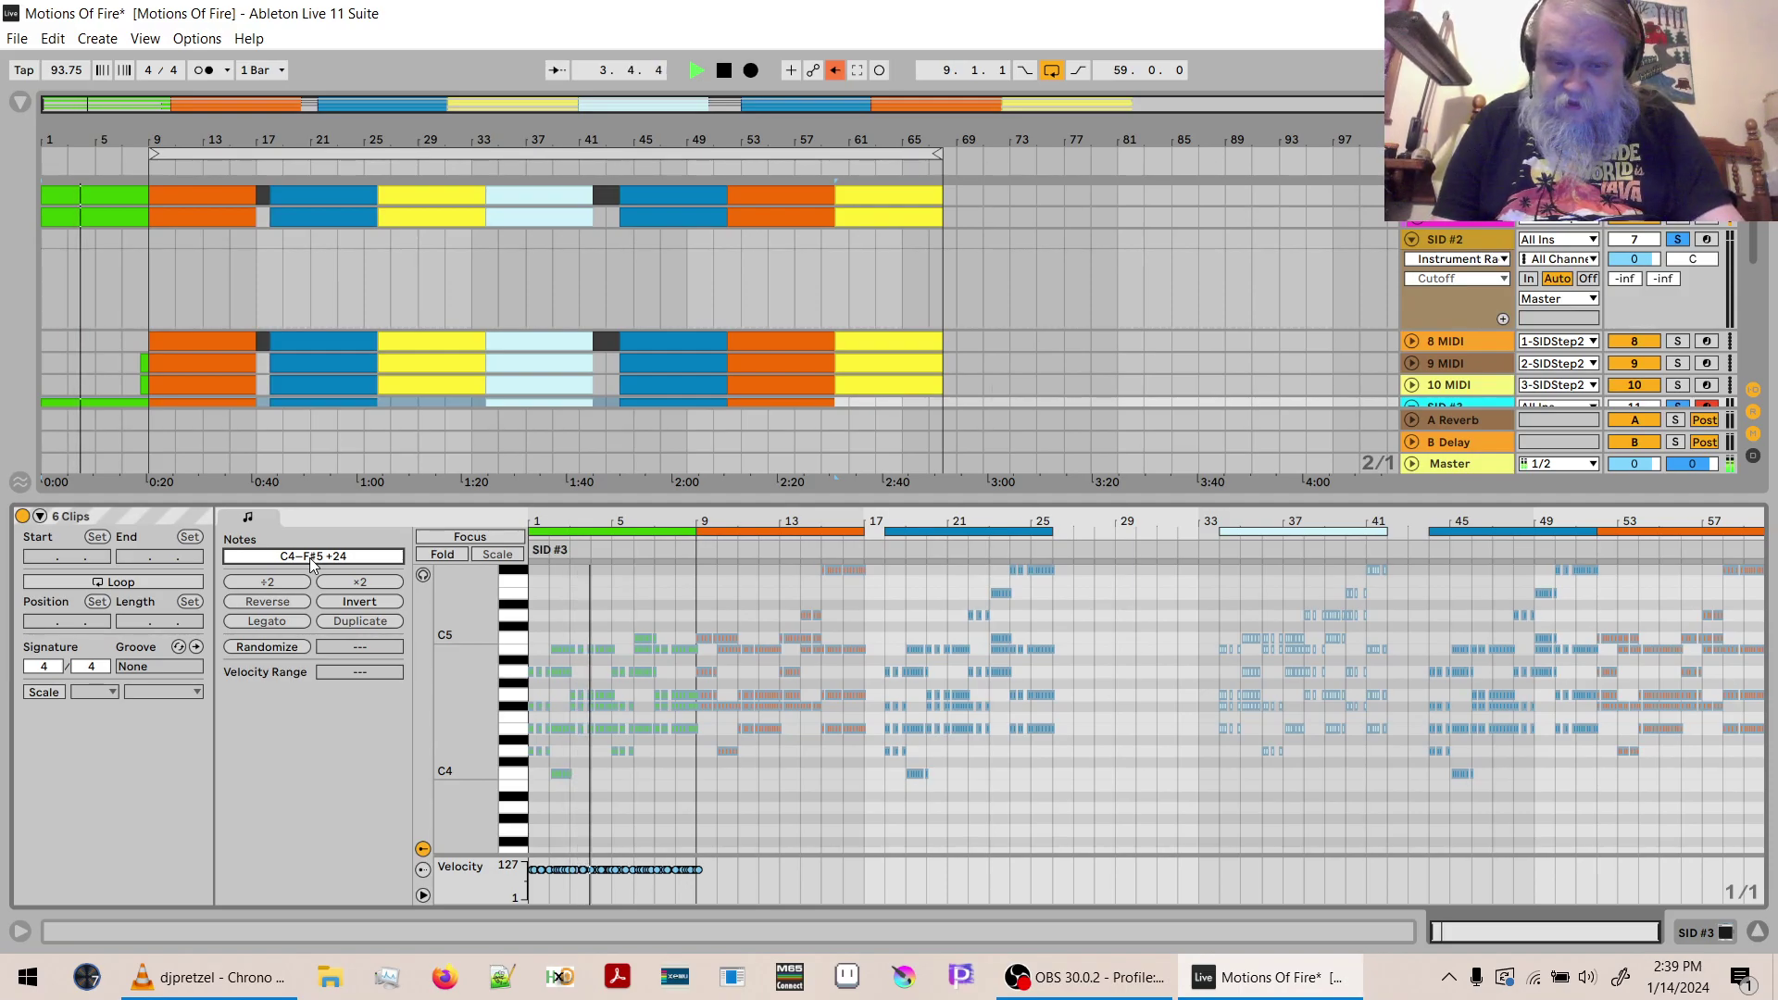
{"action": "key", "text": "space"}
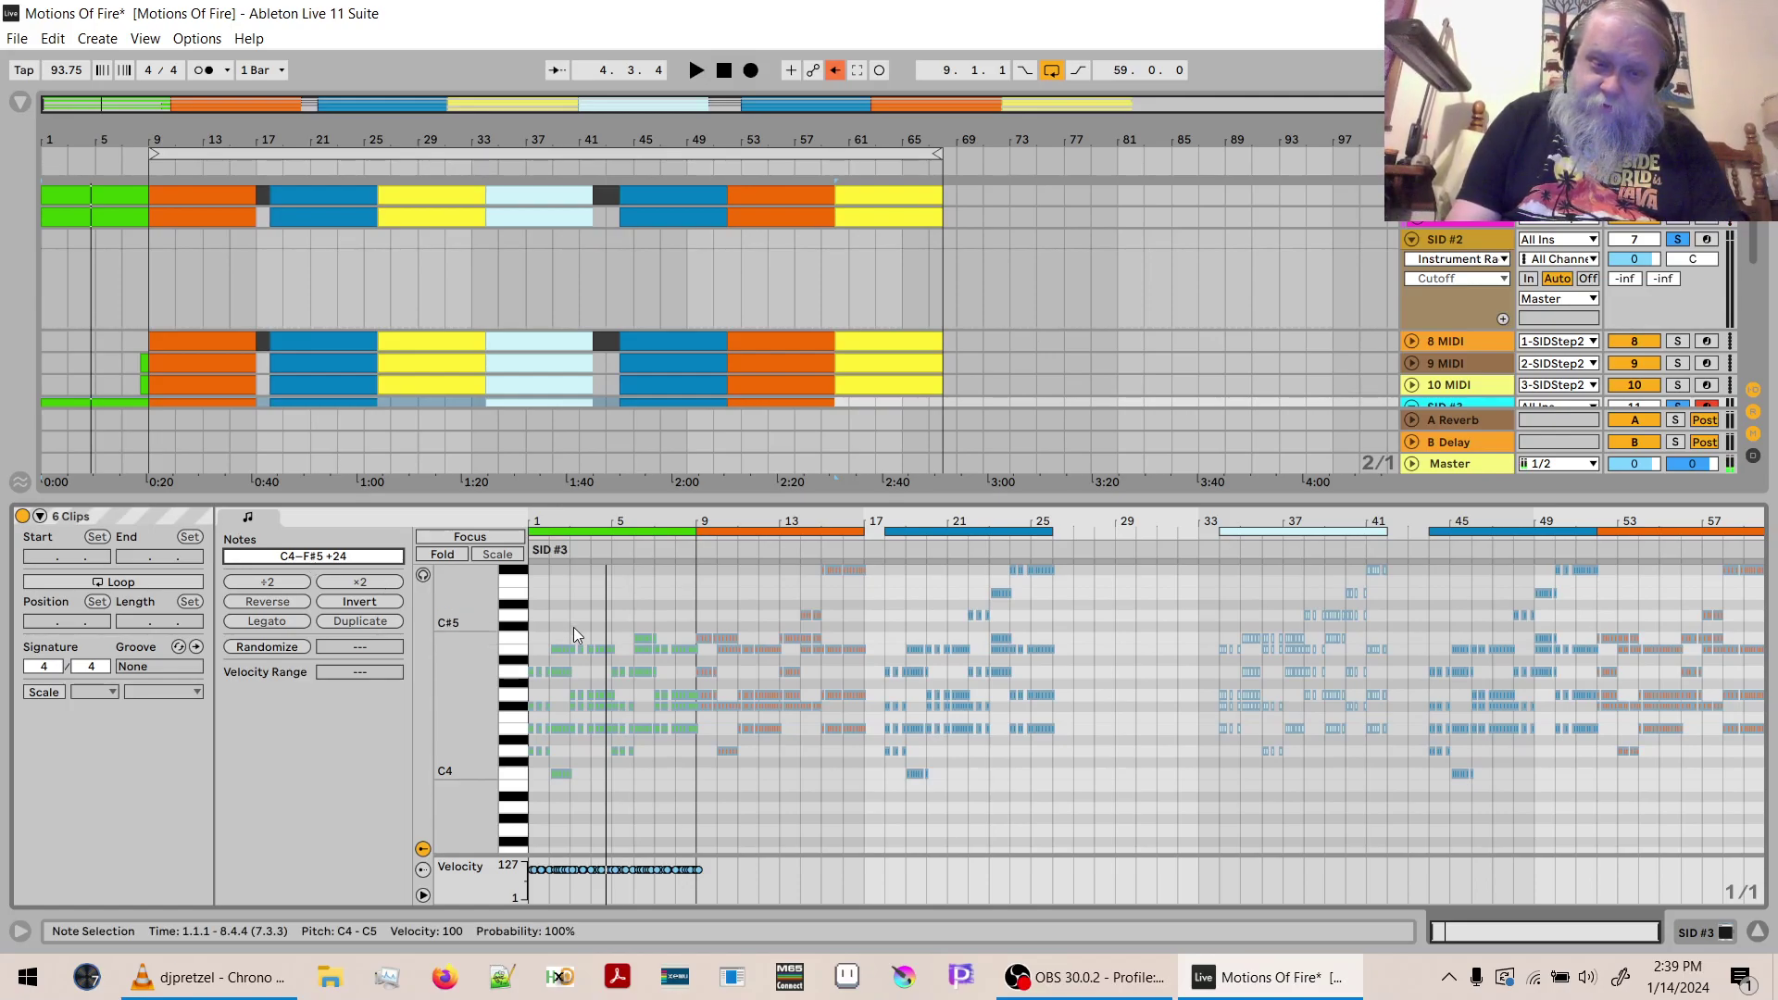
Shorten every note in the six SID #3 clips by one 1/128 grid step and audition the part.
{"action": "left_click", "coordinate": [532, 632]}
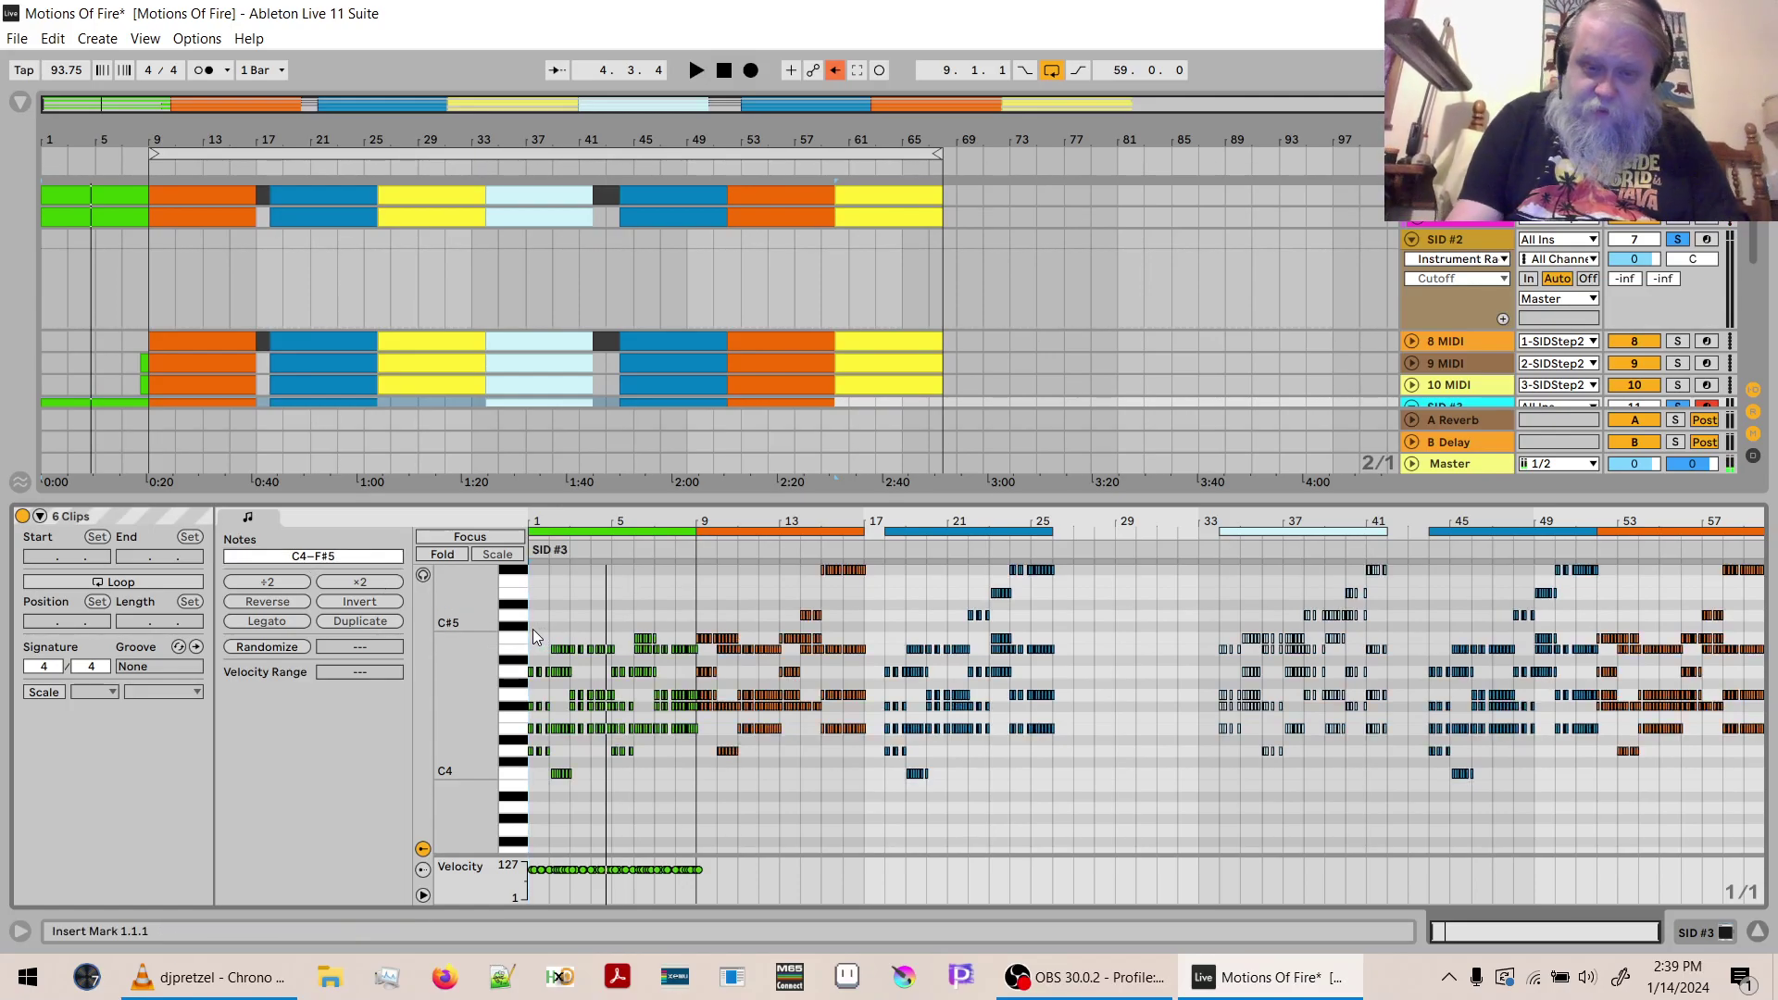
{"action": "scroll", "coordinate": [534, 635], "scroll_direction": "up", "scroll_amount": 2}
{"action": "scroll", "coordinate": [532, 630], "scroll_direction": "up", "scroll_amount": 6}
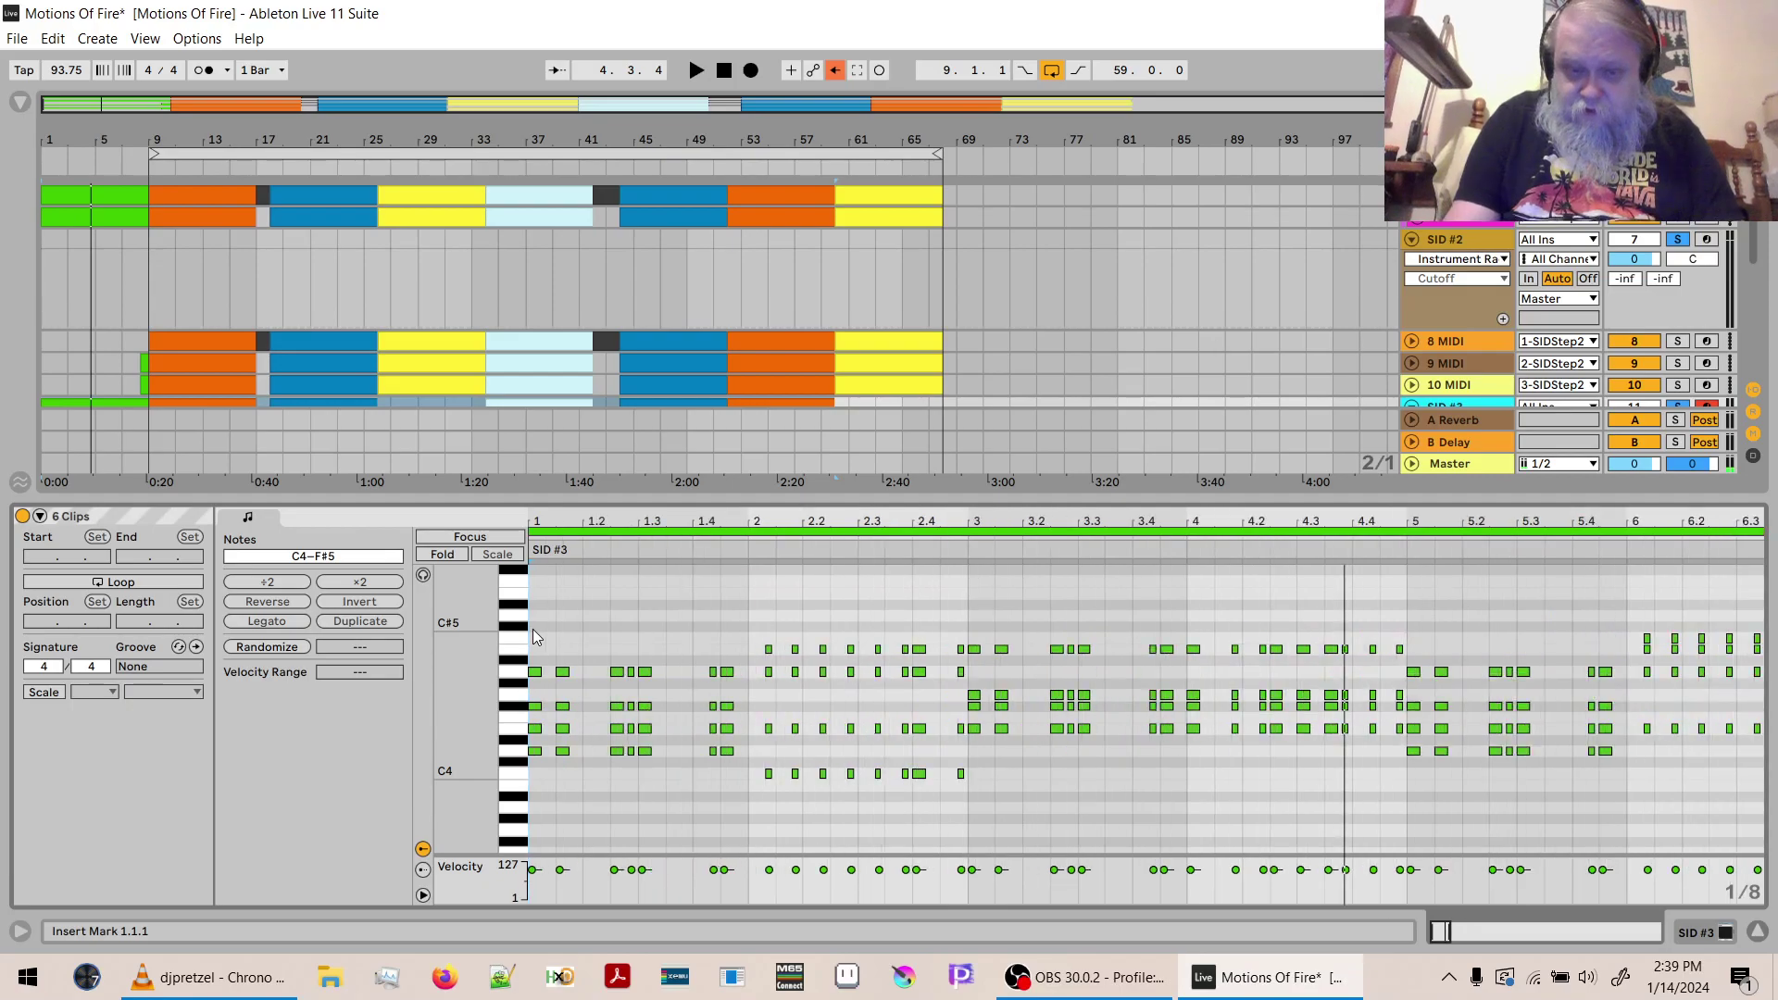
{"action": "scroll", "coordinate": [531, 629], "scroll_direction": "up", "scroll_amount": 2}
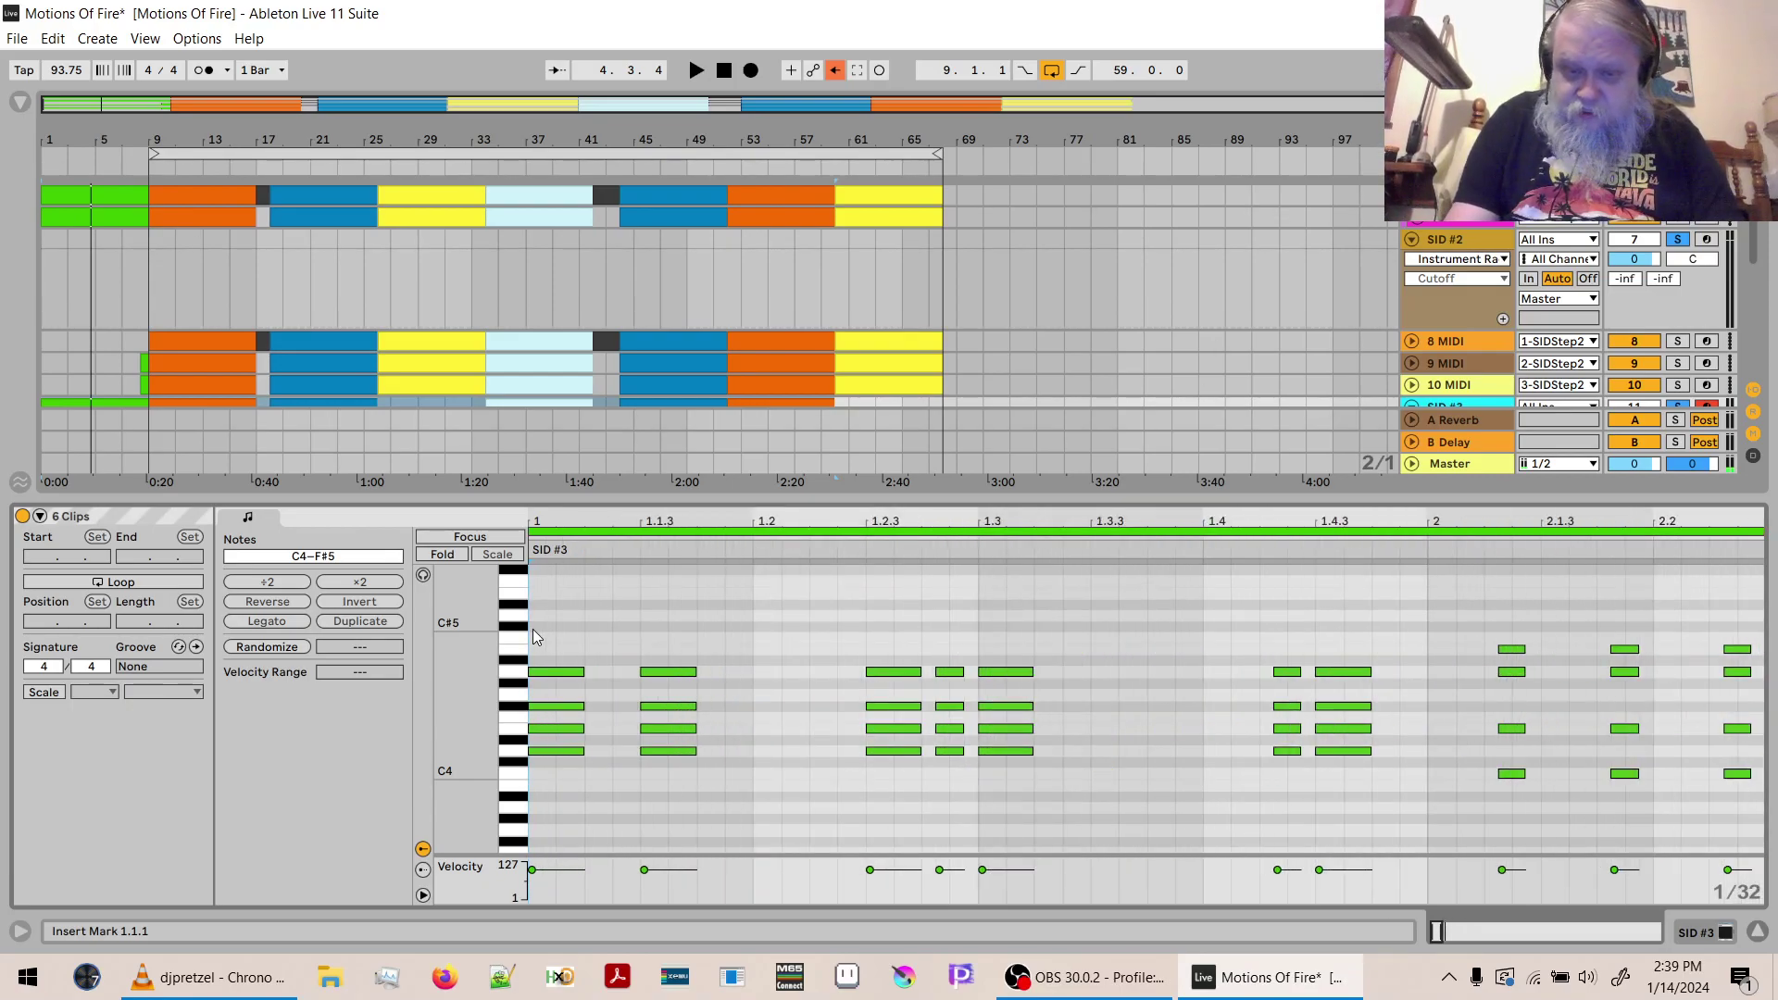
{"action": "scroll", "coordinate": [531, 630], "scroll_direction": "up", "scroll_amount": 1}
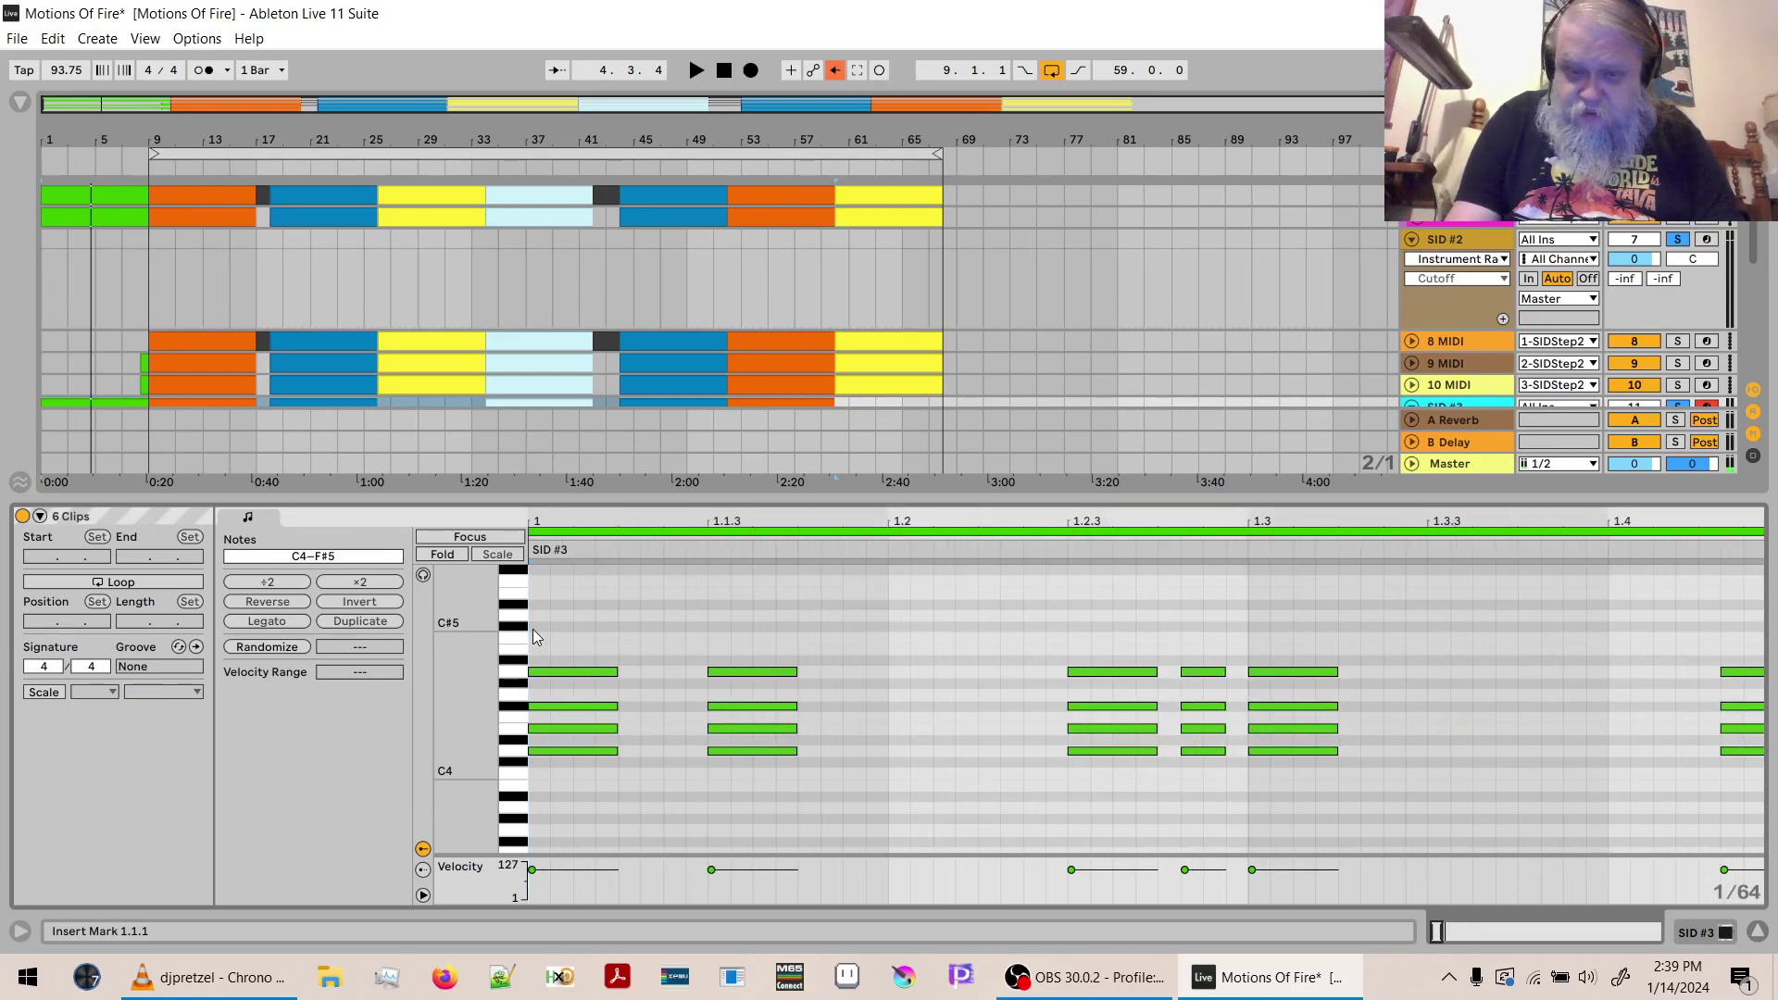
{"action": "scroll", "coordinate": [531, 629], "scroll_direction": "down", "scroll_amount": 5}
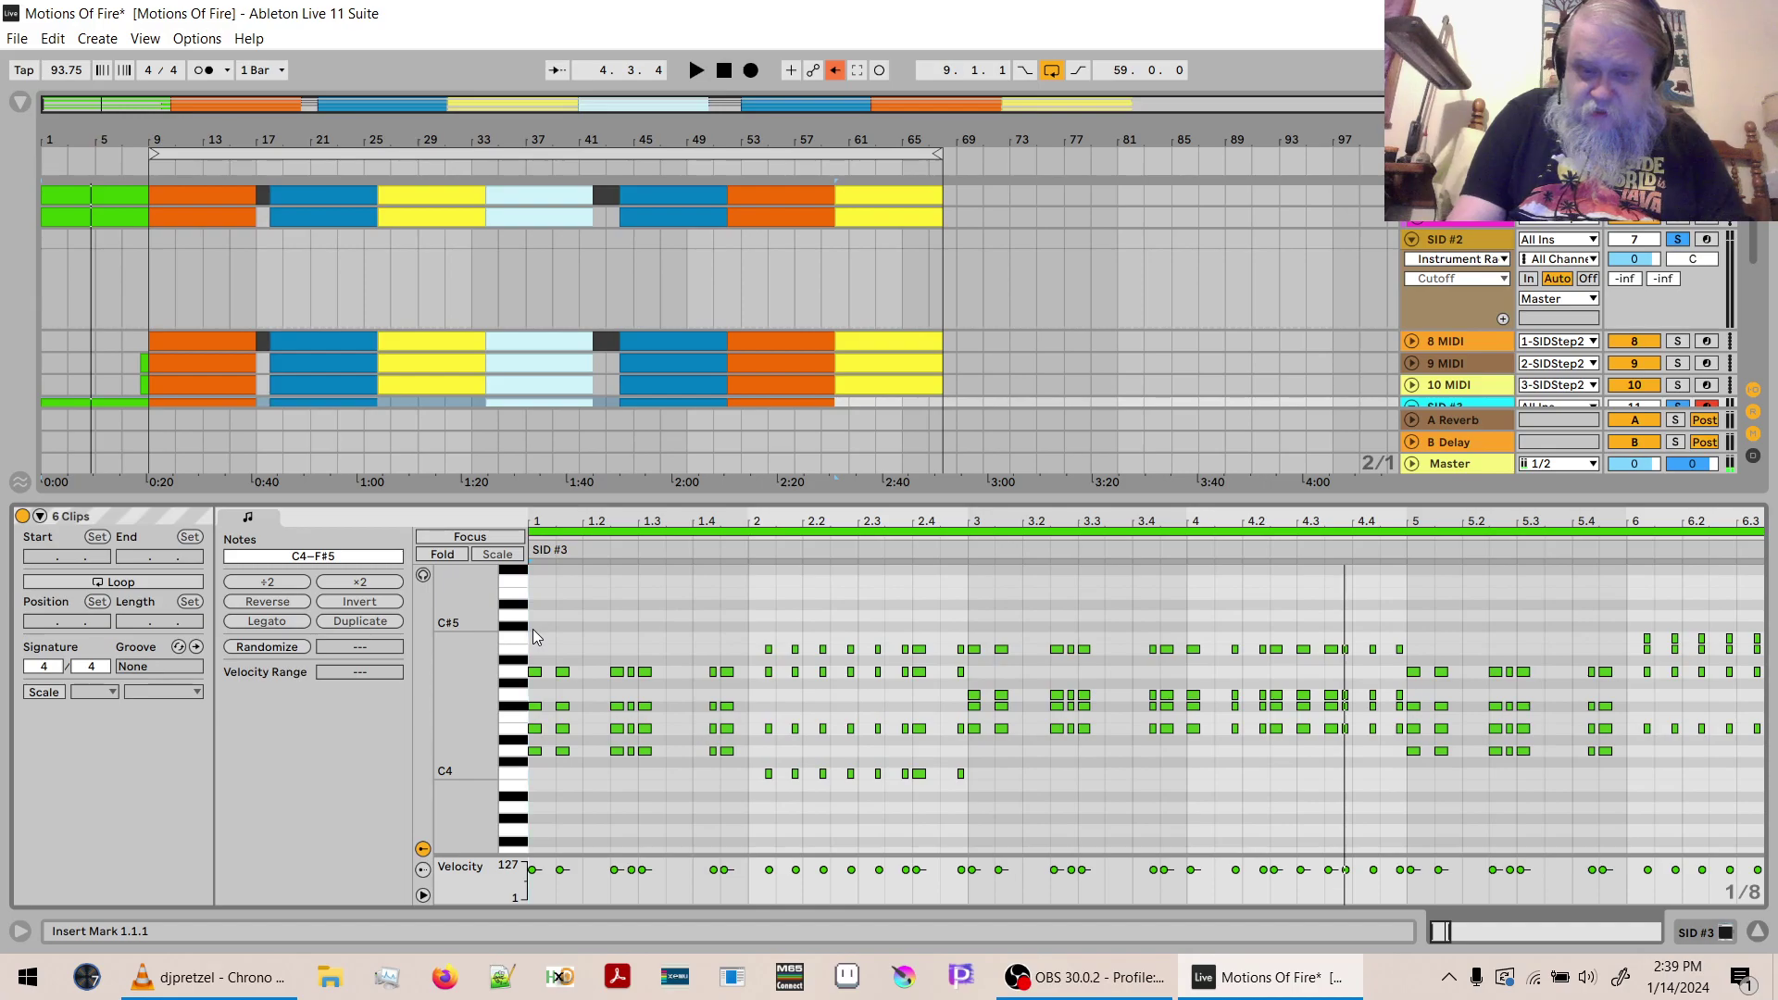
{"action": "scroll", "coordinate": [533, 636], "scroll_direction": "up", "scroll_amount": 8}
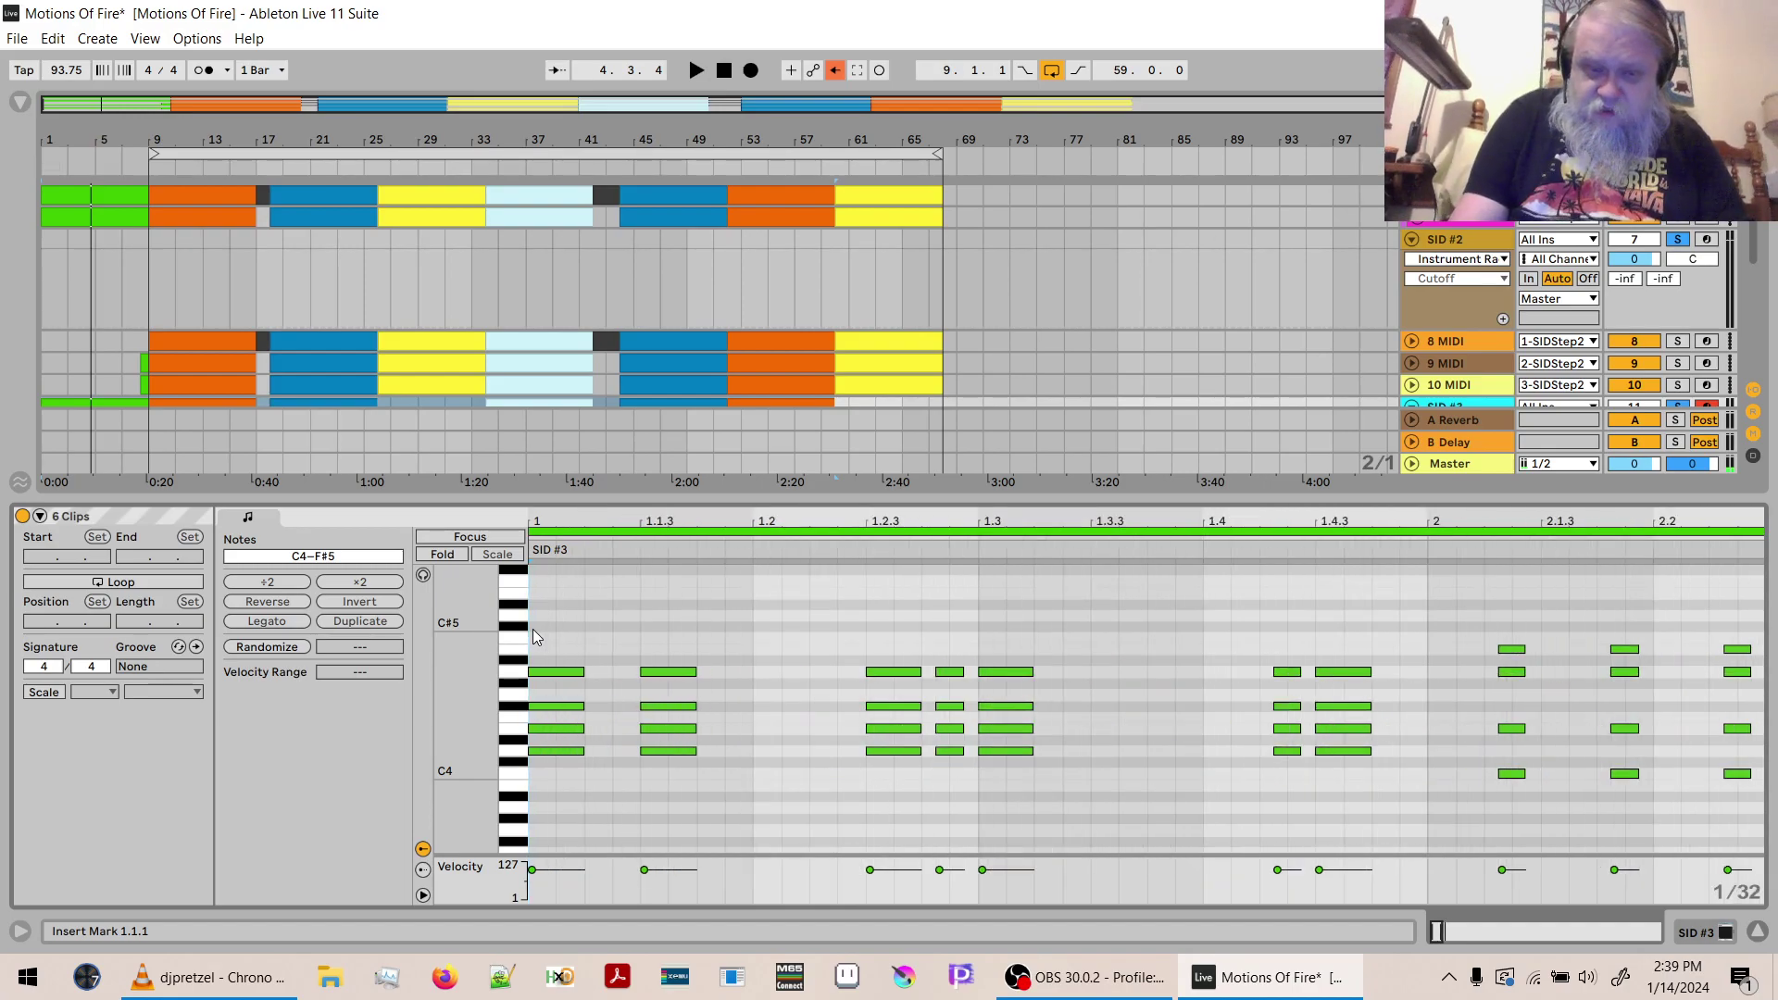
{"action": "scroll", "coordinate": [531, 630], "scroll_direction": "up", "scroll_amount": 2}
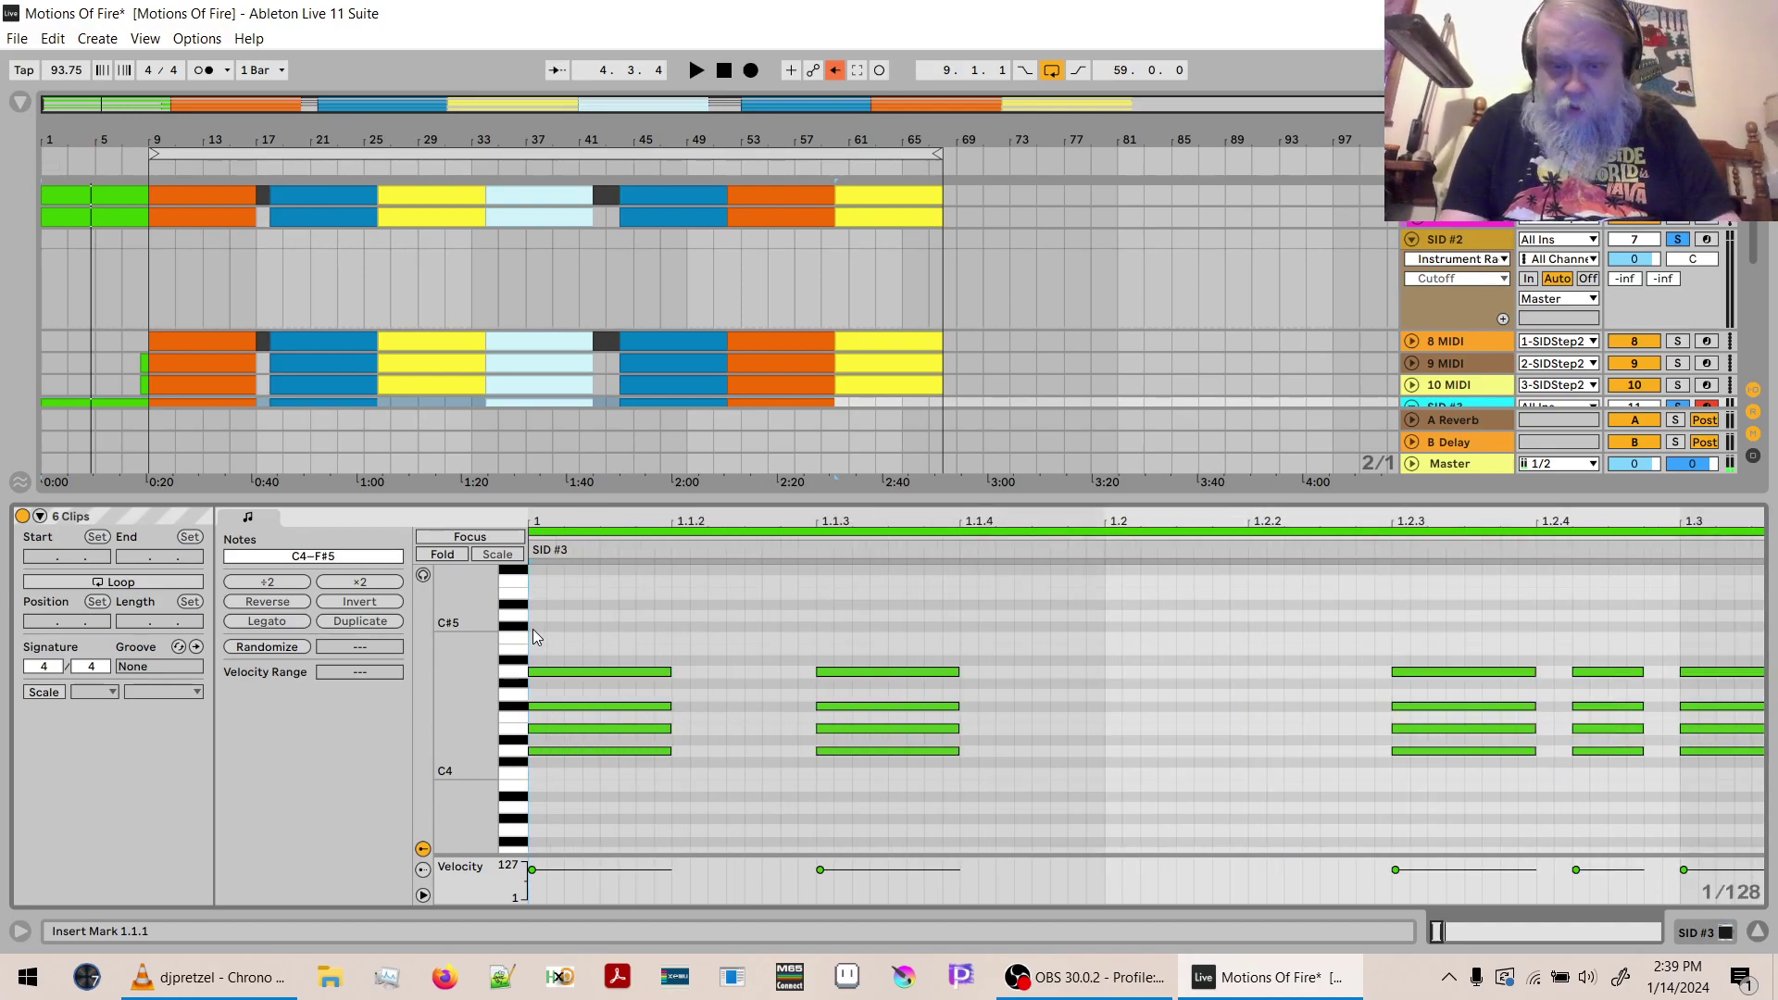
{"action": "key", "text": "ctrl+a"}
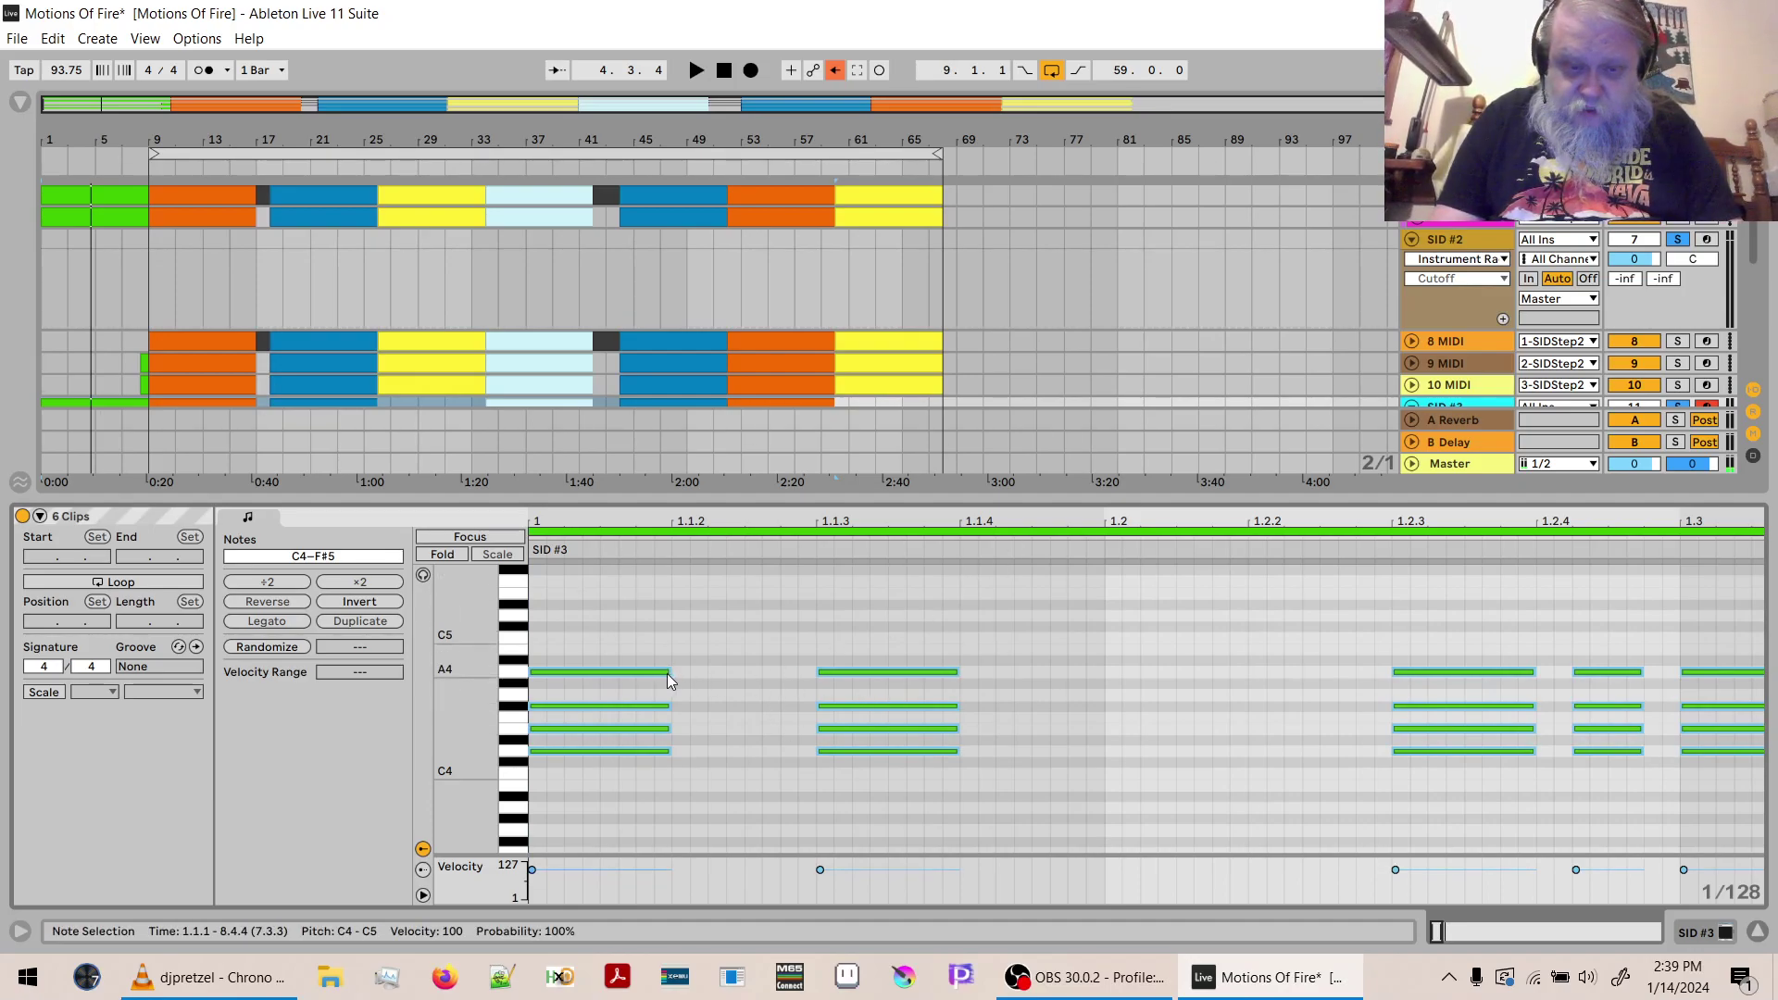
{"action": "left_click_drag", "start_coordinate": [666, 674], "coordinate": [659, 674]}
{"action": "key", "text": "space"}
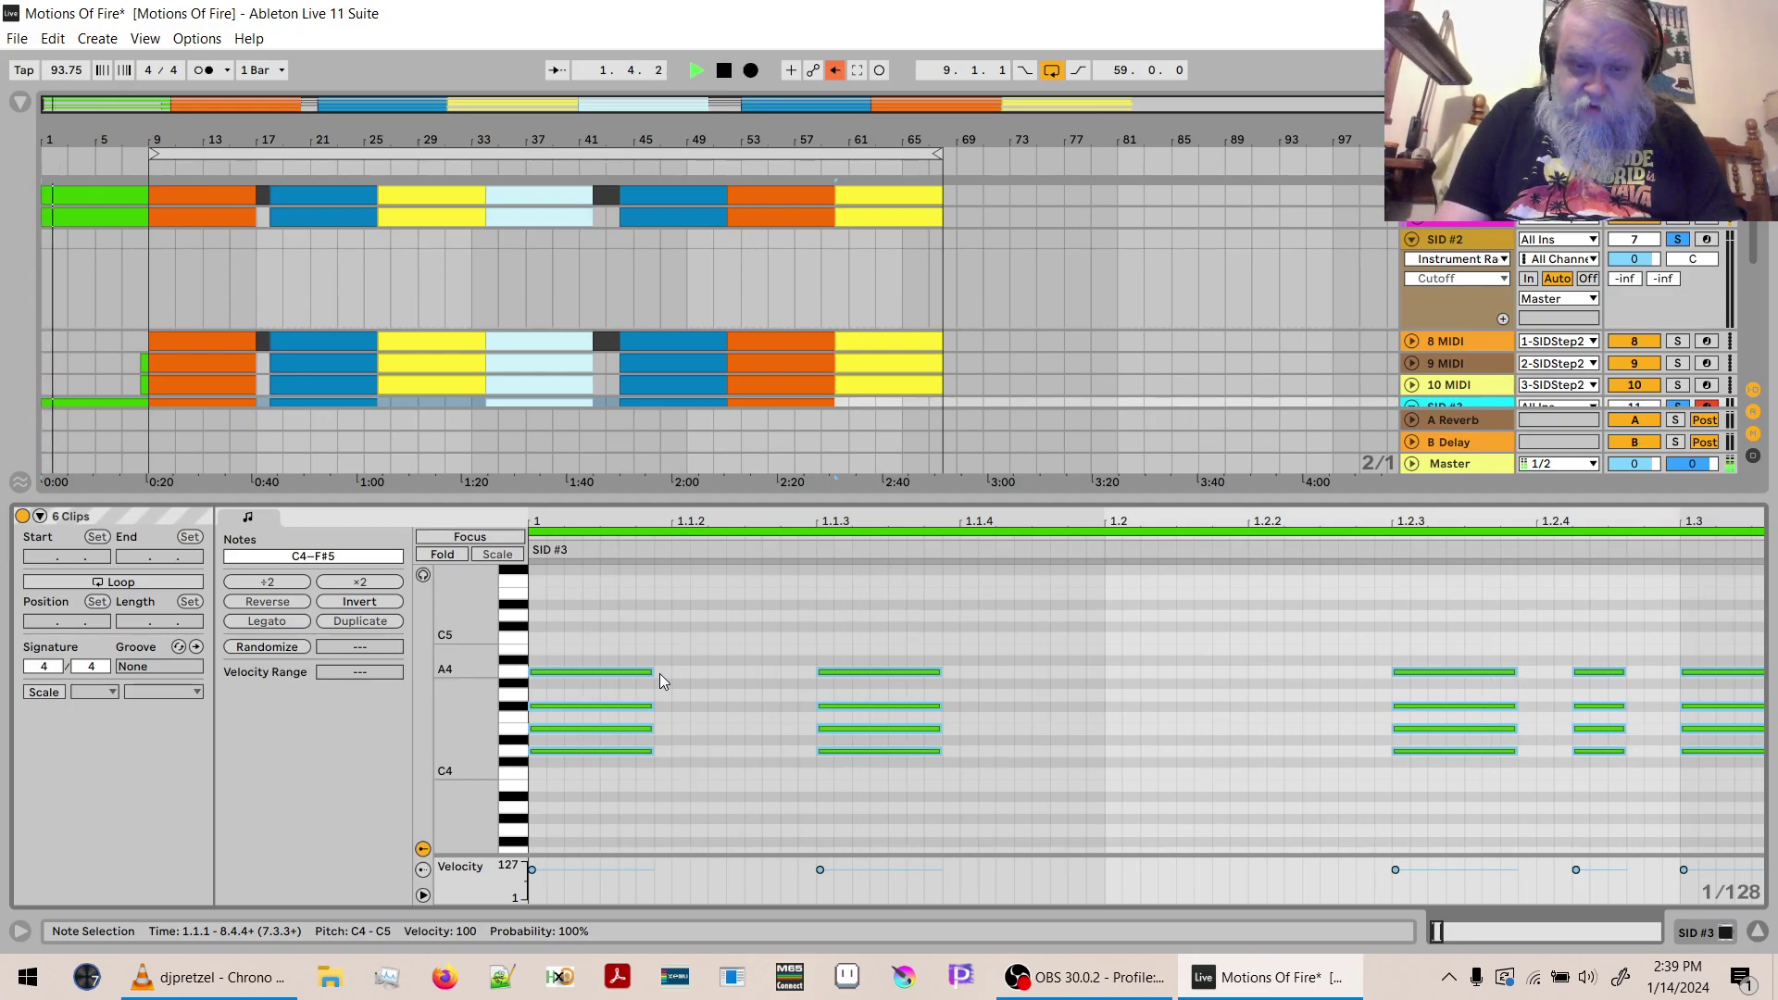
{"action": "key", "text": "space"}
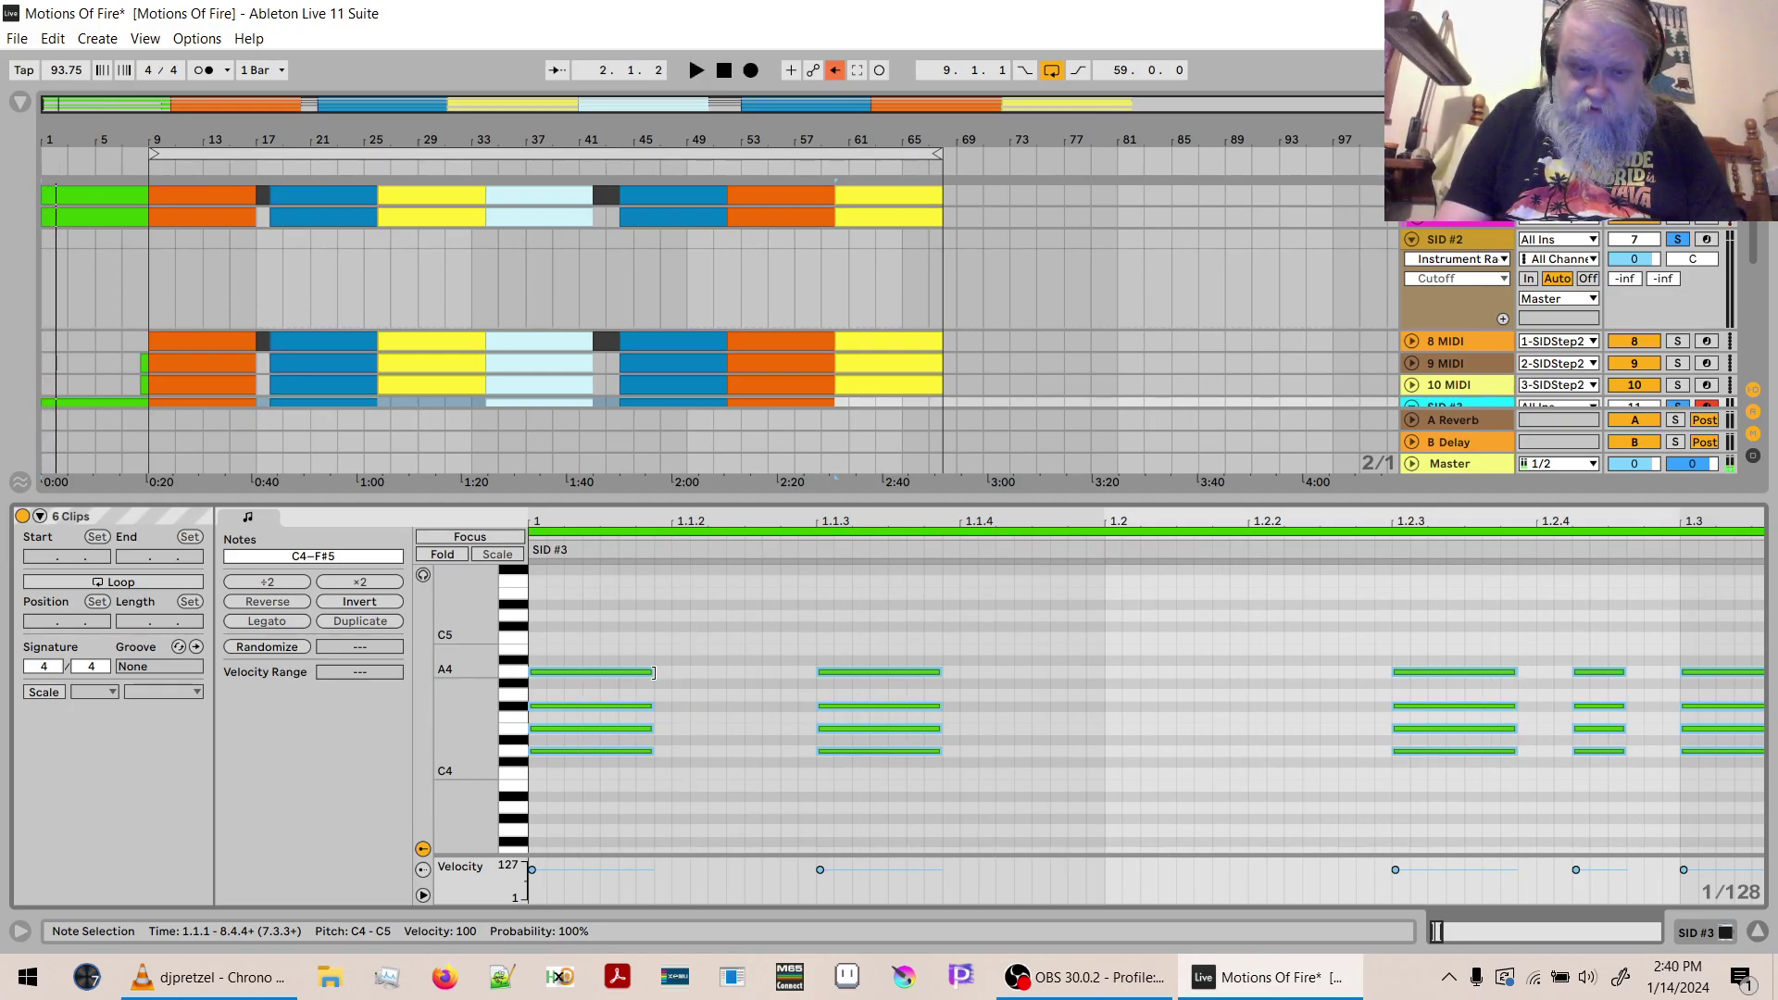
Try shortening all SID #3 notes by another 1/128 grid step, audition them, and extend them back by one step.
{"action": "left_click_drag", "start_coordinate": [657, 673], "coordinate": [635, 673]}
{"action": "key", "text": "space"}
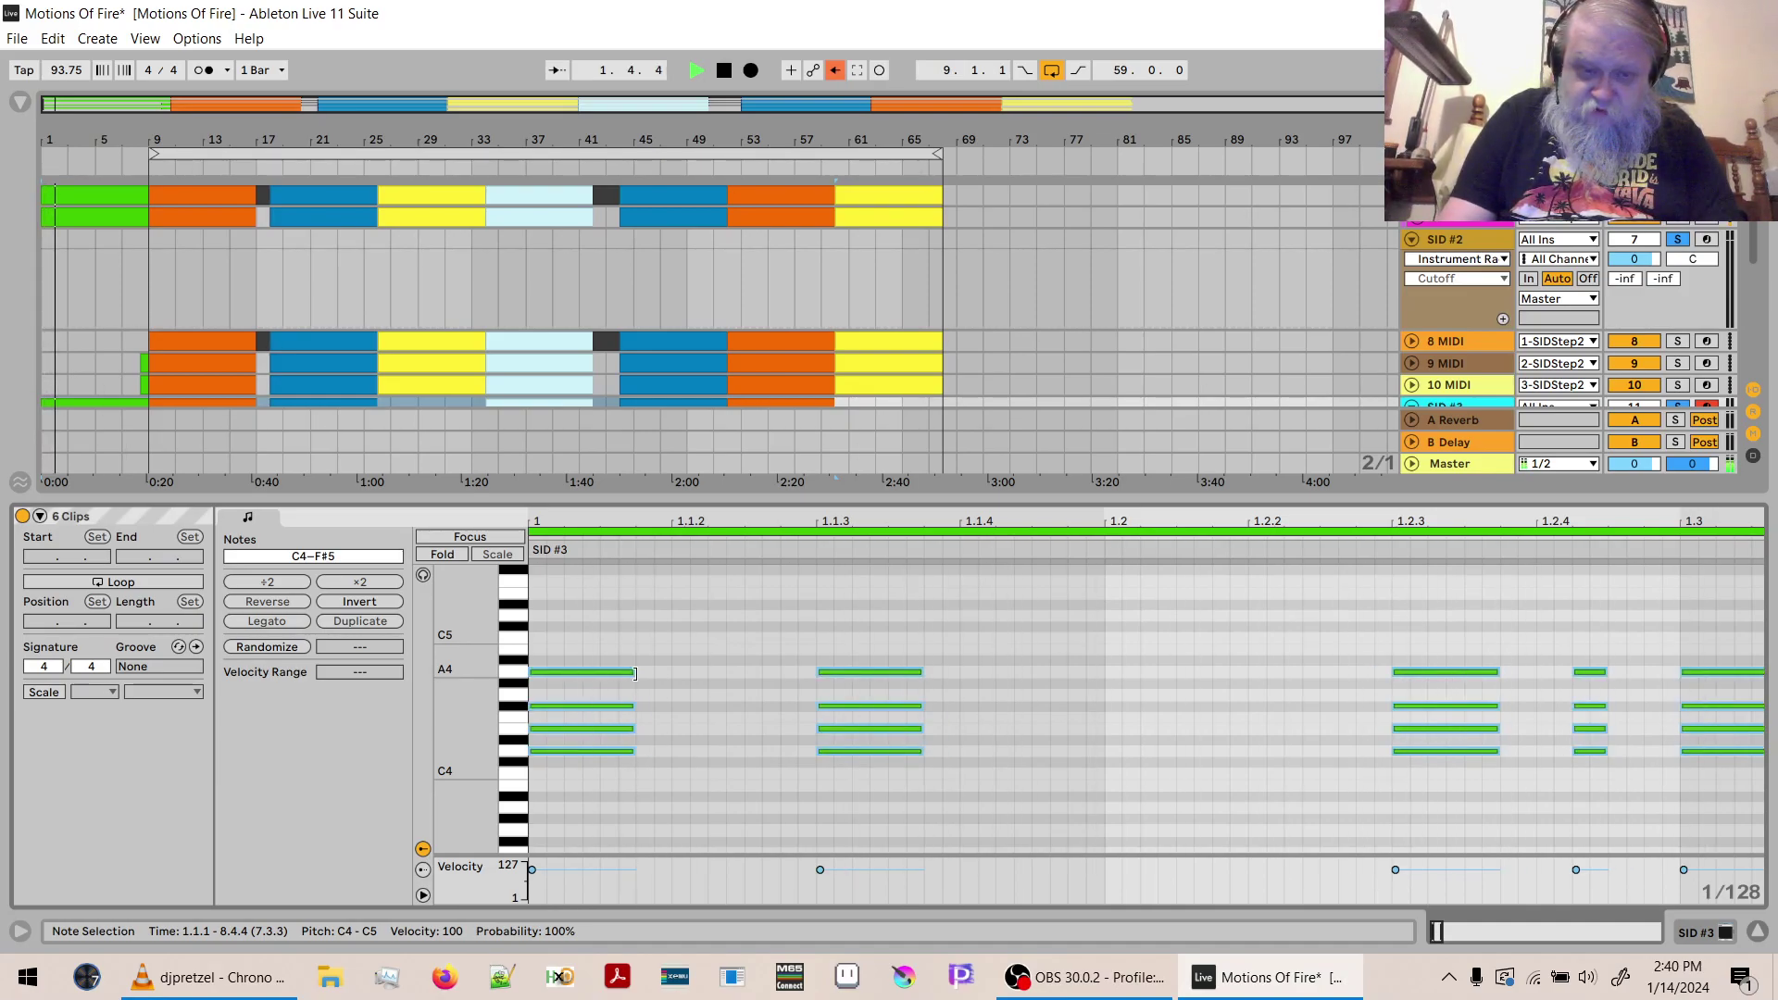
{"action": "left_click_drag", "start_coordinate": [634, 673], "coordinate": [659, 674]}
{"action": "key", "text": "space"}
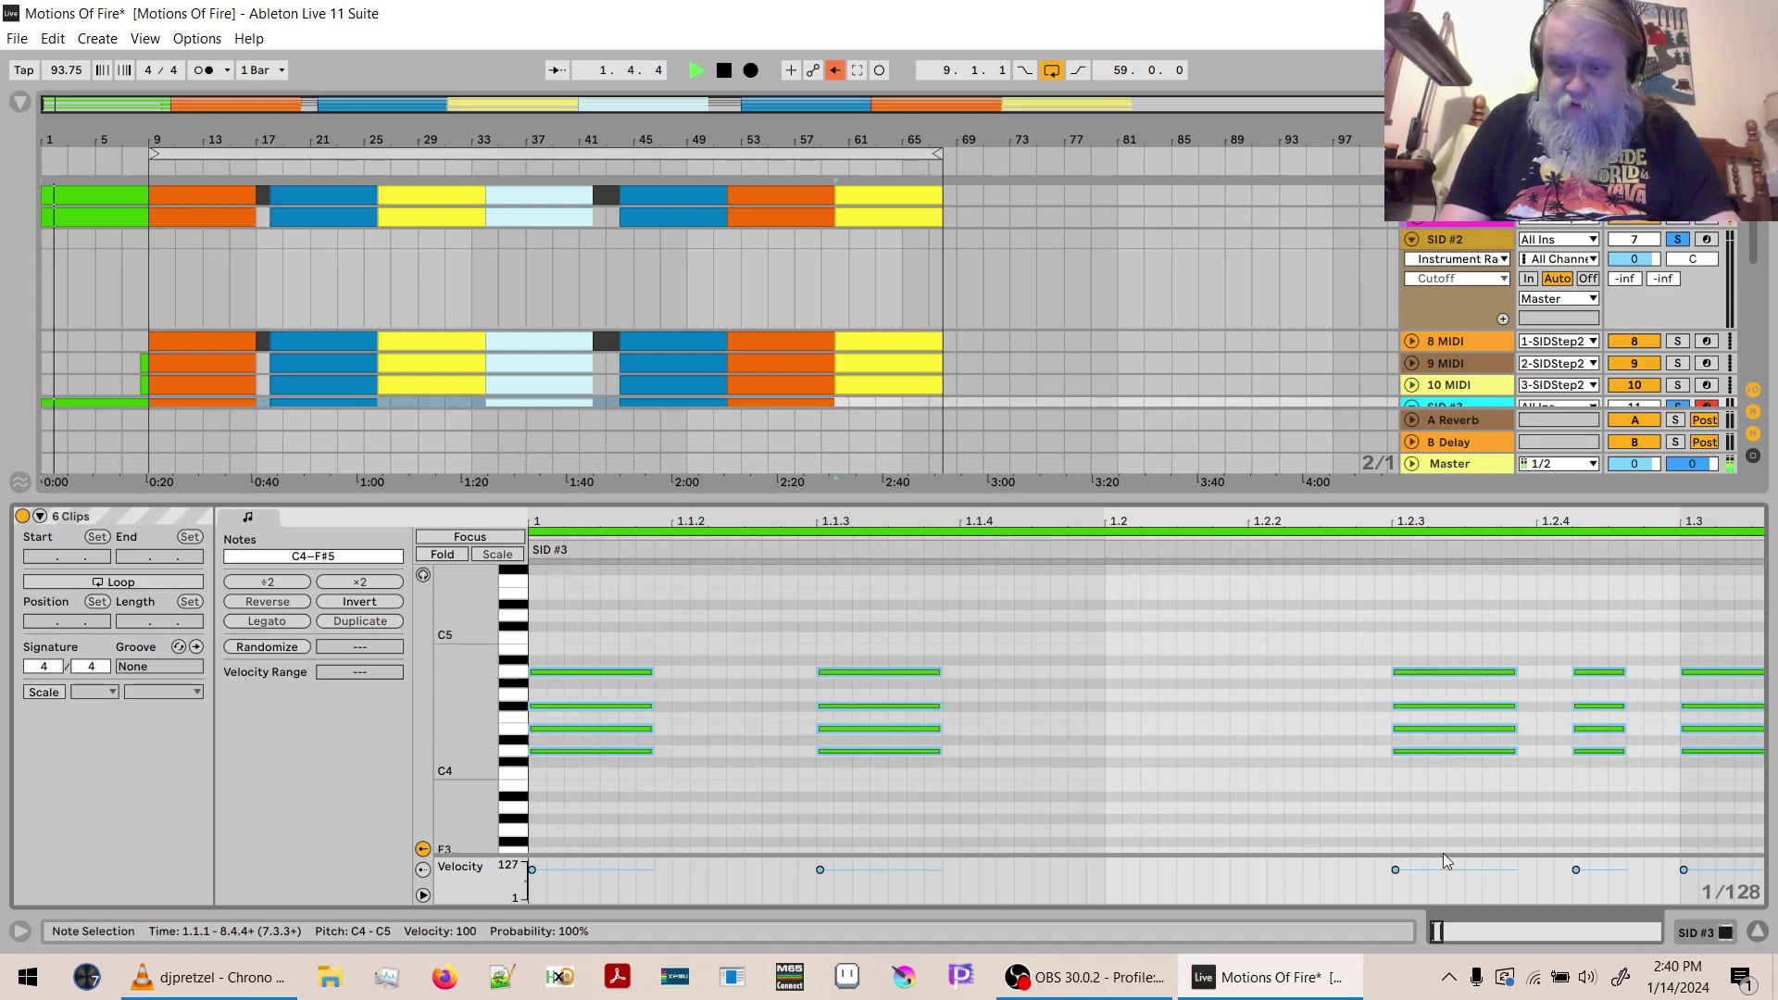
Stop playback, insert a MIDI track below SID #3, and route its output to SID #3 on the 1-SIDStep2 input.
{"action": "left_click", "coordinate": [1757, 933]}
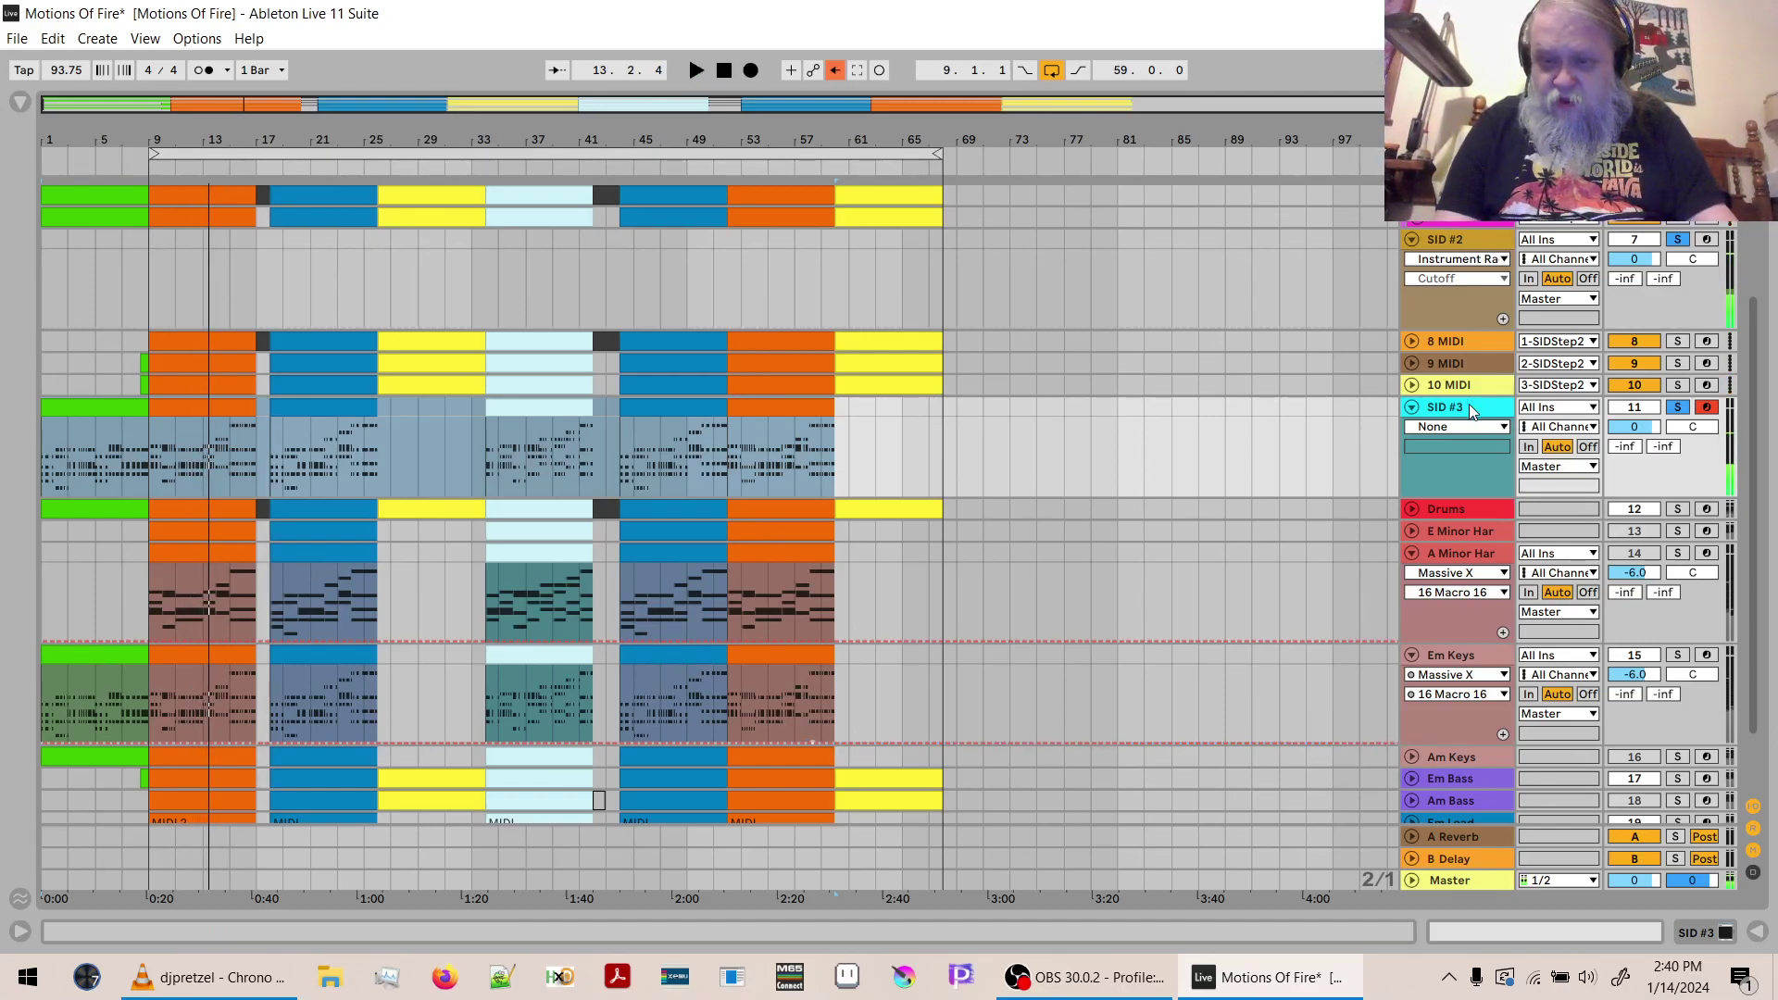
{"action": "key", "text": "space"}
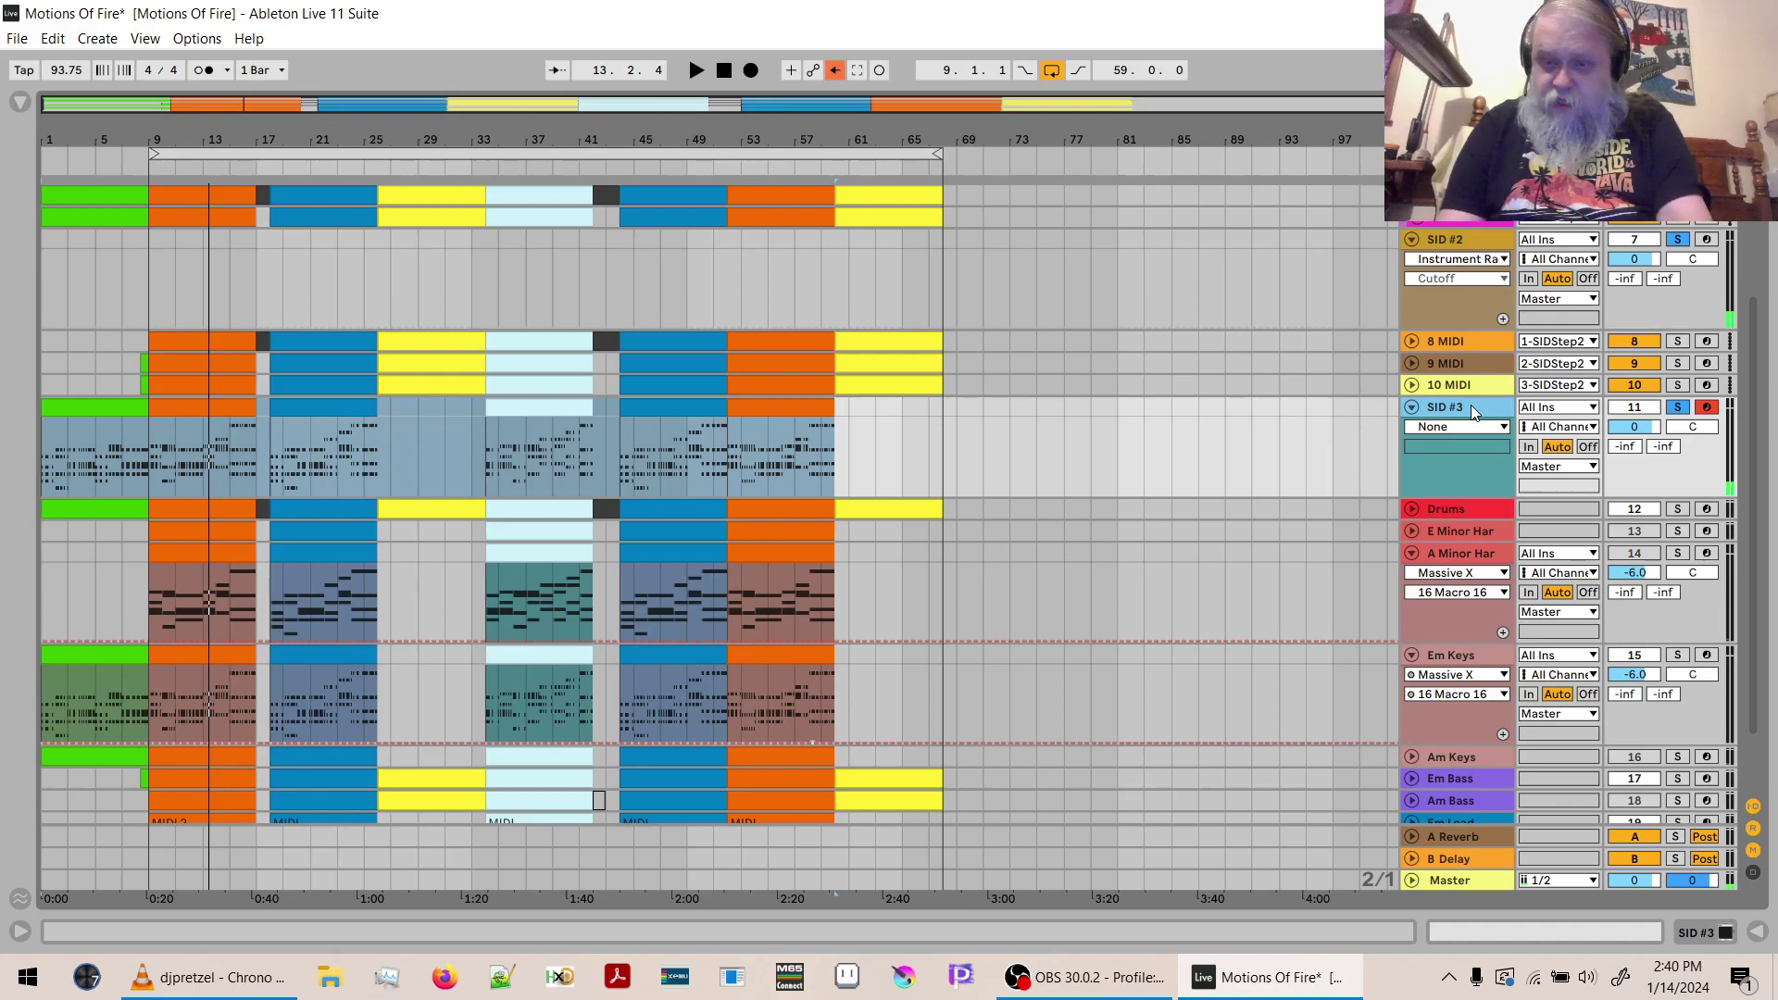
{"action": "key", "text": "ctrl+shift+t"}
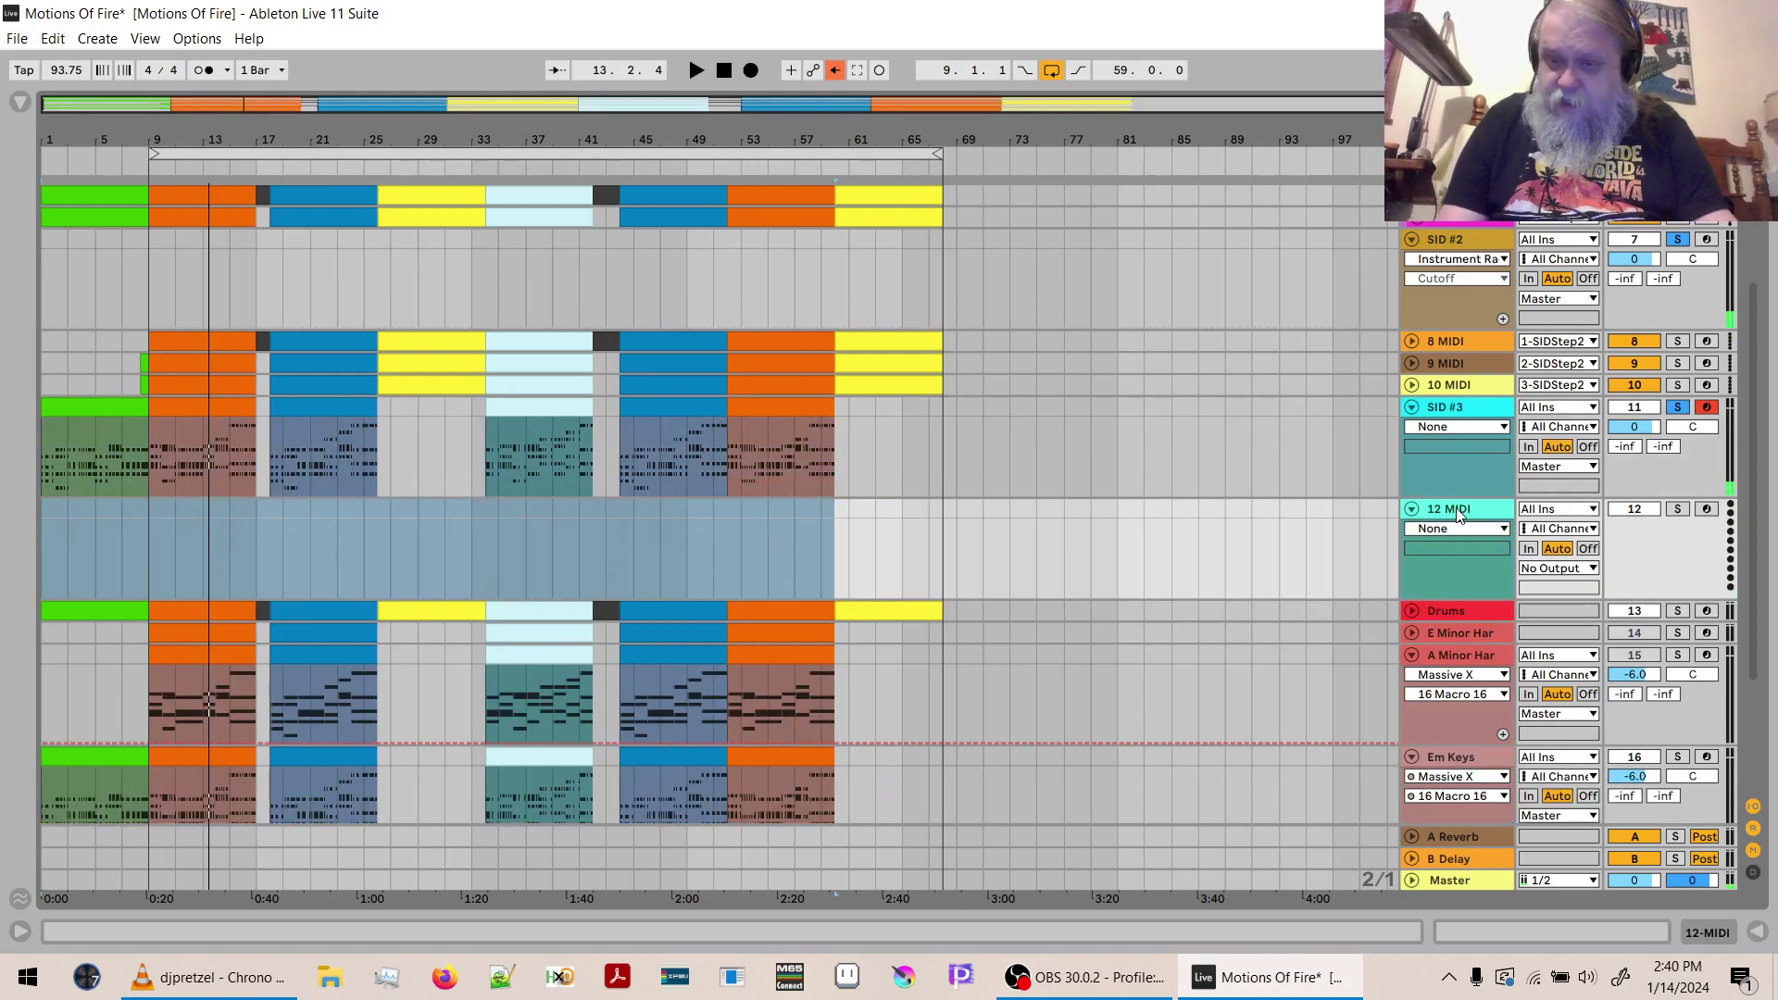
{"action": "left_click", "coordinate": [1559, 570]}
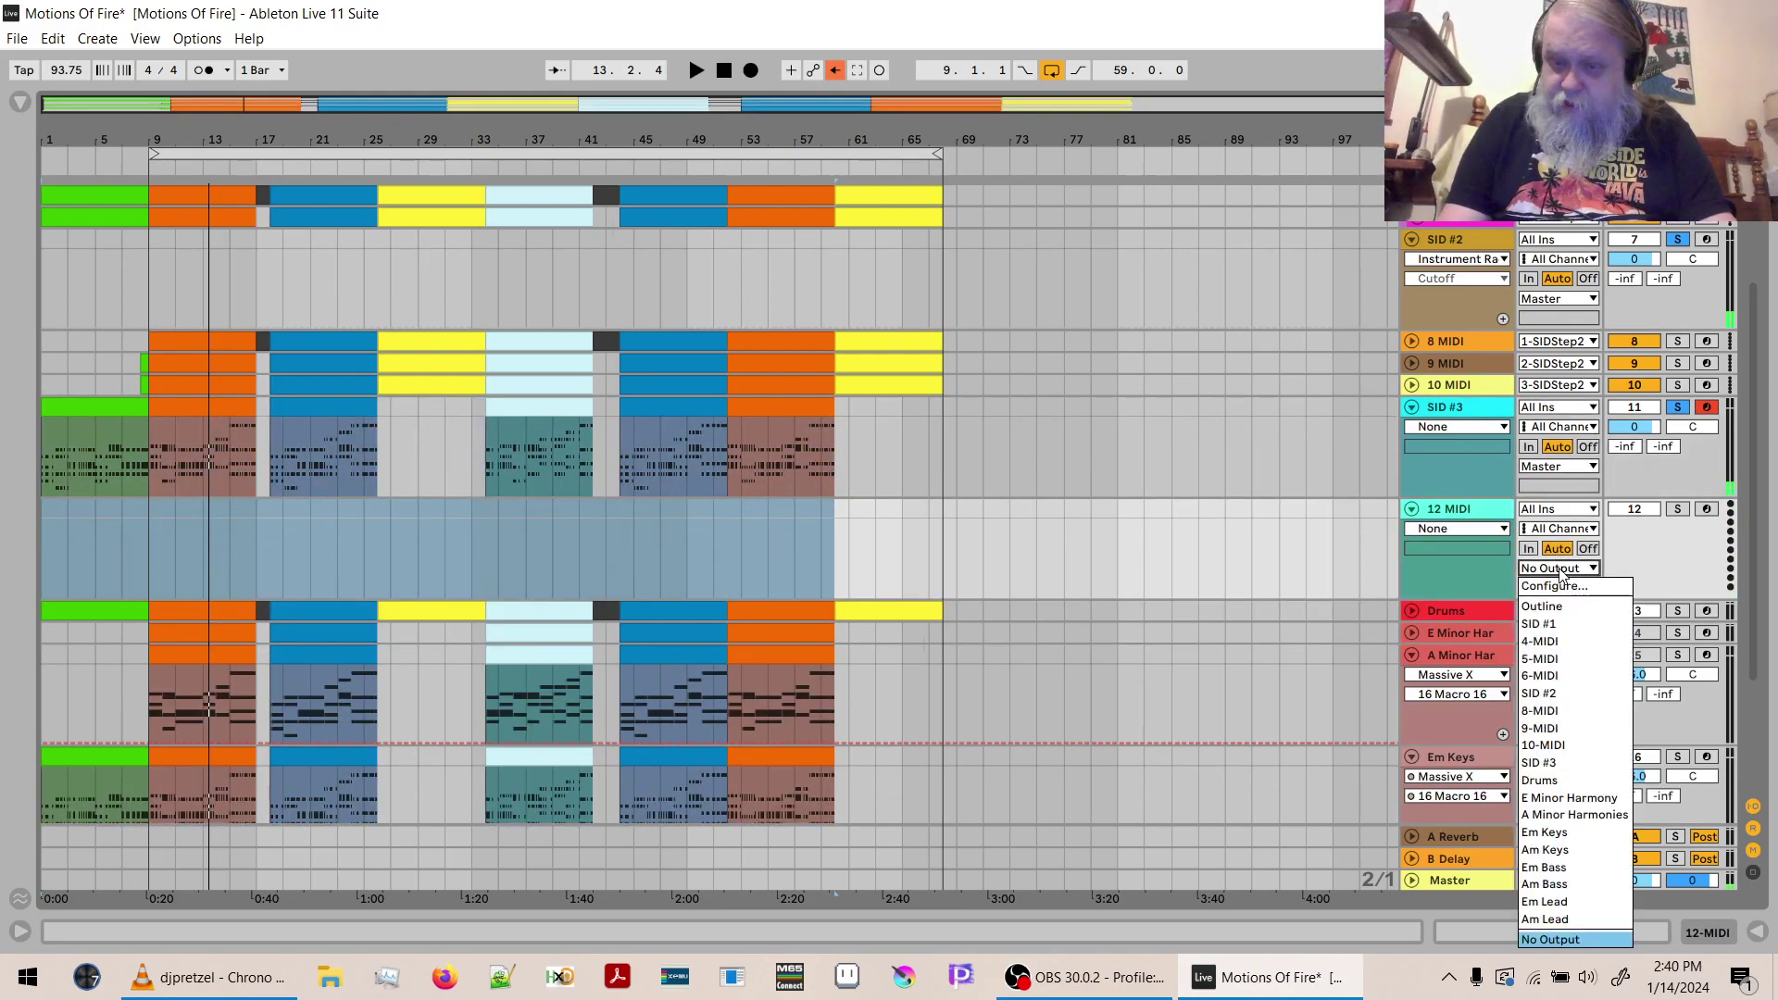
{"action": "left_click", "coordinate": [1592, 763]}
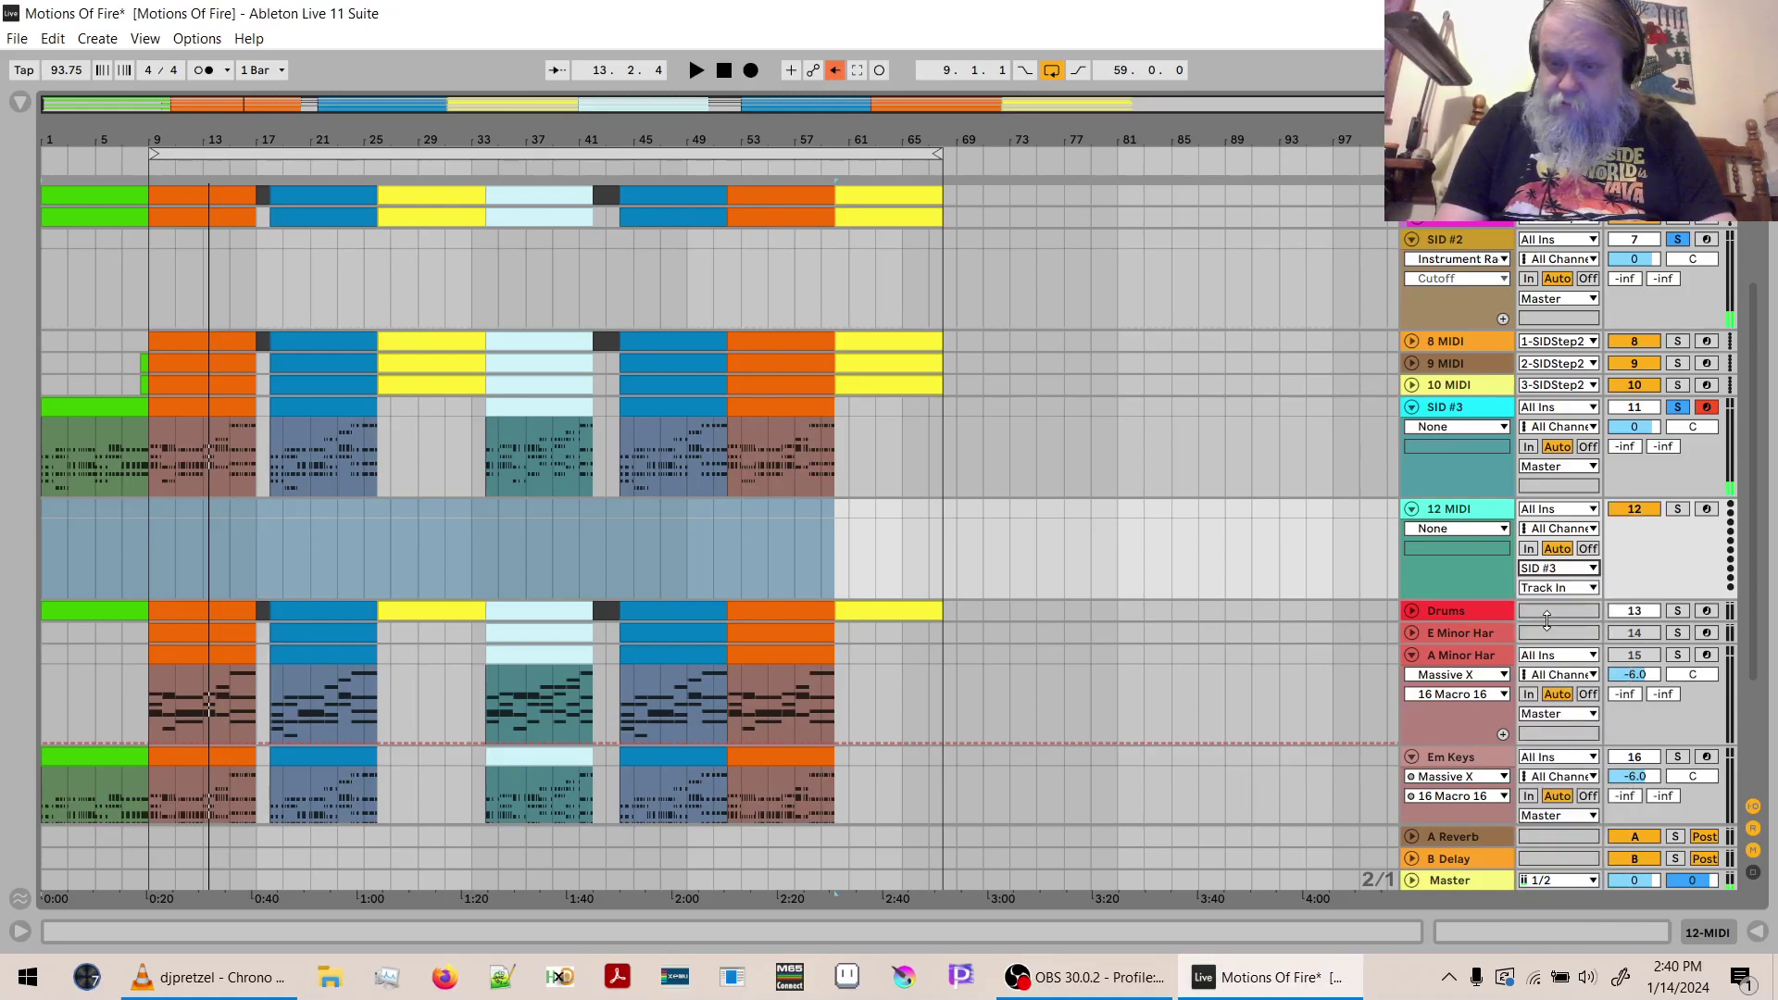
{"action": "left_click", "coordinate": [1548, 589]}
{"action": "left_click", "coordinate": [1550, 625]}
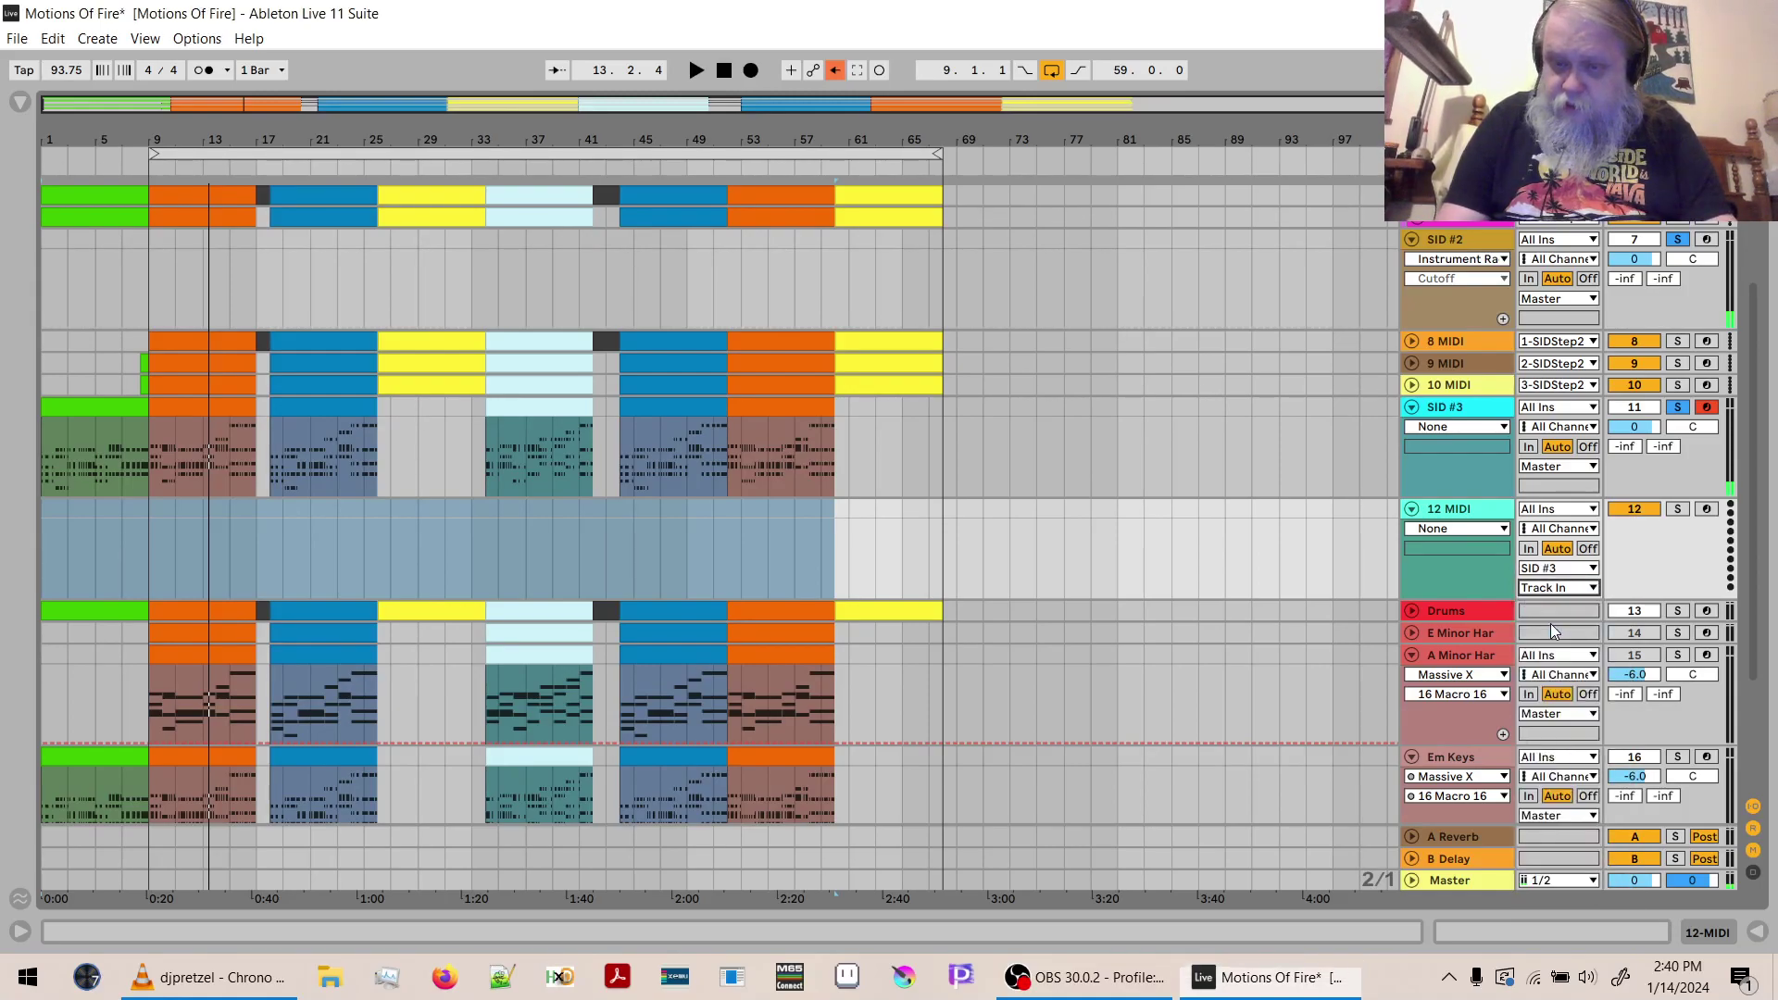
Move all six clips from SID #3 down to the new 12 MIDI track, keeping their start at bar 1.
{"action": "left_click", "coordinate": [798, 413]}
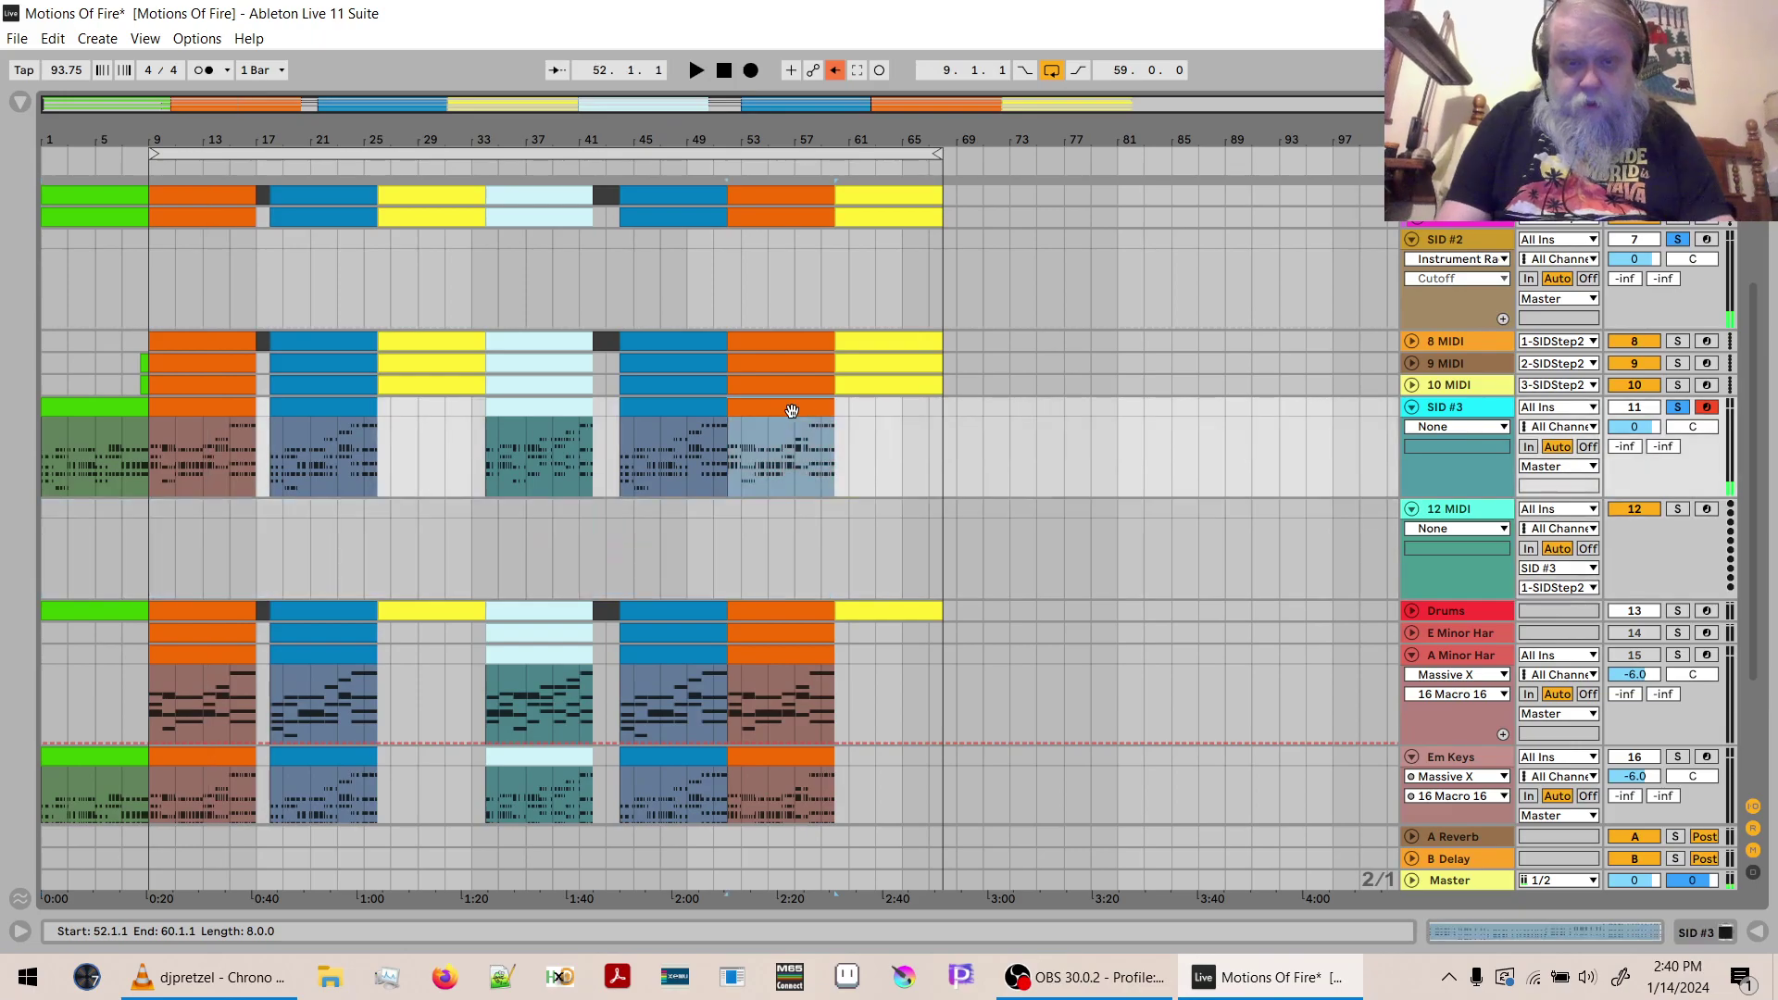
{"action": "left_click", "coordinate": [132, 411], "text": "shift"}
{"action": "left_click_drag", "start_coordinate": [118, 409], "coordinate": [128, 526]}
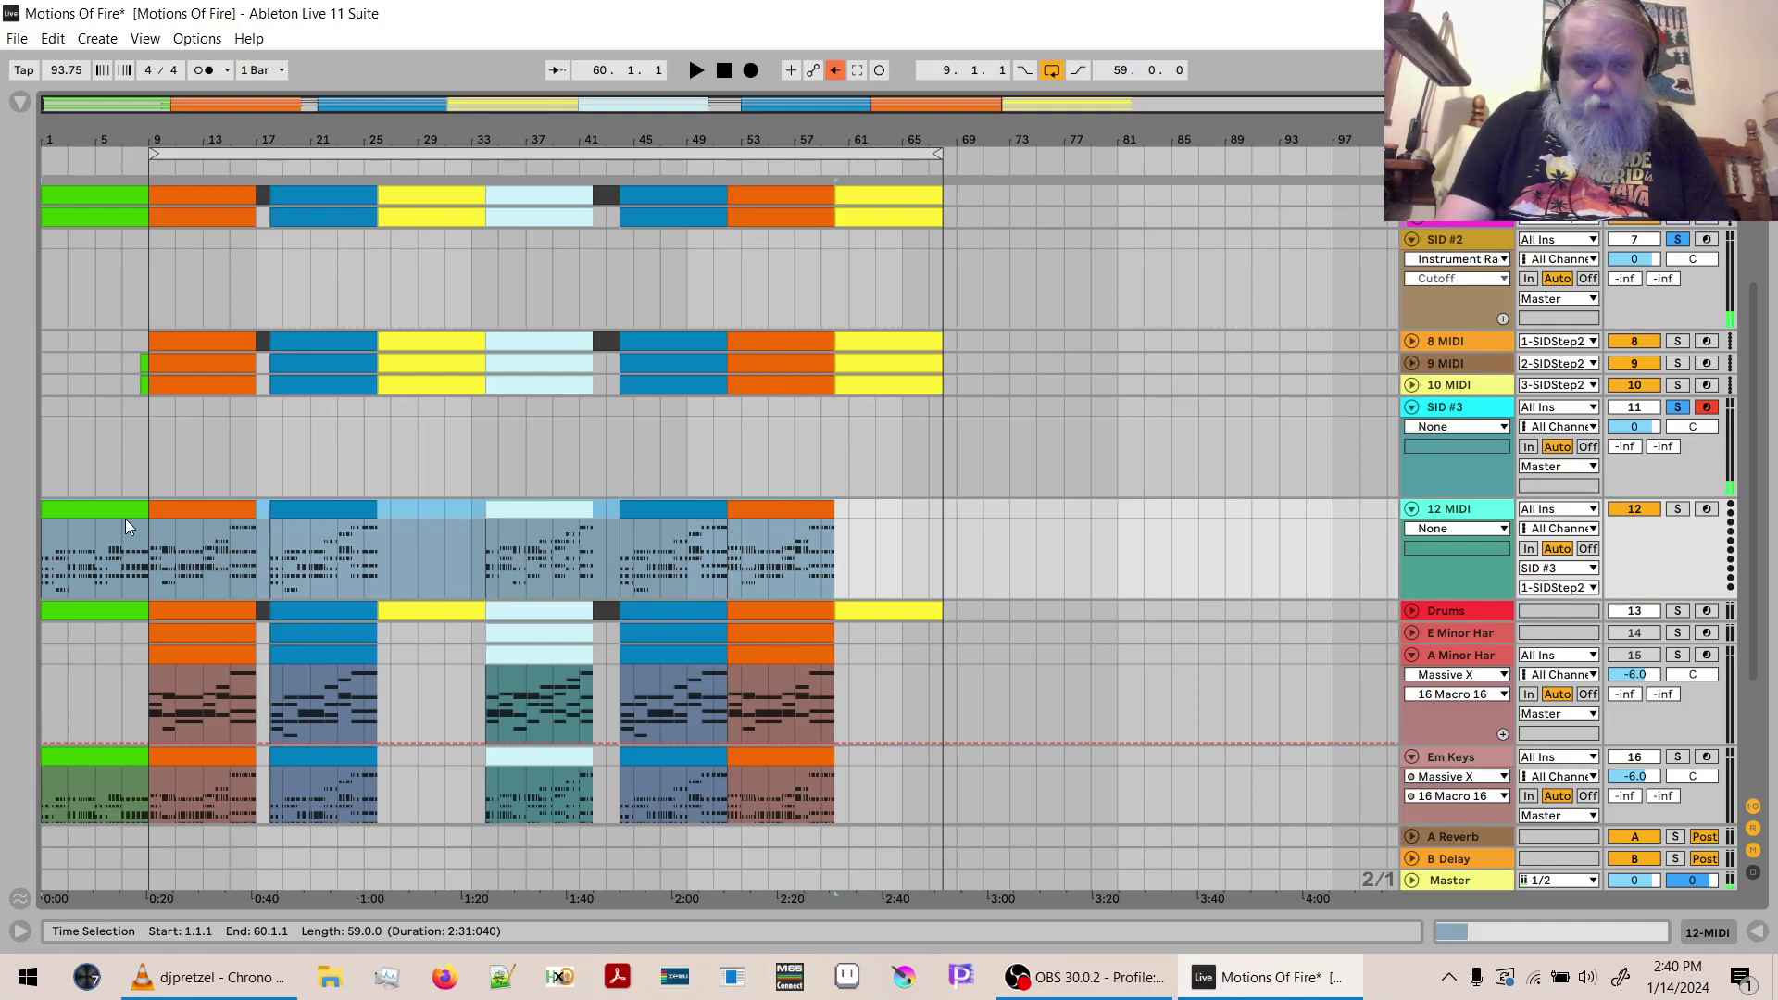
Show the SID #3 track's devices and open its SIDStep2 plugin window.
{"action": "left_click", "coordinate": [1452, 454]}
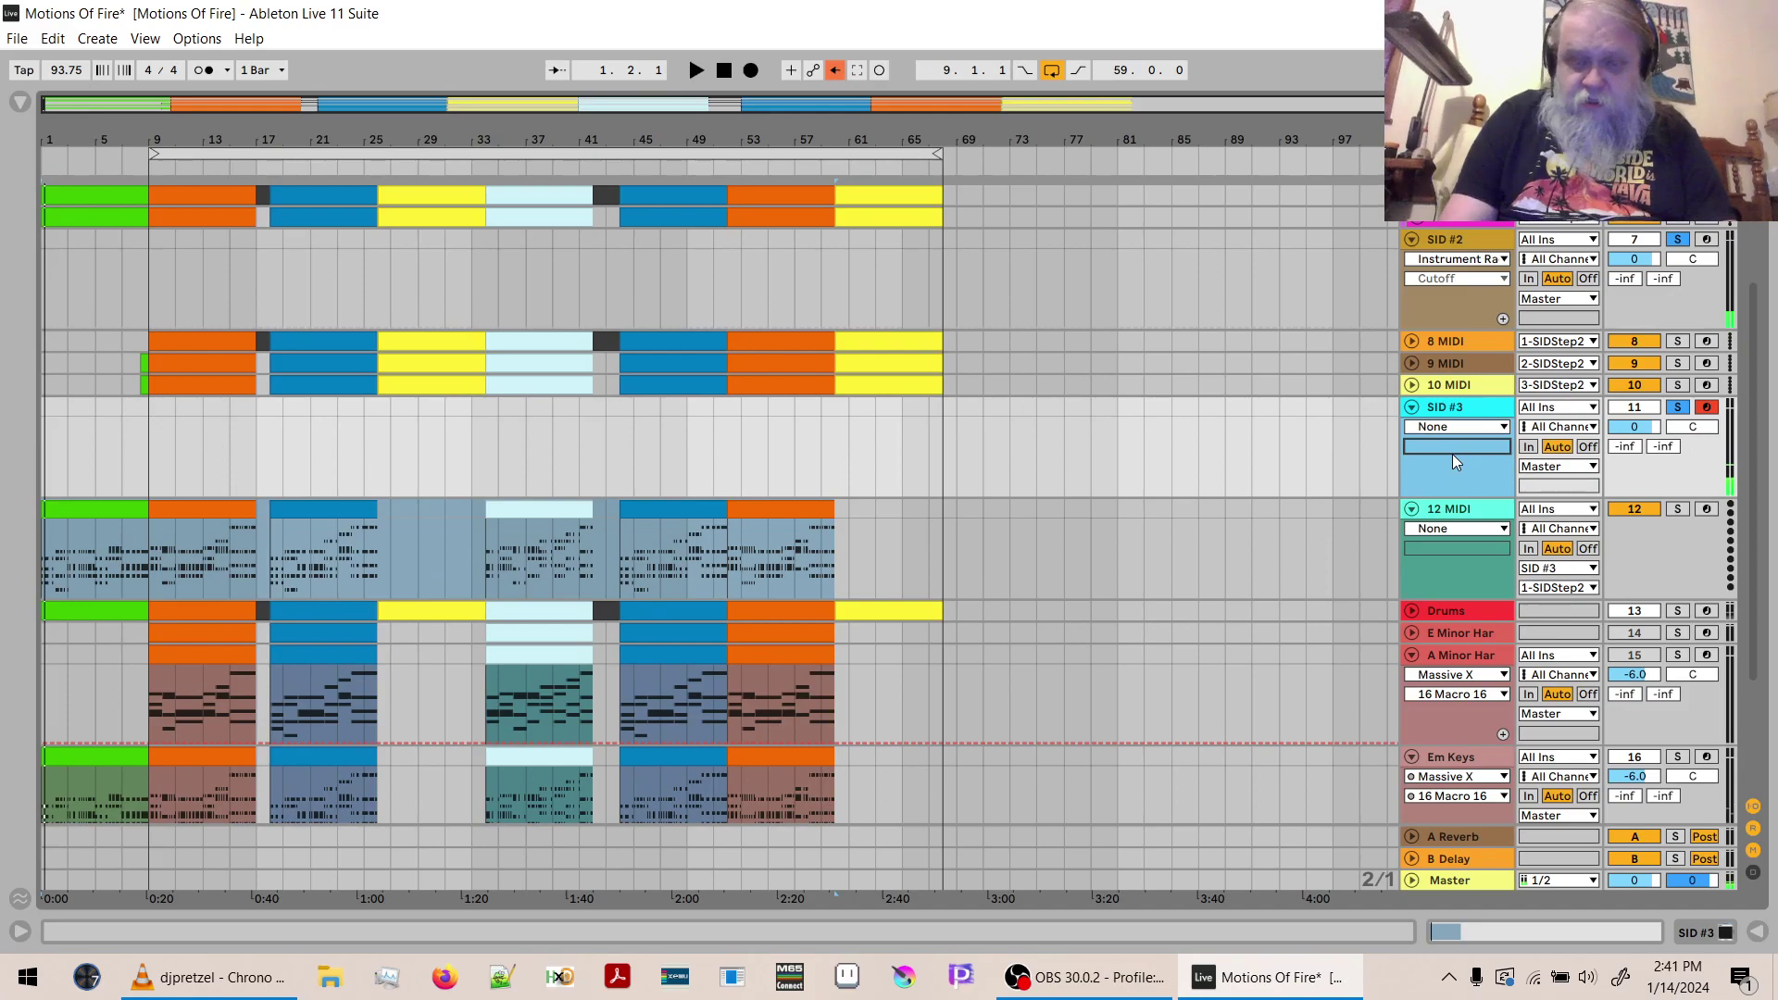
{"action": "double_click", "coordinate": [1452, 453]}
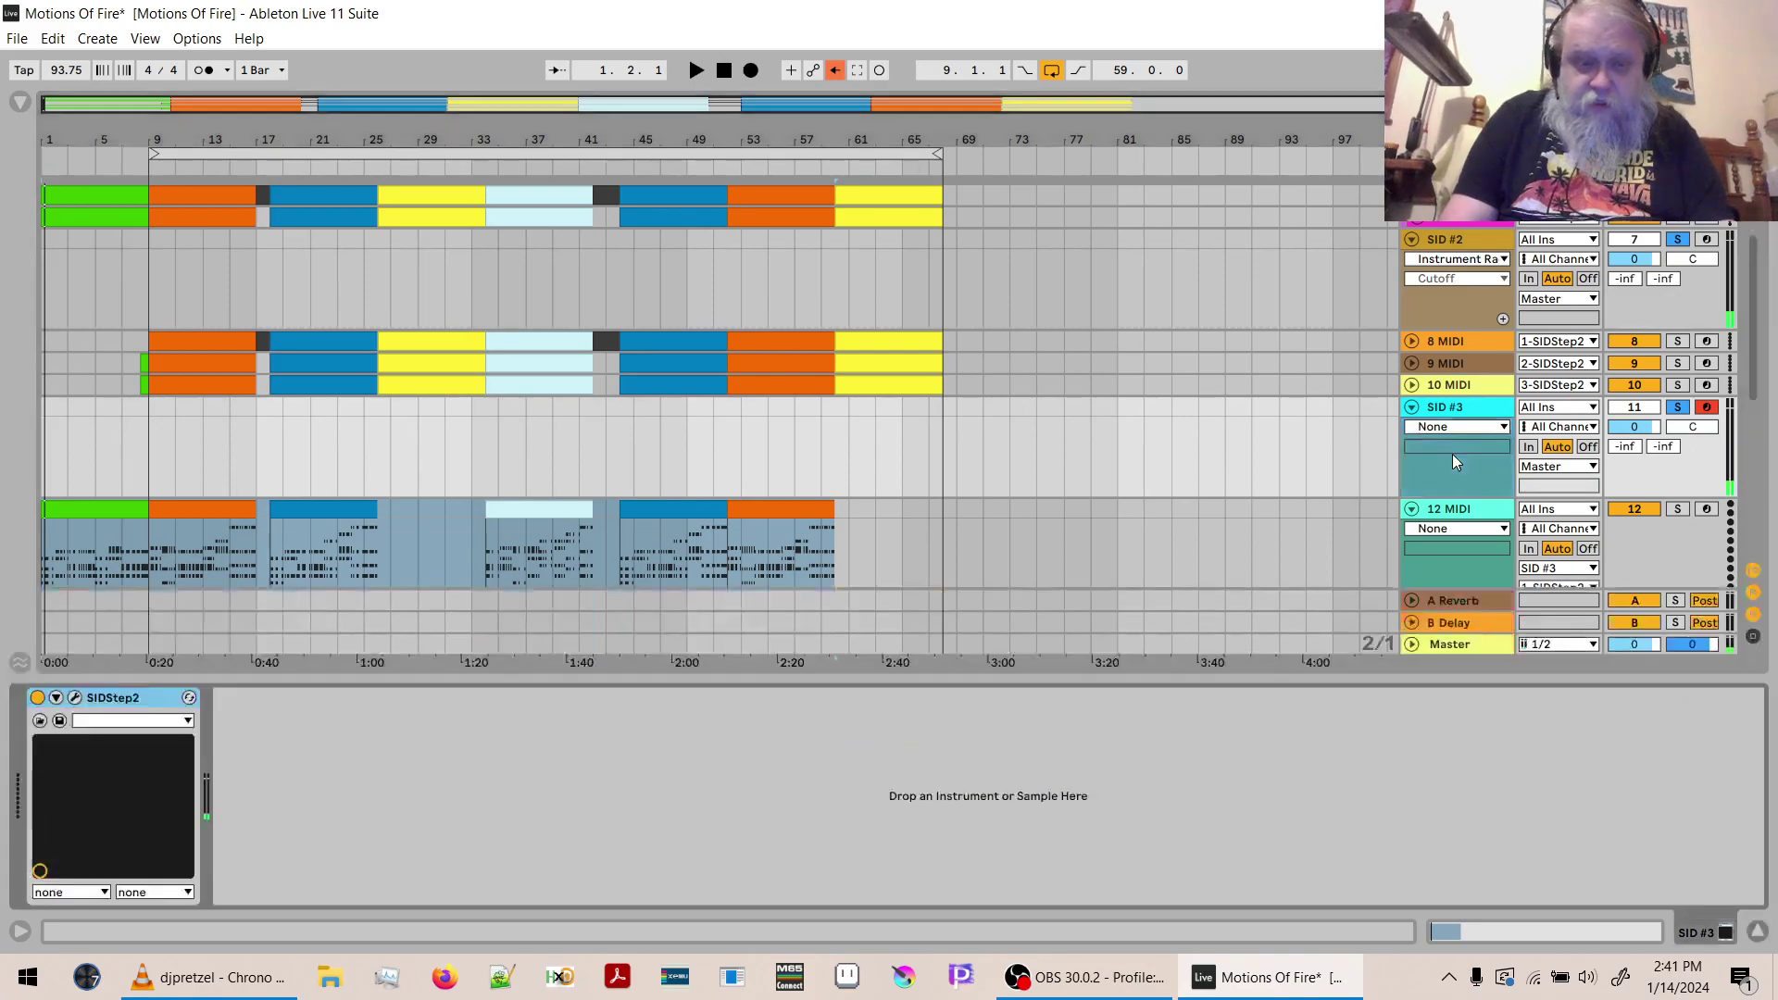
{"action": "left_click", "coordinate": [78, 697]}
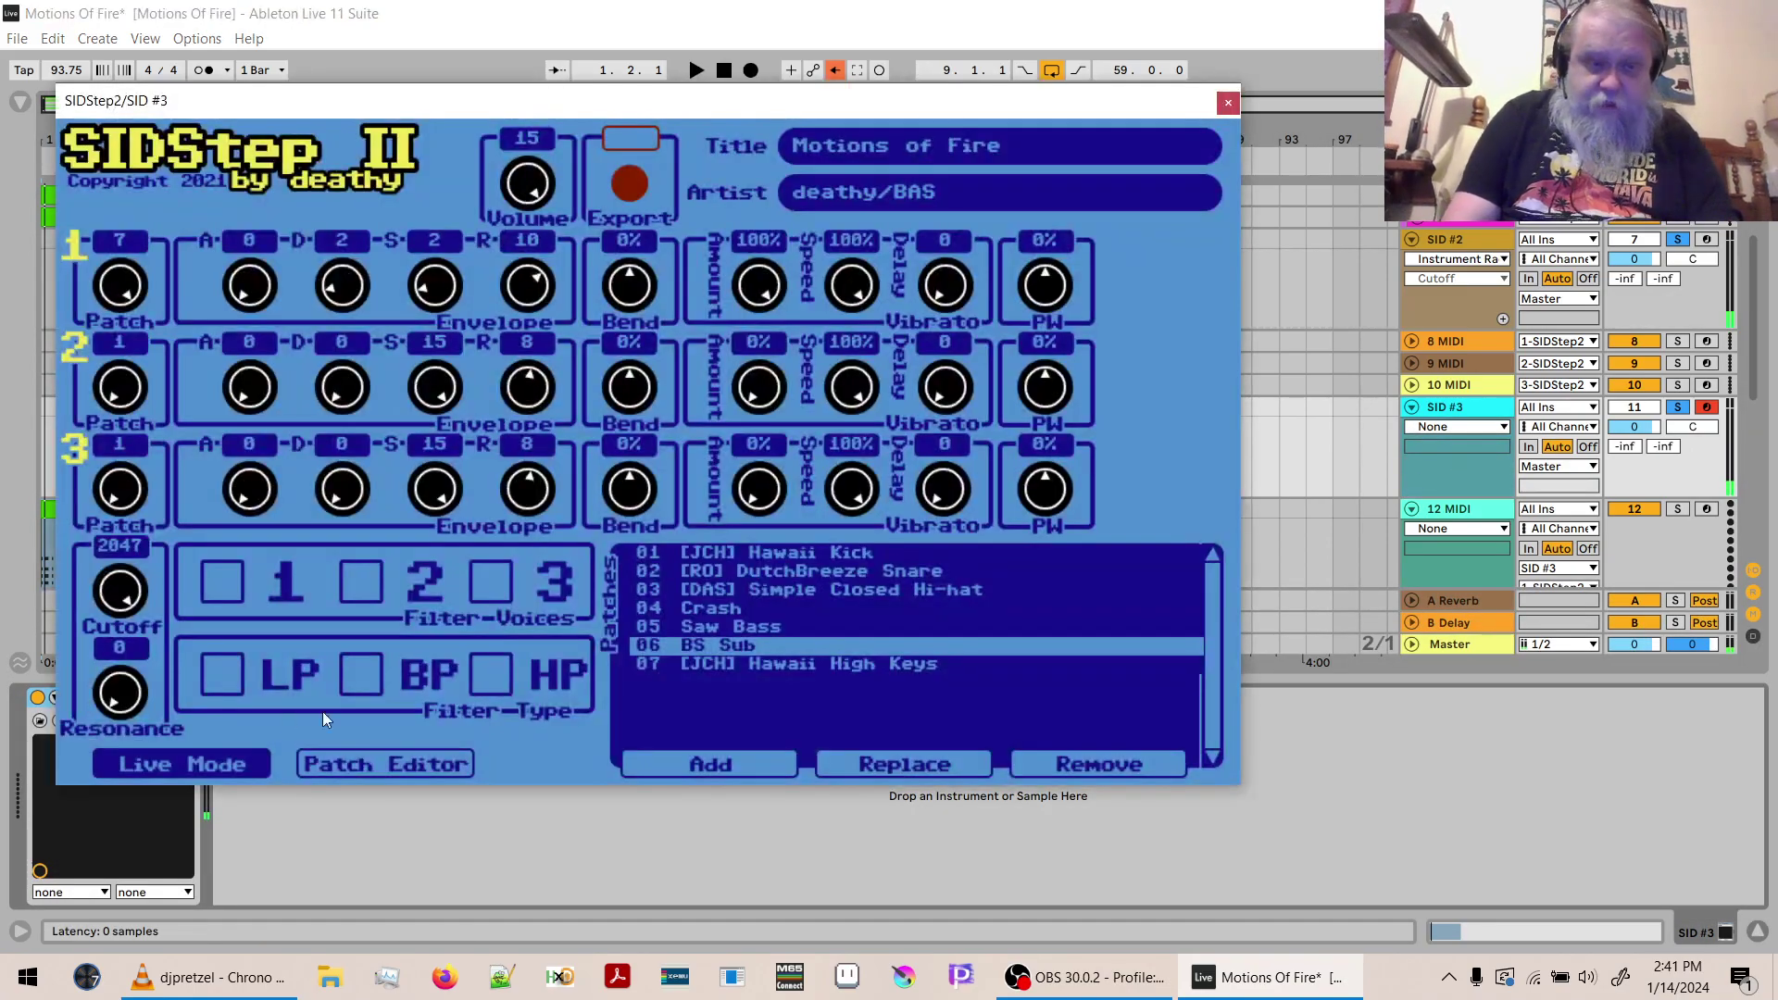
Try [JCH] Hawaii Mid Keys as the replacement for patch 07, audition it, and close the SIDStep2 window.
{"action": "left_click", "coordinate": [764, 663]}
{"action": "left_click", "coordinate": [868, 765]}
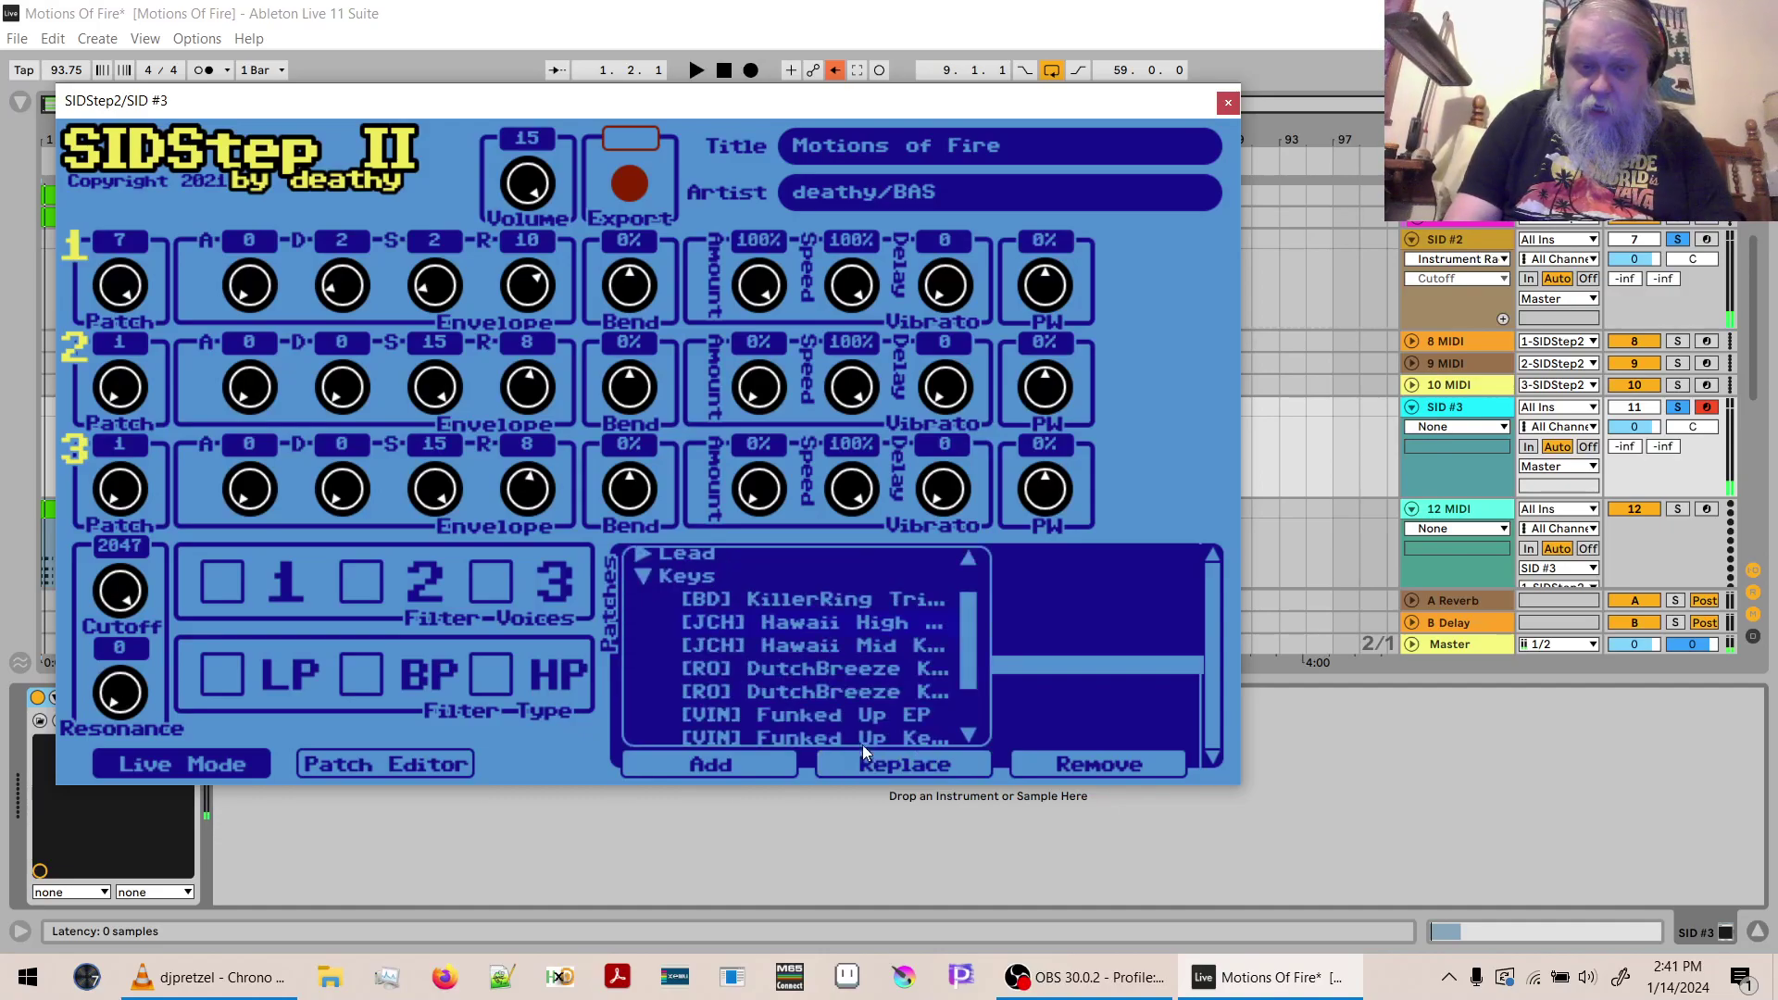
{"action": "double_click", "coordinate": [850, 653]}
{"action": "key", "text": "space"}
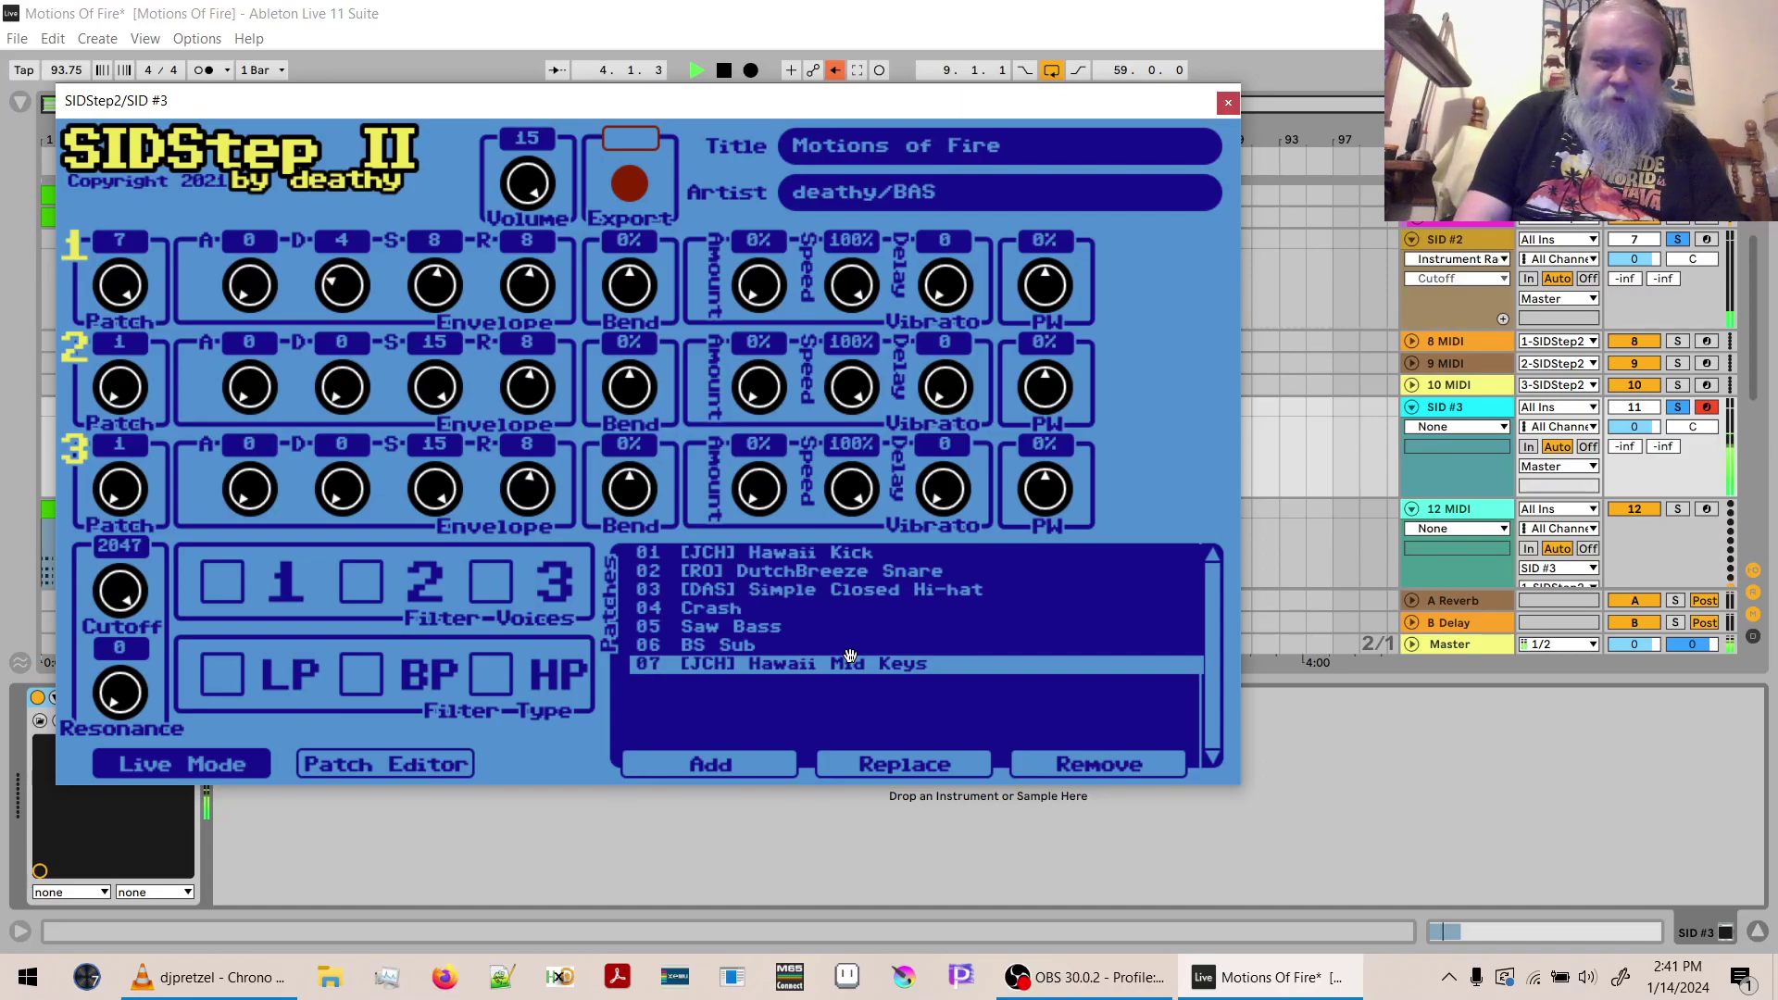
{"action": "left_click", "coordinate": [896, 774]}
{"action": "key", "text": "space"}
{"action": "left_click", "coordinate": [905, 775]}
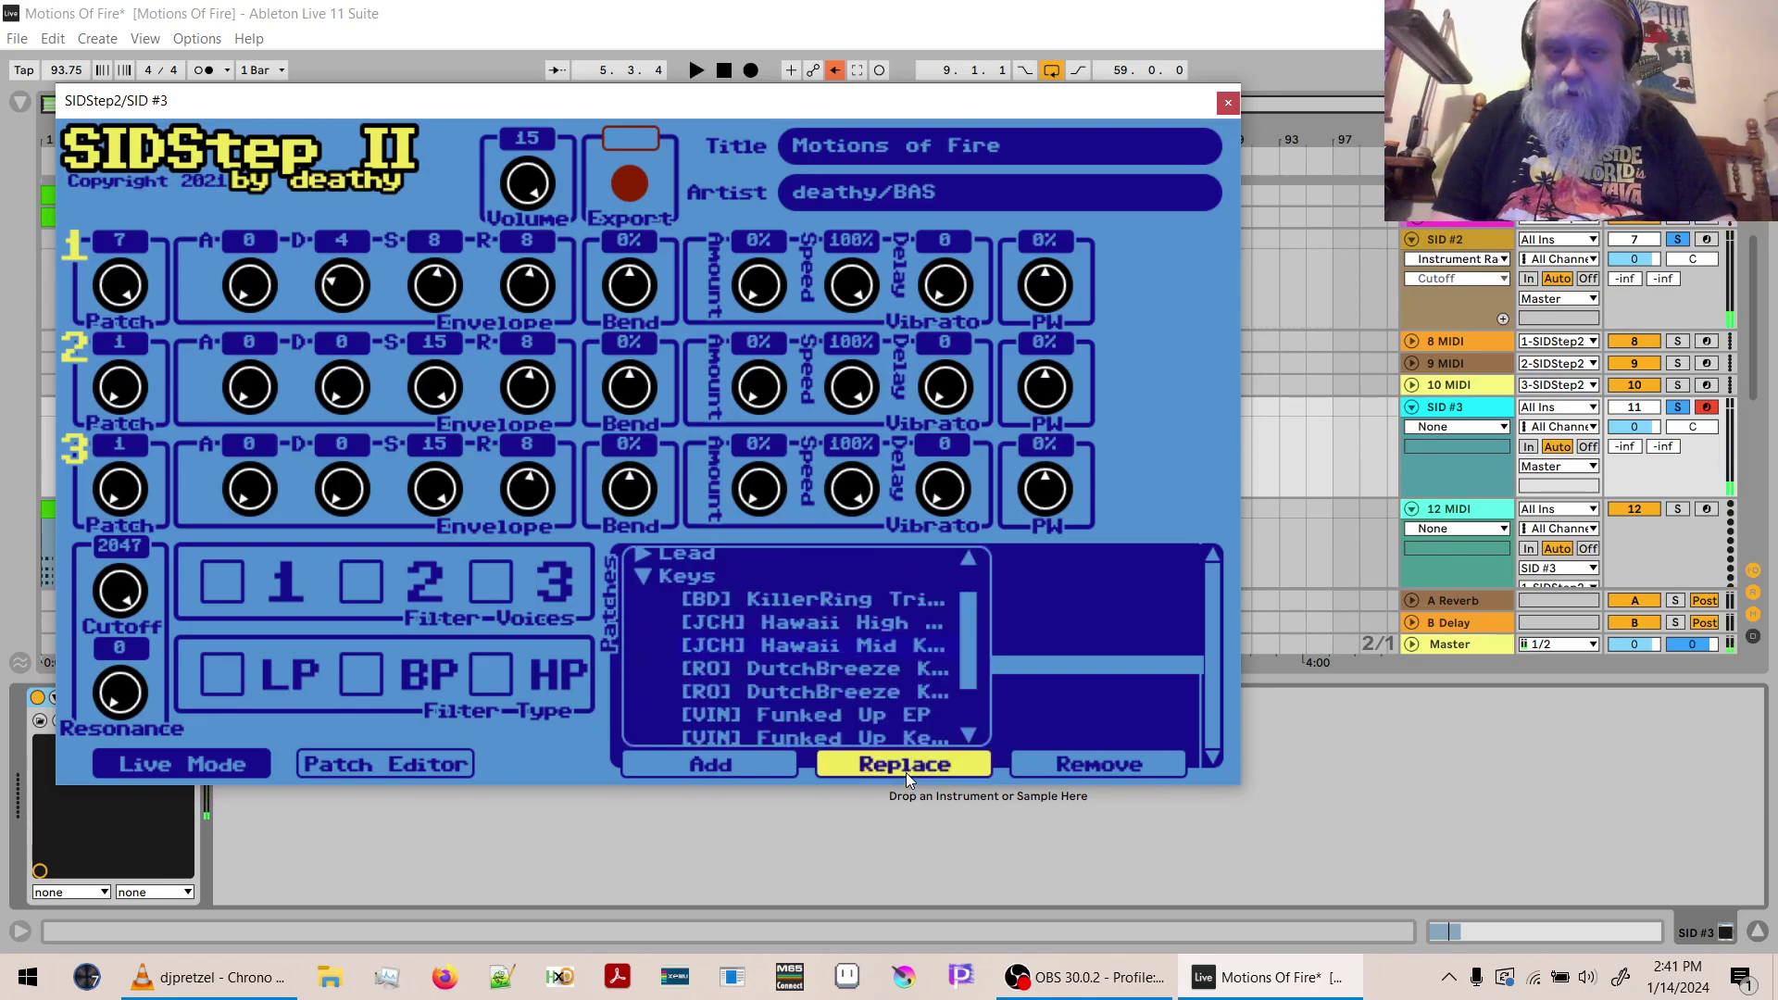
{"action": "left_click", "coordinate": [1225, 107]}
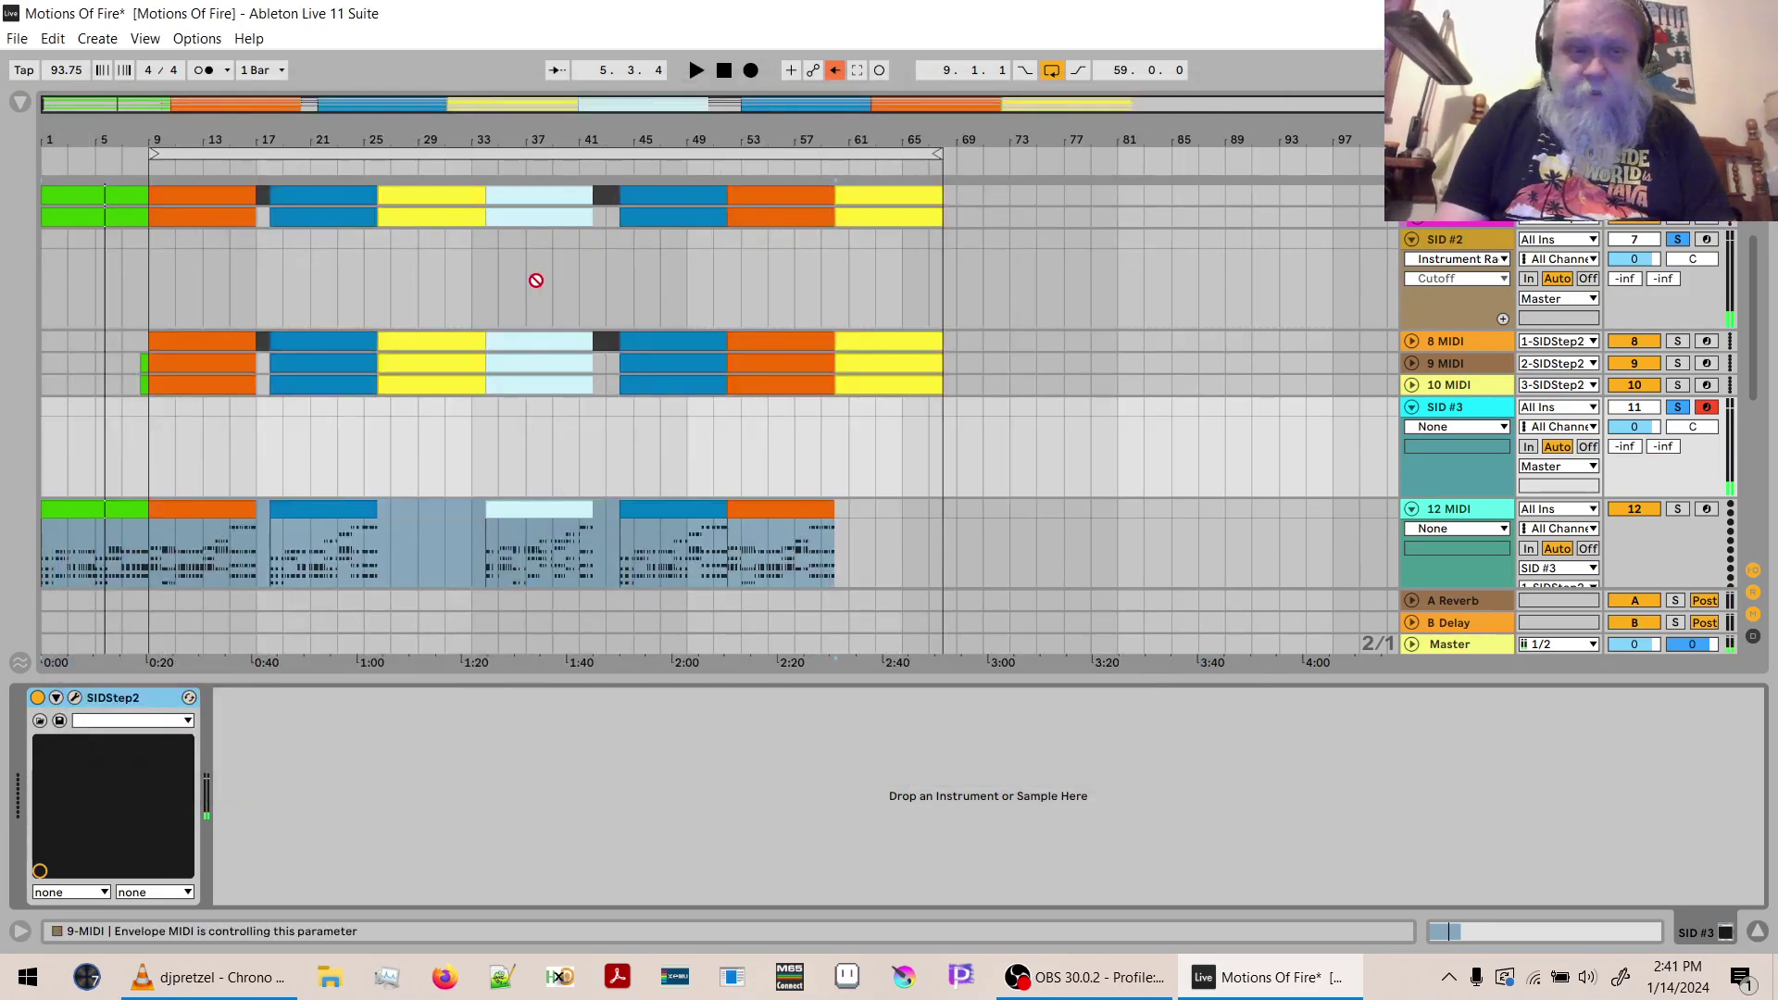
Audition the arrangement briefly from bar 9.
{"action": "left_click", "coordinate": [145, 473]}
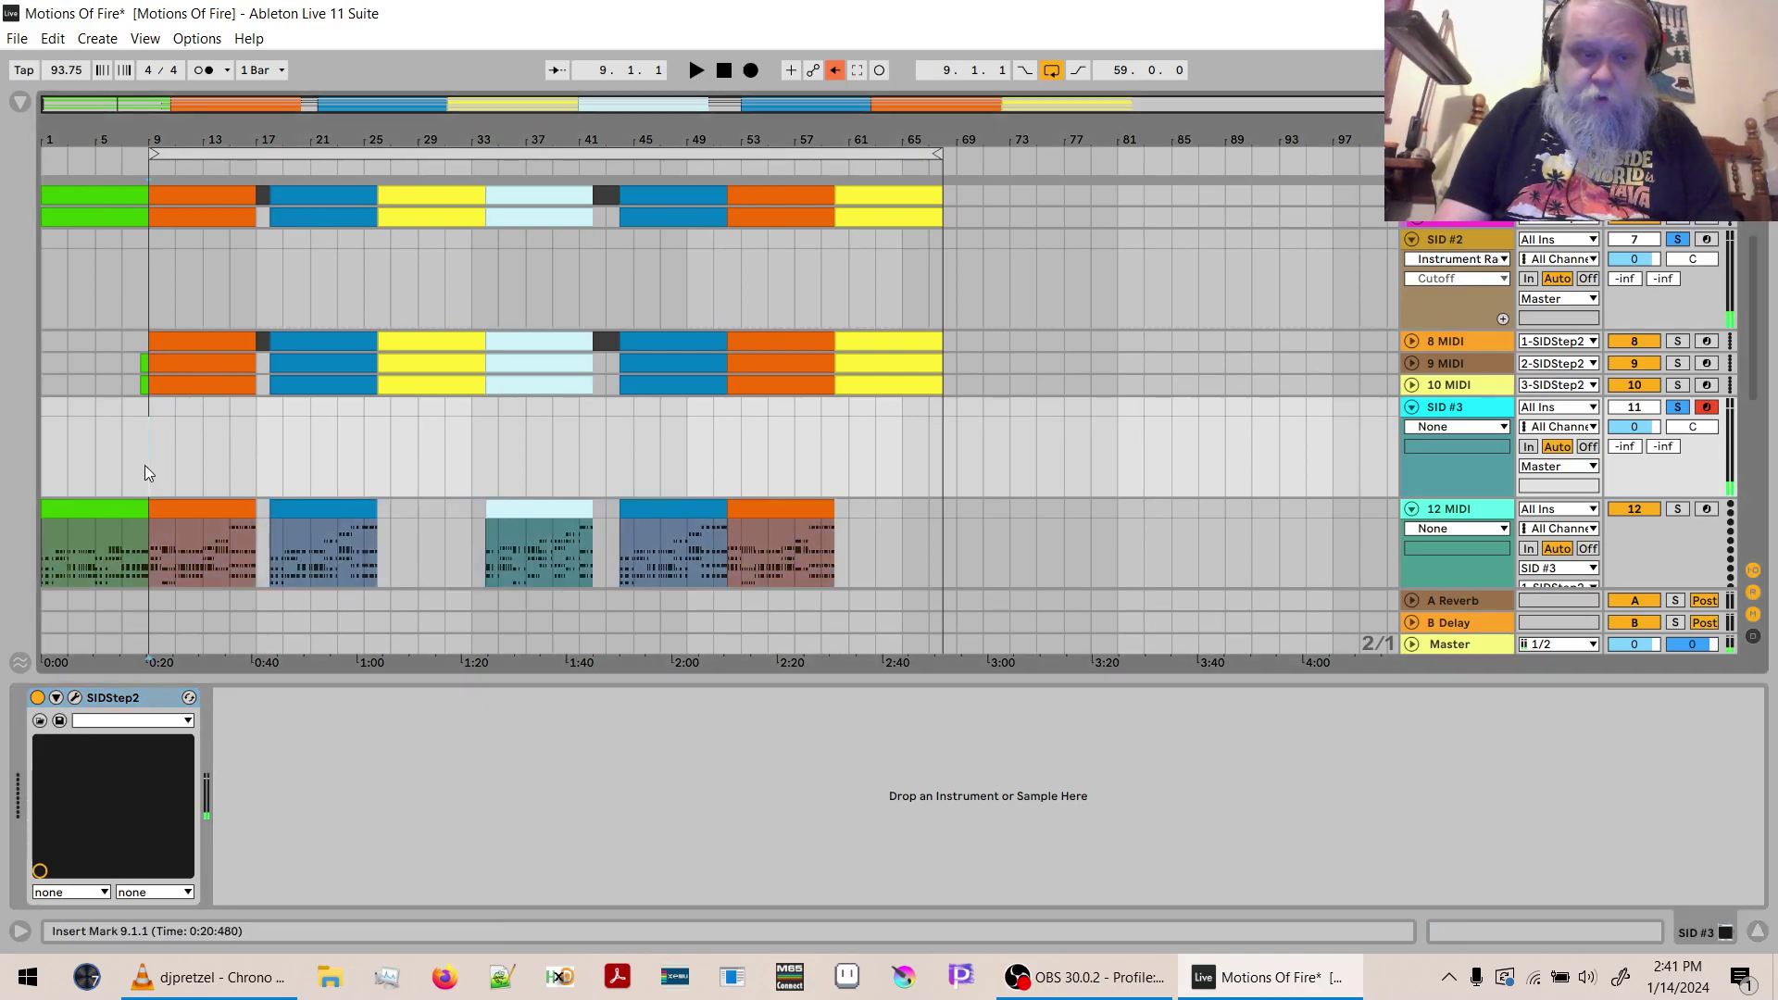
{"action": "key", "text": "space"}
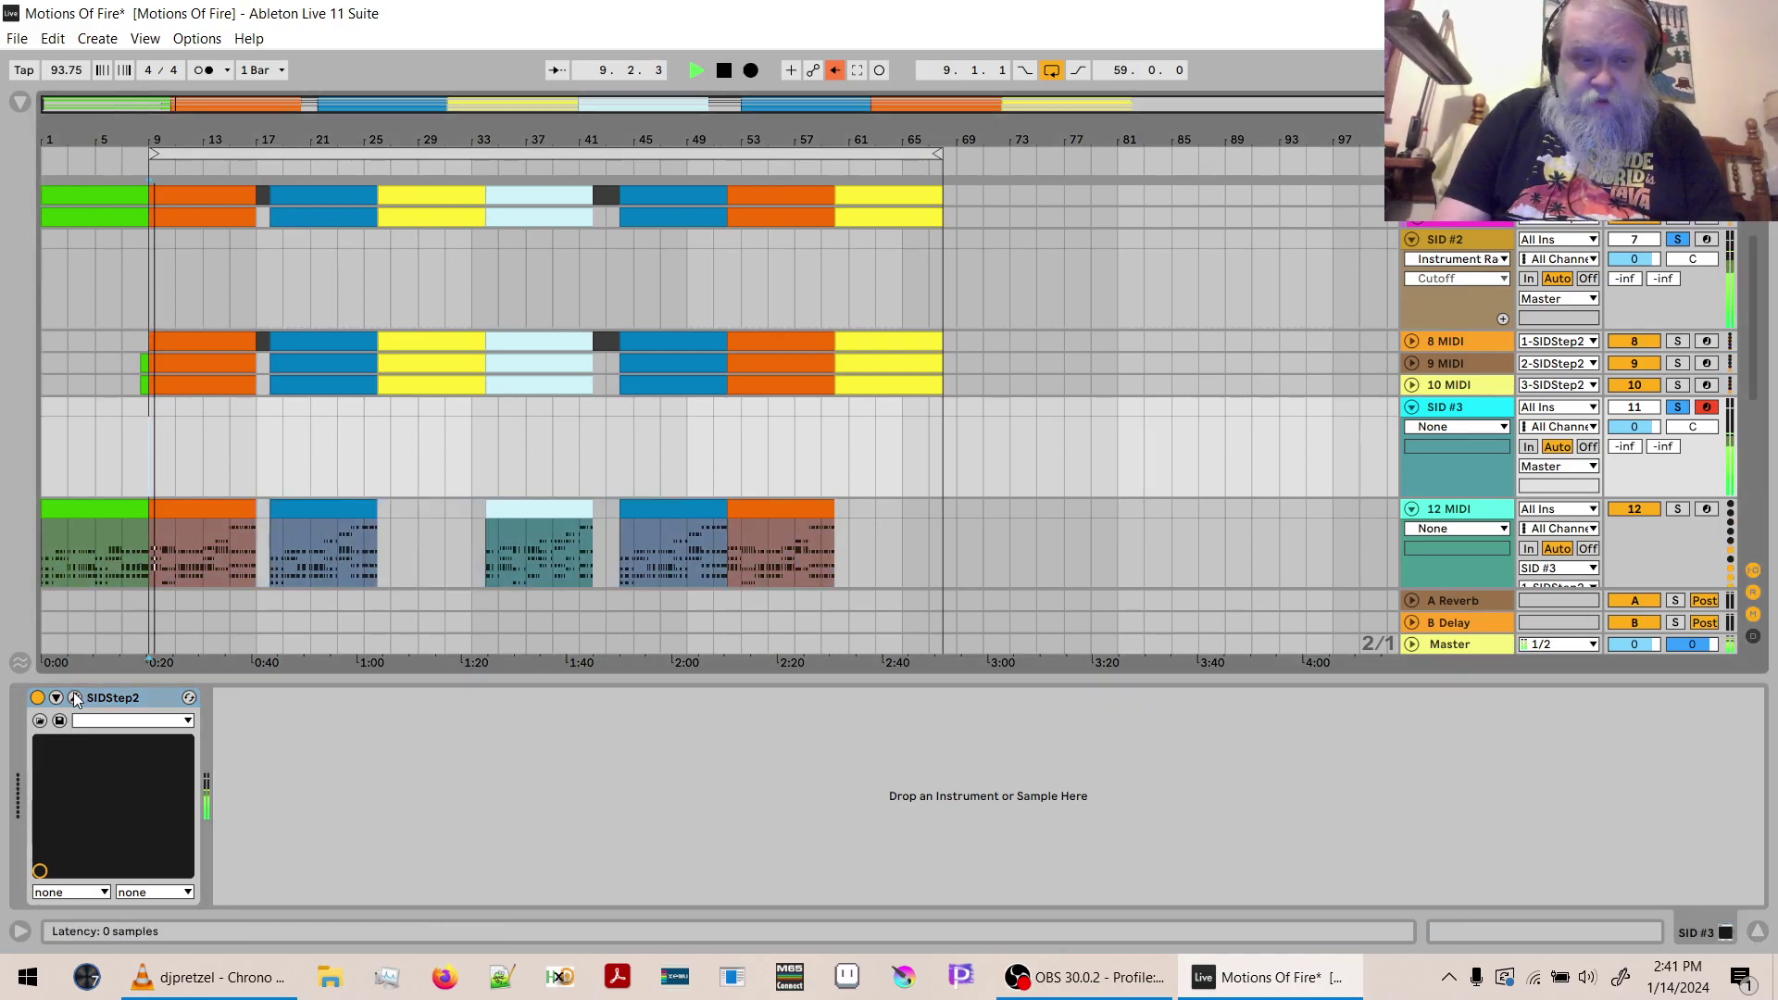
{"action": "key", "text": "space"}
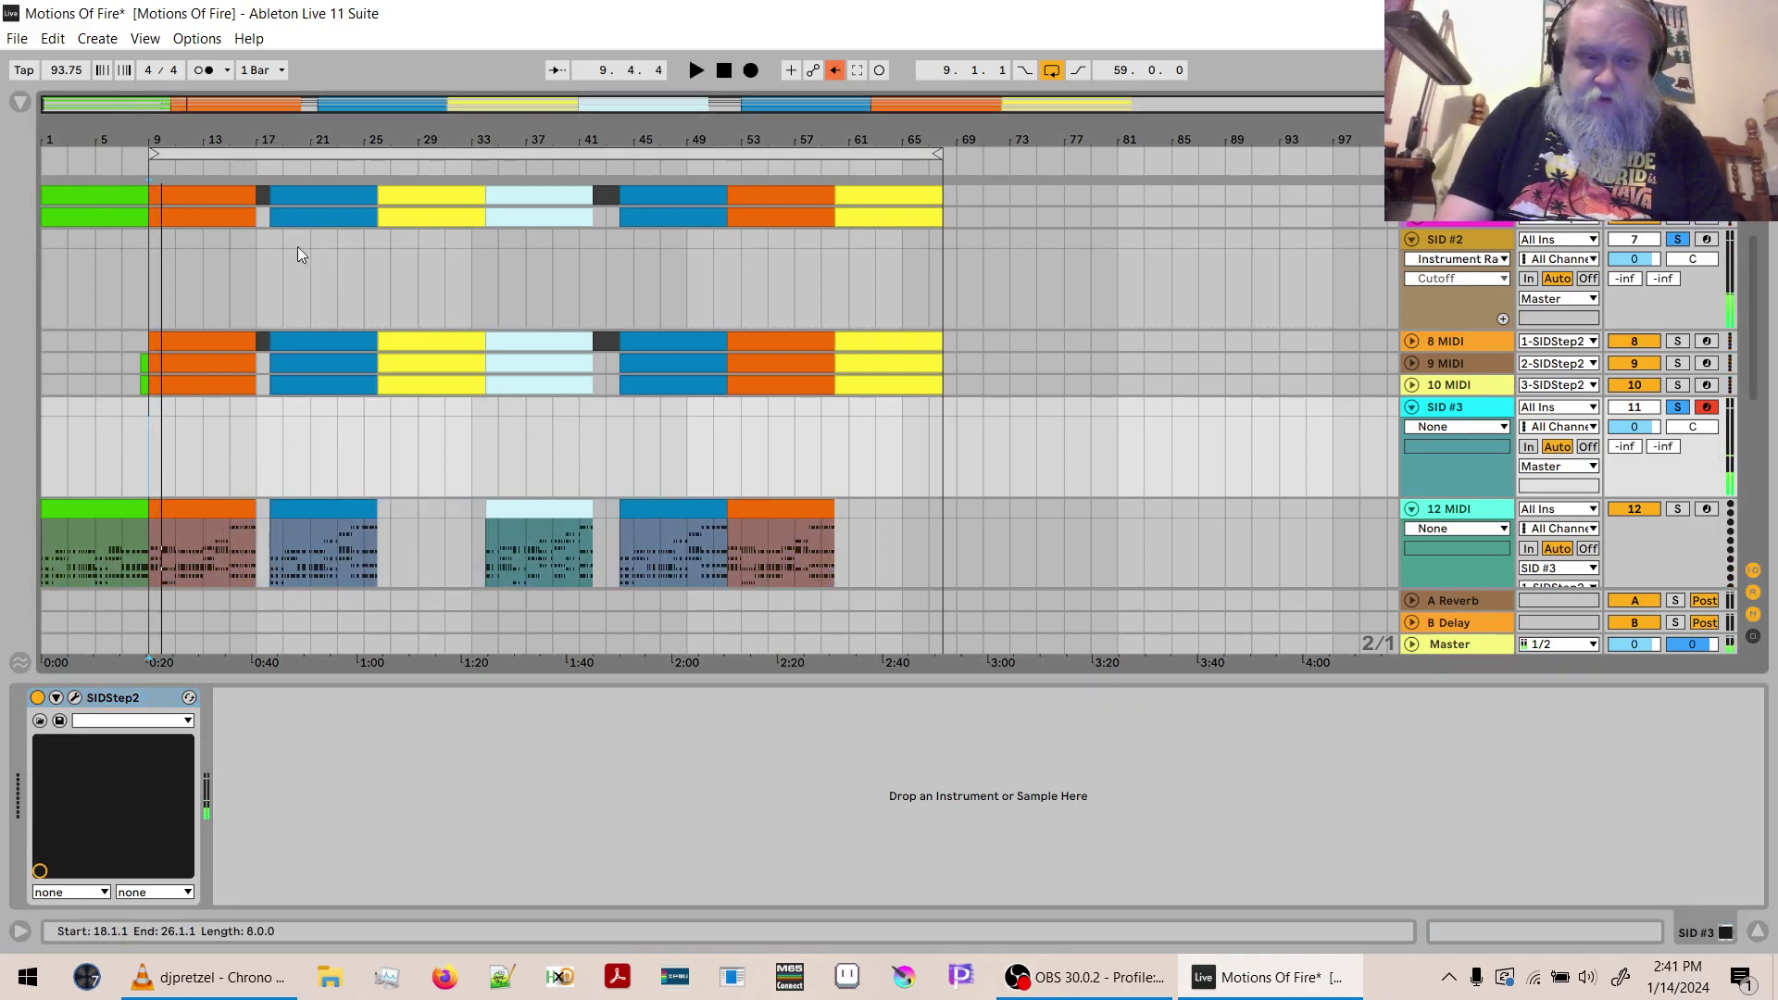
Audition the section starting at bar 44 through to the following orange section, and stop playback.
{"action": "left_click_drag", "start_coordinate": [306, 147], "coordinate": [305, 296]}
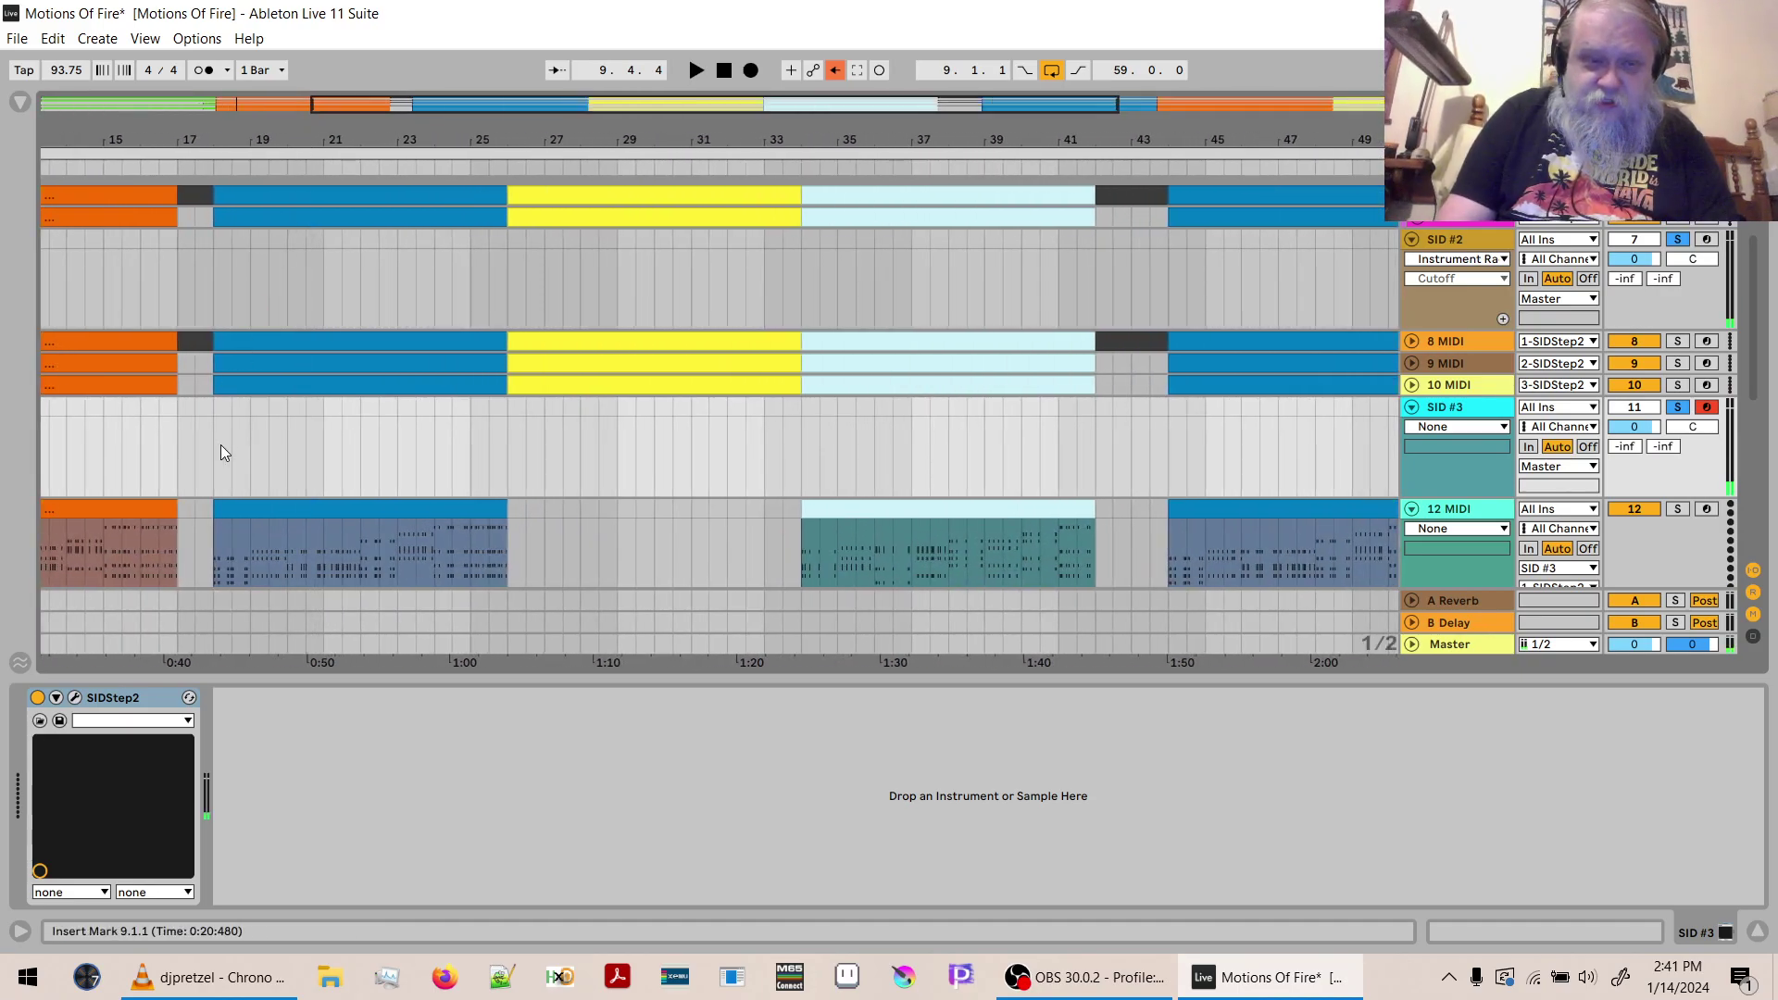
{"action": "left_click", "coordinate": [1164, 411]}
{"action": "key", "text": "space"}
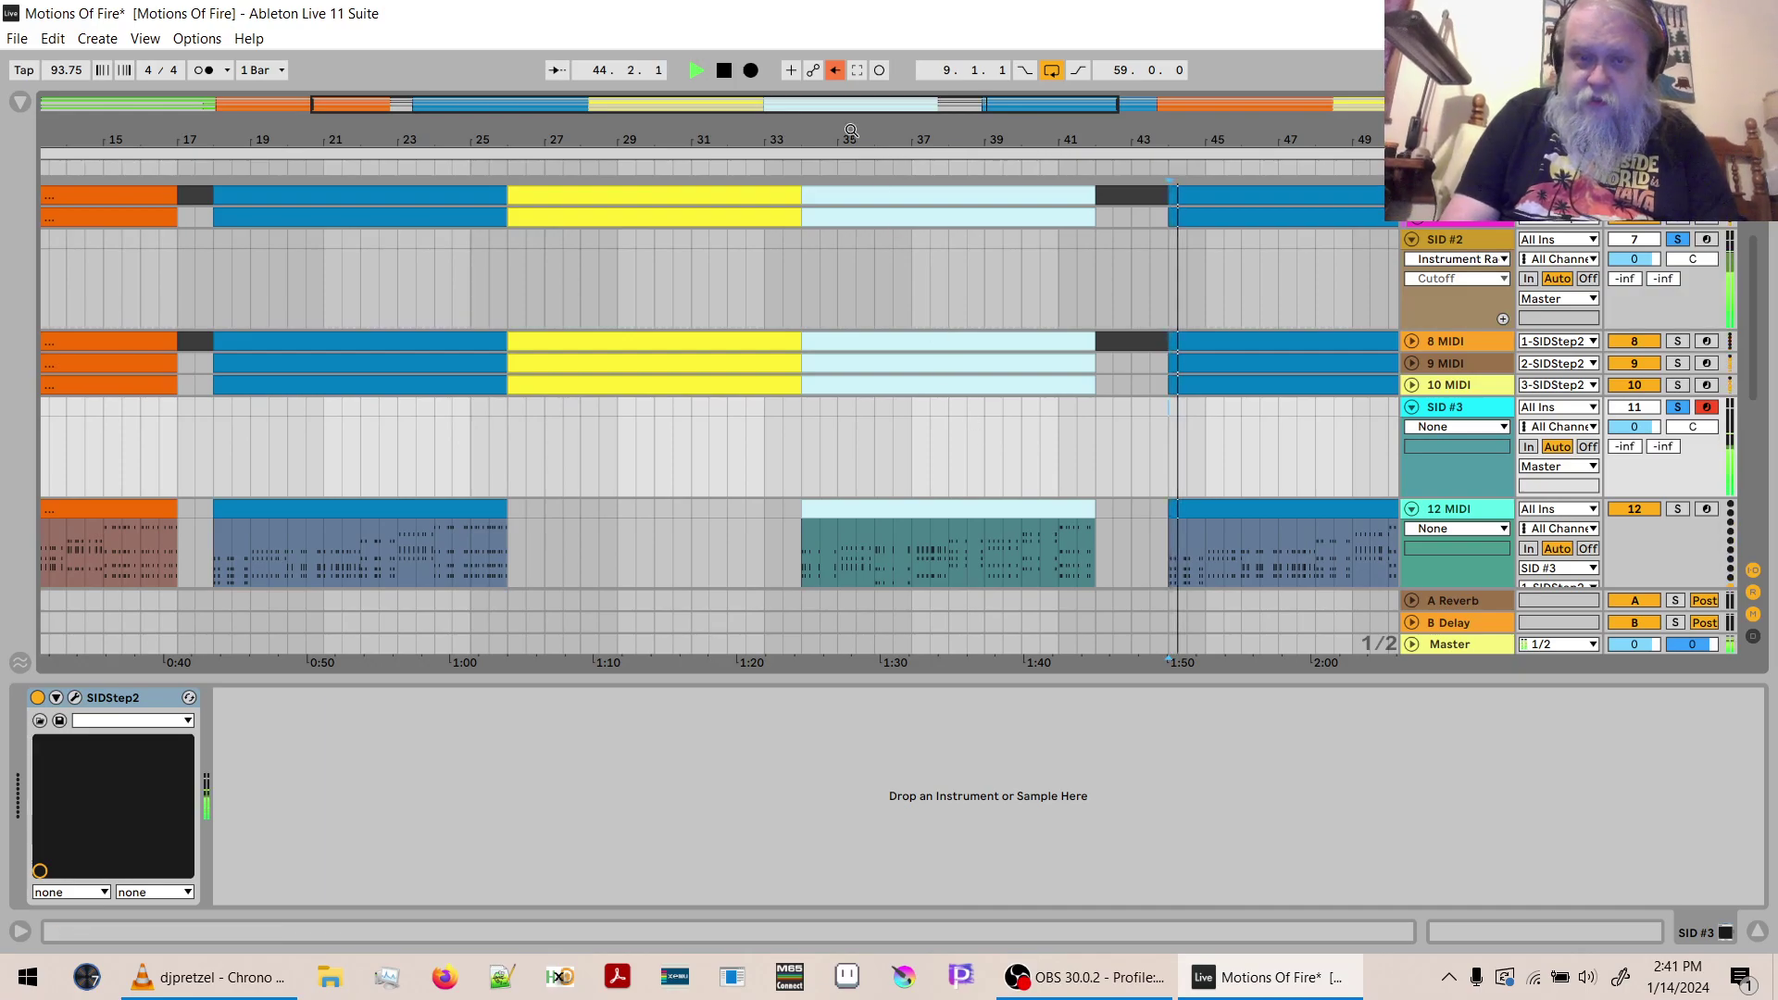
{"action": "key", "text": "minus"}
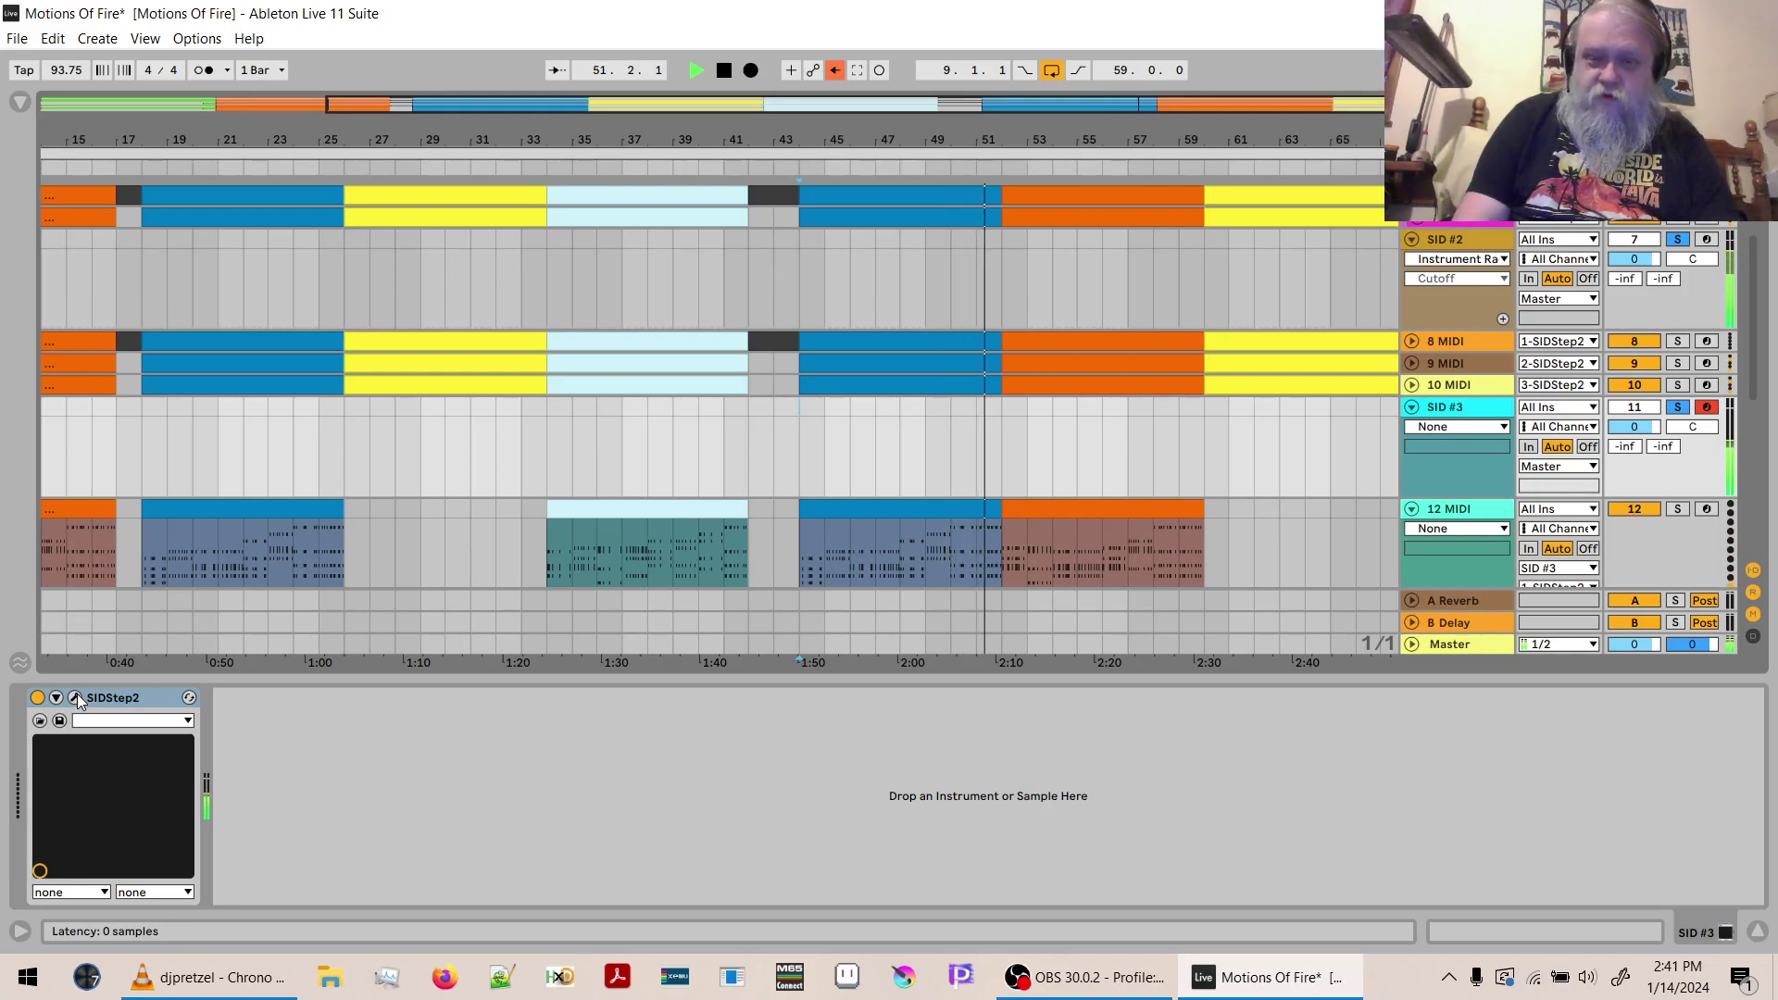
{"action": "key", "text": "space"}
Transpose the notes of all six clips on the 12 MIDI track down 12 semitones and audition them.
{"action": "left_click_drag", "start_coordinate": [286, 142], "coordinate": [444, 111]}
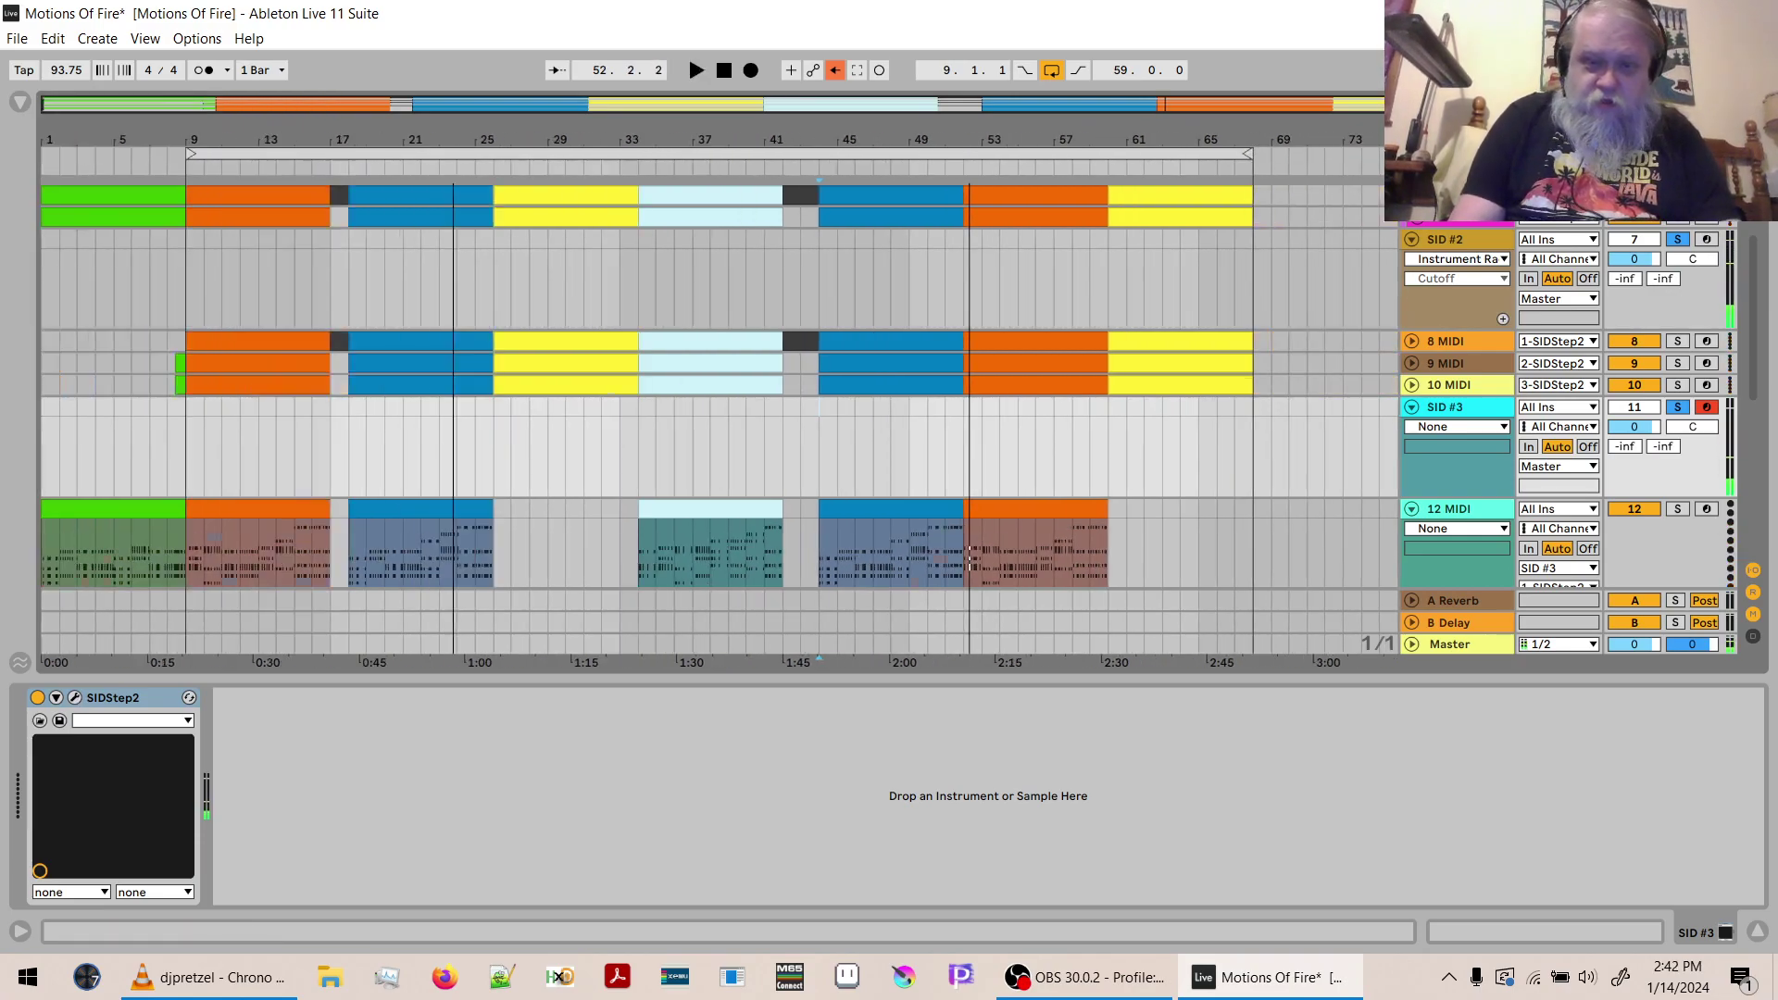
{"action": "left_click", "coordinate": [1016, 506]}
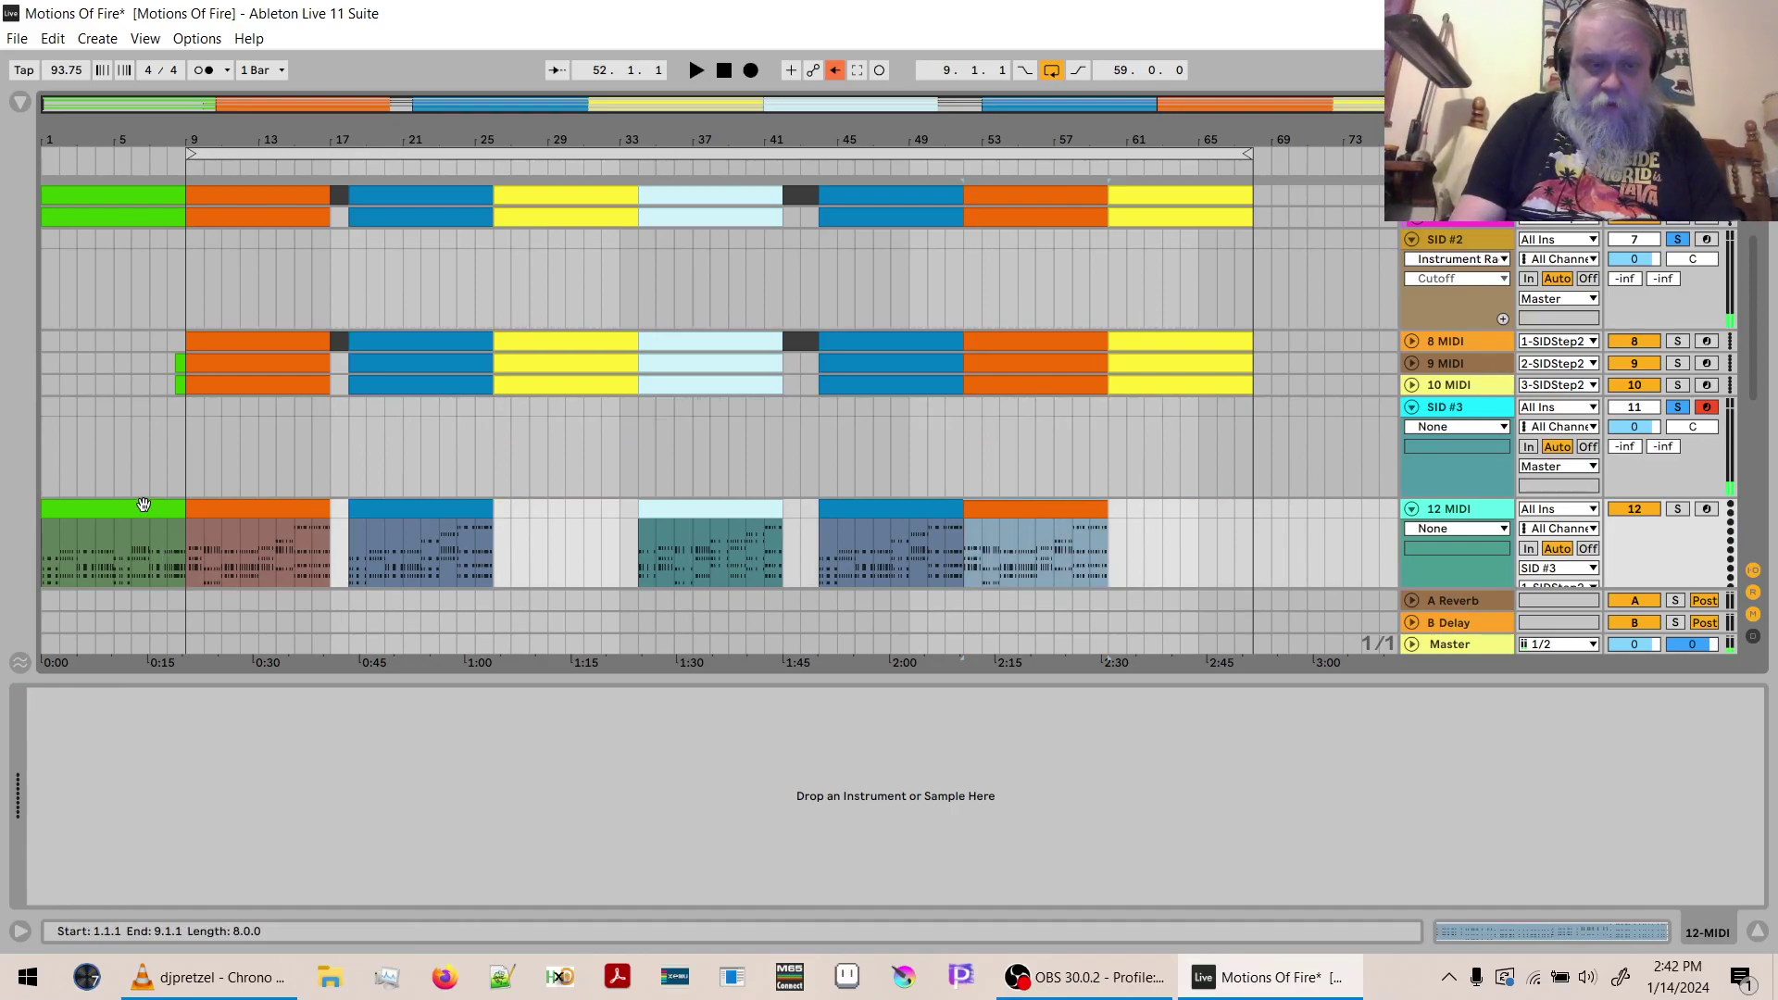
{"action": "left_click", "coordinate": [196, 570], "text": "shift"}
{"action": "key", "text": "shift+Tab"}
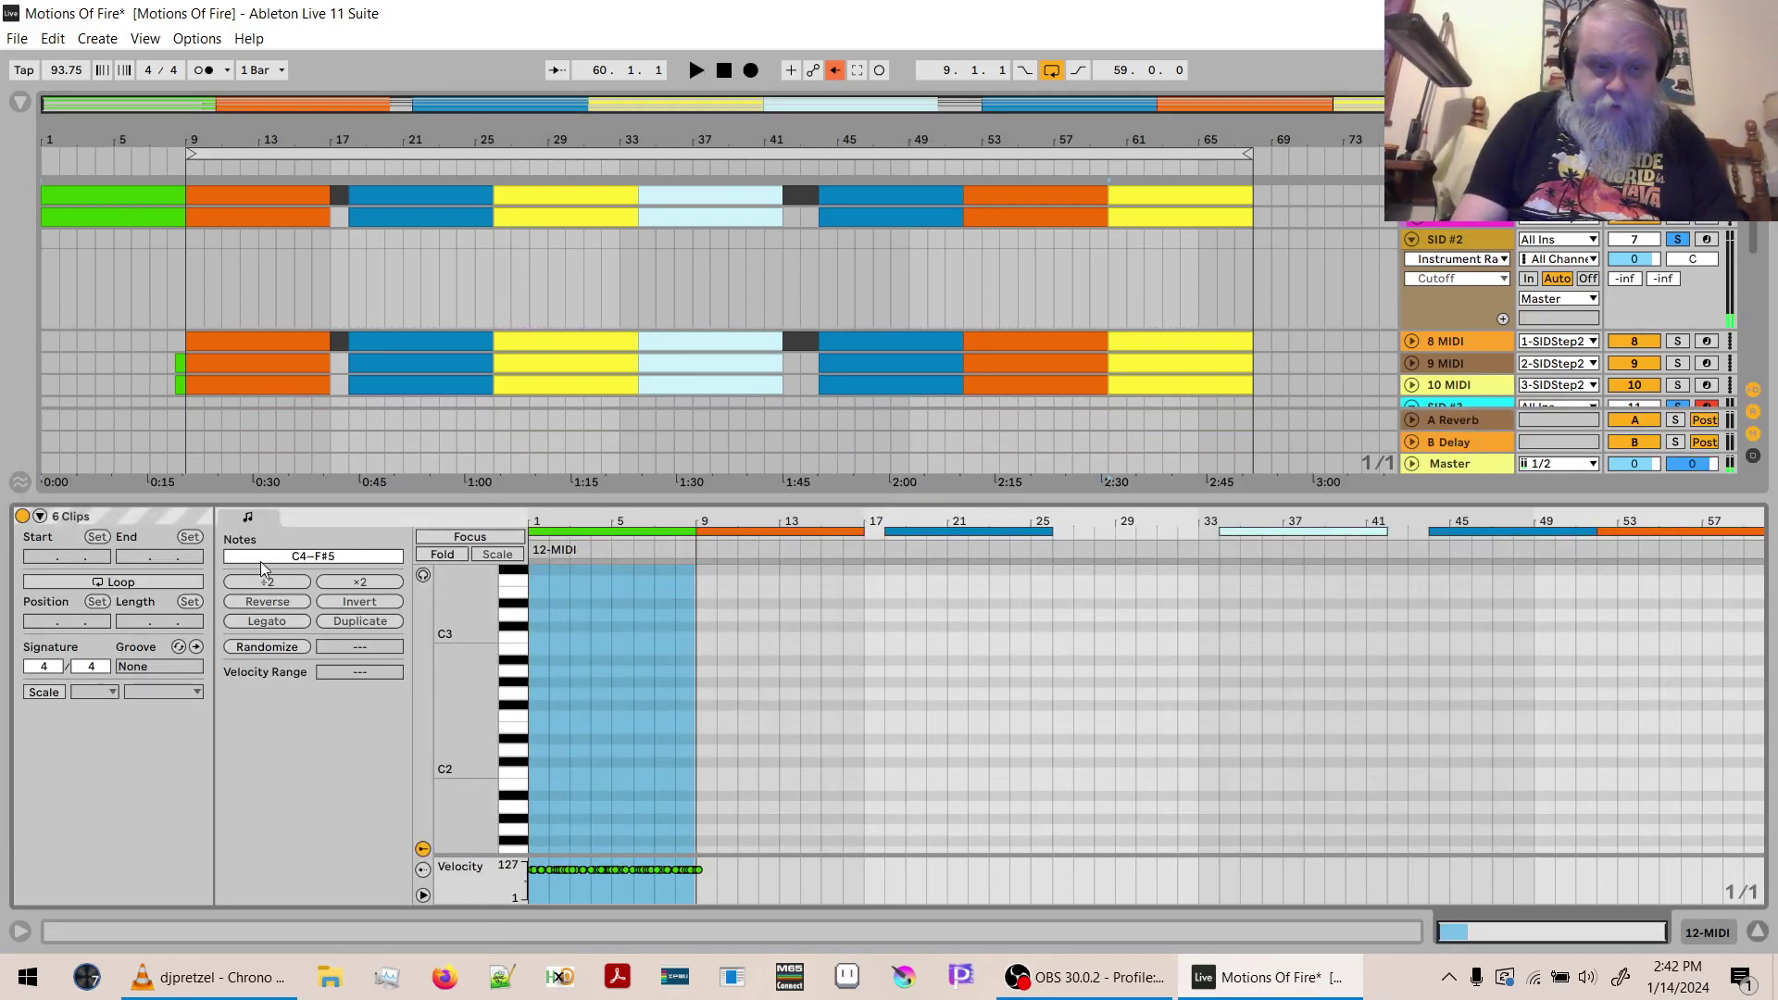
{"action": "left_click", "coordinate": [295, 559]}
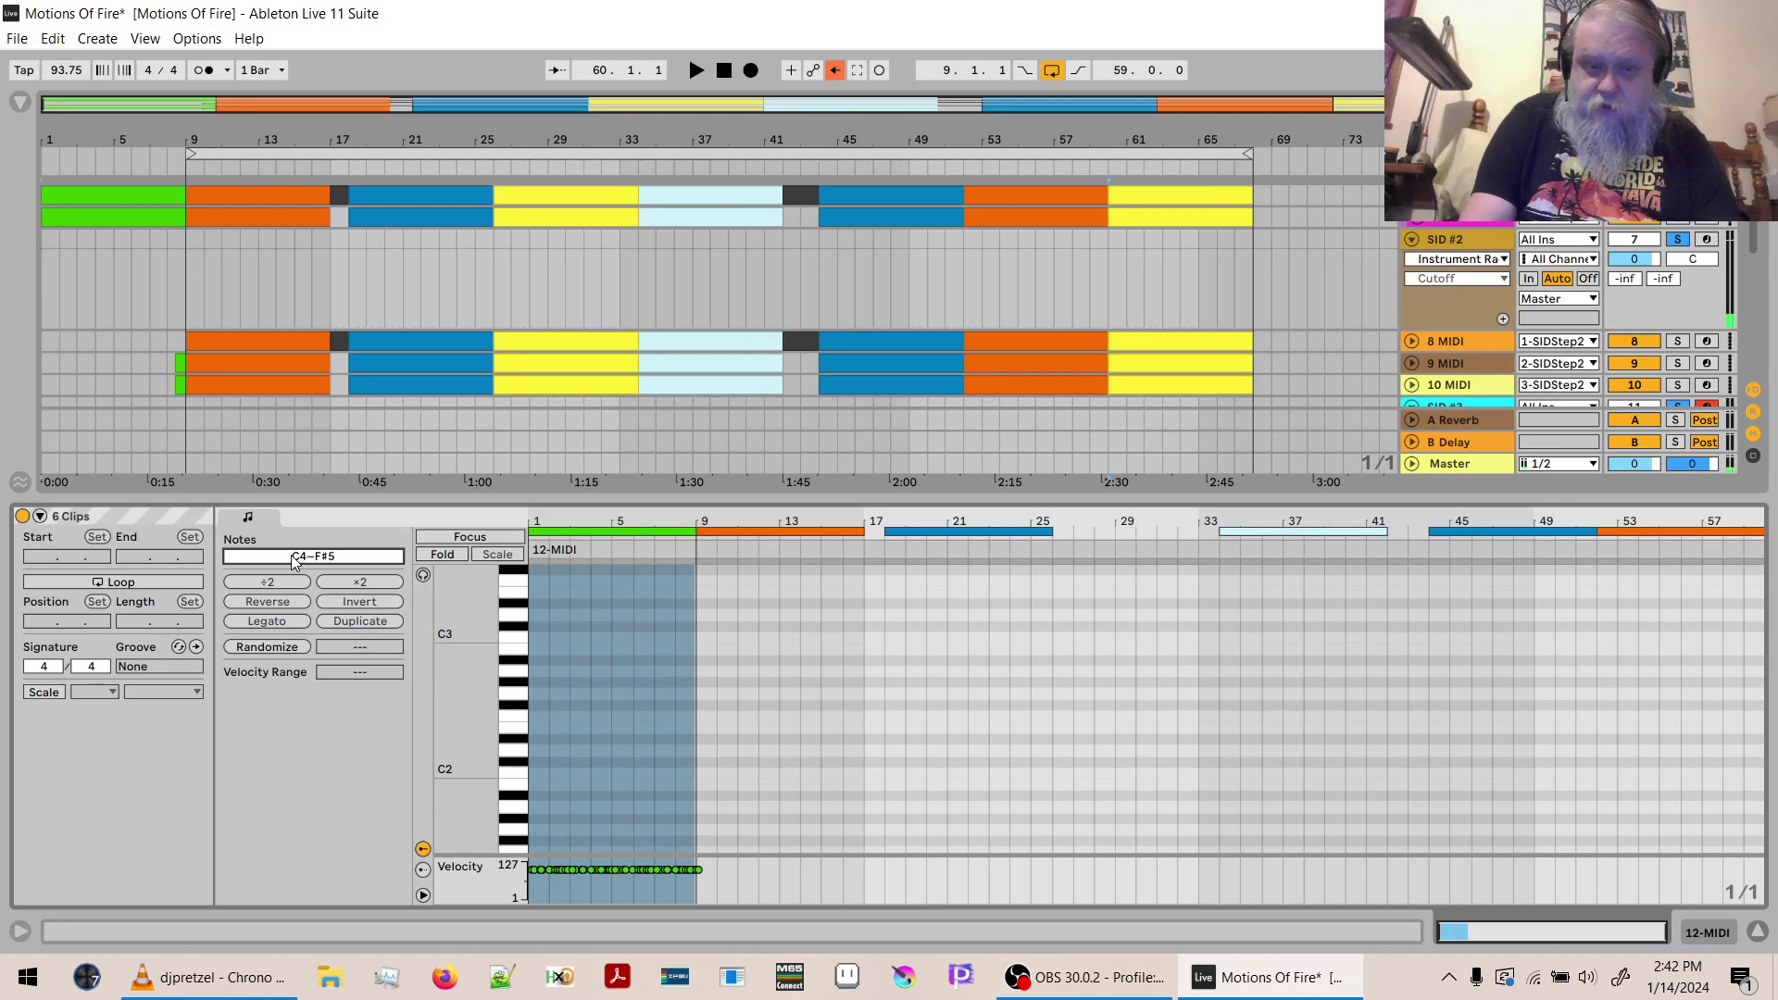
{"action": "left_click", "coordinate": [848, 764]}
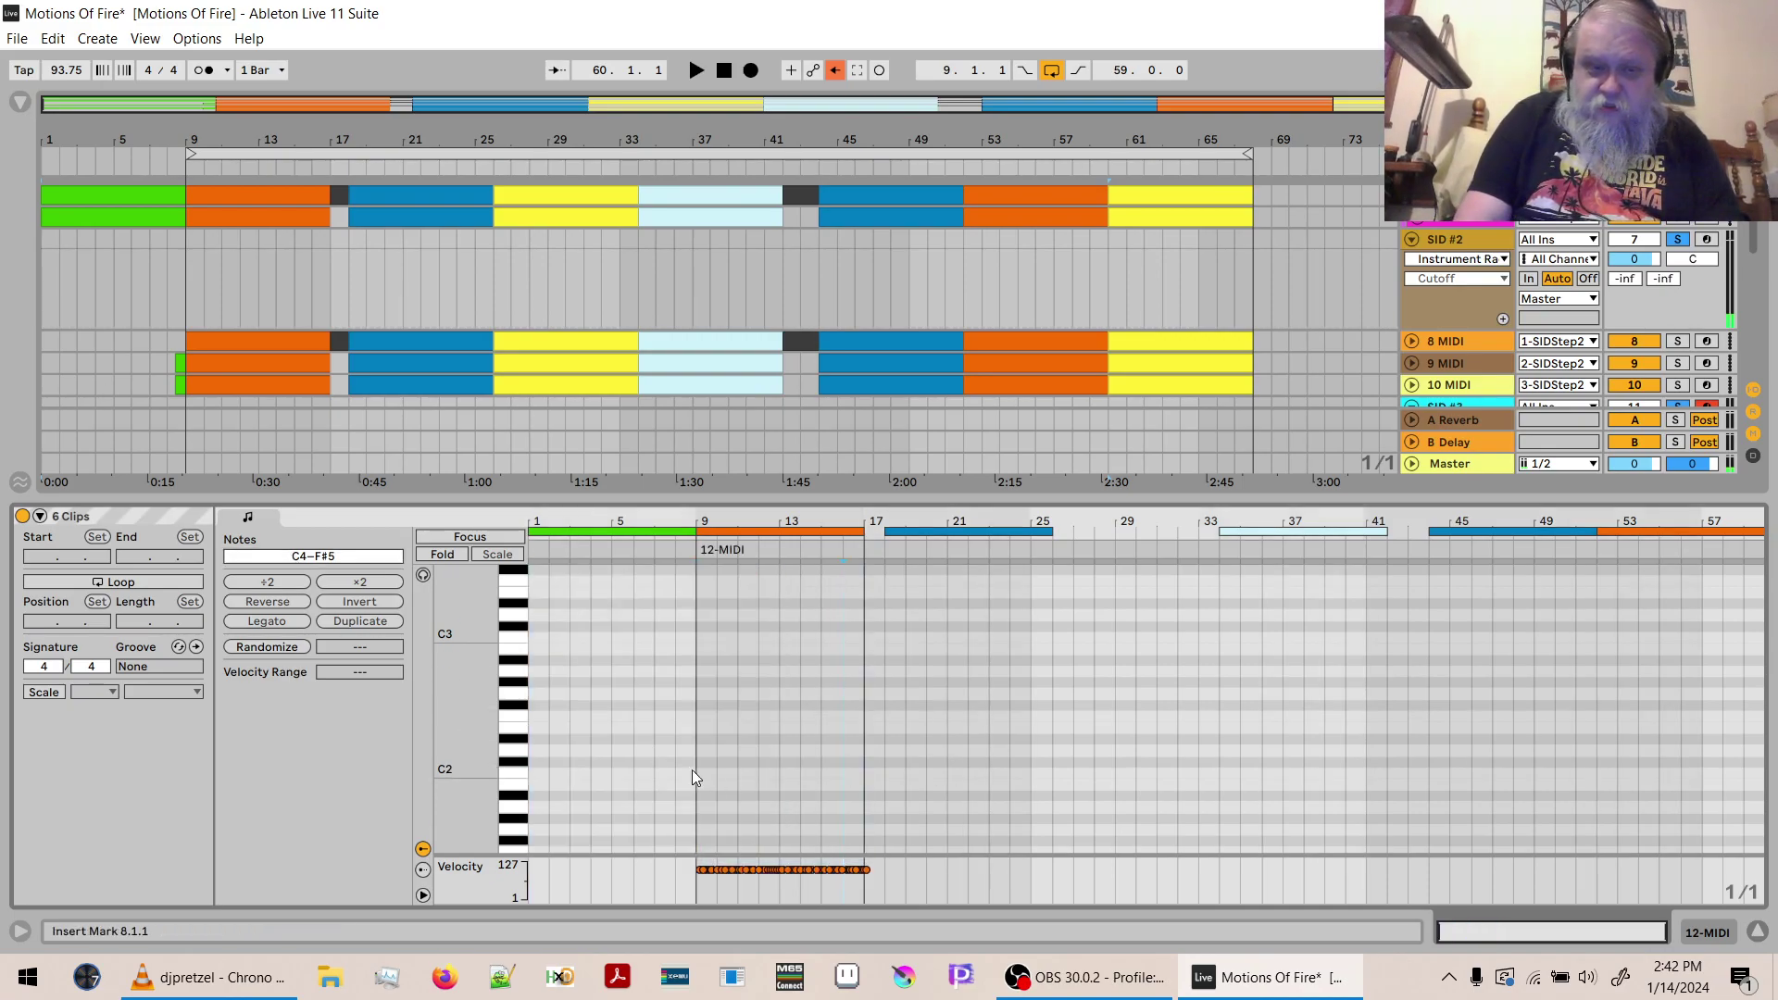
{"action": "double_click", "coordinate": [456, 704]}
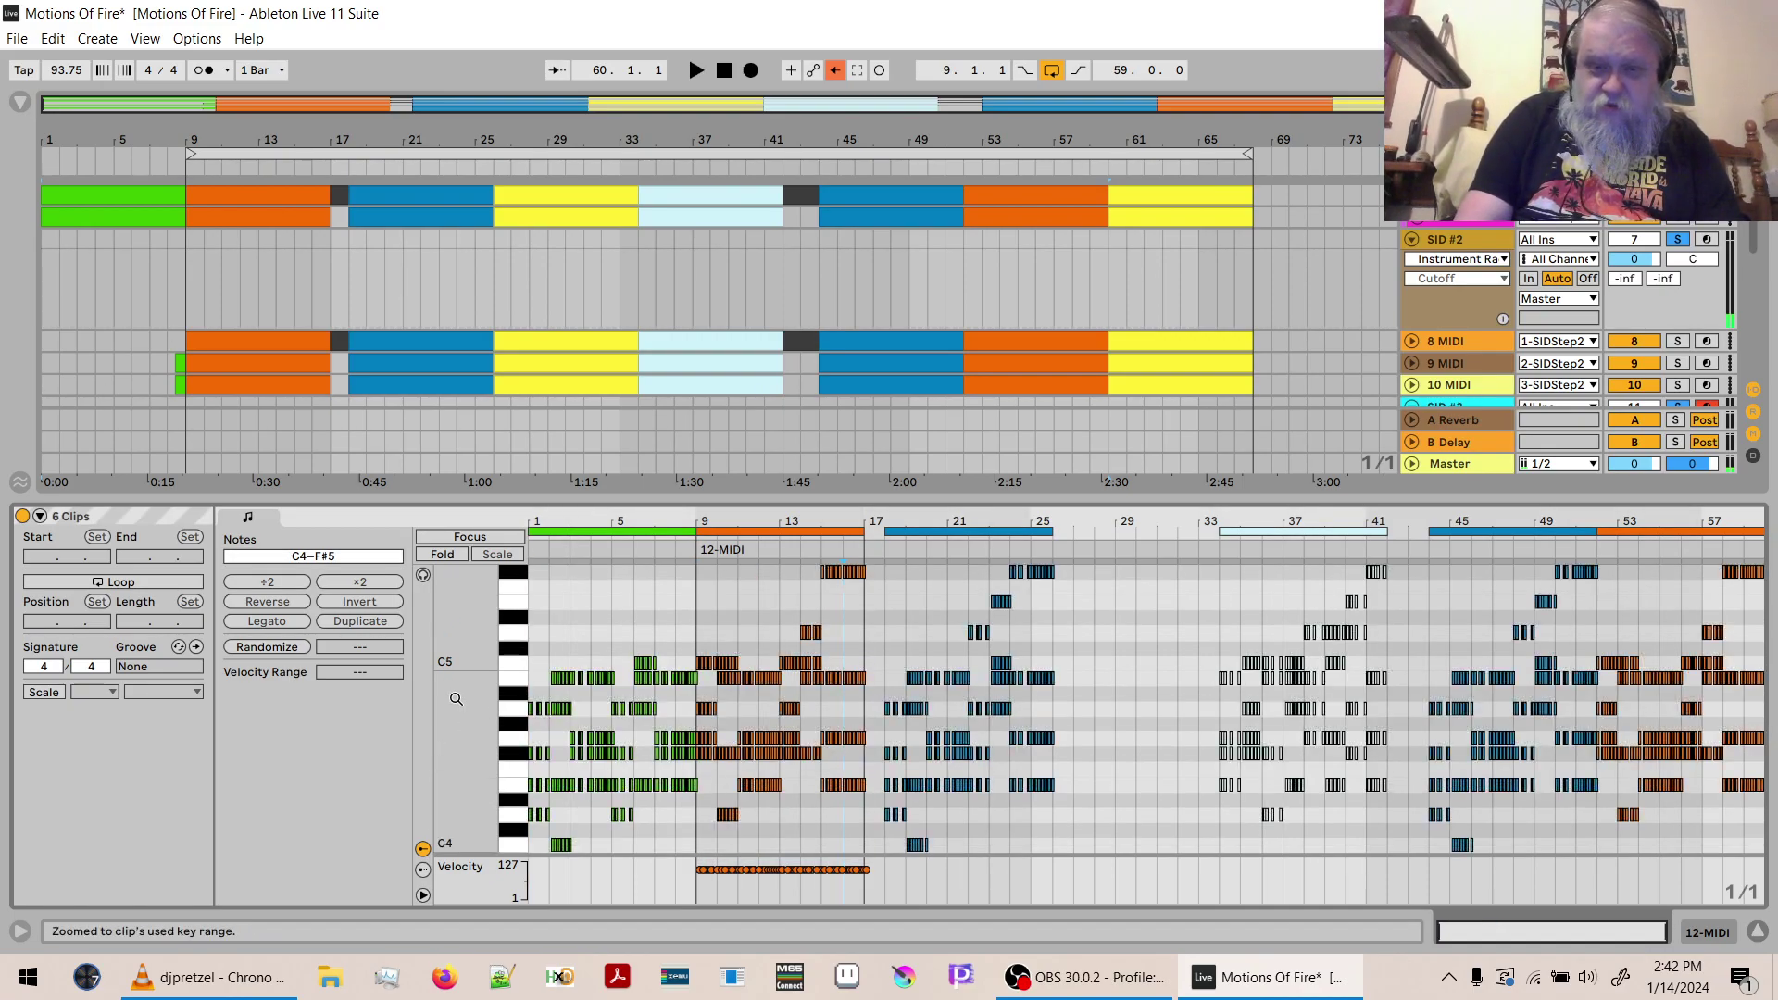
{"action": "key", "text": "shift+Down"}
{"action": "key", "text": "space"}
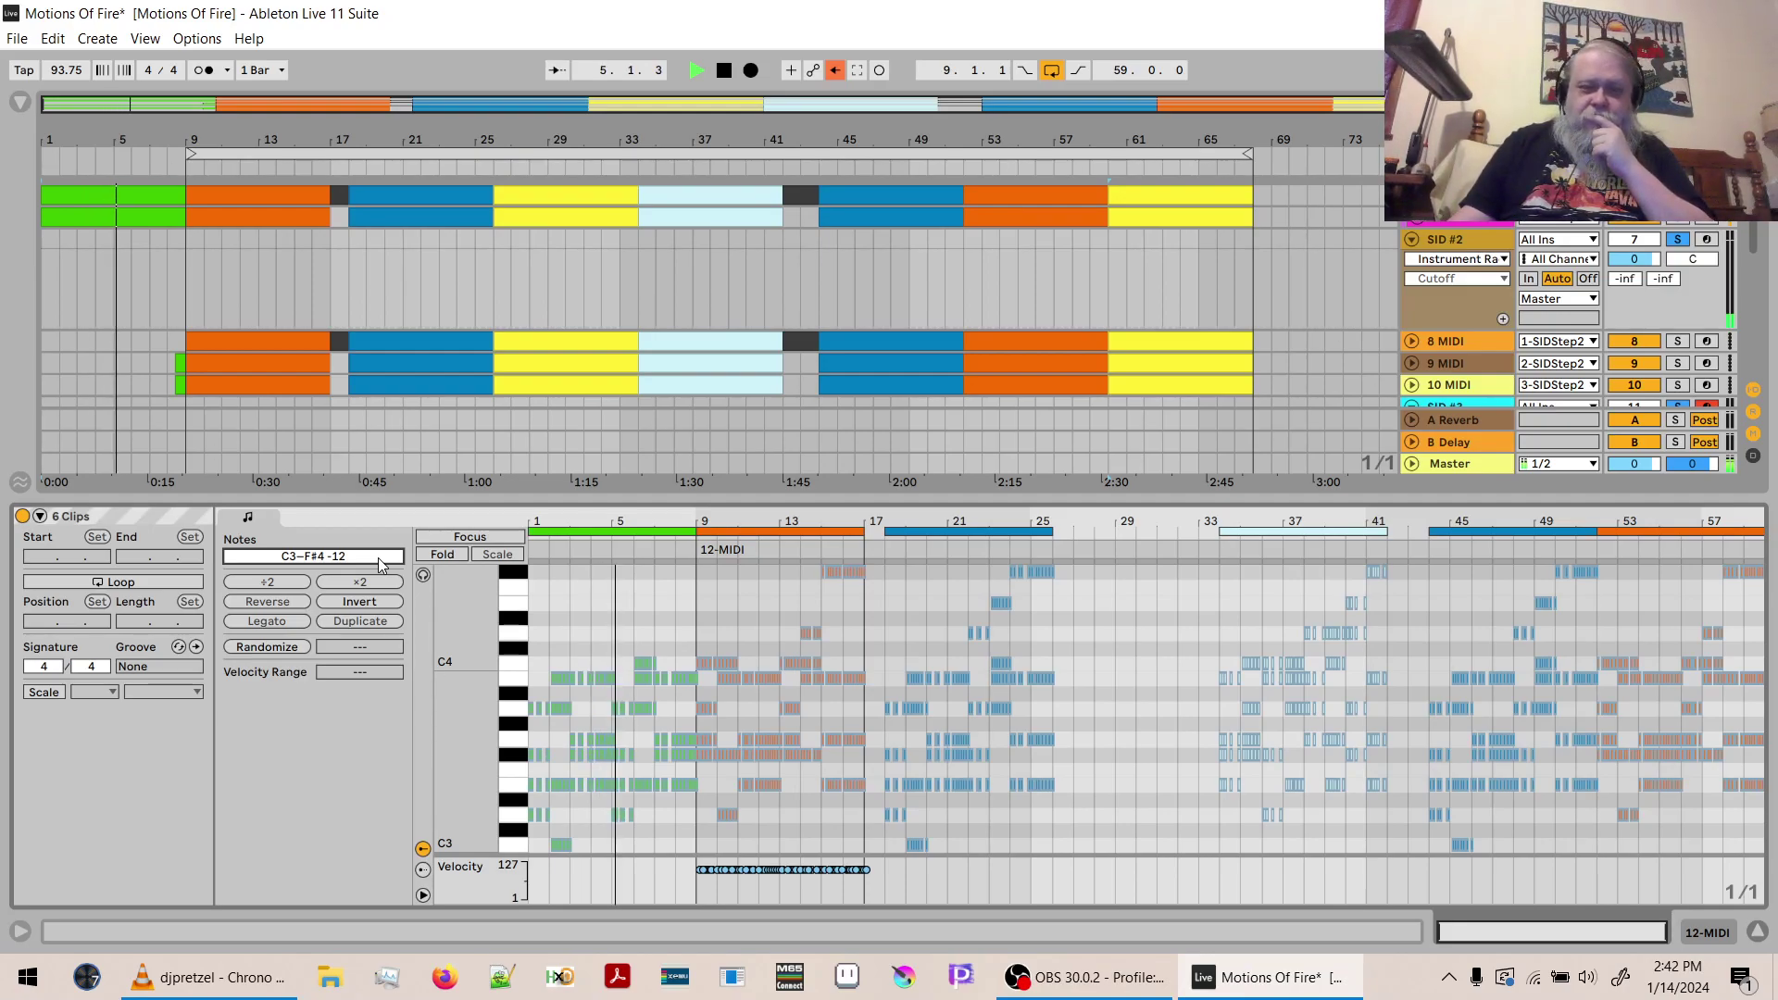
{"action": "key", "text": "space"}
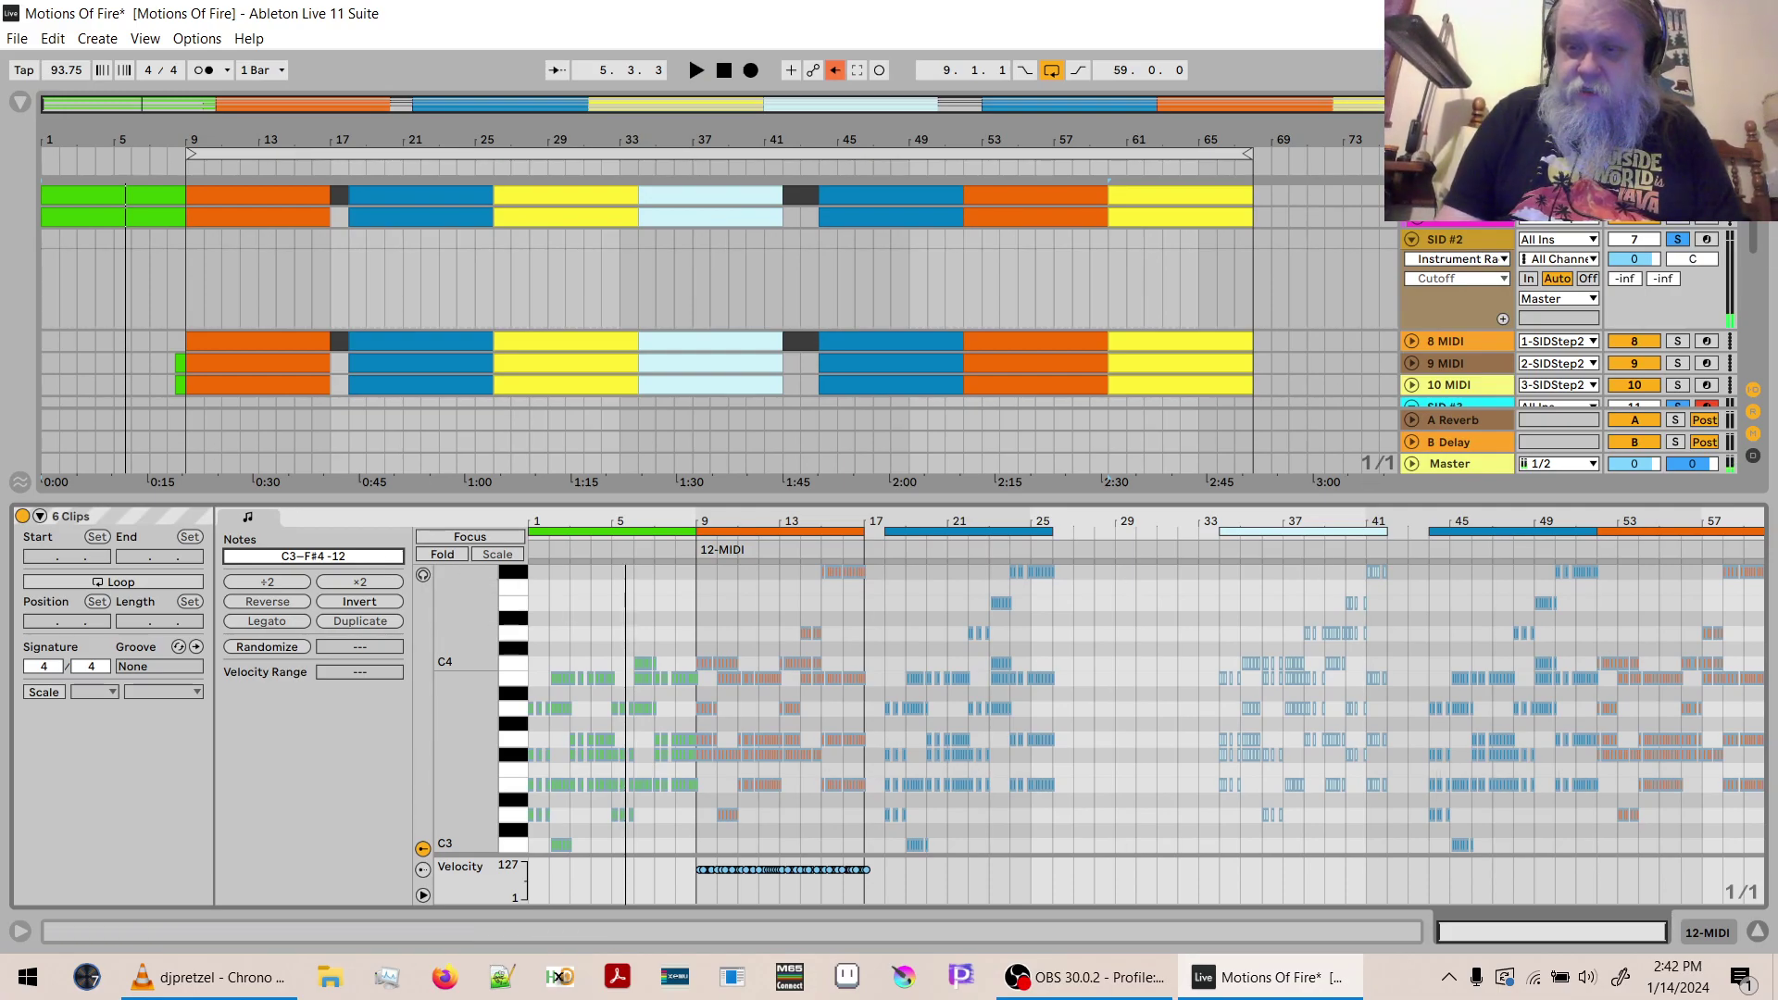
Audition the transposed keys from bar 44 with the clip editor hidden to reveal the lower tracks.
{"action": "scroll", "coordinate": [1758, 246], "scroll_direction": "down", "scroll_amount": 3}
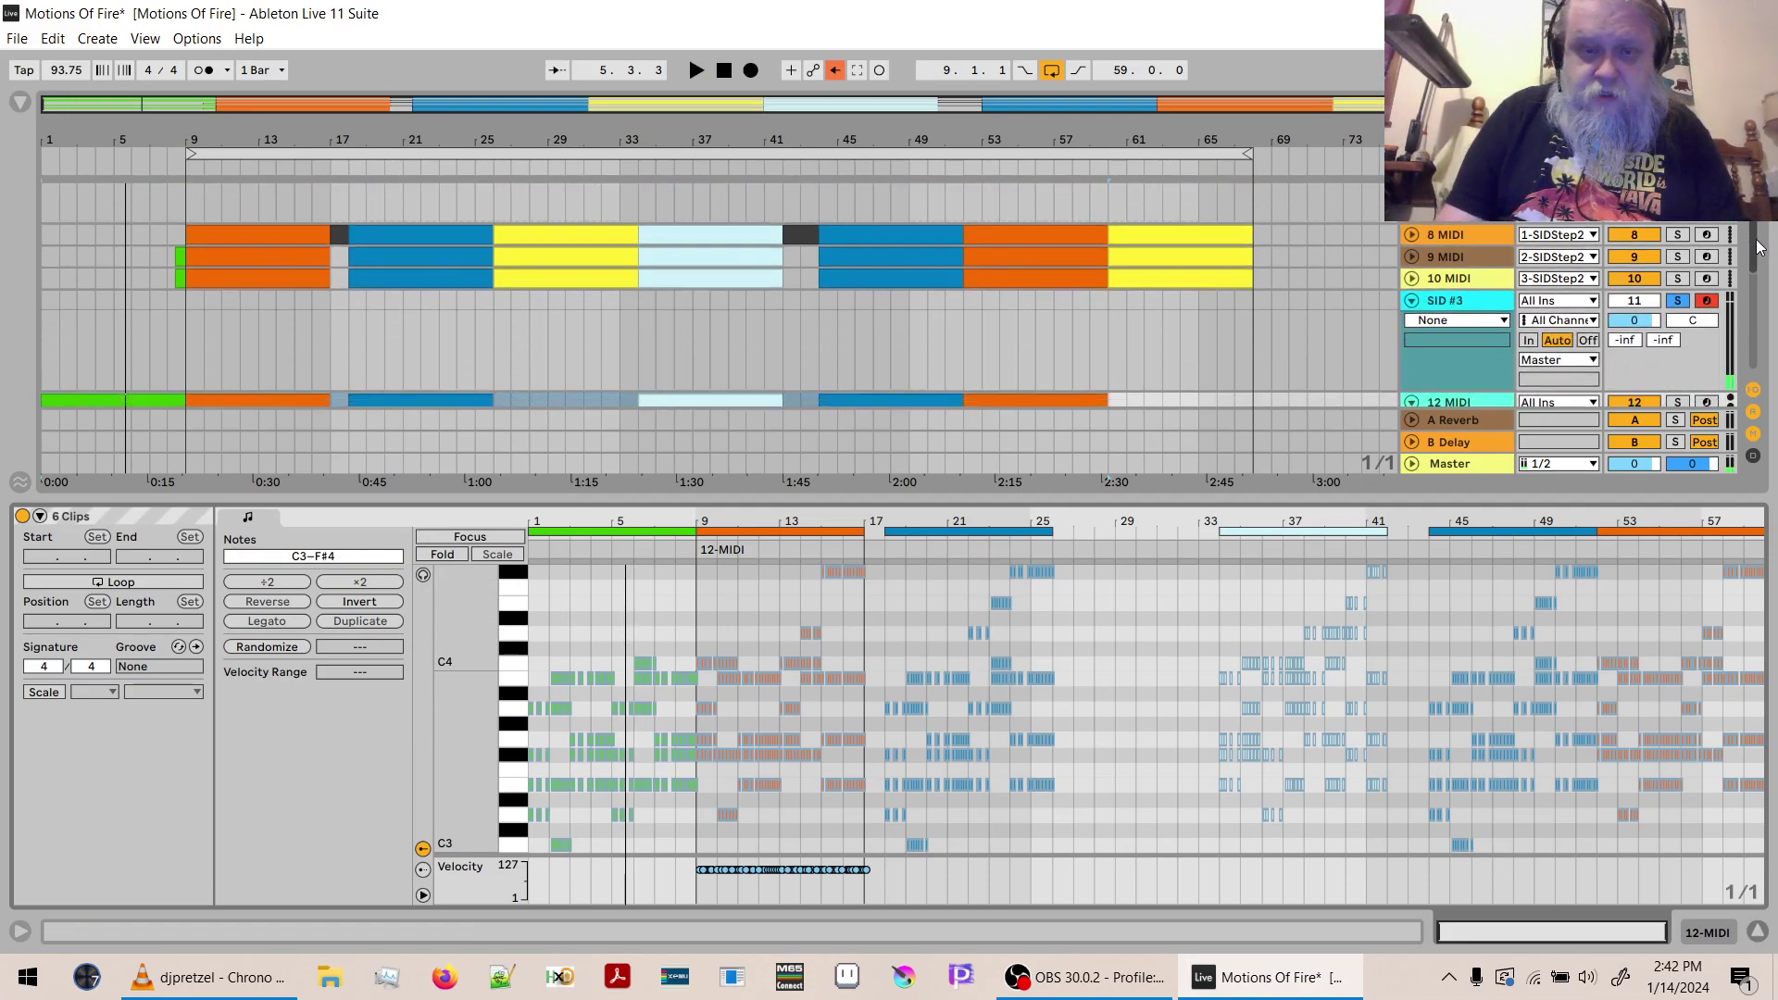
{"action": "left_click", "coordinate": [820, 302]}
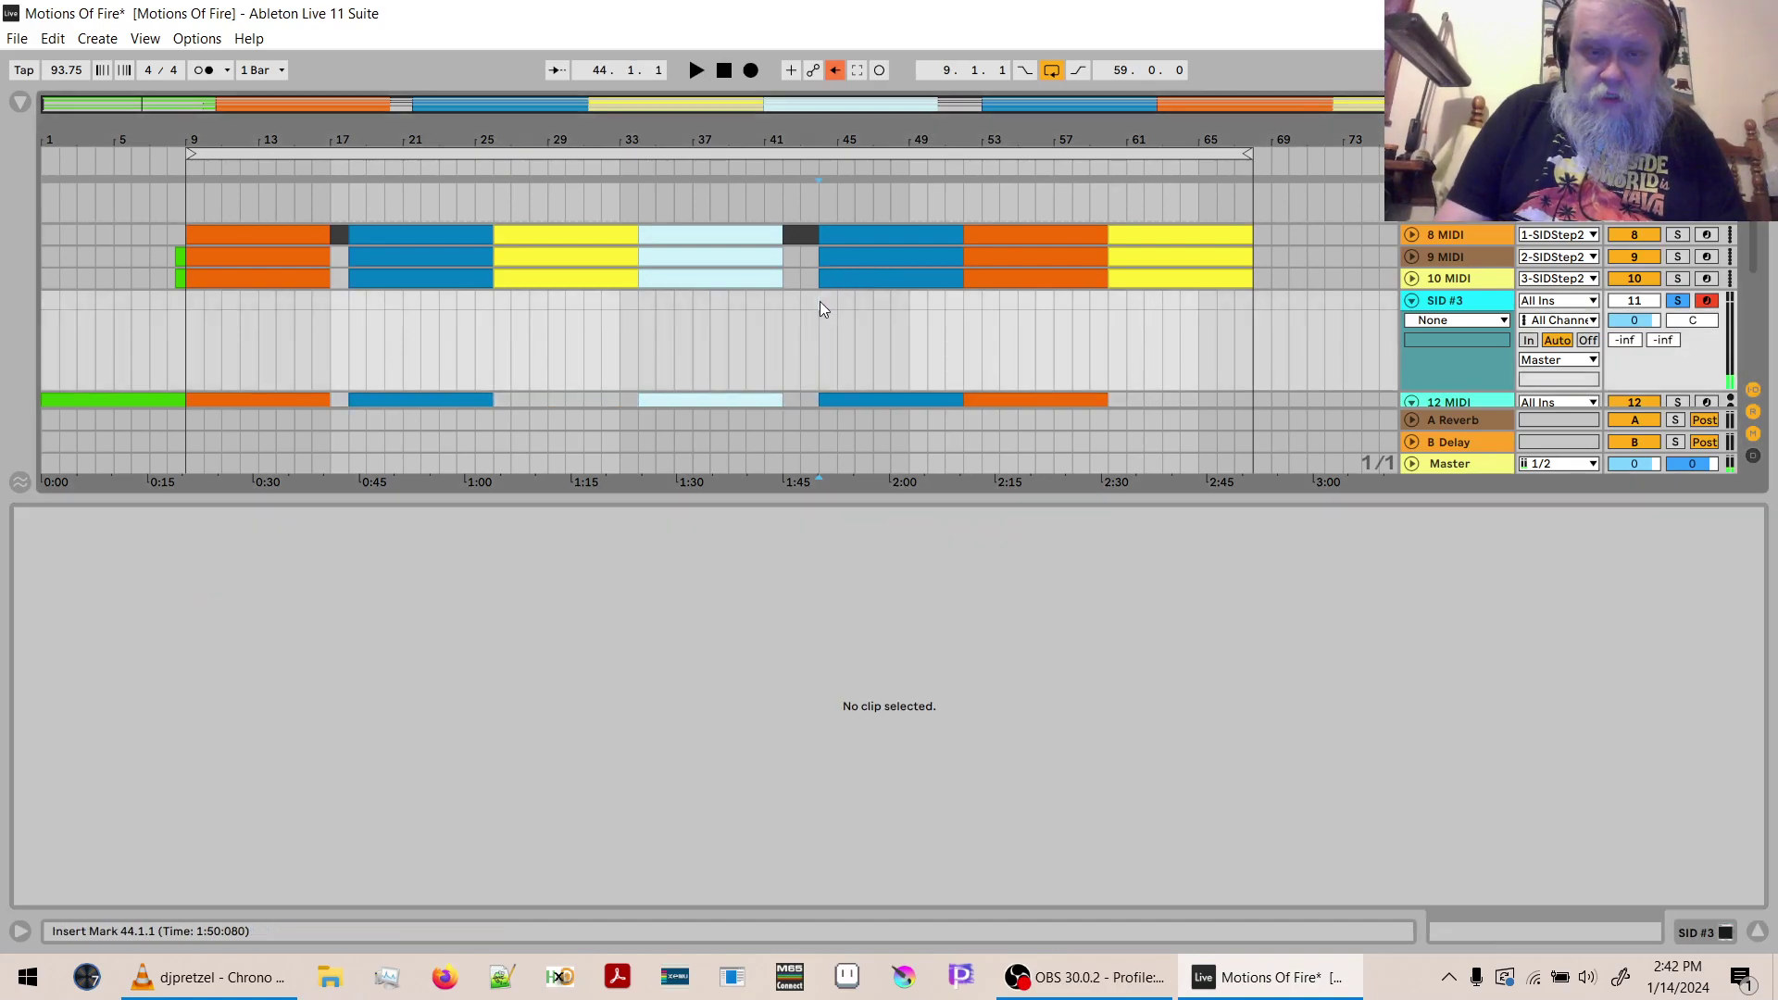
{"action": "key", "text": "space"}
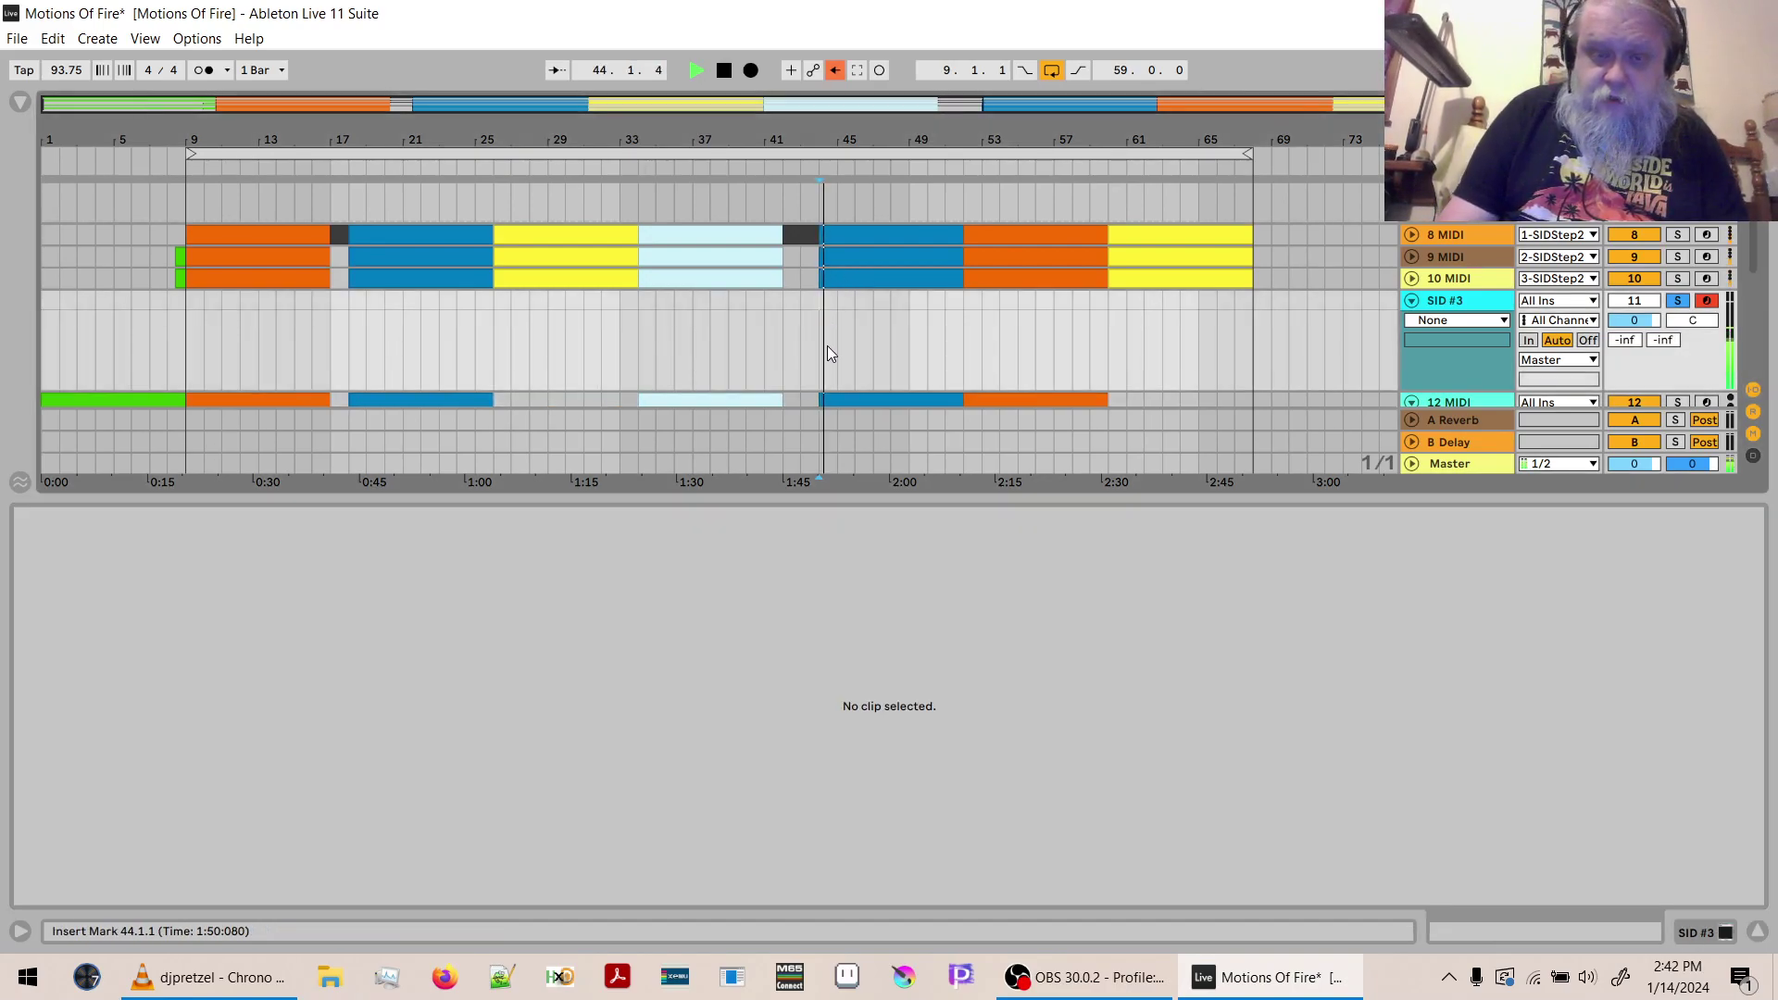
{"action": "left_click", "coordinate": [1758, 931]}
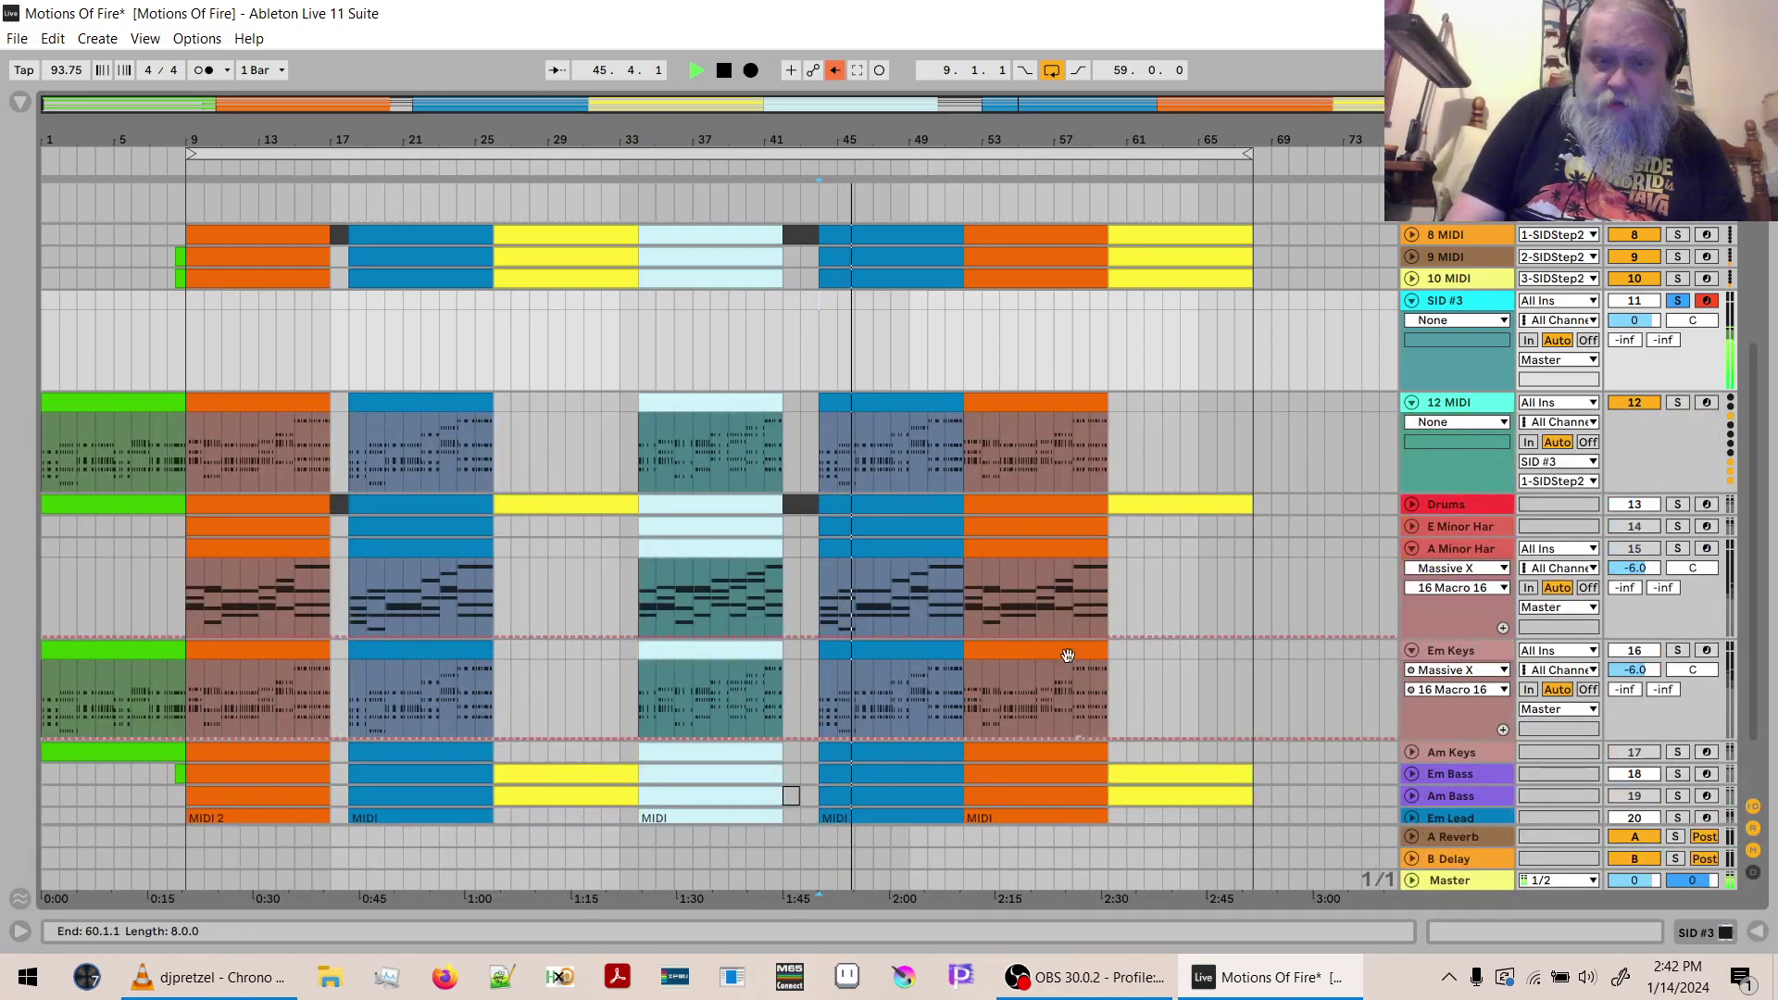
{"action": "left_click", "coordinate": [875, 408]}
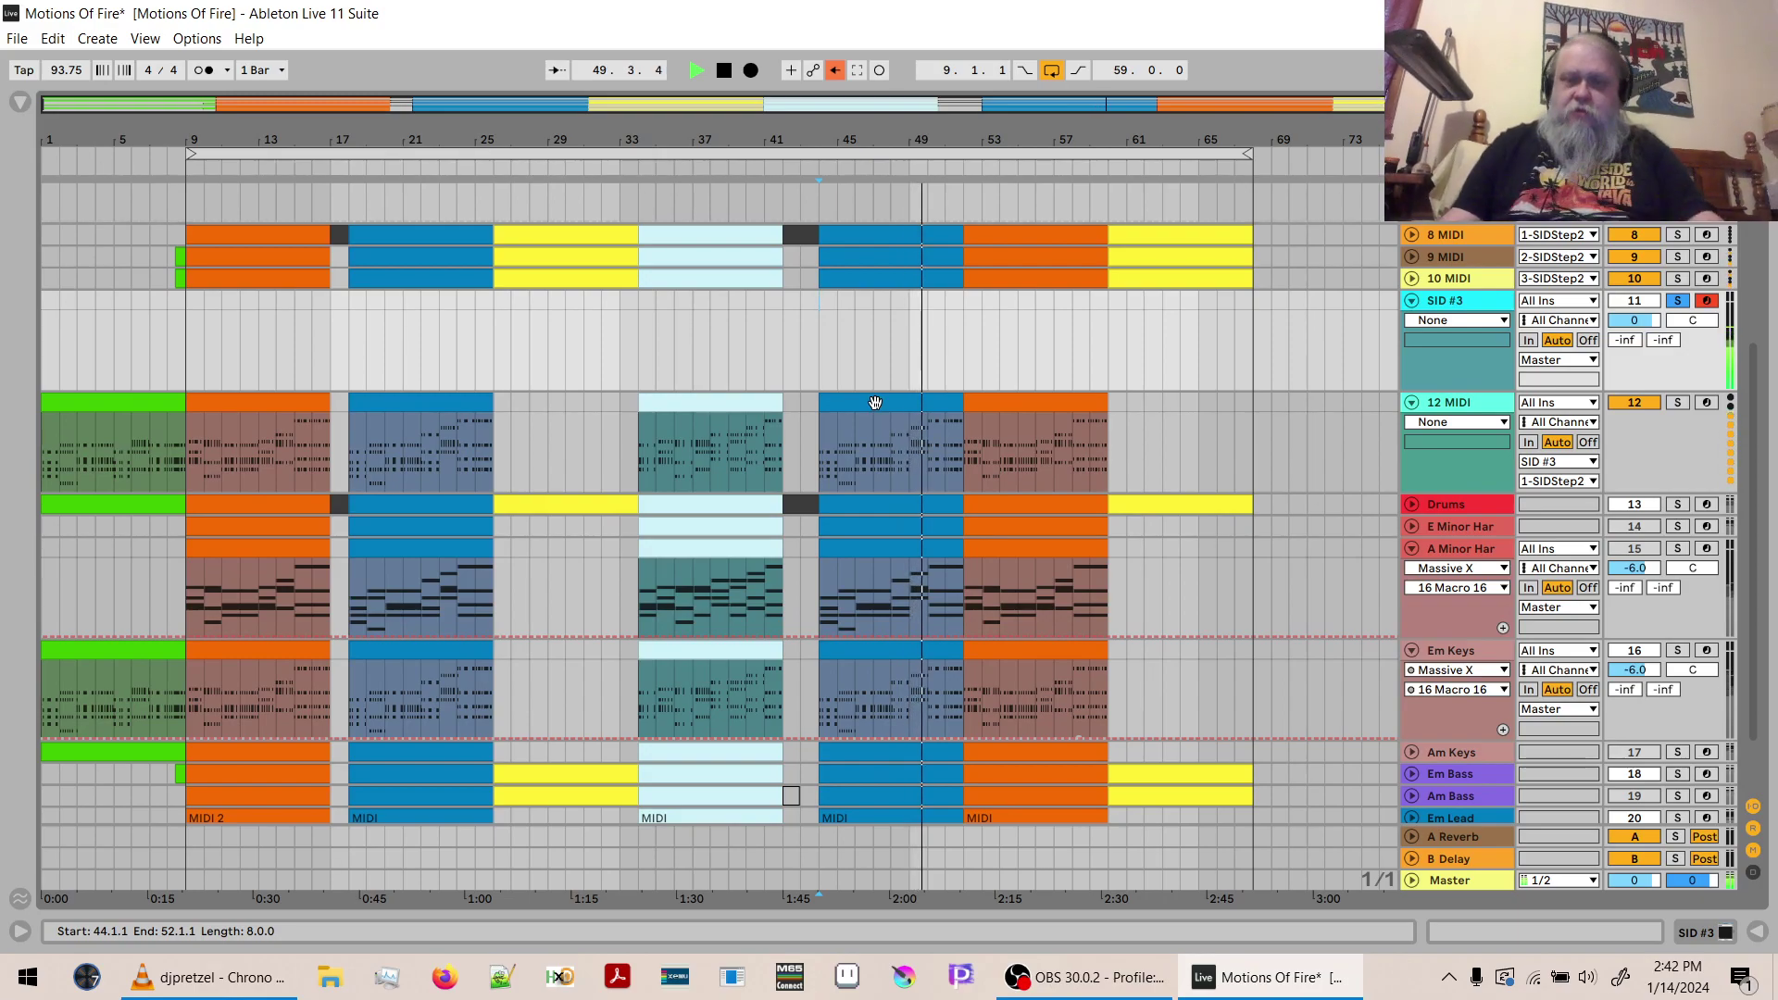
Show the SID #3 track's devices, open its SIDStep2 plugin window, and stop playback.
{"action": "left_click", "coordinate": [1425, 367]}
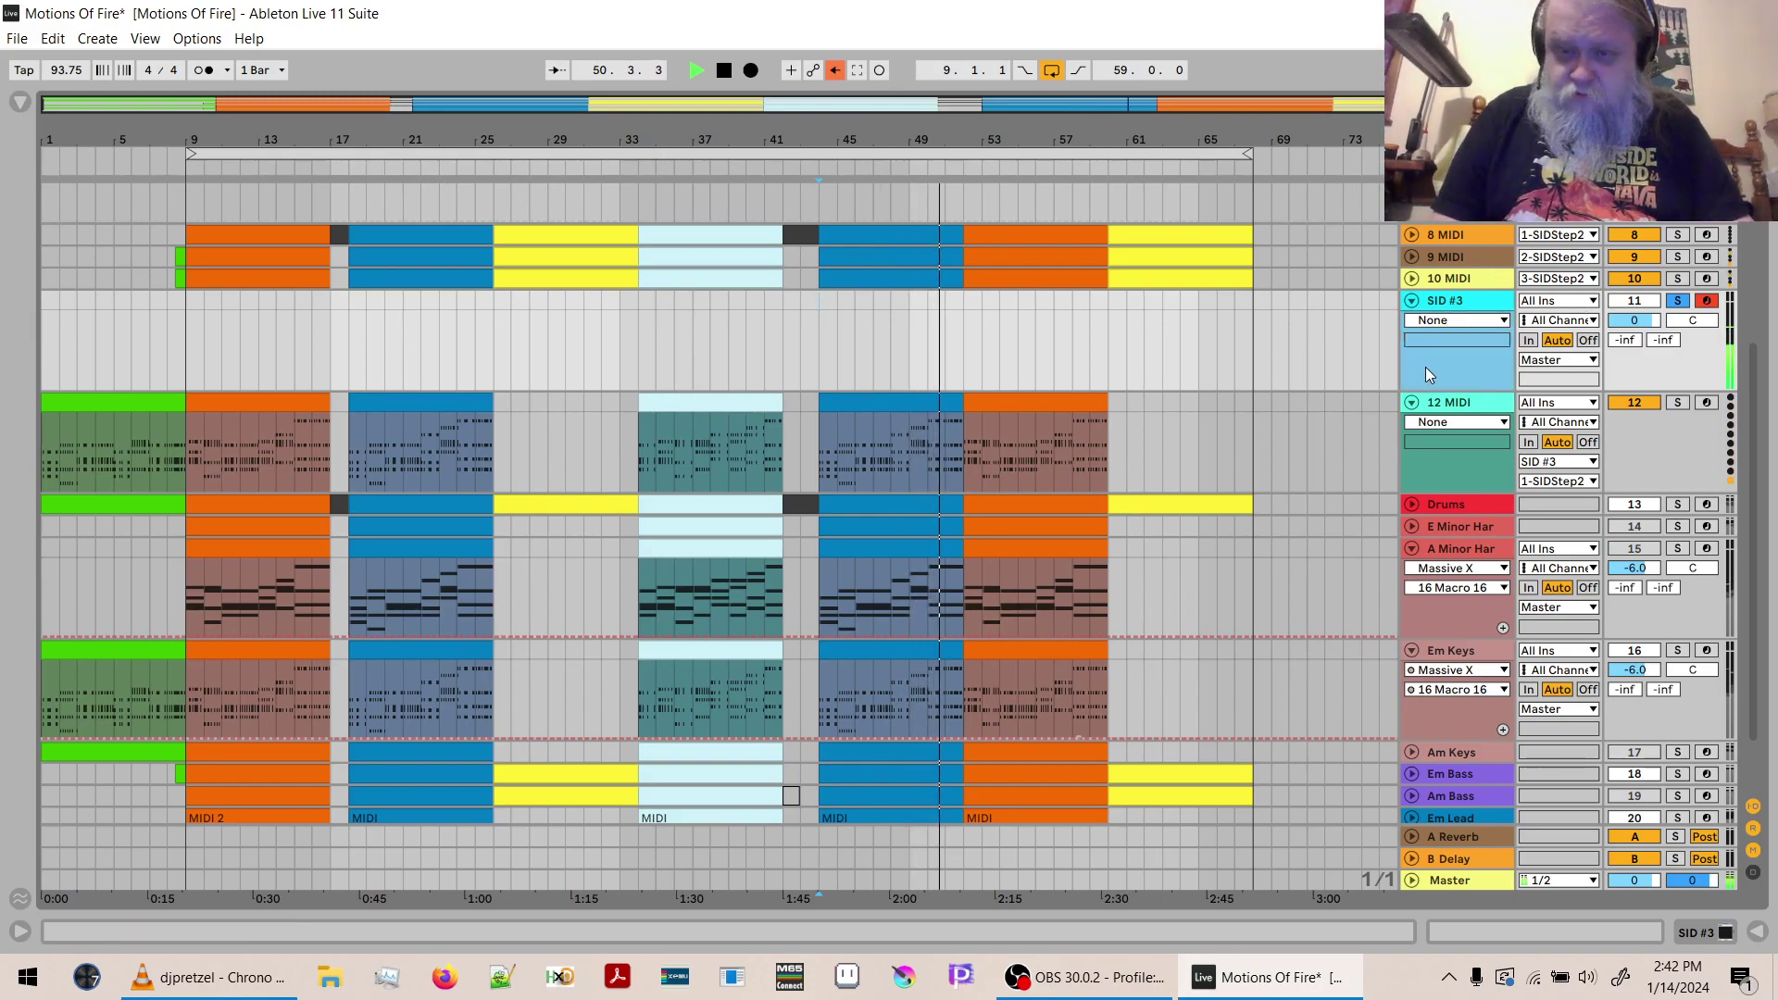
{"action": "left_click", "coordinate": [1450, 304]}
{"action": "double_click", "coordinate": [1450, 303]}
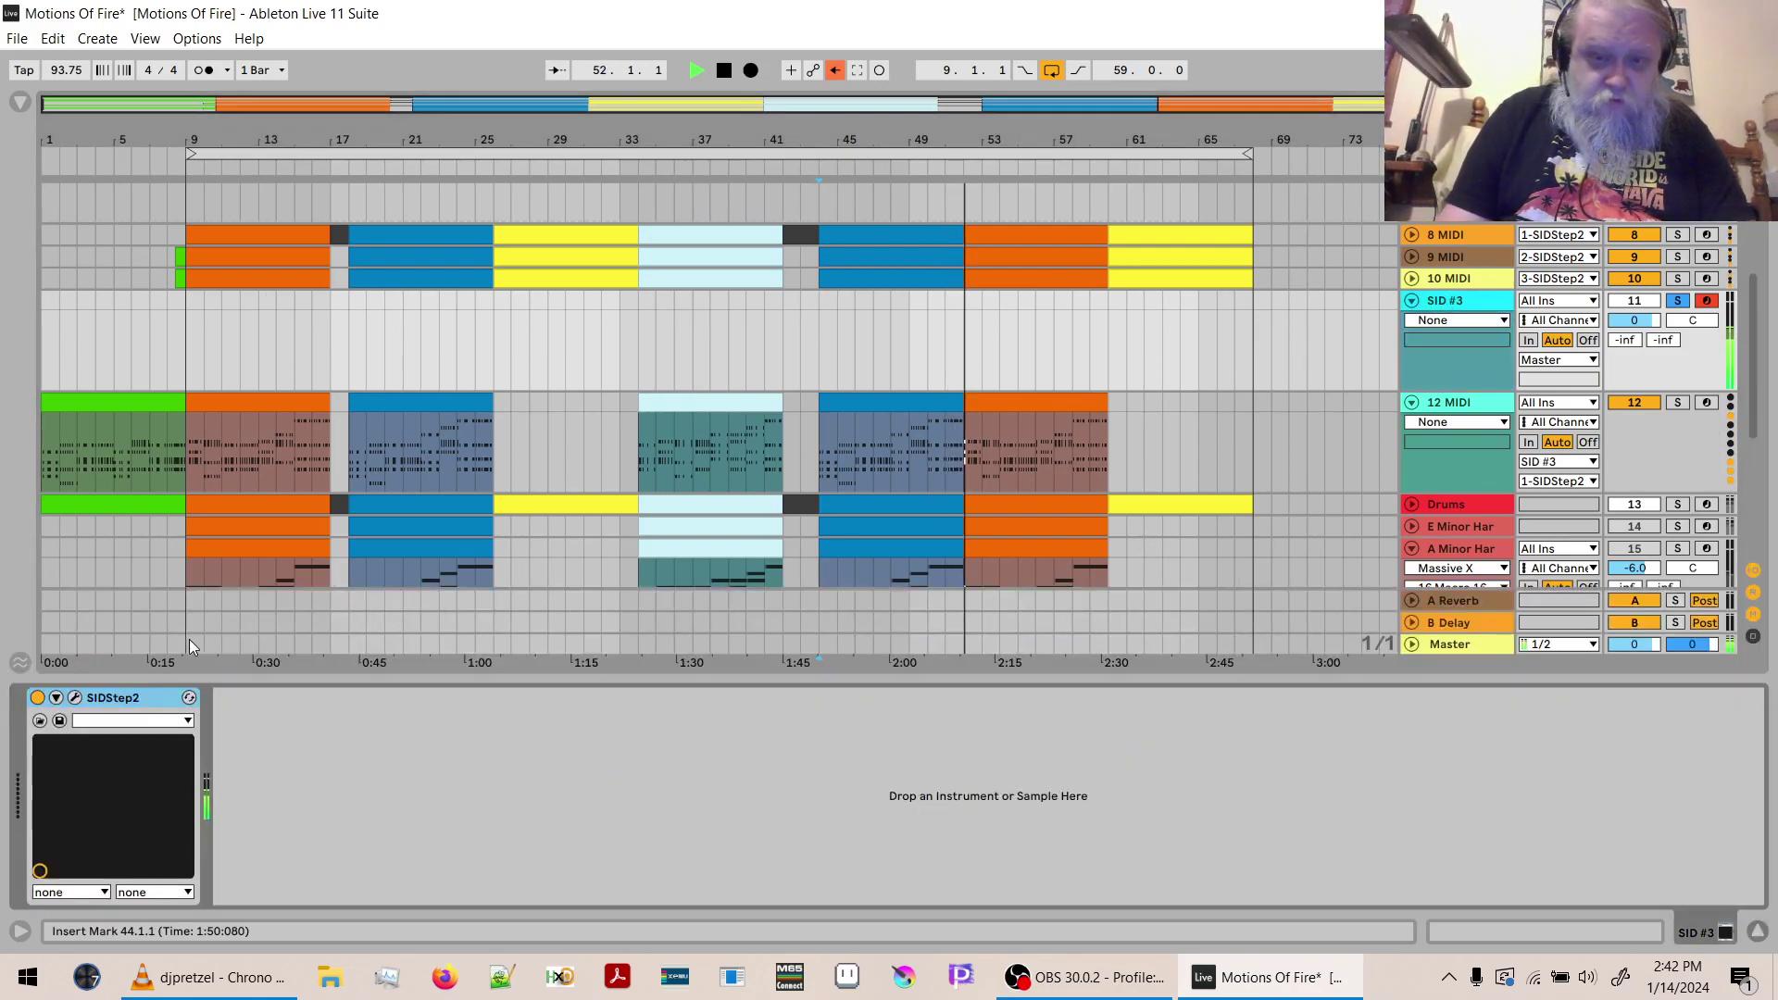
{"action": "left_click", "coordinate": [76, 700]}
{"action": "key", "text": "space"}
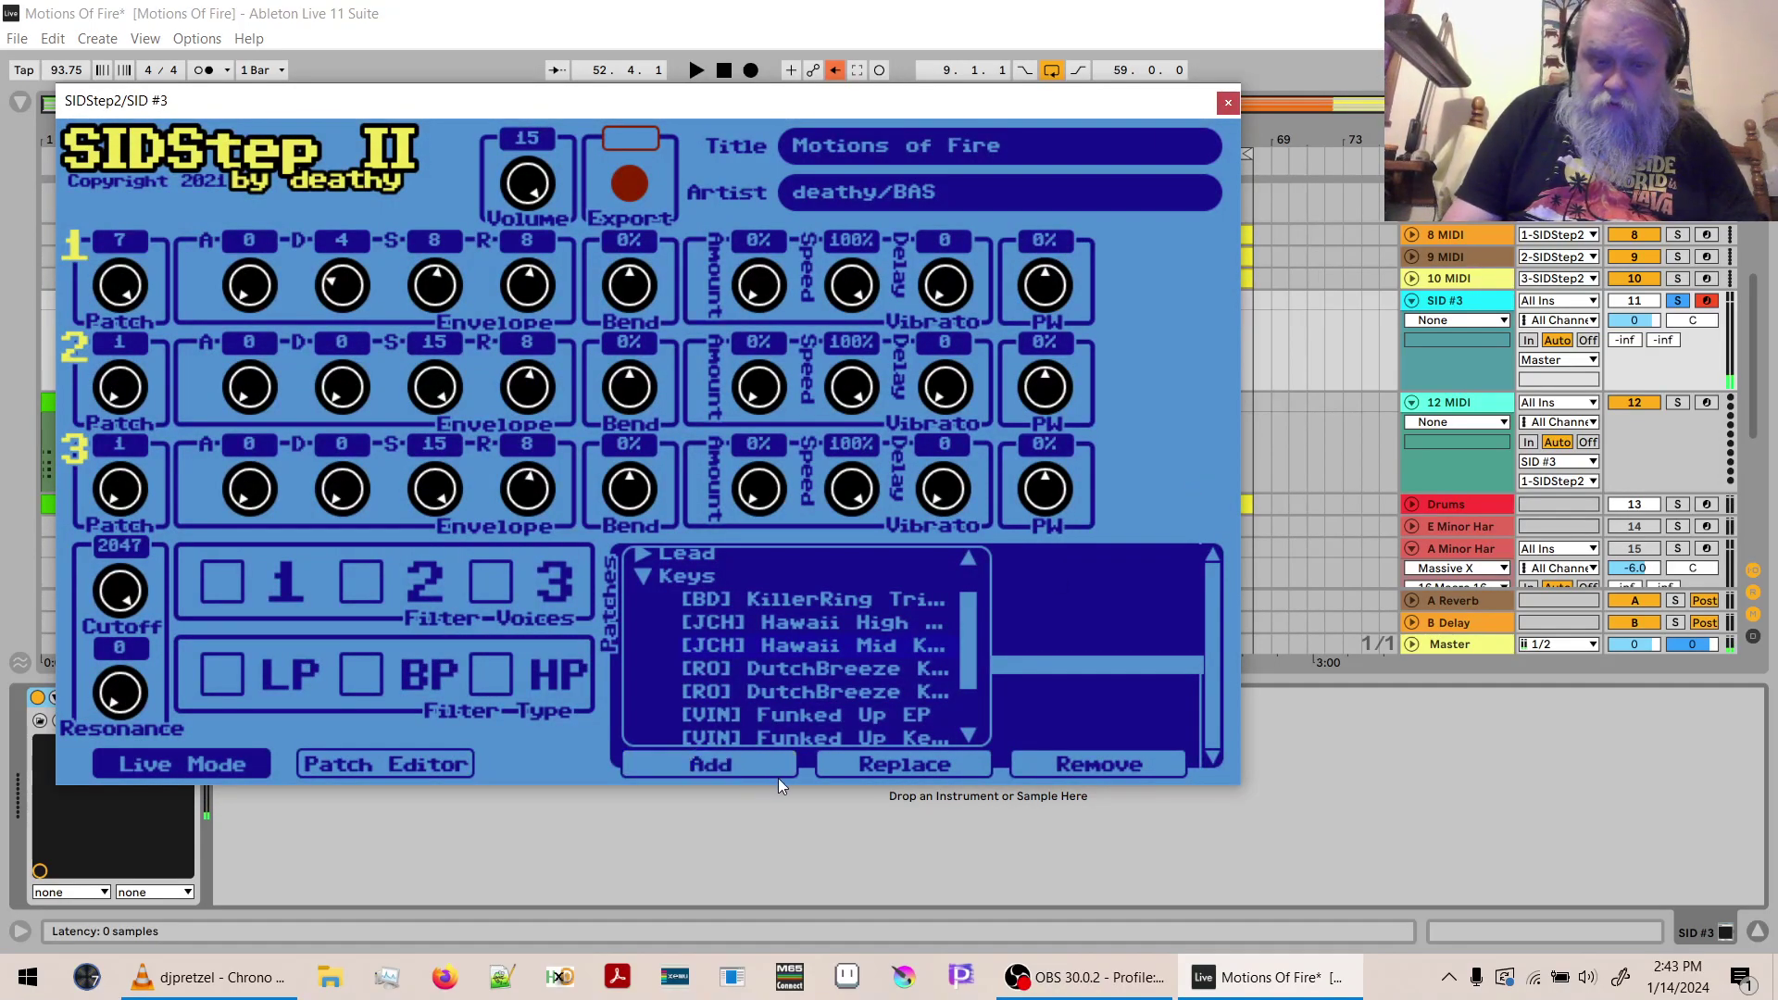
Try [RO] DutchBreeze Keys 1 as the replacement for patch 07 and audition it from bar 44.
{"action": "left_click", "coordinate": [864, 763]}
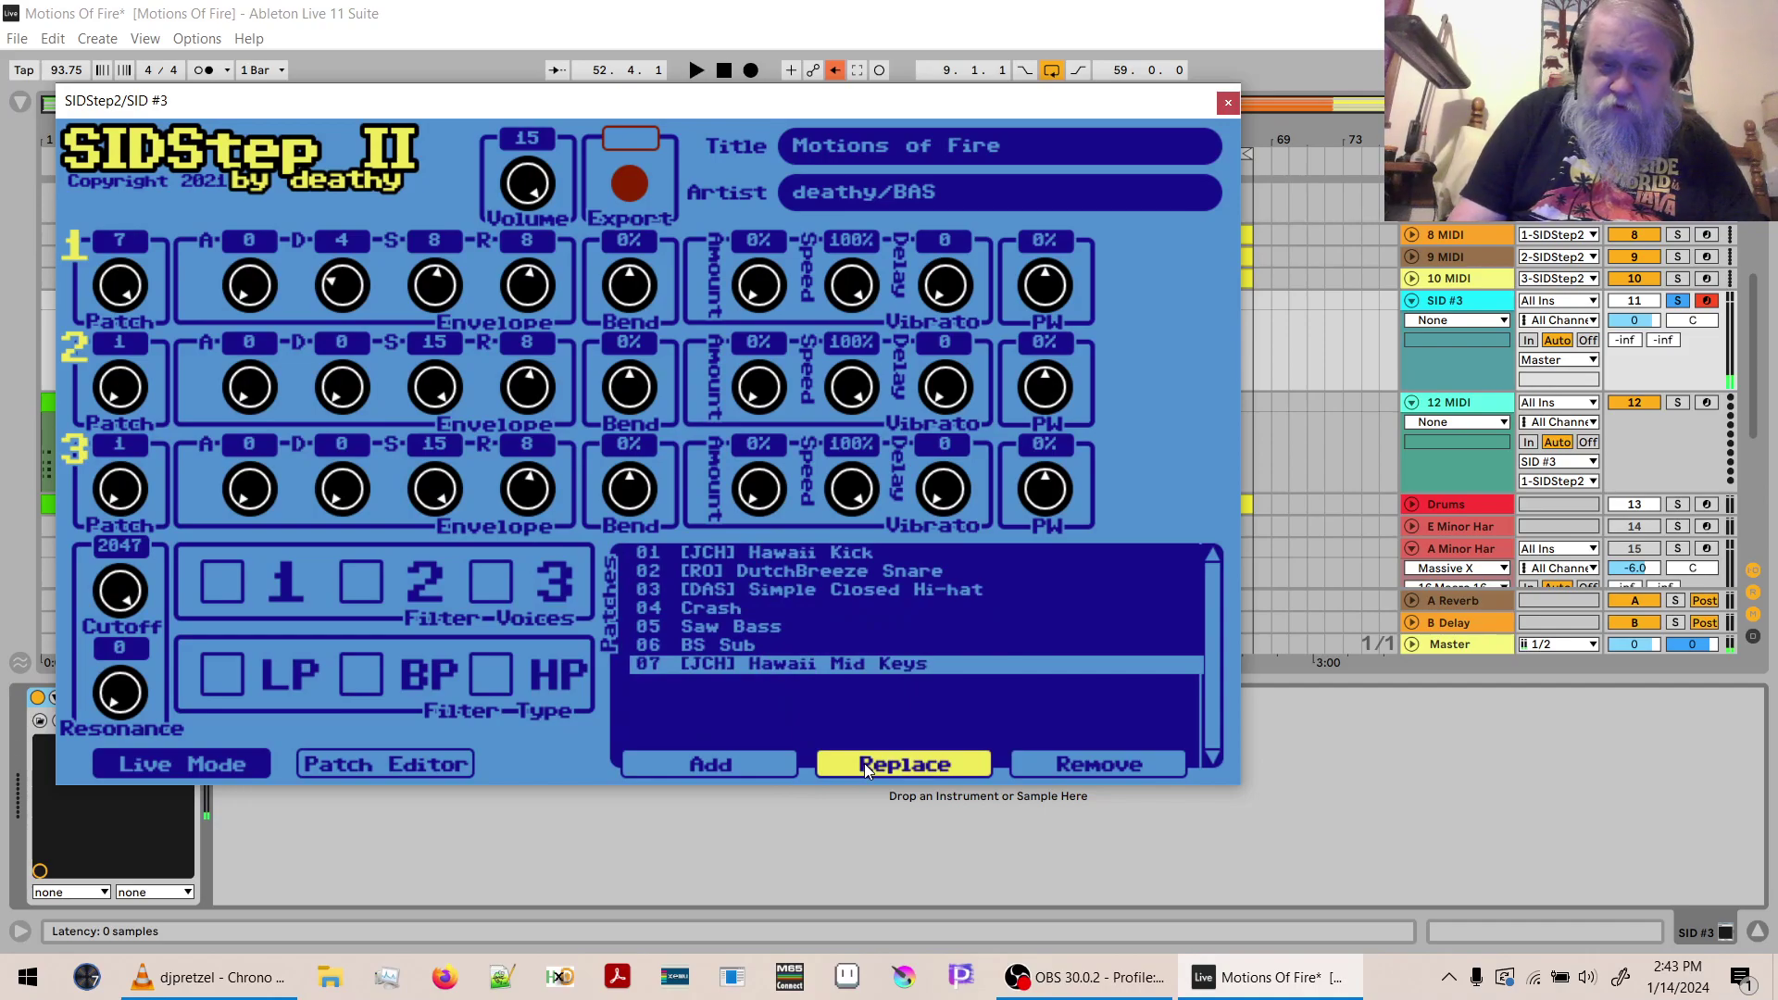
{"action": "left_click", "coordinate": [864, 763]}
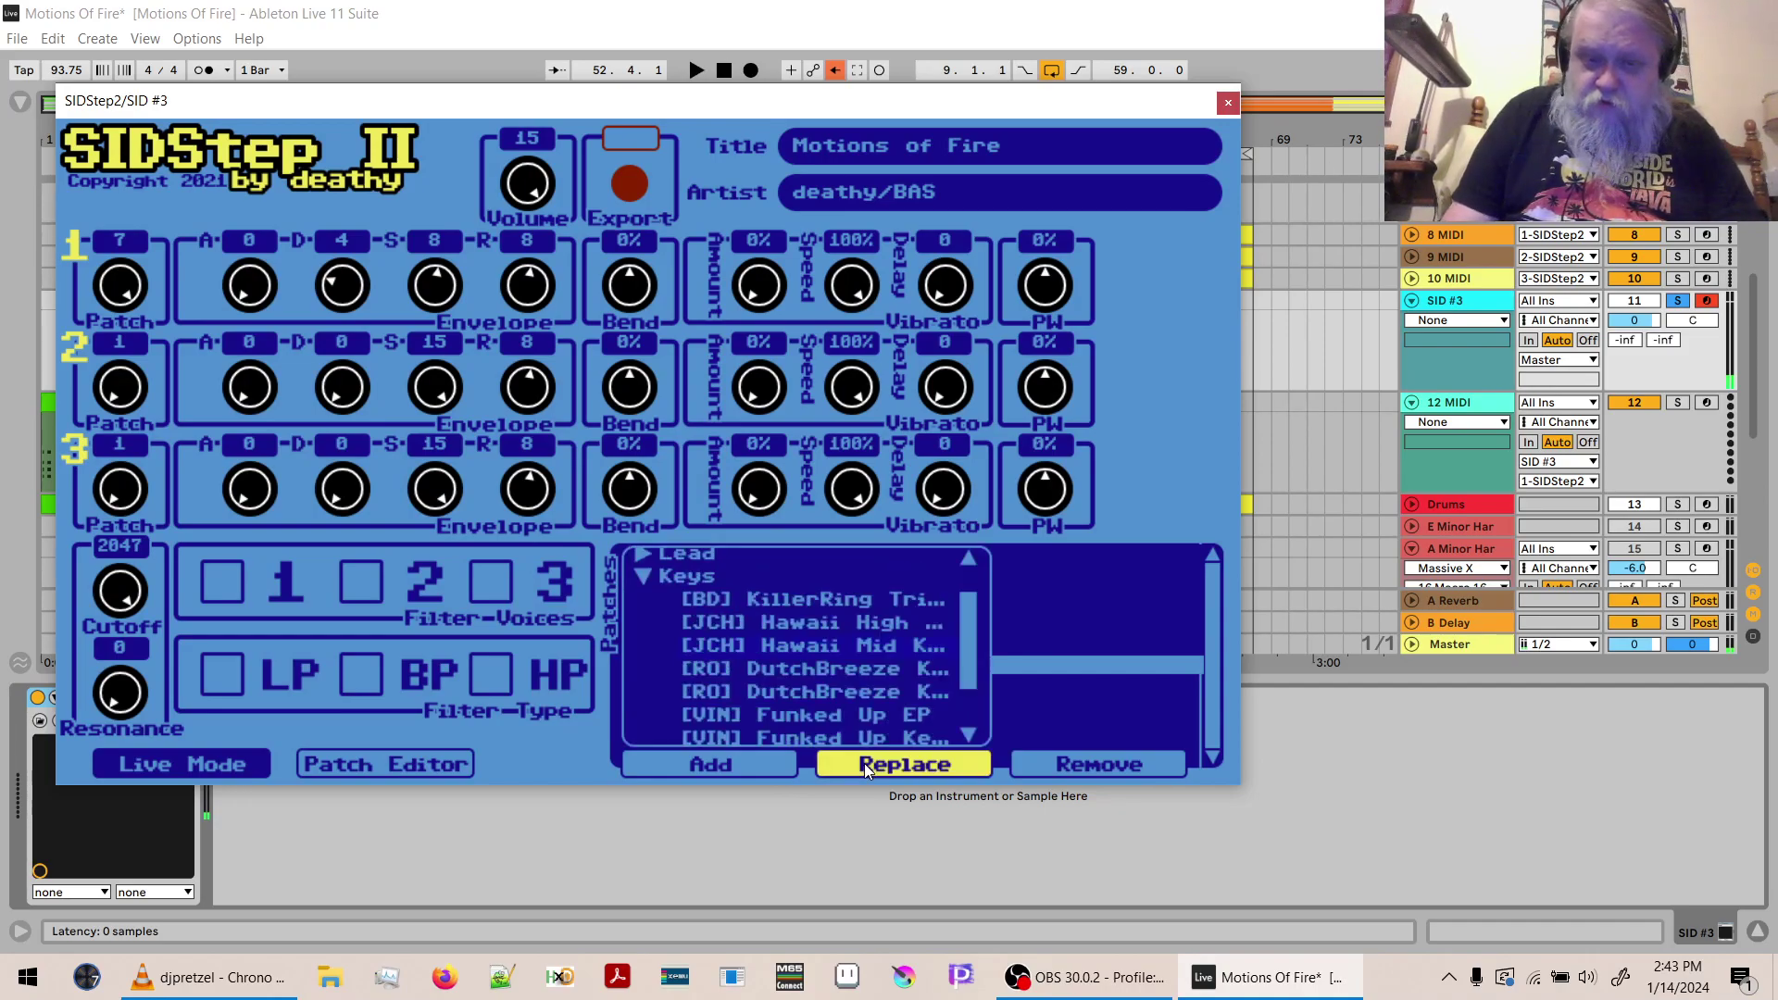
{"action": "double_click", "coordinate": [843, 672]}
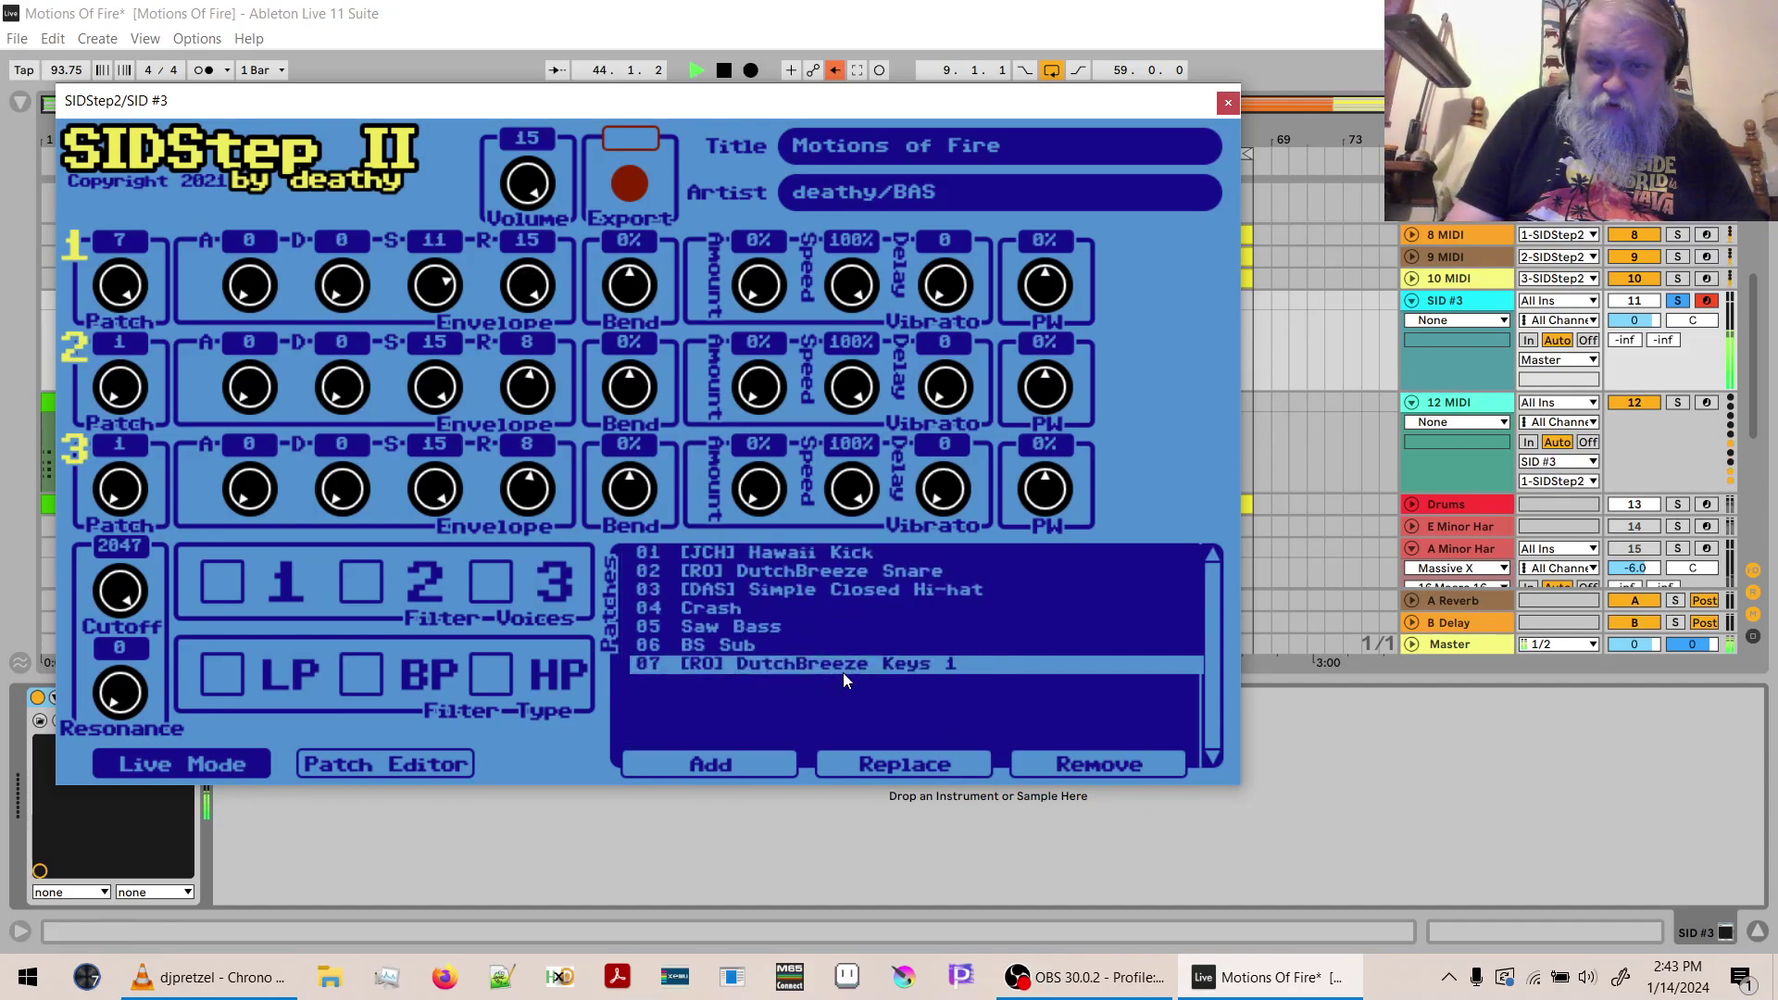
Try [RO] DutchBreeze Keys 2 as the replacement for patch 07 and audition it from bar 44.
{"action": "left_click", "coordinate": [869, 765]}
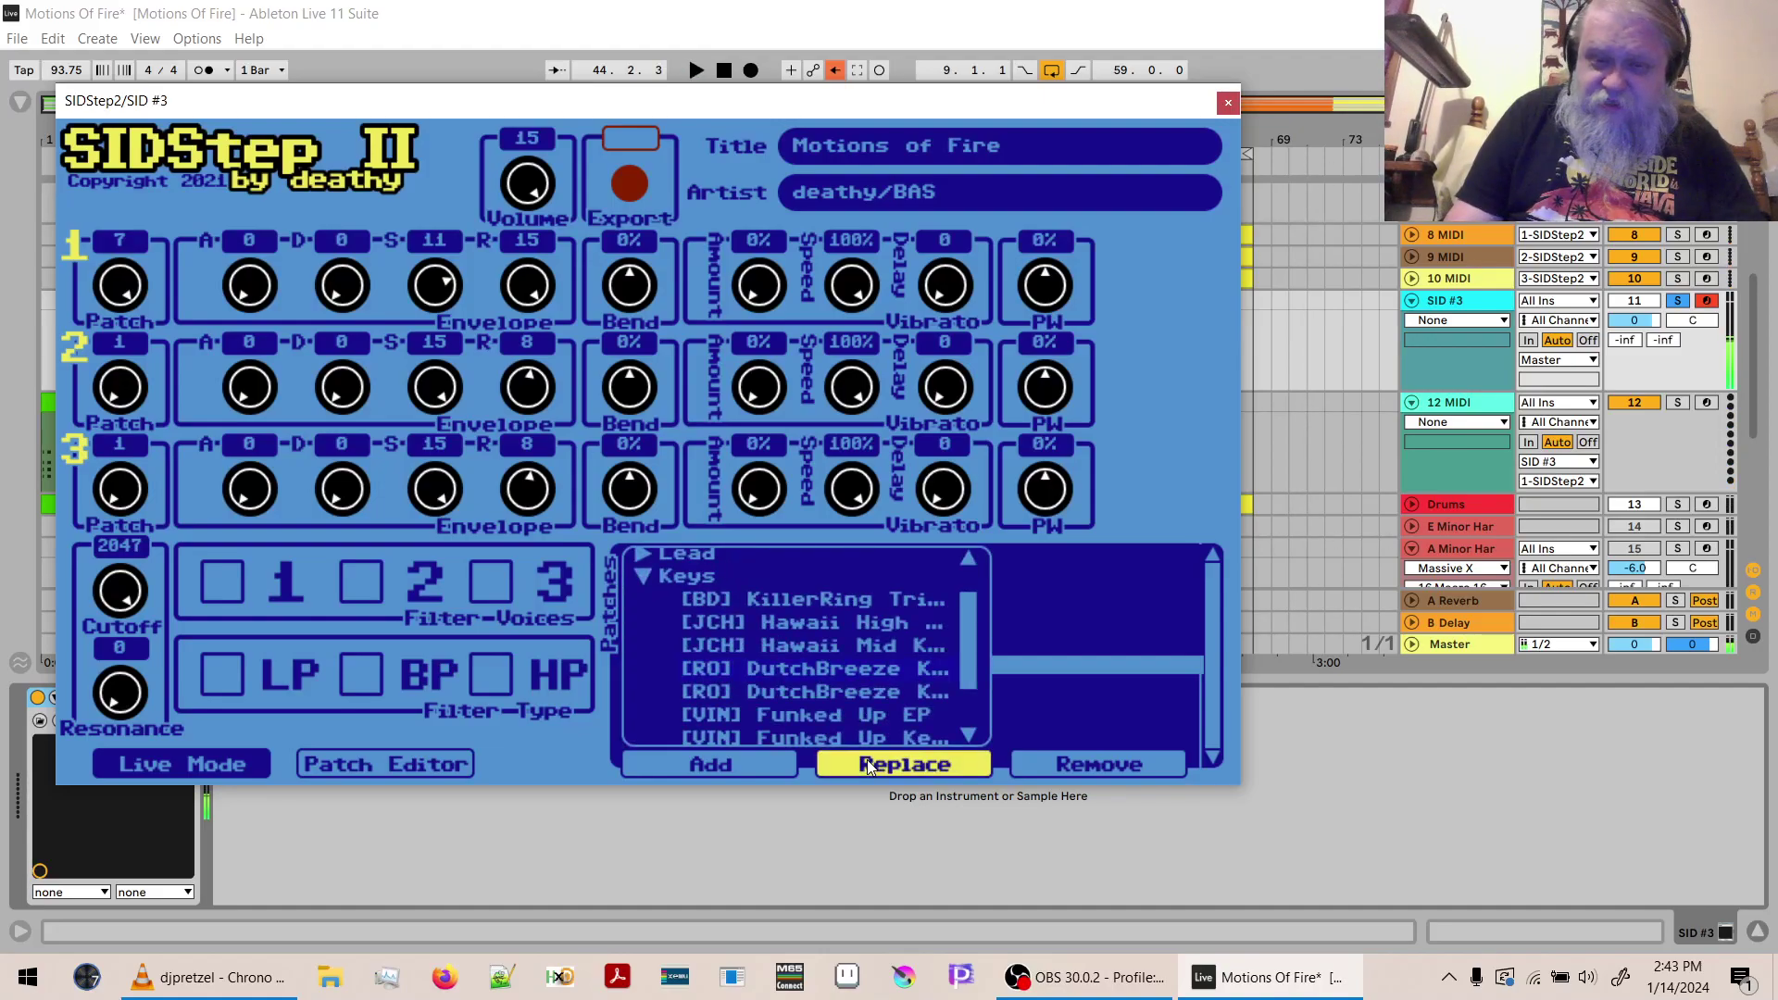
{"action": "double_click", "coordinate": [831, 698]}
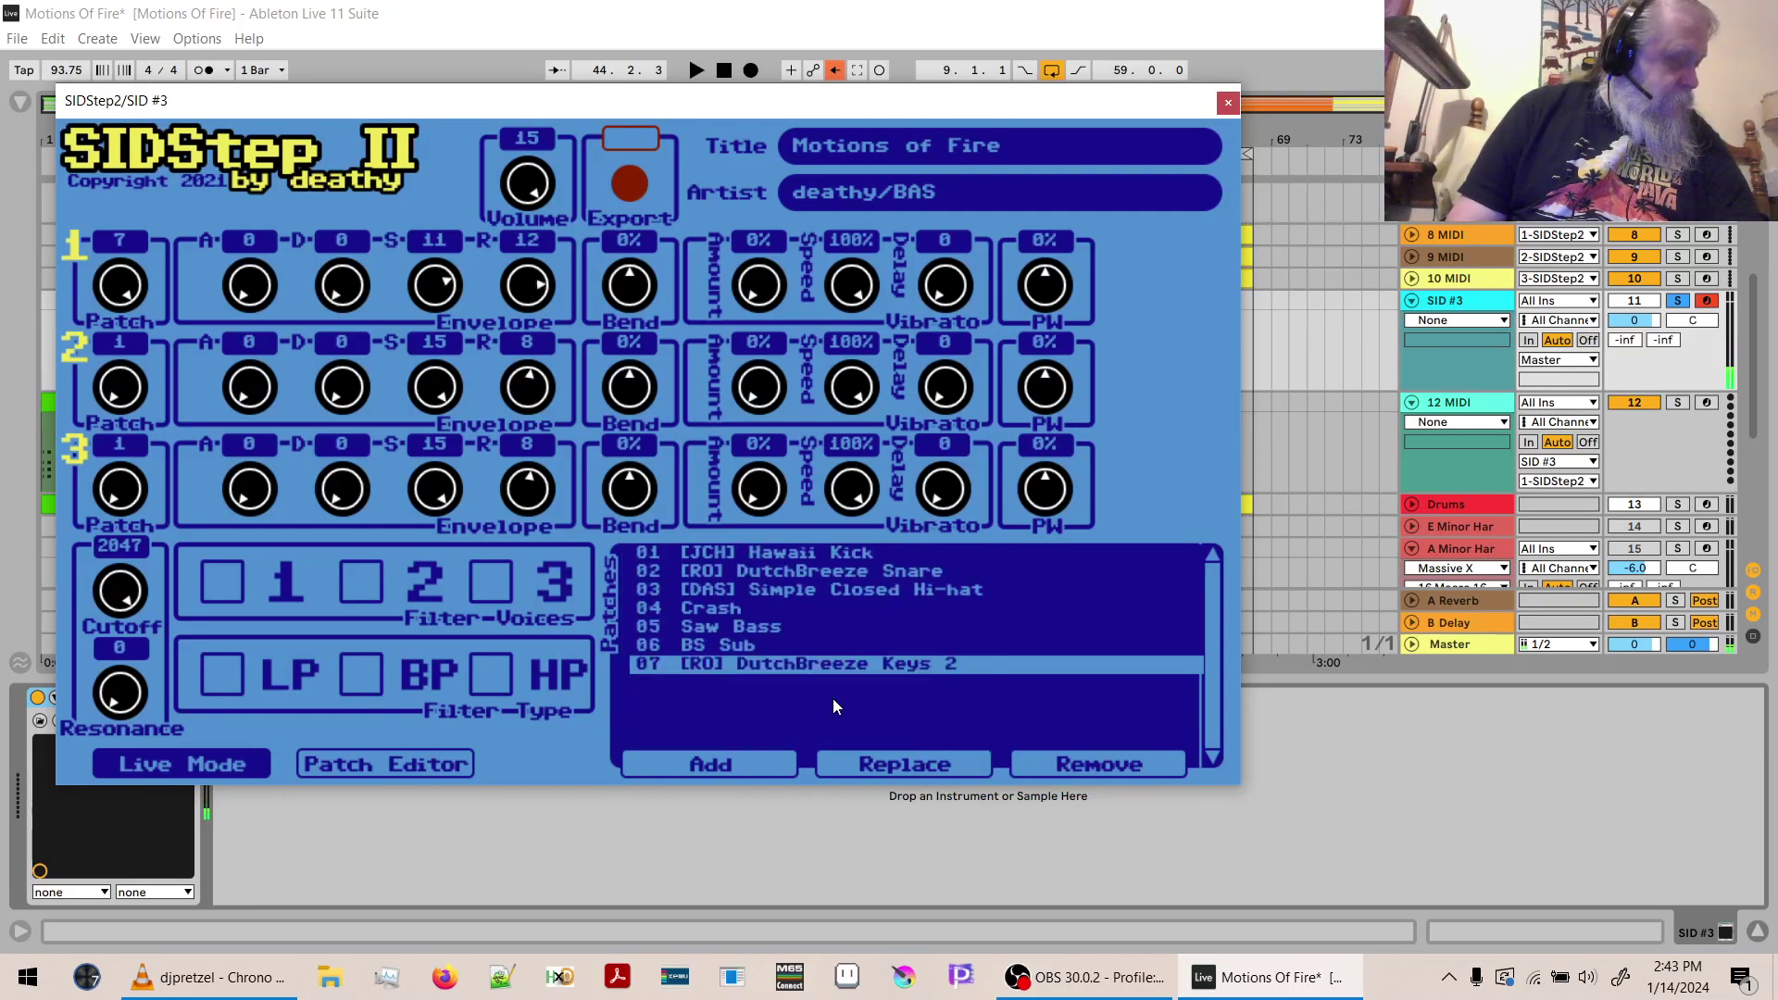
{"action": "key", "text": "space"}
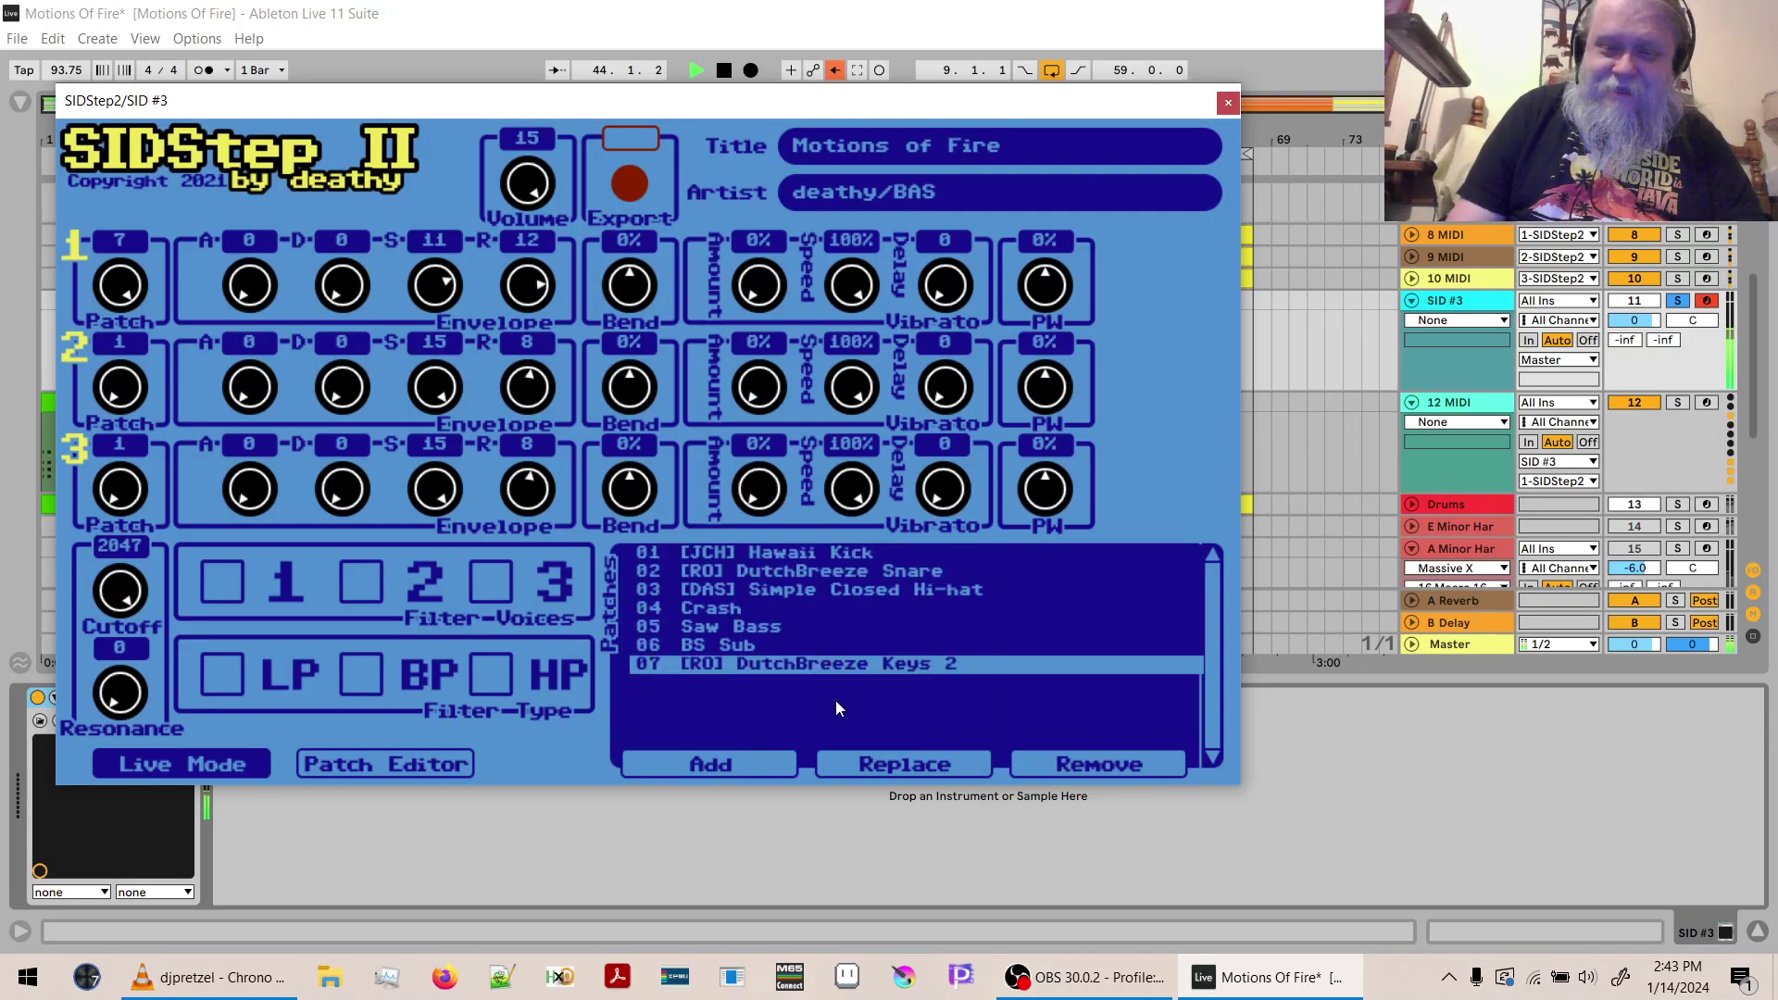
Replace patch 07 with [VIN] Funked Up EP and audition it from bar 44.
{"action": "left_click", "coordinate": [868, 770]}
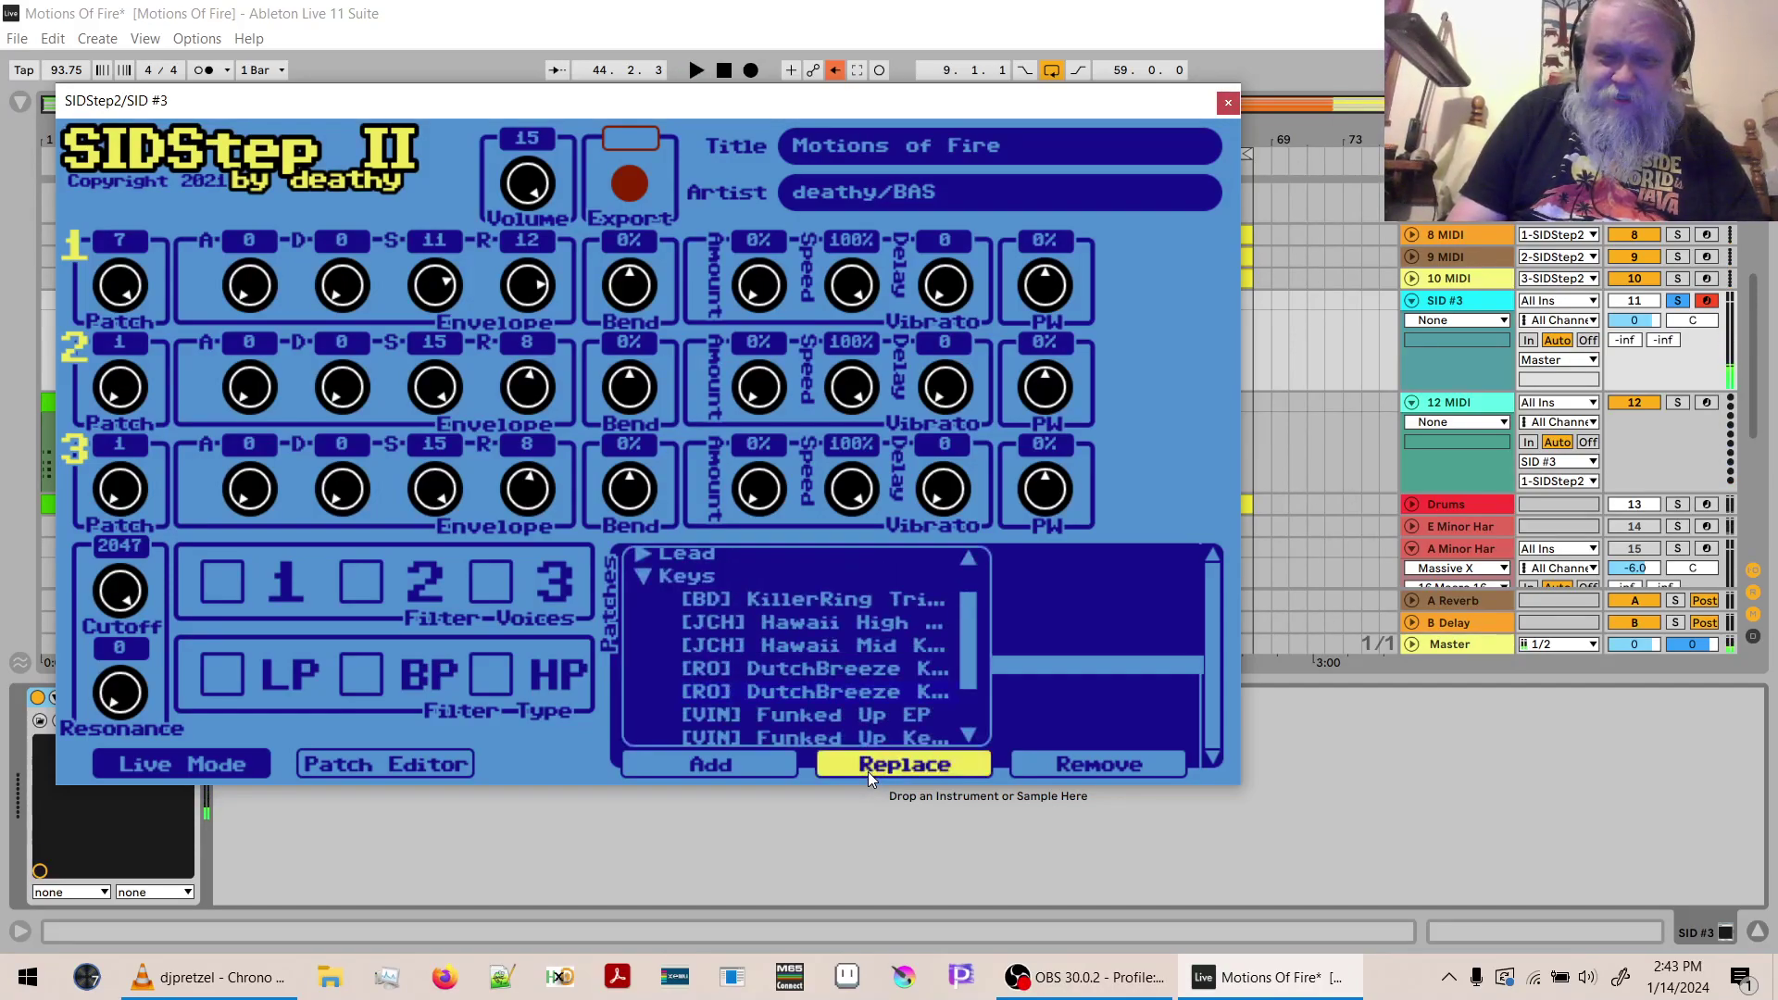
{"action": "double_click", "coordinate": [846, 722]}
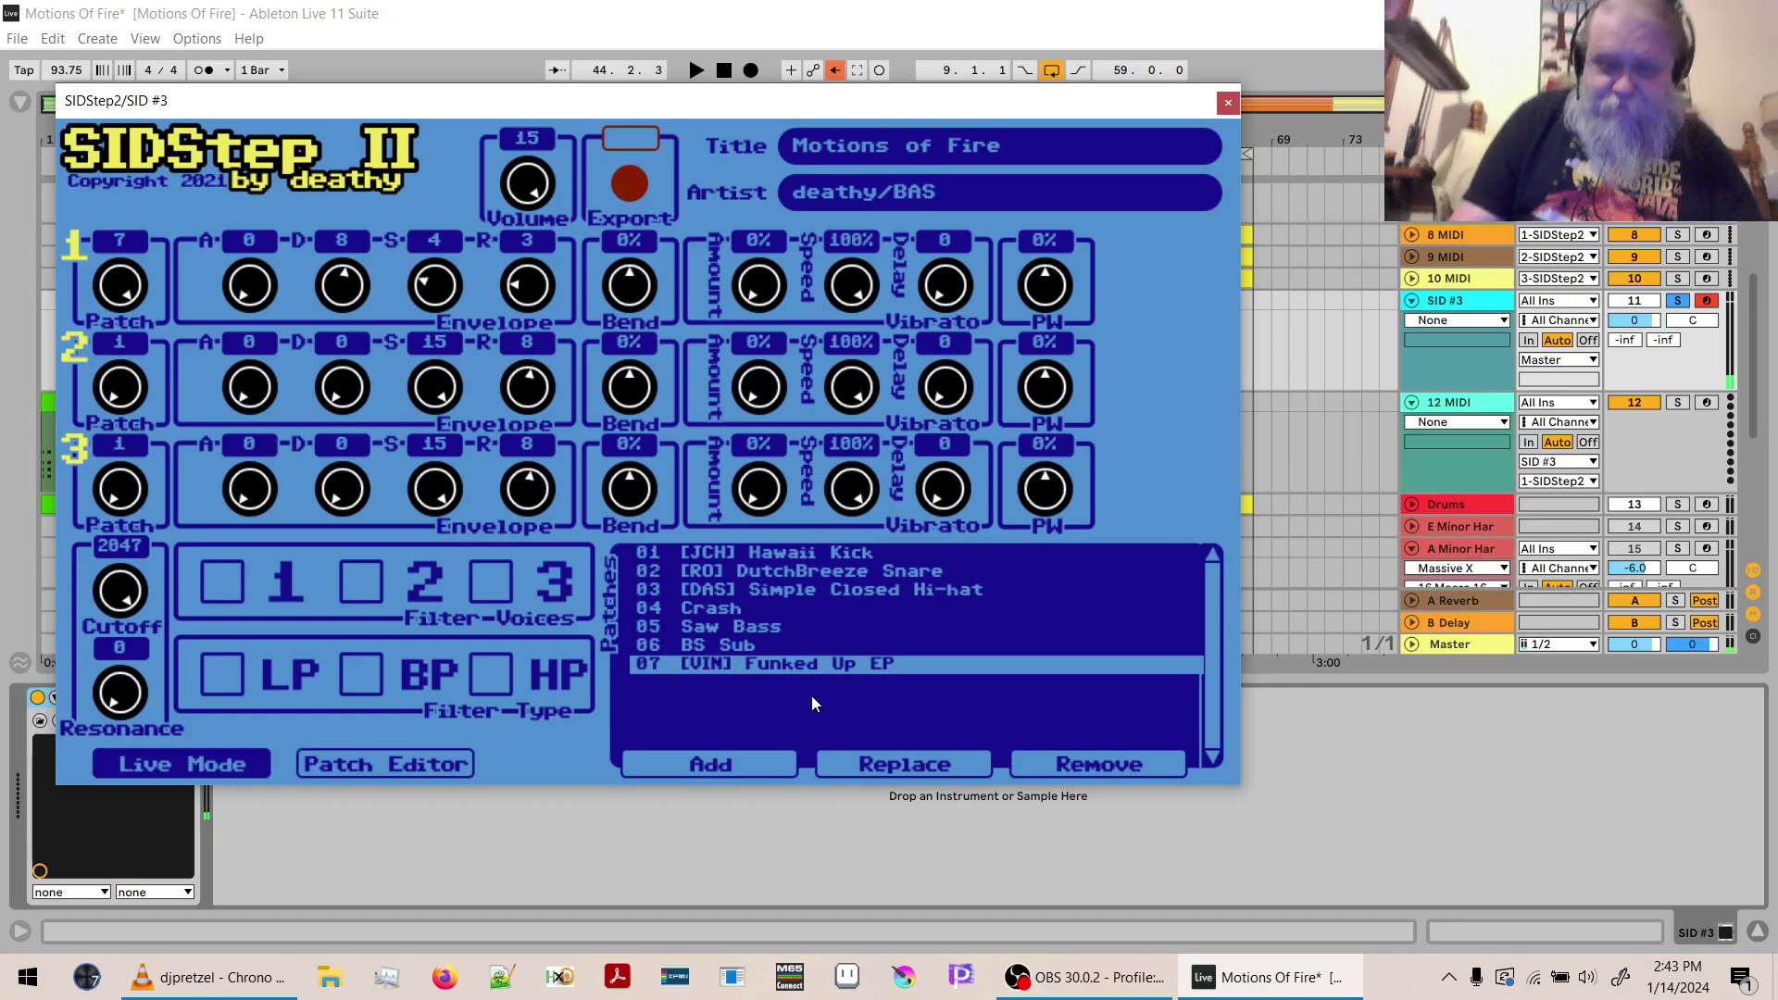
{"action": "key", "text": "space"}
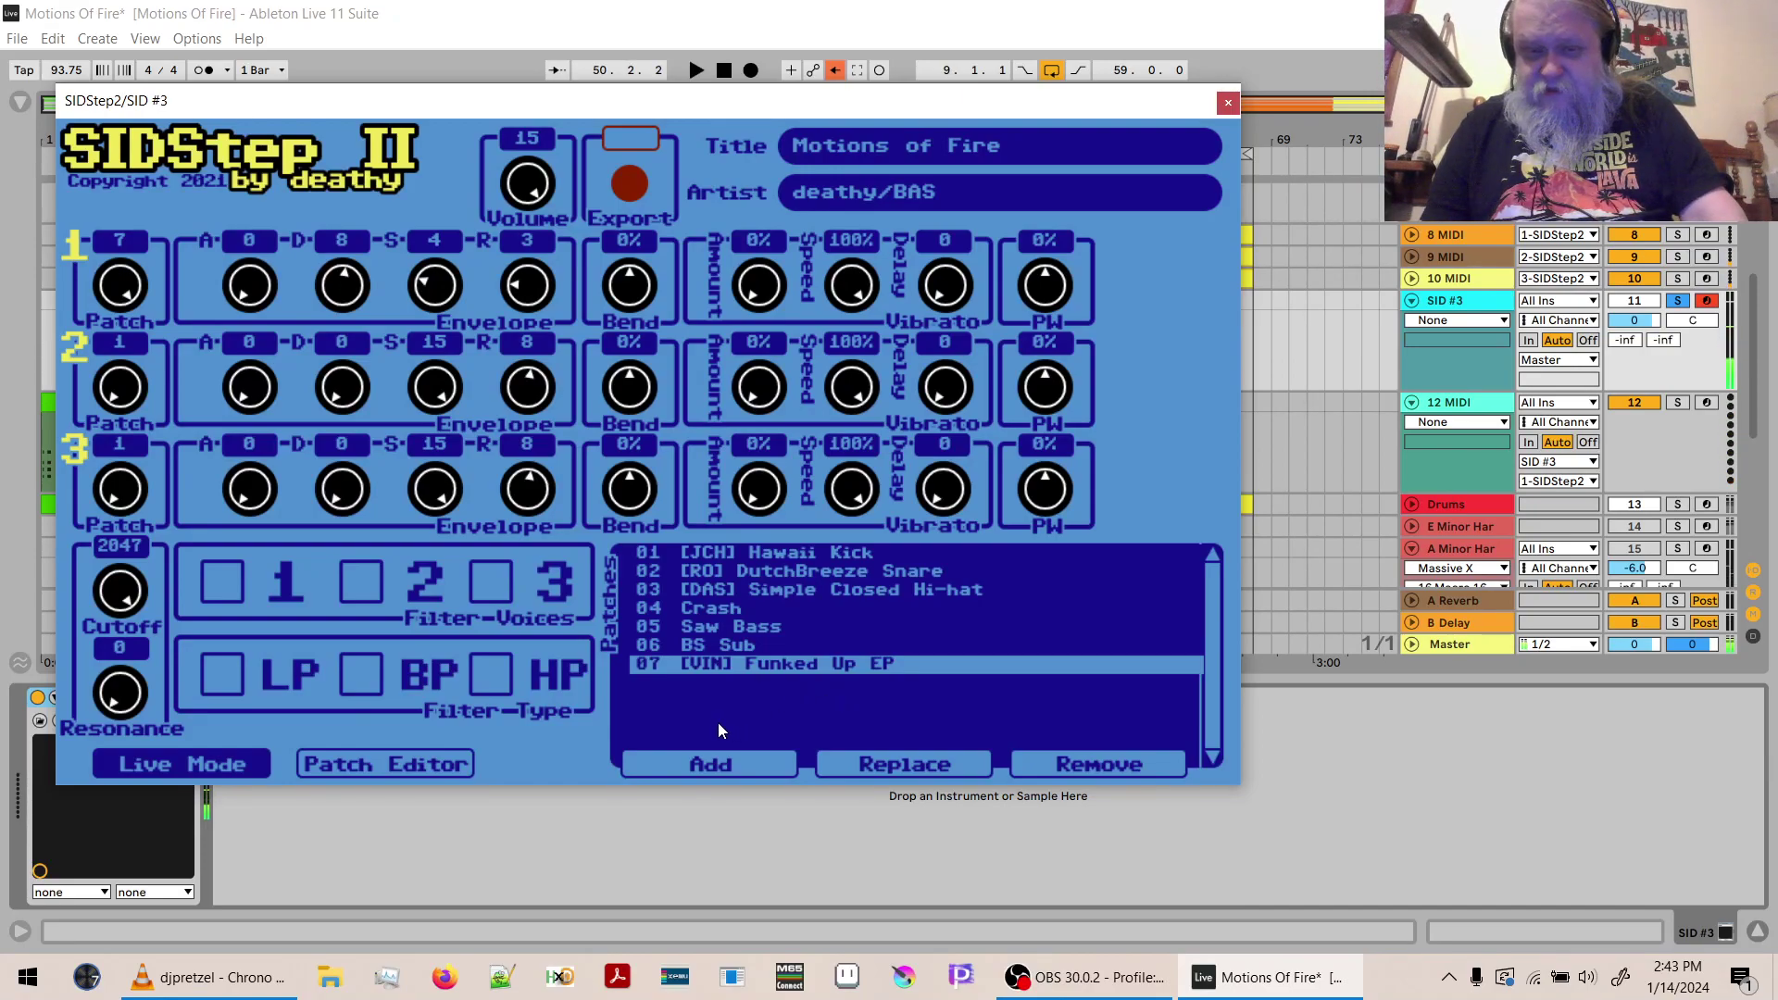
Try a release of 8 for the [VIN] Funked Up EP patch and audition it in Live Mode.
{"action": "left_click", "coordinate": [431, 766]}
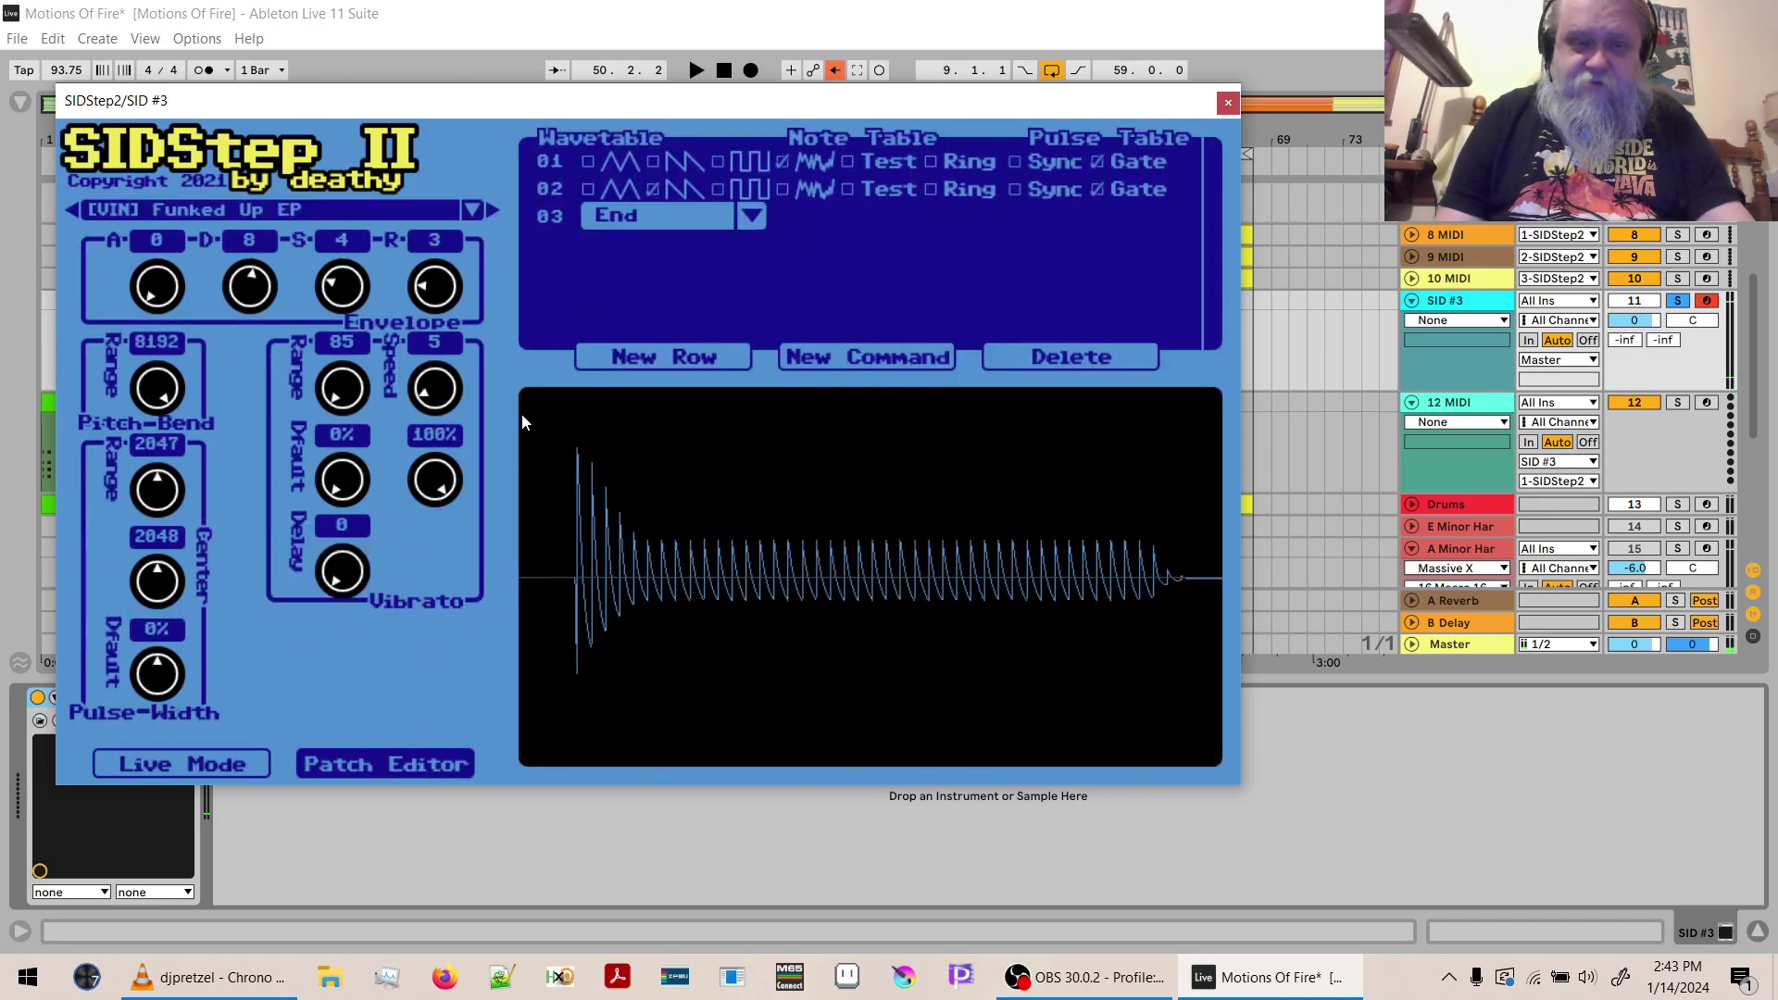
{"action": "left_click_drag", "start_coordinate": [434, 278], "coordinate": [432, 200]}
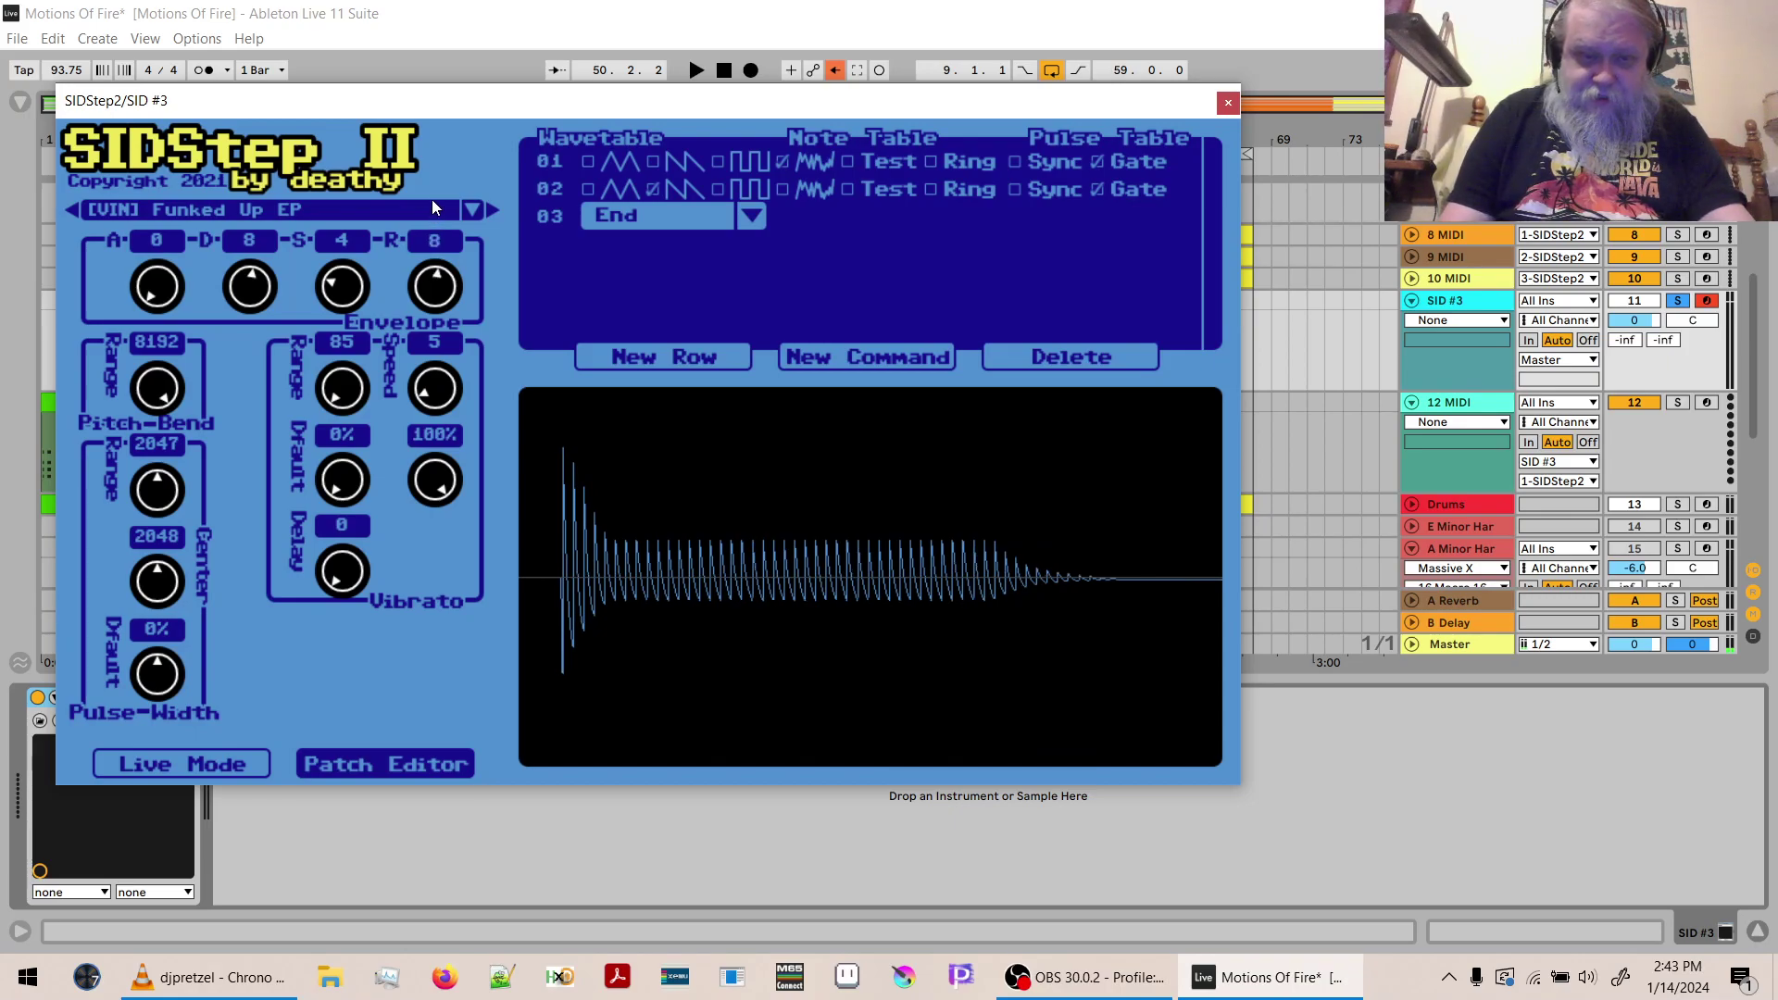
{"action": "left_click", "coordinate": [180, 763]}
{"action": "key", "text": "space"}
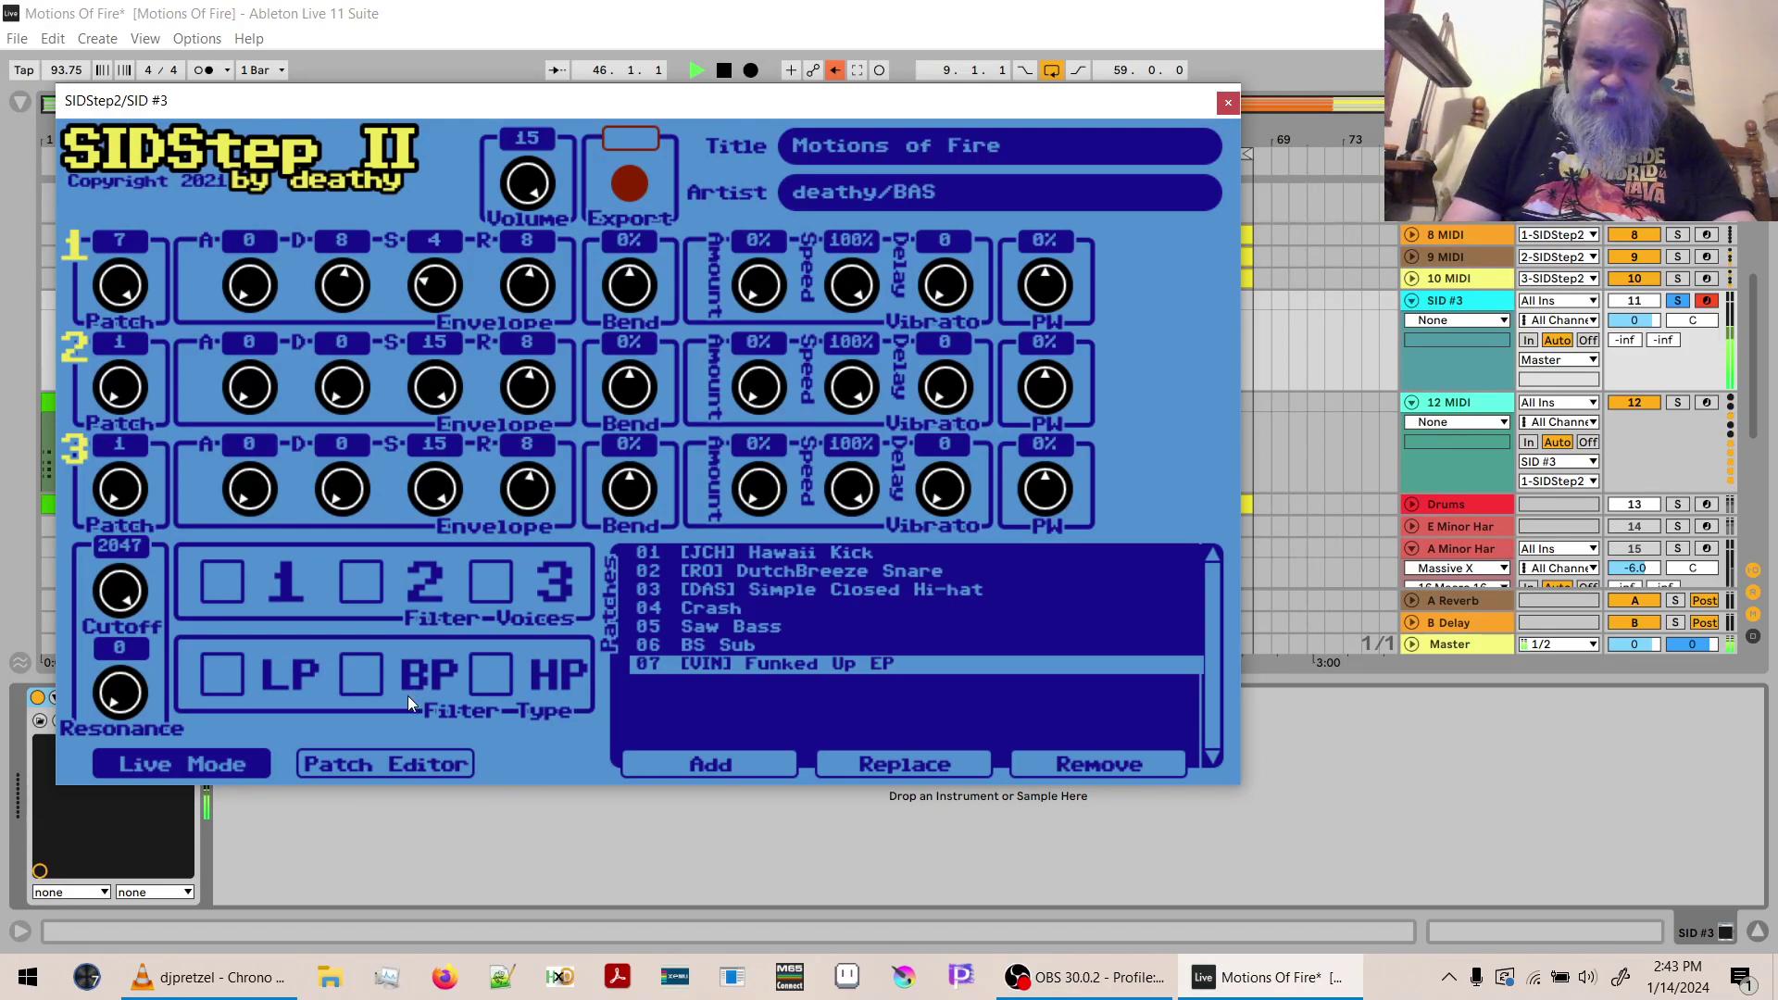
{"action": "key", "text": "space"}
Set the [VIN] Funked Up EP patch's release to 3 and audition it again in Live Mode.
{"action": "left_click", "coordinate": [370, 769]}
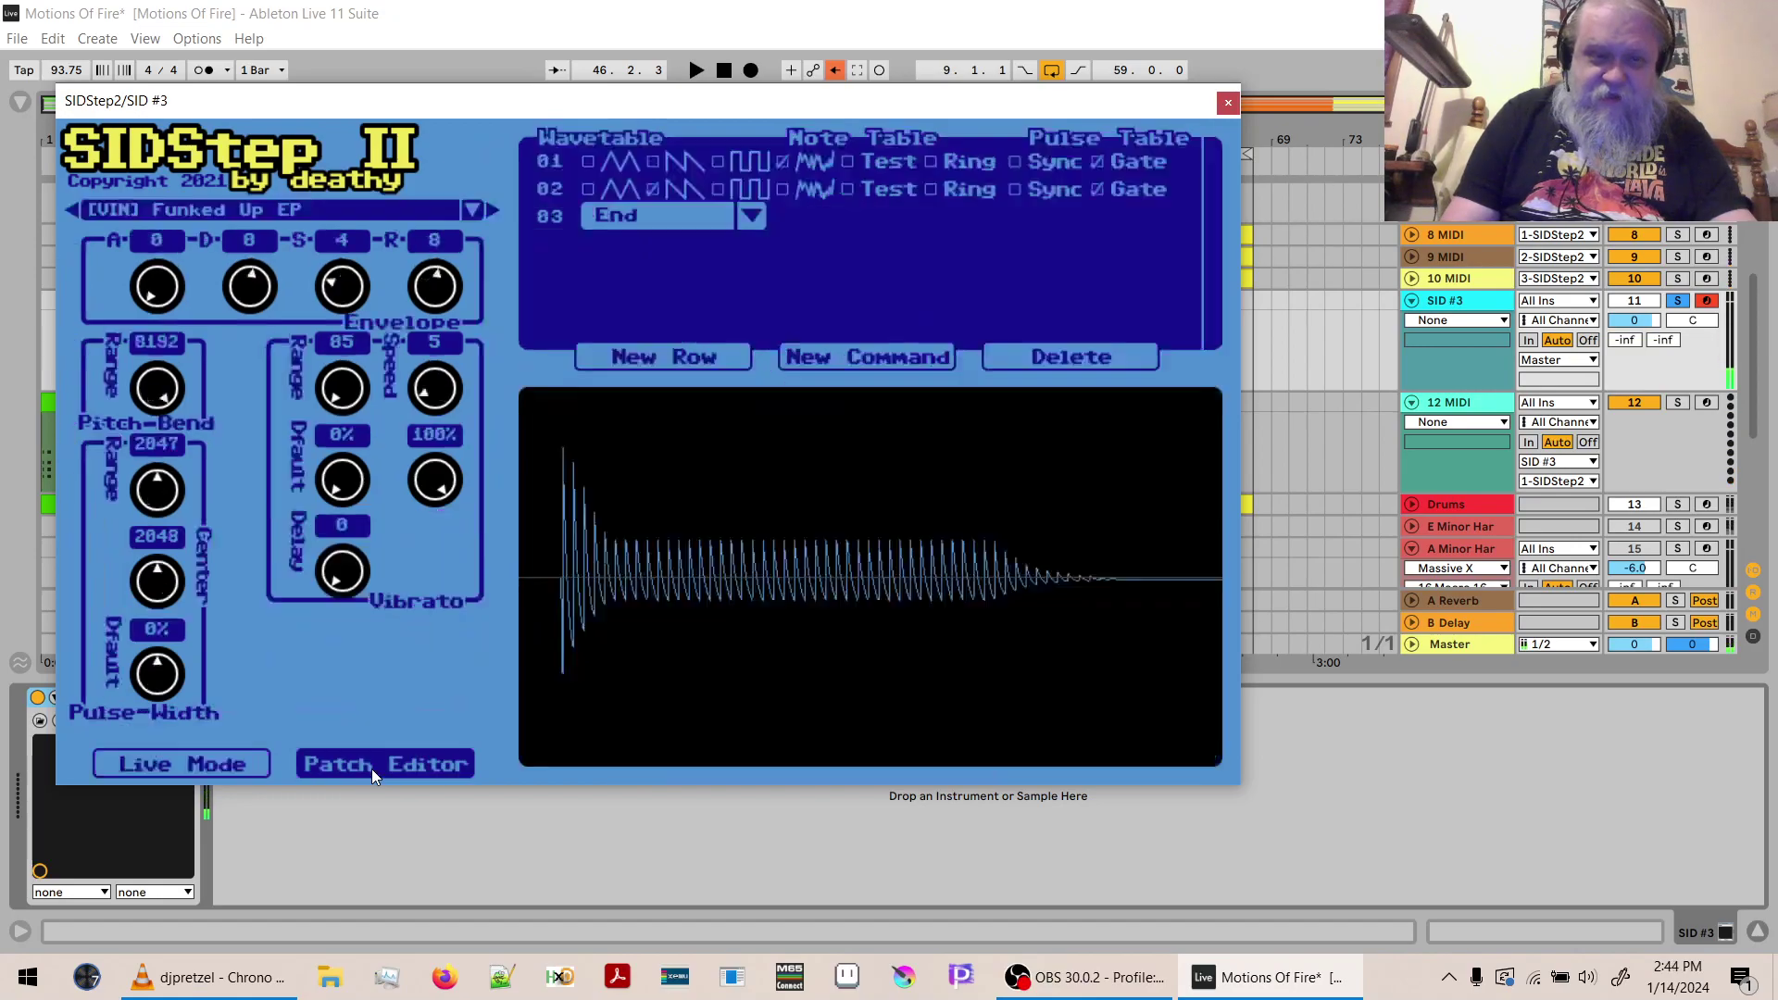
{"action": "left_click_drag", "start_coordinate": [424, 301], "coordinate": [435, 407]}
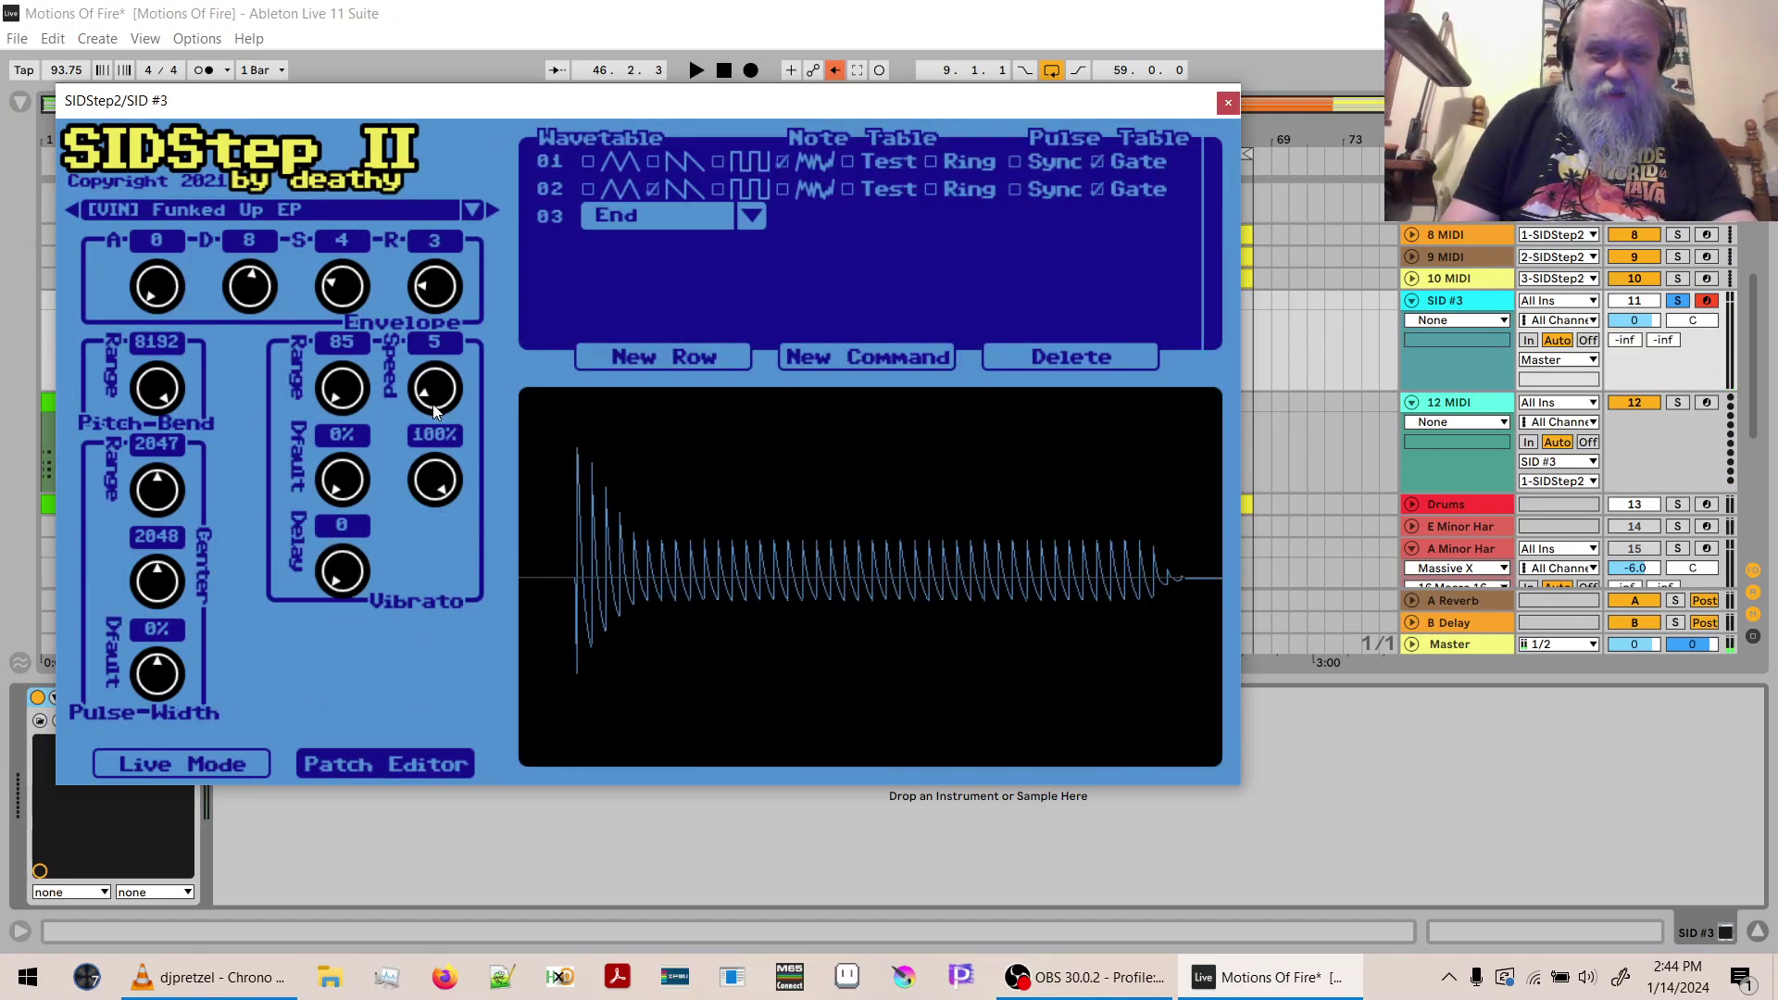
{"action": "left_click", "coordinate": [252, 758]}
{"action": "key", "text": "space"}
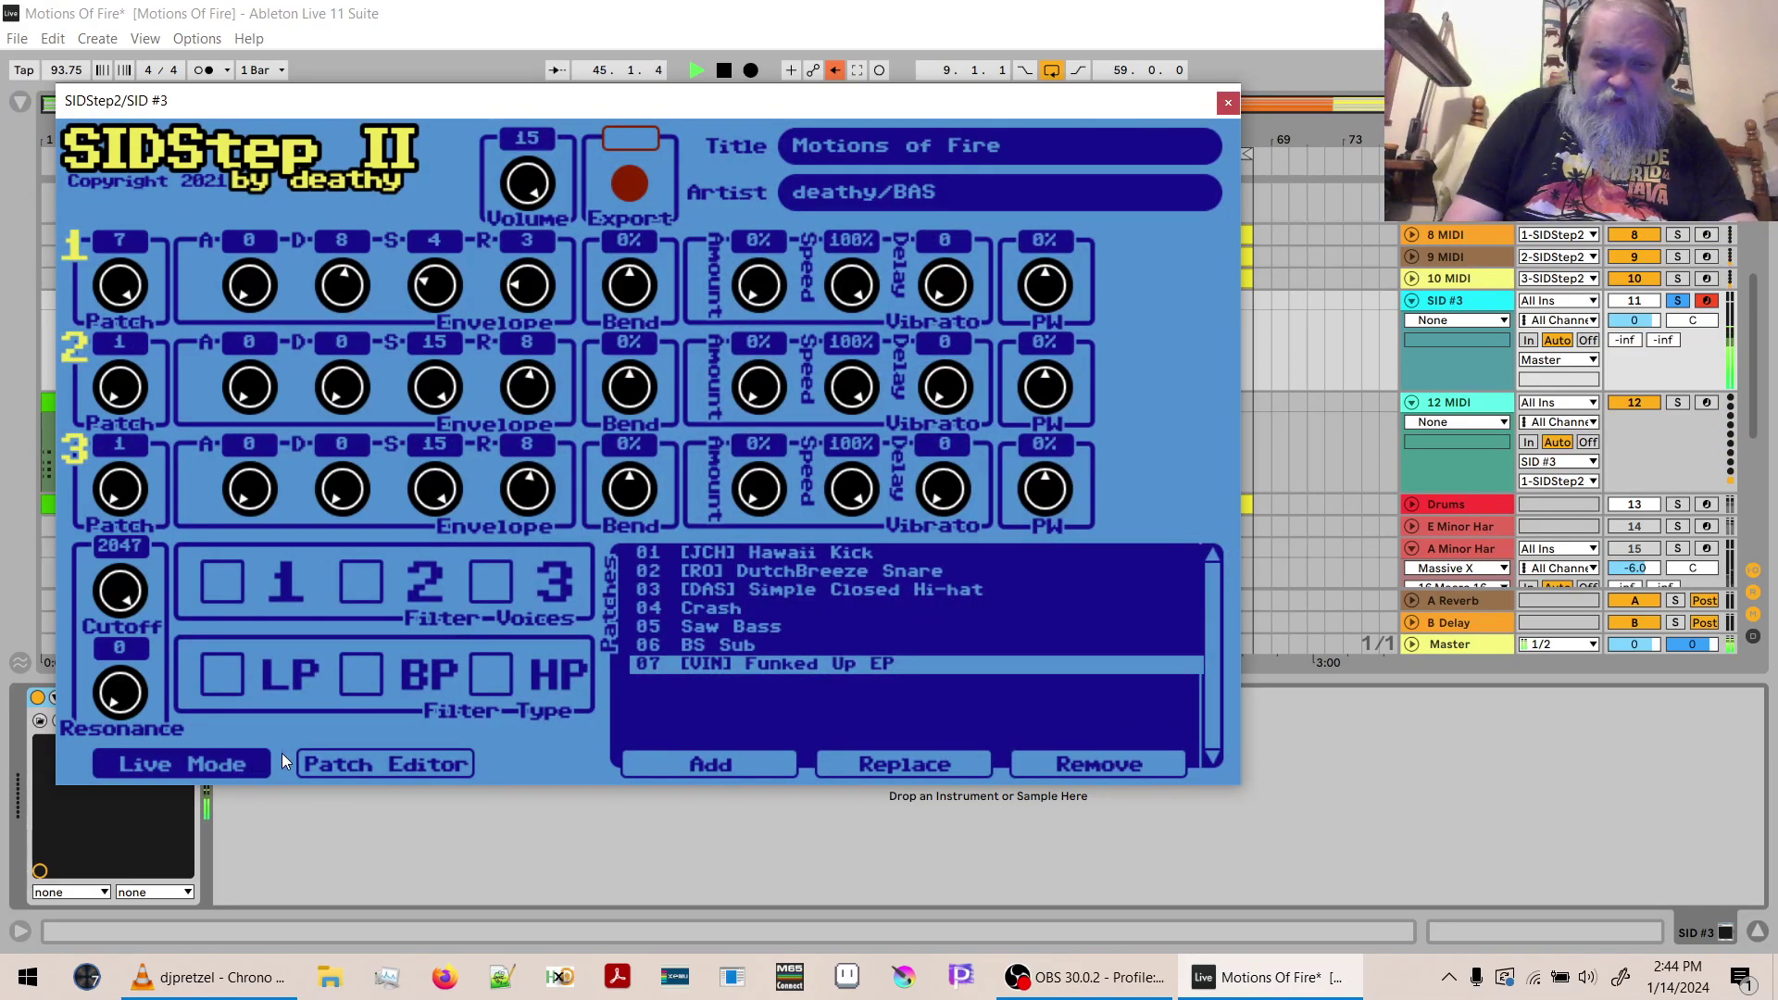
{"action": "key", "text": "space"}
Raise the [VIN] Funked Up EP patch's release to 8 once more and compare it during playback.
{"action": "left_click", "coordinate": [354, 759]}
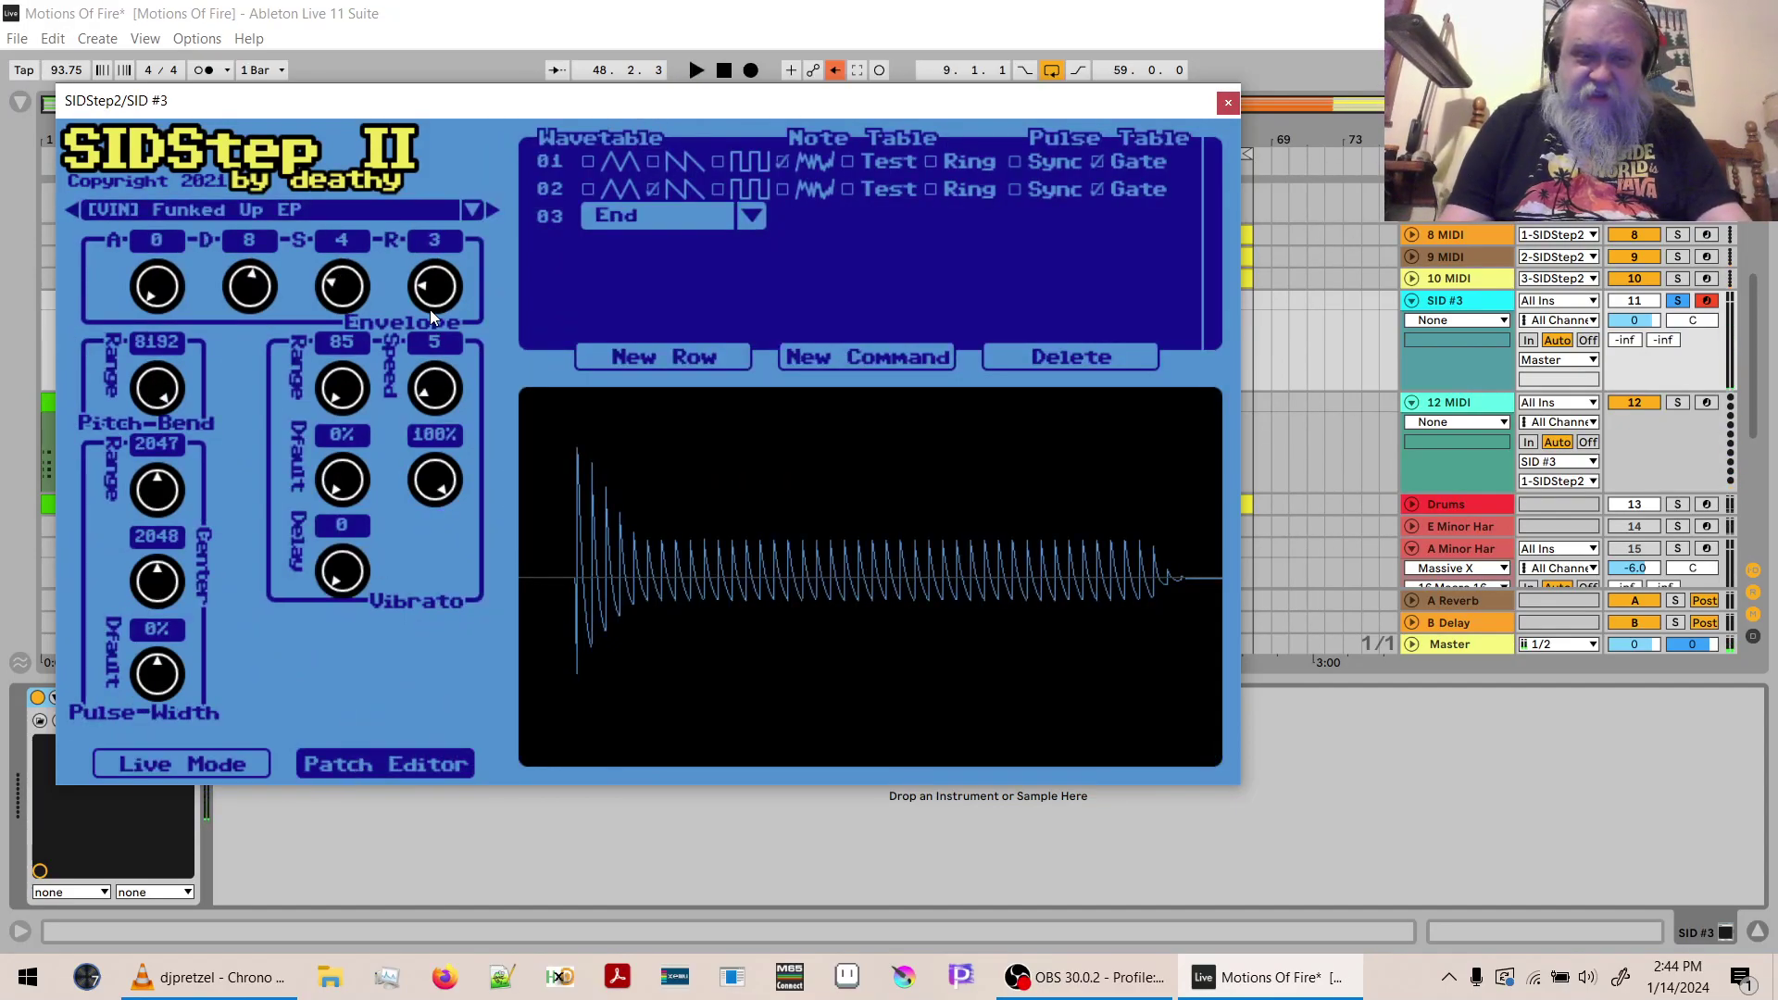
{"action": "left_click_drag", "start_coordinate": [431, 297], "coordinate": [442, 212]}
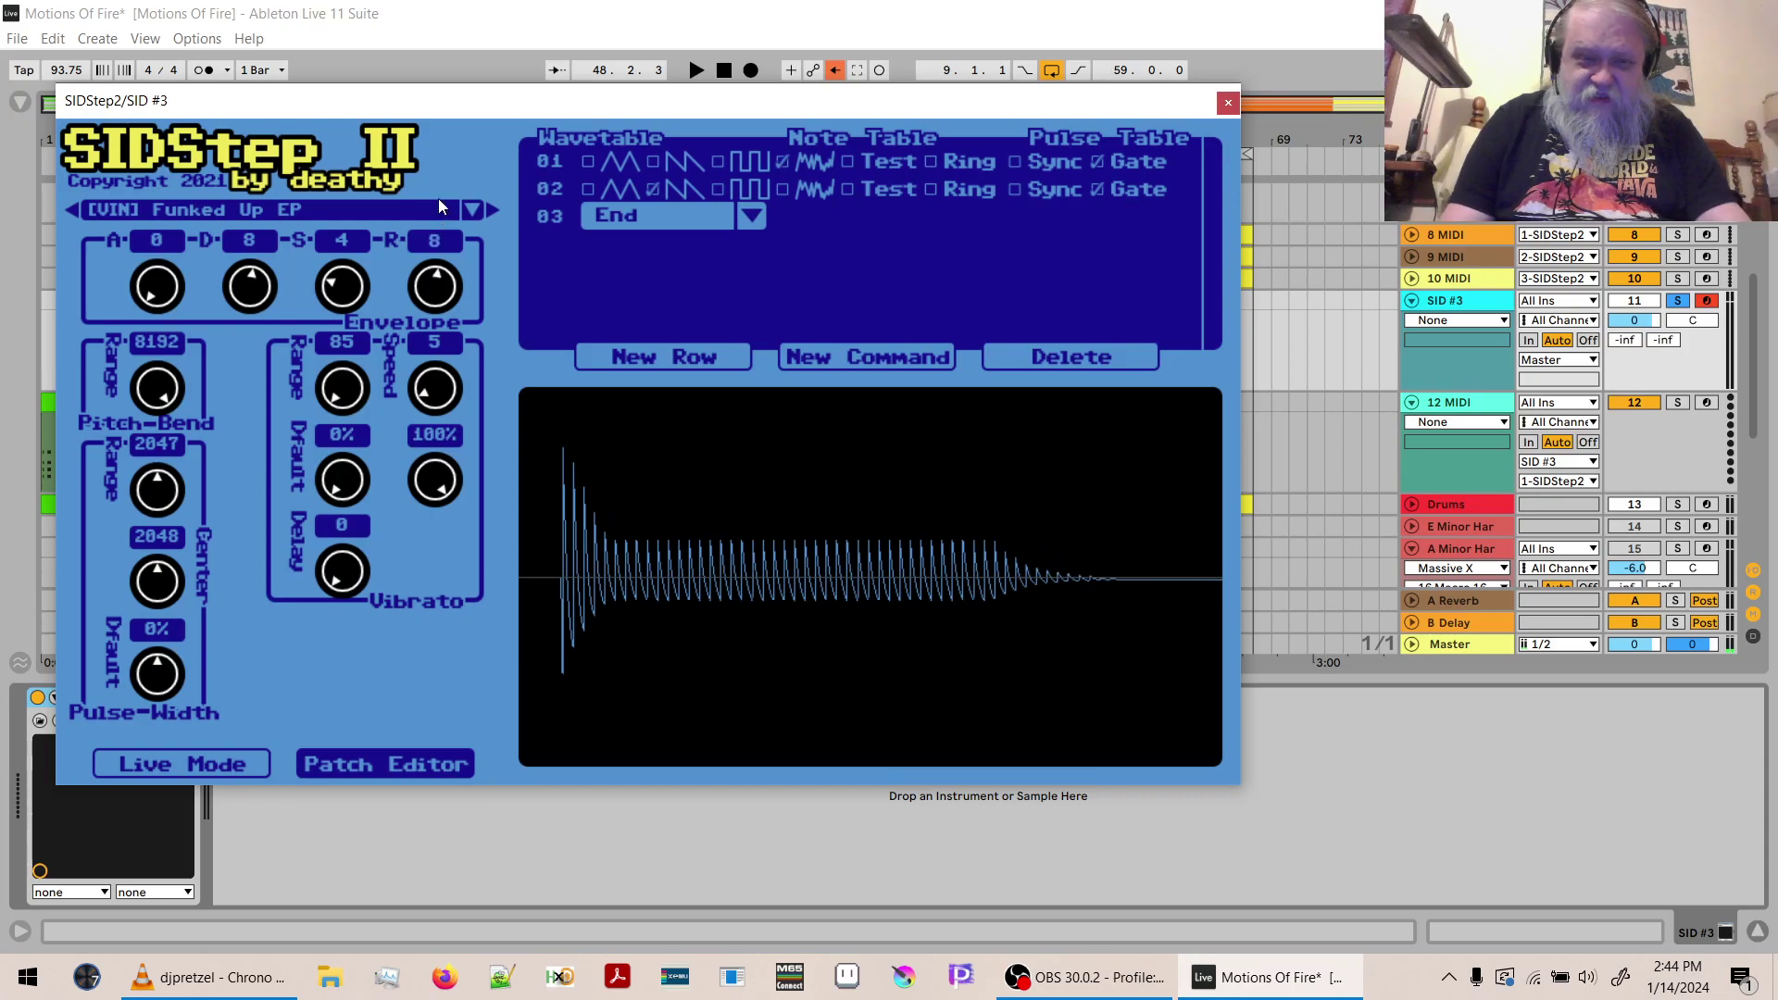
{"action": "left_click", "coordinate": [245, 759]}
{"action": "key", "text": "space"}
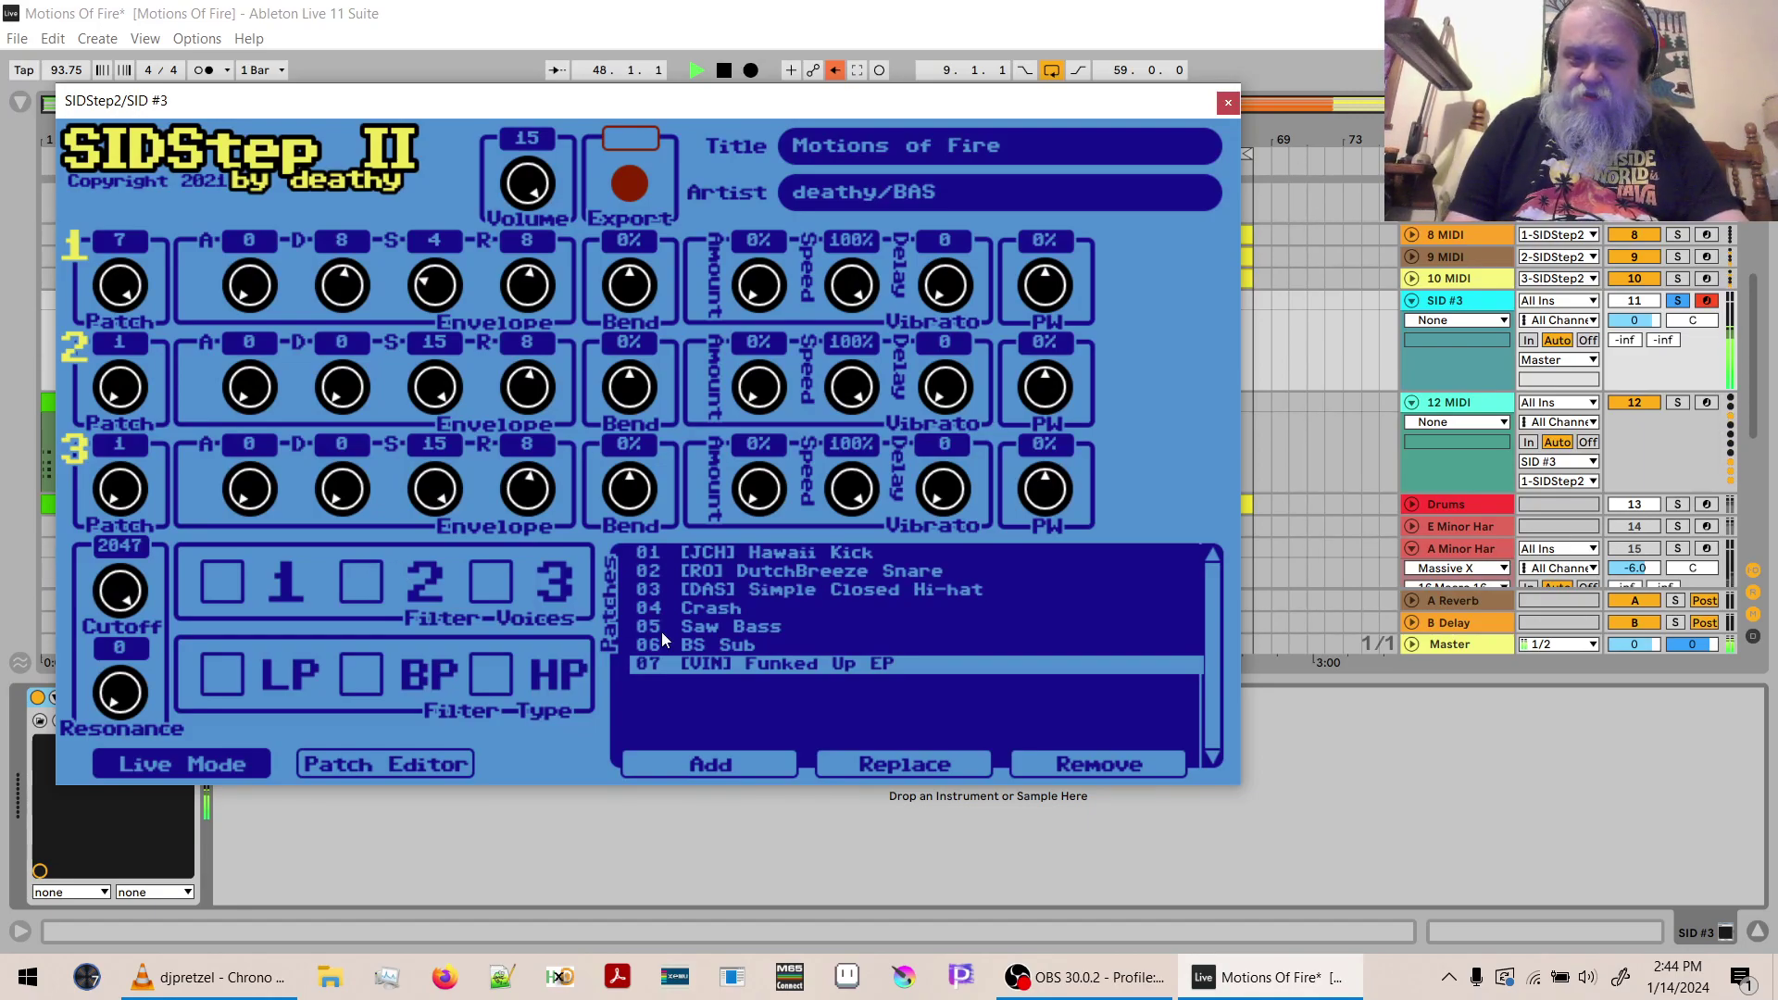
{"action": "key", "text": "space"}
Try [VIN] Funked Up Keys as the replacement for patch 07, audition it, and inspect its settings in the Patch Editor.
{"action": "left_click", "coordinate": [878, 775]}
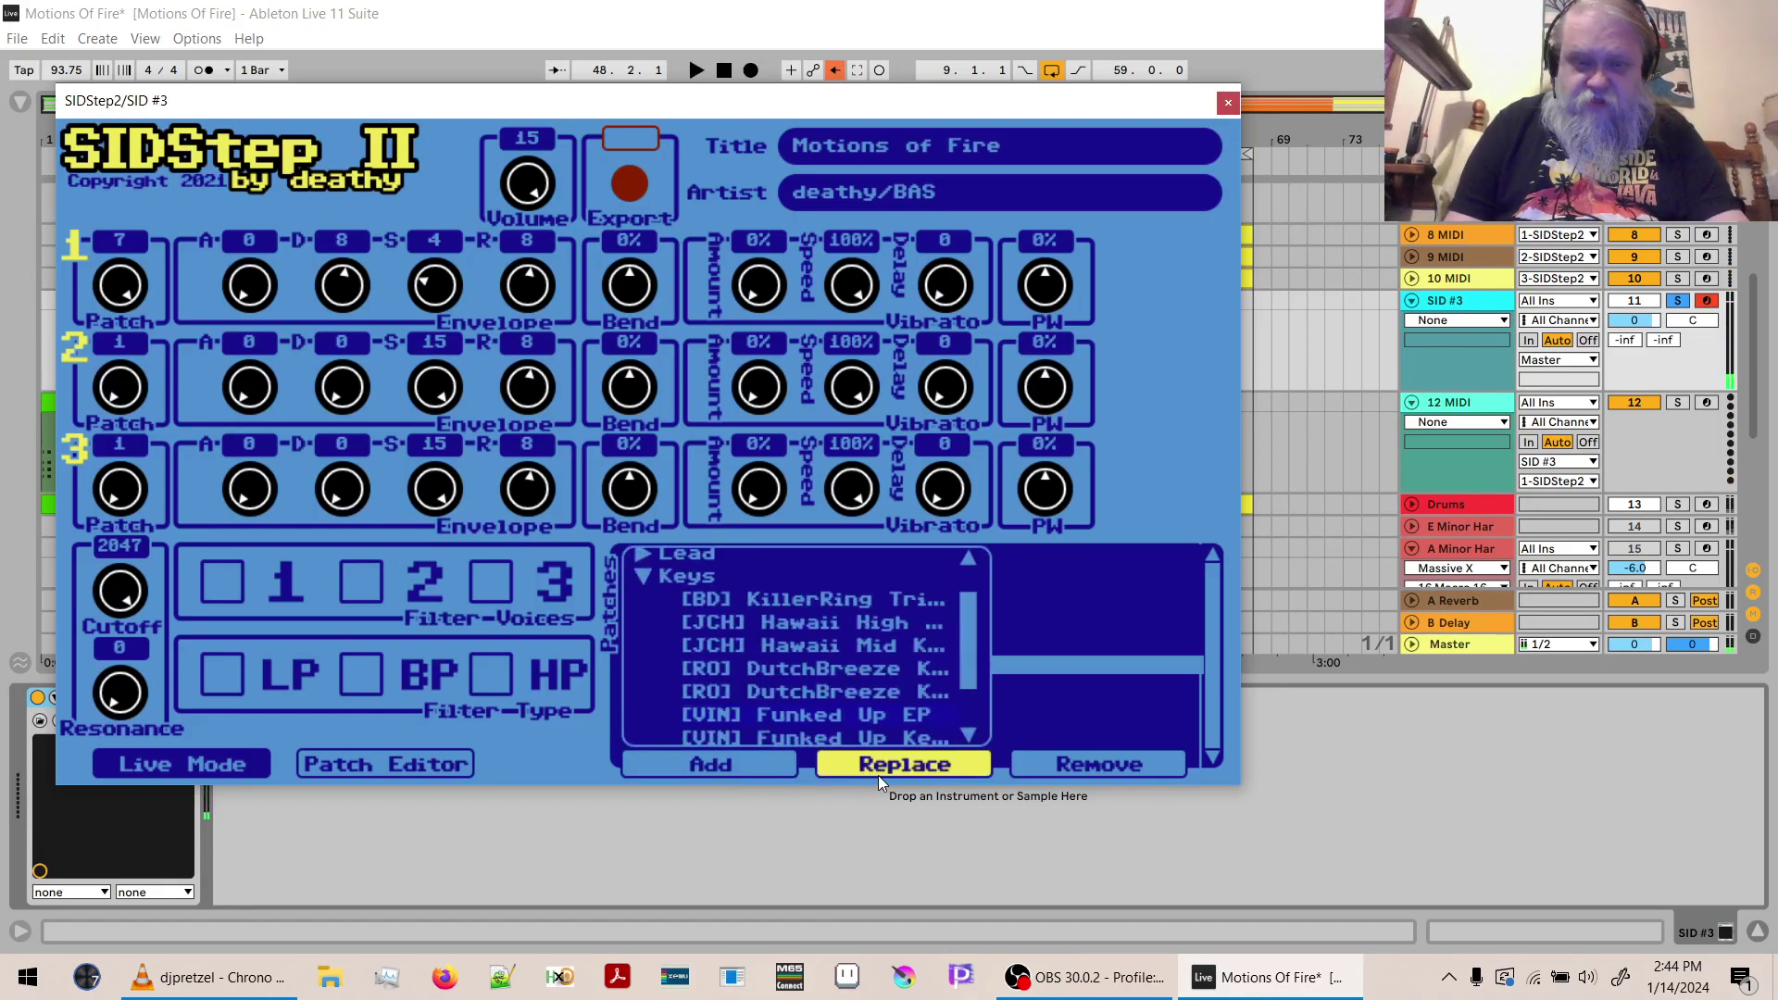
{"action": "left_click_drag", "start_coordinate": [971, 663], "coordinate": [969, 702]}
{"action": "left_click", "coordinate": [875, 665]}
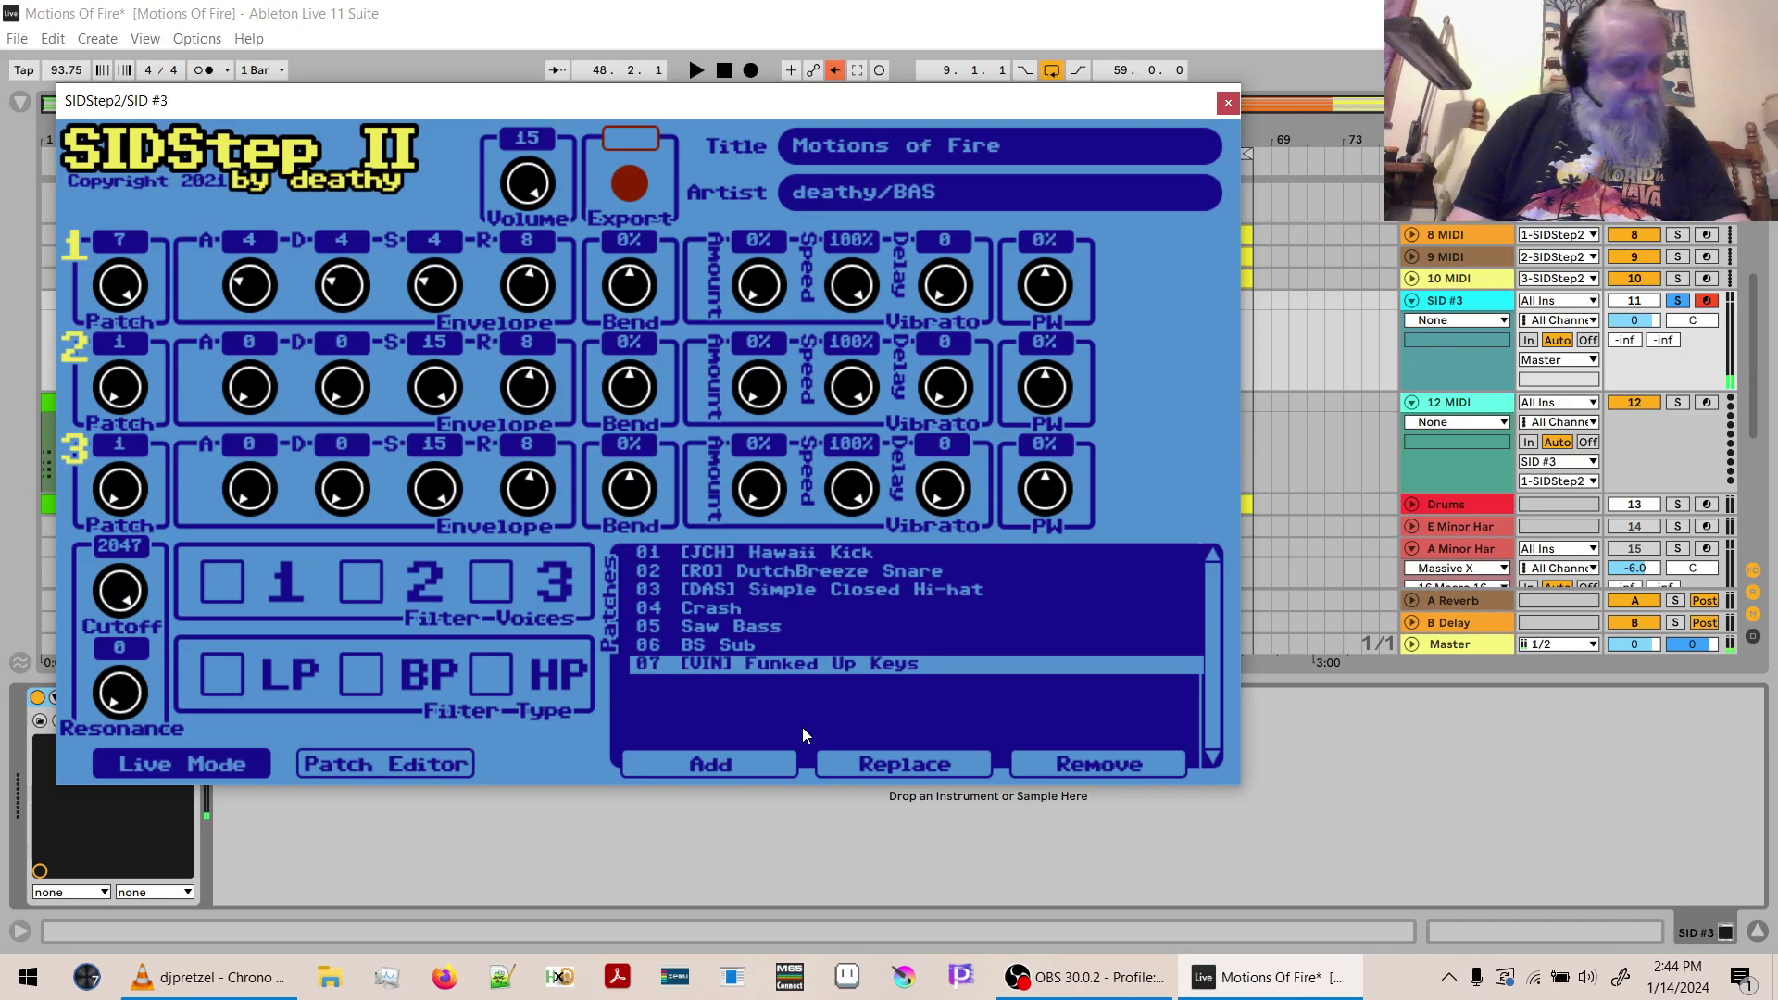
{"action": "key", "text": "space"}
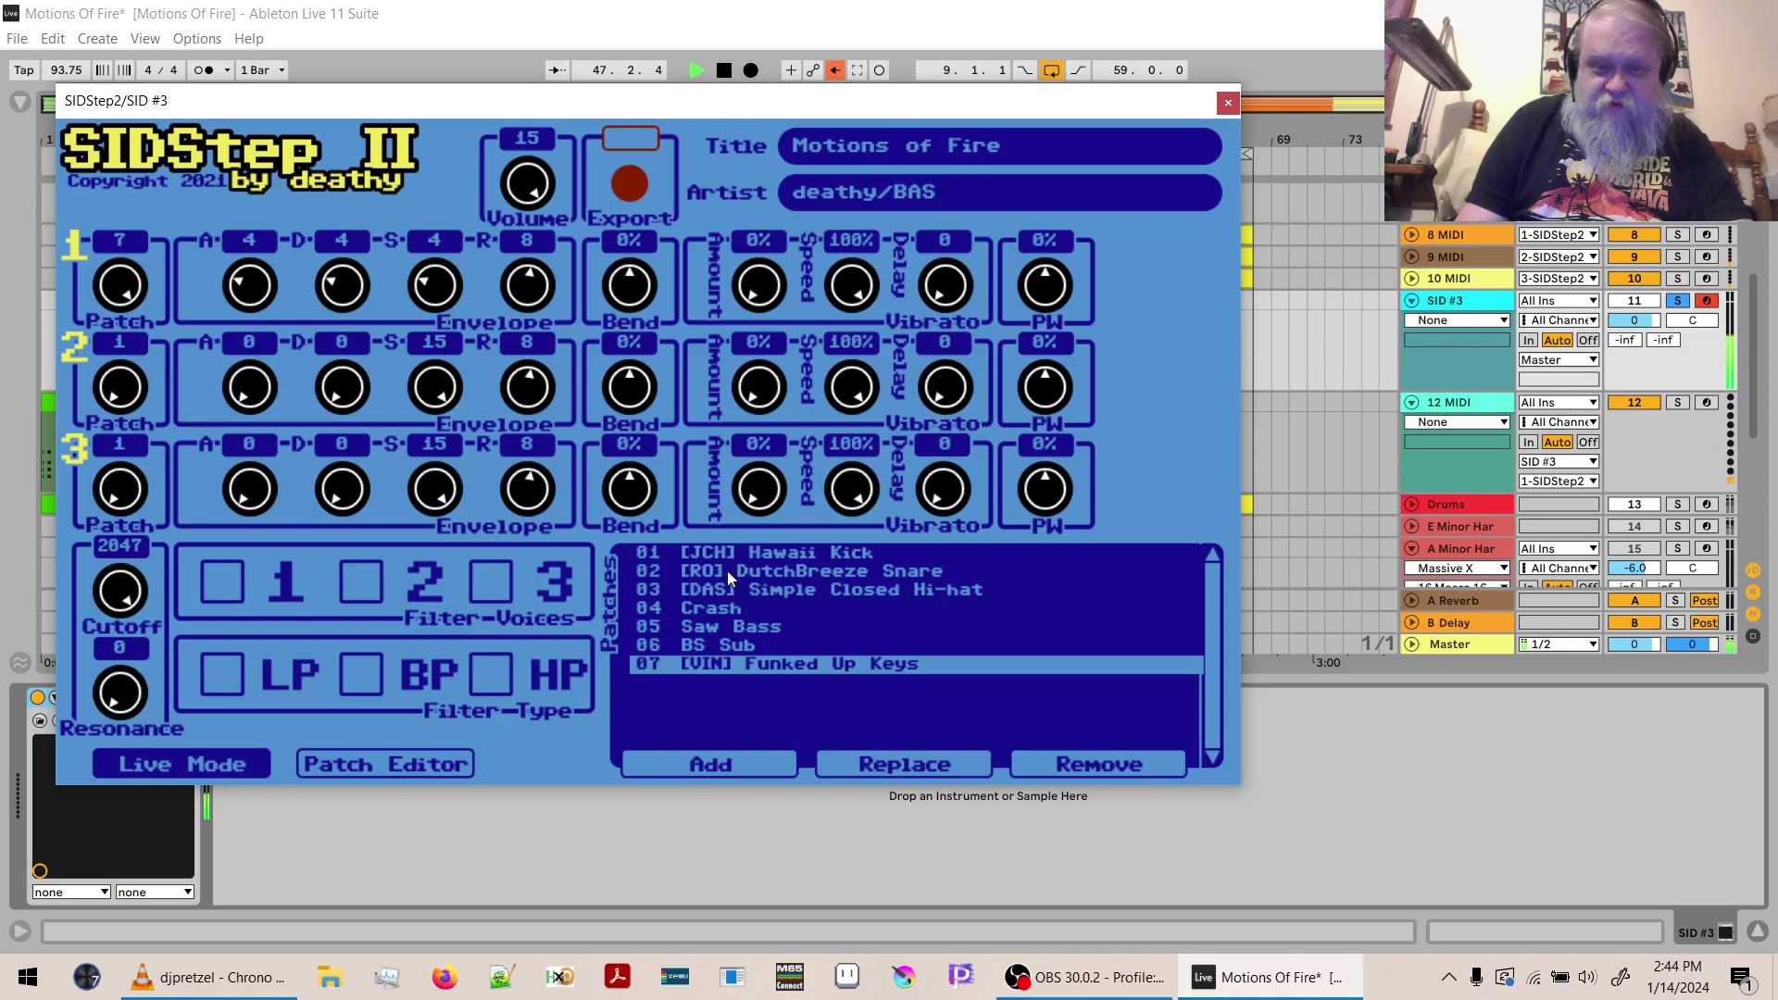
{"action": "left_click", "coordinate": [392, 766]}
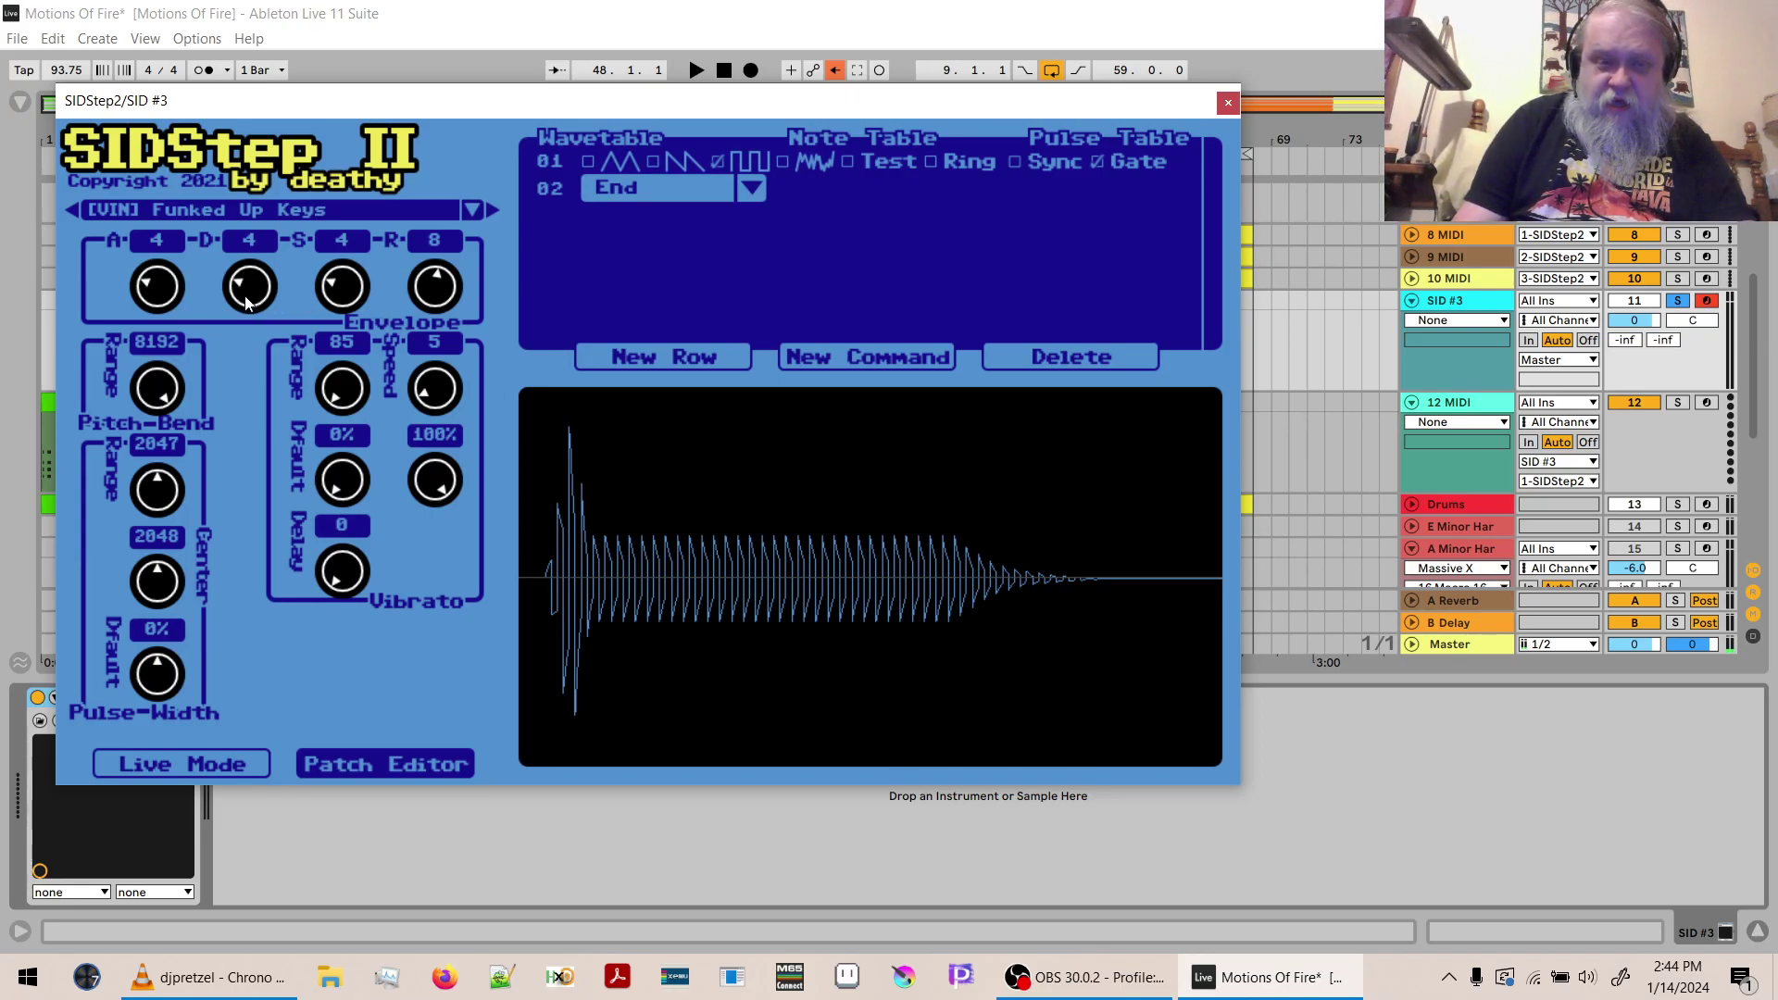
{"action": "key", "text": "space"}
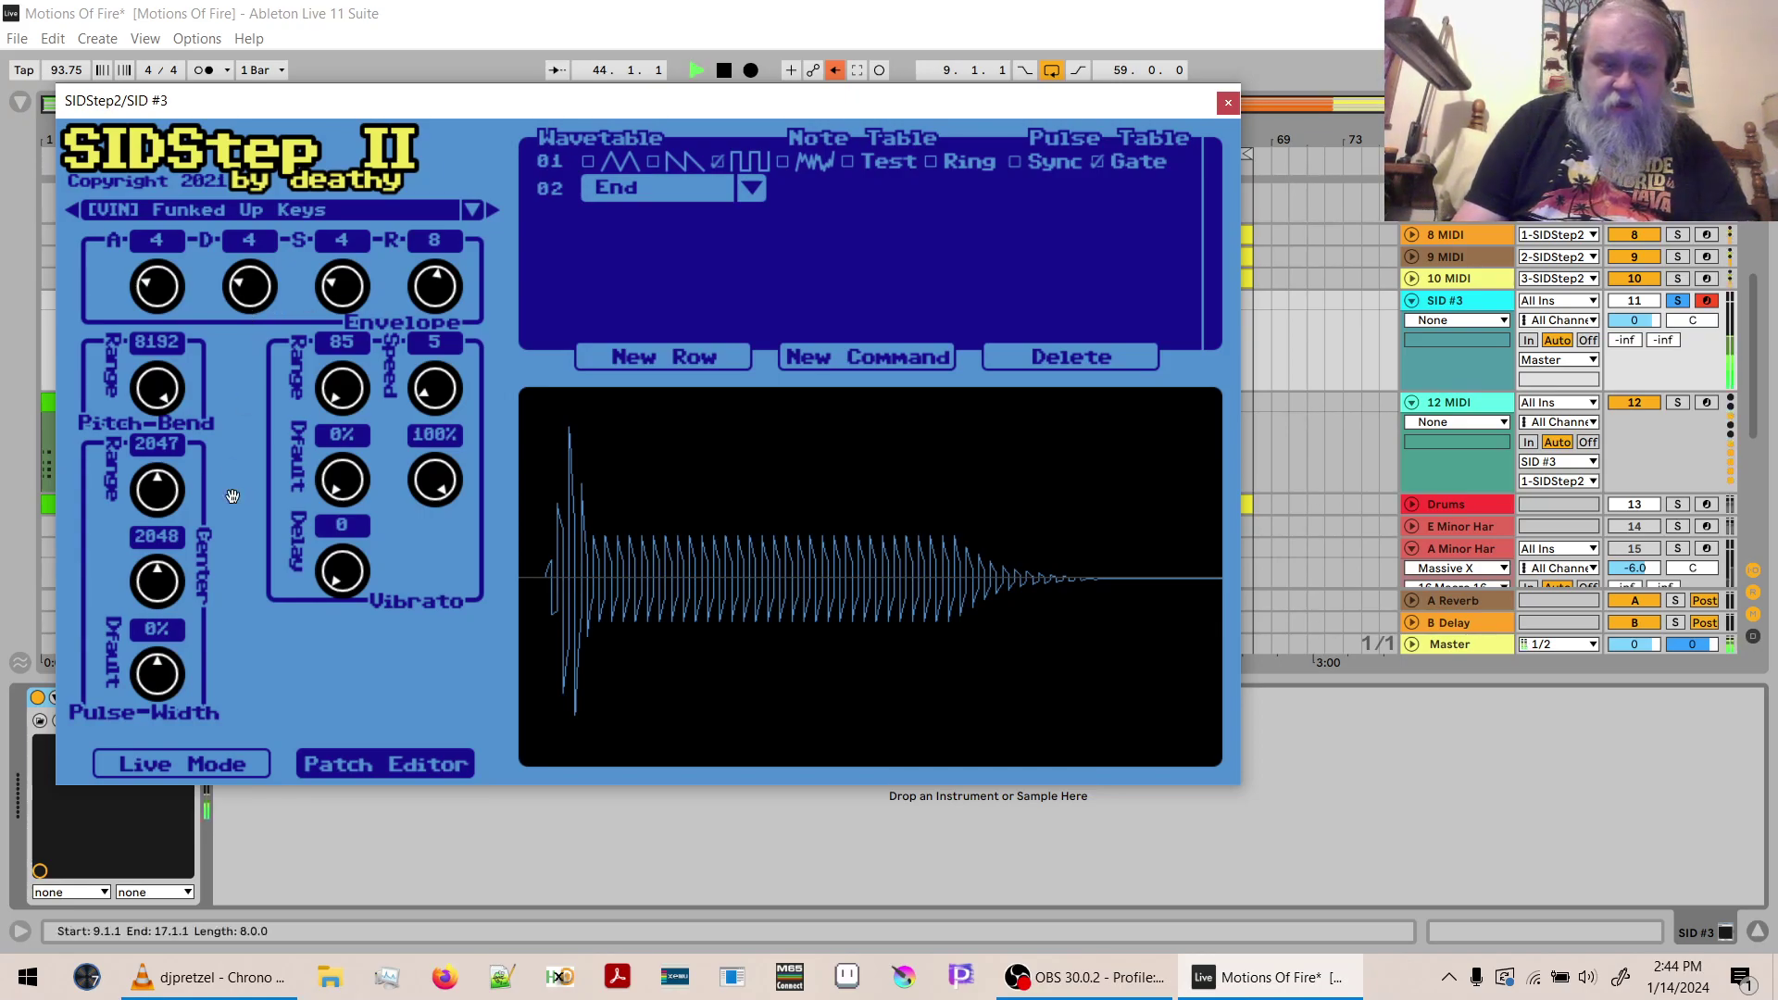
{"action": "left_click", "coordinate": [198, 765]}
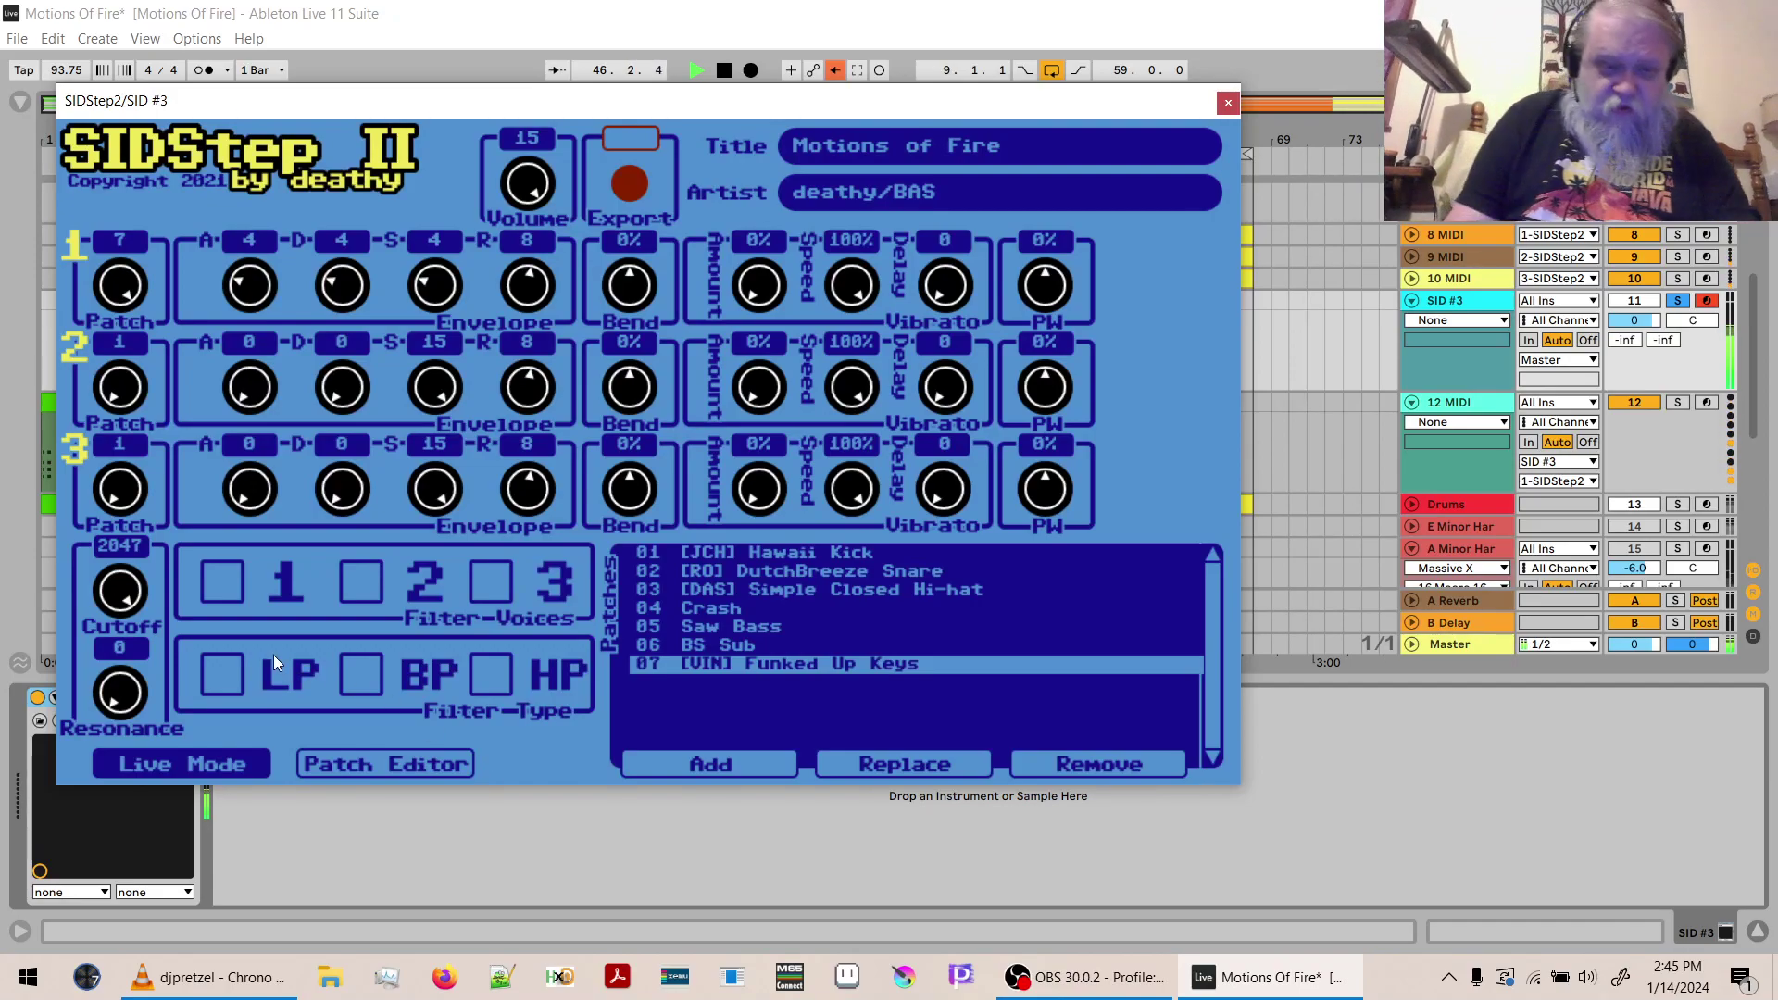
Apply low-pass and band-pass filtering to voice 1 with resonance 15 and cutoff about 1474, and audition it.
{"action": "left_click", "coordinate": [220, 673]}
{"action": "left_click", "coordinate": [359, 680]}
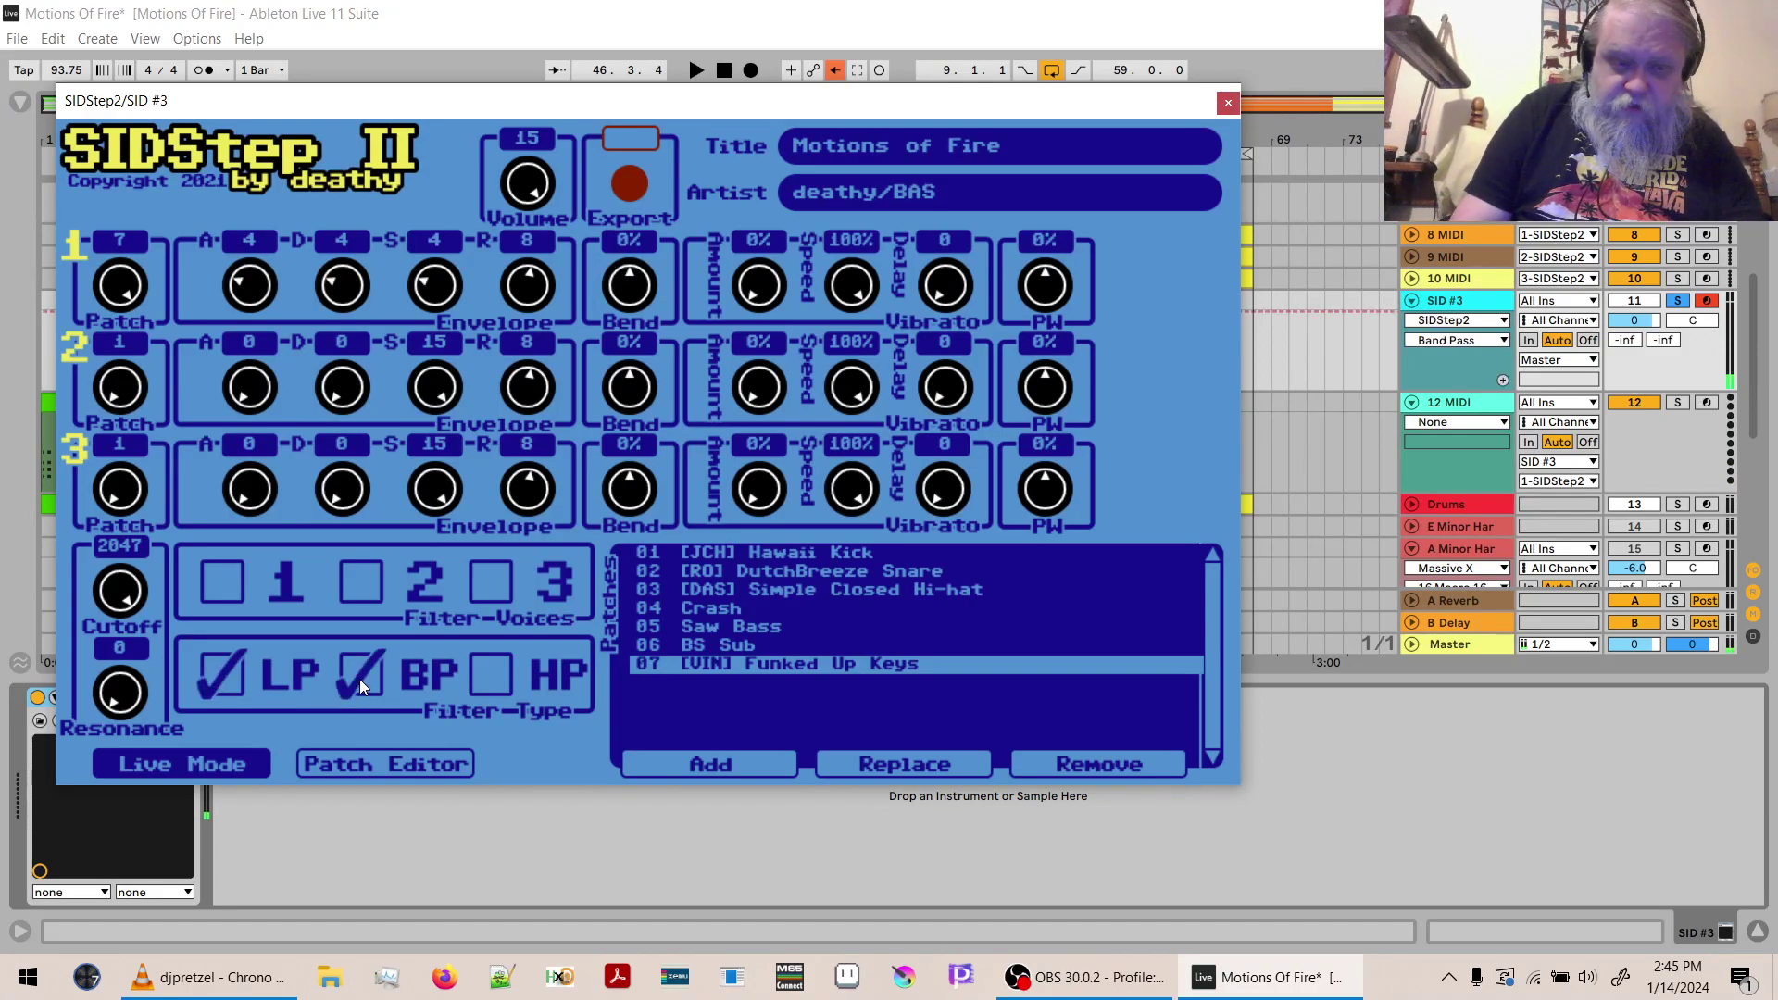
{"action": "left_click", "coordinate": [211, 579]}
{"action": "left_click_drag", "start_coordinate": [130, 703], "coordinate": [126, 632]}
{"action": "key", "text": "space"}
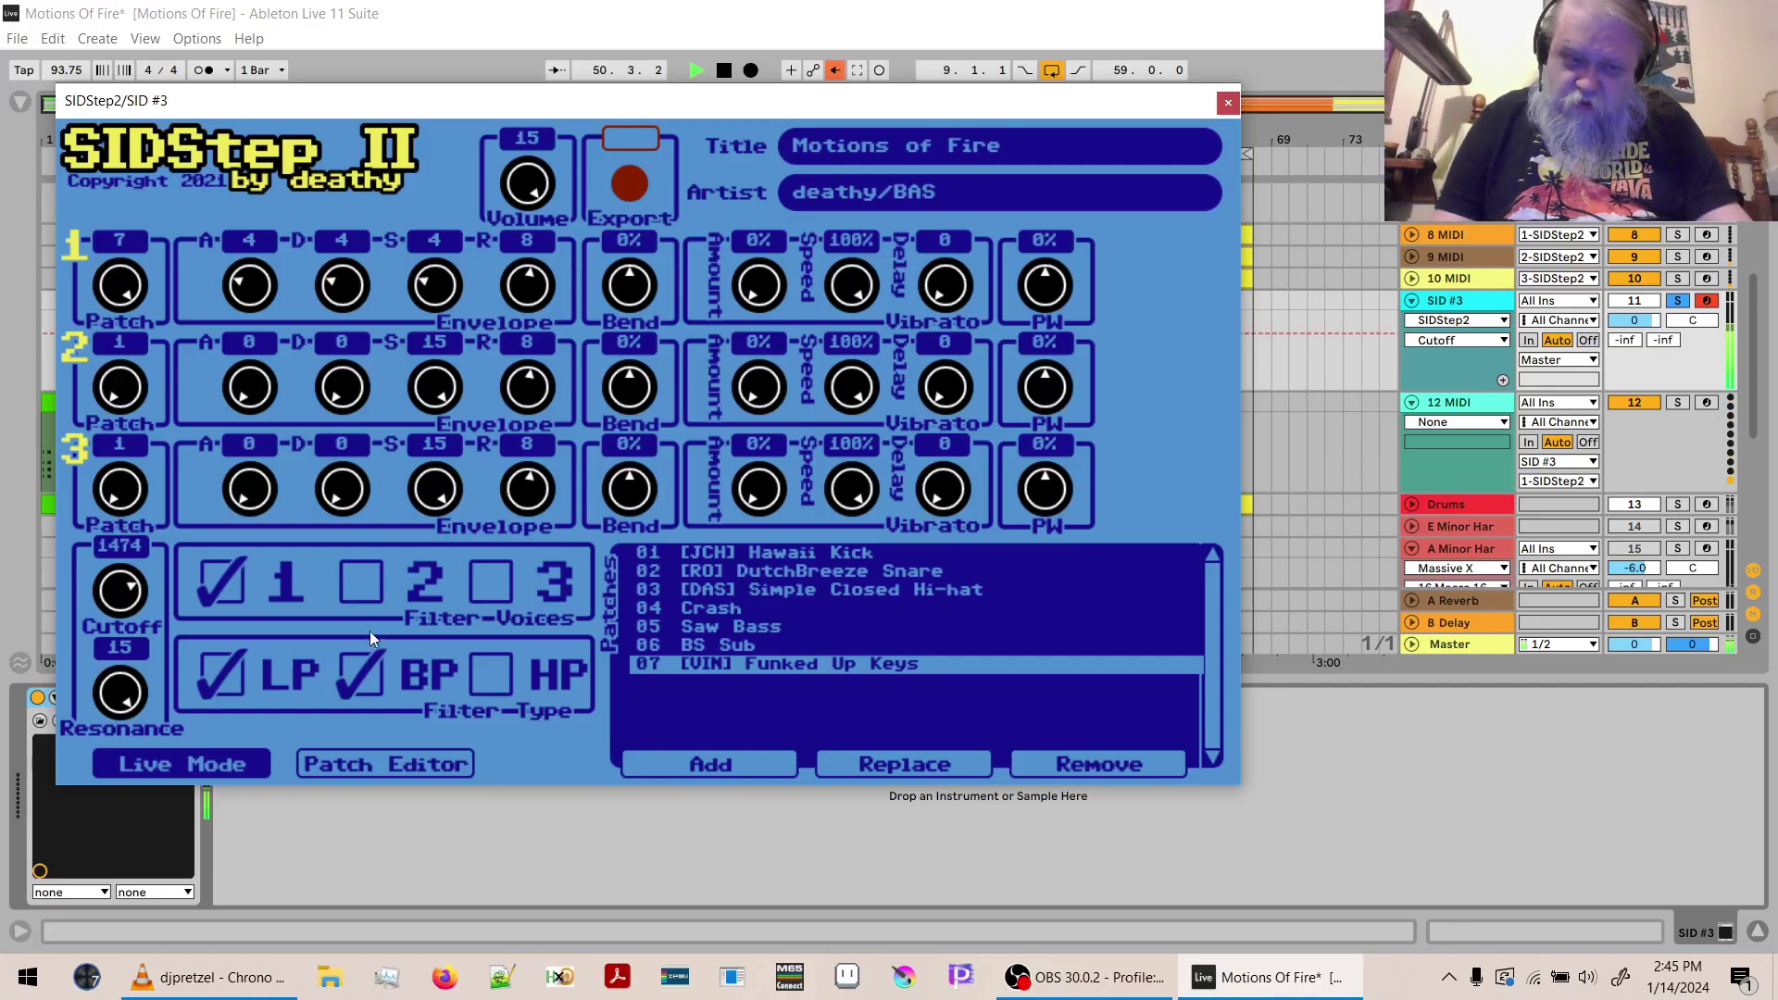
Try band-pass plus high-pass filtering on voice 1 with the cutoff at about 1499 during playback.
{"action": "left_click", "coordinate": [472, 668]}
{"action": "left_click", "coordinate": [225, 680]}
{"action": "left_click", "coordinate": [118, 546]}
{"action": "left_click_drag", "start_coordinate": [118, 548], "coordinate": [121, 593]}
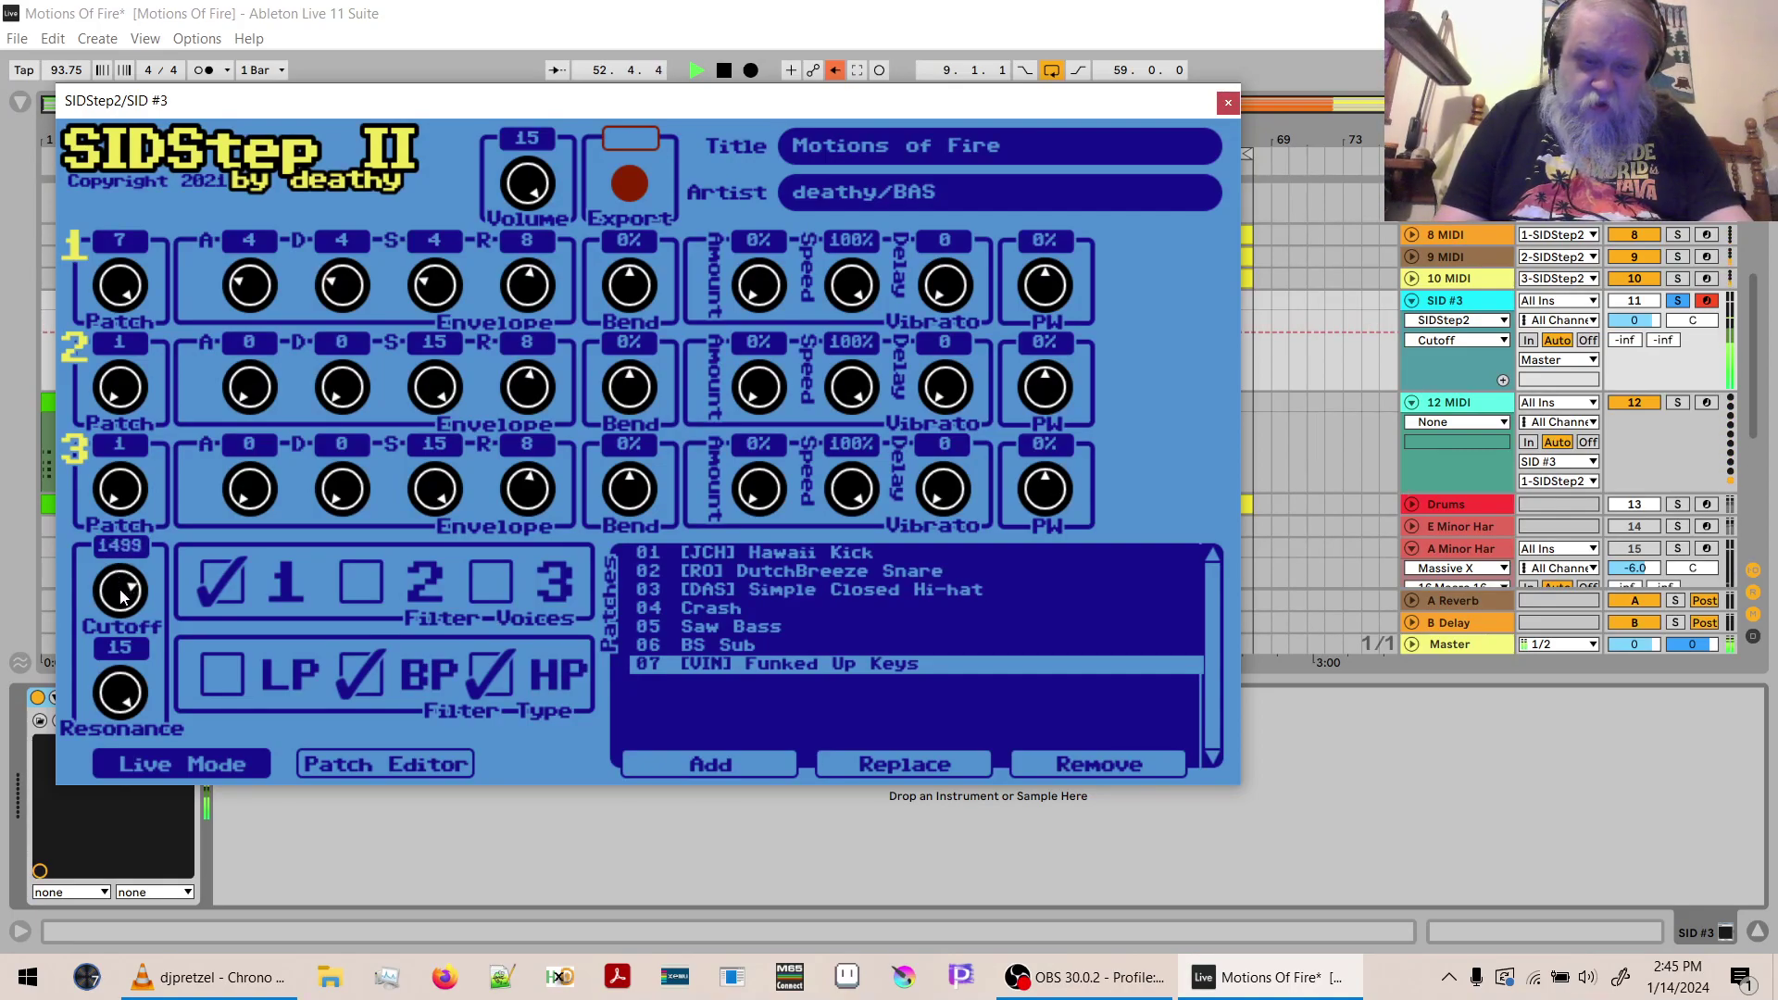
Switch the filter type back to low-pass plus band-pass, set the cutoff to about 1442, and stop playback.
{"action": "left_click", "coordinate": [226, 671]}
{"action": "left_click", "coordinate": [491, 680]}
{"action": "left_click", "coordinate": [376, 665]}
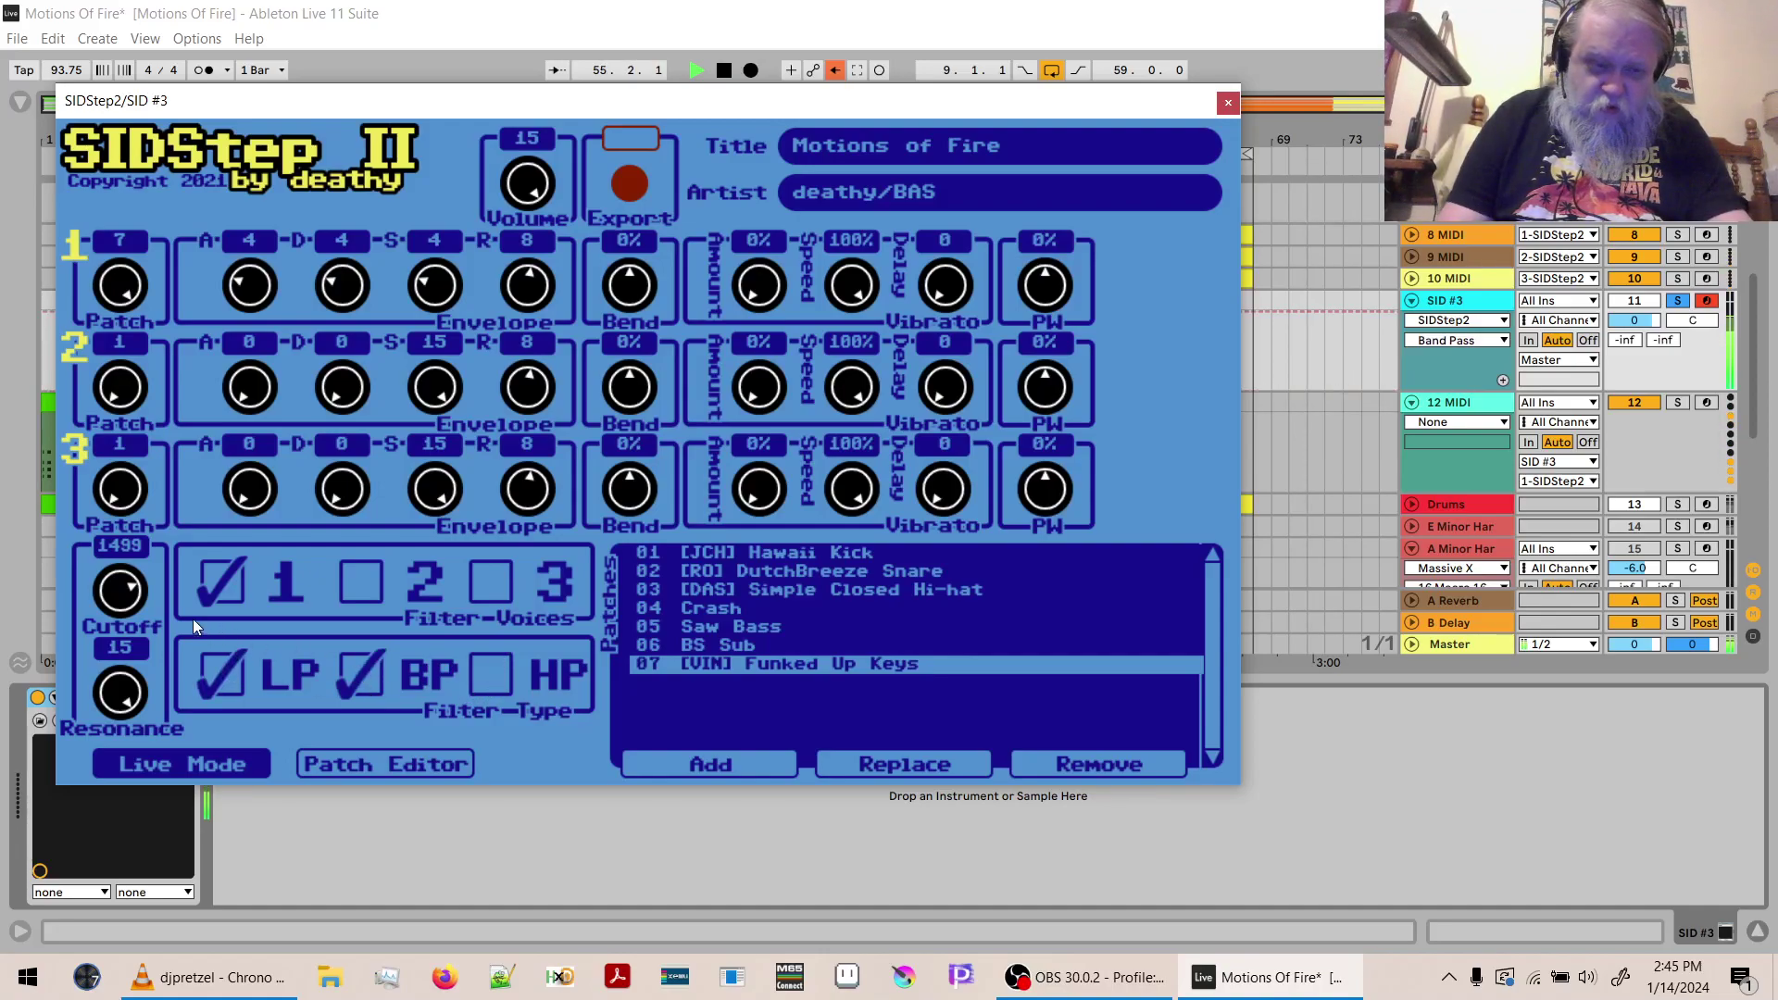
{"action": "left_click_drag", "start_coordinate": [111, 603], "coordinate": [111, 608]}
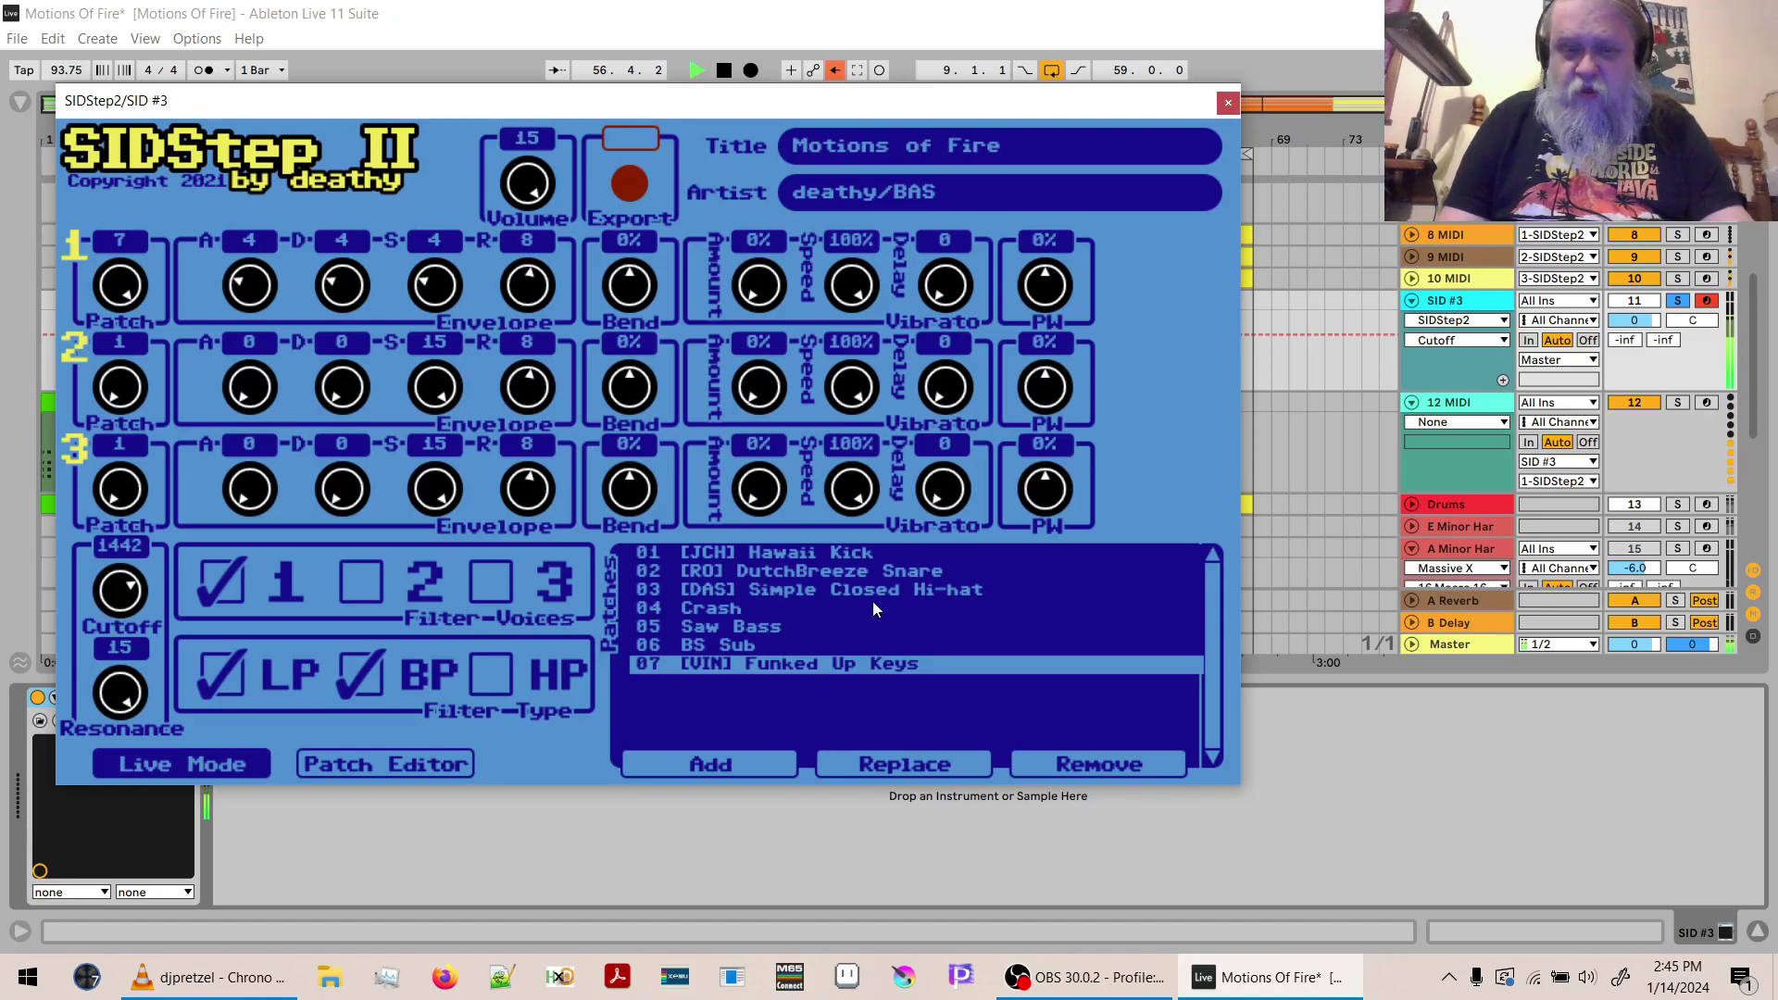
{"action": "key", "text": "space"}
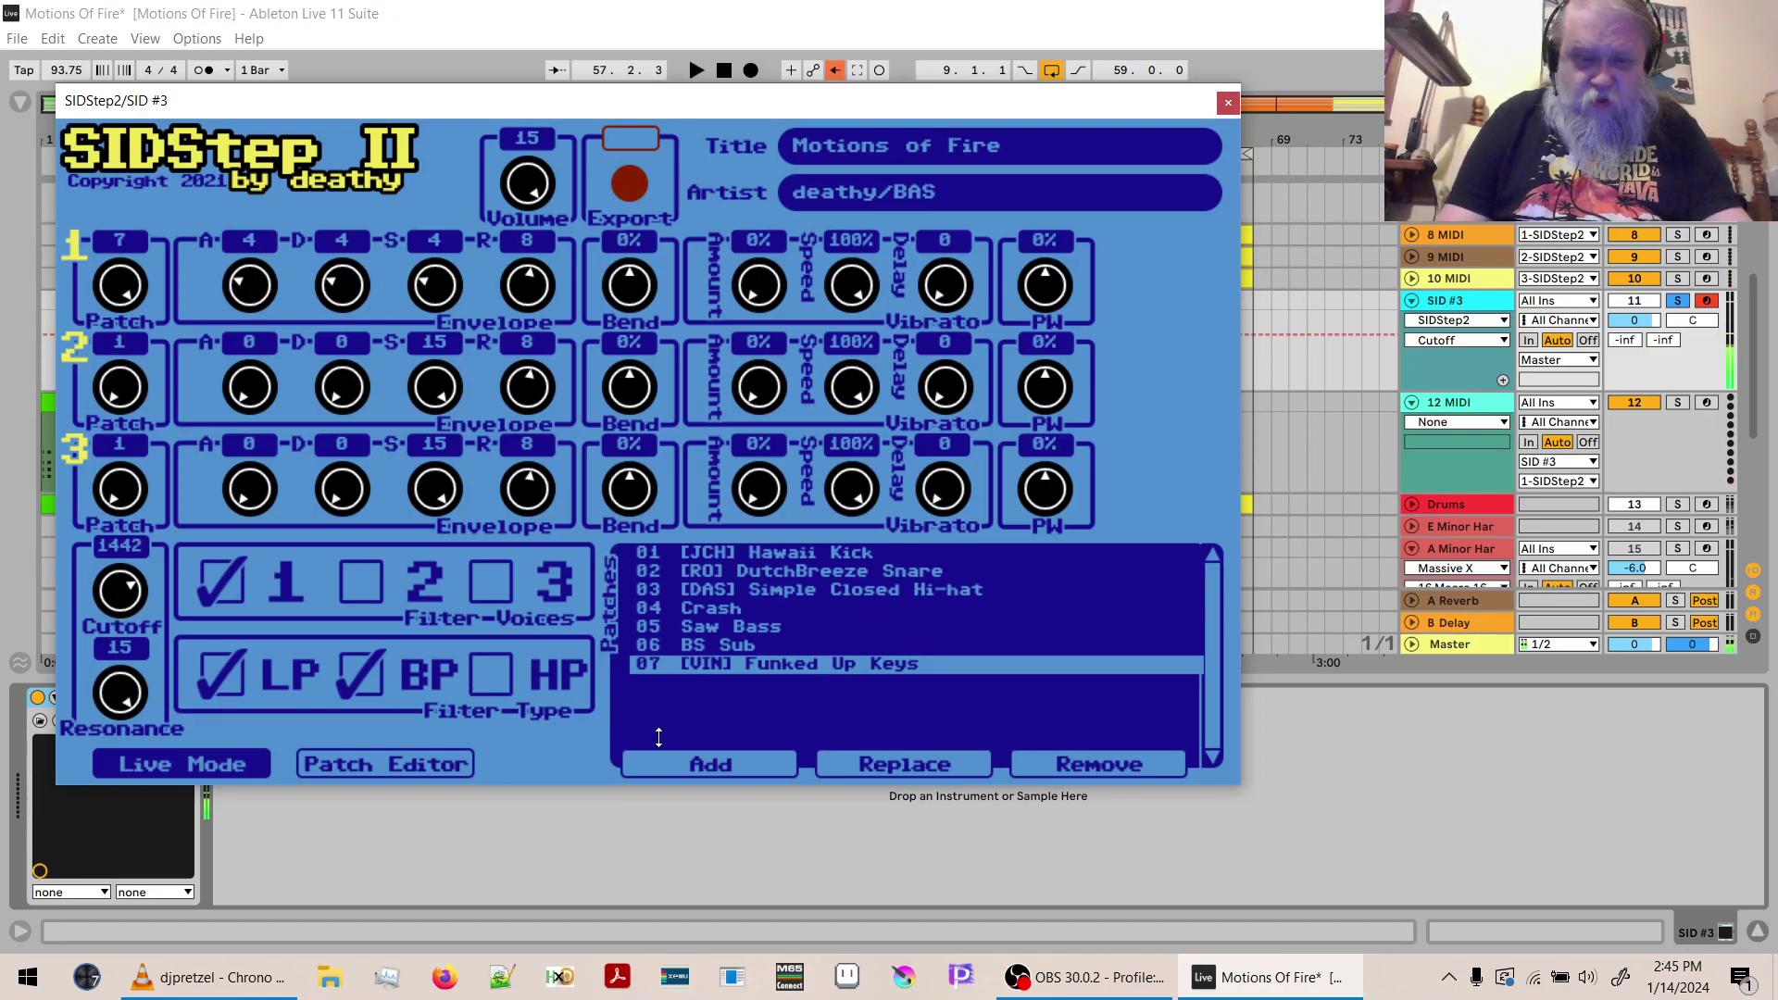
Replace patch 07 with [VIN] Funked Up EP and set the cutoff to about 1434 while auditioning it.
{"action": "left_click", "coordinate": [878, 765]}
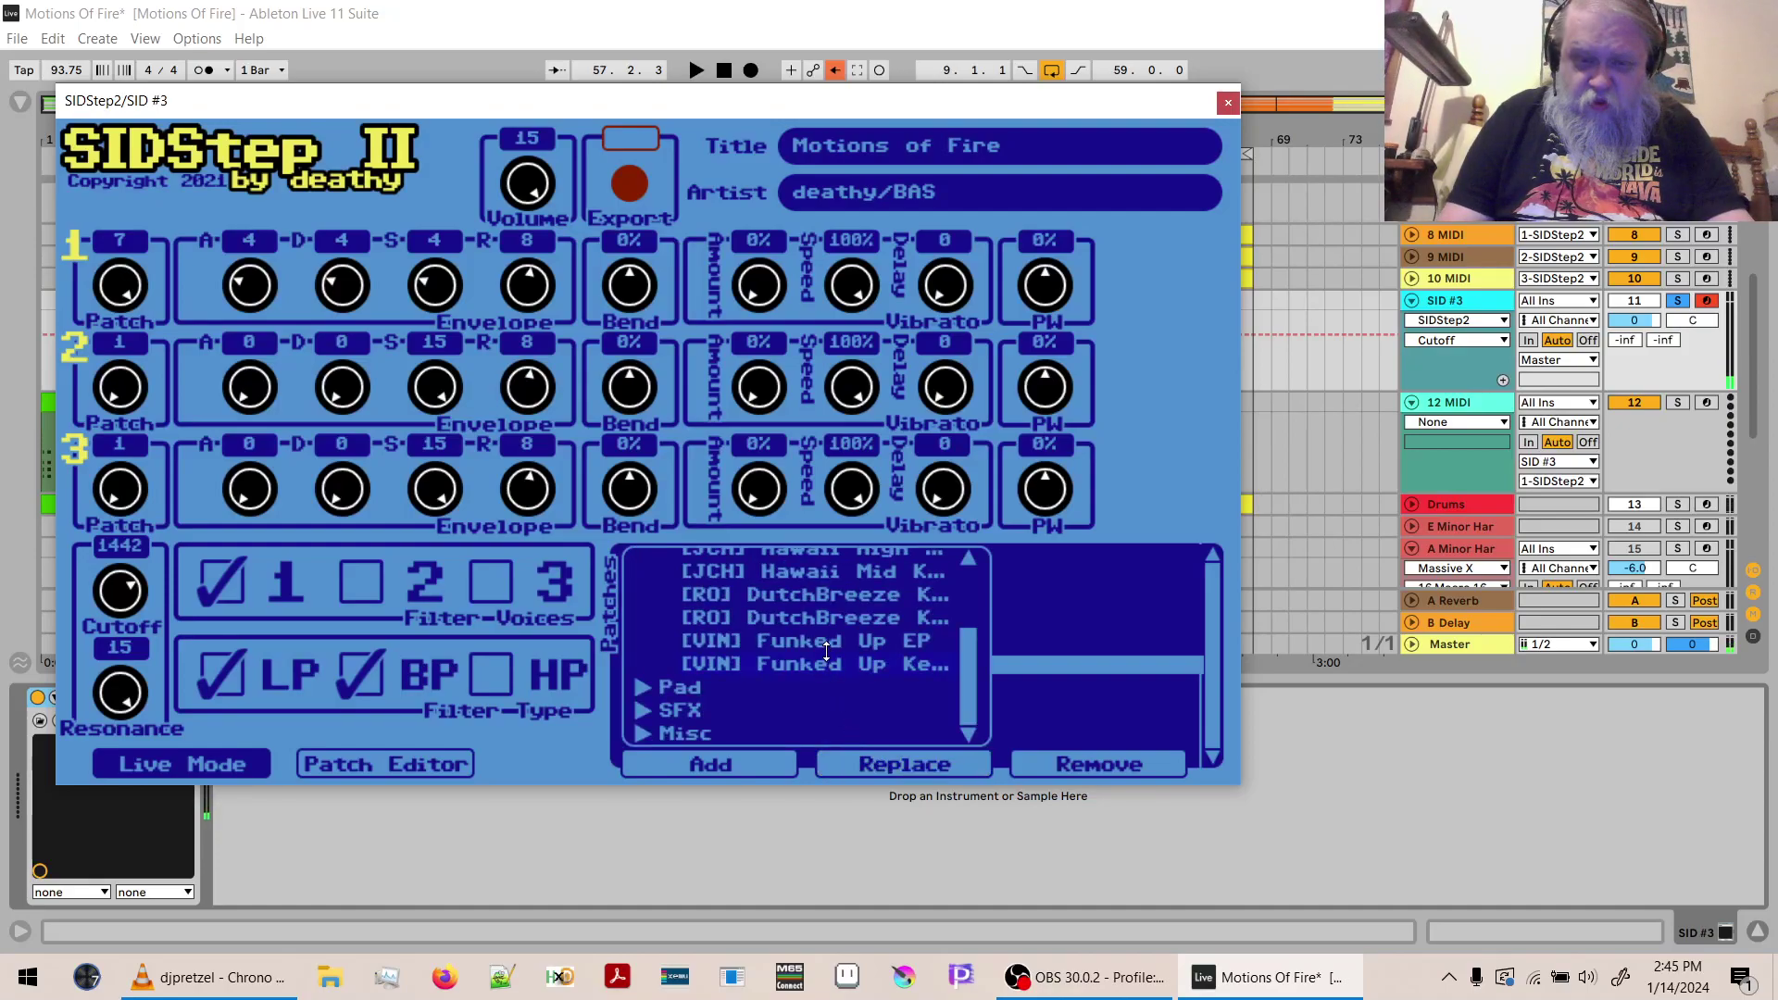
{"action": "left_click", "coordinate": [827, 648]}
{"action": "key", "text": "space"}
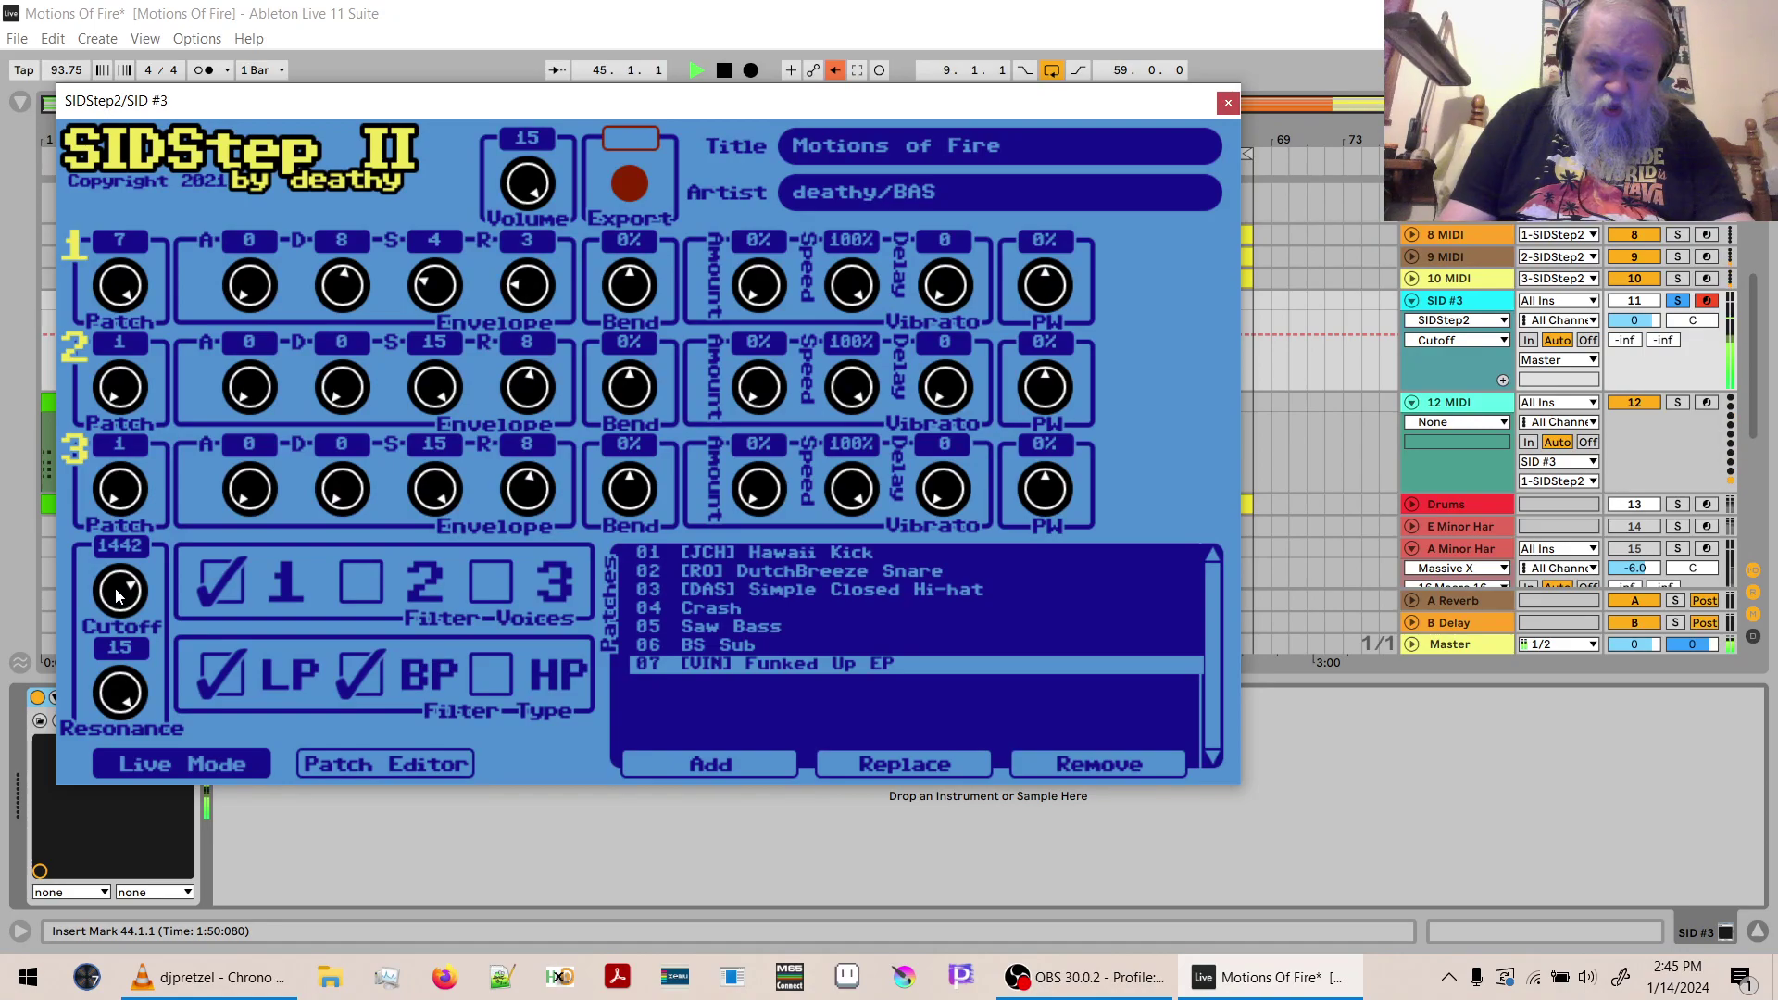
{"action": "mouse_move", "coordinate": [118, 595]}
{"action": "left_mouse_down"}
{"action": "mouse_move", "coordinate": [122, 558]}
{"action": "mouse_move", "coordinate": [137, 611]}
{"action": "left_mouse_up"}
{"action": "key", "text": "space"}
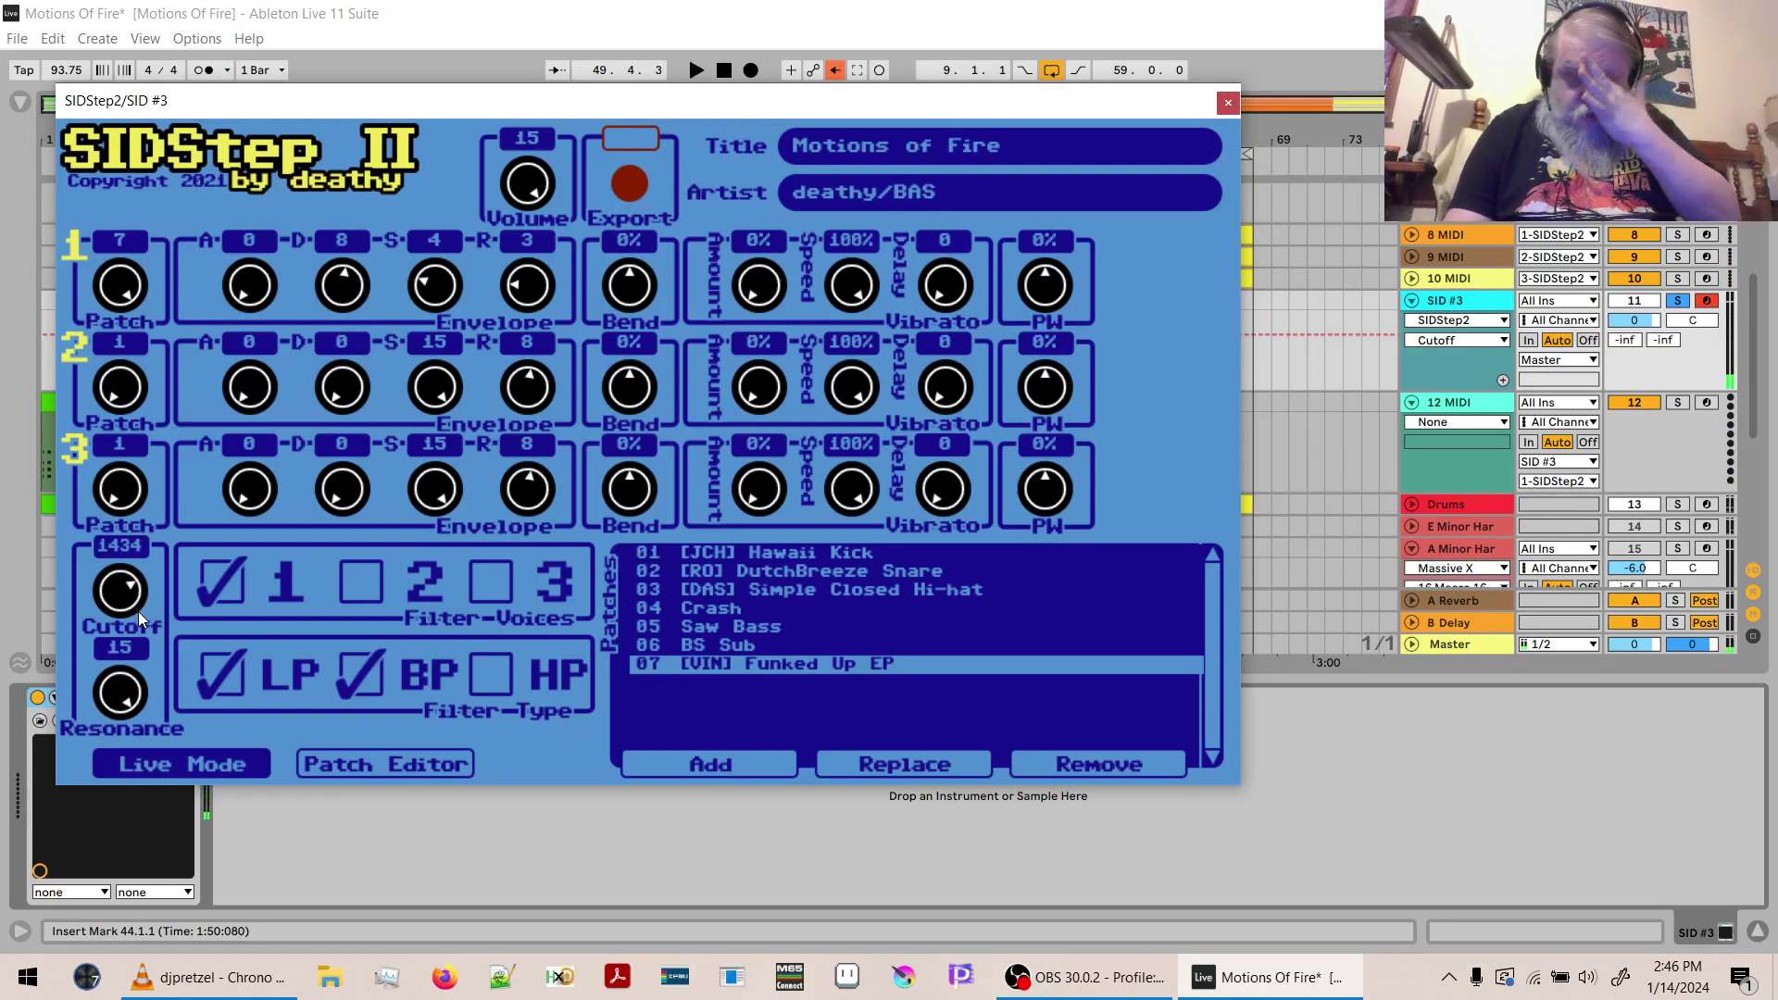
Unfold the SIDStep2 device's parameters on the SID #3 track and try to group the device.
{"action": "left_click_drag", "start_coordinate": [302, 101], "coordinate": [686, 80]}
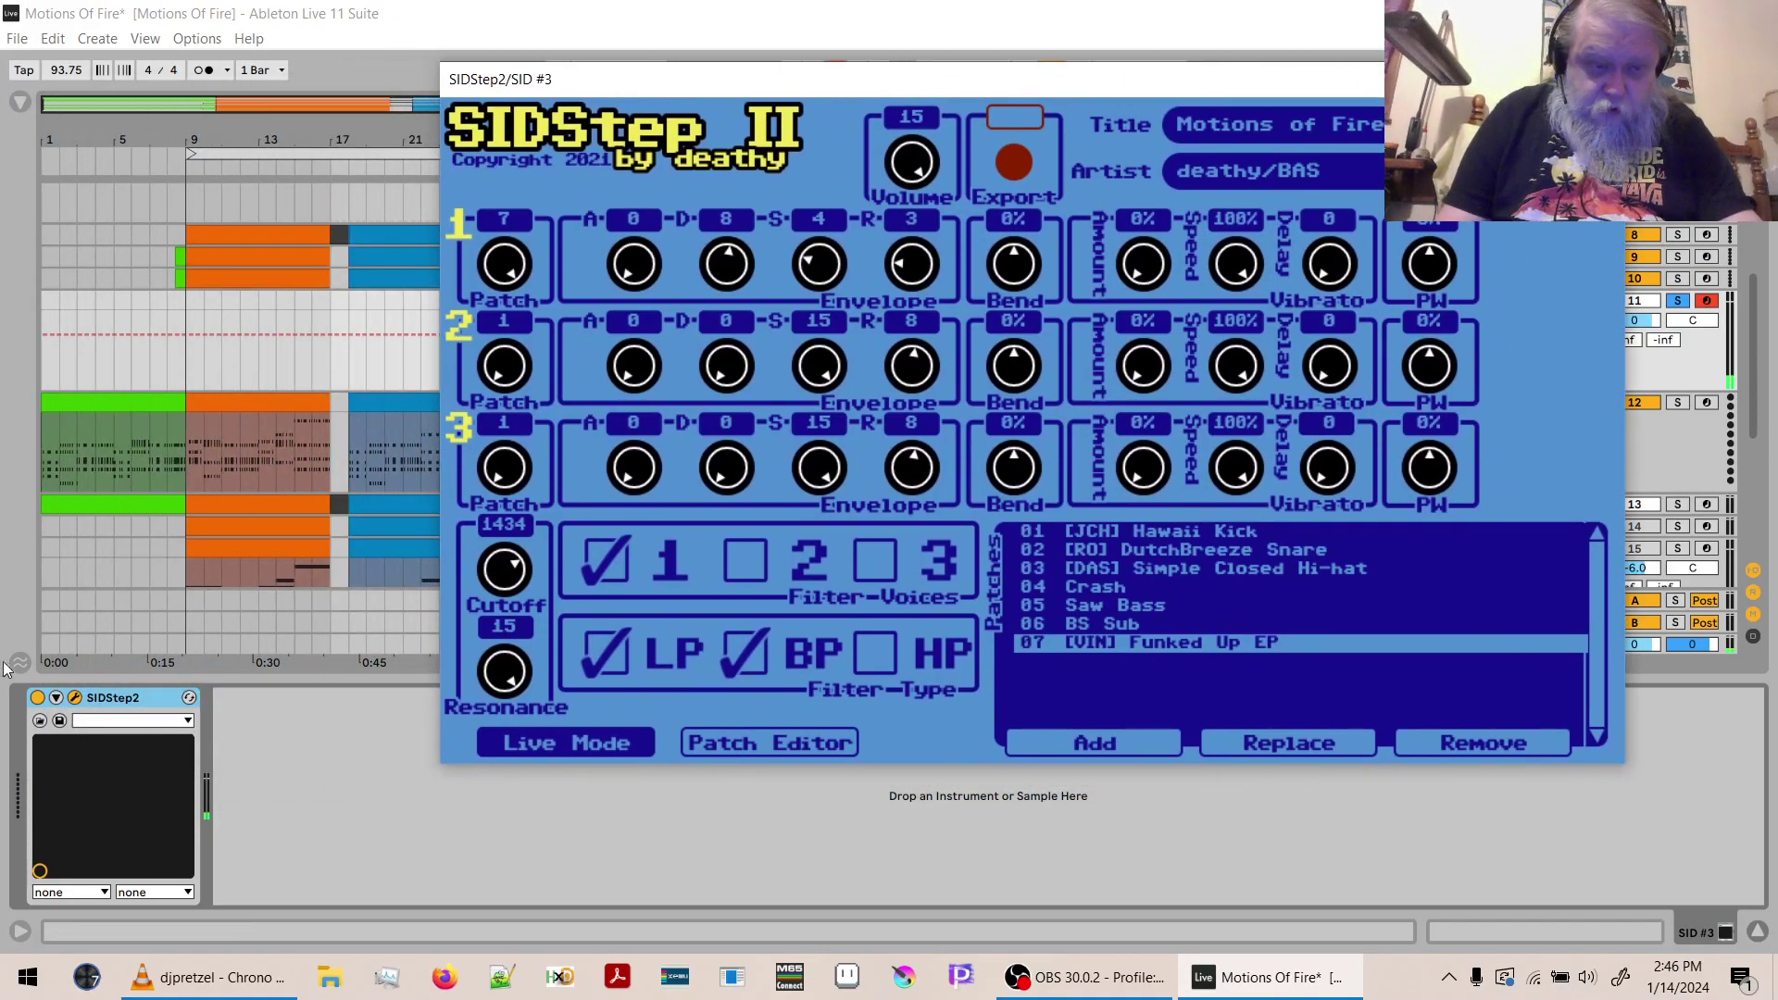
{"action": "left_click", "coordinate": [57, 698]}
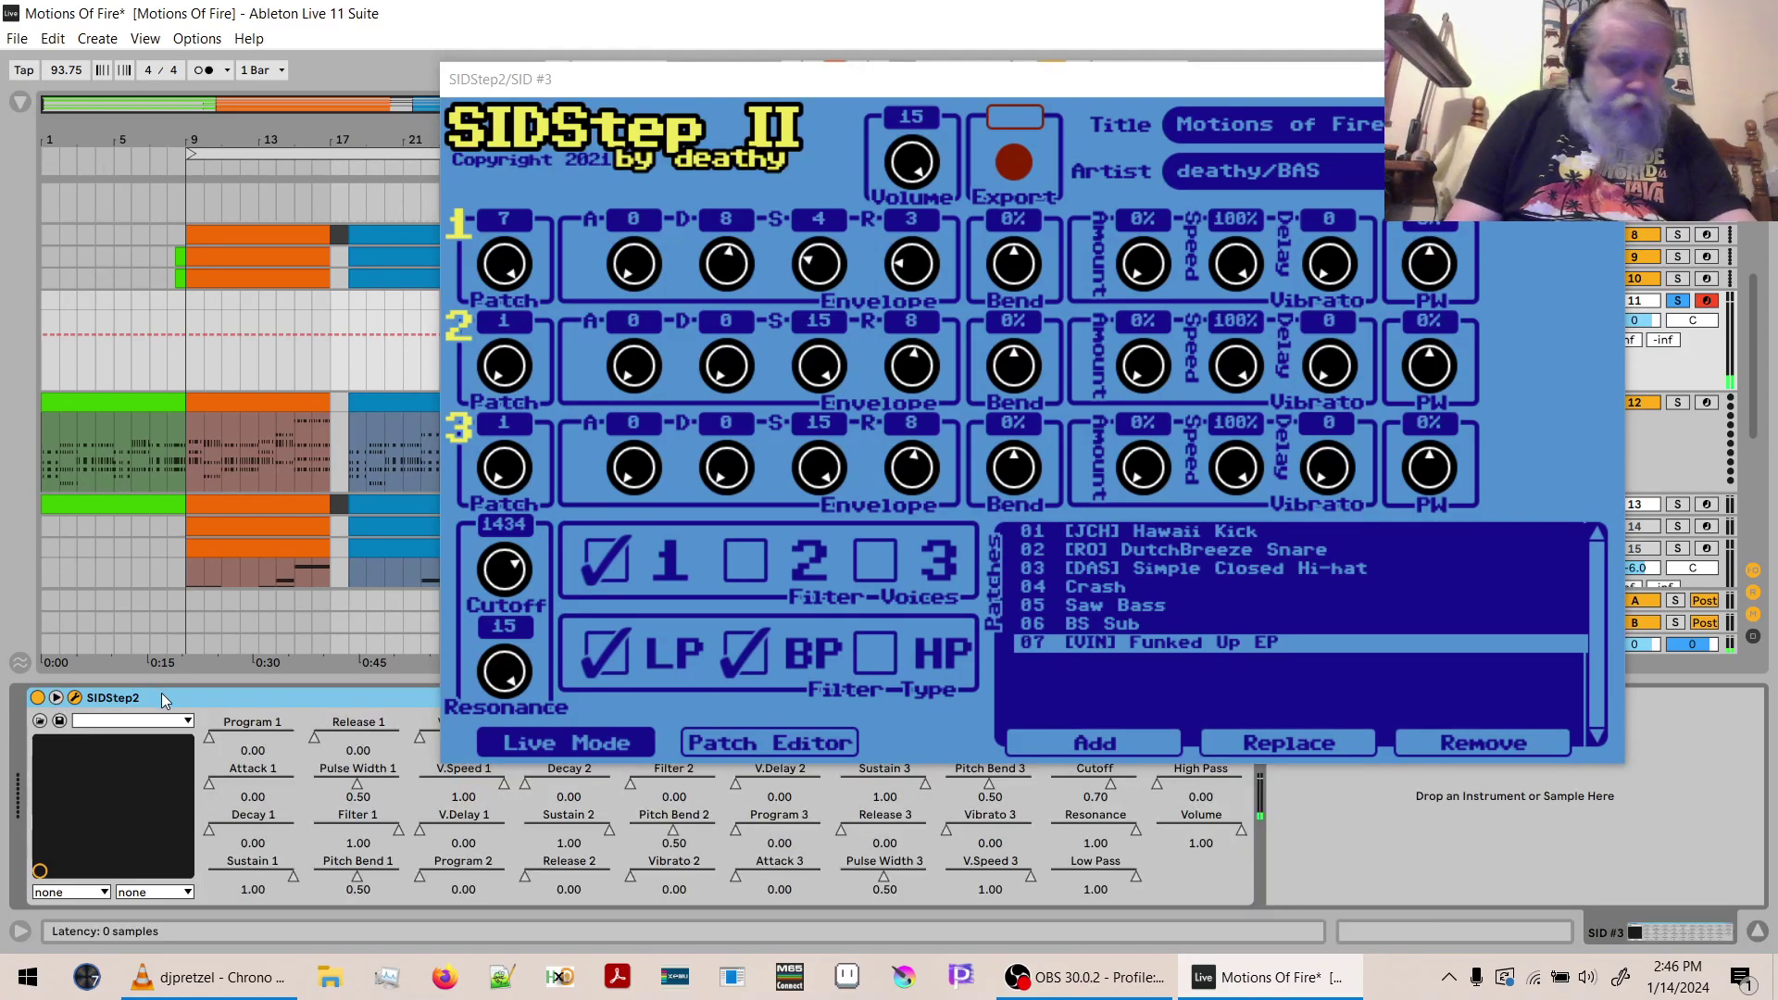
{"action": "key", "text": "ctrl+g"}
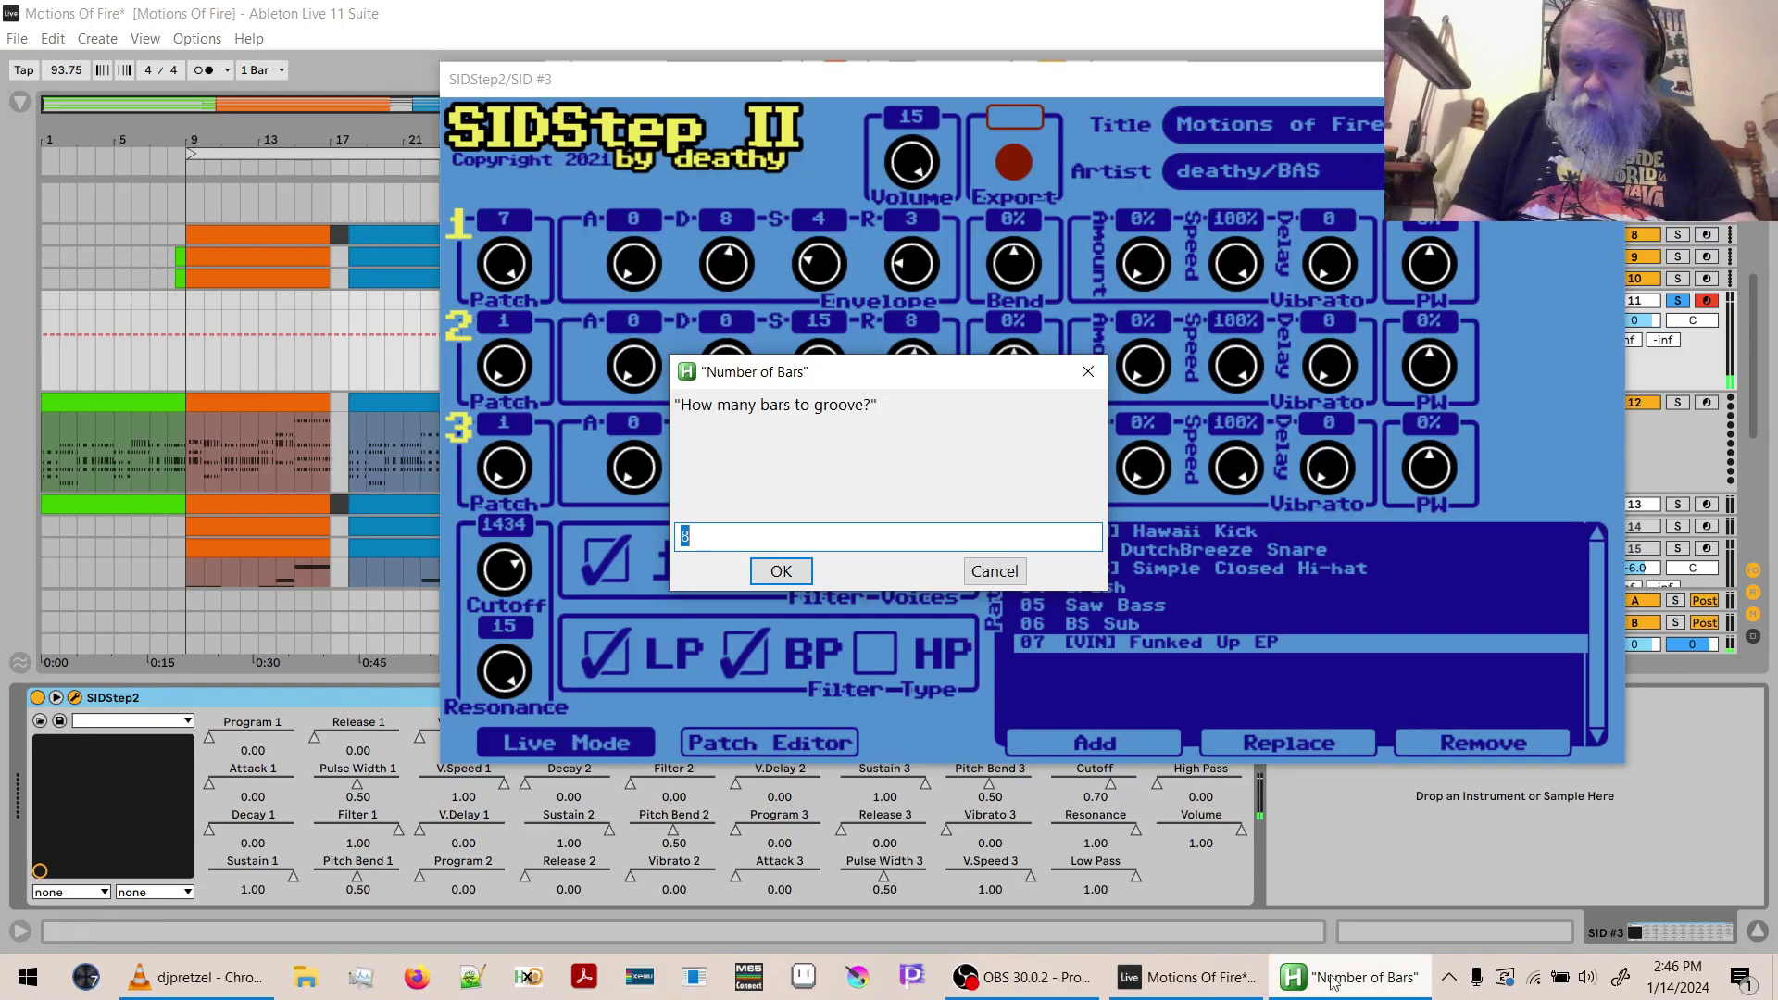
Exit the background AutoHotkey script that shows the "Number of Bars" prompt.
{"action": "right_click", "coordinate": [1451, 979]}
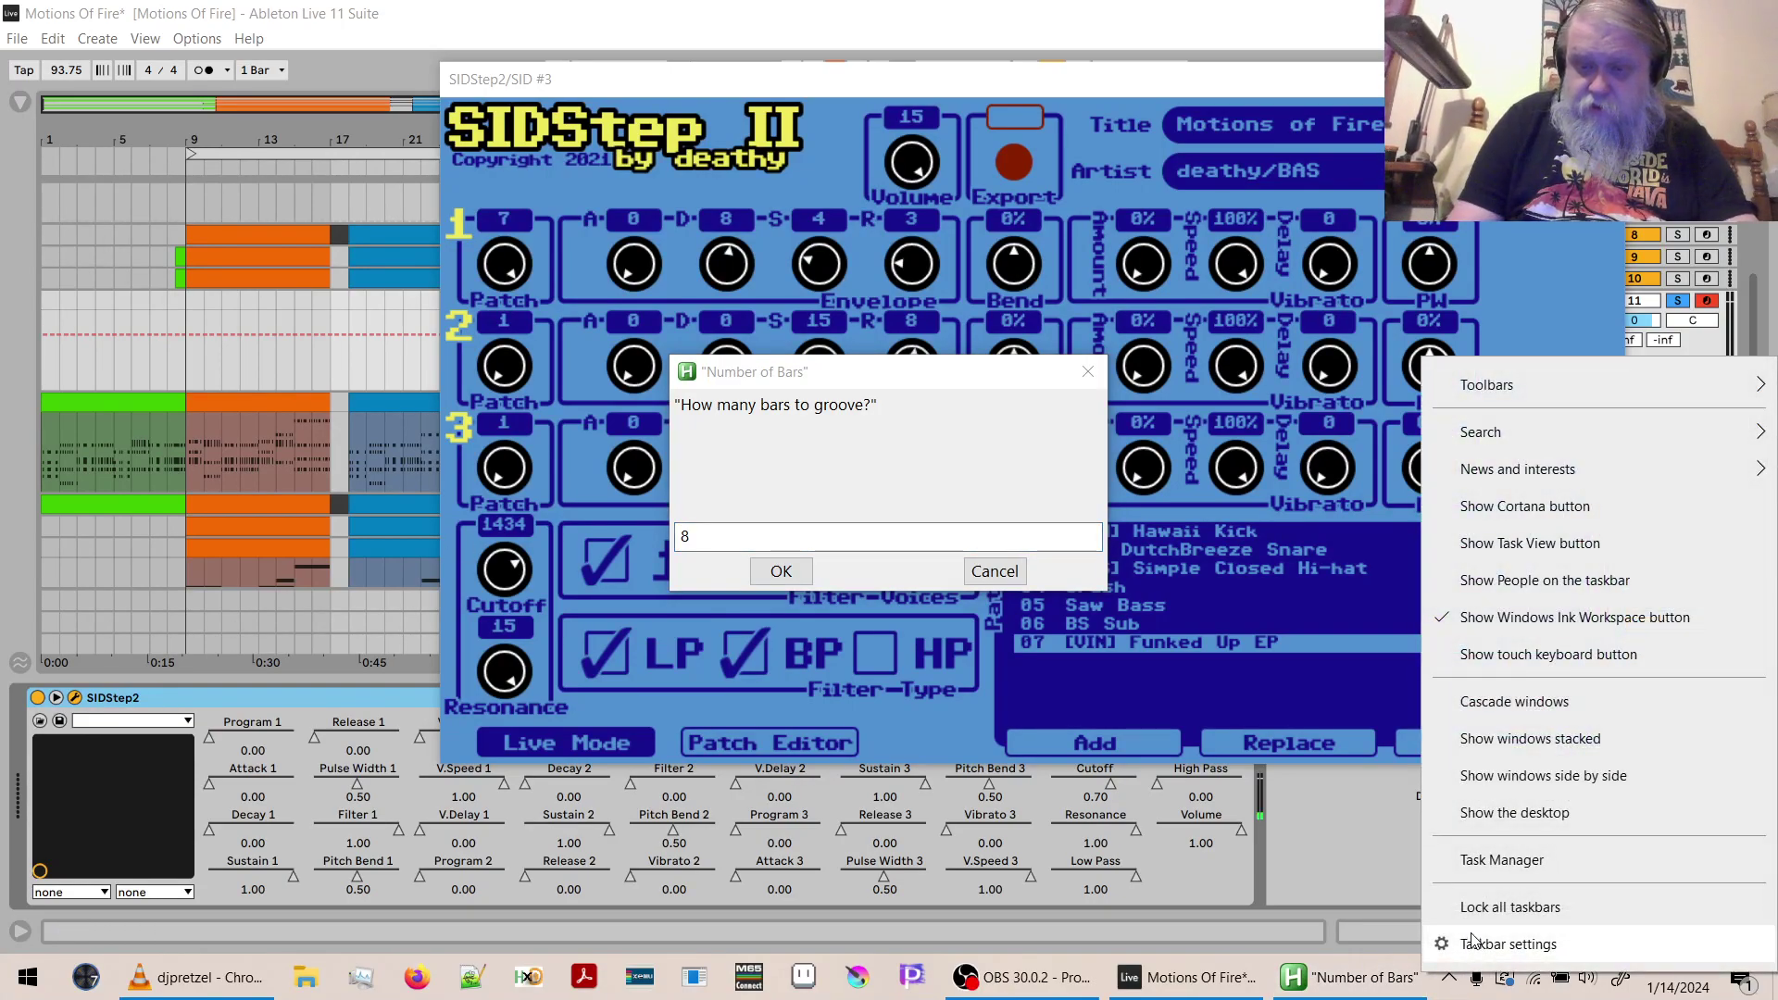
{"action": "left_click", "coordinate": [1449, 979]}
{"action": "left_click", "coordinate": [1450, 978]}
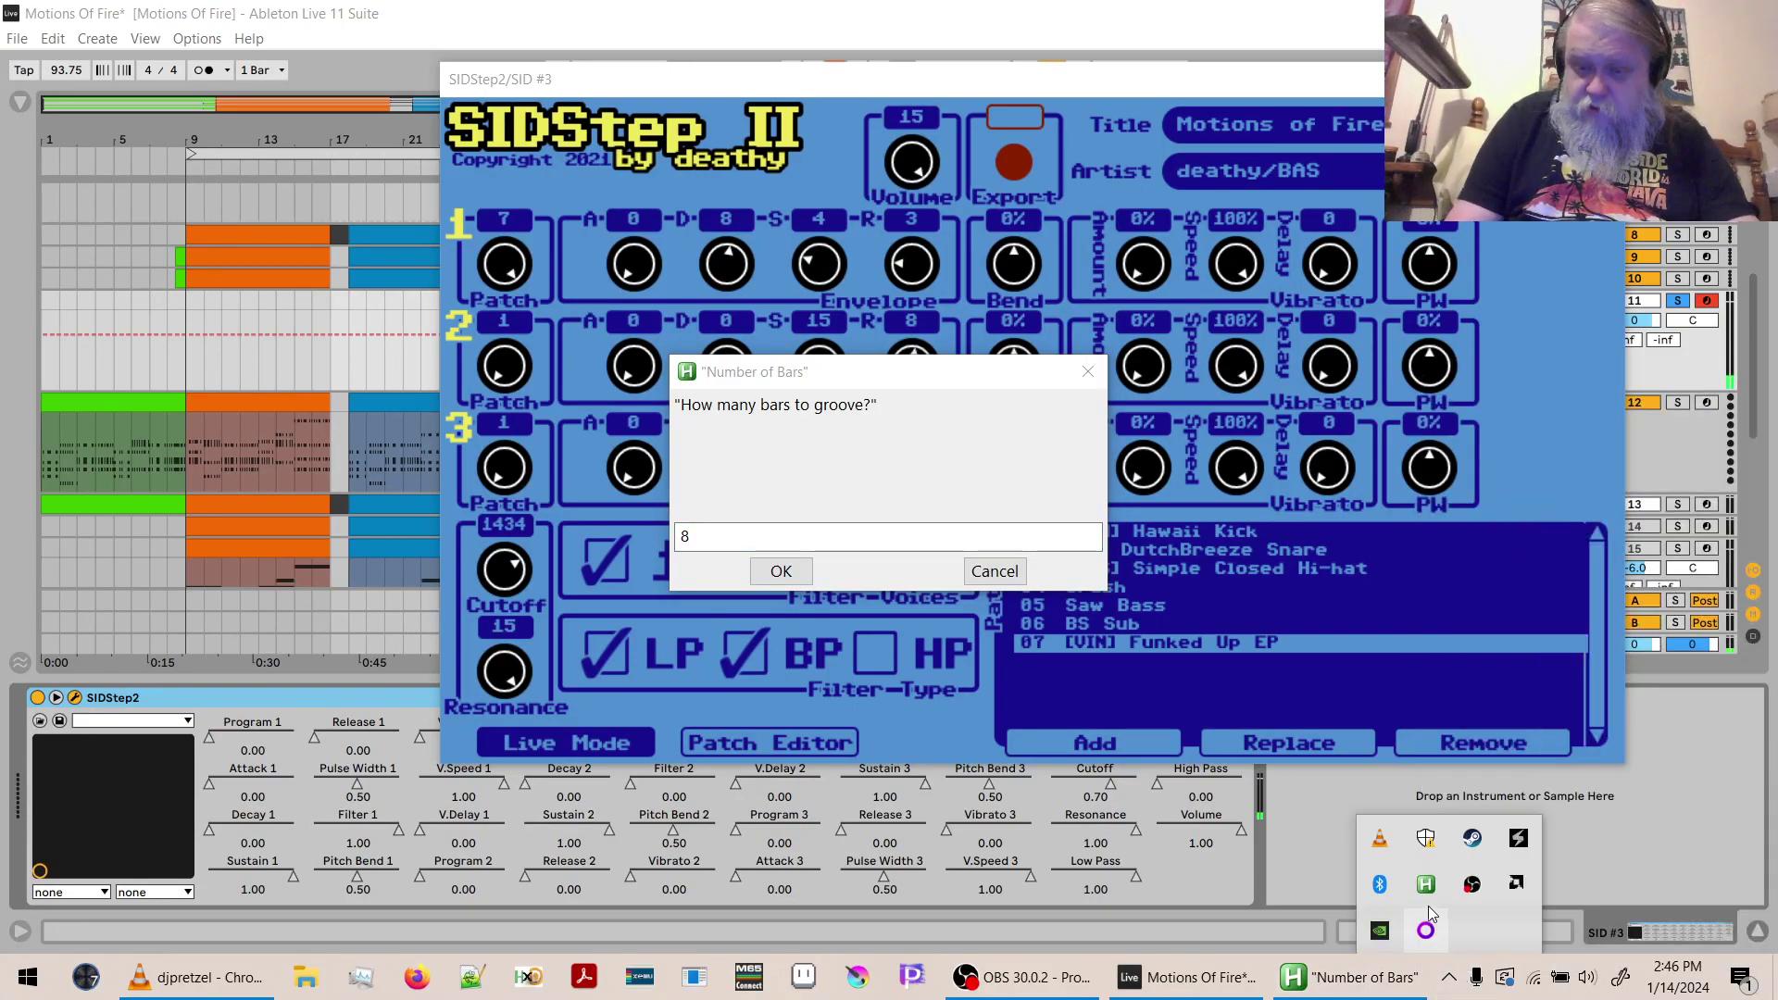
{"action": "right_click", "coordinate": [1428, 887]}
{"action": "left_click", "coordinate": [1442, 881]}
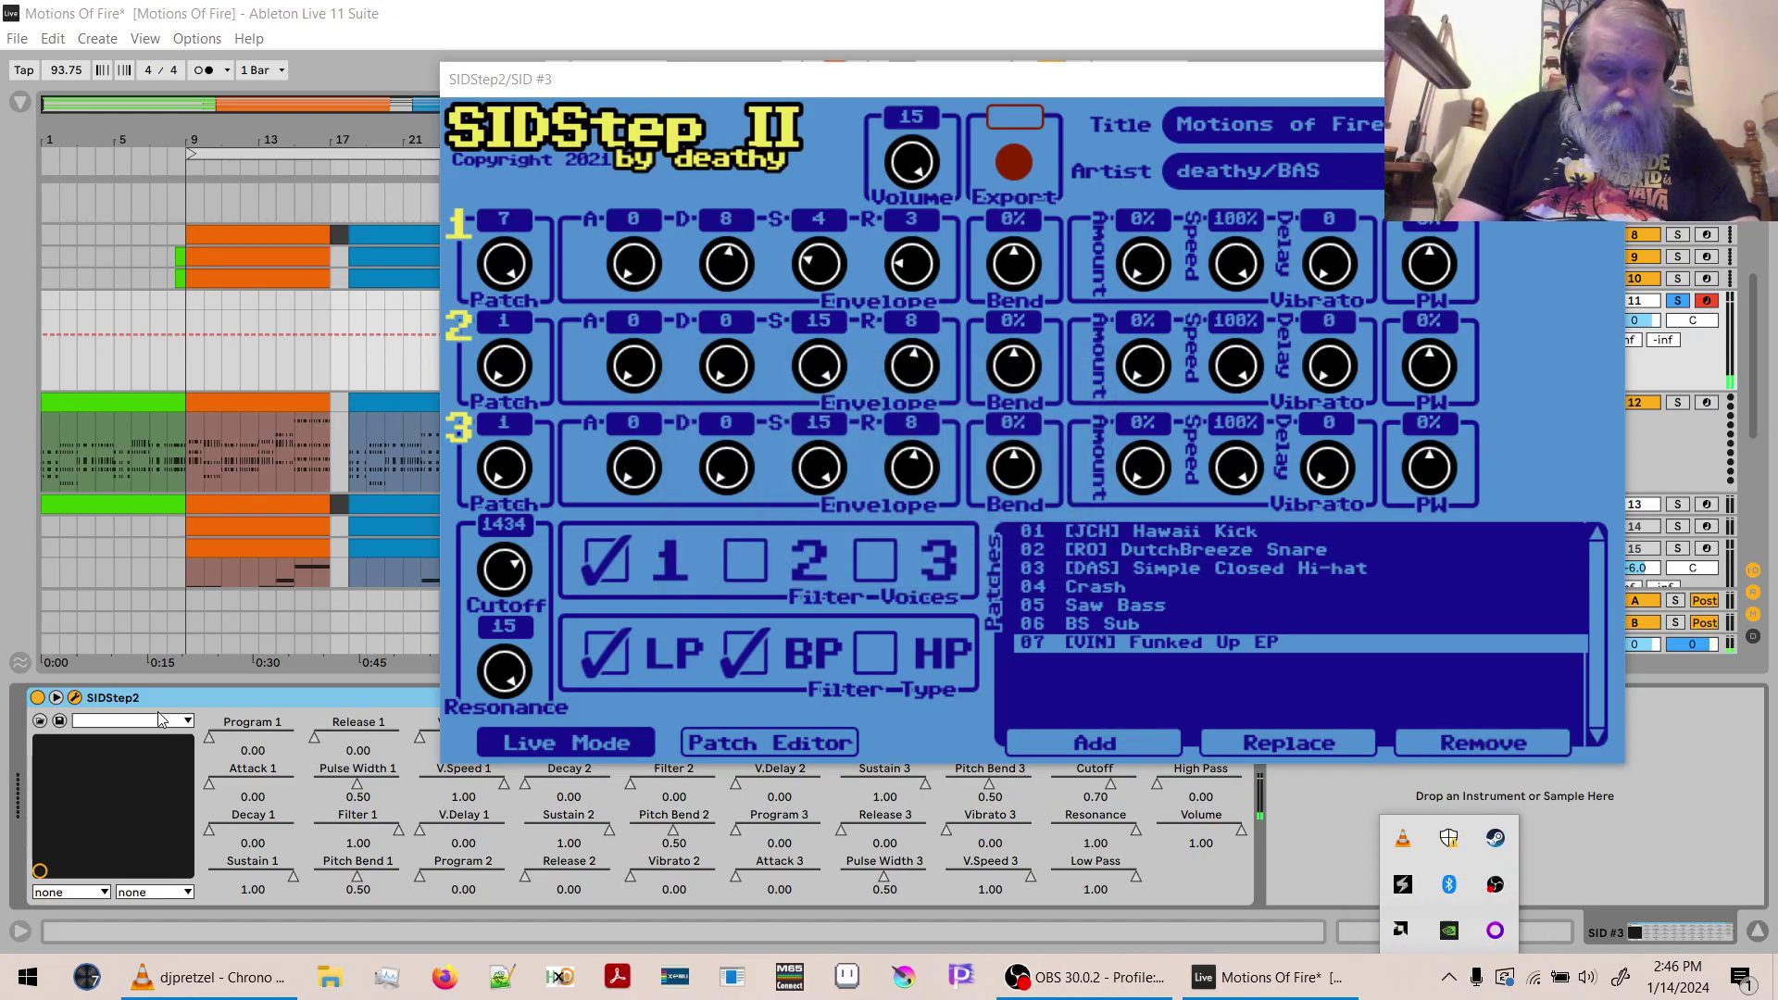
Group the SID #3 track's SIDStep2 device into an Instrument Rack and show the rack's macro controls.
{"action": "left_click", "coordinate": [111, 706]}
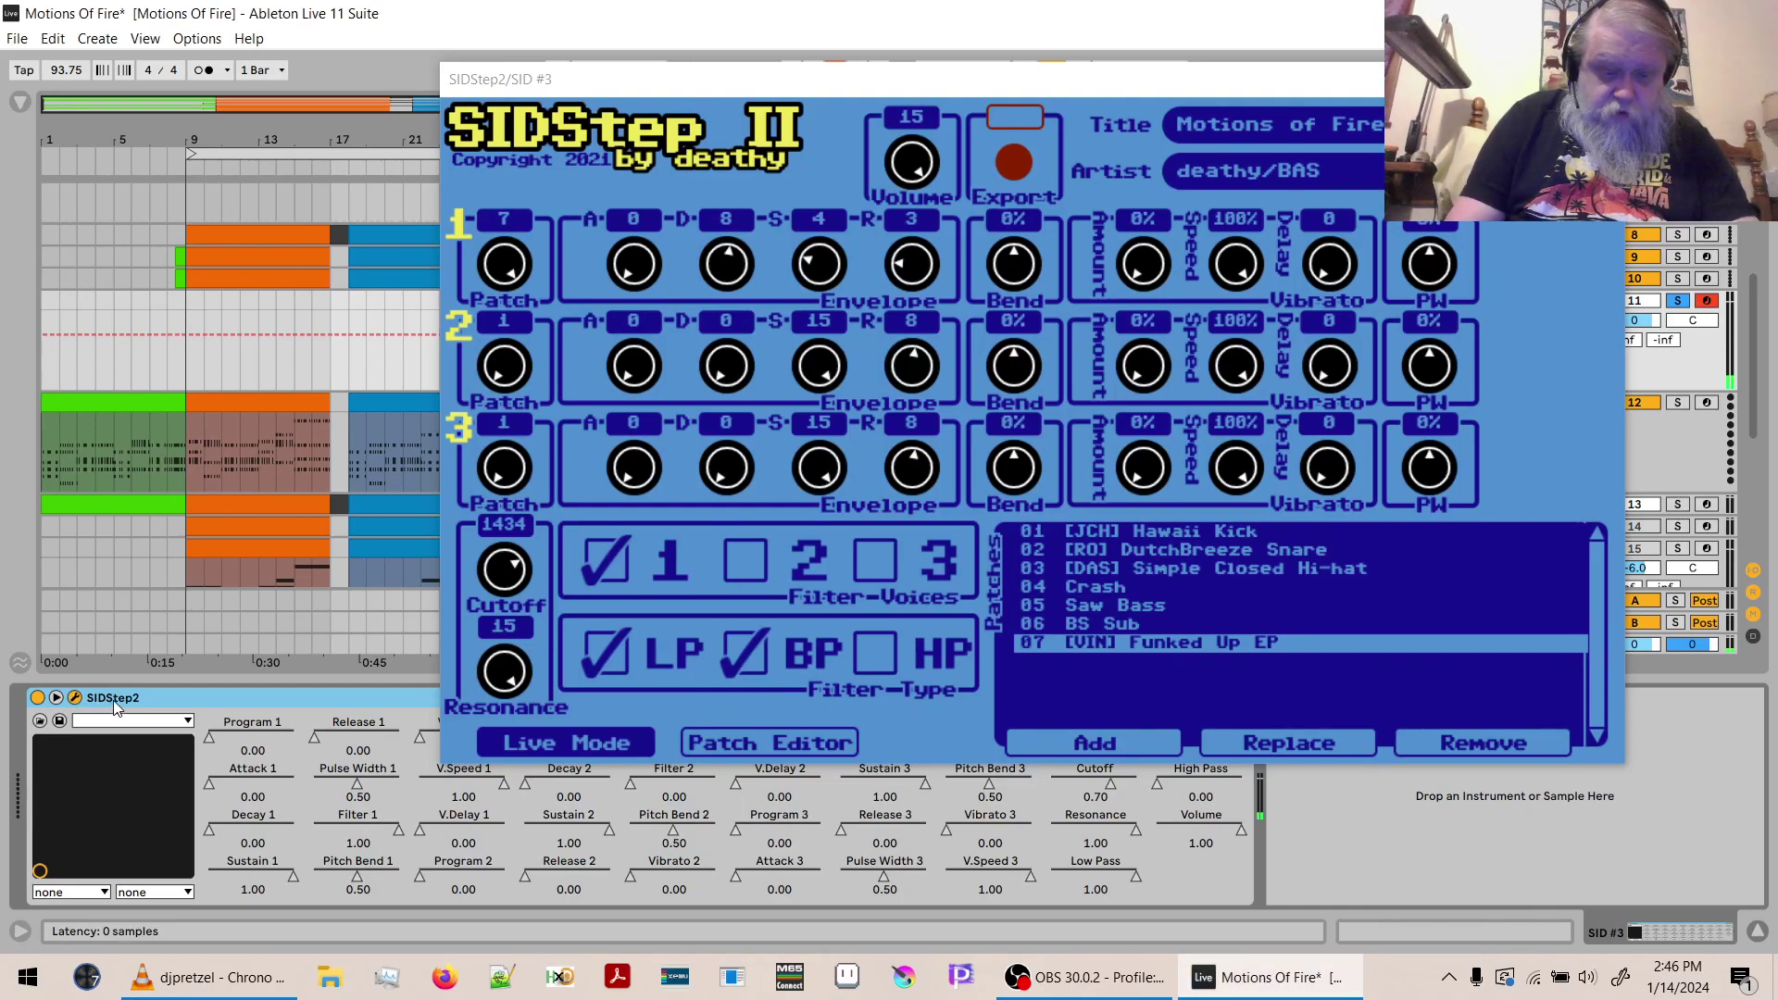
{"action": "key", "text": "ctrl+g"}
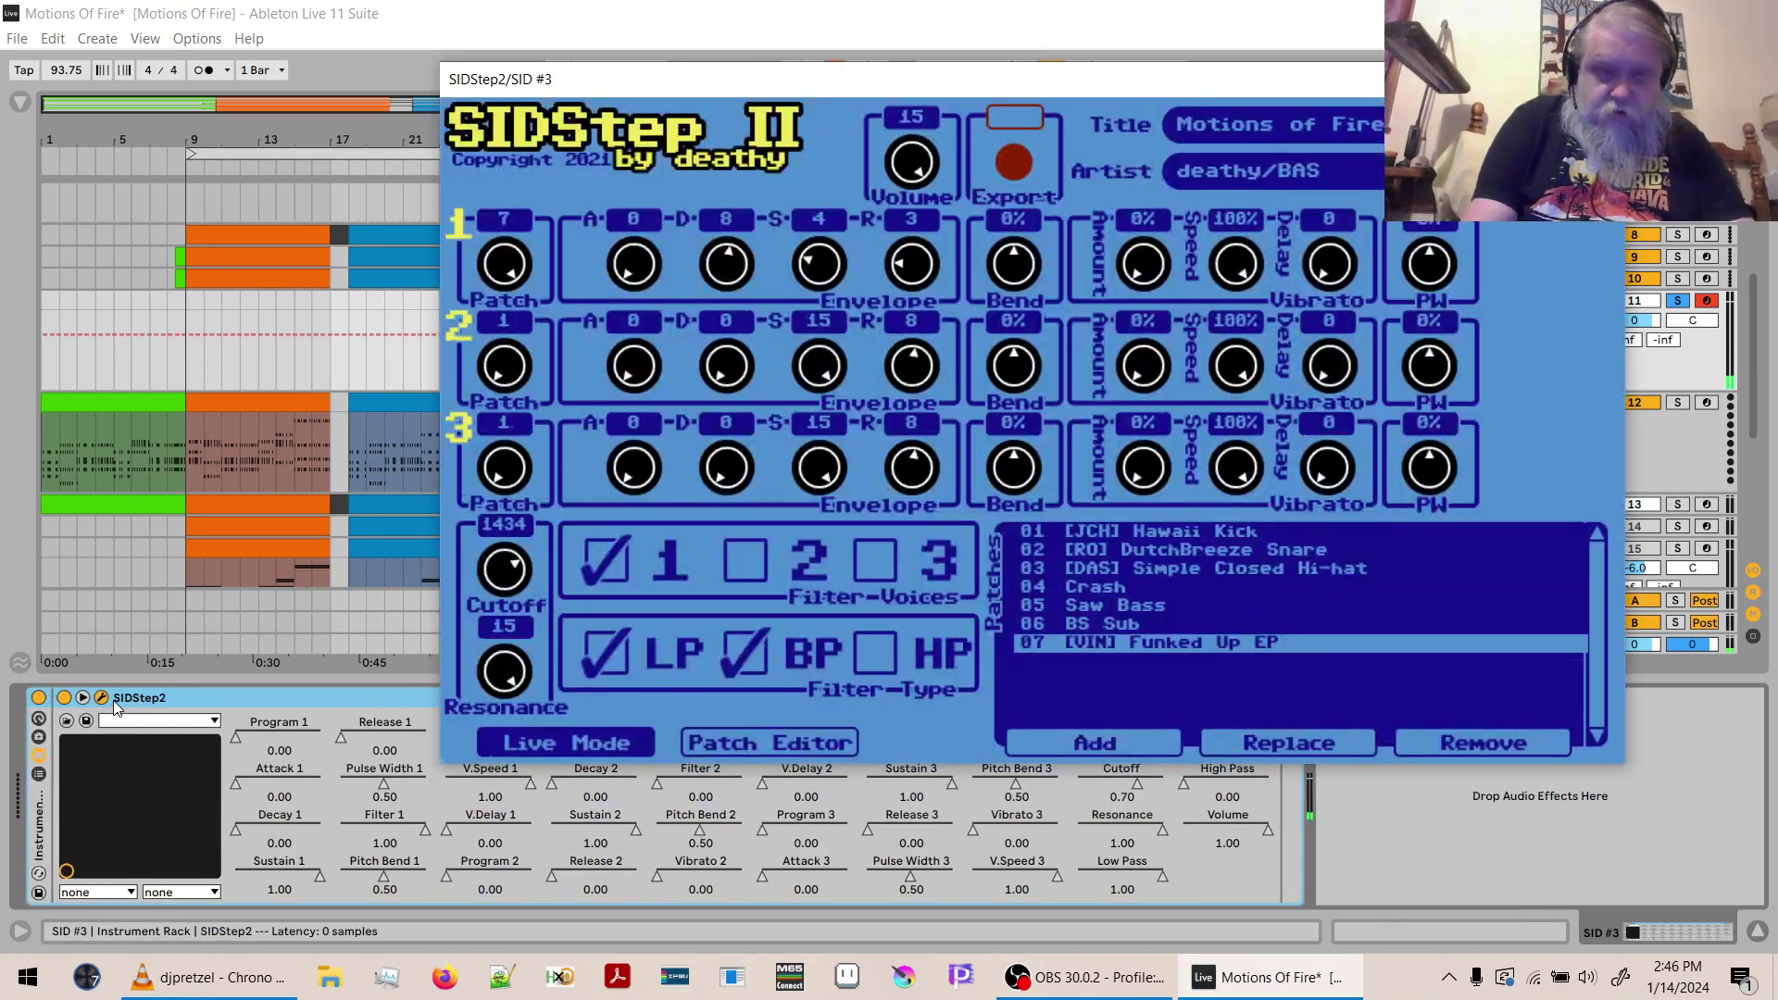
{"action": "key", "text": "ctrl+g"}
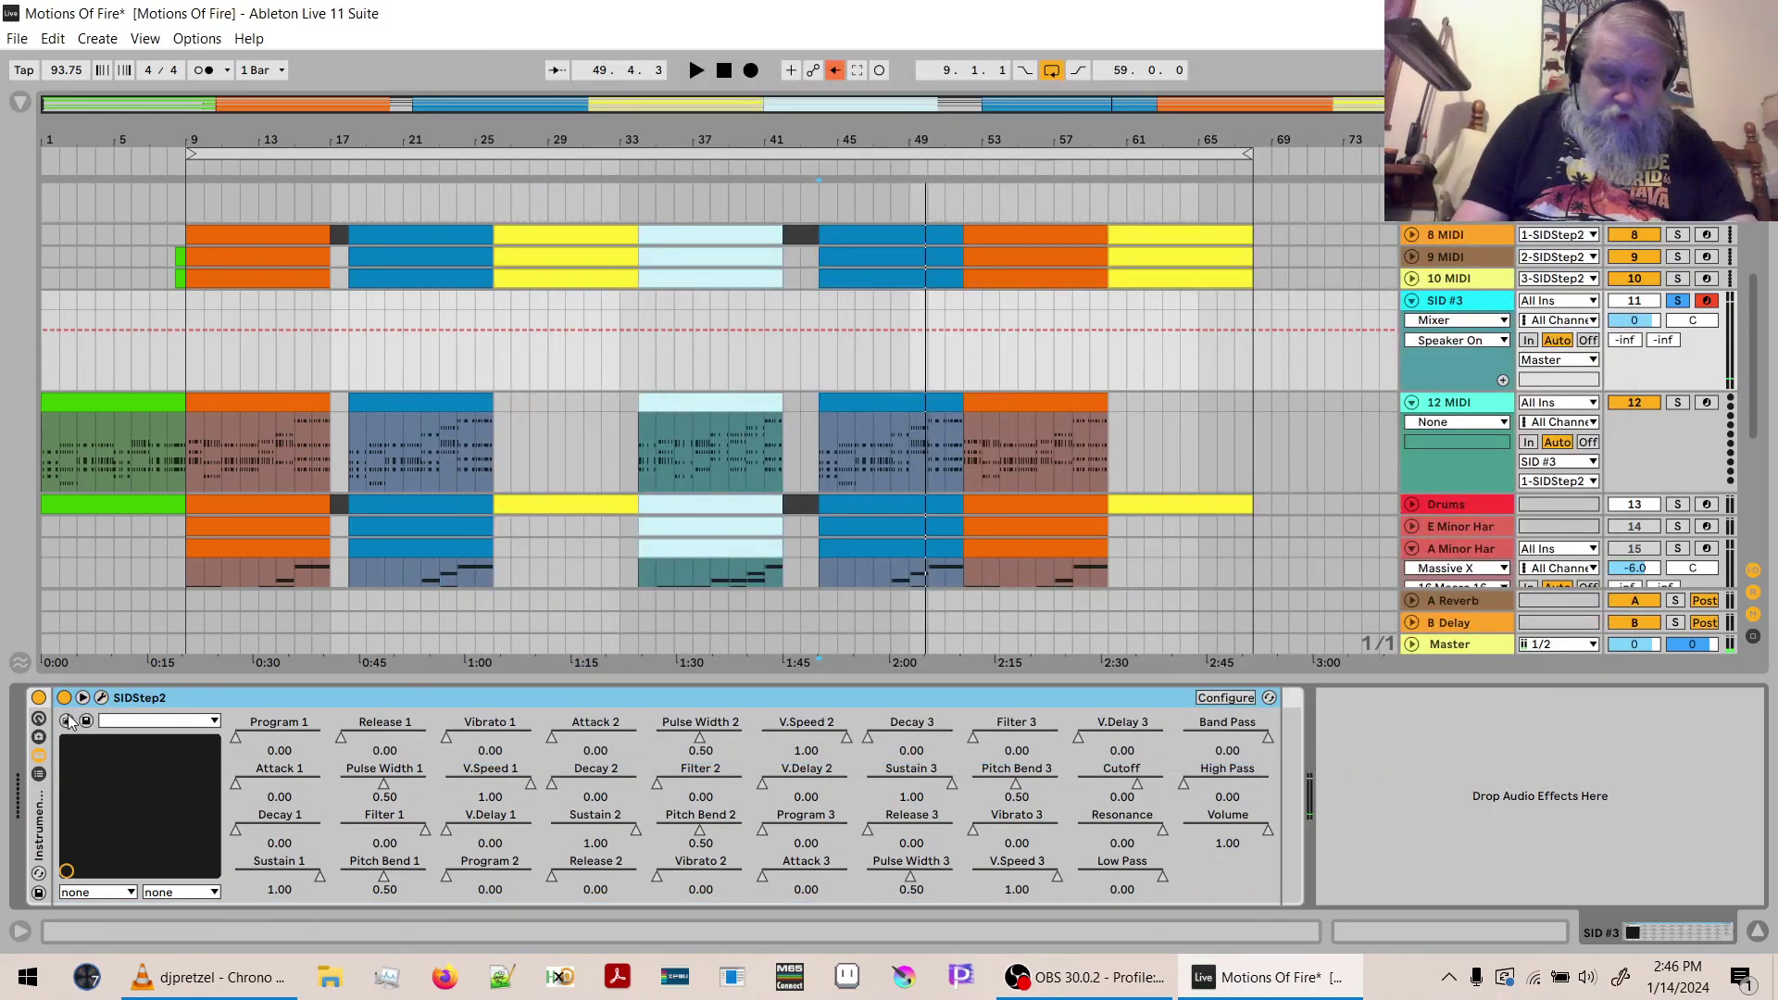
{"action": "key", "text": "ctrl+z"}
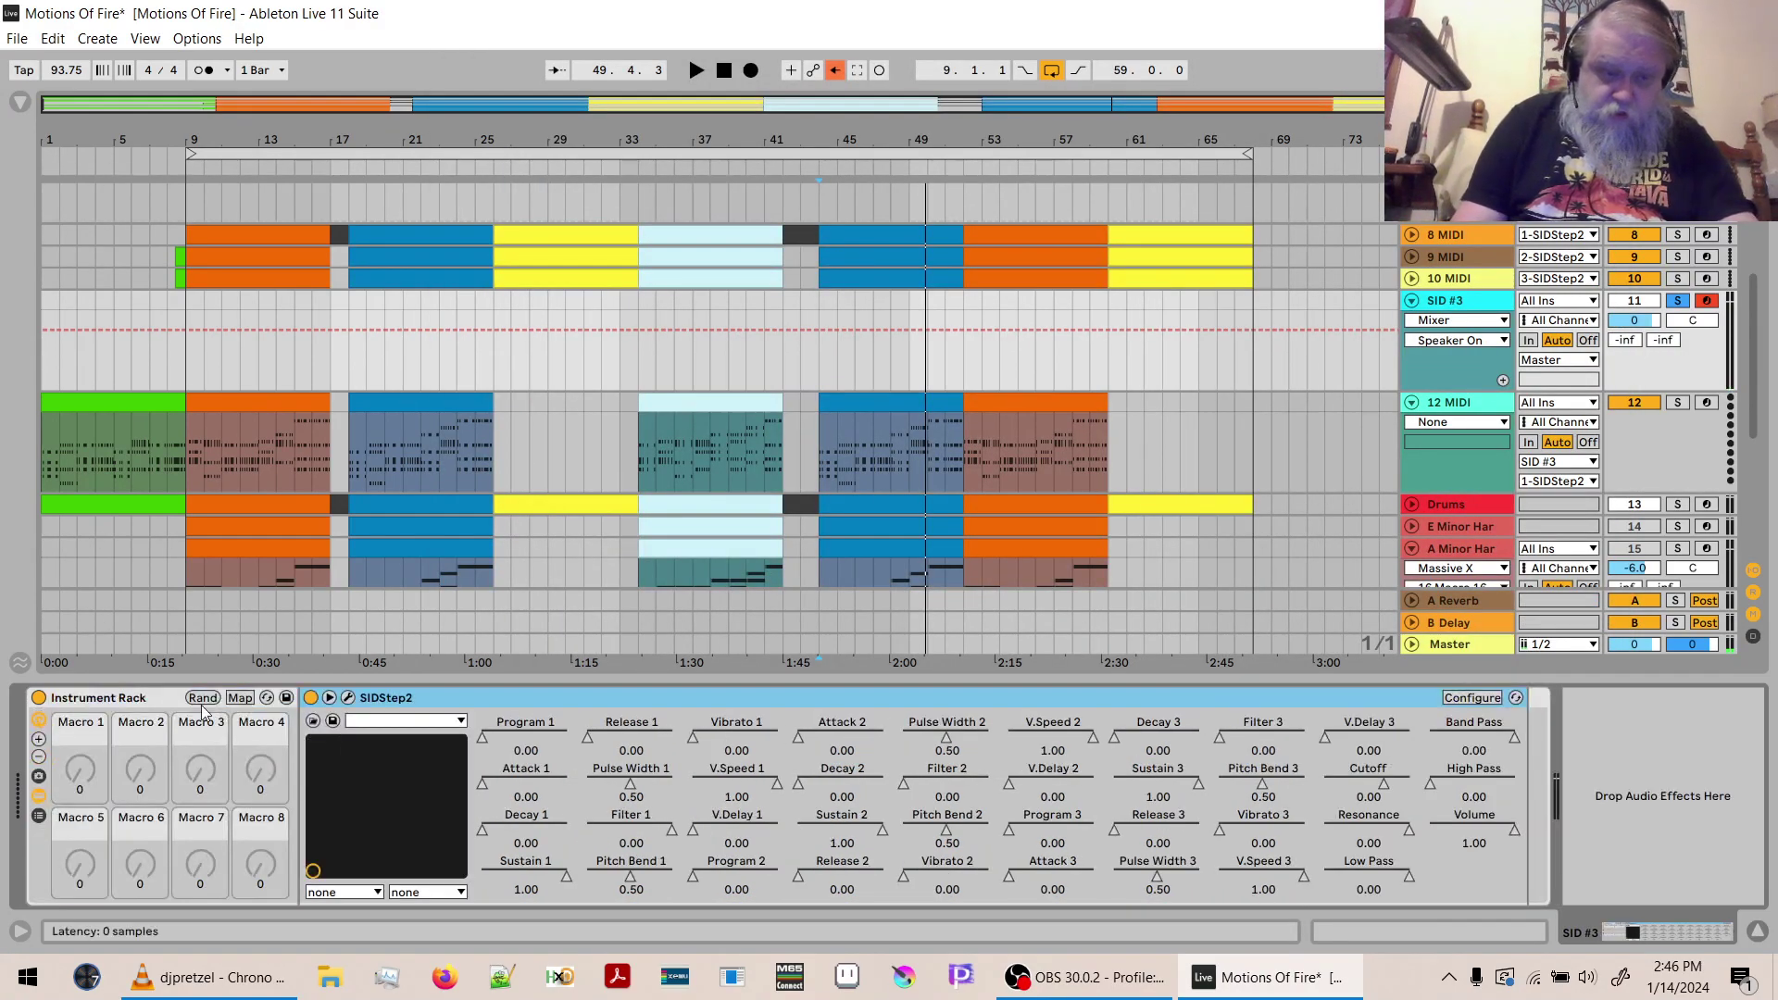
{"action": "left_click", "coordinate": [347, 697]}
{"action": "left_click", "coordinate": [347, 699]}
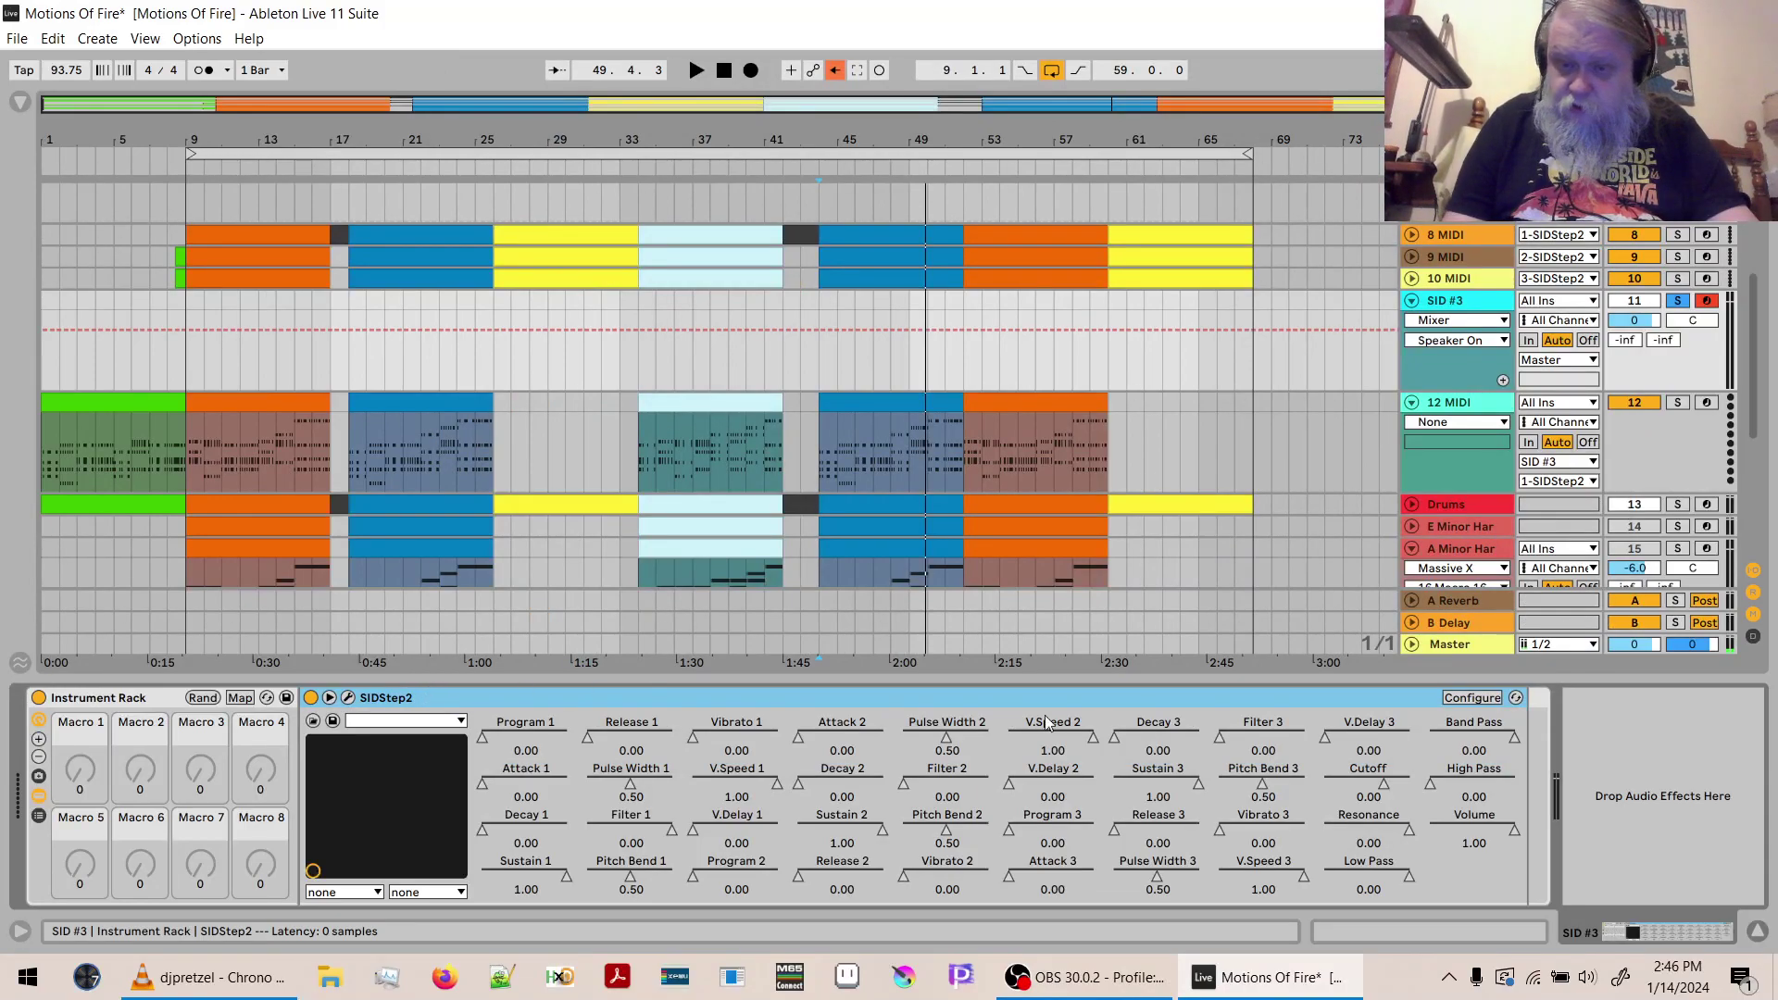
Map the SIDStep2 Cutoff parameter to Macro 1 of the SID #3 Instrument Rack.
{"action": "left_click", "coordinate": [239, 697]}
{"action": "left_click", "coordinate": [1363, 785]}
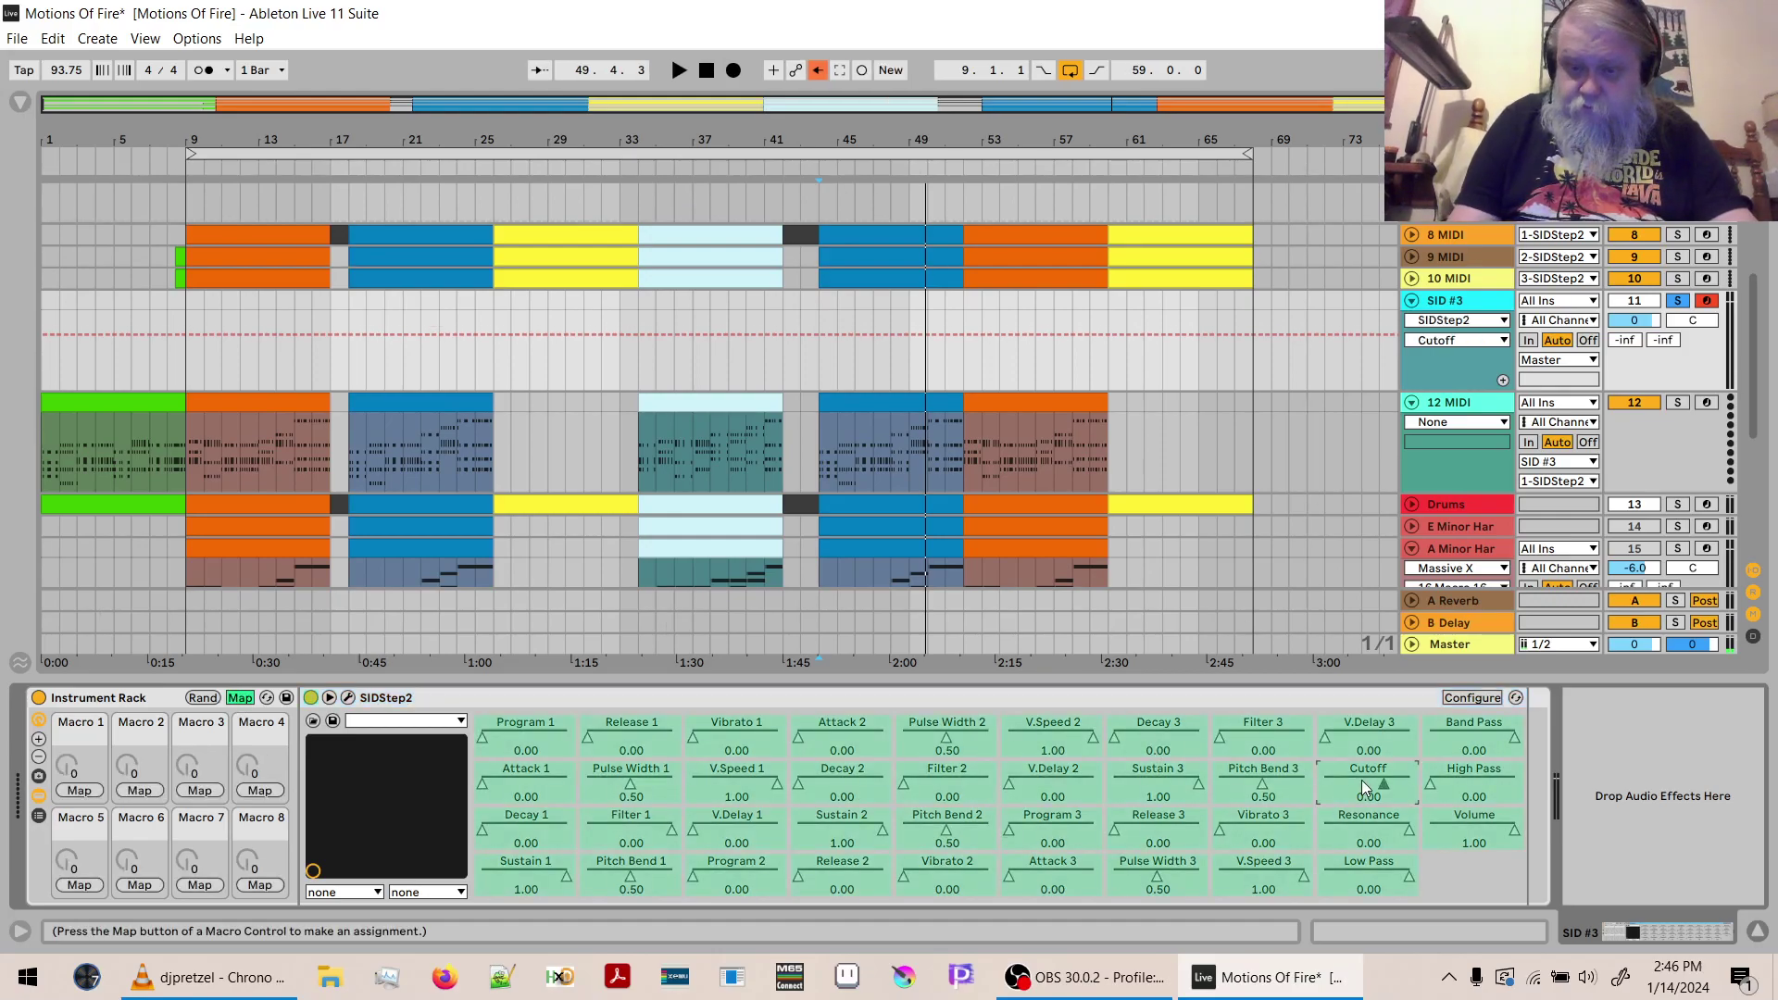
{"action": "left_click", "coordinate": [78, 791]}
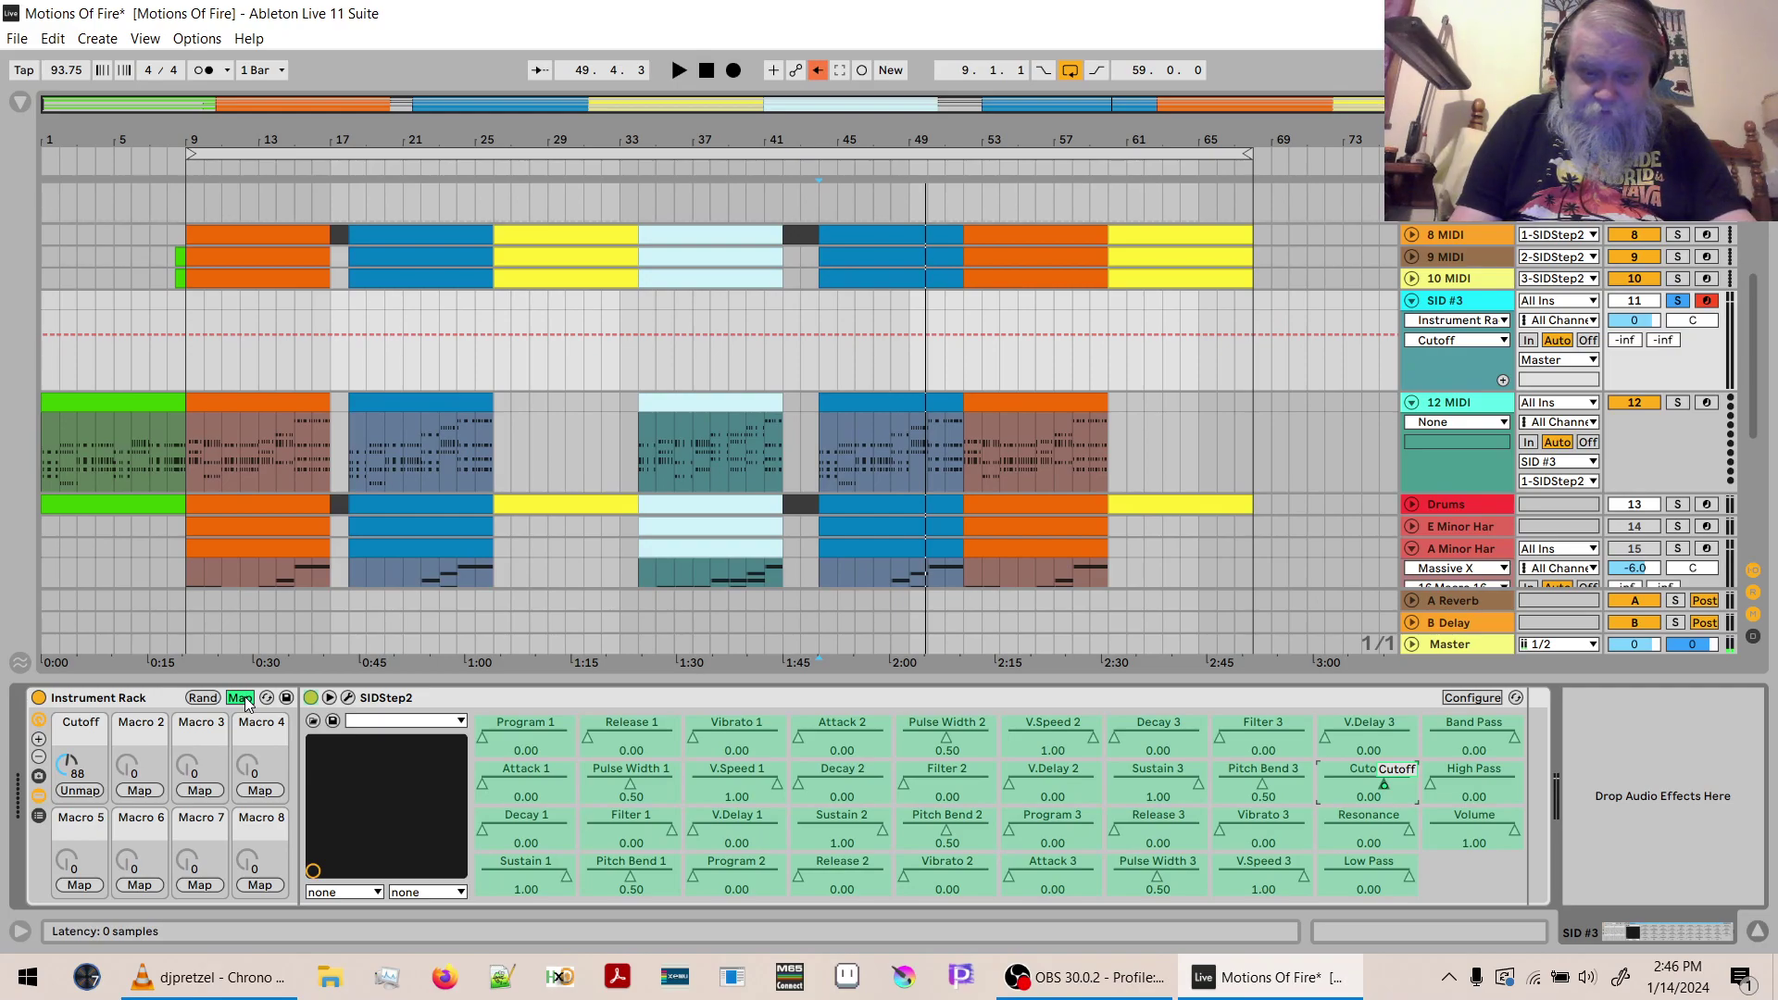
{"action": "left_click", "coordinate": [244, 697]}
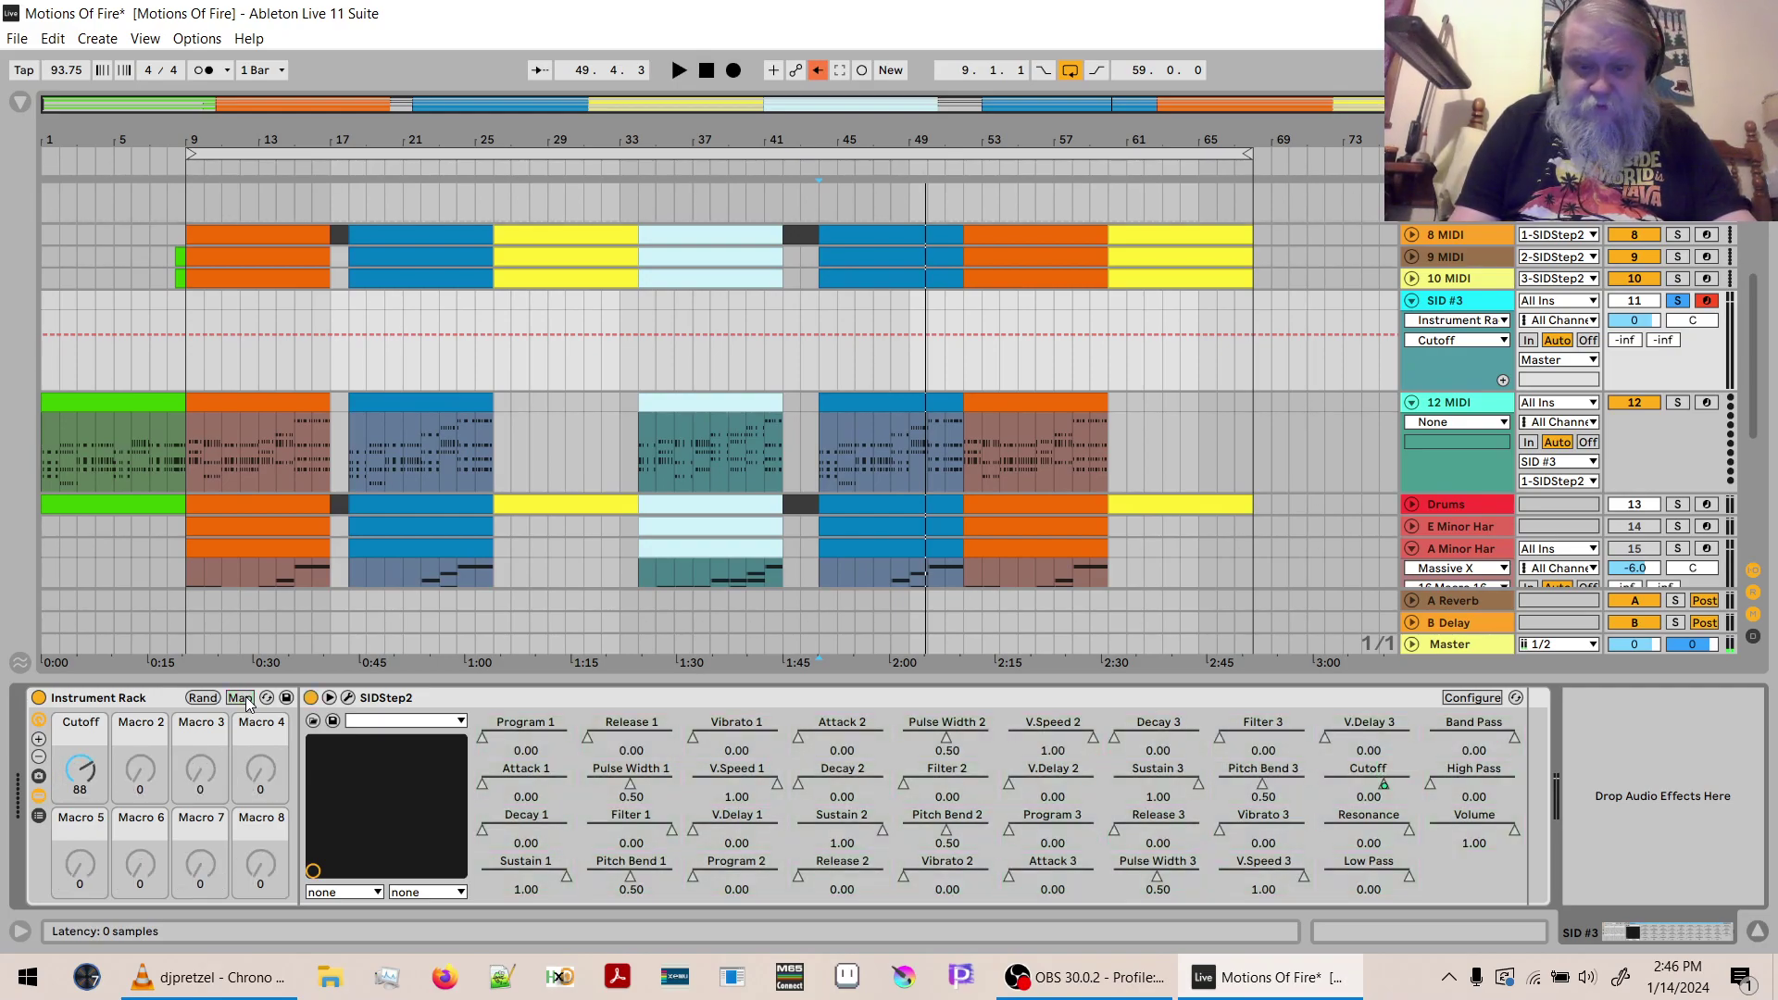
Open the SIDStep2 window and audition the filter, bringing the rack's Cutoff macro to 83.
{"action": "left_click", "coordinate": [349, 698]}
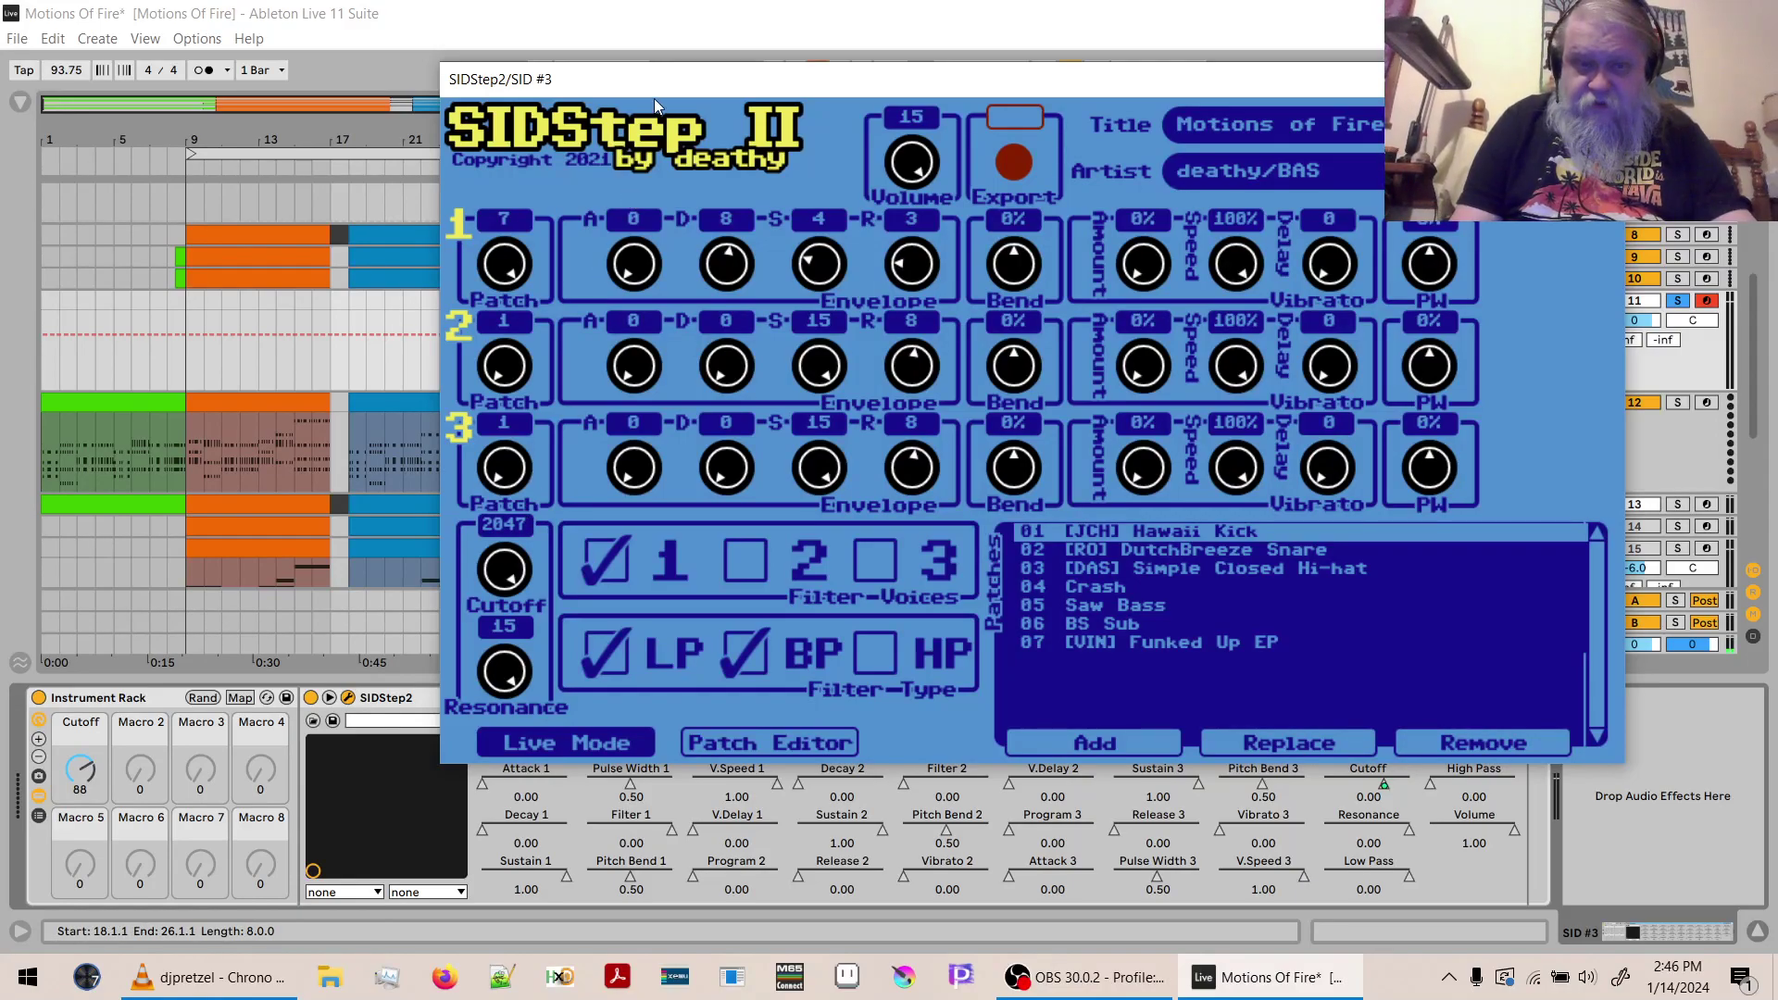
{"action": "left_click_drag", "start_coordinate": [653, 91], "coordinate": [649, 30]}
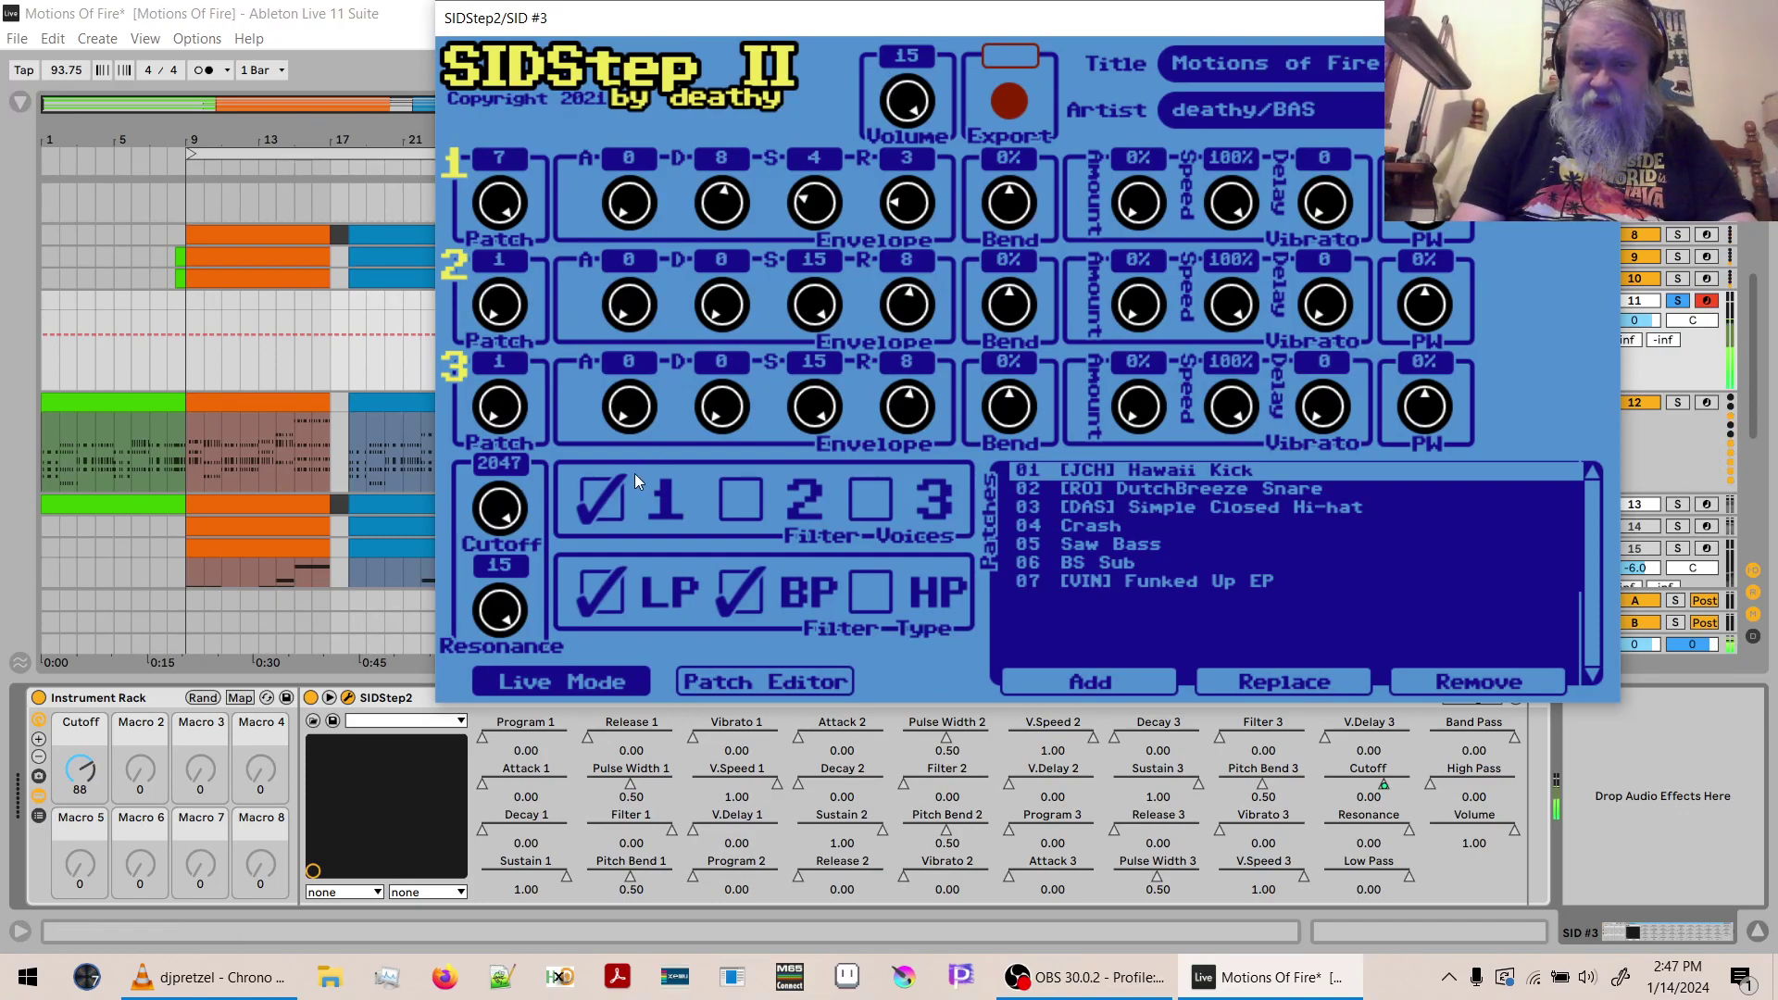
{"action": "left_click_drag", "start_coordinate": [500, 520], "coordinate": [508, 615]}
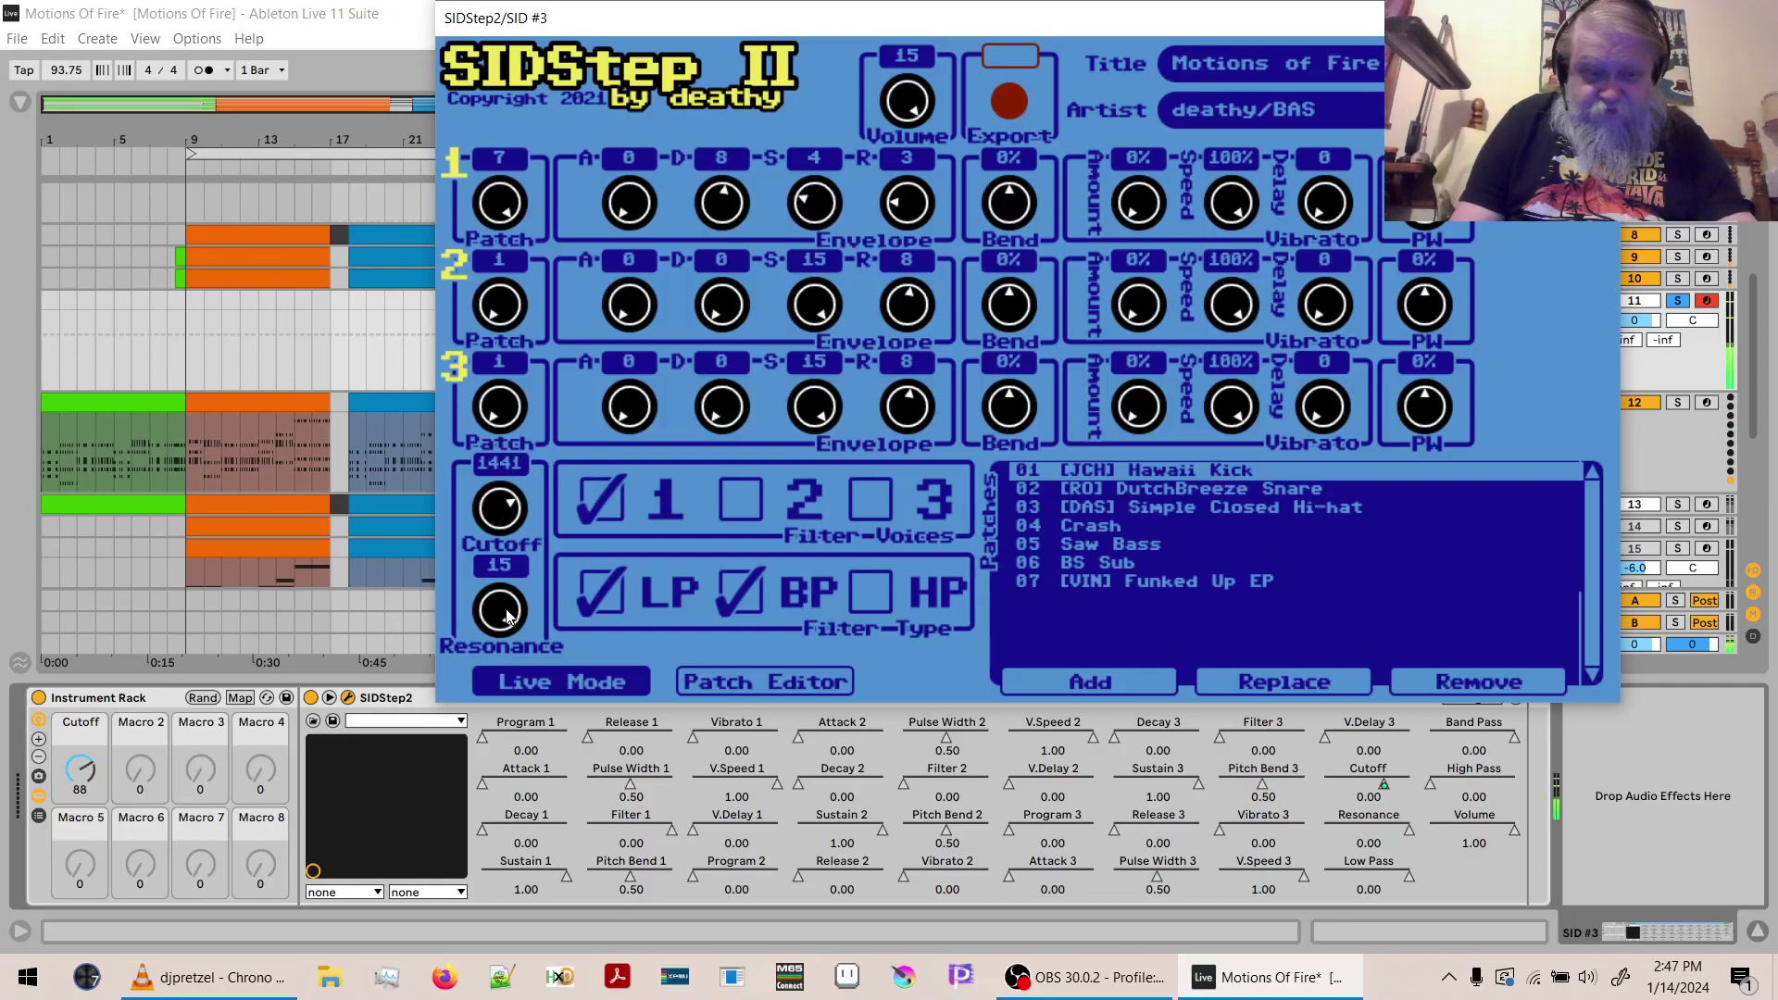
{"action": "left_click_drag", "start_coordinate": [80, 771], "coordinate": [79, 778]}
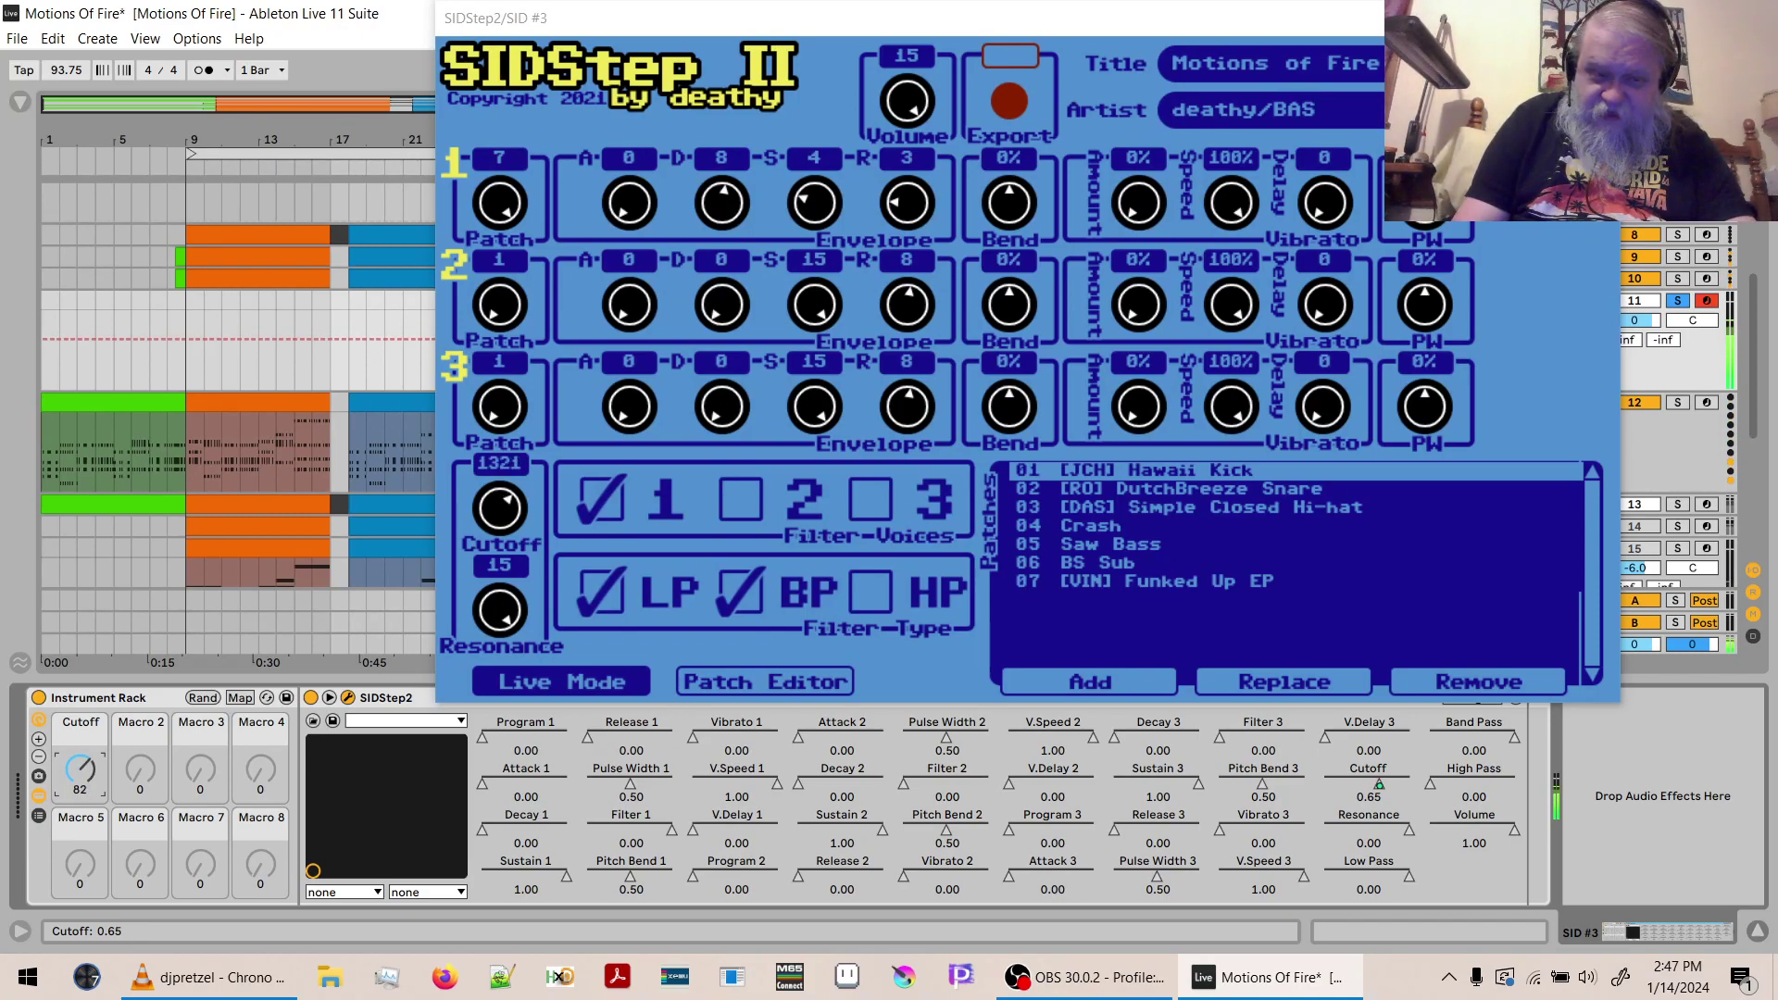
{"action": "left_click_drag", "start_coordinate": [91, 778], "coordinate": [92, 780]}
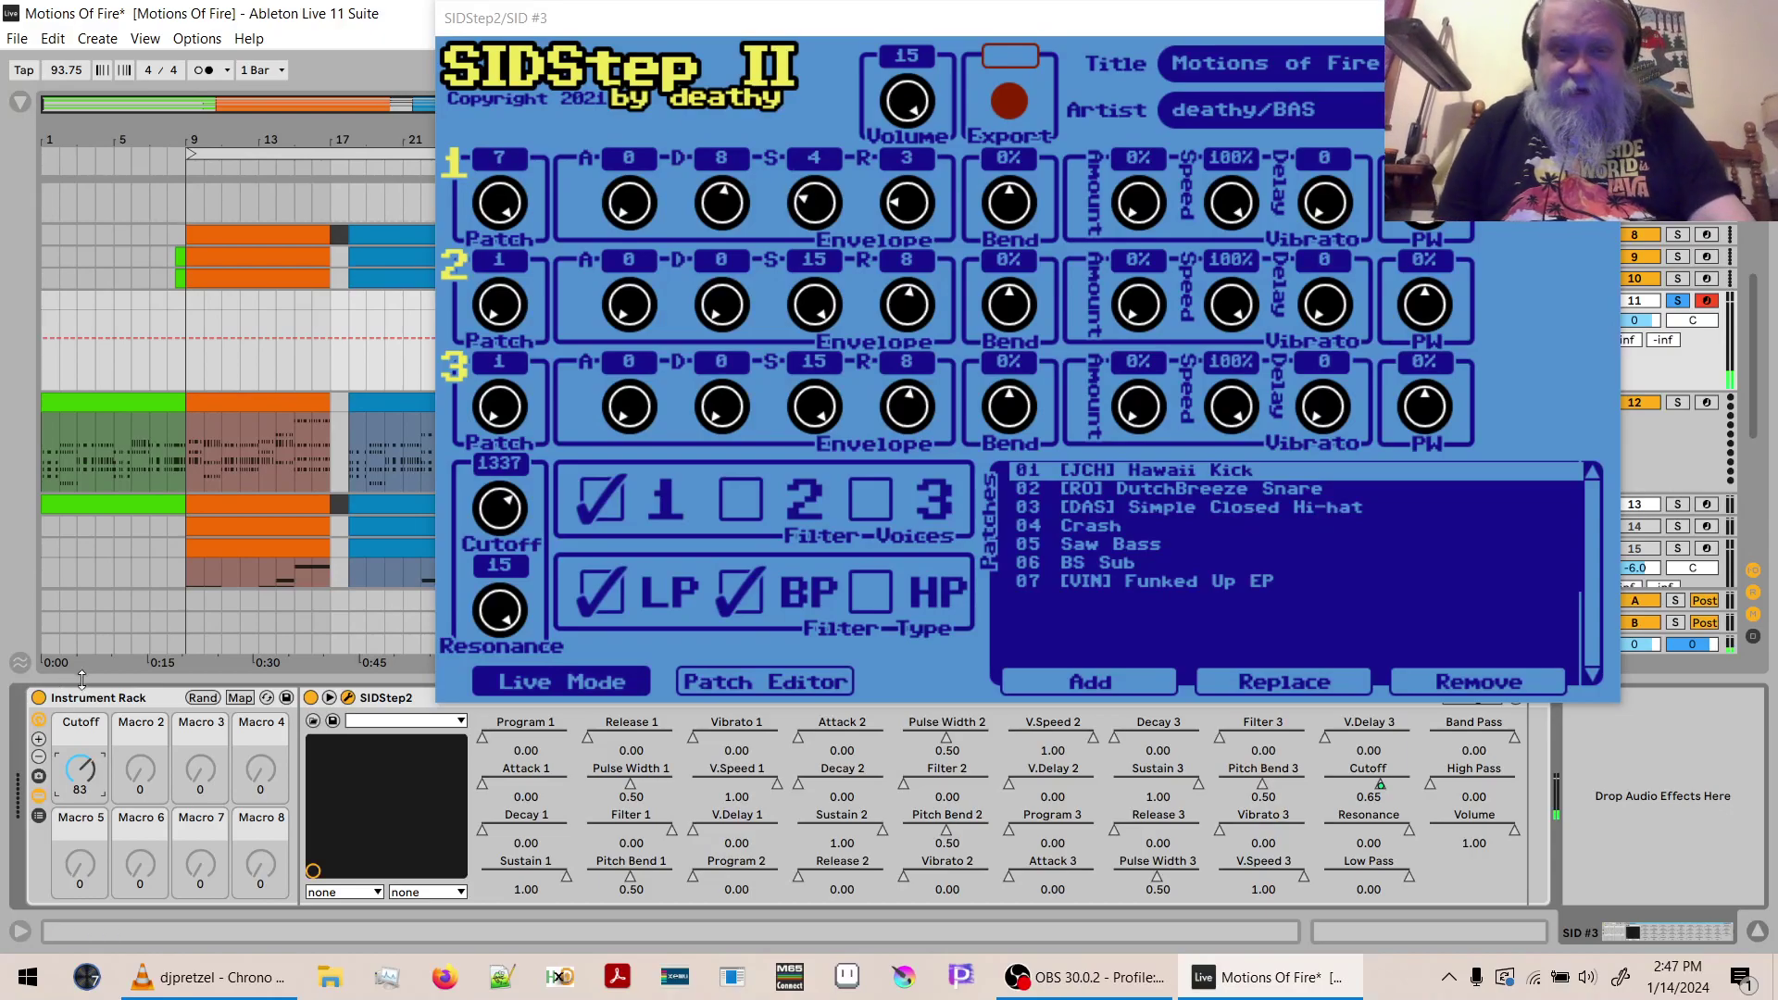
Show the rack's macro mappings and set the Cutoff mapping's minimum to 0.65.
{"action": "left_click", "coordinate": [249, 701]}
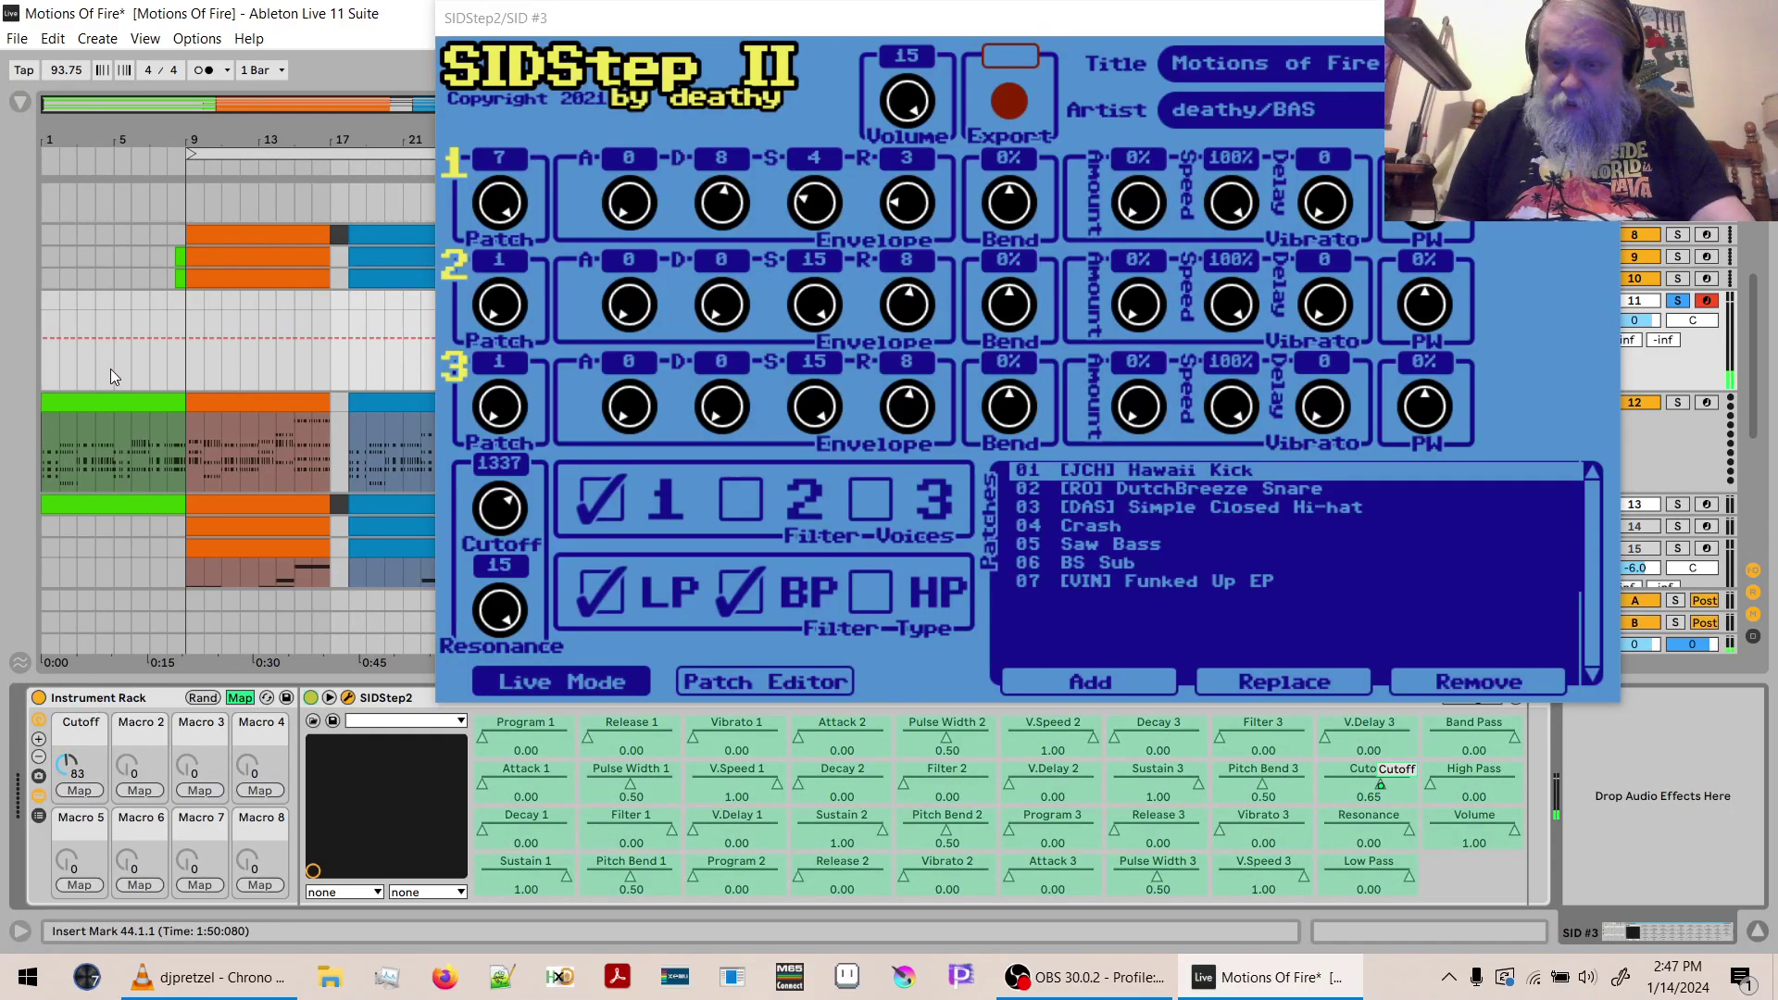
{"action": "left_click", "coordinate": [19, 102]}
{"action": "left_click_drag", "start_coordinate": [620, 30], "coordinate": [776, 32]}
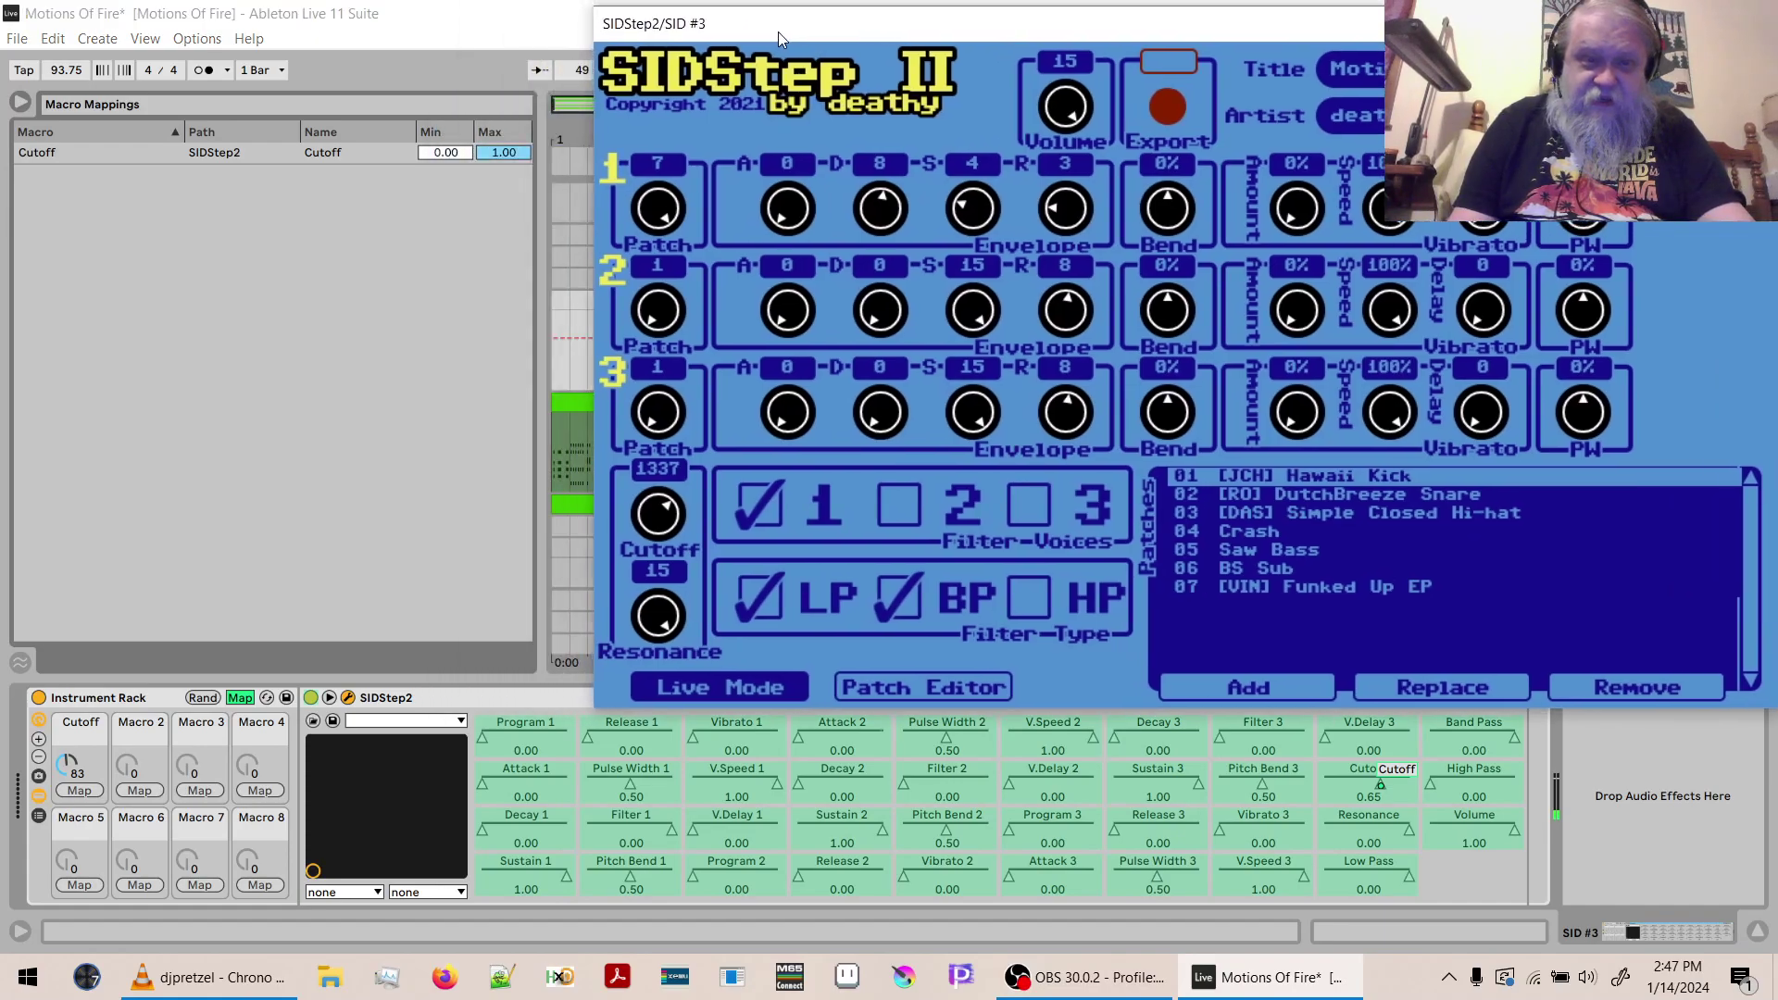
{"action": "left_click", "coordinate": [444, 154]}
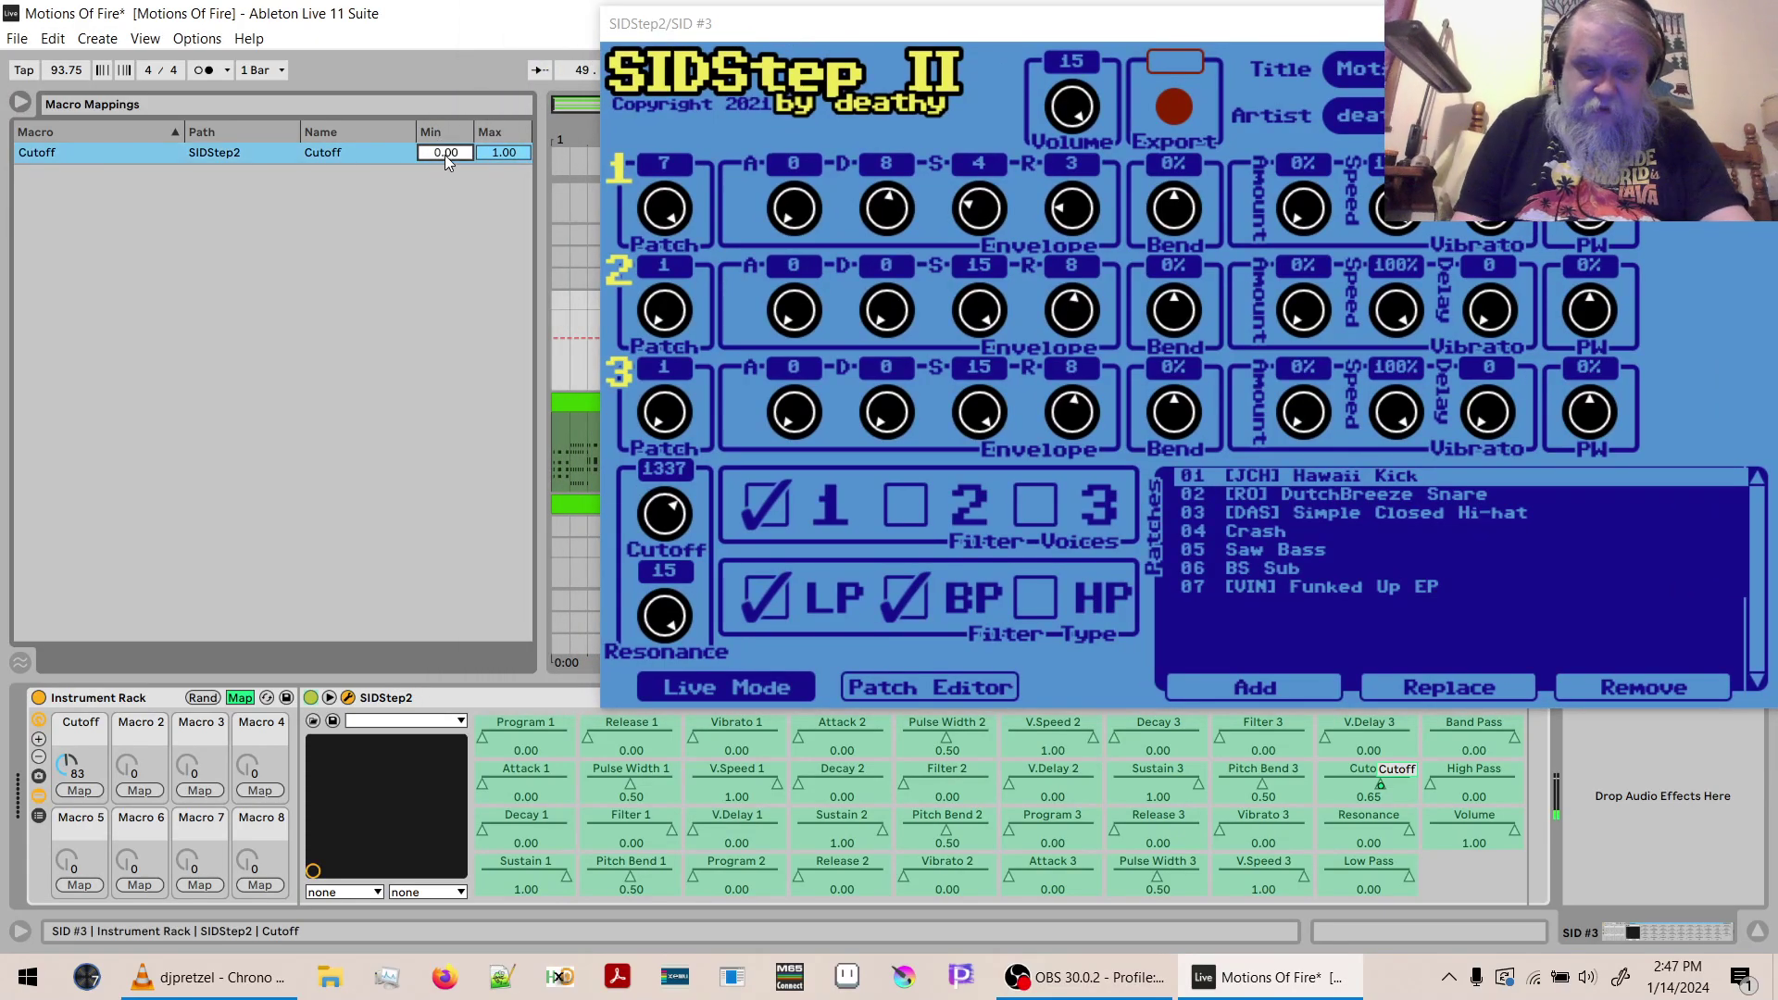
{"action": "type", "text": "0.65"}
{"action": "key", "text": "Return"}
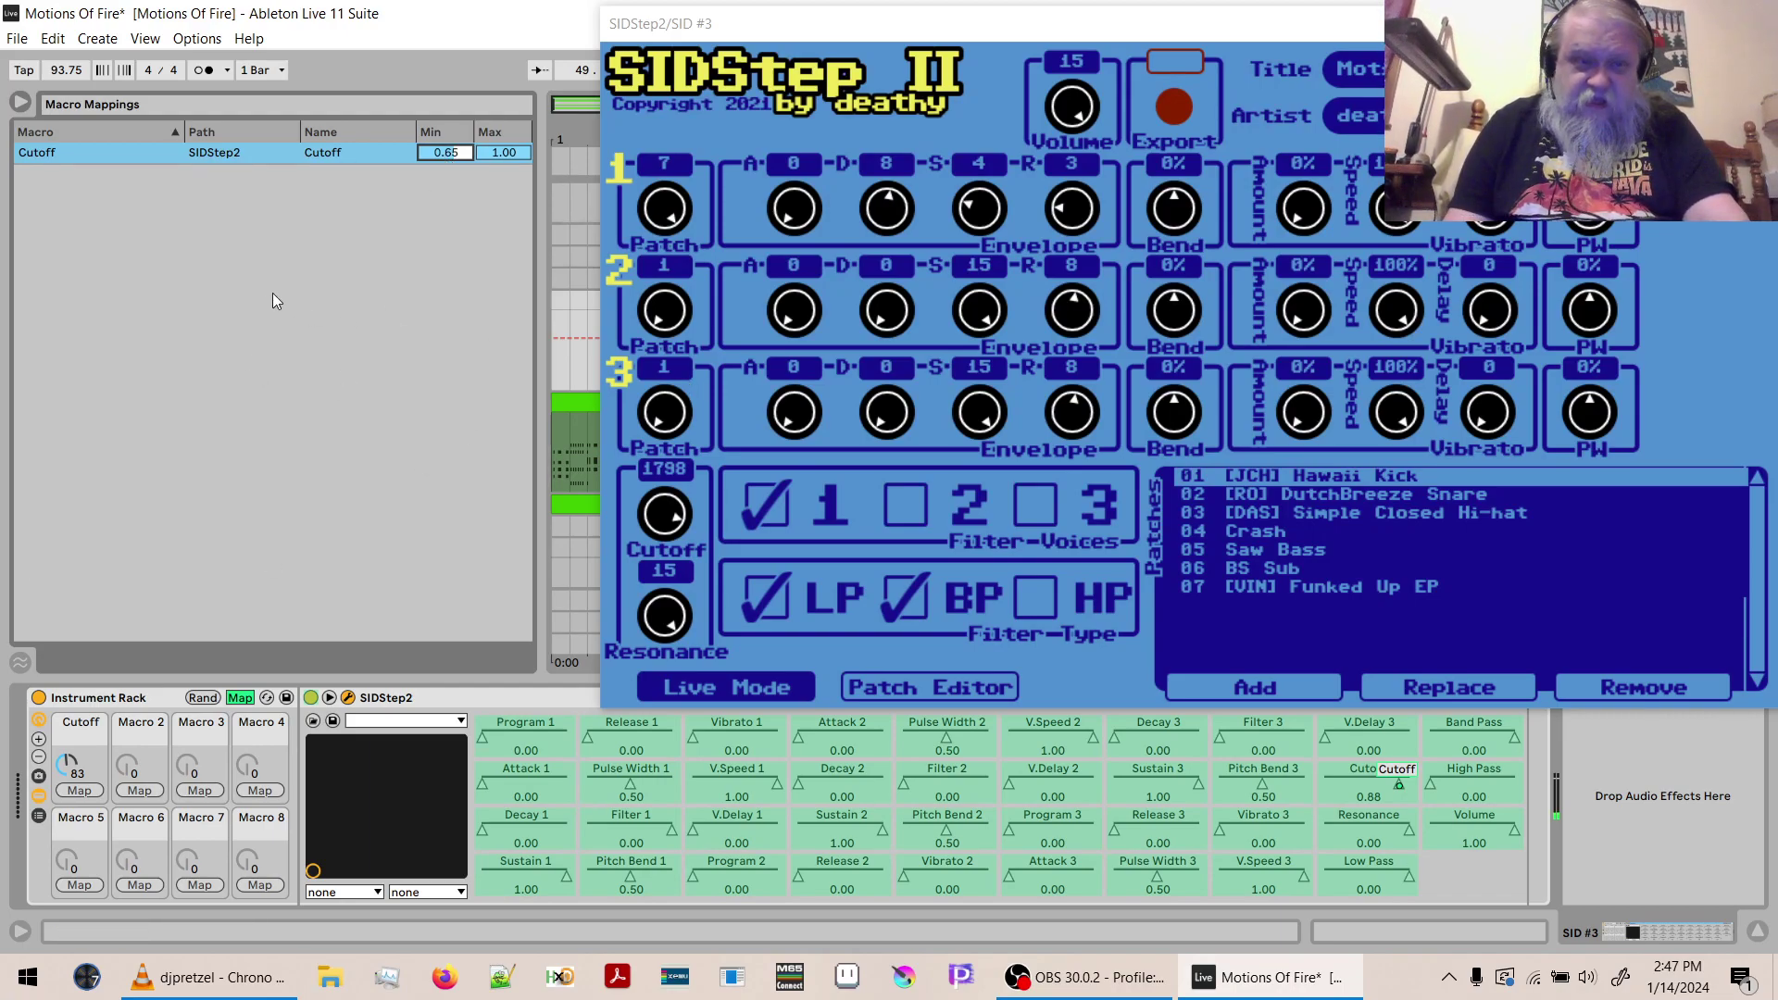
Set the Cutoff mapping's maximum to 0.80 while auditioning the macro, and turn the Cutoff macro down to 0.
{"action": "left_click_drag", "start_coordinate": [67, 764], "coordinate": [67, 718]}
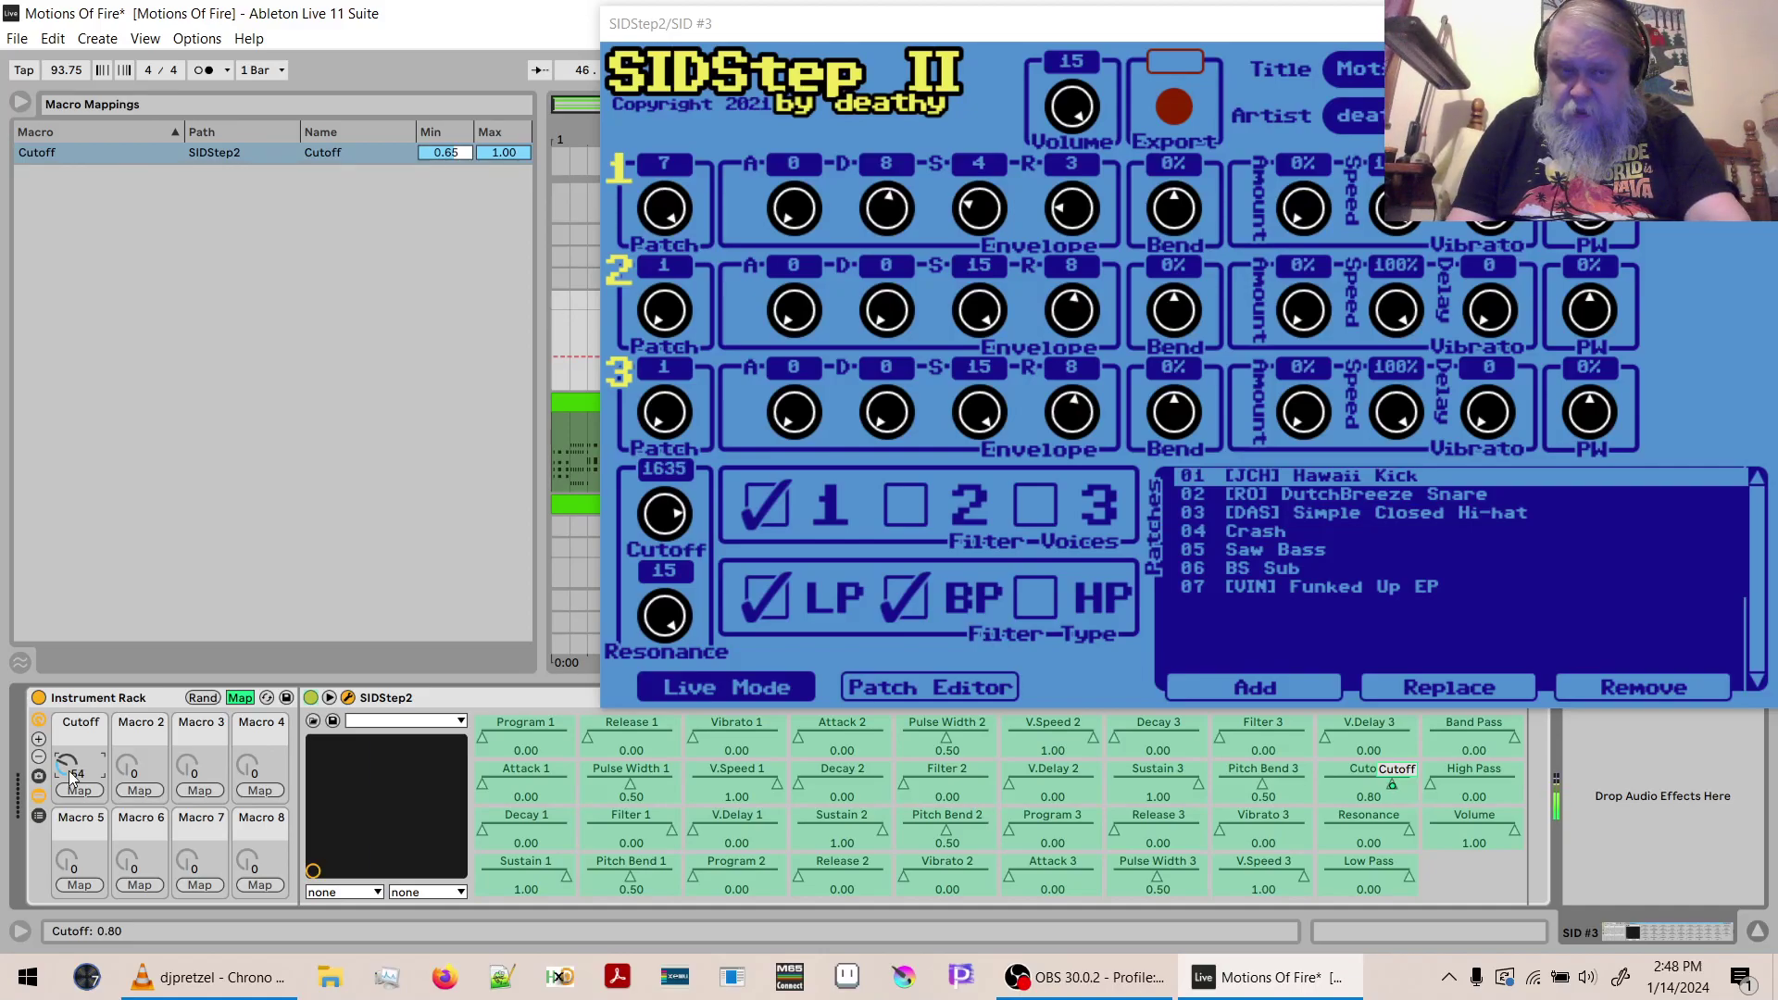
{"action": "left_click", "coordinate": [502, 151]}
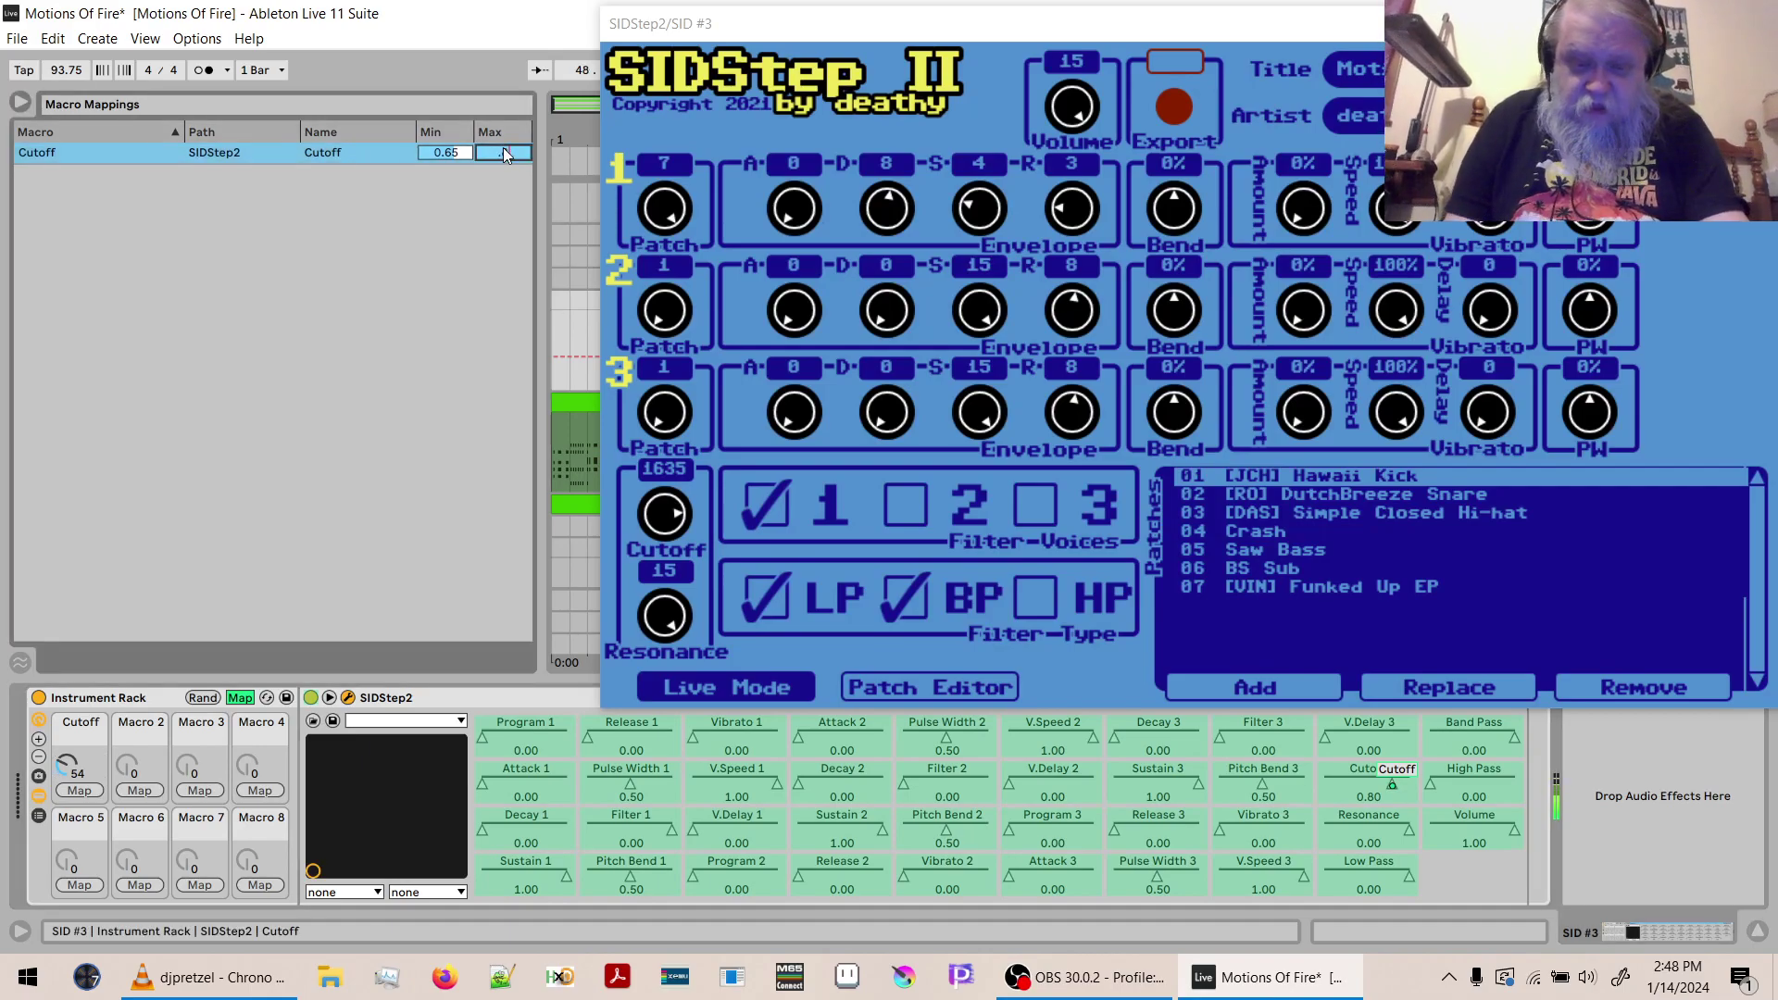
{"action": "type", "text": ".8"}
{"action": "key", "text": "Return"}
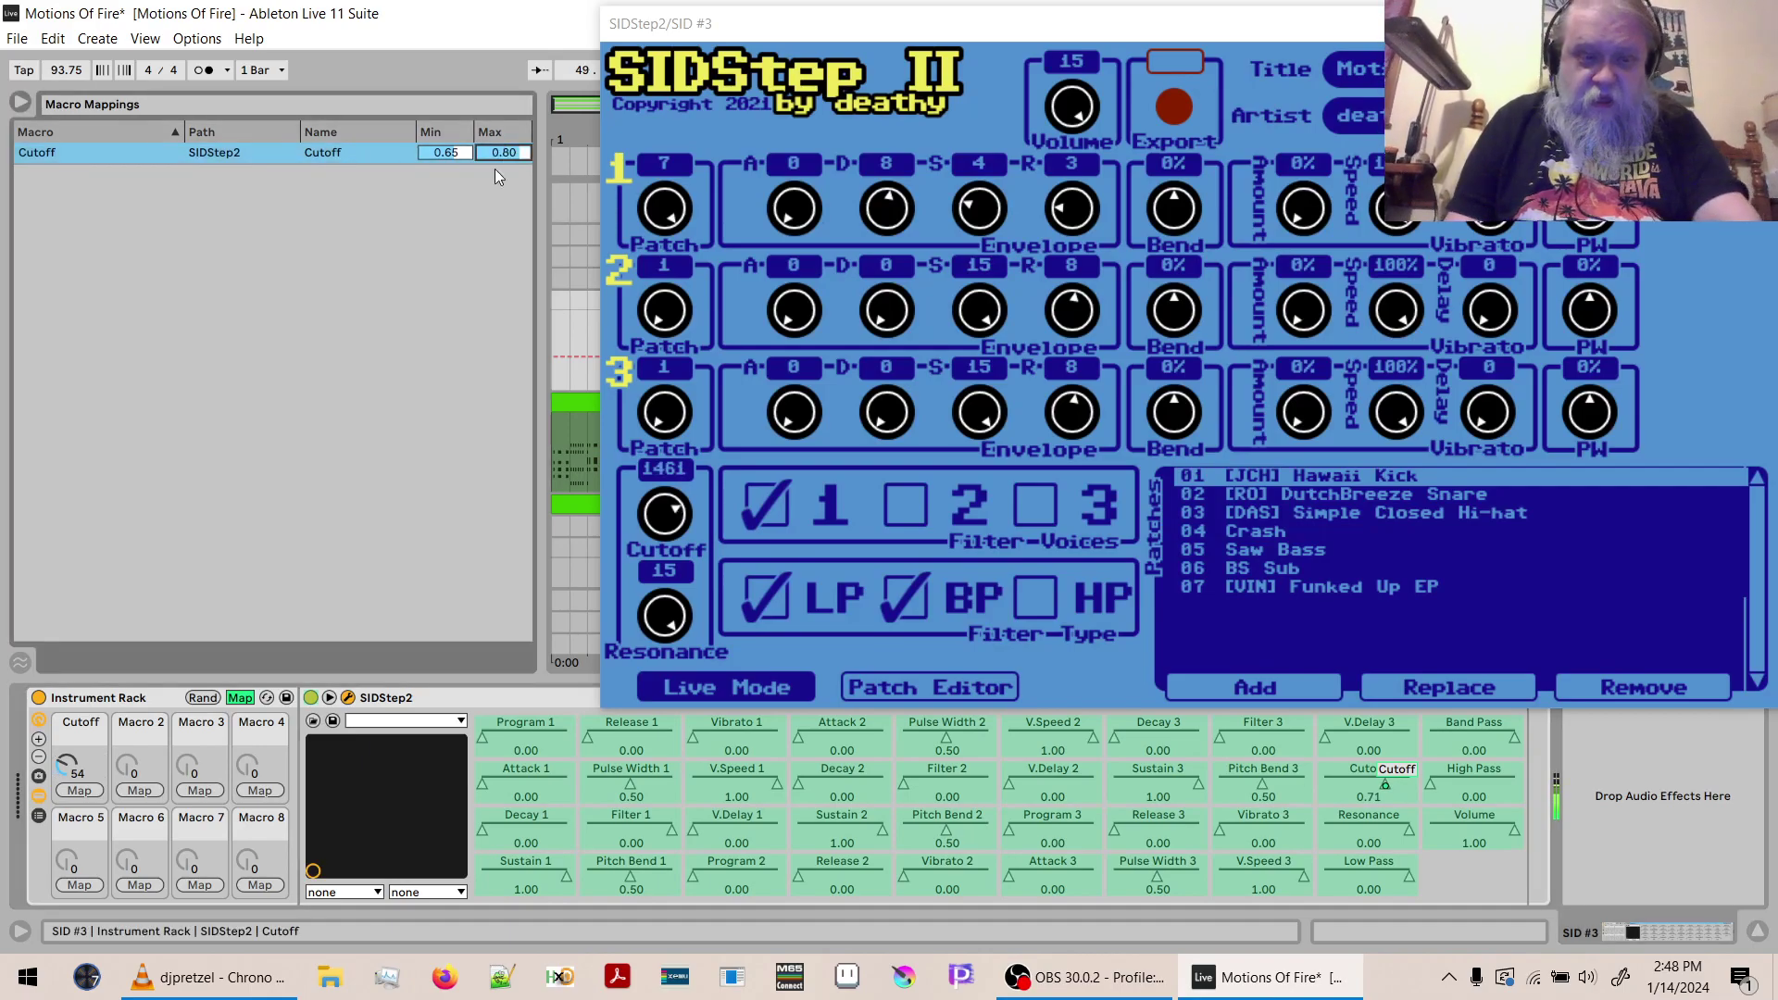
{"action": "left_click_drag", "start_coordinate": [57, 775], "coordinate": [58, 847]}
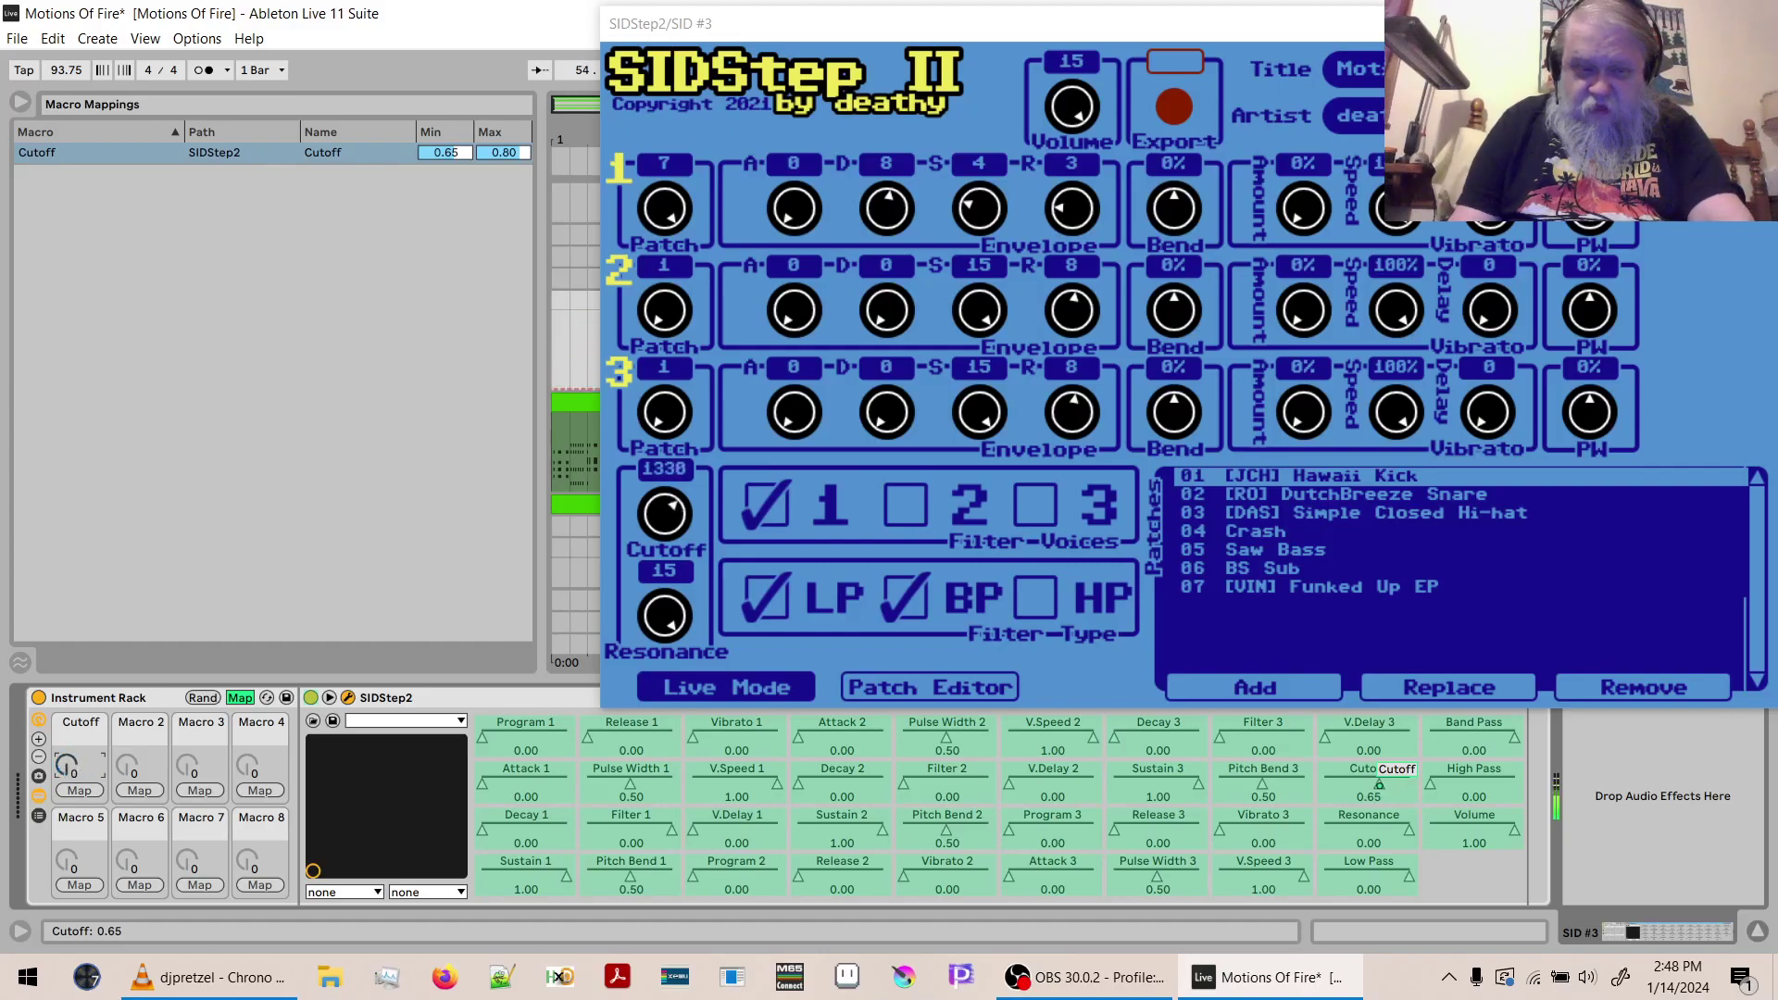
Replace patch 07 with [VIN] Funked Up Keys from the Keys patches.
{"action": "left_click", "coordinate": [1412, 585]}
{"action": "left_click", "coordinate": [1447, 685]}
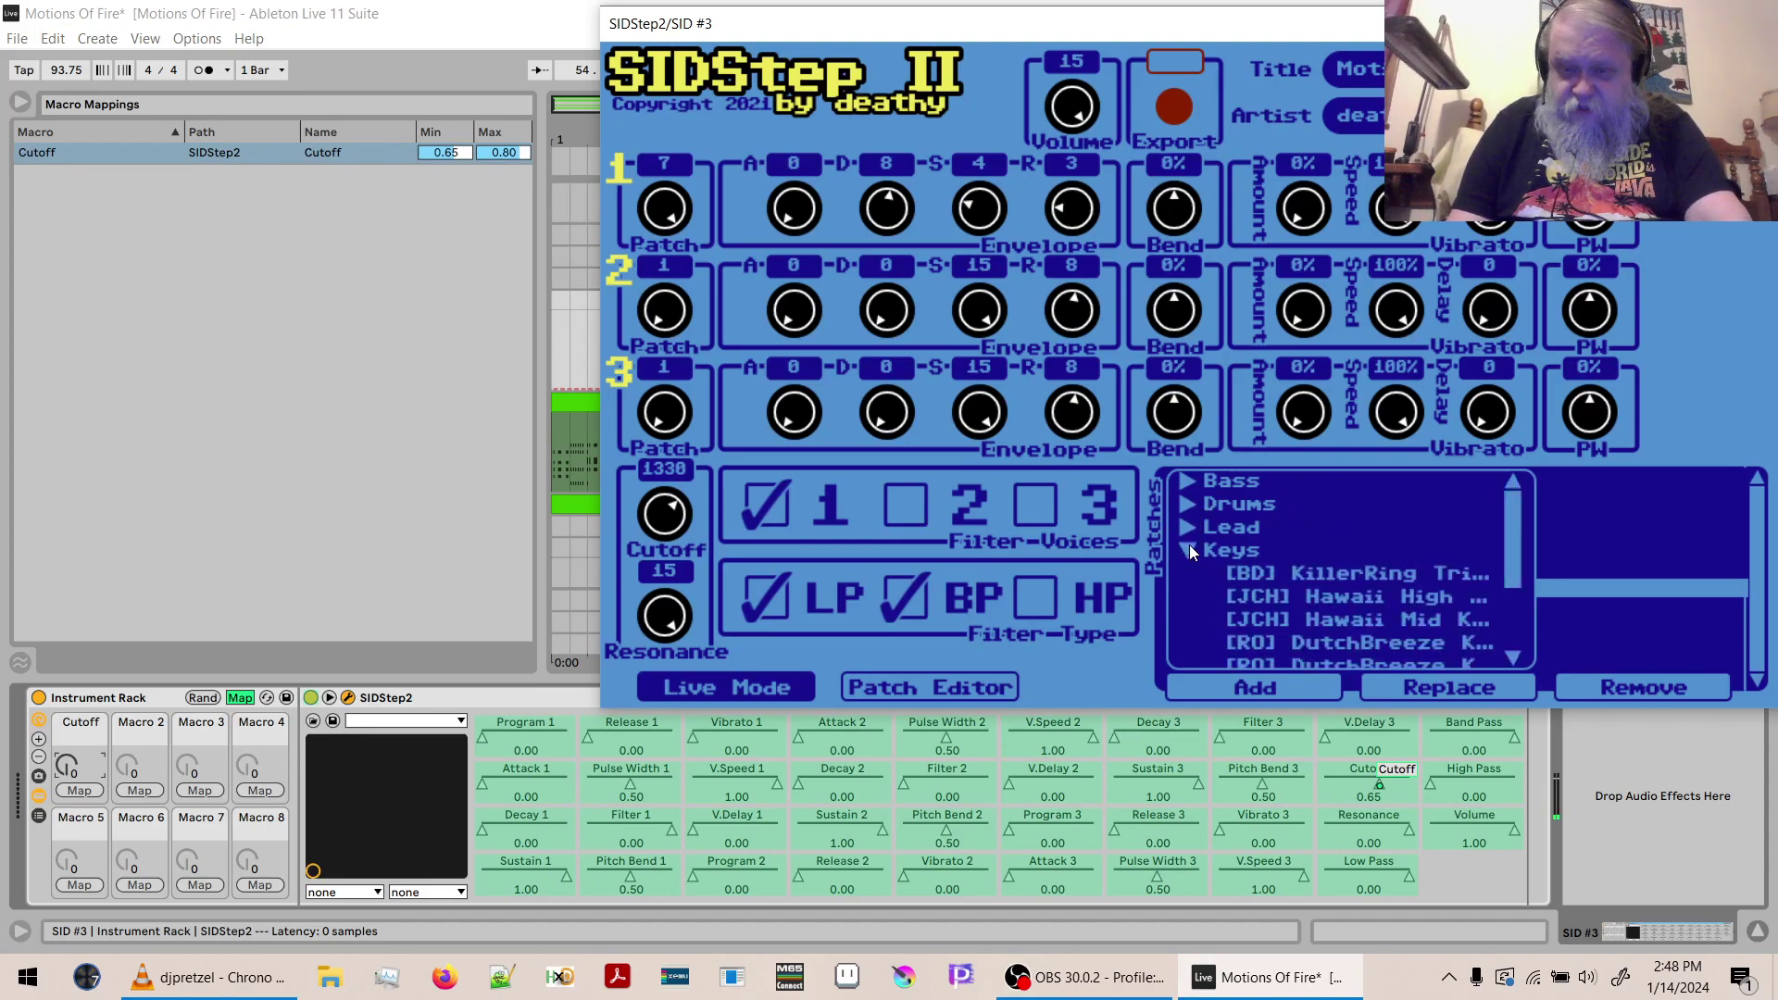
{"action": "left_click_drag", "start_coordinate": [1505, 551], "coordinate": [1516, 644]}
{"action": "double_click", "coordinate": [1401, 585]}
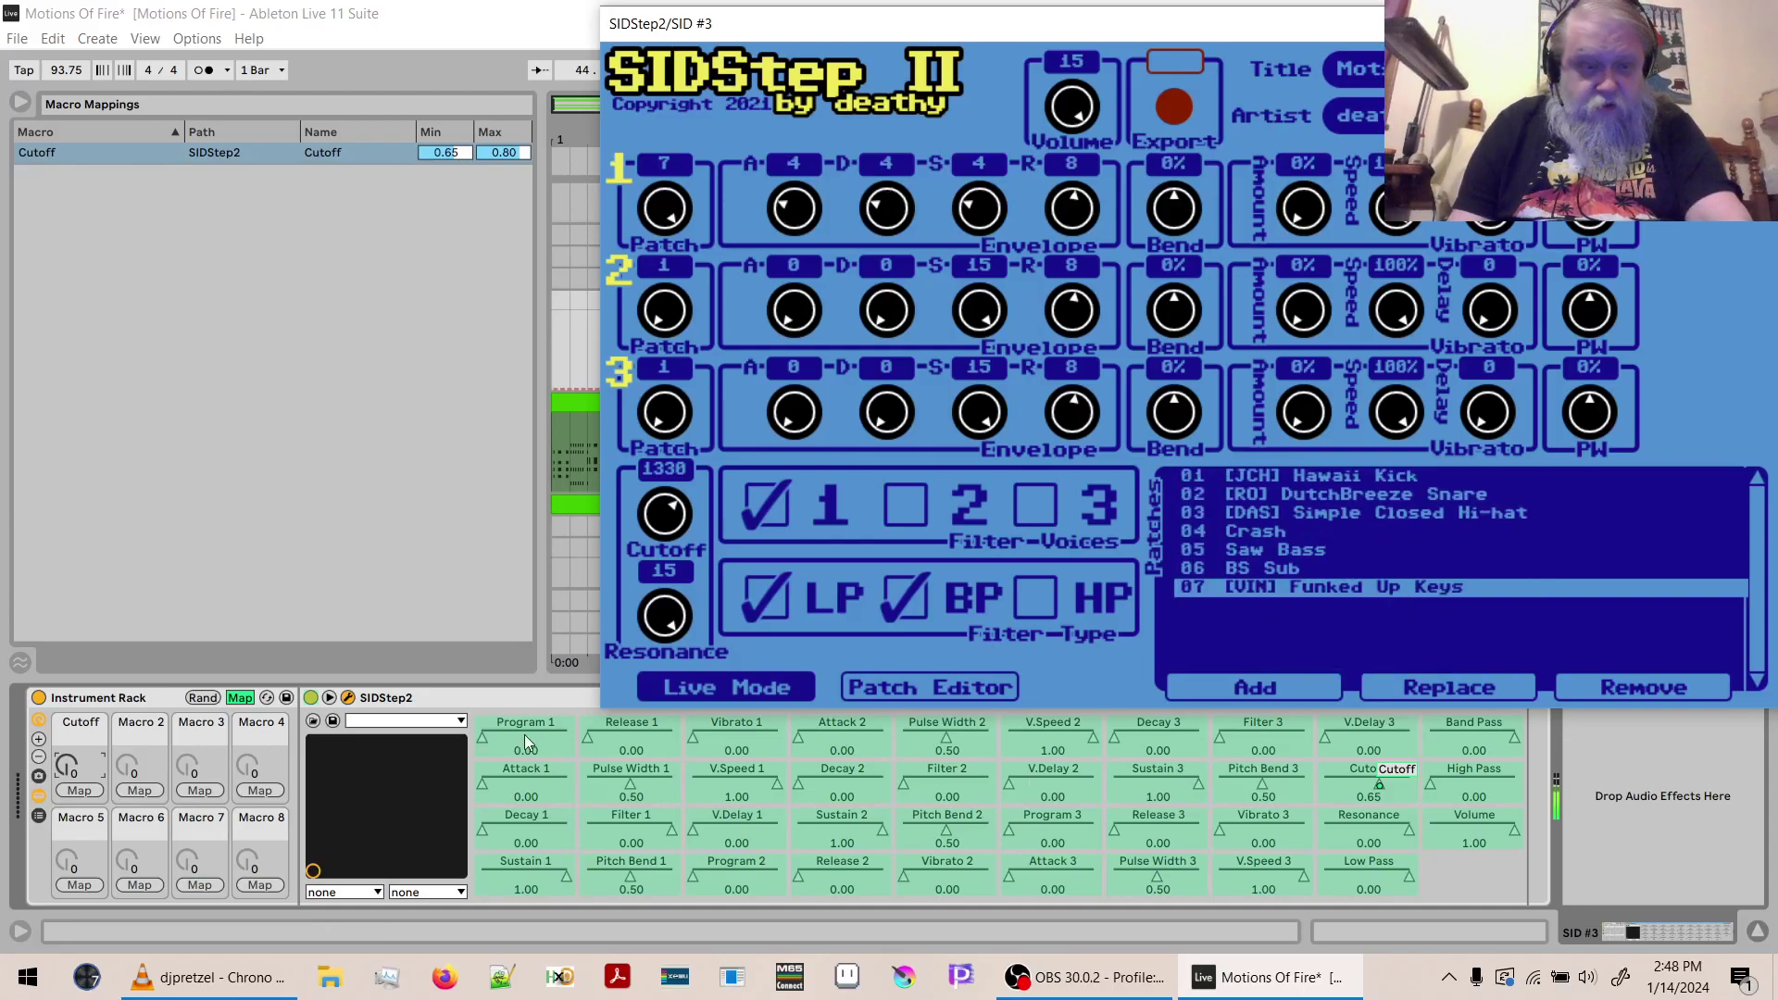
{"action": "mouse_move", "coordinate": [66, 765]}
{"action": "left_mouse_down"}
{"action": "mouse_move", "coordinate": [66, 648]}
{"action": "mouse_move", "coordinate": [66, 765]}
{"action": "left_mouse_up"}
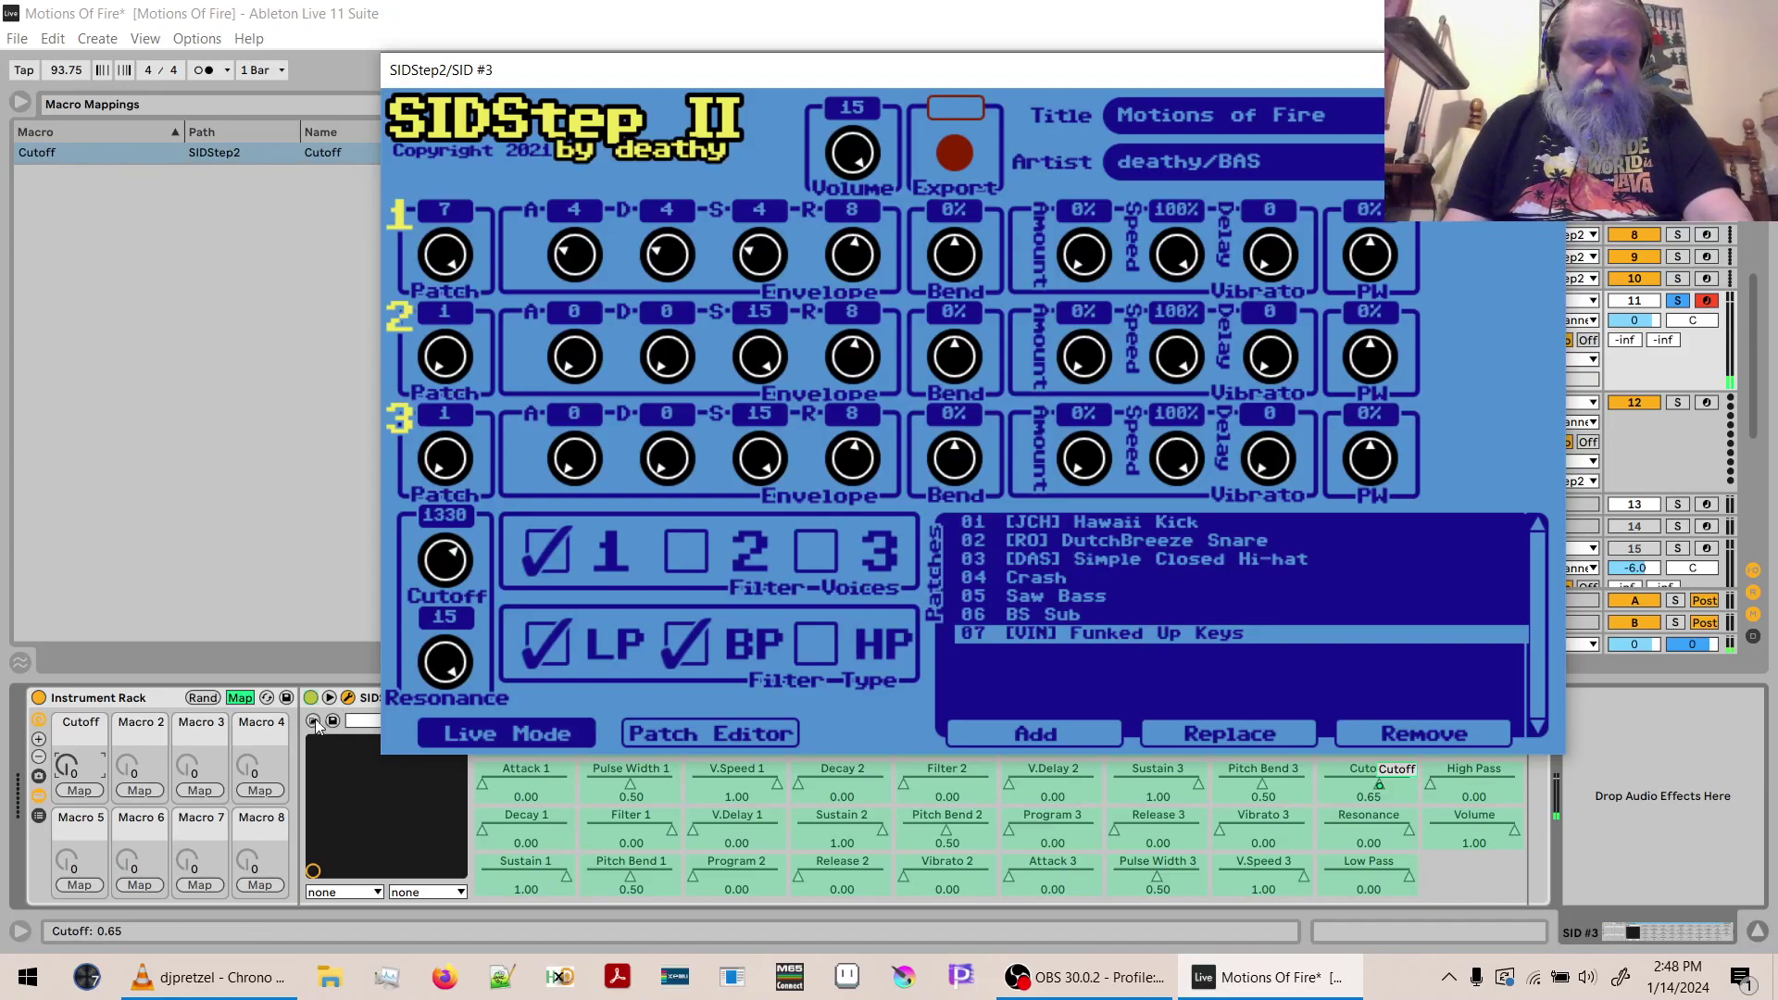
Leave macro mapping mode and close the SIDStep2 window.
{"action": "left_click", "coordinate": [239, 687]}
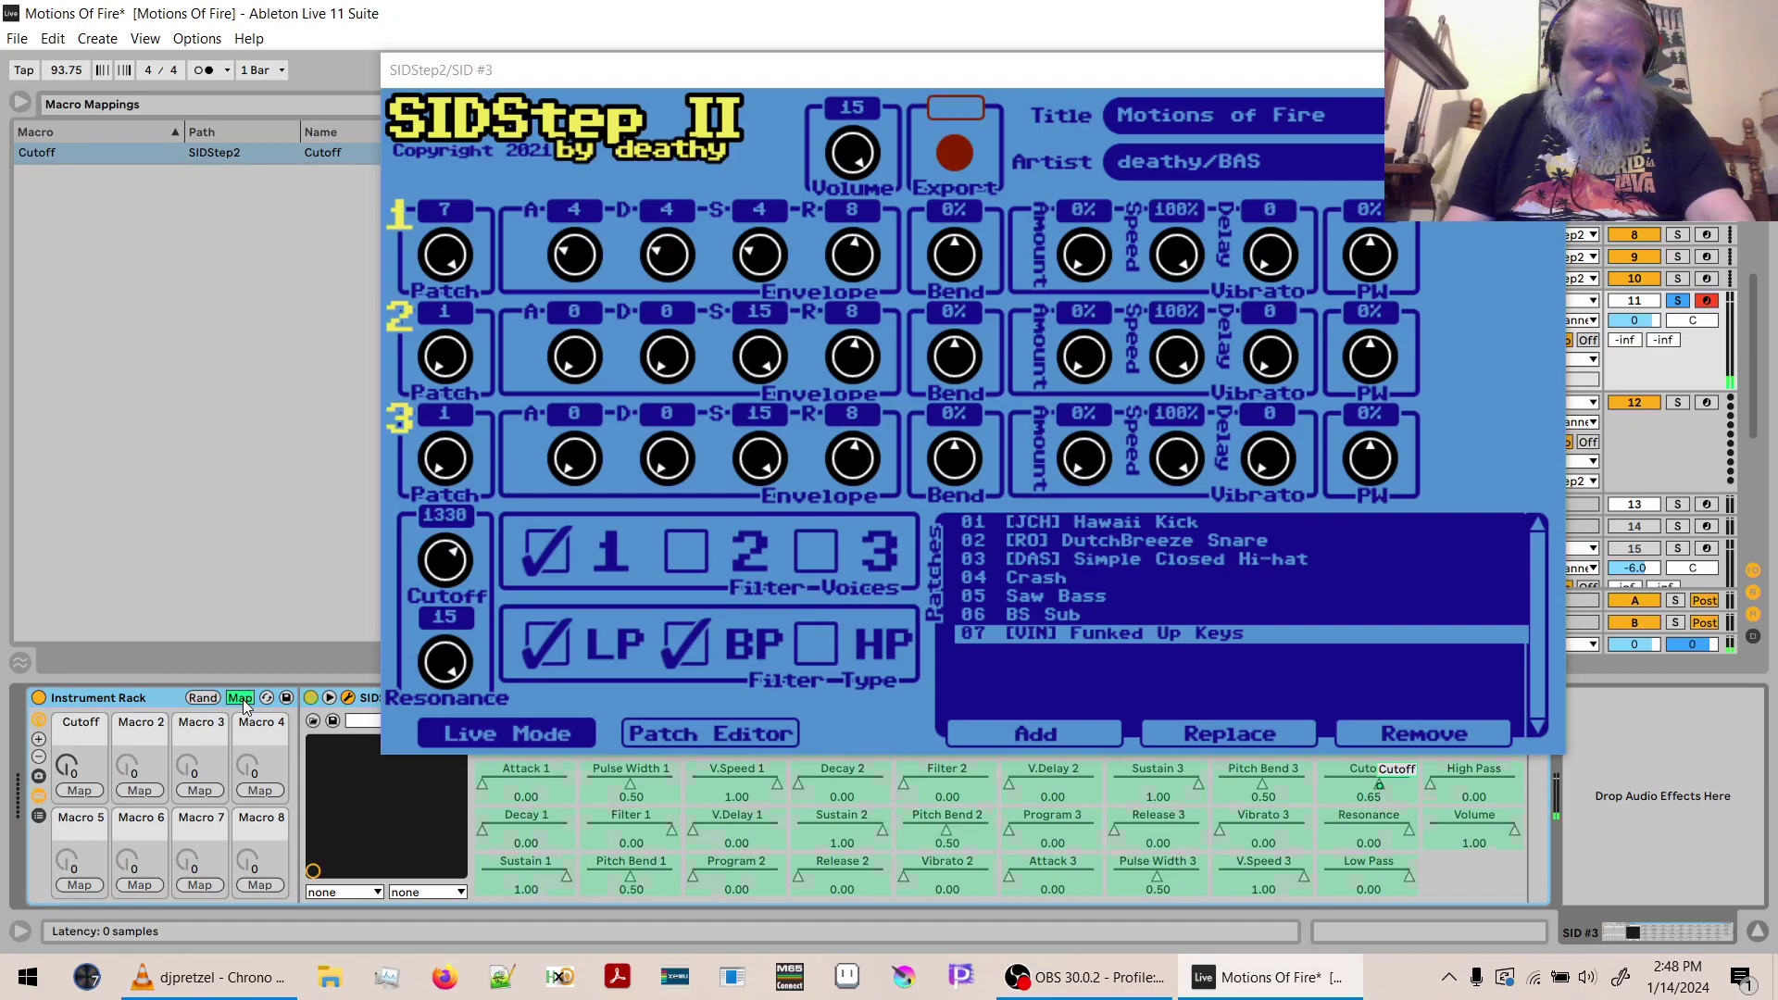
{"action": "left_click", "coordinate": [242, 697]}
{"action": "left_click", "coordinate": [349, 700]}
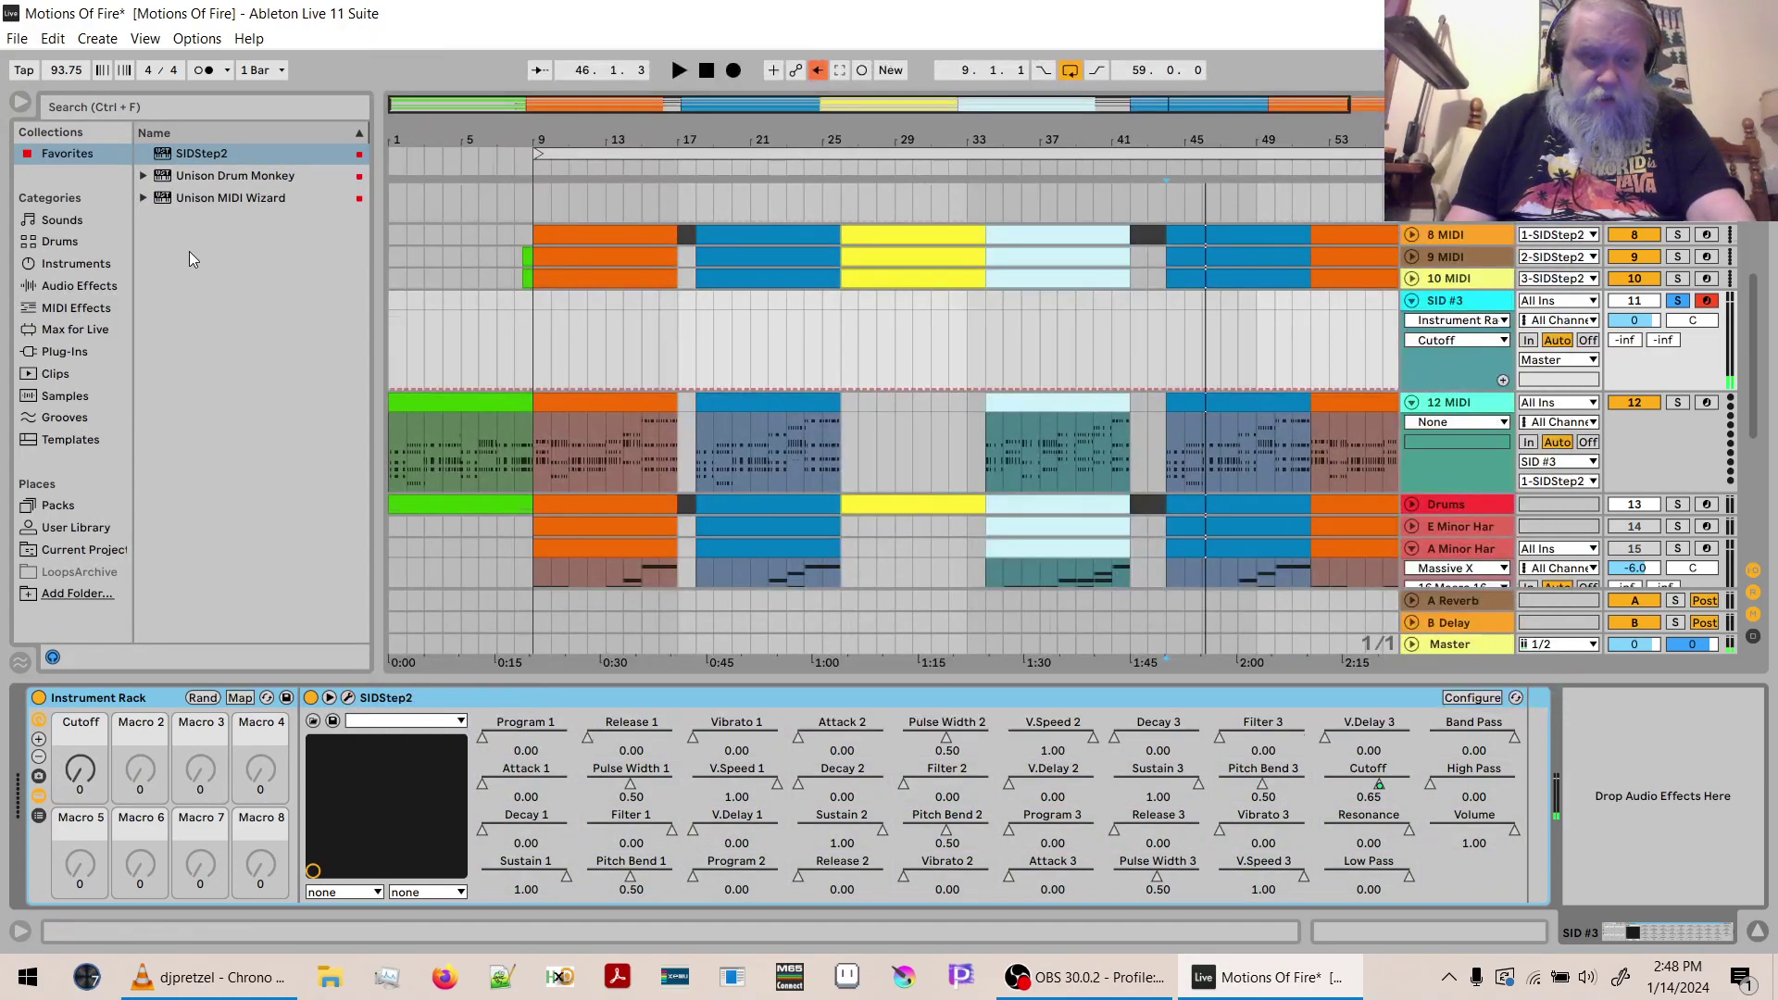
Add the Envelope MIDI effect to the 12 MIDI track.
{"action": "left_click", "coordinate": [23, 105]}
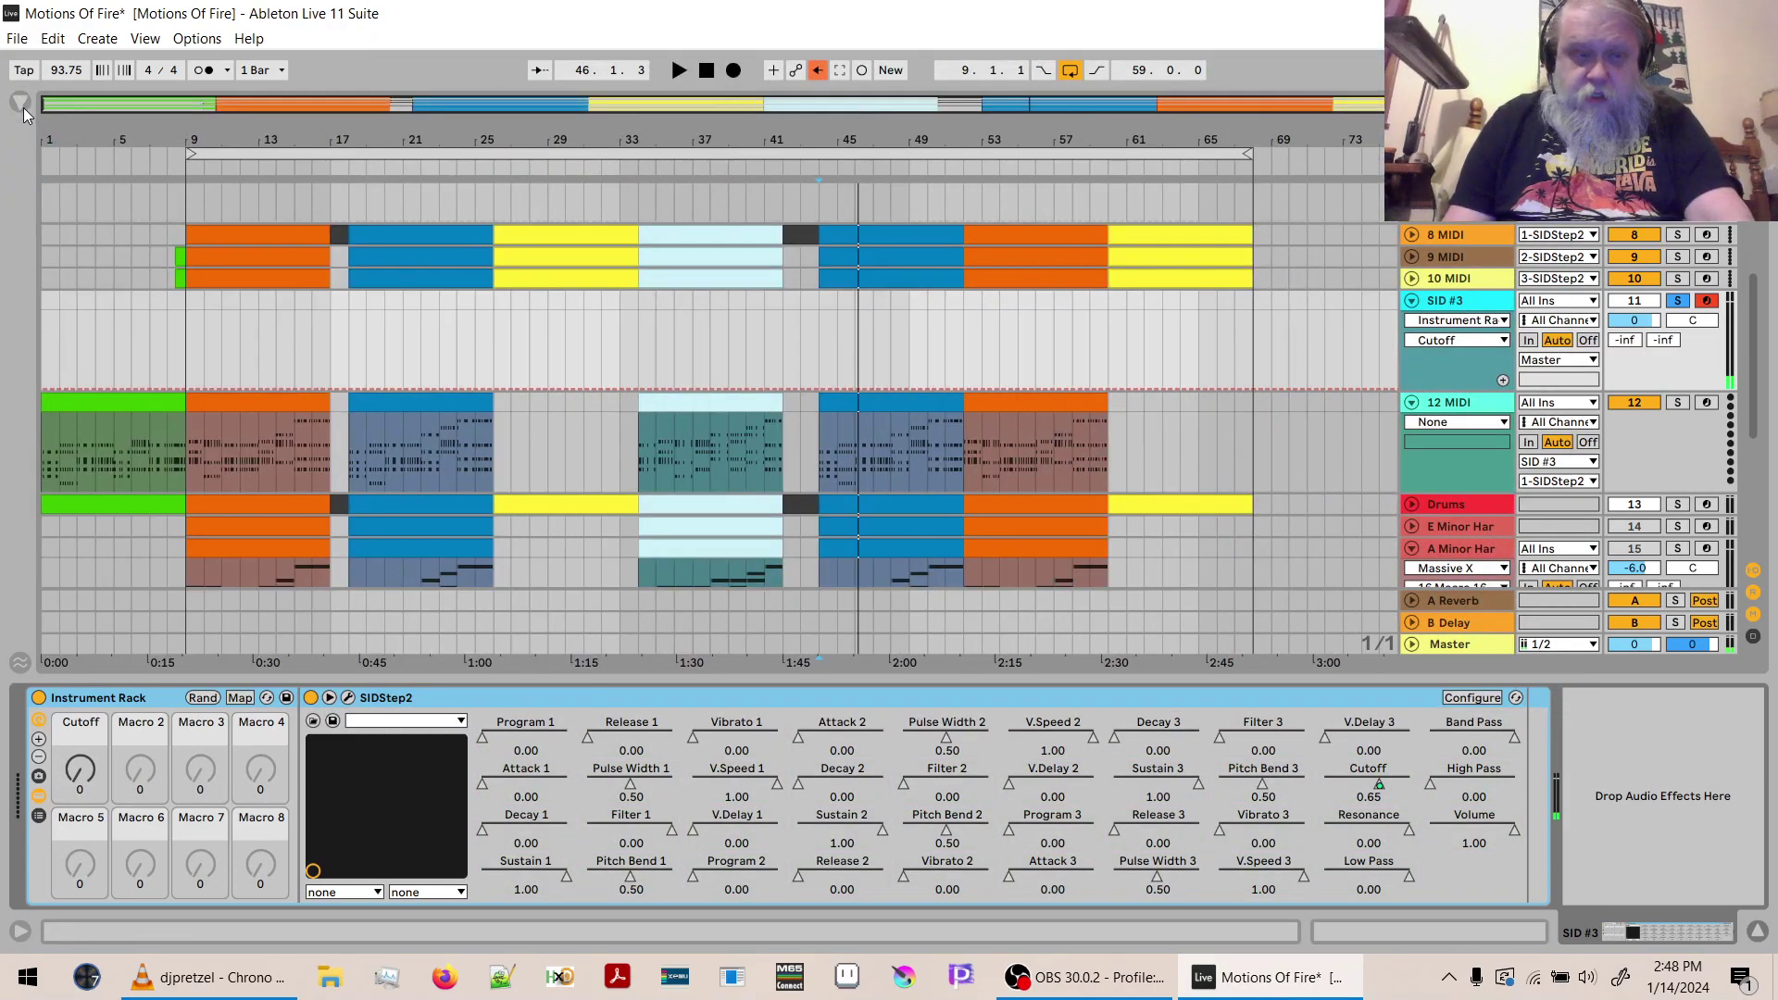
{"action": "left_click", "coordinate": [20, 104]}
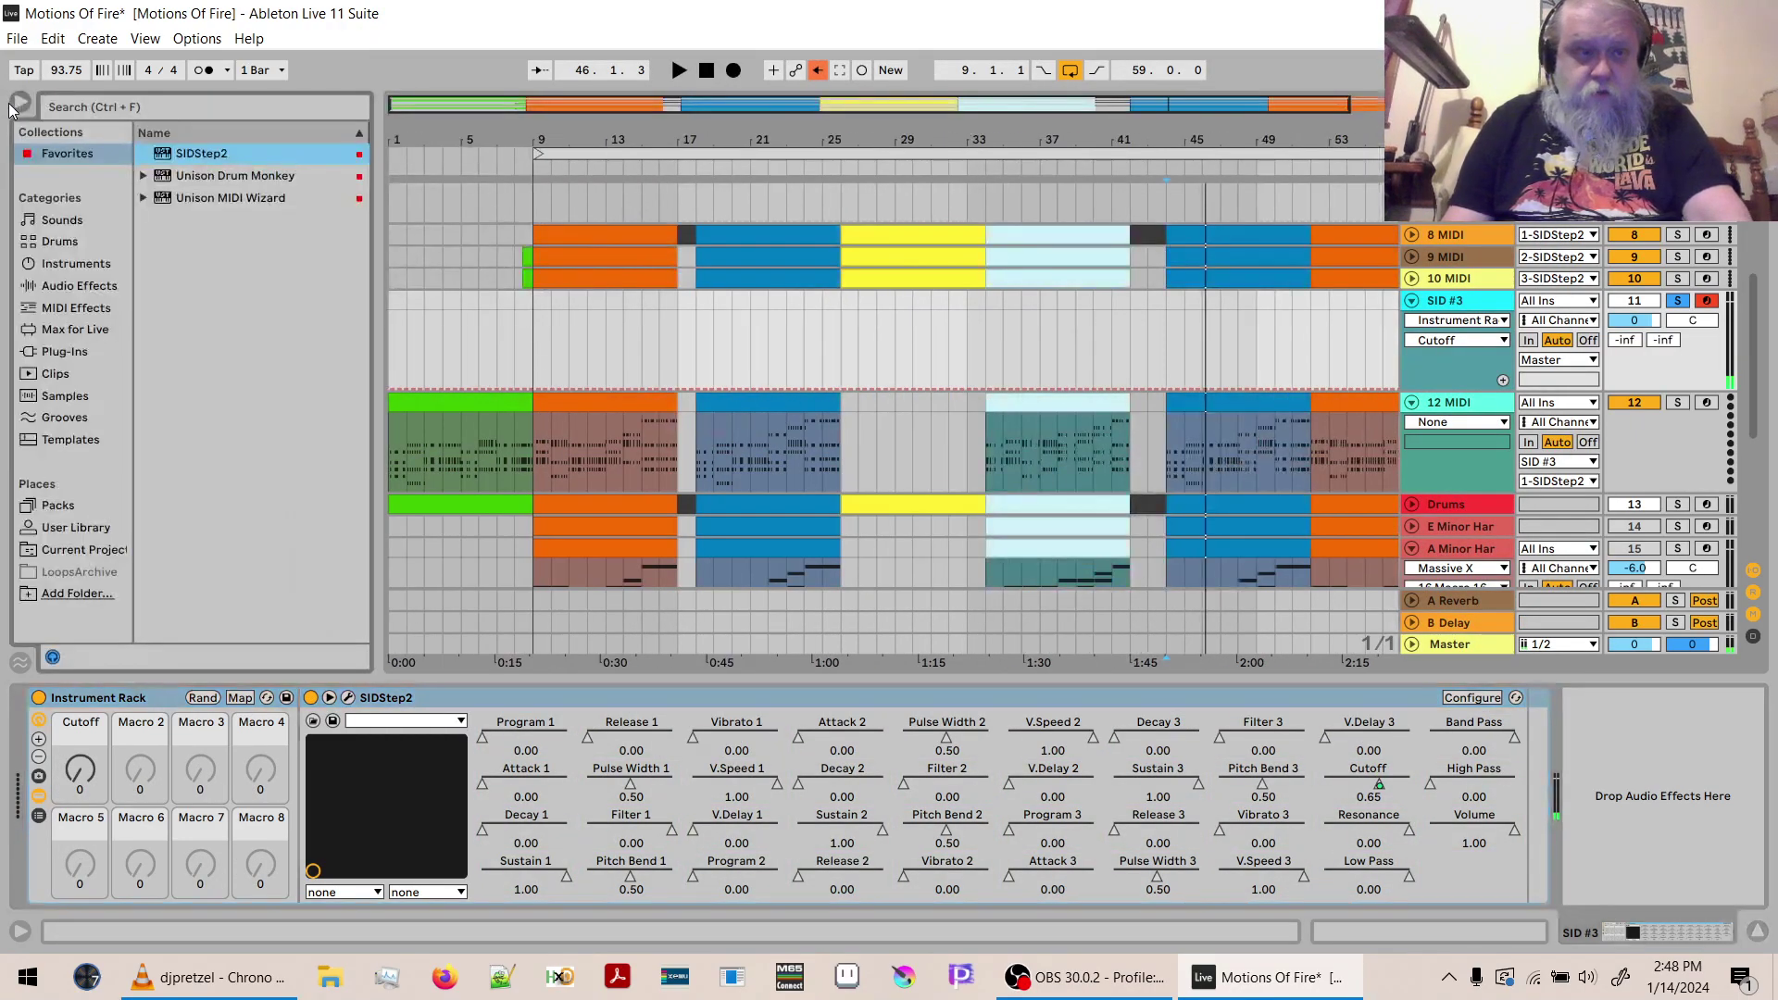
{"action": "left_click", "coordinate": [74, 308]}
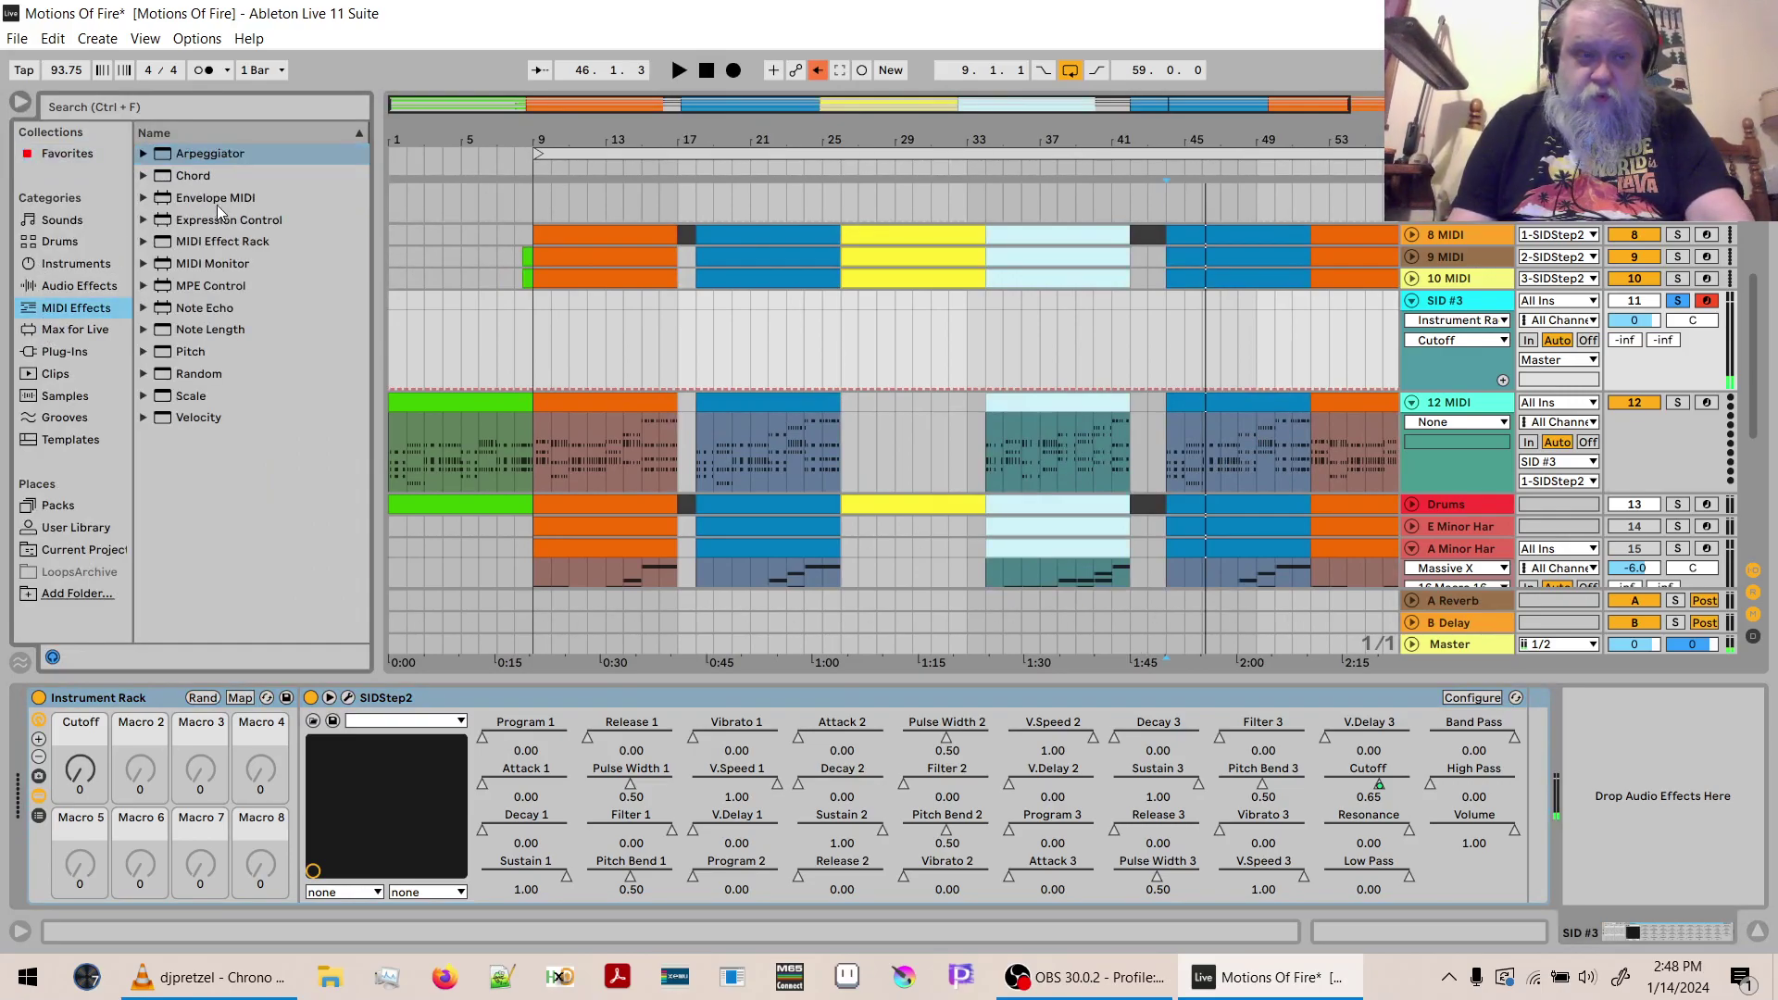
{"action": "left_click", "coordinate": [1465, 407]}
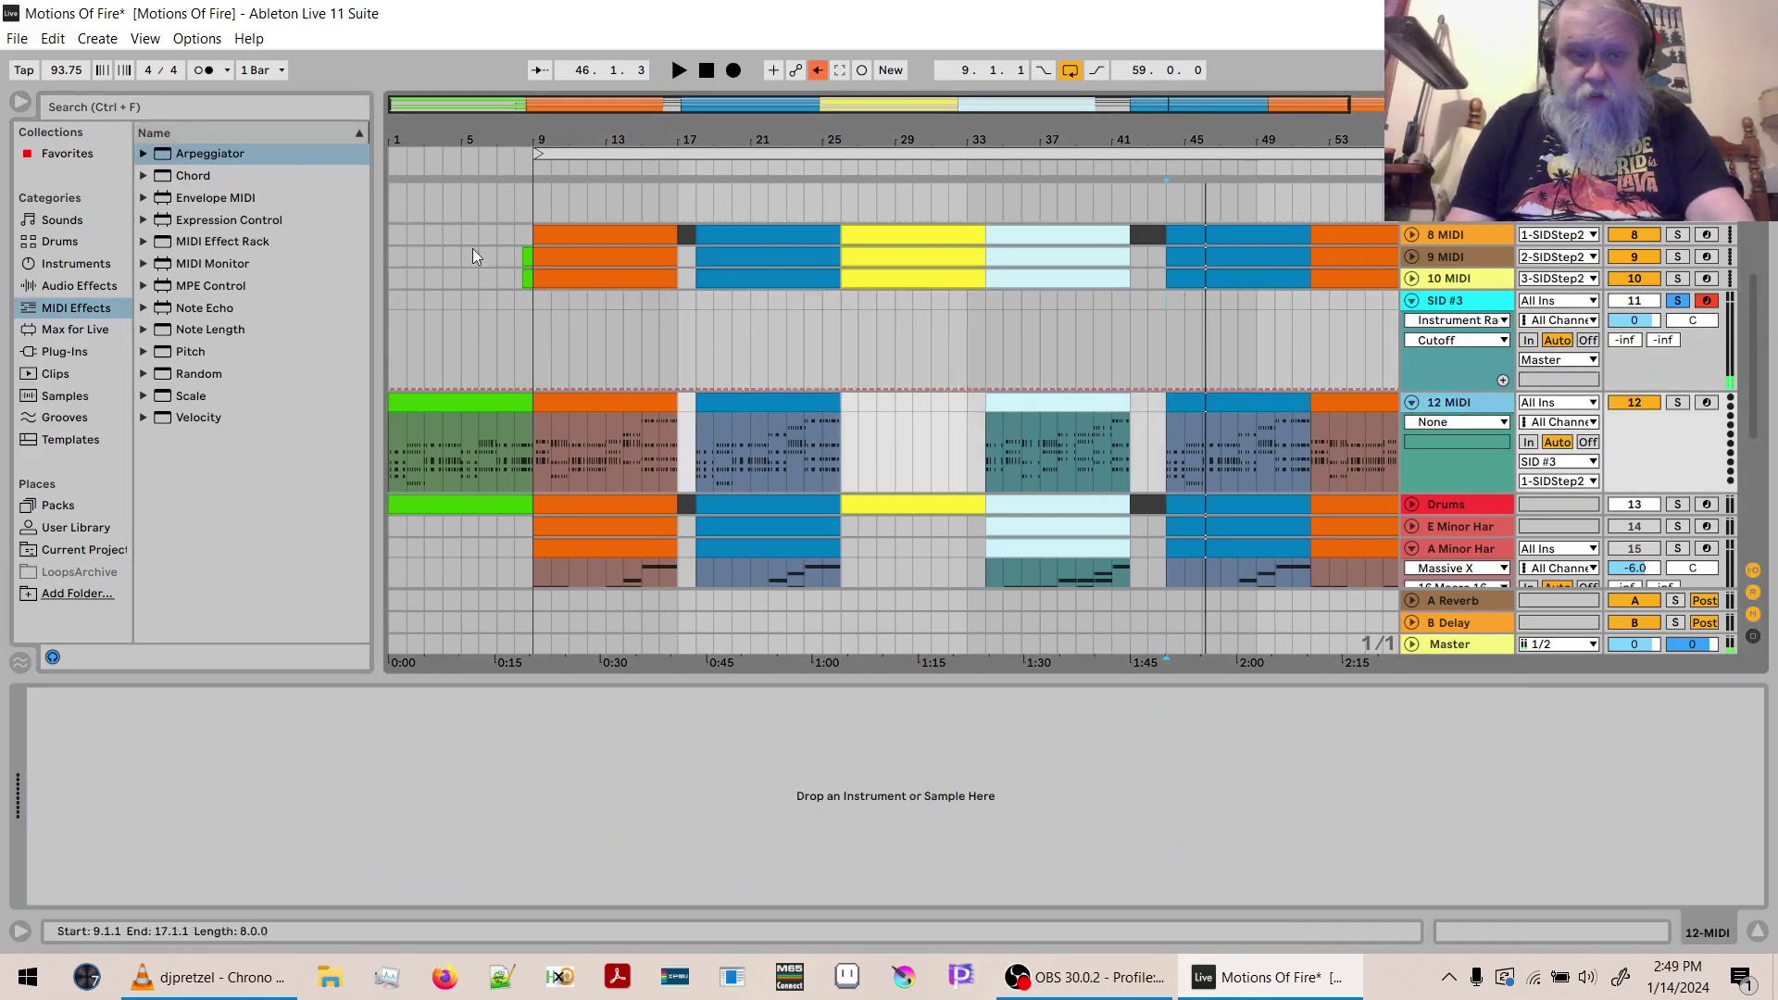
{"action": "mouse_move", "coordinate": [185, 196]}
{"action": "left_mouse_down"}
{"action": "mouse_move", "coordinate": [56, 741]}
{"action": "mouse_move", "coordinate": [139, 782]}
{"action": "mouse_move", "coordinate": [79, 813]}
{"action": "left_mouse_up"}
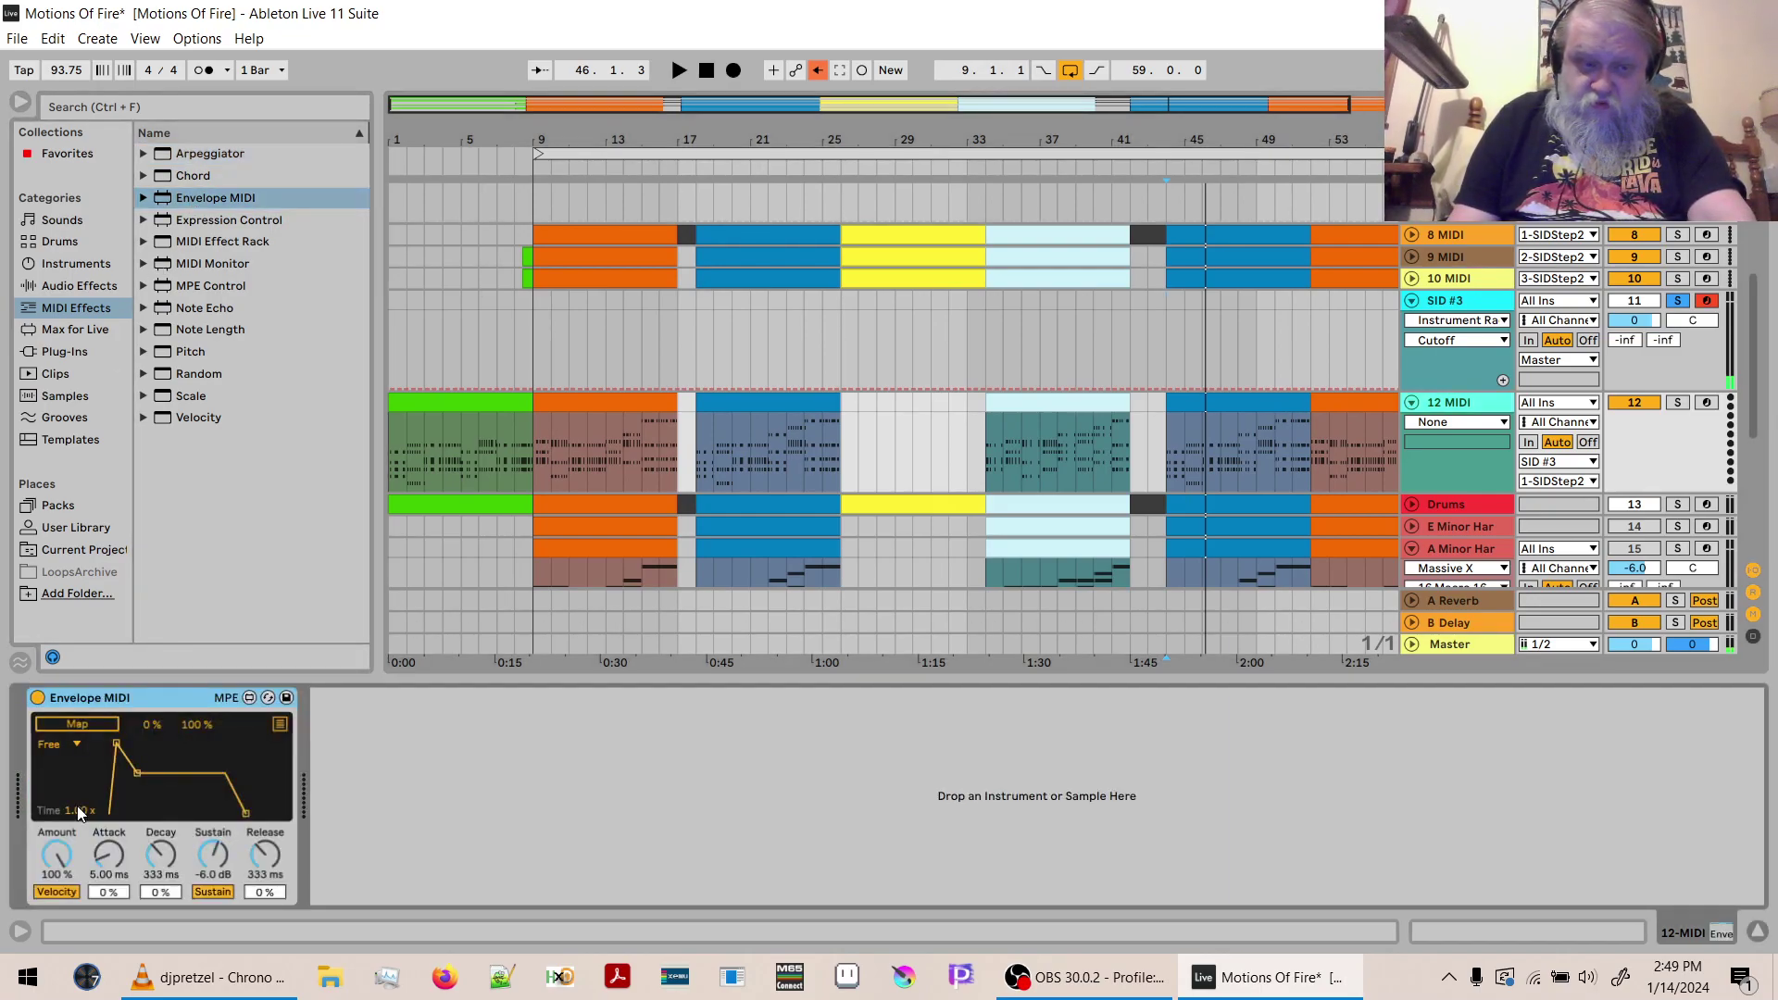
Map the Envelope MIDI device to the Cutoff macro of the SID #3 track's Instrument Rack.
{"action": "left_click", "coordinate": [77, 724]}
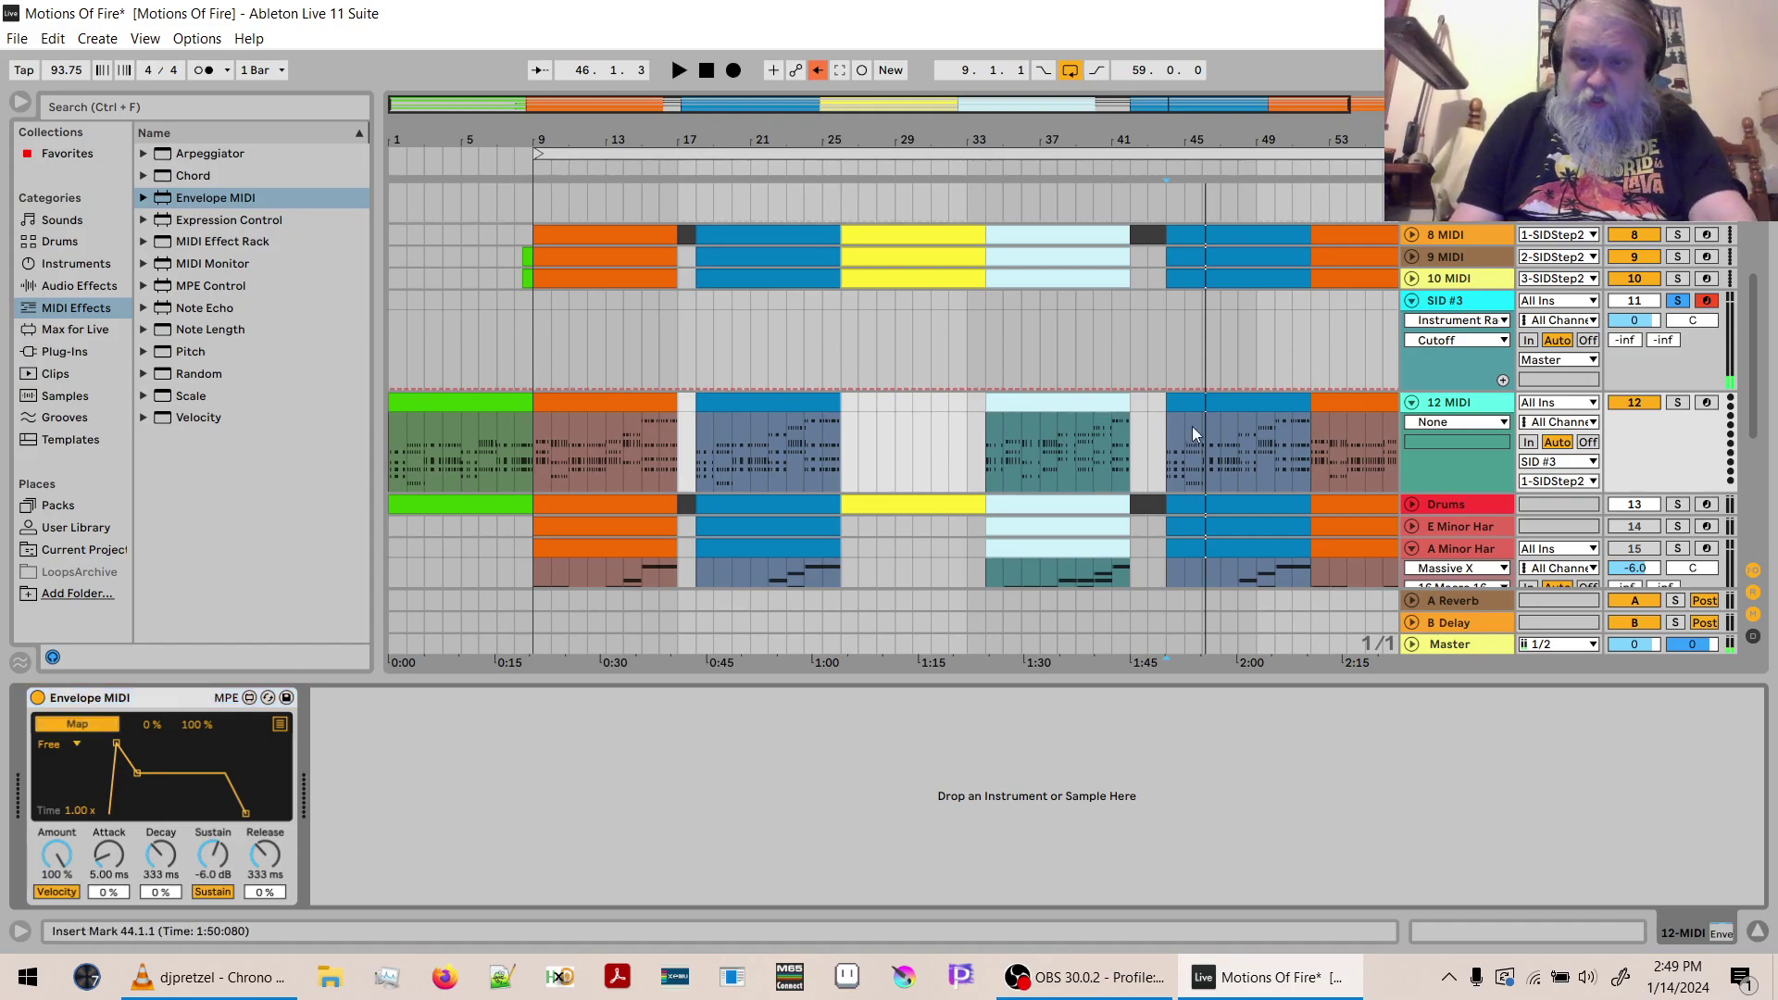
{"action": "left_click", "coordinate": [1436, 359]}
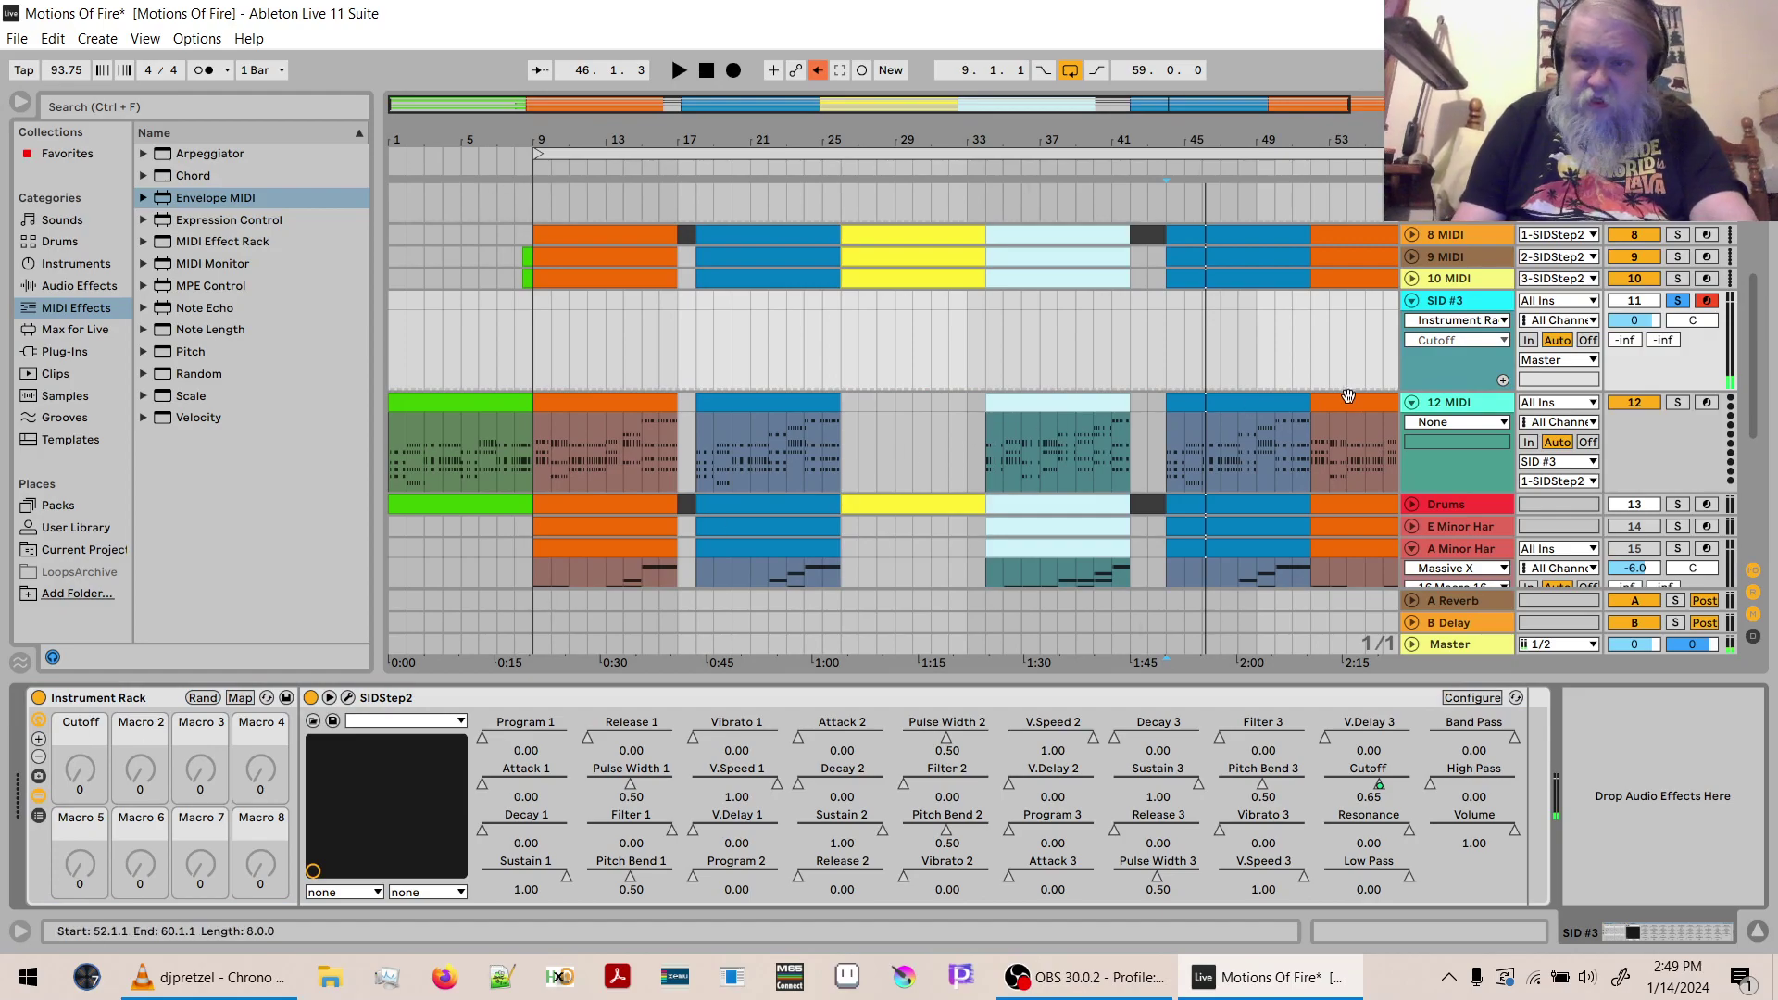
{"action": "left_click", "coordinate": [1451, 413]}
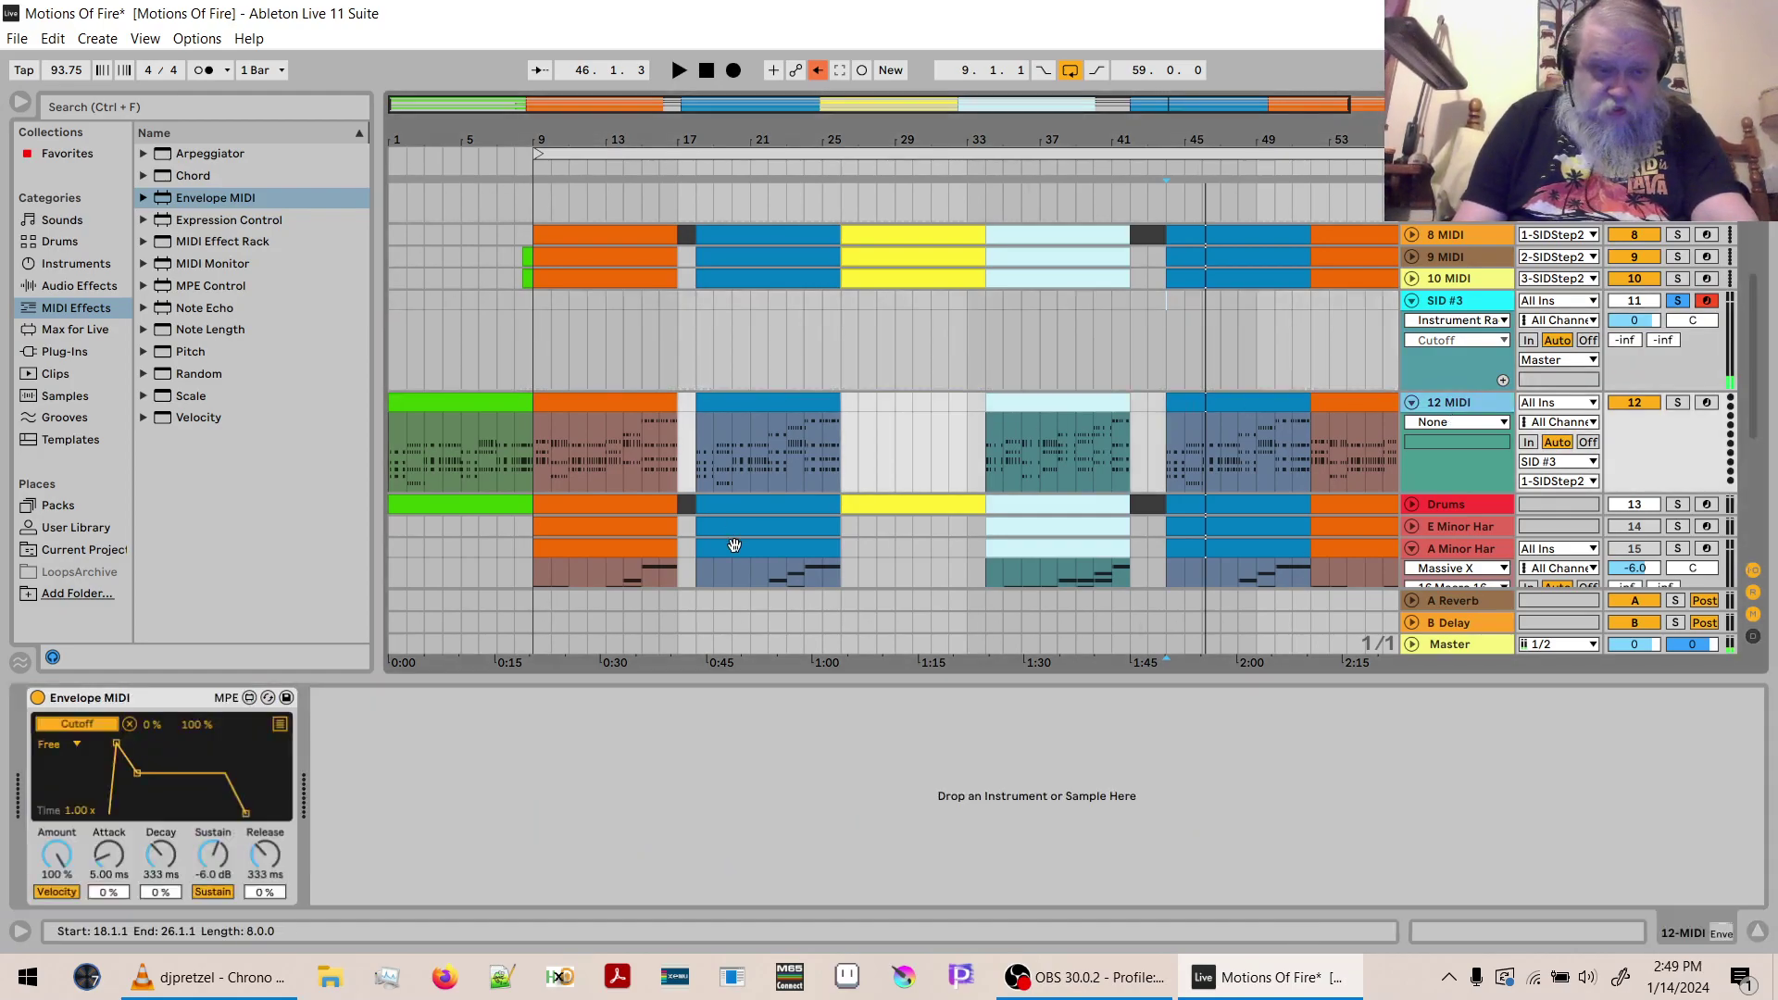
During playback, set the Envelope MIDI attack to 1.18 ms, decay to 68.3 ms, sustain to -8.9 dB and release to 1.18 s.
{"action": "key", "text": "space"}
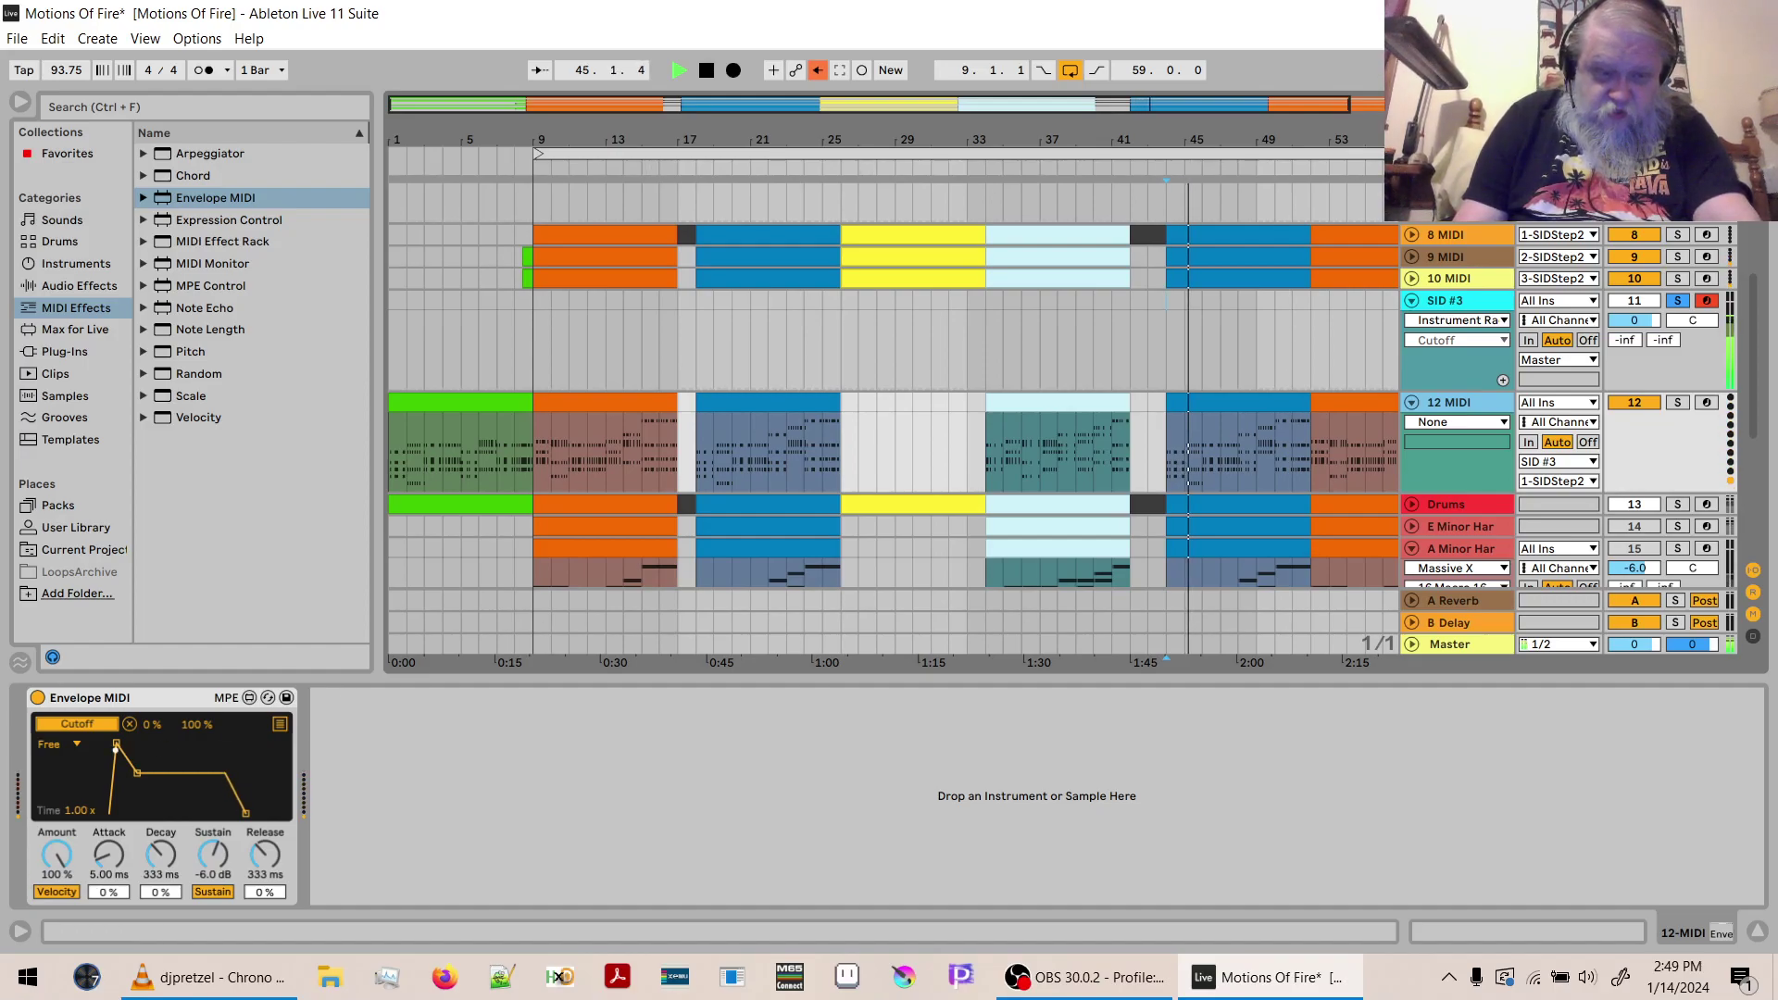
{"action": "mouse_move", "coordinate": [108, 855]}
{"action": "left_mouse_down"}
{"action": "mouse_move", "coordinate": [108, 807]}
{"action": "mouse_move", "coordinate": [109, 838]}
{"action": "left_mouse_up"}
{"action": "left_click", "coordinate": [161, 854]}
{"action": "left_click_drag", "start_coordinate": [161, 854], "coordinate": [264, 828]}
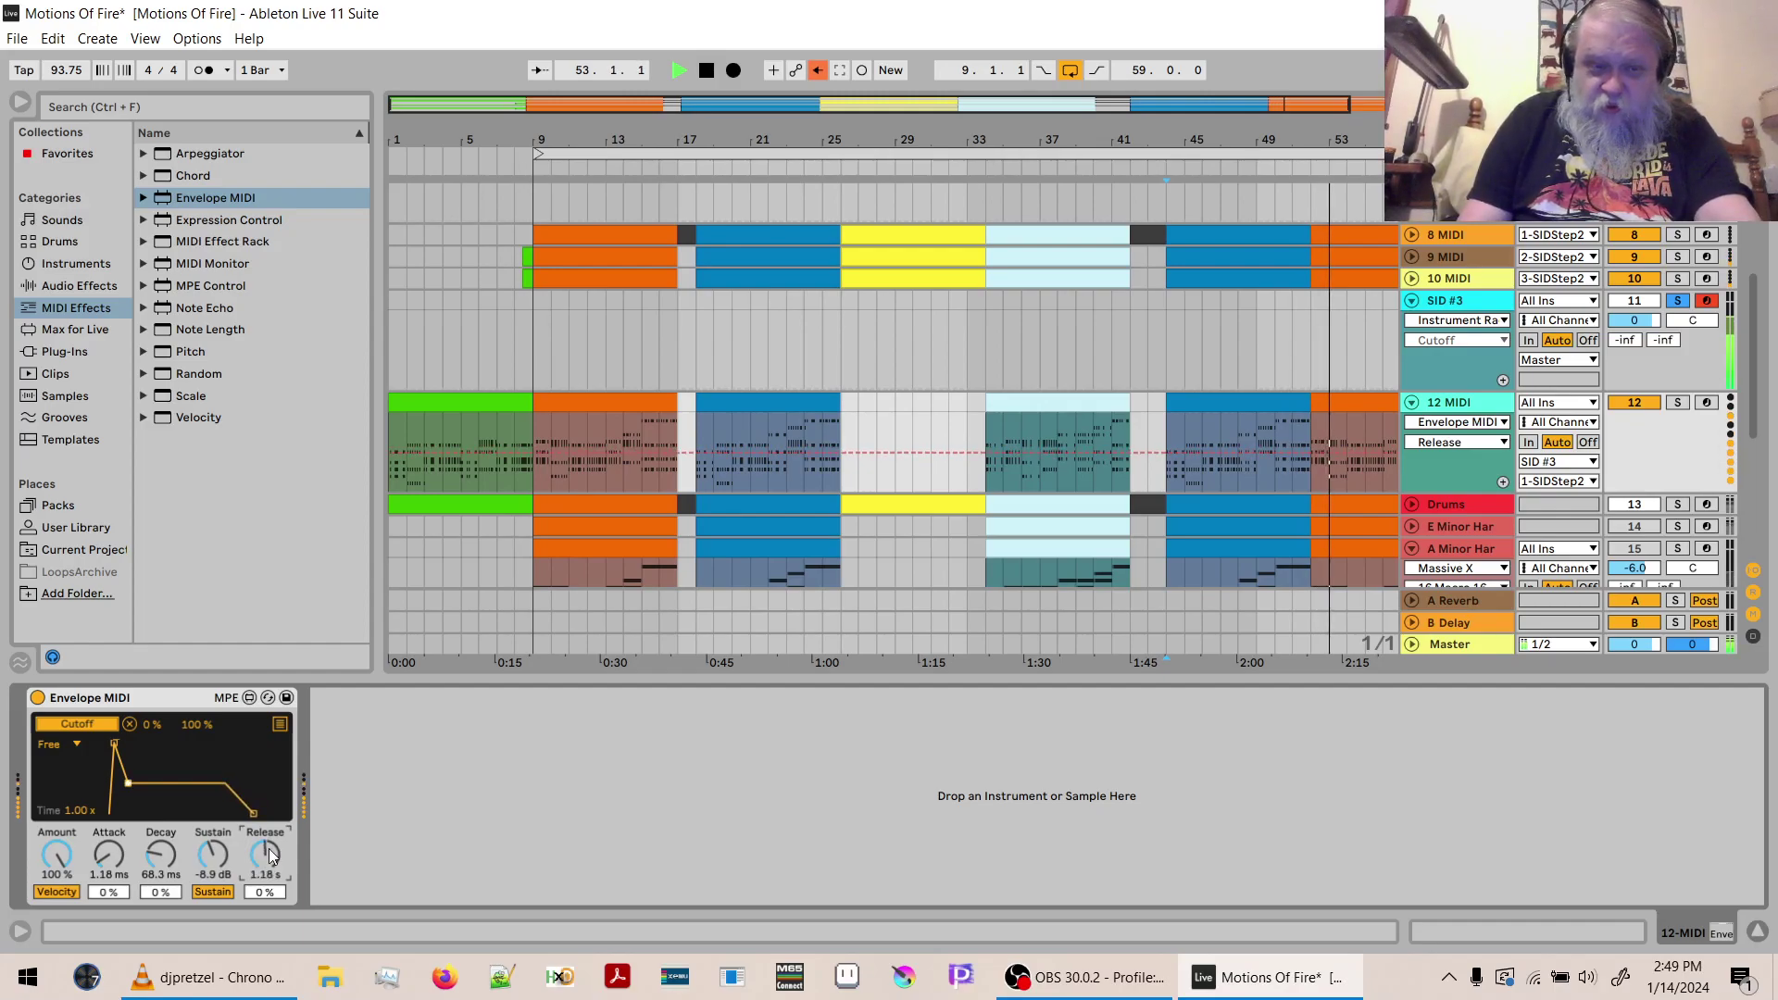
Sweep the envelope amount down and back to 100 %, and set the attack to 61.5 ms while listening to the song.
{"action": "left_click_drag", "start_coordinate": [57, 853], "coordinate": [57, 940]}
{"action": "left_click_drag", "start_coordinate": [58, 859], "coordinate": [58, 769]}
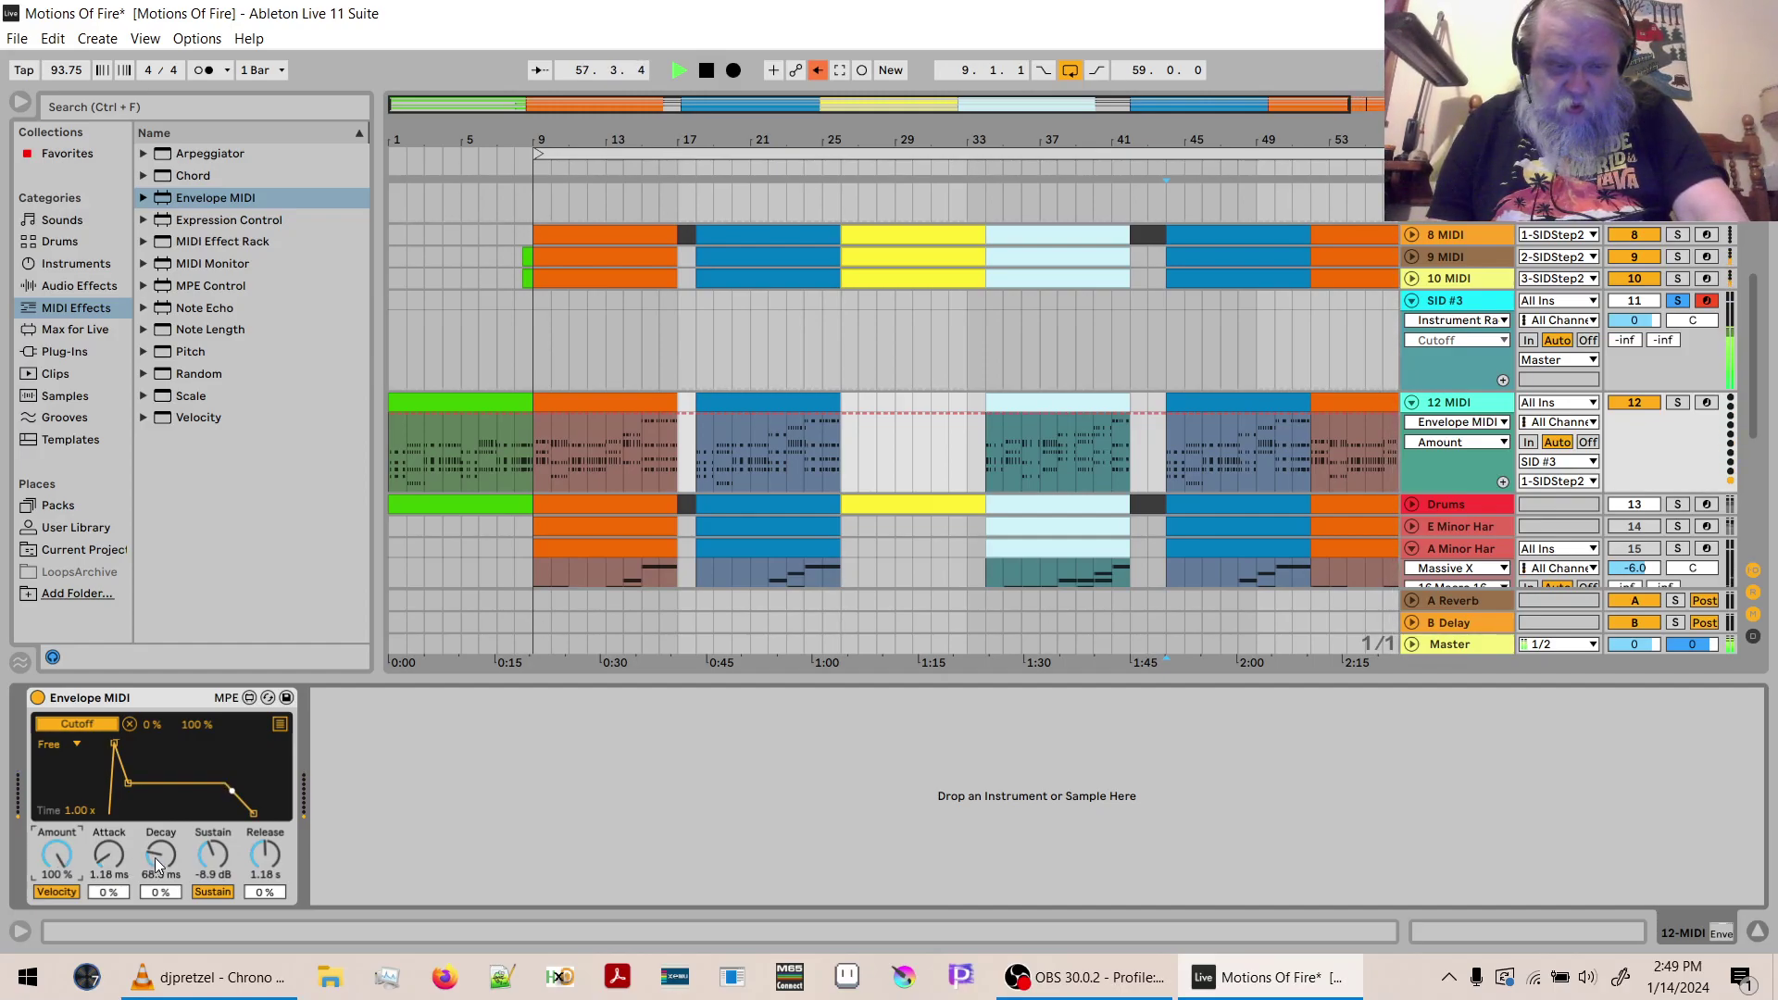
{"action": "left_click_drag", "start_coordinate": [104, 857], "coordinate": [104, 832]}
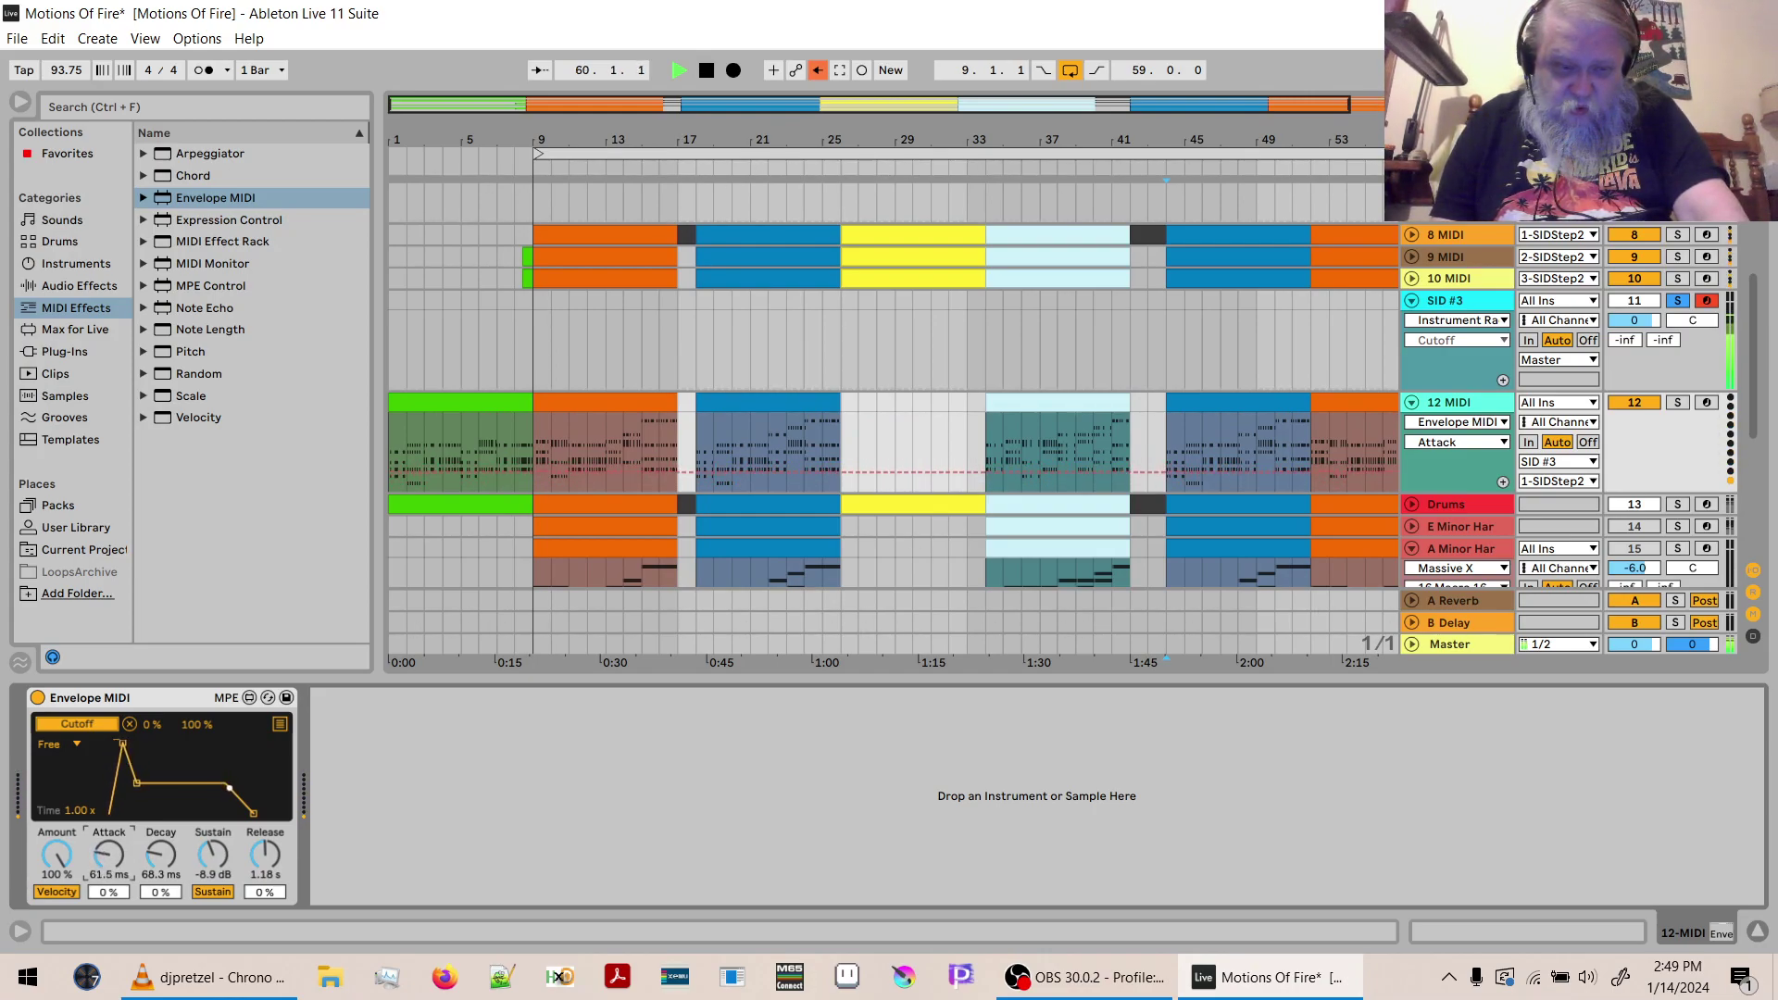
{"action": "key", "text": "space"}
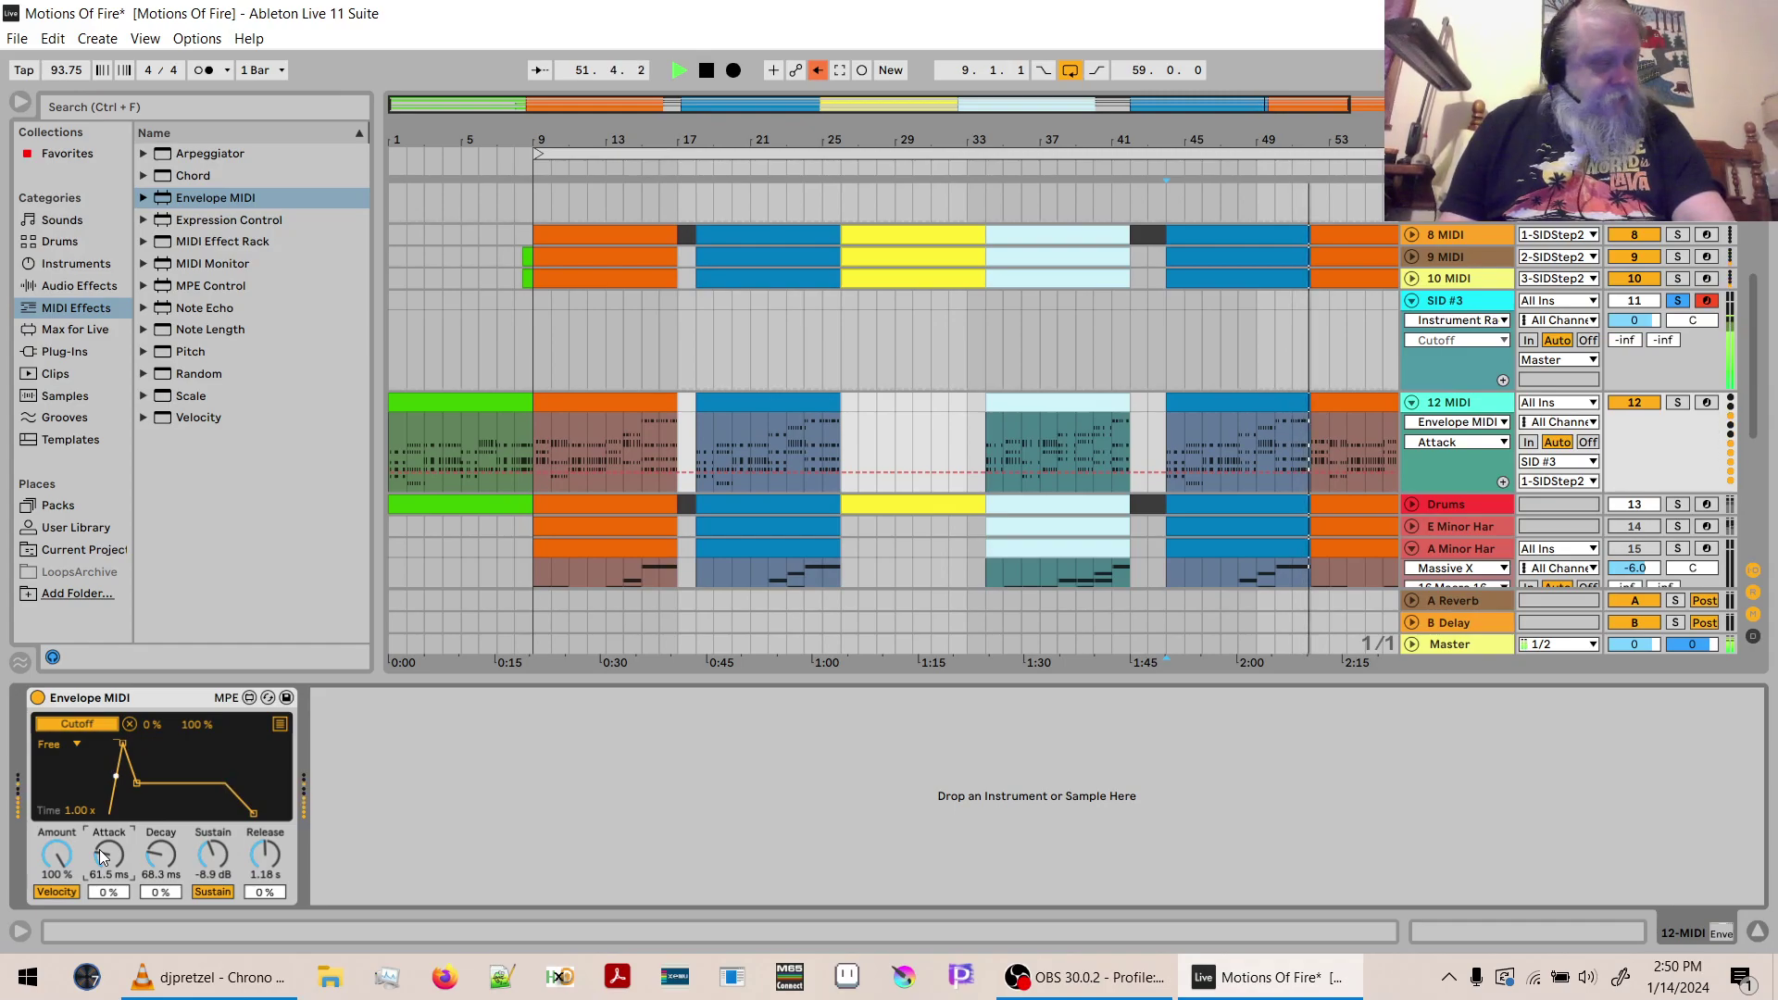
{"action": "key", "text": "space"}
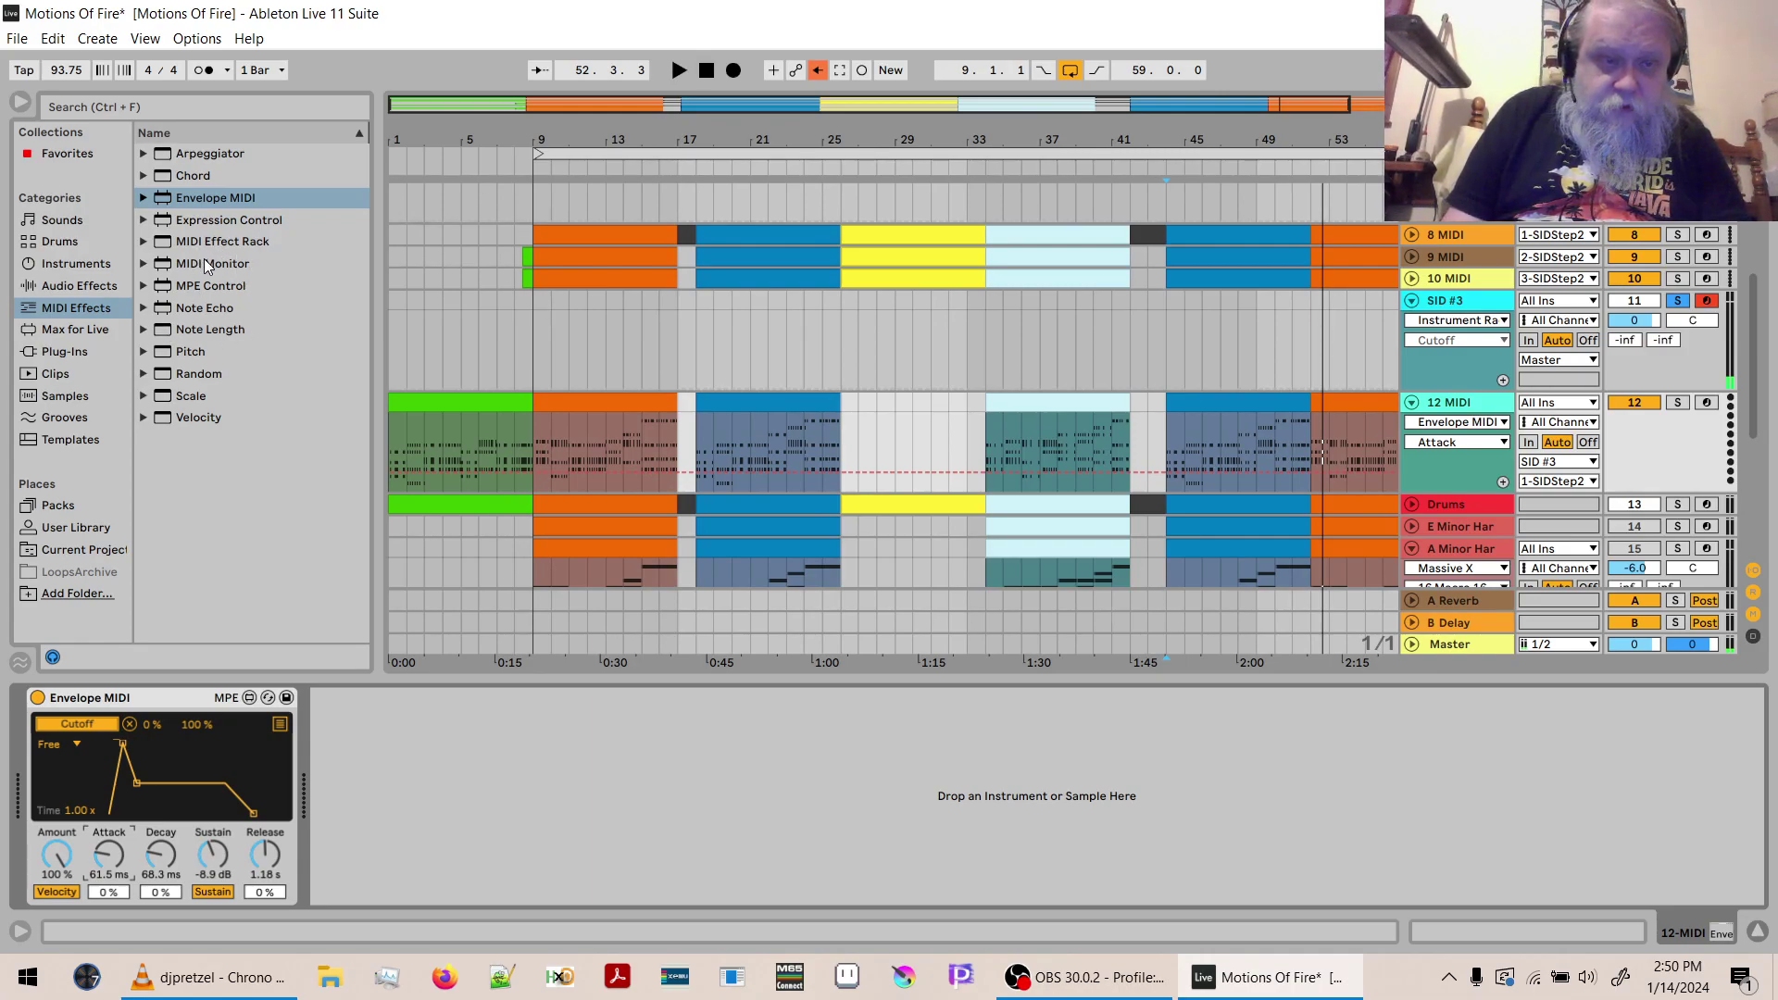
Add the Max for Live LFO audio effect to the 12 MIDI track and map it to the Envelope MIDI amount.
{"action": "left_click", "coordinate": [69, 330]}
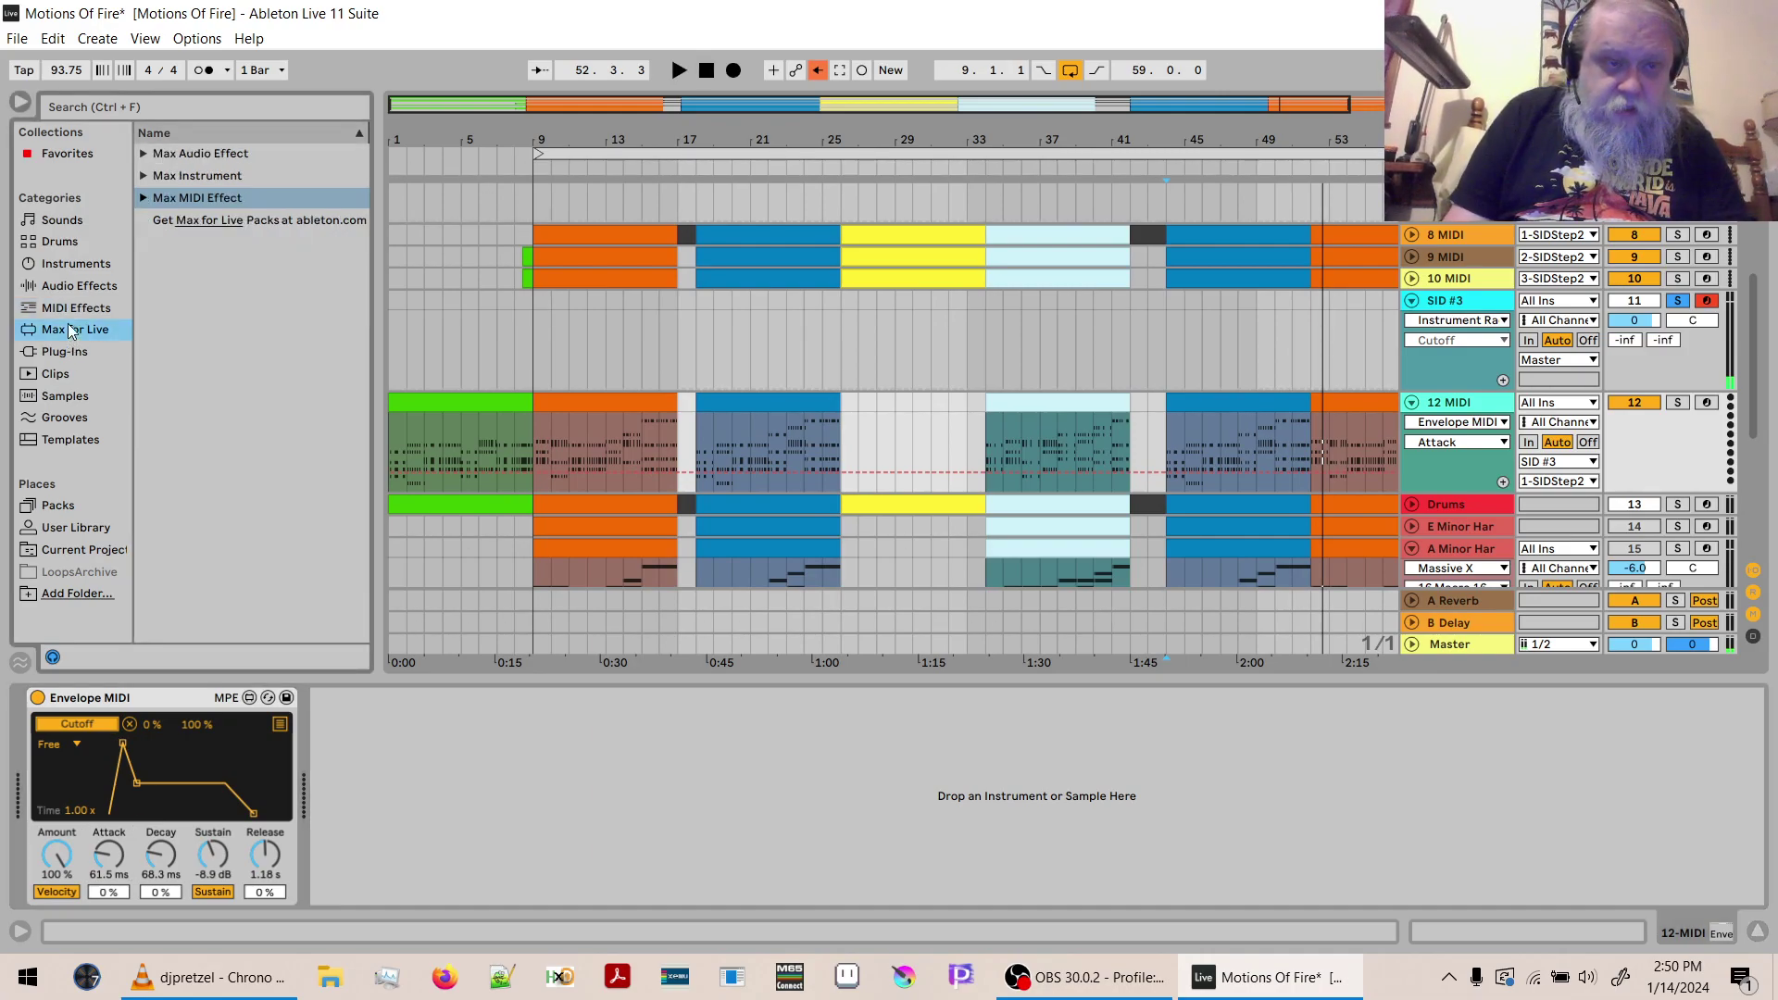
{"action": "left_click", "coordinate": [144, 198]}
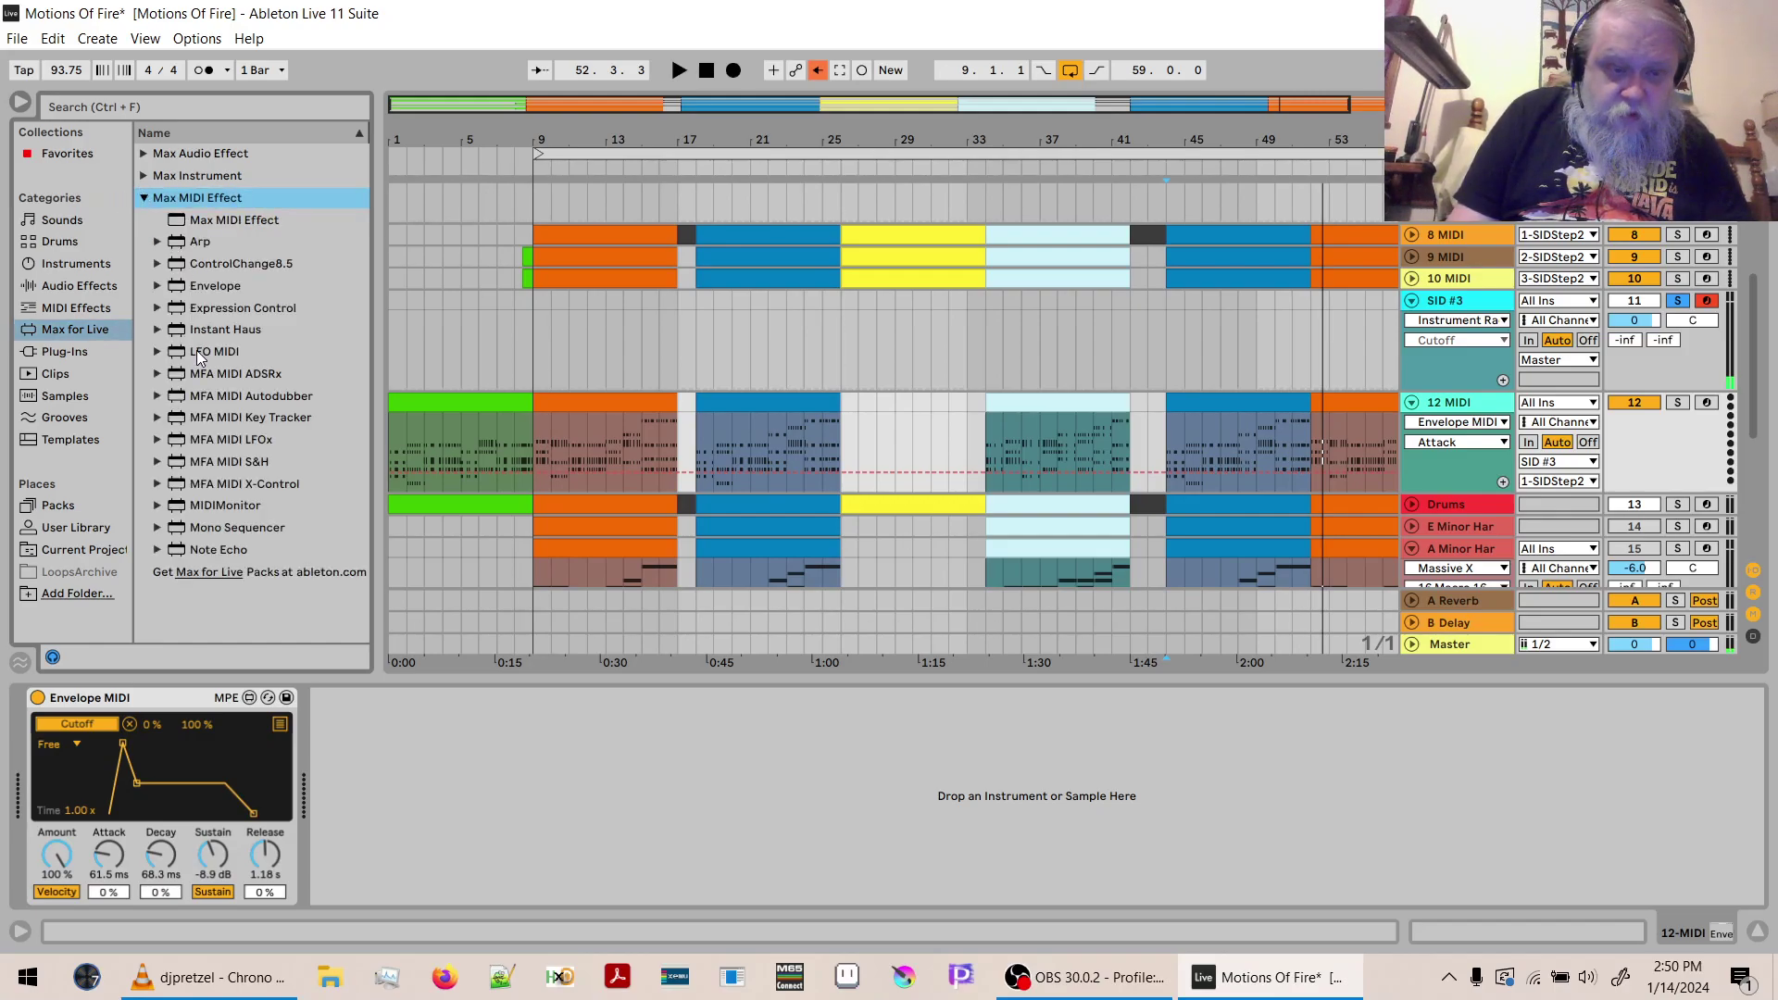
{"action": "left_click", "coordinate": [144, 198]}
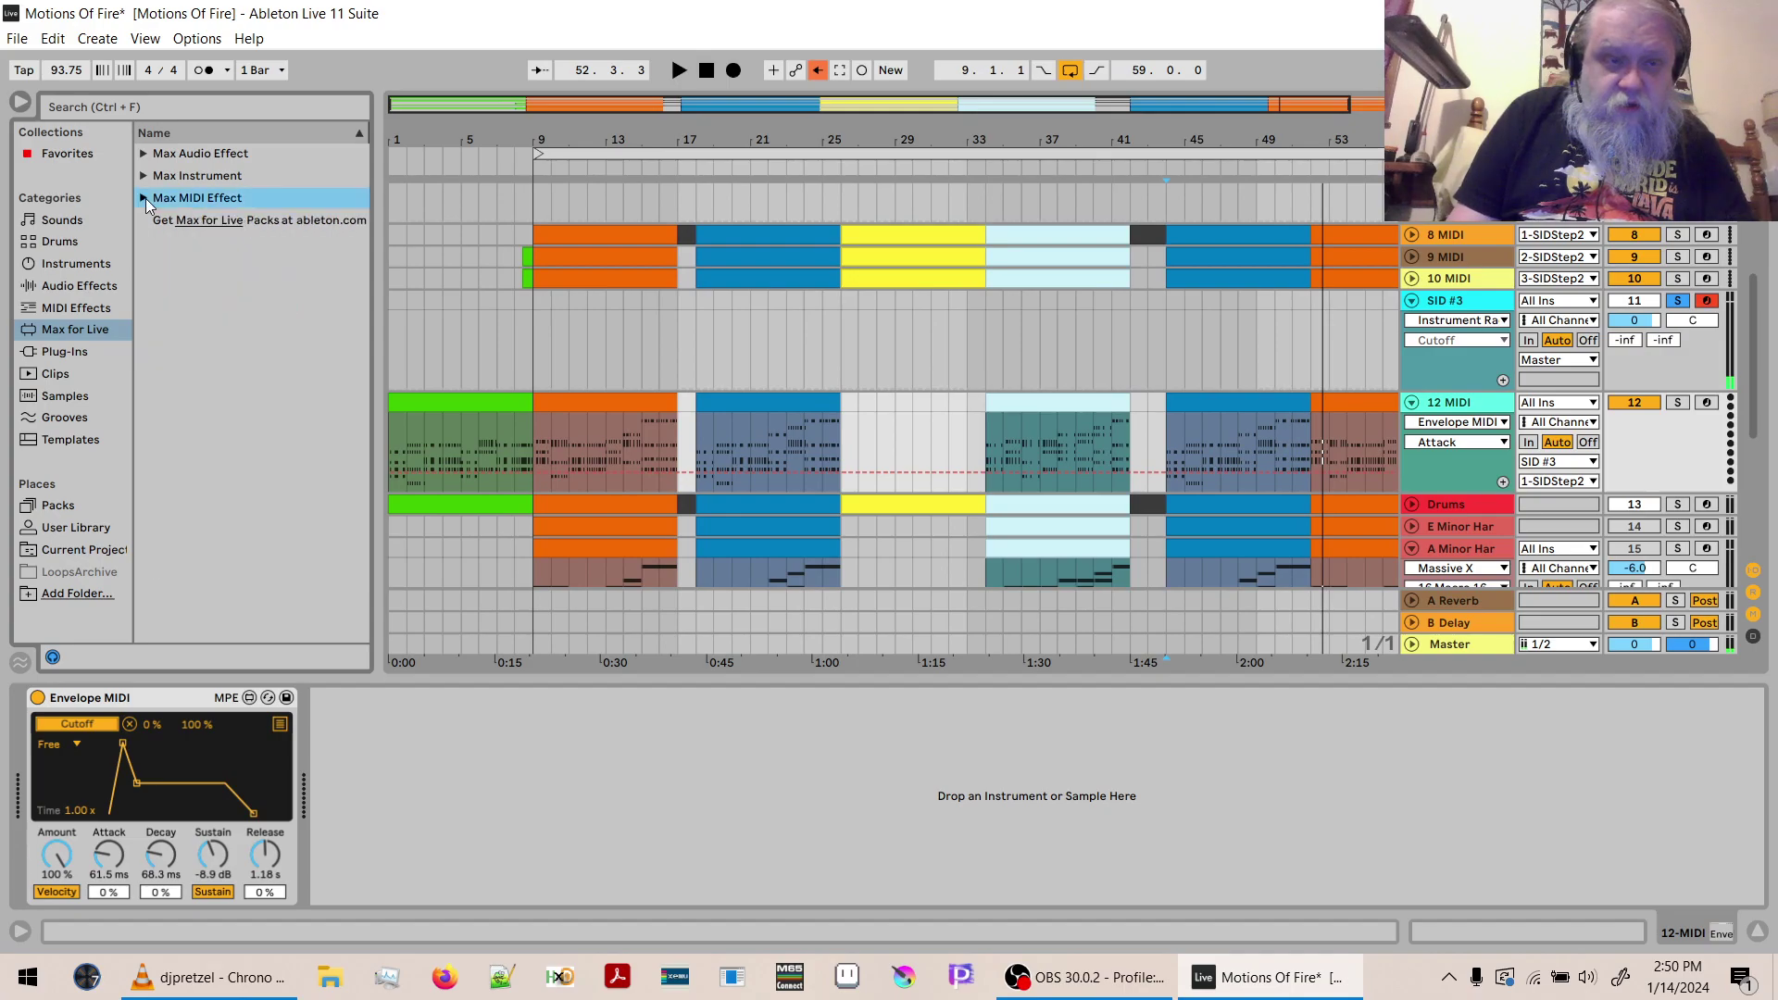
{"action": "left_click", "coordinate": [146, 155]}
{"action": "left_click", "coordinate": [146, 155]}
{"action": "left_click", "coordinate": [145, 155]}
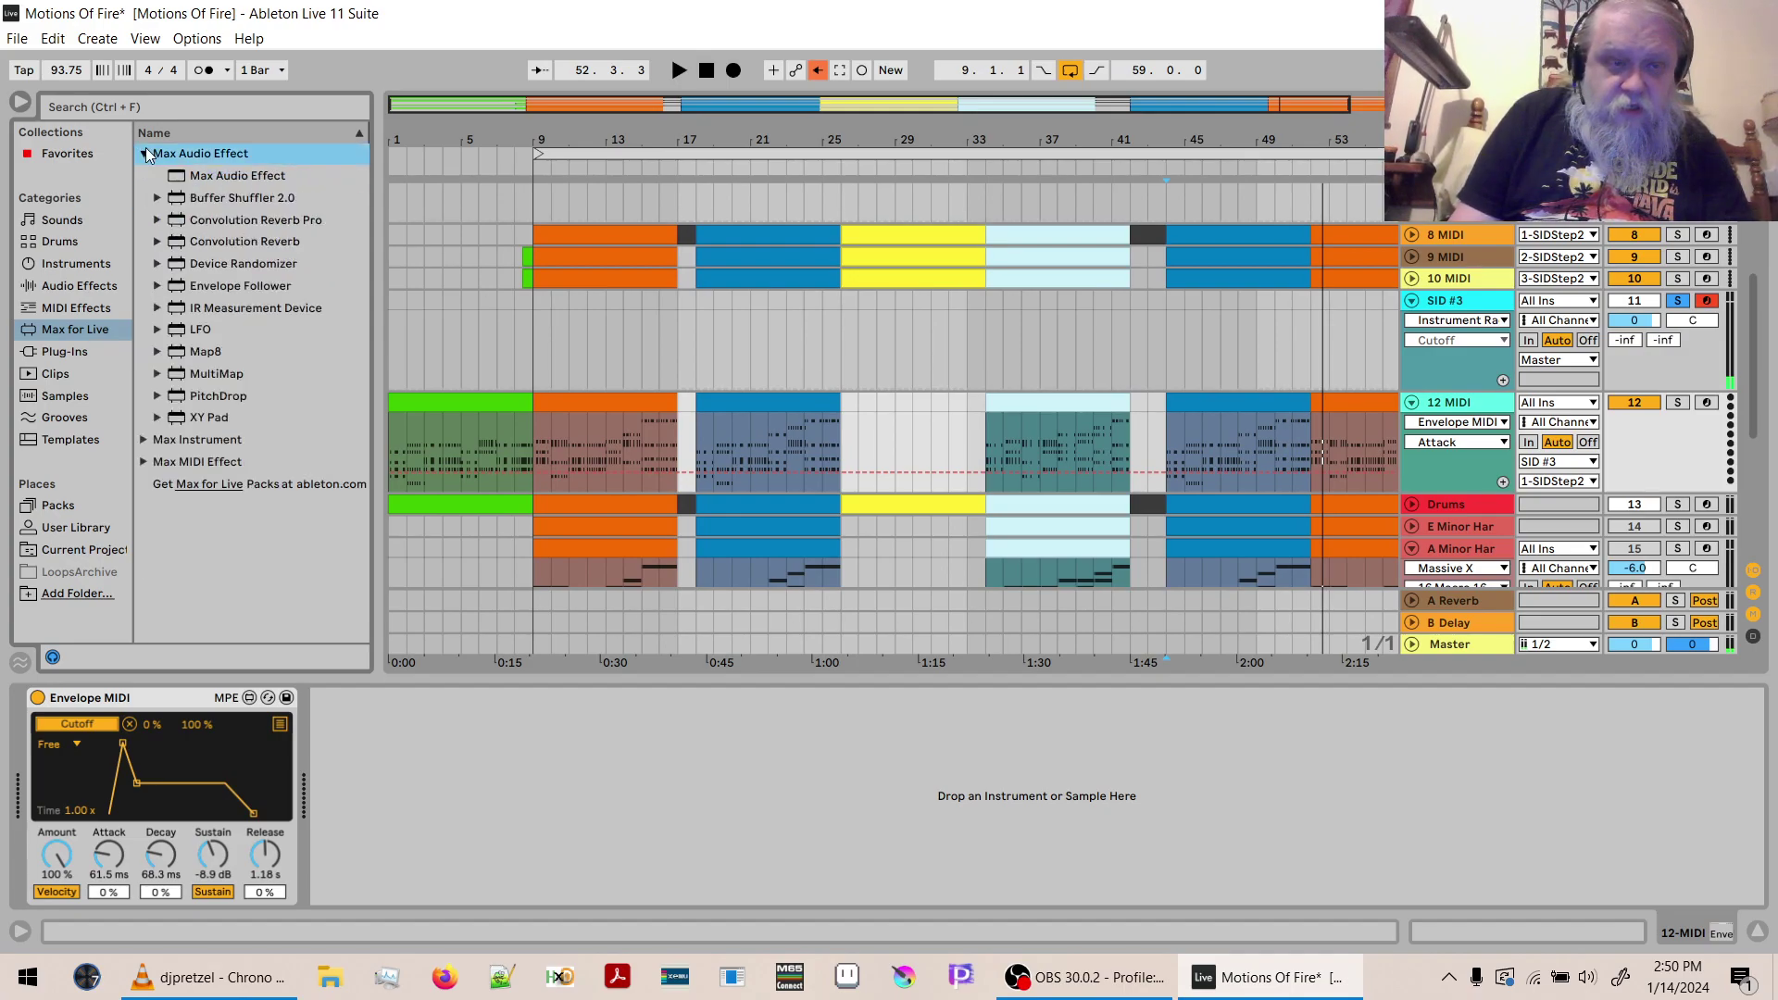
{"action": "left_click_drag", "start_coordinate": [196, 336], "coordinate": [296, 758]}
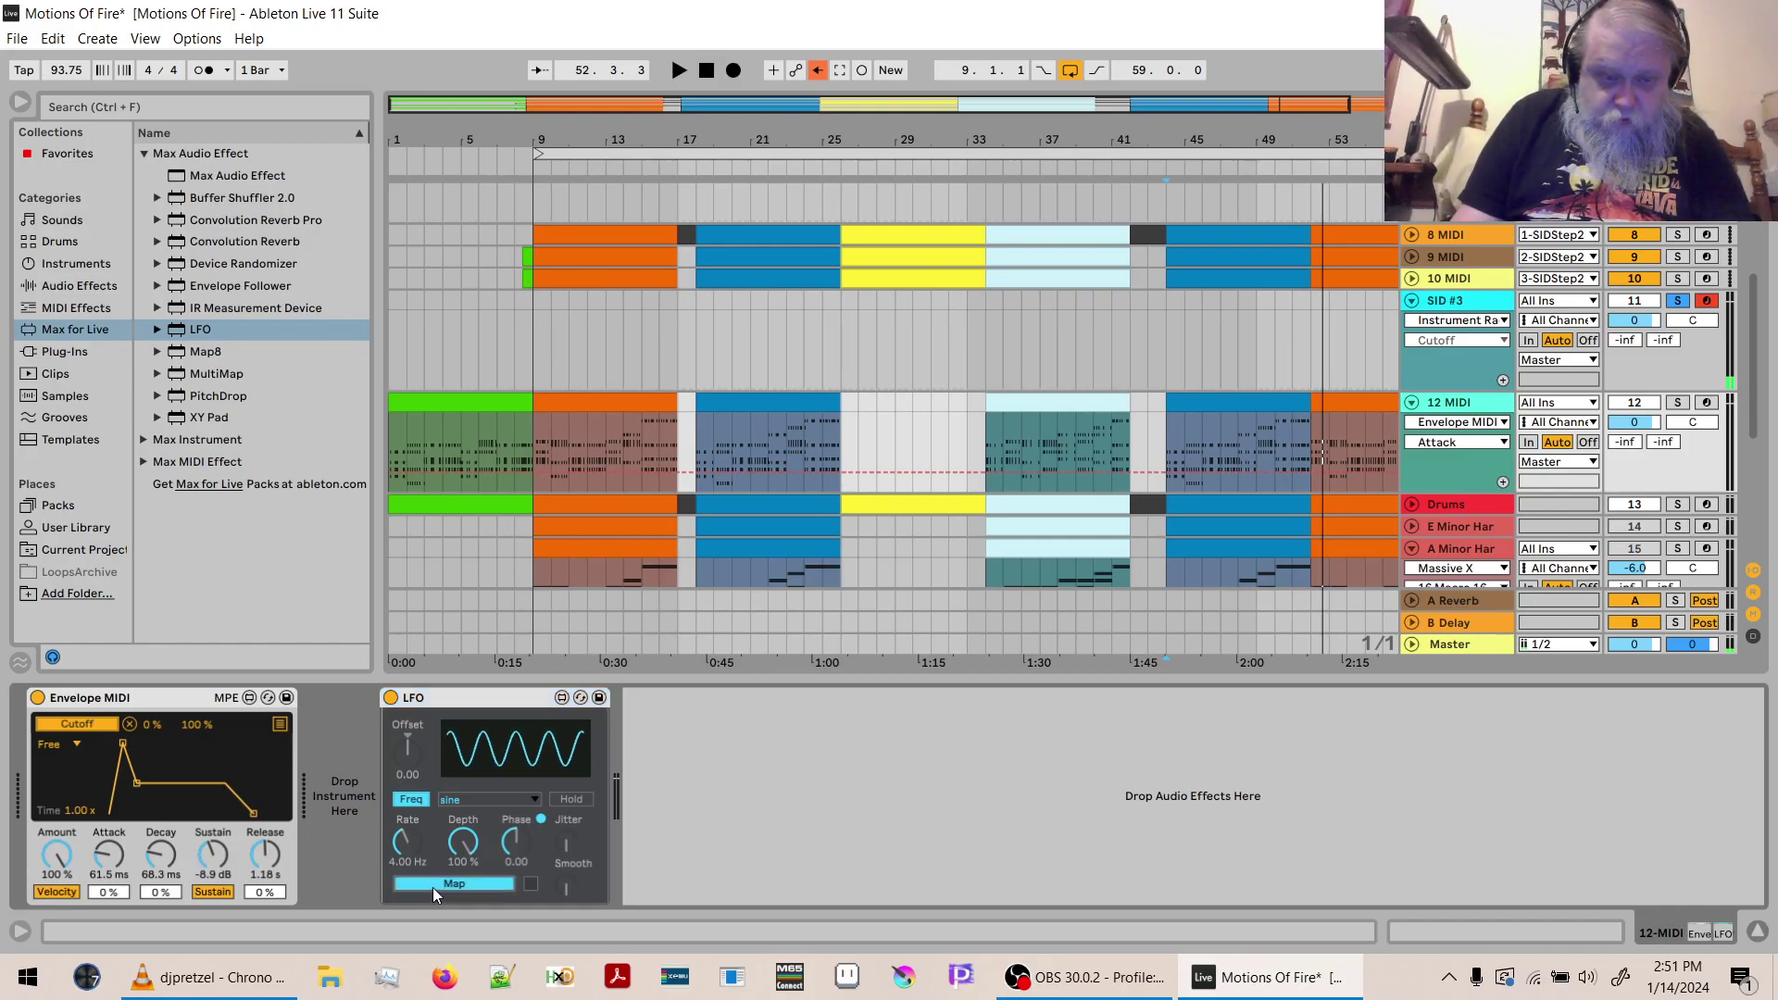
{"action": "left_click", "coordinate": [55, 857]}
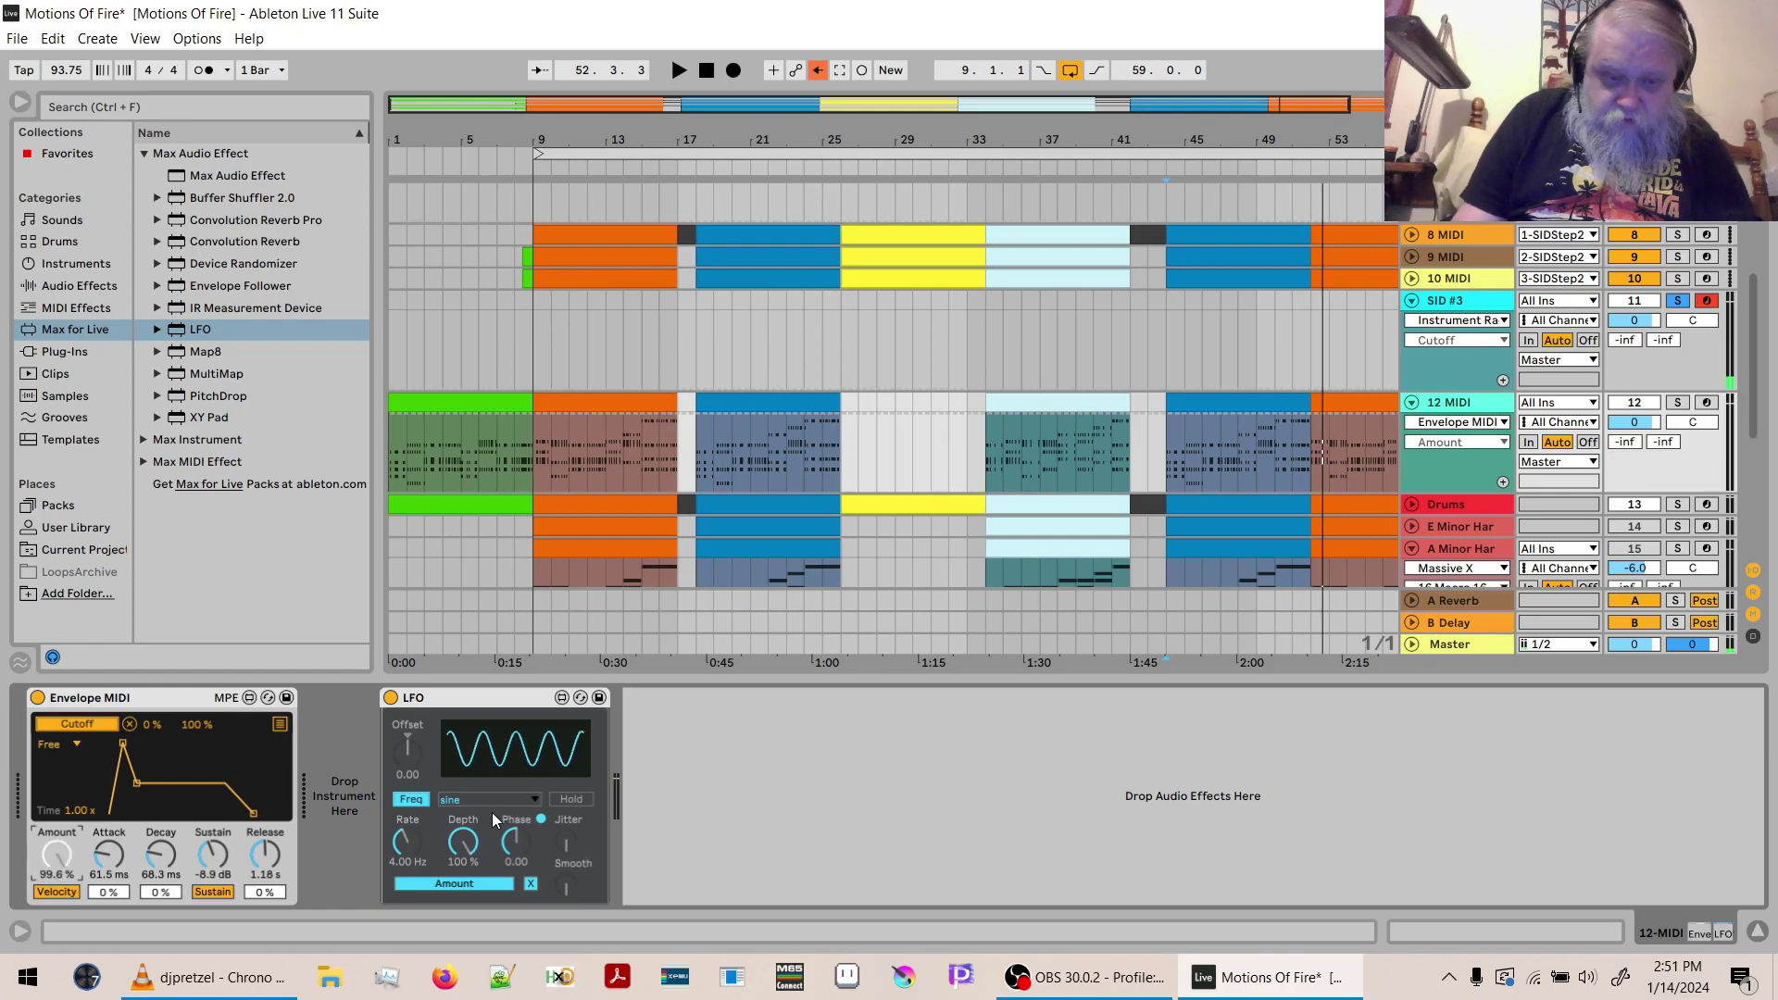
Lower the LFO depth to 1.00 % and play the song to hear its effect on the envelope amount.
{"action": "left_click_drag", "start_coordinate": [445, 819], "coordinate": [445, 917]}
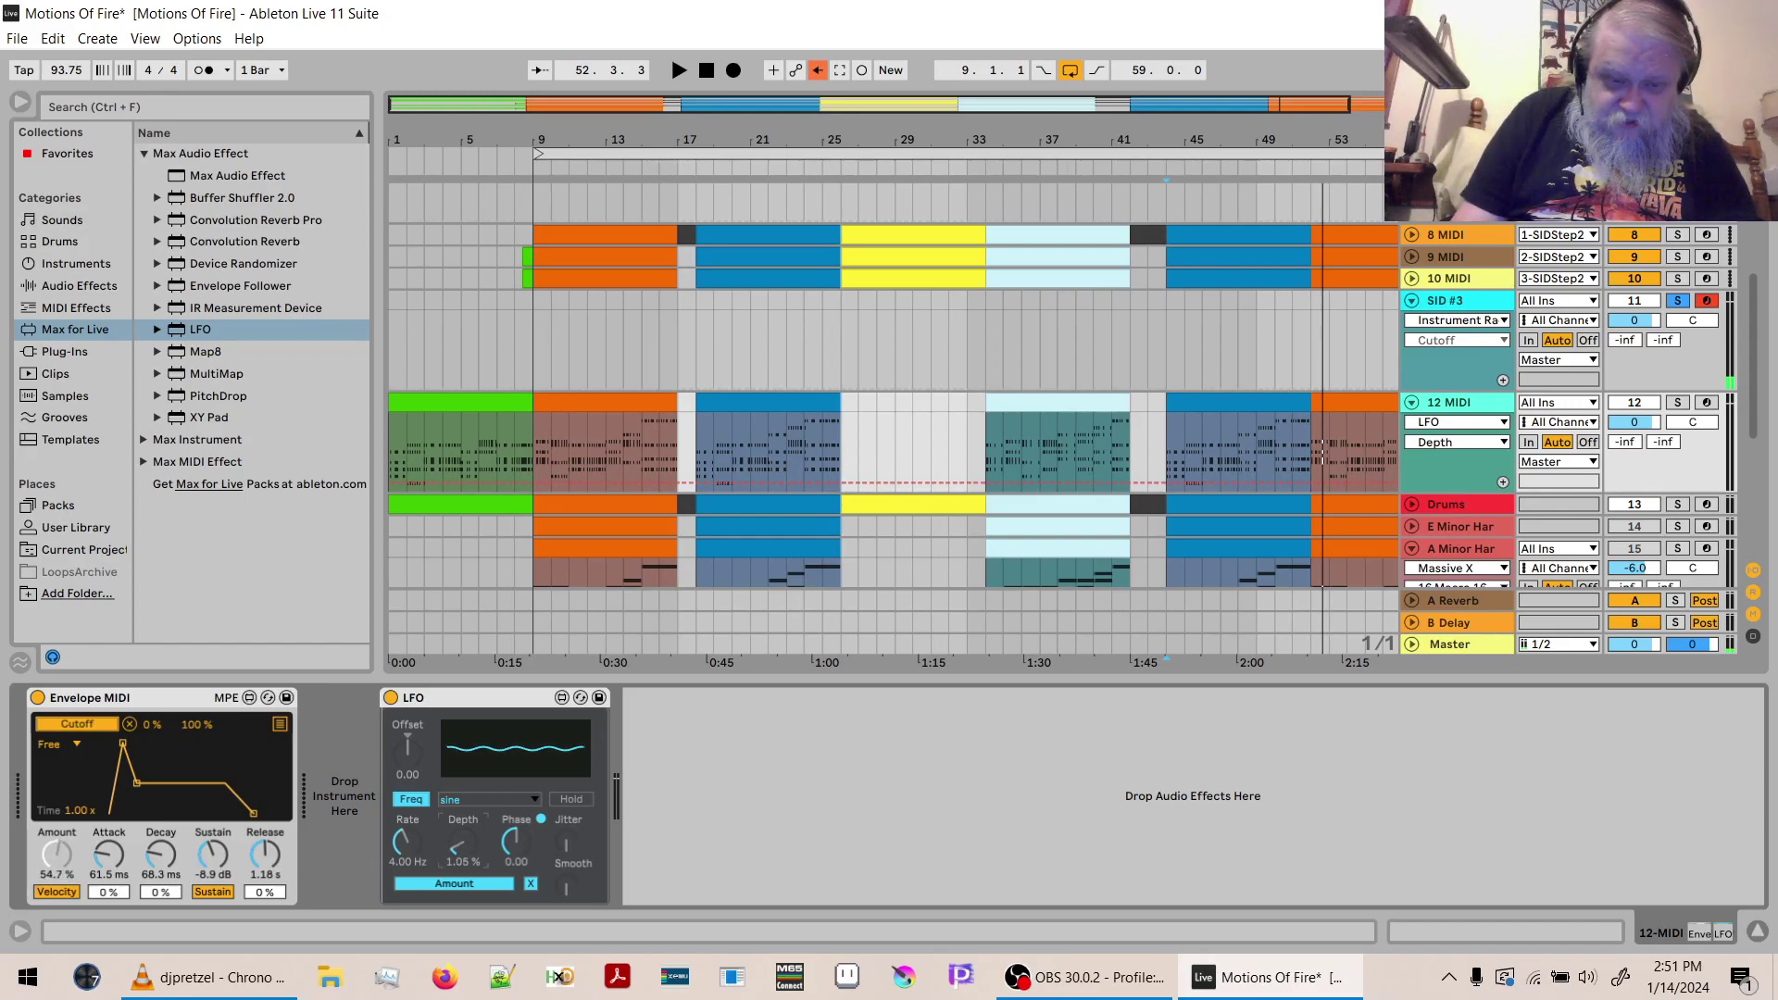
{"action": "left_click_drag", "start_coordinate": [465, 850], "coordinate": [466, 853]}
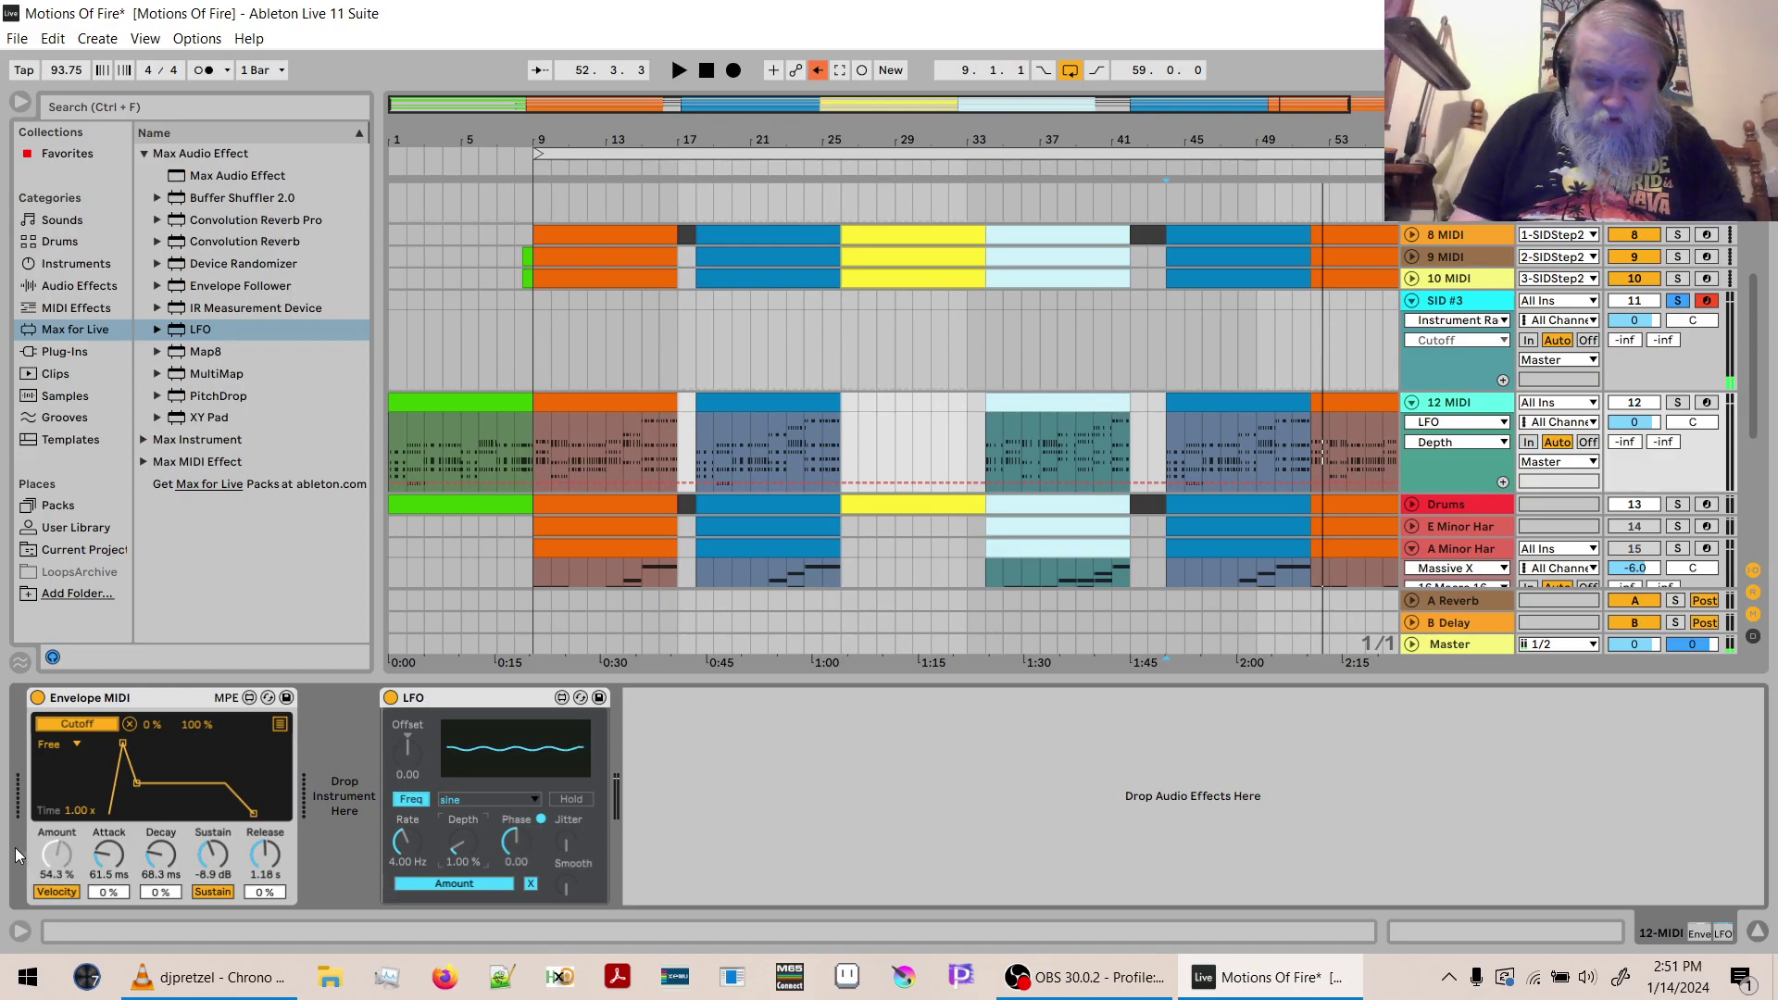
{"action": "left_click", "coordinate": [57, 854]}
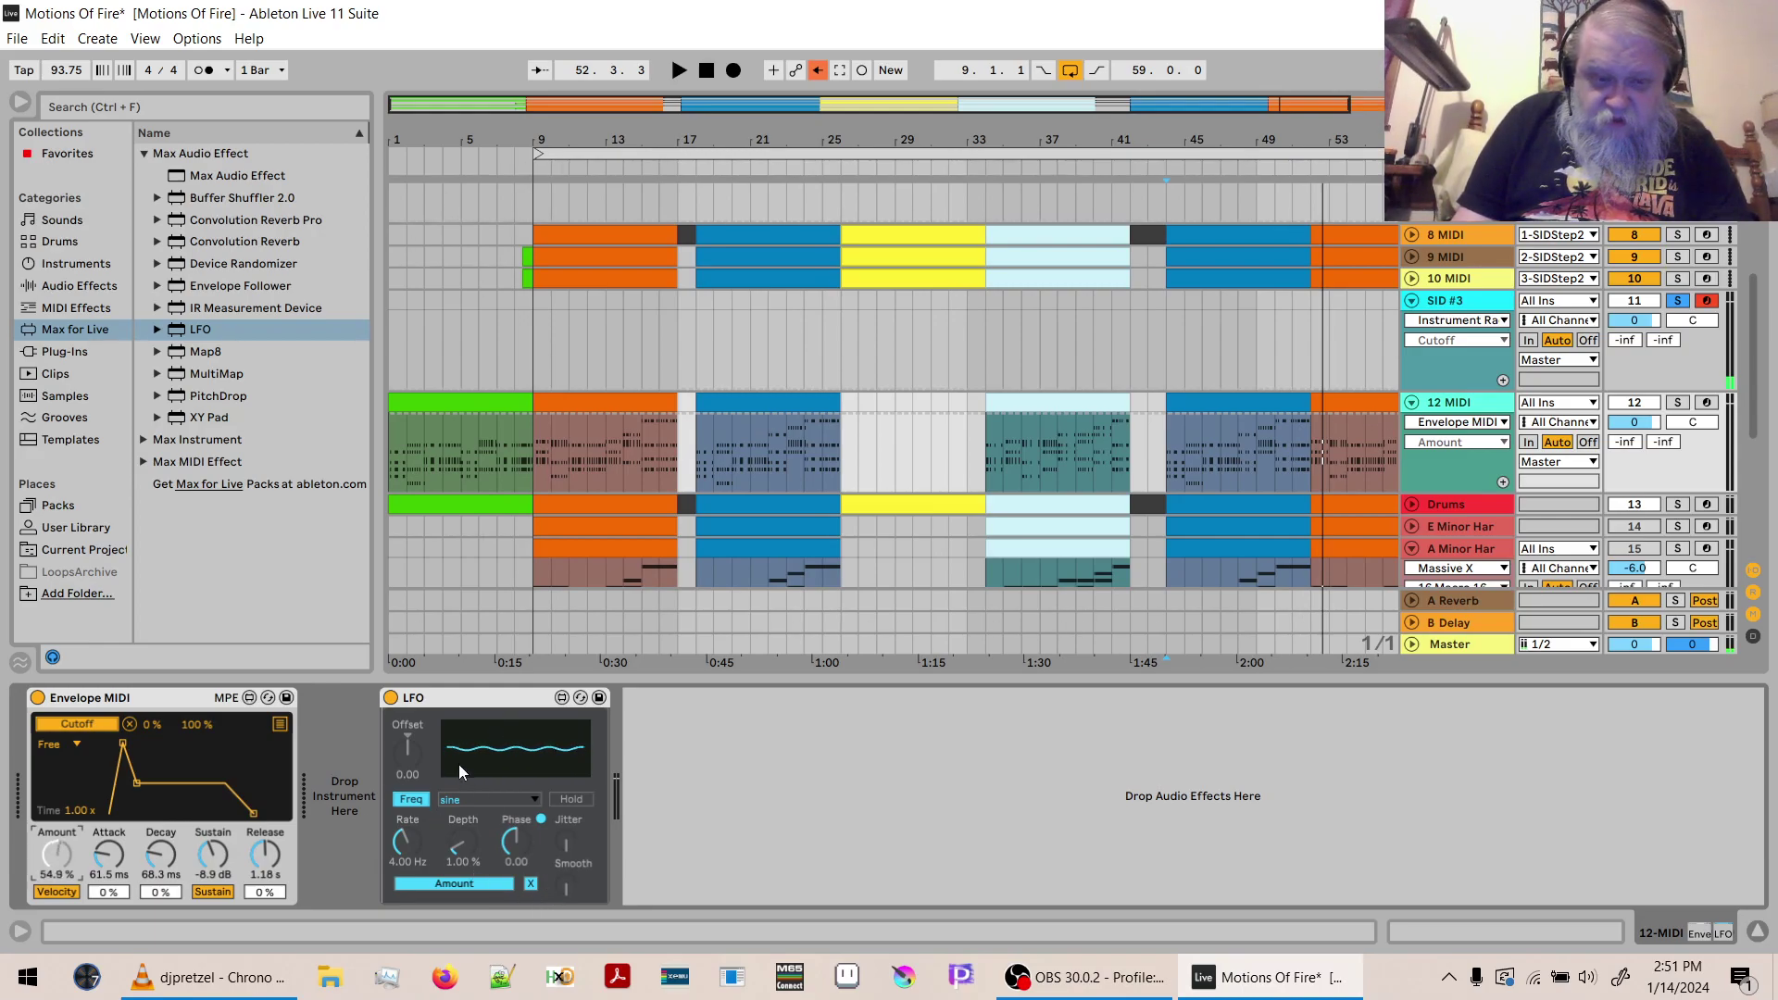
{"action": "left_click", "coordinate": [562, 698]}
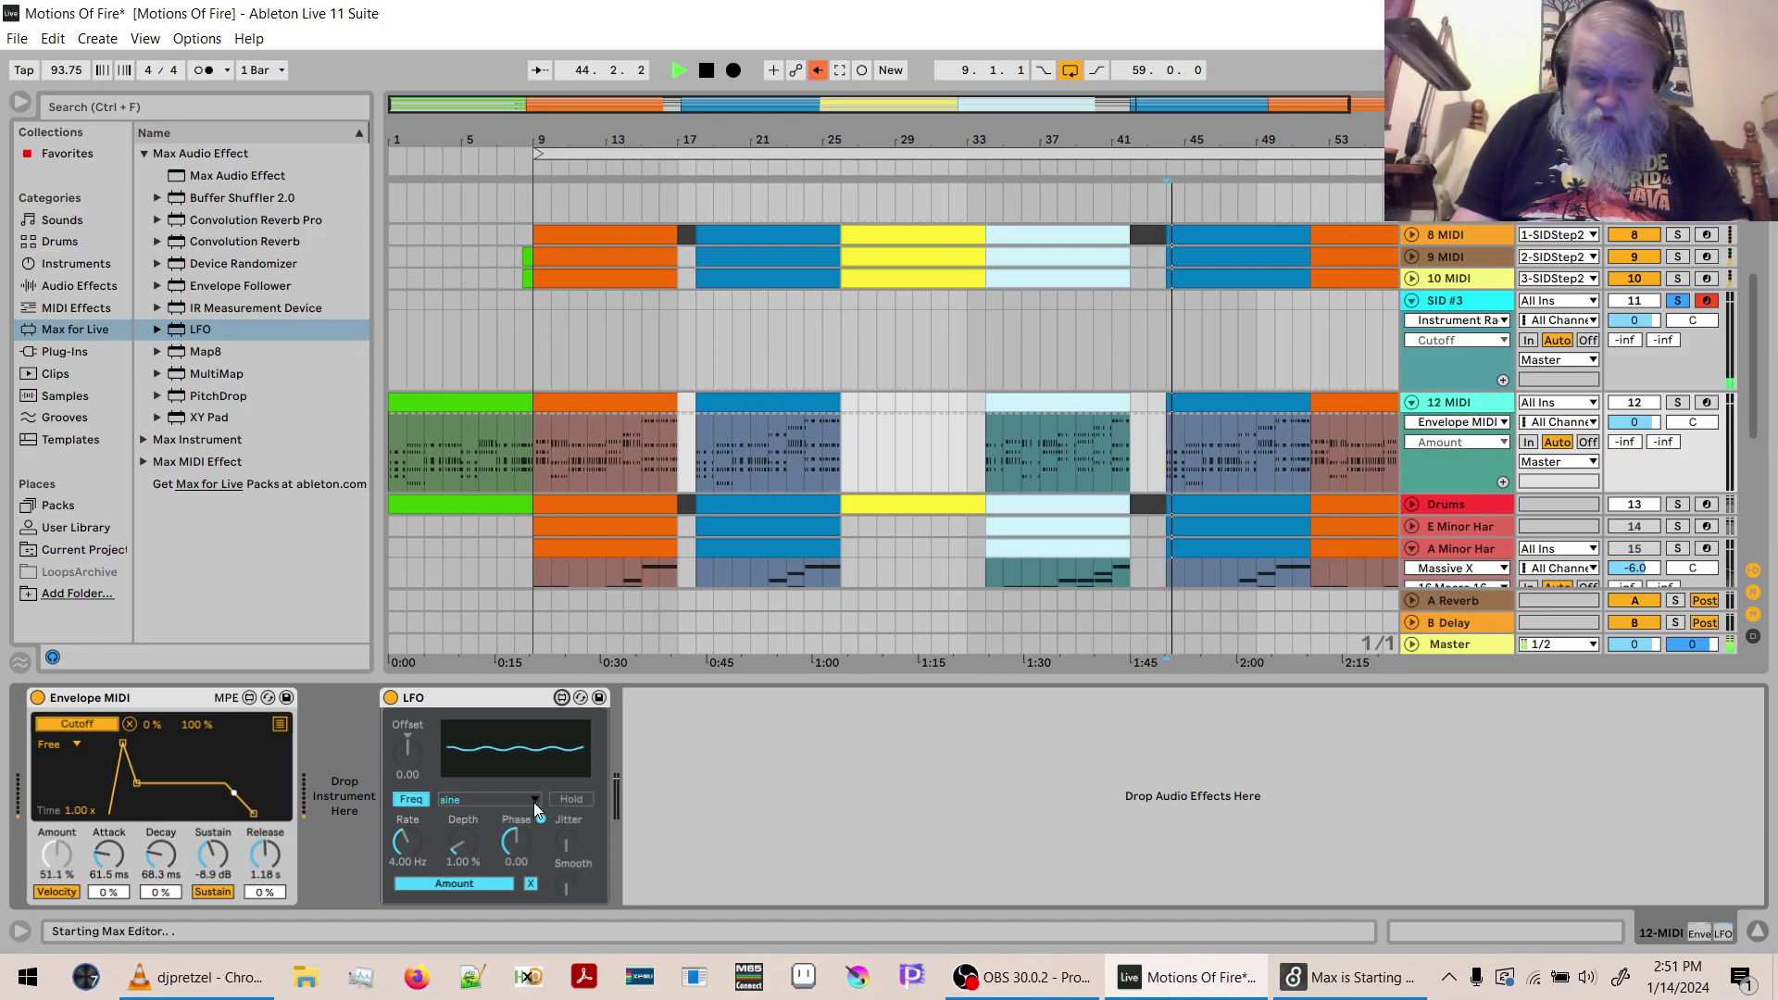
{"action": "key", "text": "space"}
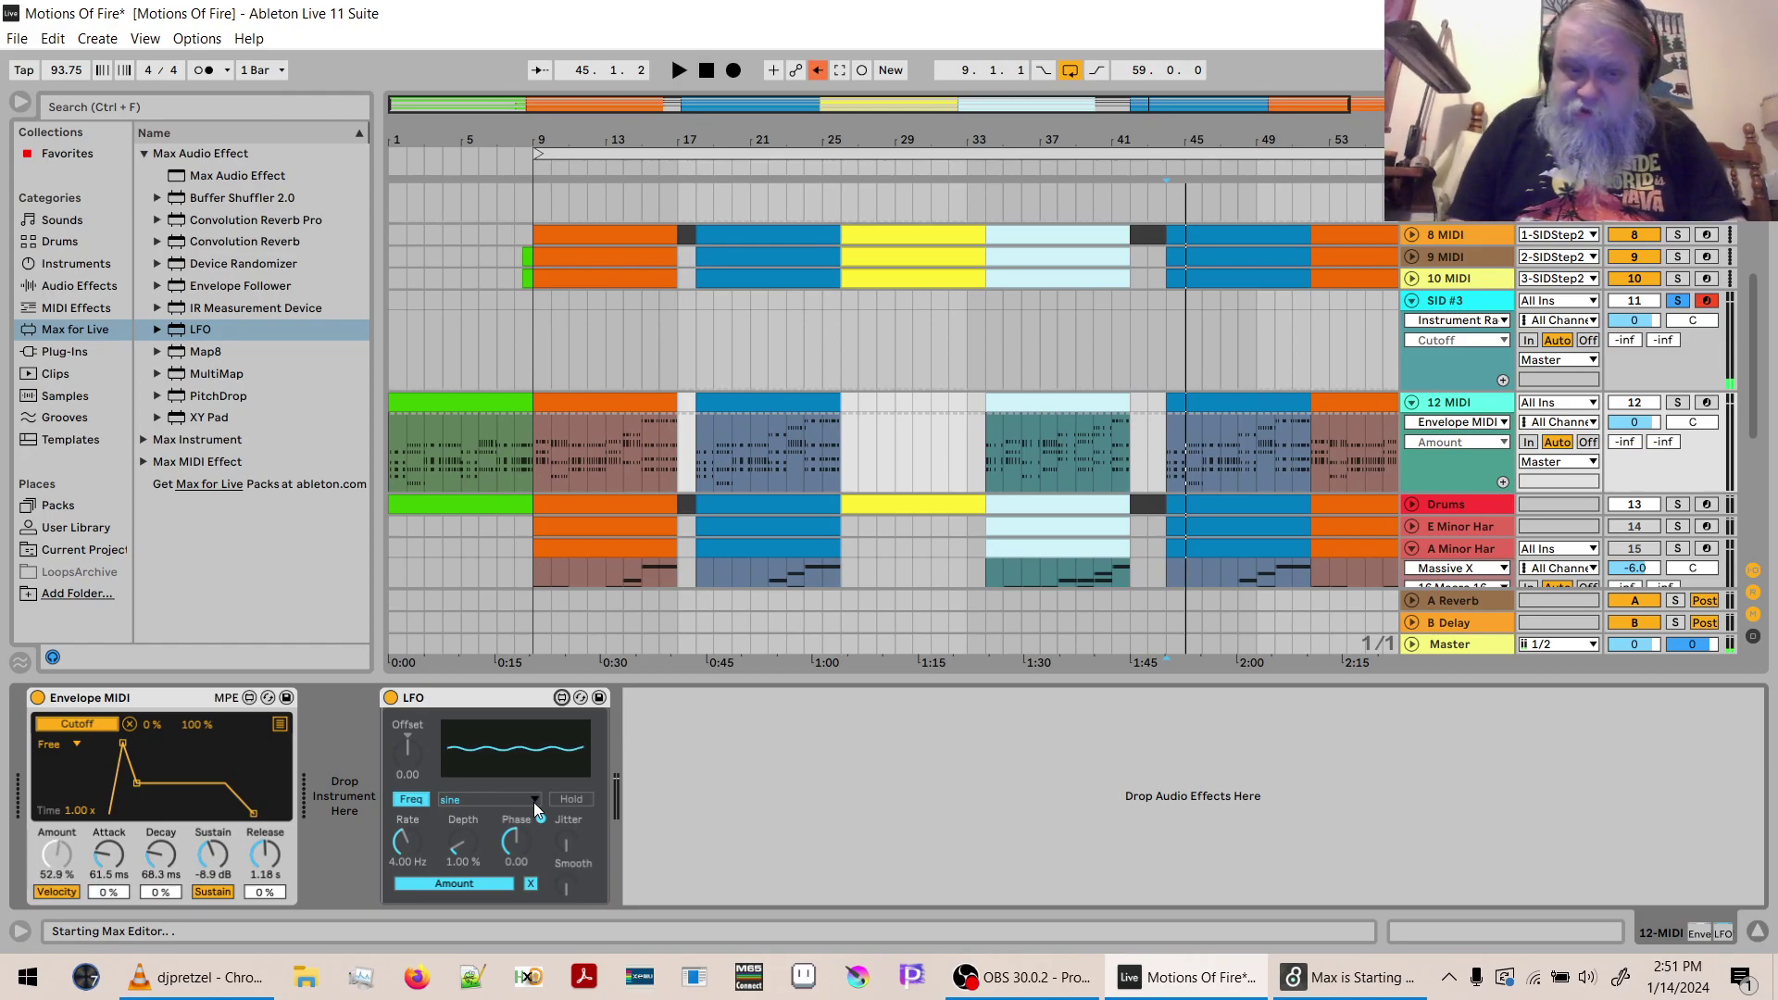
Remove the LFO device from the 12 MIDI track, keeping Envelope MIDI, and close the Welcome to Max window.
{"action": "left_click", "coordinate": [496, 692]}
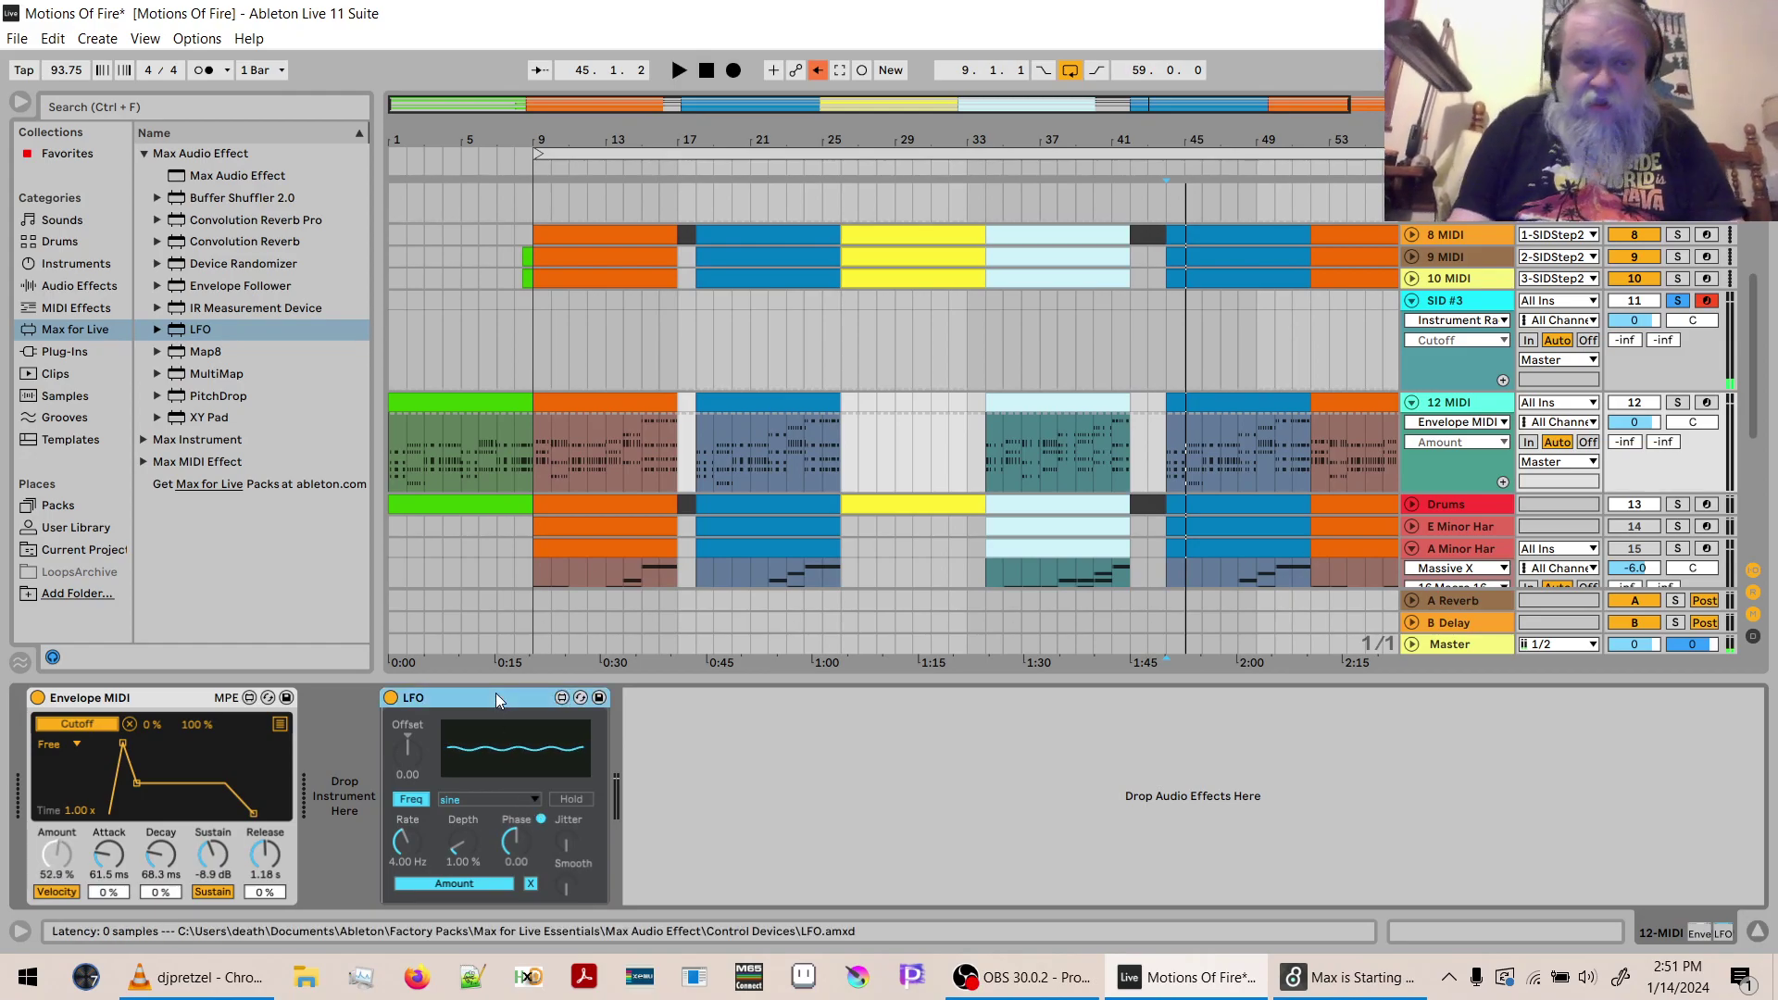
{"action": "key", "text": "Delete"}
{"action": "key", "text": "Delete"}
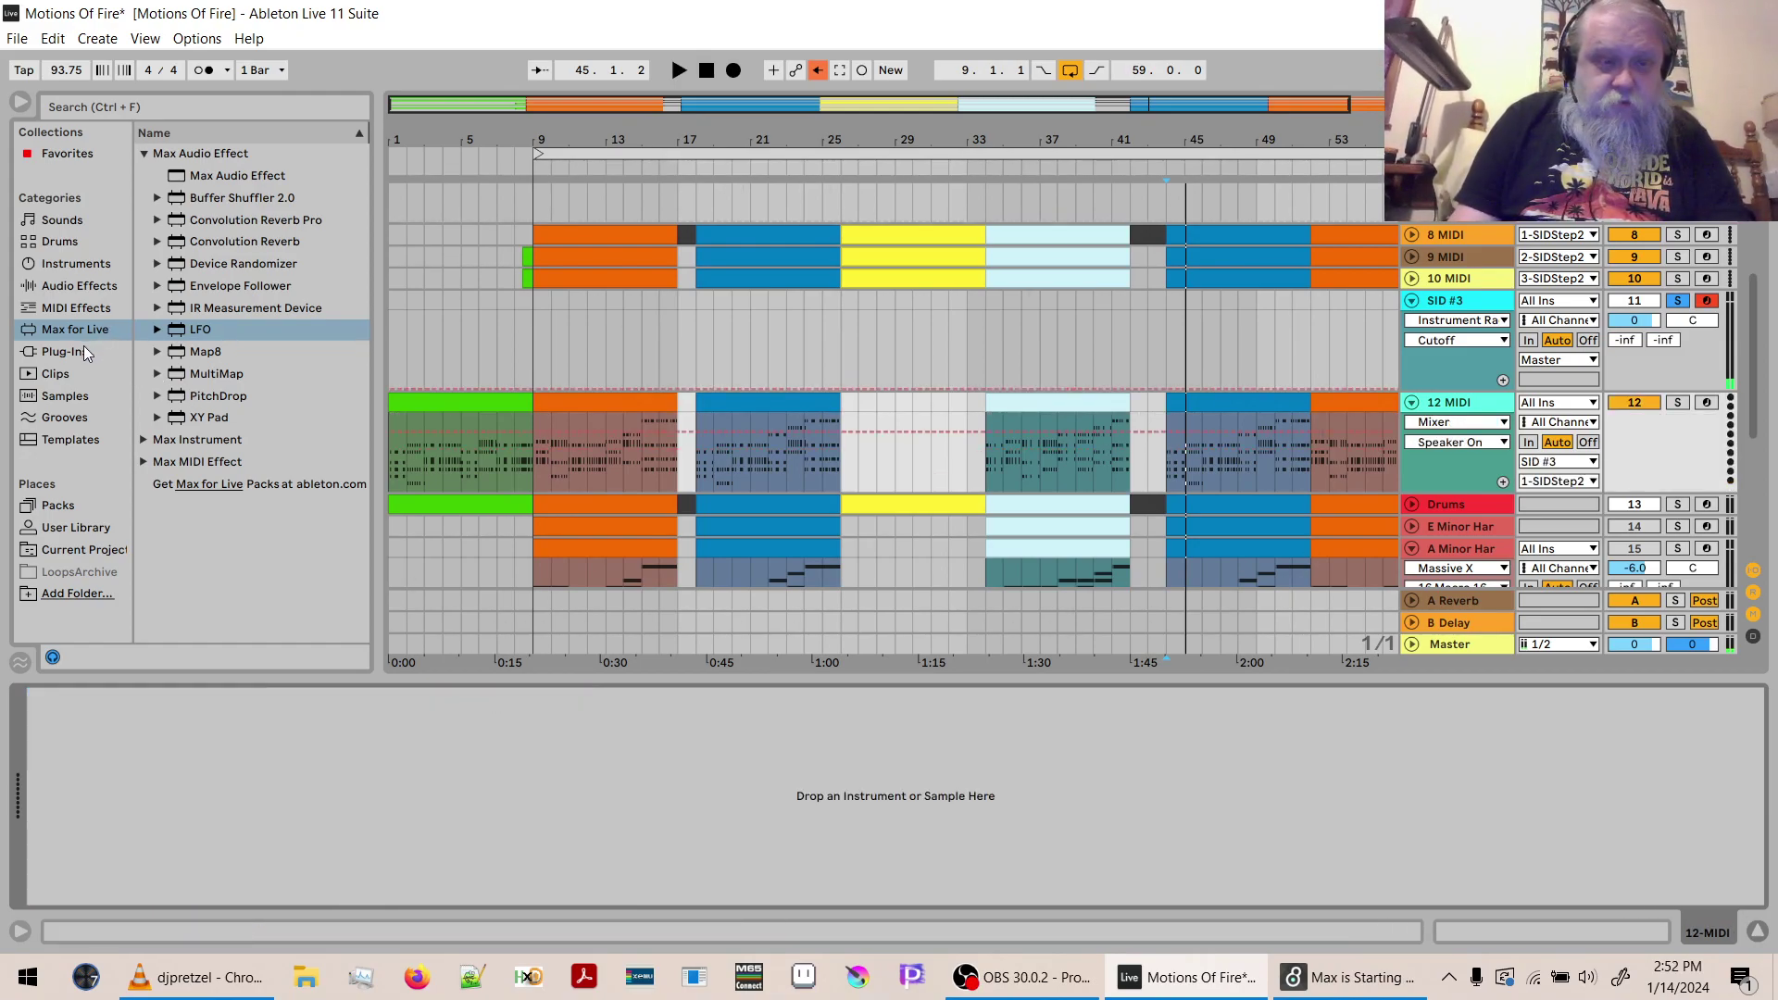
{"action": "key", "text": "ctrl+z"}
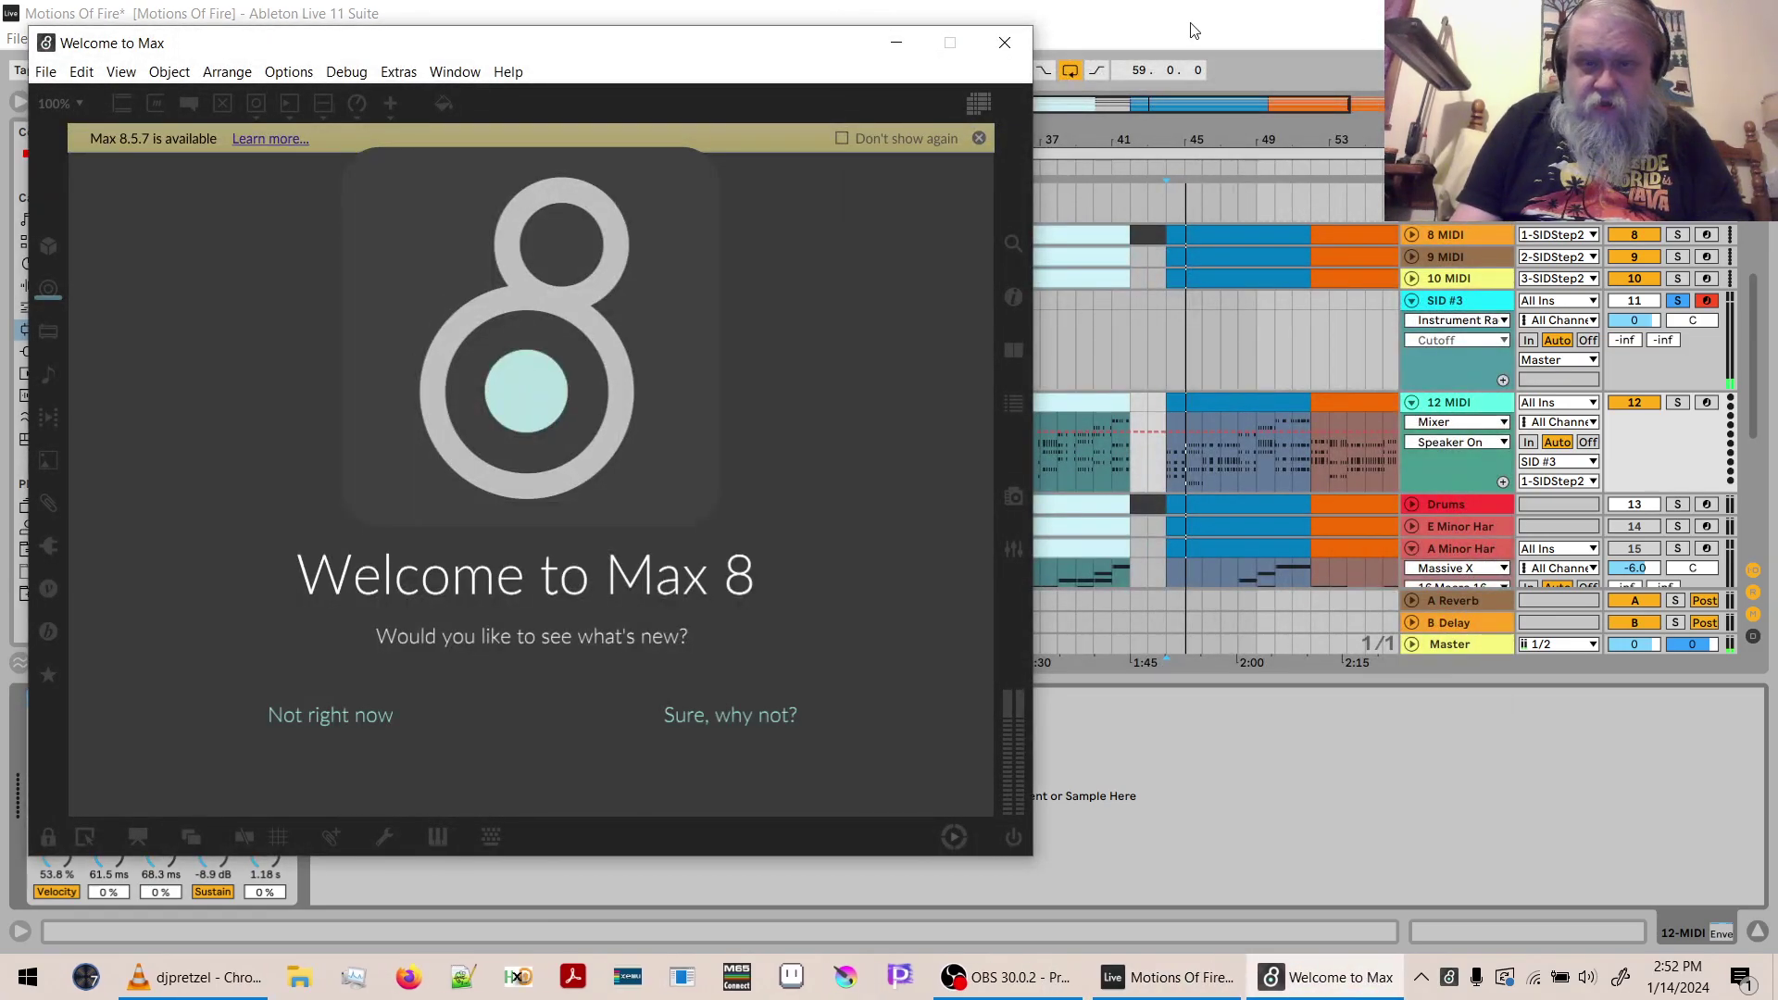
{"action": "left_click", "coordinate": [1002, 44]}
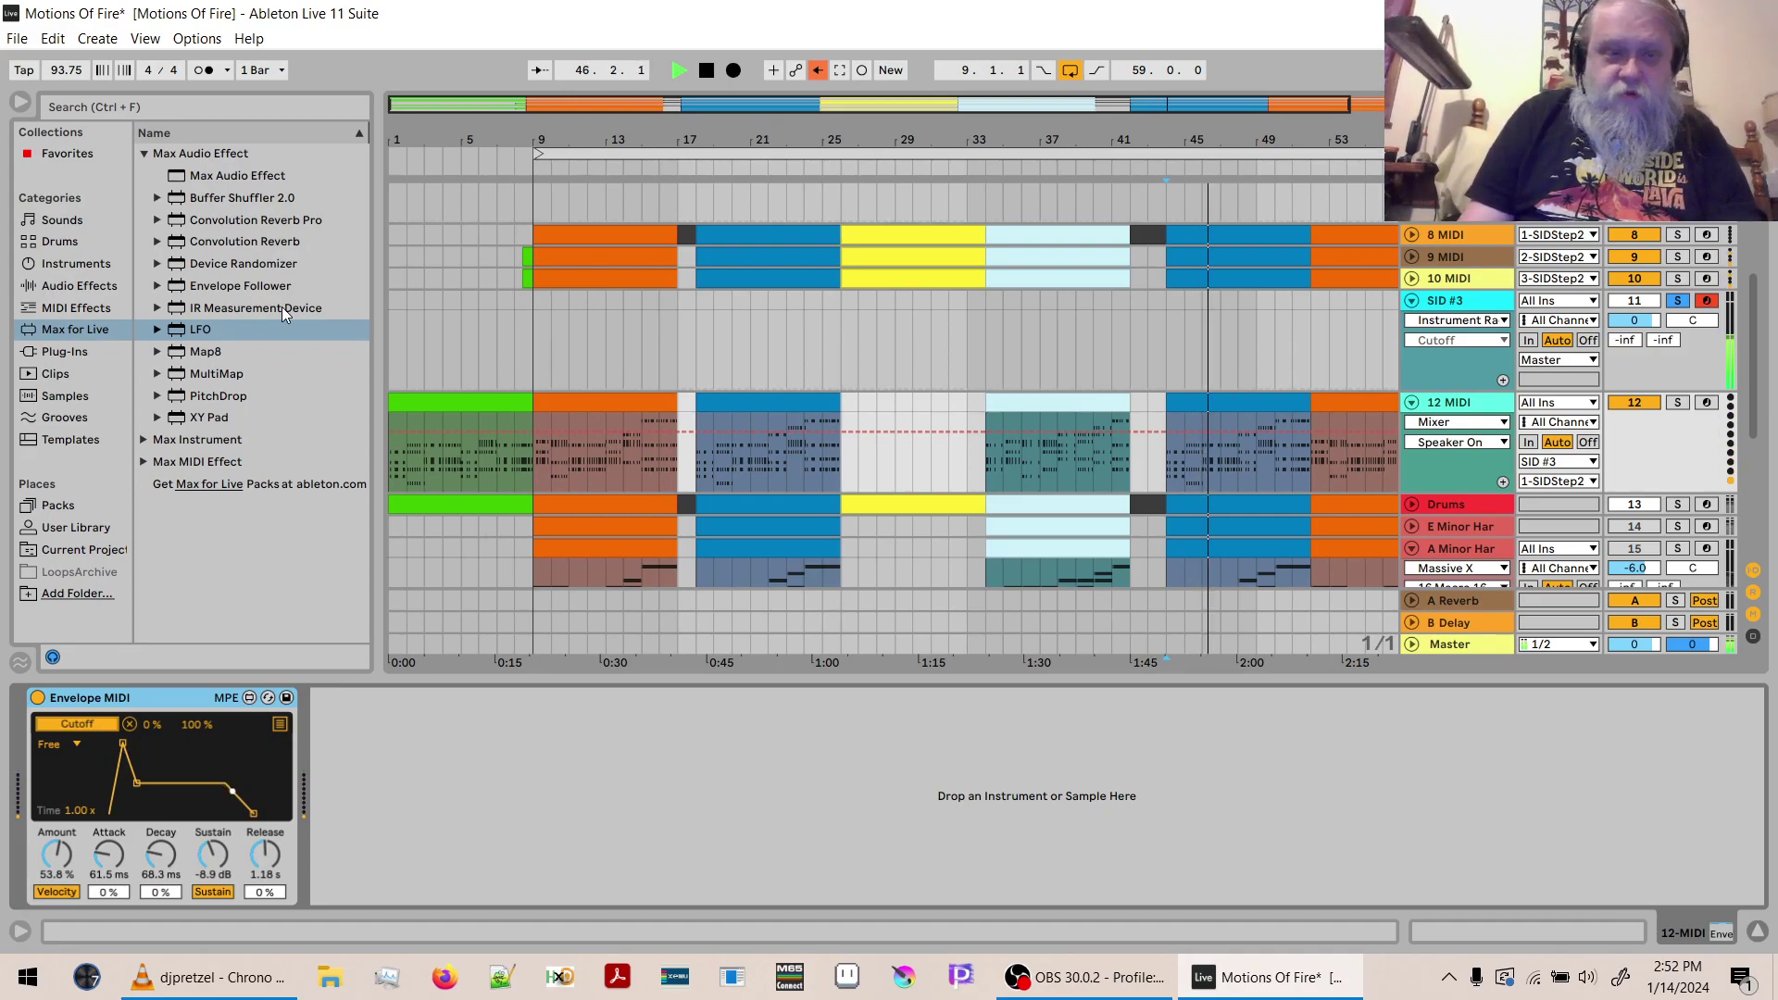
{"action": "key", "text": "space"}
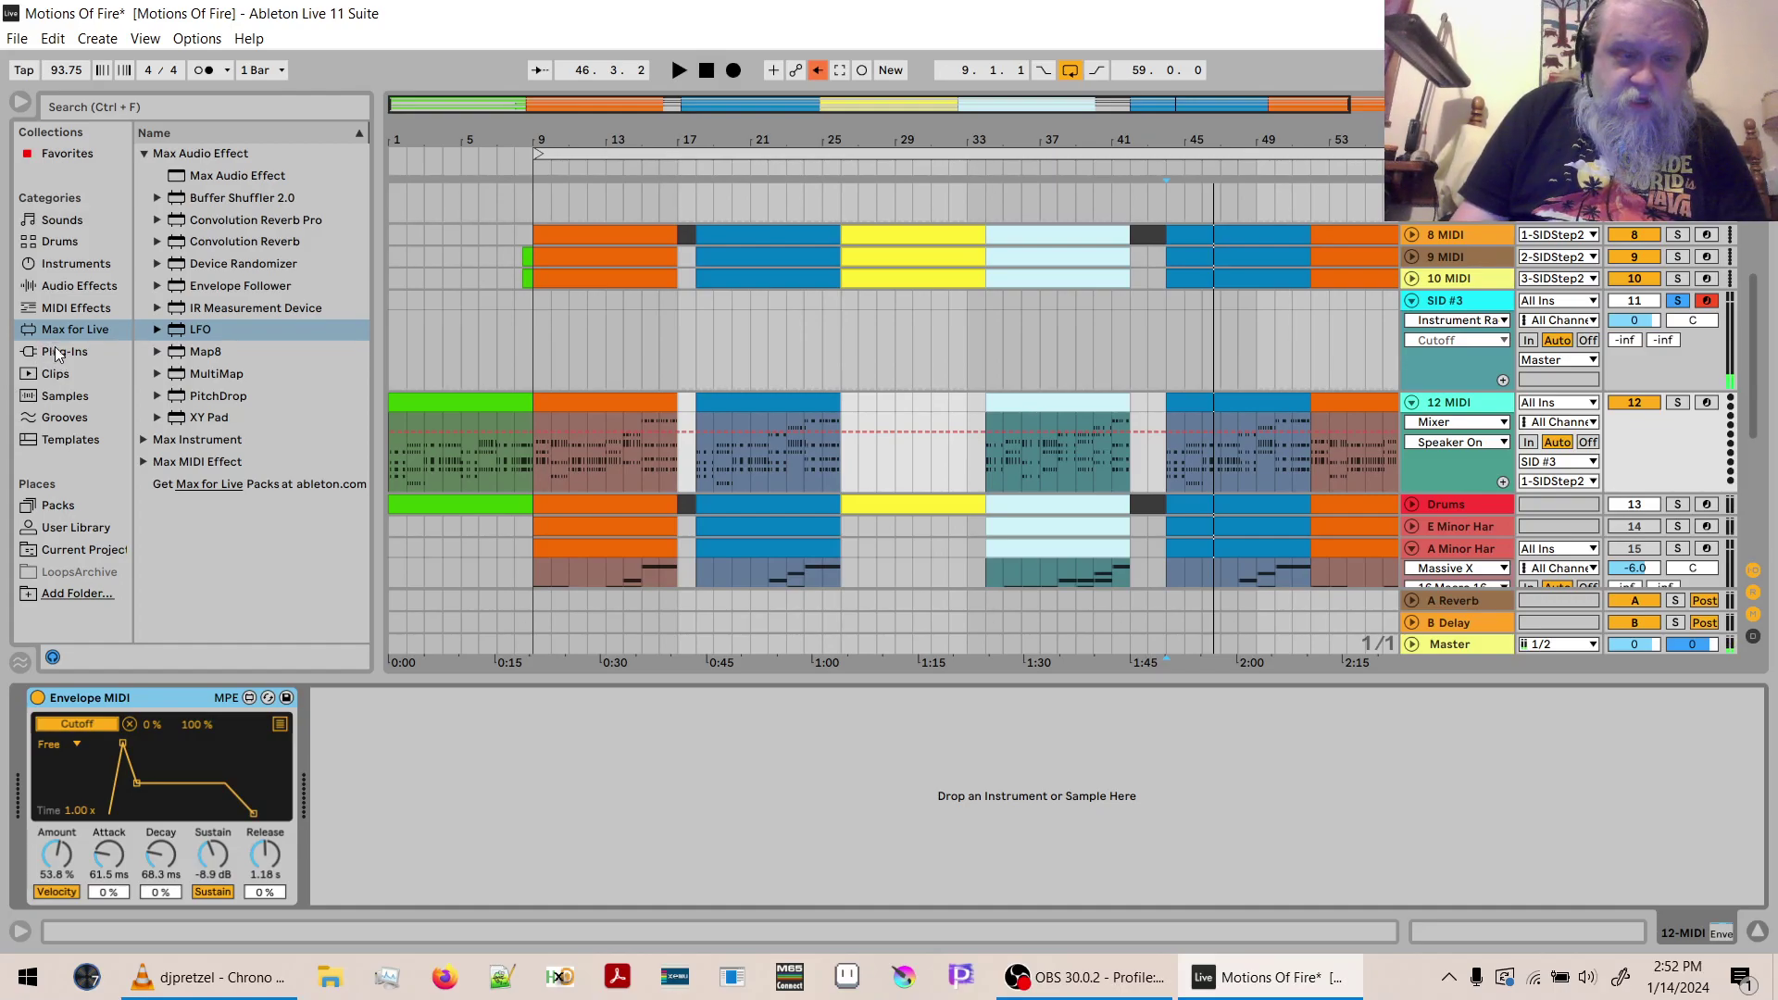
Try to place the Max for Live LFO audio effect ahead of Envelope MIDI, and delete the added LFO.
{"action": "left_click", "coordinate": [62, 310]}
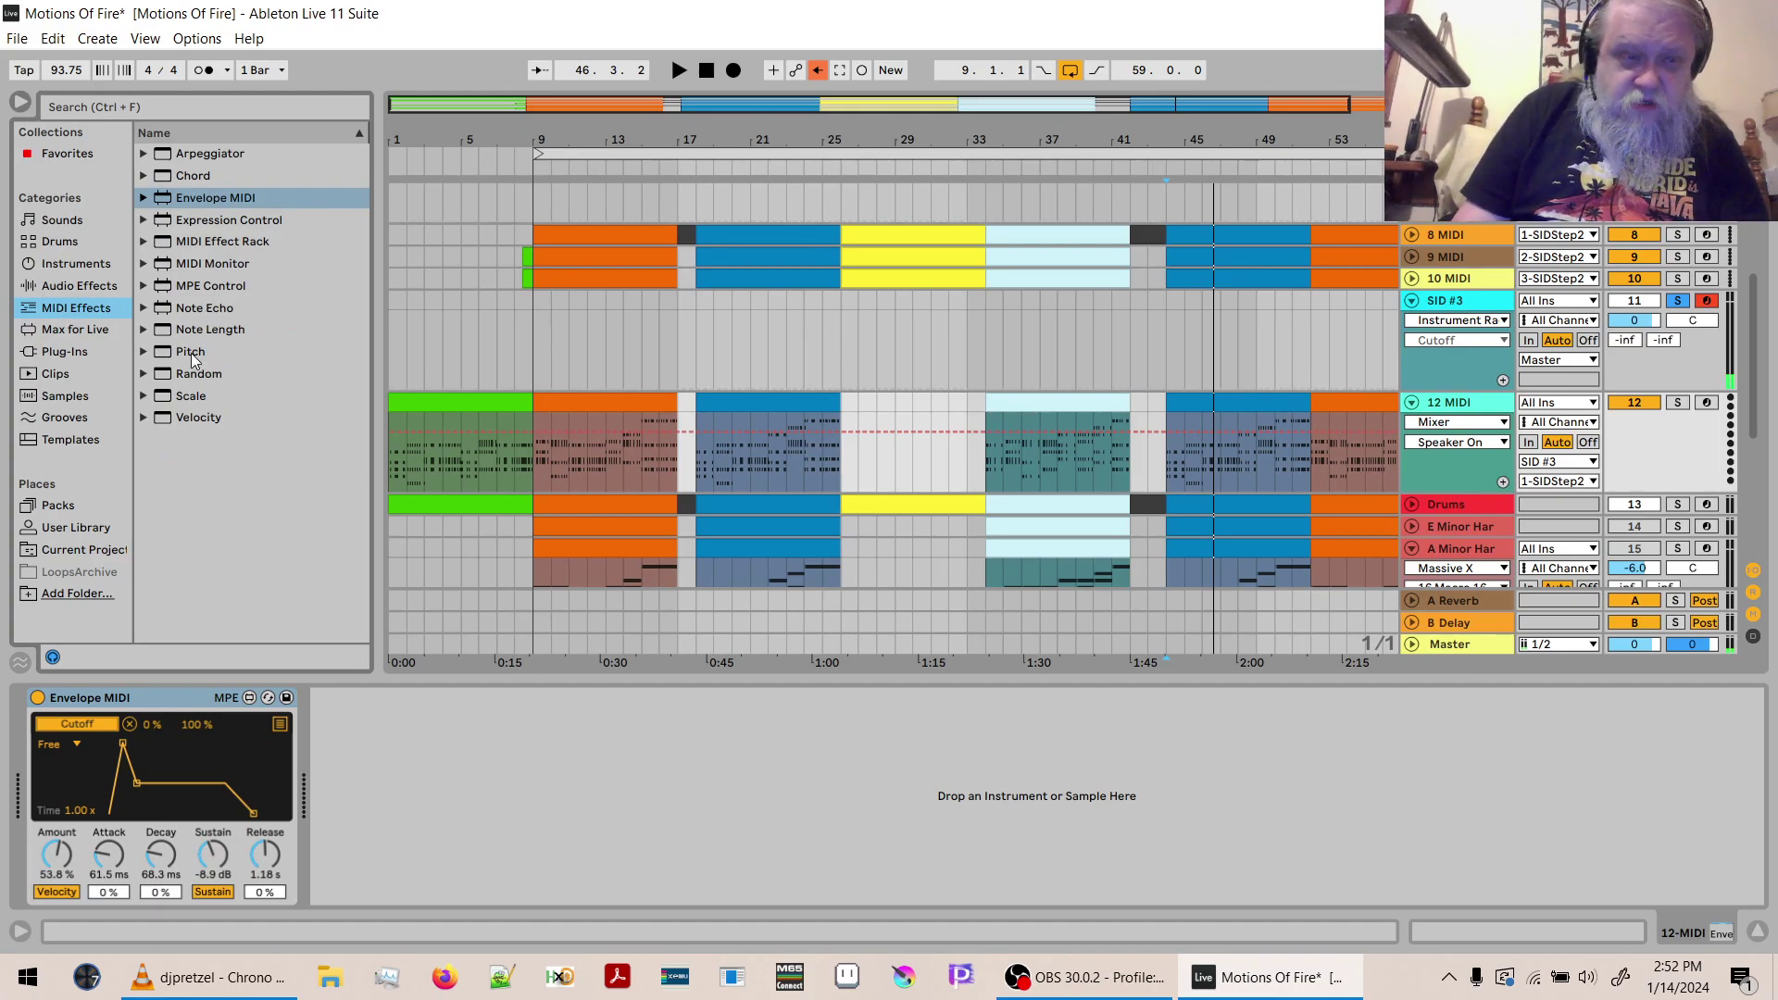
{"action": "left_click", "coordinate": [96, 328]}
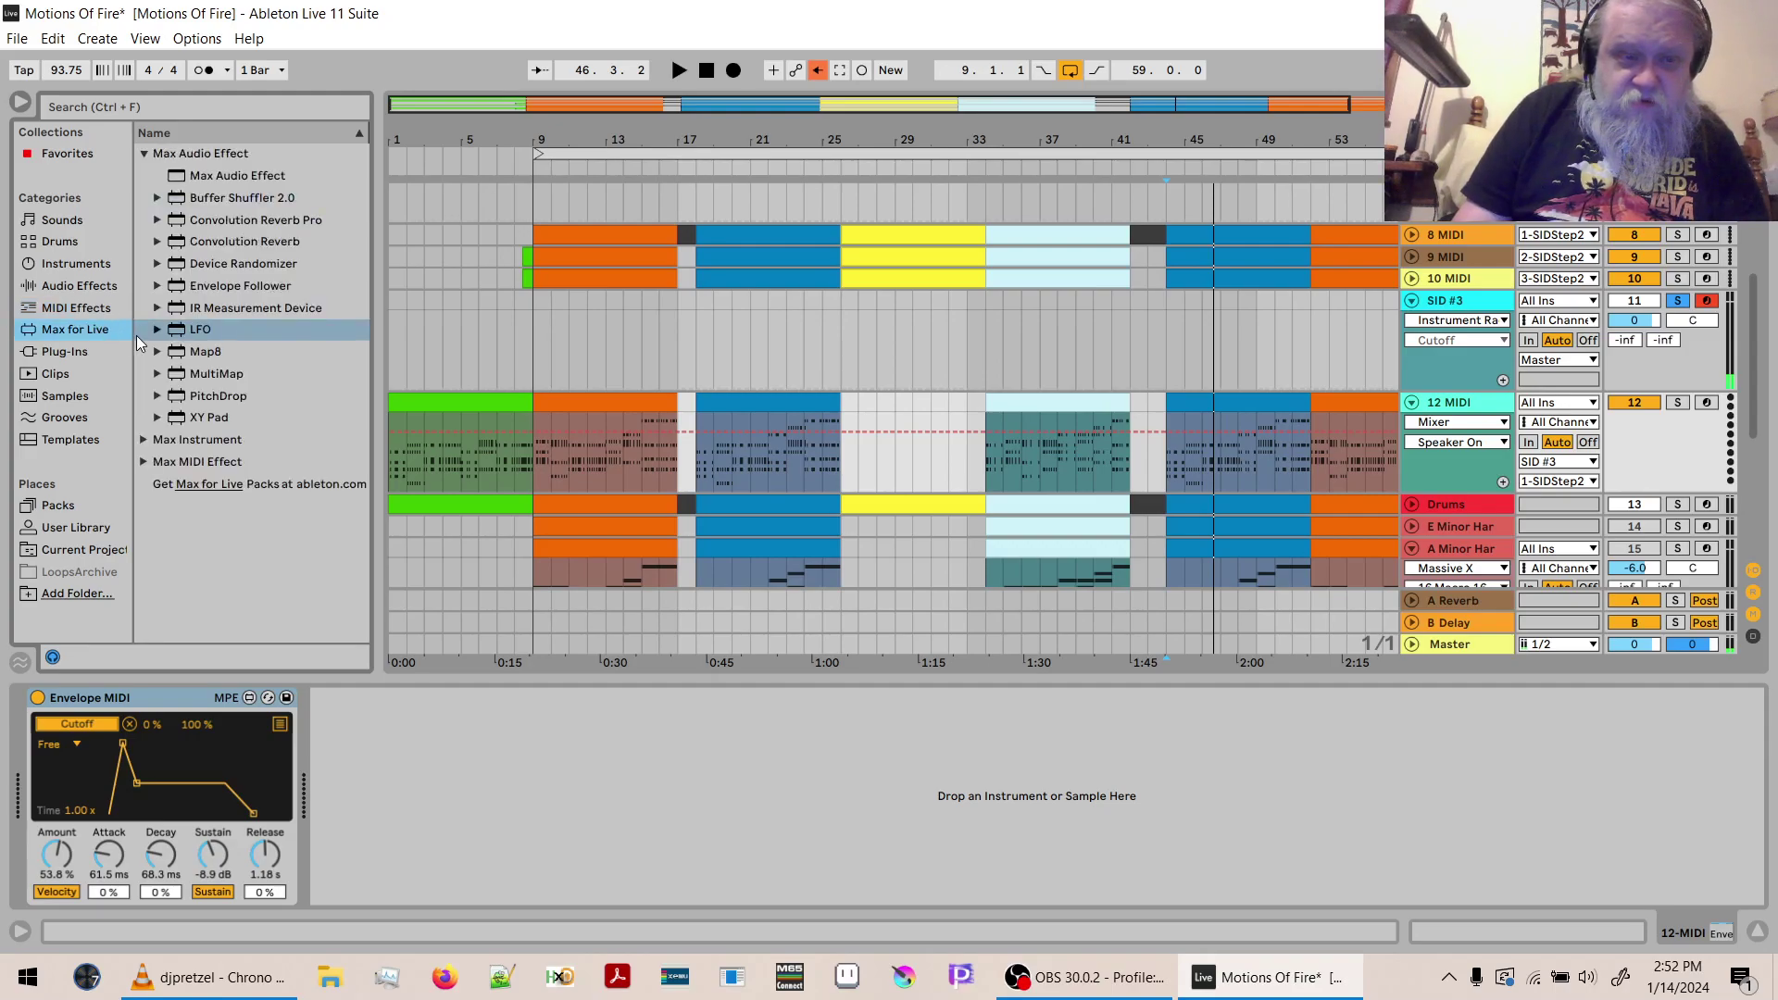
{"action": "left_click", "coordinate": [143, 463]}
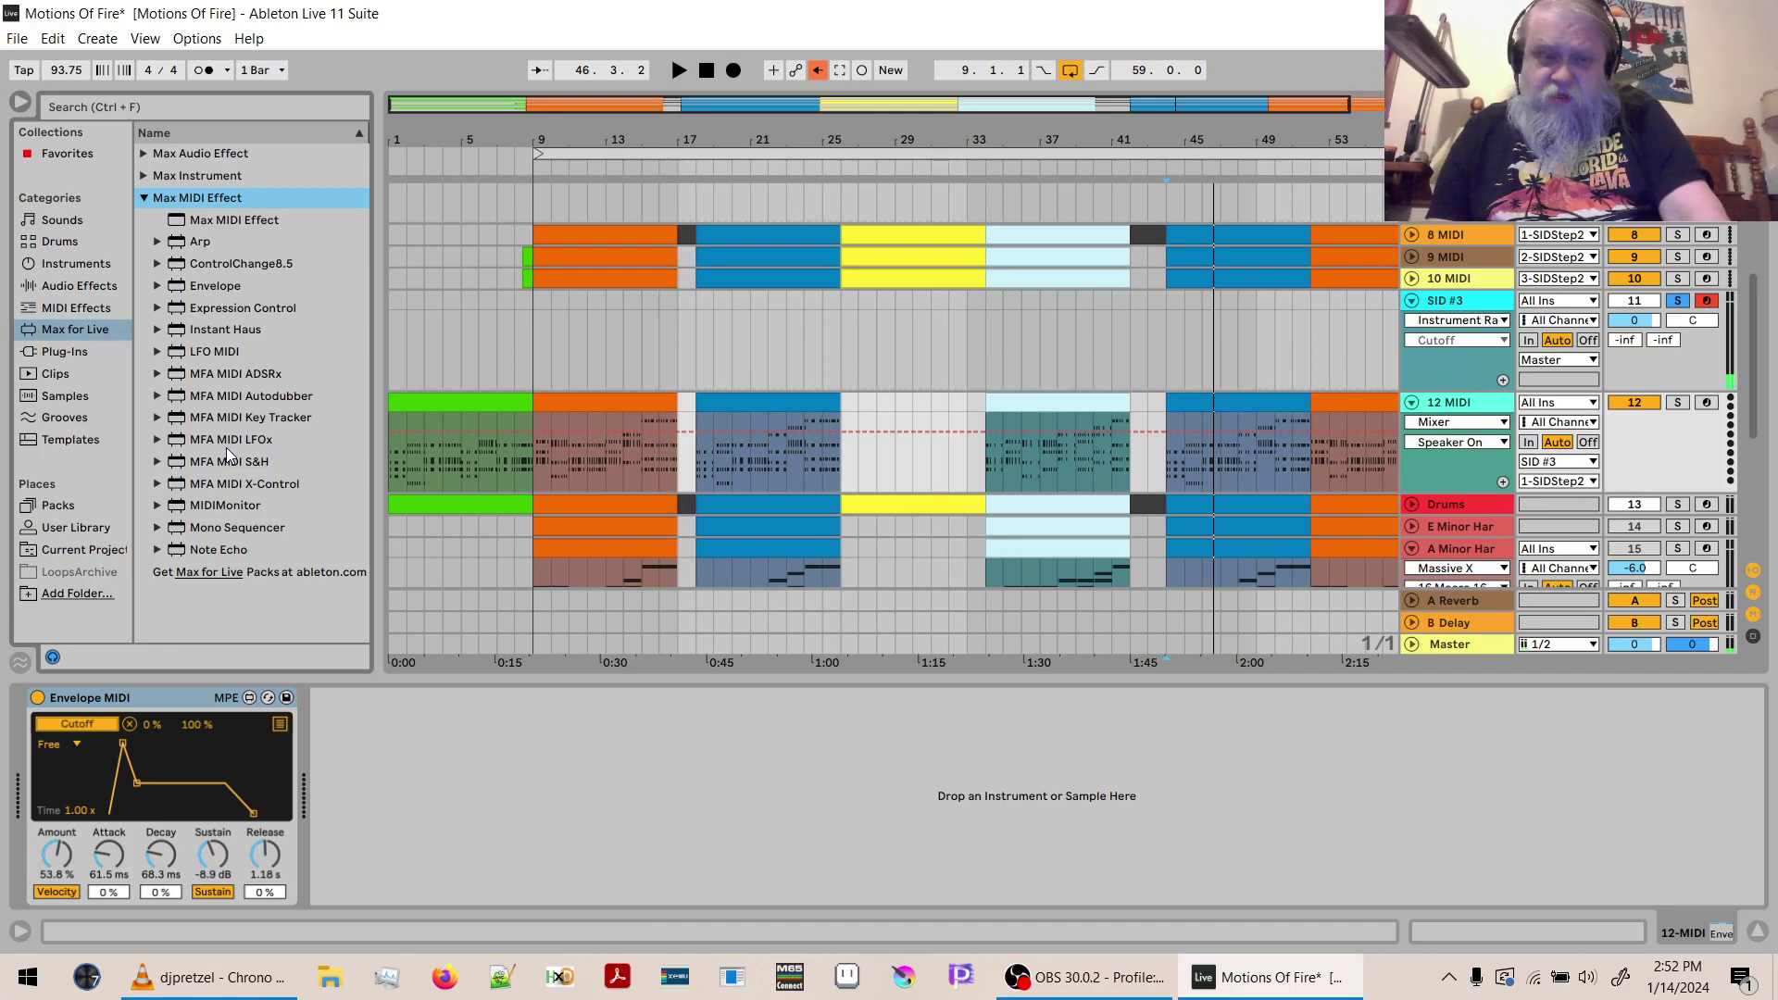
{"action": "left_click", "coordinate": [146, 155]}
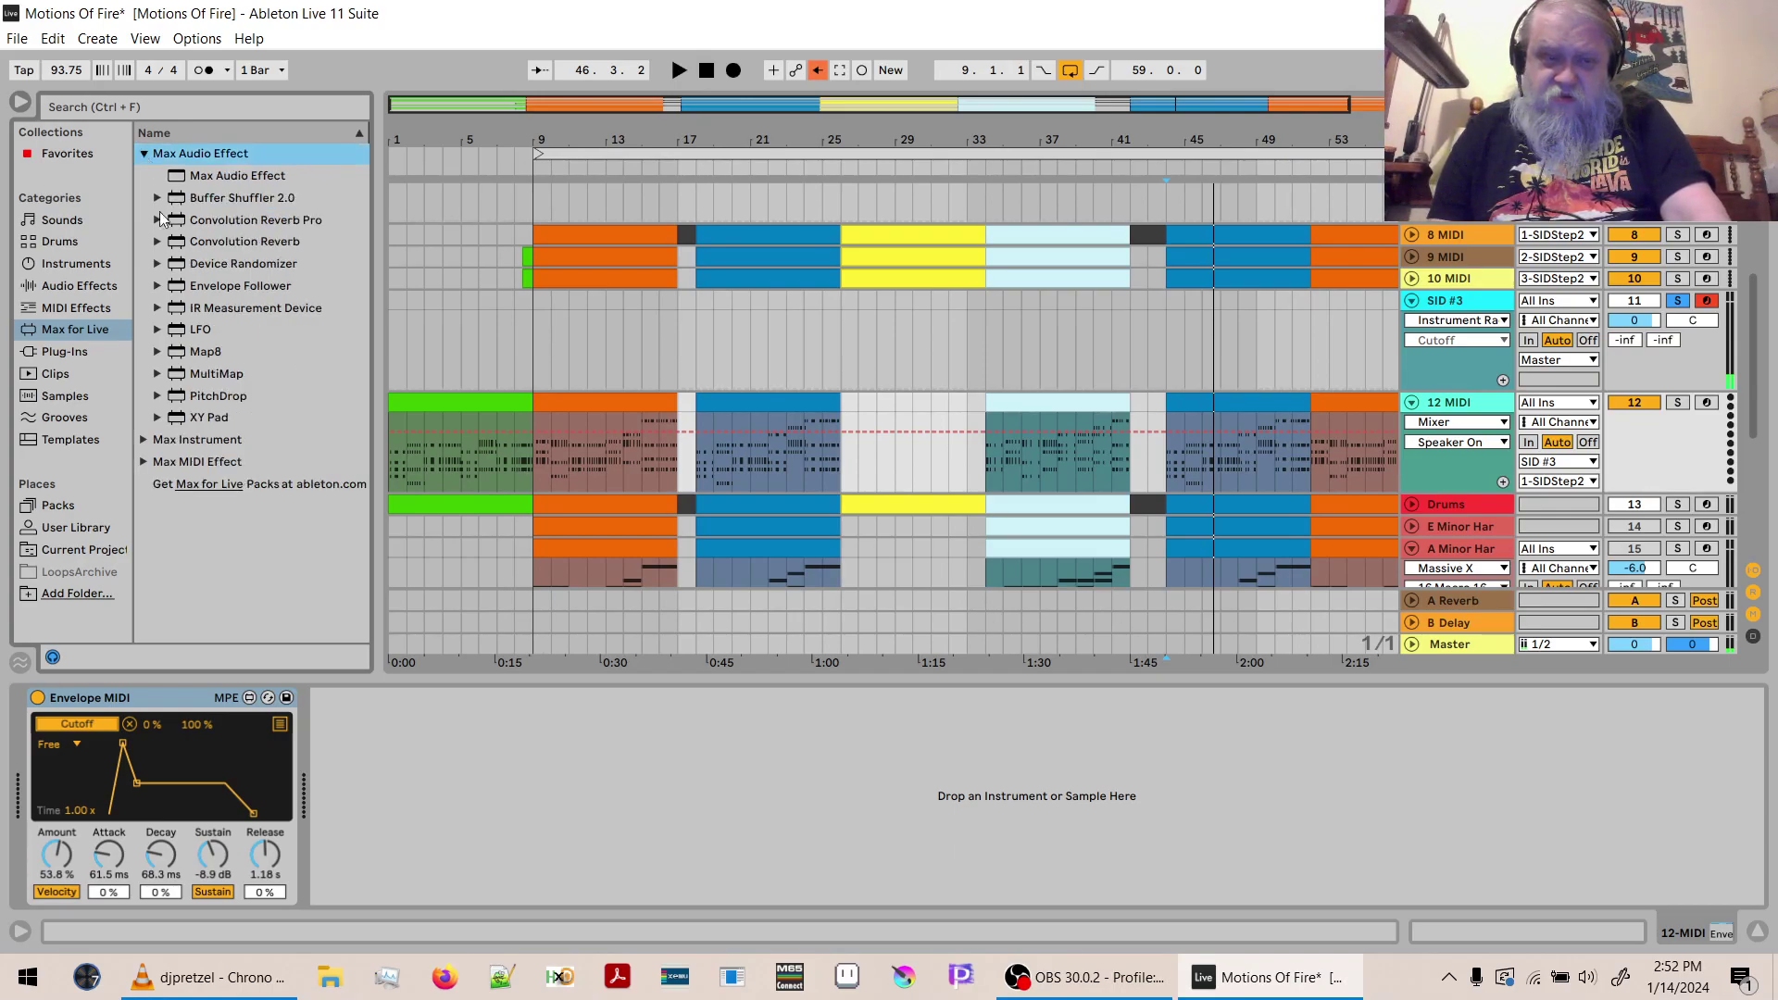
{"action": "left_click", "coordinate": [141, 159]}
{"action": "left_click", "coordinate": [143, 158]}
{"action": "left_click_drag", "start_coordinate": [178, 335], "coordinate": [51, 751]}
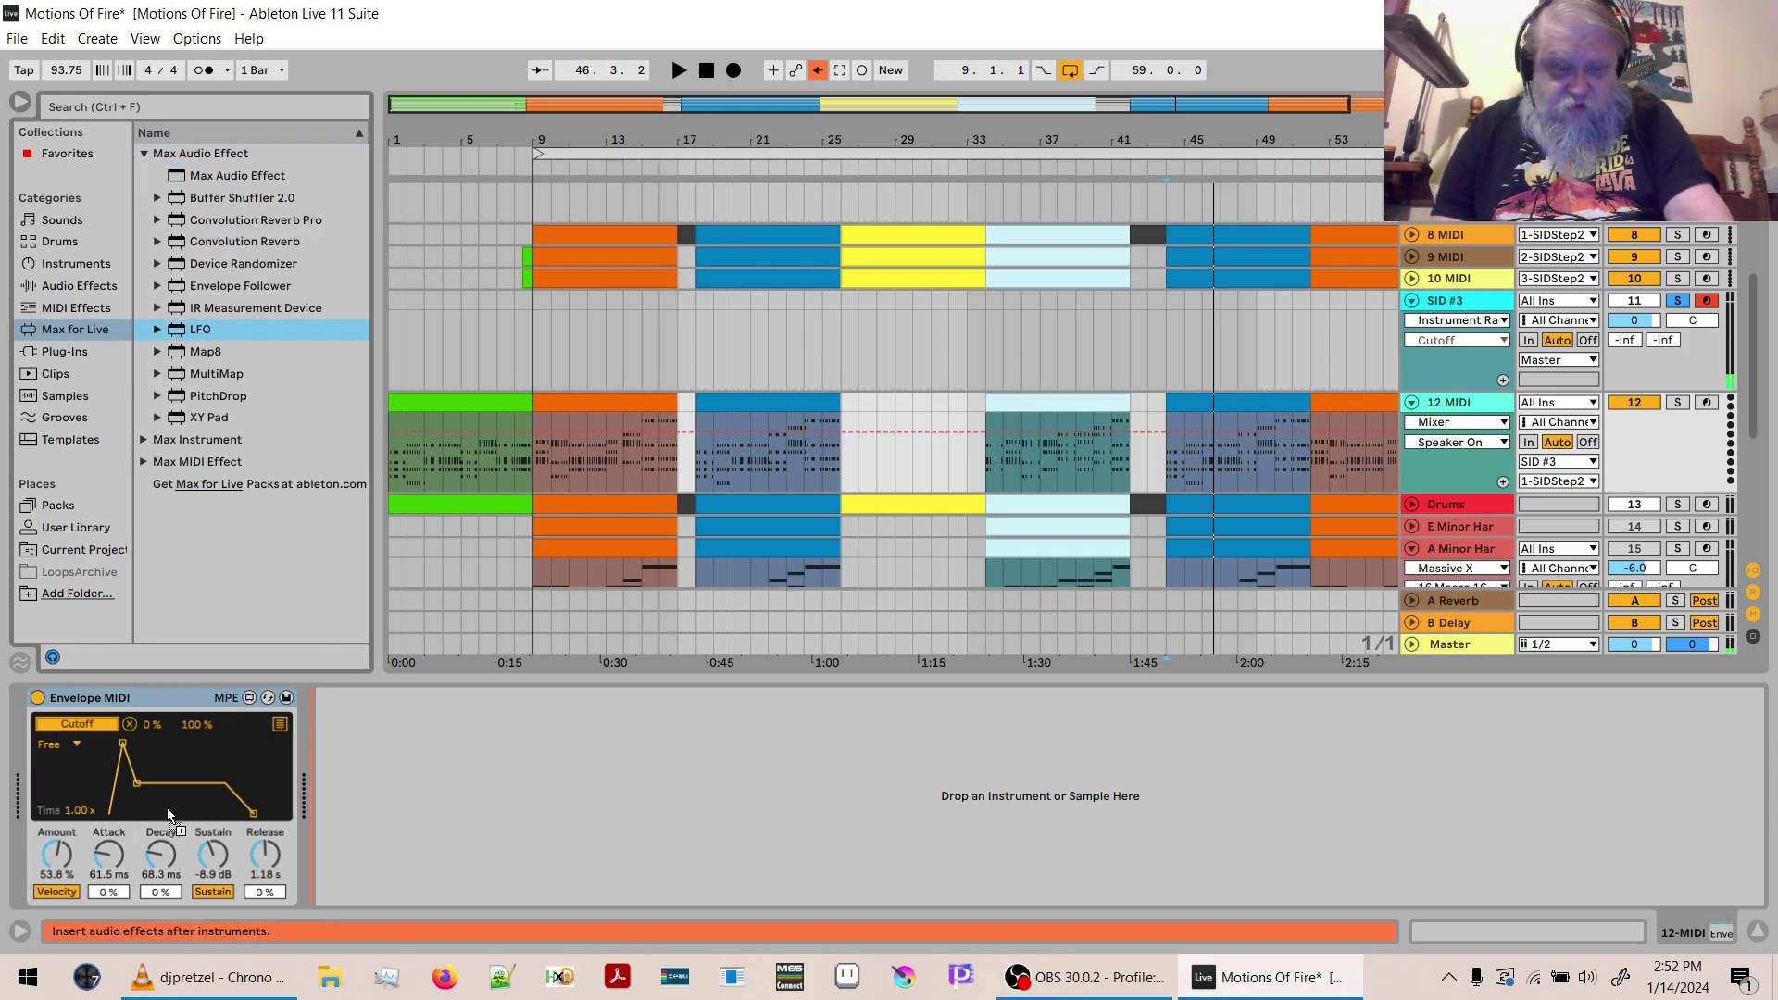
{"action": "left_click_drag", "start_coordinate": [163, 814], "coordinate": [329, 827]}
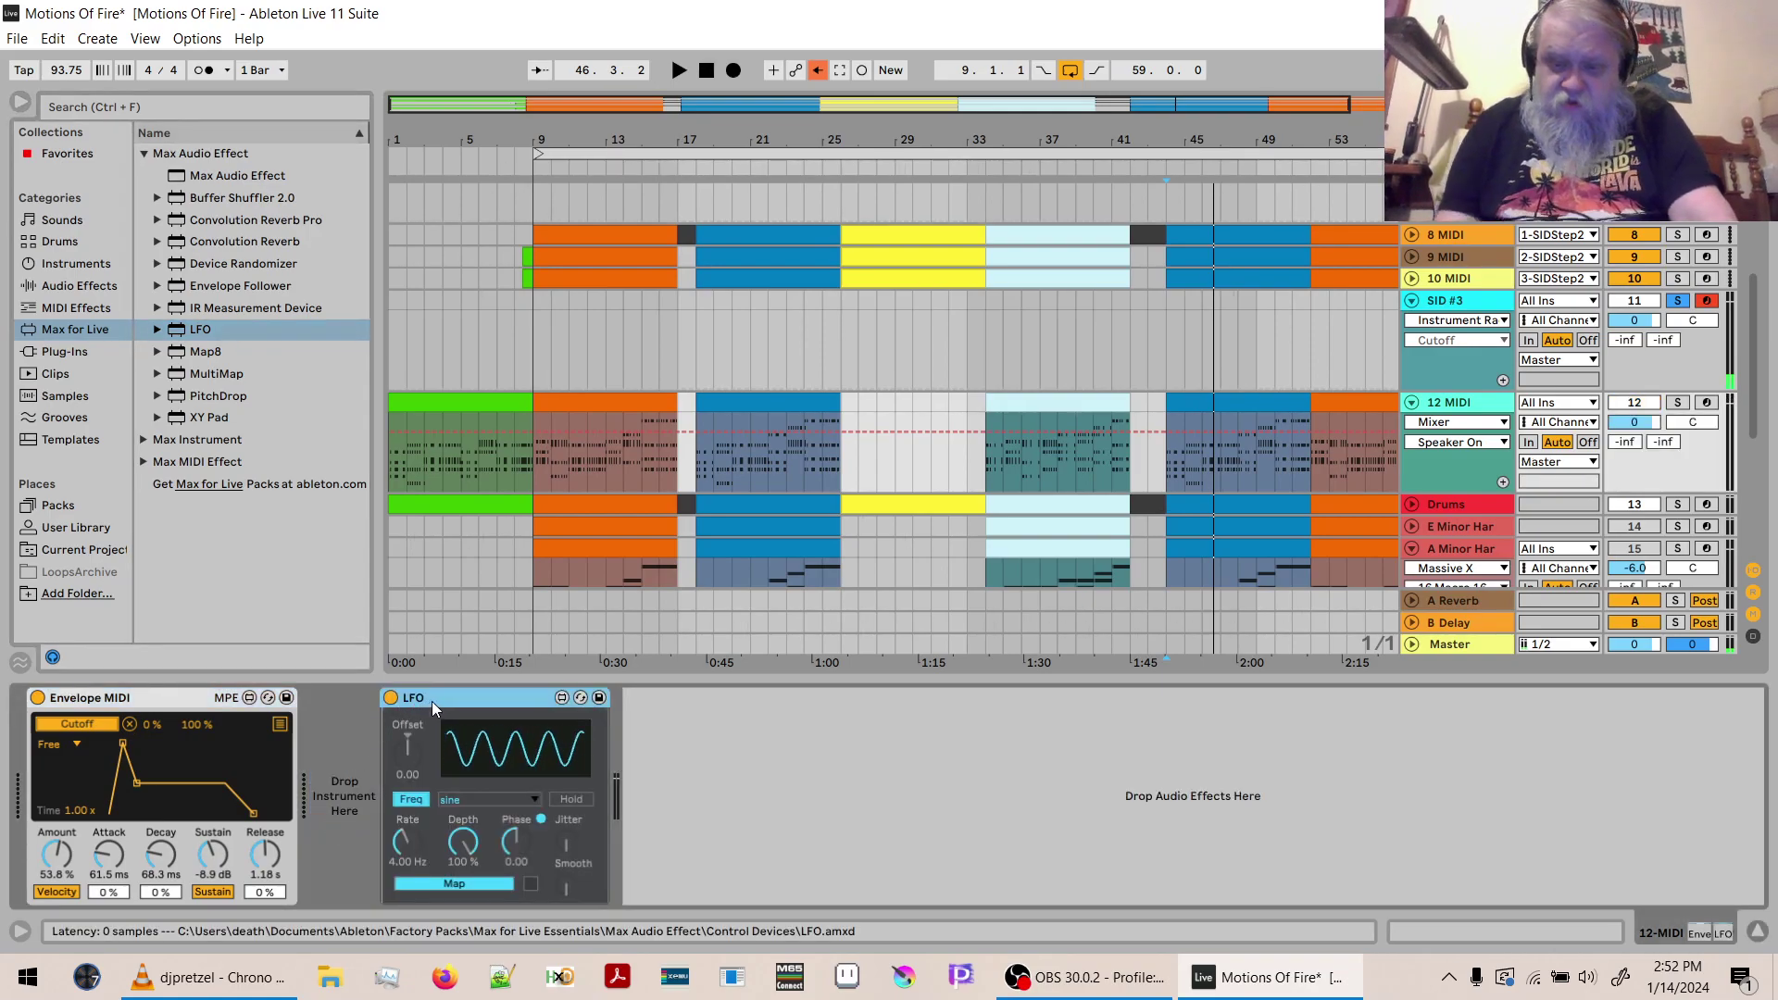
{"action": "key", "text": "Delete"}
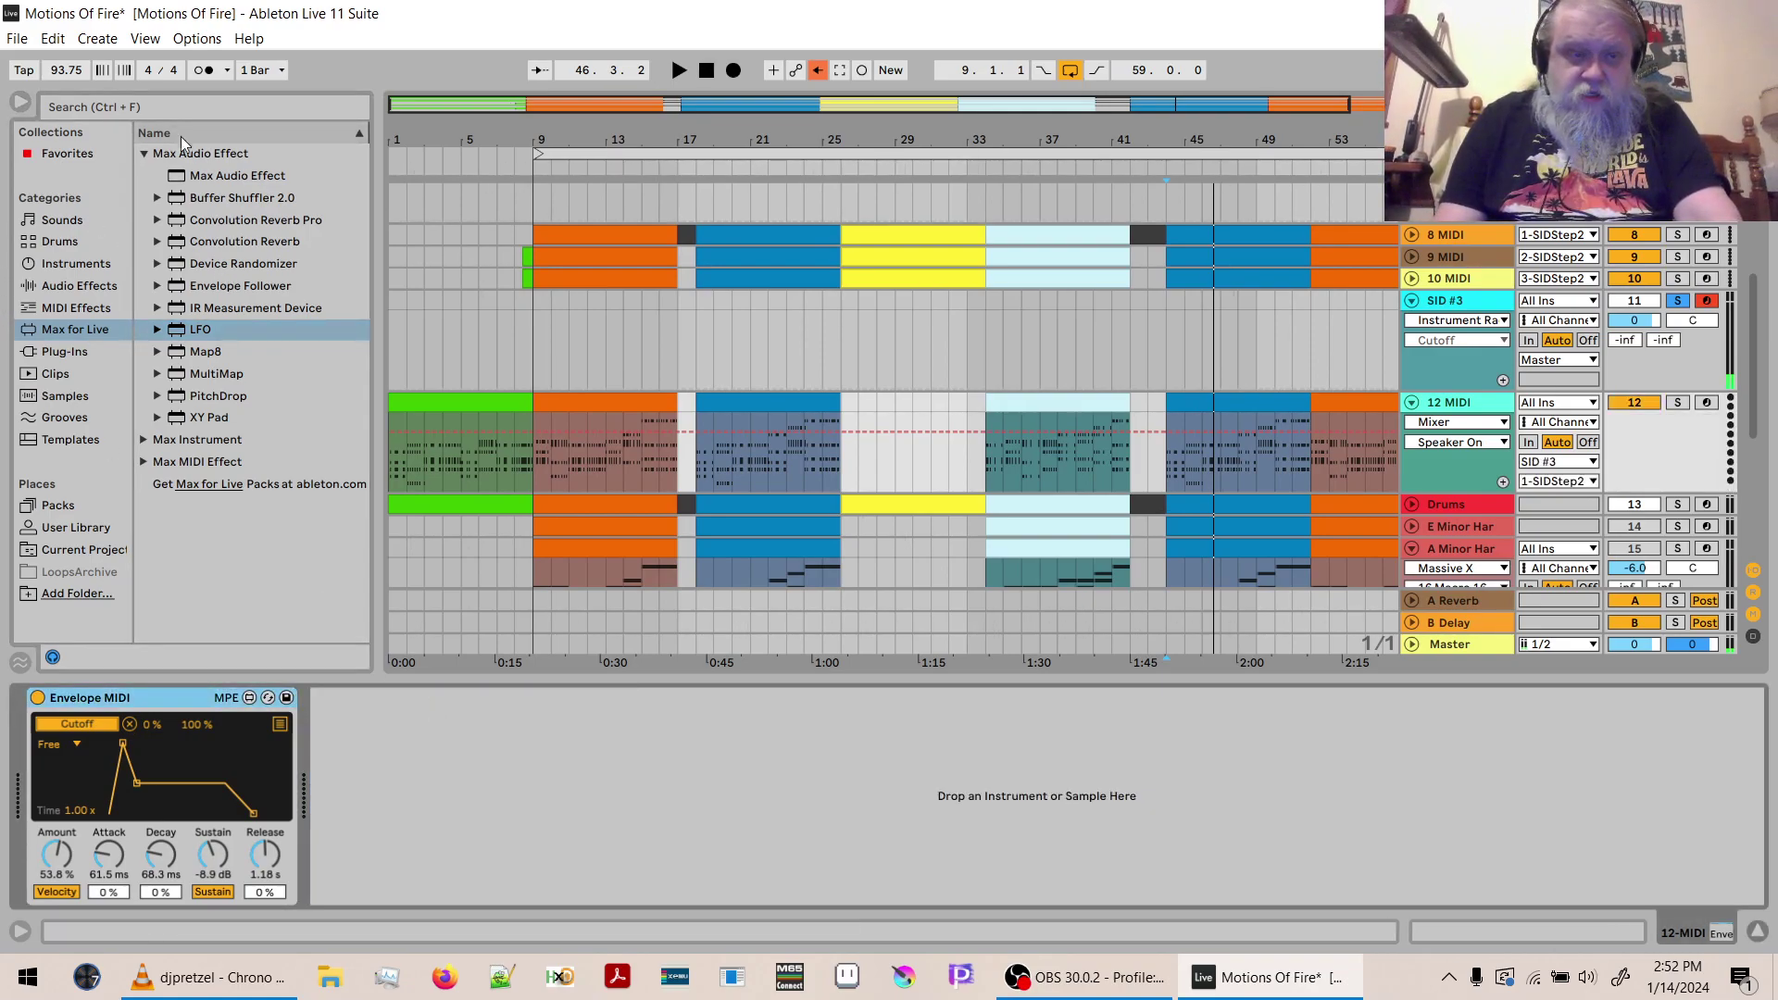
Place the Max for Live LFO MIDI effect before Envelope MIDI on the 12 MIDI track and map it to the envelope's Amount.
{"action": "left_click", "coordinate": [147, 149]}
{"action": "left_click", "coordinate": [142, 177]}
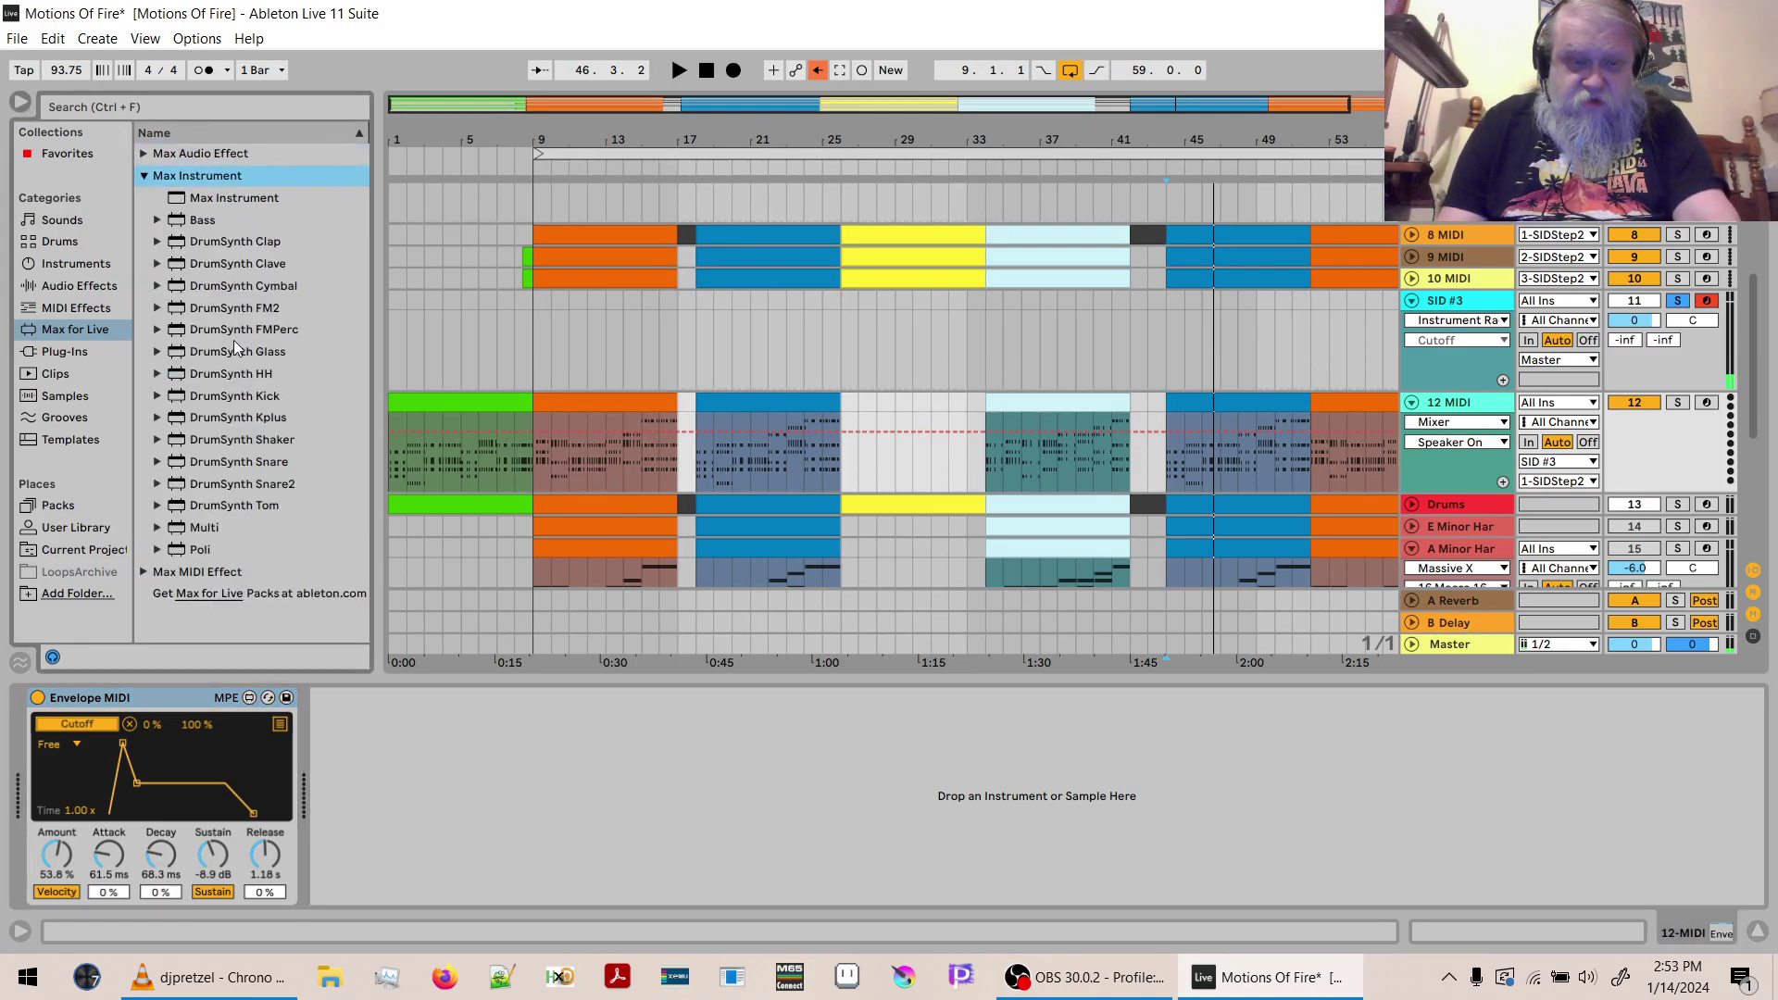
{"action": "left_click", "coordinate": [147, 177]}
{"action": "left_click", "coordinate": [146, 198]}
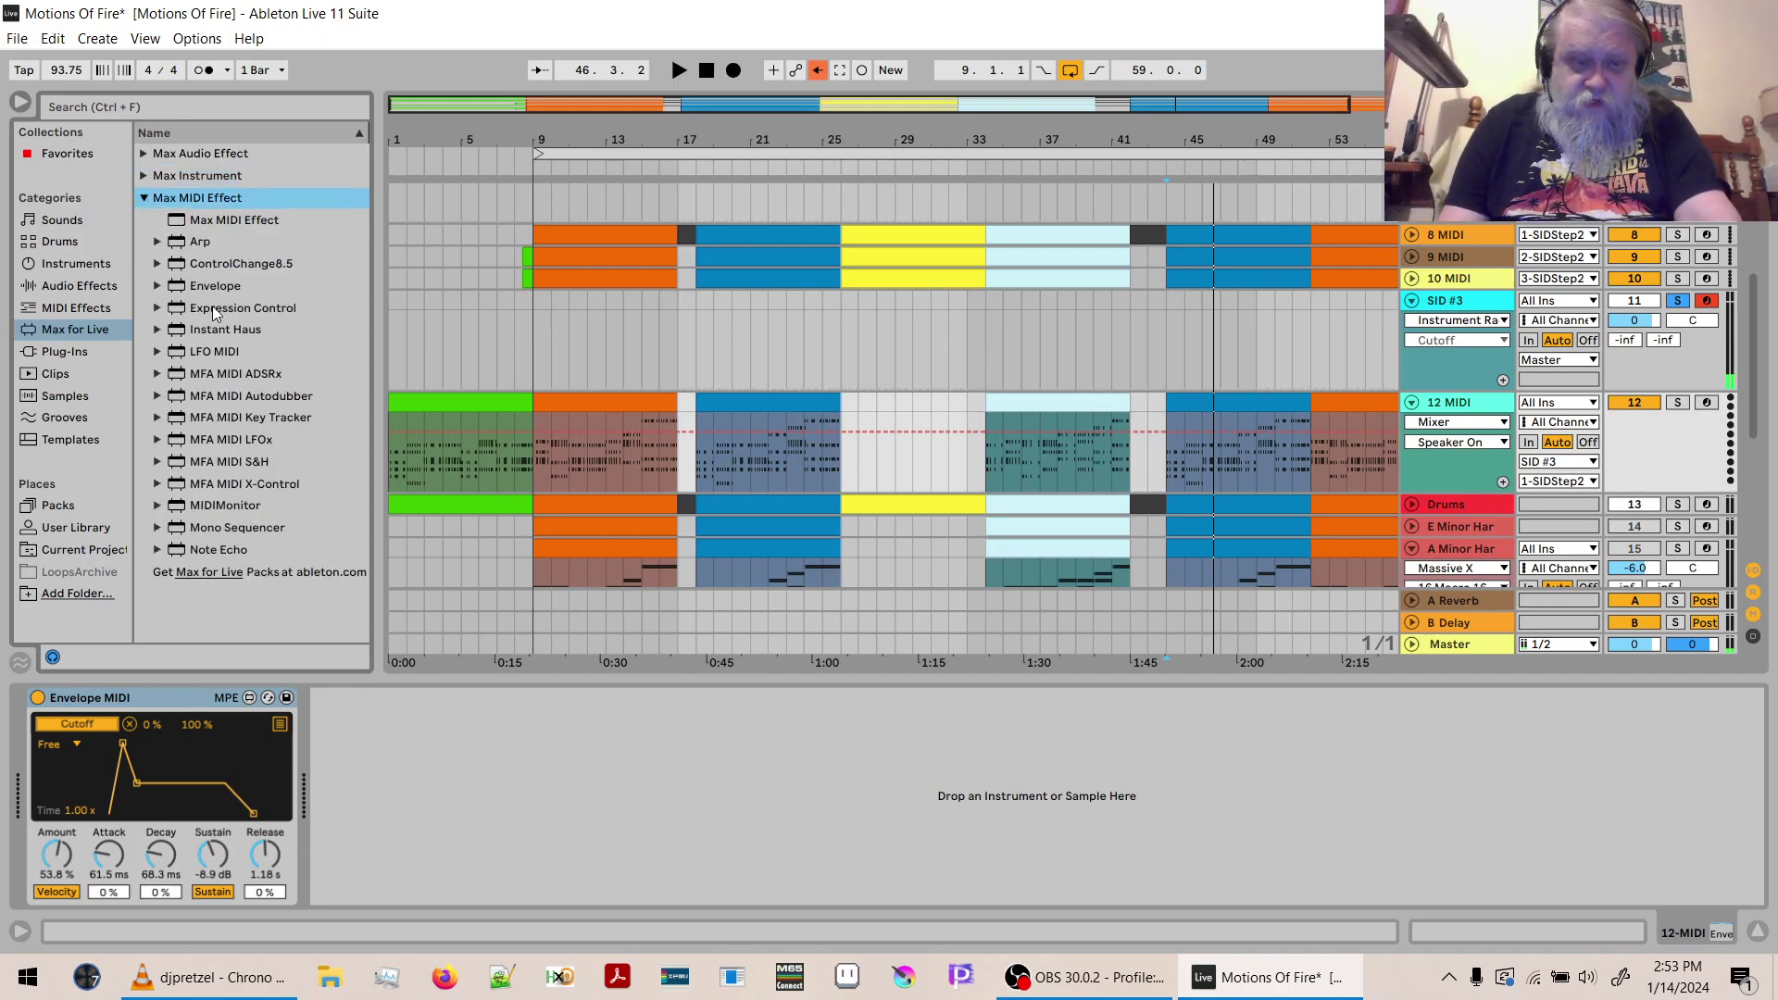
{"action": "left_click_drag", "start_coordinate": [219, 352], "coordinate": [341, 718]}
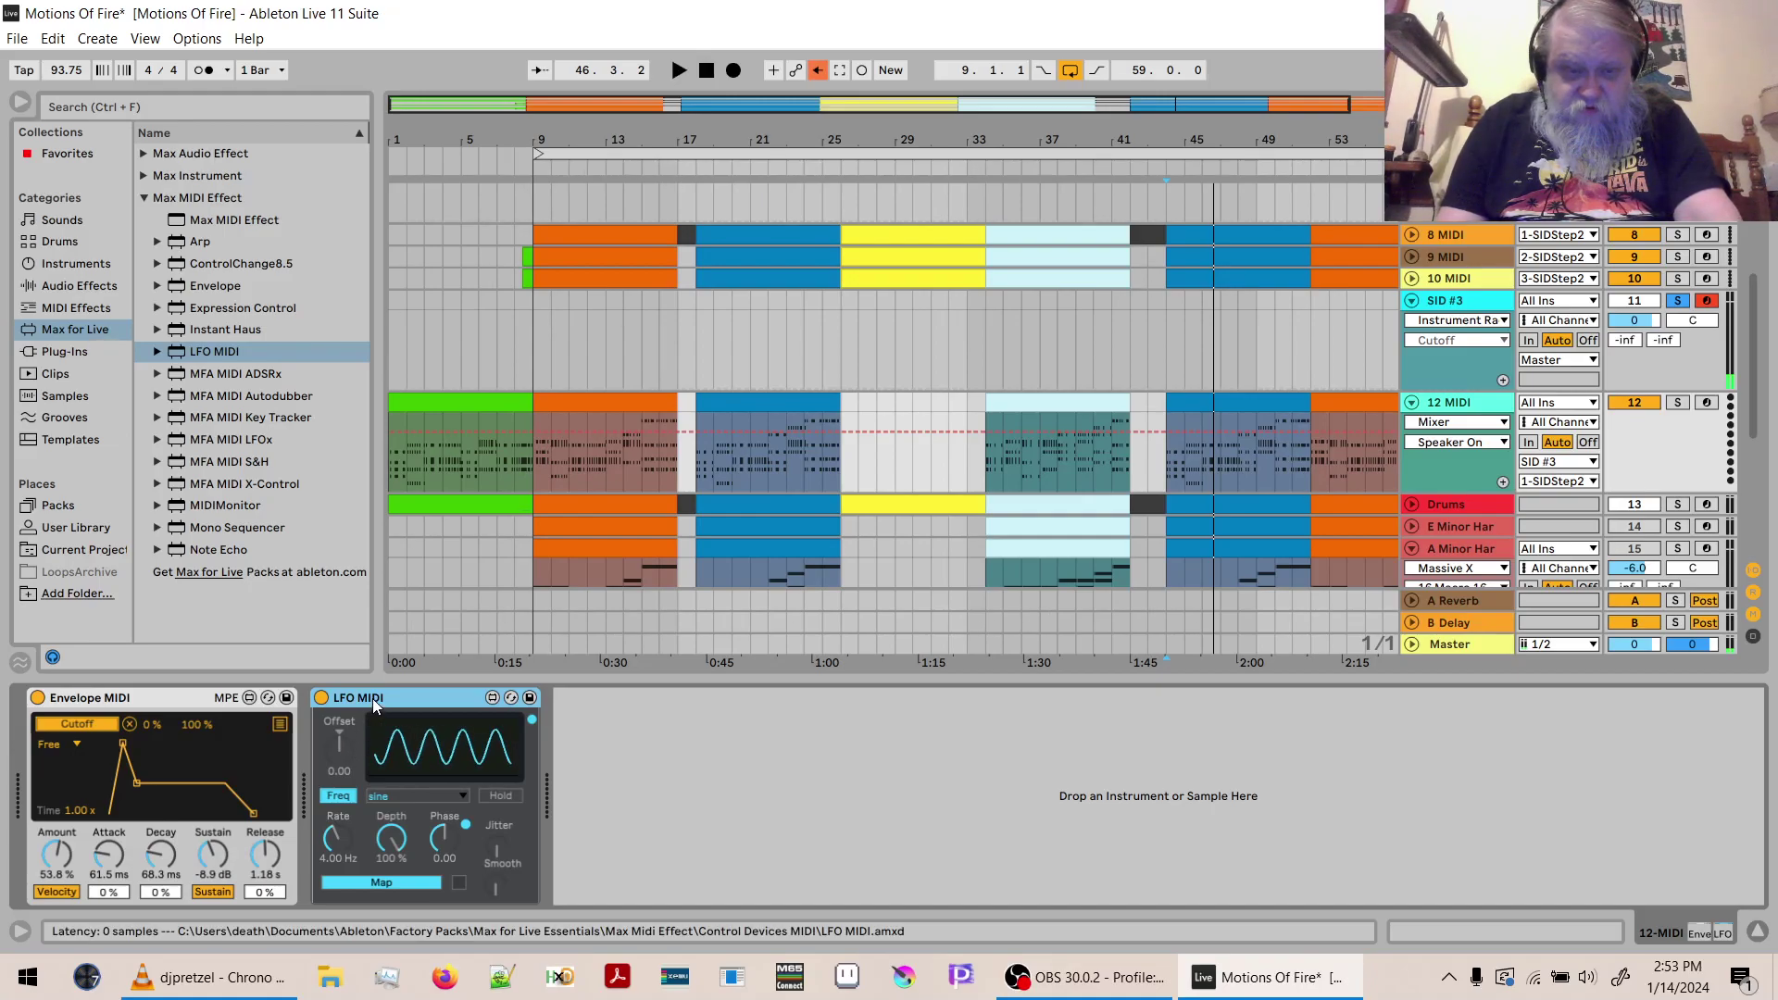
{"action": "left_click_drag", "start_coordinate": [56, 705], "coordinate": [57, 708]}
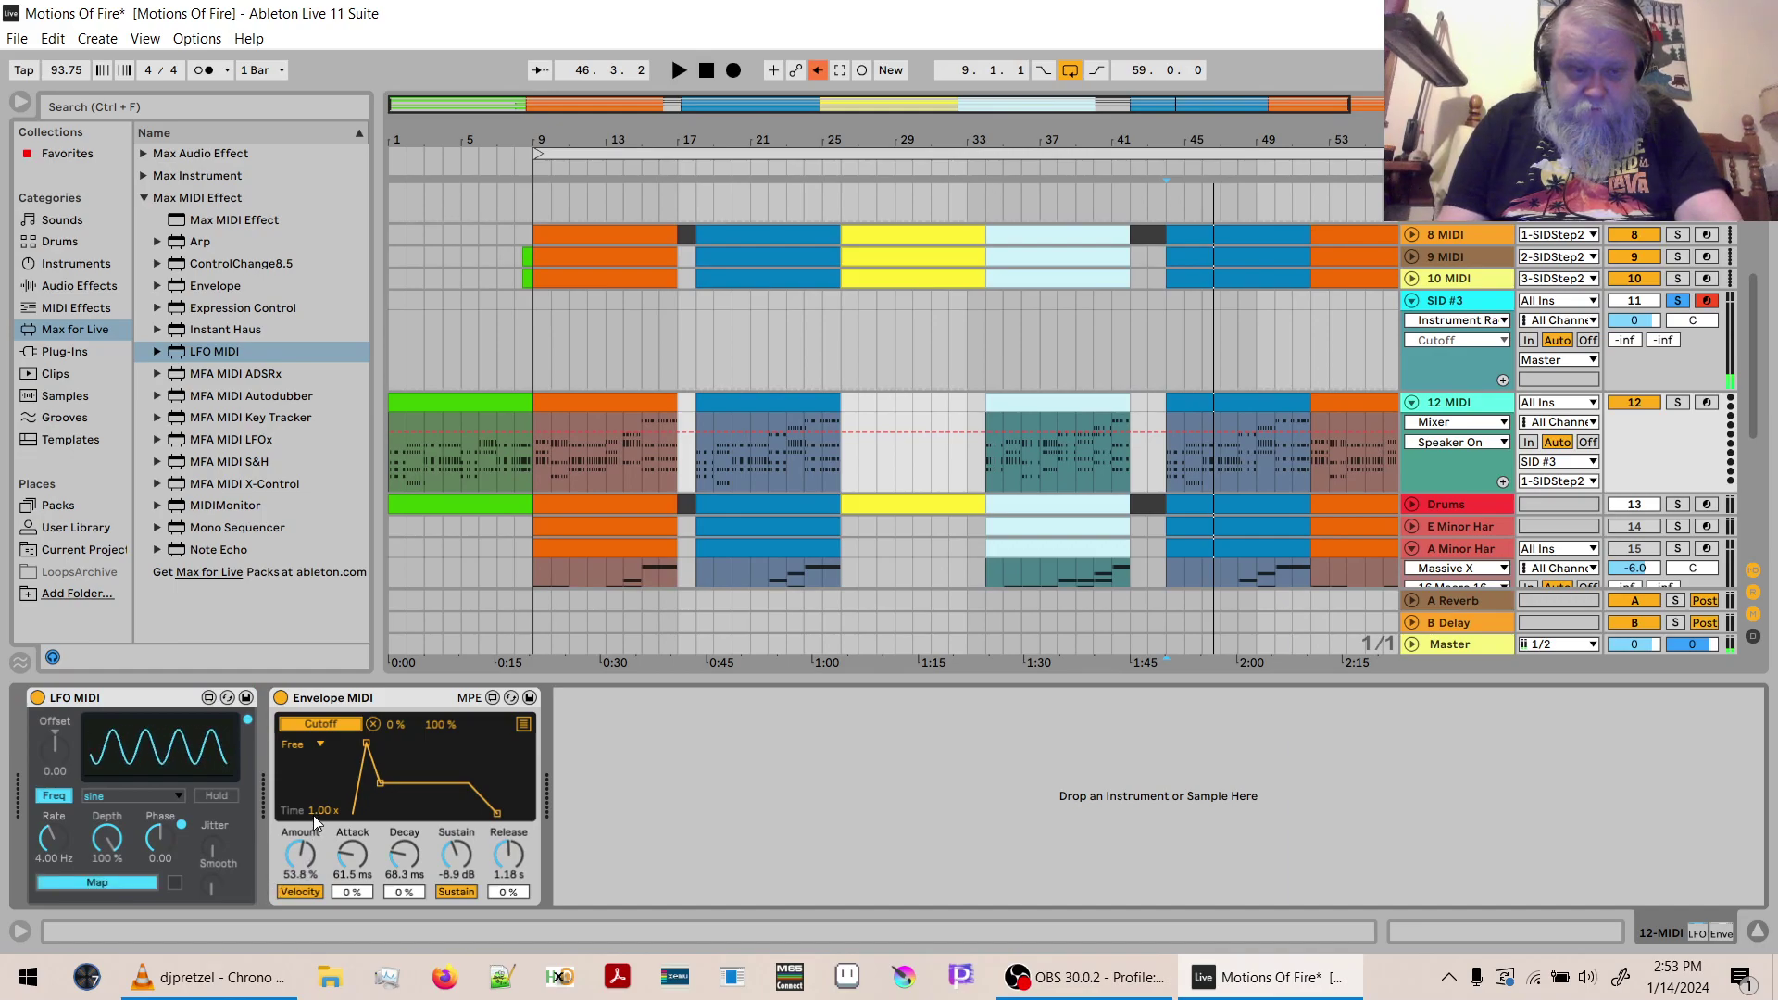
{"action": "left_click", "coordinate": [300, 854]}
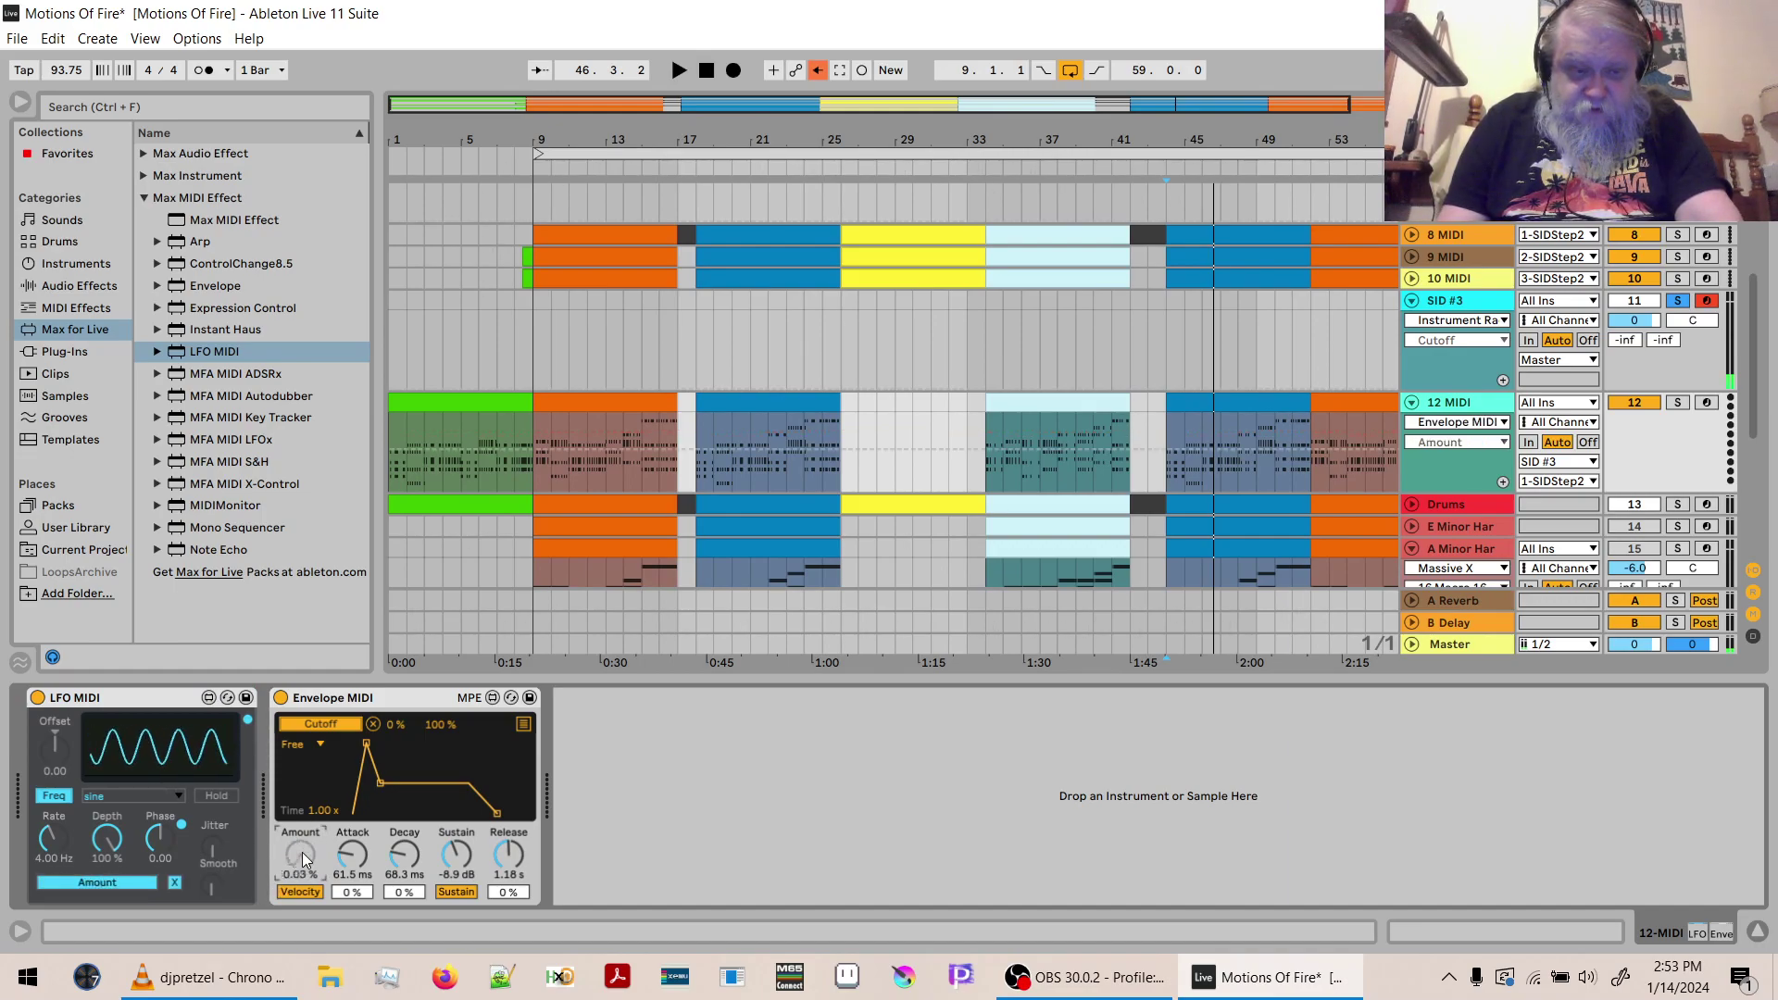
Set the LFO MIDI depth to 1.00 % and raise its offset to about 0.87.
{"action": "left_click", "coordinate": [106, 838]}
{"action": "left_click_drag", "start_coordinate": [106, 838], "coordinate": [106, 926]}
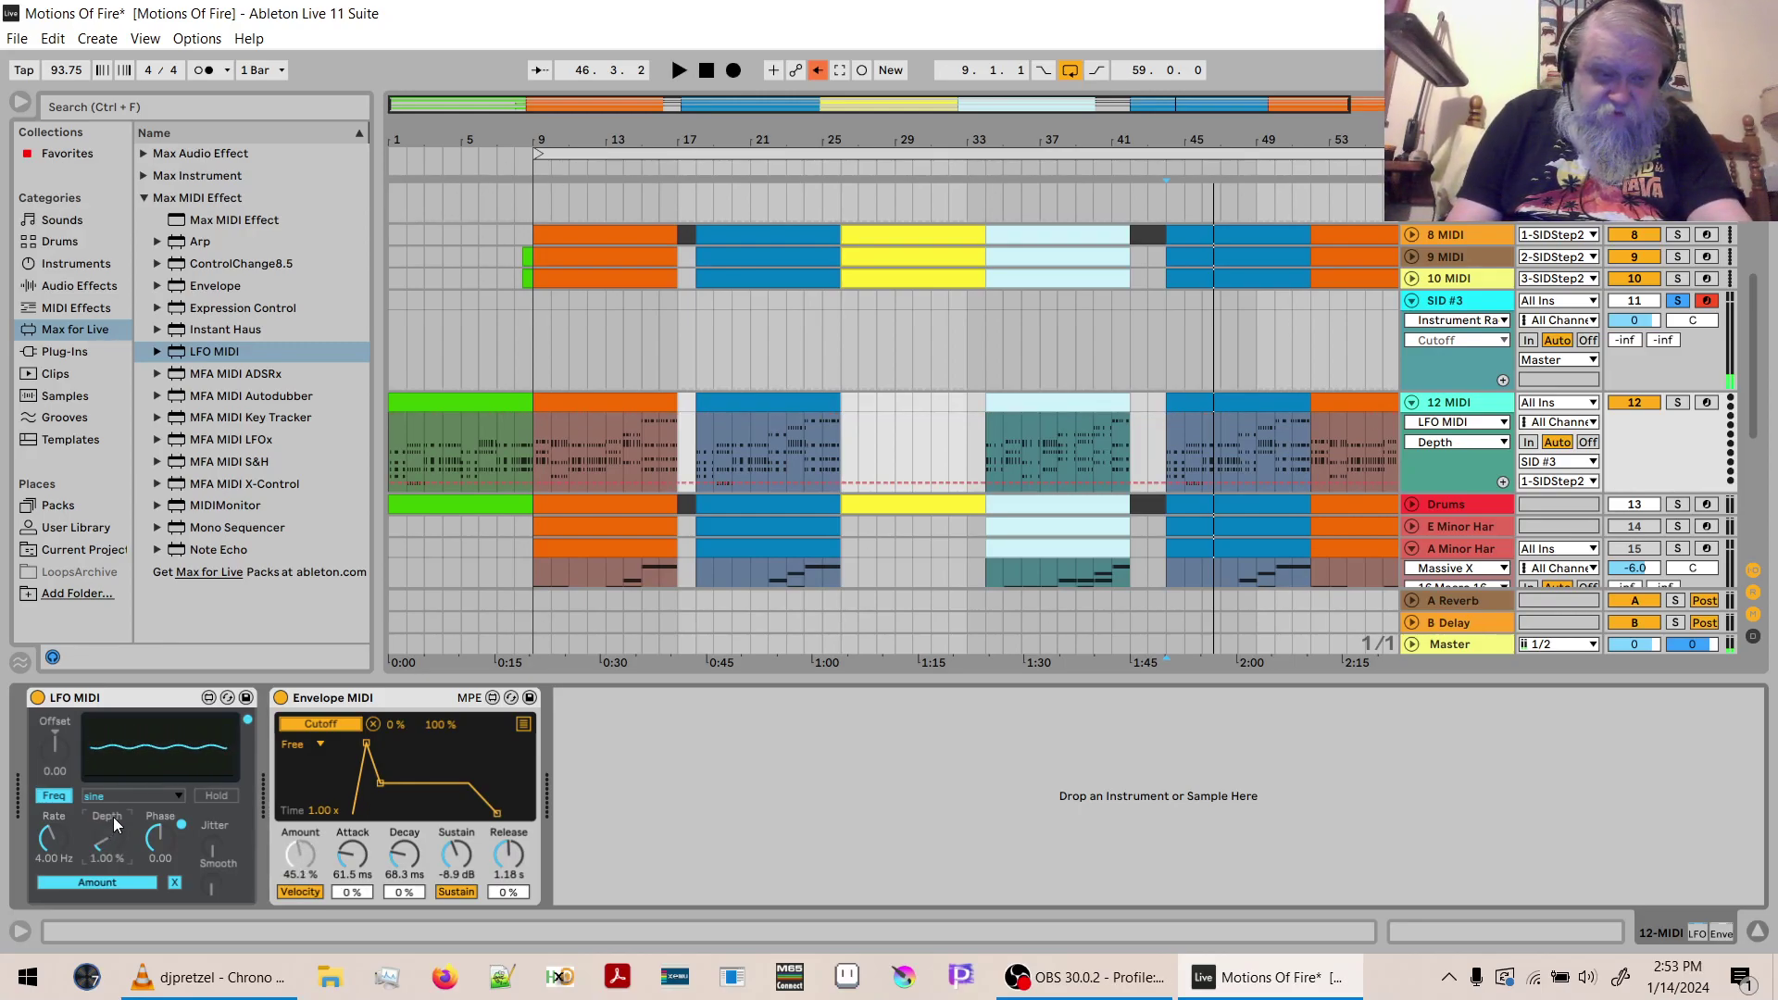
{"action": "left_click", "coordinate": [55, 740]}
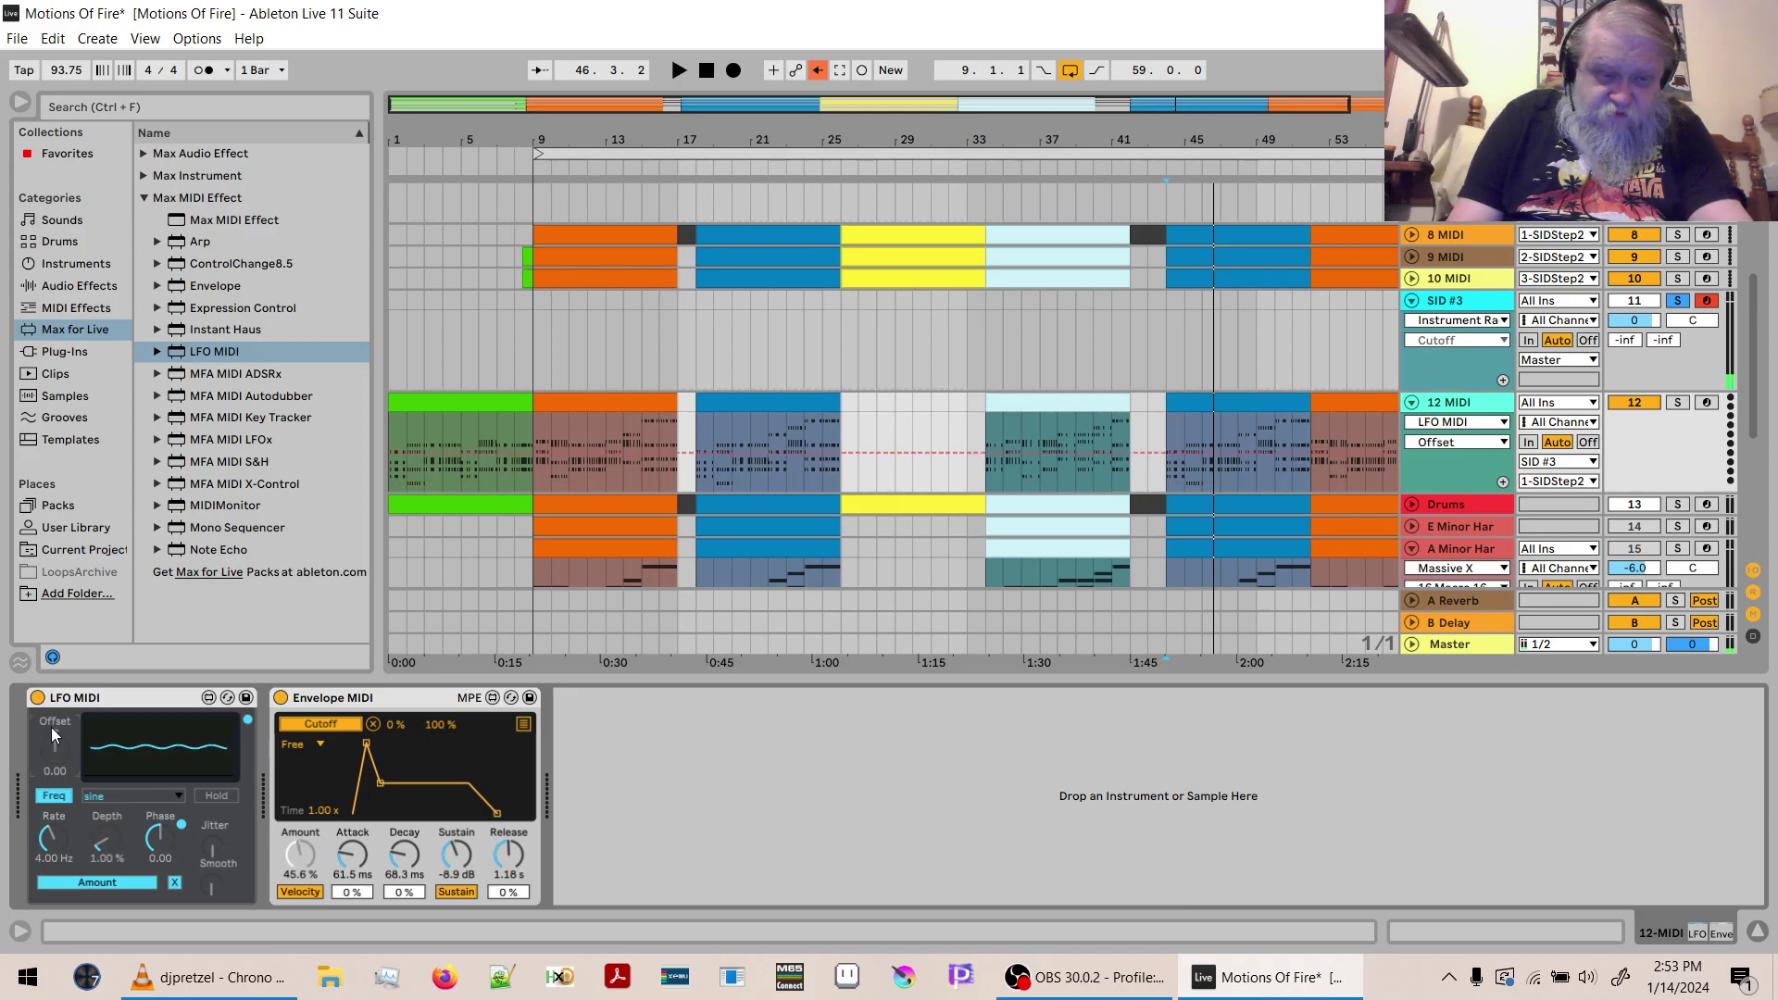
{"action": "left_click_drag", "start_coordinate": [53, 736], "coordinate": [56, 733]}
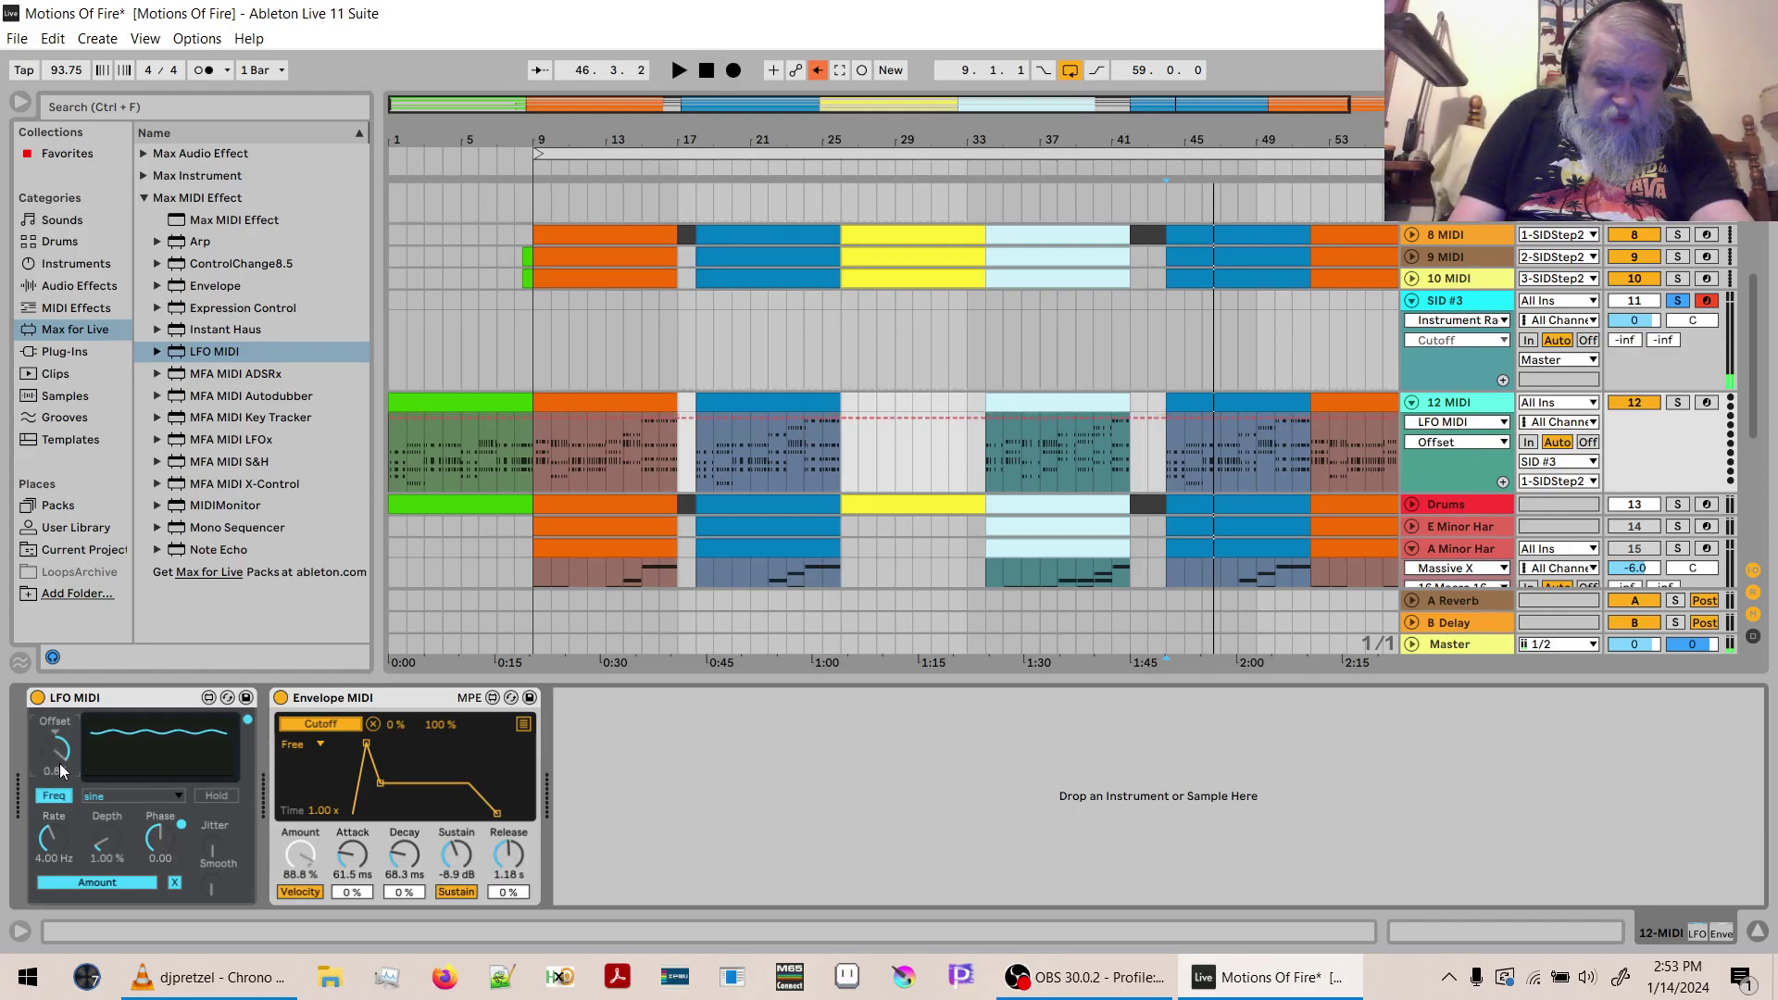
While the song plays, set the LFO MIDI depth to 8.81 %, the rate to 1.67 Hz and the offset to 0.73.
{"action": "key", "text": "space"}
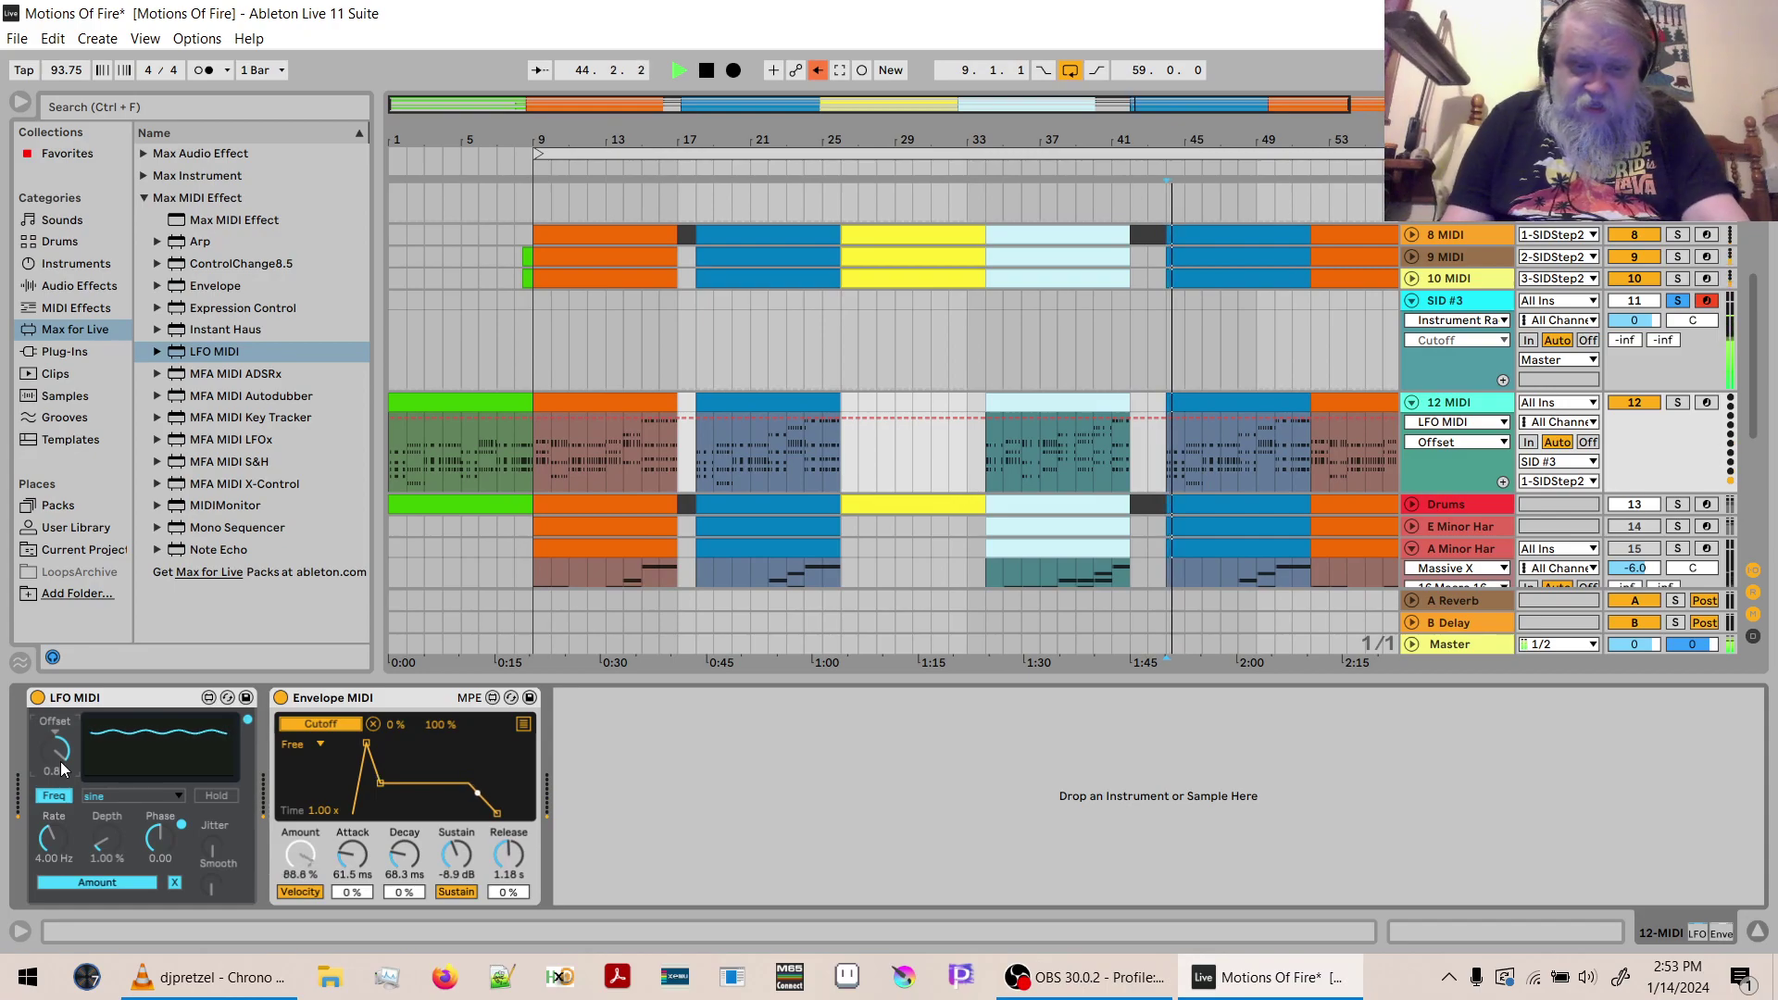
{"action": "left_click_drag", "start_coordinate": [102, 843], "coordinate": [101, 818]}
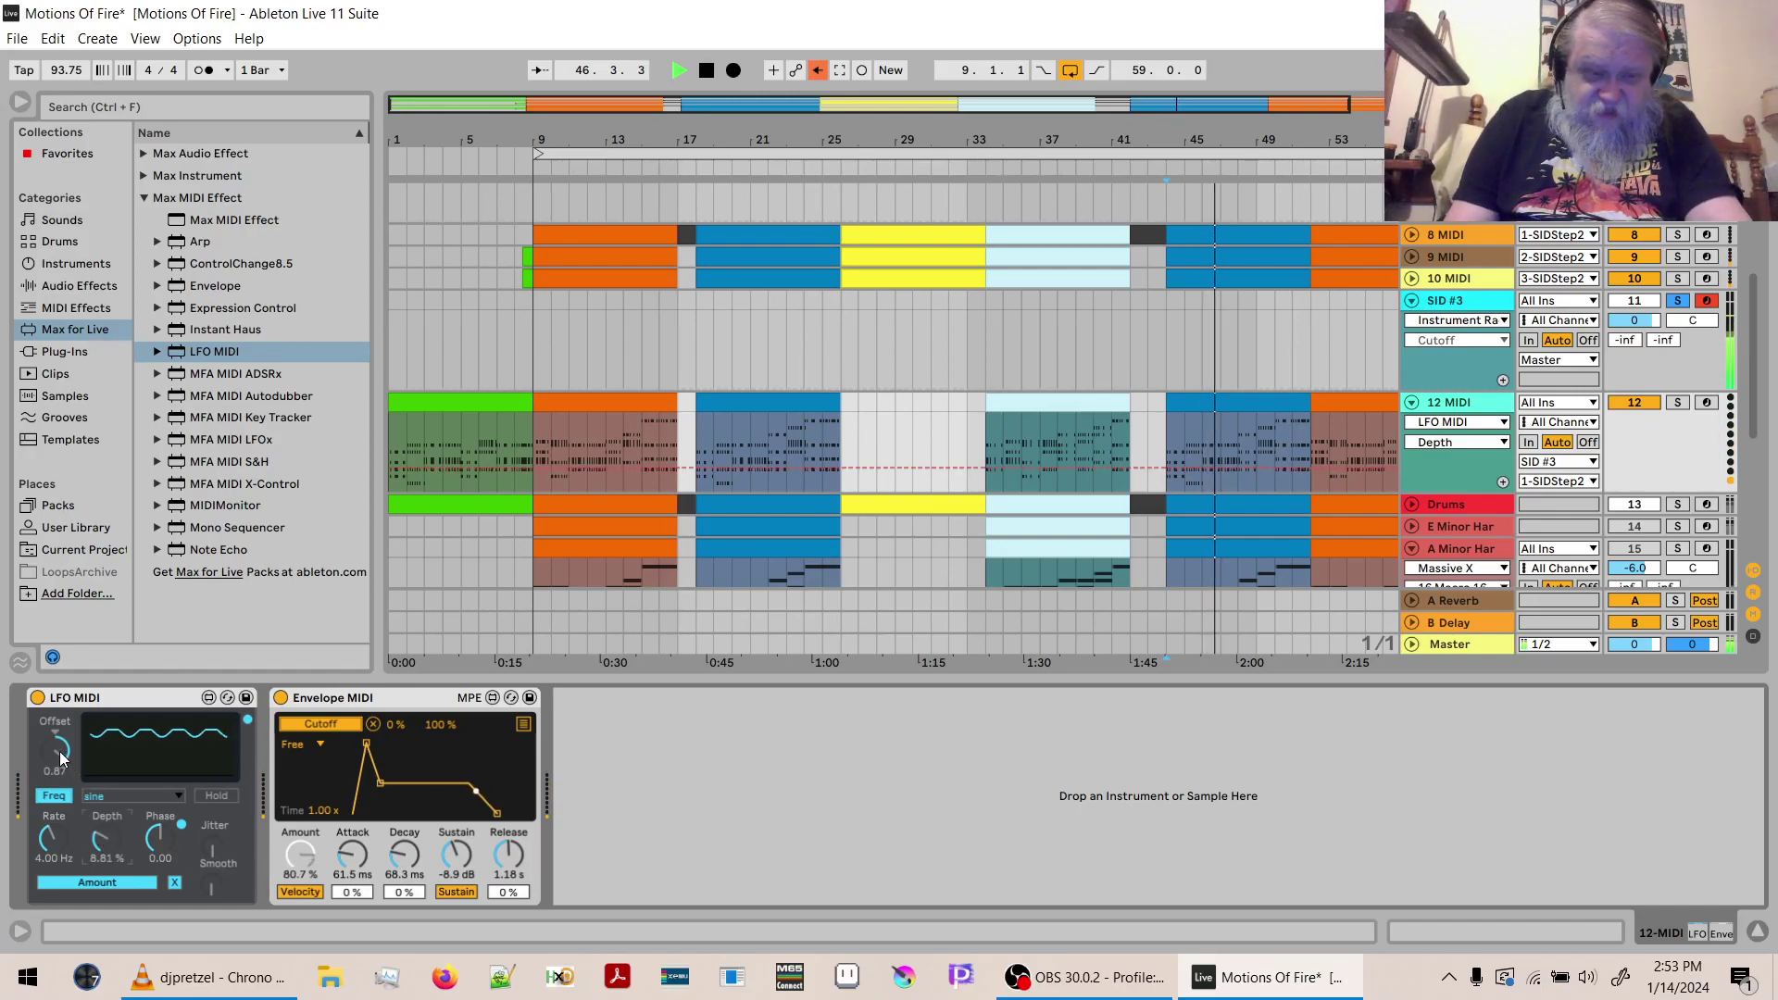
{"action": "left_click_drag", "start_coordinate": [48, 838], "coordinate": [48, 873]}
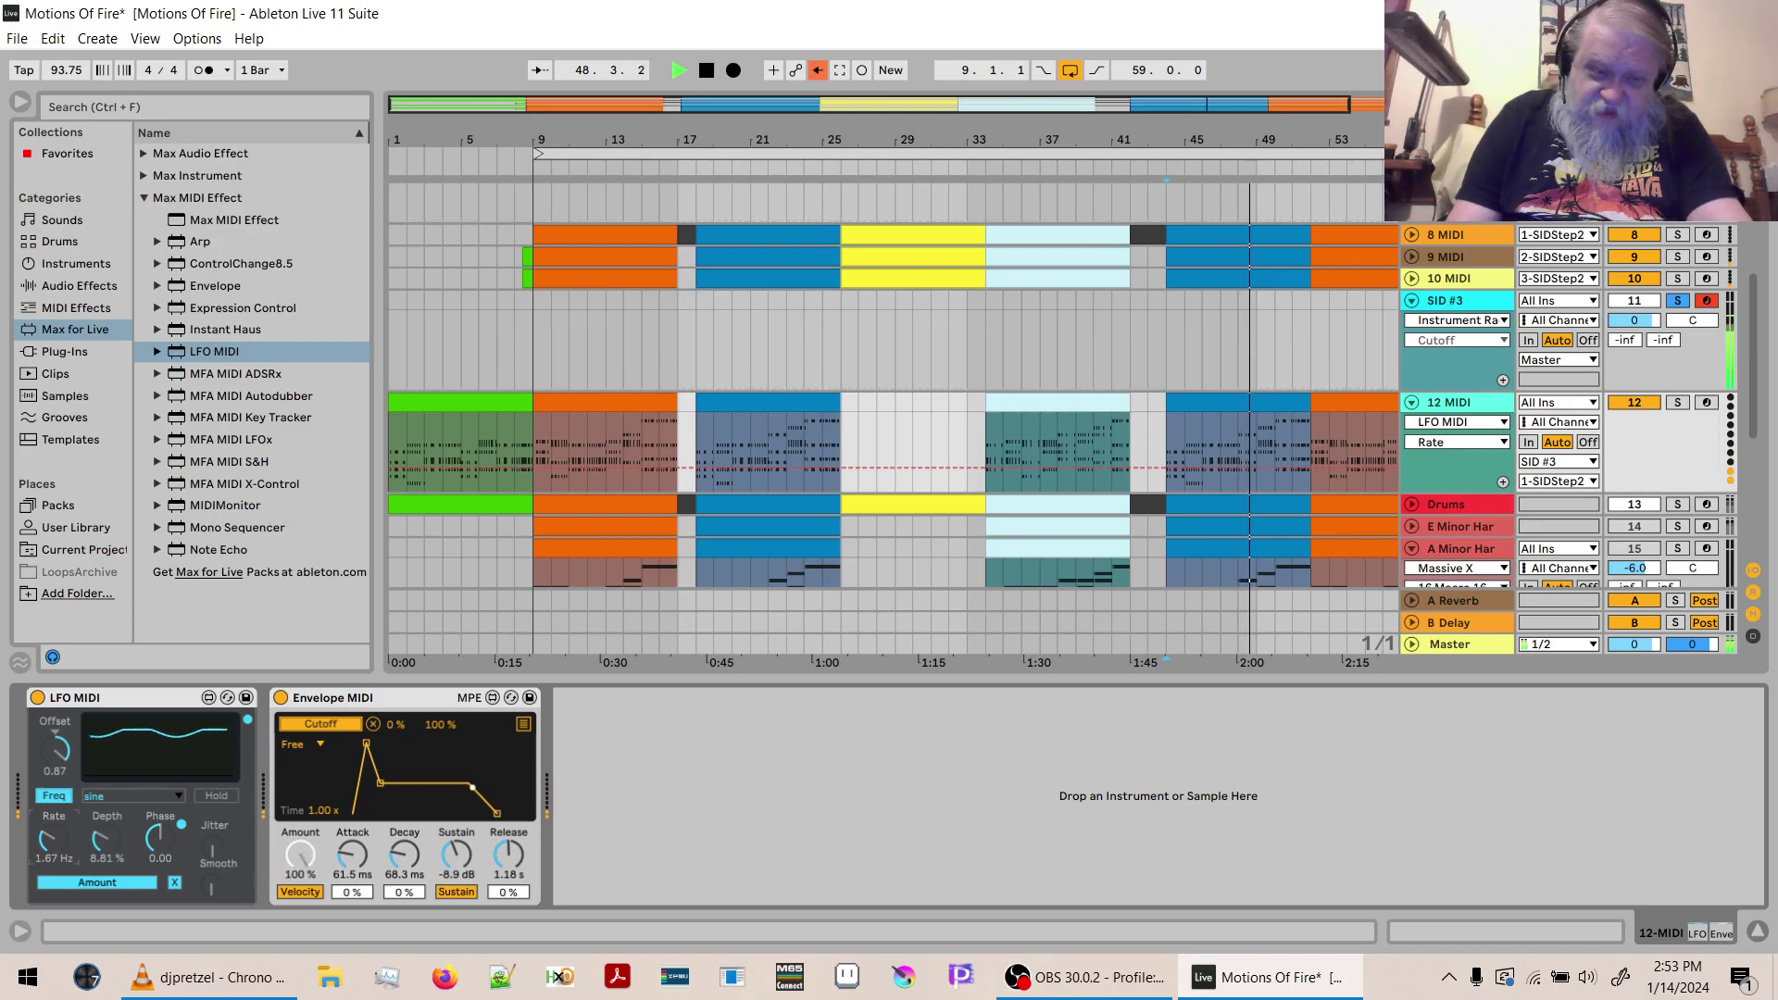
{"action": "left_click", "coordinate": [56, 749]}
{"action": "left_click_drag", "start_coordinate": [55, 748], "coordinate": [56, 763]}
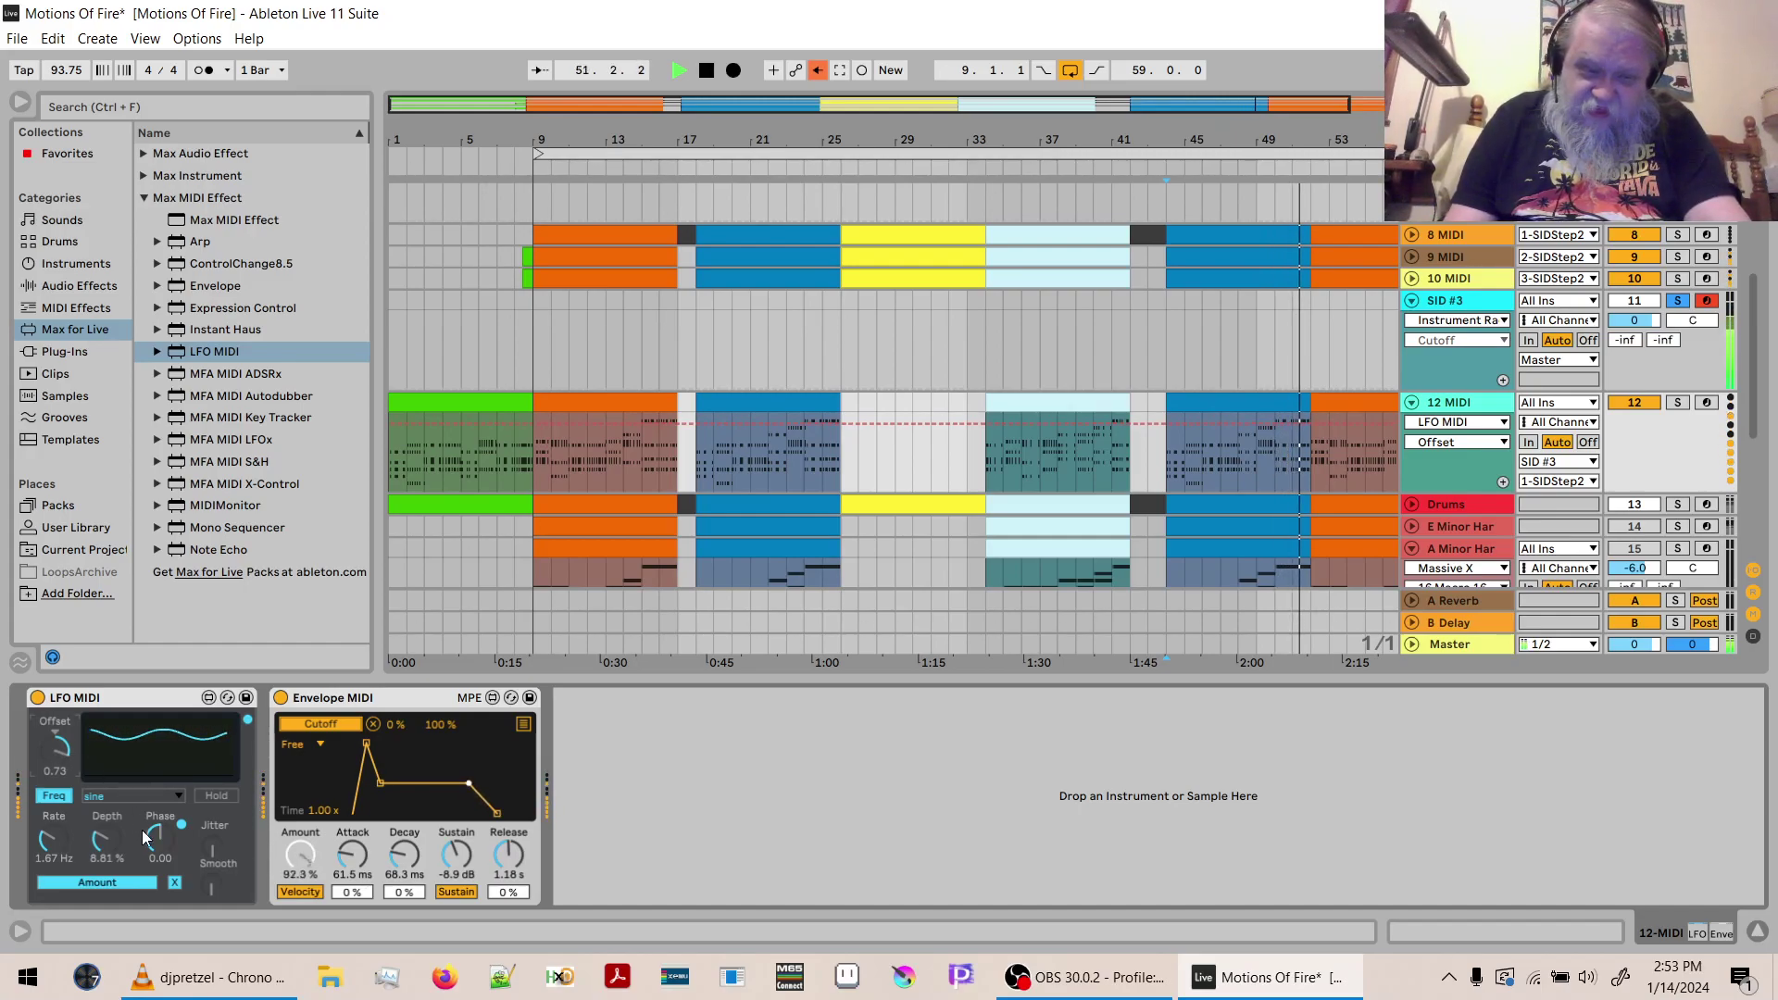
Set the LFO MIDI depth to 25.0 % and lower its offset to about 0.46.
{"action": "left_click", "coordinate": [103, 841]}
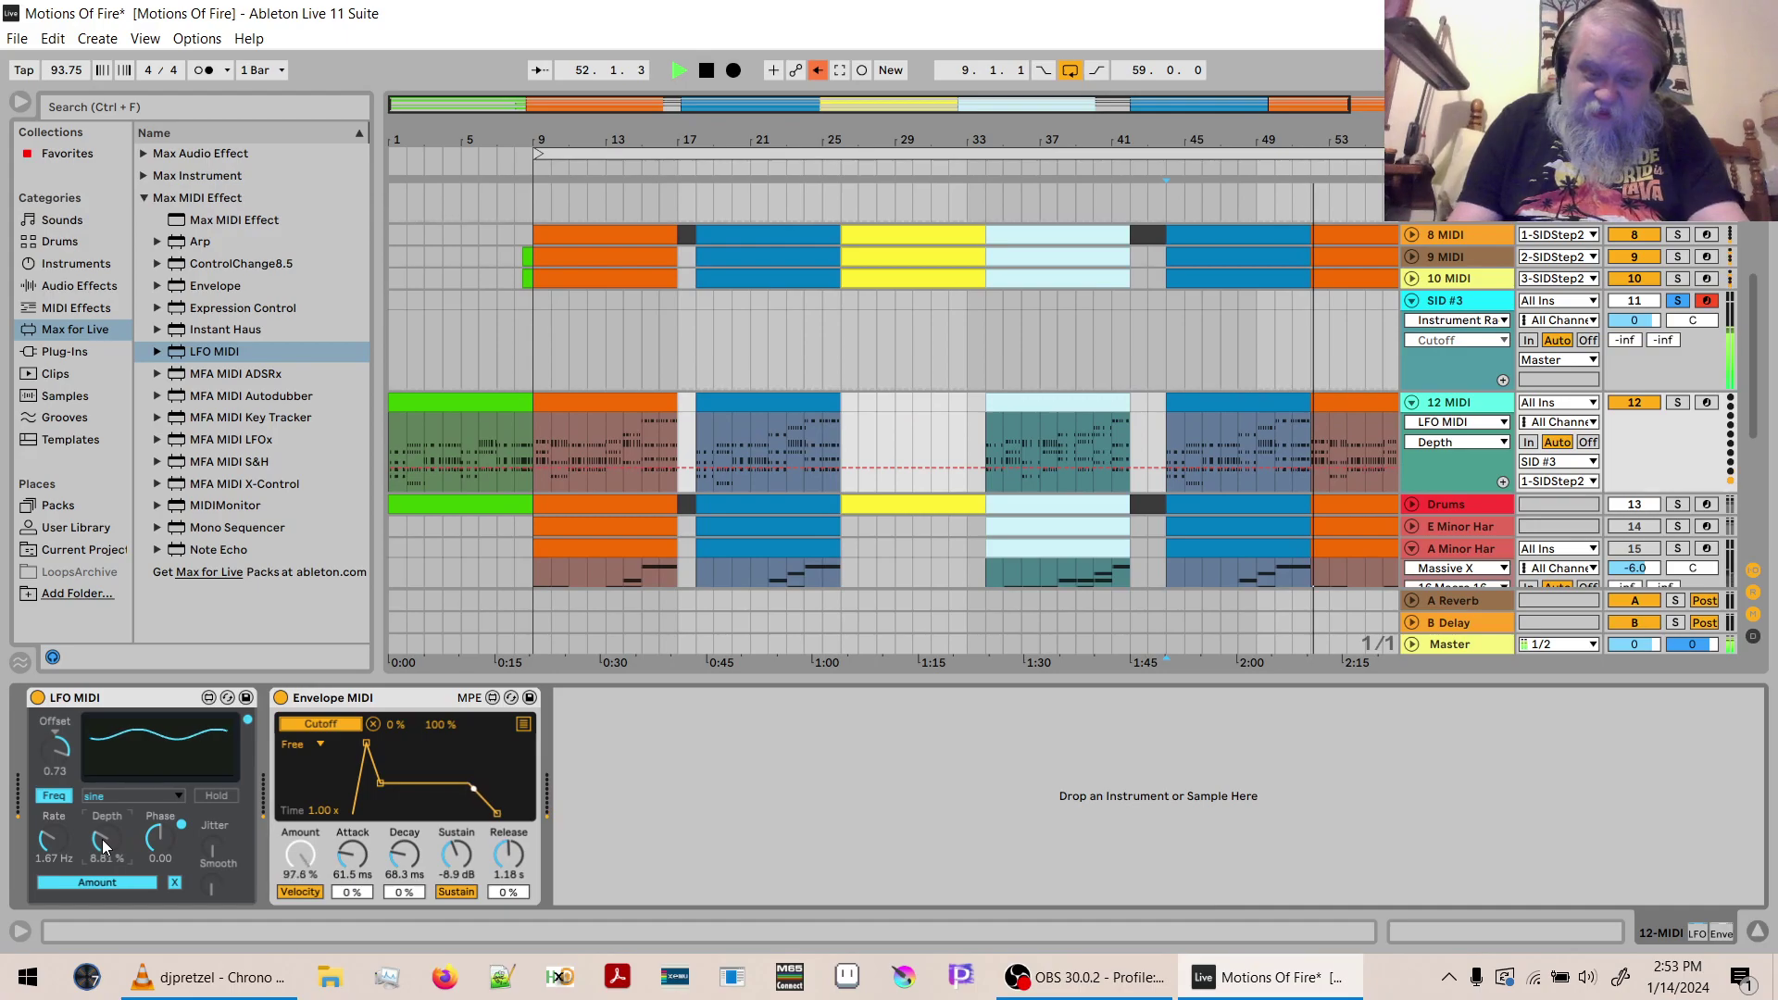
{"action": "type", "text": "25"}
{"action": "key", "text": "Return"}
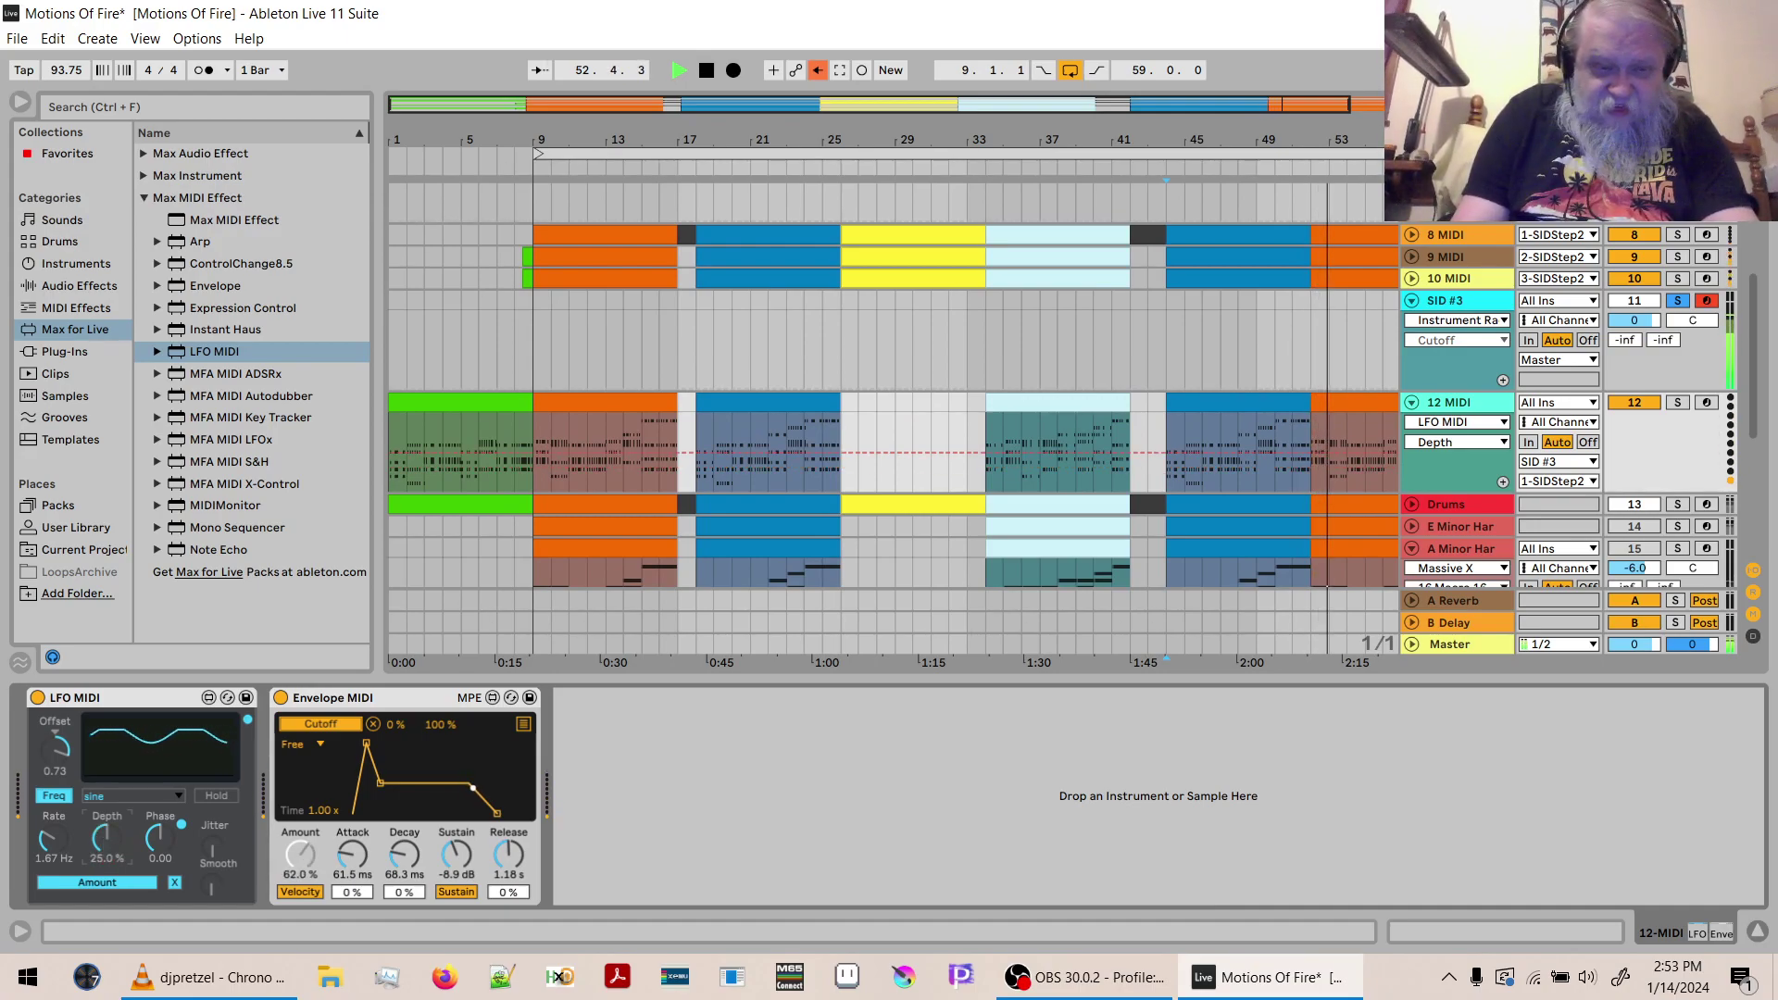
{"action": "left_click_drag", "start_coordinate": [93, 762], "coordinate": [94, 787]}
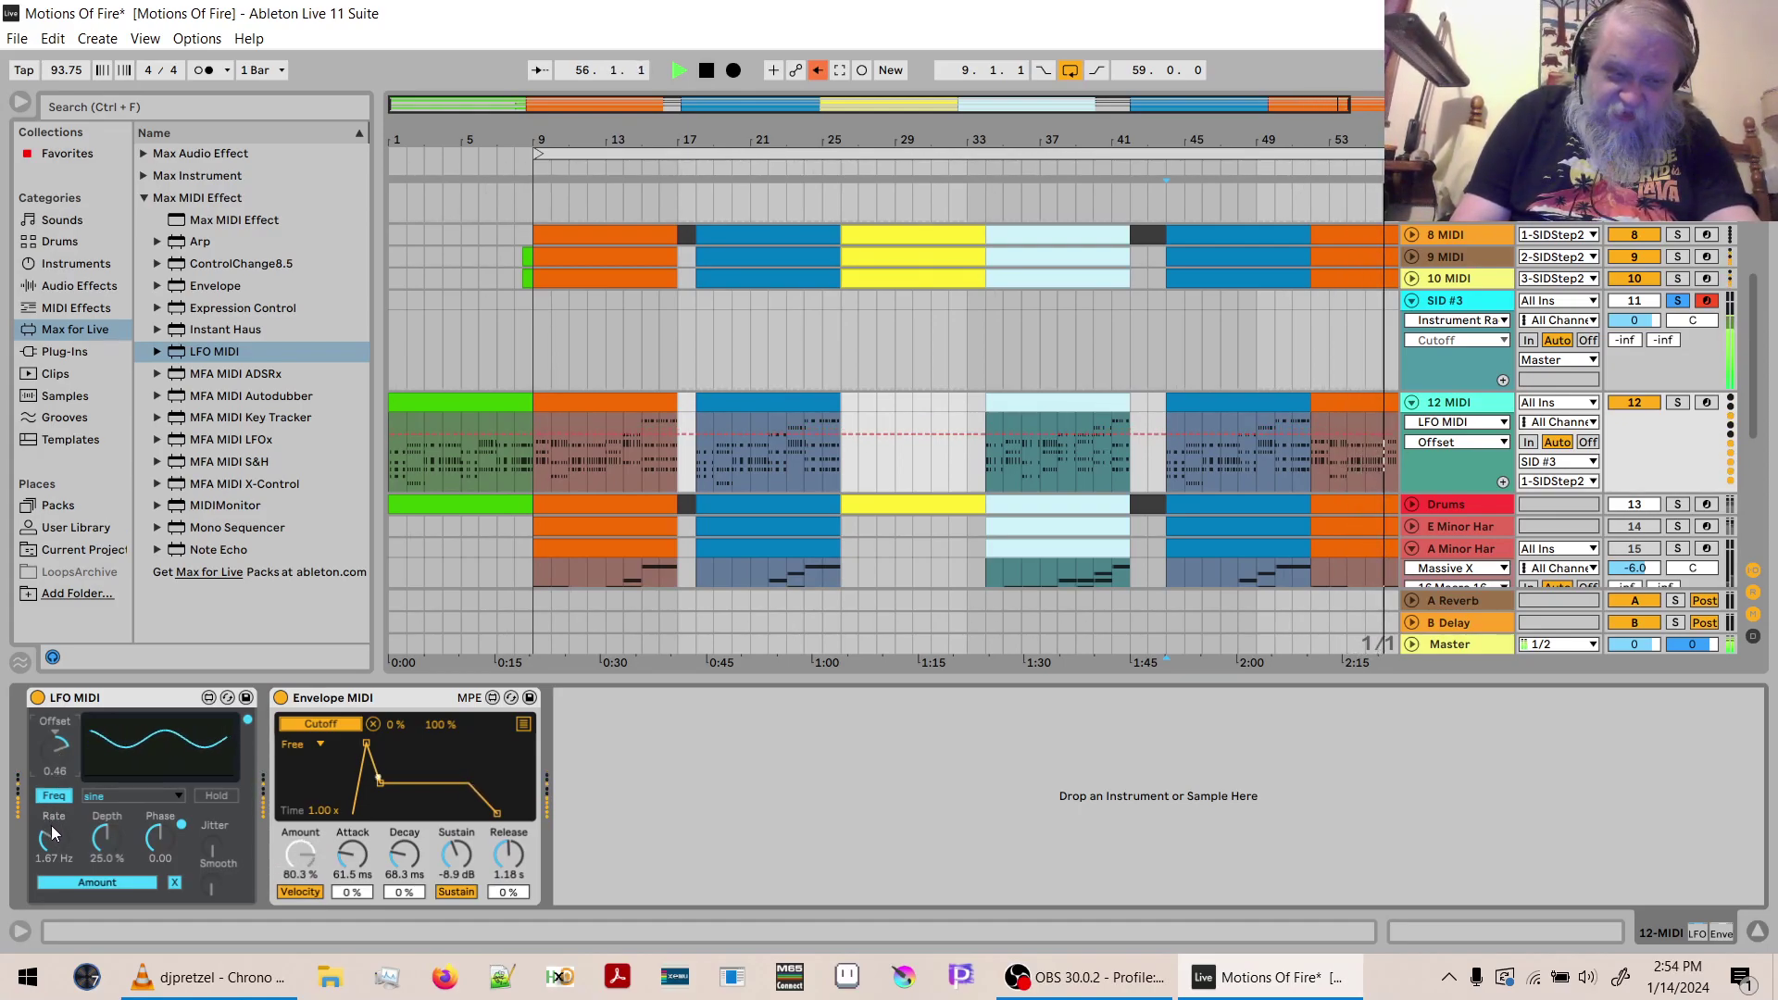
Switch the LFO MIDI rate from free frequency to tempo sync and set it to 1/4.
{"action": "left_click", "coordinate": [54, 796]}
{"action": "left_click_drag", "start_coordinate": [54, 831], "coordinate": [53, 815]}
{"action": "scroll", "coordinate": [52, 831], "scroll_direction": "up", "scroll_amount": 3}
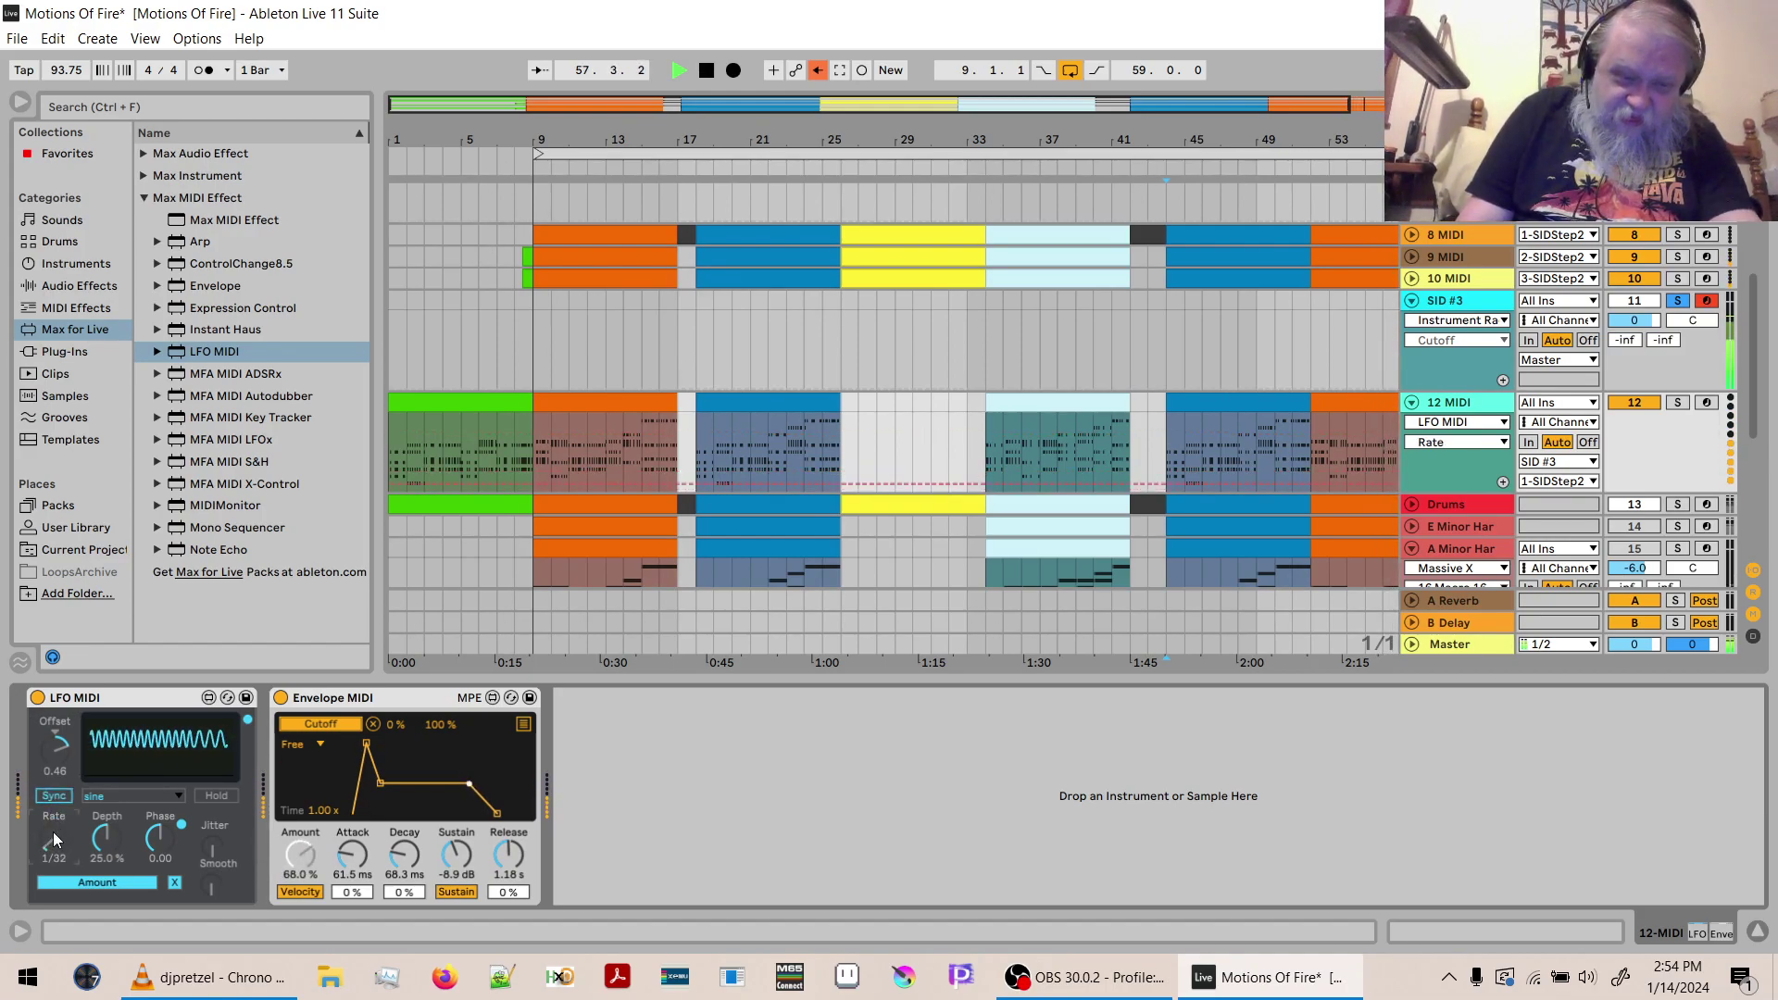
{"action": "scroll", "coordinate": [53, 831], "scroll_direction": "up", "scroll_amount": 2}
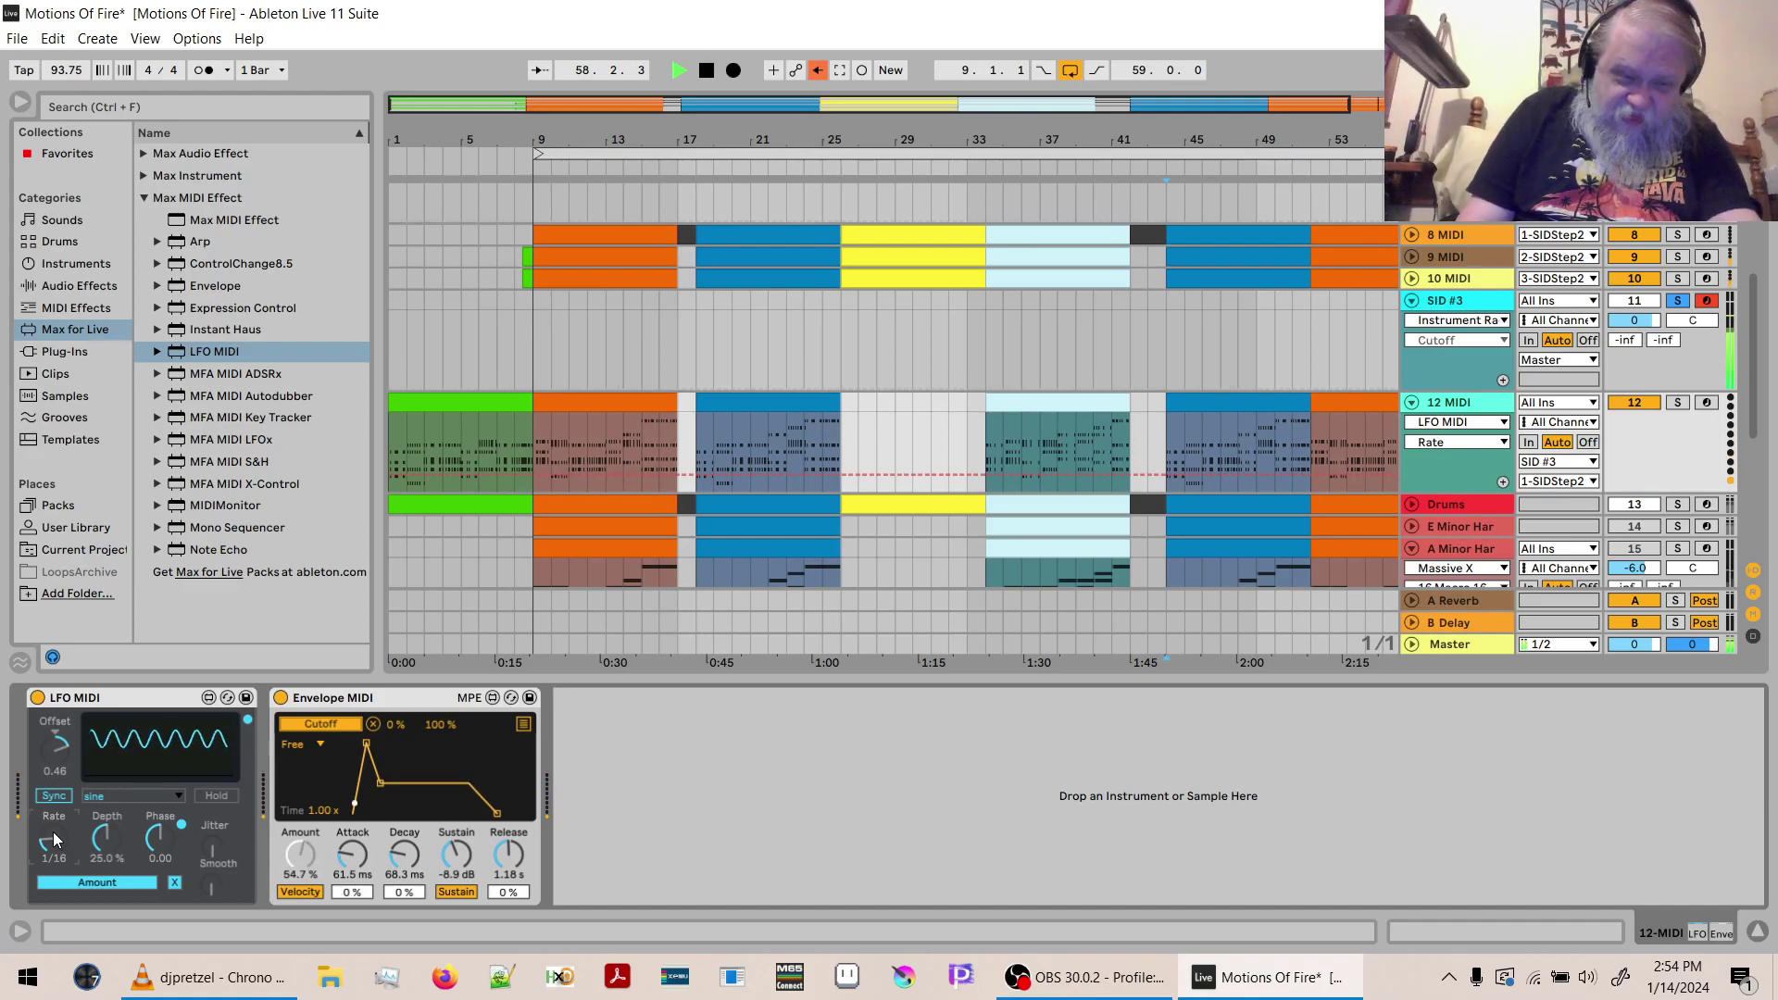
{"action": "scroll", "coordinate": [54, 839], "scroll_direction": "up", "scroll_amount": 2}
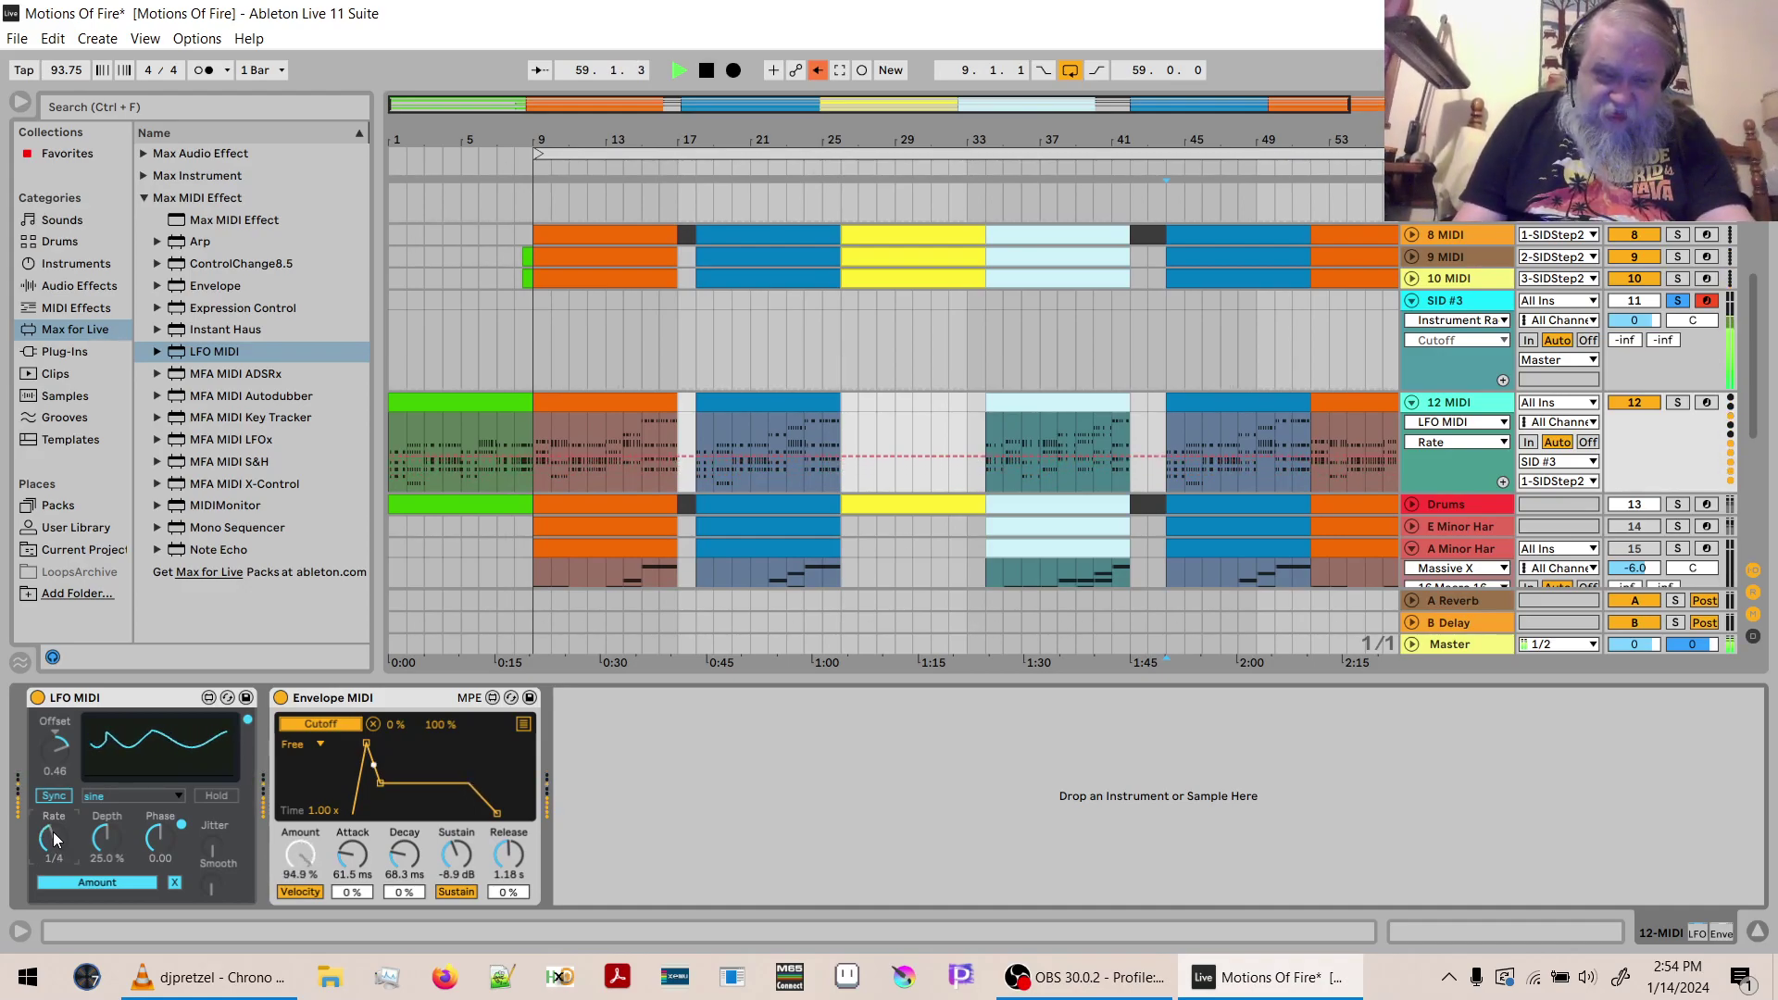
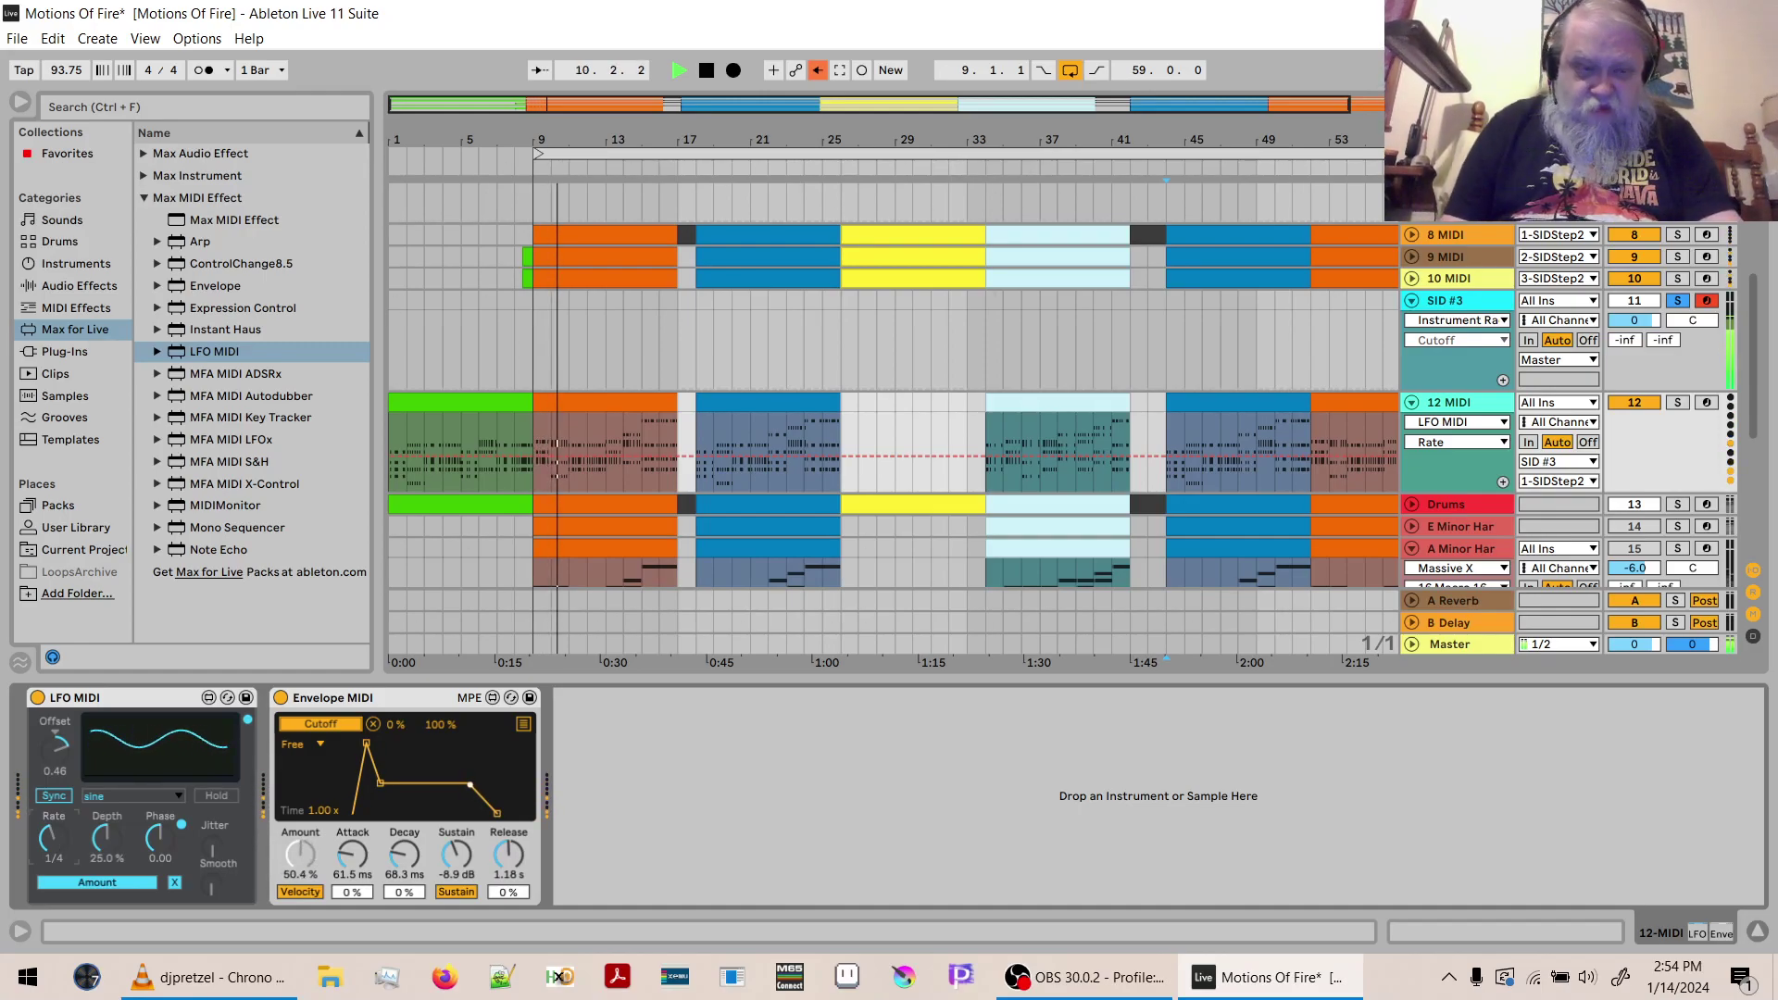
Compare the sound with LFO MIDI bypassed and active, and delete LFO MIDI from the 12 MIDI track.
{"action": "left_click", "coordinate": [37, 697]}
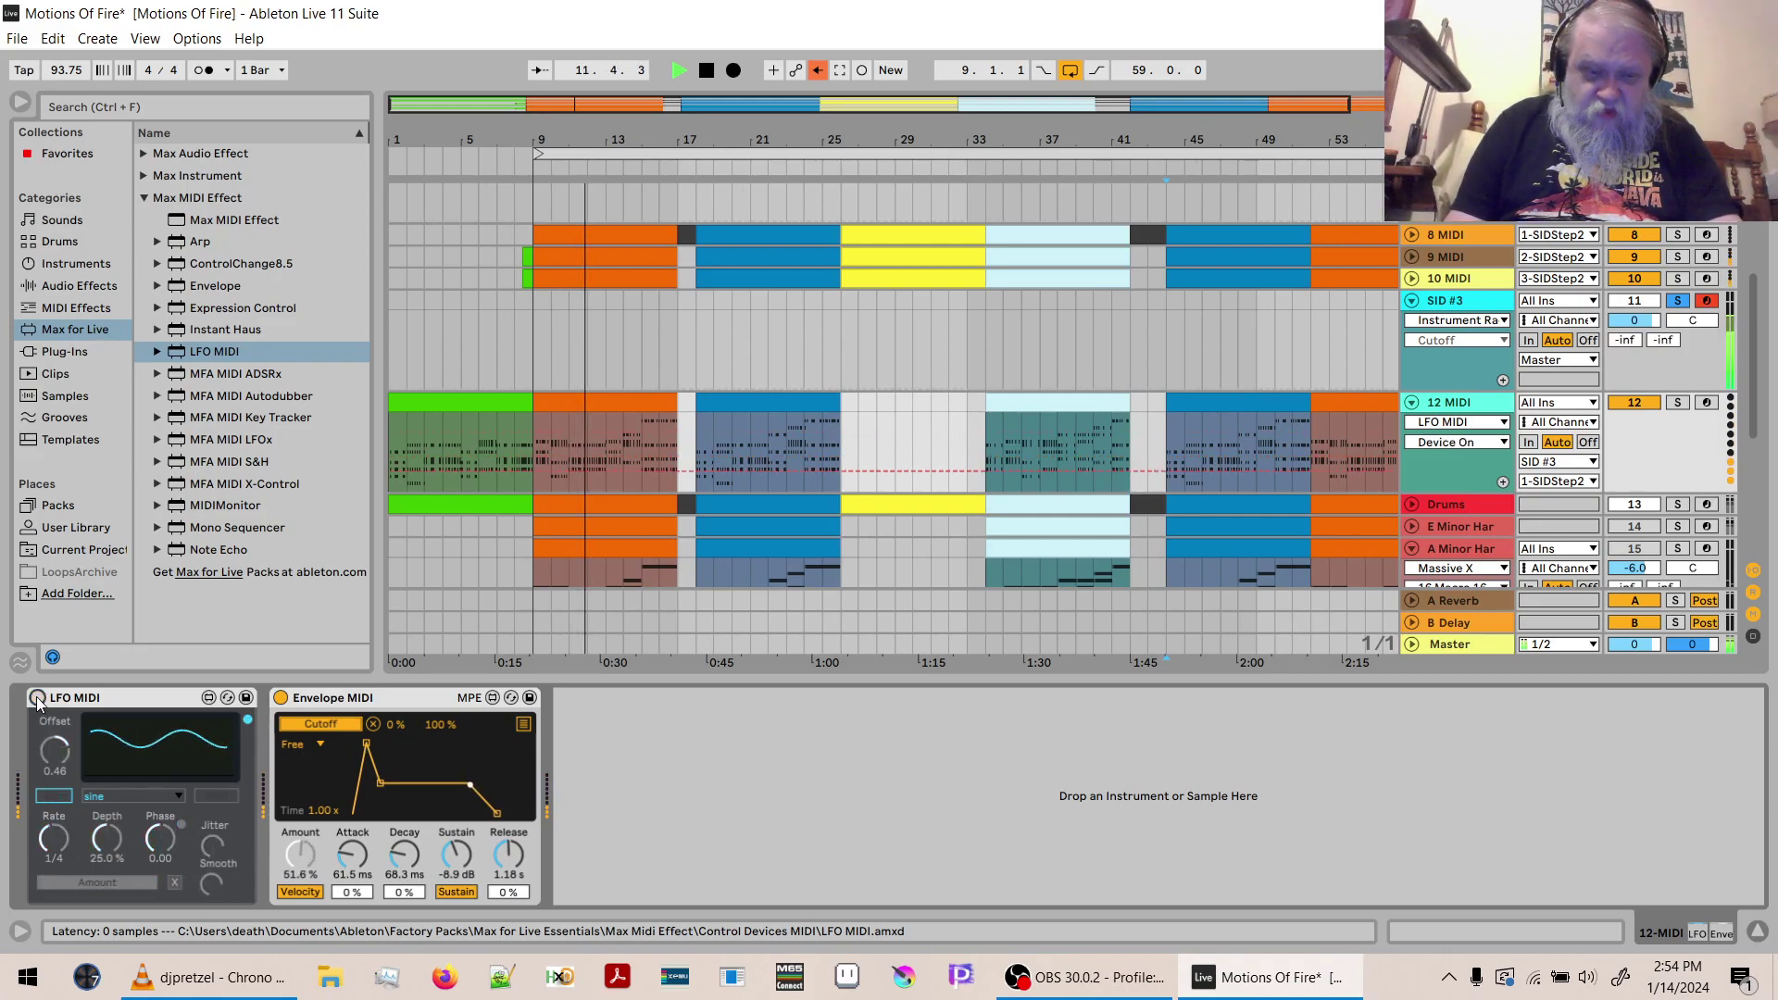
{"action": "left_click", "coordinate": [37, 697]}
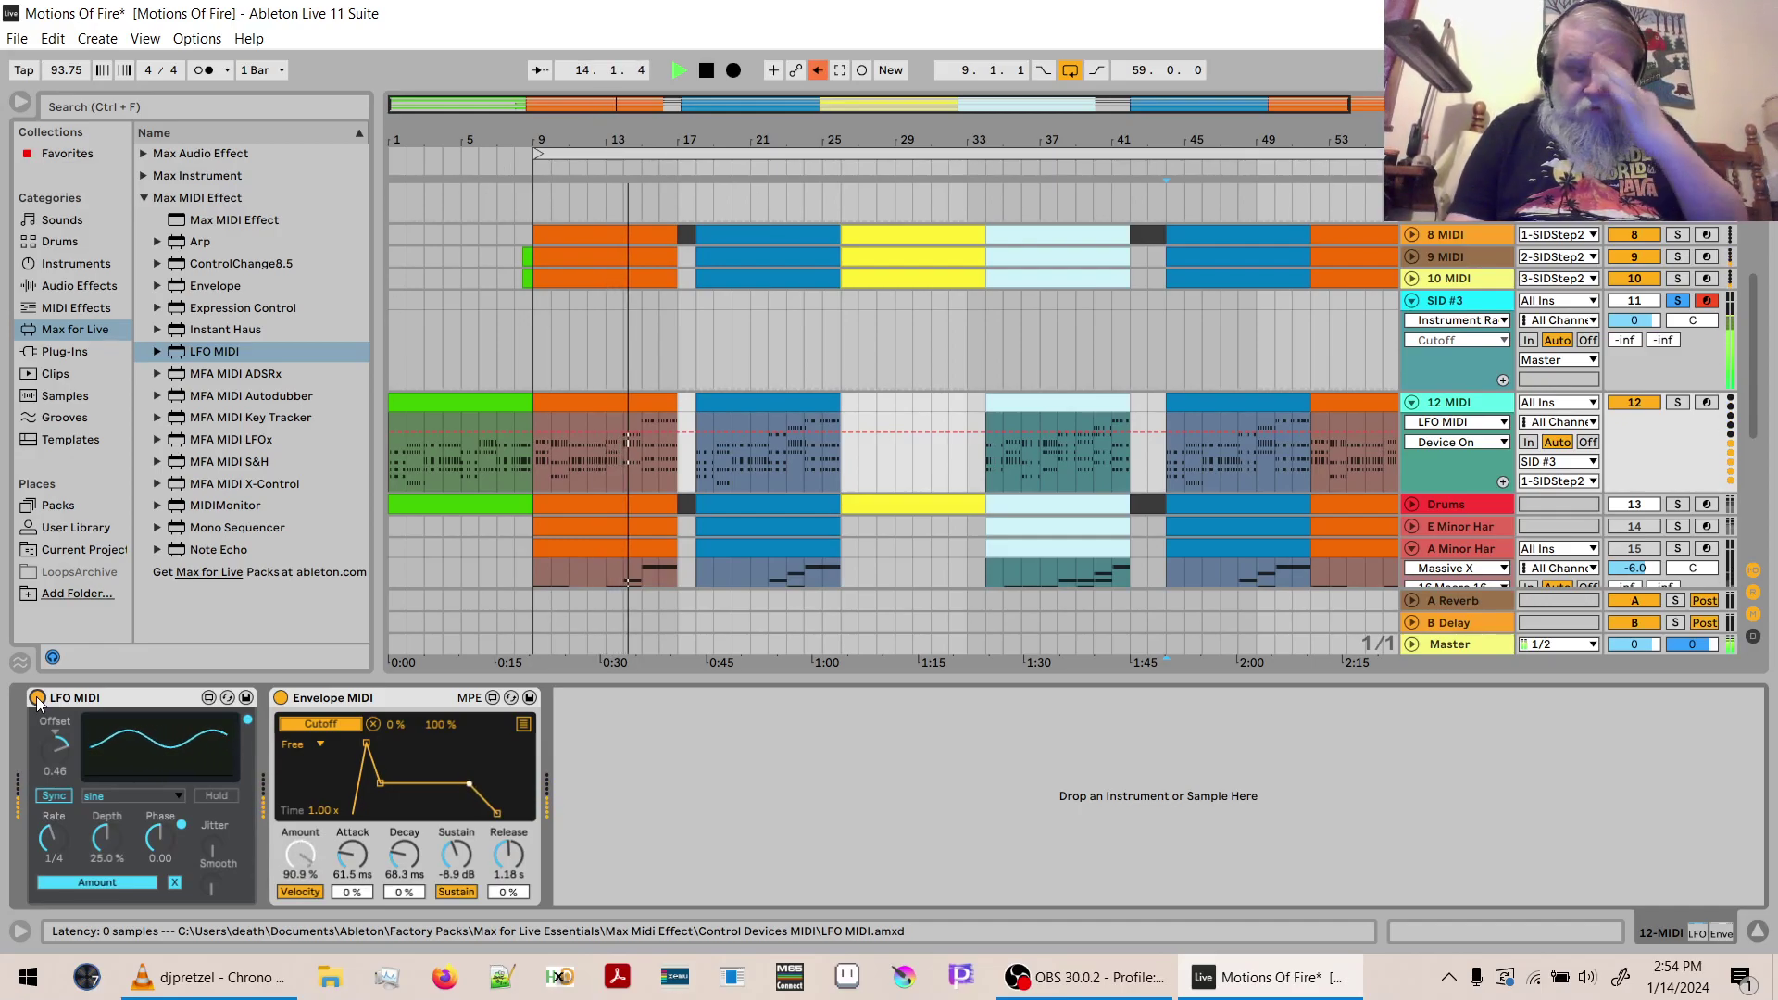
{"action": "key", "text": "Delete"}
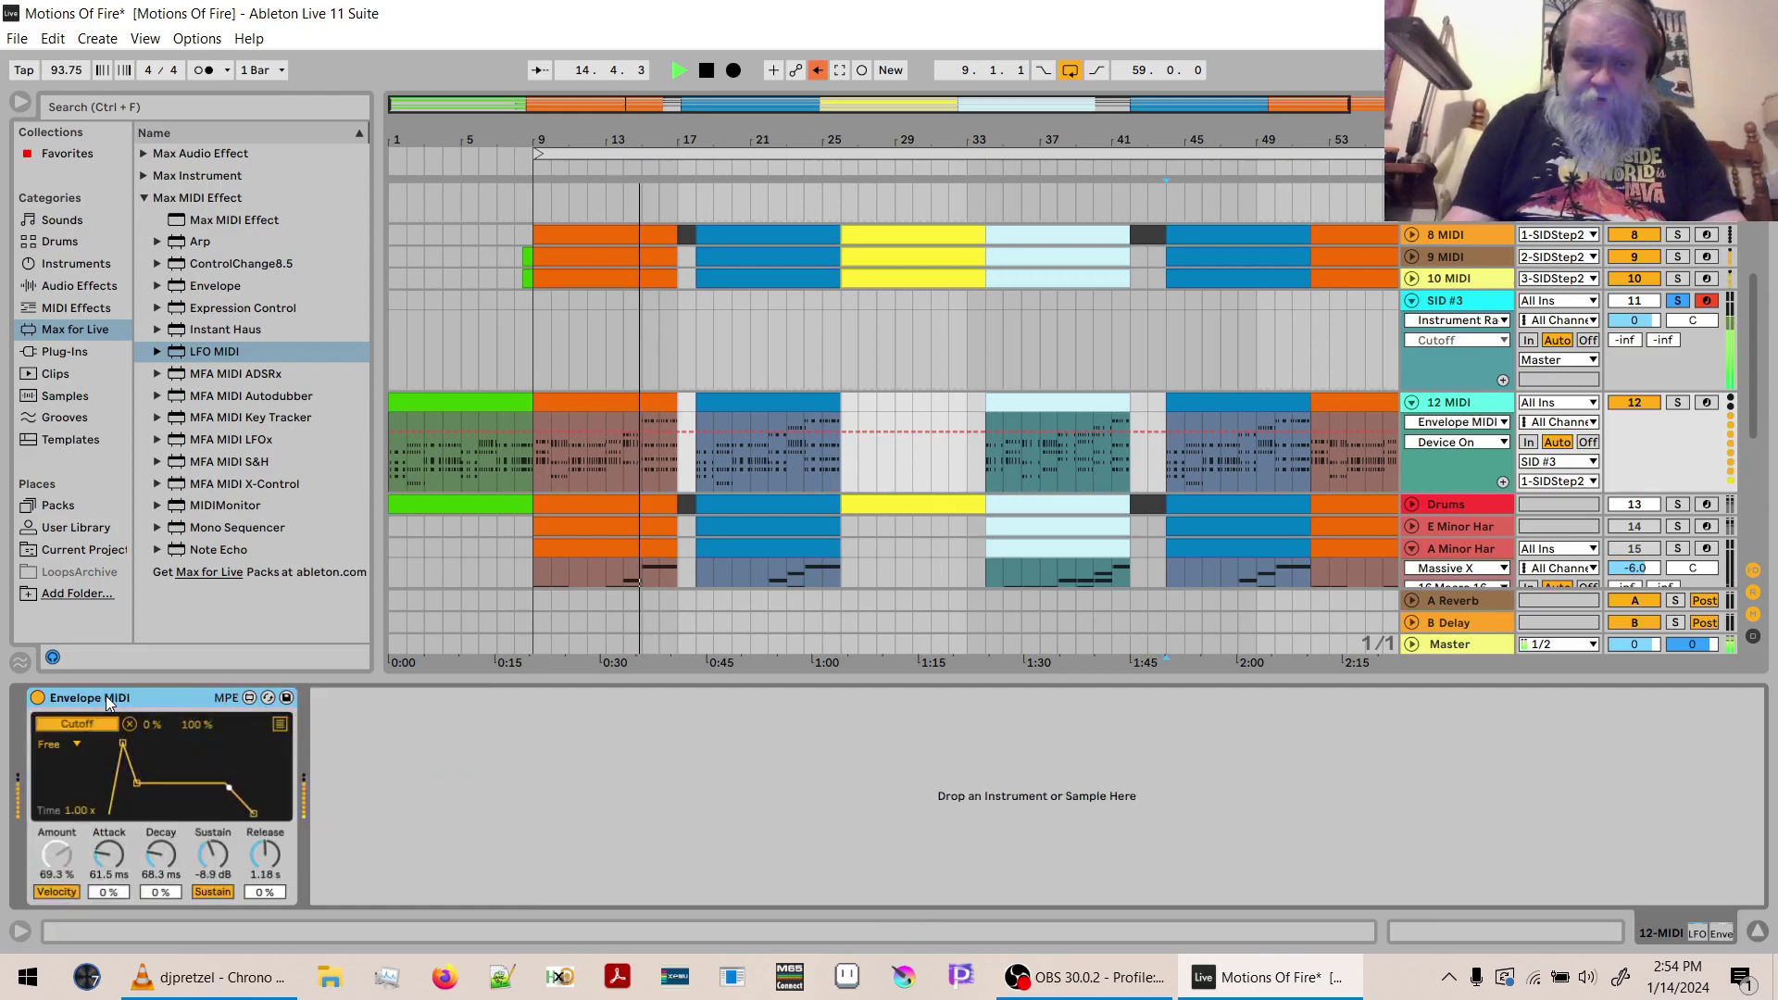
Bypass Envelope MIDI on the 12 MIDI track and open the SIDStep2 plug-in window of SID #3.
{"action": "left_click", "coordinate": [37, 697]}
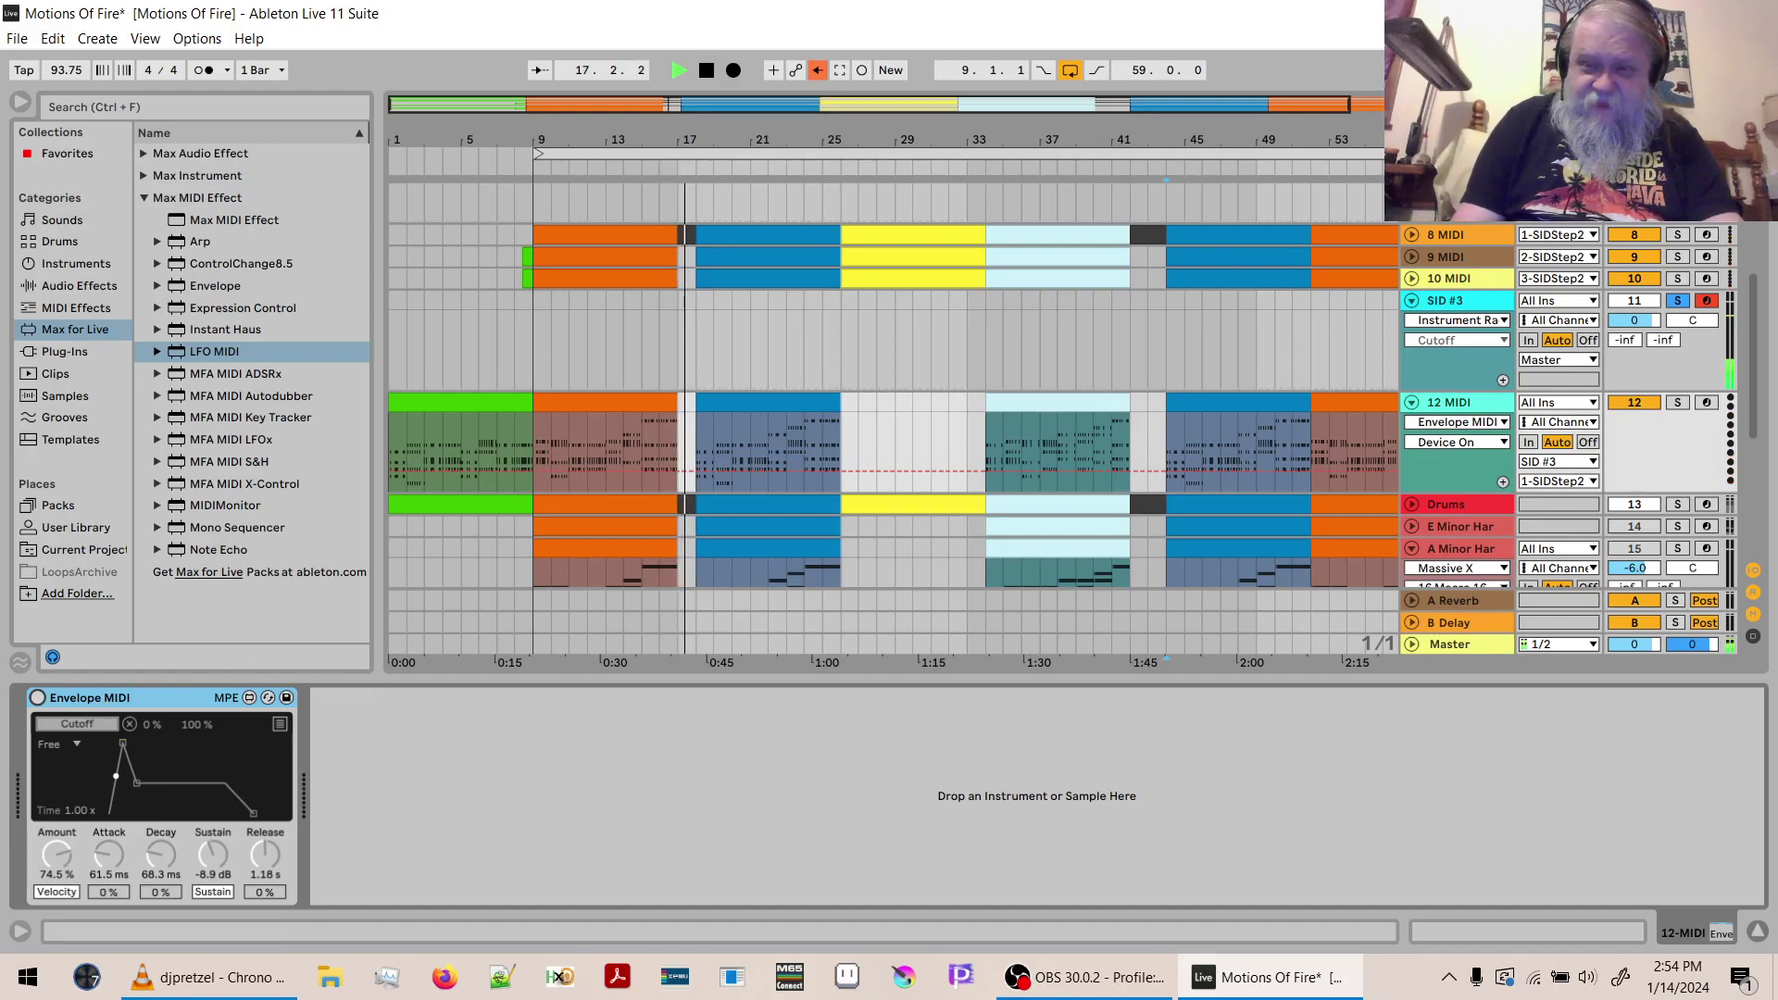
{"action": "left_click", "coordinate": [1436, 368]}
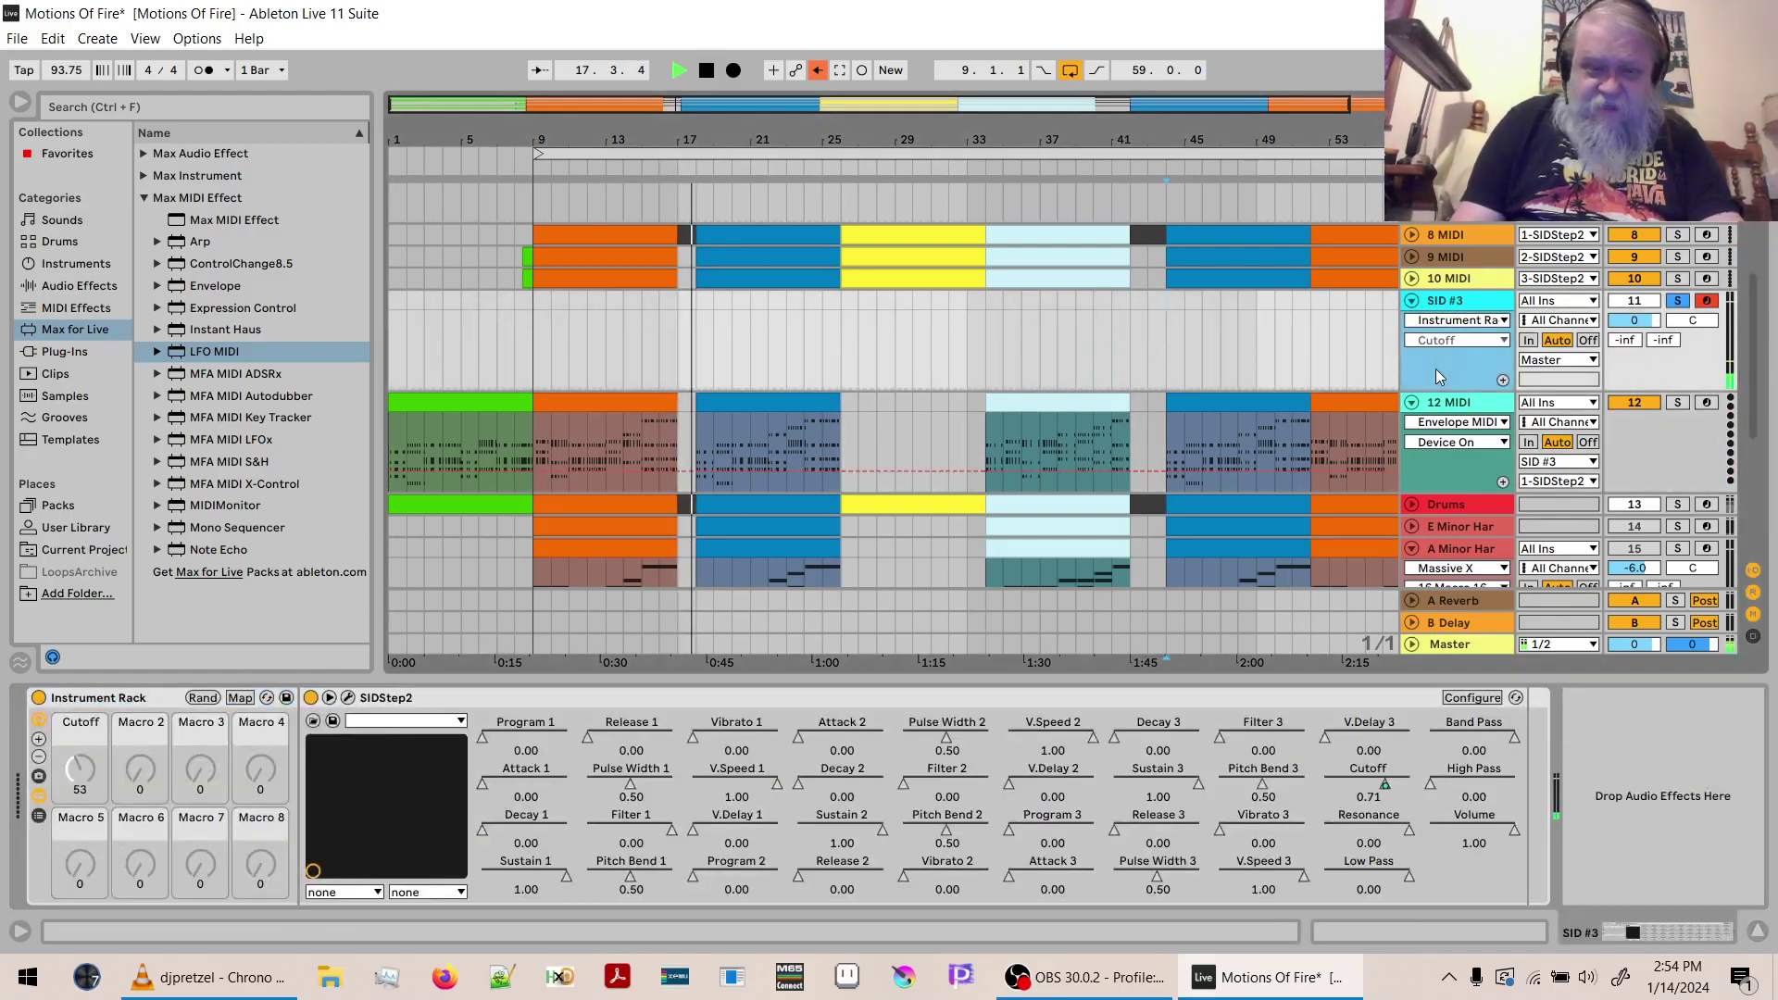
{"action": "left_click", "coordinate": [348, 697]}
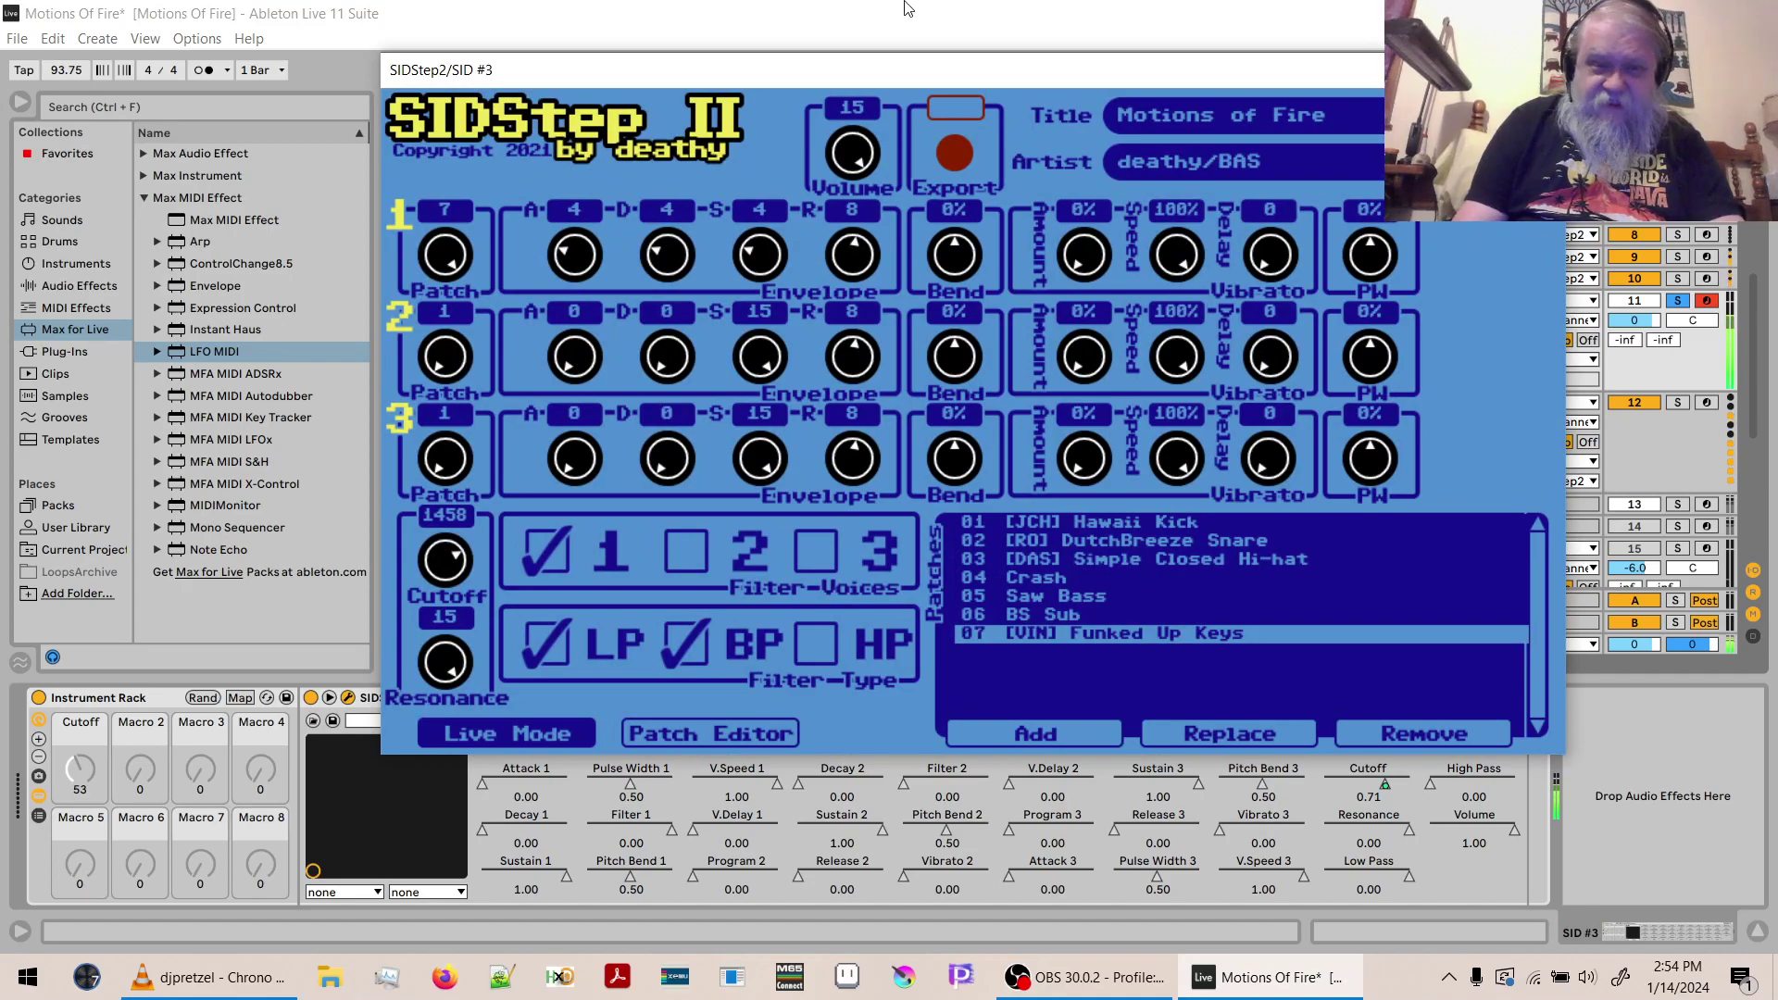
{"action": "left_click_drag", "start_coordinate": [786, 76], "coordinate": [621, 177]}
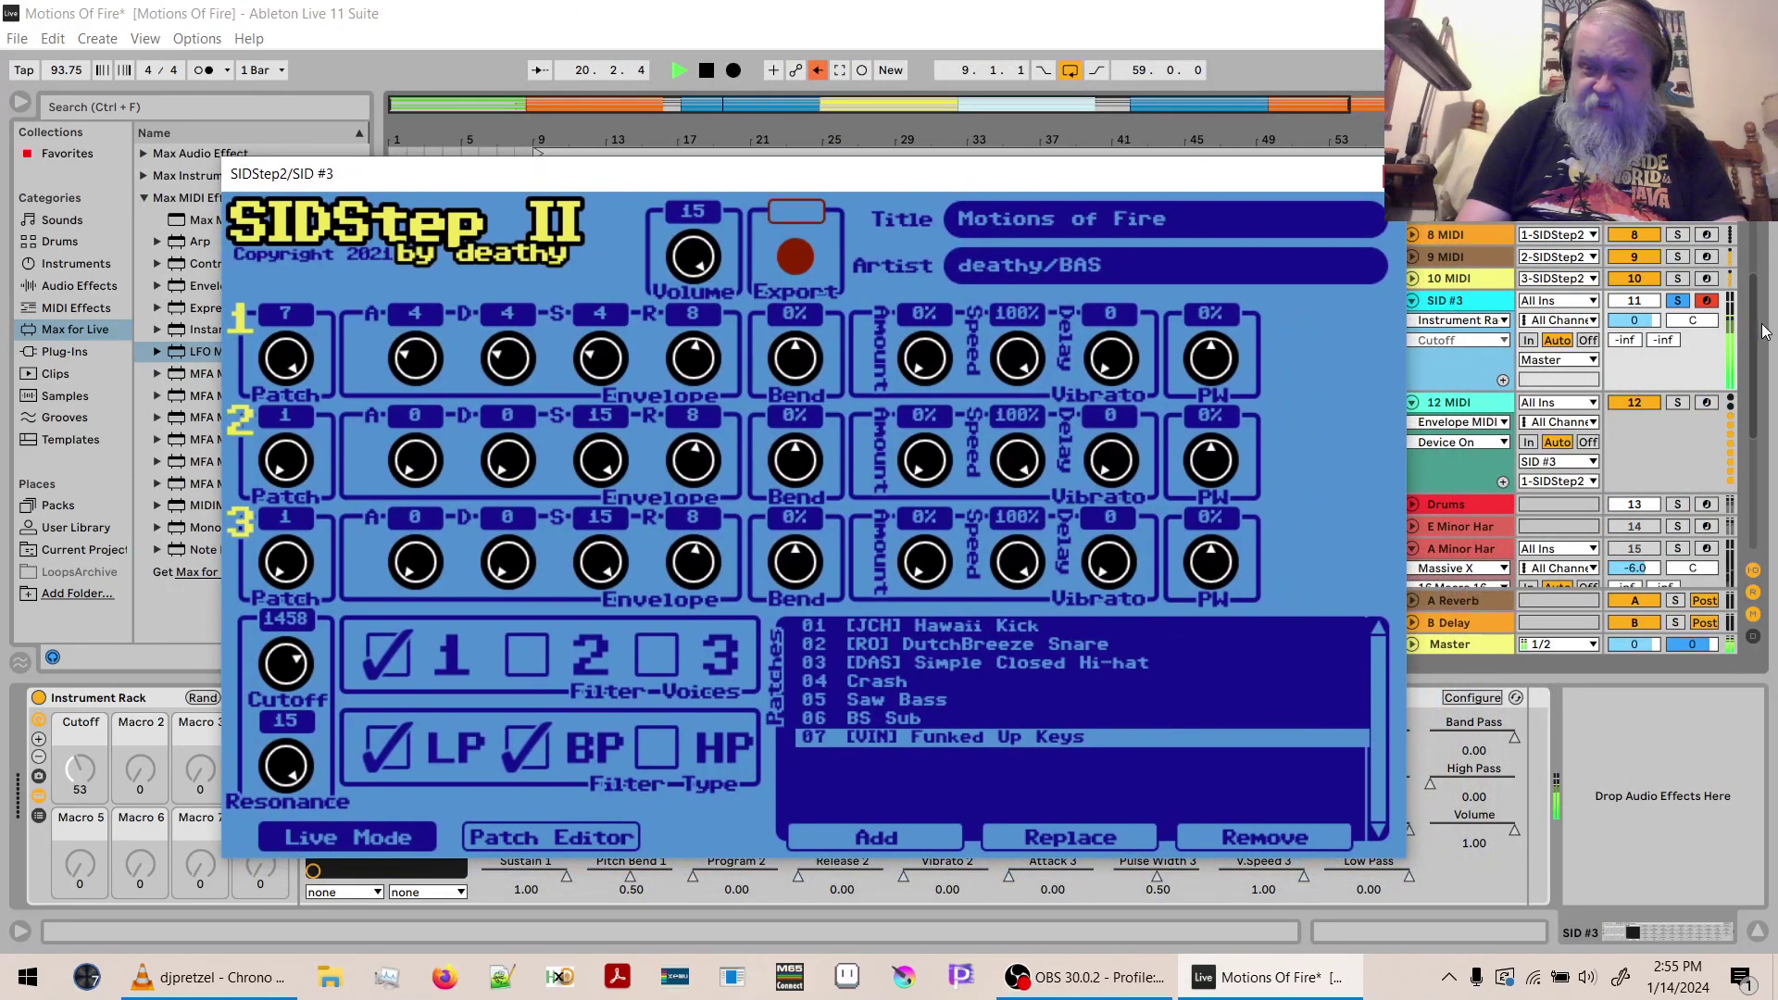
Check the Massive X device on the Em Keys track, and turn Envelope MIDI on the 12 MIDI track back on.
{"action": "scroll", "coordinate": [1451, 302], "scroll_direction": "down", "scroll_amount": 5}
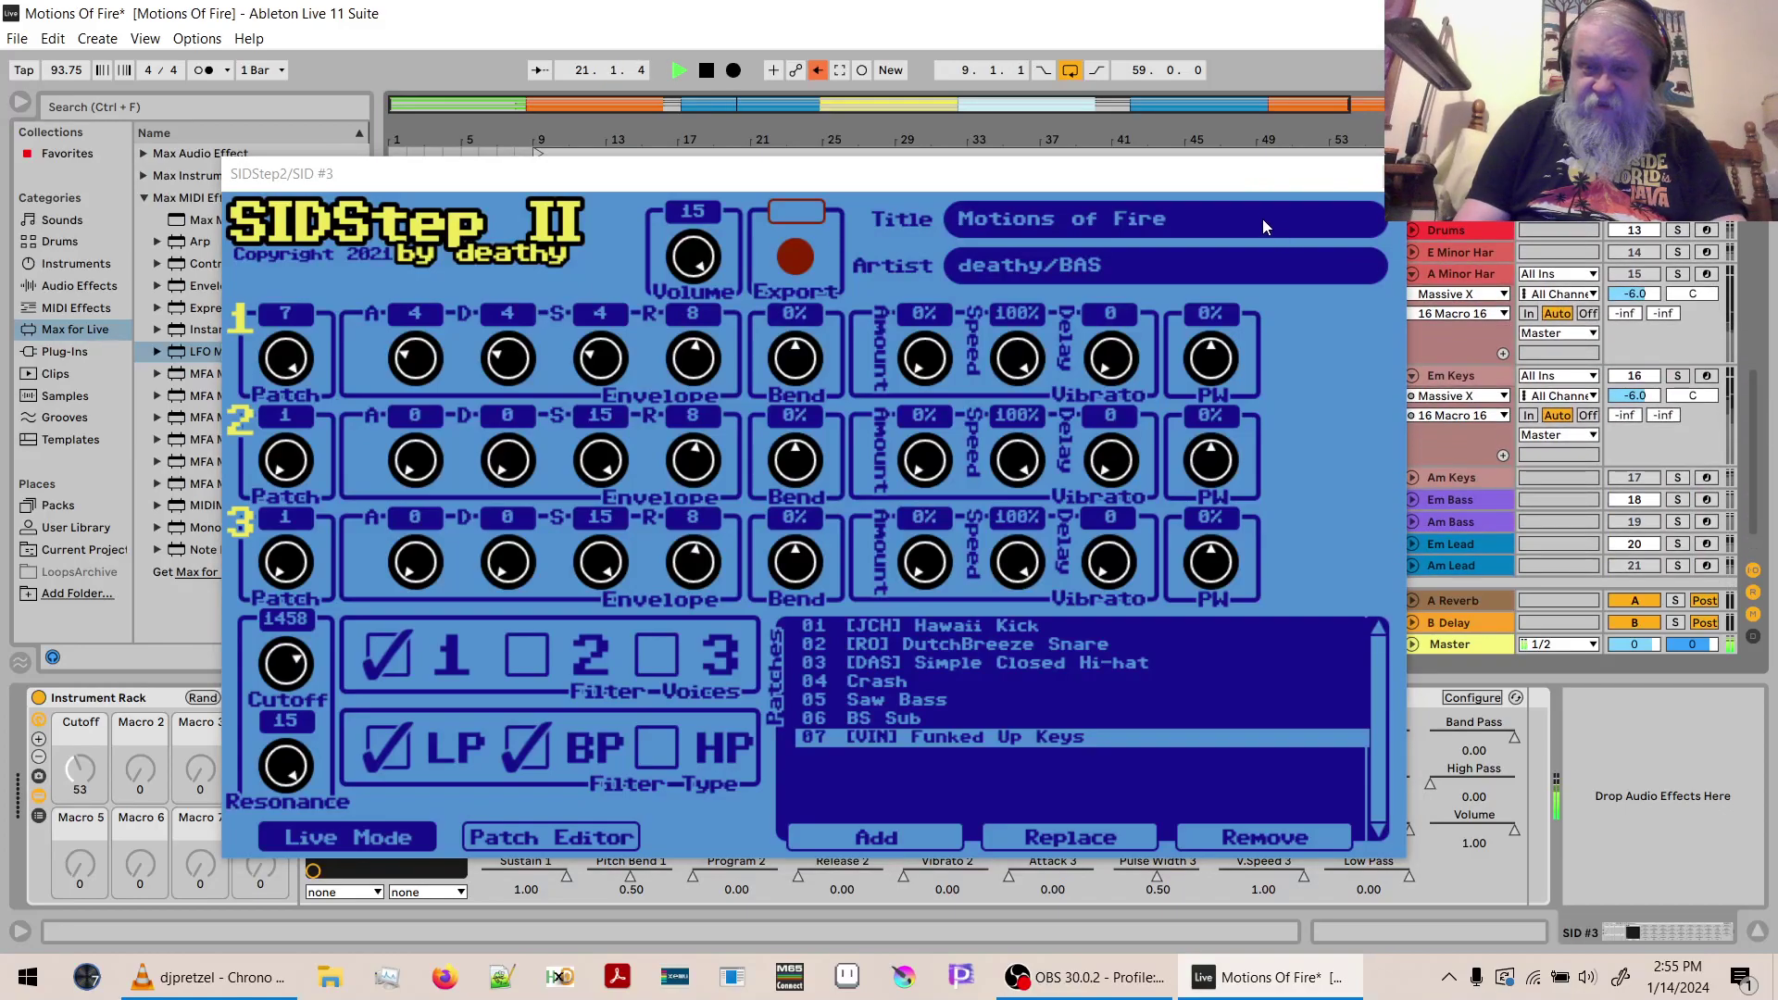
{"action": "left_click_drag", "start_coordinate": [1234, 180], "coordinate": [1150, 759]}
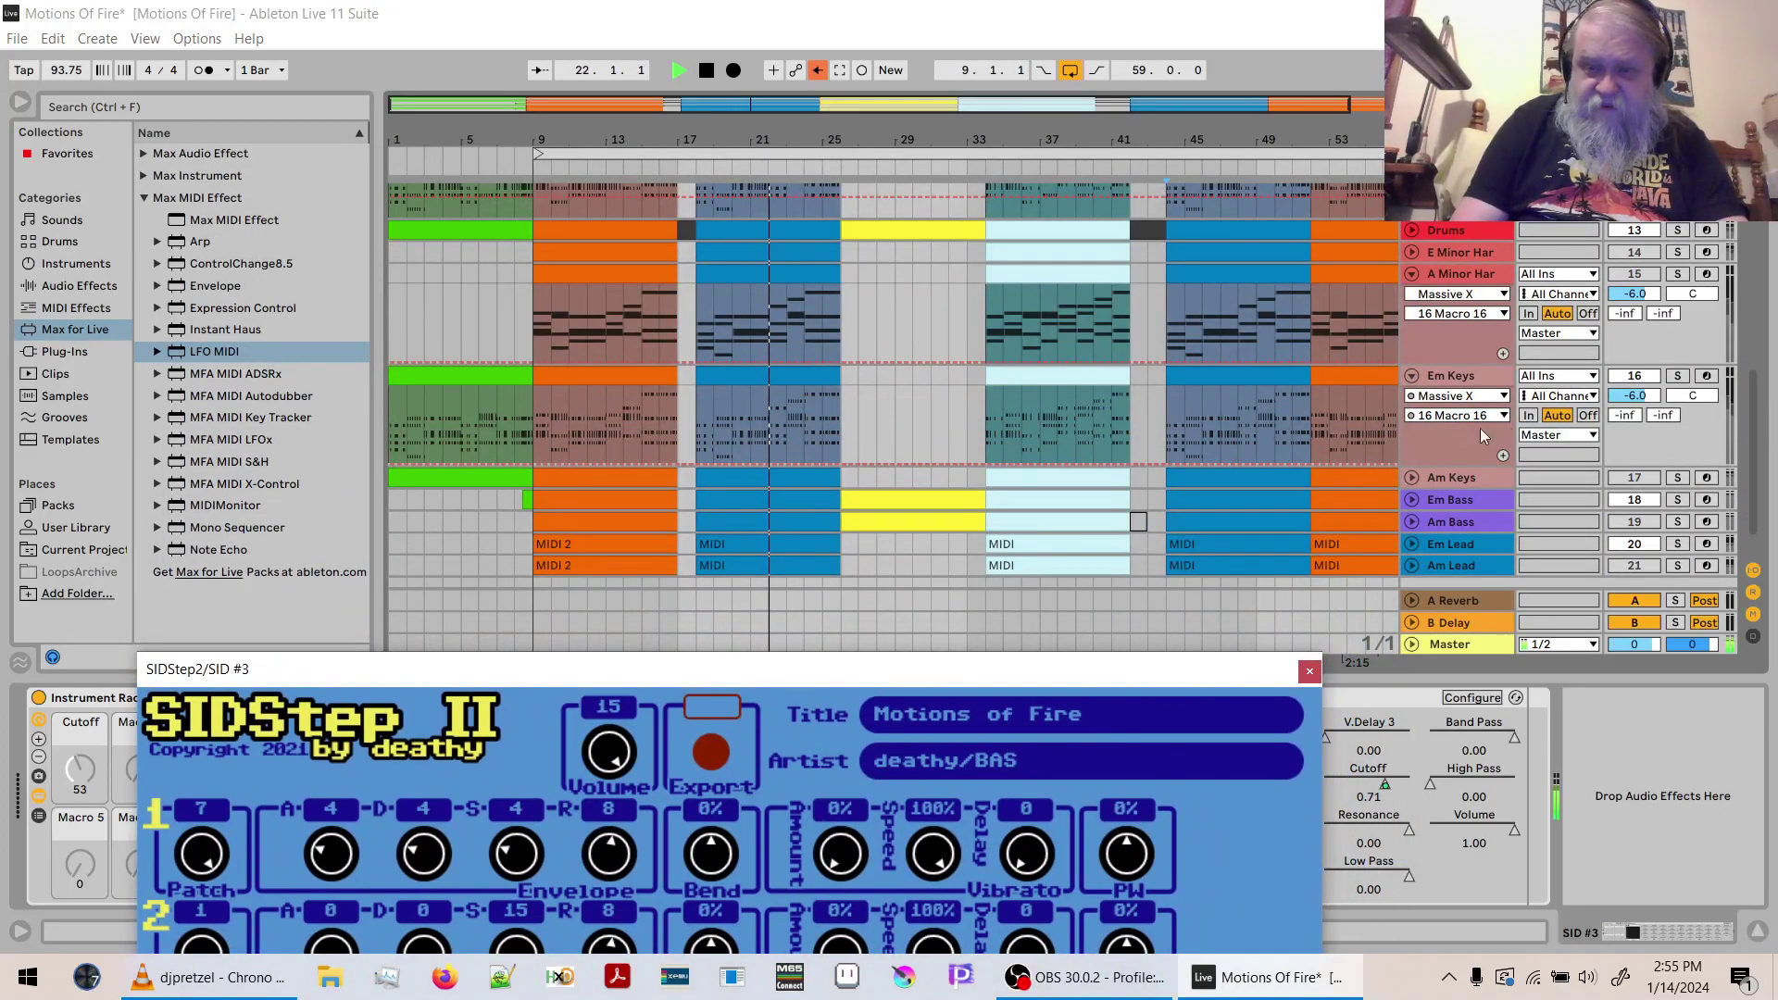
{"action": "left_click", "coordinate": [1461, 437]}
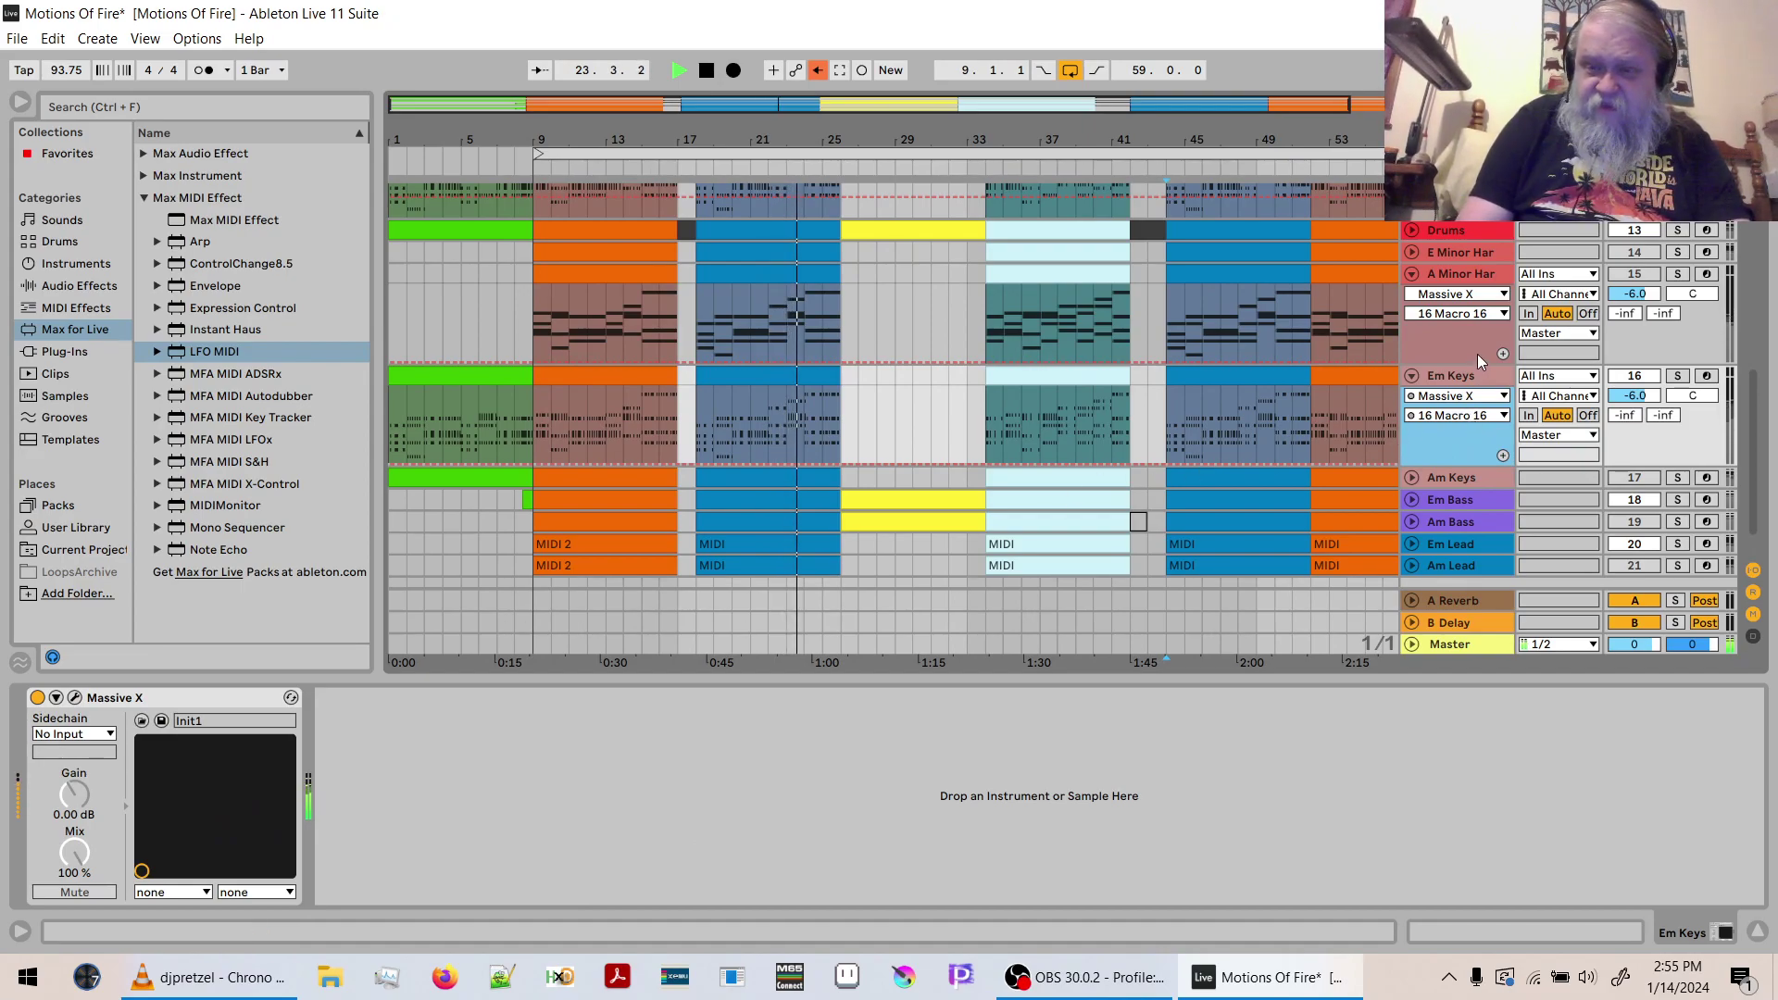
{"action": "left_click", "coordinate": [1472, 224]}
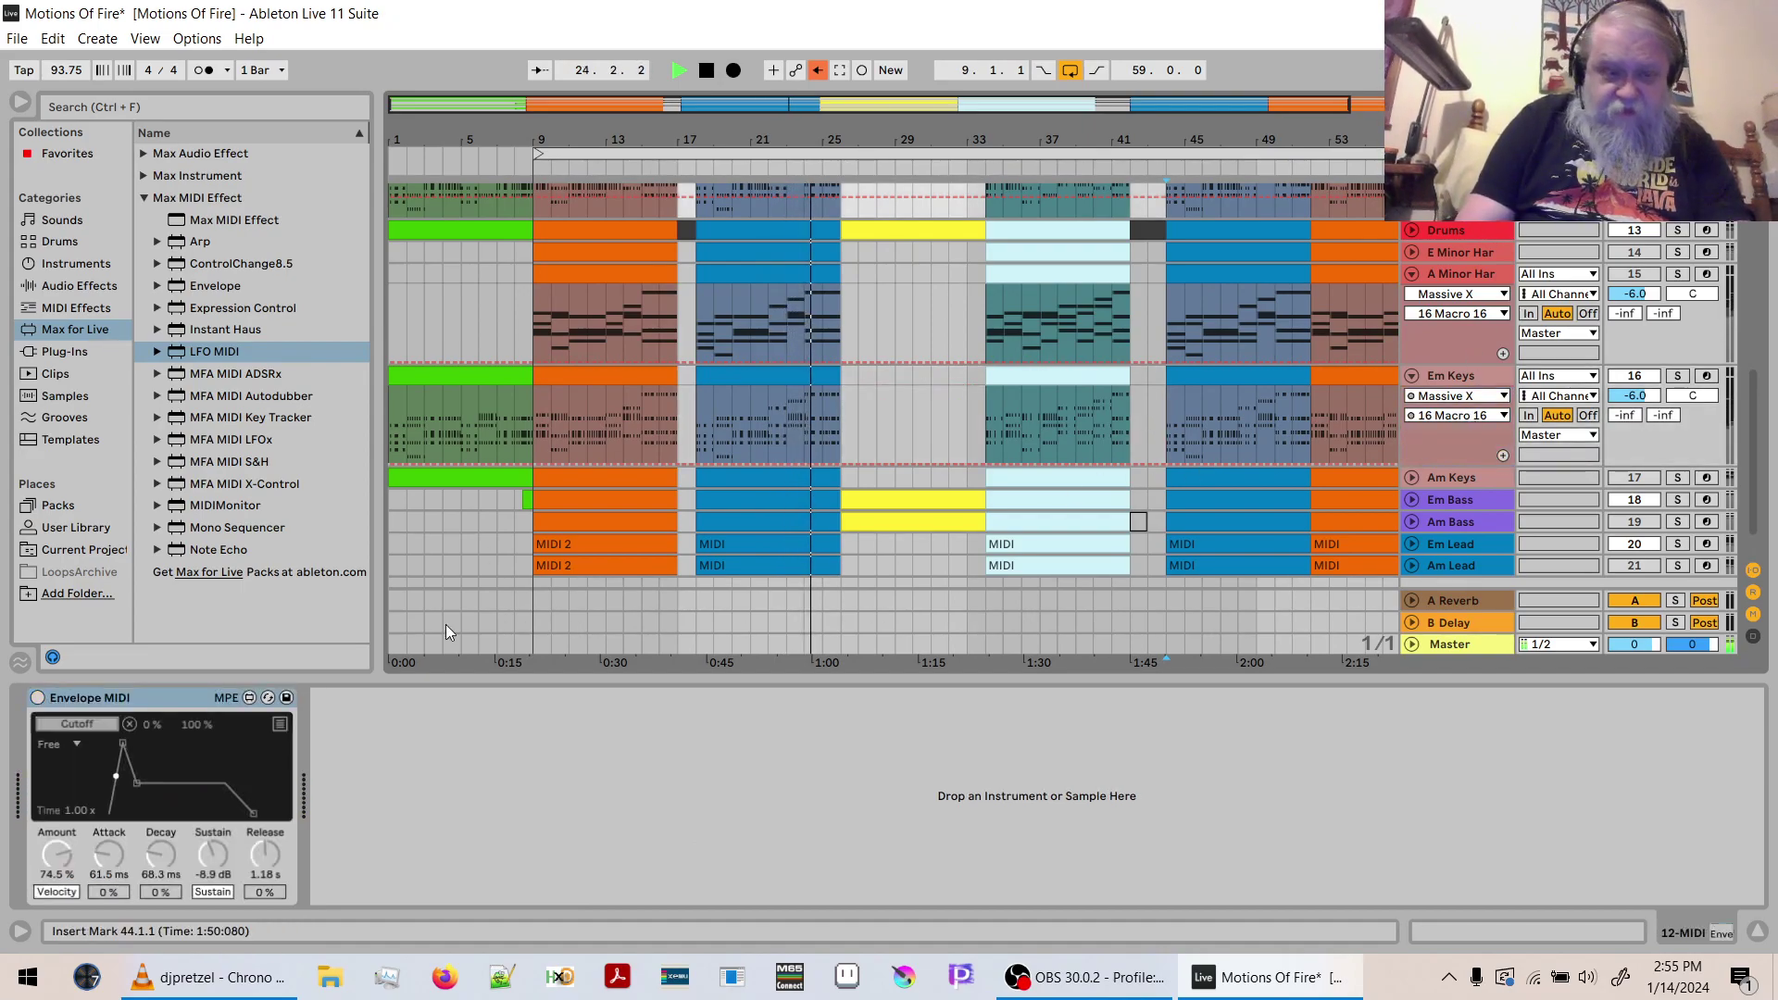
{"action": "left_click", "coordinate": [37, 698]}
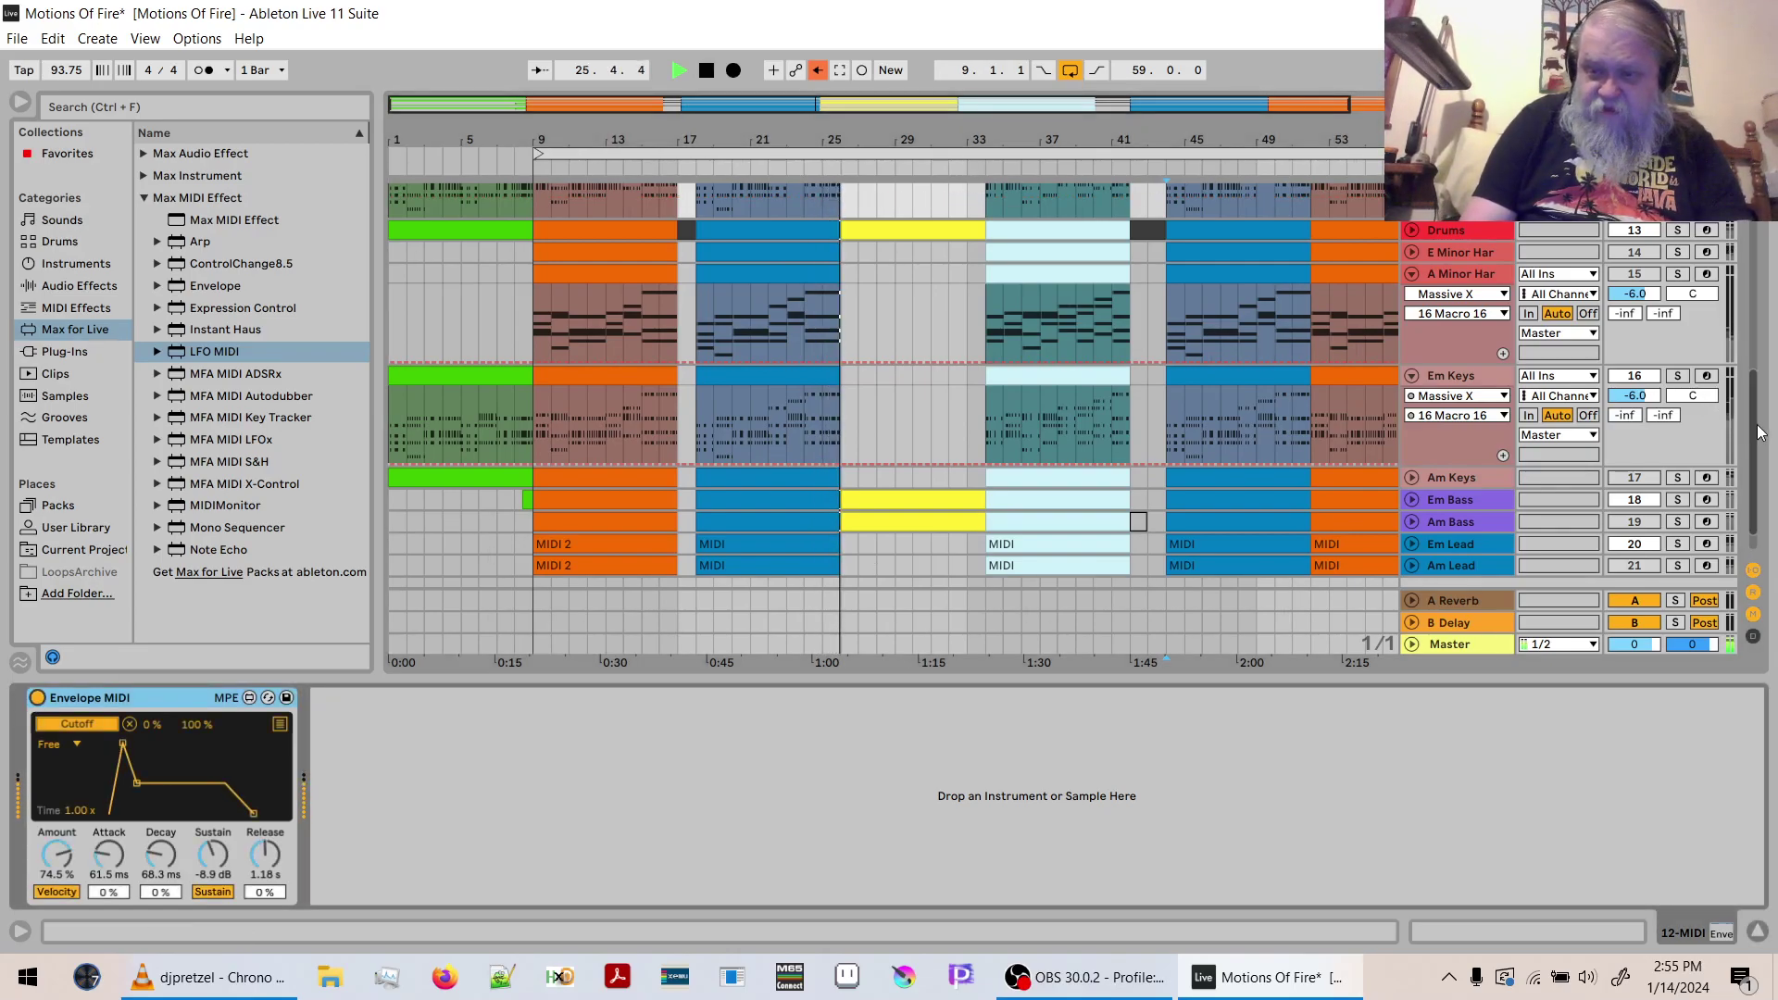
Bring the SIDStep2 window of SID #3 back up and place it fully in view.
{"action": "left_click_drag", "start_coordinate": [1755, 423], "coordinate": [1759, 363]}
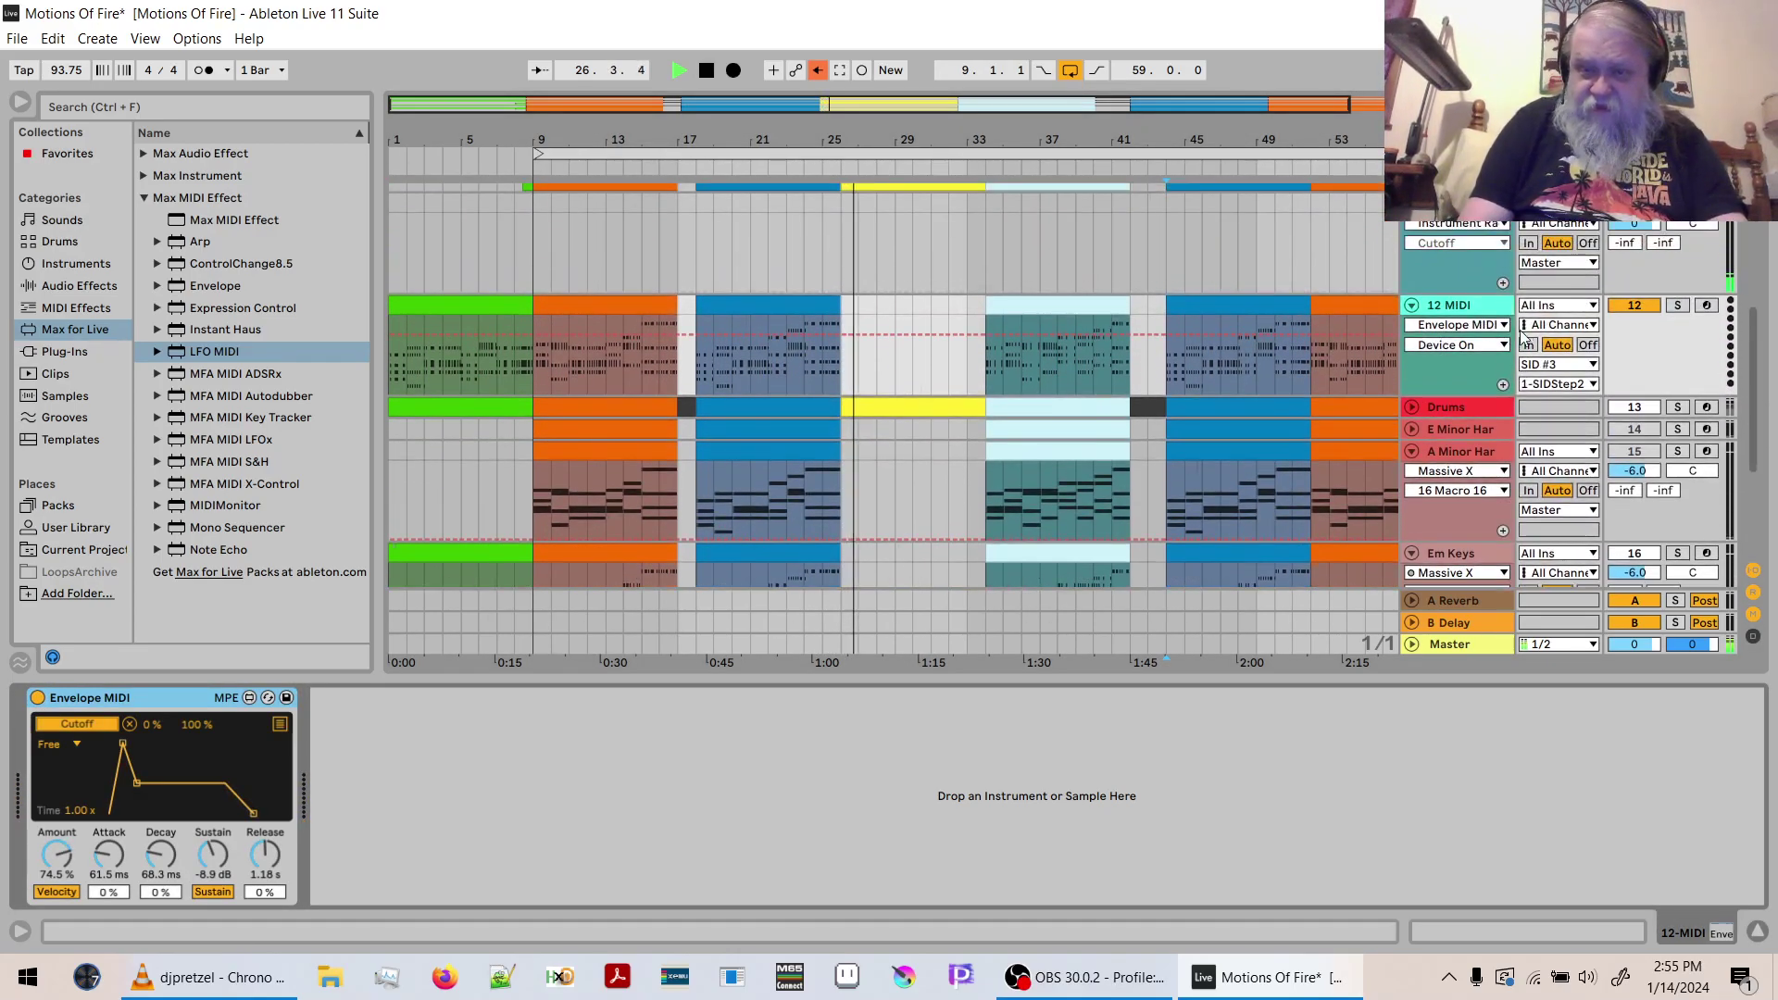
{"action": "left_click", "coordinate": [1446, 269]}
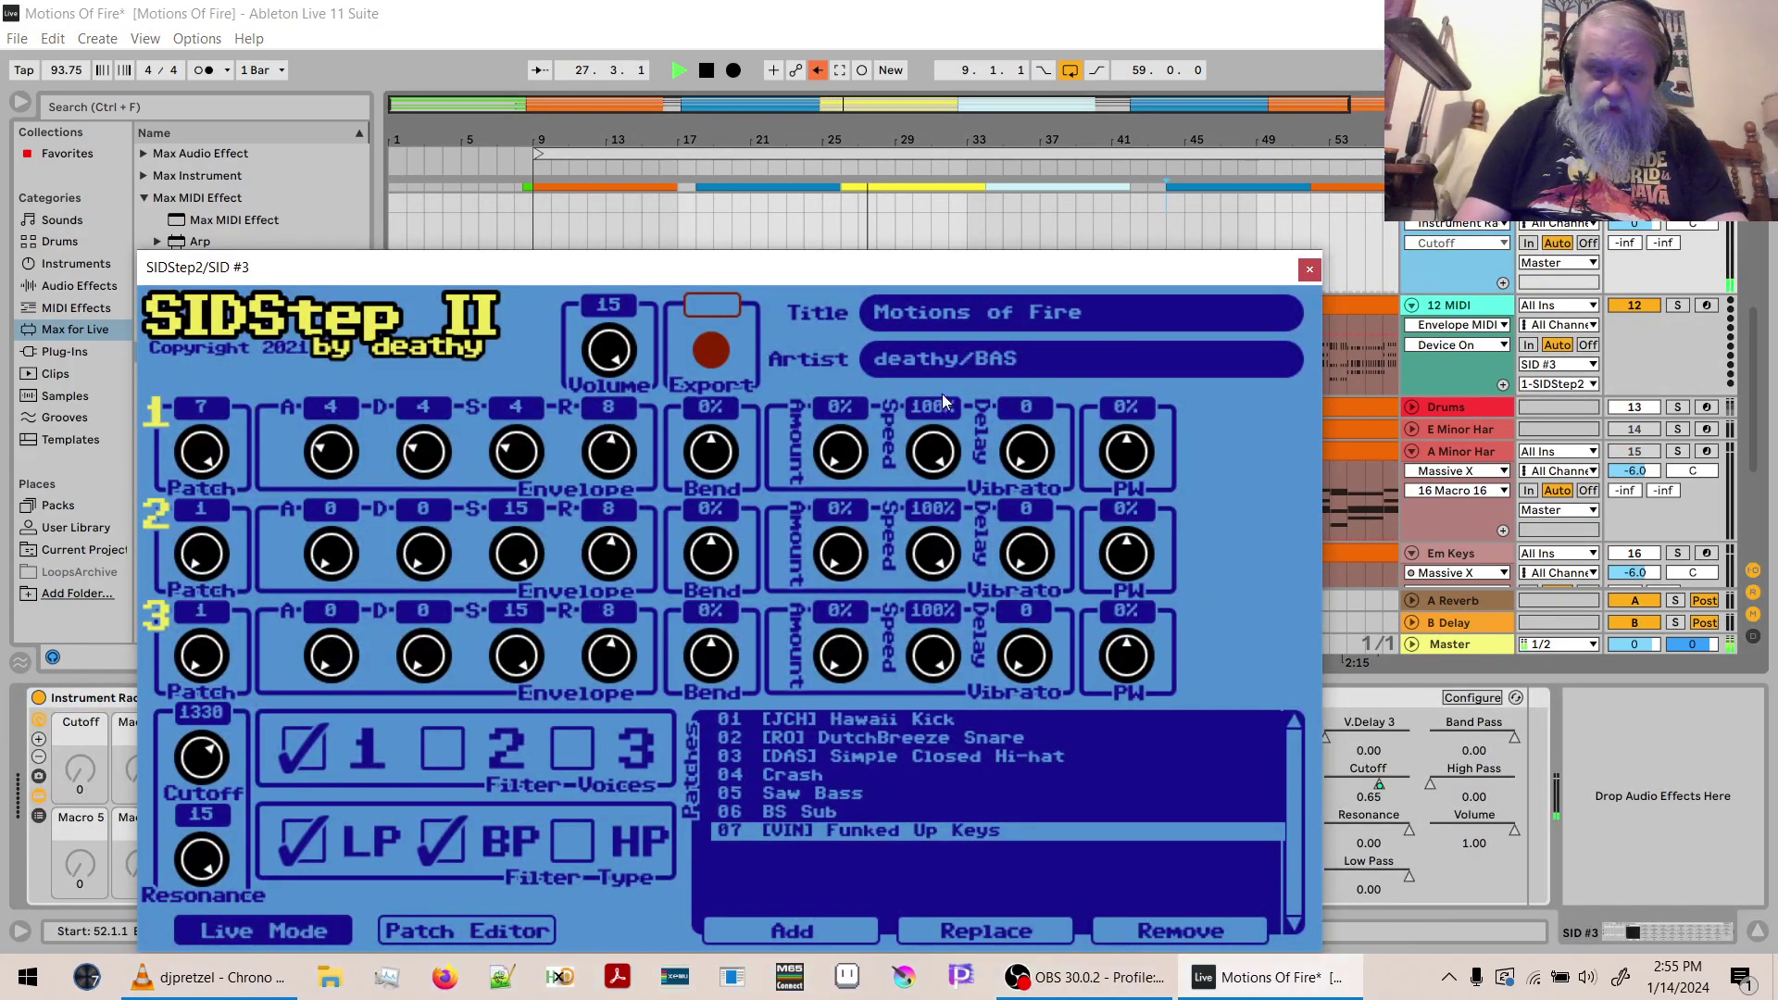
{"action": "left_click_drag", "start_coordinate": [911, 267], "coordinate": [927, 169]}
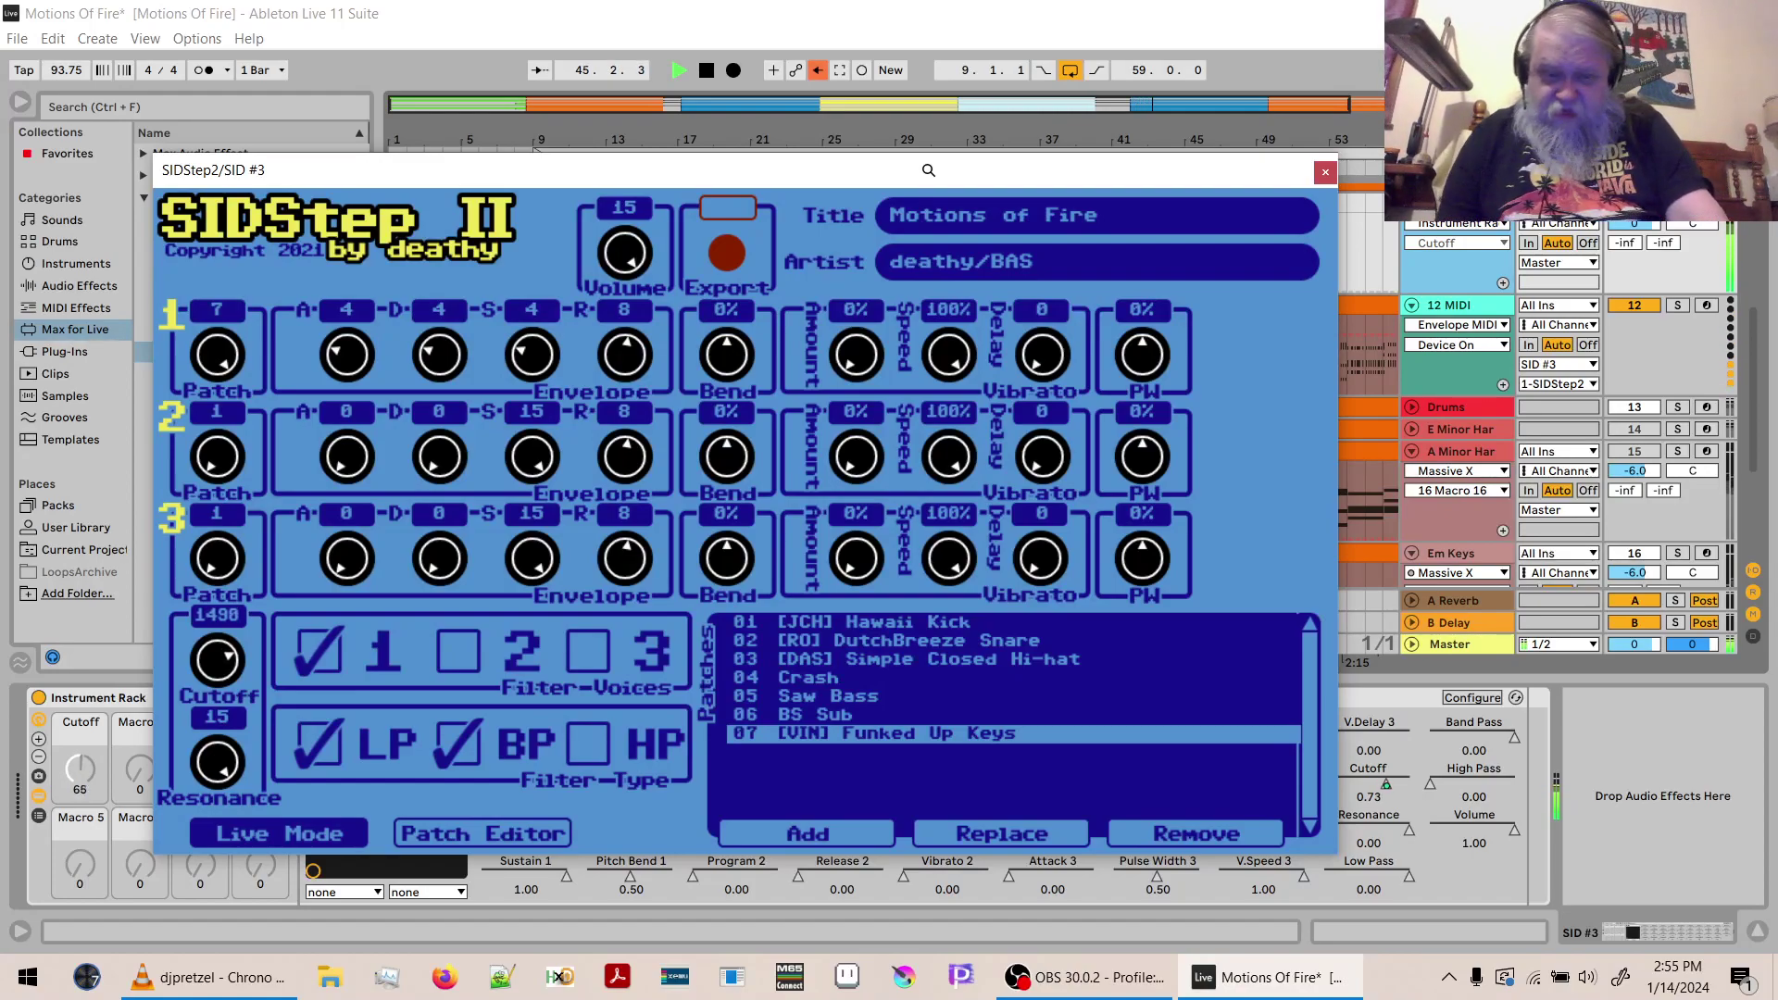
With playback stopped, replace patch 07 in SIDStep2 with [VIN] Funked Up EP, and resume the song.
{"action": "key", "text": "space"}
{"action": "left_click", "coordinate": [1025, 822]}
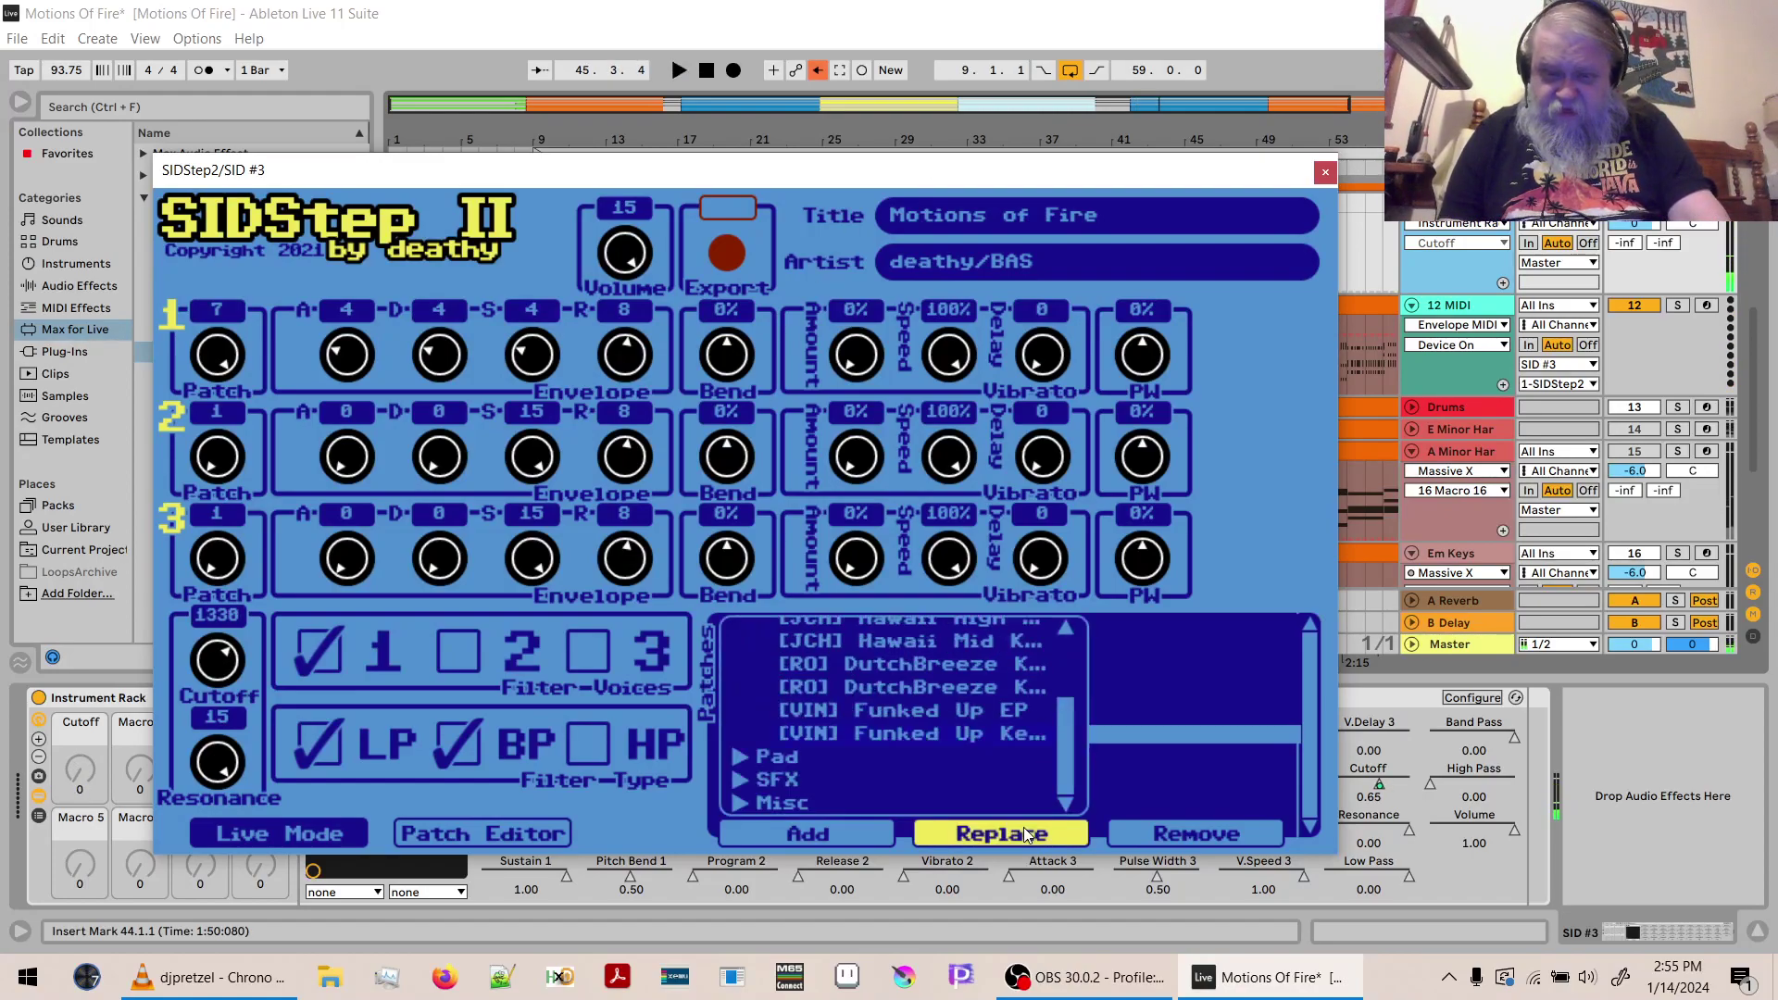
{"action": "left_click", "coordinate": [974, 703]}
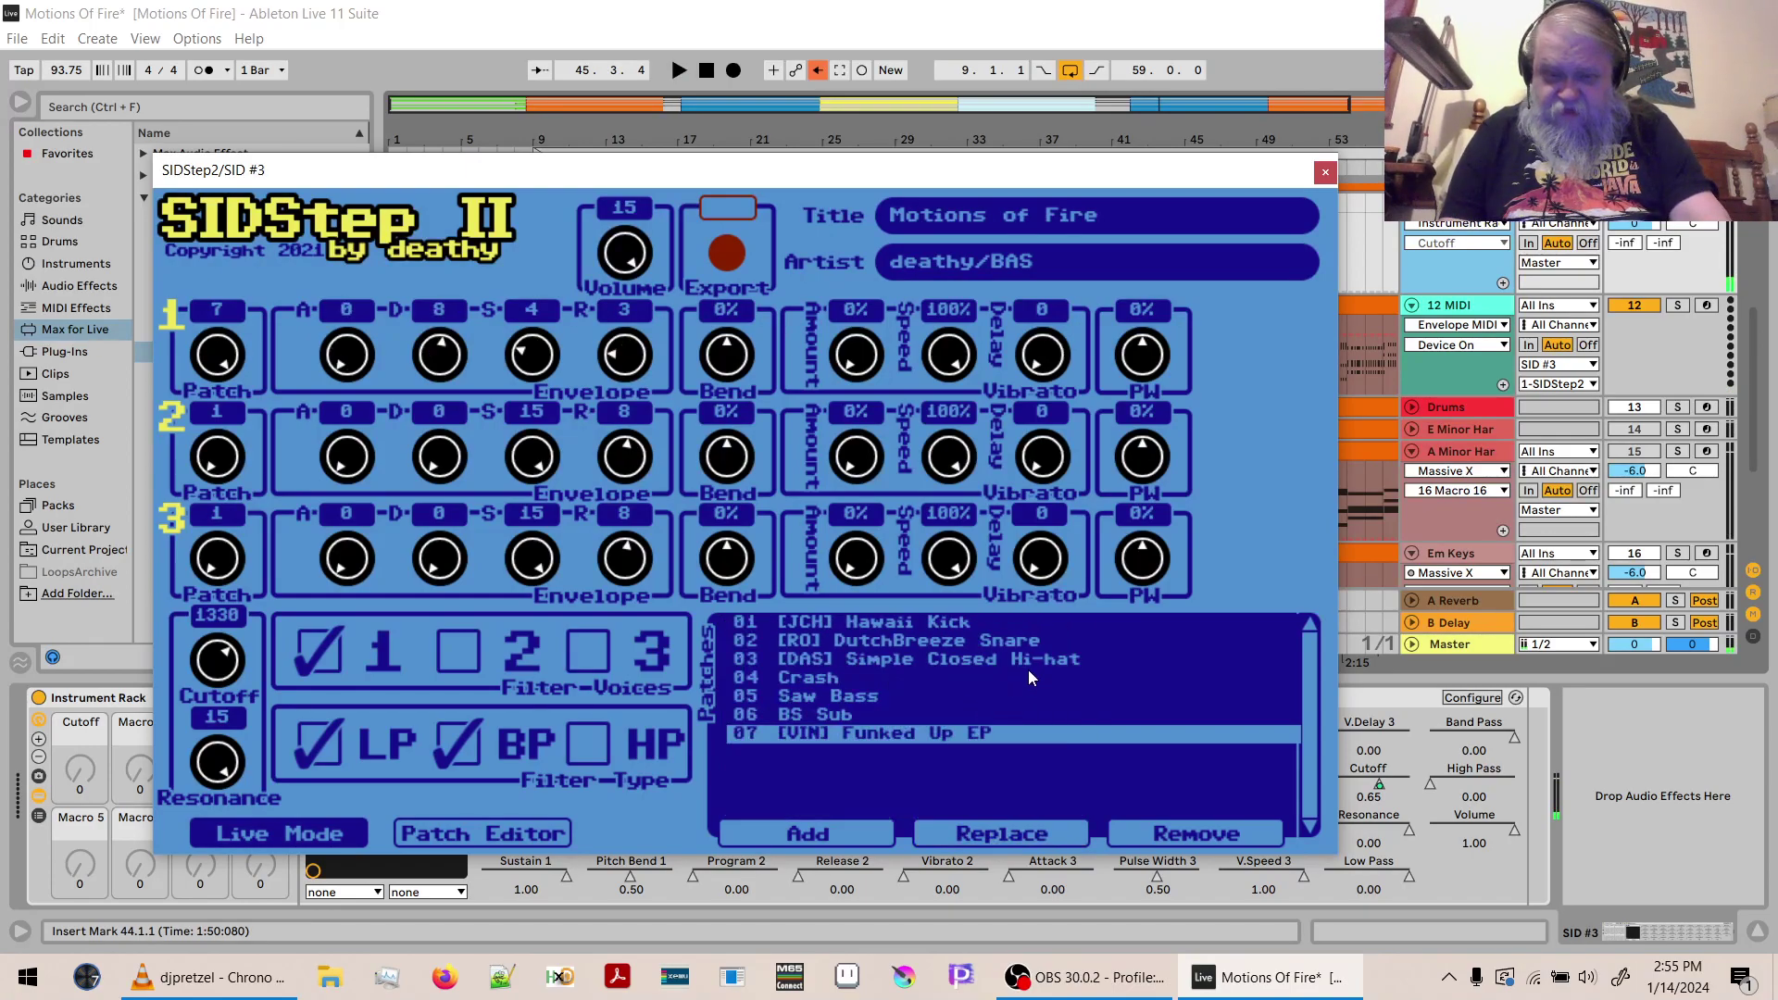
{"action": "key", "text": "space"}
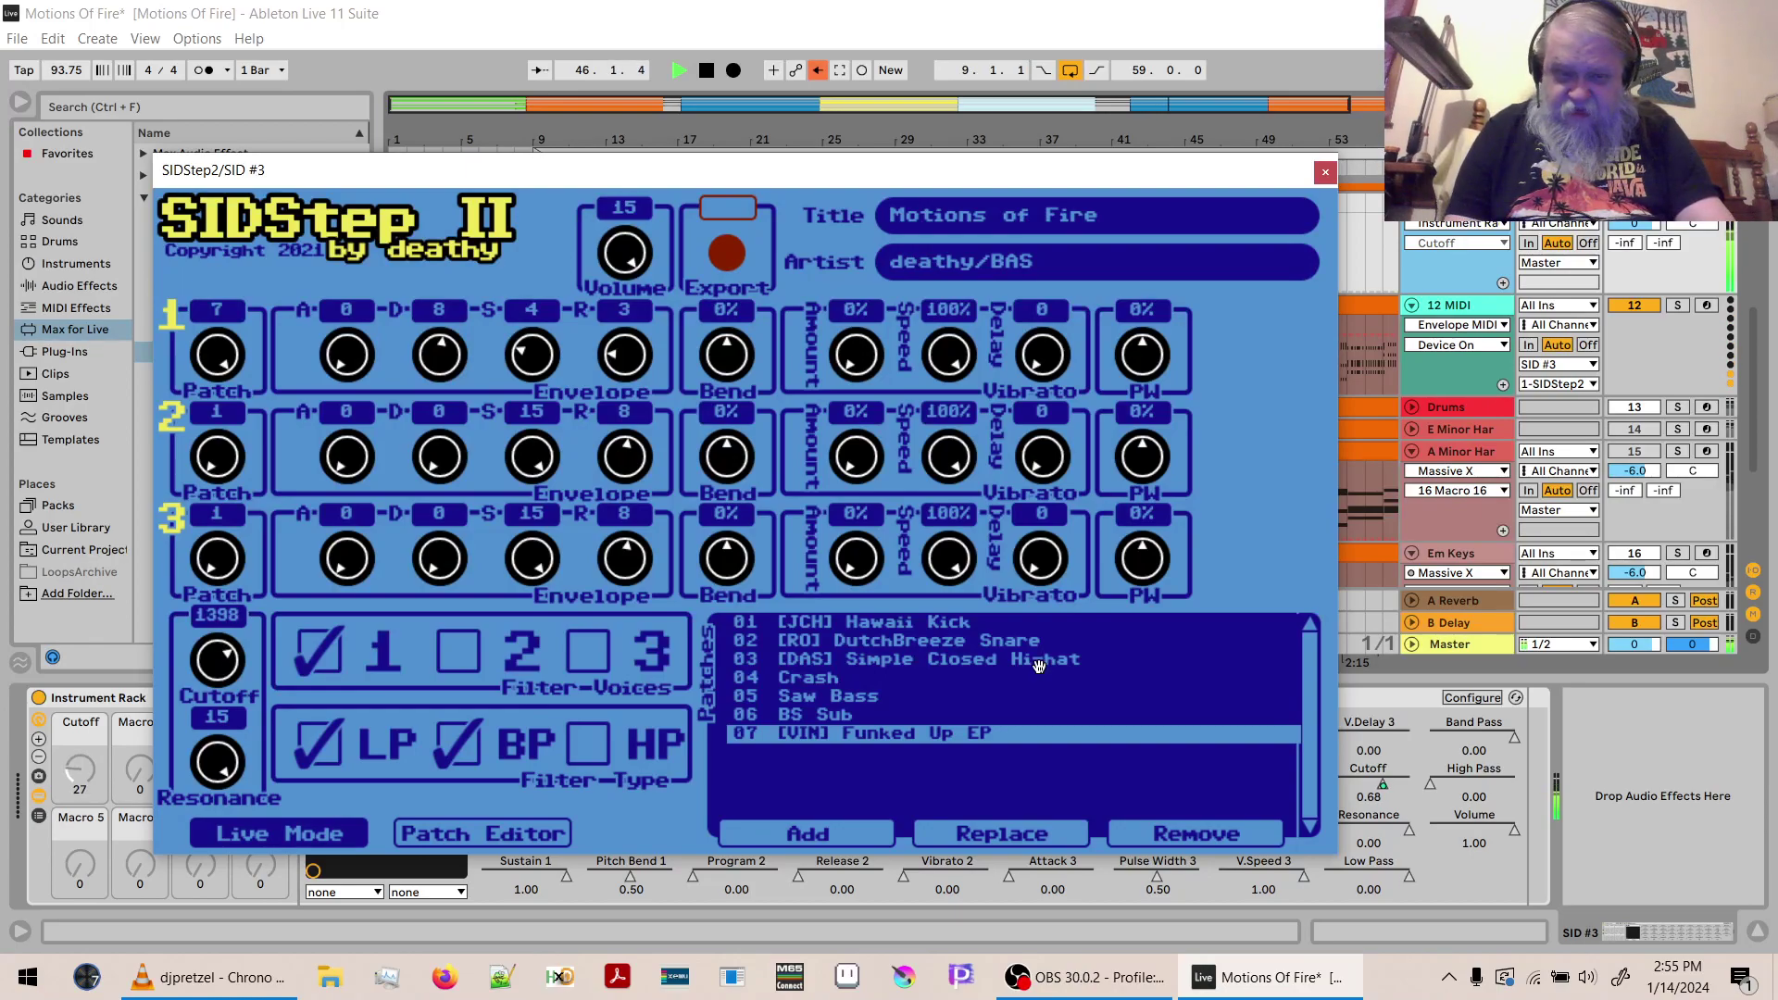
Compare filter type combinations in SIDStep2 during playback, ending with only HP enabled and LP and BP disabled.
{"action": "left_click", "coordinate": [579, 745]}
{"action": "left_click", "coordinate": [322, 742]}
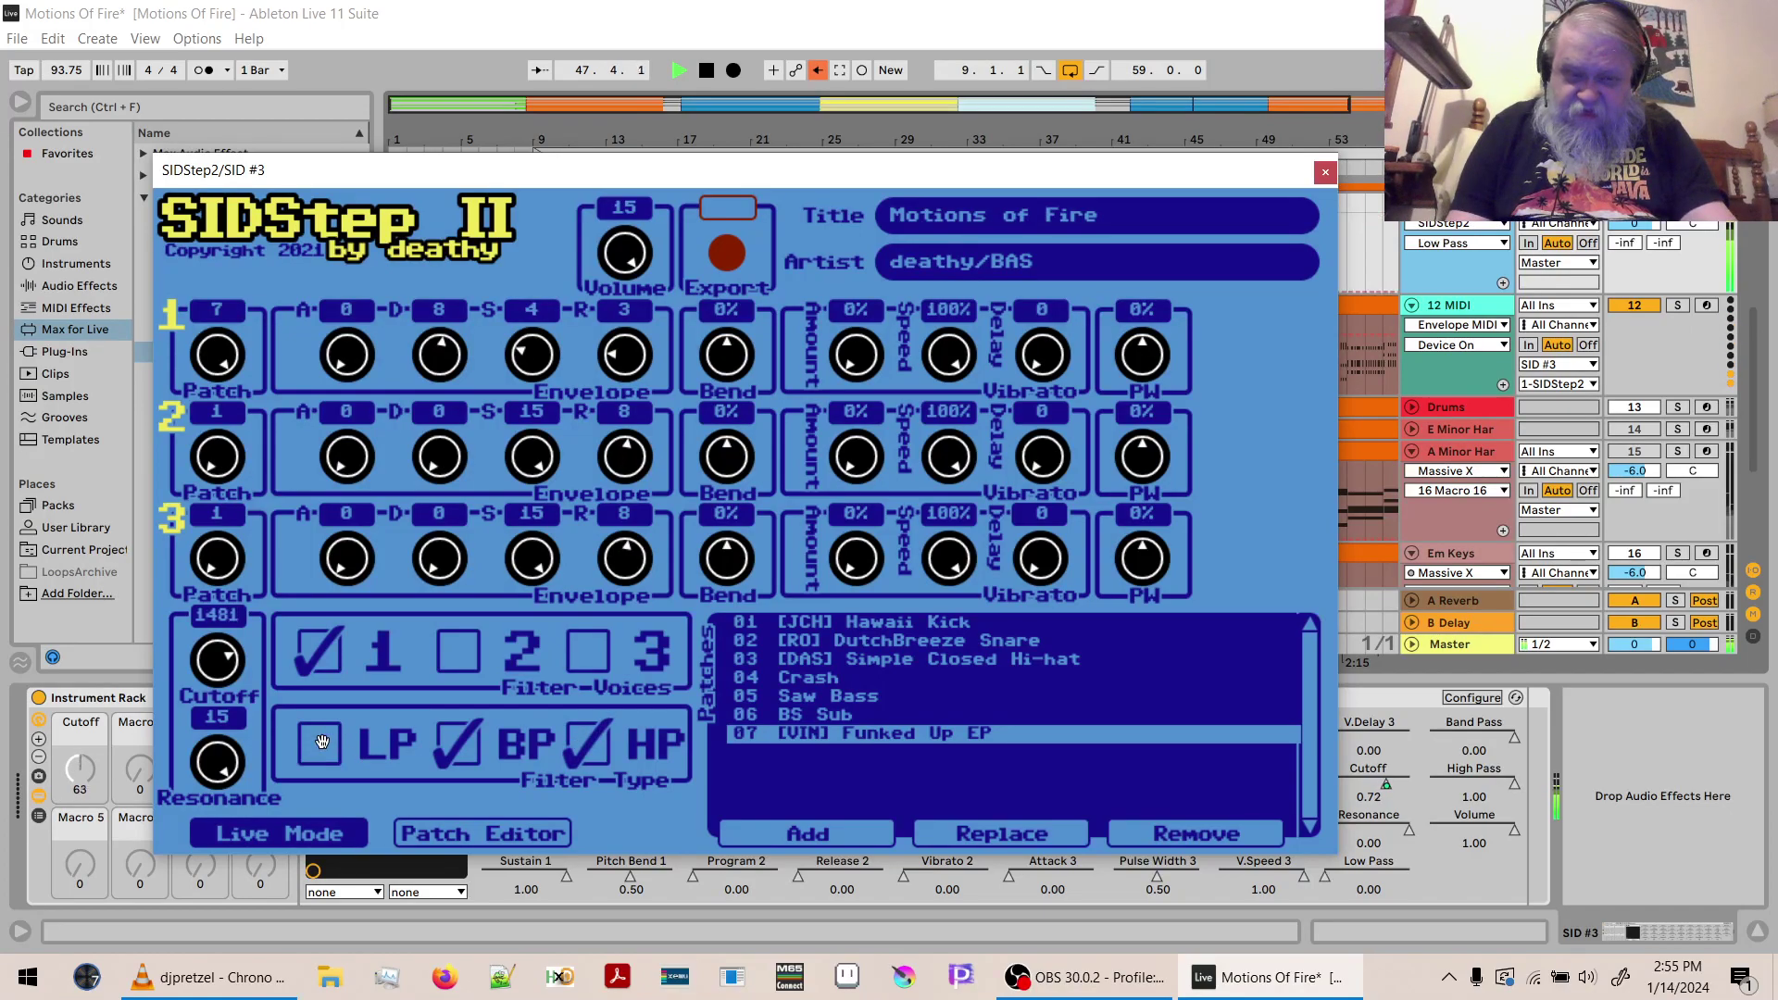
{"action": "left_click", "coordinate": [582, 746]}
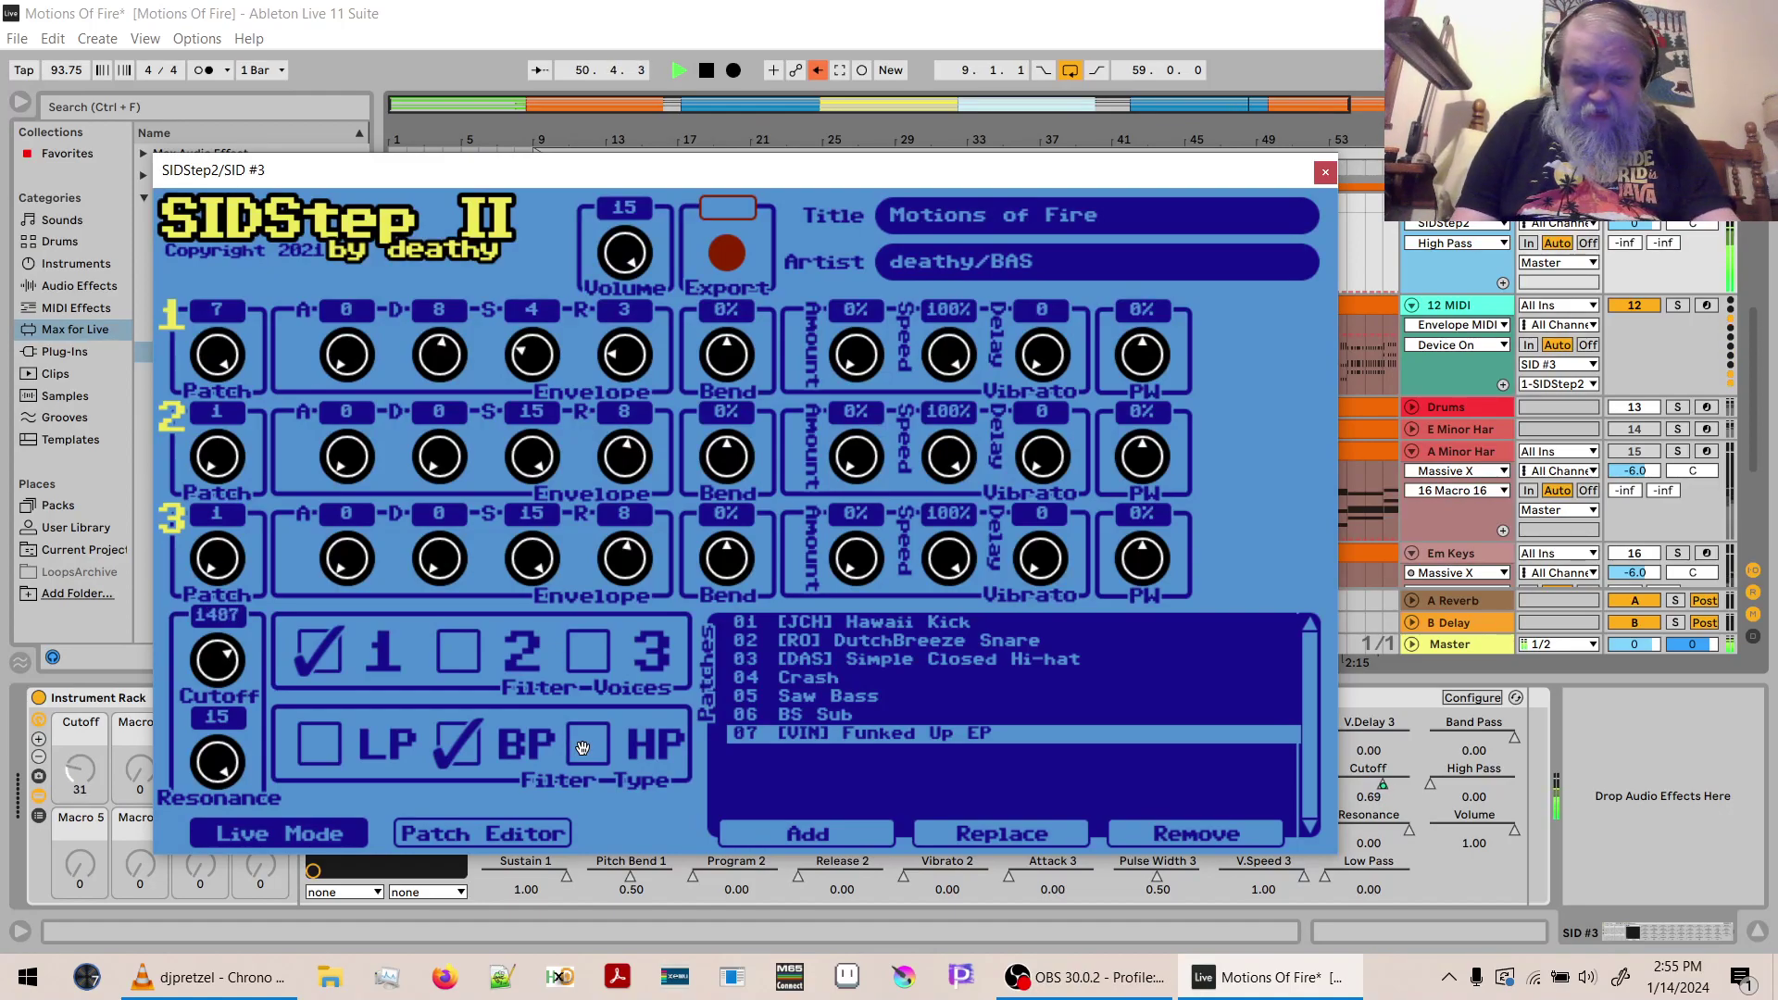
{"action": "left_click", "coordinate": [581, 746]}
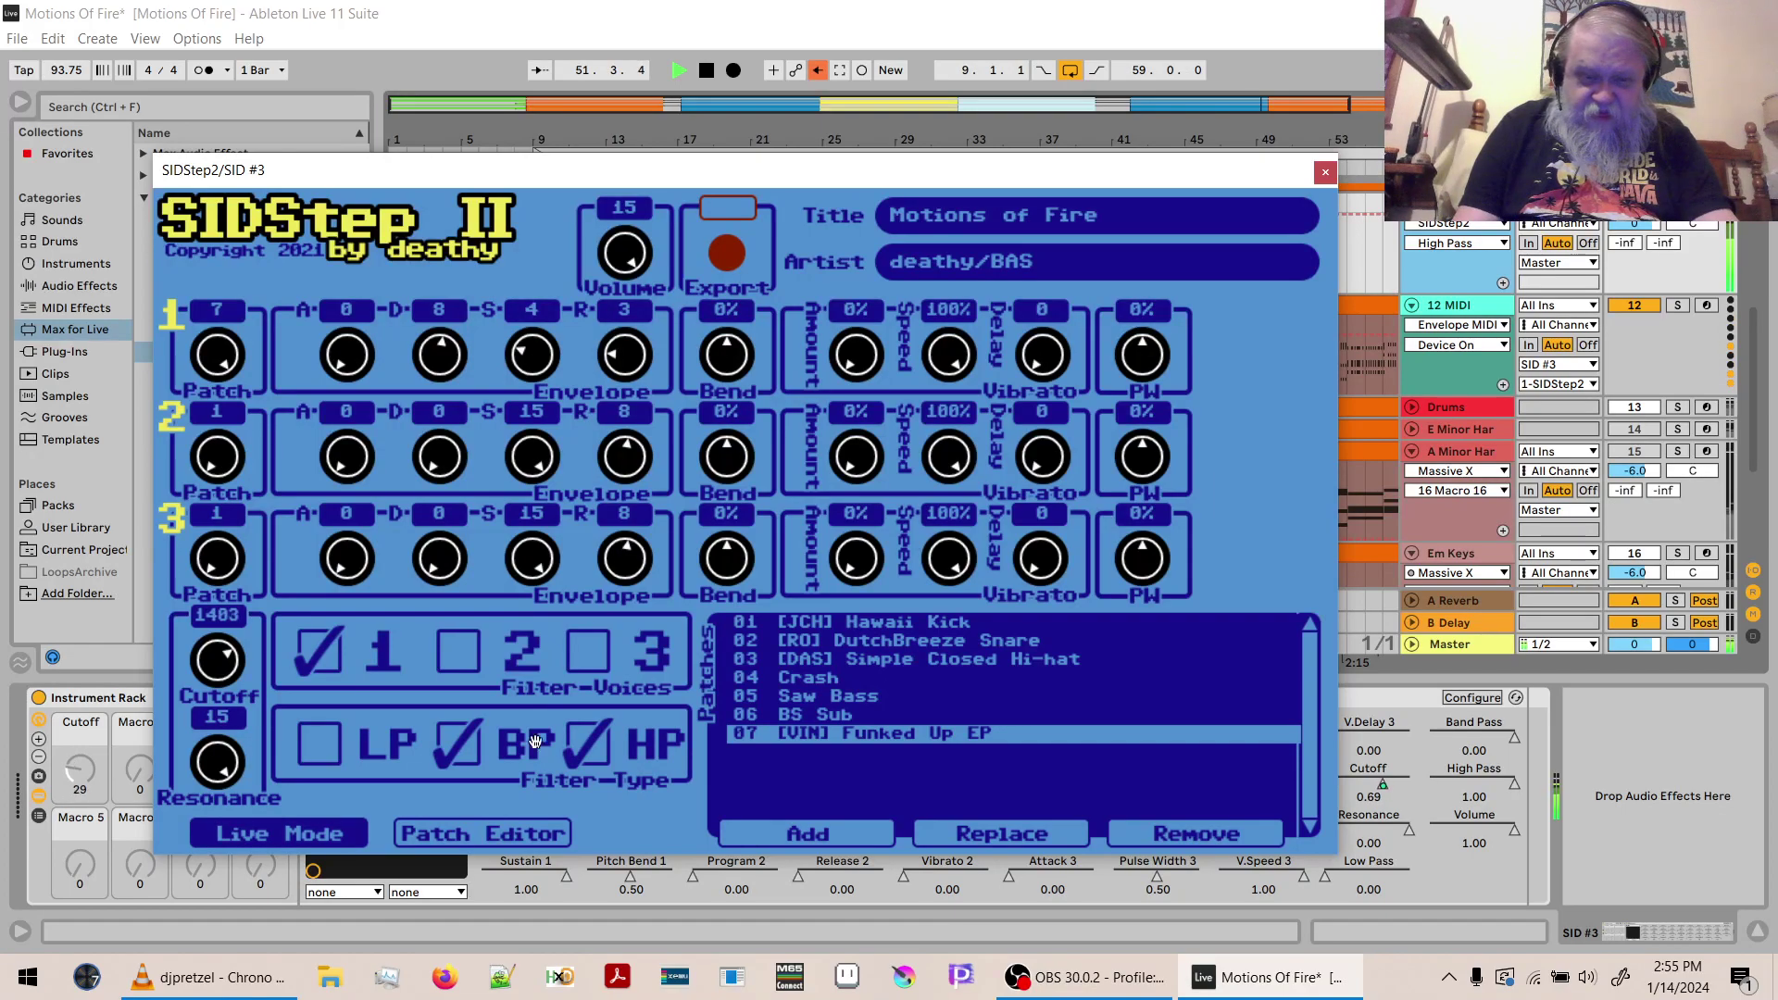
{"action": "left_click", "coordinate": [450, 744]}
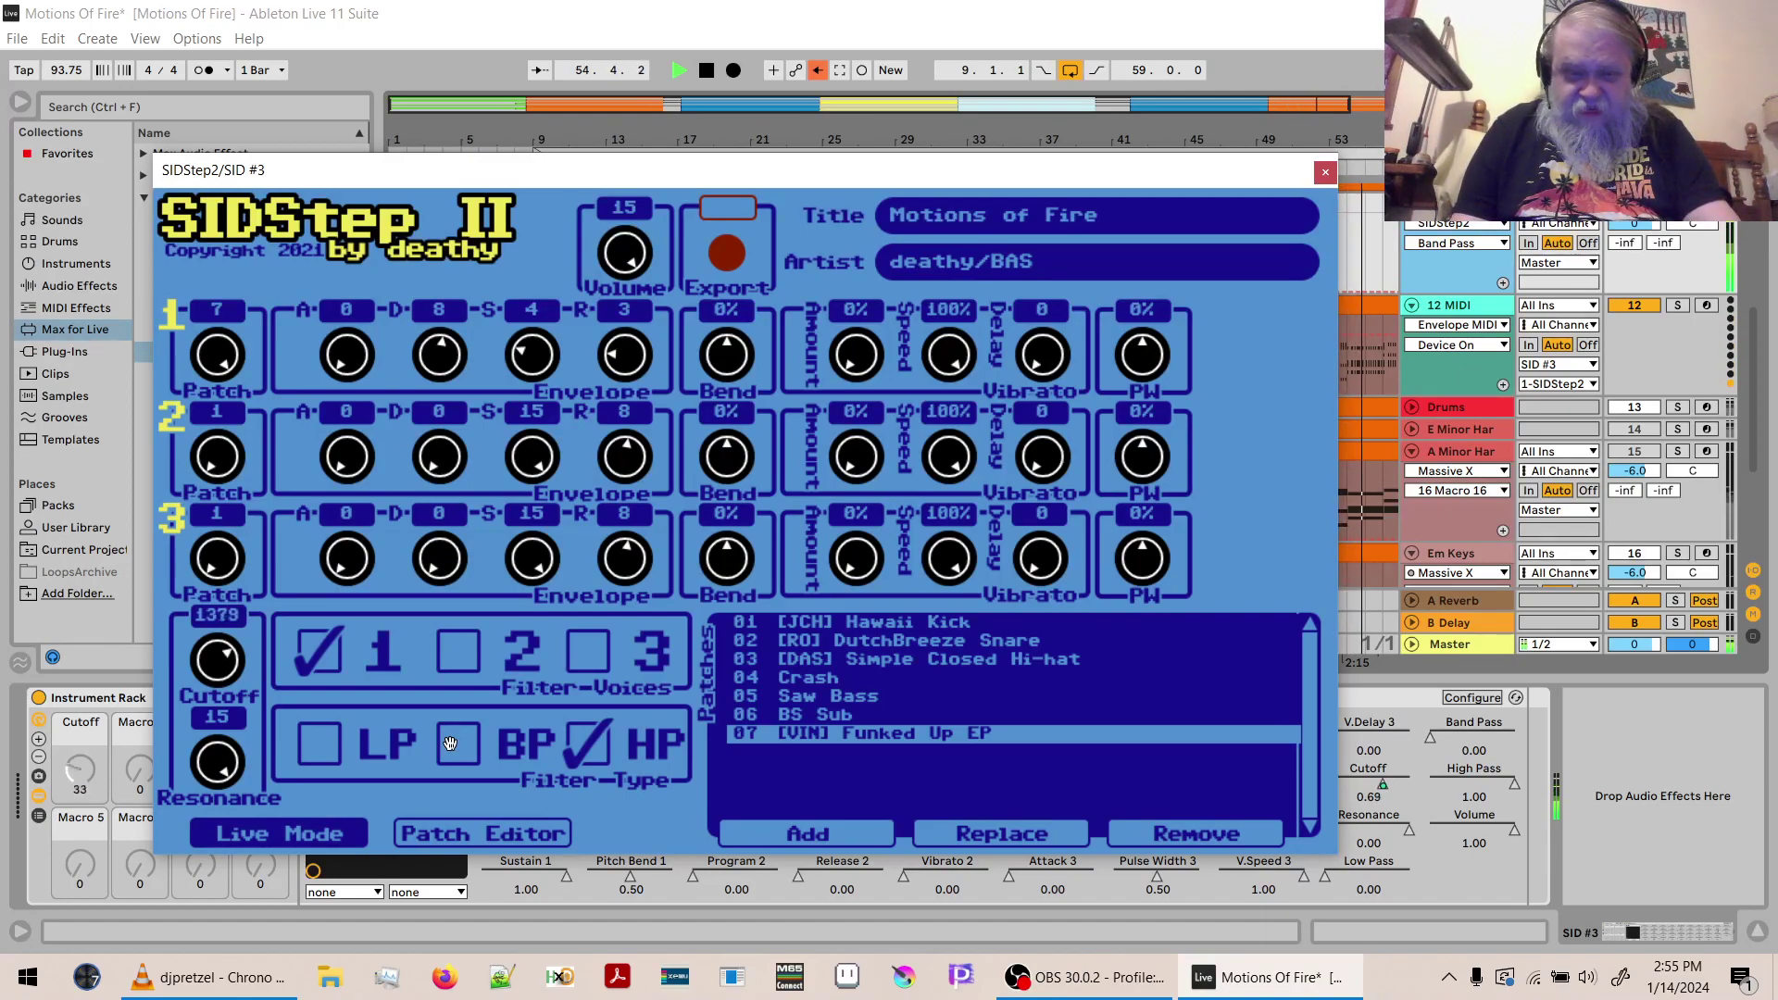
{"action": "left_click", "coordinate": [450, 744]}
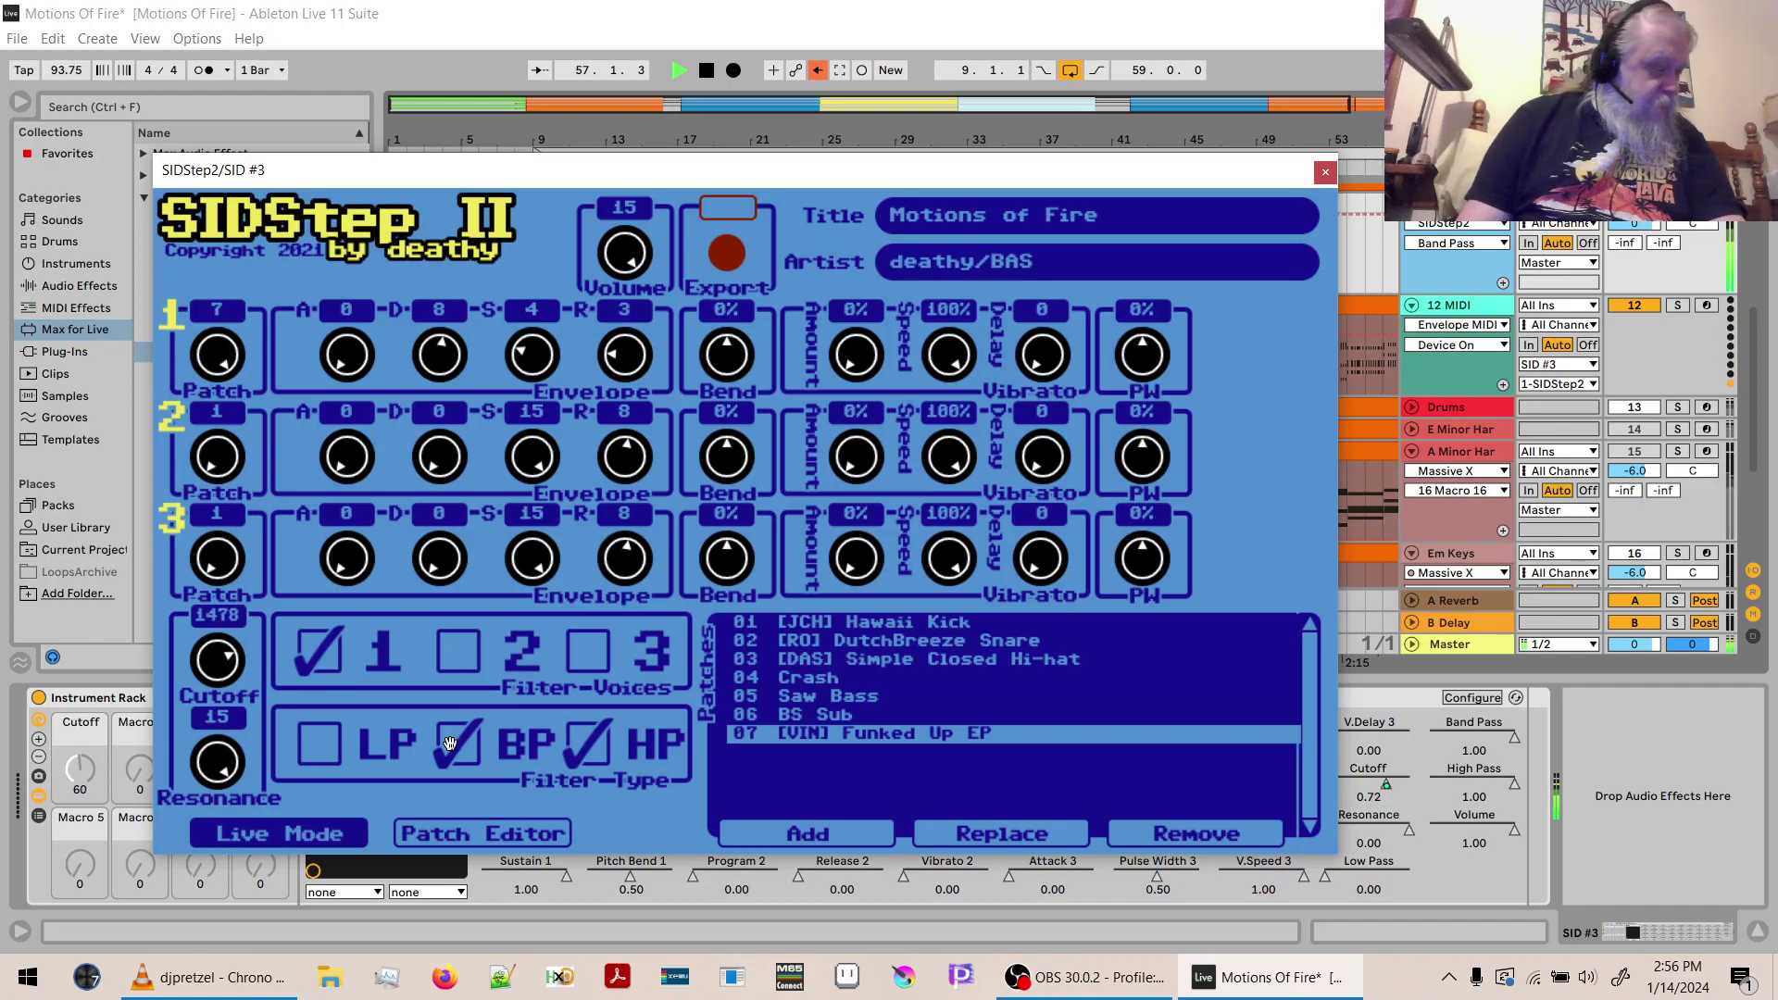
{"action": "left_click", "coordinate": [449, 744]}
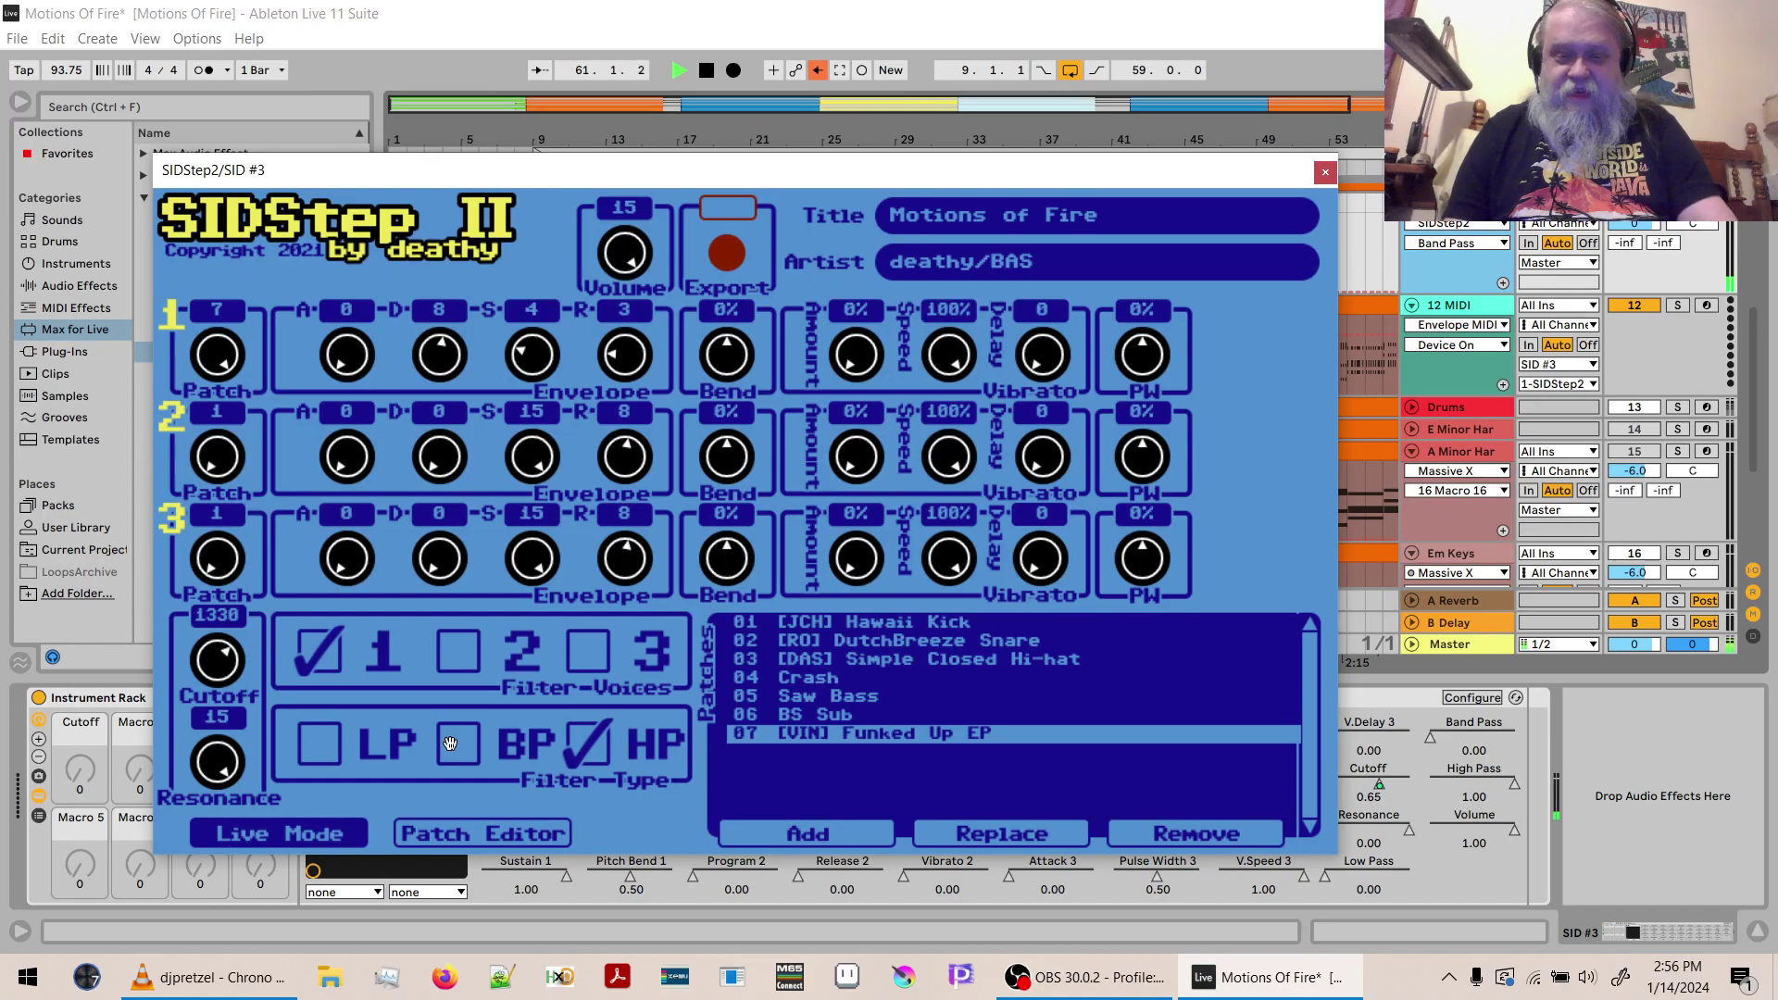
With playback stopped, replace patch 07 in SIDStep2 with [JCH] Hawaii High Keys, and play the song.
{"action": "key", "text": "space"}
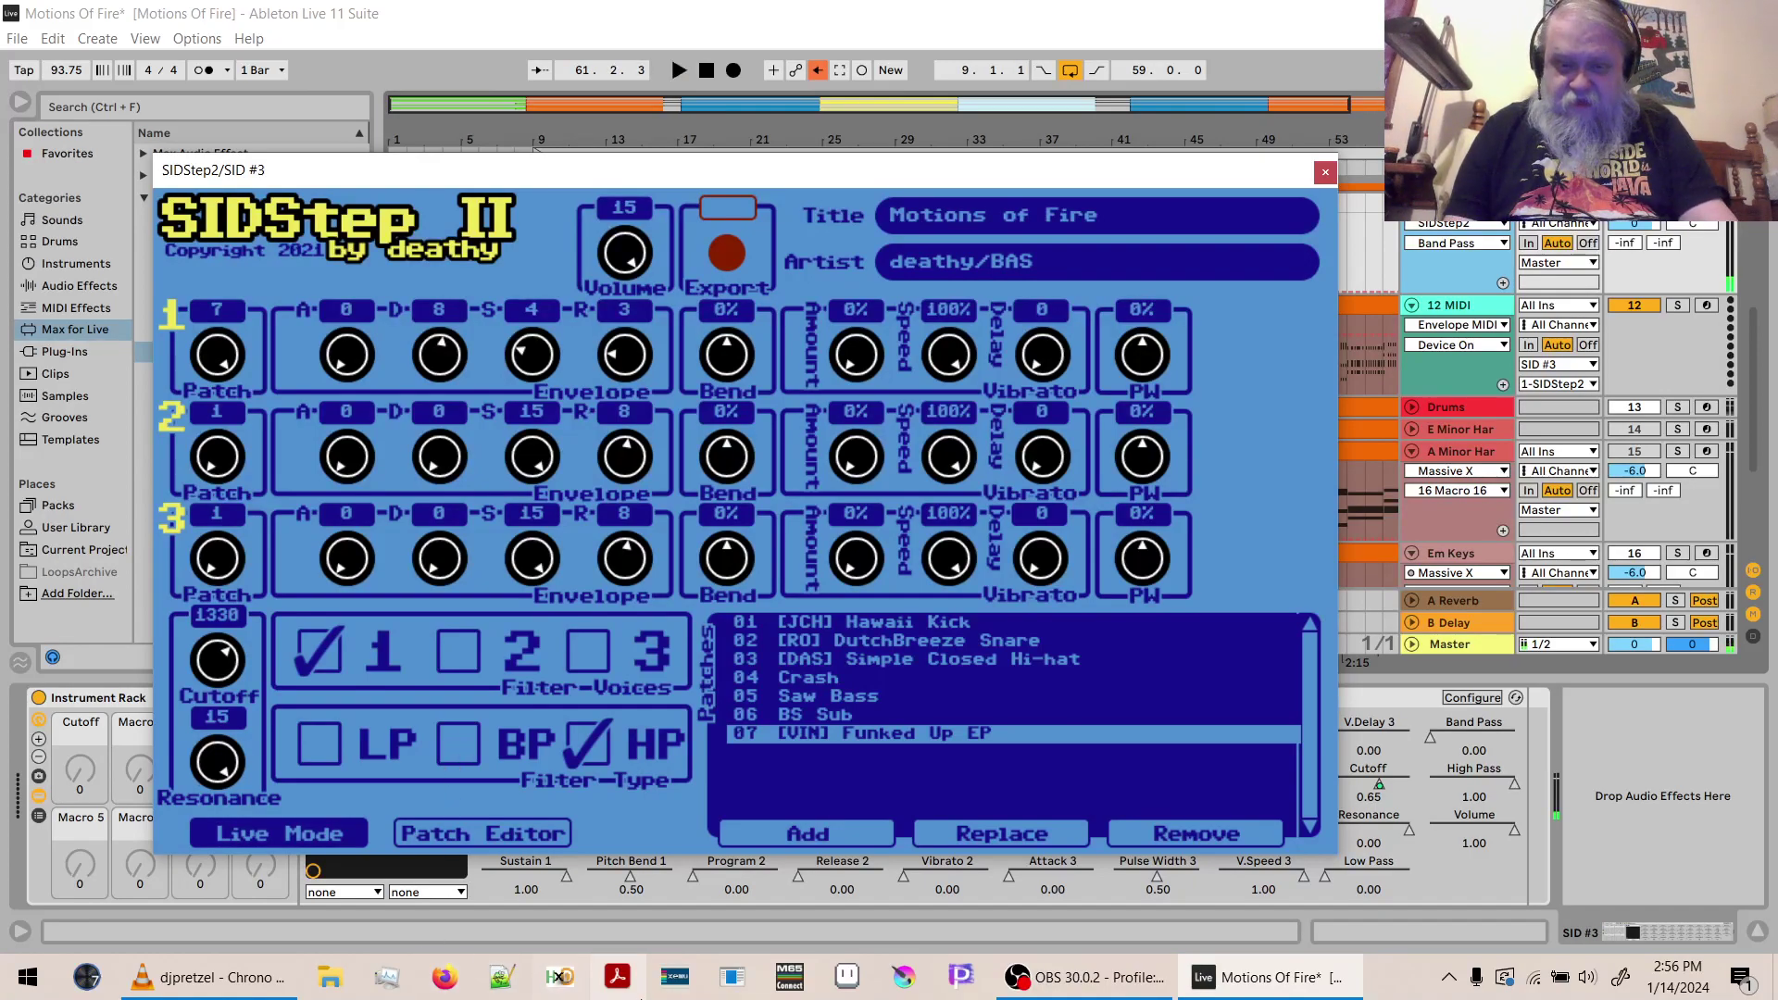
{"action": "left_click", "coordinate": [1049, 827]}
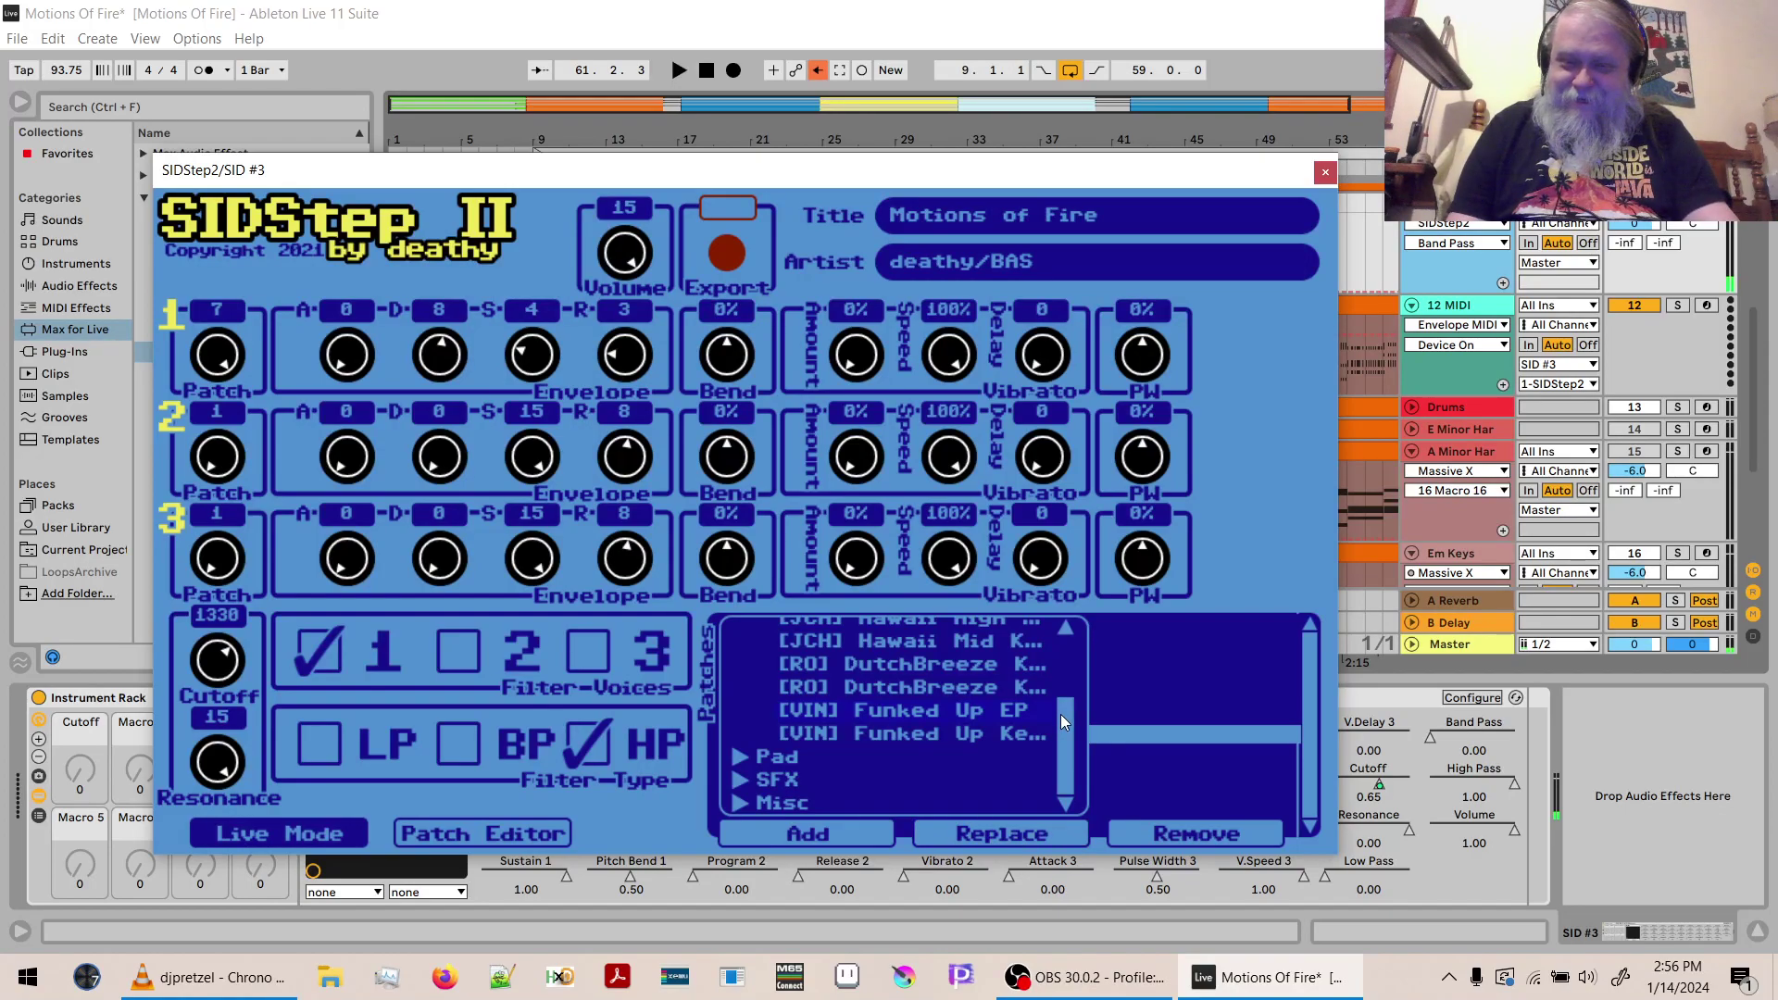
{"action": "left_click_drag", "start_coordinate": [1064, 714], "coordinate": [1069, 685]}
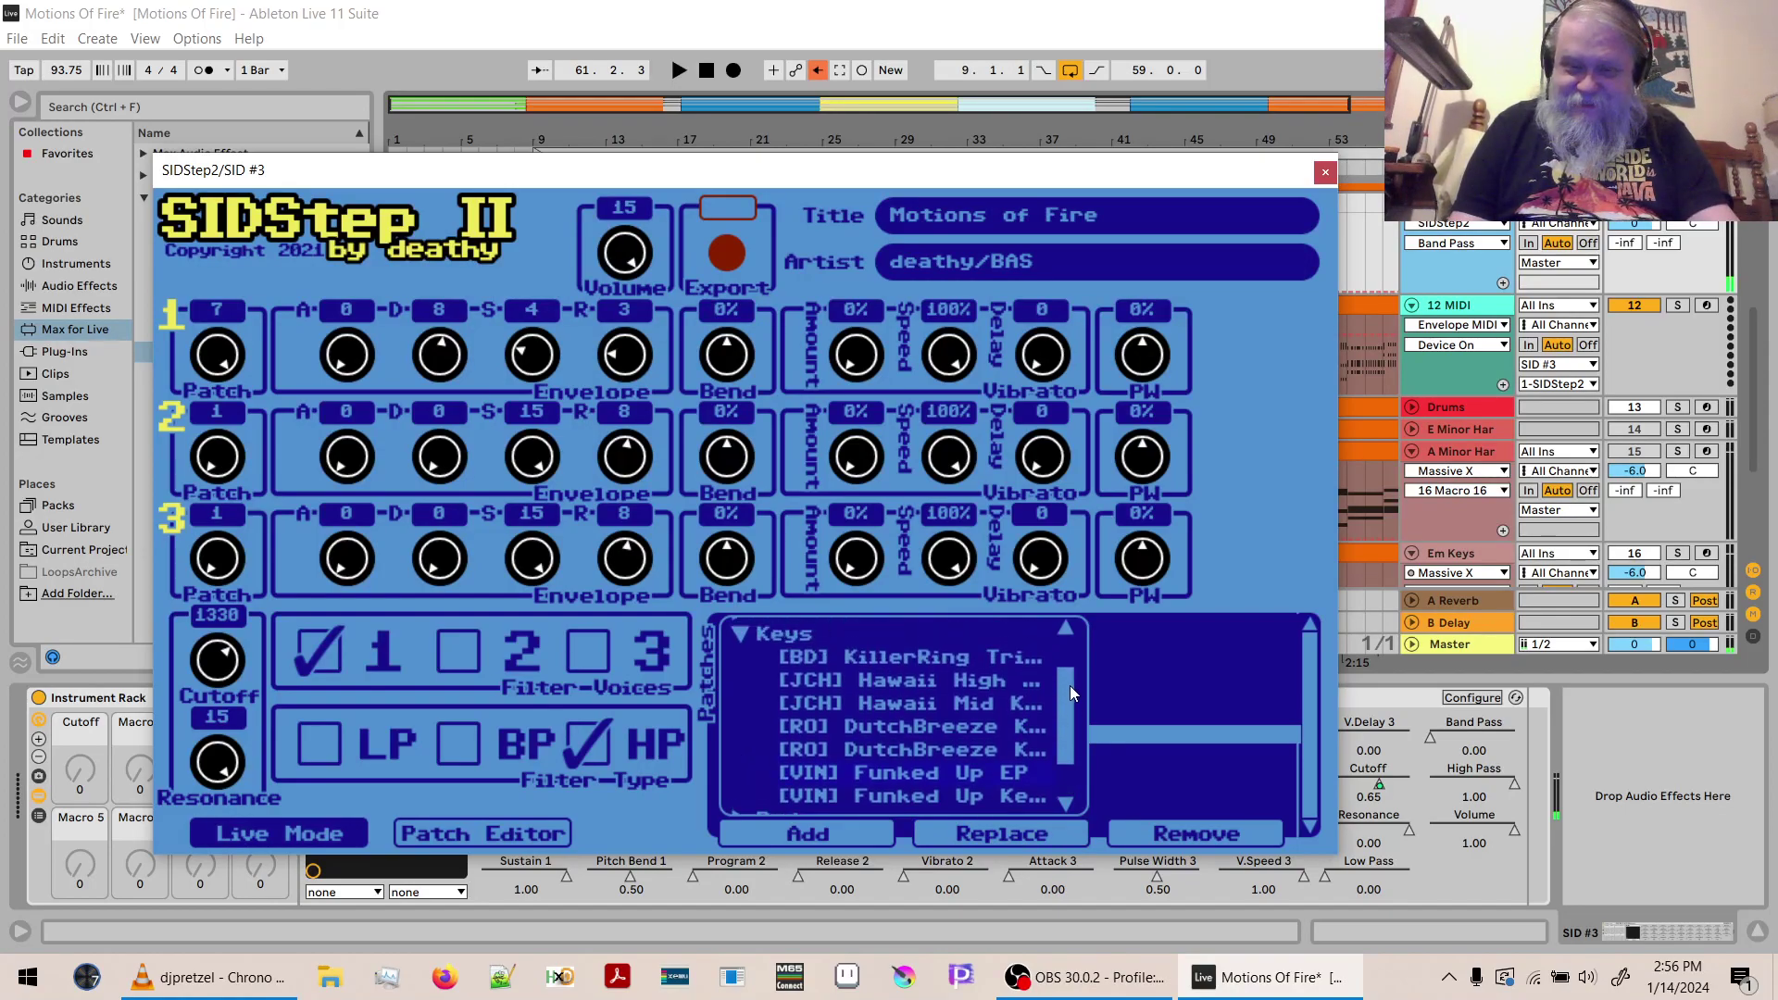
{"action": "left_click", "coordinate": [1000, 684]}
{"action": "key", "text": "space"}
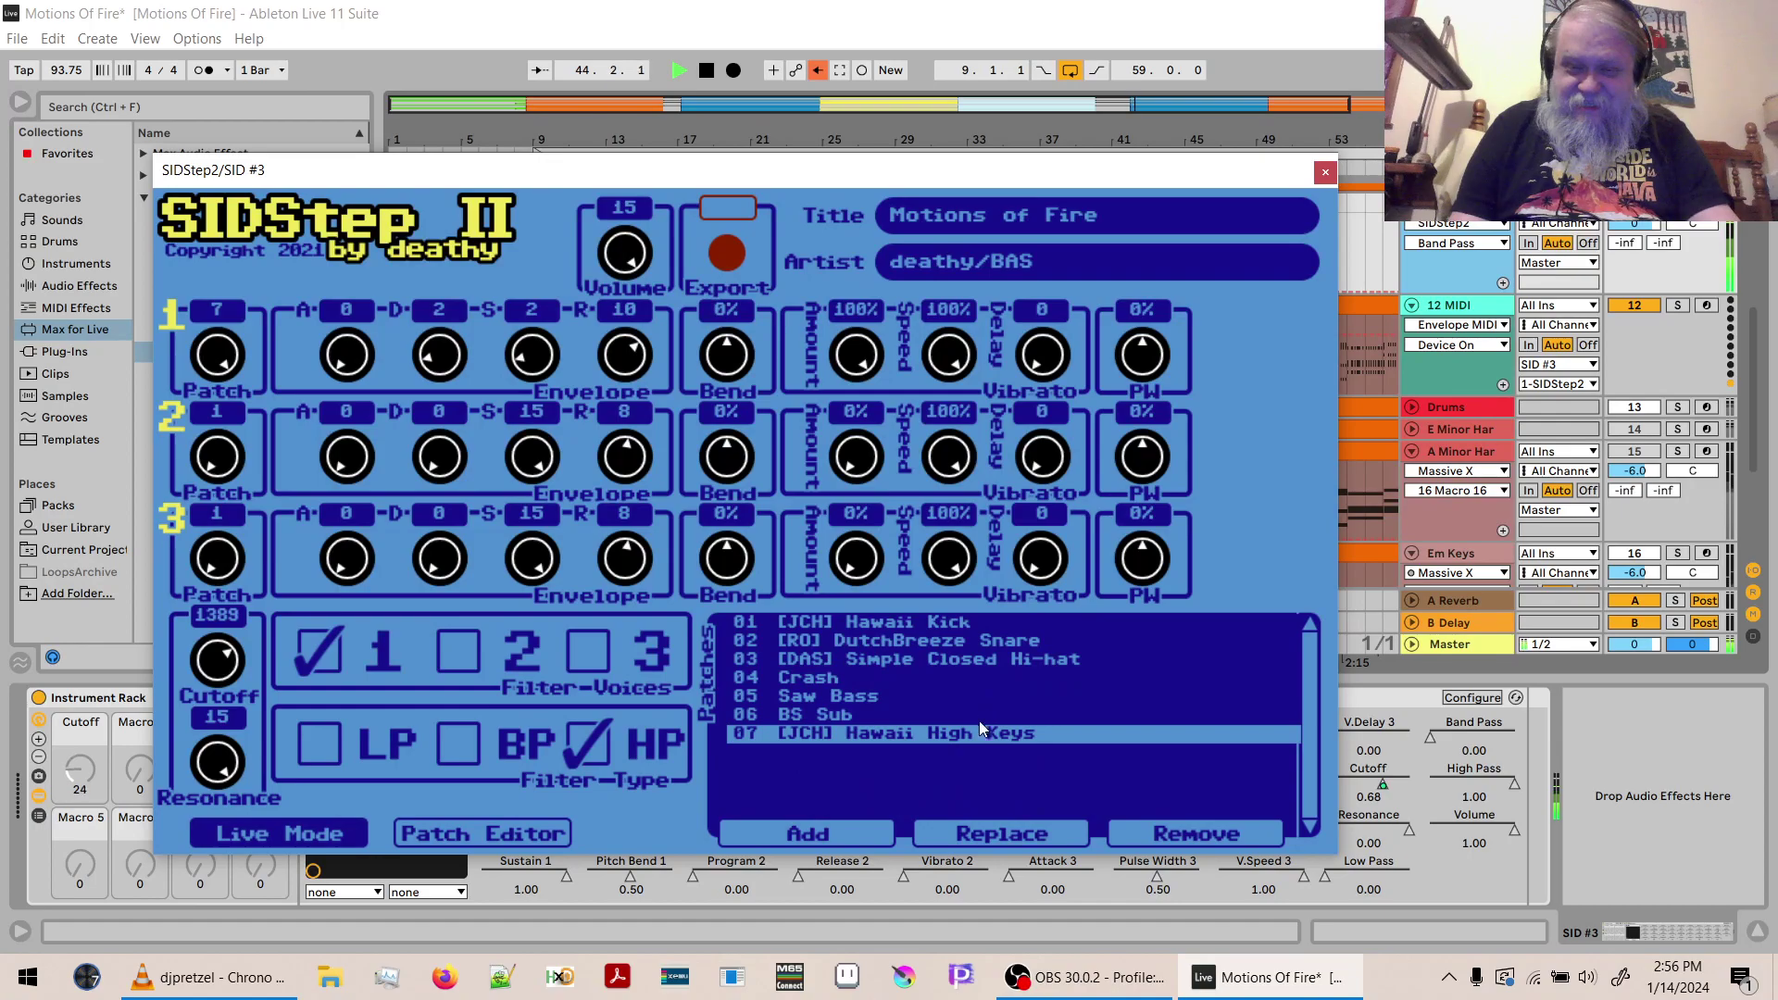
With playback stopped, replace patch 07 in SIDStep2 with [JCH] Hawaii Mid Keys, and play the song.
{"action": "left_click", "coordinate": [963, 837]}
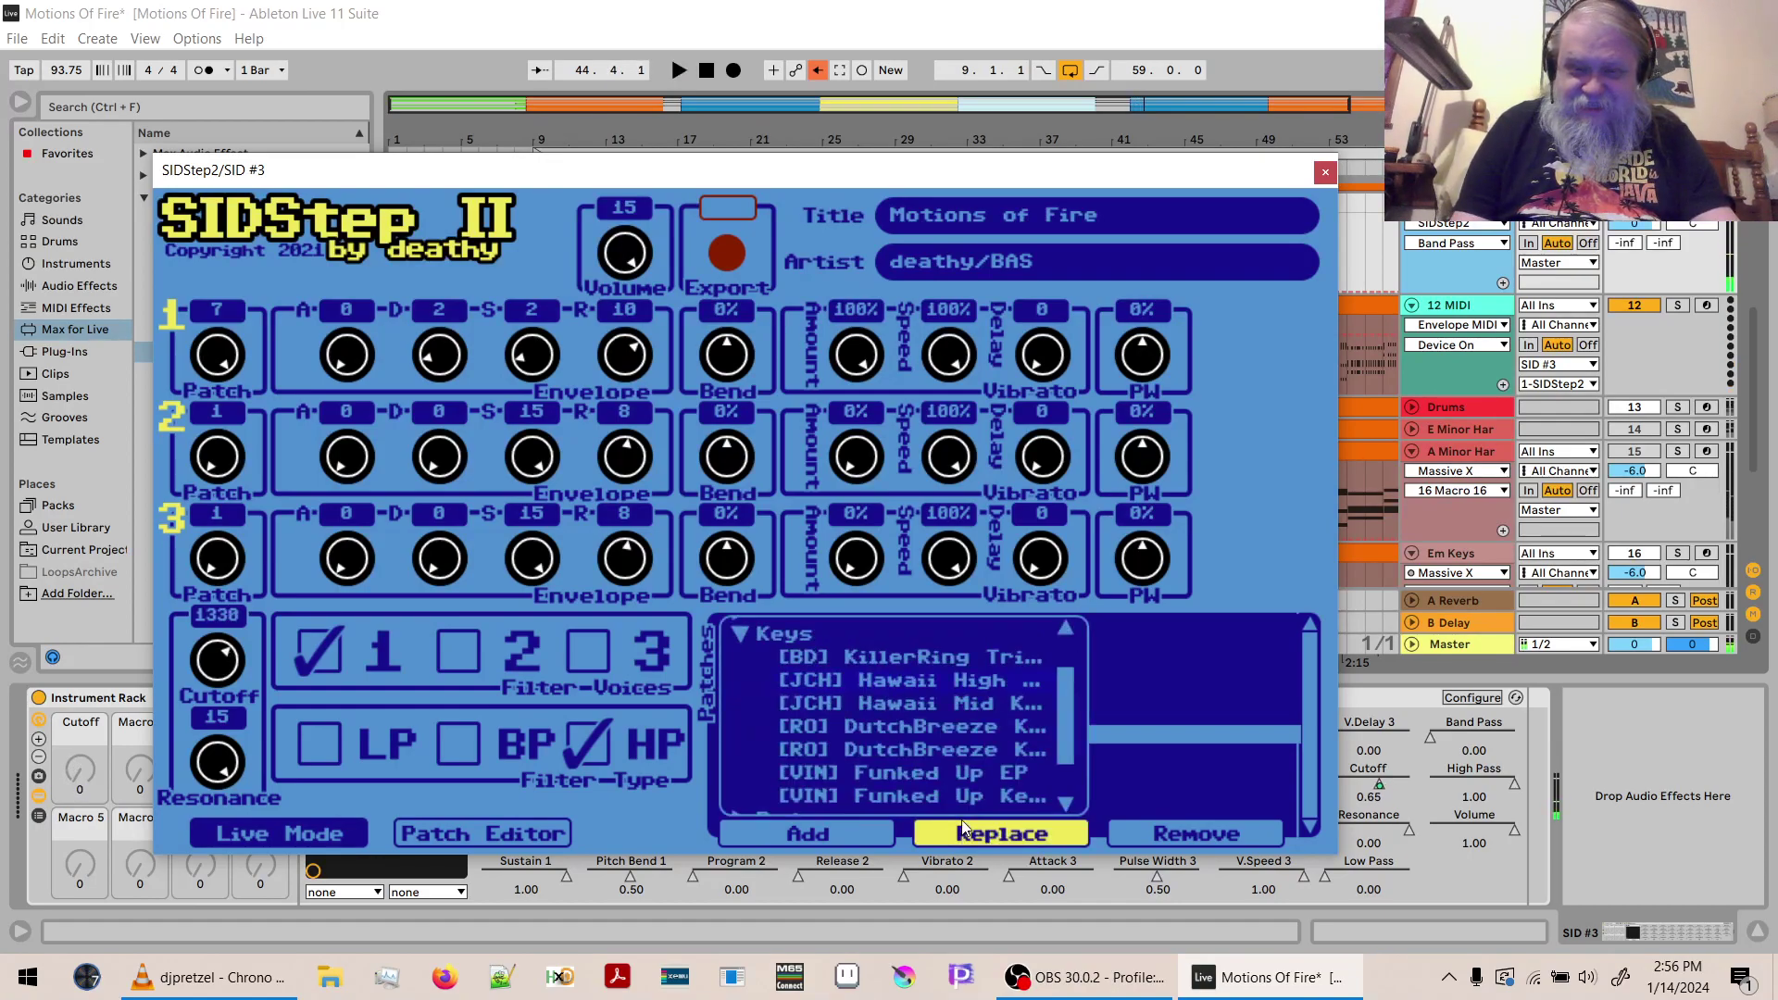
{"action": "left_click", "coordinate": [945, 713]}
{"action": "key", "text": "space"}
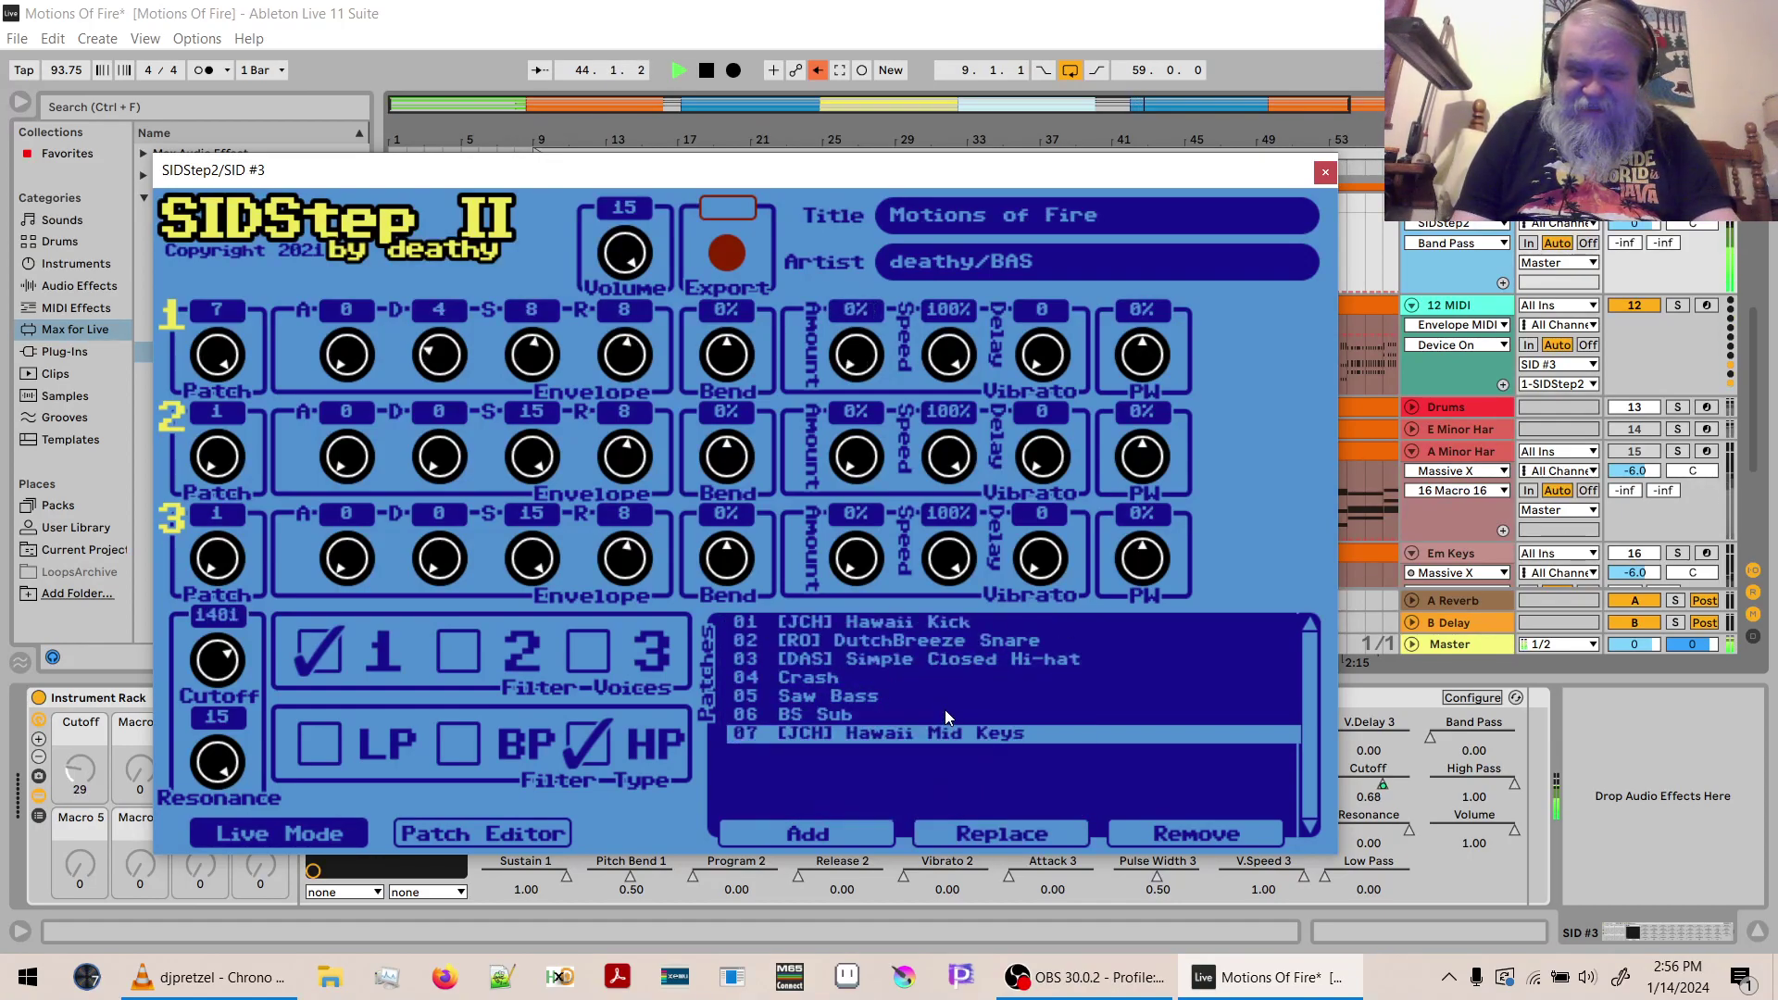
Stop the song, swap patch 07 in SIDStep2 for [VIN] Funked Up EP, and start playback again.
{"action": "left_click", "coordinate": [963, 839]}
{"action": "left_click", "coordinate": [962, 839]}
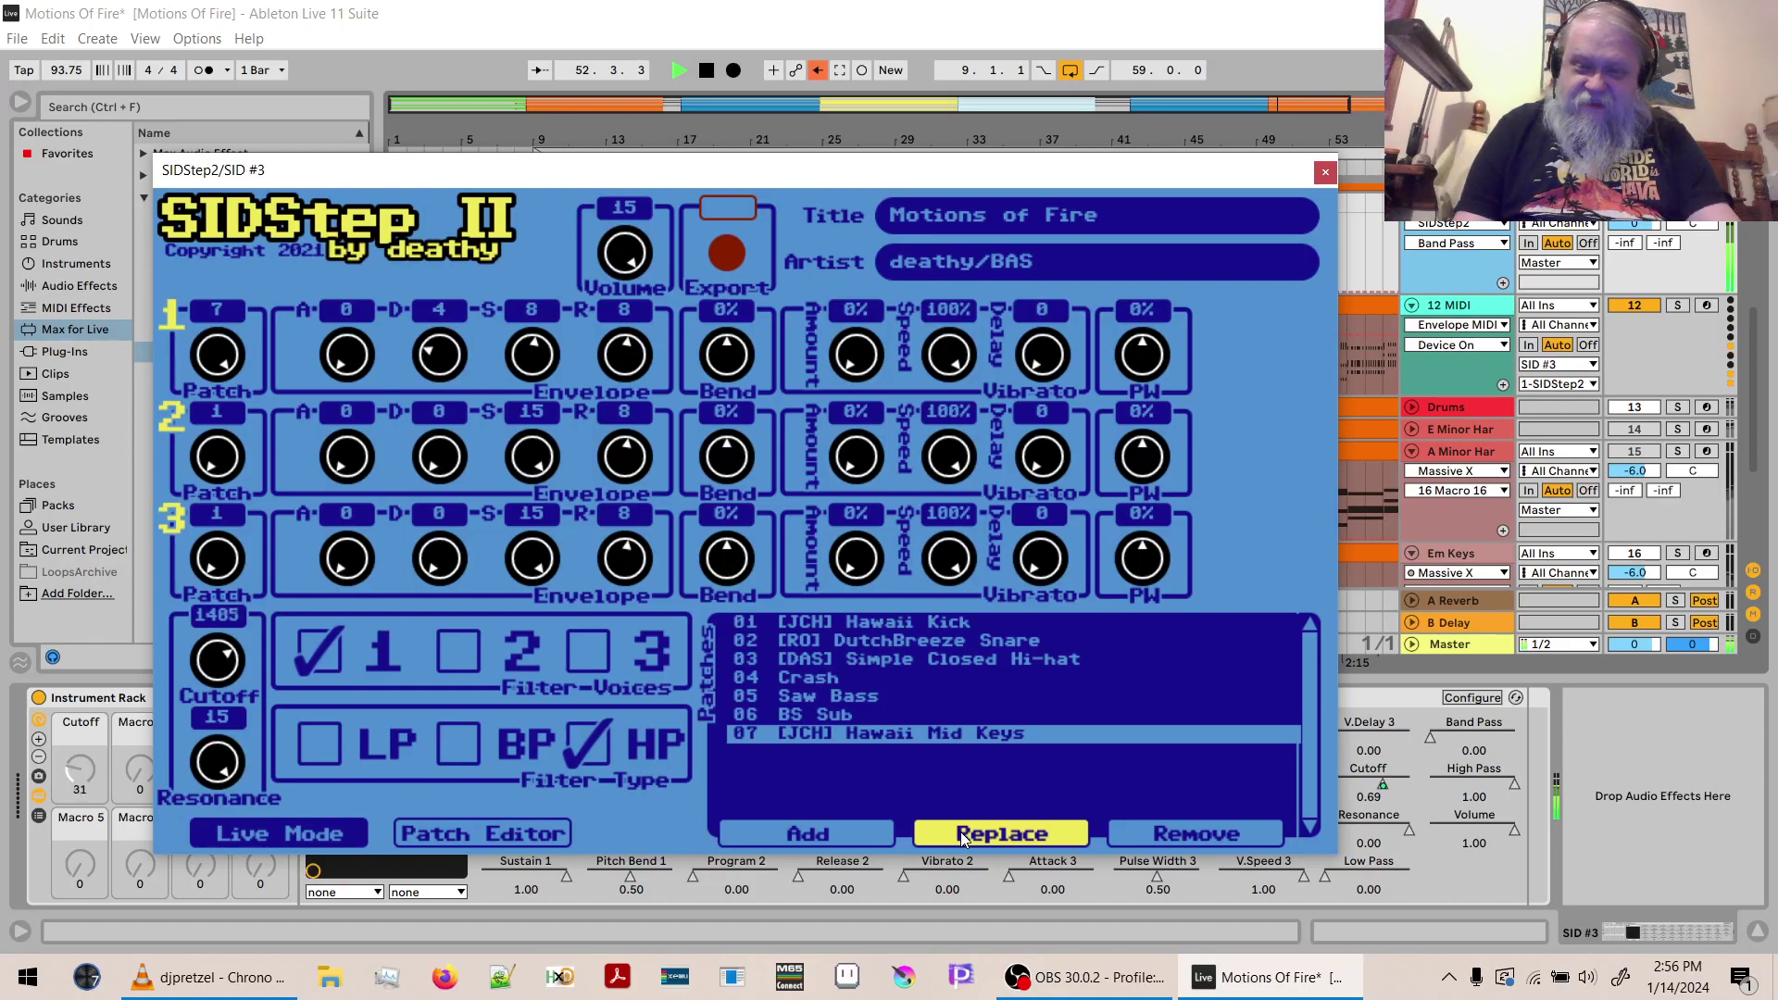
{"action": "left_click", "coordinate": [962, 837]}
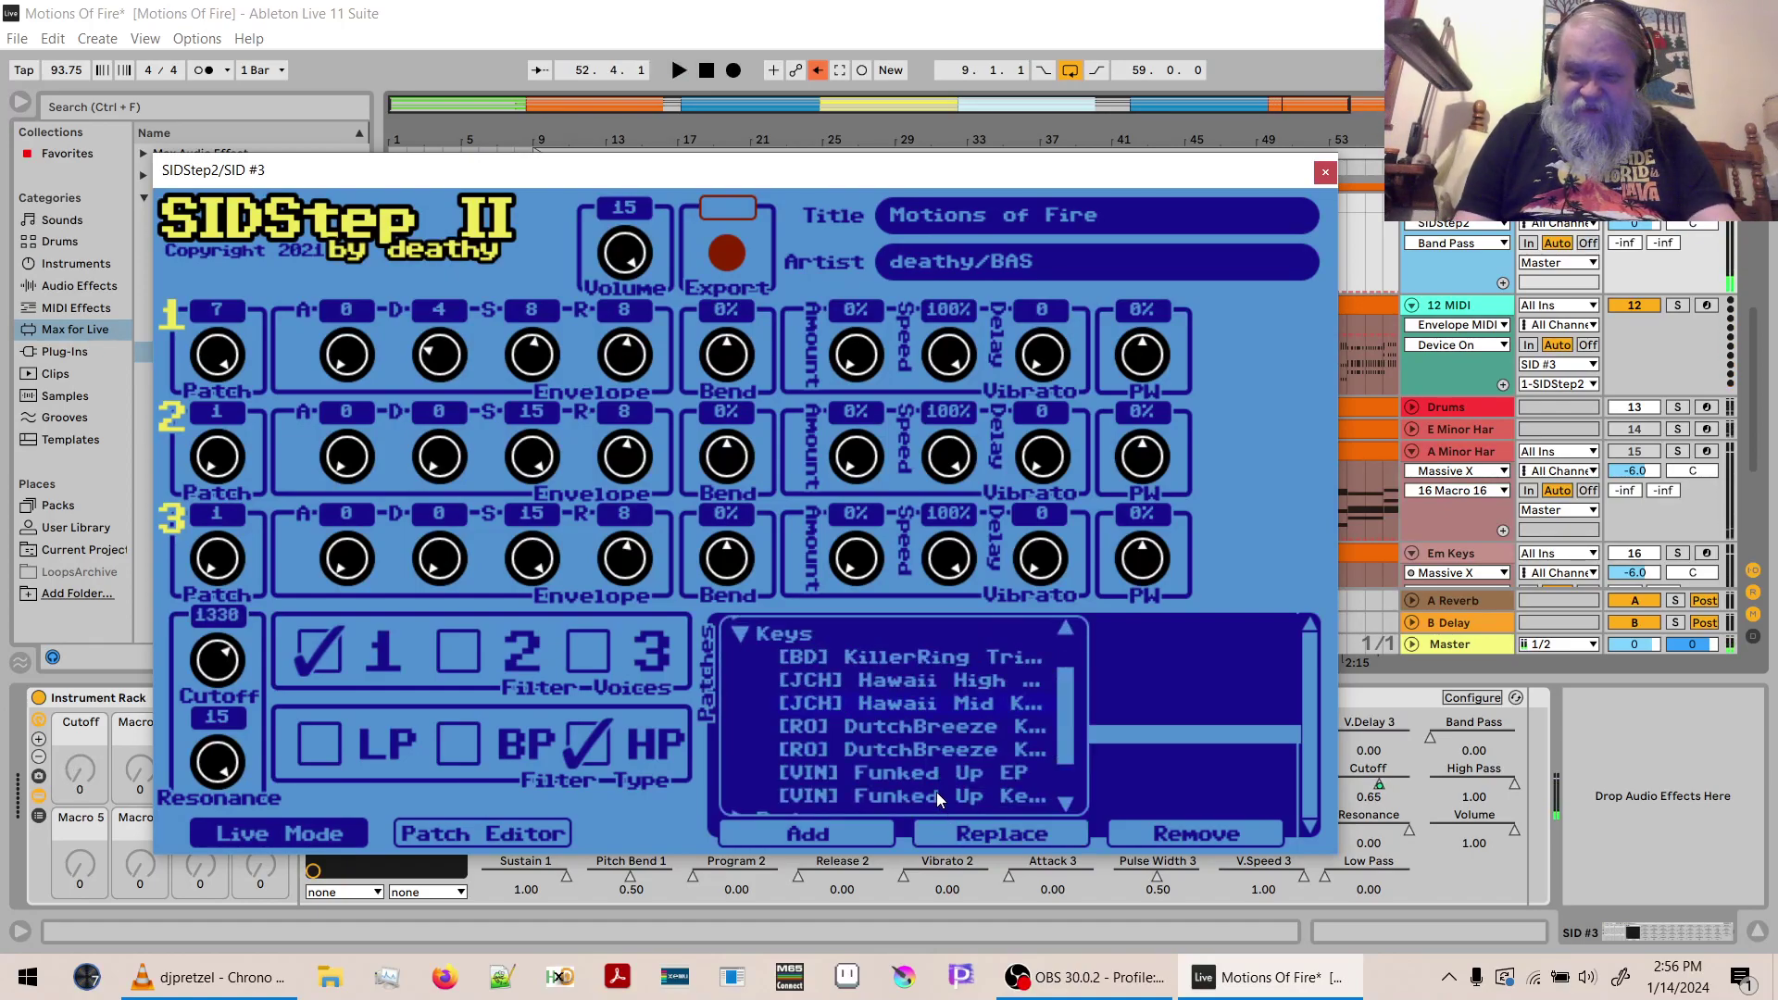
{"action": "left_click", "coordinate": [936, 782]}
{"action": "key", "text": "space"}
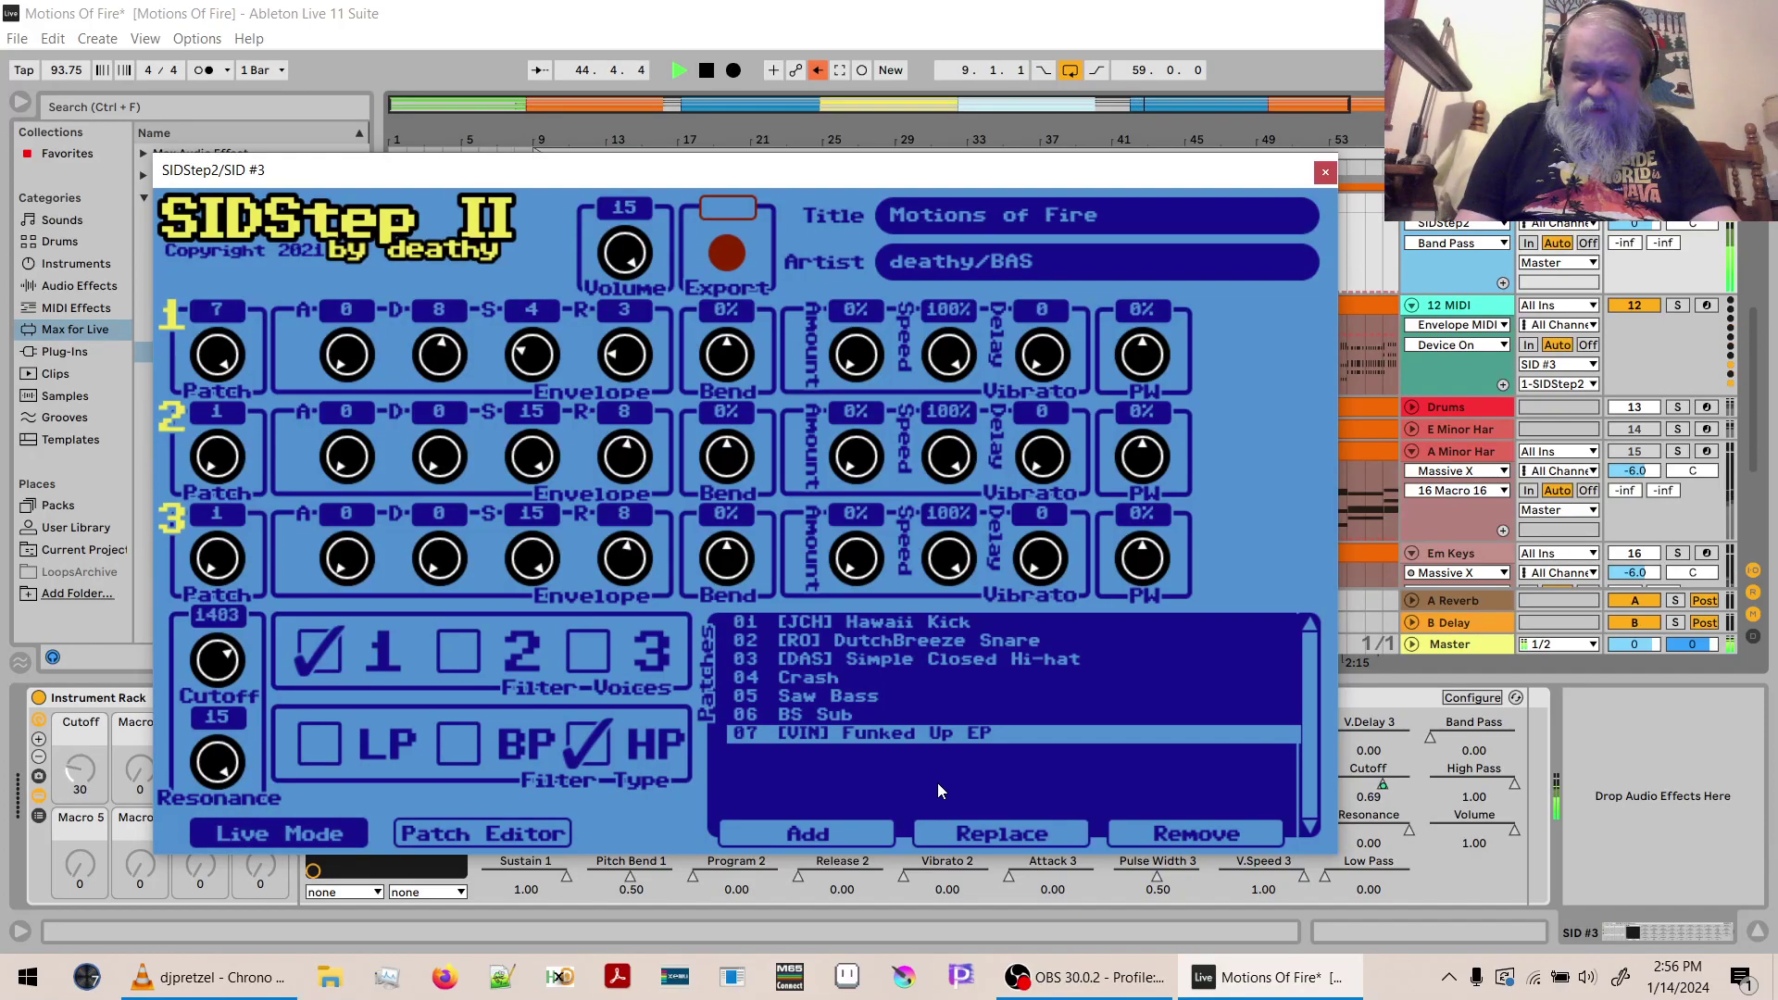
With playback stopped, replace patch 07 with [VIN] Funked Up Keys, play the song, and check the patch in the Patch Editor before returning to Live Mode.
{"action": "key", "text": "space"}
{"action": "left_click", "coordinate": [963, 835]}
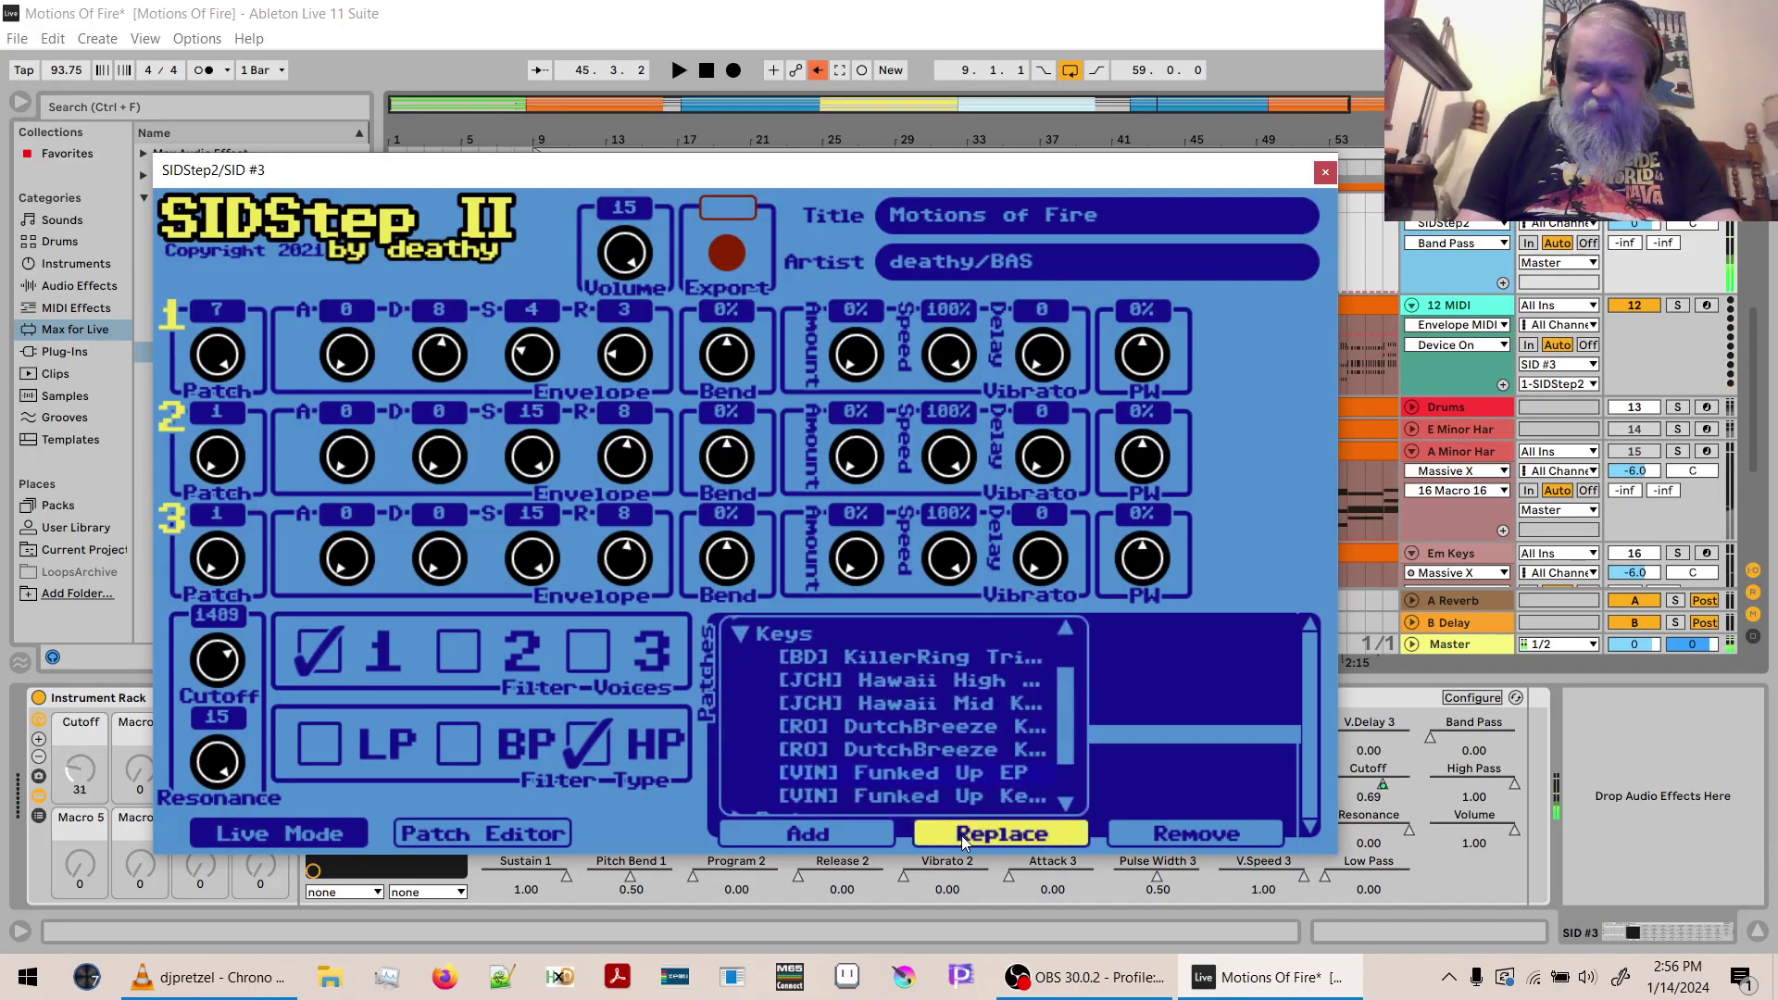
{"action": "left_click", "coordinate": [929, 798]}
{"action": "key", "text": "space"}
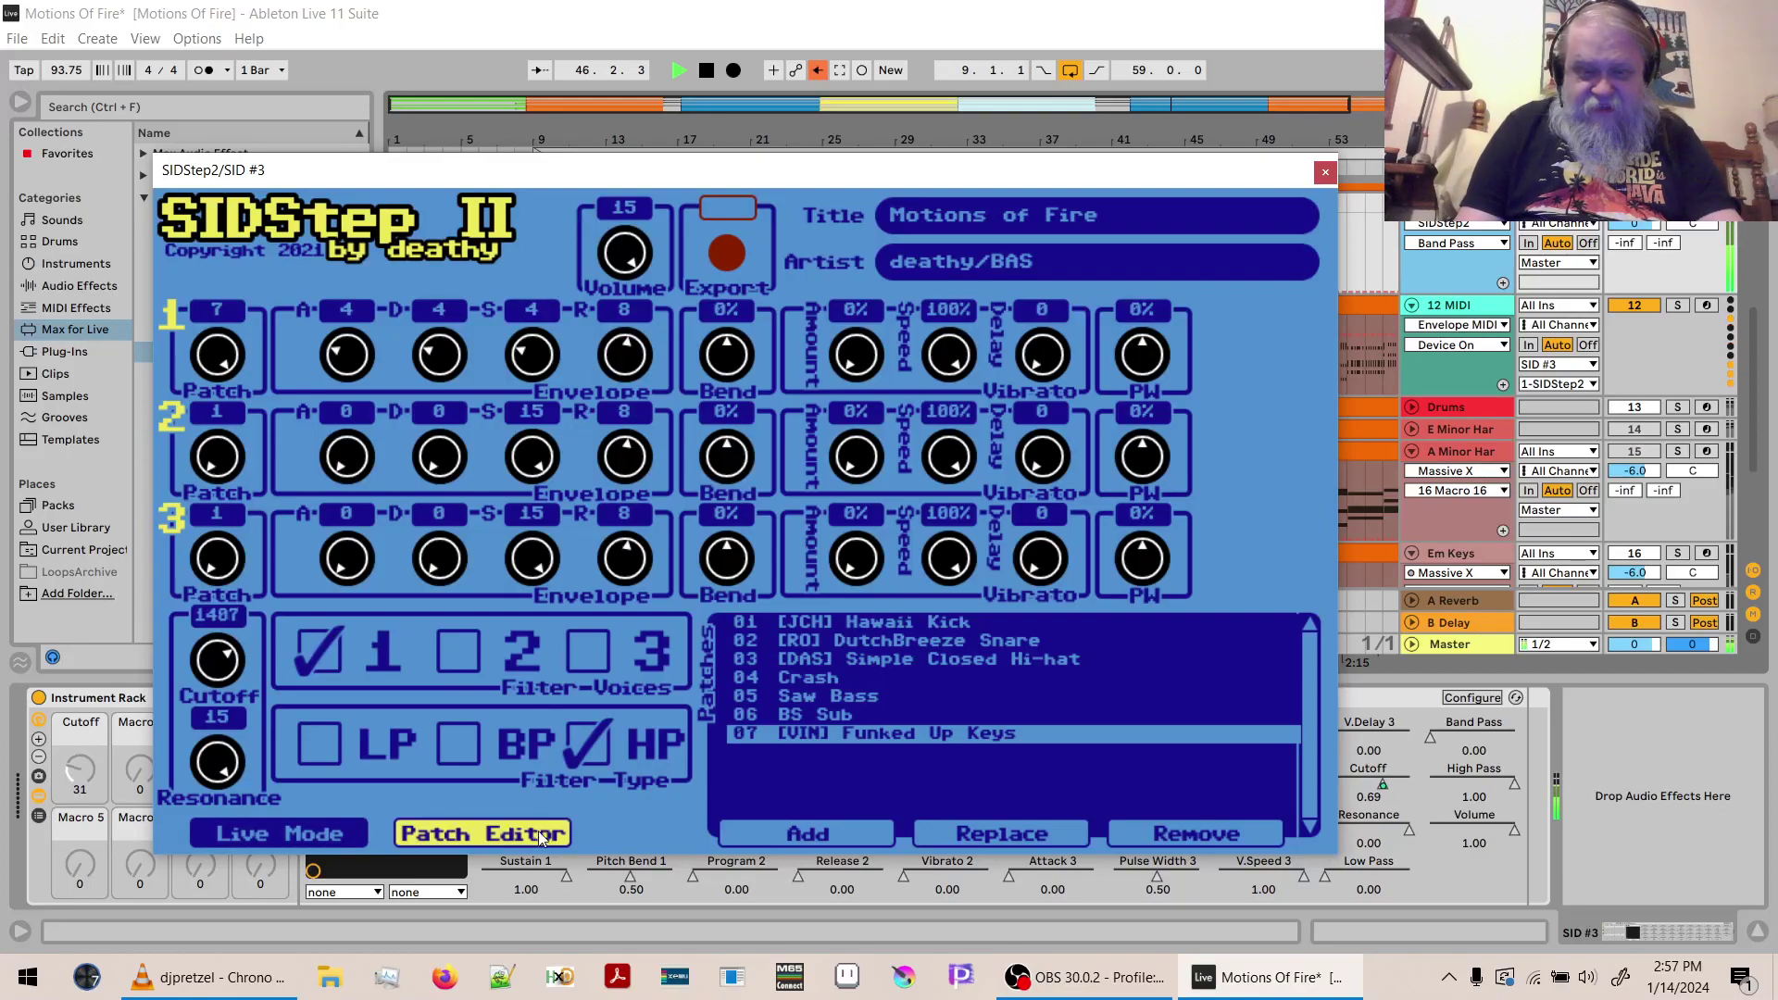
{"action": "left_click", "coordinate": [489, 837]}
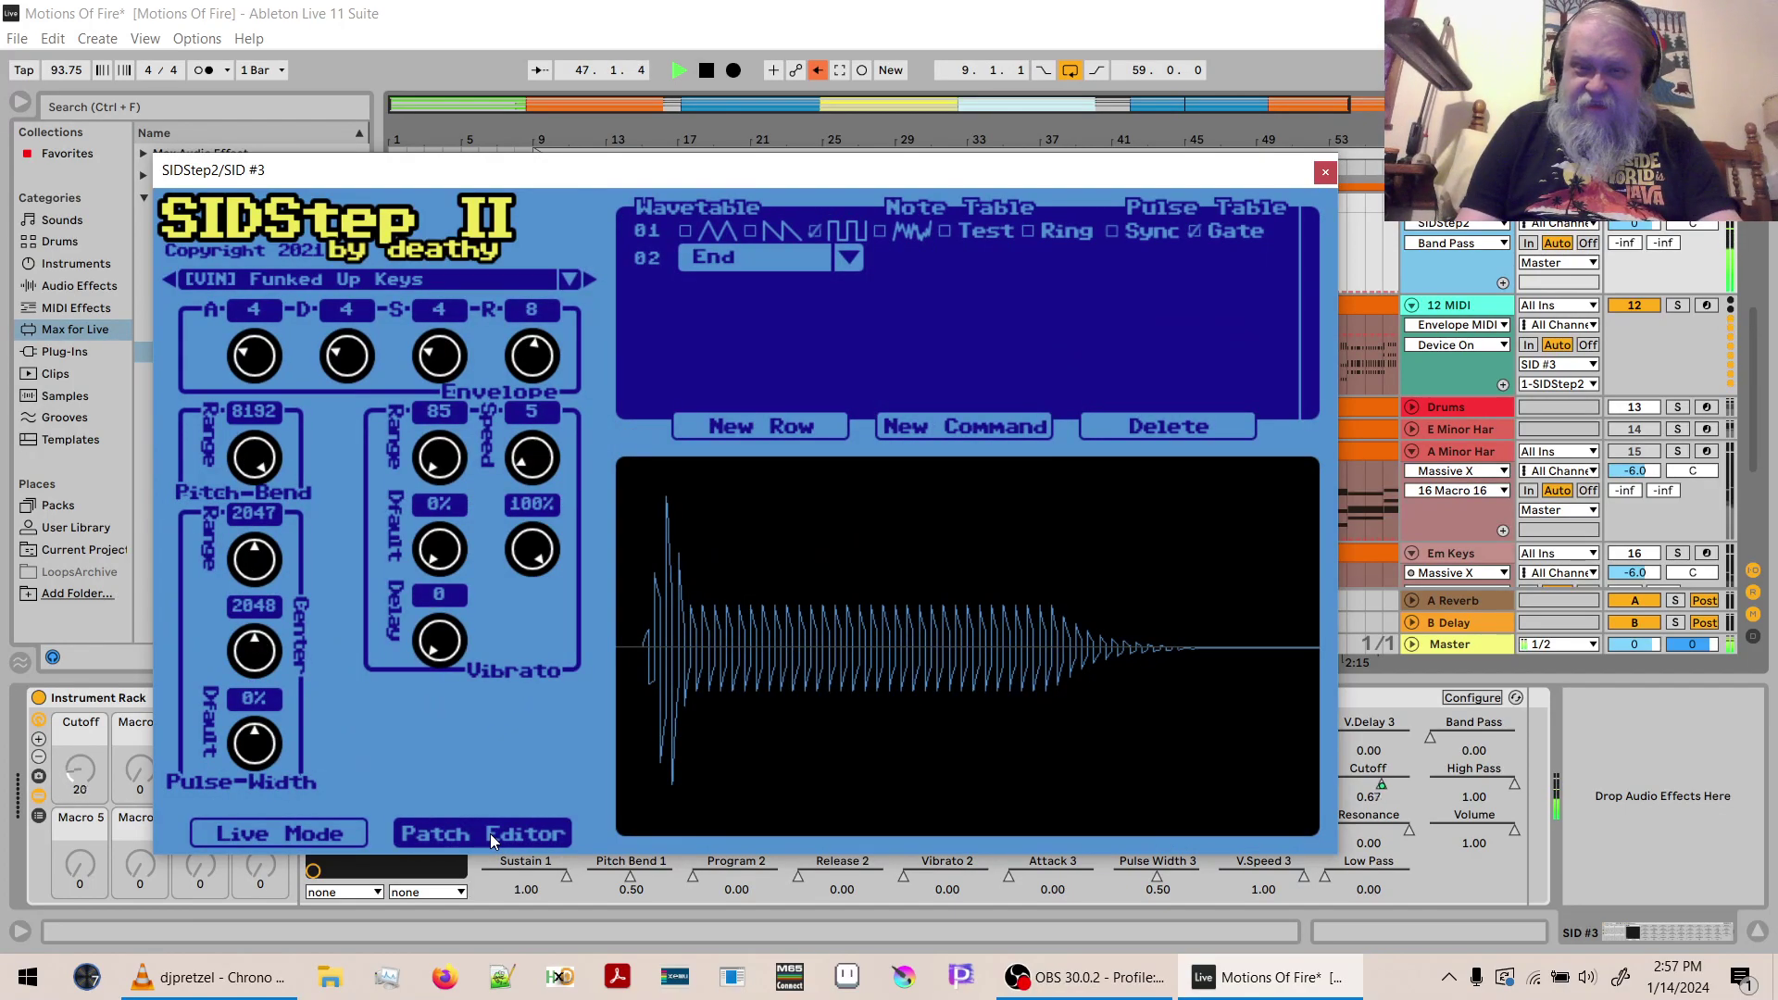
{"action": "left_click", "coordinate": [330, 835]}
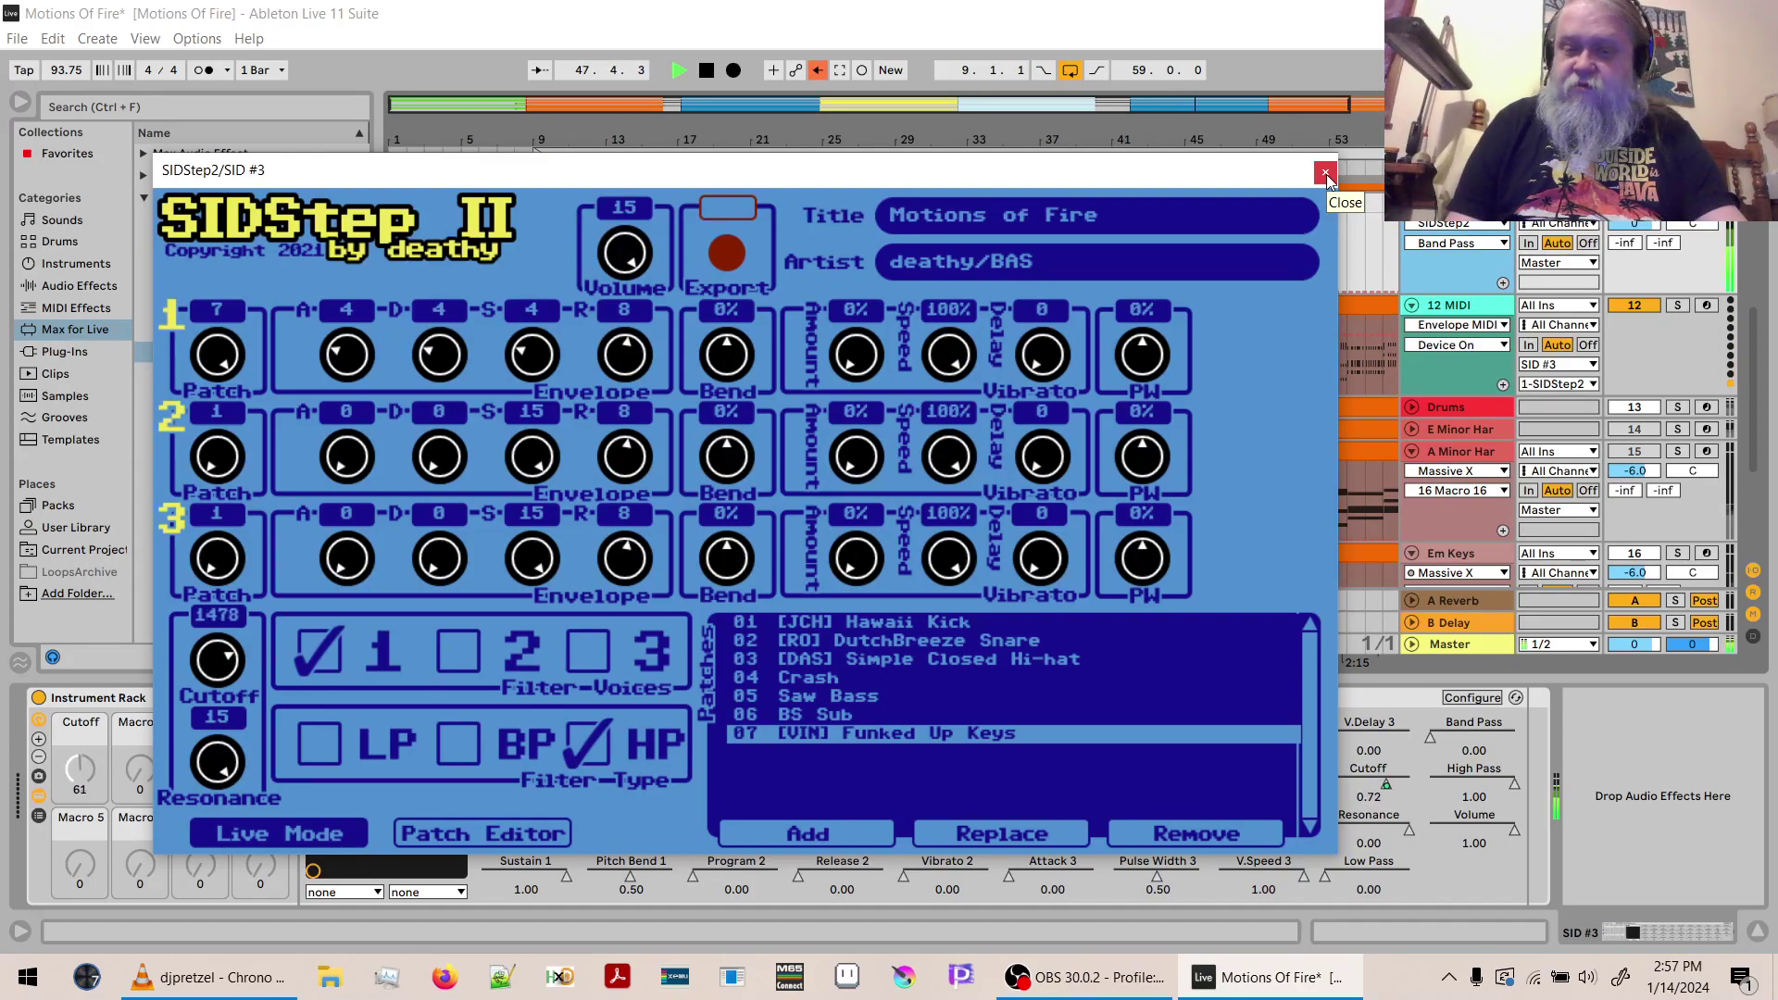
Stop playback, save the Live set, and hide the browser to widen the arrangement.
{"action": "key", "text": "space"}
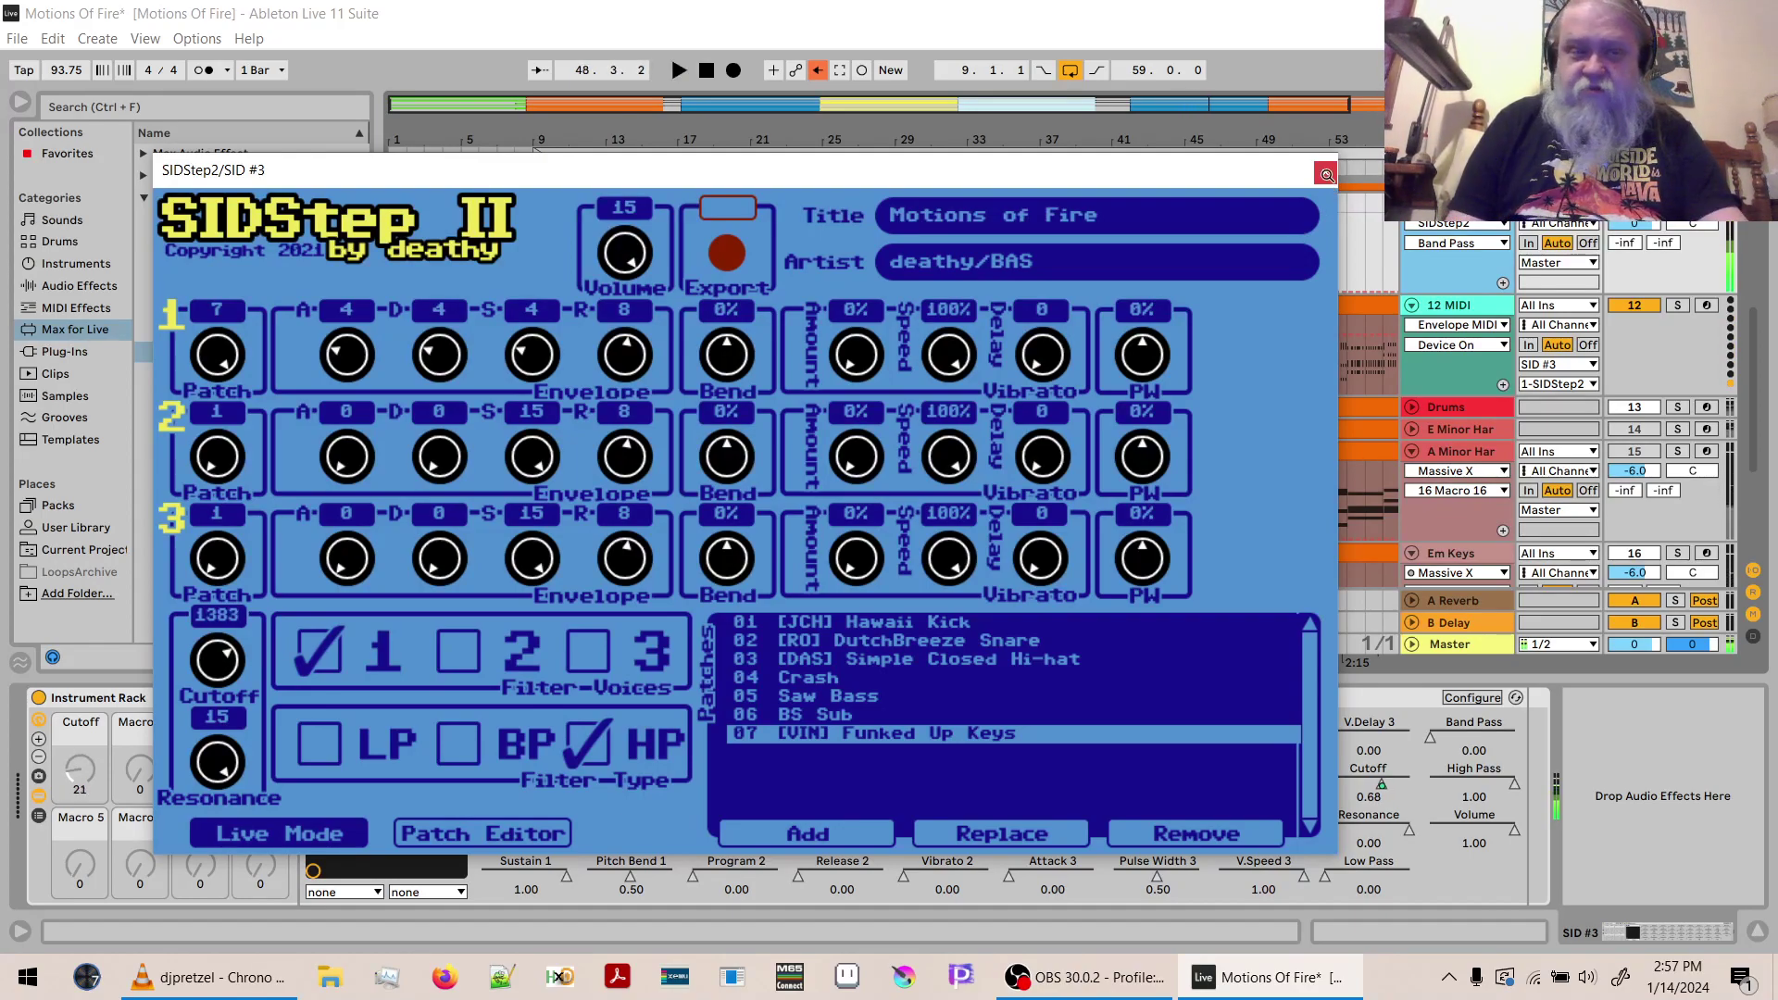
{"action": "key", "text": "ctrl+s"}
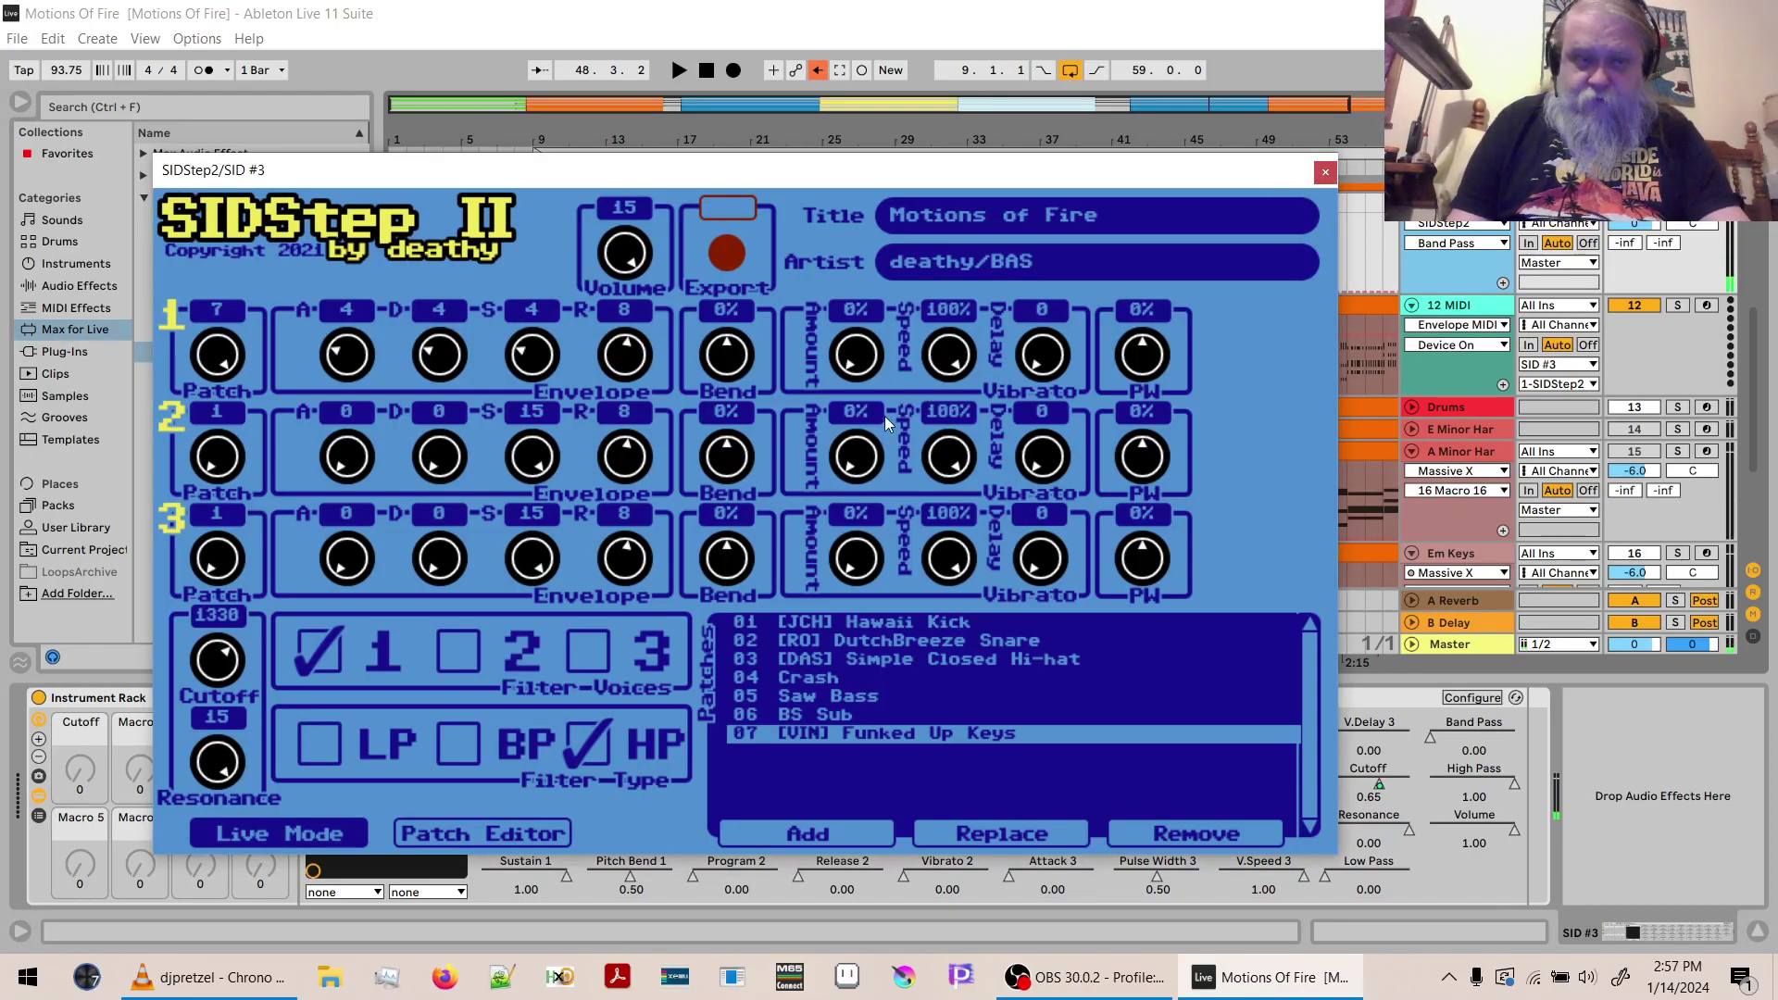
{"action": "left_click", "coordinate": [18, 103]}
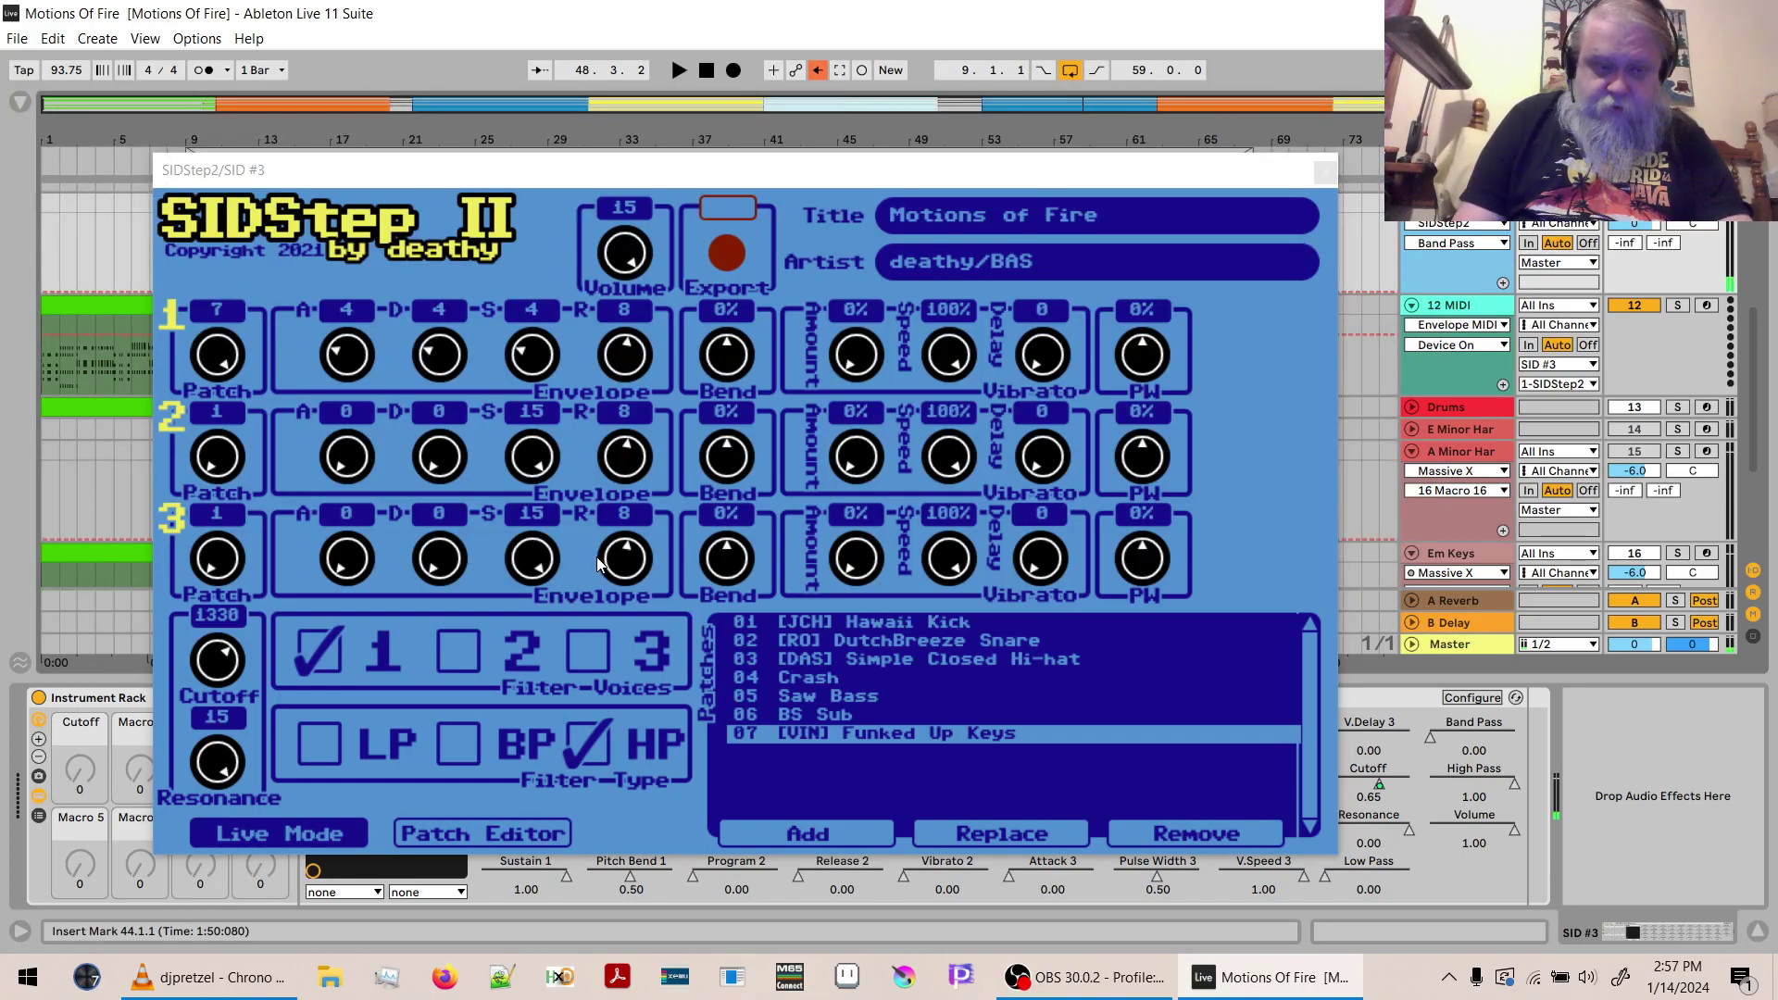
Add the Sonic Lead patch from the Lead category to SIDStep2, and set voice 2 to patch 8.
{"action": "left_click", "coordinate": [793, 834]}
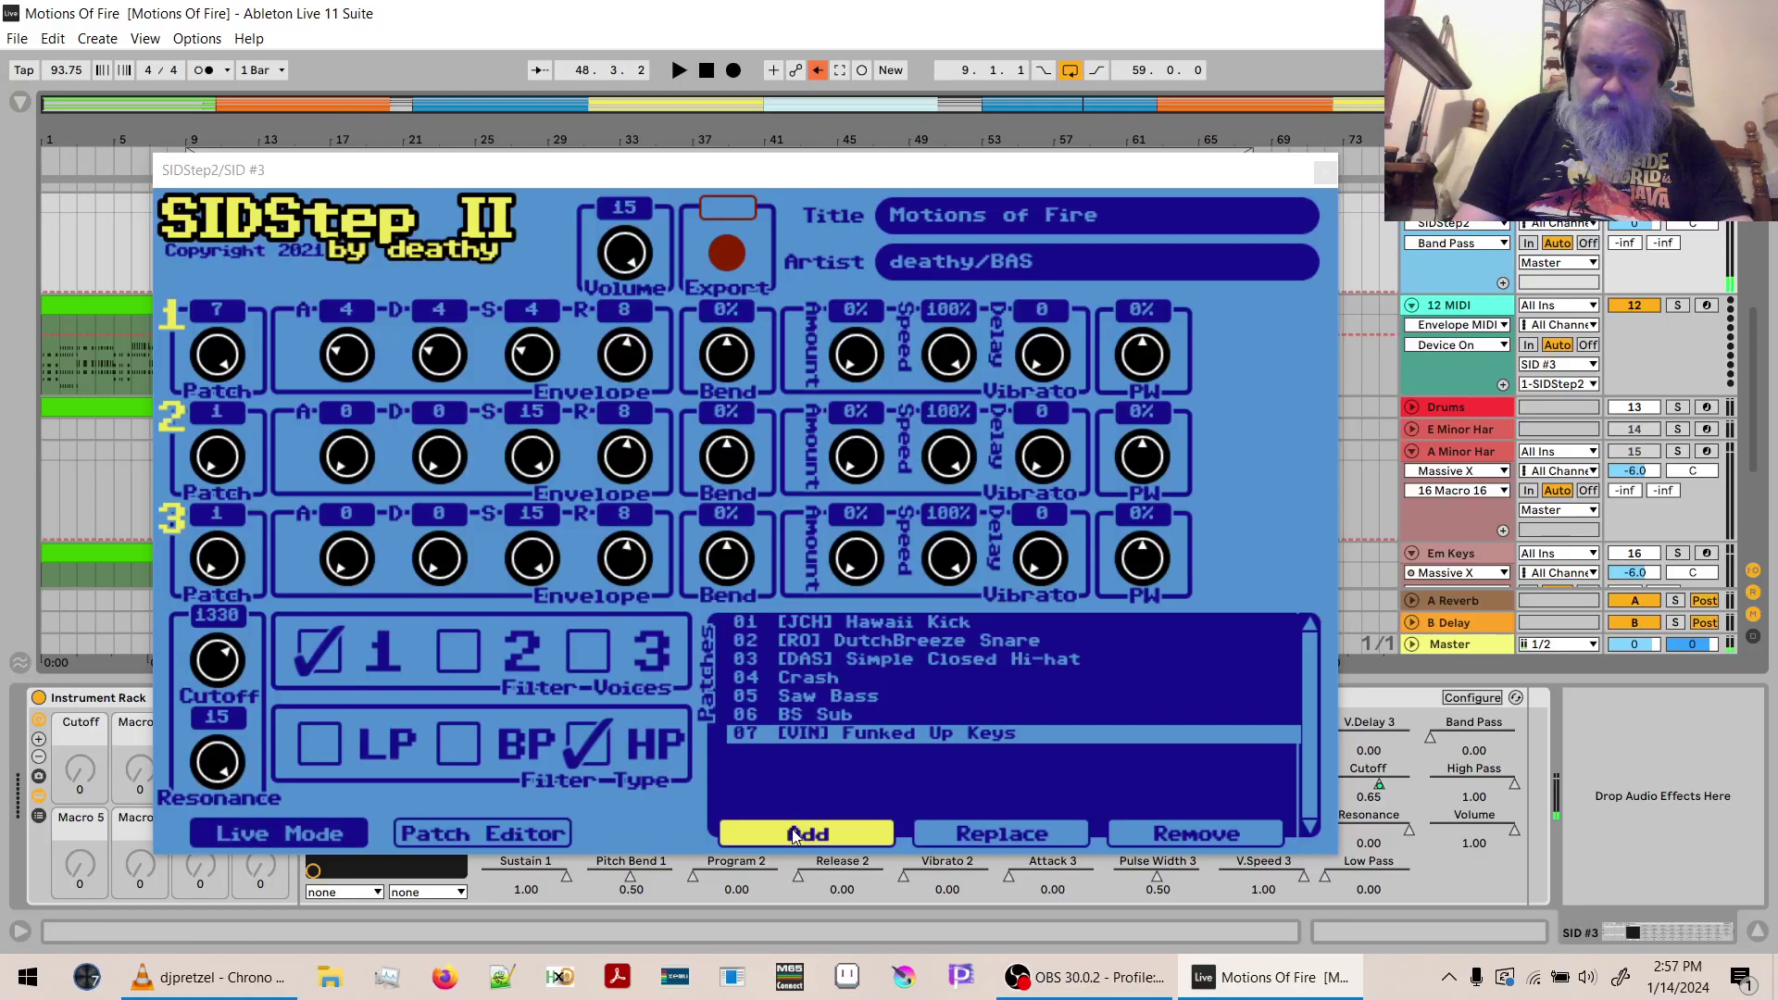
{"action": "left_click", "coordinate": [793, 834]}
{"action": "left_click", "coordinate": [794, 834]}
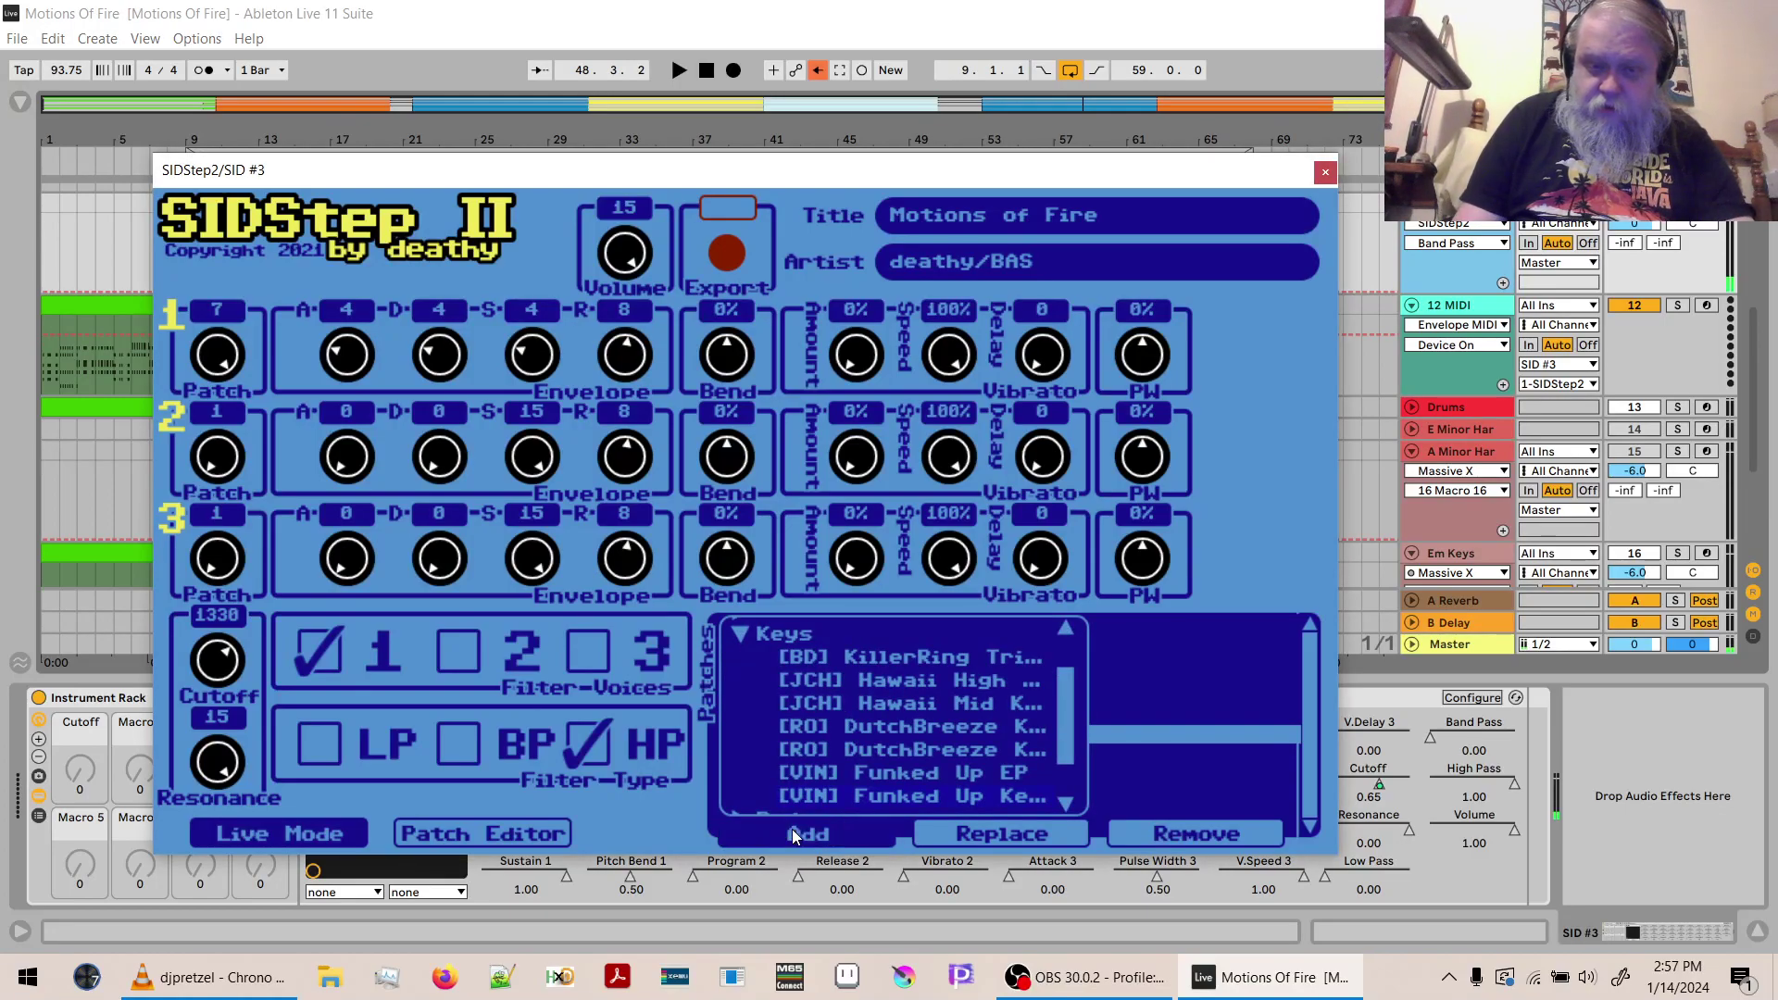
{"action": "left_click", "coordinate": [742, 636]}
{"action": "left_click", "coordinate": [741, 675]}
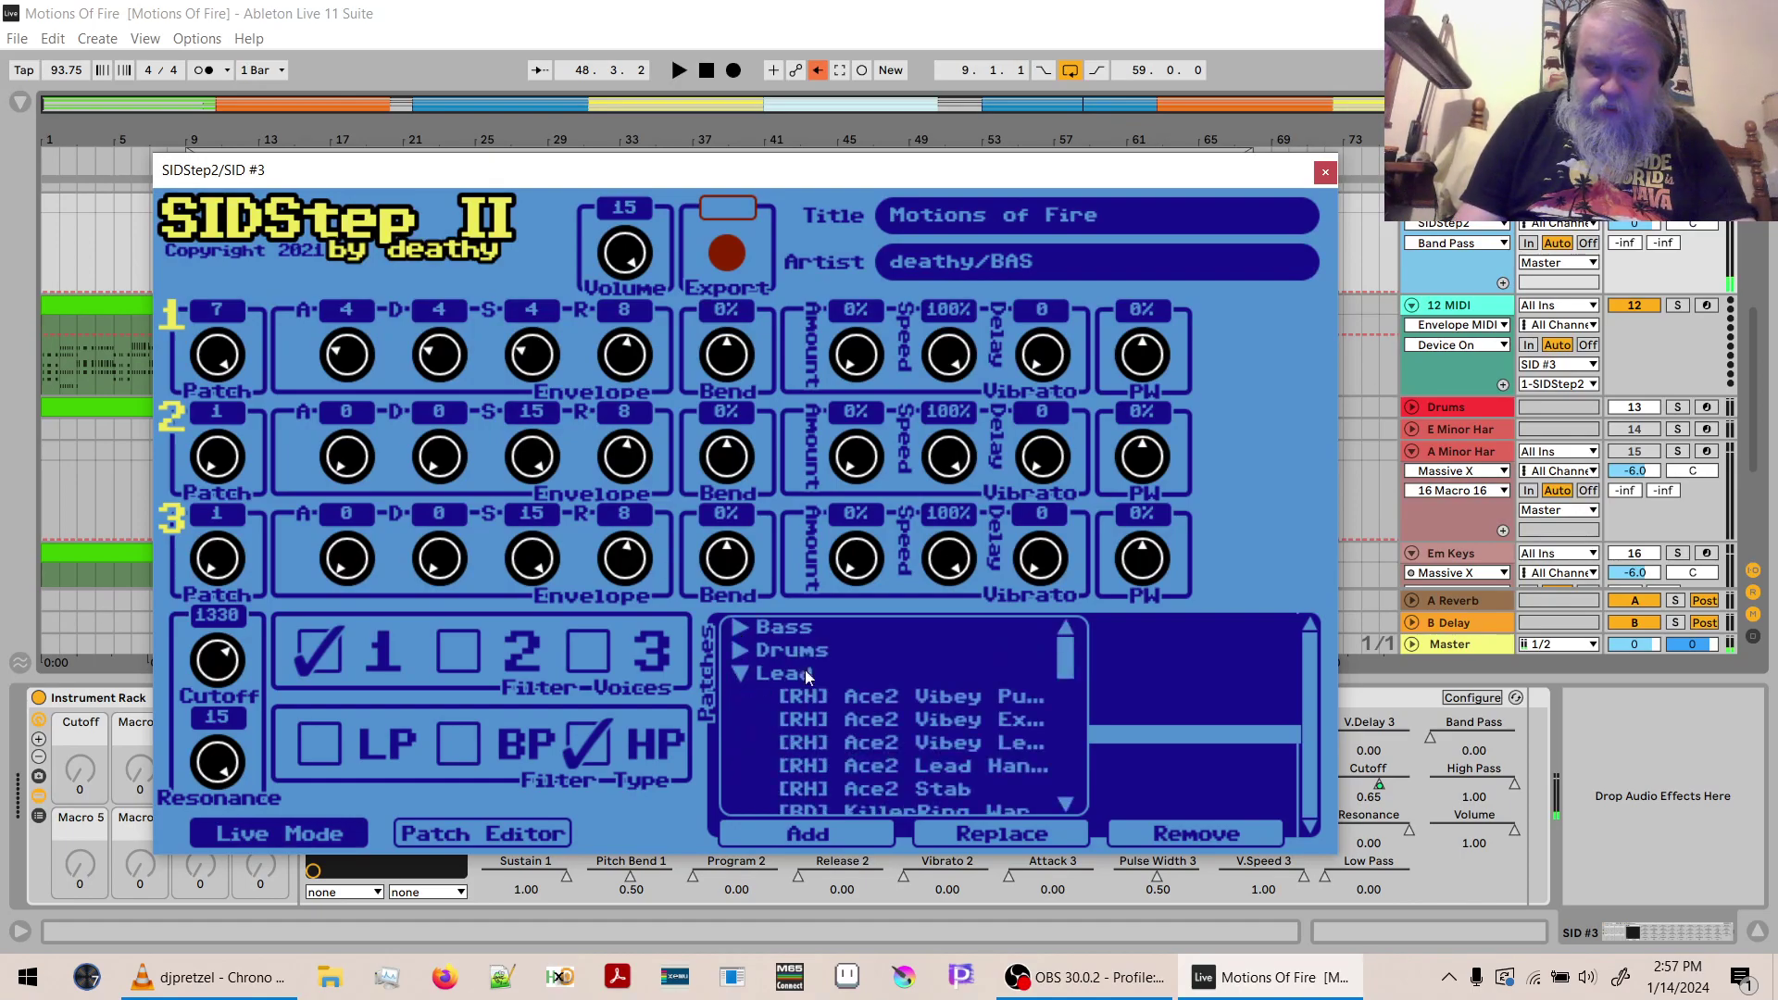
{"action": "left_click_drag", "start_coordinate": [1064, 653], "coordinate": [1061, 763]}
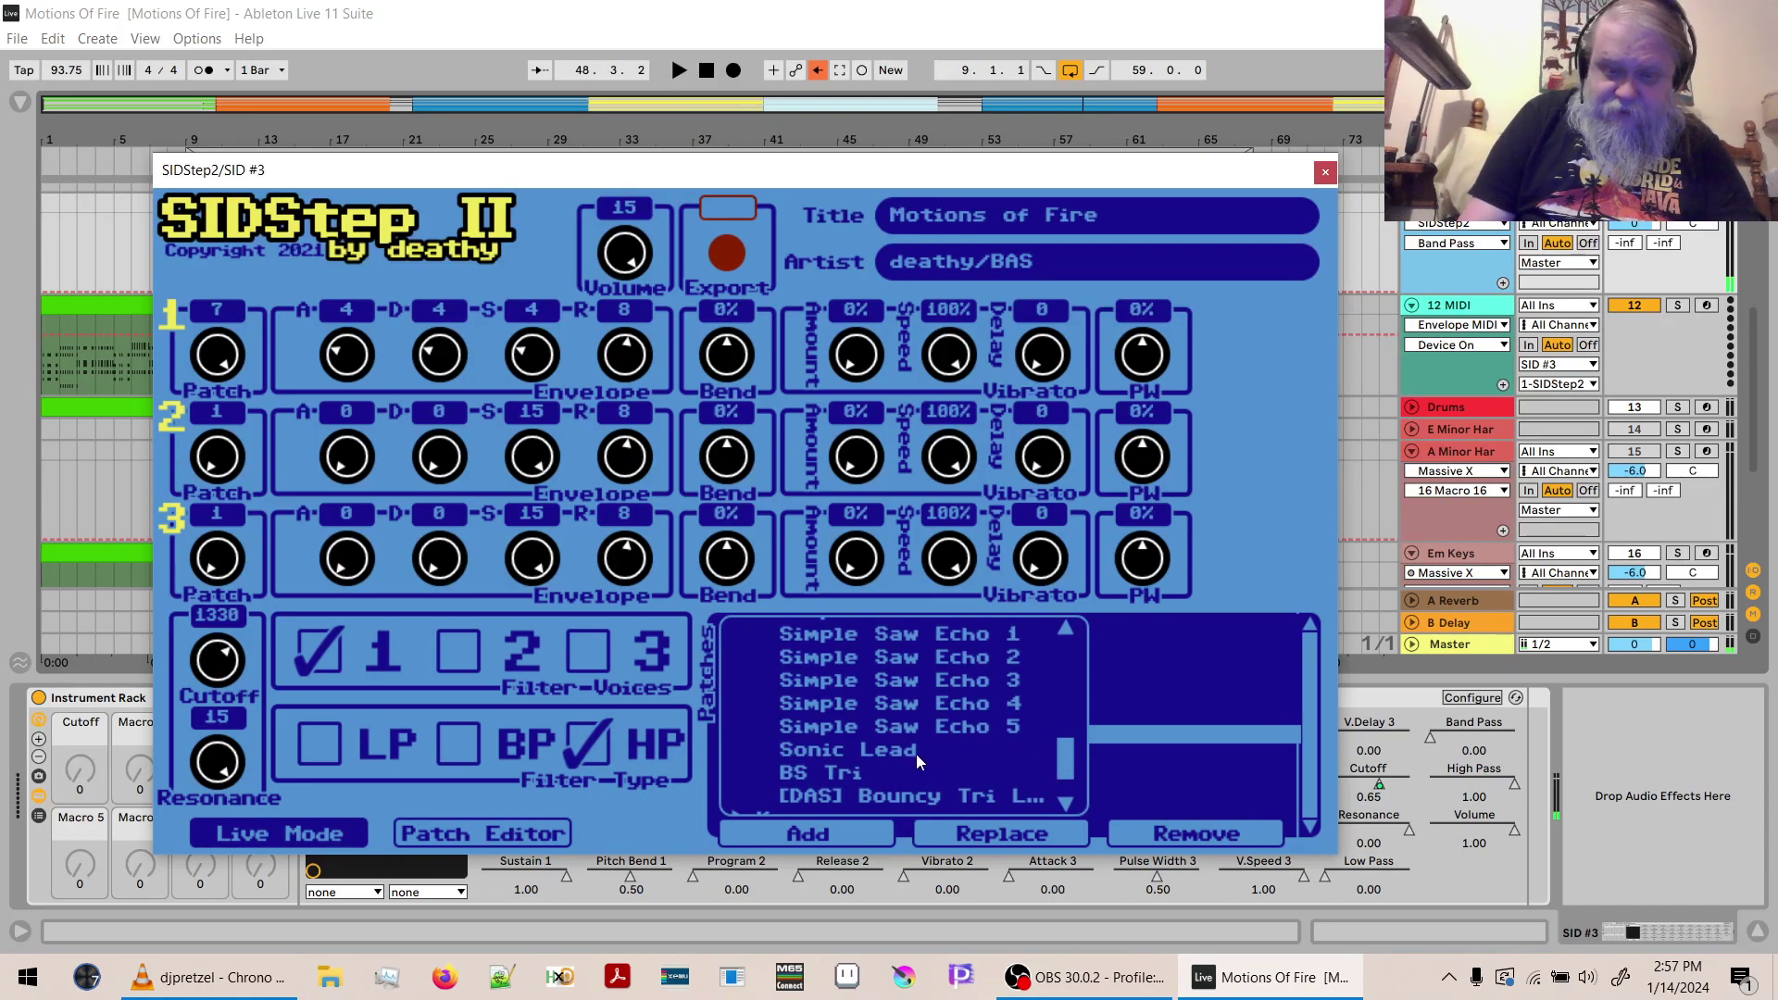
{"action": "double_click", "coordinate": [898, 748]}
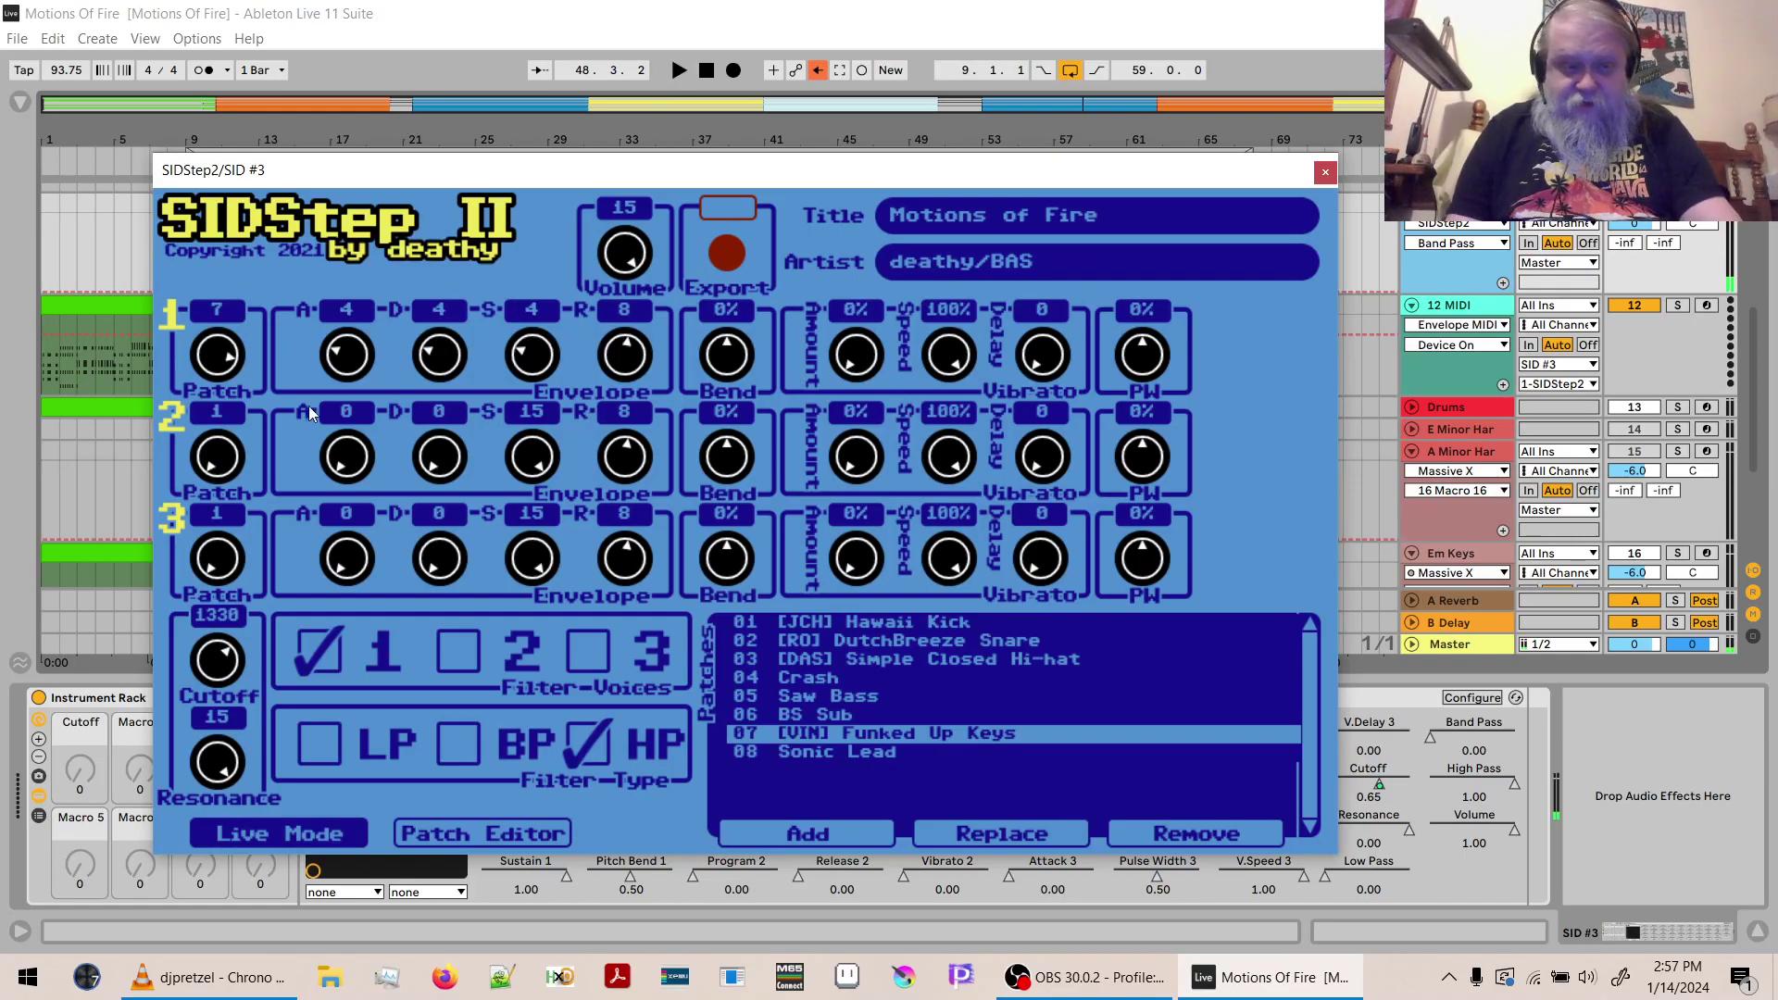
{"action": "scroll", "coordinate": [217, 460], "scroll_direction": "up", "scroll_amount": 7}
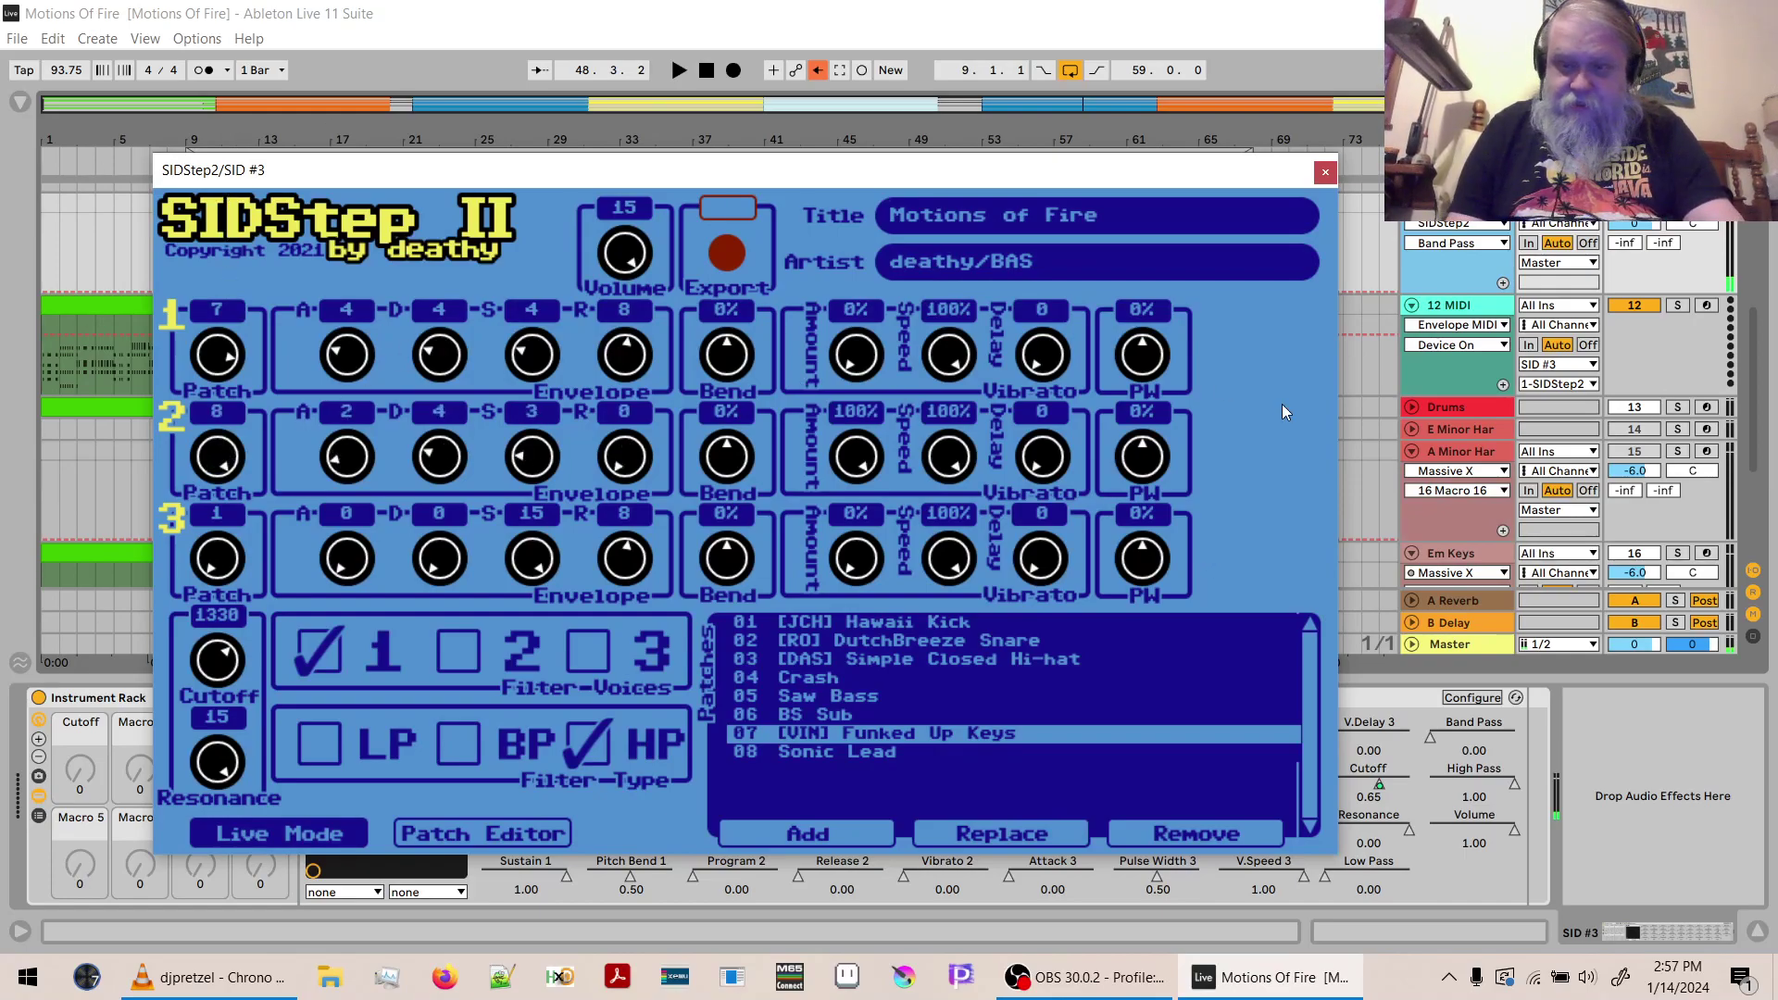
Insert a new MIDI track below 12 MIDI and route its output to SID #3 on channel 2-SIDStep2.
{"action": "left_click", "coordinate": [1446, 278]}
{"action": "left_click", "coordinate": [1442, 302]}
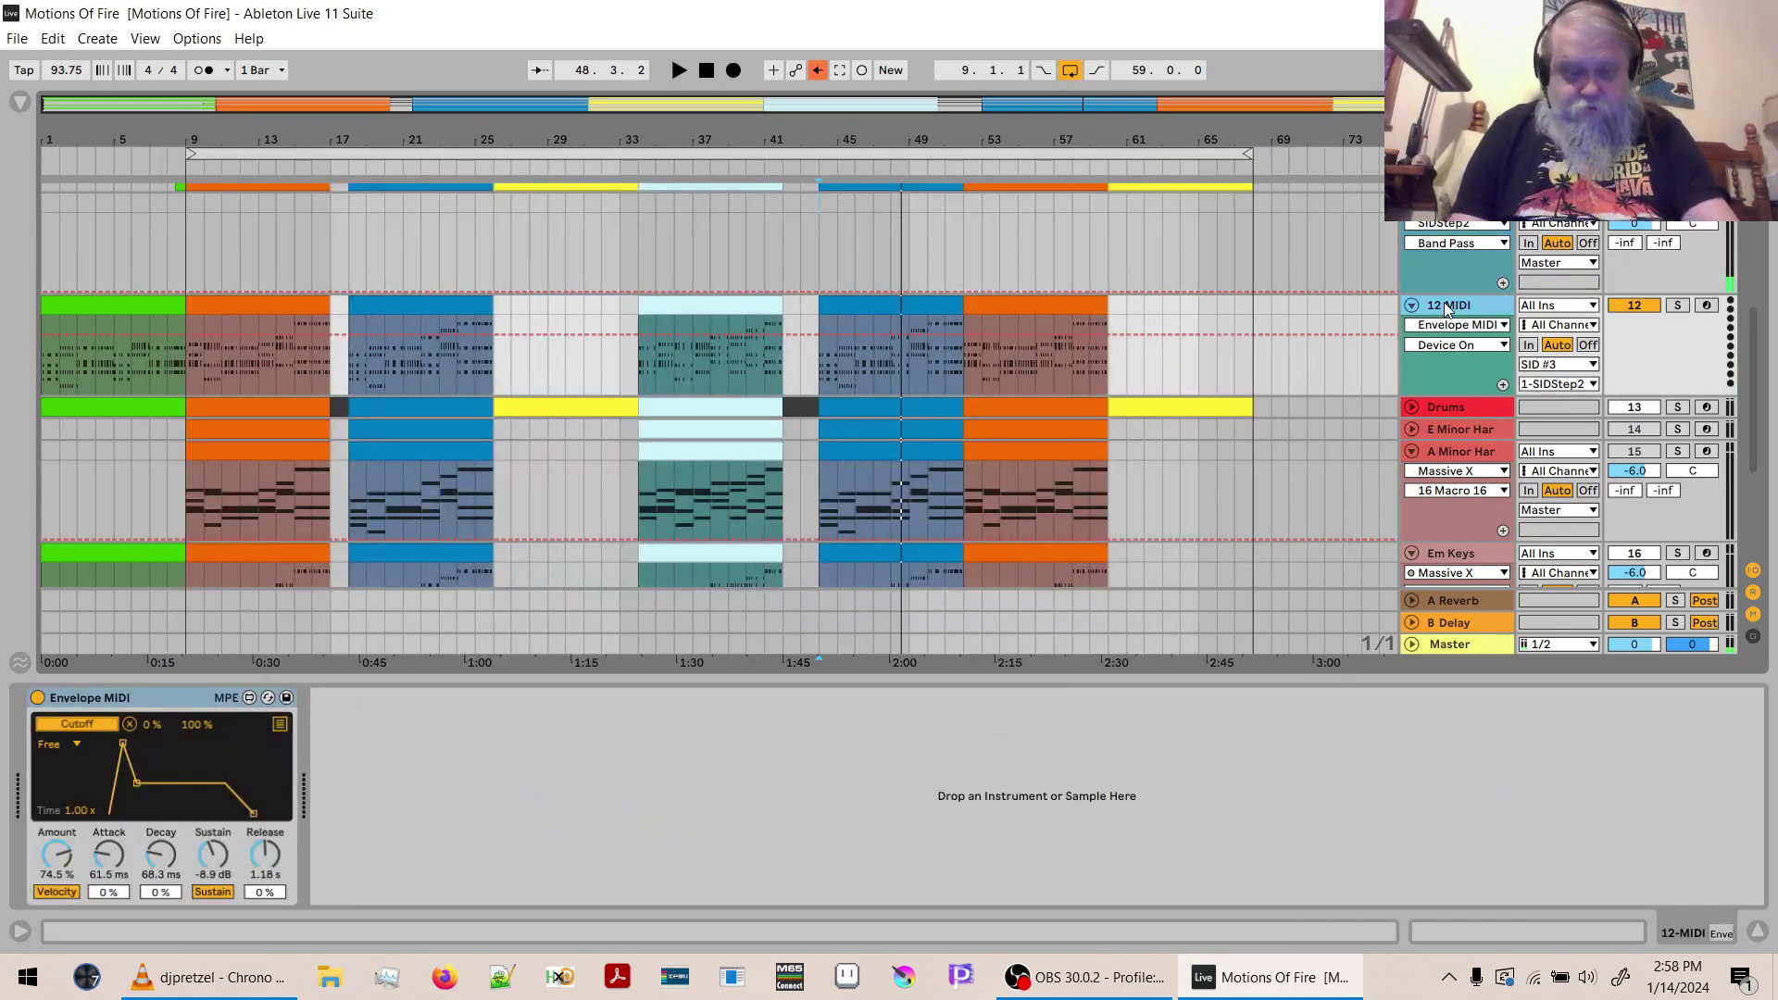
{"action": "key", "text": "ctrl+shift+t"}
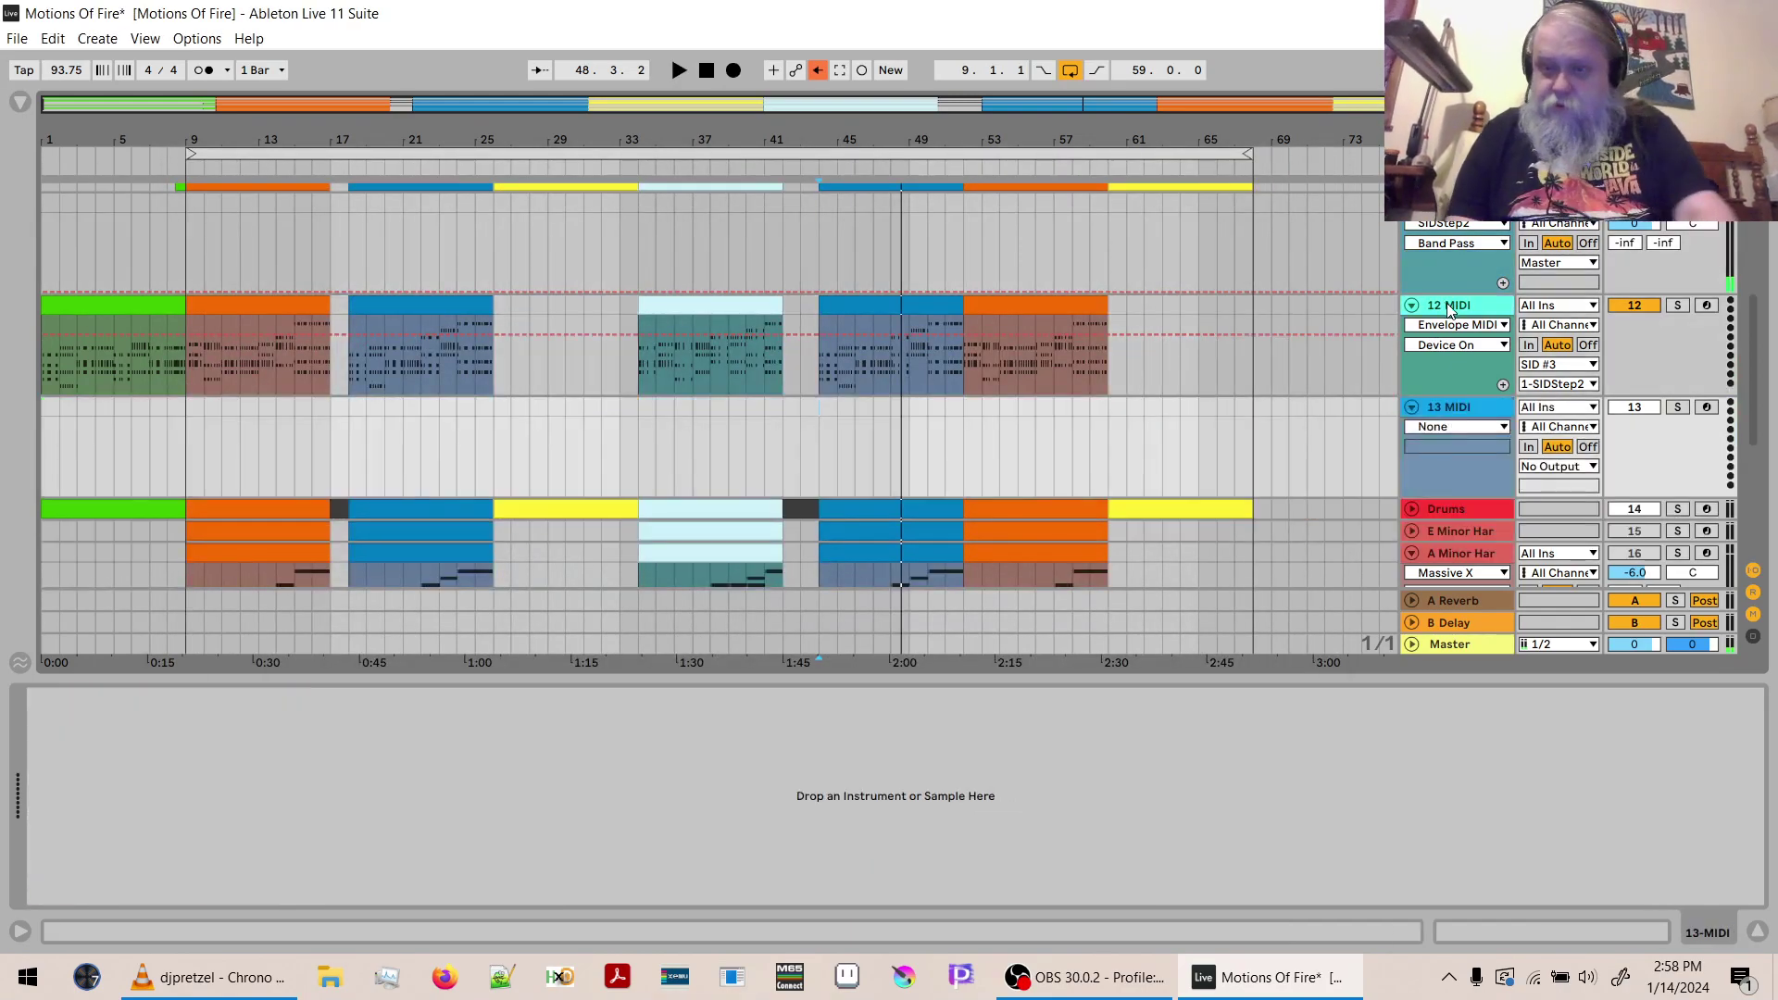
{"action": "left_click", "coordinate": [1562, 467]}
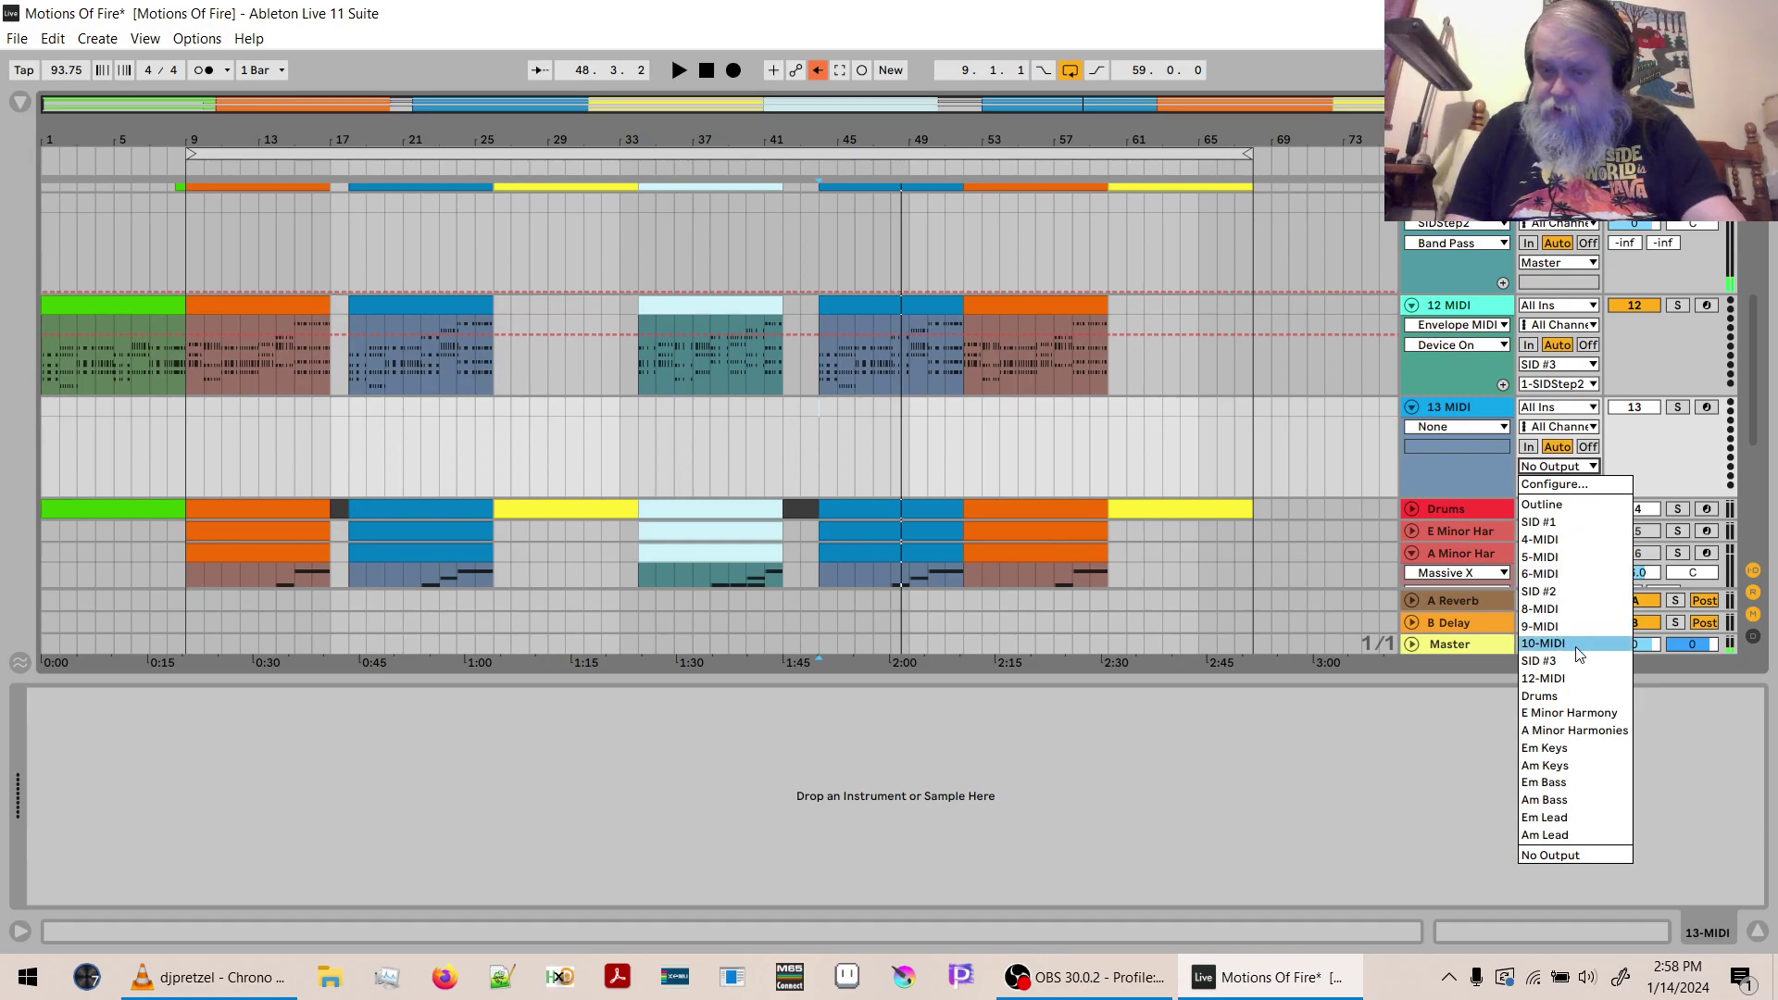
{"action": "left_click", "coordinate": [1580, 660]}
{"action": "left_click", "coordinate": [1561, 486]}
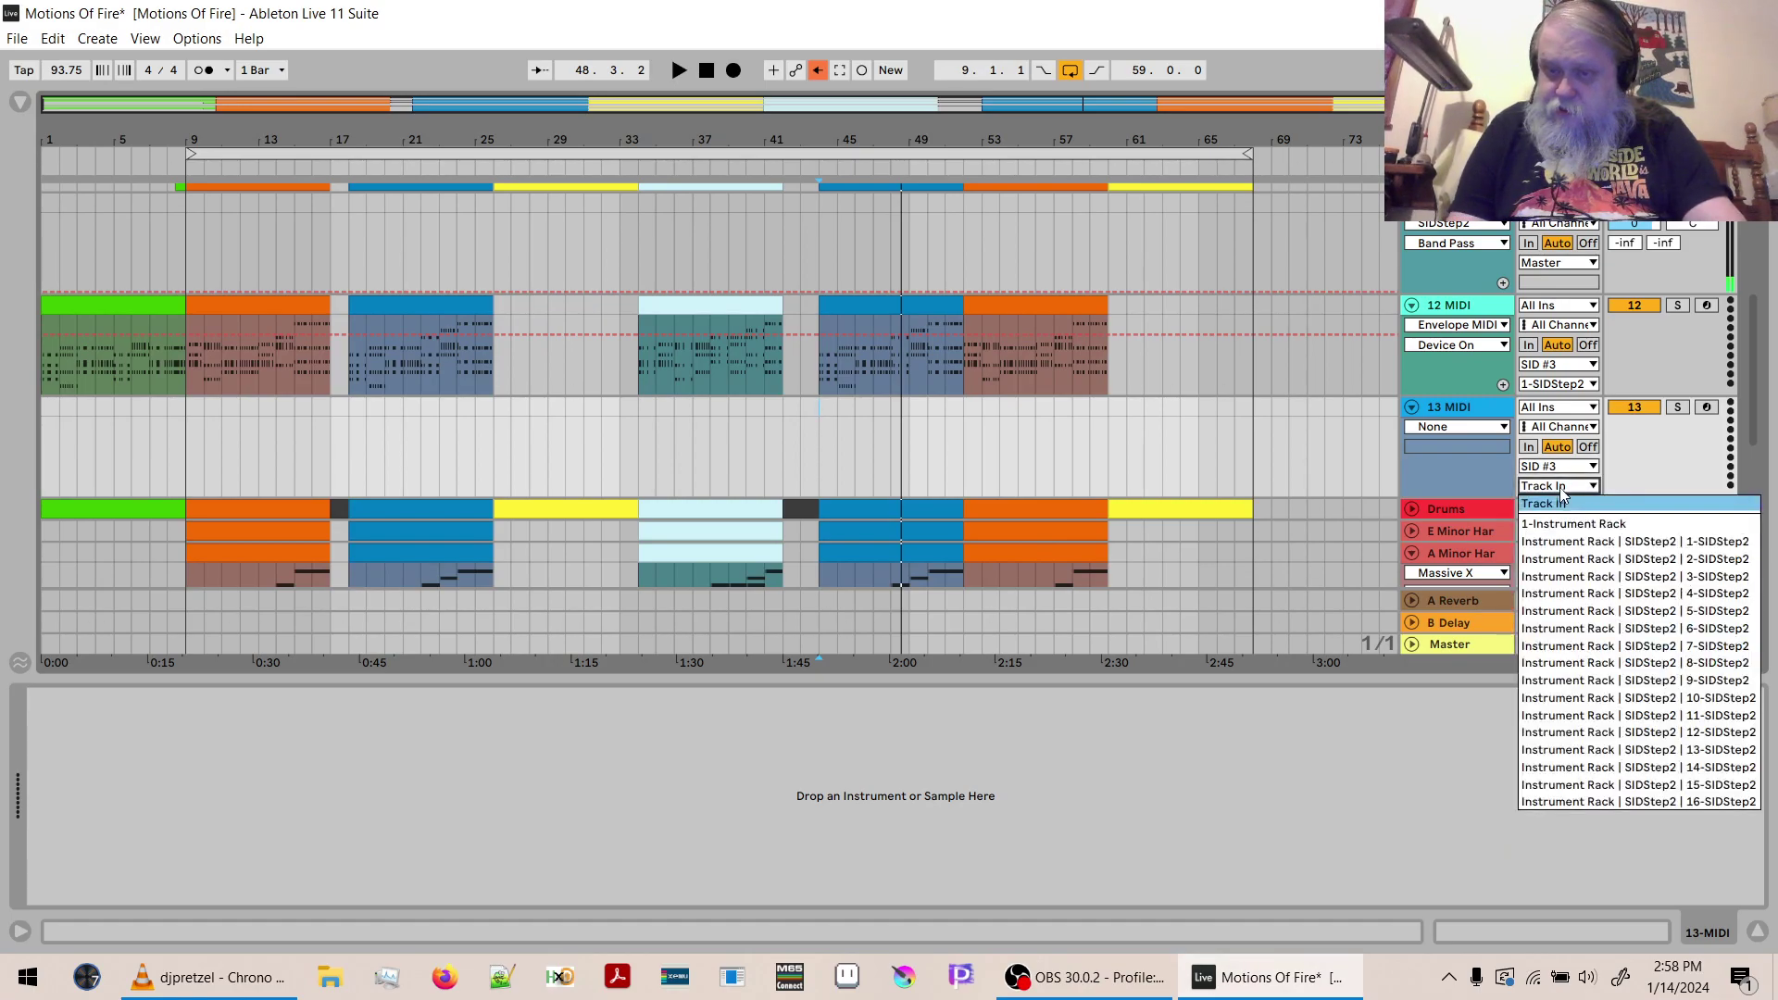
{"action": "left_click", "coordinate": [1567, 559]}
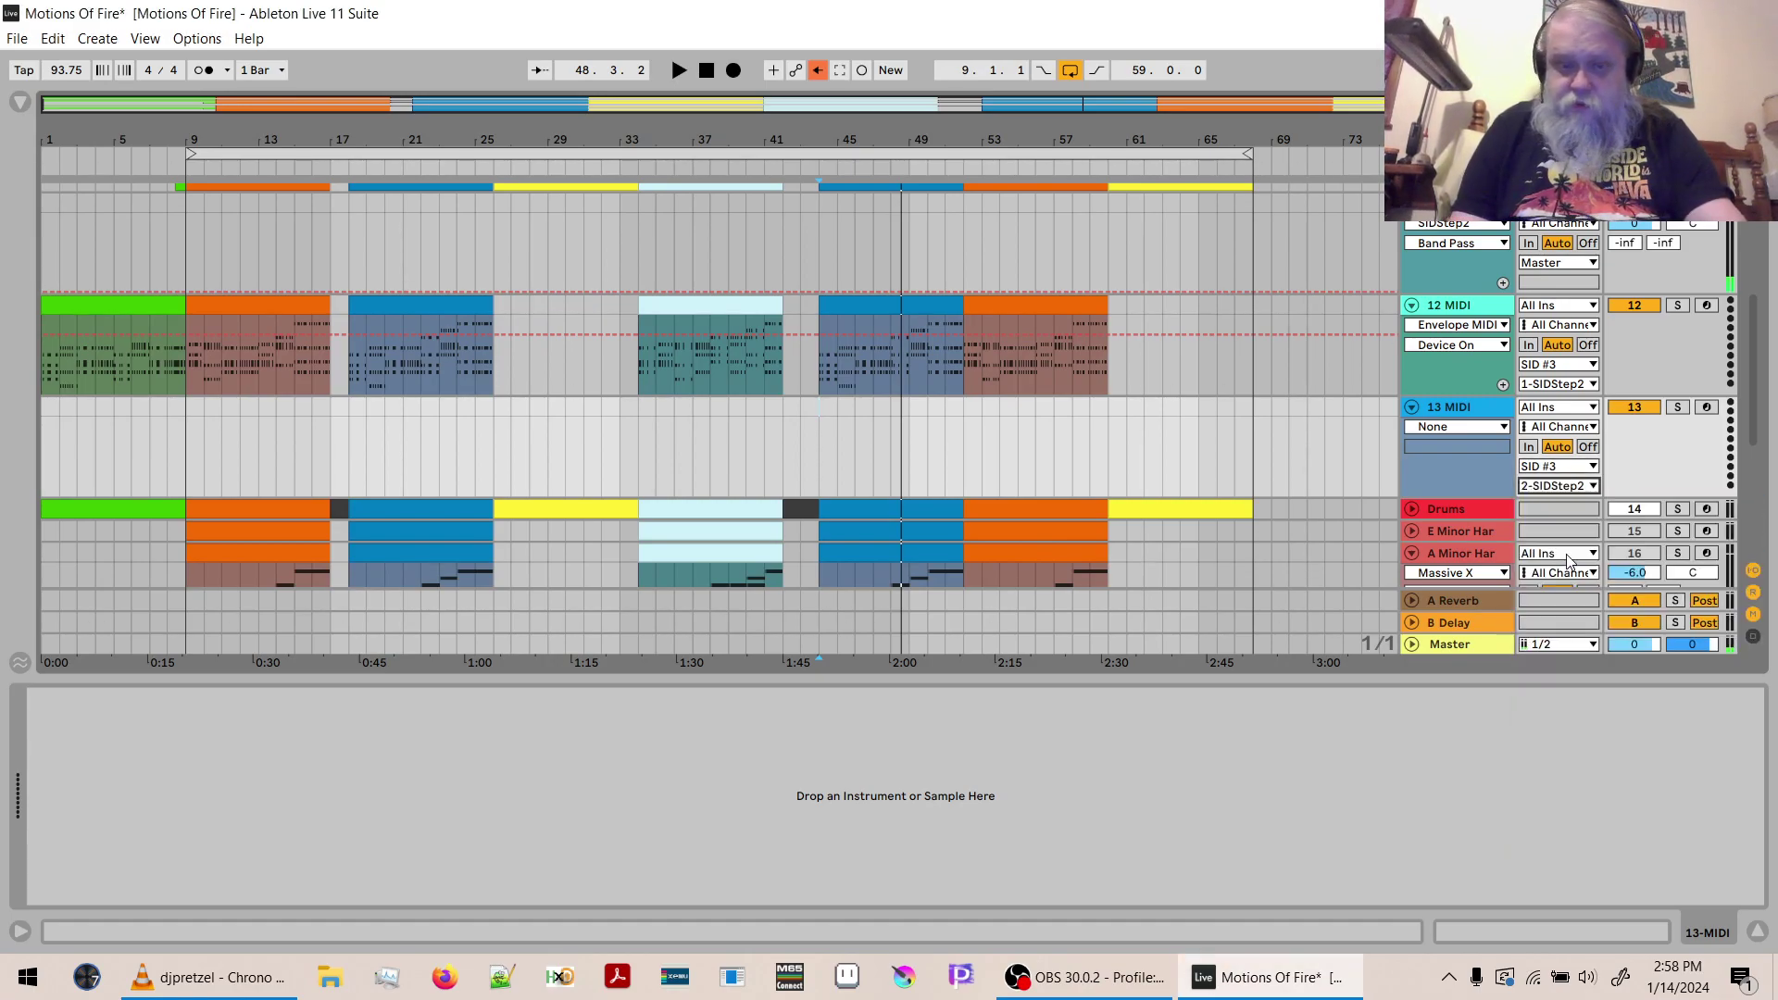
Copy the Em Lead clips from bars 9 to 60 onto the 13 MIDI track at bar 9 and audition them.
{"action": "left_click_drag", "start_coordinate": [1768, 402], "coordinate": [1770, 488]}
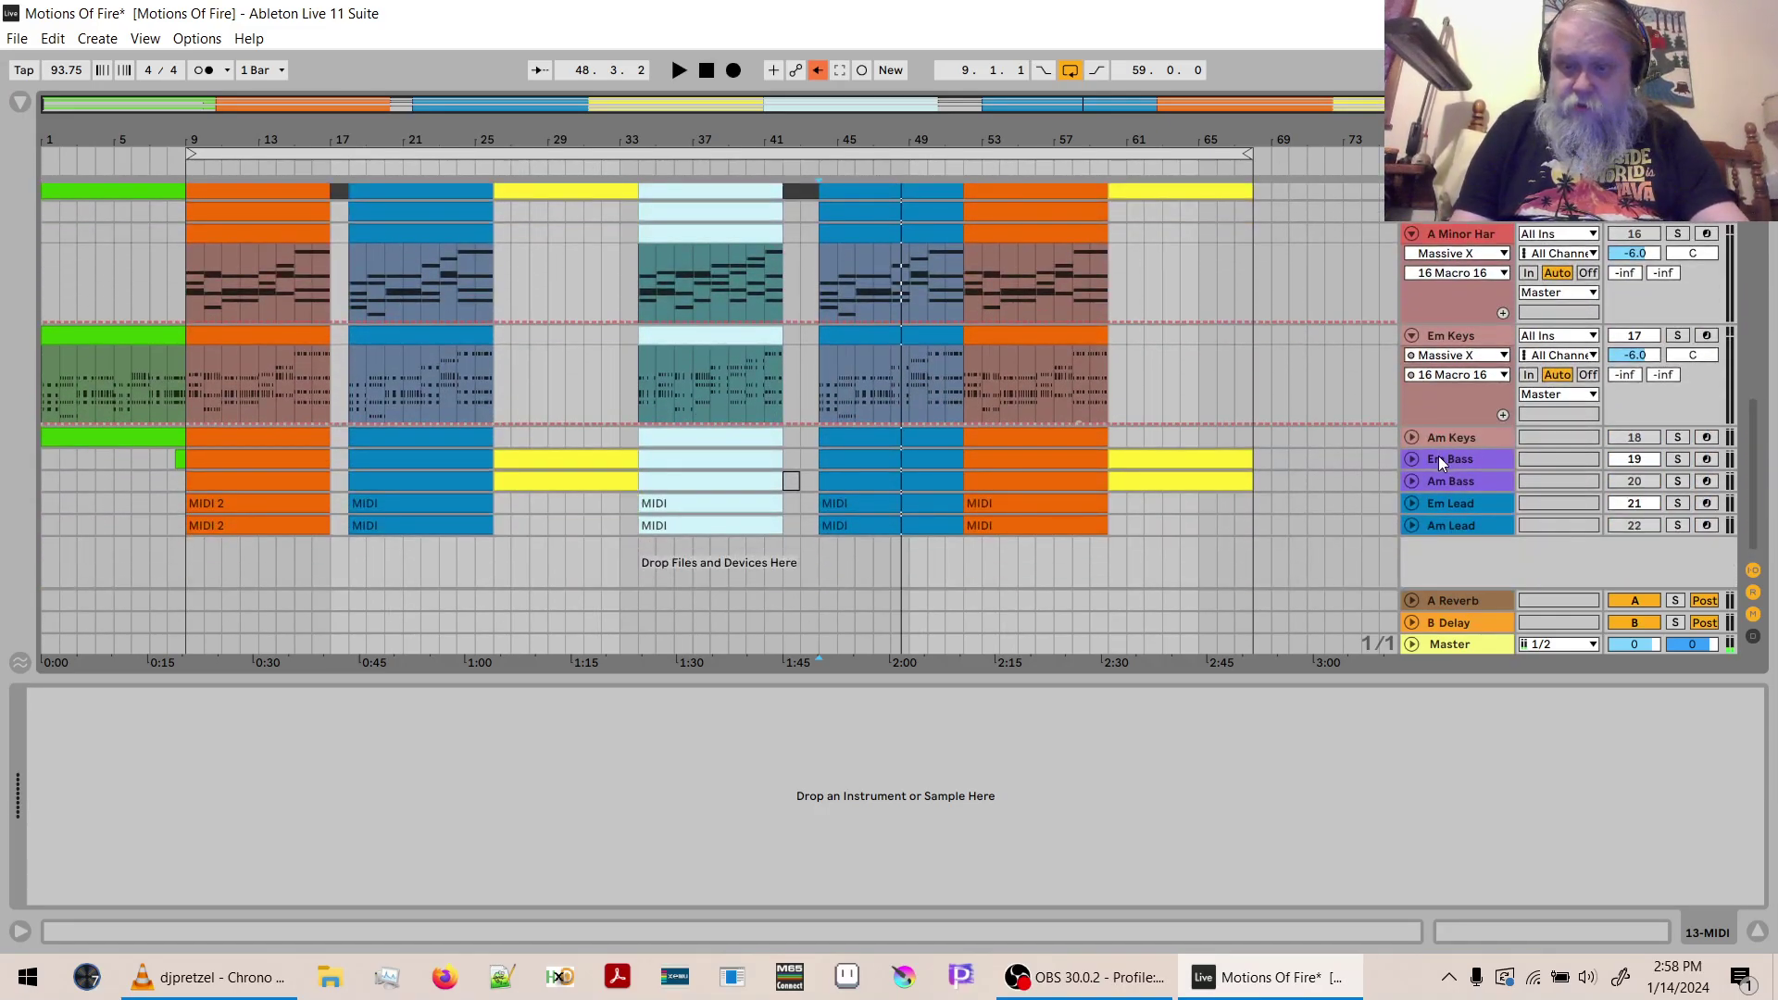
{"action": "left_click", "coordinate": [976, 507]}
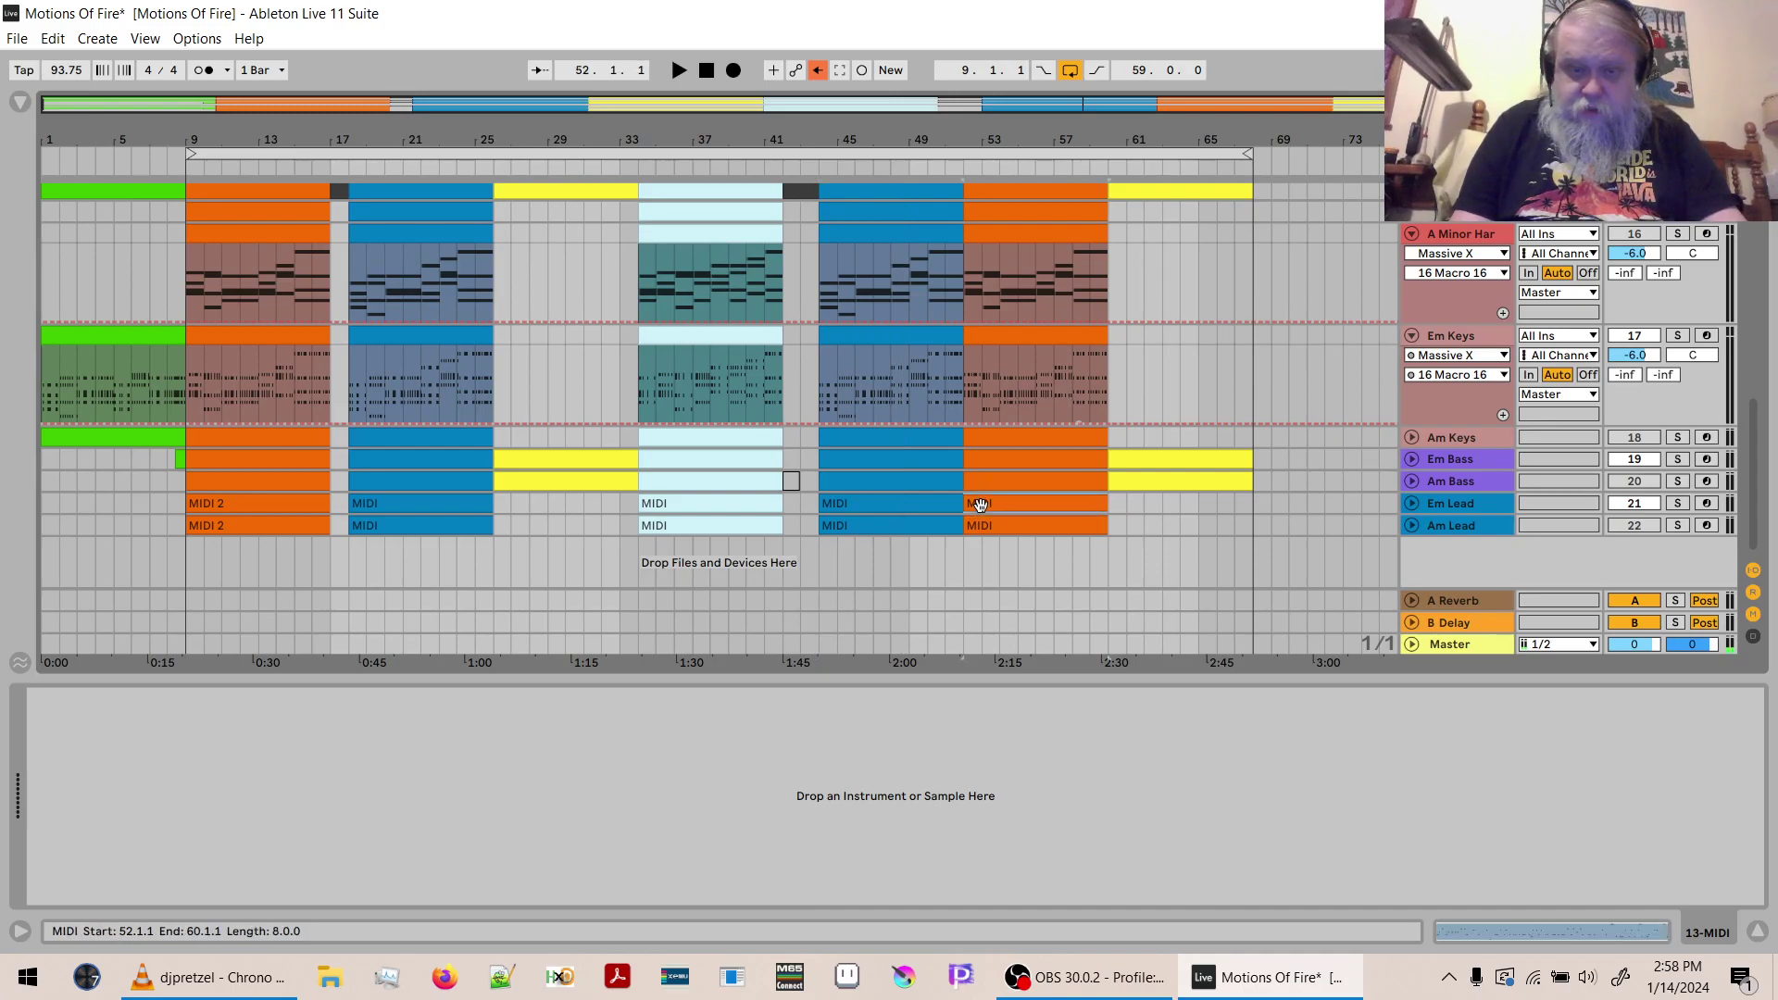
{"action": "left_click", "coordinate": [308, 508], "text": "shift"}
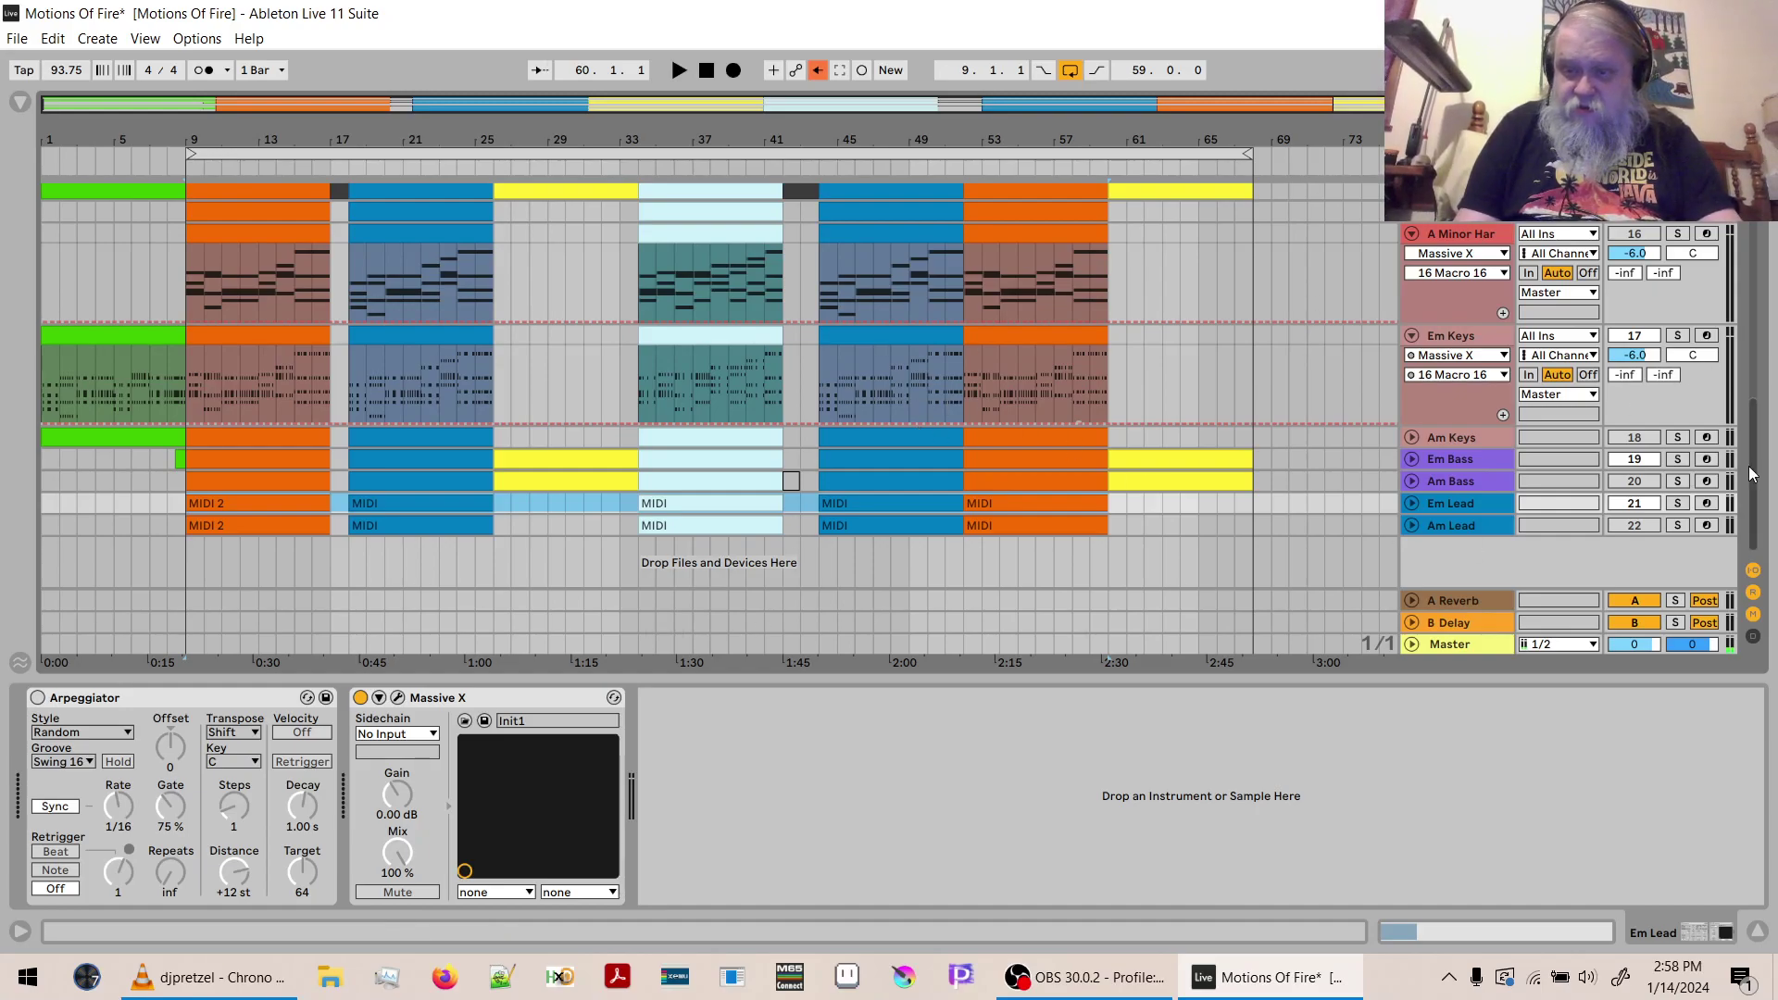
{"action": "scroll", "coordinate": [1752, 461], "scroll_direction": "up", "scroll_amount": 1}
{"action": "left_click_drag", "start_coordinate": [1752, 461], "coordinate": [1768, 328]}
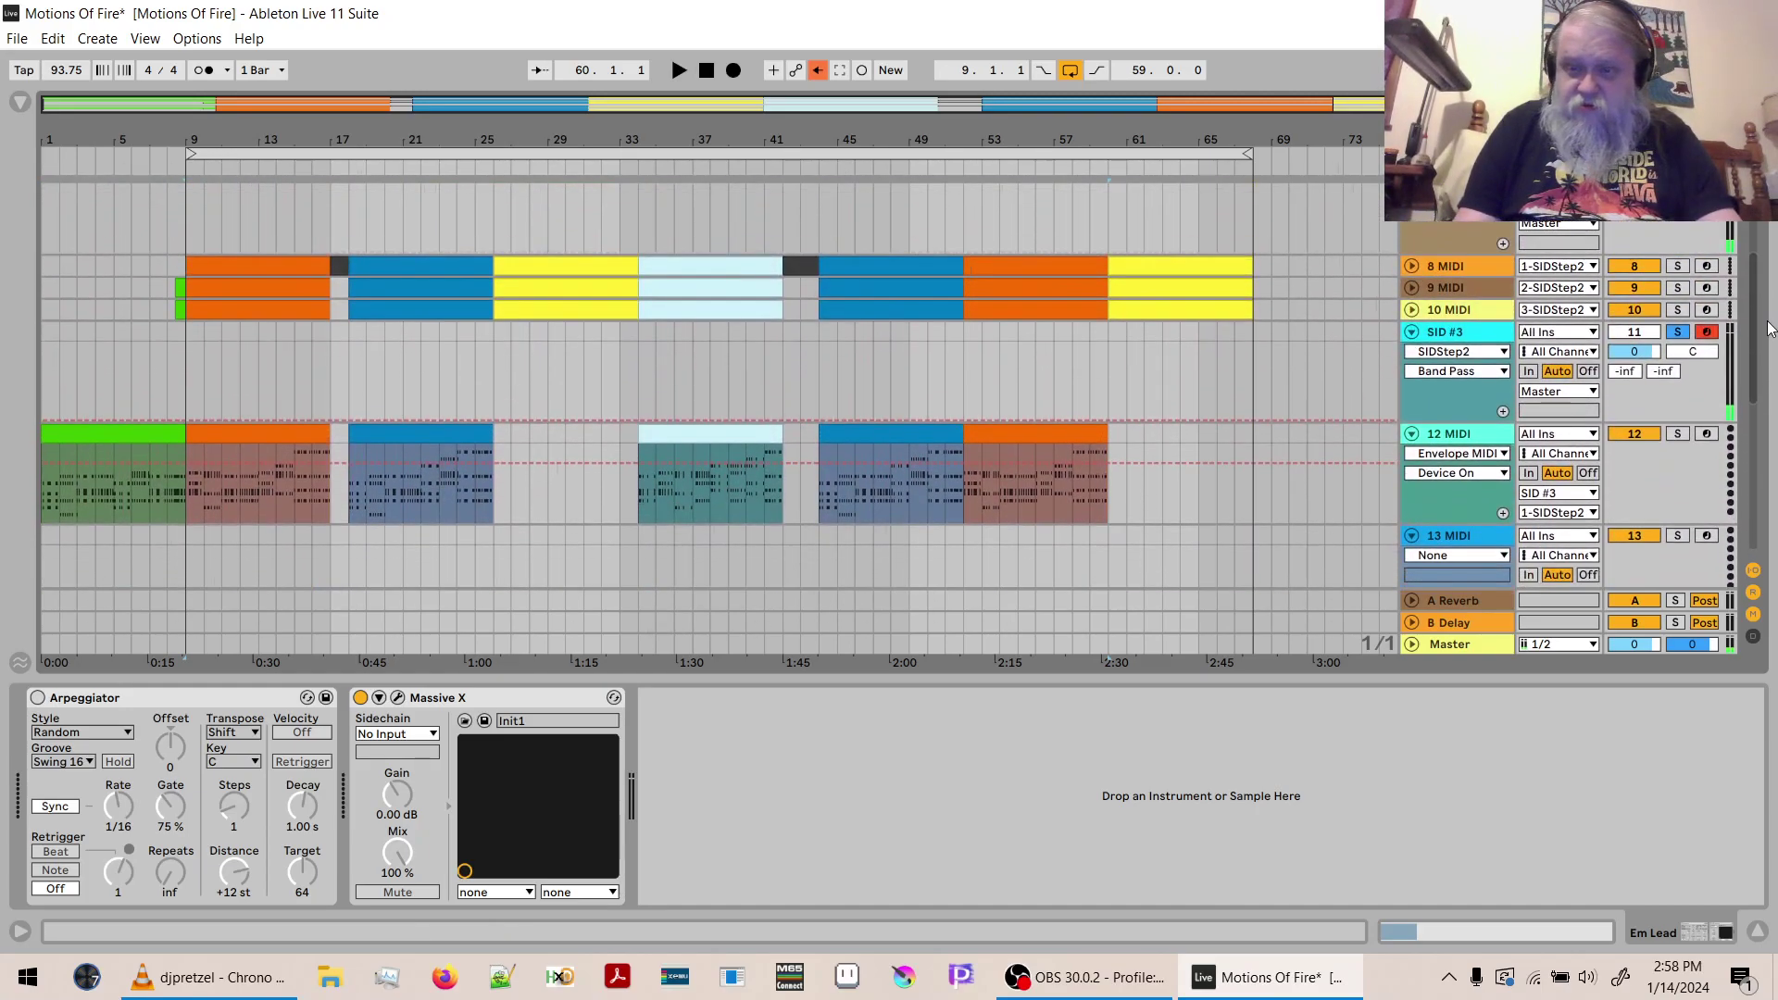
{"action": "scroll", "coordinate": [1111, 334], "scroll_direction": "down", "scroll_amount": 1}
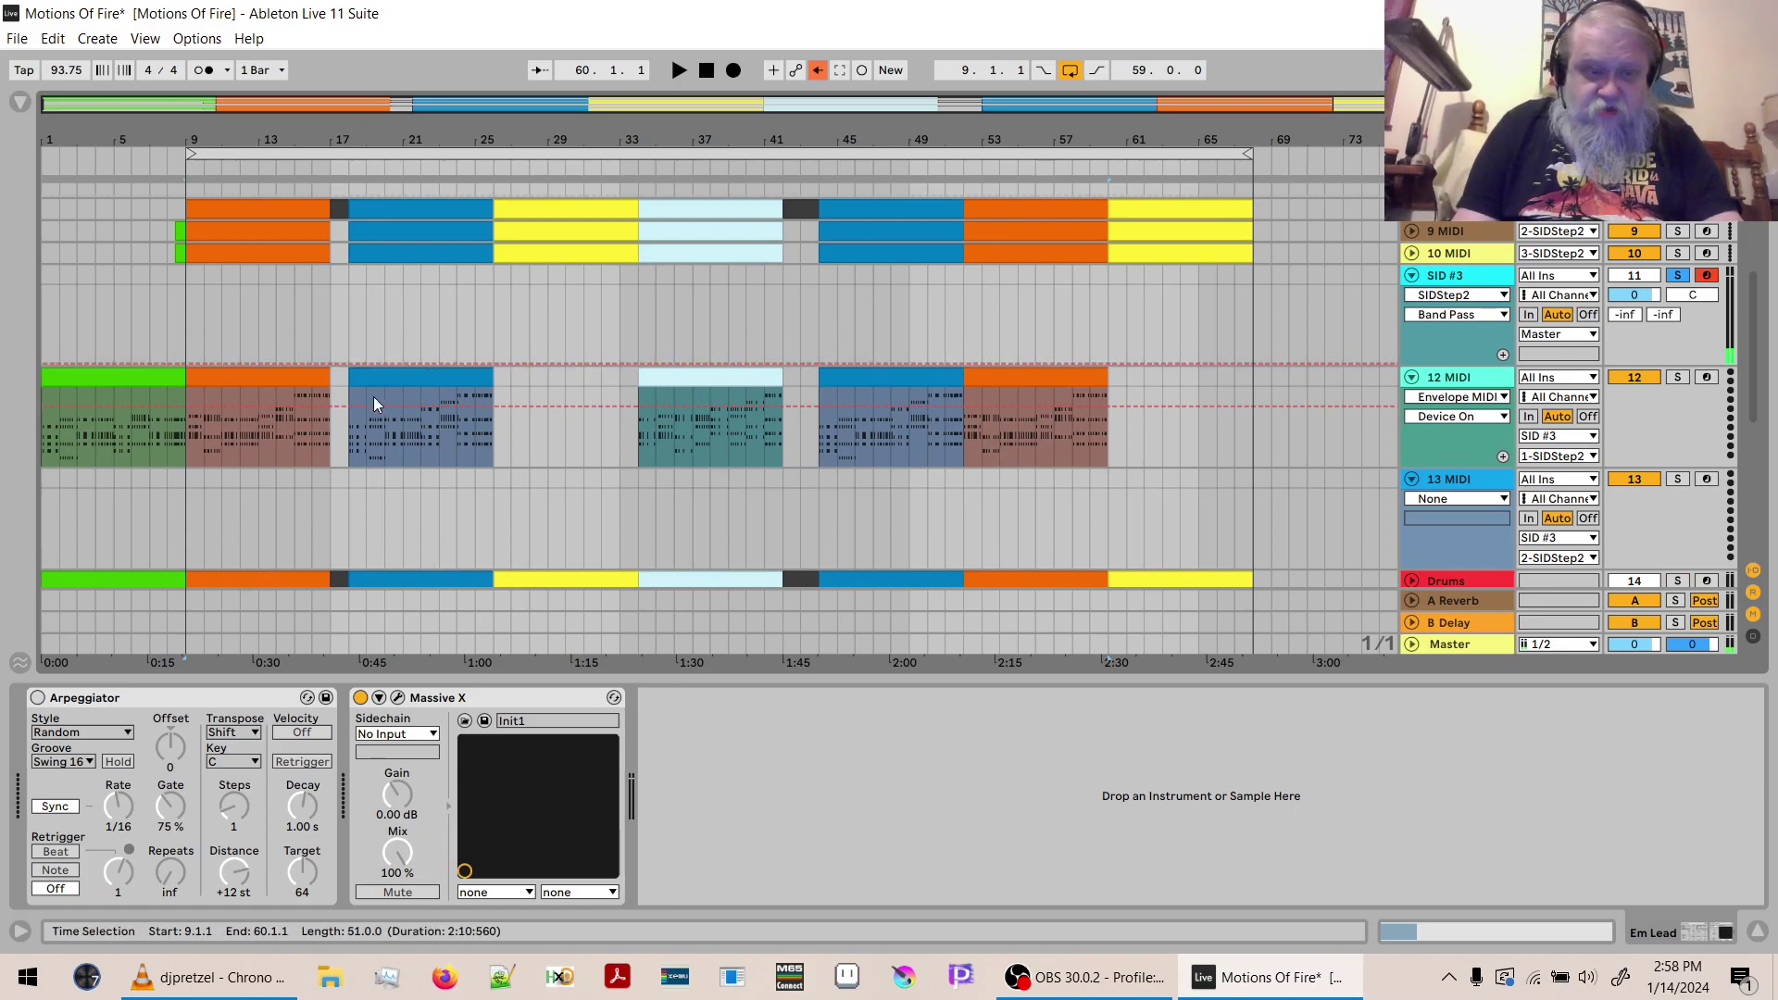
{"action": "left_click", "coordinate": [186, 477]}
{"action": "key", "text": "ctrl+v"}
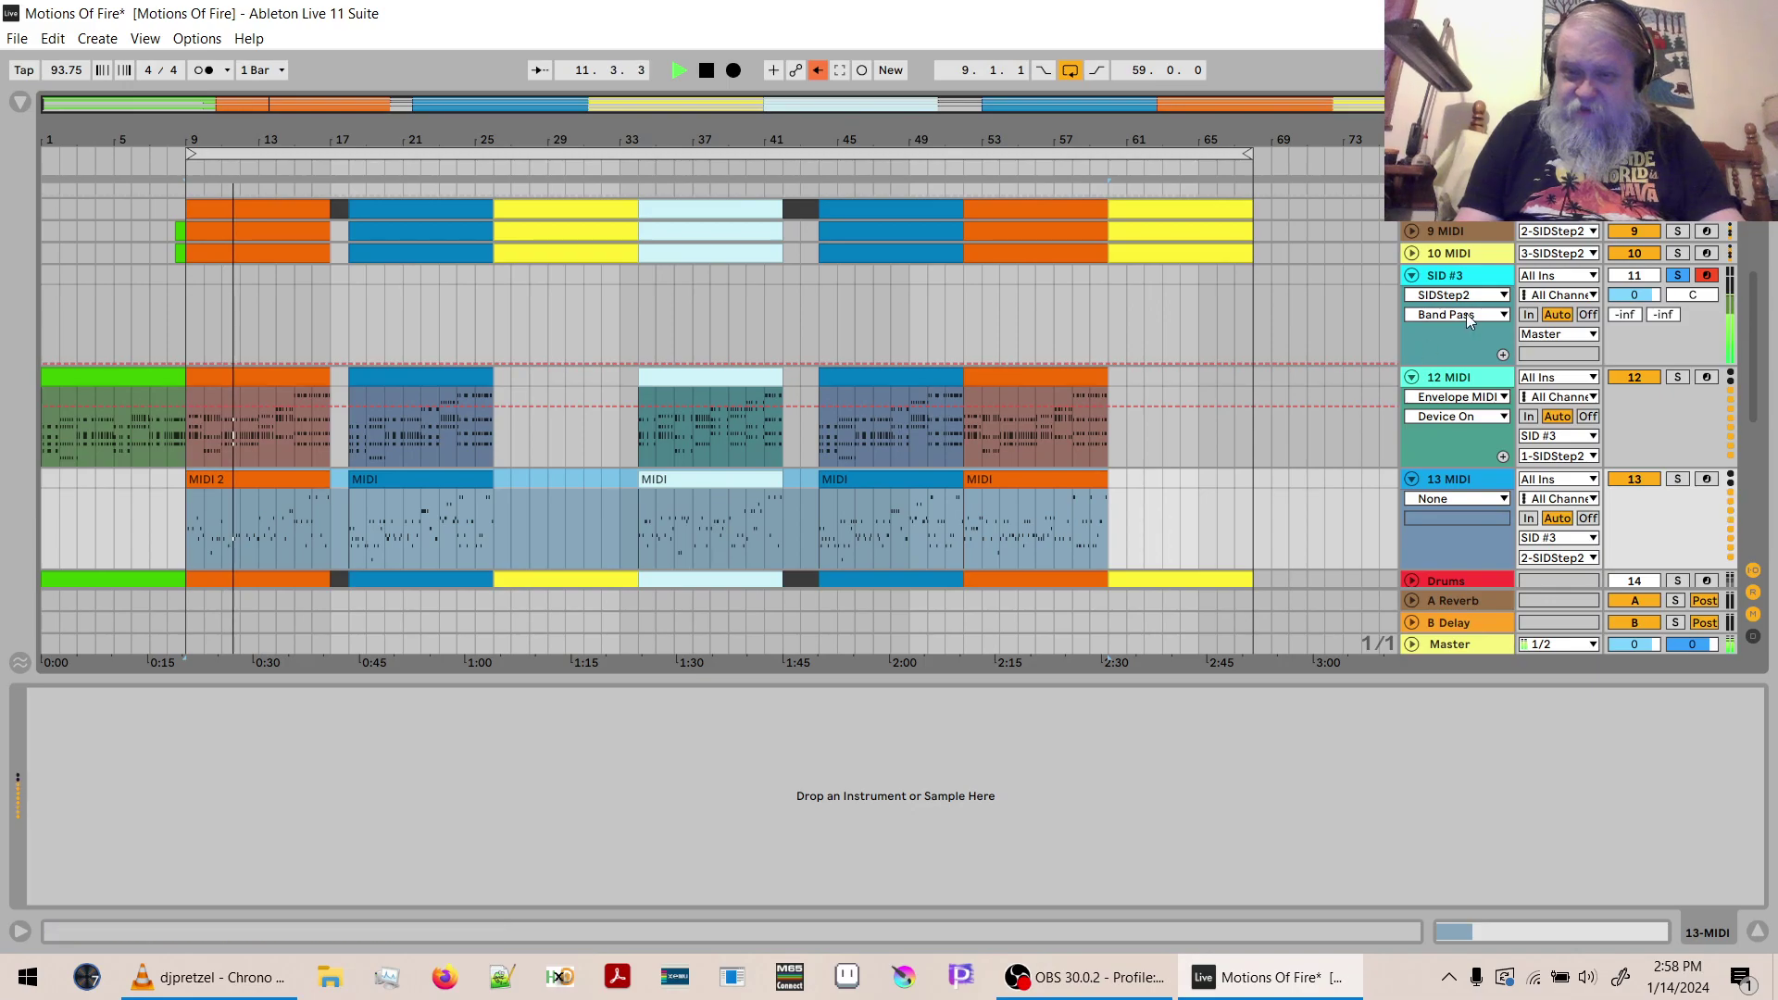
{"action": "key", "text": "space"}
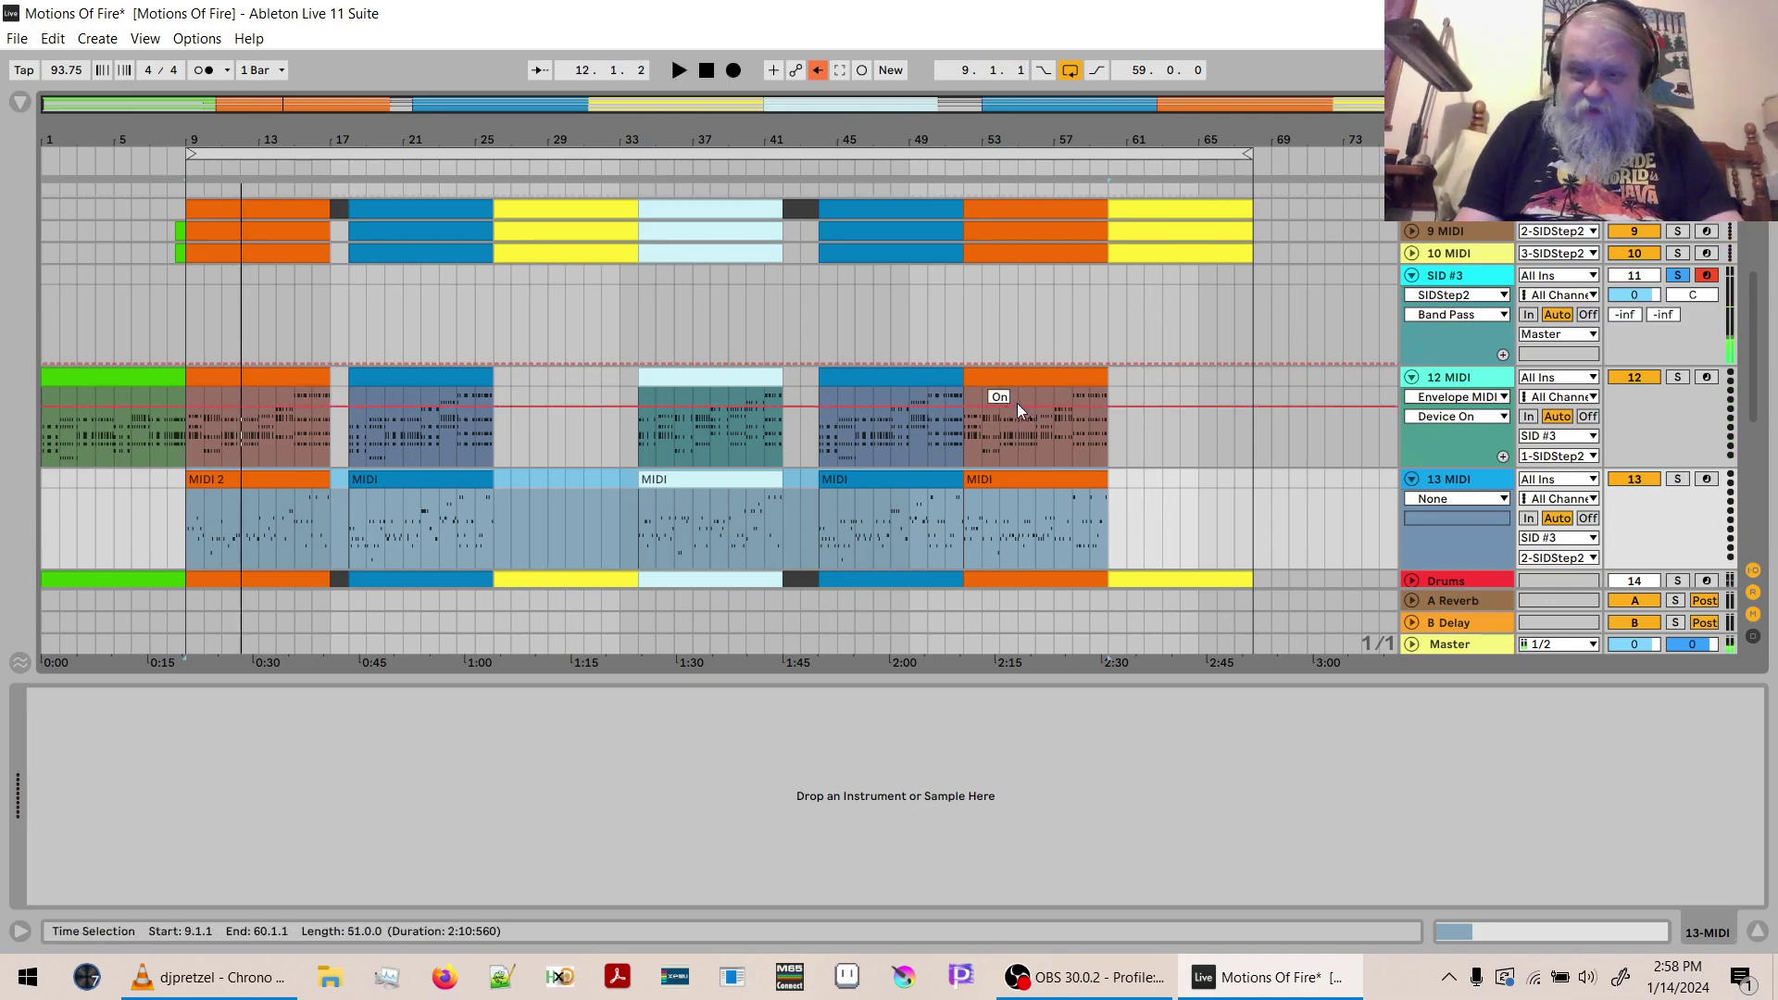
Transpose all notes in the 12 MIDI clips from bars 1 to 60 down 12 semitones and play the result.
{"action": "left_click", "coordinate": [995, 380]}
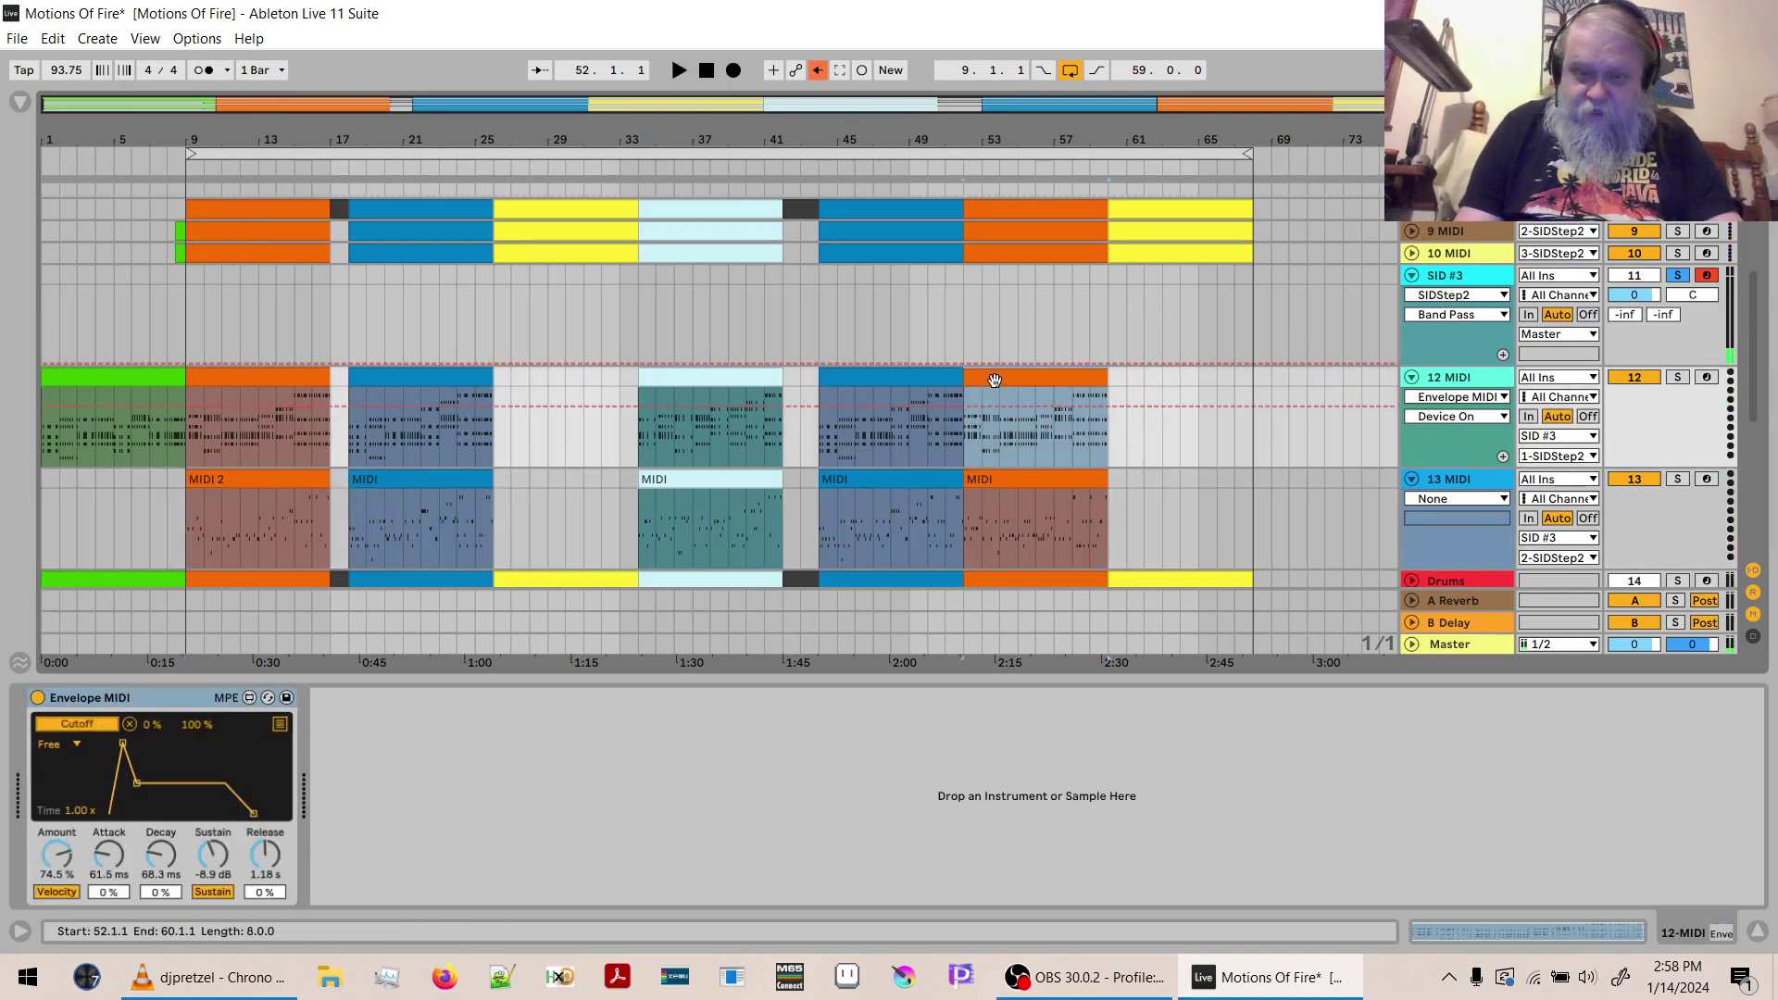
{"action": "left_click", "coordinate": [139, 383], "text": "shift"}
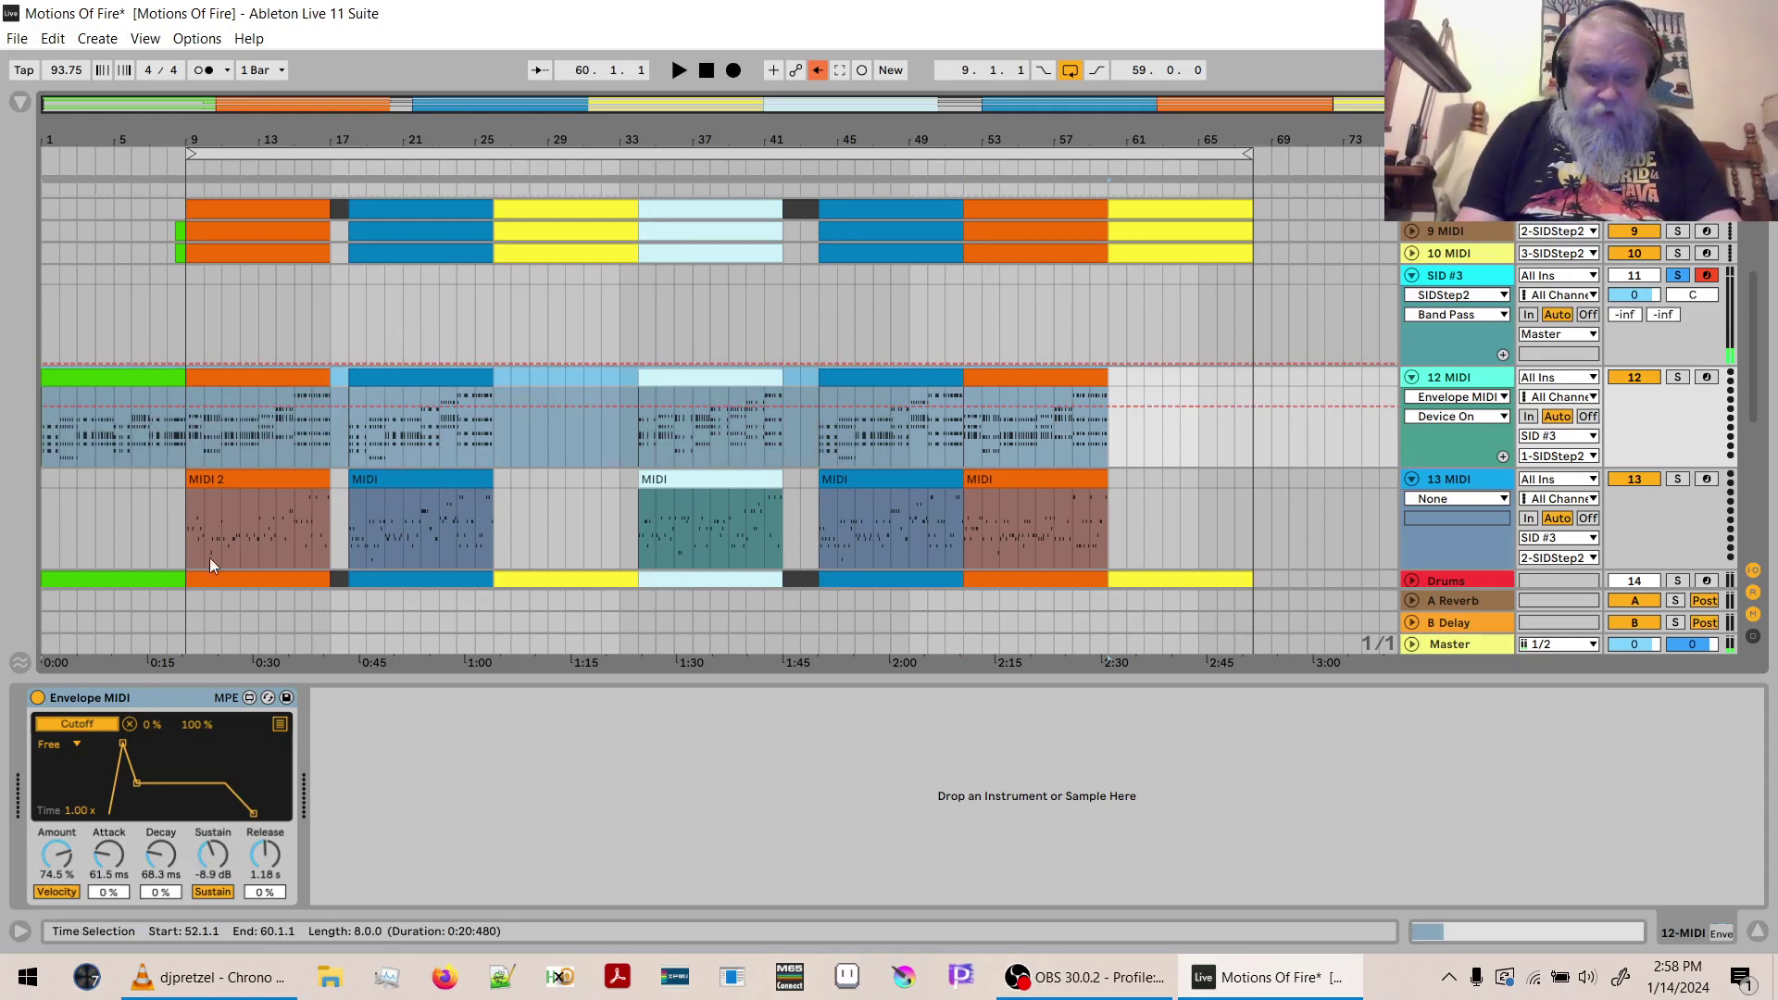
{"action": "key", "text": "shift+Tab"}
{"action": "key", "text": "ctrl+a"}
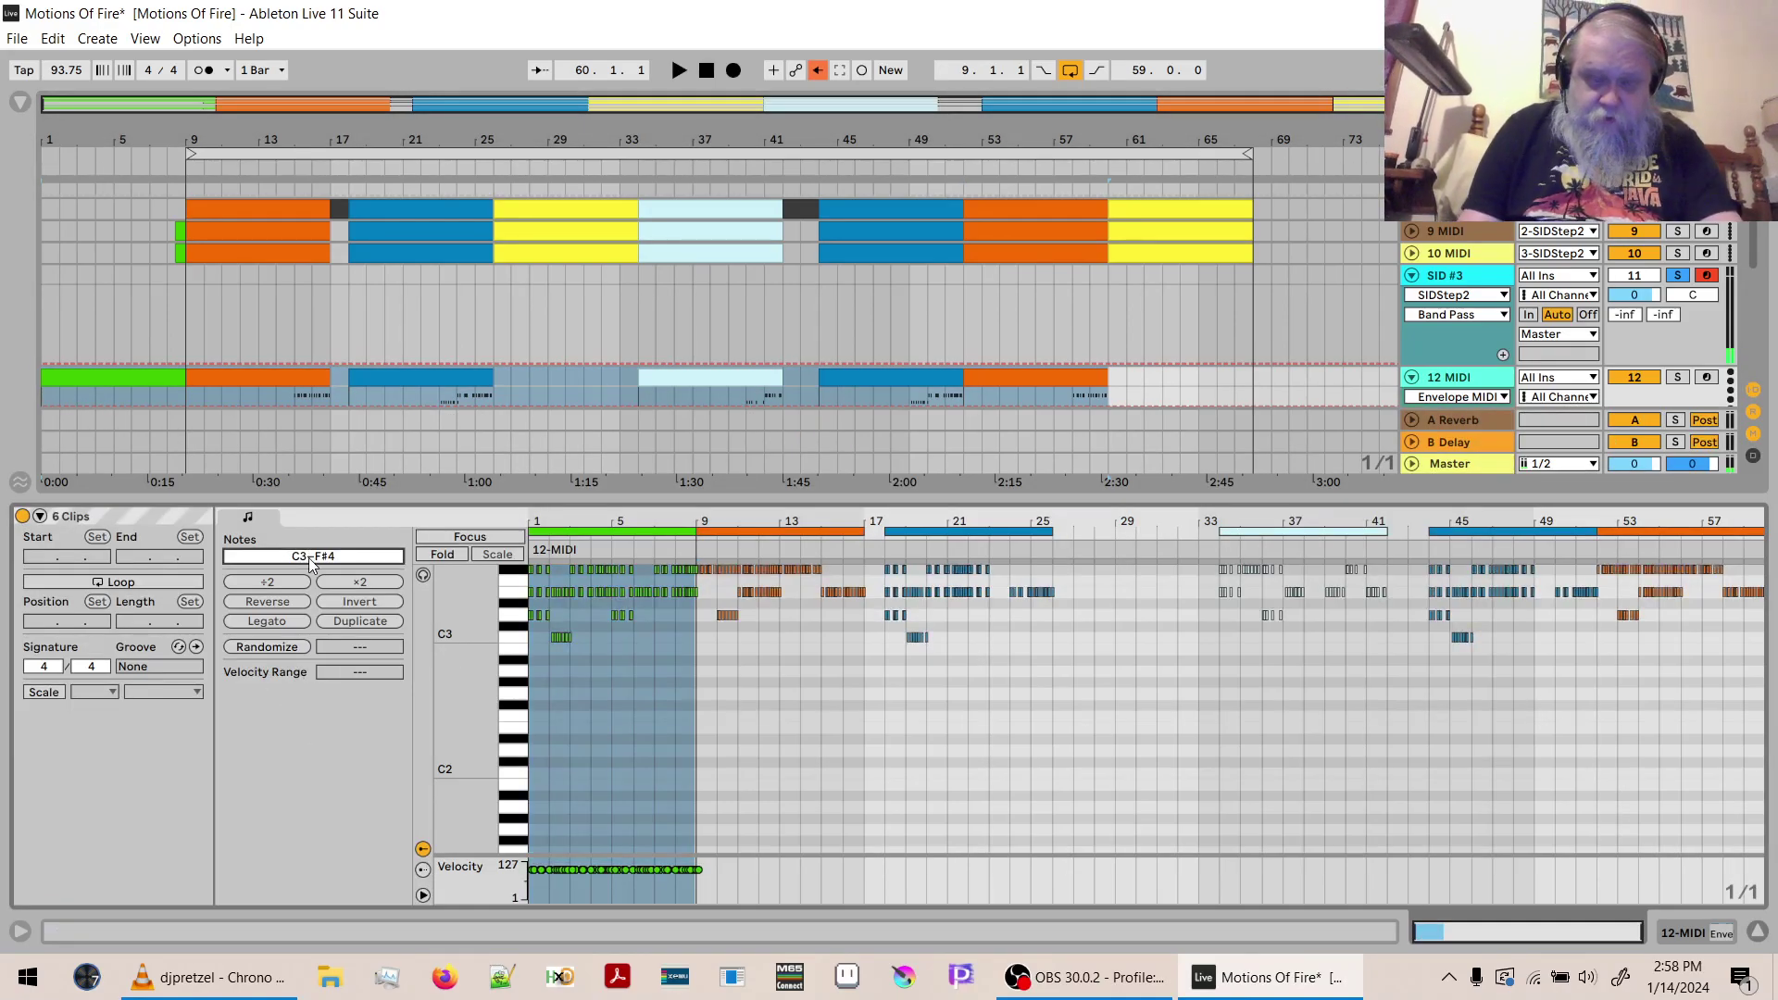
{"action": "left_click_drag", "start_coordinate": [310, 558], "coordinate": [310, 562]}
{"action": "key", "text": "space"}
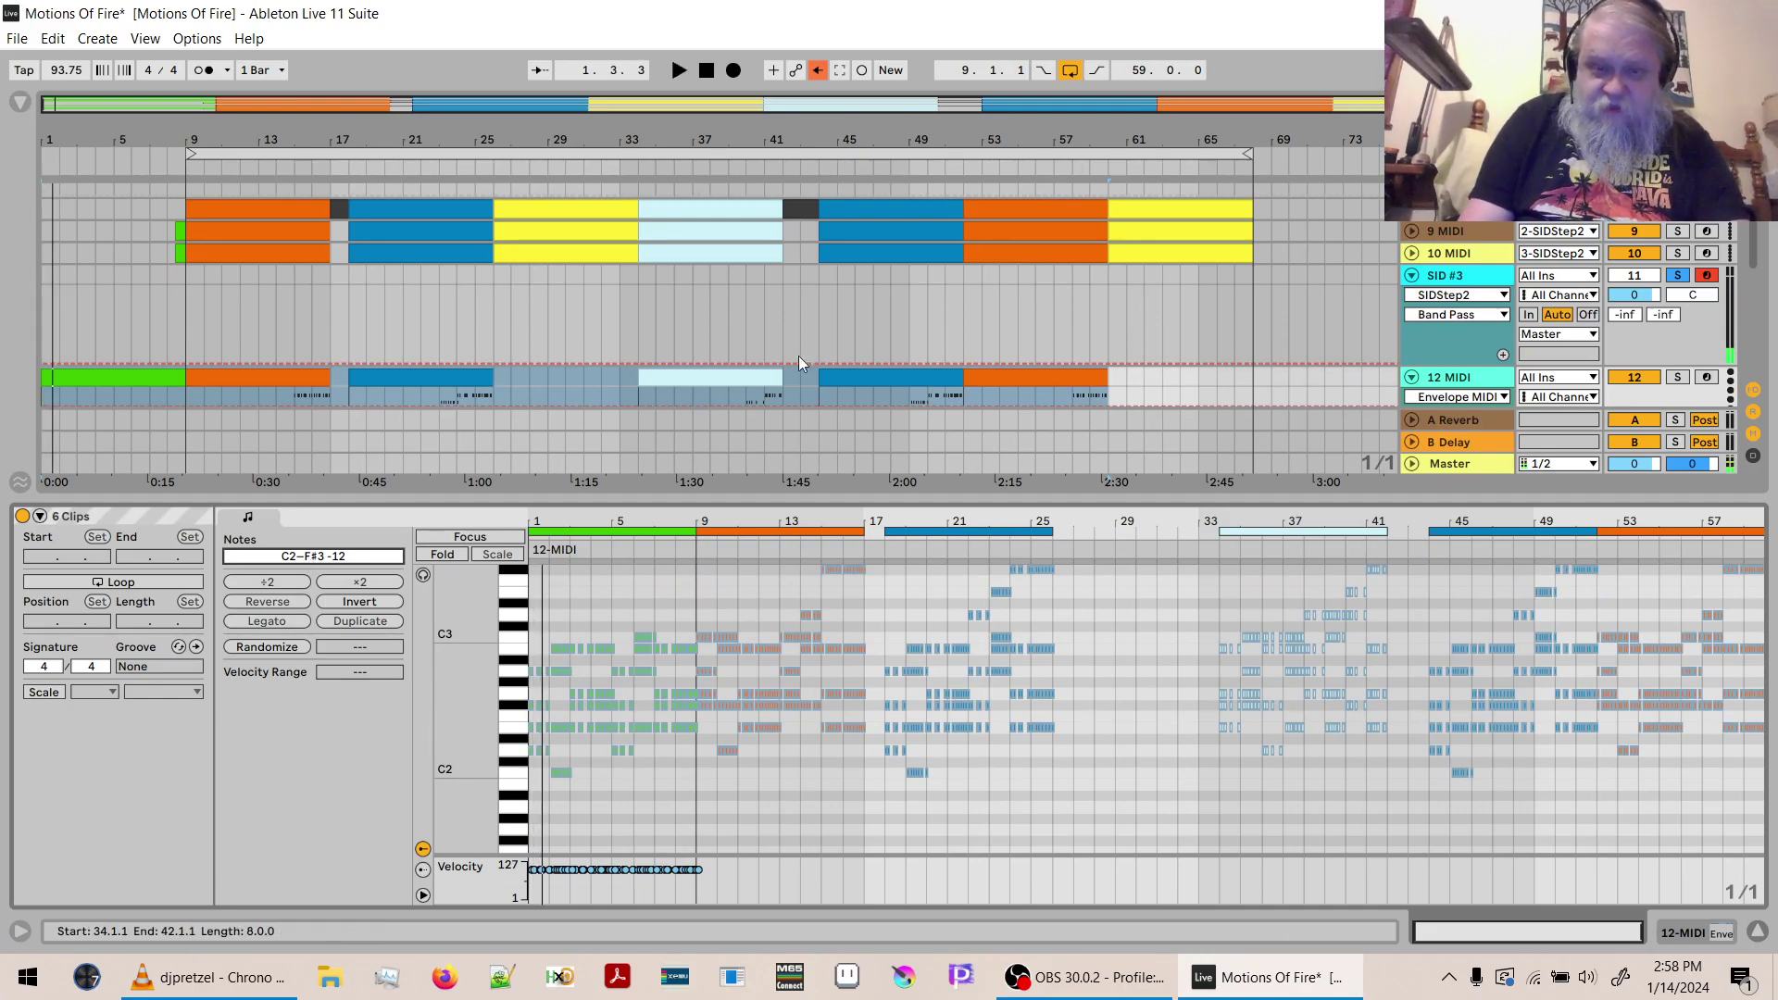
Play the arrangement from the bar 44 clip on 12 MIDI and open the SIDStep2 instrument of SID #3.
{"action": "left_click", "coordinate": [828, 376]}
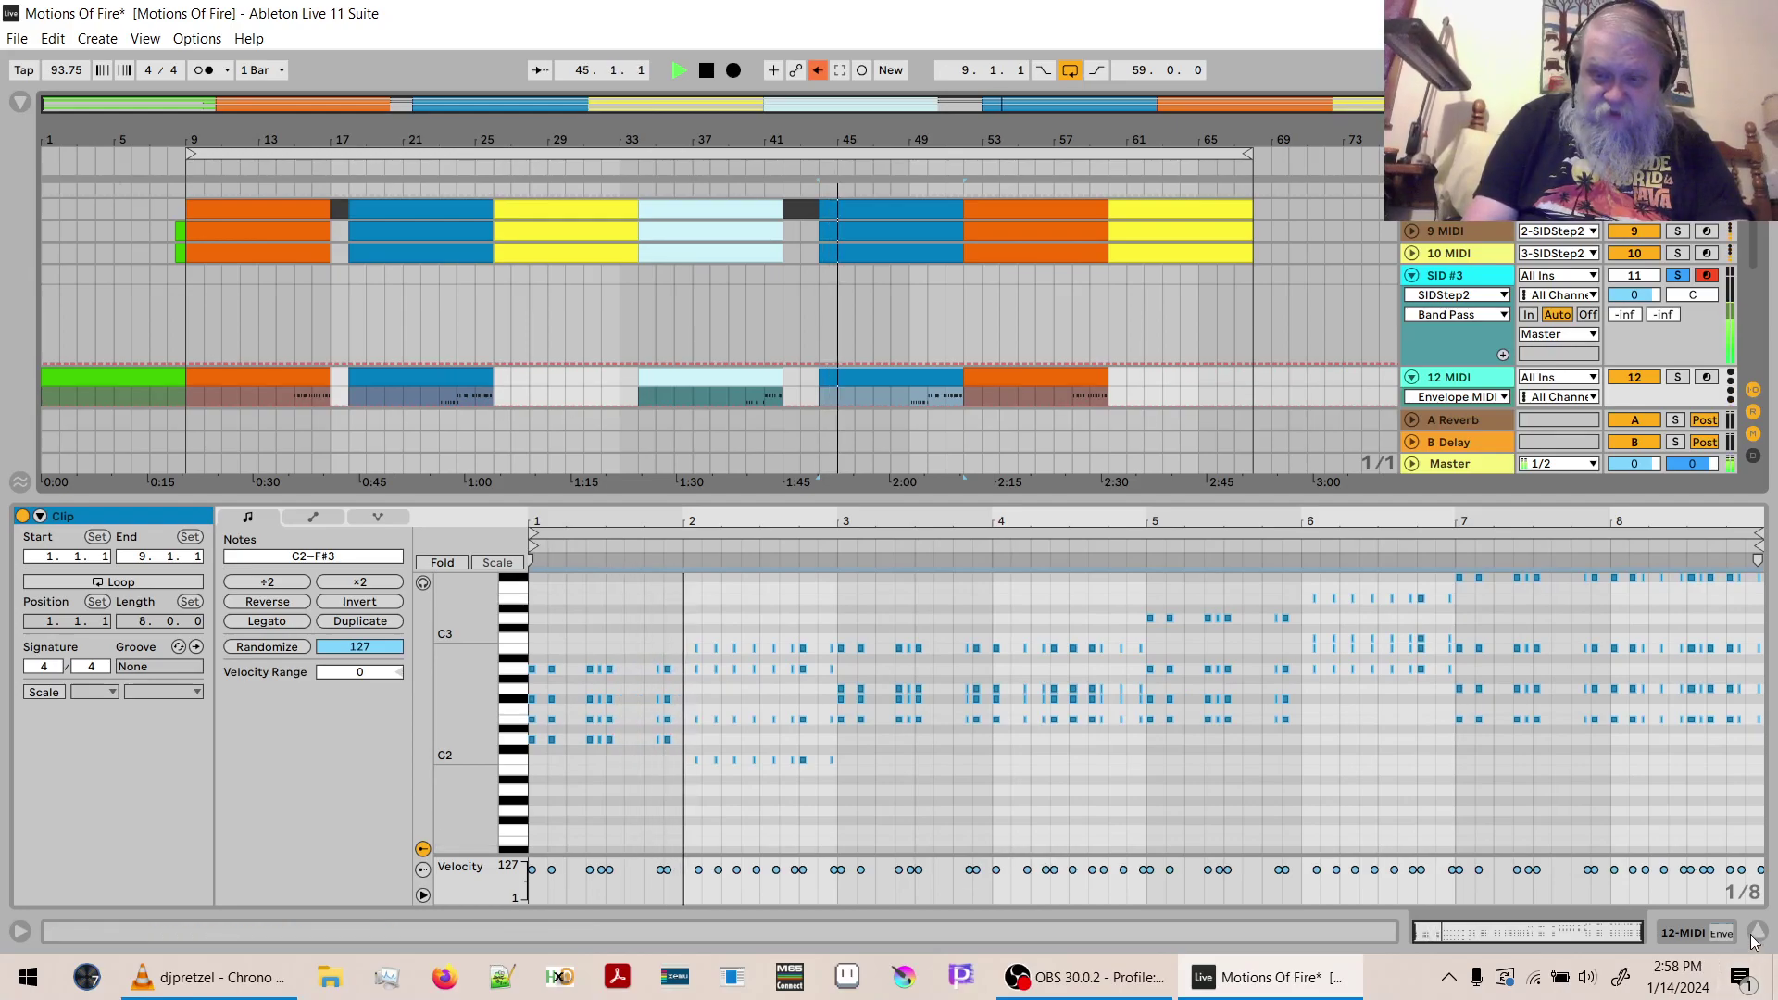
{"action": "key", "text": "ctrl+alt+l"}
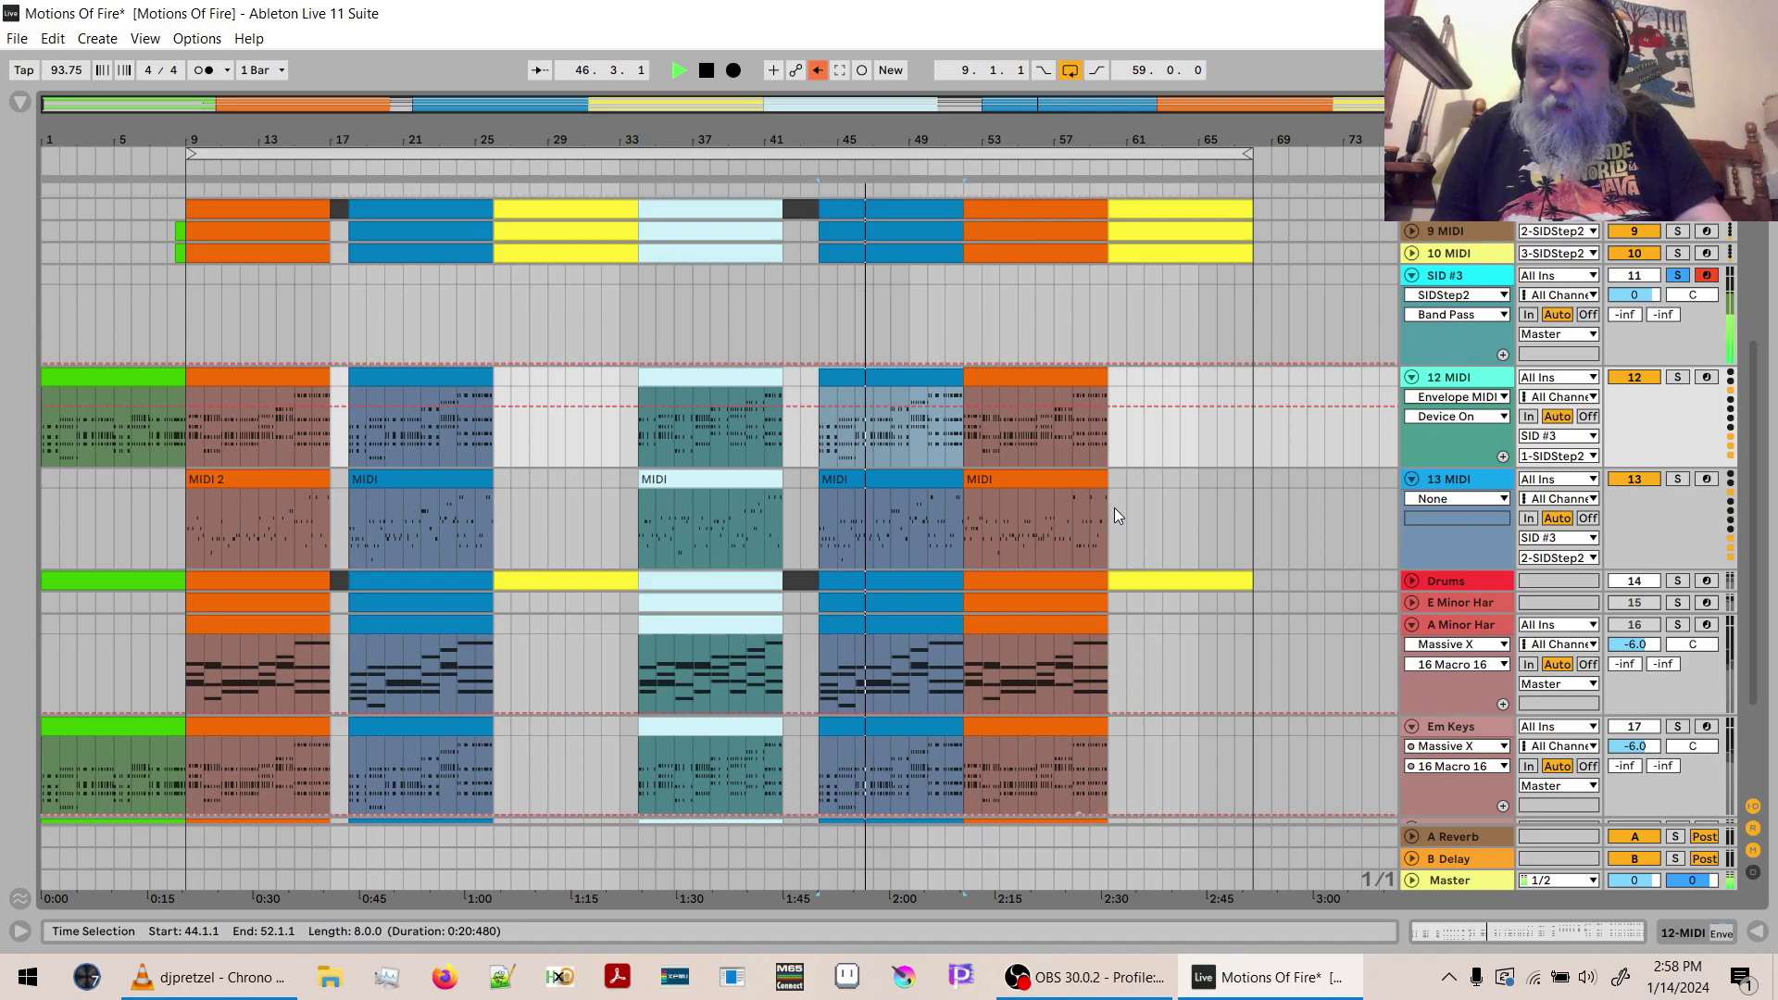
{"action": "left_click", "coordinate": [1425, 352]}
{"action": "key", "text": "space"}
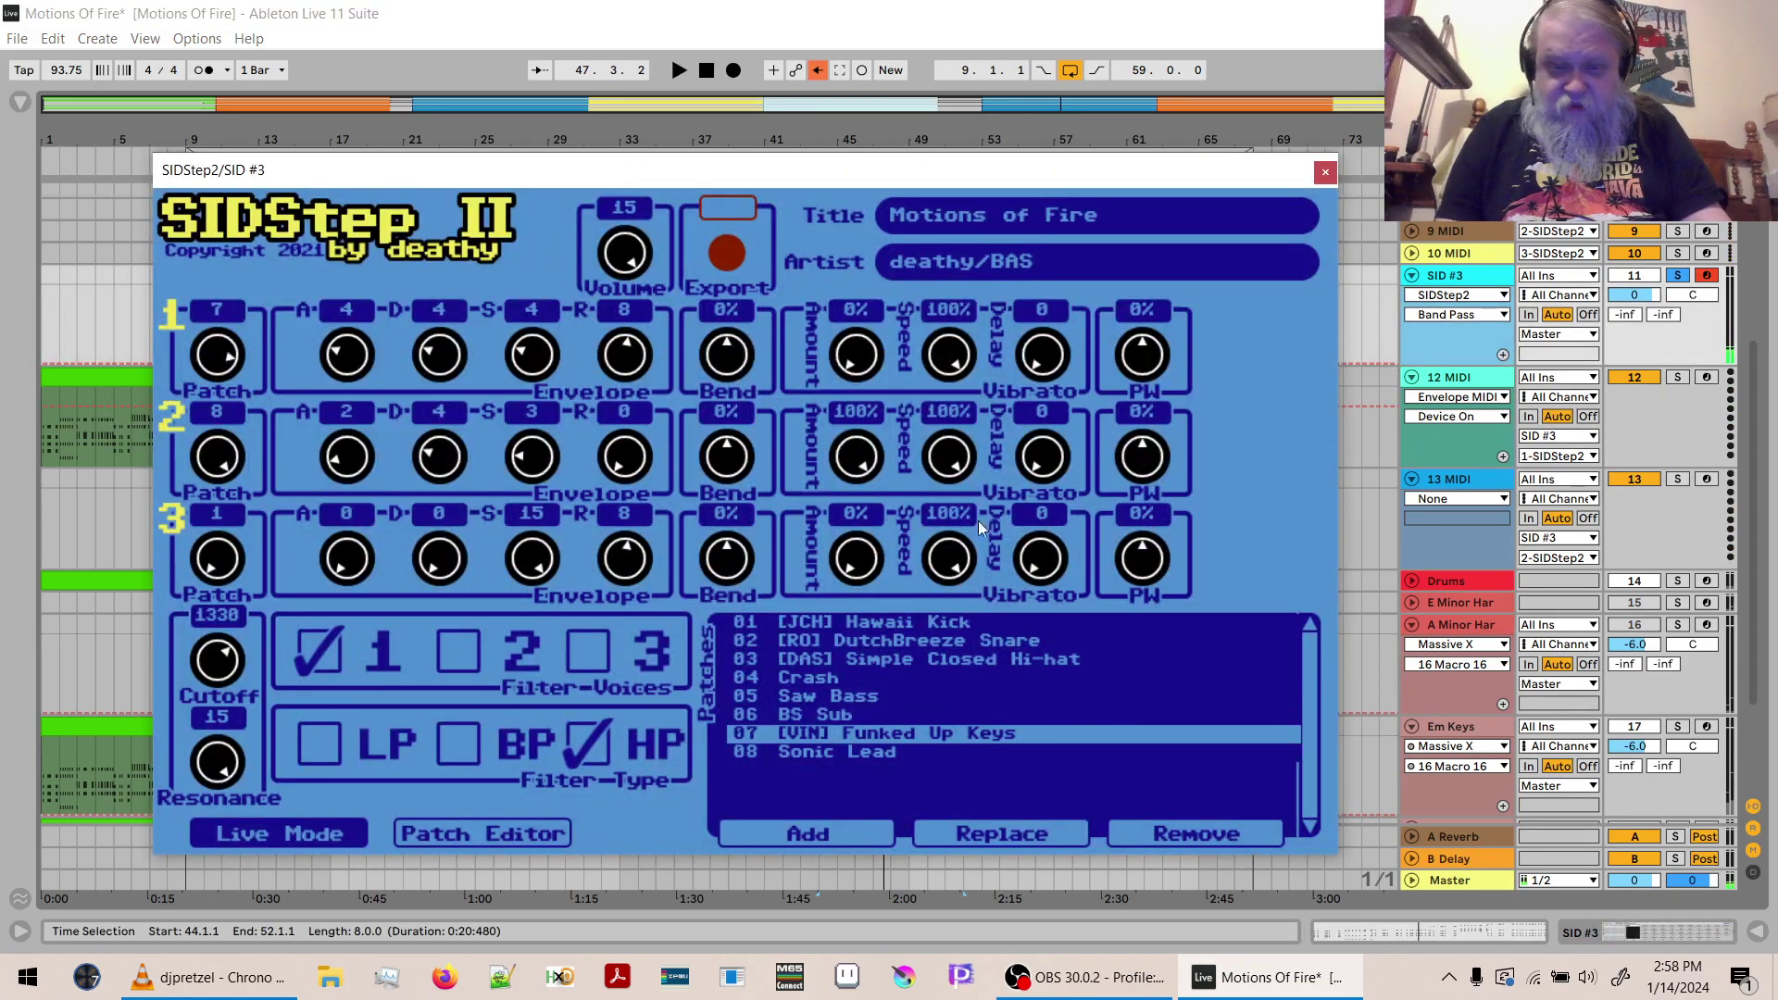
Replace the Sonic Lead patch in slot 08 with BS Tri and audition it.
{"action": "left_click", "coordinate": [845, 753]}
{"action": "left_click", "coordinate": [974, 831]}
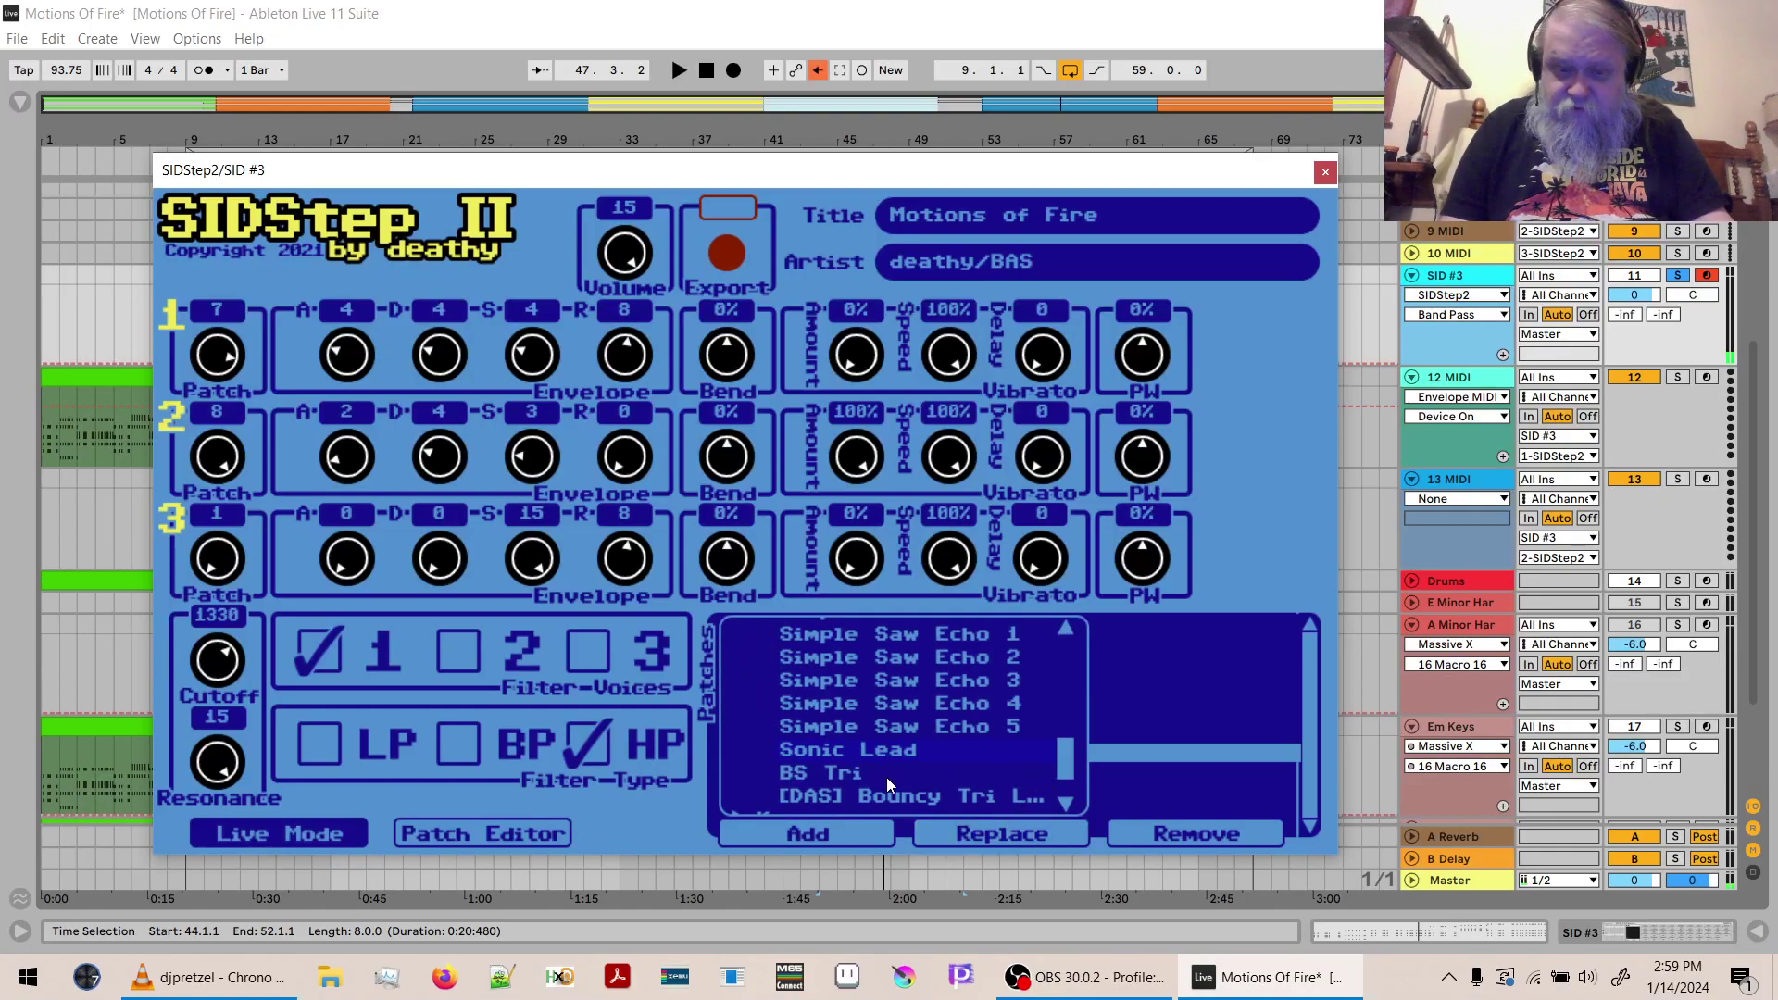
{"action": "left_click", "coordinate": [889, 776]}
{"action": "key", "text": "space"}
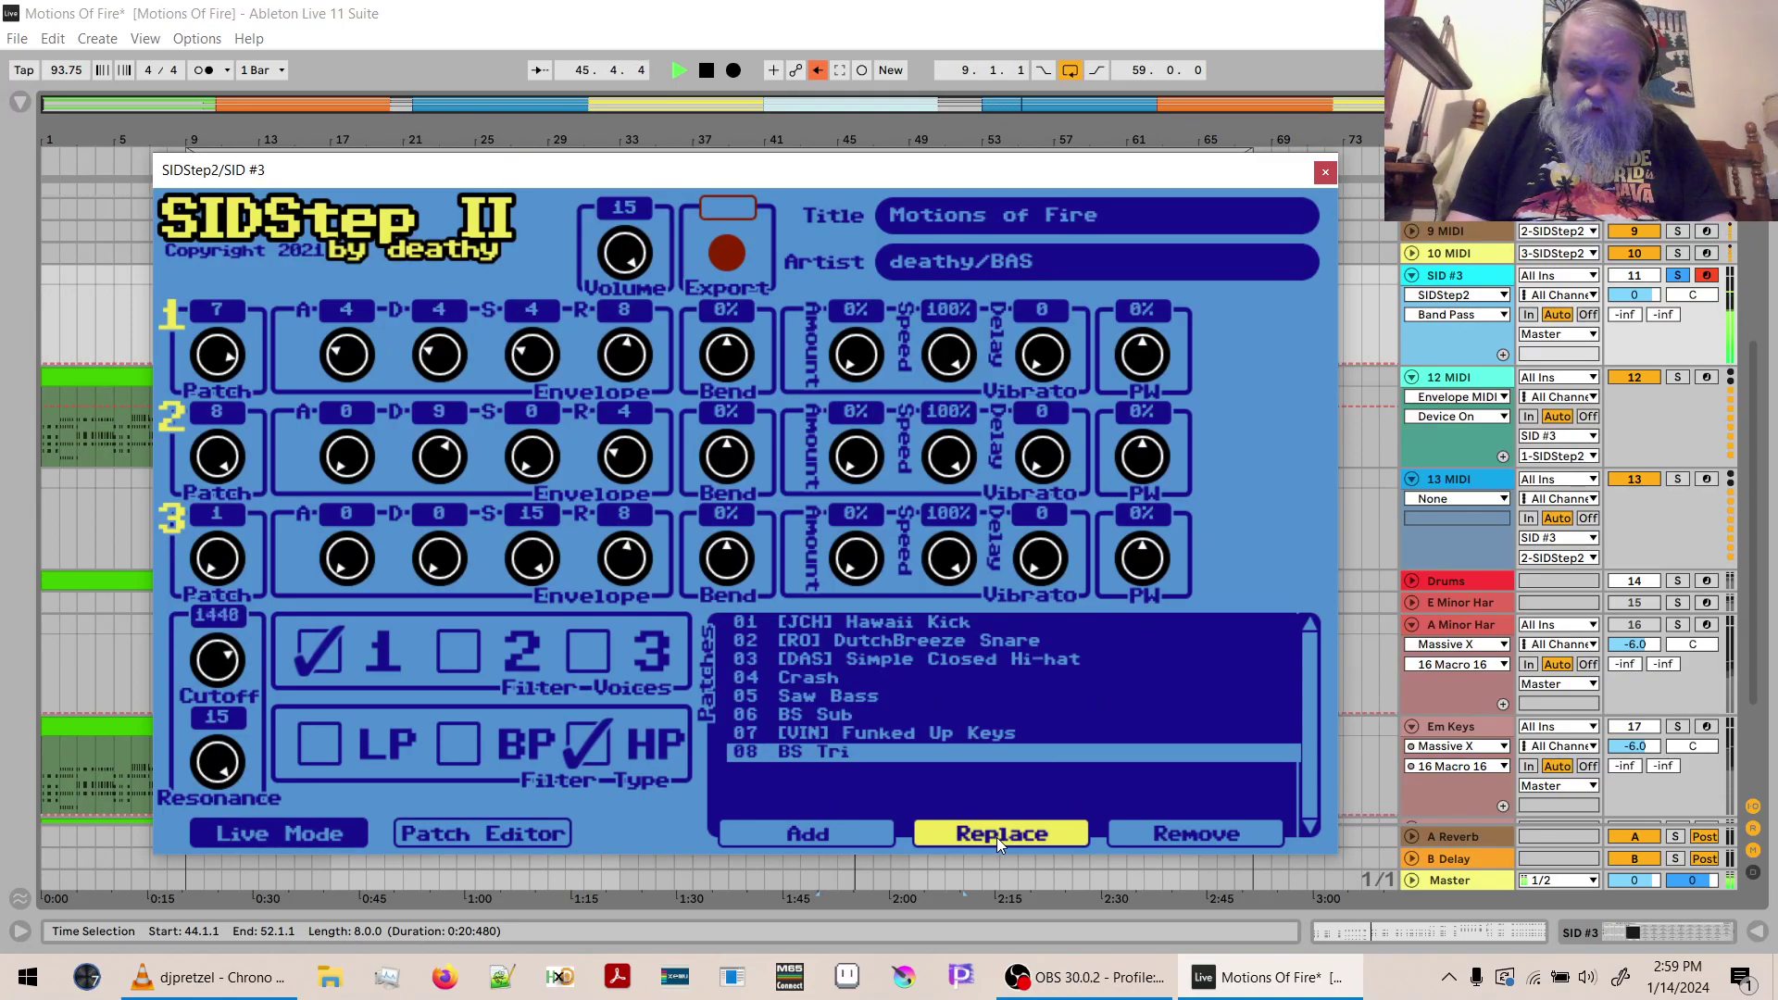
{"action": "key", "text": "space"}
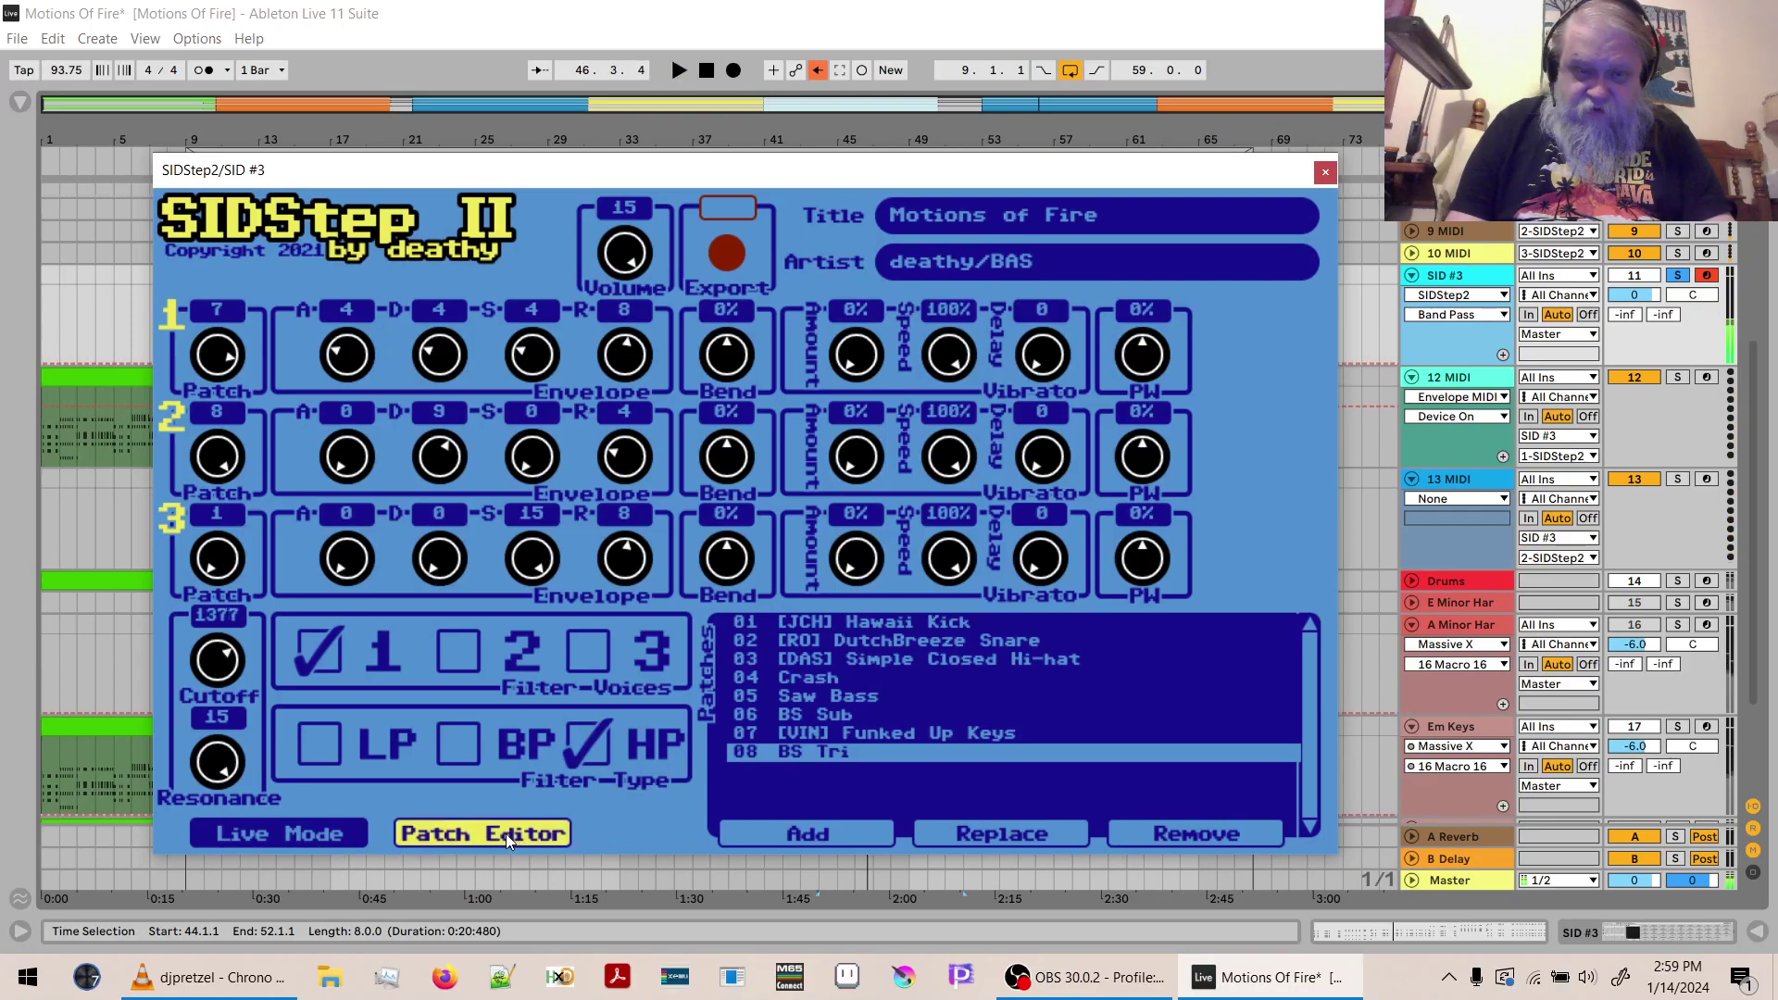
Set the BS Tri patch's release to 9 and audition it, trying the filter on voice 2.
{"action": "left_click", "coordinate": [505, 833]}
{"action": "left_click_drag", "start_coordinate": [539, 366], "coordinate": [541, 281]}
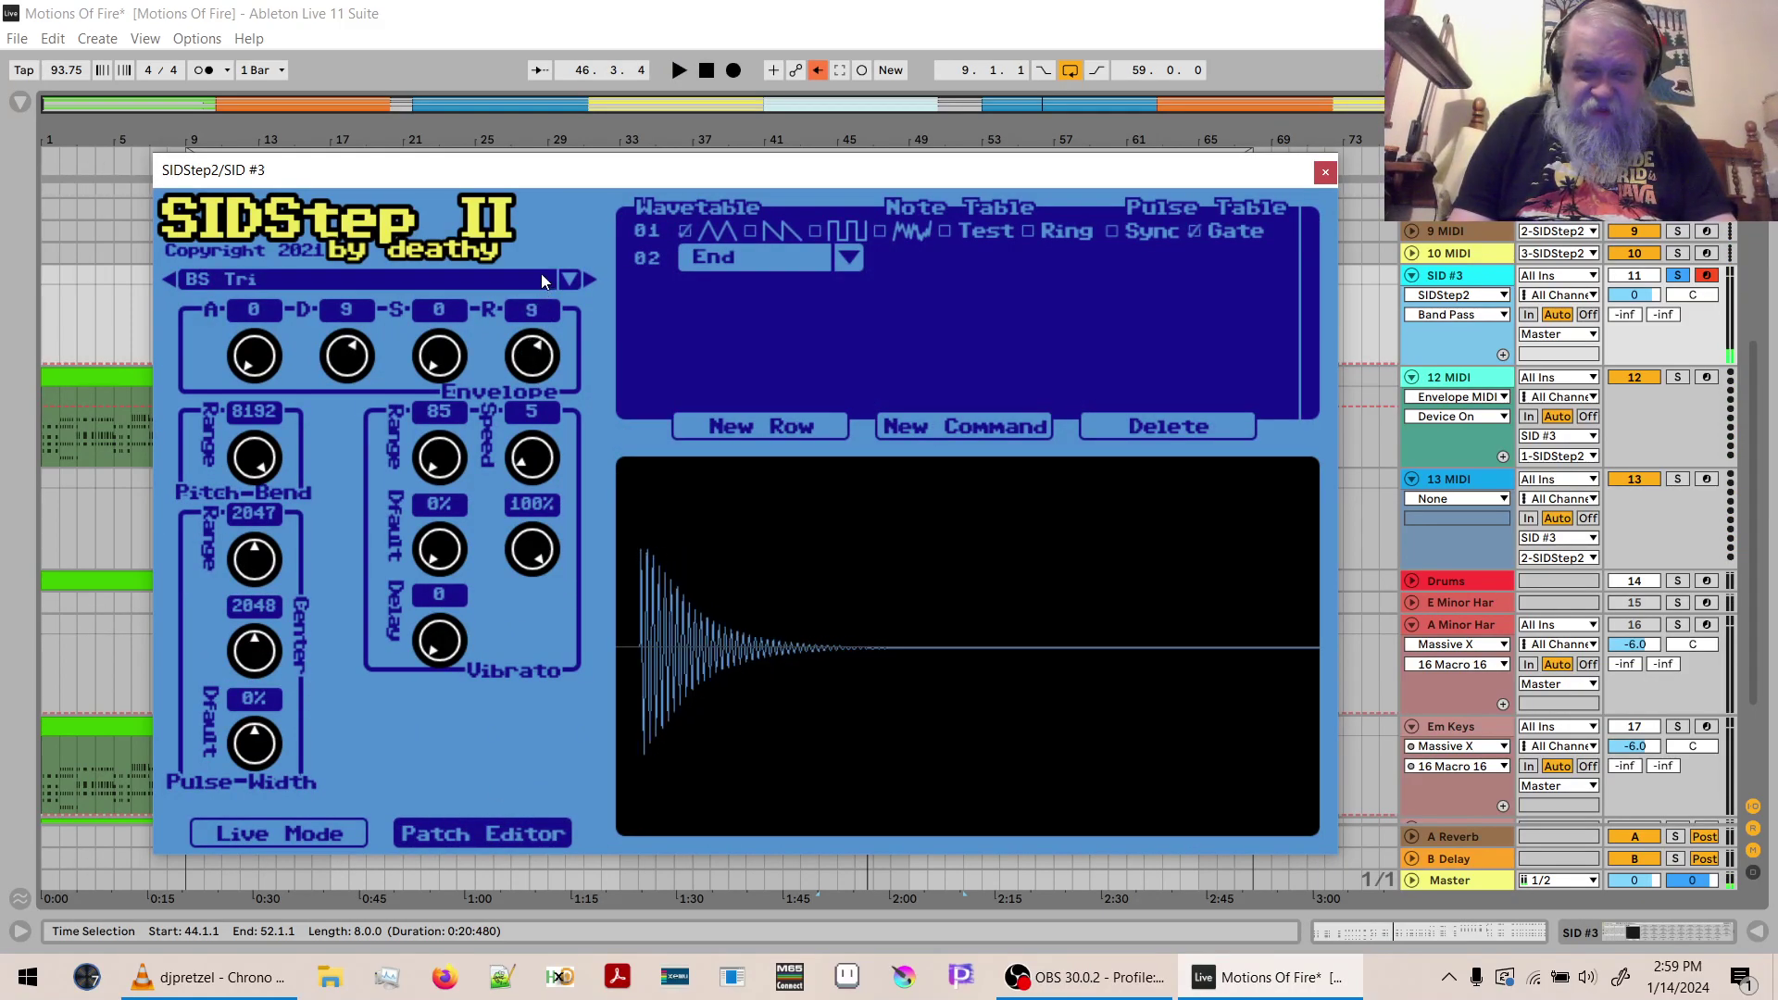
{"action": "left_click", "coordinate": [319, 833]}
{"action": "key", "text": "space"}
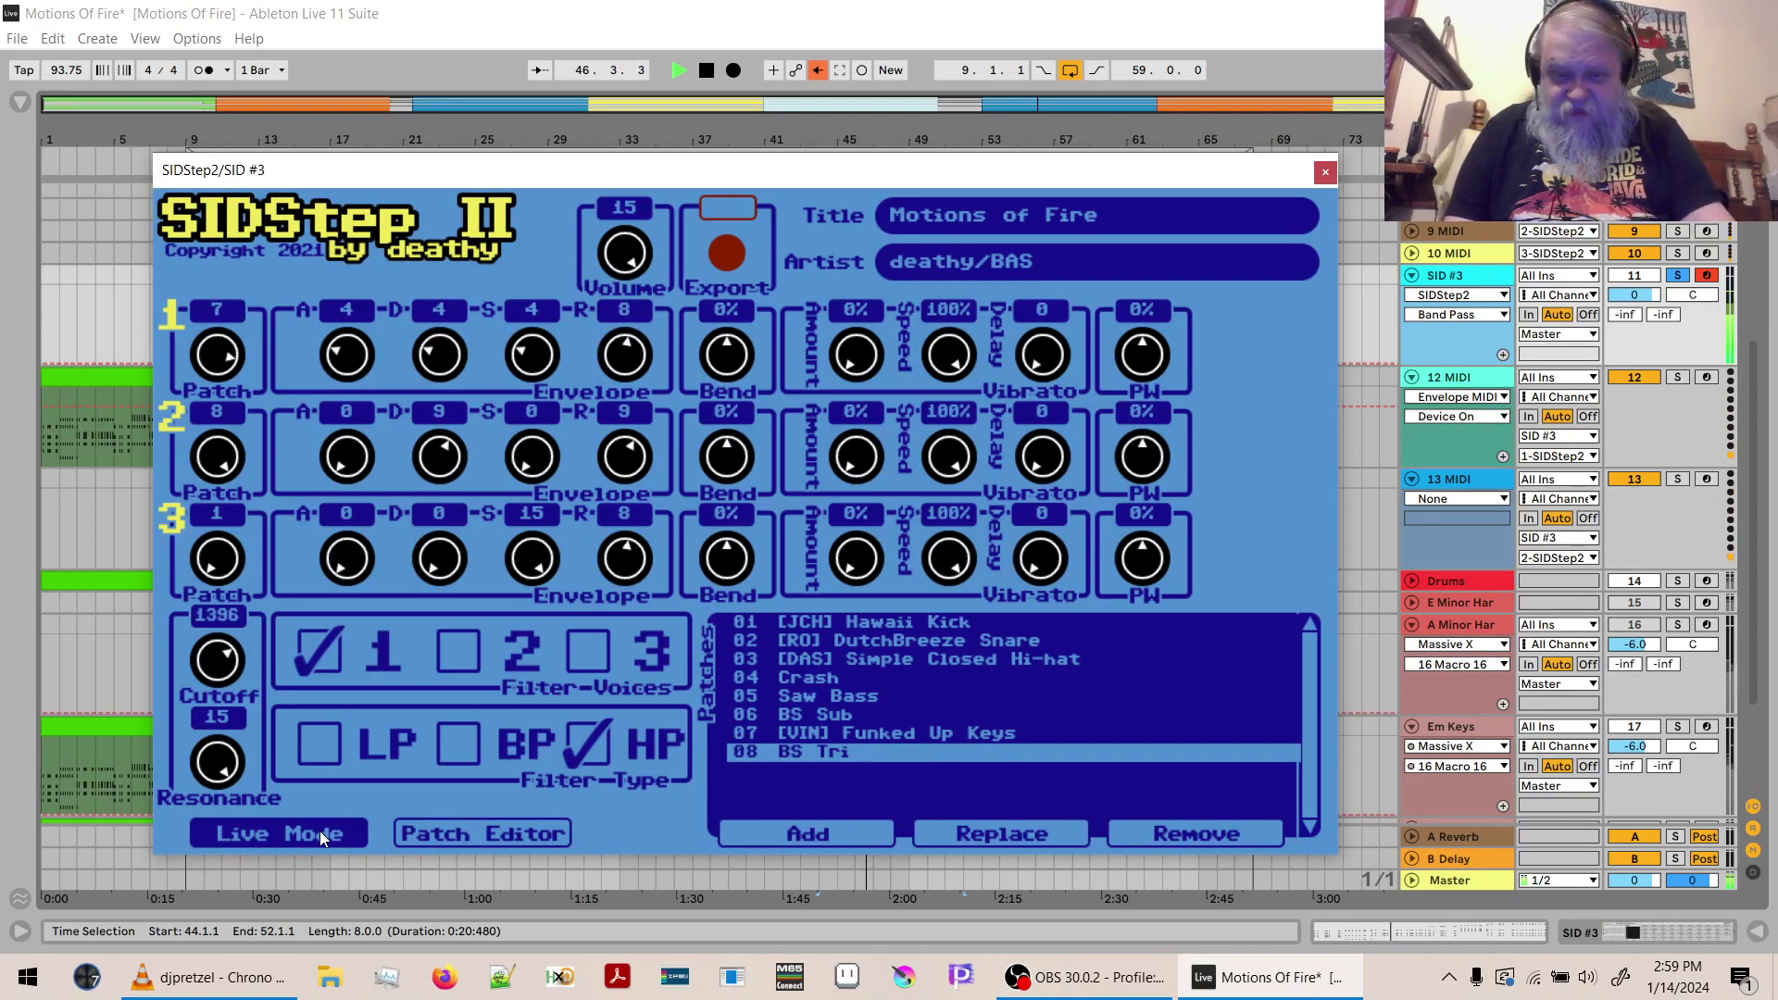
{"action": "left_click", "coordinate": [478, 654]}
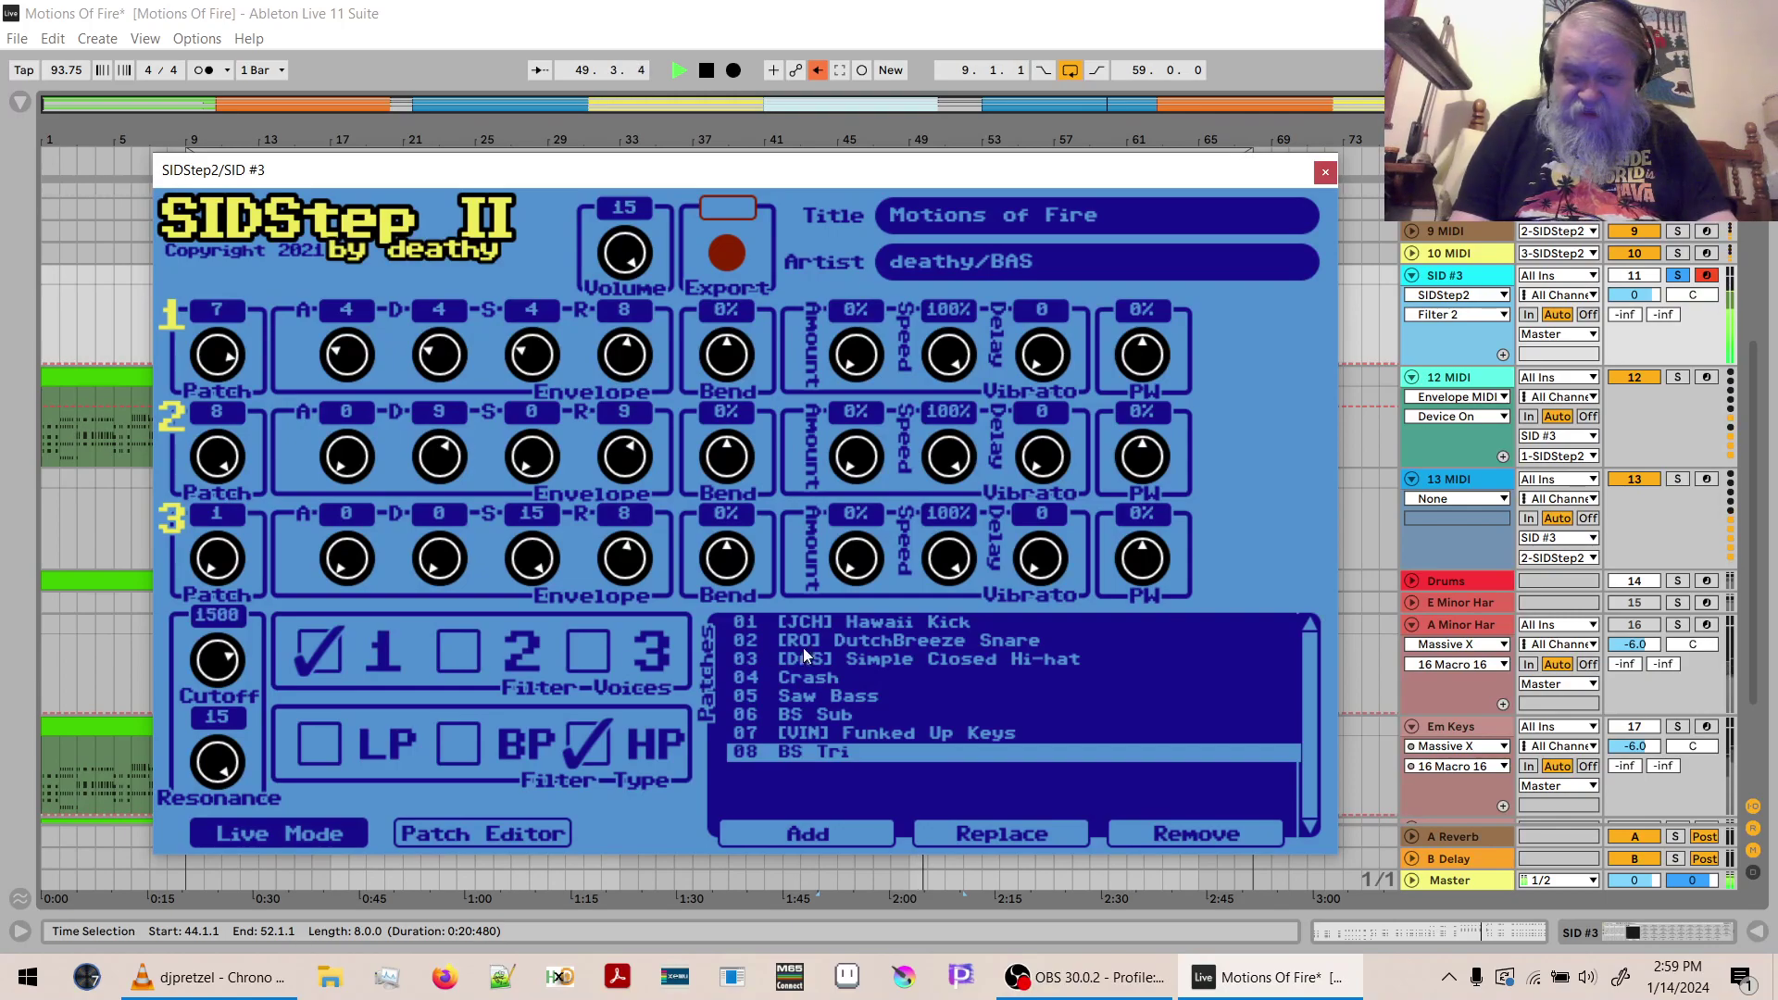
{"action": "key", "text": "space"}
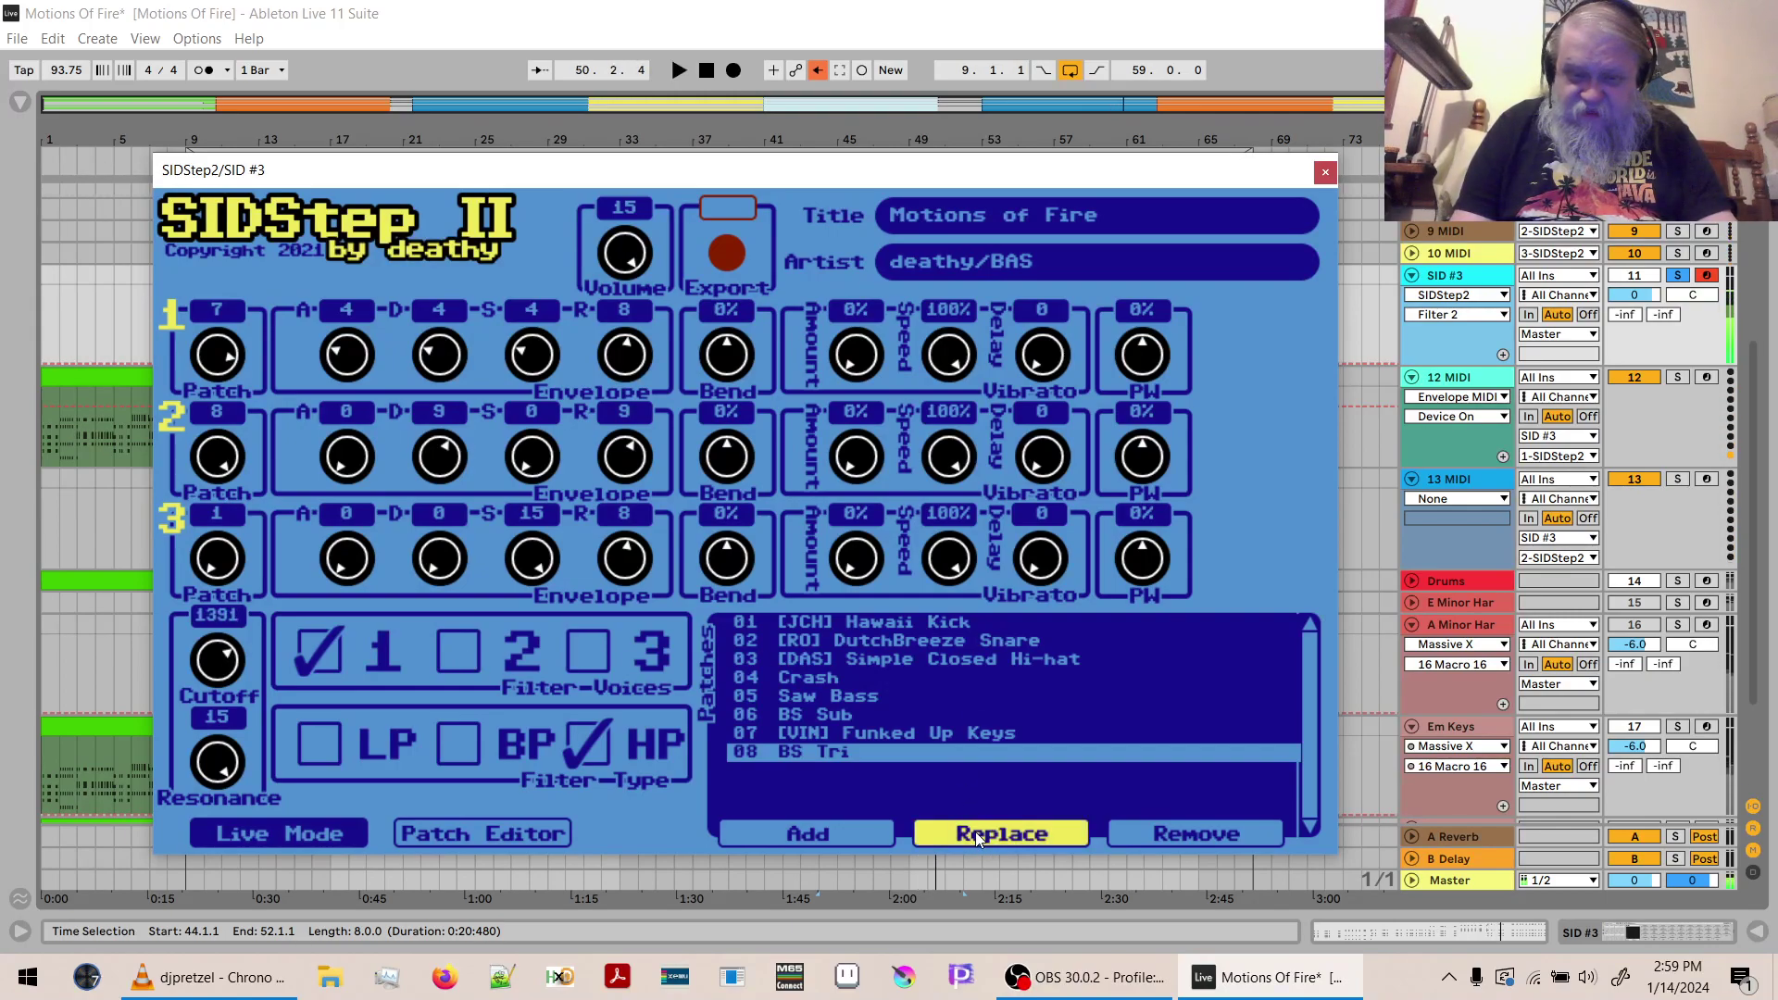
Replace the BS Tri patch in slot 08 with [VIN] Funked Up Lead and audition it.
{"action": "left_click", "coordinate": [975, 832]}
{"action": "left_click_drag", "start_coordinate": [1064, 752], "coordinate": [1065, 698]}
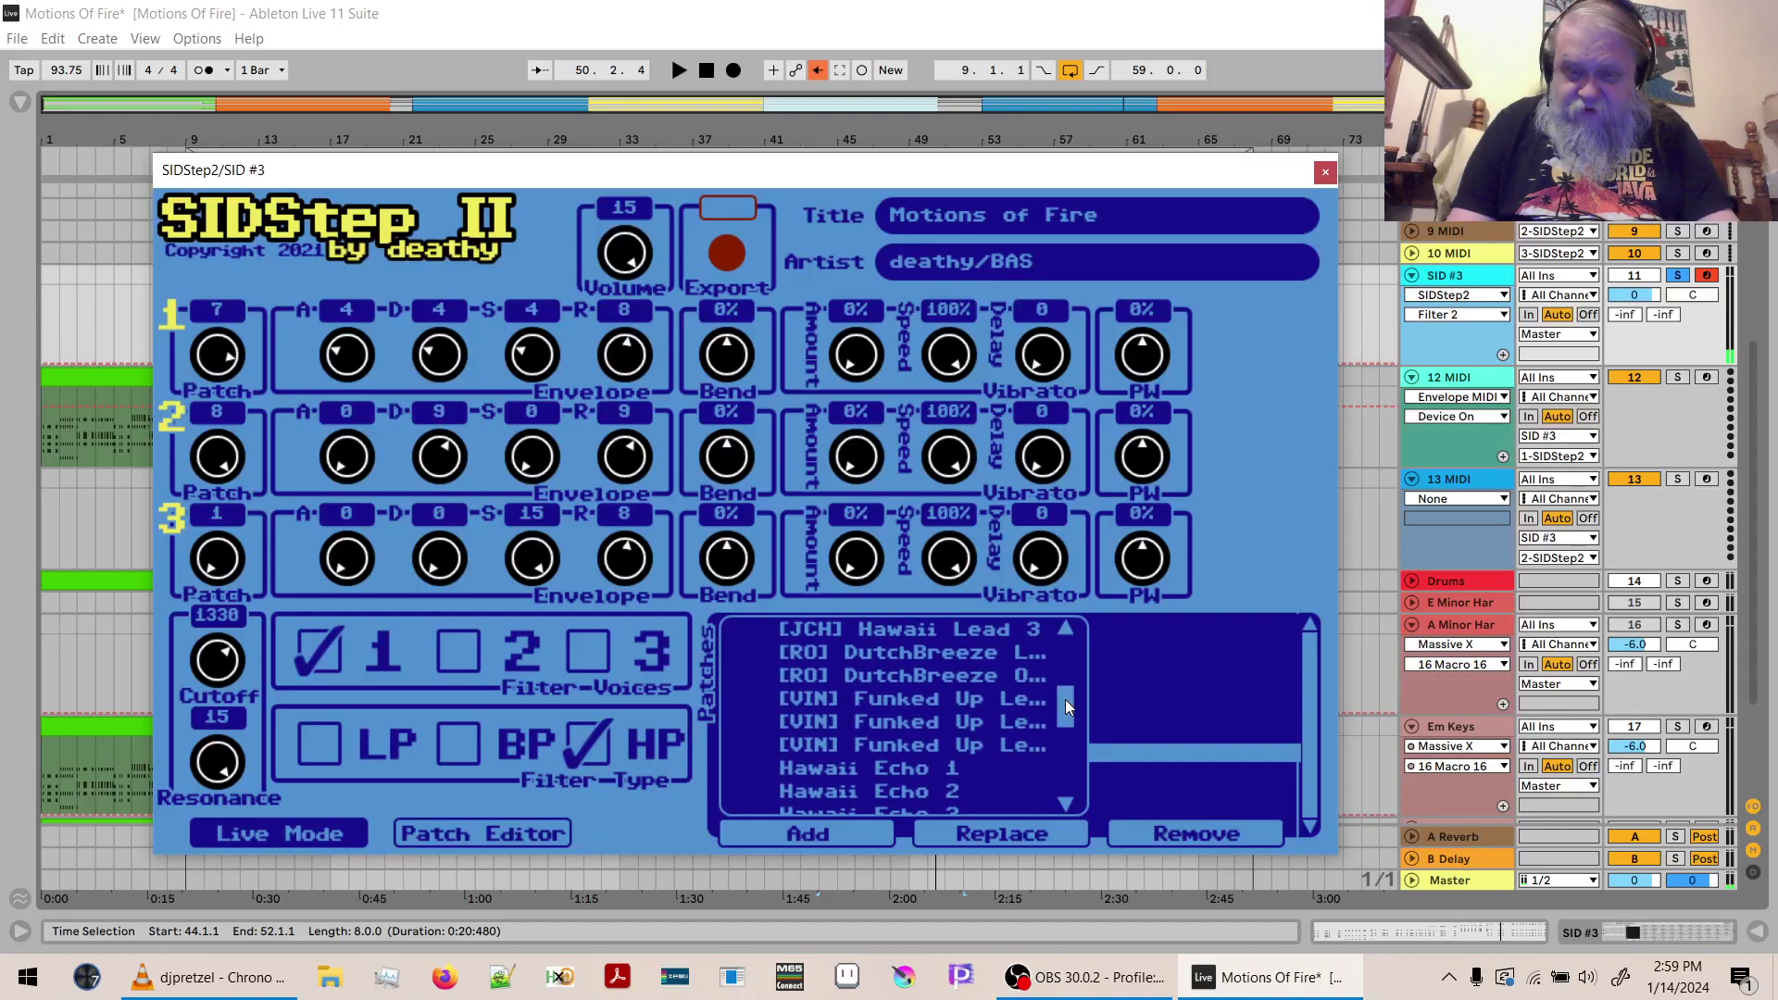
{"action": "left_click", "coordinate": [1019, 696]}
{"action": "key", "text": "space"}
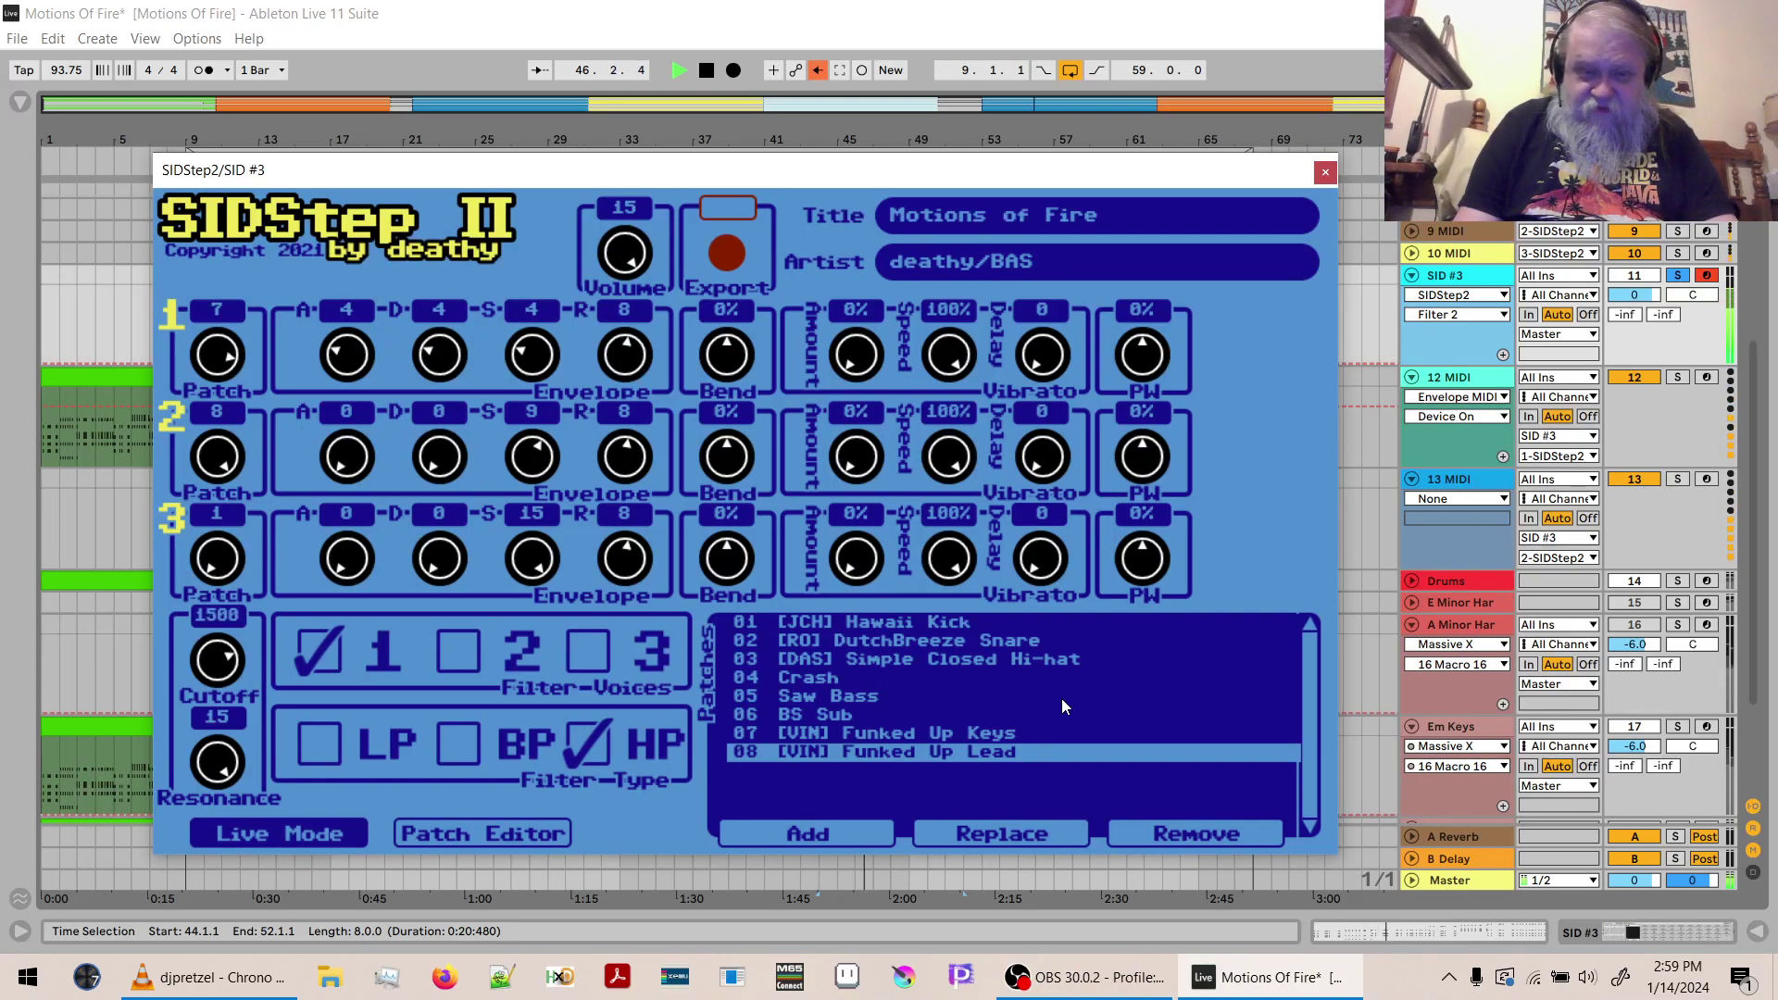
{"action": "key", "text": "space"}
Set the [VIN] Funked Up Lead patch's sustain to 5 and audition it in Live Mode.
{"action": "left_click", "coordinate": [515, 833]}
{"action": "left_click_drag", "start_coordinate": [445, 366], "coordinate": [439, 429]}
{"action": "key", "text": "space"}
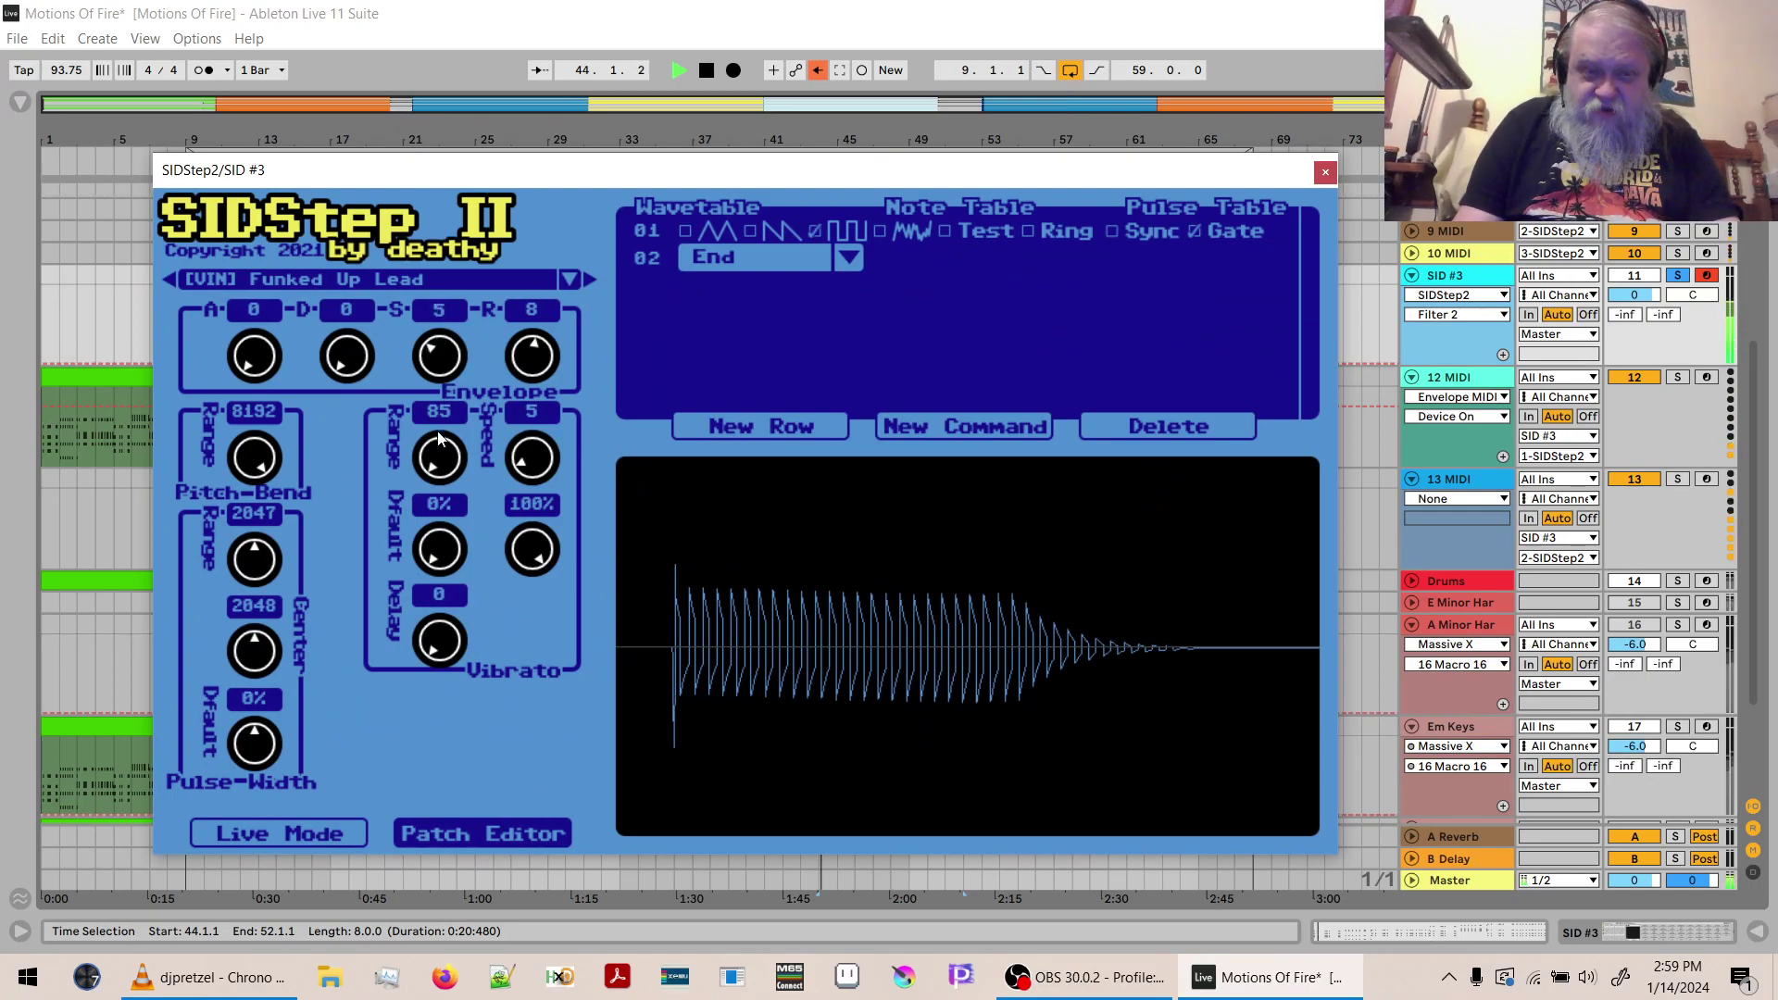
{"action": "left_click", "coordinate": [349, 828]}
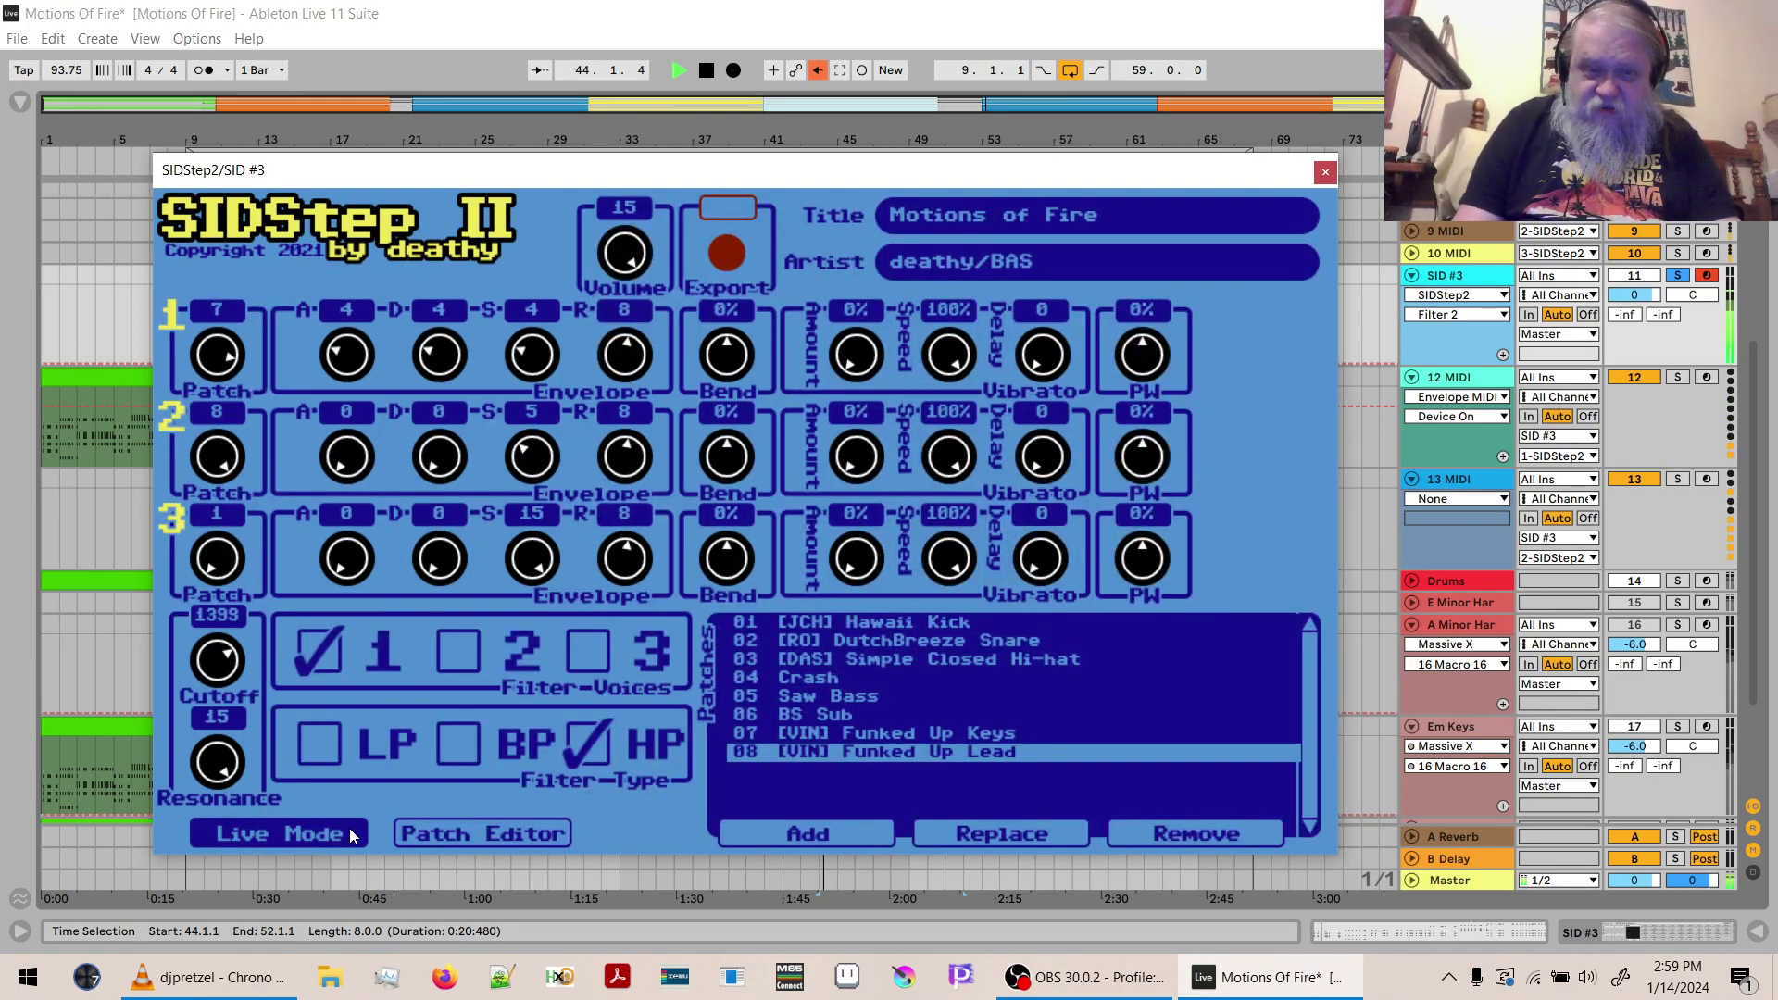
{"action": "key", "text": "space"}
Raise the [VIN] Funked Up Lead patch's sustain to 6 and audition it in Live Mode.
{"action": "left_click", "coordinate": [430, 834]}
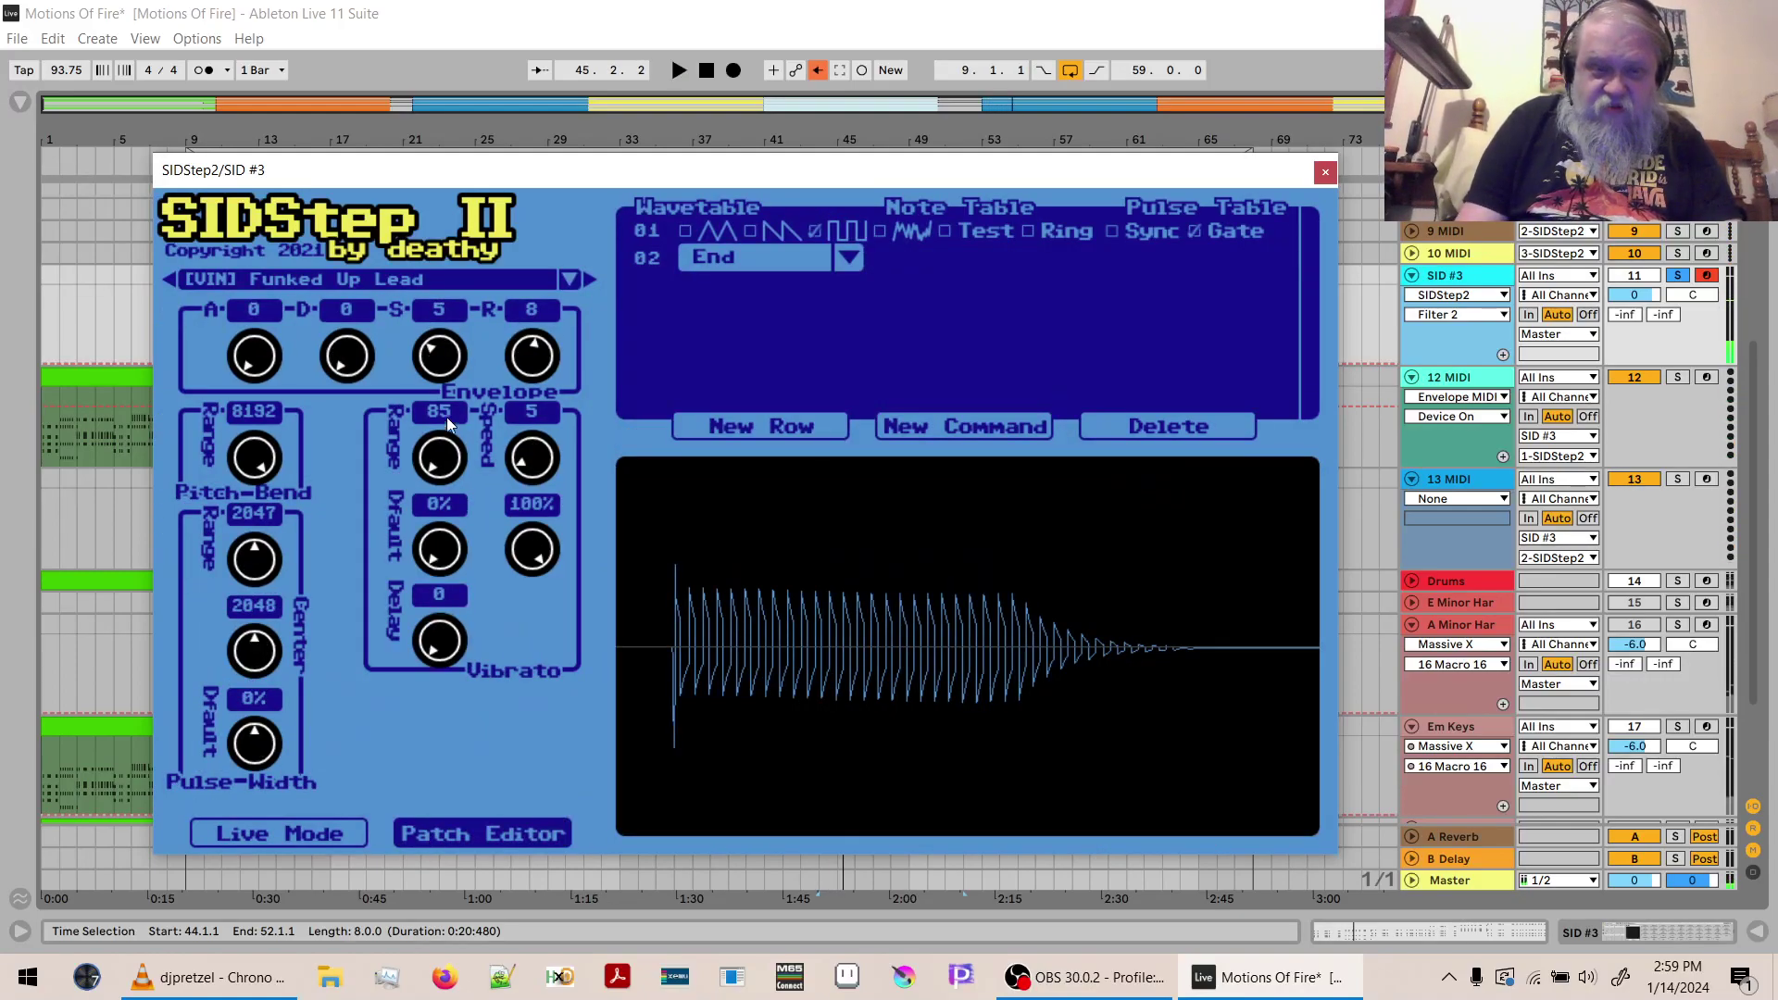
{"action": "left_click_drag", "start_coordinate": [441, 364], "coordinate": [440, 356]}
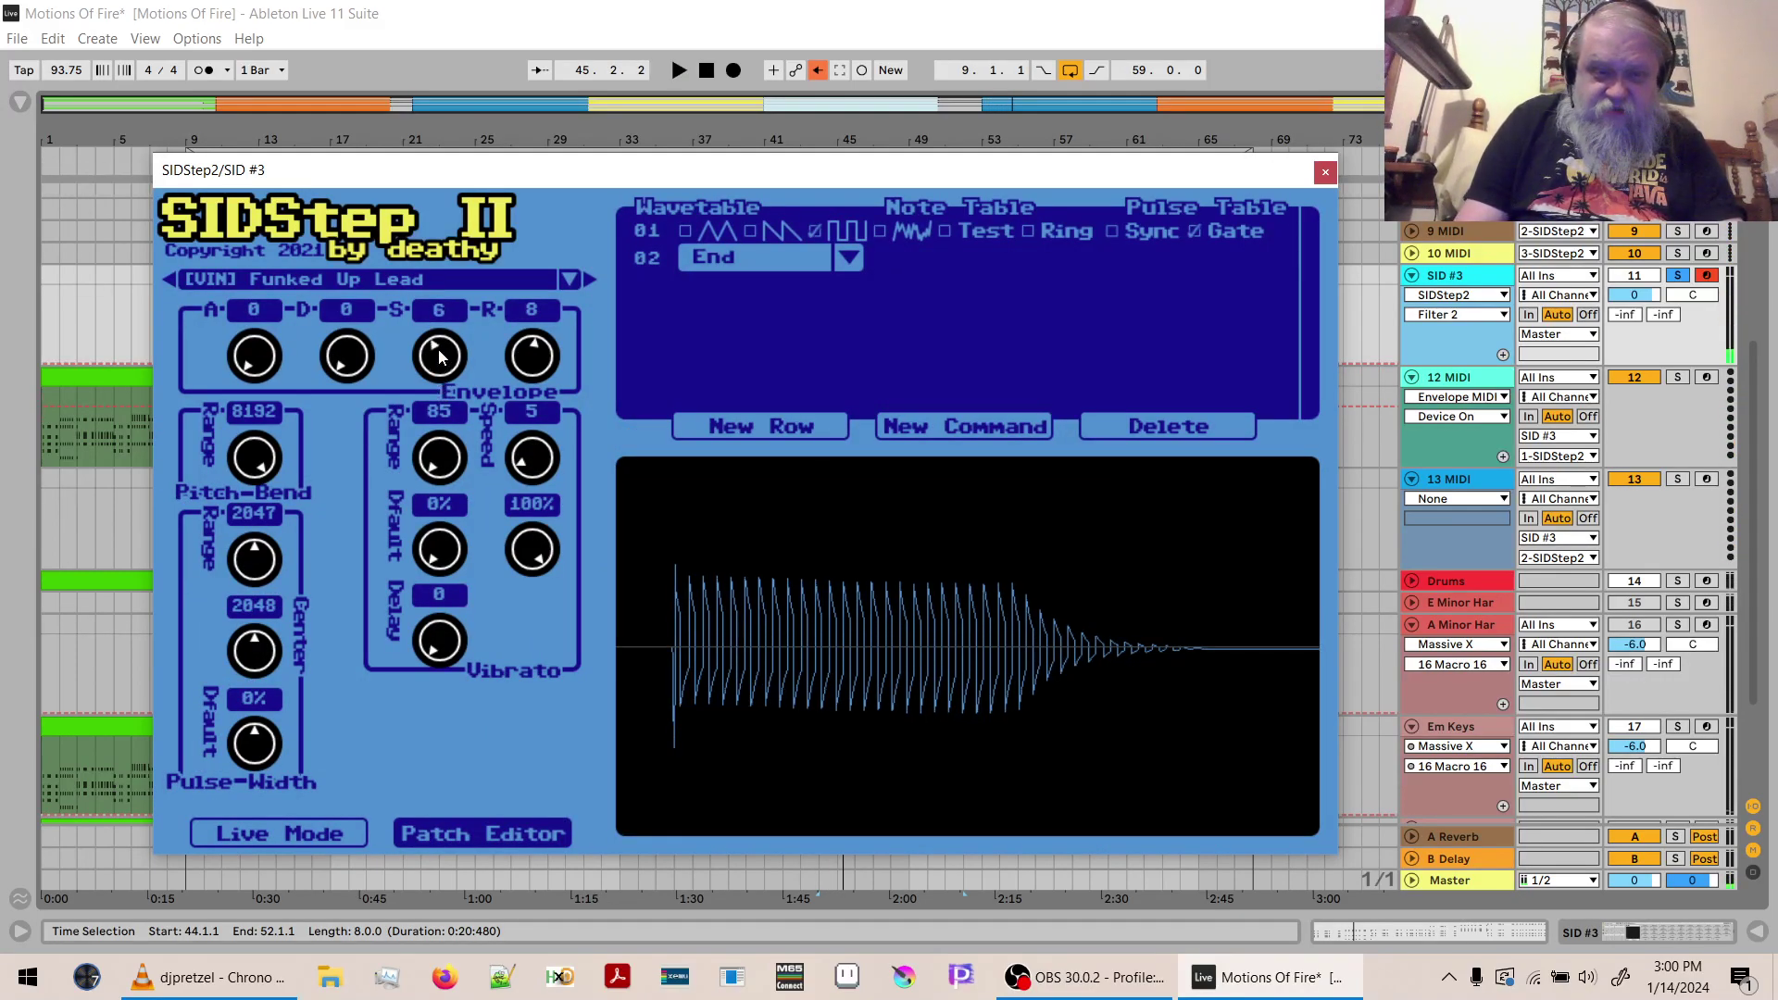
{"action": "left_click", "coordinate": [329, 834]}
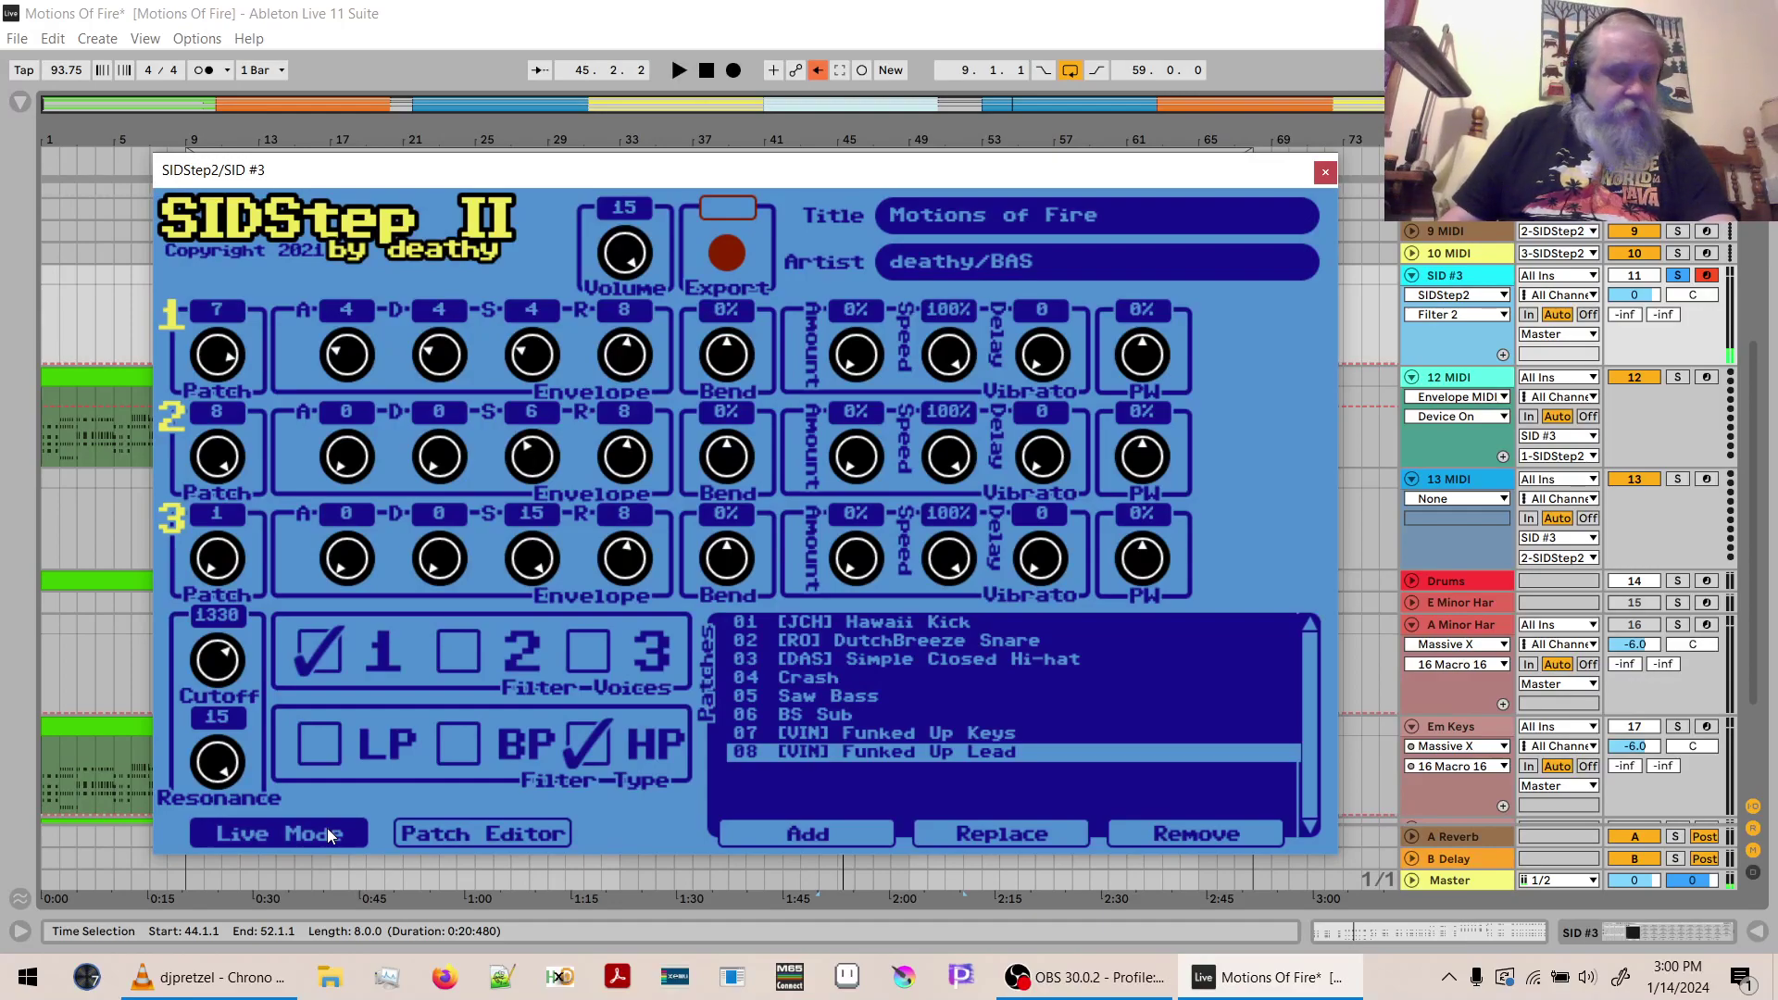
{"action": "key", "text": "space"}
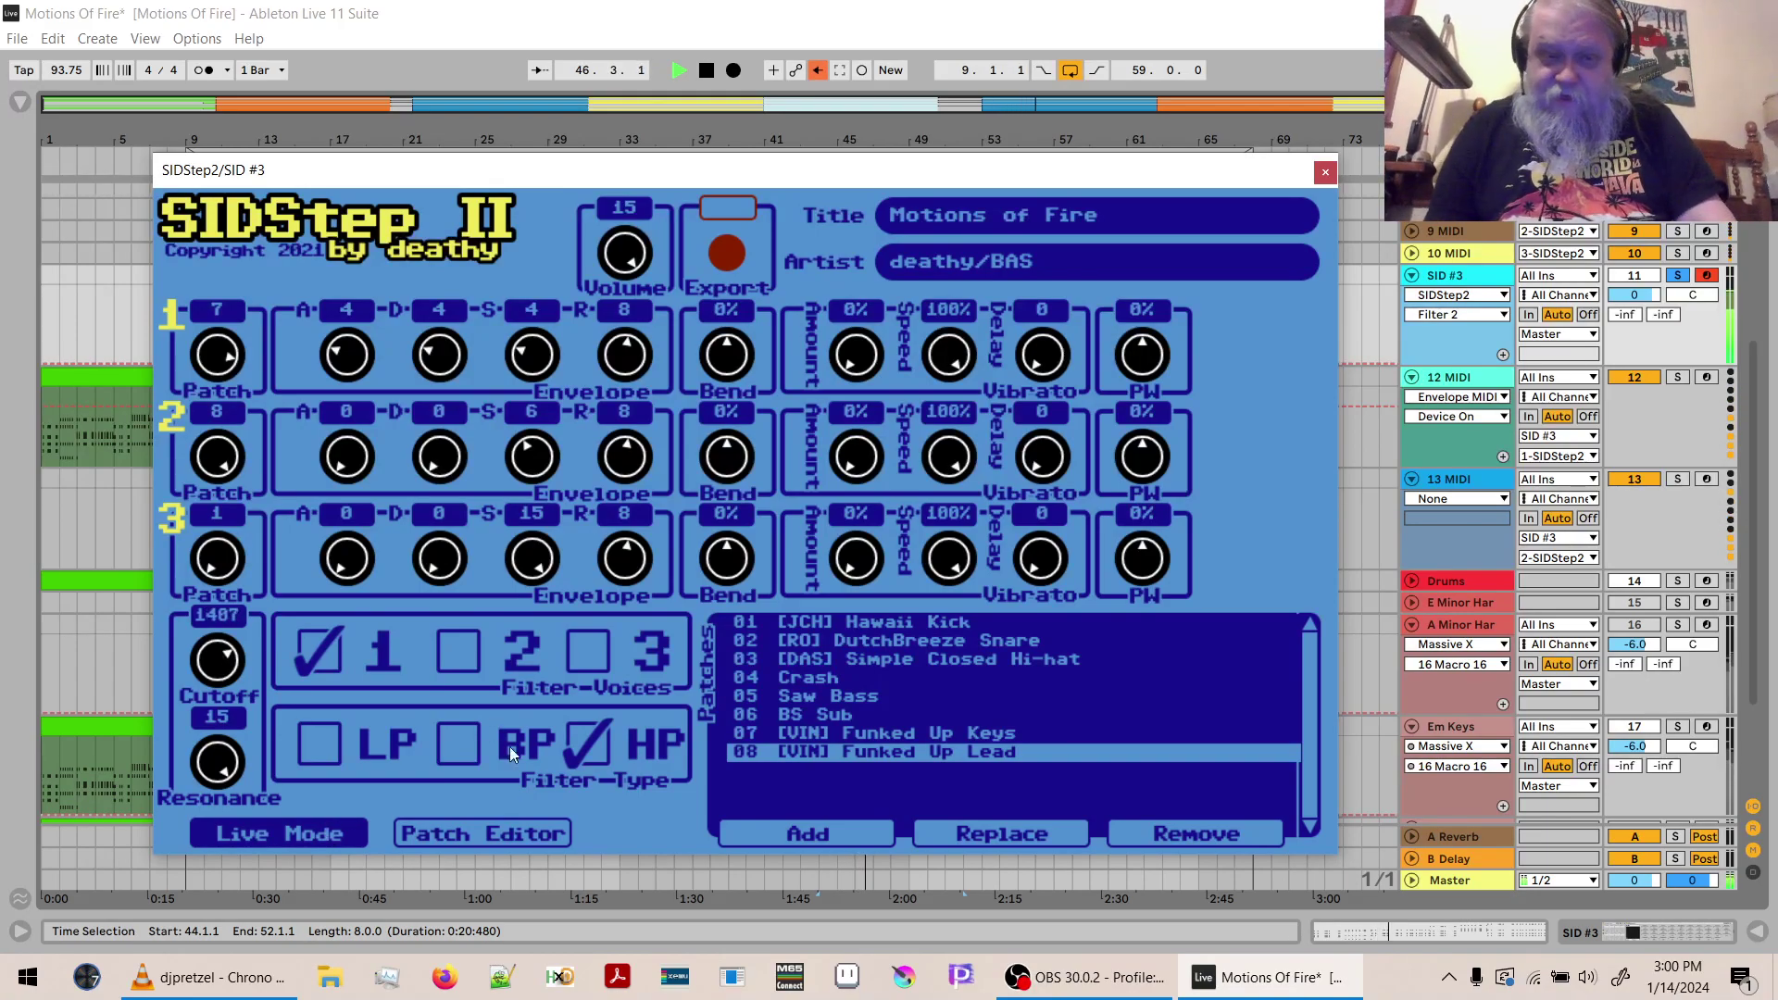
{"action": "key", "text": "space"}
Try the high-pass filter on voice 2 instead of voice 1, audition it, and return the filter to voice 1.
{"action": "left_click", "coordinate": [319, 653]}
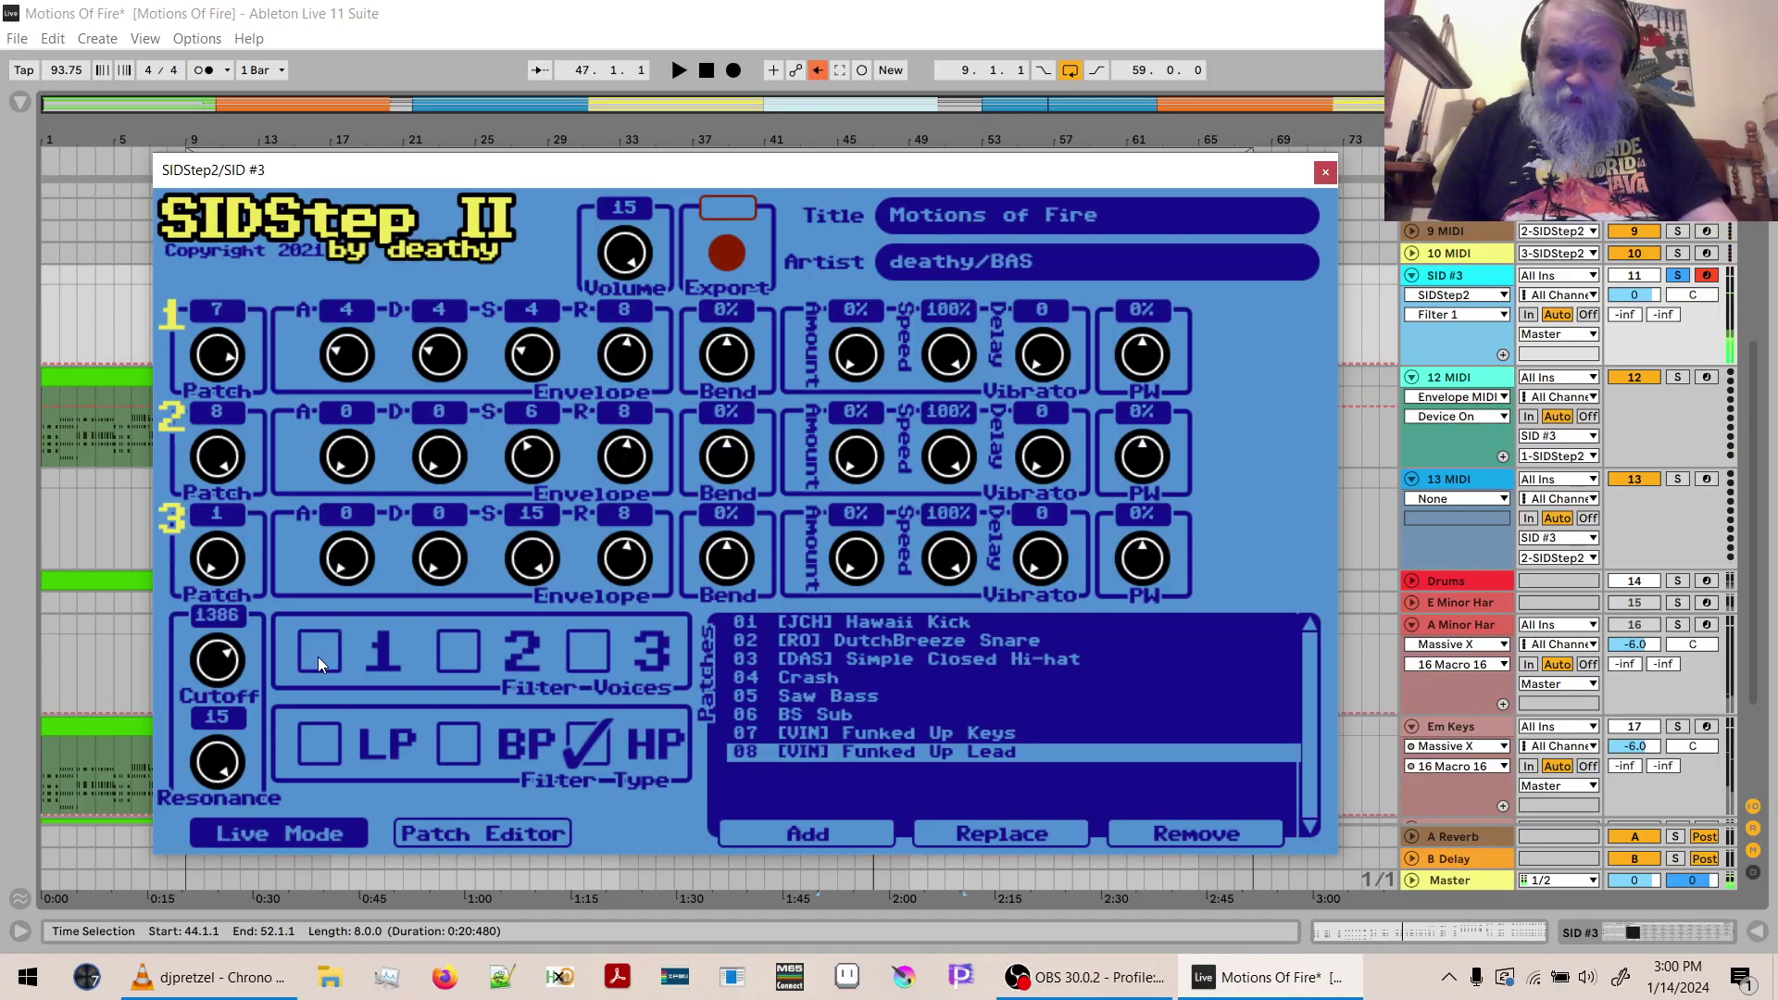
{"action": "left_click", "coordinate": [459, 654]}
{"action": "key", "text": "space"}
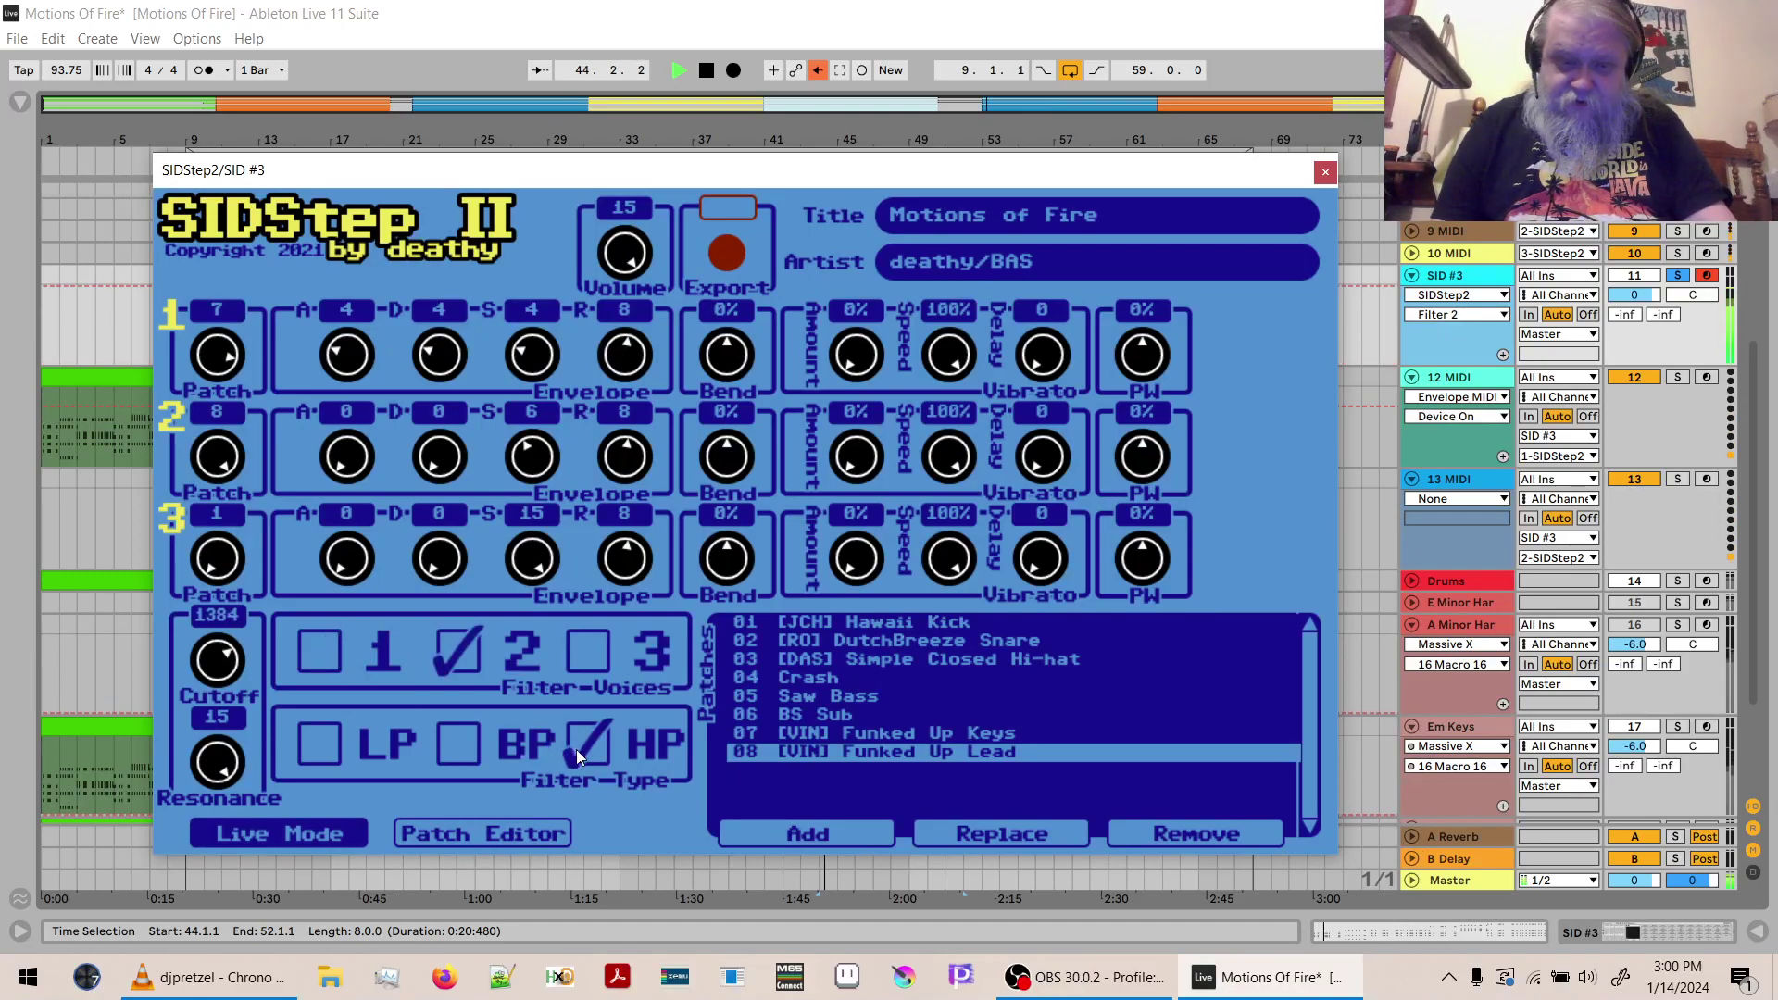
{"action": "key", "text": "space"}
{"action": "left_click", "coordinate": [455, 660]}
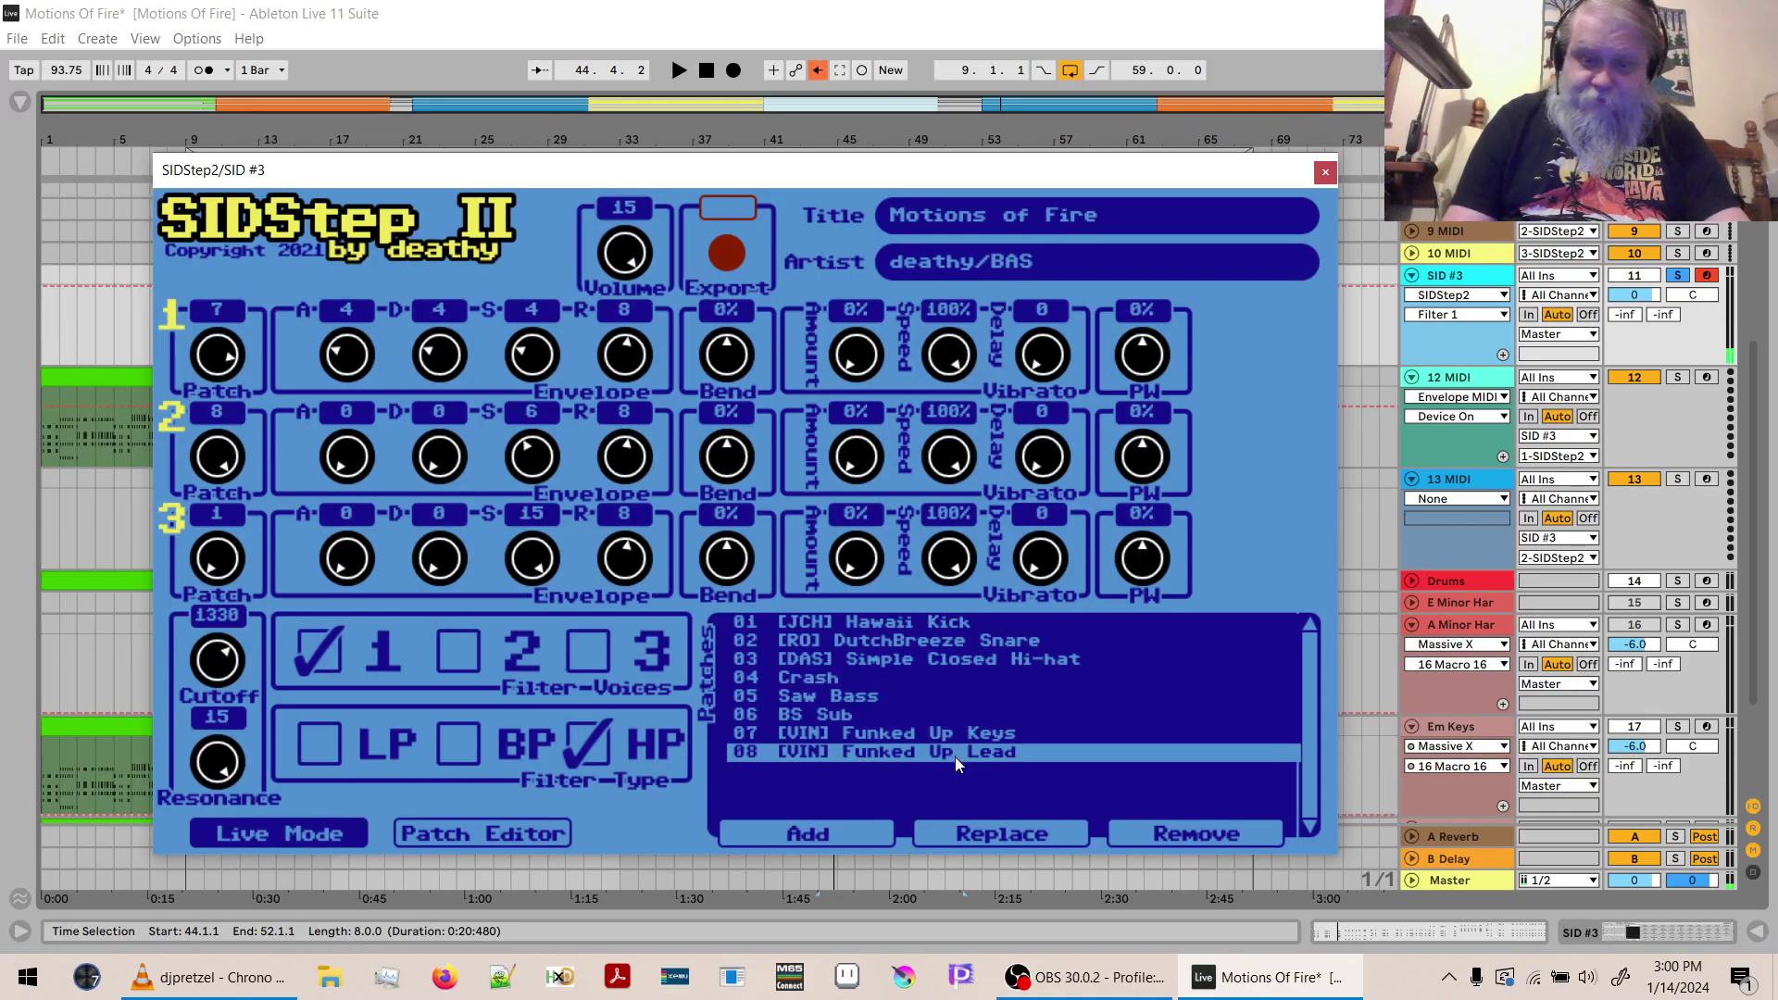
Replace the patch in slot 08 with [VIN] Funked Up Lead Long and audition it.
{"action": "left_click", "coordinate": [1000, 833]}
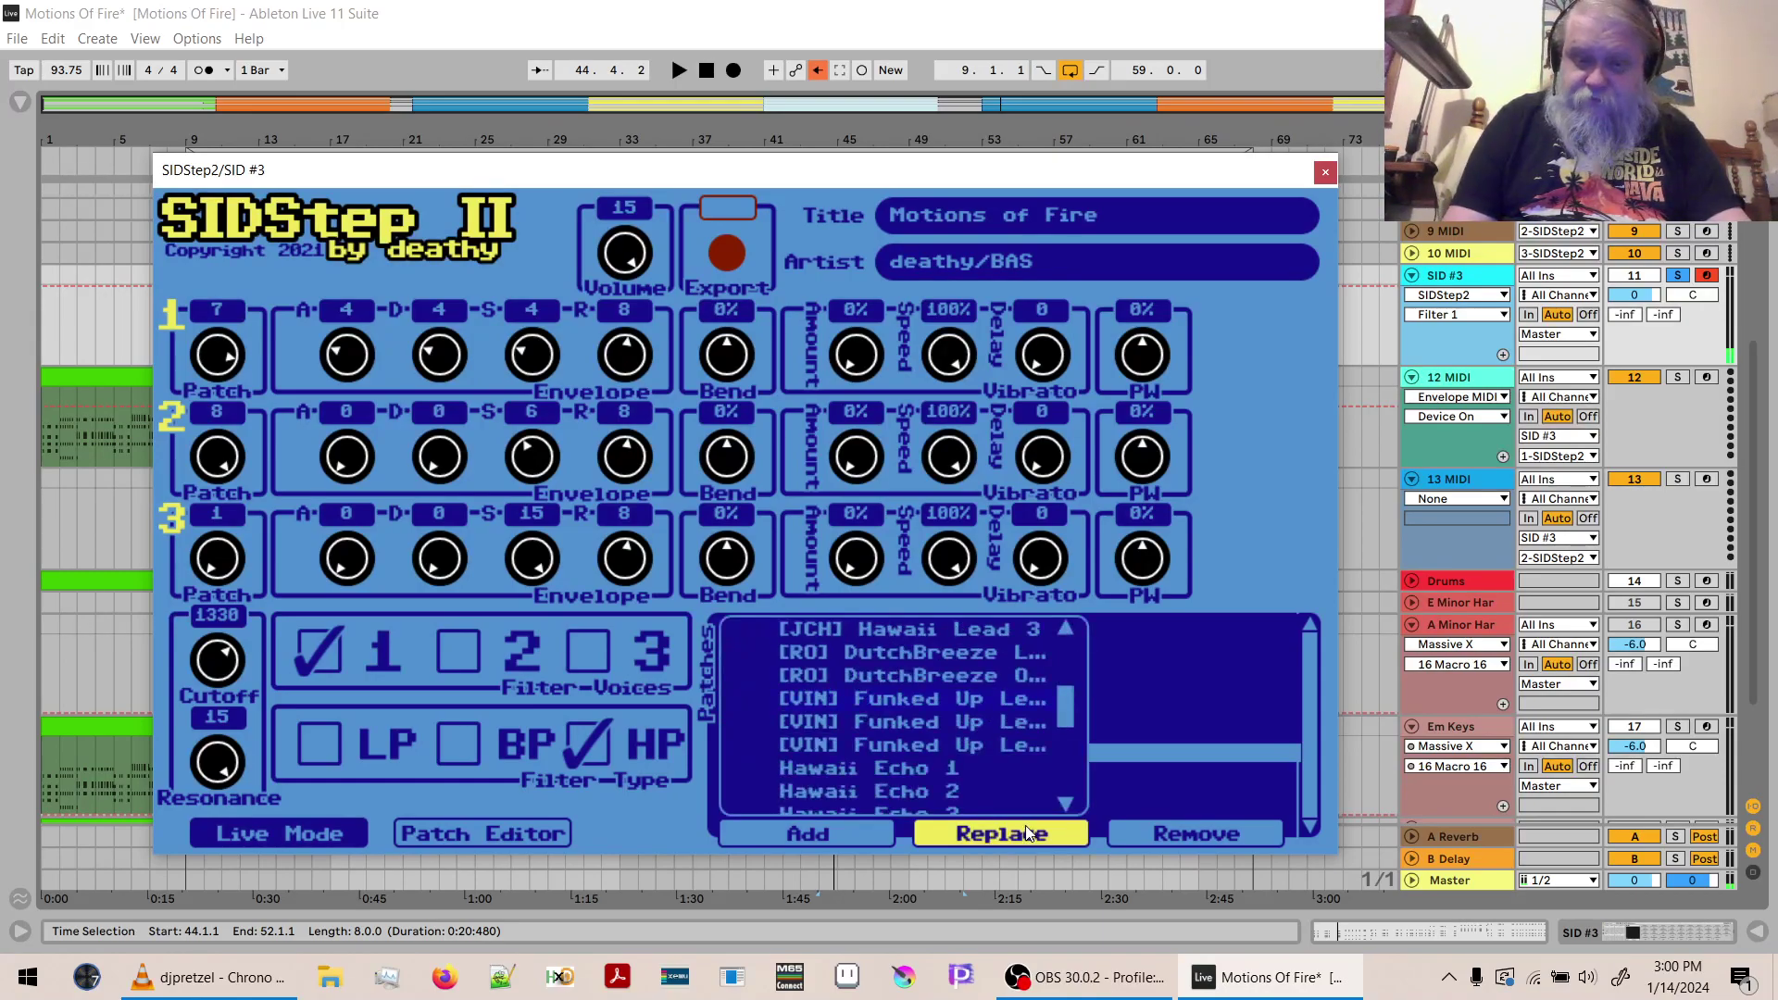
{"action": "left_click", "coordinate": [976, 721]}
{"action": "key", "text": "space"}
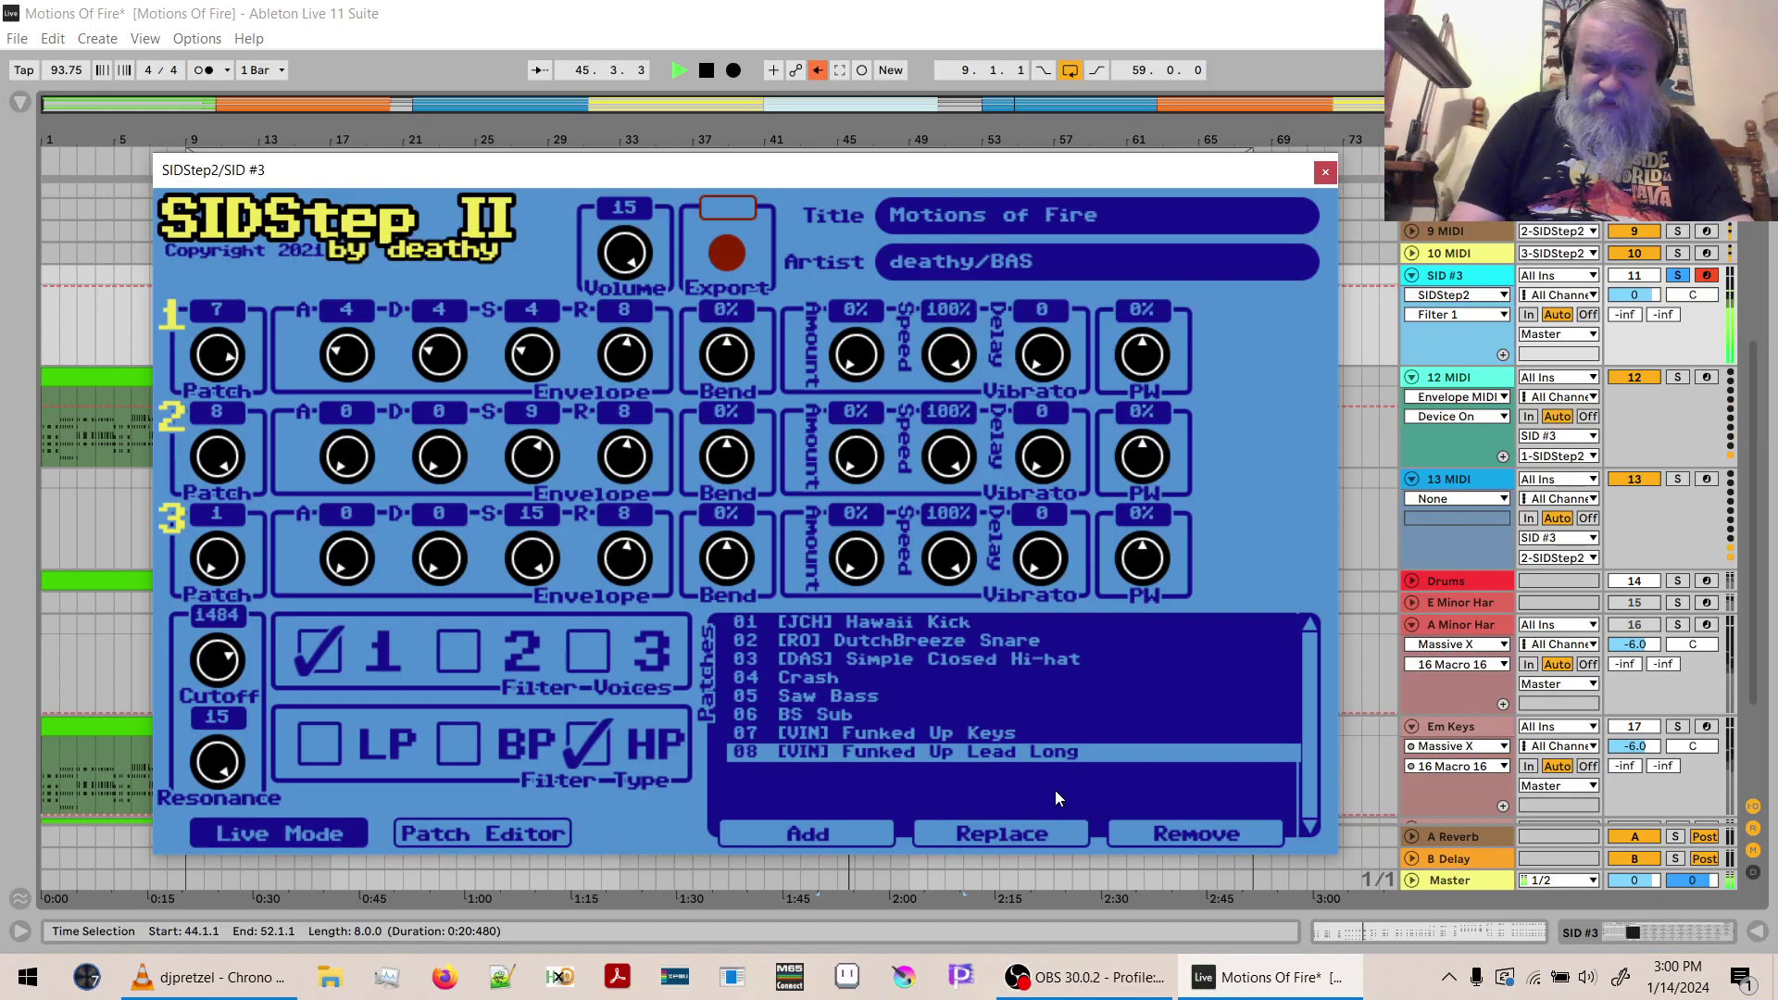
{"action": "key", "text": "space"}
Replace the patch in slot 08 with [VIN] Funked Up Lead Bass and audition it.
{"action": "left_click", "coordinate": [1027, 830]}
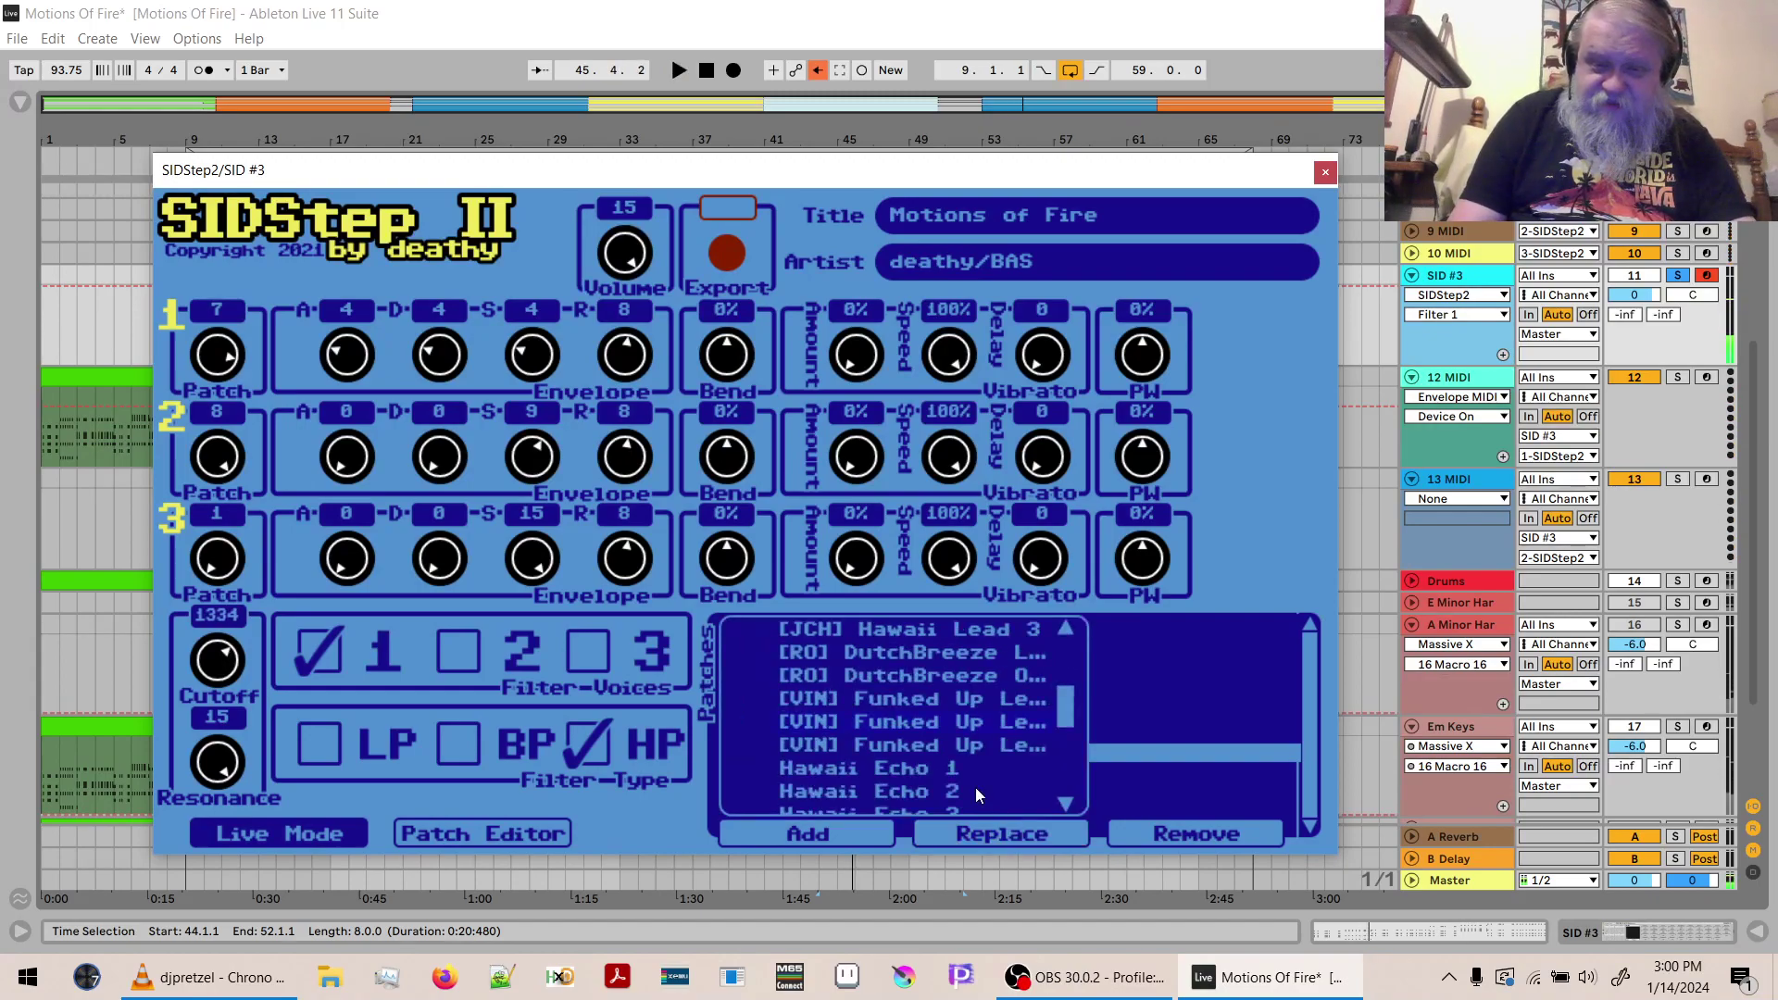
{"action": "left_click", "coordinate": [935, 741]}
{"action": "key", "text": "space"}
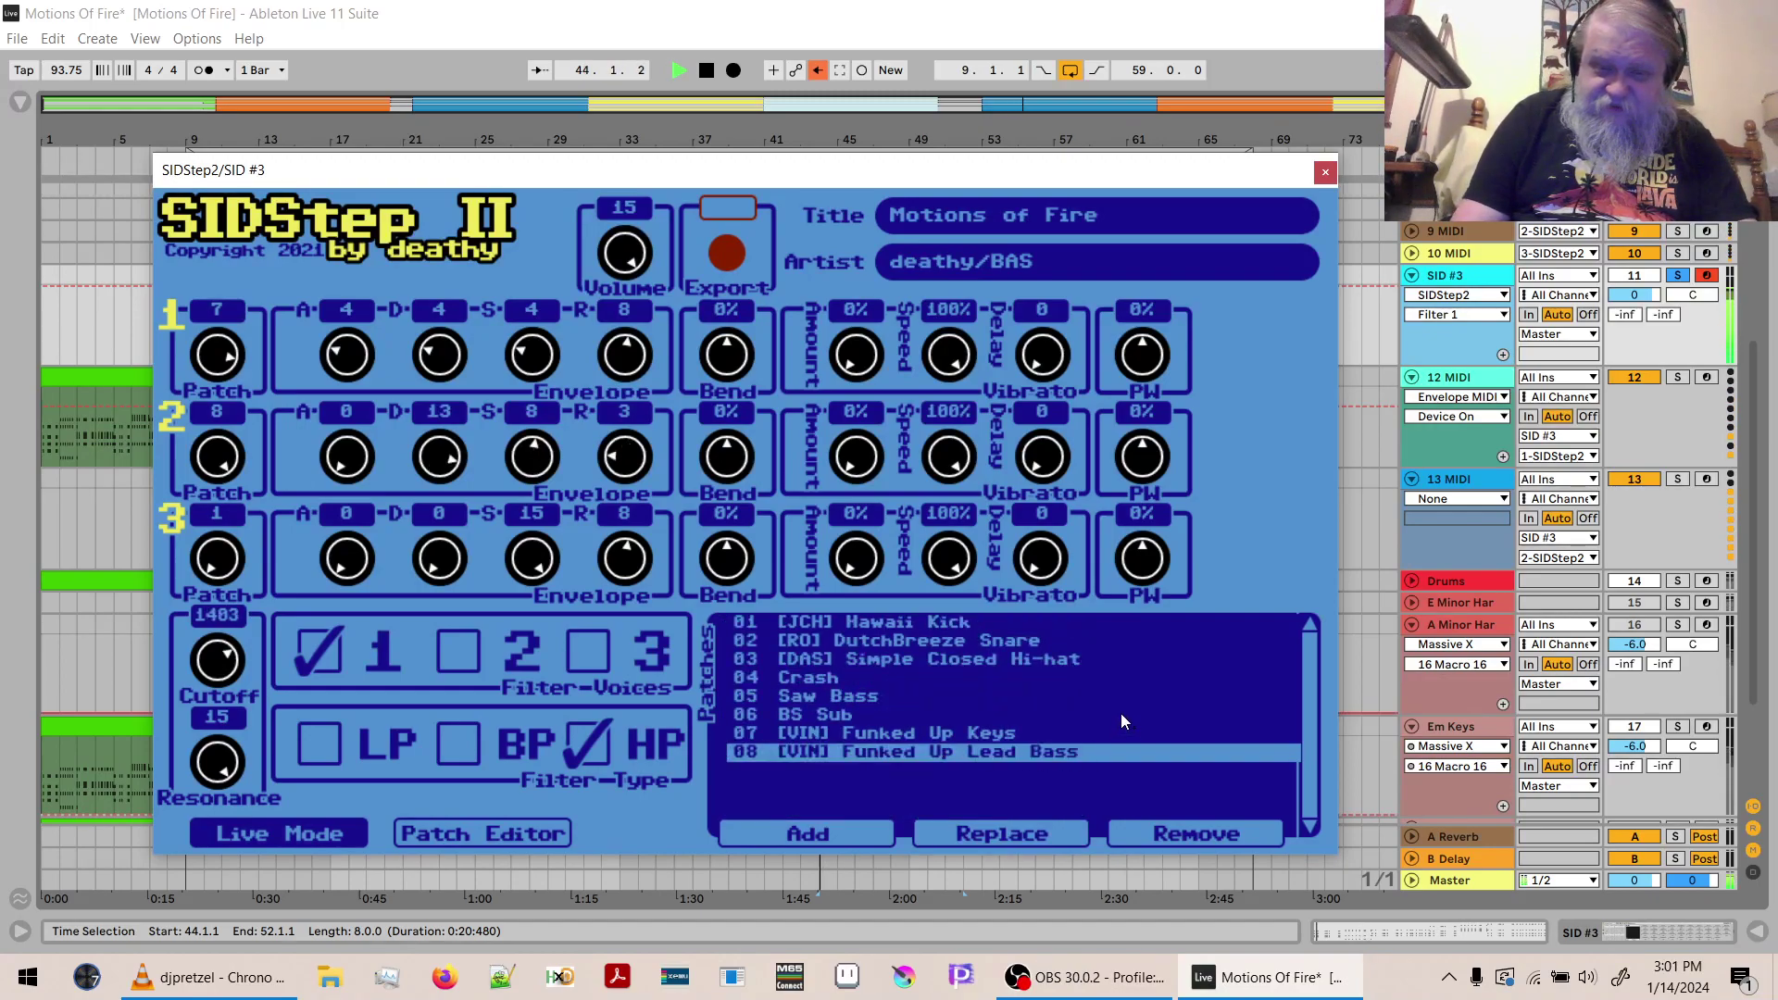
{"action": "key", "text": "space"}
Try [RO] DutchBreeze Lead and [RO] DutchBreeze Octarp in patch slot 08, auditioning each one.
{"action": "left_click", "coordinate": [960, 831]}
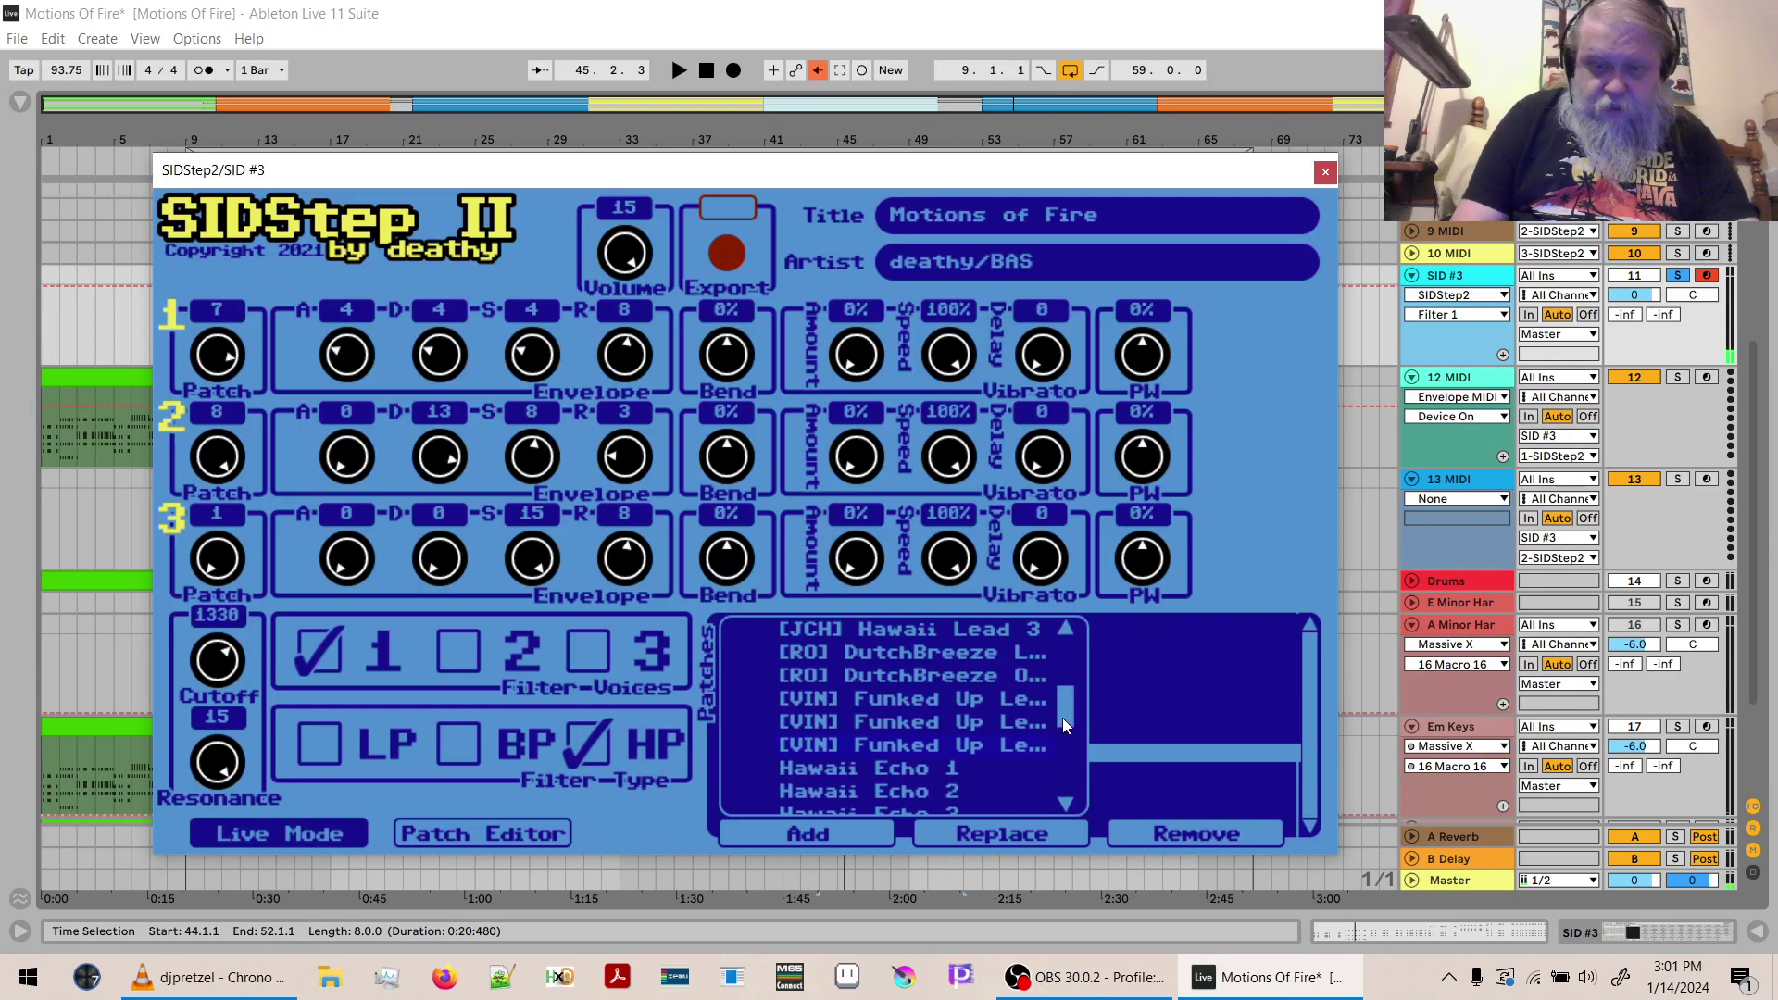
{"action": "left_click", "coordinate": [1008, 658]}
{"action": "key", "text": "space"}
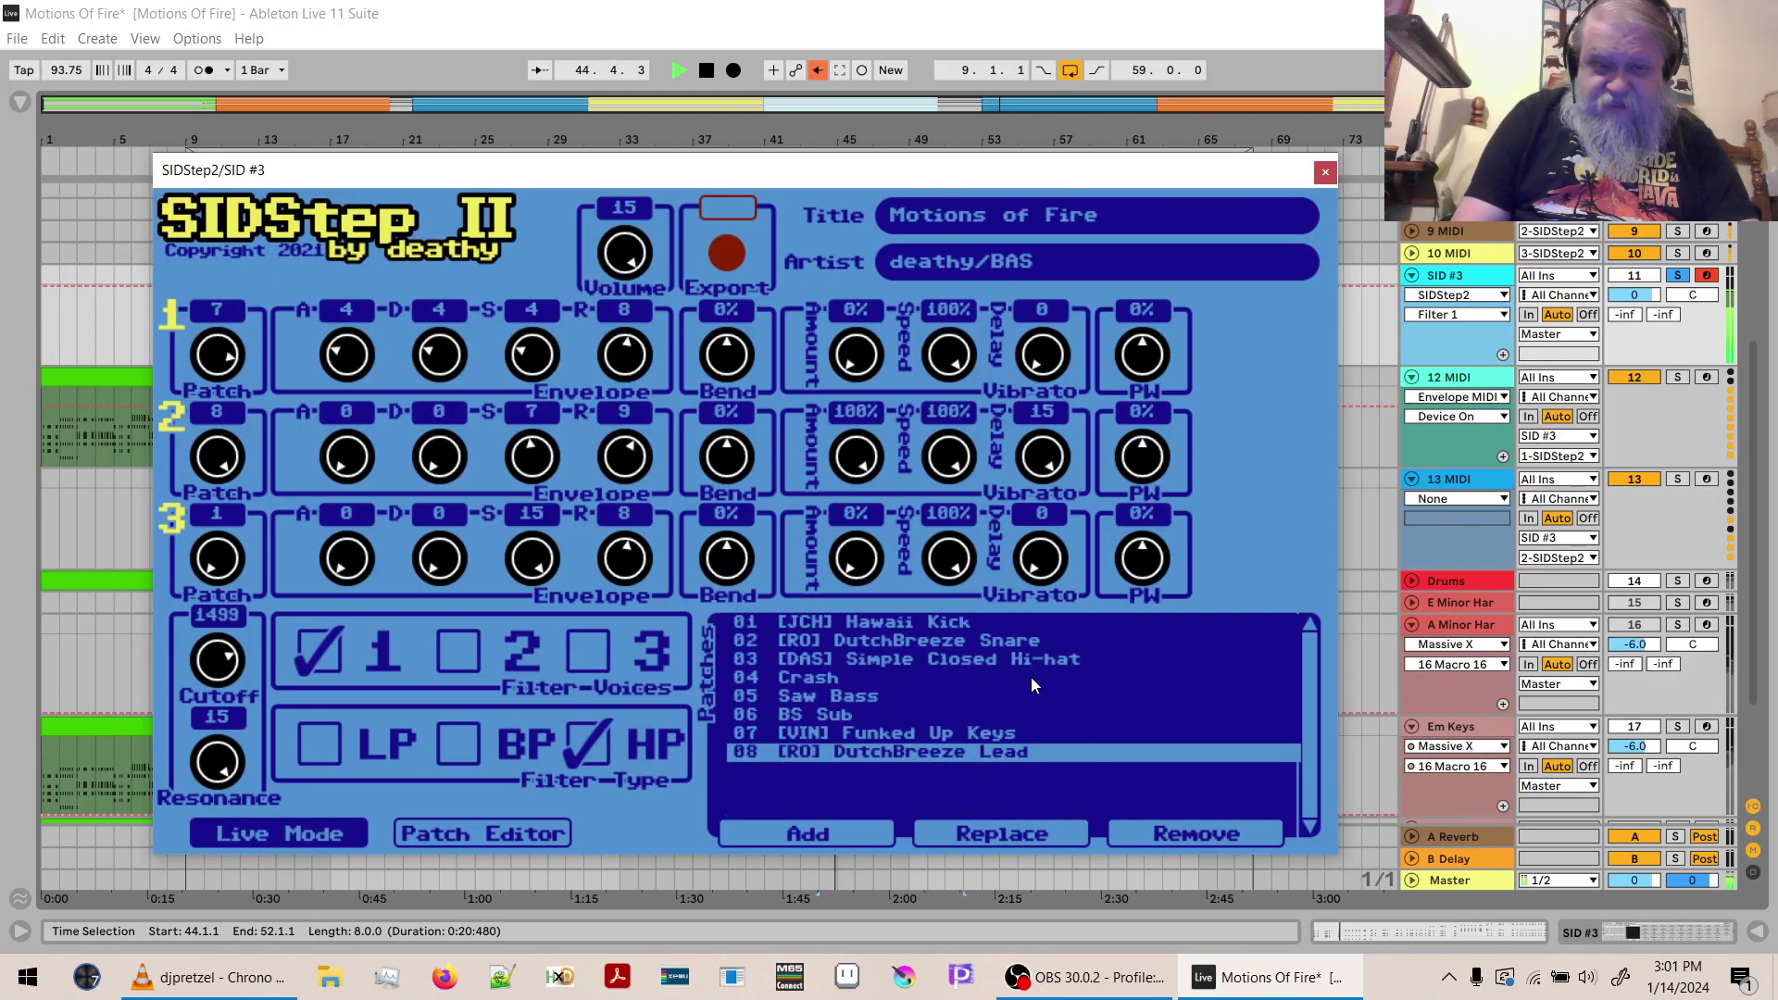
{"action": "key", "text": "space"}
{"action": "left_click", "coordinate": [985, 829]}
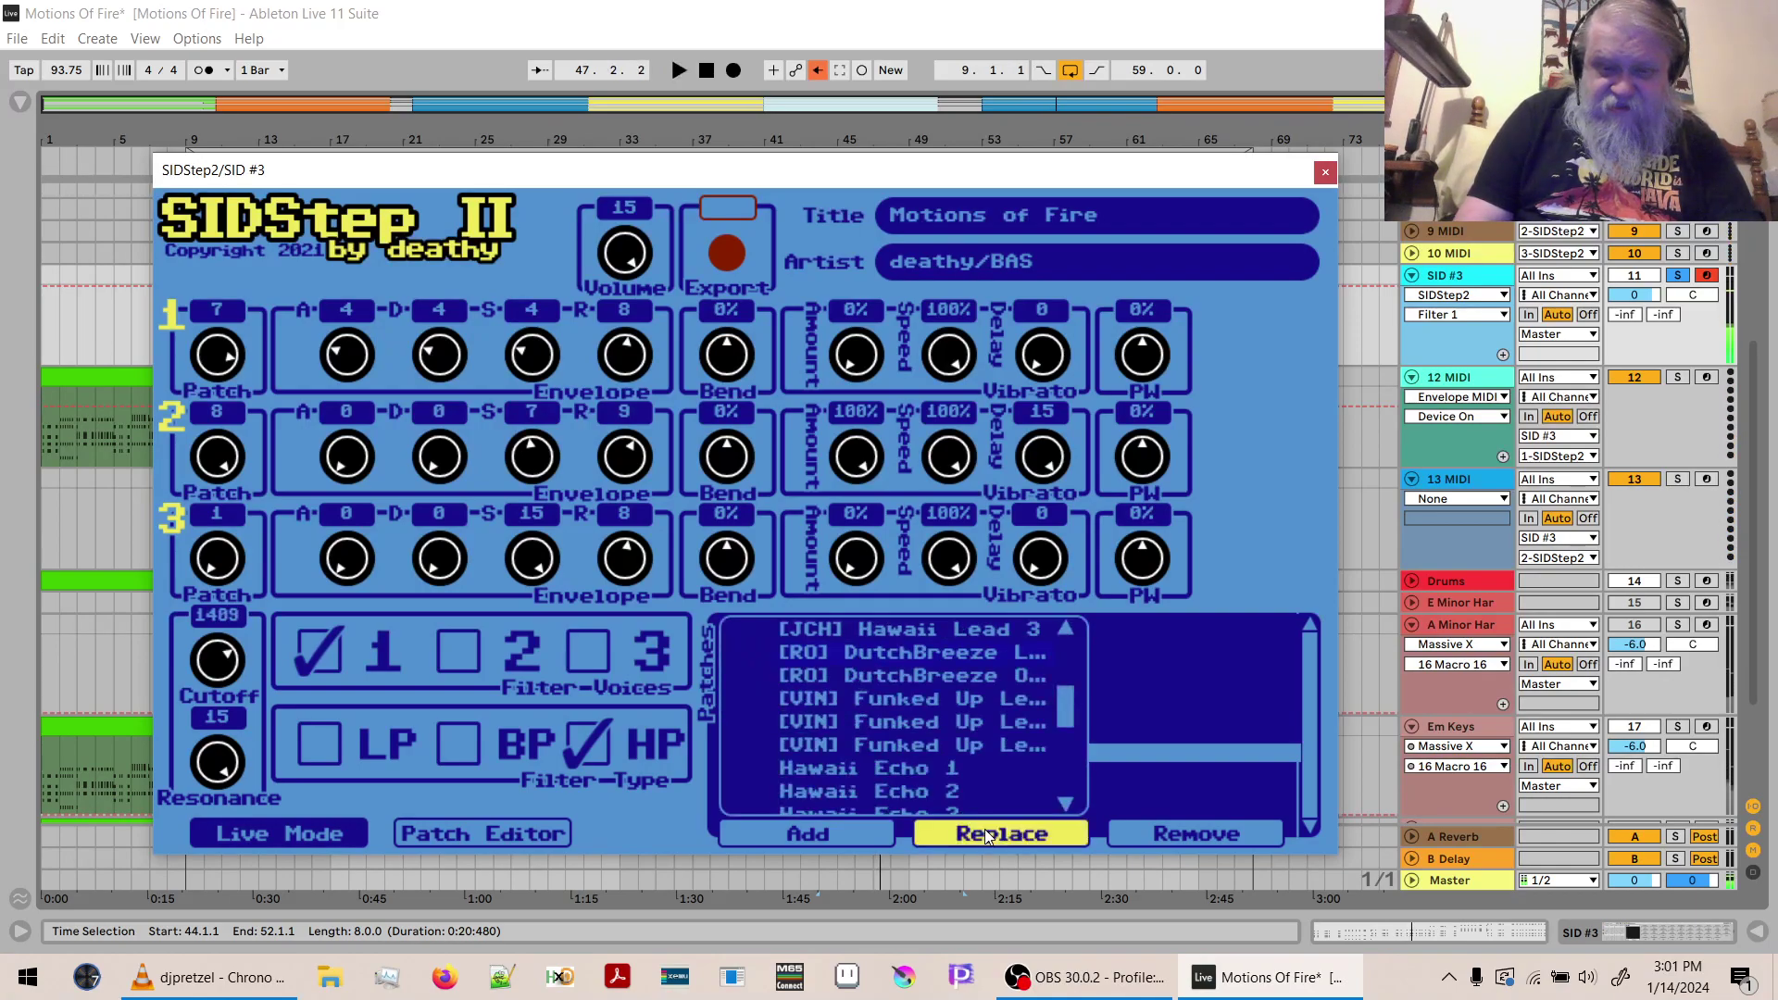
{"action": "left_click", "coordinate": [946, 679]}
{"action": "key", "text": "space"}
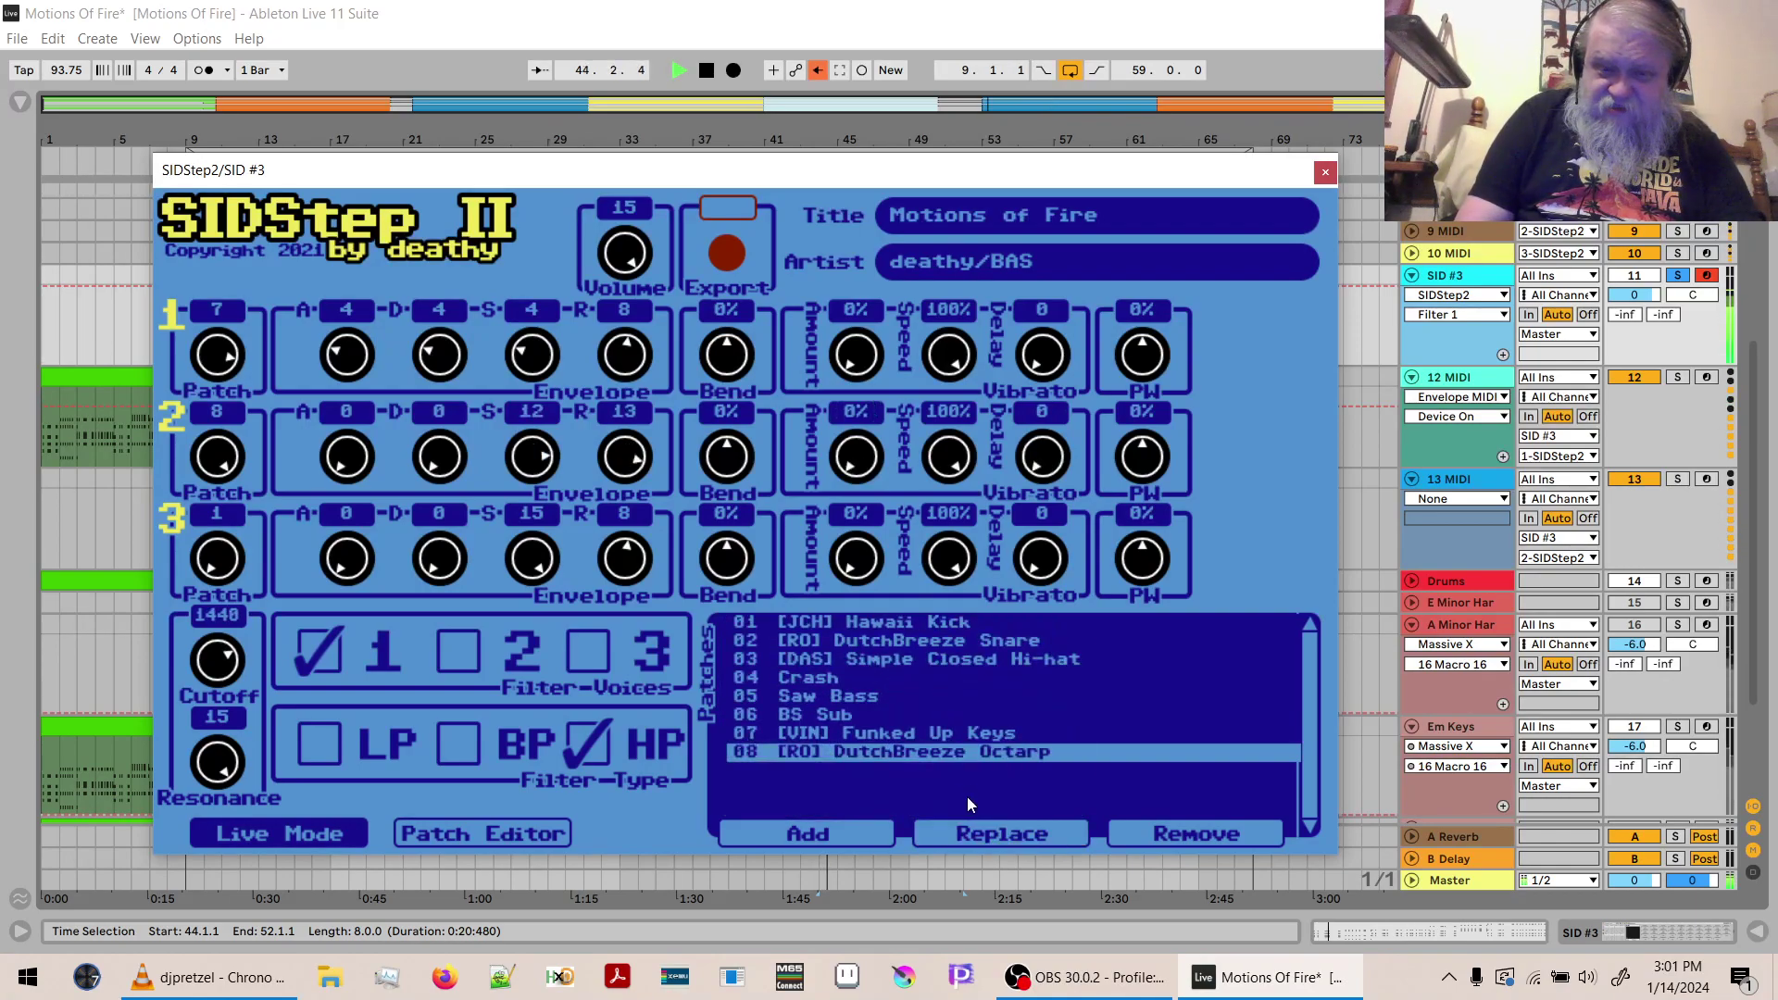
{"action": "key", "text": "space"}
Replace the patch in slot 08 with [JCH] Hawaii Lead and audition it.
{"action": "left_click", "coordinate": [975, 834]}
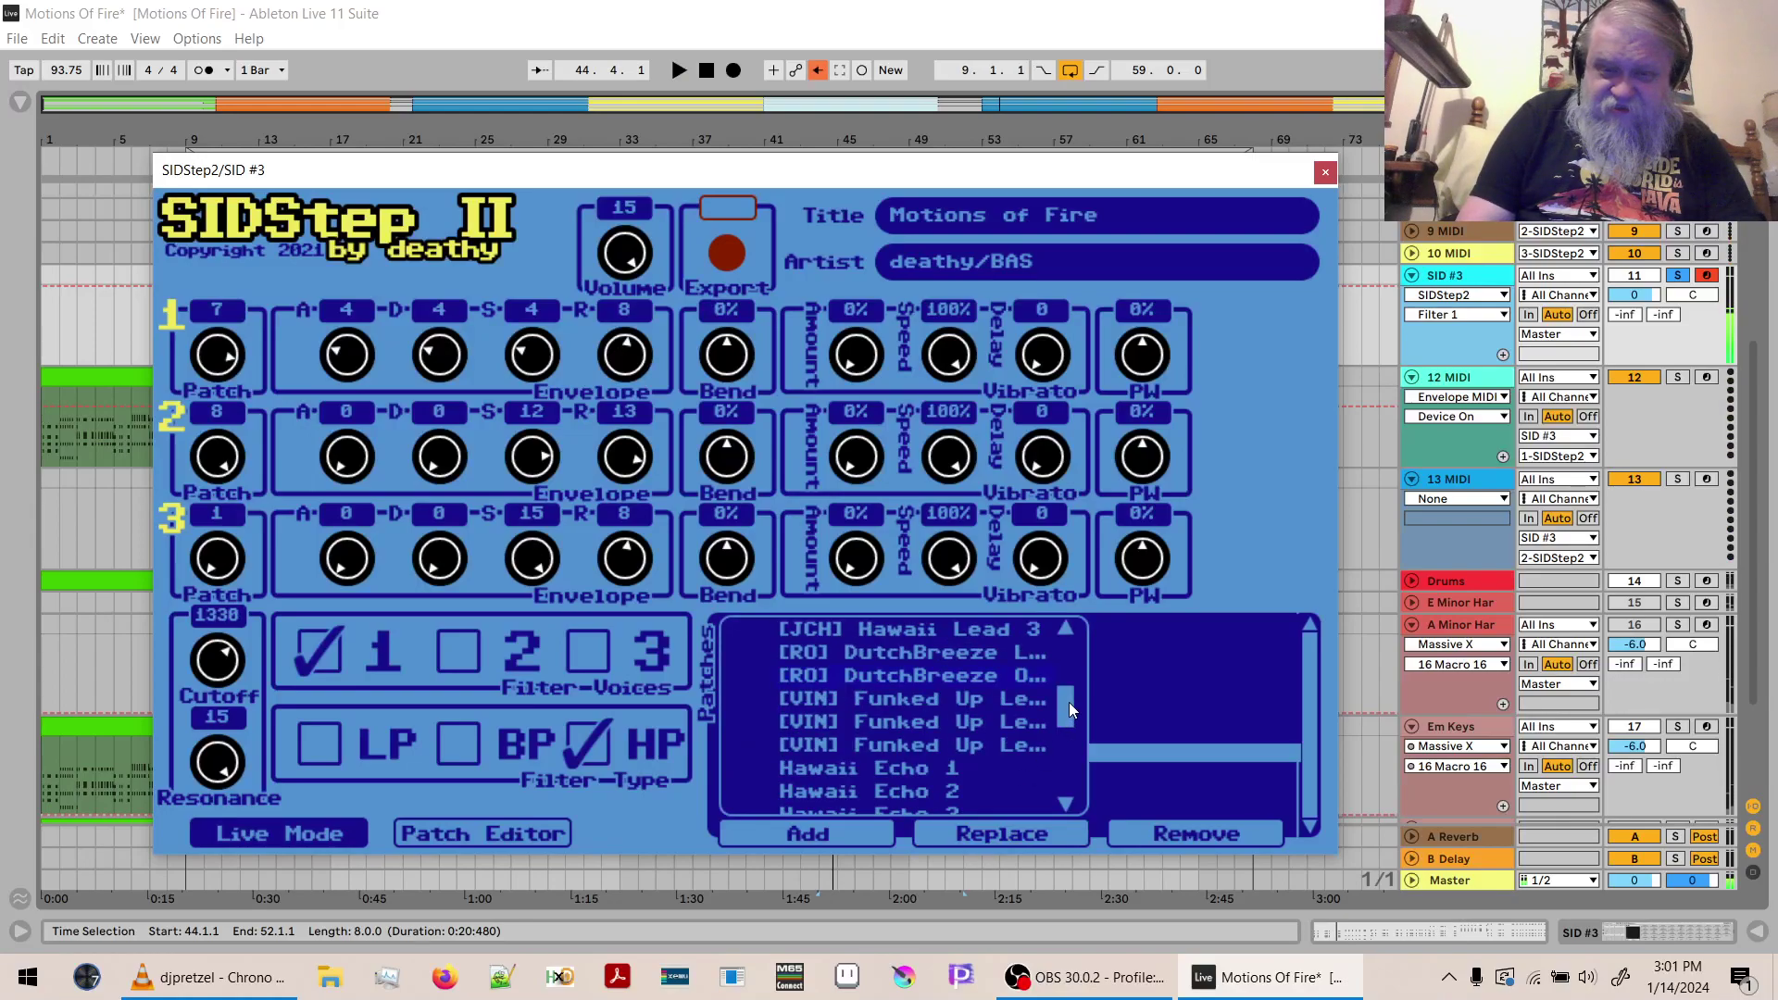
{"action": "left_click_drag", "start_coordinate": [1070, 708], "coordinate": [1068, 687]}
{"action": "left_click", "coordinate": [981, 699]}
{"action": "key", "text": "space"}
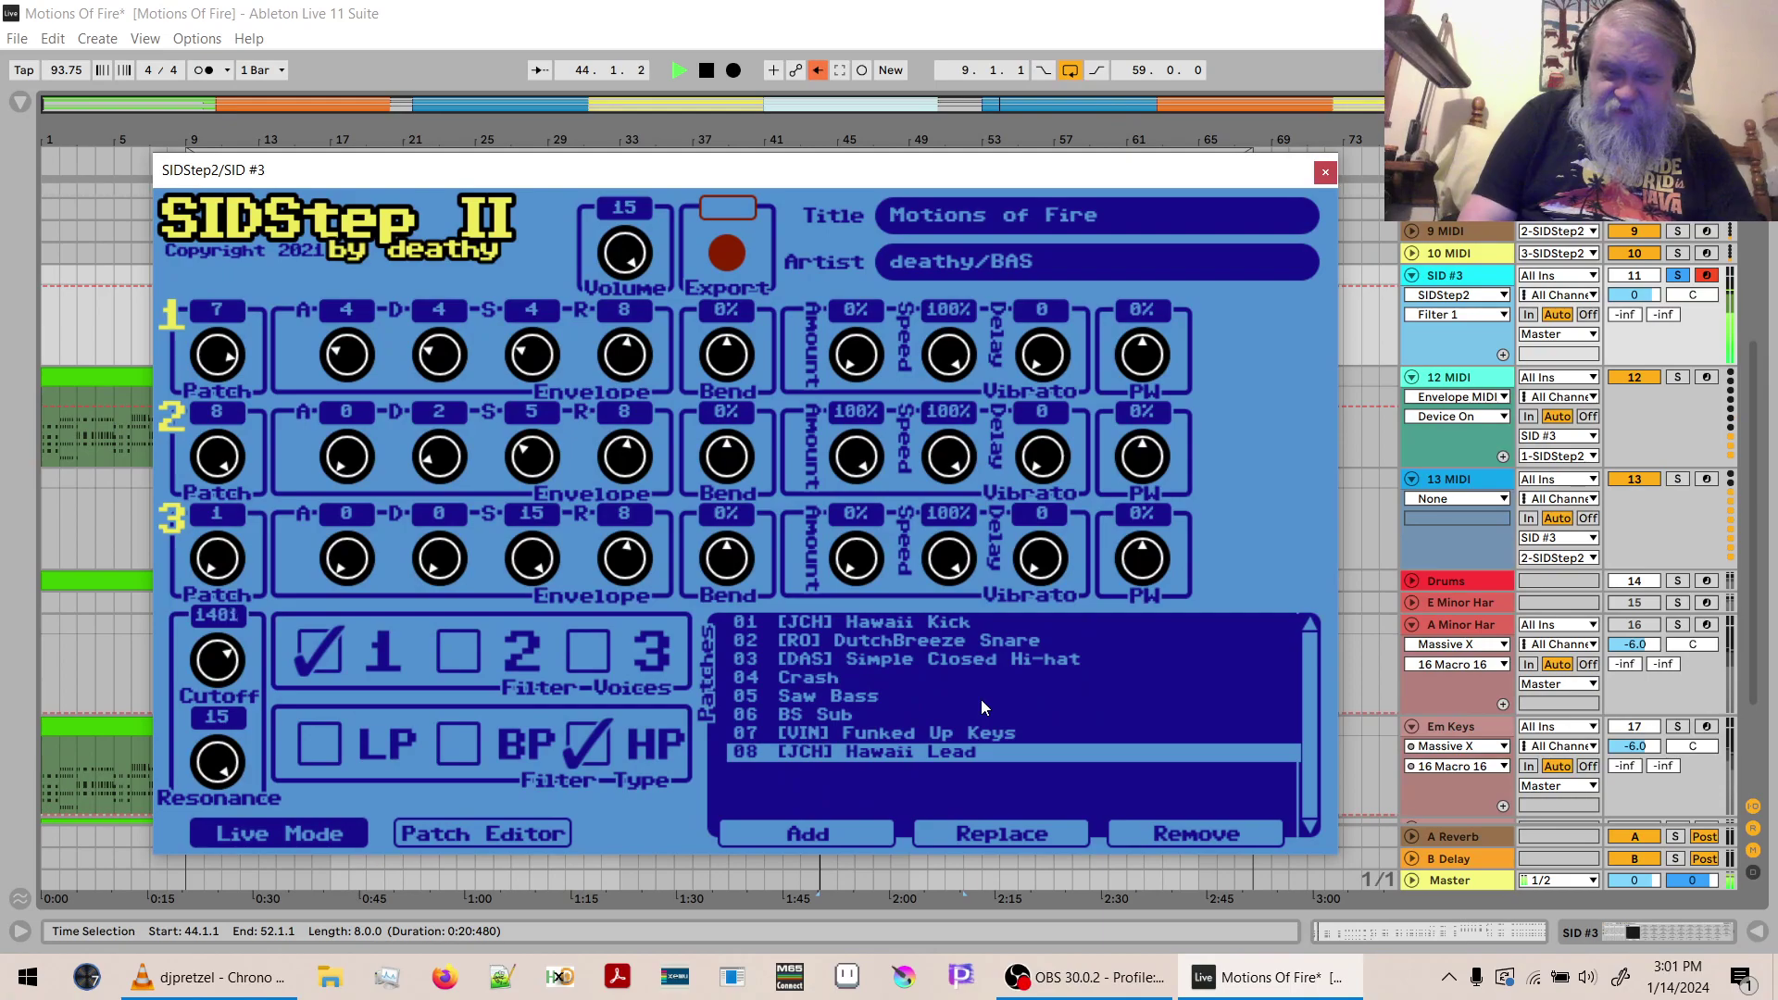
{"action": "key", "text": "space"}
Try [JCH] Hawaii Lead 2 Hand Expression PulseCycle and [JCH] Hawaii Lead 3 in patch slot 08, auditioning each one.
{"action": "left_click", "coordinate": [959, 836]}
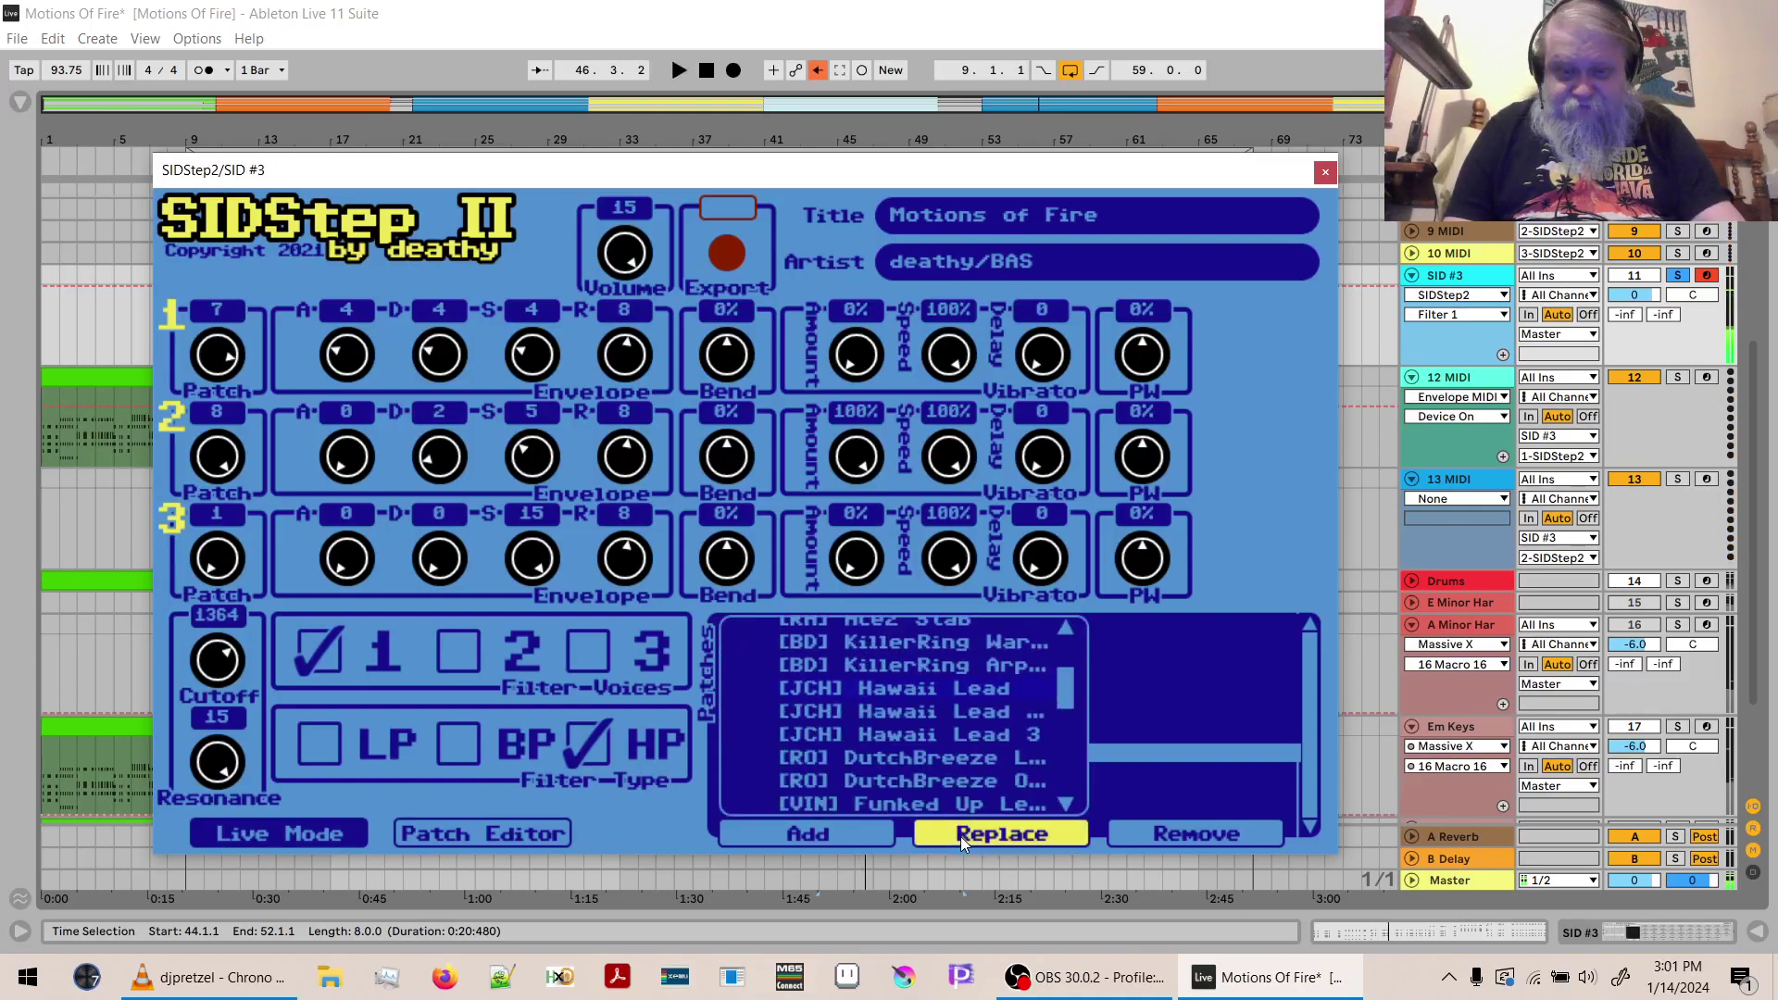
{"action": "left_click", "coordinate": [949, 718]}
{"action": "key", "text": "space"}
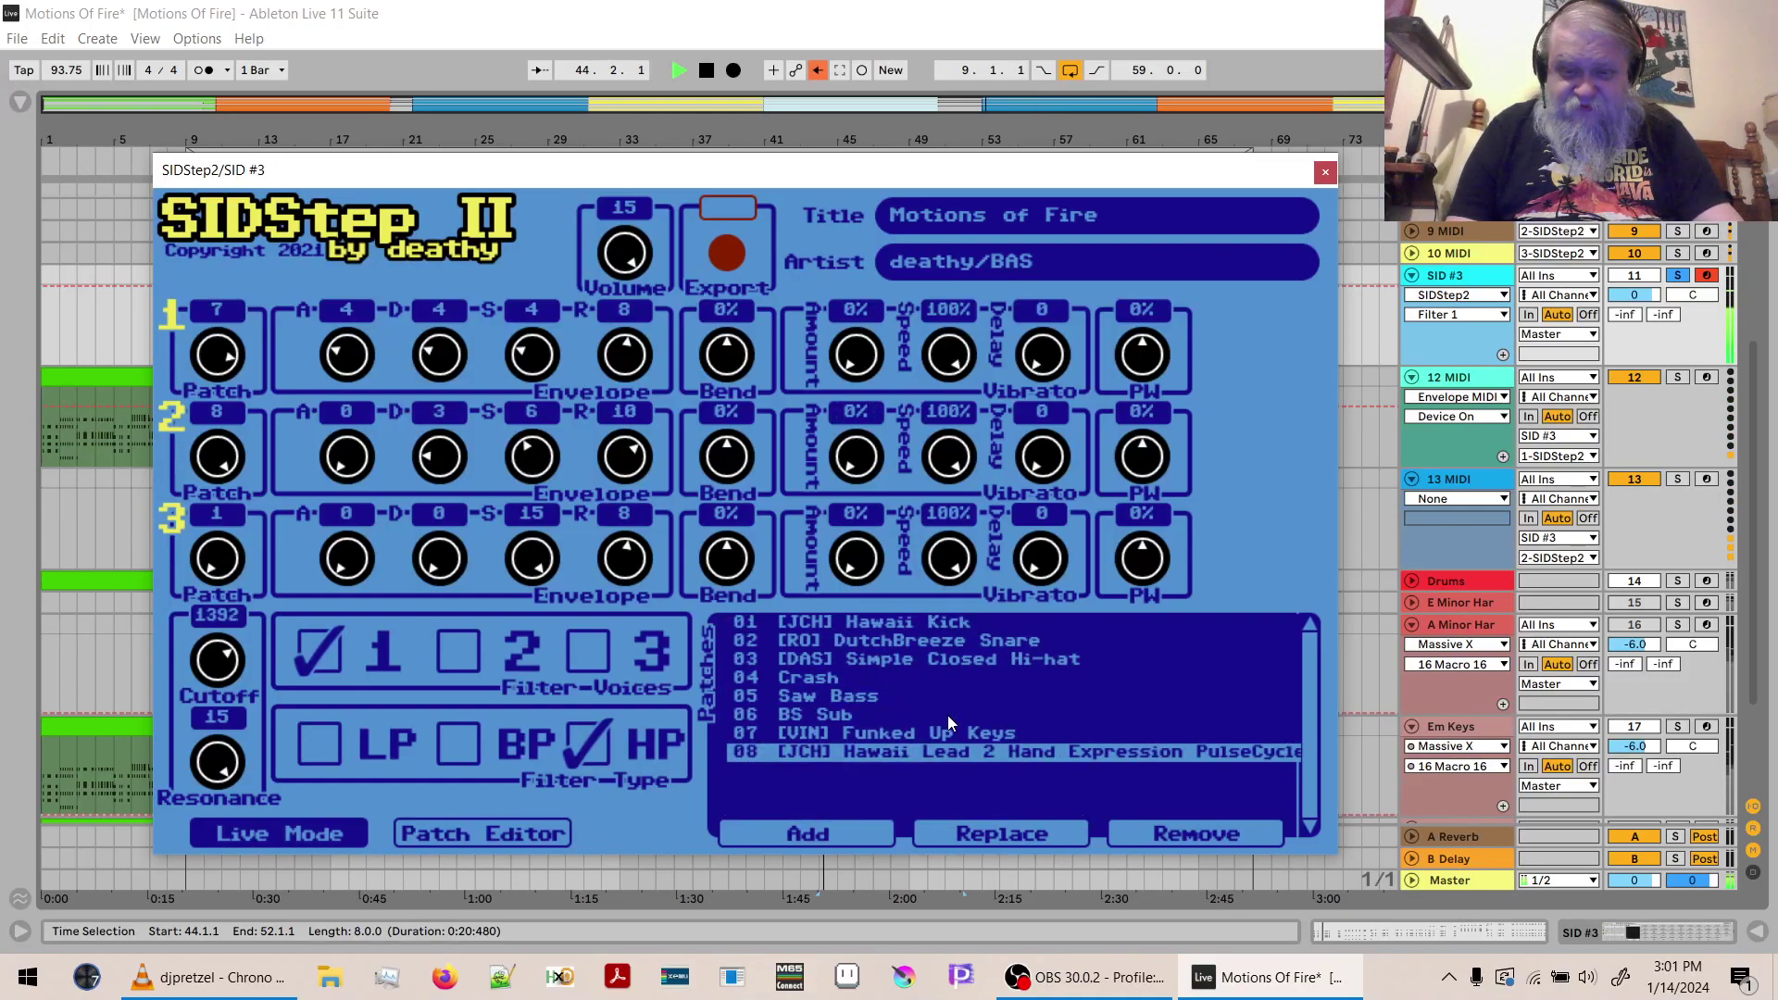
{"action": "key", "text": "space"}
{"action": "left_click", "coordinate": [960, 836]}
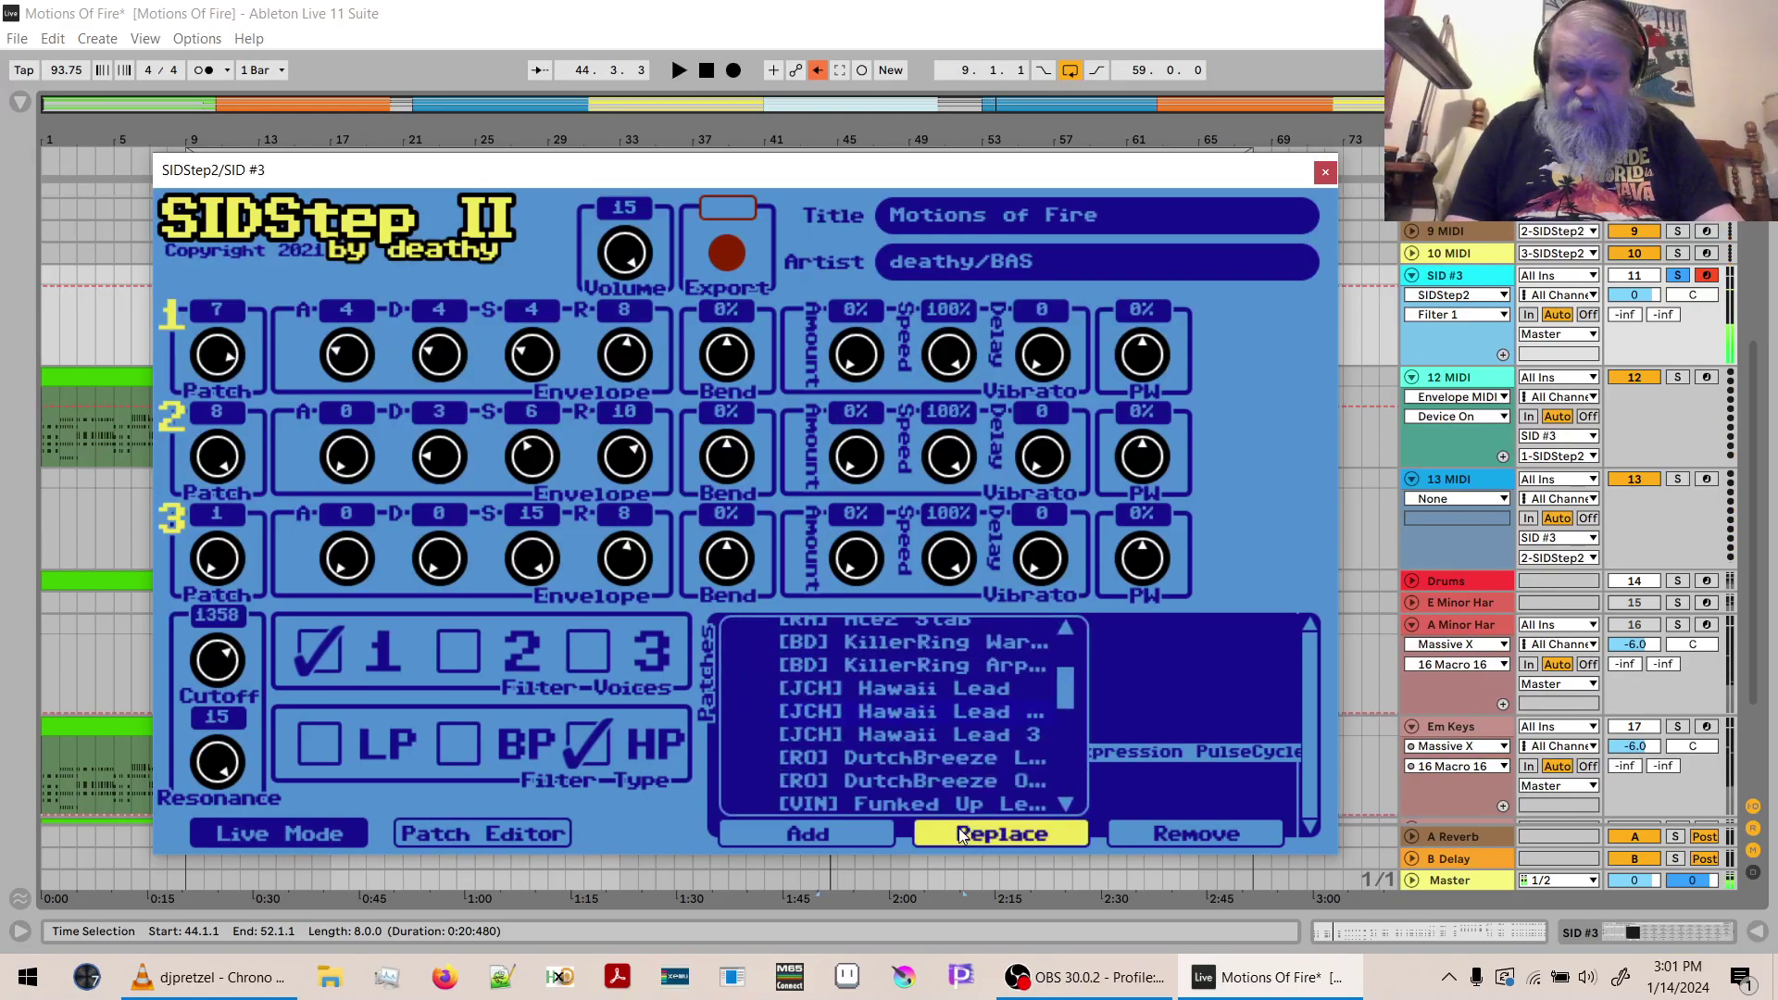
{"action": "left_click", "coordinate": [935, 737]}
{"action": "key", "text": "space"}
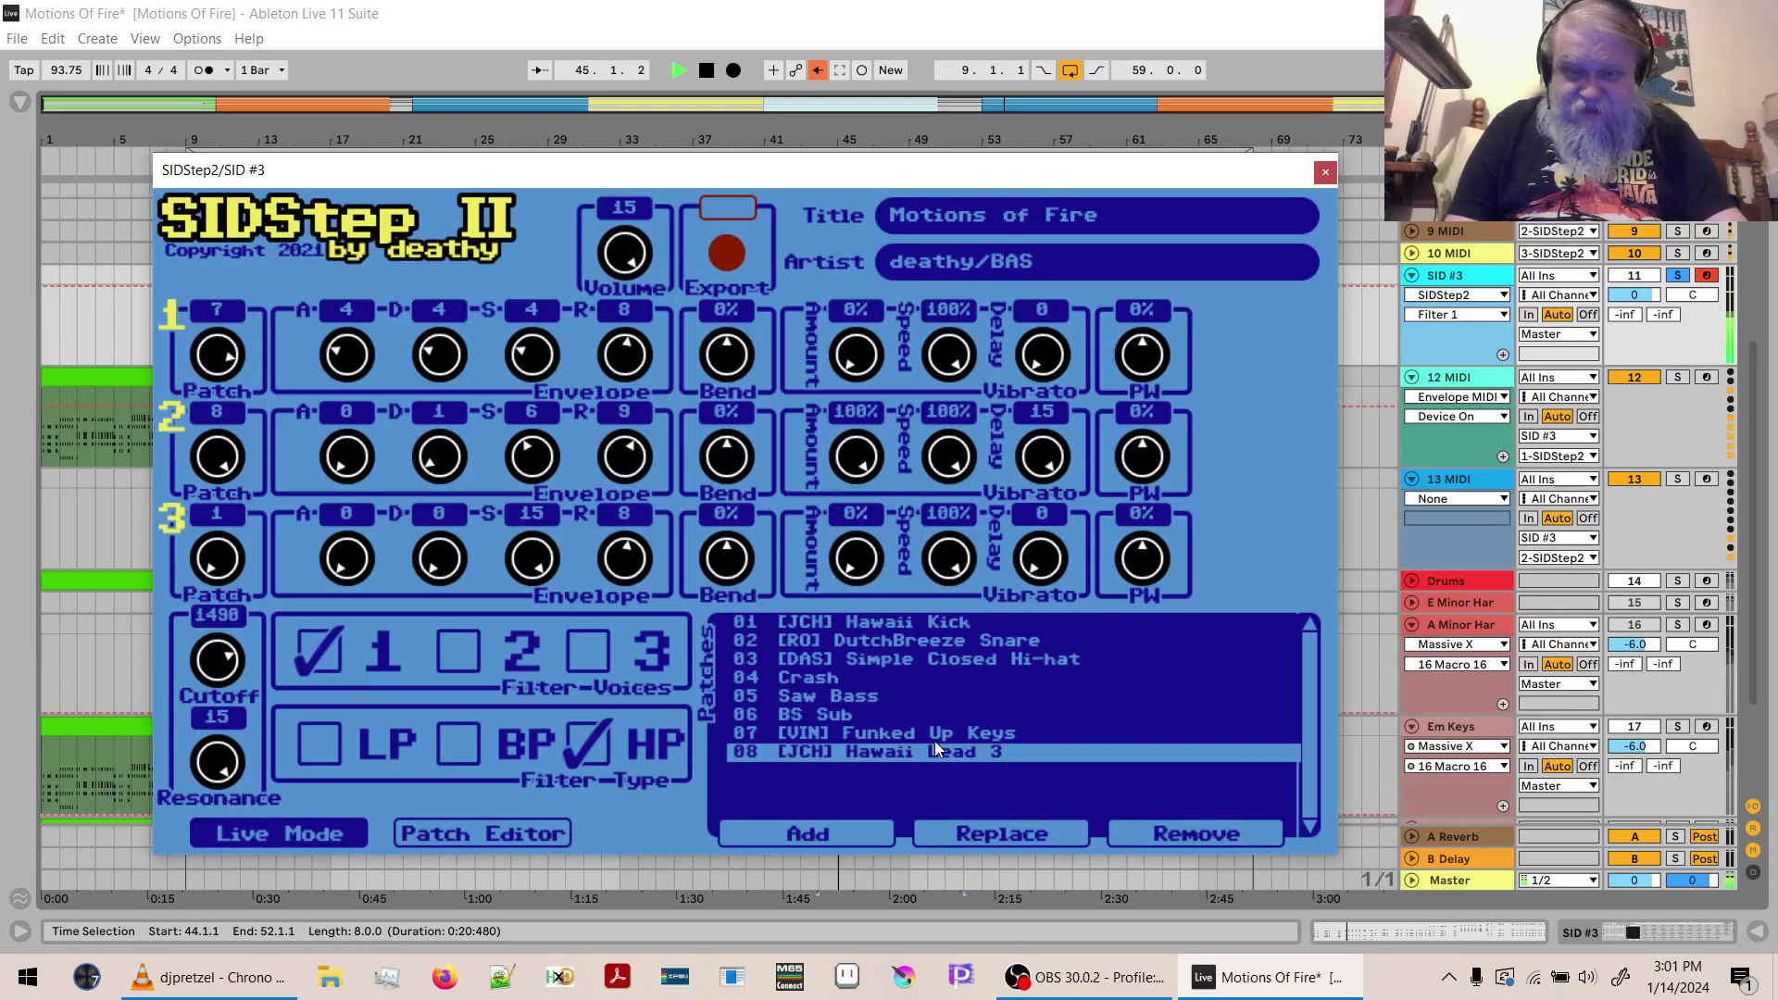
{"action": "key", "text": "space"}
Replace the patch in slot 08 with [RH] Ace2 Lead Hand Expression and audition it.
{"action": "left_click", "coordinate": [967, 831]}
{"action": "left_click_drag", "start_coordinate": [1070, 683], "coordinate": [1072, 665]}
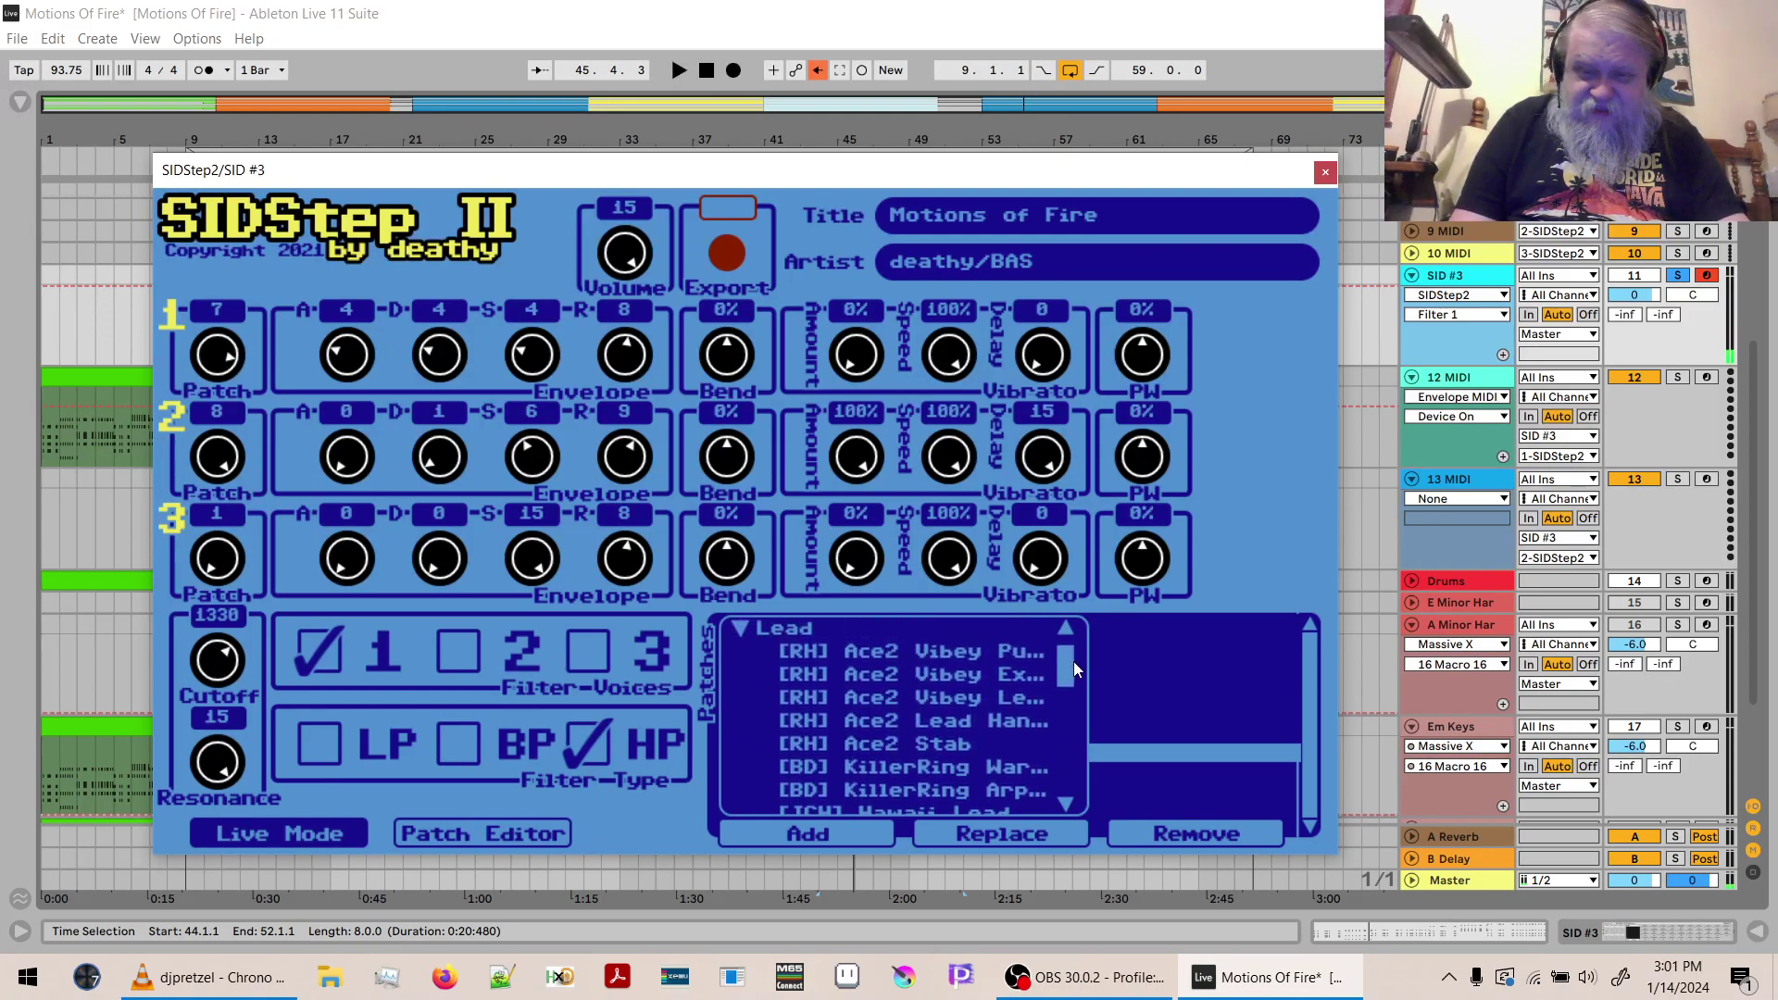
{"action": "left_click", "coordinate": [963, 713]}
{"action": "key", "text": "space"}
{"action": "key", "text": "space"}
Replace the patch in slot 08 with [RH] Ace2 Vibey Pulse Lead and audition it through the song.
{"action": "left_click", "coordinate": [944, 832]}
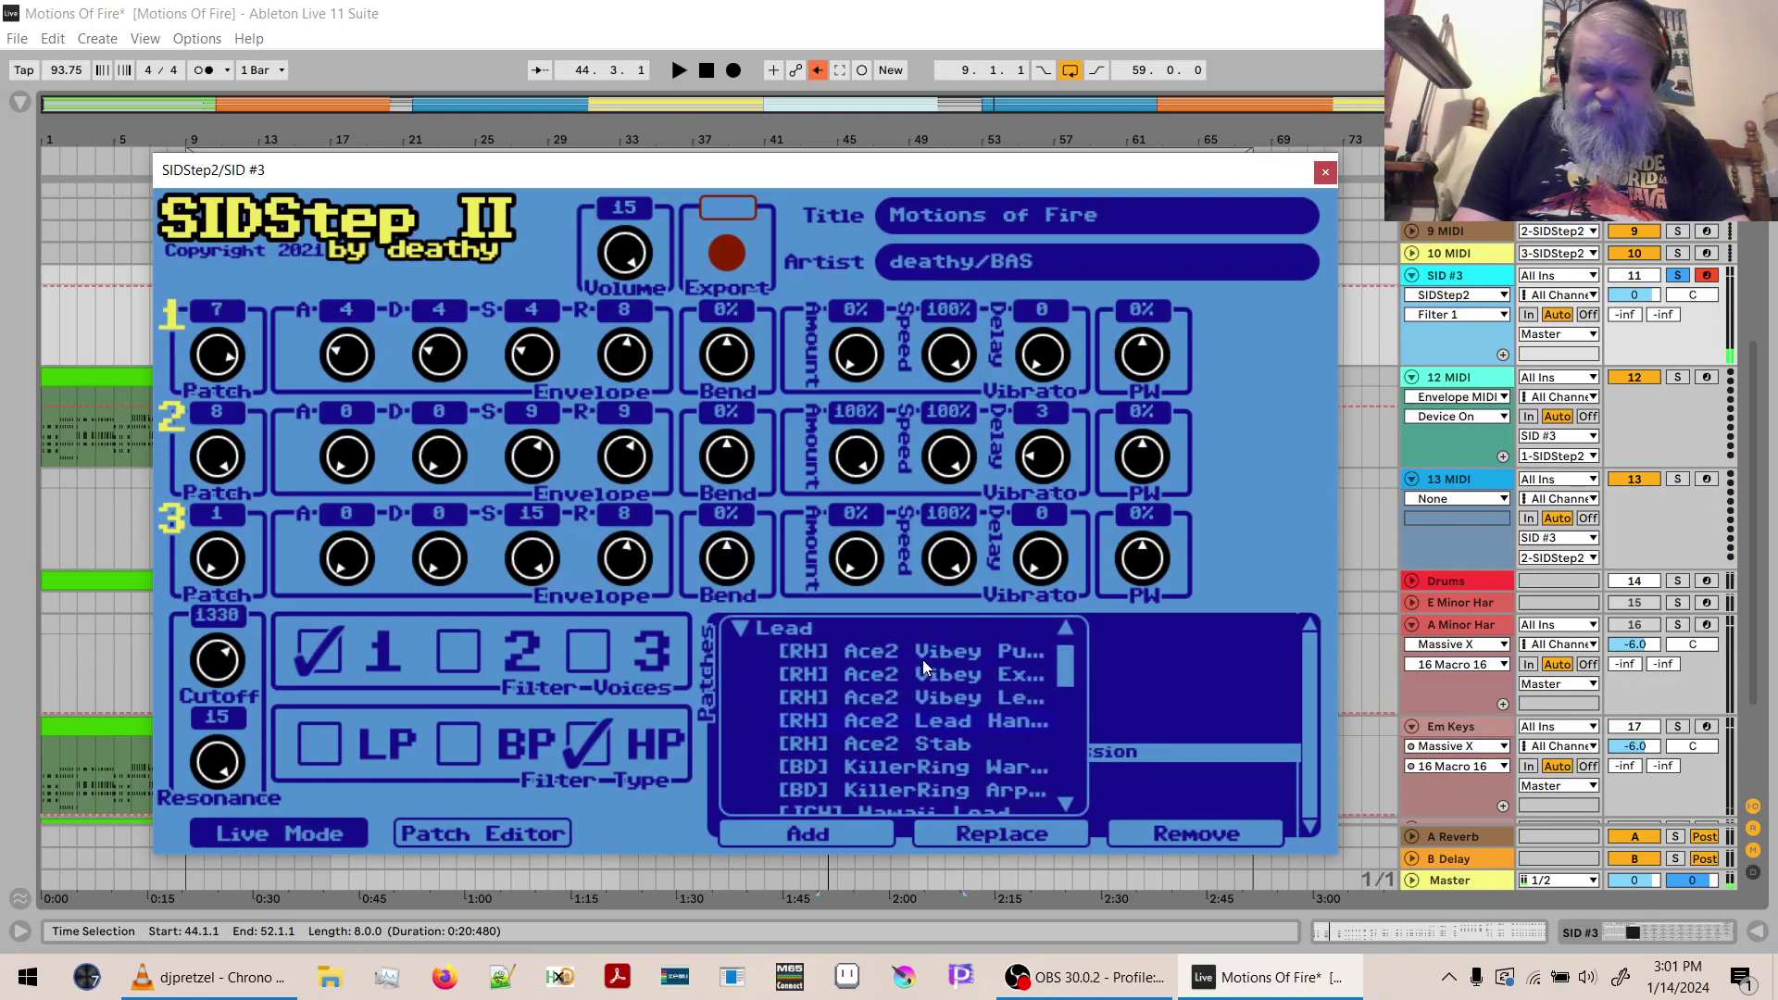
{"action": "left_click", "coordinate": [922, 659]}
{"action": "key", "text": "space"}
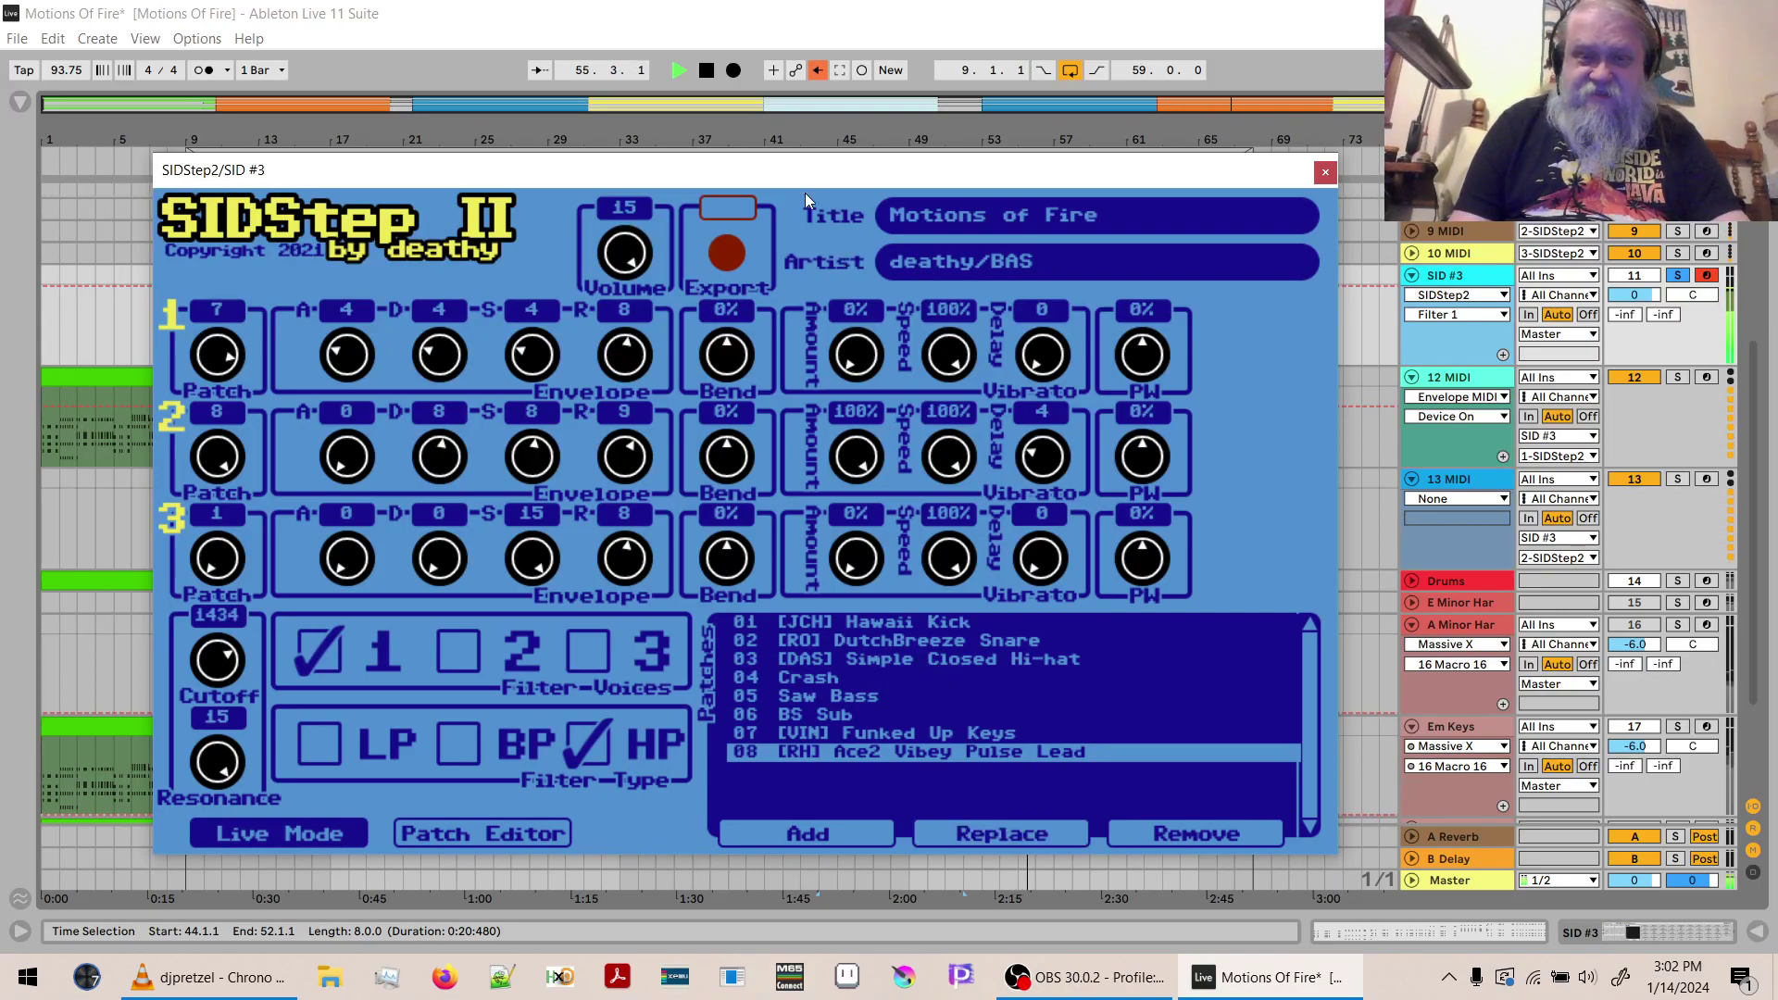
{"action": "left_click_drag", "start_coordinate": [798, 182], "coordinate": [802, 144]}
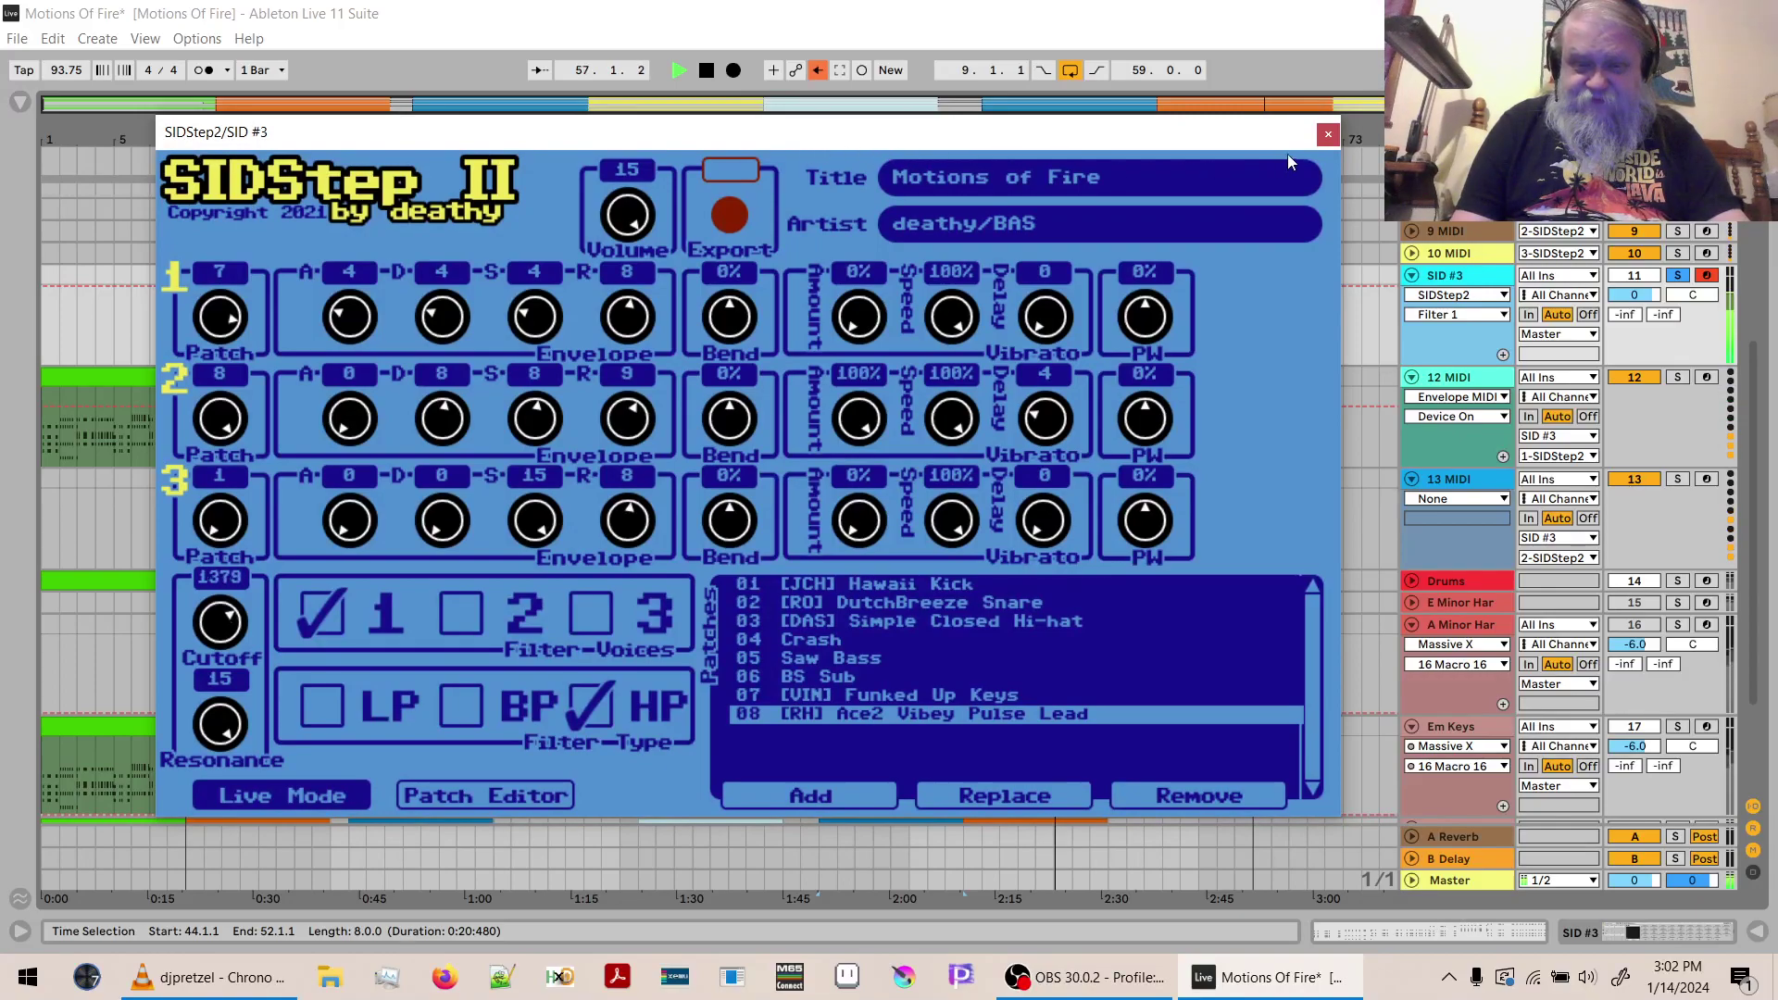
Try [RH] Ace2 Vibey Expressive Lead and [RH] Ace2 Vibey Lead Hand Expression in patch slot 08, auditioning each one.
{"action": "left_click", "coordinate": [989, 790]}
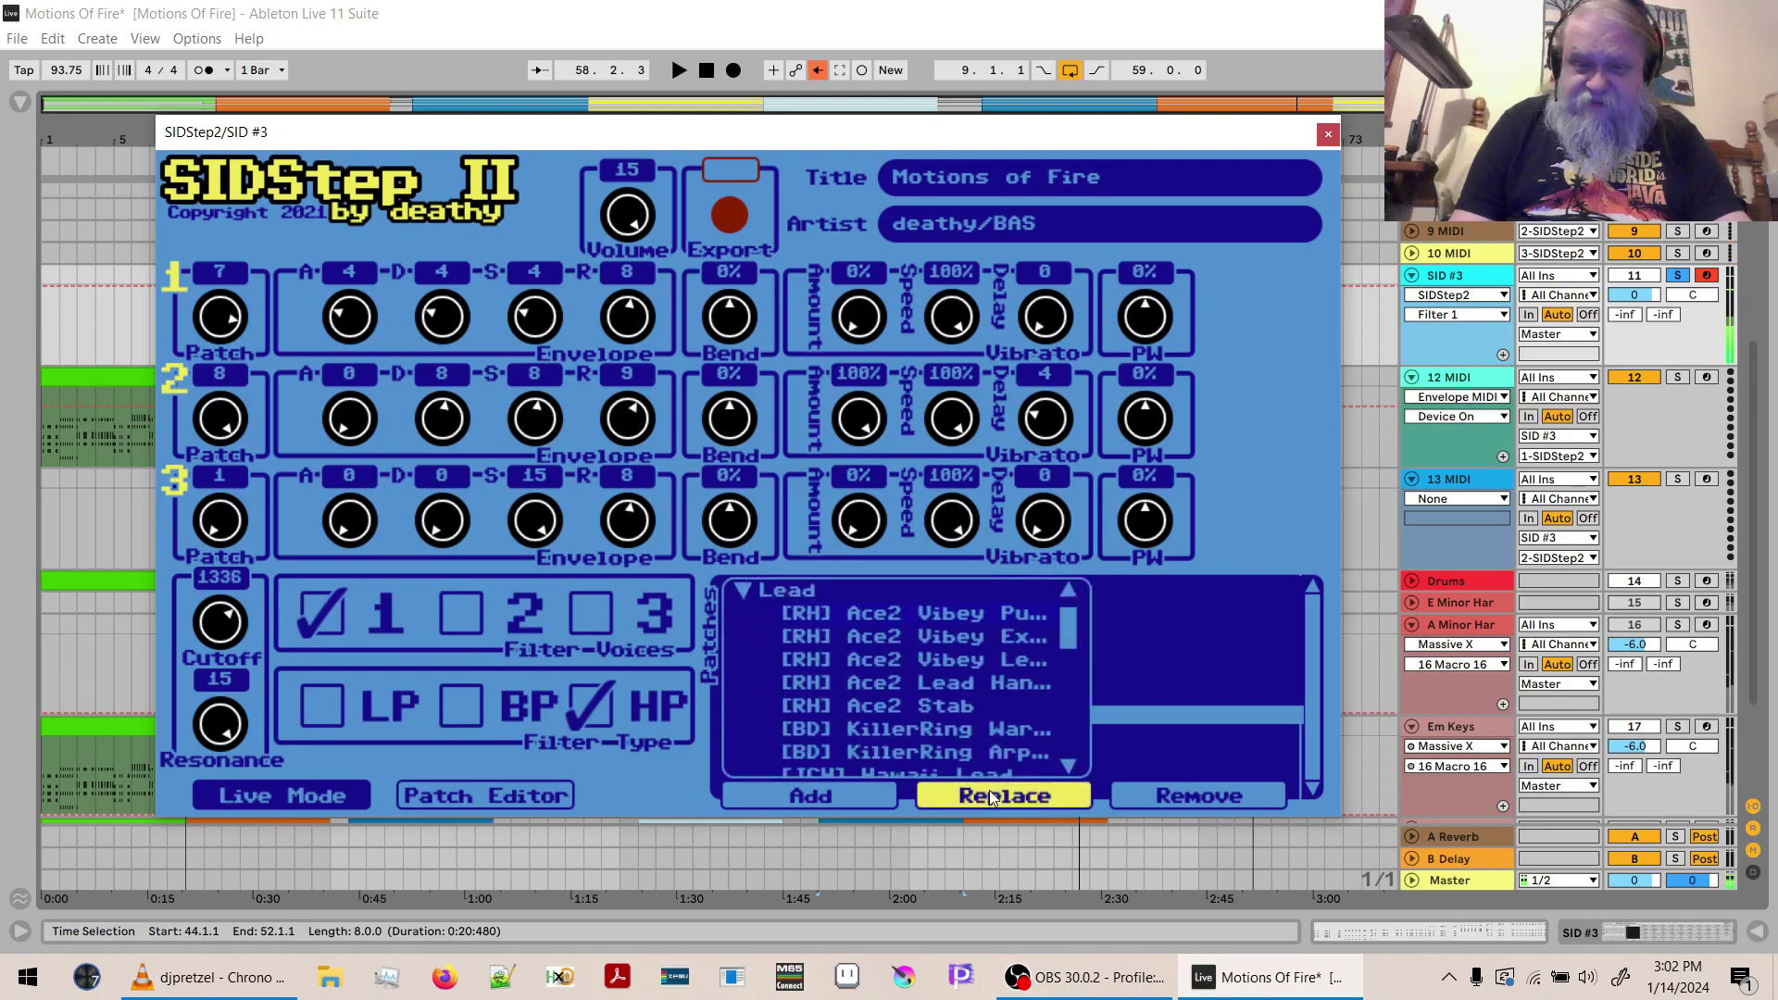
{"action": "left_click", "coordinate": [937, 637]}
{"action": "key", "text": "space"}
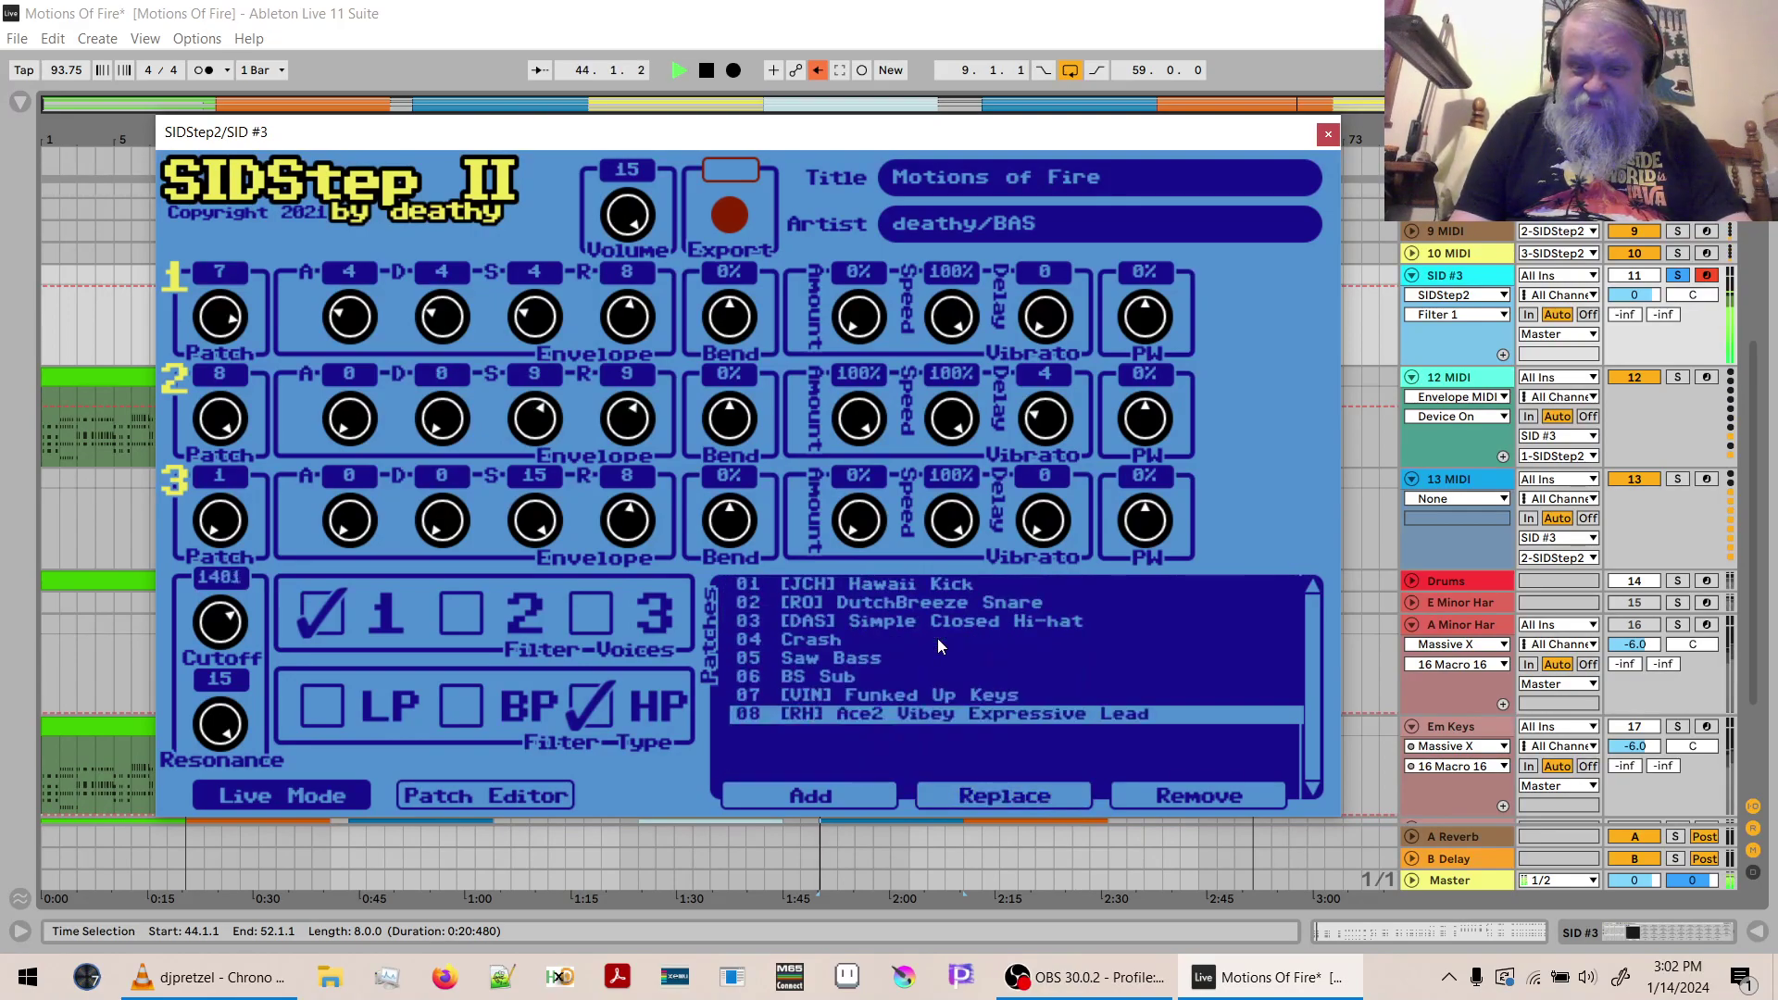
{"action": "left_click", "coordinate": [991, 794]}
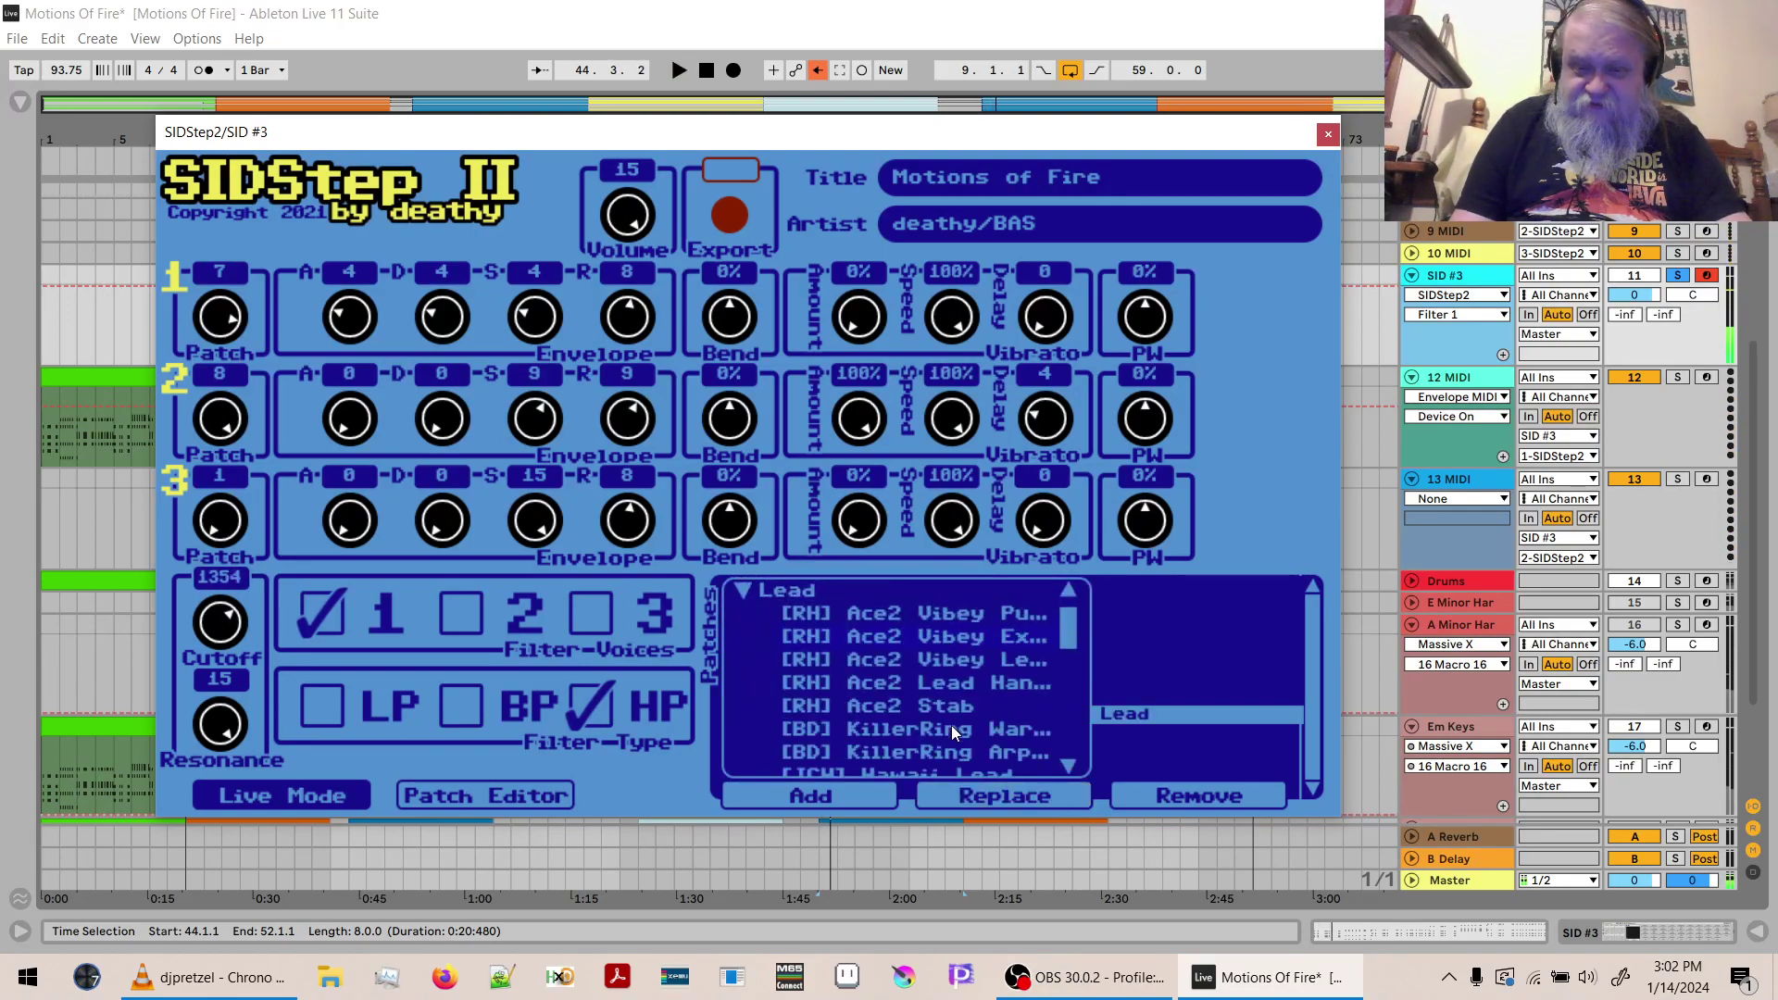
{"action": "left_click", "coordinate": [938, 661]}
{"action": "key", "text": "space"}
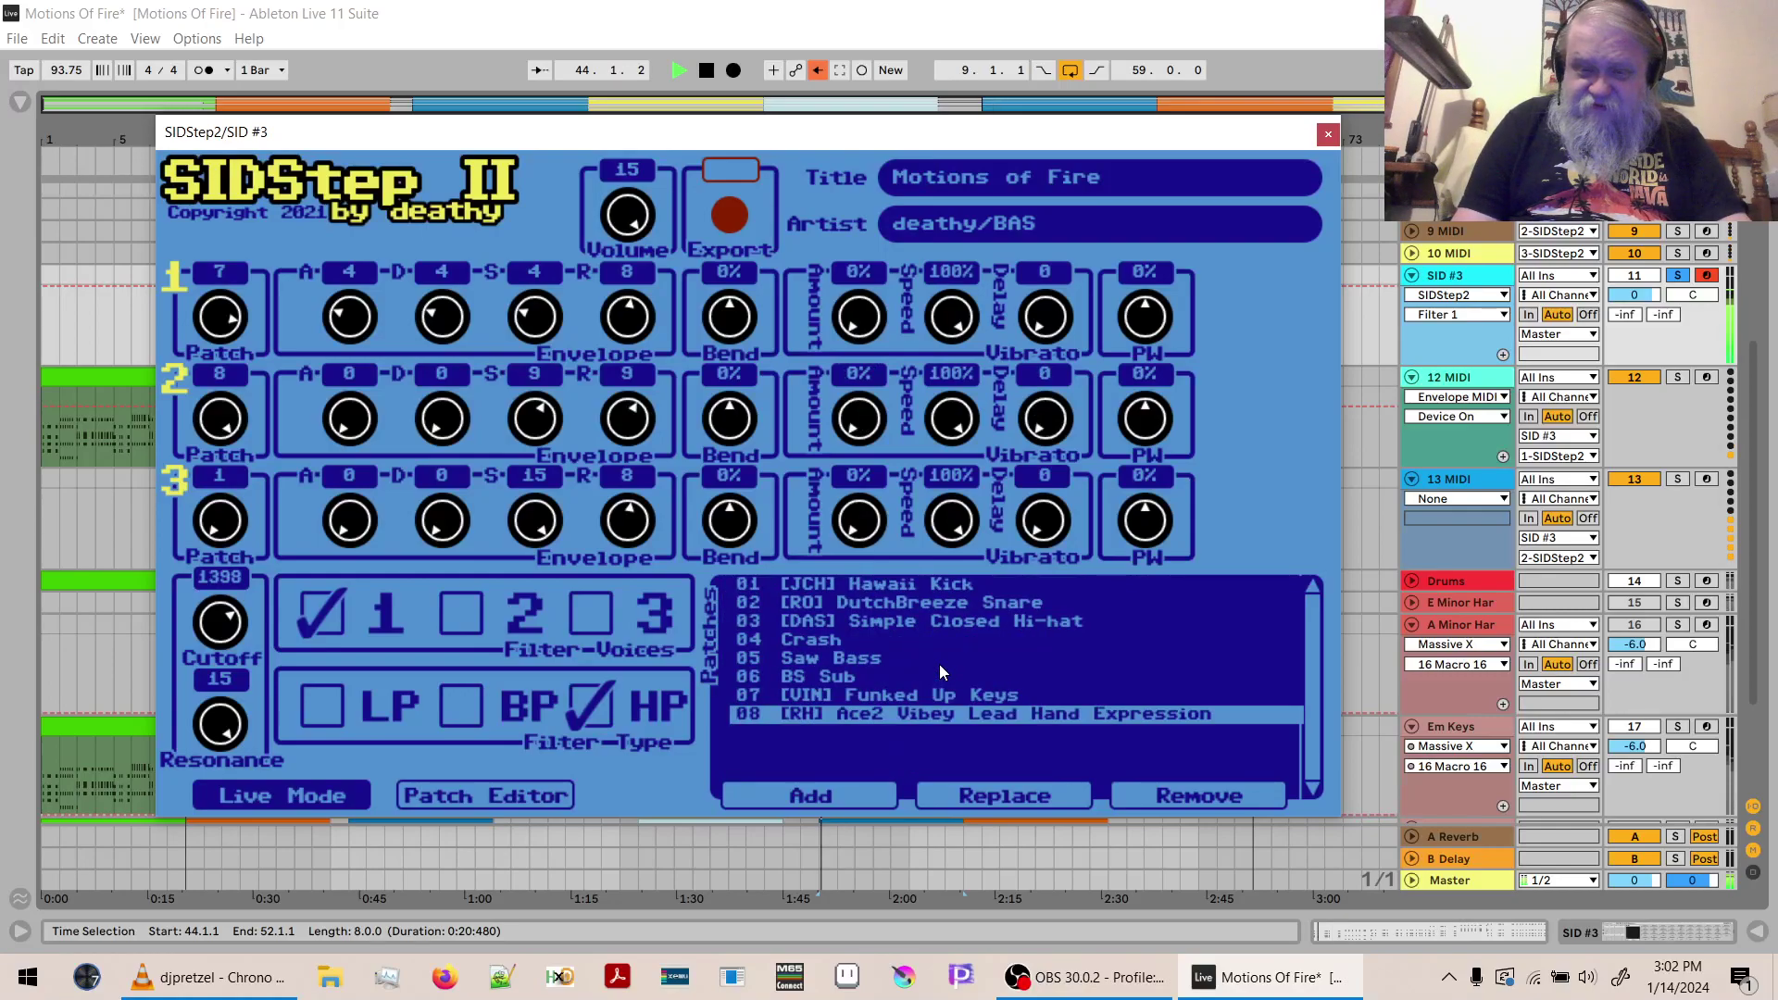
Put [RH] Ace2 Vibey Pulse Lead back into patch slot 08 and play it once more.
{"action": "left_click", "coordinate": [958, 791]}
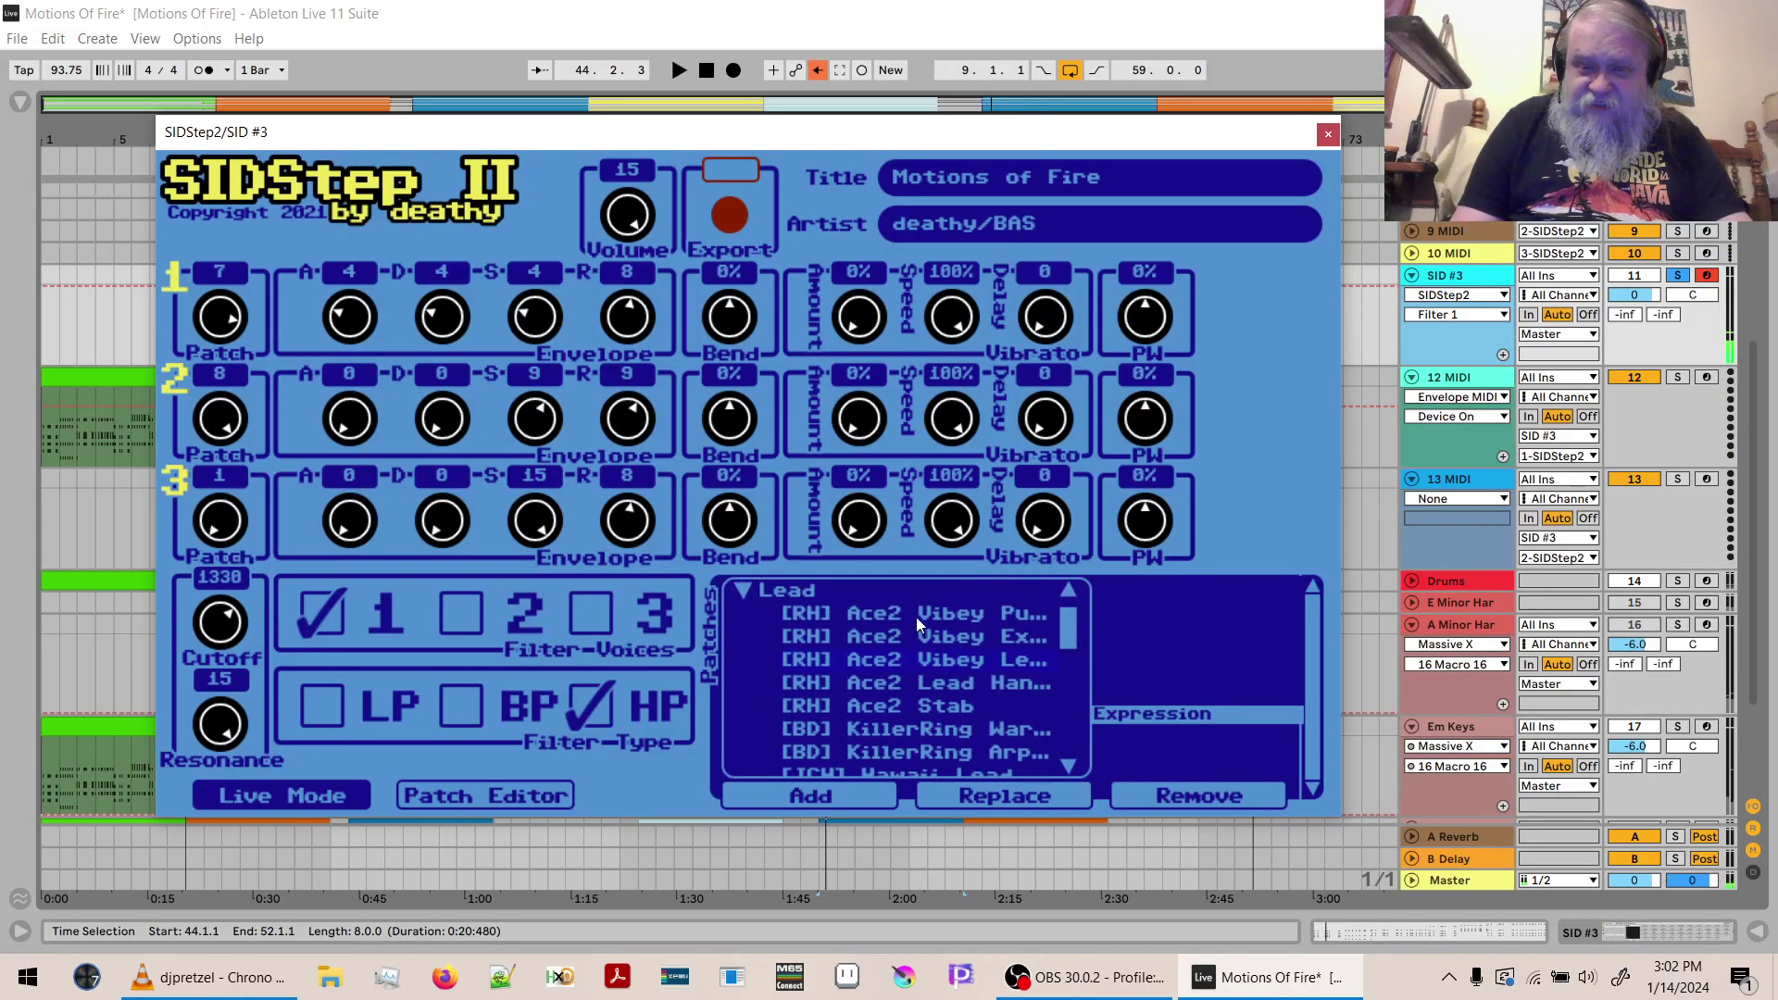
{"action": "left_click", "coordinate": [916, 615]}
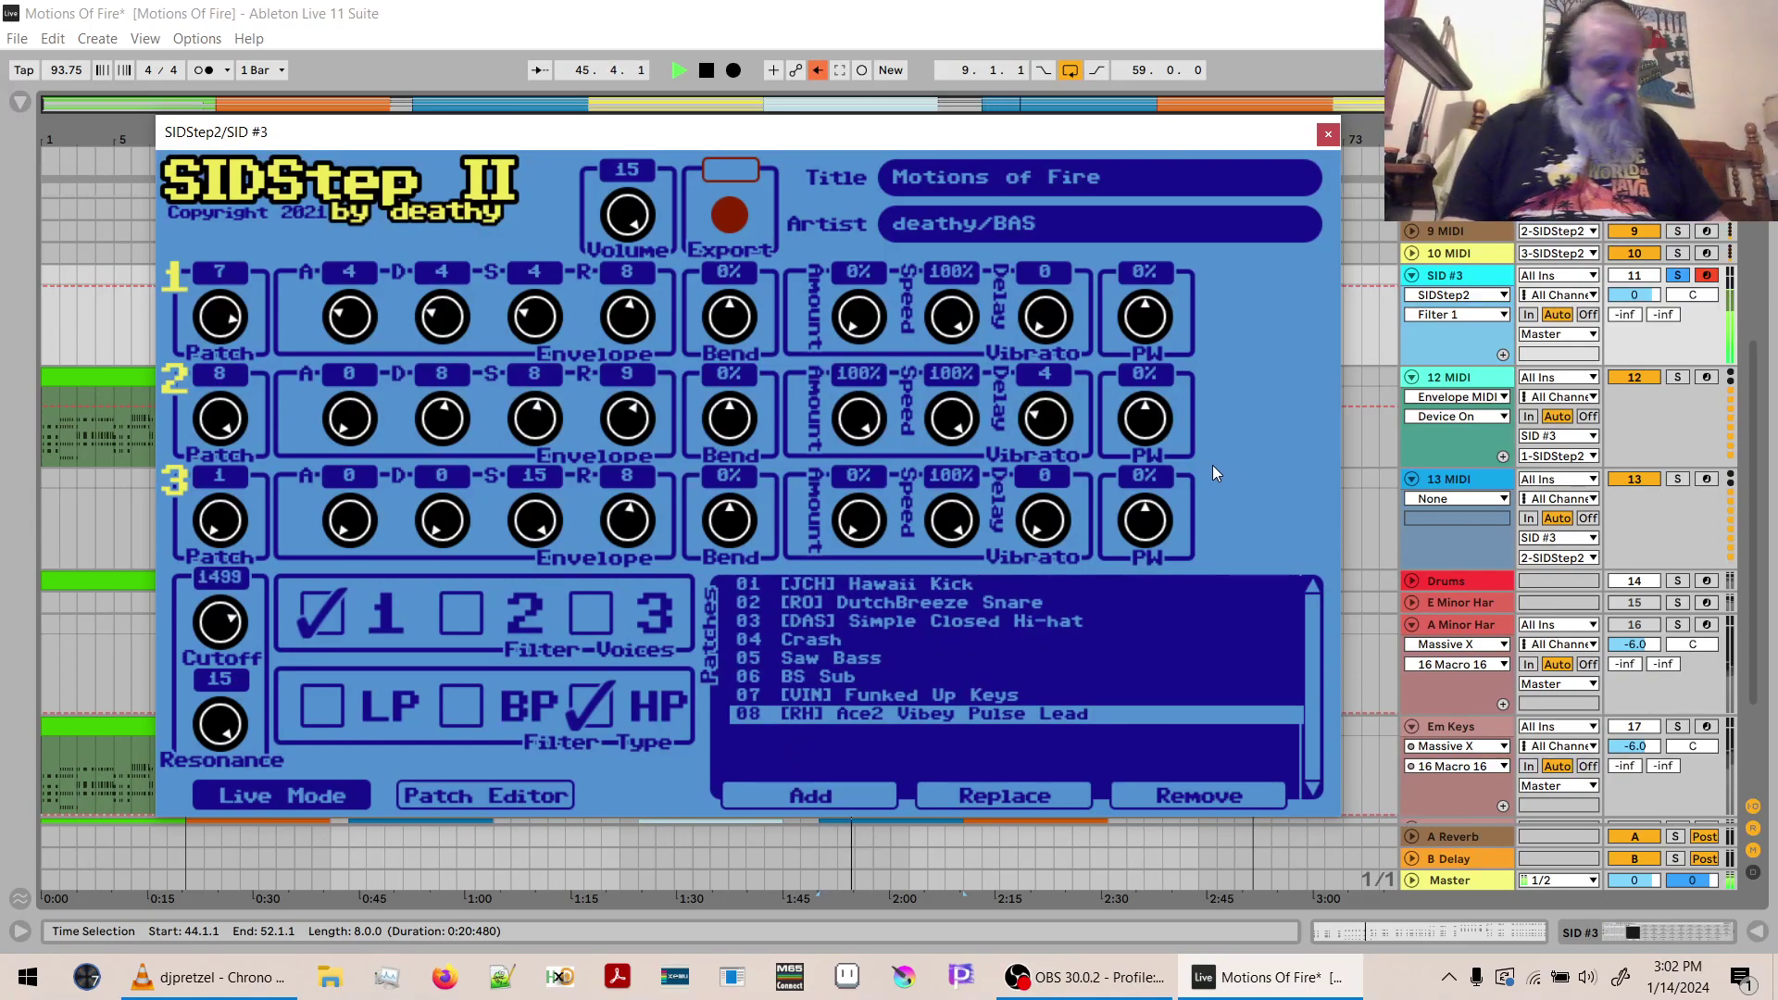
{"action": "key", "text": "space"}
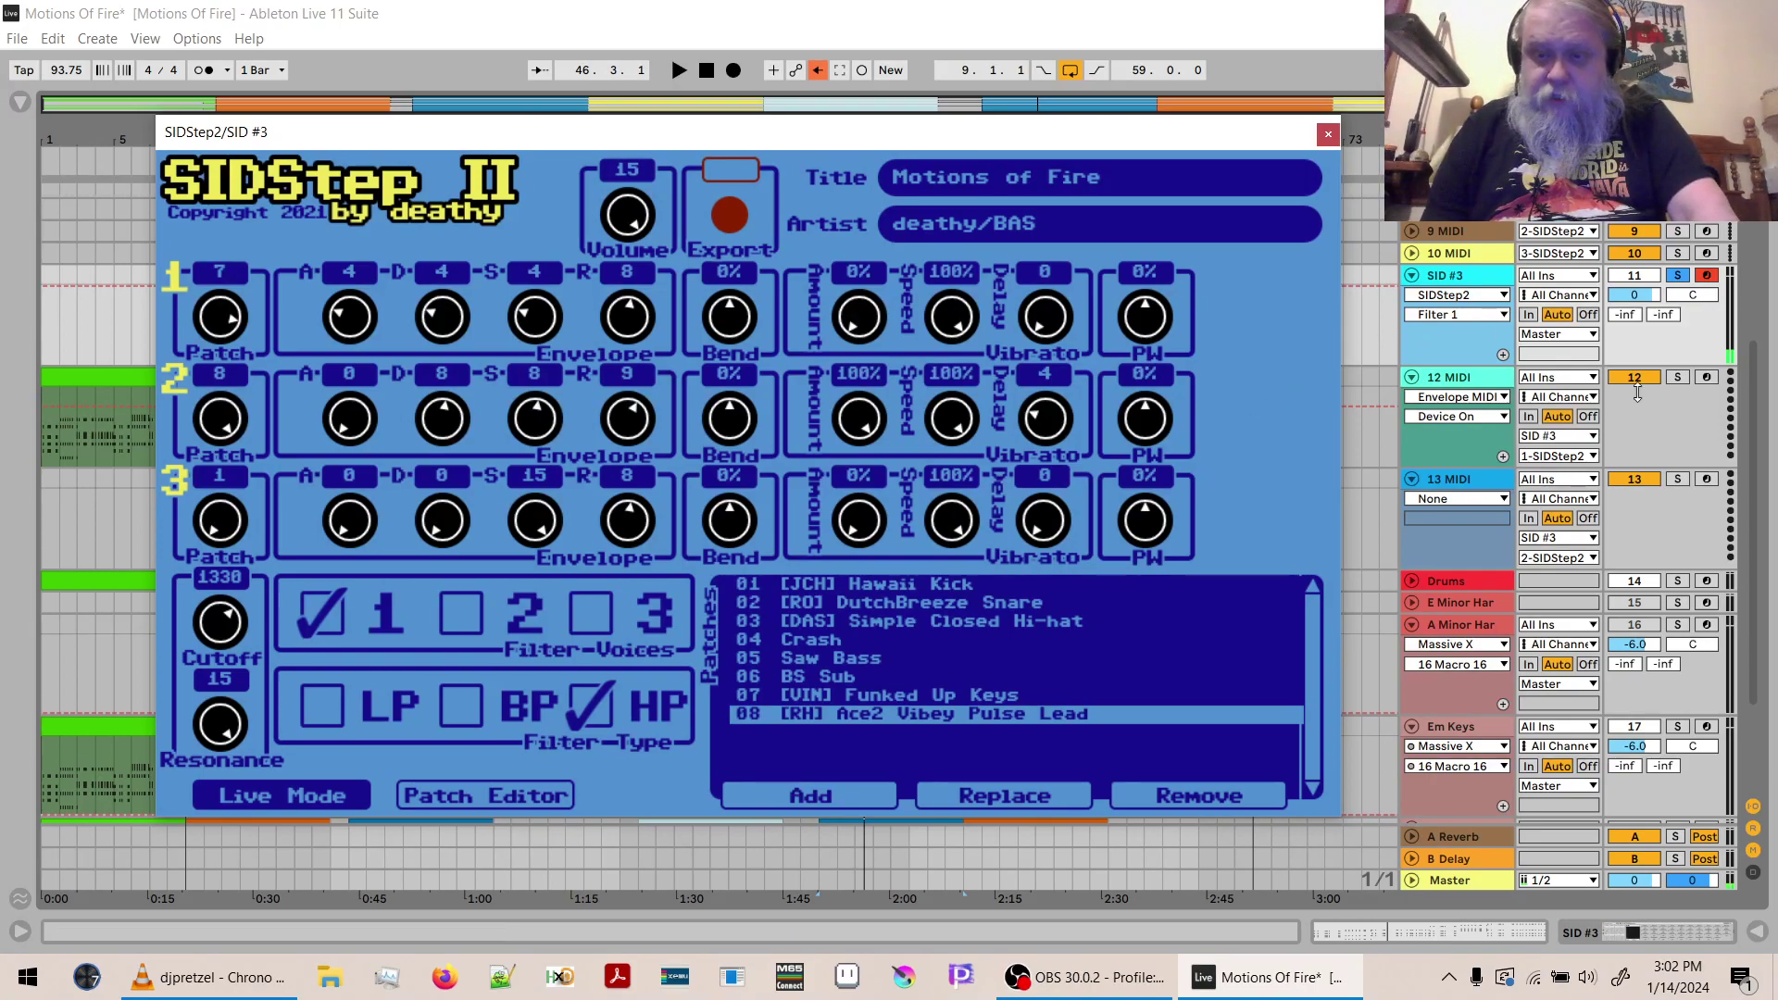
Insert a MIDI track below 12 MIDI and copy the SIDStep2 Instrument Rack from SID #3 onto it.
{"action": "left_click", "coordinate": [1430, 454]}
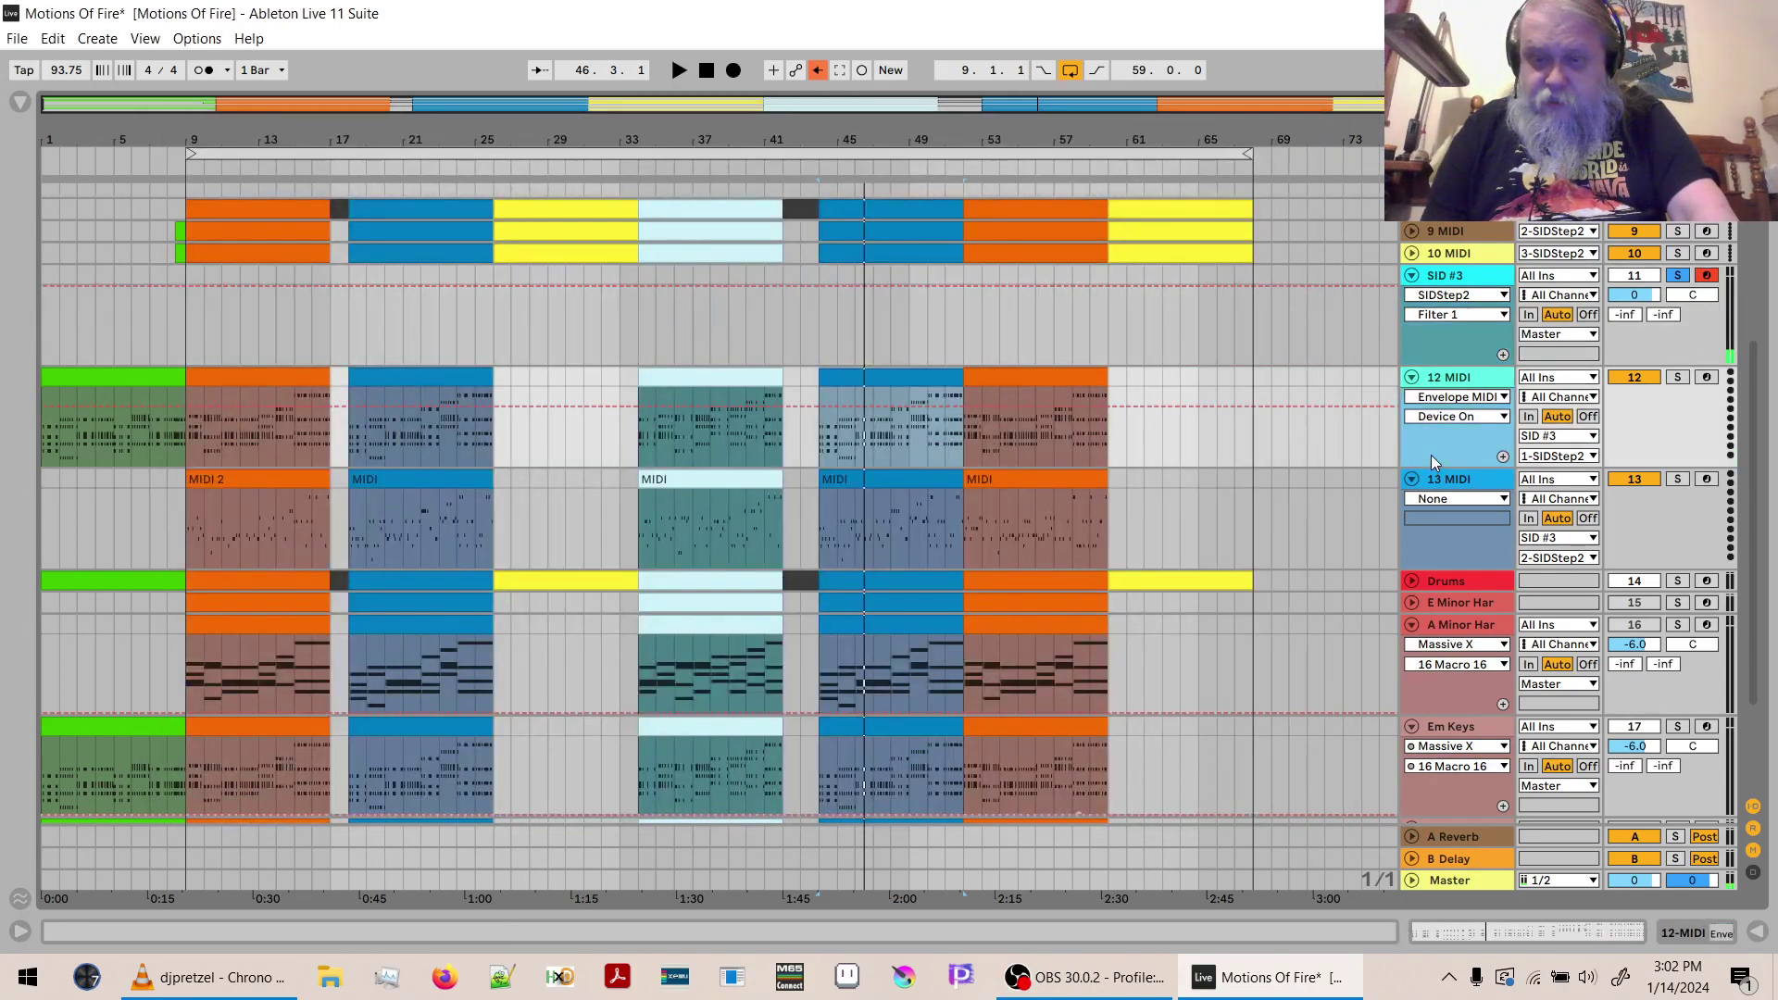
{"action": "key", "text": "ctrl+shift+t"}
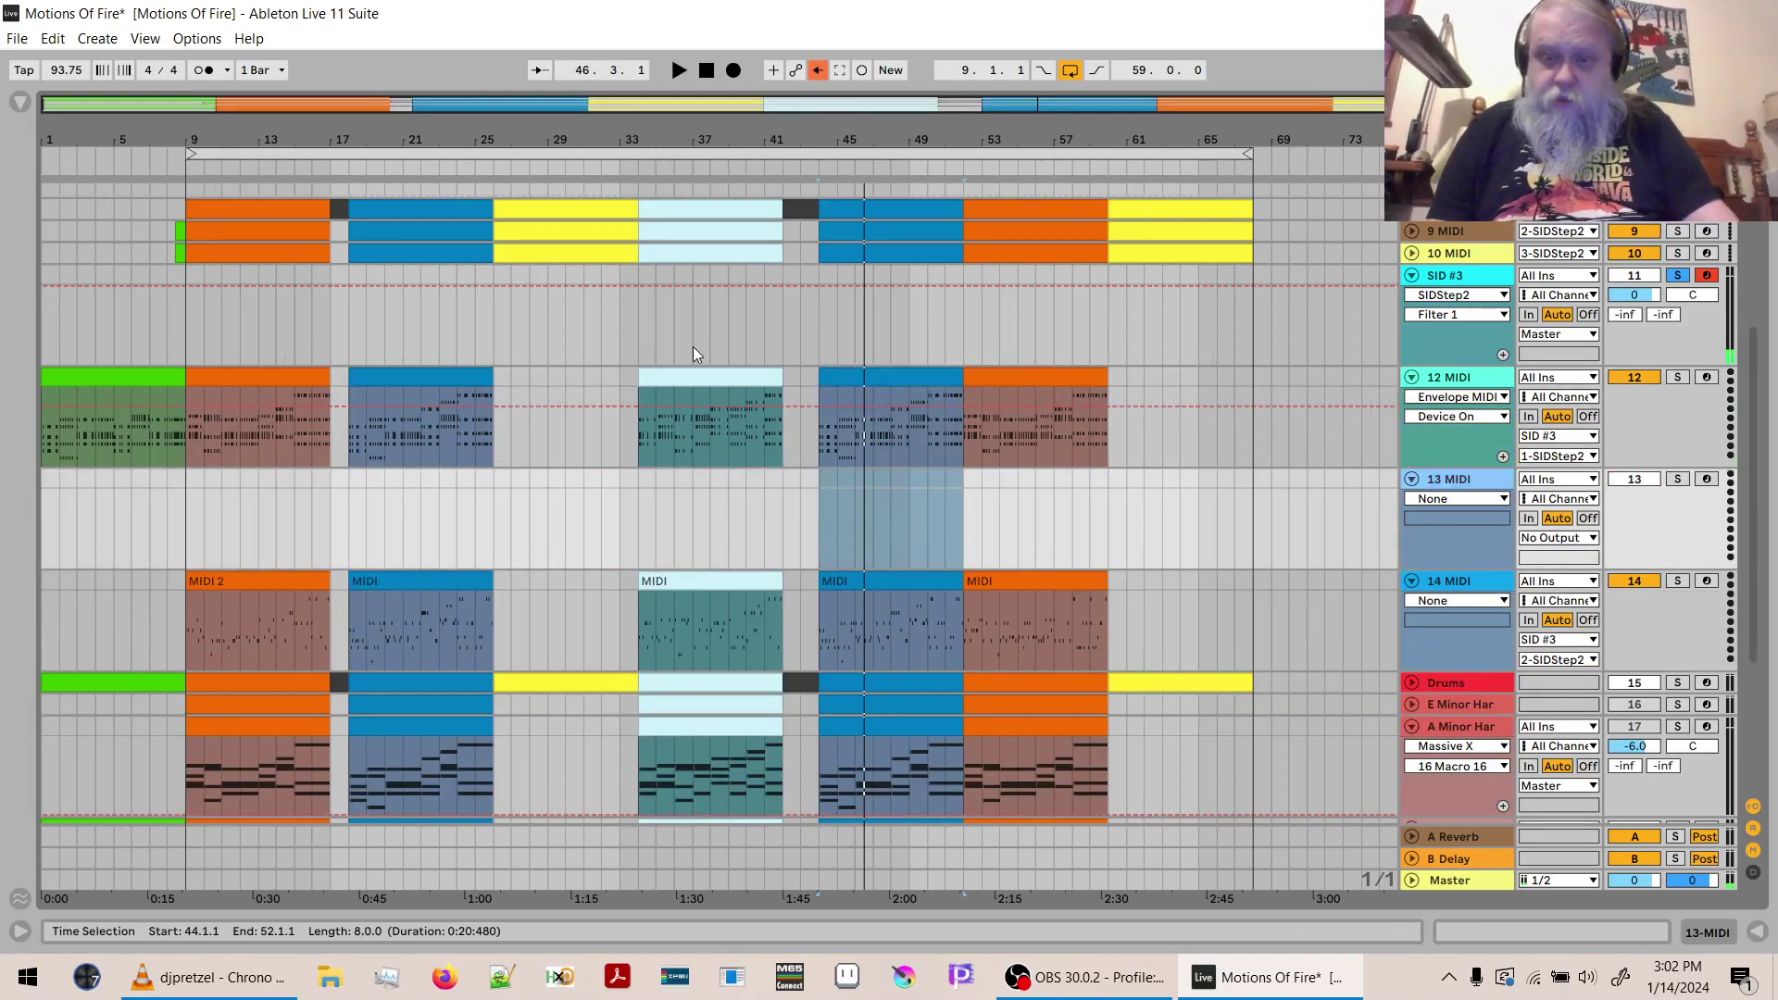
{"action": "left_click", "coordinate": [1436, 336]}
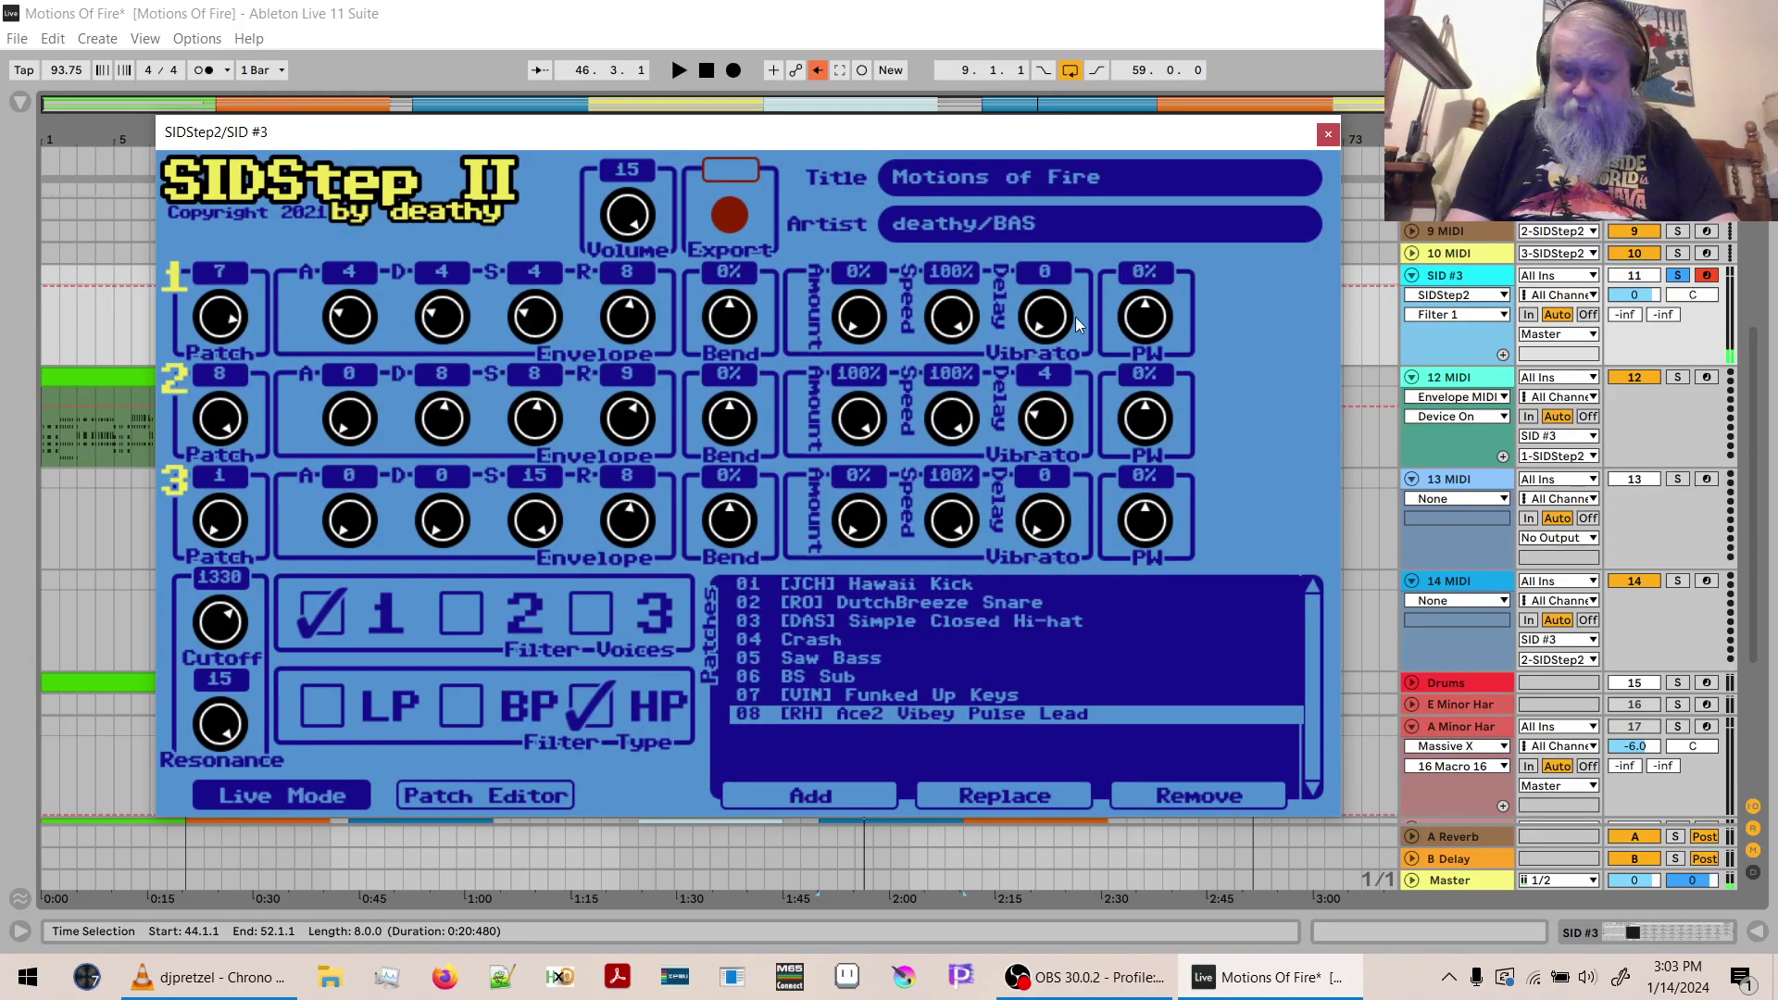
{"action": "left_click", "coordinate": [1467, 275]}
{"action": "double_click", "coordinate": [1466, 273]}
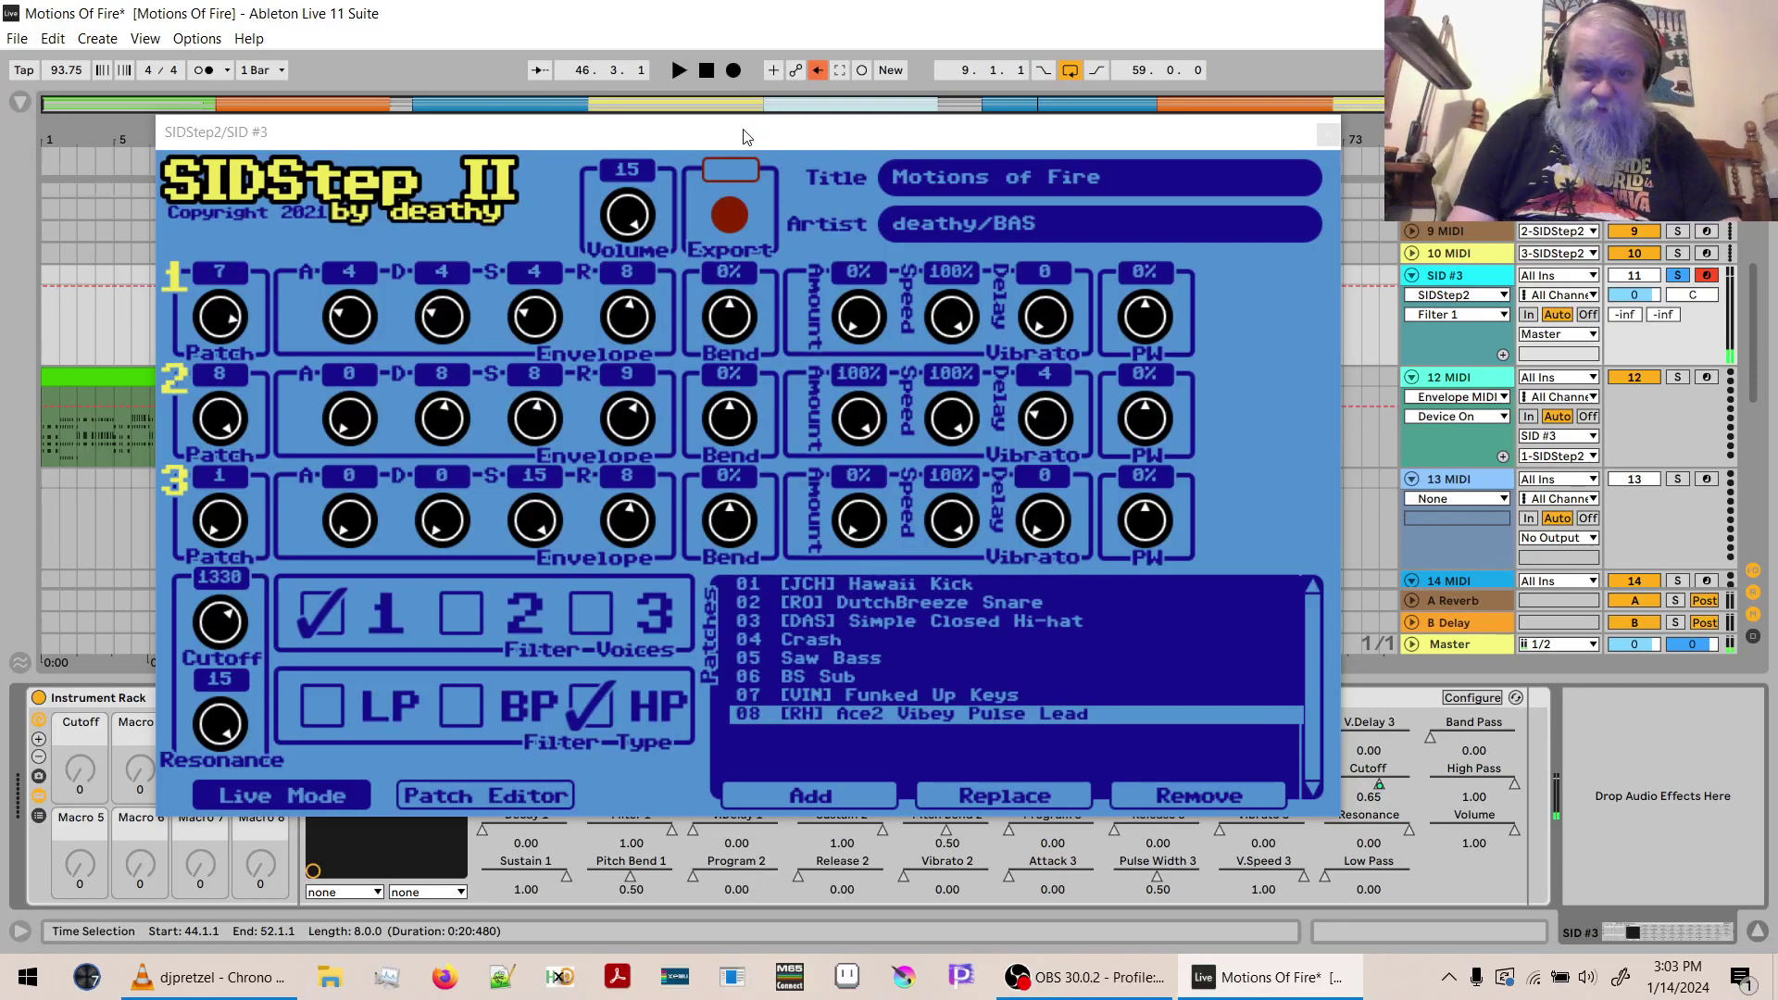
{"action": "left_click", "coordinate": [1328, 135]}
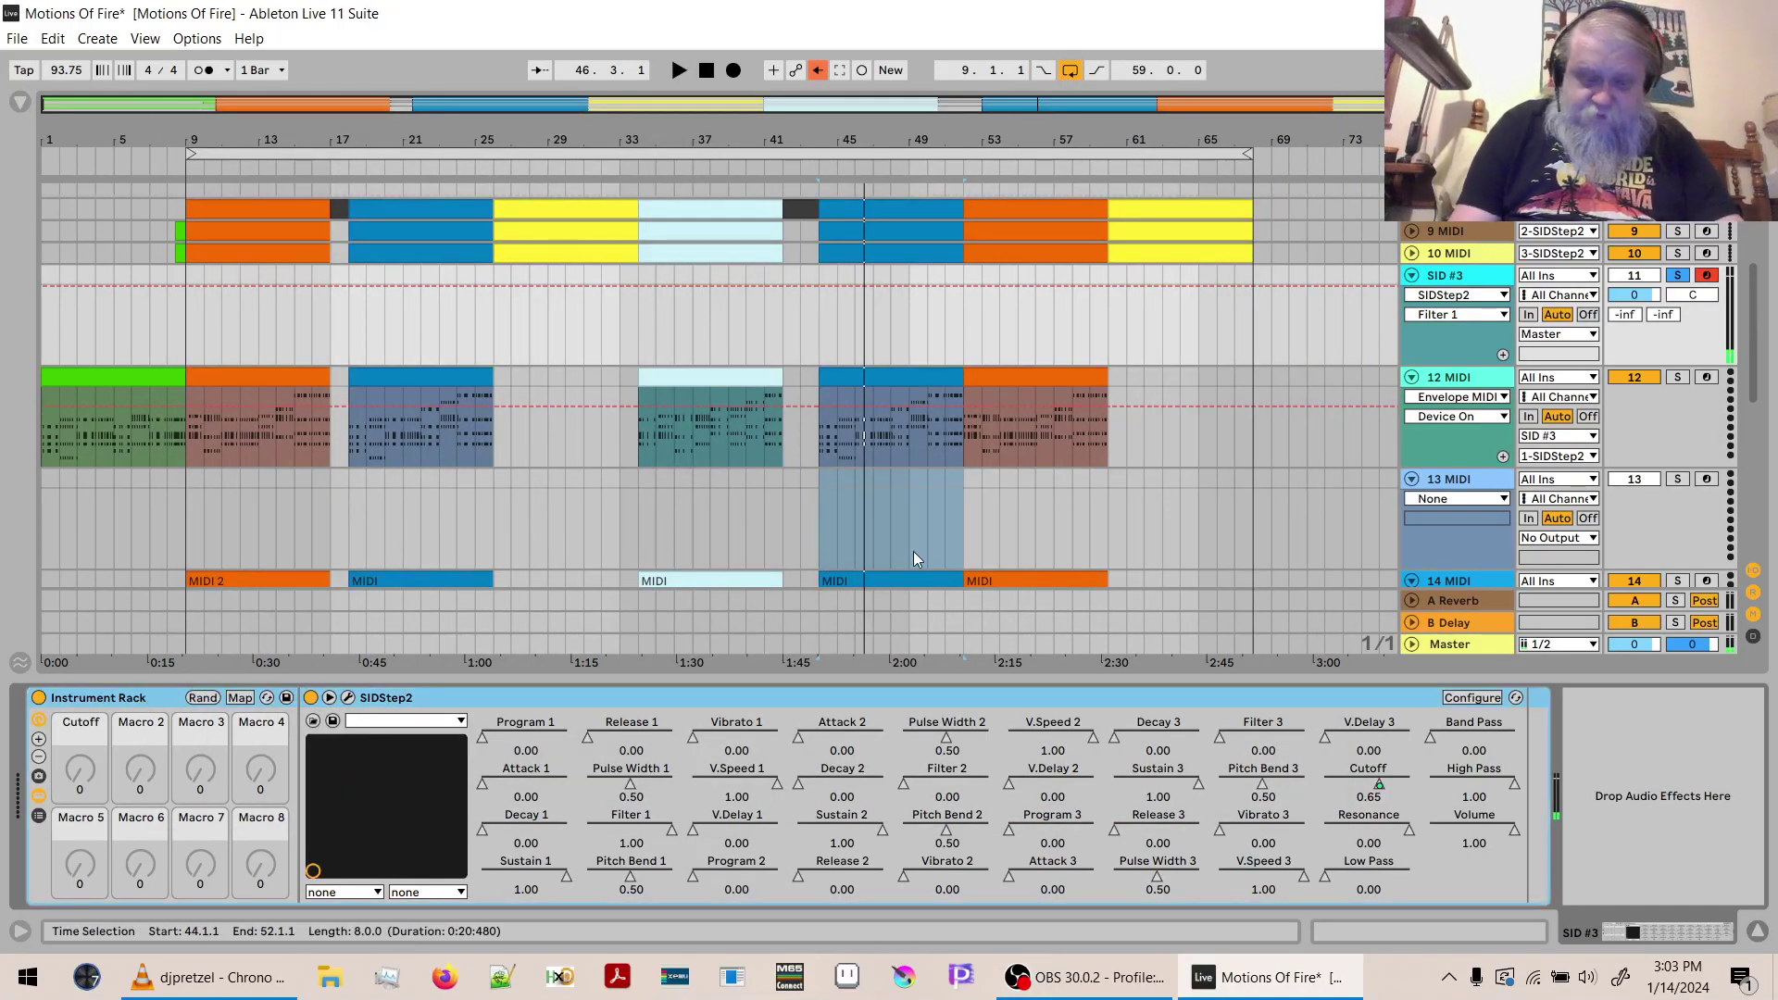
{"action": "left_click", "coordinate": [1463, 479]}
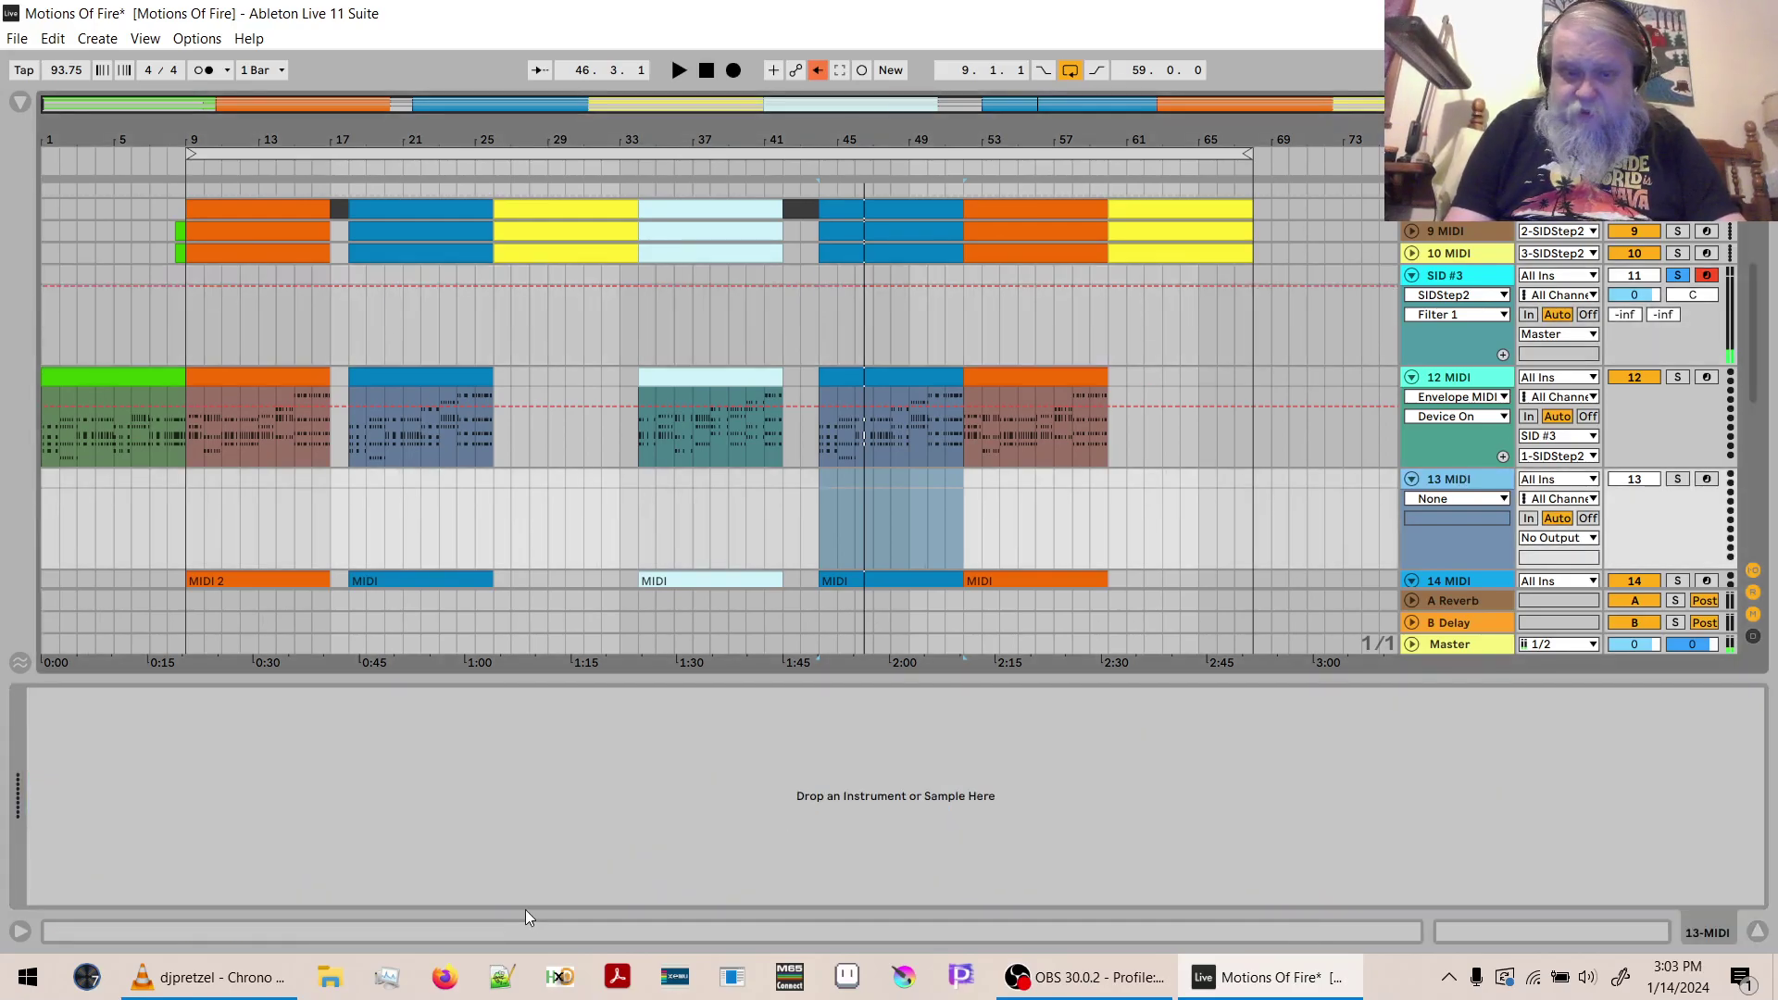
{"action": "left_click", "coordinate": [474, 824]}
{"action": "key", "text": "ctrl+v"}
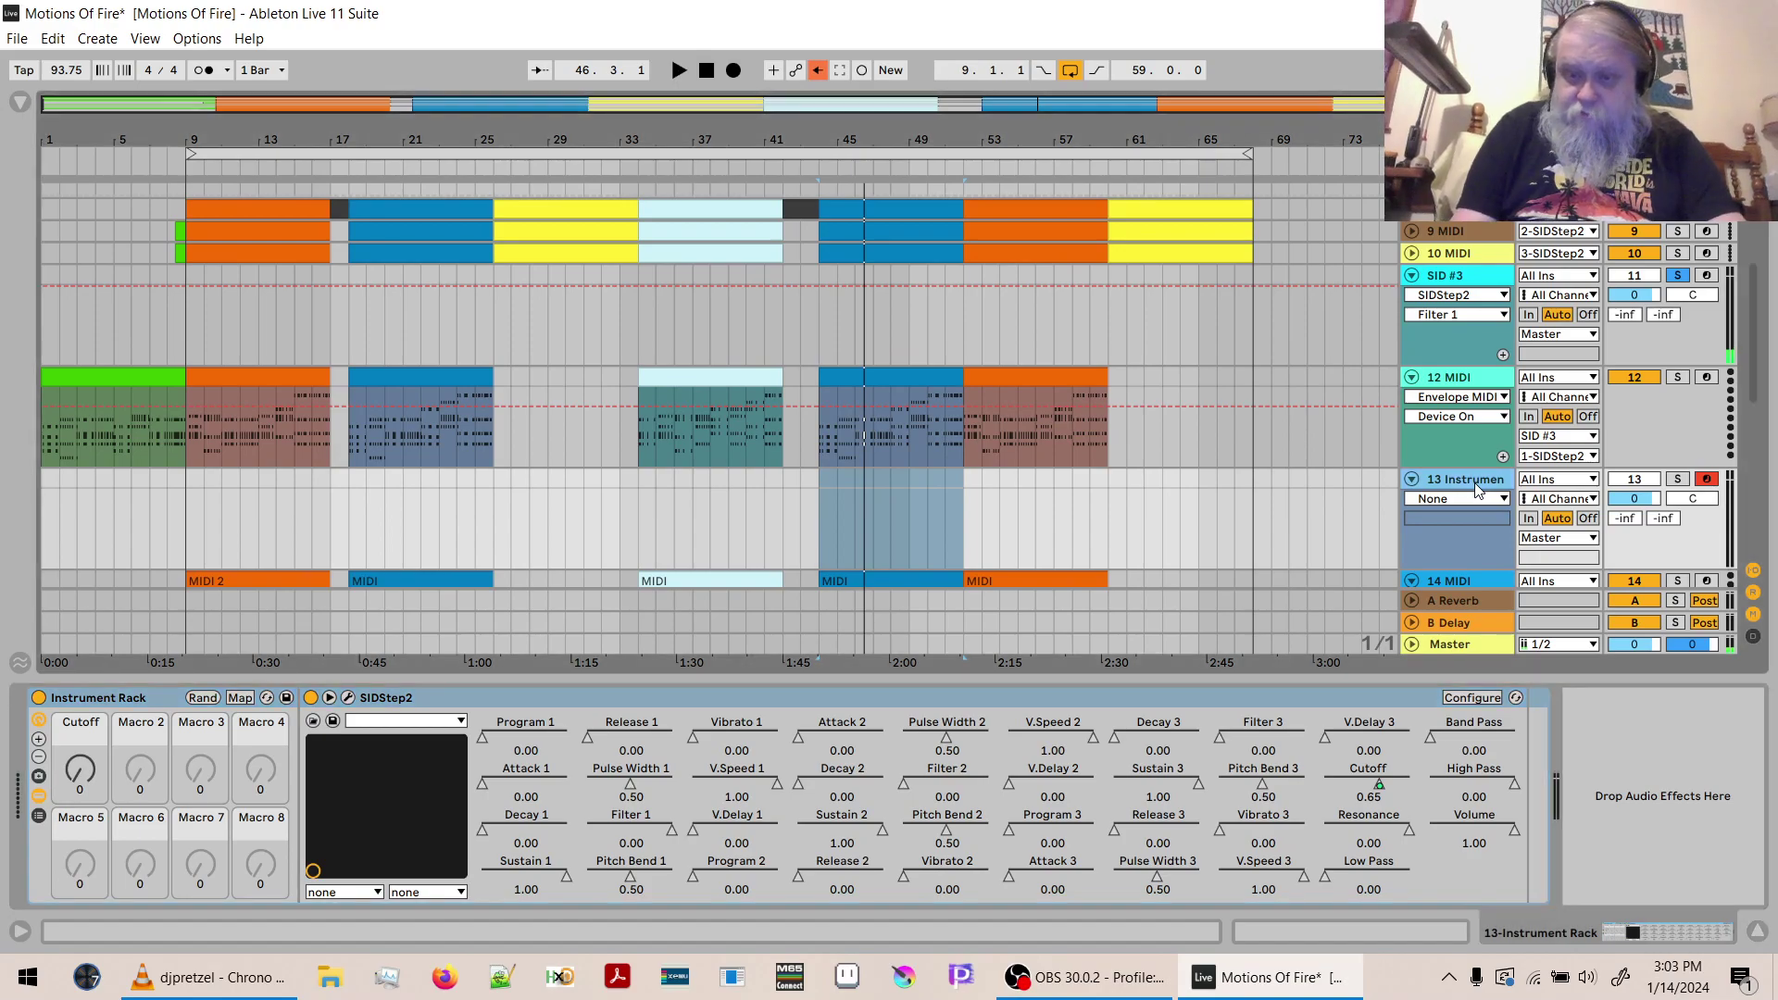
Rename the new instrument track SID #4.
{"action": "double_click", "coordinate": [1477, 488]}
{"action": "type", "text": "SID $4"}
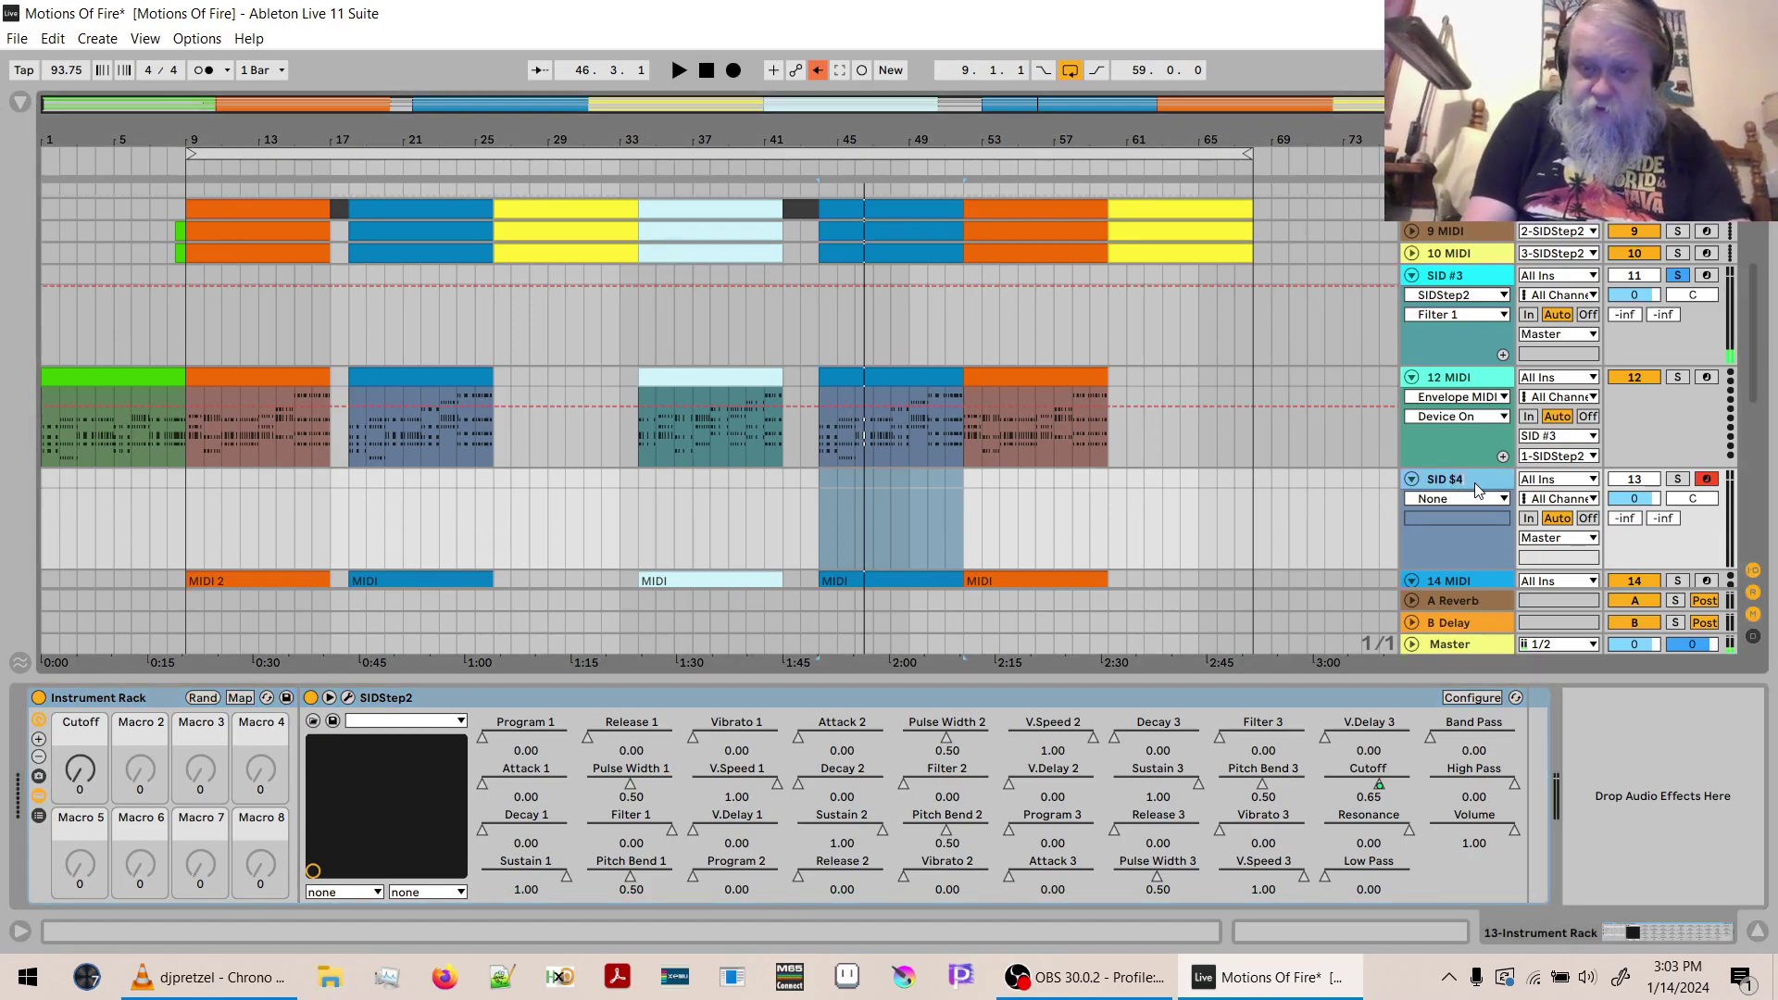
{"action": "key", "text": "Return"}
{"action": "double_click", "coordinate": [1478, 488]}
{"action": "type", "text": "SID"}
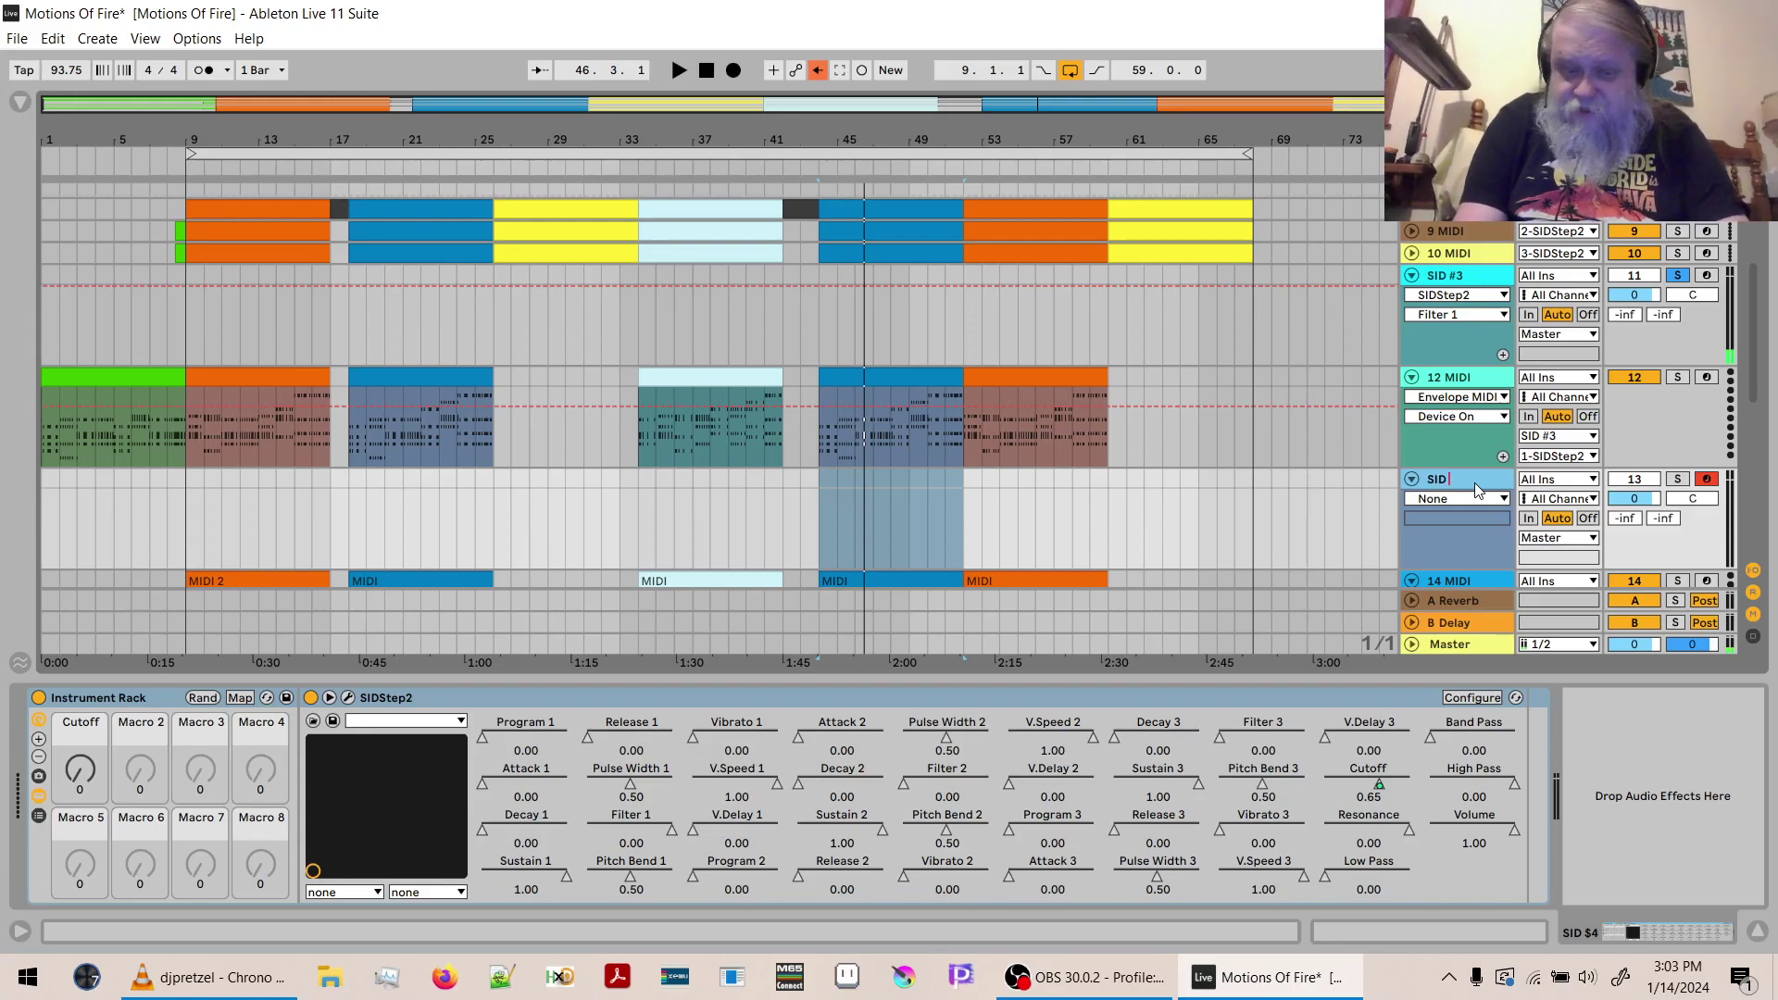
Move the 12 MIDI track below SID #4 and route its output to SID #4, channel 1-SIDStep2.
{"action": "left_click_drag", "start_coordinate": [1452, 383], "coordinate": [1455, 537]}
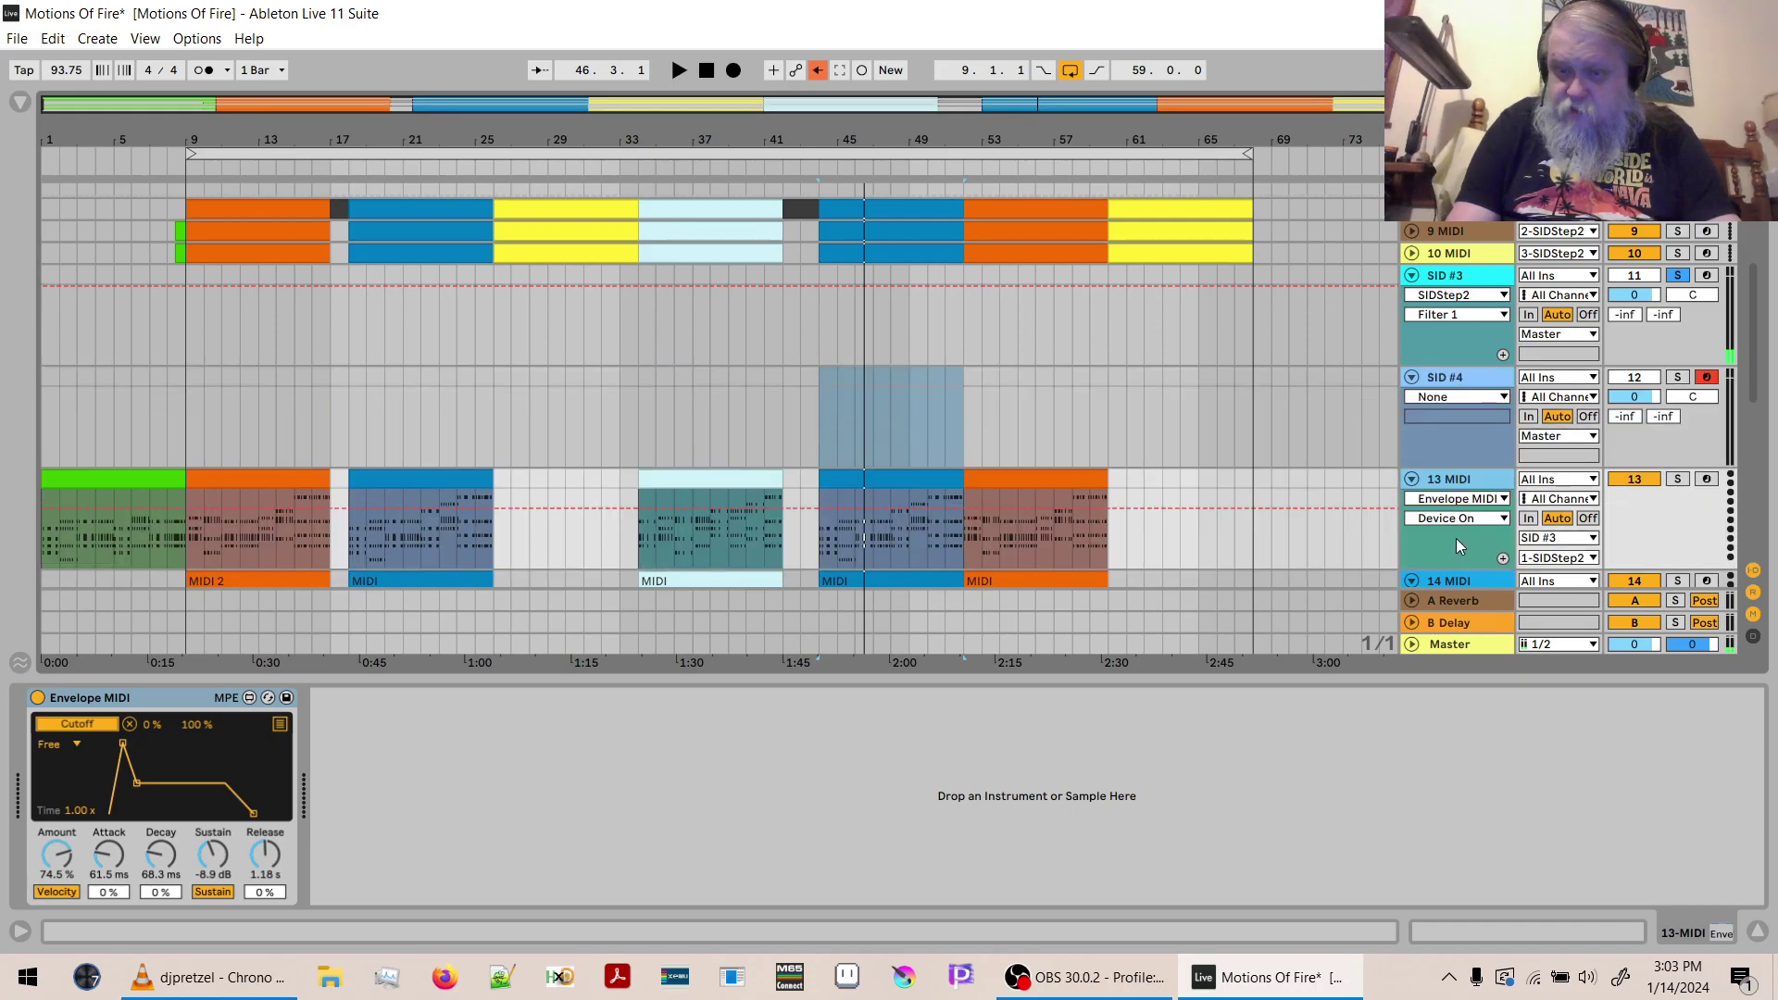
{"action": "left_click", "coordinate": [1538, 538]}
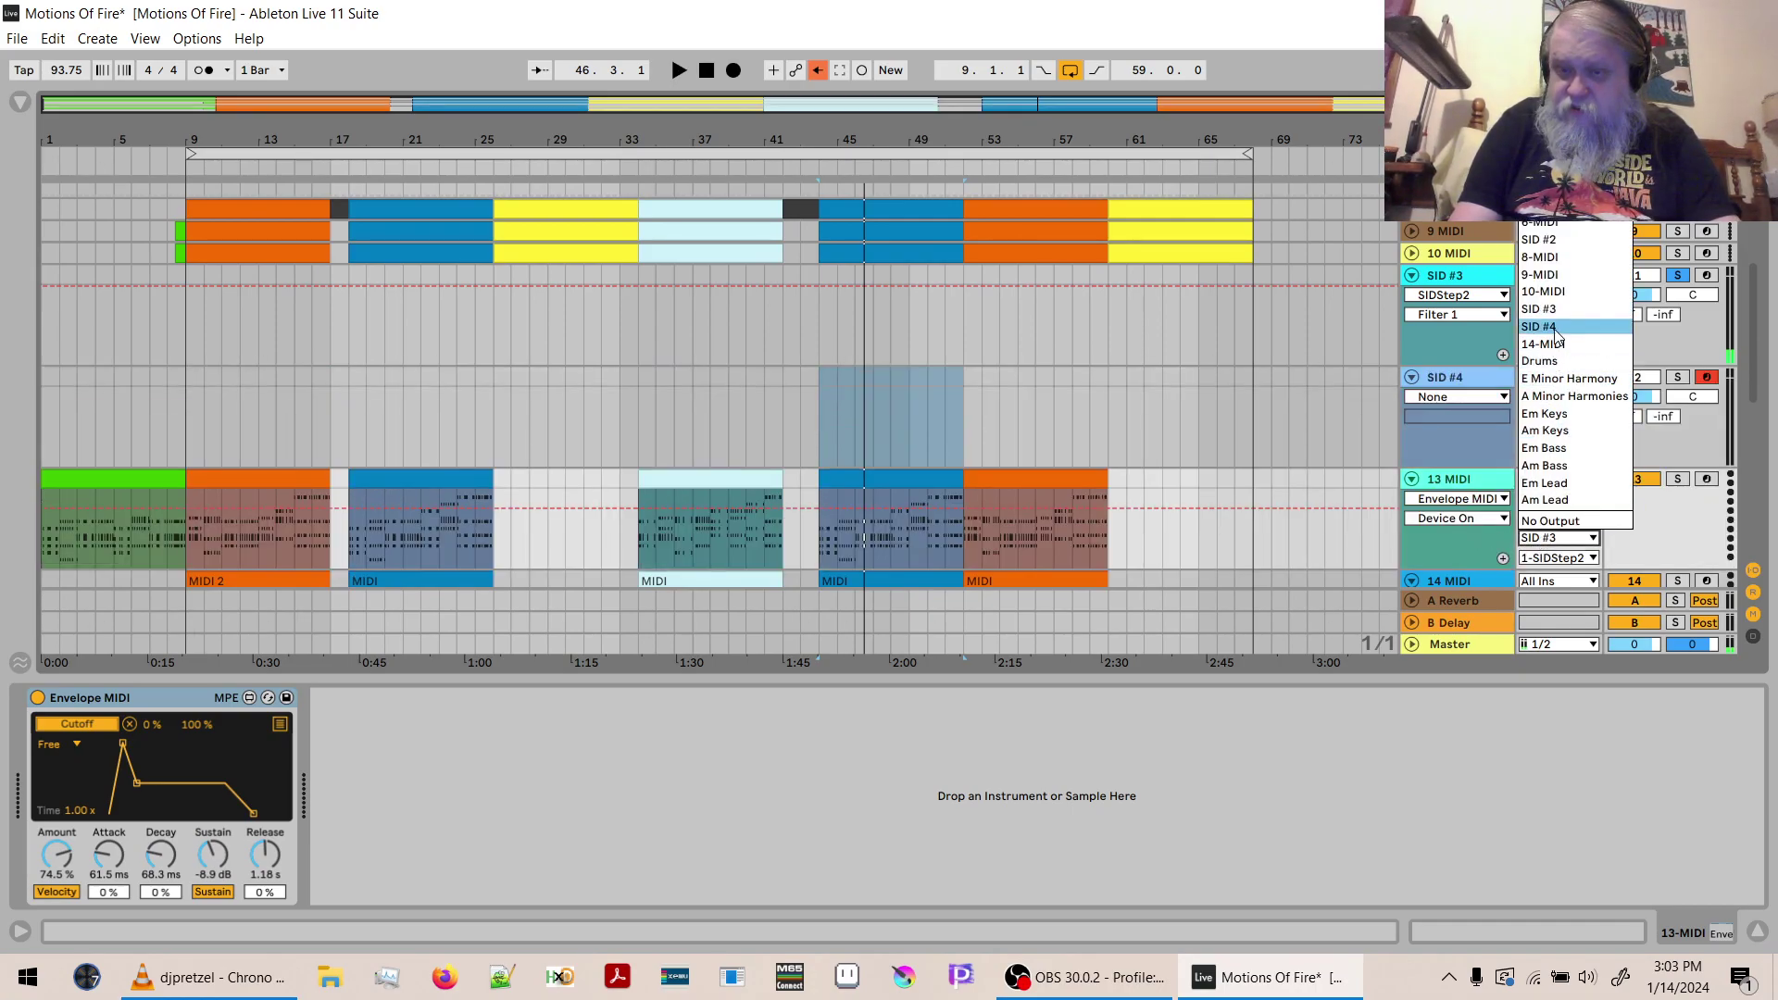
{"action": "left_click", "coordinate": [1555, 330]}
{"action": "left_click", "coordinate": [1542, 560]}
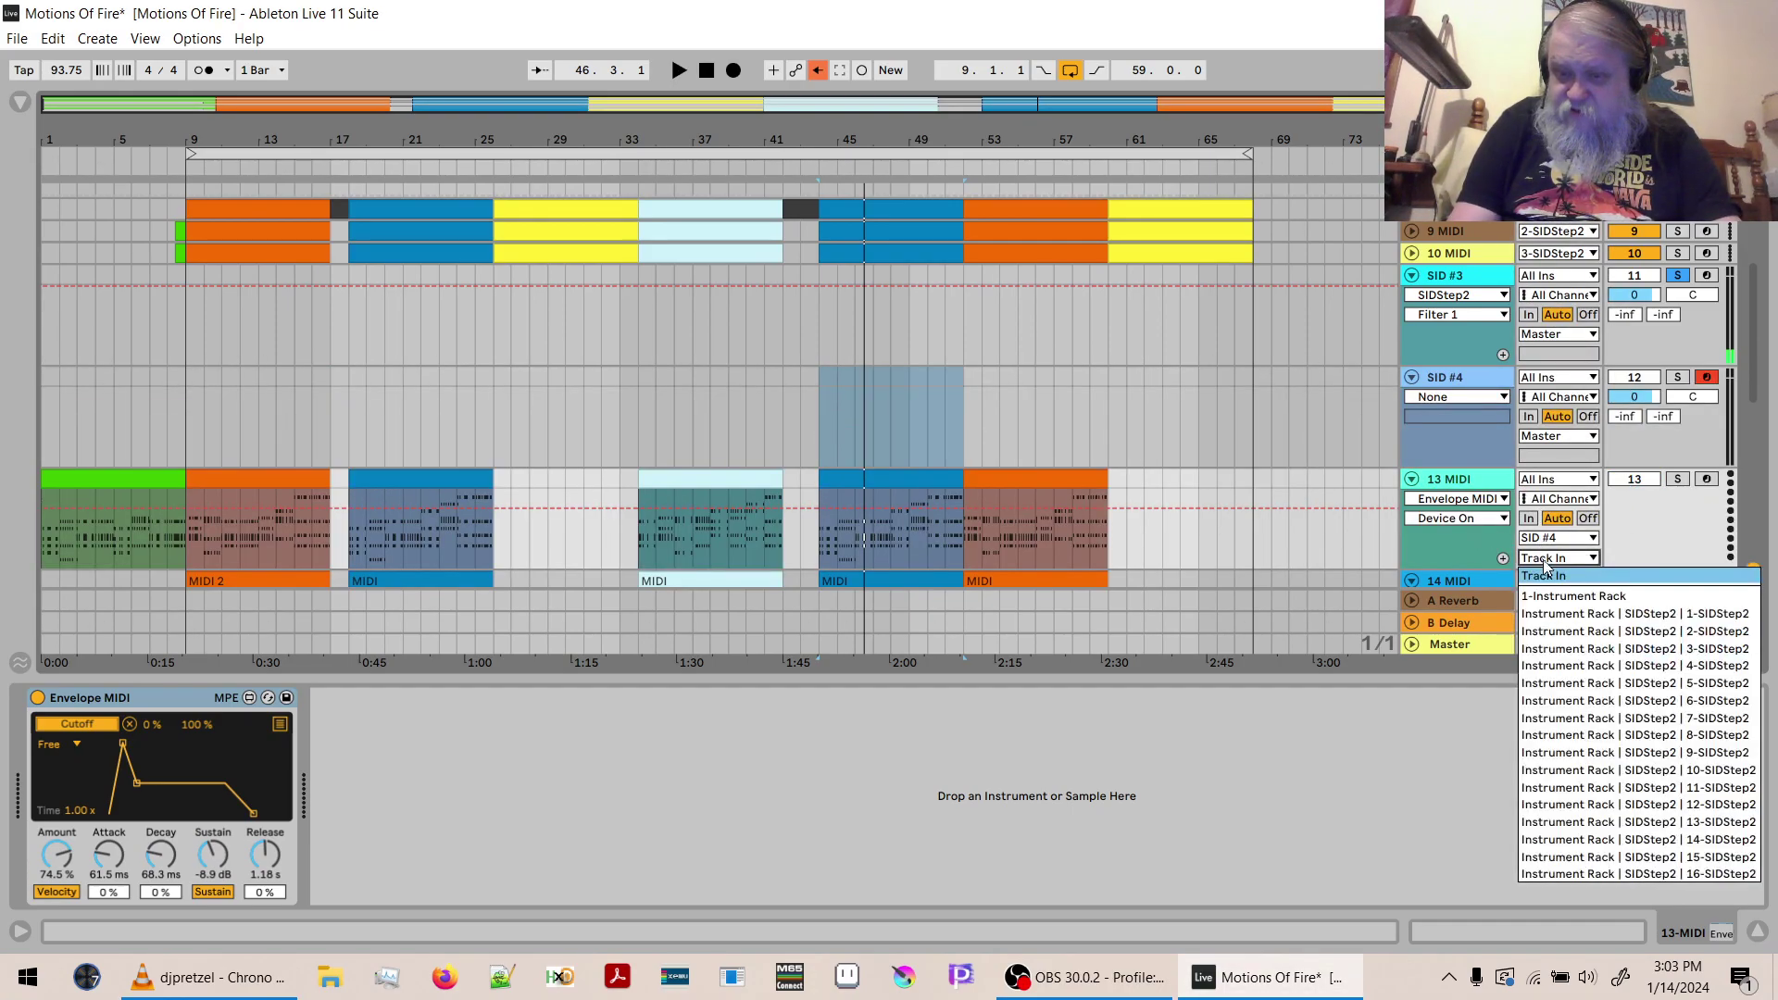
{"action": "left_click", "coordinate": [1548, 615]}
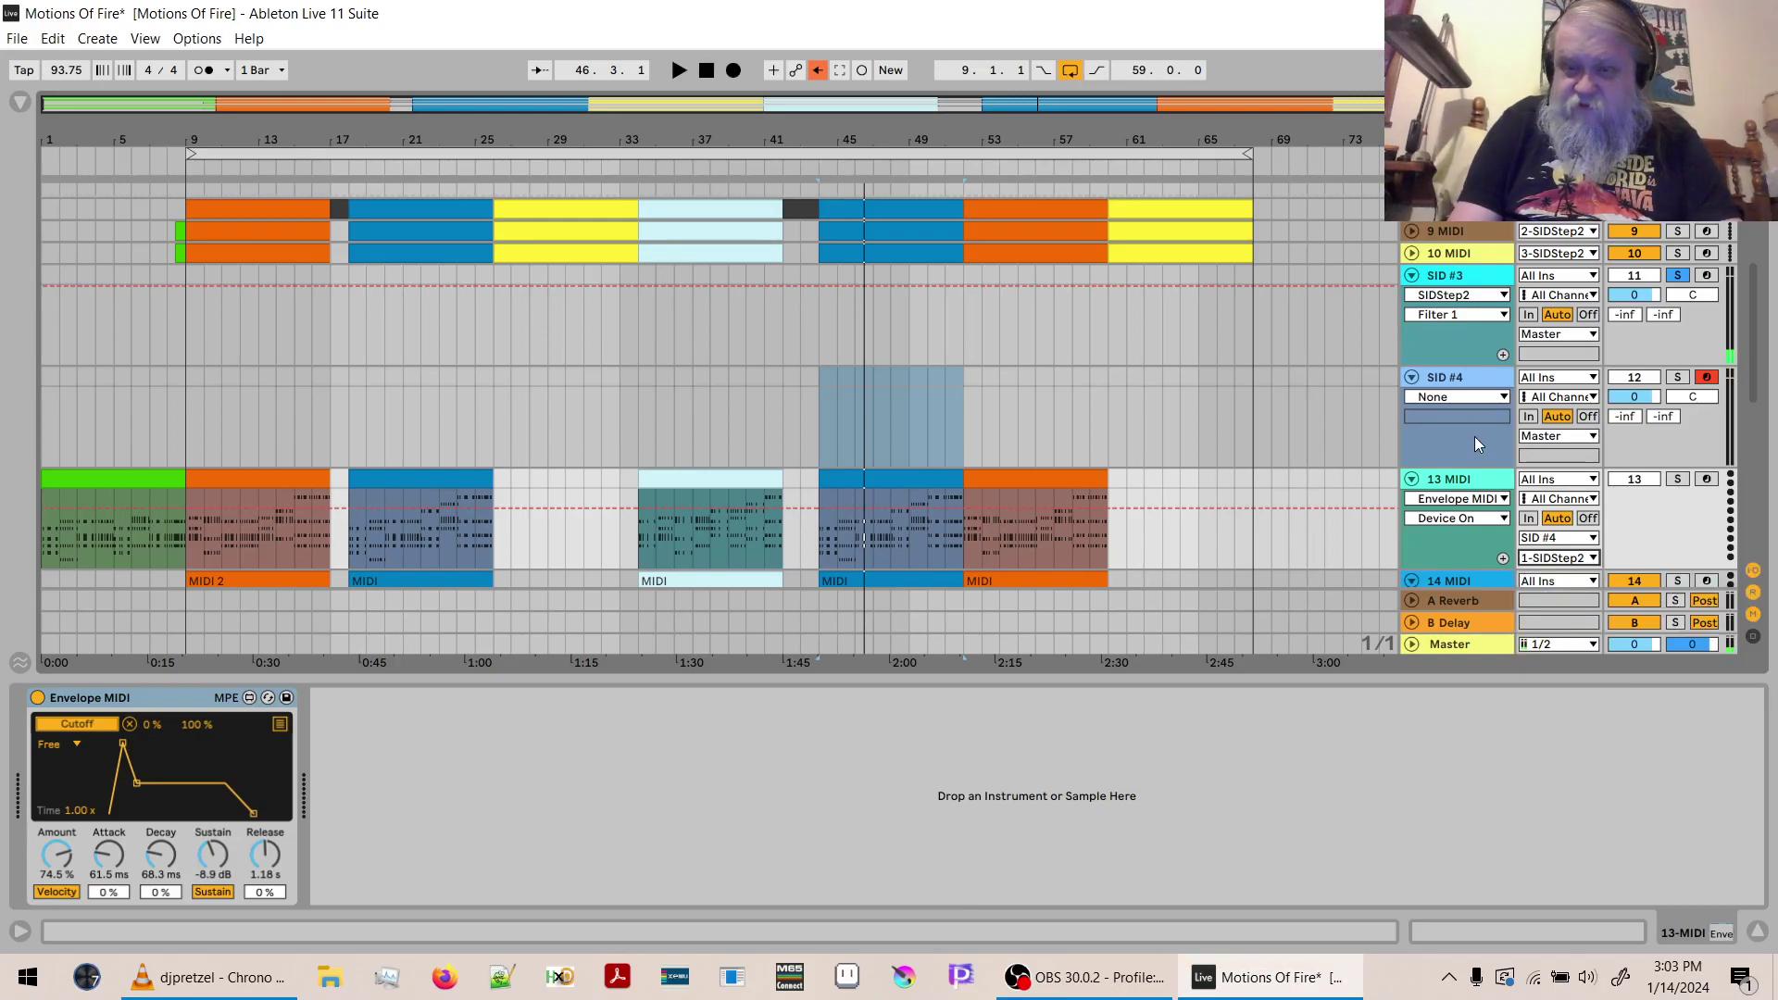
Open SIDStep2 on the SID #4 track and set voice 1 to patch 8.
{"action": "left_click", "coordinate": [1477, 387]}
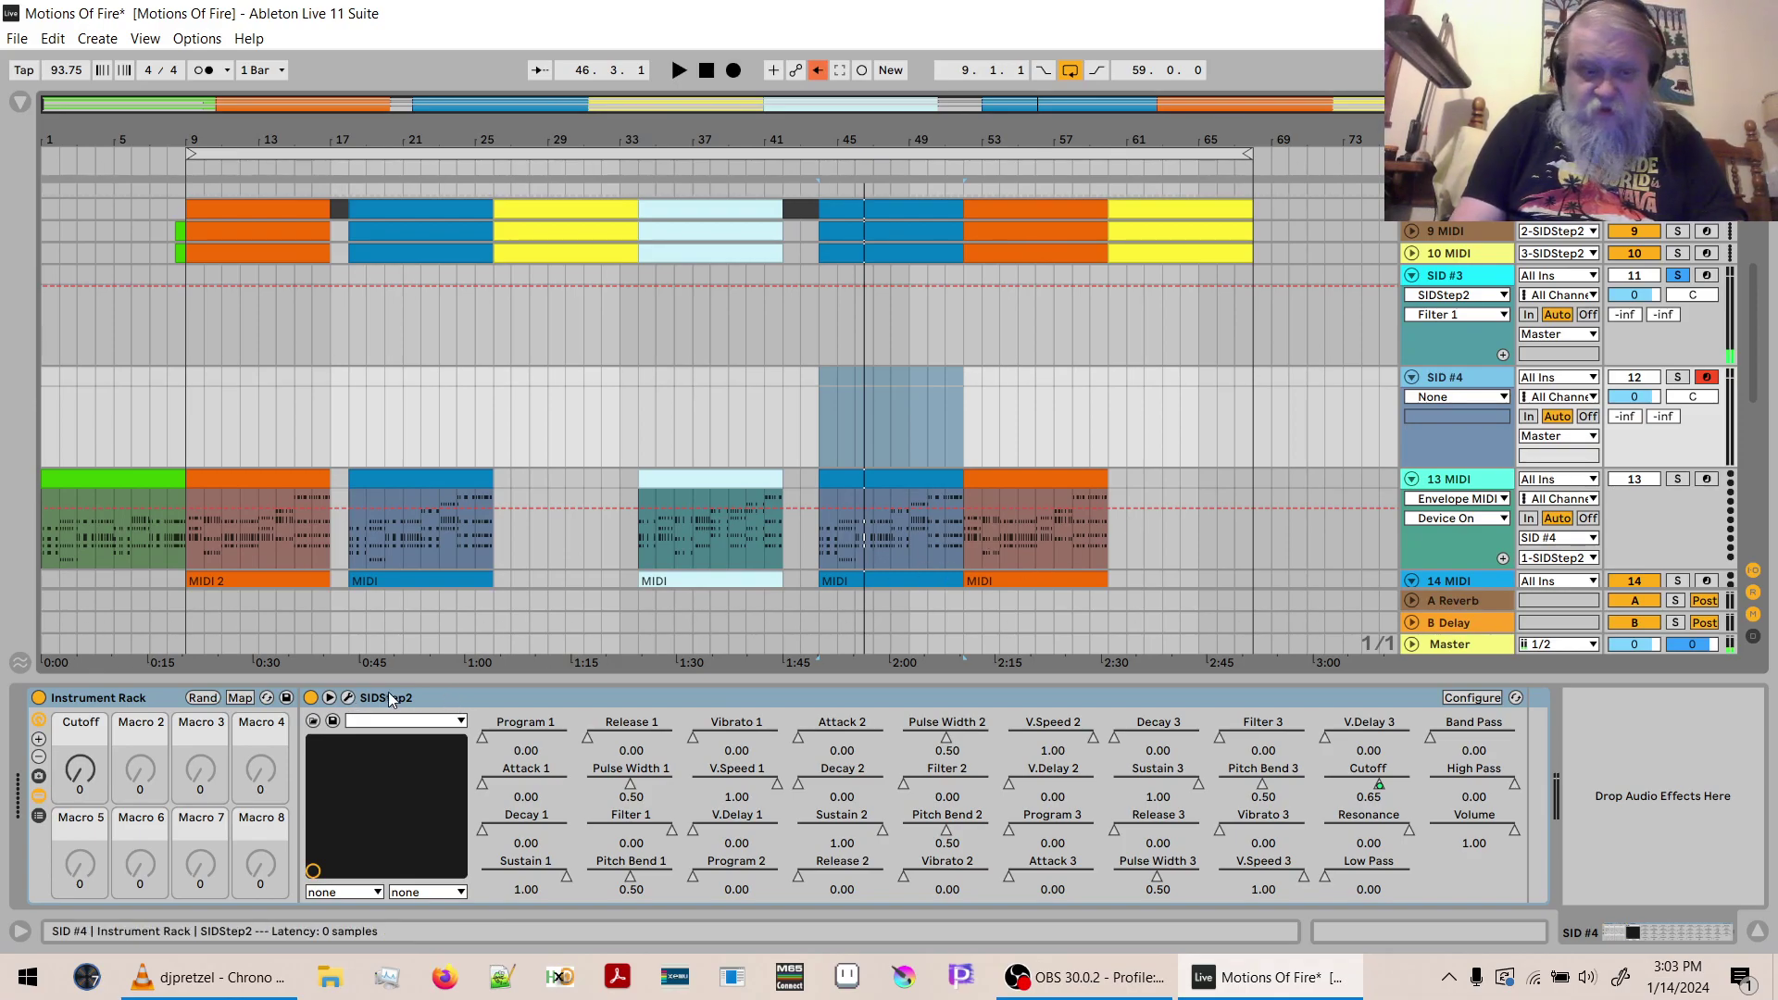
{"action": "left_click", "coordinate": [349, 698]}
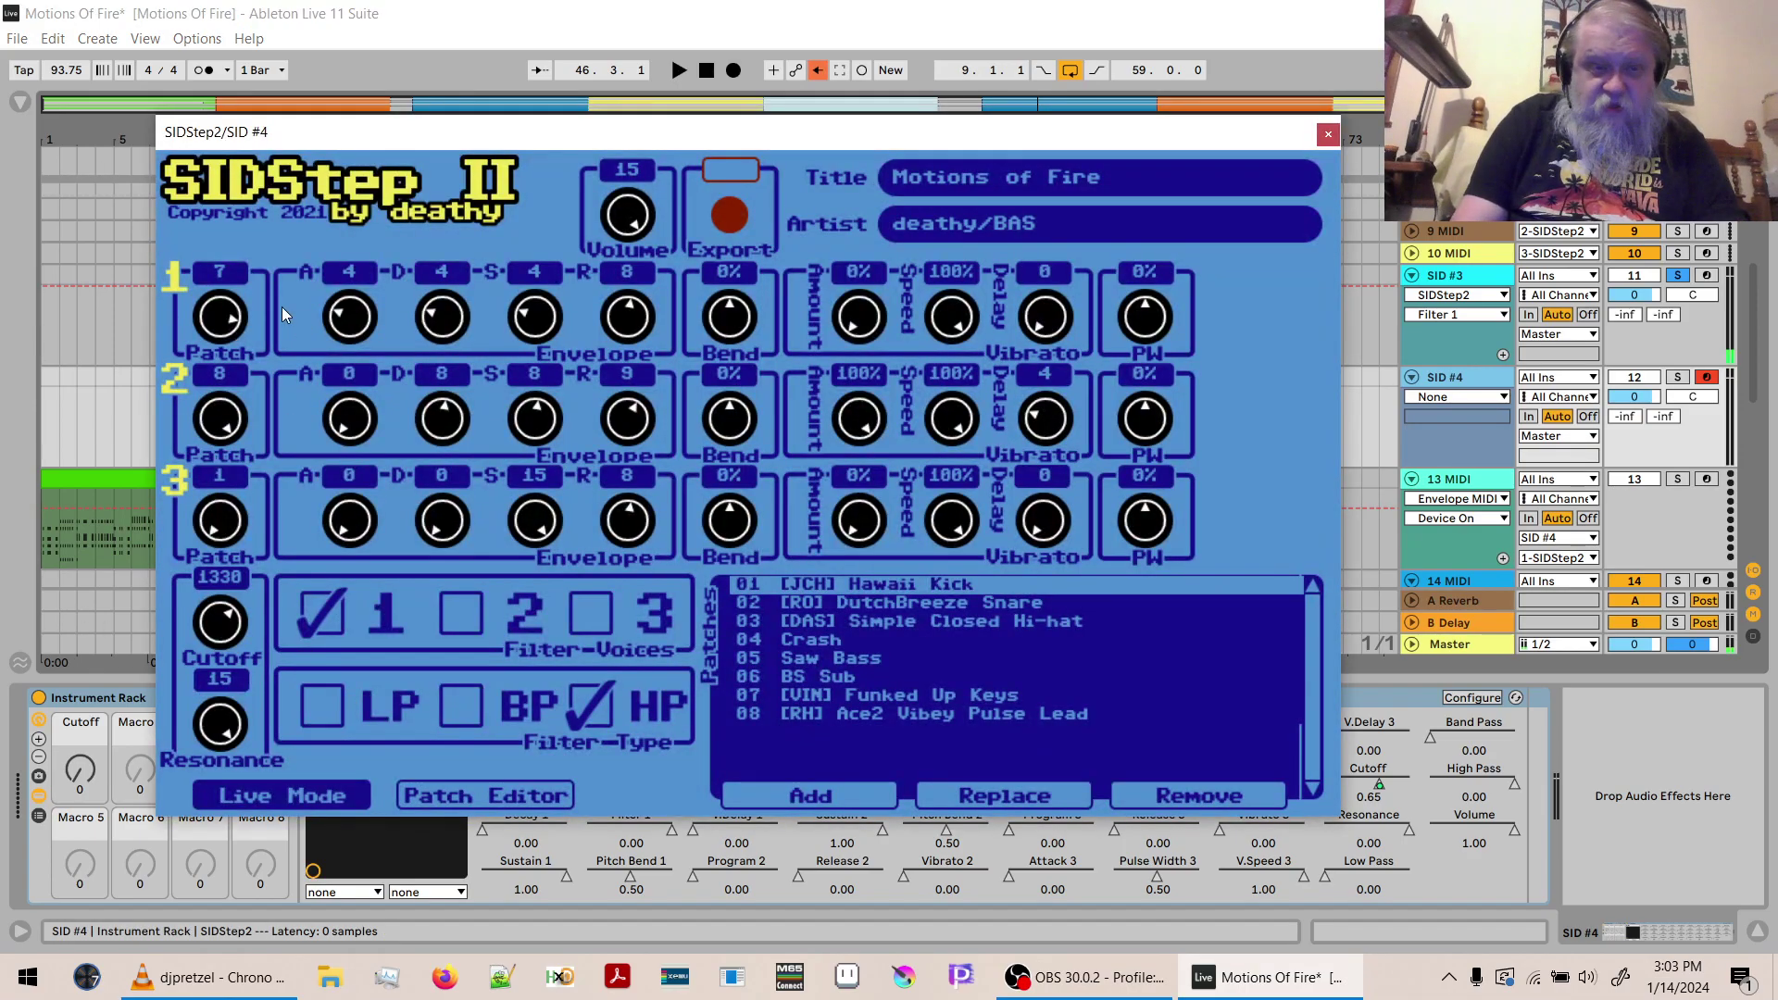
{"action": "left_click_drag", "start_coordinate": [236, 315], "coordinate": [238, 275]}
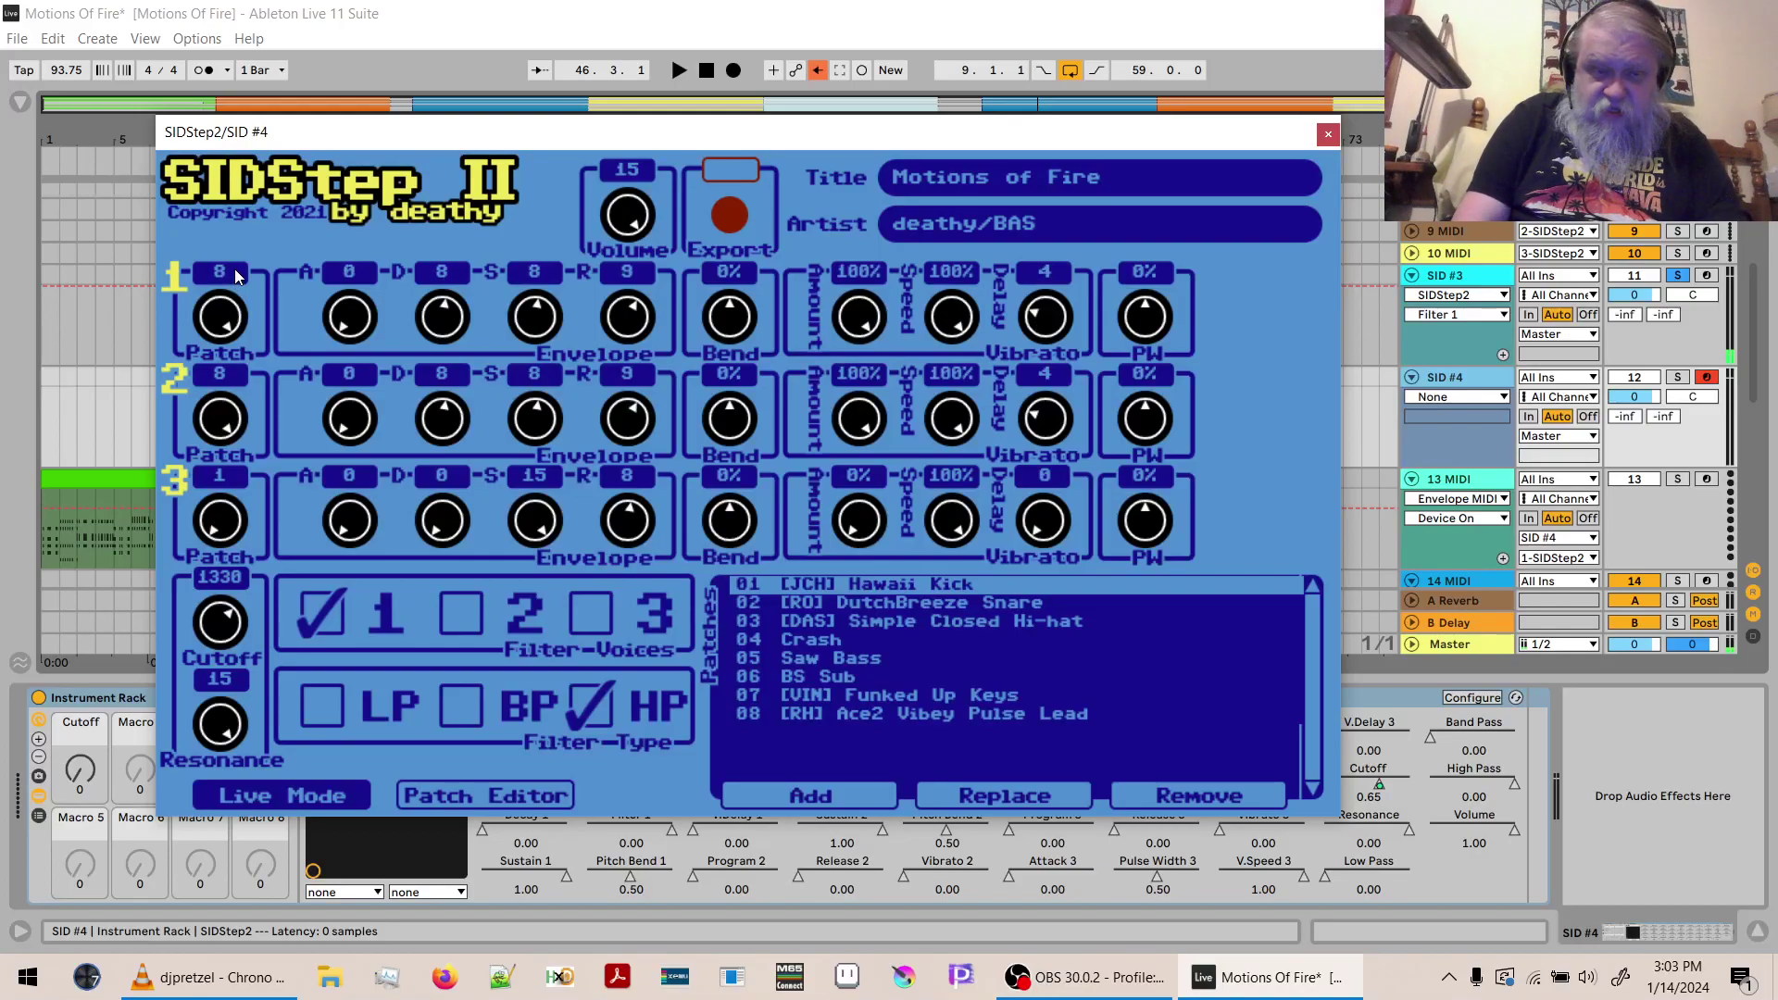
Solo the SID #4 track during playback to audition it, and stop playback.
{"action": "key", "text": "space"}
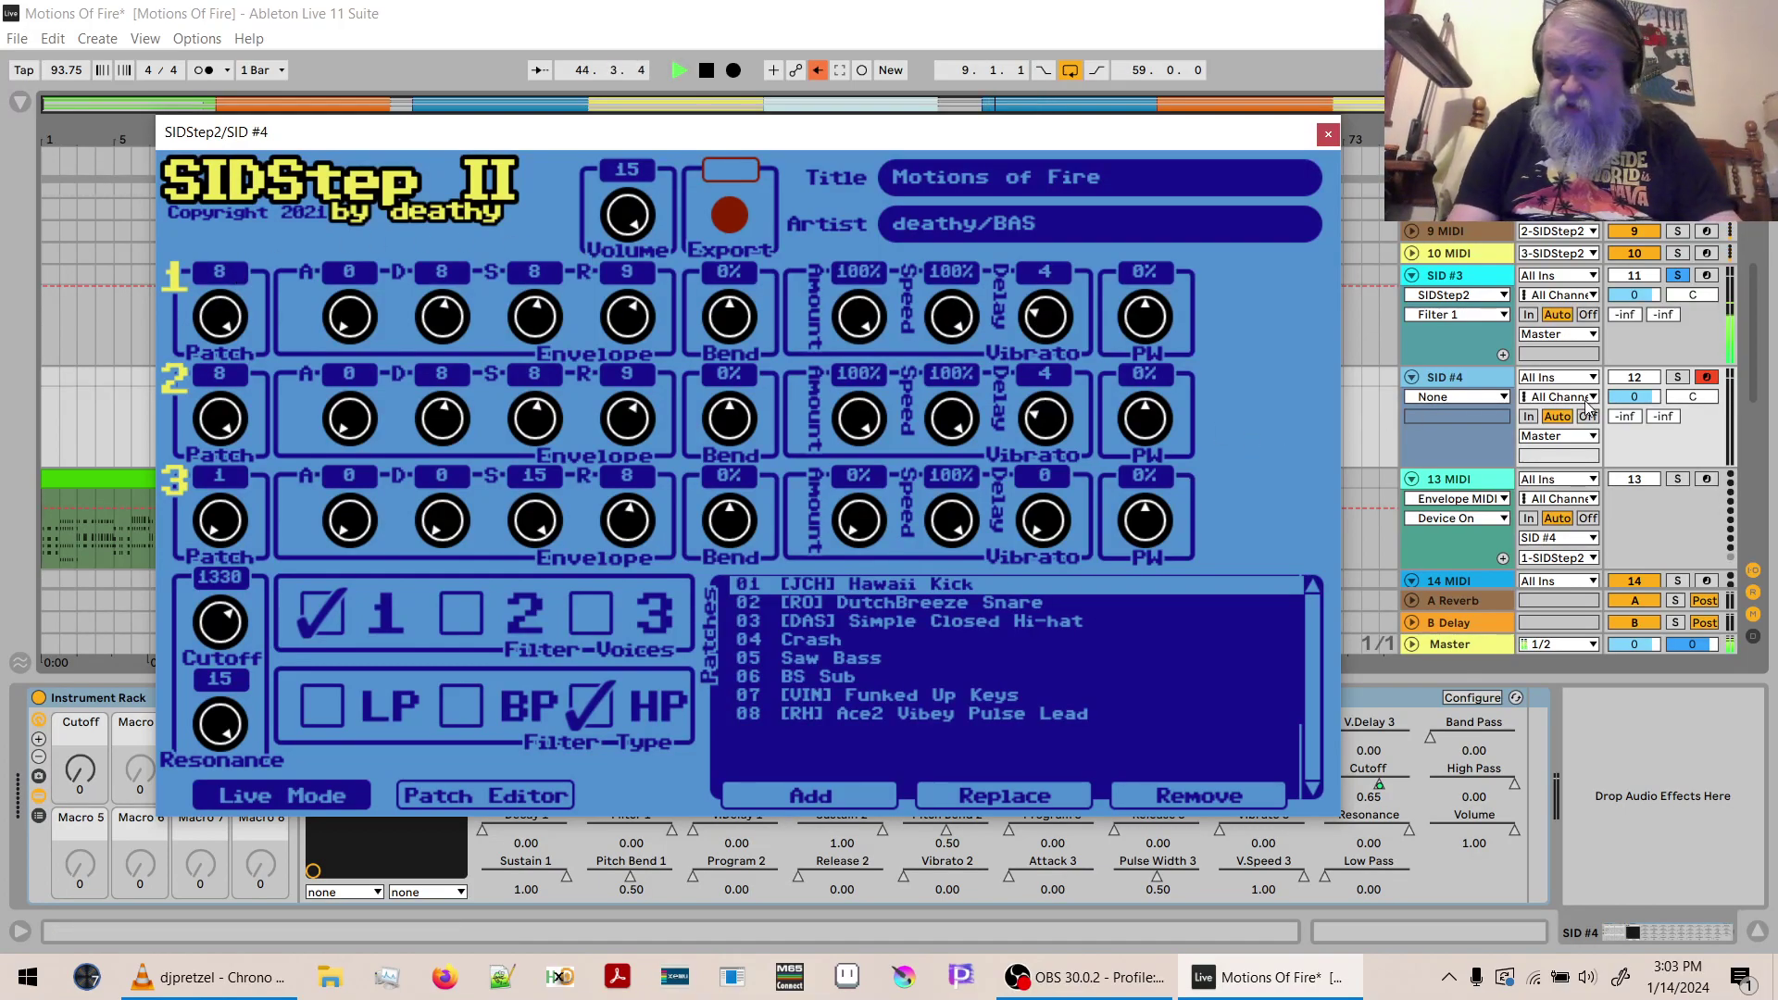
{"action": "left_click", "coordinate": [1676, 378]}
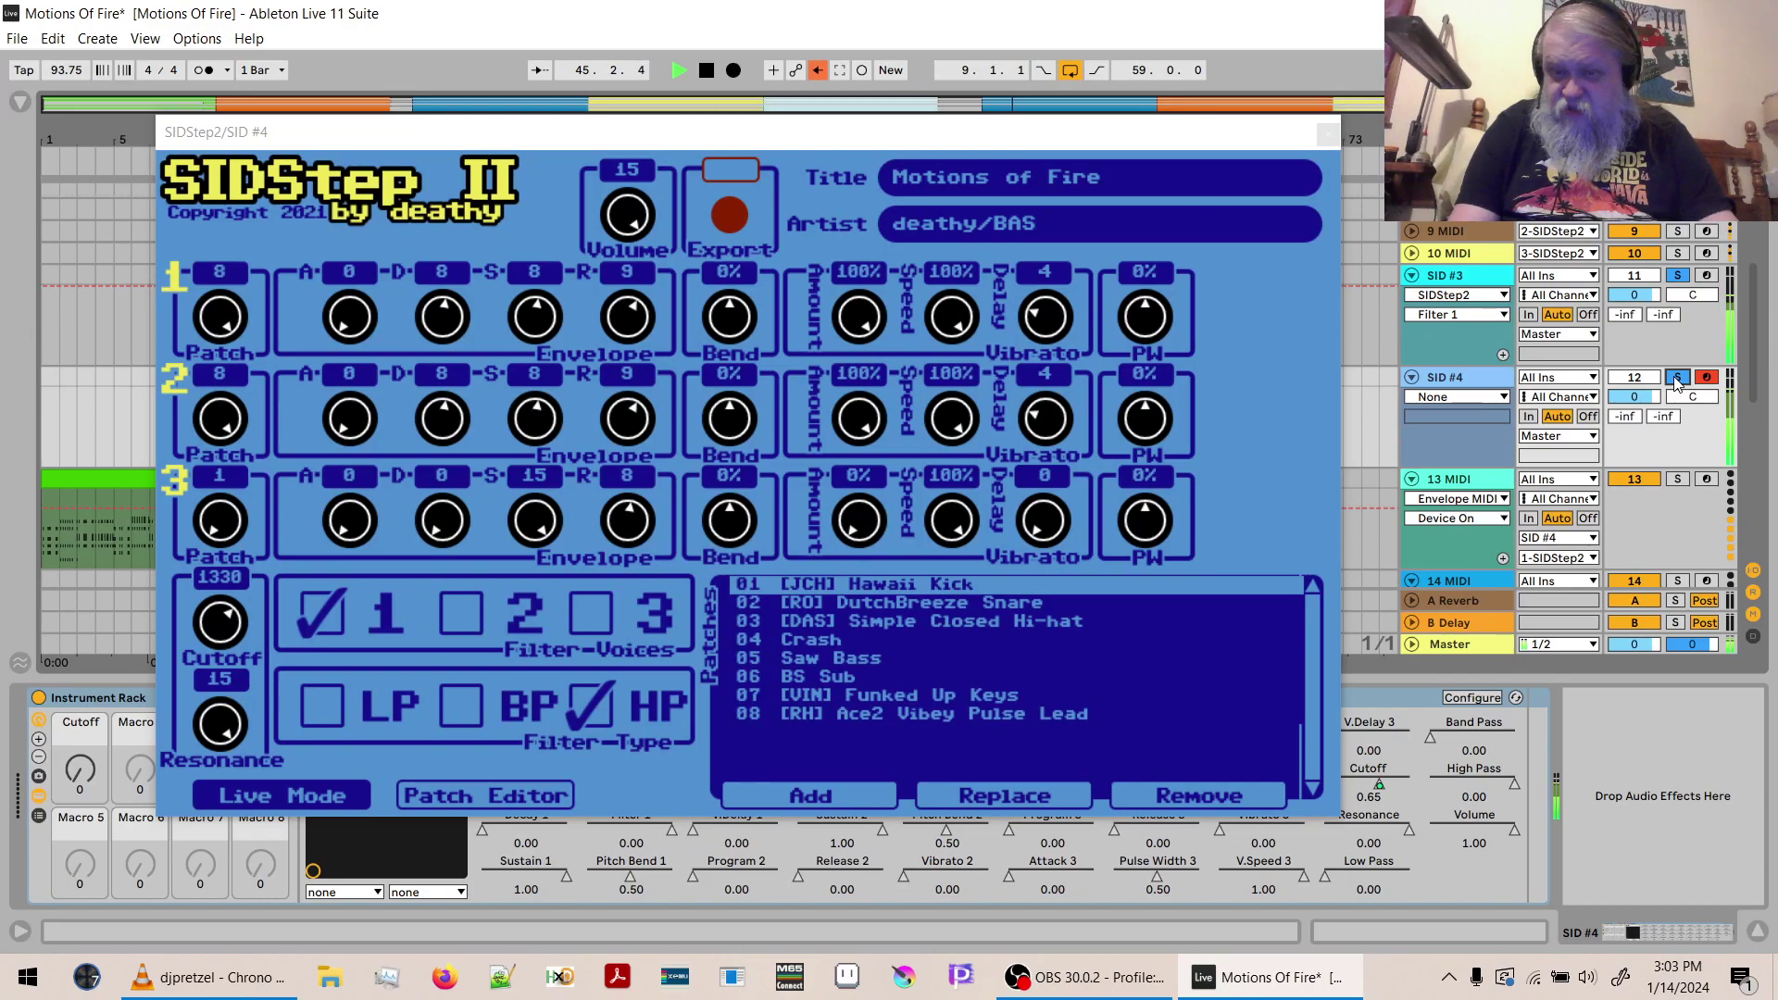
{"action": "key", "text": "space"}
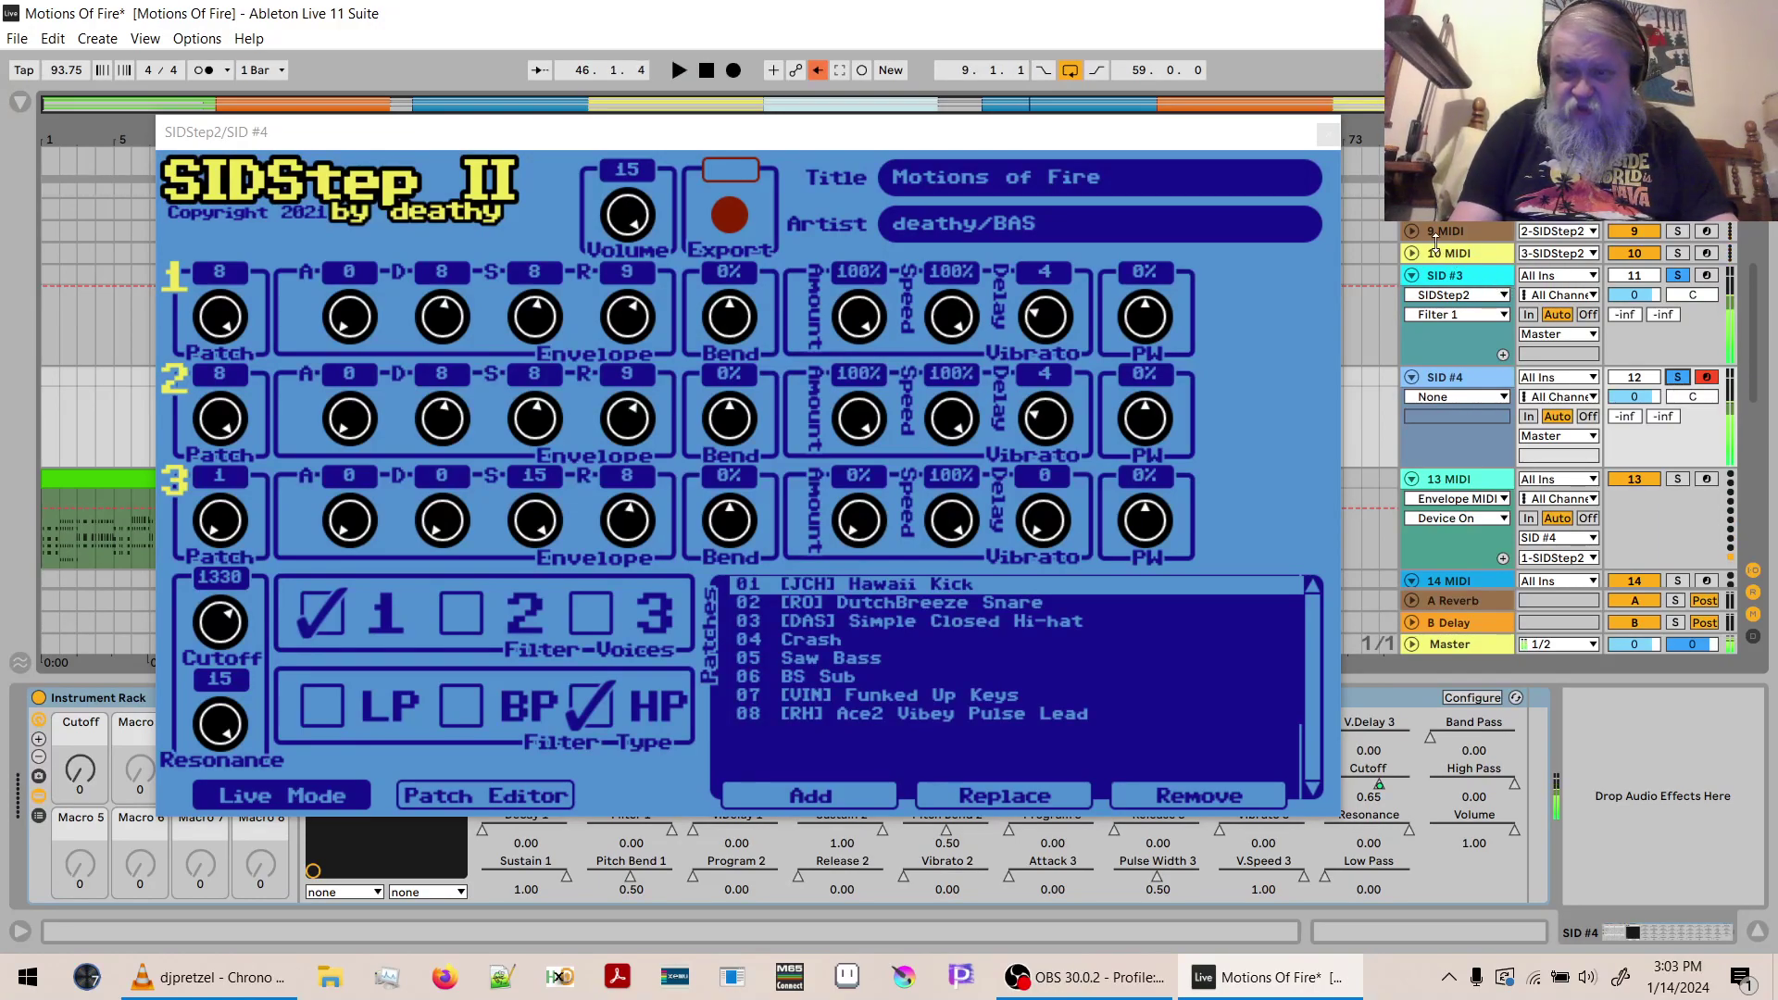
Open SIDStep2 on the SID #3 track to examine its voice patches and filter settings.
{"action": "left_click", "coordinate": [1443, 276]}
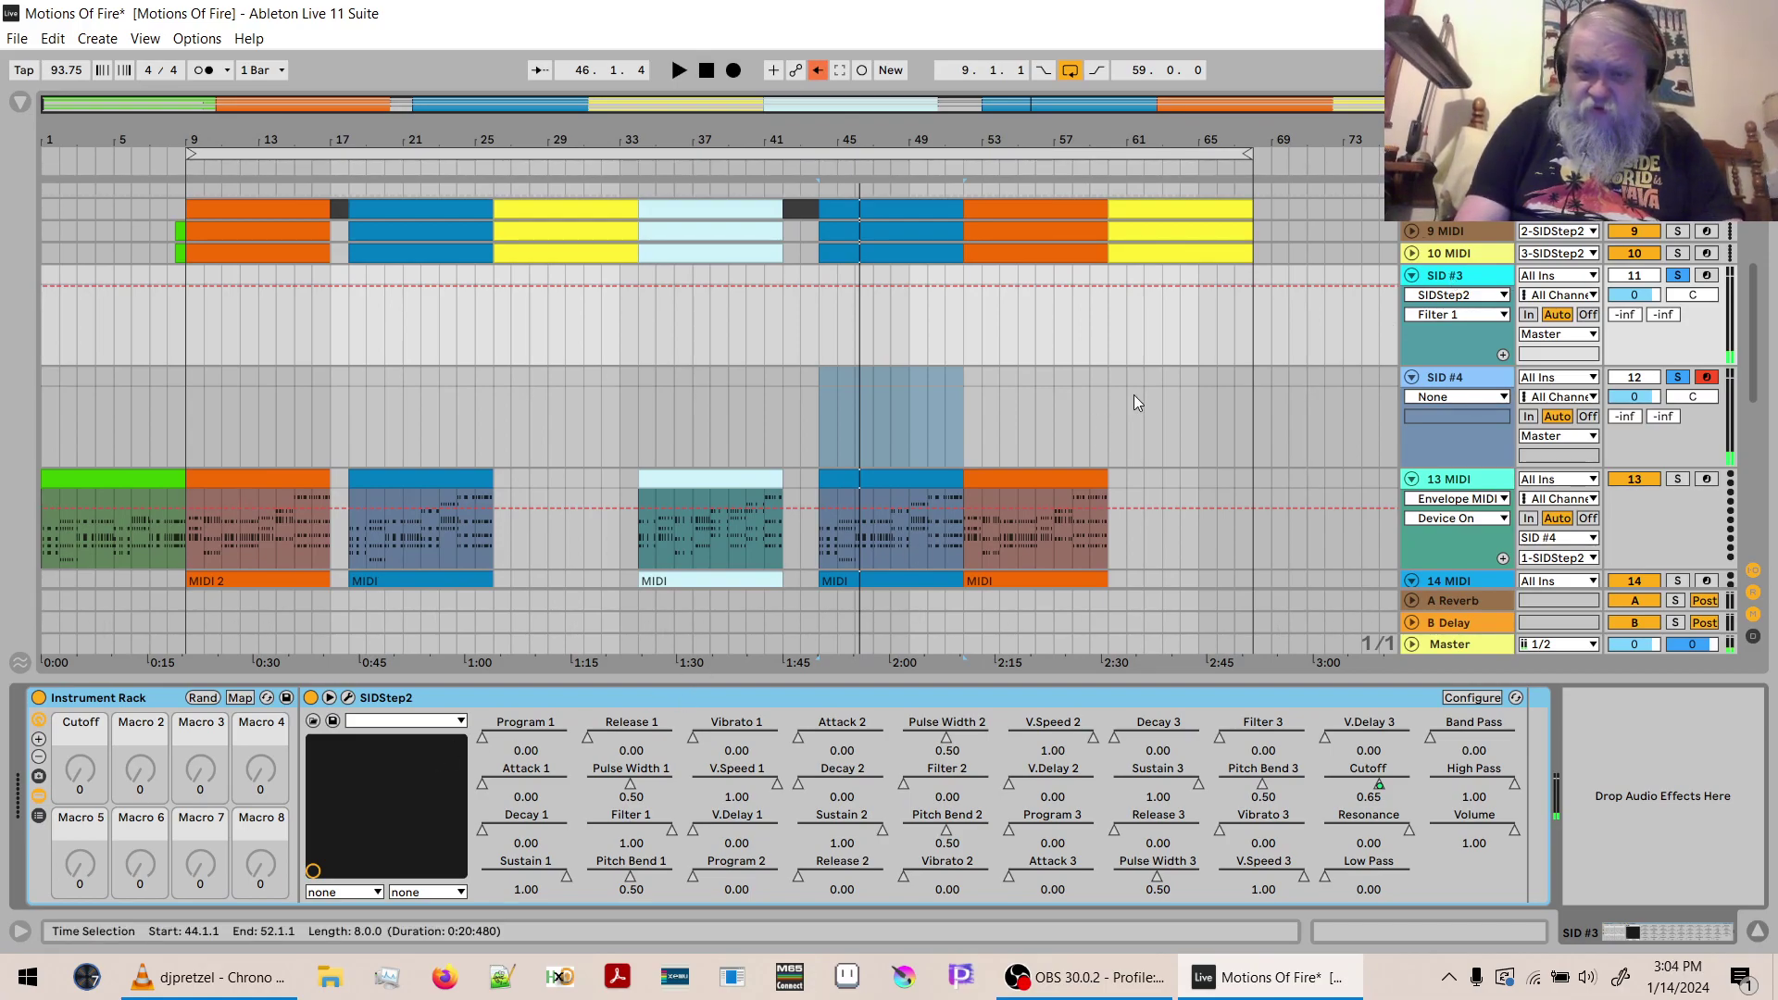
{"action": "left_click", "coordinate": [1127, 340]}
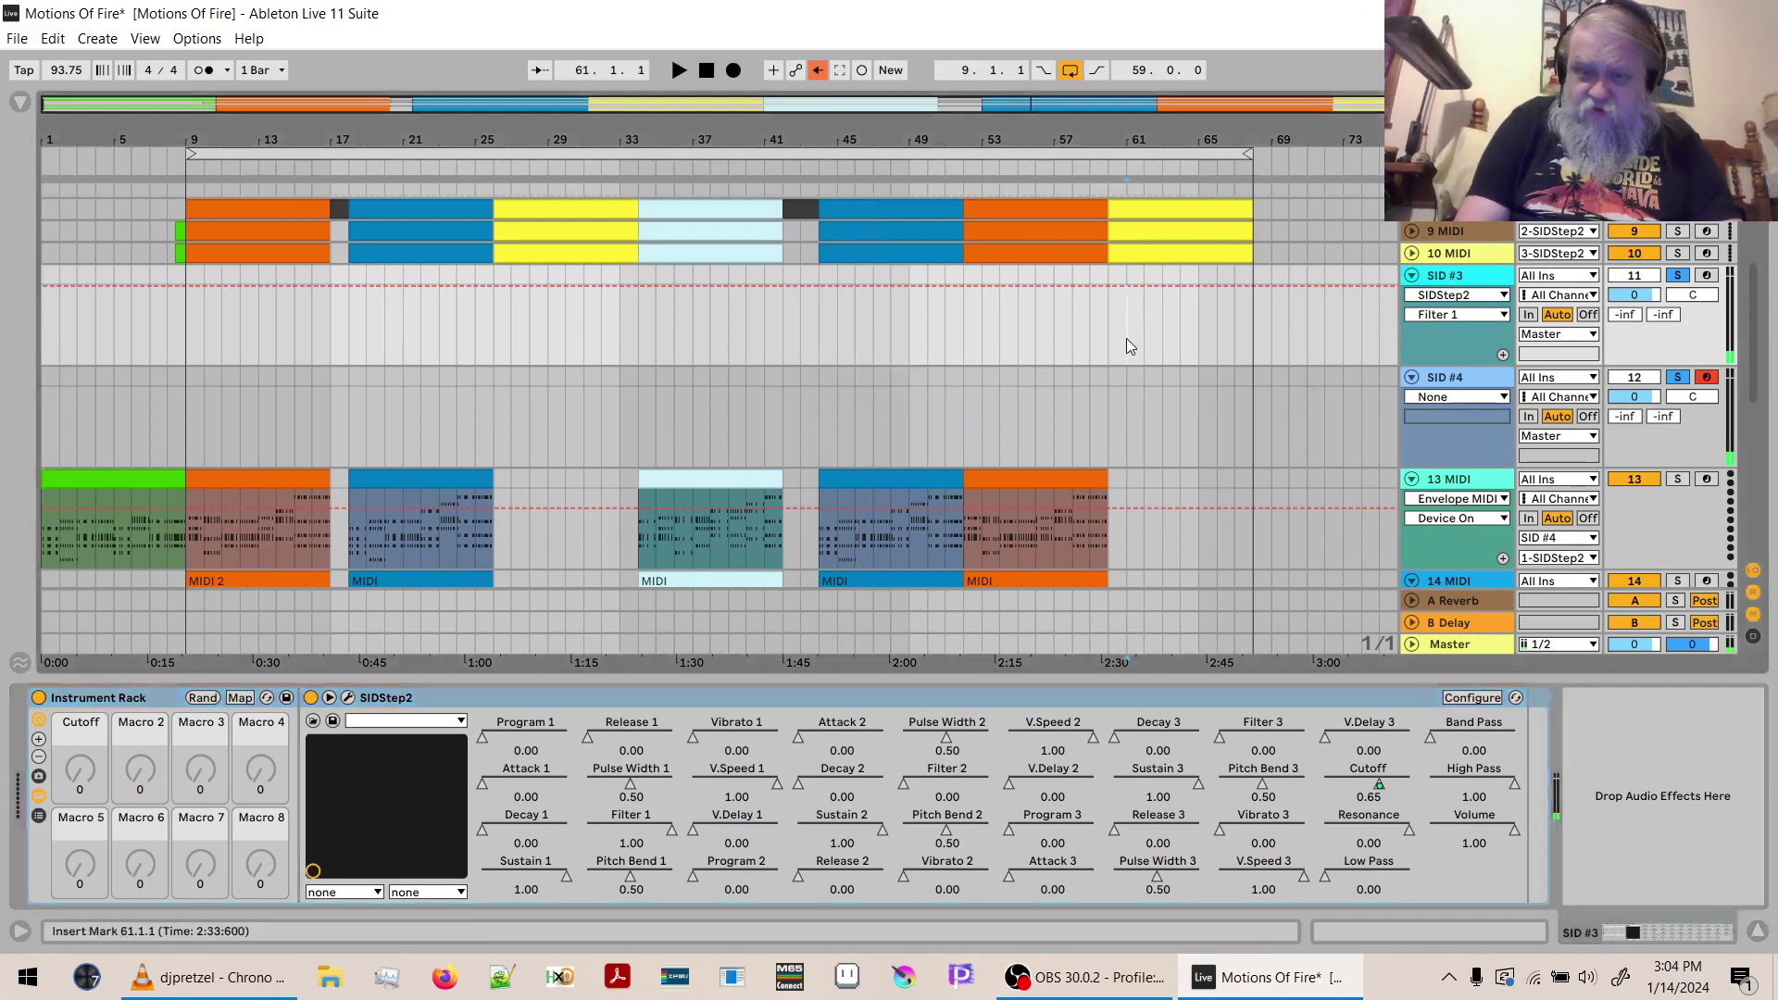
{"action": "left_click", "coordinate": [349, 698]}
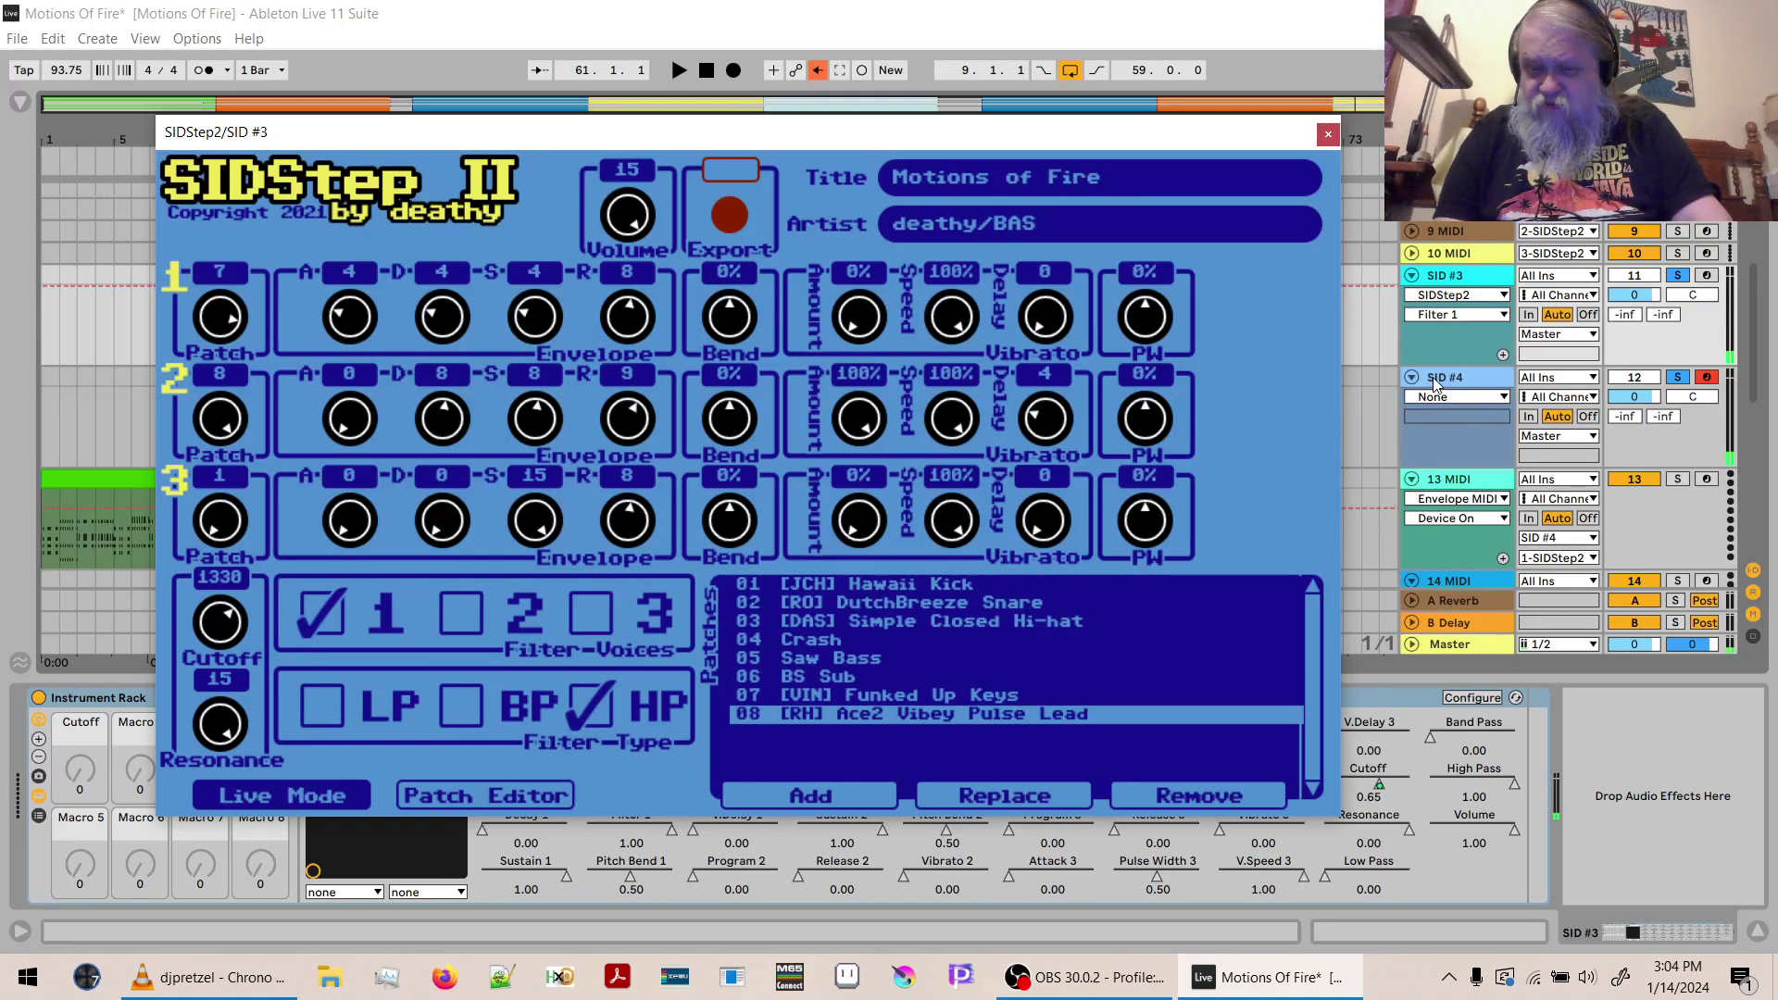
Route 13 MIDI back to SID #3, channel 1-SIDStep2, and move the track back above SID #4.
{"action": "left_click", "coordinate": [1753, 387]}
{"action": "left_click_drag", "start_coordinate": [1753, 387], "coordinate": [1768, 418]}
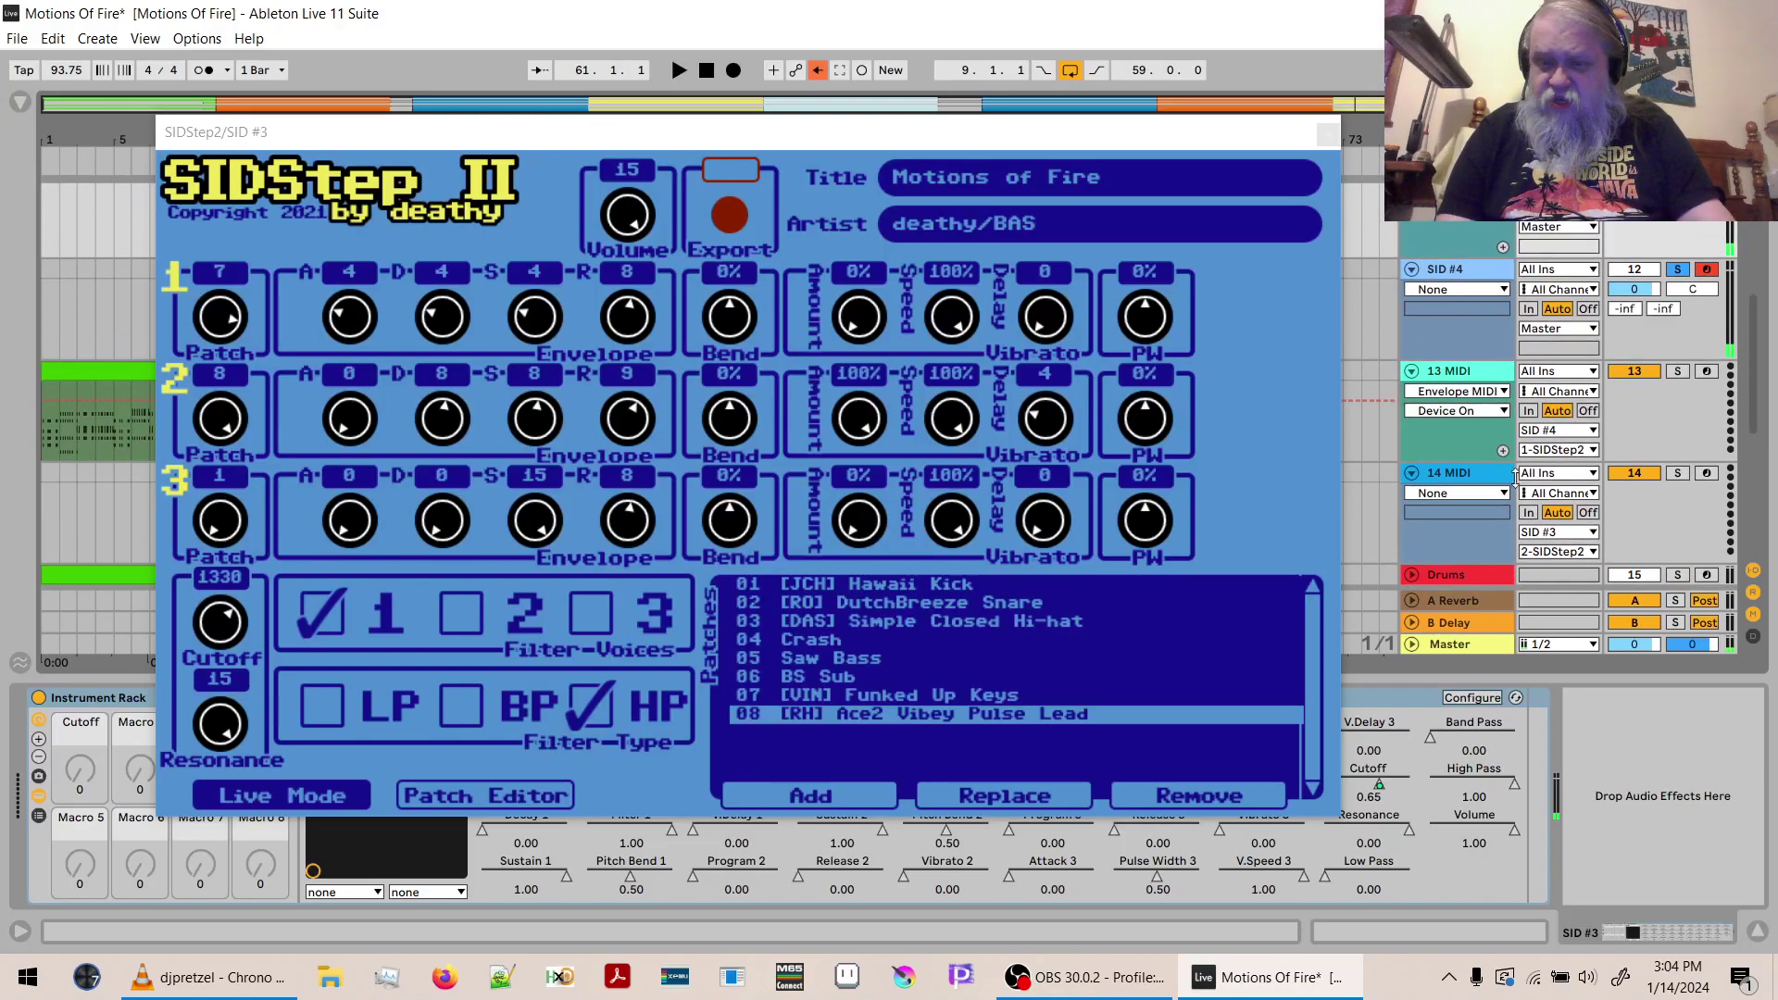
{"action": "left_click", "coordinate": [1564, 438]}
{"action": "left_click", "coordinate": [1563, 626]}
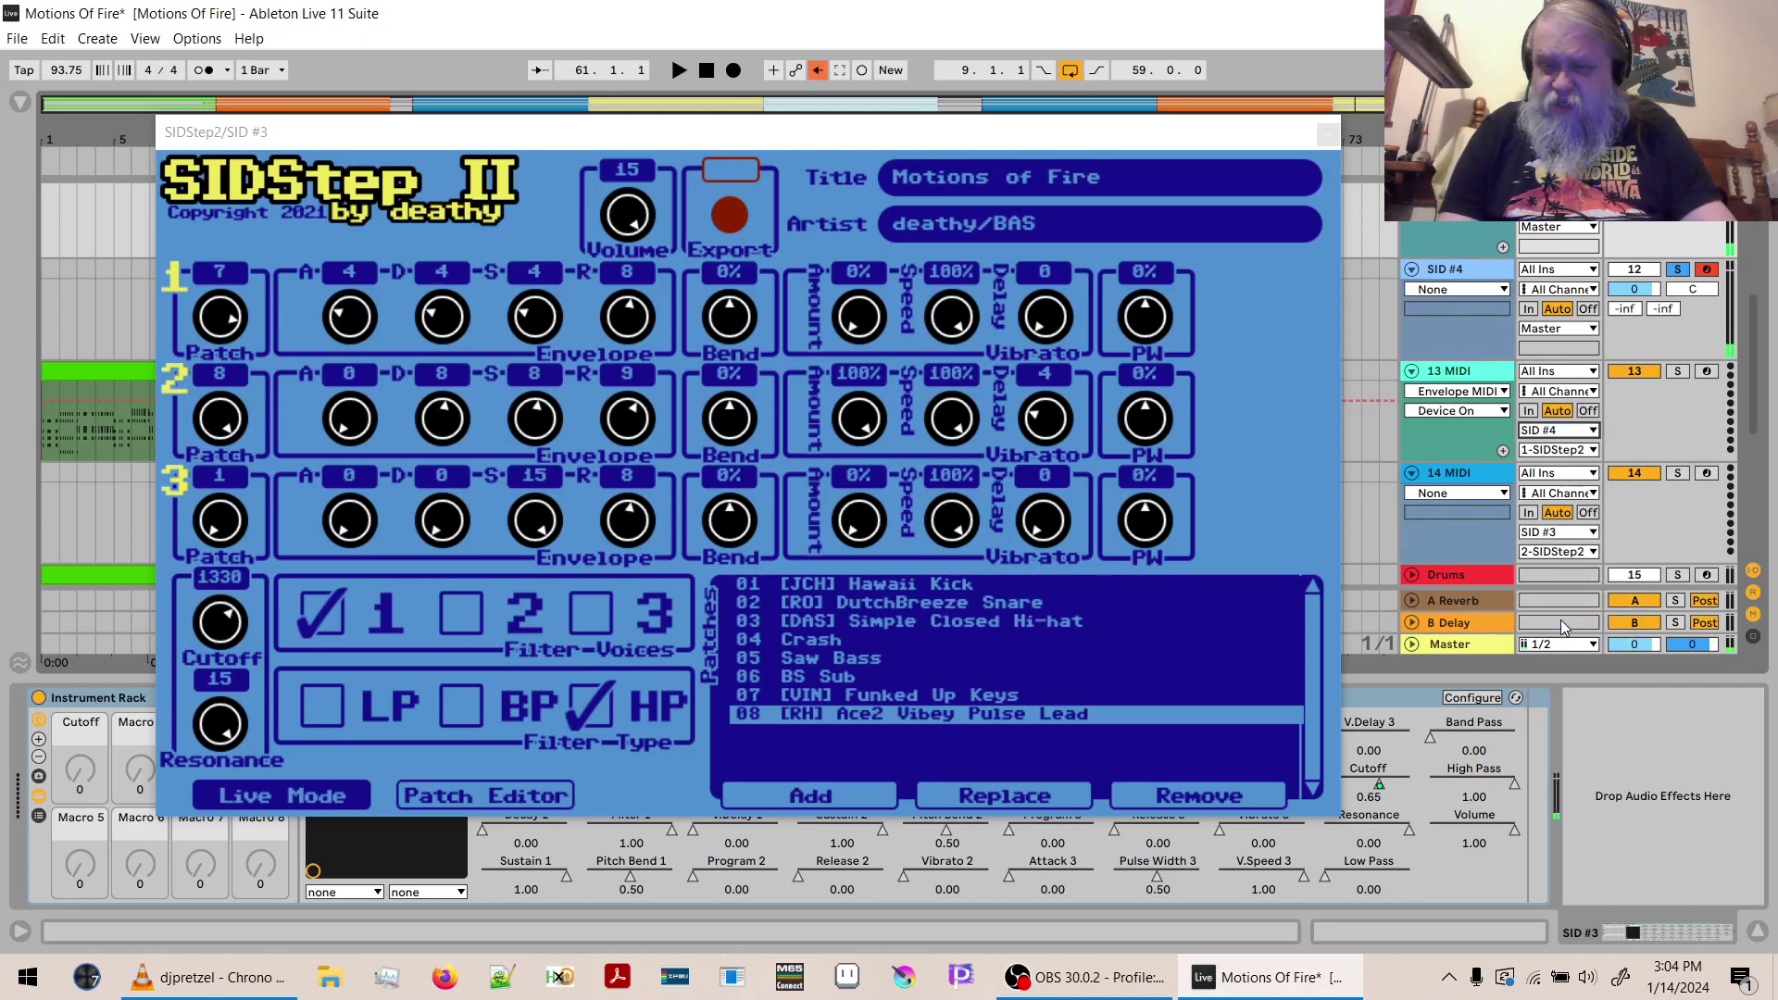
{"action": "left_click", "coordinate": [1565, 451]}
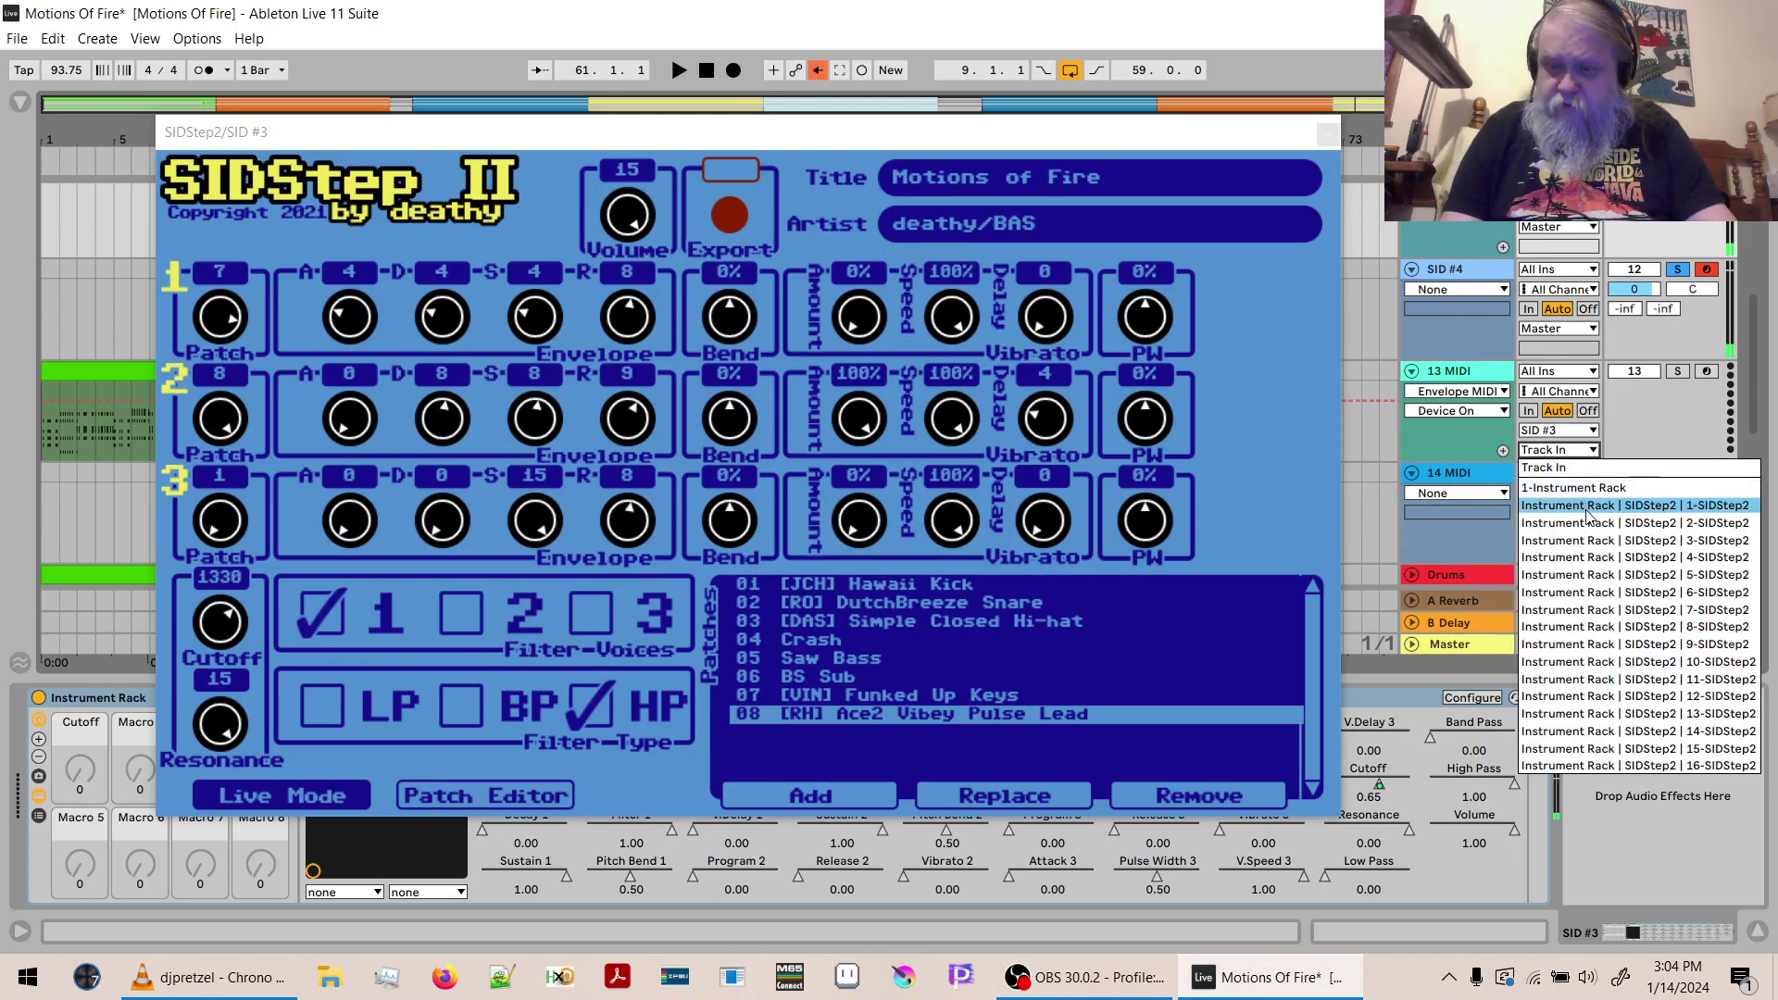
{"action": "left_click", "coordinate": [1585, 507]}
{"action": "left_click_drag", "start_coordinate": [1491, 378], "coordinate": [1486, 298]}
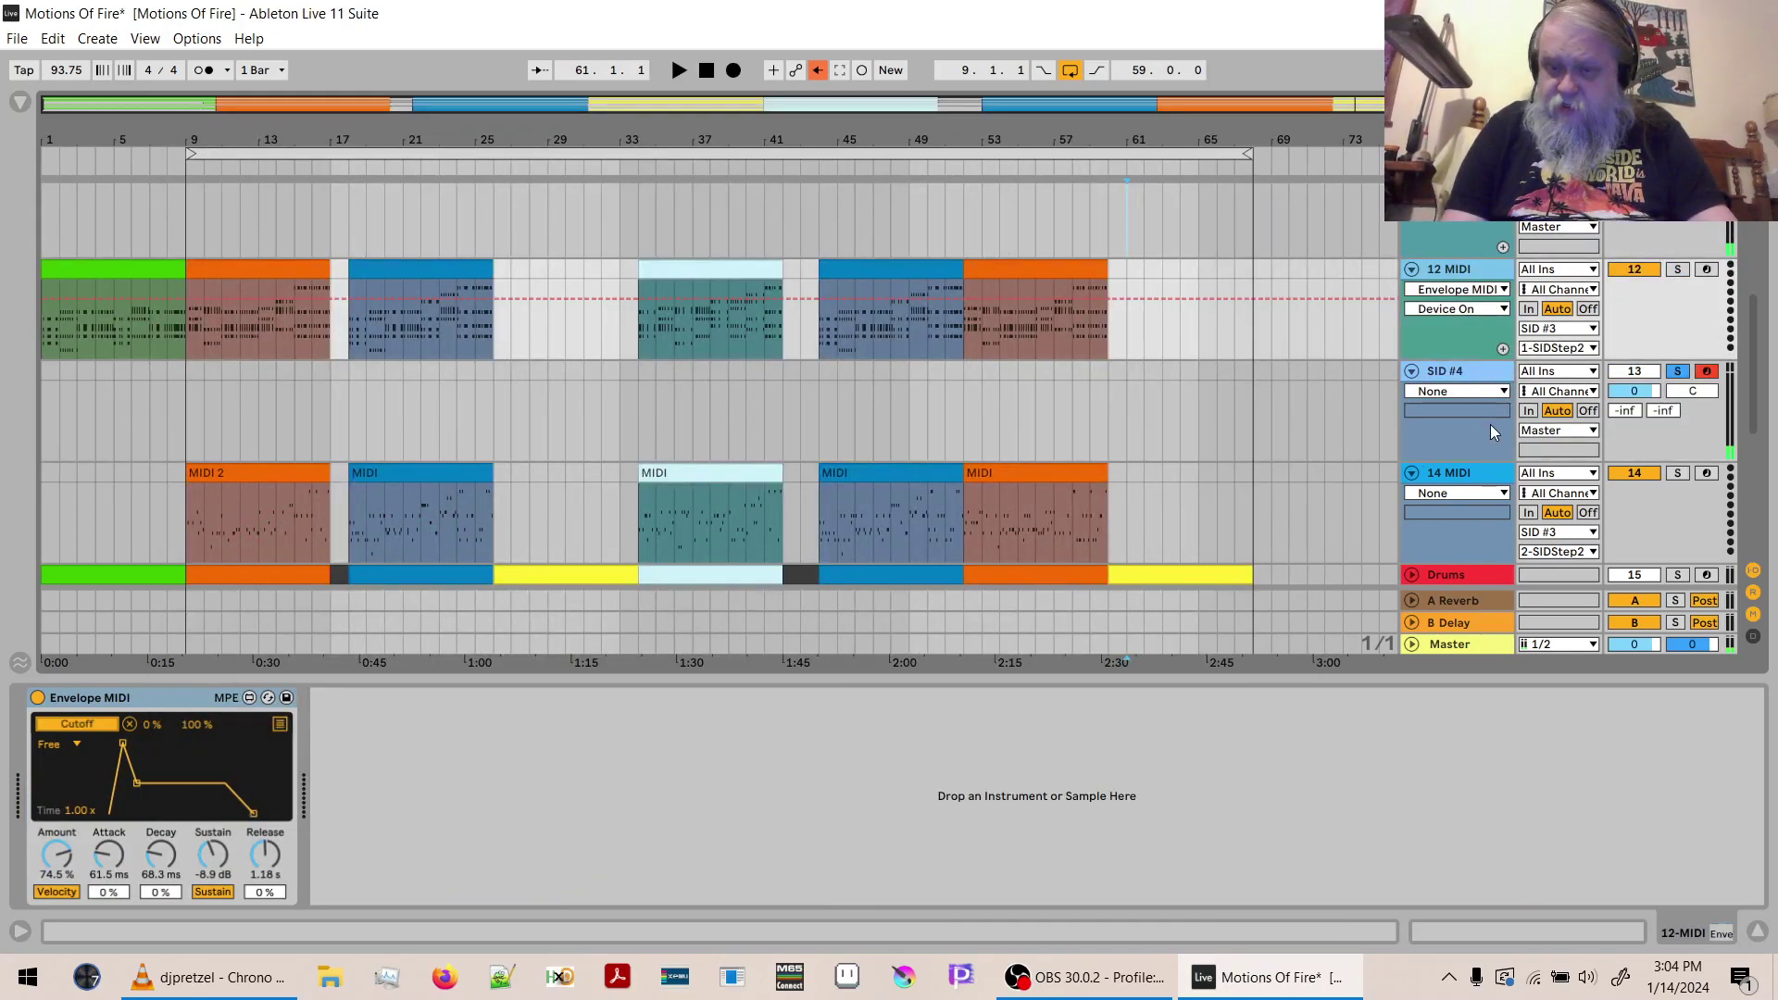
Route the 14 MIDI track's output to SID #4, channel 1-SIDStep2.
{"action": "left_click", "coordinate": [1478, 474]}
{"action": "left_click", "coordinate": [1551, 535]}
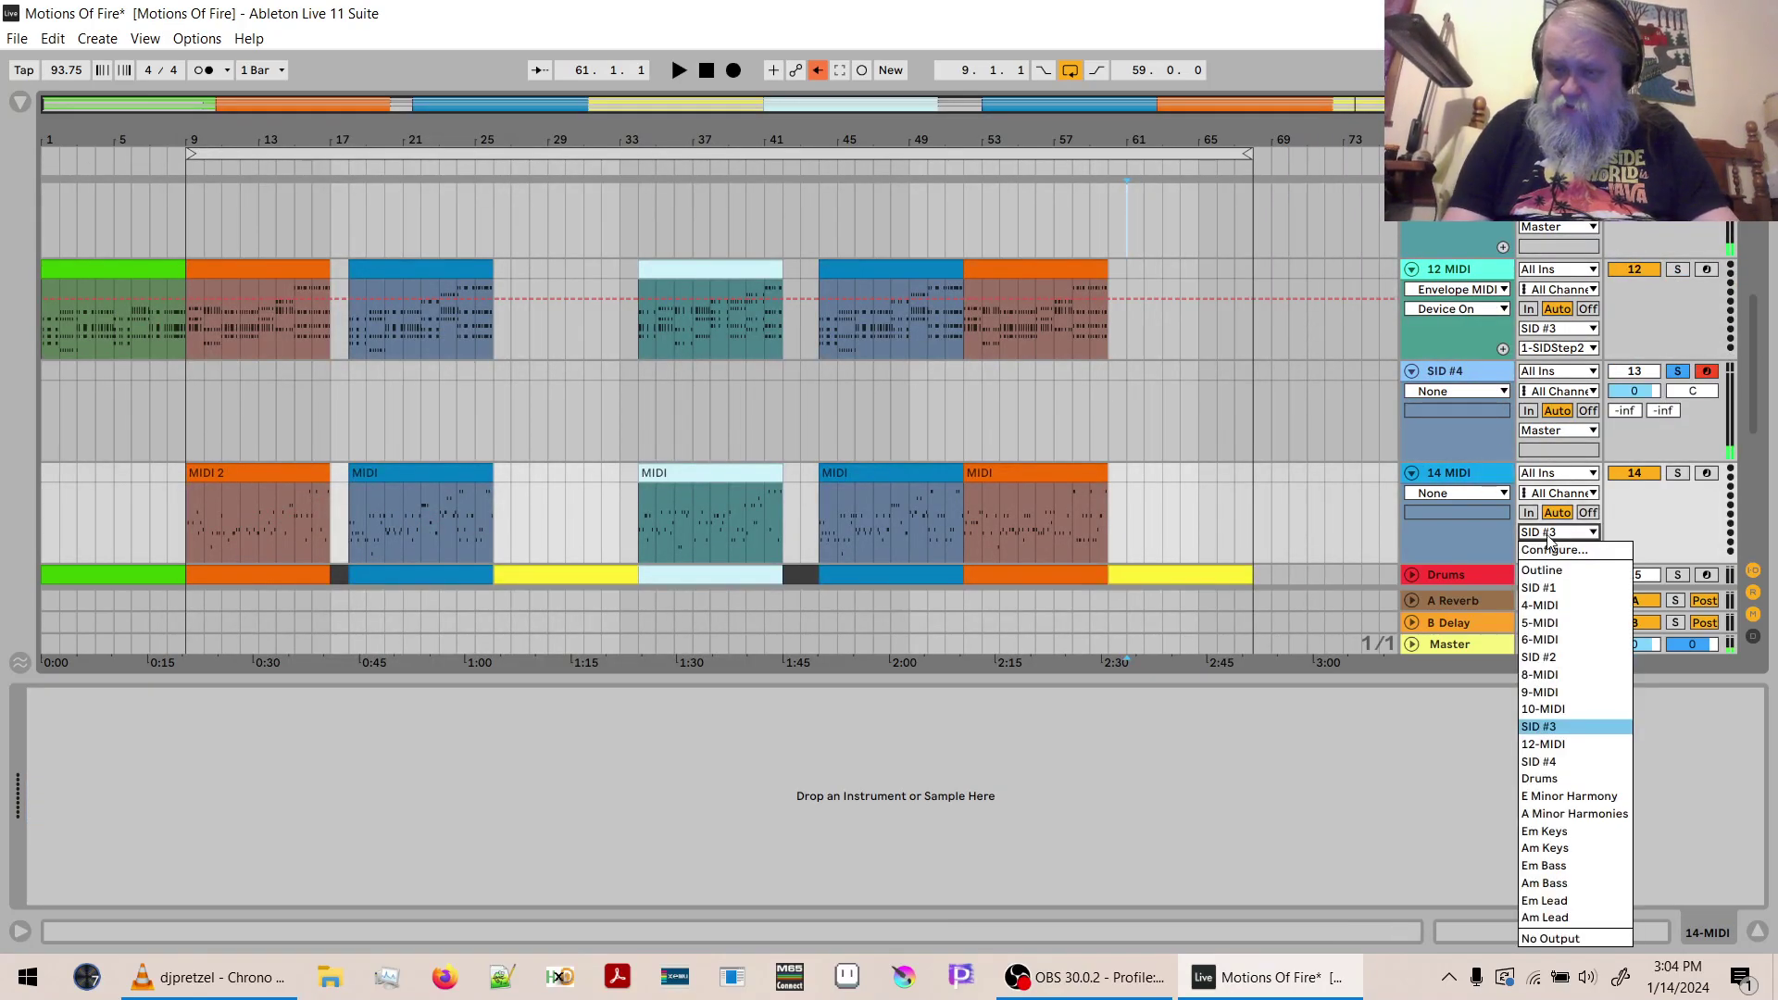
{"action": "left_click", "coordinate": [1563, 760]}
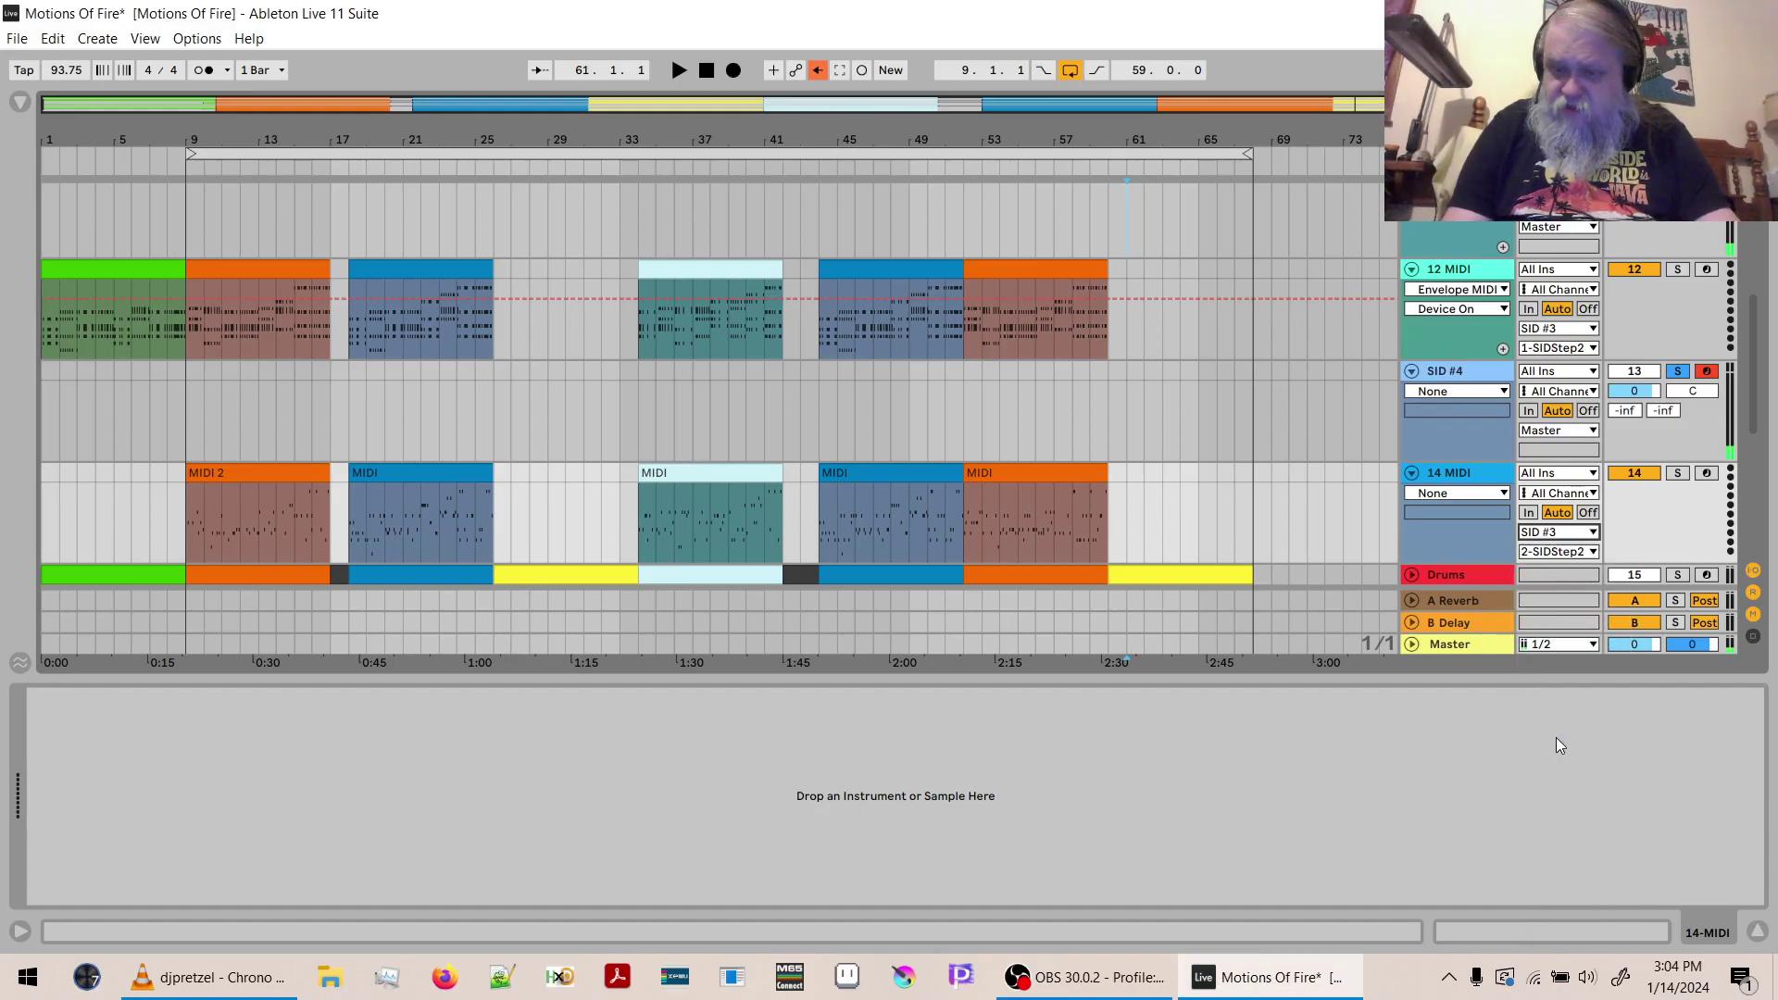
{"action": "left_click", "coordinate": [1549, 553]}
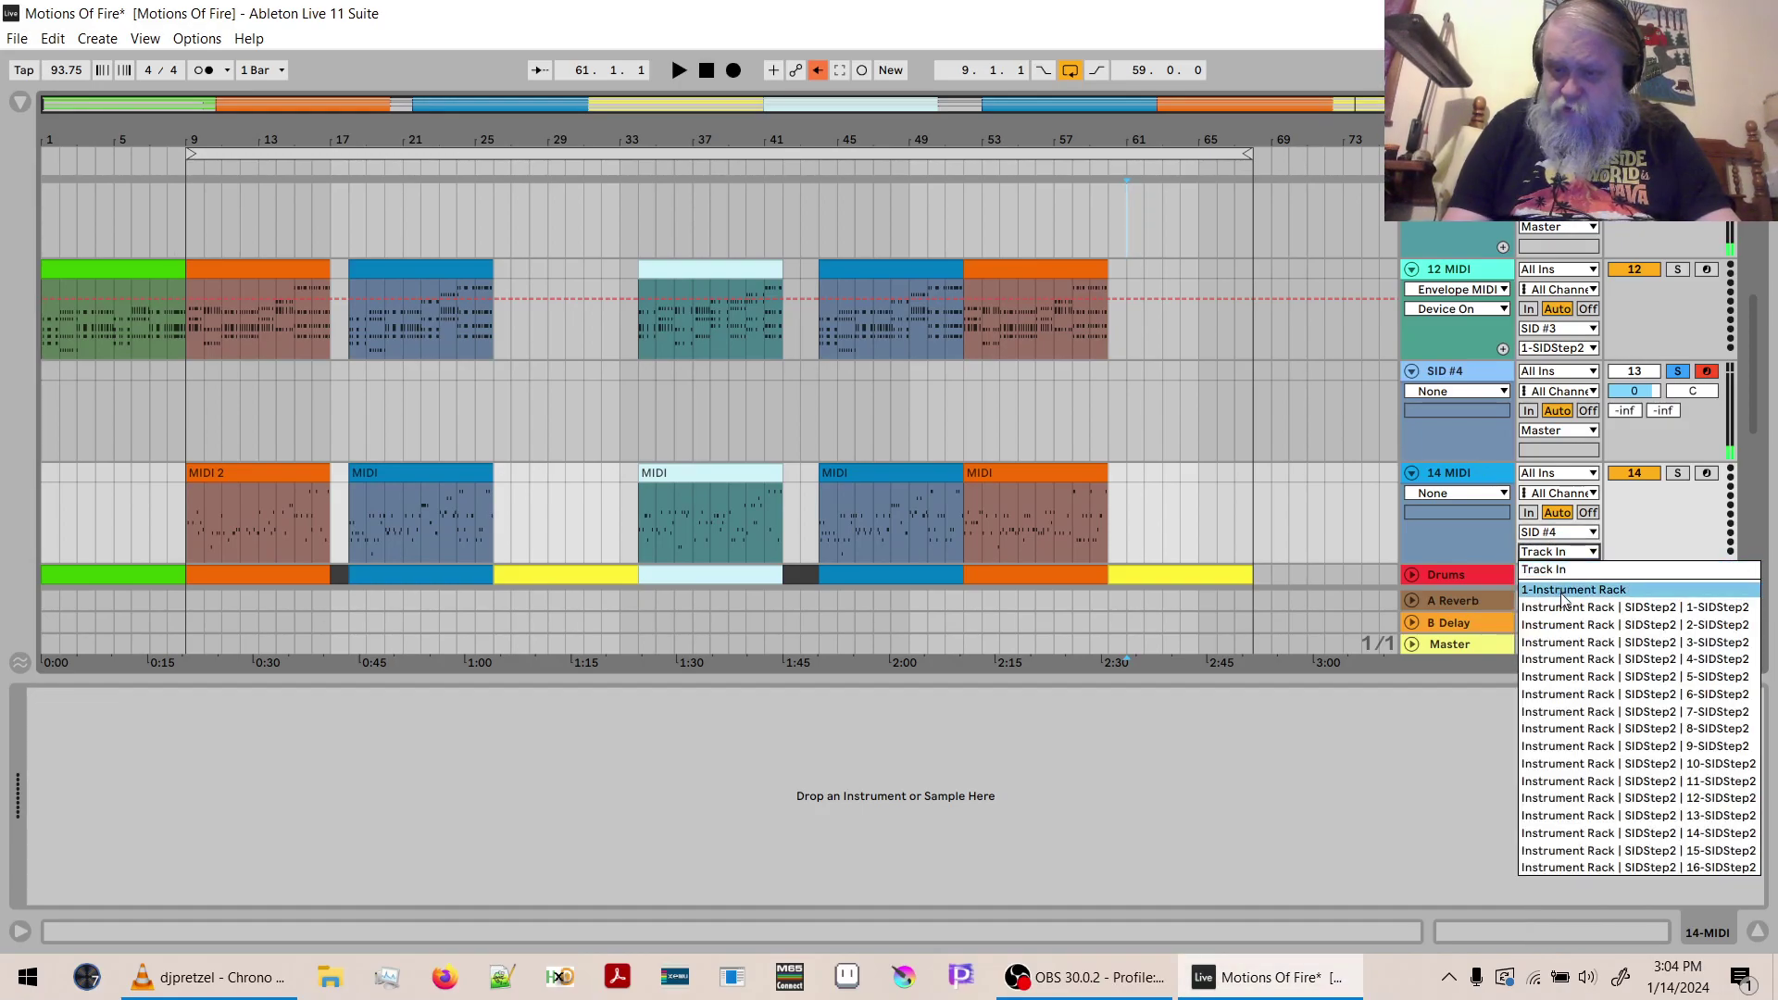
{"action": "left_click", "coordinate": [1562, 604]}
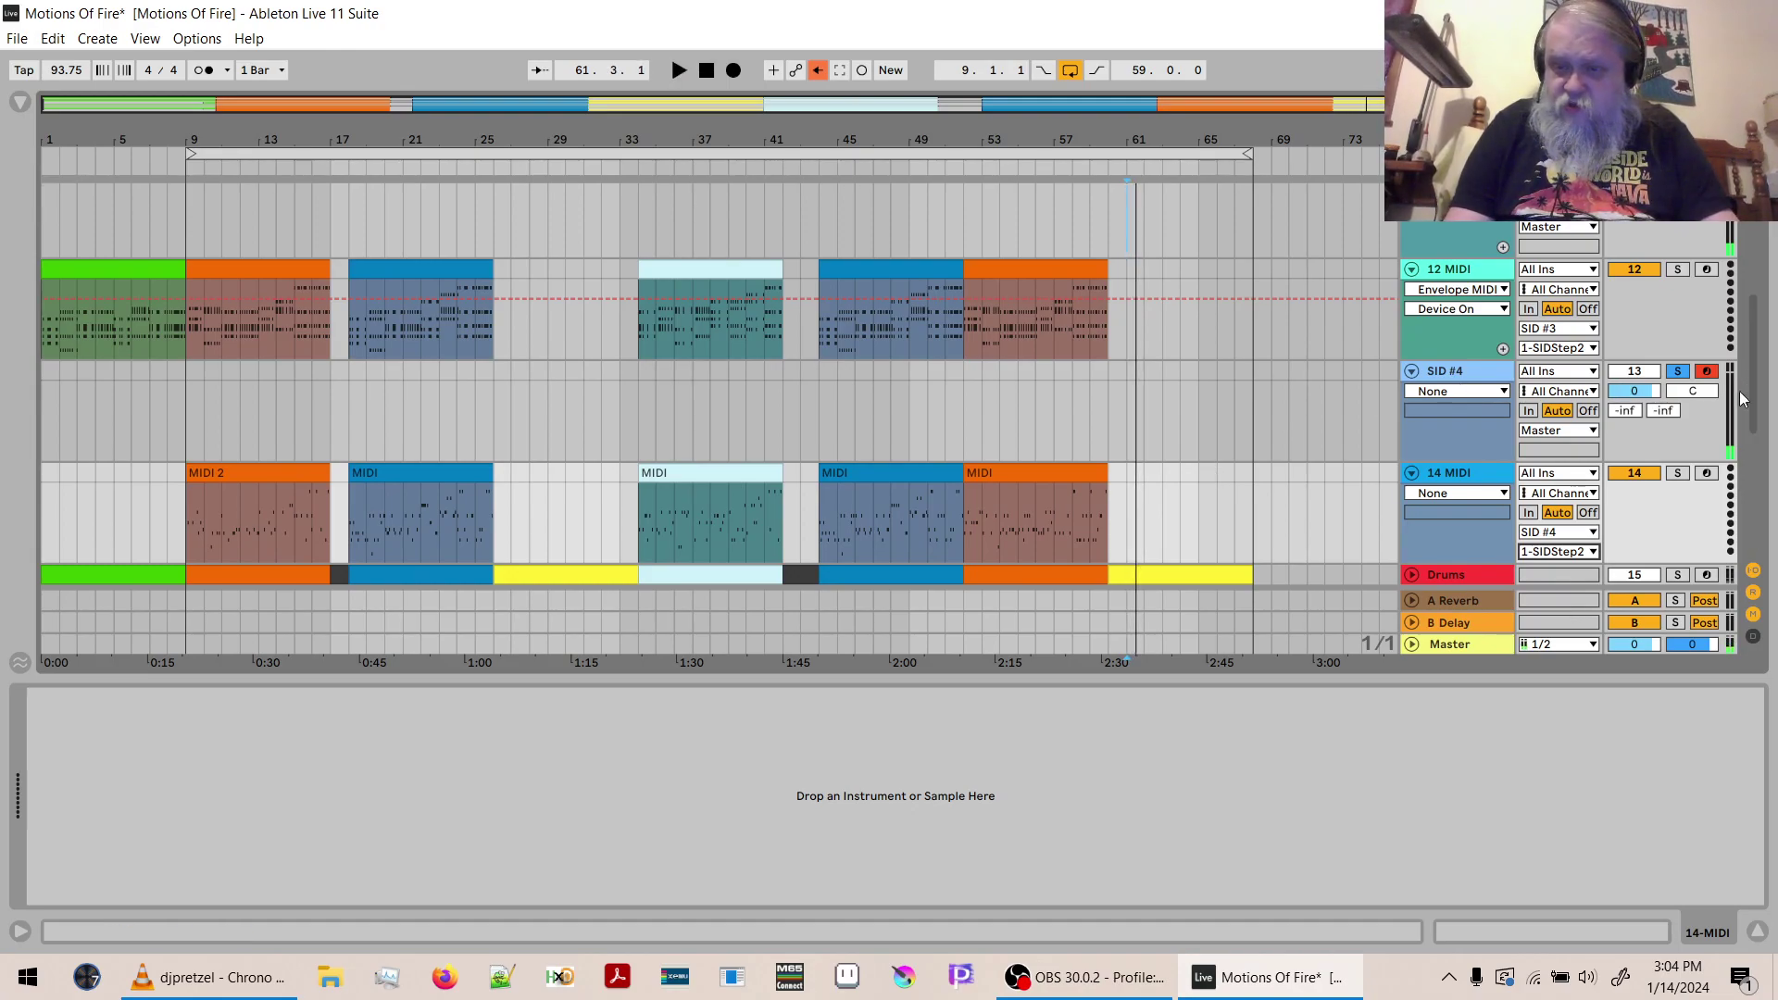
Solo 14 MIDI for a brief playback check, and unsolo it again.
{"action": "left_click", "coordinate": [1676, 480]}
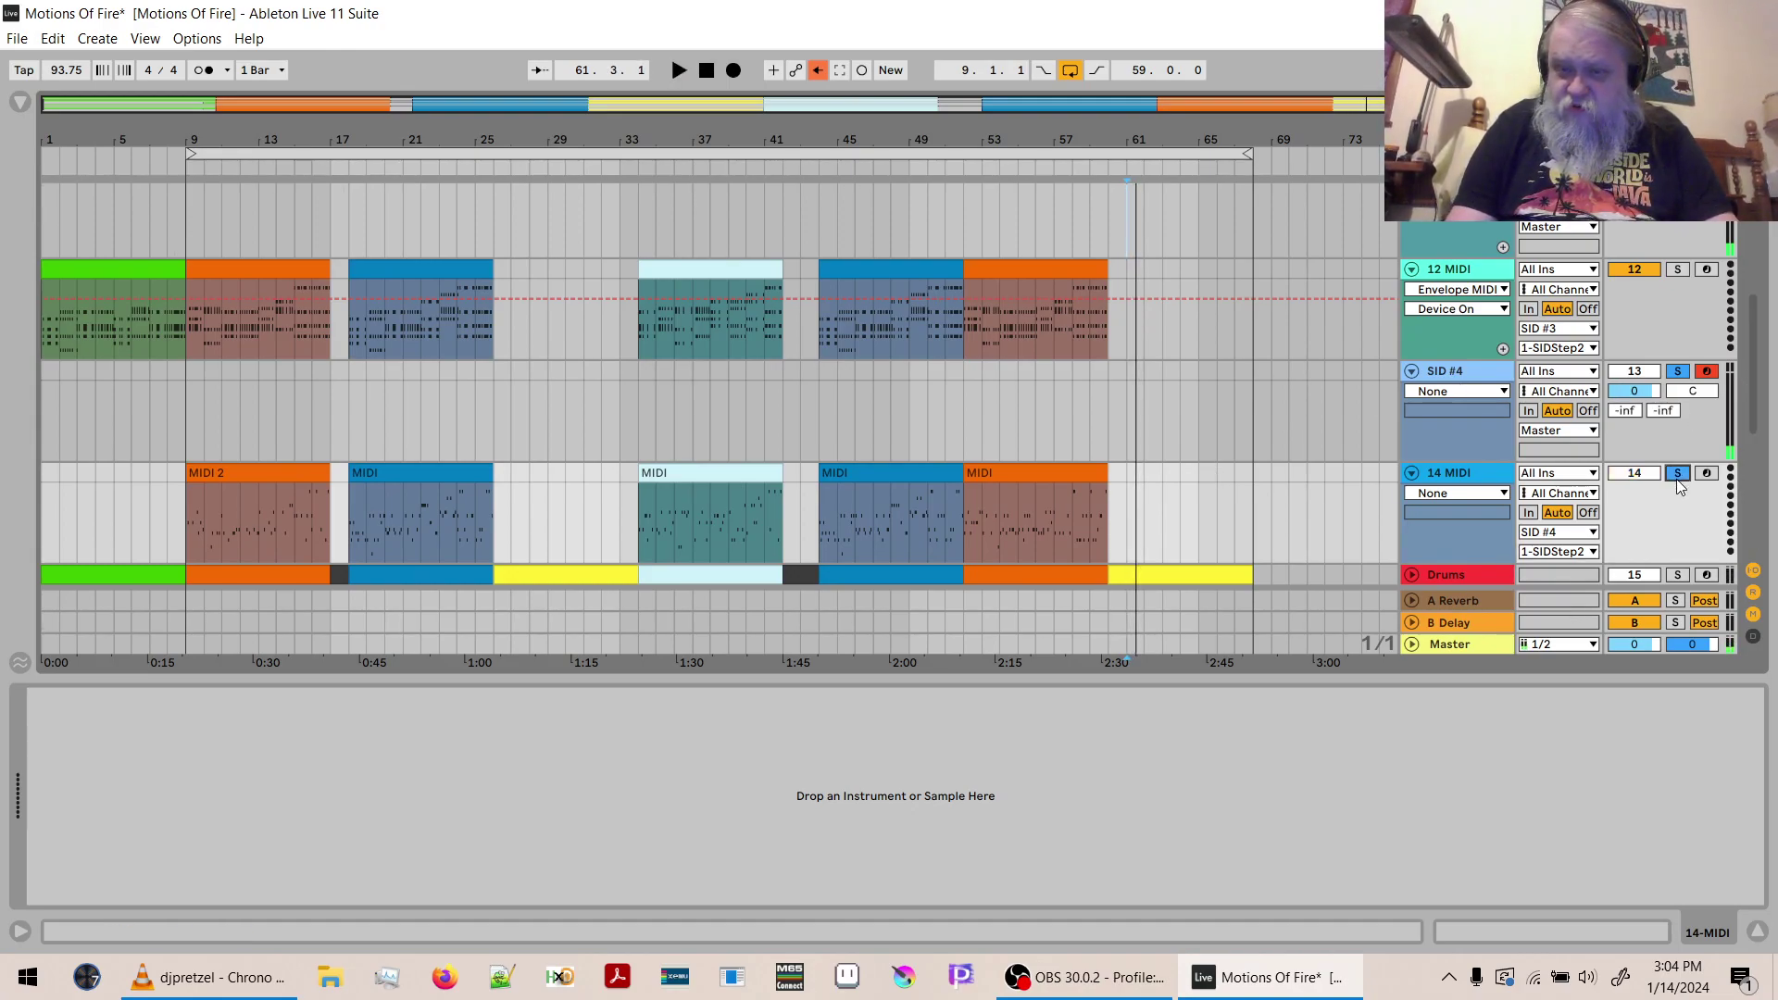
{"action": "key", "text": "space"}
{"action": "key", "text": "space"}
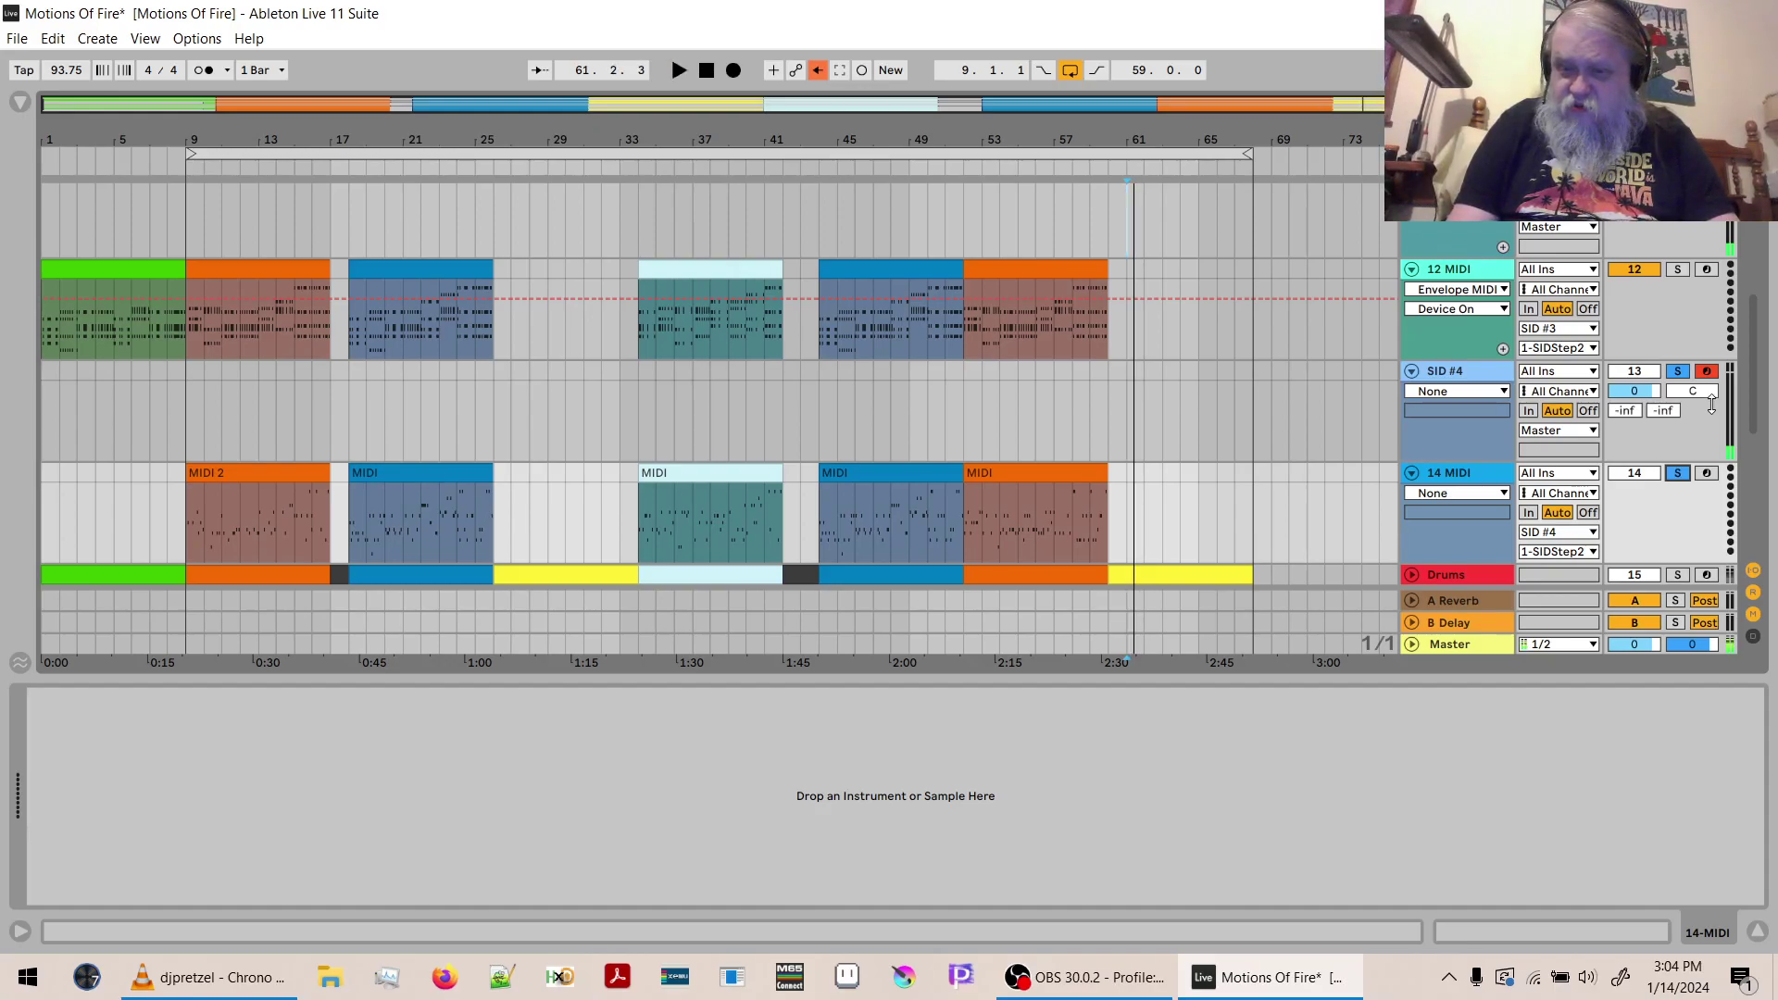
{"action": "left_click", "coordinate": [1677, 473]}
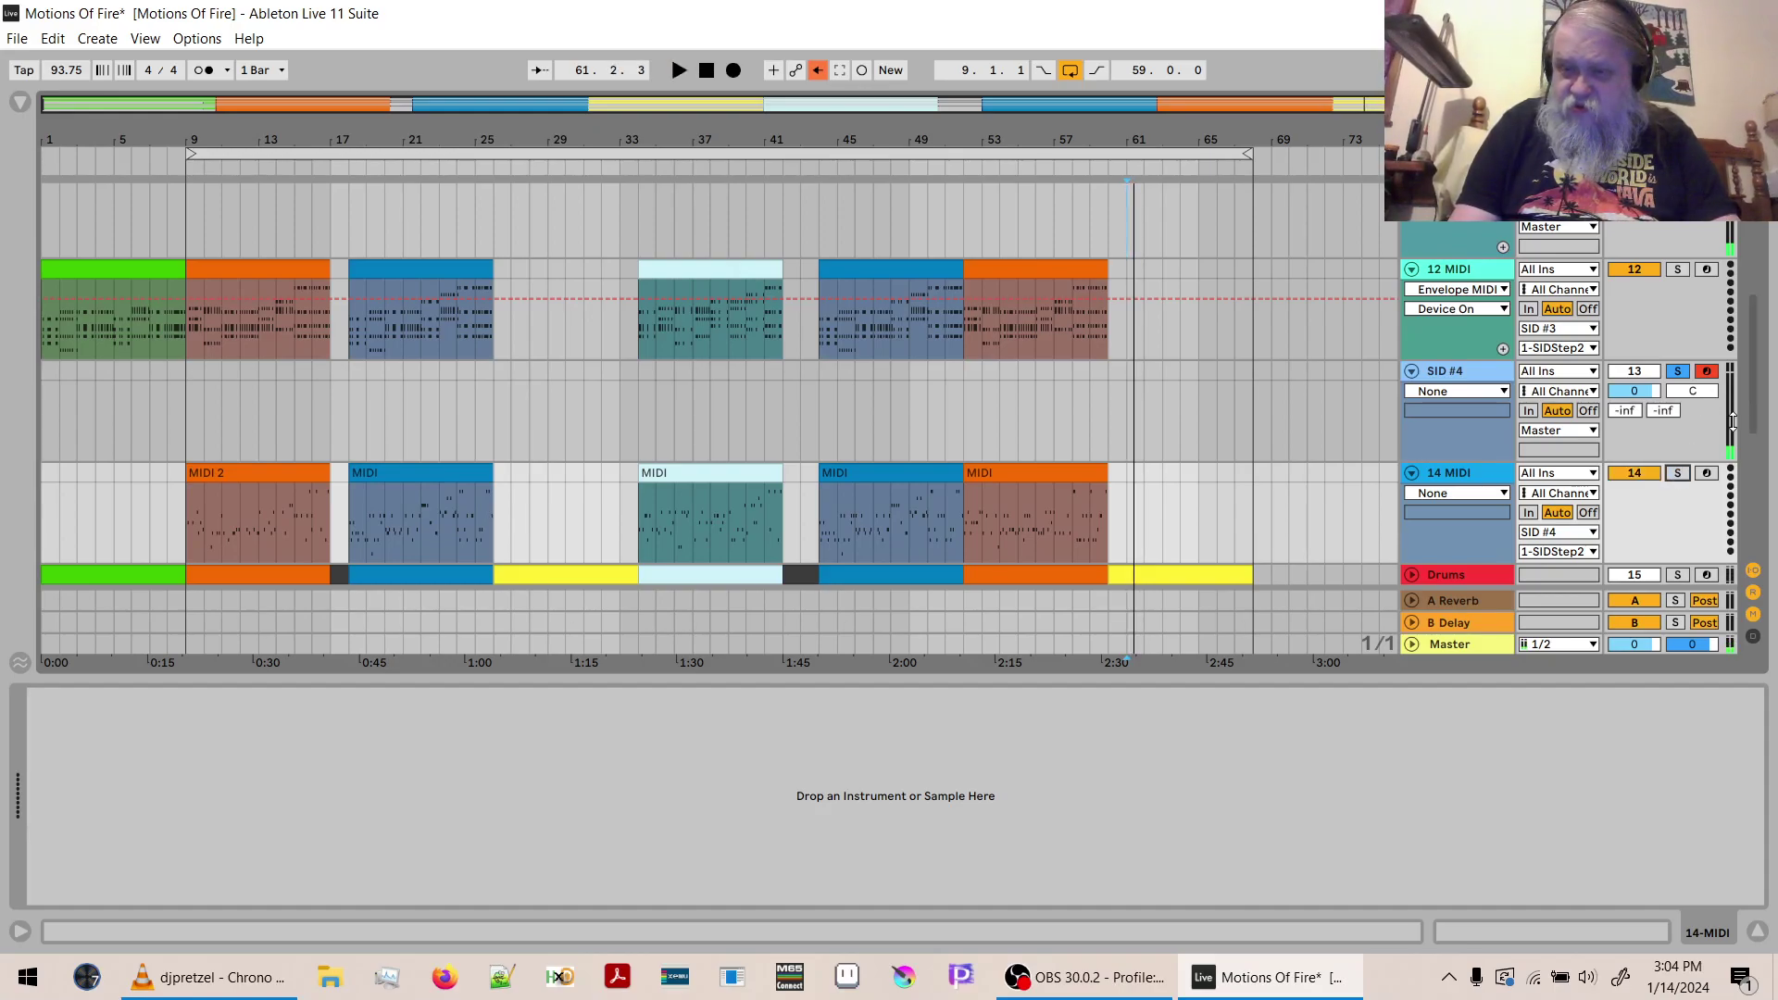
Play the song from bar 44 on the SID #3 track while watching its SIDStep2 filter cutoff.
{"action": "scroll", "coordinate": [1301, 350], "scroll_direction": "up", "scroll_amount": 5}
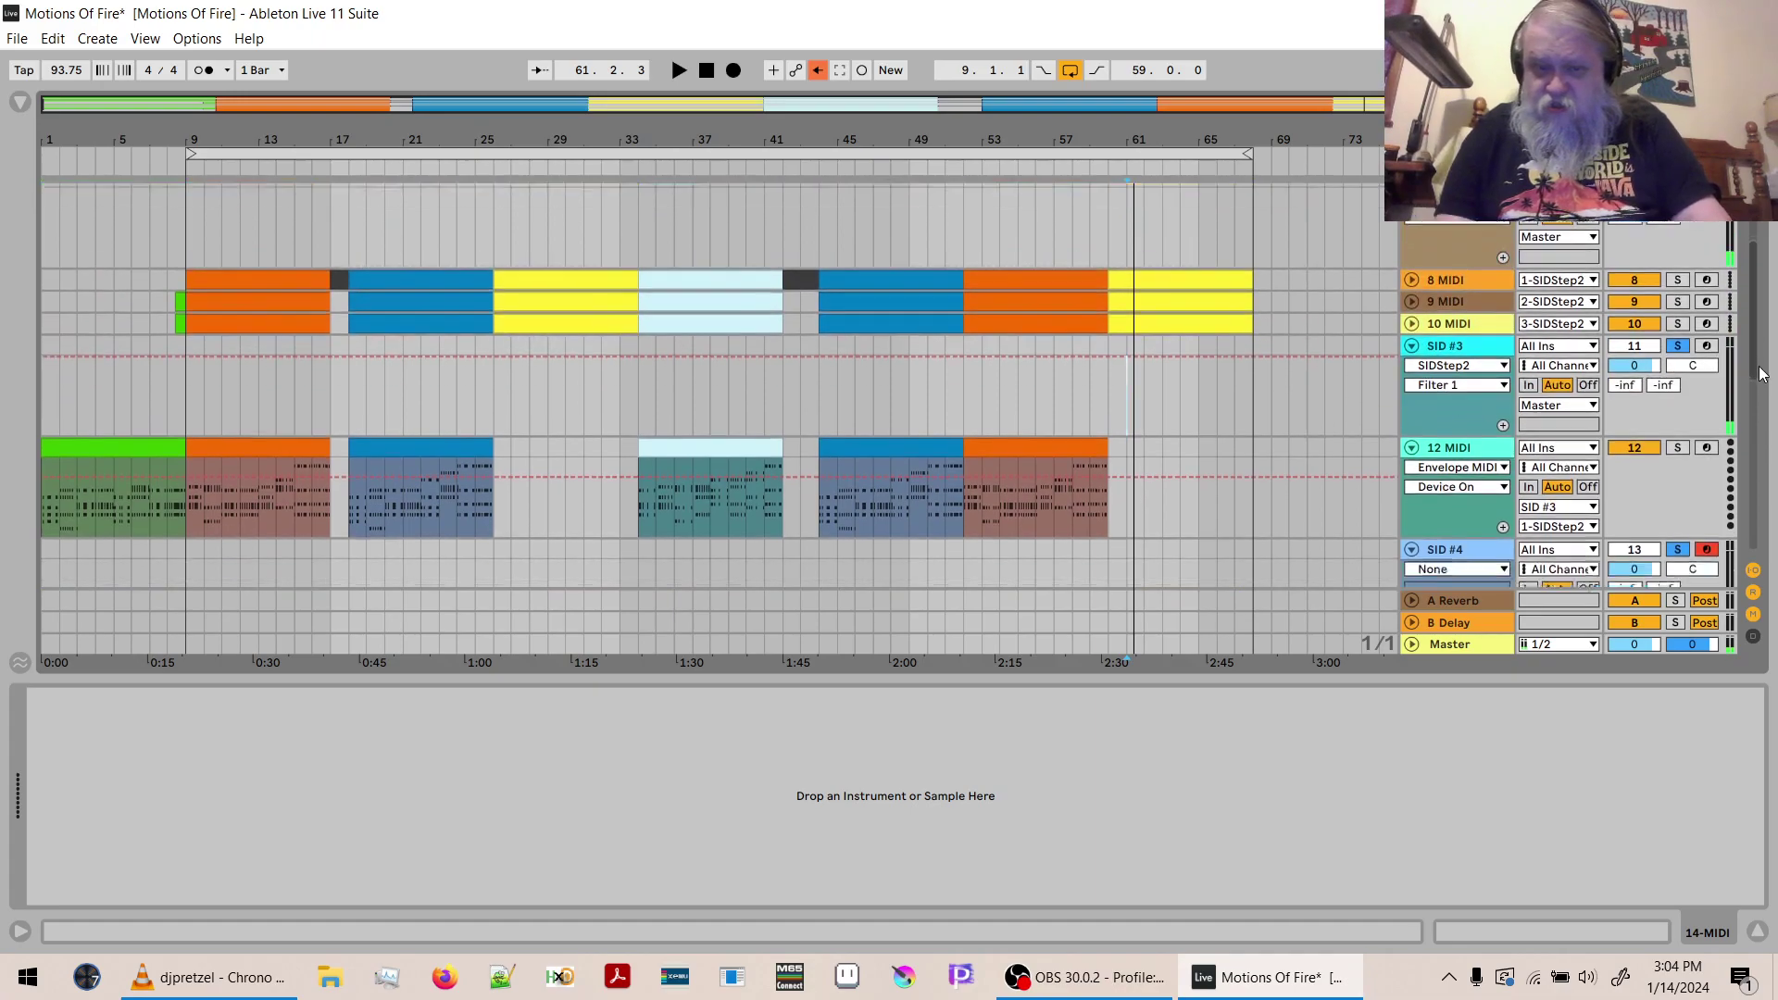
{"action": "left_click", "coordinate": [841, 359]}
{"action": "key", "text": "space"}
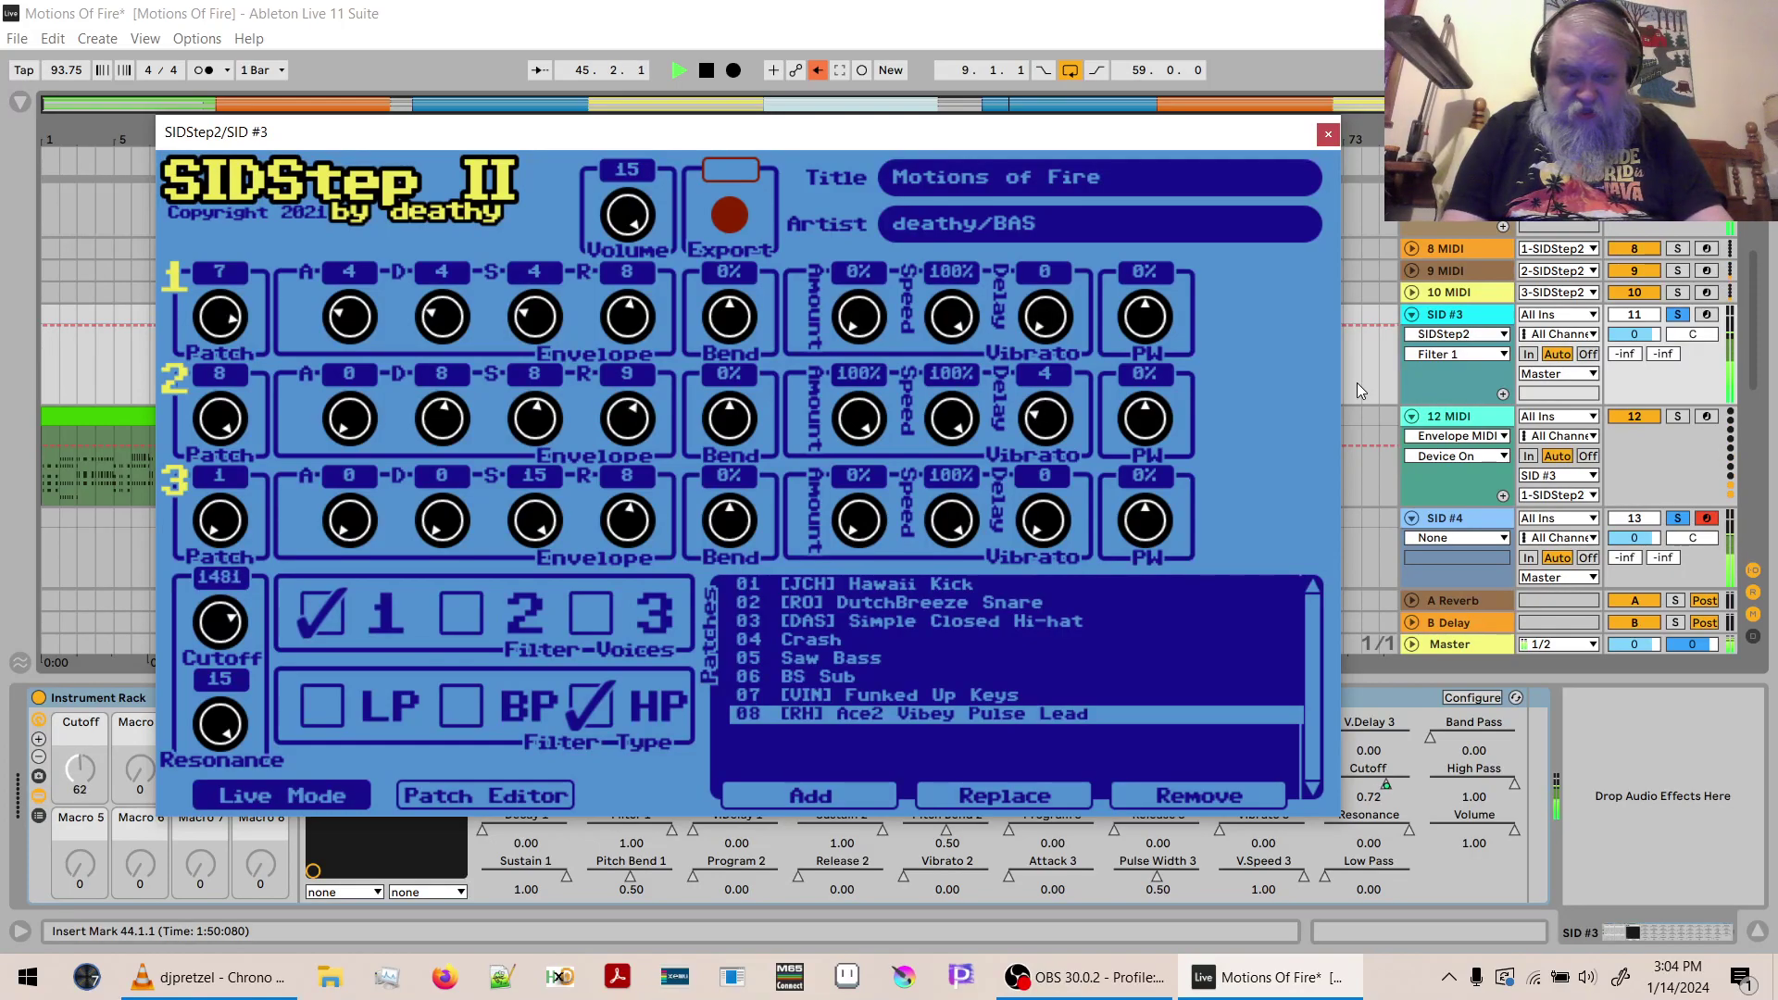
{"action": "key", "text": "space"}
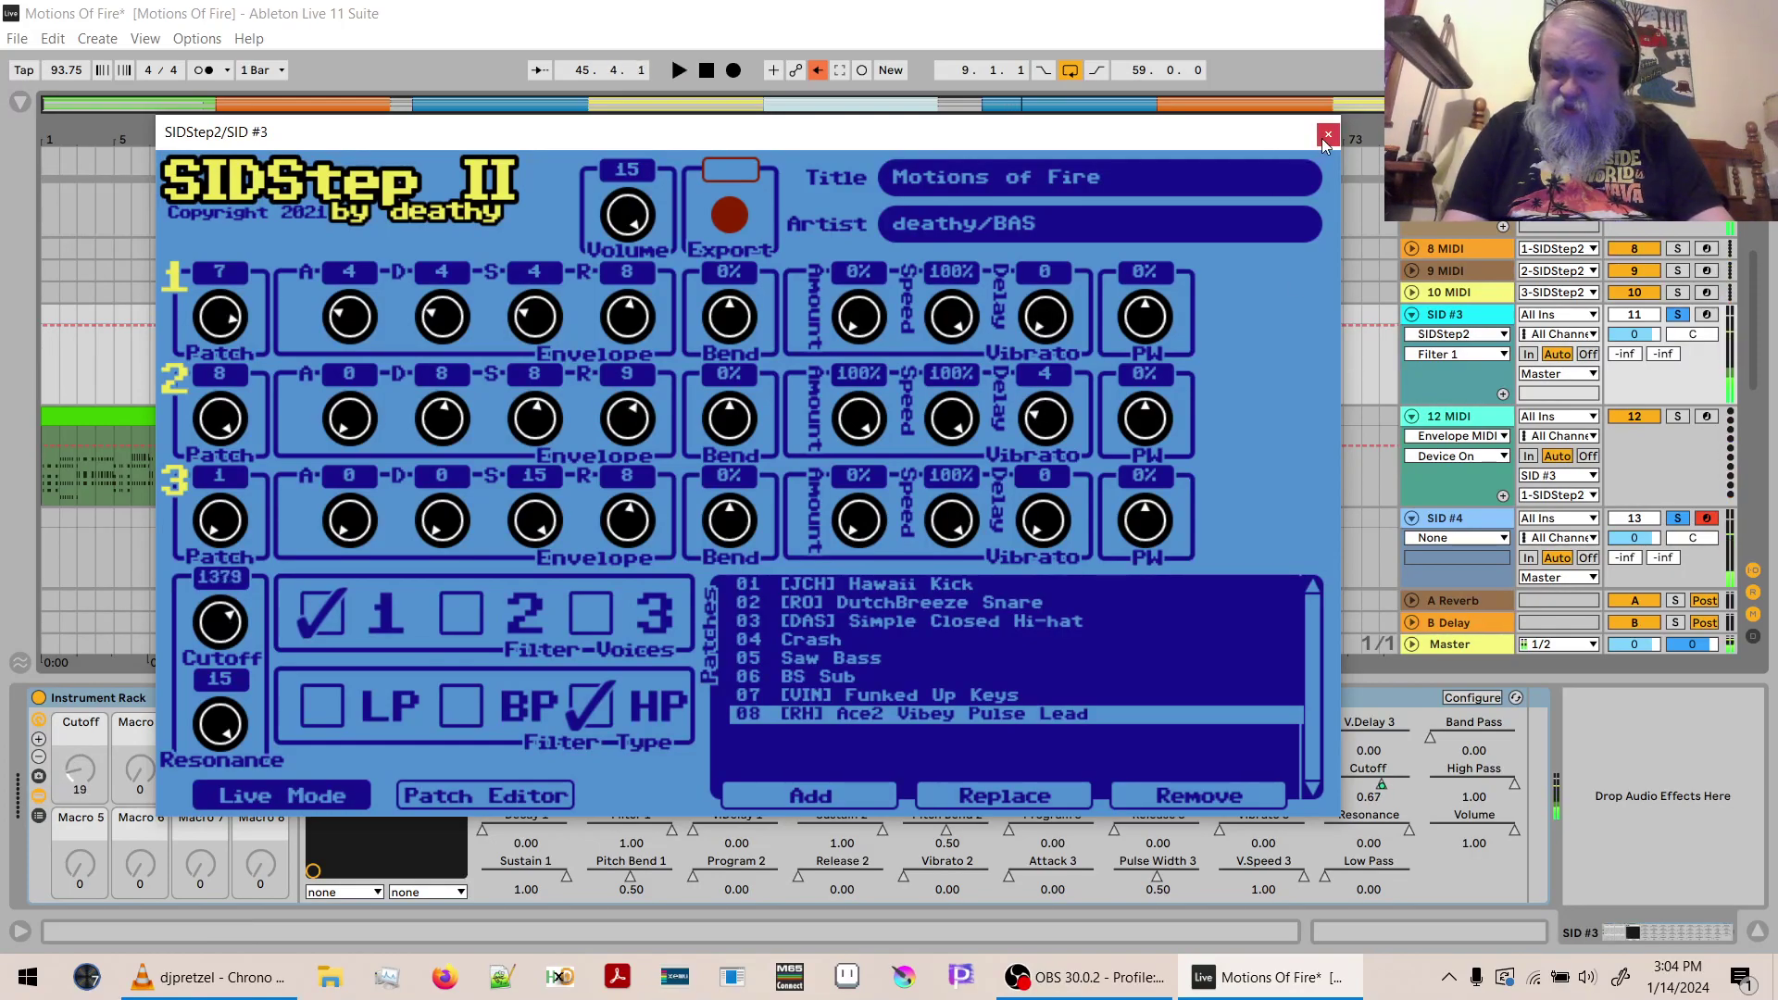
Show SID #4's SIDStep2 window and play the song briefly from bar 44 to check its cutoff.
{"action": "left_click", "coordinate": [1442, 421]}
{"action": "left_click", "coordinate": [1447, 515]}
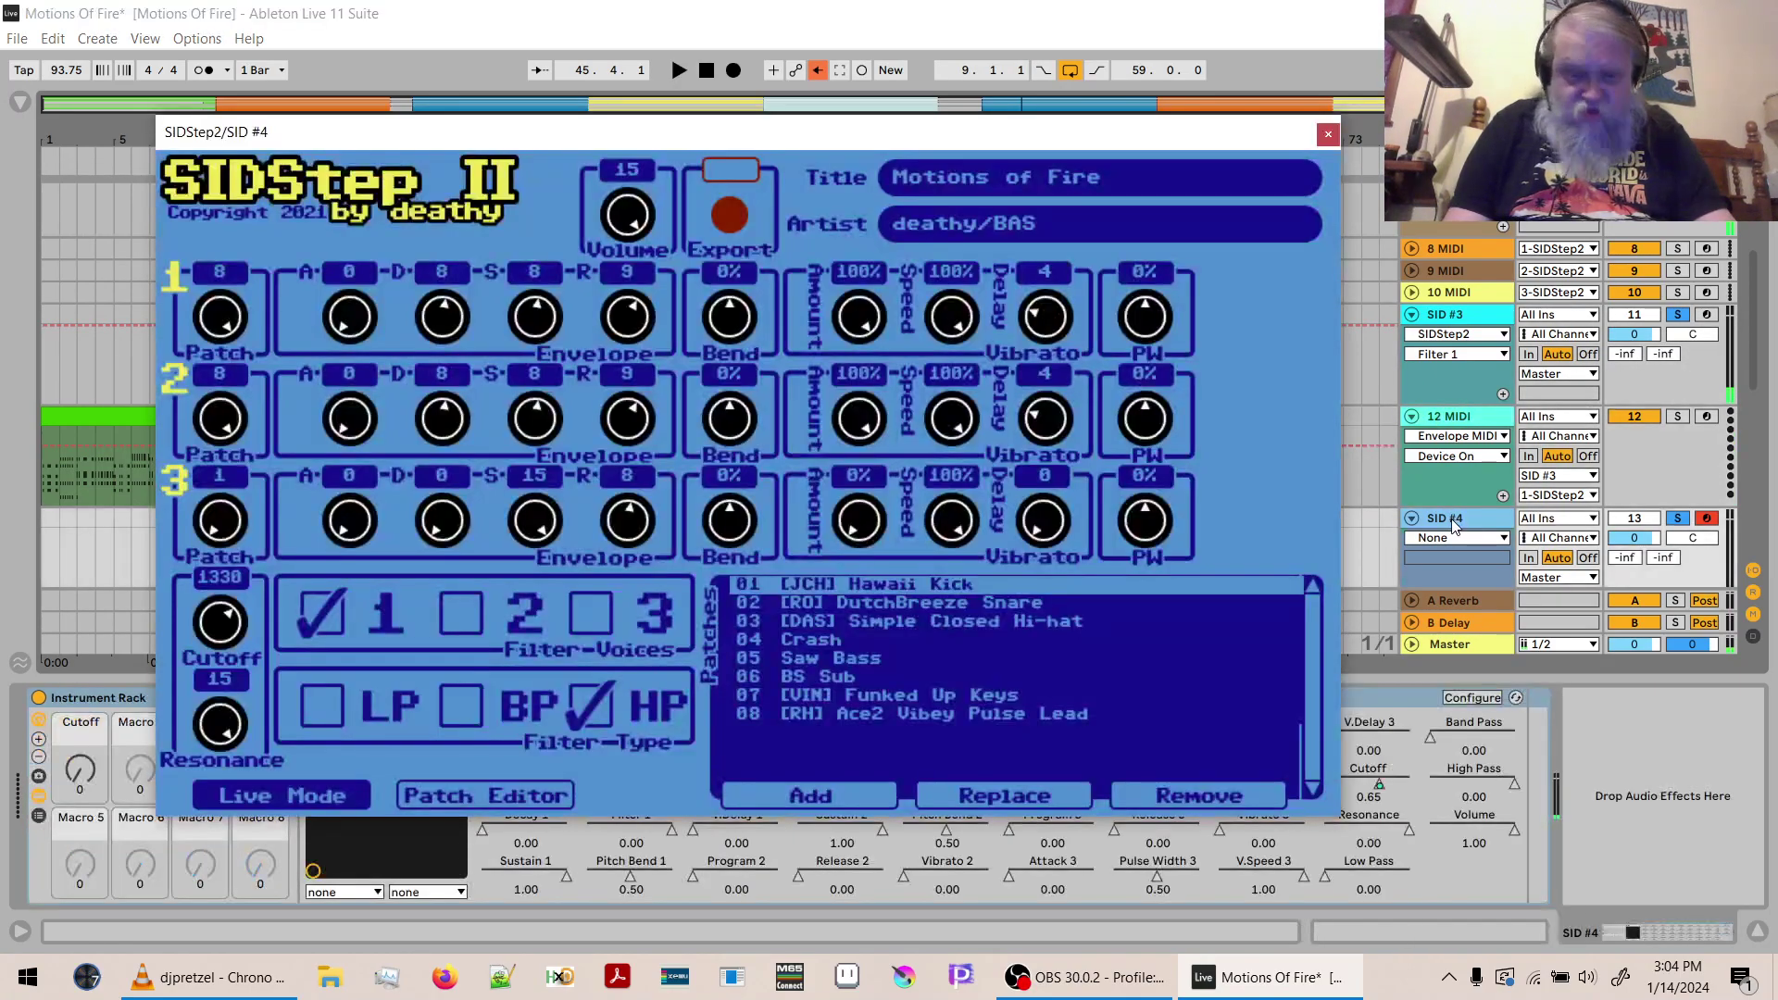
{"action": "key", "text": "space"}
{"action": "key", "text": "space"}
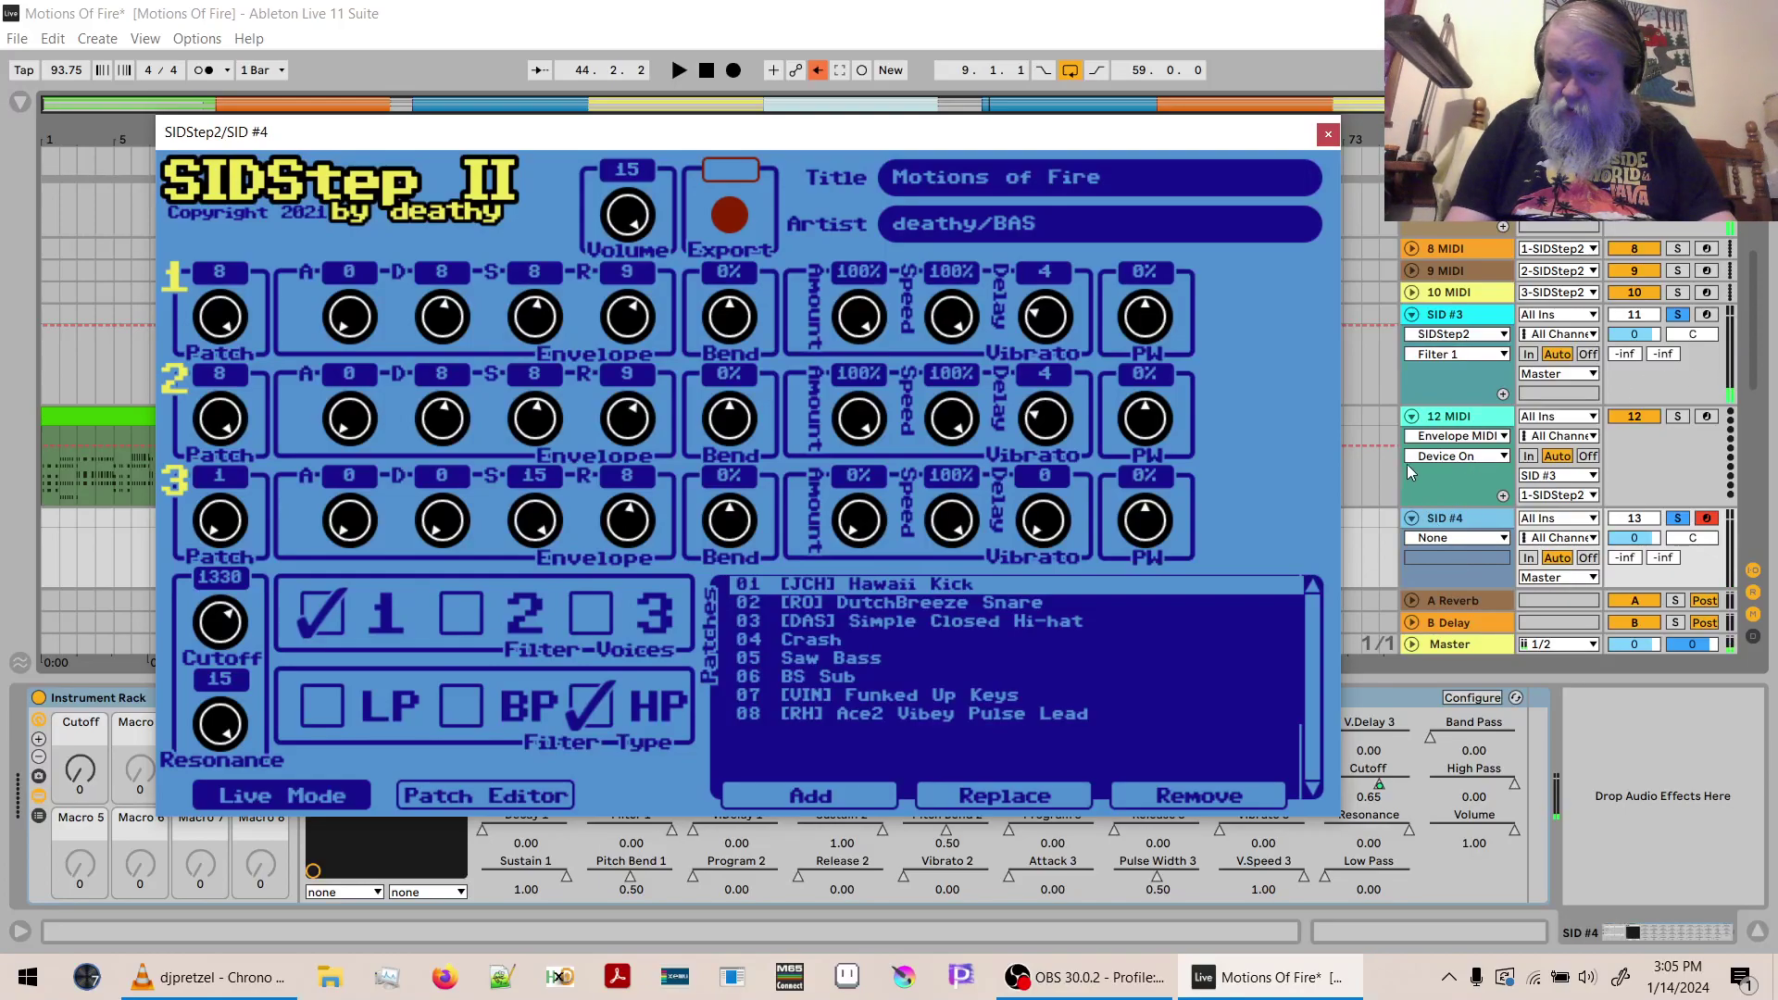
Add the Envelope MIDI effect to the 14 MIDI track.
{"action": "scroll", "coordinate": [1463, 454], "scroll_direction": "down", "scroll_amount": 5}
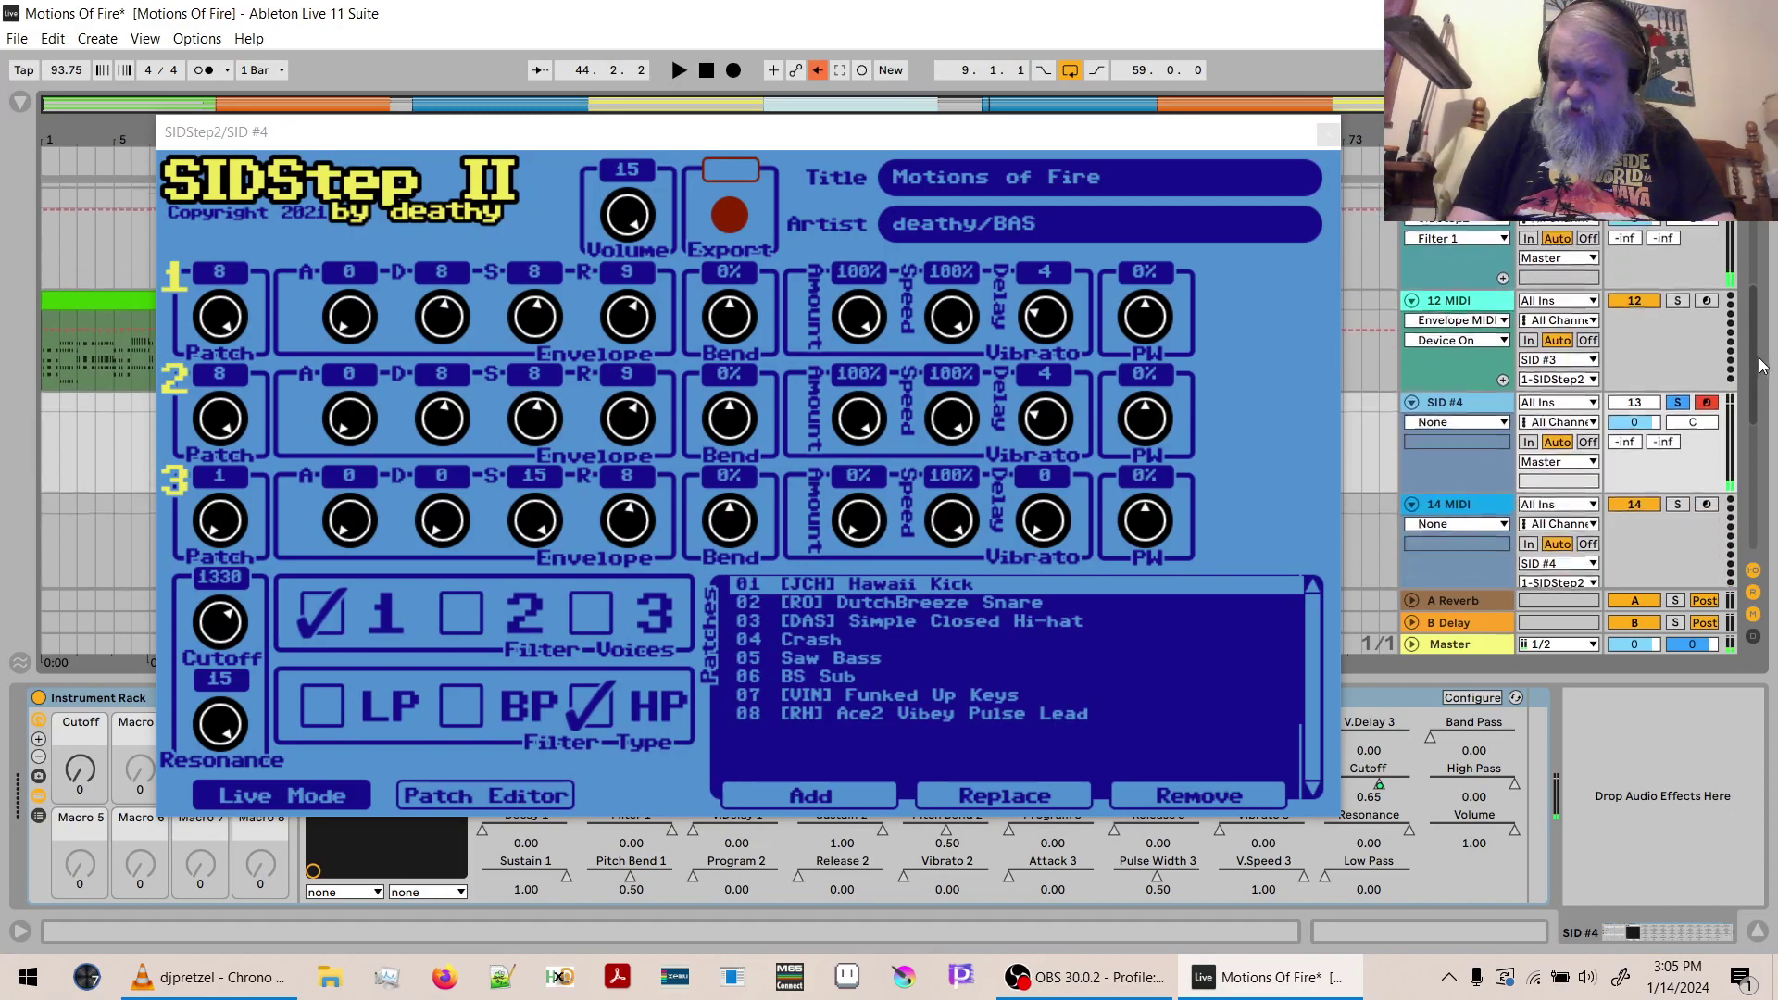
{"action": "left_click", "coordinate": [1451, 442]}
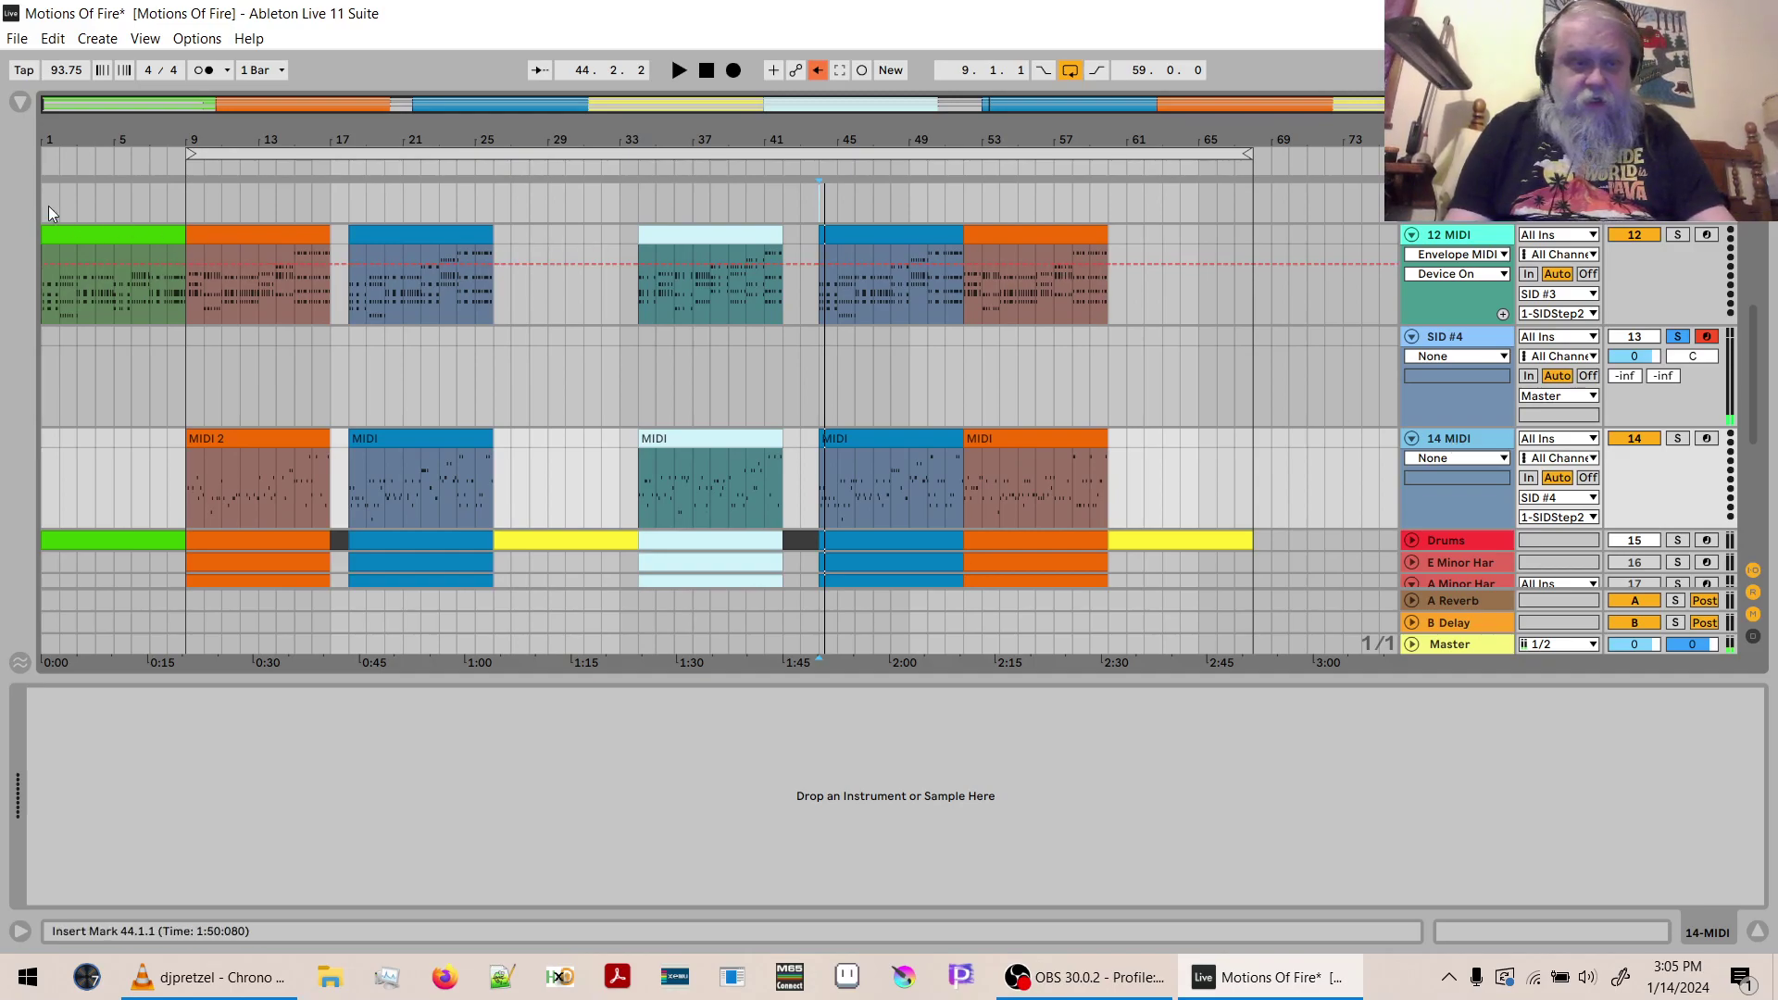
{"action": "left_click", "coordinate": [20, 102]}
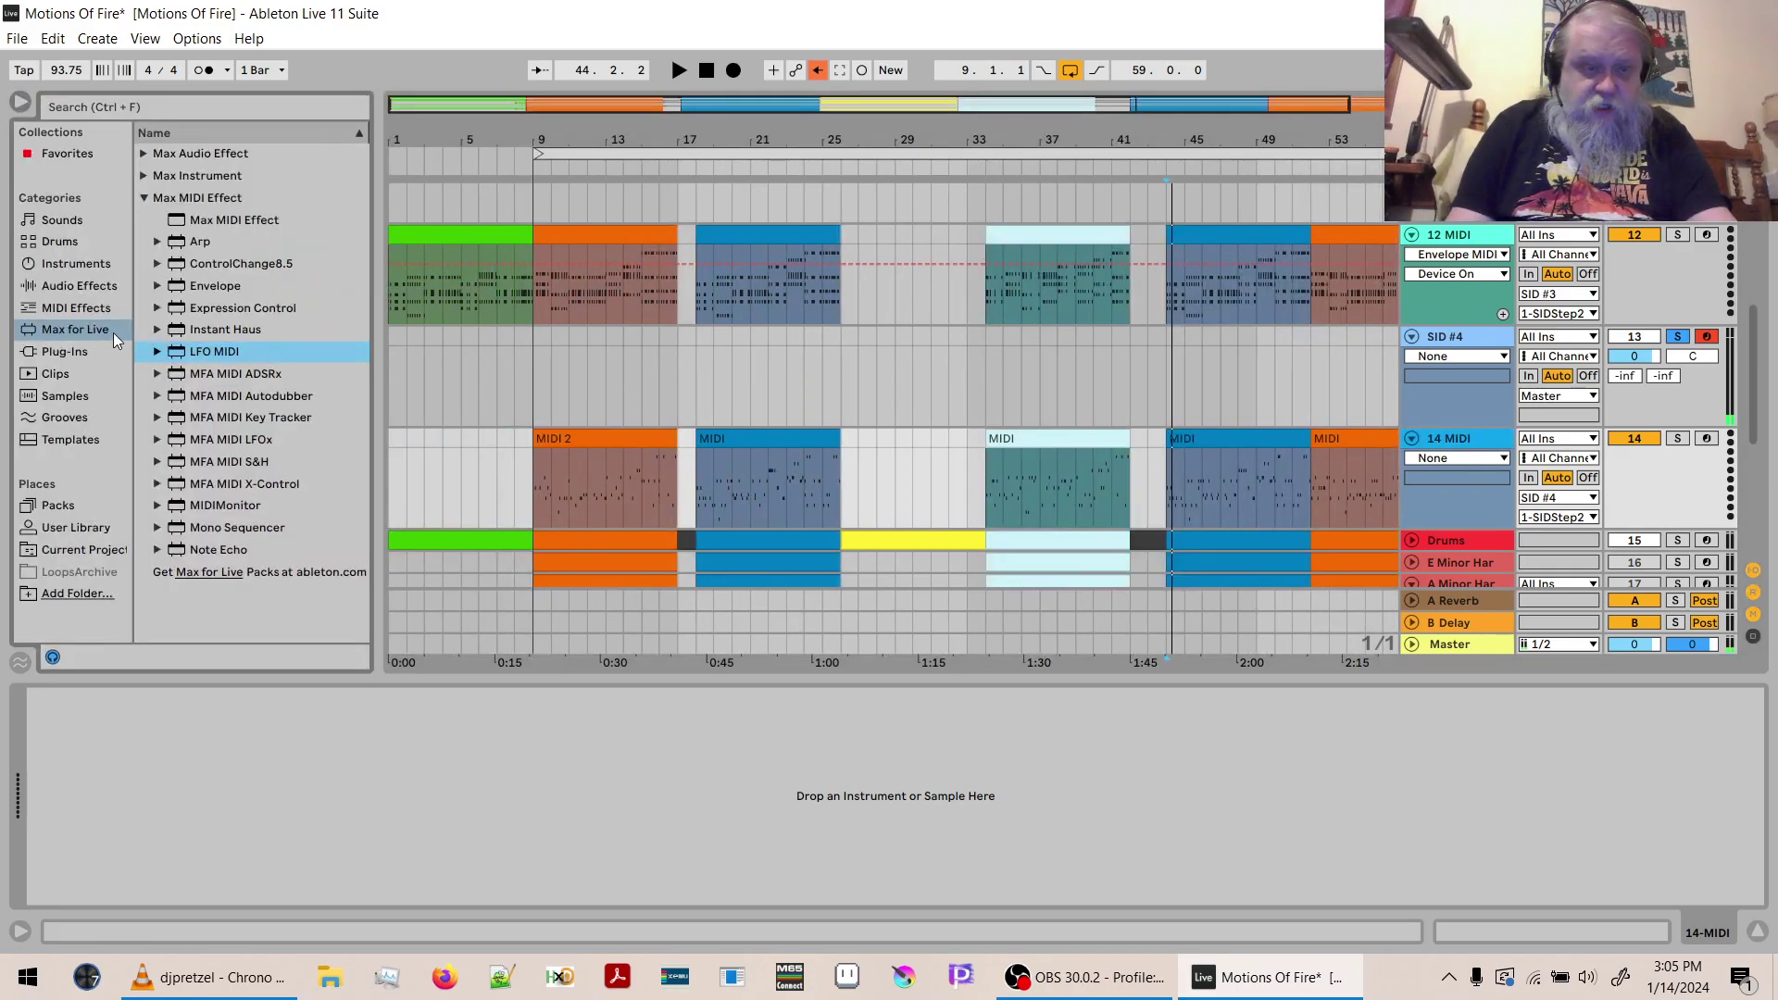
{"action": "left_click", "coordinate": [63, 305]}
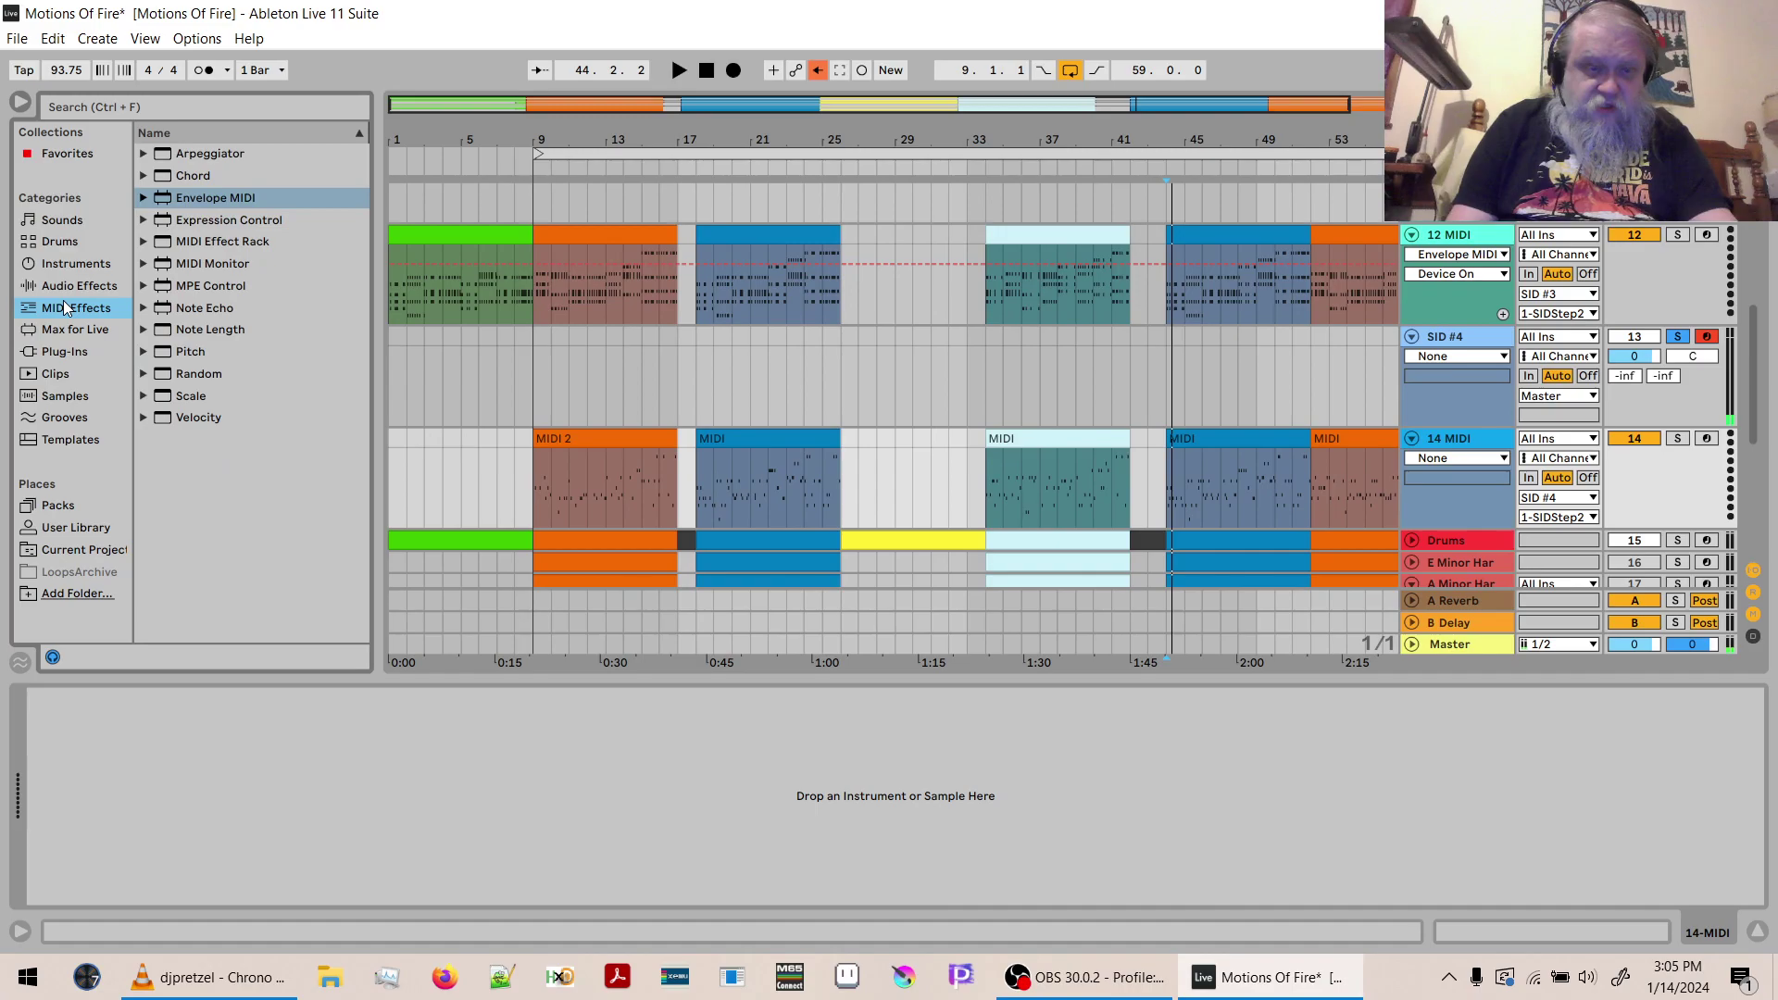
{"action": "left_click_drag", "start_coordinate": [191, 200], "coordinate": [258, 772]}
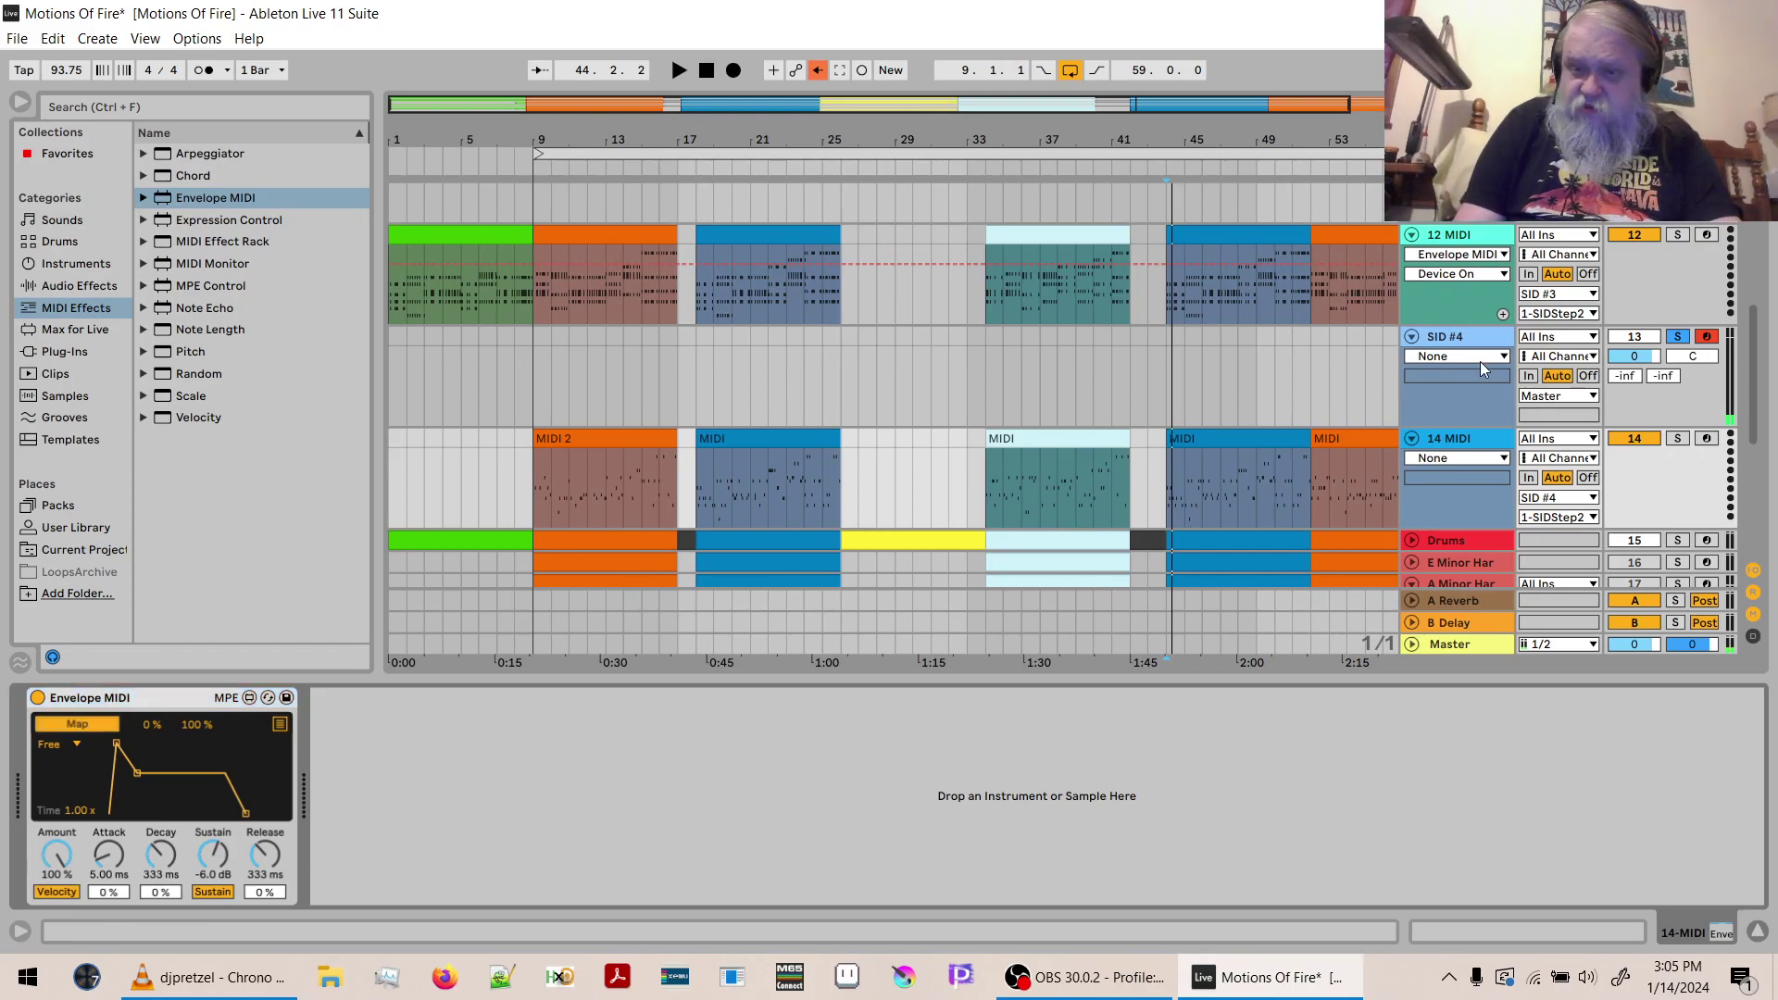
Map the Envelope MIDI effect on the 14 MIDI track to the Cutoff macro of SID #4's Instrument Rack.
{"action": "left_click", "coordinate": [1475, 398]}
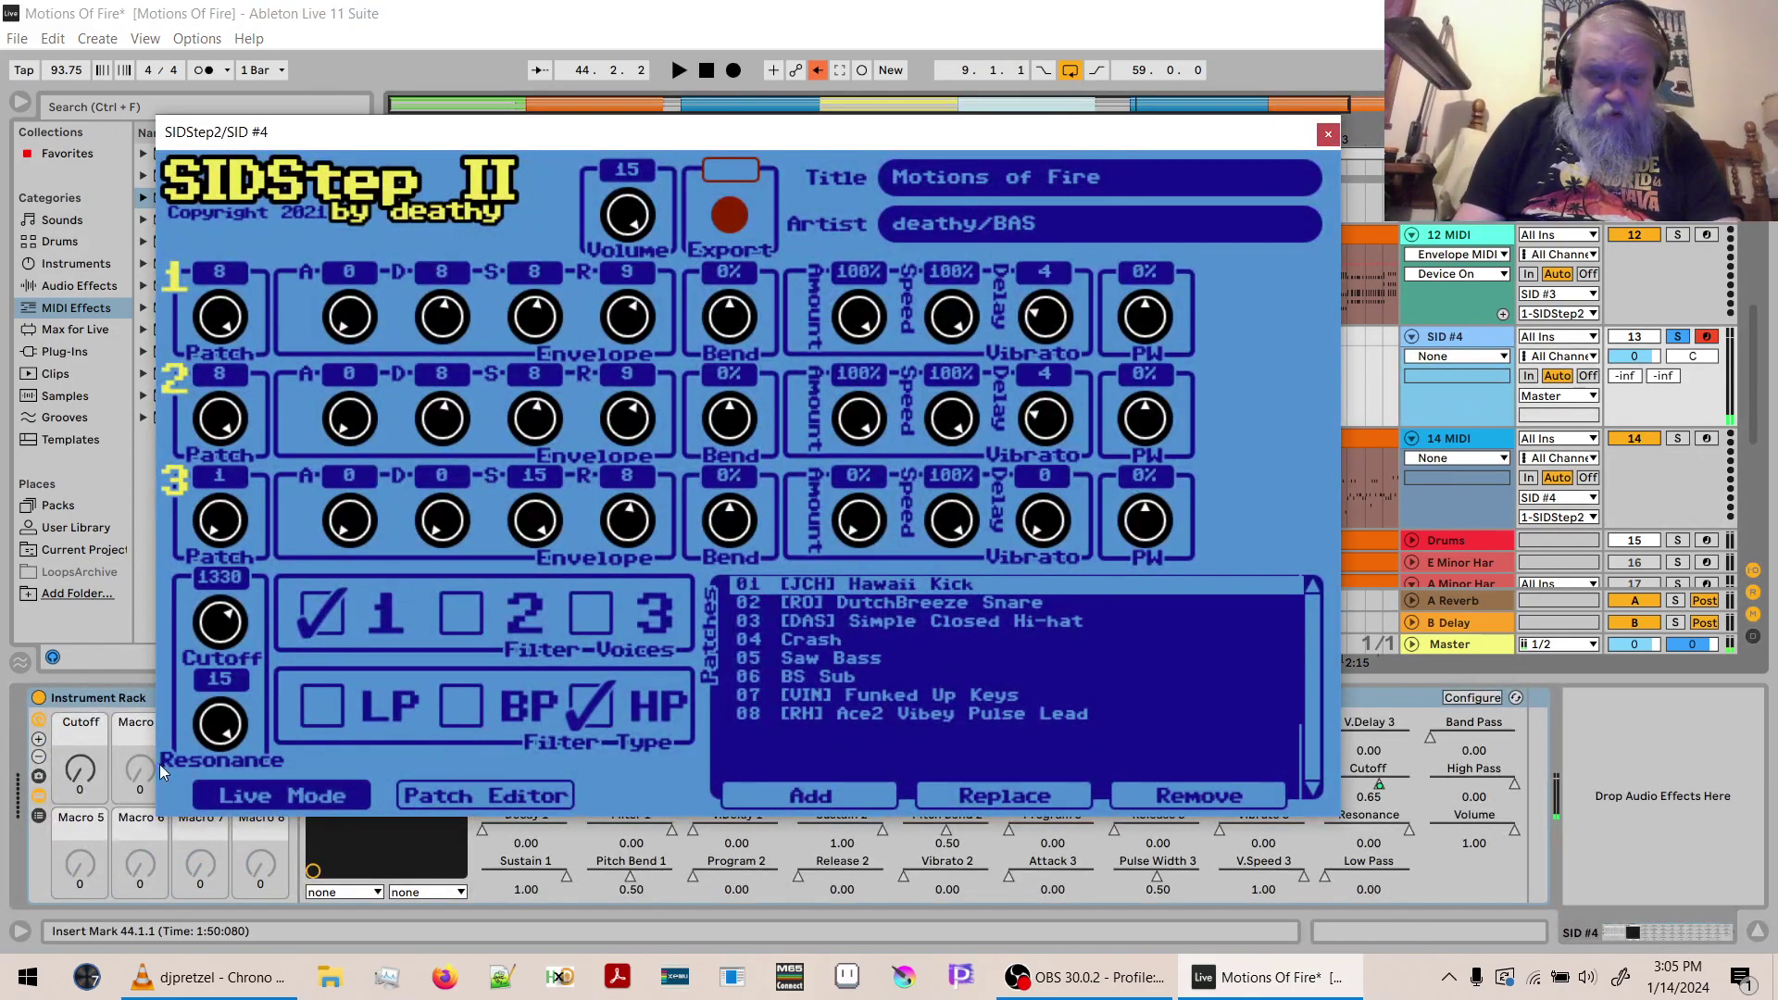
{"action": "left_click", "coordinate": [79, 773]}
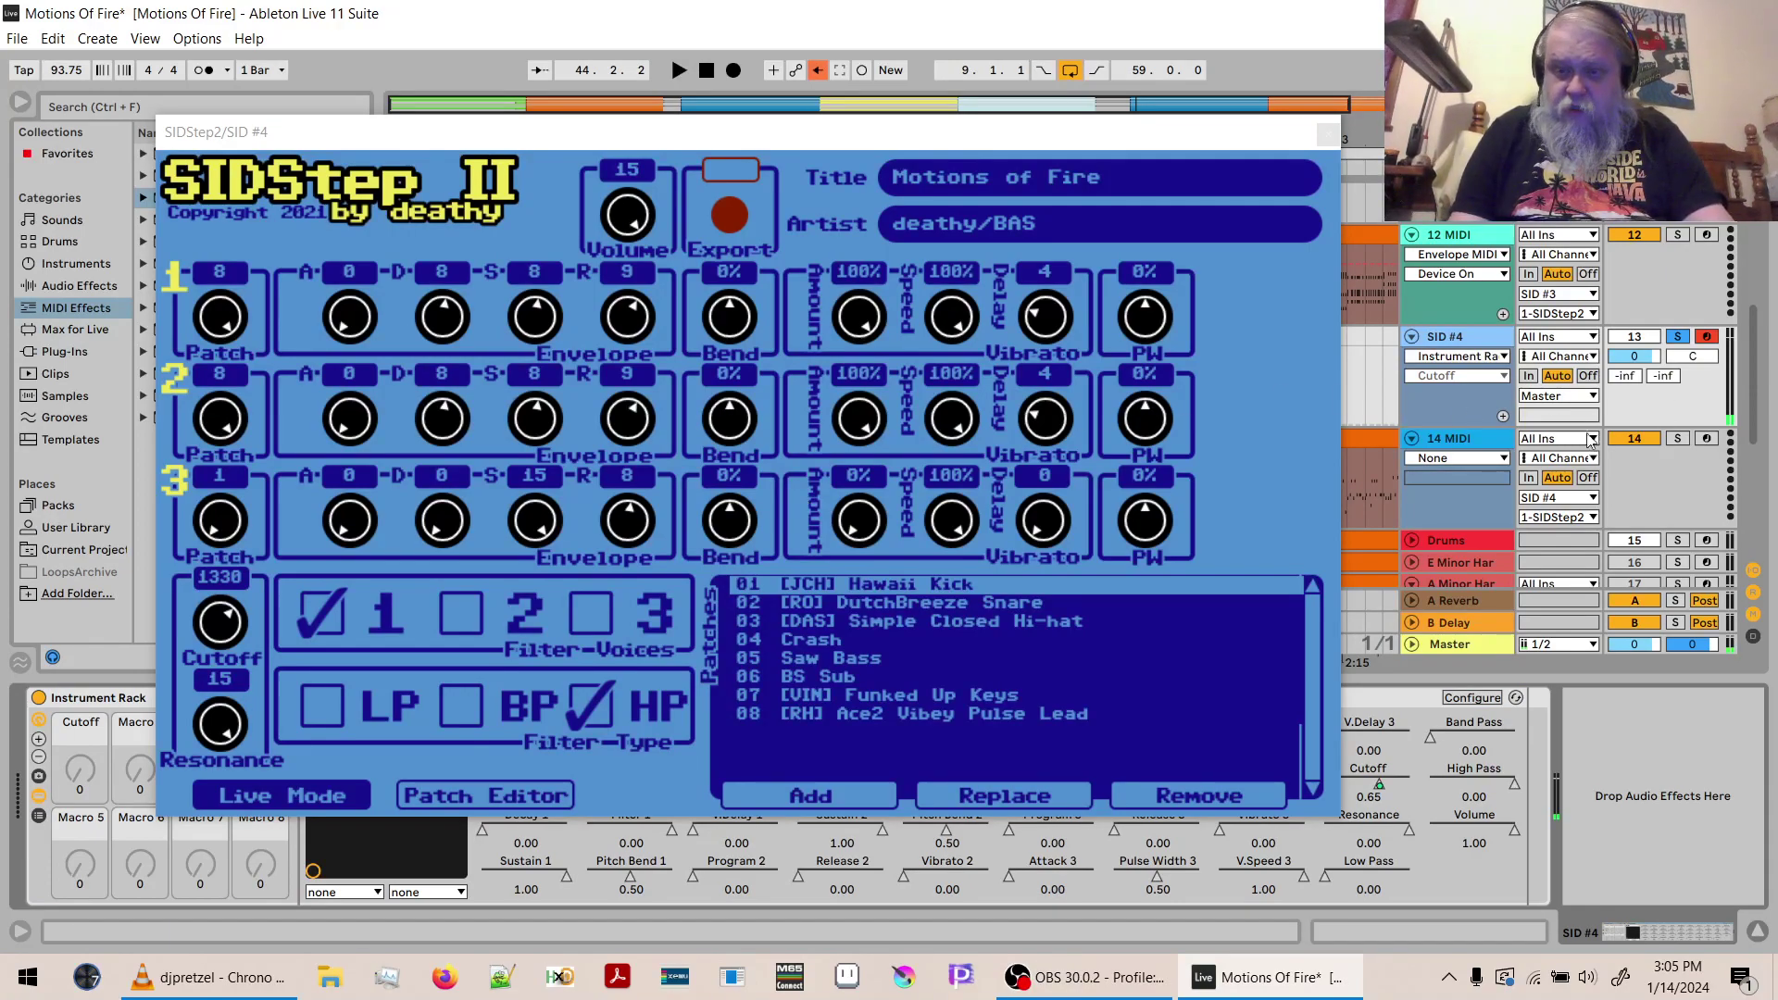
{"action": "left_click", "coordinate": [1482, 433]}
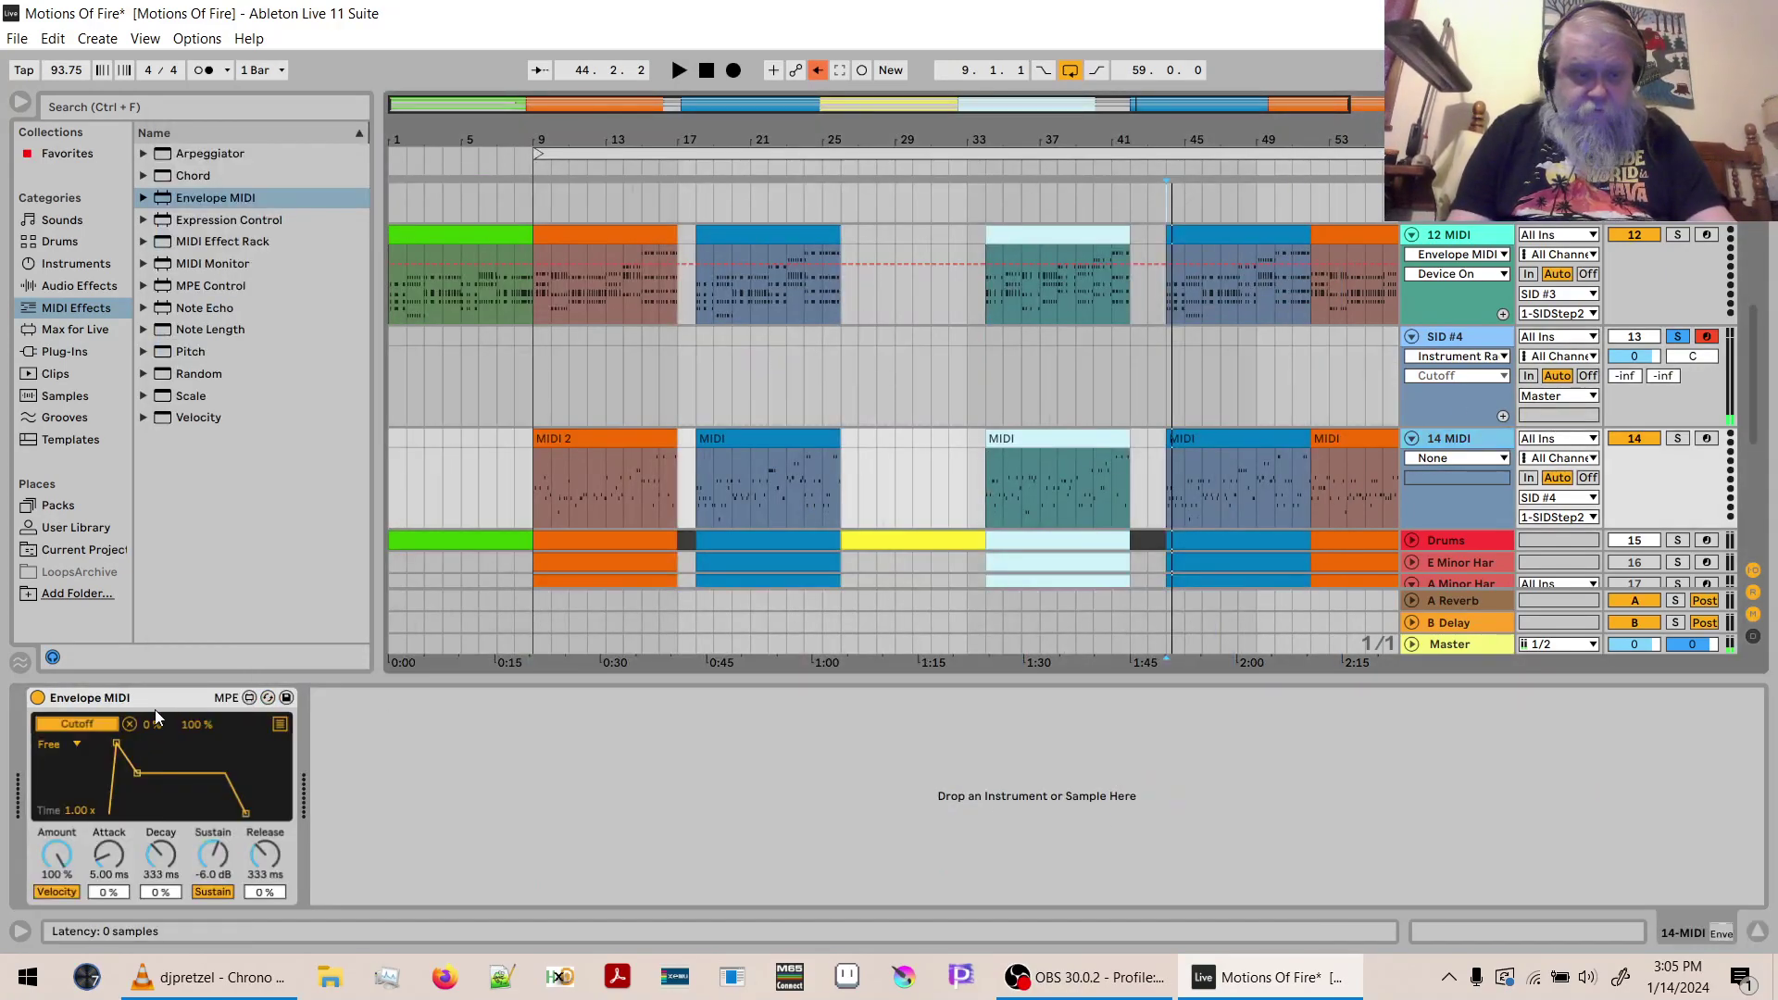
Set SID #4's Cutoff macro mapping range to a minimum of 0.00 and a maximum of 1.00.
{"action": "left_click", "coordinate": [1450, 397]}
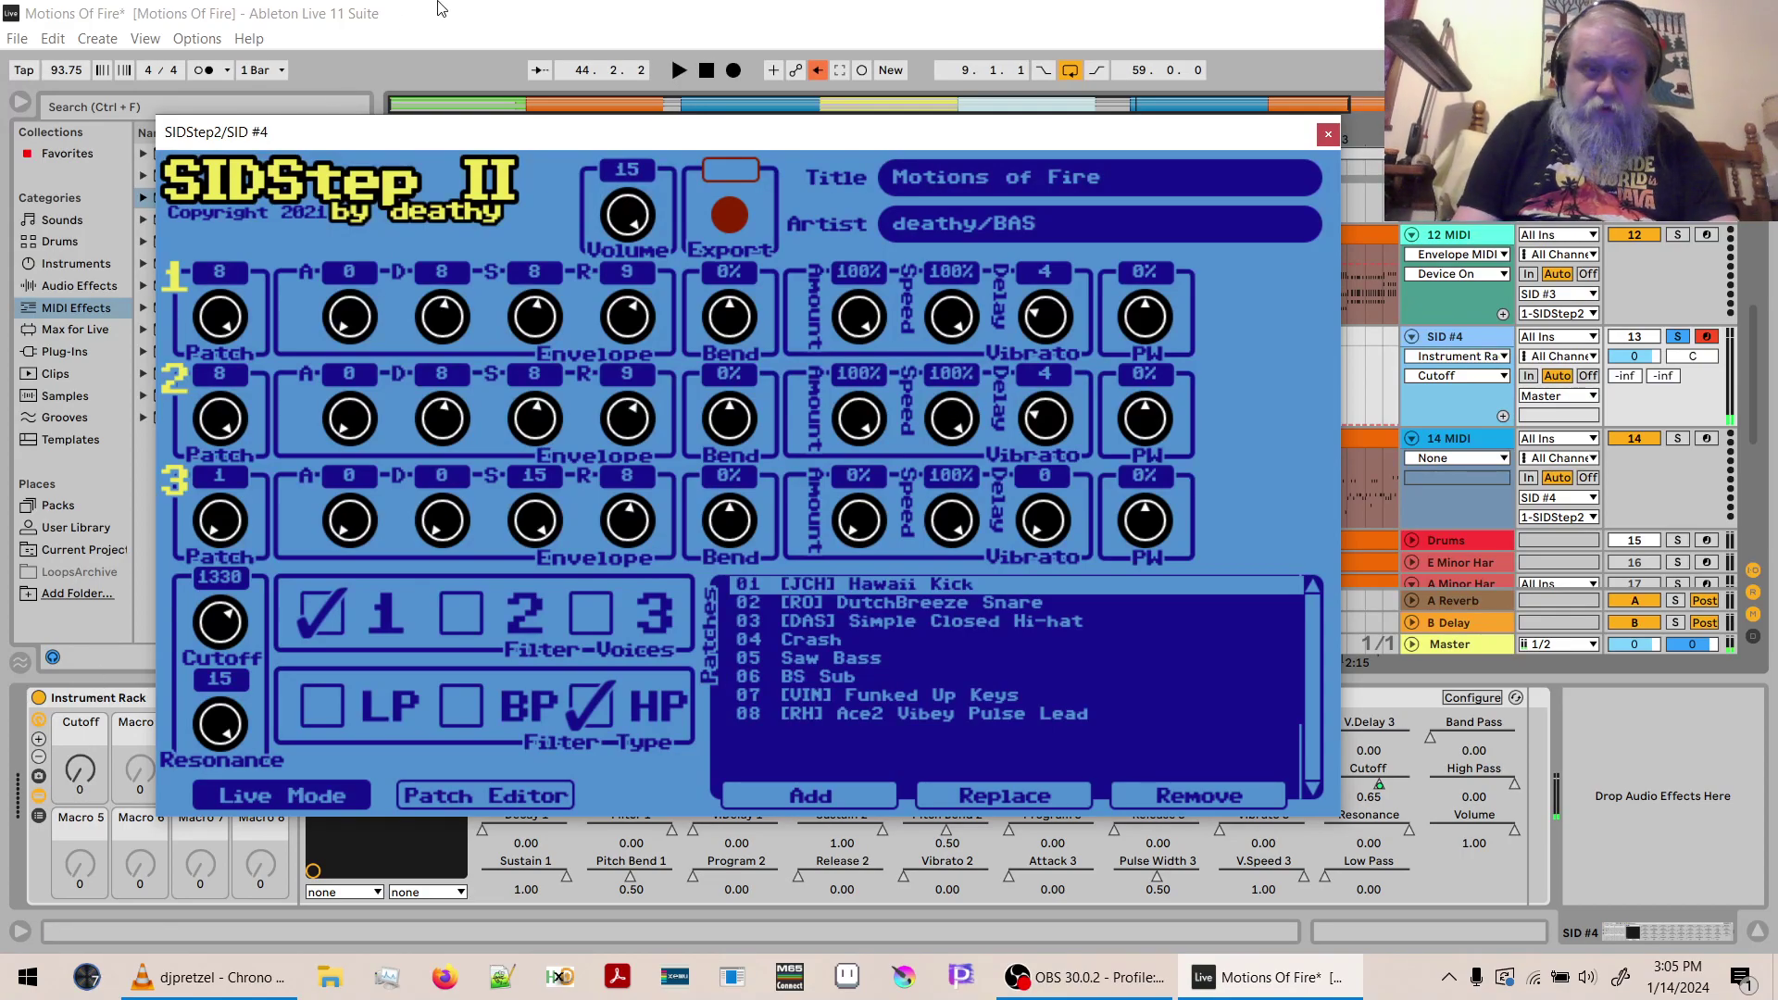
{"action": "left_click_drag", "start_coordinate": [410, 129], "coordinate": [741, 108]}
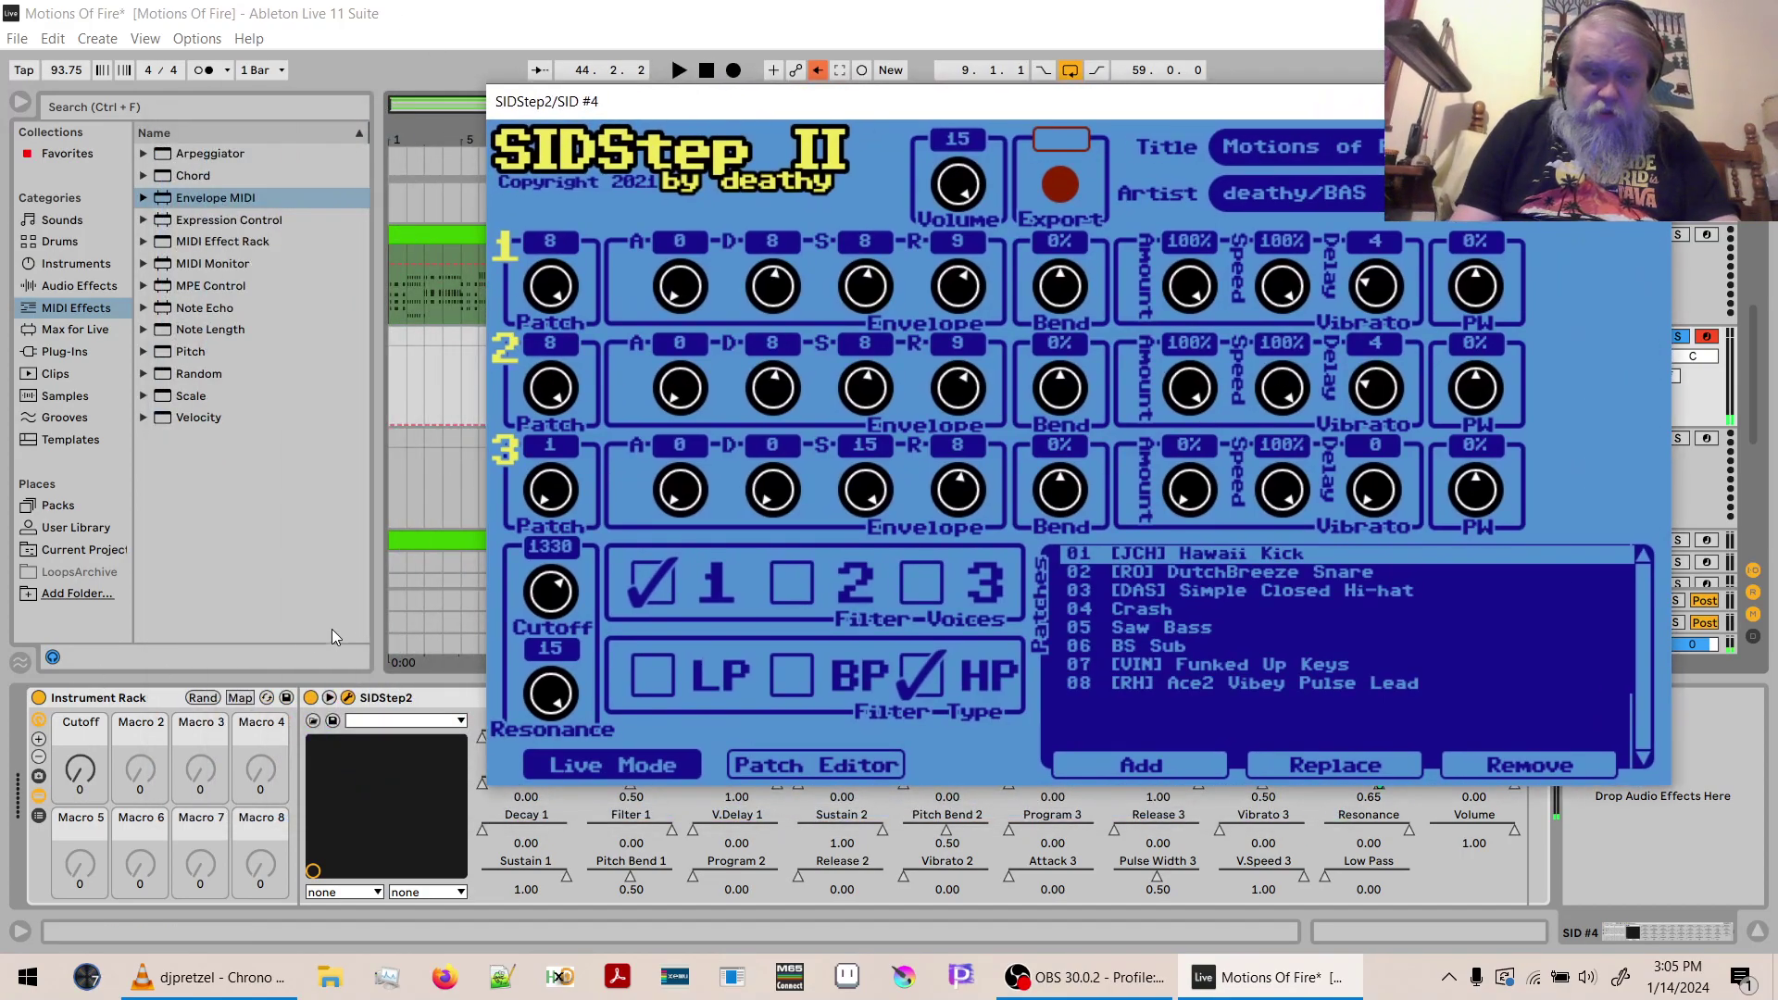
{"action": "left_click", "coordinate": [240, 697]}
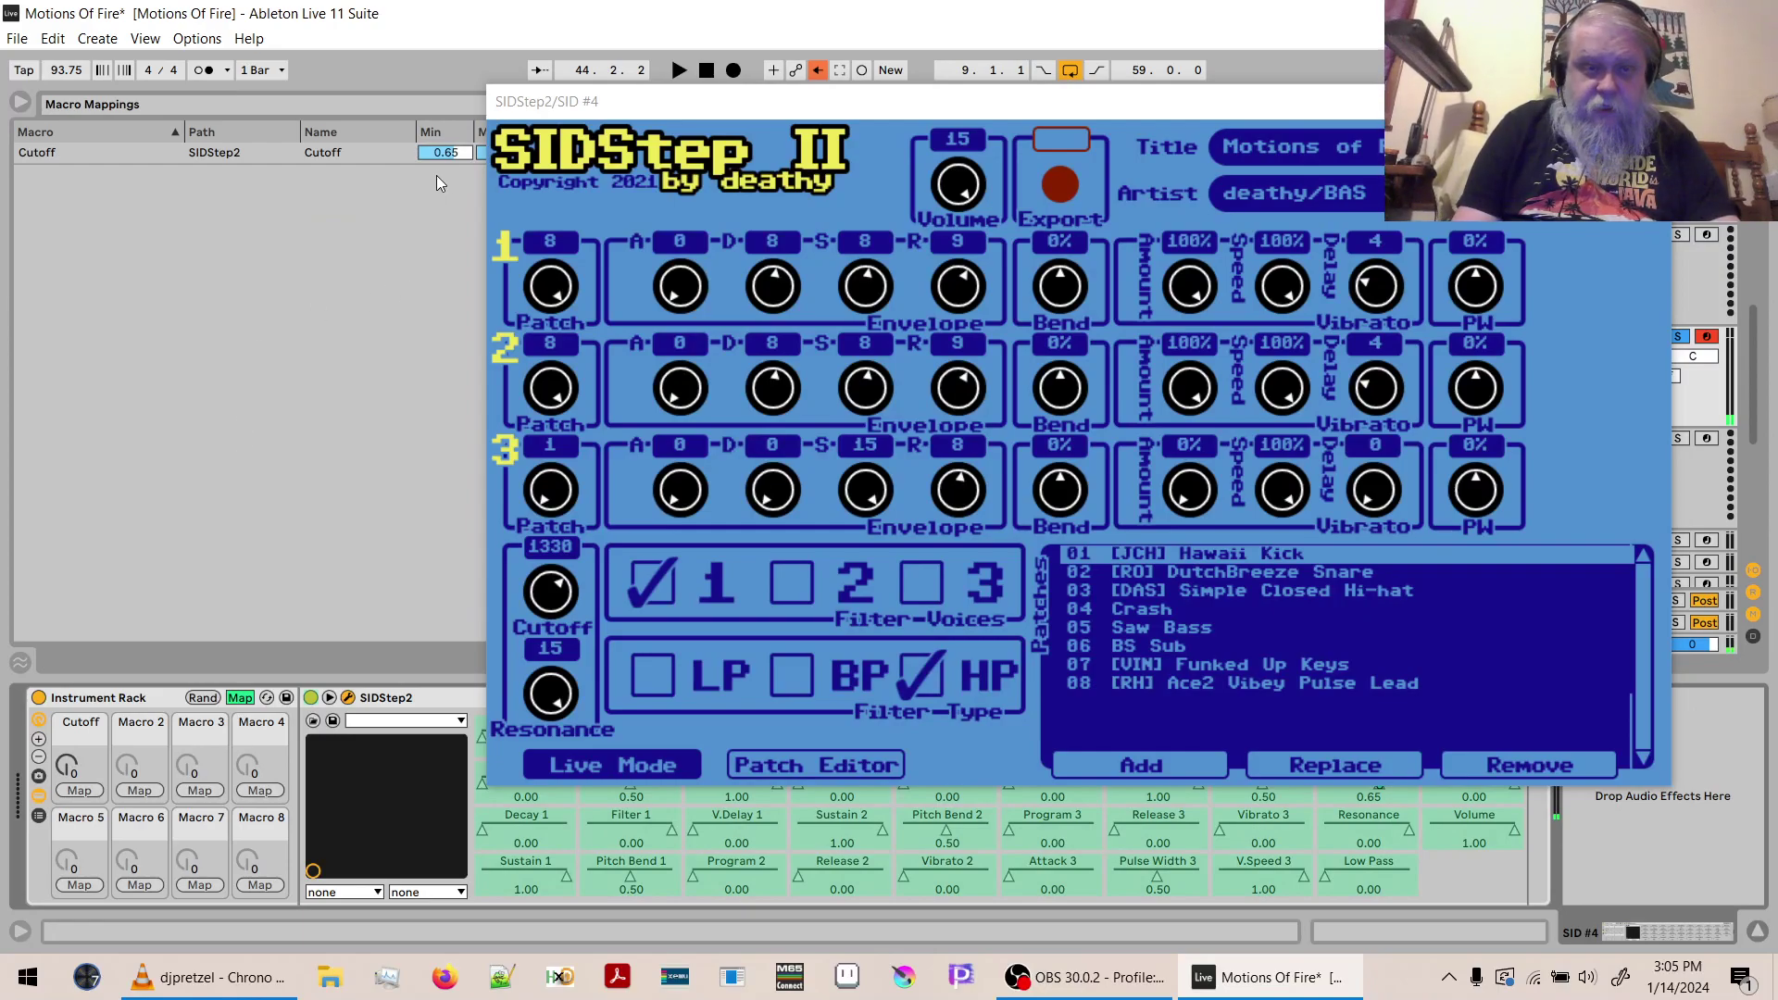
{"action": "left_click", "coordinate": [436, 157]}
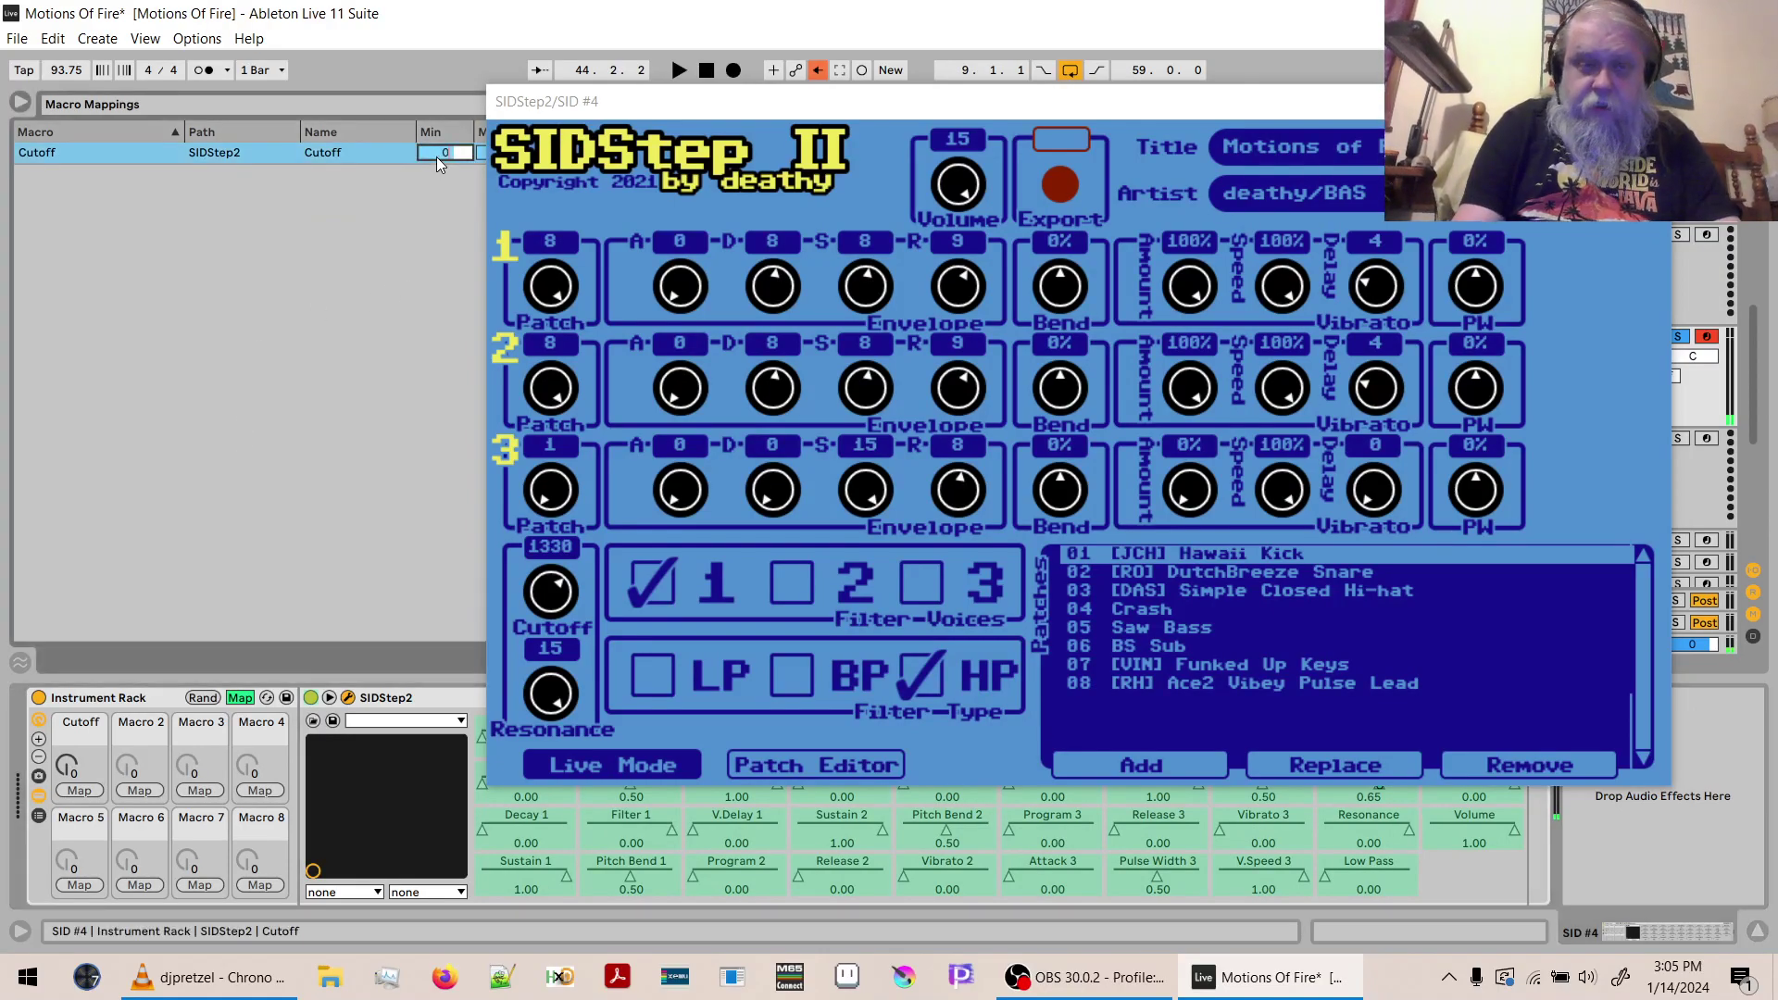
{"action": "type", "text": "00"}
{"action": "key", "text": "Return"}
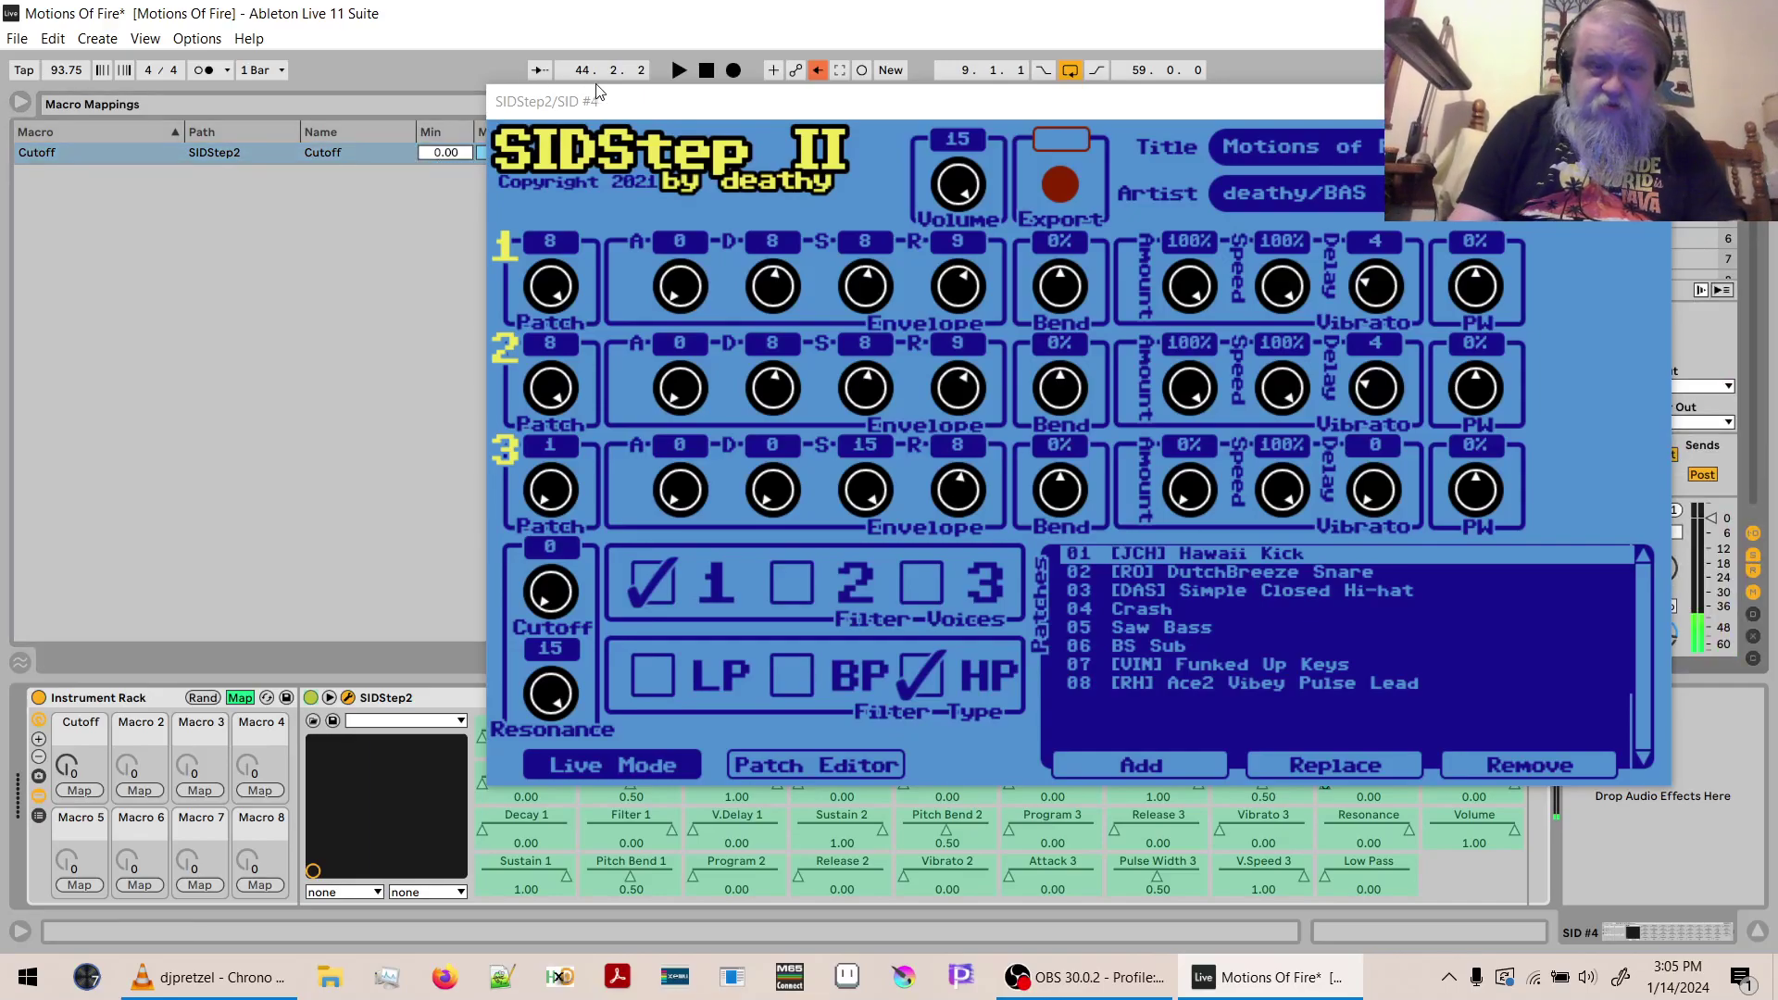
{"action": "left_click_drag", "start_coordinate": [602, 101], "coordinate": [694, 144]}
{"action": "left_click", "coordinate": [498, 157]}
{"action": "type", "text": "1"}
{"action": "key", "text": "Return"}
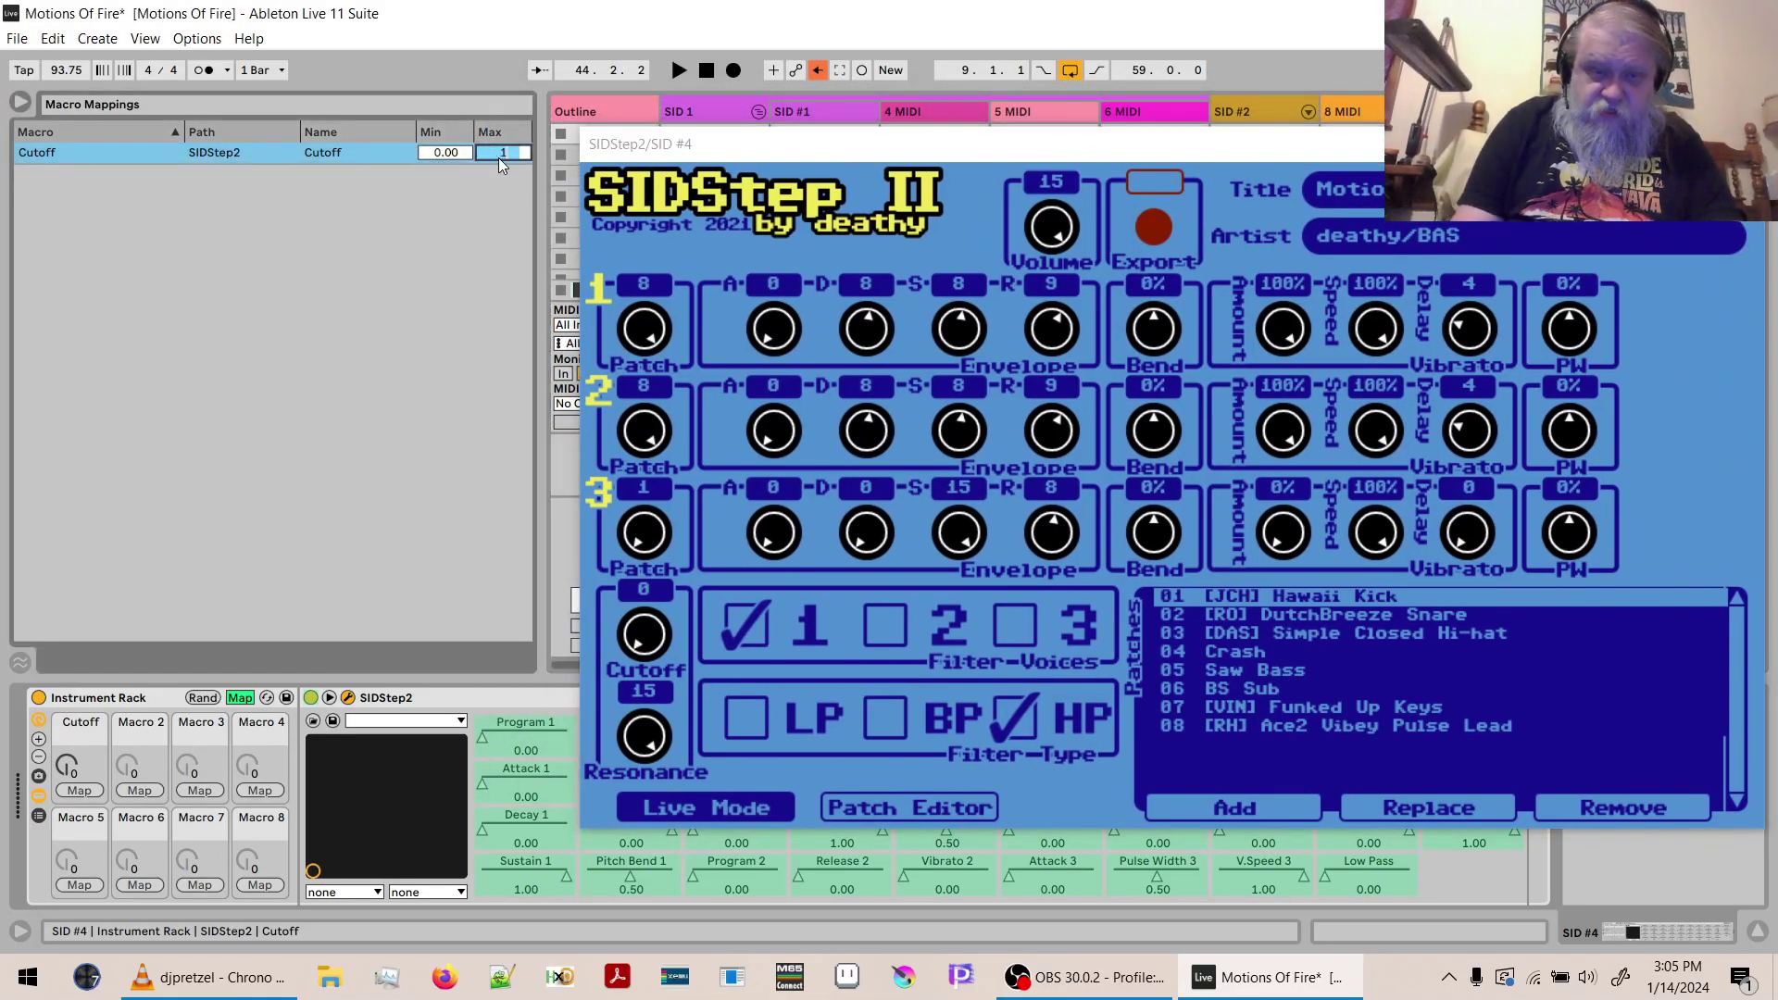
Play the song while sweeping SID #4's Cutoff macro, add the BP filter type, and set the macro to 88.
{"action": "key", "text": "space"}
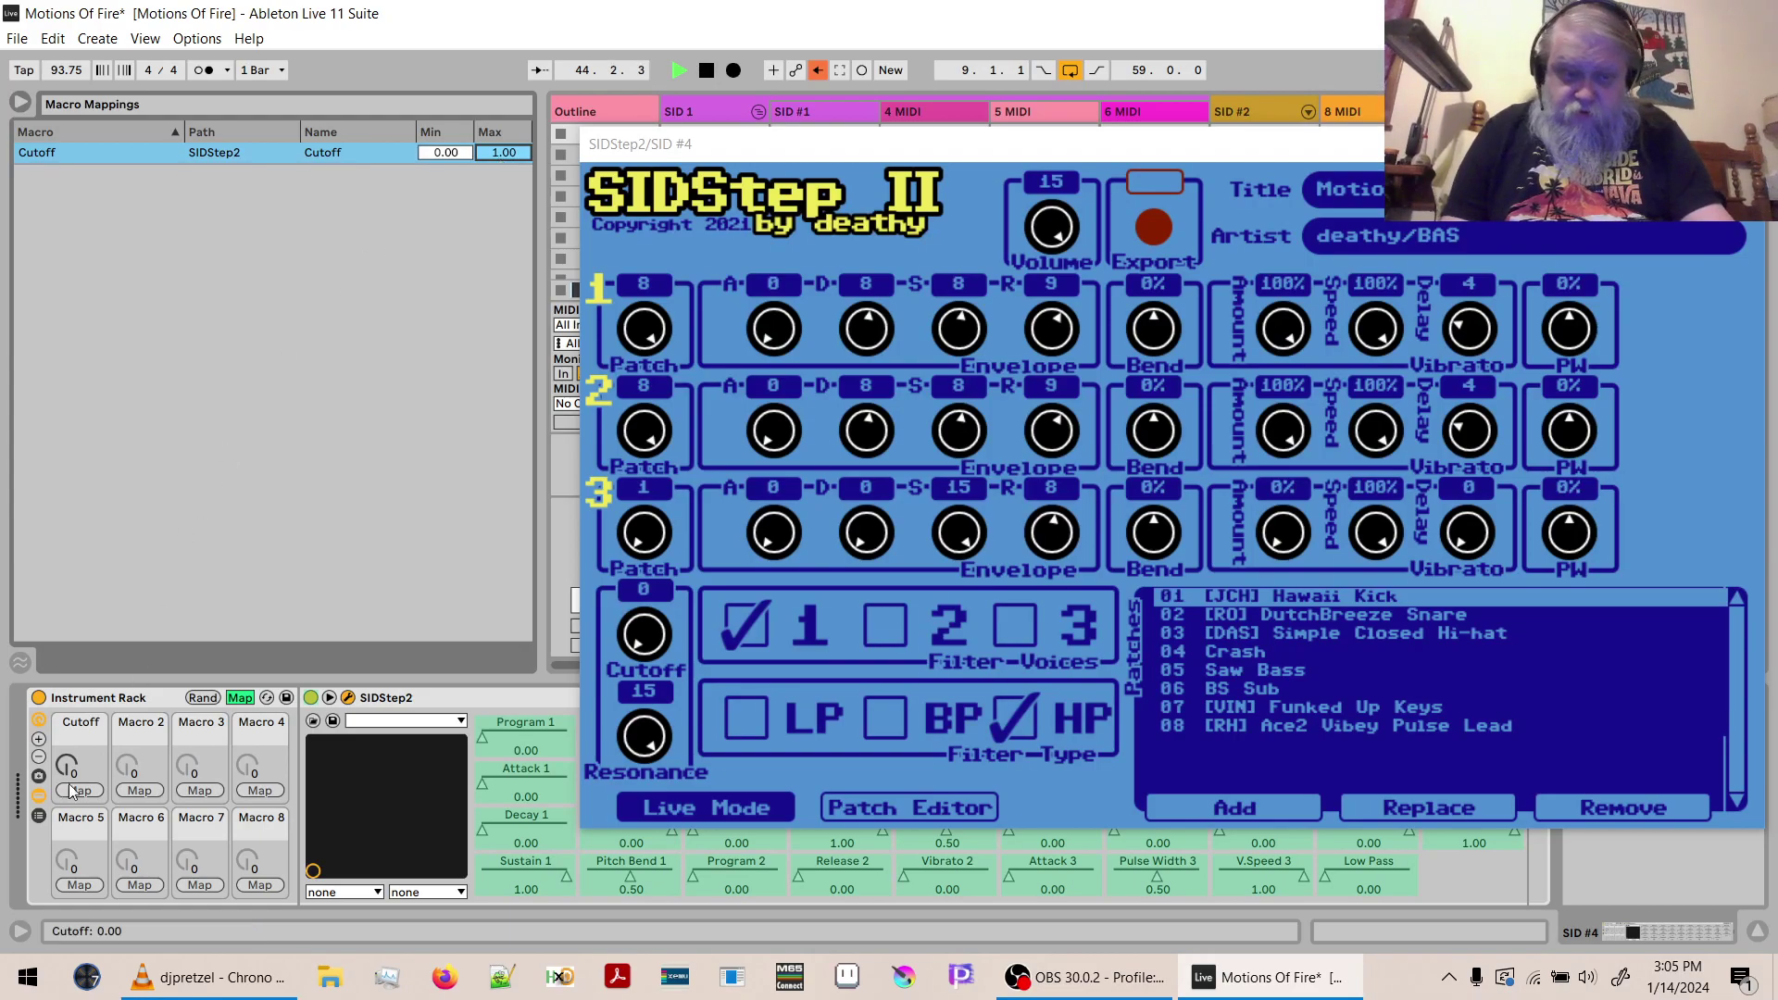
{"action": "left_click_drag", "start_coordinate": [66, 765], "coordinate": [67, 665]}
{"action": "left_click", "coordinate": [884, 748]}
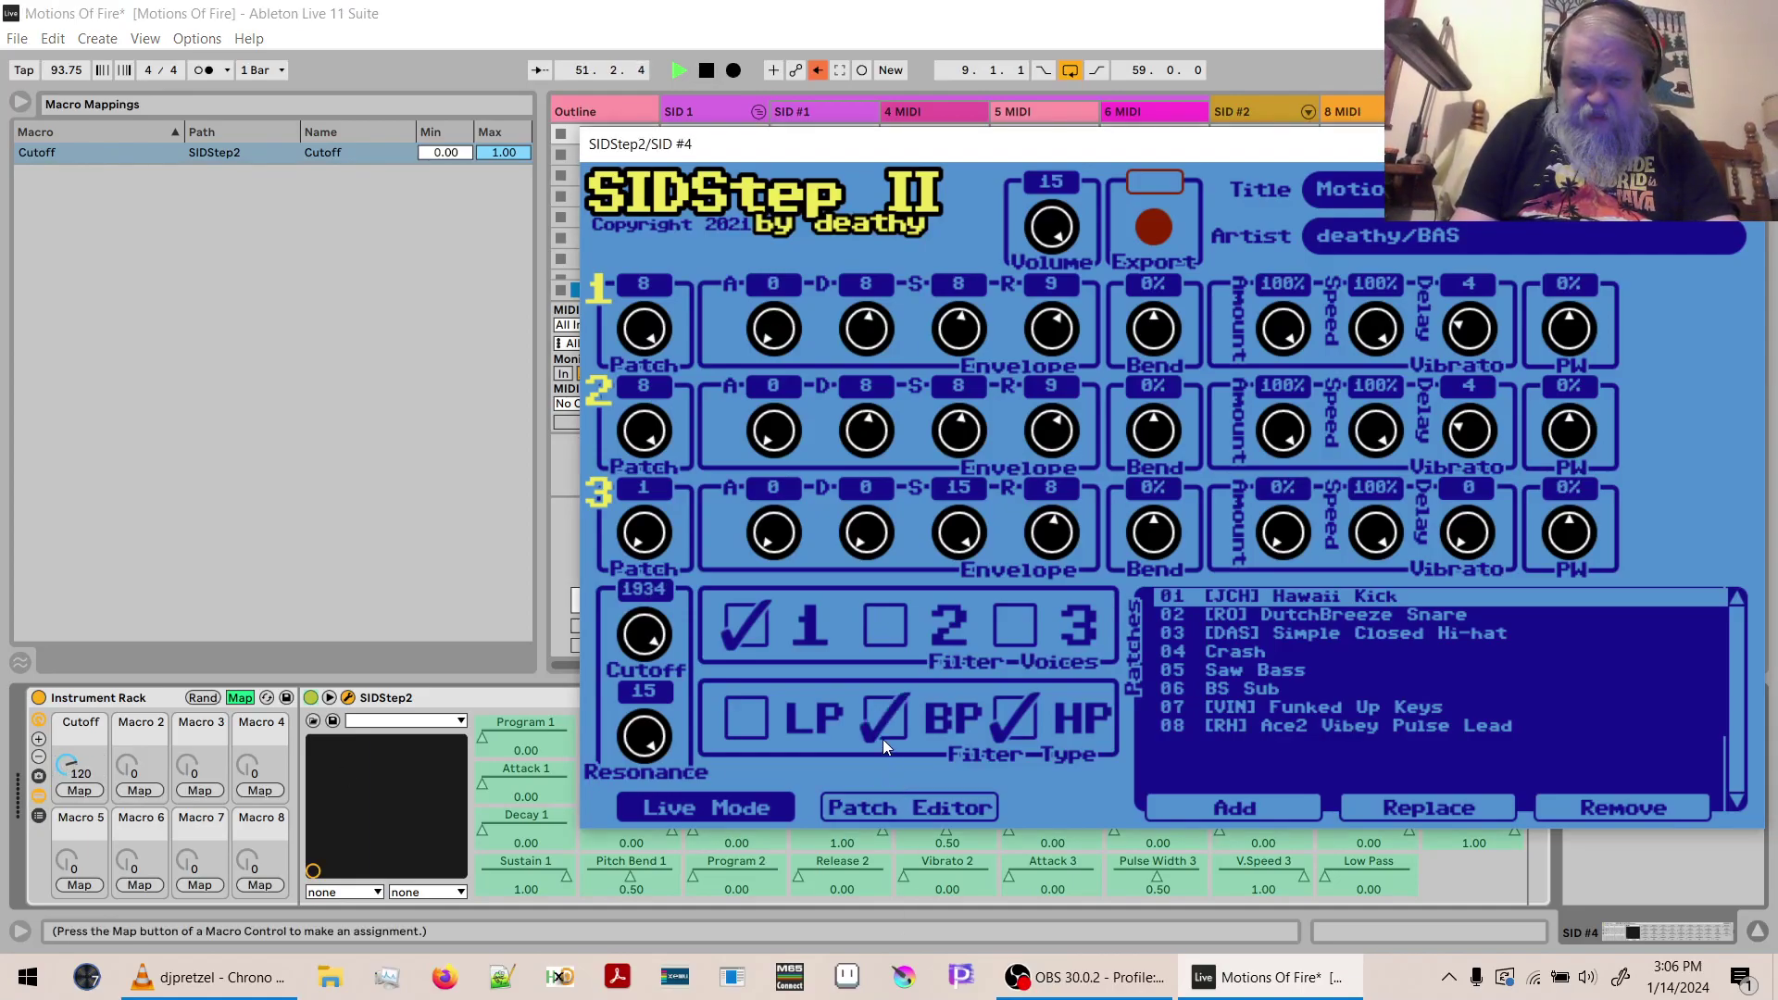
{"action": "left_click_drag", "start_coordinate": [66, 765], "coordinate": [67, 794]}
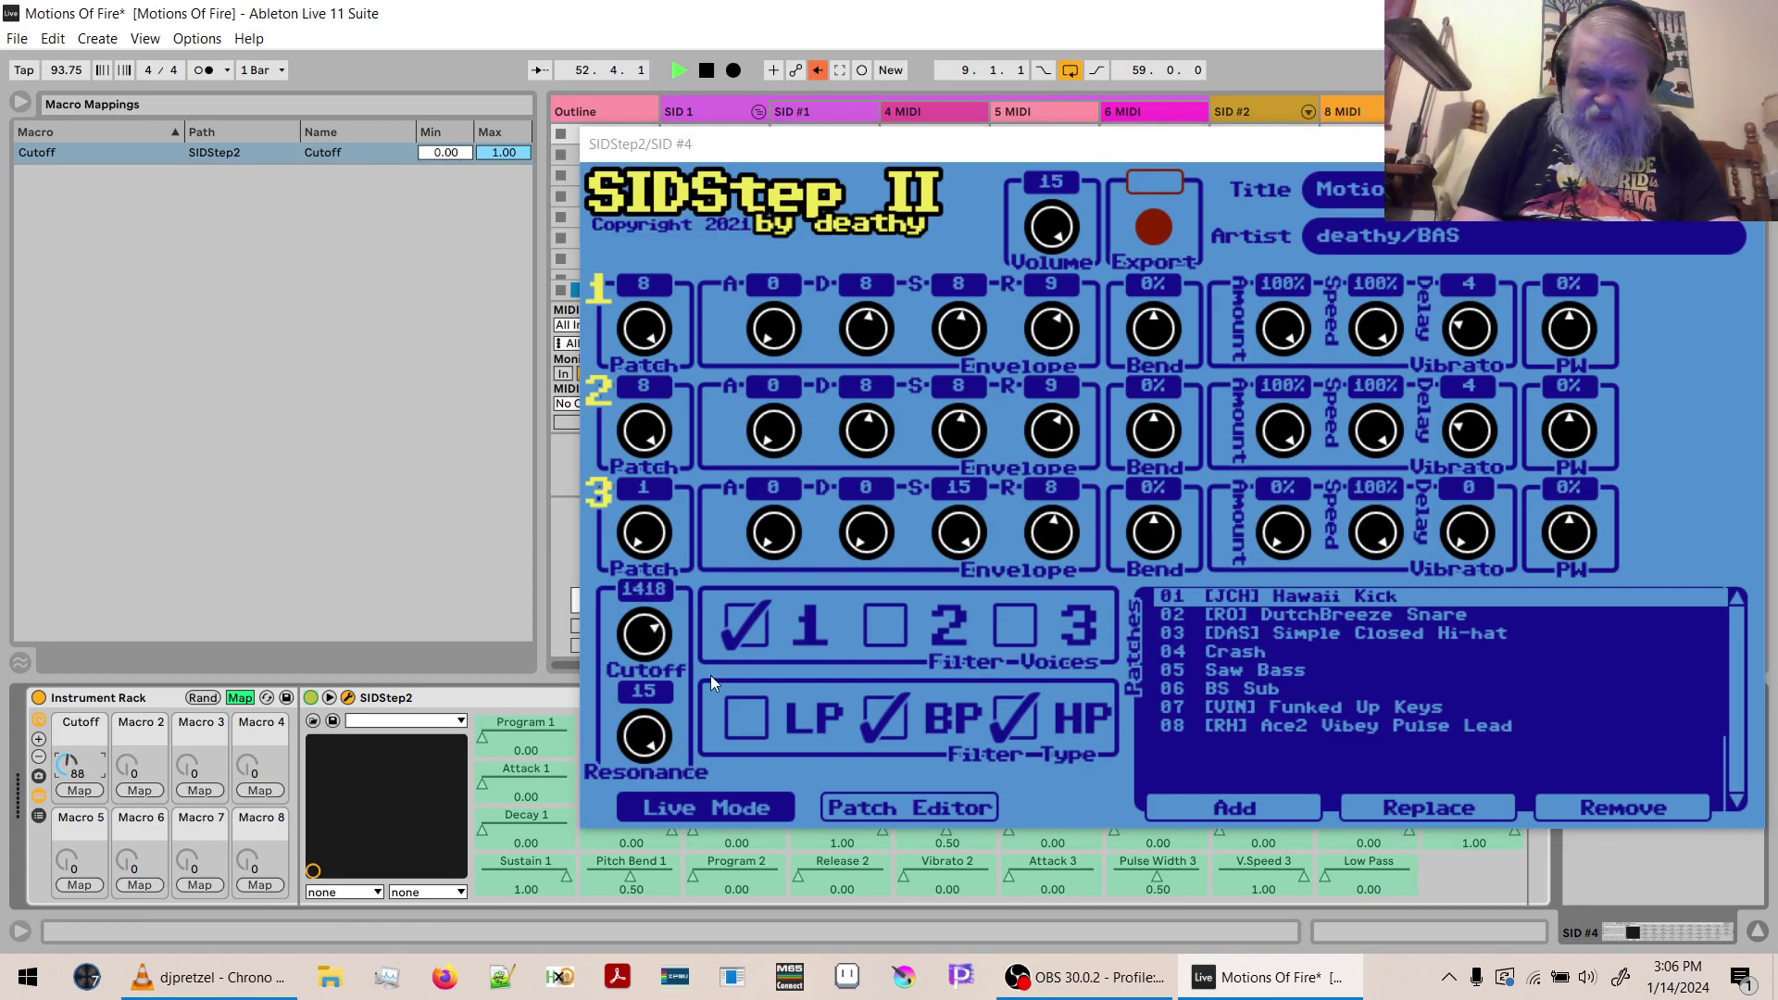
Switch SID #4's filter to LP only, with the Cutoff macro at 100 and the resonance at 0.
{"action": "left_click", "coordinate": [767, 704]}
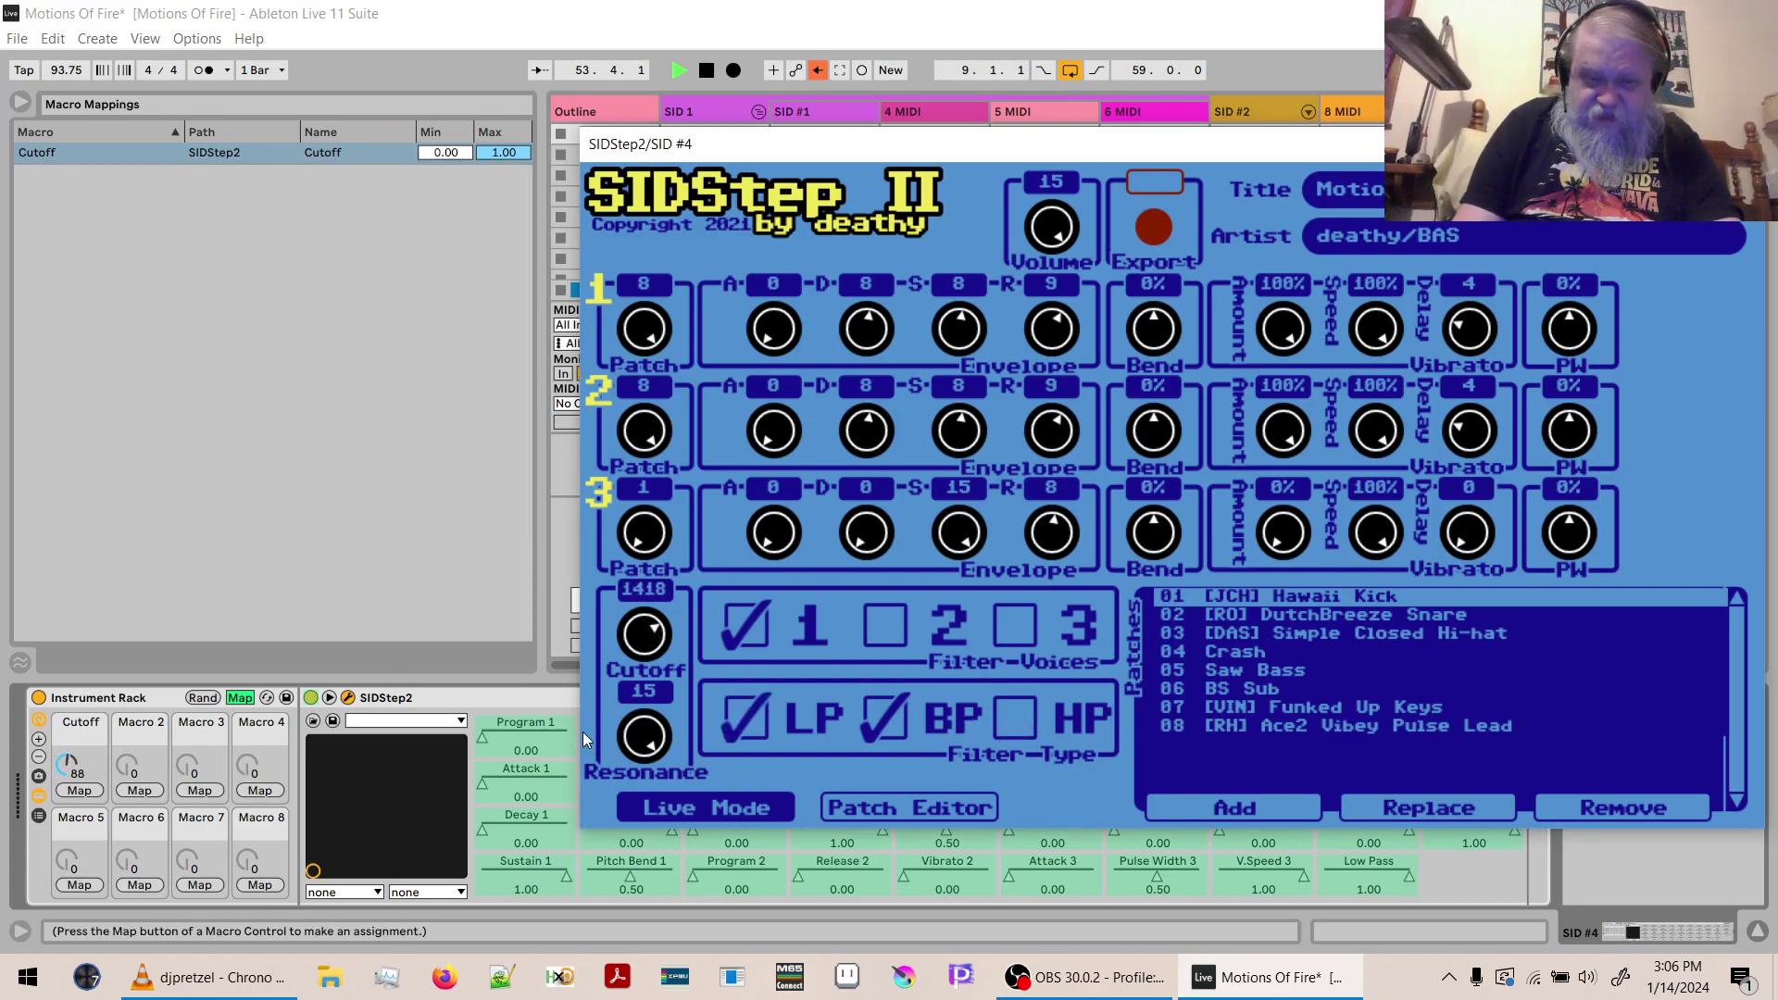
{"action": "left_click_drag", "start_coordinate": [69, 764], "coordinate": [69, 752]}
{"action": "left_click", "coordinate": [894, 714]}
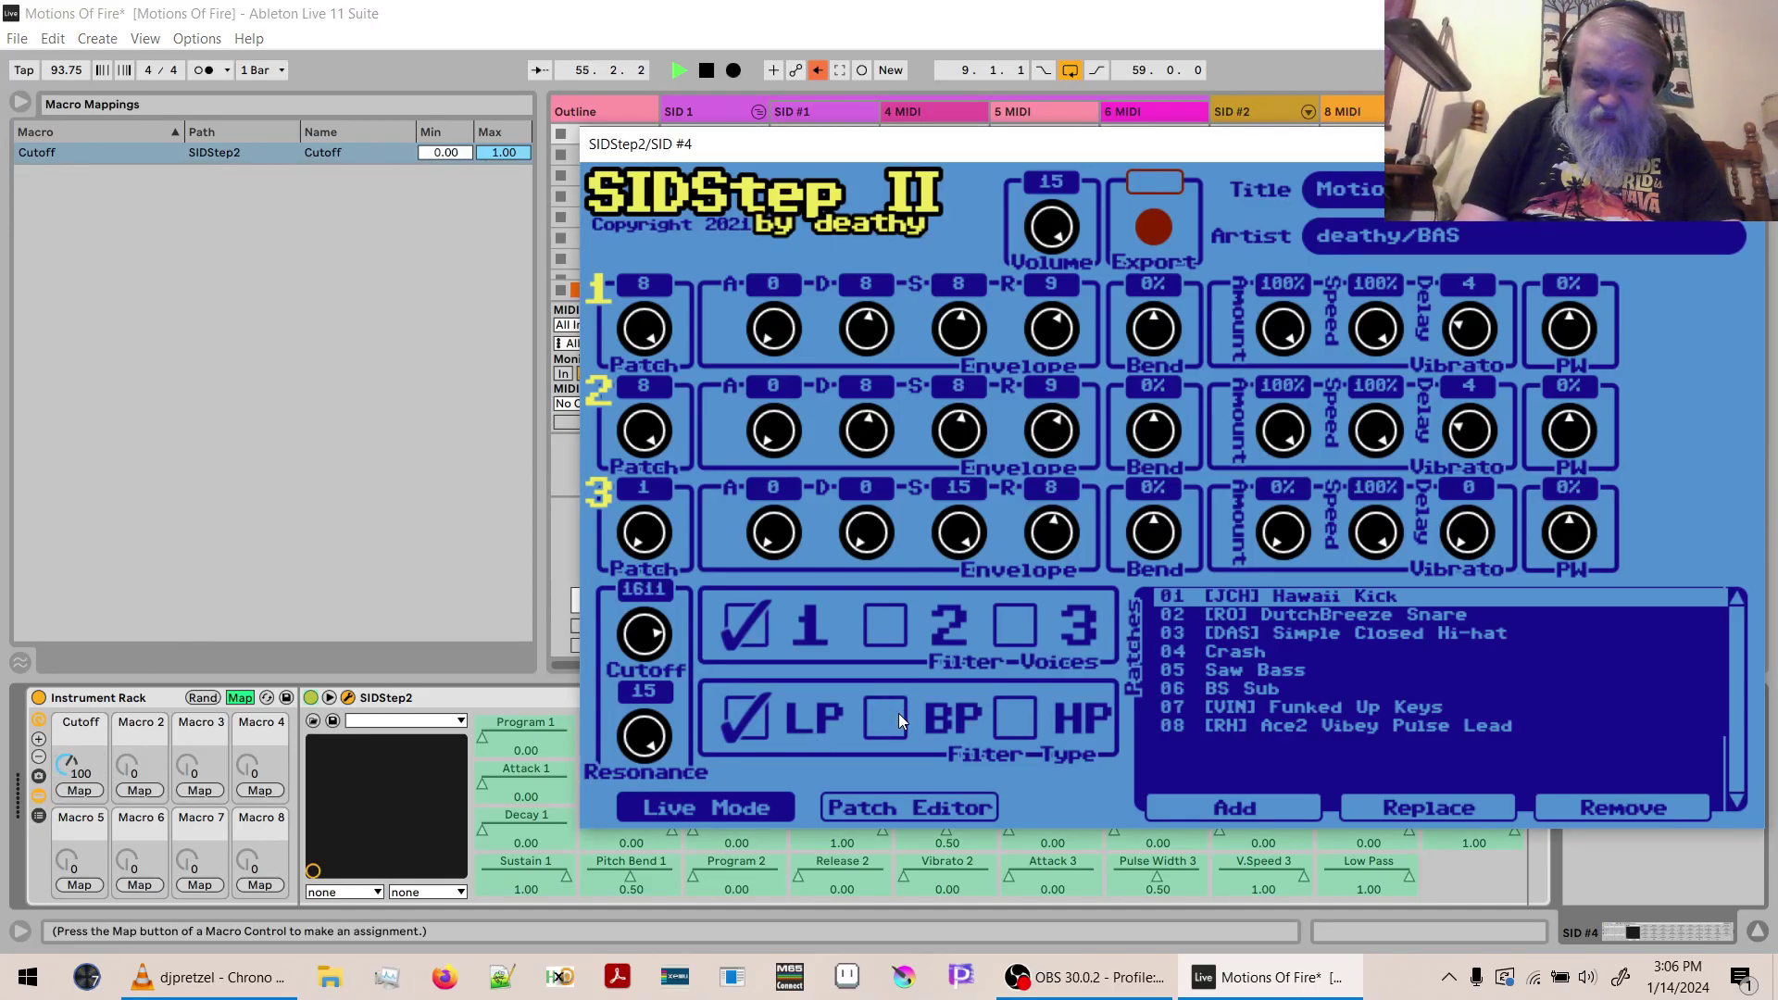
{"action": "scroll", "coordinate": [645, 753], "scroll_direction": "down", "scroll_amount": 5}
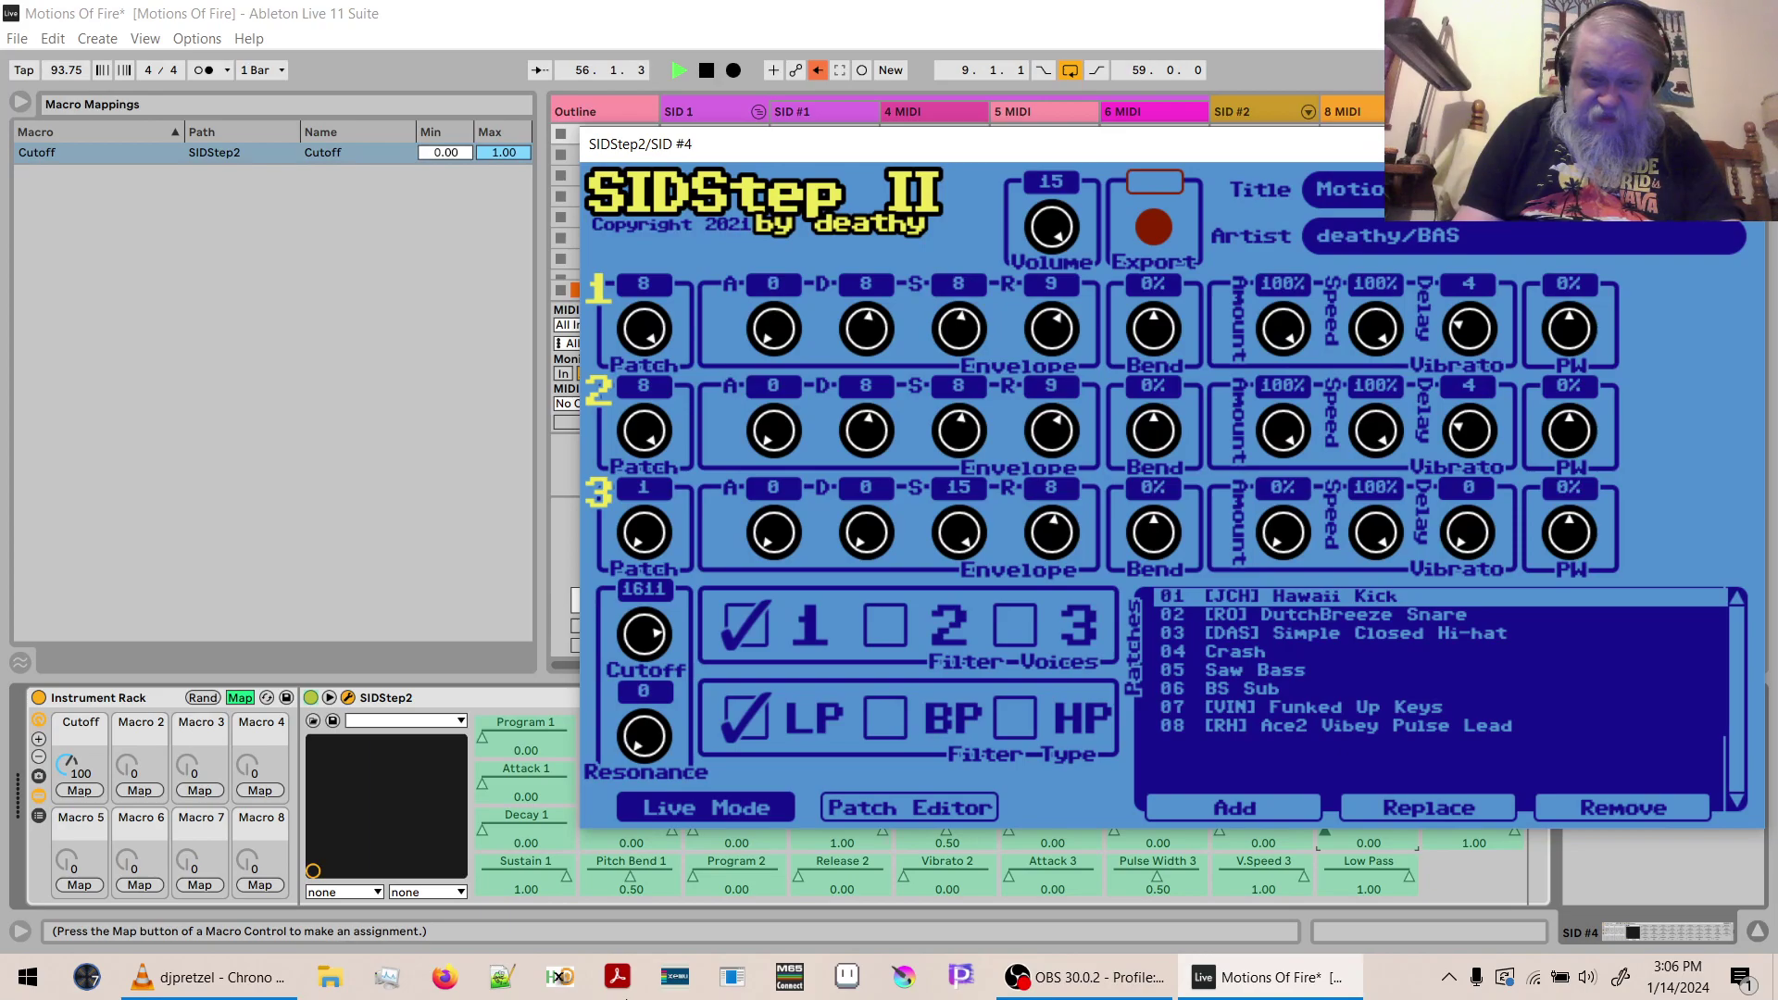
Change SID #4's filter types to BP and HP, and set the Cutoff macro to 110.
{"action": "left_click", "coordinate": [884, 727]}
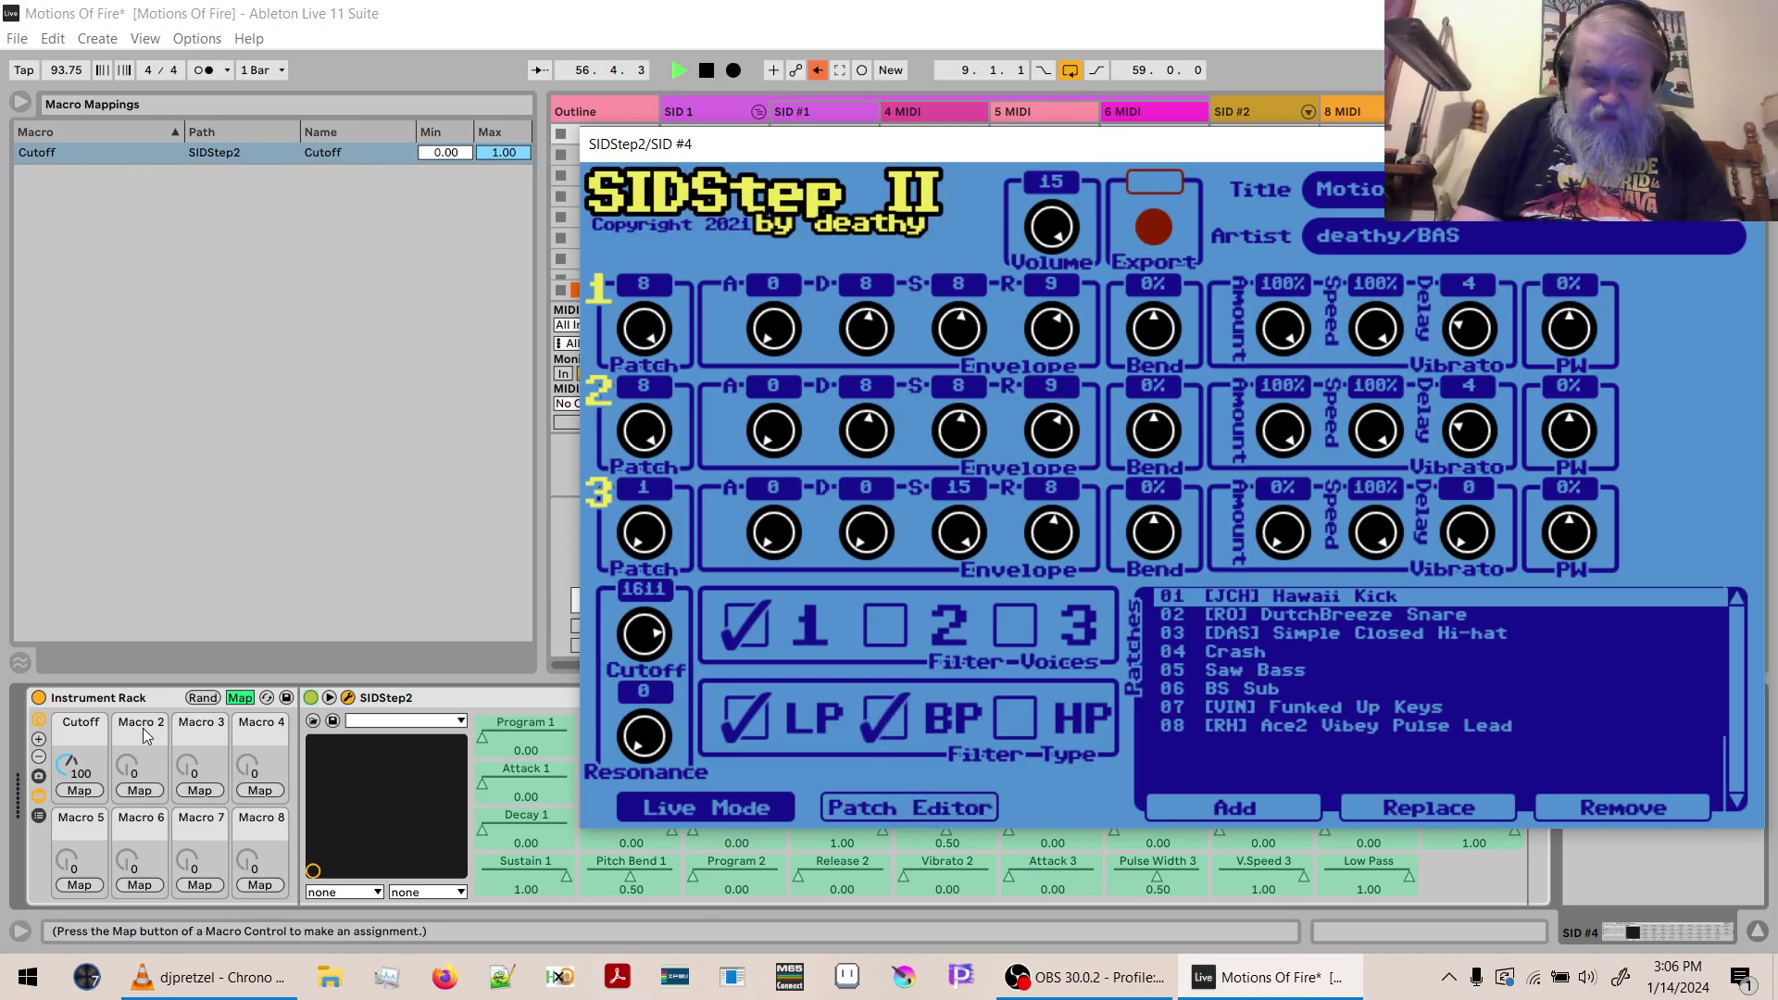
{"action": "mouse_move", "coordinate": [66, 764]}
{"action": "left_mouse_down"}
{"action": "mouse_move", "coordinate": [67, 747]}
{"action": "mouse_move", "coordinate": [67, 783]}
{"action": "mouse_move", "coordinate": [67, 754]}
{"action": "left_mouse_up"}
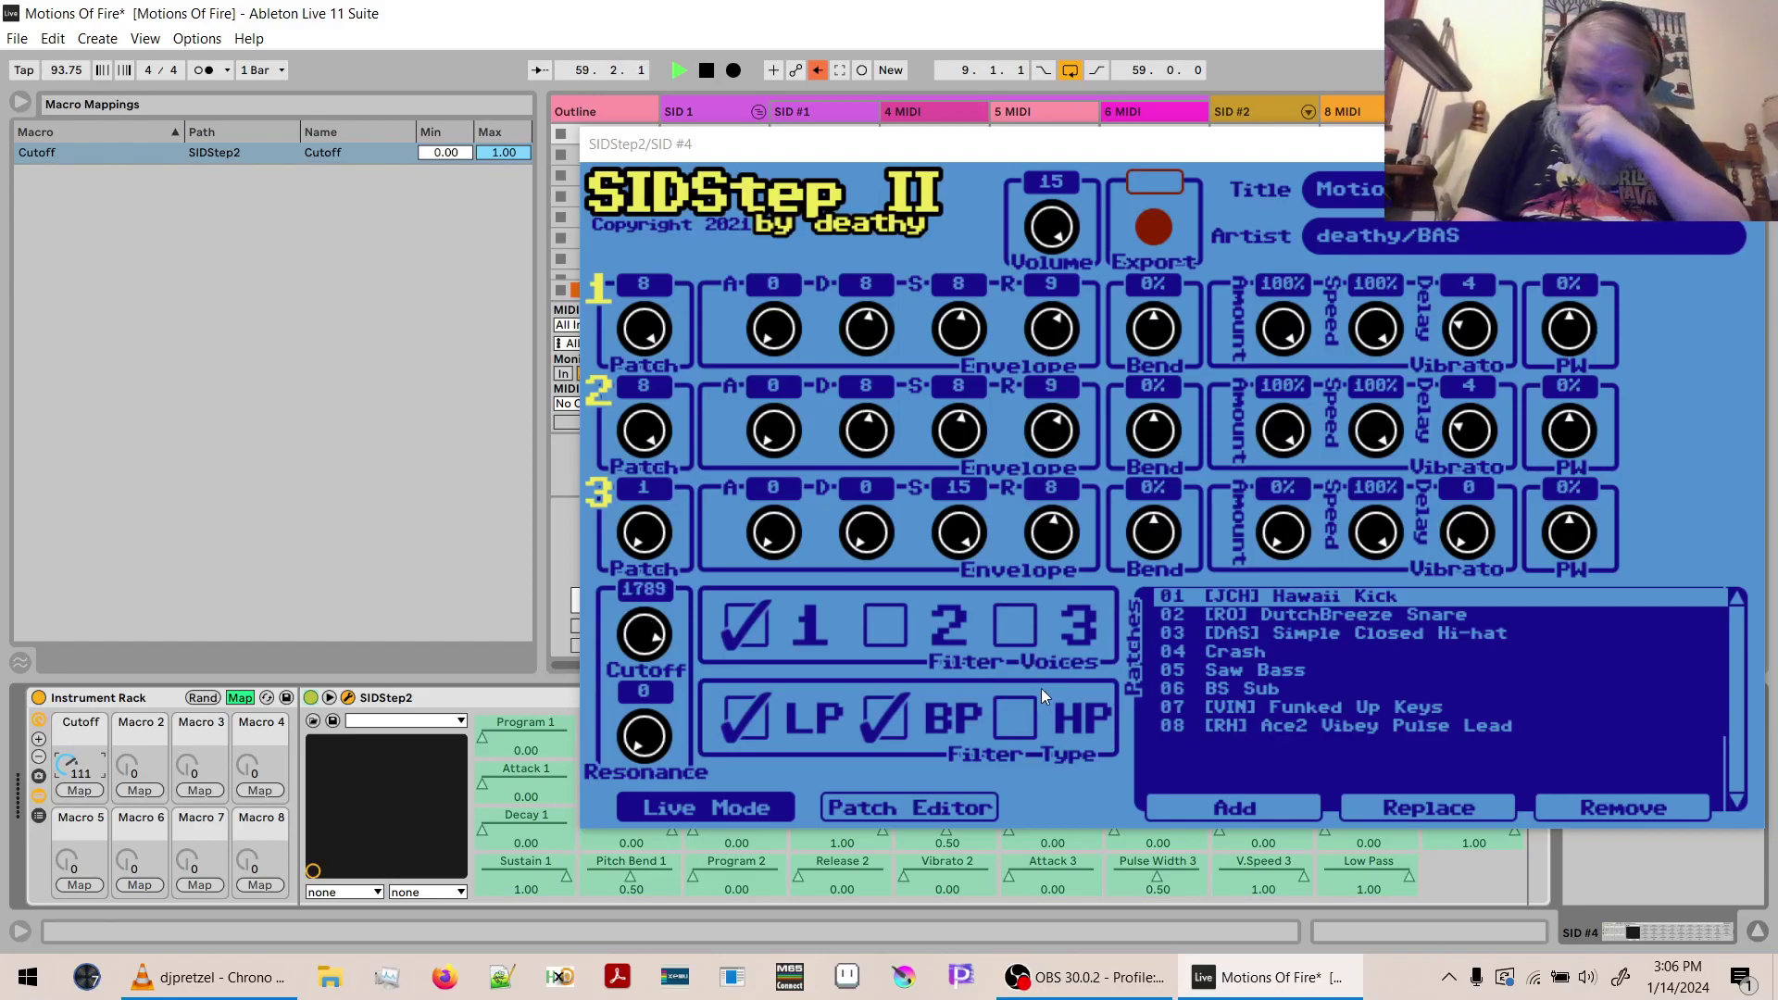
{"action": "left_click", "coordinate": [1018, 717]}
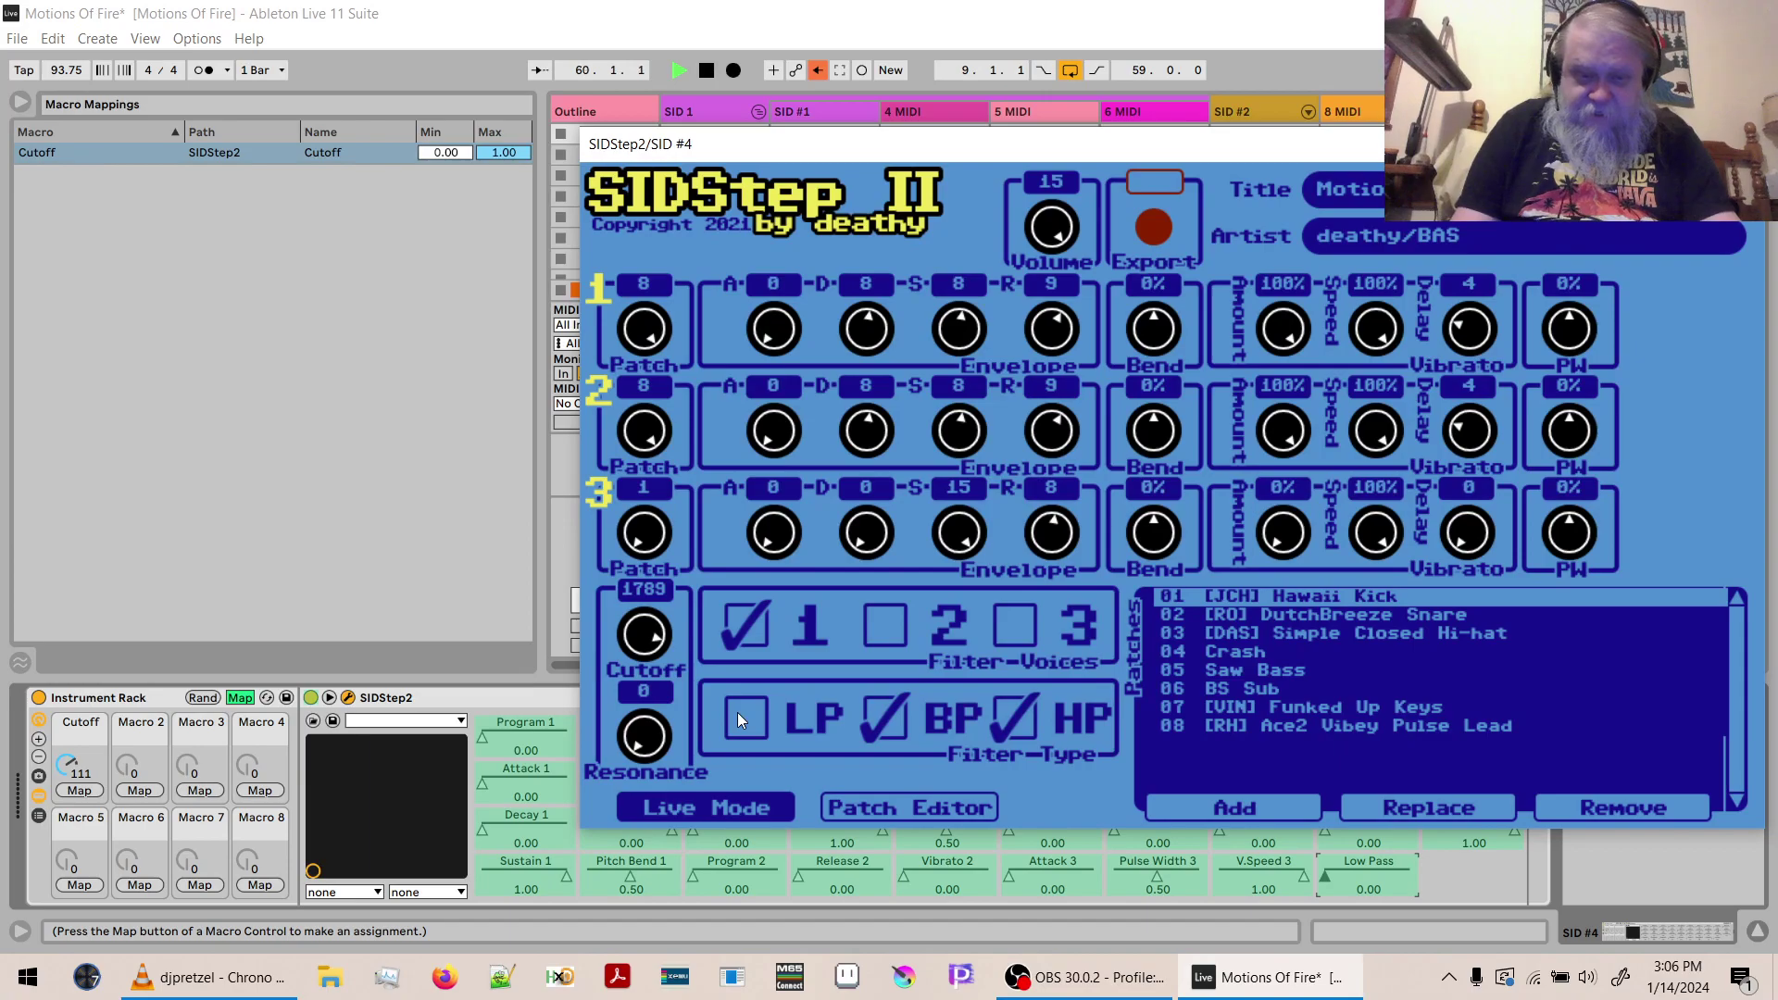
{"action": "mouse_move", "coordinate": [67, 772]}
{"action": "left_mouse_down"}
{"action": "mouse_move", "coordinate": [66, 790]}
{"action": "mouse_move", "coordinate": [66, 771]}
{"action": "left_mouse_up"}
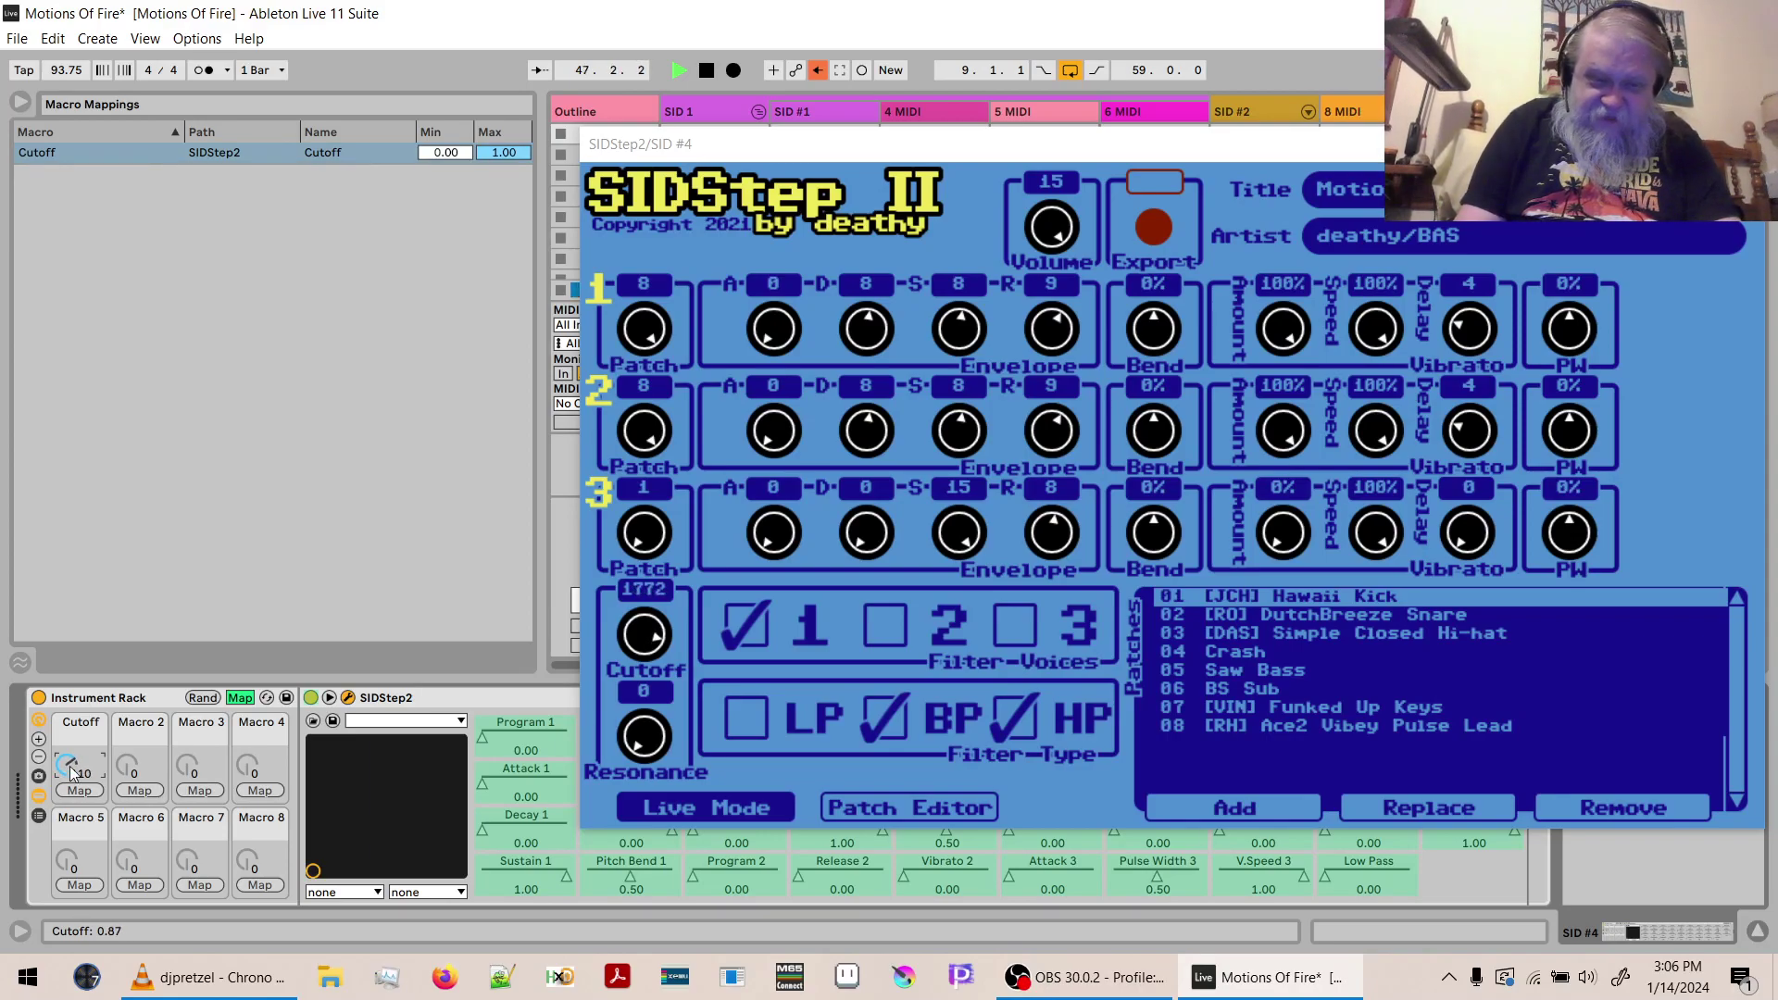
{"action": "scroll", "coordinate": [74, 773], "scroll_direction": "up", "scroll_amount": 5}
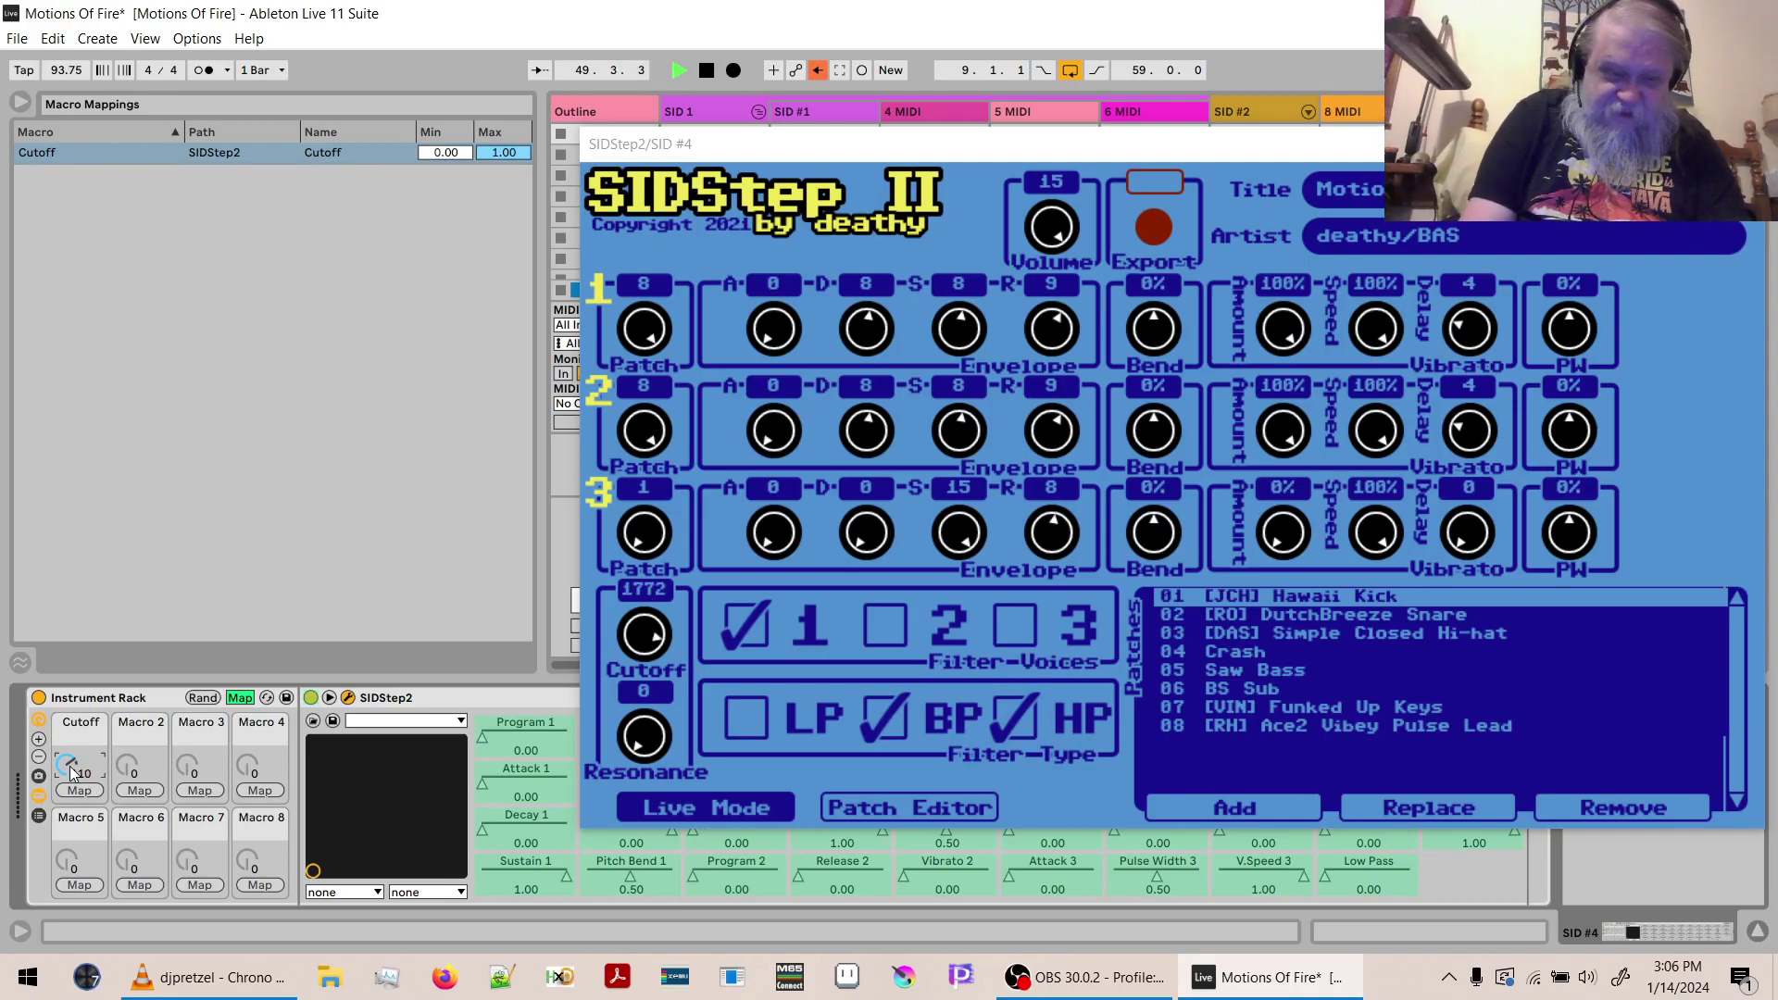
Limit the Cutoff macro mapping's maximum to 0.87.
{"action": "left_click_drag", "start_coordinate": [942, 141], "coordinate": [949, 32]}
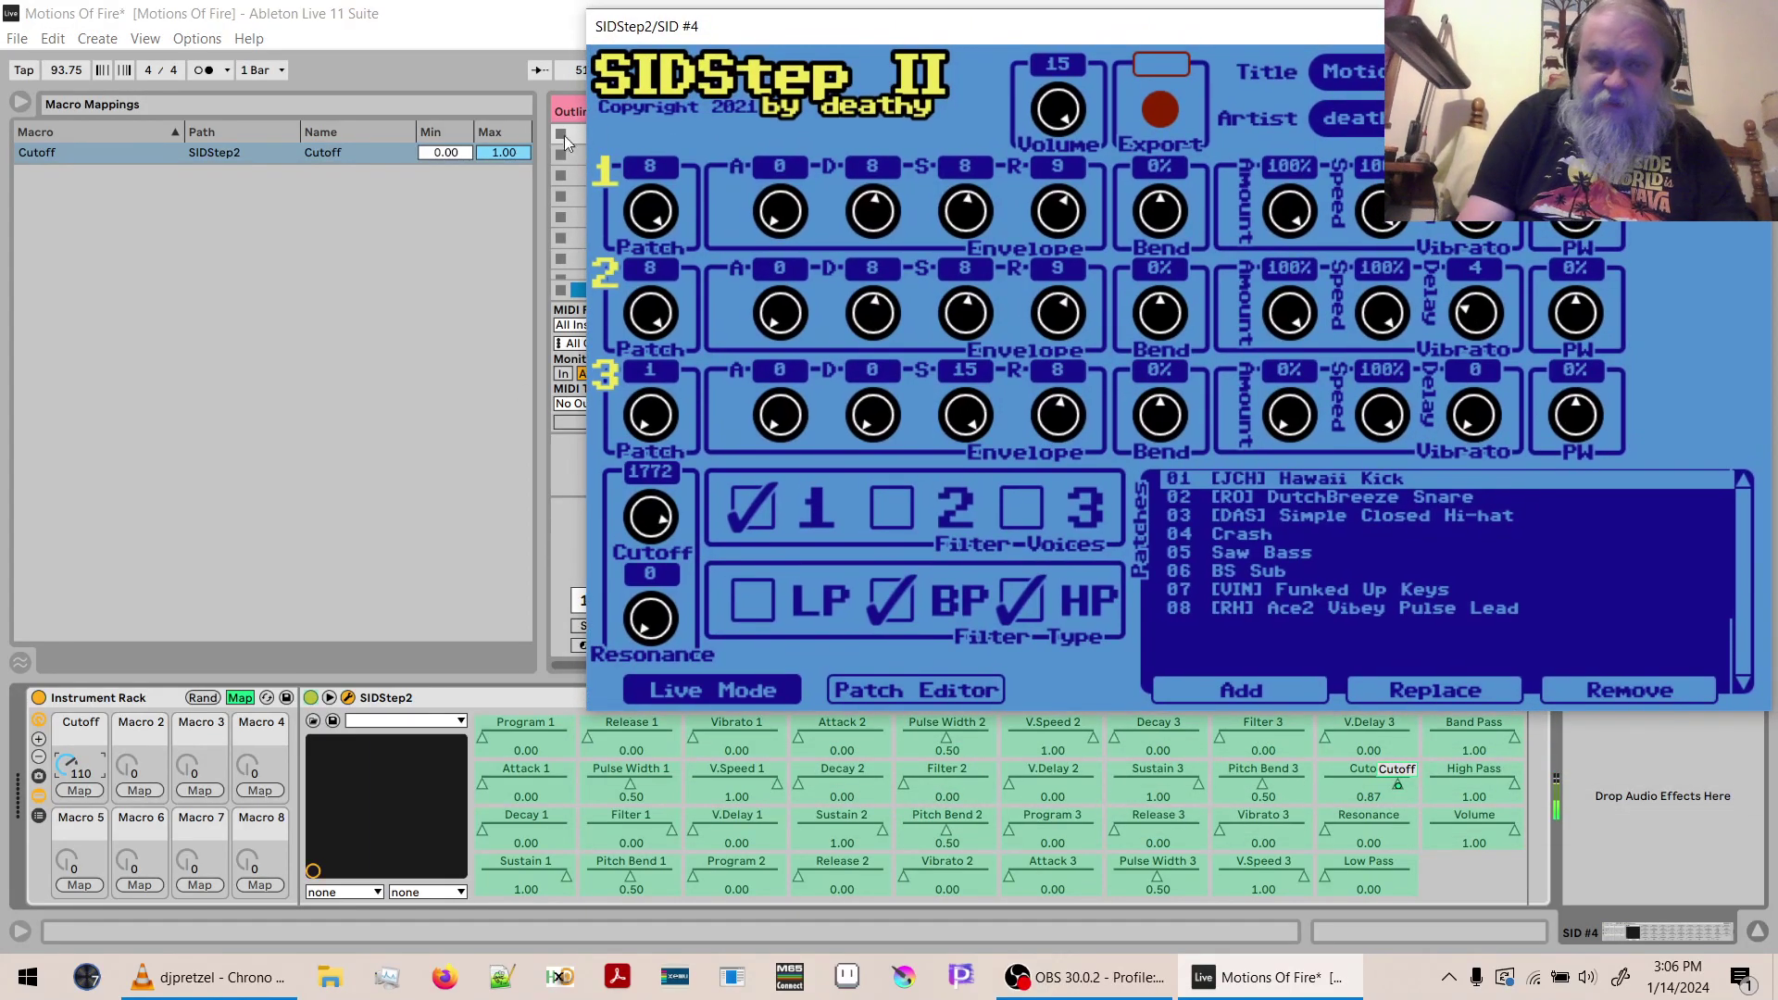
{"action": "left_click", "coordinate": [487, 155]}
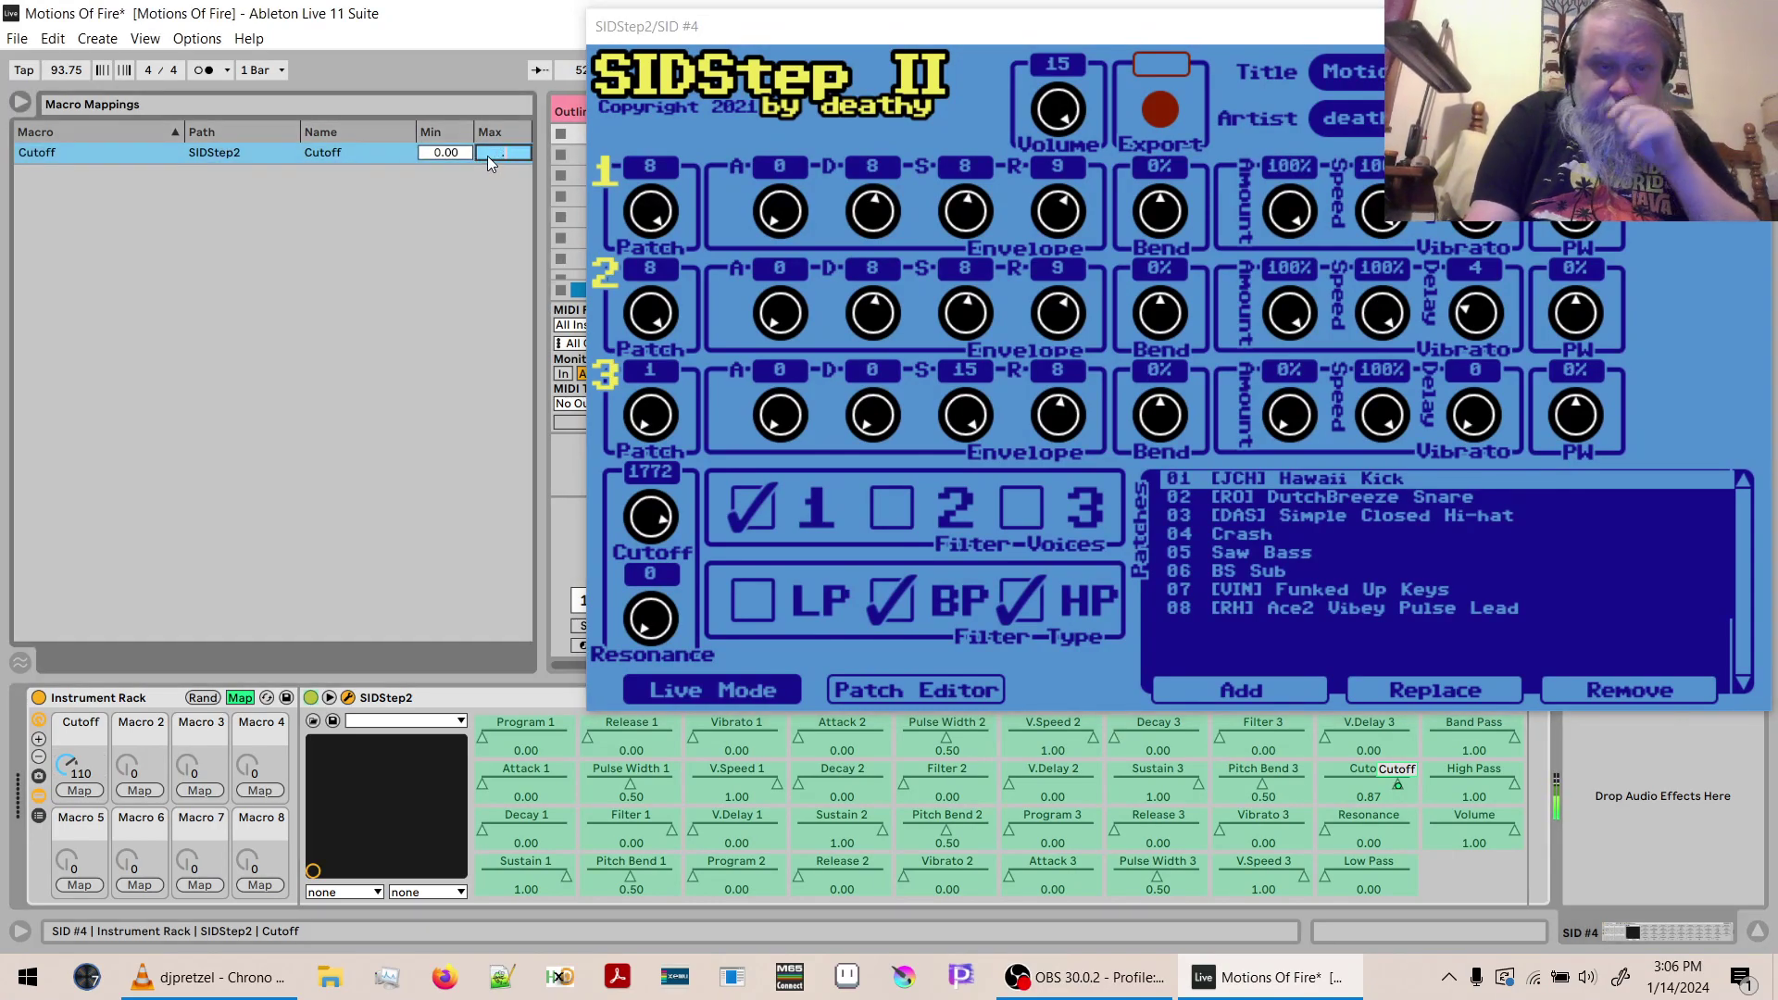
{"action": "type", "text": ".87"}
{"action": "key", "text": "Return"}
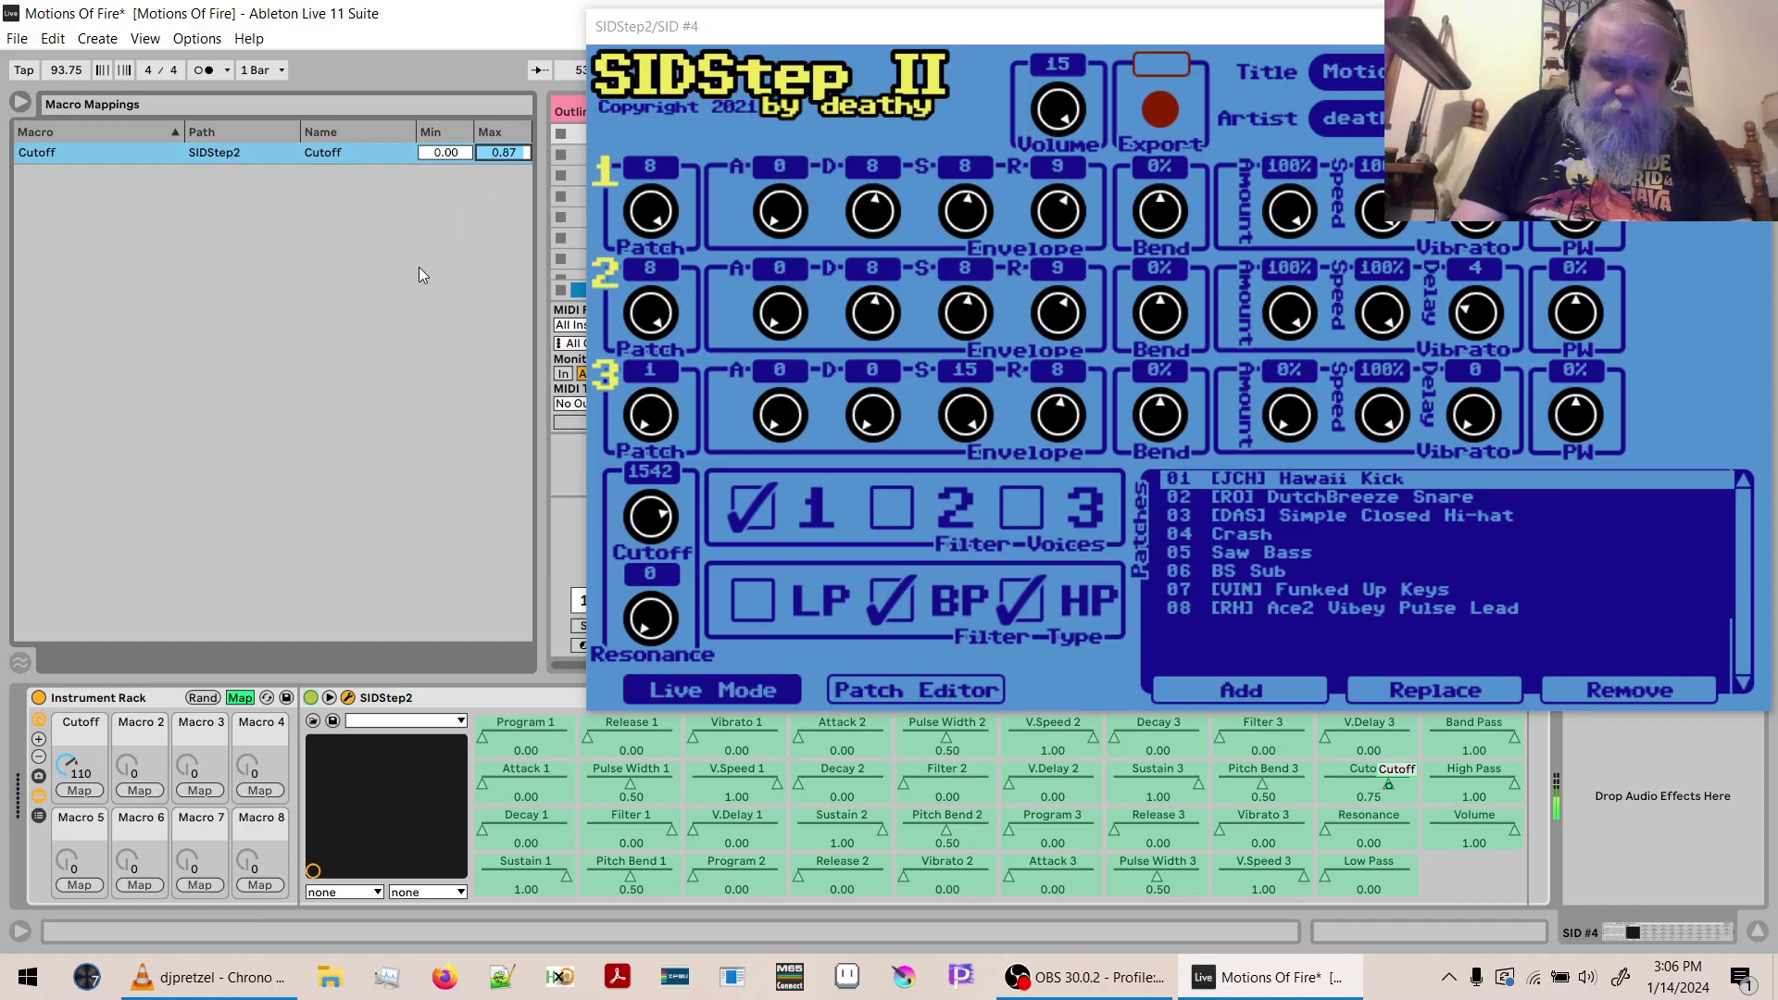
Audition the limited cutoff range during playback by lowering the Cutoff macro to 0.
{"action": "left_click", "coordinate": [80, 763]}
{"action": "mouse_move", "coordinate": [58, 753]}
{"action": "left_mouse_down"}
{"action": "mouse_move", "coordinate": [58, 834]}
{"action": "mouse_move", "coordinate": [58, 723]}
{"action": "mouse_move", "coordinate": [59, 789]}
{"action": "left_mouse_up"}
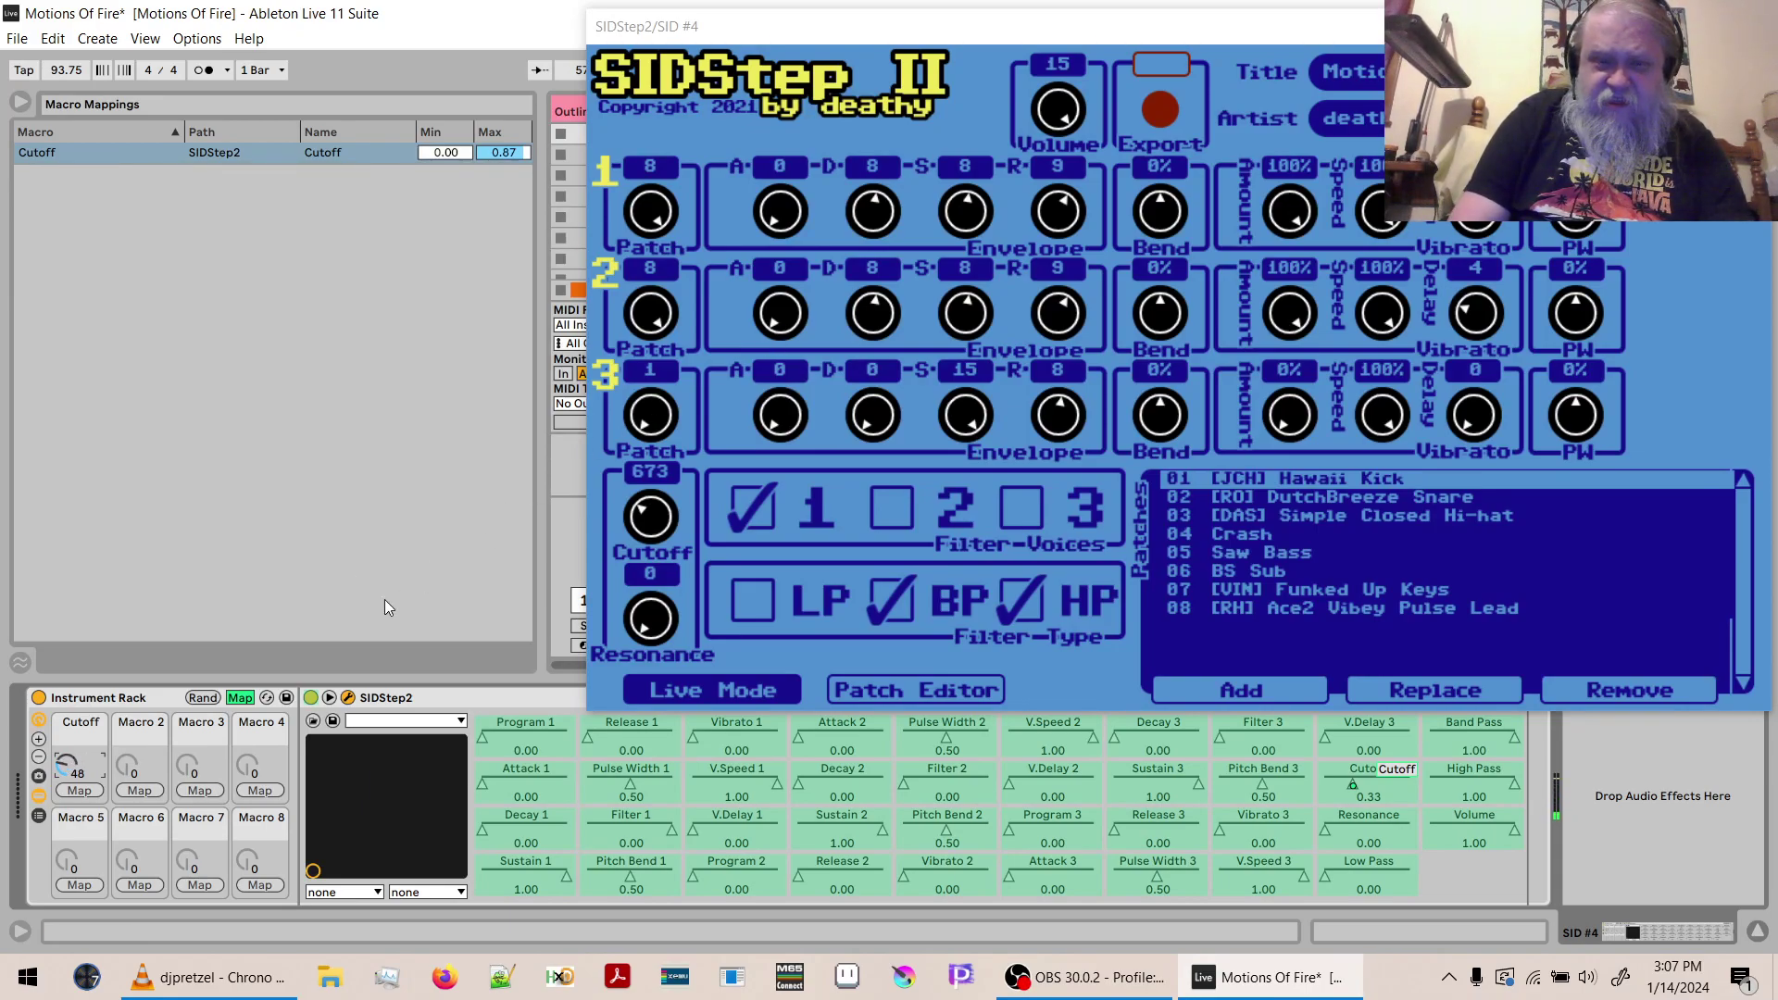
{"action": "left_click_drag", "start_coordinate": [98, 768], "coordinate": [98, 861]}
Compare the filter types on SID #4, choose LP plus BP, and raise the Cutoff macro to 99.
{"action": "left_click", "coordinate": [887, 602]}
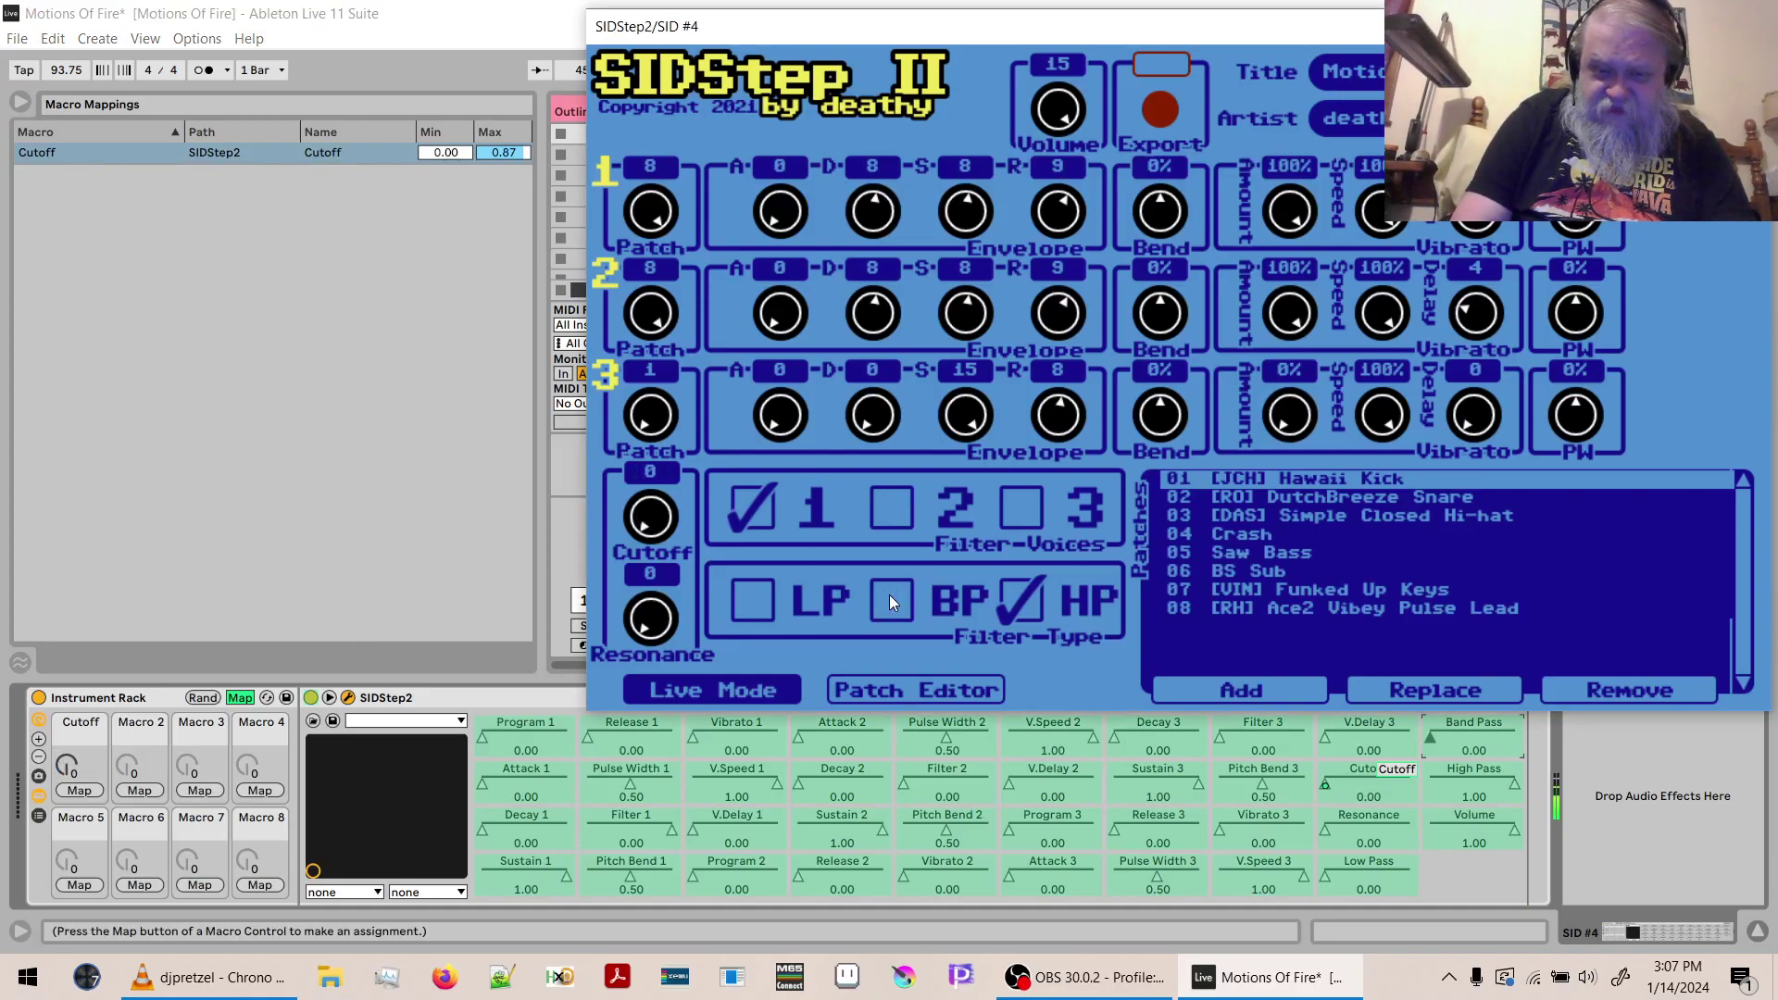
{"action": "left_click", "coordinate": [1022, 603]}
{"action": "left_click", "coordinate": [1025, 600]}
{"action": "left_click", "coordinate": [1024, 600]}
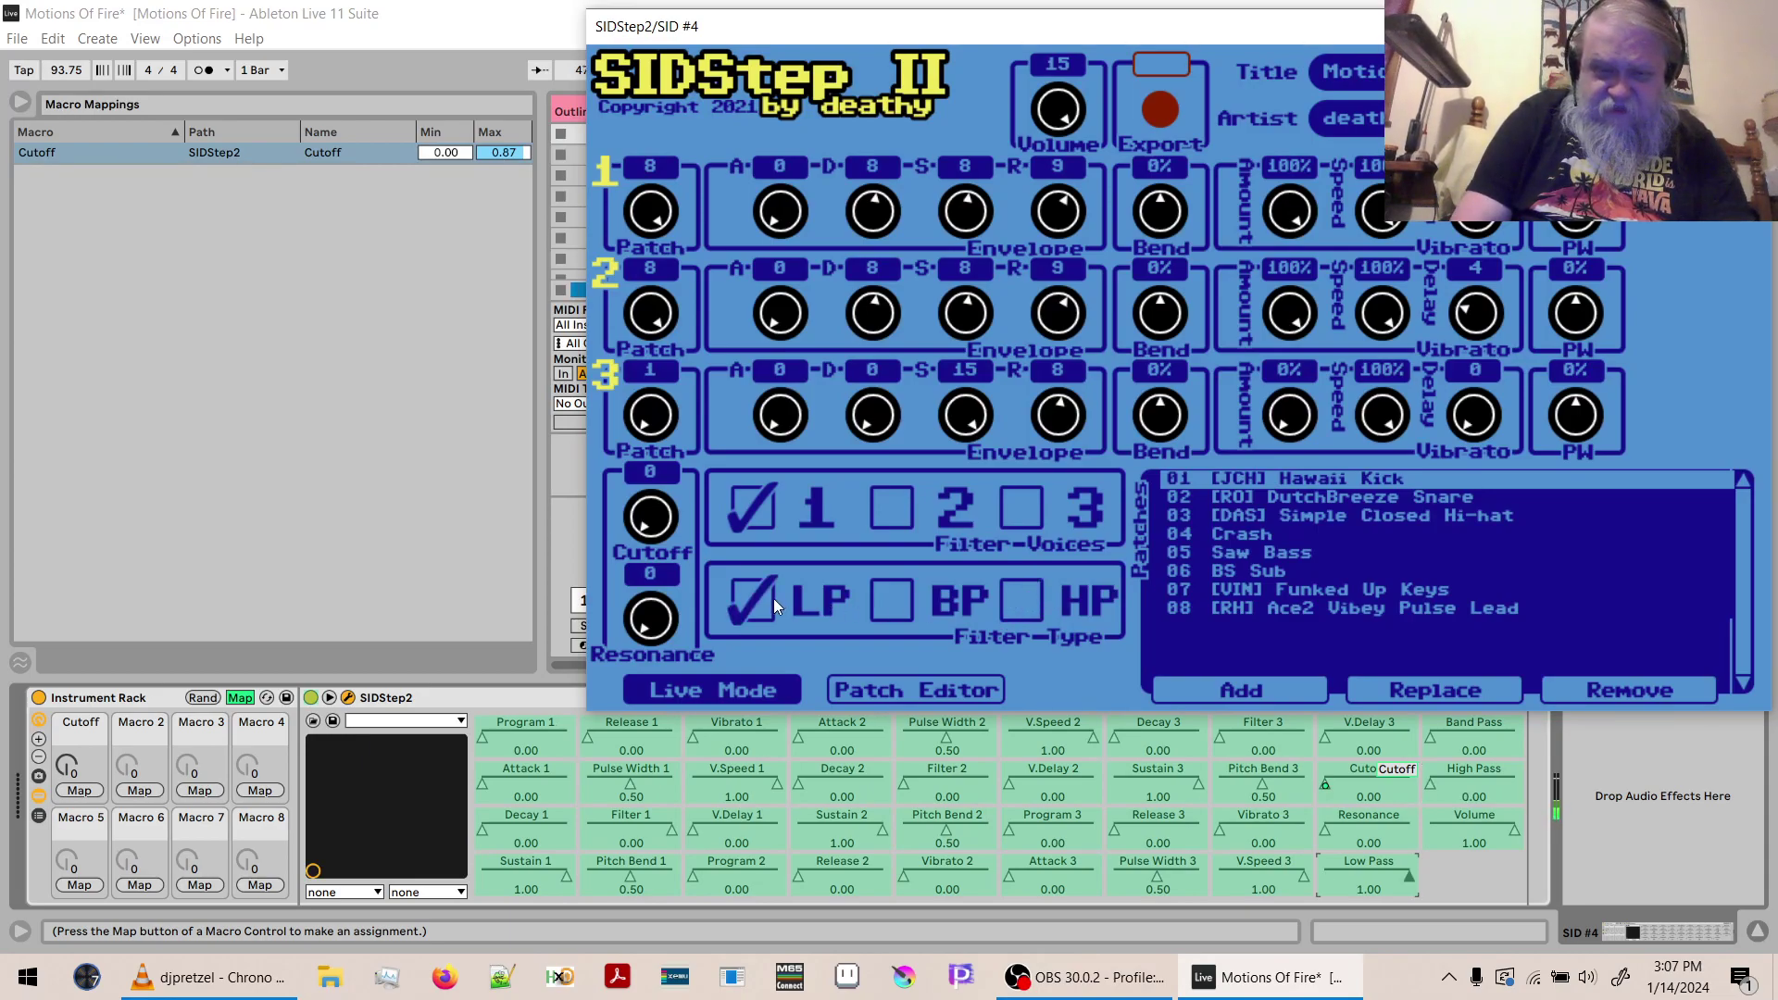
{"action": "left_click", "coordinate": [891, 600]}
{"action": "left_click_drag", "start_coordinate": [67, 766], "coordinate": [67, 677]}
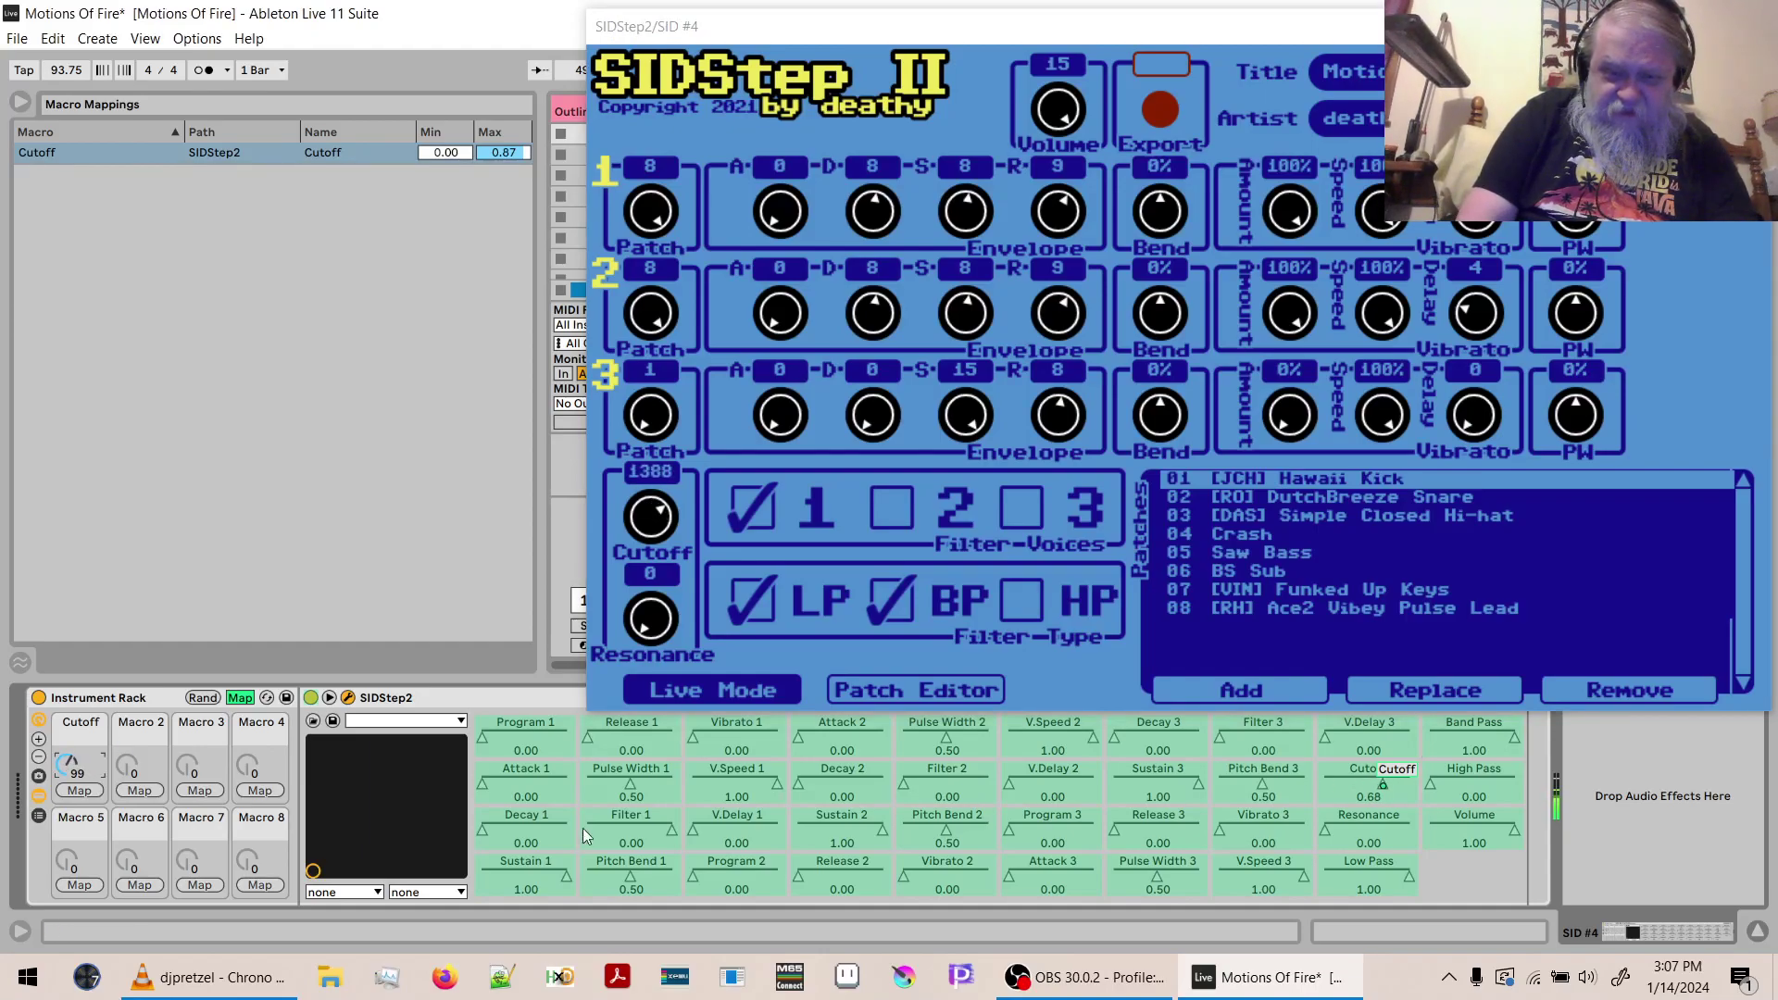
Replace the LP filter type with HP alongside BP, and adjust the Cutoff macro to 86.
{"action": "left_click", "coordinate": [740, 602]}
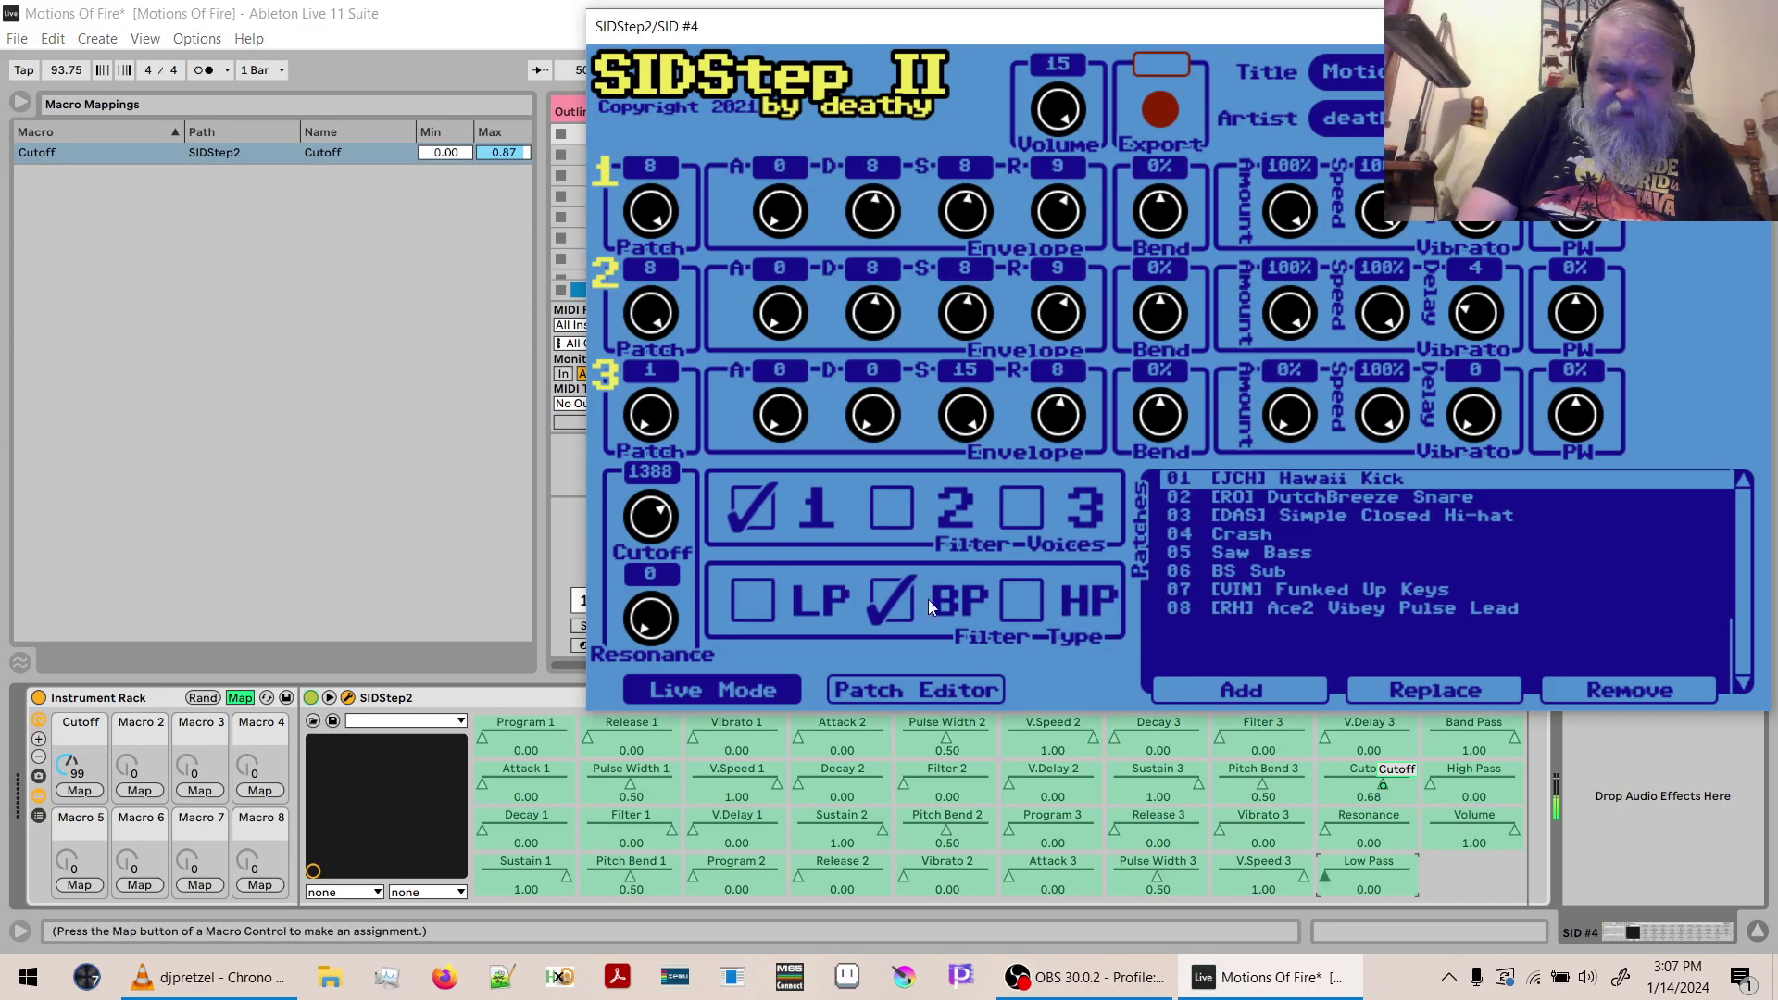
{"action": "left_click", "coordinate": [1048, 603]}
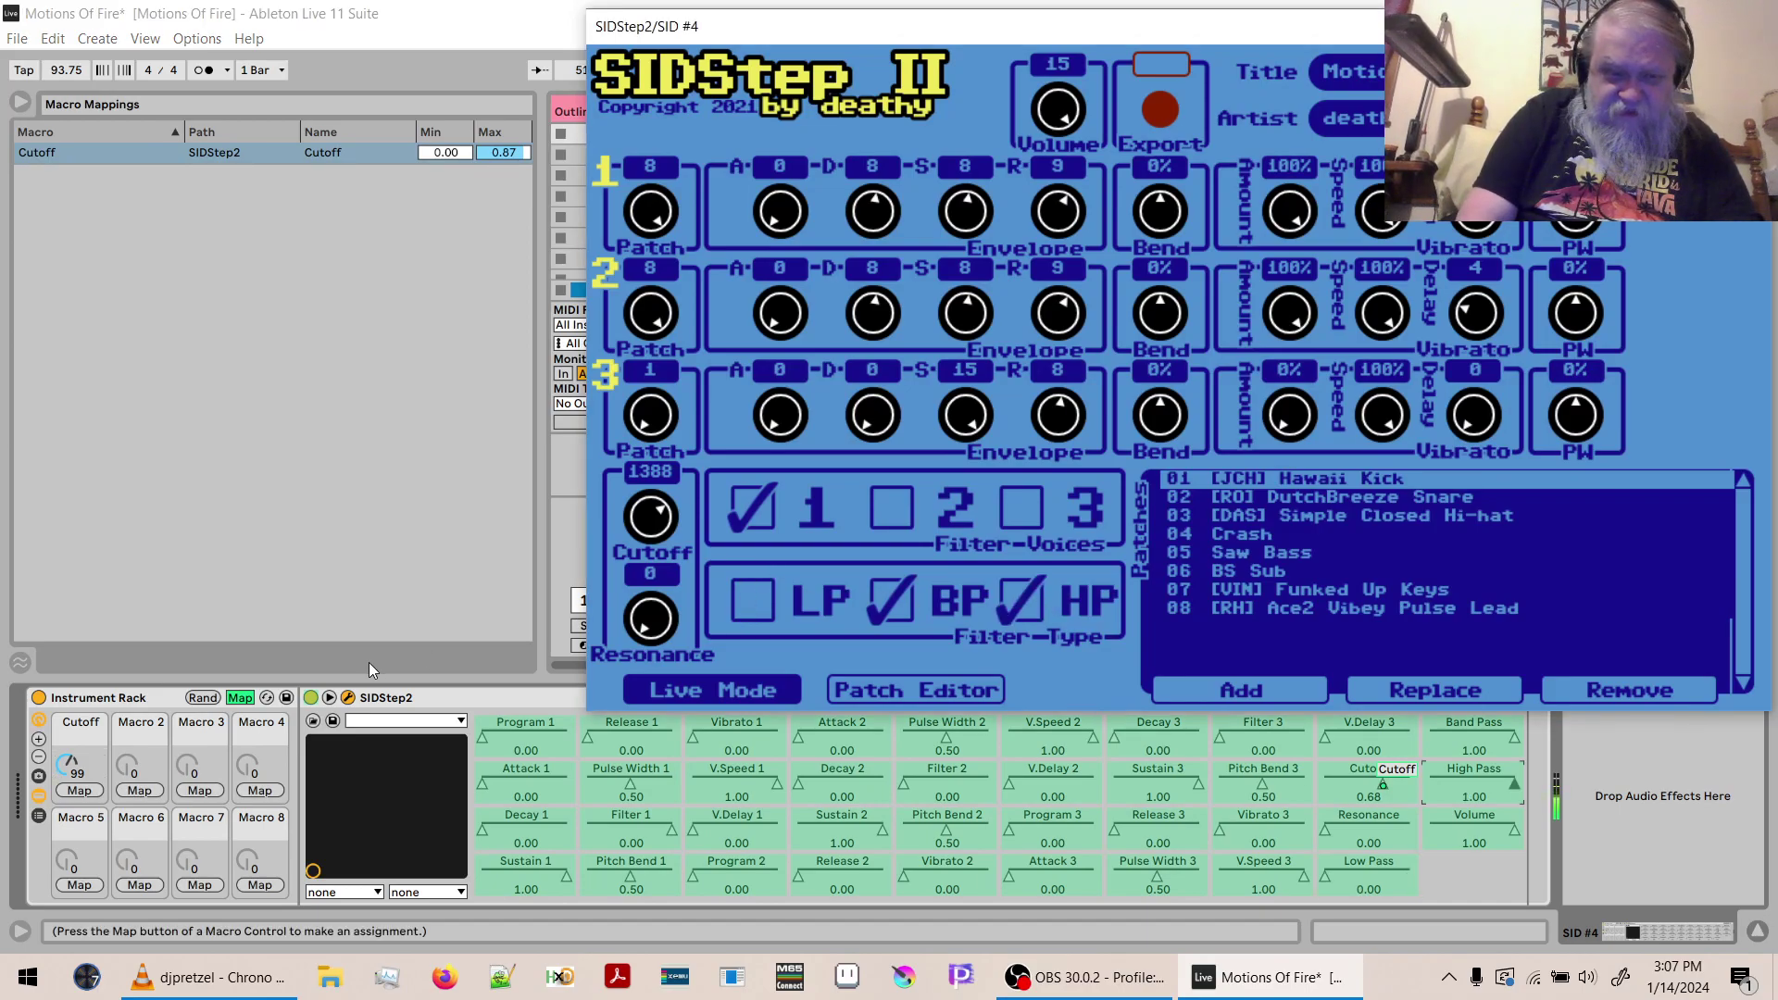
{"action": "left_click_drag", "start_coordinate": [67, 764], "coordinate": [67, 735]}
{"action": "left_click_drag", "start_coordinate": [1399, 784], "coordinate": [1375, 784]}
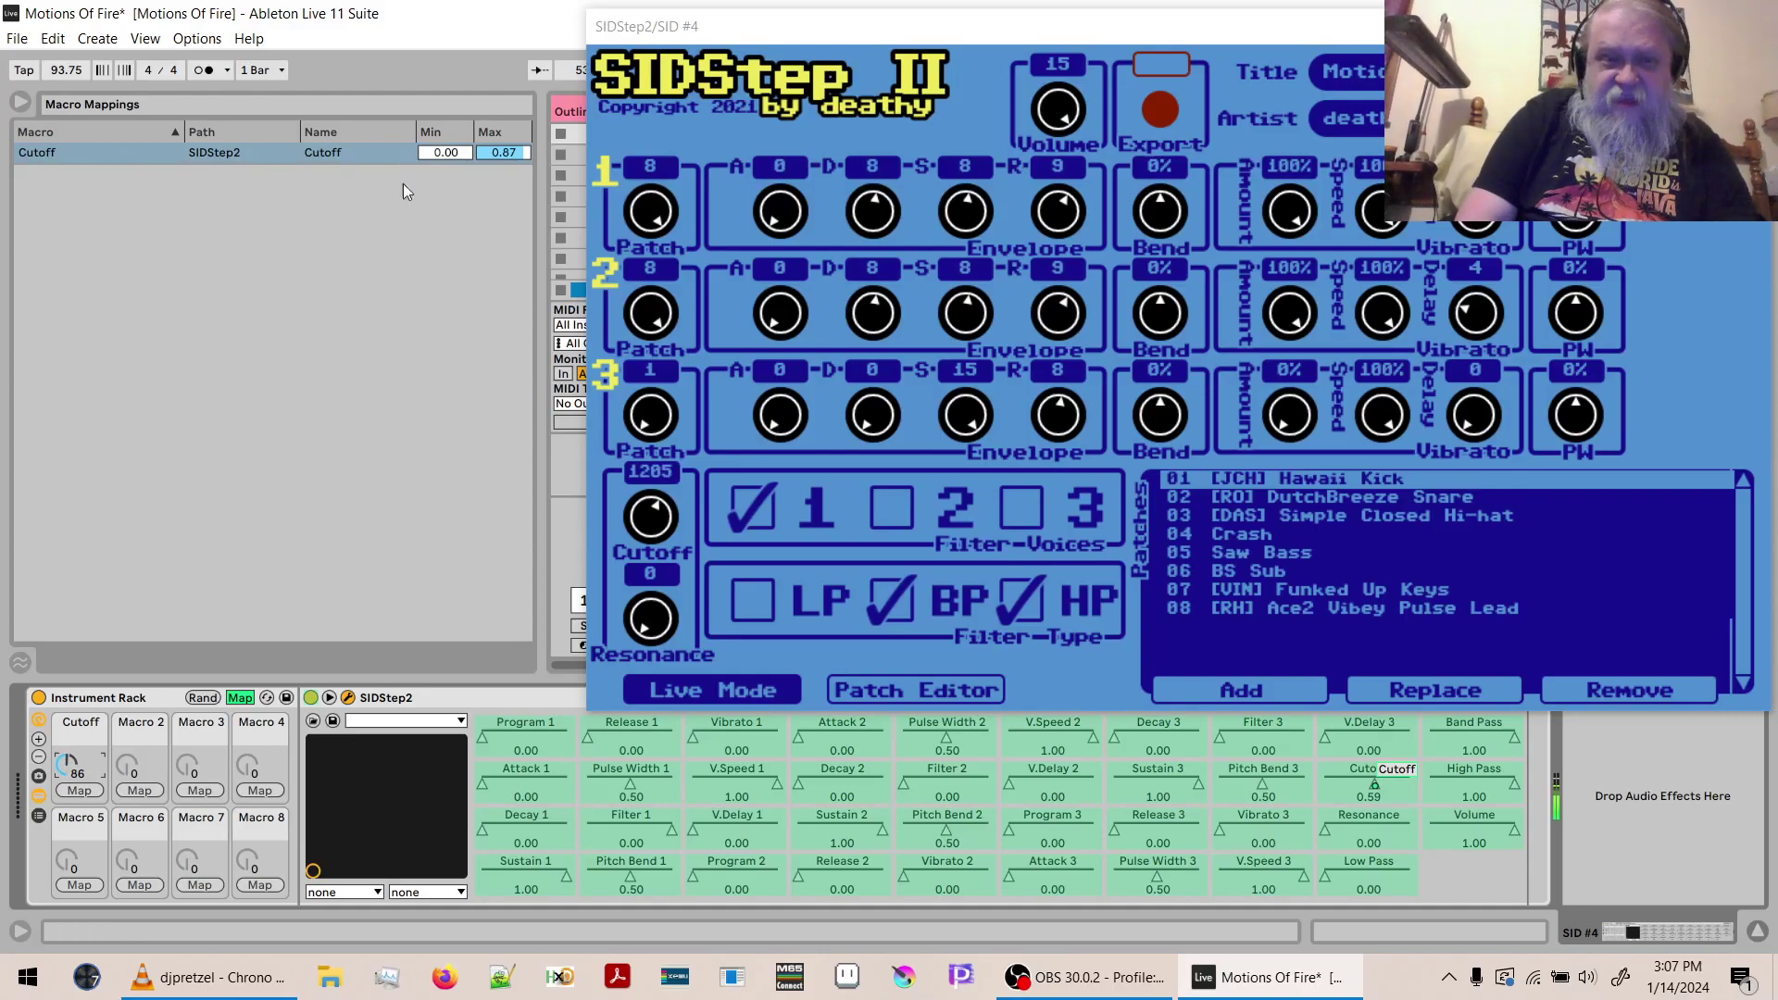
Raise the Cutoff macro mapping's minimum to 0.60, and turn the Cutoff macro down to 0.
{"action": "left_click", "coordinate": [457, 150]}
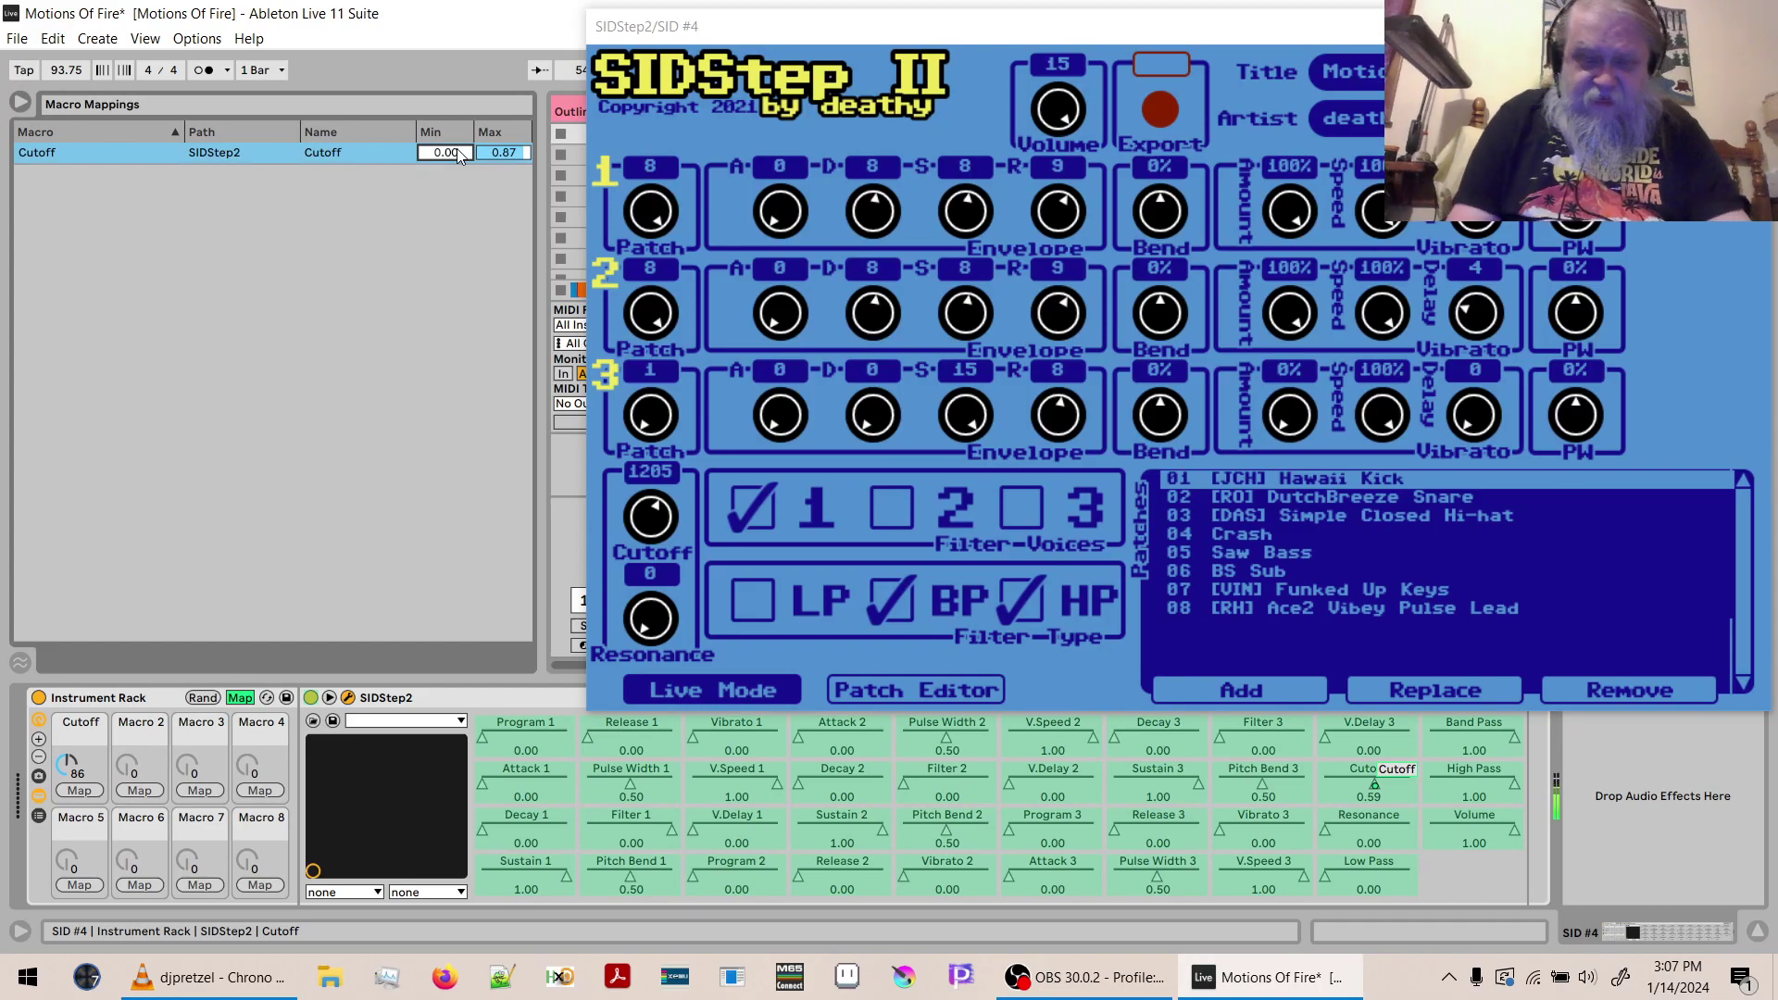
{"action": "key", "text": "Return"}
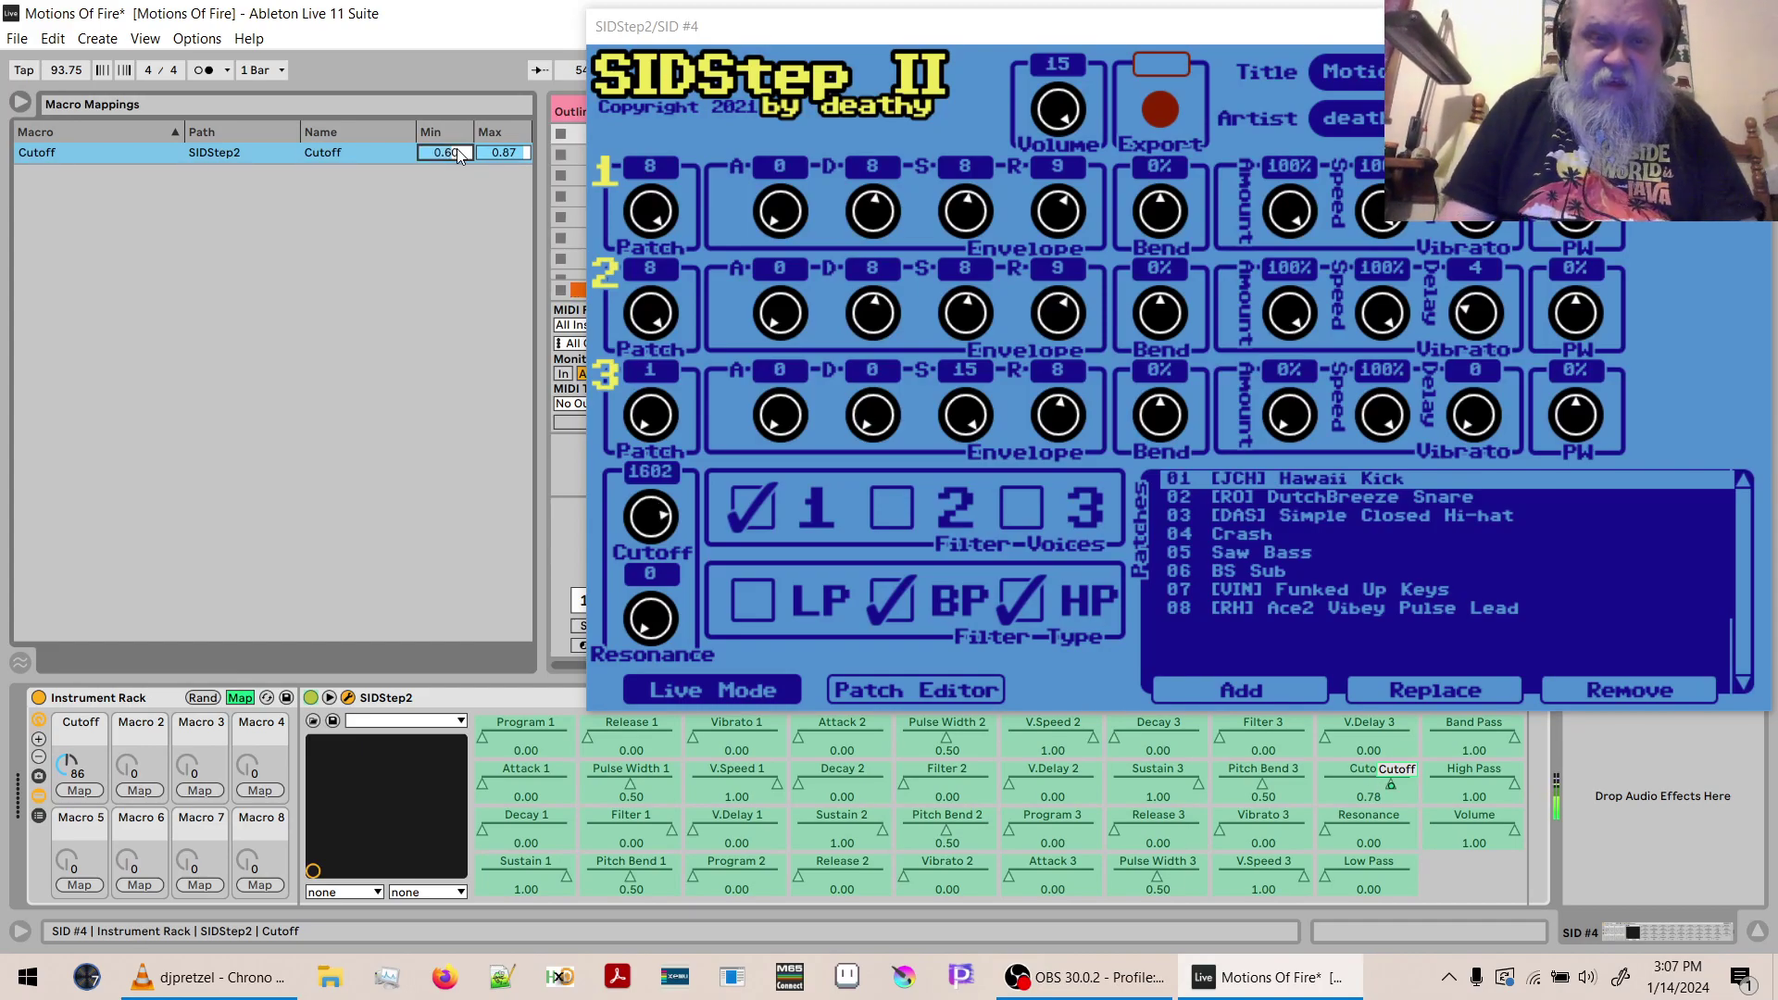
{"action": "left_click_drag", "start_coordinate": [67, 764], "coordinate": [67, 852]}
{"action": "mouse_move", "coordinate": [66, 768]}
{"action": "left_mouse_down"}
{"action": "mouse_move", "coordinate": [67, 698]}
{"action": "mouse_move", "coordinate": [67, 772]}
{"action": "left_mouse_up"}
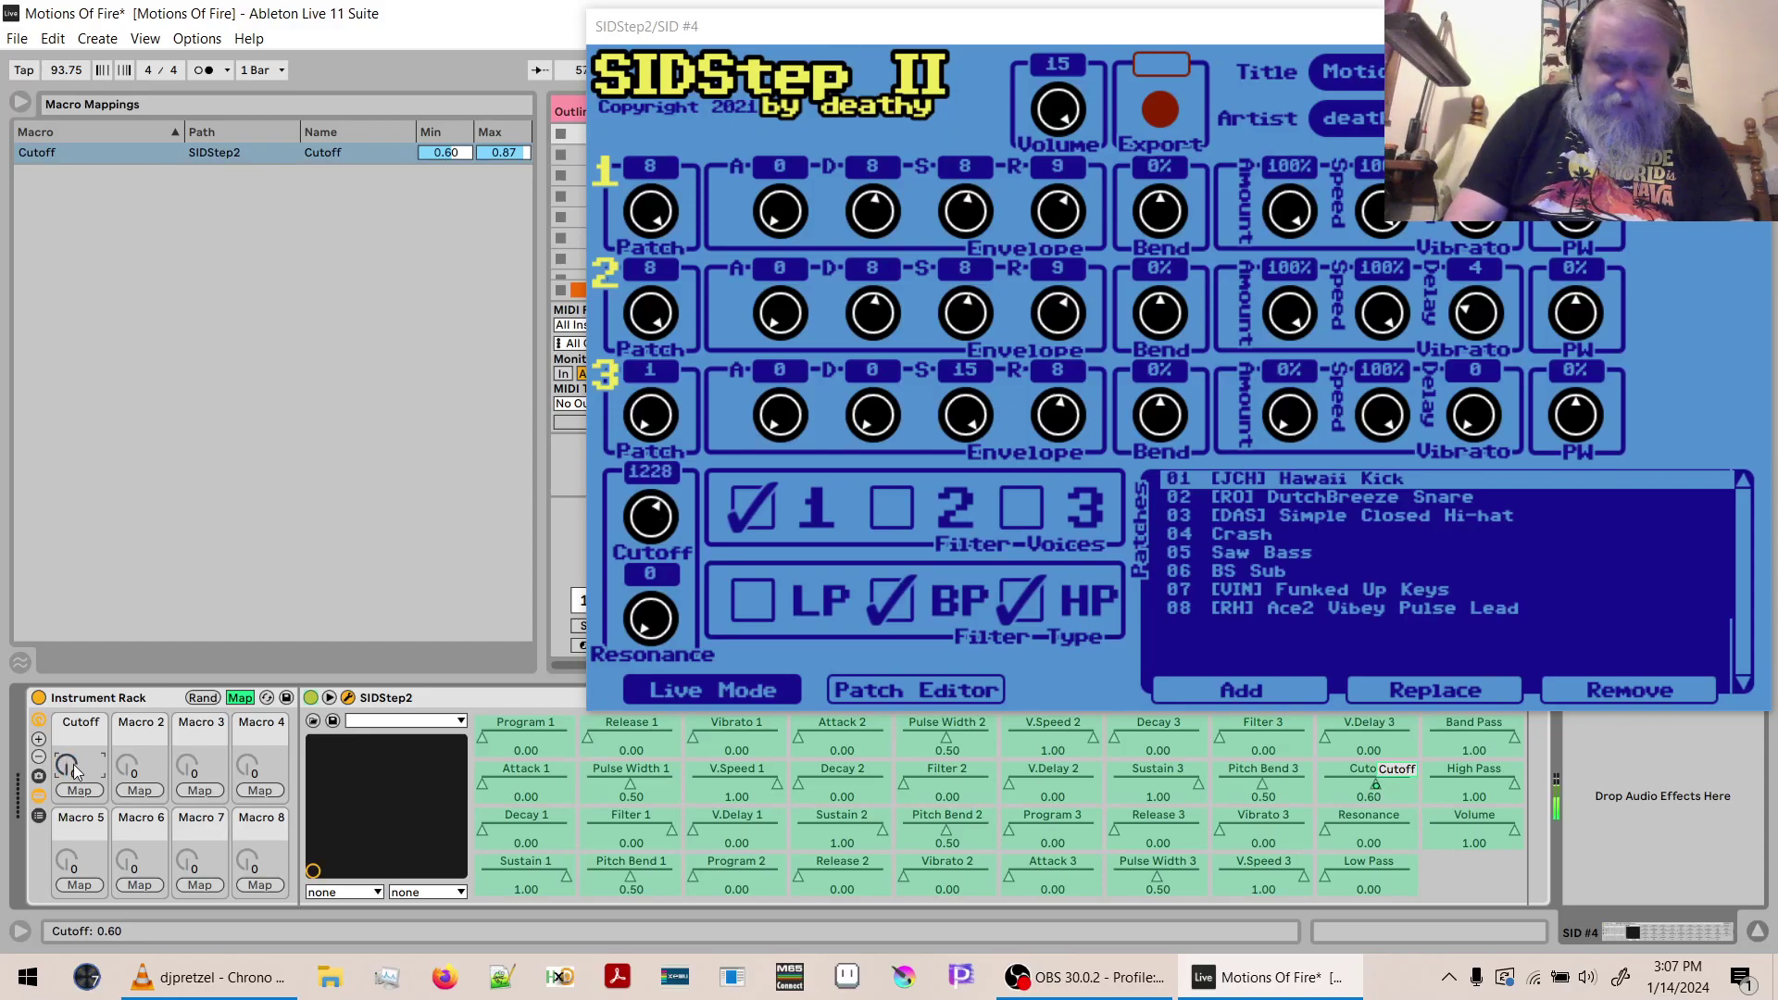
Turn off HP so SID #4's filter uses BP only, and raise the Cutoff macro to 113.
{"action": "left_click", "coordinate": [1020, 603]}
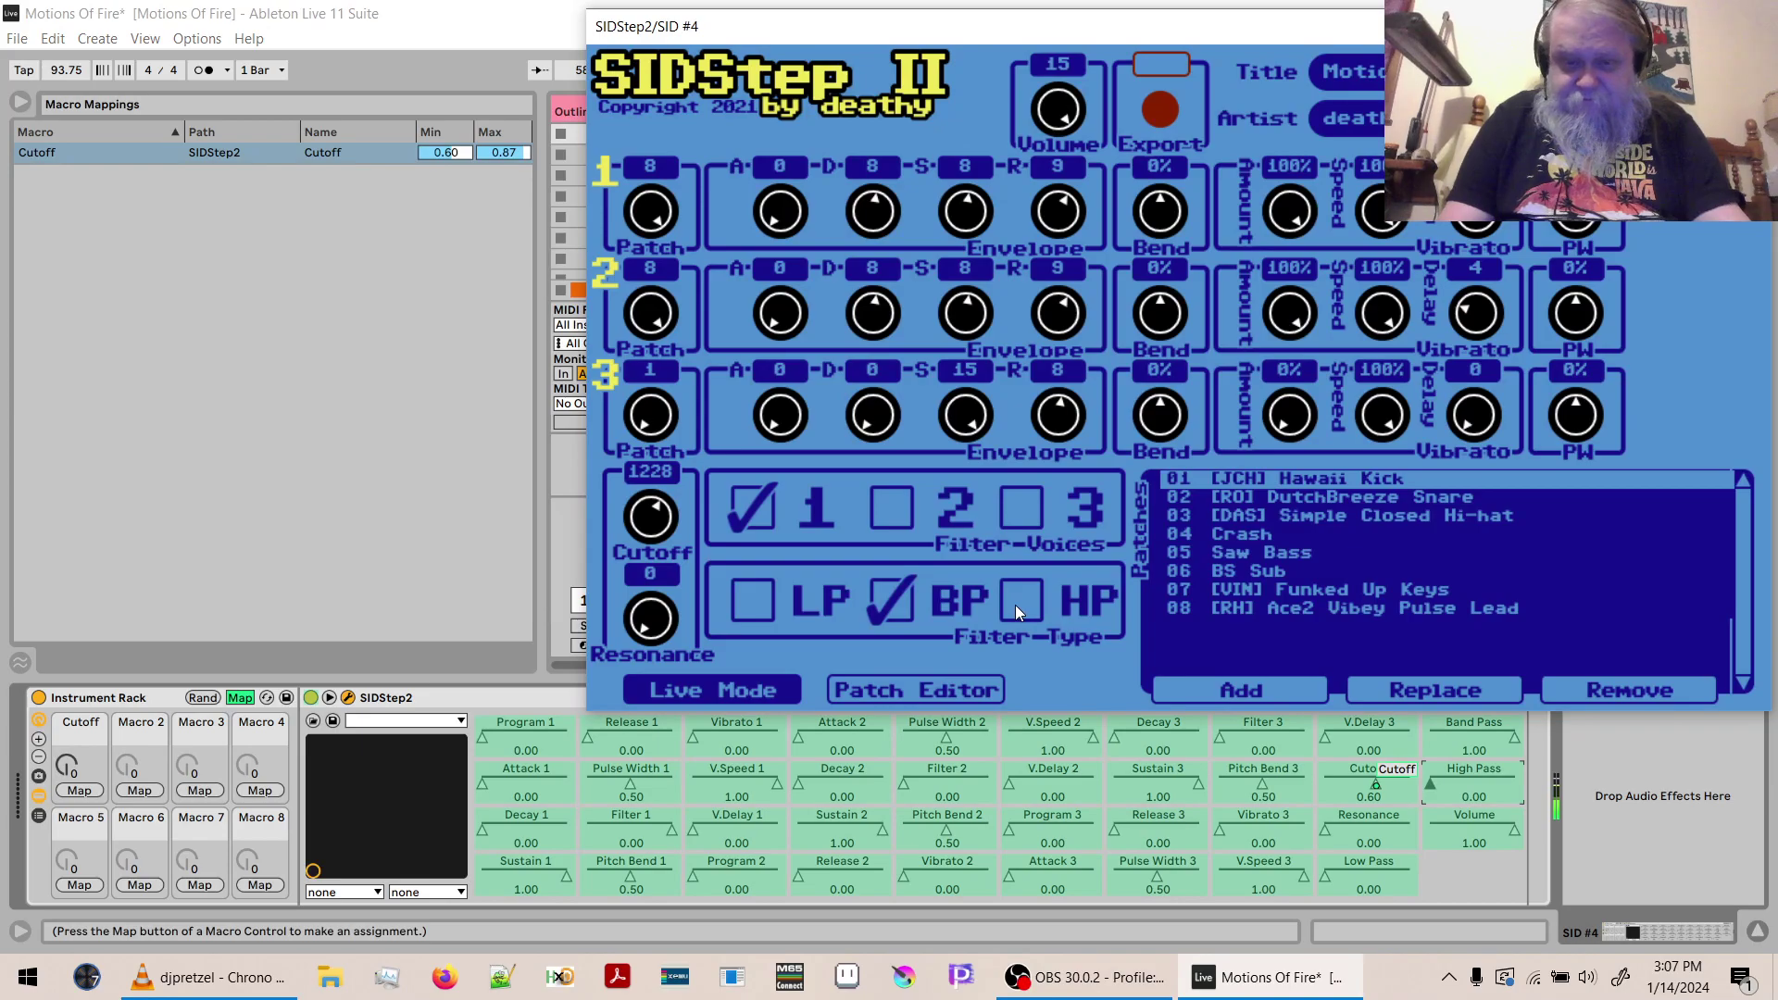
{"action": "left_click_drag", "start_coordinate": [78, 759], "coordinate": [78, 642]}
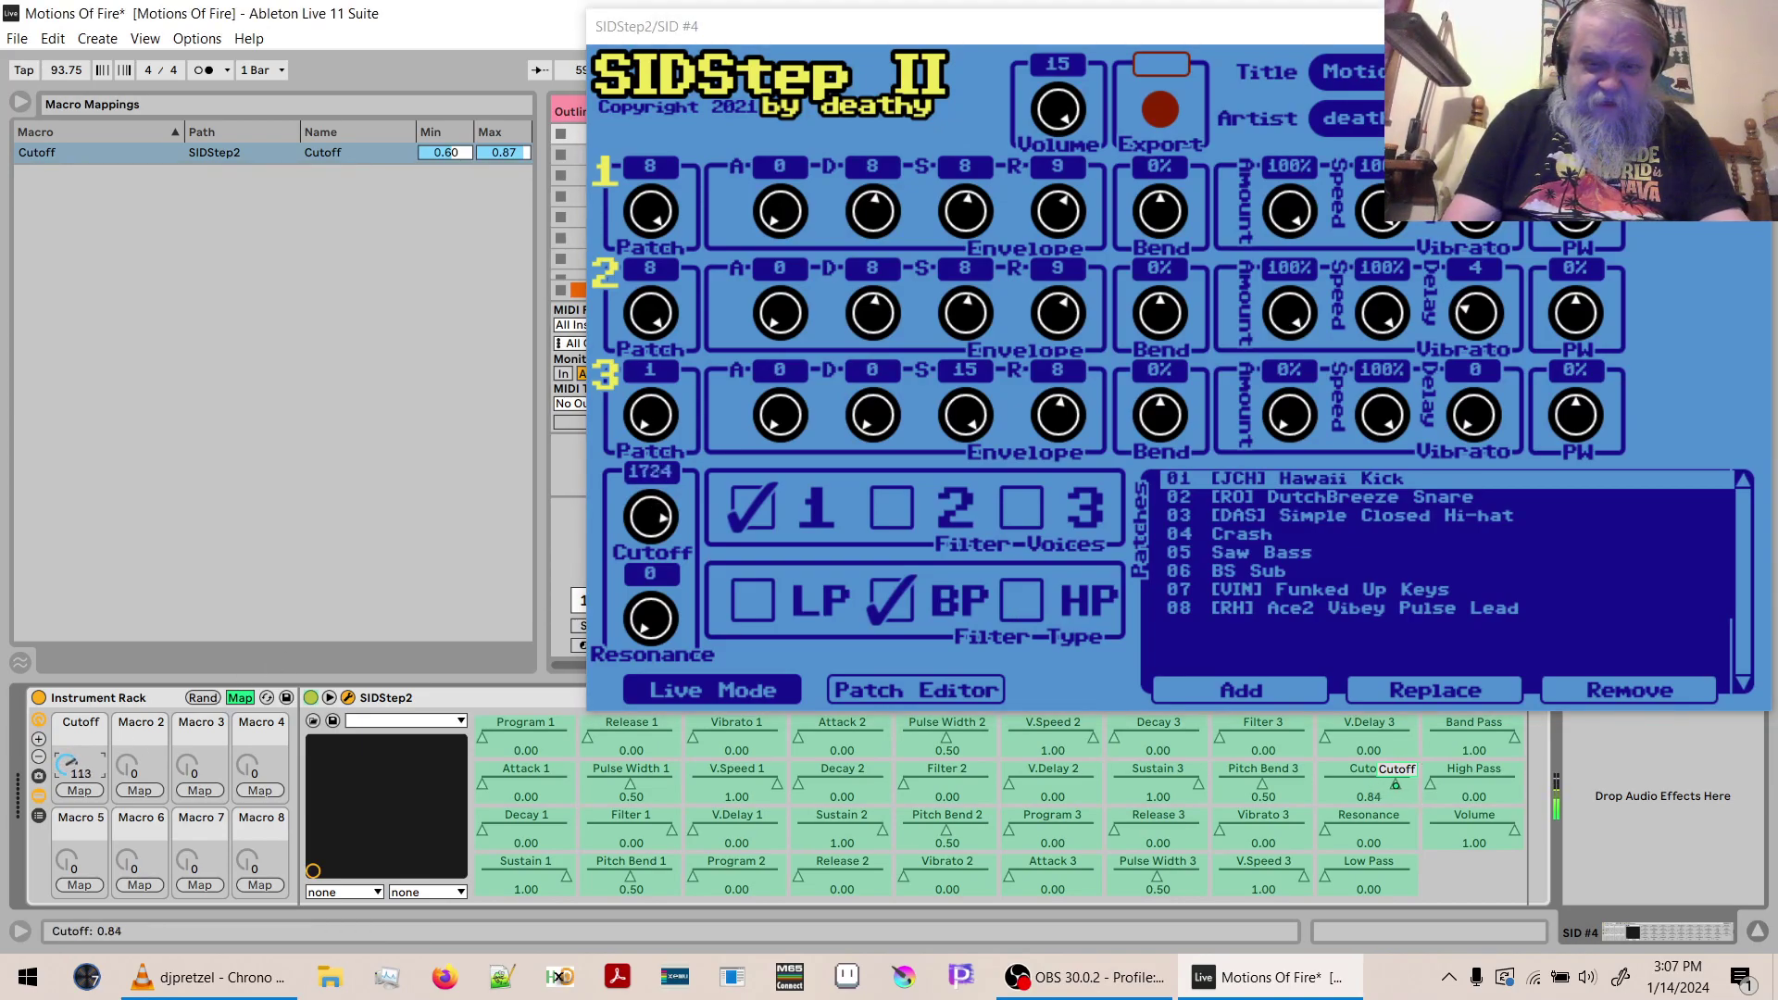
Enable LP alongside BP in SID #4's filter, and adjust the Cutoff macro to 54.
{"action": "left_click", "coordinate": [750, 600]}
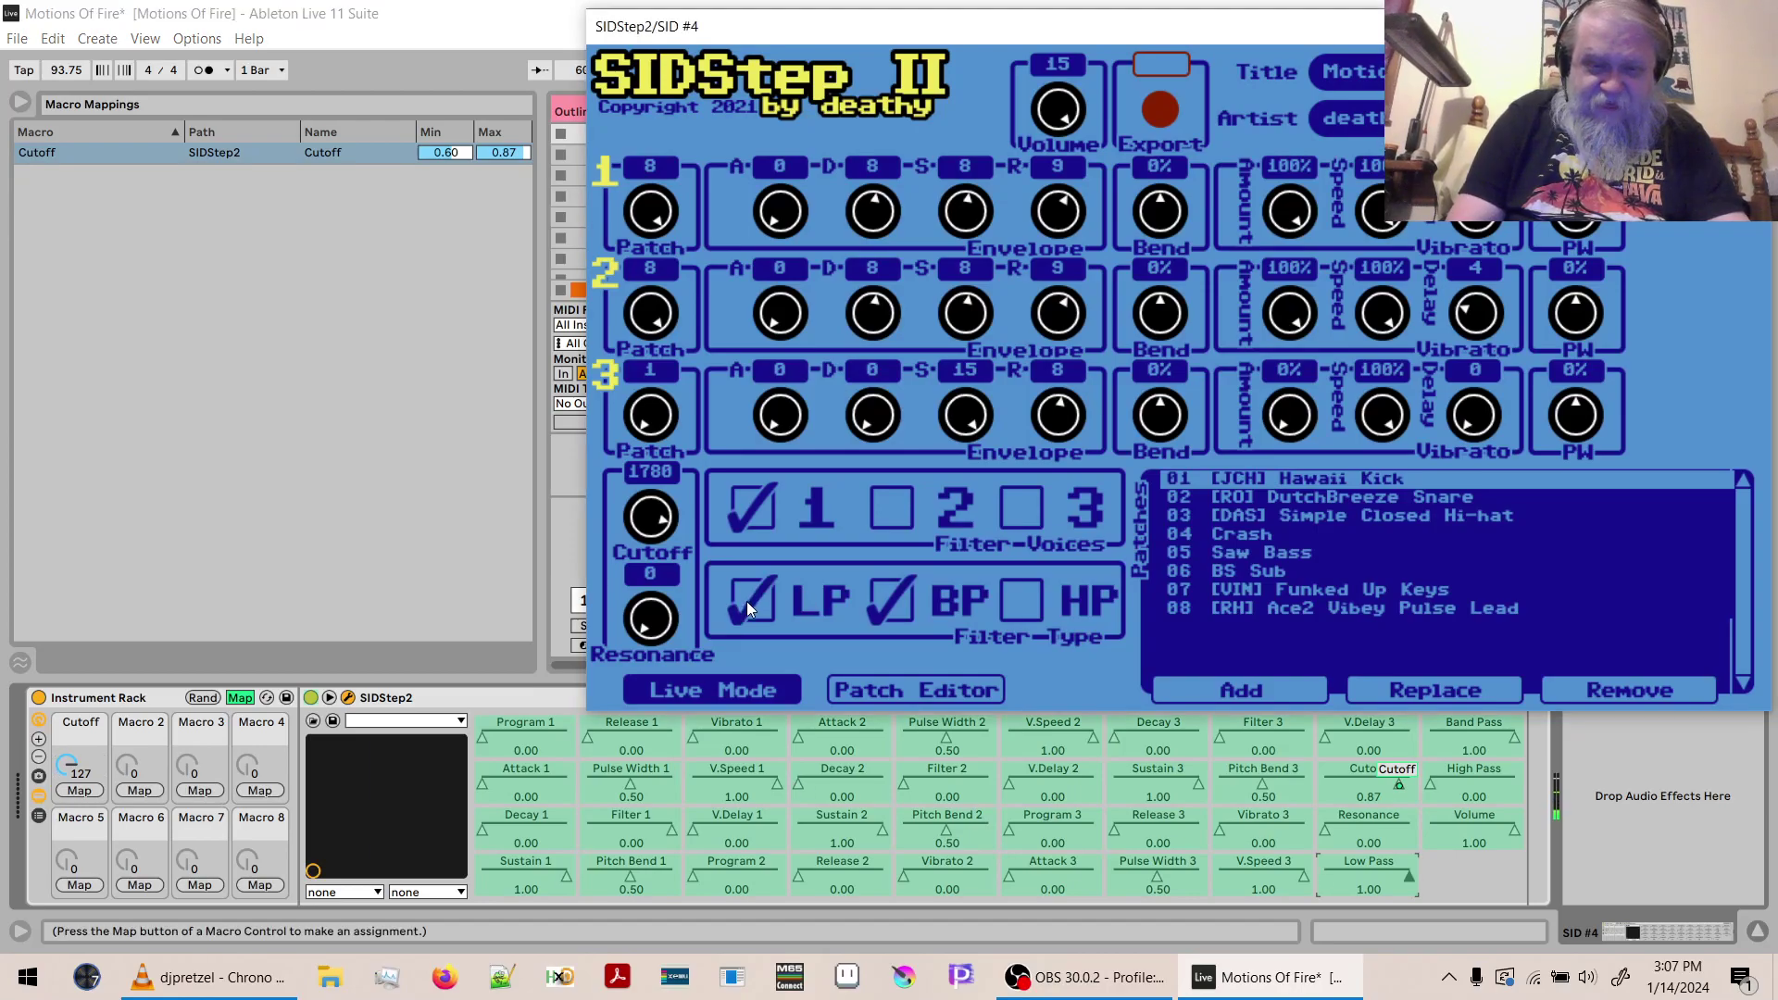
{"action": "left_click_drag", "start_coordinate": [63, 768], "coordinate": [63, 836]}
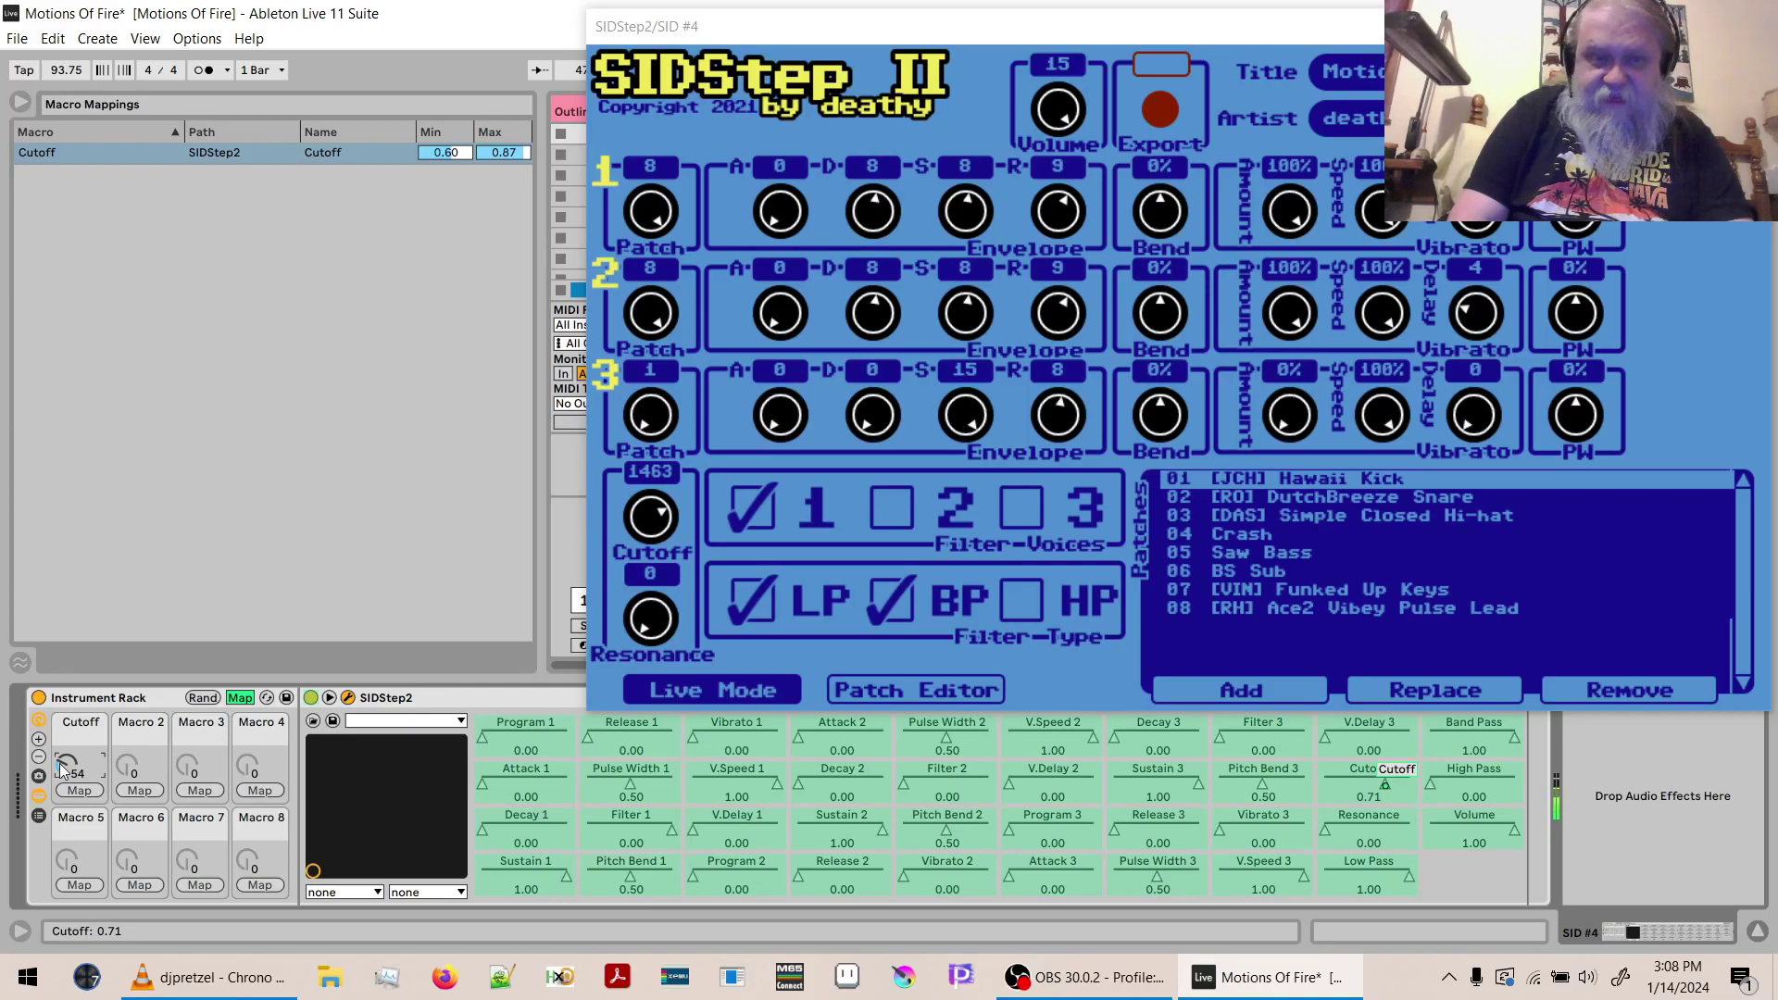
Raise the Cutoff macro mapping's minimum to 0.70, and turn the Cutoff macro down to 0.
{"action": "left_click", "coordinate": [436, 157]}
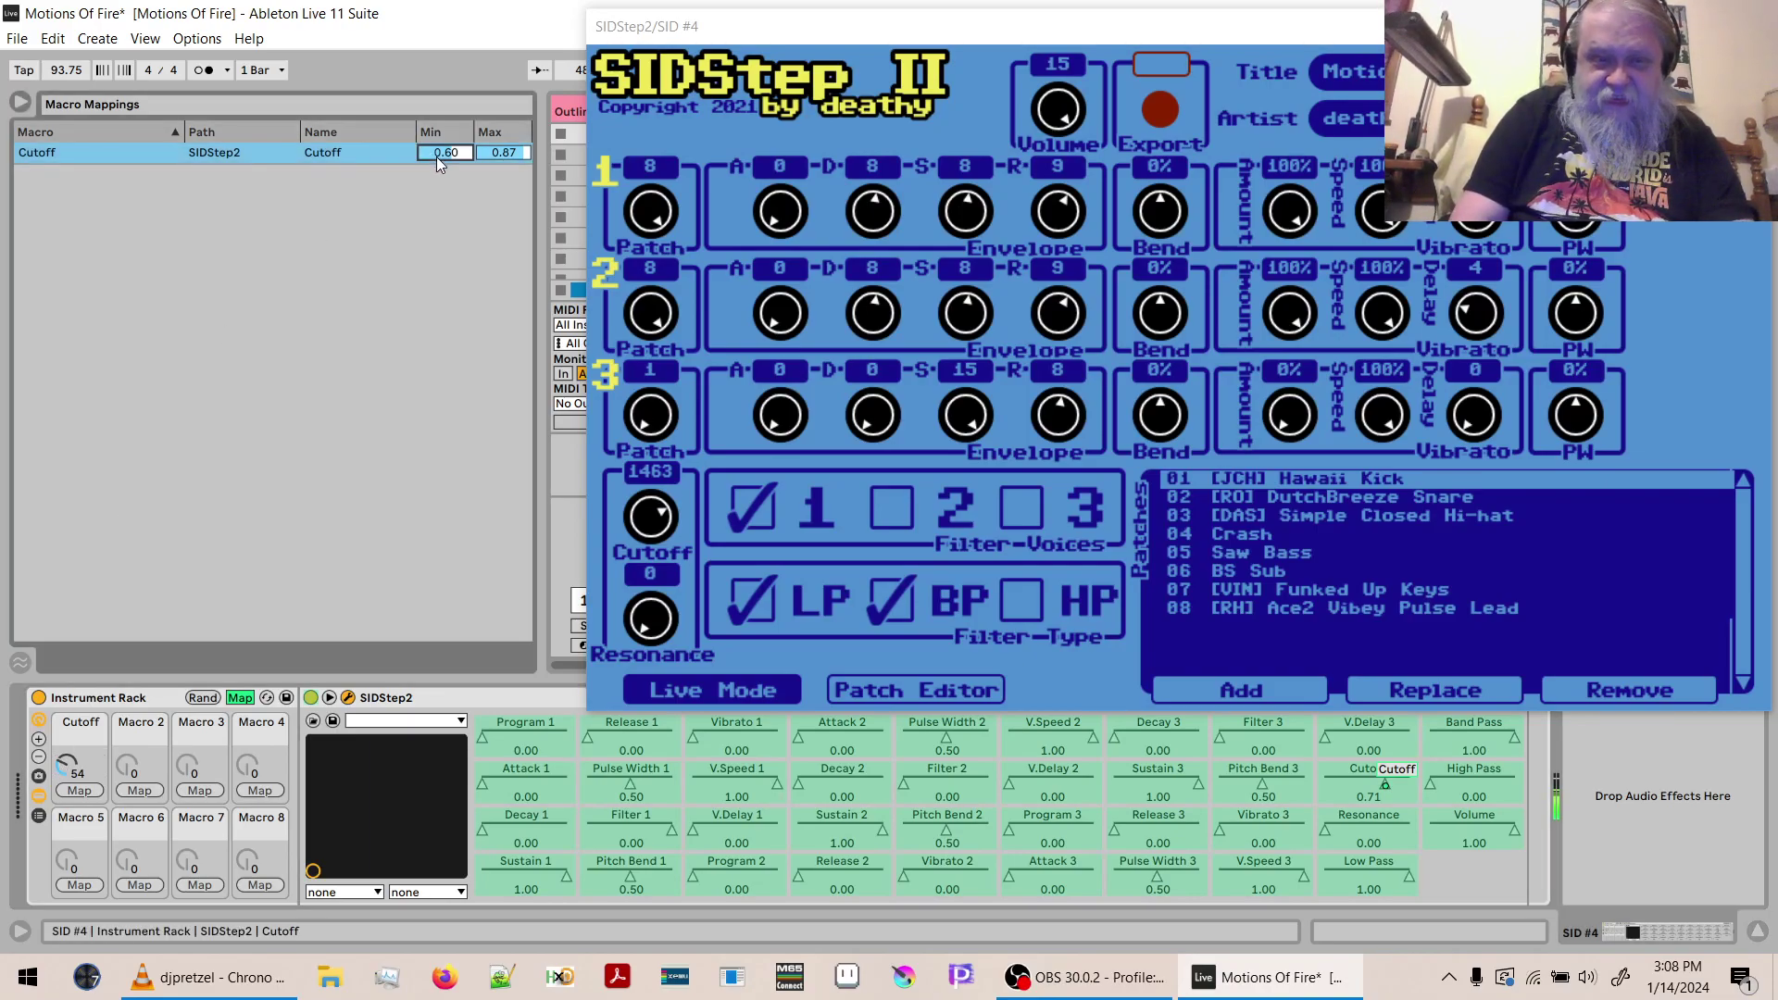
{"action": "type", "text": "0.7"}
{"action": "key", "text": "Return"}
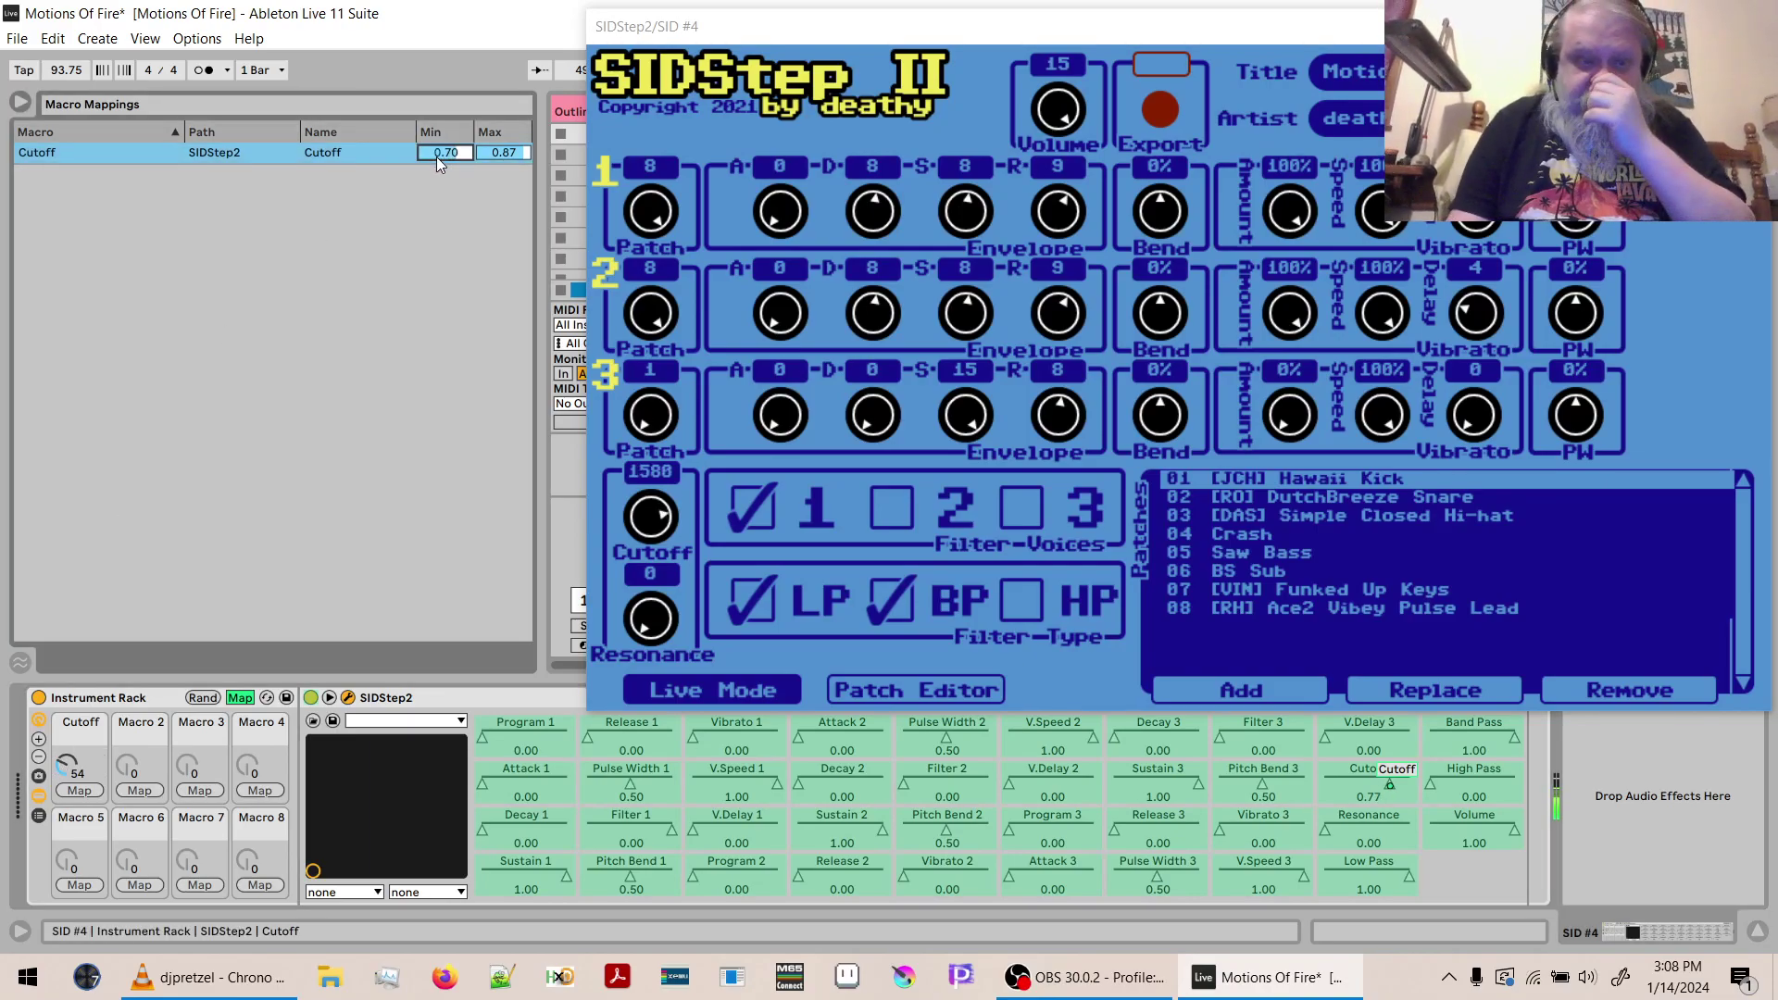
{"action": "mouse_move", "coordinate": [95, 765]}
{"action": "left_mouse_down"}
{"action": "mouse_move", "coordinate": [96, 736]}
{"action": "mouse_move", "coordinate": [95, 773]}
{"action": "left_mouse_up"}
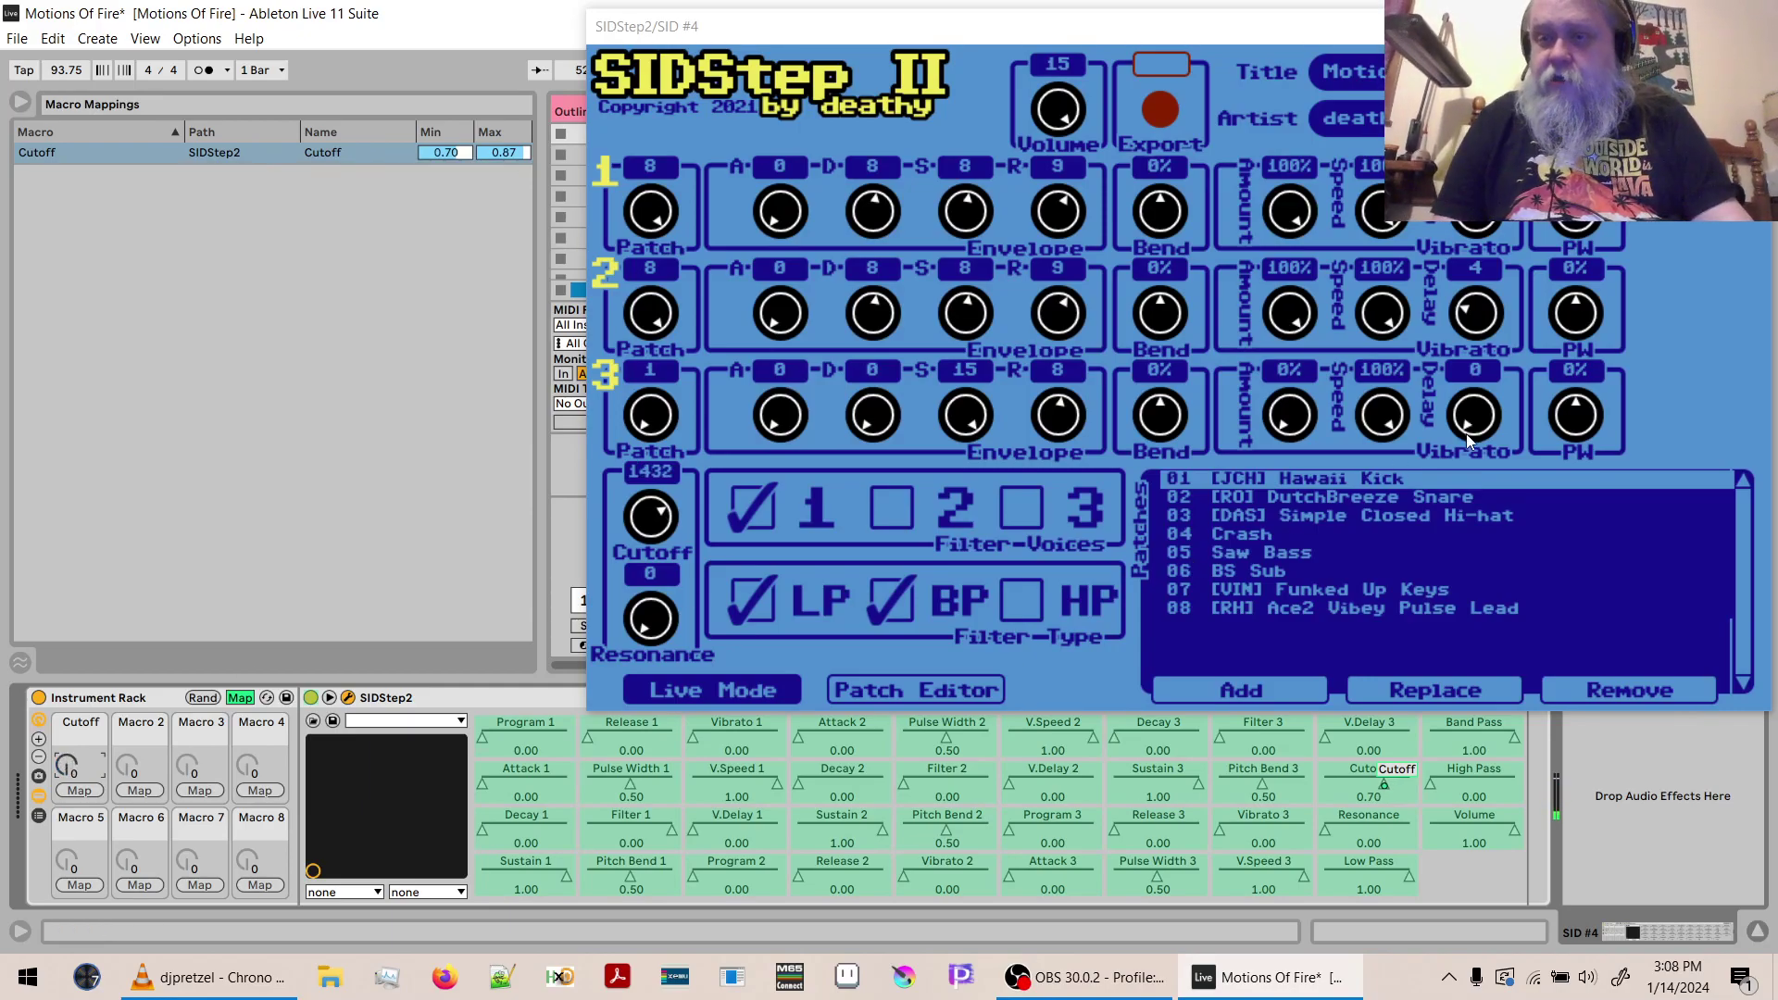
Hide the SIDStep2 plug-in window, return to the arrangement, and delete the Envelope MIDI effect from the 14 MIDI track.
{"action": "key", "text": "ctrl+alt+p"}
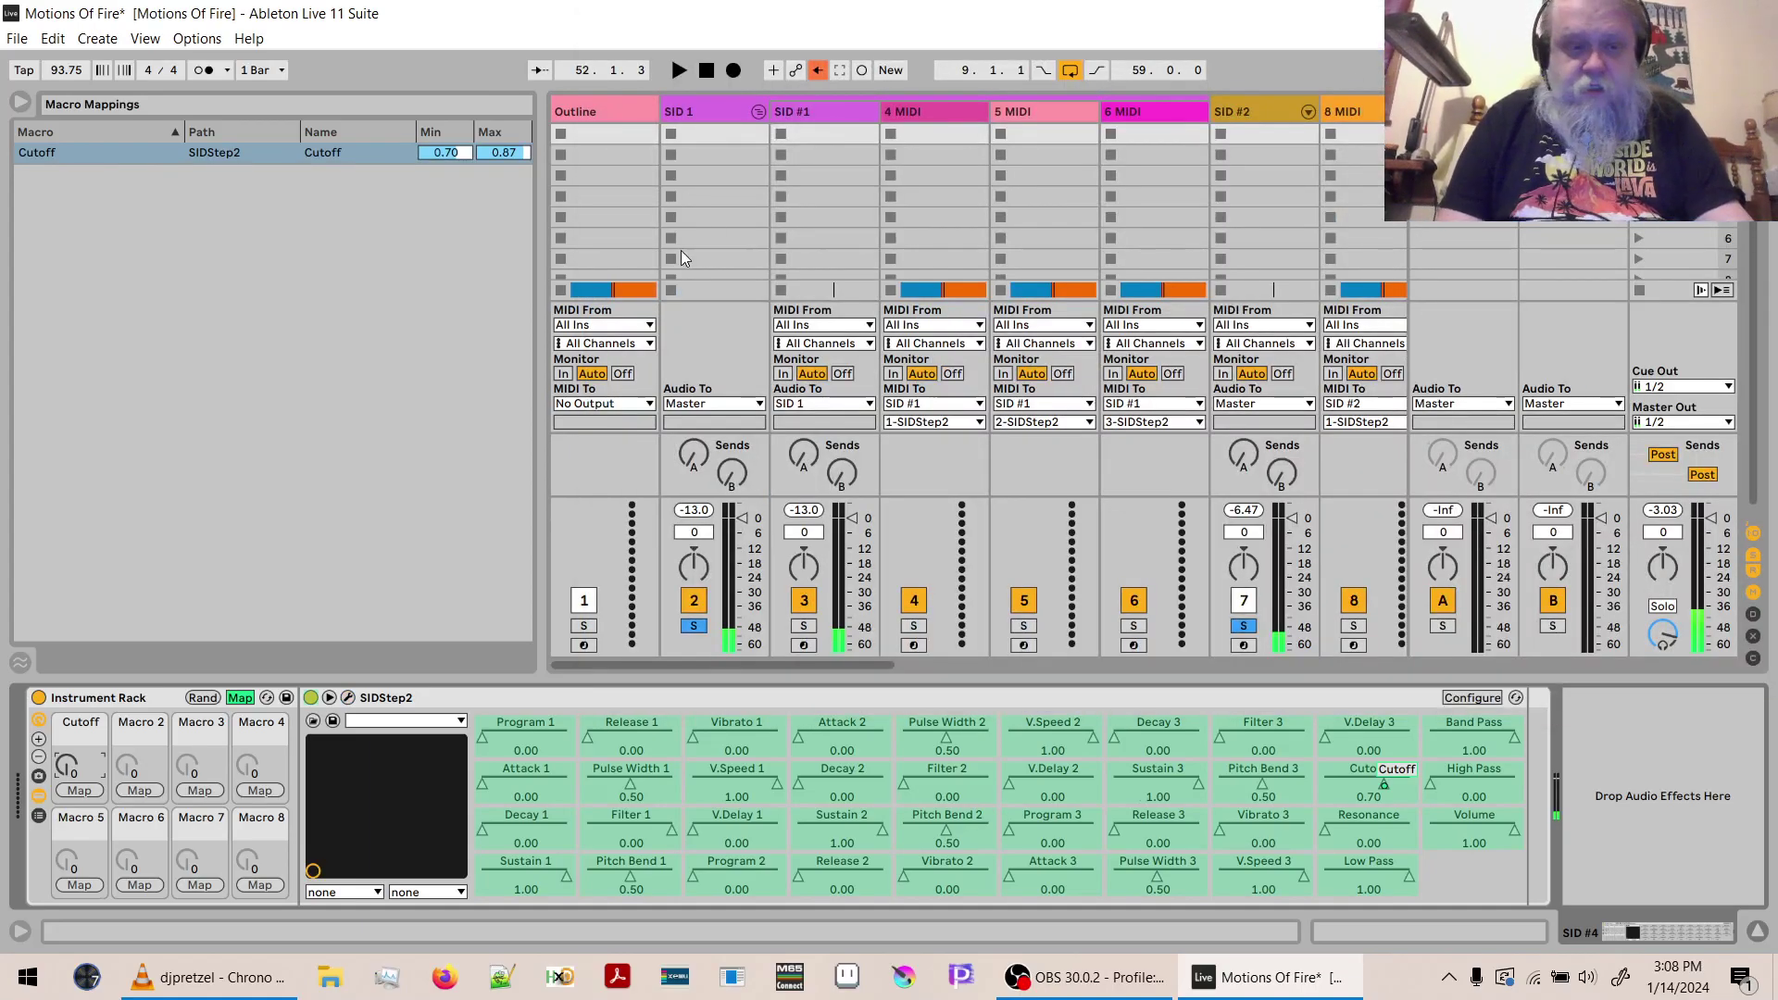
{"action": "key", "text": "Tab"}
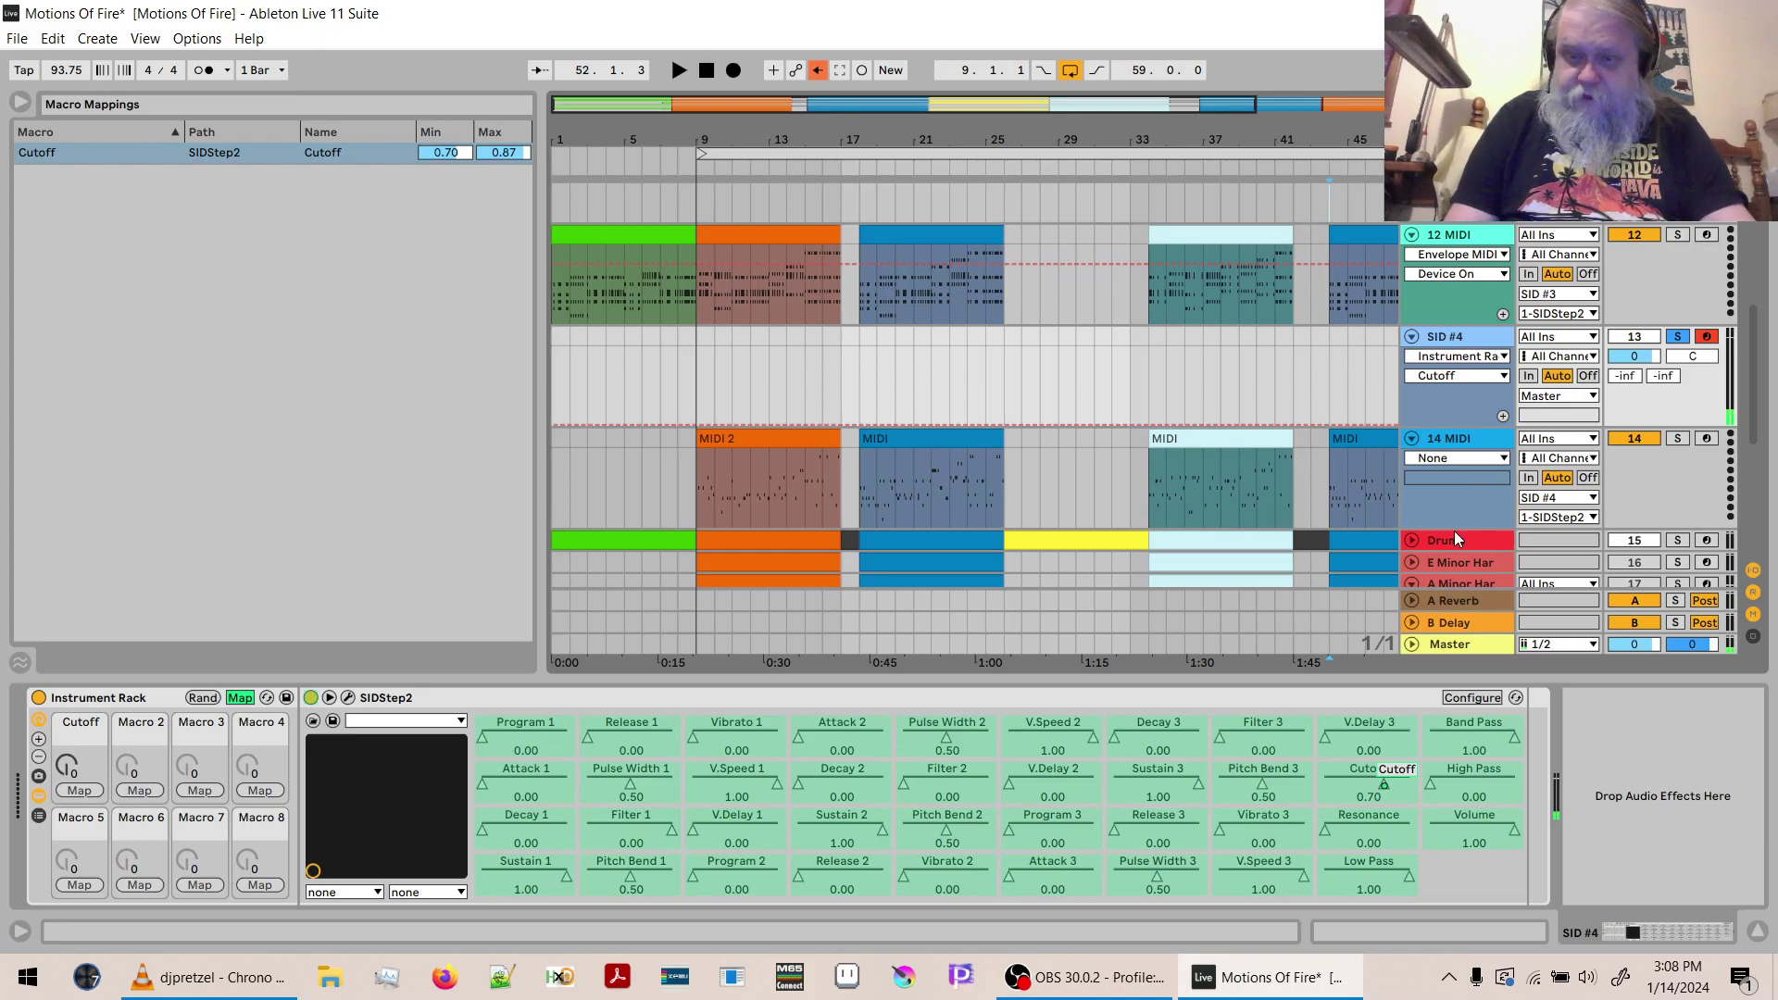
{"action": "left_click", "coordinate": [1453, 436]}
{"action": "key", "text": "ctrl+alt+b"}
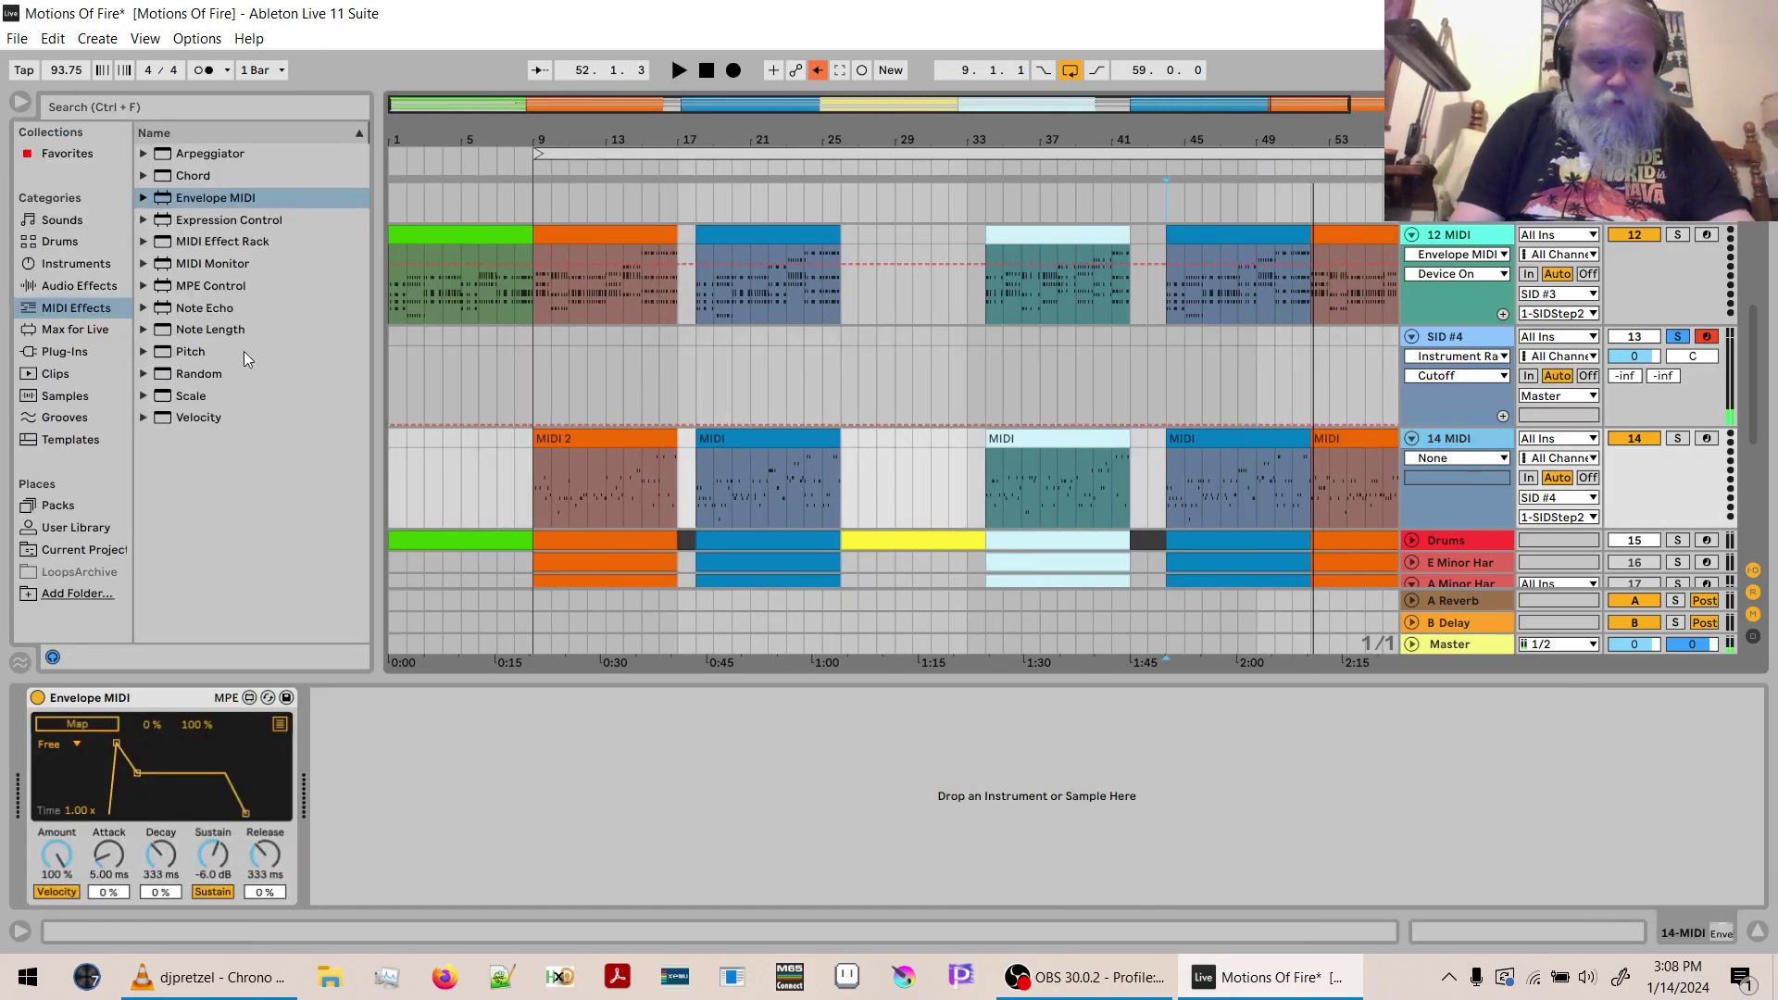
{"action": "left_click", "coordinate": [135, 690]}
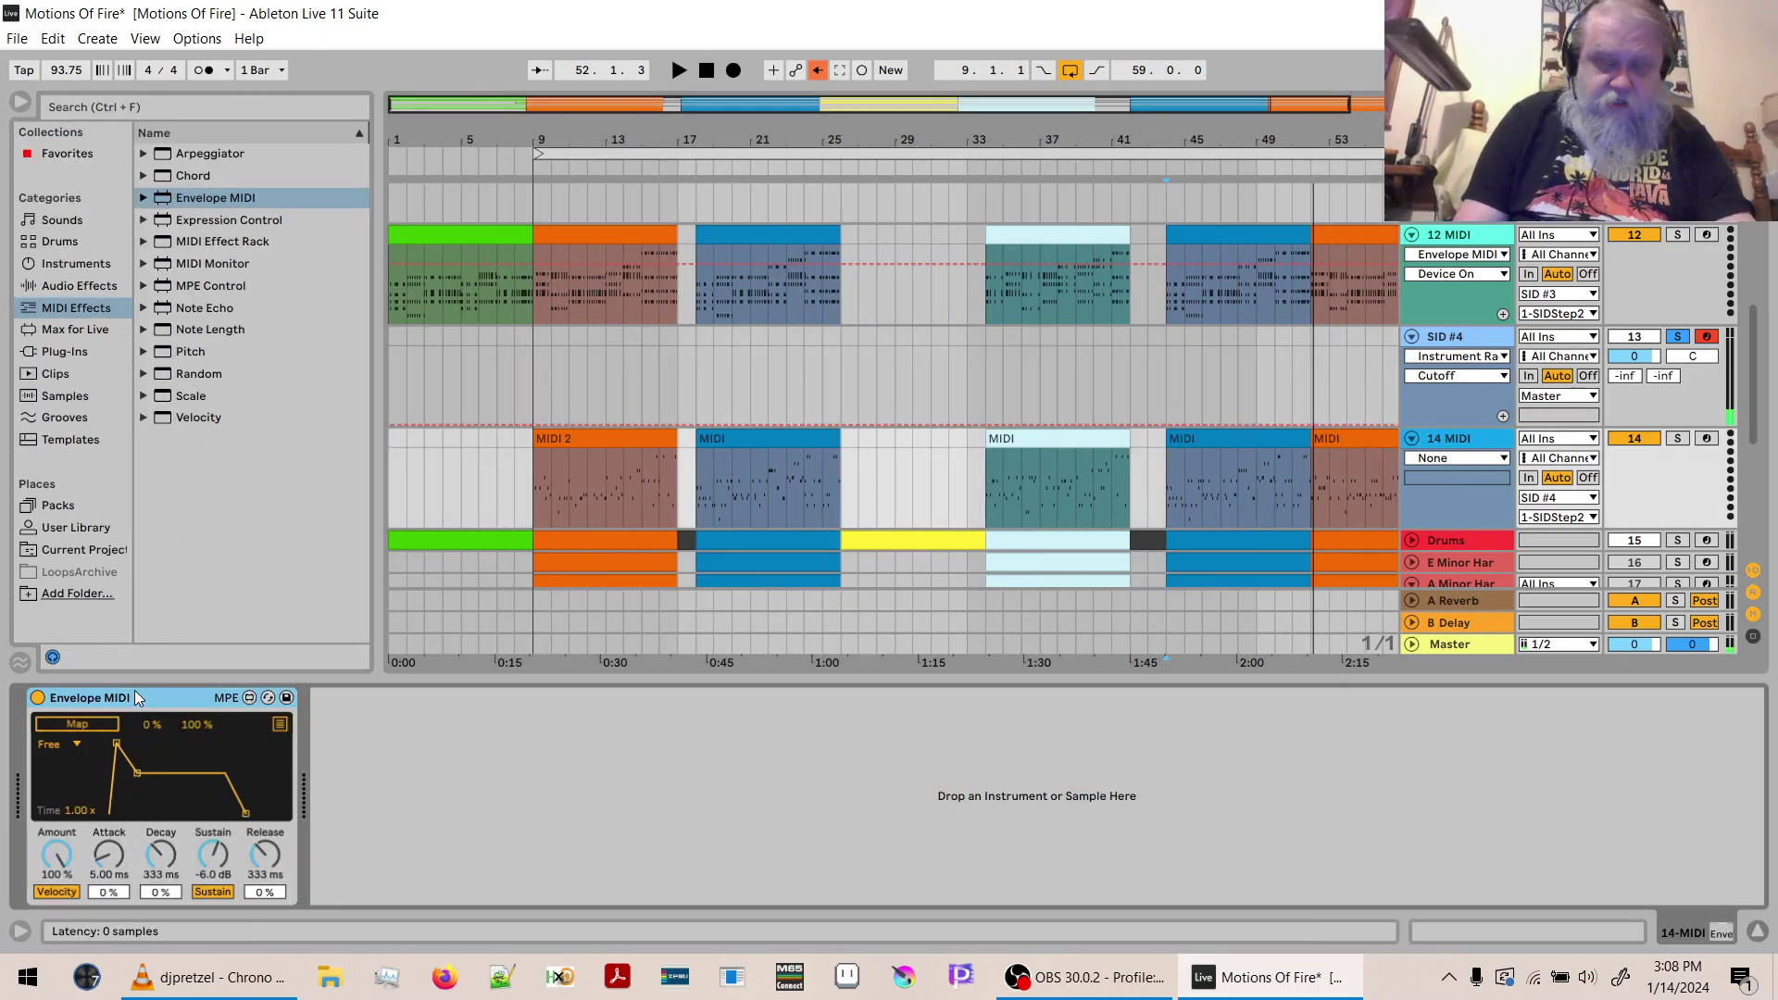
{"action": "key", "text": "Delete"}
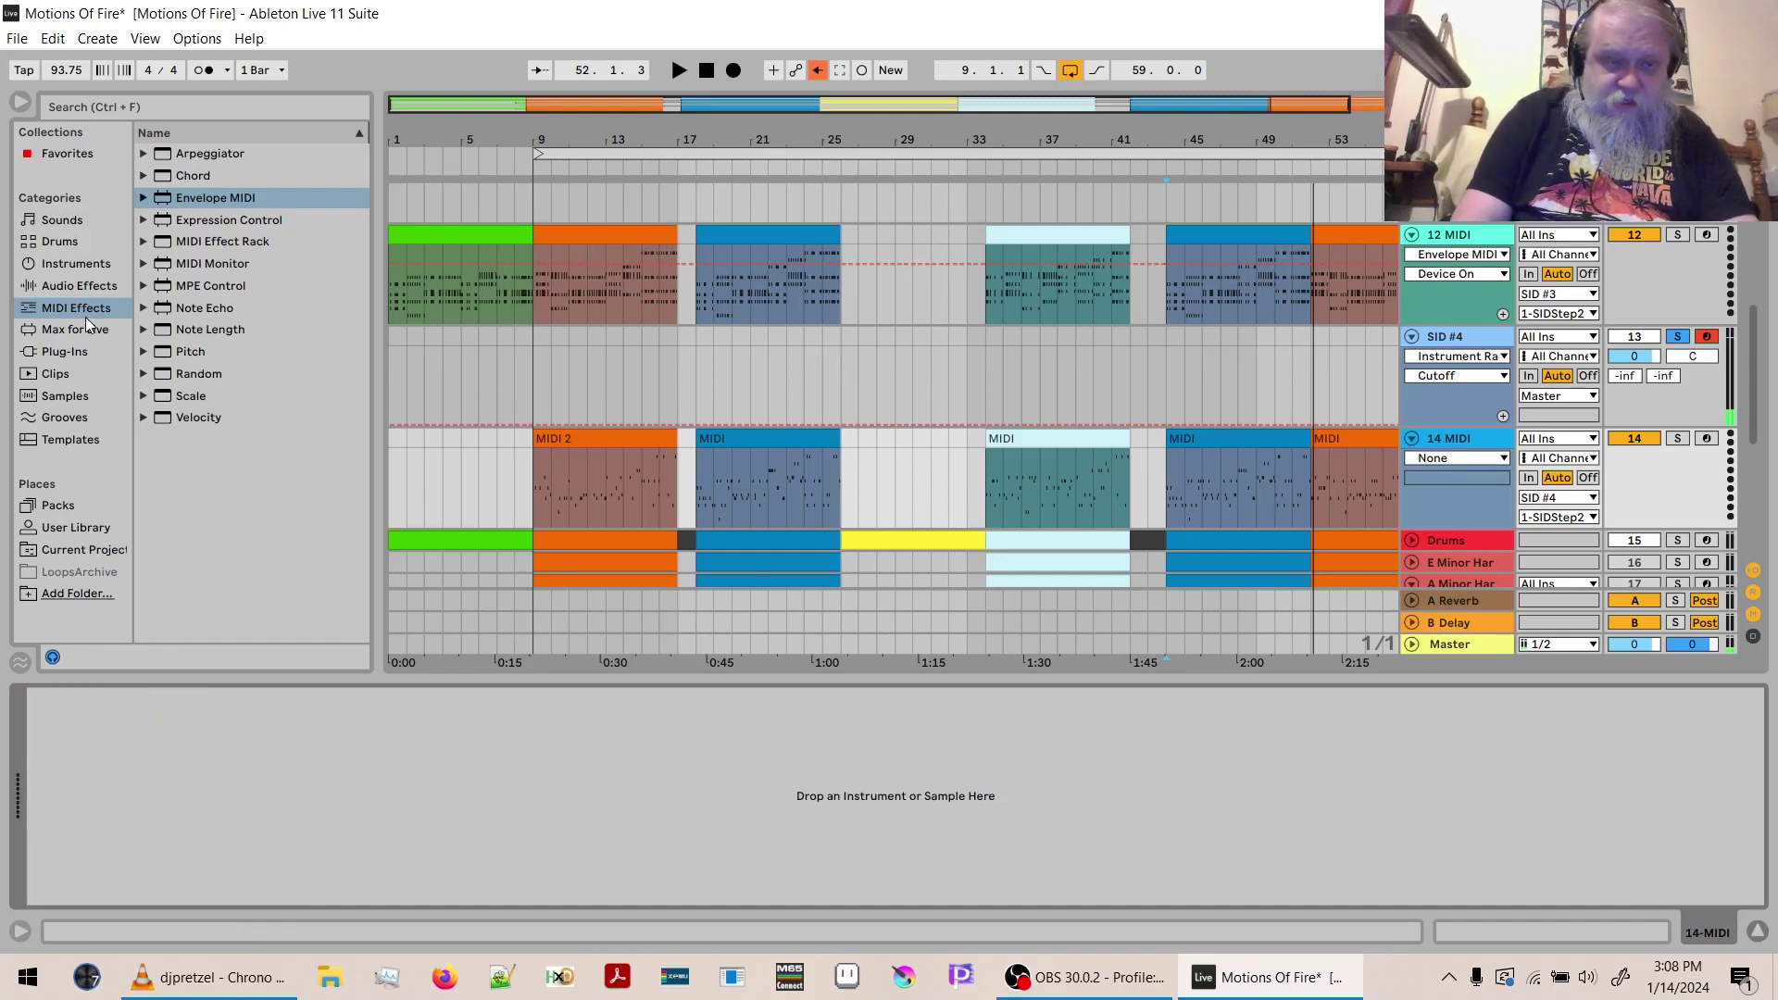
Search the audio effects for "lfo" and add the LFO modulator after the Instrument Rack on SID #4.
{"action": "left_click", "coordinate": [63, 289]}
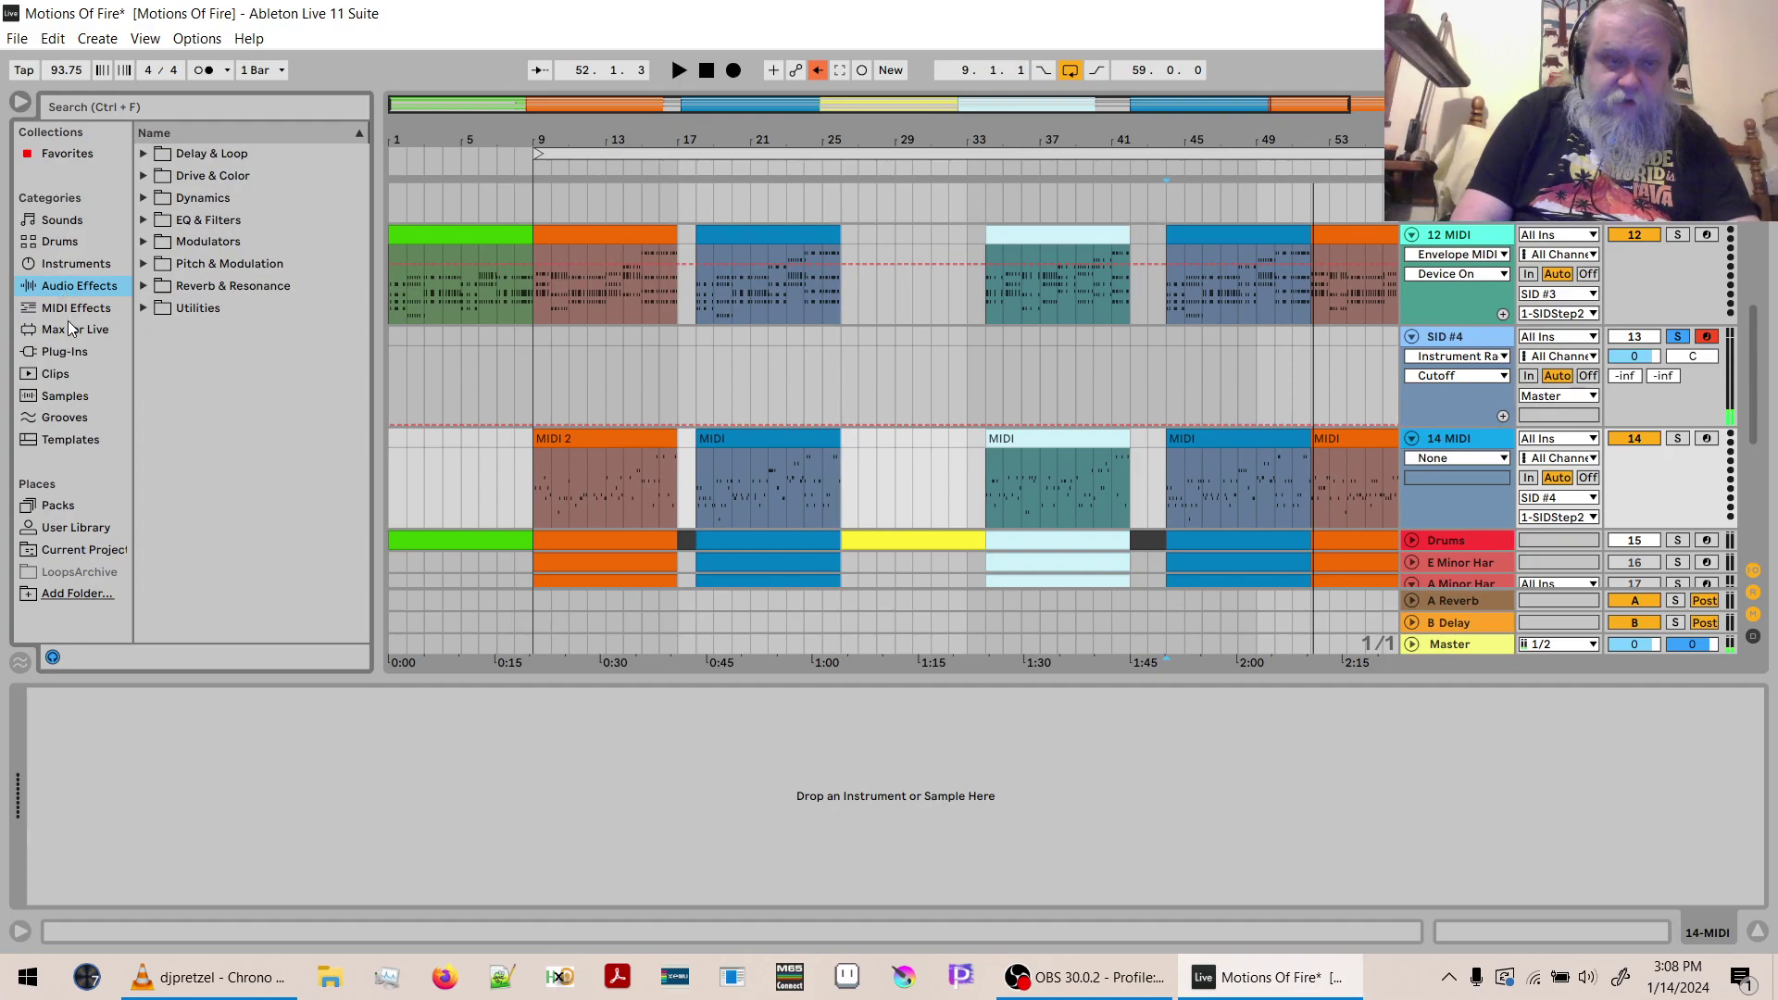
{"action": "left_click", "coordinate": [139, 107]}
{"action": "type", "text": "lfo"}
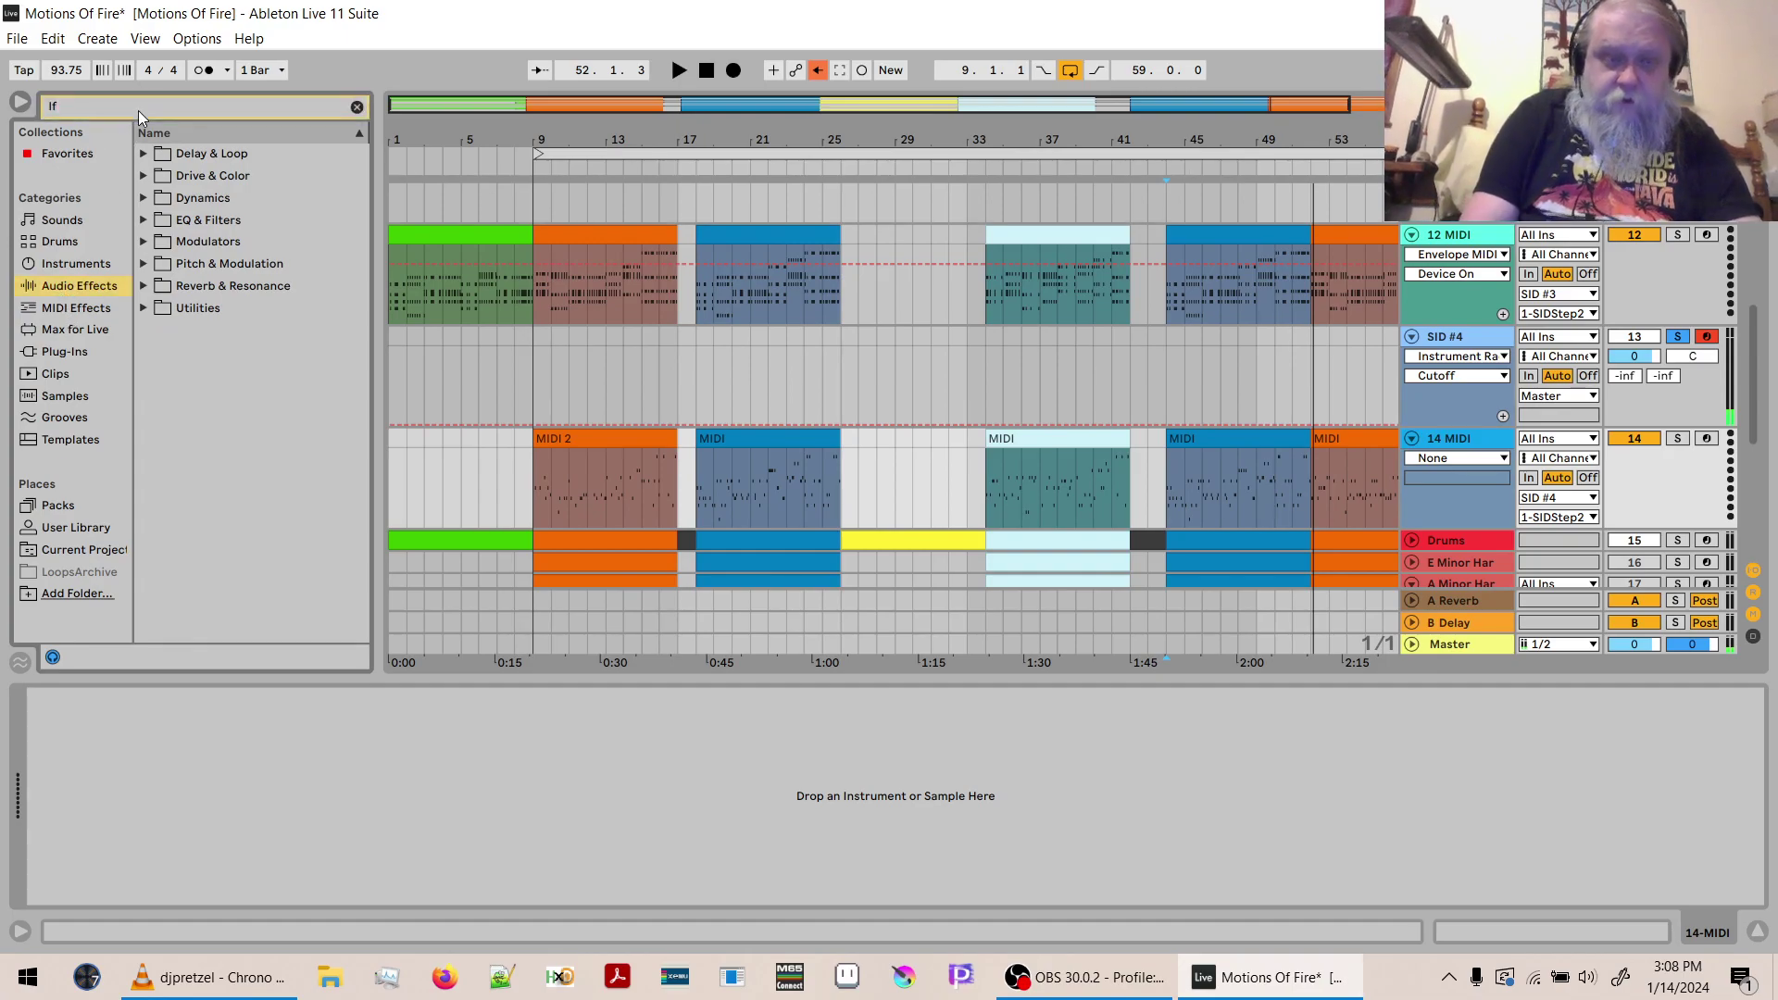
{"action": "left_click", "coordinate": [144, 151]}
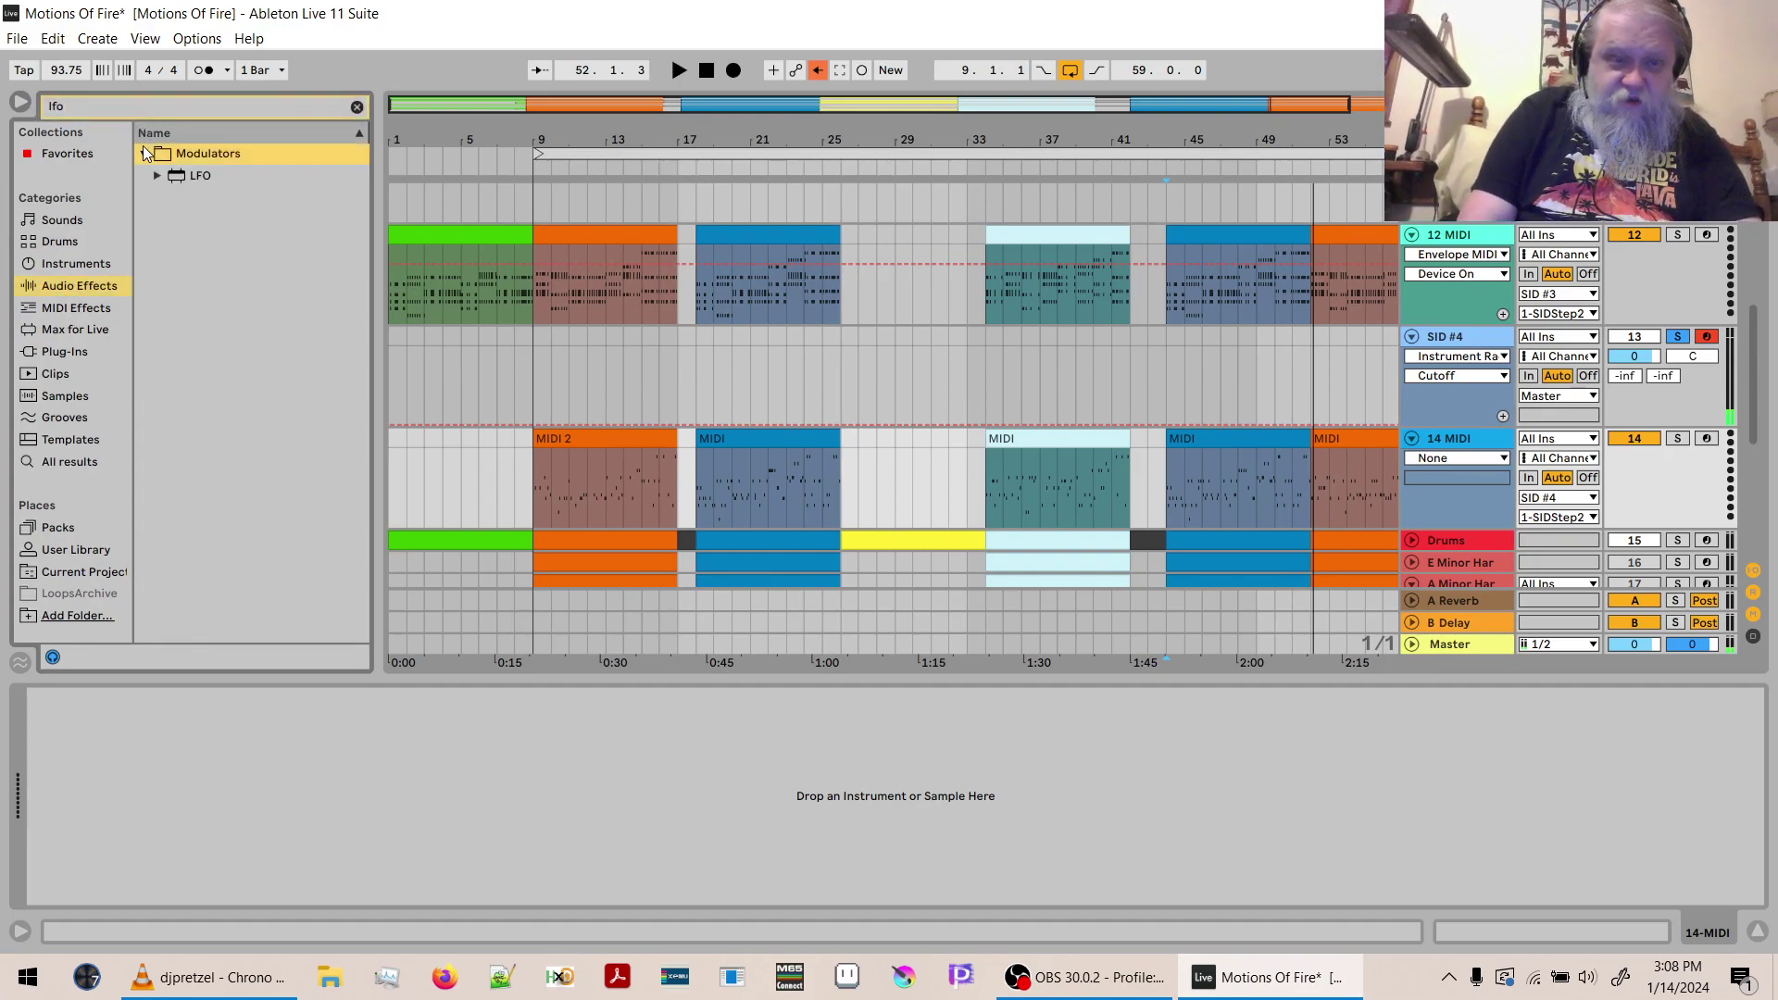
{"action": "left_click", "coordinate": [181, 178]}
{"action": "left_click_drag", "start_coordinate": [181, 180], "coordinate": [119, 394]}
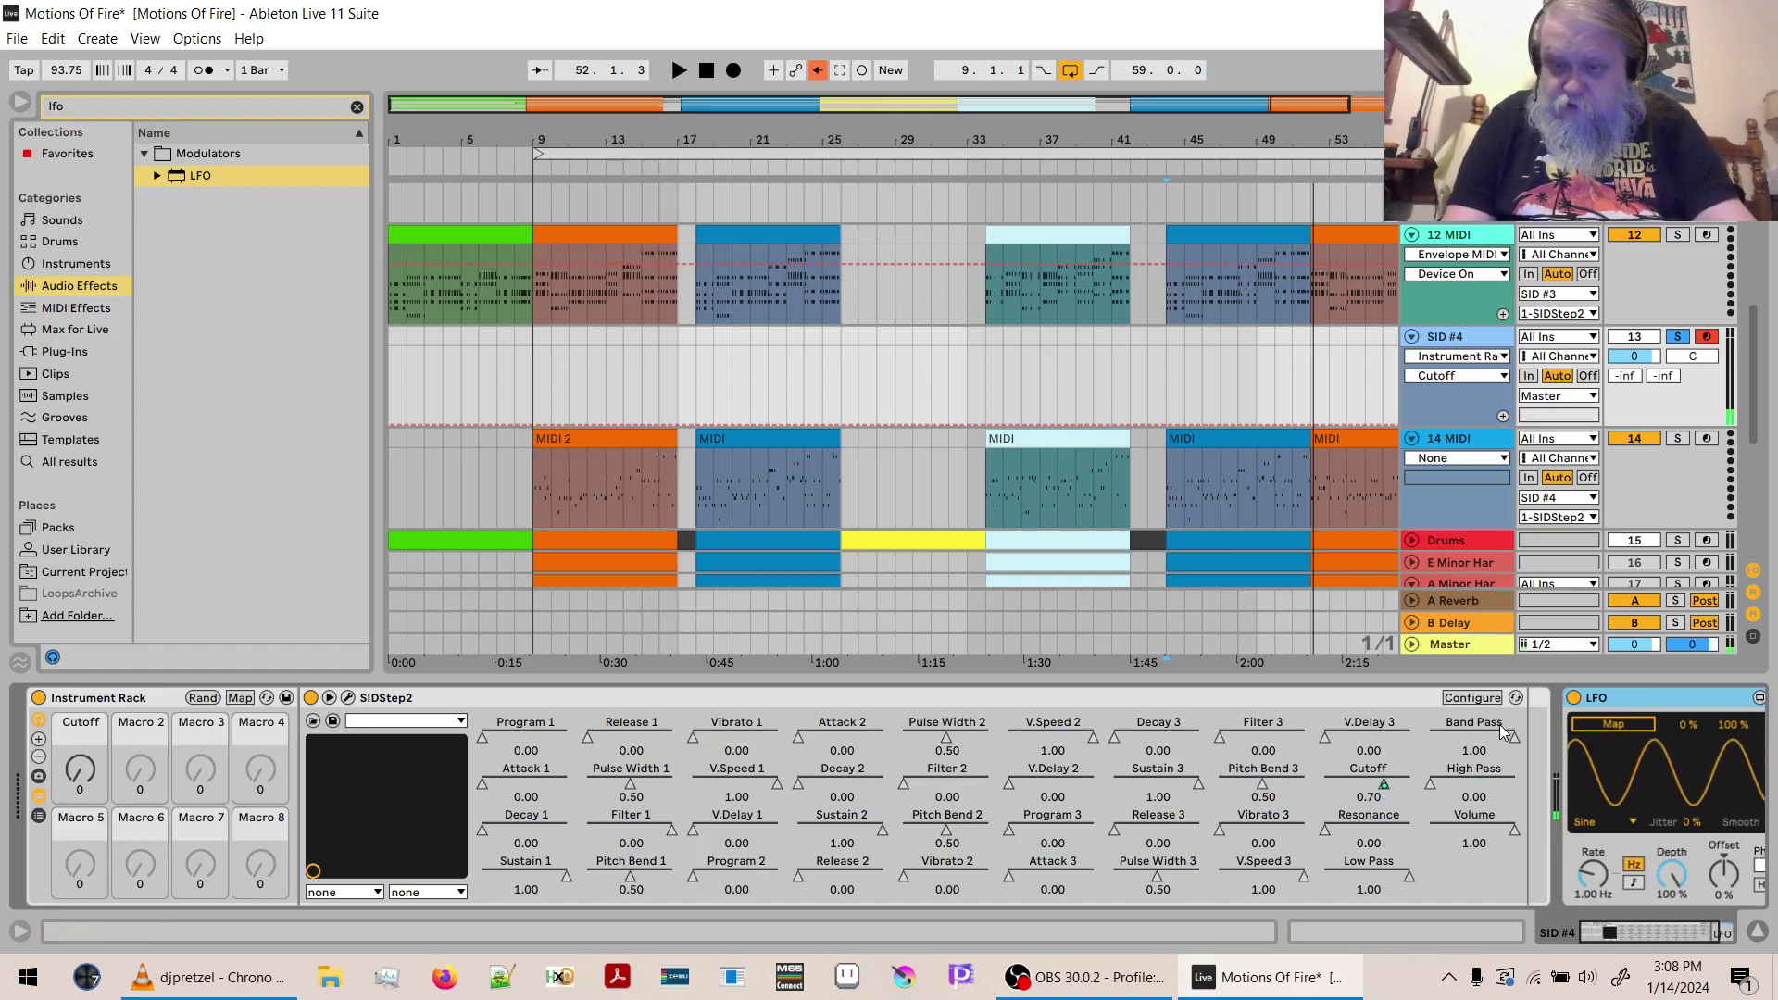
Map the LFO to the Instrument Rack's Cutoff macro, and collapse the rack's devices while the song plays.
{"action": "left_click", "coordinate": [1580, 723]}
{"action": "left_click", "coordinate": [80, 768]}
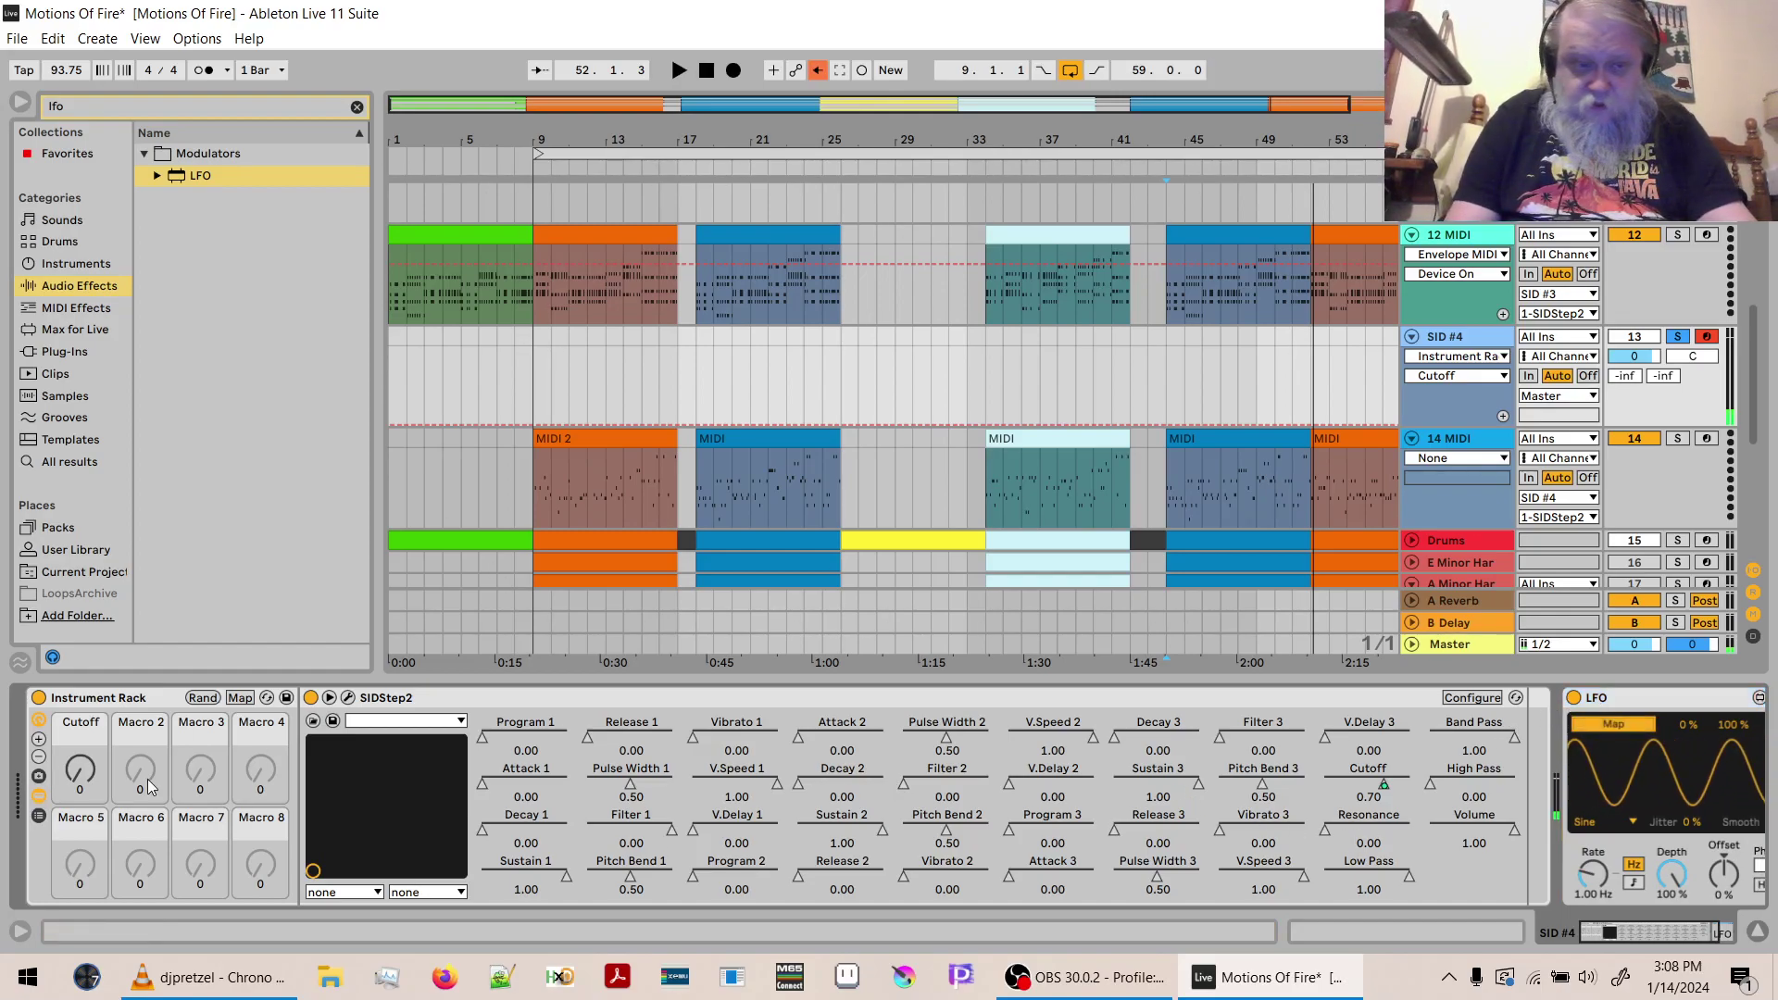
{"action": "key", "text": "space"}
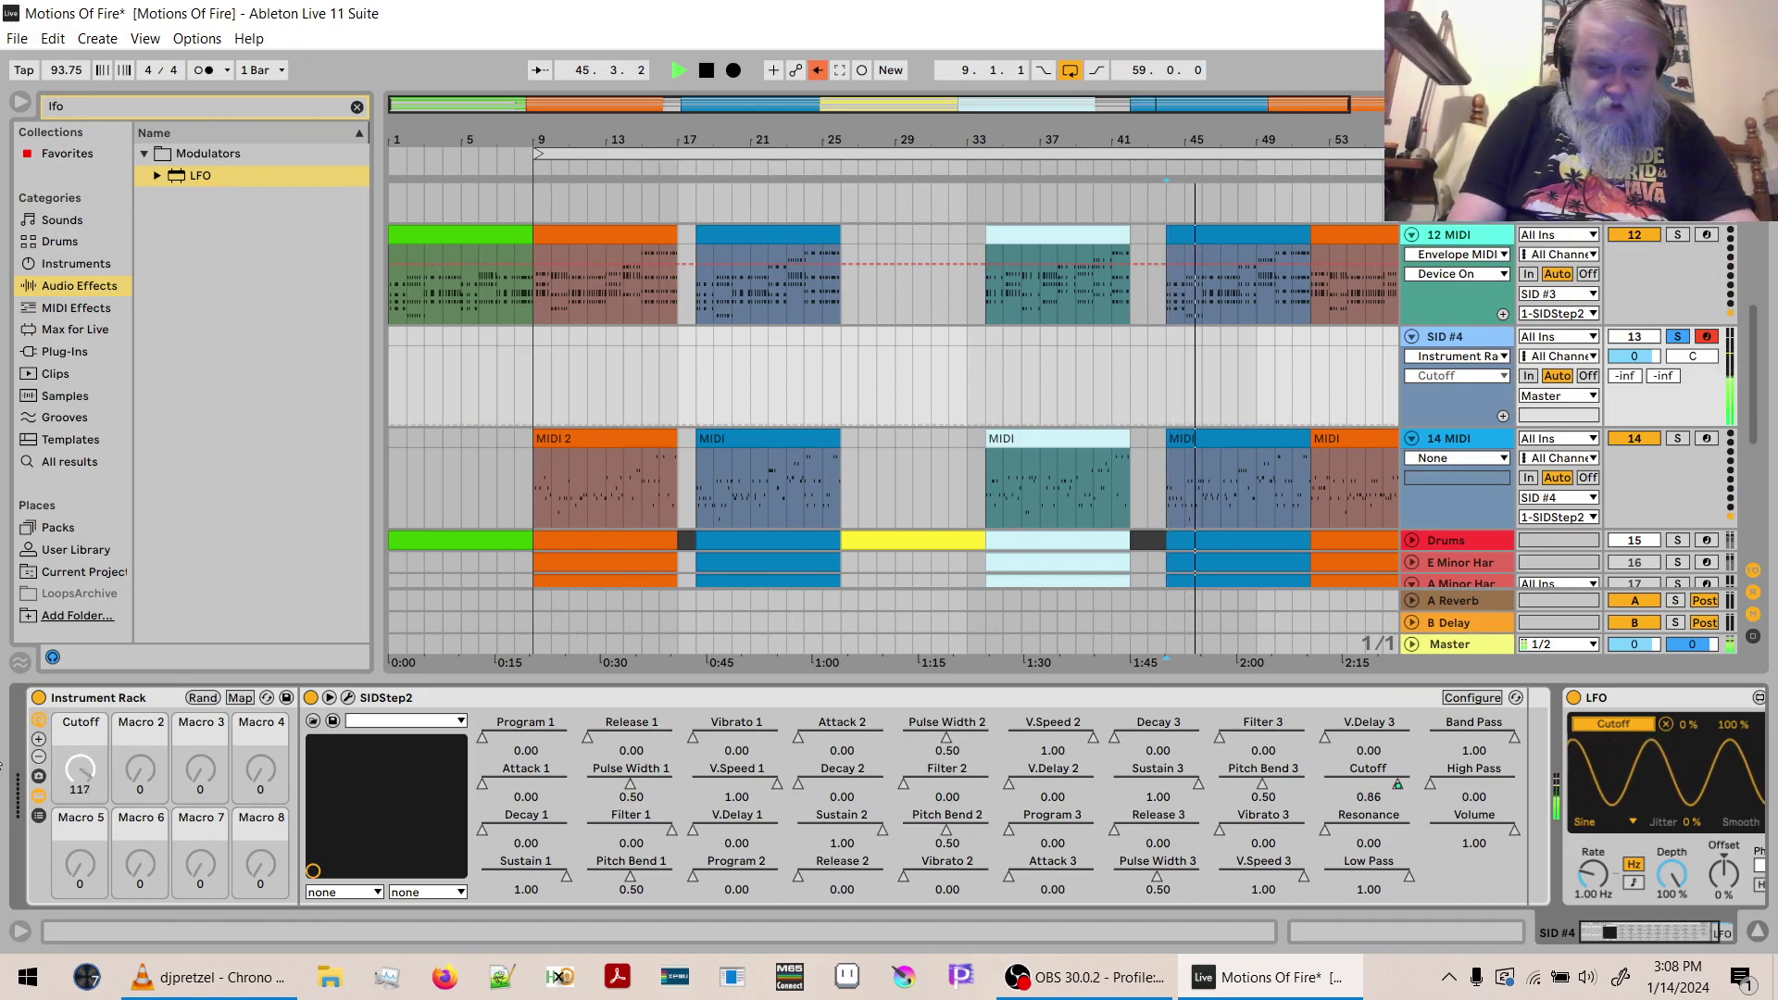
{"action": "left_click", "coordinate": [39, 795]}
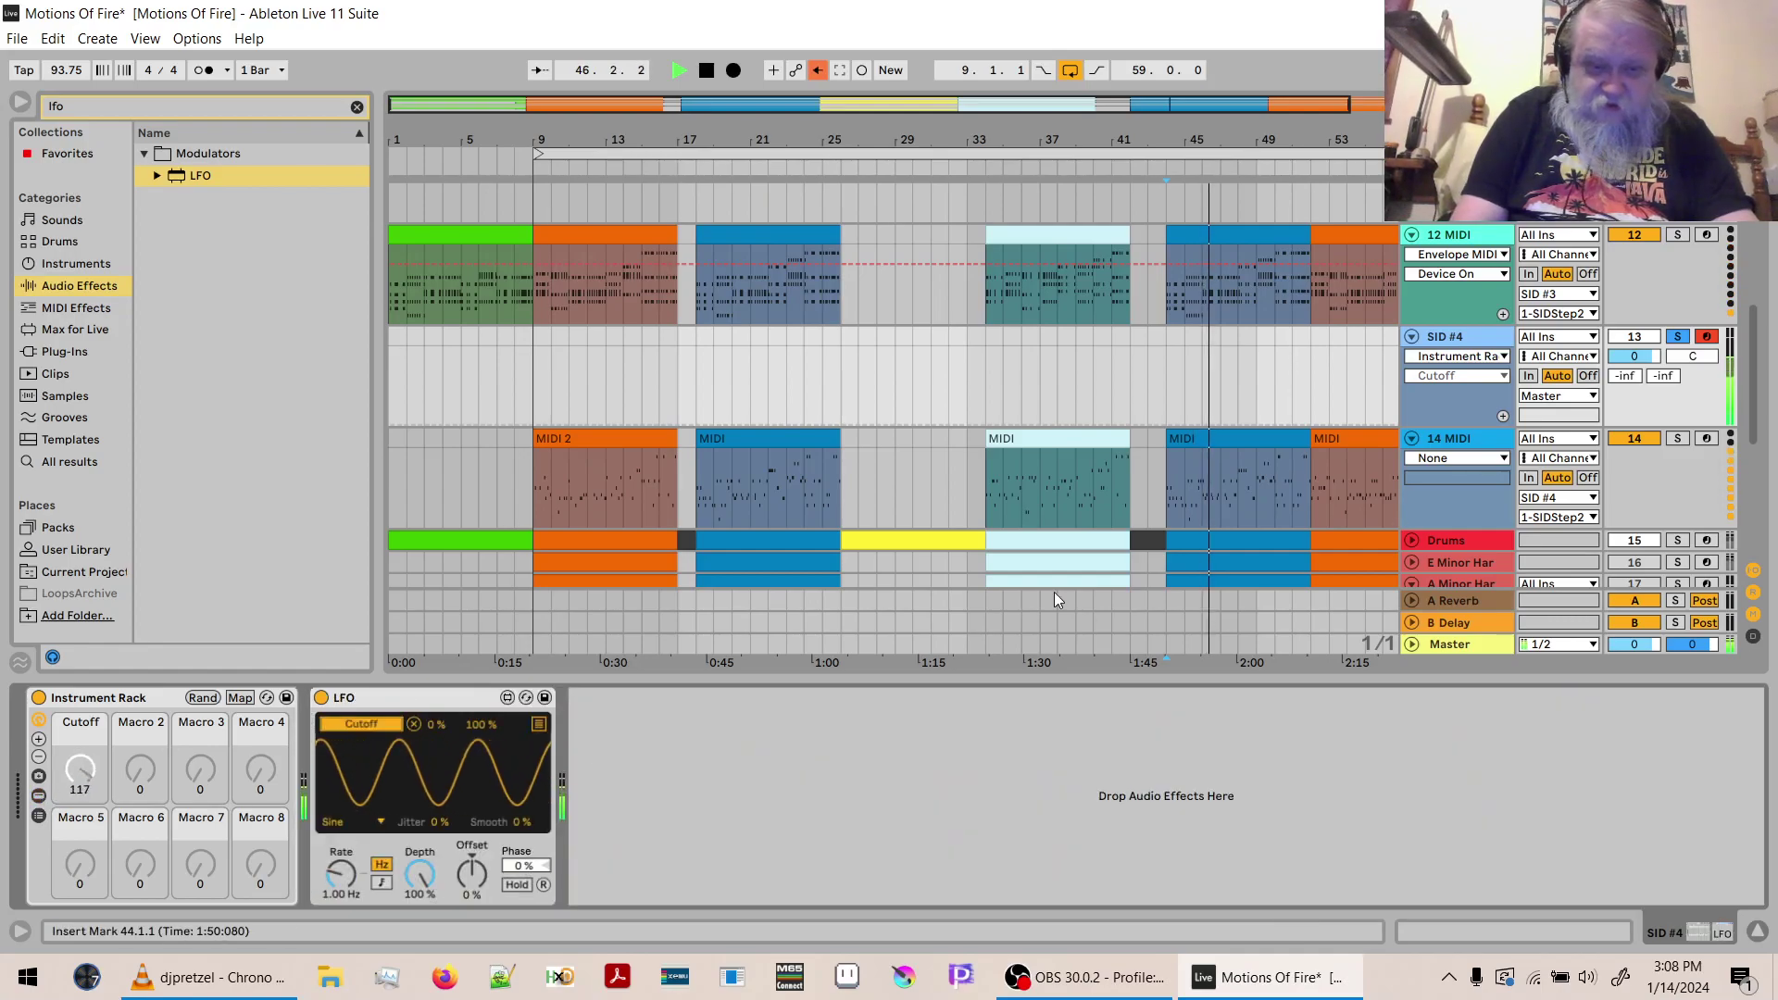
Switch the LFO to a tempo-synced rate, raise the rate to 8, and play the song to audition it.
{"action": "left_click", "coordinate": [383, 866]}
{"action": "left_click", "coordinate": [383, 881]}
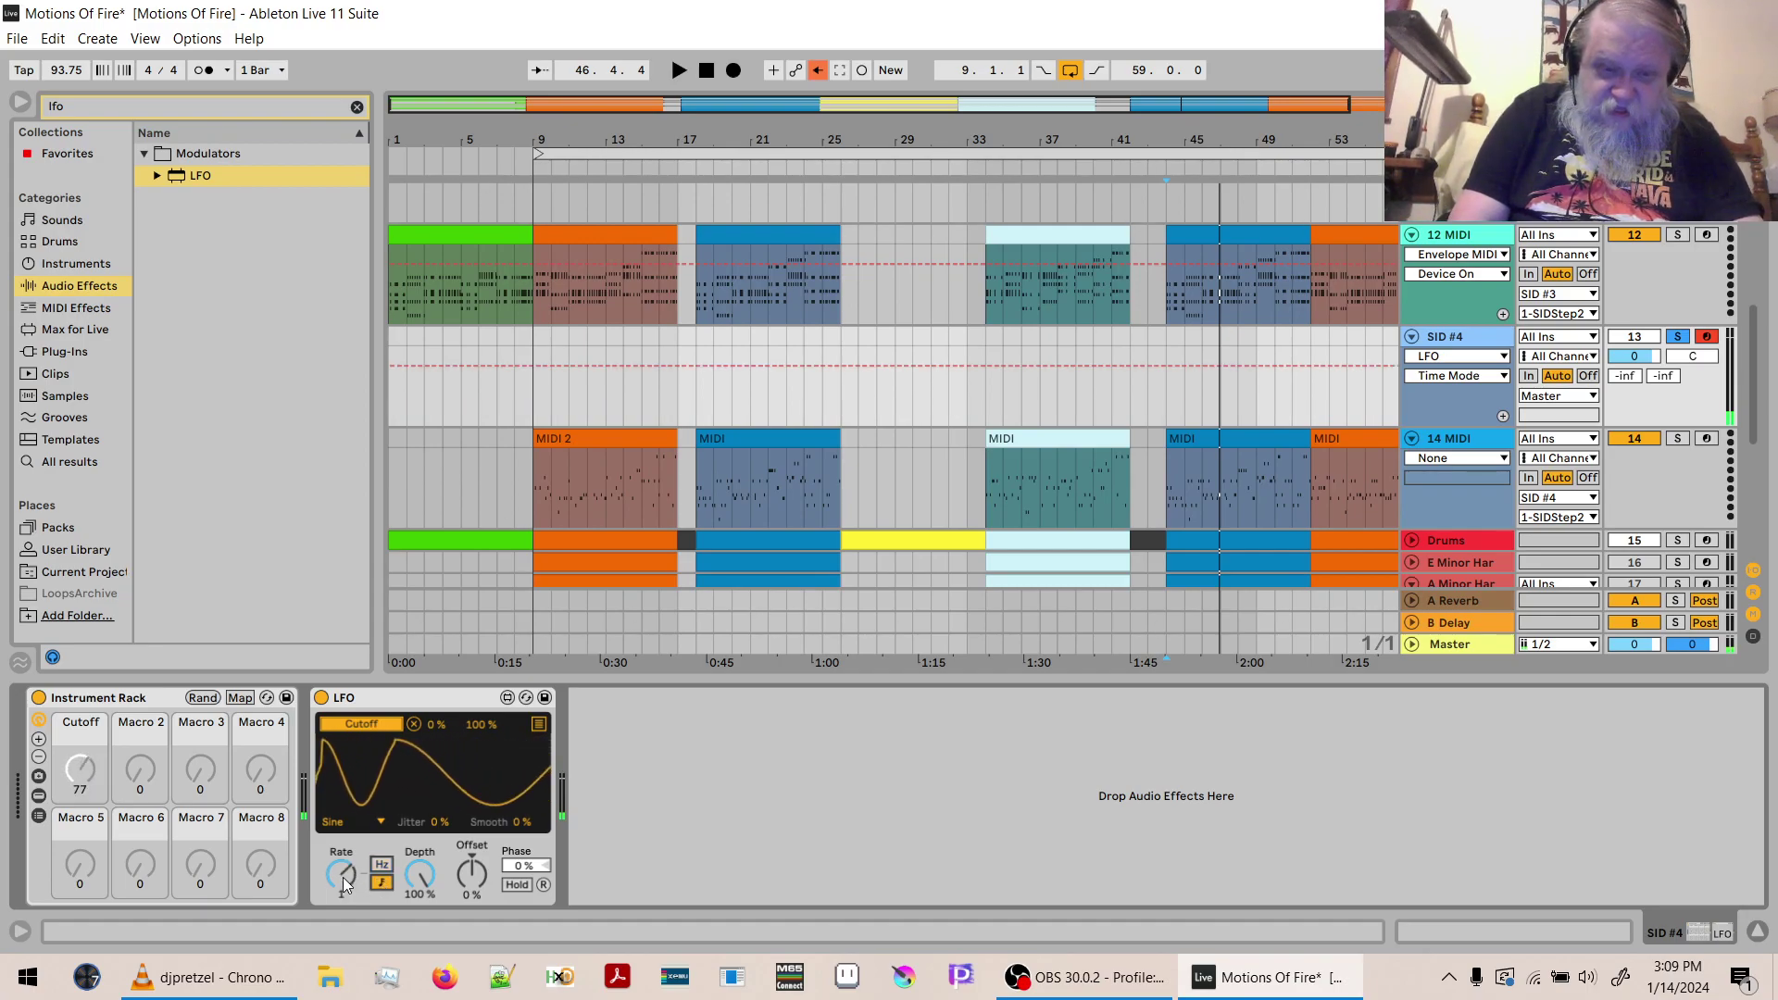
{"action": "left_click_drag", "start_coordinate": [343, 876], "coordinate": [342, 858]}
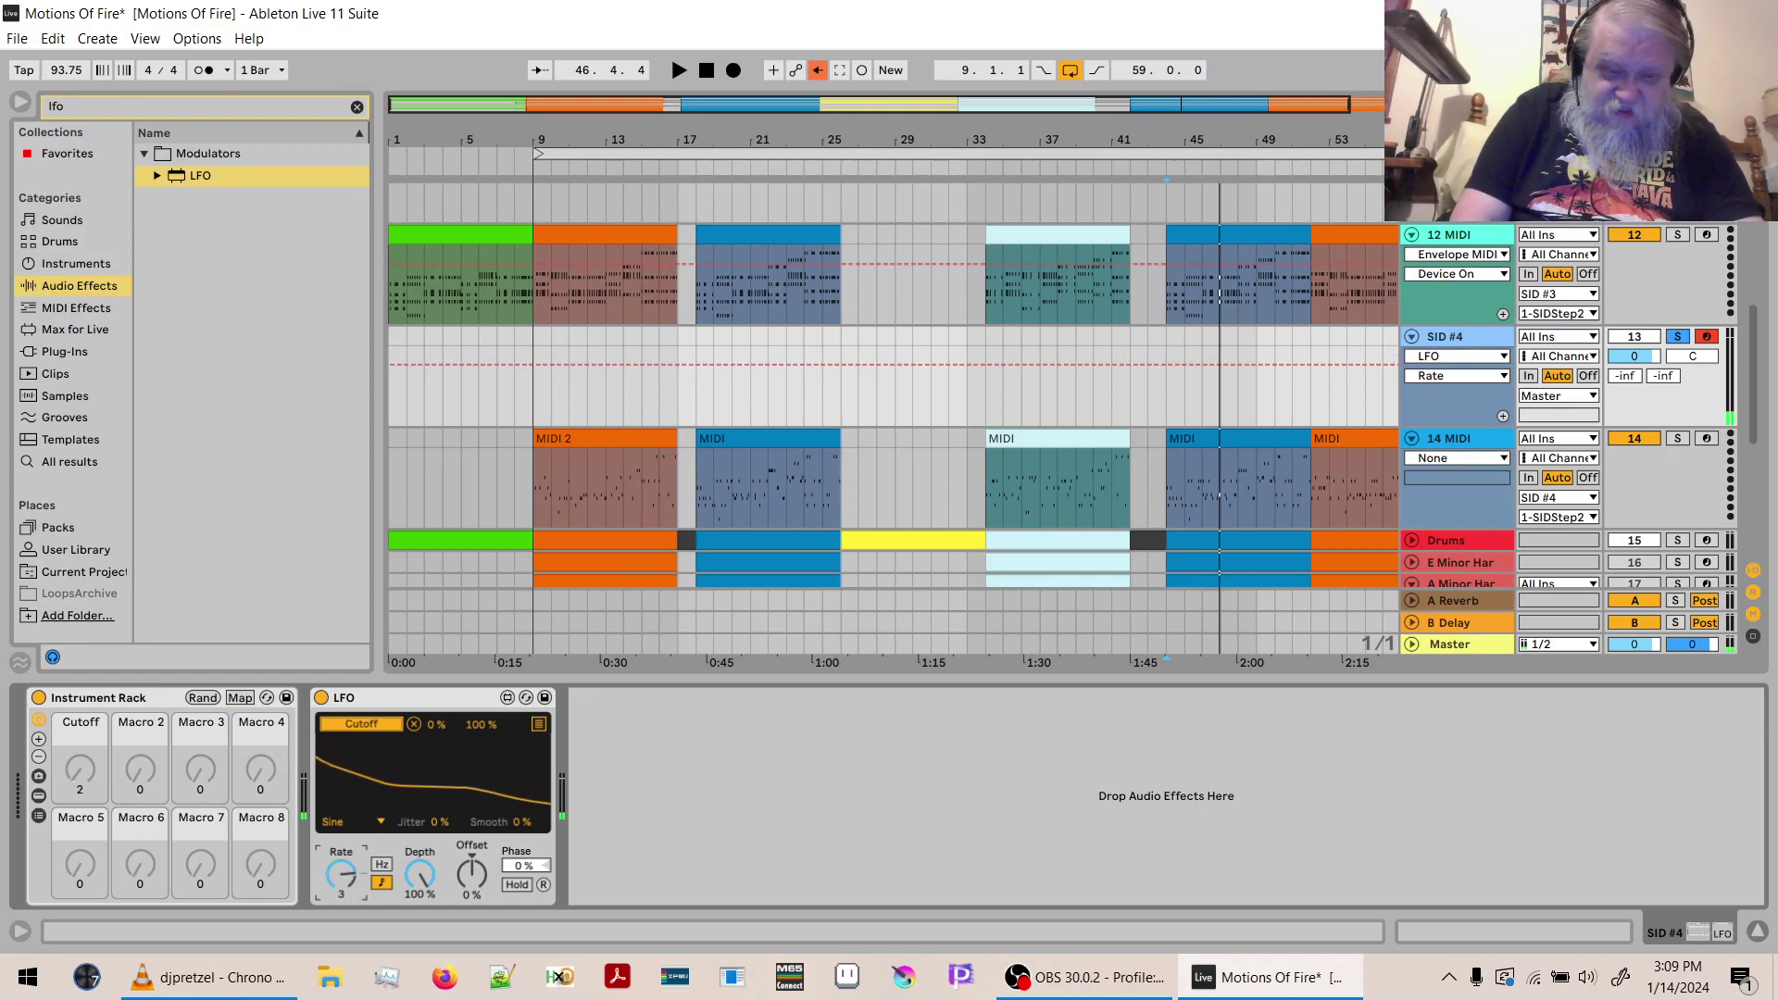
{"action": "left_click_drag", "start_coordinate": [342, 857], "coordinate": [342, 839]}
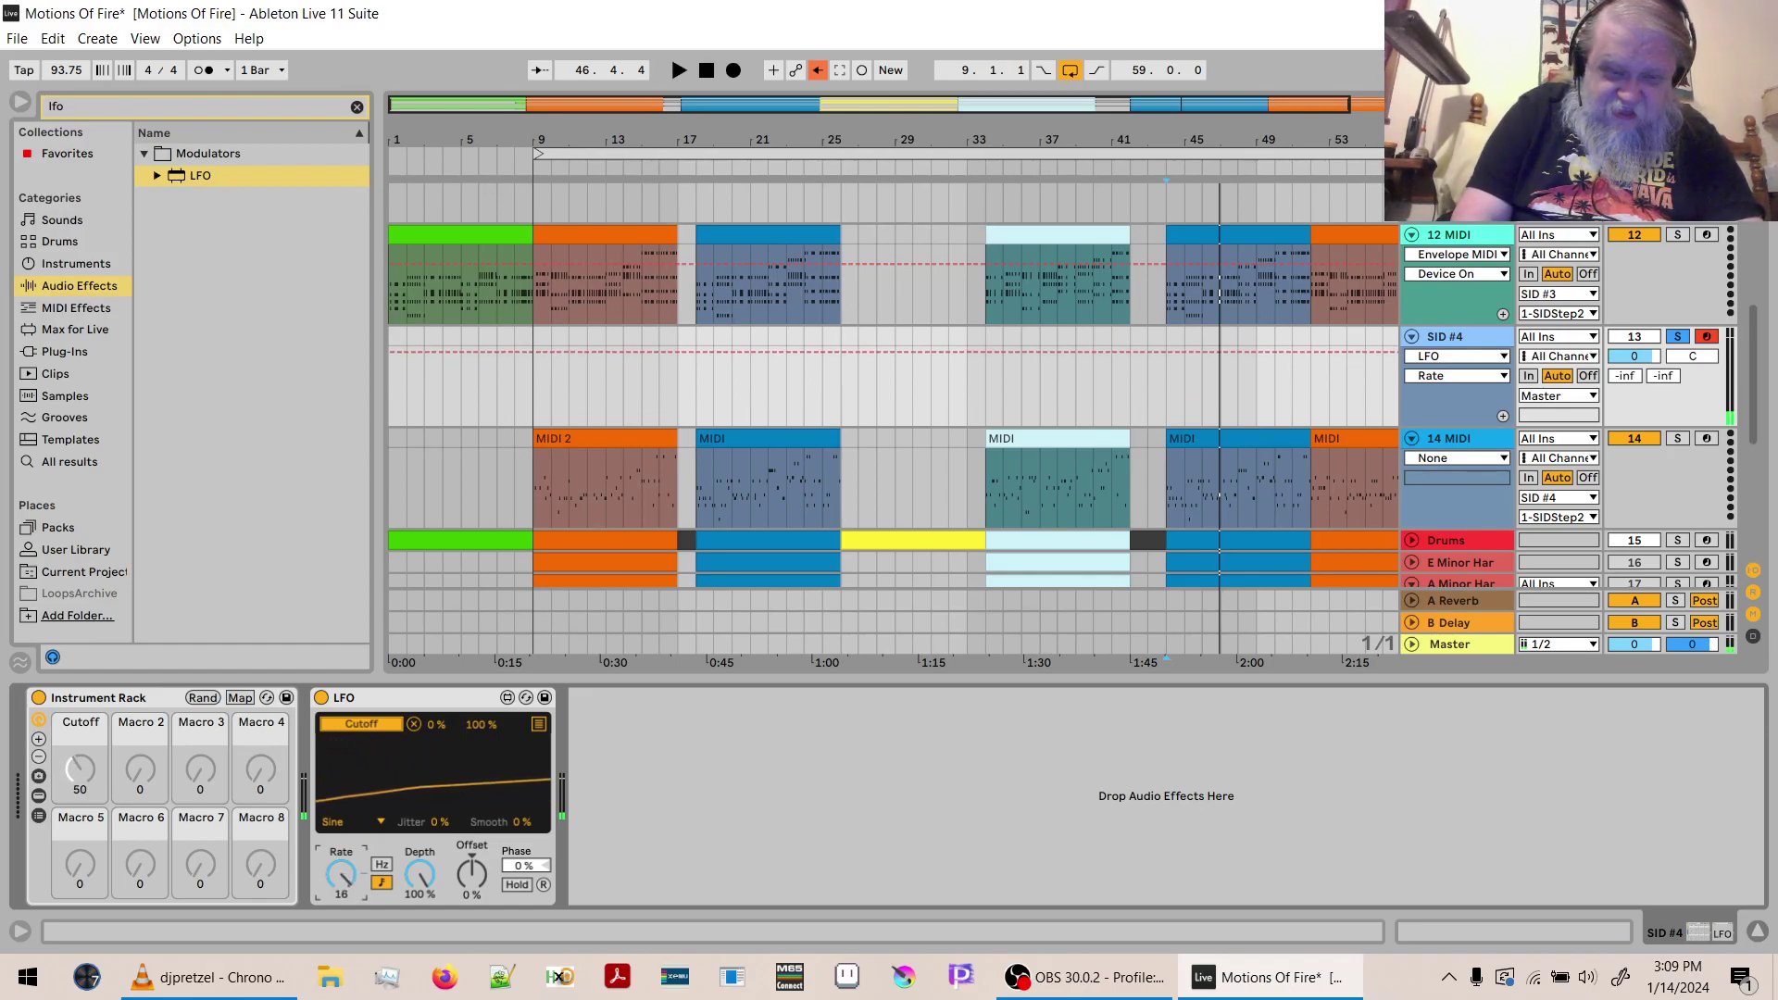
{"action": "key", "text": "space"}
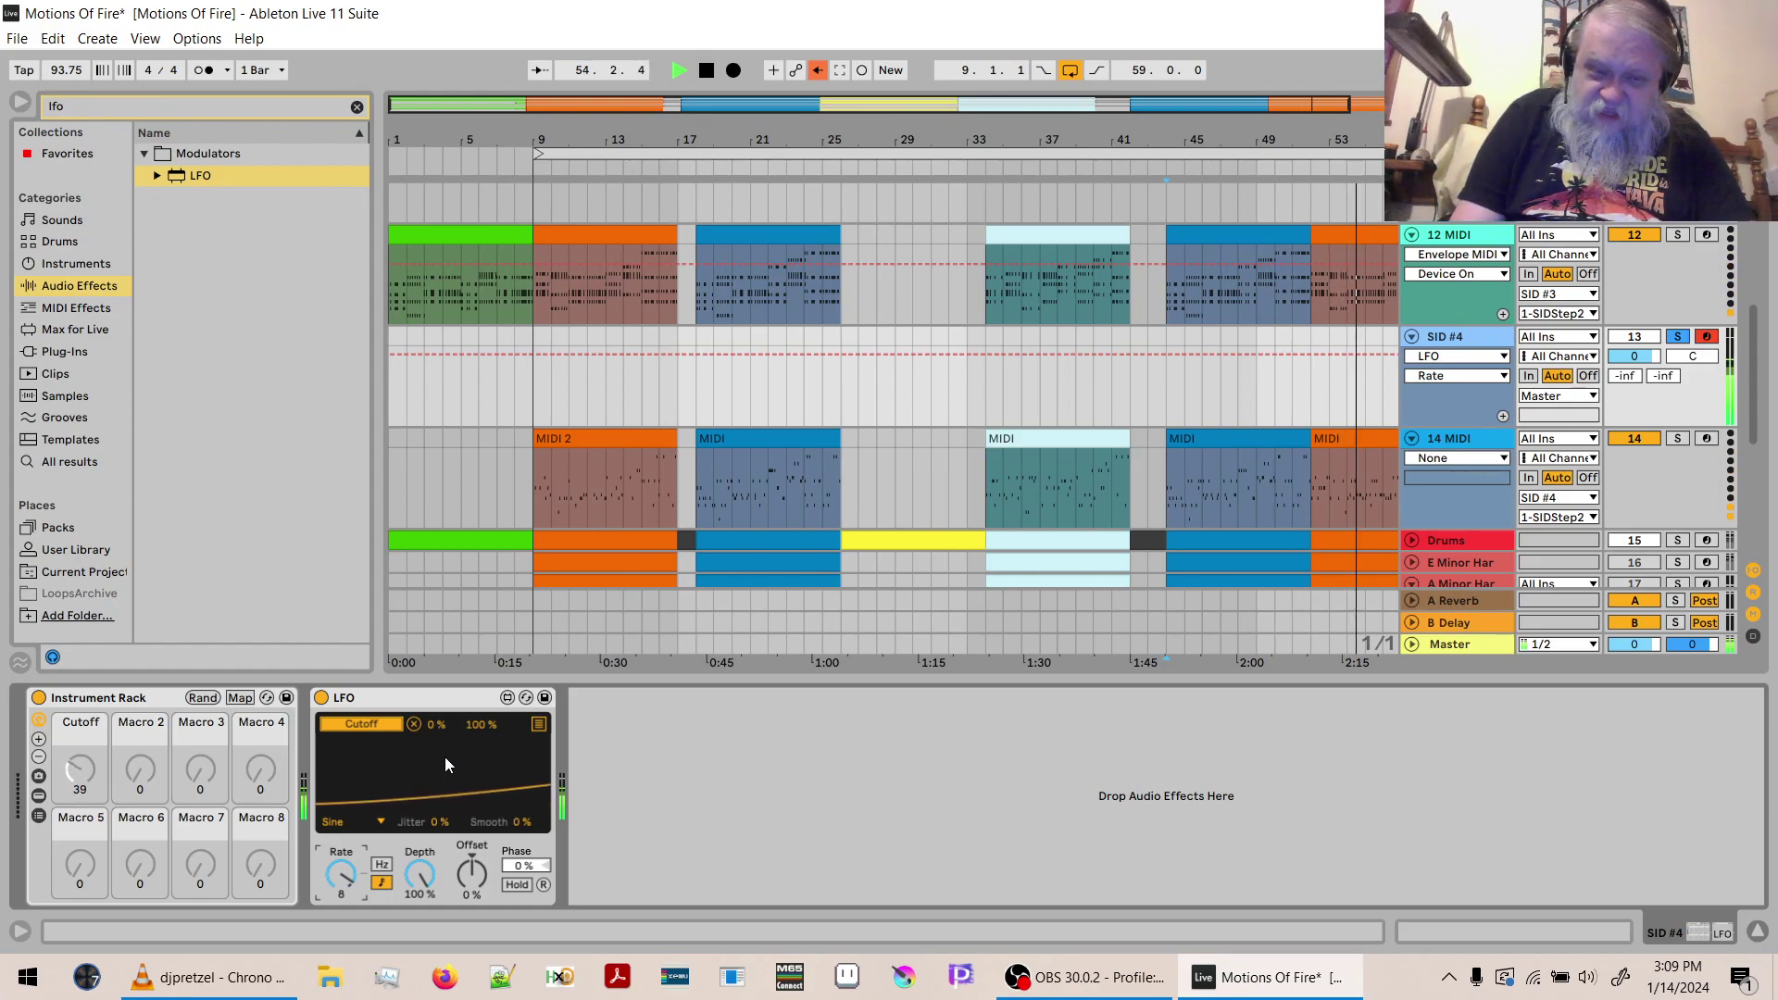
{"action": "key", "text": "space"}
Reduce the LFO's synced rate to 1 and briefly audition it.
{"action": "left_click_drag", "start_coordinate": [341, 873], "coordinate": [340, 893]}
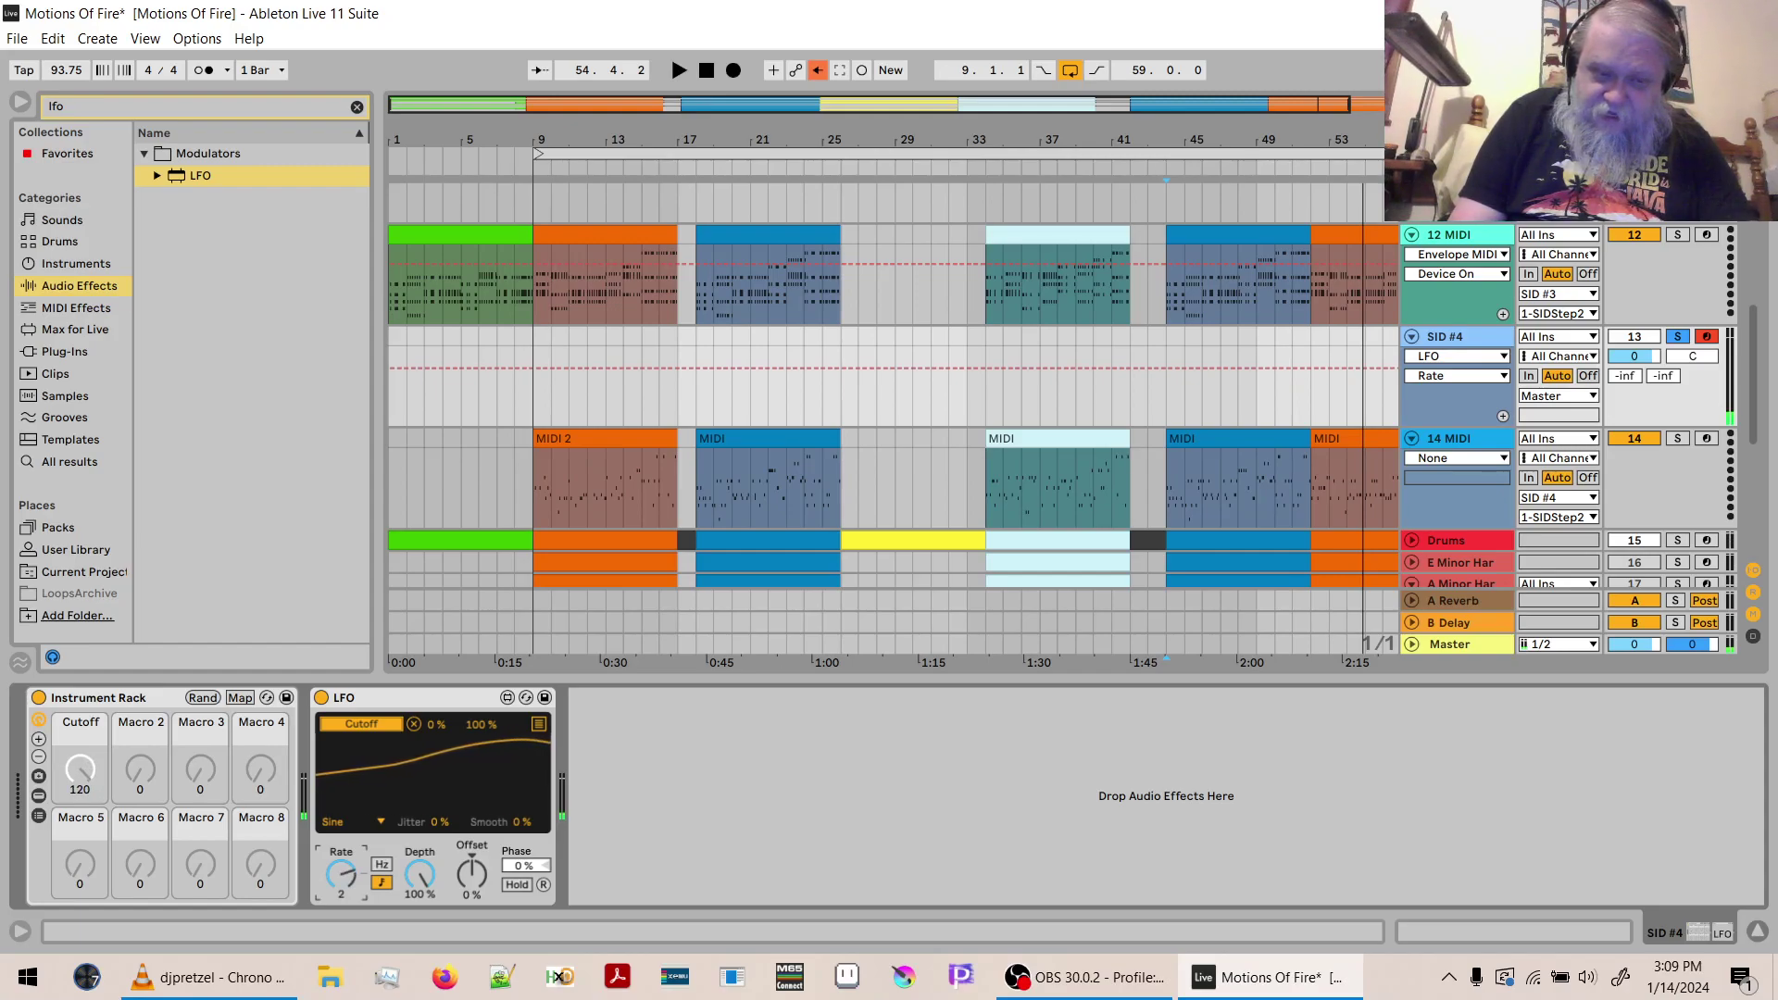
{"action": "key", "text": "space"}
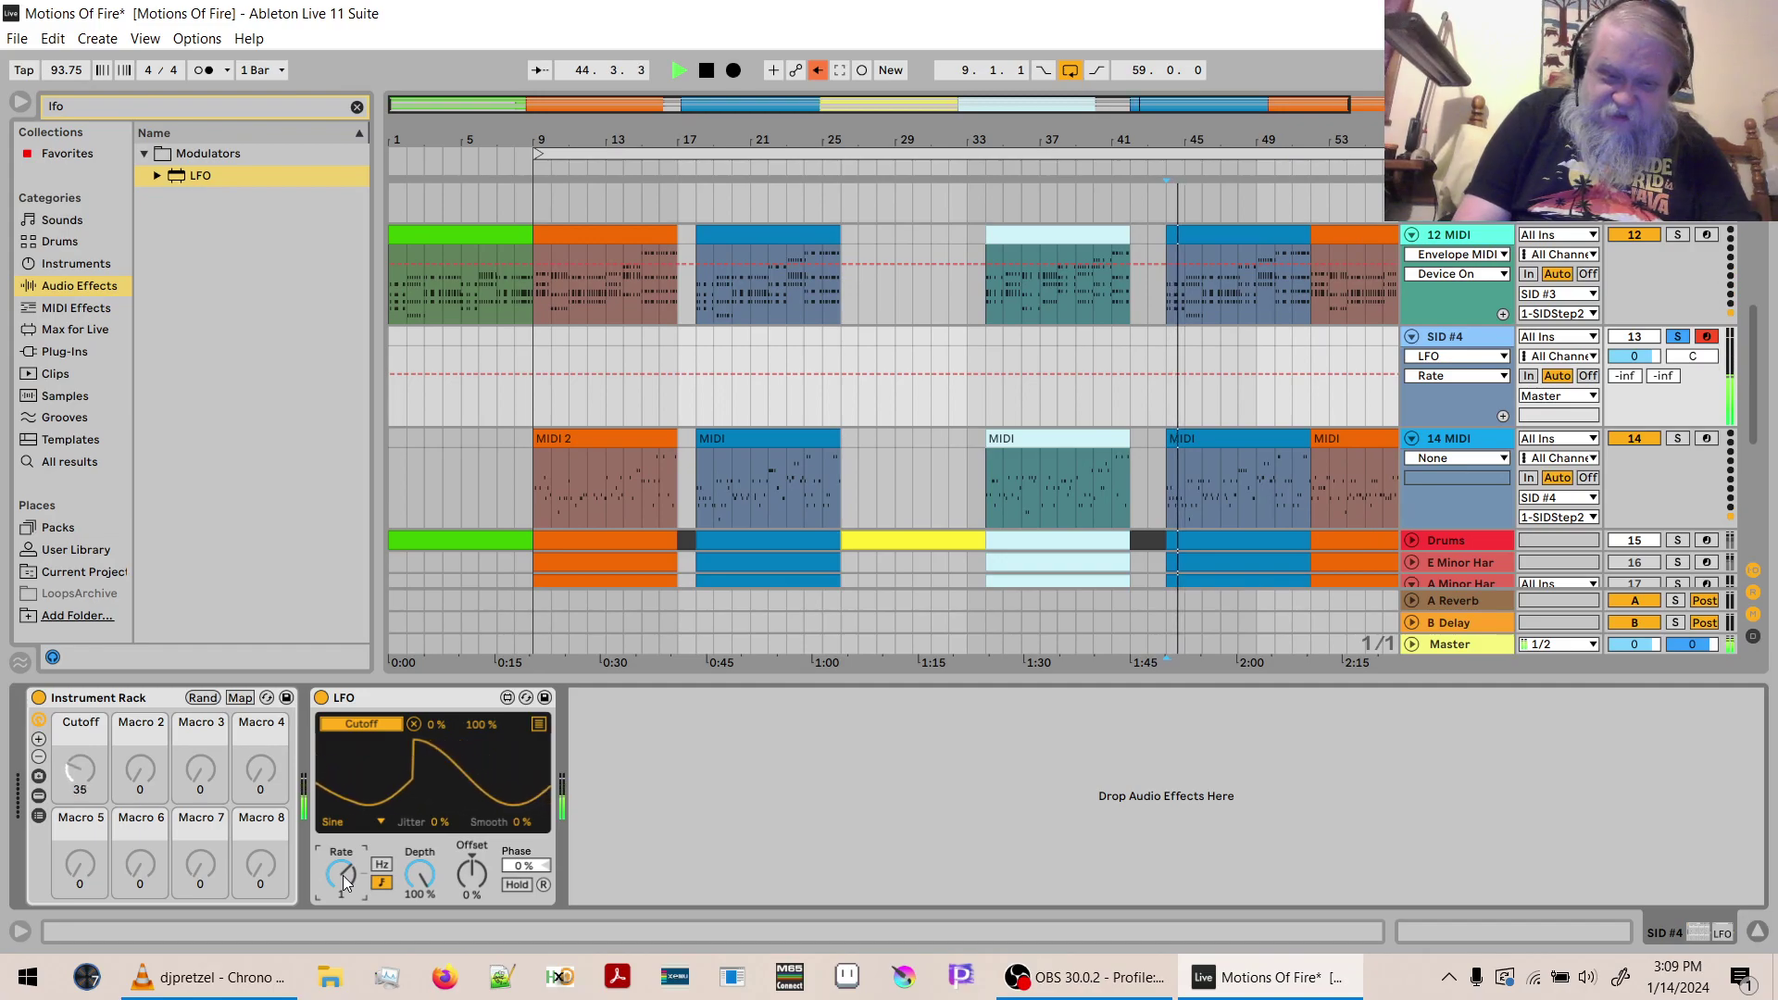
{"action": "key", "text": "space"}
Step the LFO's synced rate to 1/32 and play the section from bar 44.
{"action": "key", "text": "Down"}
{"action": "key", "text": "Down"}
{"action": "key", "text": "Down"}
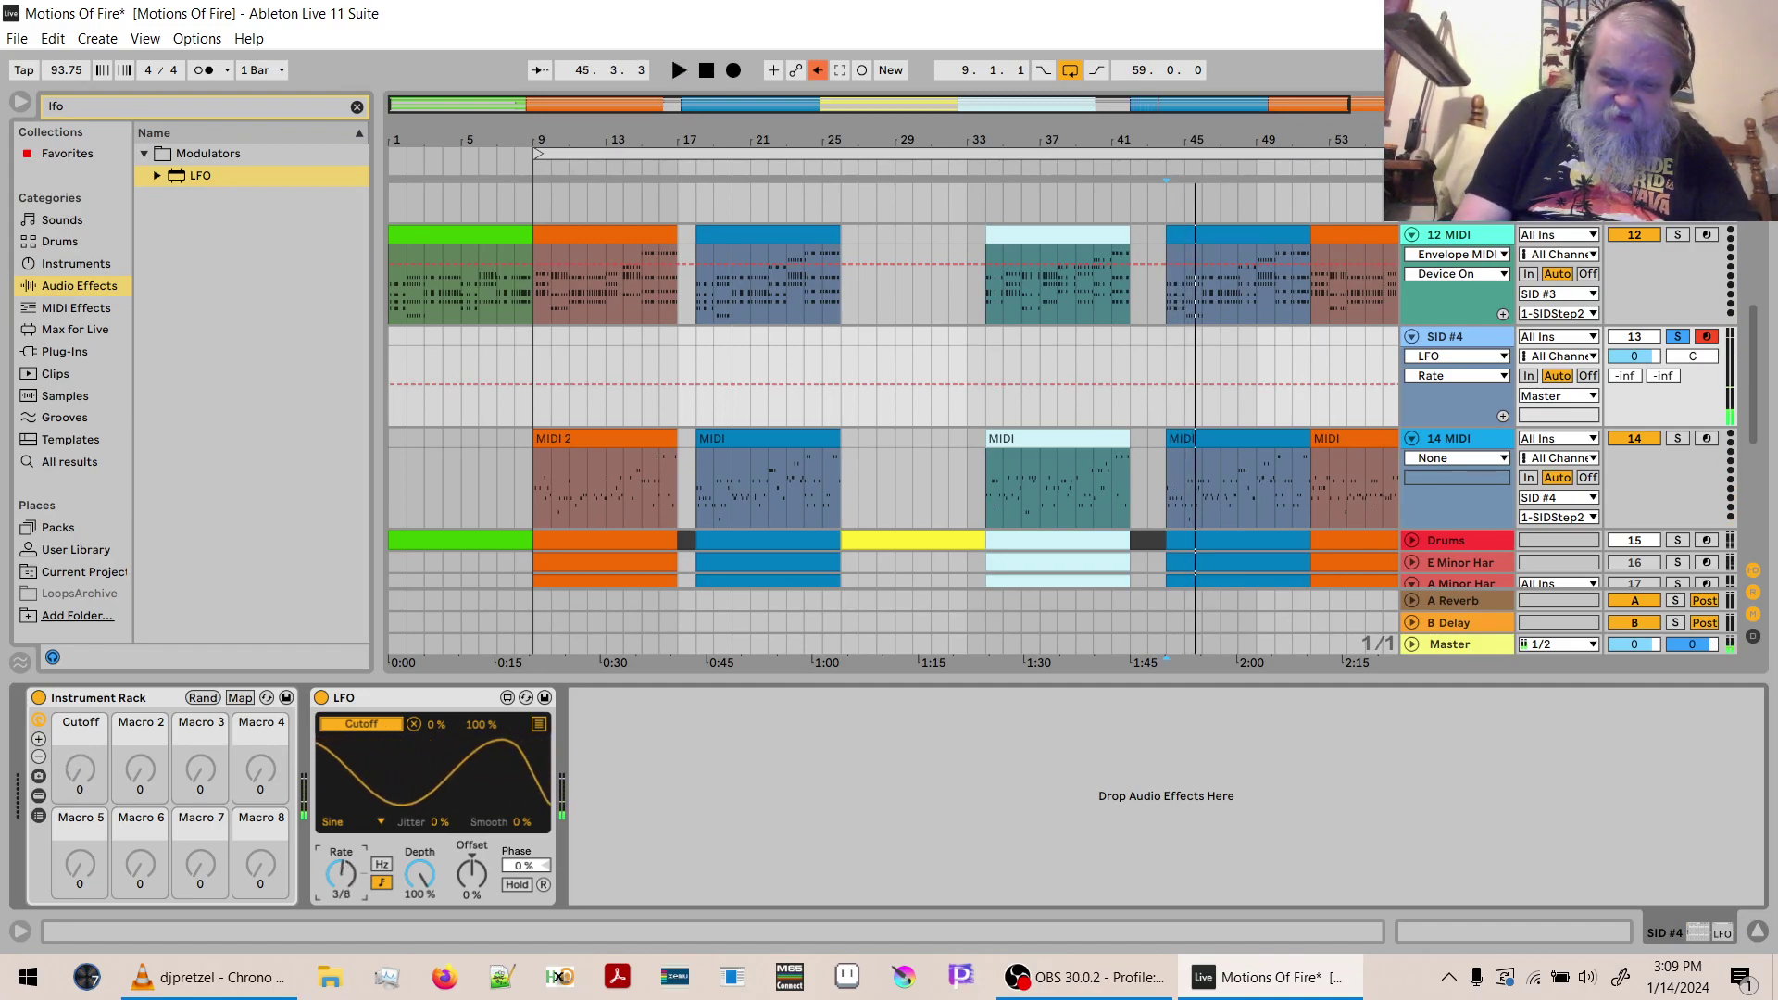
{"action": "key", "text": "Down"}
{"action": "key", "text": "Down"}
{"action": "key", "text": "Down"}
{"action": "key", "text": "Down"}
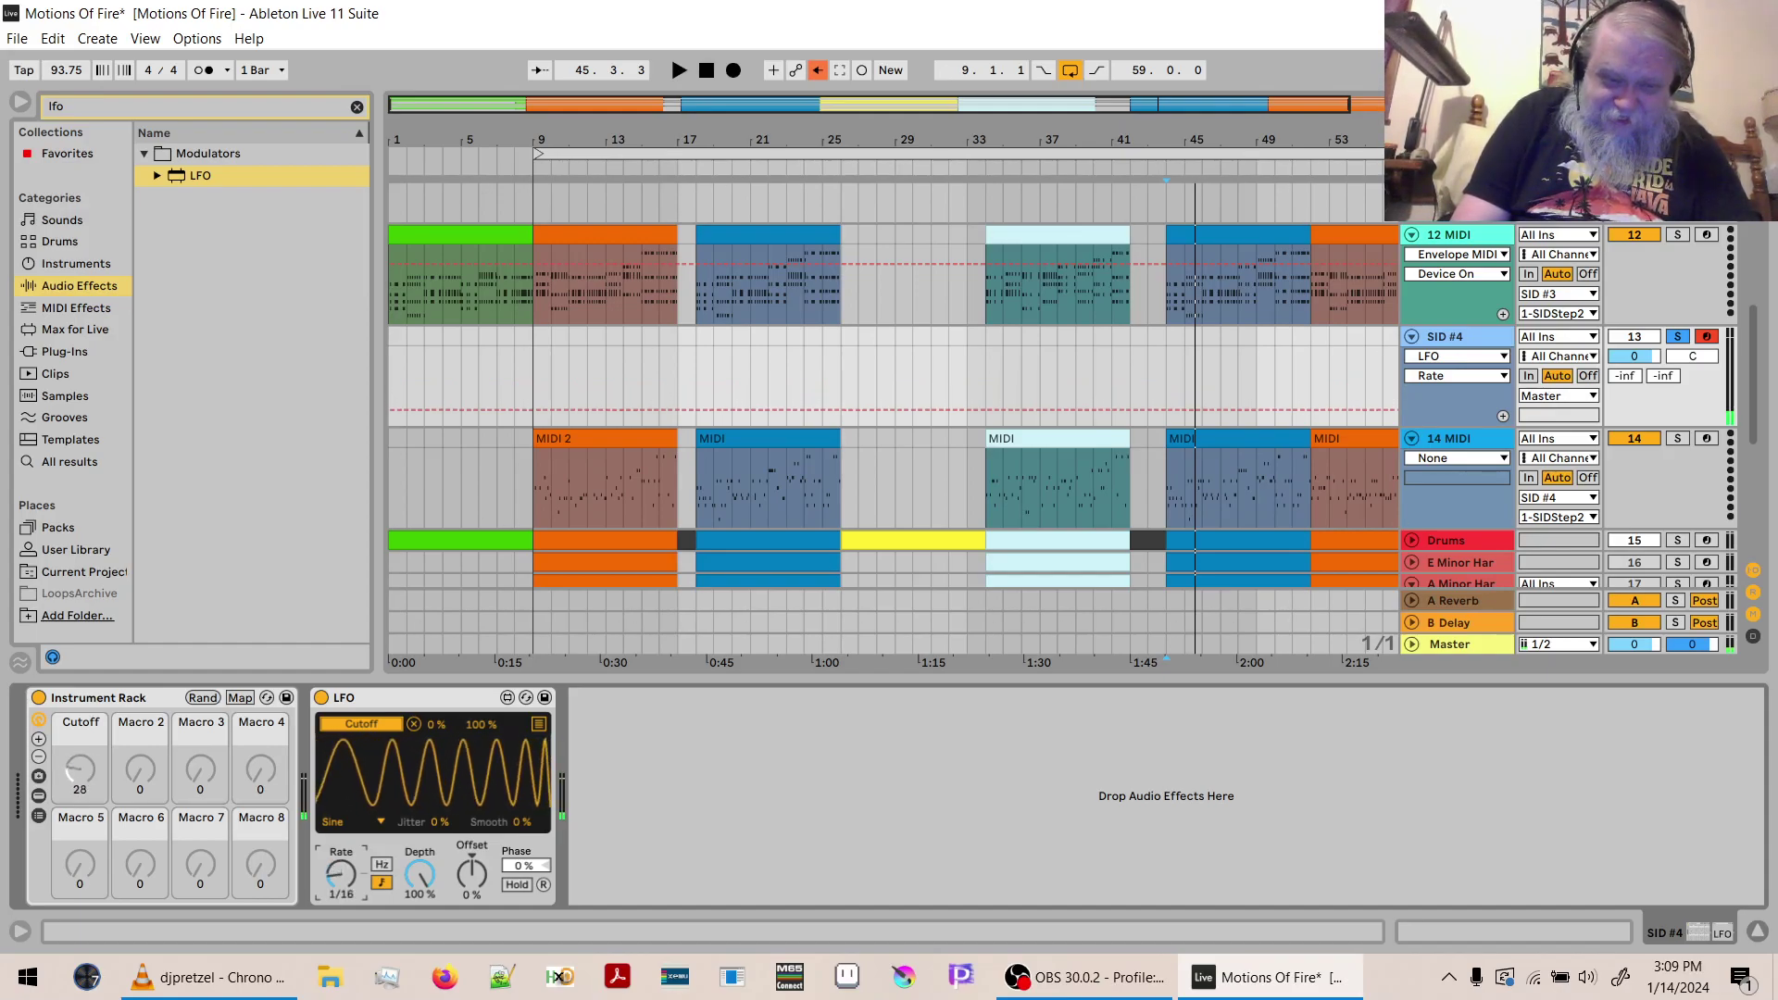
{"action": "key", "text": "Down"}
{"action": "key", "text": "Down"}
{"action": "key", "text": "space"}
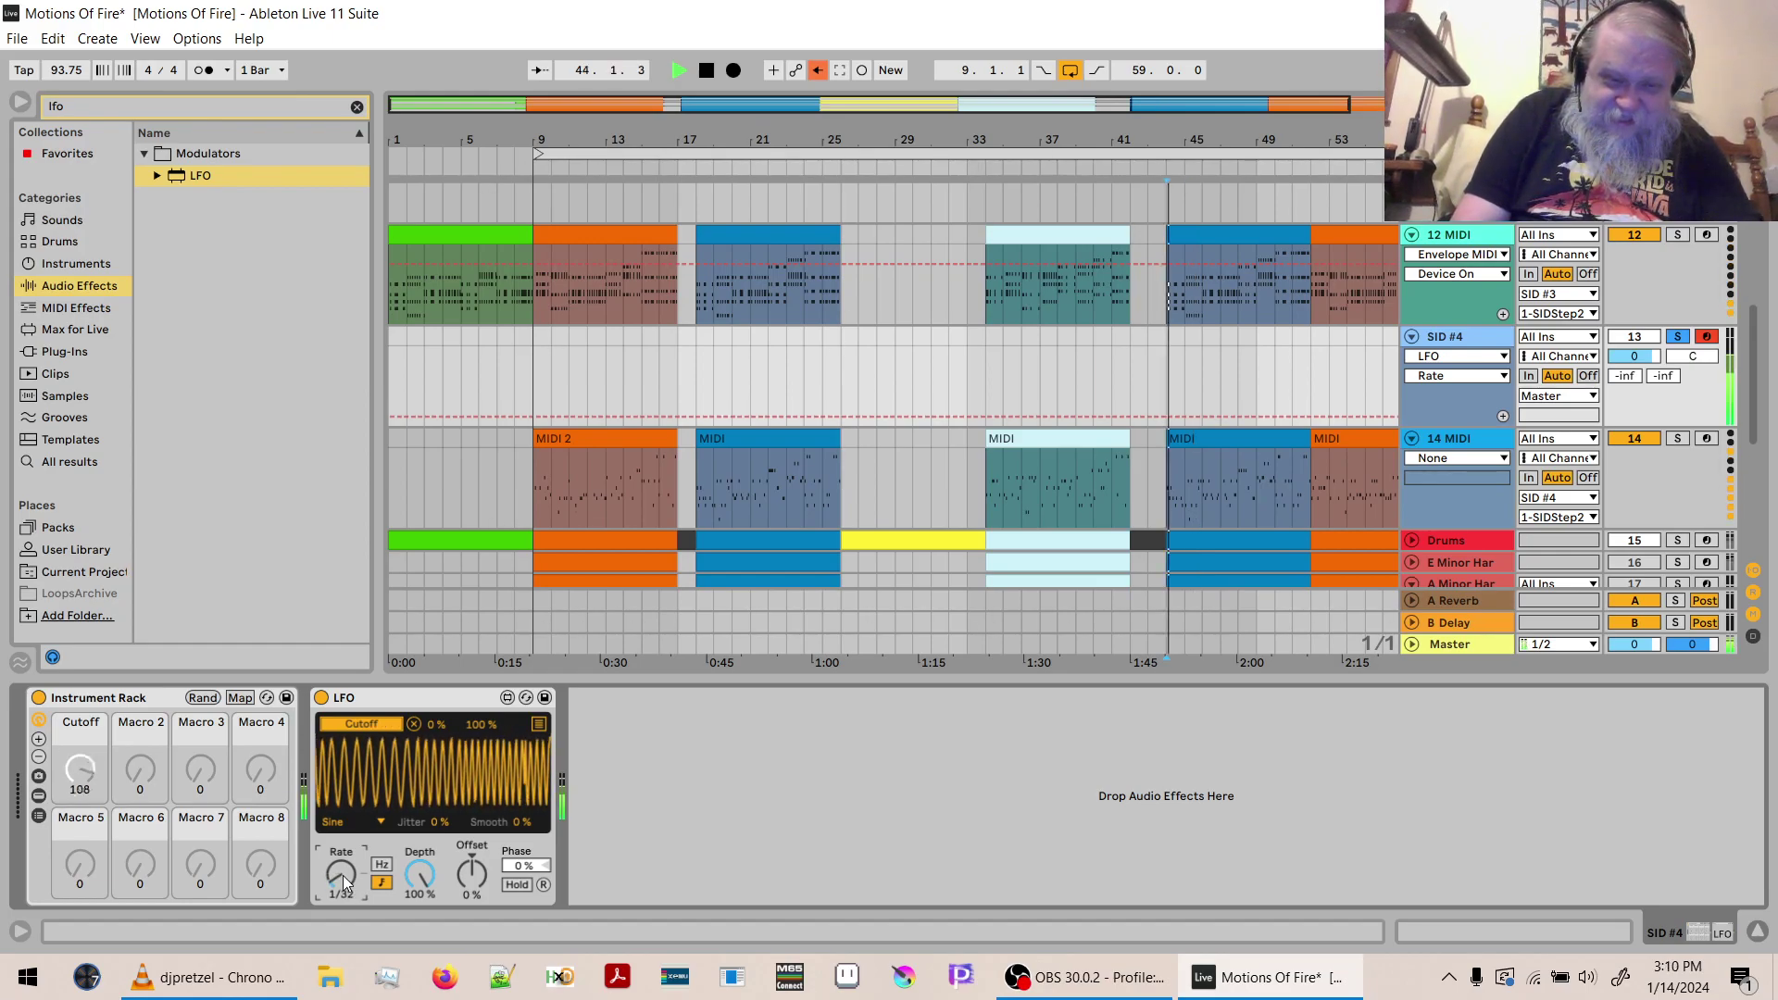
Try LFO rates of 1/8 and 1/12 on SID #4, playing the section with each one.
{"action": "key", "text": "Up"}
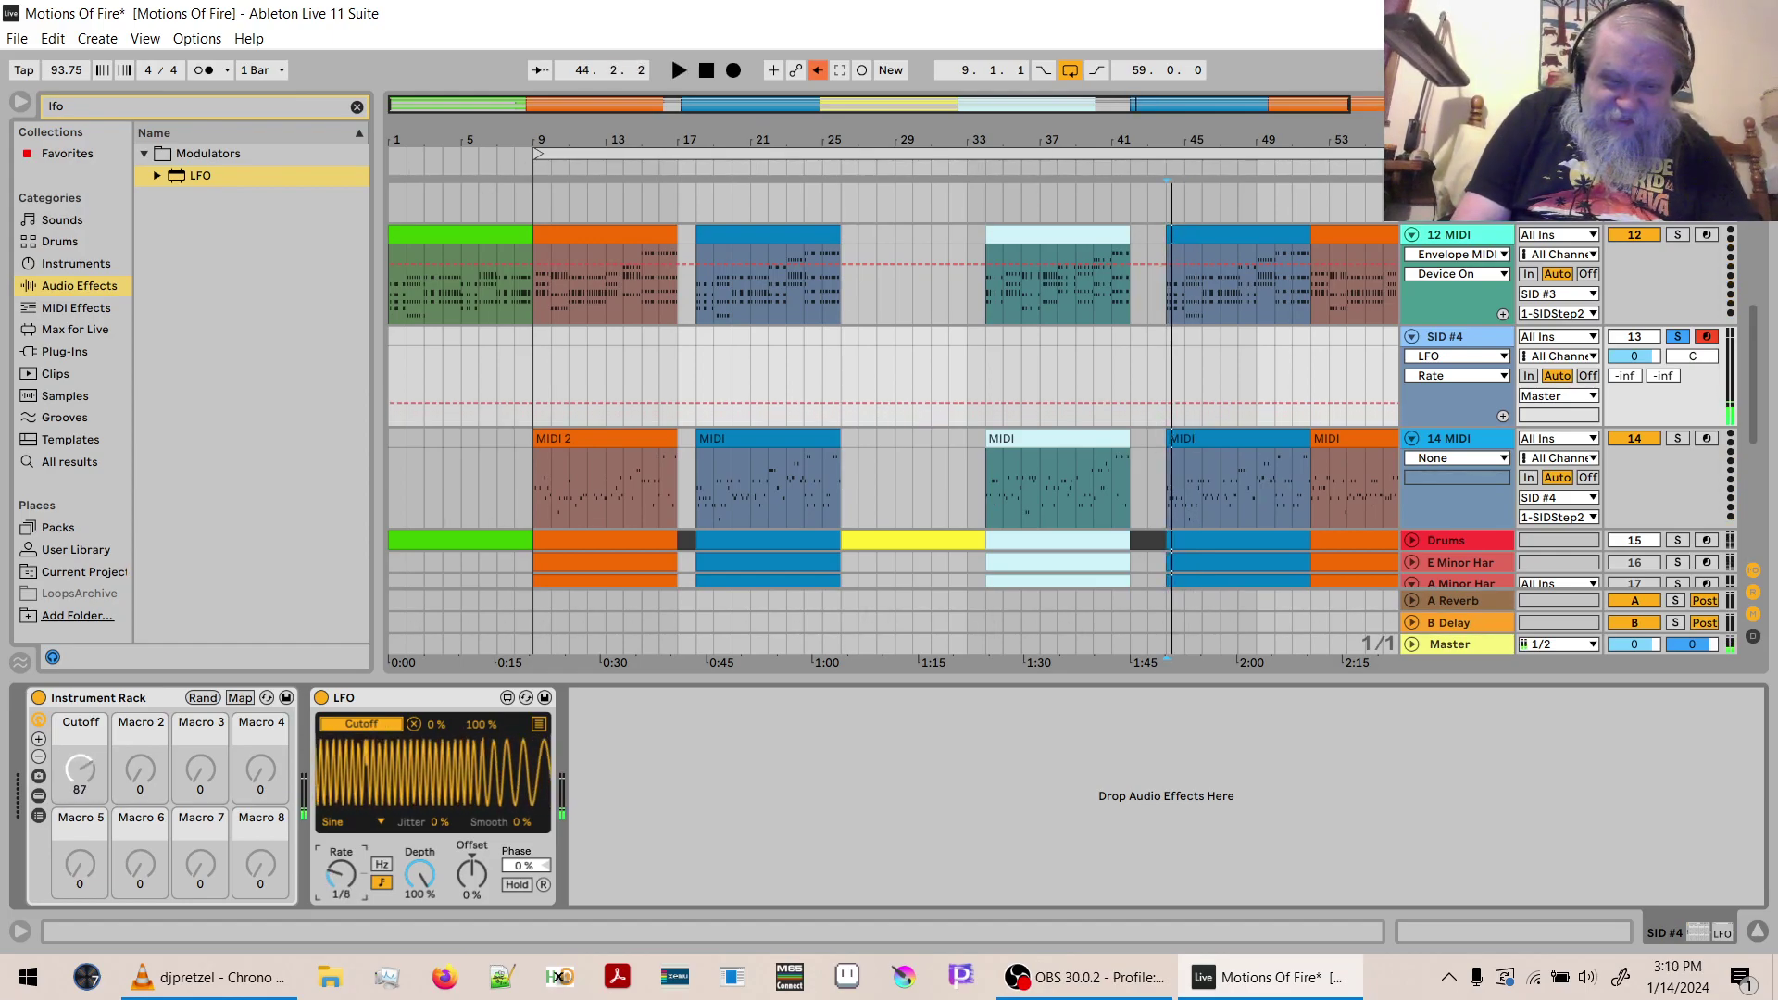
{"action": "key", "text": "space"}
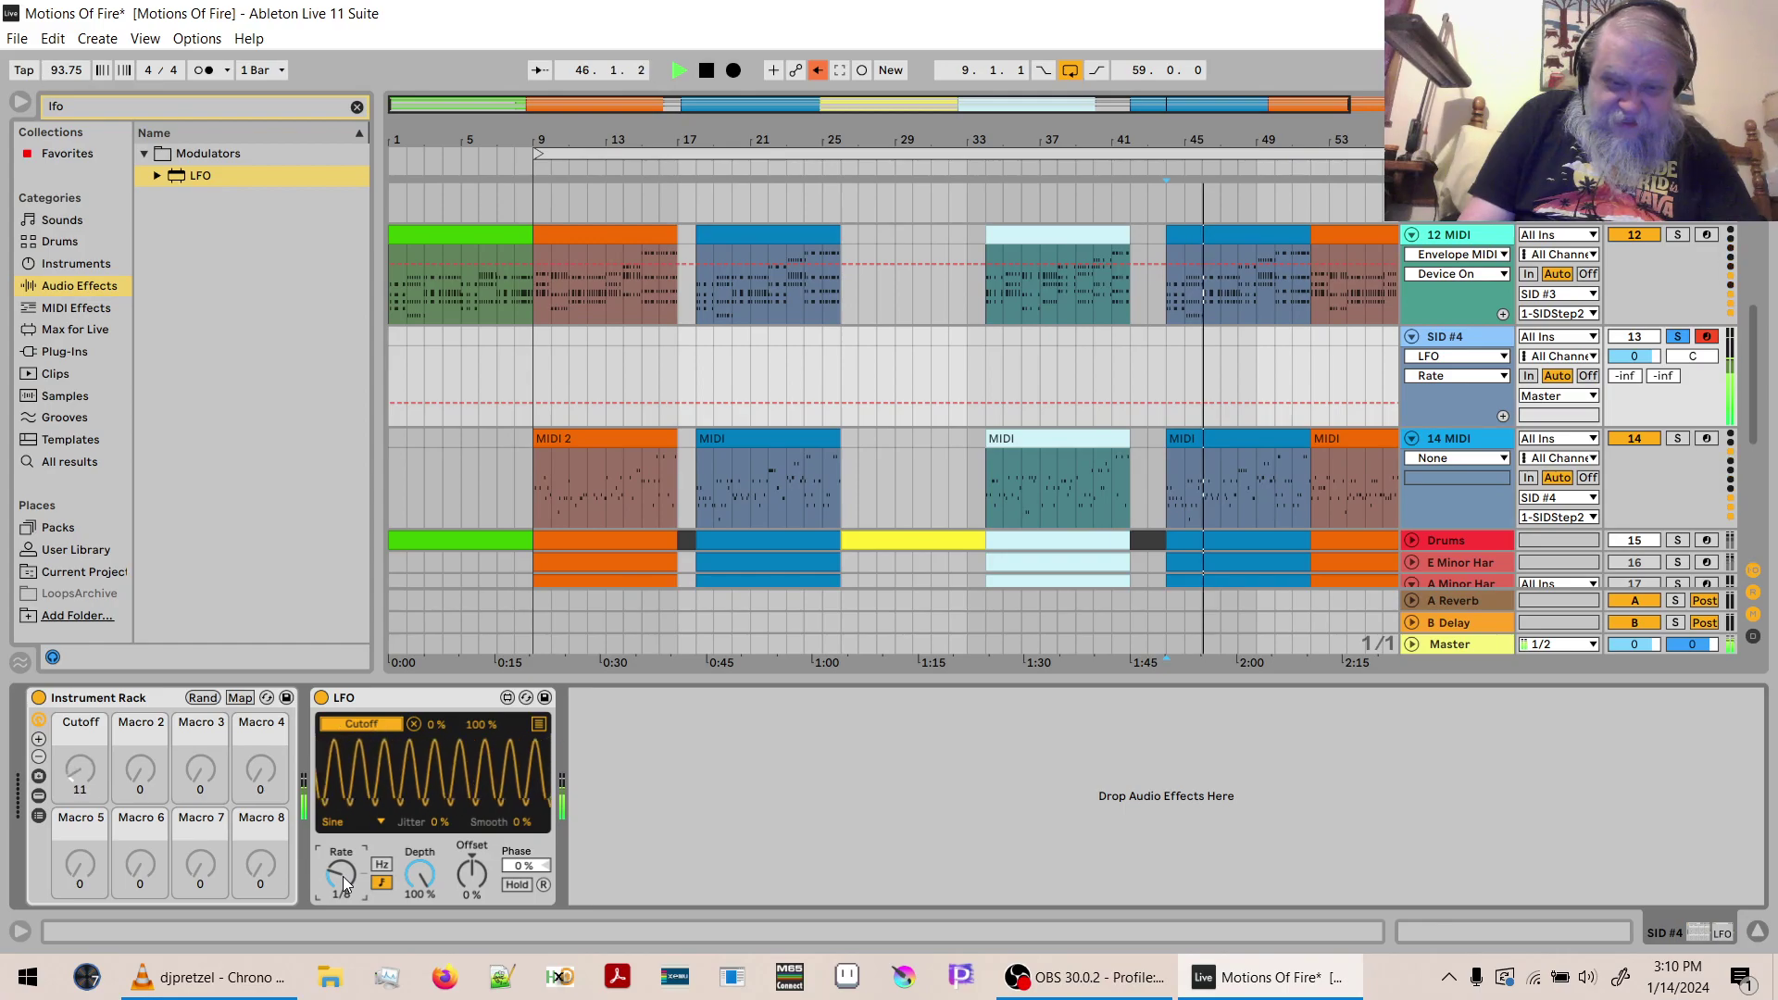
{"action": "key", "text": "Down"}
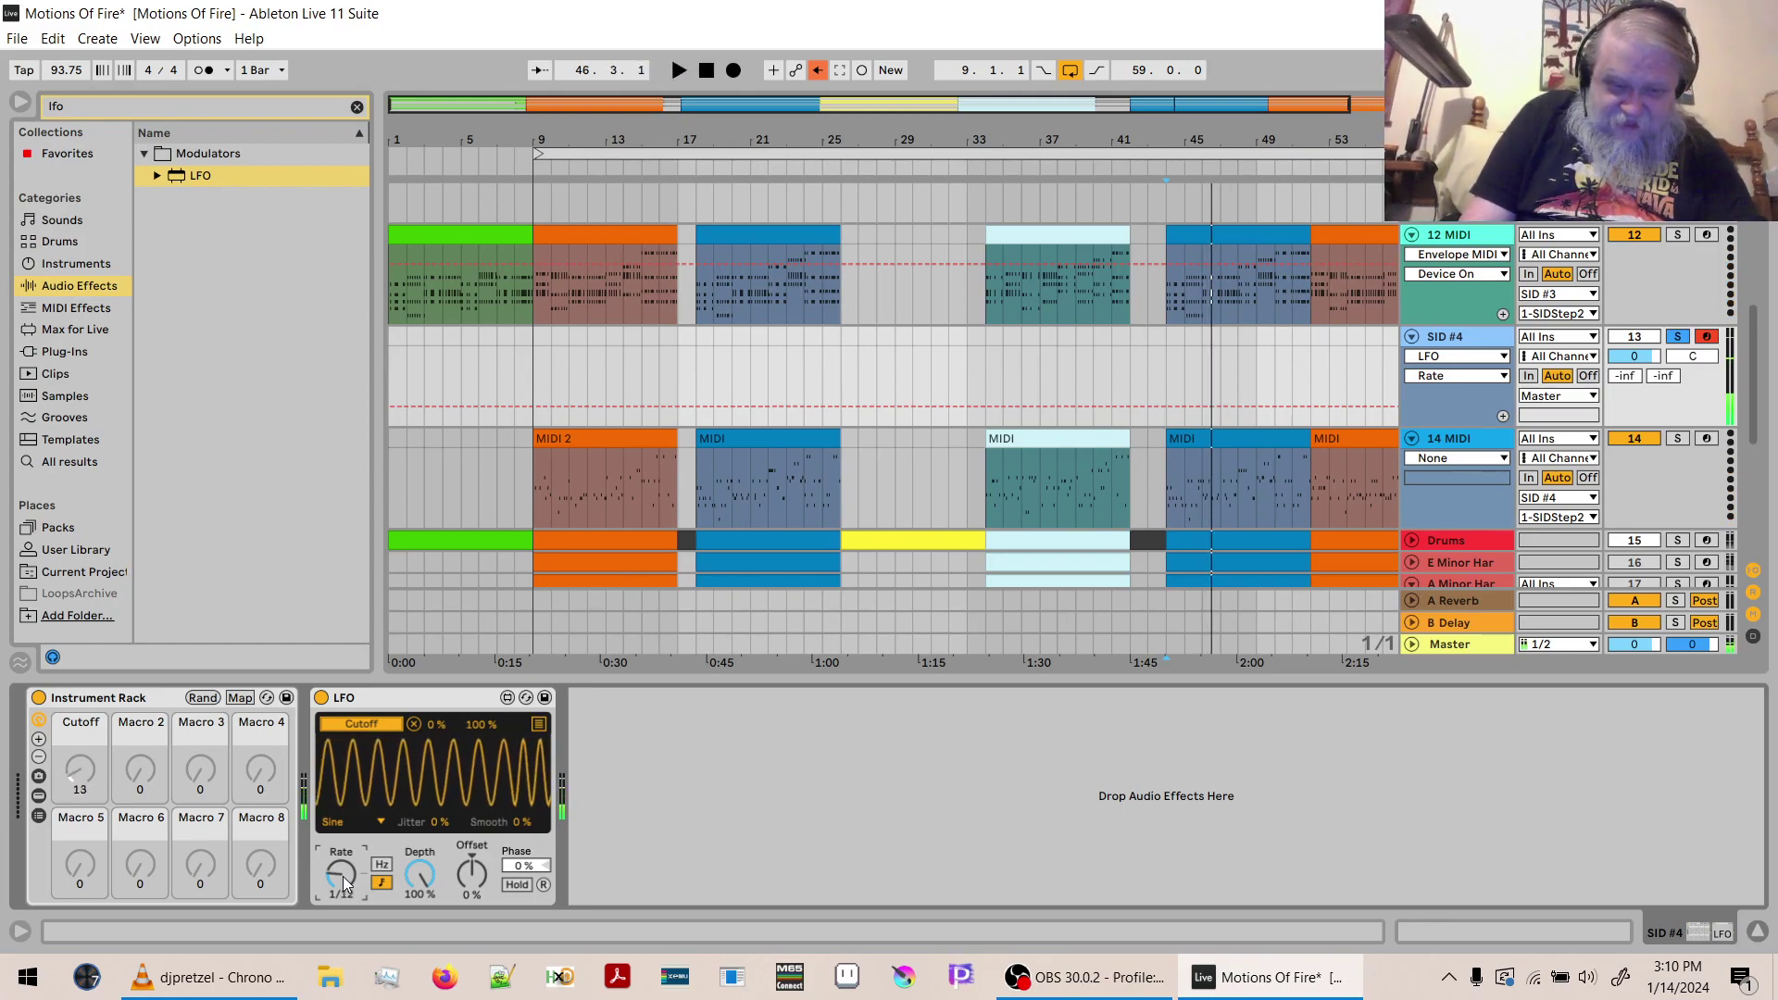
{"action": "key", "text": "space"}
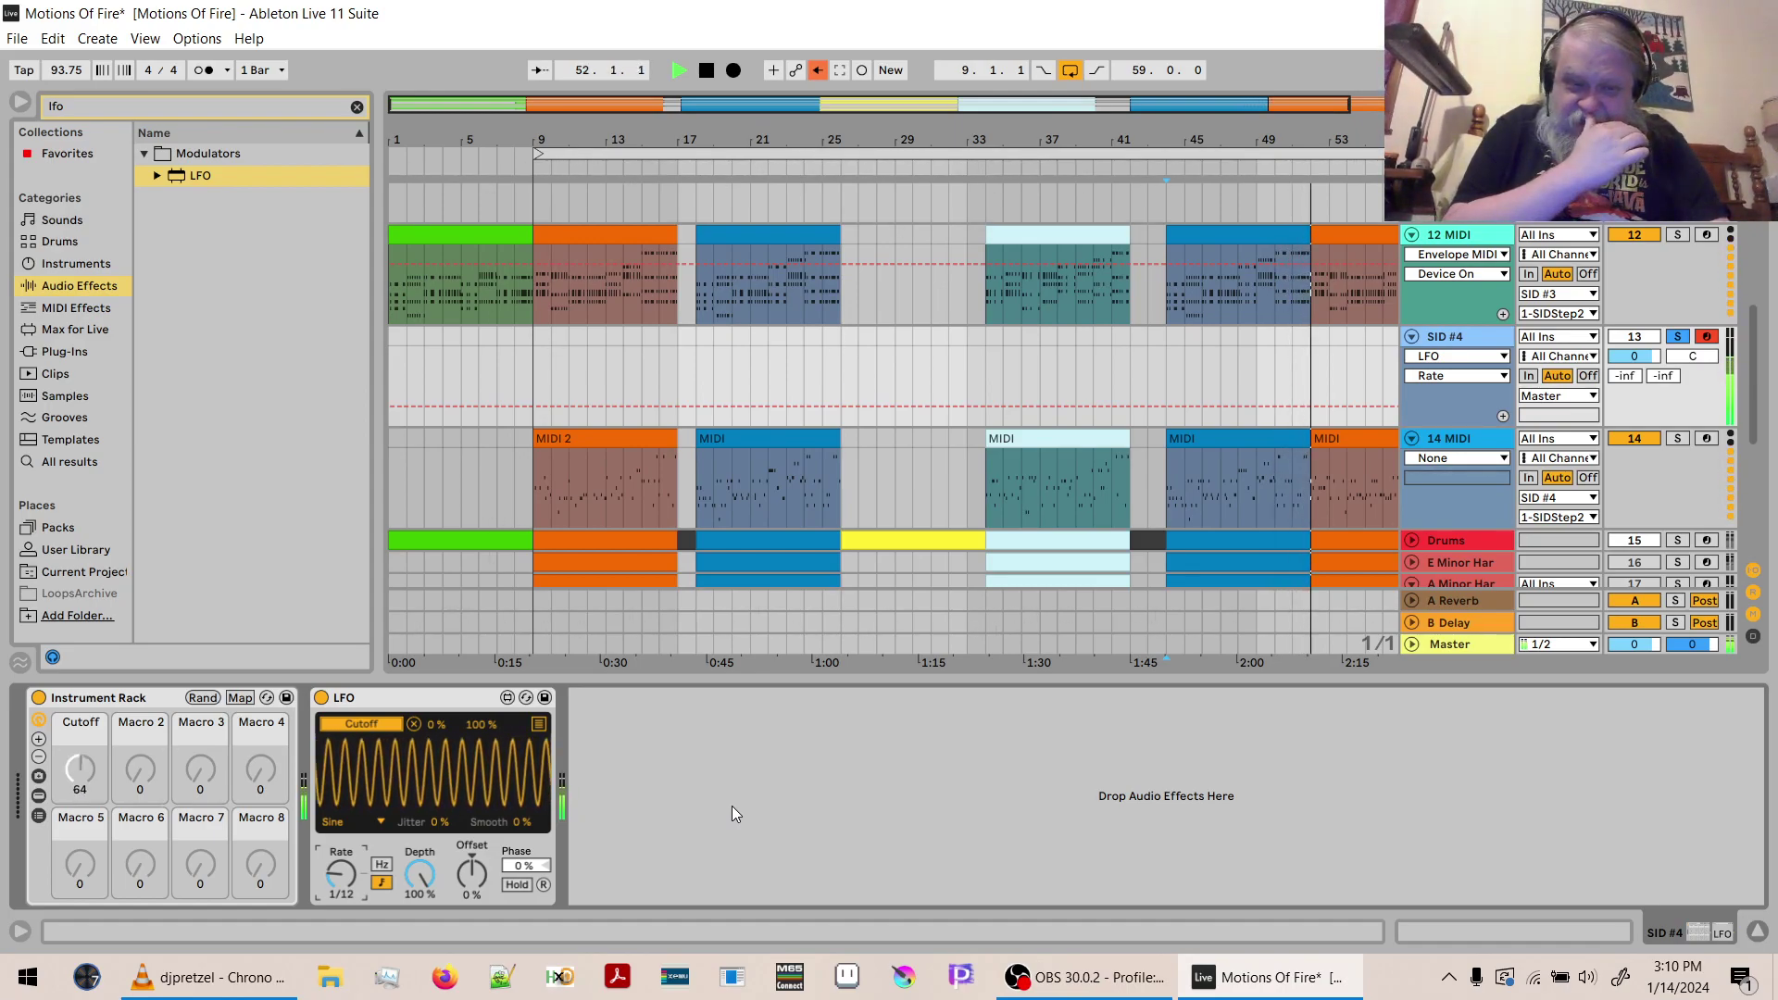
{"action": "key", "text": "space"}
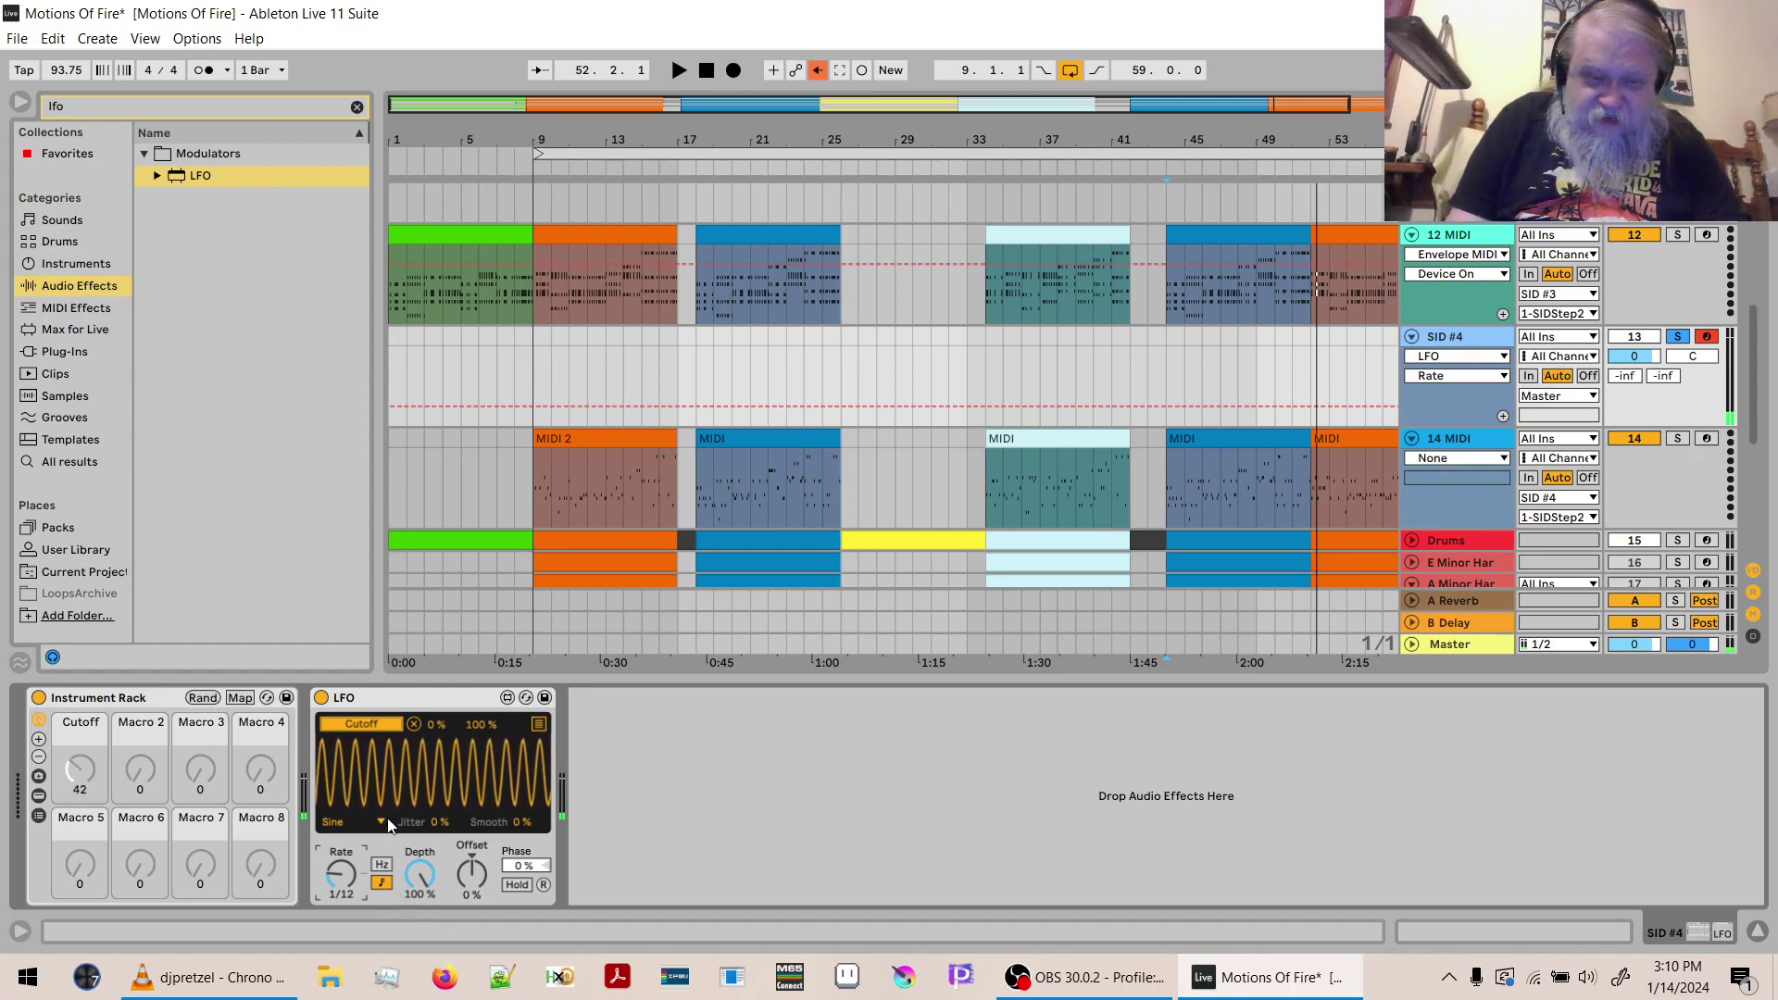
Compare playback with the LFO bypassed and enabled, and set its synced rate to 1/8.
{"action": "key", "text": "space"}
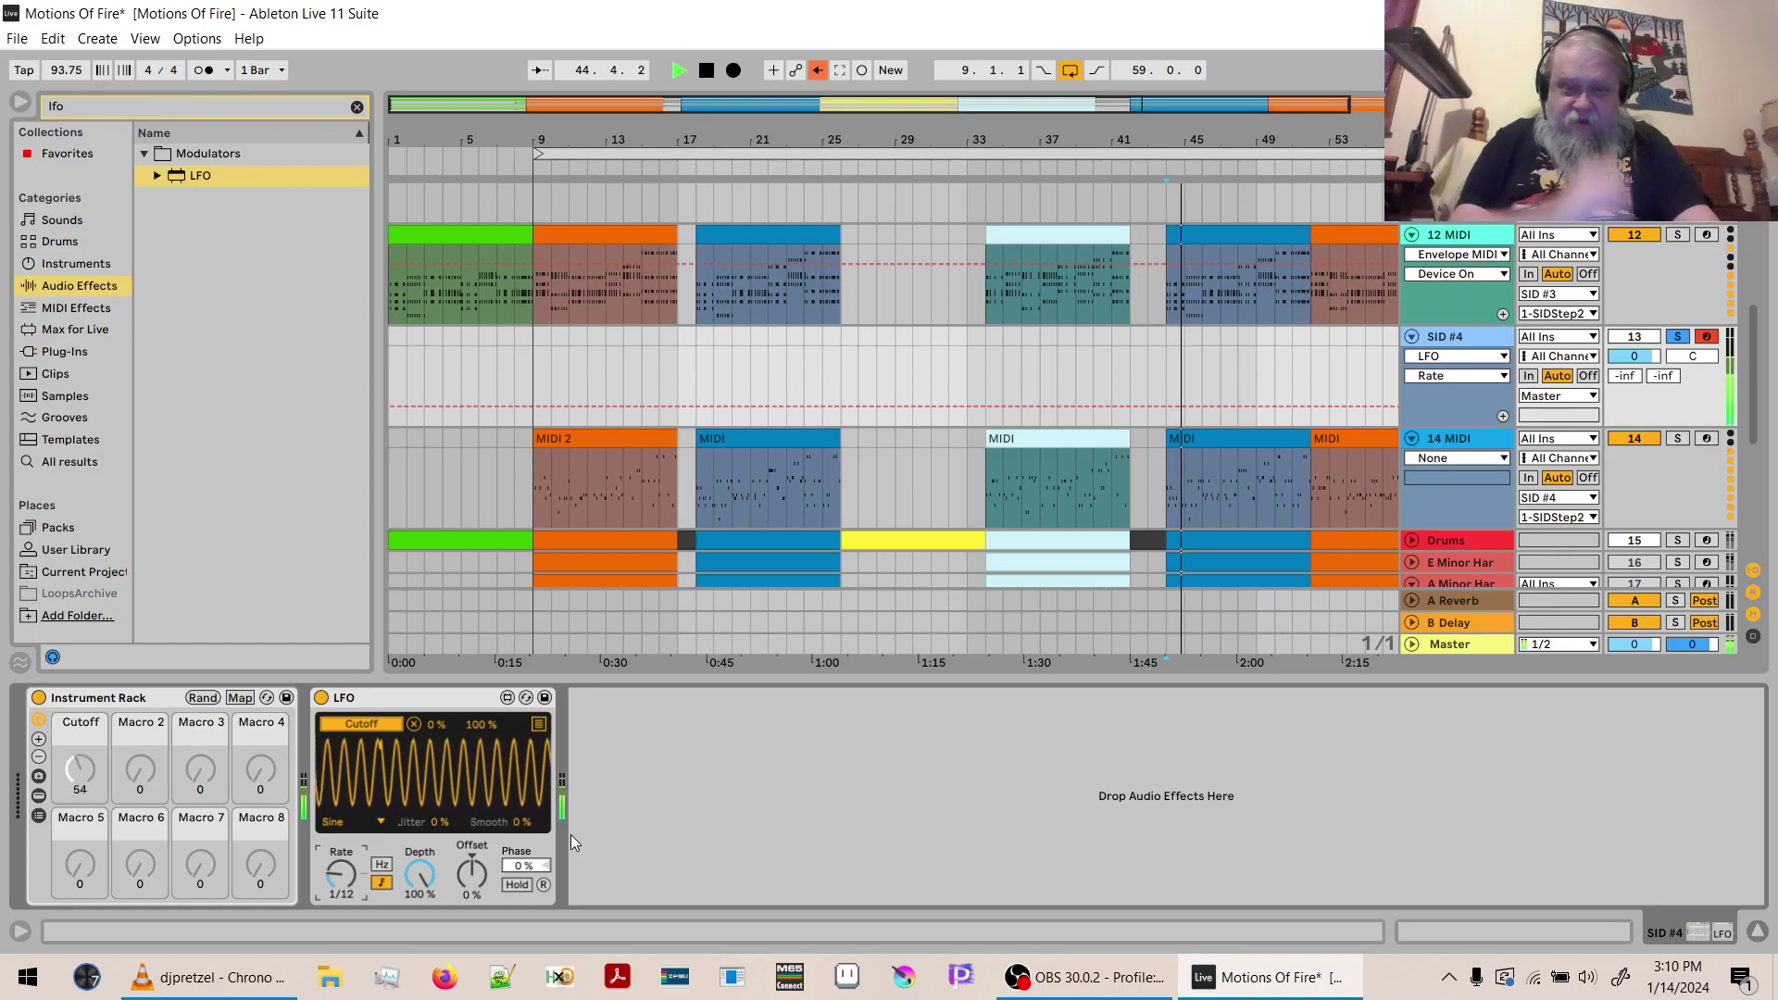
{"action": "left_click", "coordinate": [321, 697]}
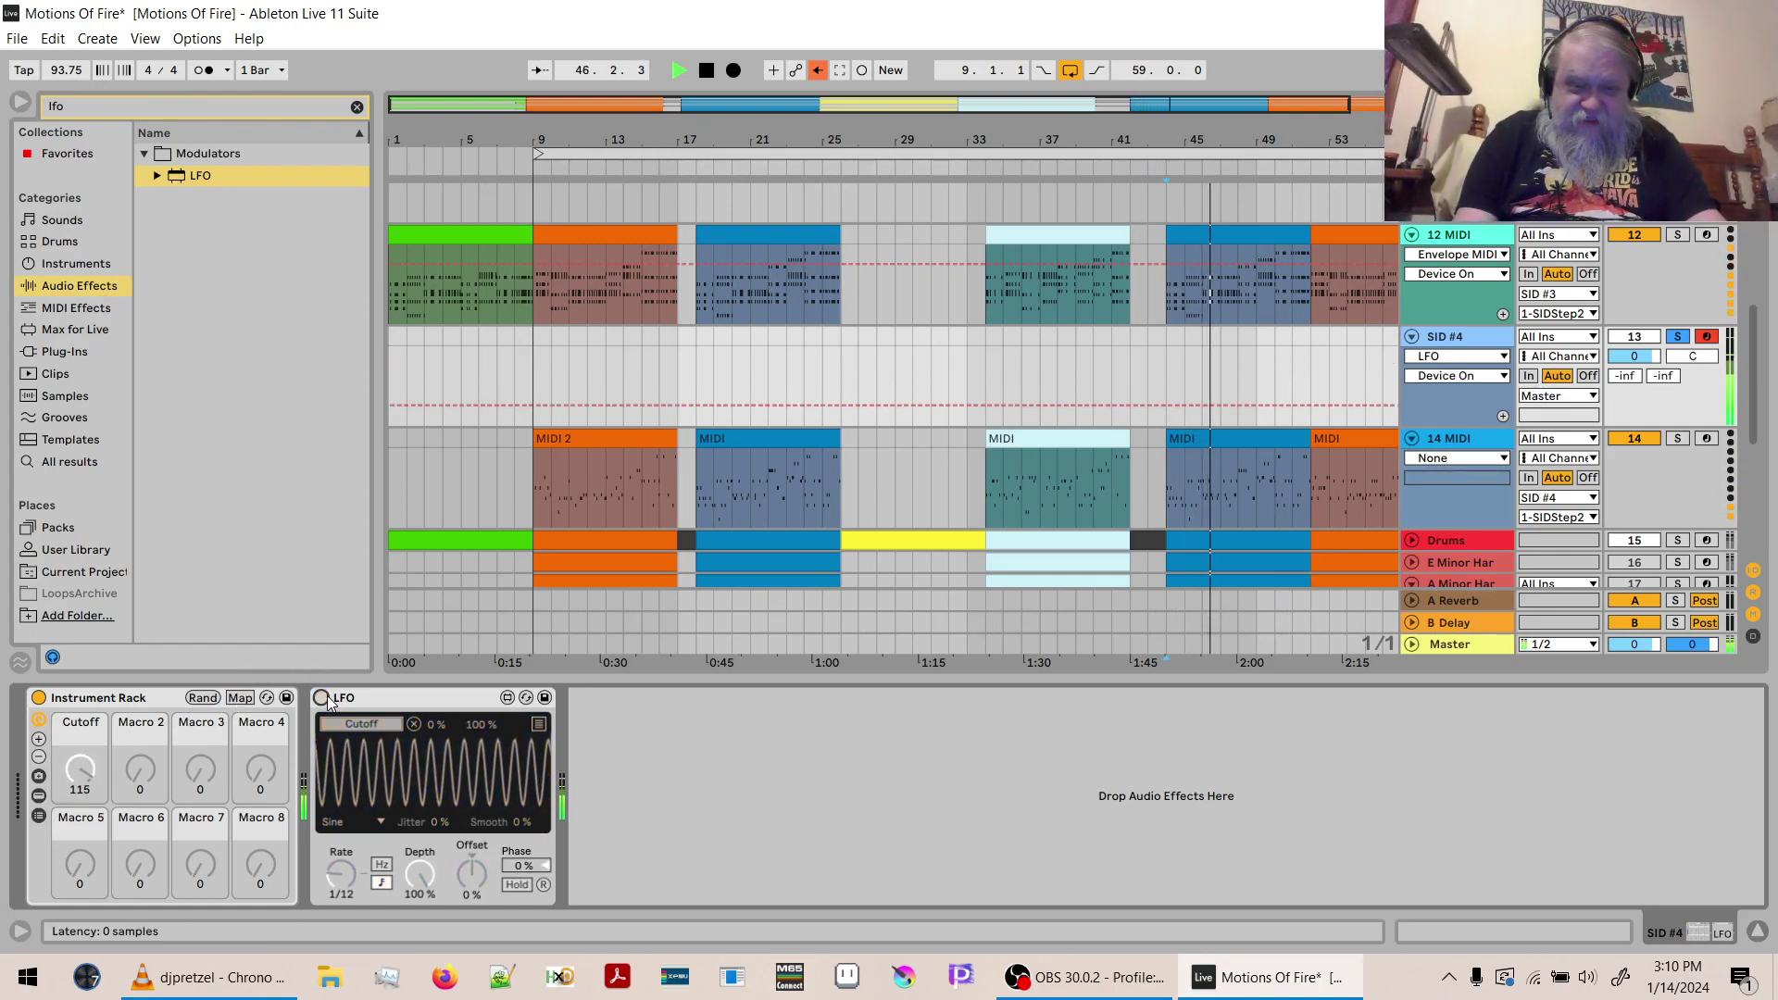
{"action": "left_click", "coordinate": [321, 697]}
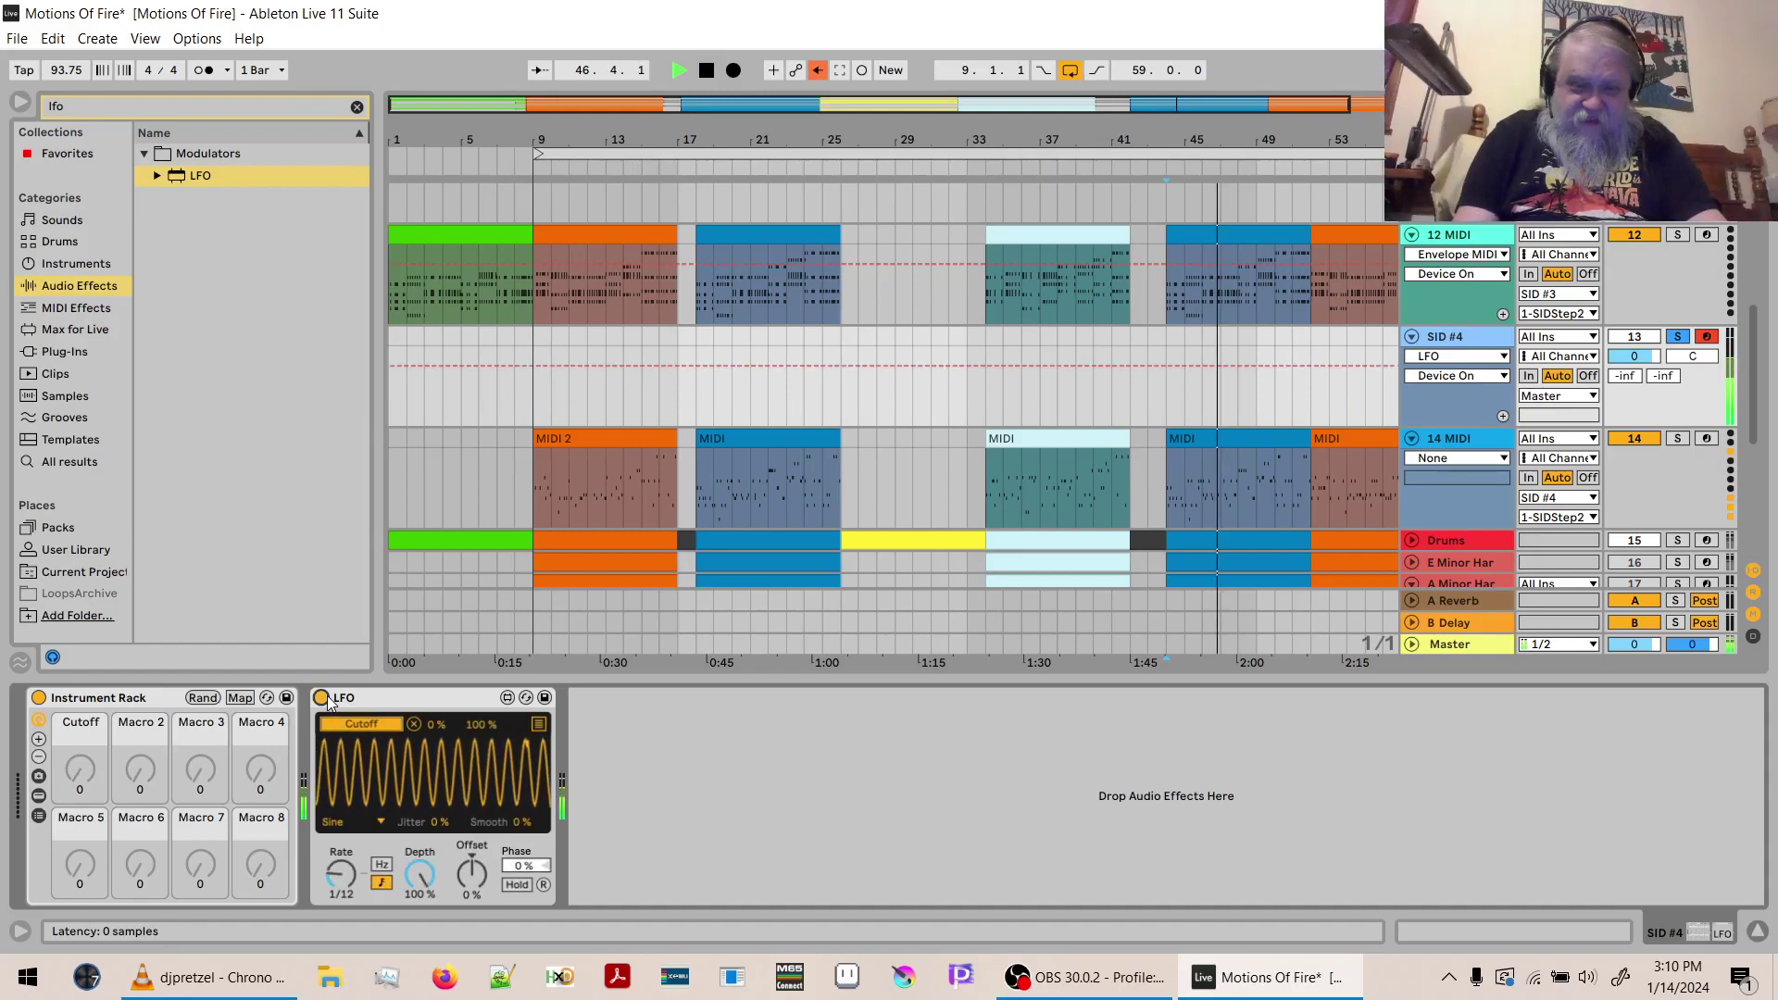
{"action": "left_click", "coordinate": [334, 878]}
{"action": "scroll", "coordinate": [331, 874], "scroll_direction": "down", "scroll_amount": 2}
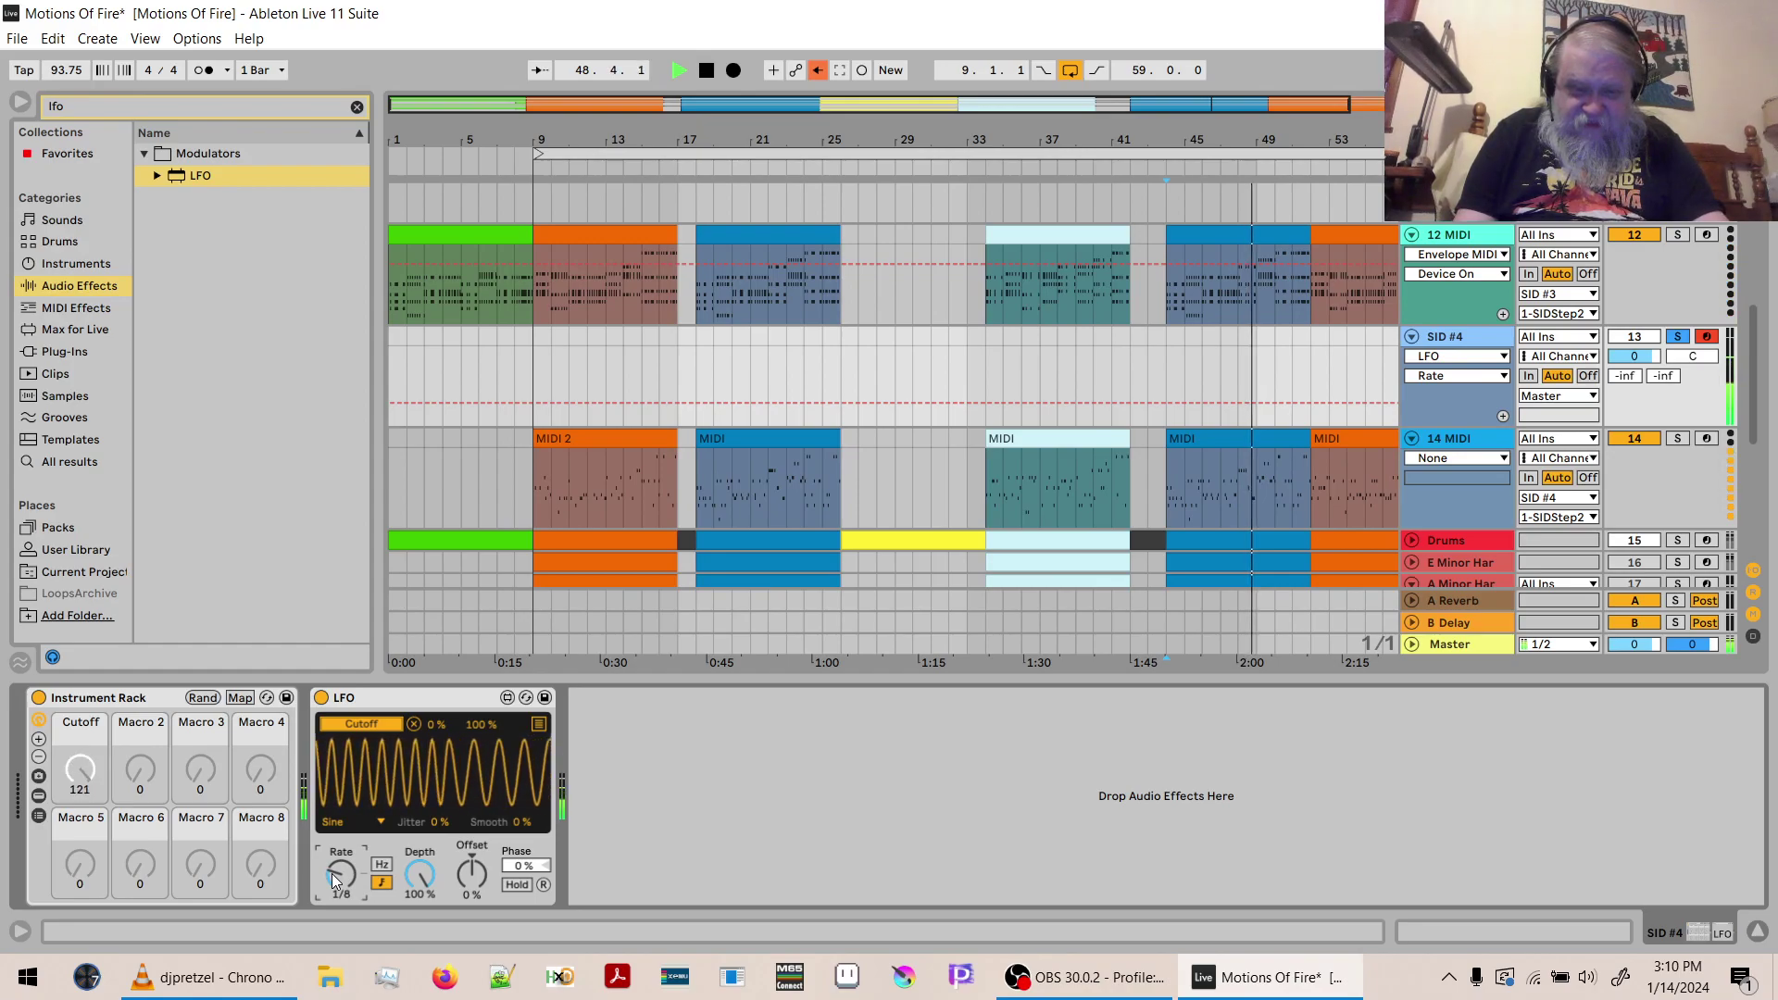
Audition SID #4's LFO at synced rates of 1/16 and 1/32, and set it to 1/12 before stopping playback.
{"action": "scroll", "coordinate": [333, 877], "scroll_direction": "up", "scroll_amount": 4}
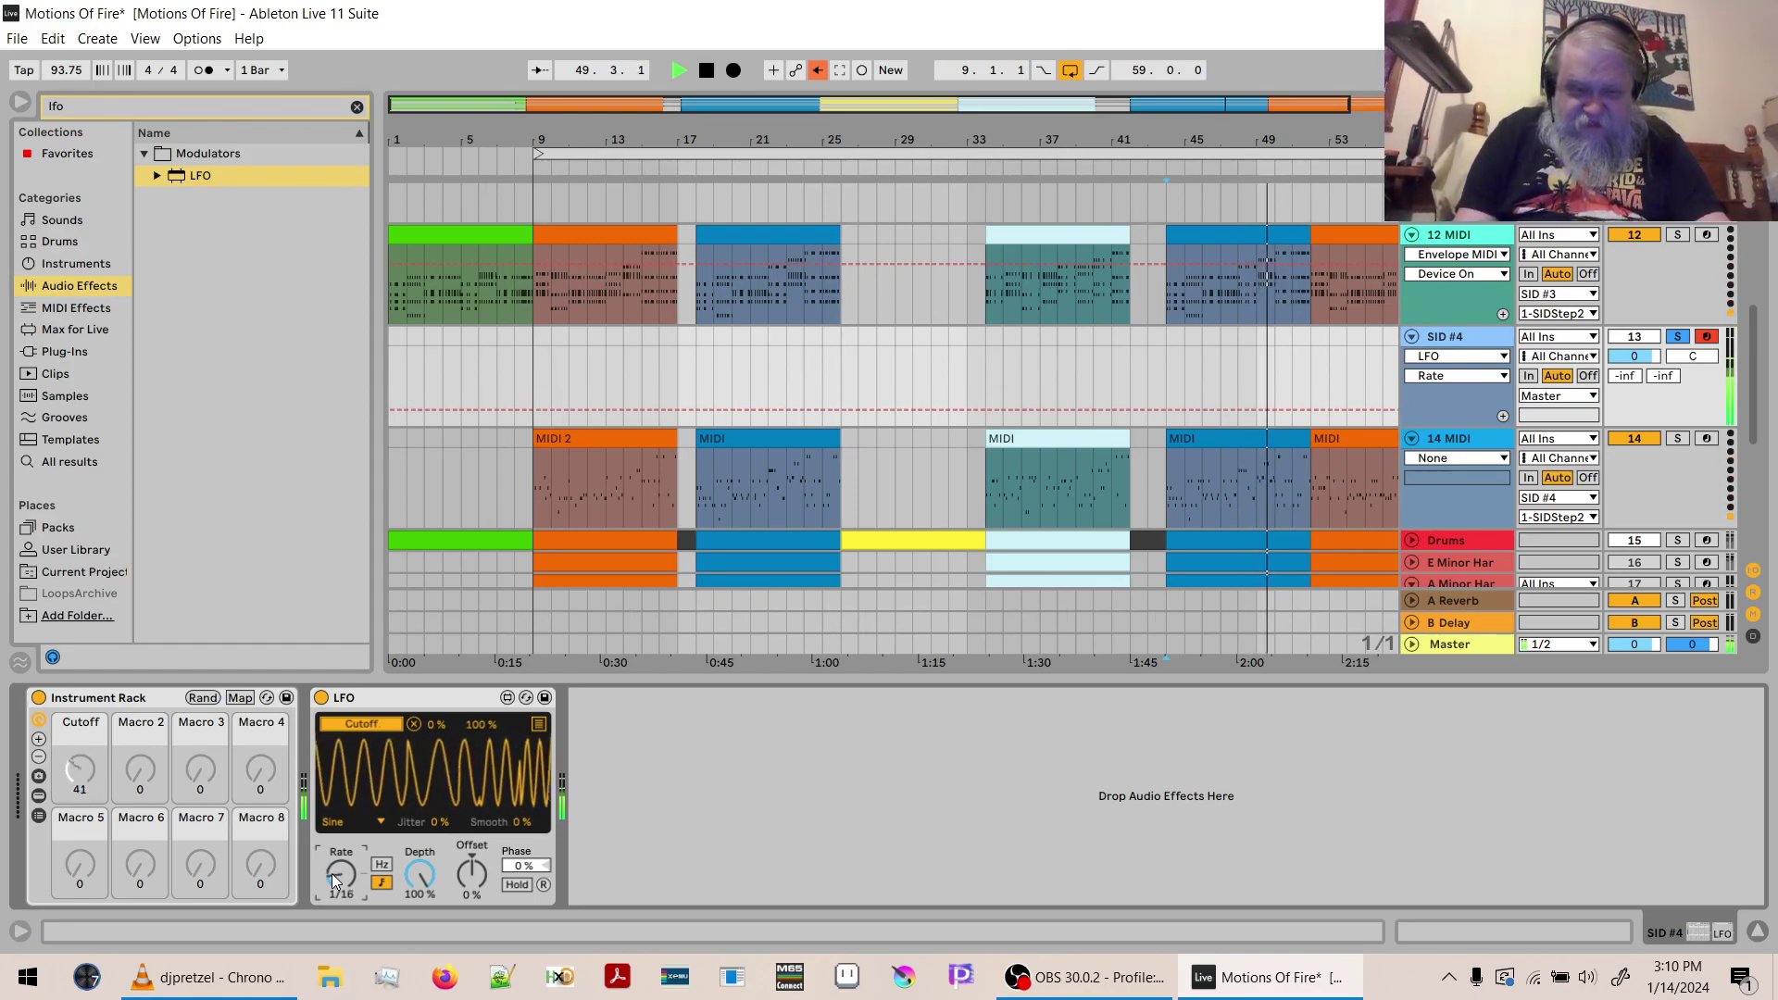
{"action": "scroll", "coordinate": [333, 878], "scroll_direction": "up", "scroll_amount": 1}
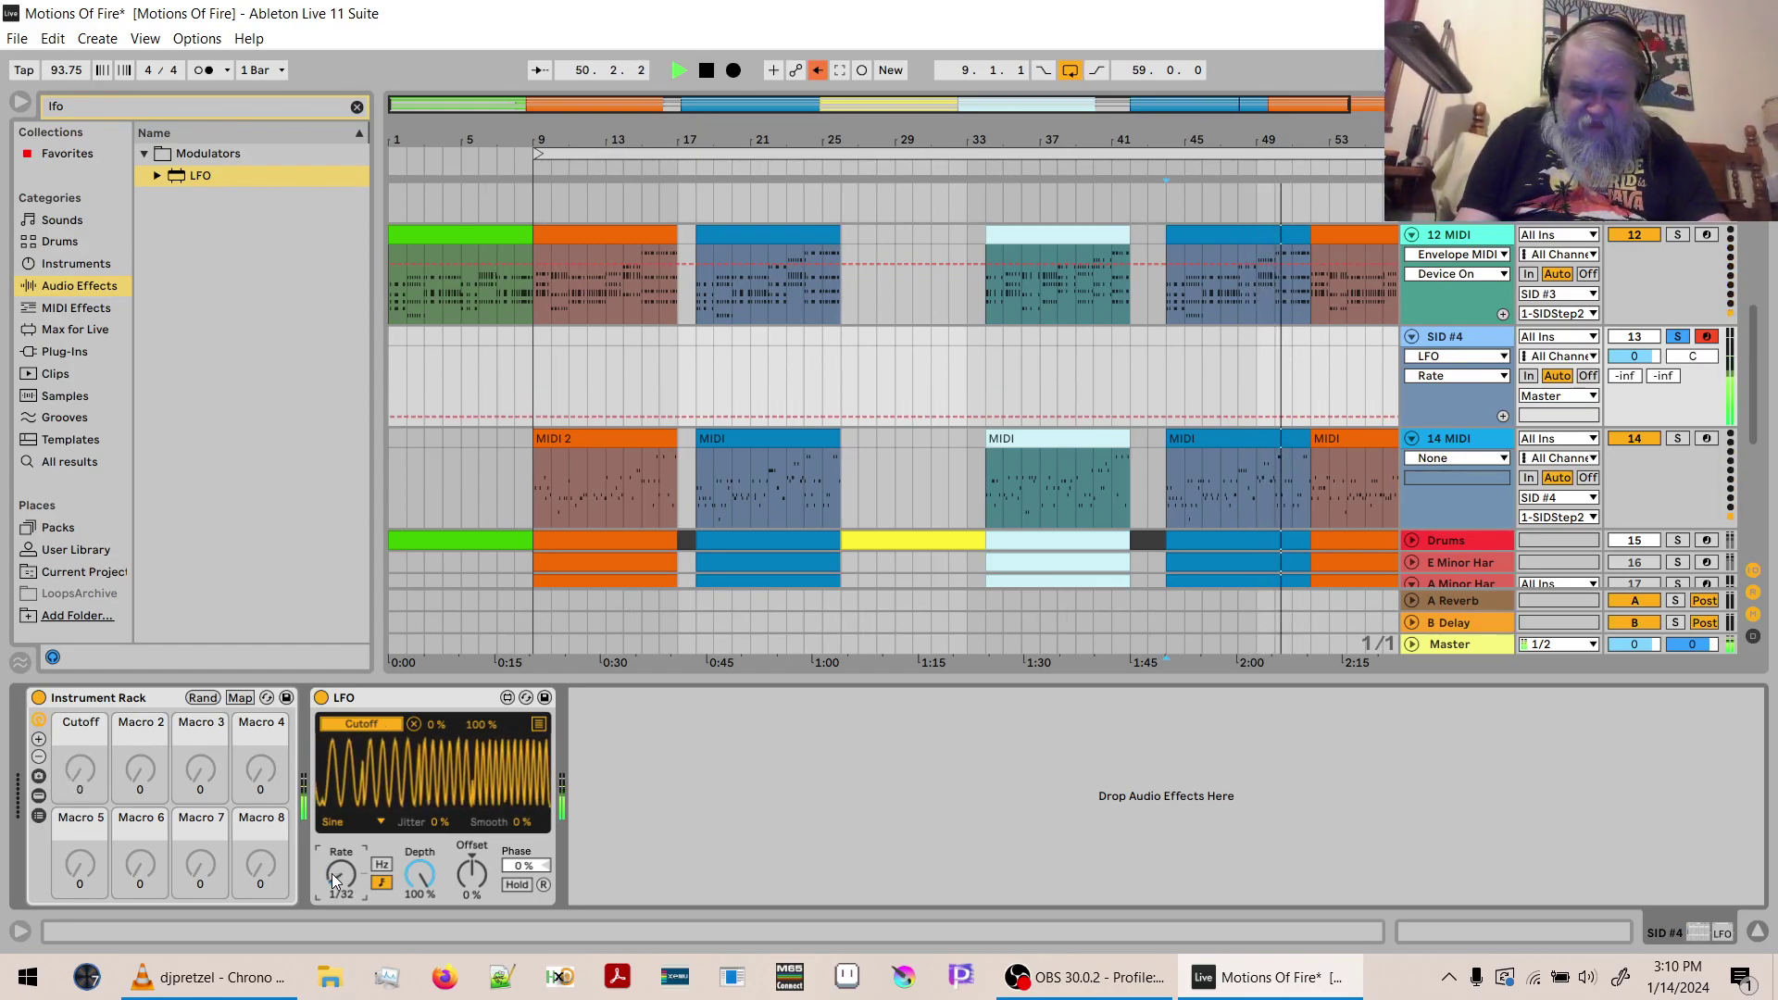
{"action": "scroll", "coordinate": [334, 878], "scroll_direction": "down", "scroll_amount": 2}
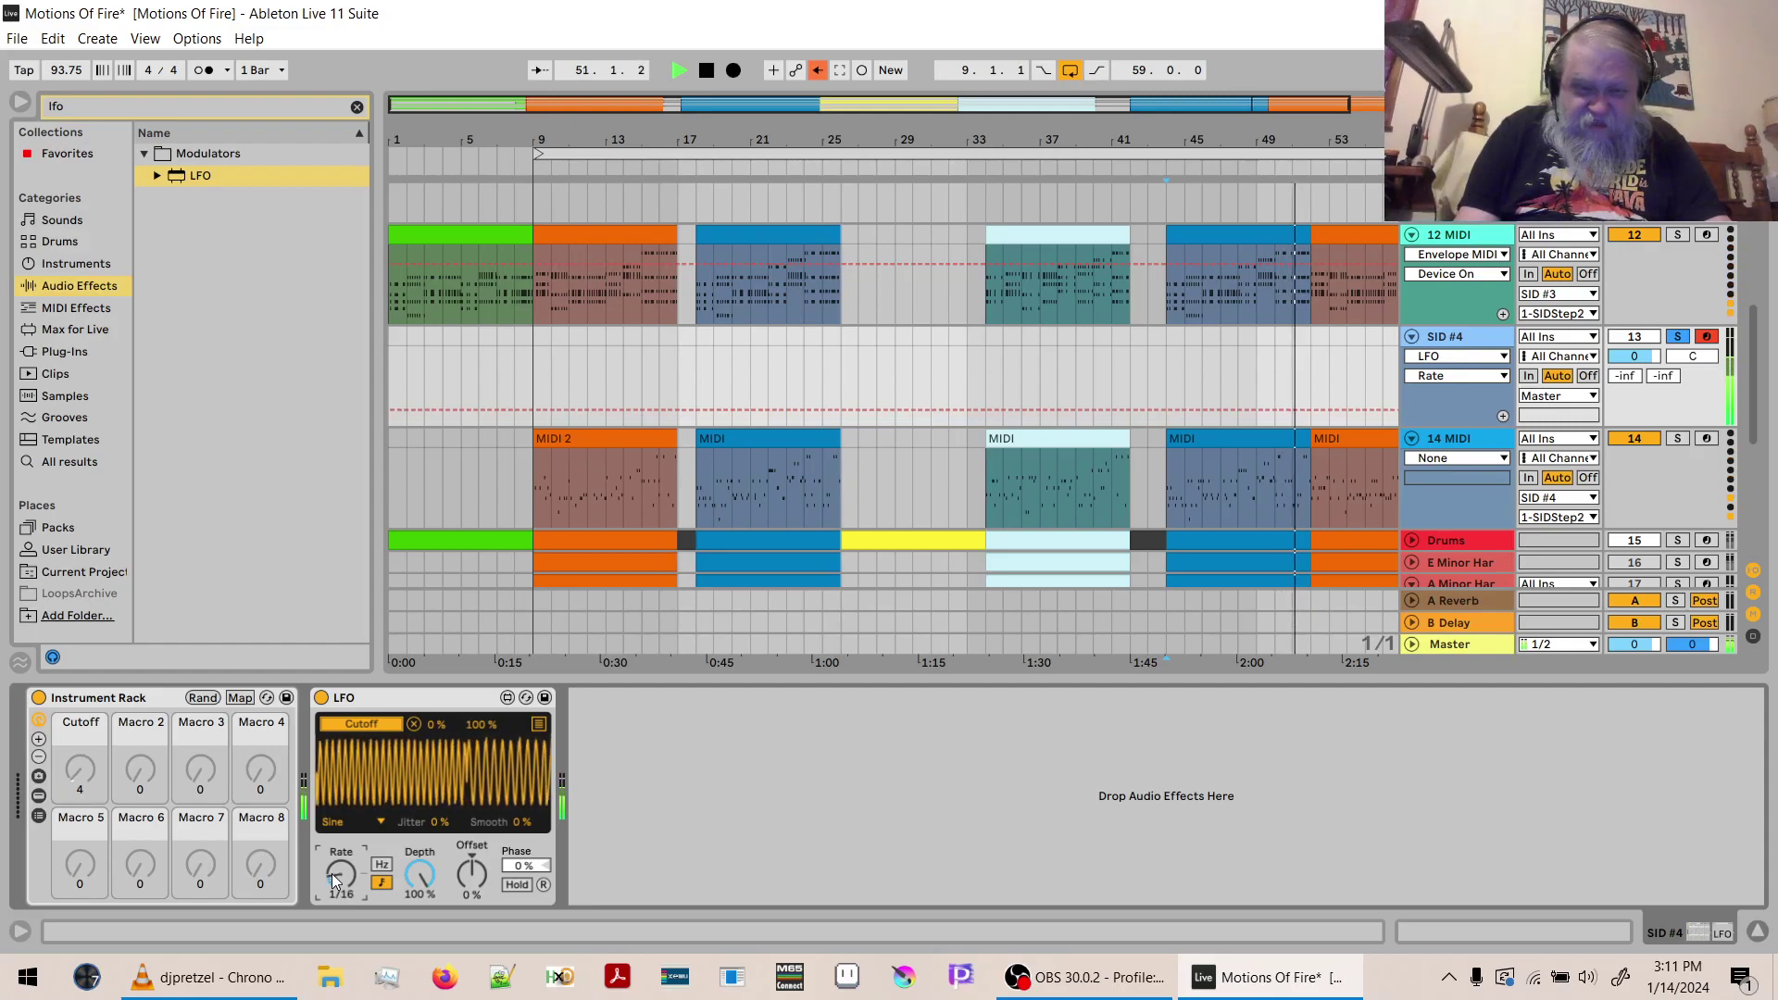
{"action": "scroll", "coordinate": [334, 877], "scroll_direction": "down", "scroll_amount": 1}
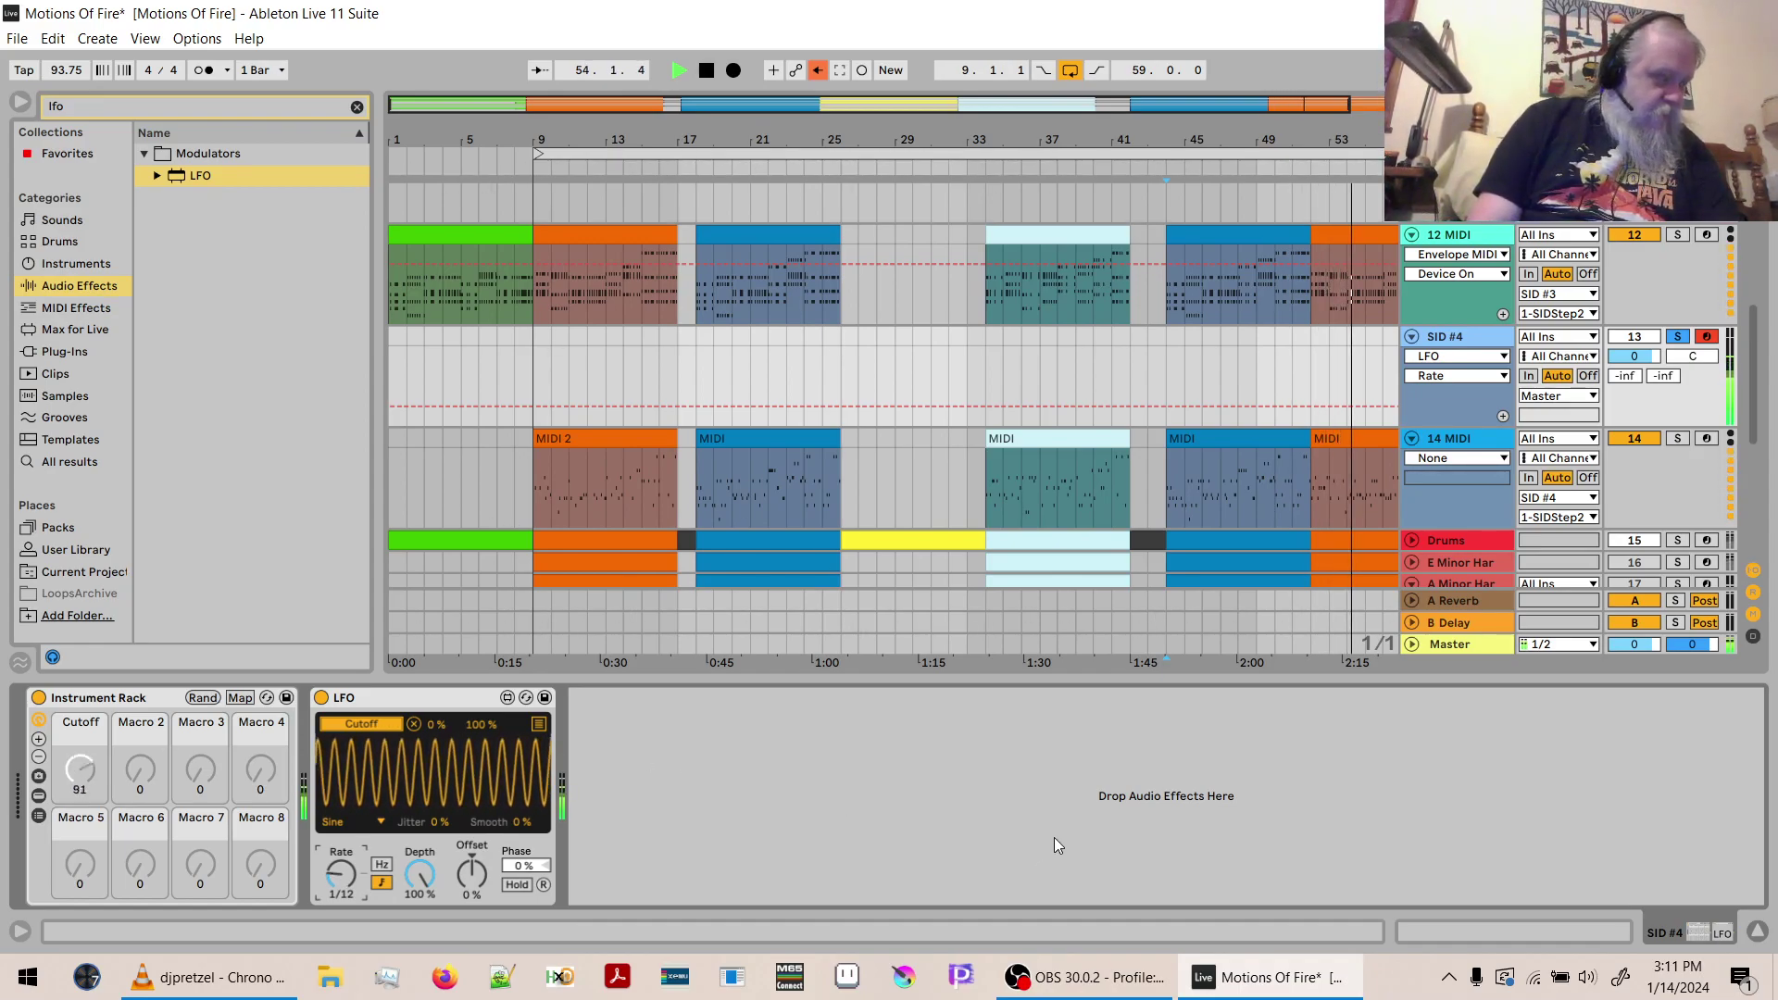
{"action": "key", "text": "space"}
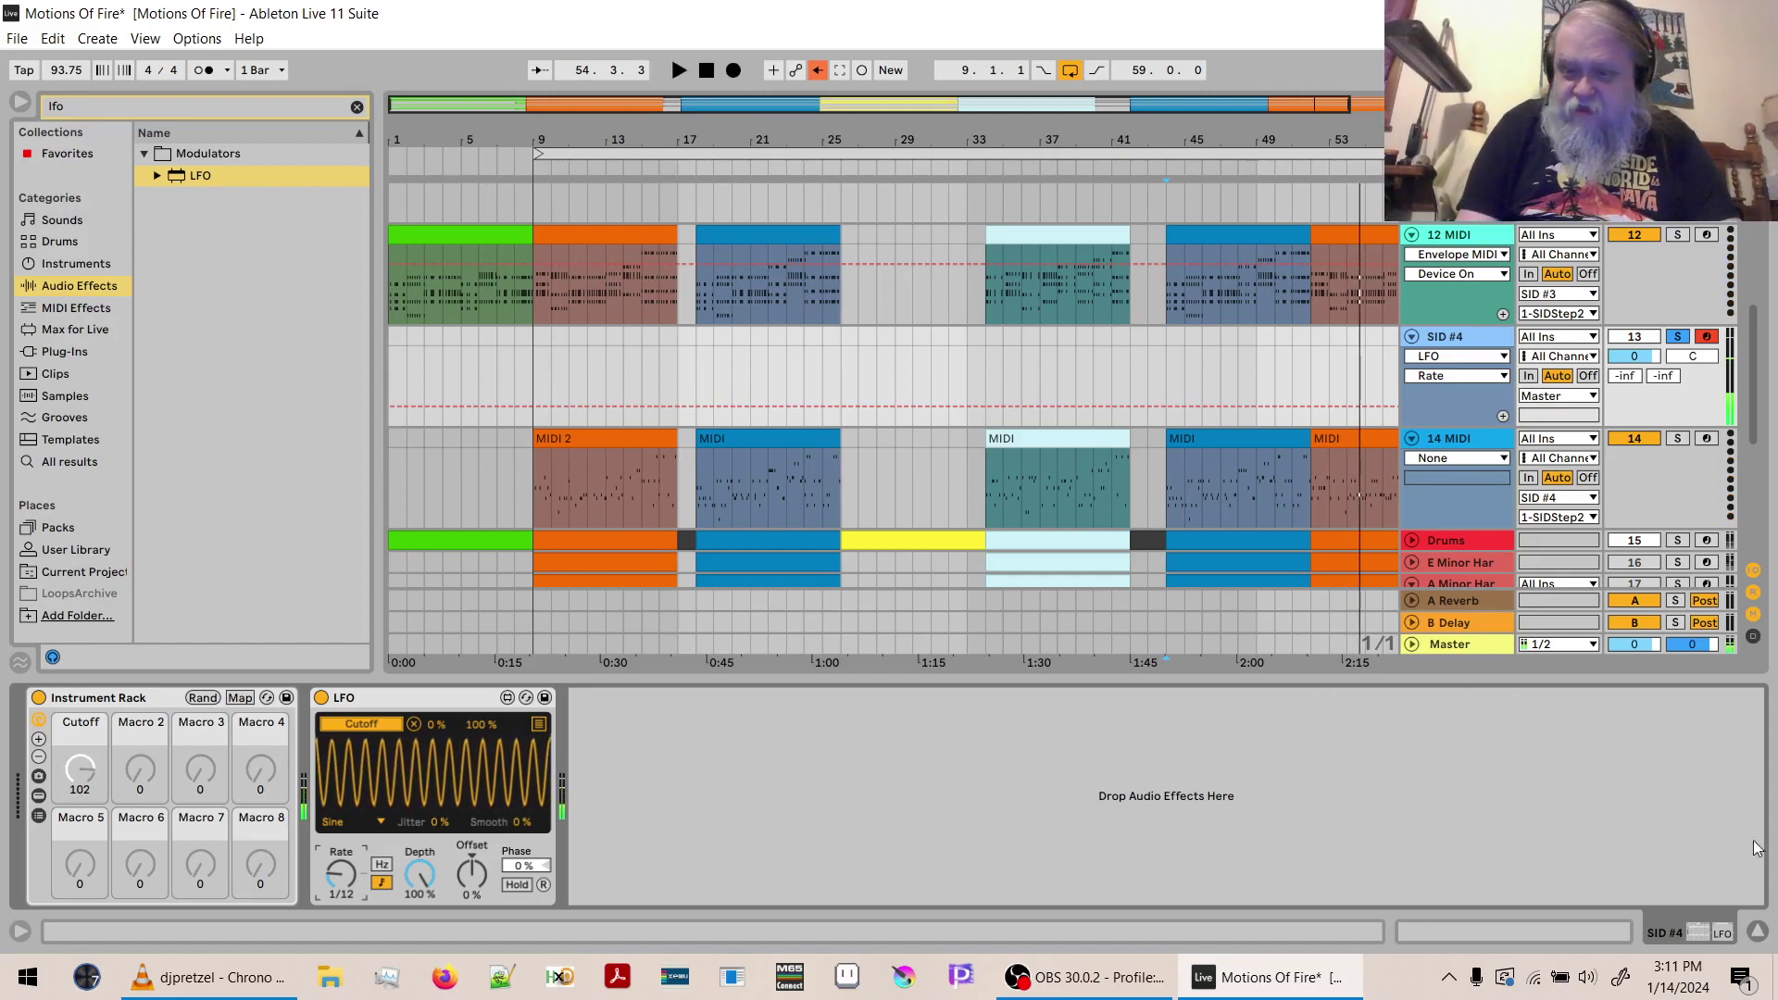
Show the devices inside SID #4's Instrument Rack and open the SIDStep2 plug-in window.
{"action": "left_click", "coordinate": [1756, 931]}
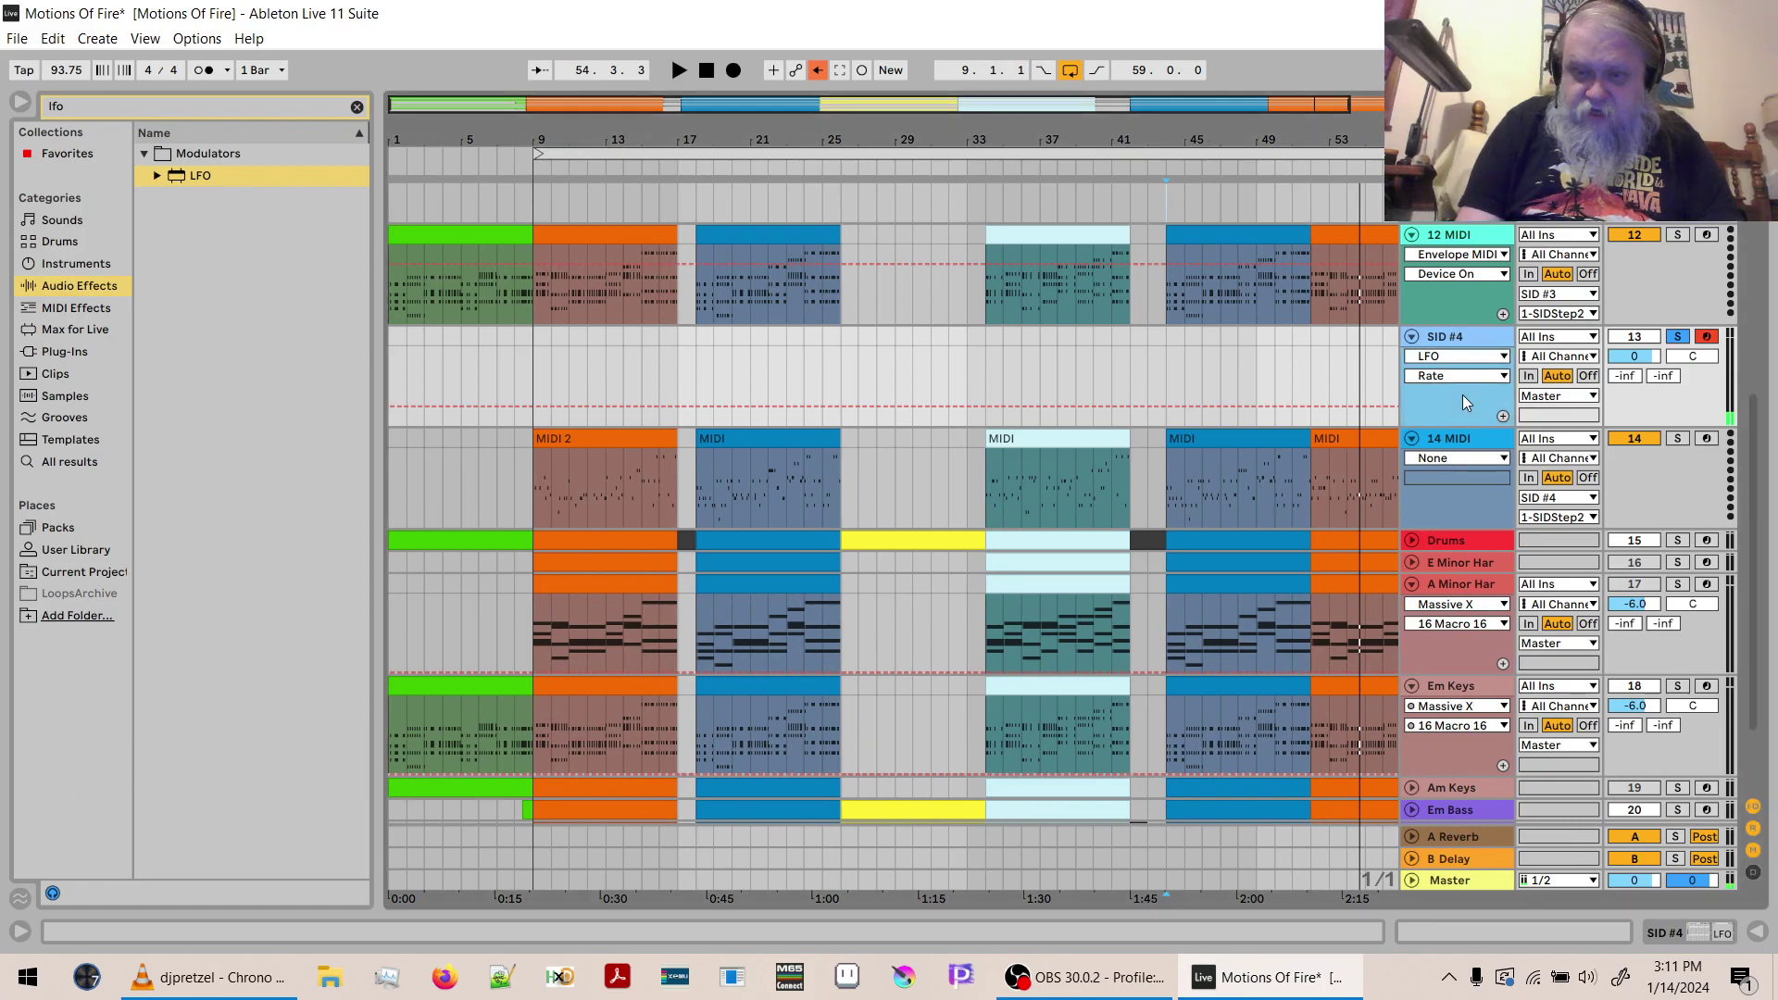
{"action": "key", "text": "ctrl+alt+l"}
{"action": "key", "text": "shift+Tab"}
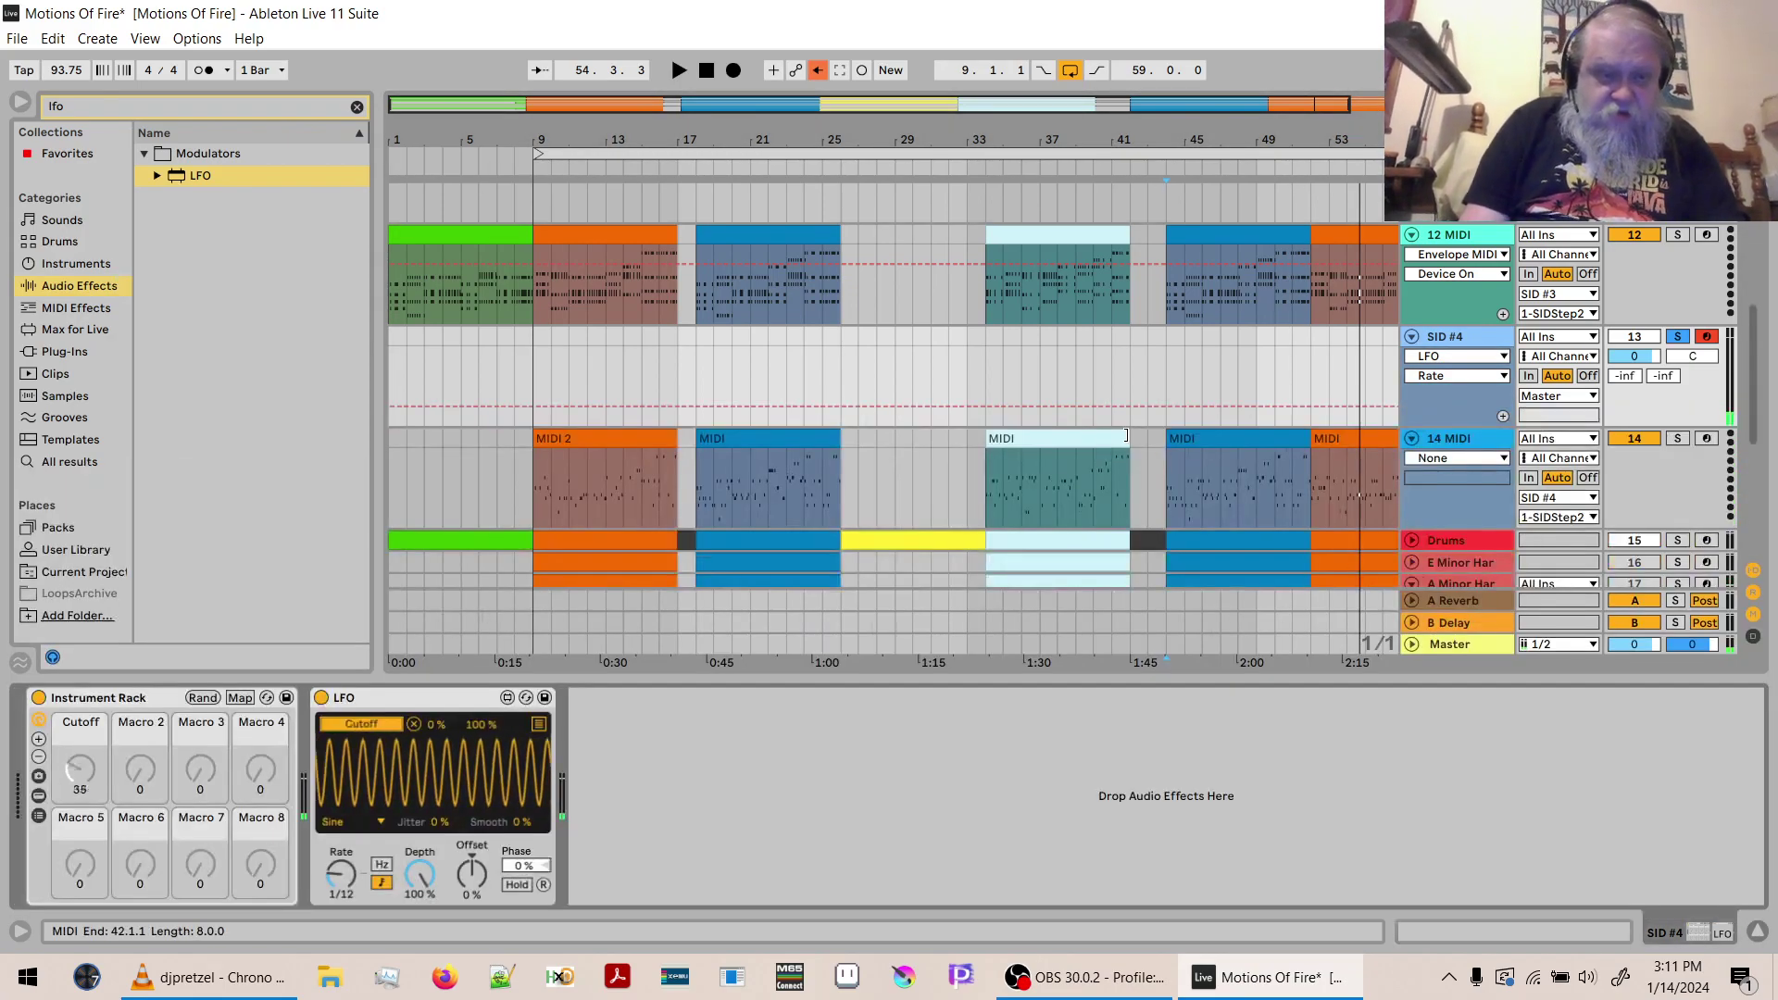
{"action": "left_click", "coordinate": [38, 796]}
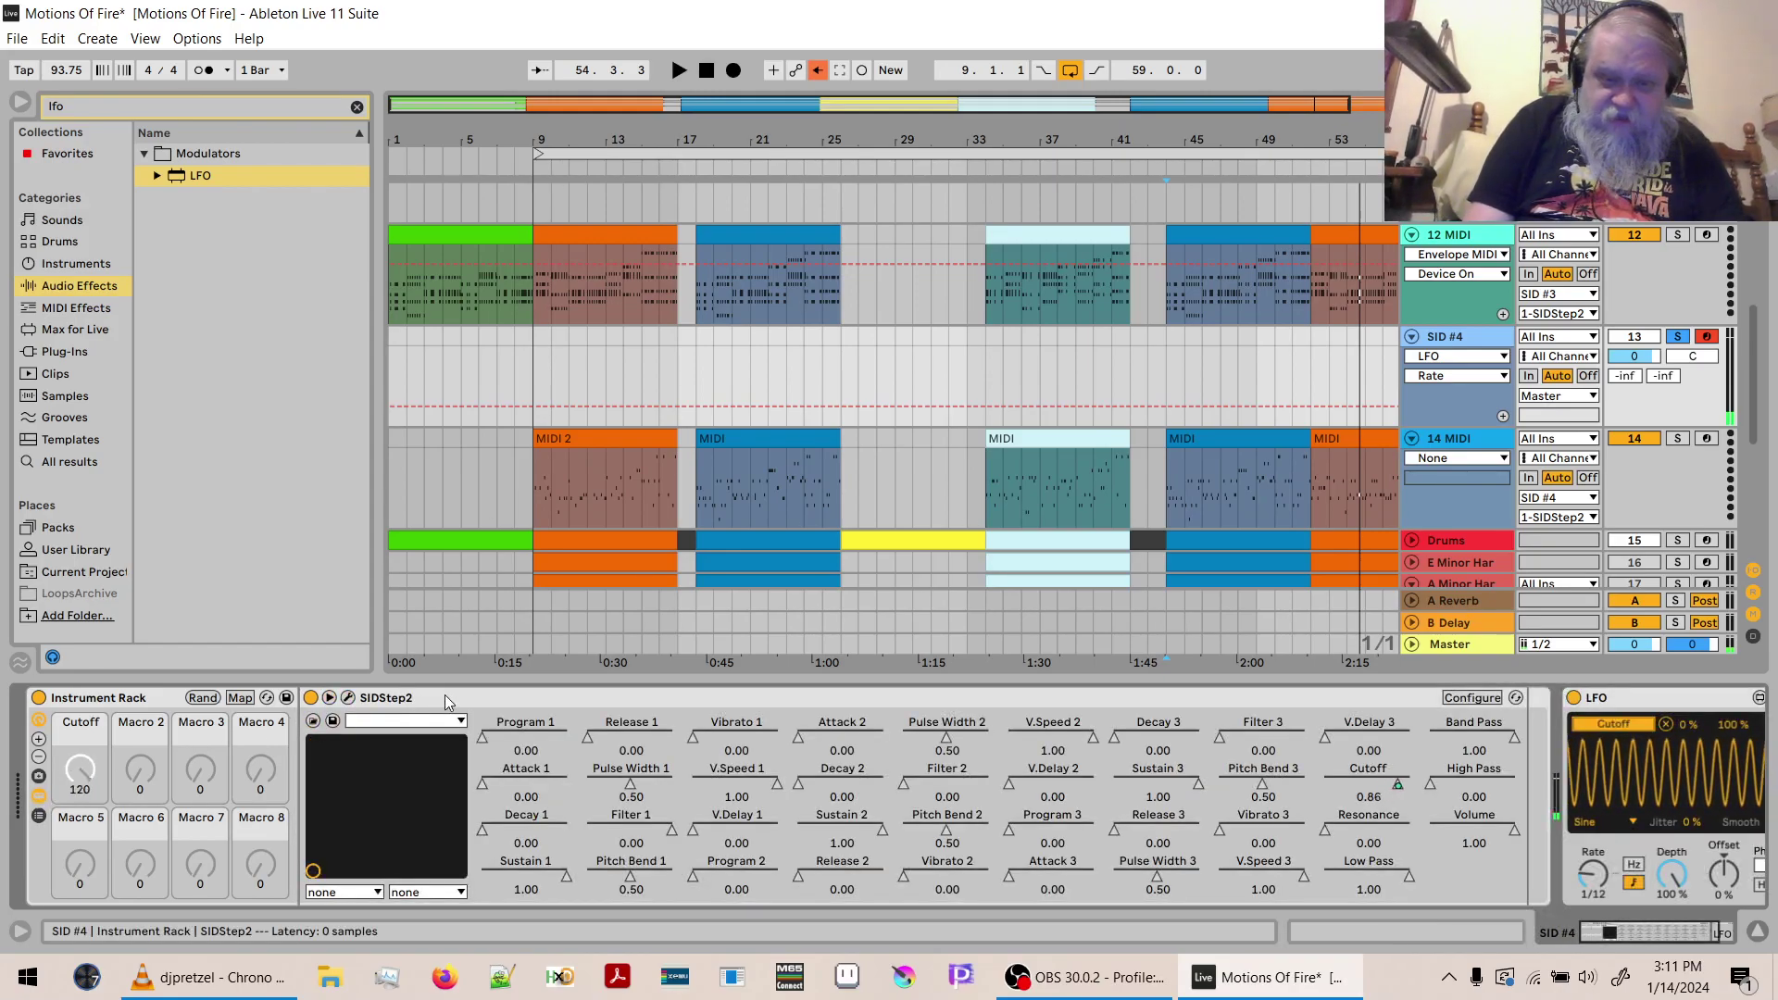
{"action": "left_click", "coordinate": [347, 698]}
{"action": "left_click", "coordinate": [349, 700]}
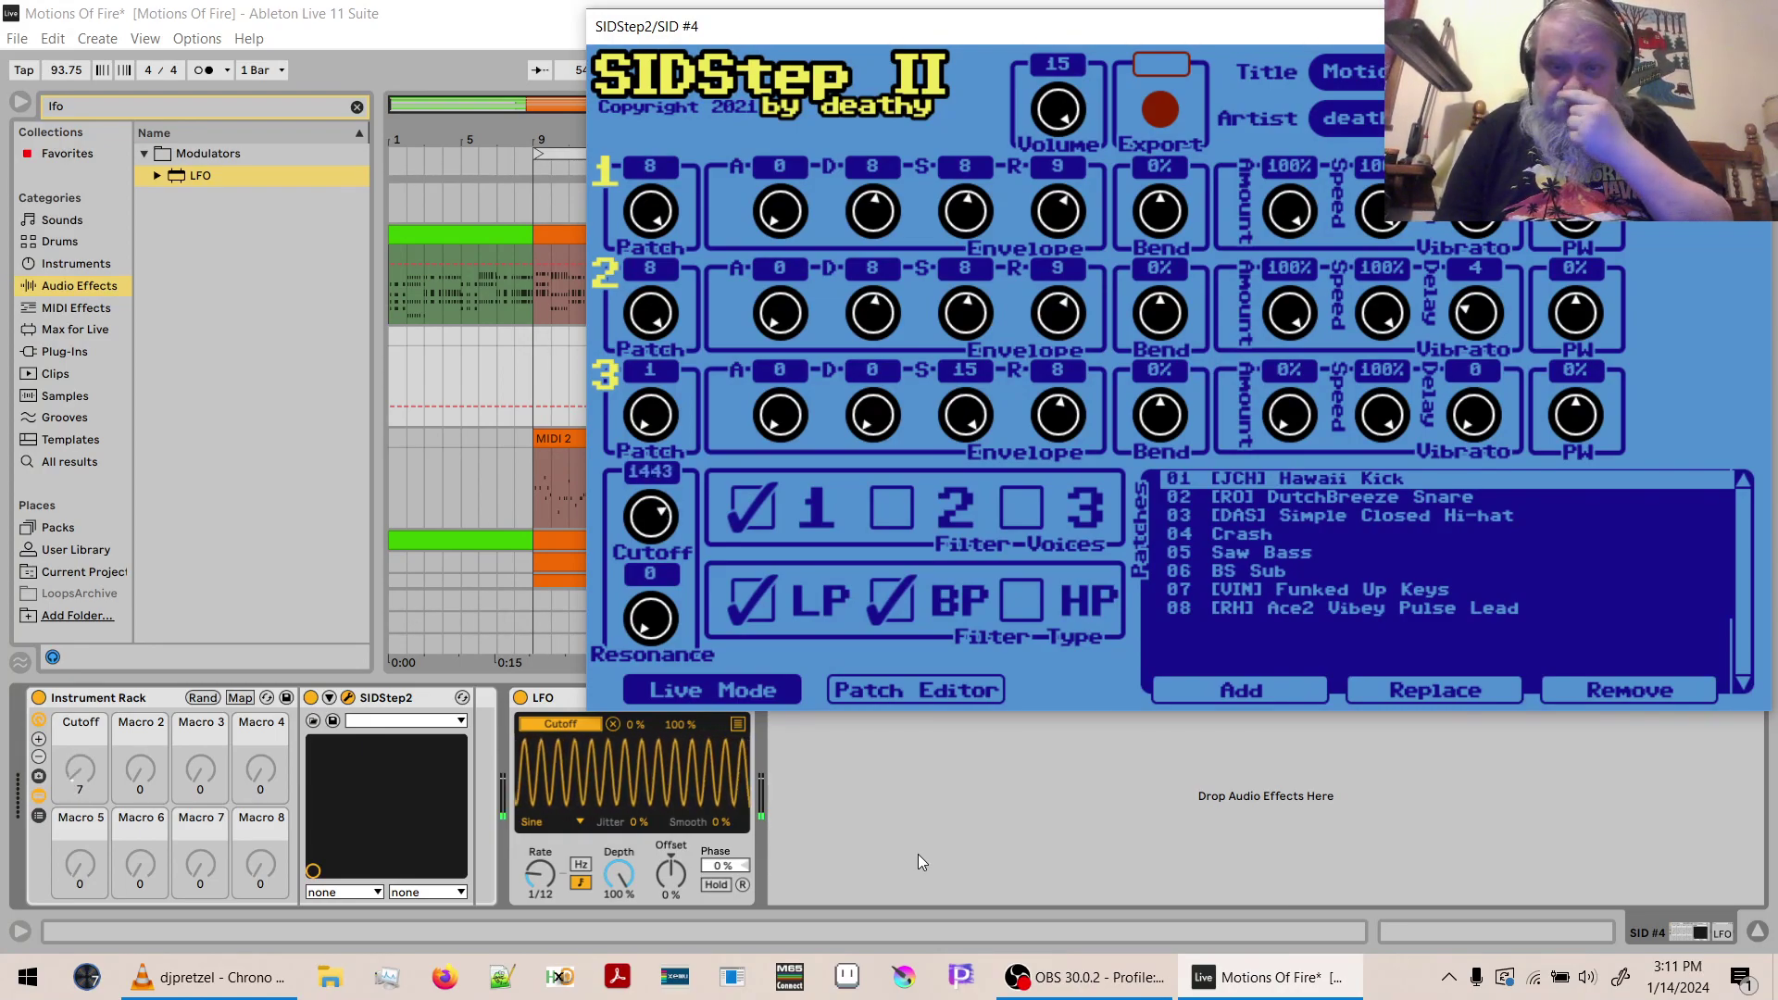
Set the envelope sustain of patch 08 [RH] Ace2 Vibey Pulse Lead to 5, and close the plug-in window from Live Mode.
{"action": "left_click", "coordinate": [1297, 607]}
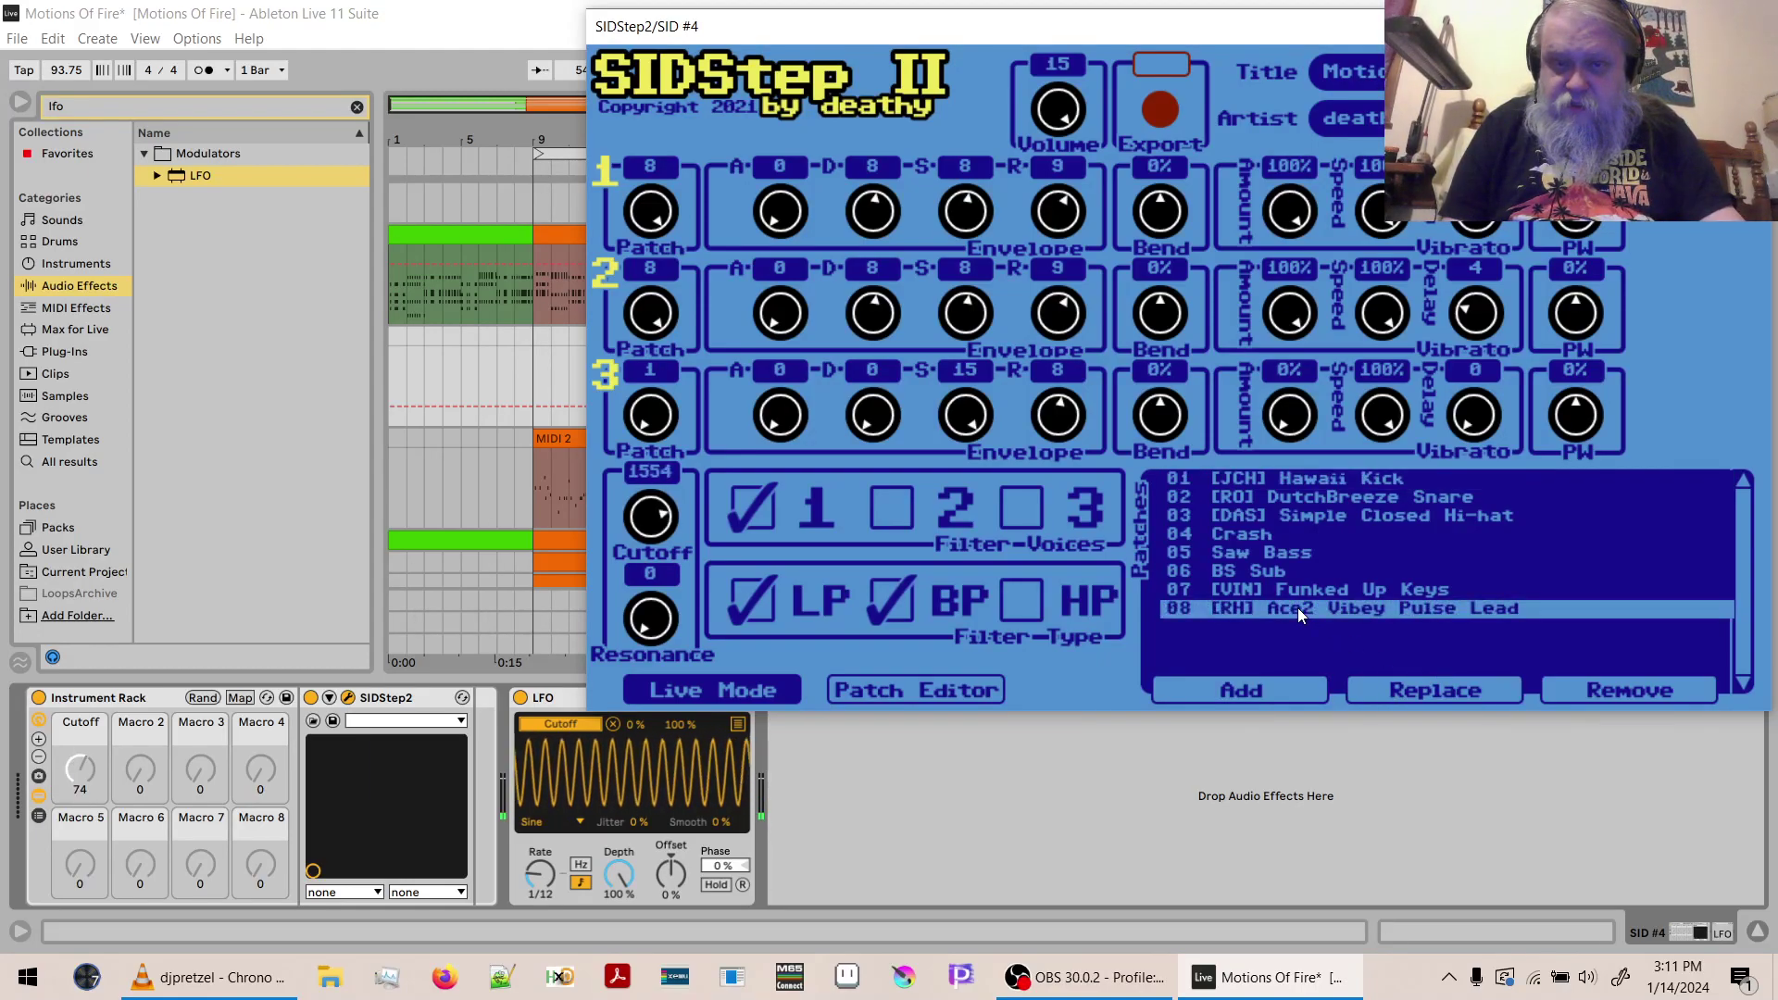
{"action": "left_click", "coordinate": [921, 698]}
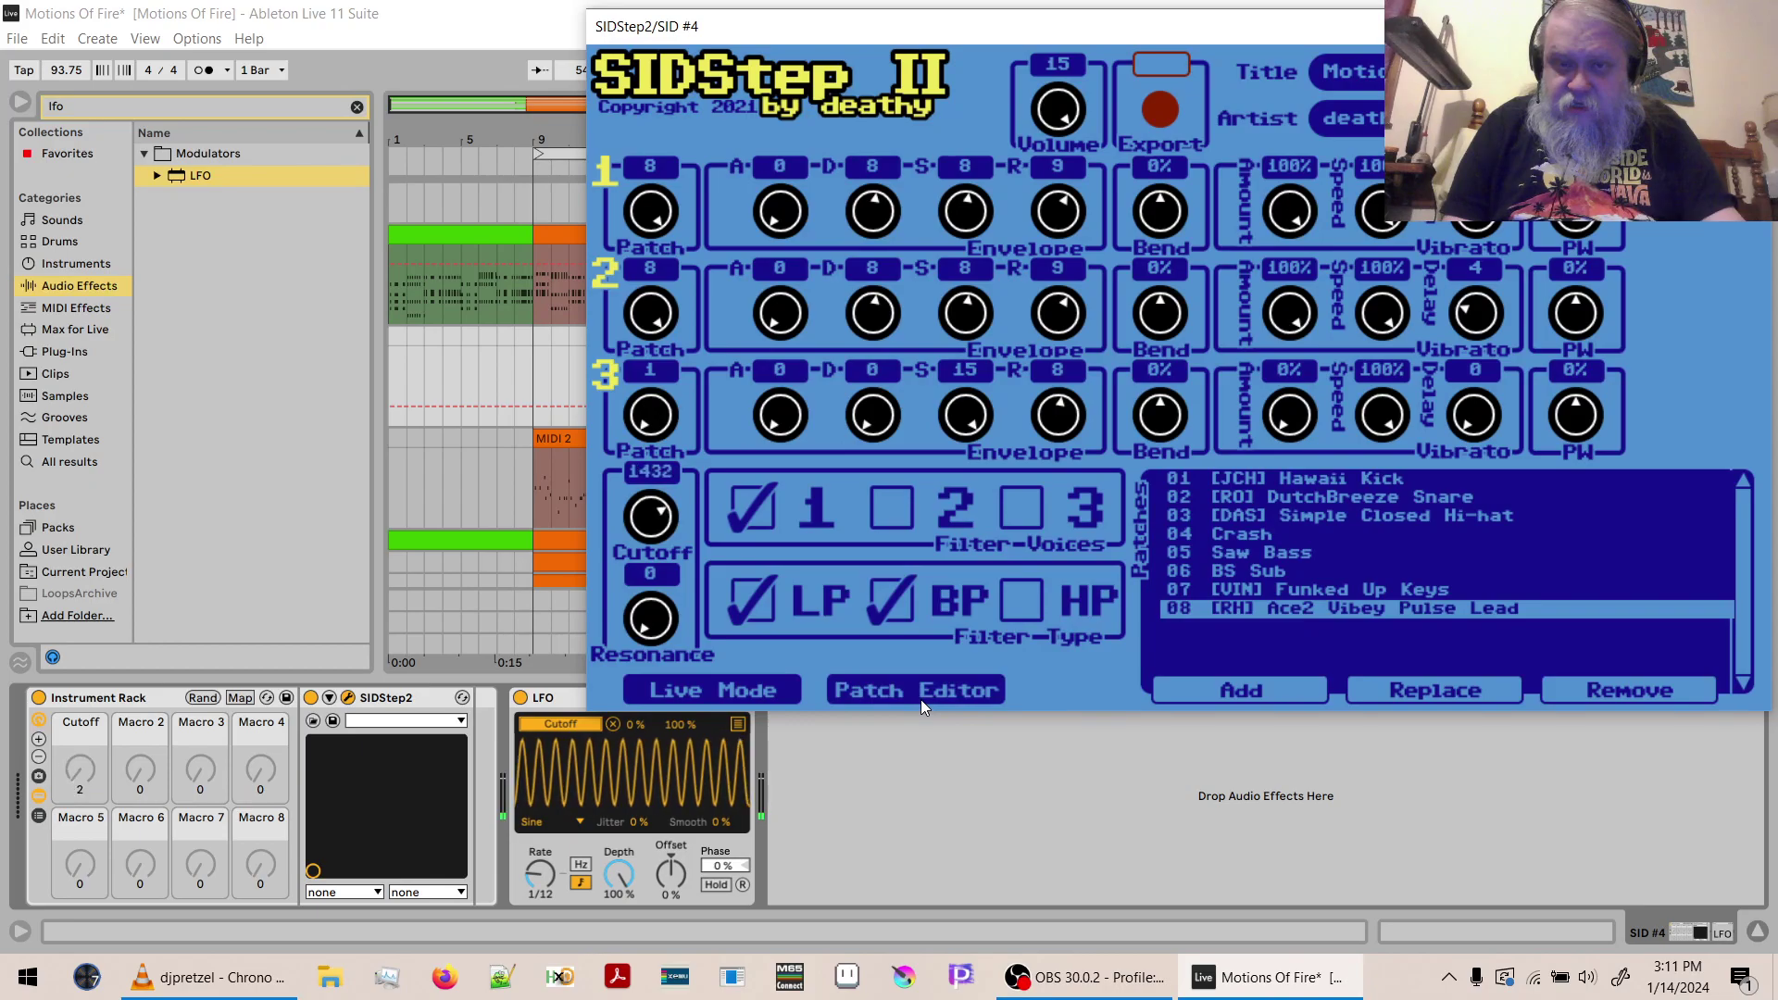
{"action": "left_click_drag", "start_coordinate": [872, 230], "coordinate": [870, 279]}
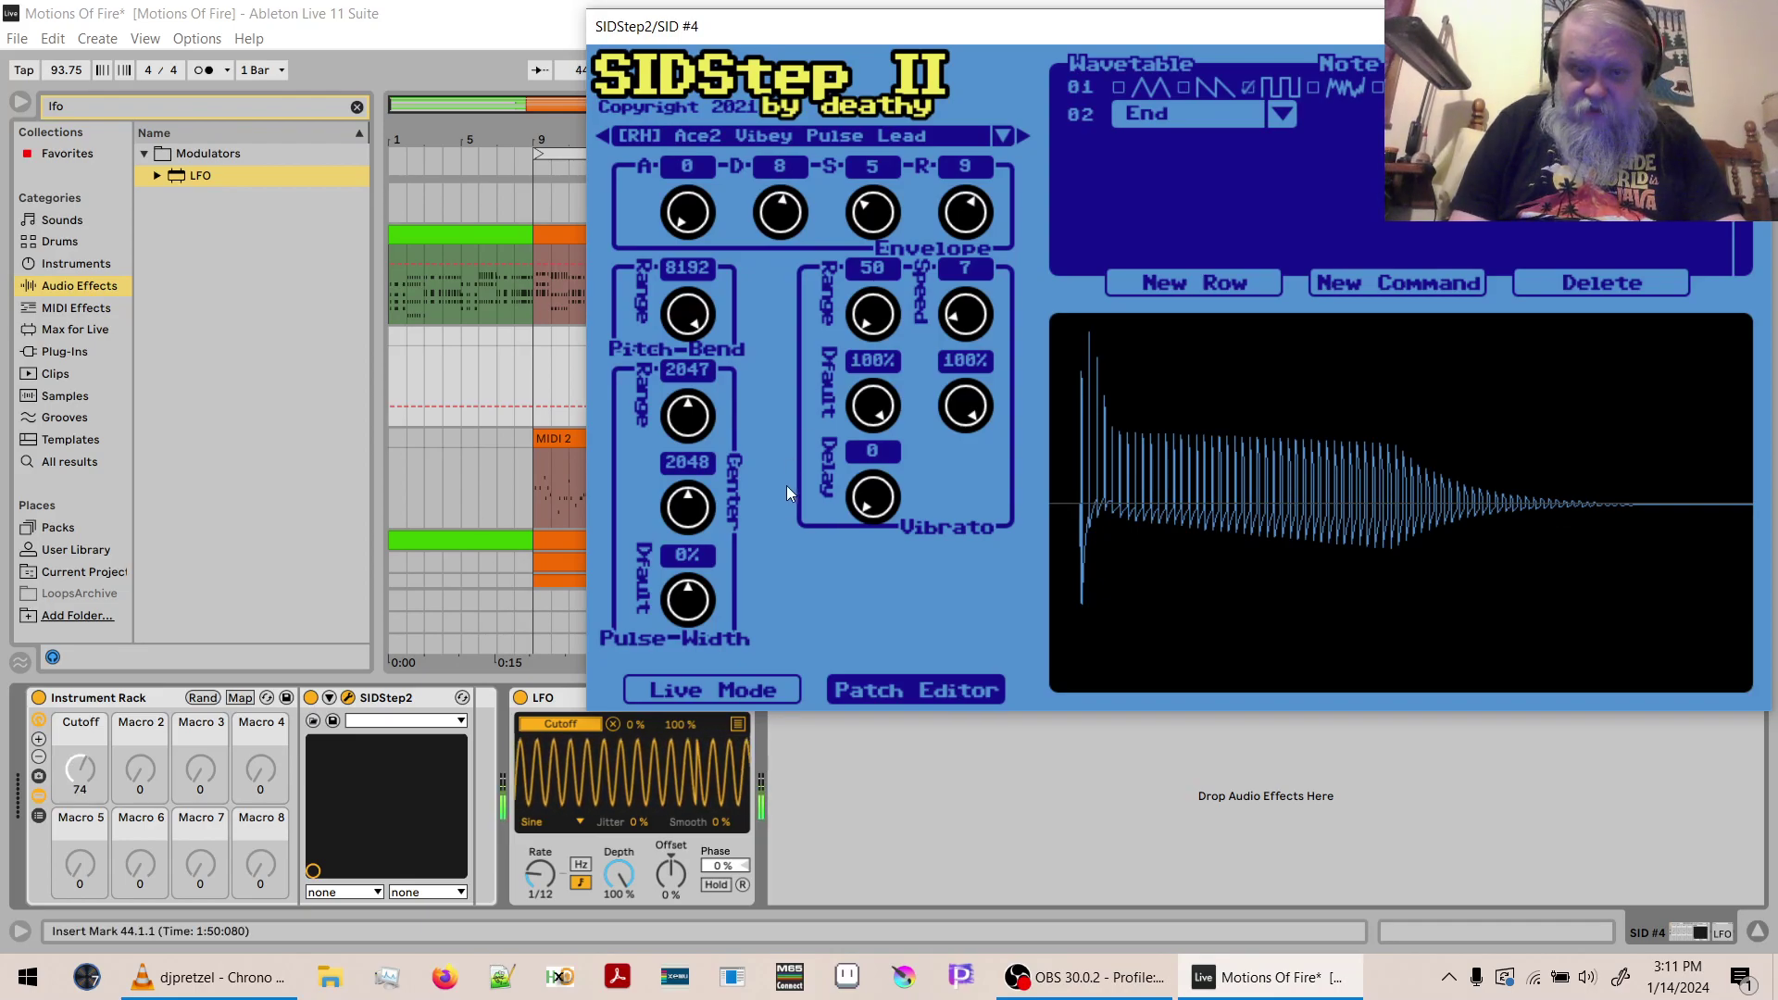
{"action": "left_click", "coordinate": [756, 693]}
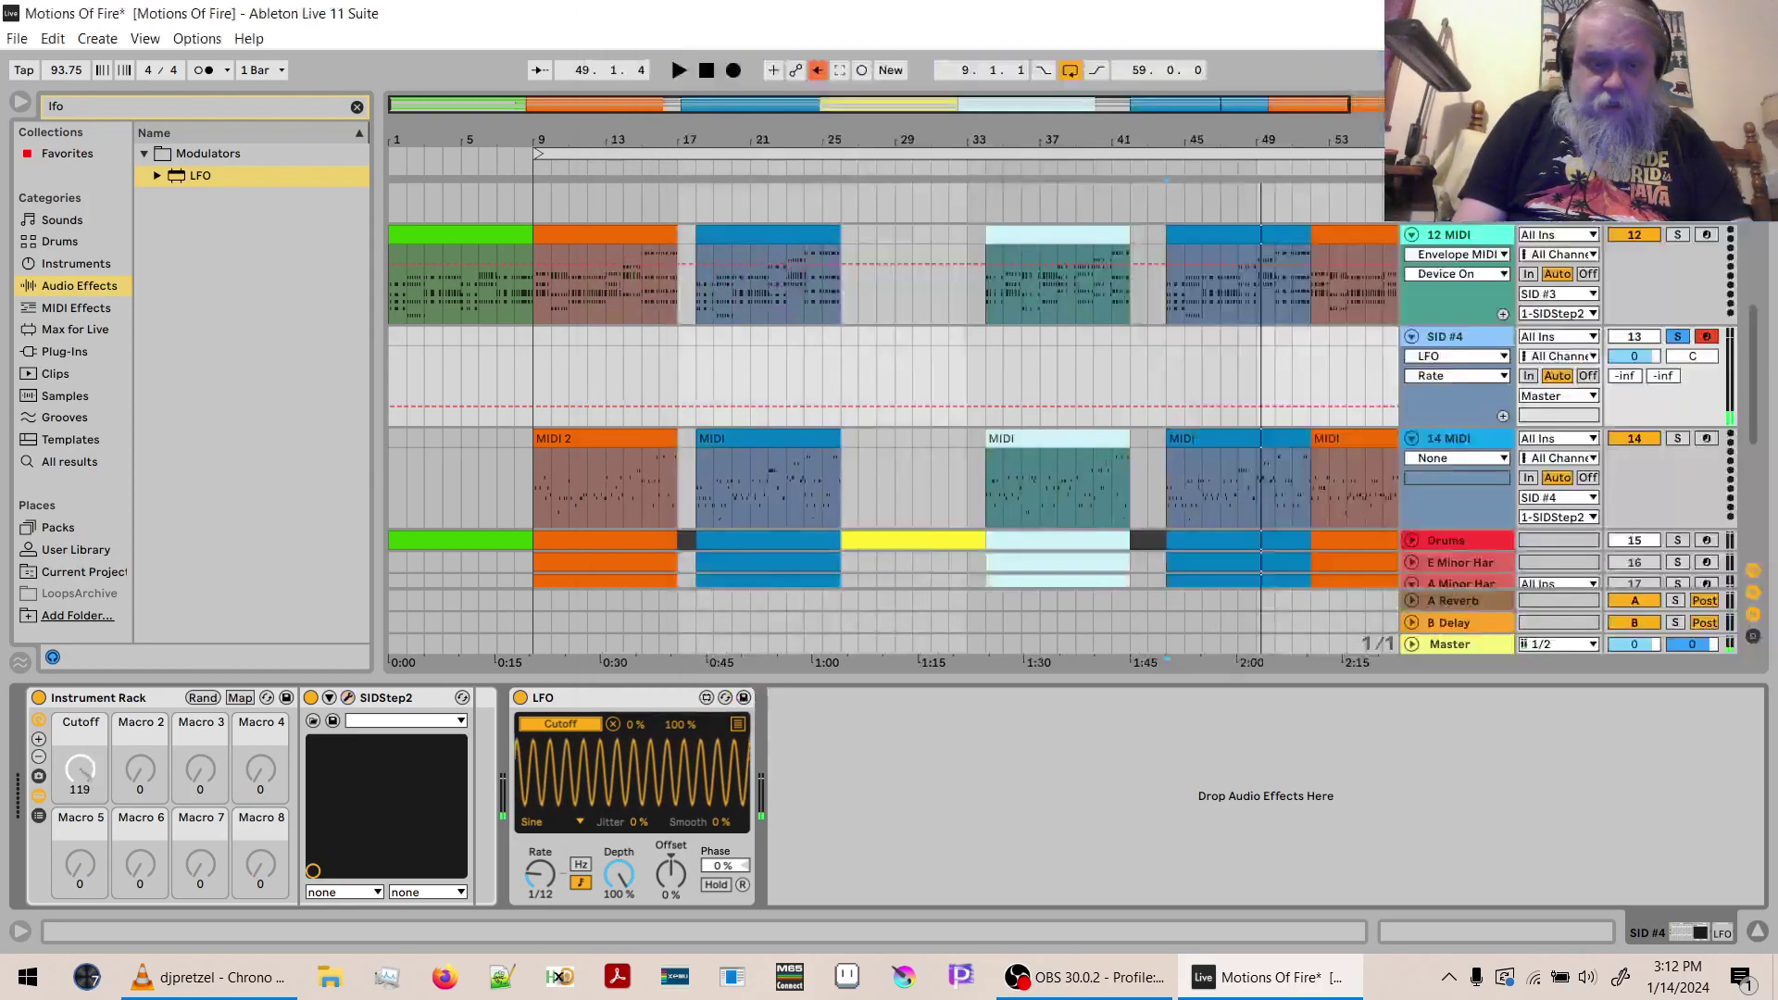
{"action": "left_click", "coordinate": [1749, 25]}
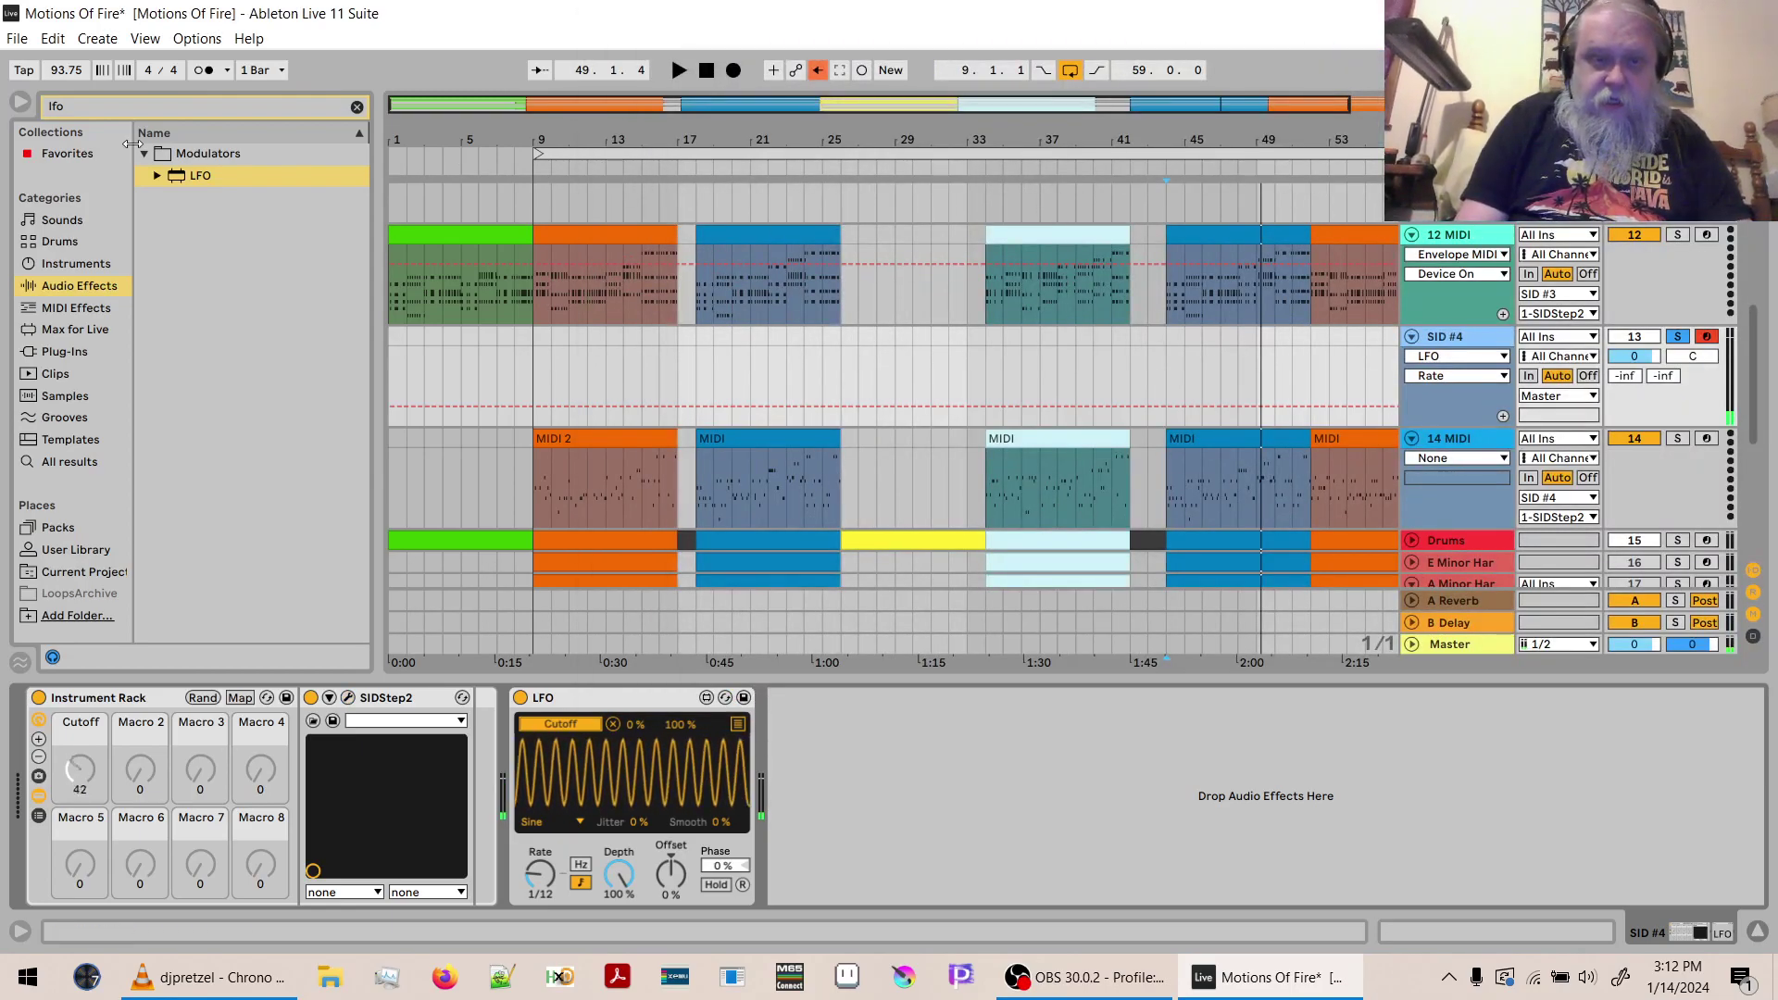
Hide the browser and device view to enlarge the arrangement, and save the set with the playhead back at the start.
{"action": "left_click", "coordinate": [21, 102]}
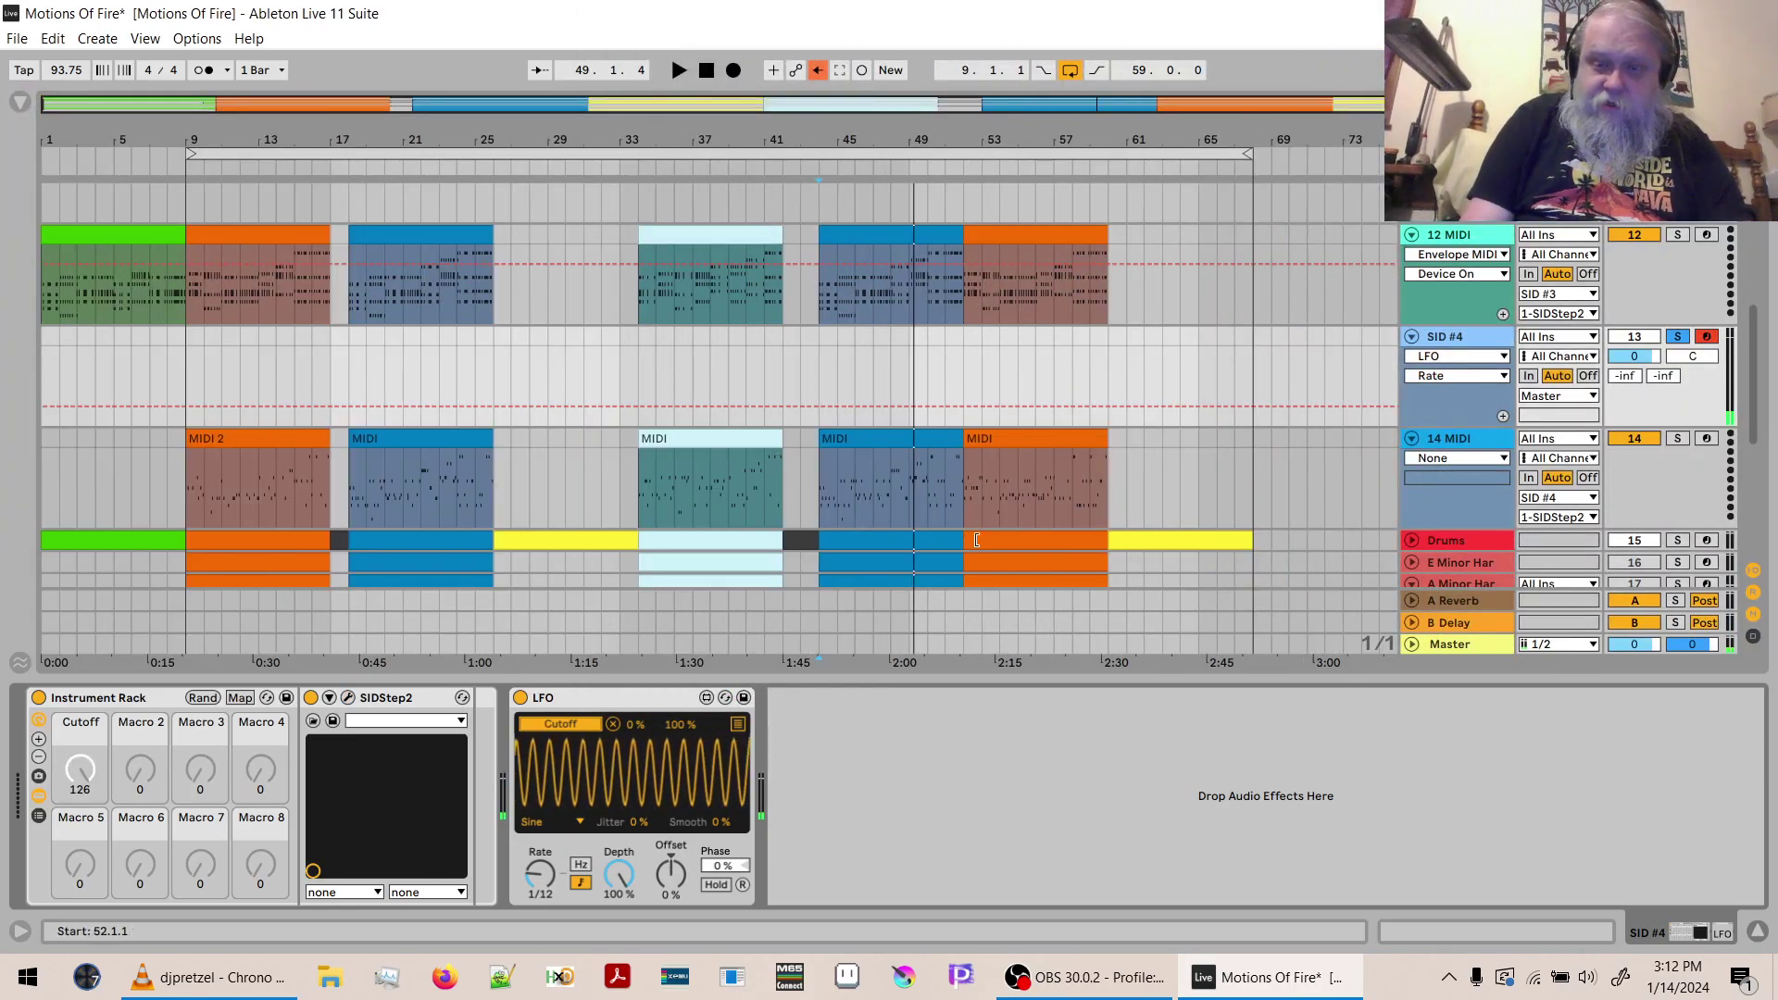
{"action": "left_click", "coordinate": [1761, 929]}
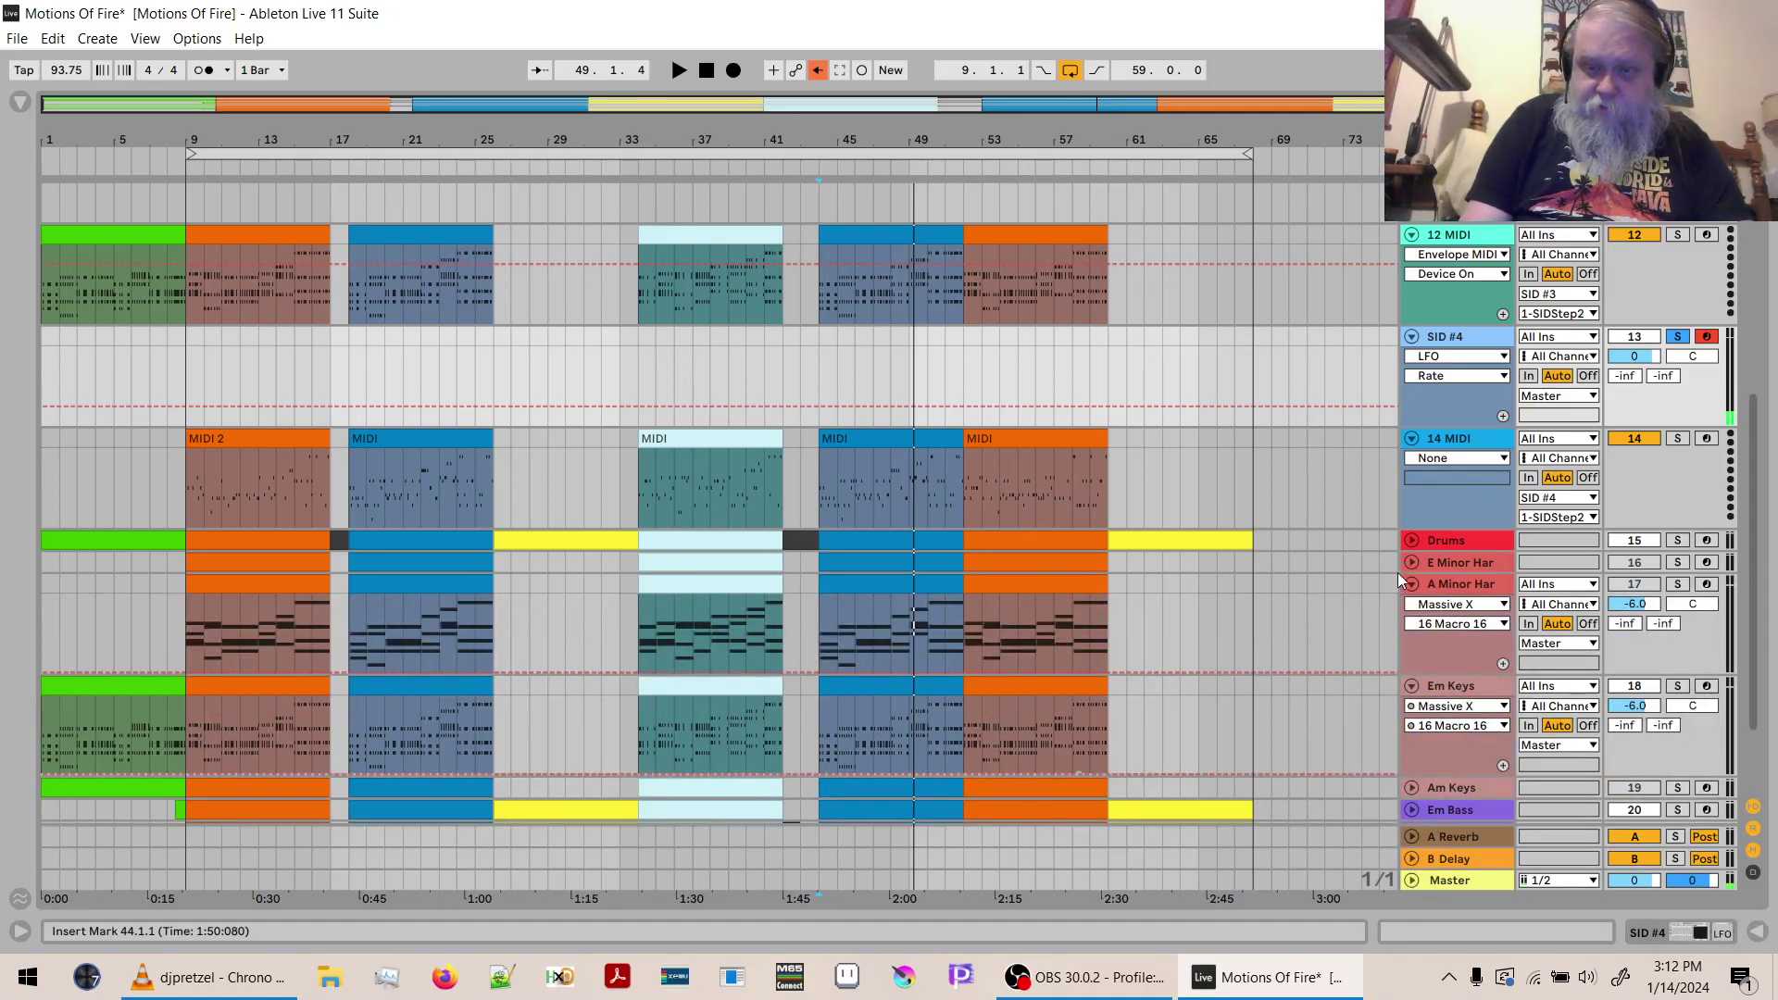
{"action": "mouse_move", "coordinate": [1742, 515]}
{"action": "left_mouse_down"}
{"action": "mouse_move", "coordinate": [1742, 387]}
{"action": "mouse_move", "coordinate": [1740, 592]}
{"action": "mouse_move", "coordinate": [1739, 519]}
{"action": "mouse_move", "coordinate": [1738, 548]}
{"action": "left_mouse_up"}
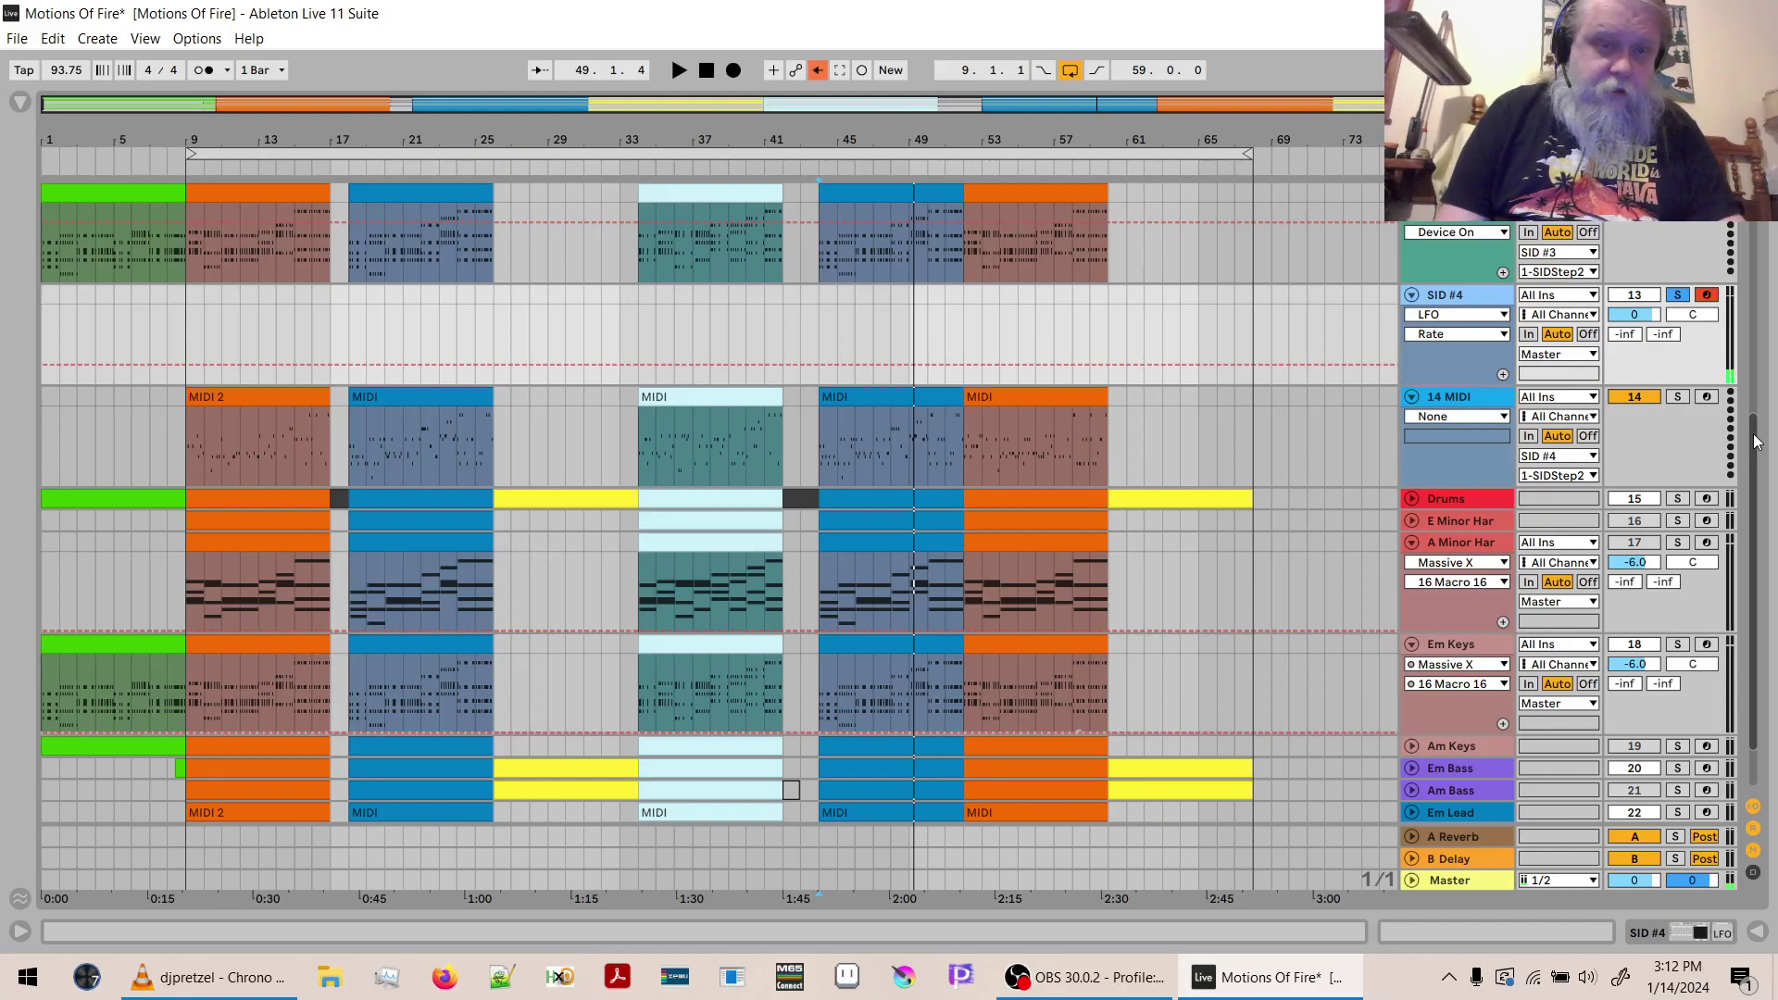
{"action": "left_click_drag", "start_coordinate": [1757, 441], "coordinate": [1773, 377]}
{"action": "scroll", "coordinate": [1300, 242], "scroll_direction": "down", "scroll_amount": 2}
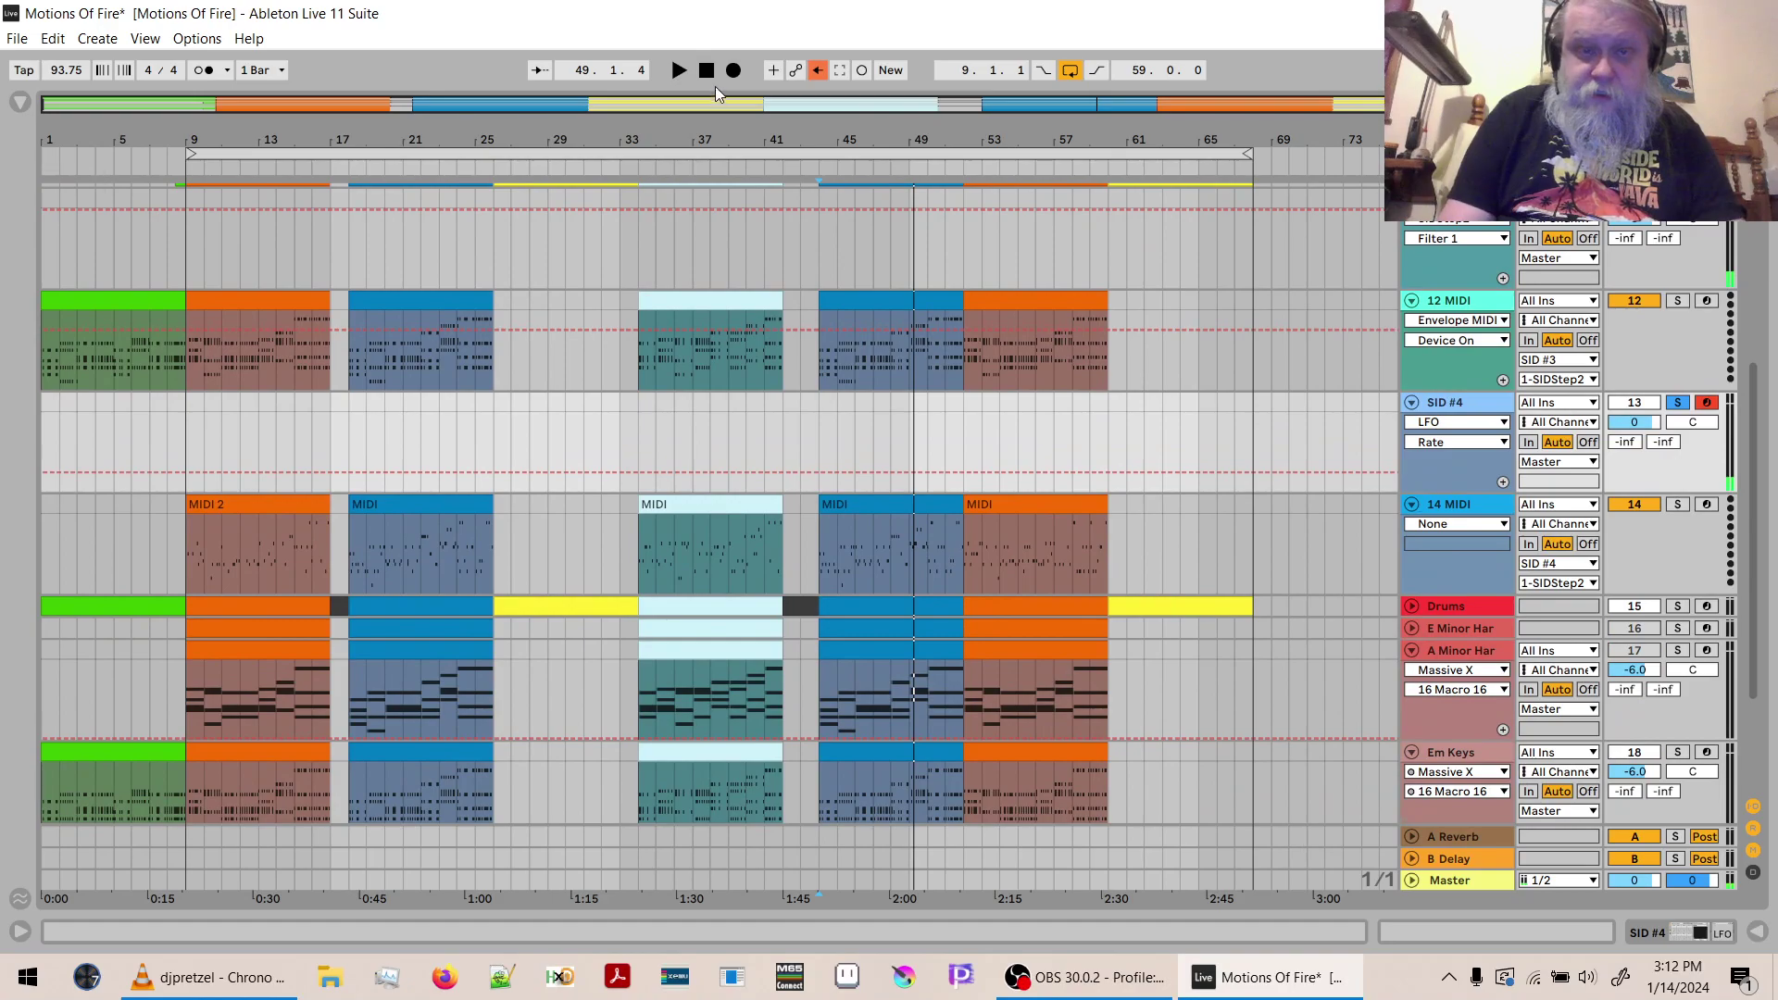
{"action": "left_click", "coordinate": [702, 71]}
{"action": "key", "text": "ctrl+s"}
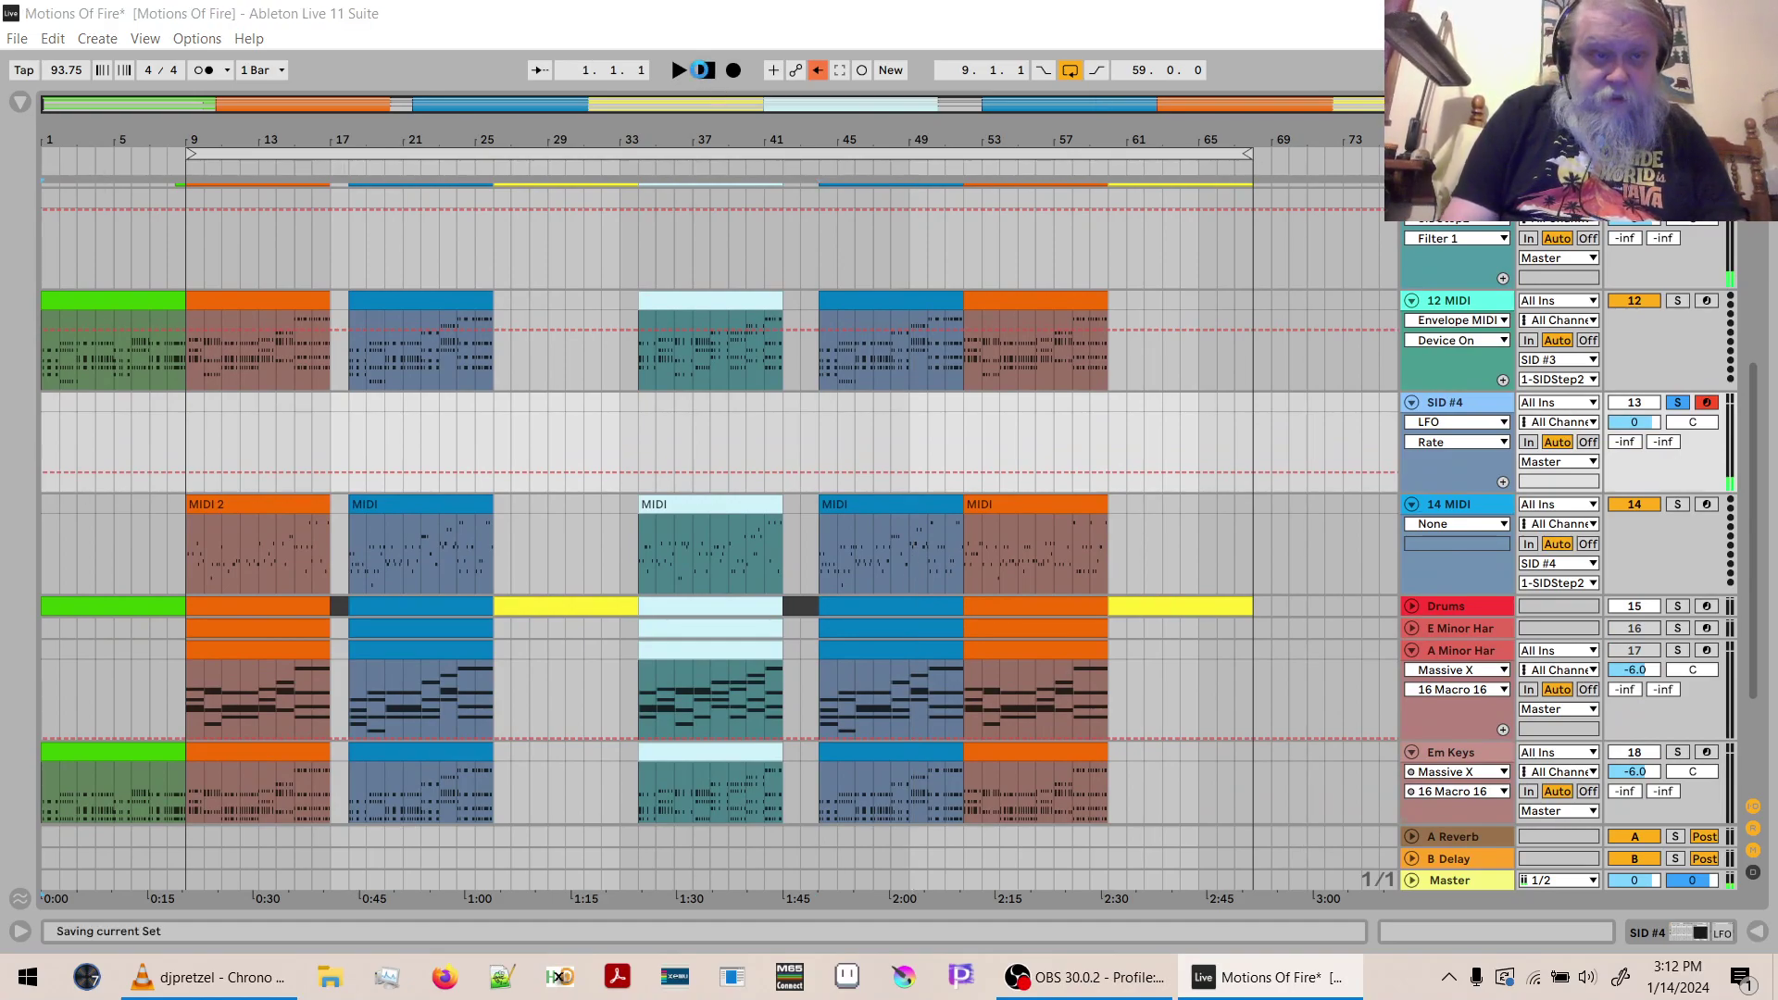
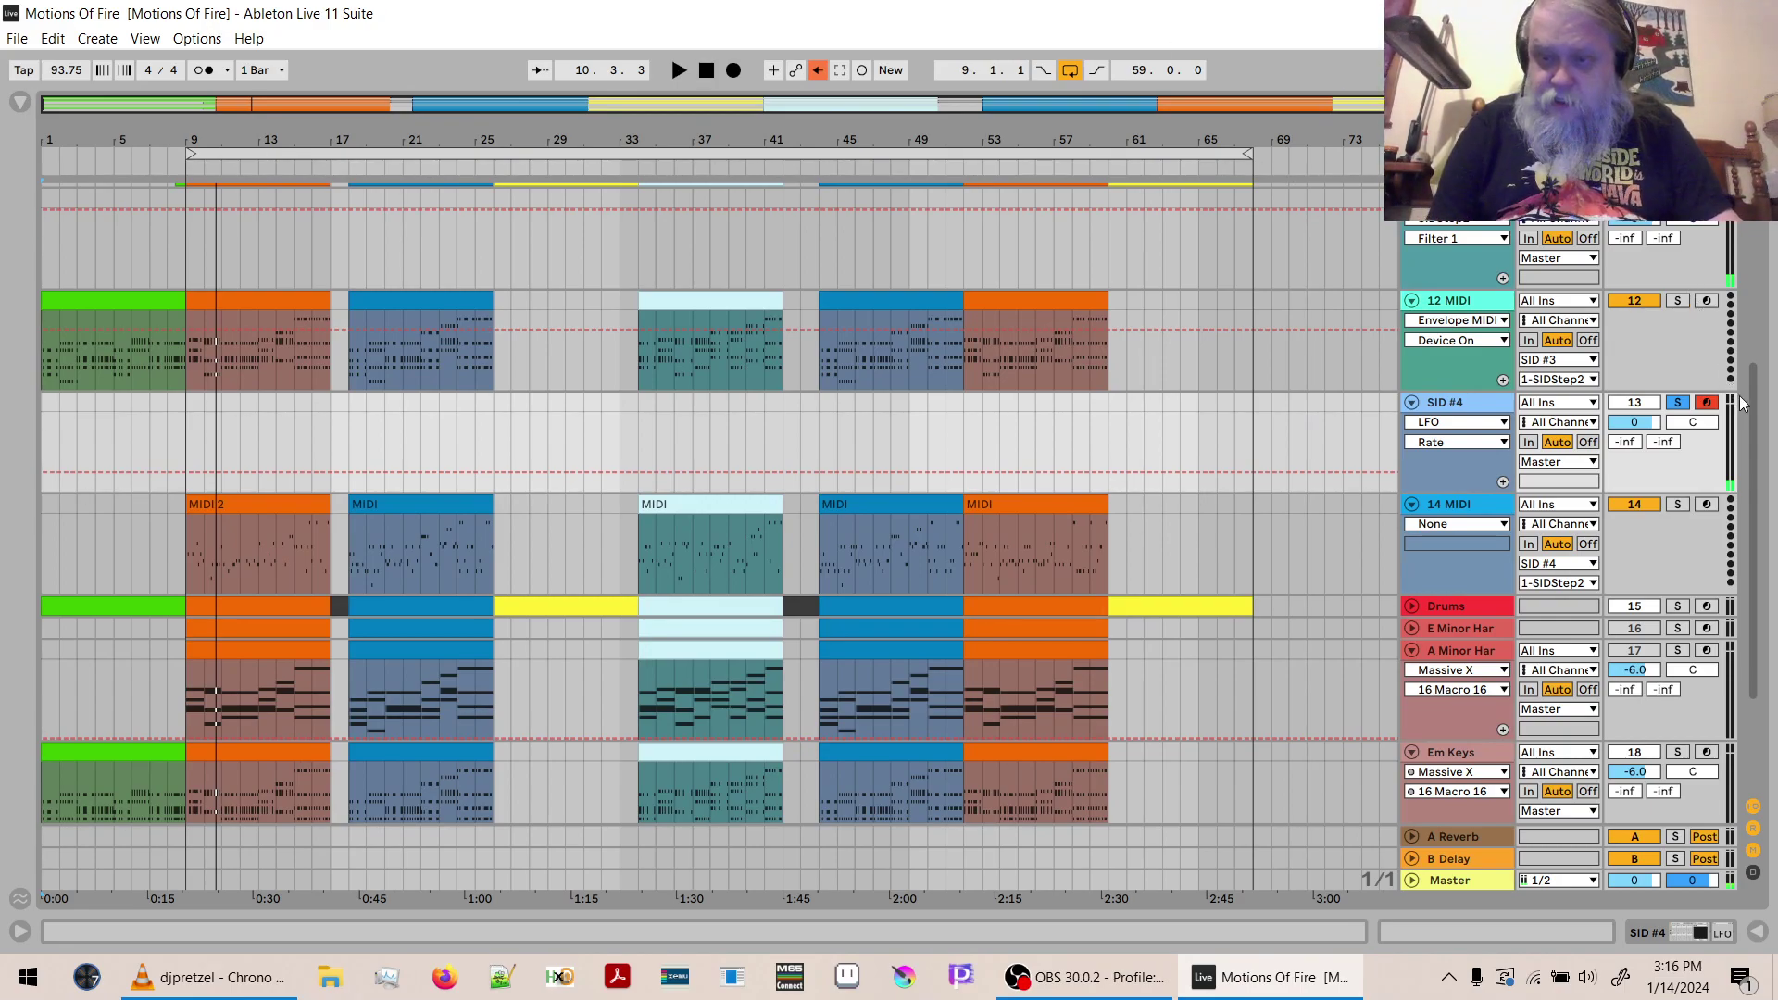
Fold the SID 1 group and group SID #2 with the 8, 9 and 10 MIDI tracks.
{"action": "left_click_drag", "start_coordinate": [1753, 415], "coordinate": [1733, 185]}
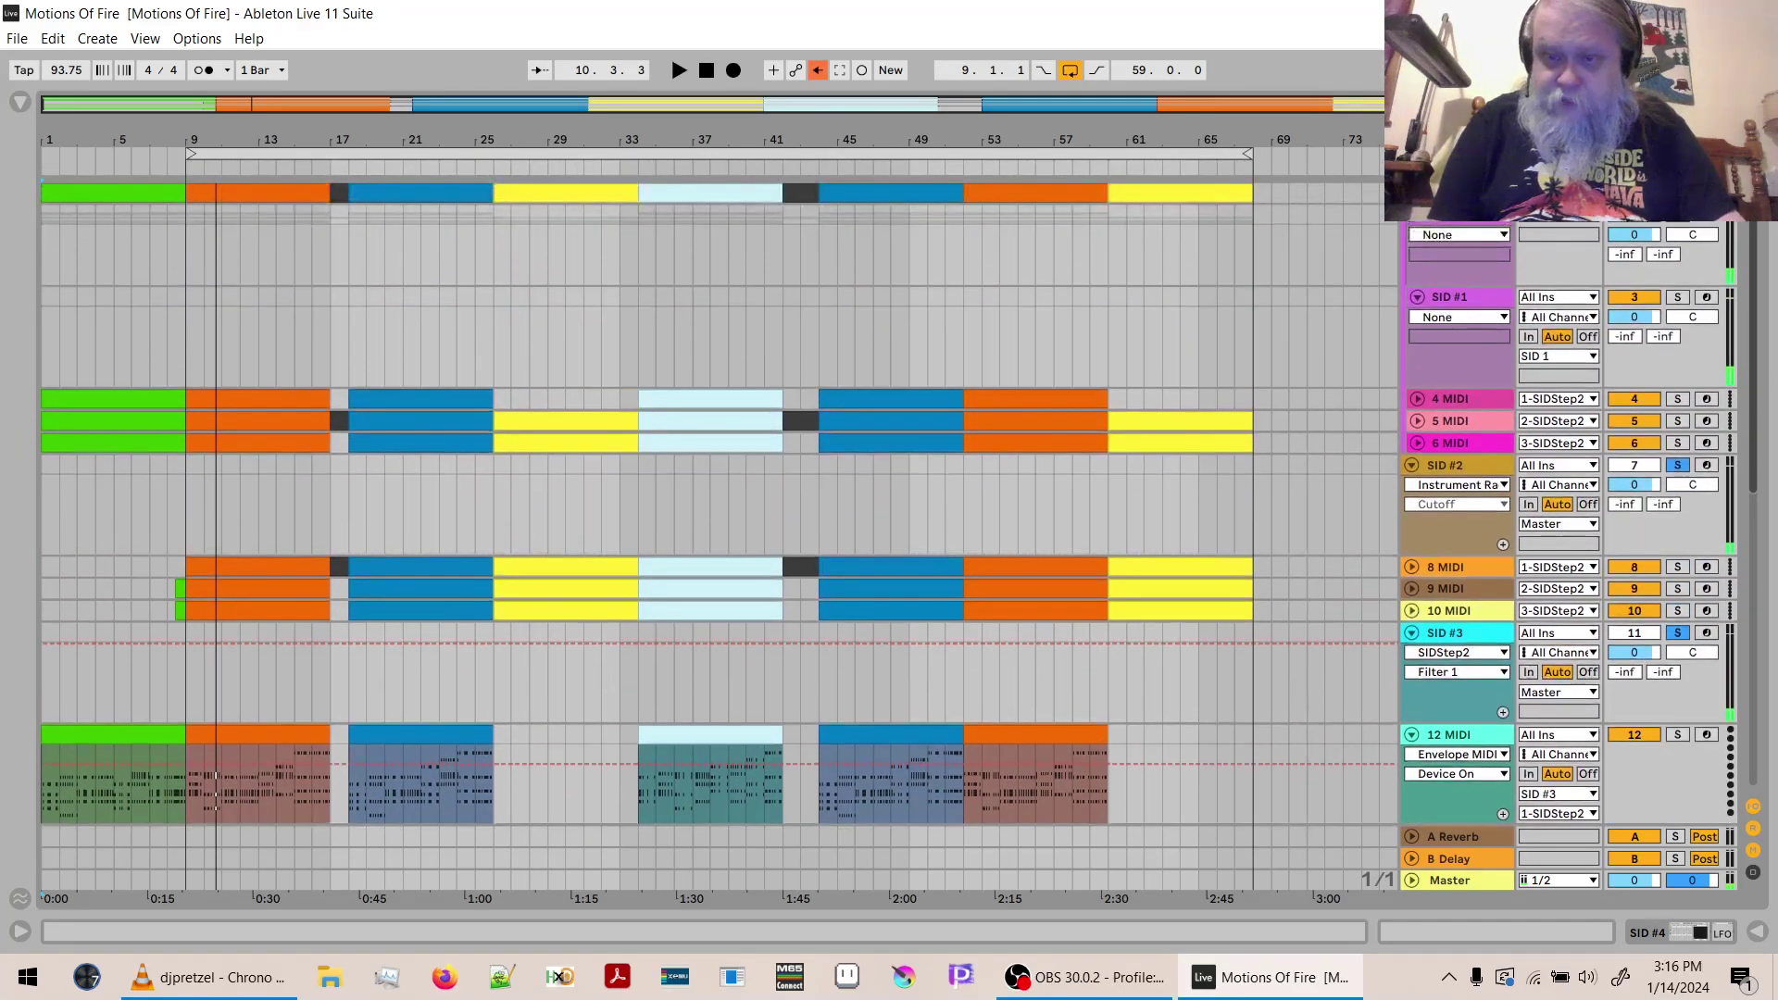
{"action": "left_click", "coordinate": [1409, 225]}
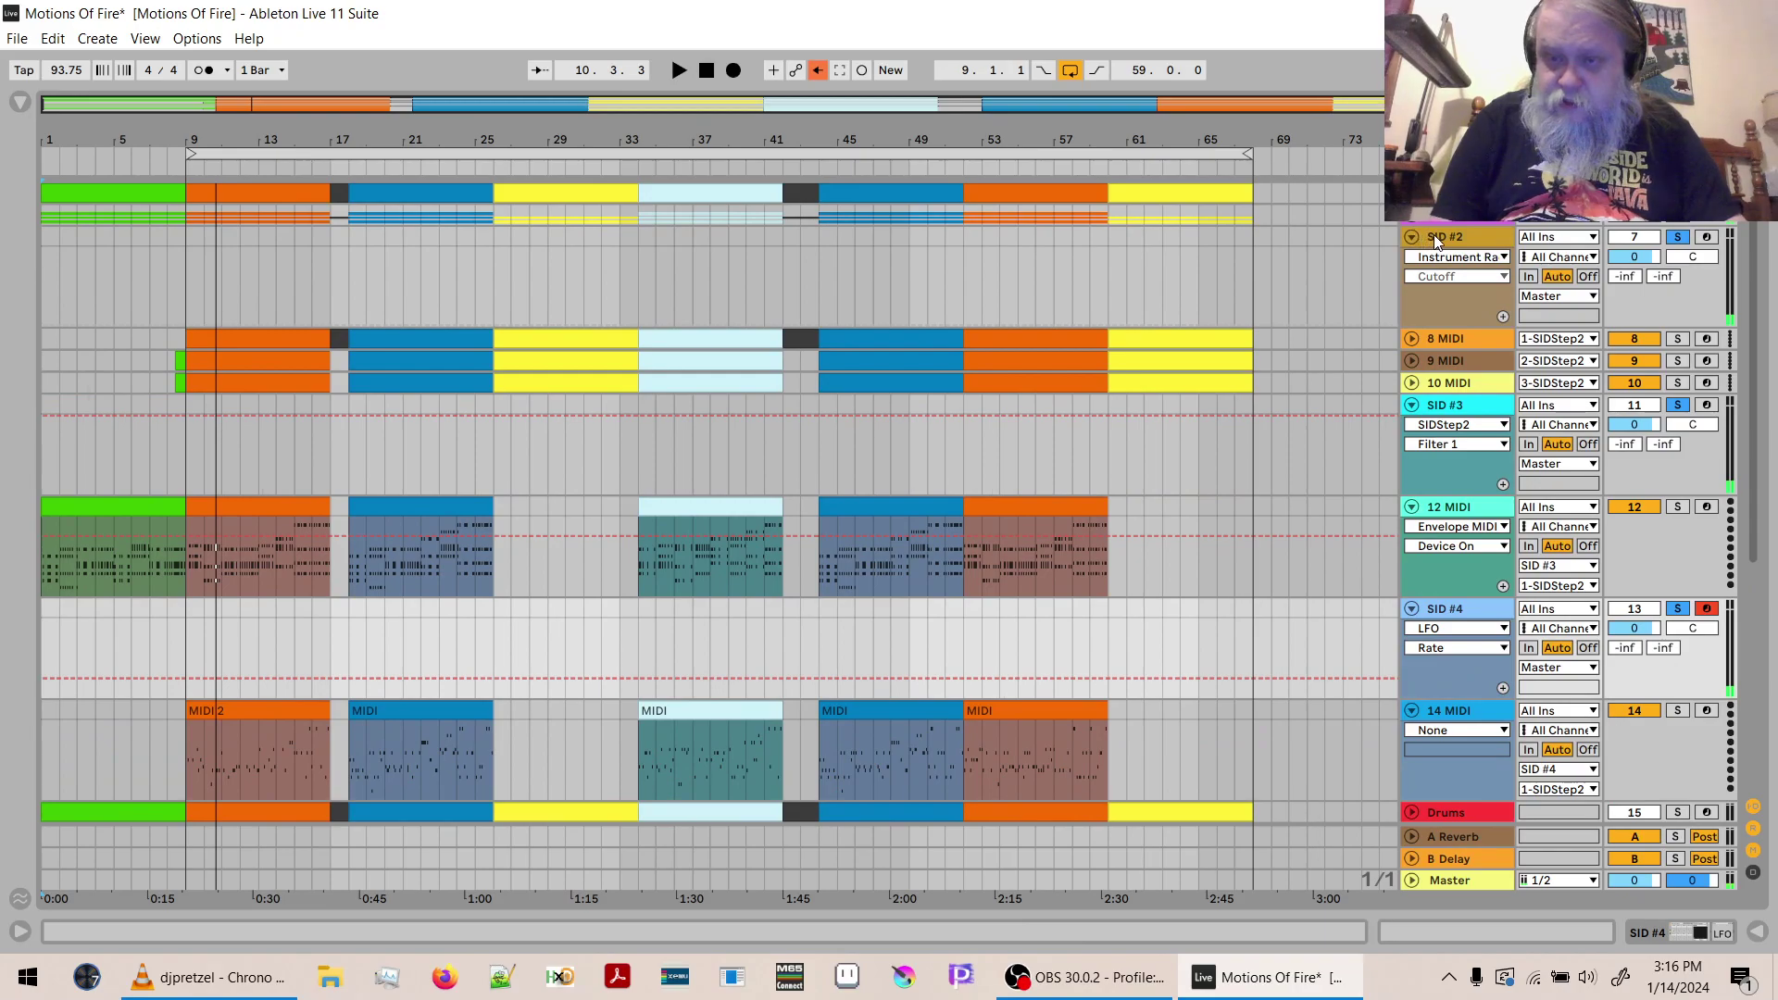
{"action": "left_click", "coordinate": [1438, 239]}
{"action": "left_click", "coordinate": [1463, 386]}
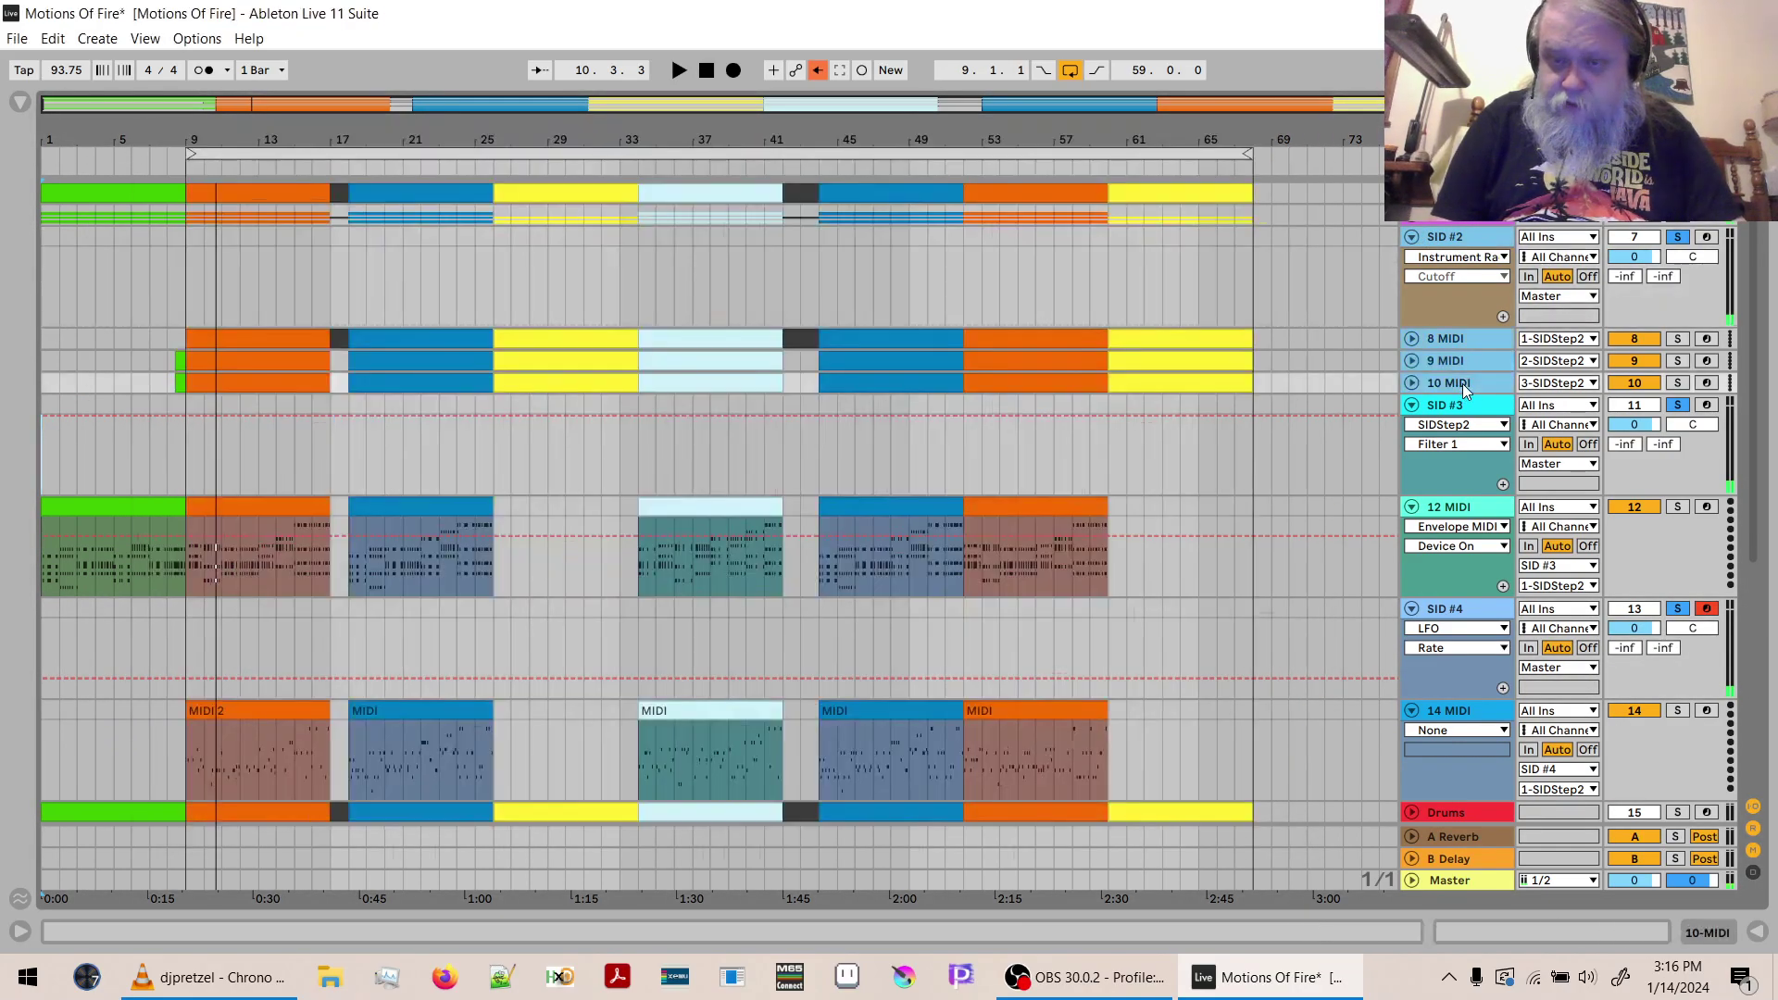
{"action": "key", "text": "ctrl+g"}
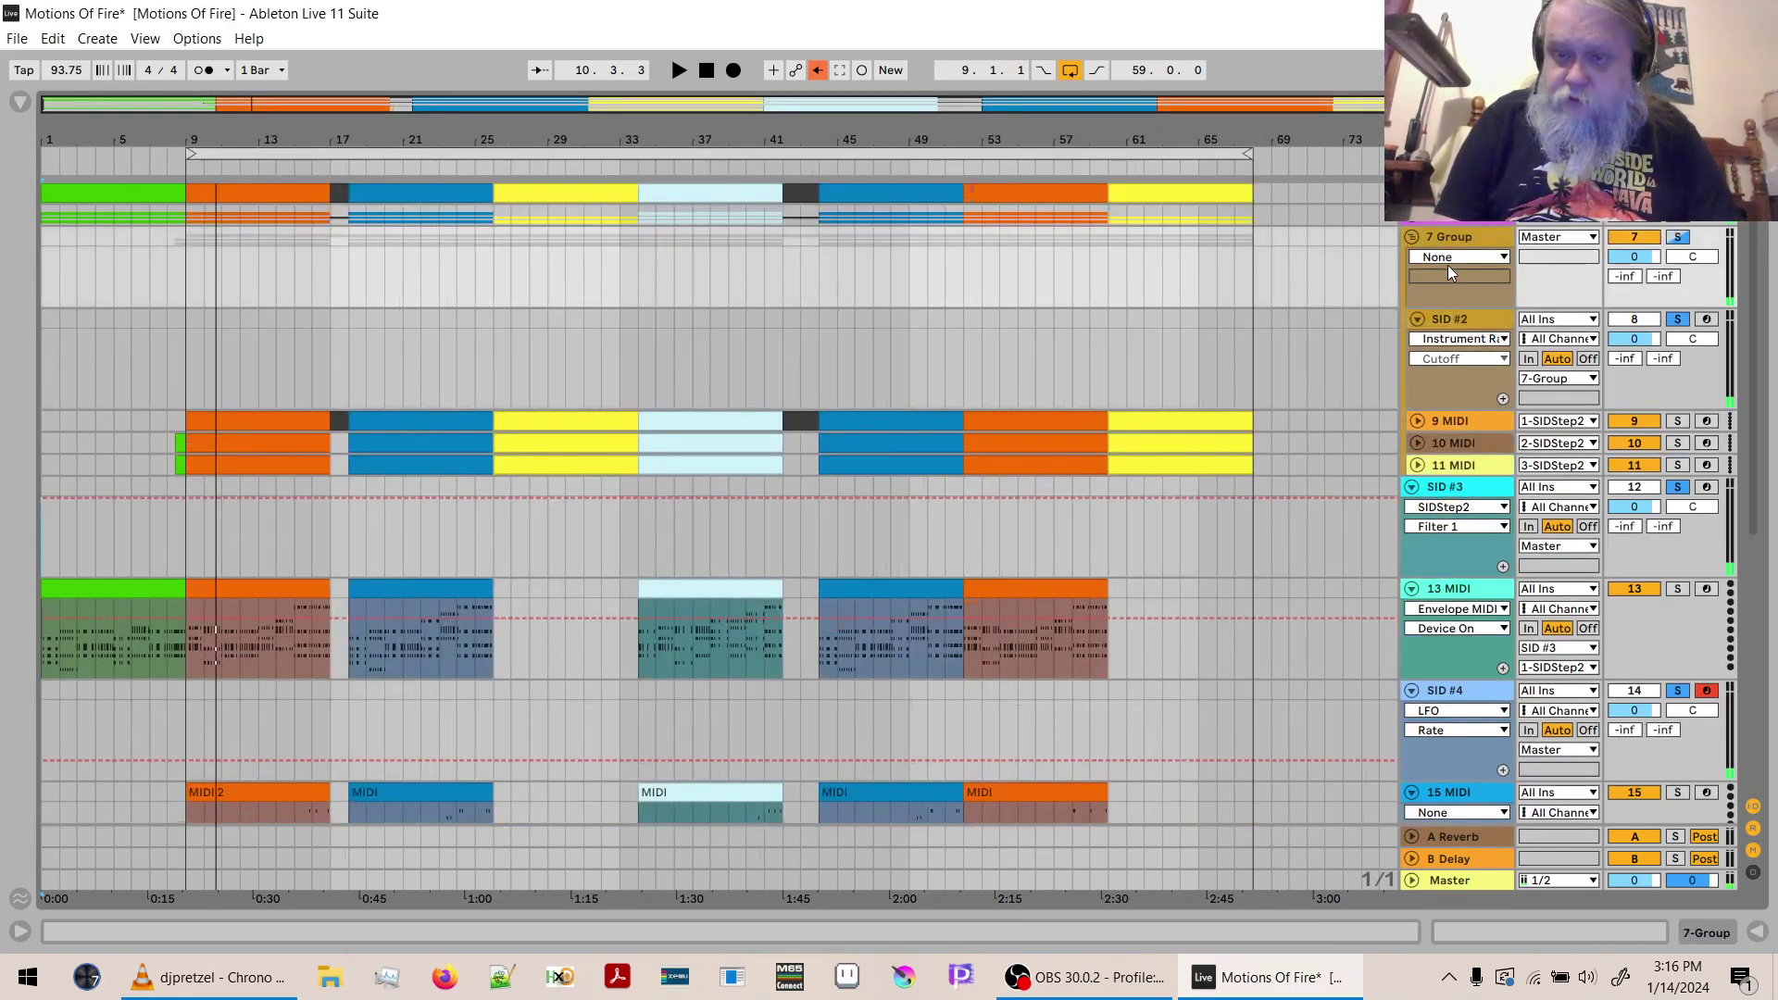
Rename the new group containing SID #2 as SID 2 and fold it.
{"action": "left_click", "coordinate": [1450, 243]}
{"action": "double_click", "coordinate": [1450, 243]}
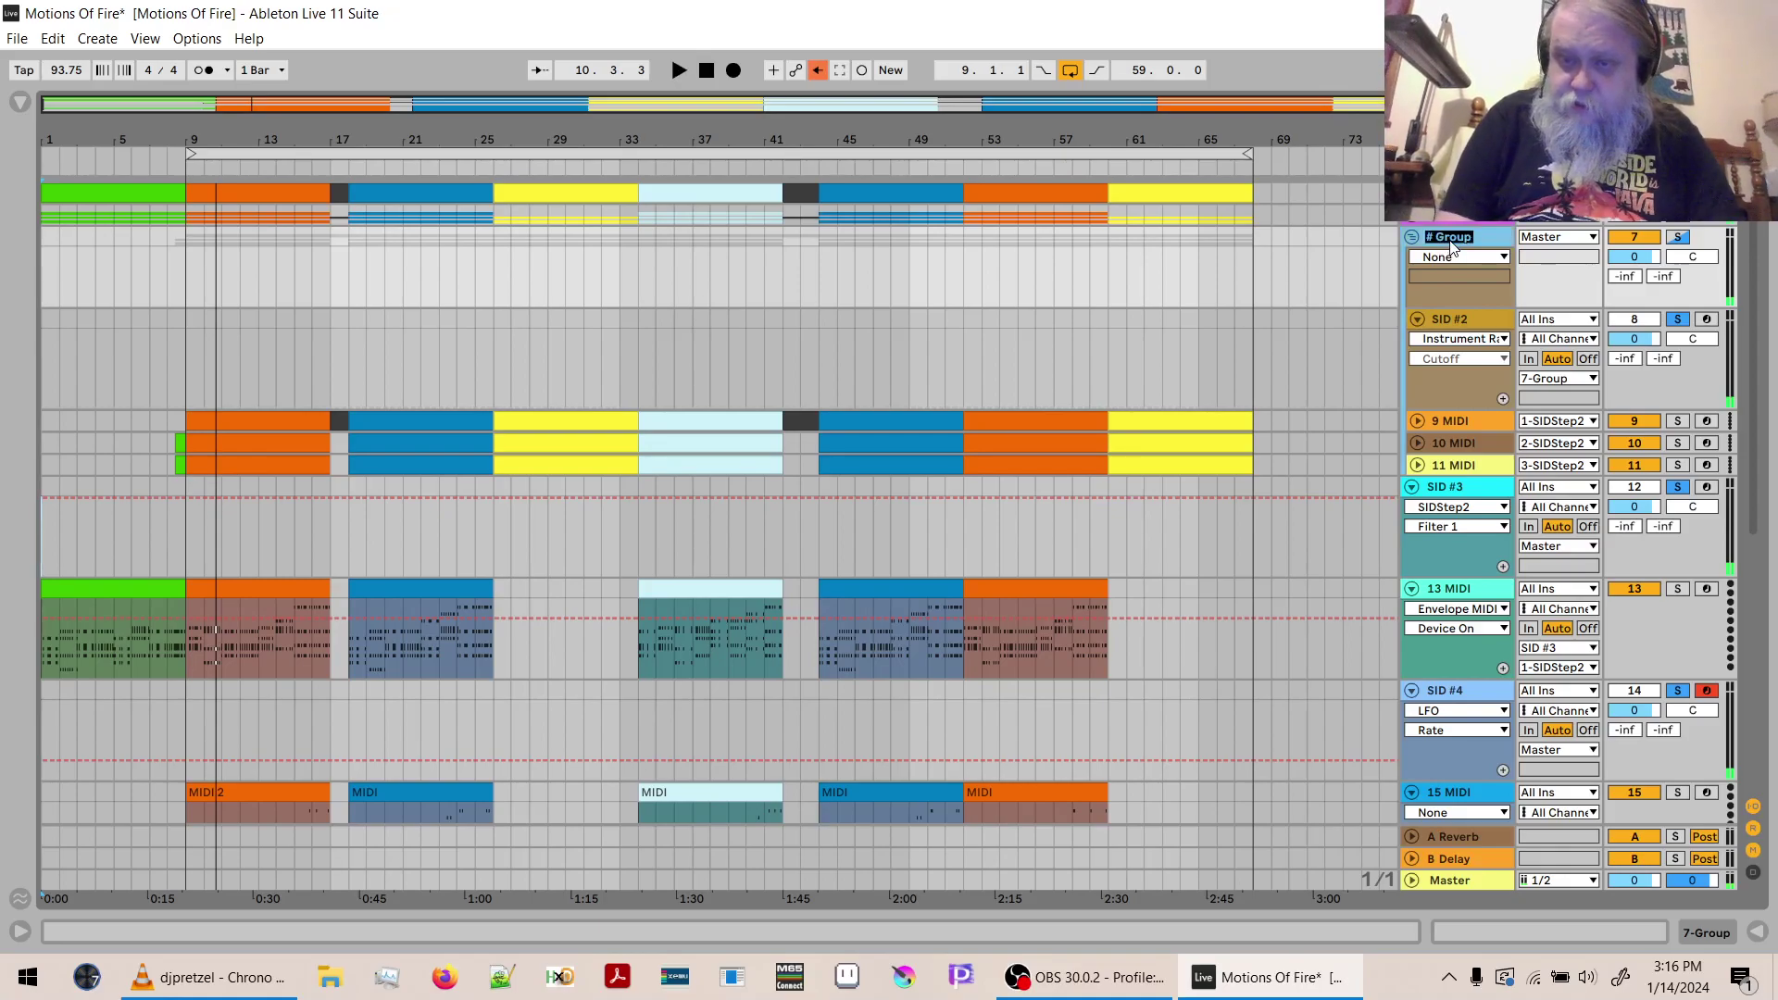
{"action": "key", "text": "Return"}
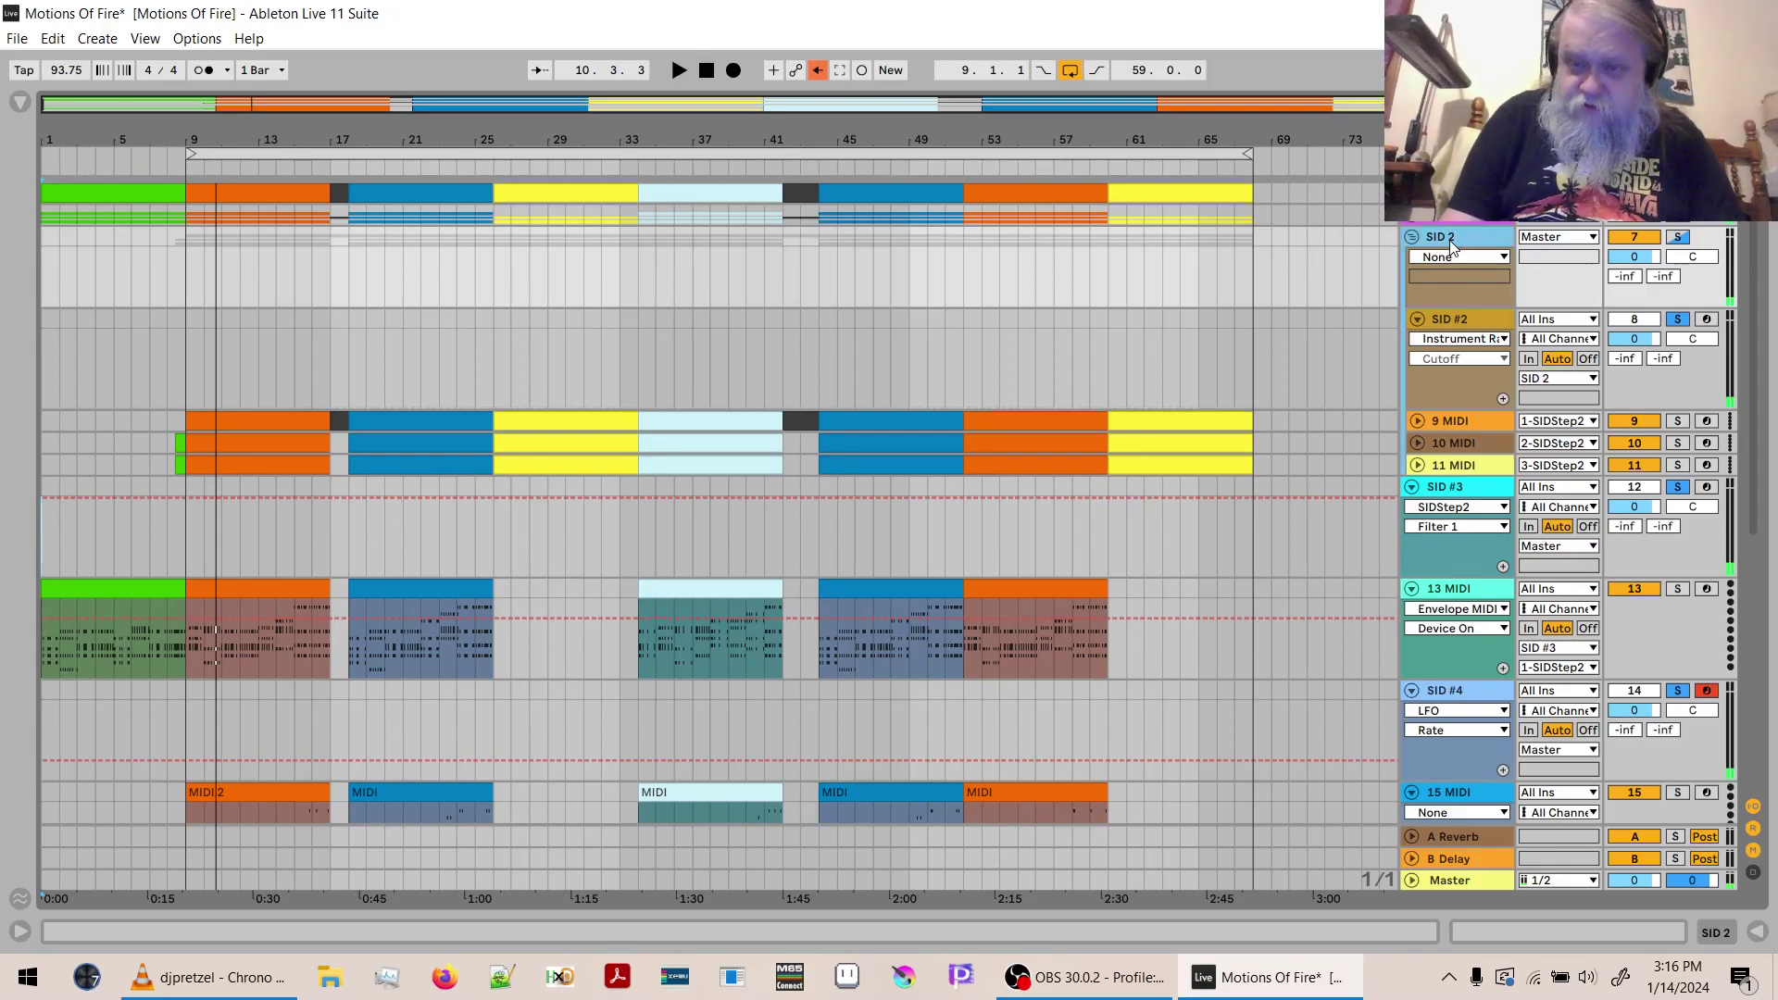
{"action": "left_click", "coordinate": [1412, 238]}
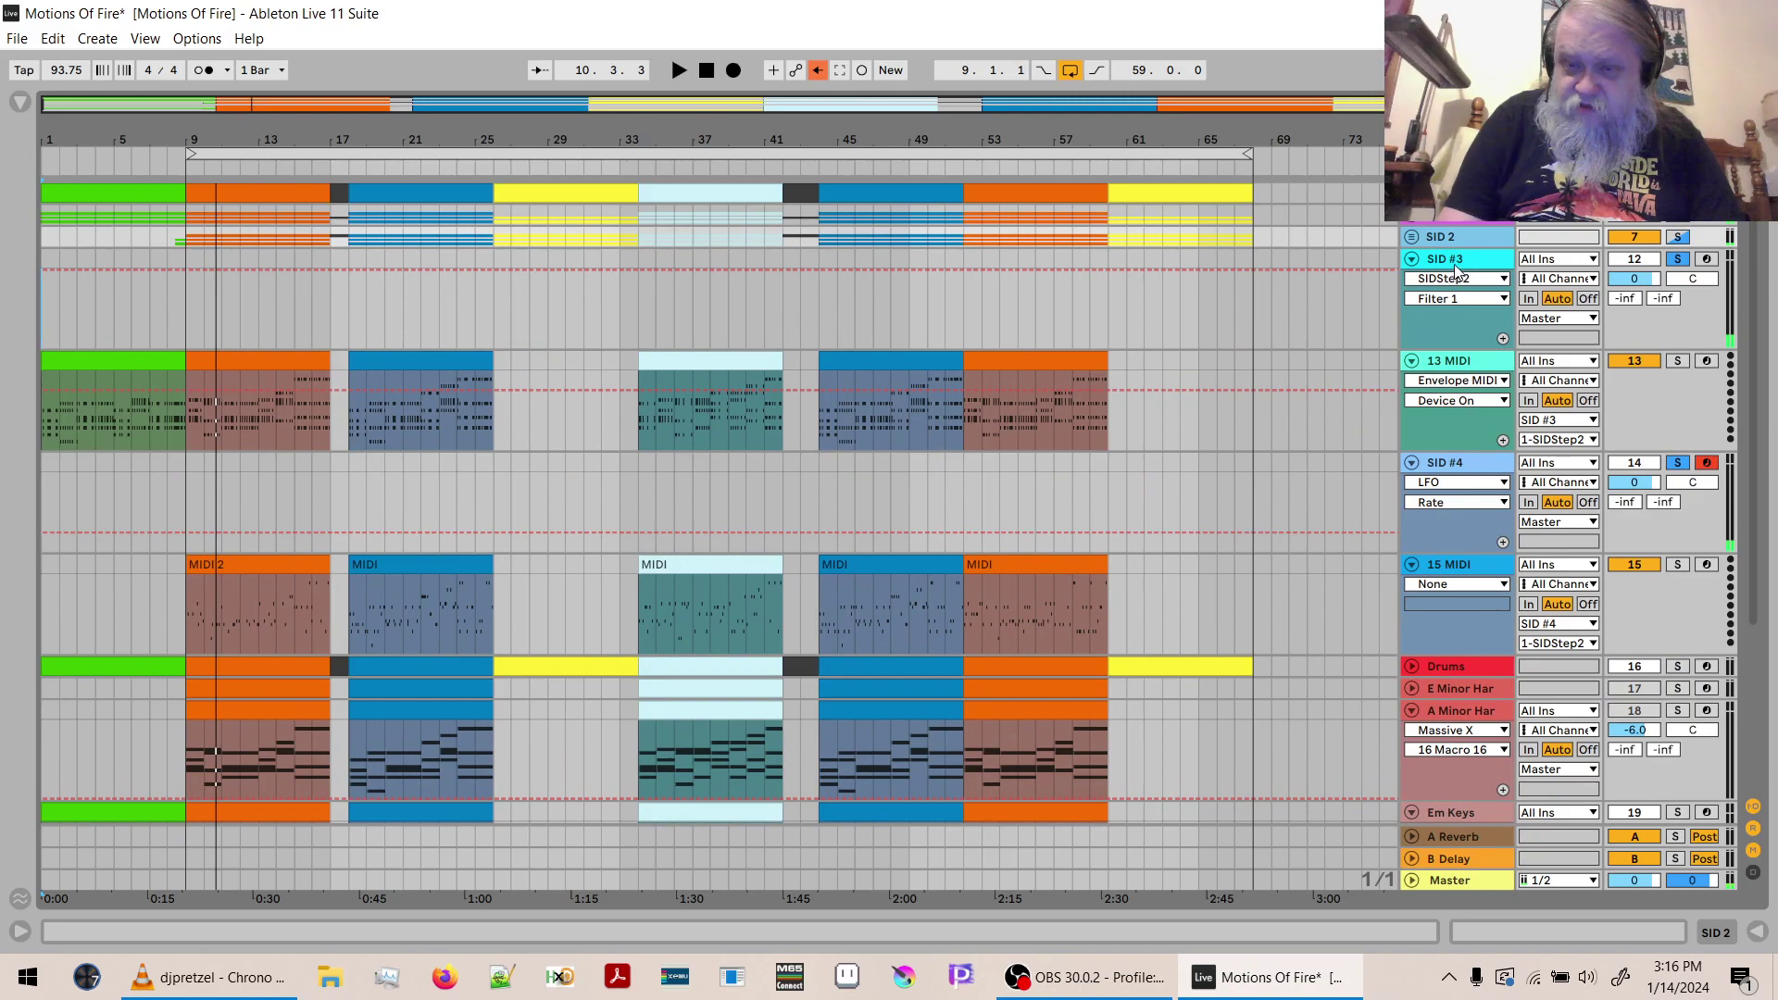
Group SID #3 with its 13 MIDI track, name the group SID 3 and fold it.
{"action": "left_click", "coordinate": [1455, 260]}
{"action": "left_click", "coordinate": [1470, 360]}
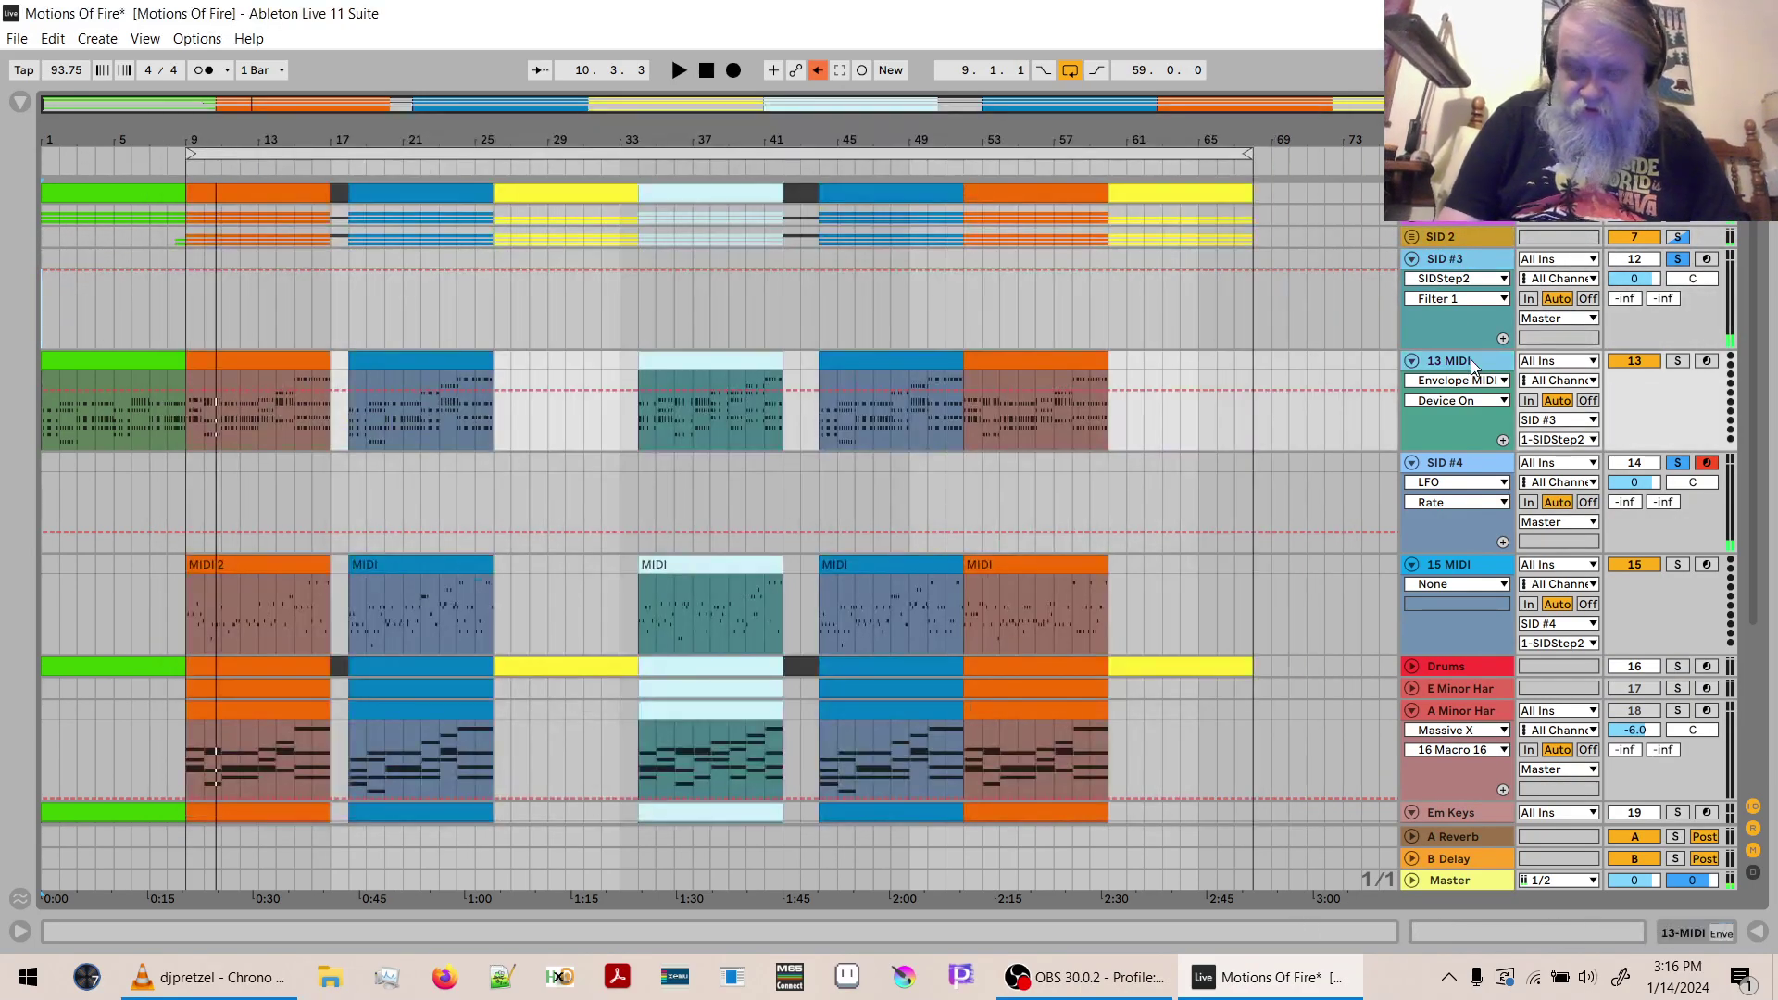
{"action": "key", "text": "ctrl+g"}
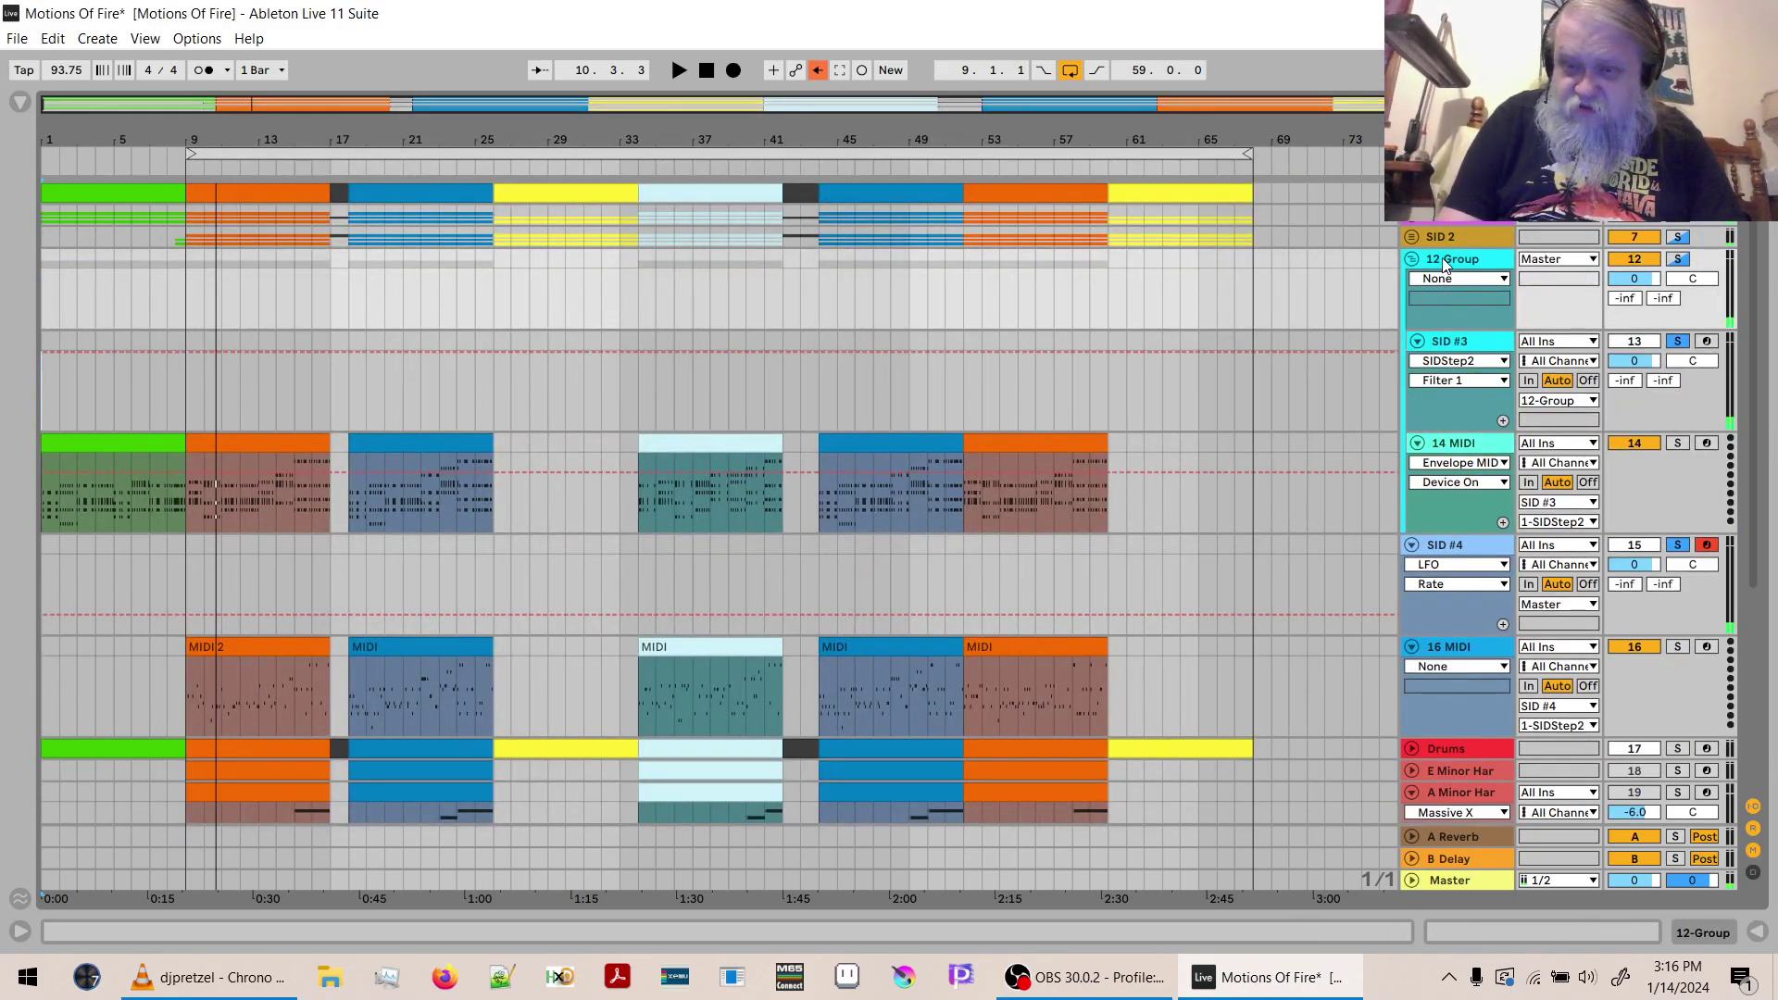
{"action": "key", "text": "ctrl+r"}
{"action": "type", "text": "SI"}
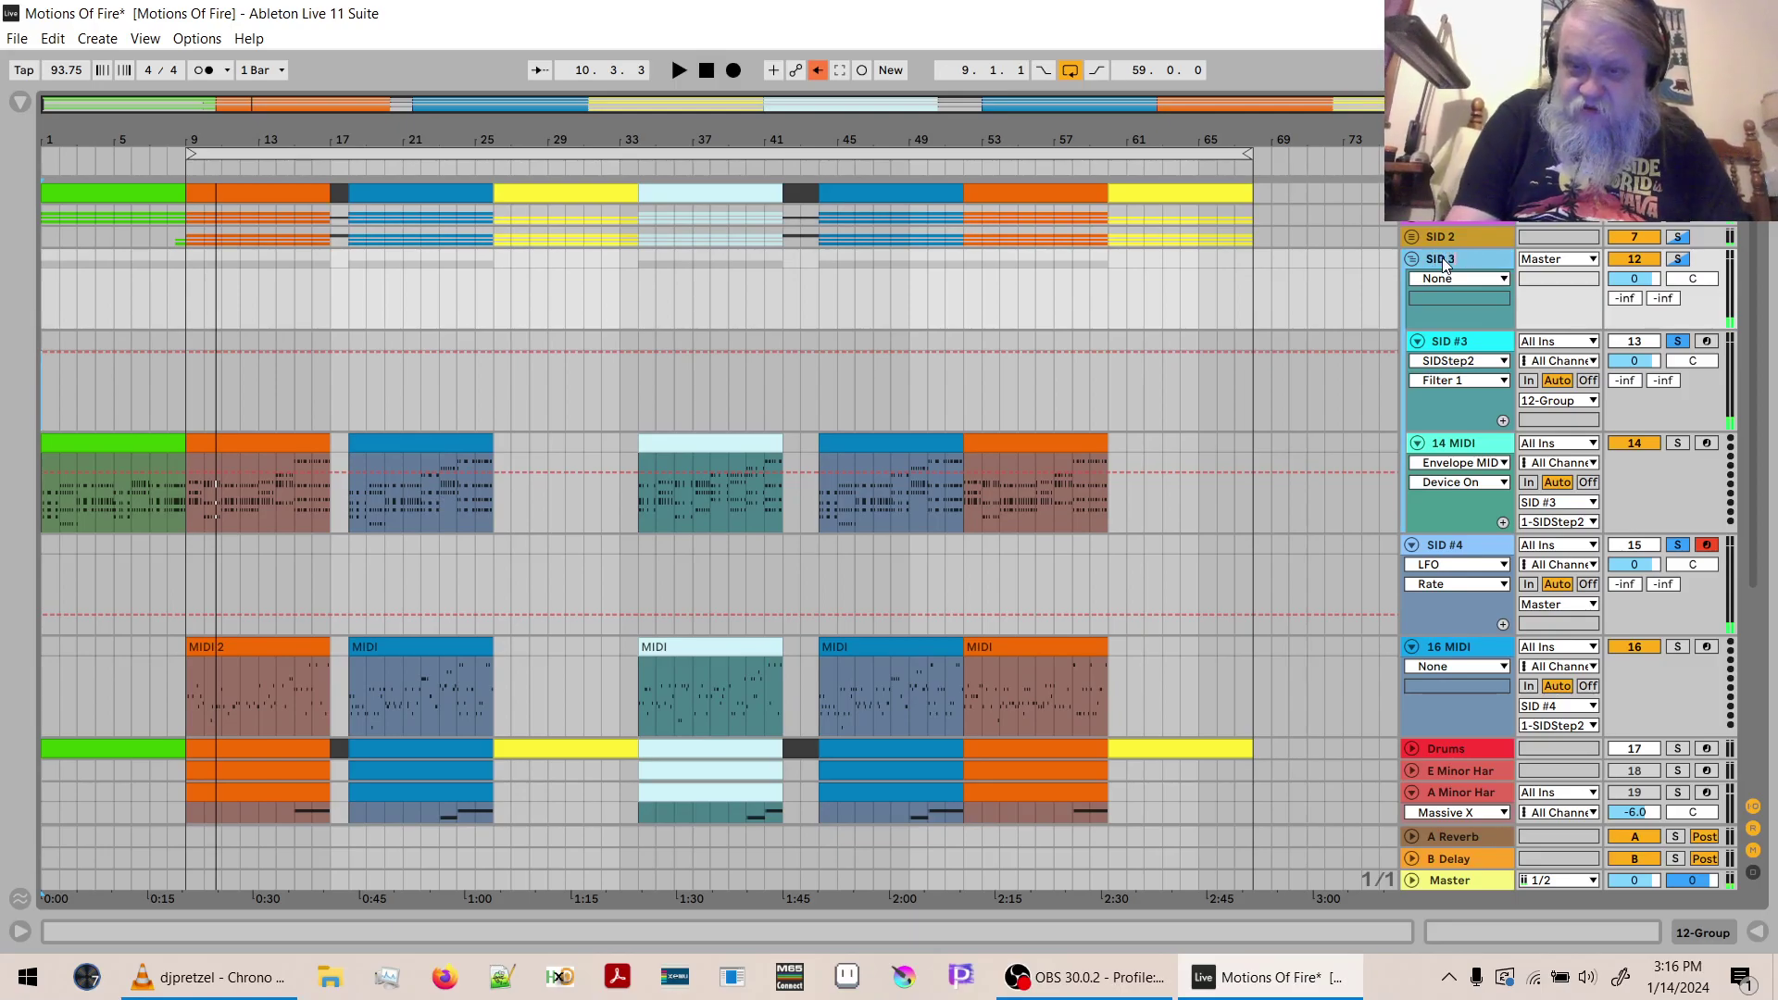
{"action": "key", "text": "Return"}
{"action": "left_click", "coordinate": [1411, 259]}
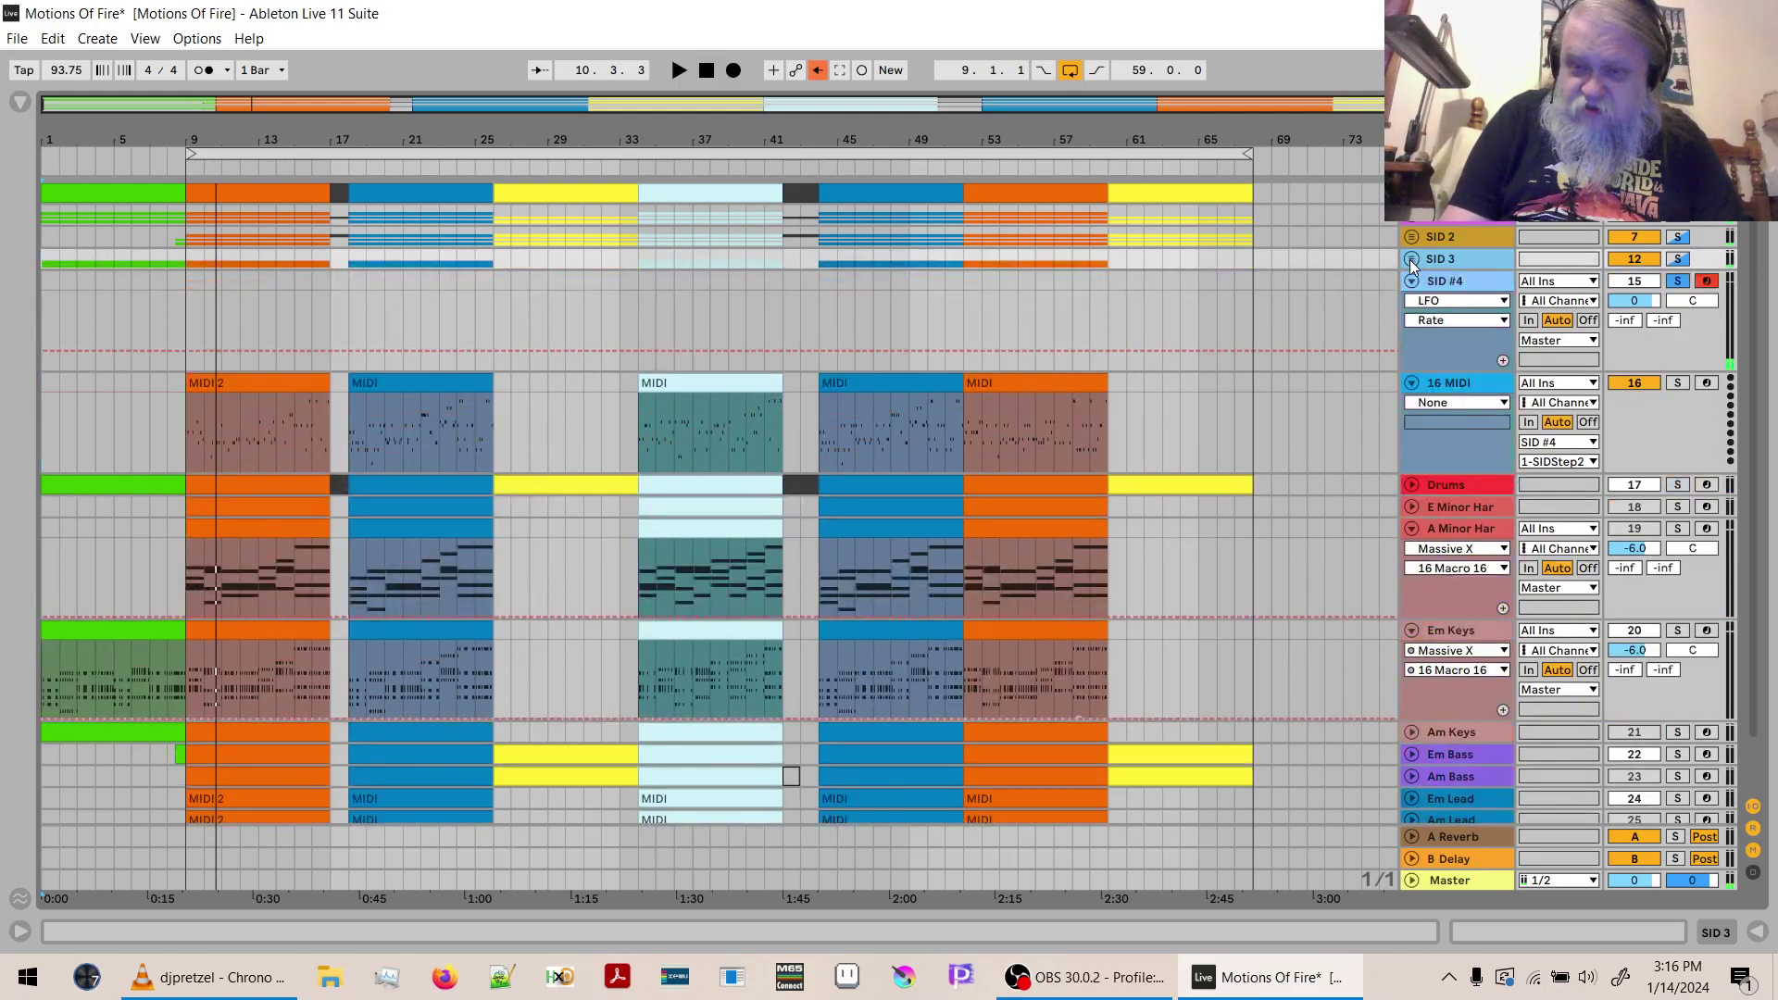
Group SID #4 with its 16 MIDI track, name the group SID 4 and fold it.
{"action": "left_click", "coordinate": [1453, 283]}
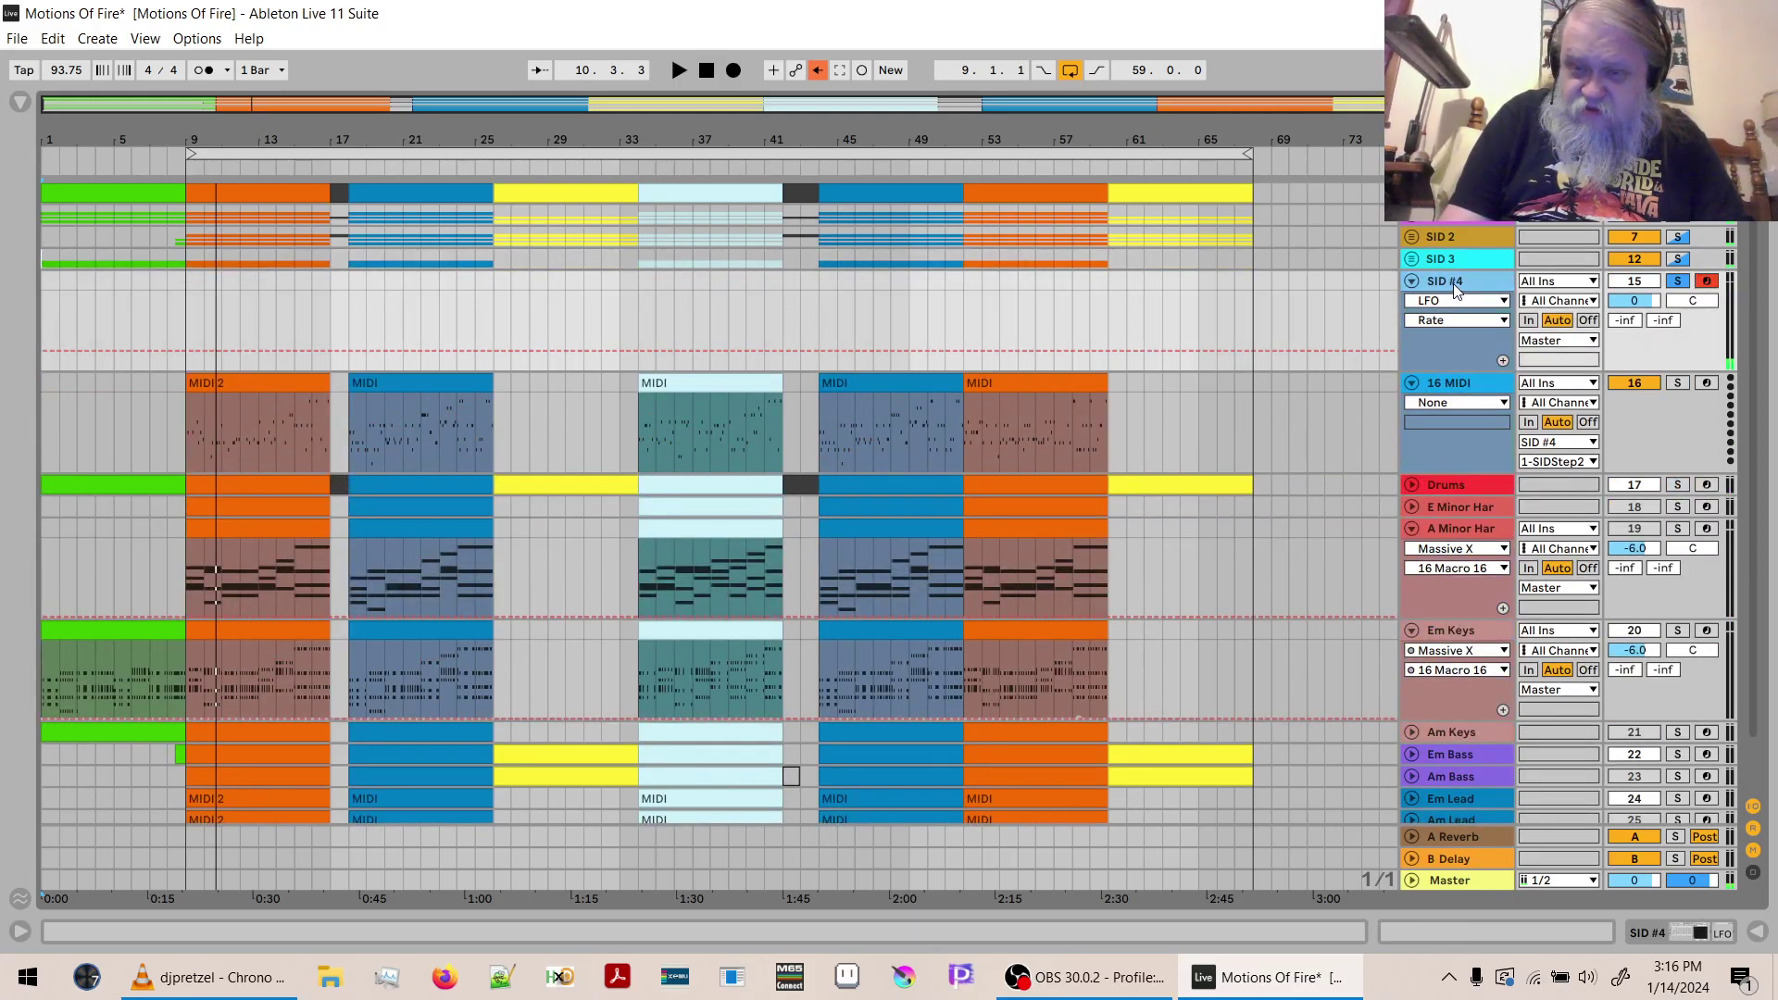
{"action": "left_click", "coordinate": [1465, 379]}
{"action": "key", "text": "ctrl+g"}
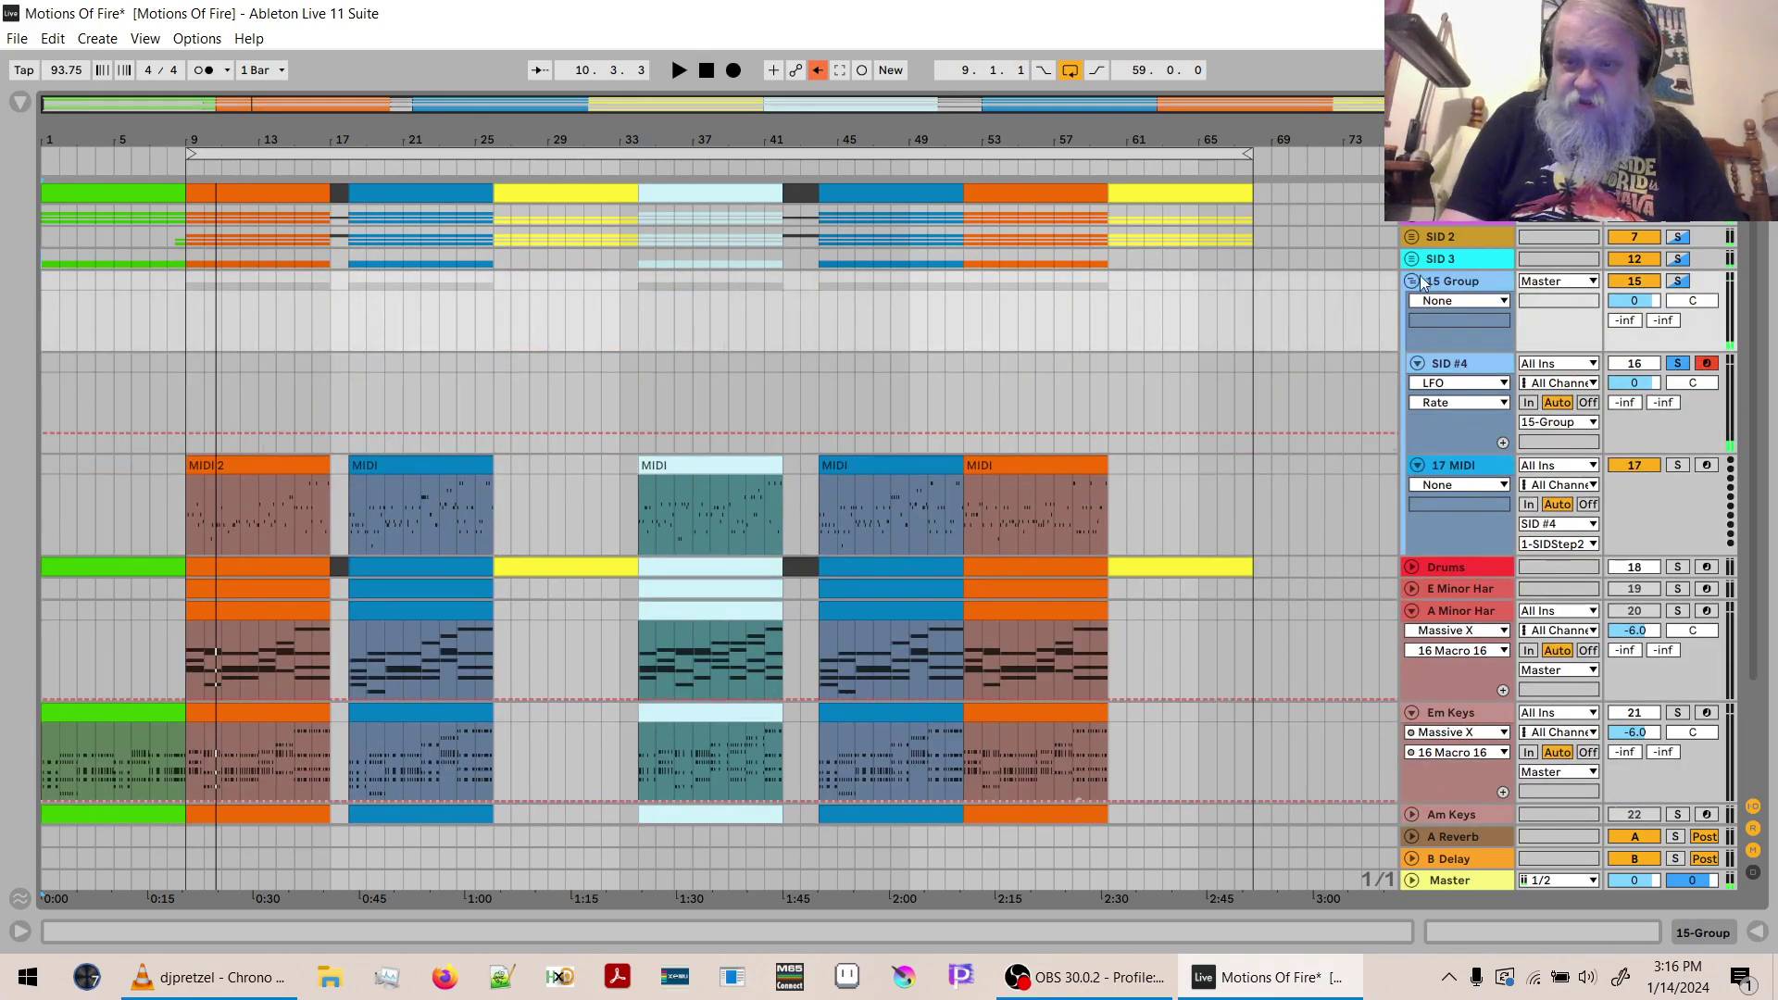
{"action": "key", "text": "ctrl+r"}
{"action": "type", "text": "SID 4"}
{"action": "key", "text": "Return"}
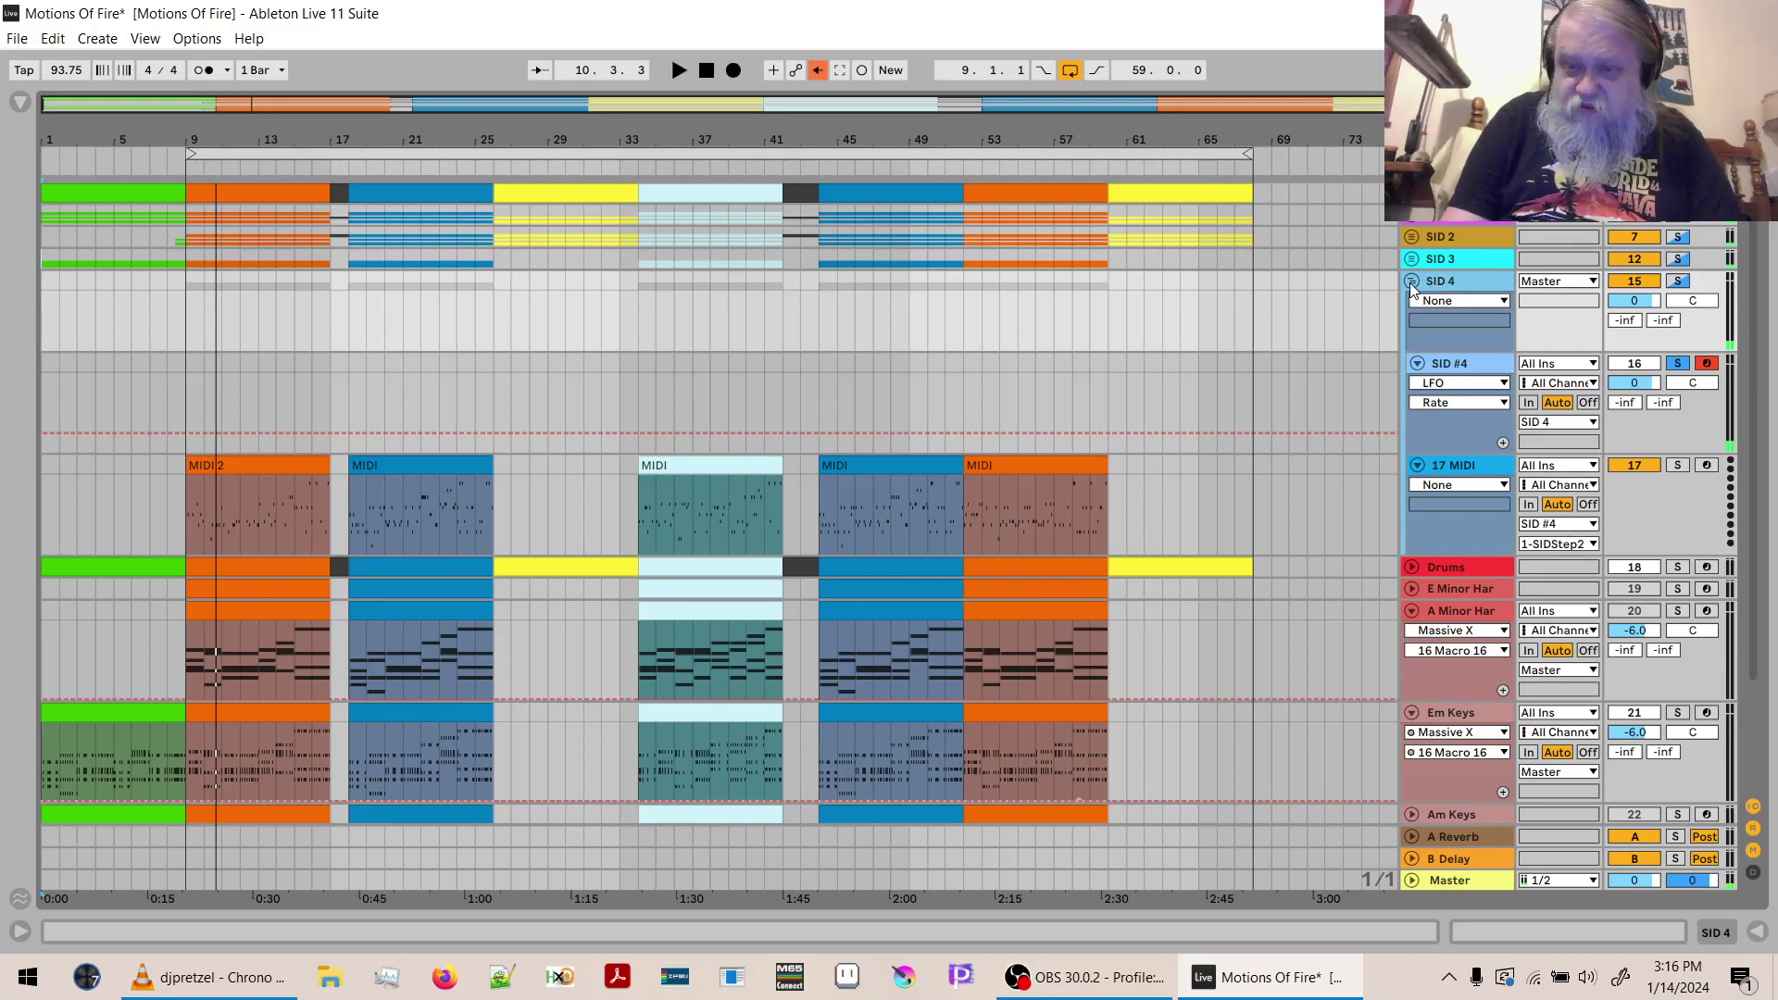
{"action": "left_click", "coordinate": [1410, 281]}
{"action": "left_click", "coordinate": [1437, 300]}
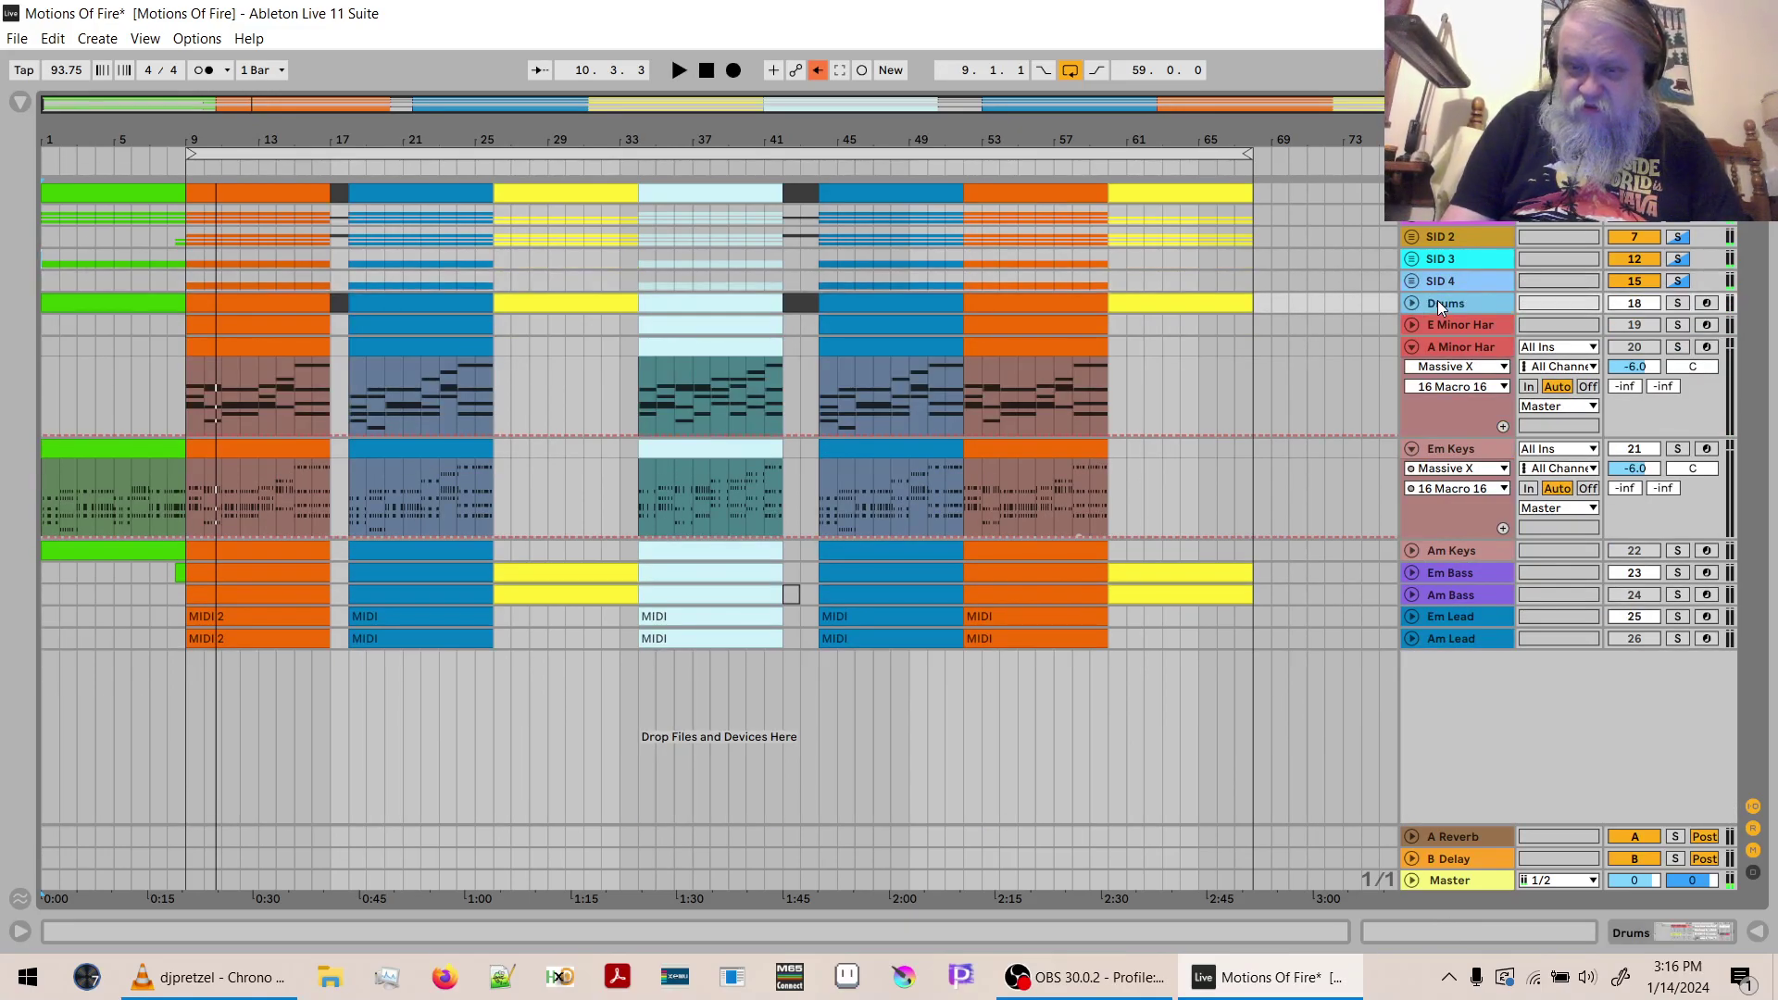
Group all tracks from Drums through Am Lead and name the group Floor.
{"action": "left_click", "coordinate": [1452, 637], "text": "shift"}
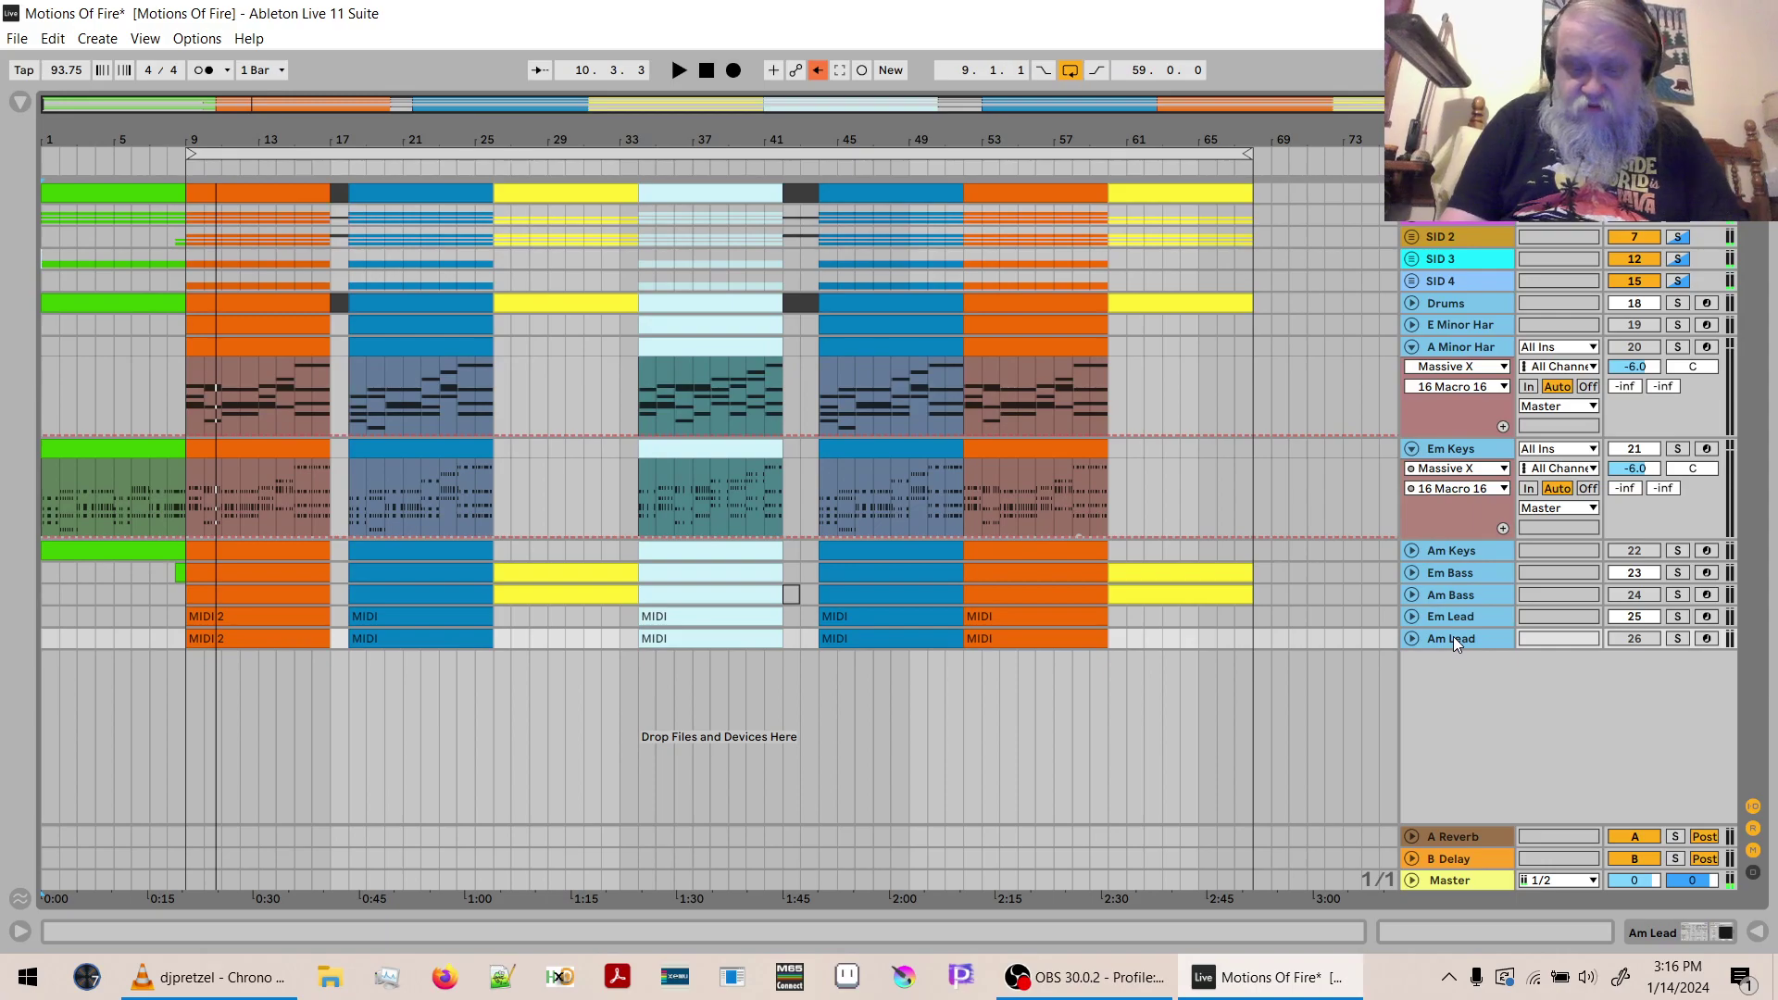
{"action": "key", "text": "ctrl+g"}
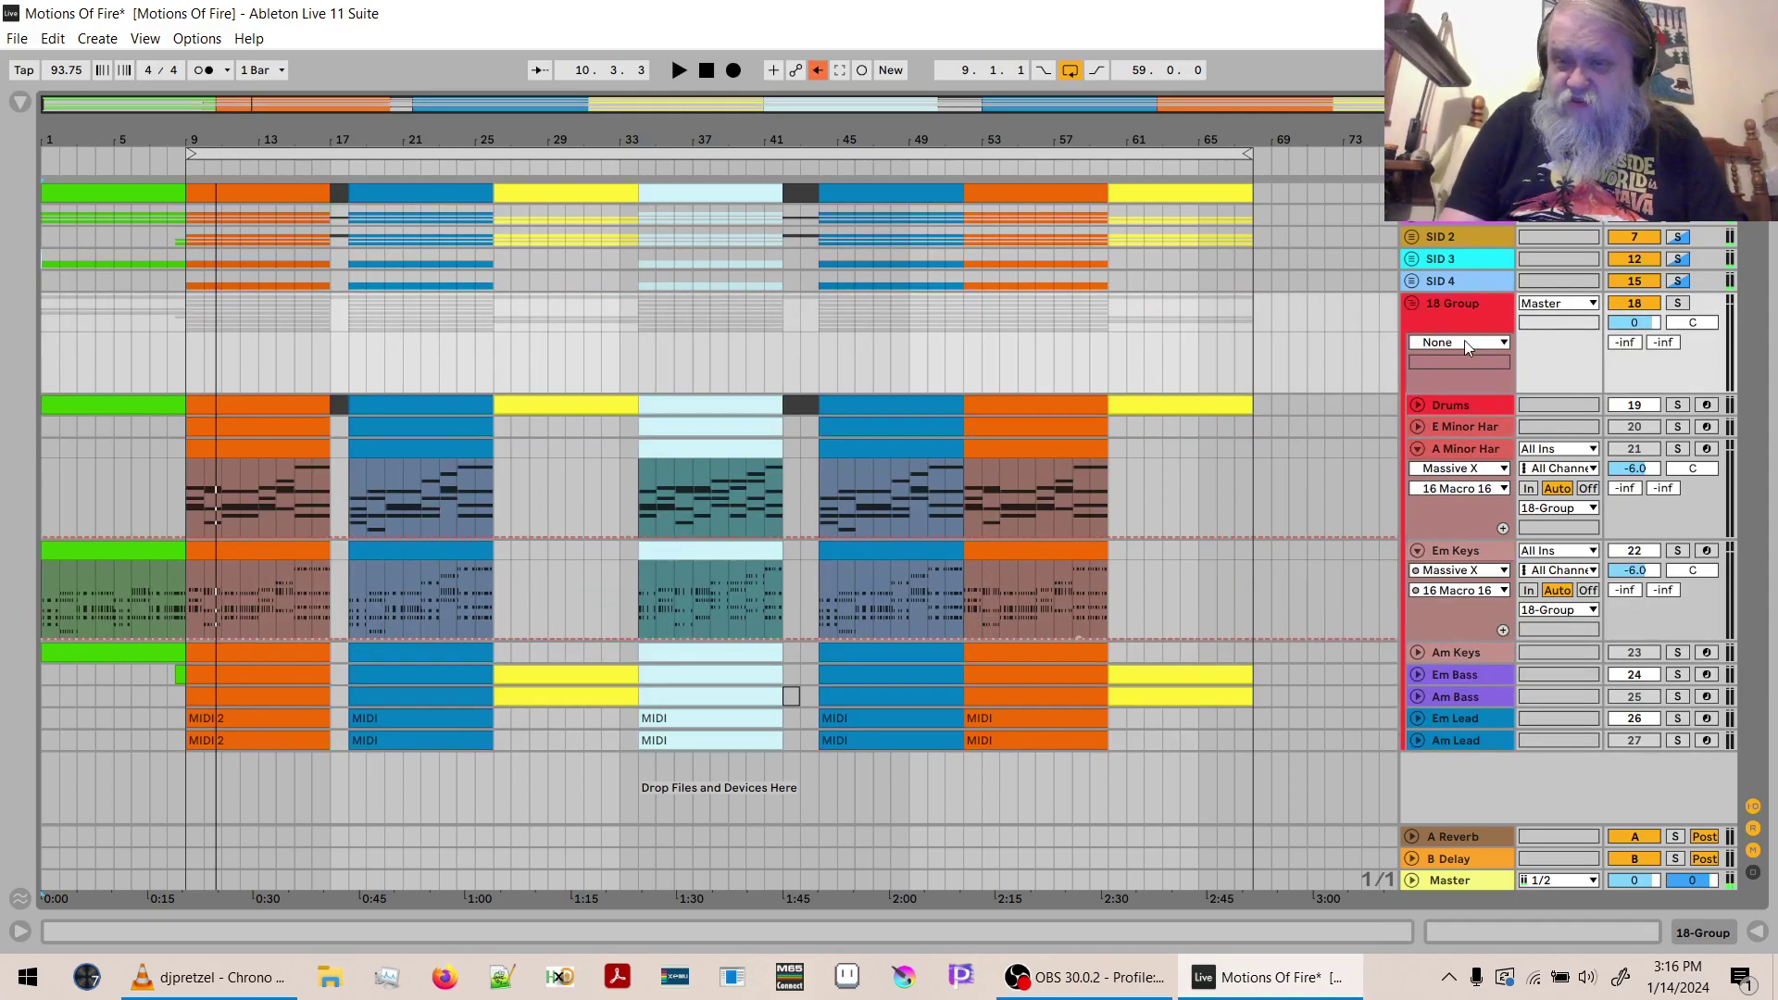
{"action": "key", "text": "ctrl+r"}
{"action": "type", "text": "Floor"}
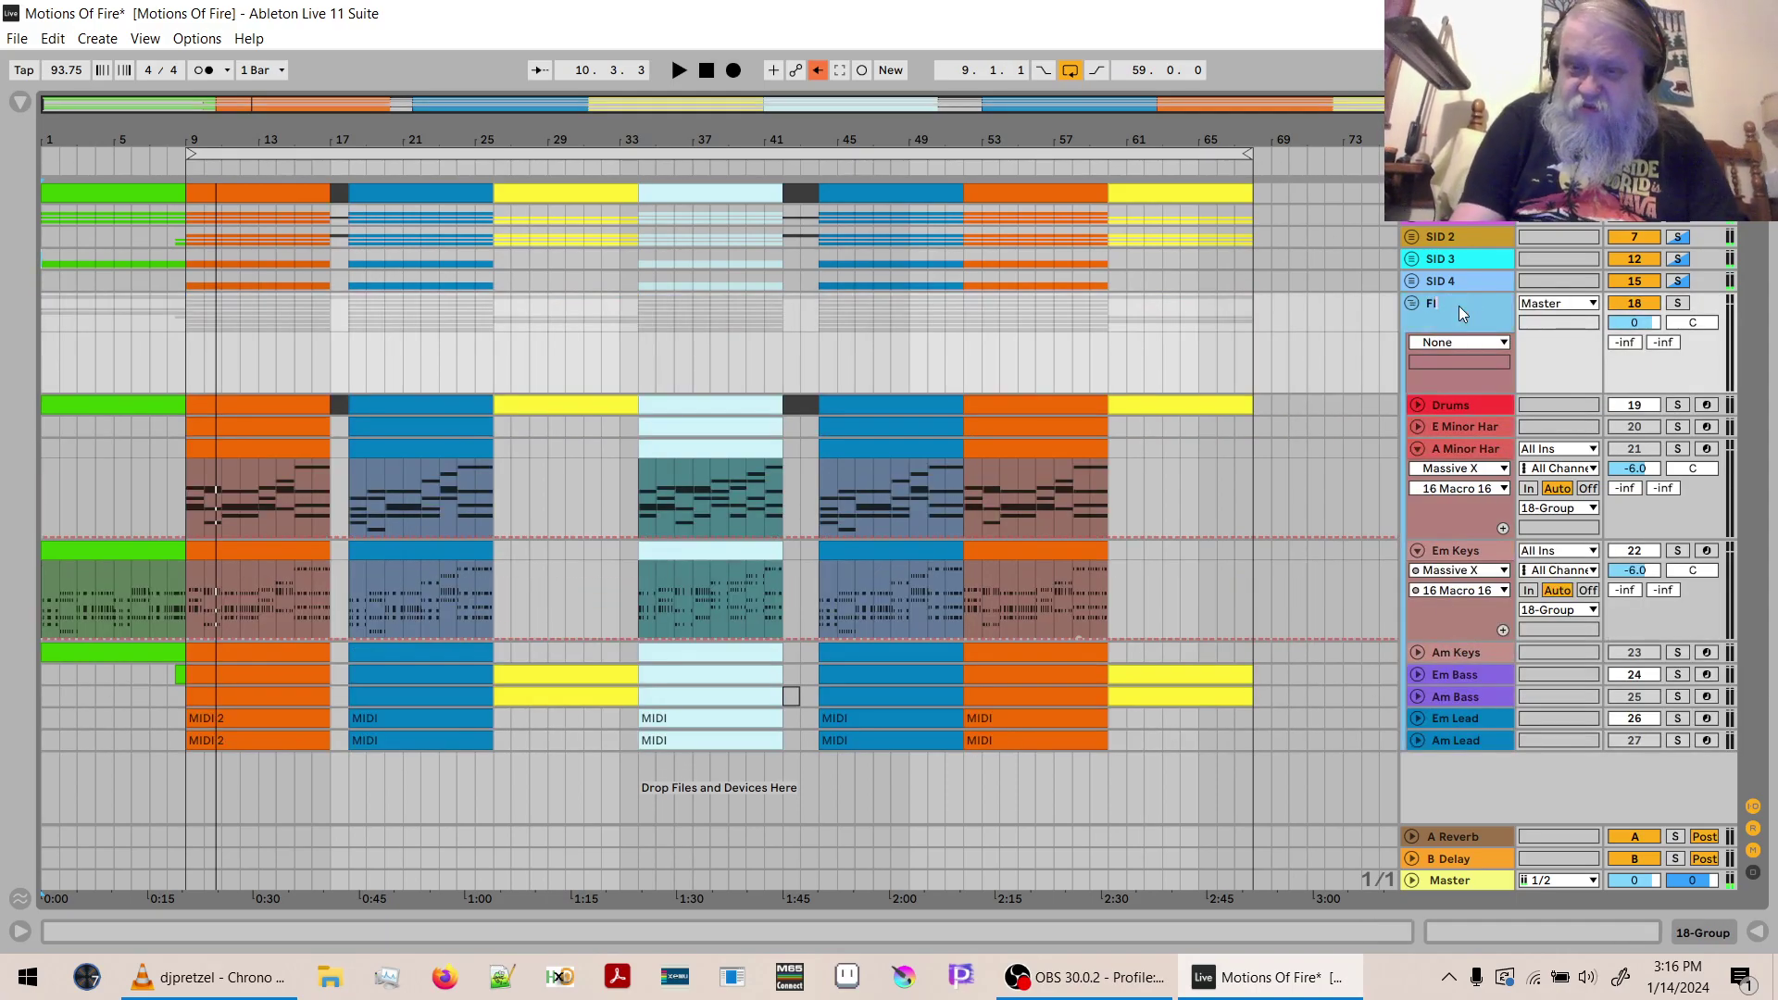
Deactivate and fold the Floor group, saving the set.
{"action": "left_click", "coordinate": [1635, 304]}
{"action": "left_click", "coordinate": [1411, 305]}
{"action": "key", "text": "ctrl+s"}
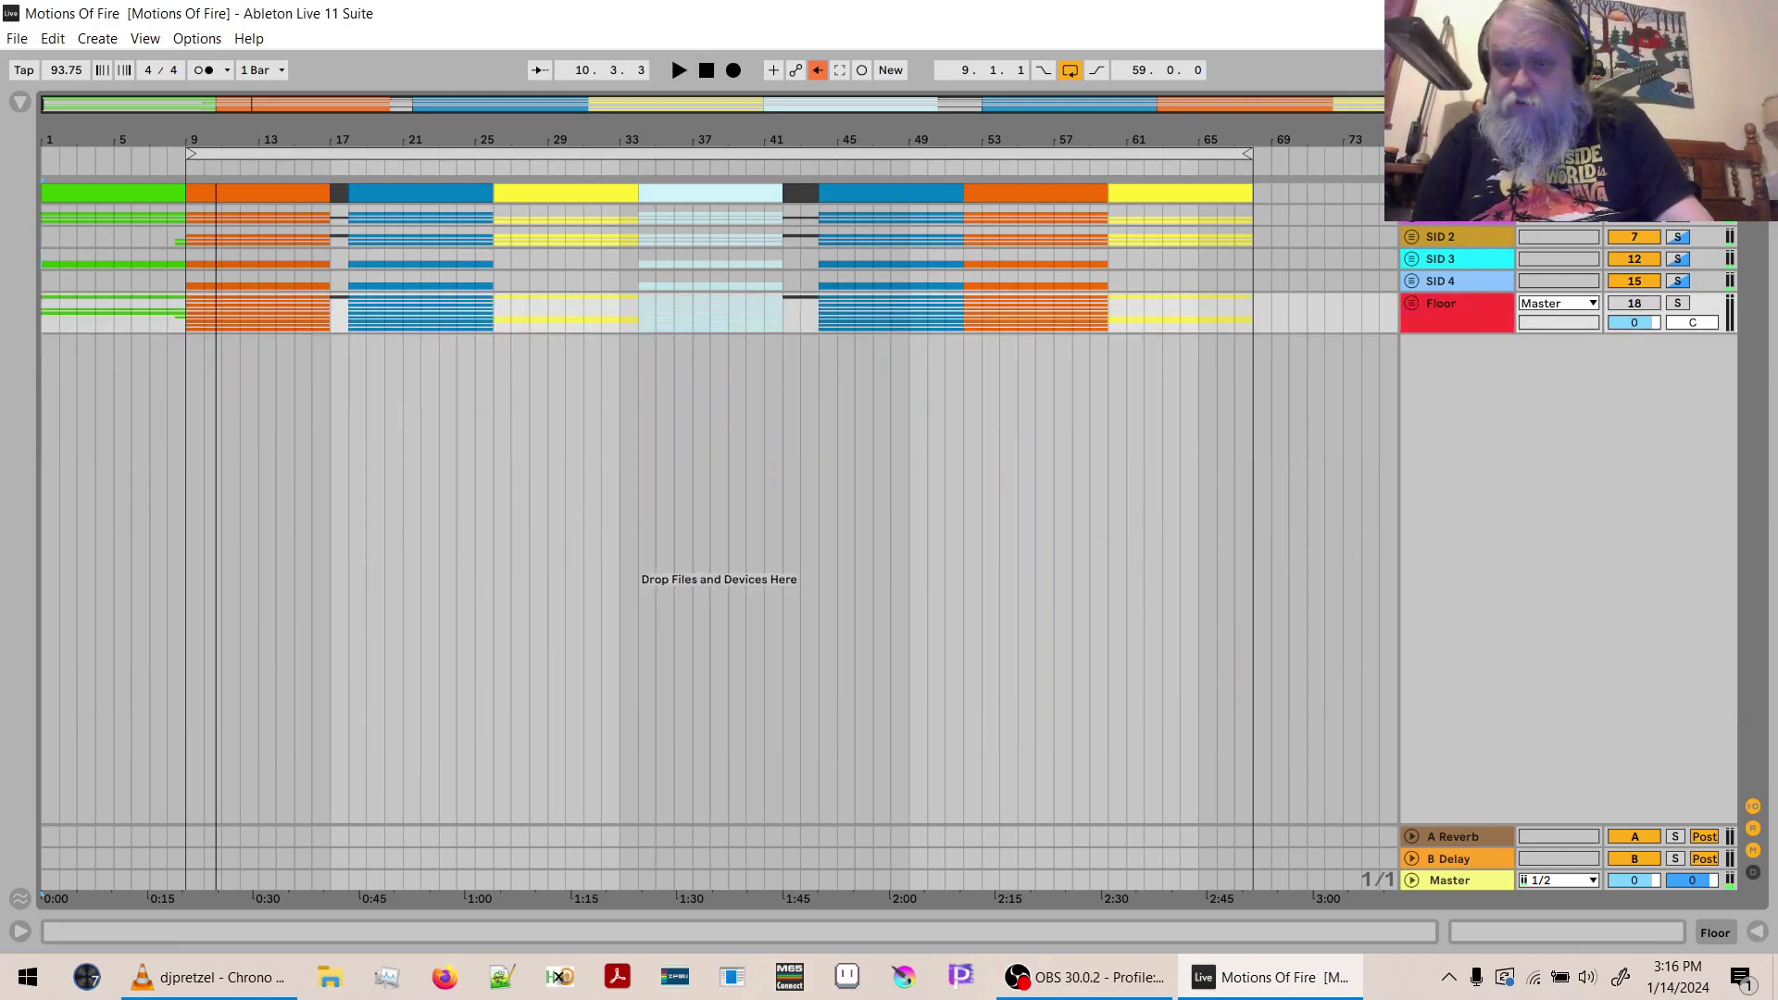
Unfold the SID 1 group along with its 5 MIDI and 6 MIDI tracks.
{"action": "left_click", "coordinate": [1419, 220]}
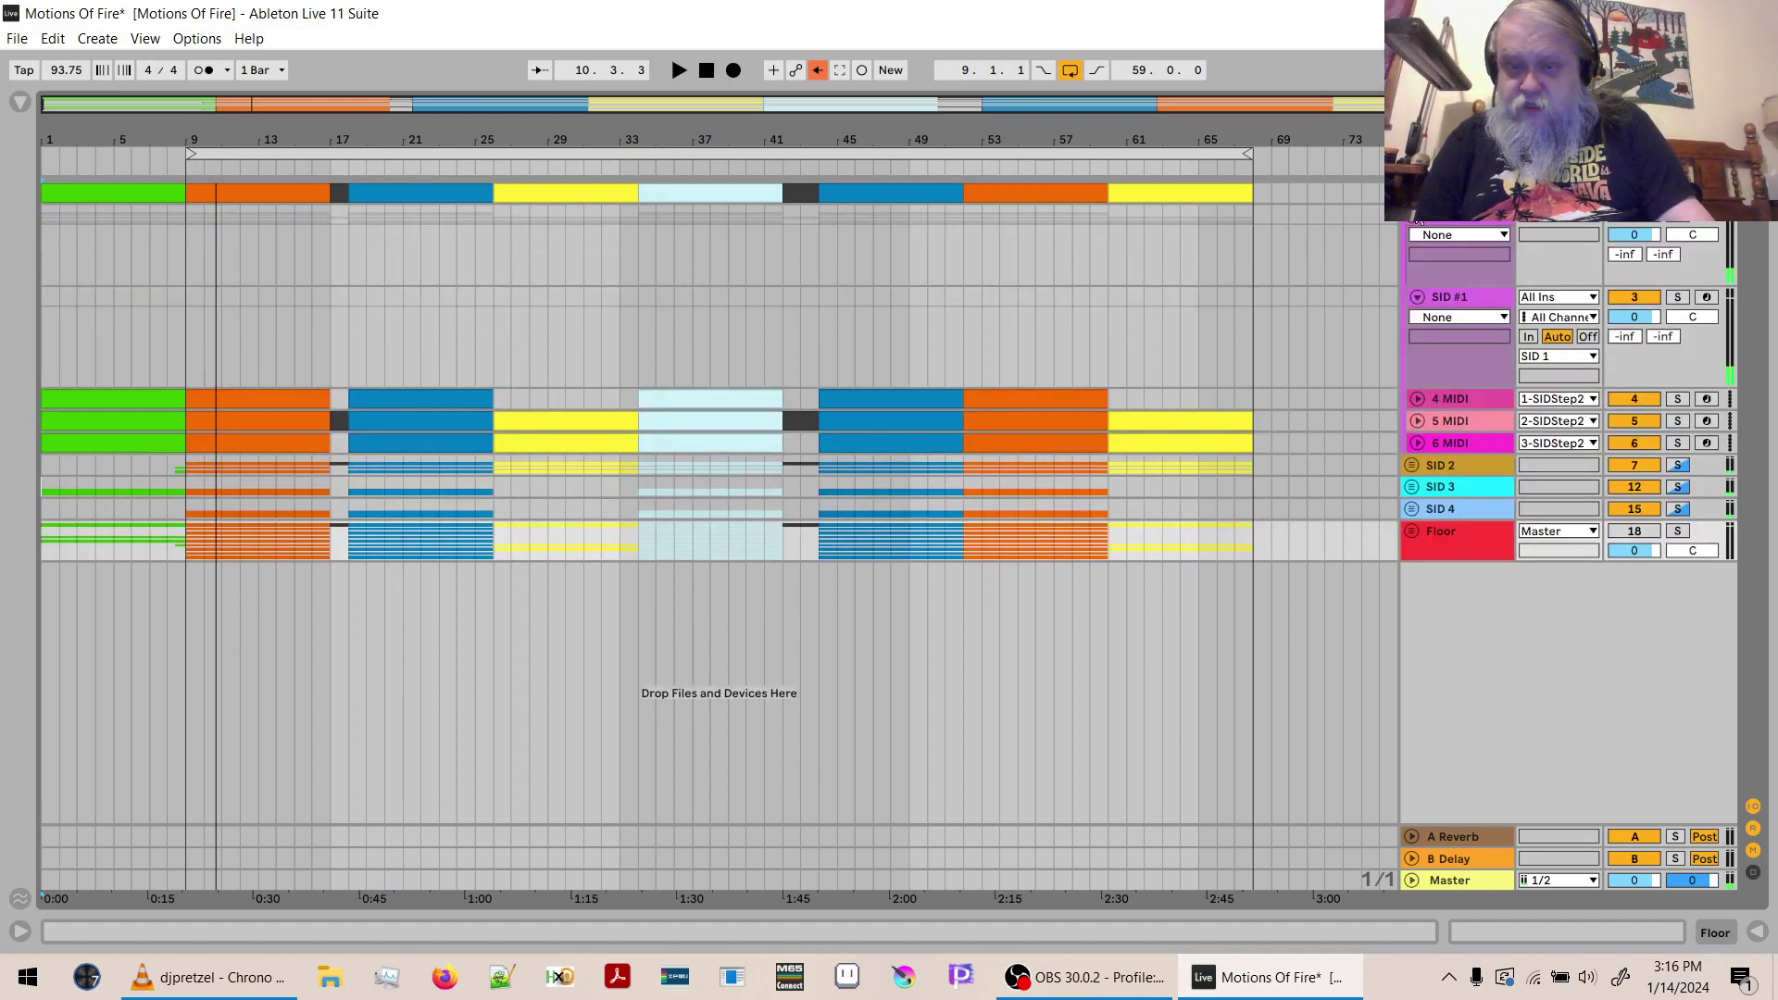
{"action": "left_click", "coordinate": [1416, 442]}
{"action": "left_click", "coordinate": [1417, 420]}
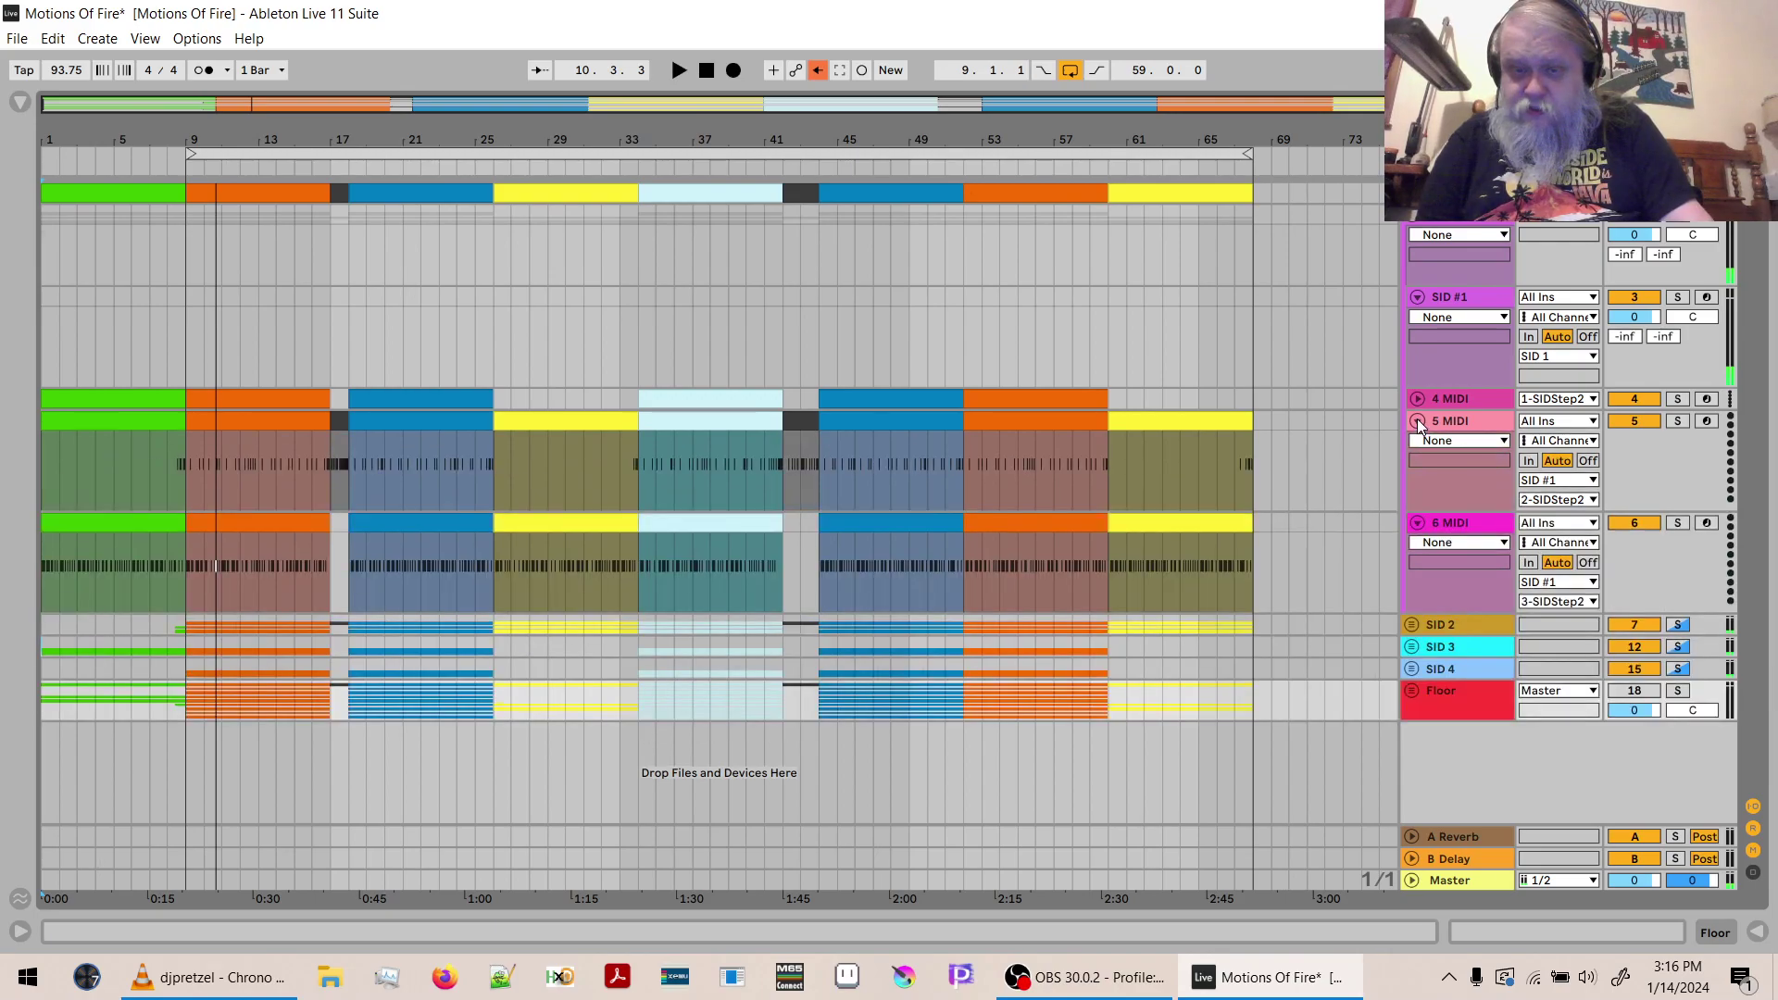
Examine the patches and voice settings in the SIDStep2 plug-in window of the SID #1 track.
{"action": "left_click", "coordinate": [1436, 221]}
{"action": "double_click", "coordinate": [1083, 690]}
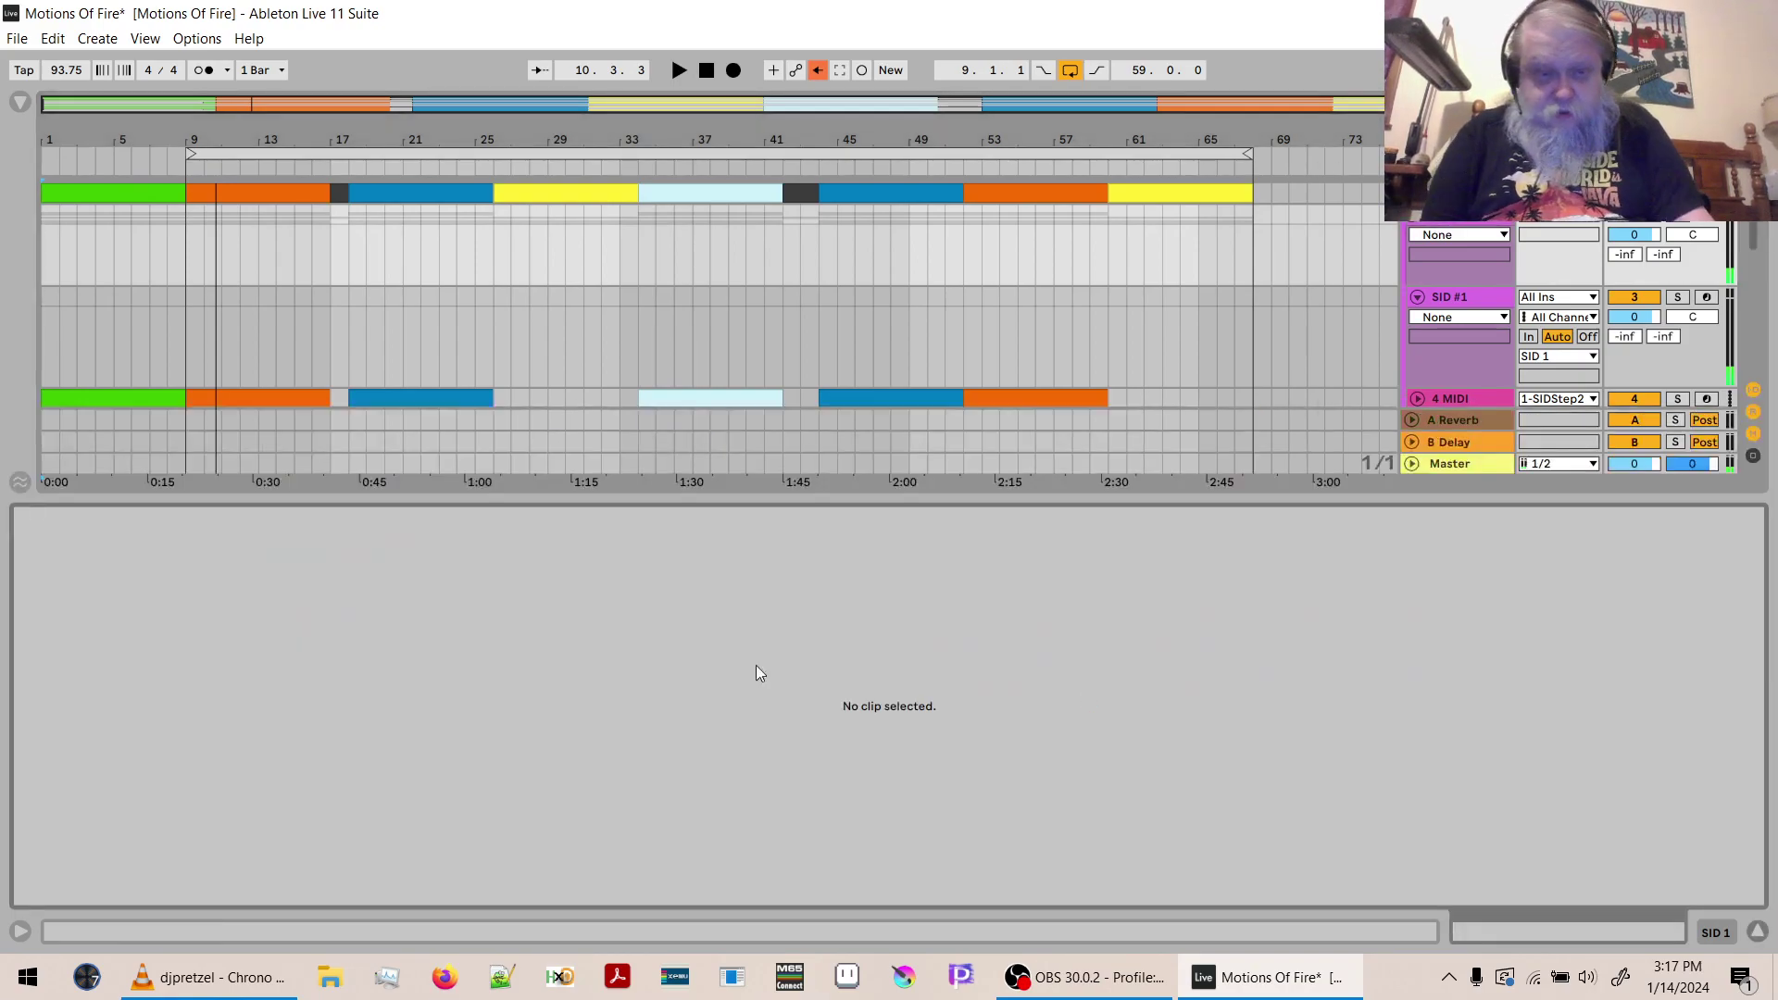
{"action": "key", "text": "shift+Tab"}
{"action": "key", "text": "shift+Tab"}
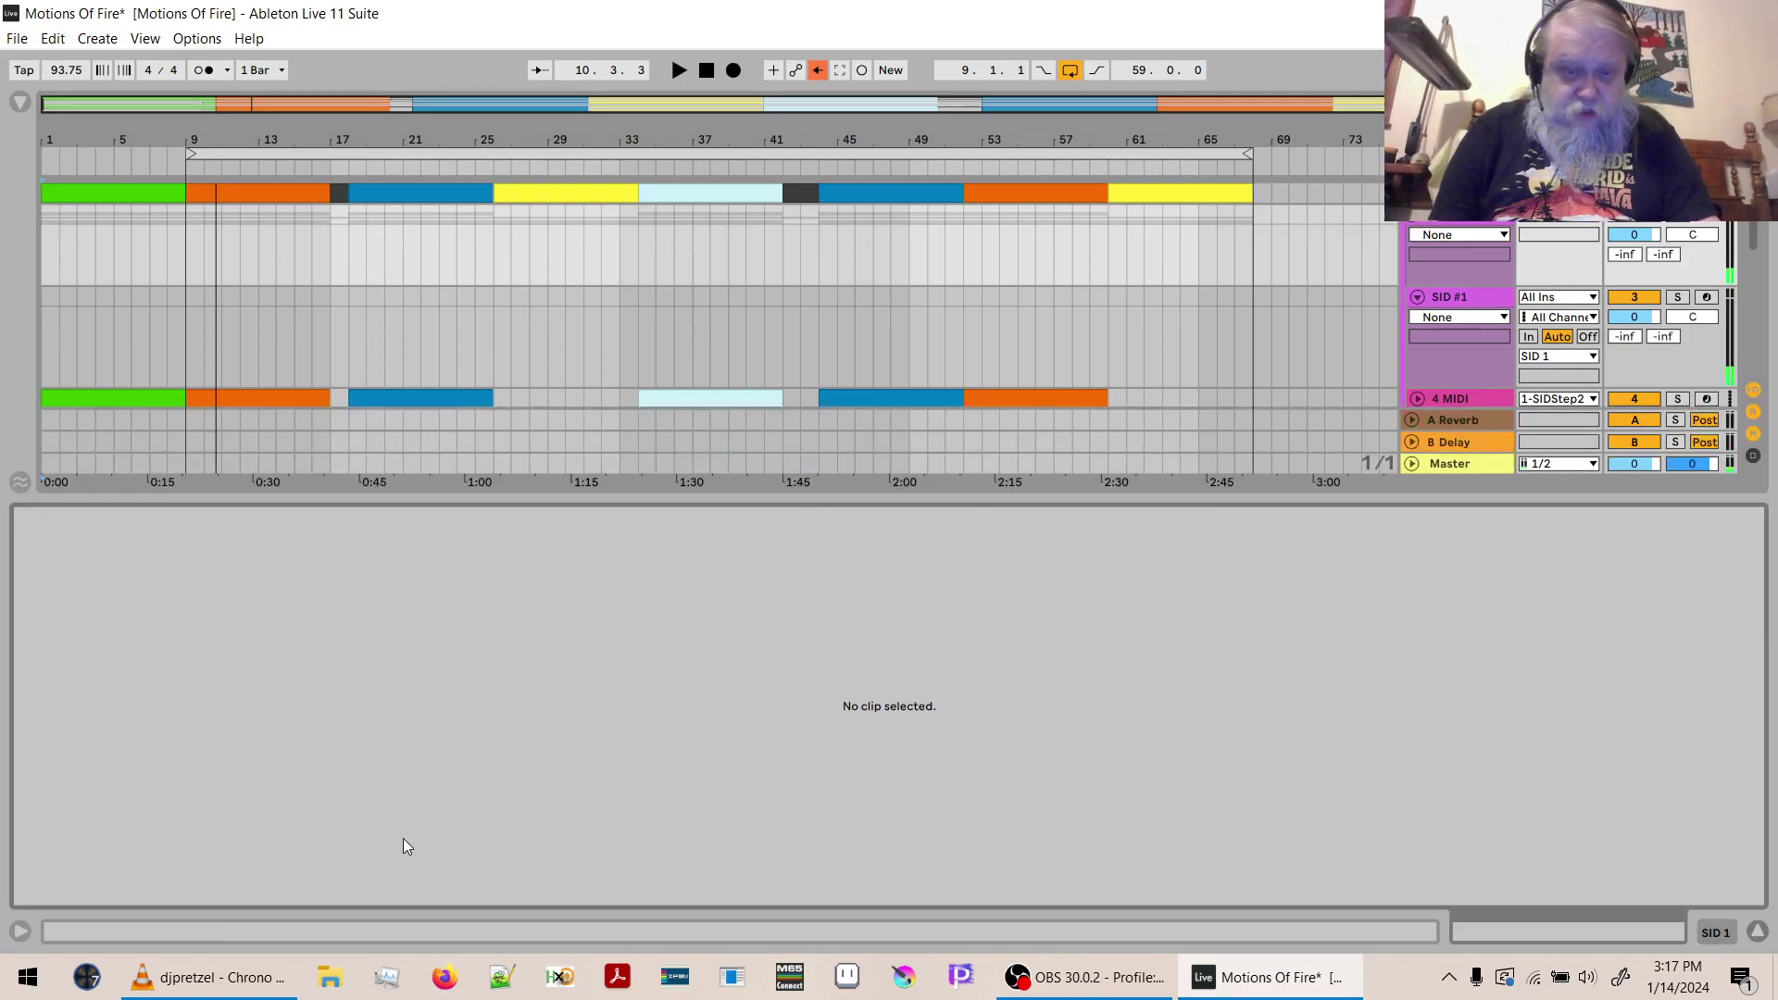
{"action": "key", "text": "shift+Tab"}
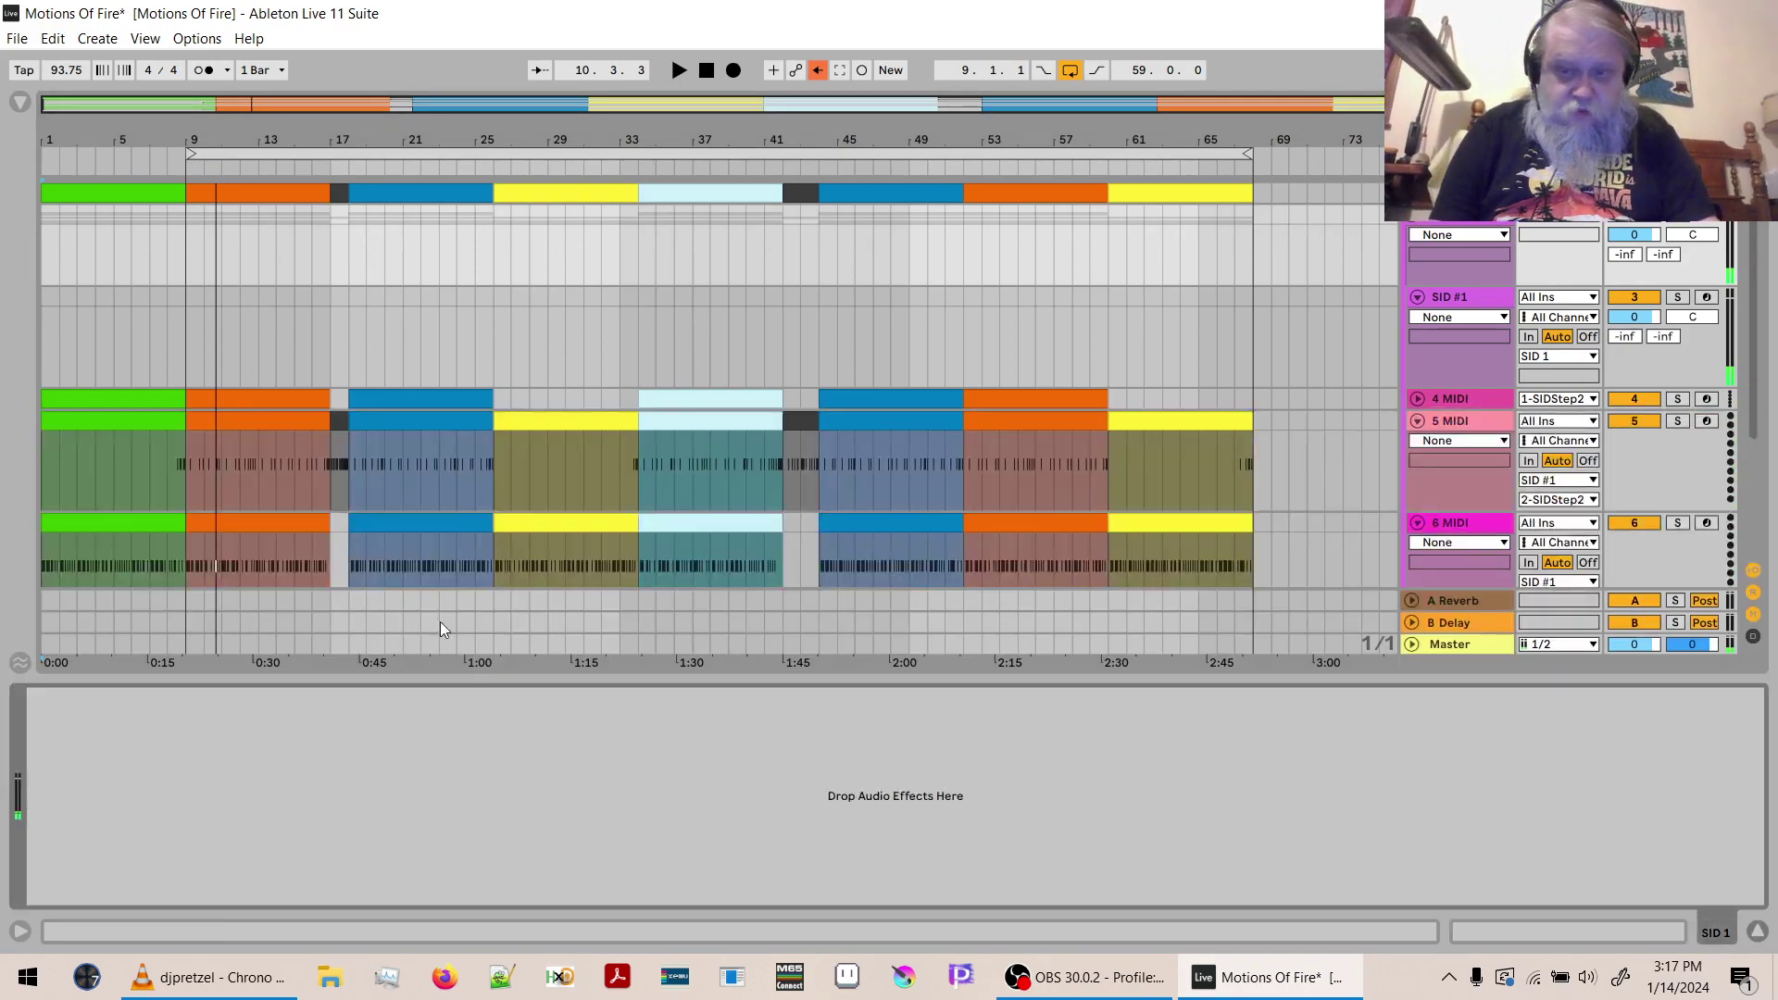
{"action": "left_click", "coordinate": [1430, 304]}
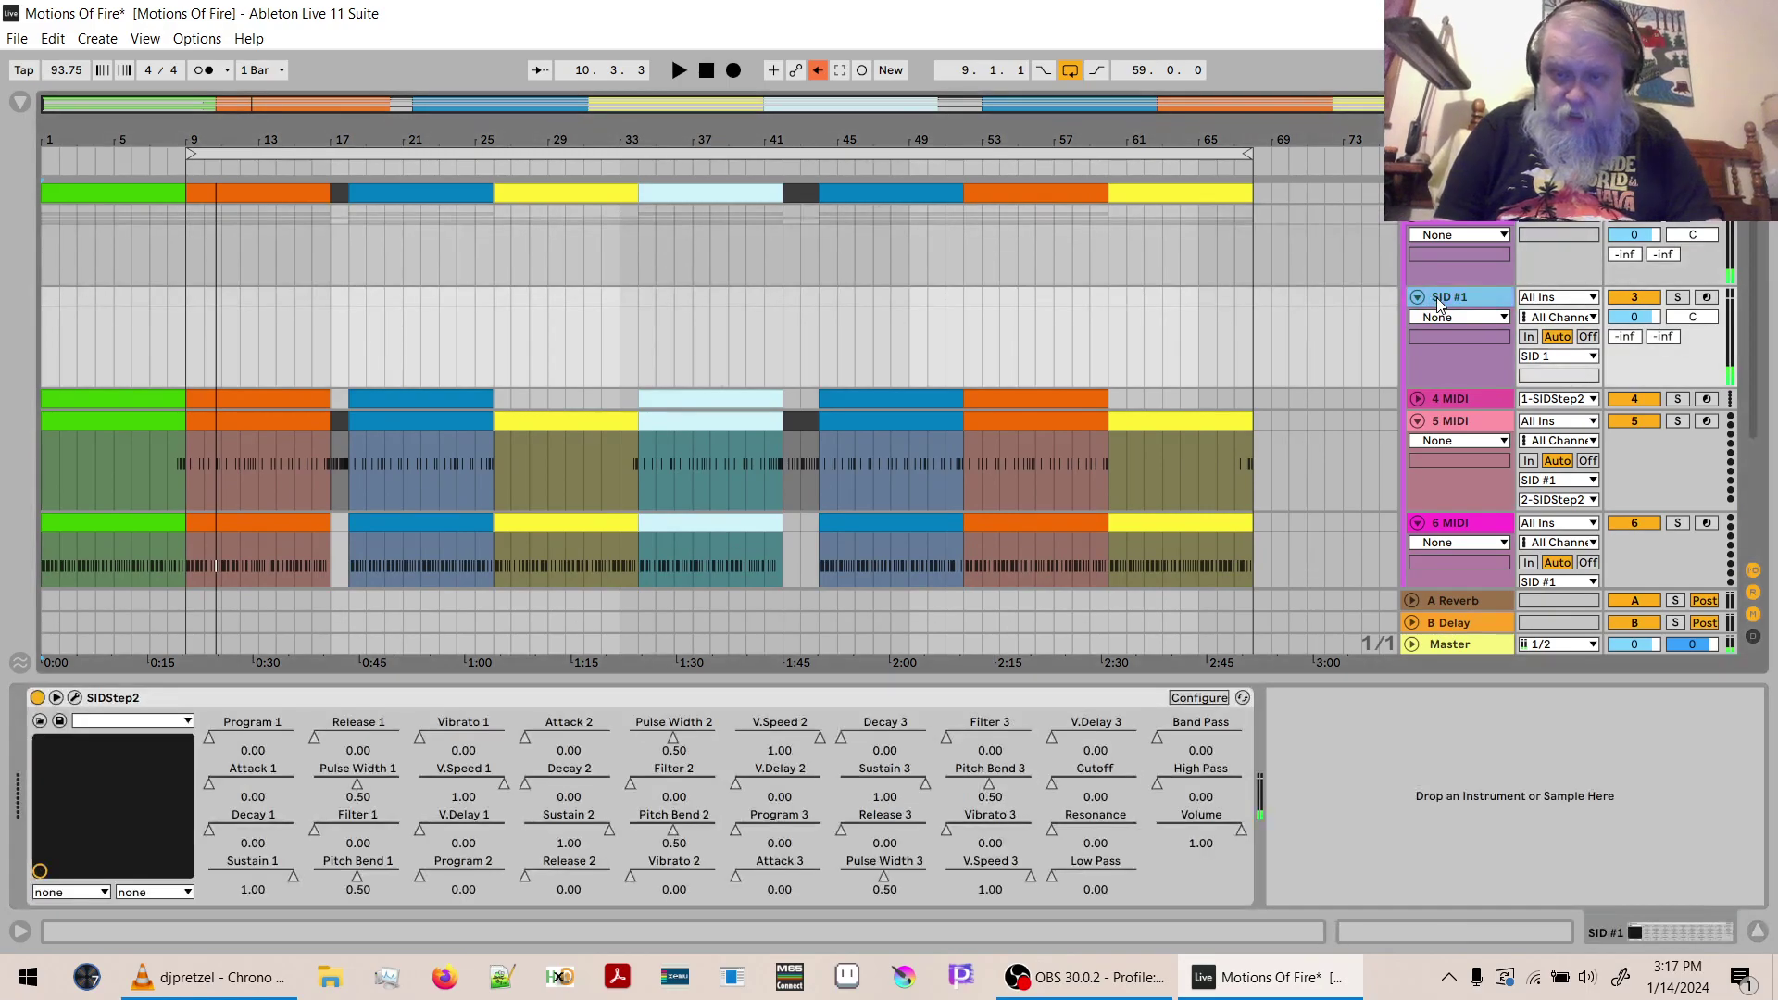
{"action": "left_click", "coordinate": [73, 698]}
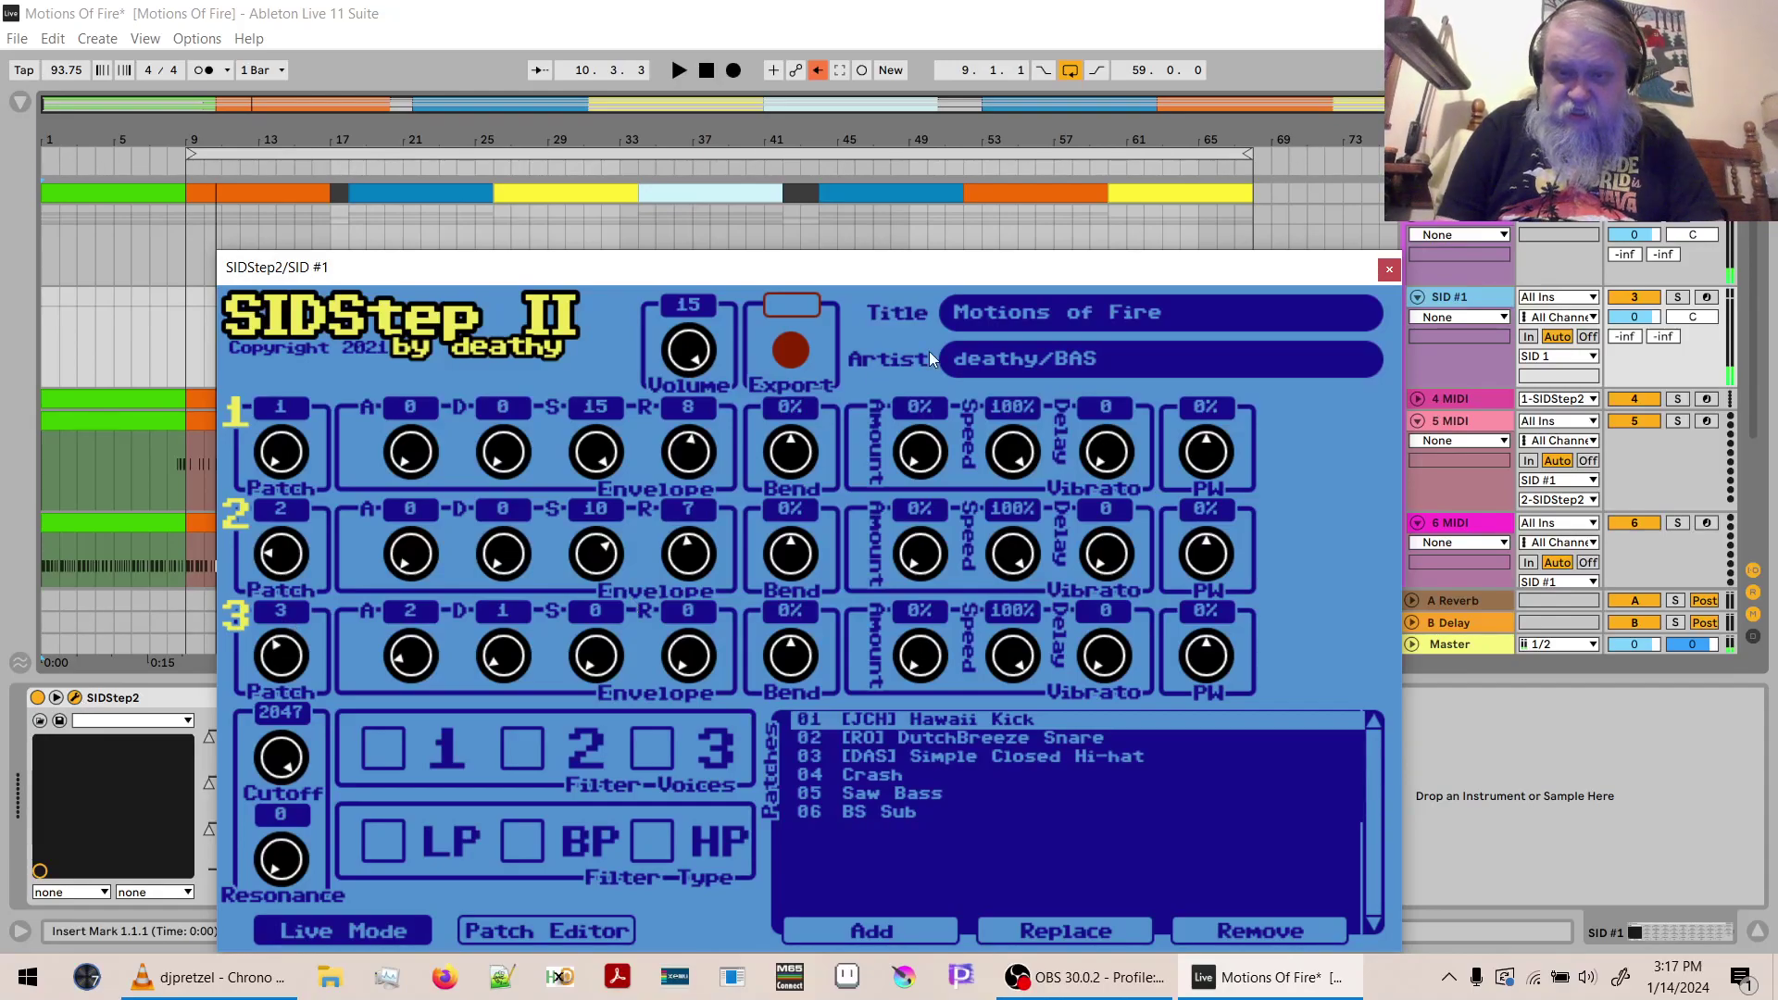
{"action": "left_click", "coordinate": [1389, 269]}
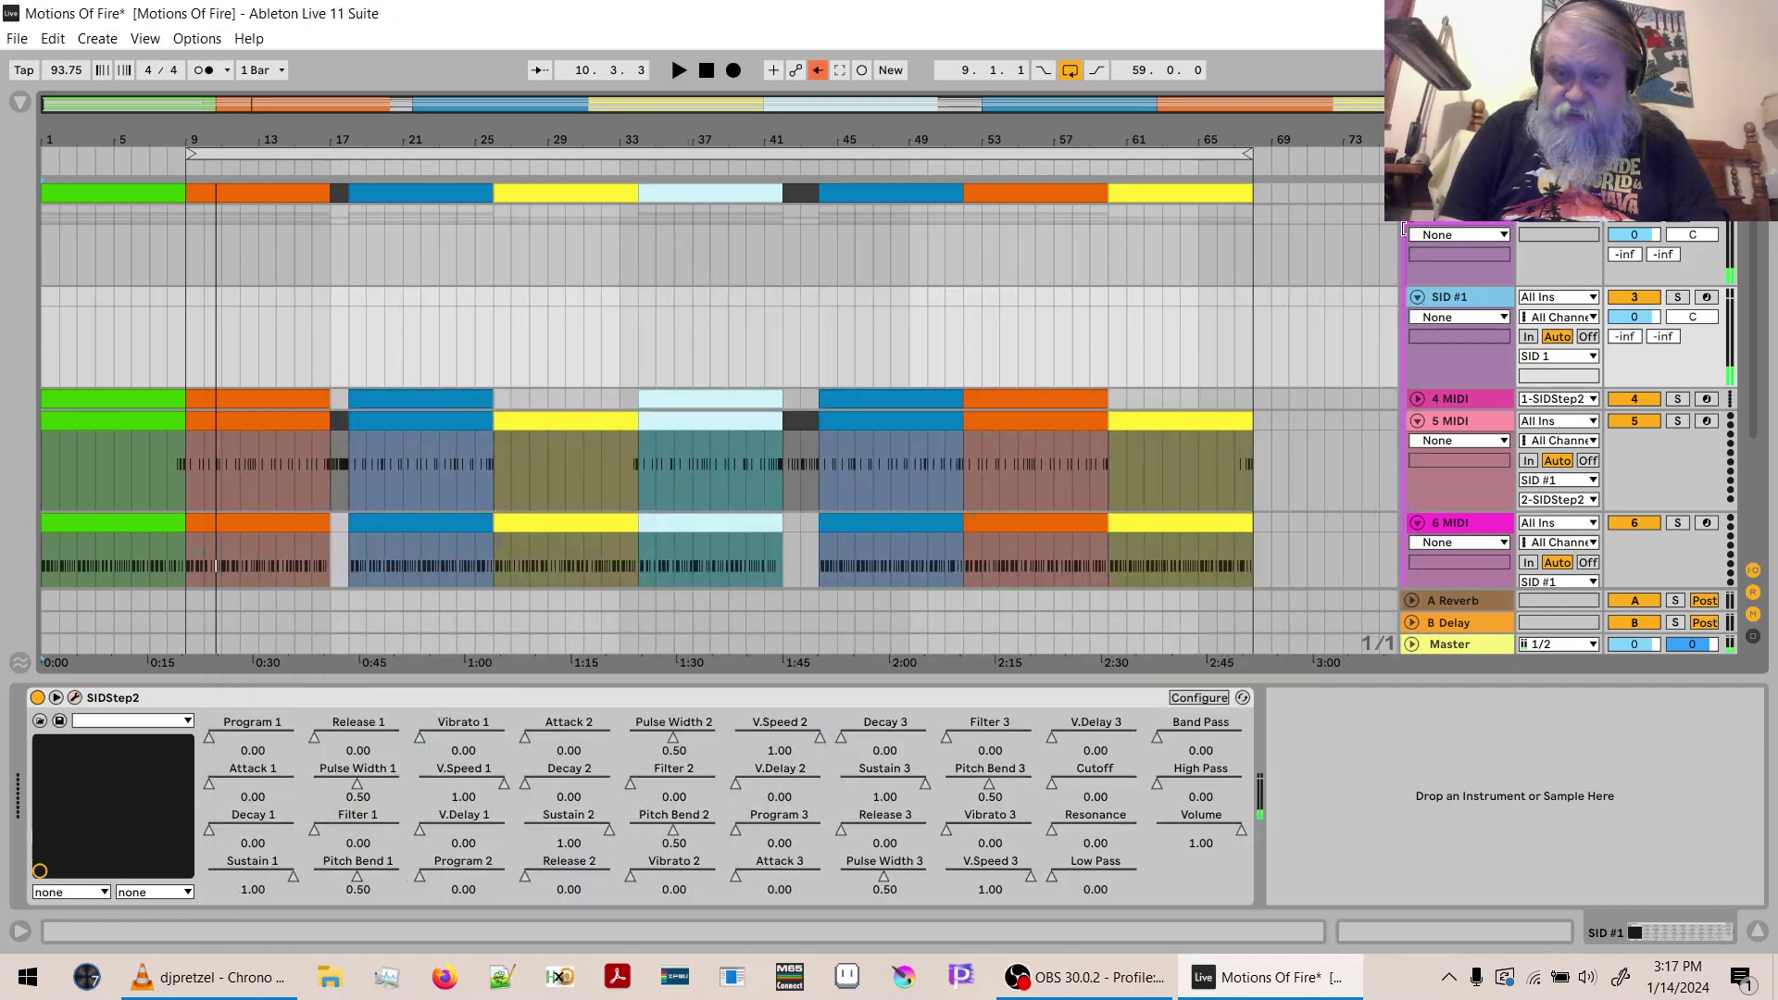
Fold SID 1, unfold SID 2 and inspect the SIDStep2 settings of the SID #2 track.
{"action": "left_click", "coordinate": [1418, 225]}
{"action": "left_click", "coordinate": [1414, 237]}
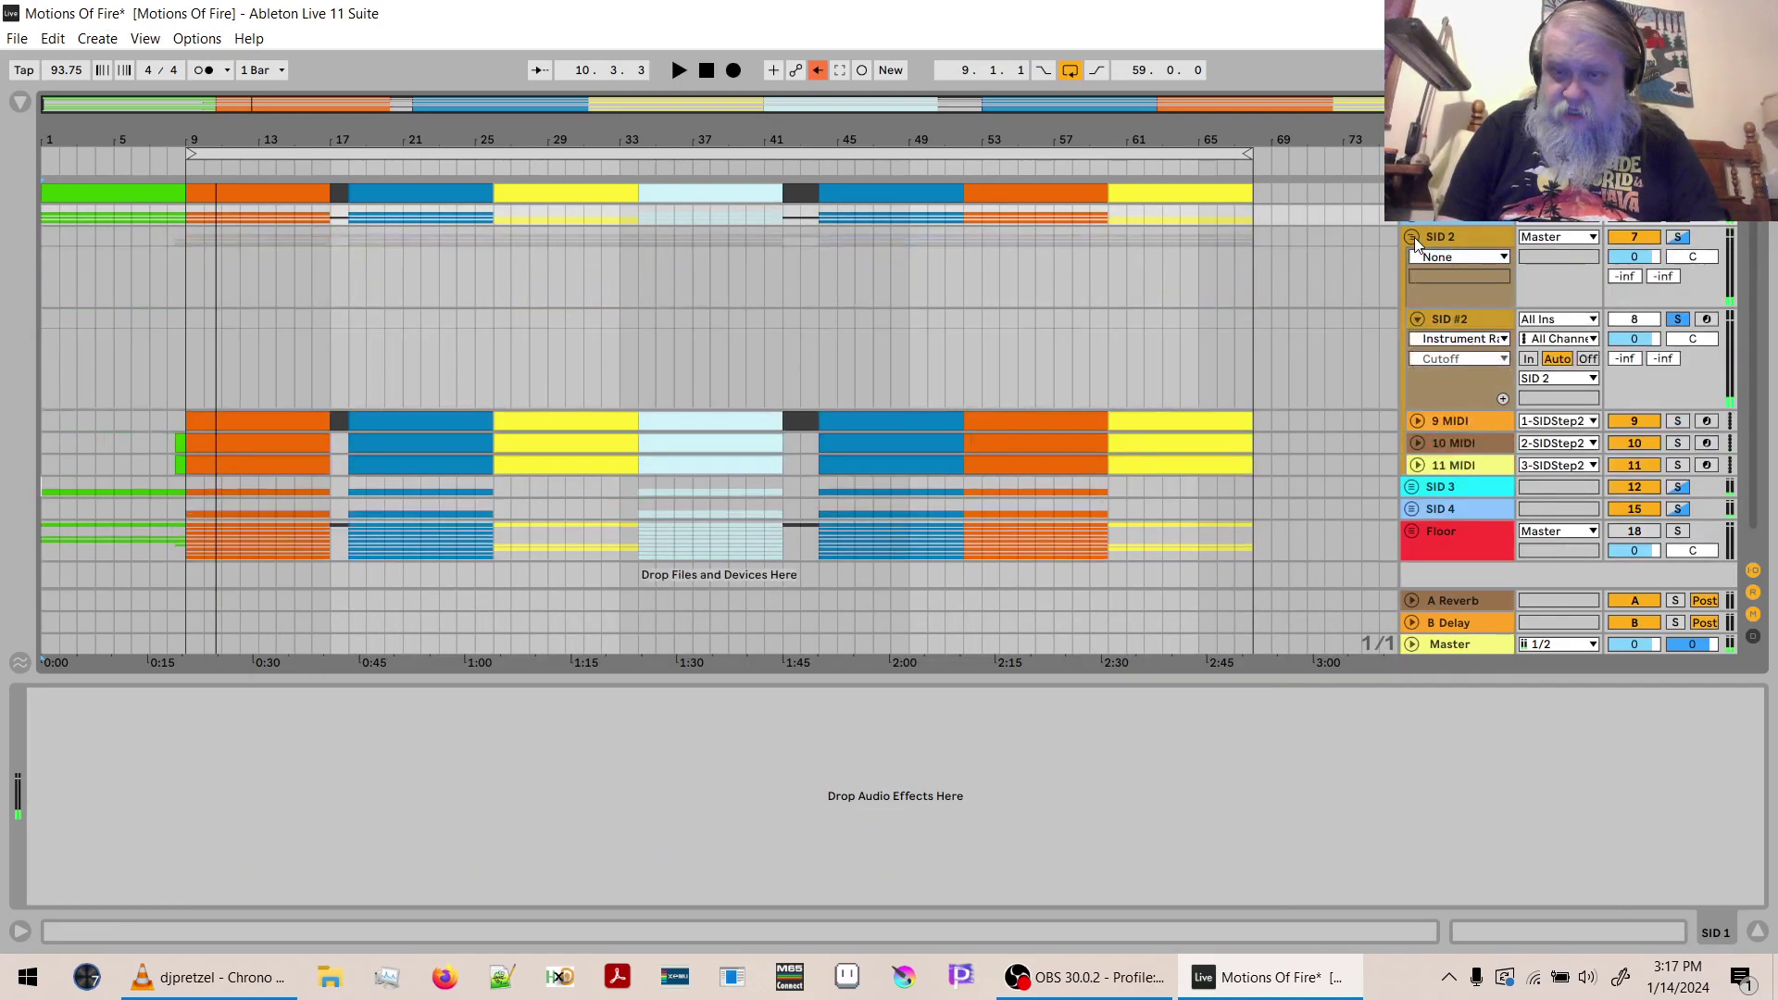
{"action": "left_click", "coordinate": [1441, 320]}
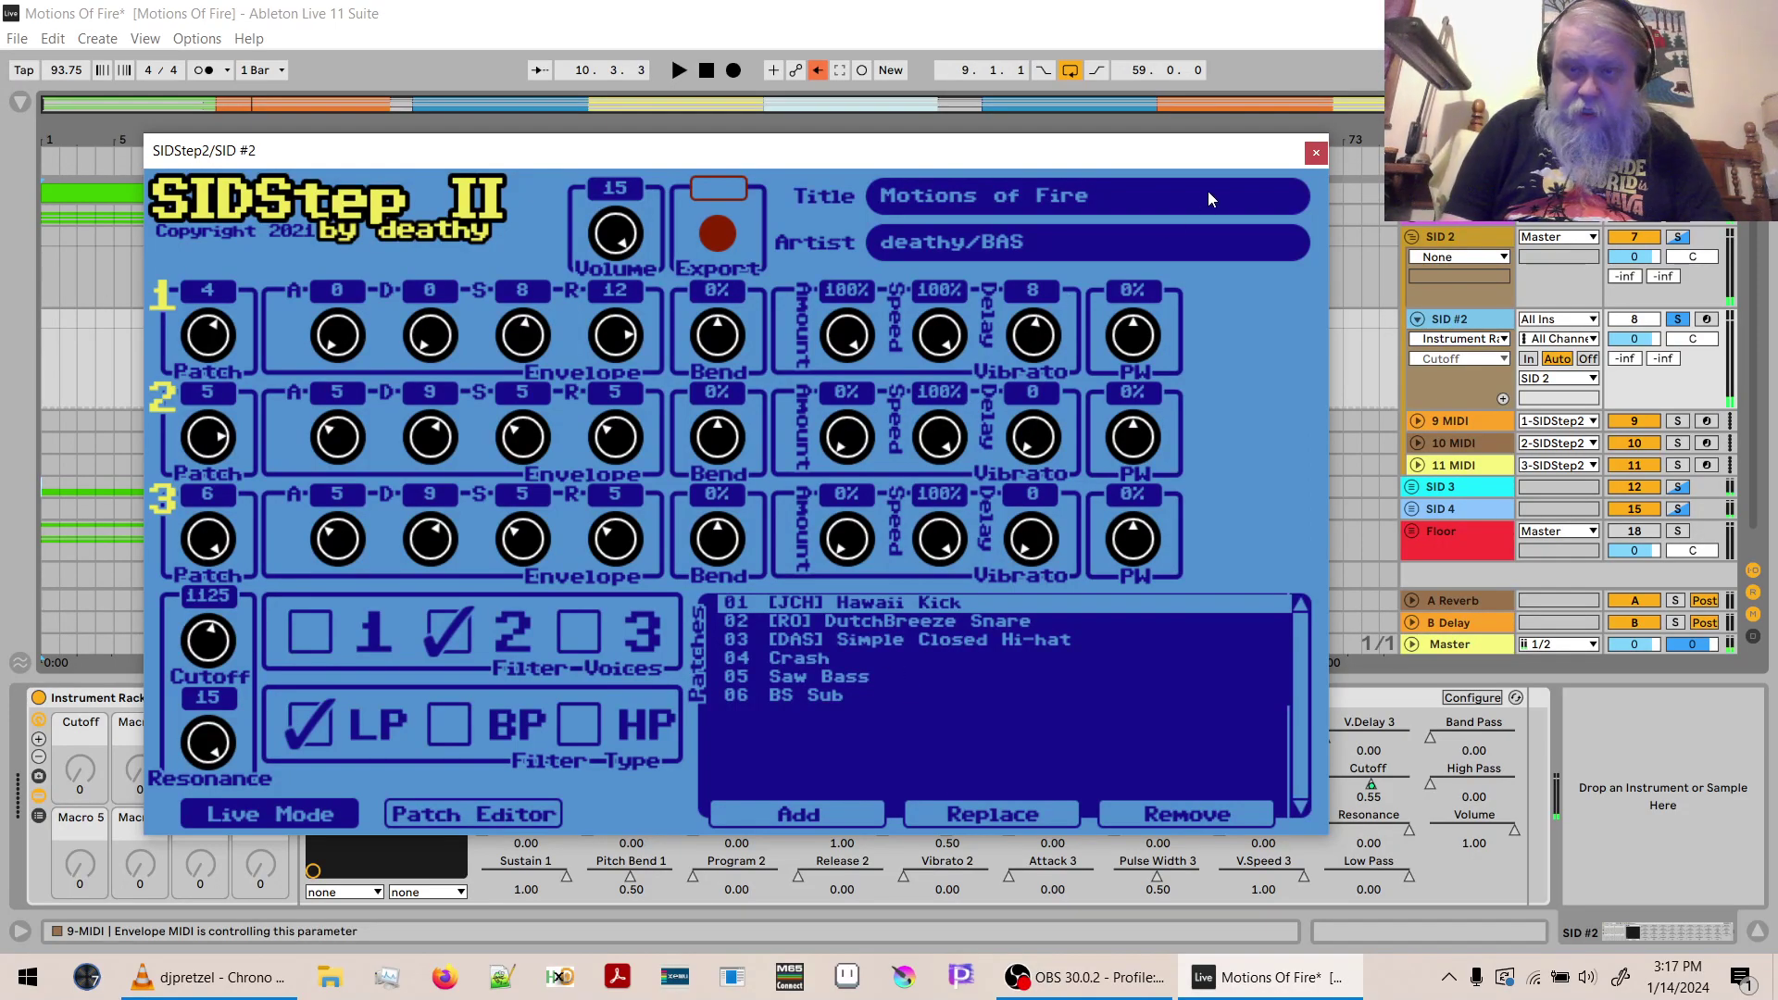
{"action": "left_click", "coordinate": [1316, 154]}
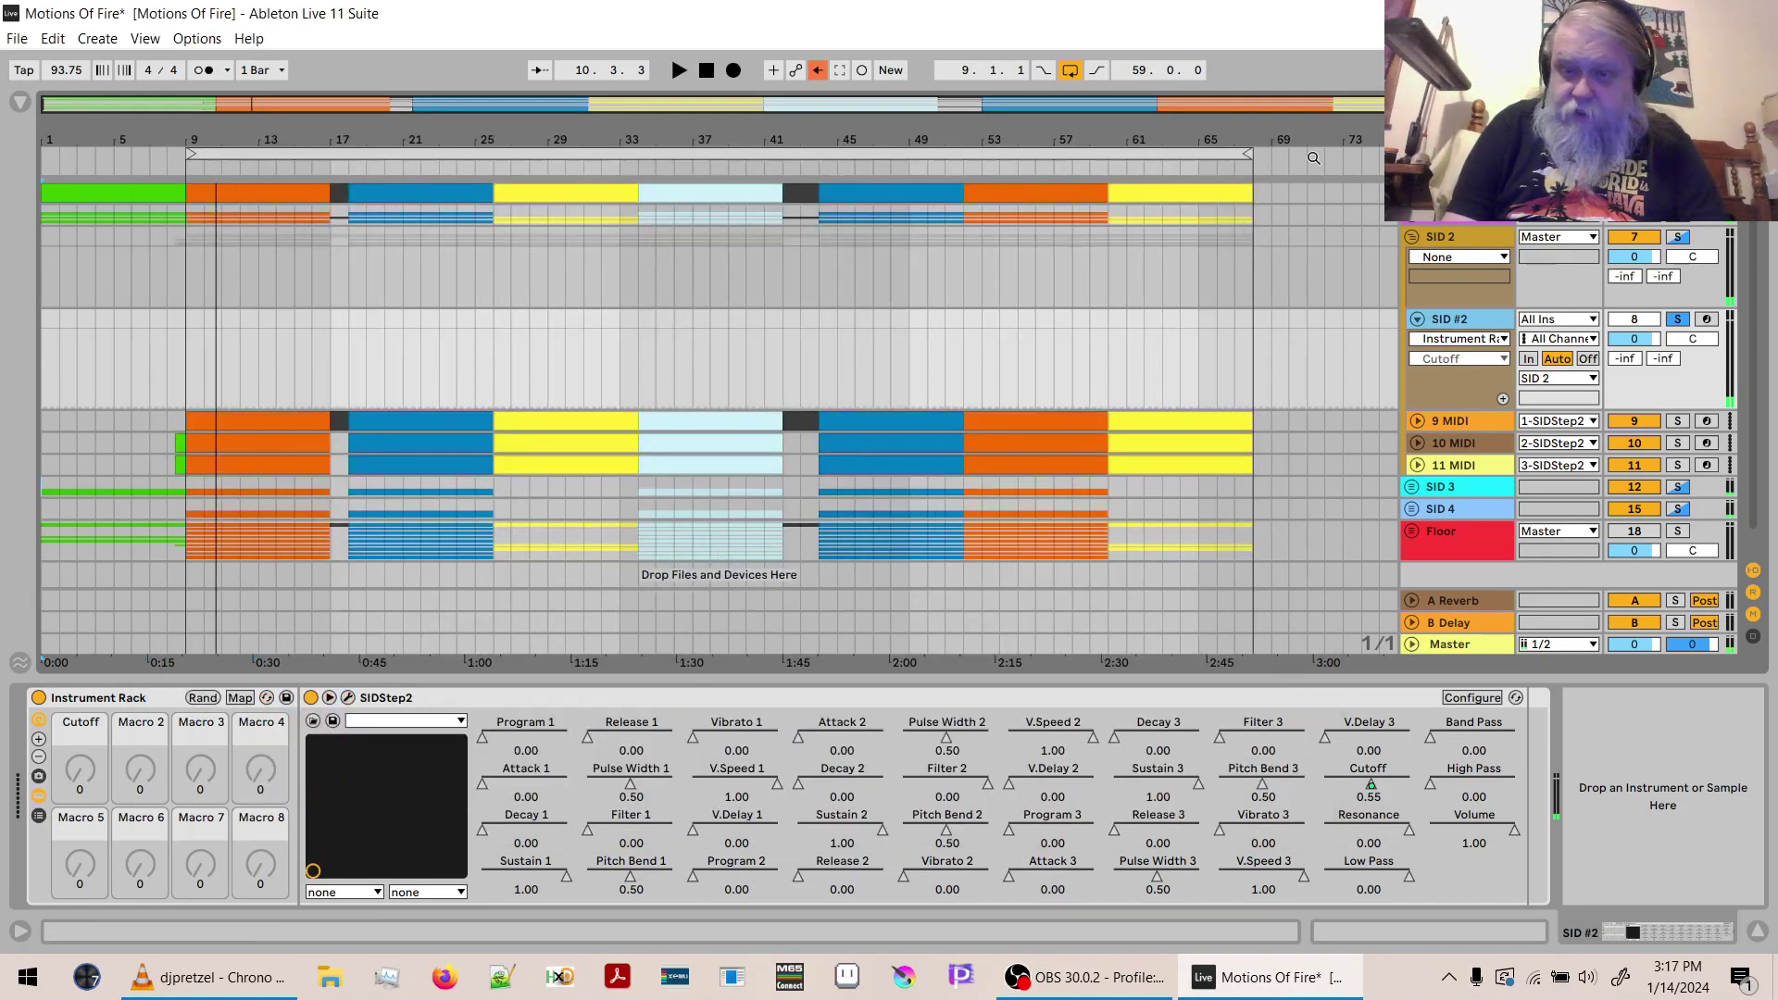
Duplicate the 10 MIDI and 11 MIDI tracks, move the copies into the SID 3 group and fold SID 2.
{"action": "left_click", "coordinate": [1476, 442]}
{"action": "left_click", "coordinate": [1476, 468]}
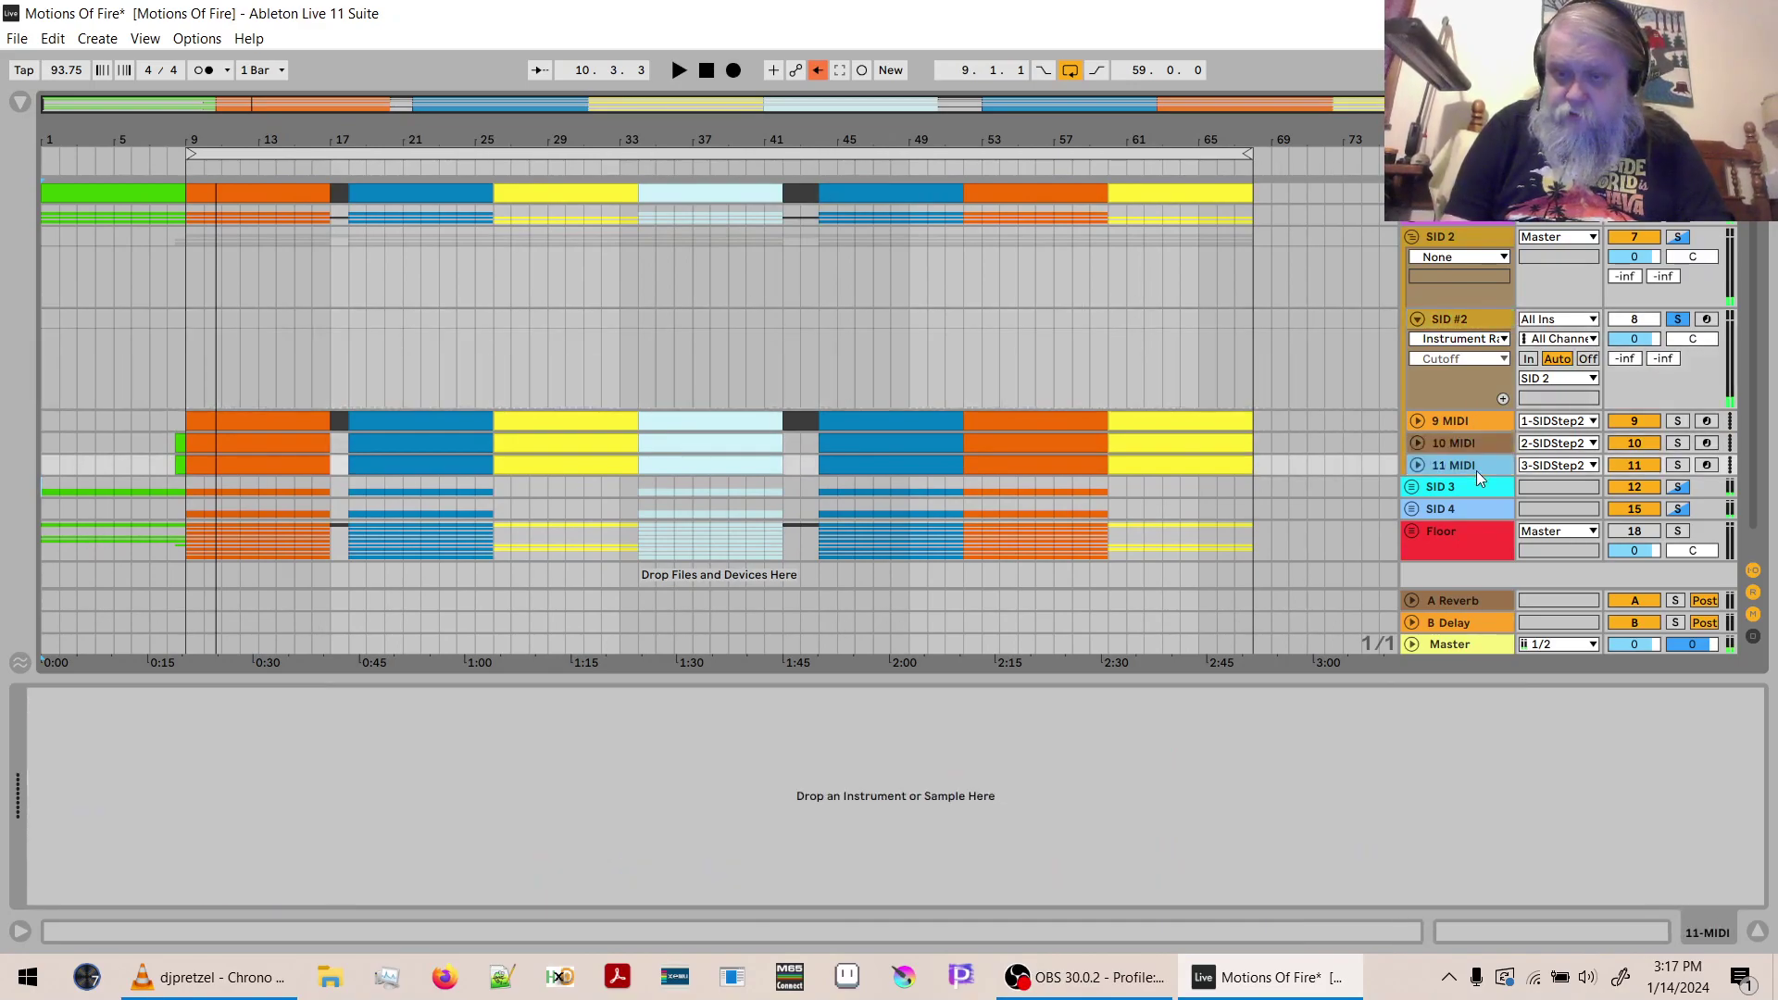
{"action": "left_click", "coordinate": [1436, 446]}
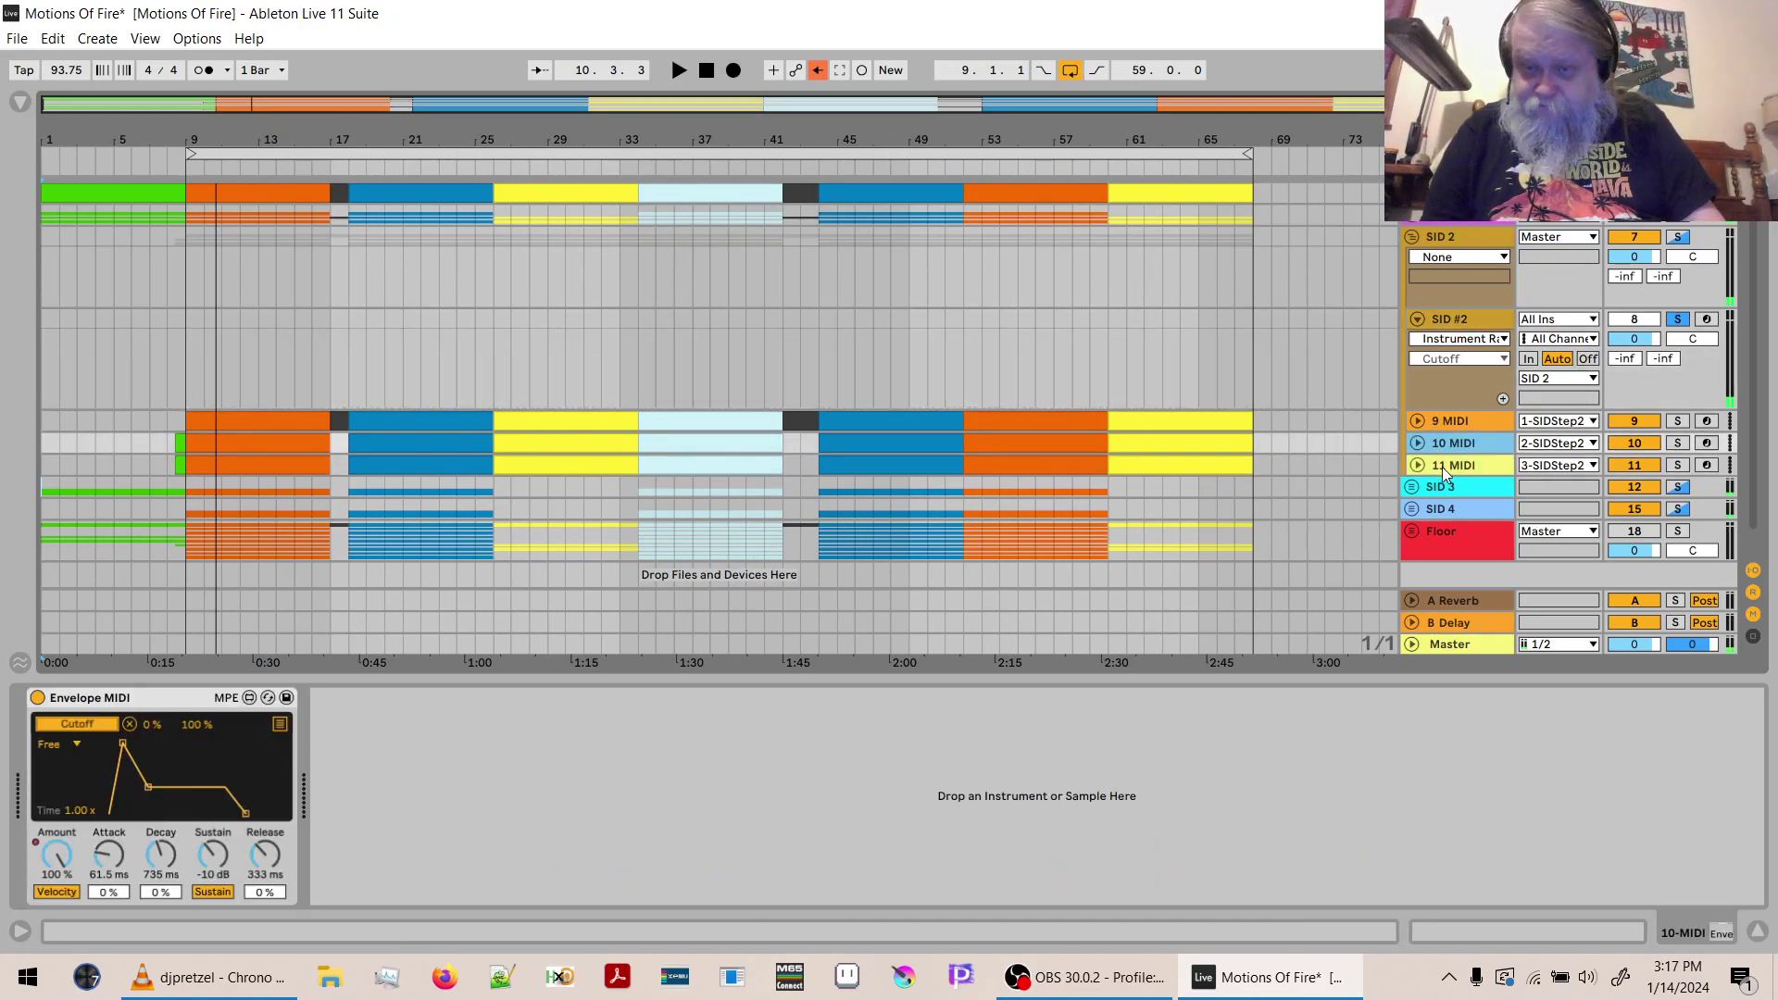
{"action": "left_click", "coordinate": [1442, 466]}
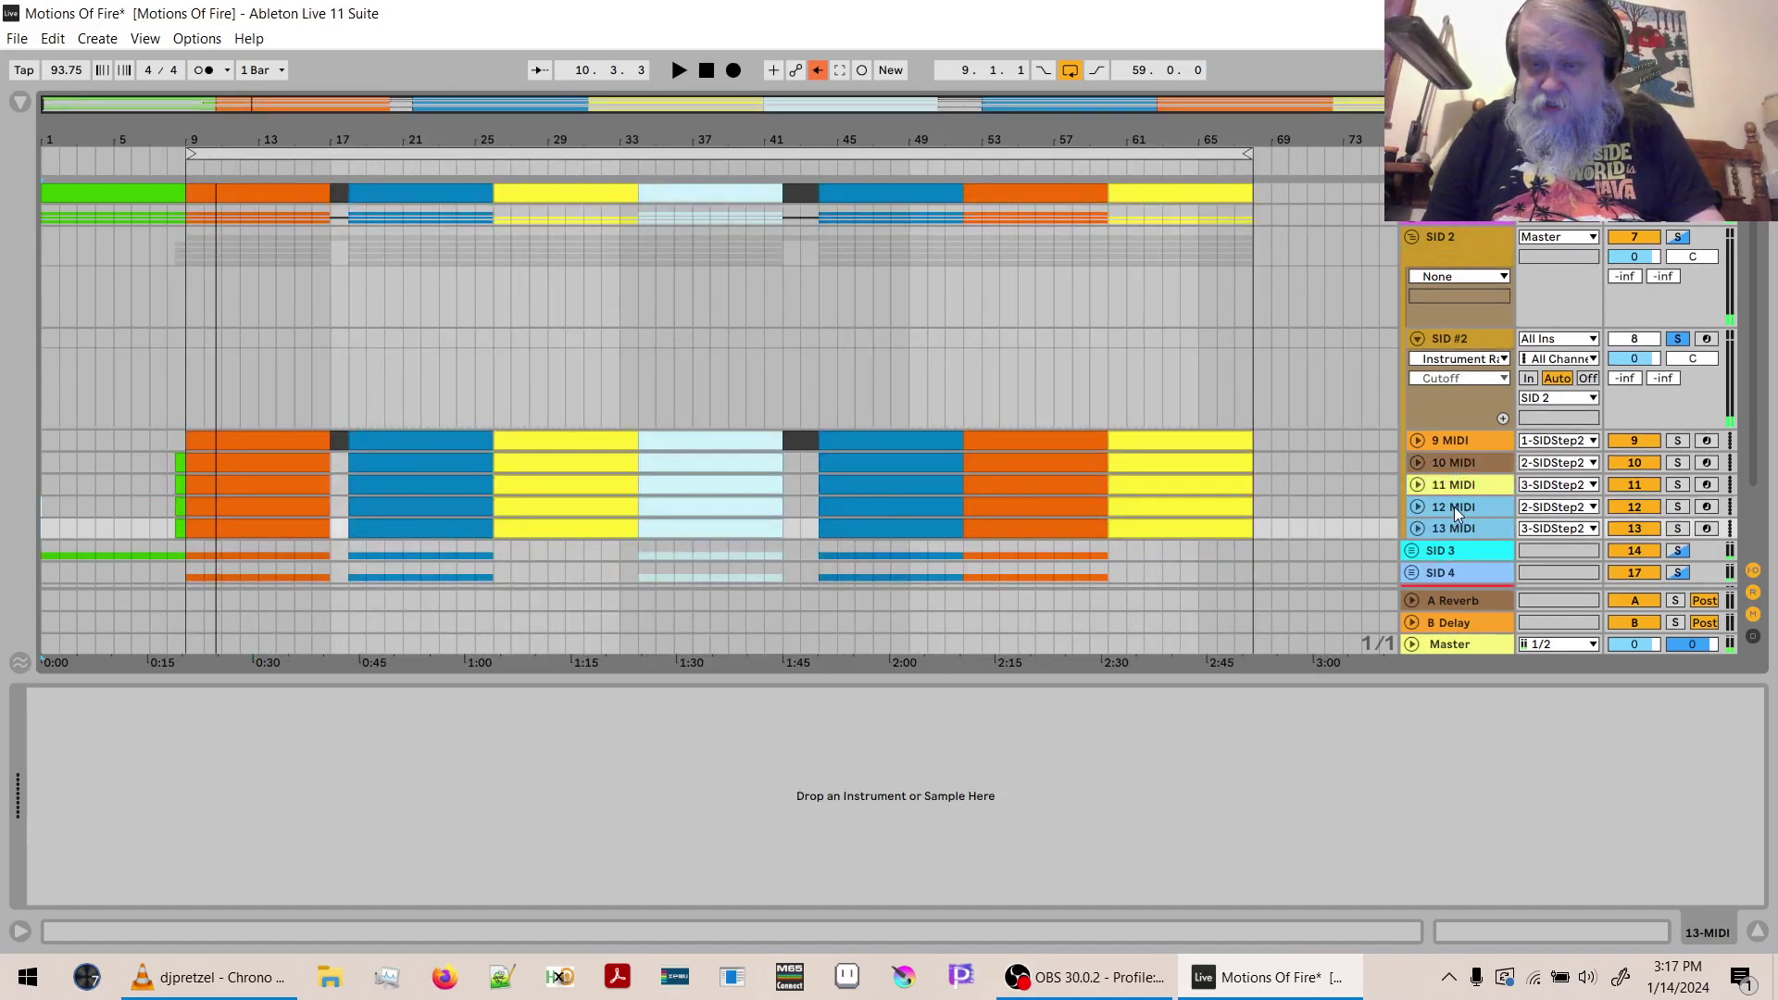
{"action": "left_click_drag", "start_coordinate": [1453, 507], "coordinate": [1459, 552]}
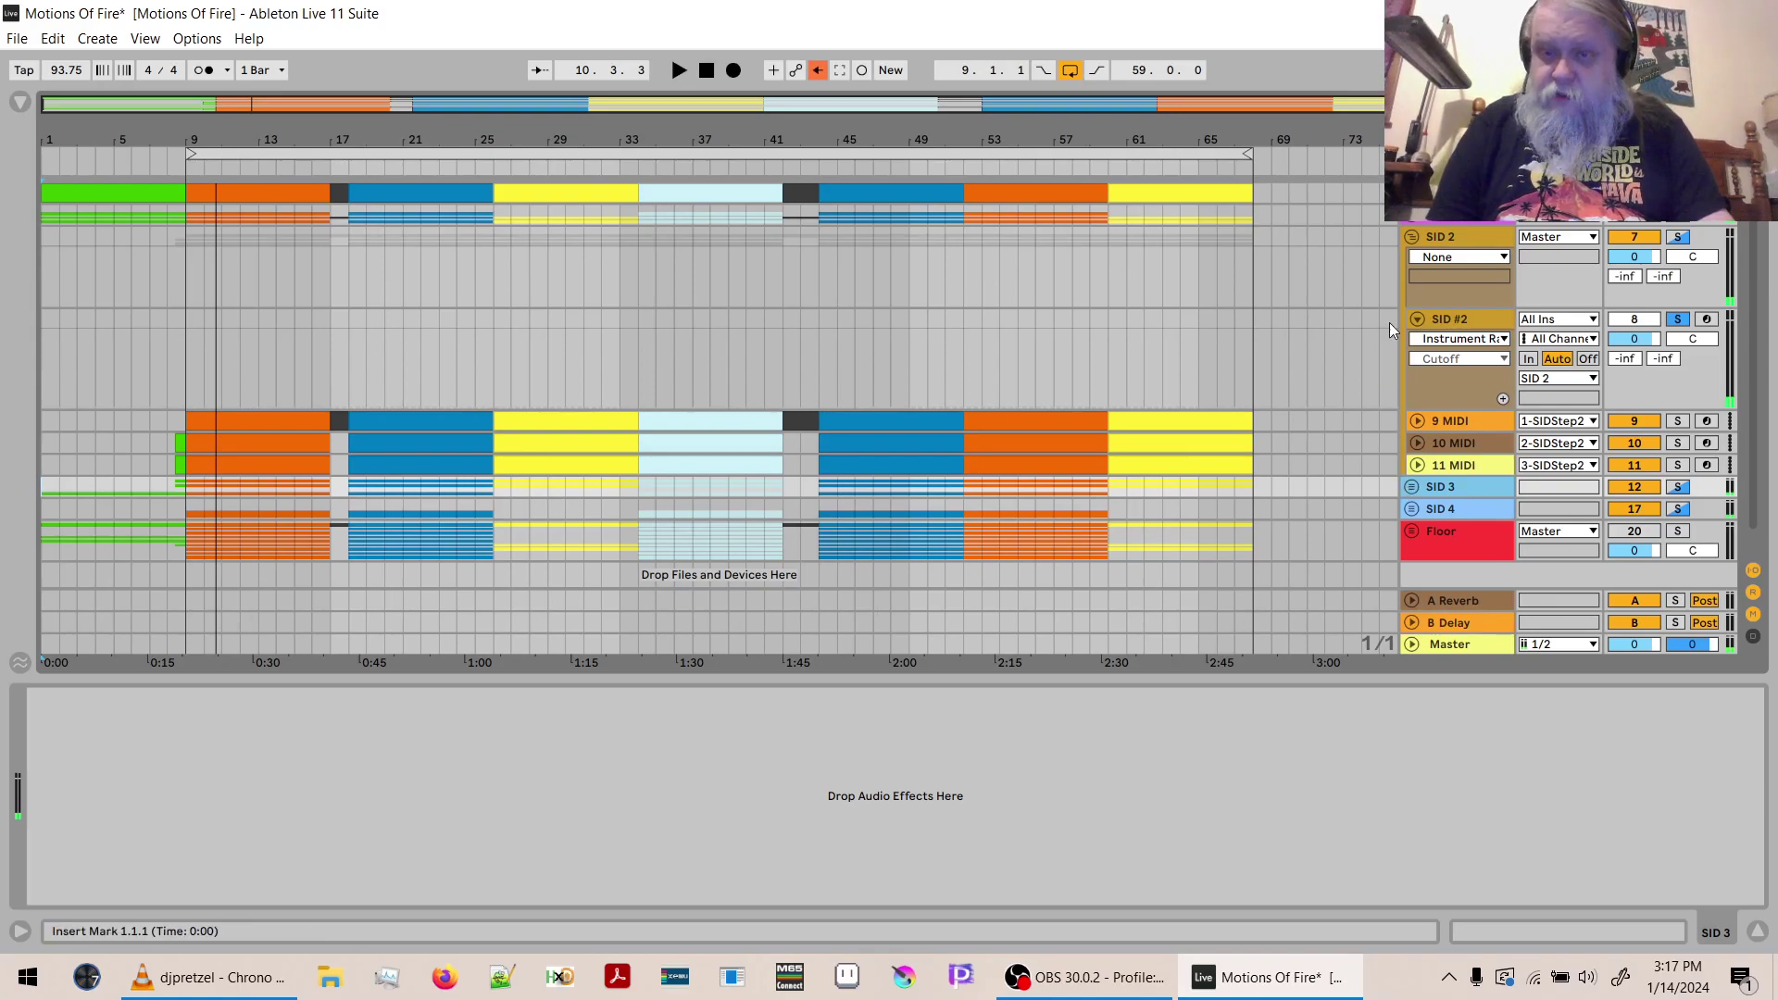
{"action": "left_click", "coordinate": [1411, 238]}
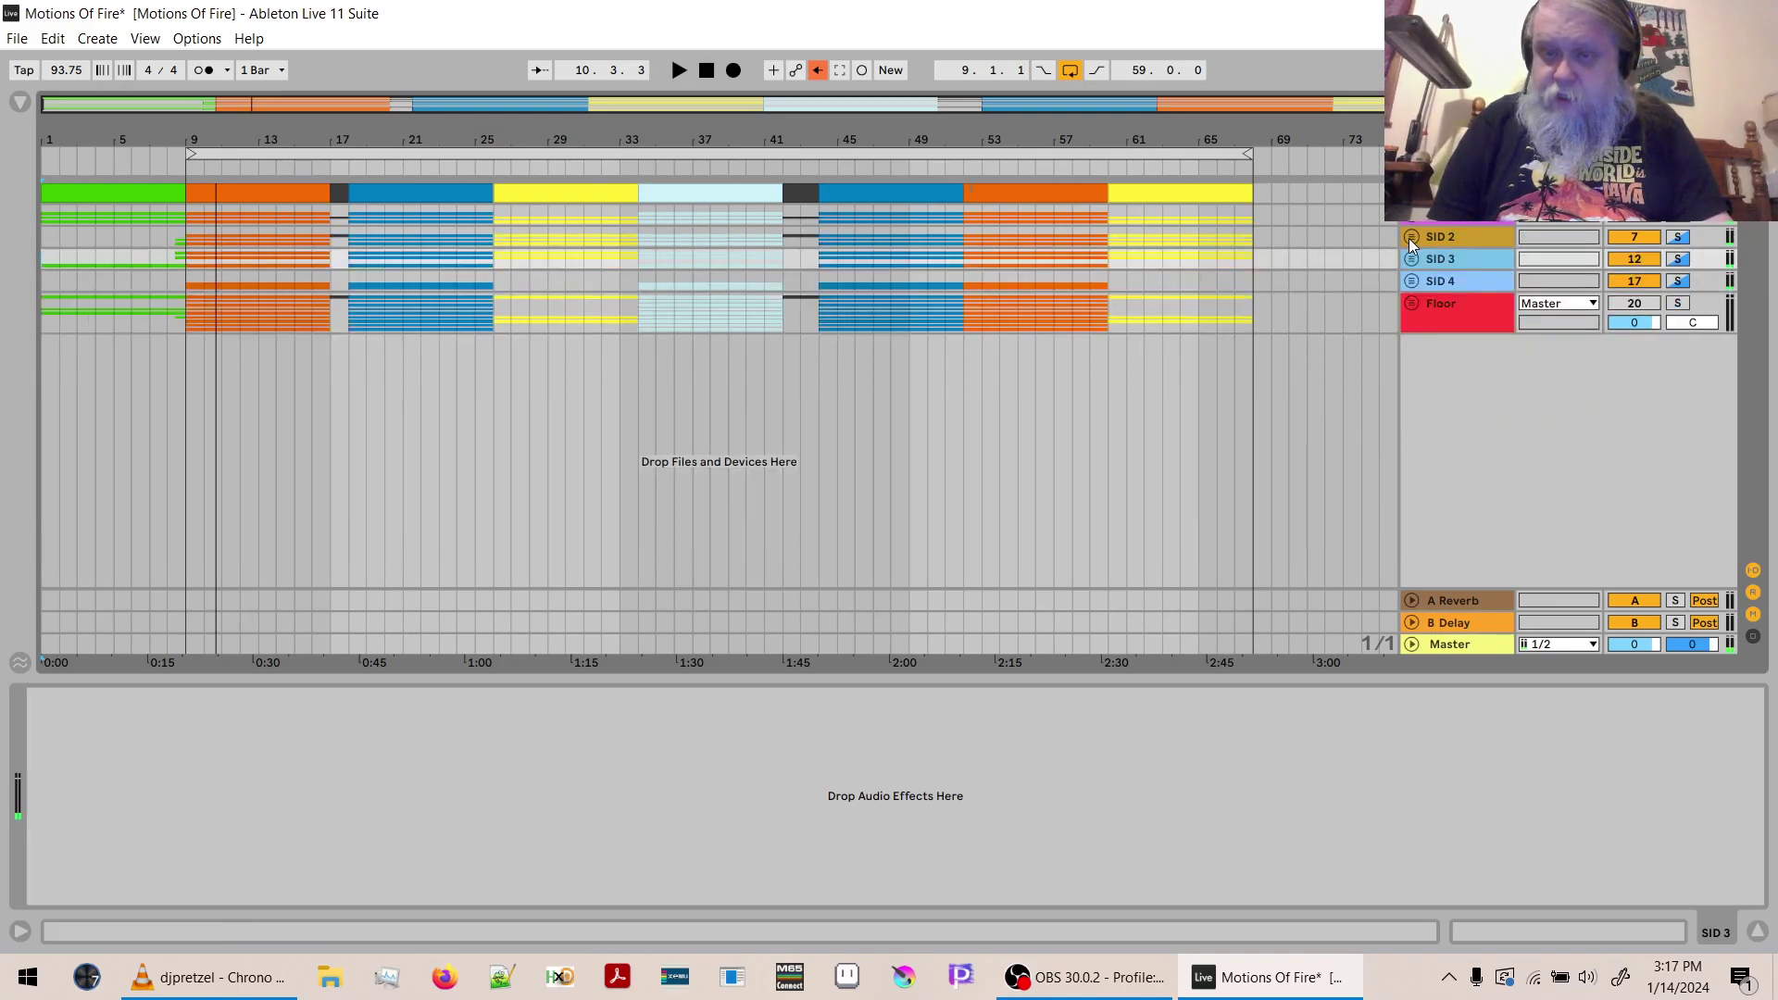
Set the SID 1 group's track panning to 30L.
{"action": "scroll", "coordinate": [1414, 225], "scroll_direction": "up", "scroll_amount": 4}
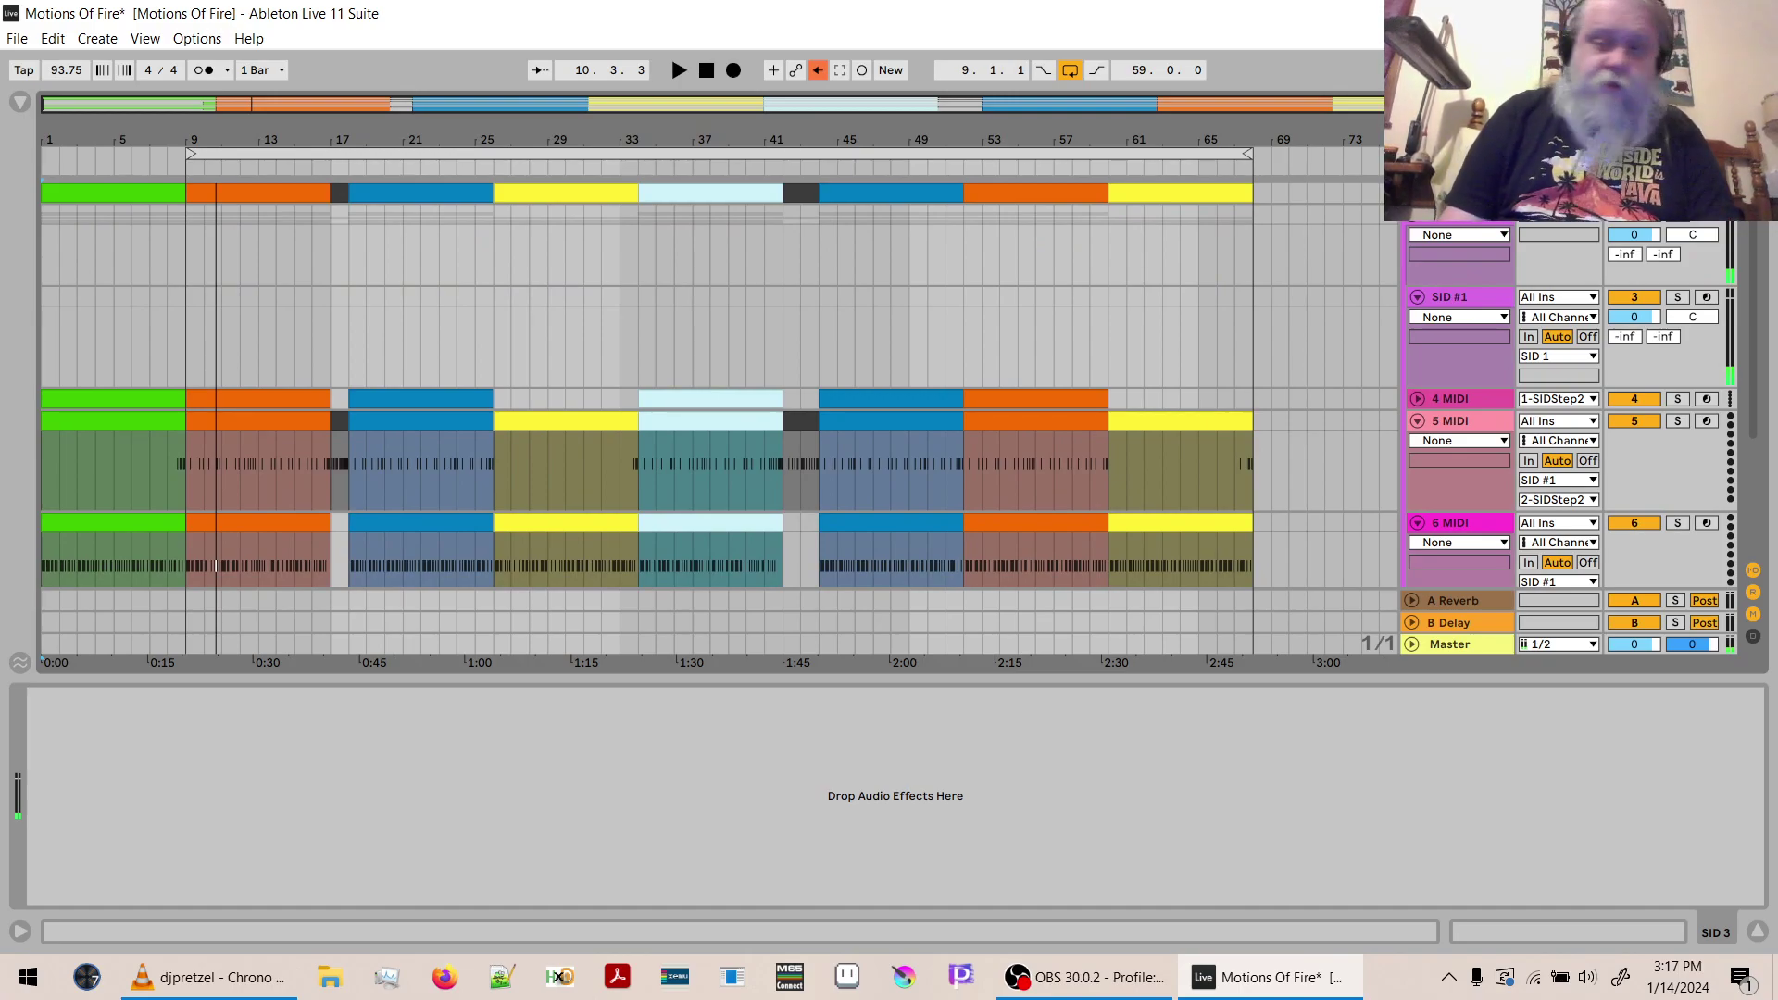
{"action": "left_click", "coordinate": [1677, 235]}
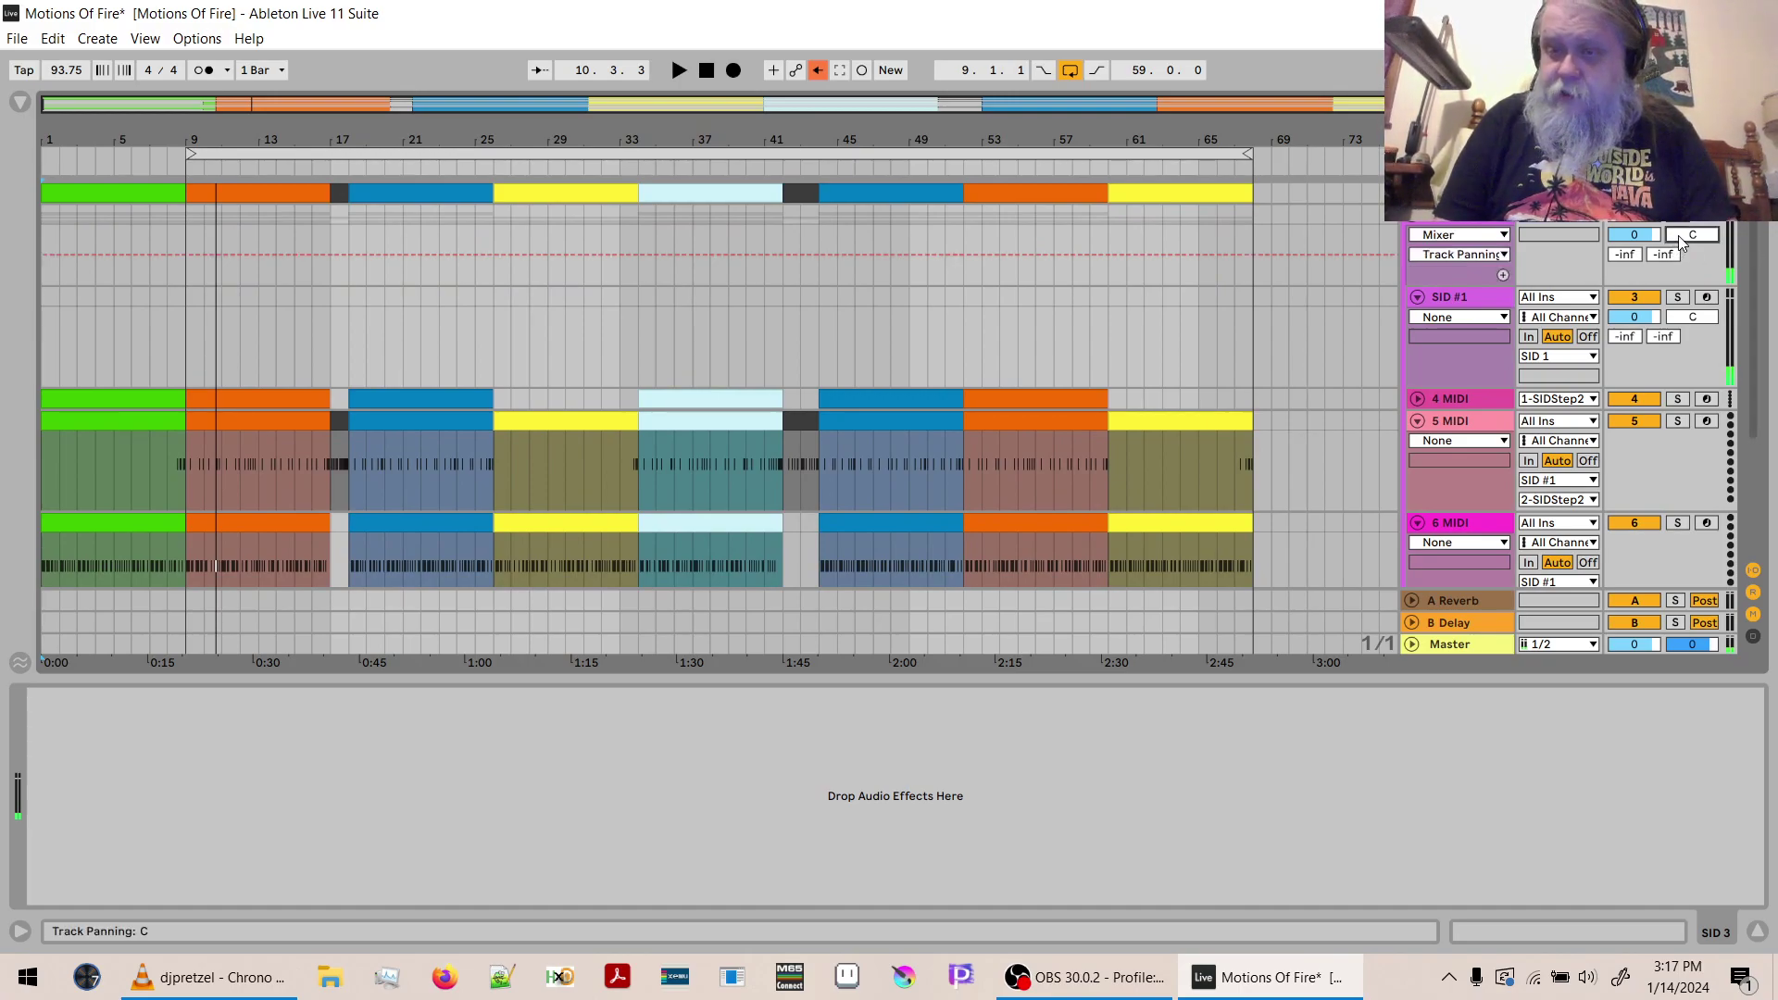
{"action": "scroll", "coordinate": [1678, 235], "scroll_direction": "up", "scroll_amount": 10}
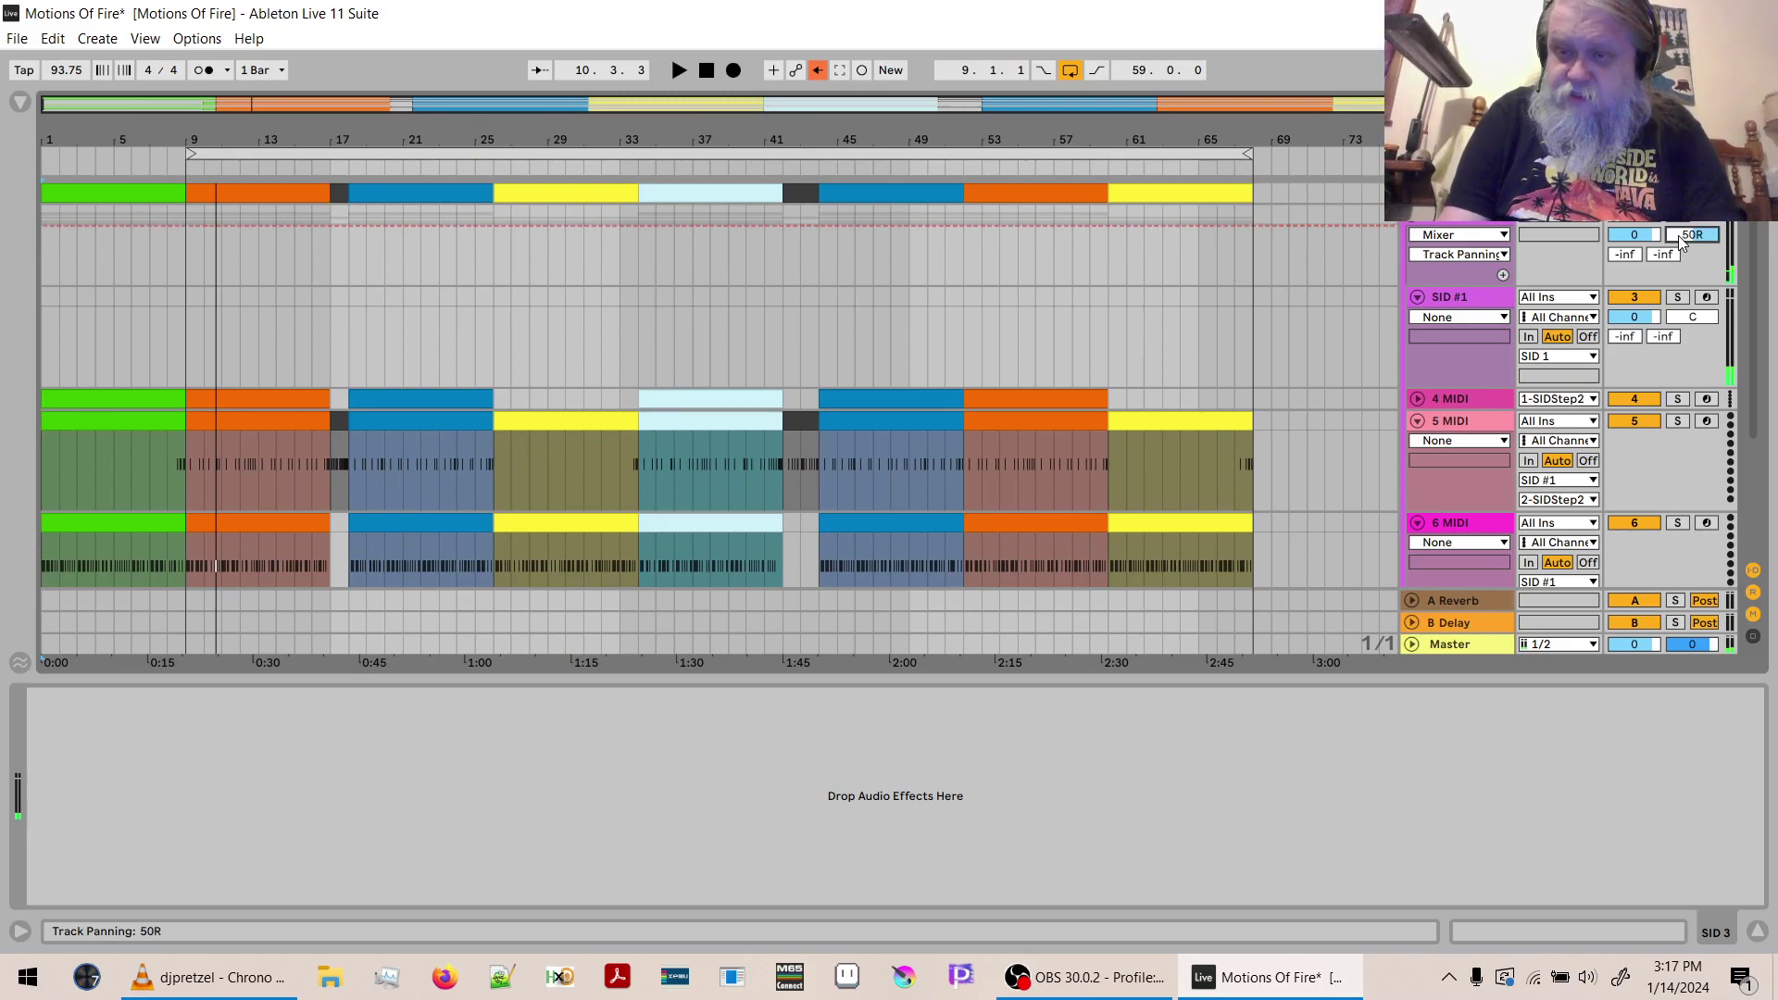
{"action": "type", "text": "-26"}
{"action": "key", "text": "Return"}
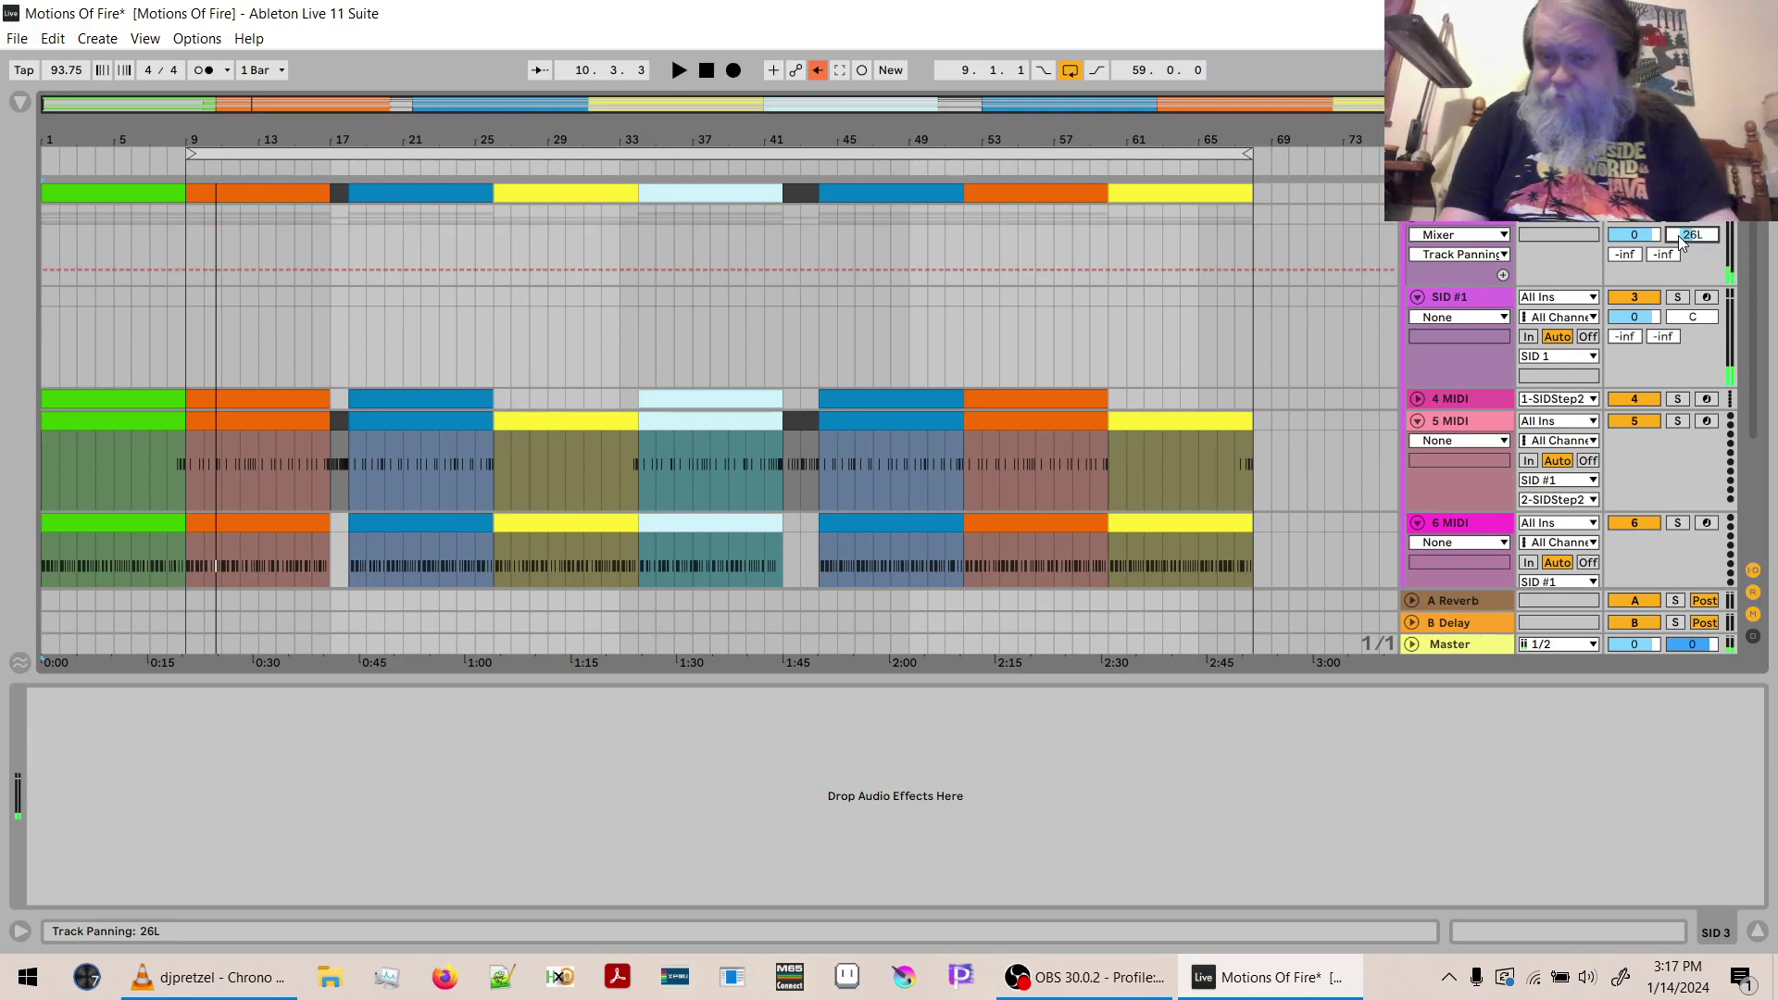
{"action": "type", "text": "-"}
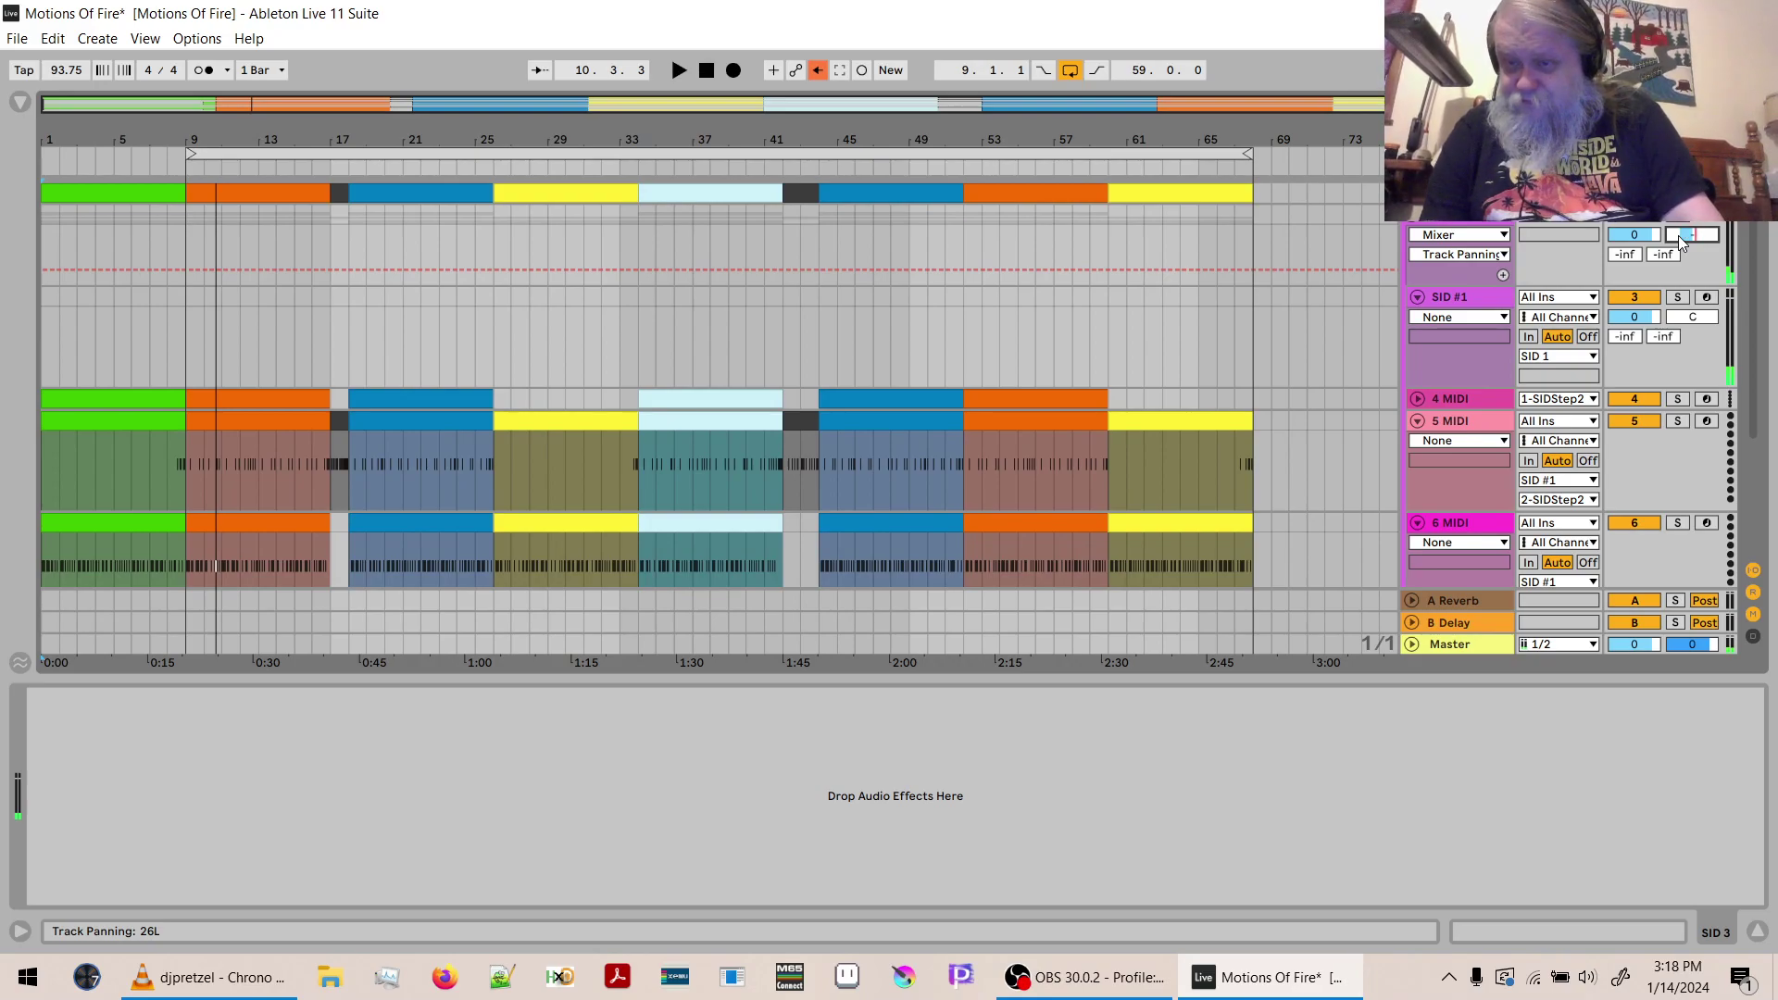
{"action": "type", "text": "30L"}
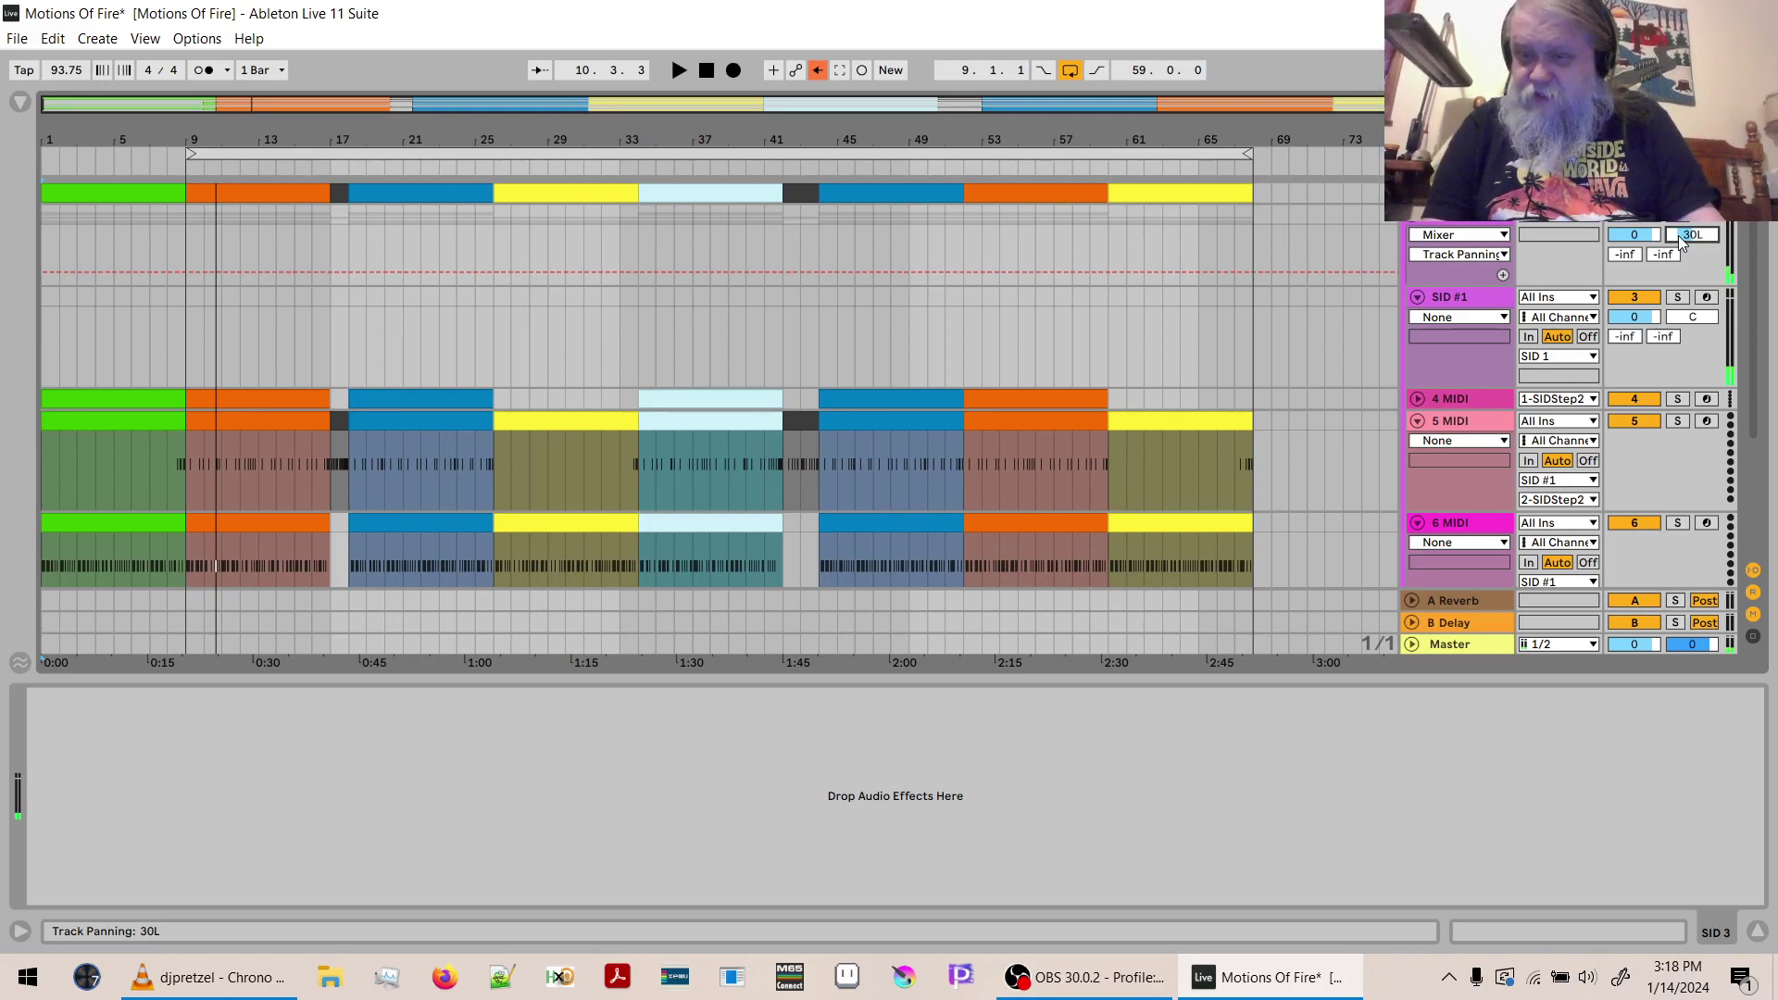
{"action": "key", "text": "Return"}
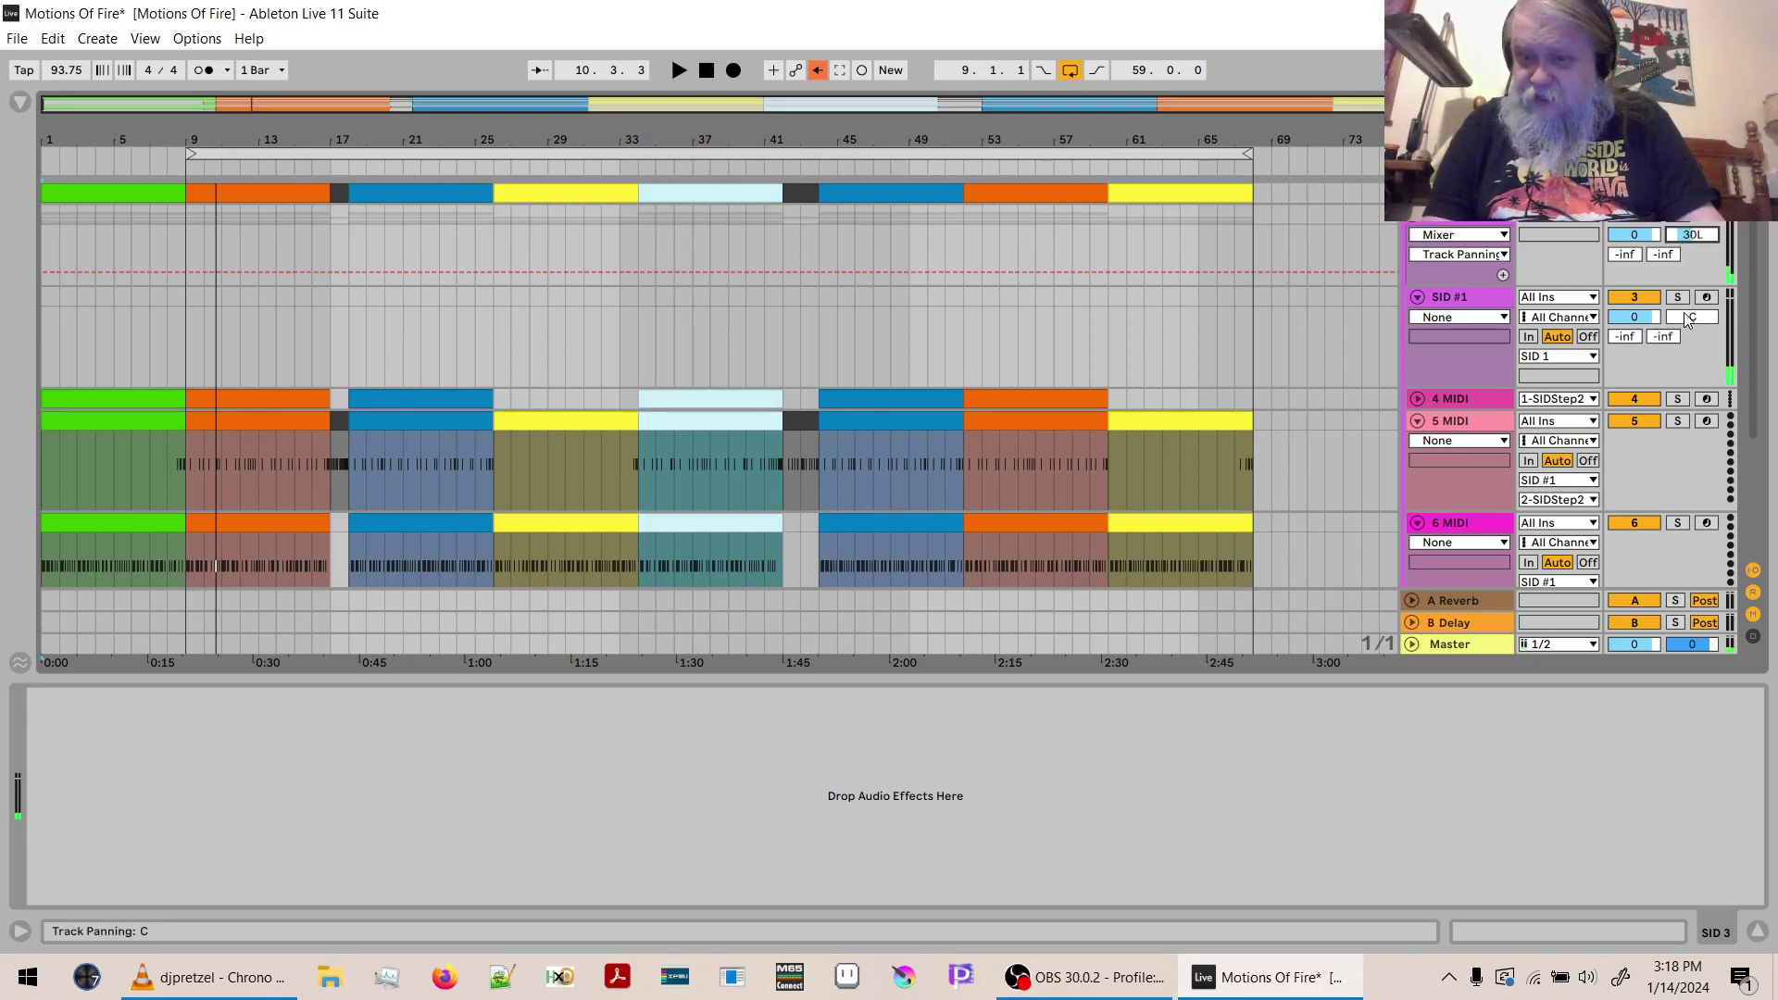
Unfold the SID 4, SID 3 and SID 2 groups to reach their mixer controls.
{"action": "scroll", "coordinate": [1662, 271], "scroll_direction": "down", "scroll_amount": 5}
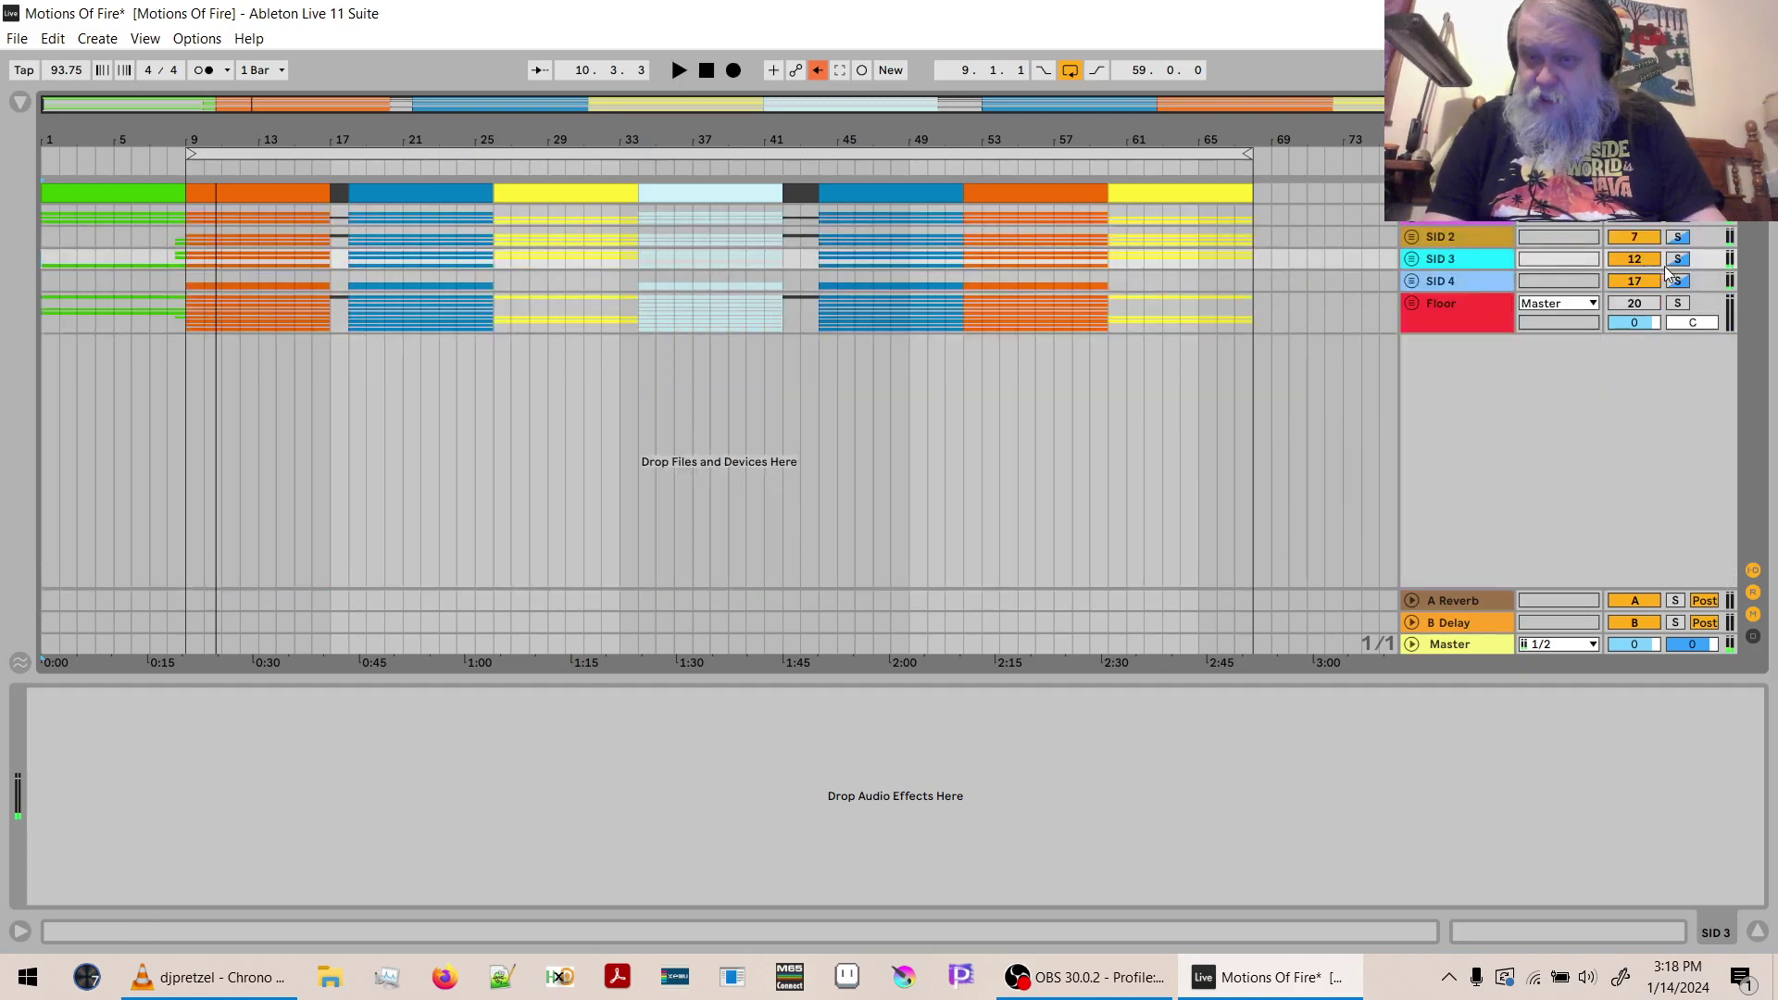
{"action": "left_click", "coordinate": [1411, 281]}
{"action": "left_click", "coordinate": [1411, 258]}
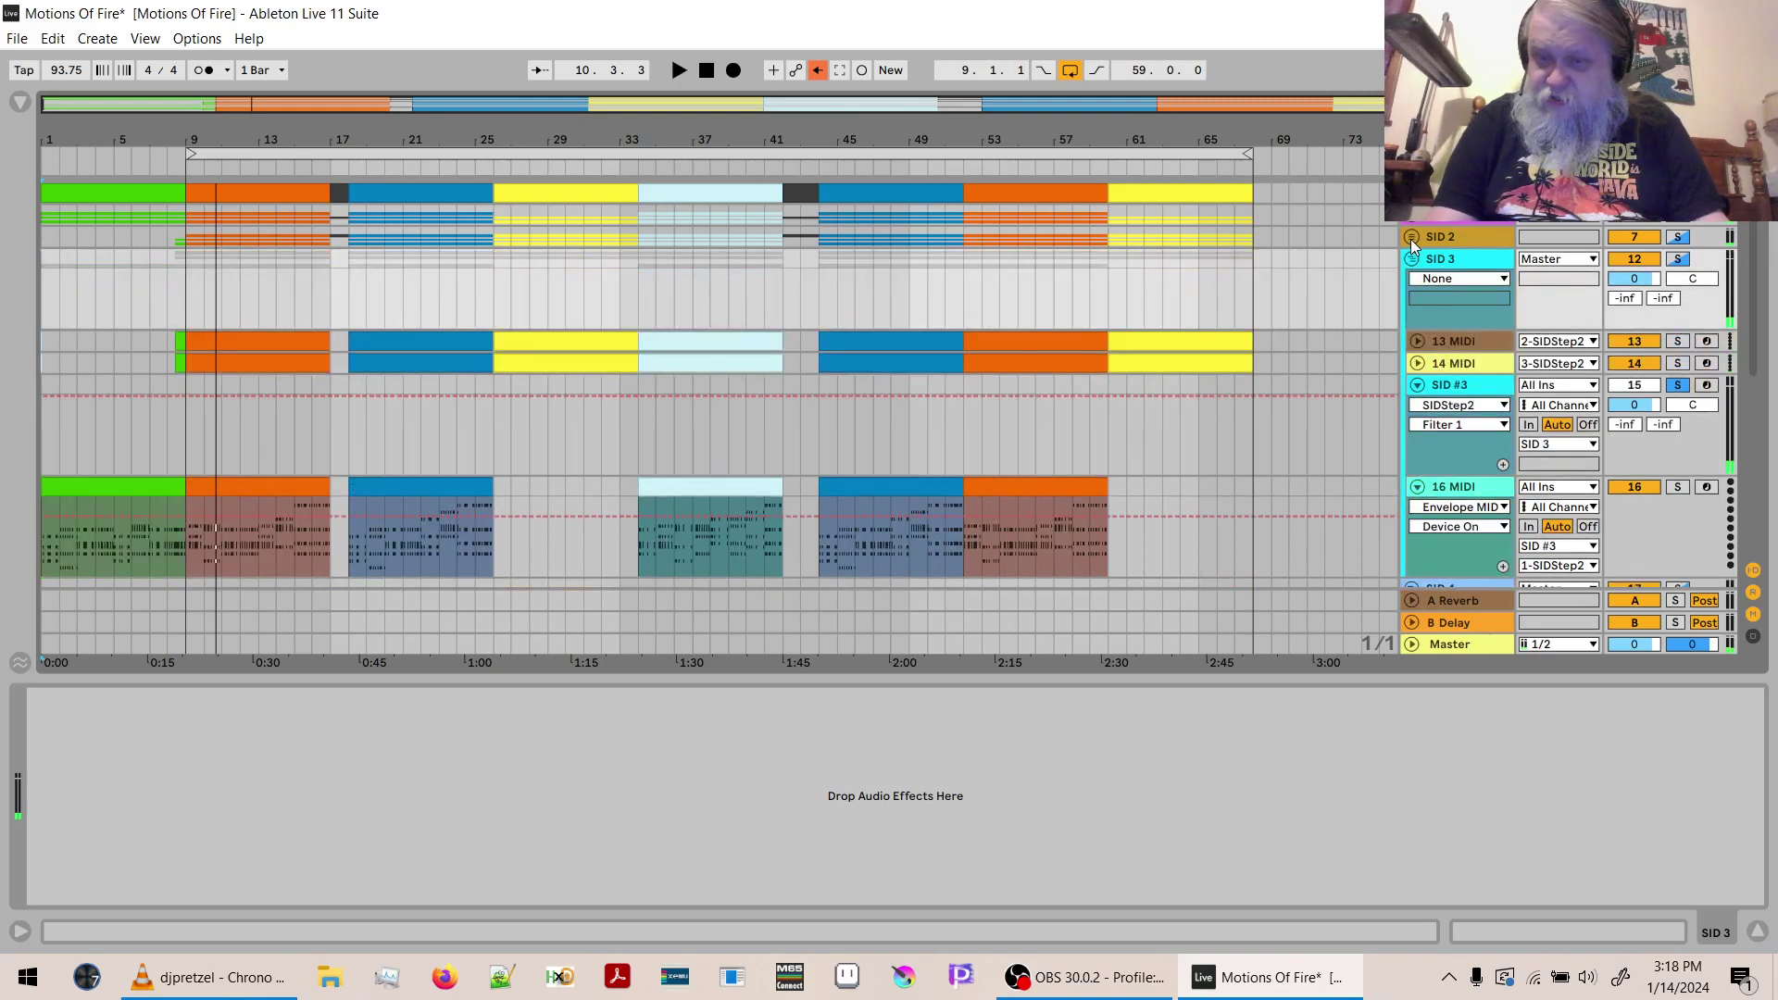
{"action": "left_click", "coordinate": [1411, 237]}
Set the SID 2 group's track panning to 30L and fold the group.
{"action": "scroll", "coordinate": [1411, 222], "scroll_direction": "up", "scroll_amount": 3}
{"action": "scroll", "coordinate": [1412, 223], "scroll_direction": "down", "scroll_amount": 3}
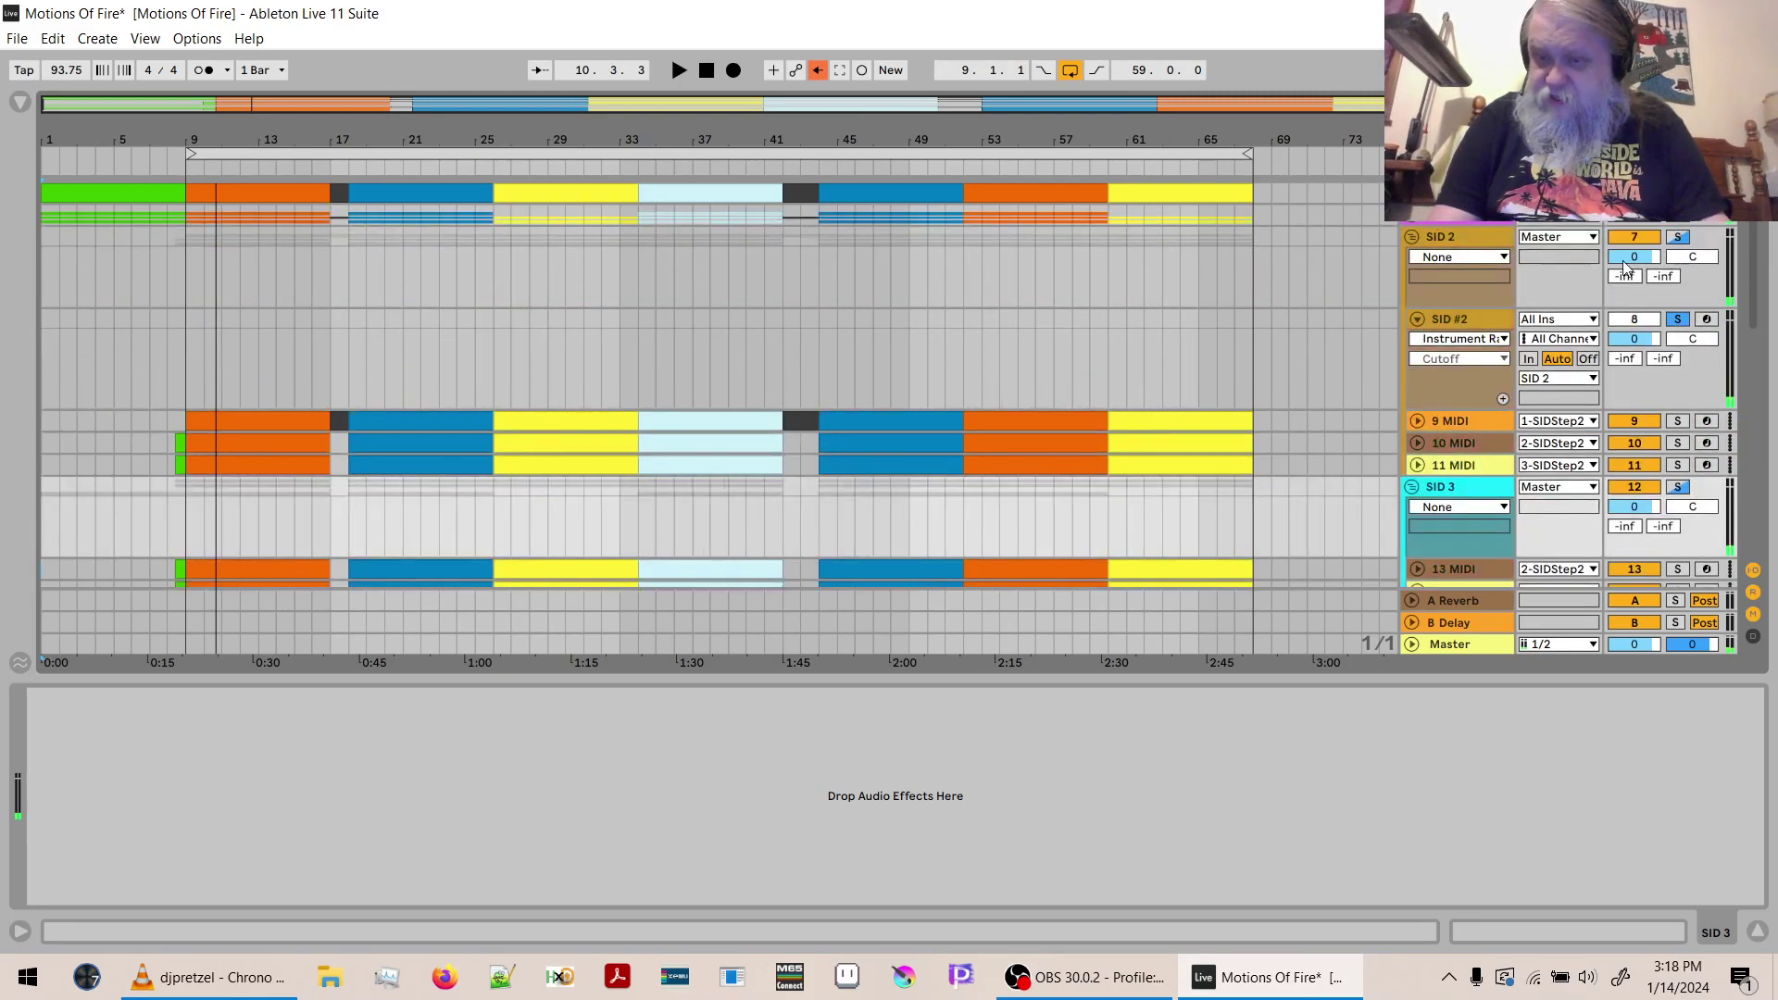
{"action": "left_click", "coordinate": [1690, 259]}
{"action": "type", "text": "30L"}
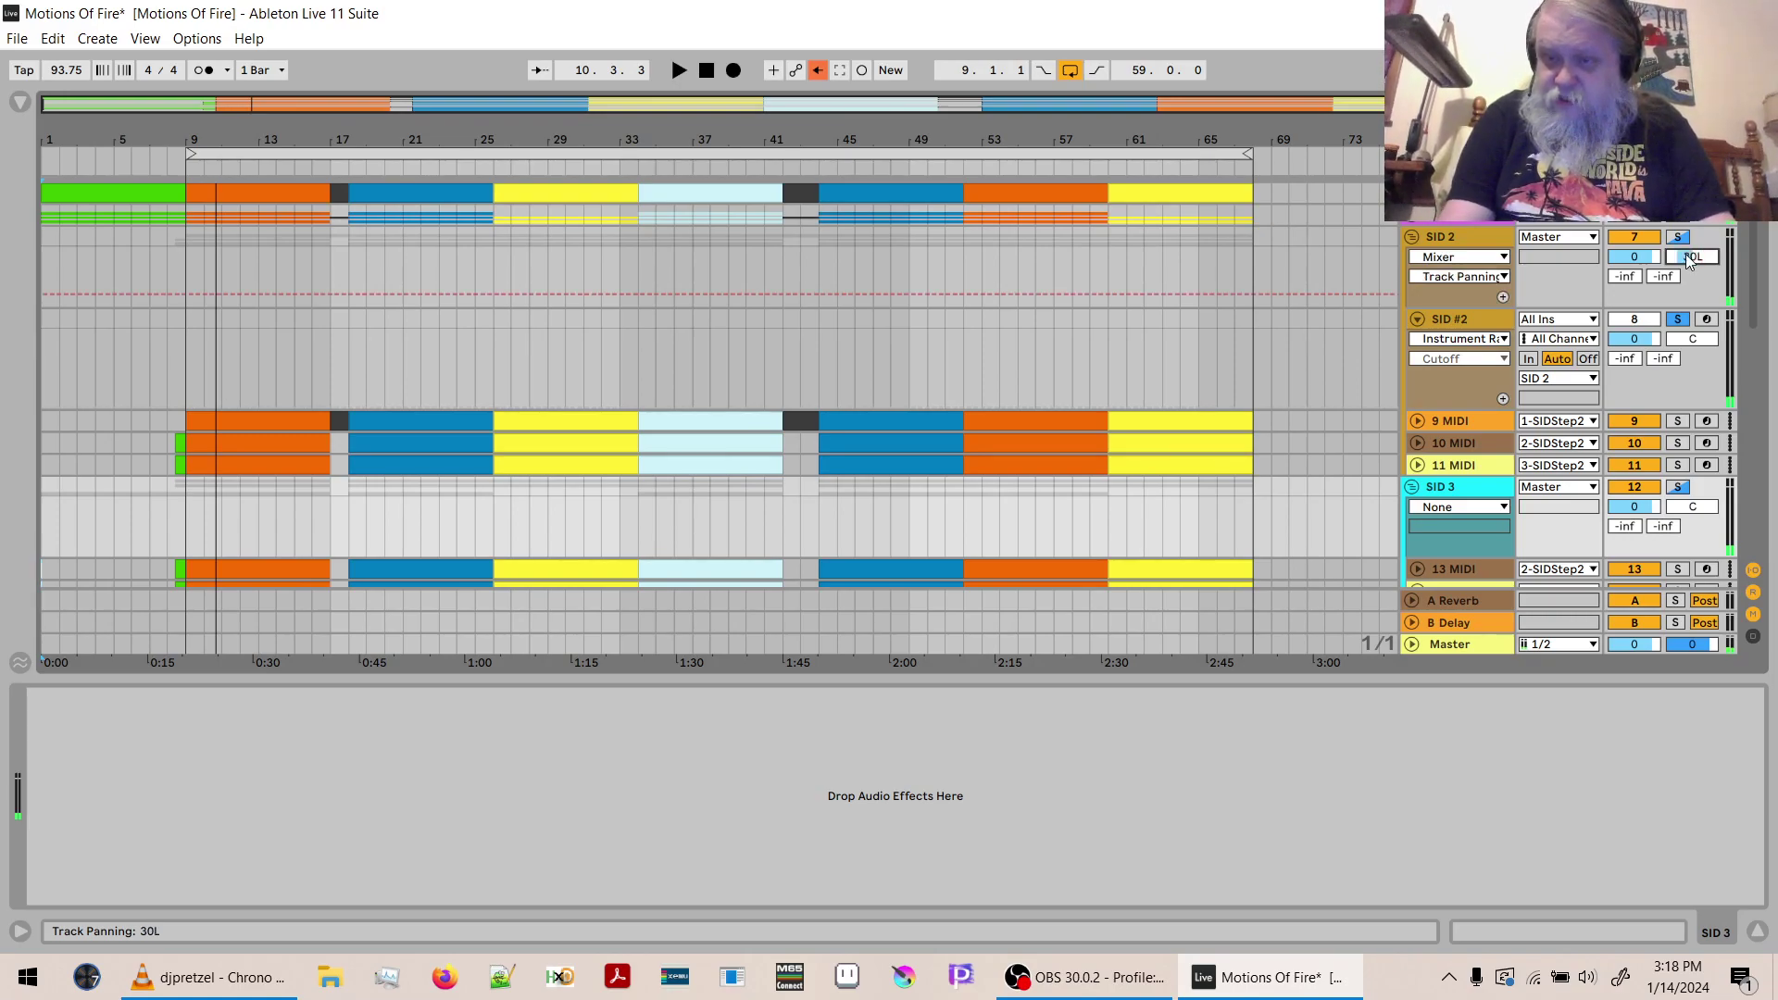
{"action": "left_click", "coordinate": [1410, 237]}
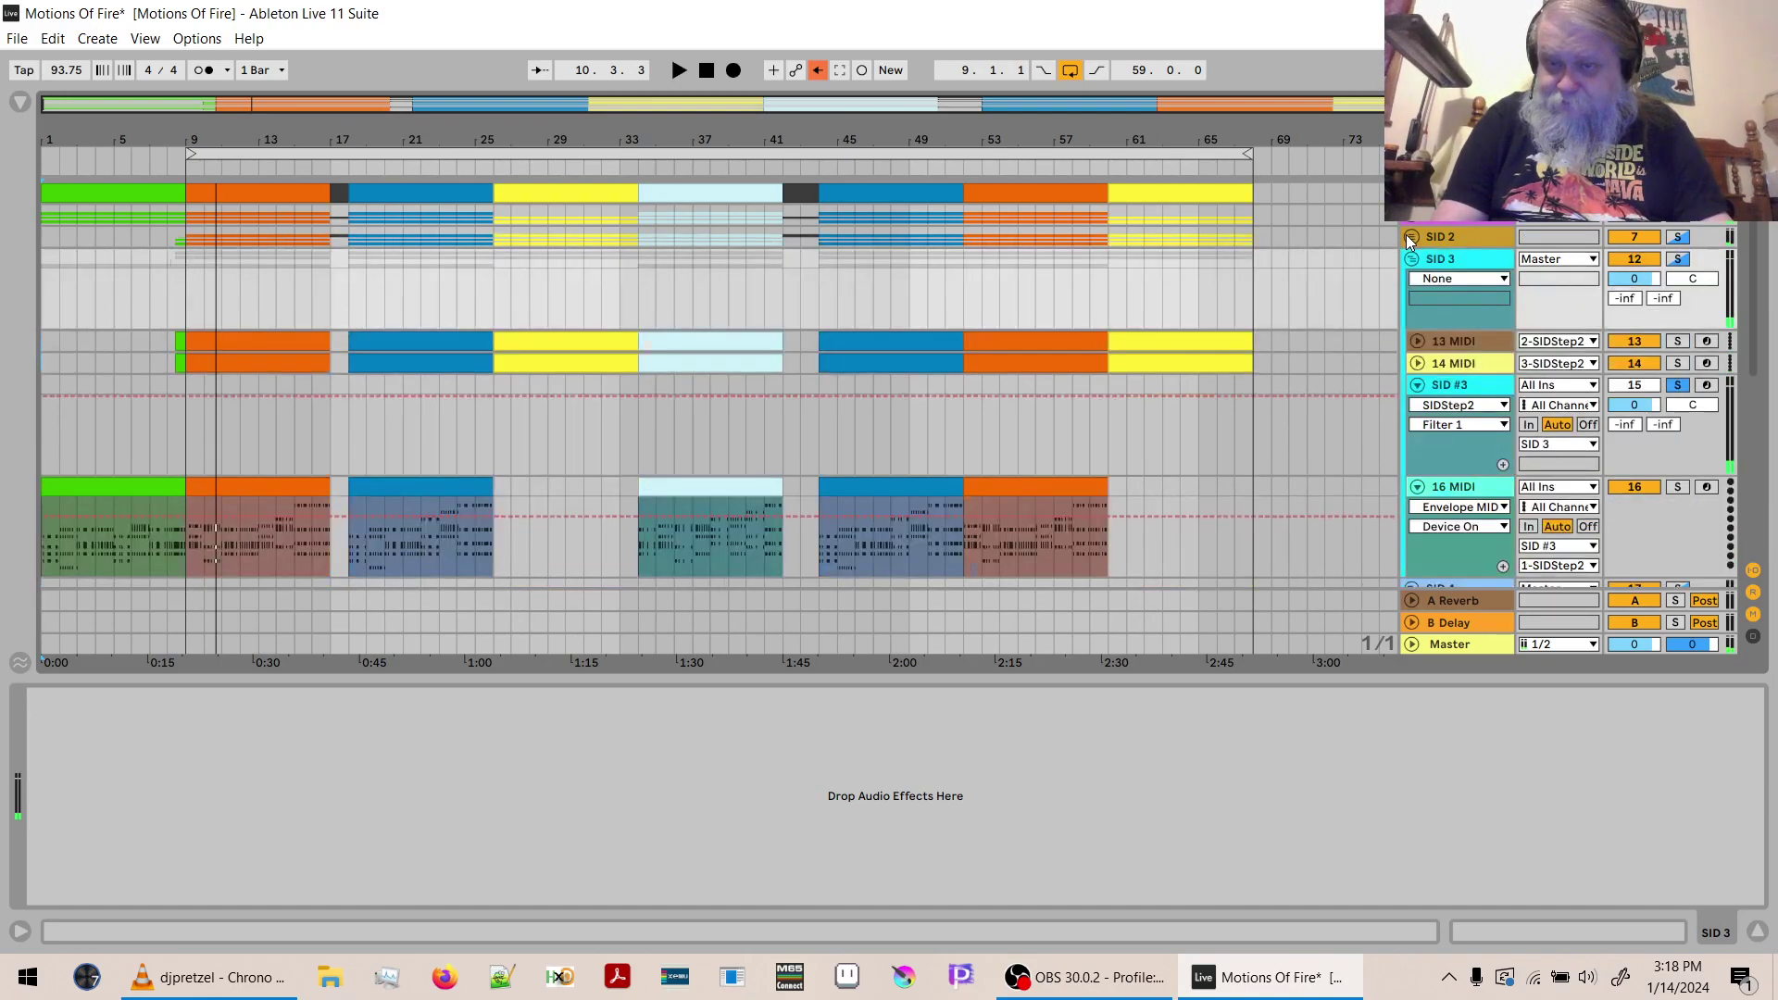
Set the SID 3 group's track panning to 30R, fold it and select the SID 4 group.
{"action": "left_click", "coordinate": [1692, 279]}
{"action": "type", "text": "30"}
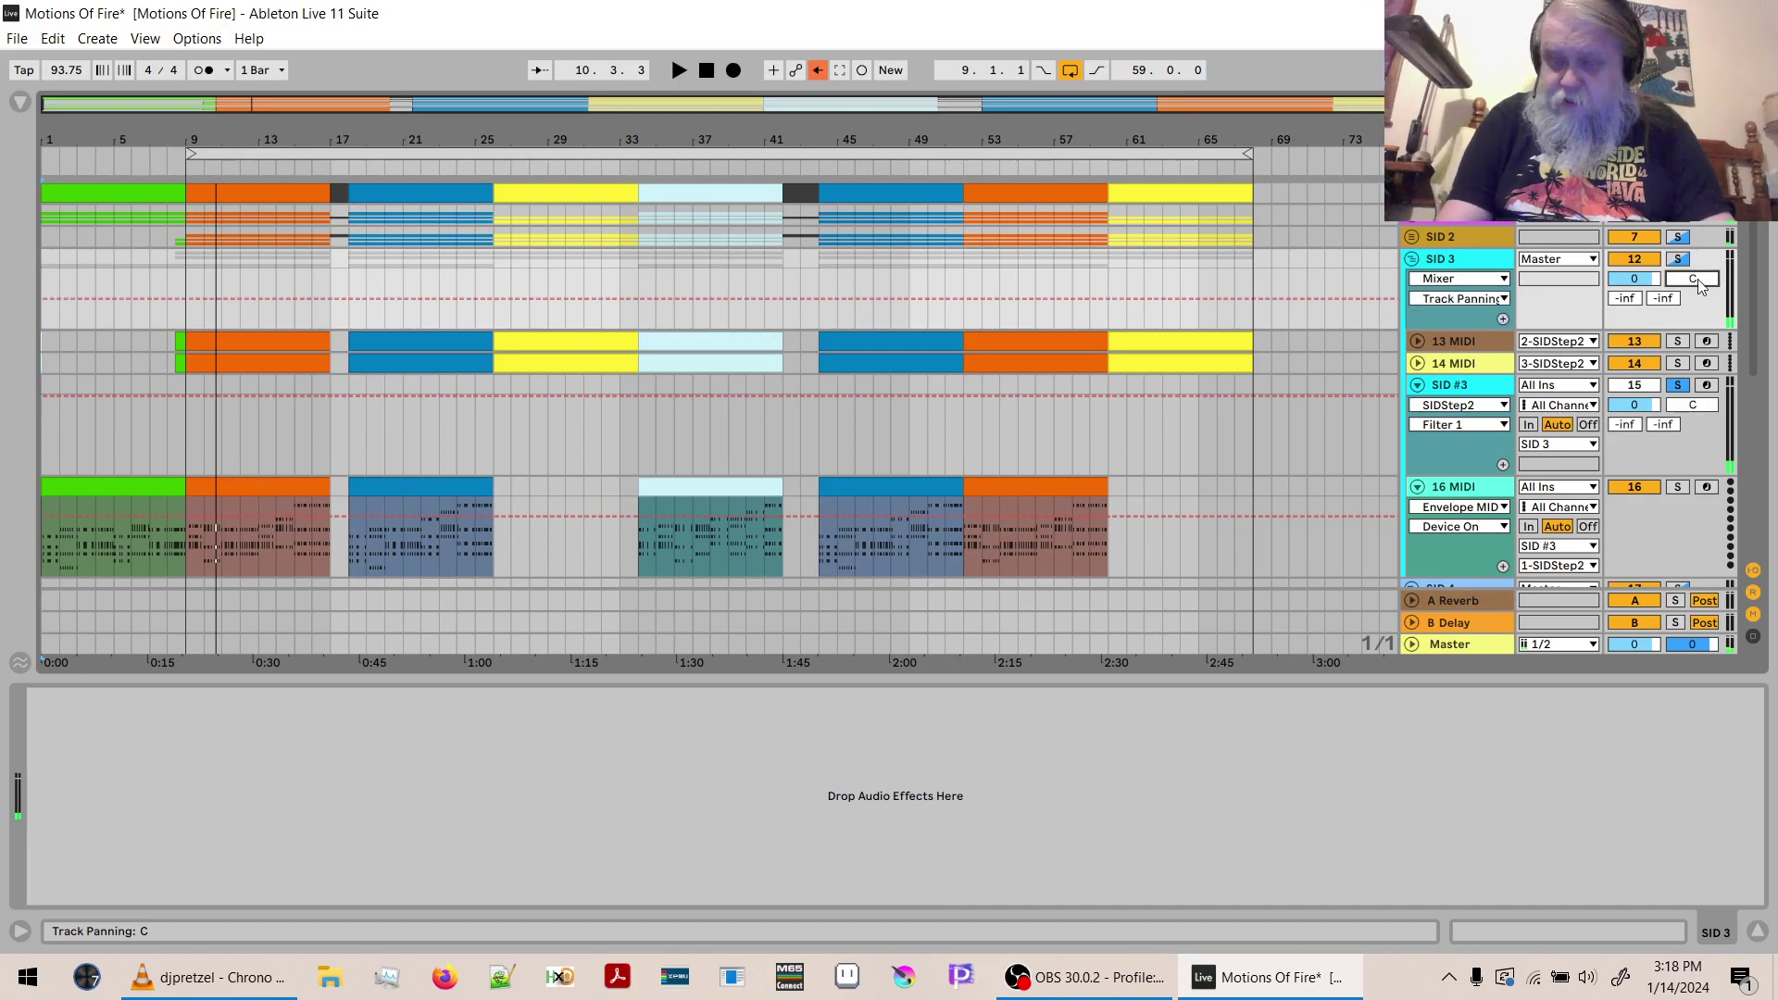
{"action": "key", "text": "Return"}
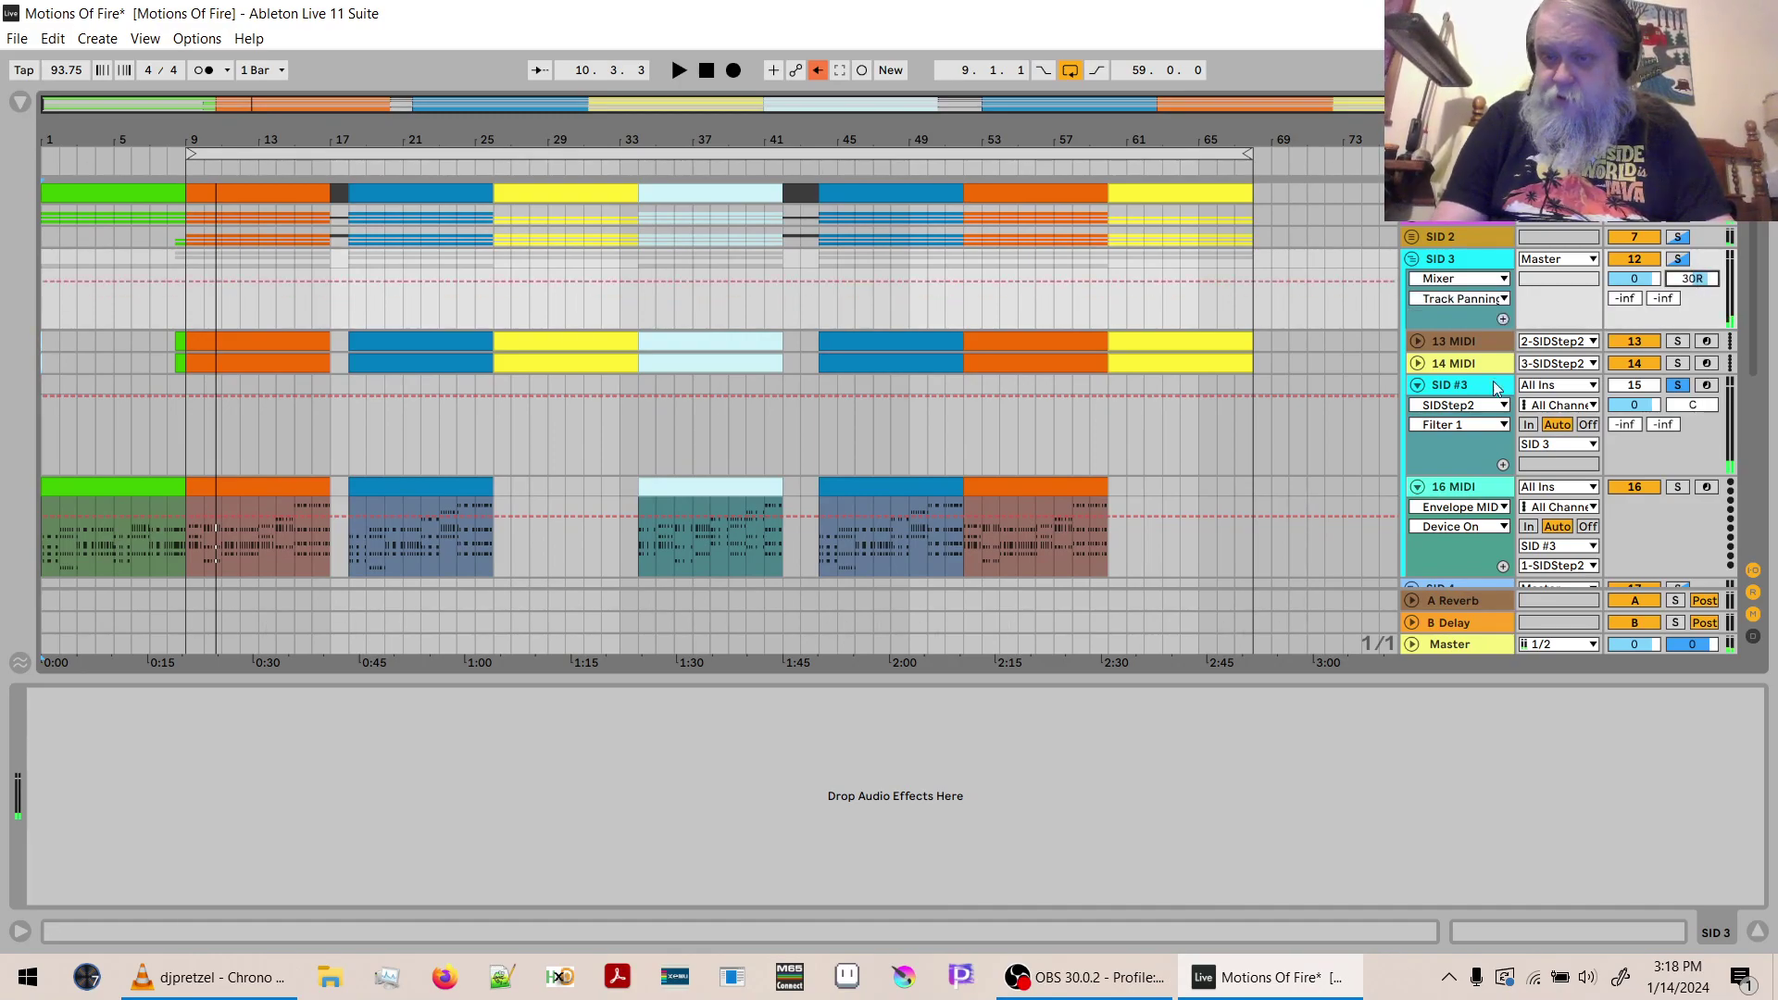
{"action": "left_click", "coordinate": [1411, 259]}
{"action": "left_click", "coordinate": [1441, 281]}
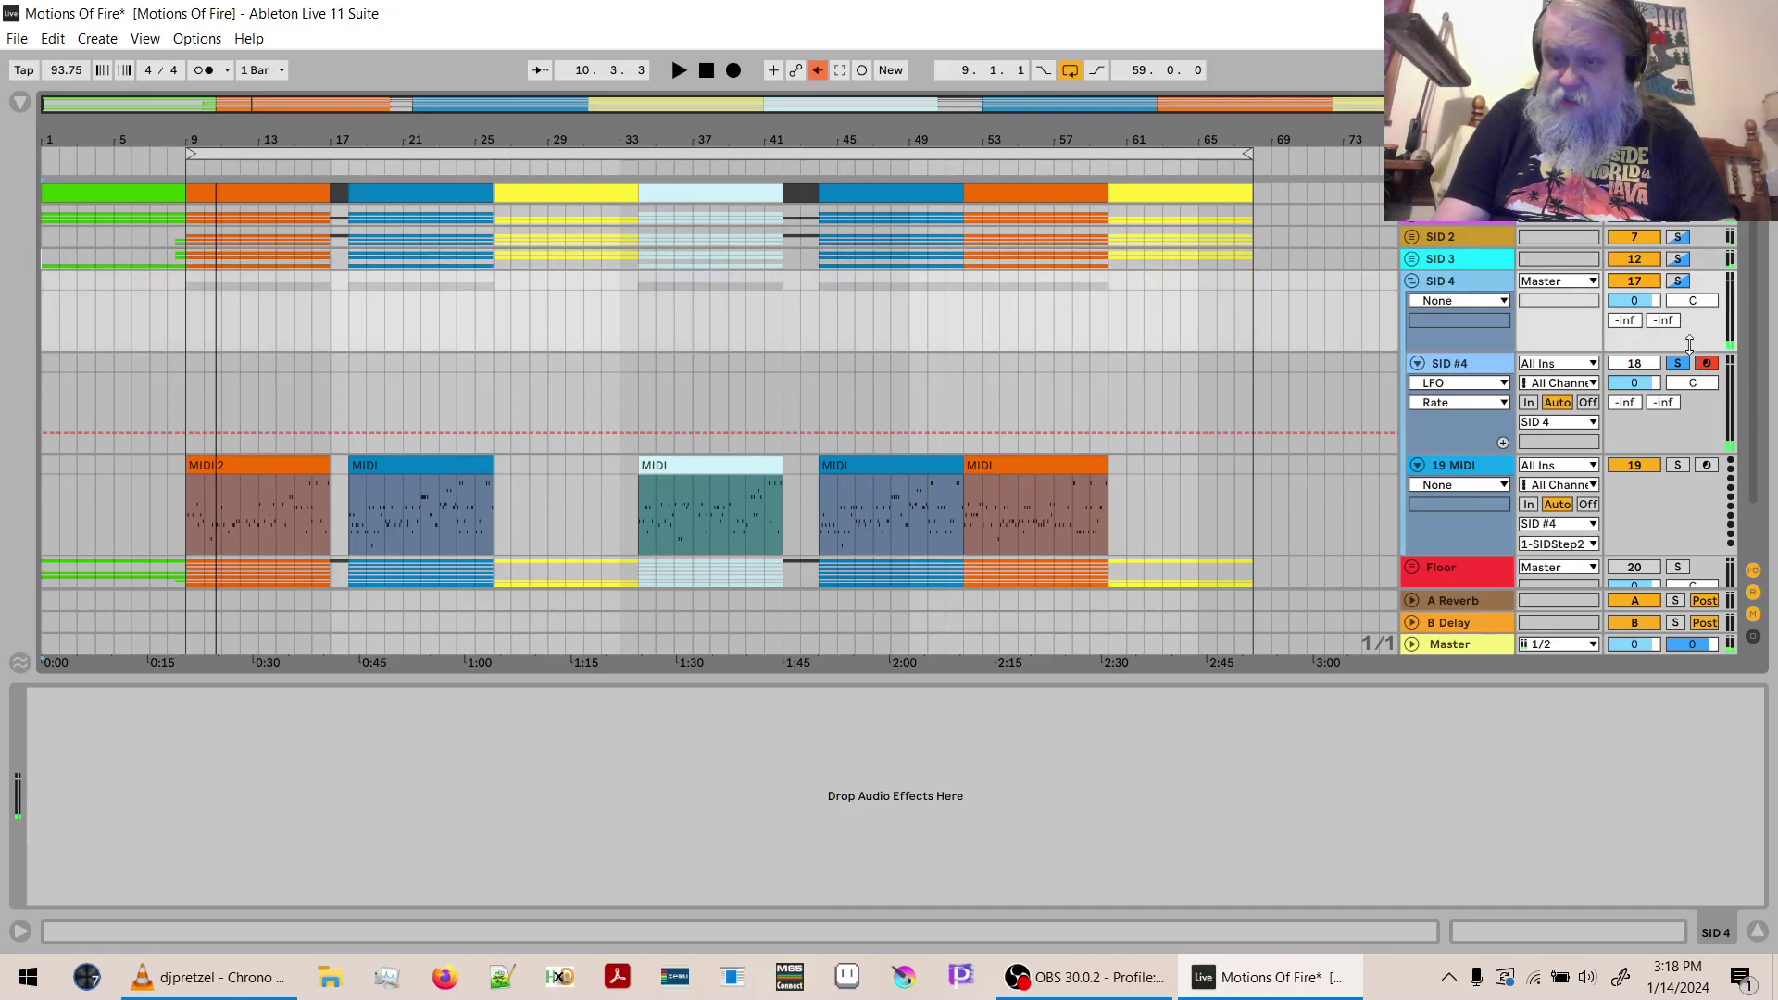
Set the SID 4 group's track panning to 30R and fold the group.
{"action": "left_click", "coordinate": [1684, 302]}
{"action": "type", "text": "30R"}
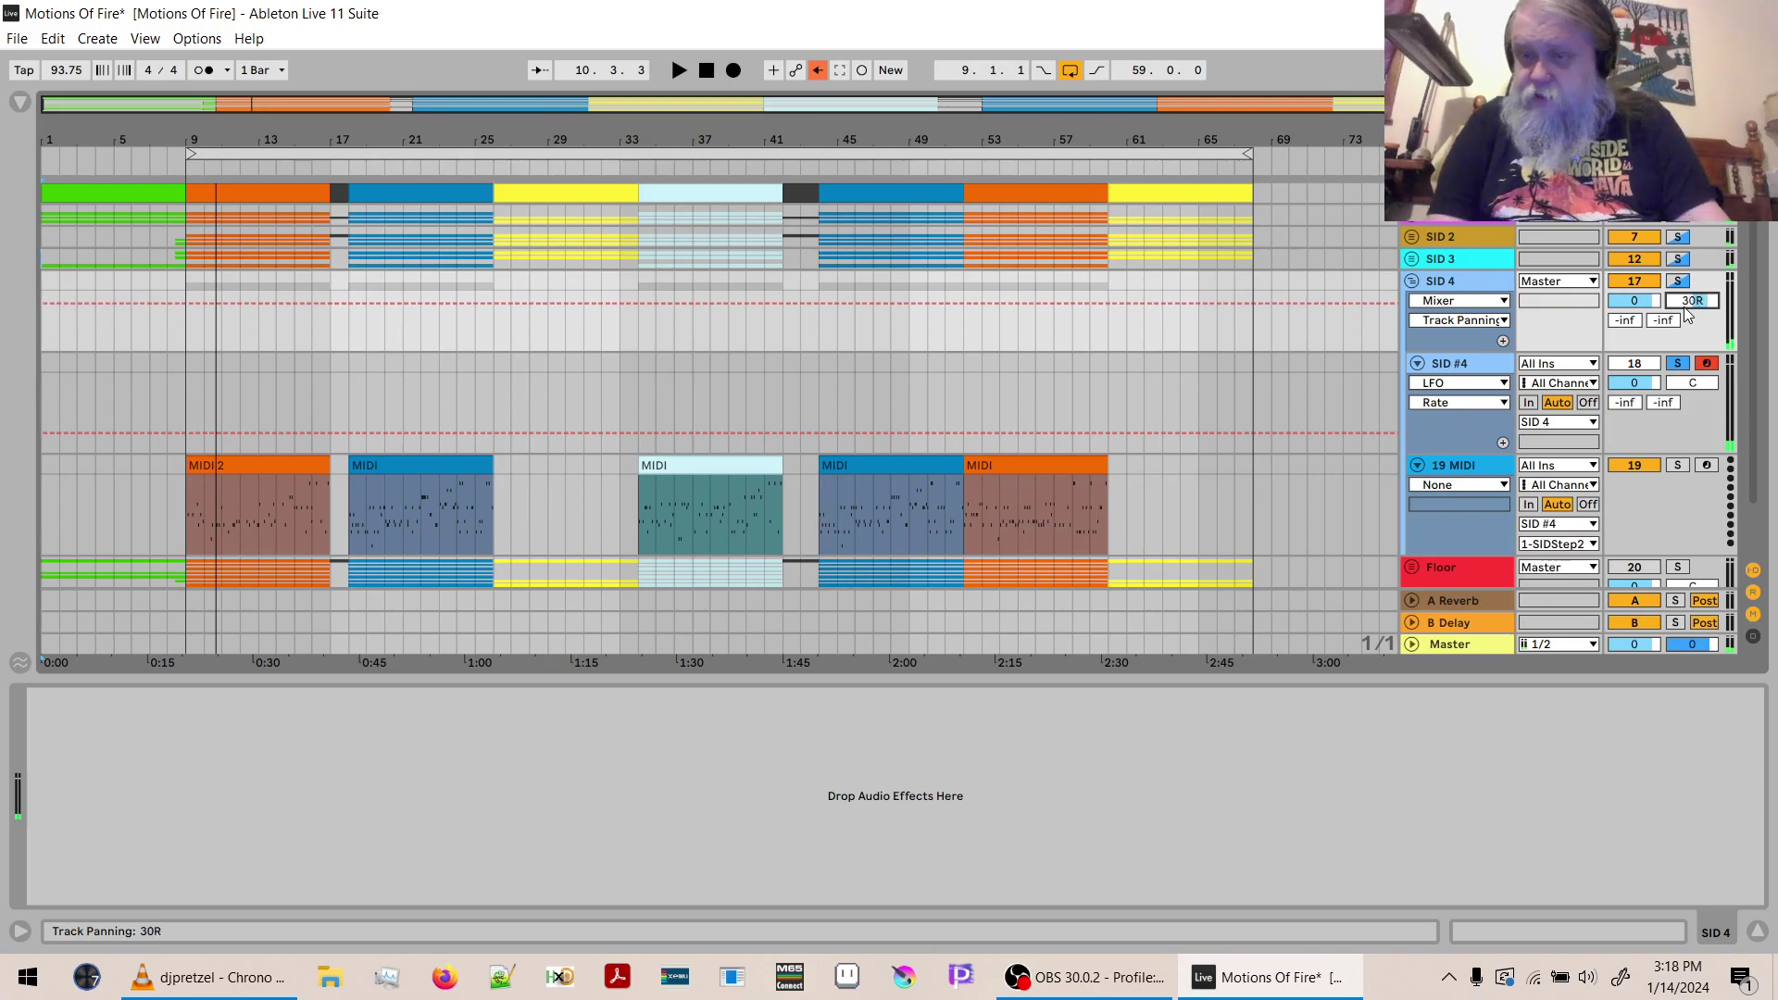
{"action": "key", "text": "Return"}
{"action": "left_click", "coordinate": [1412, 282]}
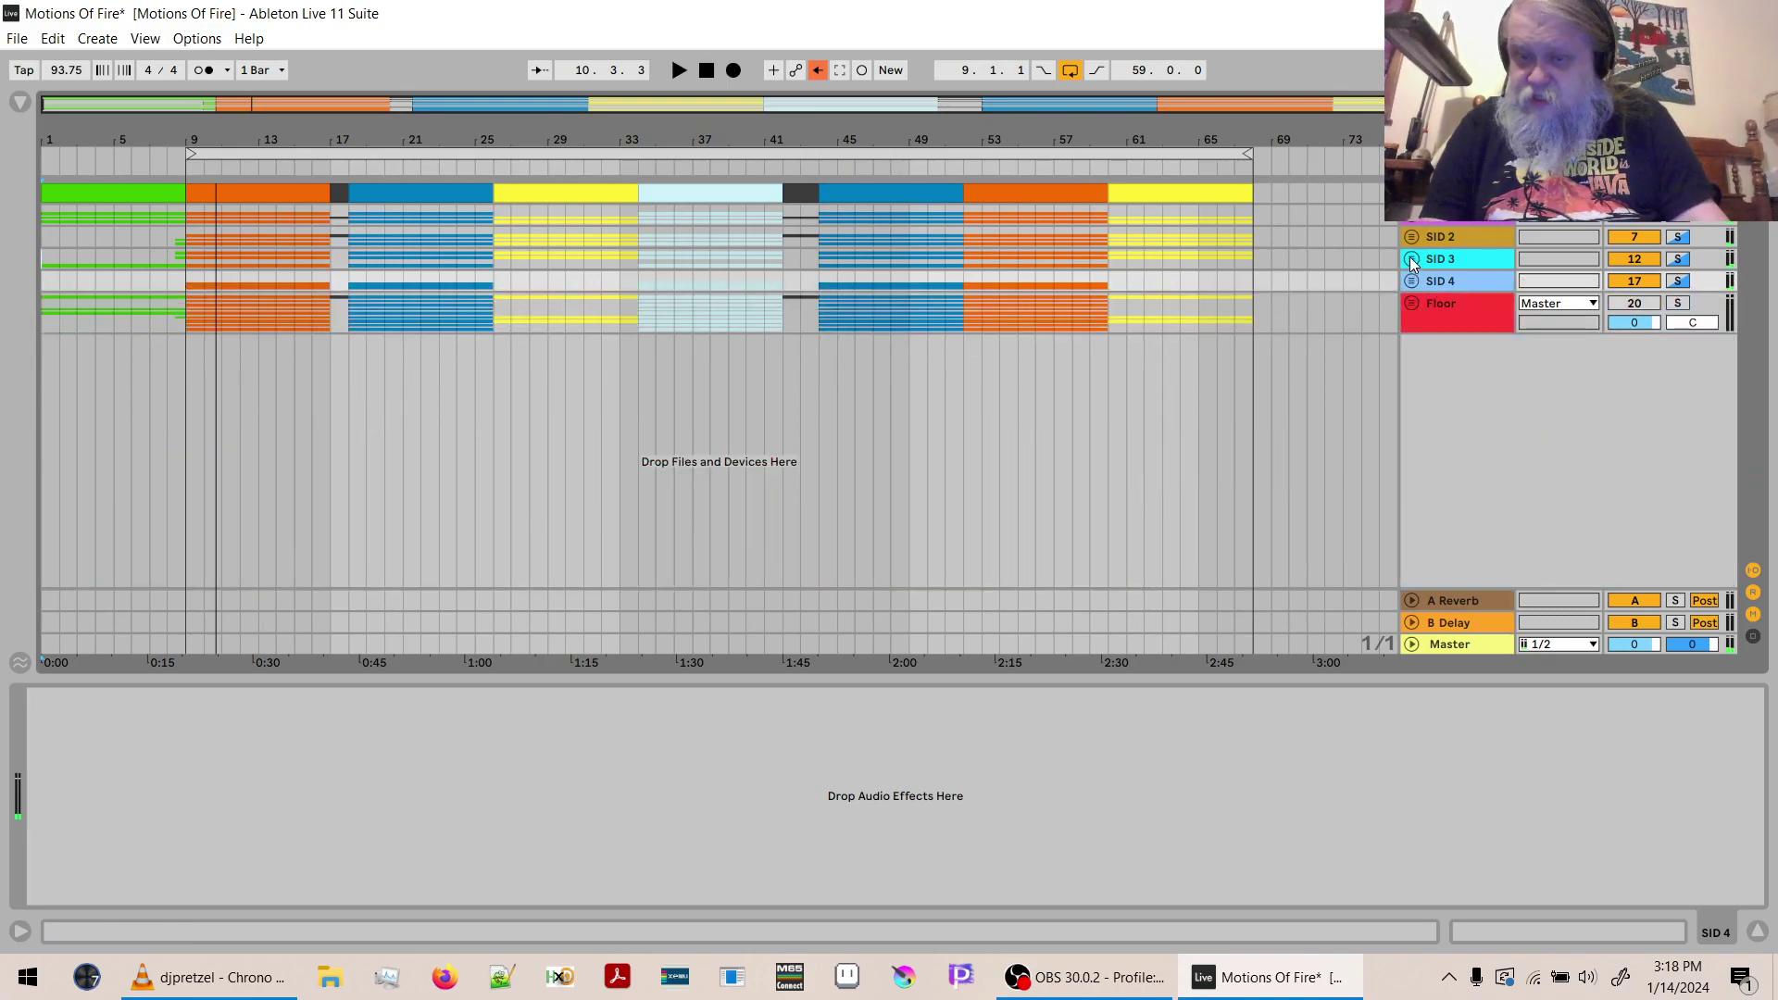
Unfold the SID 3 group and move its 13 MIDI and 14 MIDI tracks below the group's existing instrument and MIDI tracks.
{"action": "left_click", "coordinate": [1411, 259]}
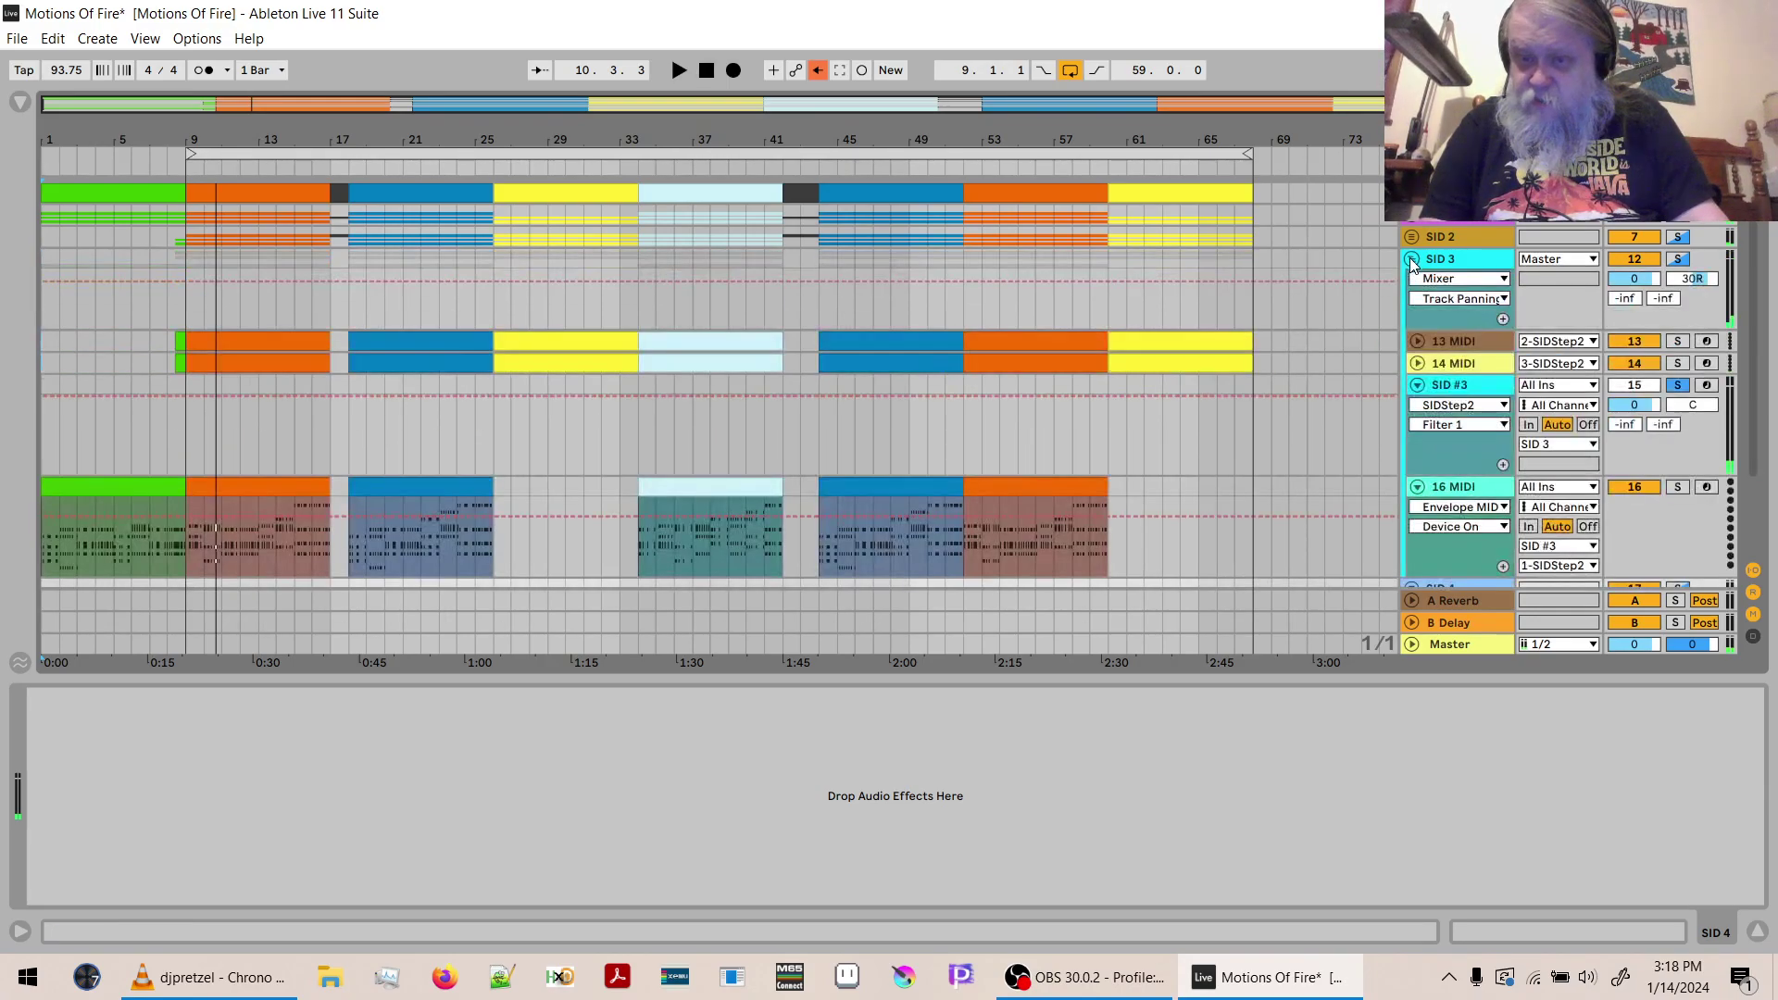
{"action": "left_click", "coordinate": [1459, 344]}
{"action": "left_click", "coordinate": [1459, 358], "text": "shift"}
{"action": "left_click_drag", "start_coordinate": [1459, 358], "coordinate": [1440, 560]}
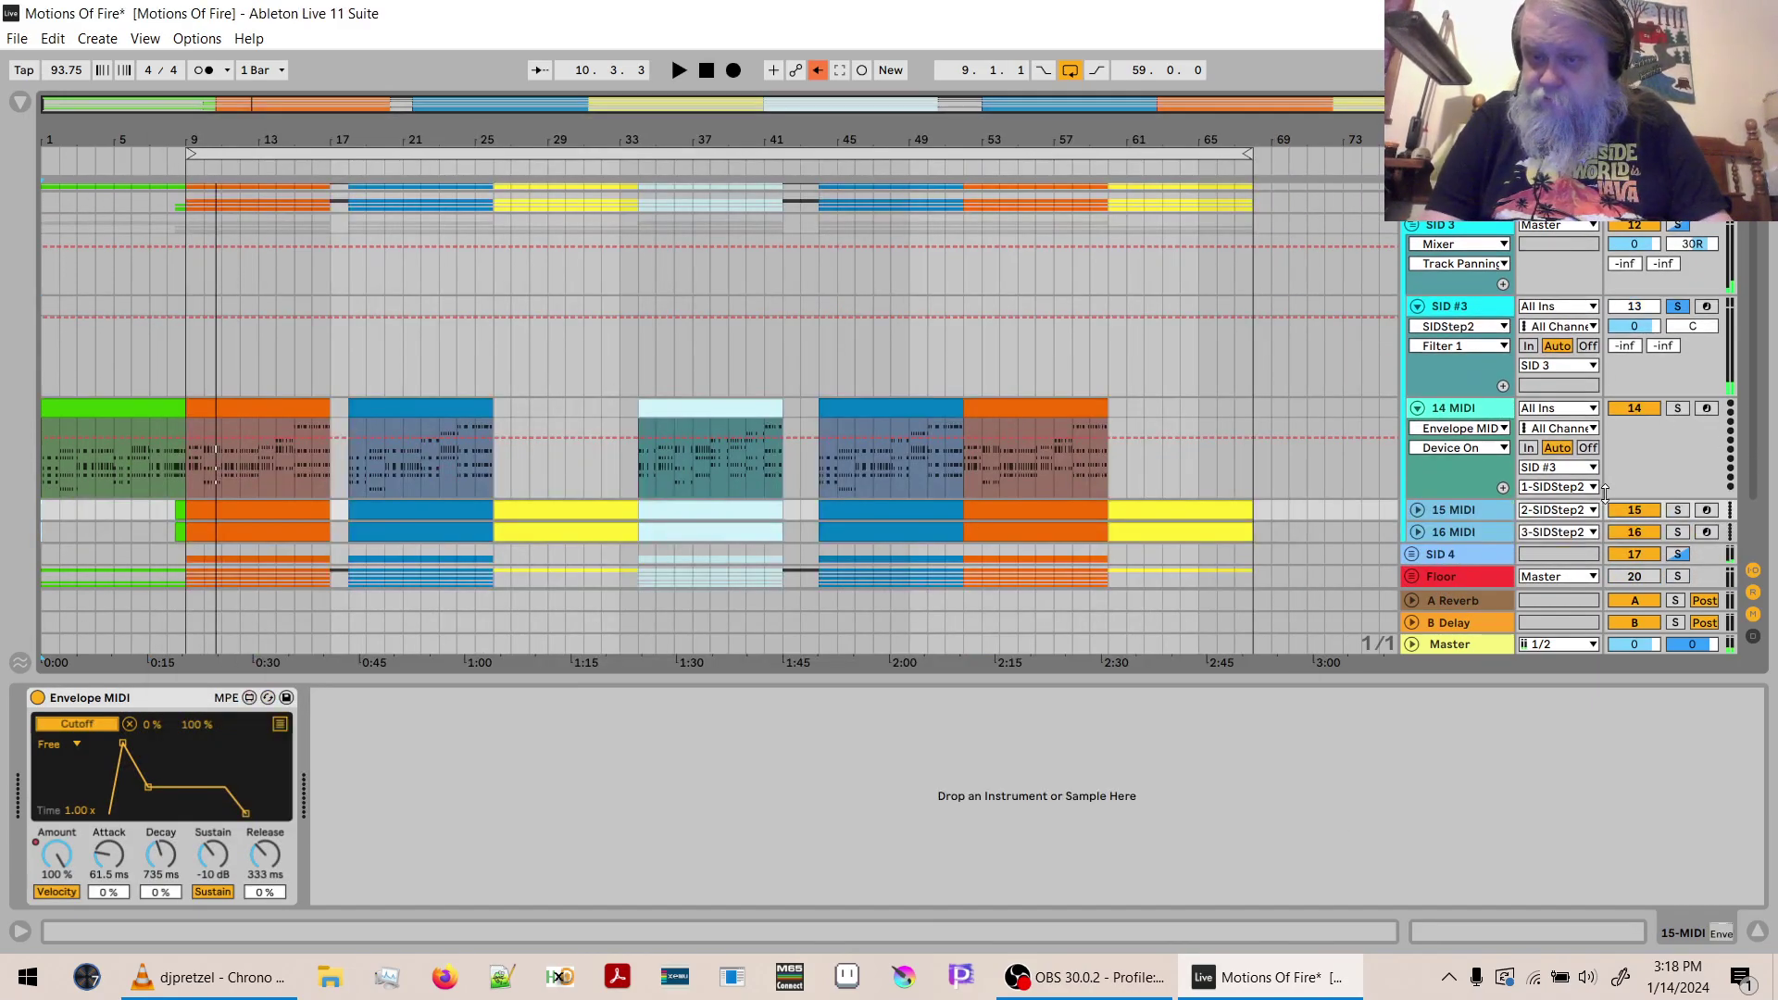
Unfold the two moved tracks, 15 MIDI and 16 MIDI, and route their MIDI output to SID #3.
{"action": "left_click", "coordinate": [1418, 510]}
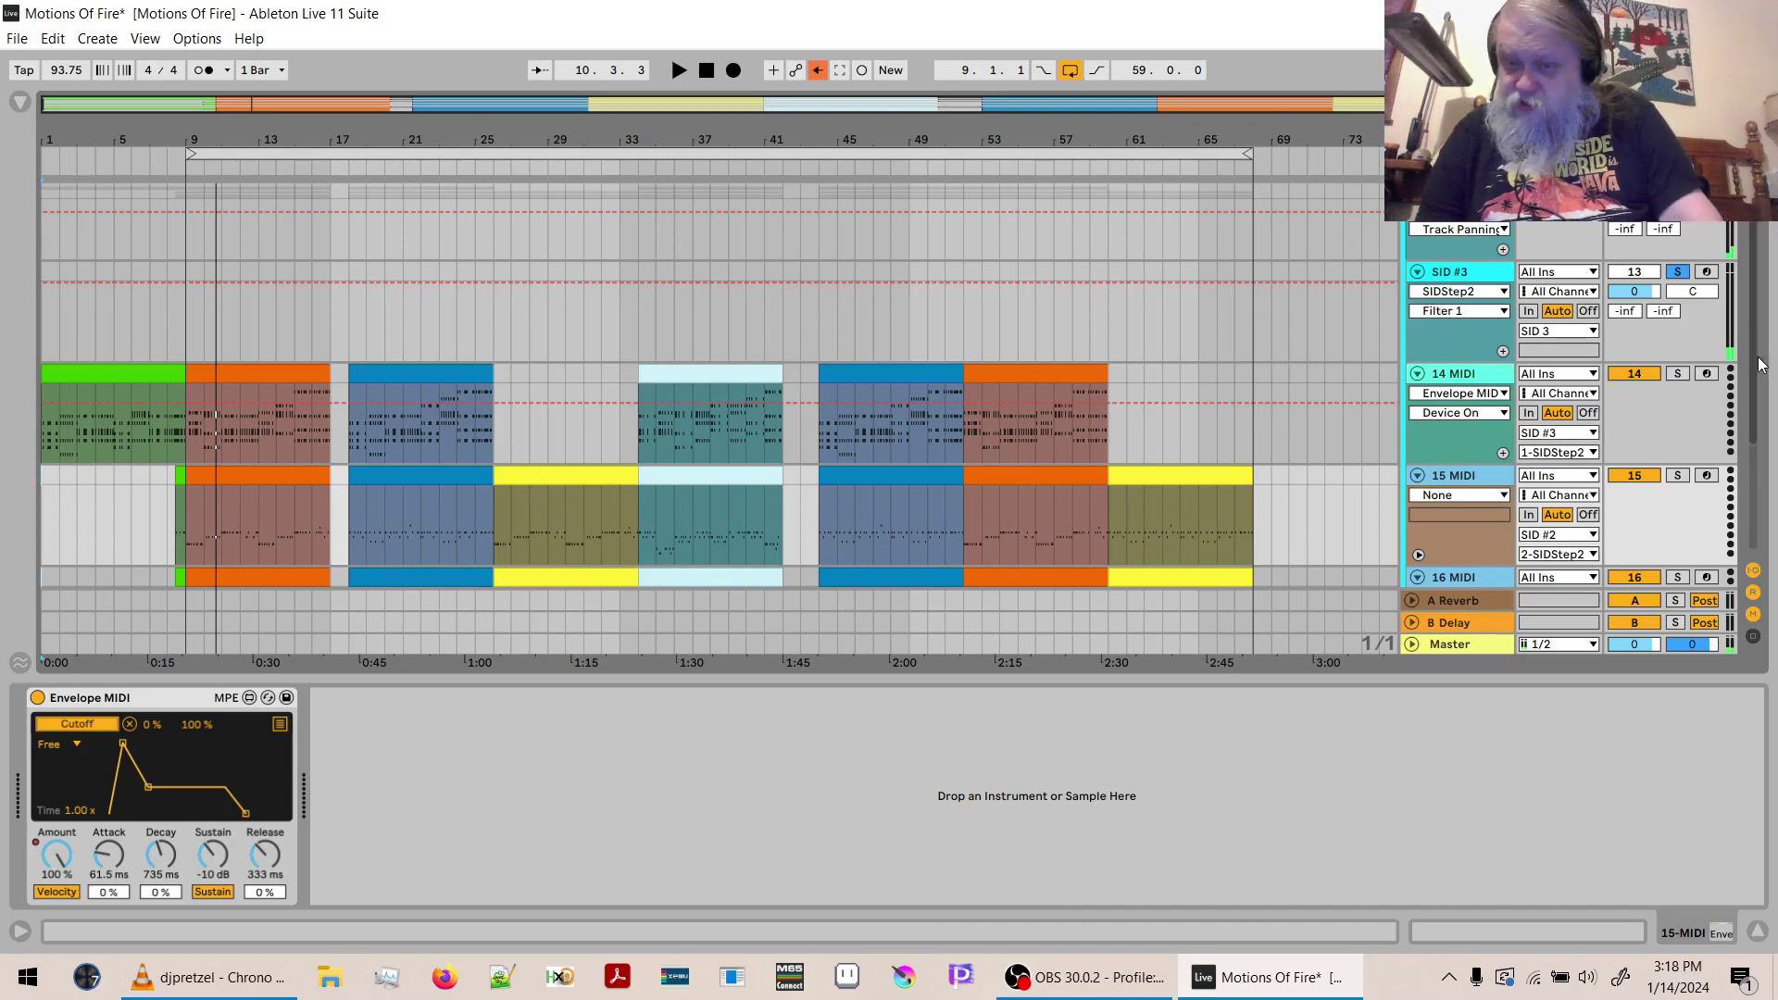
{"action": "scroll", "coordinate": [1763, 331], "scroll_direction": "down", "scroll_amount": 4}
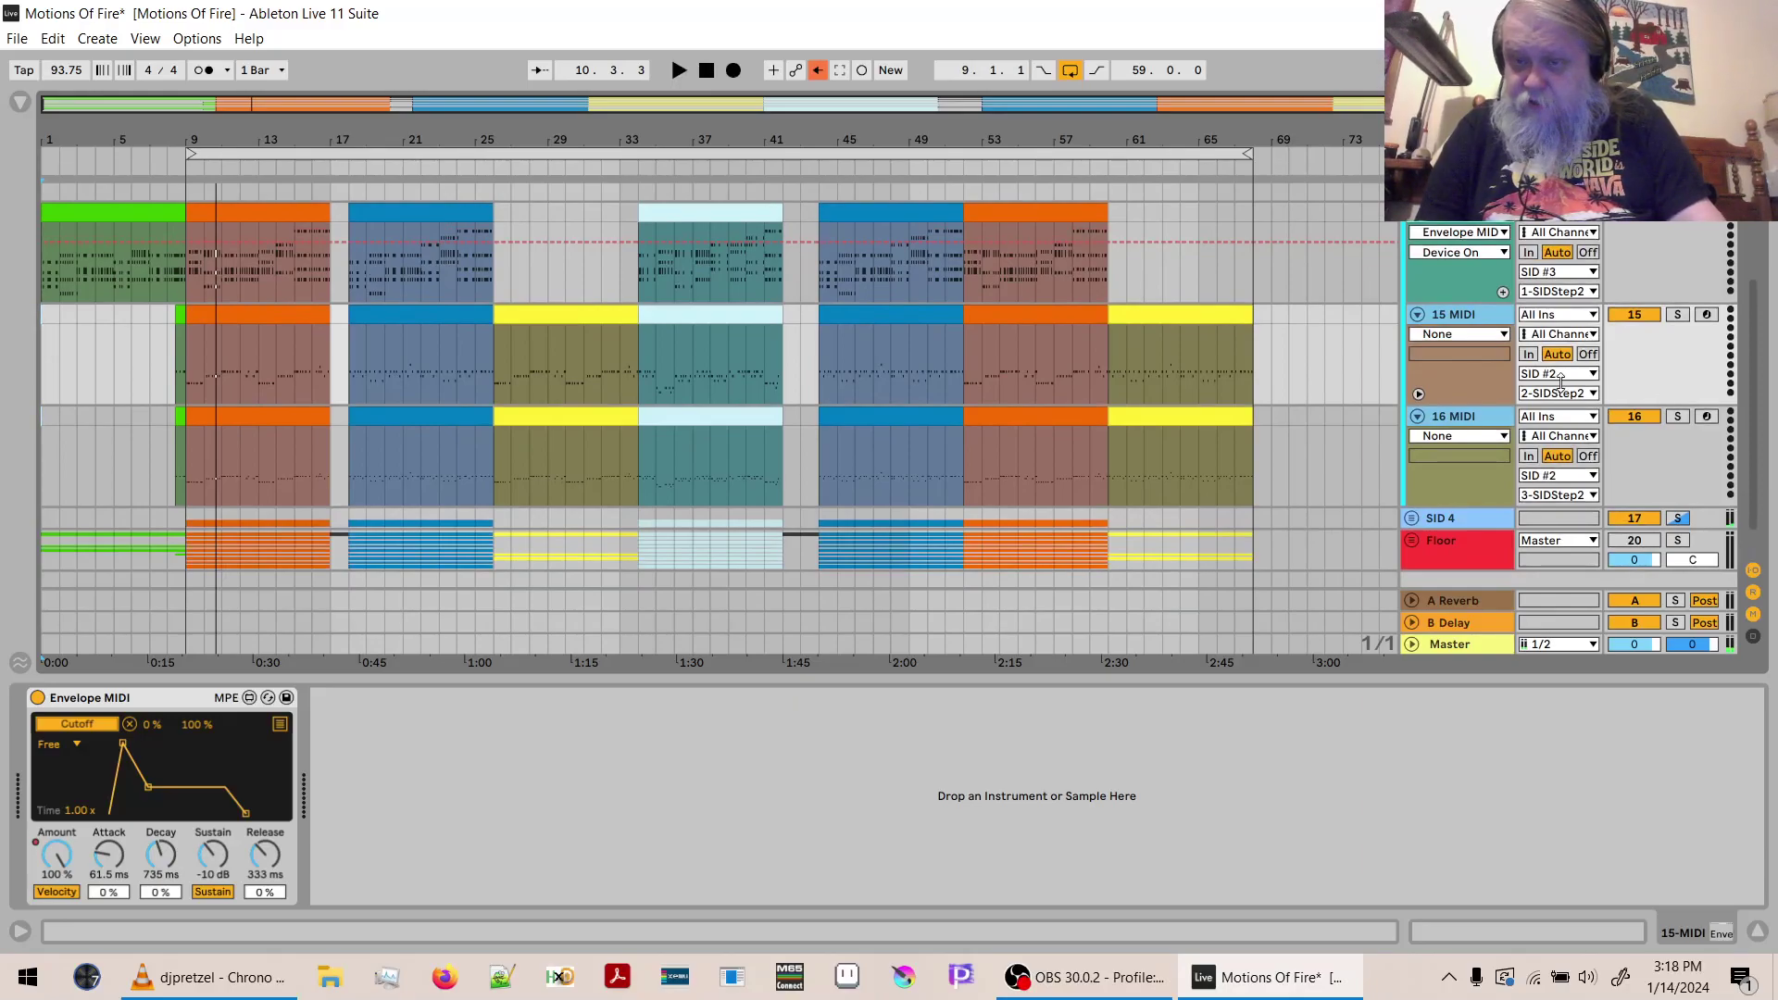
{"action": "left_click", "coordinate": [1562, 373]}
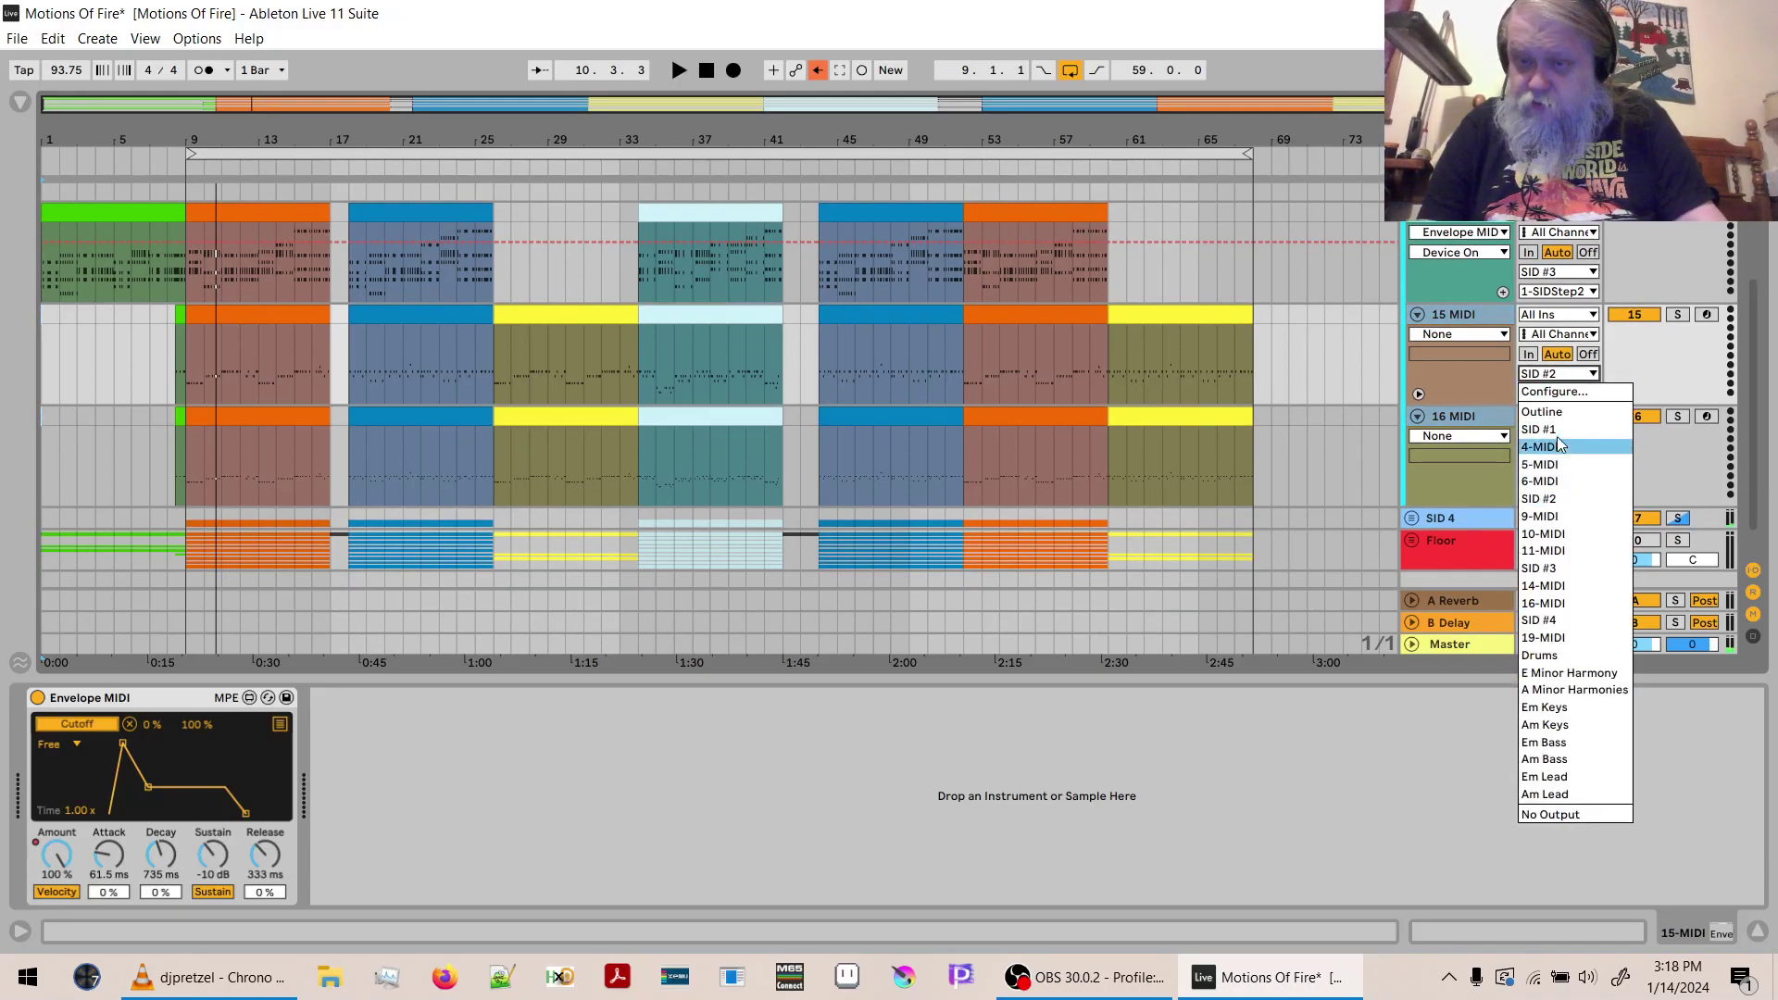
{"action": "left_click", "coordinate": [1563, 568]}
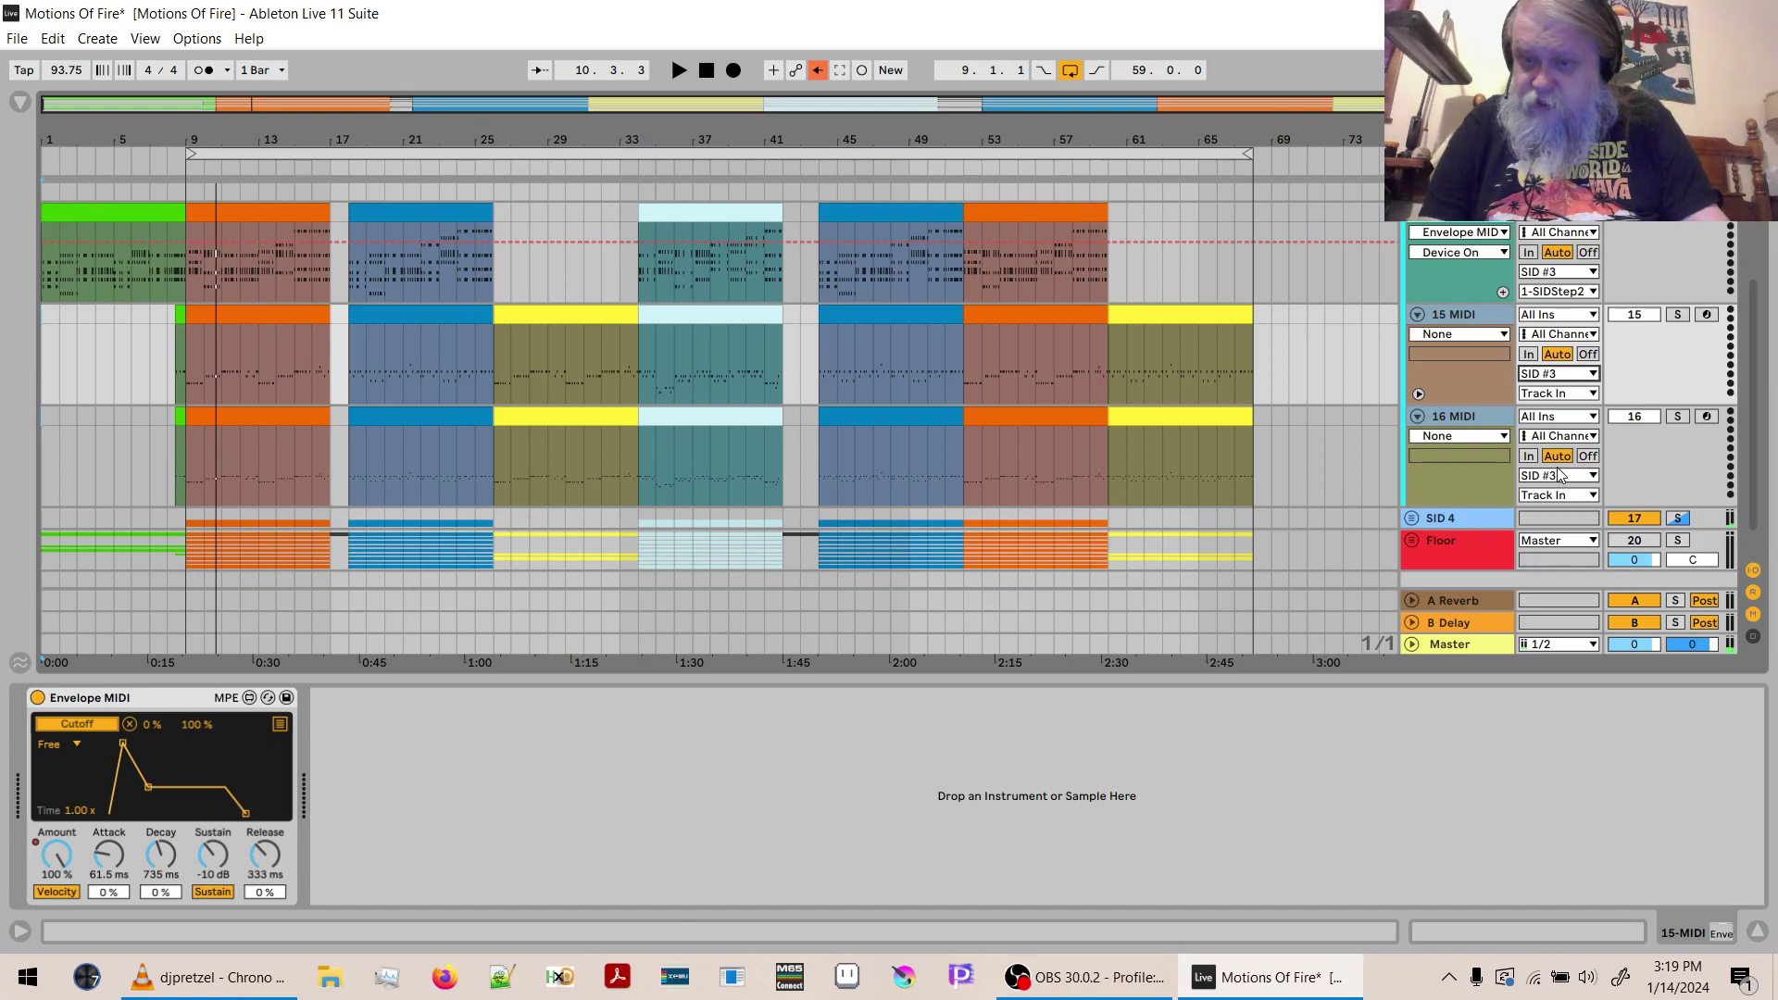
Try to assign 15 MIDI's output to the 2-SIDStep2 channel and 16 MIDI's output to 3-SIDStep2.
{"action": "left_click", "coordinate": [1544, 396]}
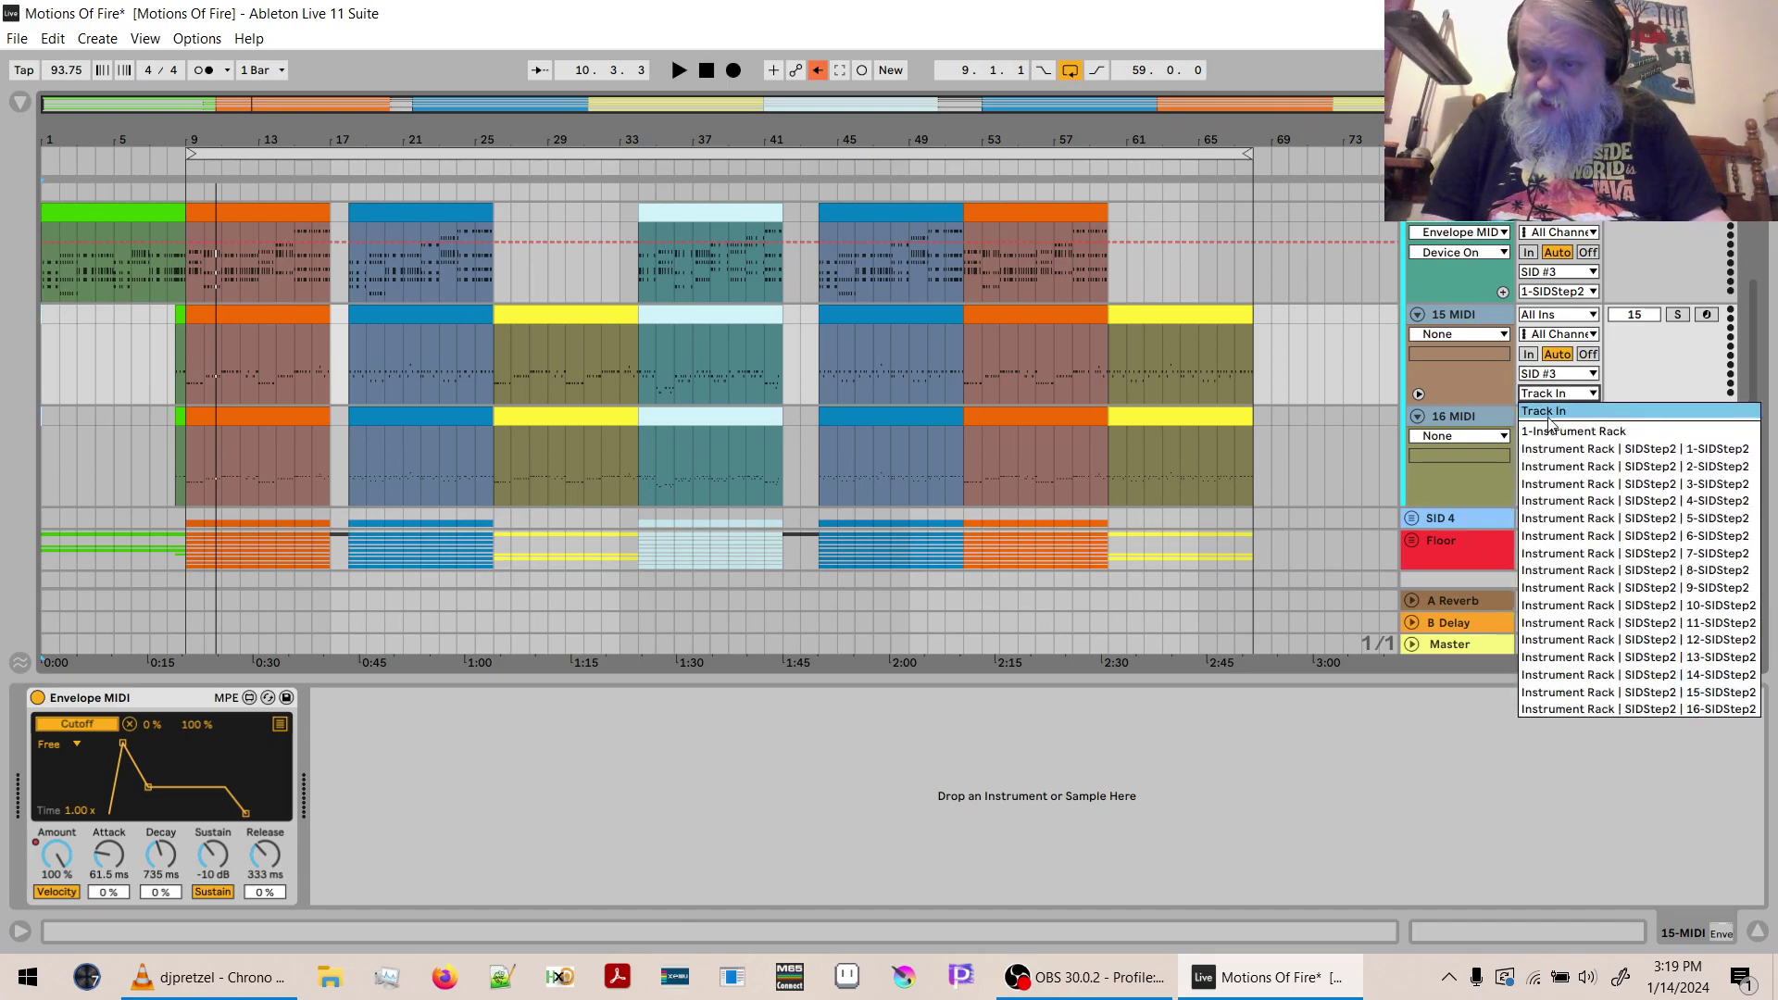
{"action": "left_click", "coordinate": [1554, 467]}
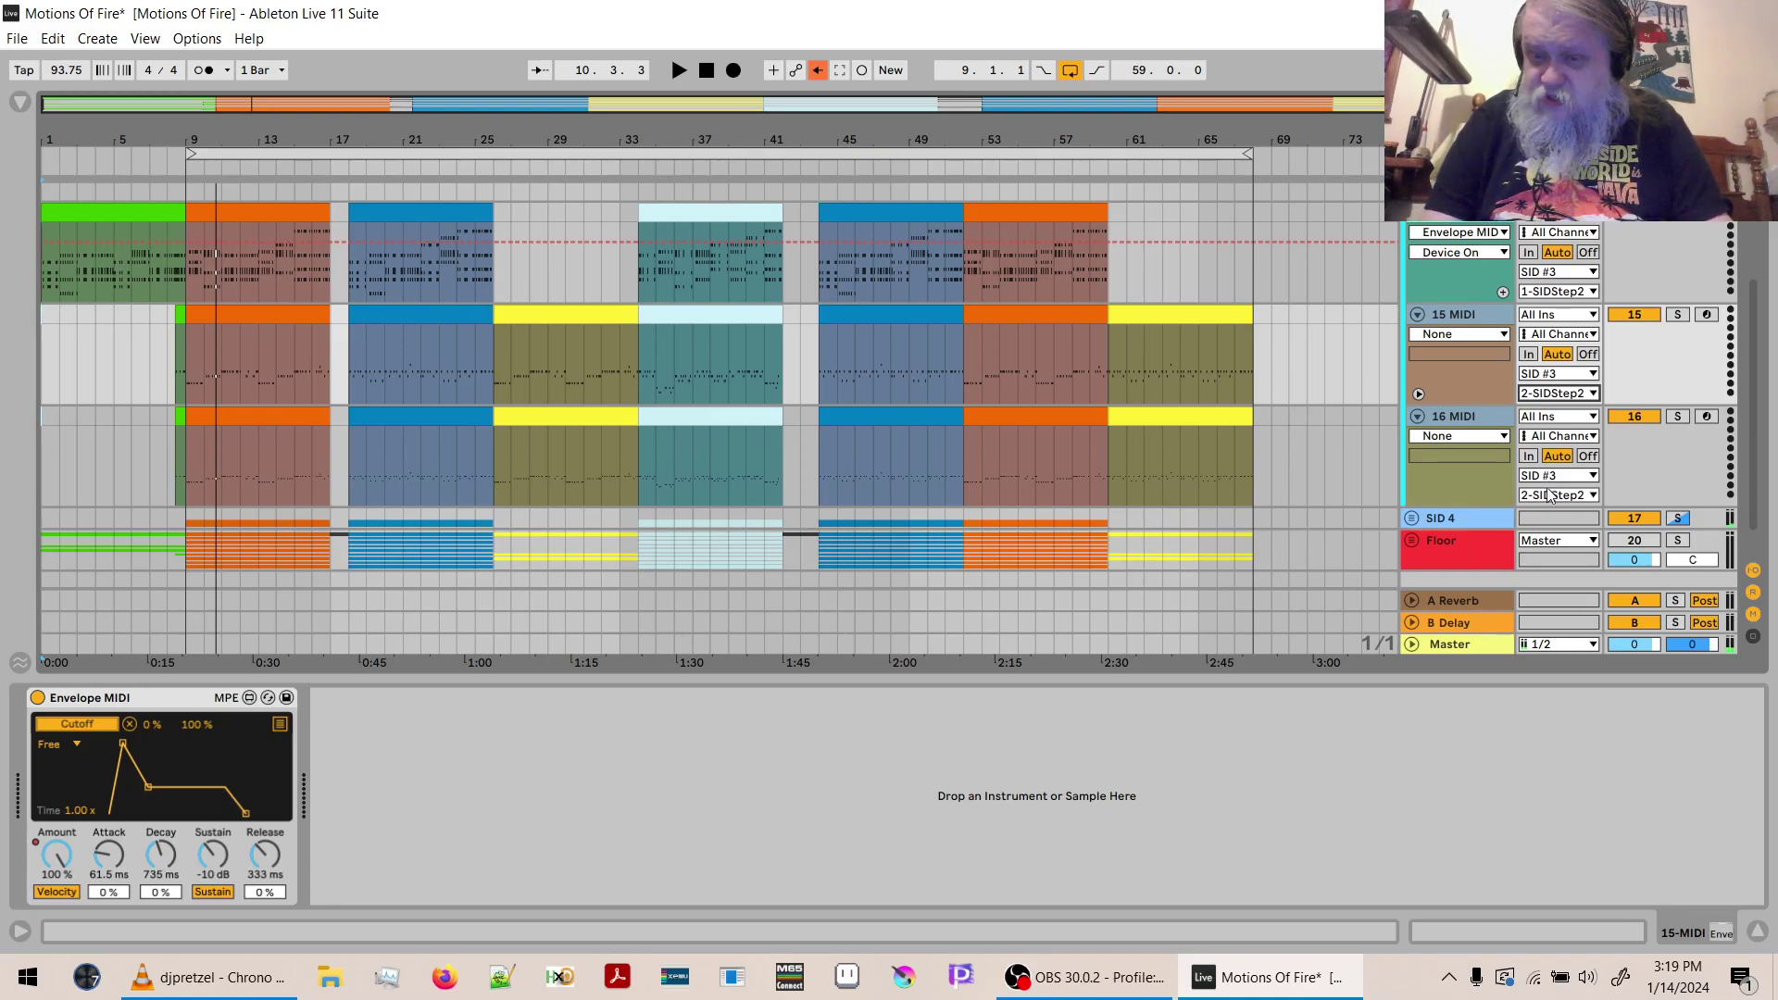
{"action": "left_click", "coordinate": [1550, 497]}
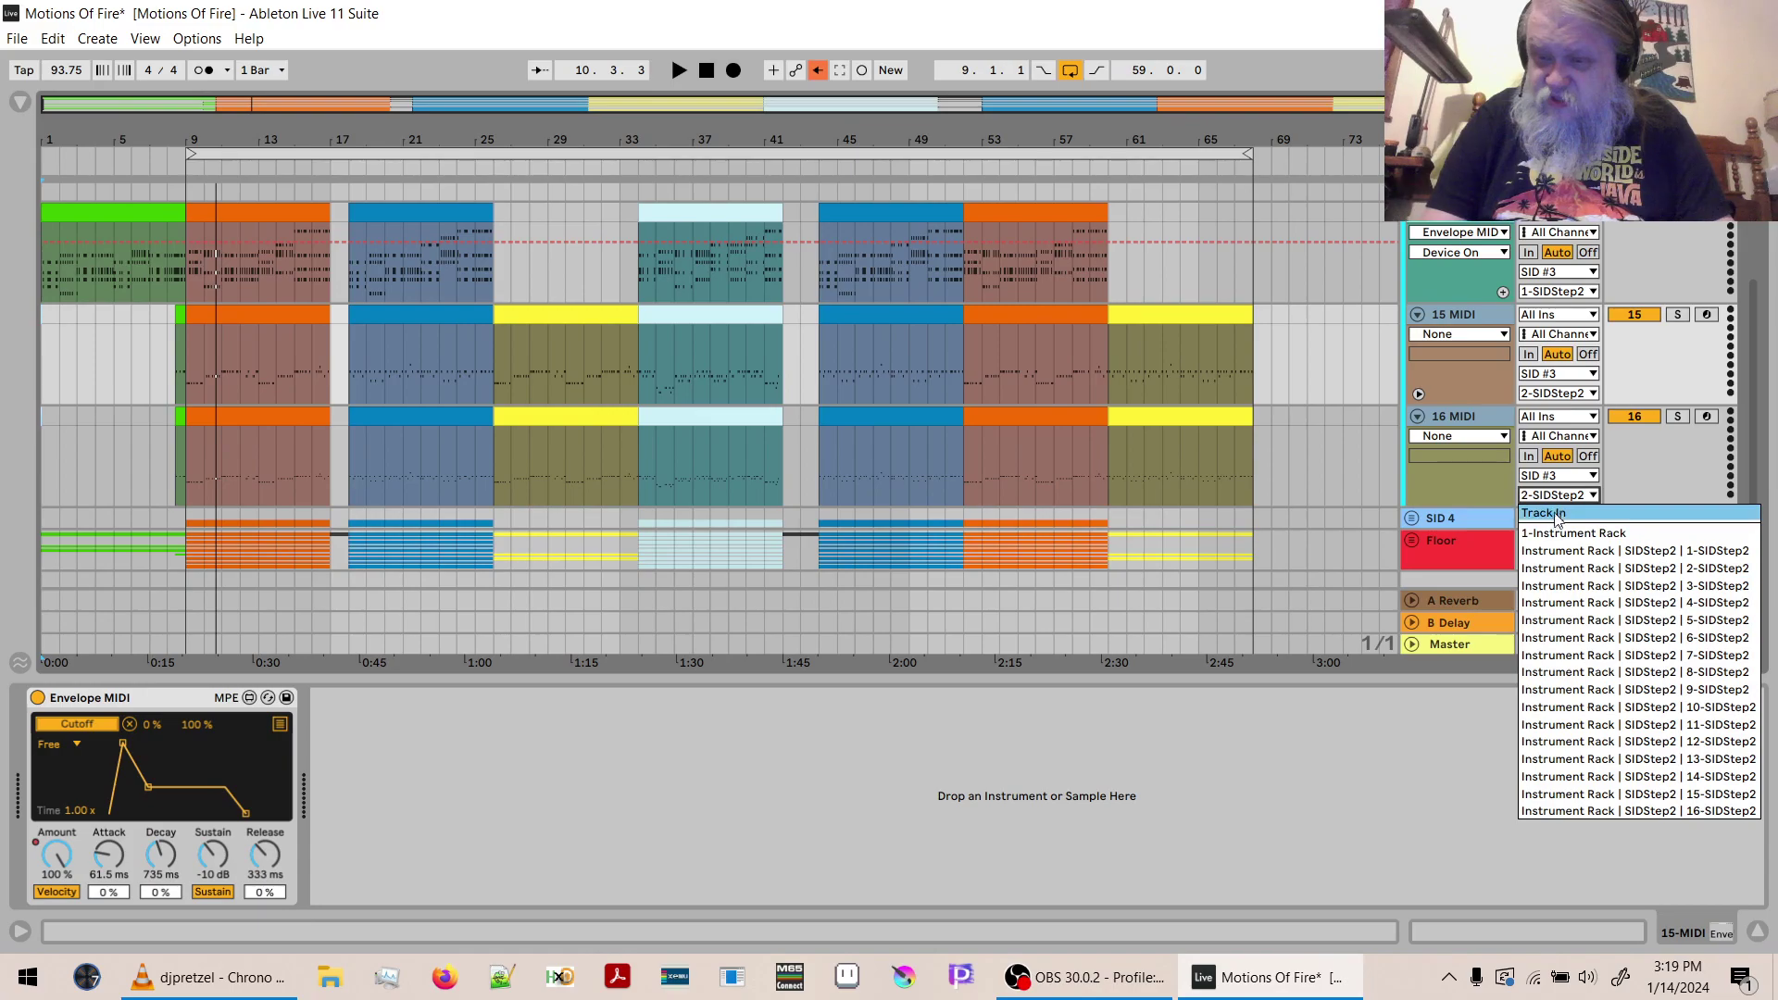
{"action": "left_click", "coordinate": [1571, 585]}
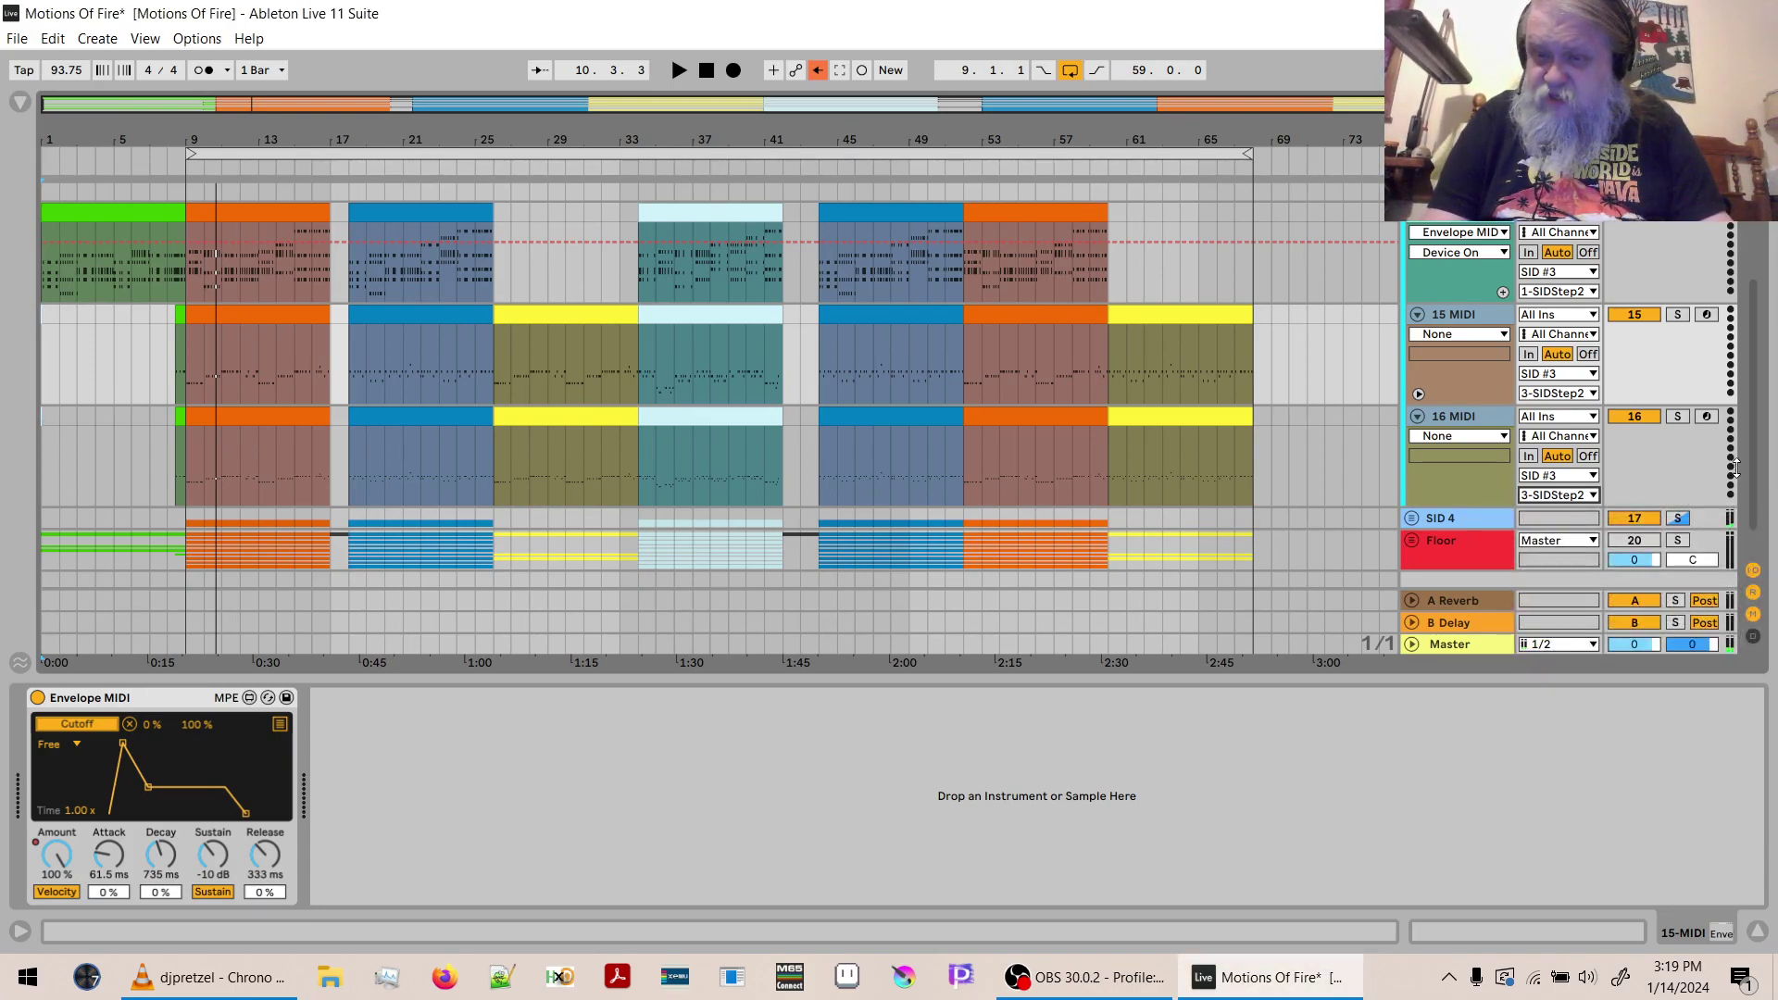
Unfold the SID 2 group and check the output routing of its 11 MIDI track.
{"action": "left_click_drag", "start_coordinate": [1763, 466], "coordinate": [1764, 310]}
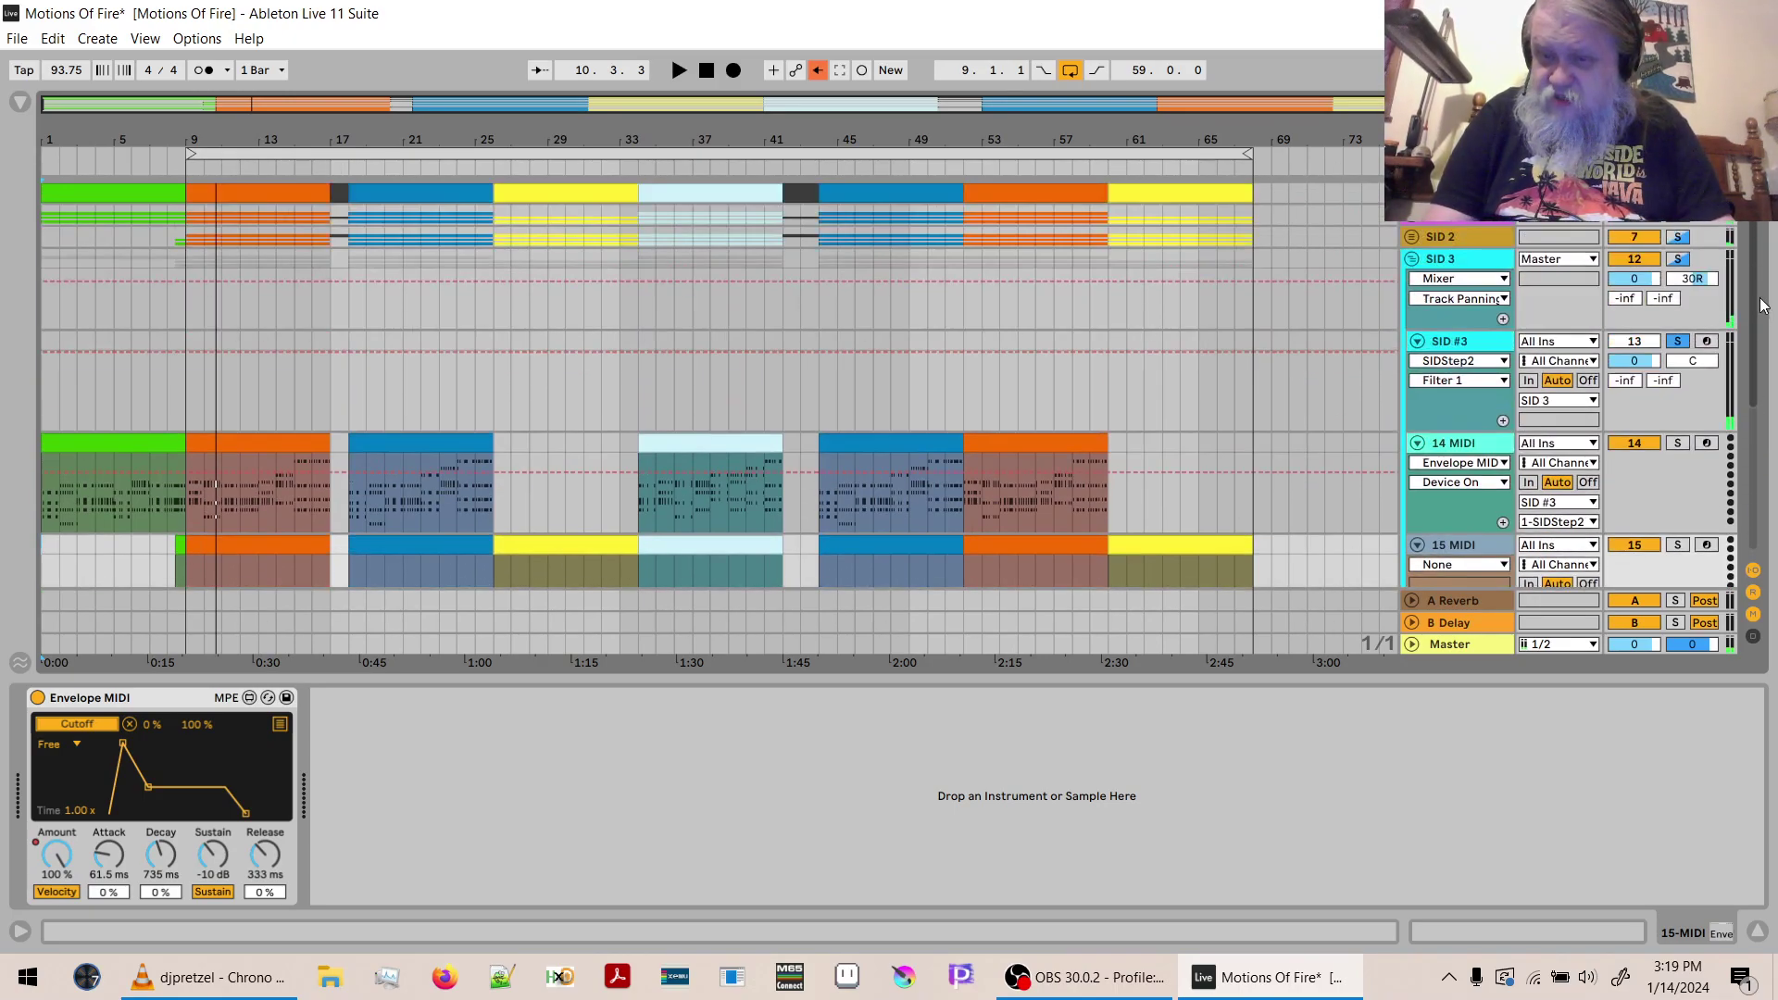
{"action": "left_click", "coordinate": [1413, 235]}
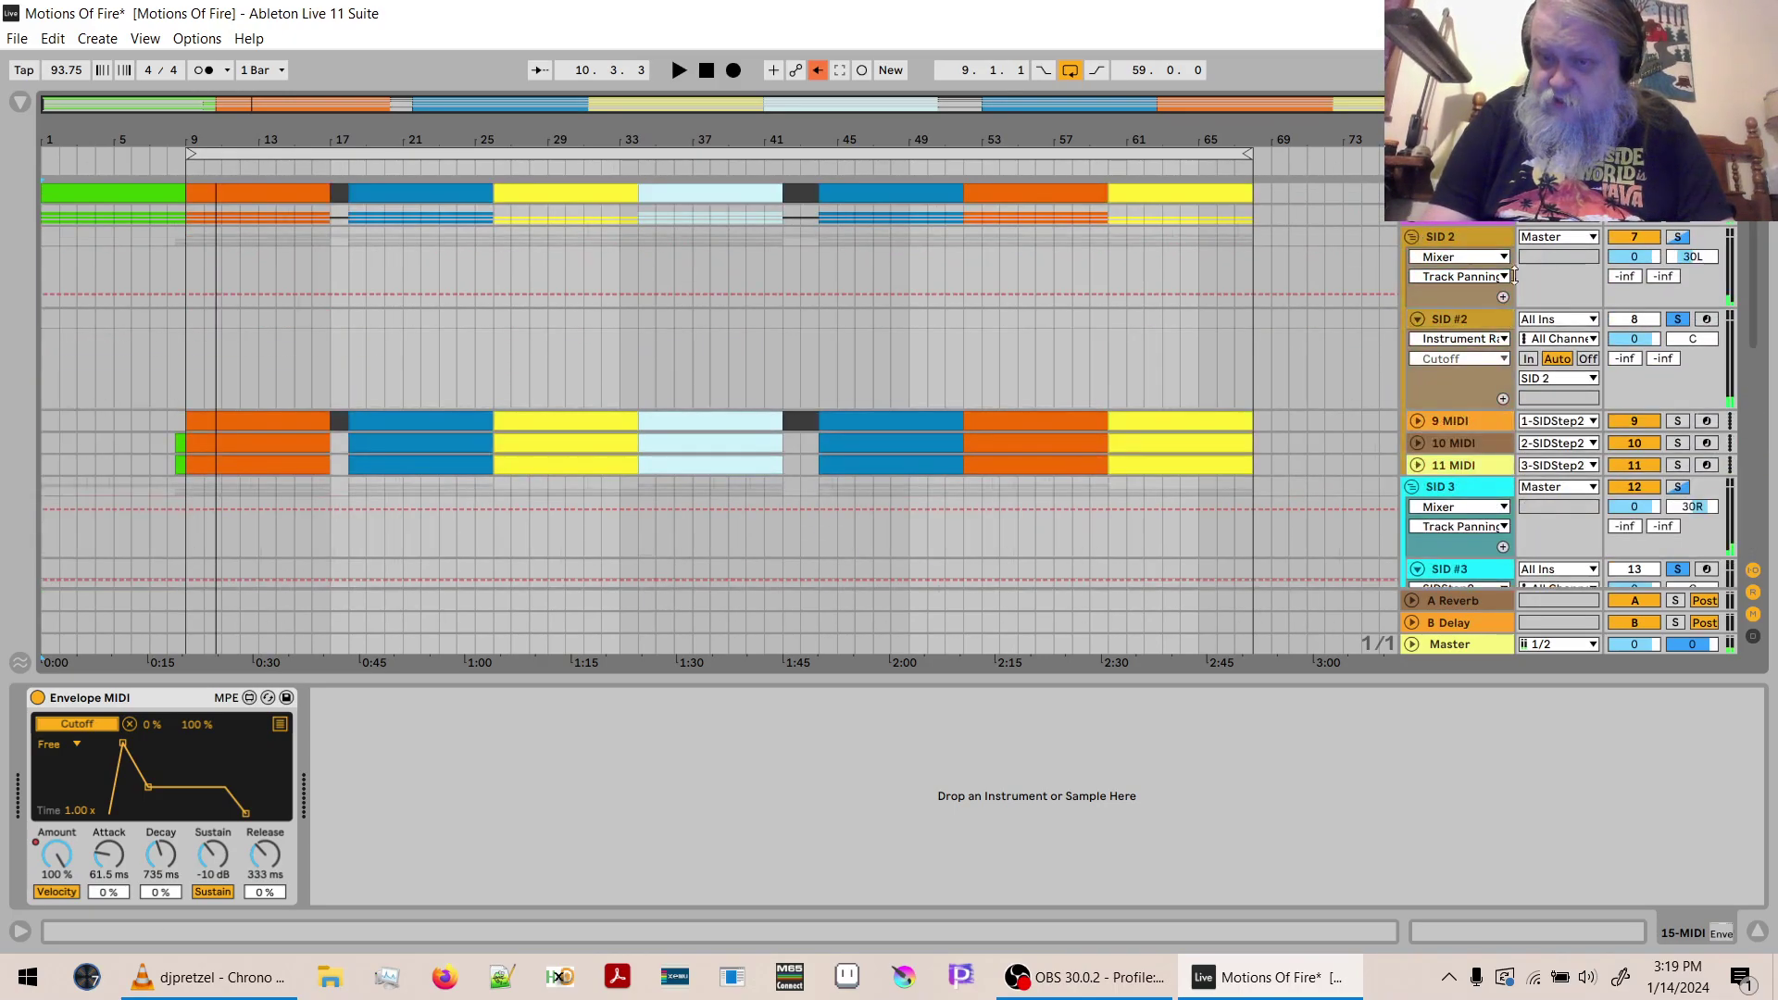
{"action": "scroll", "coordinate": [1752, 305], "scroll_direction": "down", "scroll_amount": 3}
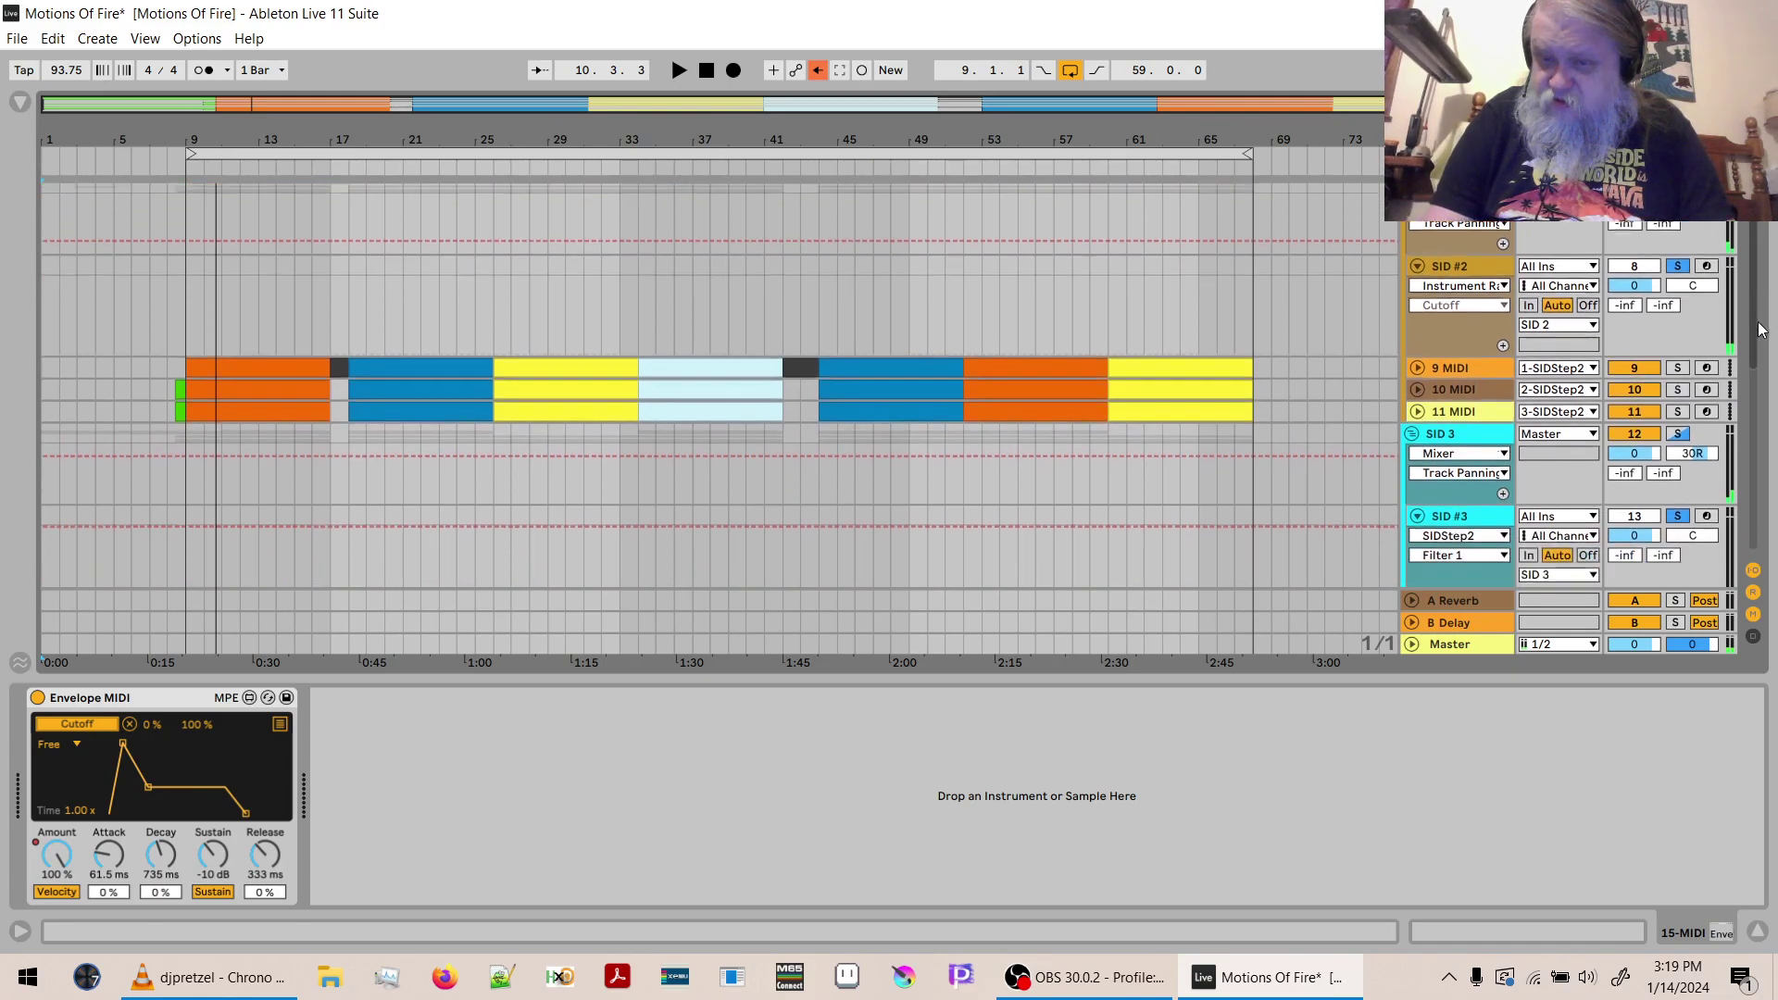
{"action": "left_click", "coordinate": [1416, 380]}
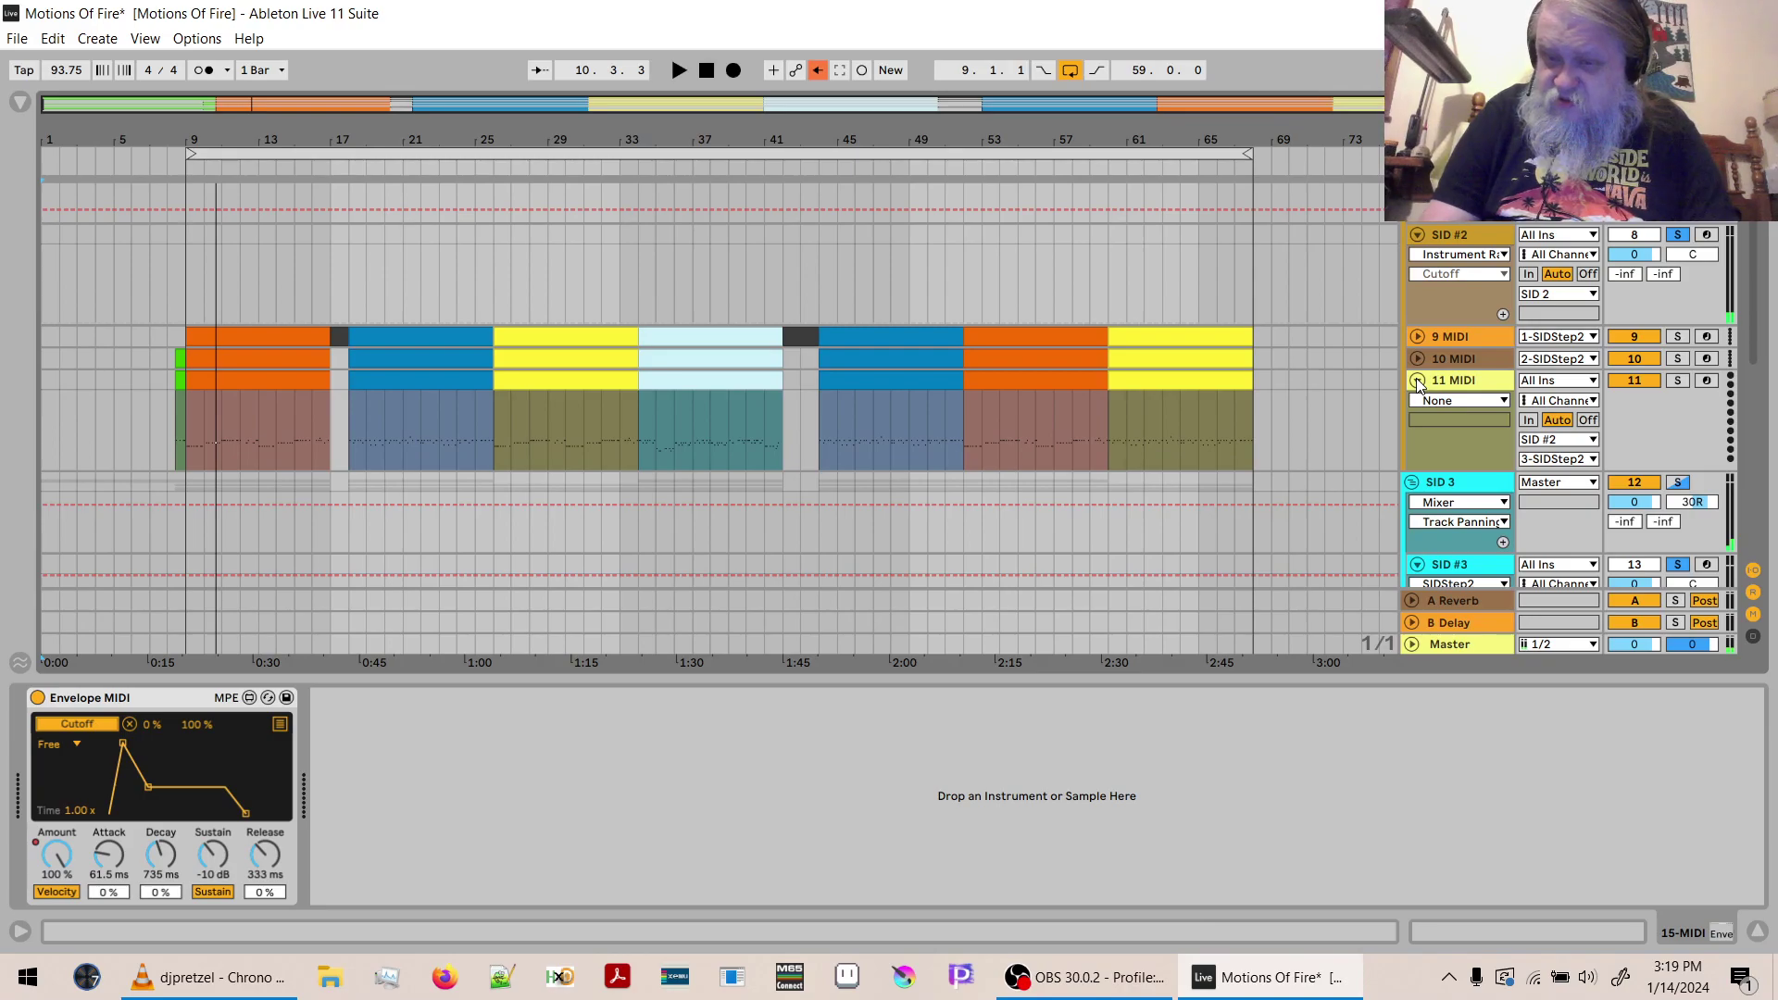
{"action": "left_click", "coordinate": [1416, 381]}
Bring up the SIDStep2 instrument of SID #3 and set voice 2's patch to 5.
{"action": "left_click_drag", "start_coordinate": [1758, 304], "coordinate": [1745, 489]}
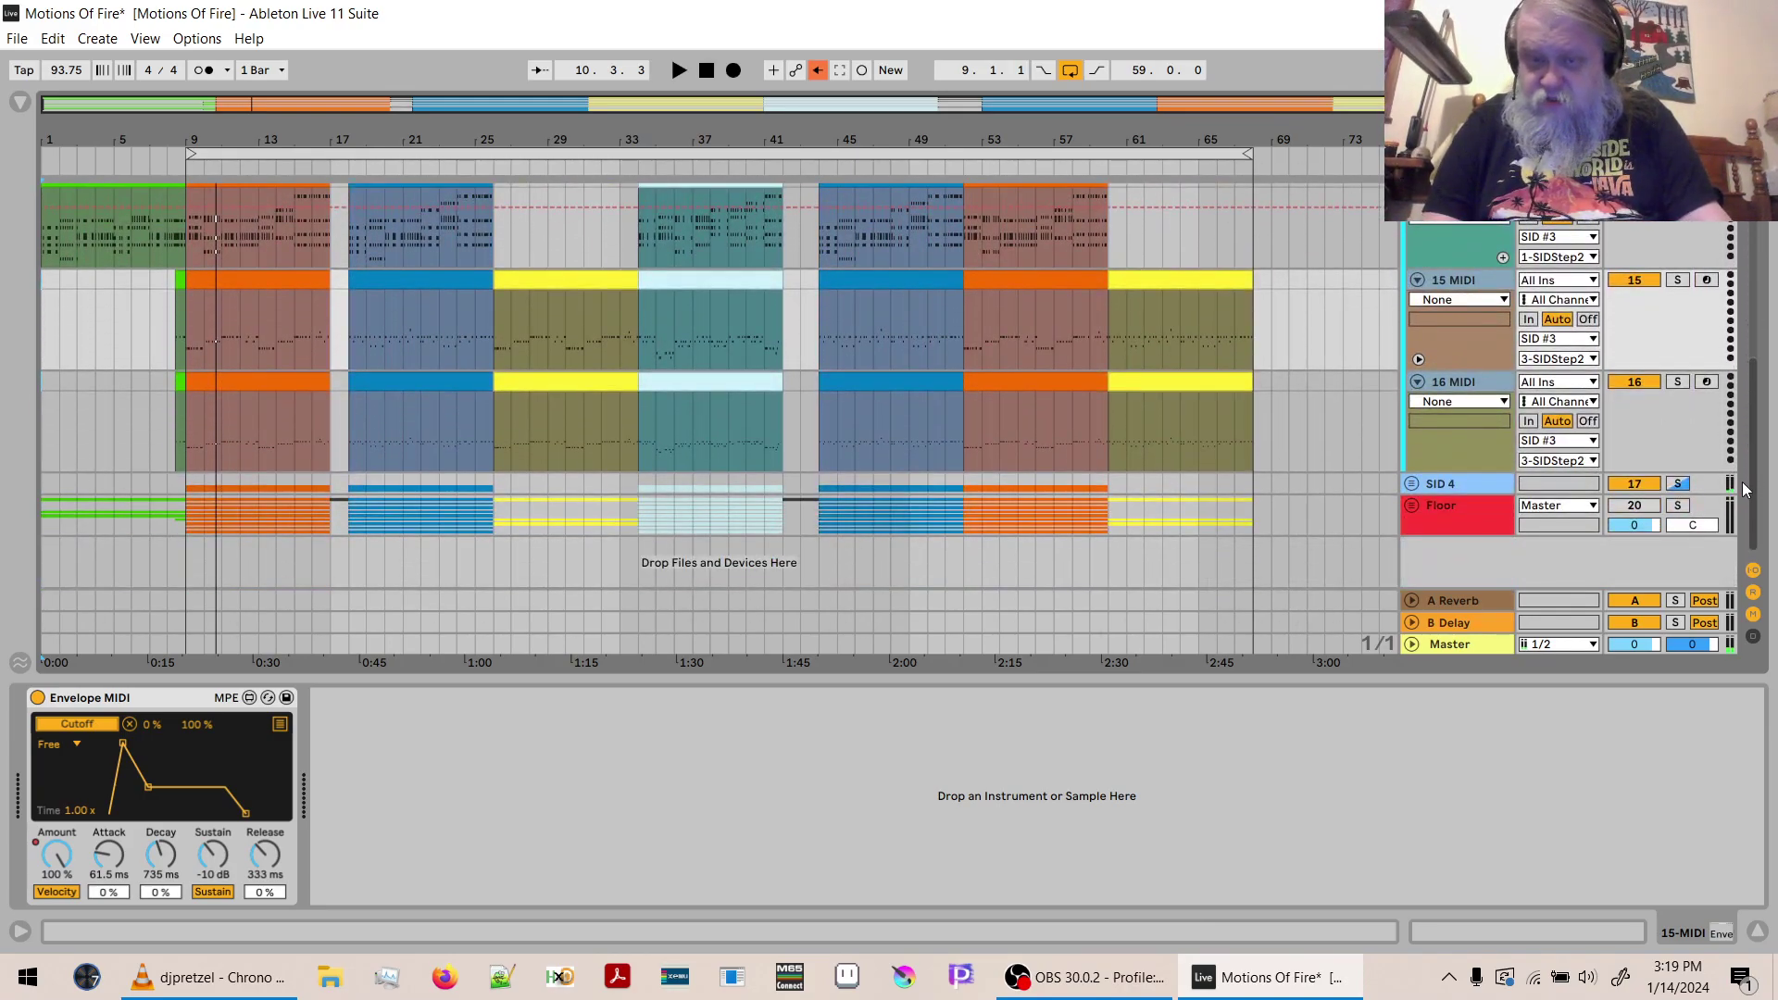
{"action": "scroll", "coordinate": [1478, 285], "scroll_direction": "up", "scroll_amount": 3}
{"action": "left_click", "coordinate": [1466, 280]}
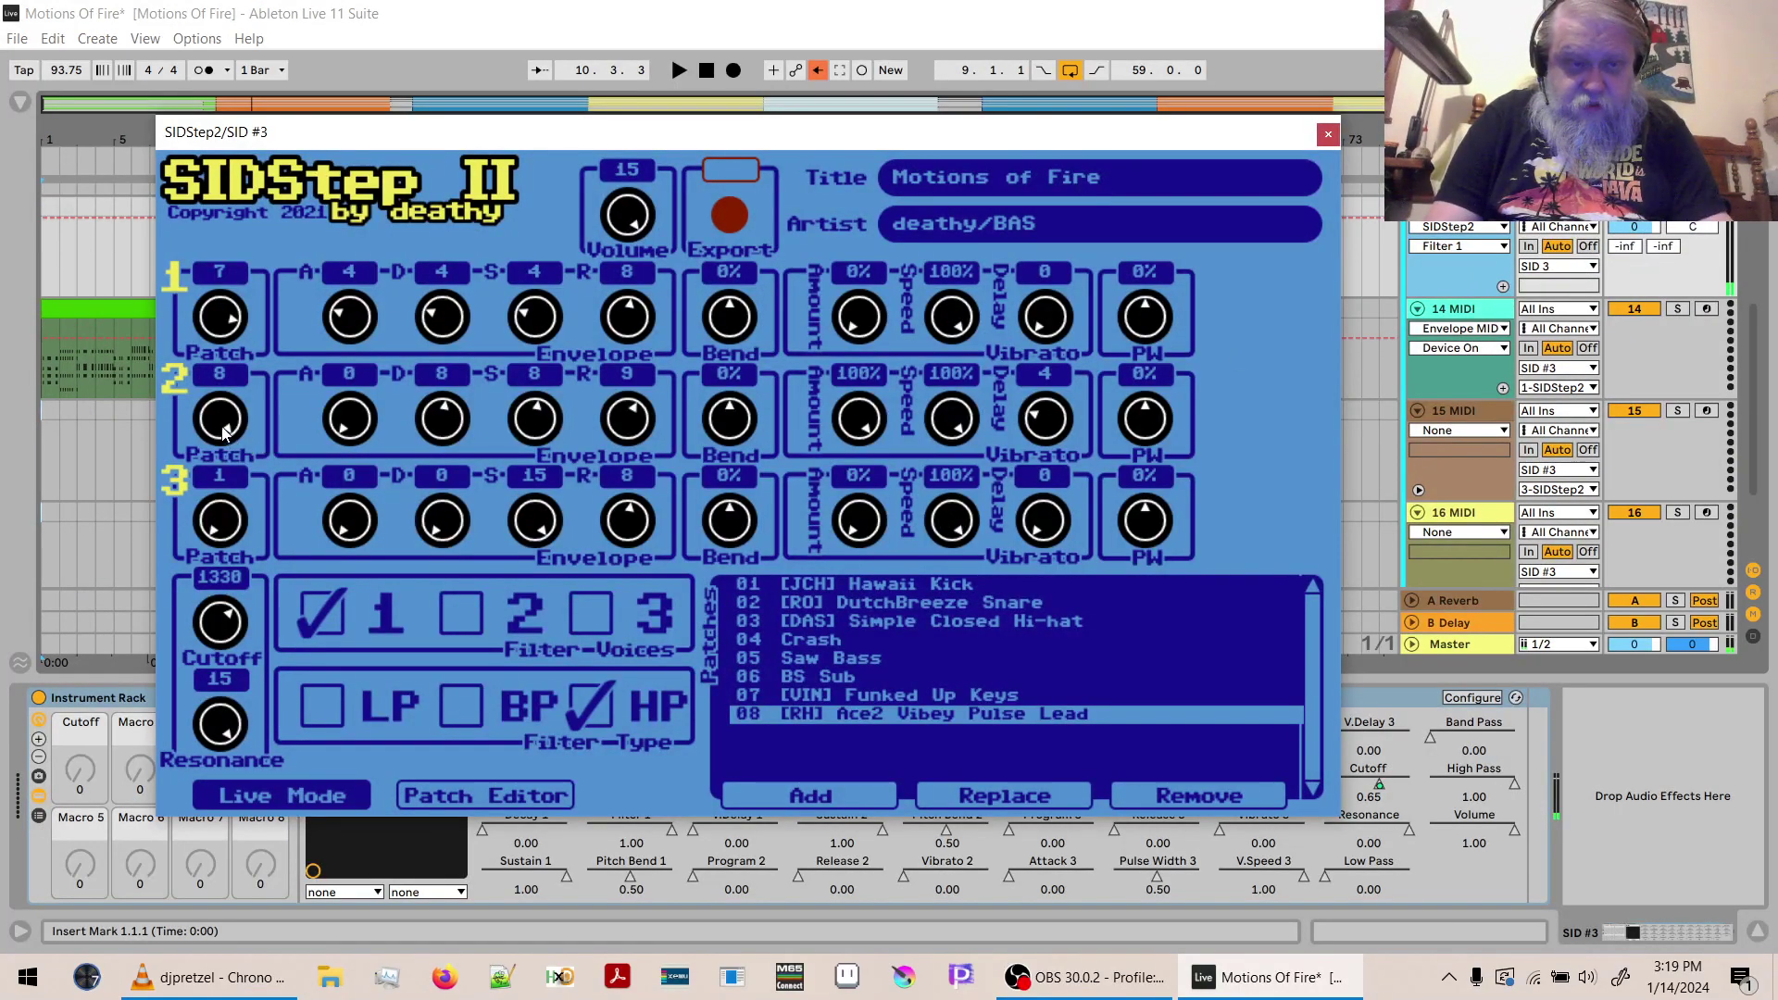
{"action": "left_click_drag", "start_coordinate": [222, 428], "coordinate": [224, 449]}
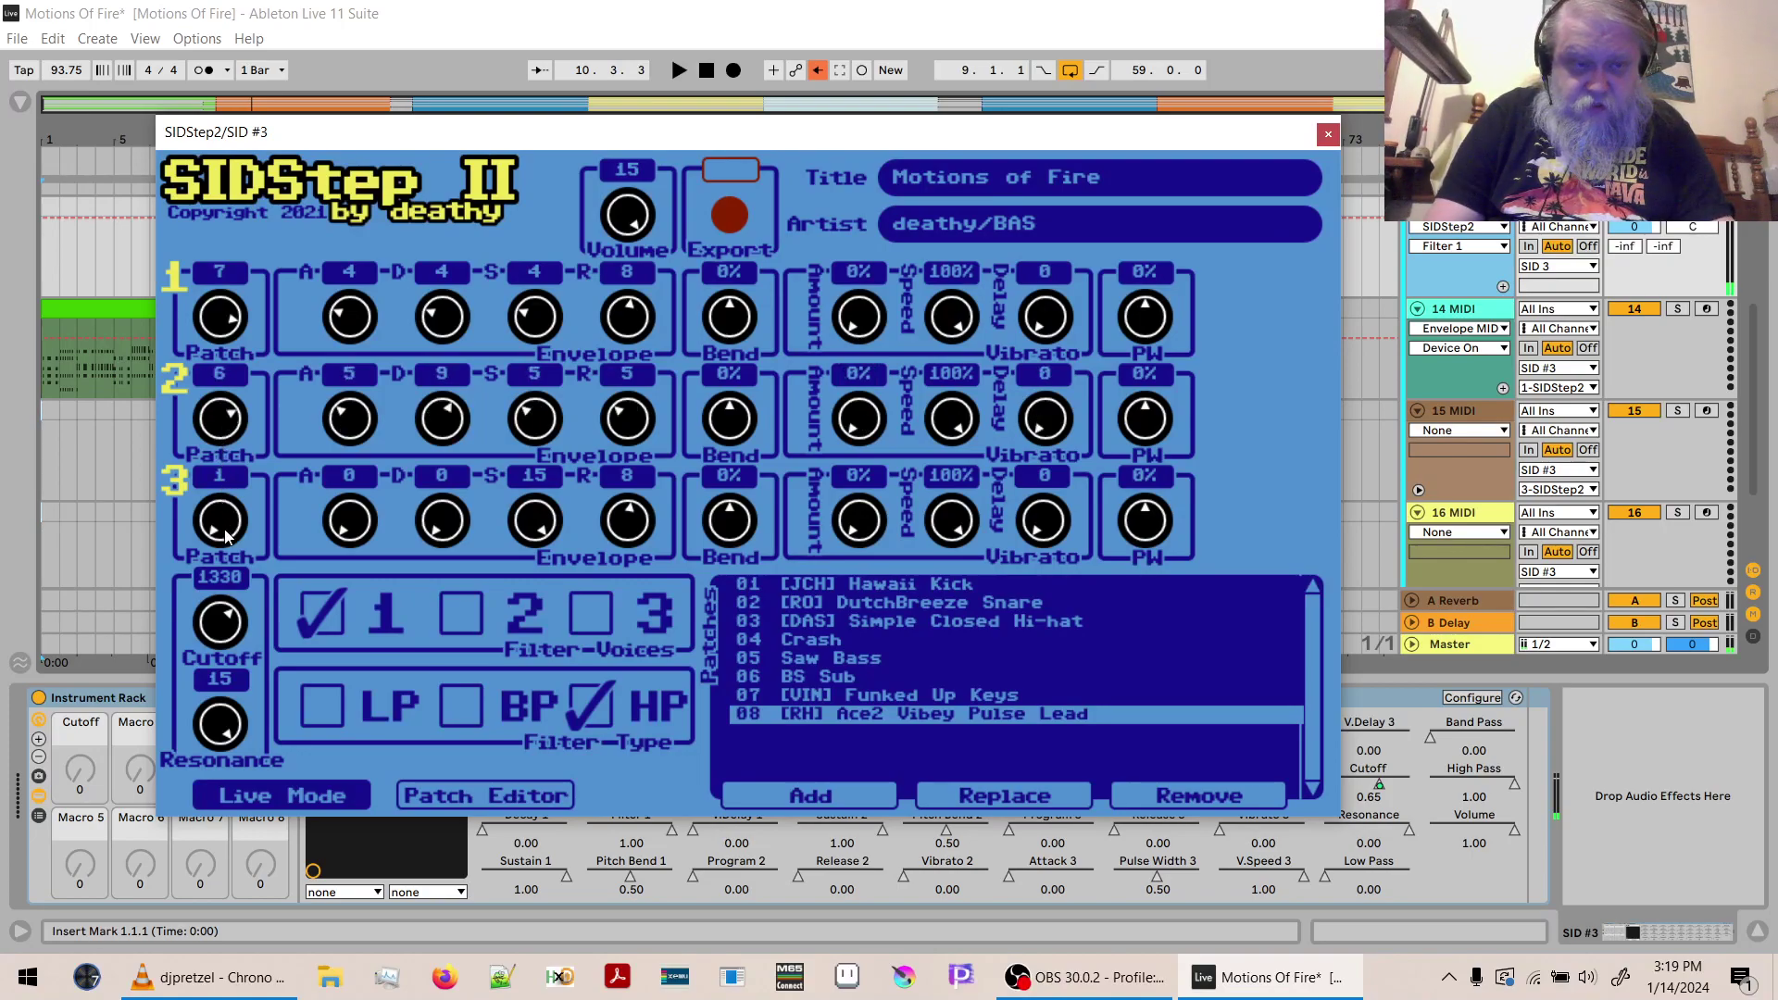
{"action": "left_click_drag", "start_coordinate": [230, 569], "coordinate": [232, 579]}
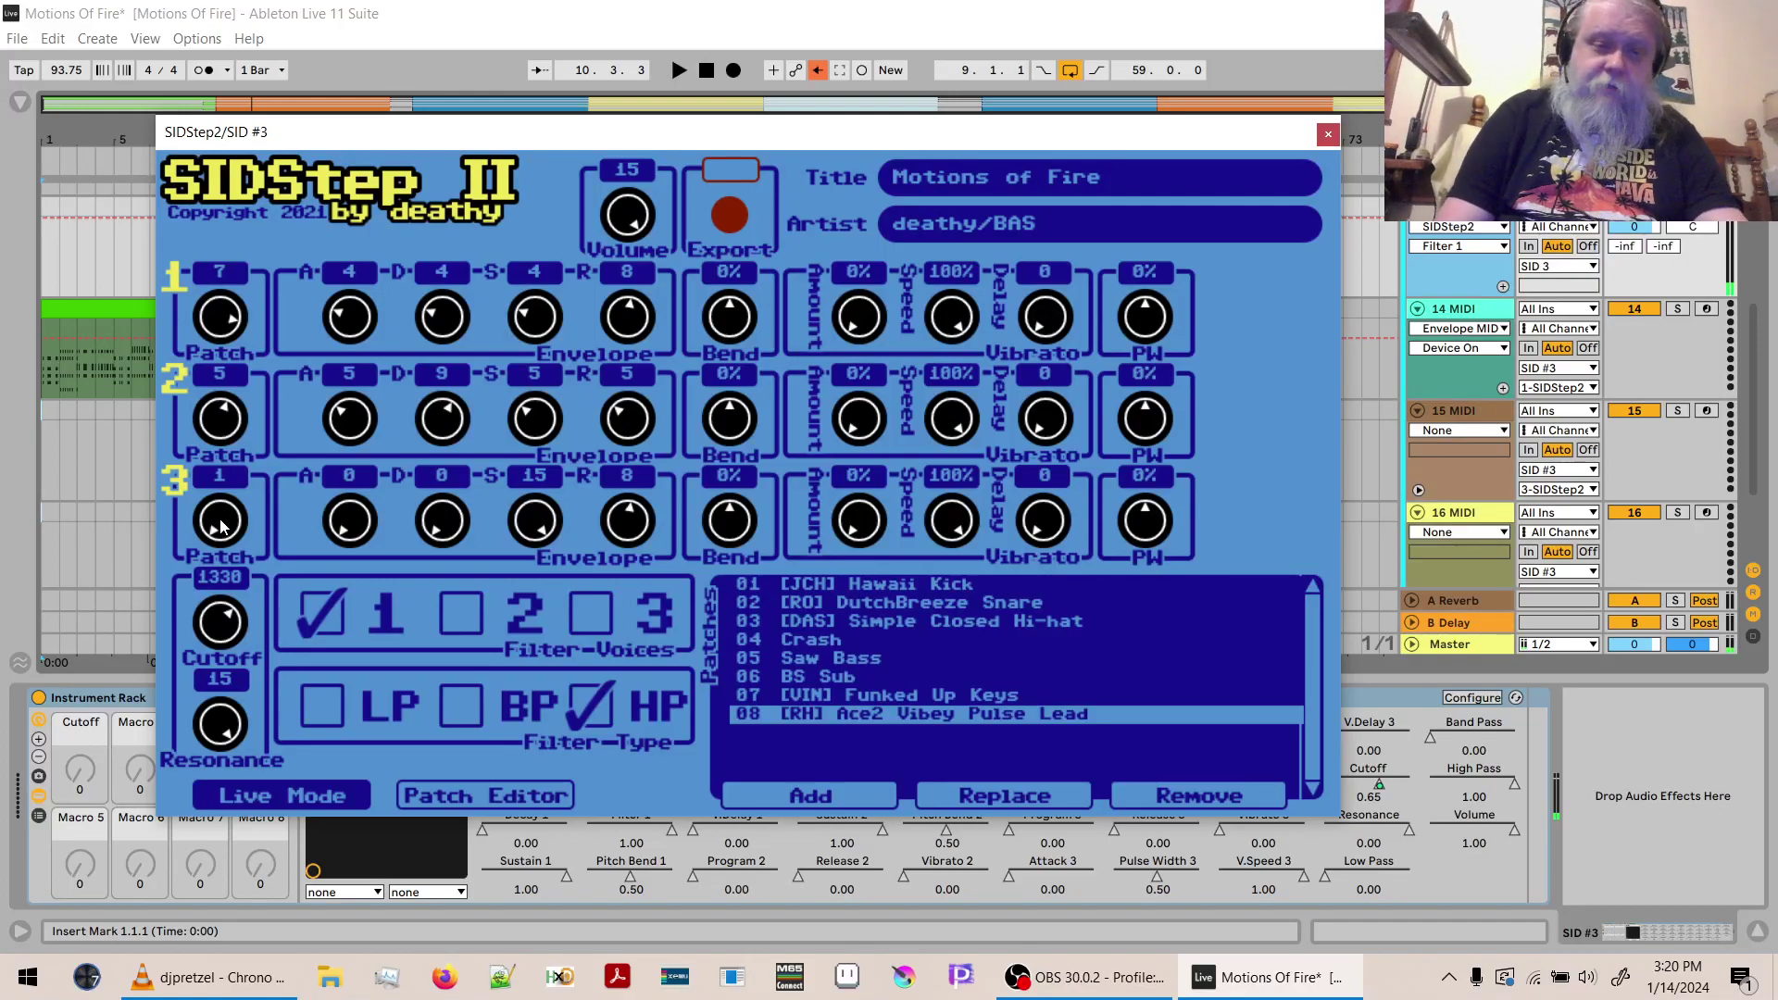
Delete the 15 MIDI and 16 MIDI tracks from the SID 3 group.
{"action": "left_click", "coordinate": [1450, 413]}
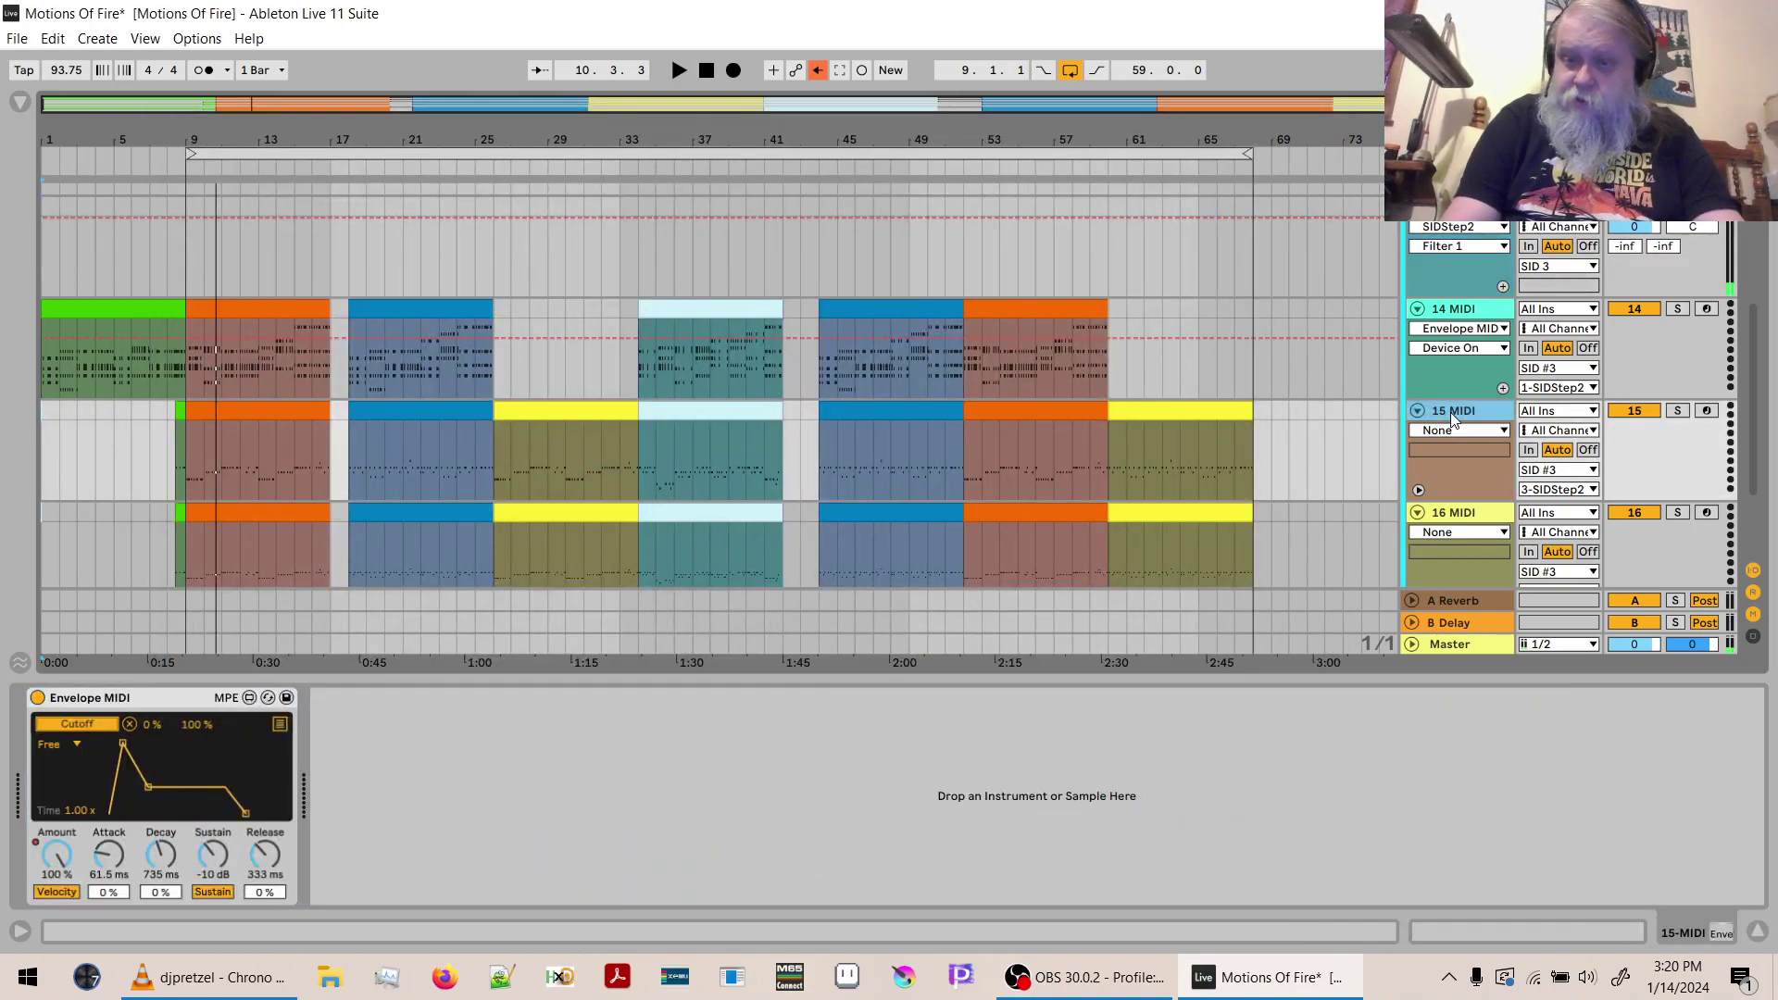
{"action": "key", "text": "ctrl+z"}
{"action": "key", "text": "ctrl+z"}
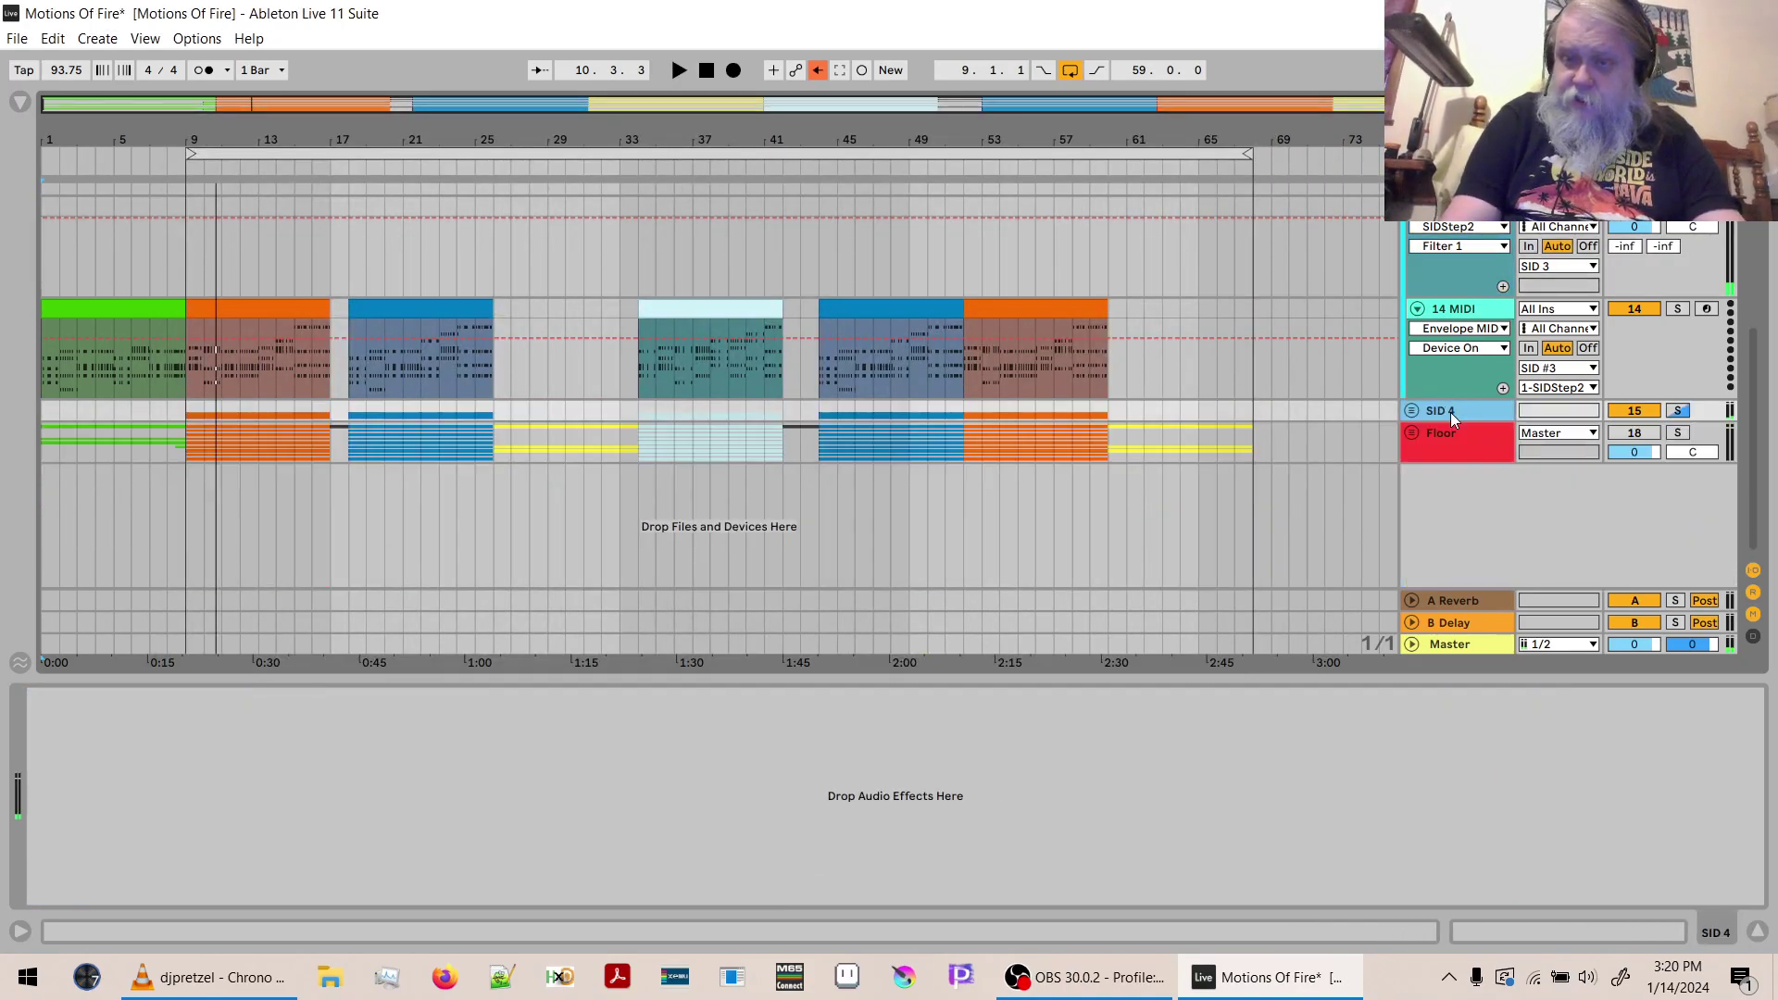
Play the song from the start, unfold the SID 4 group to watch its tracks while listening, and stop playback.
{"action": "left_click", "coordinate": [706, 70]}
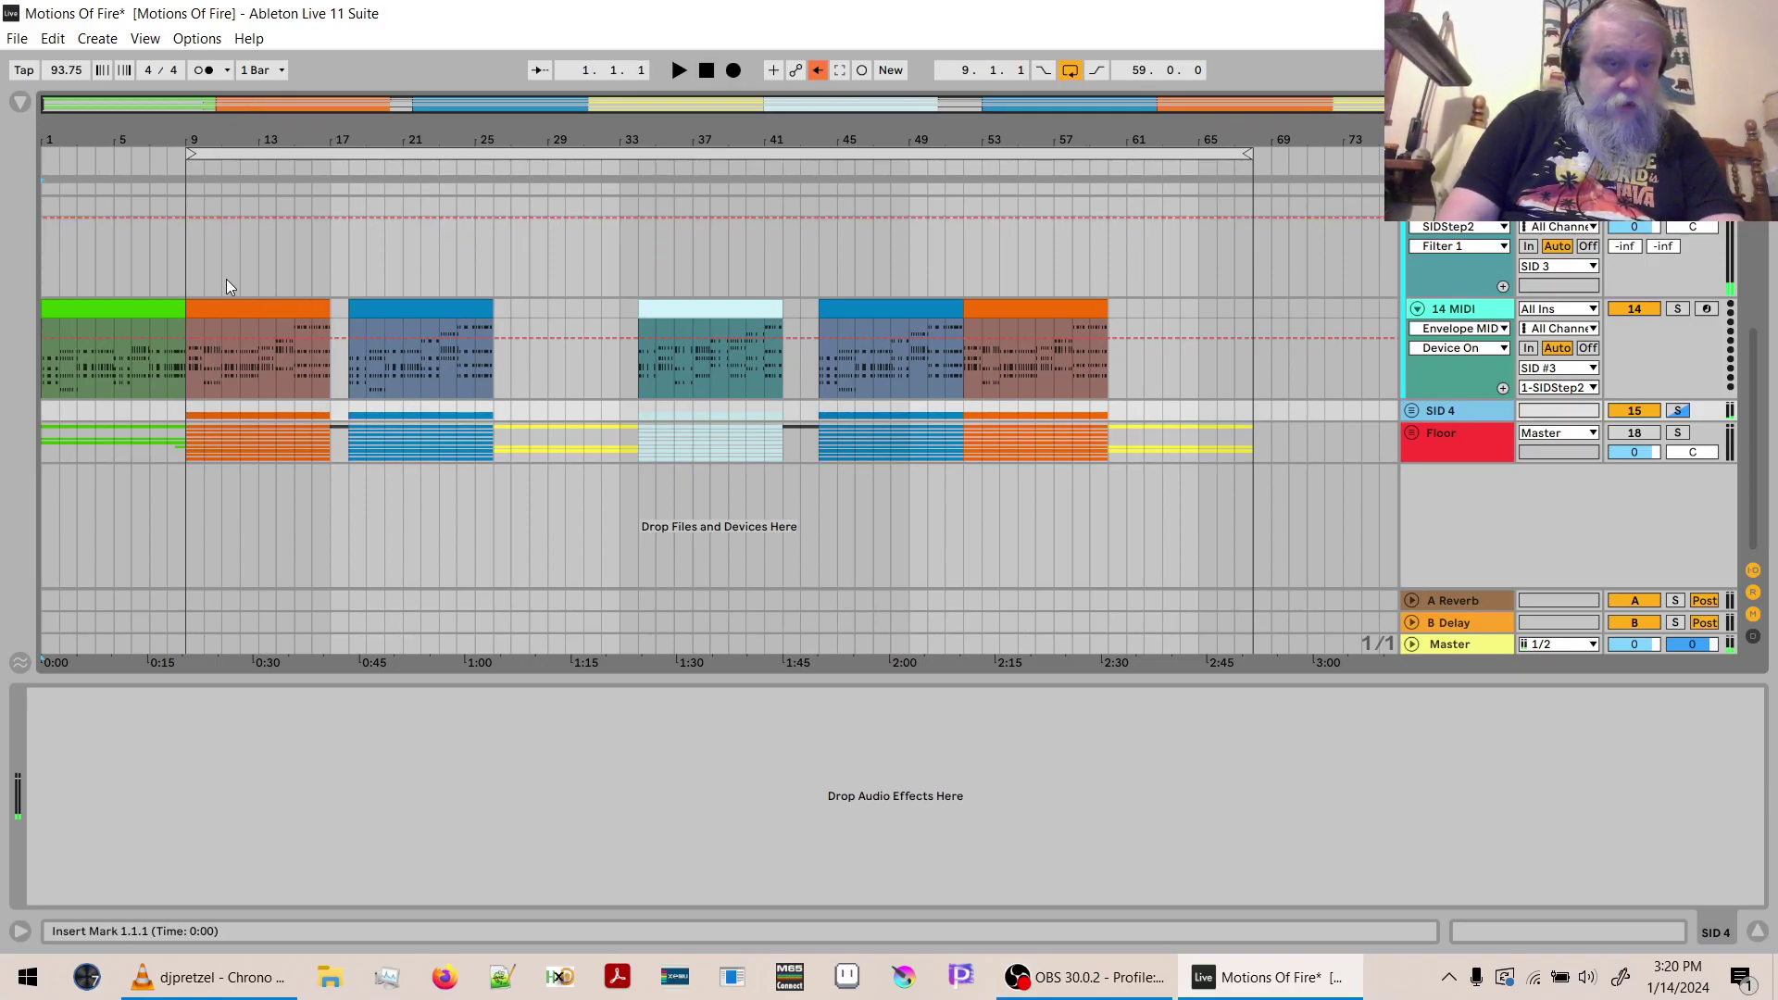
{"action": "key", "text": "space"}
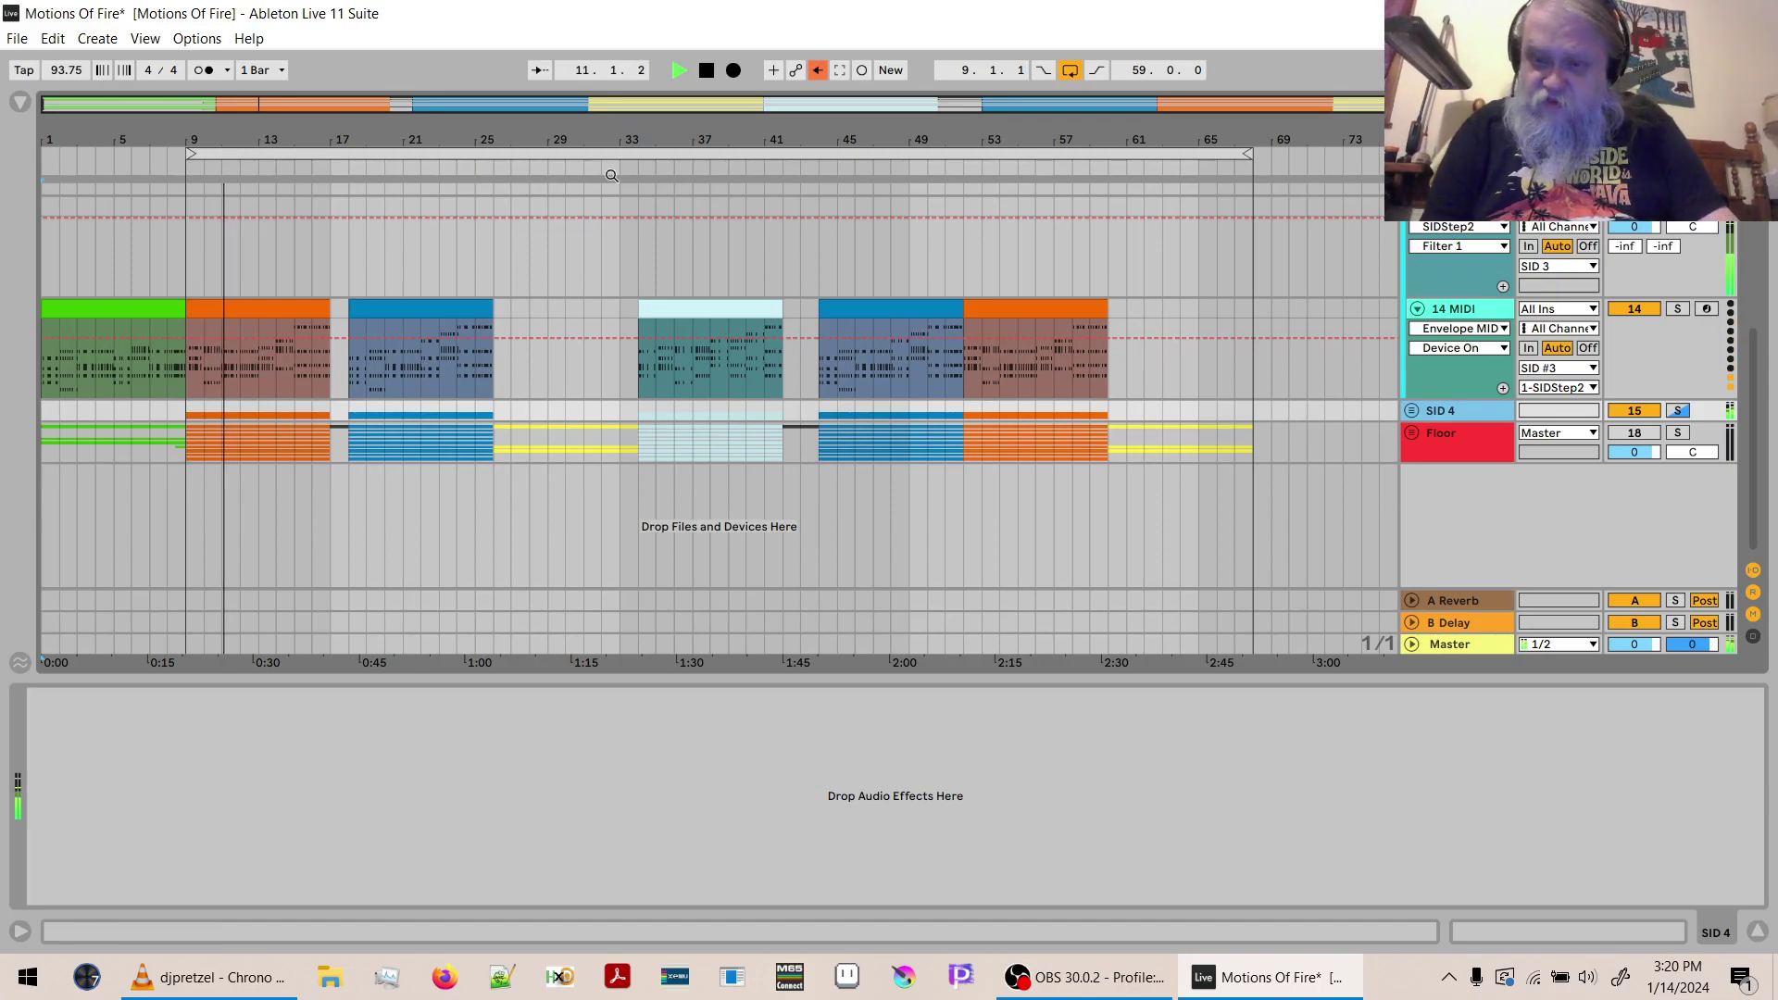
{"action": "left_click", "coordinate": [1411, 412]}
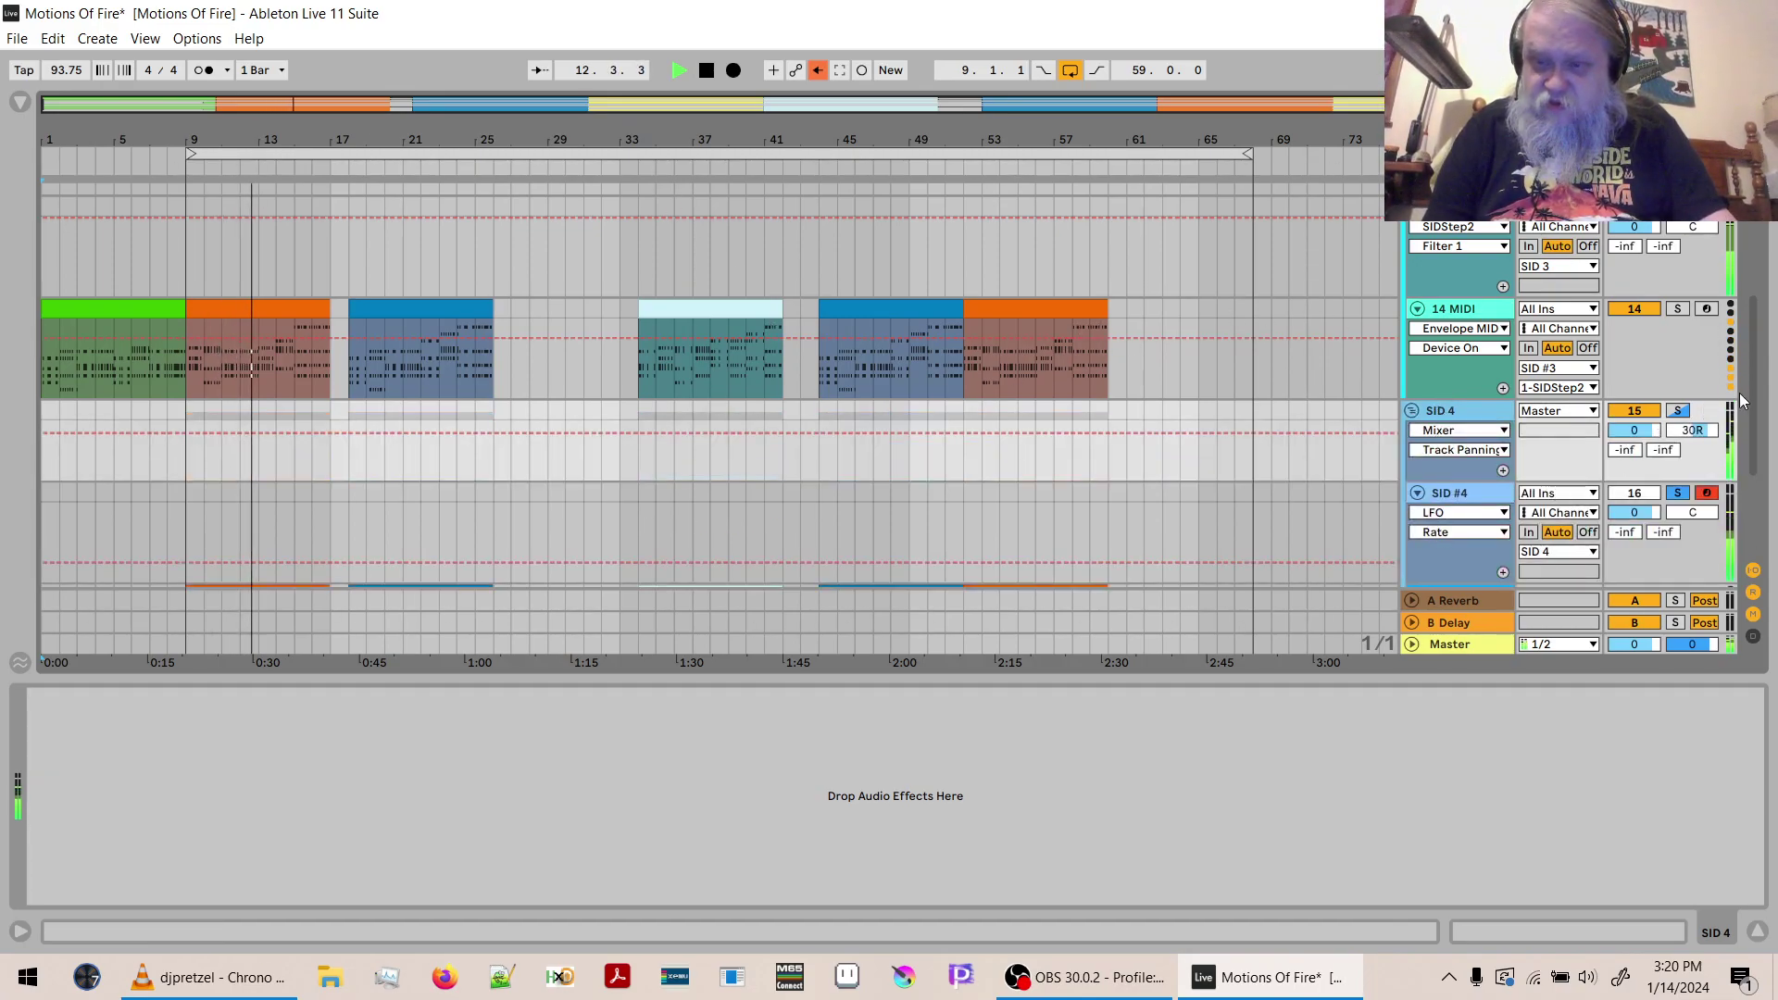
{"action": "left_click_drag", "start_coordinate": [1762, 401], "coordinate": [1752, 475]}
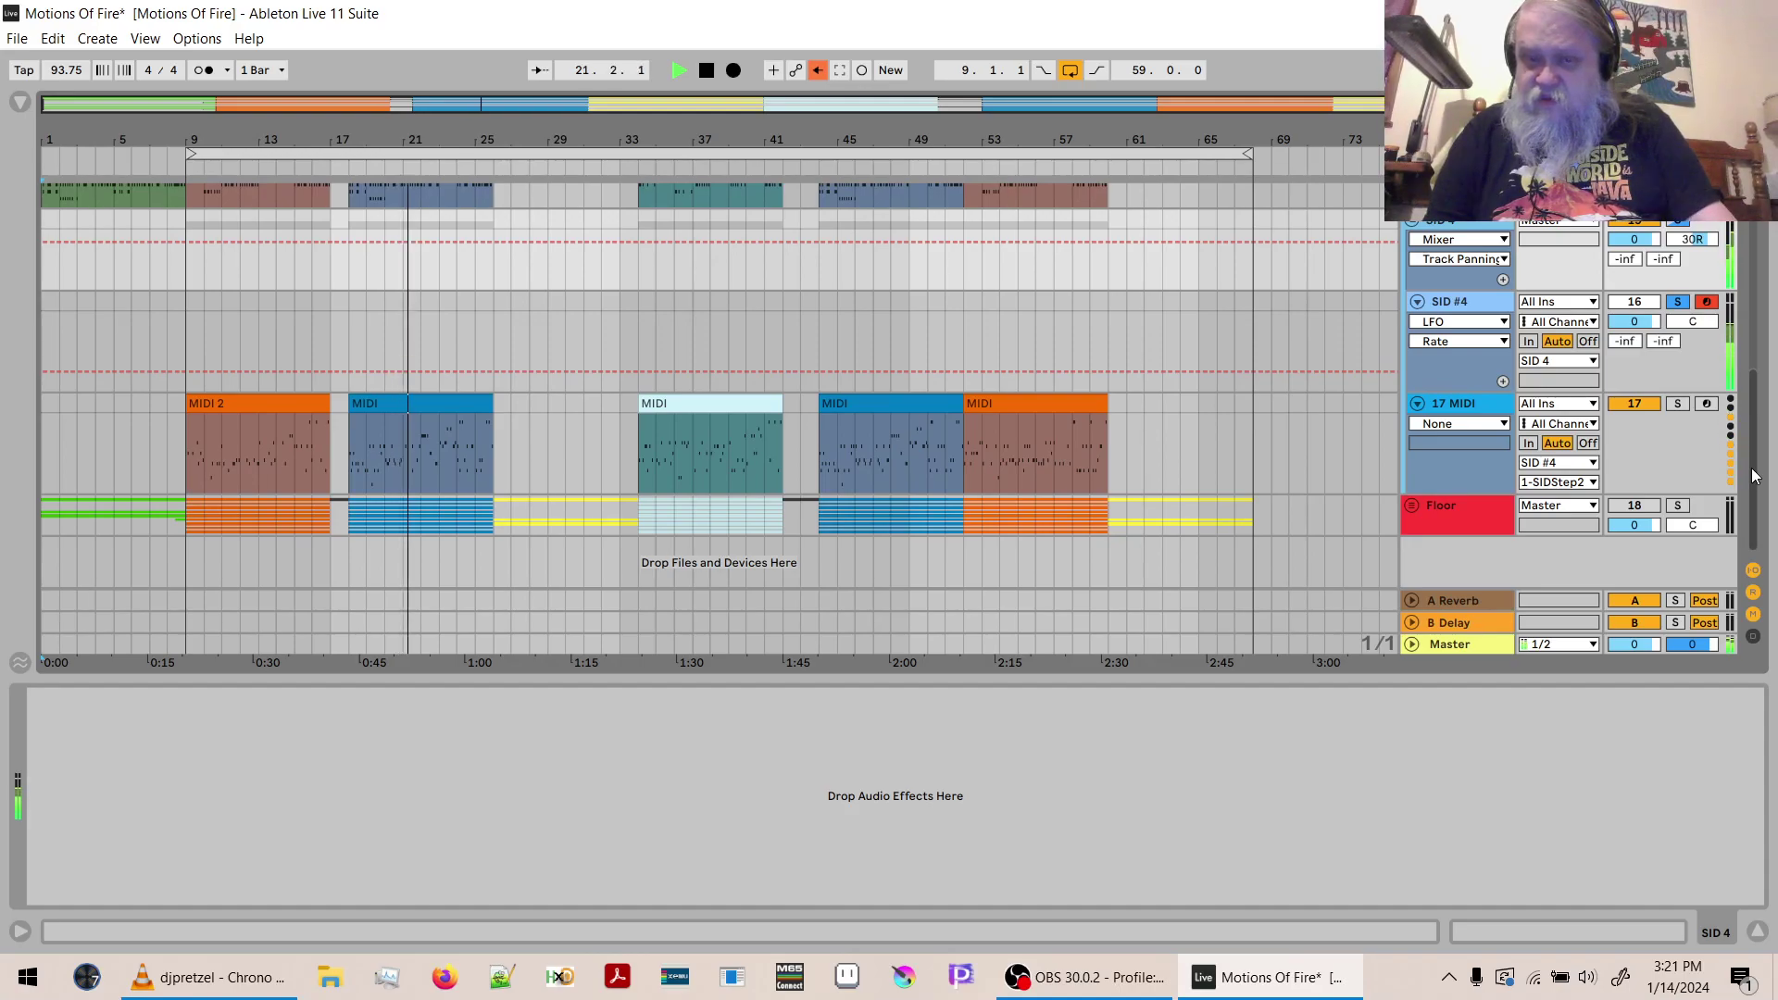
{"action": "key", "text": "space"}
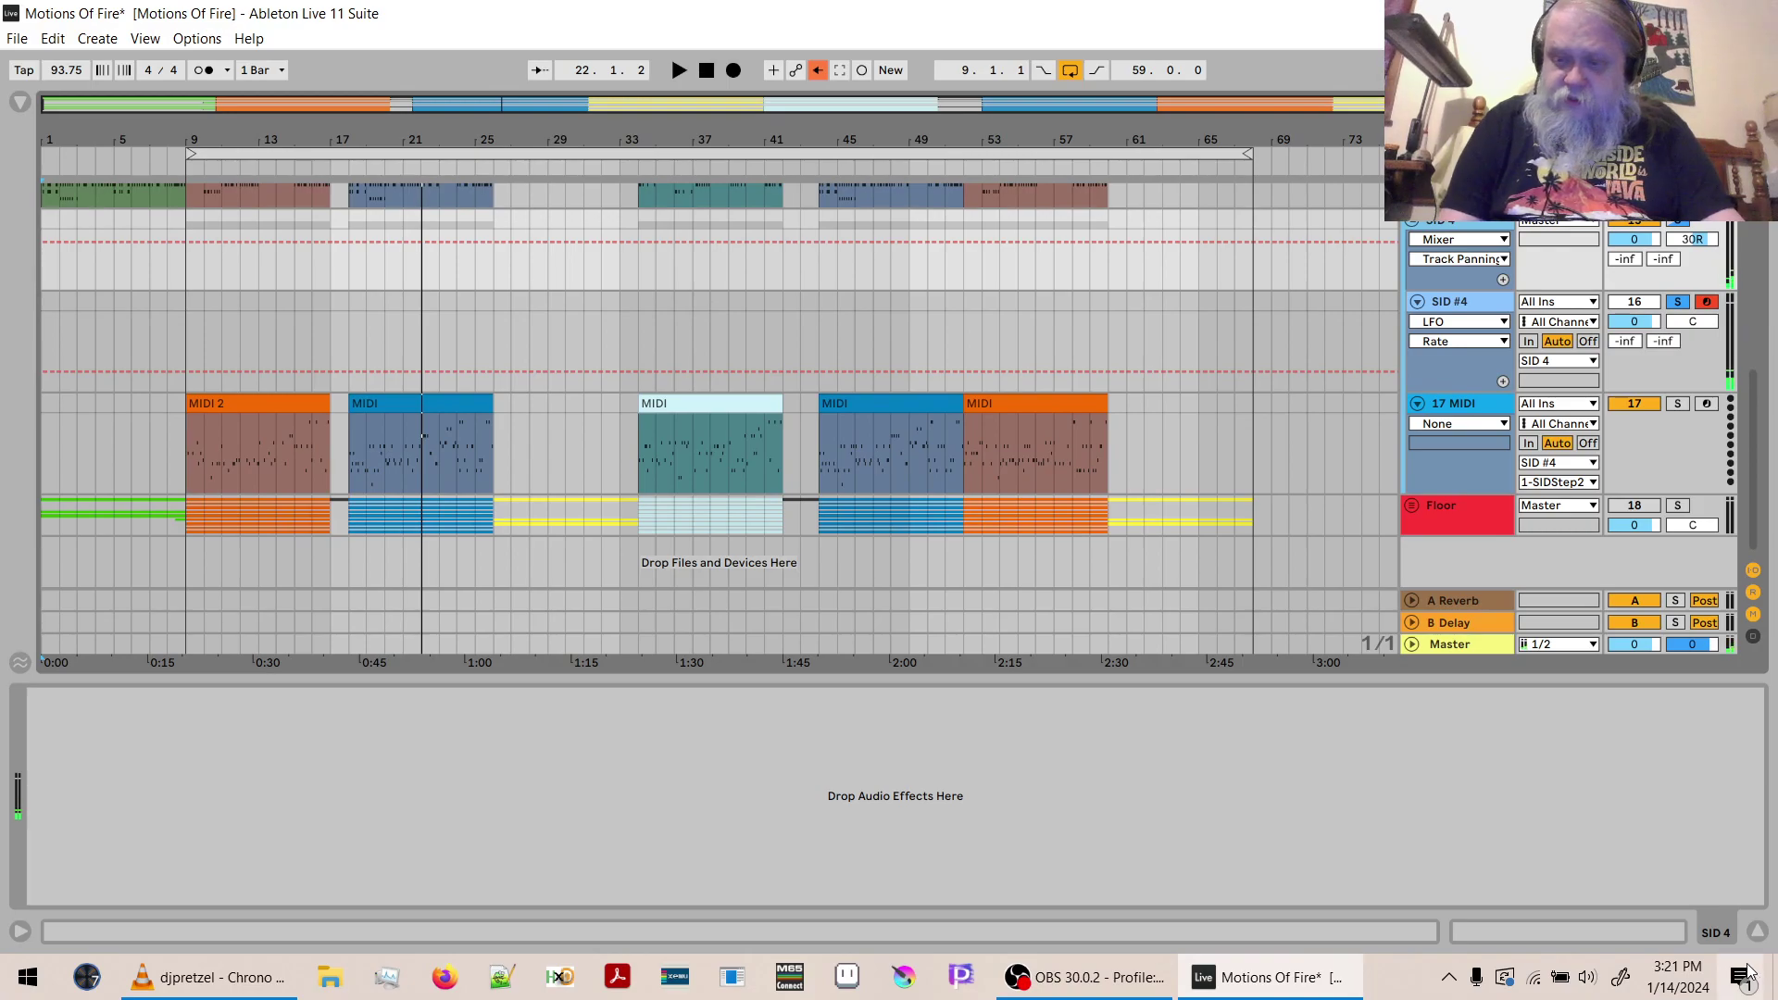
Hide the device view to enlarge the arrangement and bring the SID 1 group's tracks into view.
{"action": "left_click", "coordinate": [1756, 934]}
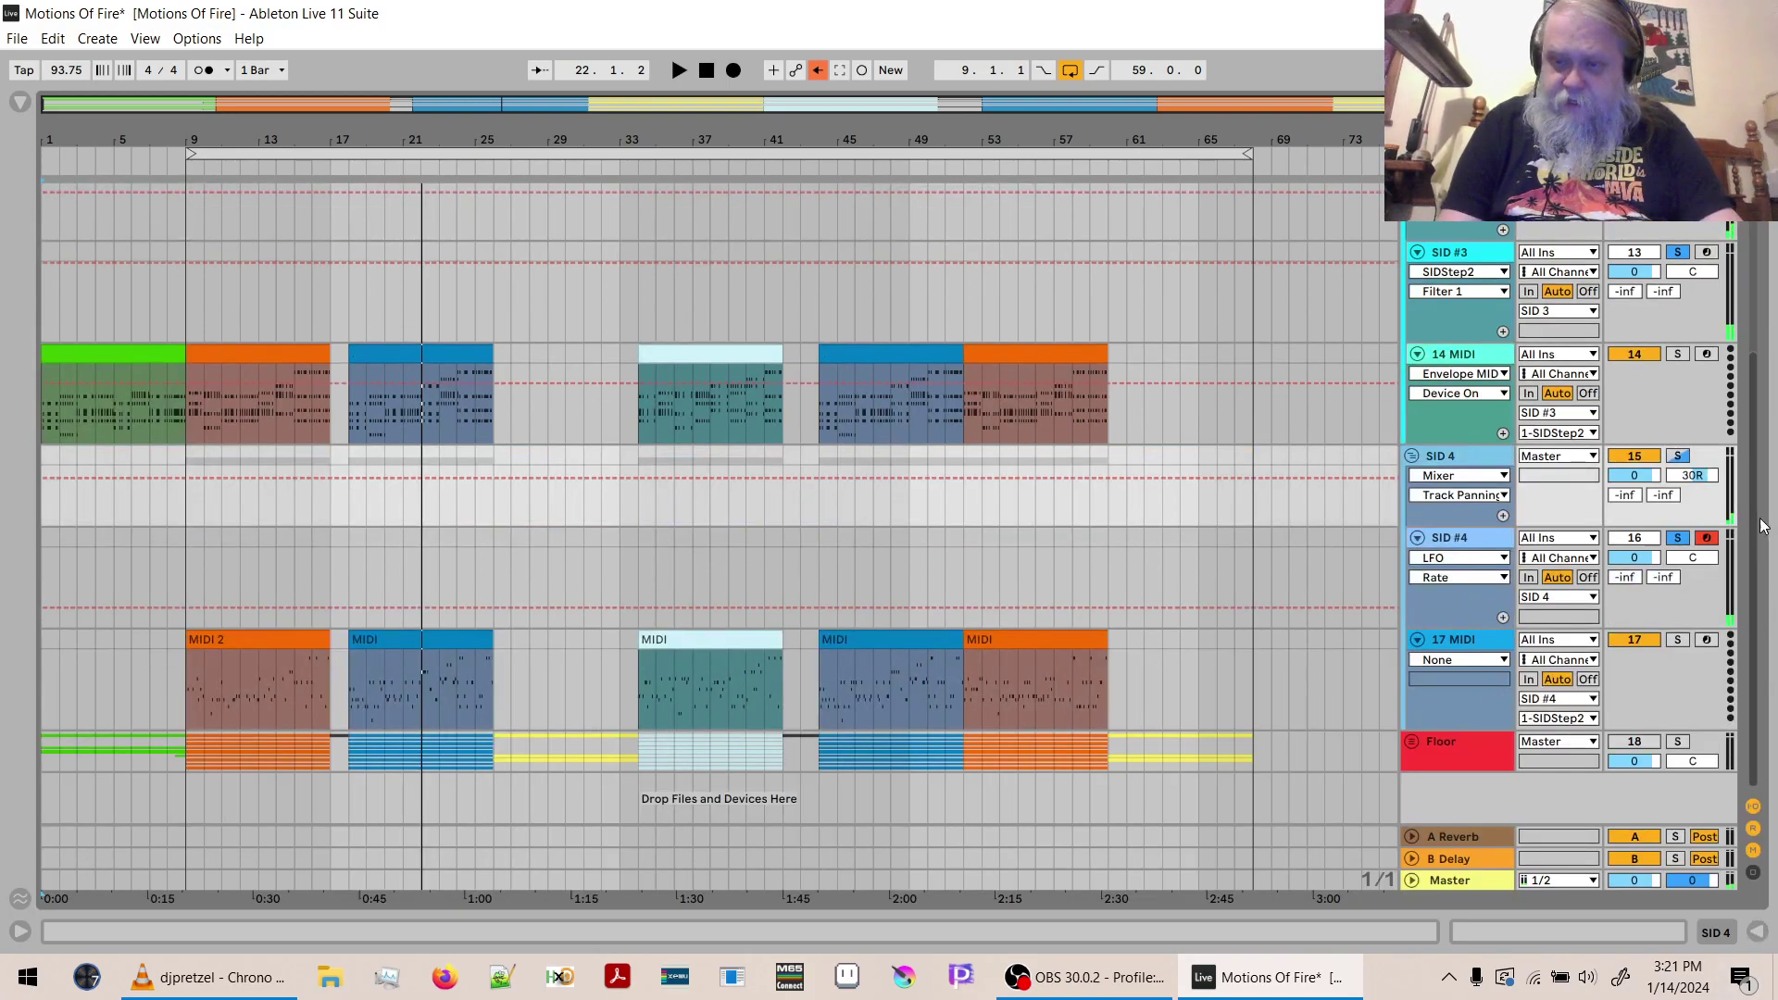
{"action": "scroll", "coordinate": [1754, 468], "scroll_direction": "up", "scroll_amount": 3}
{"action": "scroll", "coordinate": [1755, 468], "scroll_direction": "up", "scroll_amount": 5}
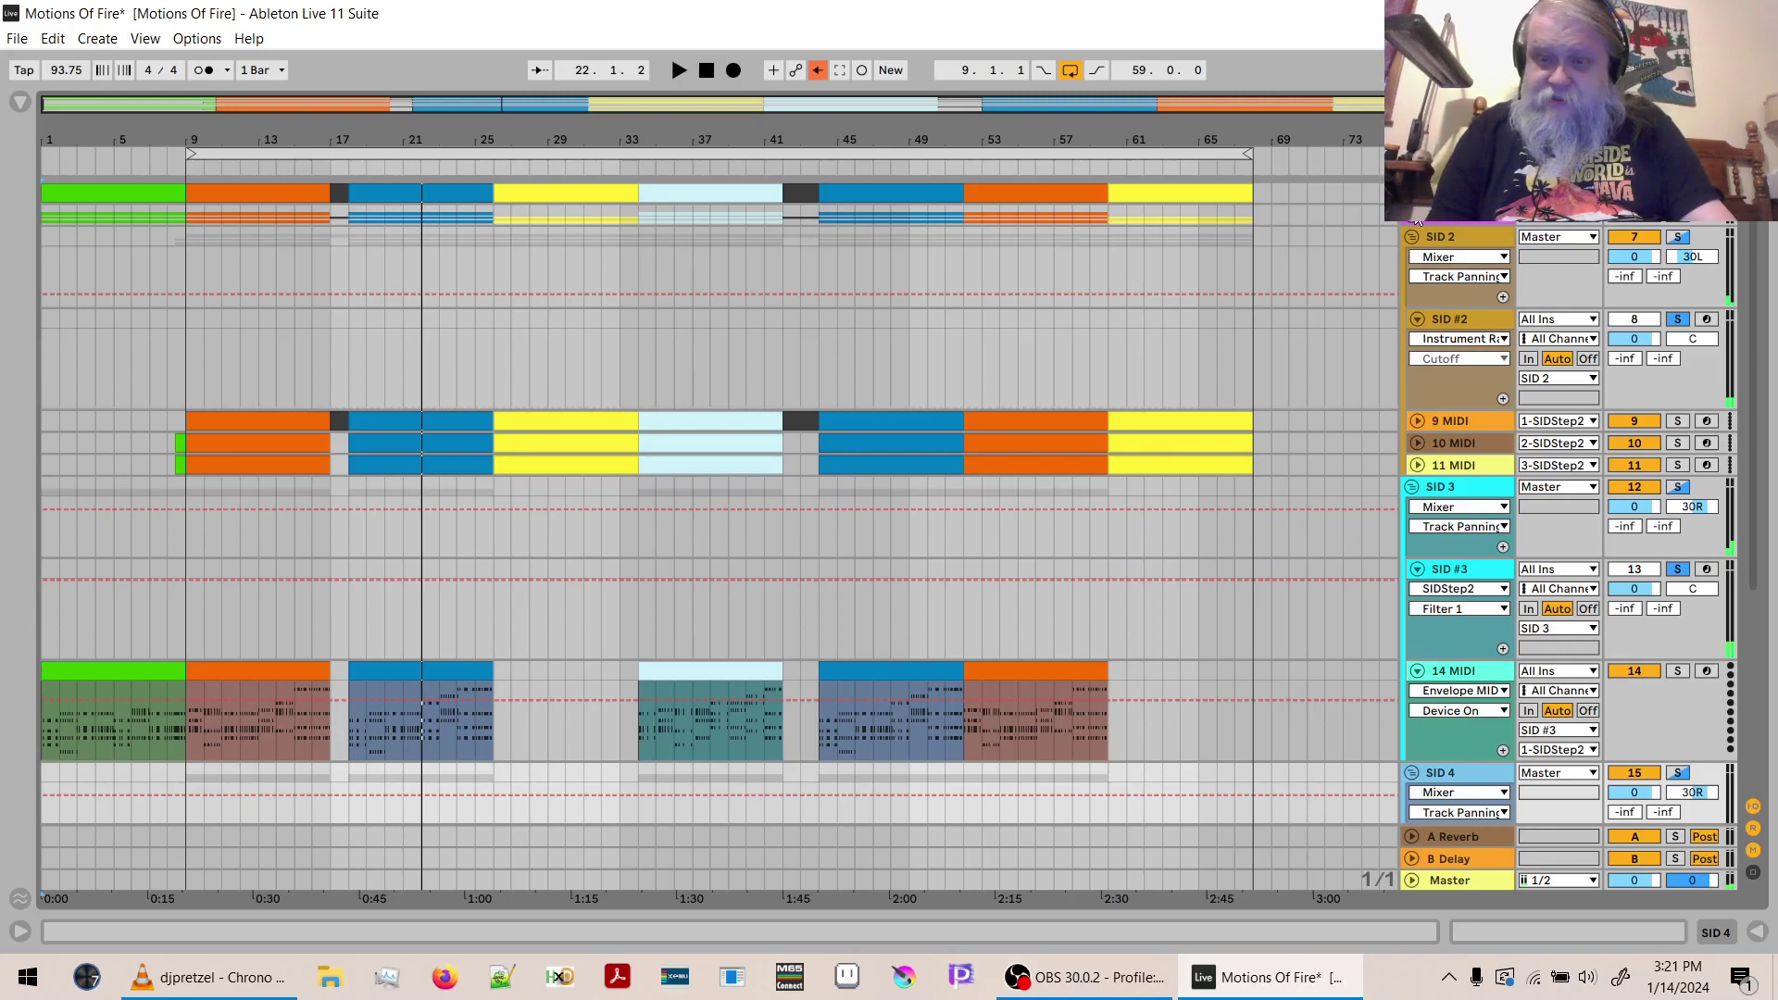
{"action": "scroll", "coordinate": [1417, 220], "scroll_direction": "up", "scroll_amount": 4}
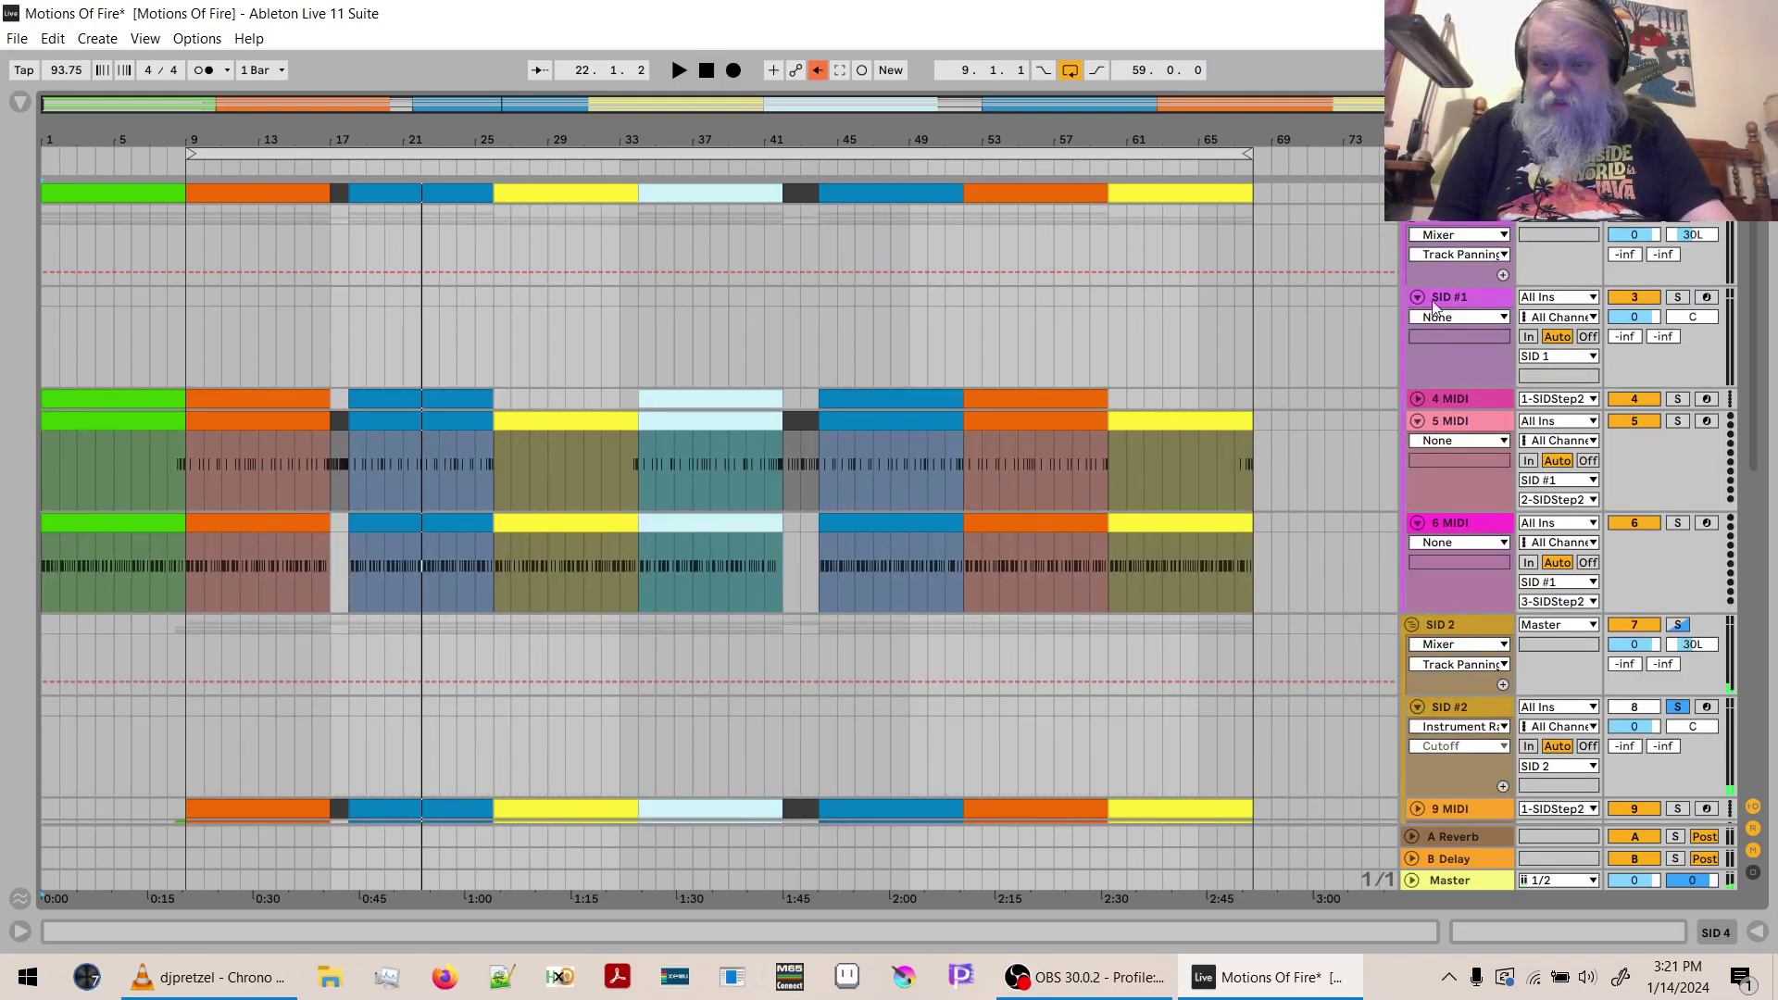
Copy the 4 MIDI and 5 MIDI tracks from the SID 1 group into the SID 3 group, below 14 MIDI.
{"action": "left_click", "coordinate": [1454, 422]}
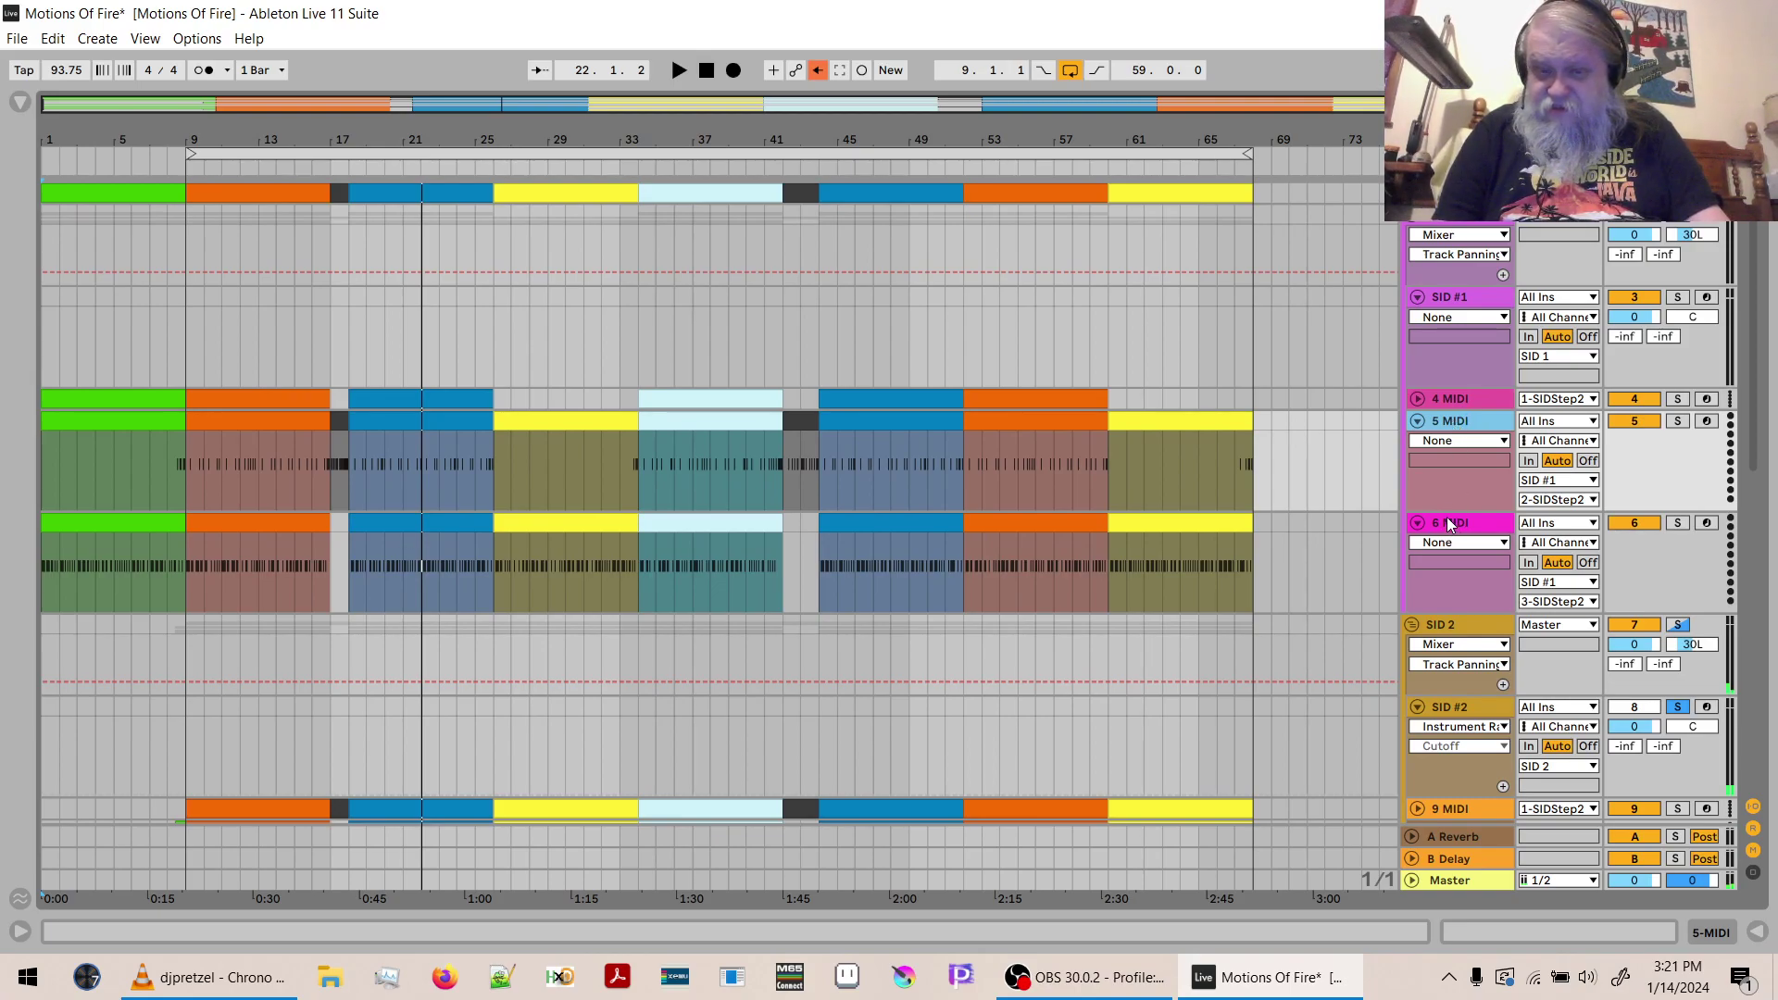
{"action": "left_click", "coordinate": [1449, 396]}
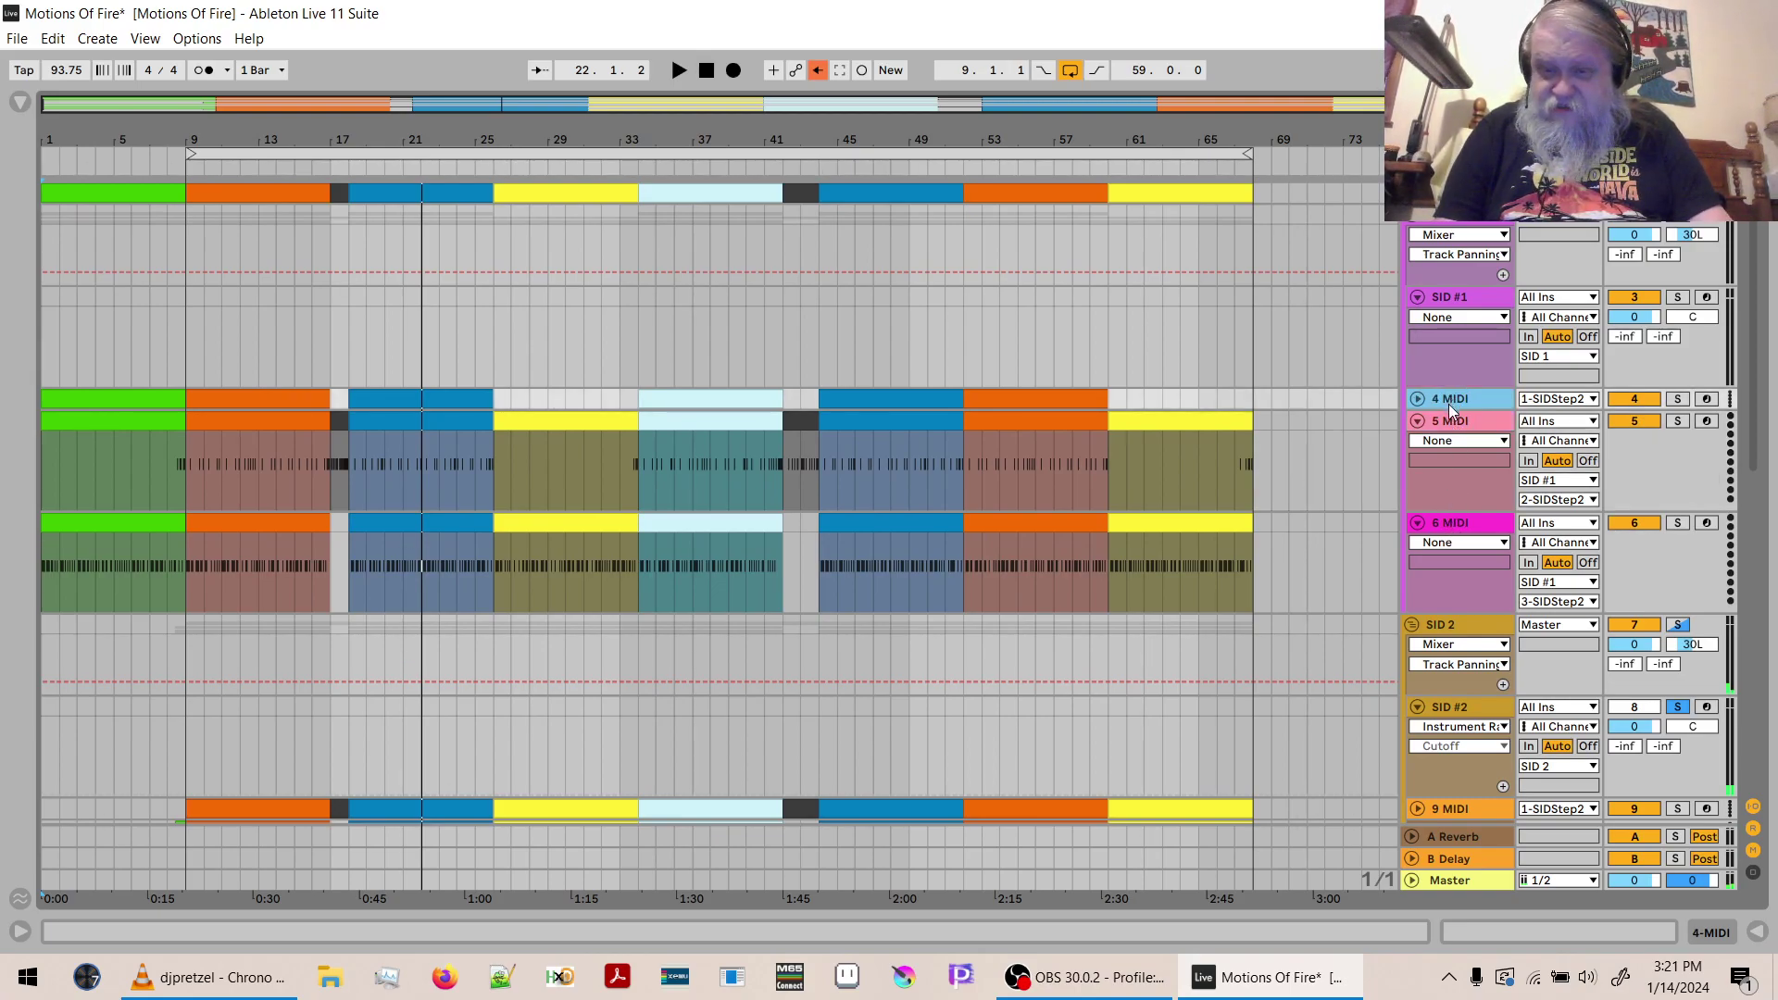
{"action": "left_click", "coordinate": [1450, 422]}
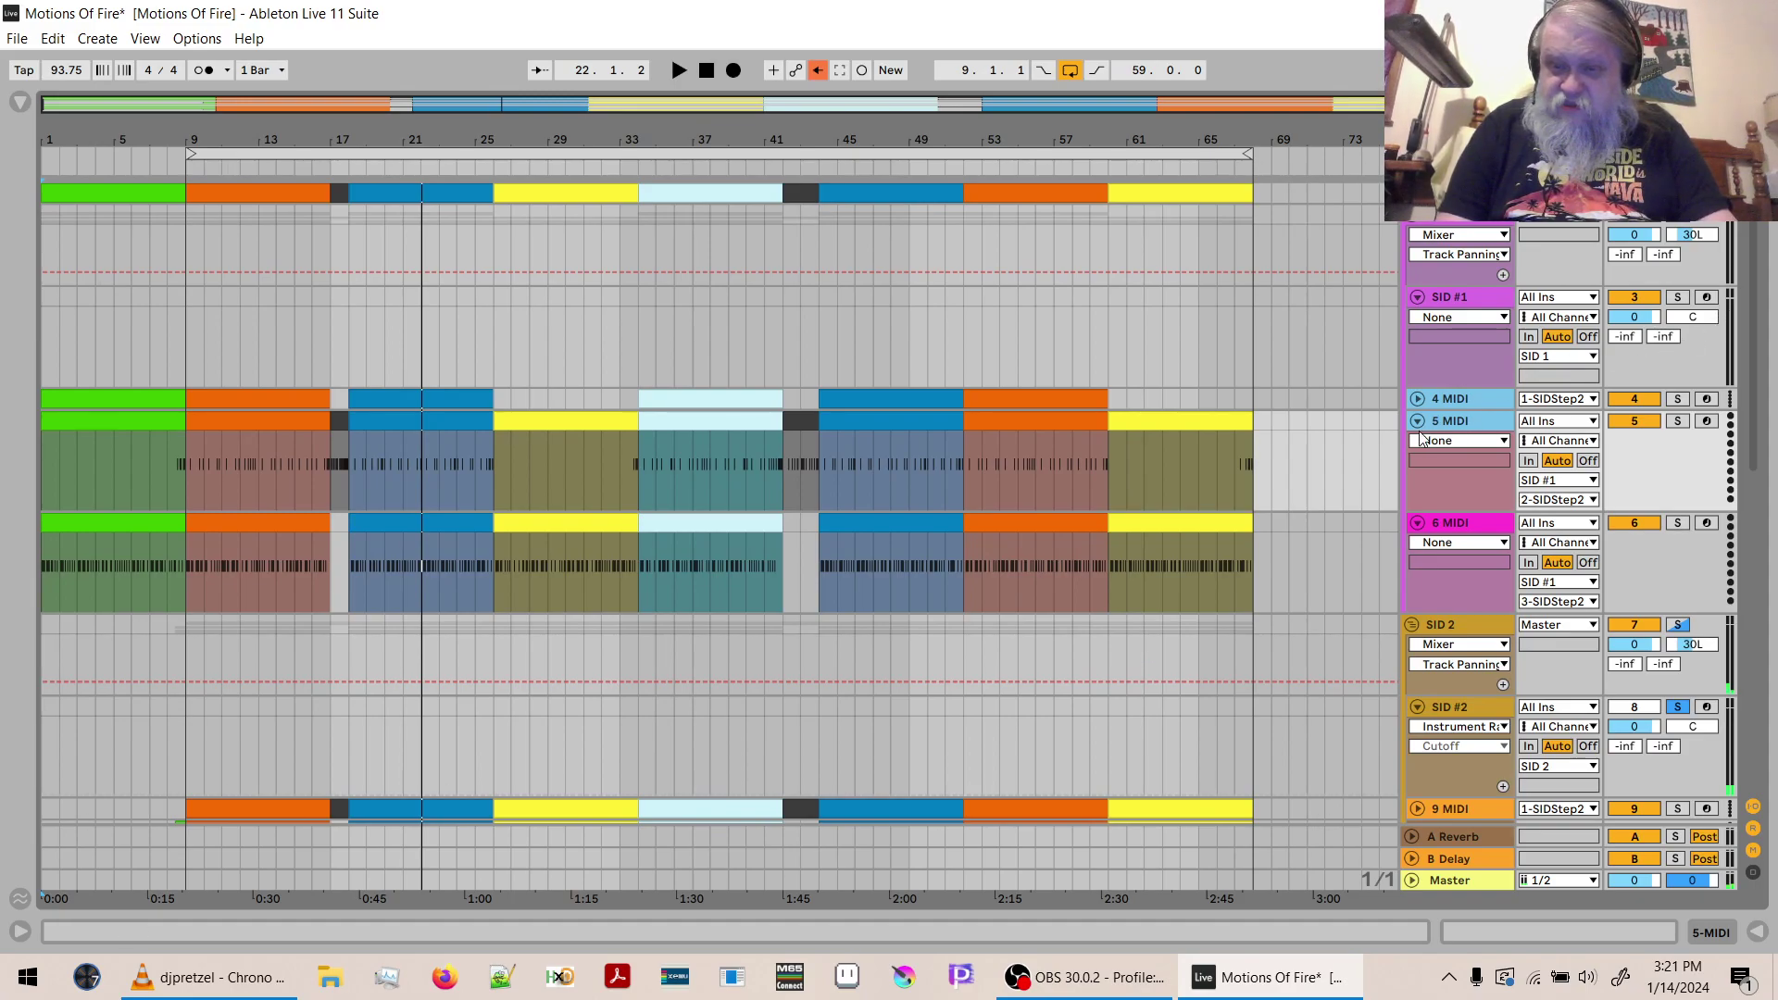
{"action": "left_click", "coordinate": [1416, 401]}
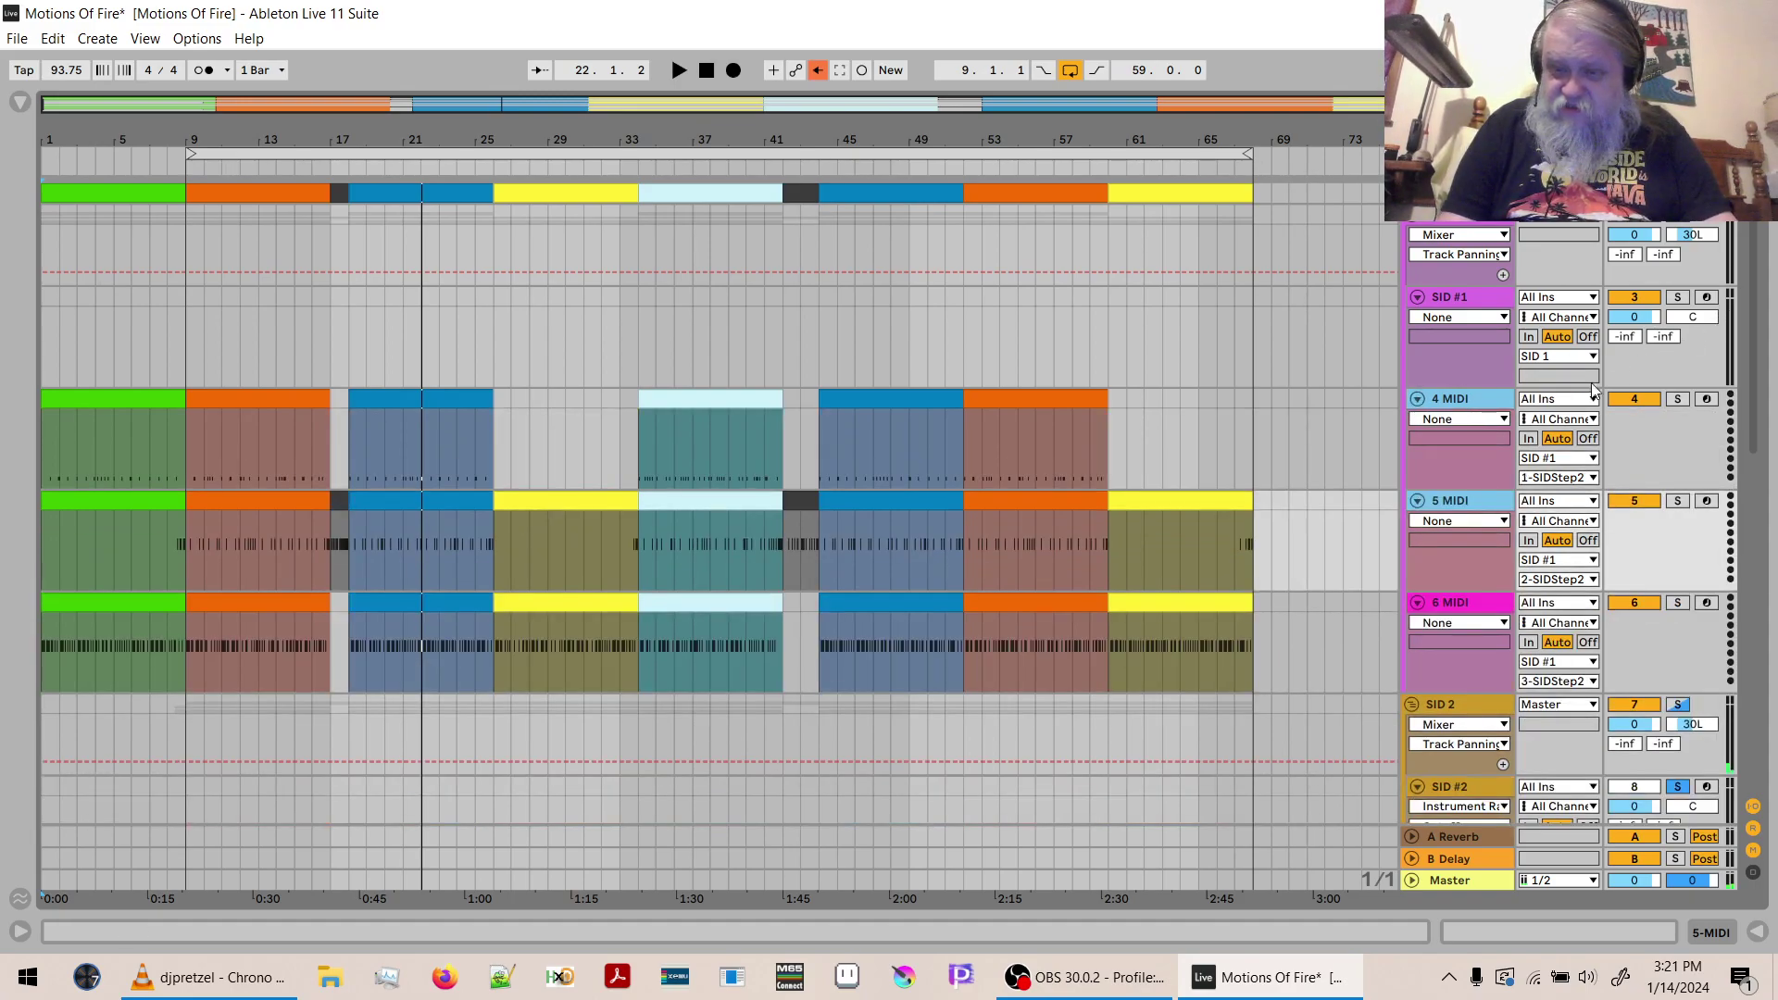
{"action": "left_click_drag", "start_coordinate": [1752, 342], "coordinate": [1752, 537]}
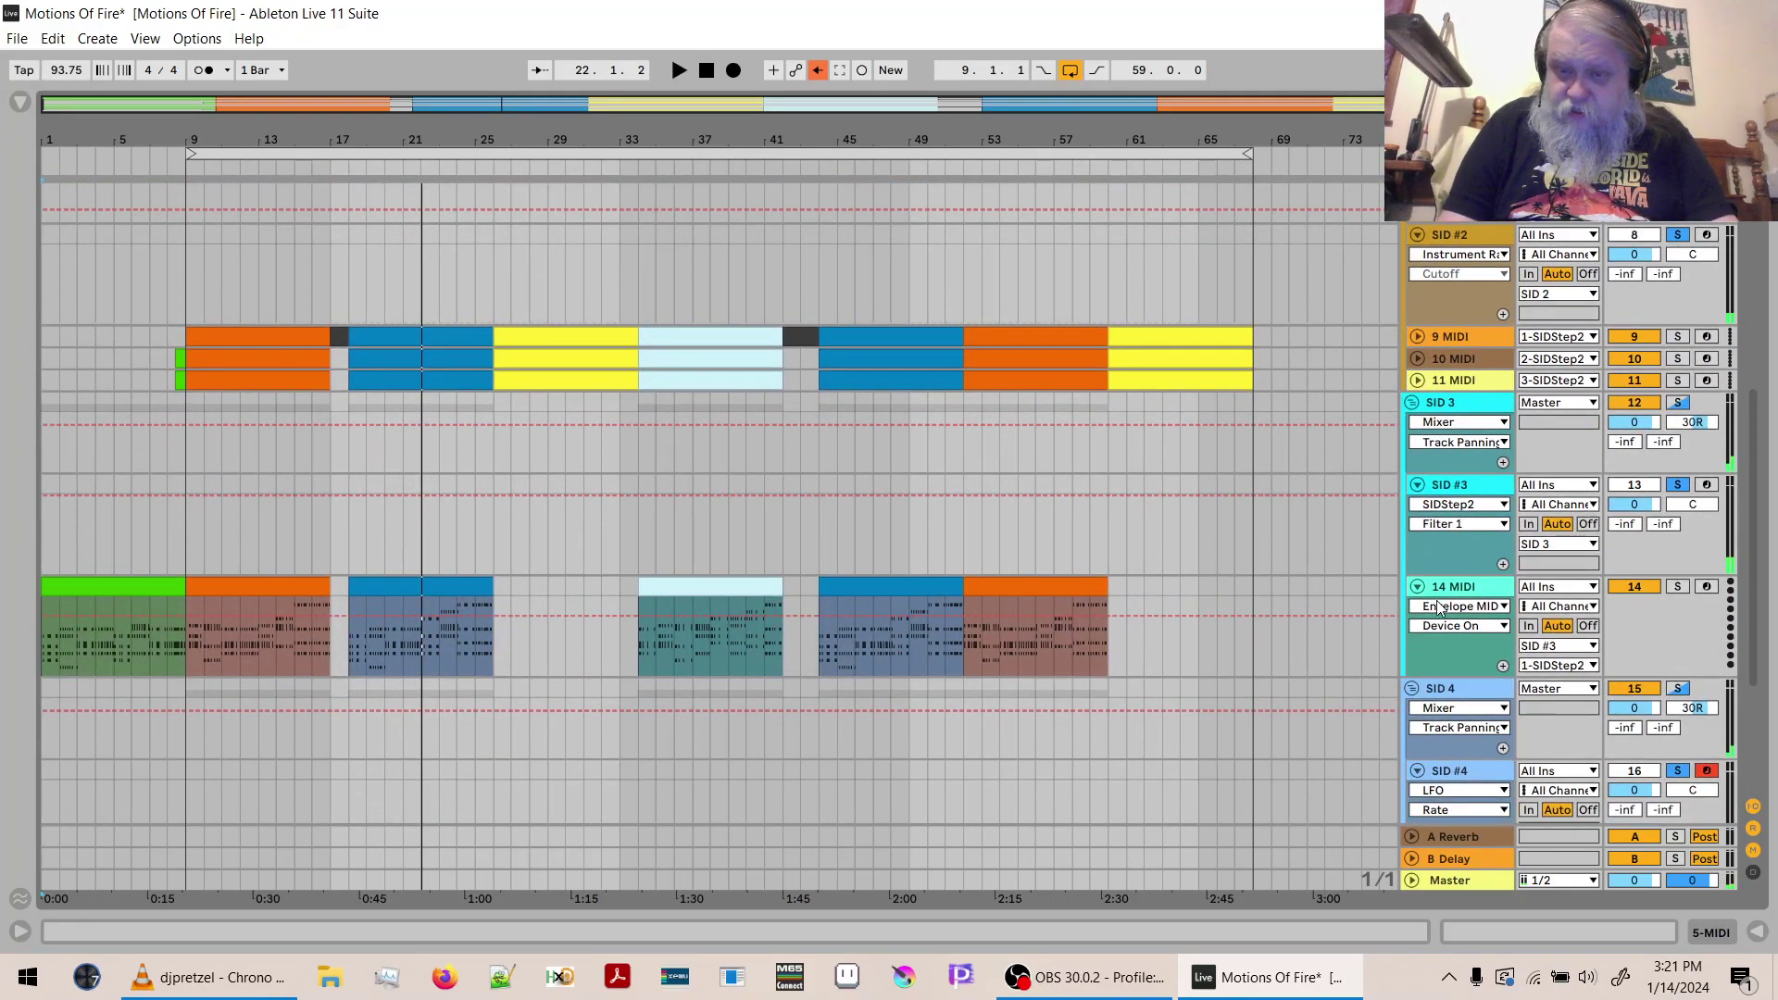
{"action": "key", "text": "ctrl+z"}
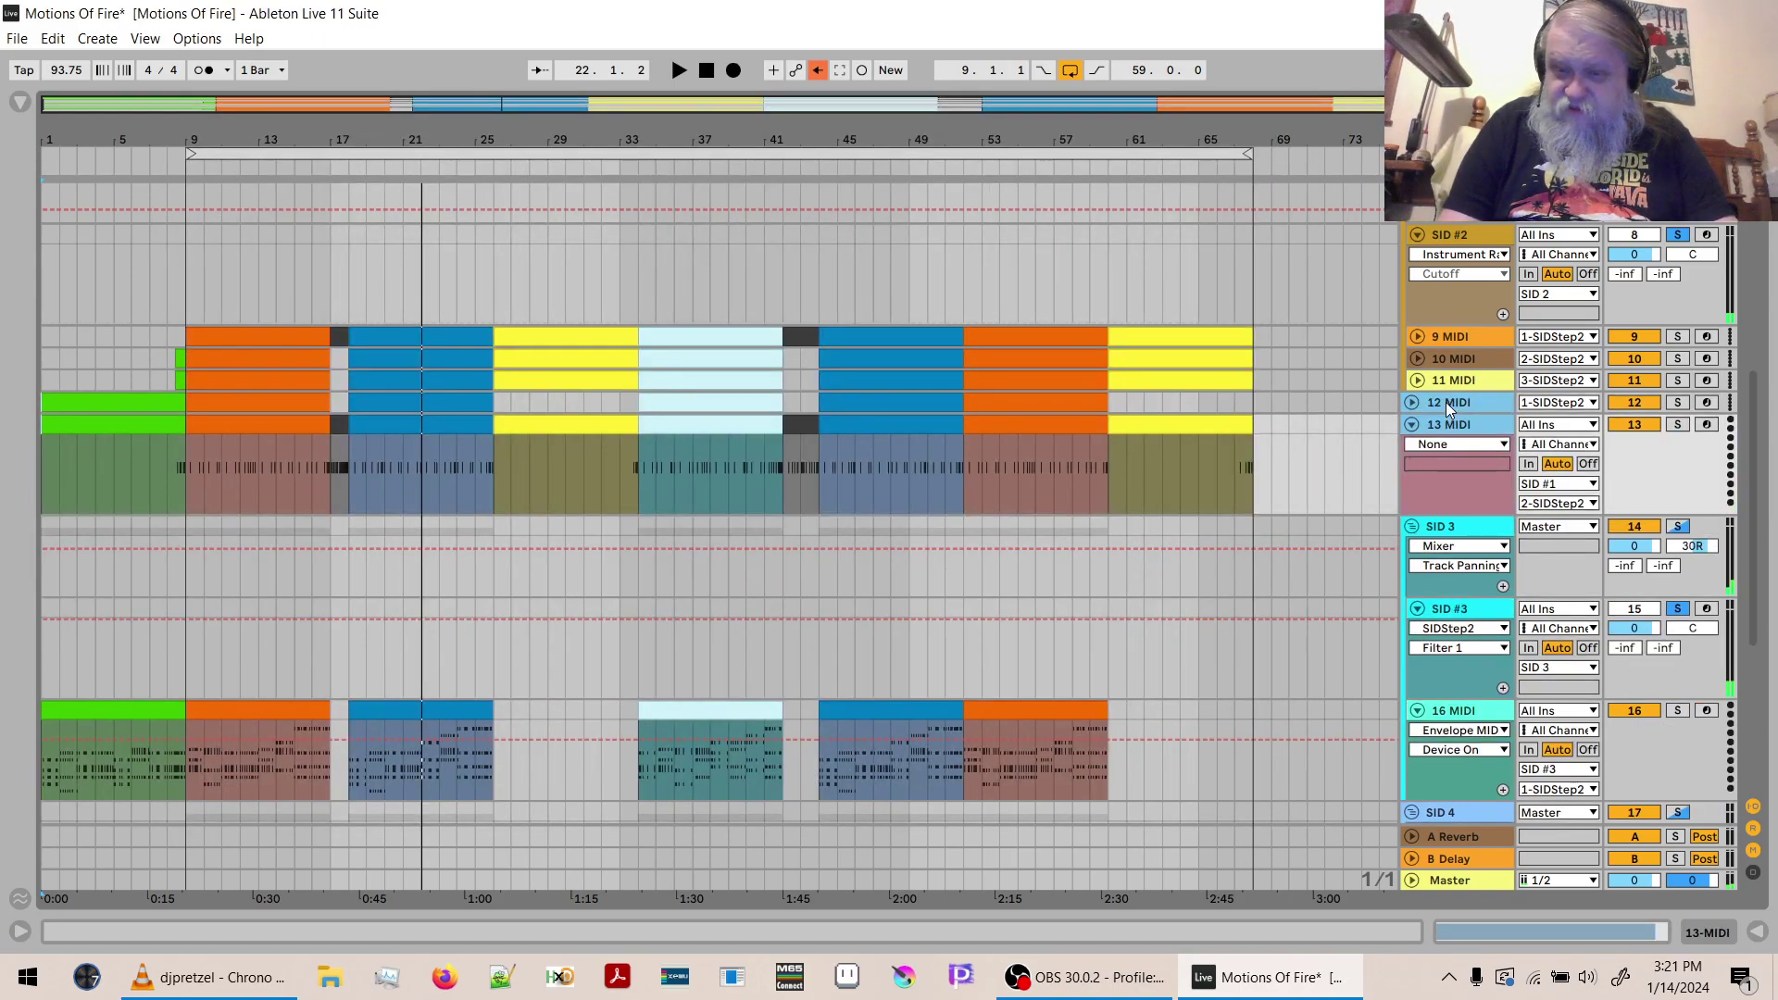
{"action": "left_click", "coordinate": [1446, 402]}
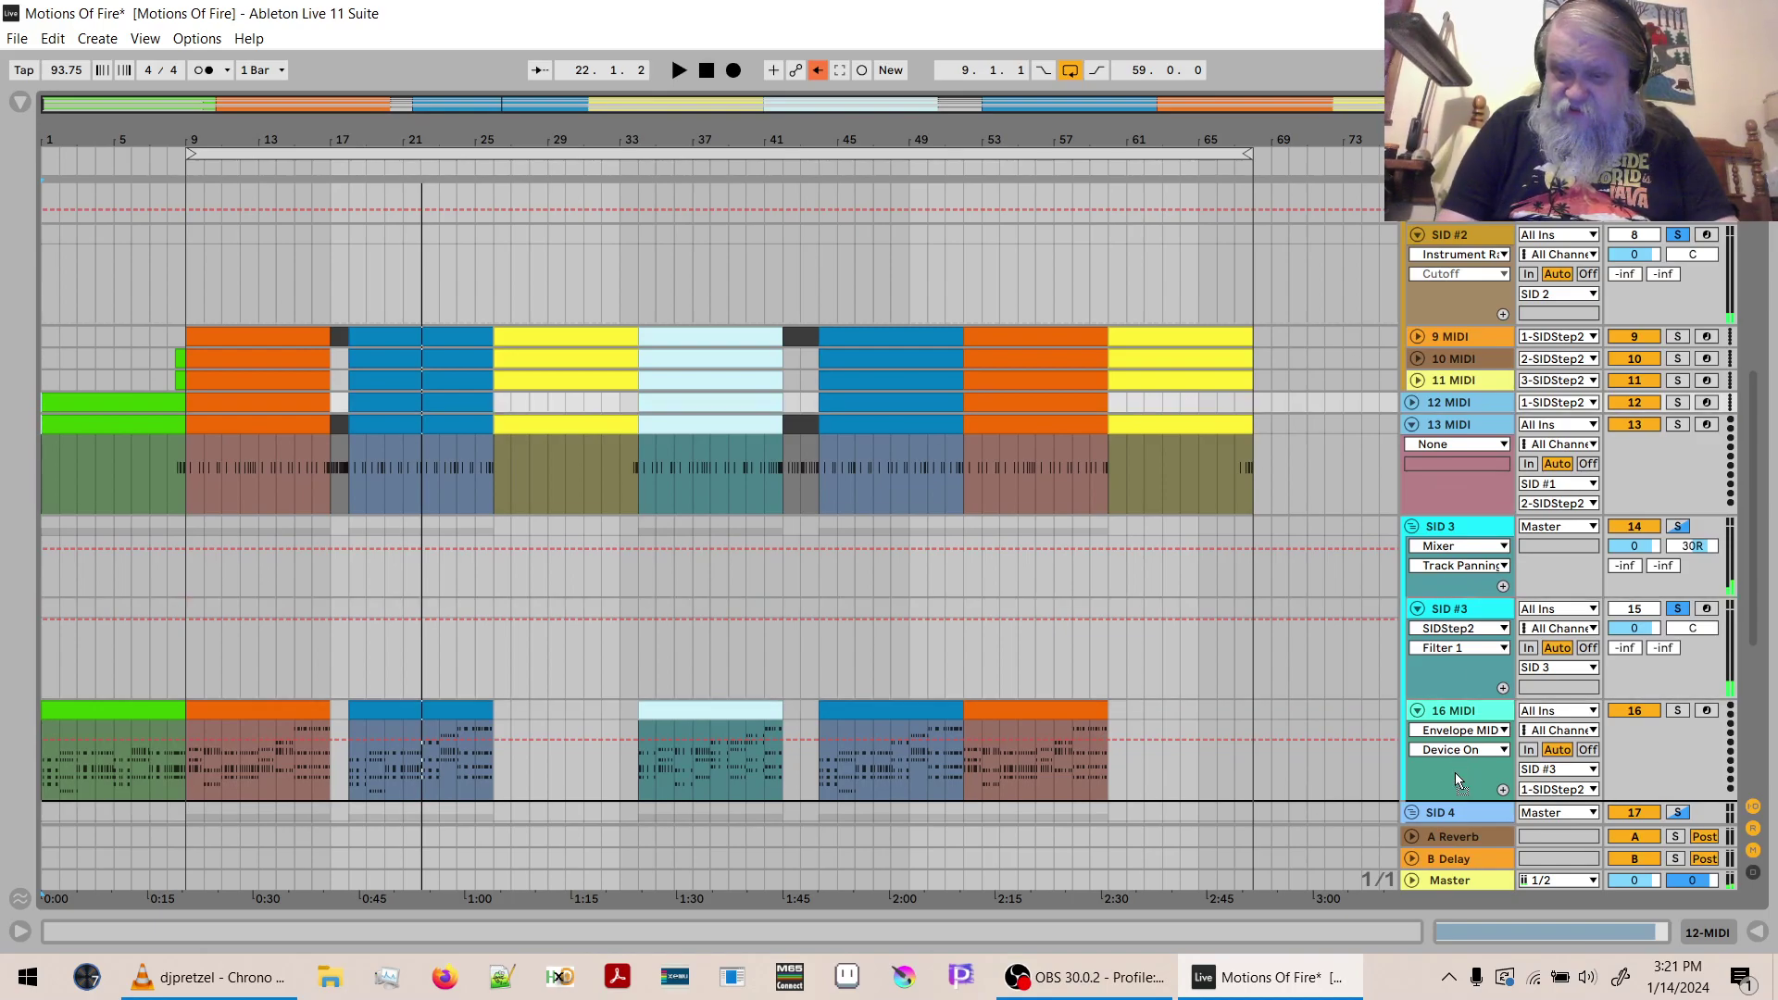
{"action": "key", "text": "ctrl+z"}
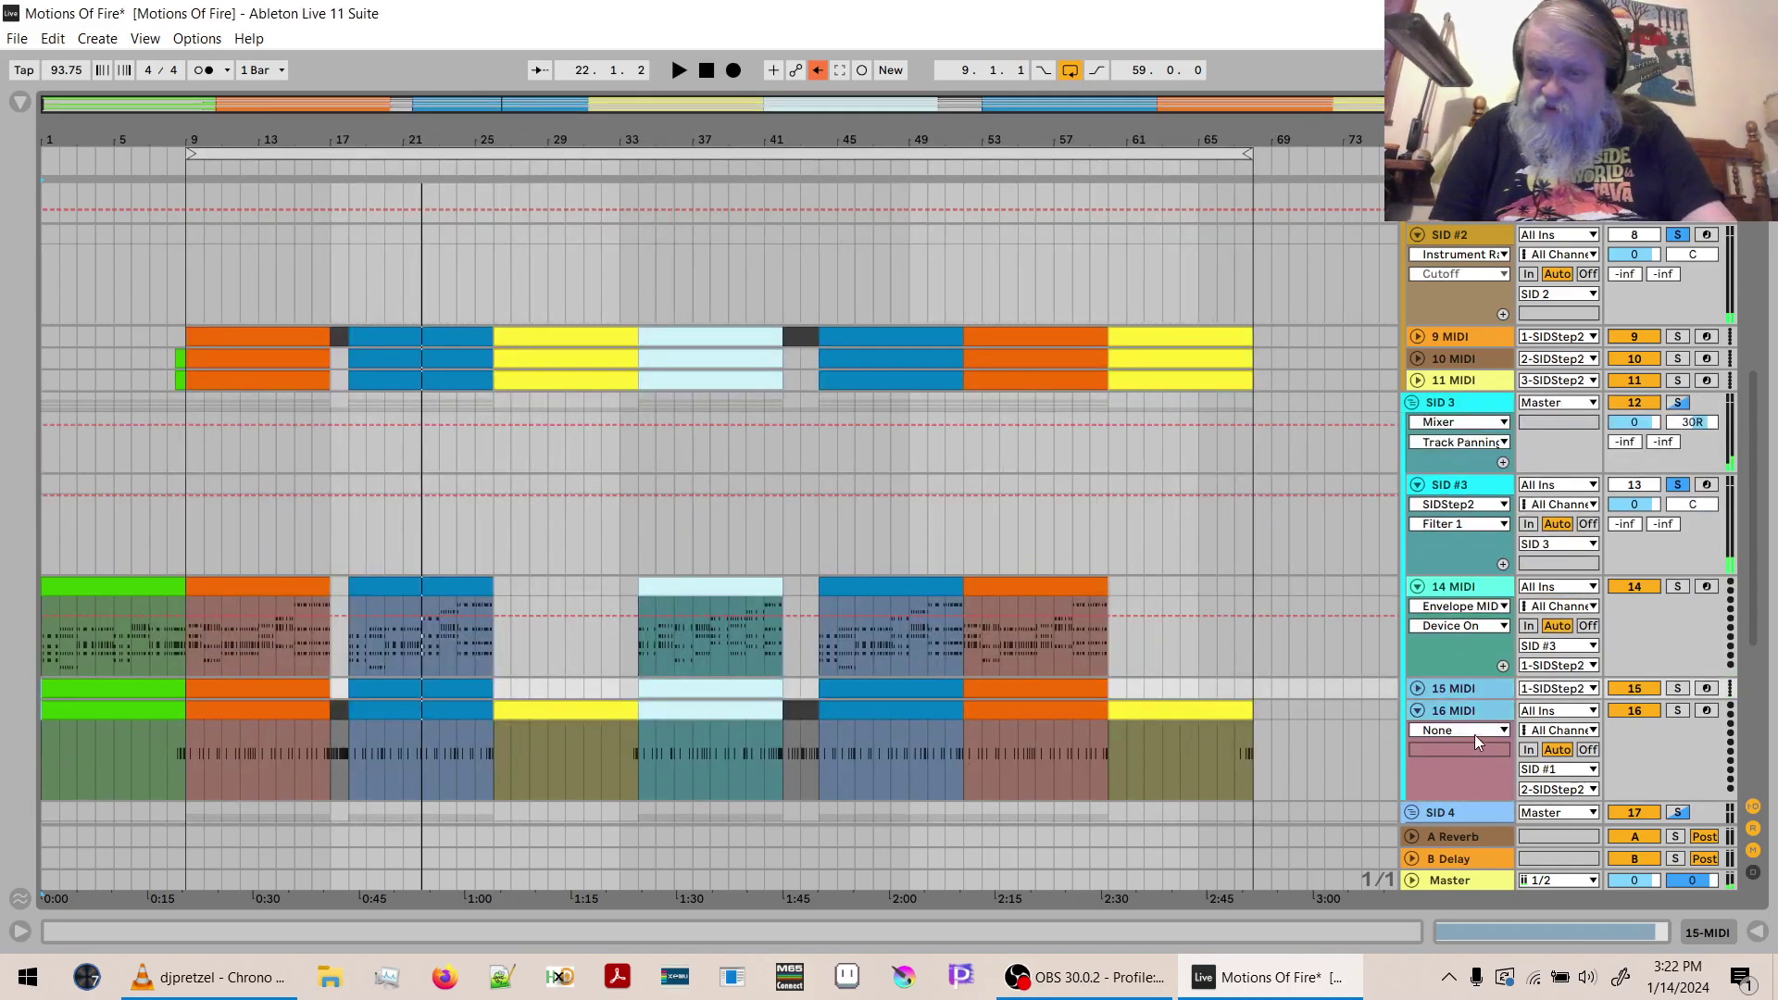
Route the copied 15 MIDI and 16 MIDI tracks to SID #3 on its 3-SIDStep2 input.
{"action": "left_click", "coordinate": [1546, 769]}
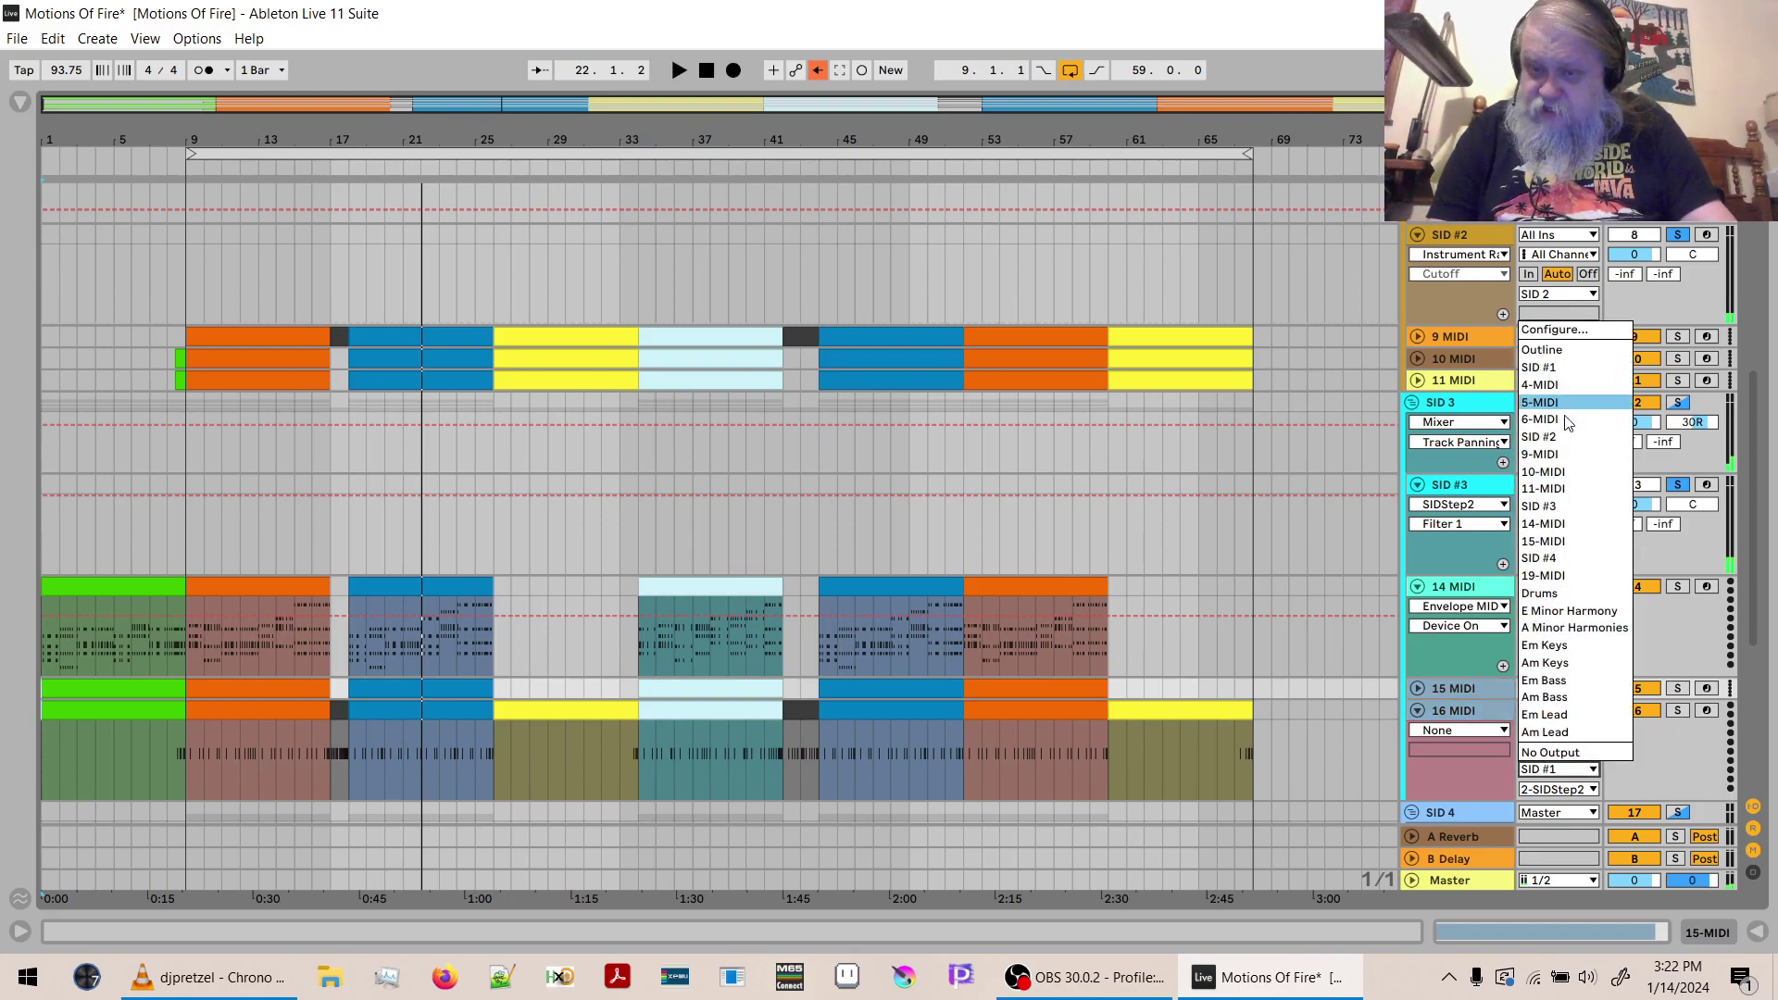
{"action": "key", "text": "Escape"}
{"action": "left_click", "coordinate": [1558, 788]}
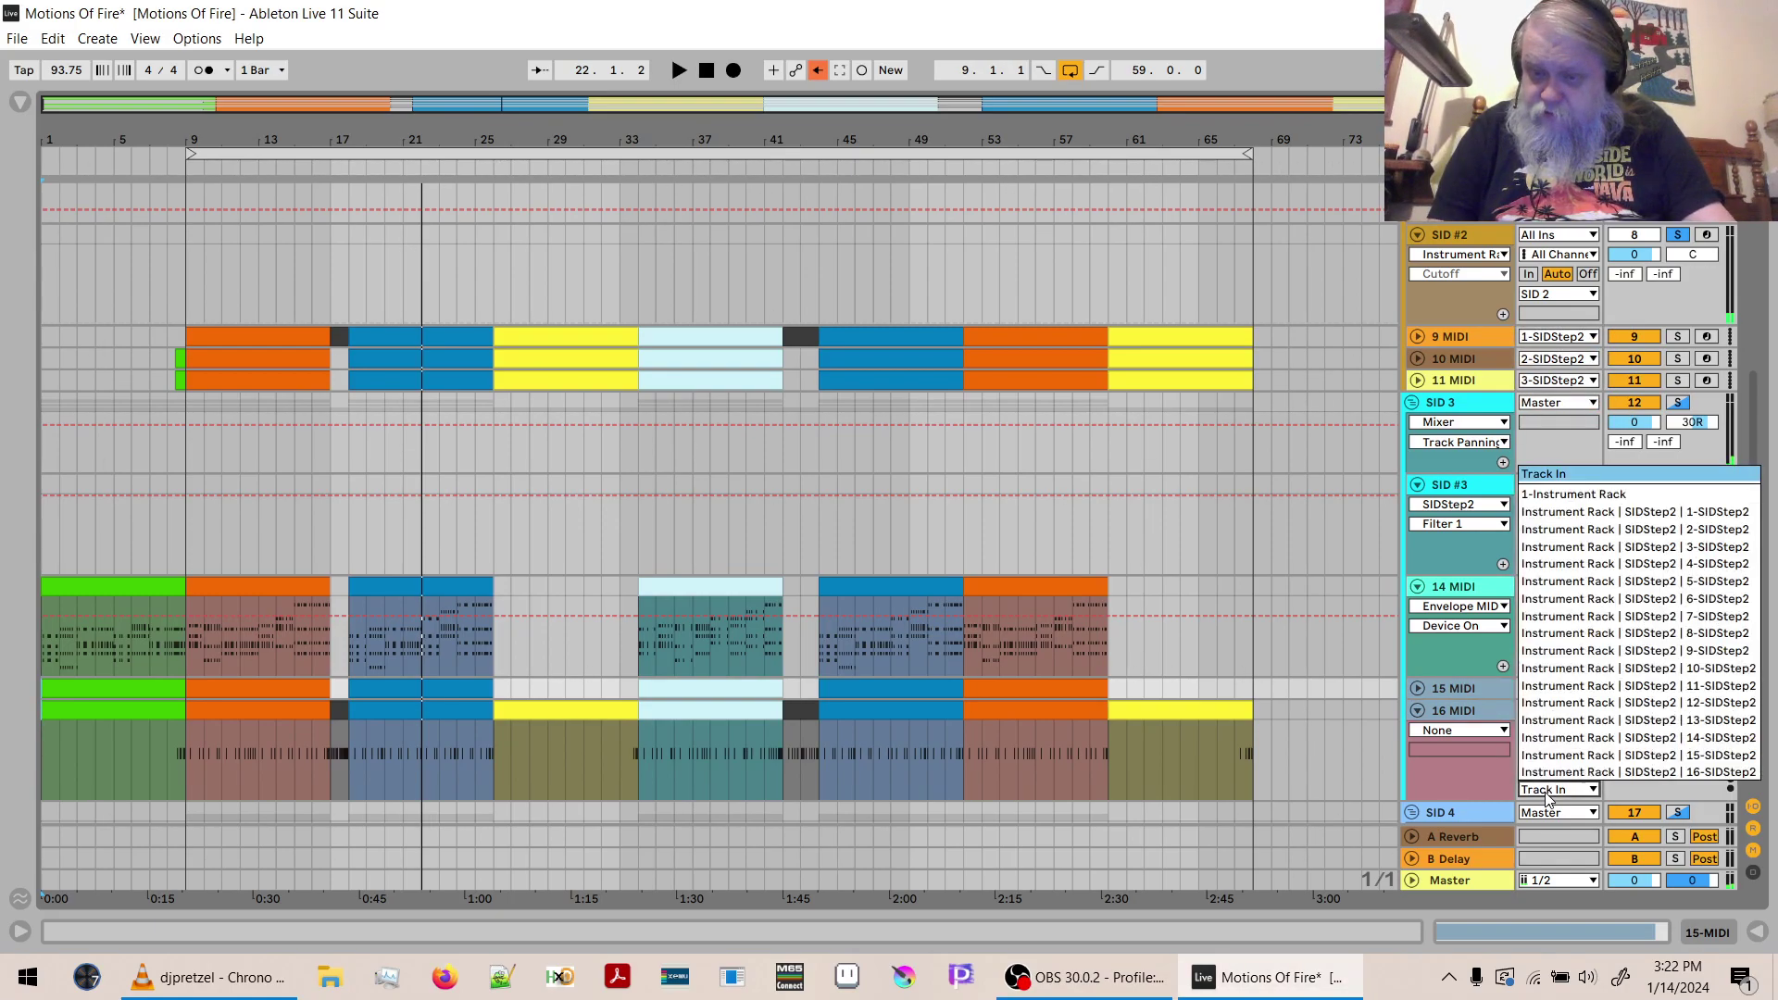
{"action": "left_click", "coordinate": [1580, 548]}
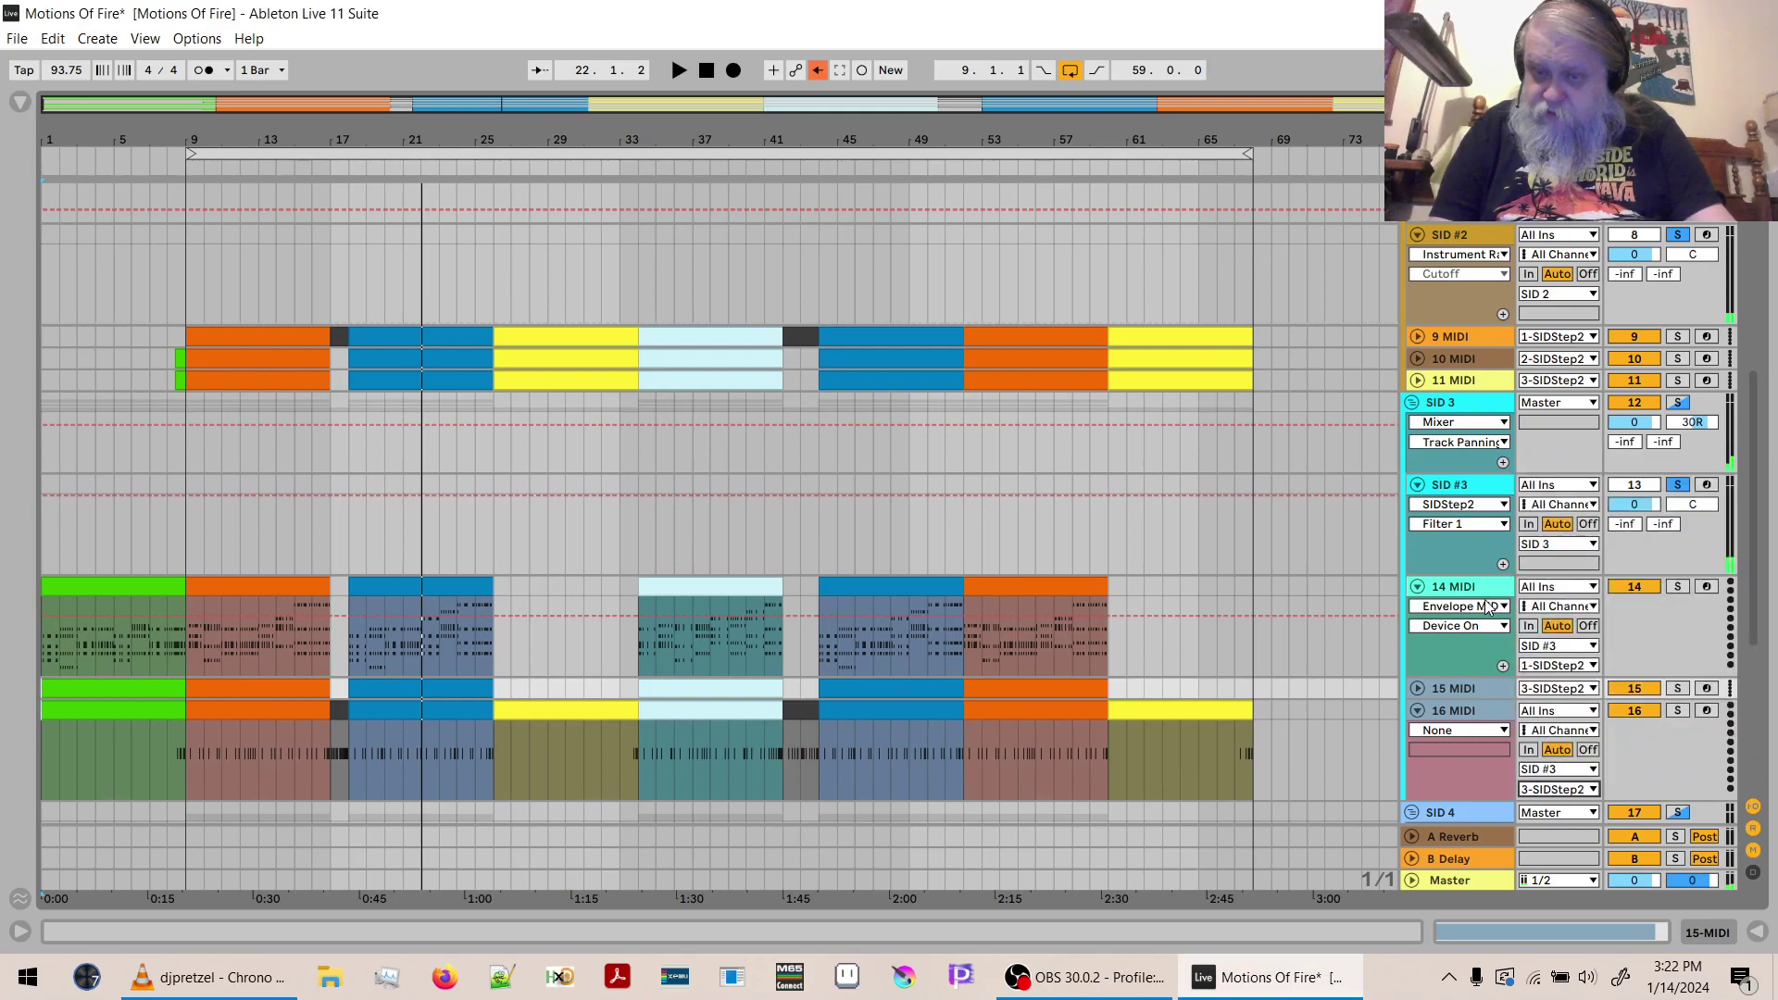
Set the 15 MIDI track's output channel to 2-SIDStep2 and the 16 MIDI track's to 3-SIDStep2.
{"action": "left_click", "coordinate": [1416, 689]}
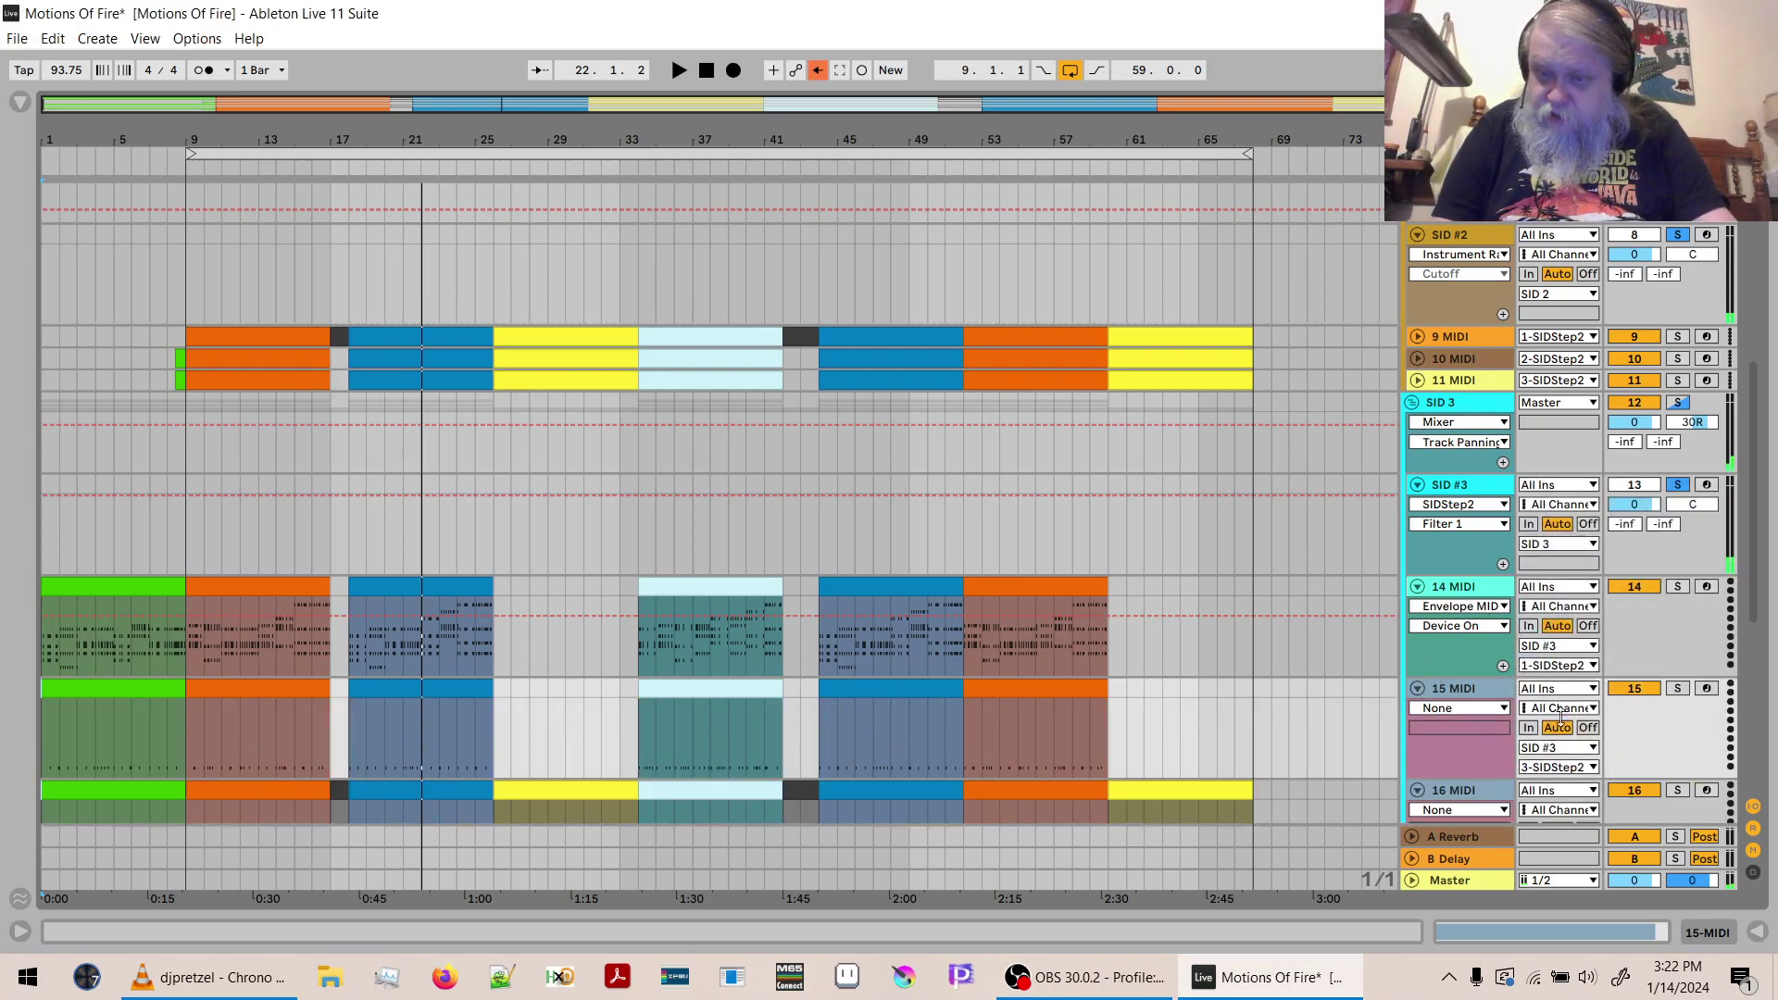
{"action": "left_click", "coordinate": [1560, 774]}
{"action": "left_click", "coordinate": [1599, 503]}
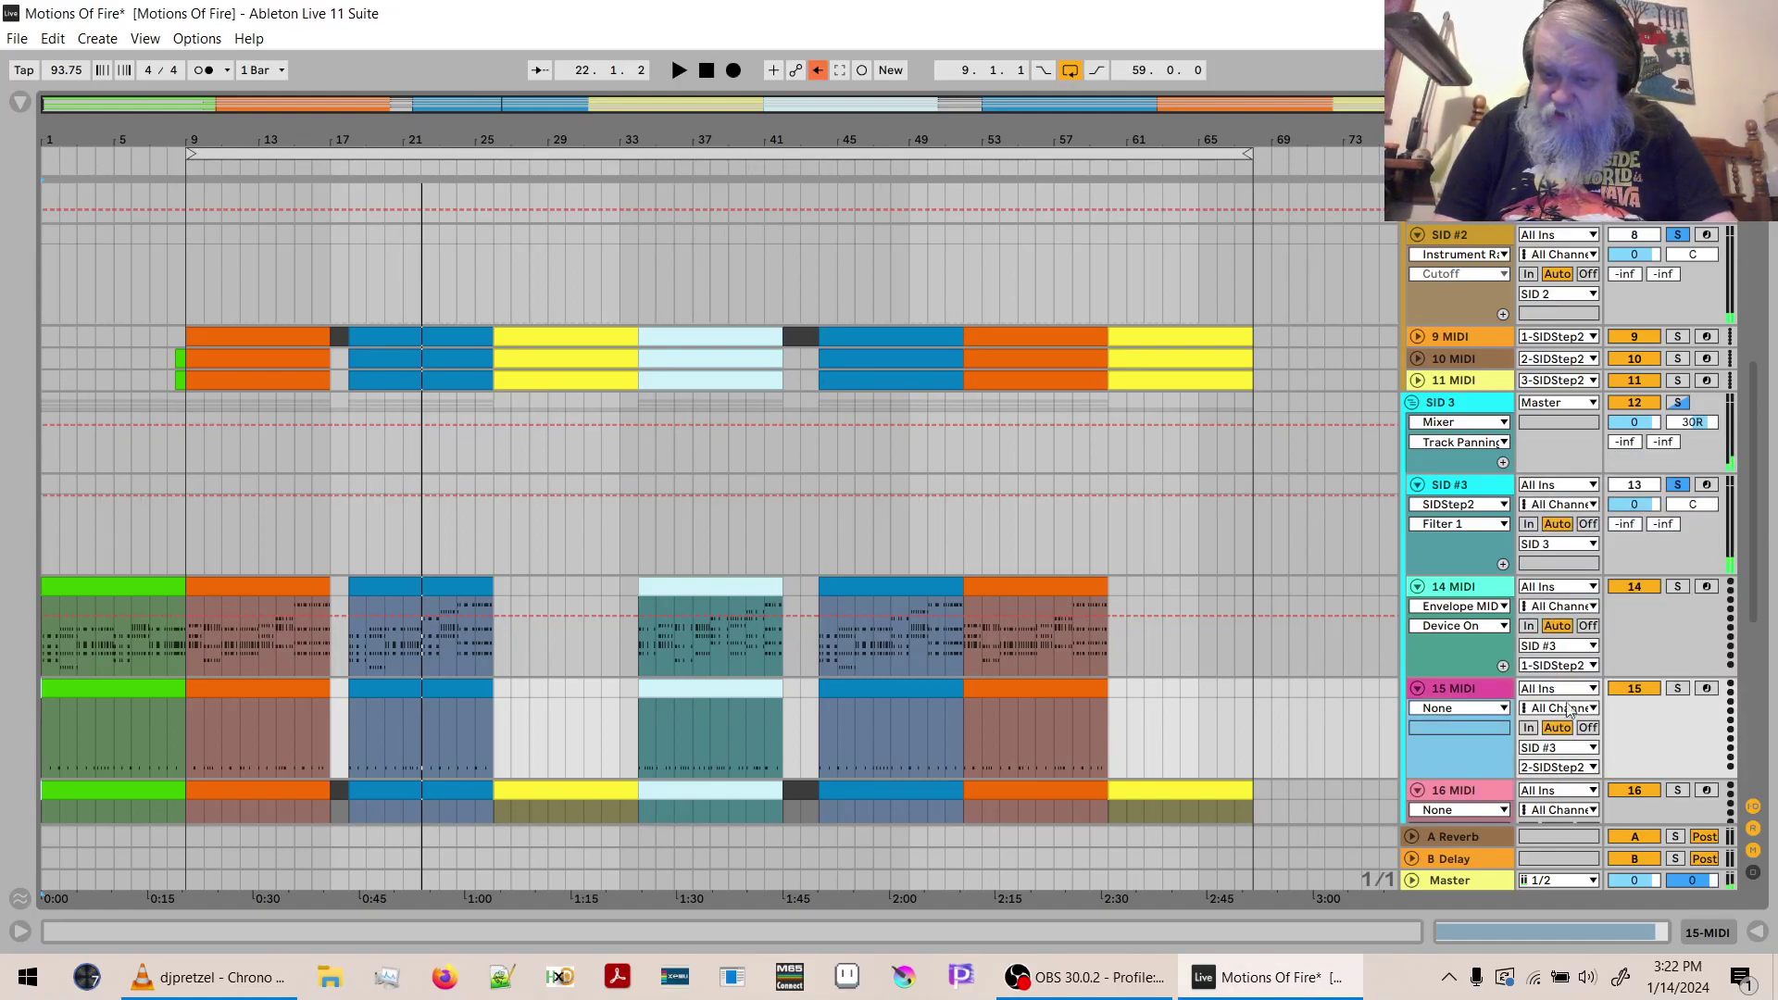
{"action": "left_click_drag", "start_coordinate": [1748, 459], "coordinate": [1757, 518]}
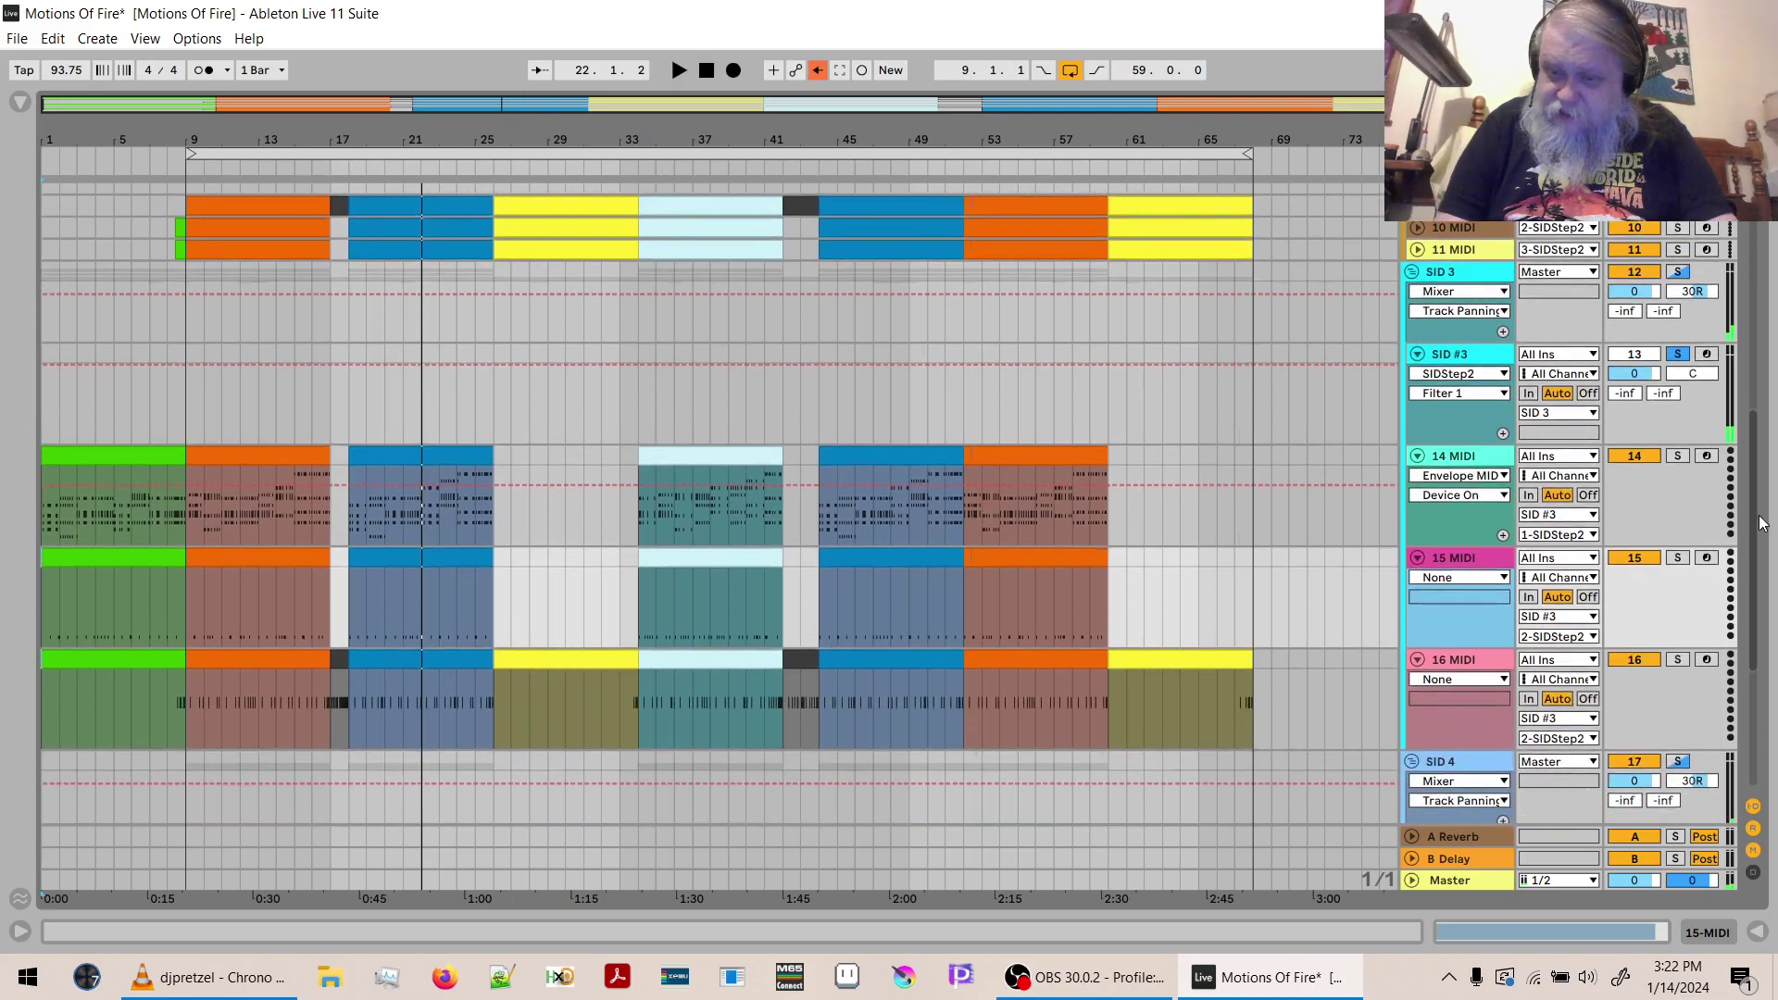
{"action": "left_click", "coordinate": [1574, 737]}
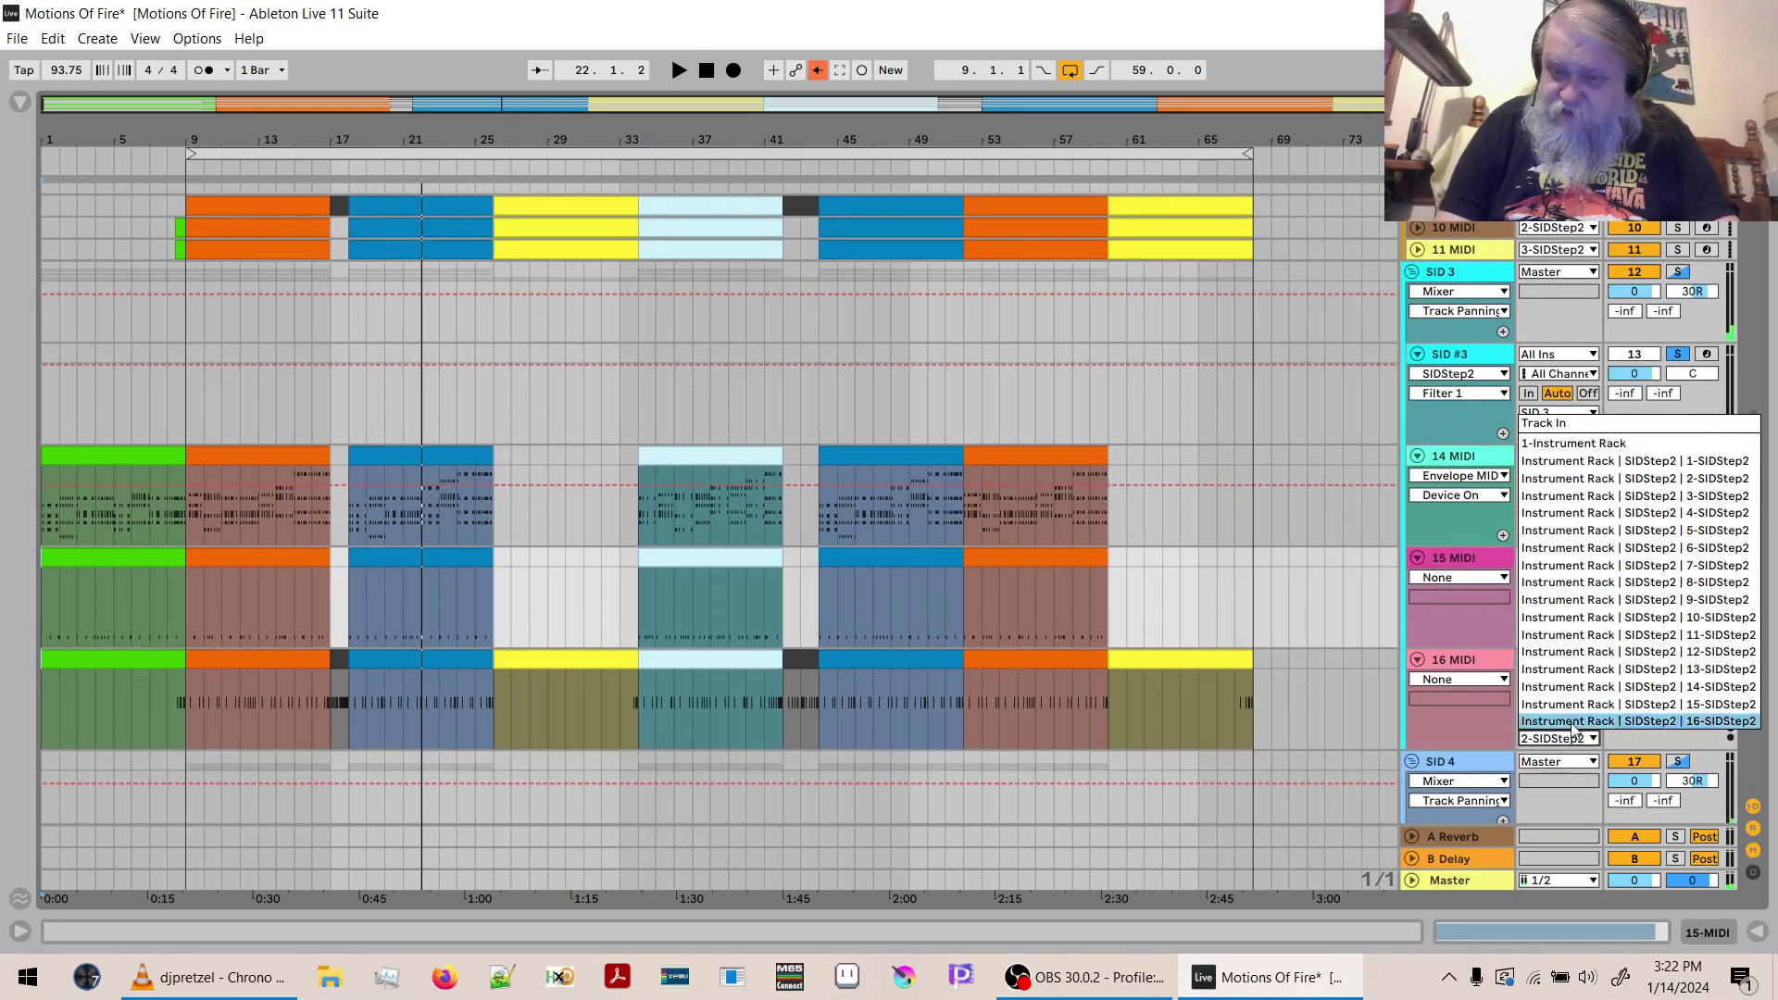
{"action": "left_click", "coordinate": [1599, 508]}
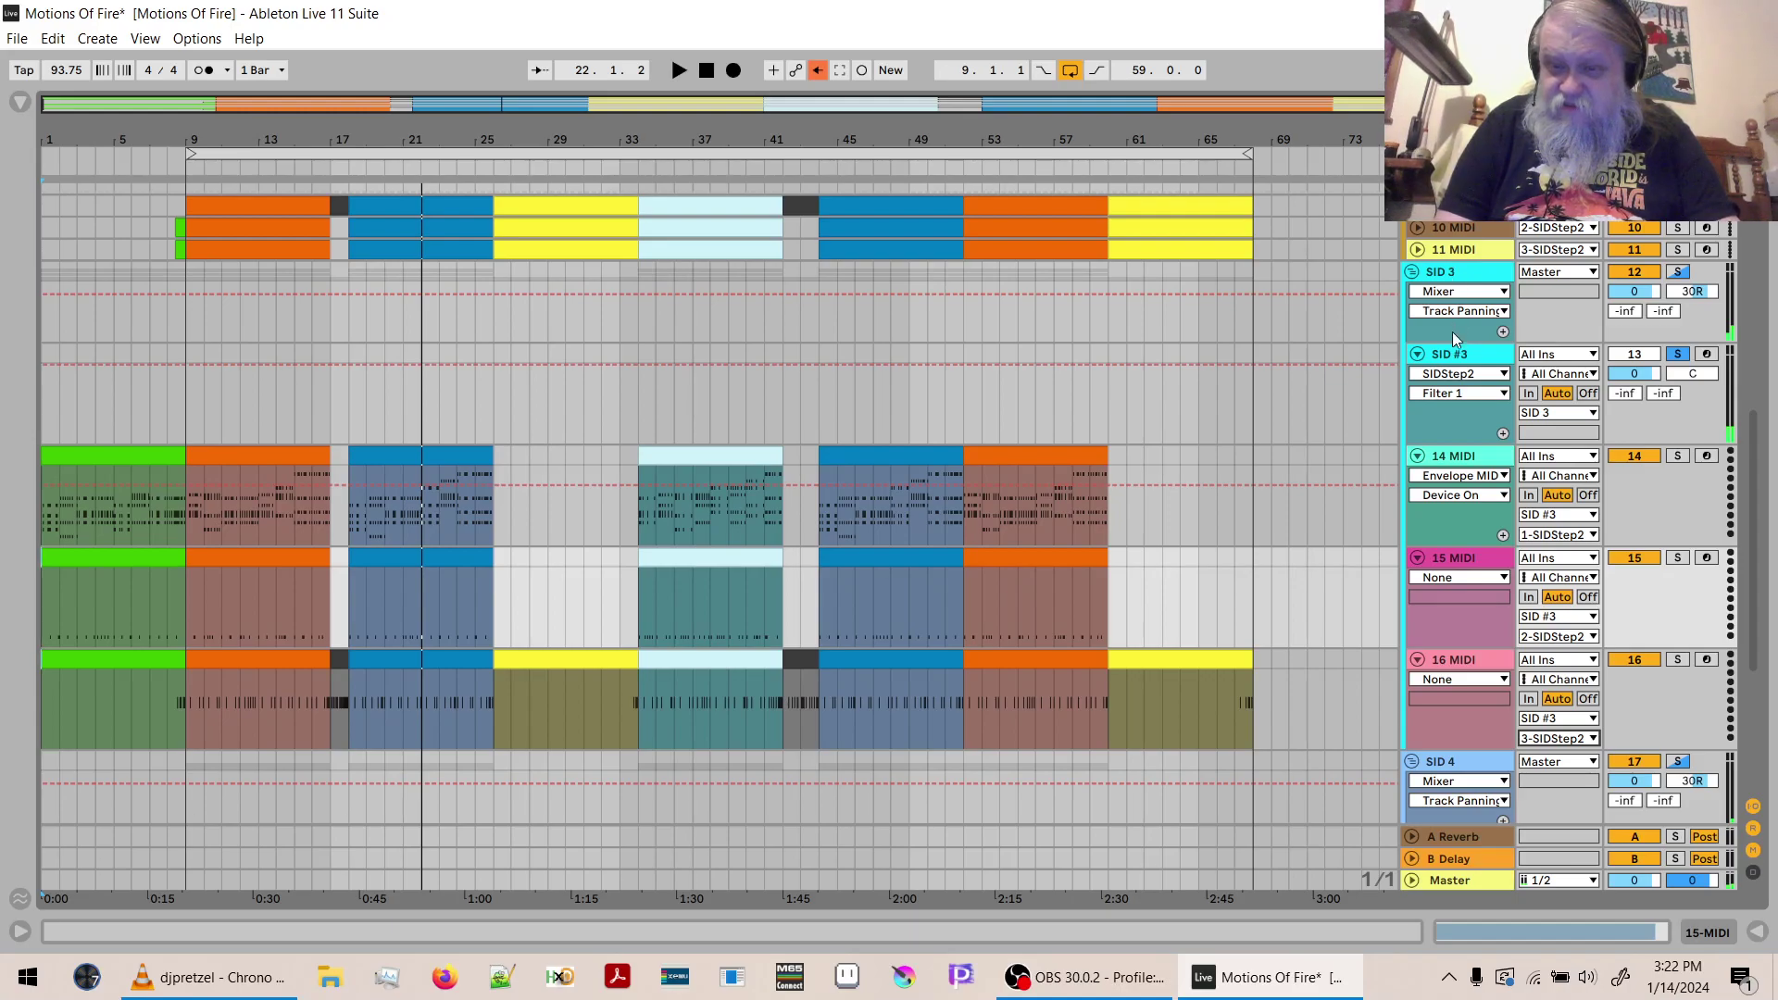
Bring up SID #3's SIDStep2 instrument and set voice 2 to patch 1 and voice 3 to patch 2.
{"action": "left_click", "coordinate": [1454, 355]}
{"action": "double_click", "coordinate": [1451, 355]}
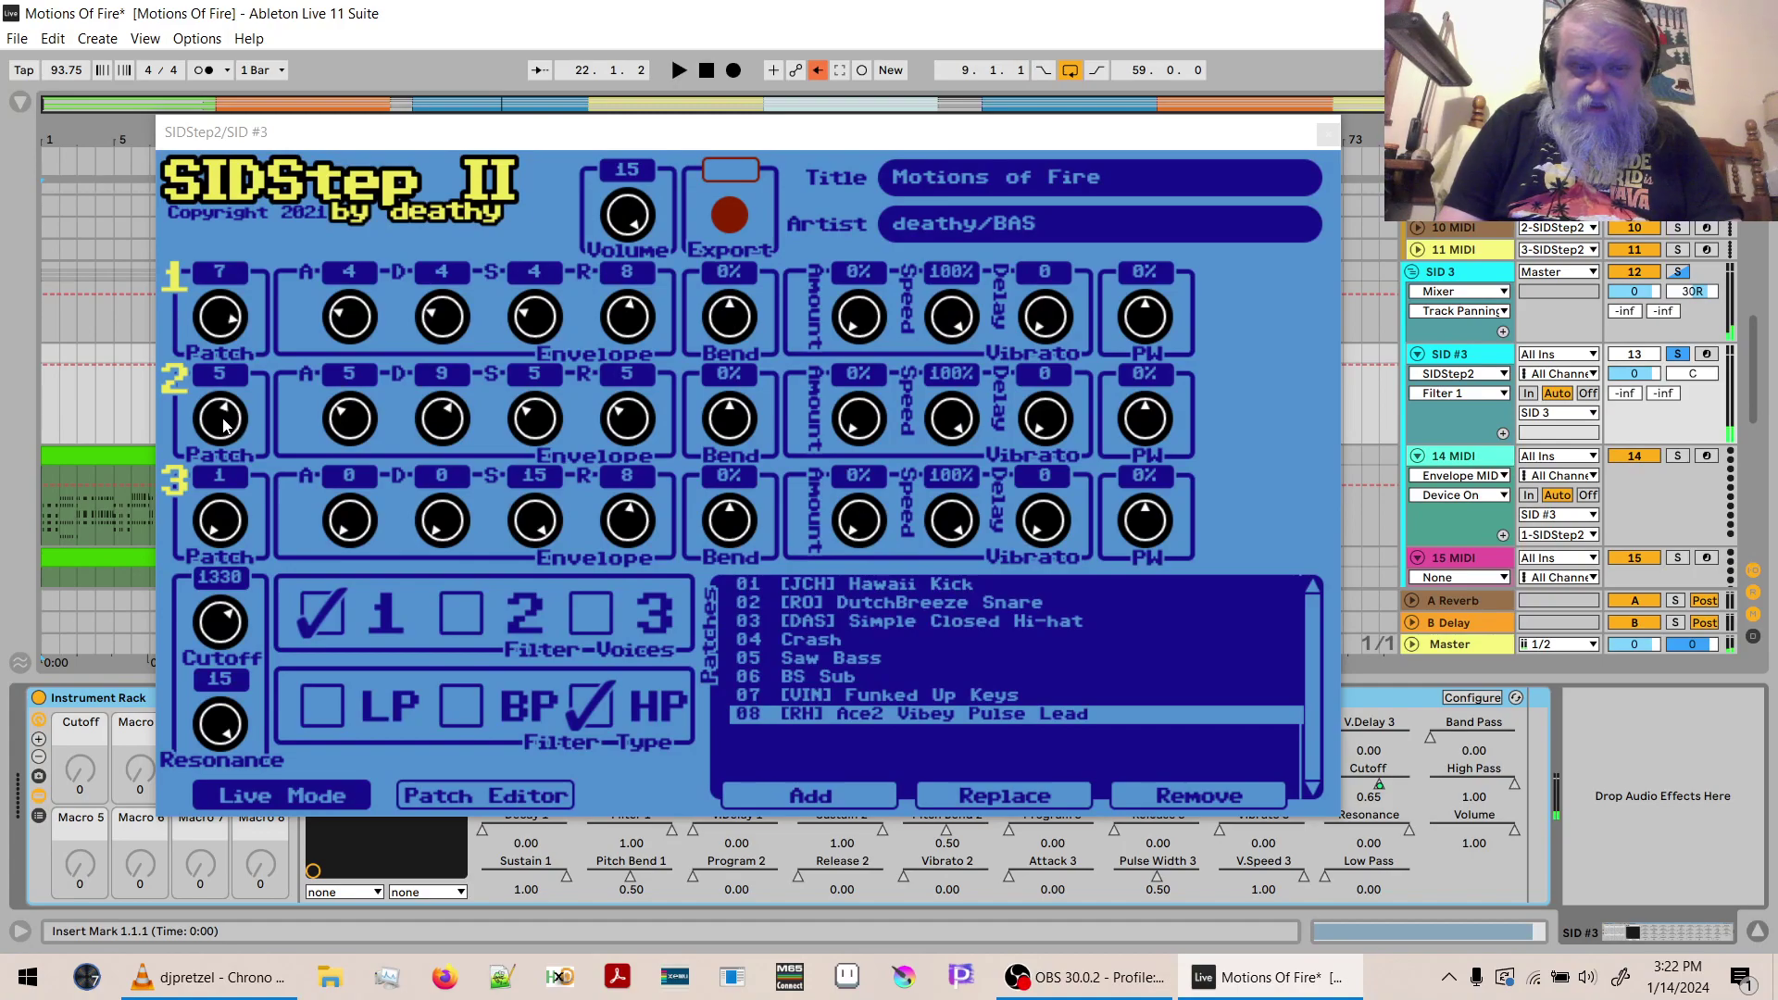
{"action": "left_click_drag", "start_coordinate": [222, 424], "coordinate": [229, 618]}
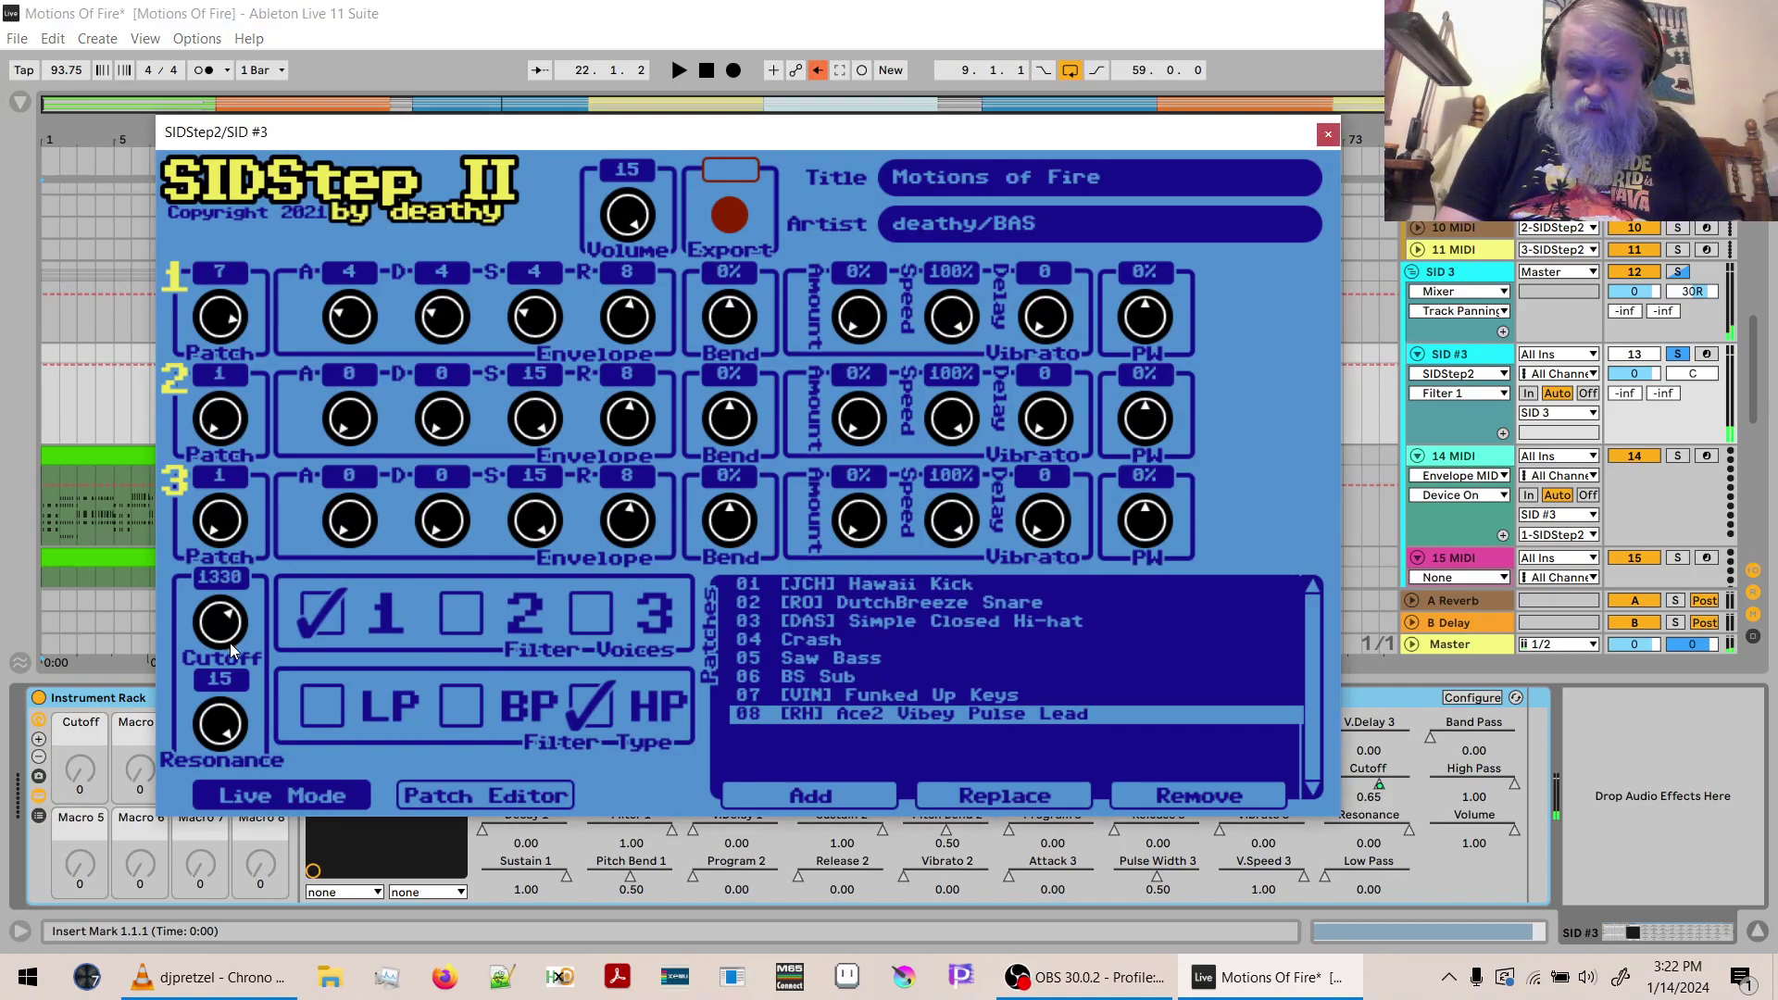
{"action": "left_click_drag", "start_coordinate": [218, 537], "coordinate": [211, 501]}
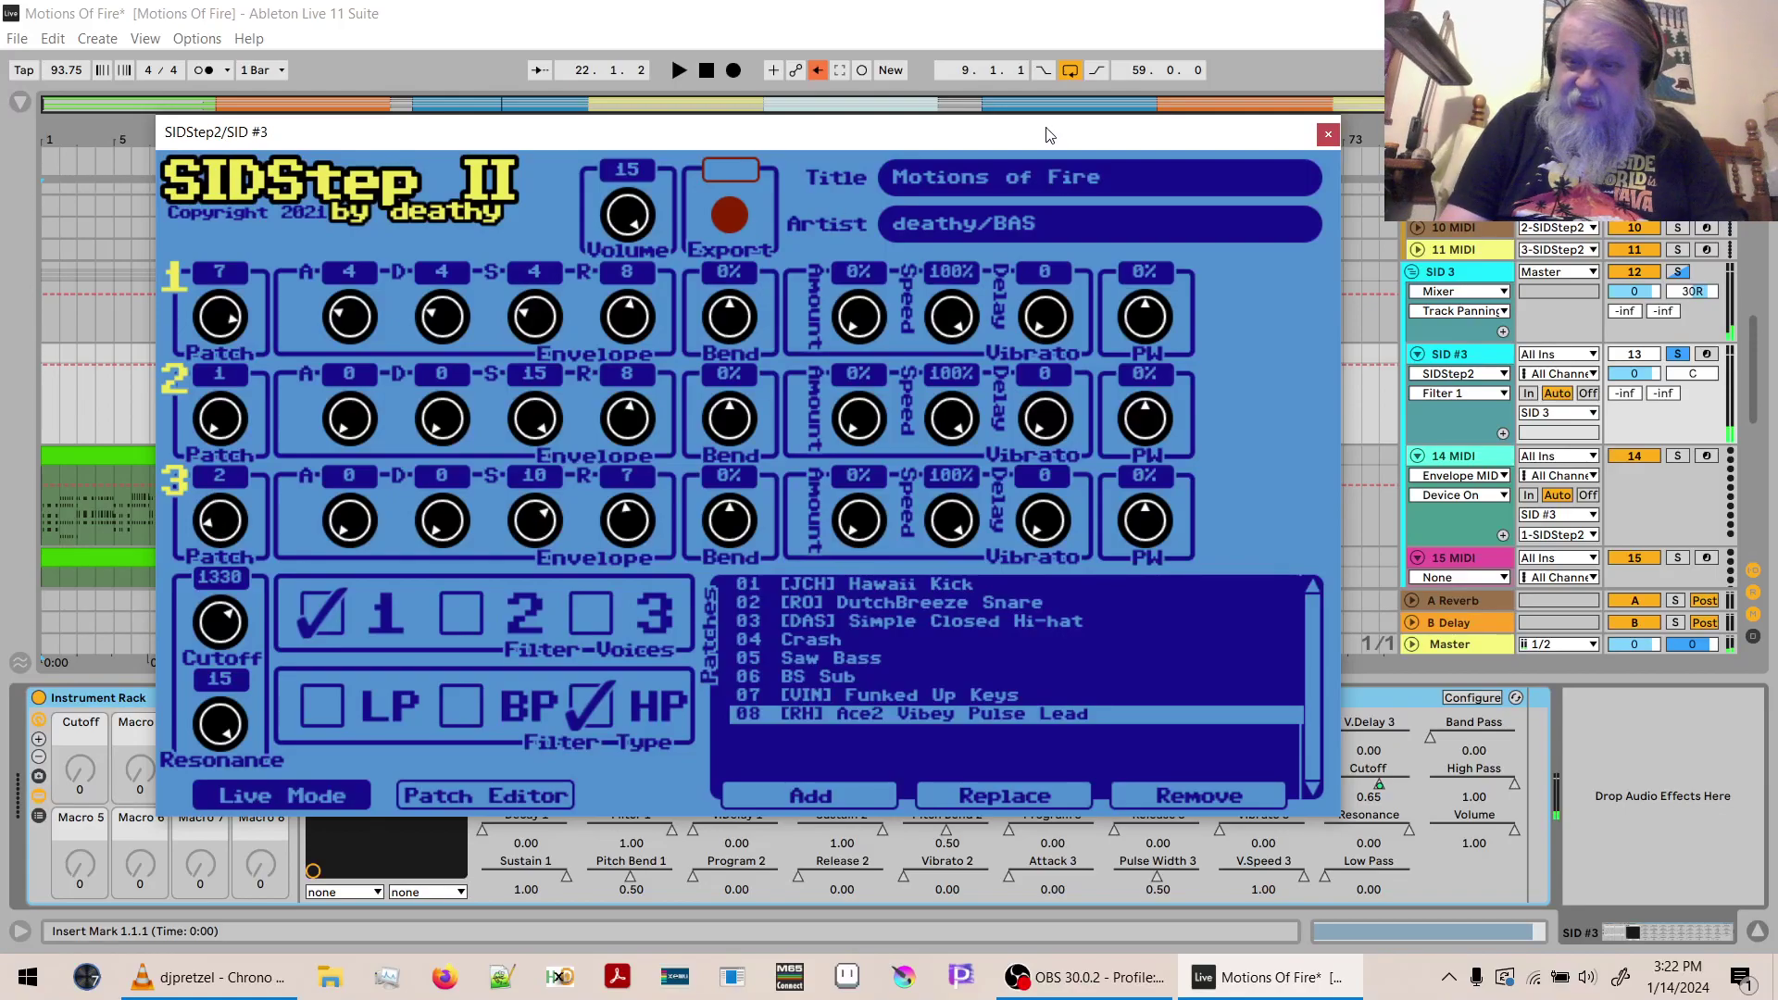
Close SID #3's instrument window, check the voice patches in SID #1's SIDStep2, and close that window too.
{"action": "left_click_drag", "start_coordinate": [1752, 335], "coordinate": [1752, 217]}
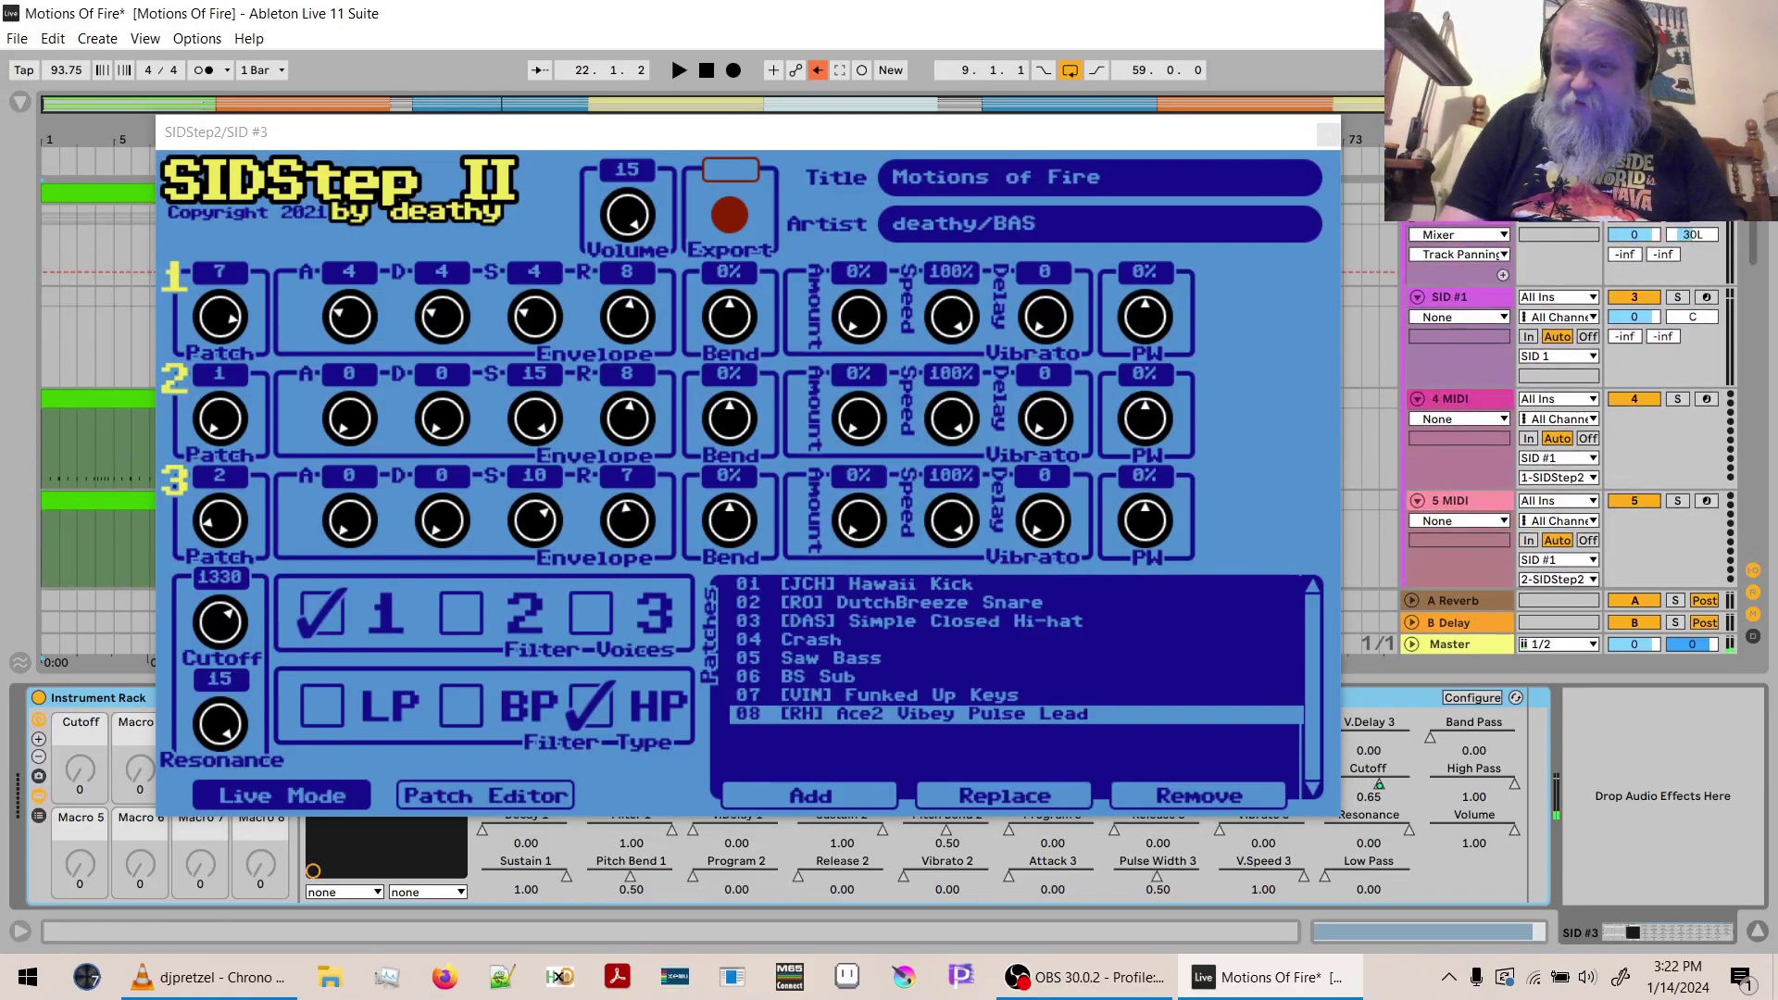
{"action": "left_click", "coordinate": [1327, 133]}
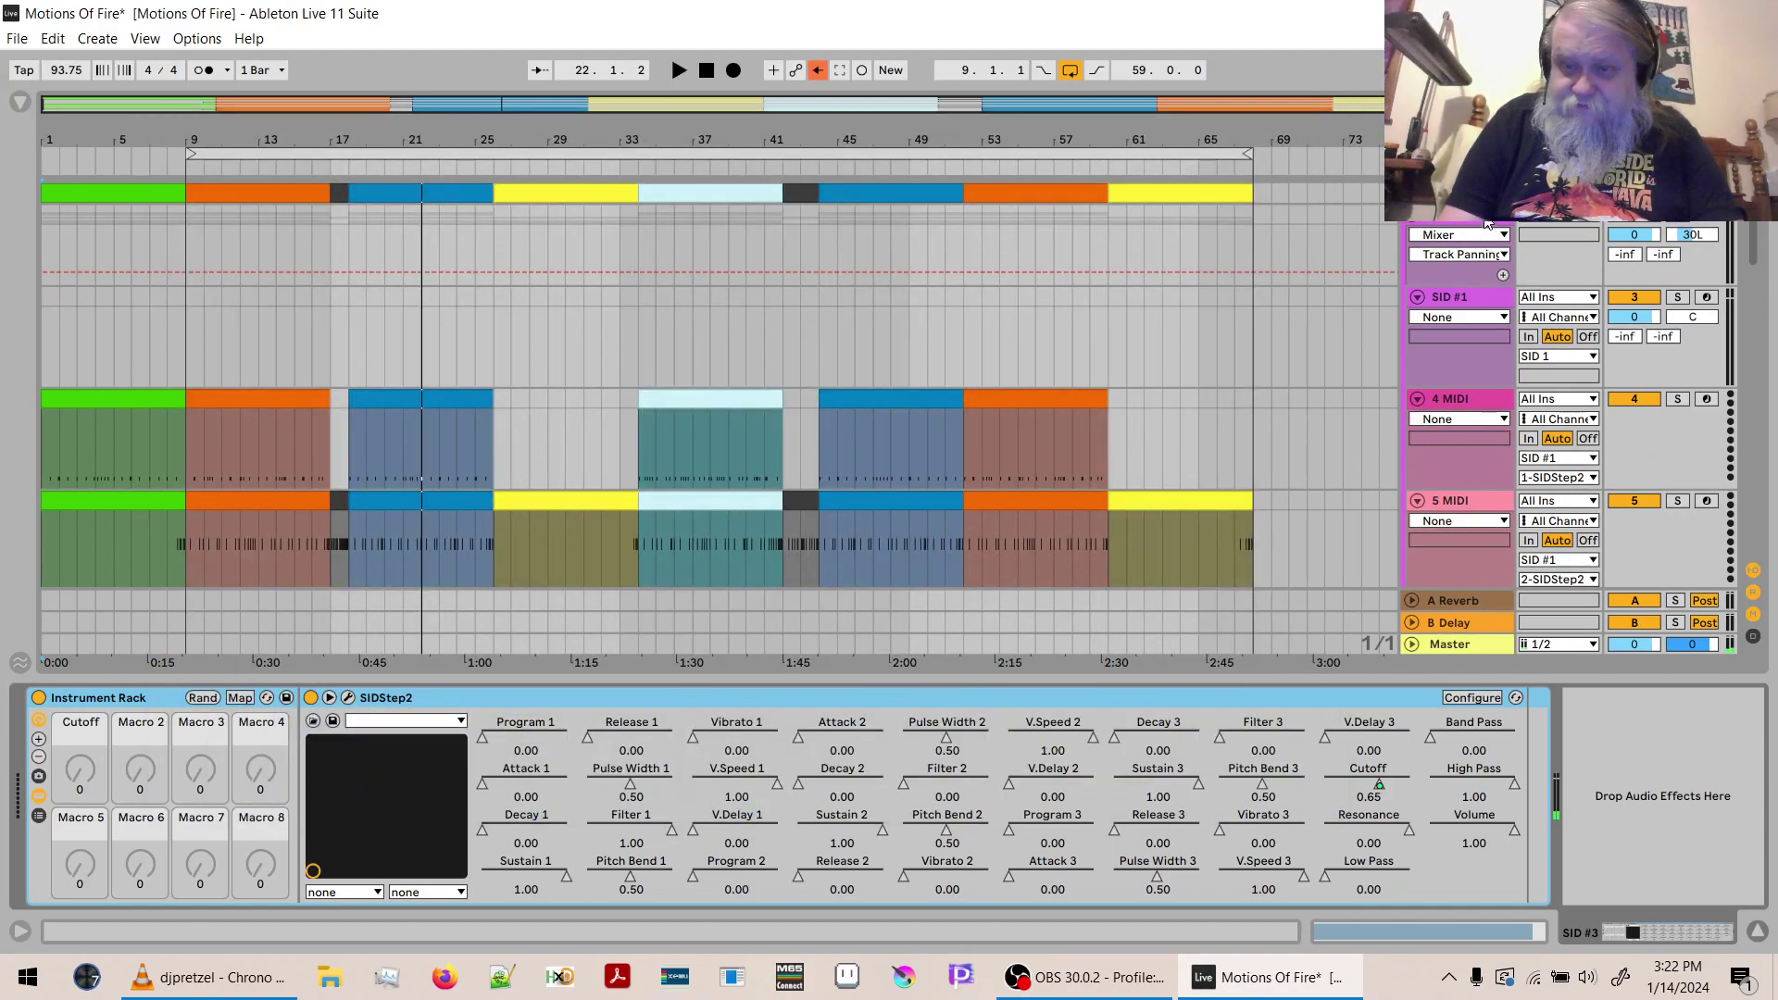
{"action": "left_click", "coordinate": [1467, 288]}
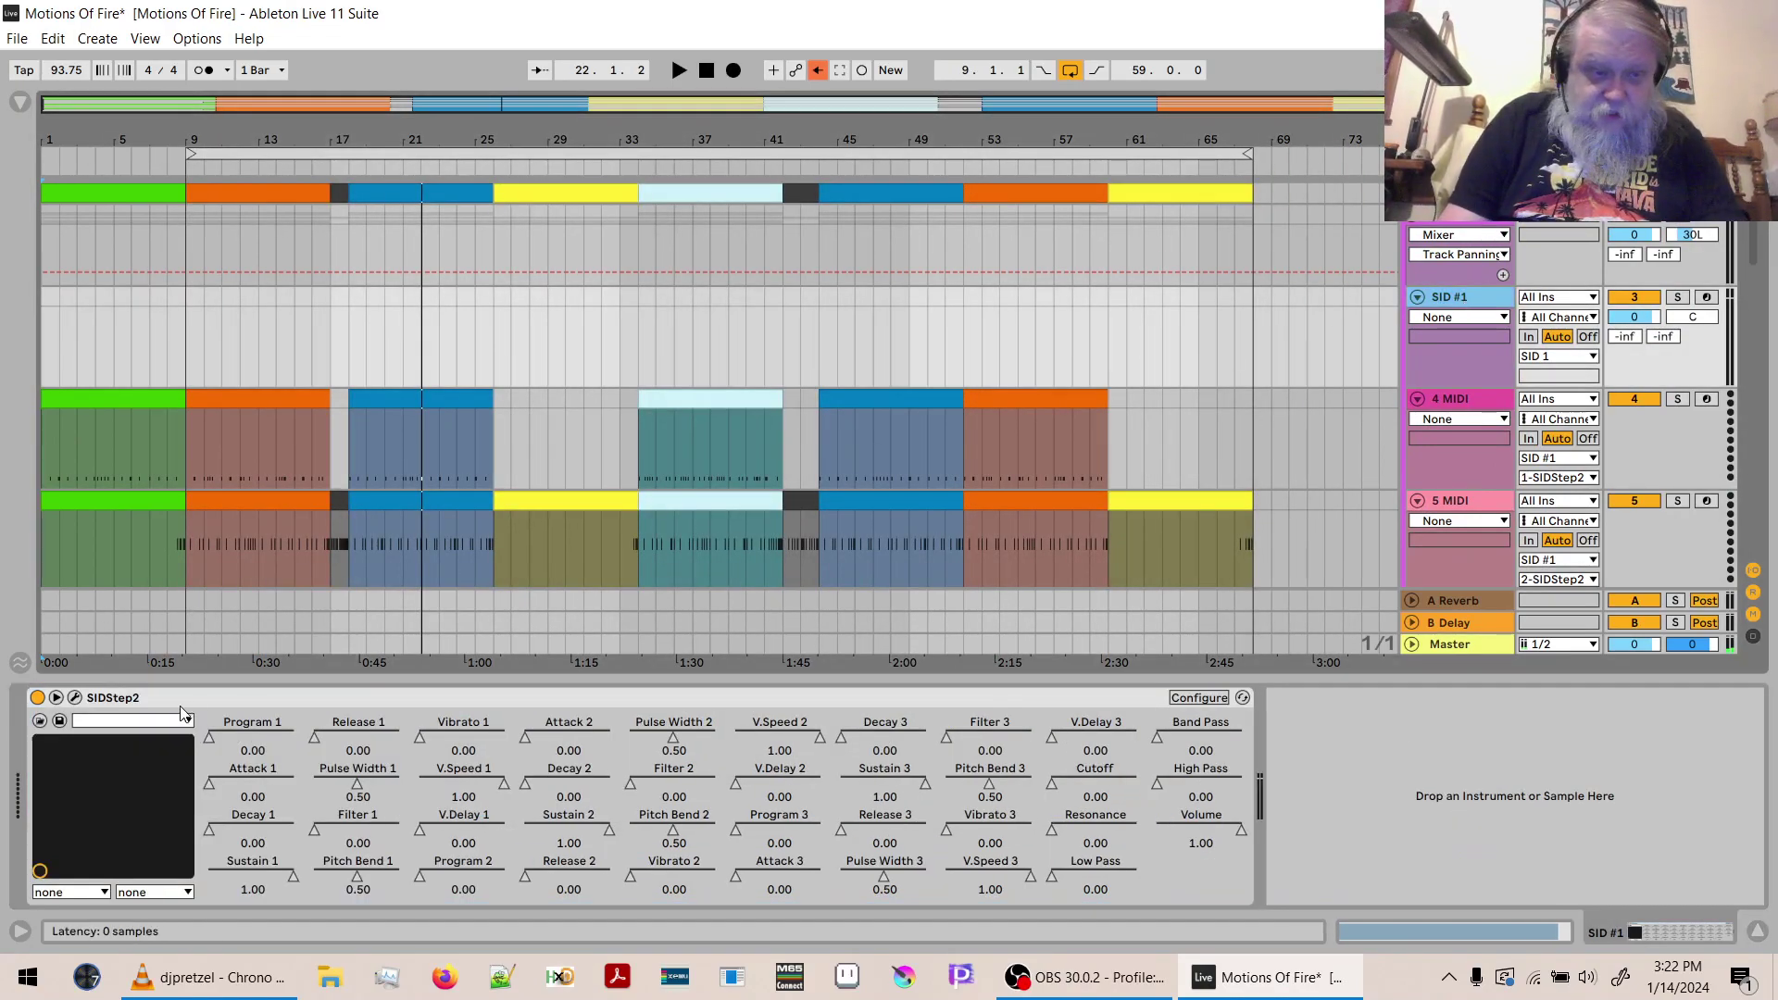
{"action": "left_click", "coordinate": [75, 697]}
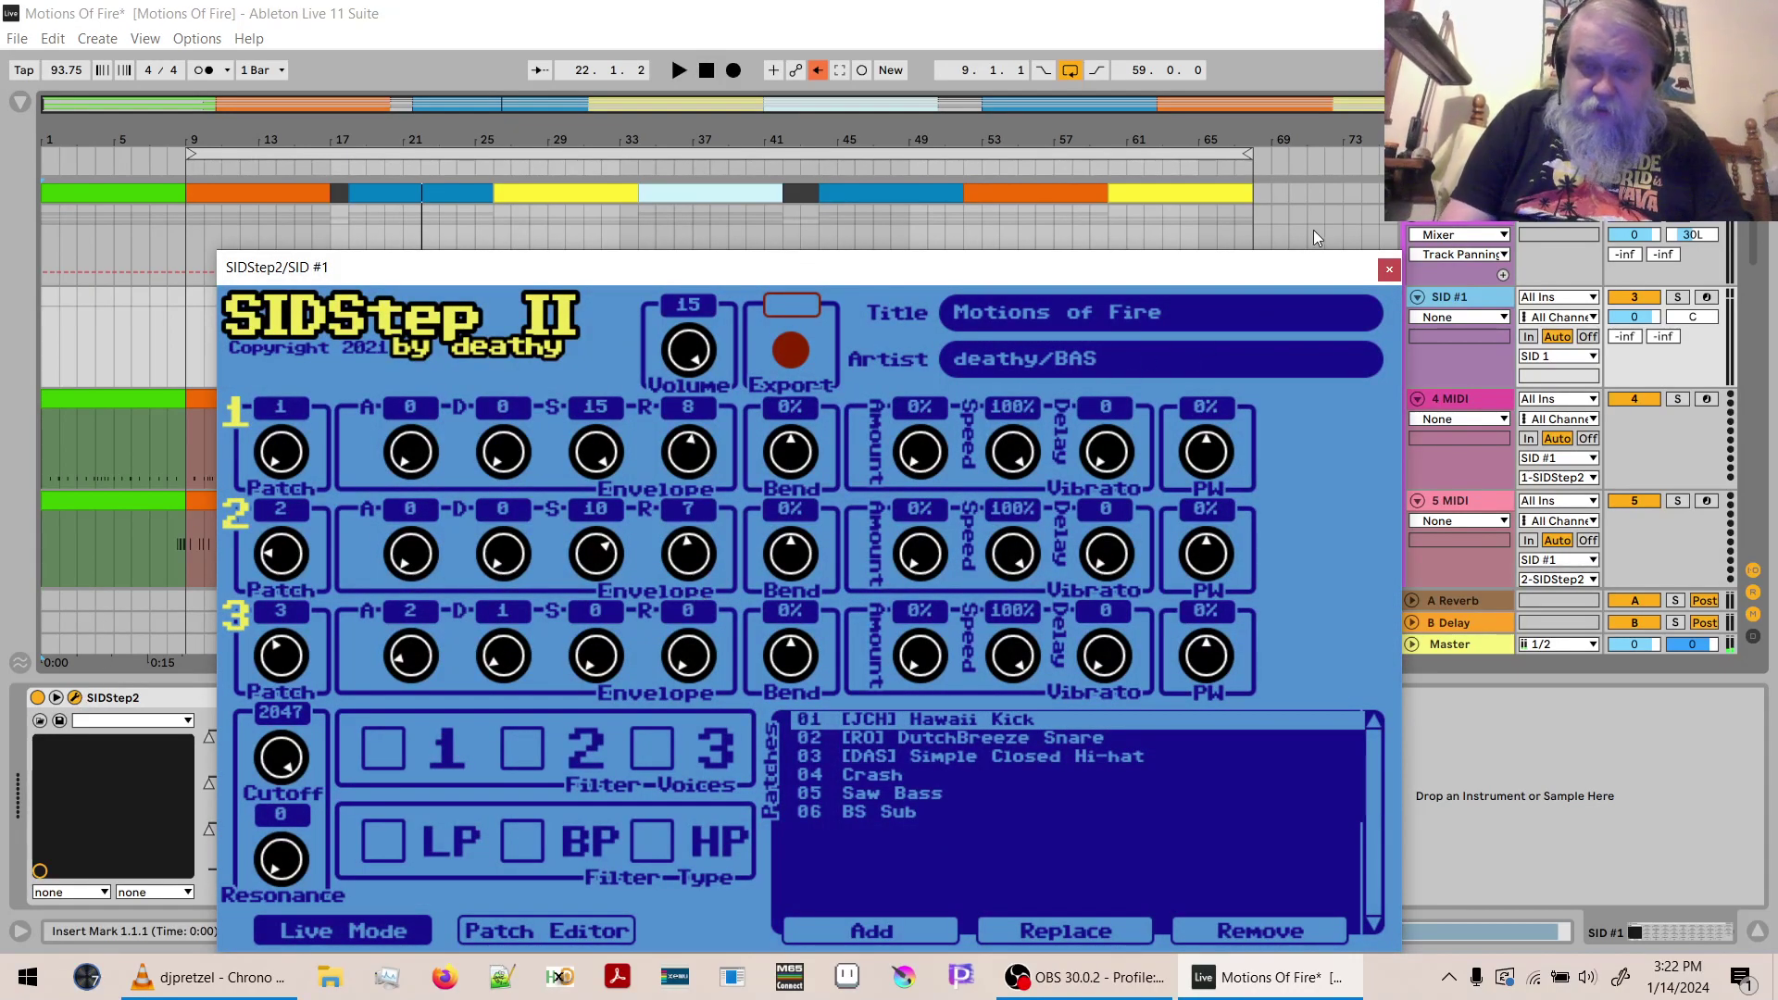
{"action": "left_click", "coordinate": [1389, 268]}
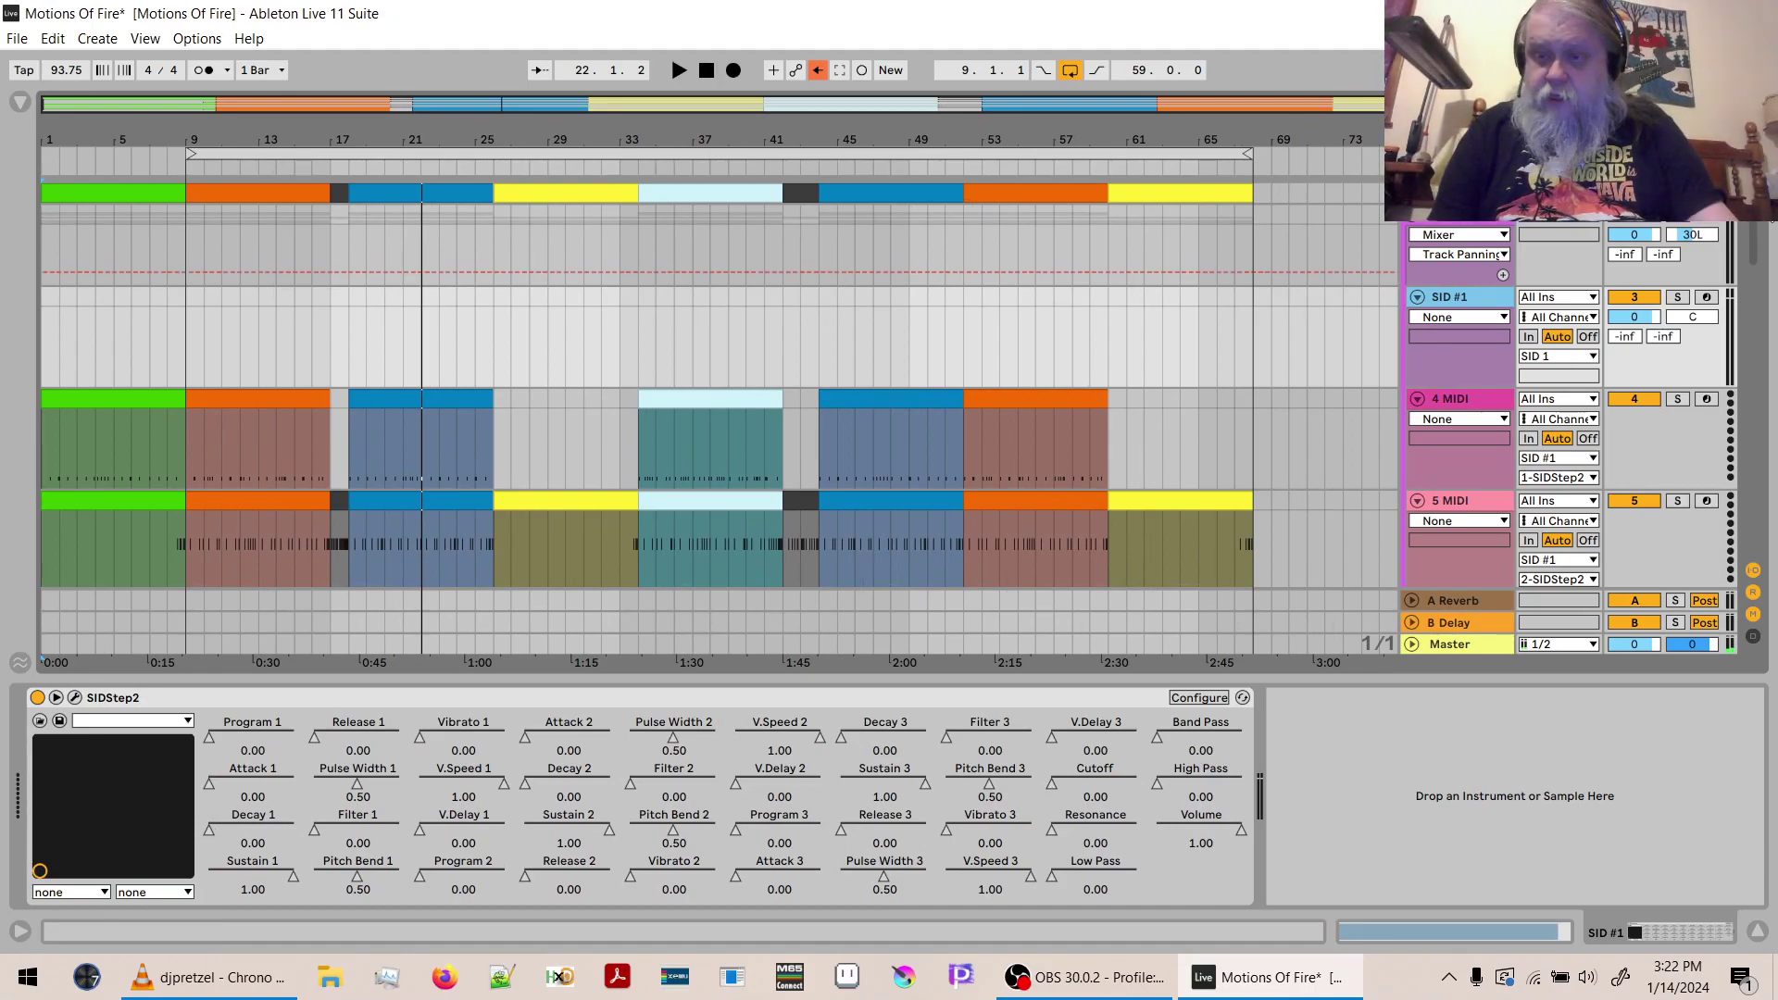
Bring the SID 3 group into view, play the song to hear the new parts, and stop playback.
{"action": "left_click_drag", "start_coordinate": [1757, 225], "coordinate": [1774, 350]}
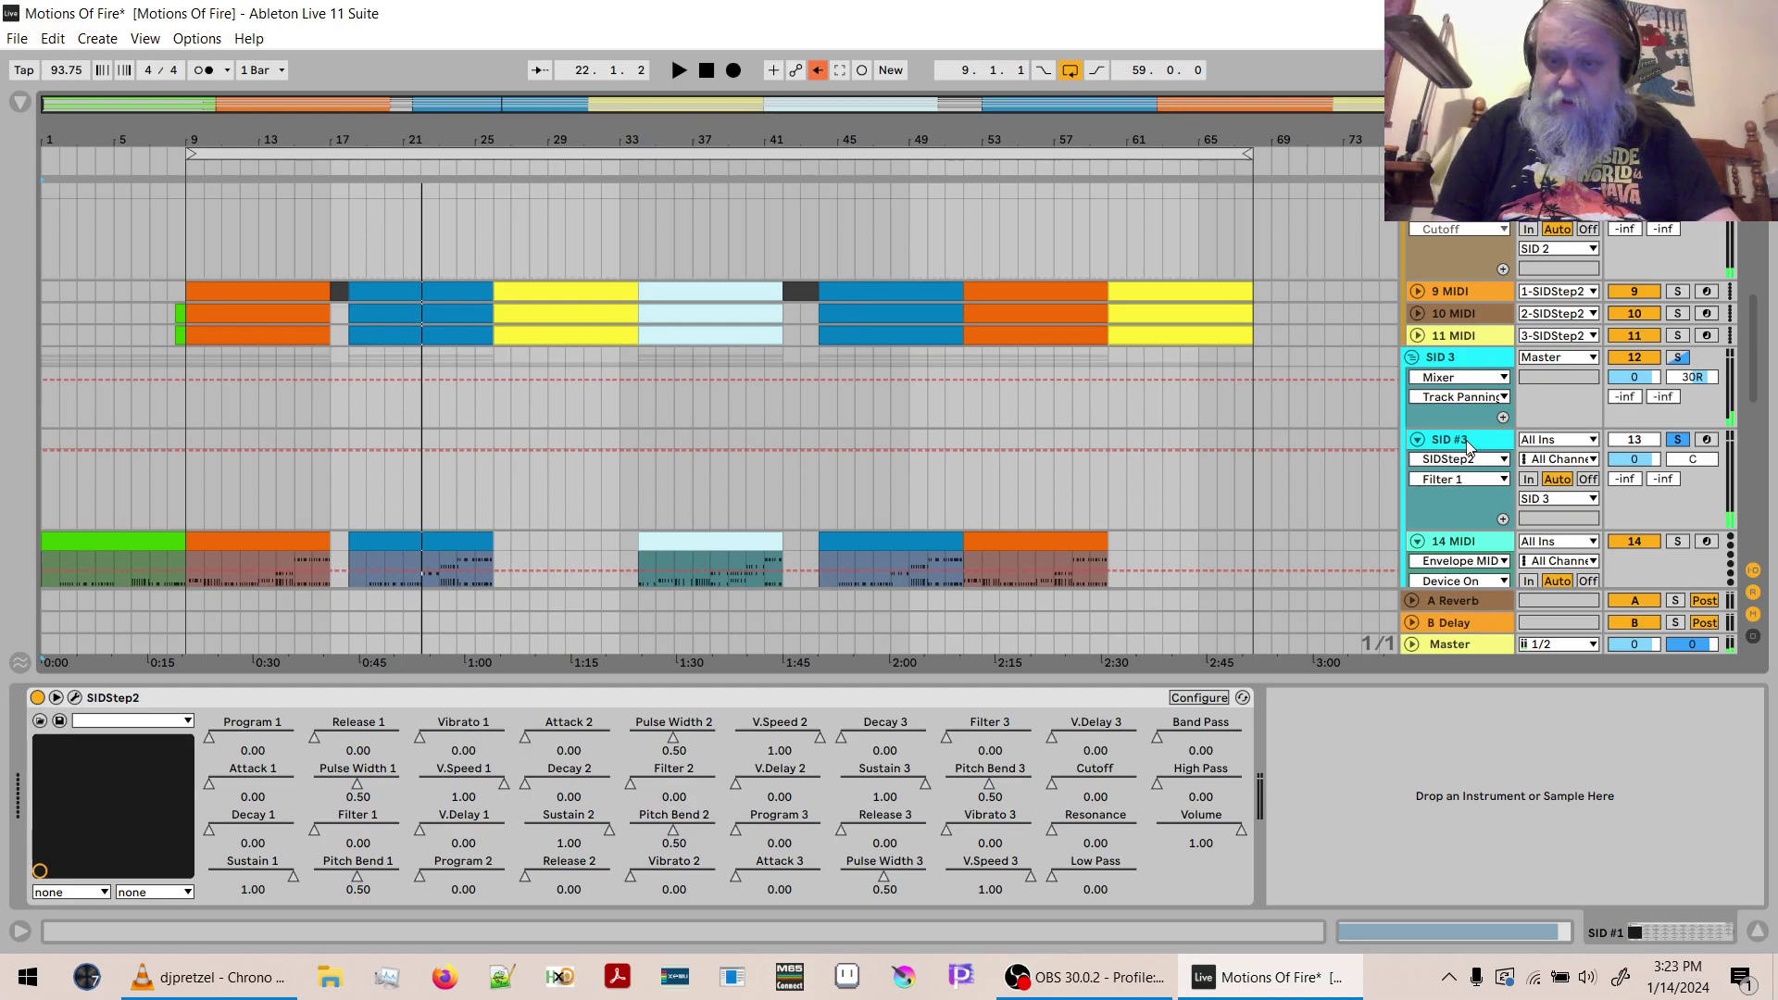
{"action": "key", "text": "space"}
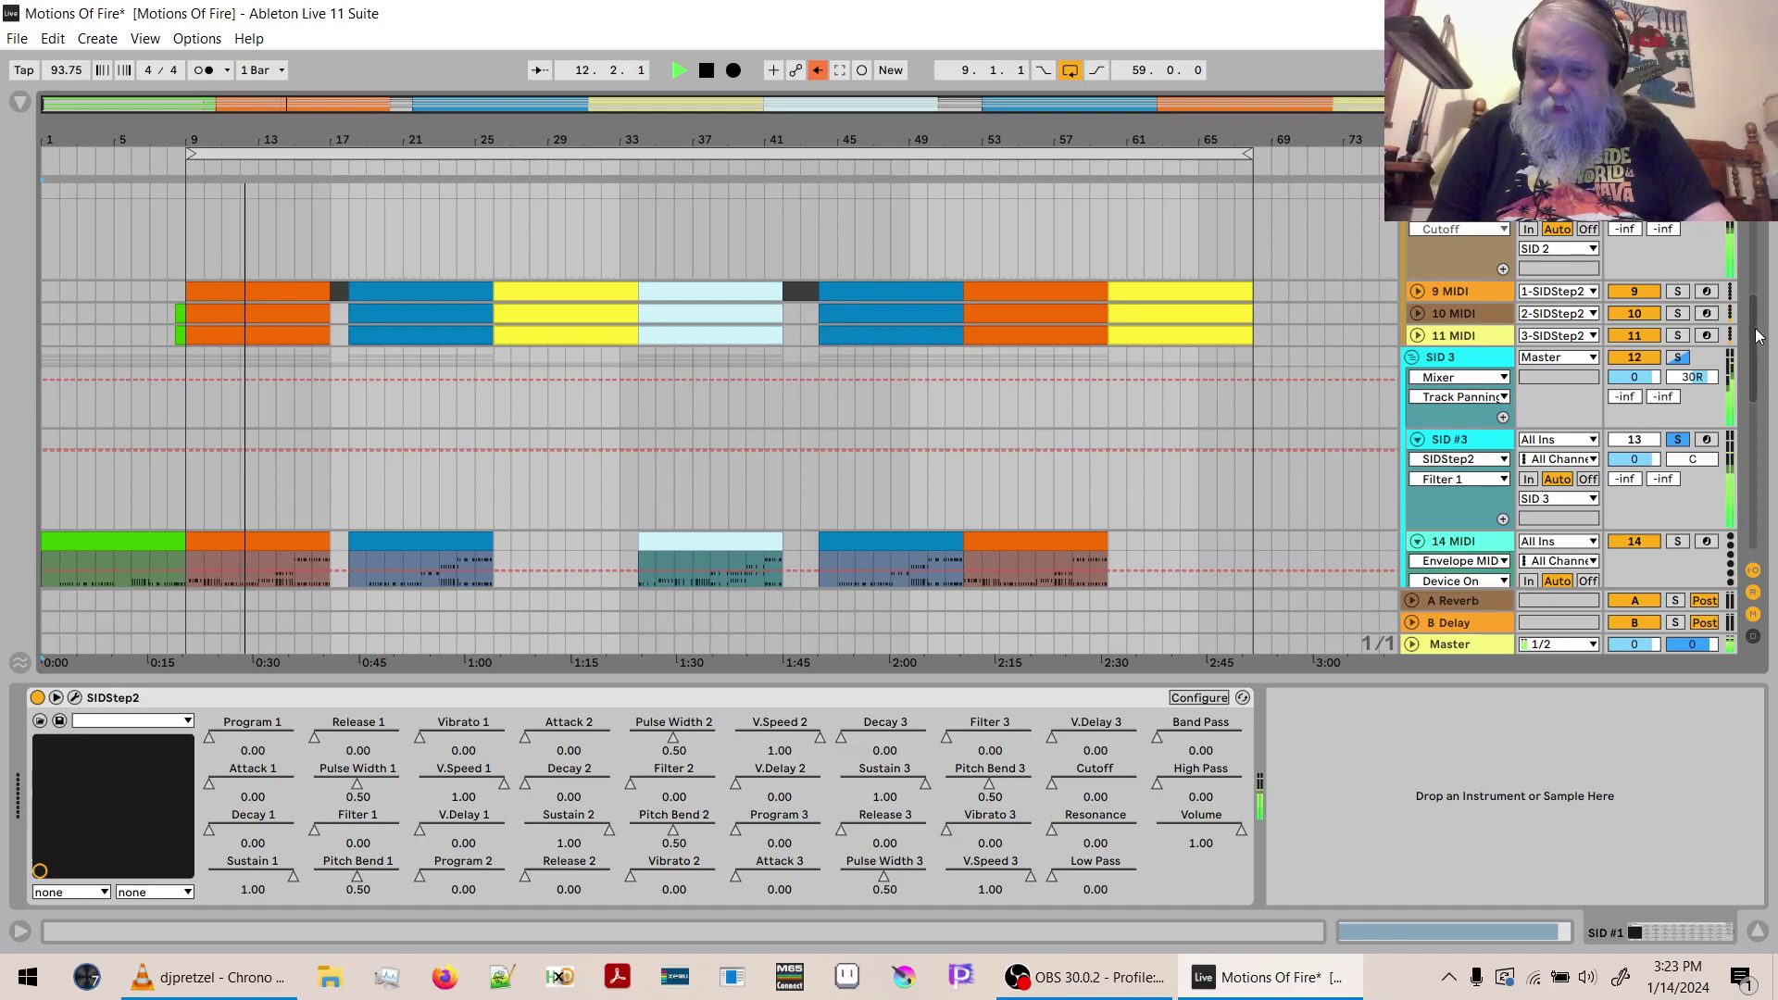
{"action": "key", "text": "space"}
Copy the 6 MIDI track from the SID 1 group into the SID 4 group, below 19 MIDI.
{"action": "scroll", "coordinate": [1758, 336], "scroll_direction": "up", "scroll_amount": 5}
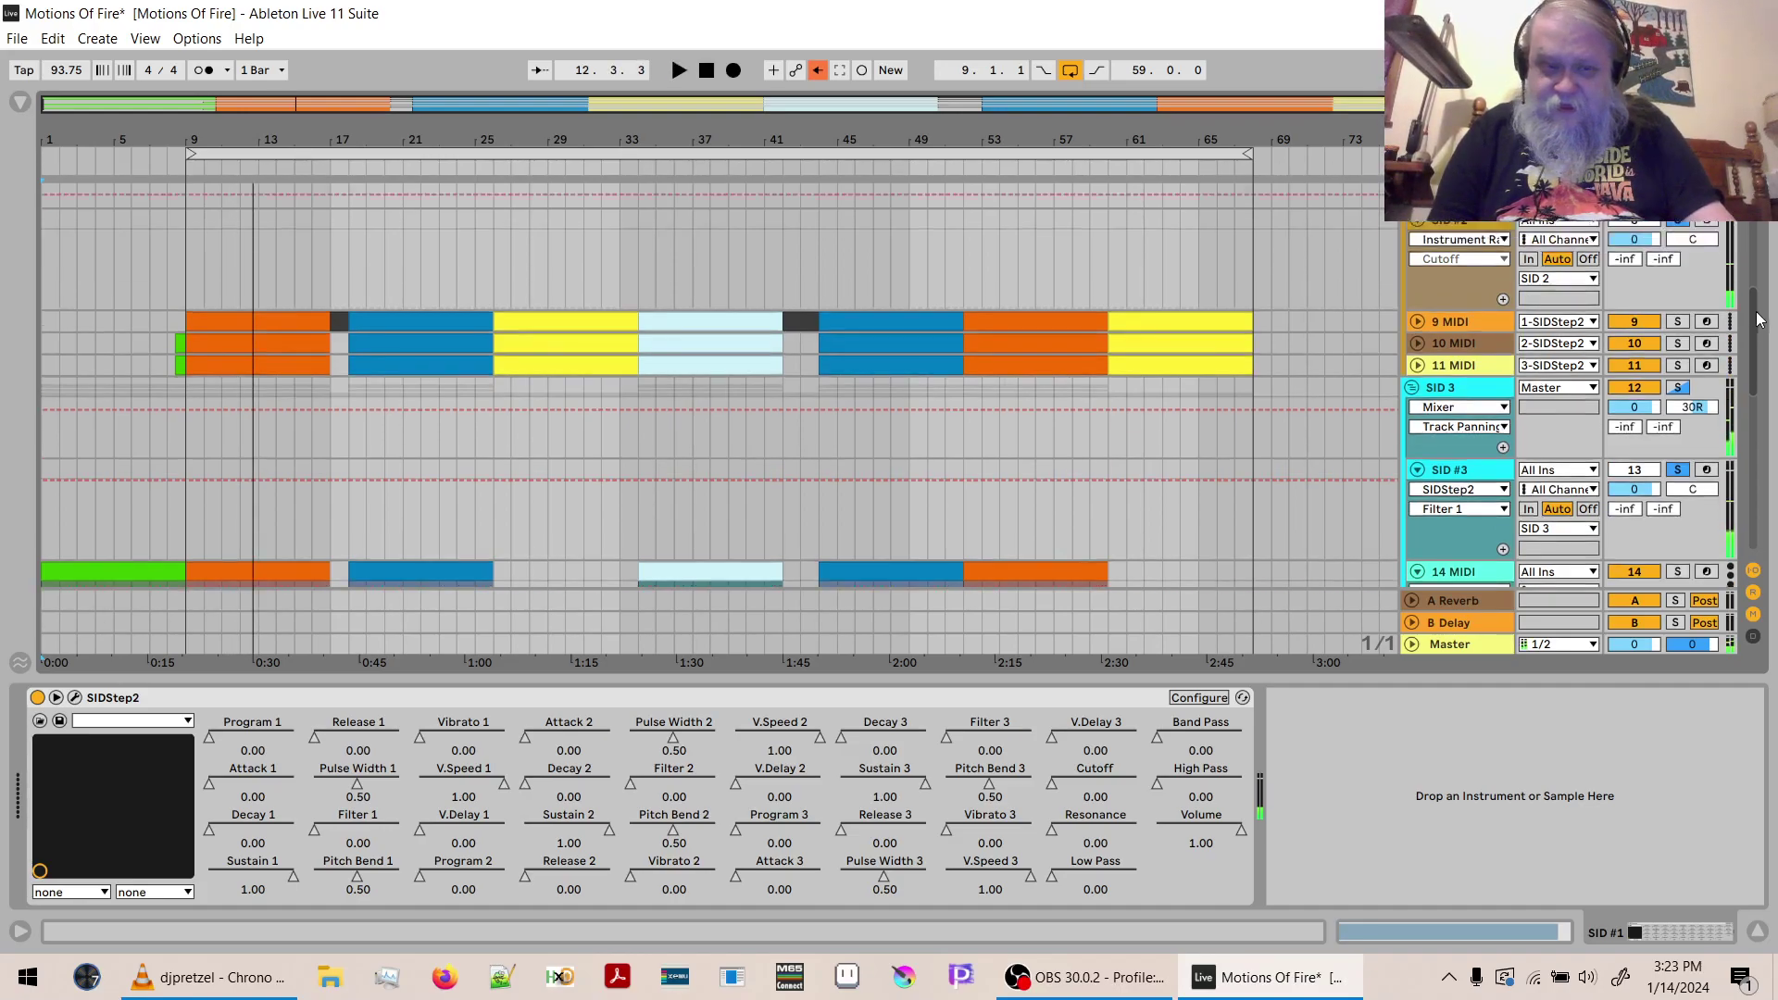
{"action": "scroll", "coordinate": [889, 386], "scroll_direction": "up", "scroll_amount": 1}
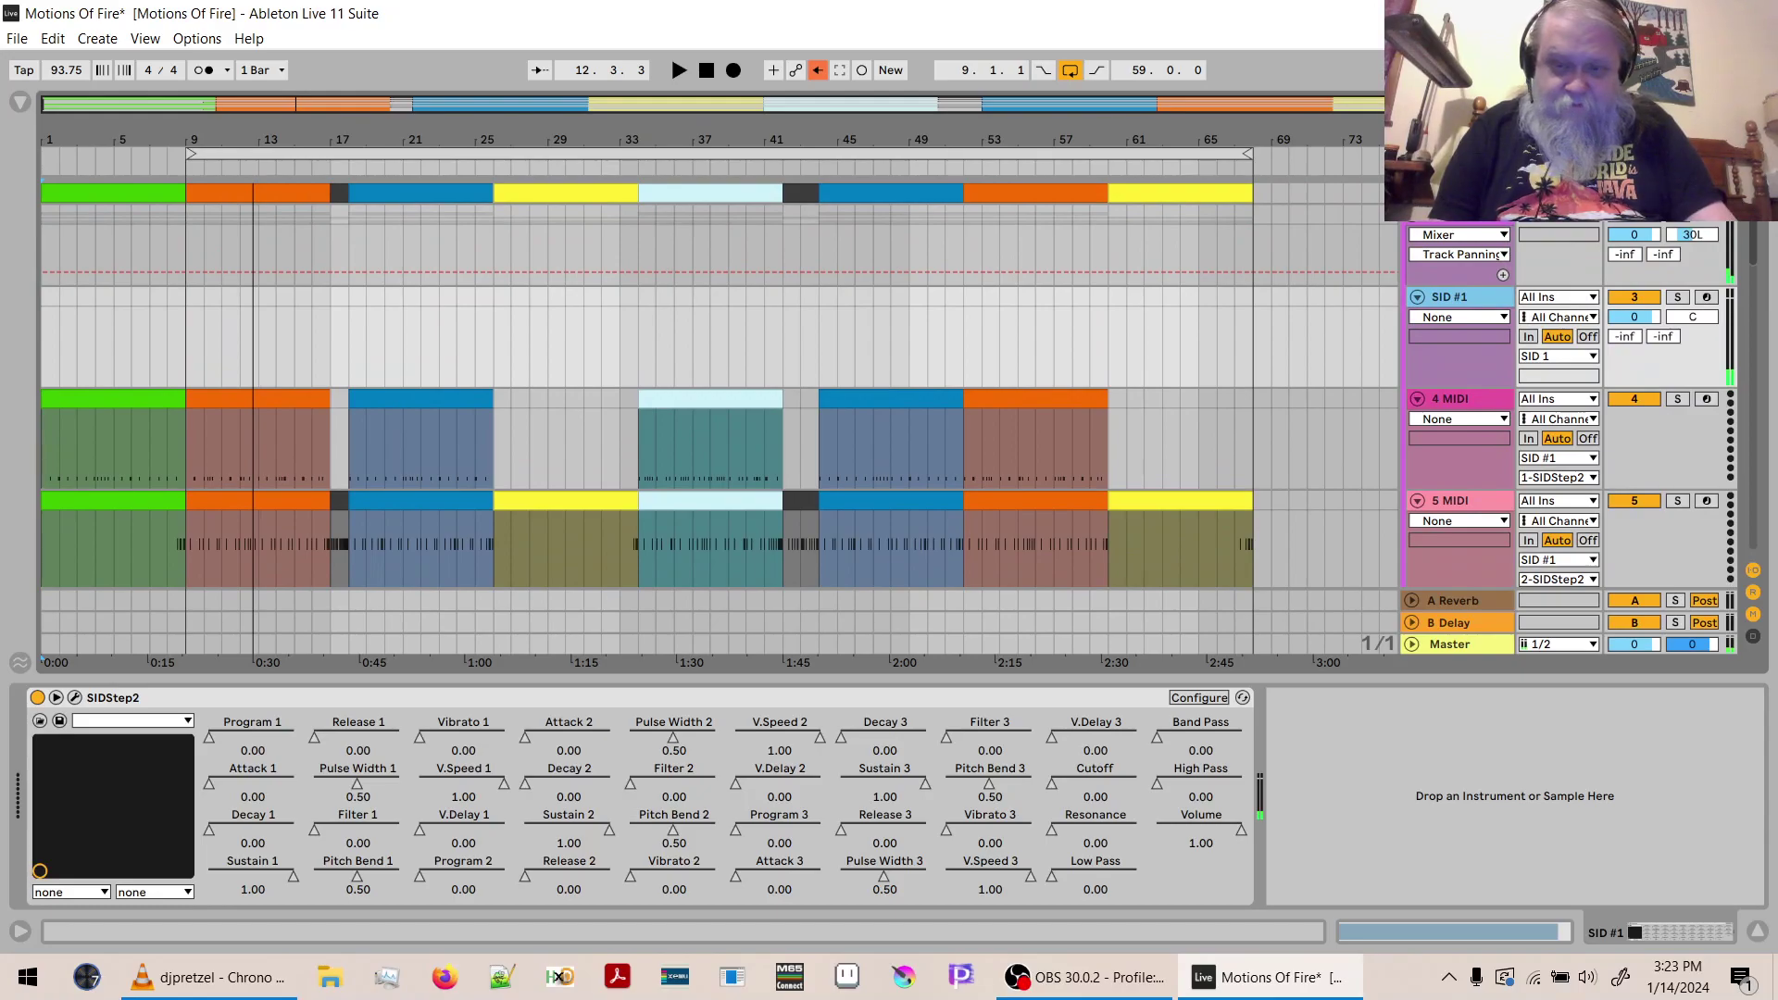
{"action": "scroll", "coordinate": [1775, 280], "scroll_direction": "down", "scroll_amount": 5}
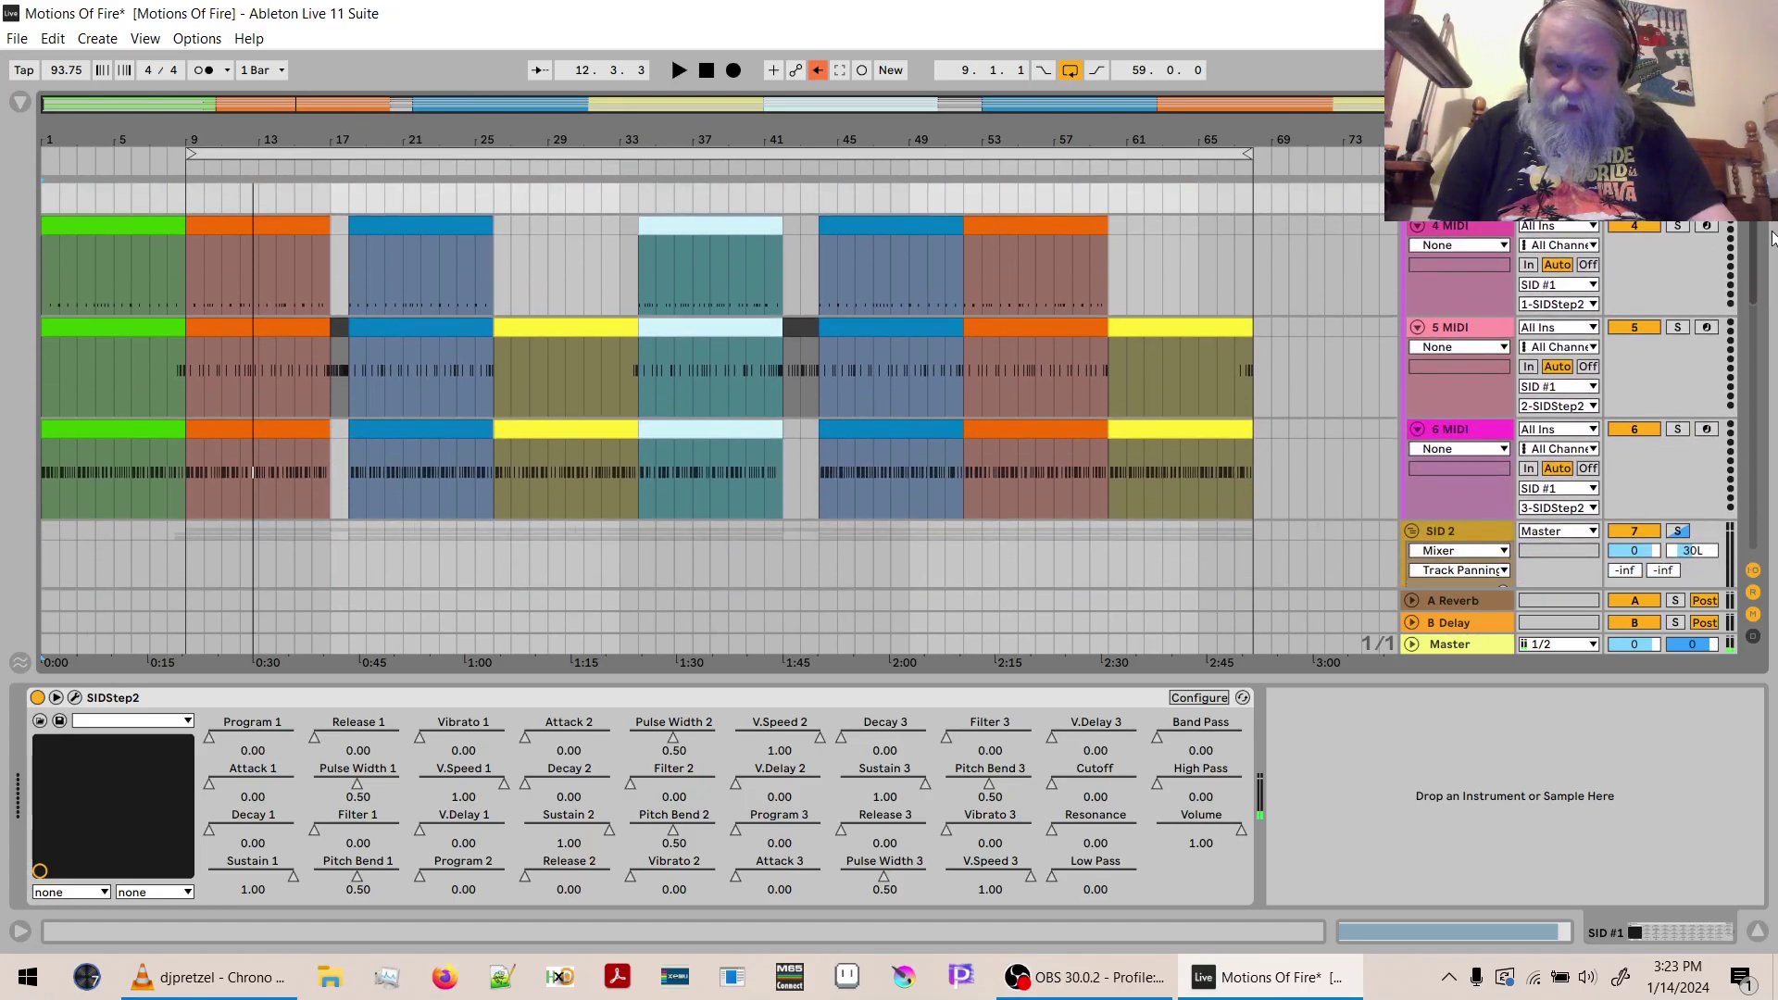
{"action": "left_click_drag", "start_coordinate": [1775, 280], "coordinate": [1739, 229]}
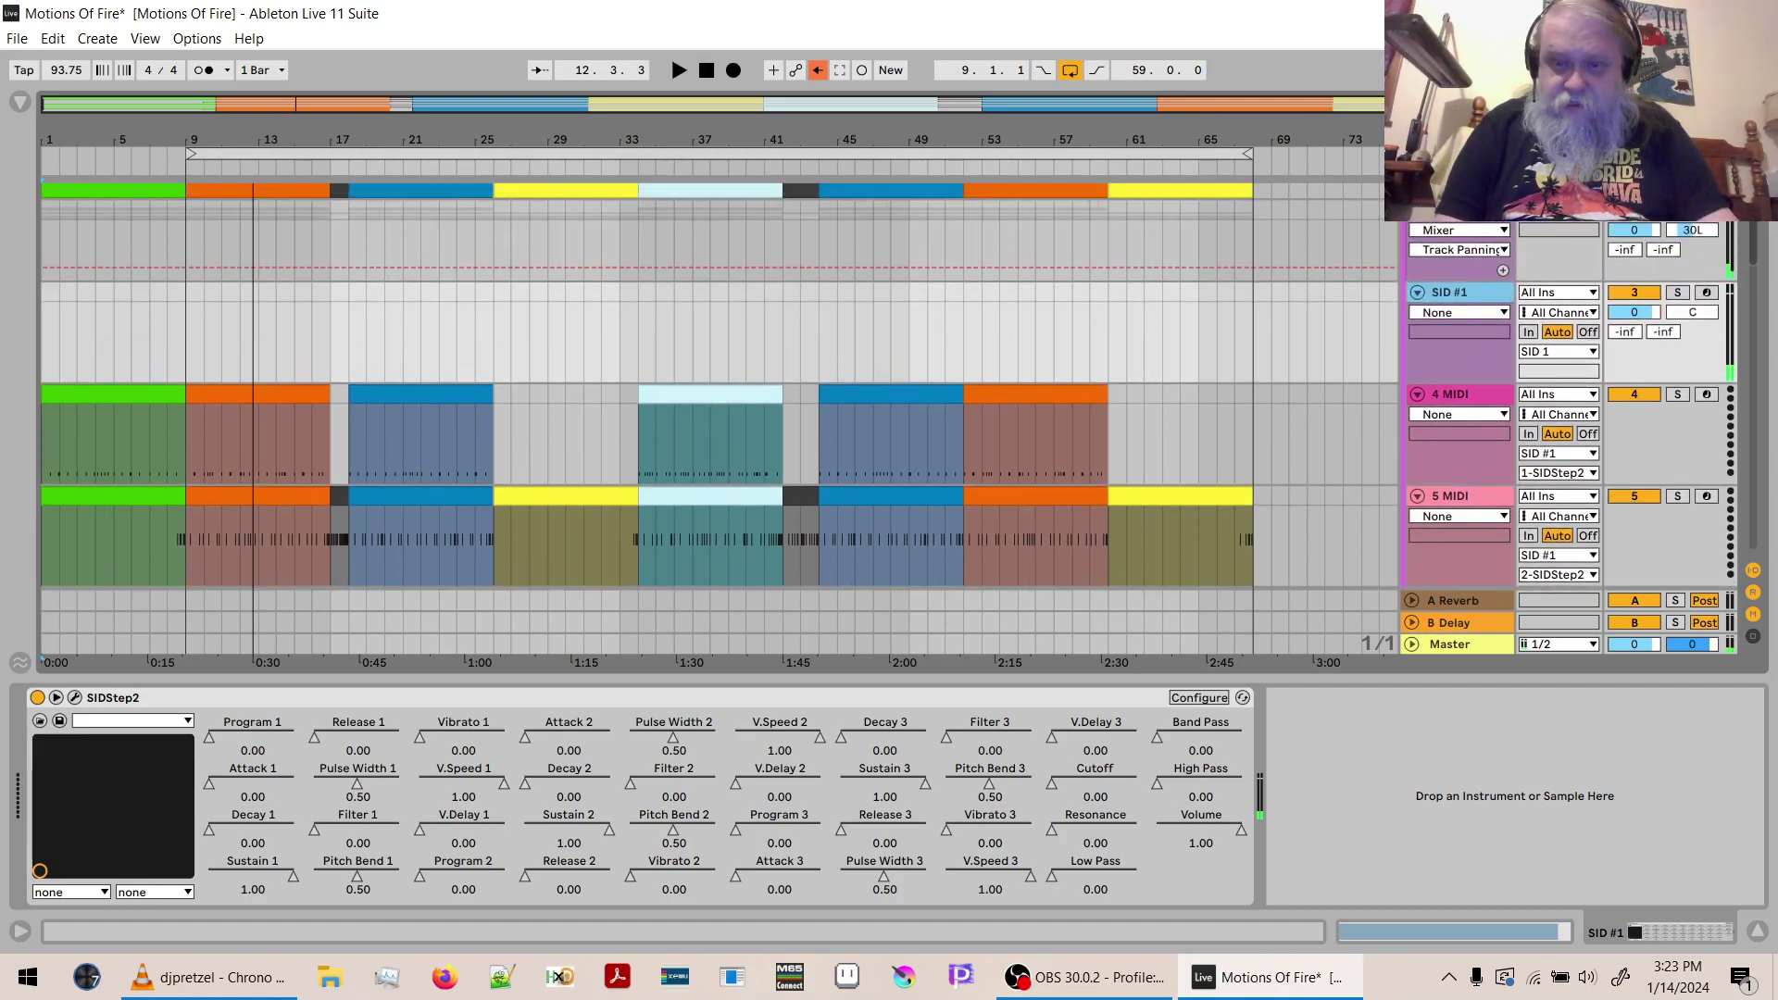
{"action": "scroll", "coordinate": [1440, 303], "scroll_direction": "down", "scroll_amount": 5}
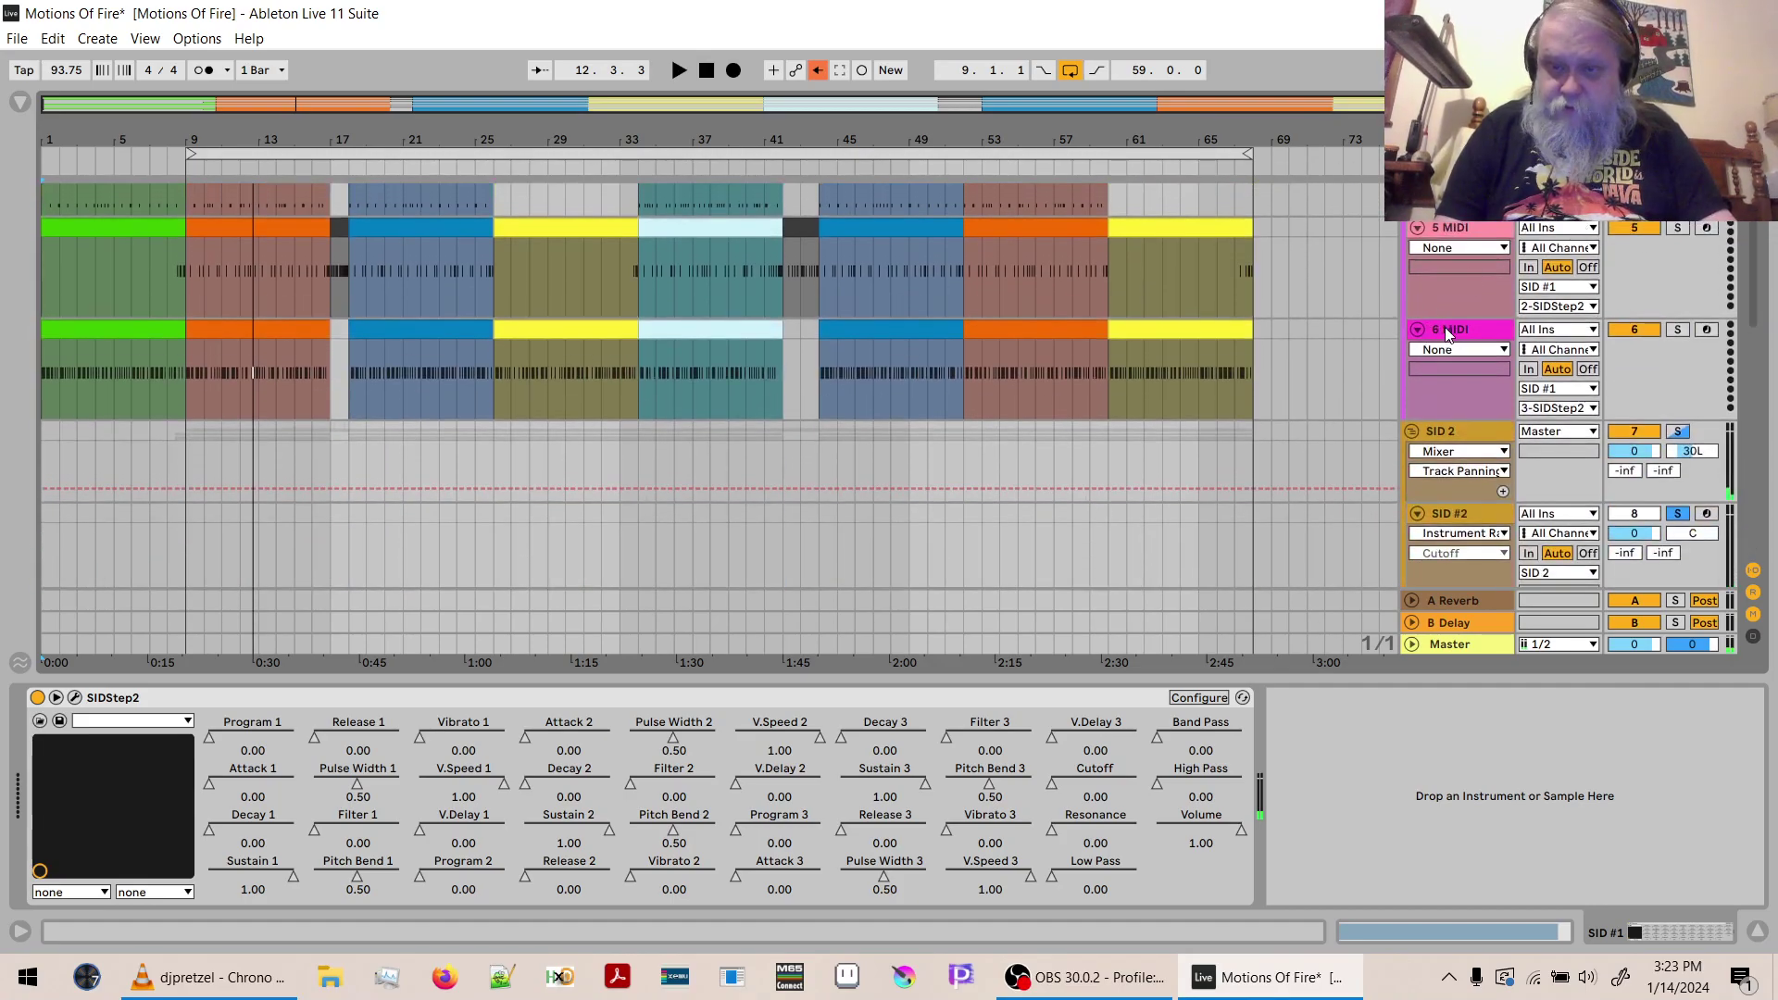
{"action": "left_click", "coordinate": [1449, 331]}
{"action": "left_click_drag", "start_coordinate": [1767, 225], "coordinate": [1770, 474]}
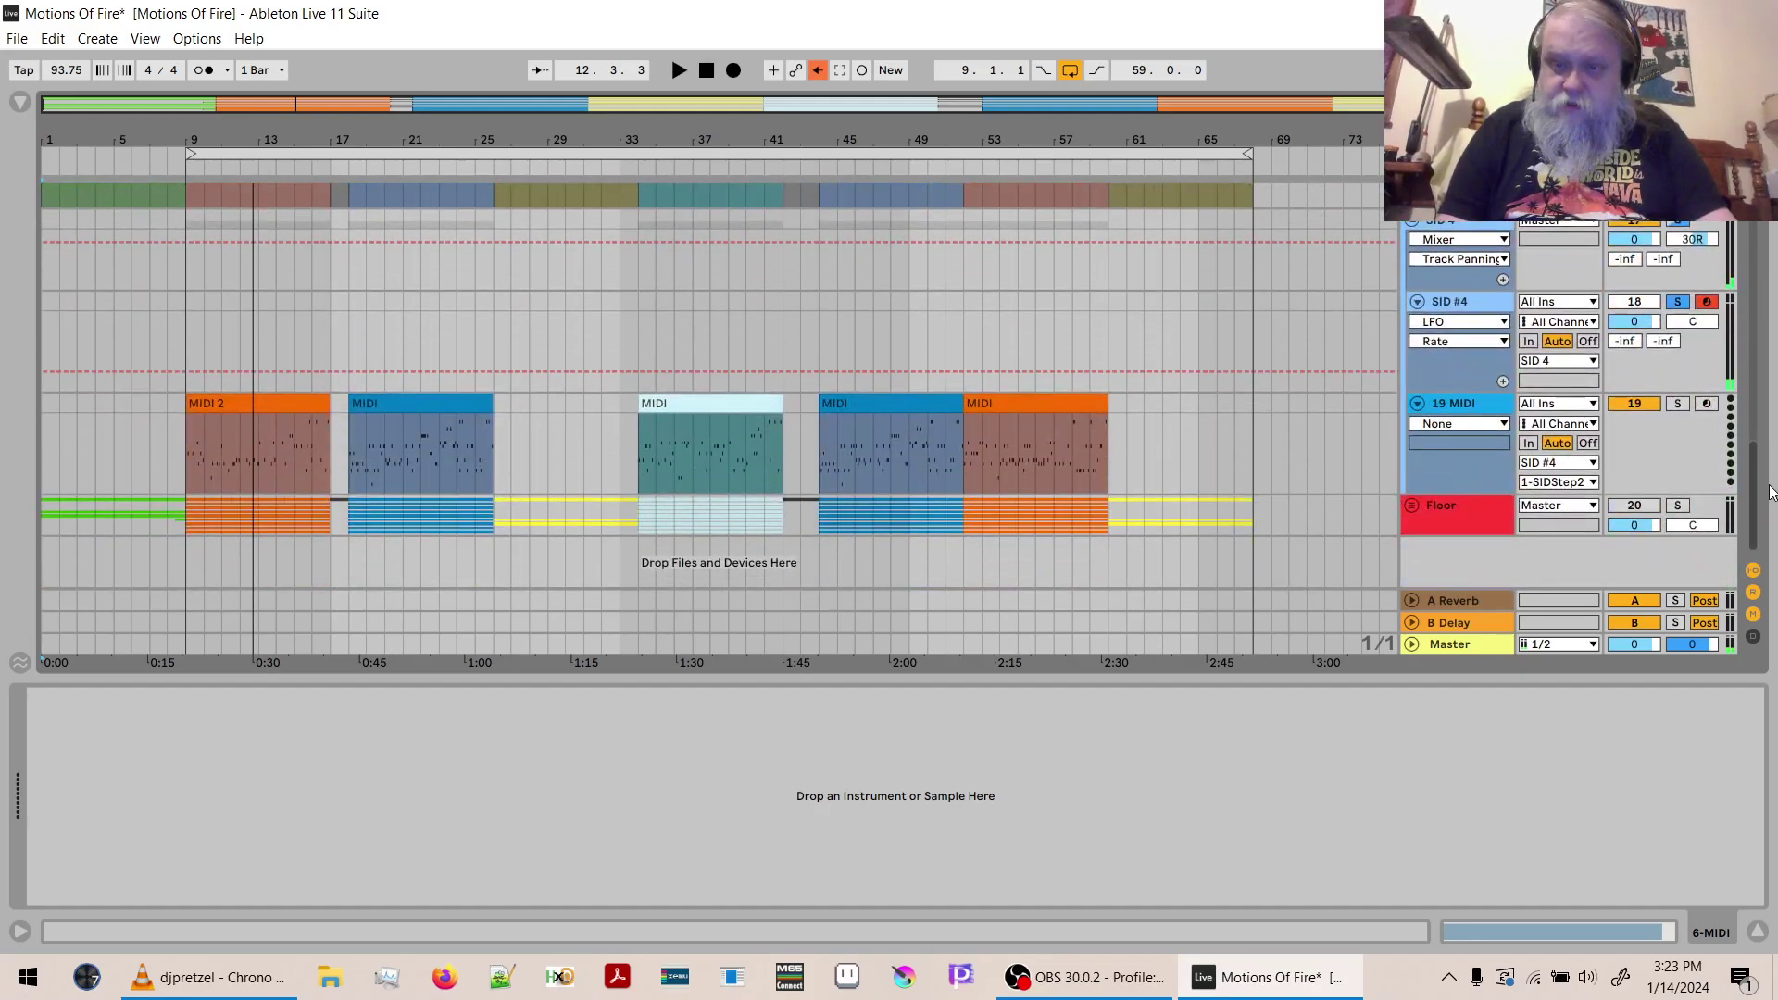
{"action": "left_click", "coordinate": [1464, 461]}
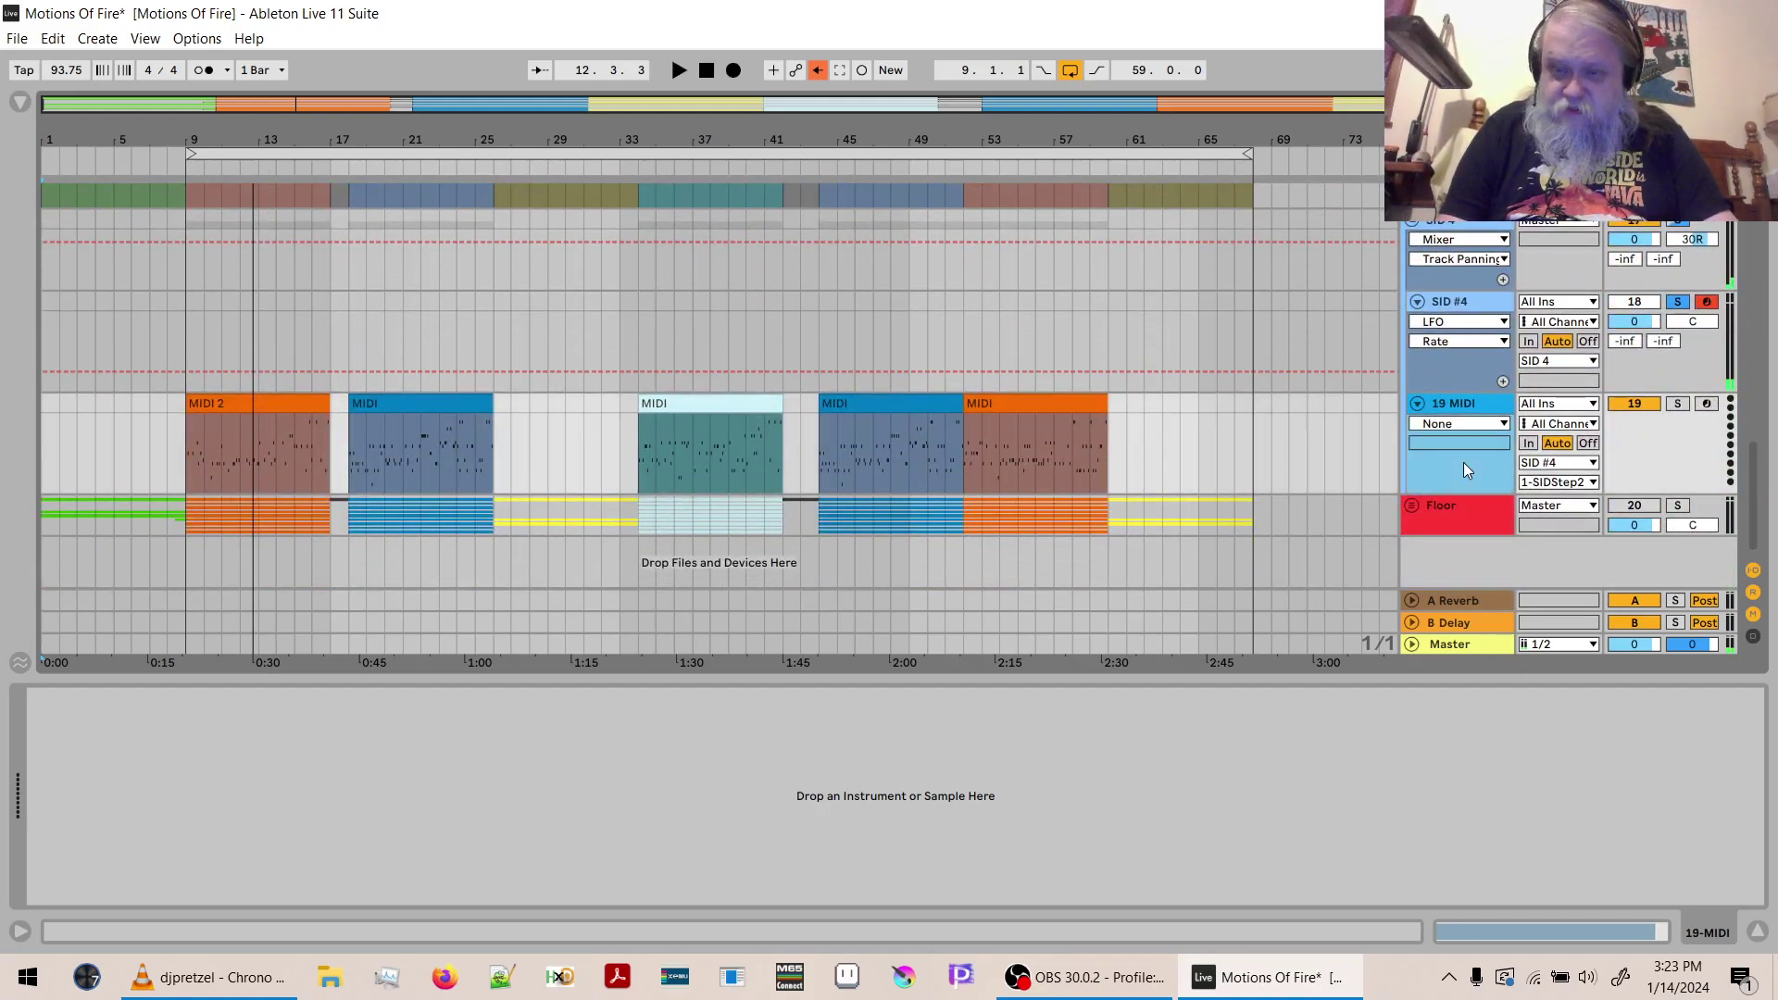
{"action": "key", "text": "ctrl+v"}
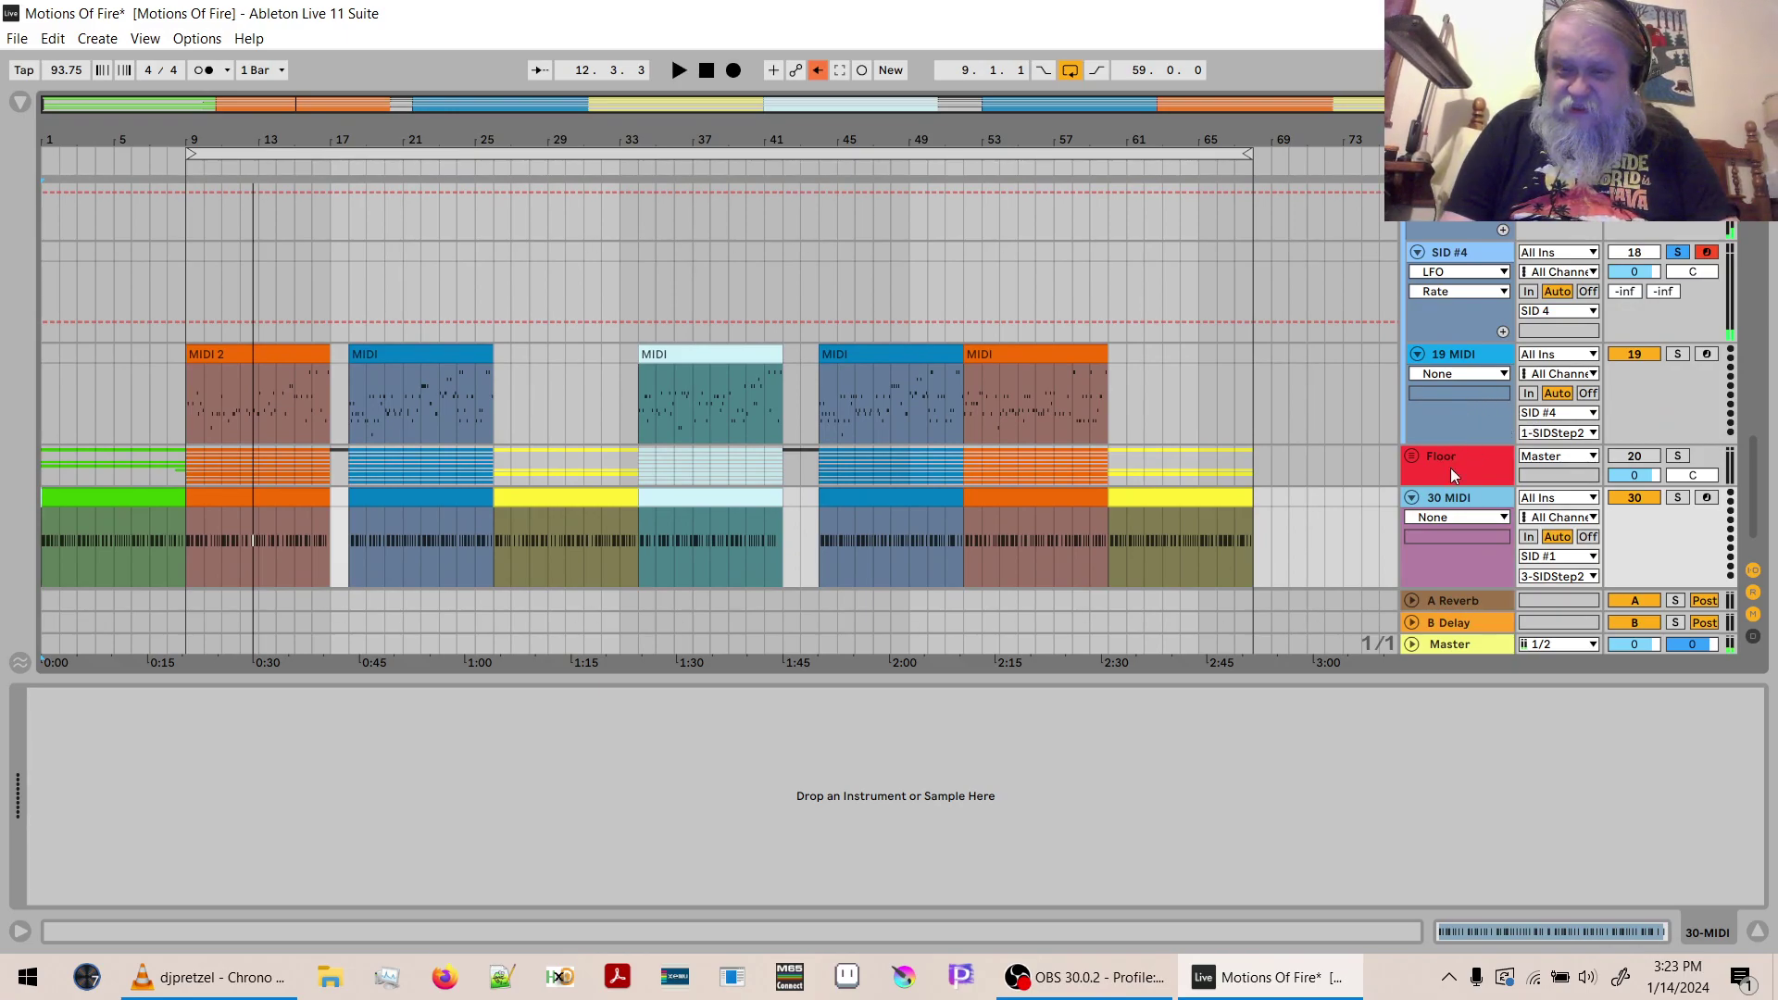
{"action": "left_click_drag", "start_coordinate": [1452, 492], "coordinate": [1464, 426]}
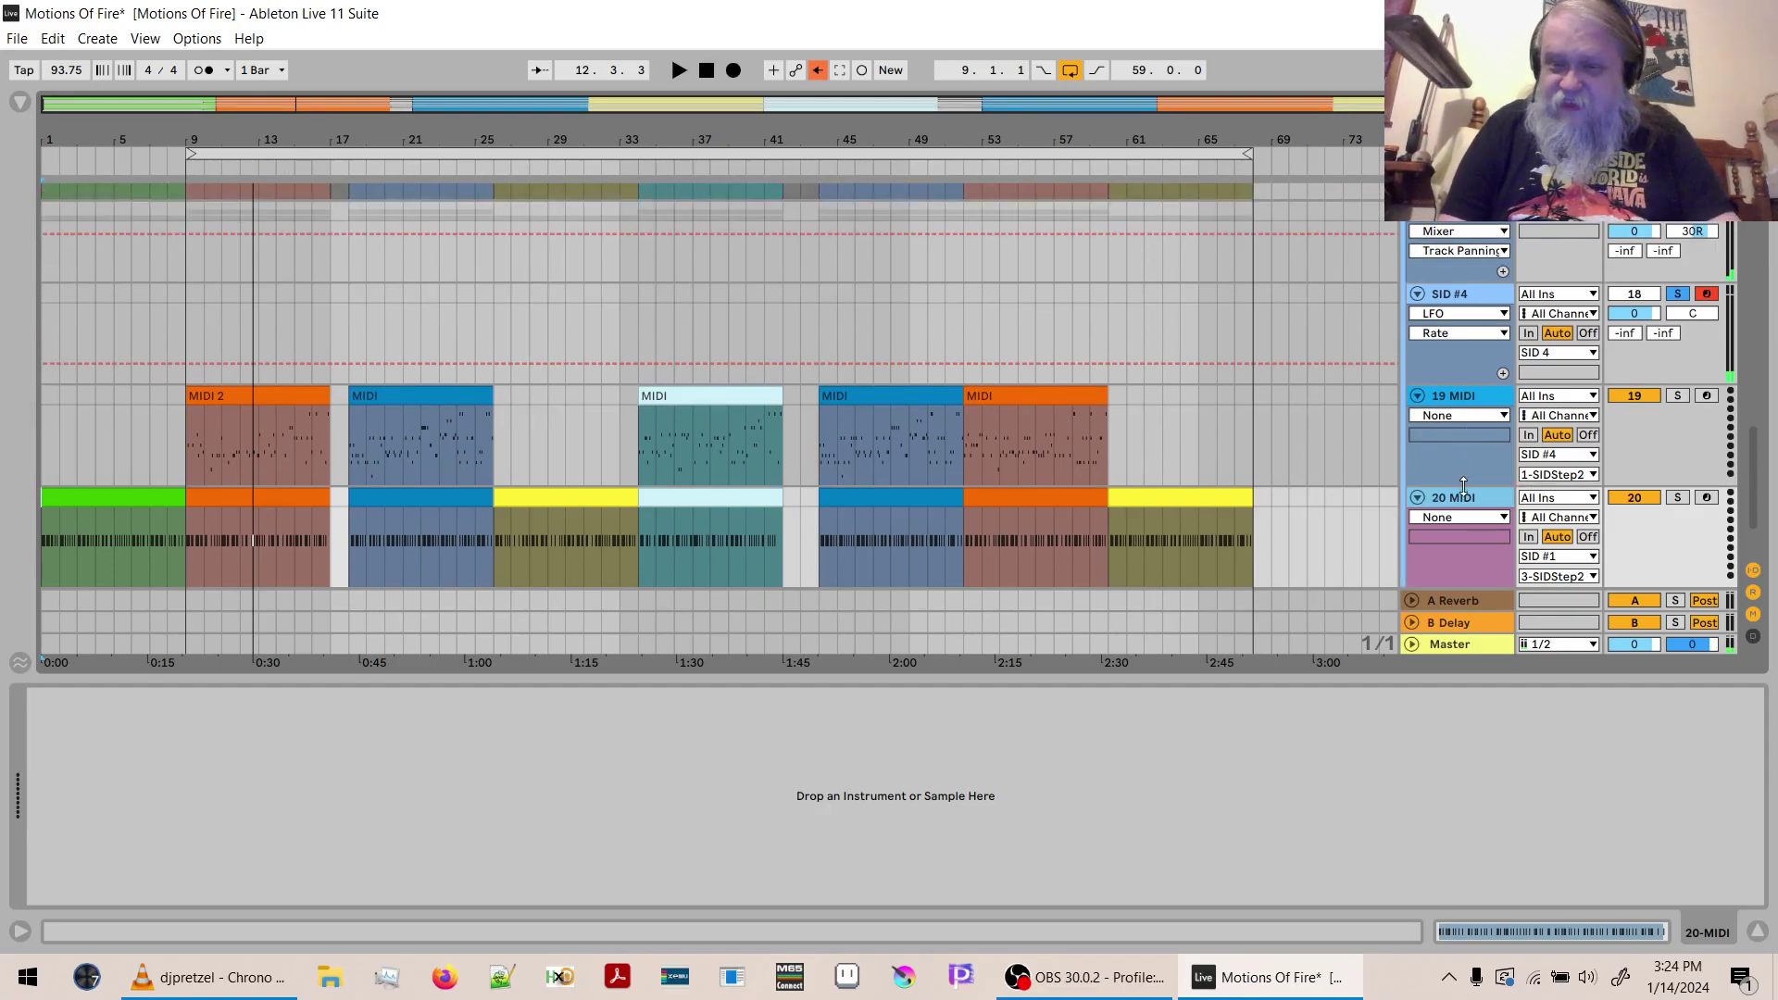
Route the 20 MIDI track's output to SID #4 on SIDStep2 channel 2.
{"action": "left_click", "coordinate": [1537, 556]}
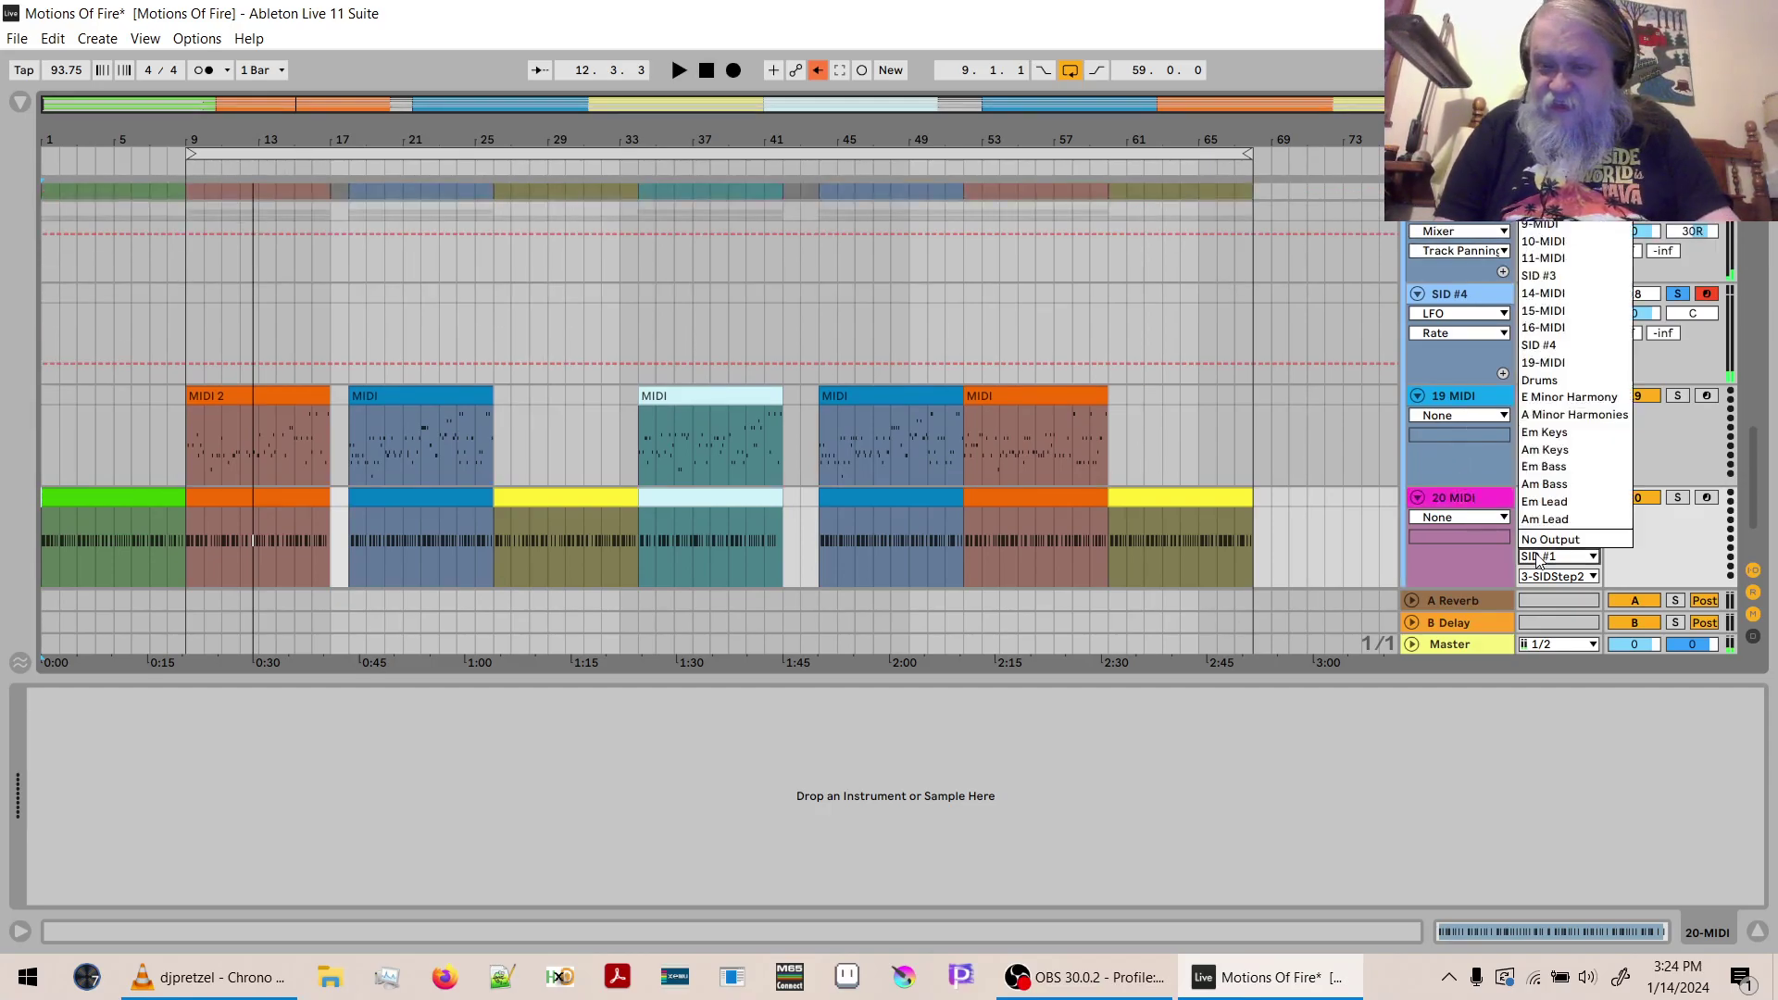
{"action": "left_click", "coordinate": [1550, 357]}
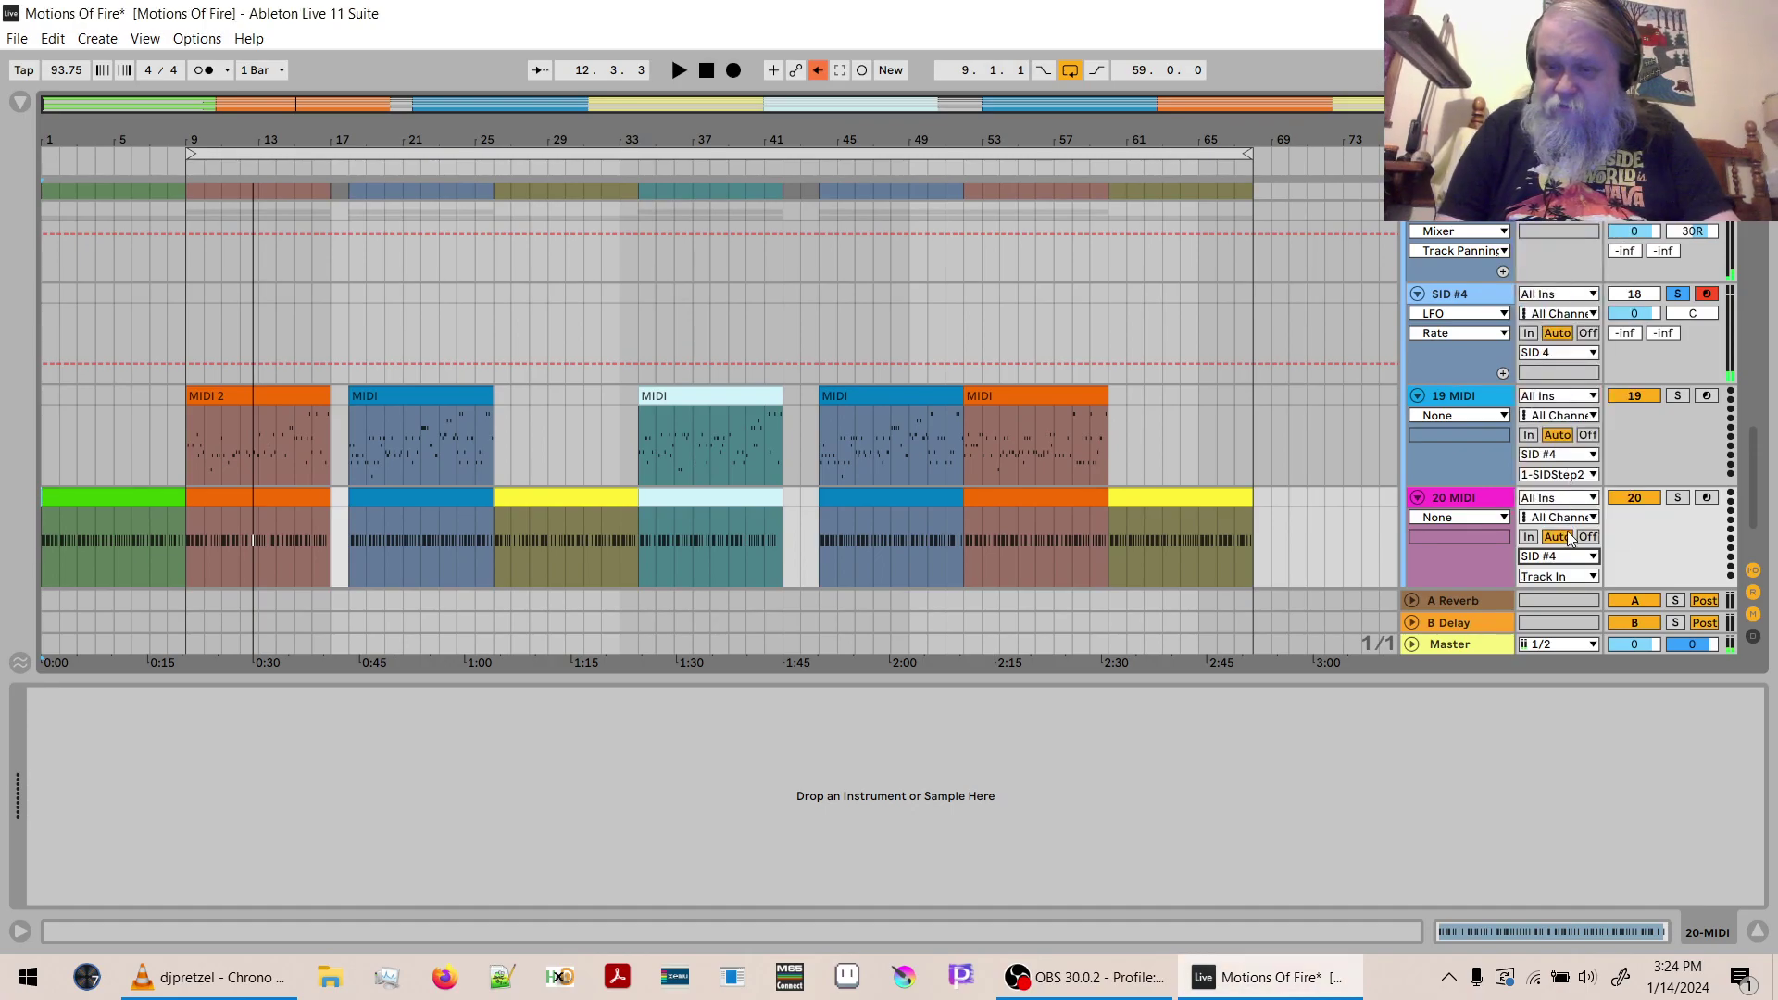
{"action": "left_click", "coordinate": [1565, 574]}
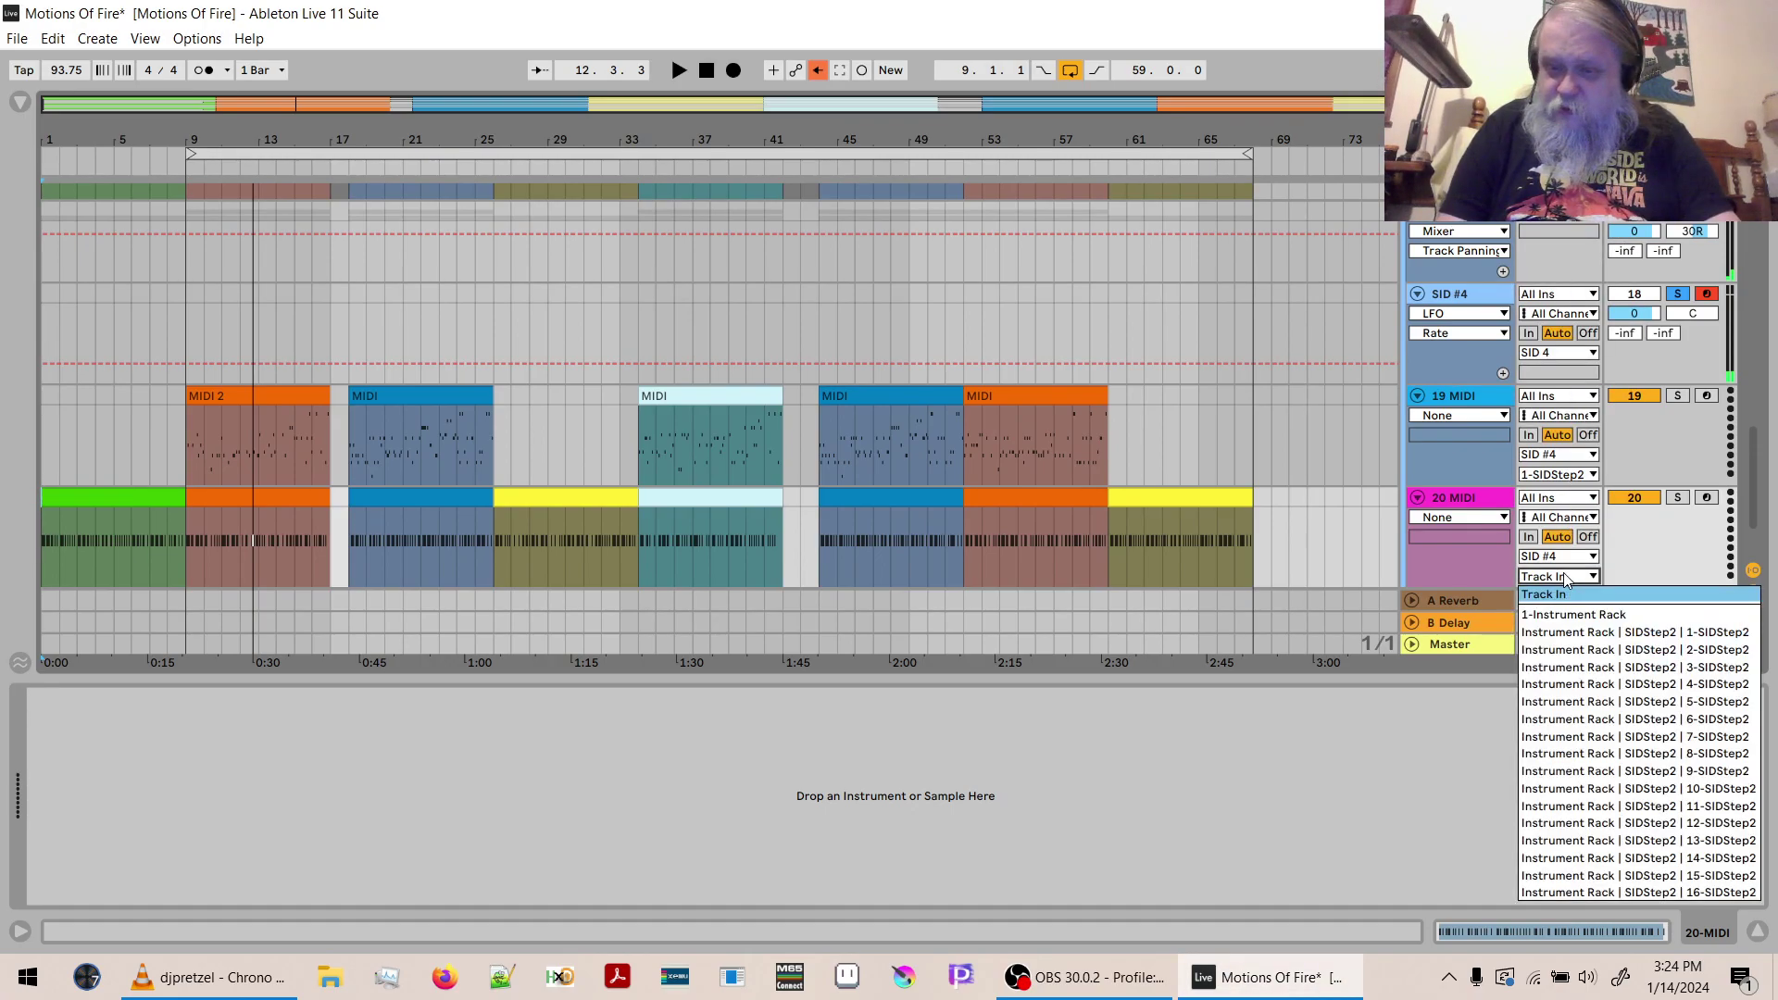
{"action": "left_click", "coordinate": [1589, 648]}
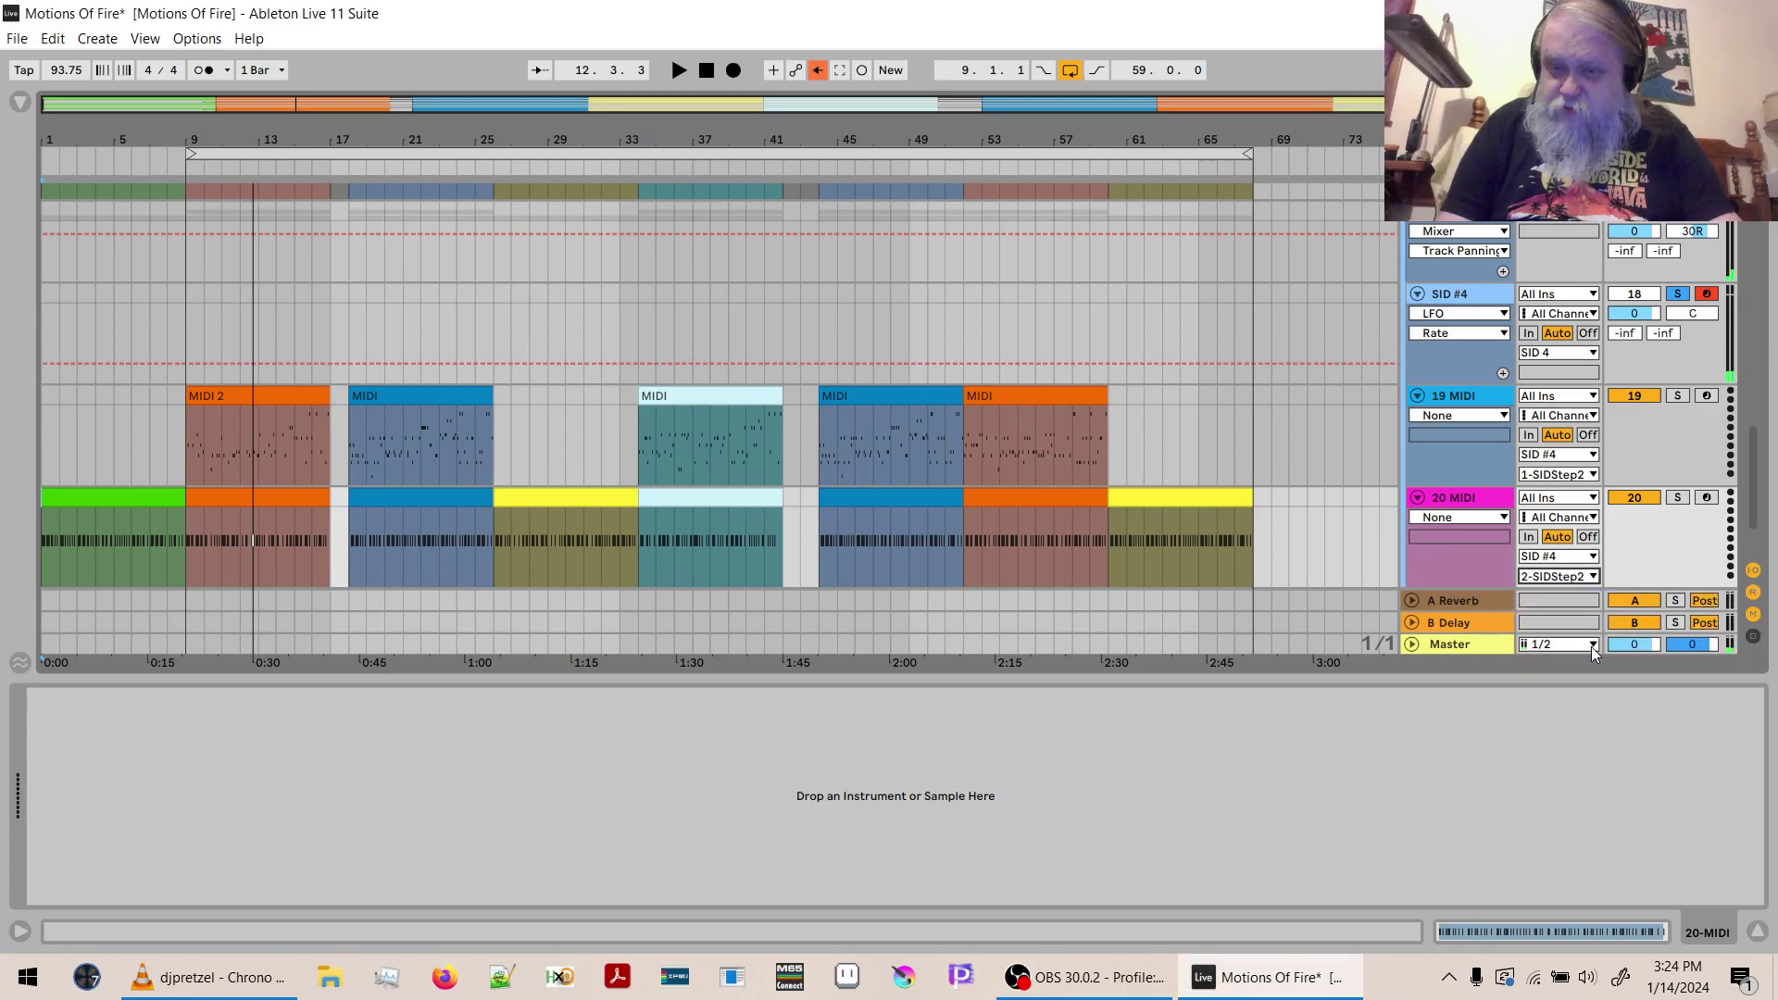
Set voice 2 of SID #4's SIDStep2 to patch 3, close its window, and play a few bars from the song's start.
{"action": "left_click", "coordinate": [1468, 374]}
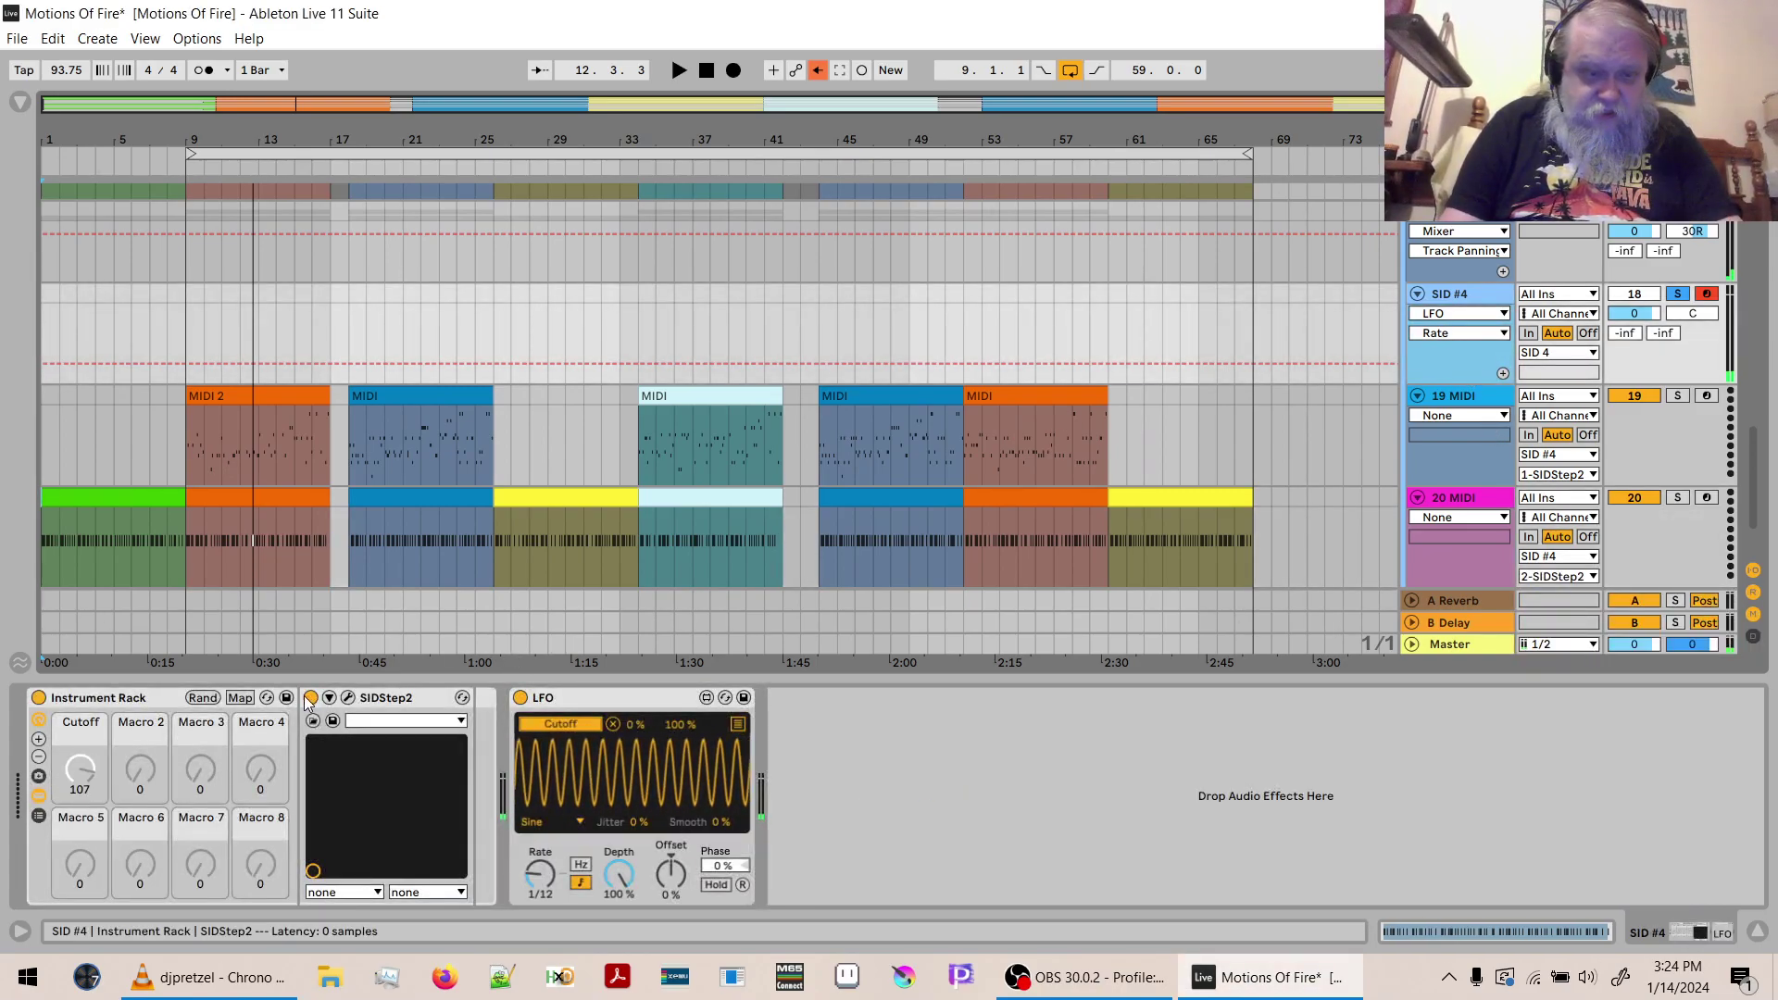
{"action": "left_click", "coordinate": [347, 697]}
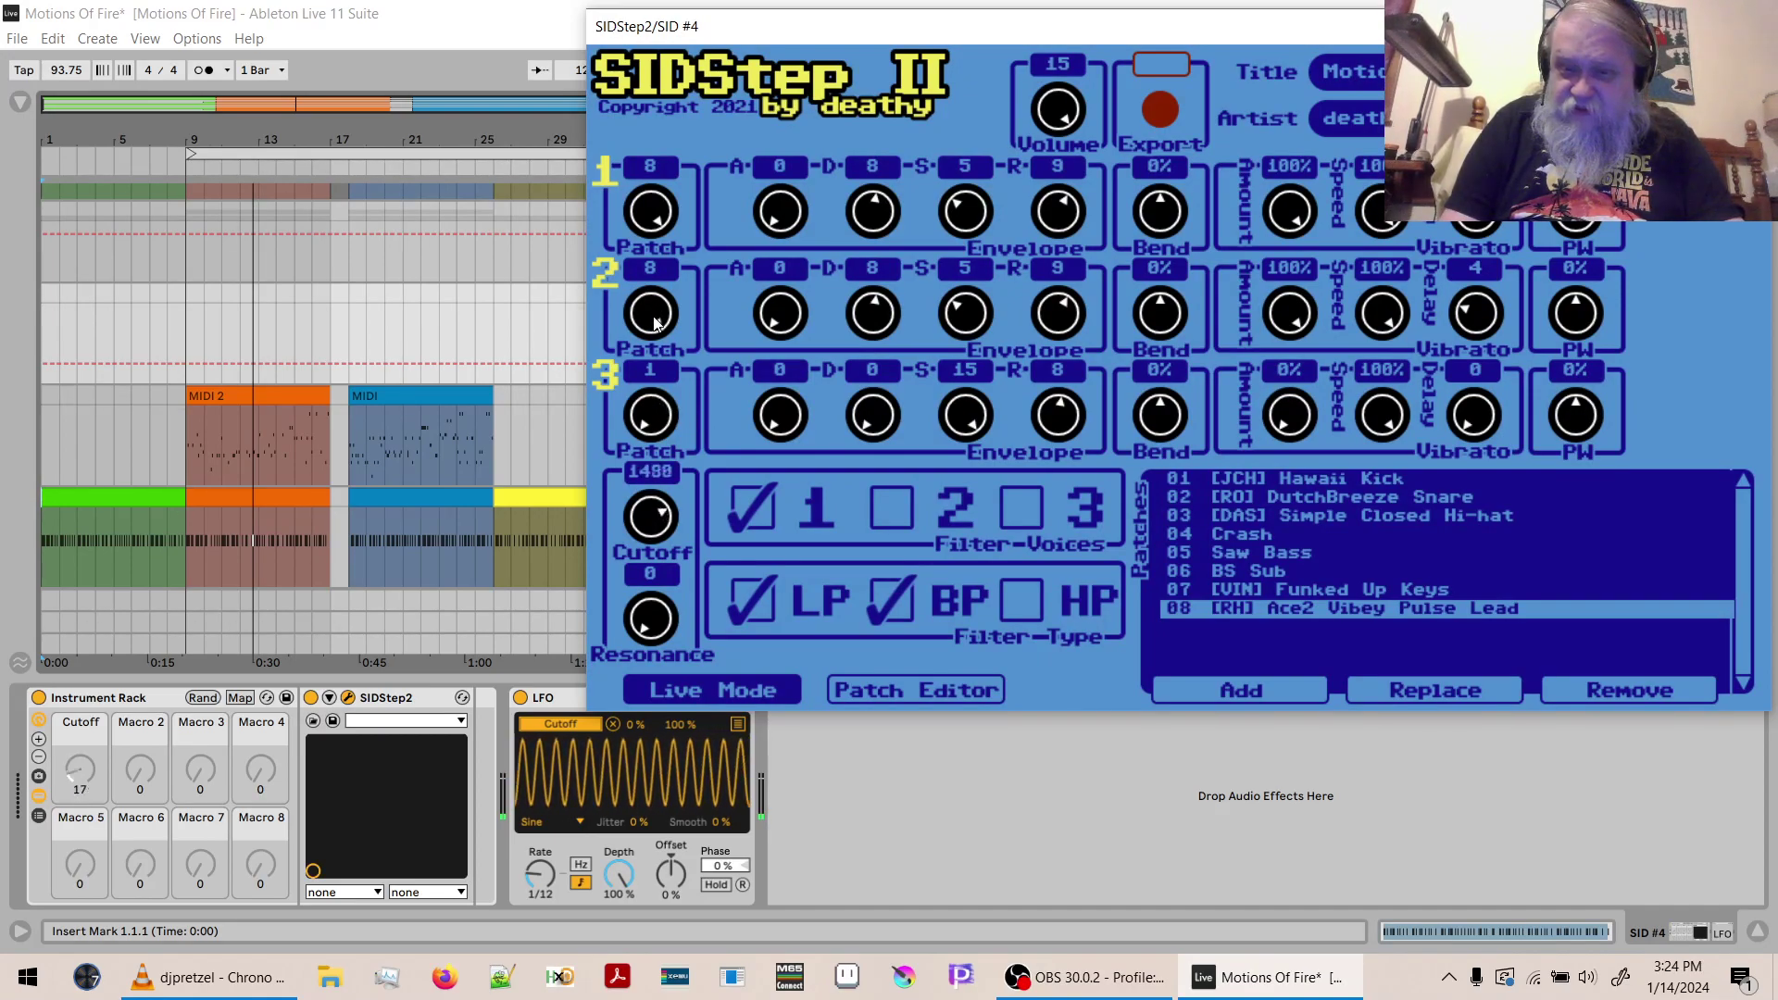
{"action": "left_click_drag", "start_coordinate": [653, 321], "coordinate": [656, 375]}
{"action": "left_click_drag", "start_coordinate": [663, 507], "coordinate": [668, 541]}
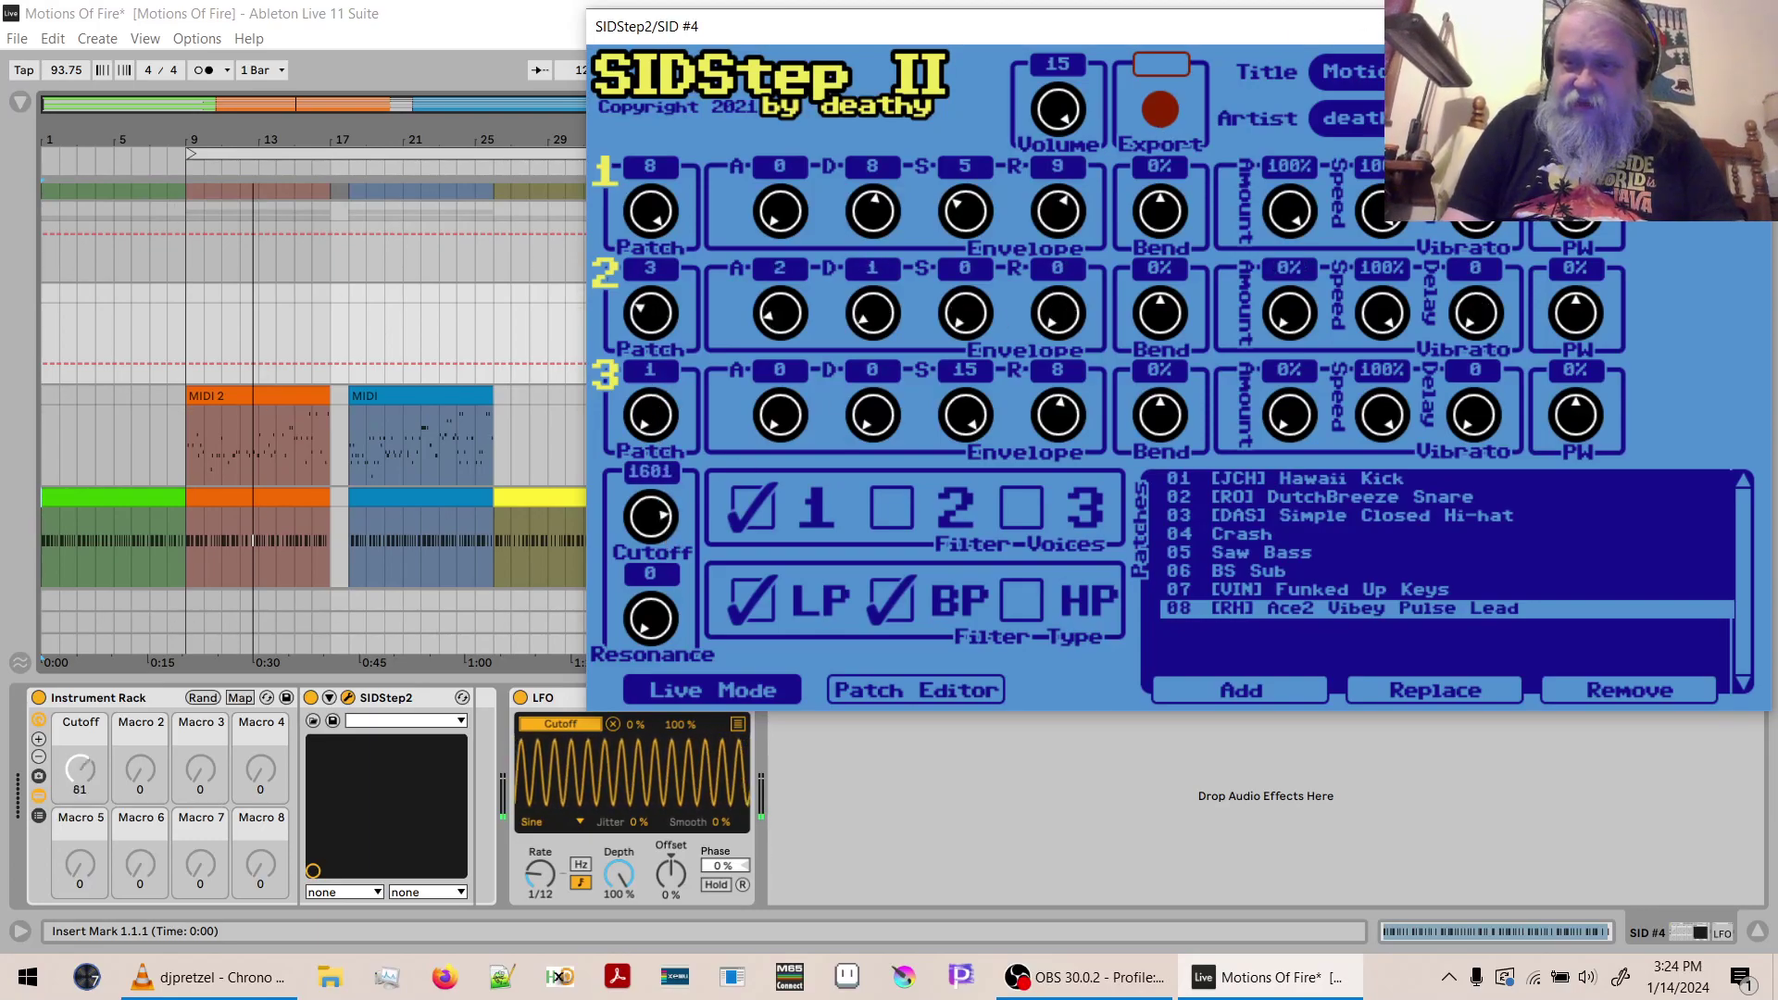
{"action": "key", "text": "ctrl+alt+p"}
{"action": "key", "text": "space"}
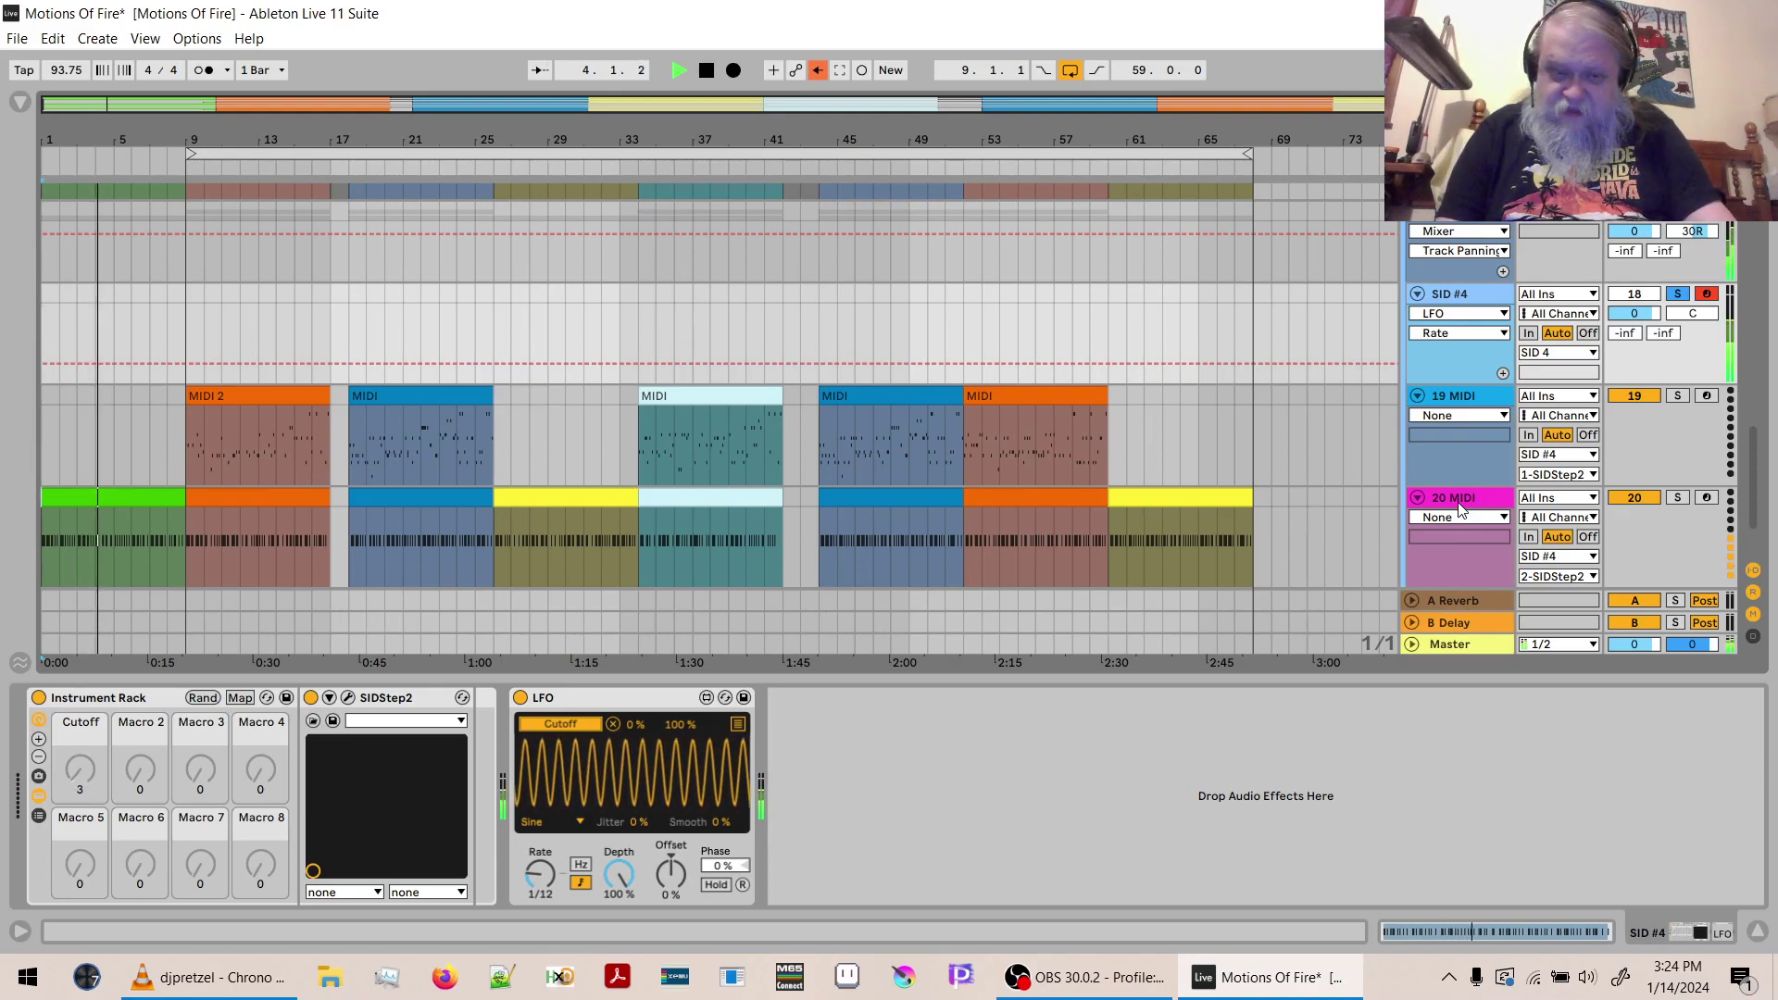
{"action": "key", "text": "space"}
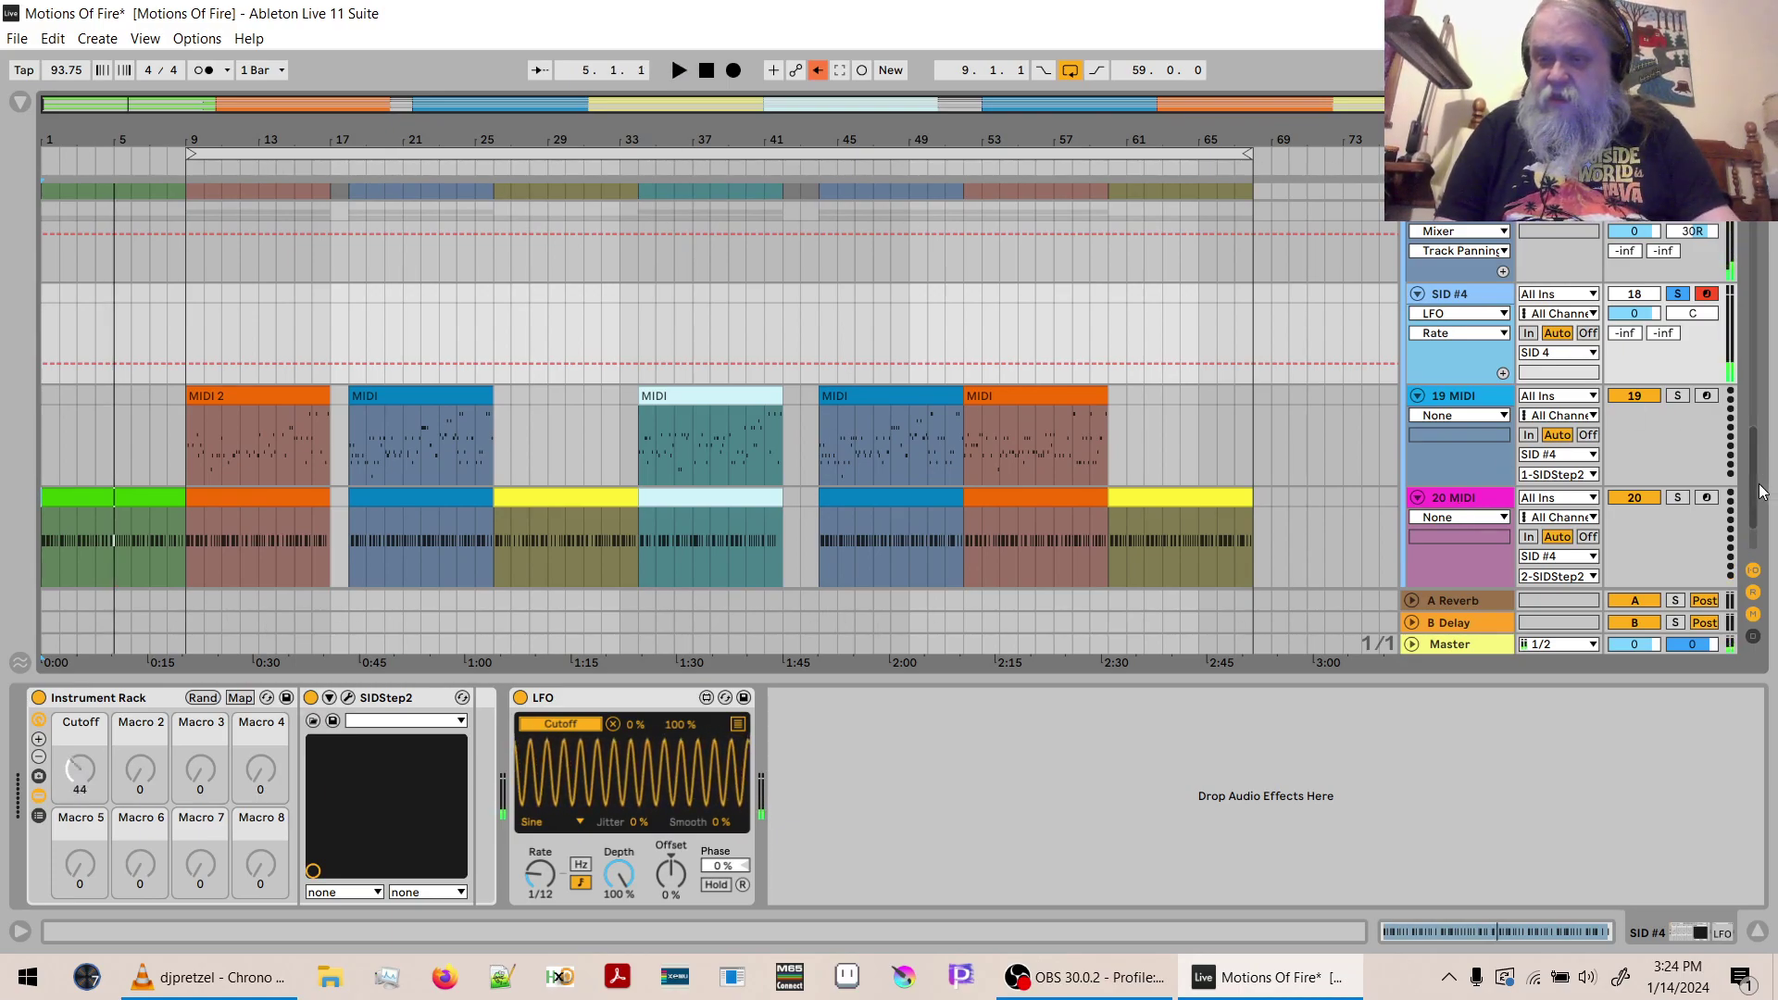
Copy the 9 MIDI track from the SID 2 group into the SID 4 group.
{"action": "scroll", "coordinate": [1759, 490], "scroll_direction": "up", "scroll_amount": 15}
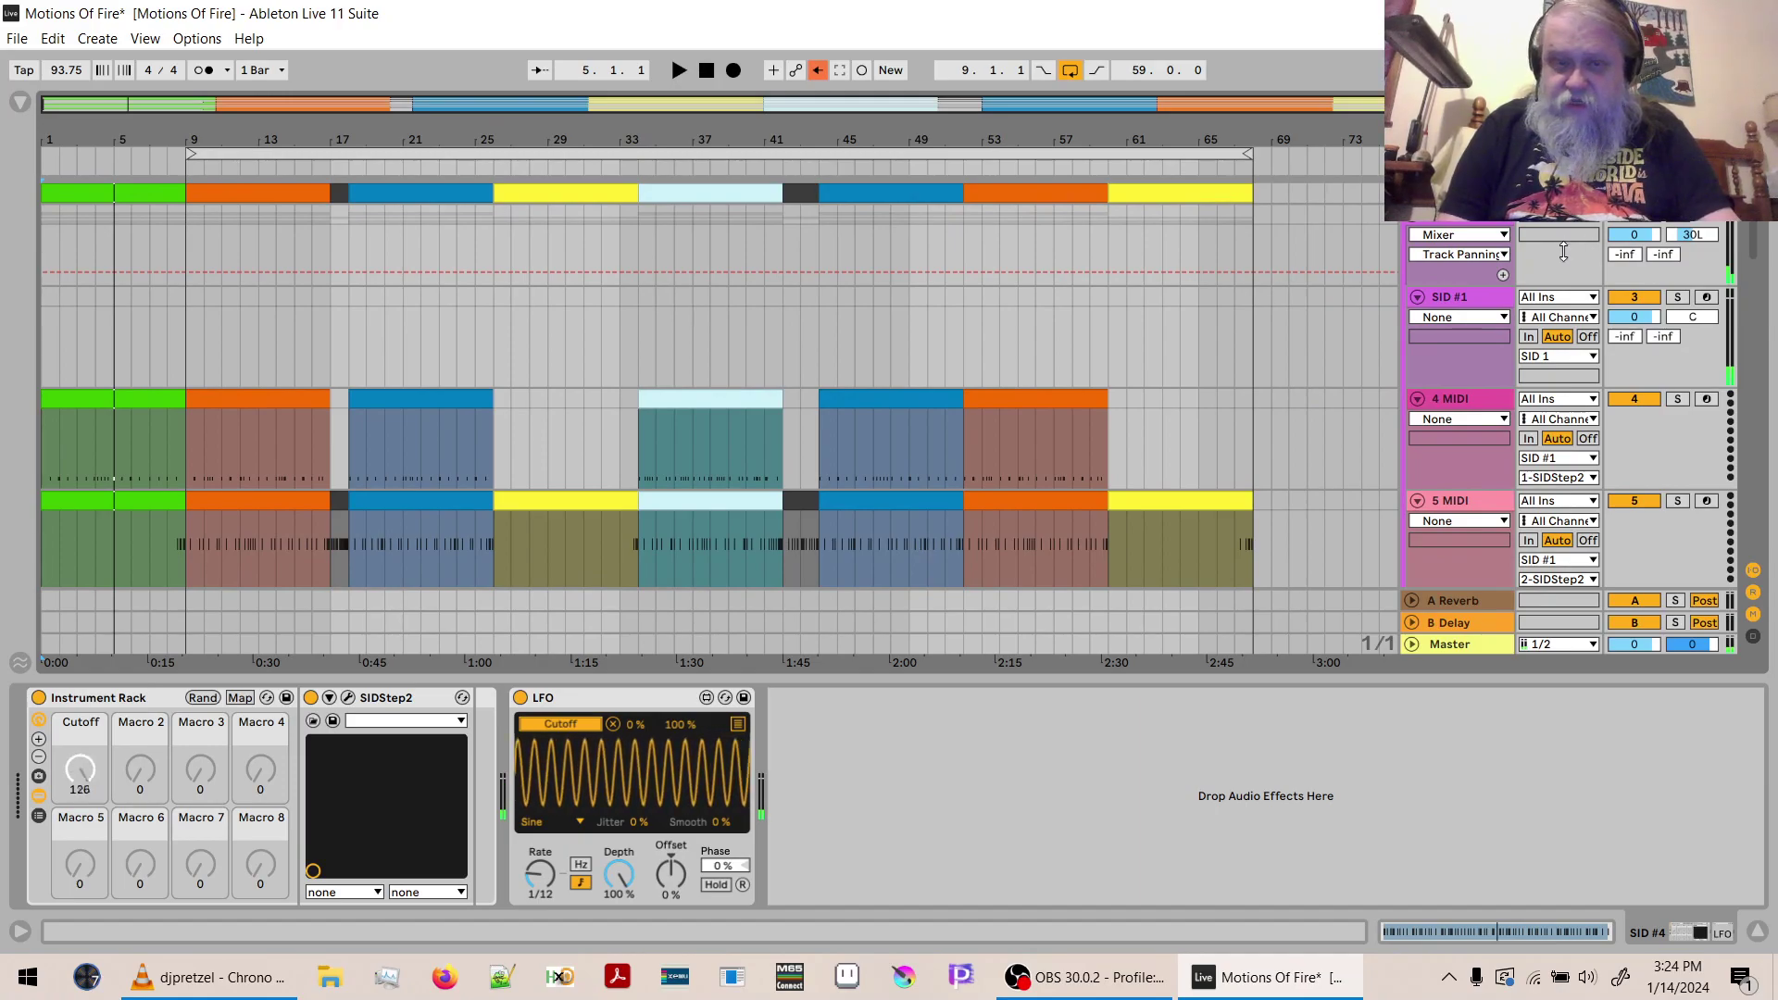
{"action": "left_click", "coordinate": [1475, 394]}
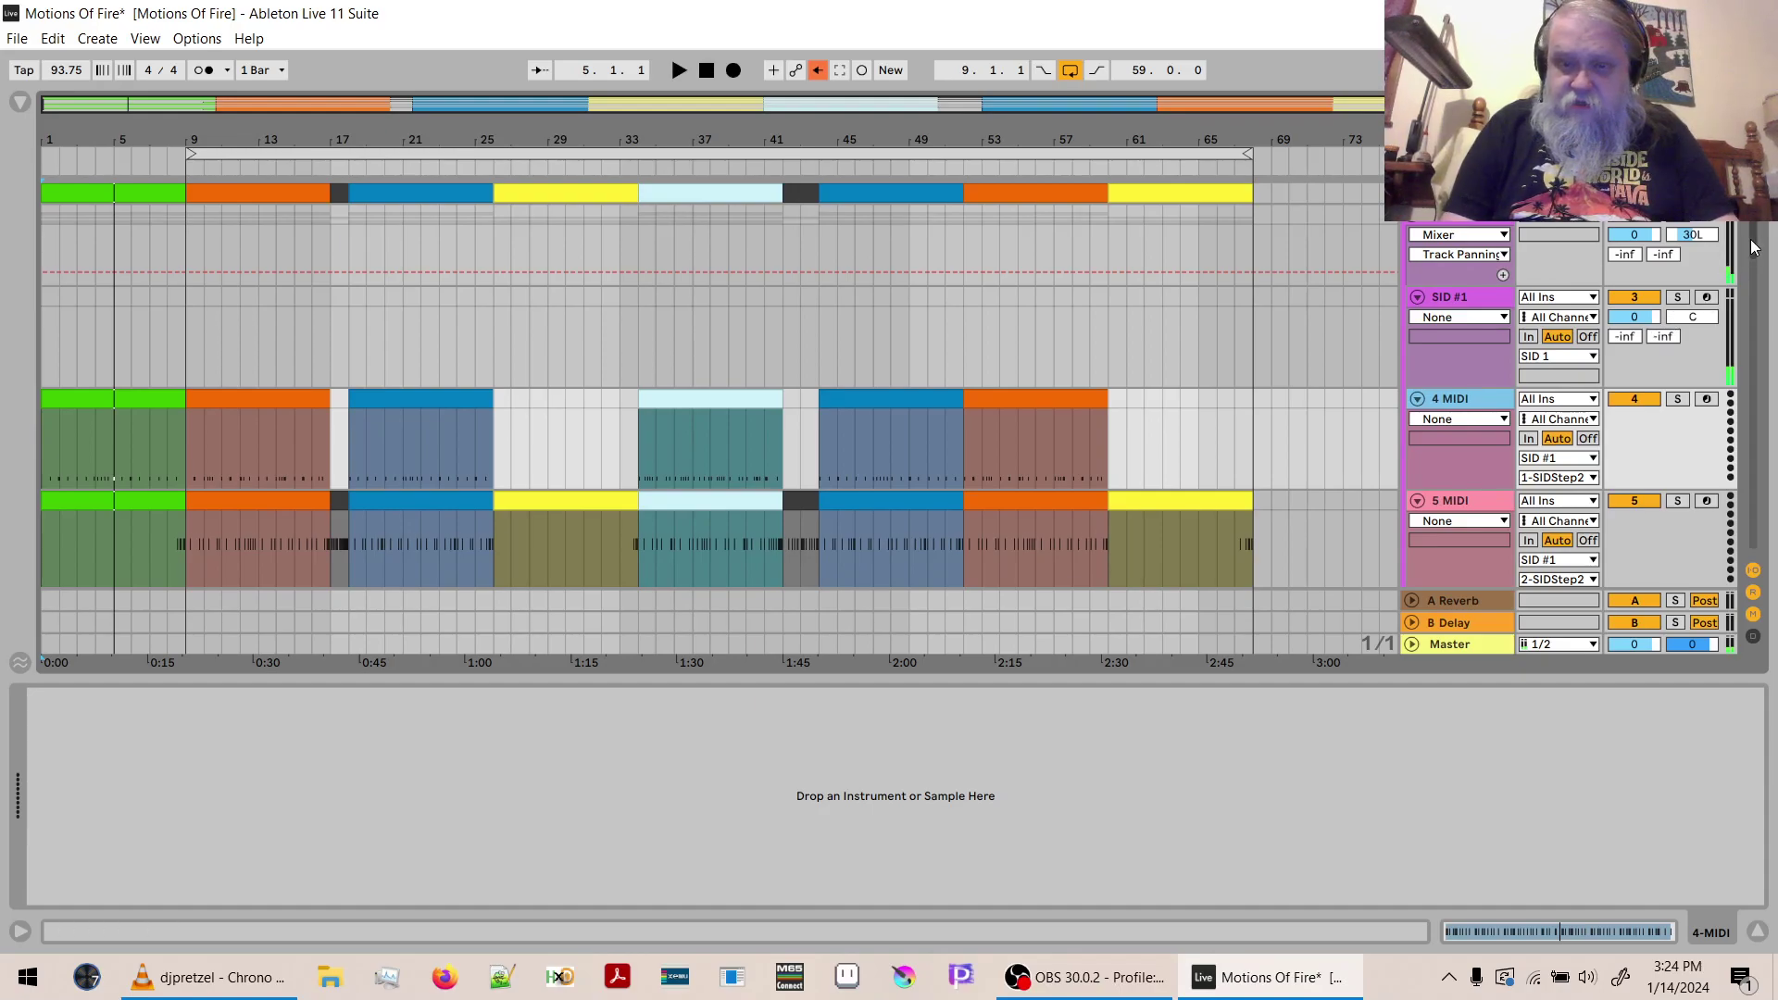
{"action": "scroll", "coordinate": [1752, 247], "scroll_direction": "down", "scroll_amount": 10}
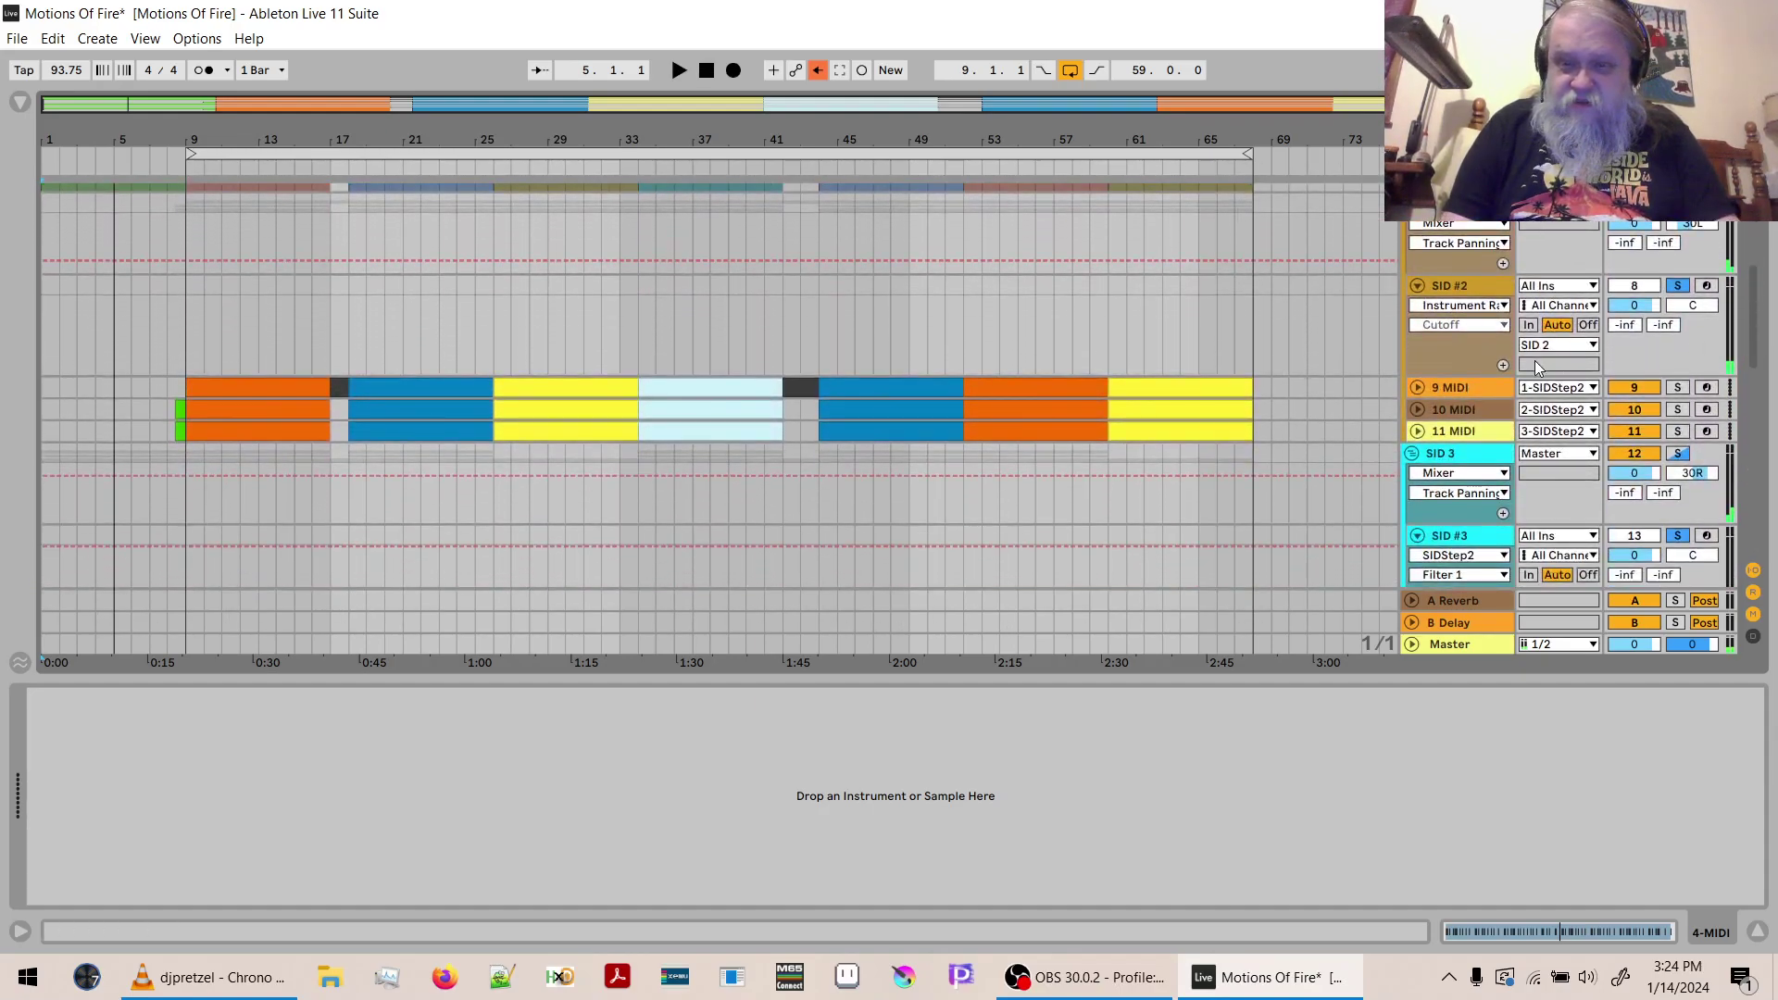
{"action": "left_click", "coordinate": [1471, 390]}
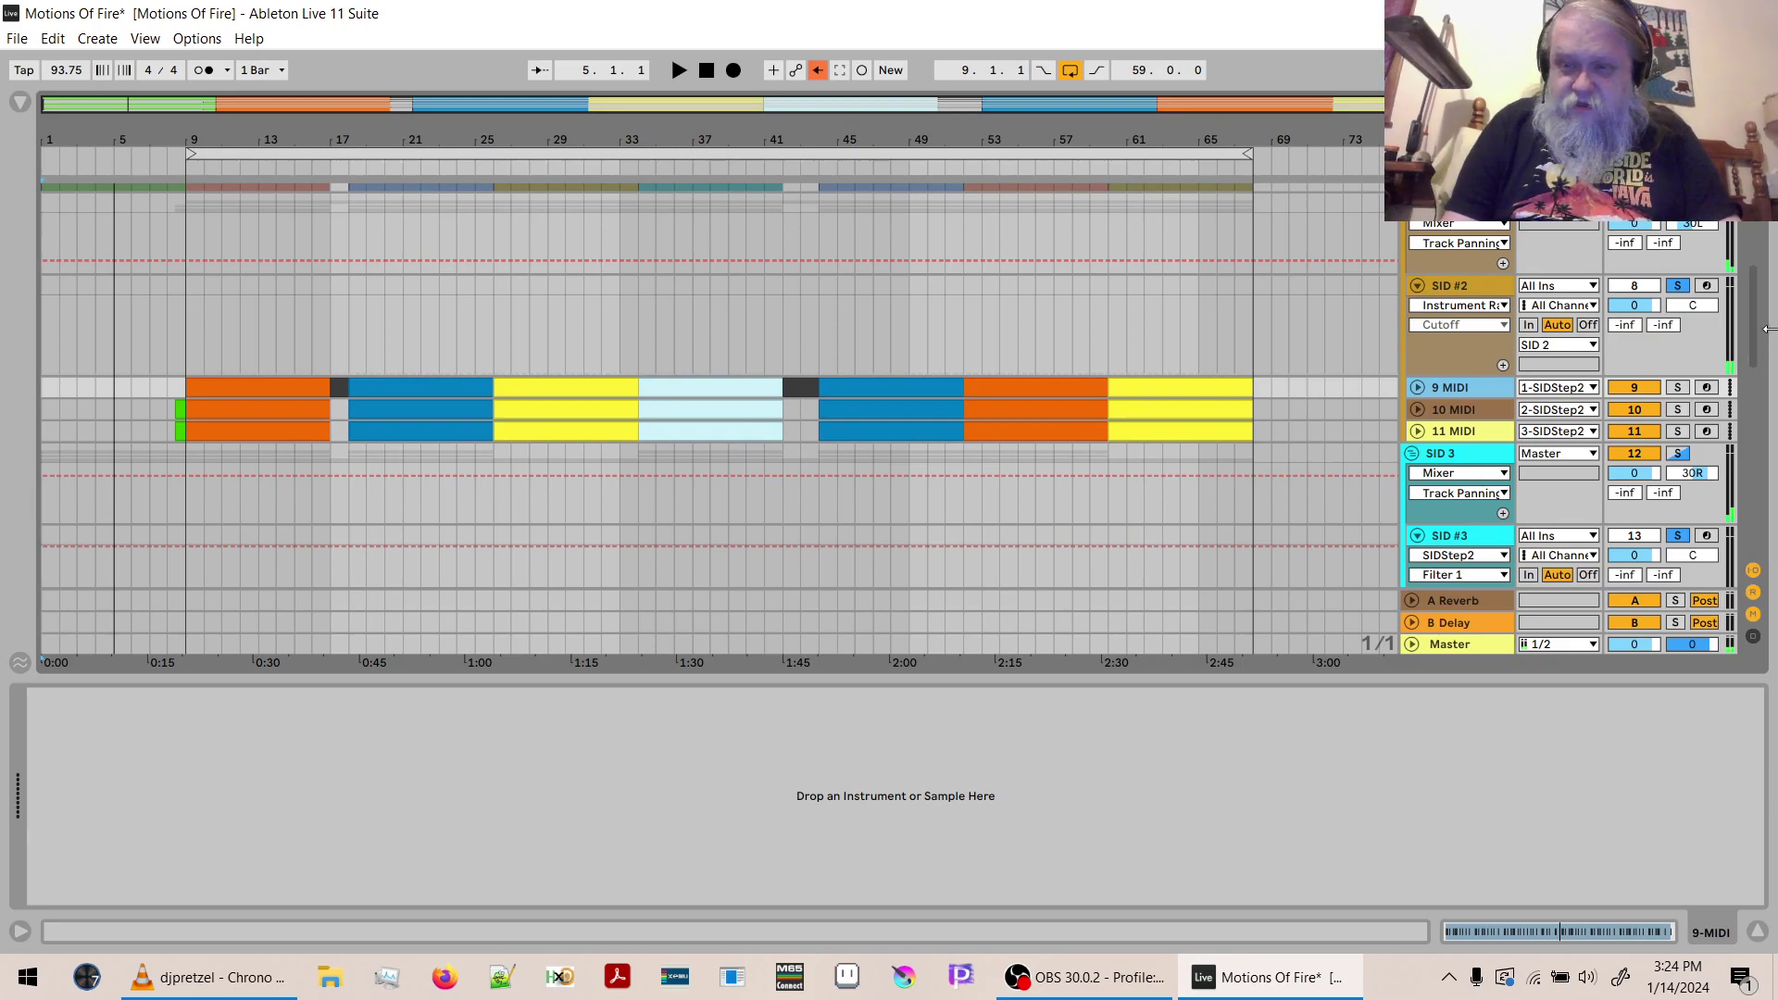
{"action": "left_click_drag", "start_coordinate": [1764, 330], "coordinate": [1744, 520]}
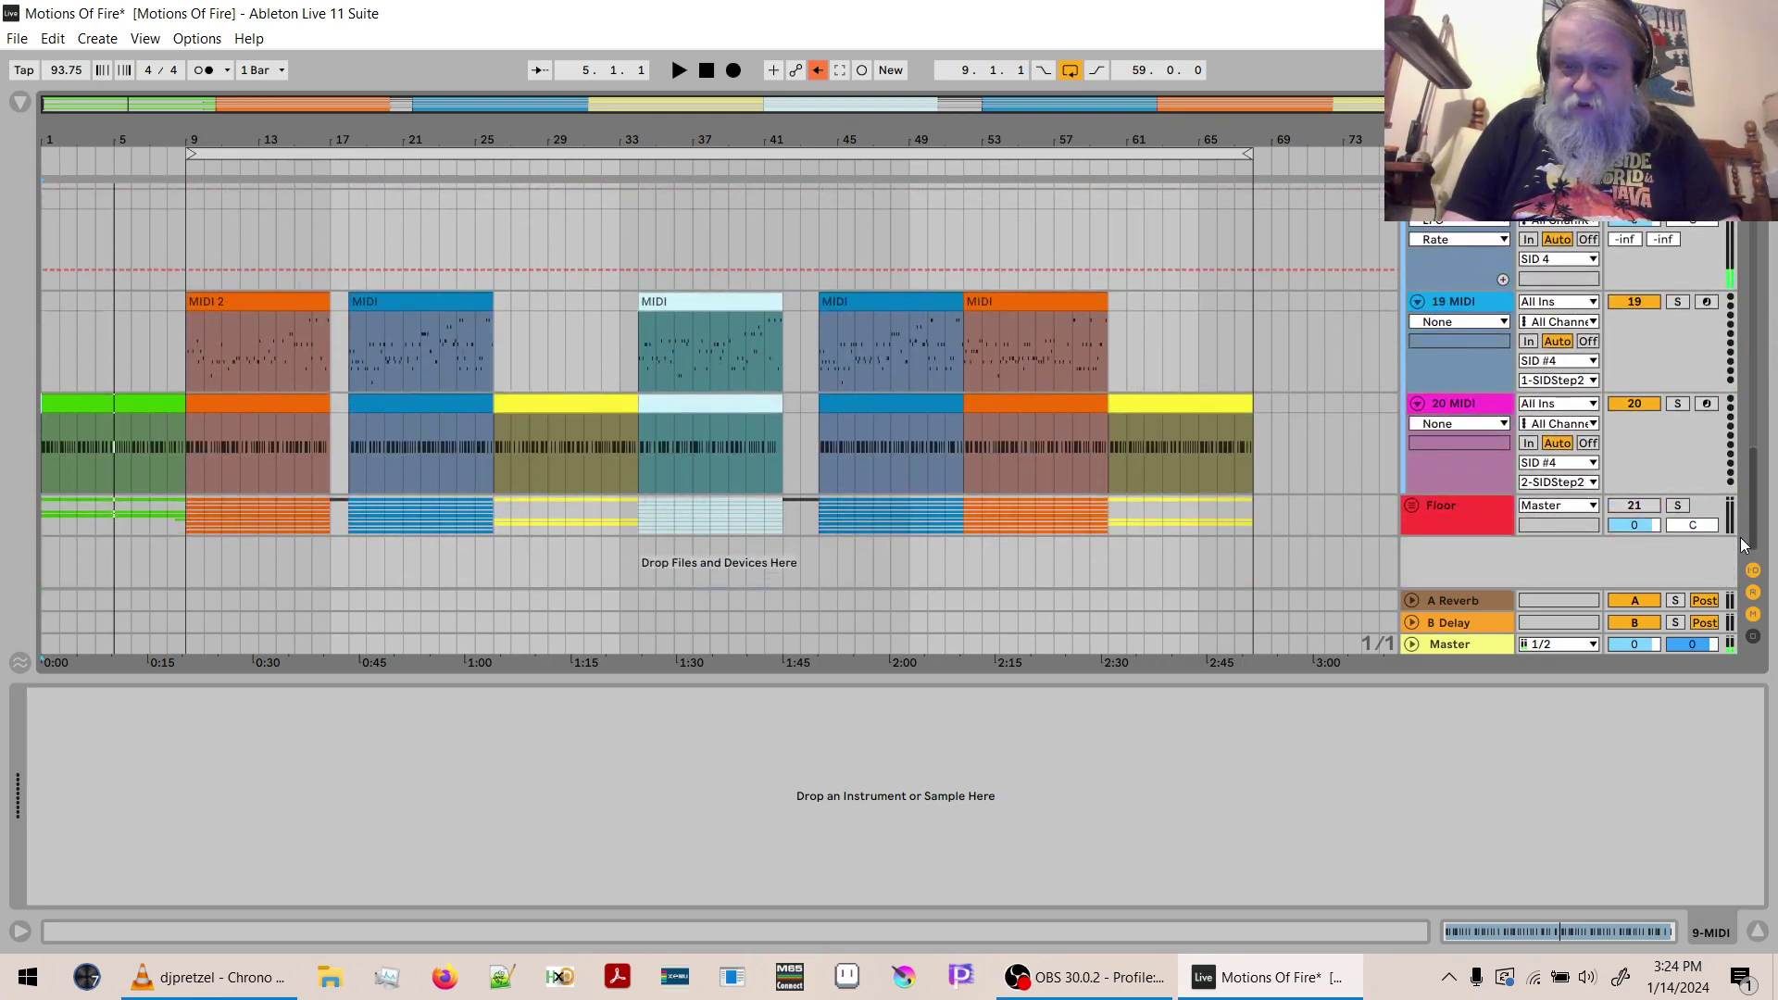
{"action": "left_click", "coordinate": [1446, 394]}
{"action": "key", "text": "ctrl+d"}
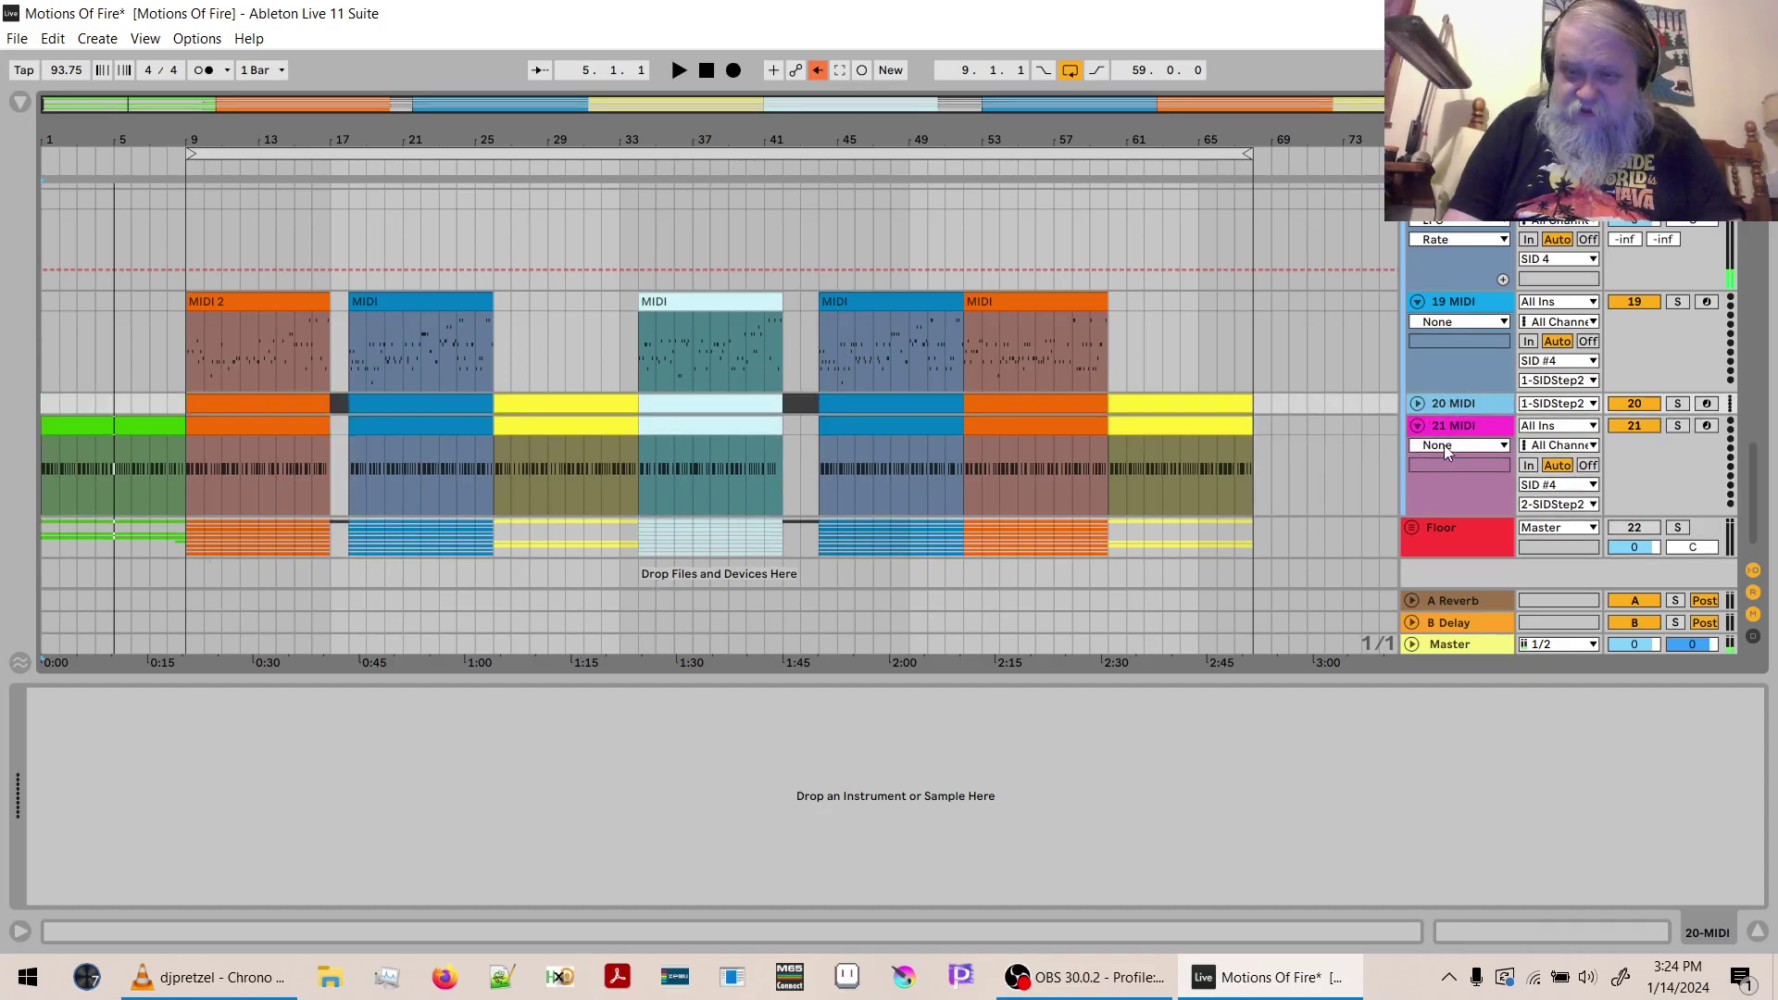
Unfold the copied track in the SID 4 group and place it below the magenta drum track.
{"action": "left_click", "coordinate": [1416, 405]}
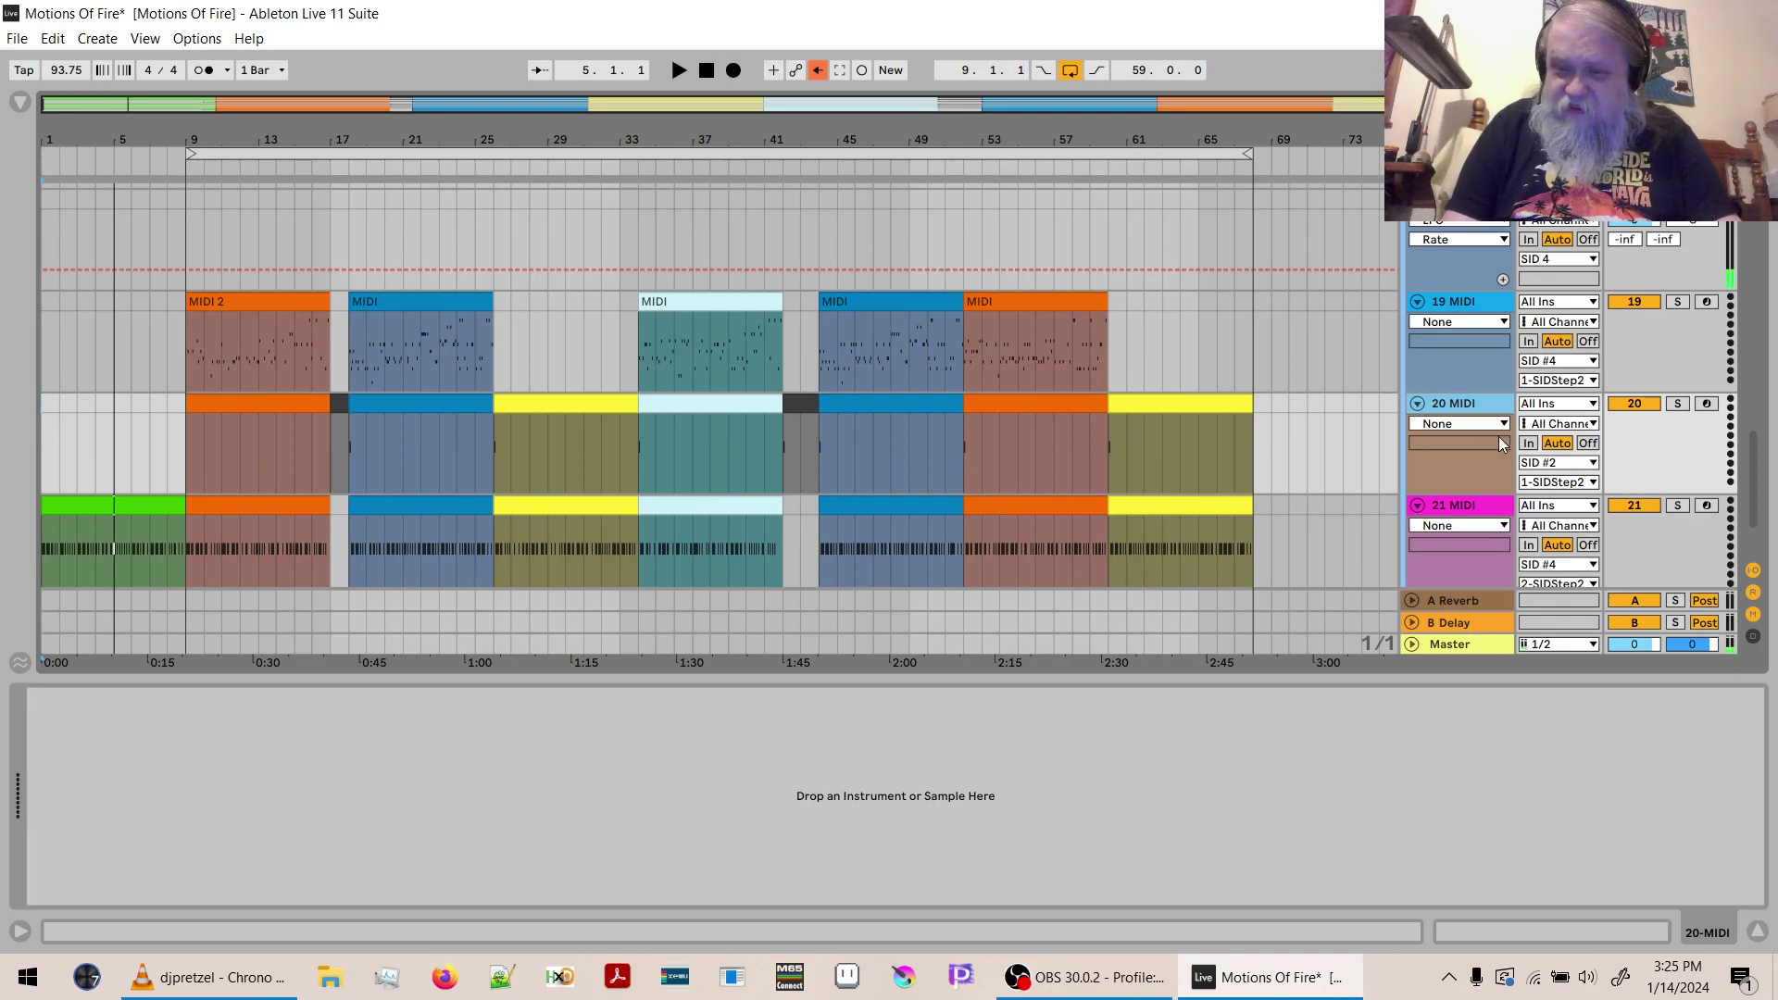
{"action": "left_click", "coordinate": [1458, 518]}
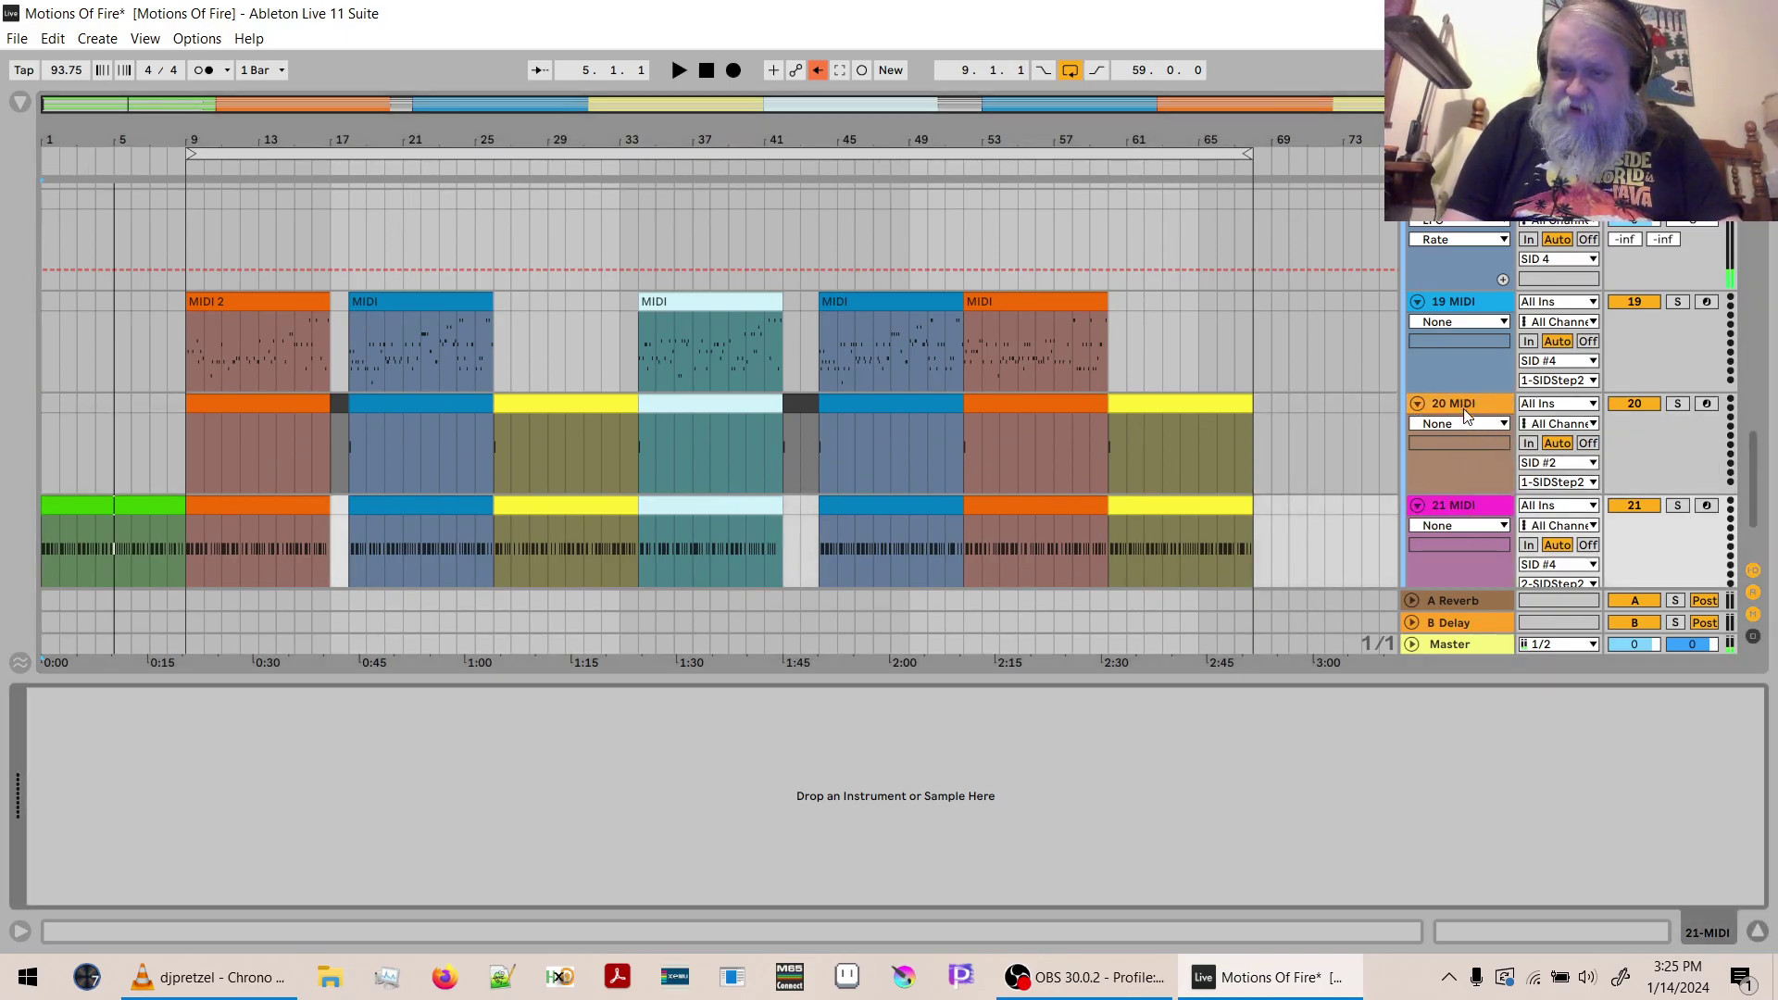
{"action": "mouse_move", "coordinate": [1463, 396]}
{"action": "left_mouse_down"}
{"action": "mouse_move", "coordinate": [1459, 452]}
{"action": "mouse_move", "coordinate": [1459, 396]}
{"action": "mouse_move", "coordinate": [1459, 426]}
{"action": "left_mouse_up"}
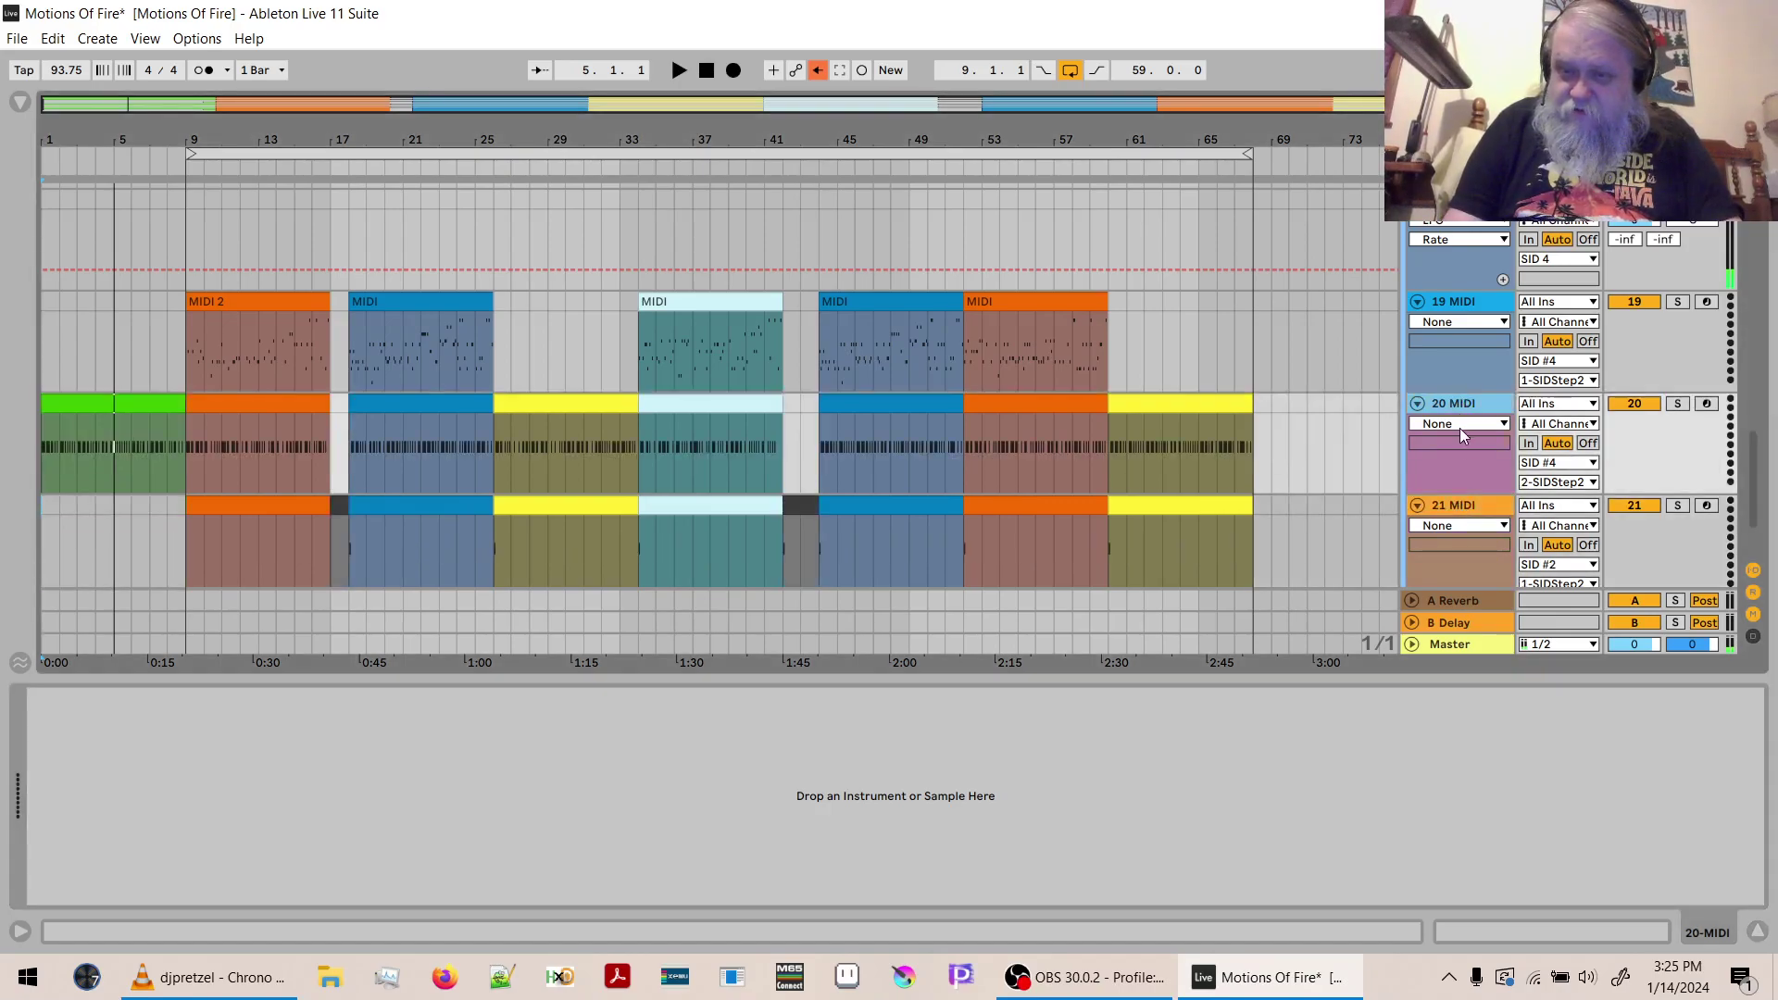
Route the 21 MIDI track's output to SID #4 on SIDStep2 channel 3.
{"action": "left_click", "coordinate": [1577, 565]}
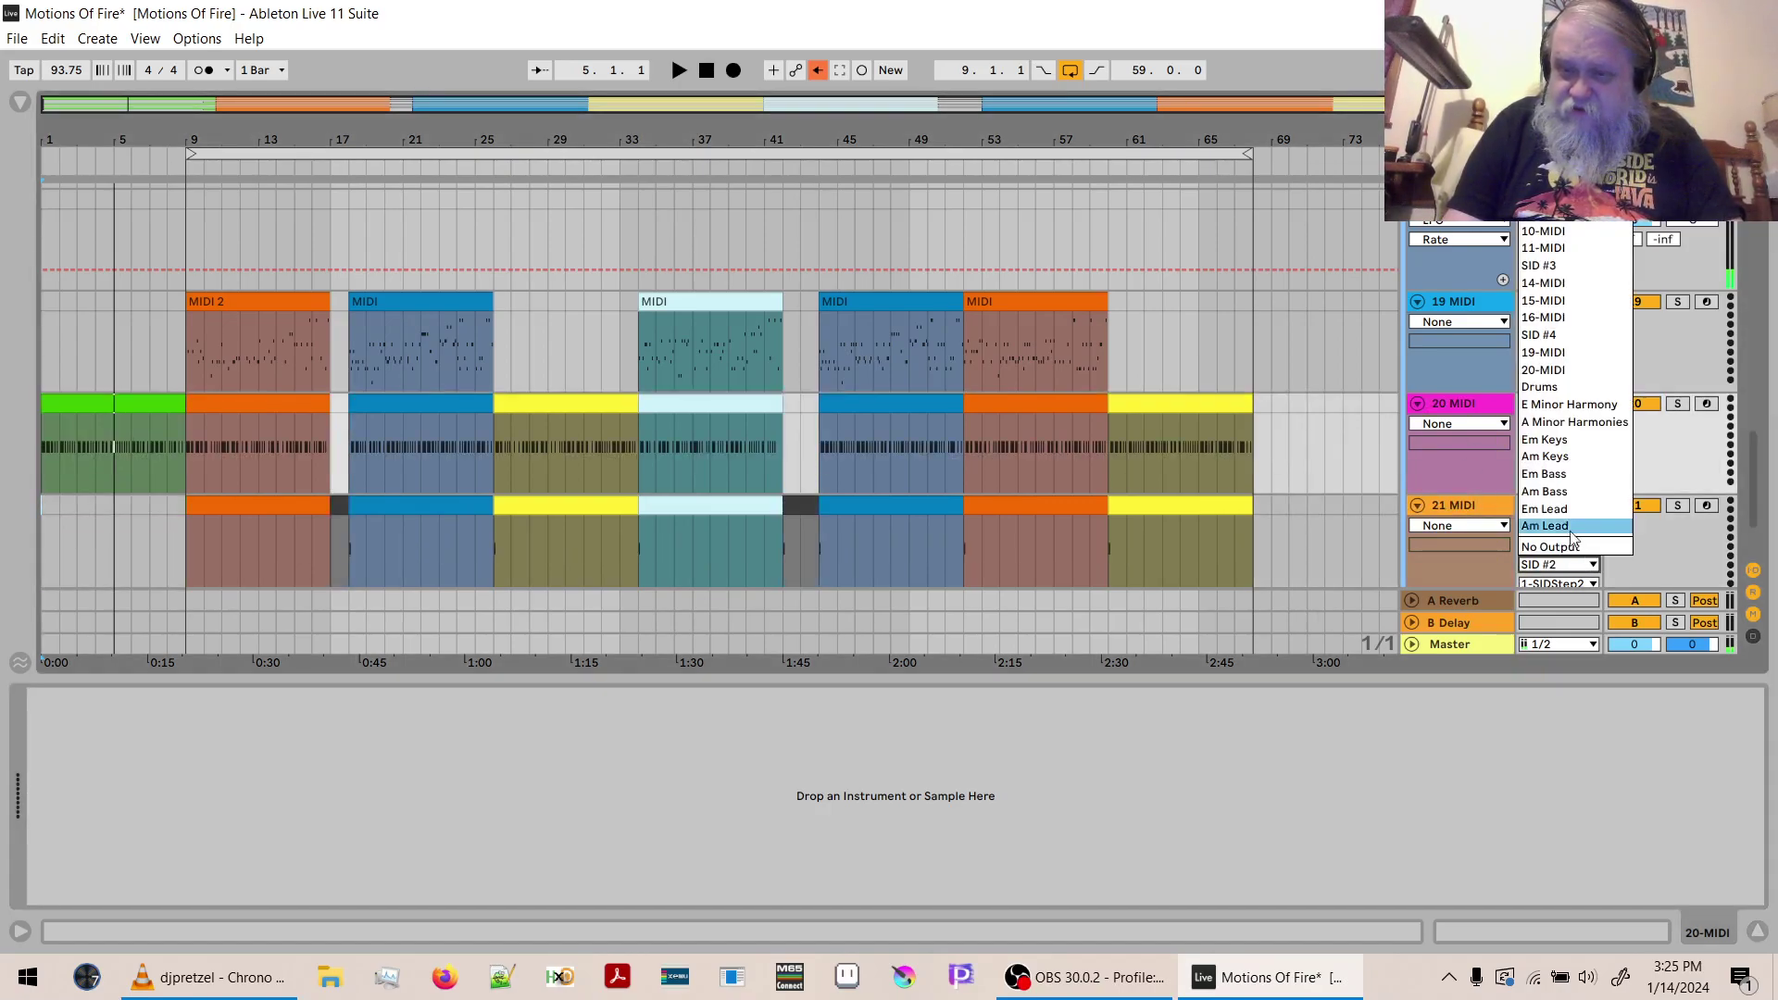
{"action": "left_click", "coordinate": [1558, 336]}
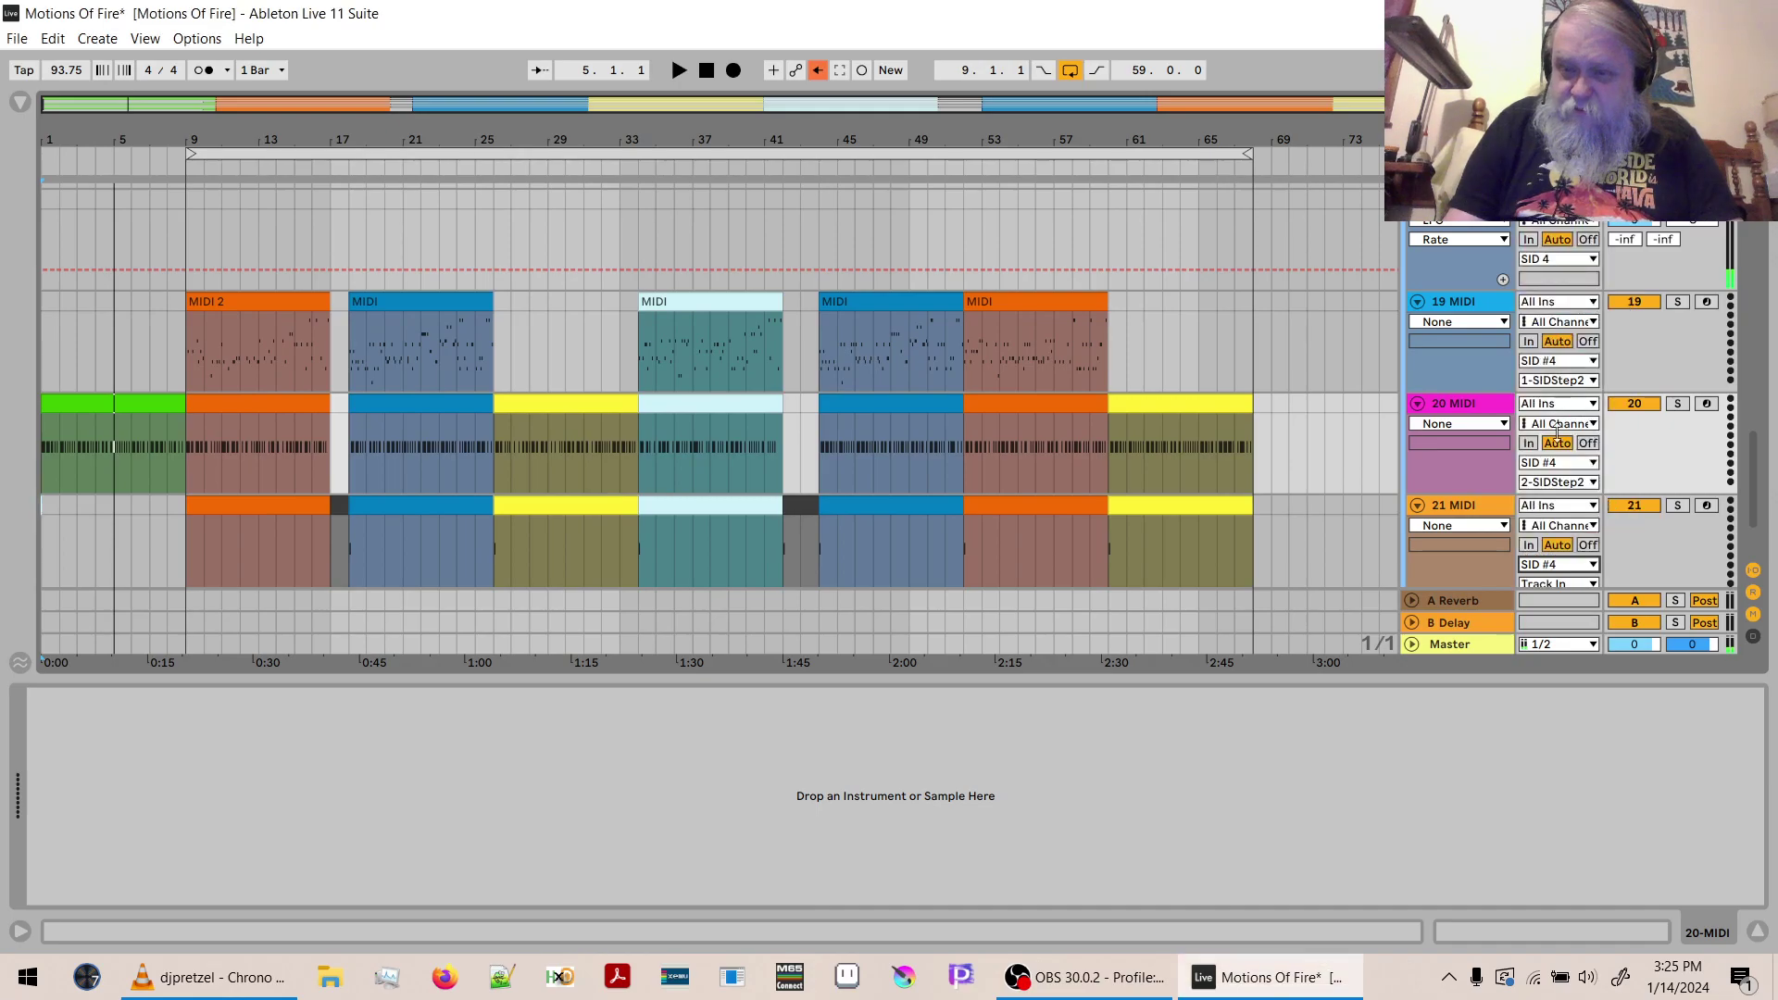
{"action": "left_click", "coordinate": [1560, 583]}
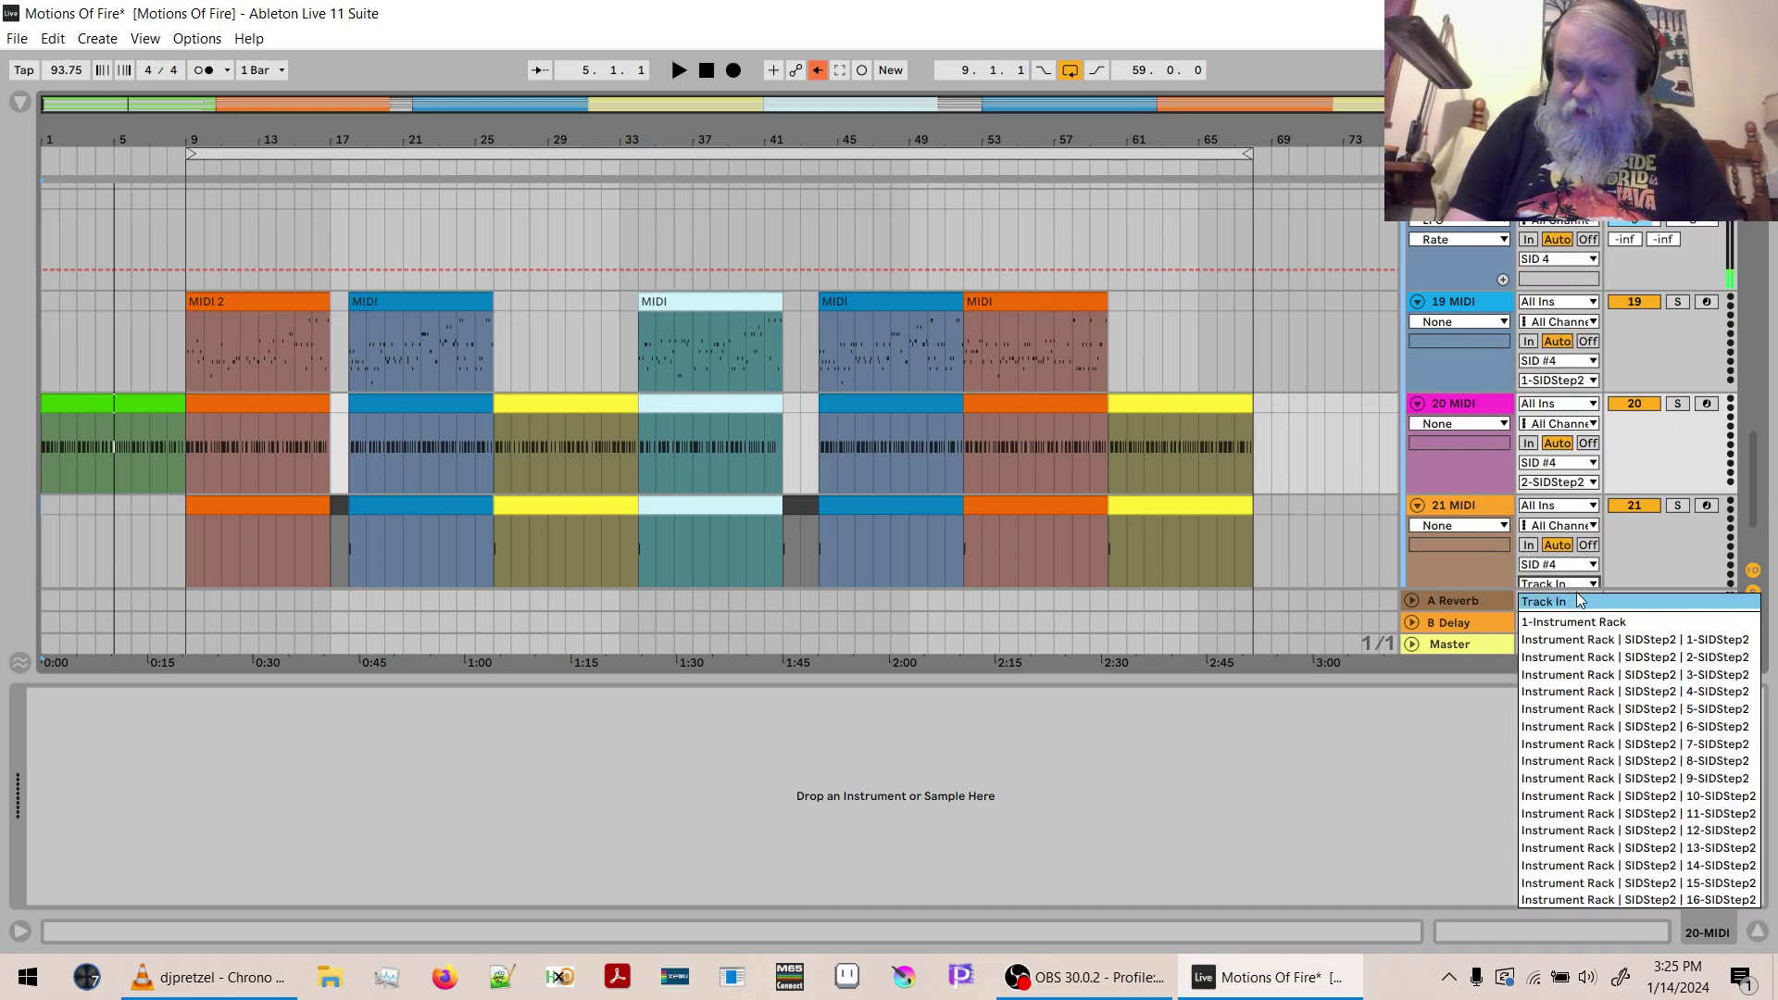
{"action": "left_click", "coordinate": [1593, 674]}
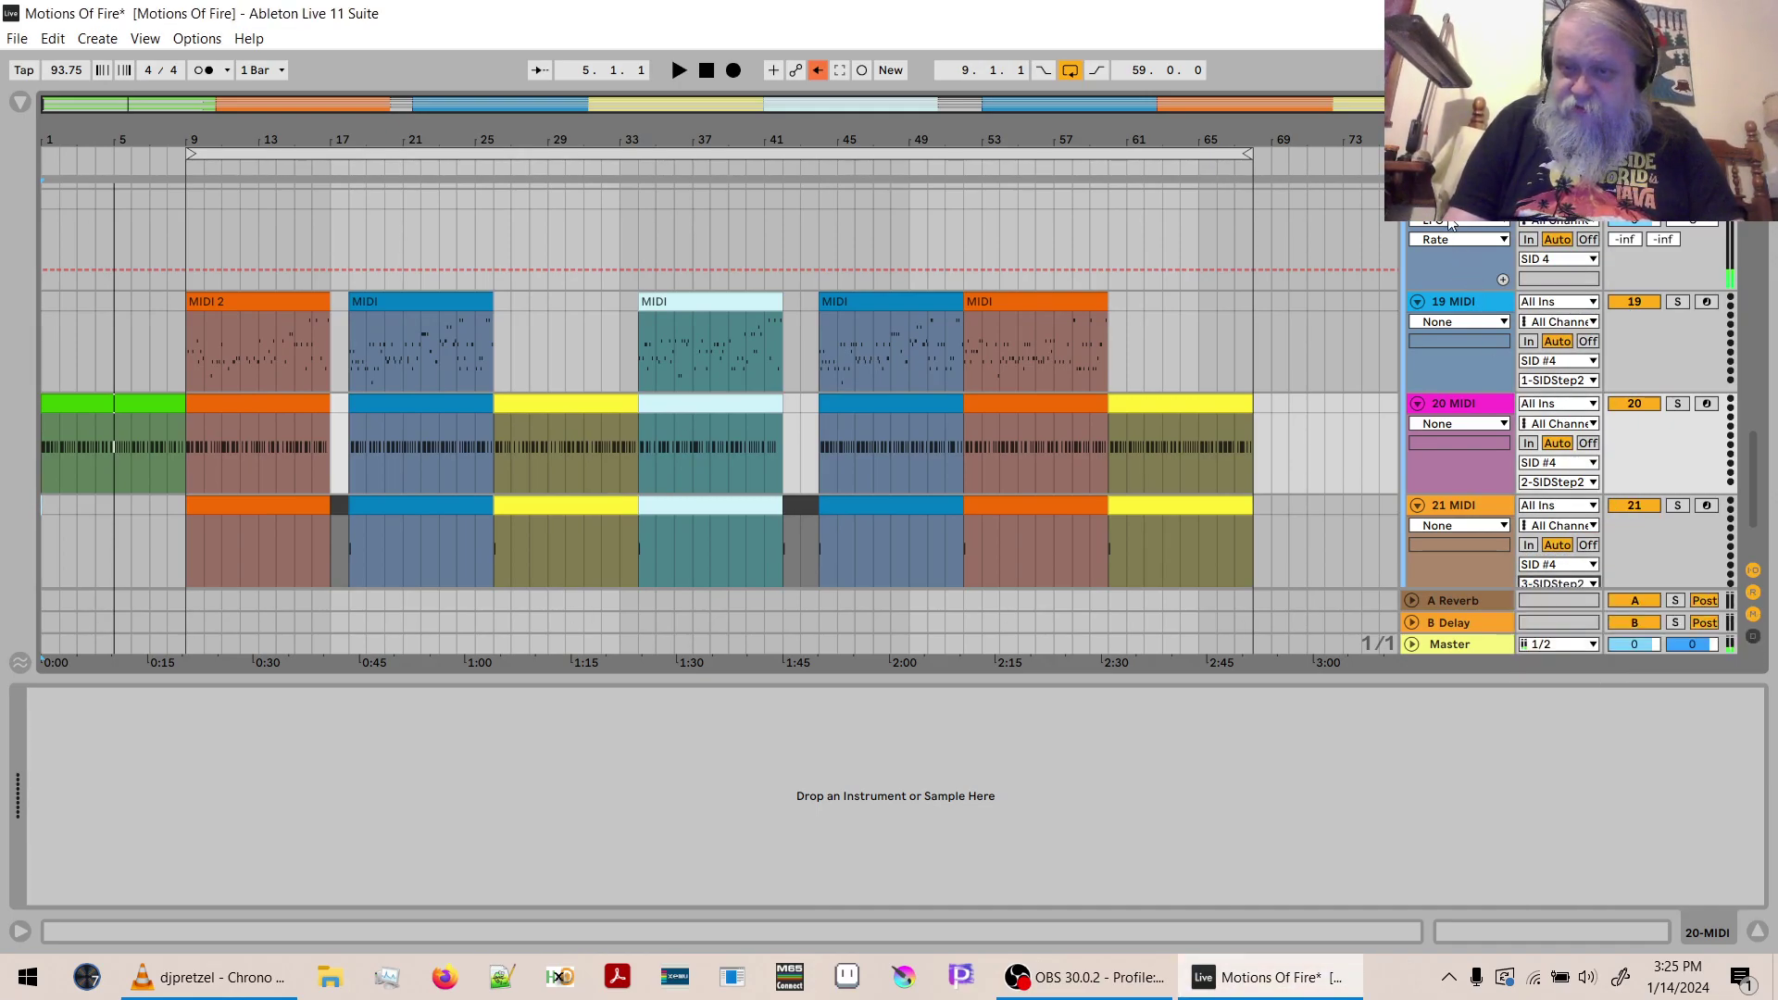
Set voice 3 of SID #4's SIDStep2 to patch 4 and close the instrument window.
{"action": "left_click", "coordinate": [114, 240]}
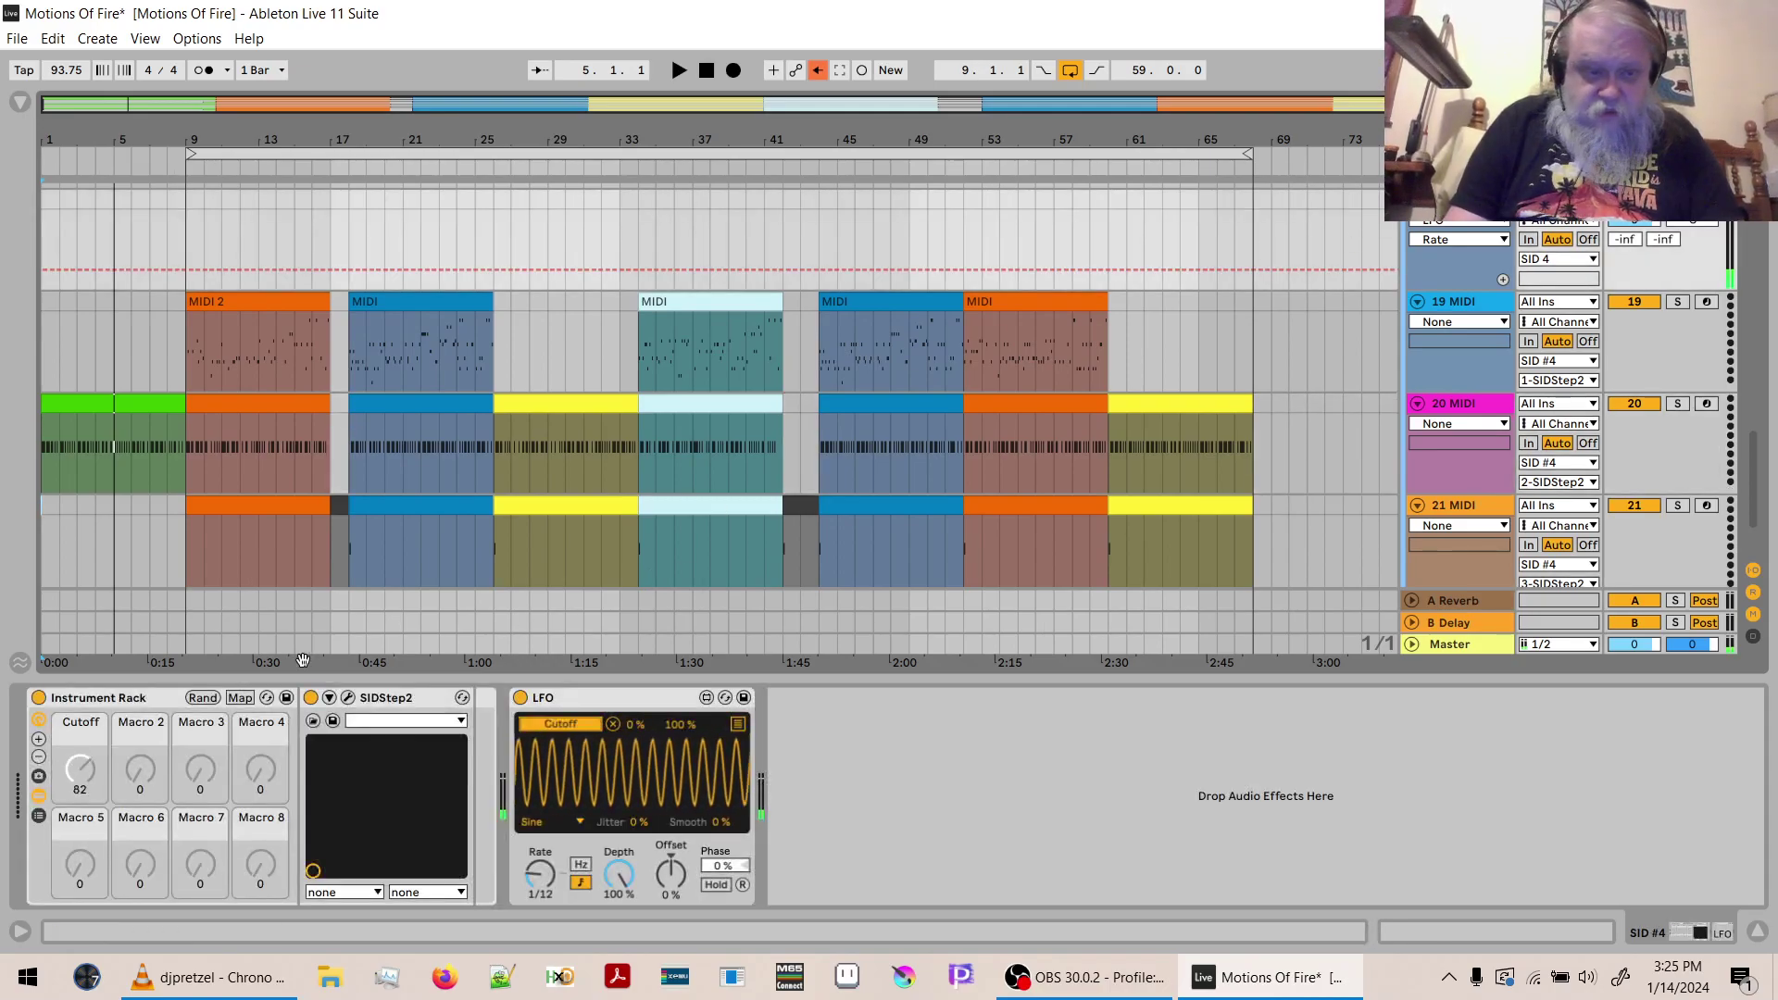
{"action": "left_click", "coordinate": [348, 700]}
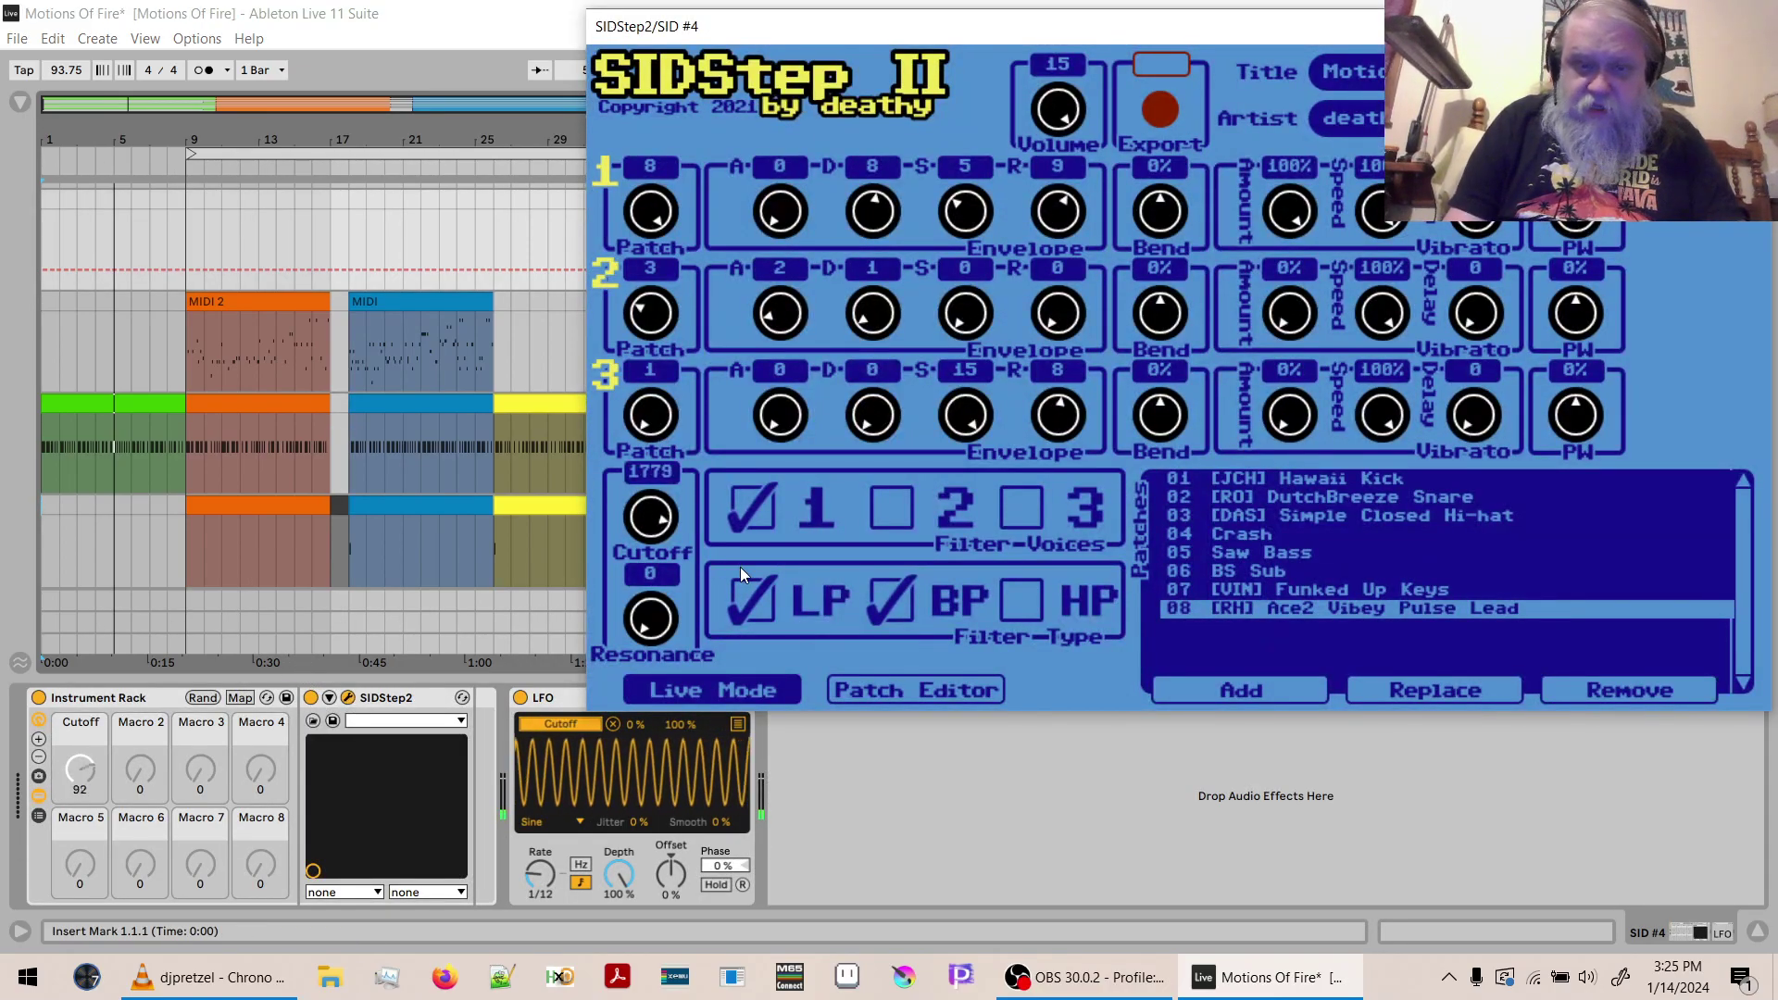
{"action": "left_click_drag", "start_coordinate": [659, 398], "coordinate": [664, 304]}
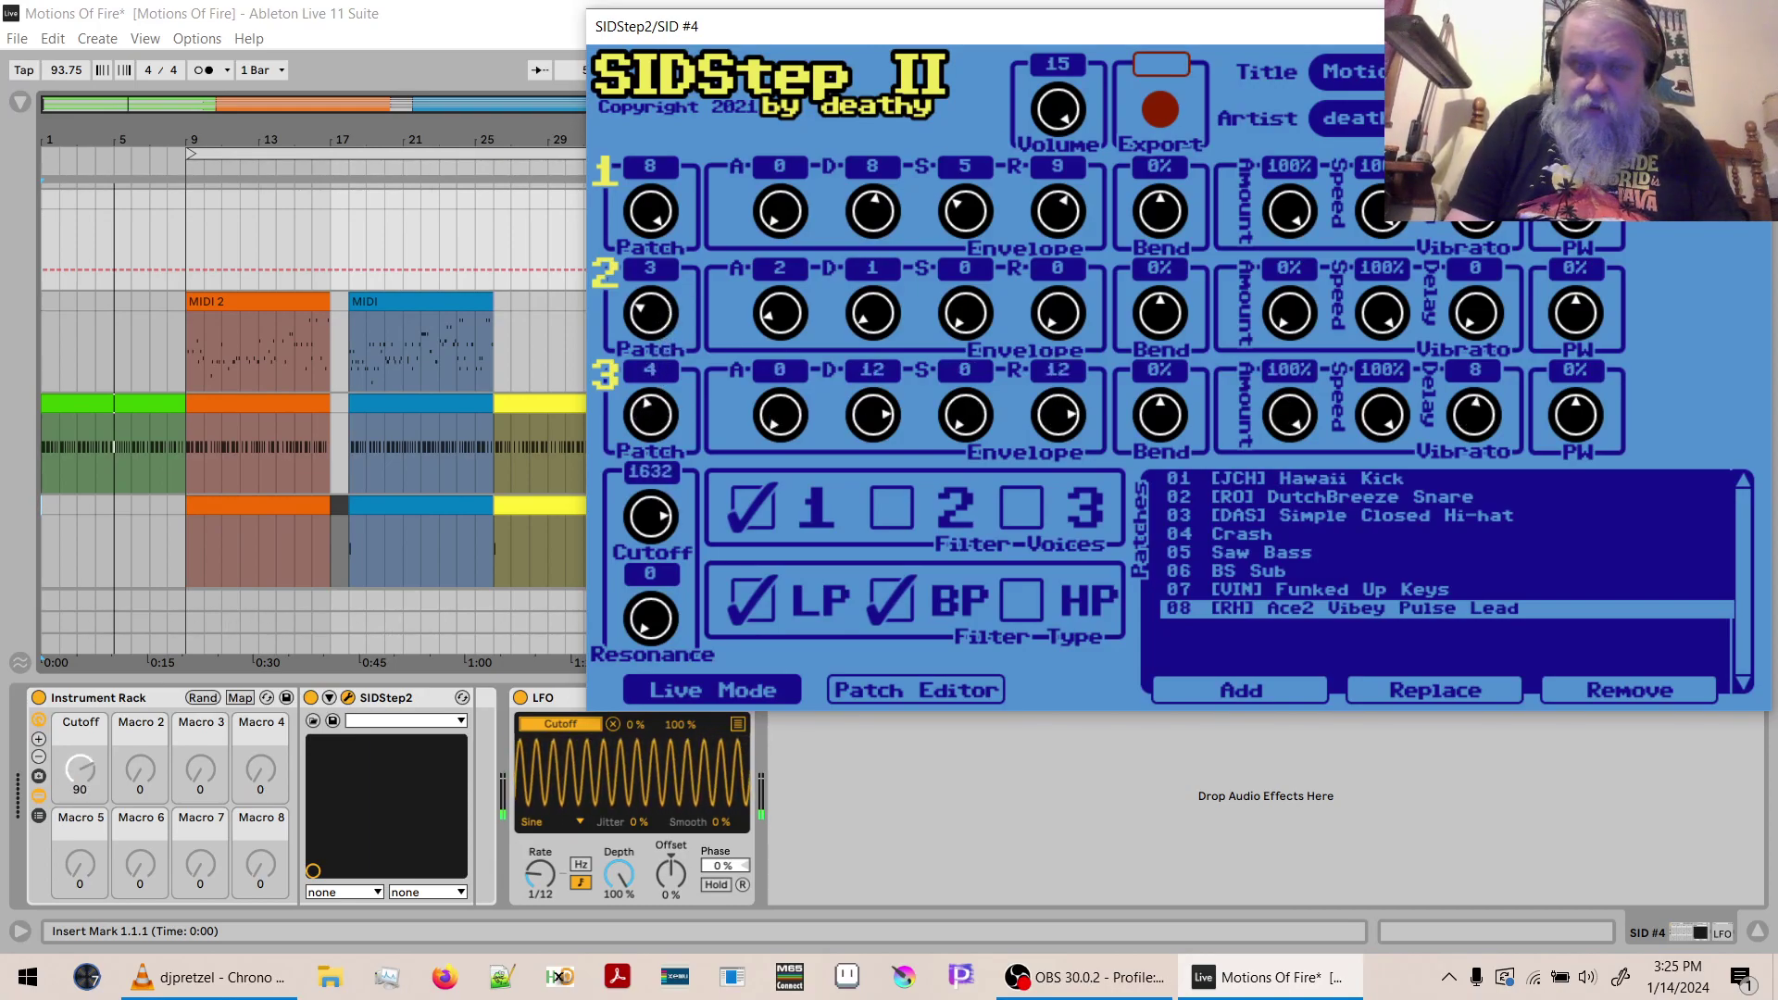
{"action": "left_click", "coordinate": [1752, 26]}
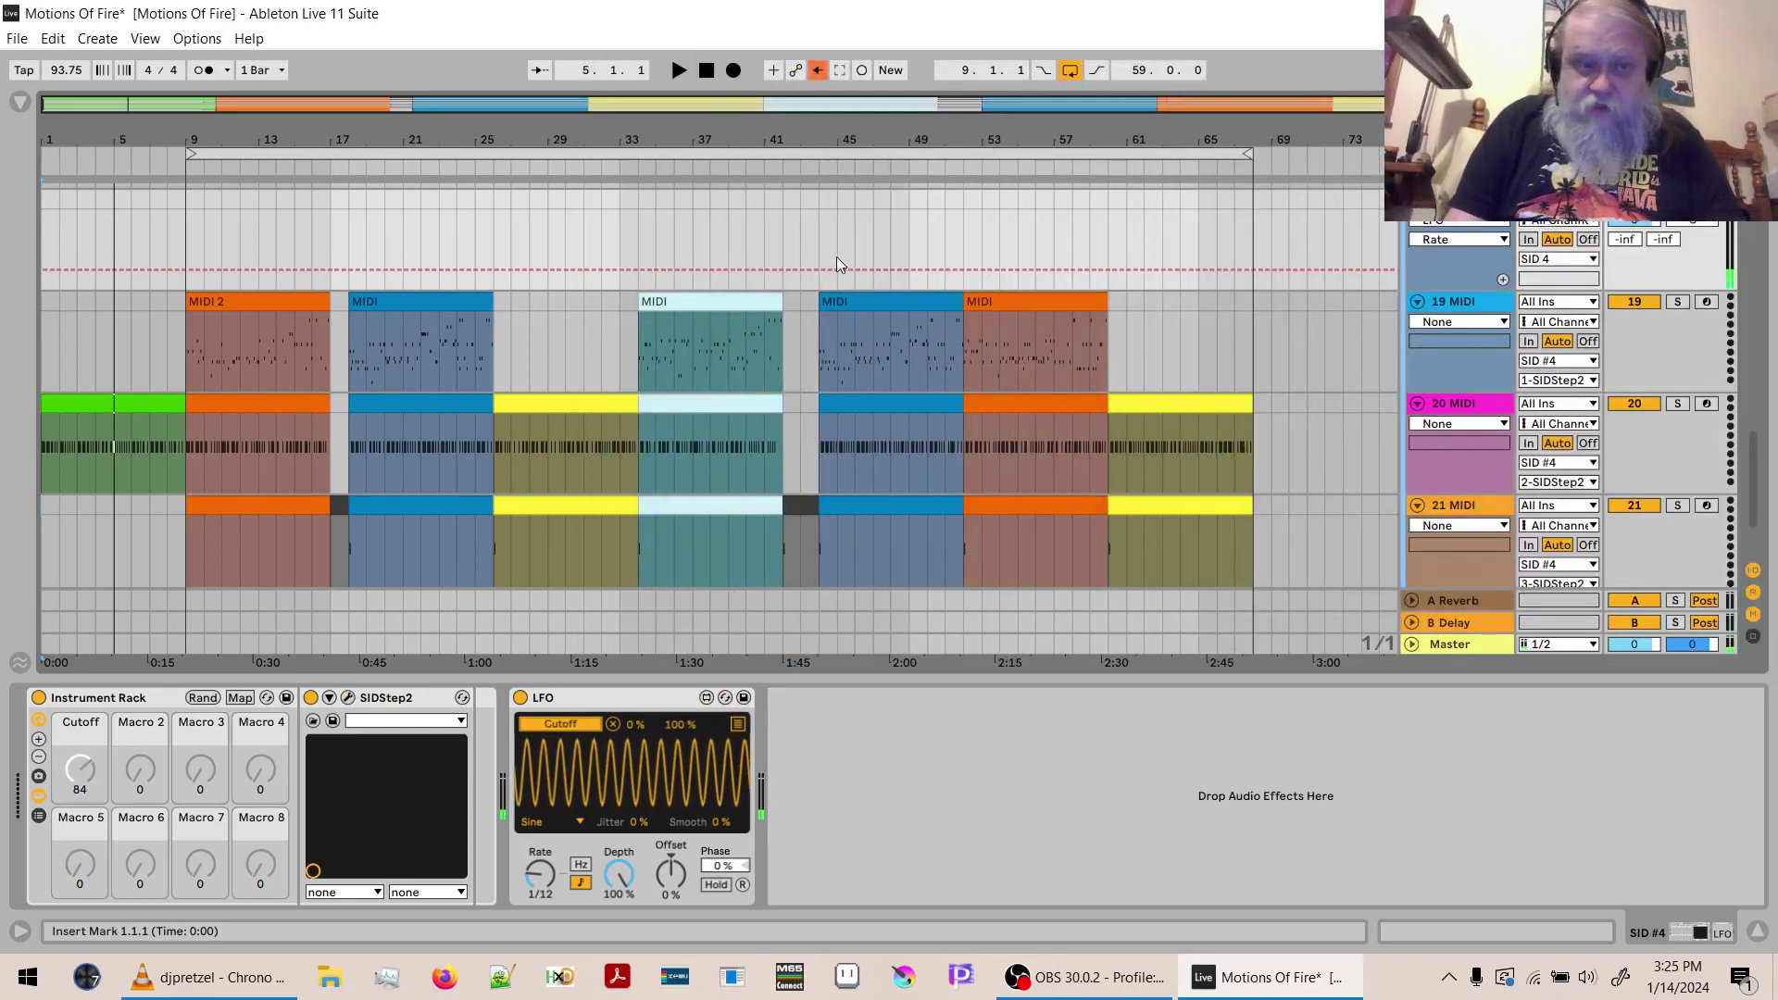
Play the arrangement from bar 9 to hear all four SID groups, and stop playback.
{"action": "left_click", "coordinate": [181, 236]}
{"action": "key", "text": "space"}
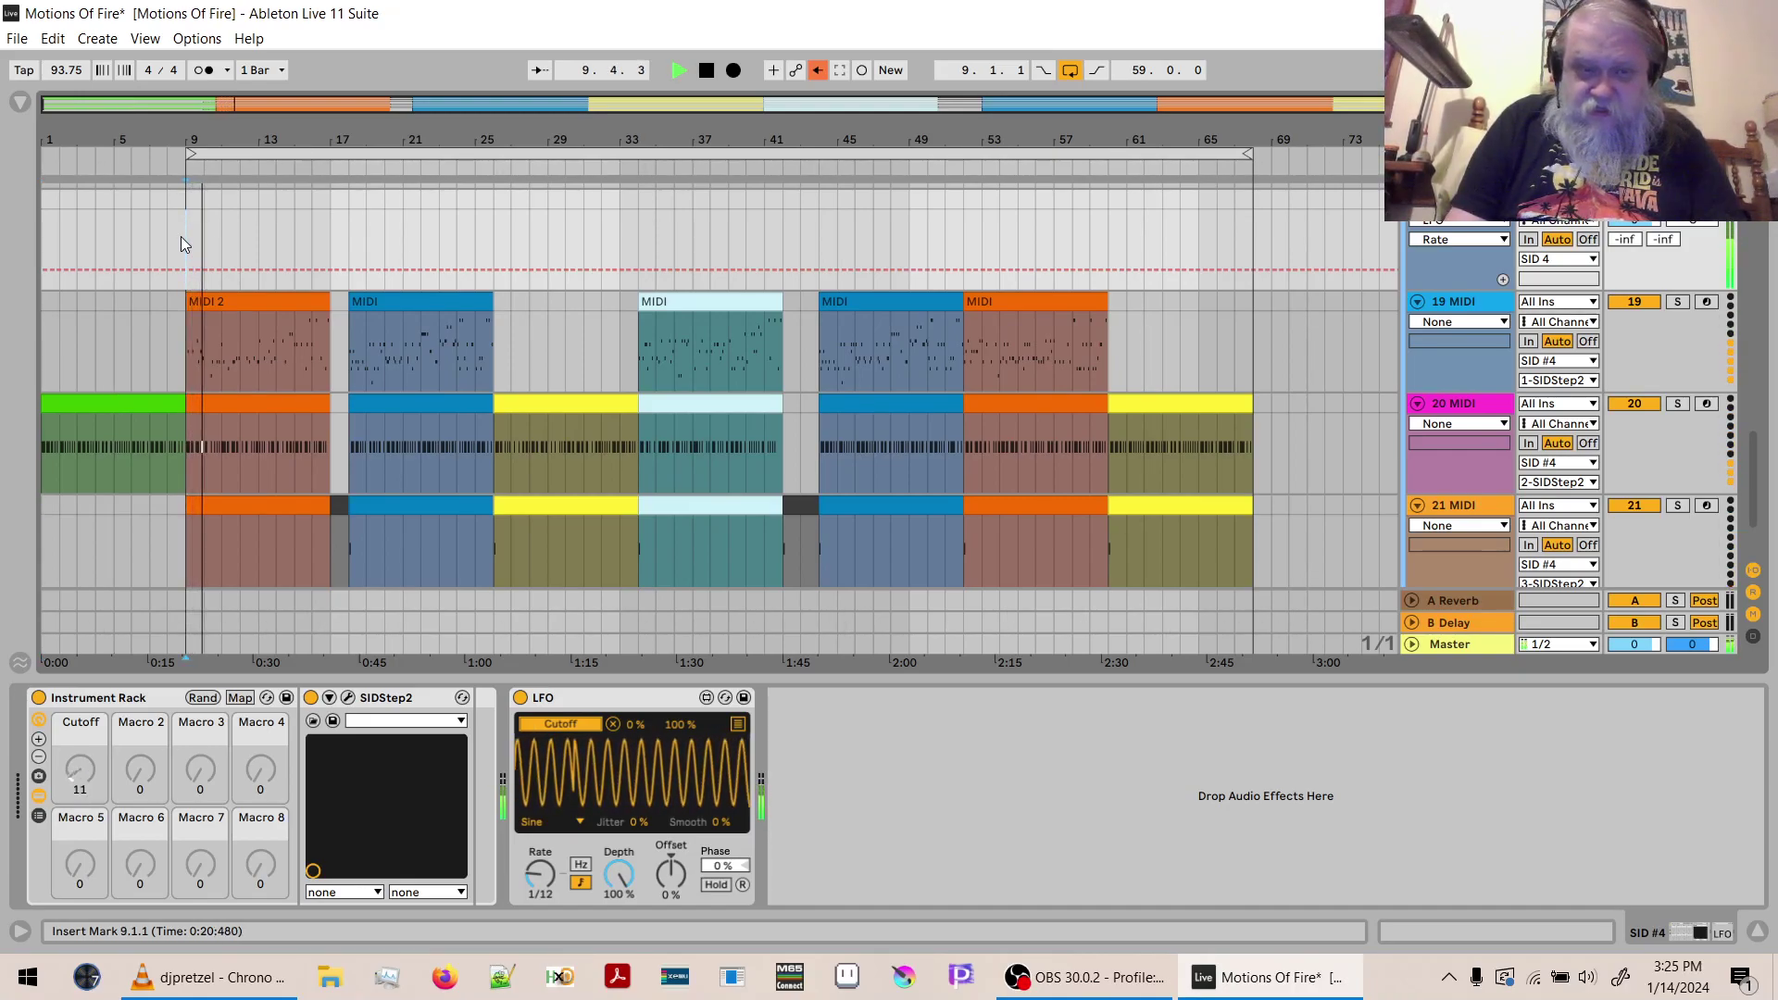
{"action": "left_click", "coordinate": [702, 75]}
{"action": "left_click", "coordinate": [704, 75]}
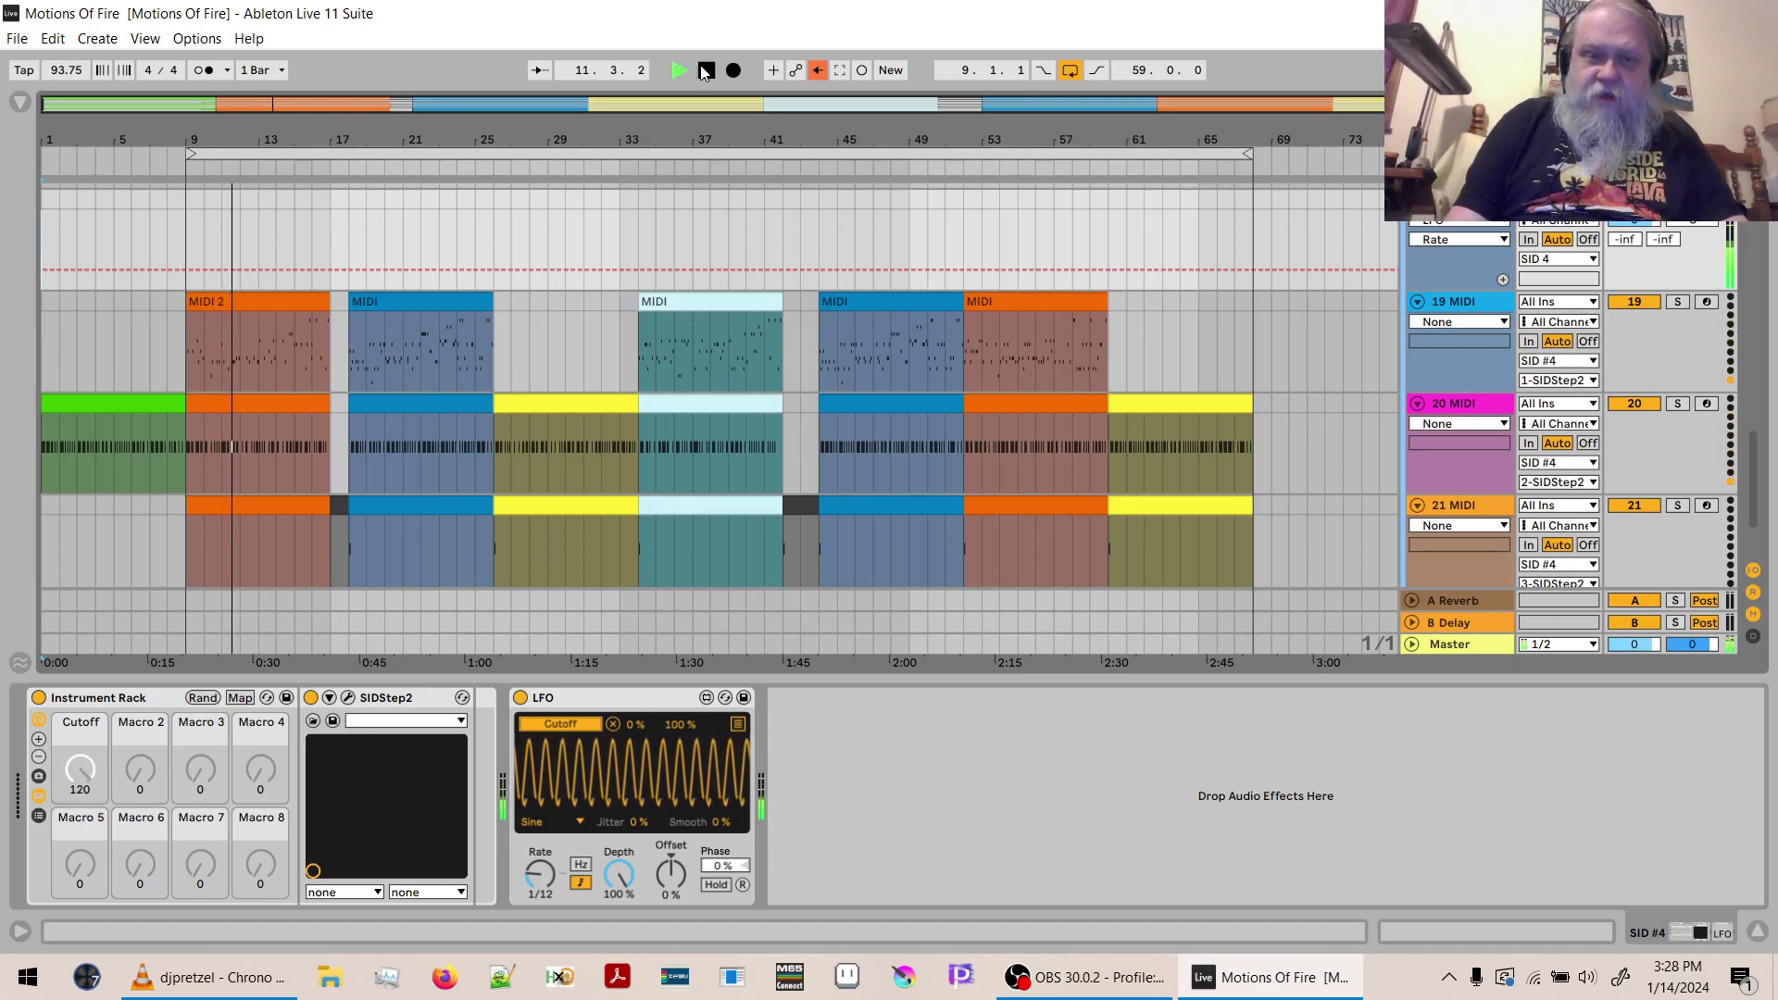
{"action": "left_click", "coordinate": [710, 72]}
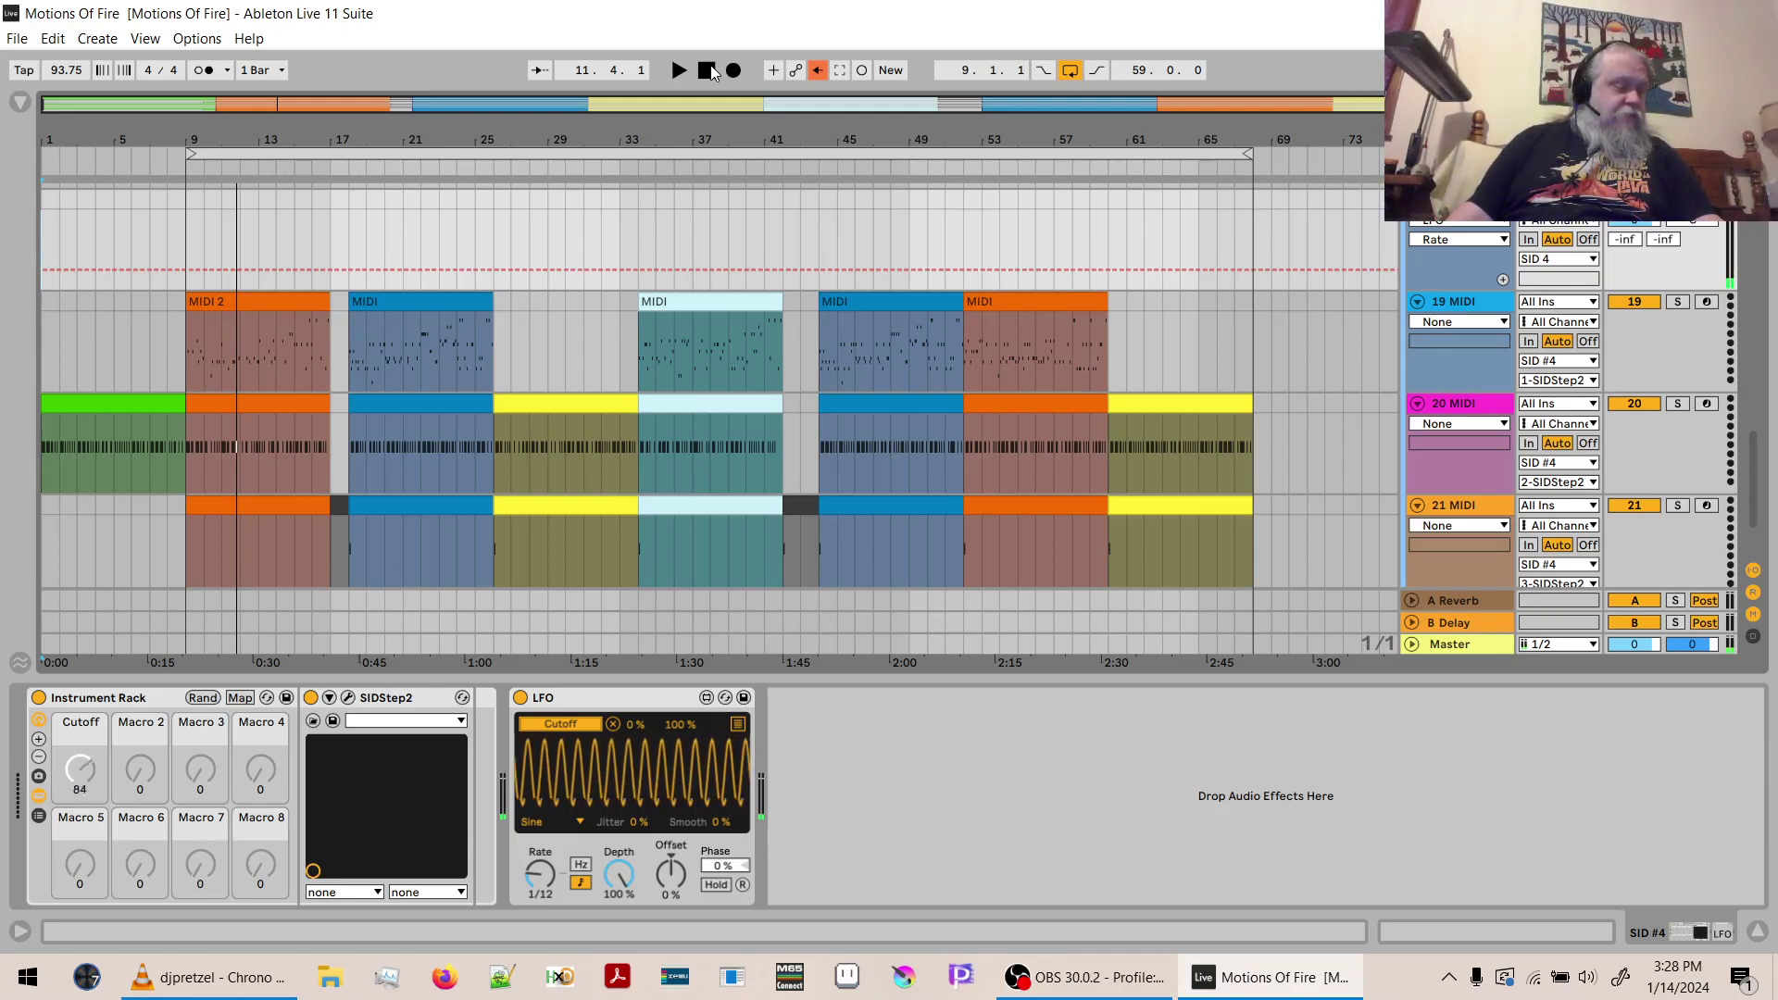
{"action": "left_click", "coordinate": [709, 71]}
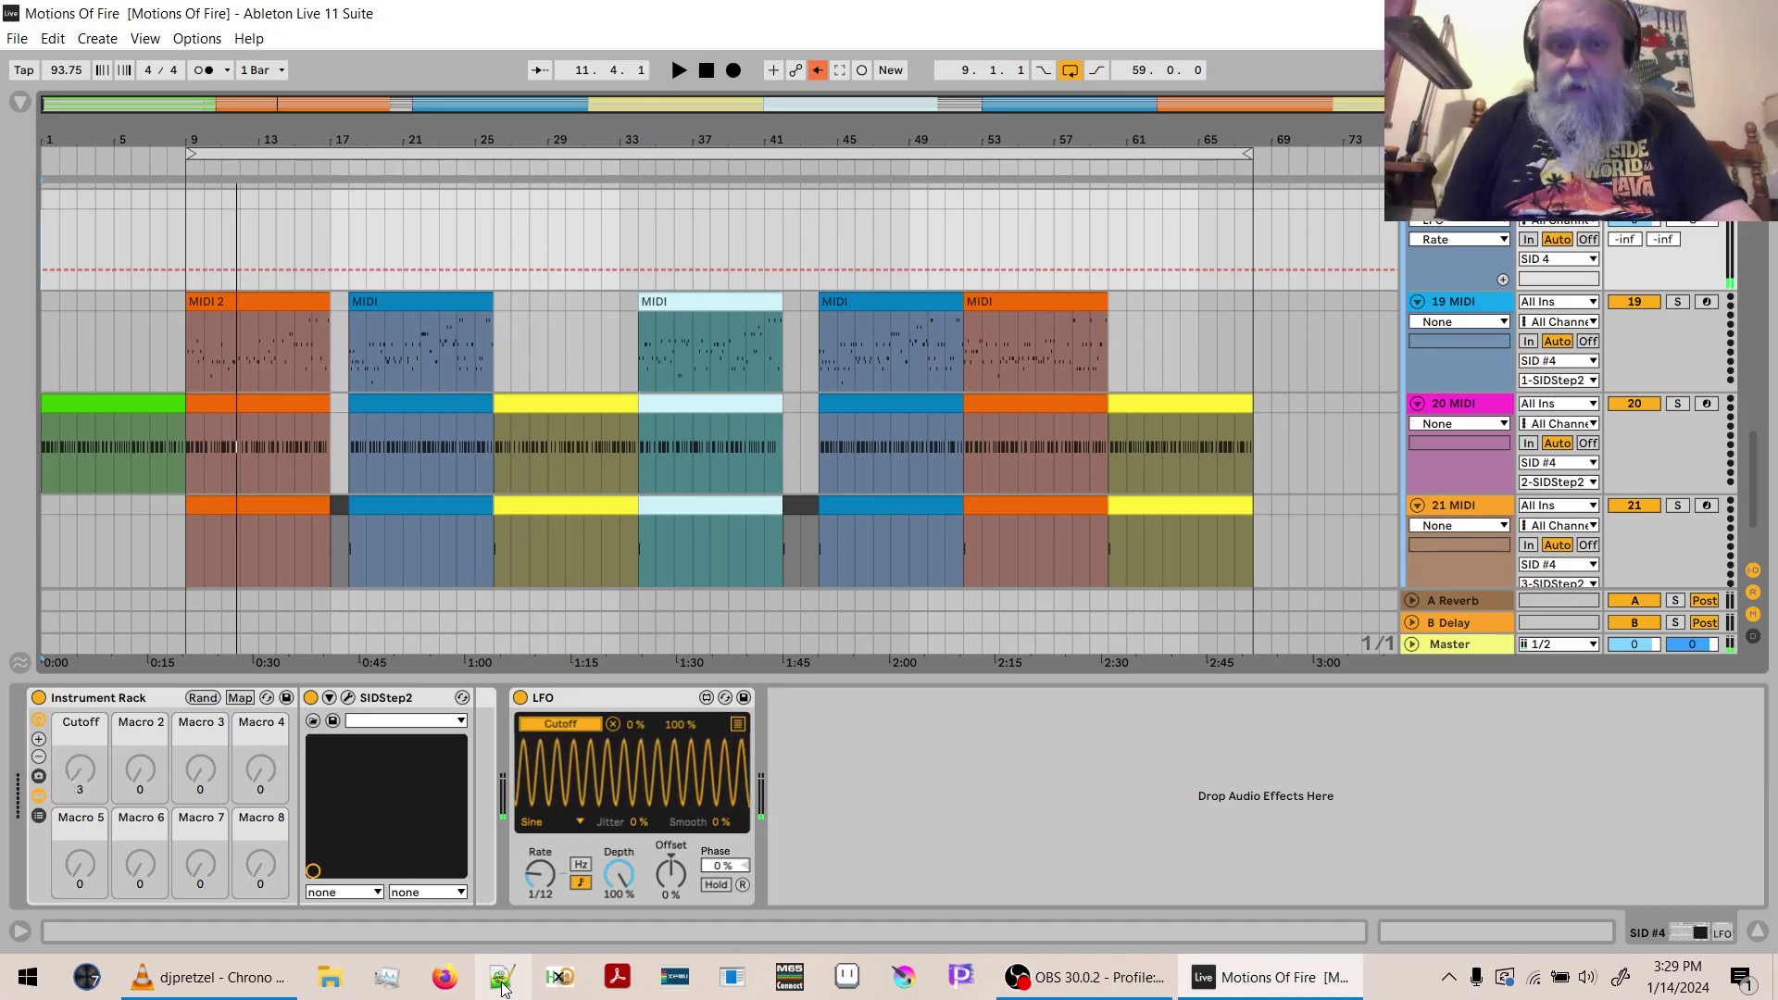
Switch to Notepad++ and open Greets.txt from the recent files in D:\Livestream Stuff.
{"action": "mouse_move", "coordinate": [213, 977]}
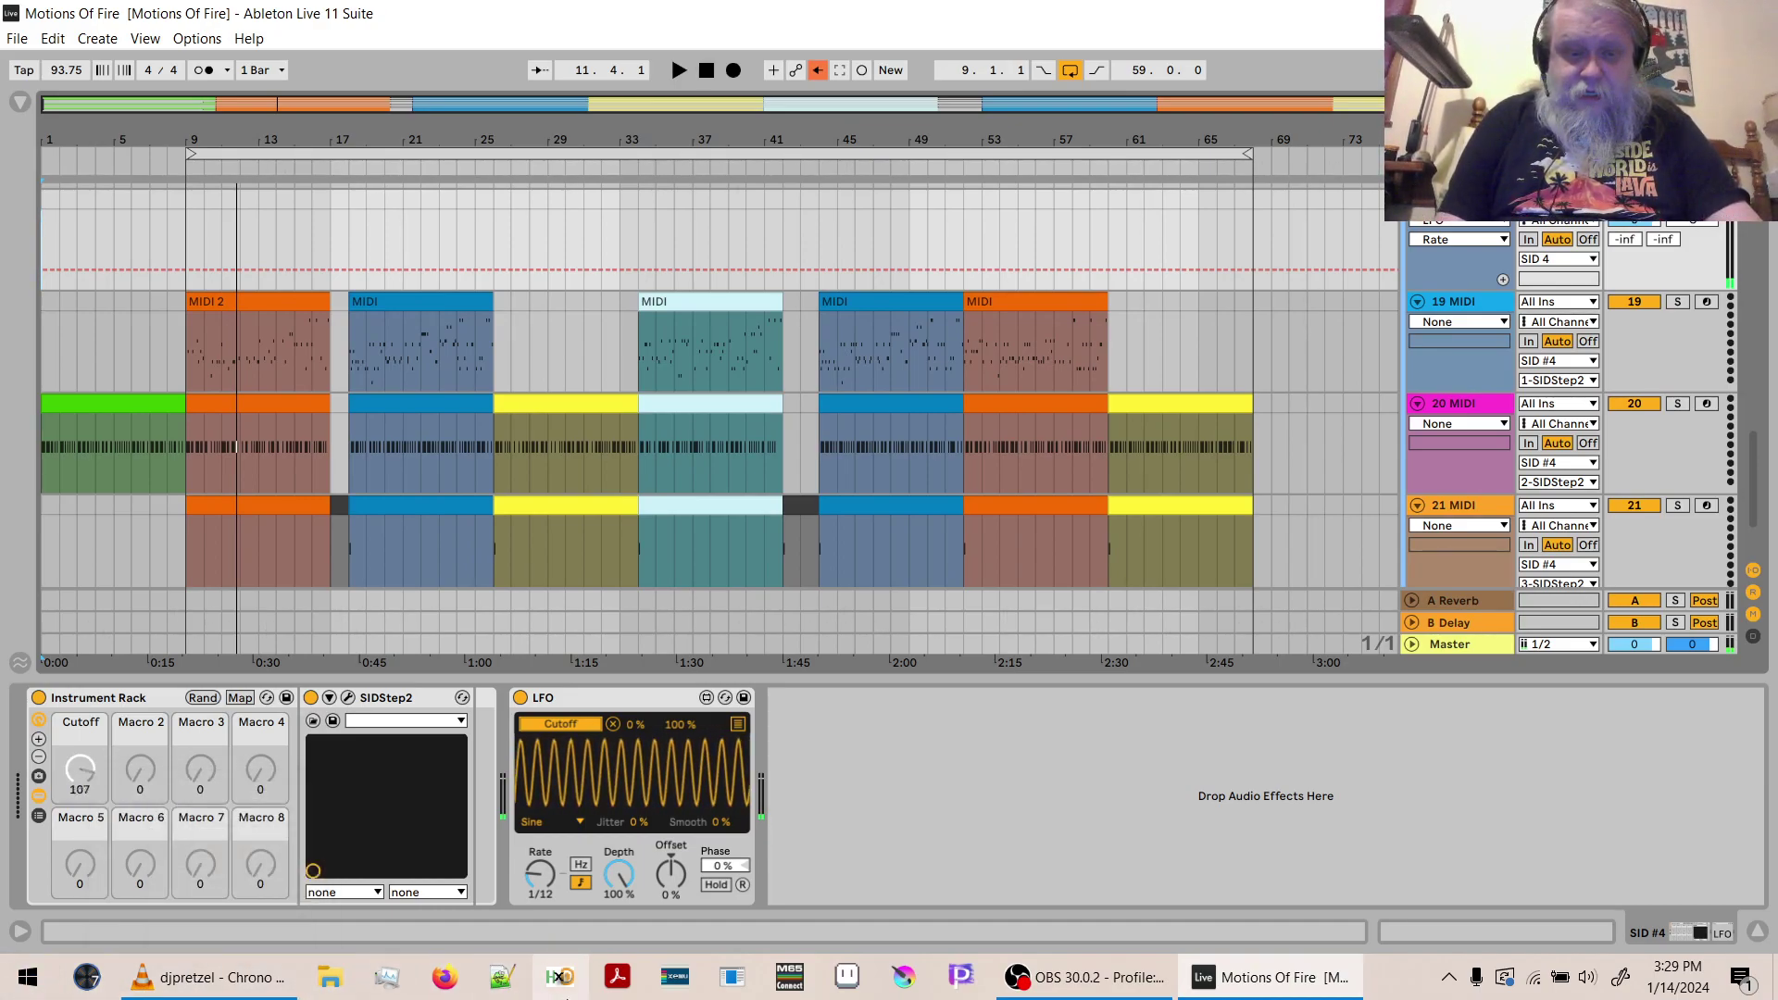
{"action": "left_click", "coordinate": [506, 982]}
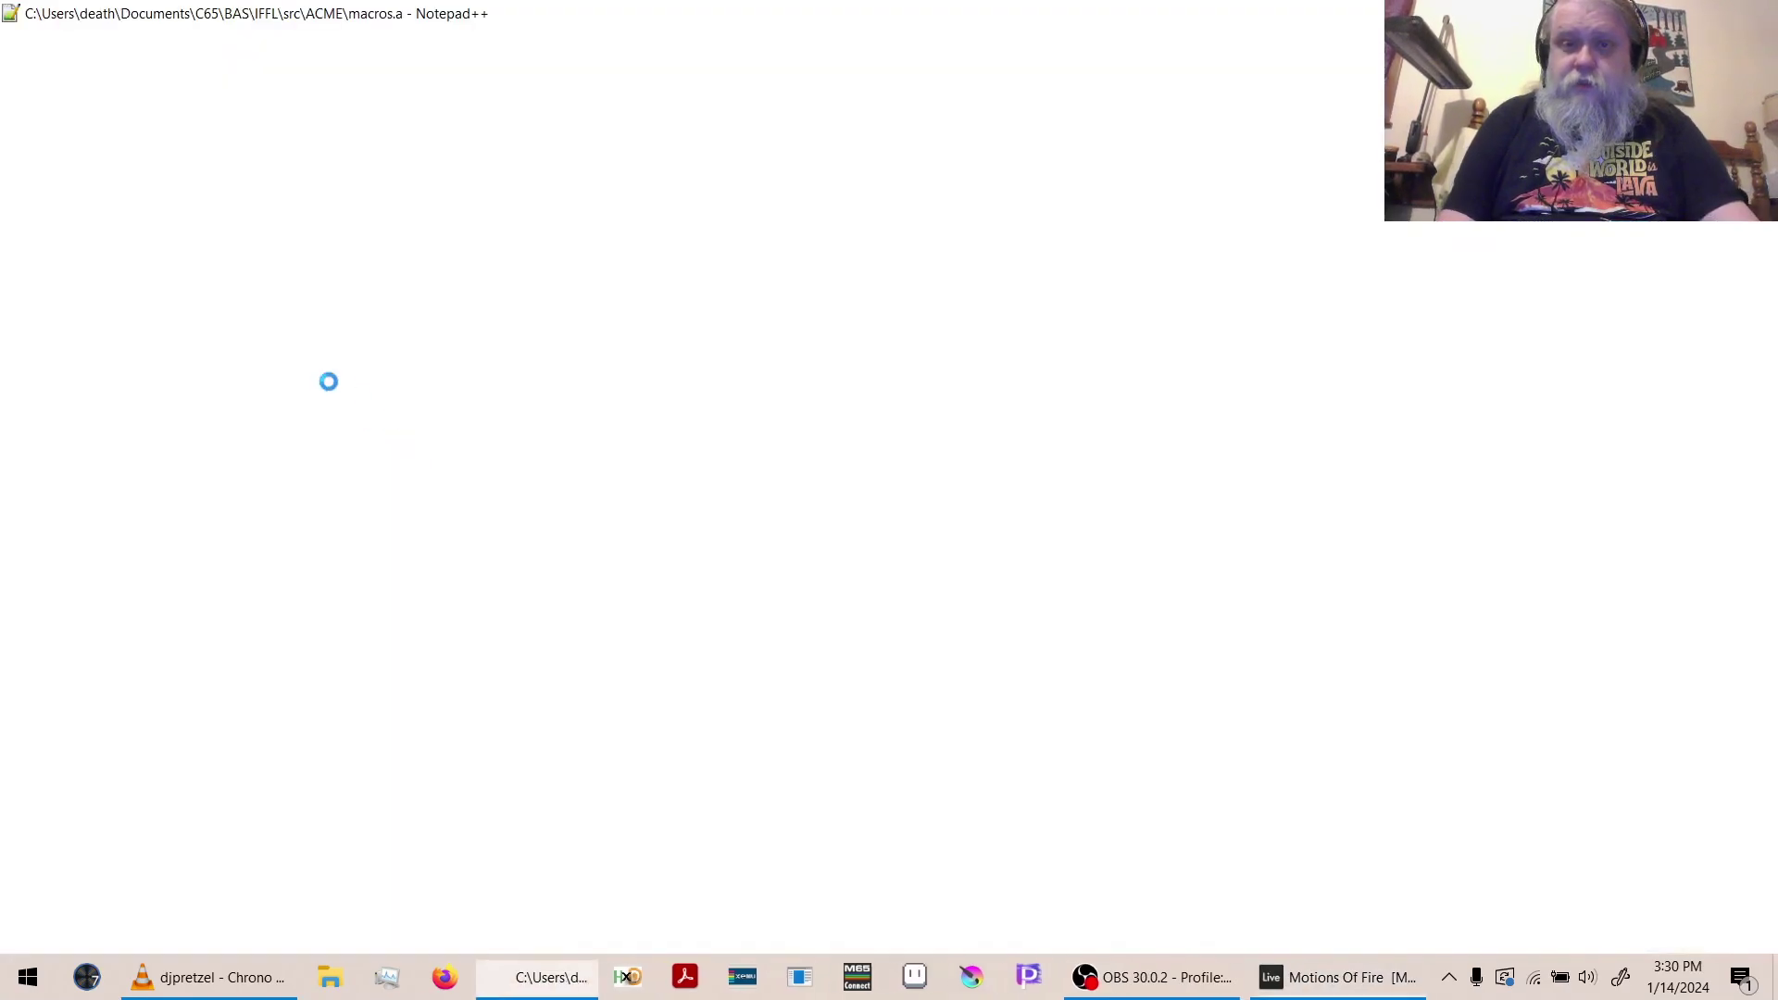
{"action": "key", "text": "alt+f"}
{"action": "key", "text": "Down"}
{"action": "key", "text": "Down"}
{"action": "key", "text": "Down"}
{"action": "key", "text": "Down"}
{"action": "key", "text": "Down"}
{"action": "key", "text": "Down"}
{"action": "key", "text": "Down"}
{"action": "key", "text": "Down"}
{"action": "key", "text": "Down"}
{"action": "key", "text": "Down"}
{"action": "key", "text": "Down"}
{"action": "key", "text": "Down"}
{"action": "key", "text": "Down"}
{"action": "key", "text": "Down"}
{"action": "key", "text": "Down"}
{"action": "key", "text": "Down"}
{"action": "key", "text": "Down"}
{"action": "key", "text": "Down"}
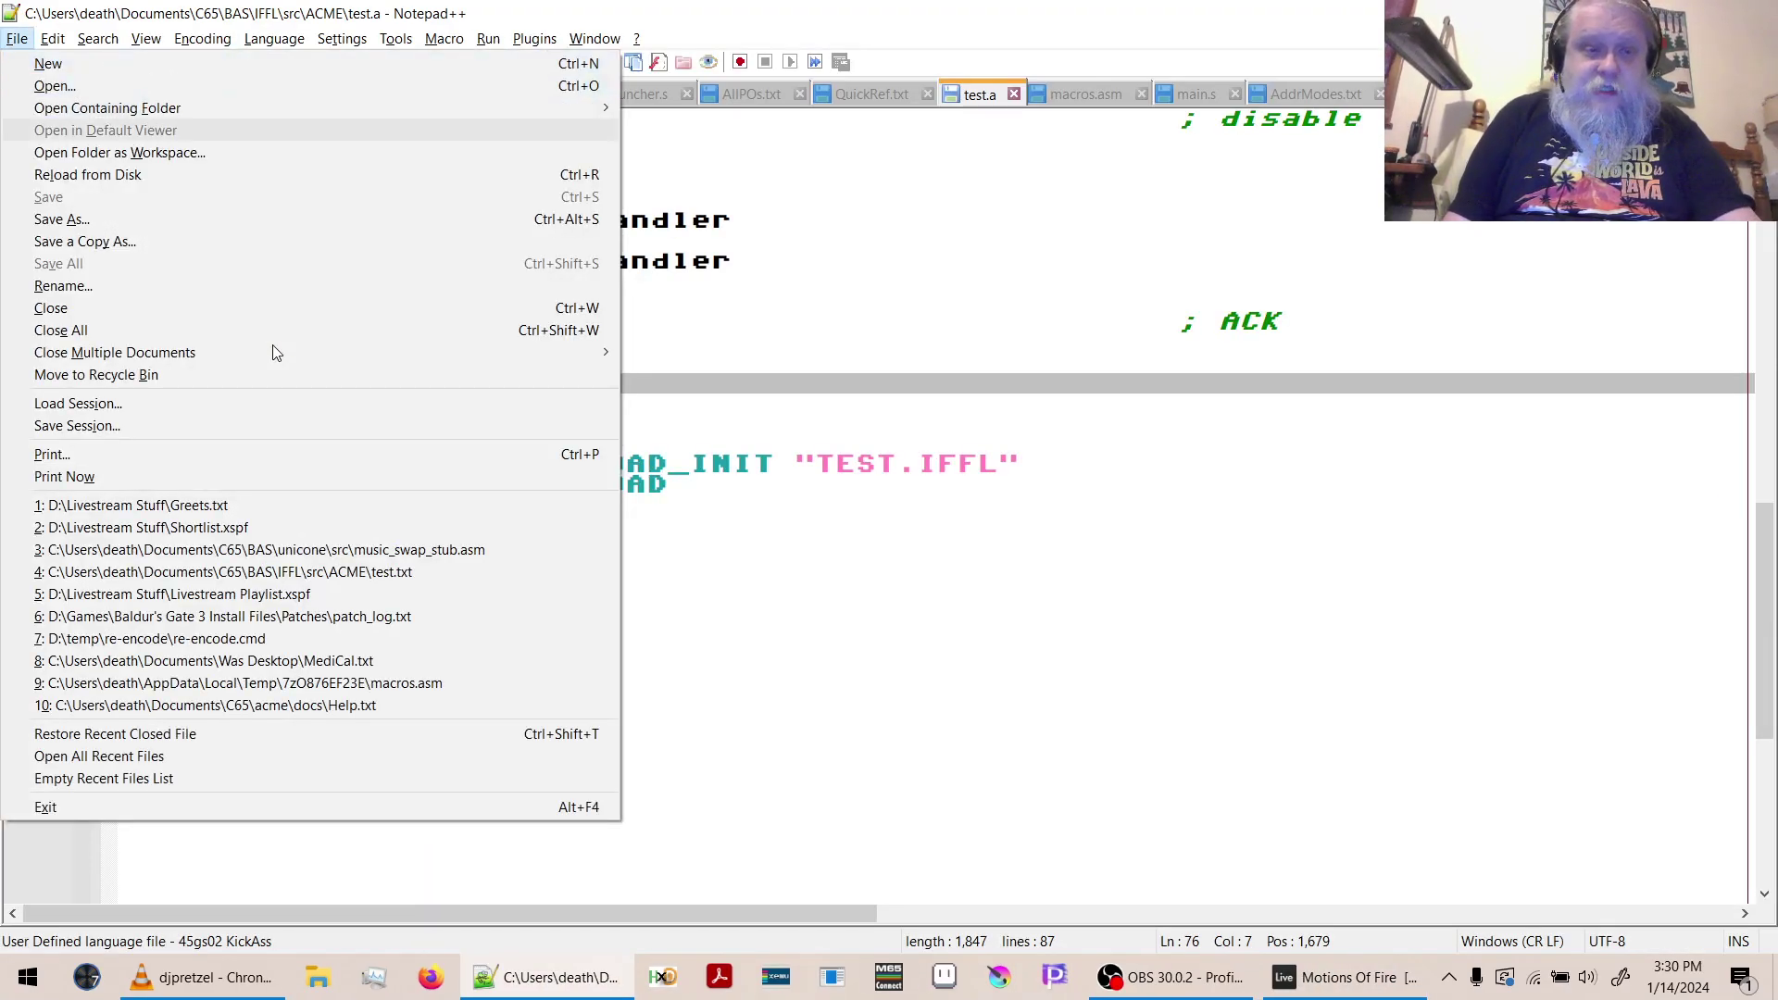
{"action": "key", "text": "Down"}
{"action": "key", "text": "Return"}
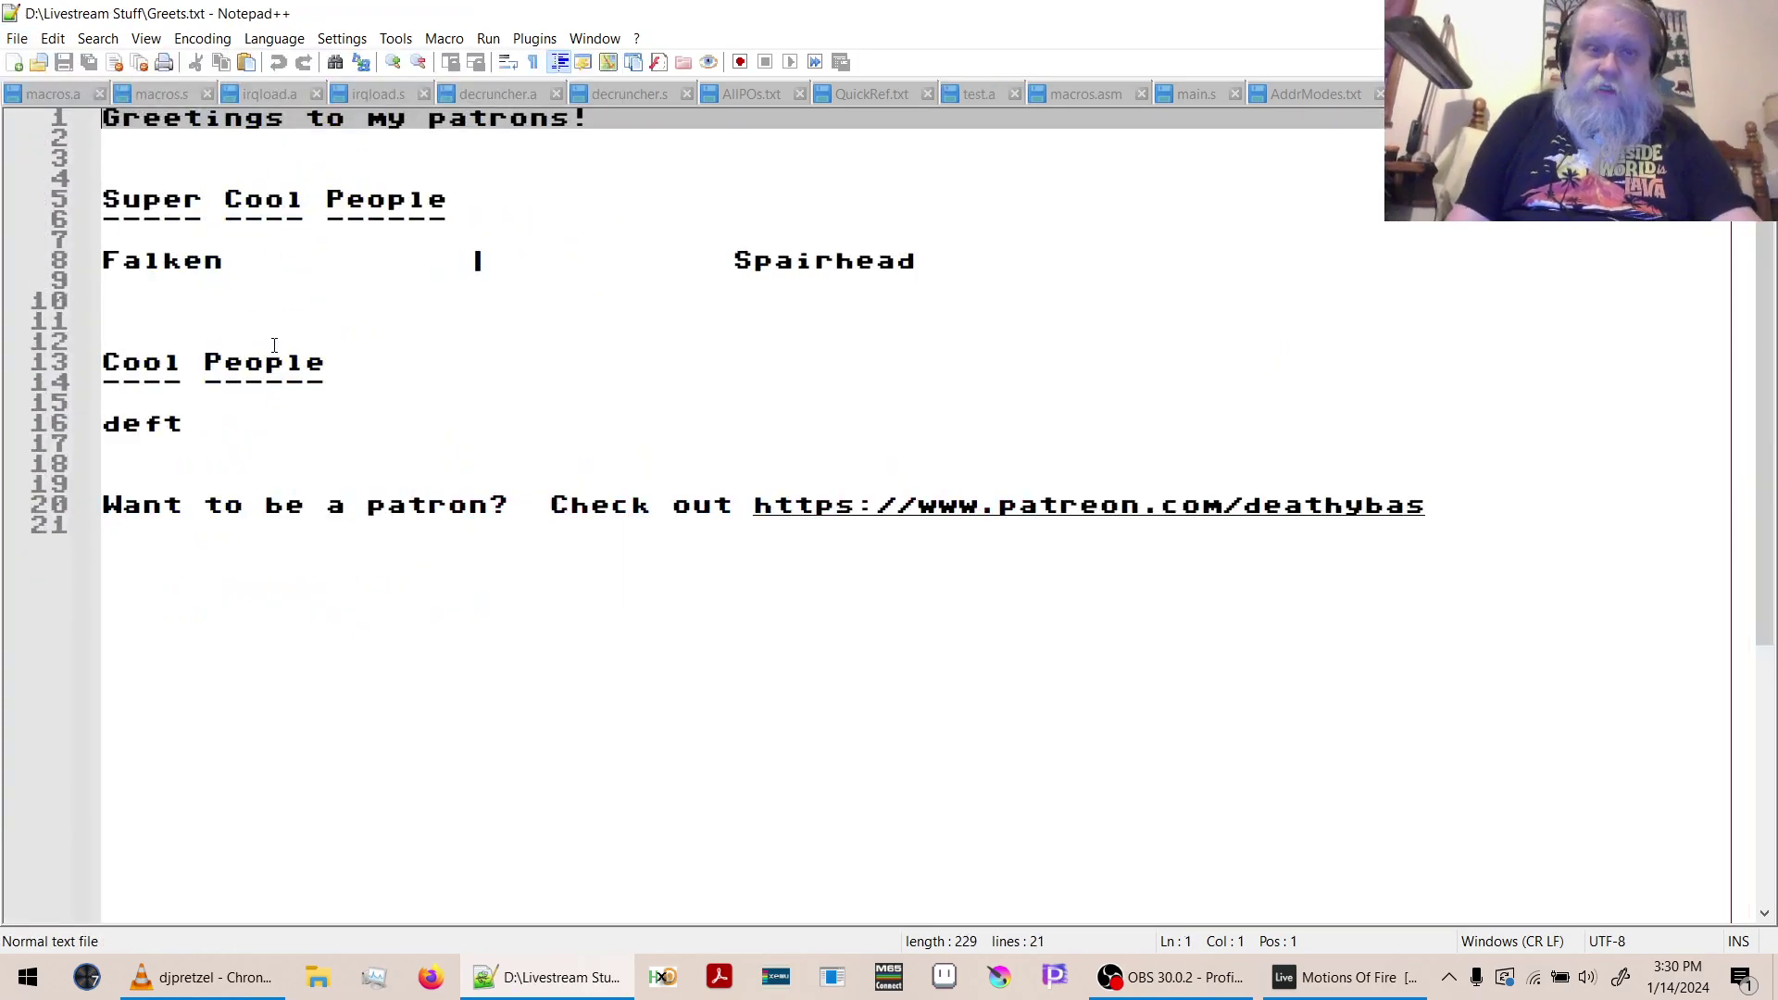